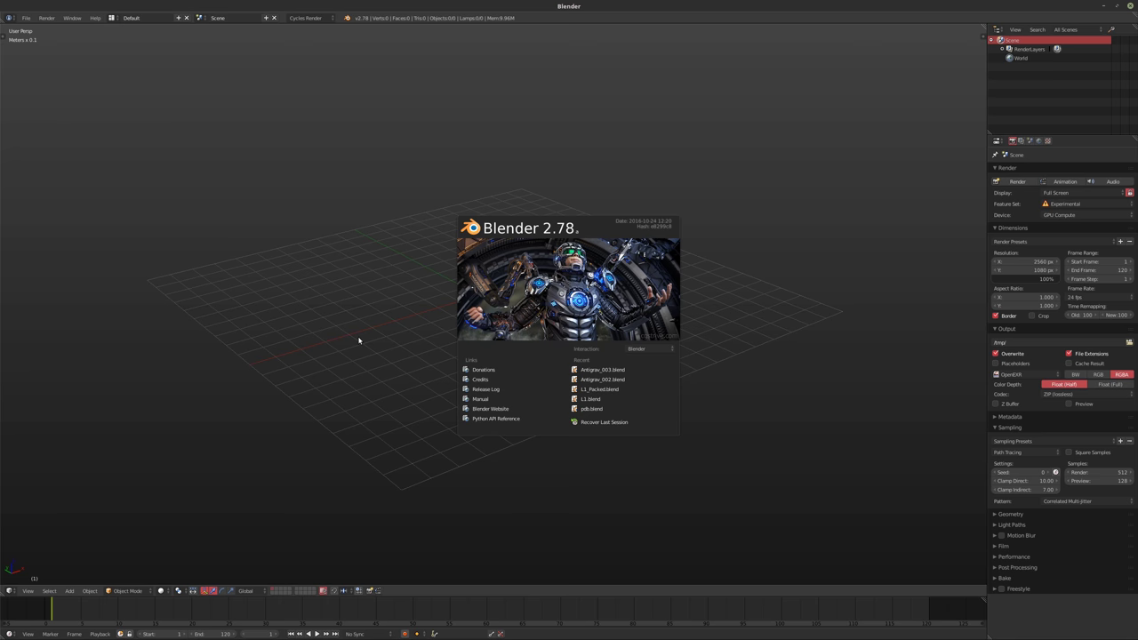
Add a cube mesh at the centre of the empty scene and frame it in the view
left_click(358, 341)
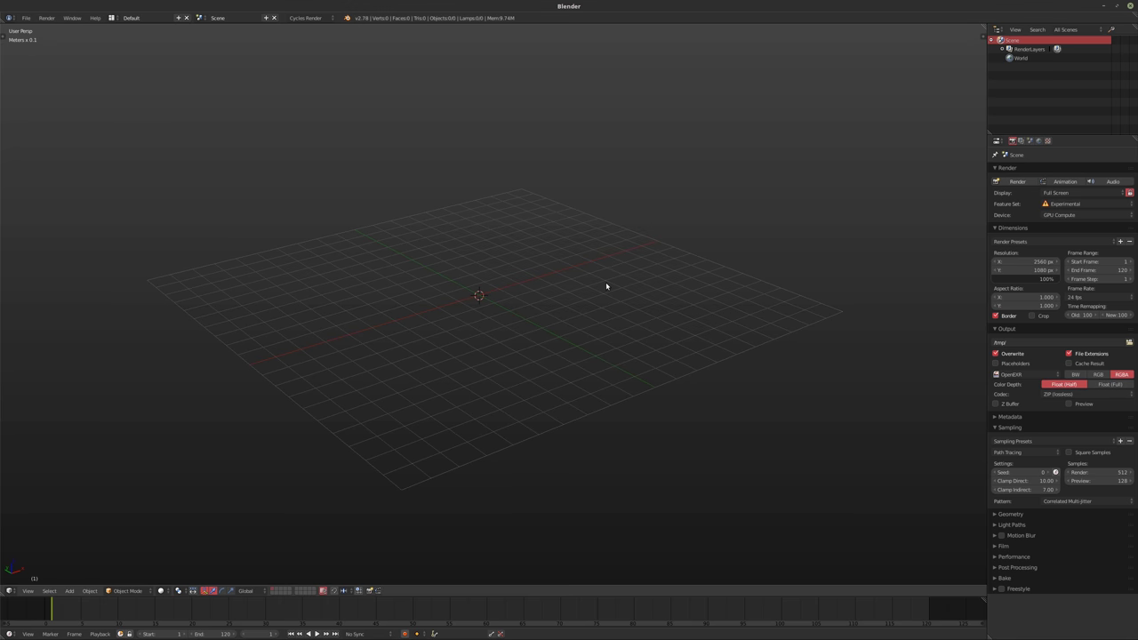
key("shift+a")
mouse_move(606, 285)
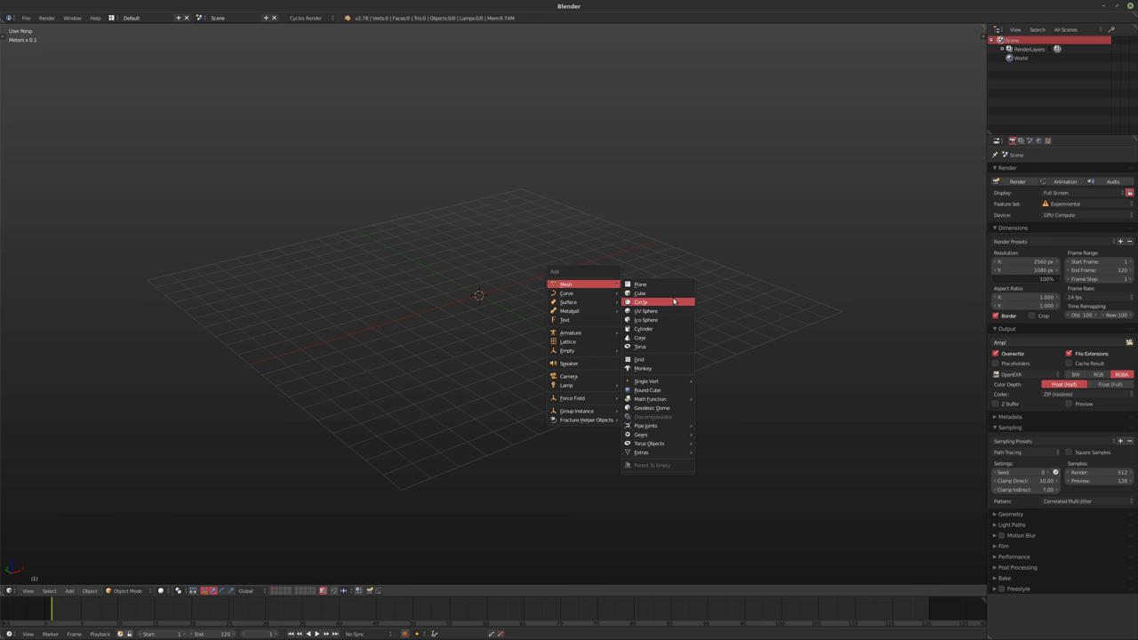
left_click(640, 293)
key("KP_Decimal")
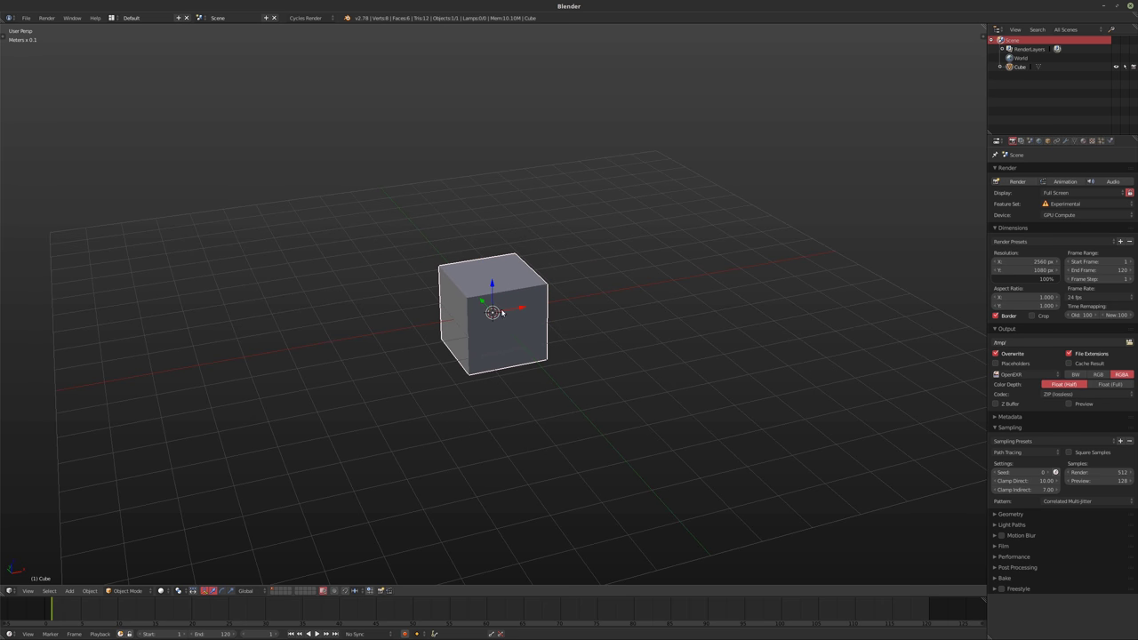
Rename the cube object as EMIT.Particles
double_click(1022, 67)
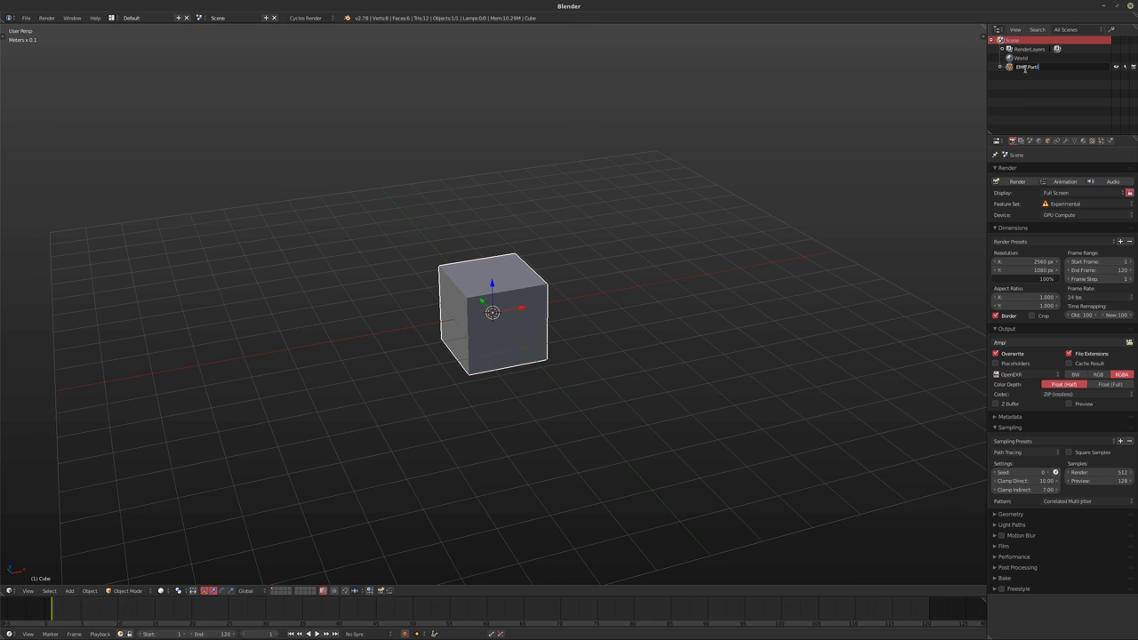
type("EMIT.Particles")
key("Return")
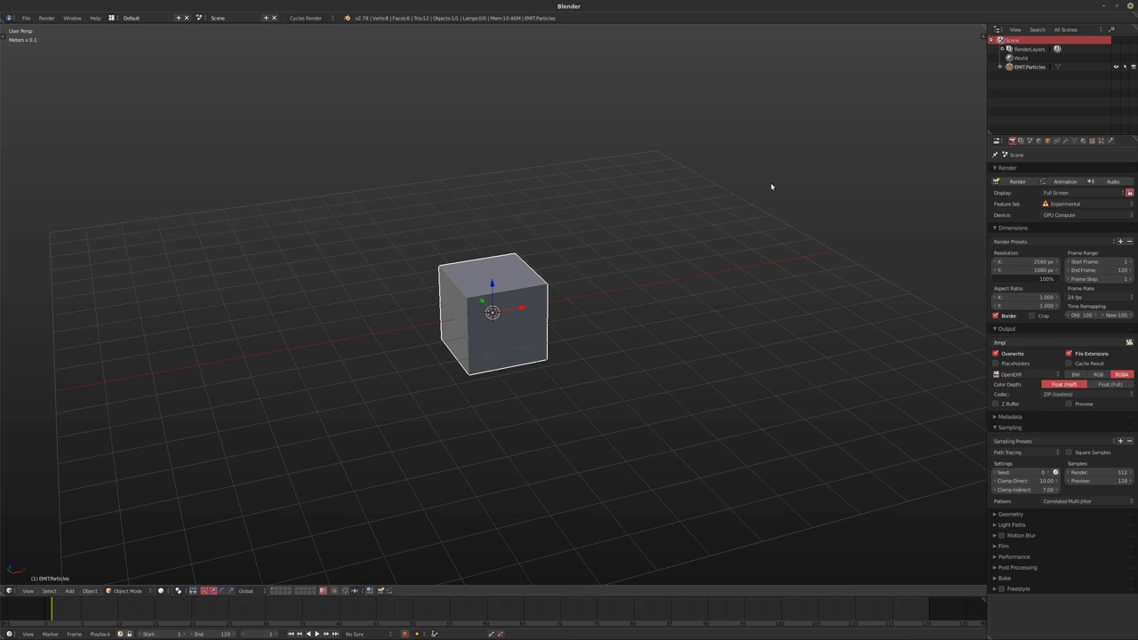
Duplicate the EMIT.Particles cube, leaving the copy in the same place
middle_click_drag(661, 273, 560, 287, "shift")
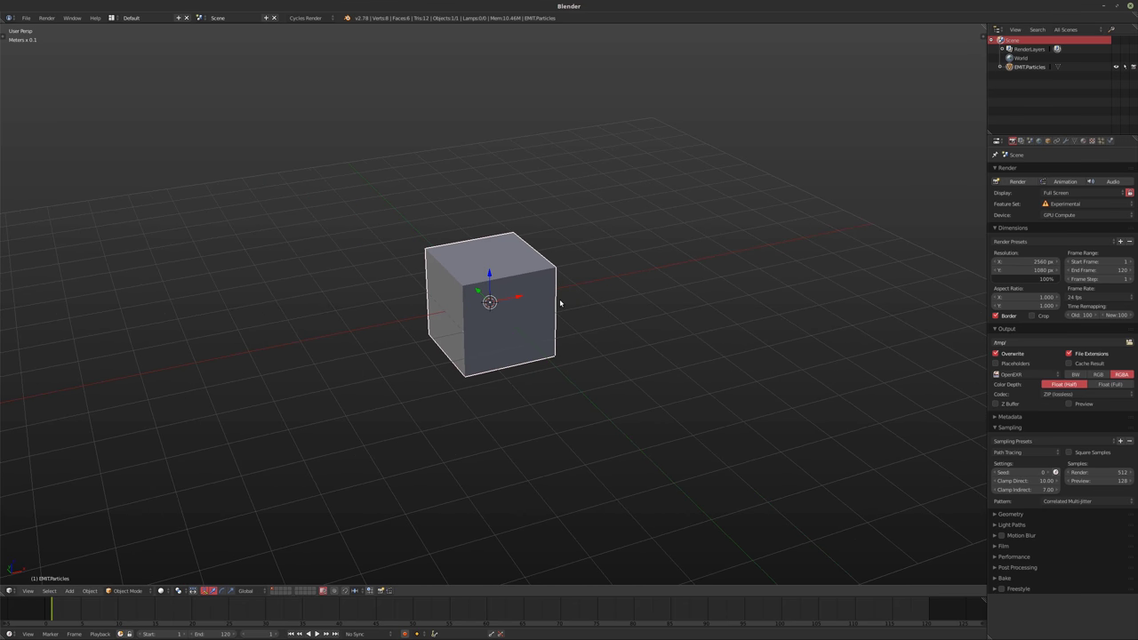
key("shift+d")
right_click(560, 303)
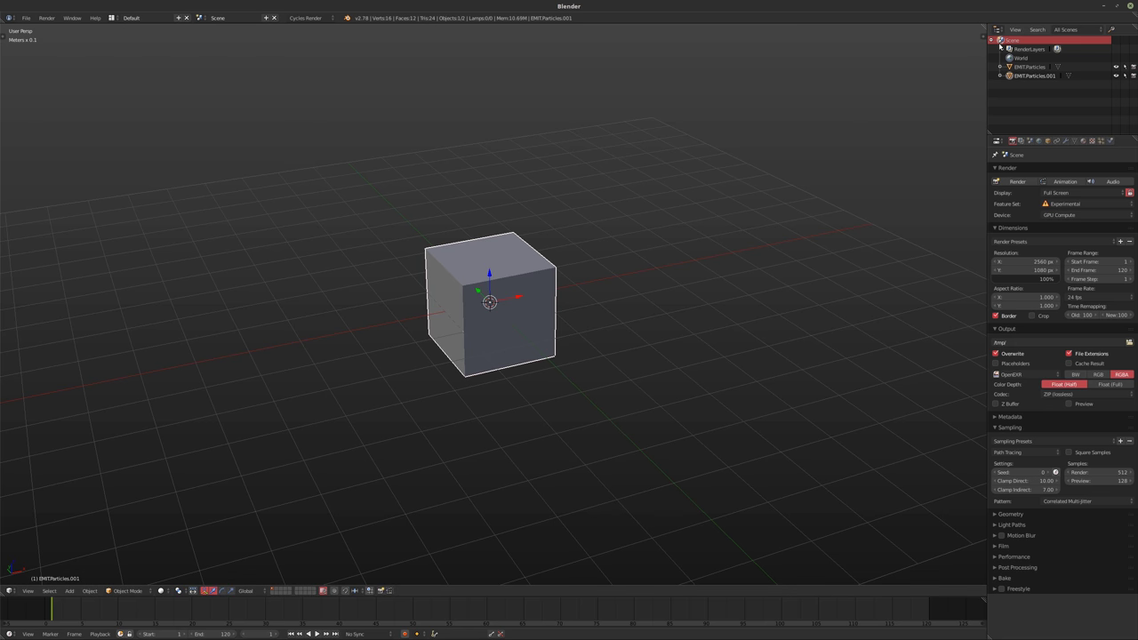
Rename the duplicated cube as PRT.Cube and move it to the last layer
double_click(1028, 77)
type("PRT.Cube")
key("Return")
key("m")
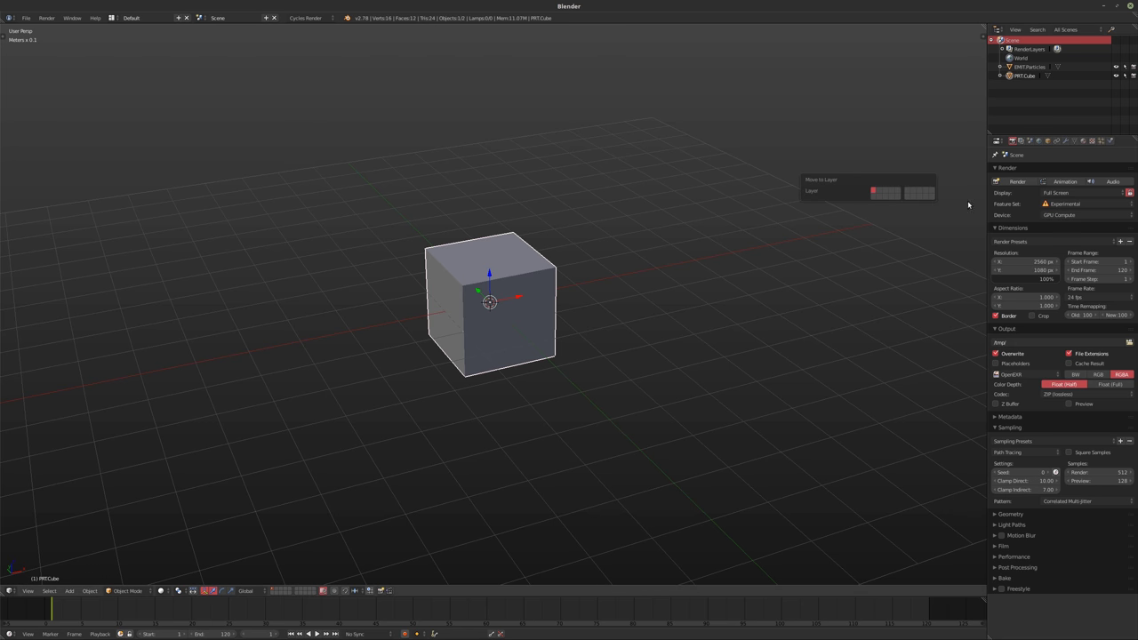
left_click(932, 195)
Add a new particle system to the EMIT.Particles cube
right_click(551, 295)
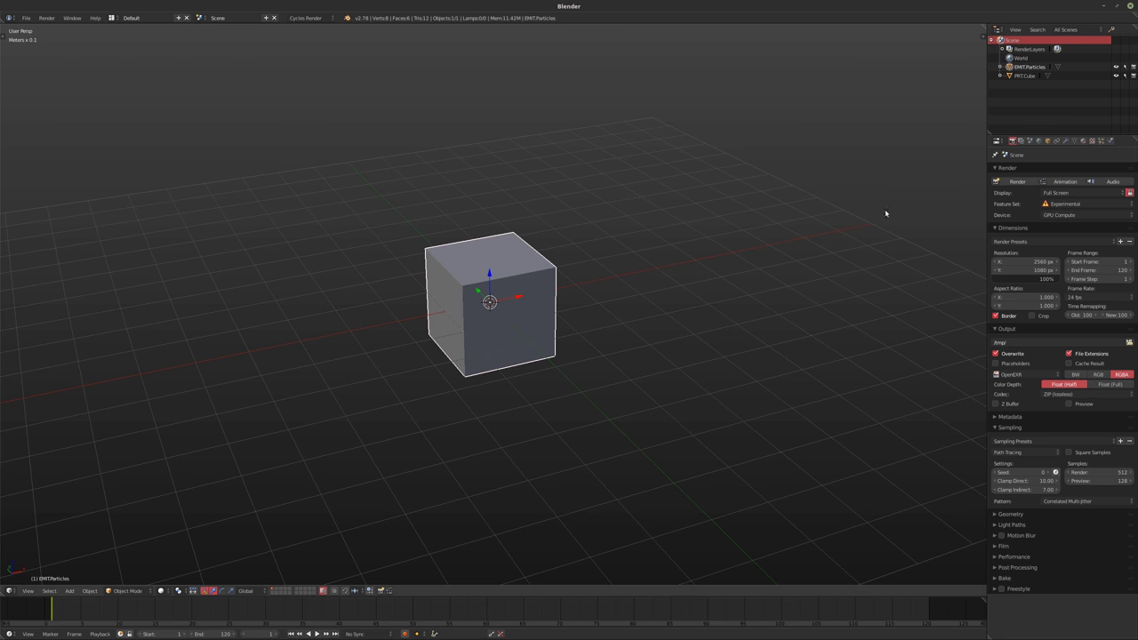
left_click(1047, 140)
left_click(1100, 141)
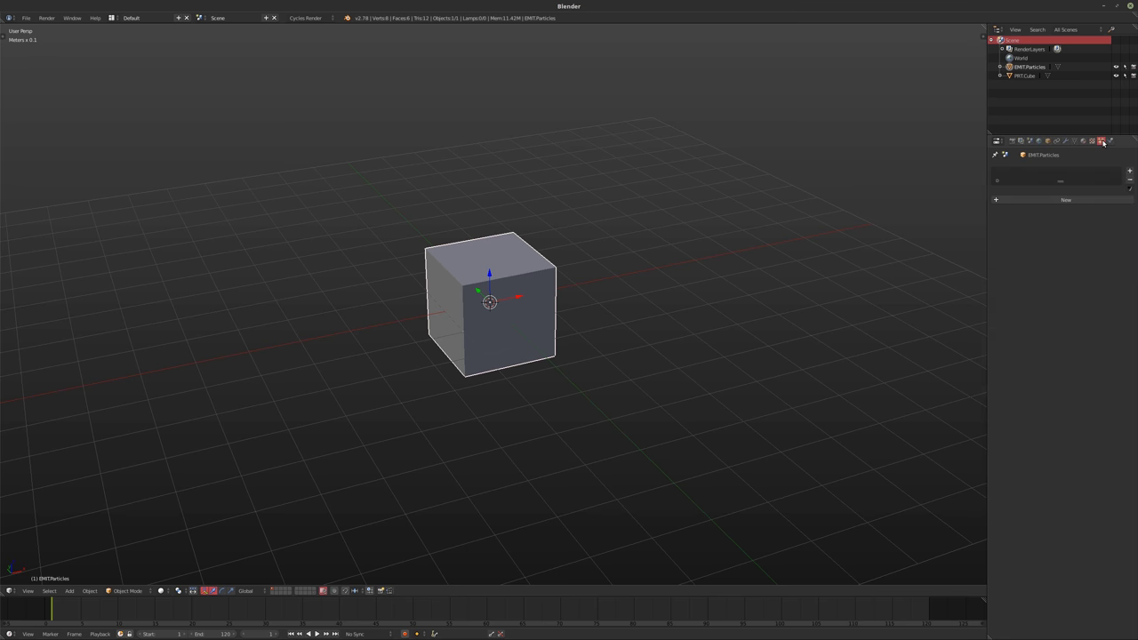
left_click(1091, 201)
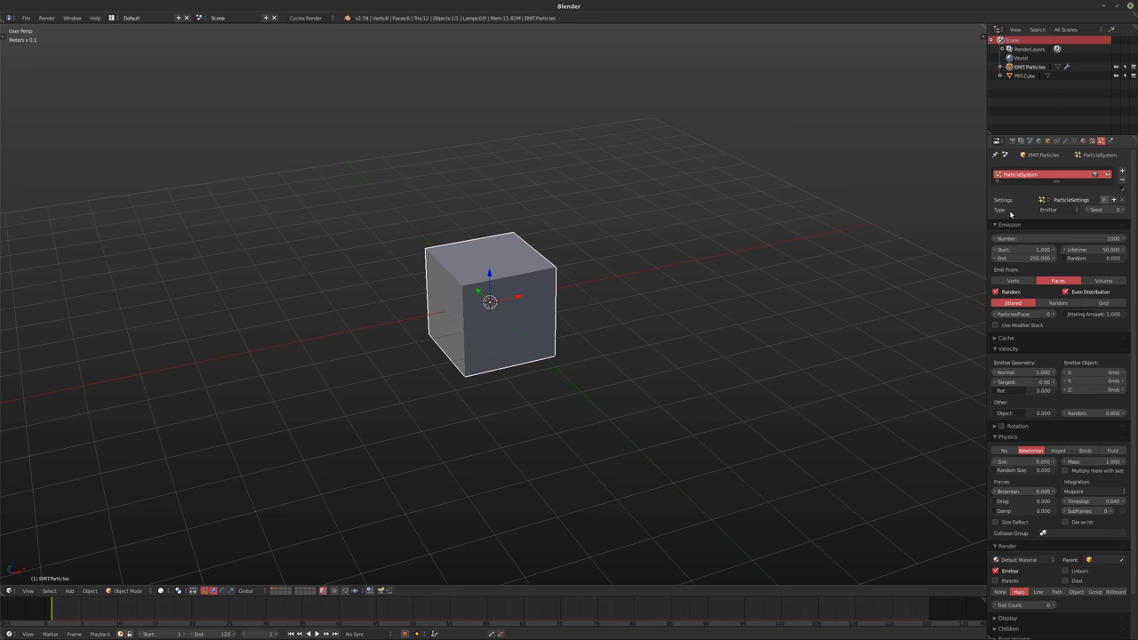
middle_click_drag(675, 258, 729, 213)
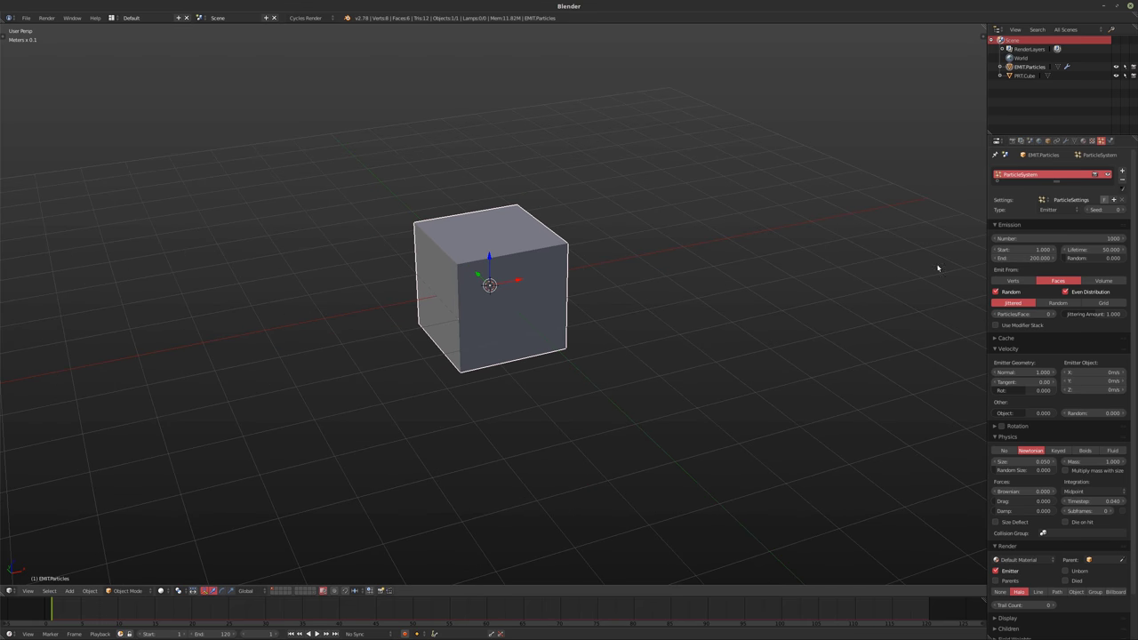
Set the particles to emit from the cube's volume with a grid distribution
left_click(1102, 282)
left_click(1103, 303)
middle_click_drag(475, 335, 521, 312)
scroll(572, 287, "up", 2)
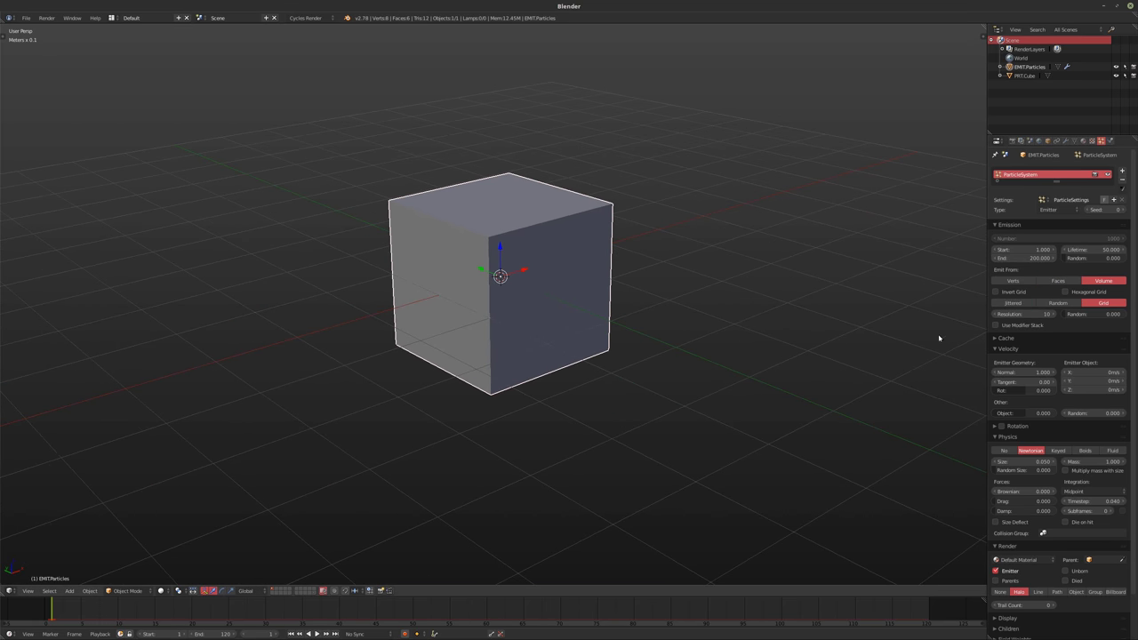
Render the particles as an object, using PRT.Cube as the dupli object
scroll(1067, 533, "down", 2)
left_click(1077, 543)
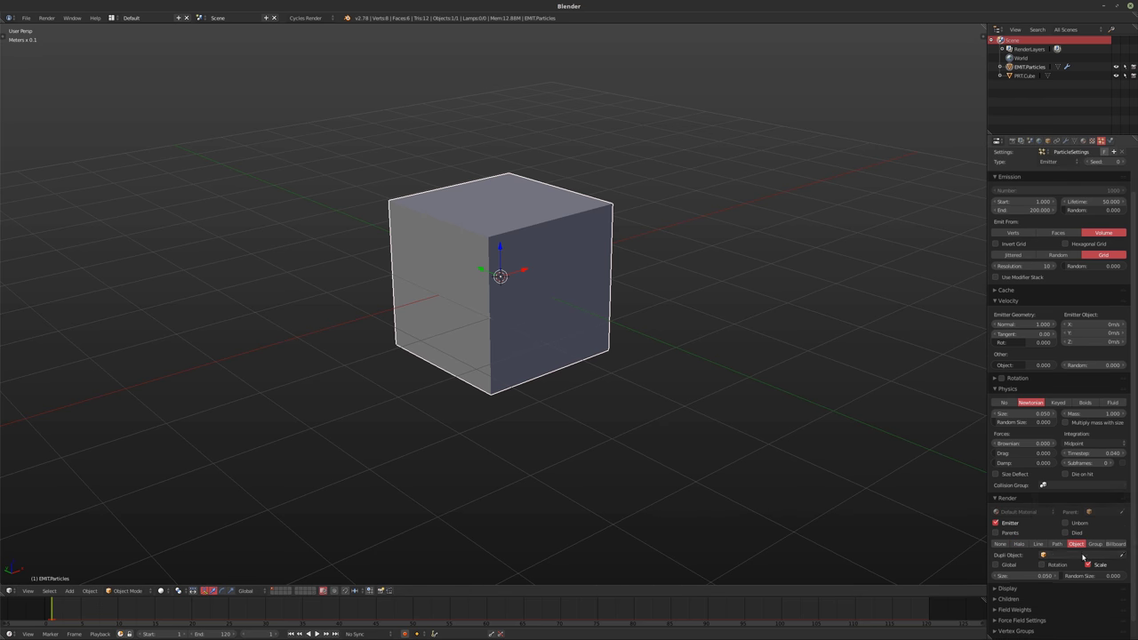
left_click(1083, 557)
left_click(1066, 472)
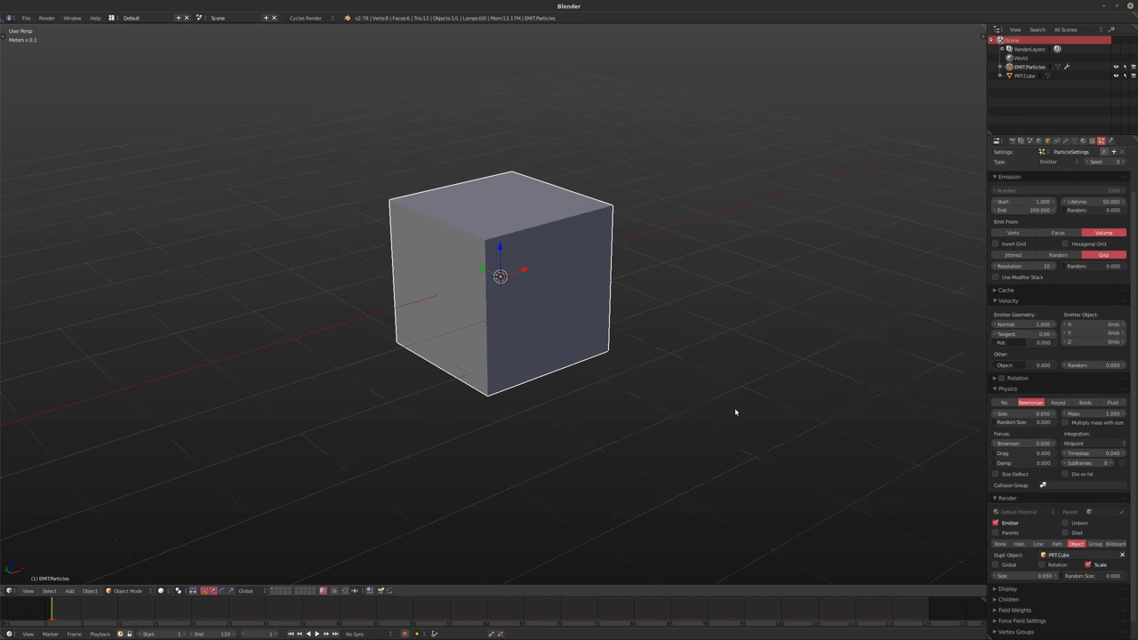
Set the particle emission to end at frame 1 with a lifetime of 500
middle_click_drag(734, 411, 756, 407)
scroll(1049, 293, "up", 2)
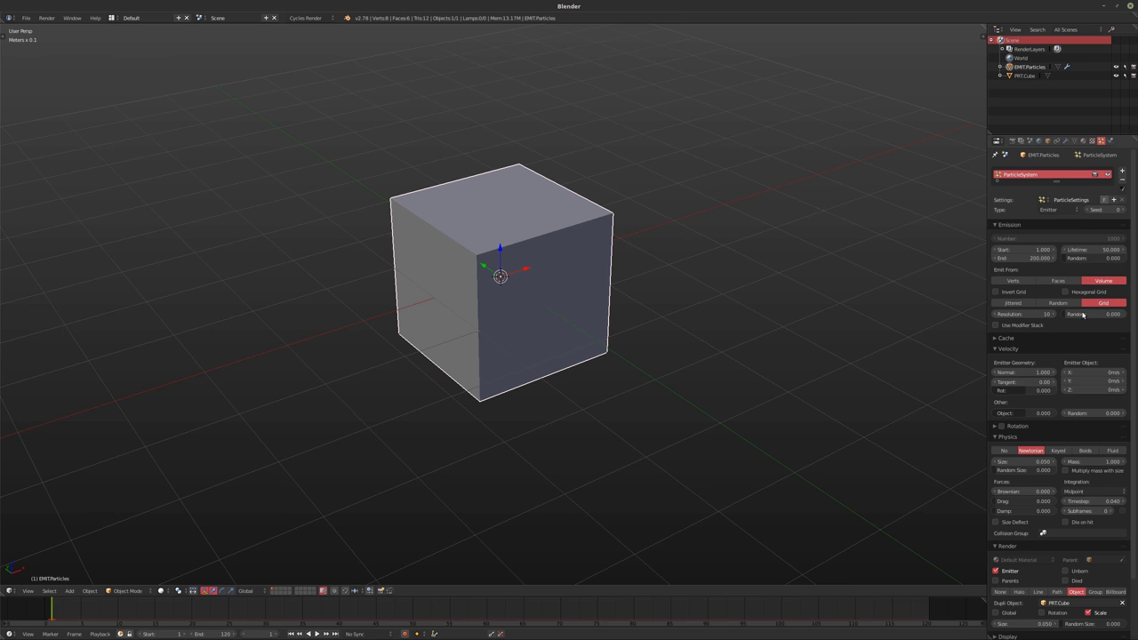
left_click(1030, 259)
type("1")
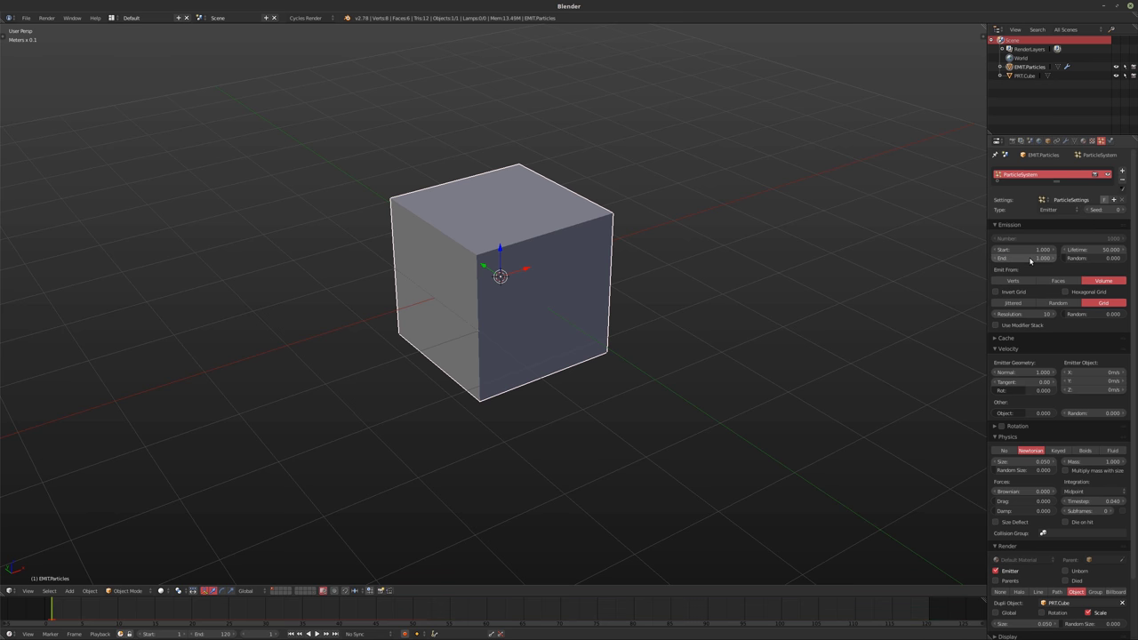
key("Return")
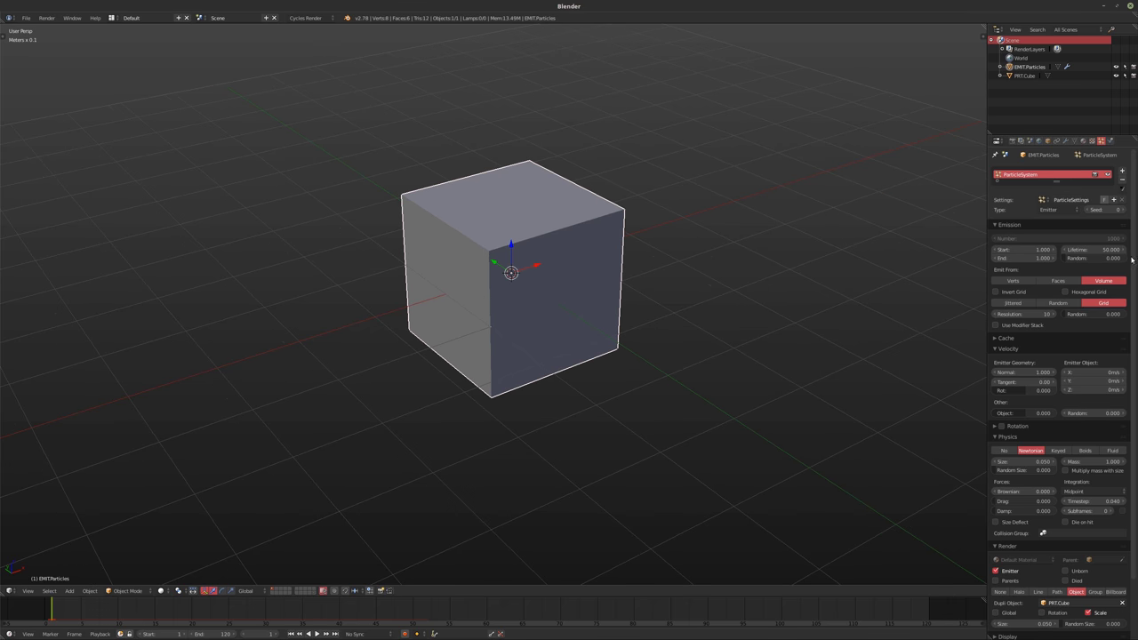
left_click(1094, 249)
type("500")
key("Return")
Set the emitter cube's maximum draw type to Wire so the particles inside can be inspected
middle_click_drag(685, 326, 703, 325)
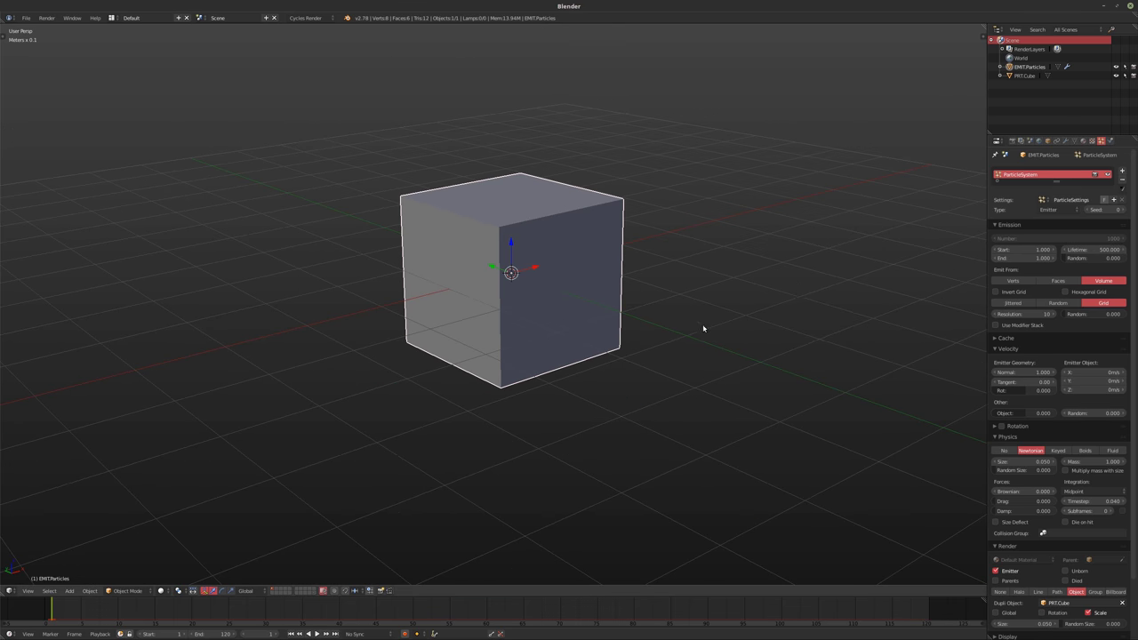
left_click(1047, 141)
left_click(996, 383)
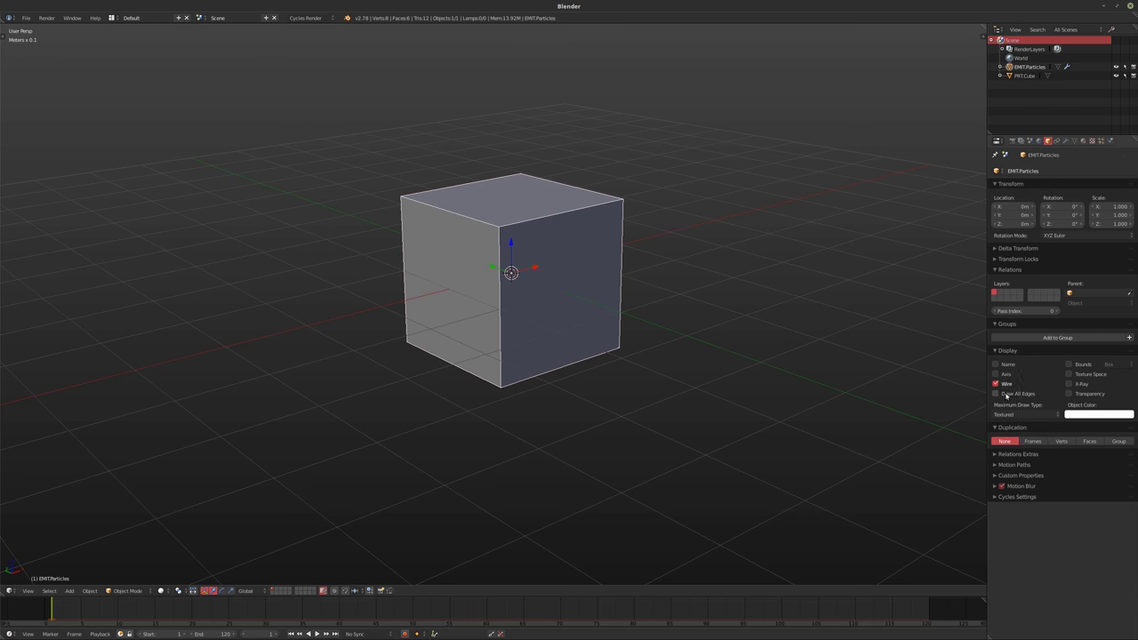
left_click(996, 383)
left_click(1025, 415)
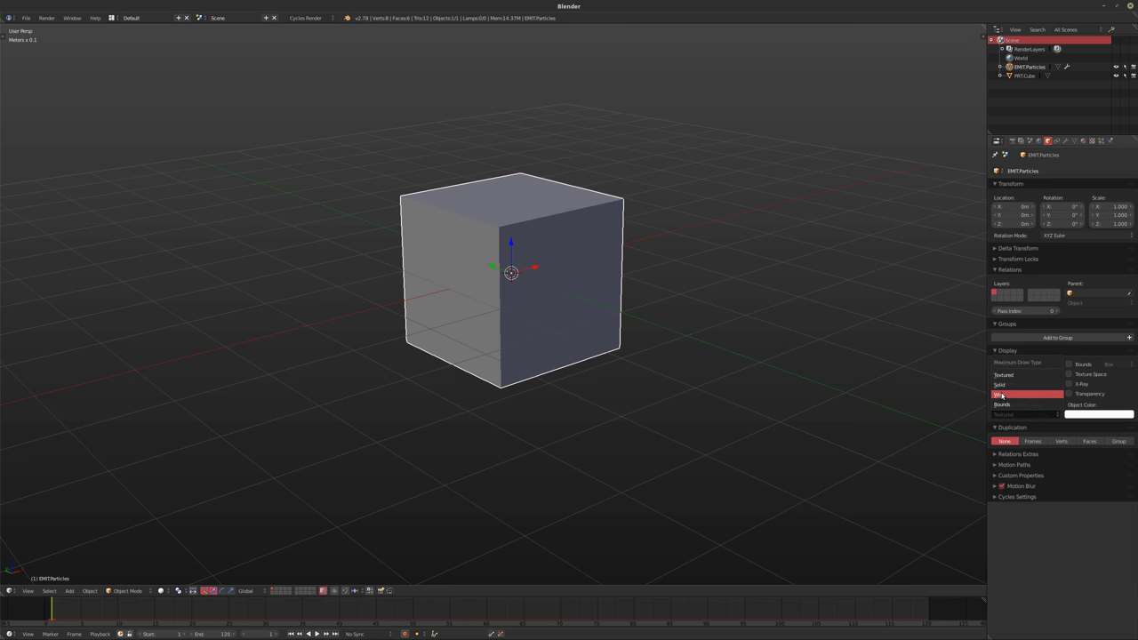
left_click(1018, 394)
scroll(534, 300, "up", 3)
middle_click_drag(534, 300, 692, 256)
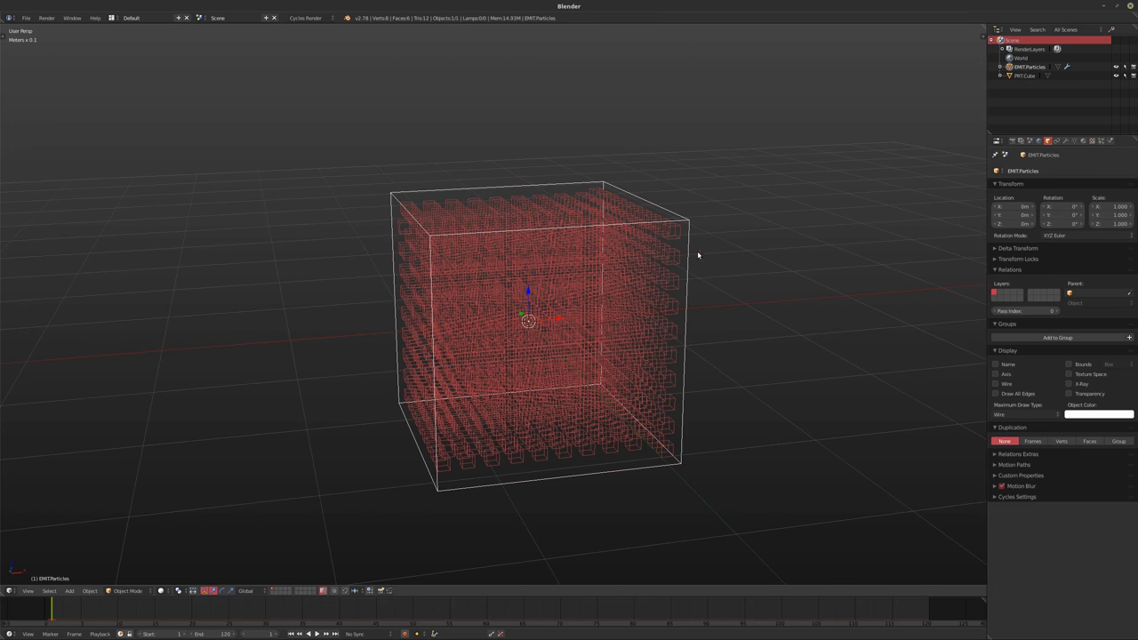
Raise the particle grid resolution to 11 and try the hexagonal grid option, leaving it disabled
left_click(1100, 141)
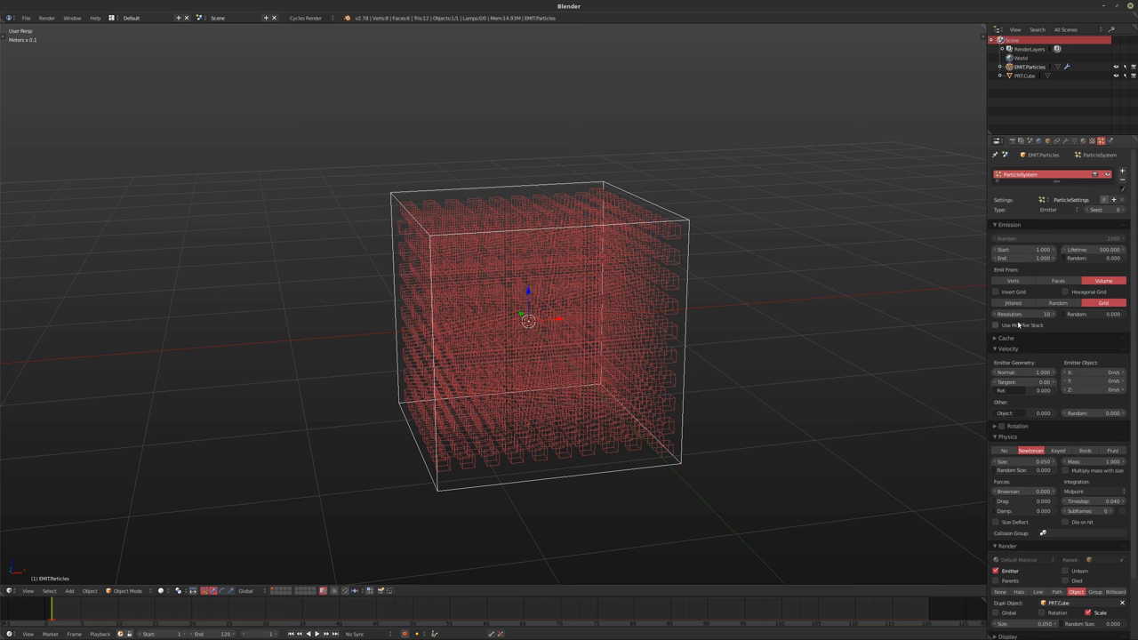
left_click(1052, 314)
middle_click_drag(653, 298, 746, 293)
left_click(1084, 294)
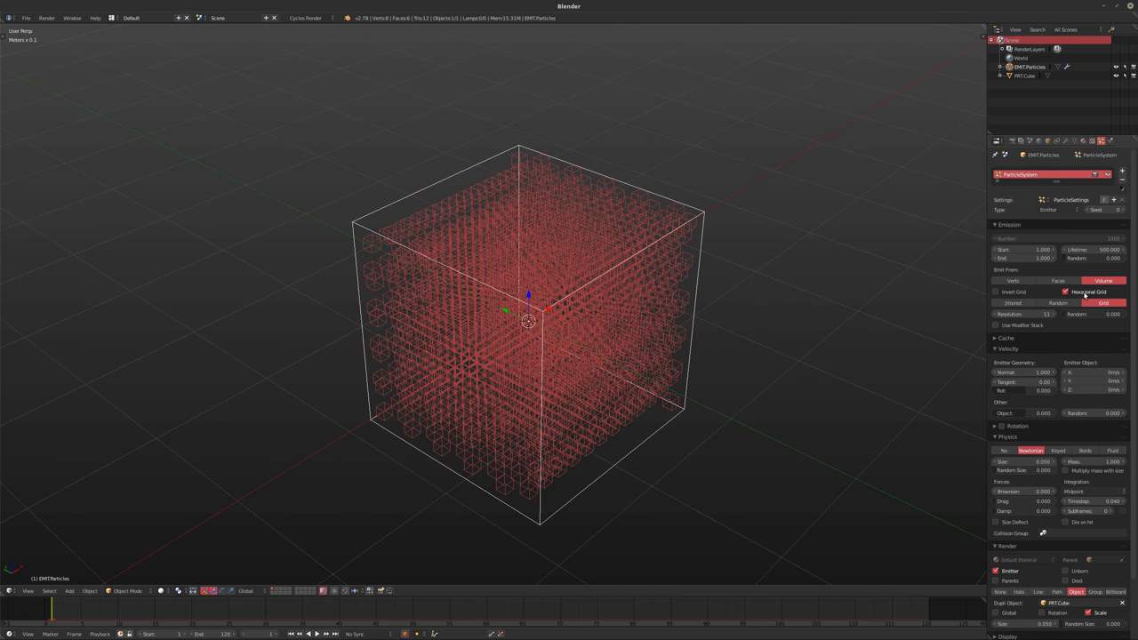
left_click(1084, 294)
mouse_move(613, 293)
middle_mouse_down()
mouse_move(638, 251)
mouse_move(672, 247)
mouse_move(669, 236)
mouse_move(602, 271)
mouse_move(578, 258)
mouse_move(710, 292)
mouse_move(603, 309)
mouse_move(611, 305)
middle_mouse_up()
key("Tab")
key("s")
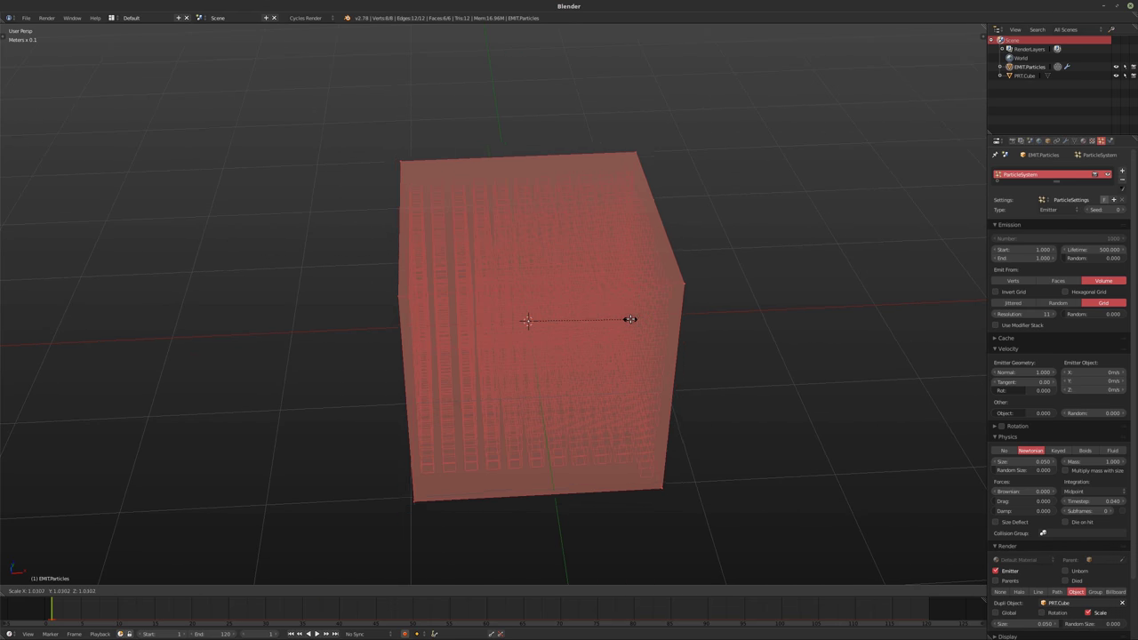
key("Escape")
key("Tab")
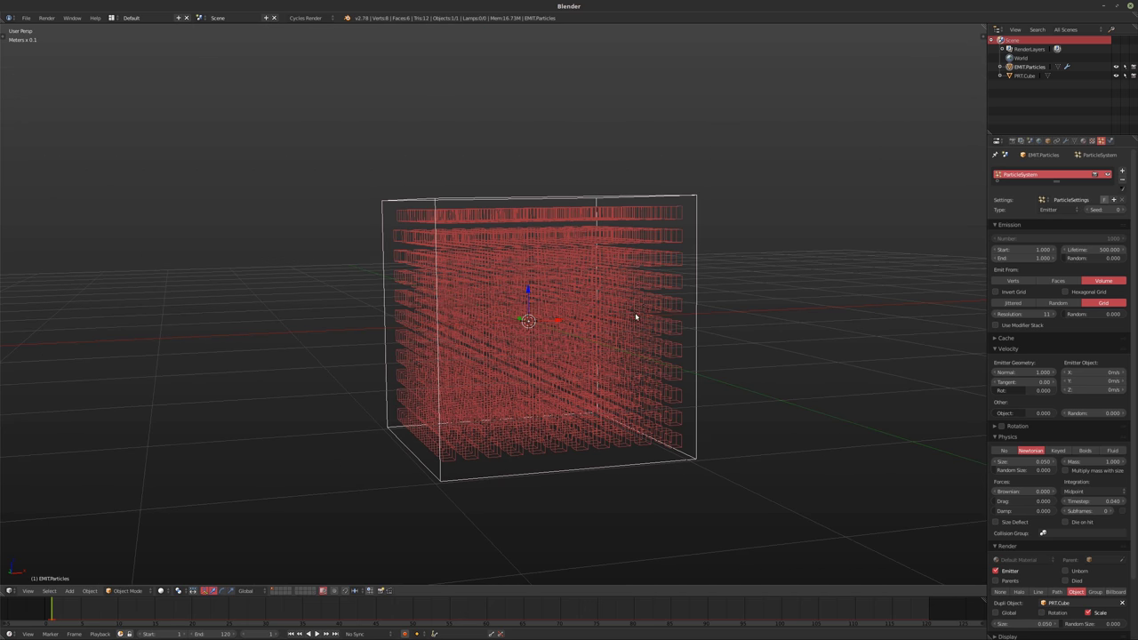
Scale the emitter's mesh up slightly in edit mode and step through the first frames to refresh the particles
key("Tab")
key("s")
key("Tab")
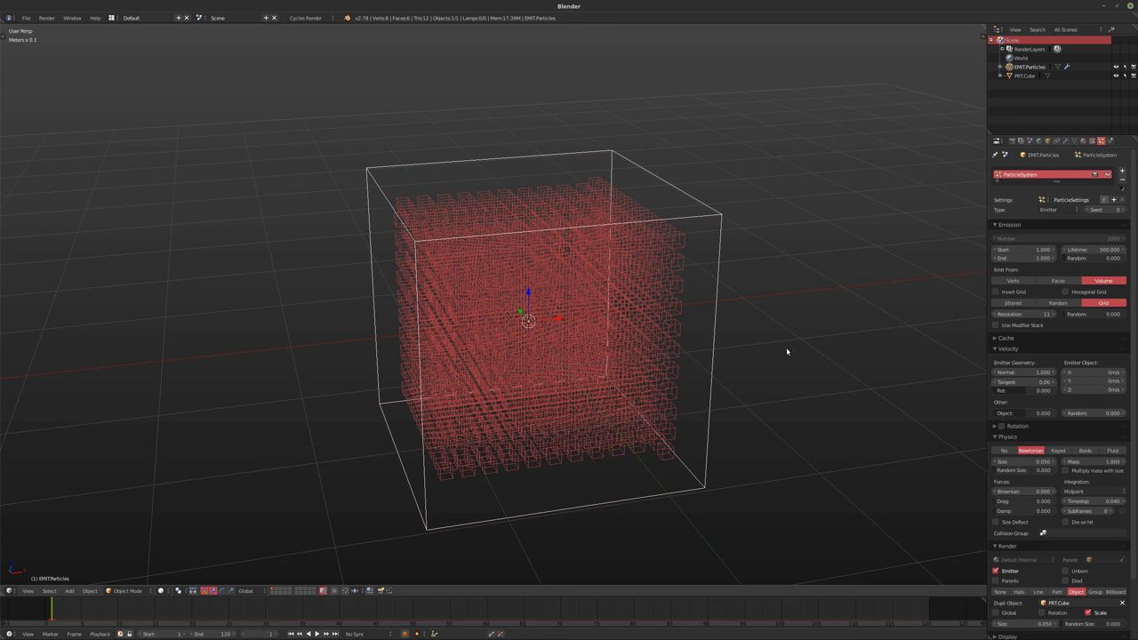
middle_click_drag(786, 347, 723, 352)
key("Left")
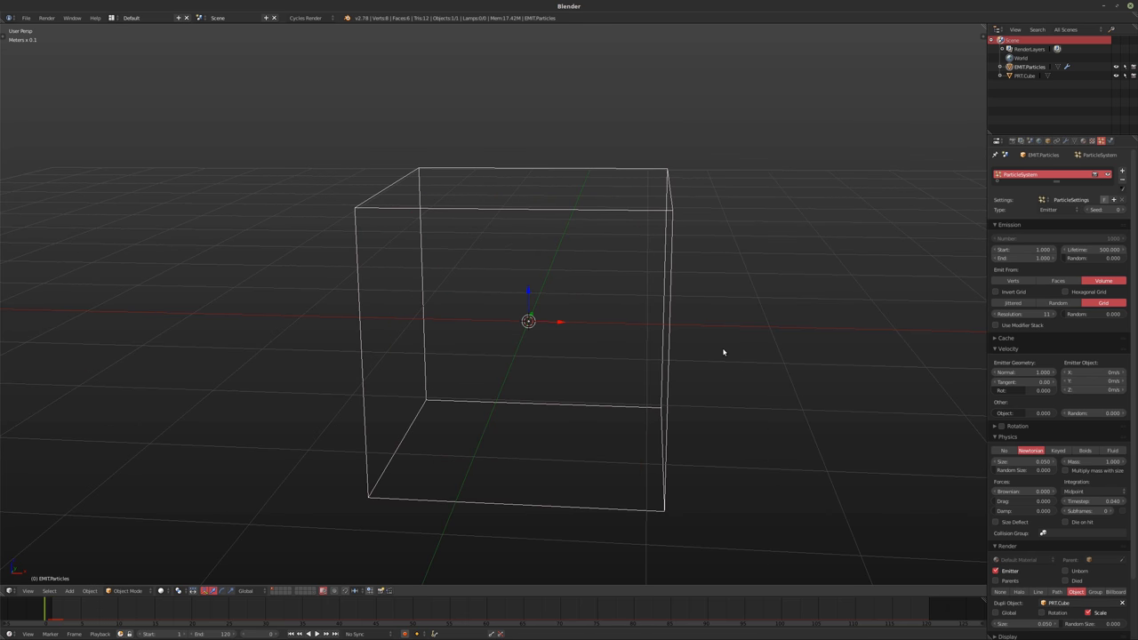
key("Right")
key("Right")
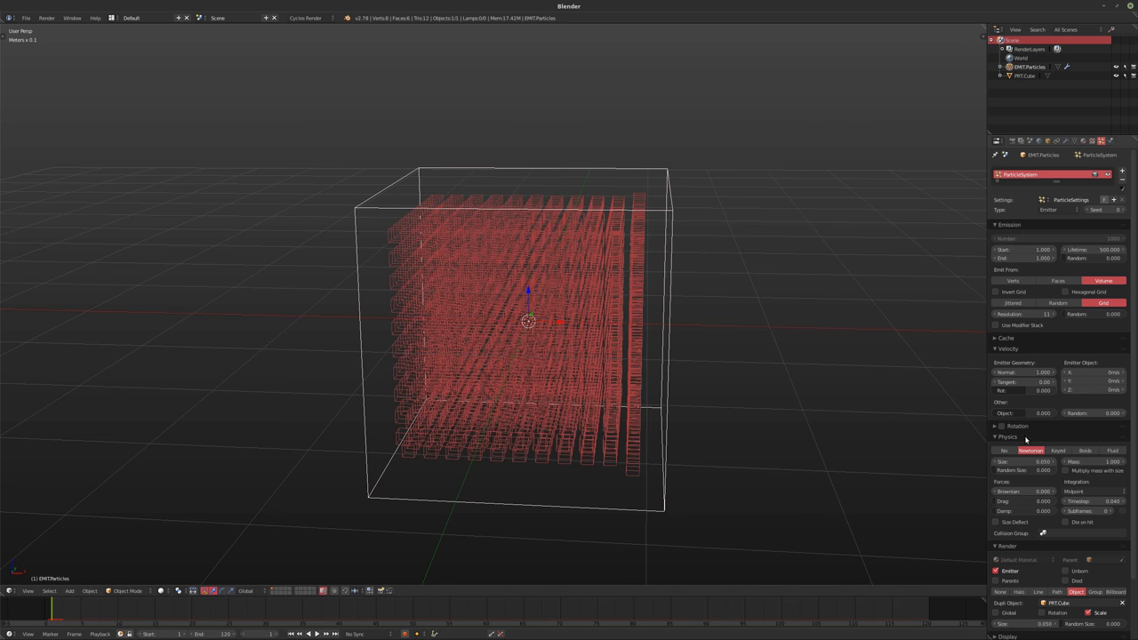
Set the particle physics type to No and inspect the particle grid from several angles
left_click(1002, 451)
middle_click_drag(637, 376, 508, 335)
middle_click_drag(636, 337, 575, 342)
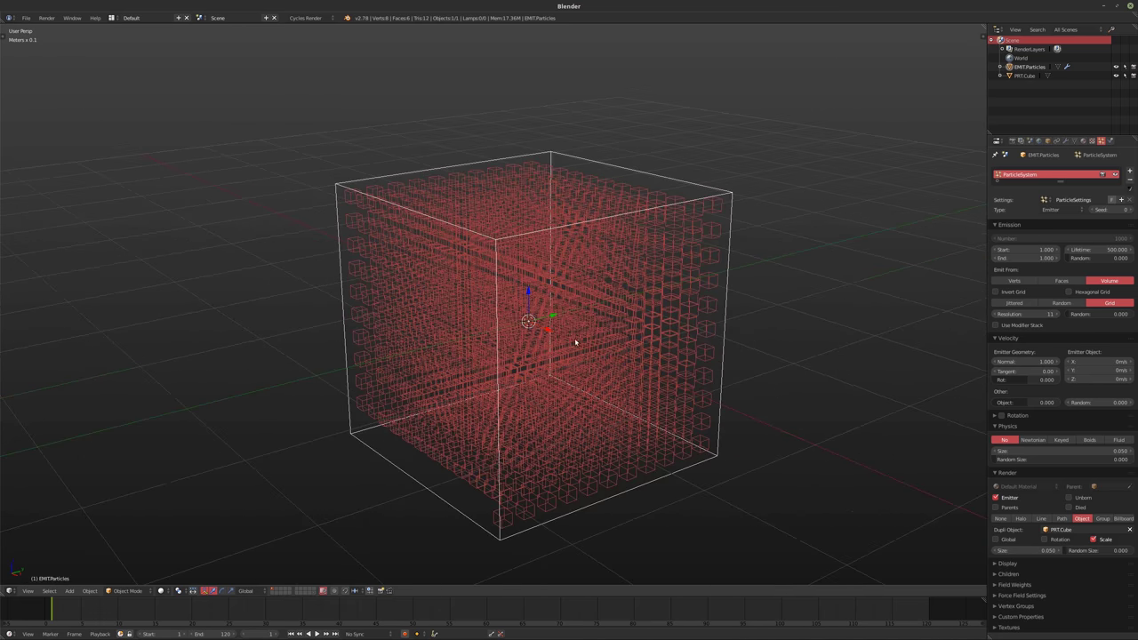
middle_click_drag(700, 300, 648, 310)
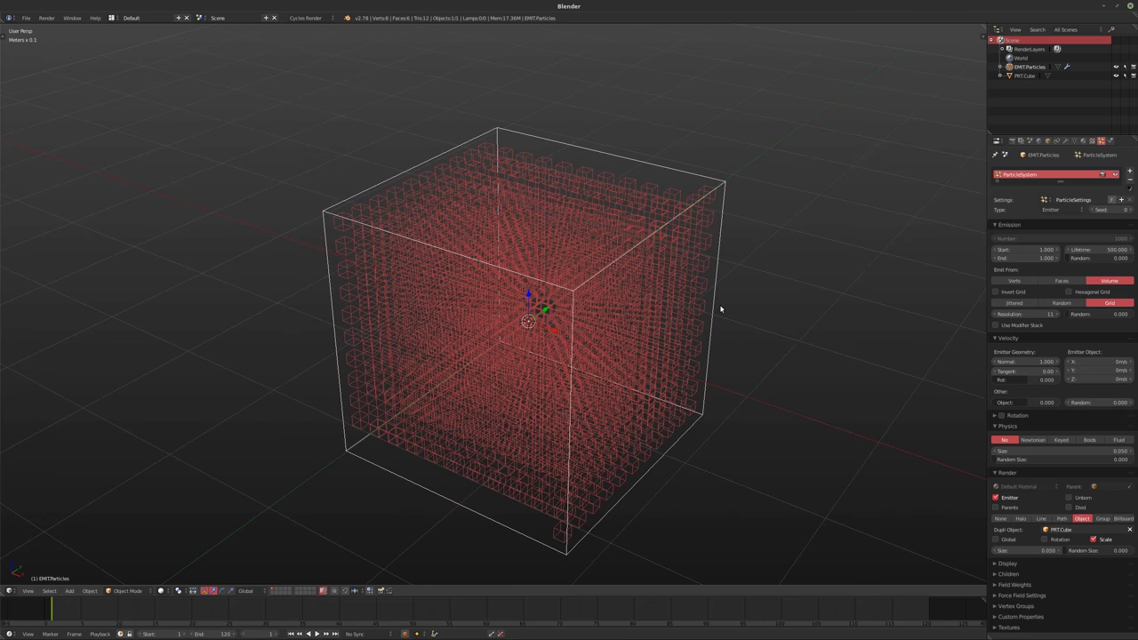
Remove the particle system from EMIT.Particles and set the cube's maximum draw type back to Textured
left_click(1130, 179)
middle_click_drag(835, 208, 572, 249)
scroll(622, 222, "down", 3)
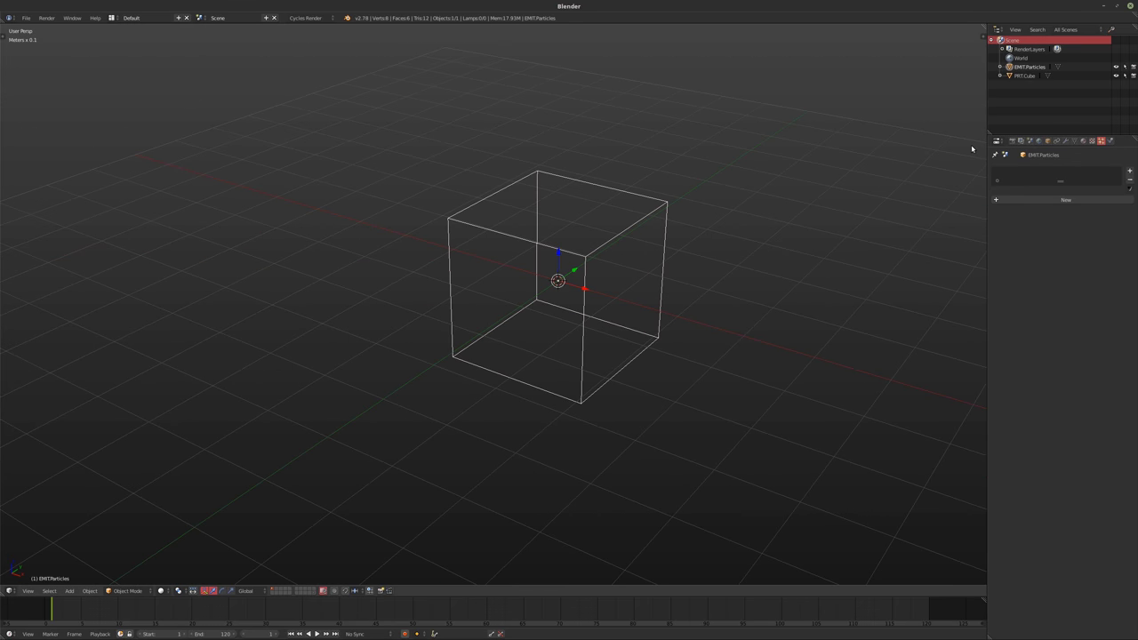
left_click(1047, 141)
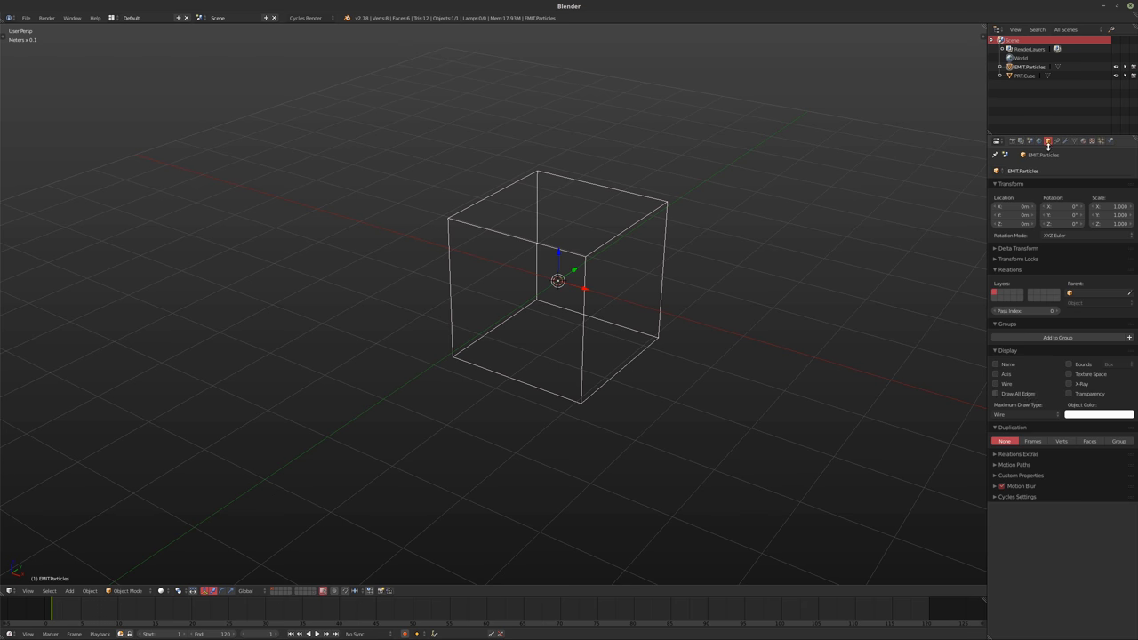
left_click(1017, 415)
left_click(1009, 416)
left_click(1014, 376)
Scale the entire EMIT.Particles mesh by 0.1 in edit mode
key("Tab")
middle_click_drag(729, 323, 617, 333)
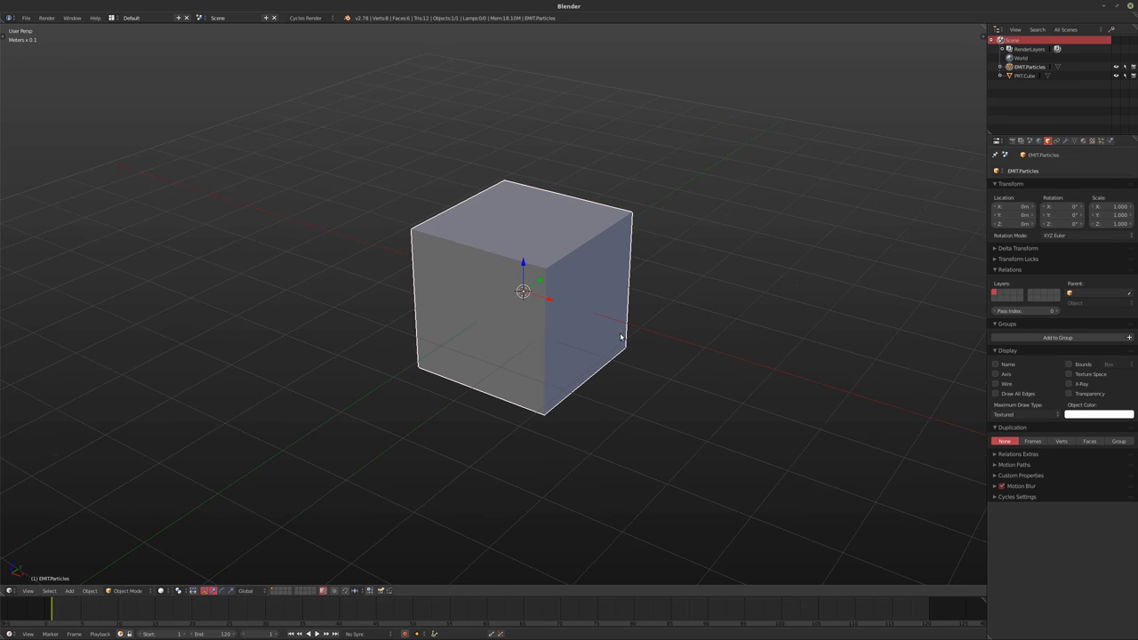
type("as.1")
key("Return")
key("Tab")
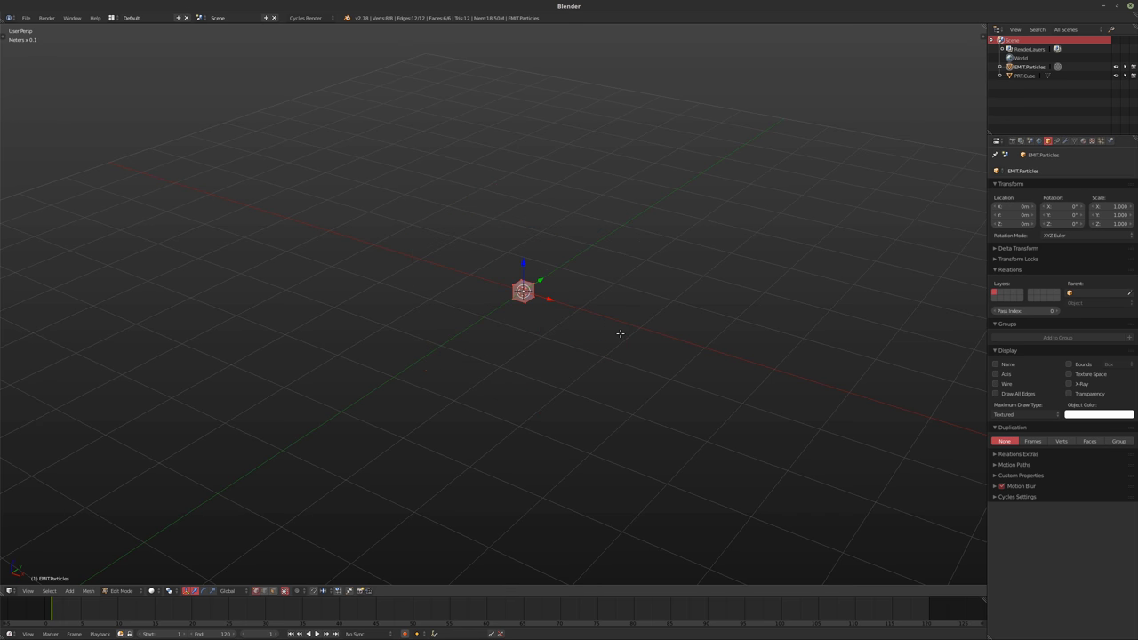
Leave mesh editing and add an Array modifier to EMIT.Particles
middle_click_drag(447, 348, 508, 319)
scroll(508, 319, "up", 2)
left_click(1066, 141)
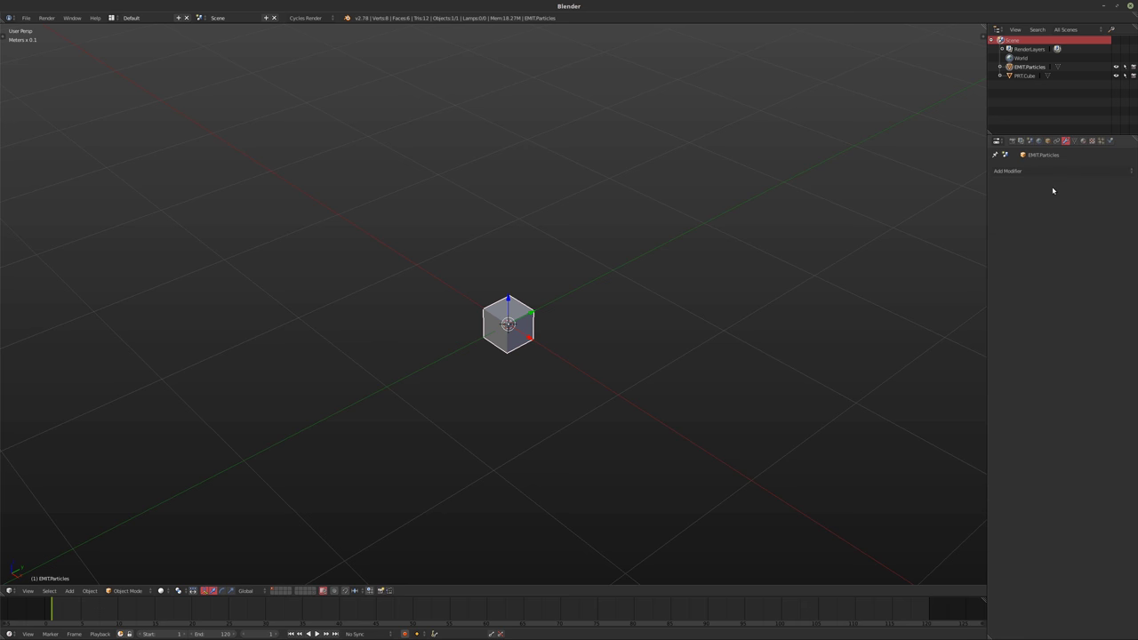
left_click(1027, 171)
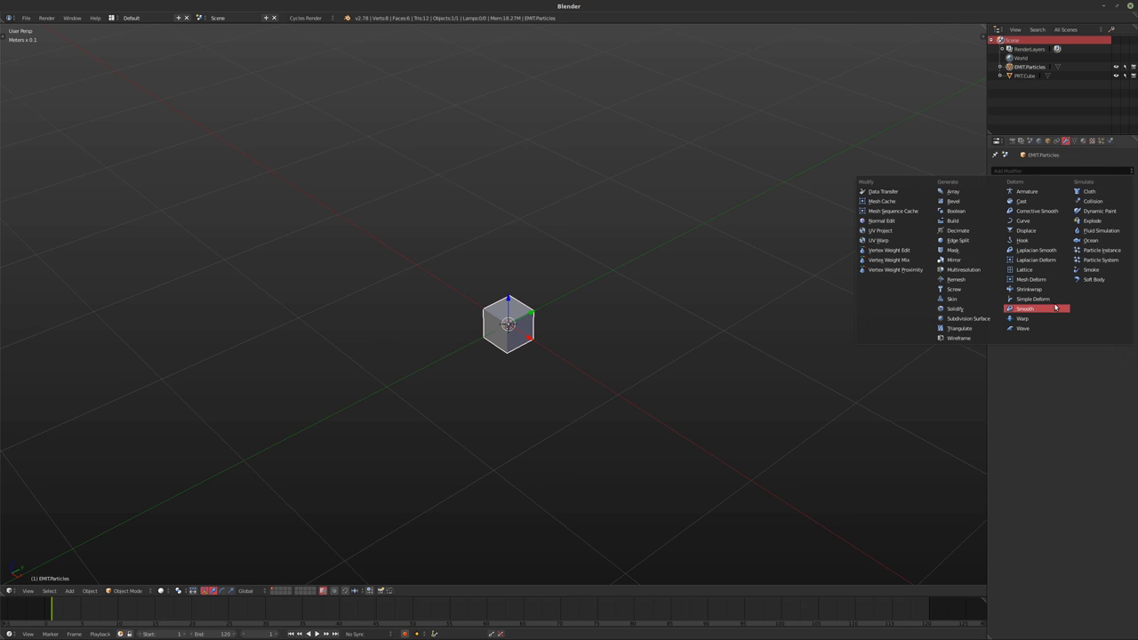
left_click(952, 192)
middle_click_drag(960, 198, 737, 320)
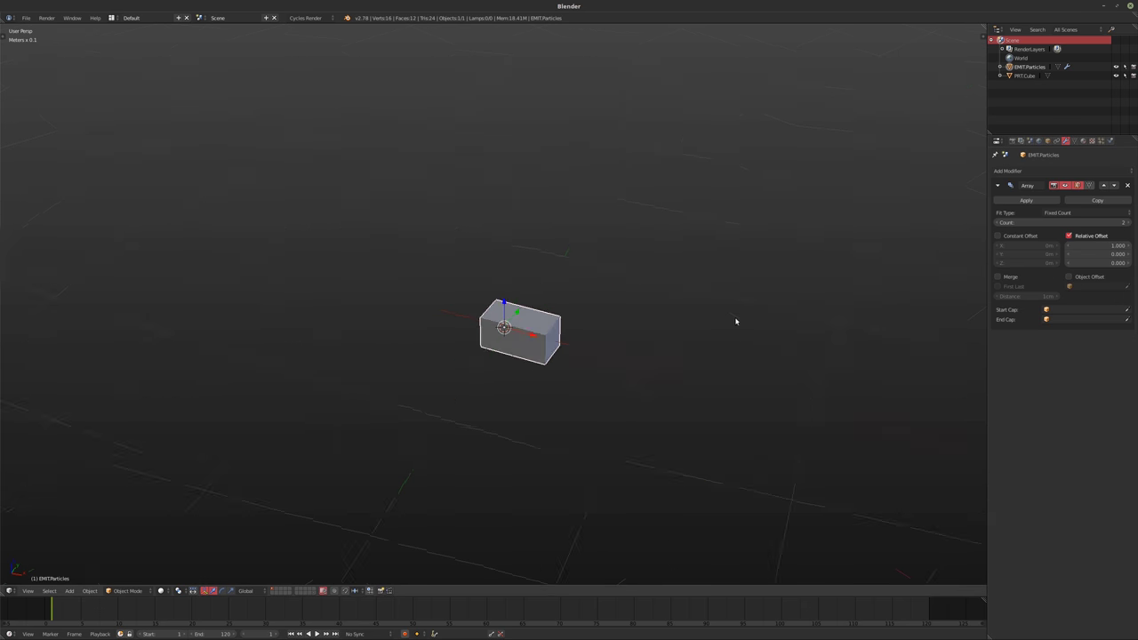
scroll(737, 320, "up", 1)
Set the Array modifier's relative X offset to 1.5 and its count to 16 to form a row of cubes
left_click(1093, 246)
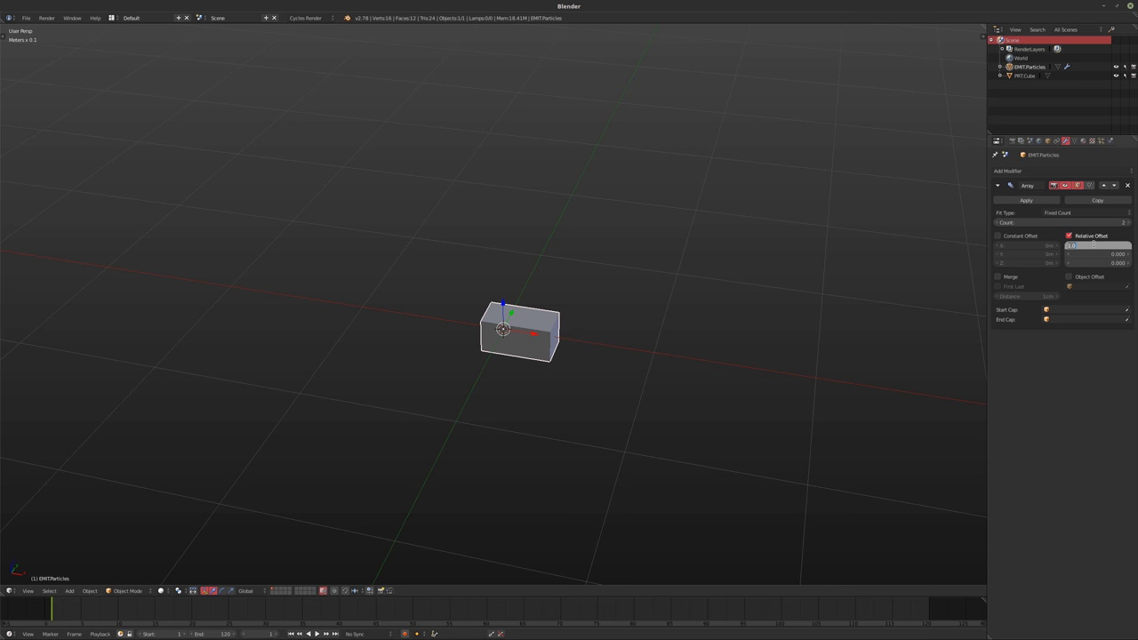
type("1.5")
key("Return")
middle_click_drag(679, 290, 624, 353)
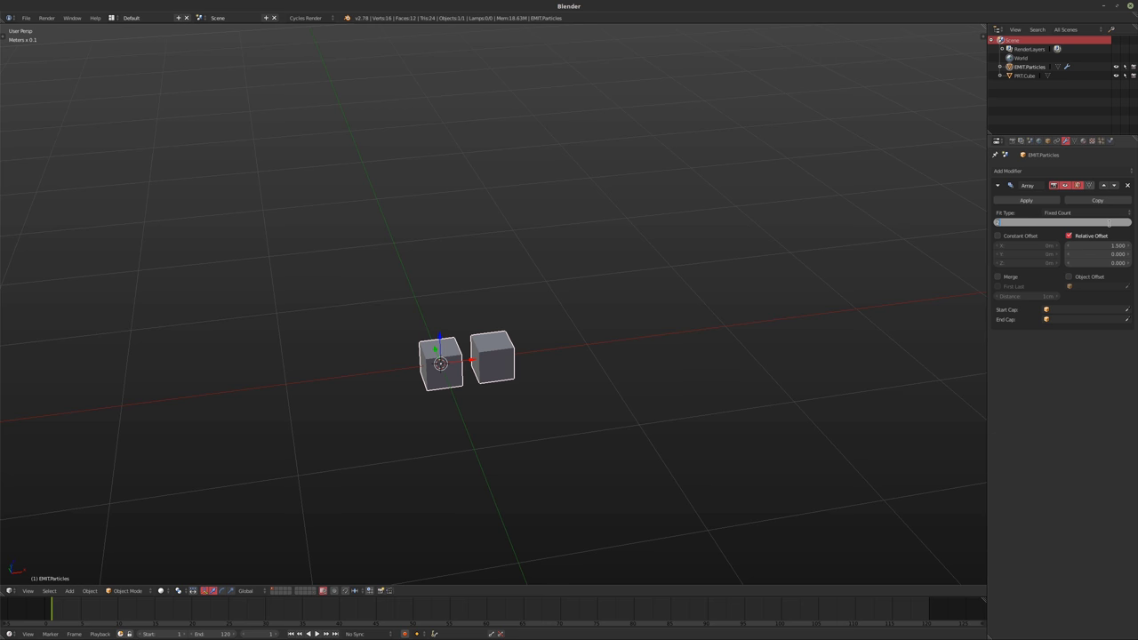
left_click_drag(1108, 223, 1129, 223)
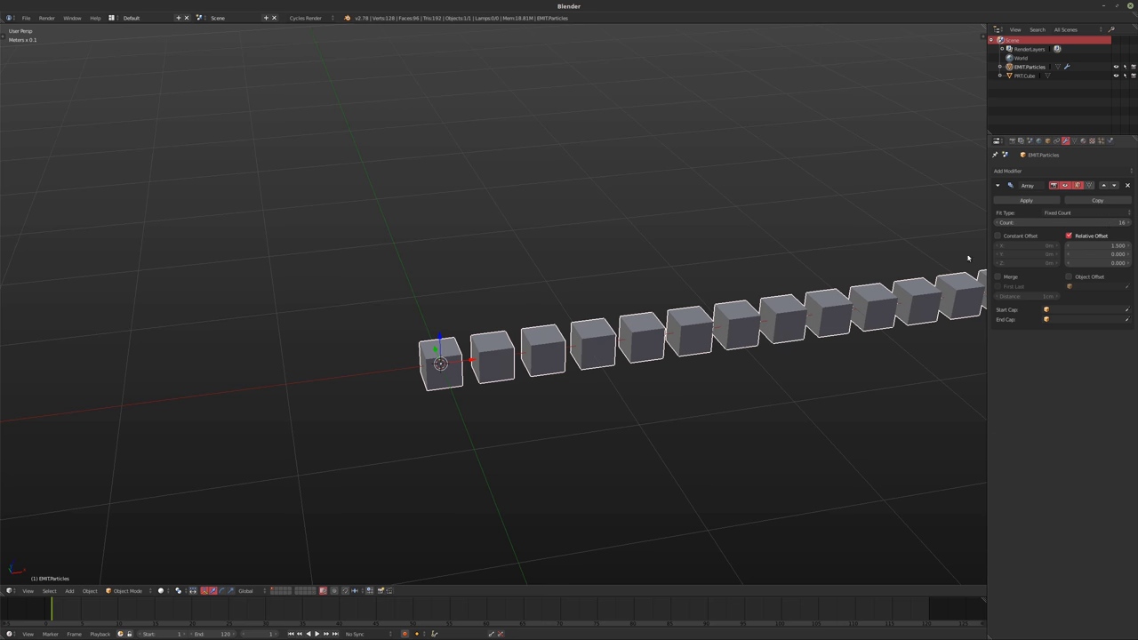
middle_click_drag(967, 254, 788, 302)
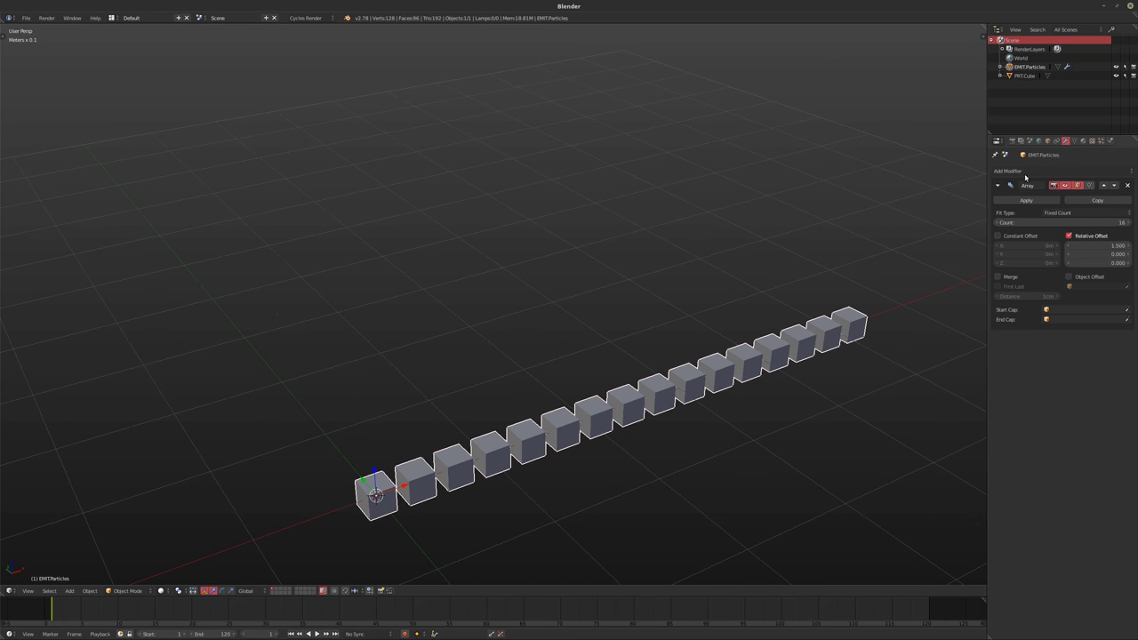
Add a second Array modifier to EMIT.Particles with relative offsets of 0 on X and 1.5 on Y
left_click(1058, 171)
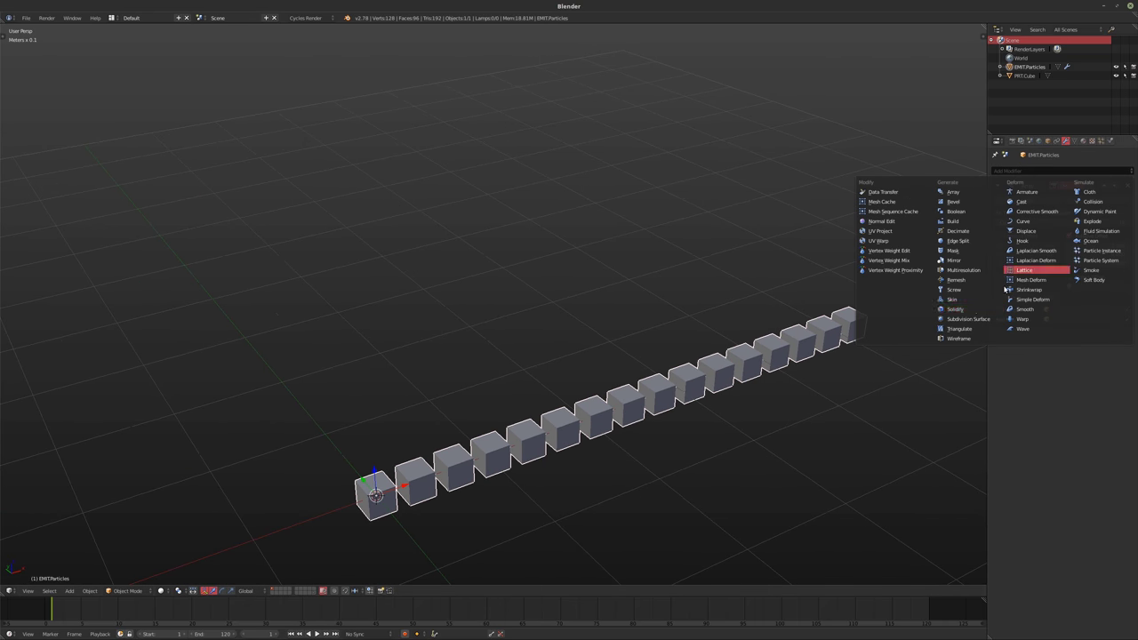
left_click(954, 192)
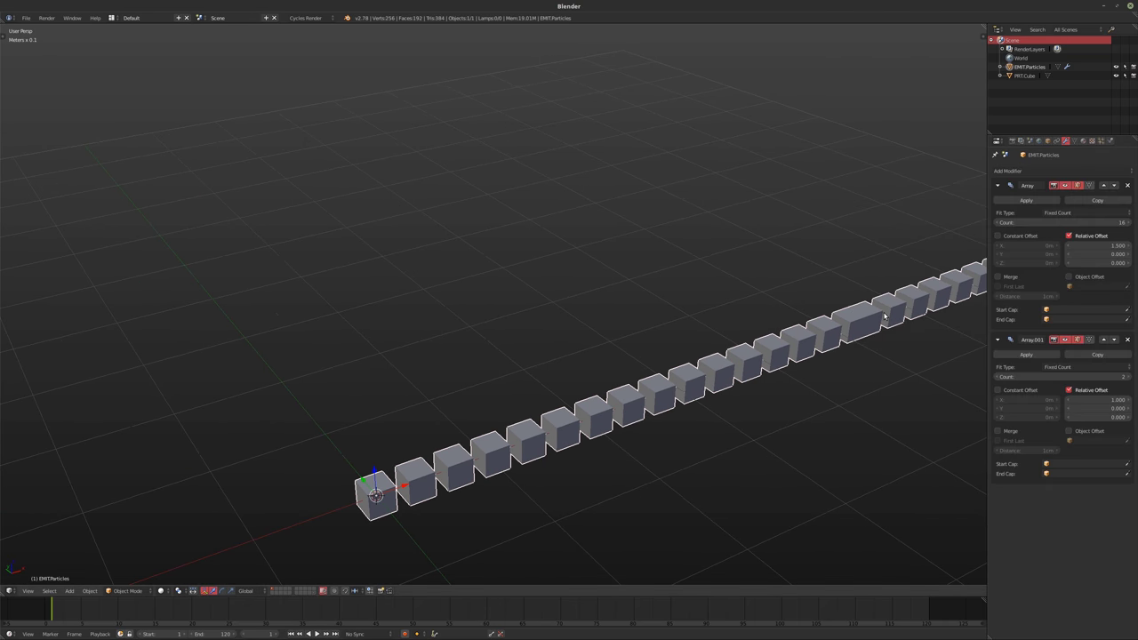
left_click(1096, 400)
type("0")
key("Tab")
type("1")
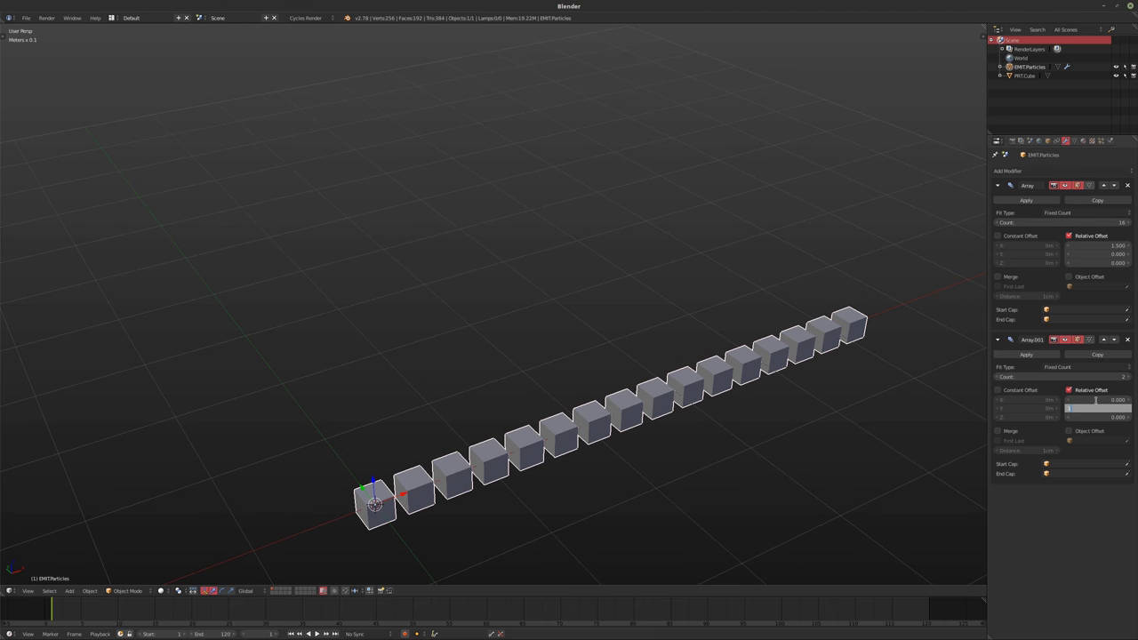
type(".5")
key("Return")
Set the count of the second, Y-direction array to 16
left_click(1054, 377)
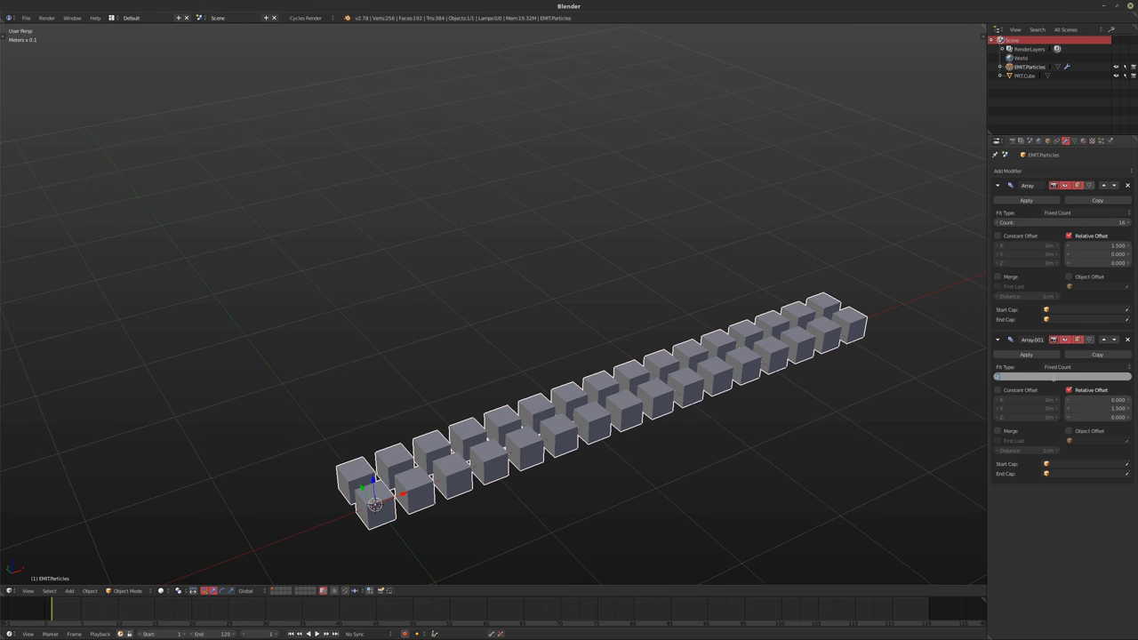
type("16")
key("Return")
middle_click_drag(783, 382, 809, 402)
Collapse both arrays and add a third Array modifier with relative offsets of 0 on X and 1.5 on Z
left_click(997, 185)
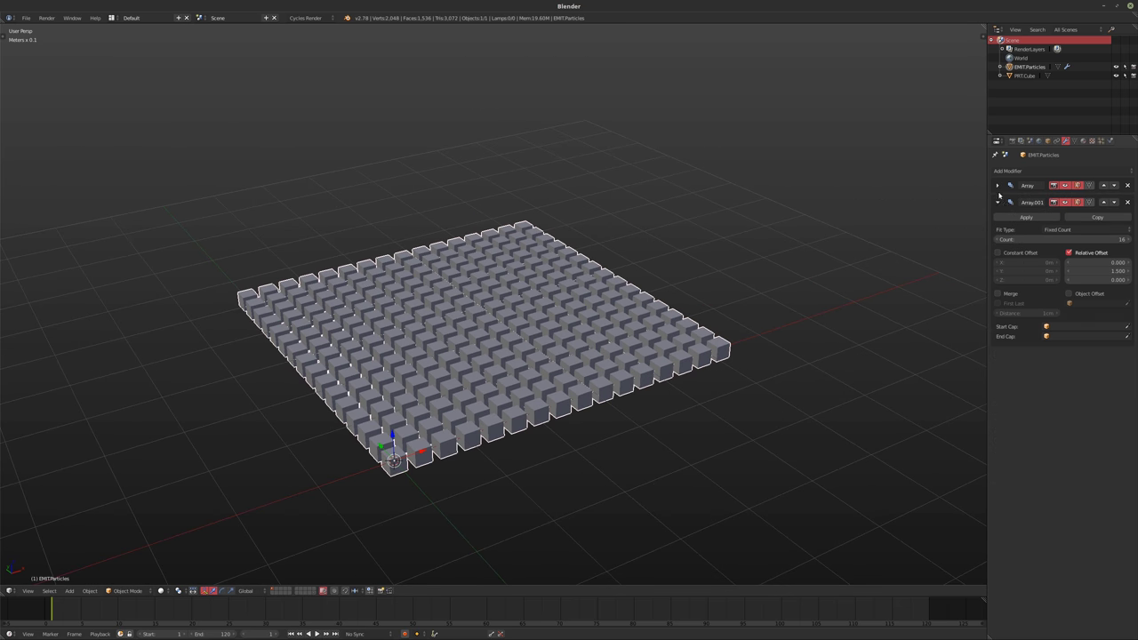
left_click(997, 202)
left_click(1007, 171)
left_click(960, 192)
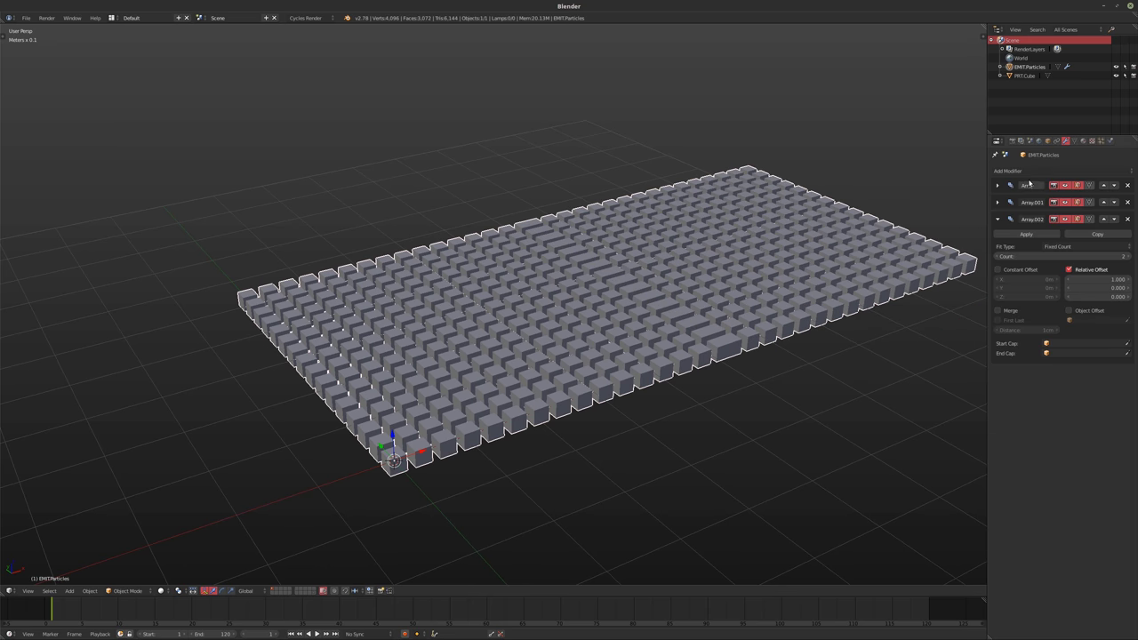
left_click(1092, 279)
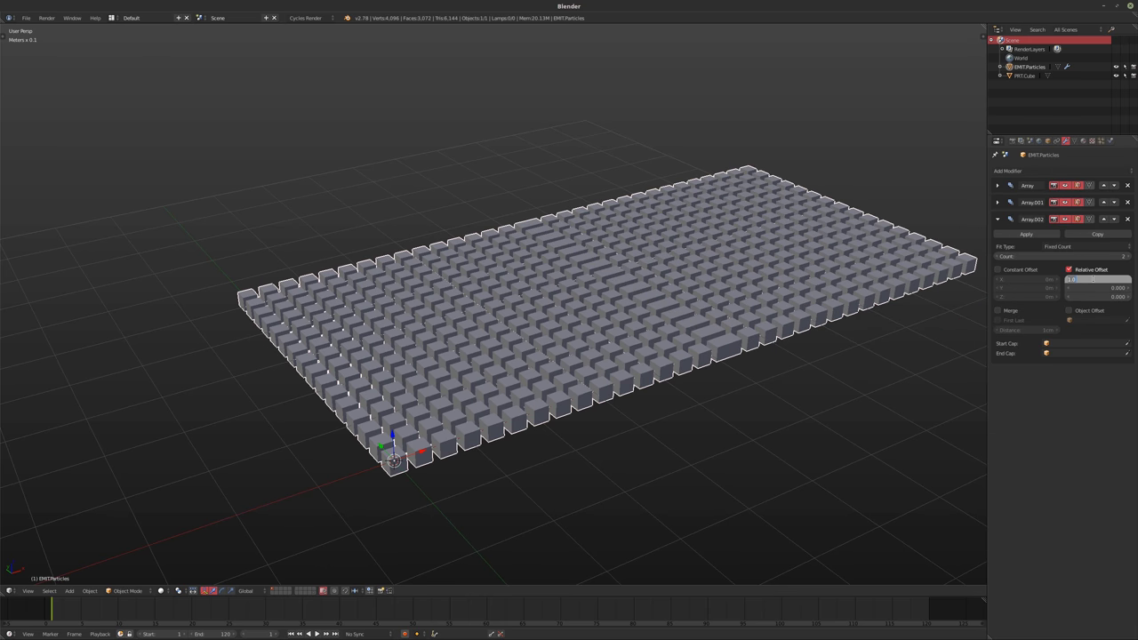
type("0")
key("Tab")
key("Tab")
type("1.5")
key("Return")
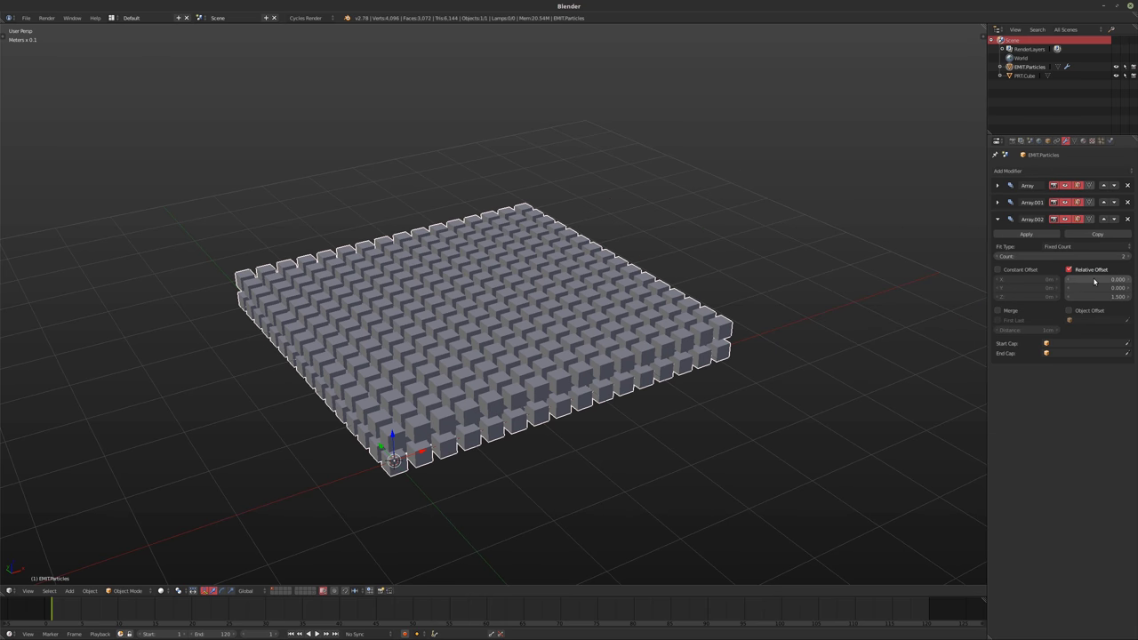
Set the count of the third, Z-direction array to 16
left_click(1081, 255)
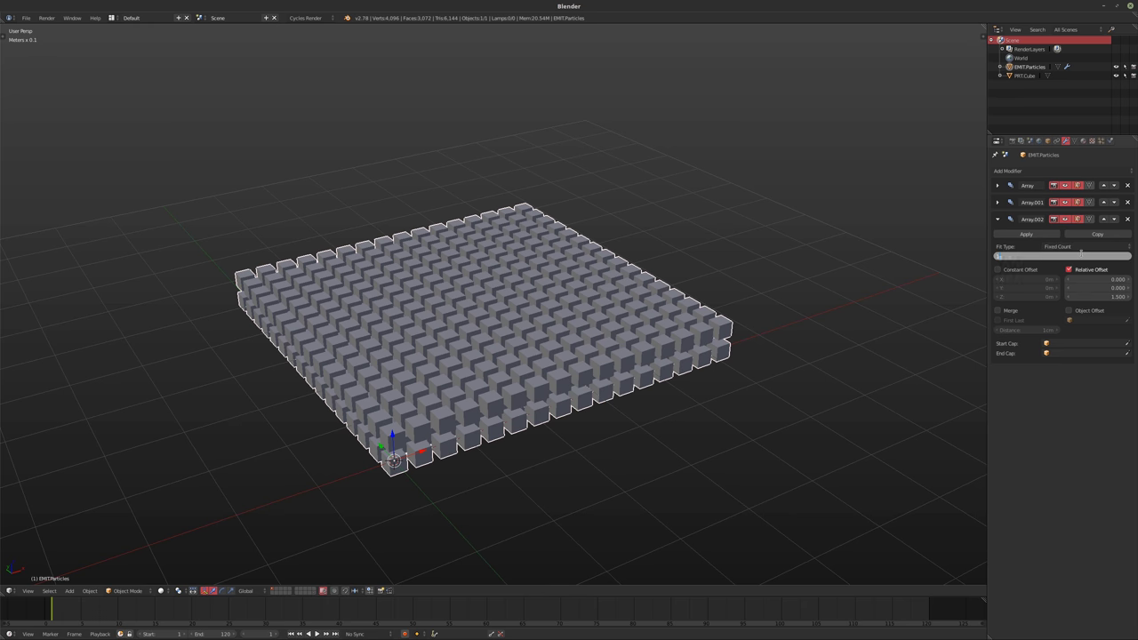
type("16")
key("Return")
scroll(401, 323, "down", 5)
mouse_move(477, 317)
middle_mouse_down()
mouse_move(545, 315)
mouse_move(507, 356)
mouse_move(484, 316)
middle_mouse_up()
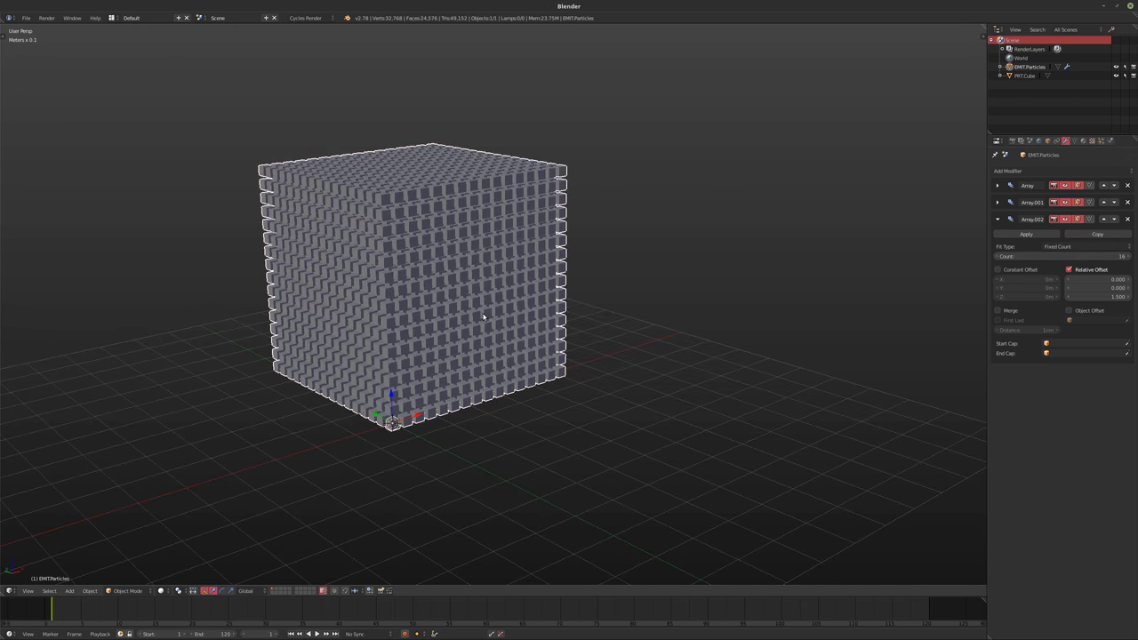
Expand all three Array modifiers, inspect the cube grid, and reduce the first array's count to 8
left_click(998, 185, "ctrl")
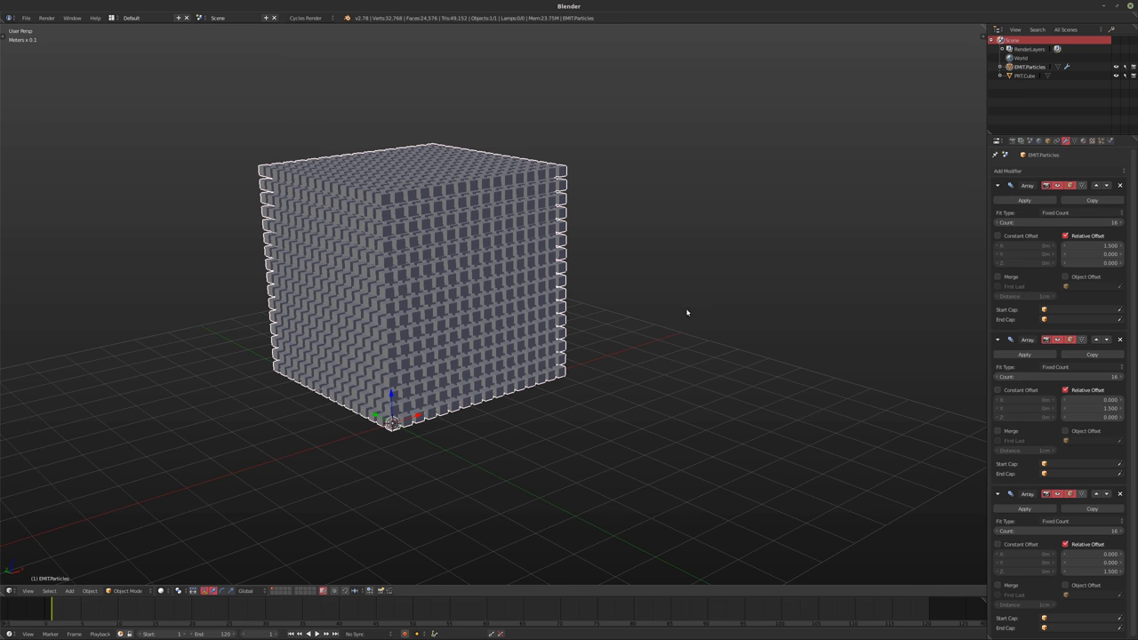
middle_click_drag(535, 361, 618, 266)
scroll(498, 270, "up", 2)
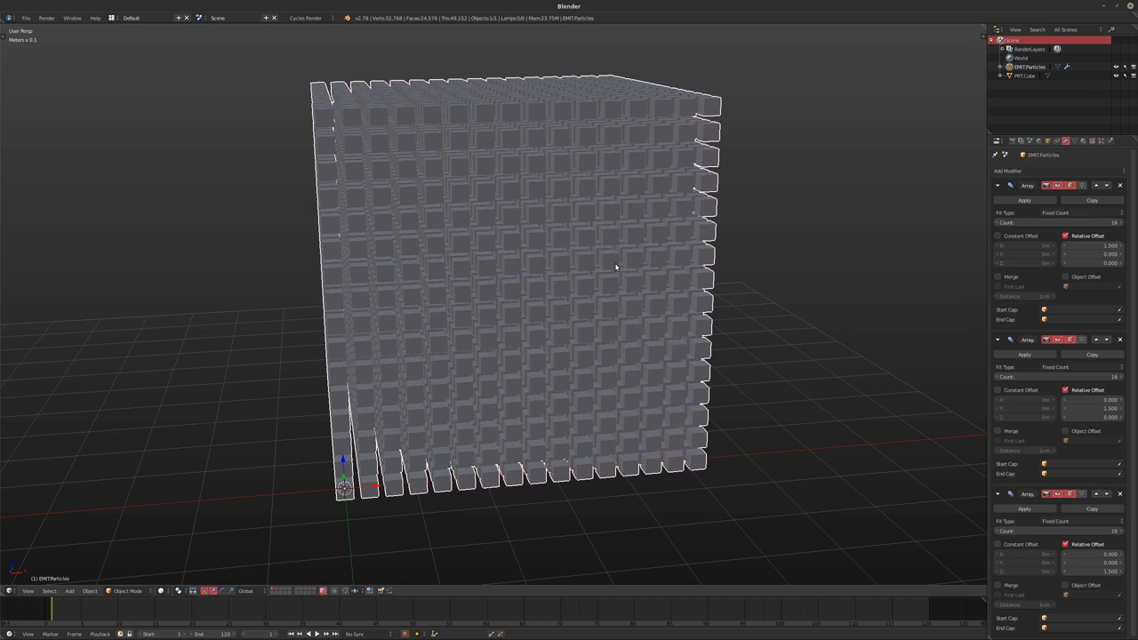
middle_click_drag(615, 267, 642, 264)
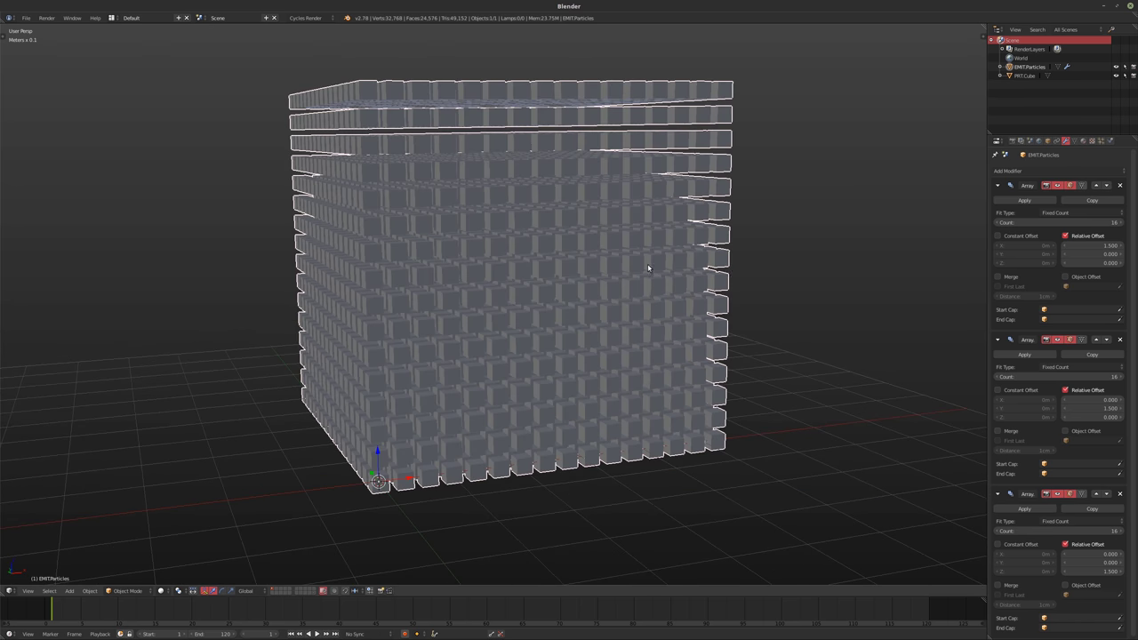
left_click(1075, 223)
type("8")
key("Return")
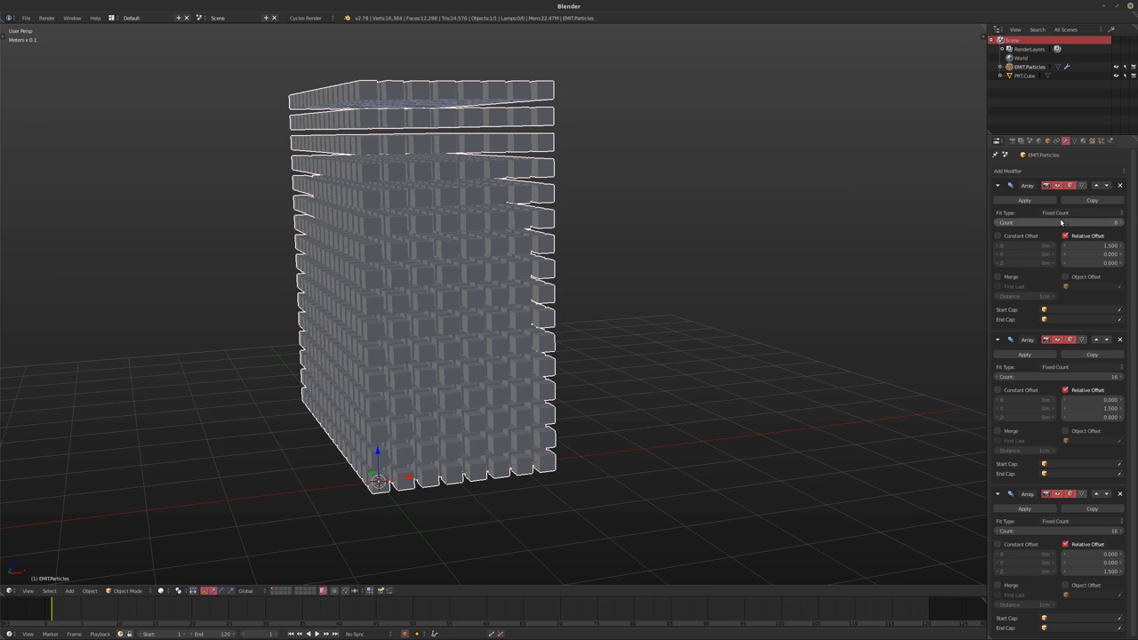
Collapse the first array's settings and set the second, Y-direction array's count to 8
left_click(997, 185)
left_click(1083, 239)
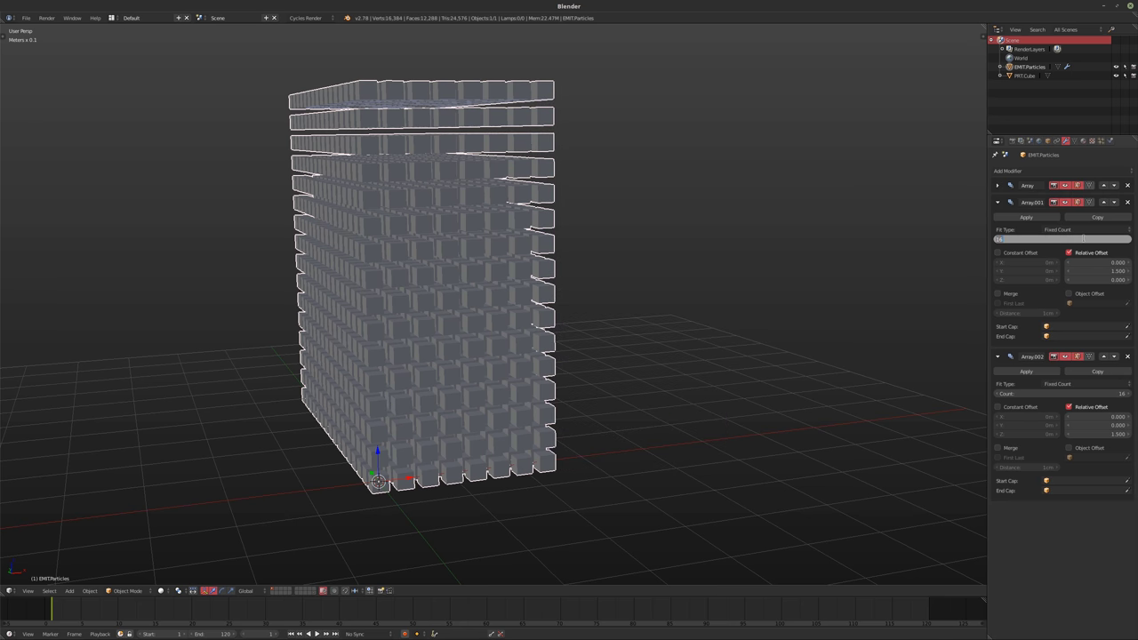
type("8")
key("Return")
Collapse the second array's settings and set the third, Z-direction array's count to 8
left_click(998, 201)
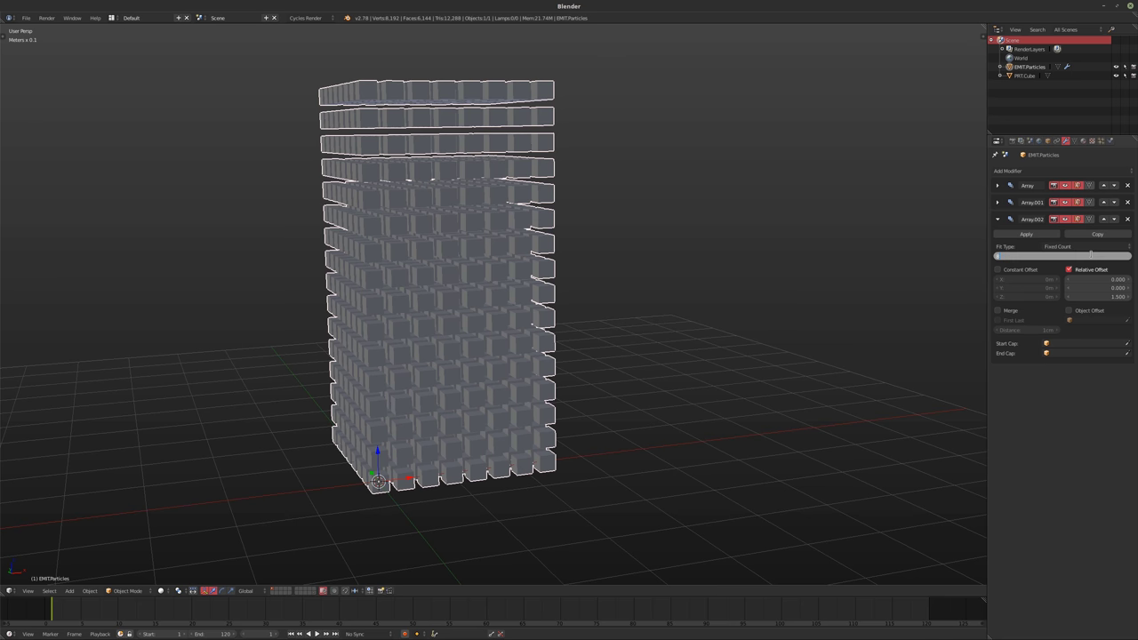
left_click_drag(1090, 255, 1063, 255)
mouse_move(560, 373)
middle_mouse_down()
mouse_move(663, 364)
mouse_move(655, 393)
mouse_move(548, 394)
mouse_move(619, 355)
mouse_move(541, 393)
mouse_move(572, 360)
middle_mouse_up()
scroll(543, 399, "down", 2)
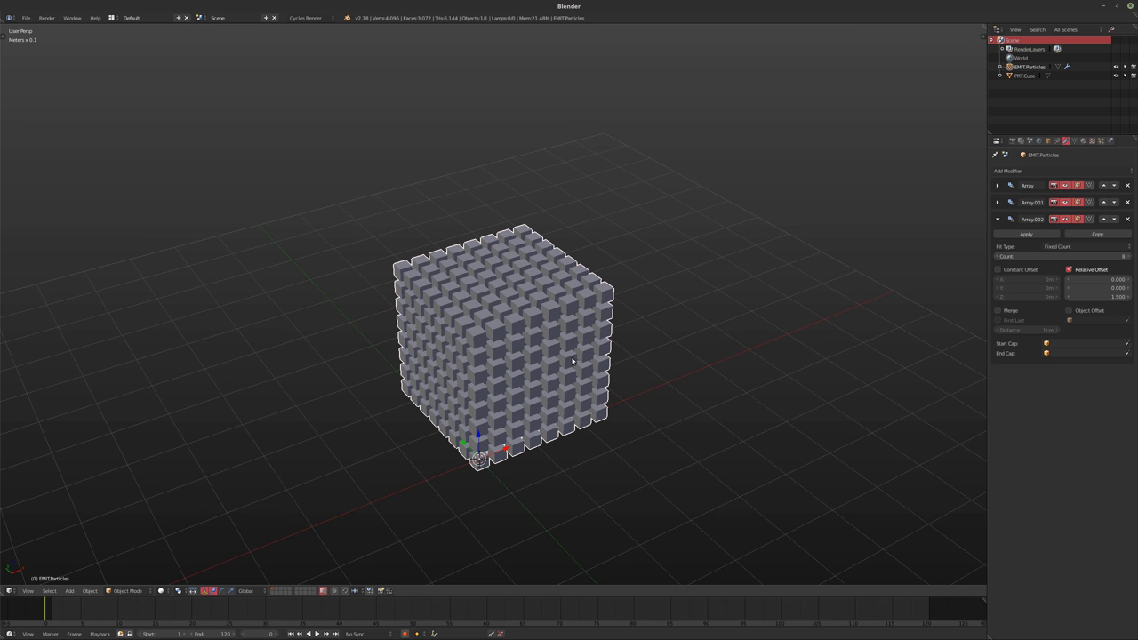
middle_click_drag(569, 317, 521, 359, "shift")
Collapse the third array's settings and add a Bevel modifier after the arrays
left_click(997, 219)
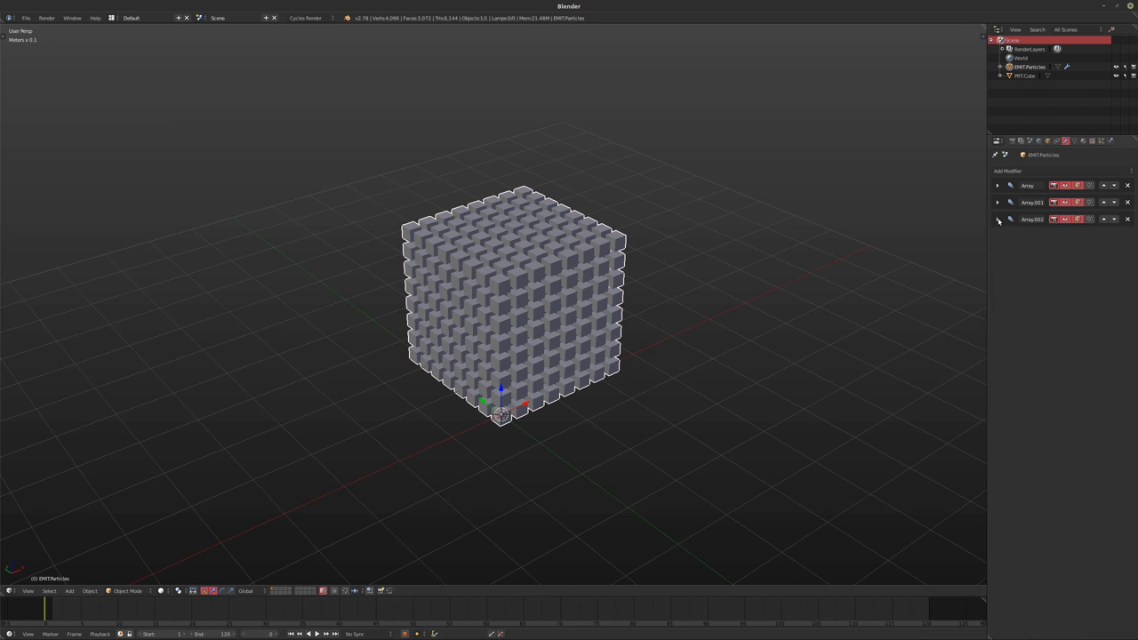
middle_click_drag(414, 546, 405, 559, "shift")
left_click(1009, 171)
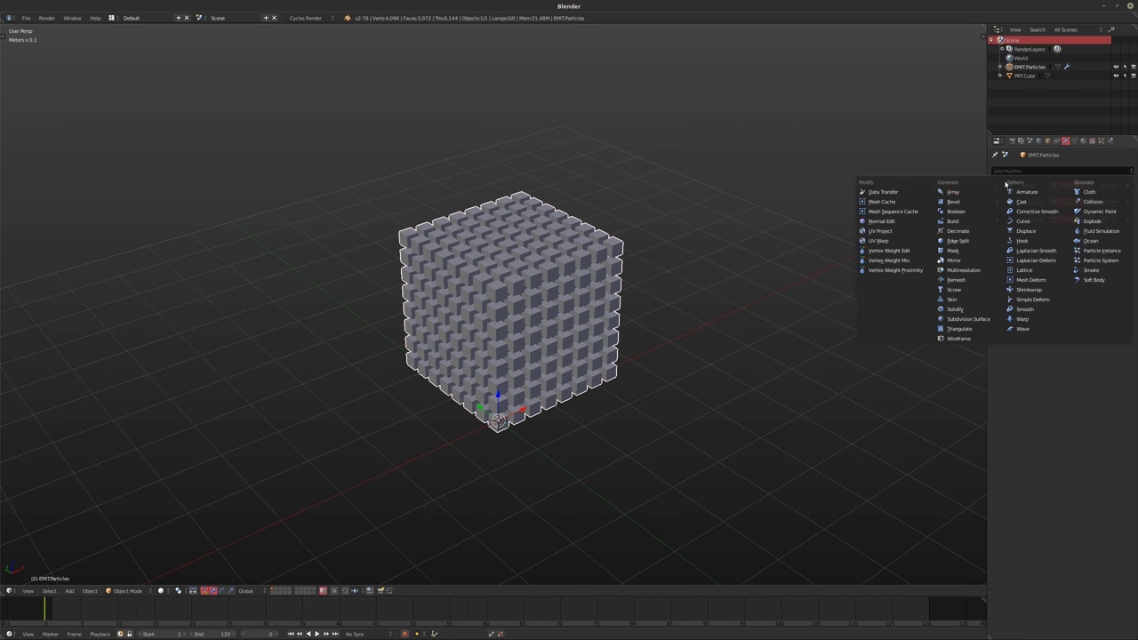
left_click(951, 202)
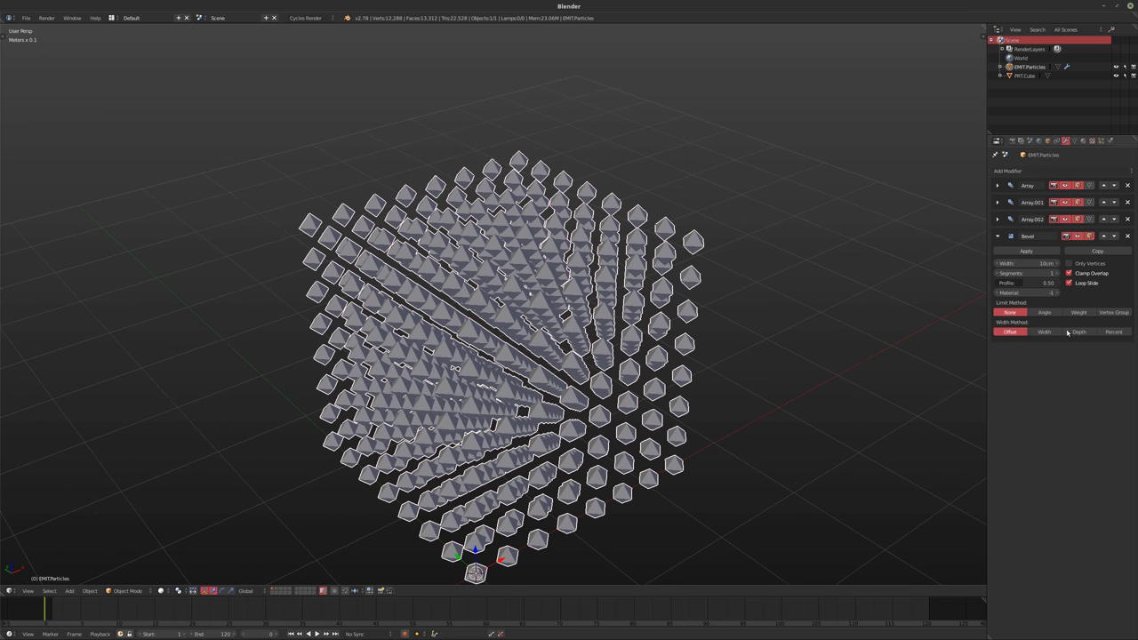
Set the Bevel modifier's width to 1 mm
left_click_drag(1031, 263, 1013, 265)
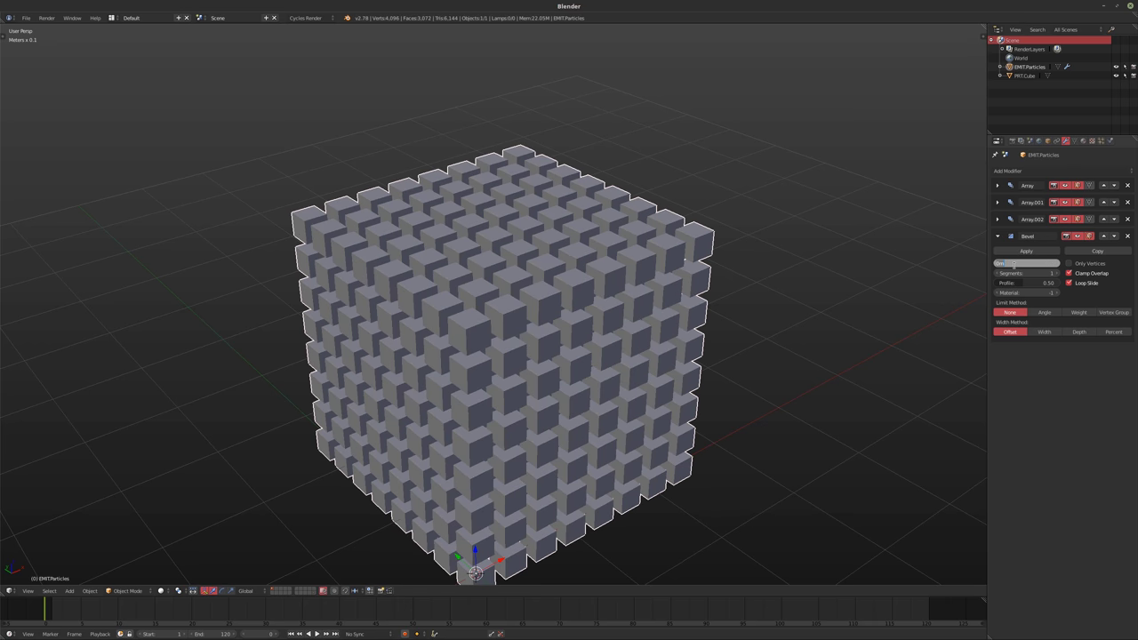
key("BackSpace")
type(".00")
type("1")
key("Return")
Set the Bevel modifier's segments to 4 and check the rounded cube edges up close
scroll(559, 262, "up", 5)
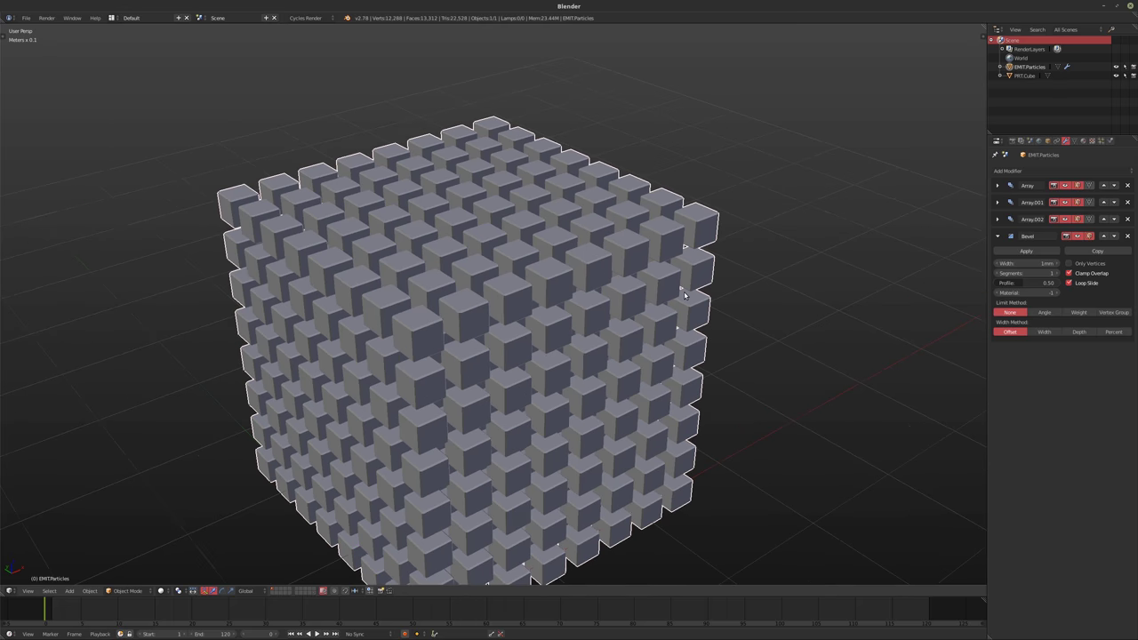
middle_click_drag(558, 261, 567, 278)
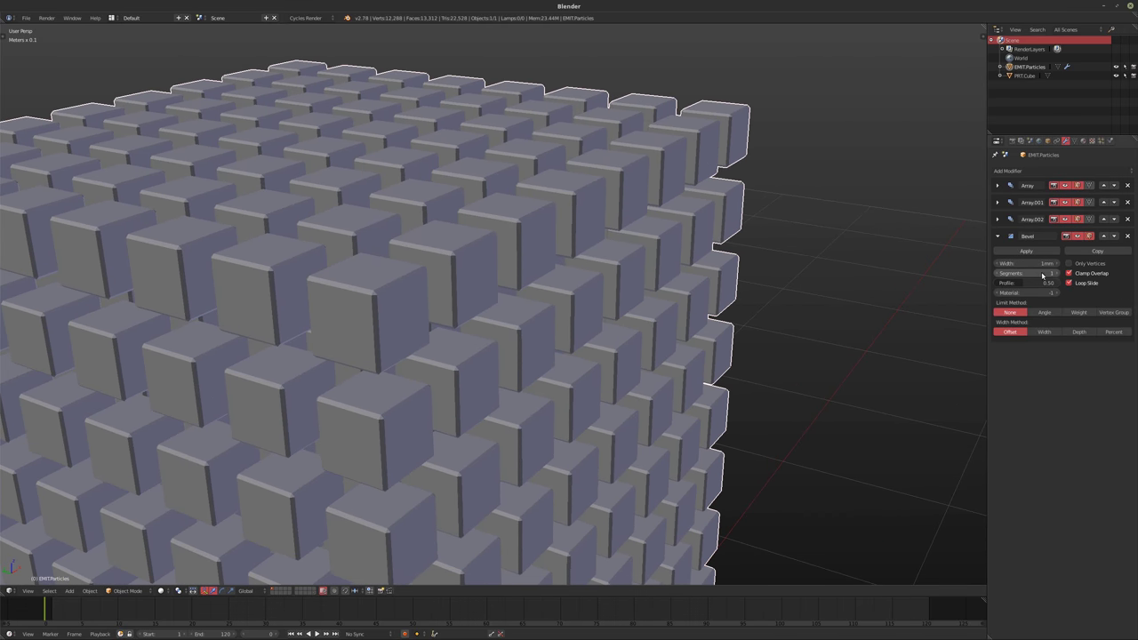
left_click_drag(1040, 273, 1061, 278)
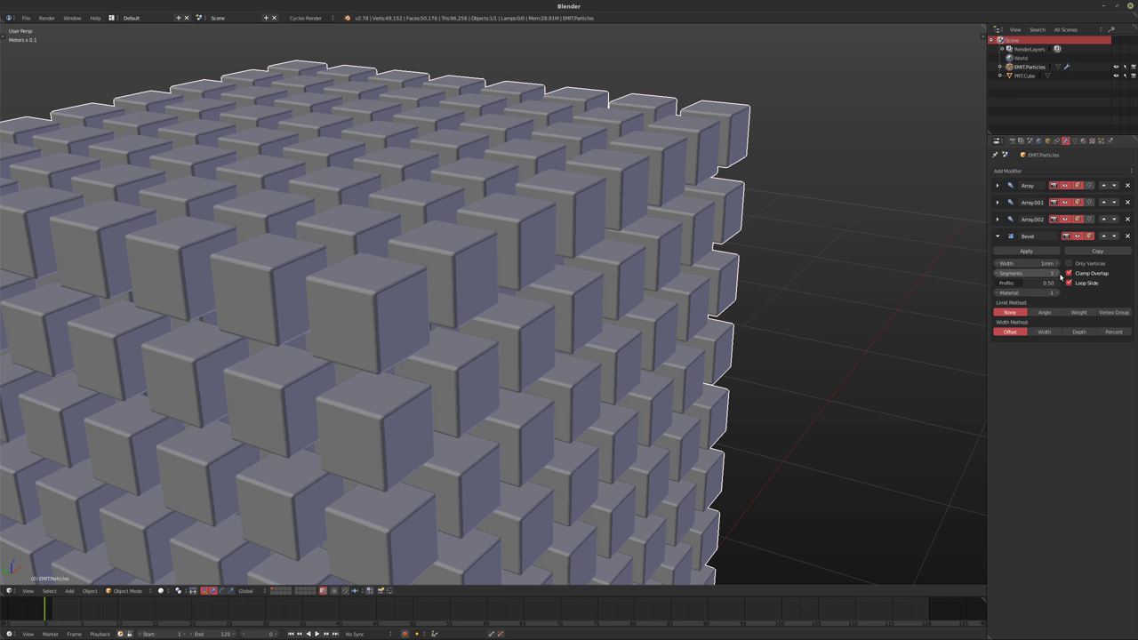
left_click(1057, 273)
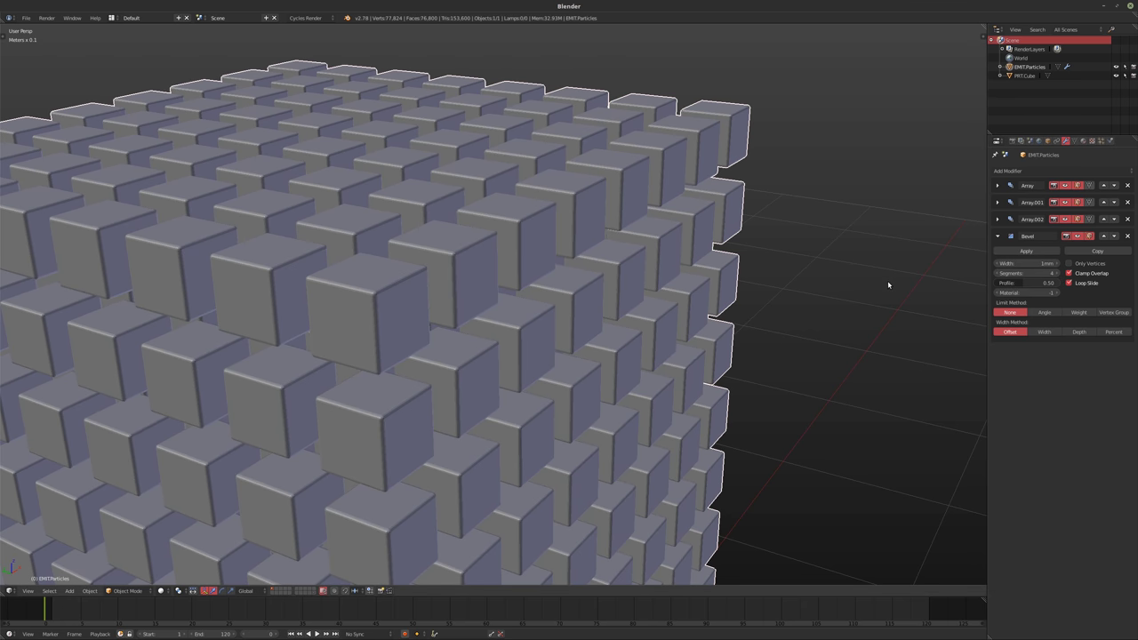
middle_click_drag(503, 279, 516, 279)
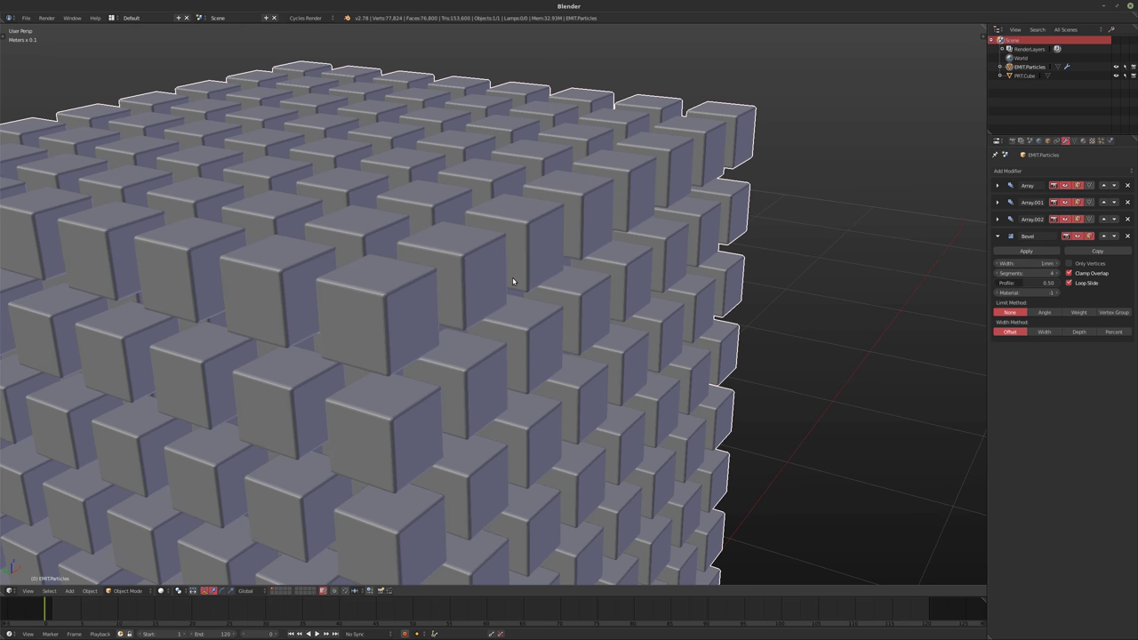
Set the Bevel modifier's width to 0.5 mm
left_click(1020, 264)
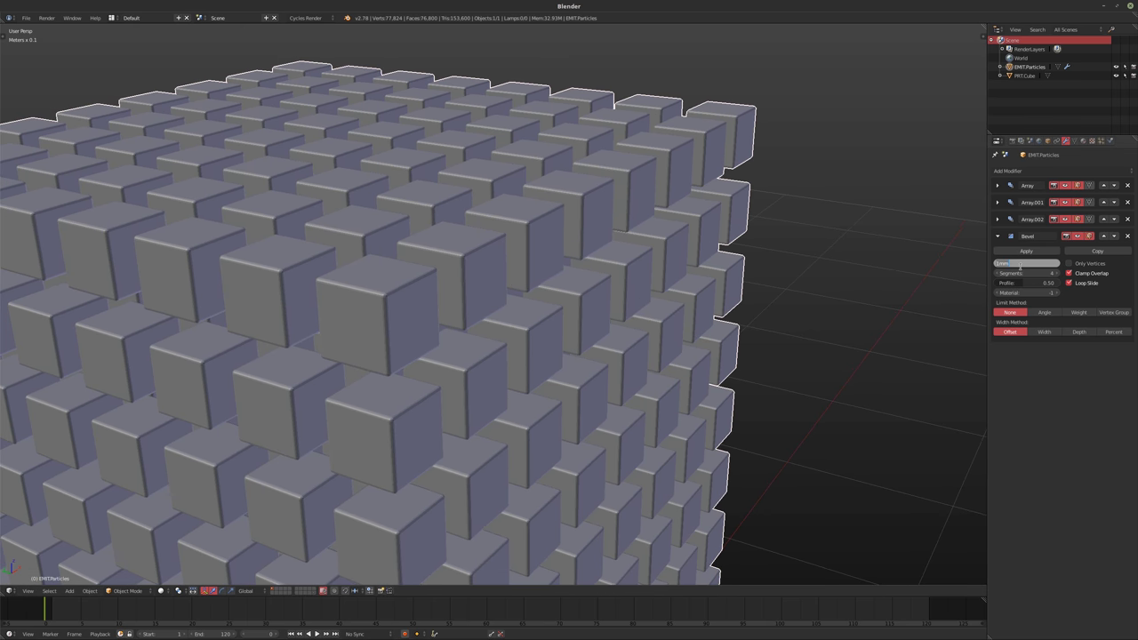
type("1")
key("Return")
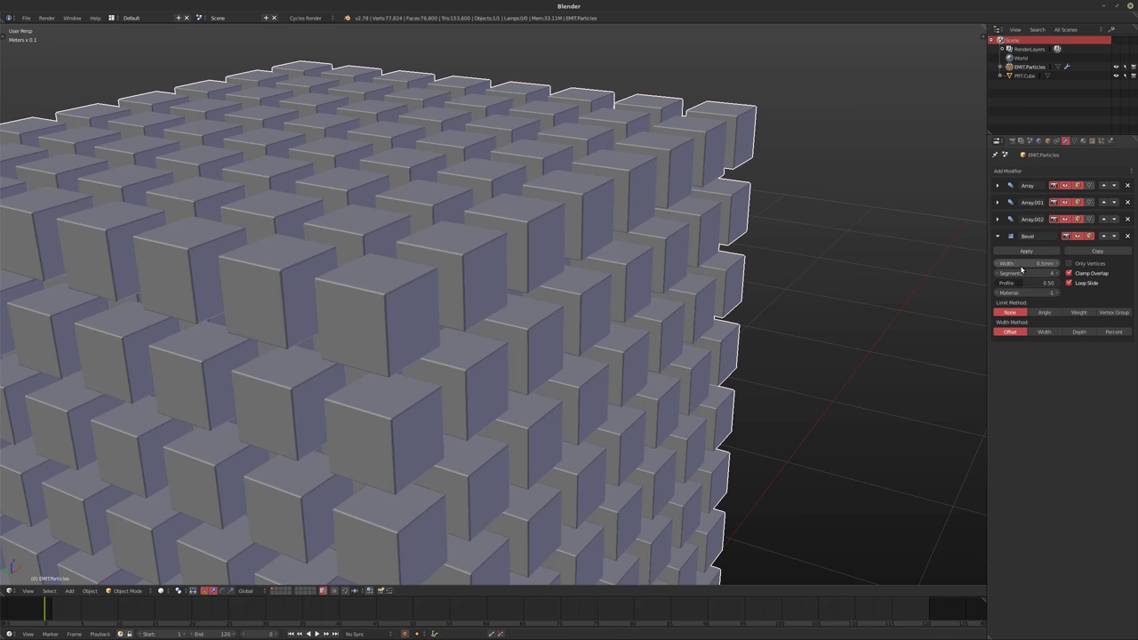
Apply smooth shading to the cube grid
scroll(436, 320, "up", 3)
scroll(451, 287, "up", 2)
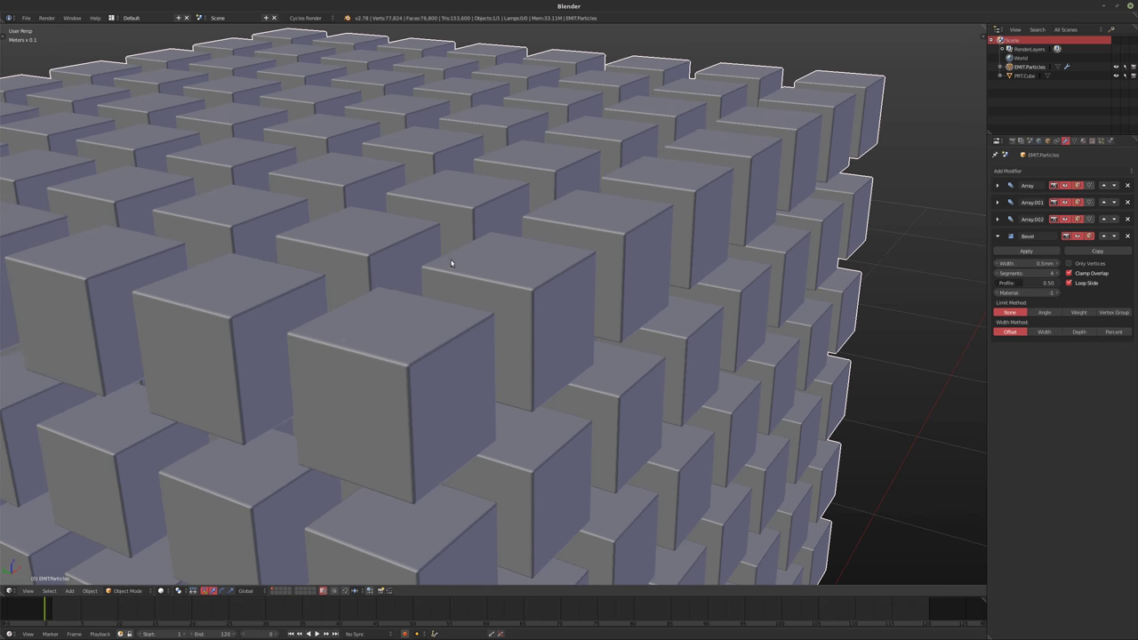
key("t")
scroll(447, 308, "up", 5)
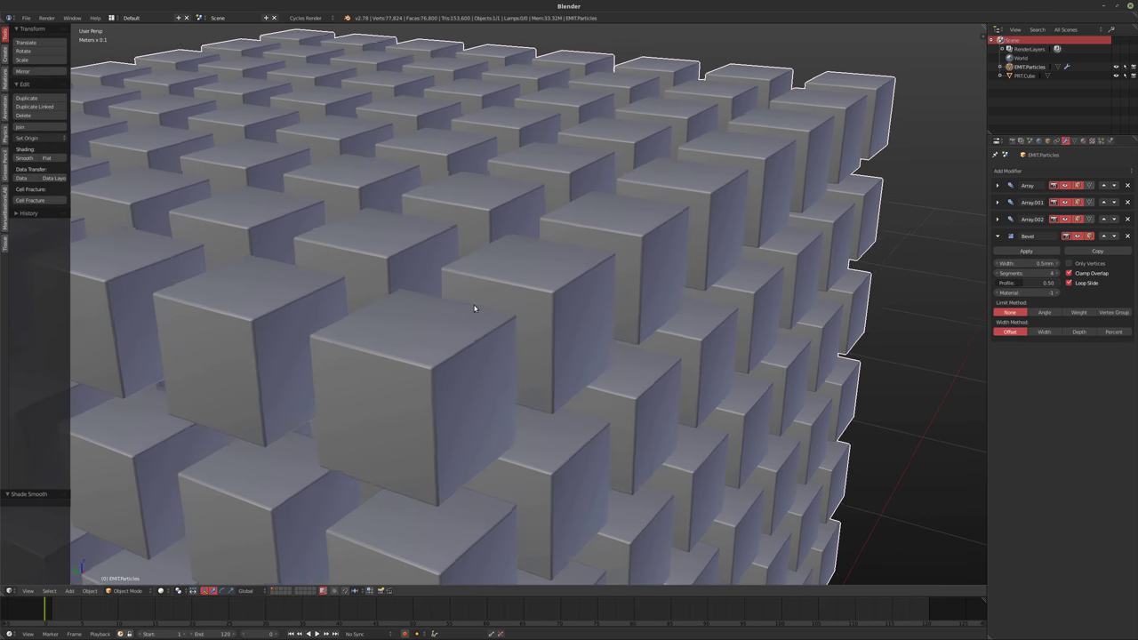
Examine the smooth-shaded cube faces and bevelled edges from several angles and distances
scroll(524, 298, "down", 6)
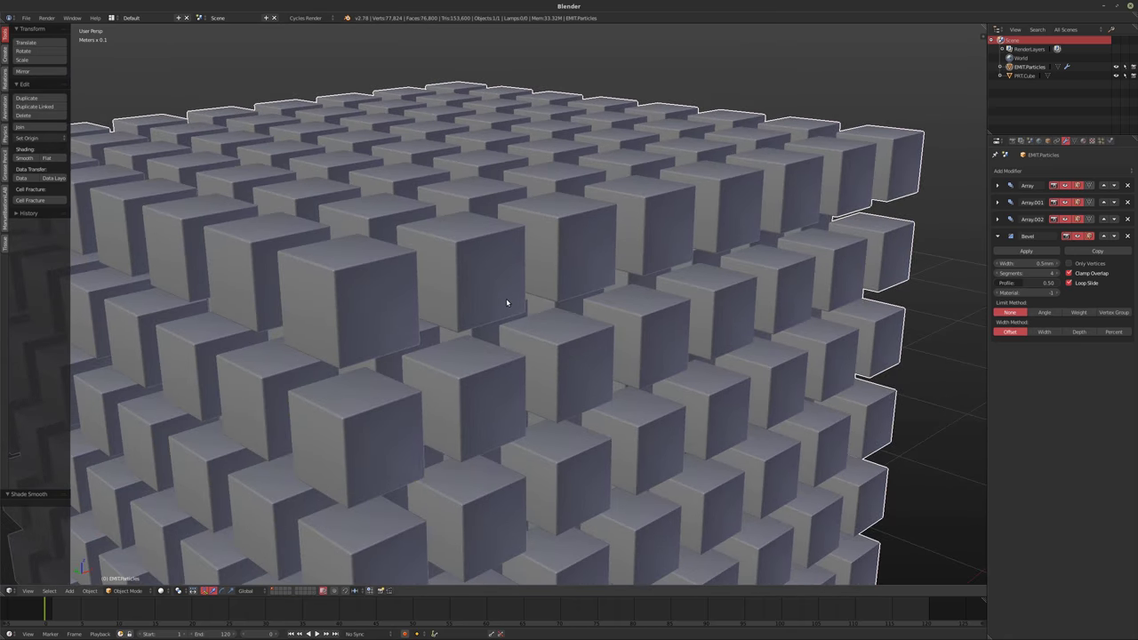
mouse_move(505, 298)
middle_mouse_down()
mouse_move(508, 276)
mouse_move(502, 295)
middle_mouse_up()
scroll(509, 262, "up", 4)
scroll(511, 259, "up", 3)
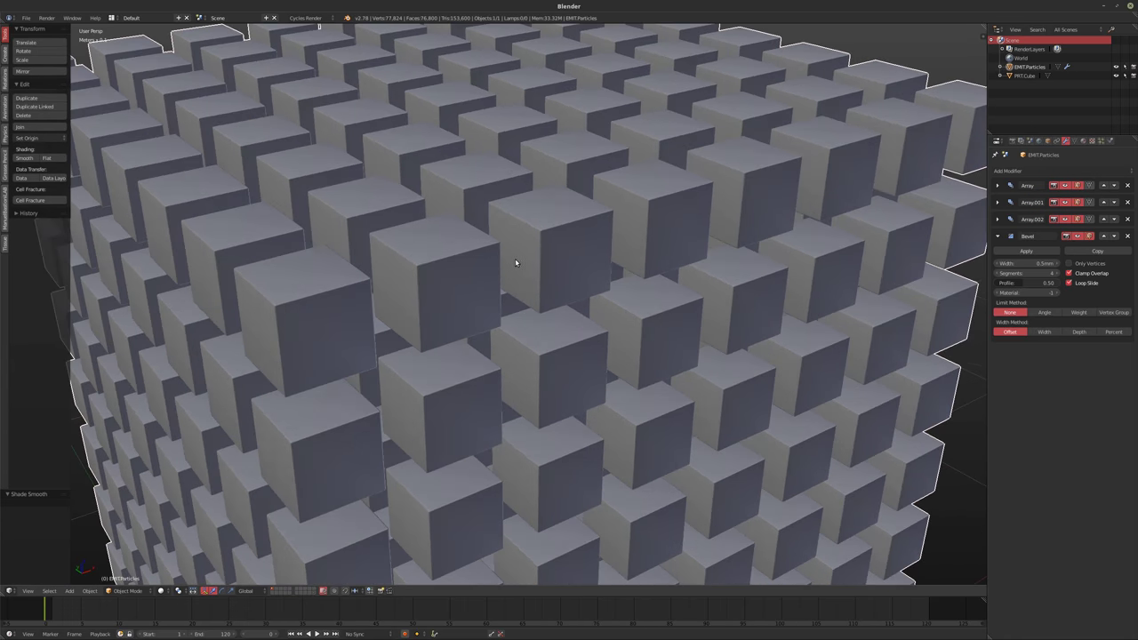
middle_click_drag(513, 257, 506, 306)
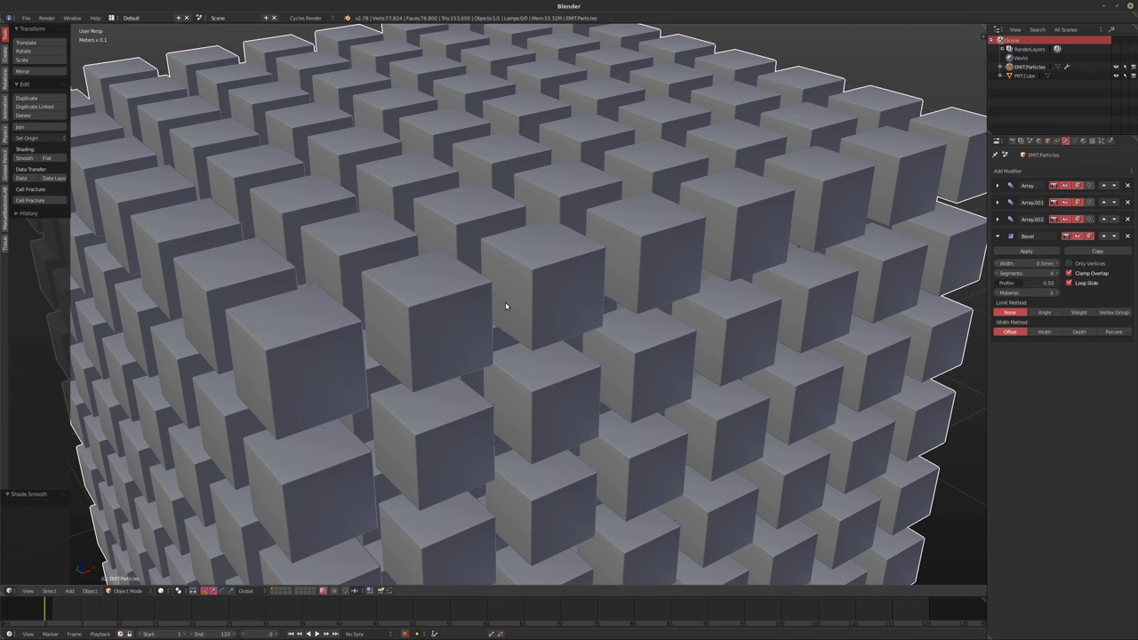
scroll(506, 306, "down", 2)
middle_click_drag(503, 310, 655, 315)
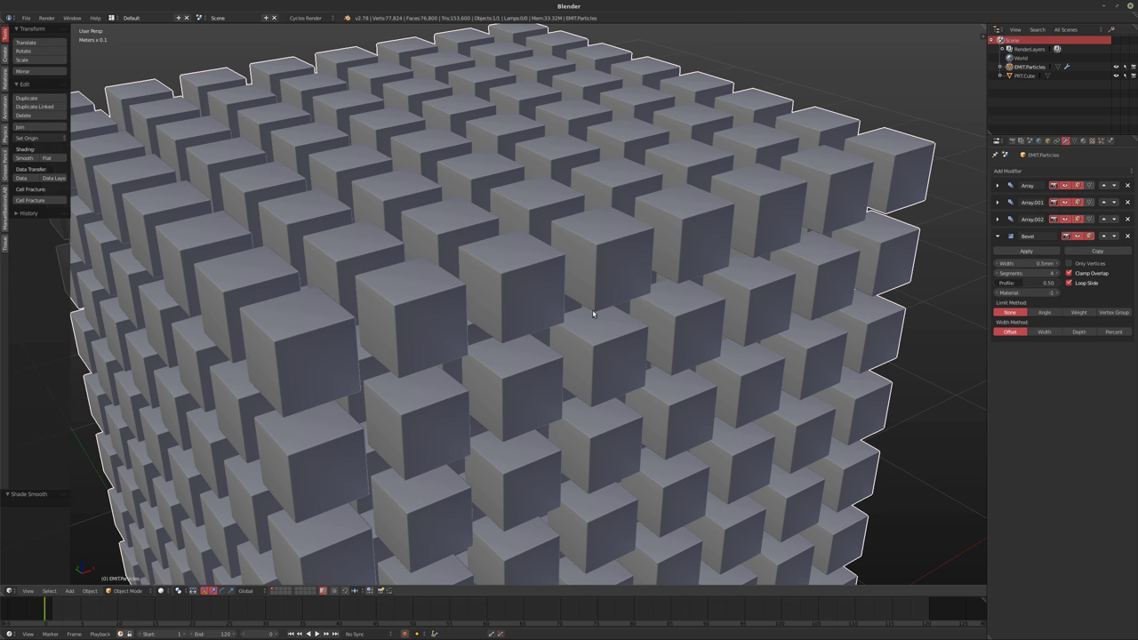
middle_click_drag(593, 313, 540, 300)
scroll(533, 302, "up", 4)
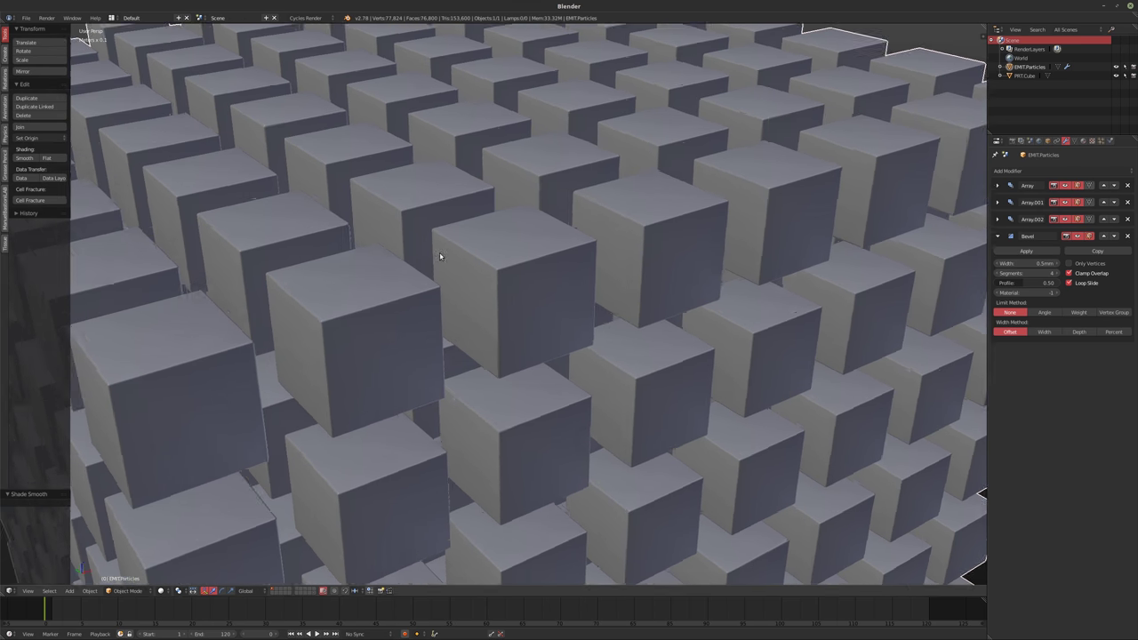
scroll(531, 272, "up", 1)
scroll(533, 272, "down", 2)
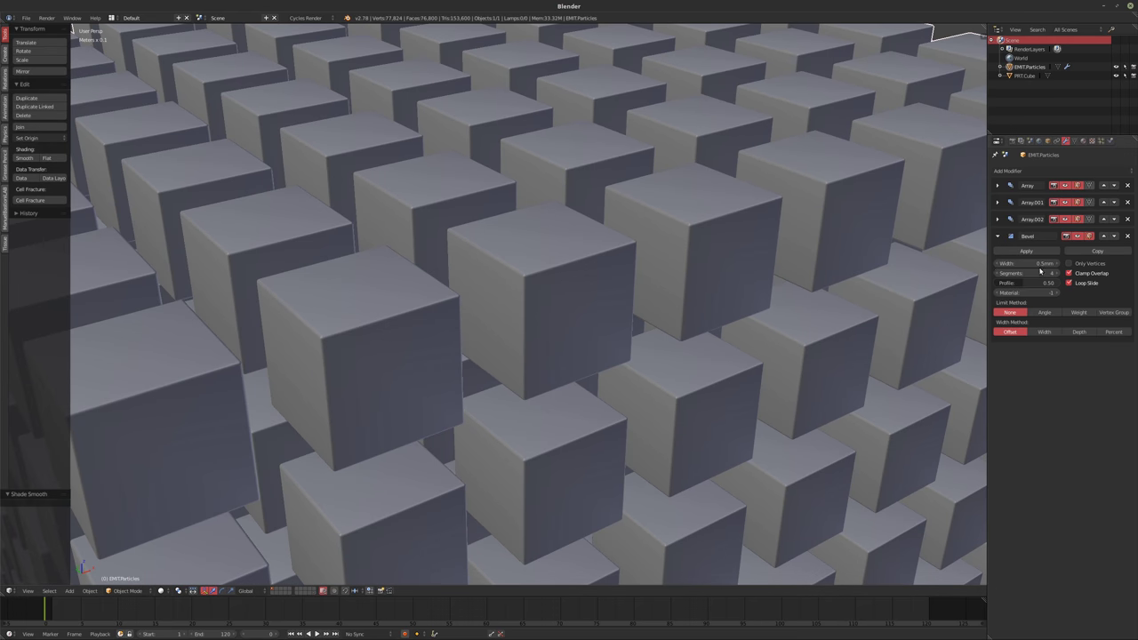
Set the Bevel modifier's segments to 8 and check the cube edges up close
left_click(1040, 271)
type("8")
key("Return")
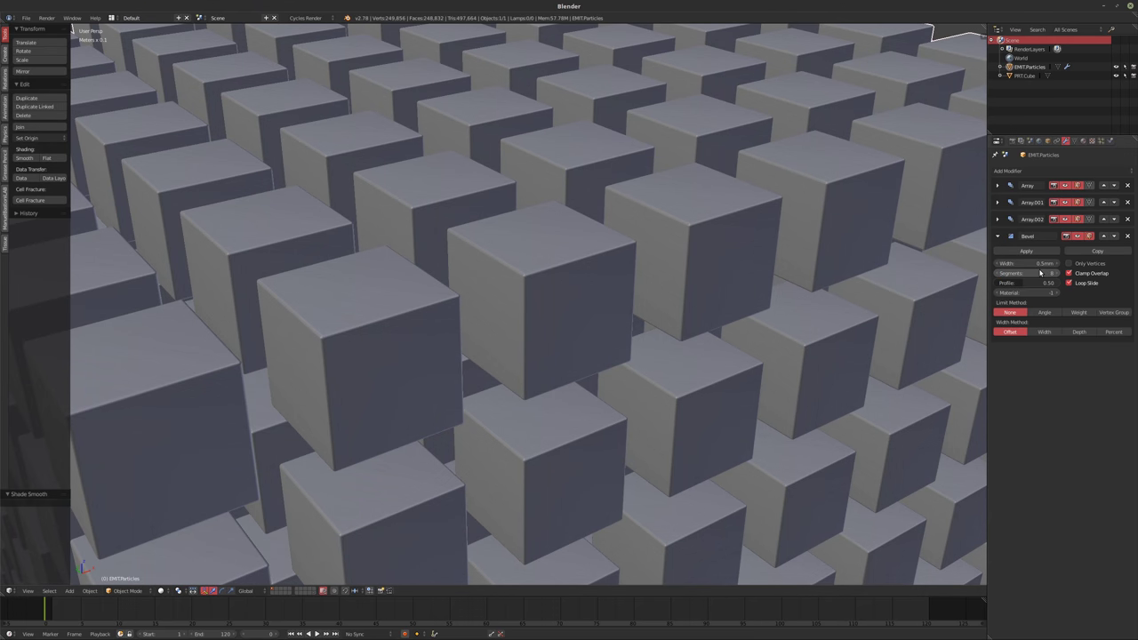
middle_click_drag(615, 232, 538, 248)
scroll(510, 246, "up", 2)
scroll(567, 269, "up", 1)
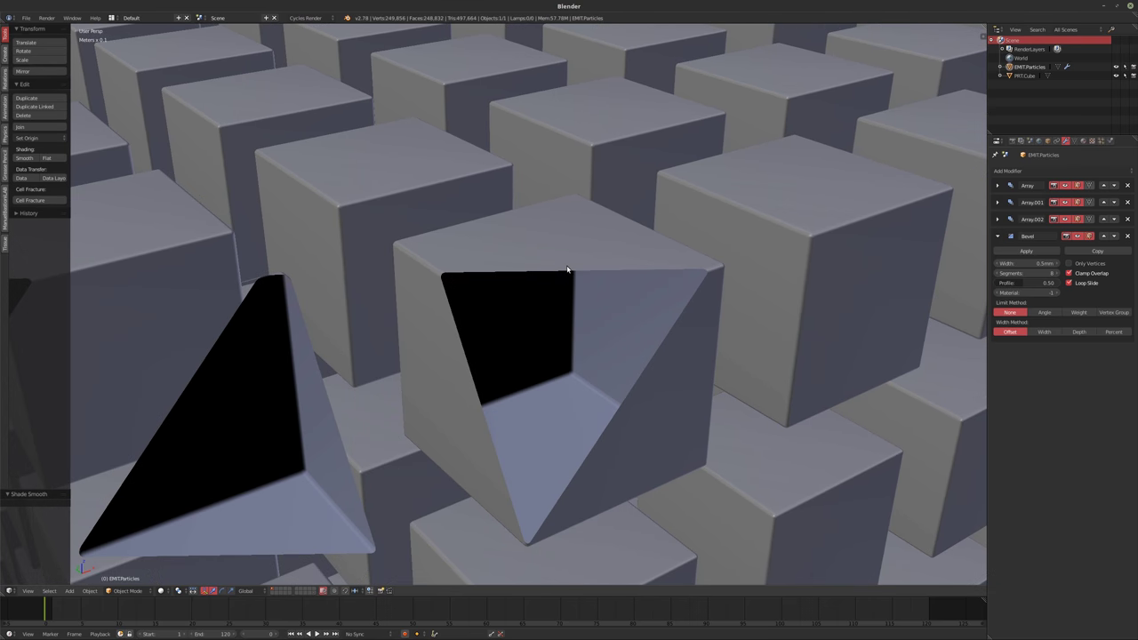
Set the viewport's clip start to 1 cm and inspect the cubes up close and as a whole grid
key("n")
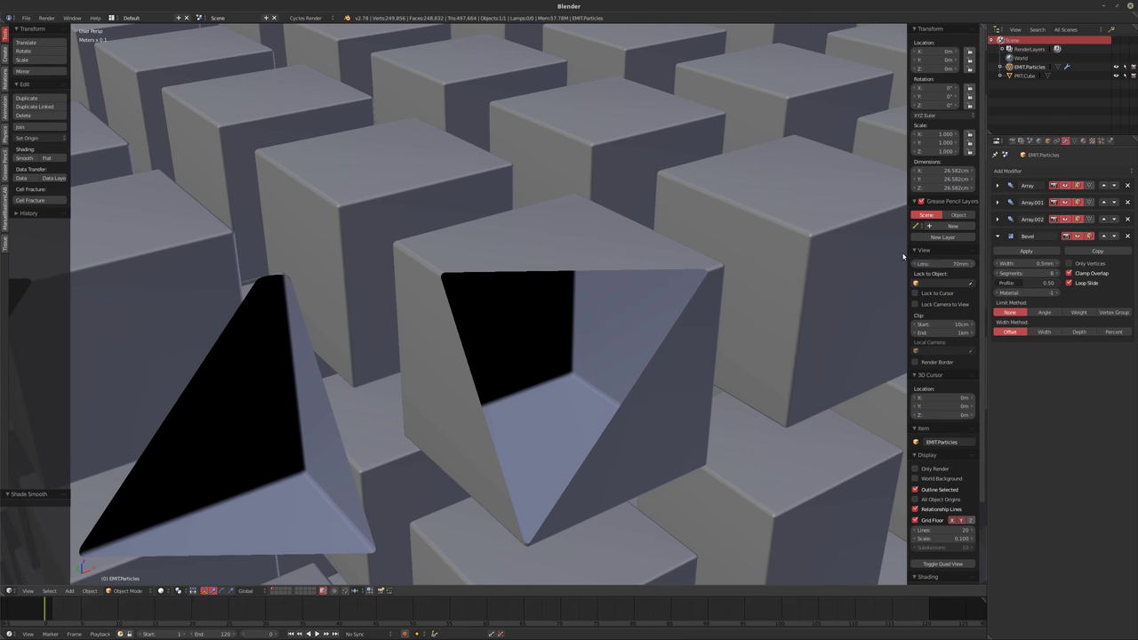
left_click(927, 325)
type("1cm")
key("Return")
scroll(535, 322, "up", 5)
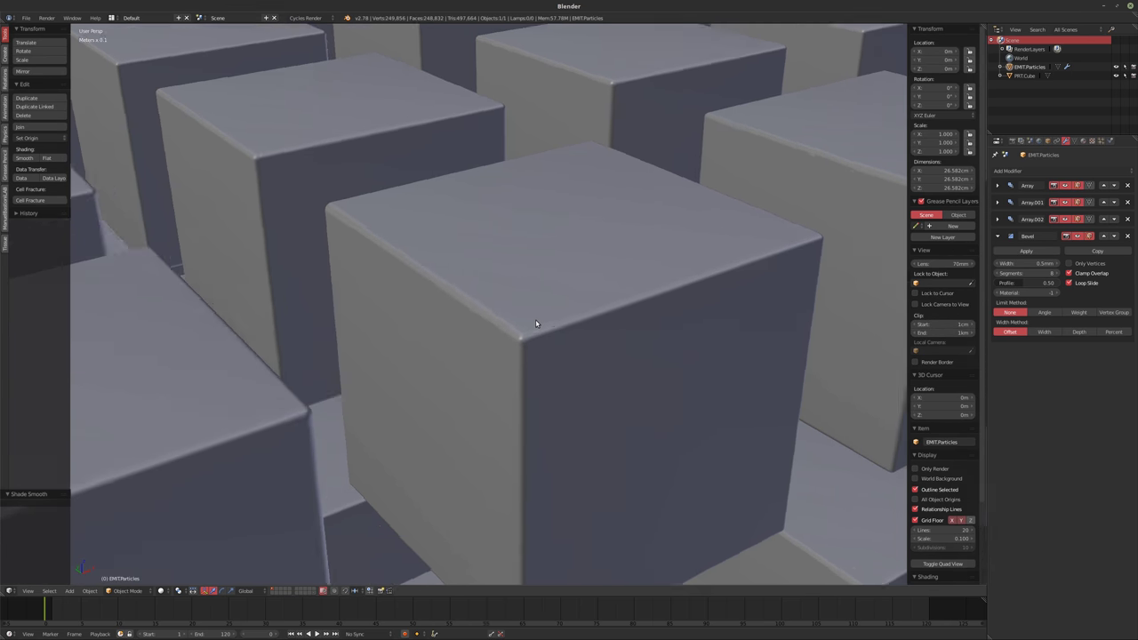
scroll(516, 323, "down", 10)
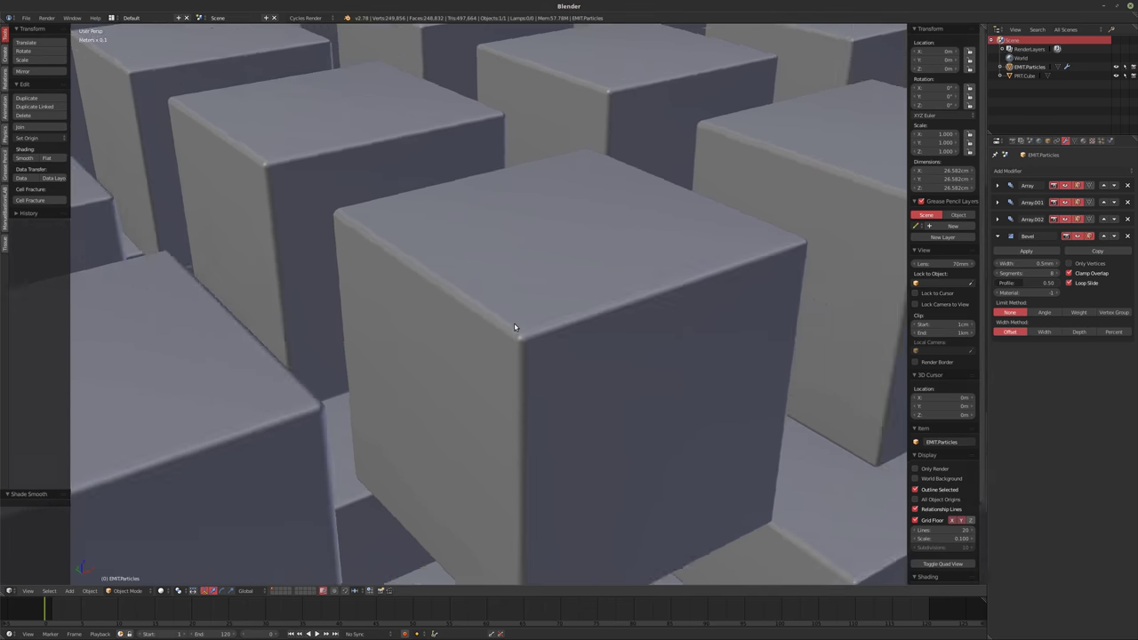
scroll(504, 344, "down", 4)
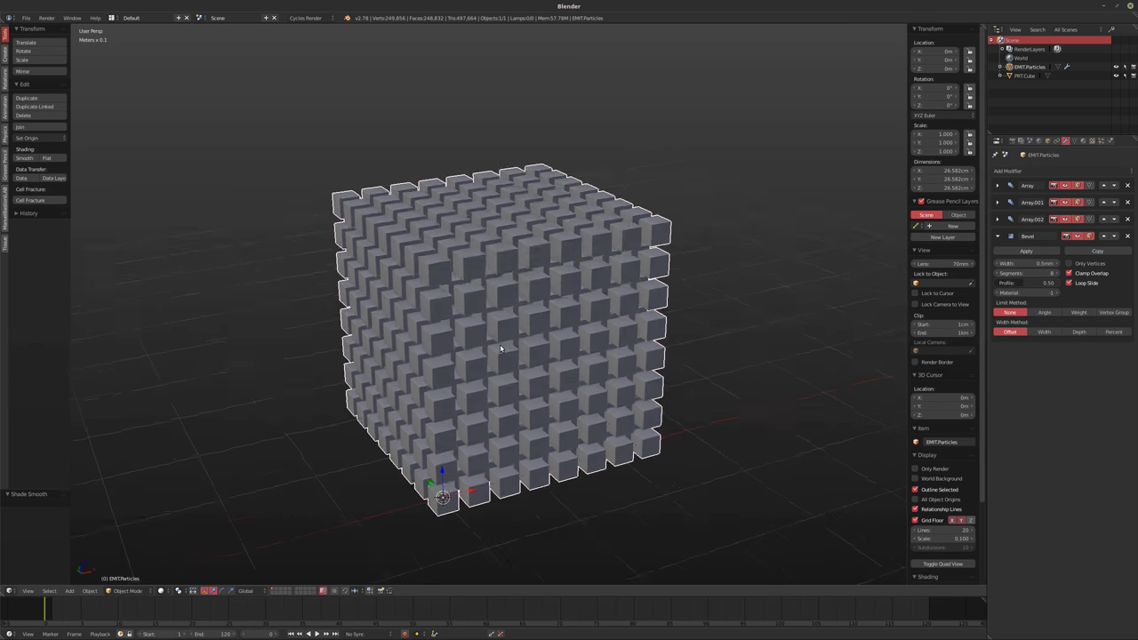
Add a mesh plane at the origin and scale it by 10 in Edit Mode
key("shift+a")
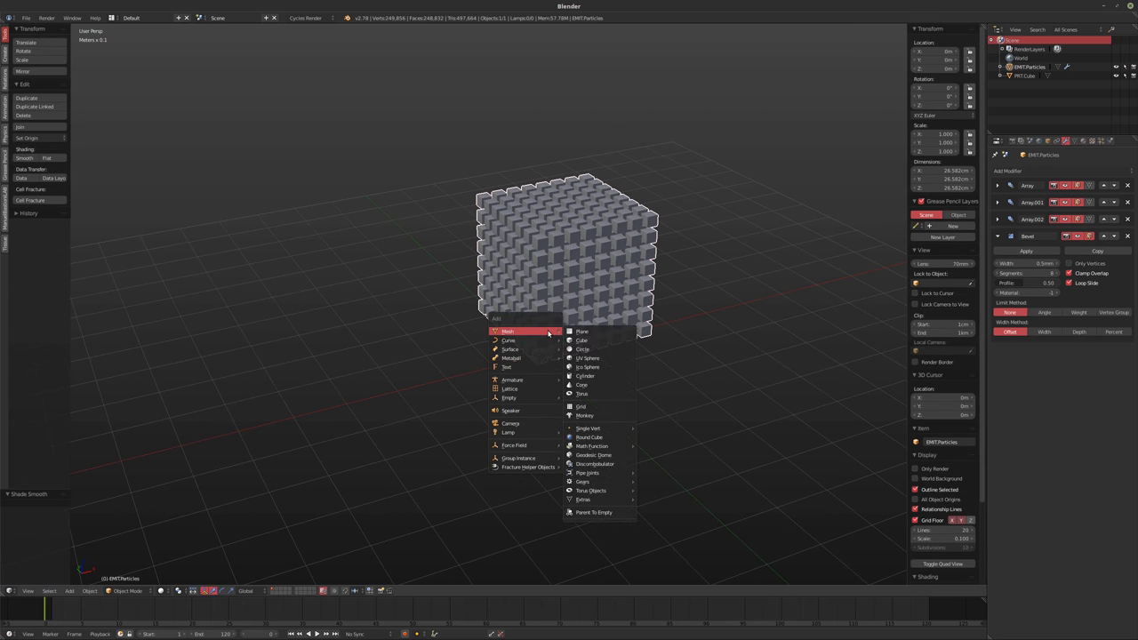
left_click(598, 332)
key("Tab")
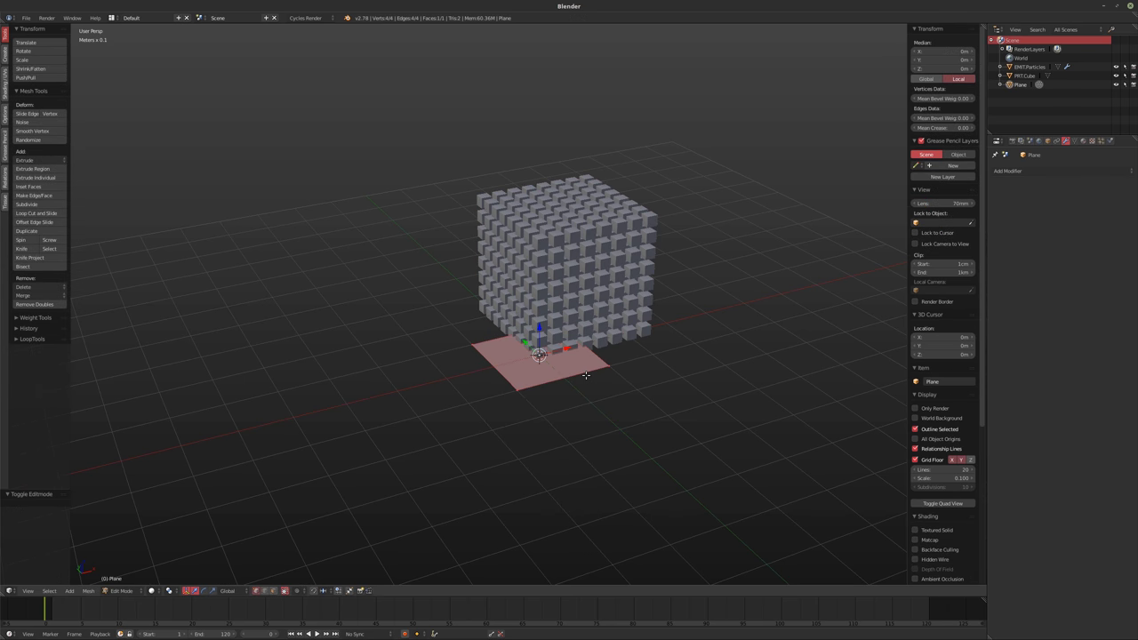
type("s10")
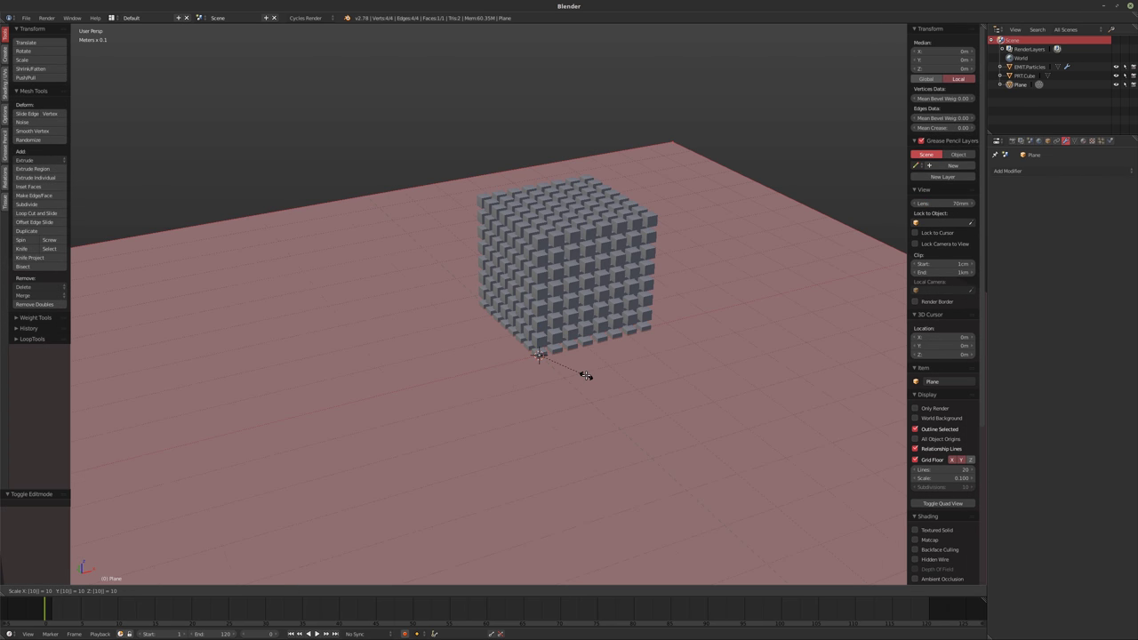
key("Return")
key("Tab")
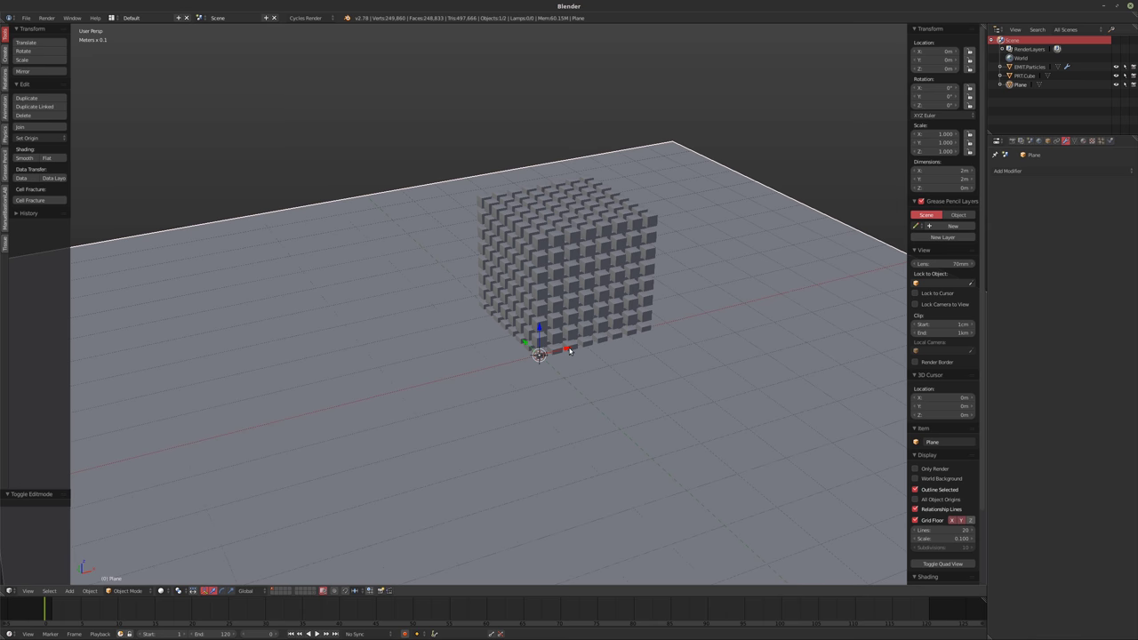
Select the EMIT.Particles cube grid, hide the plane and frame the grid in top orthographic view
right_click(569, 281)
middle_click_drag(554, 255, 549, 384)
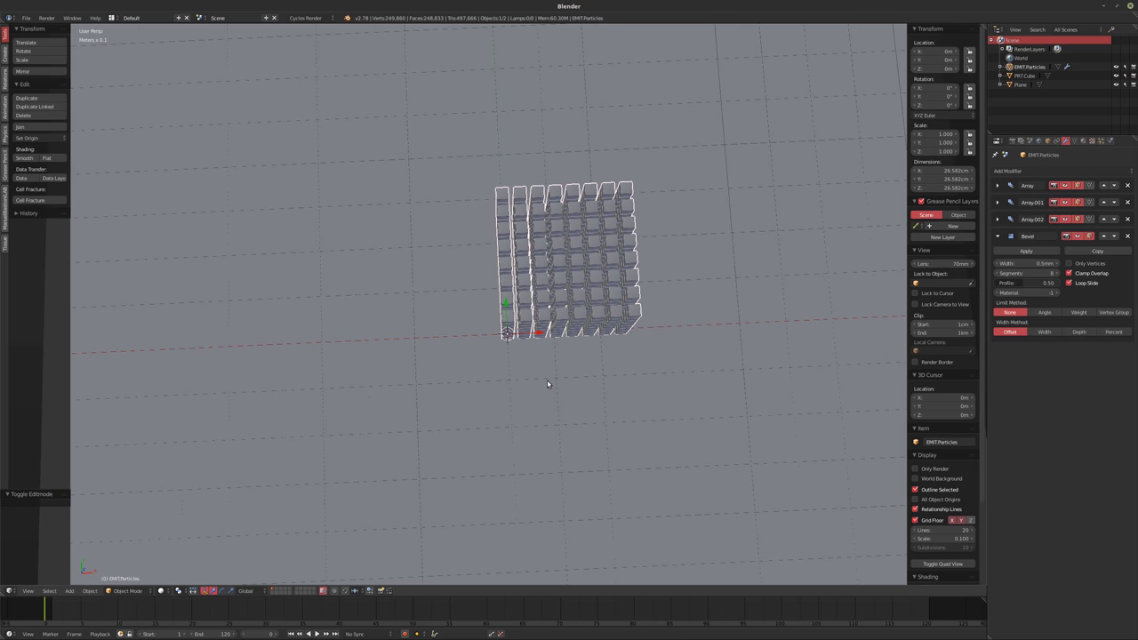
key("KP_7")
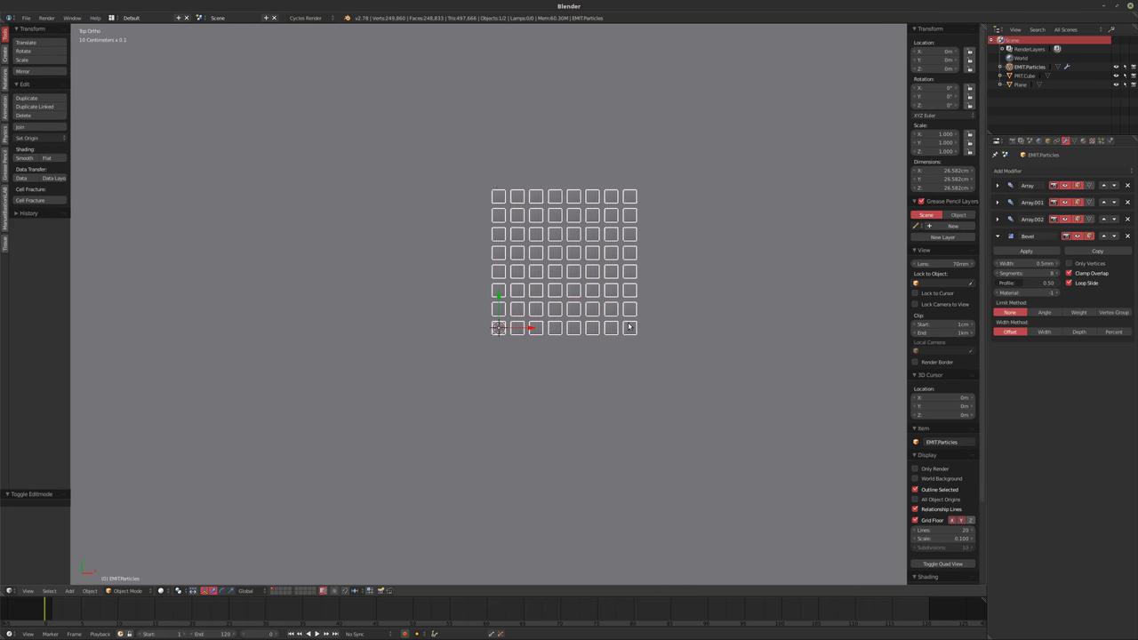
middle_click_drag(628, 327, 474, 381, "shift")
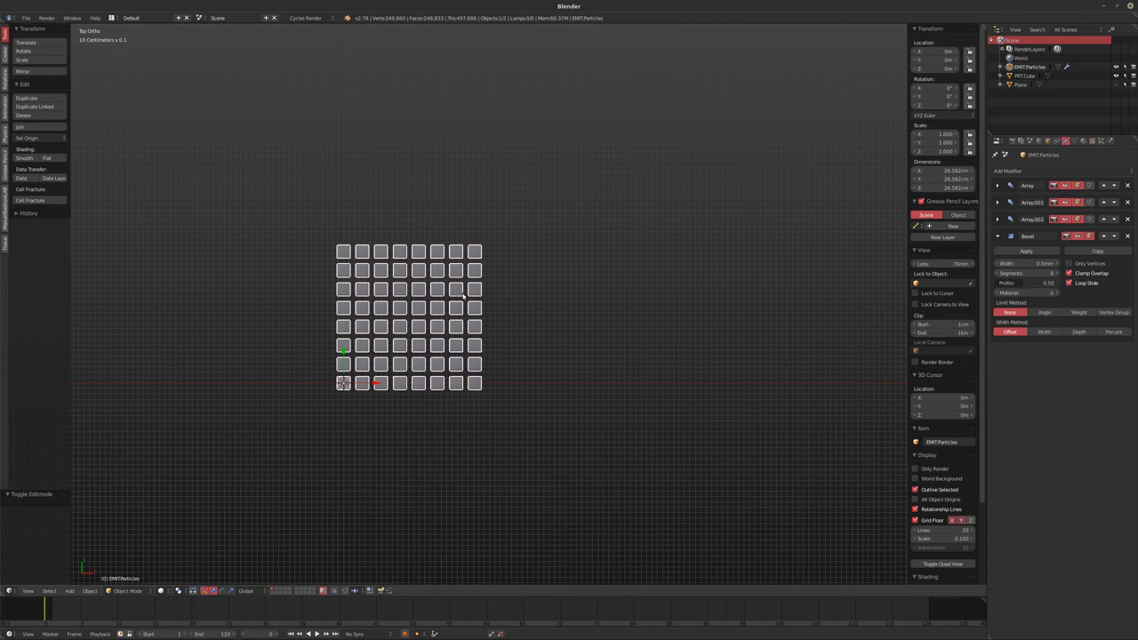
key("Home")
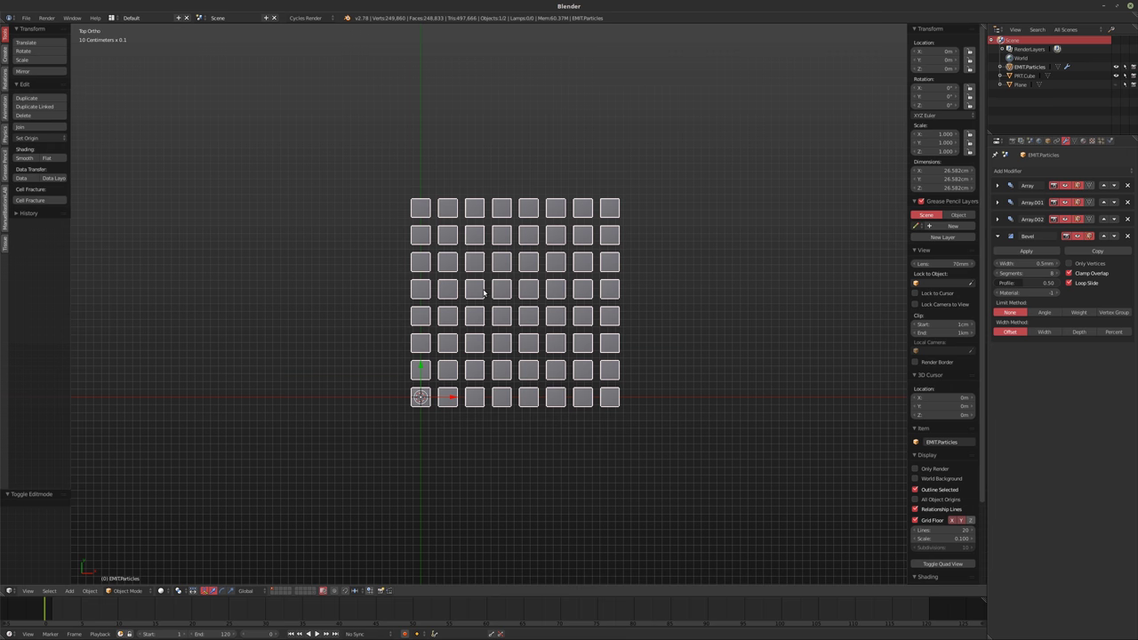
key("g")
key("x")
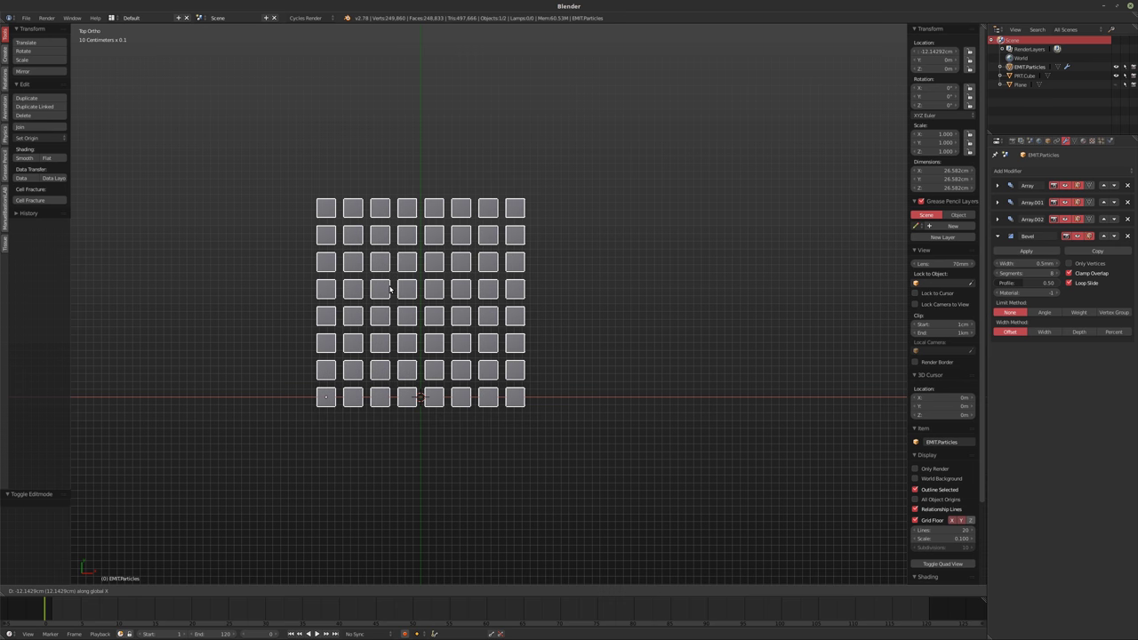
right_click(389, 289)
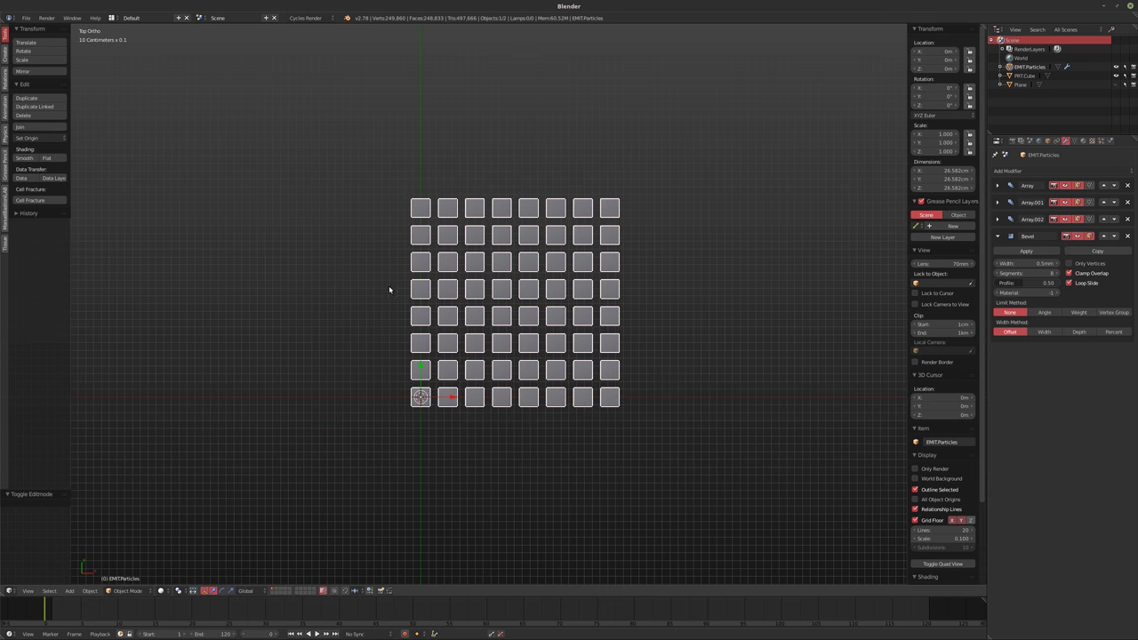
Move the cube grid about -12.15 cm along X to centre it on the Y axis
scroll(399, 373, "up", 10)
key("g")
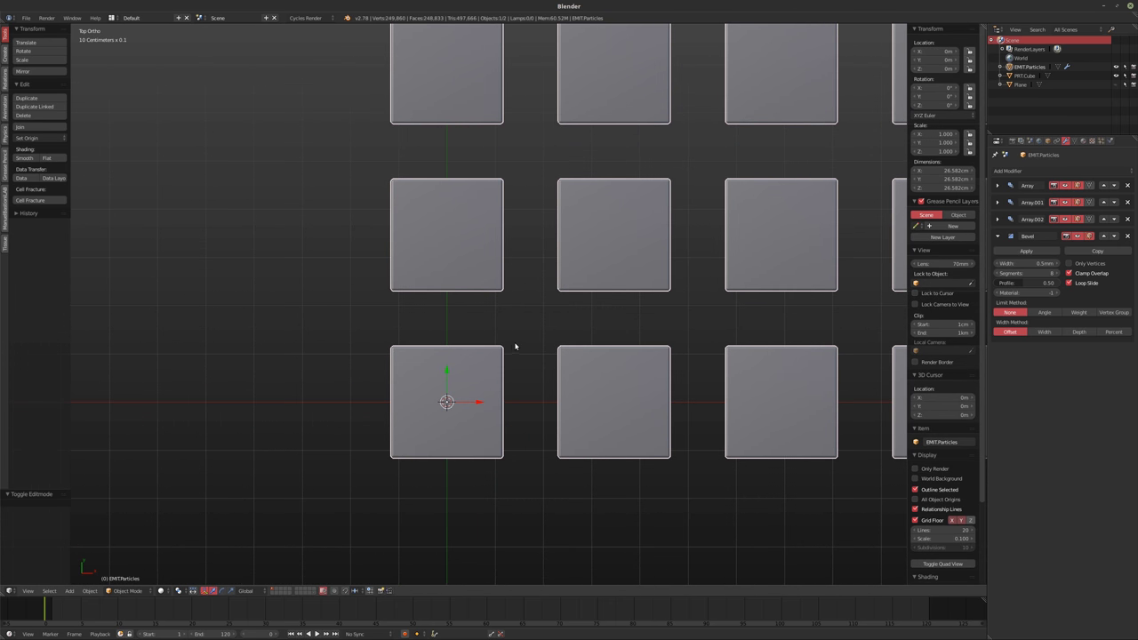
key("x")
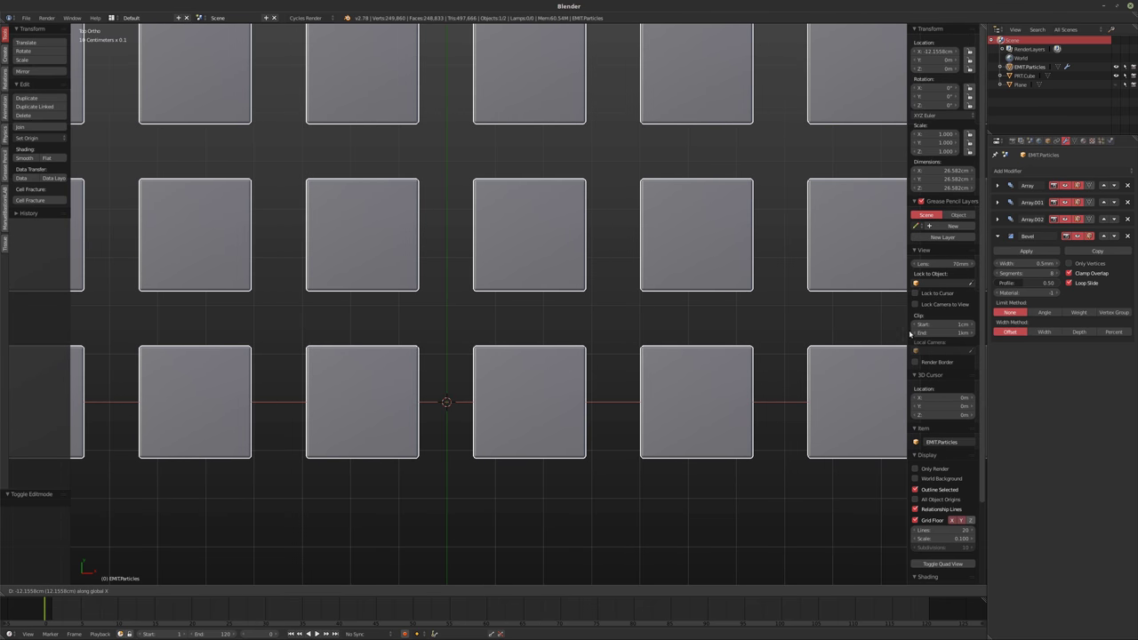
left_click(911, 334)
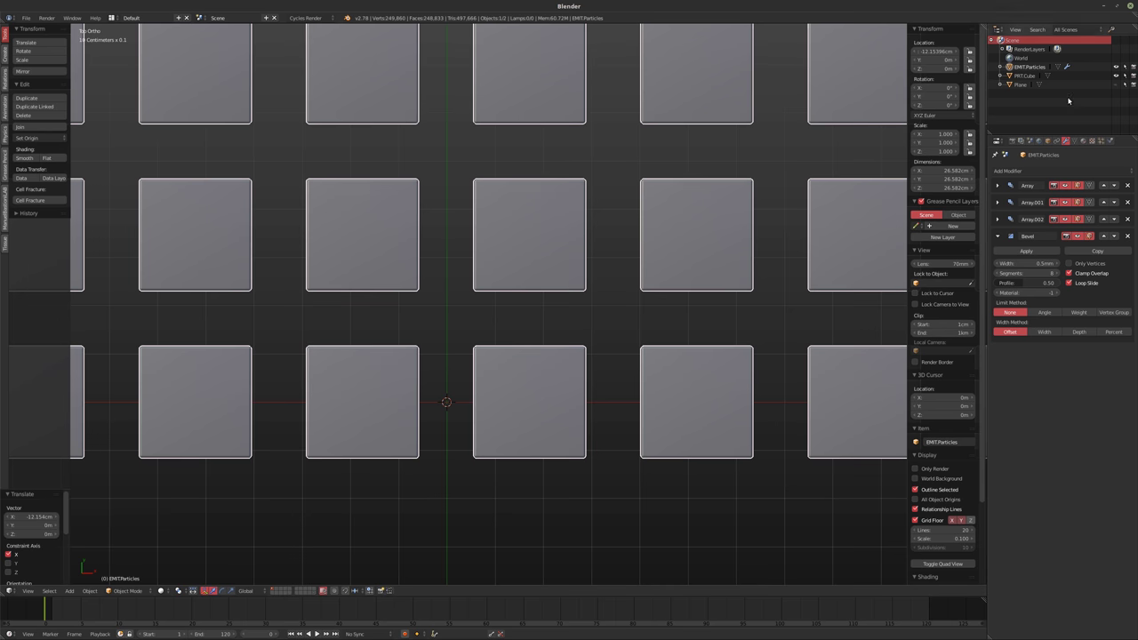
Set the cube grid's X location to -12.15 cm
key("BackSpace")
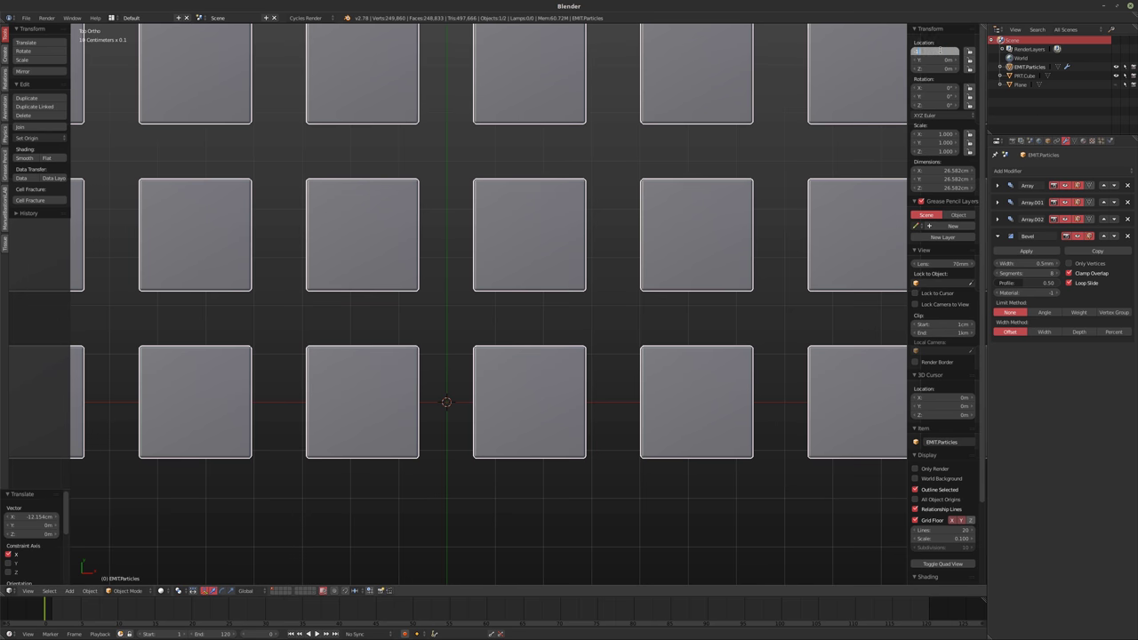
type("12.15m")
key("Tab")
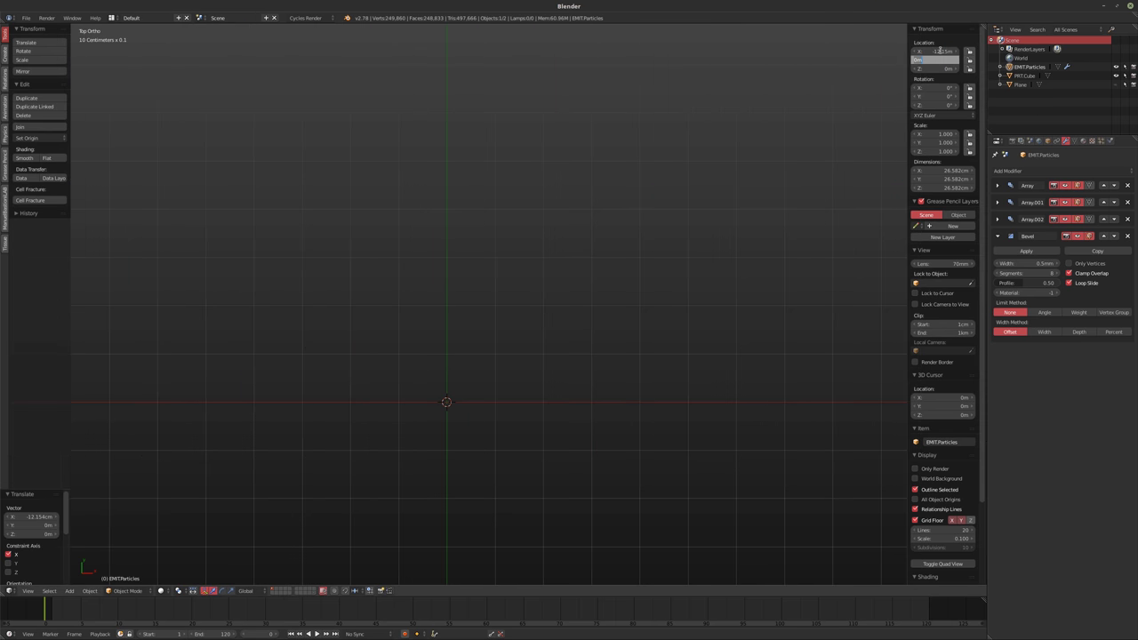
left_click(940, 50)
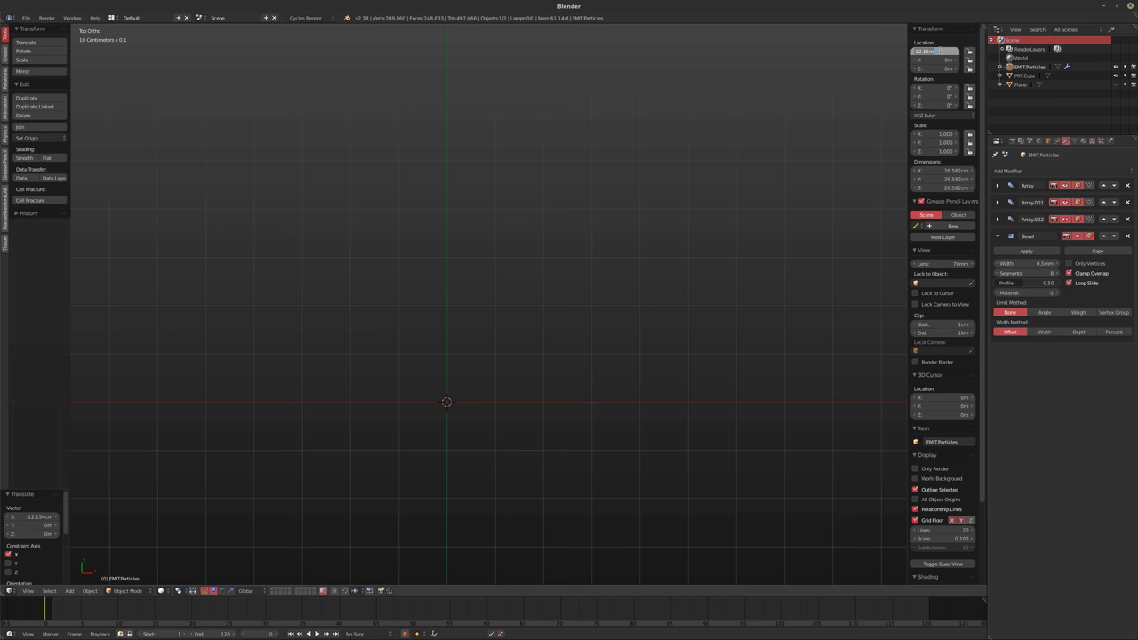
key("BackSpace")
key("Return")
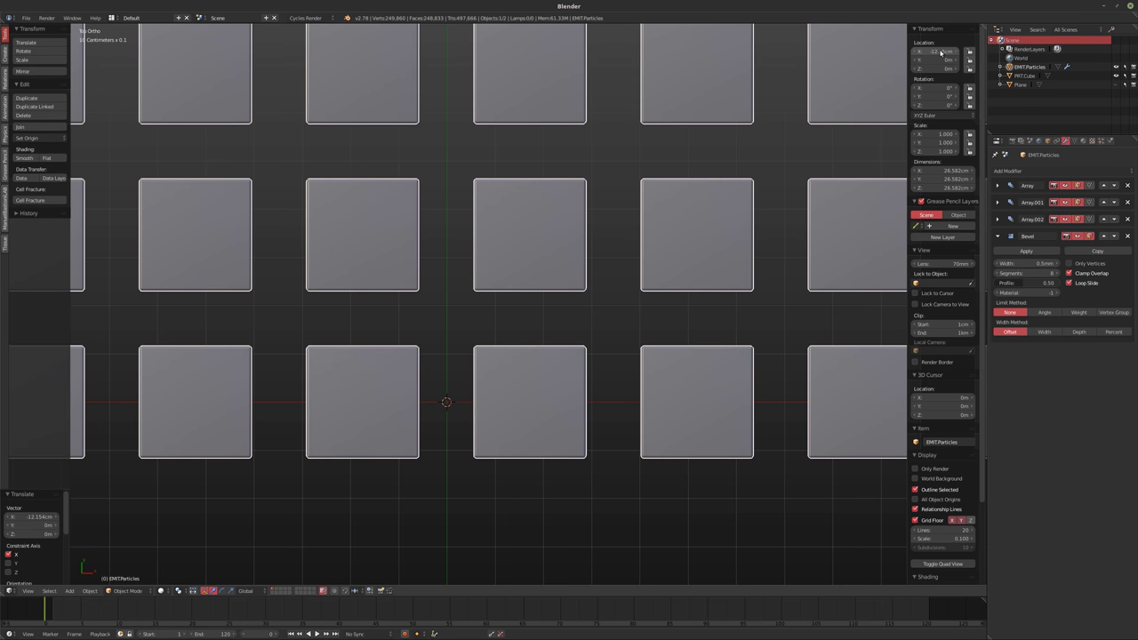
Set the cube grid's Y location to -12.15 cm
left_click(940, 52)
key("Tab")
type("12.15cm")
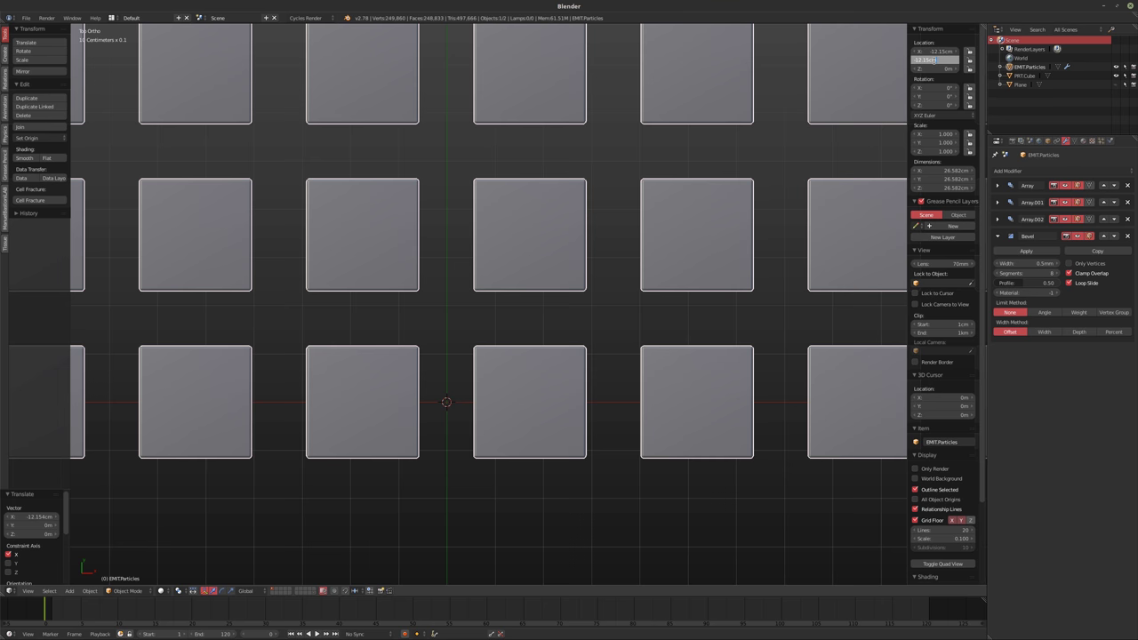
key("Return")
Hide the viewport's tool and properties shelves and view the whole cube grid in perspective
scroll(353, 160, "down", 8)
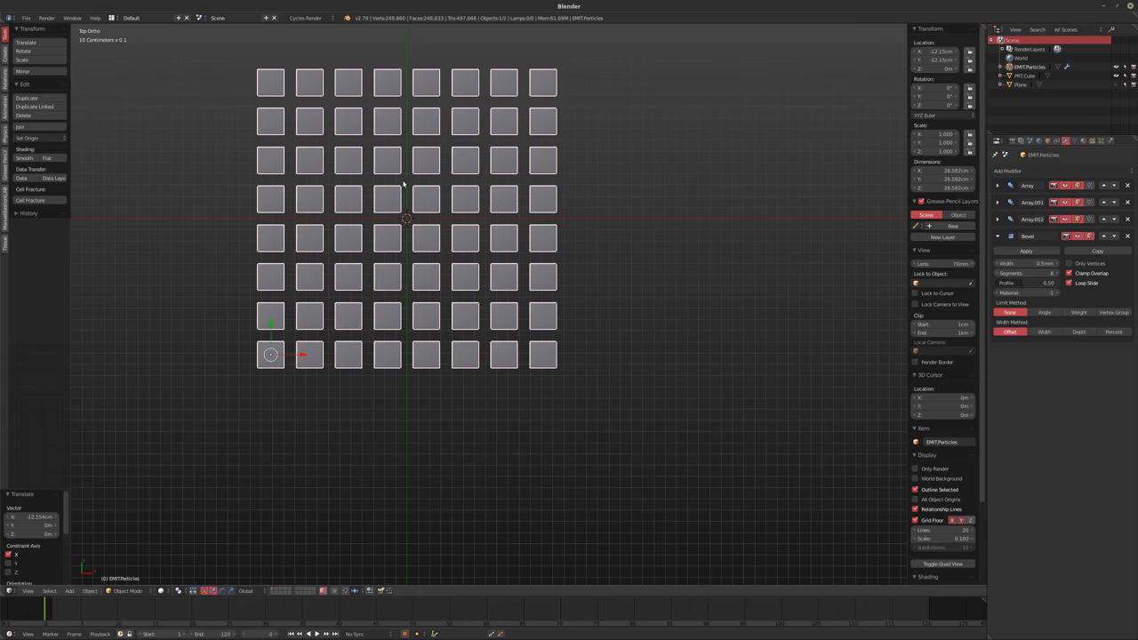
middle_click_drag(400, 203, 569, 307, "shift")
key("t")
key("n")
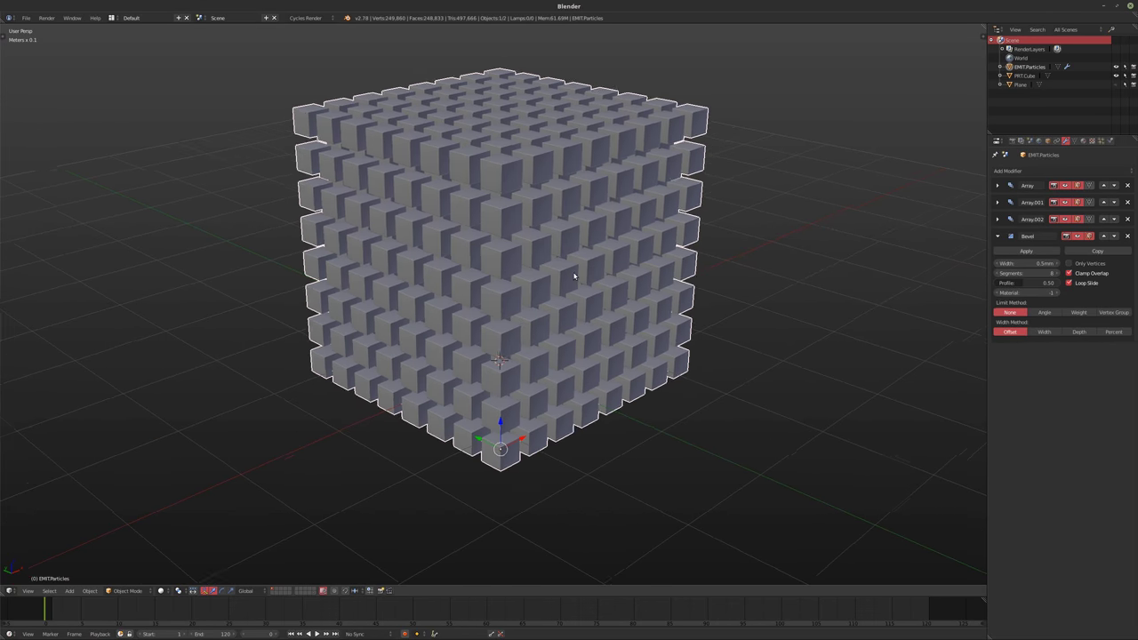
scroll(569, 307, "down", 4)
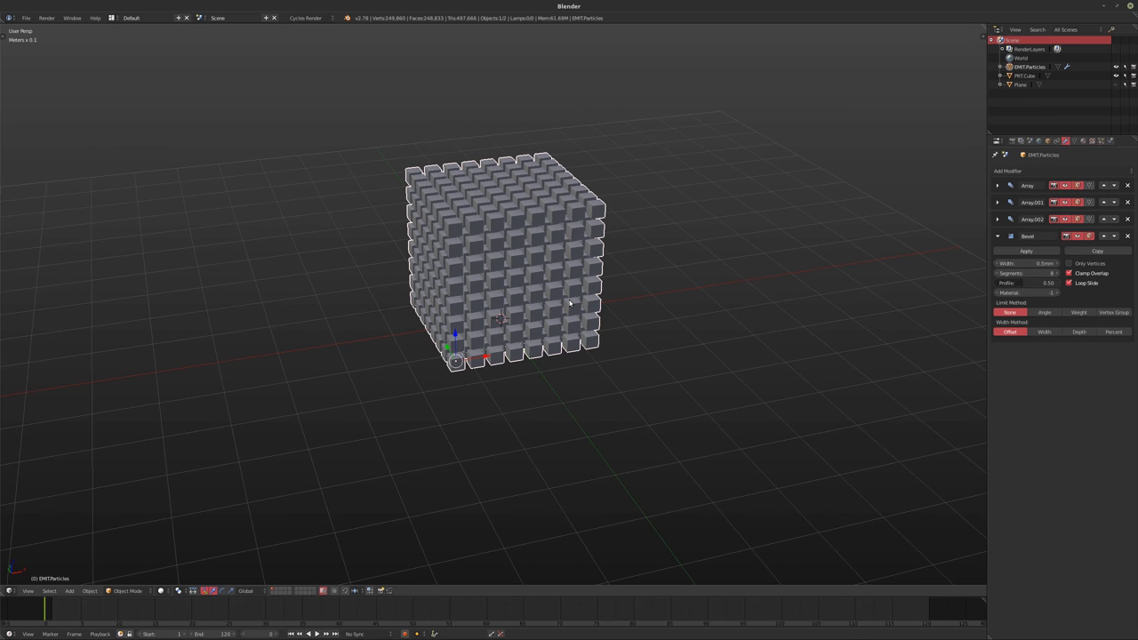
Select the ground plane and make it visible again beneath the cube grid
key("shift+a")
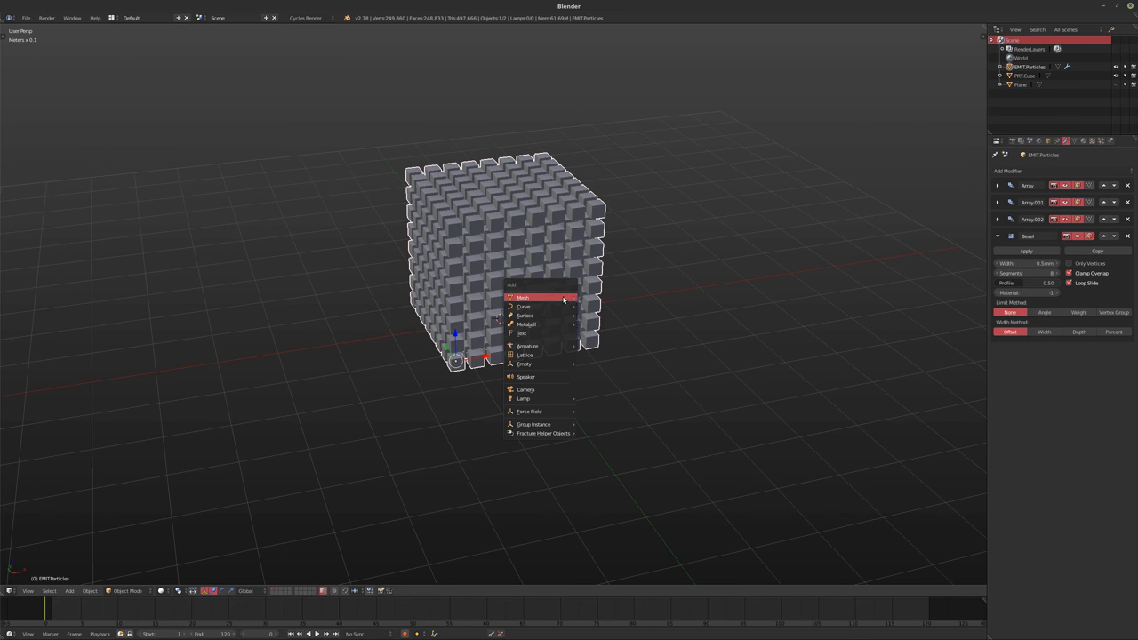
mouse_move(574, 297)
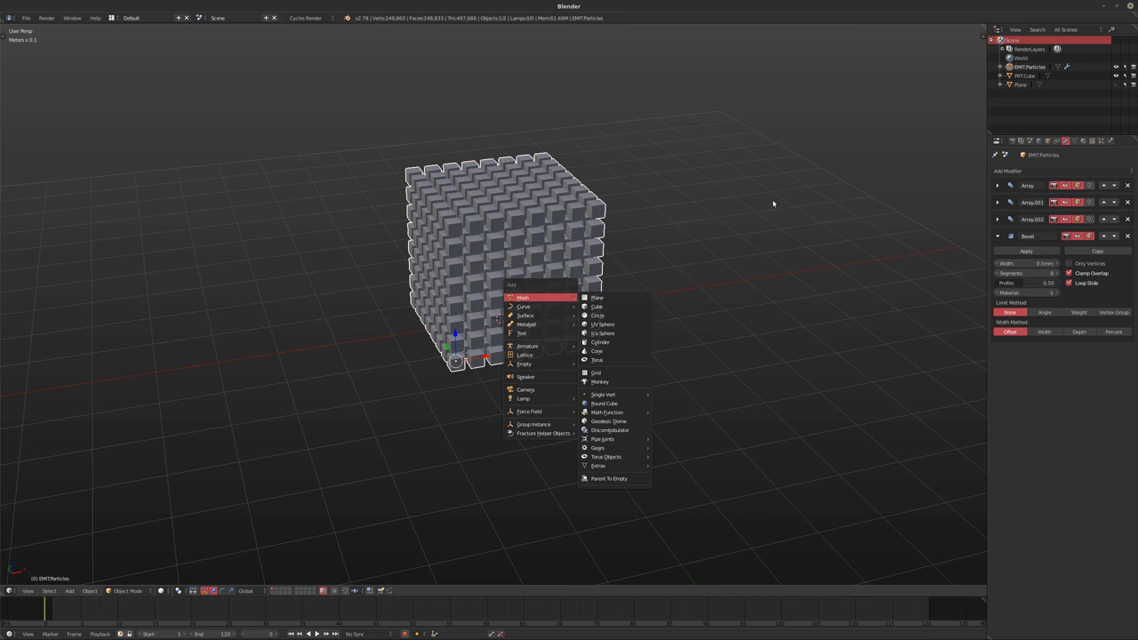
left_click(1020, 85)
left_click(1116, 84)
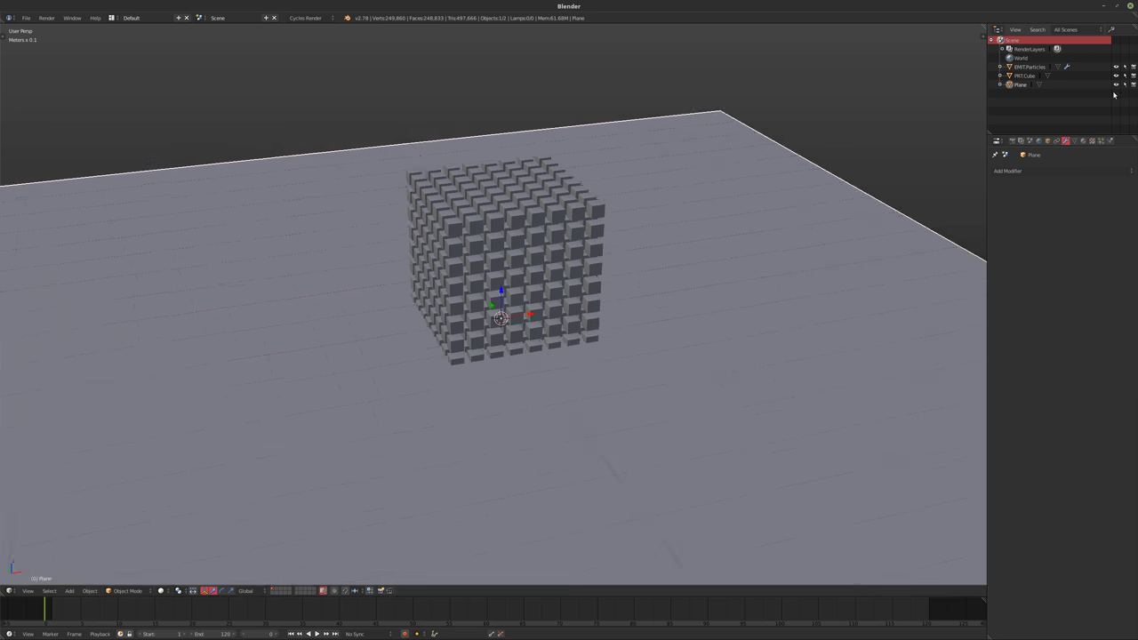
Subdivide the ground plane's mesh with 99 cuts and return to Object Mode
scroll(636, 355, "down", 4)
key("Tab")
scroll(604, 367, "up", 2)
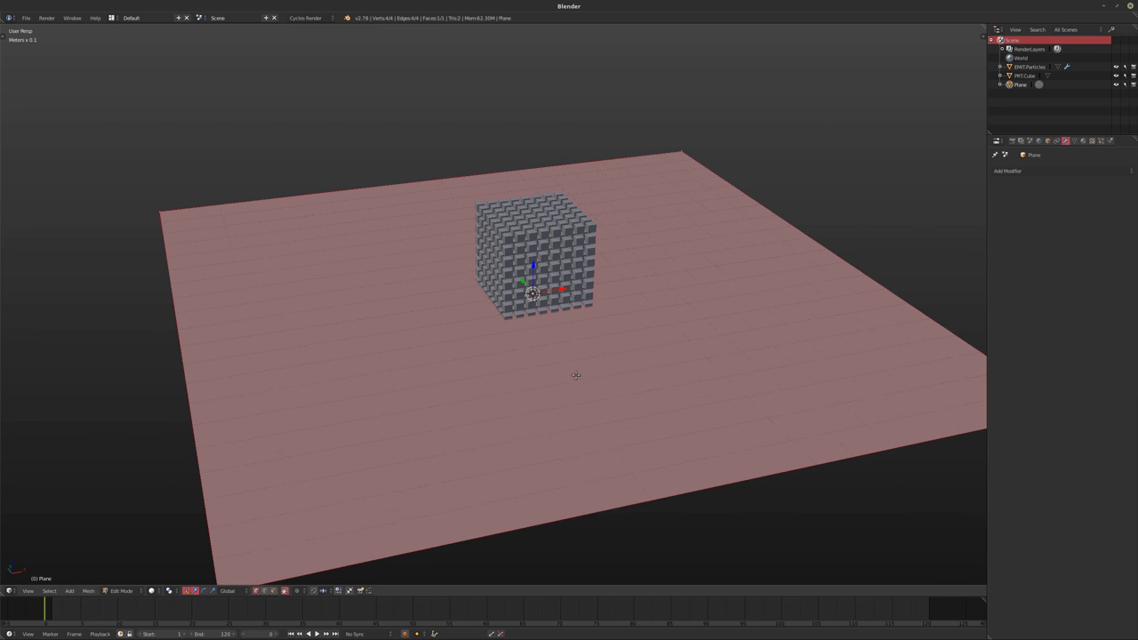
key("w")
left_click(543, 394)
key("t")
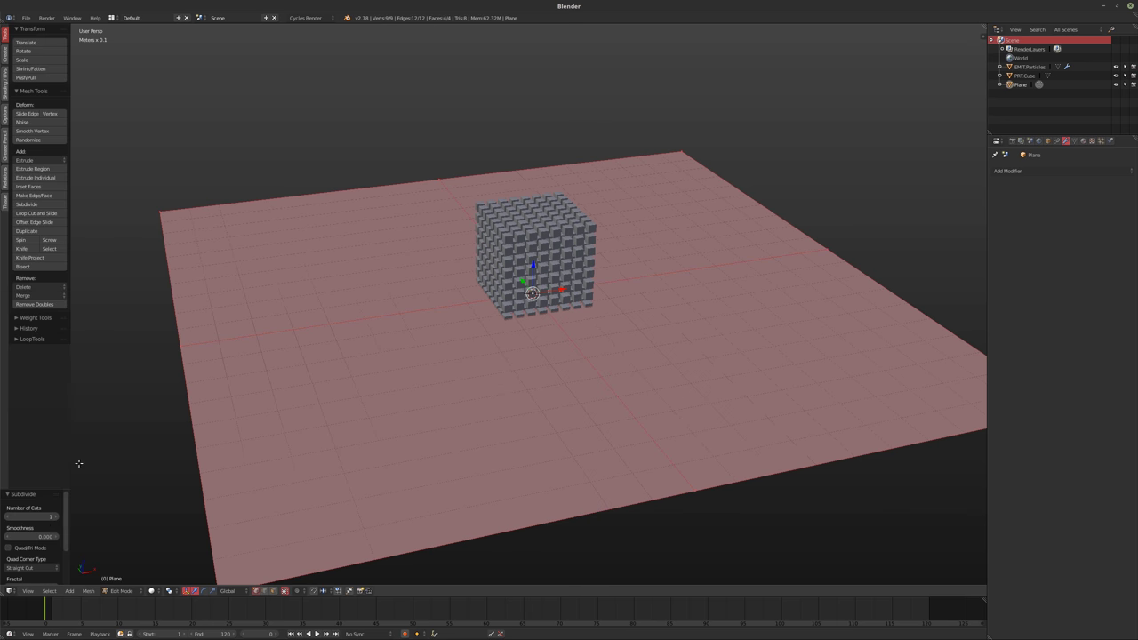
type("99")
key("Return")
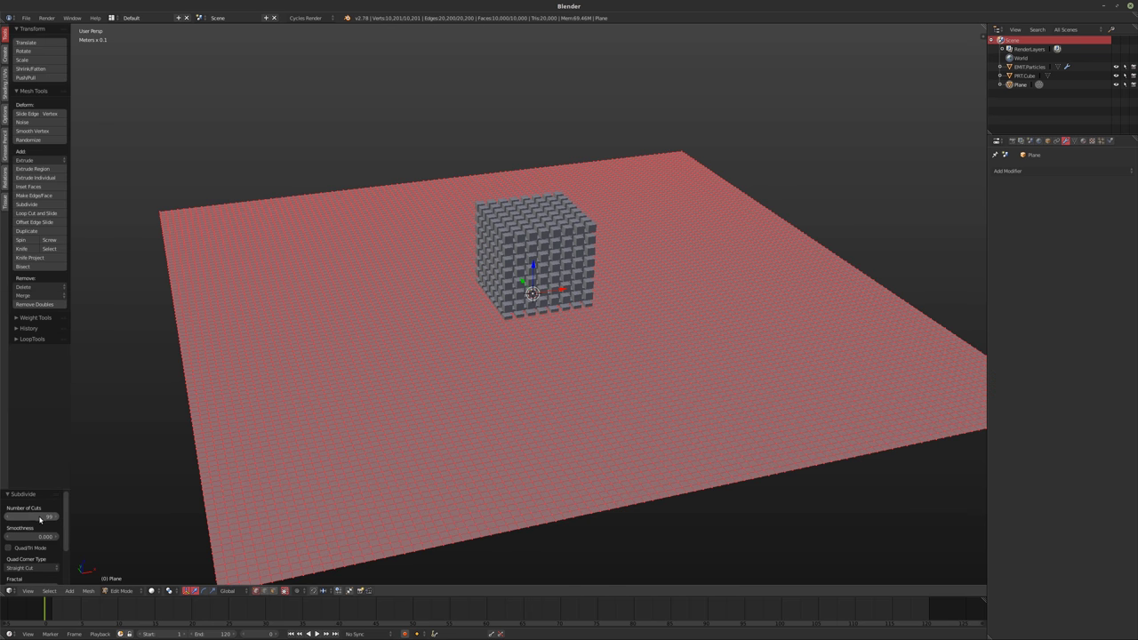
middle_click_drag(462, 390, 480, 386, "shift")
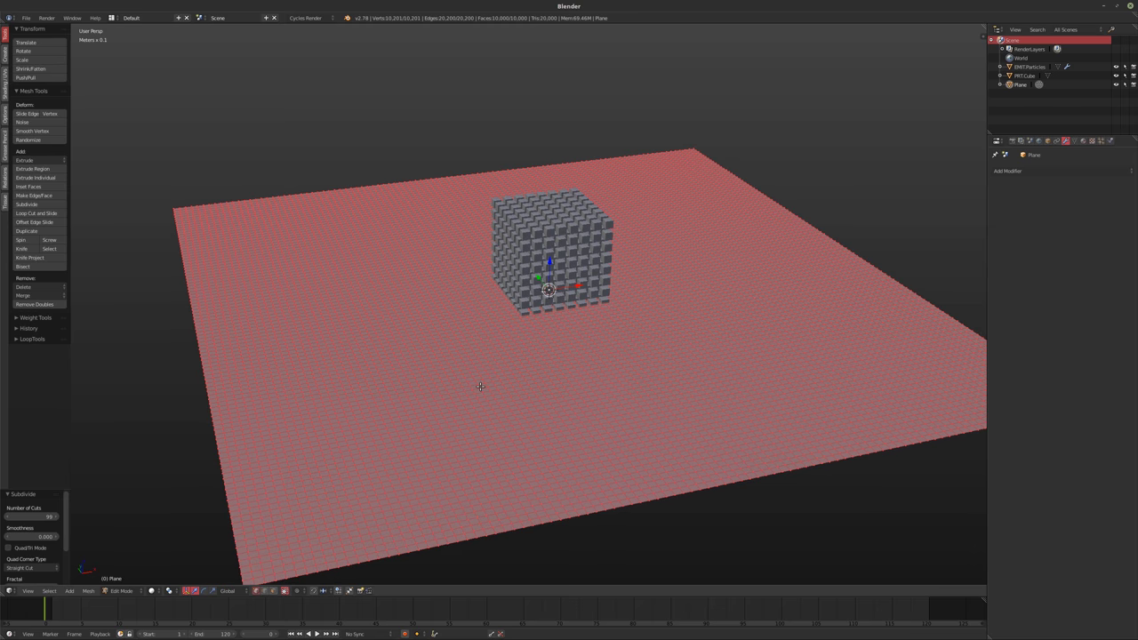
key("Tab")
Add a Displace modifier to the ground plane and give it a new texture
scroll(480, 414, "up", 3)
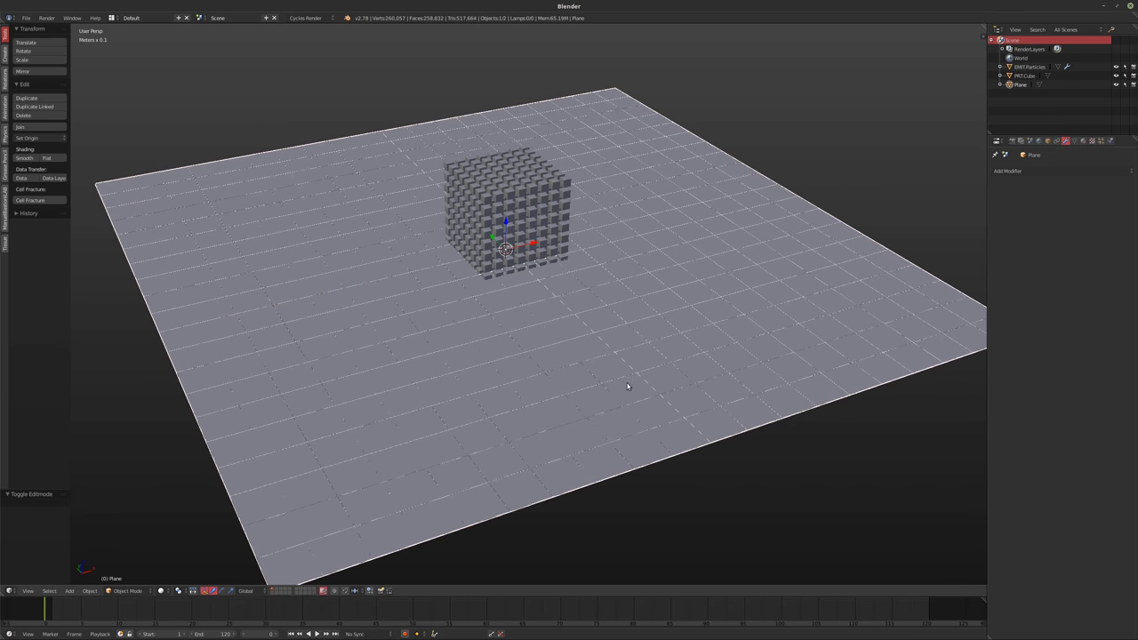
left_click(1022, 171)
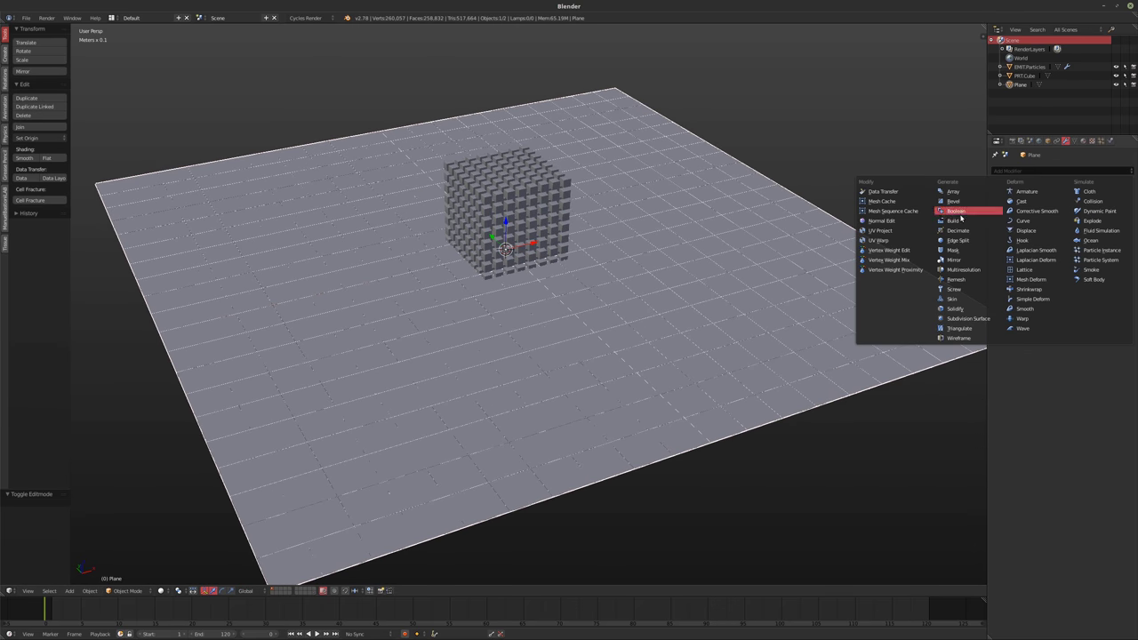
left_click(1034, 230)
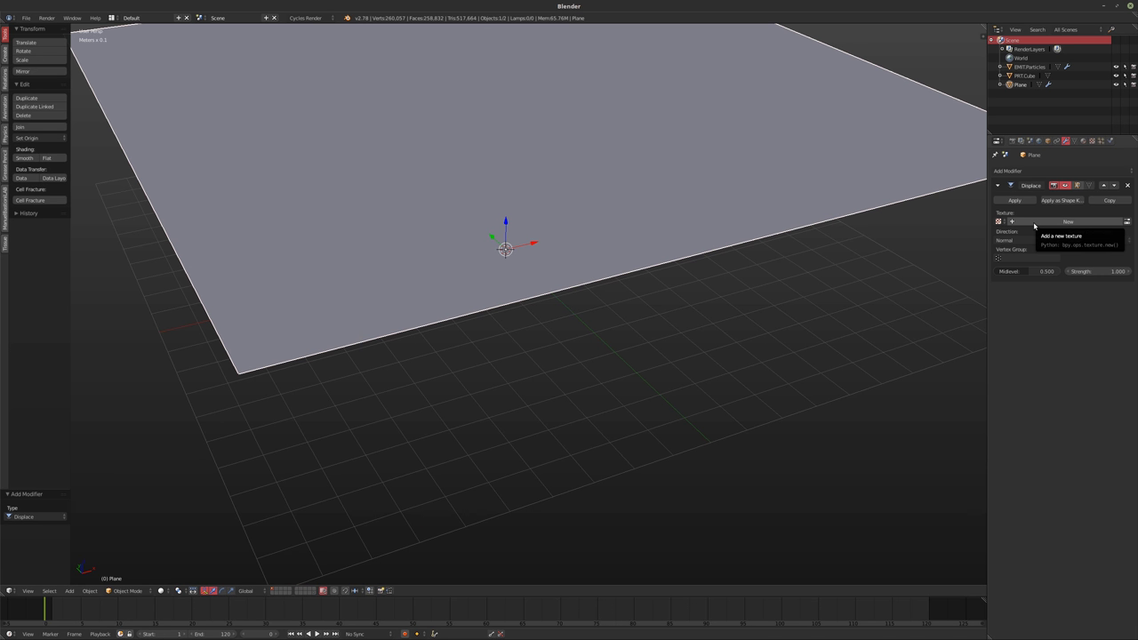
left_click(1034, 226)
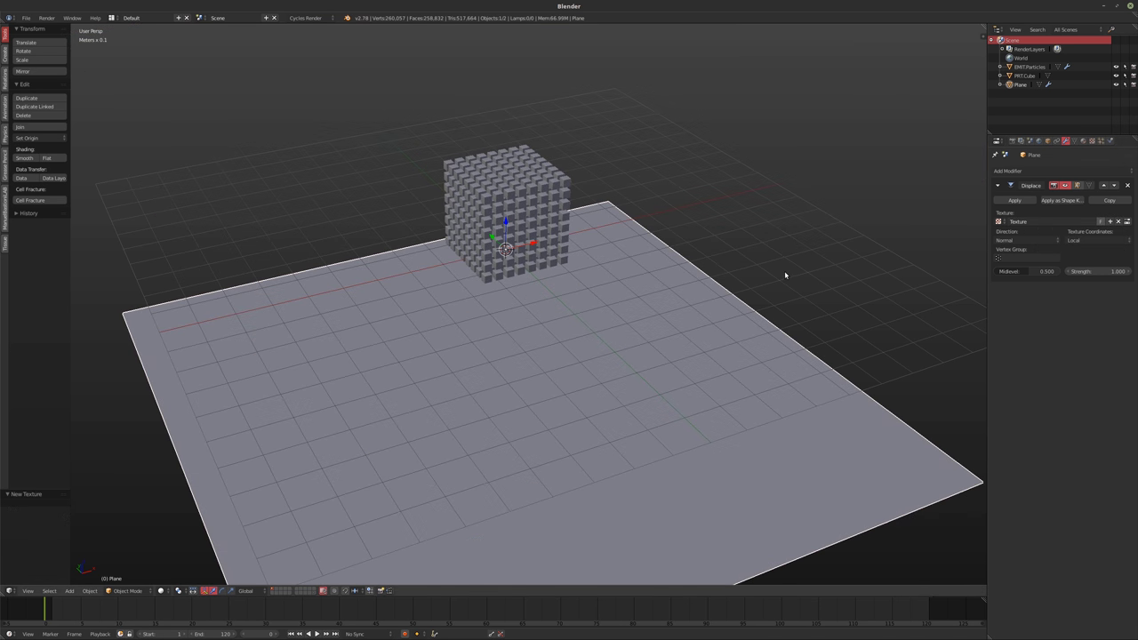
Set the Displace modifier's midlevel to 0 and its strength to 0.1
scroll(782, 272, "up", 4)
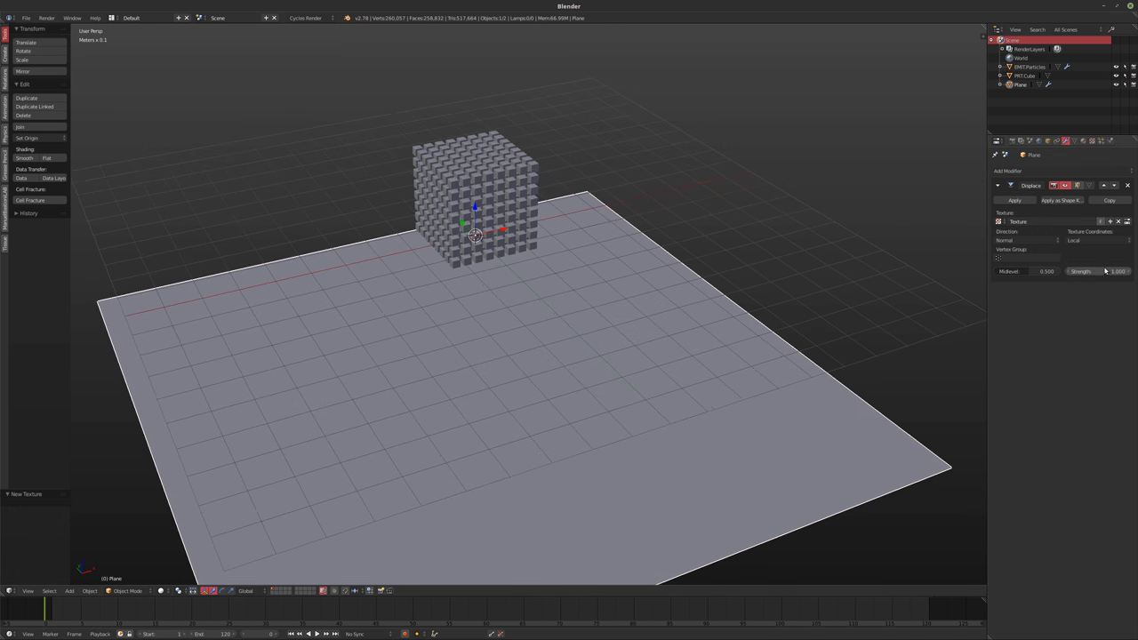
left_click(1105, 270)
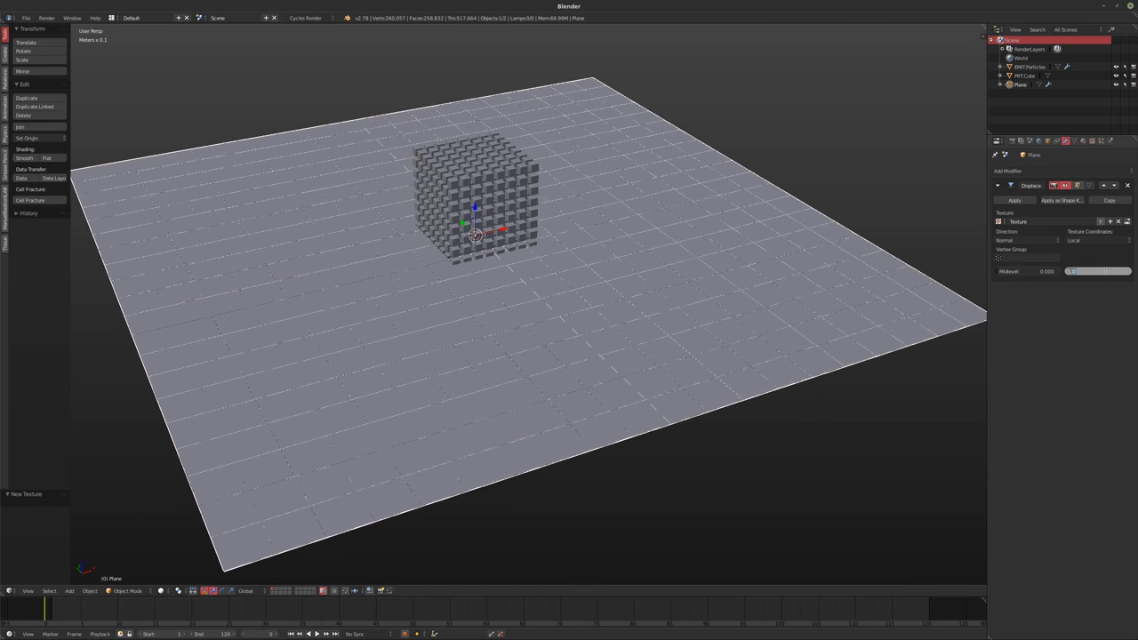
type("0.1")
key("Return")
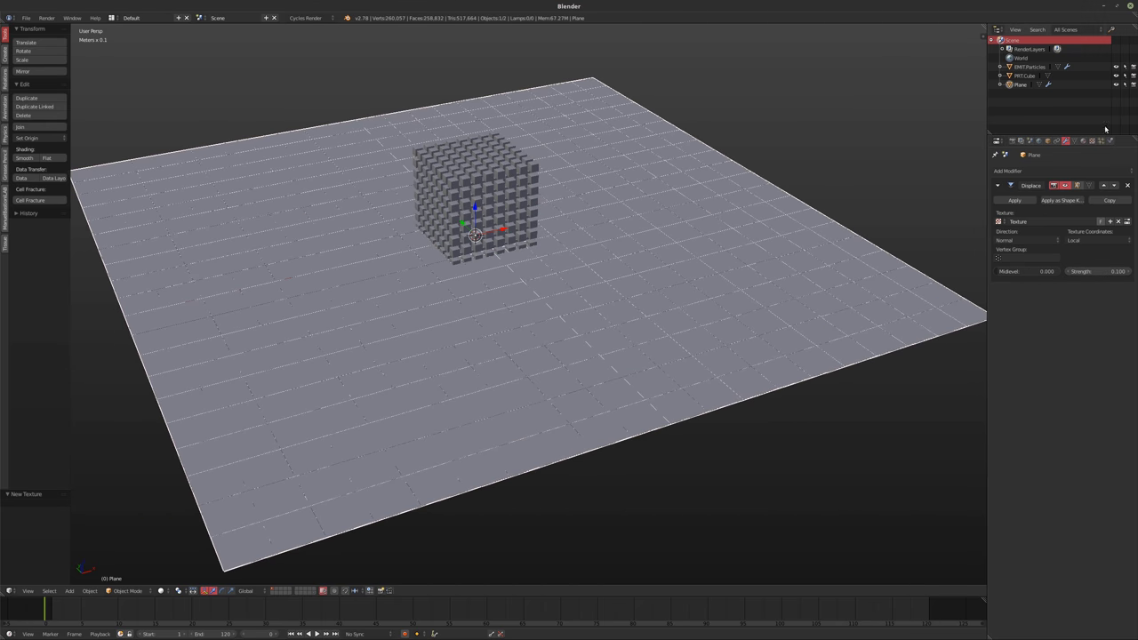
Load PIC16C505-HD.jpg from Projects/Fractal/002/blender/textures as the image of the displacement texture
left_click(1109, 141)
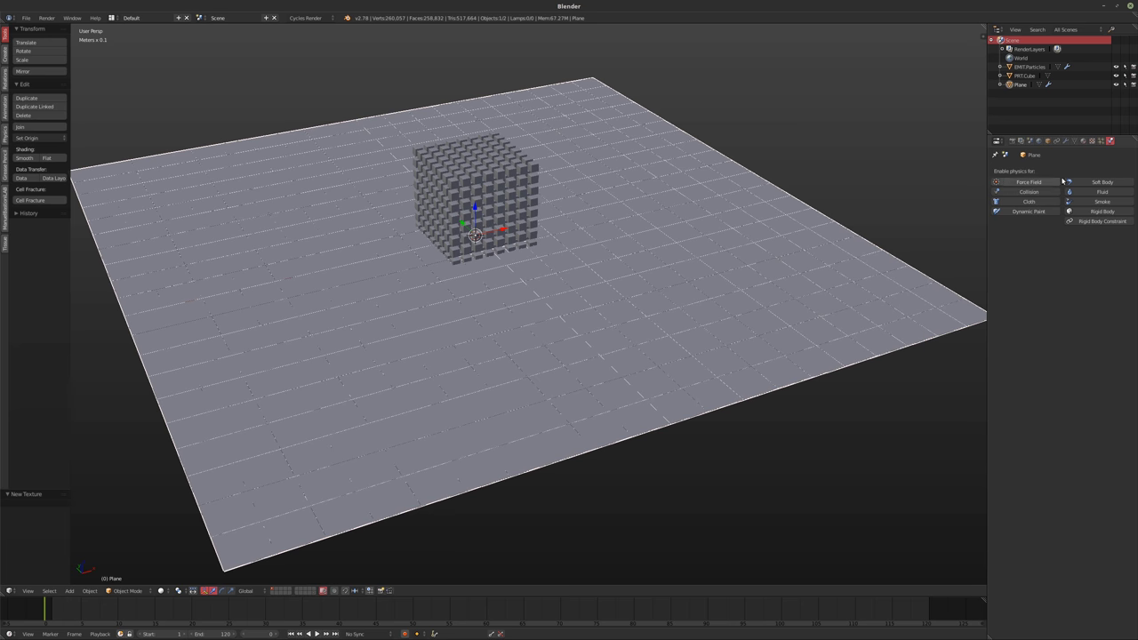
left_click(1091, 140)
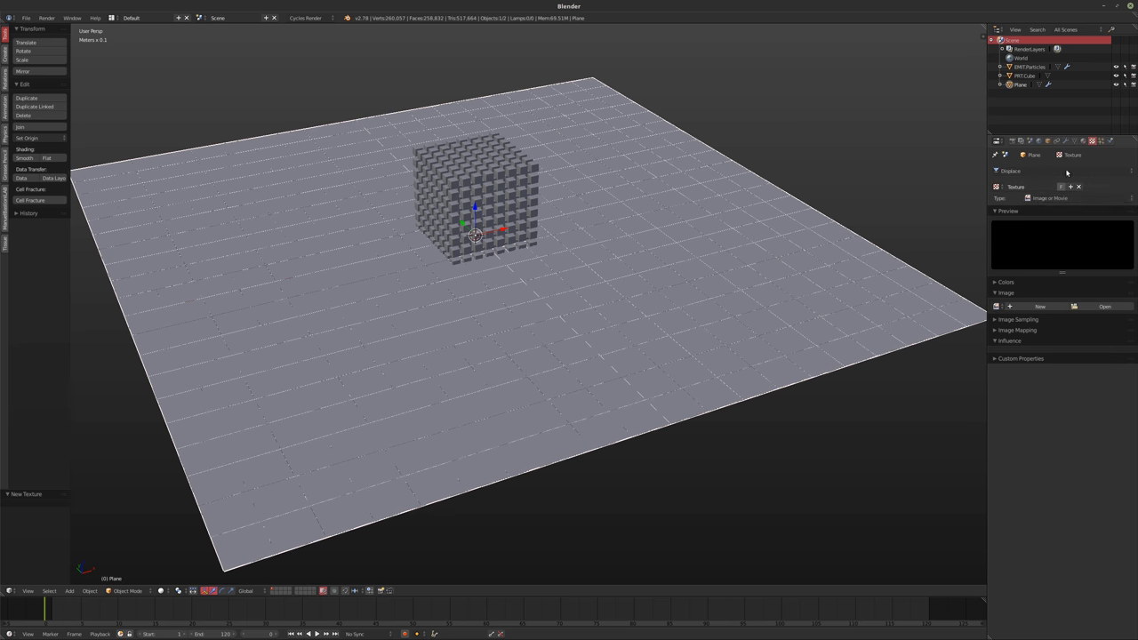
left_click(1047, 307)
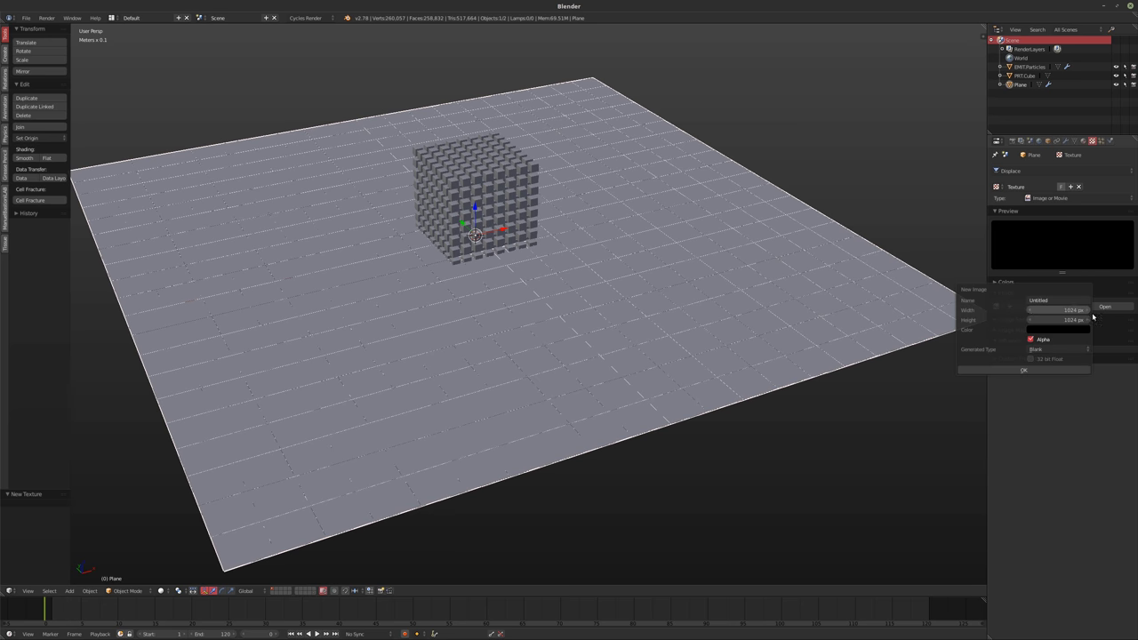
left_click(1120, 307)
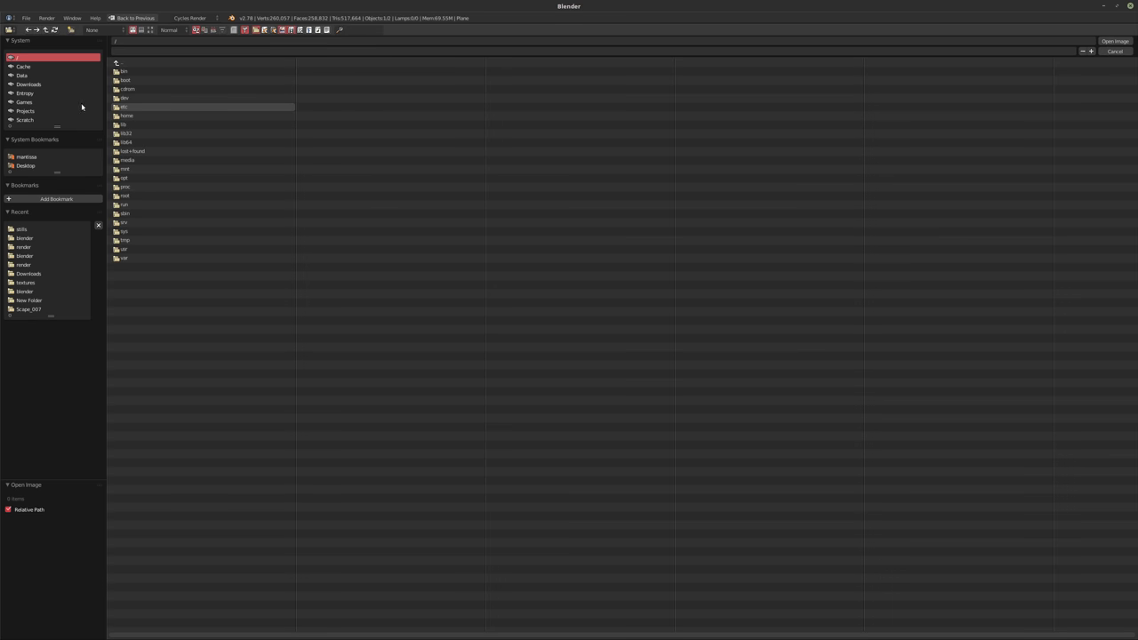
left_click(19, 111)
left_click(132, 187)
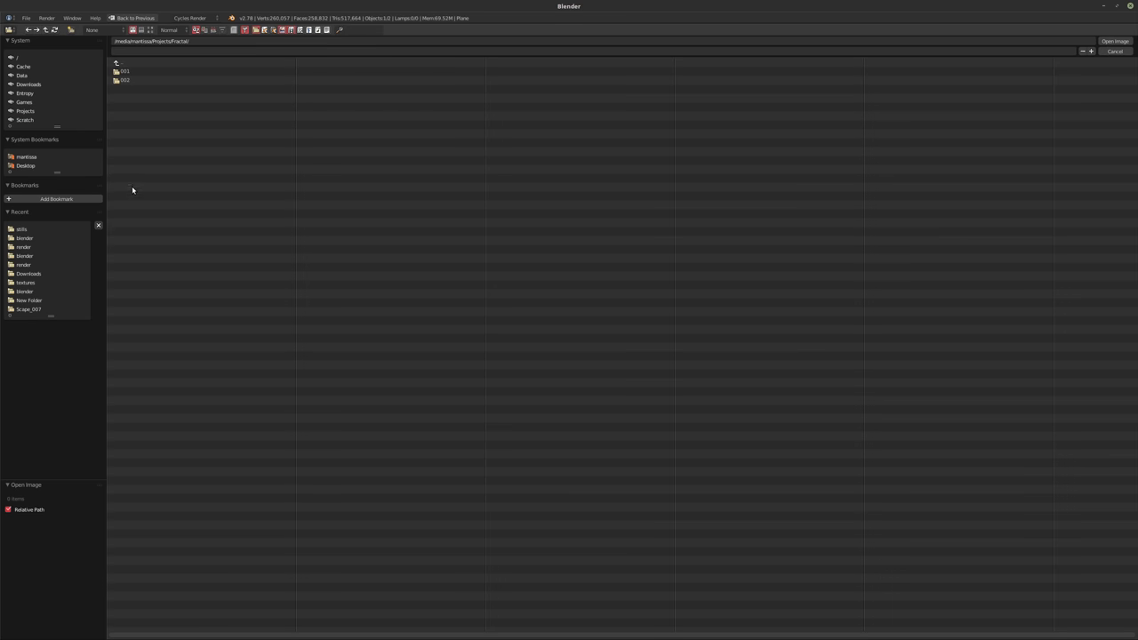
left_click(133, 80)
left_click(138, 72)
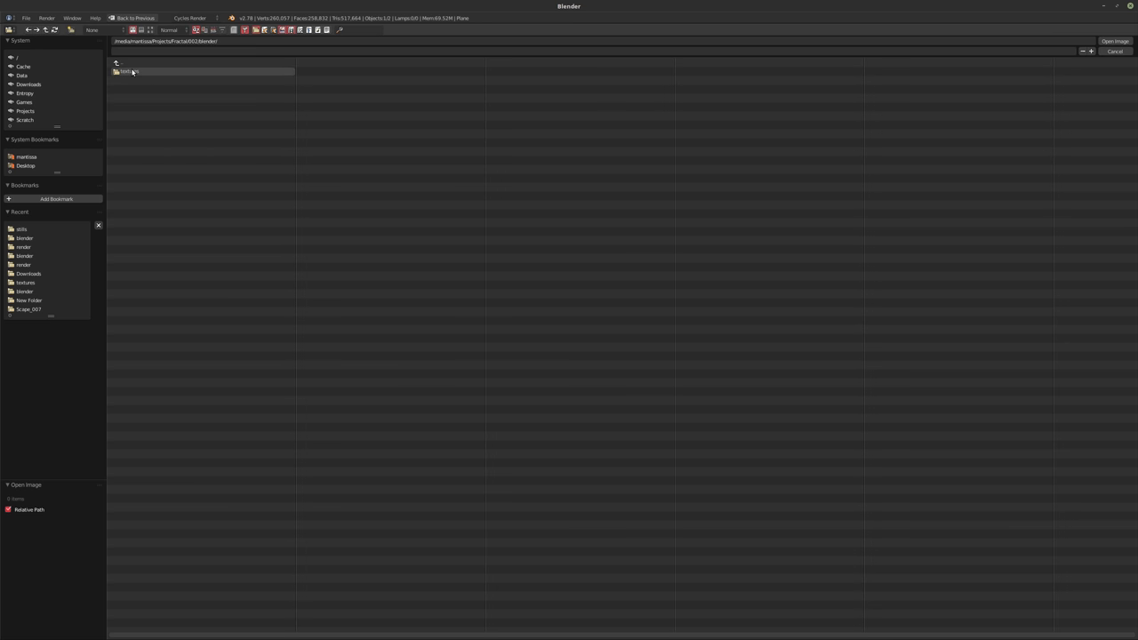
left_click(133, 72)
left_click(164, 72)
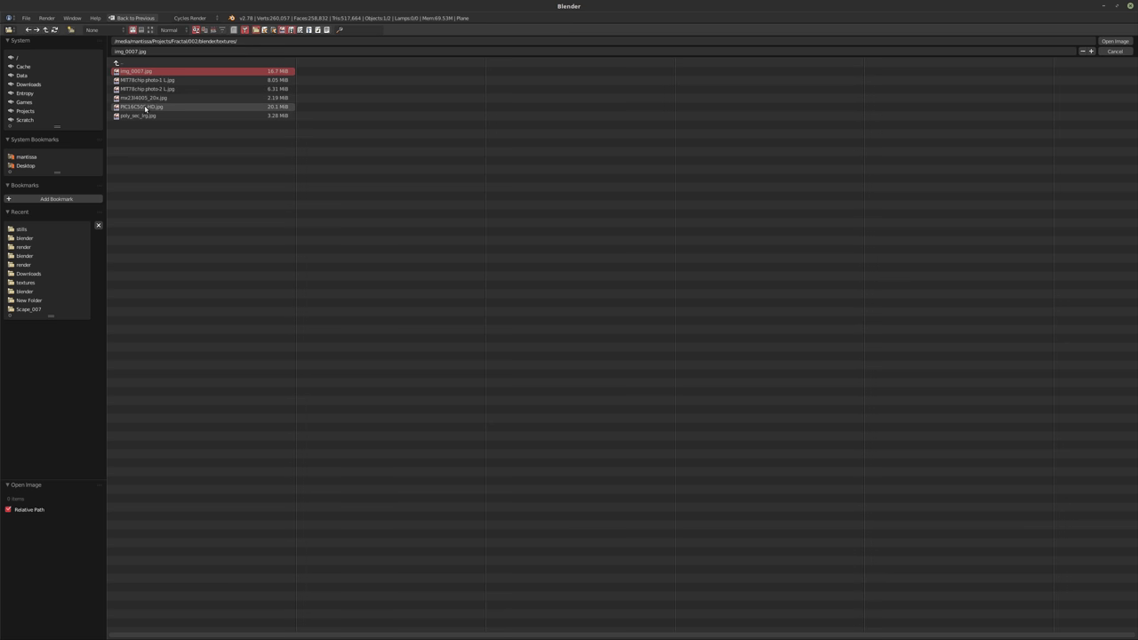
left_click(145, 108)
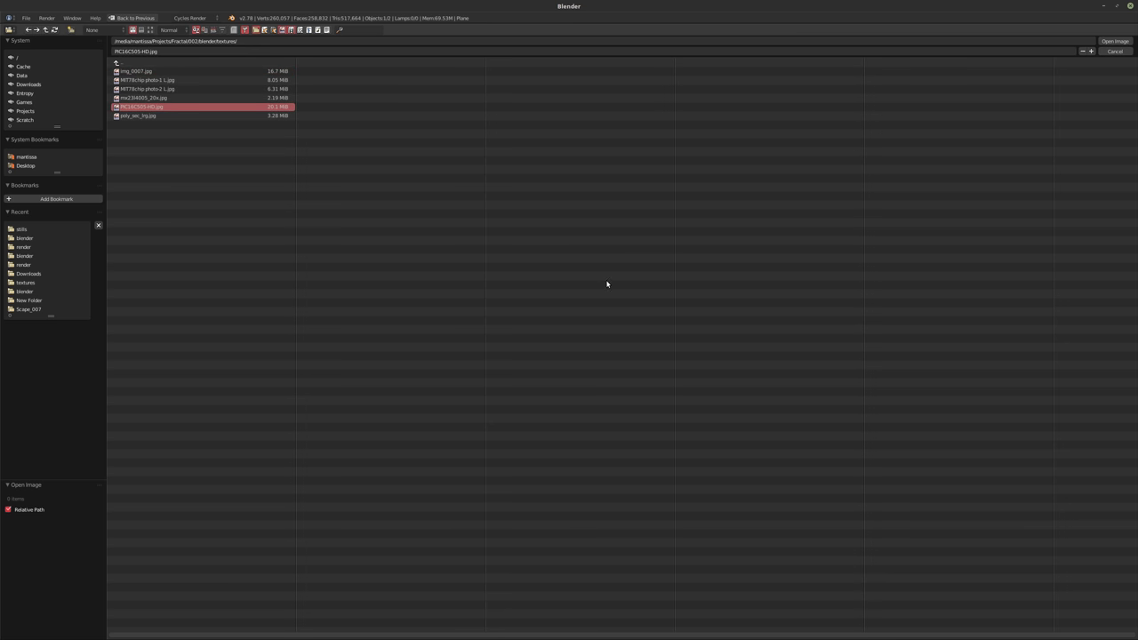
key("Return")
UV-map the plane's entire mesh from top view with Project from View (Bounds), then return to Object Mode
middle_click_drag(533, 284, 450, 313)
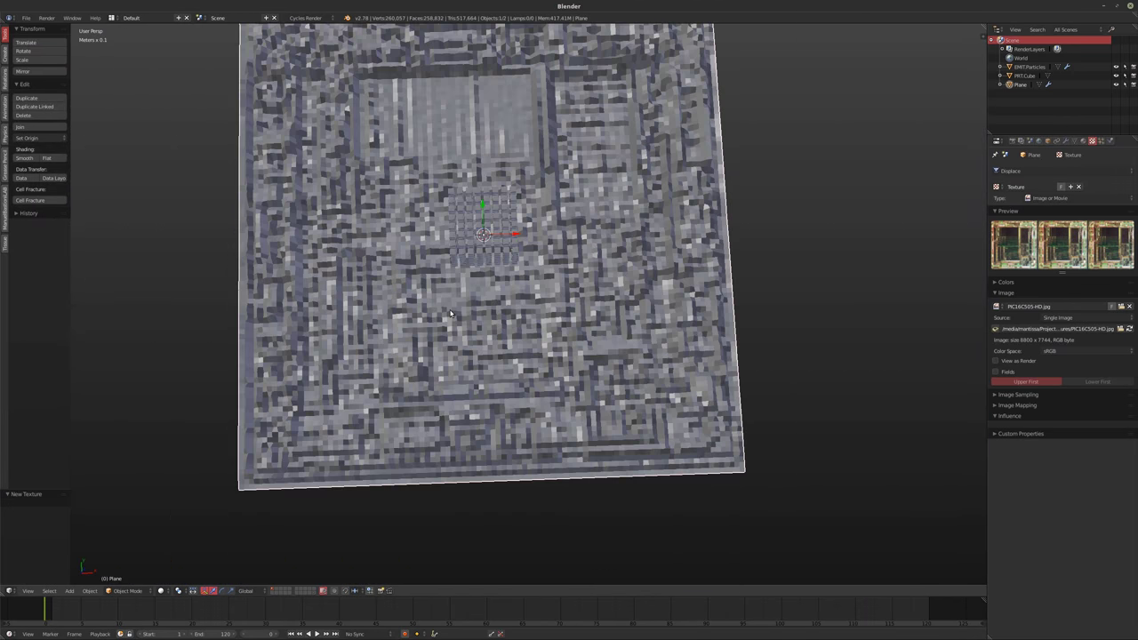
key("Tab")
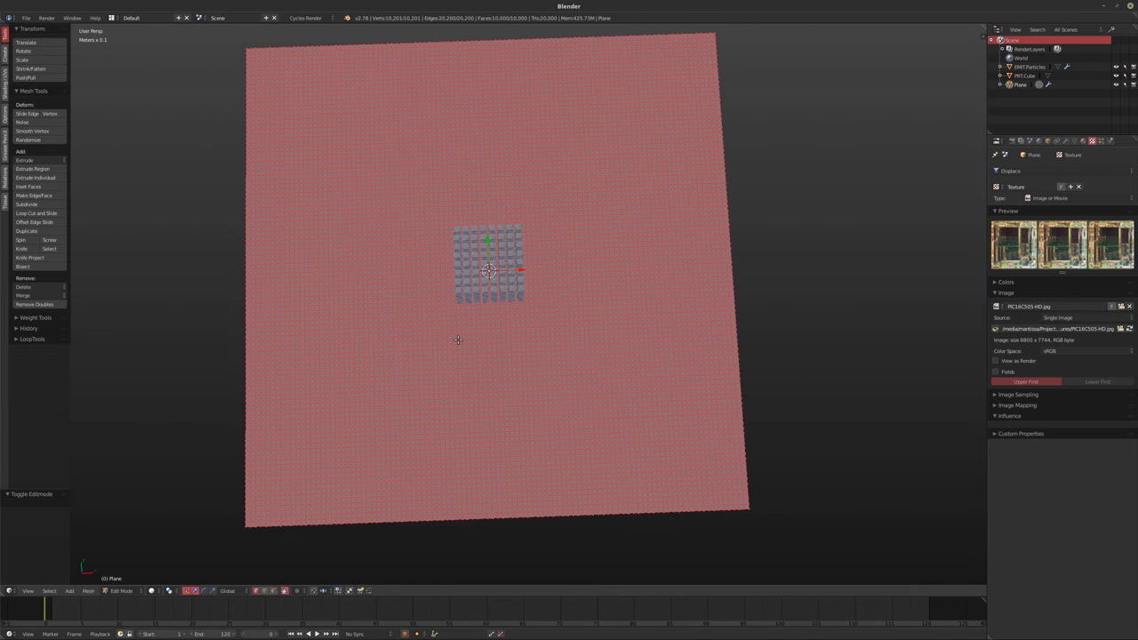
key("KP_7")
key("a")
key("u")
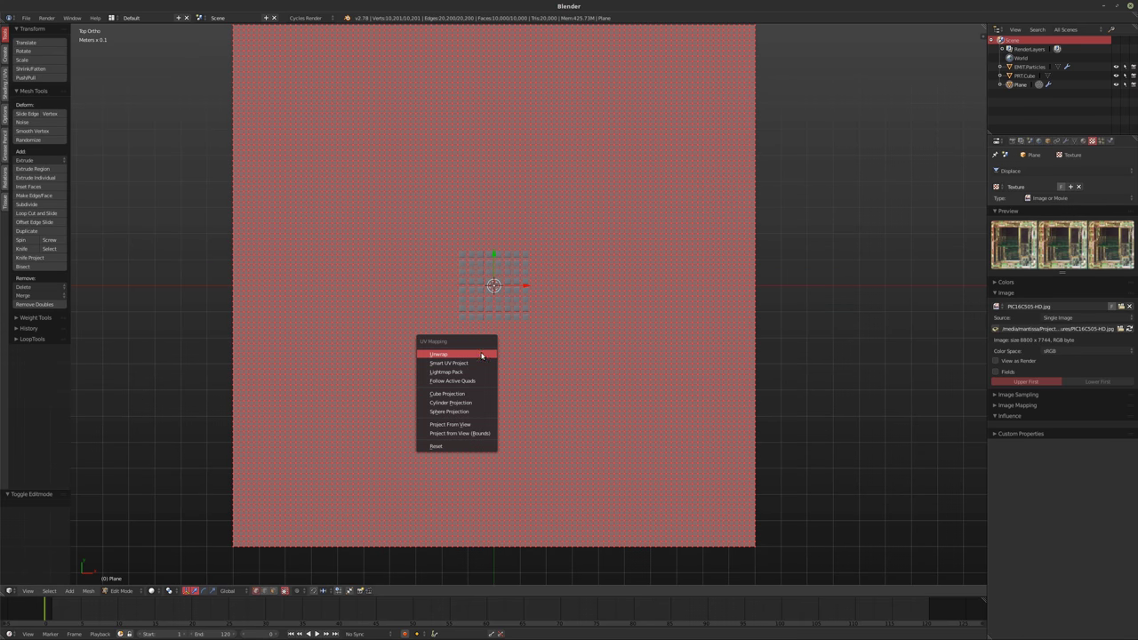
left_click(471, 433)
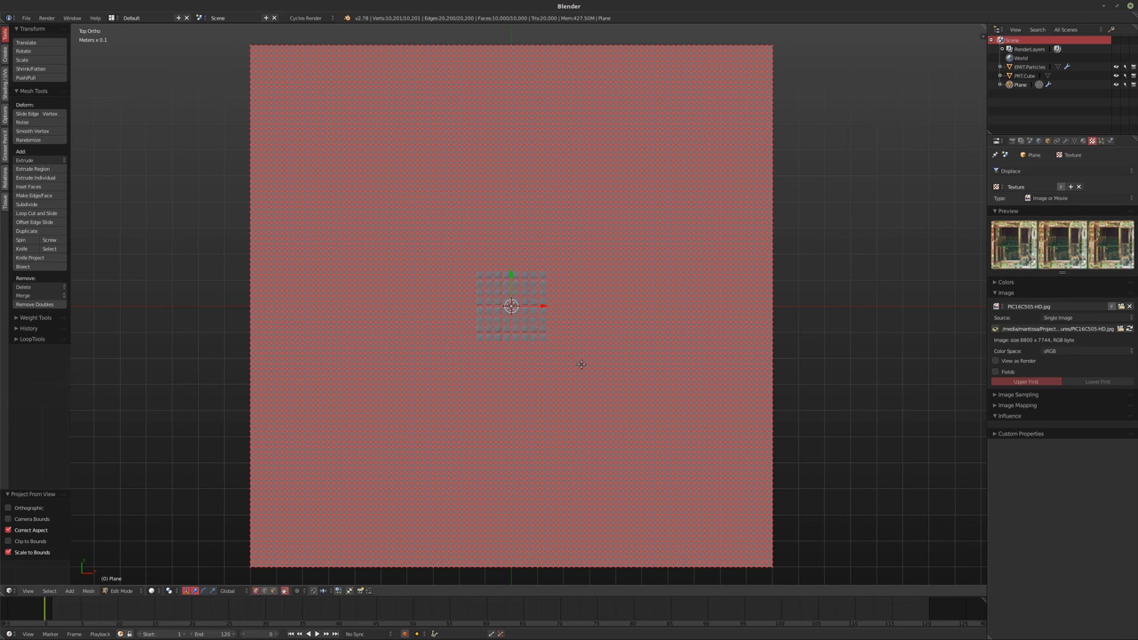
key("Tab")
Add a Subdivision Surface modifier to the plane and place it above the Displace modifier
key("alt+z")
middle_click_drag(525, 354, 470, 317)
scroll(465, 315, "up", 2)
key("KP_5")
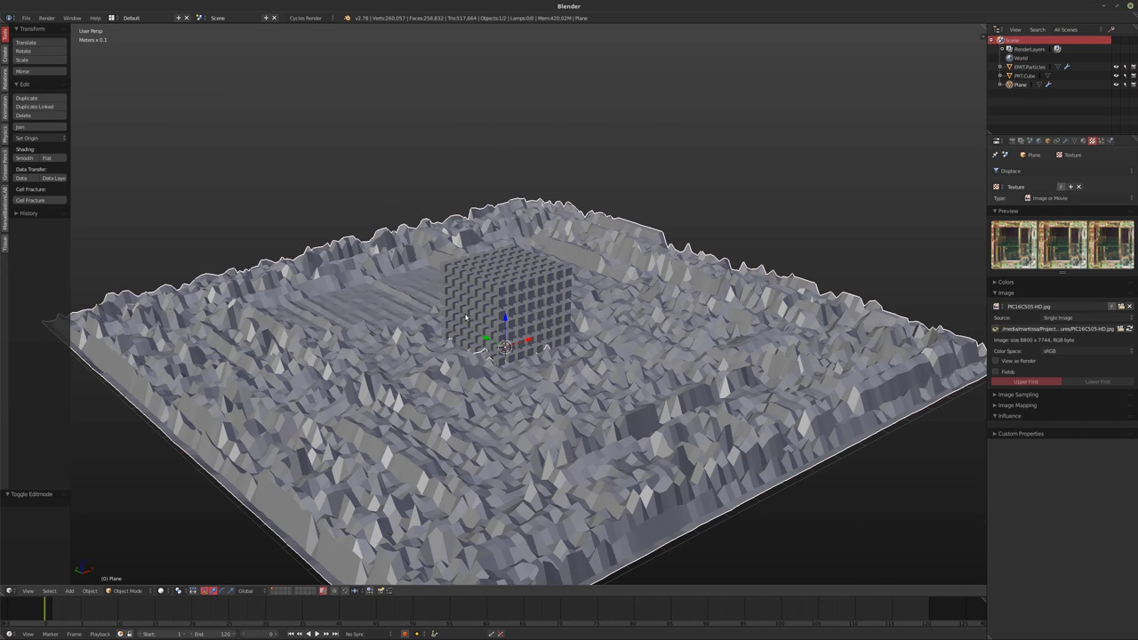
left_click(1065, 142)
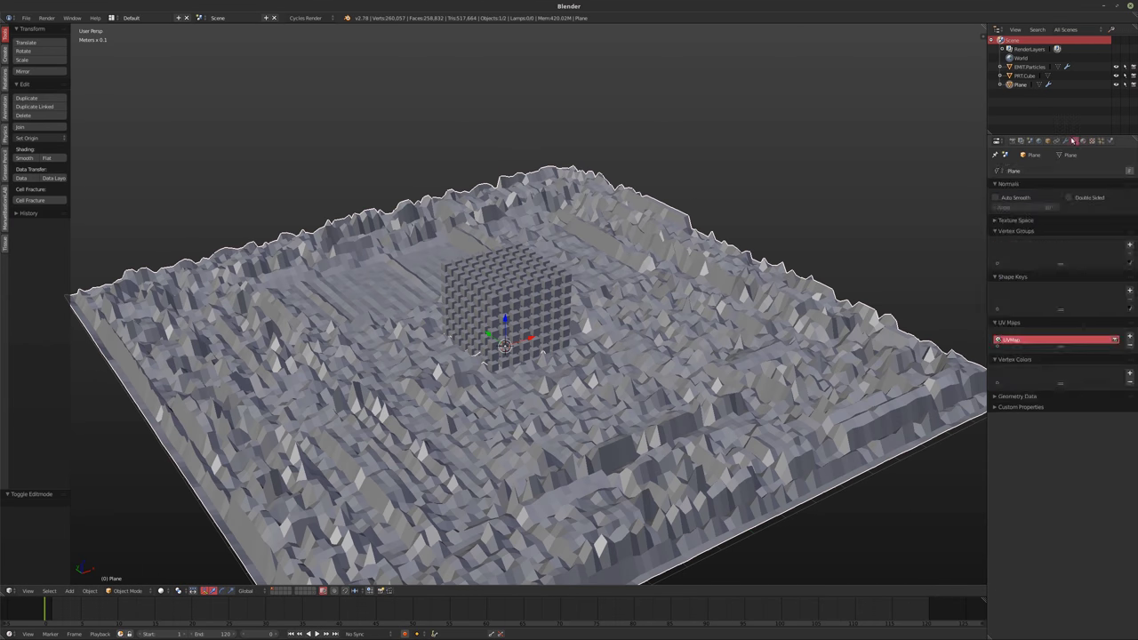
left_click(1022, 171)
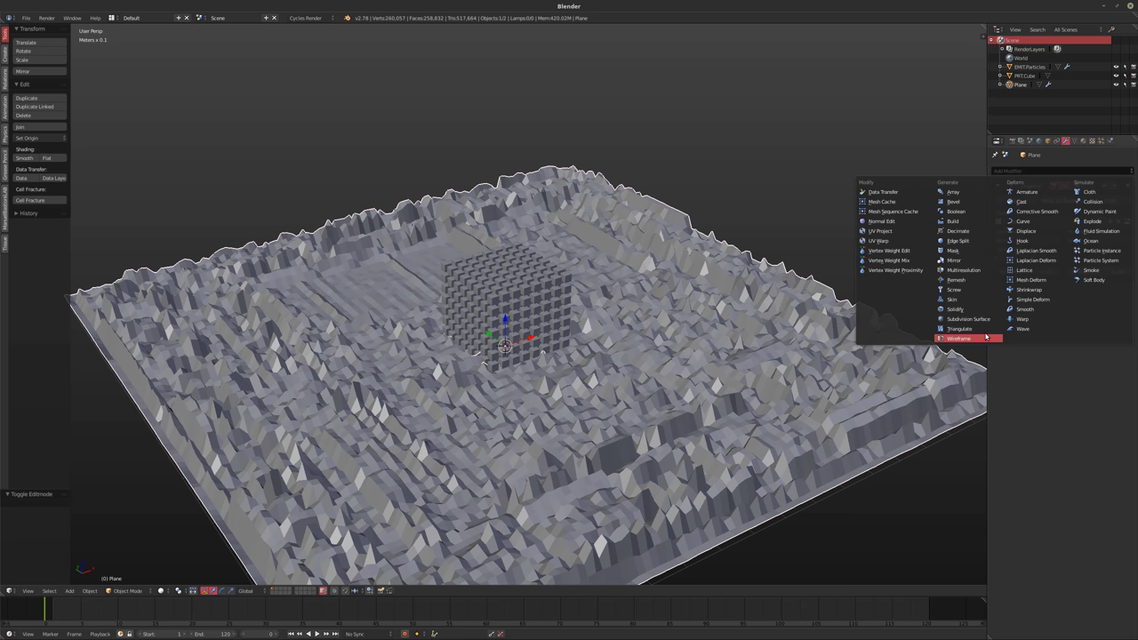
left_click(966, 321)
left_click(1102, 292)
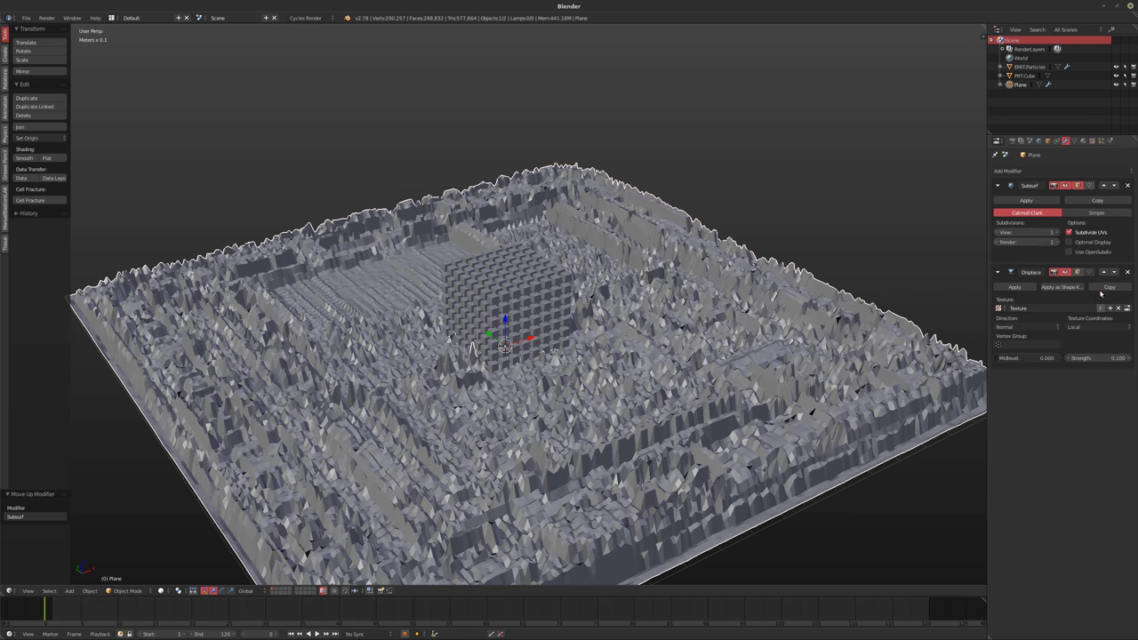
Raise the Subdivision Surface modifier's viewport level to 4 and view the displaced plane around the cube grid
left_click(1055, 232)
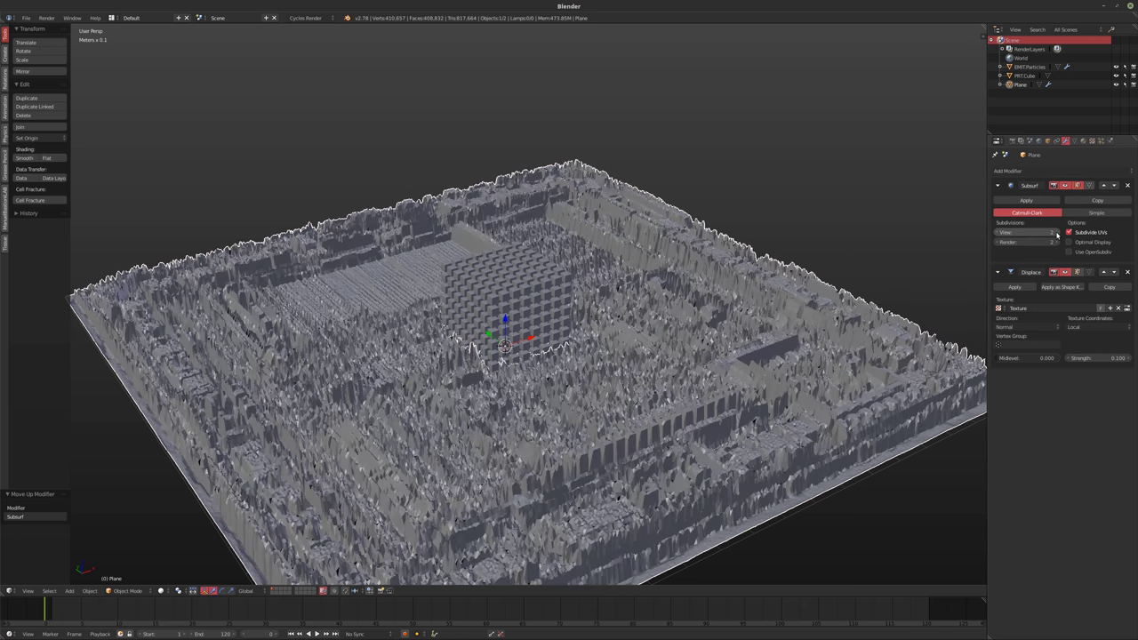
middle_click_drag(653, 267, 687, 207)
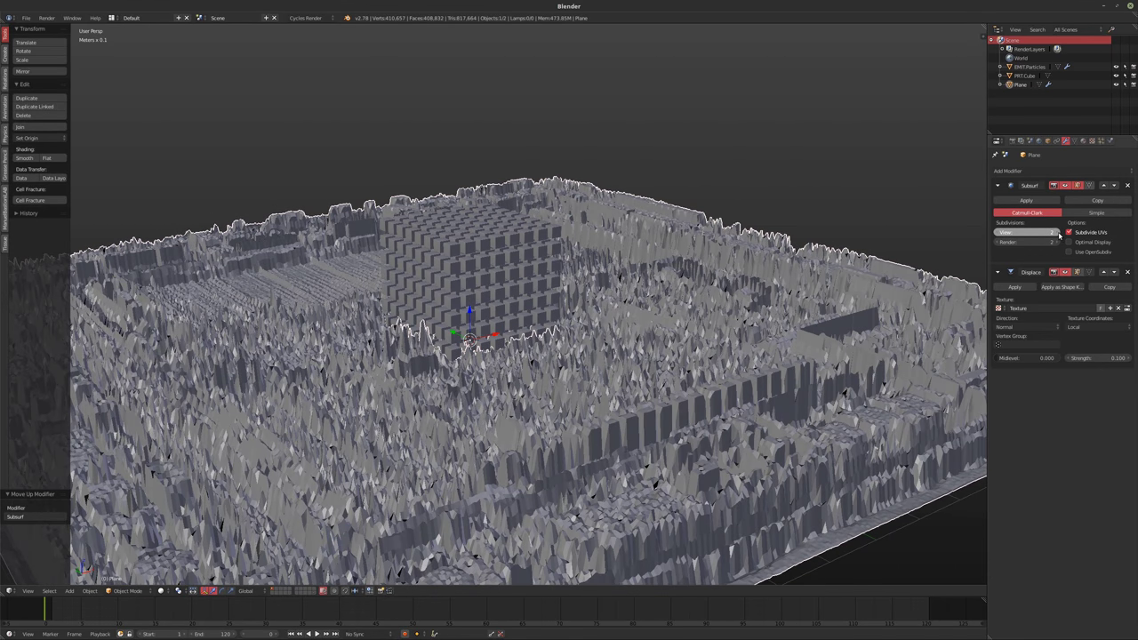
left_click(1056, 233)
left_click(1058, 235)
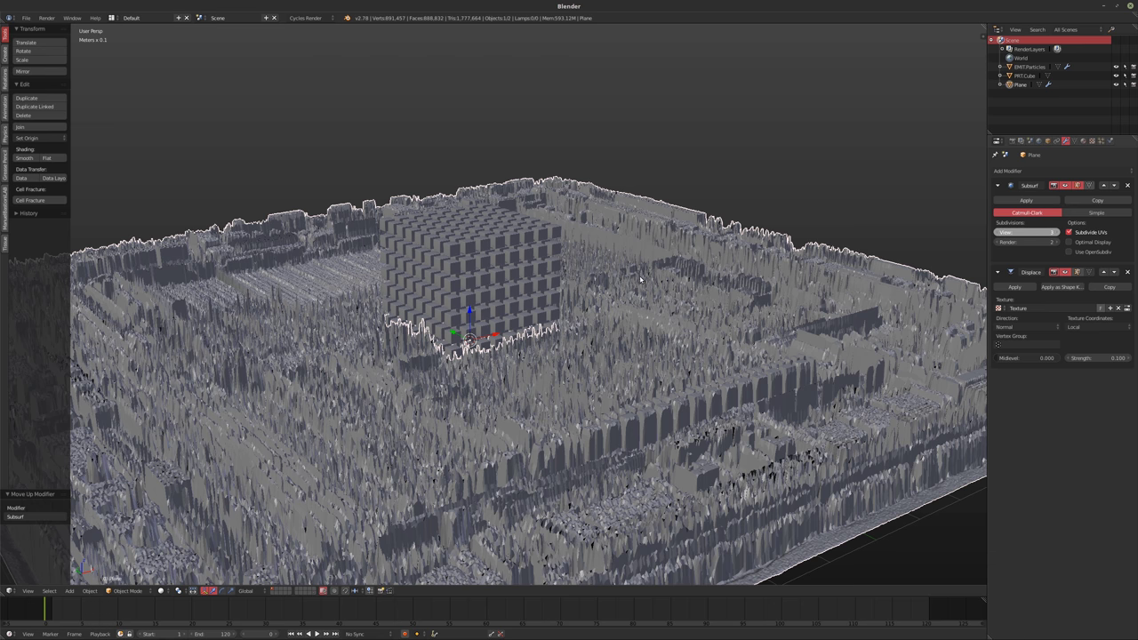
key("ctrl+4")
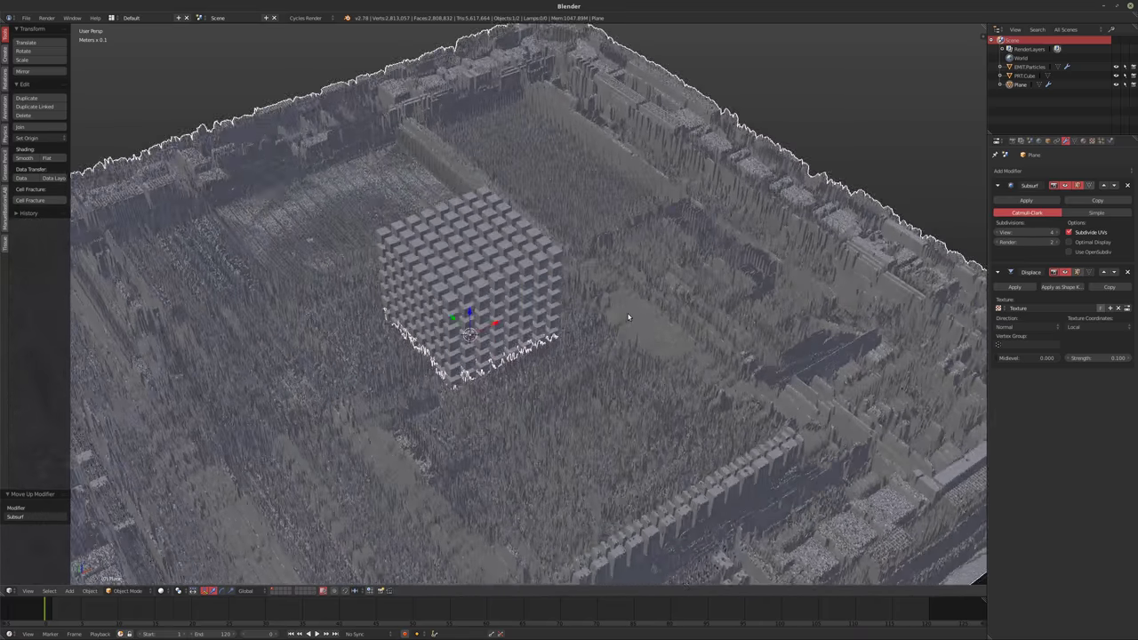
middle_click_drag(627, 317, 638, 290)
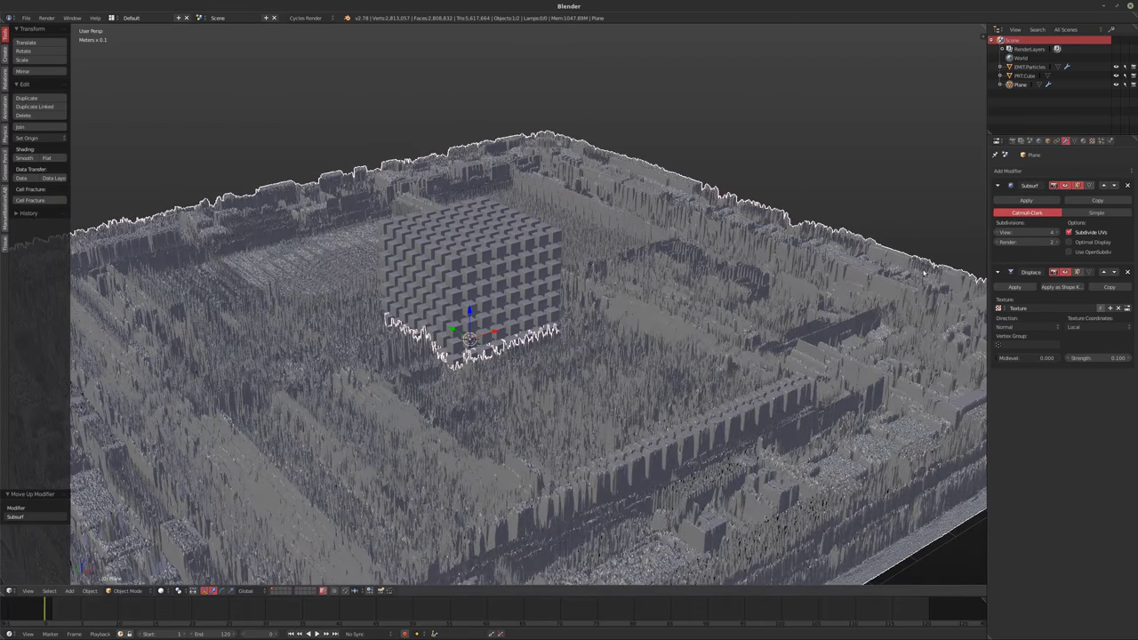
Raise the plane's Subdivision Surface render level to 4, set the Displace strength to 0.01, and inspect the relief
scroll(1050, 247, "up", 2, "ctrl")
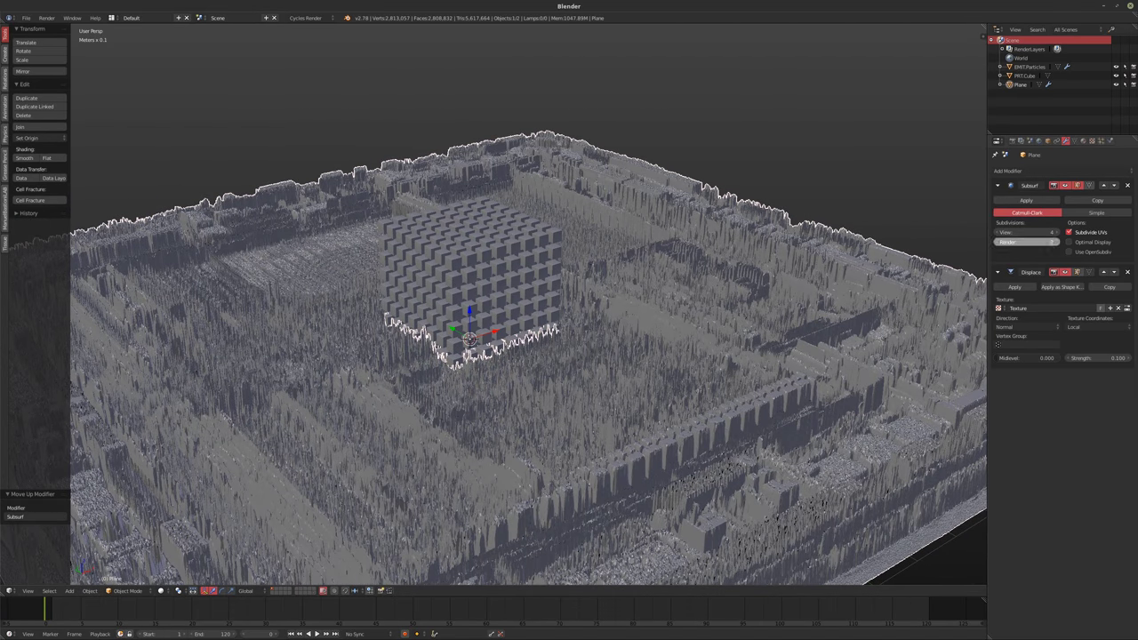
scroll(620, 256, "up", 5)
middle_click_drag(531, 255, 812, 296)
left_click(1074, 358)
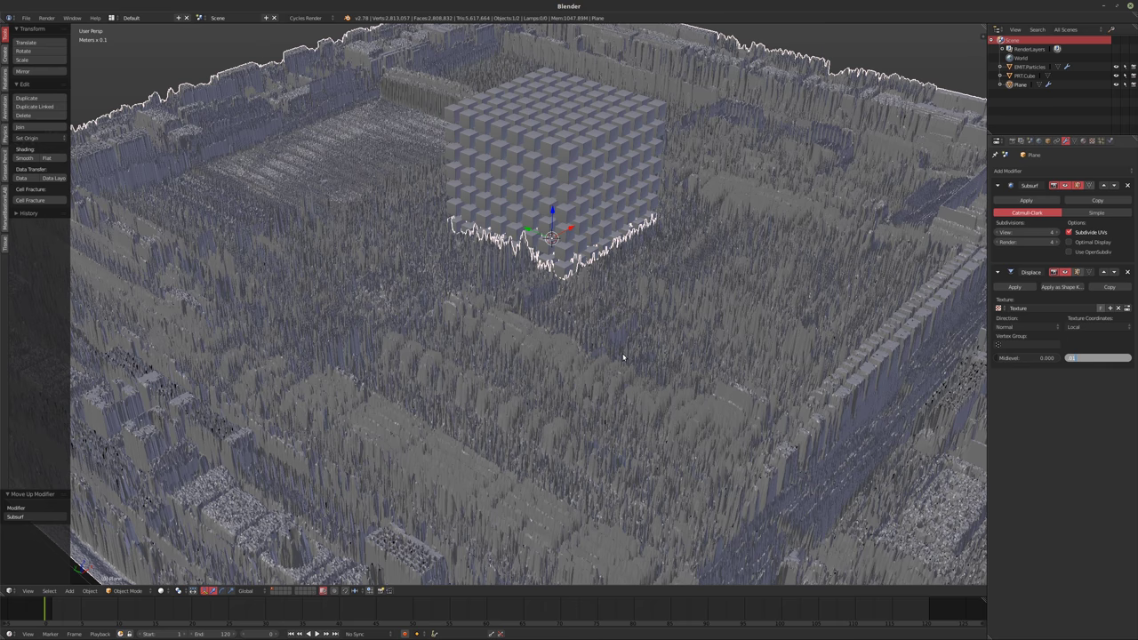
type("0.01")
key("Return")
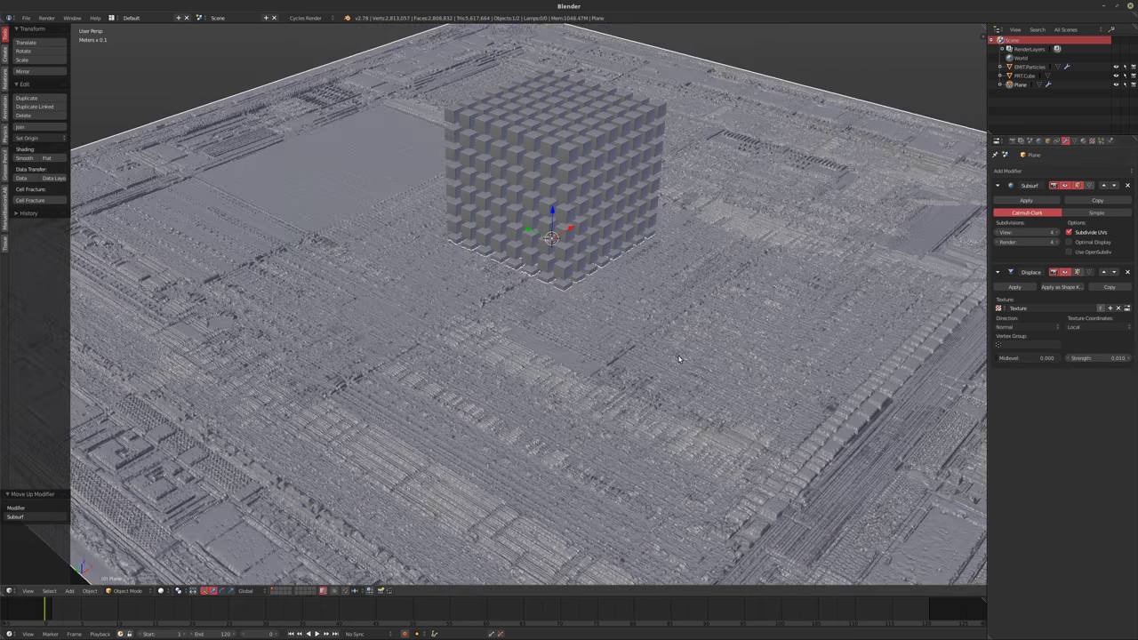
scroll(638, 368, "down", 5)
middle_click_drag(638, 368, 573, 308)
scroll(571, 273, "up", 8)
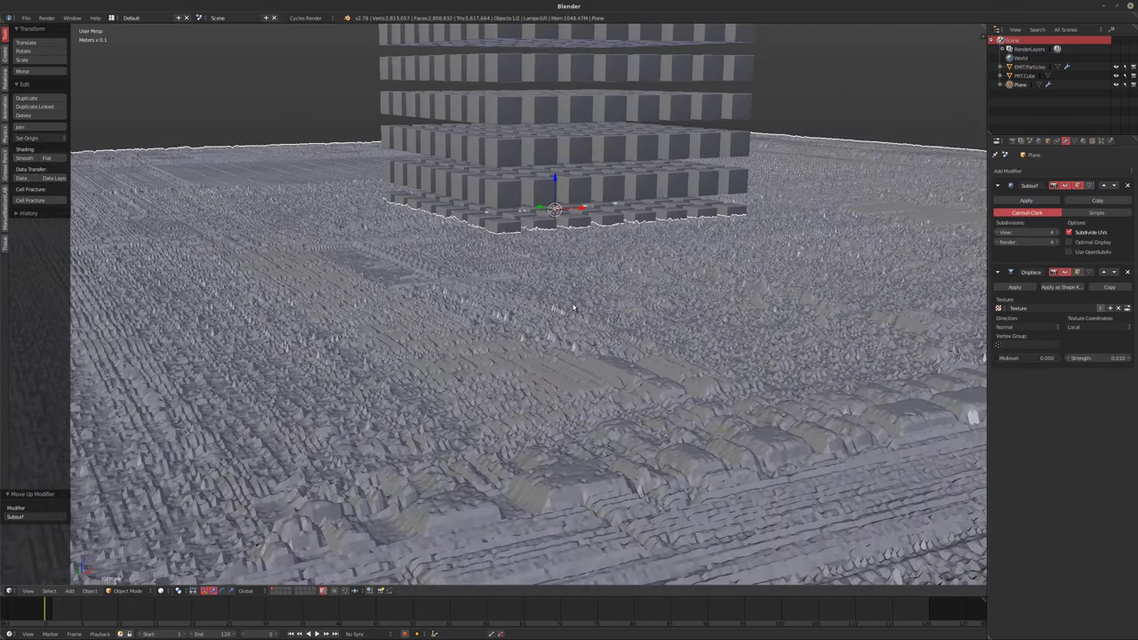
middle_click_drag(973, 355, 578, 296)
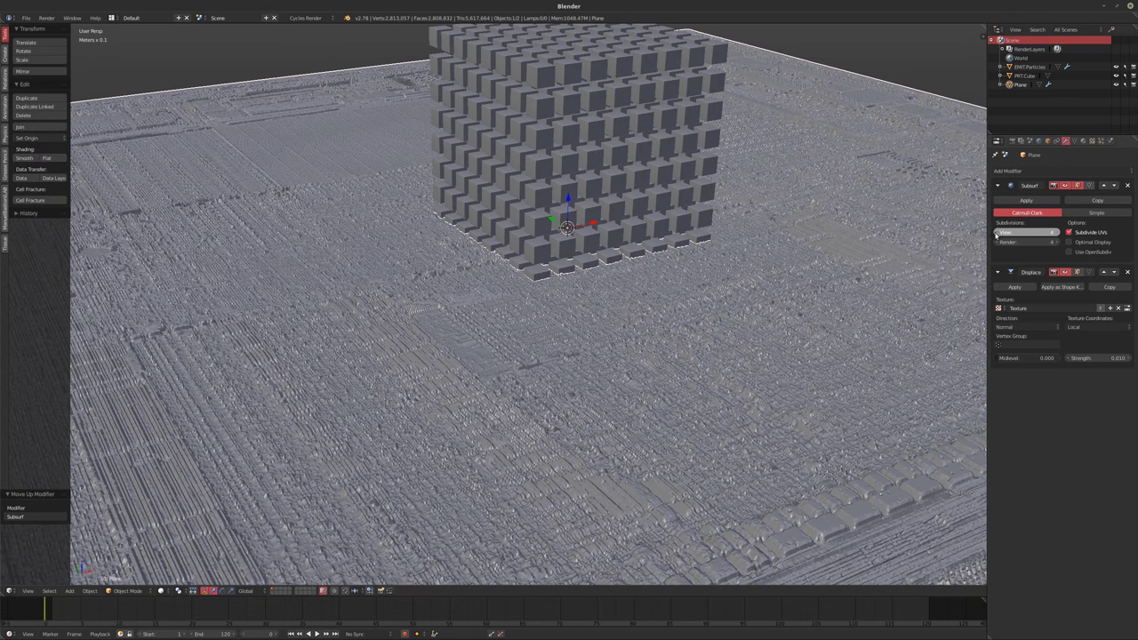
Lower the Subdivision Surface modifier's view and render levels to 2 and set the Displace strength to 0.002
left_click(996, 244)
left_click(996, 243)
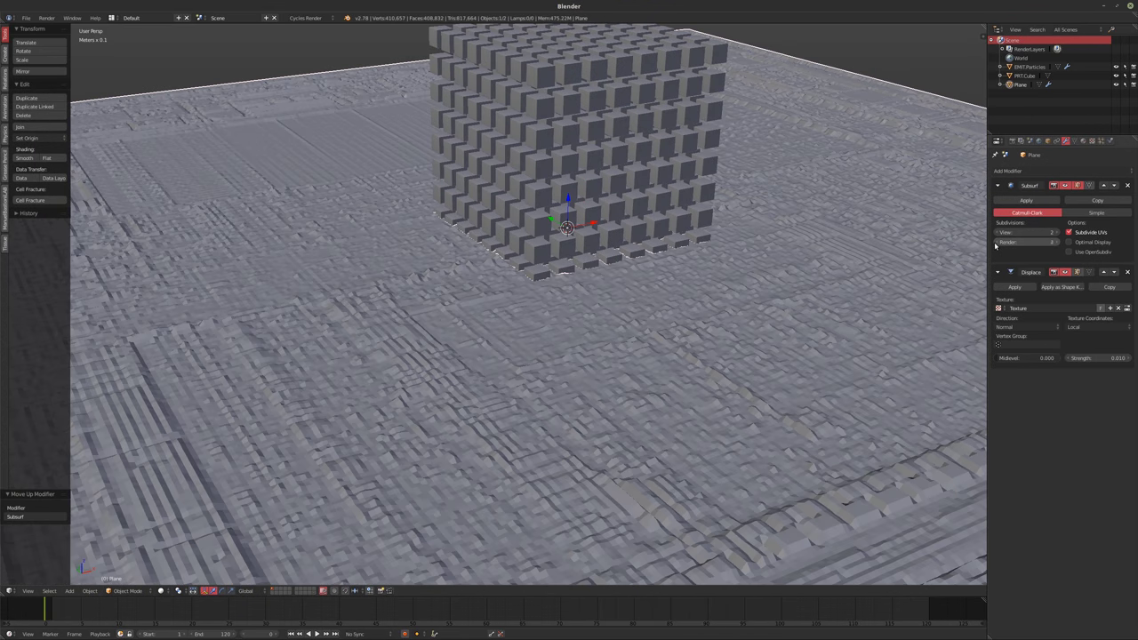
middle_click_drag(935, 272, 893, 280)
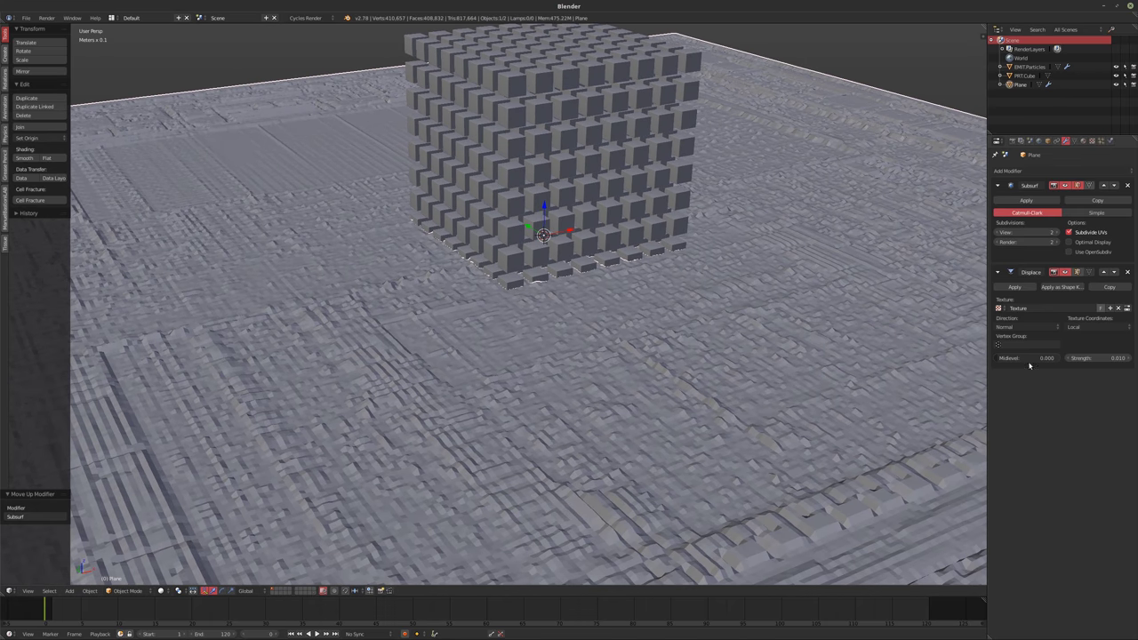
left_click(1084, 357)
type("0.002")
key("Return")
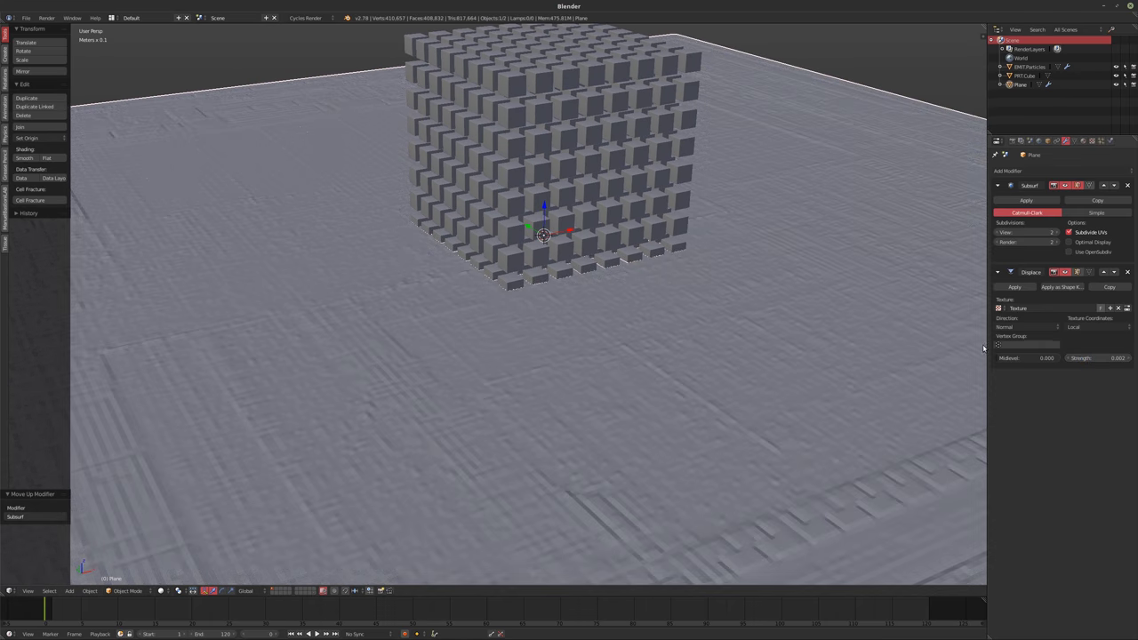
Enlarge the timeline area to about half the window height and turn it into a Node Editor
middle_click_drag(561, 302, 525, 317)
left_click_drag(580, 600, 546, 305)
middle_click_drag(546, 305, 485, 218)
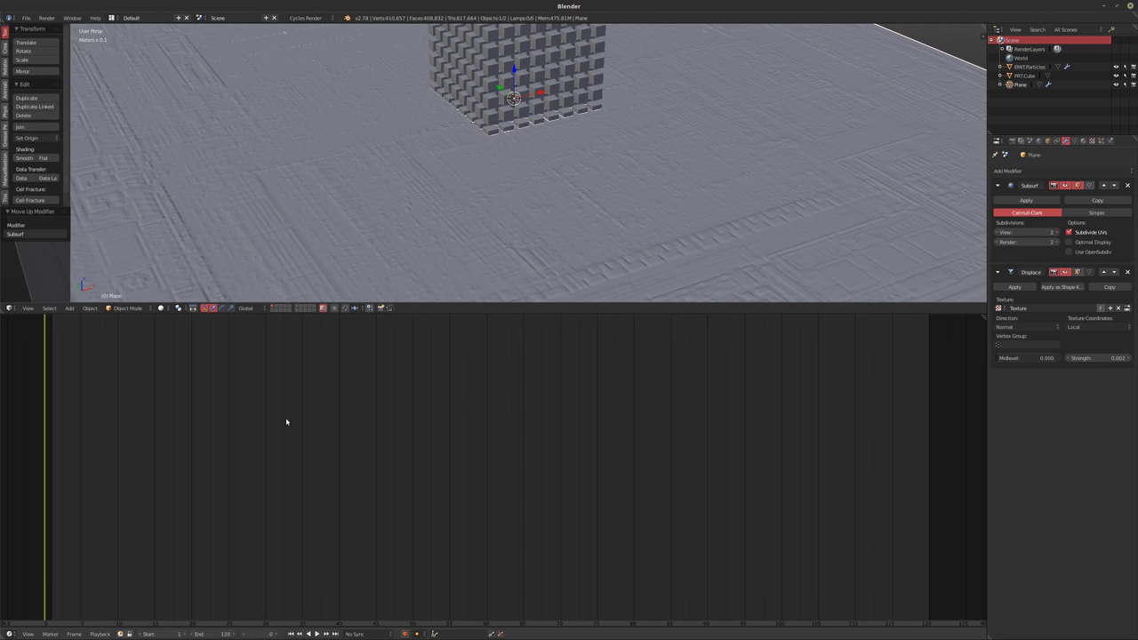
left_click(9, 633)
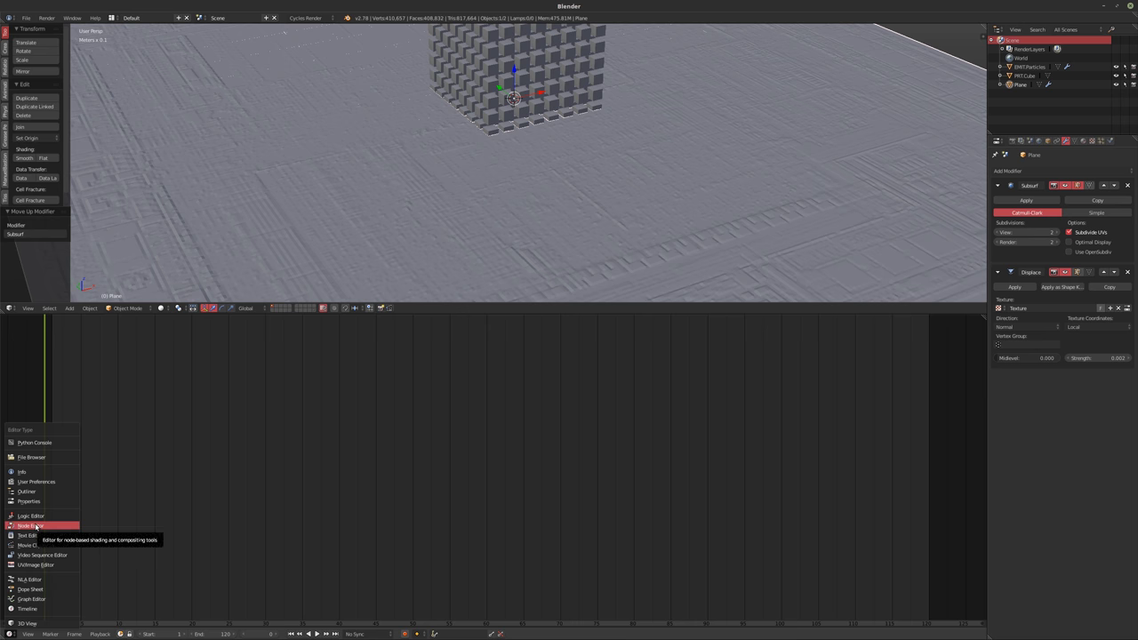
left_click(36, 526)
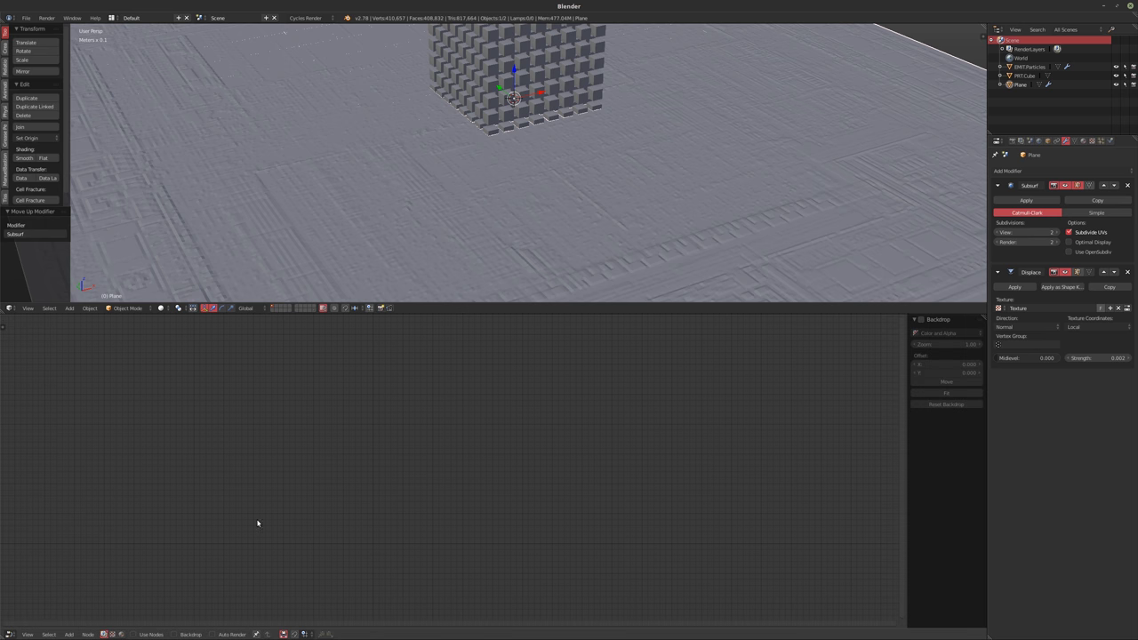
Create a new node material on the plane and space out its Diffuse BSDF and Material Output nodes
left_click(120, 634)
left_click(199, 634)
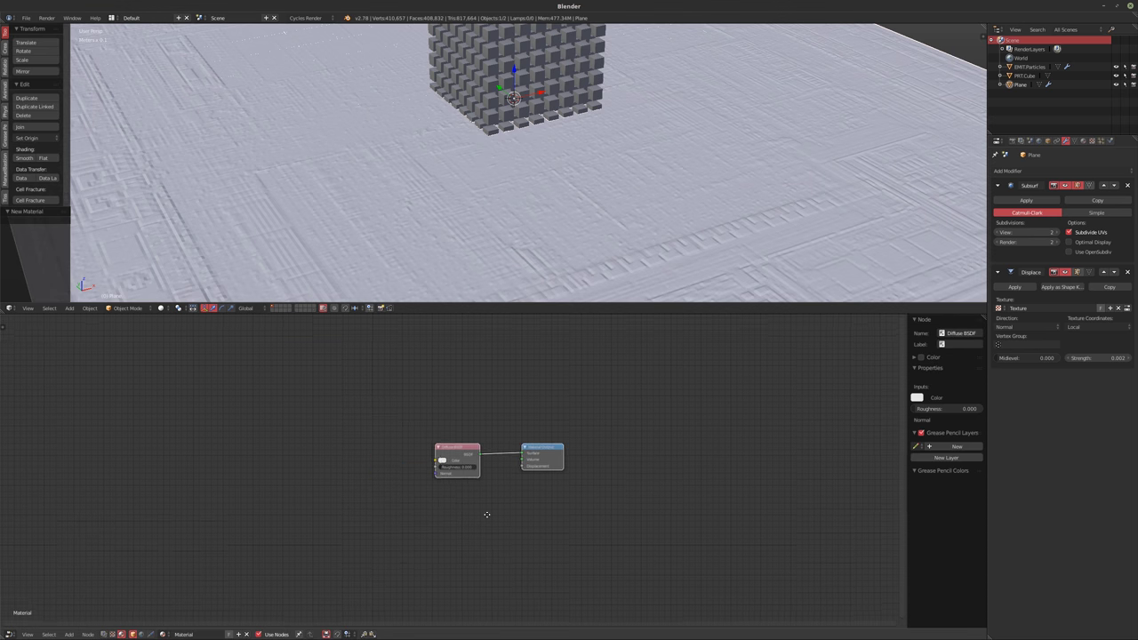
left_click_drag(485, 446, 371, 518)
left_click_drag(569, 445, 506, 521)
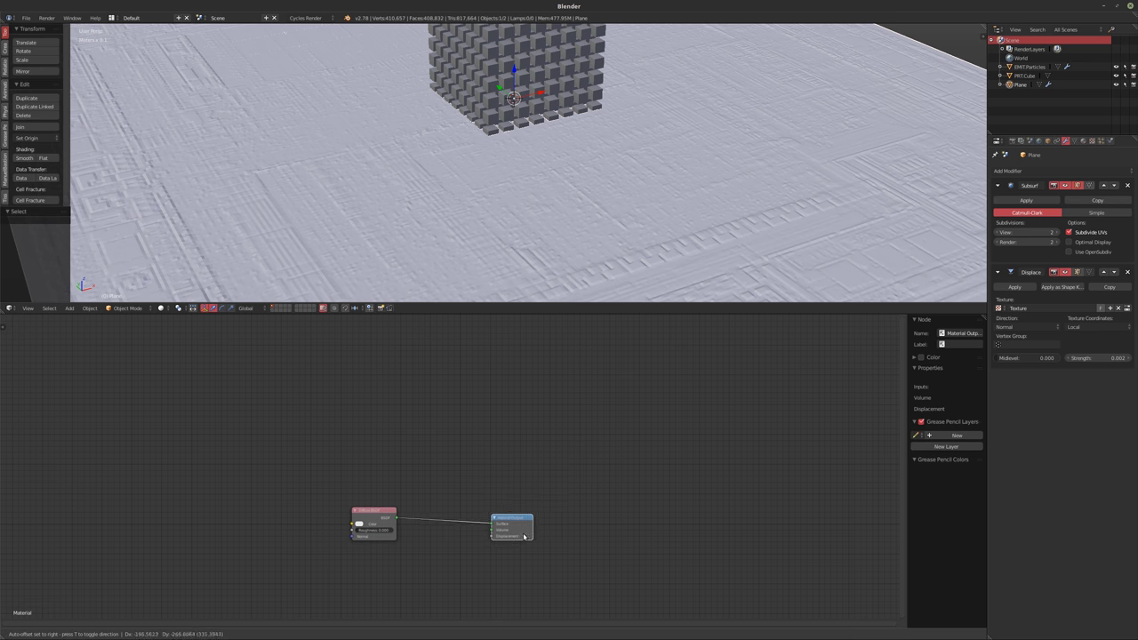
middle_click_drag(372, 520, 453, 520)
left_click_drag(454, 520, 463, 518)
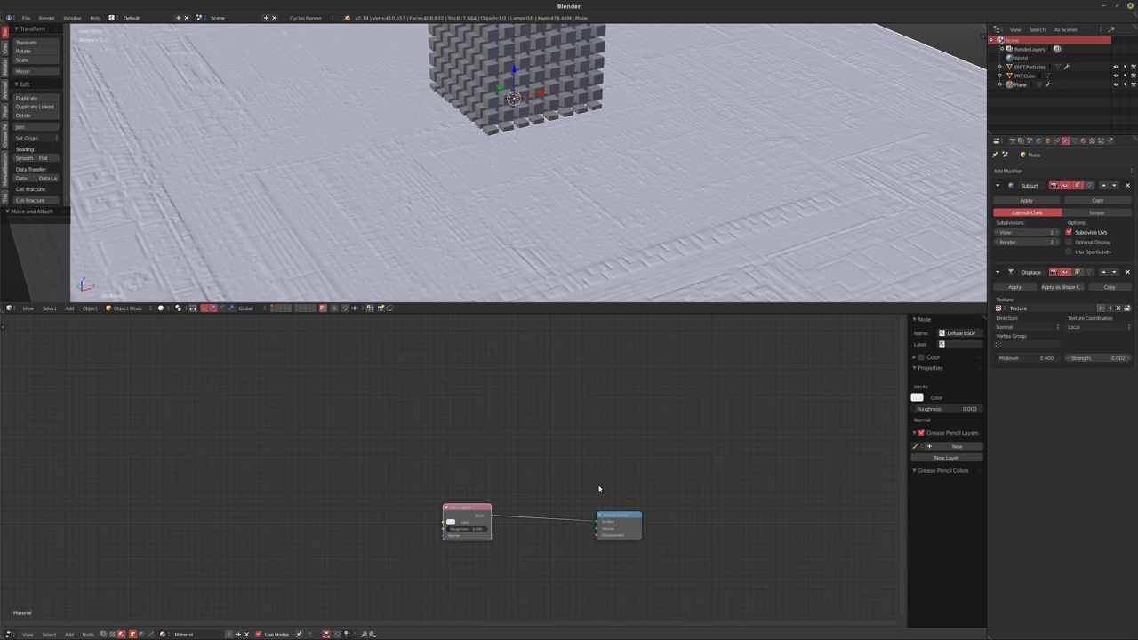
Set the plane material's displacement method to True in its material settings
left_click(1083, 141)
left_click(1005, 337)
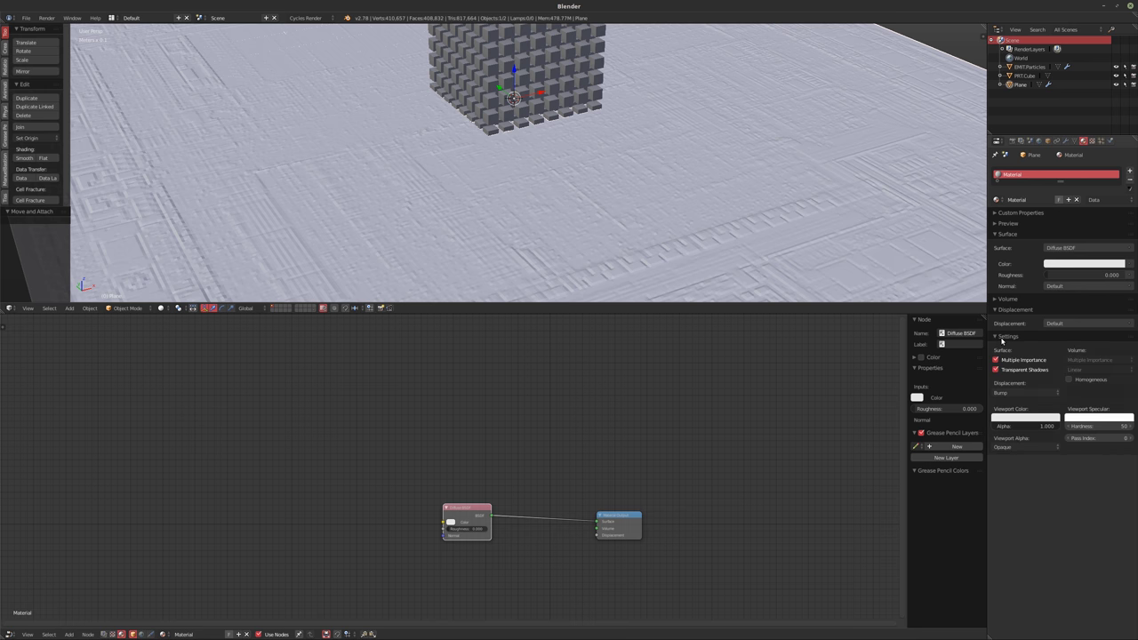
scroll(572, 444, "down", 1, "shift")
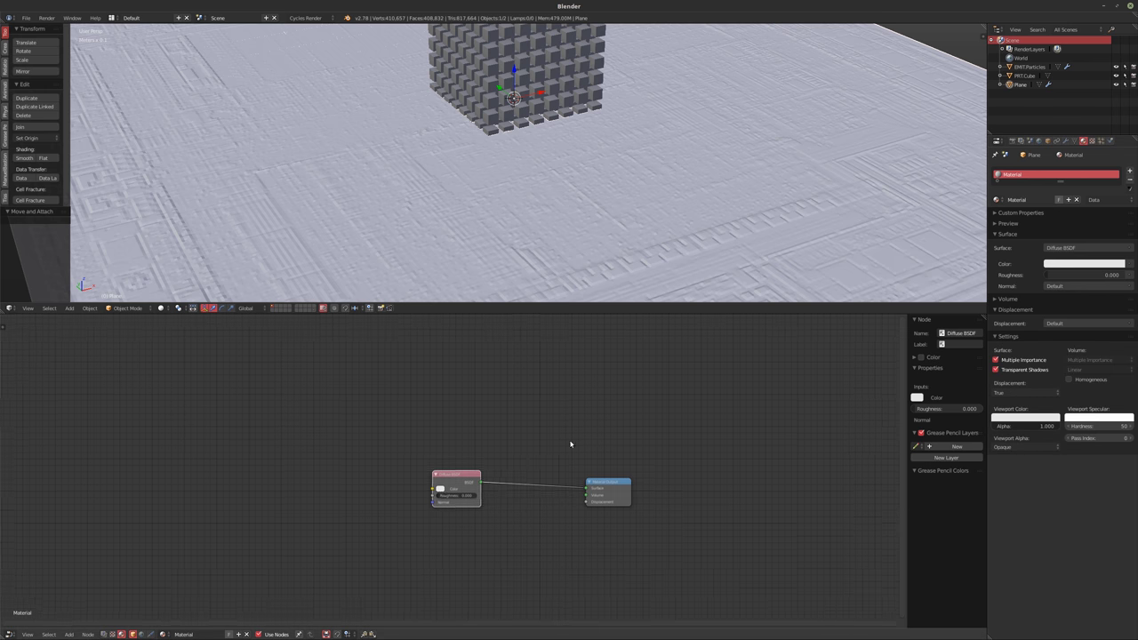
scroll(571, 444, "up", 2)
Add a second Subdivision Surface modifier to the plane, with Adaptive enabled and the viewport level at 0
left_click(1066, 141)
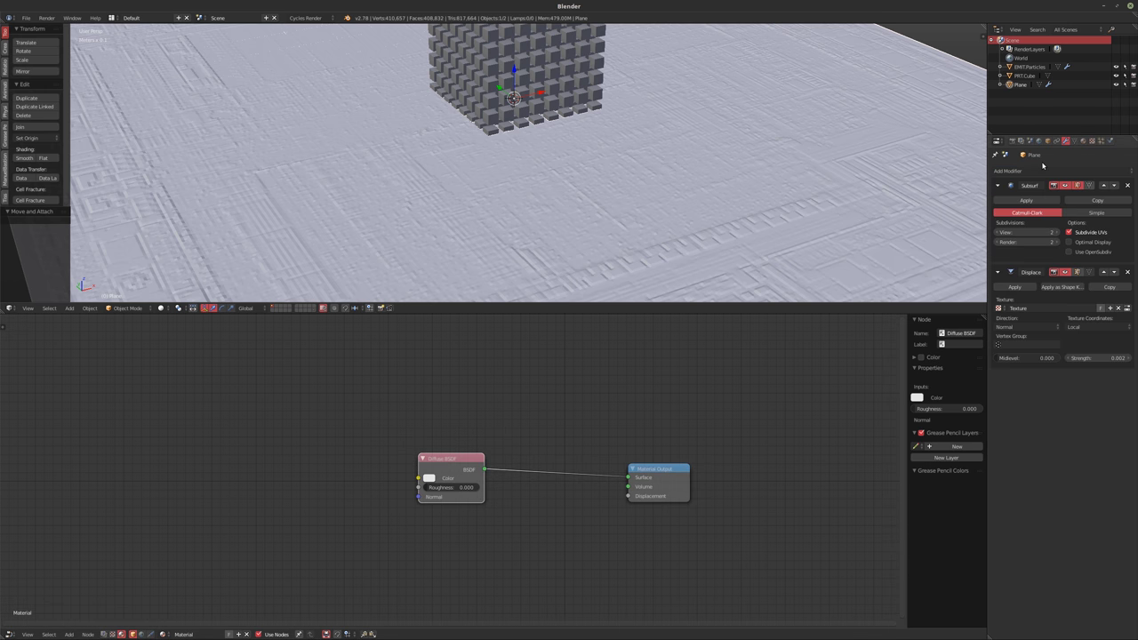
left_click(1042, 170)
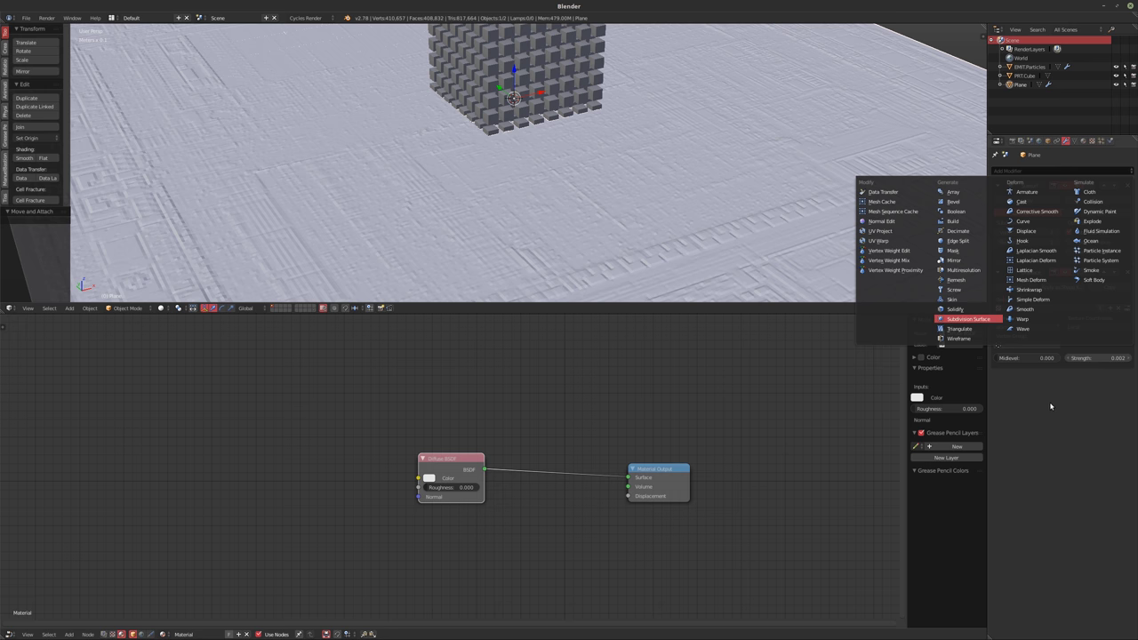
key("Return")
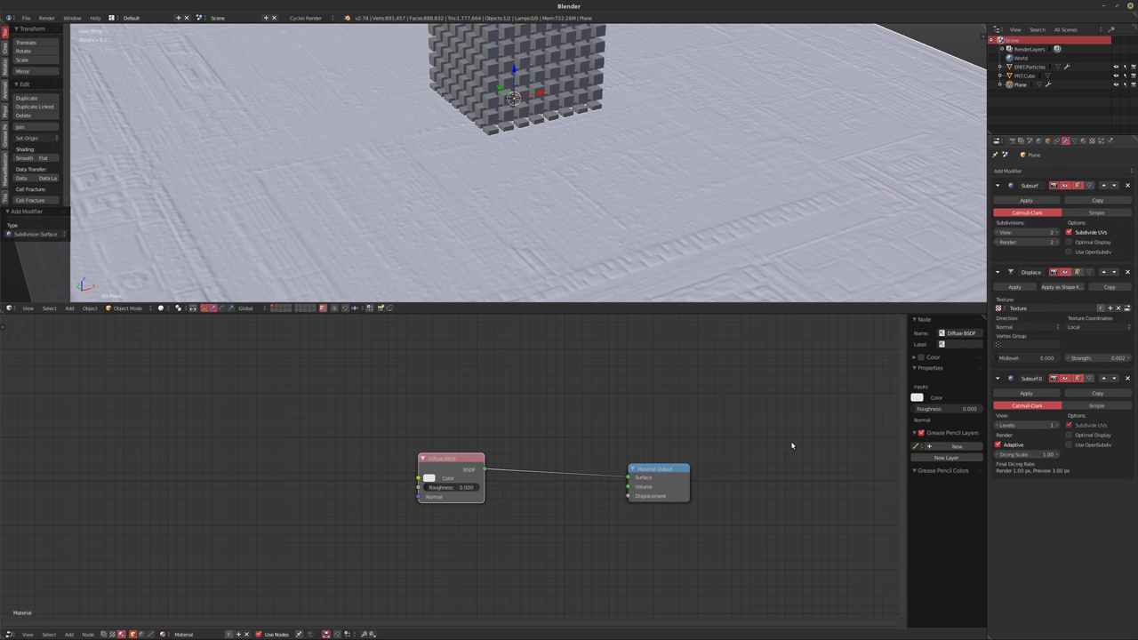
Add an Image Texture node below the Diffuse BSDF and assign the already loaded PIC16C505-HD image to it
middle_click_drag(471, 458, 560, 424)
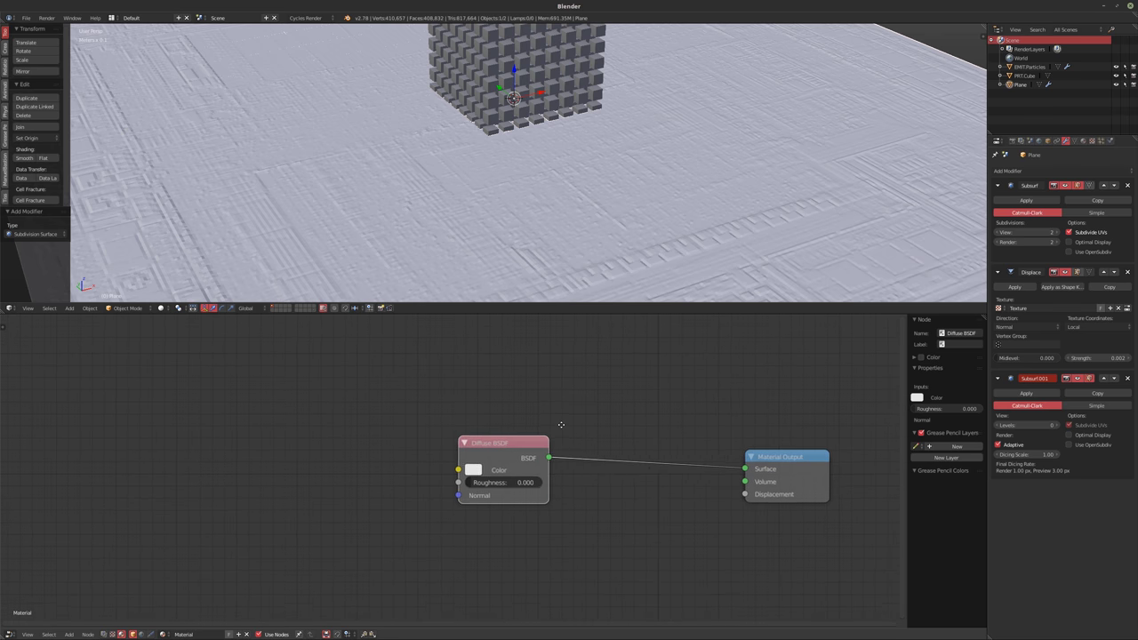
scroll(561, 424, "up", 1)
middle_click_drag(703, 465, 581, 473)
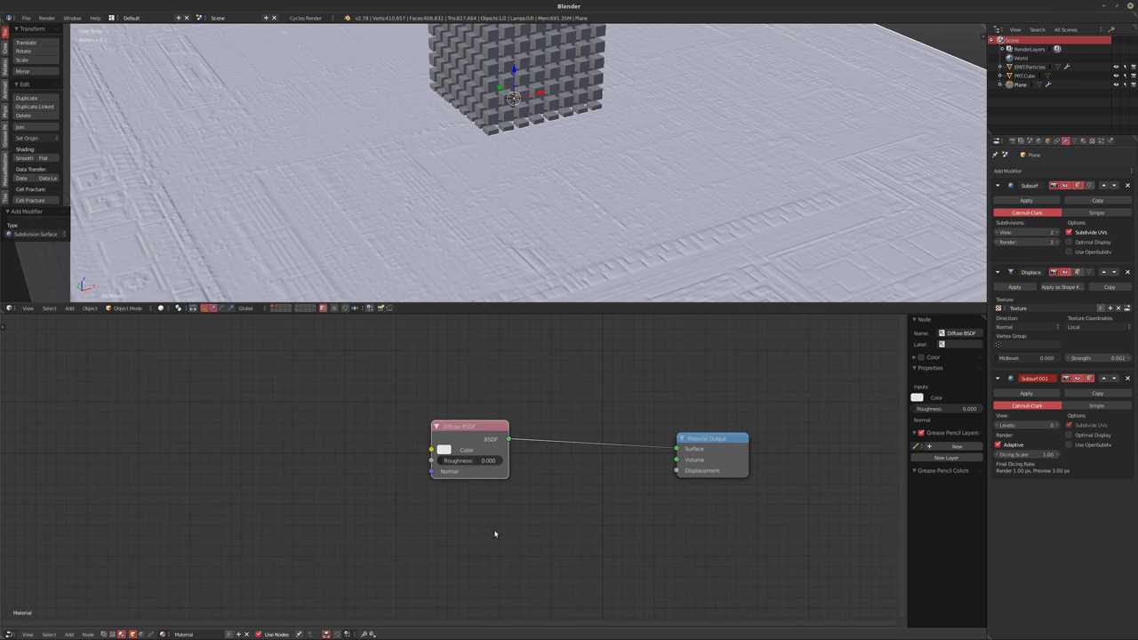
key("shift+a")
mouse_move(478, 559)
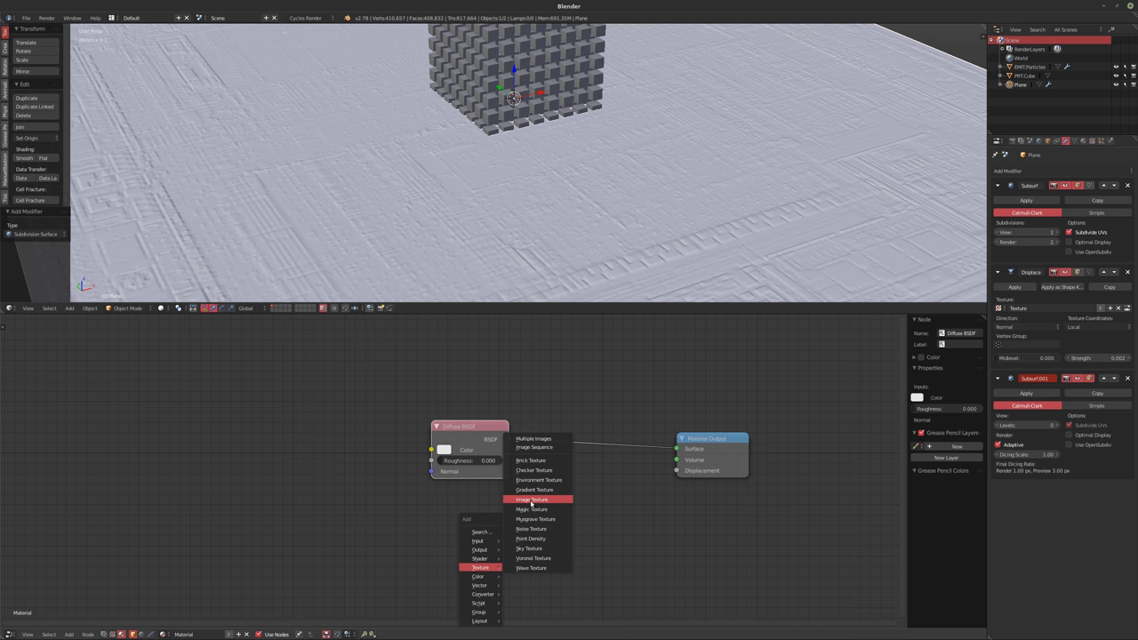
left_click(530, 504)
left_click(311, 558)
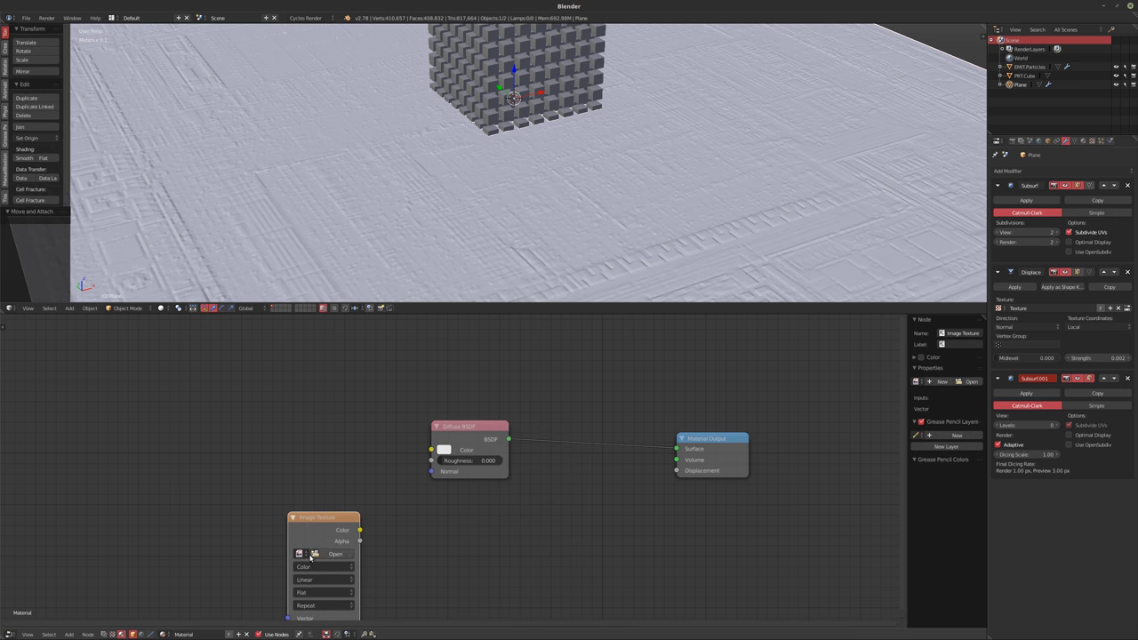
left_click(302, 553)
left_click(359, 447)
middle_click_drag(418, 561, 424, 490)
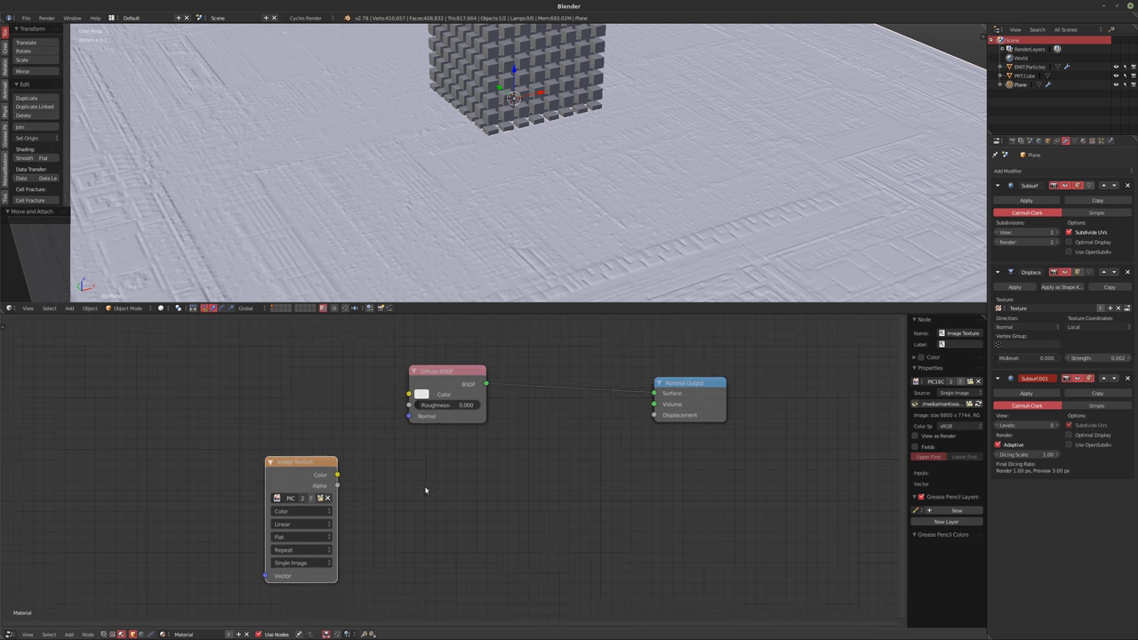
Add a ColorRamp node beside the Image Texture node and connect the texture's Color output to the ramp's Fac input
scroll(449, 506, "up", 2)
key("shift+a")
mouse_move(446, 505)
mouse_move(436, 530)
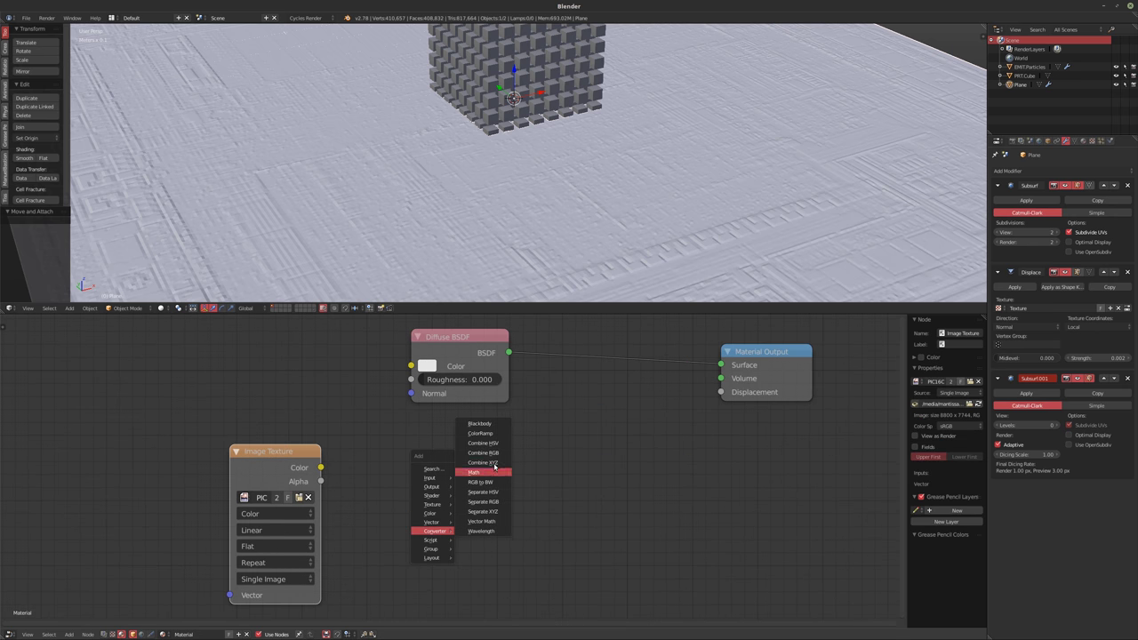
left_click(484, 433)
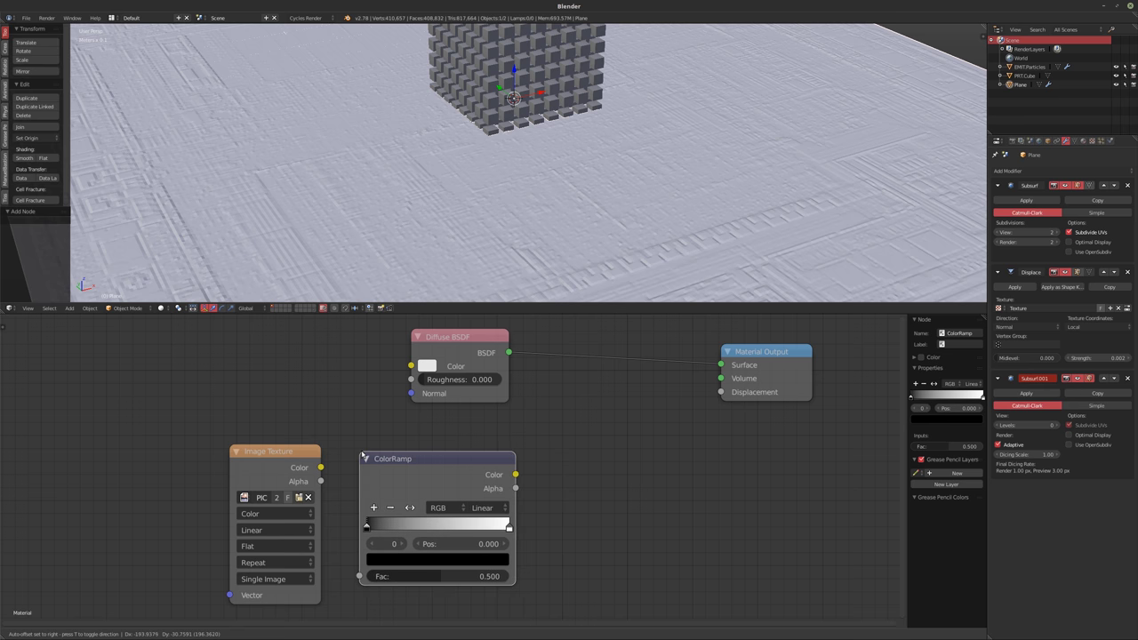
left_click(457, 478)
left_click(457, 479)
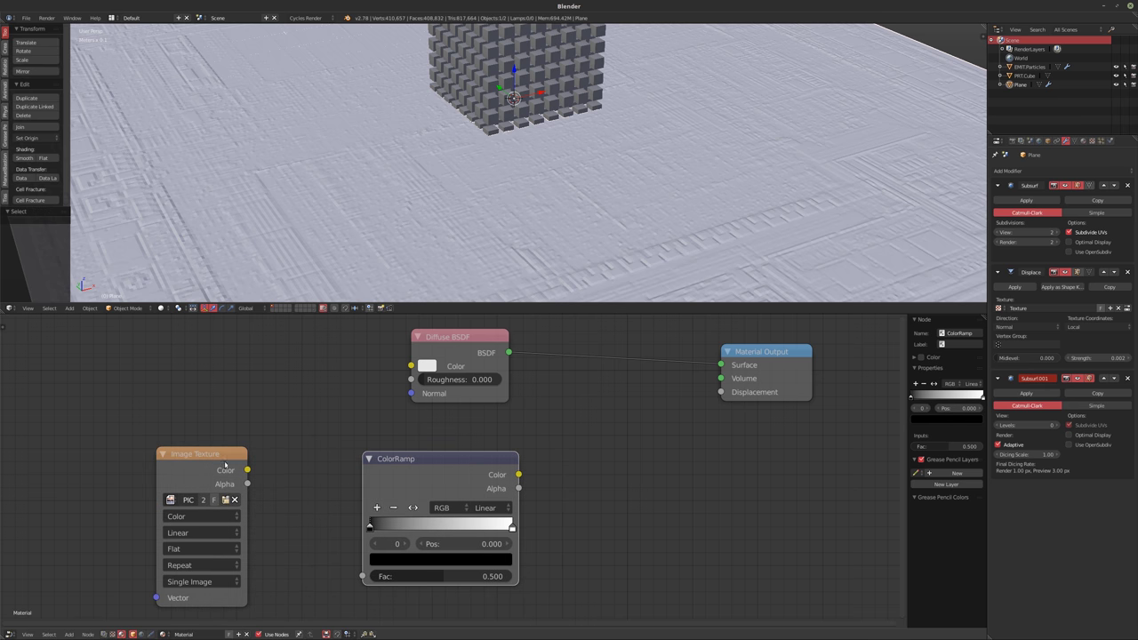
left_click_drag(248, 470, 362, 576)
Preview the ColorRamp output through an emission viewer in a slightly taller viewport with rendered shading
left_click(444, 487, "ctrl+shift")
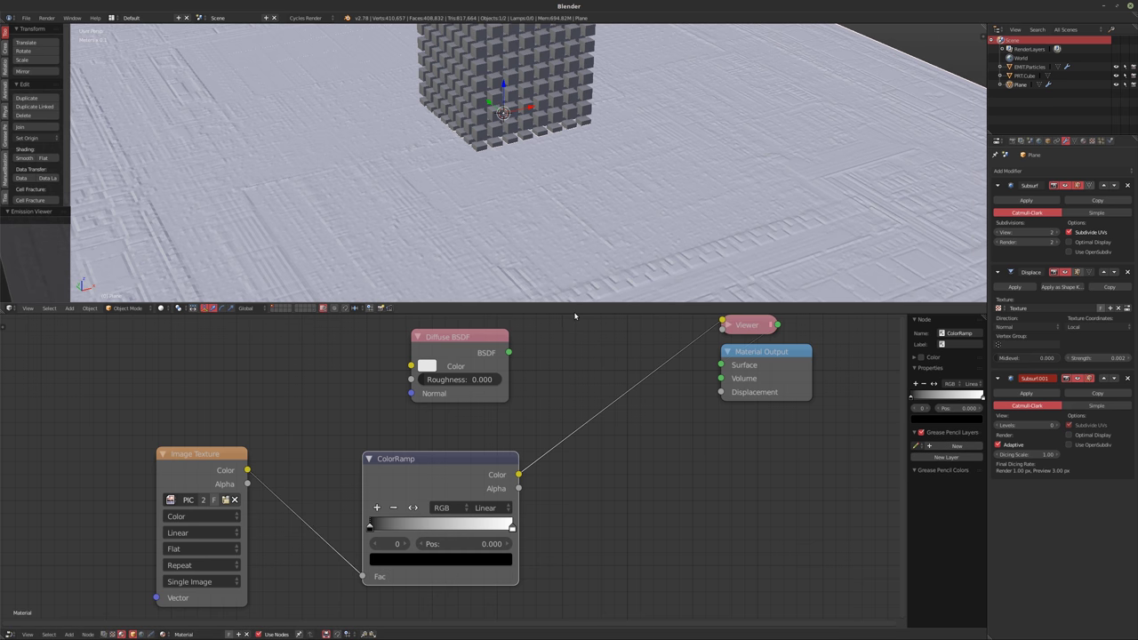
left_click_drag(575, 316, 576, 364)
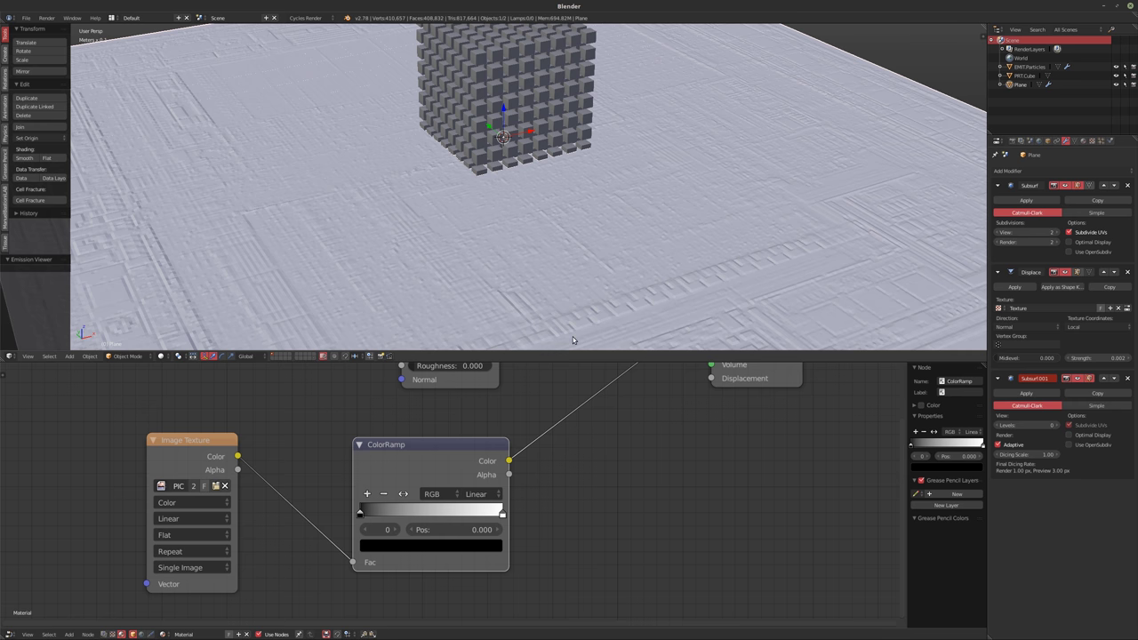
key("shift+z")
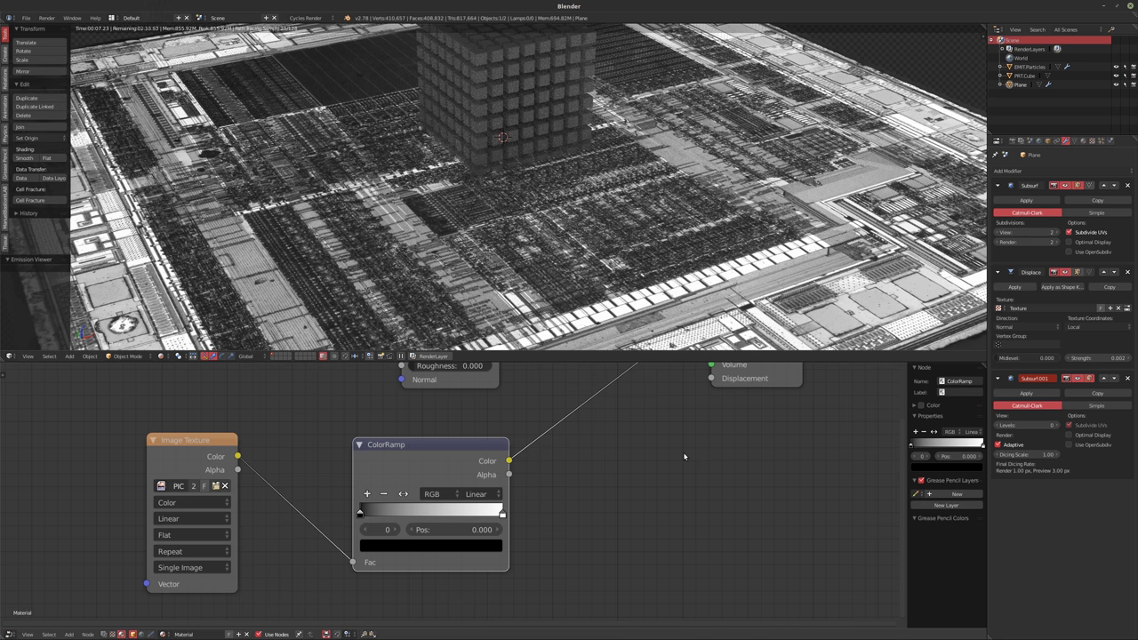
Replace the image in the plane's Displace texture with MIT78chip photo-1 L.jpg from the textures folder
scroll(631, 437, "up", 2)
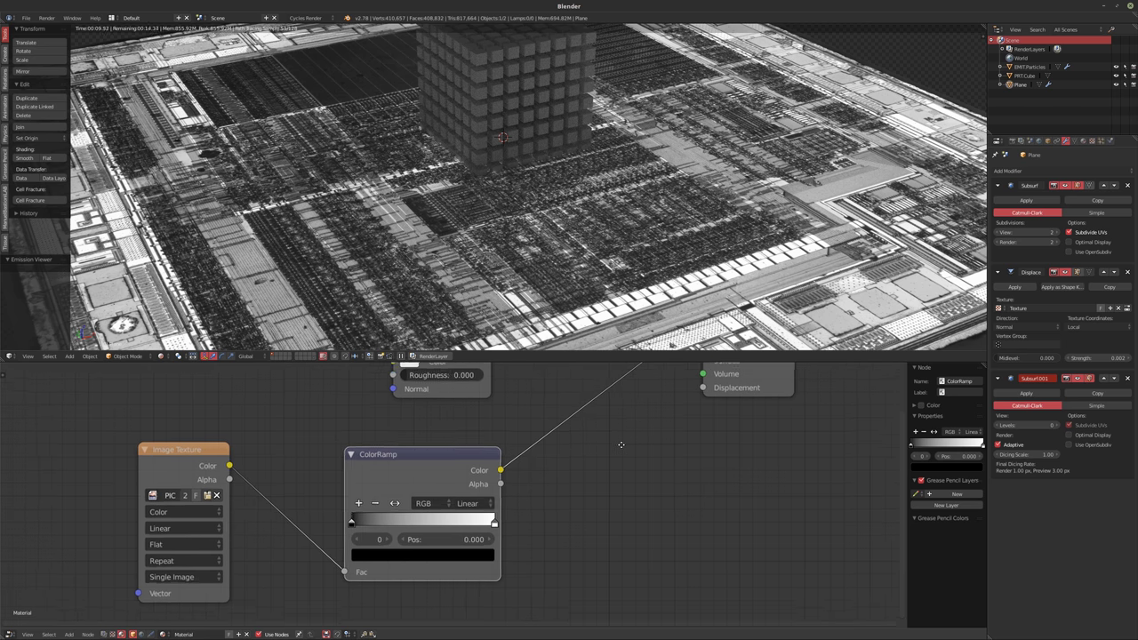
scroll(401, 463, "left", 5, "ctrl")
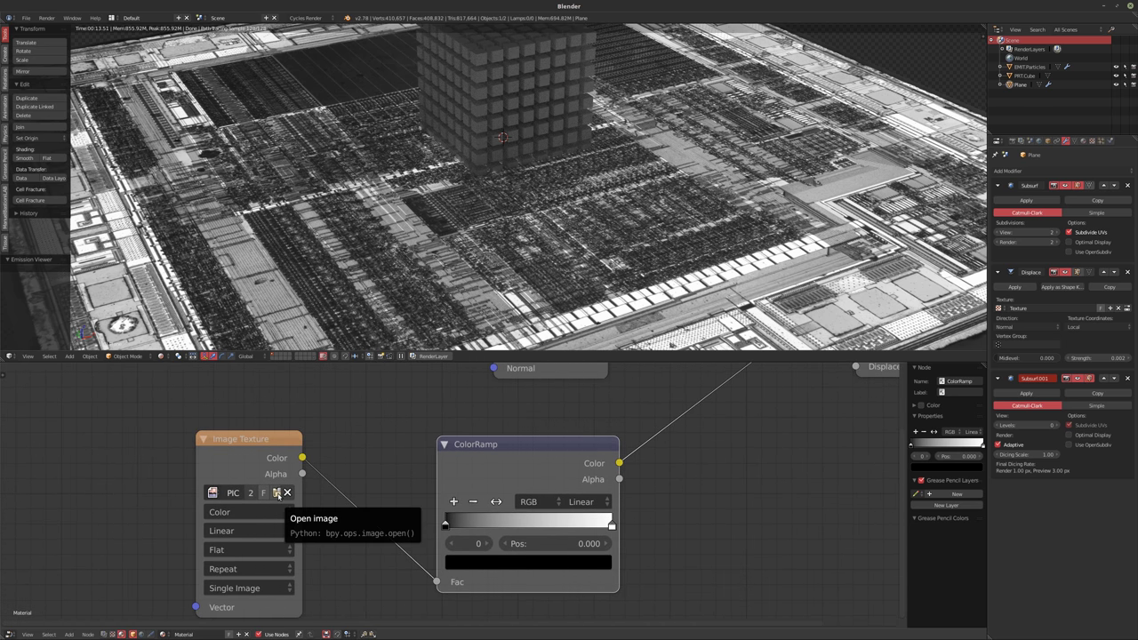
left_click(276, 493)
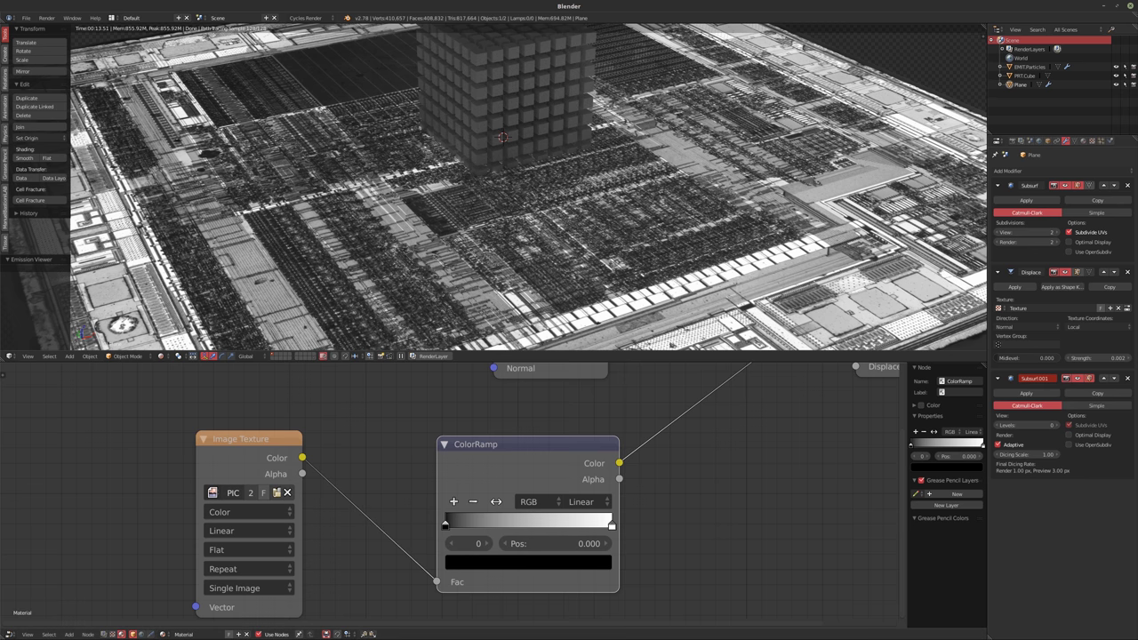
left_click(1092, 141)
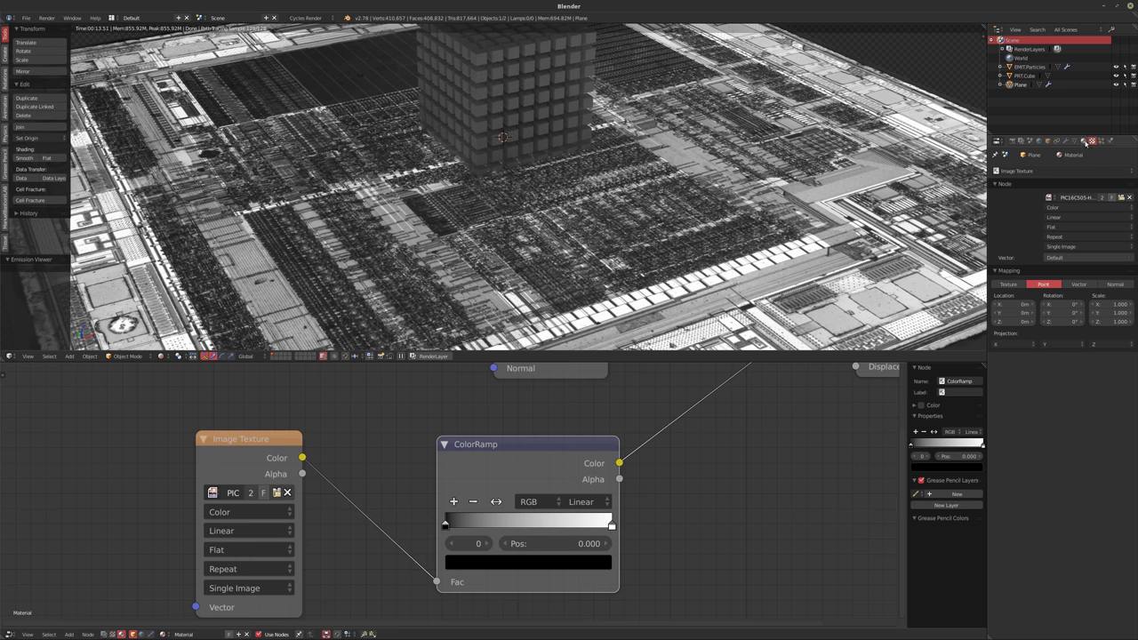
left_click(1018, 170)
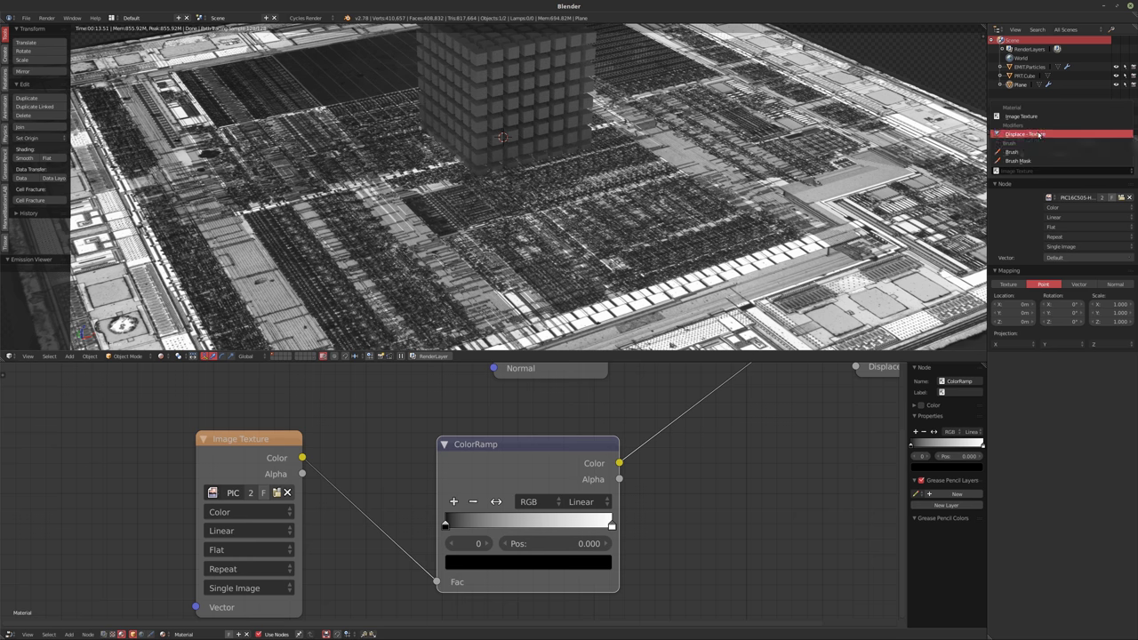
left_click(1031, 137)
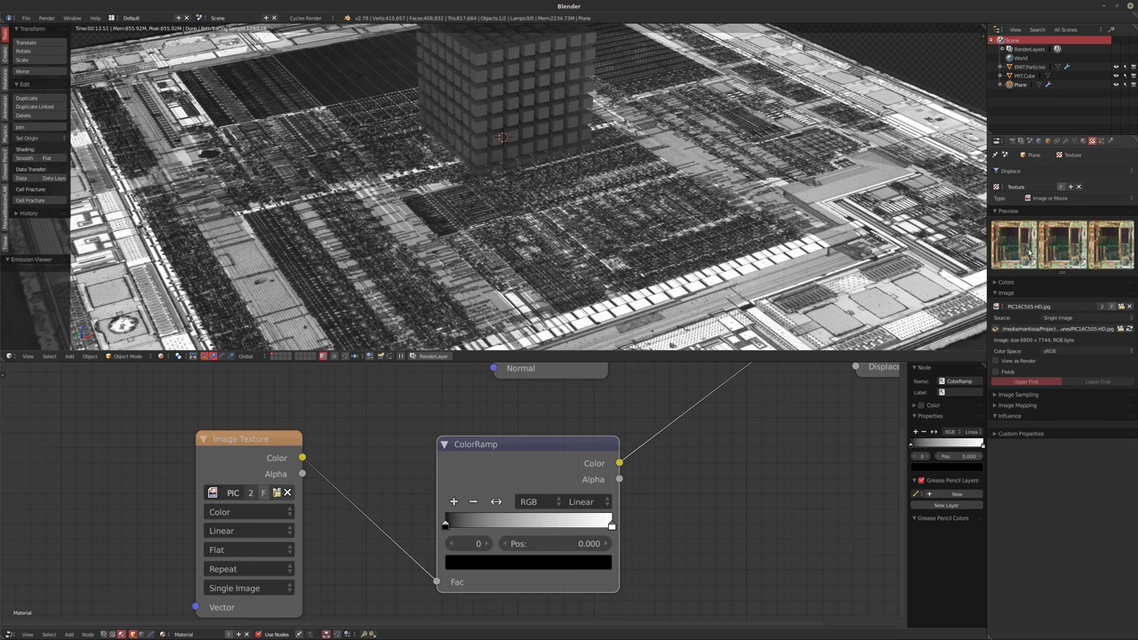
left_click(1122, 328)
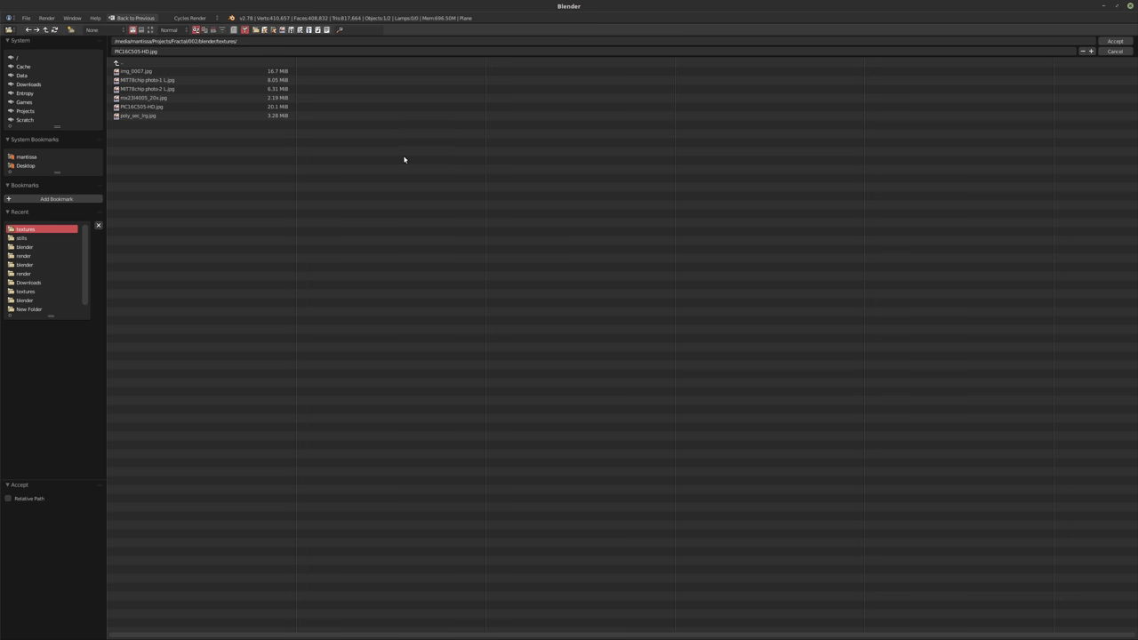
left_click(187, 80)
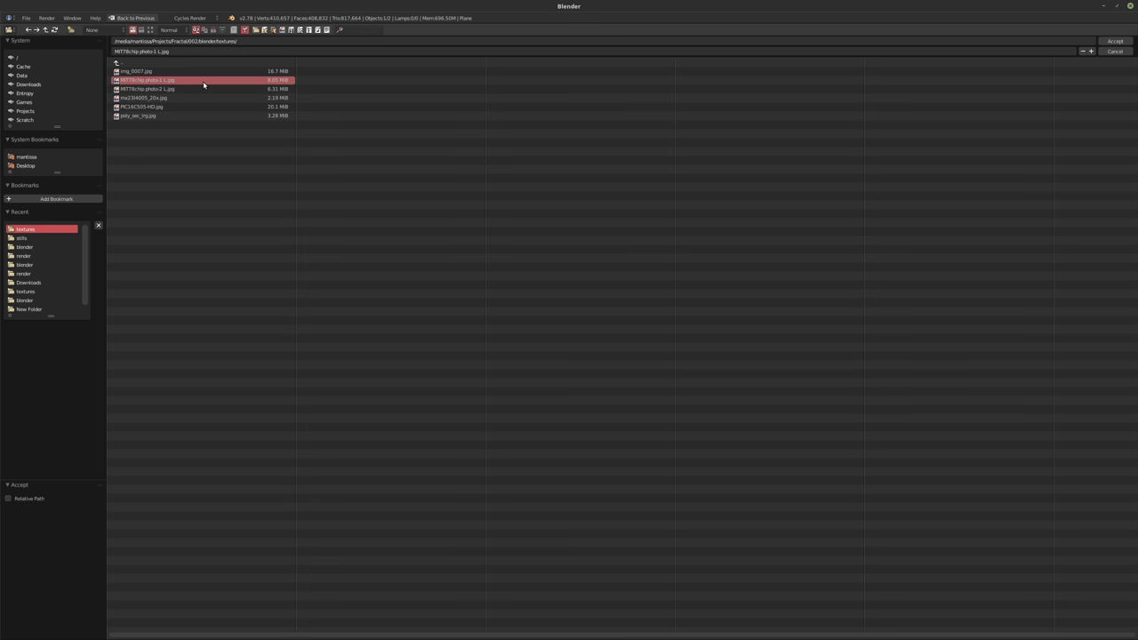
double_click(204, 80)
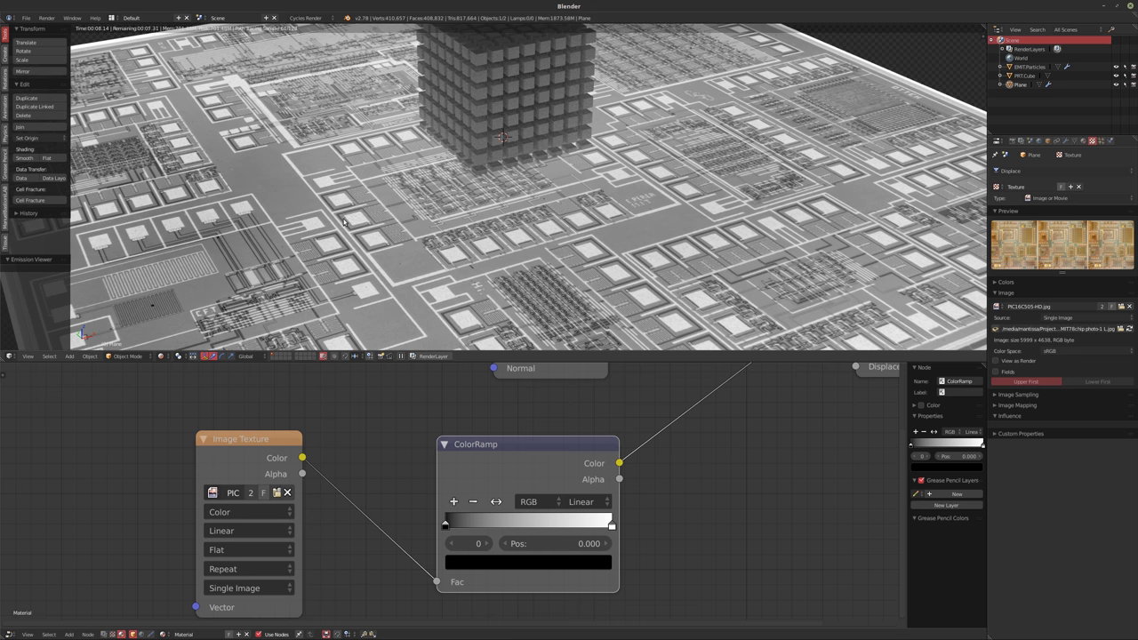
Set the Image Texture node's color space to Non-Color Data
middle_click_drag(236, 462, 326, 454)
left_click_drag(335, 446, 296, 445)
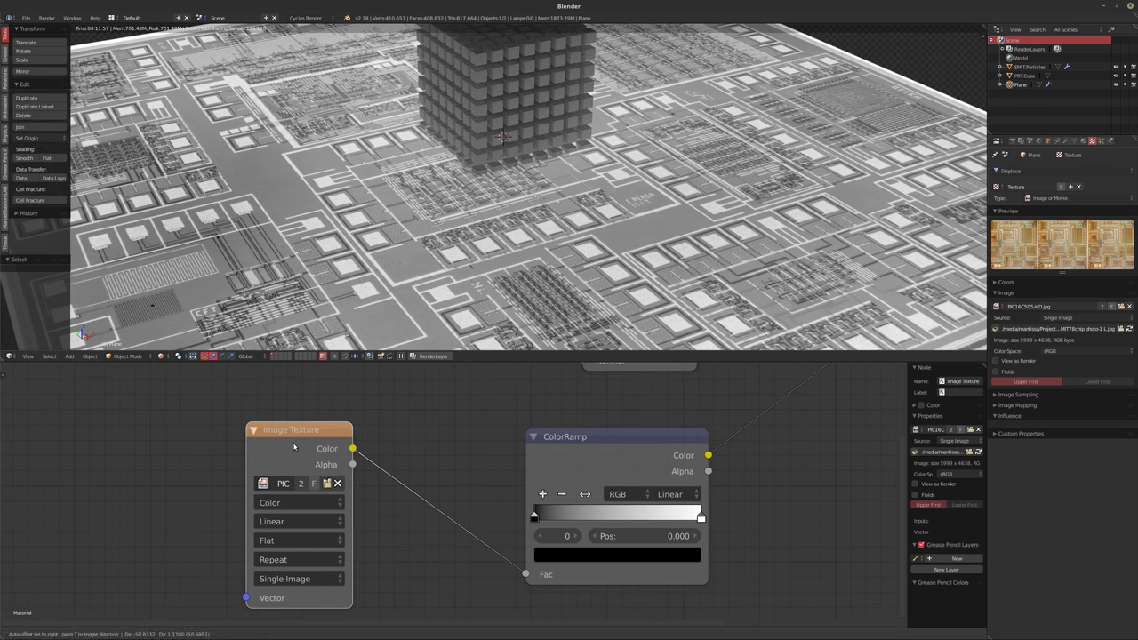
left_click(298, 503)
left_click(301, 466)
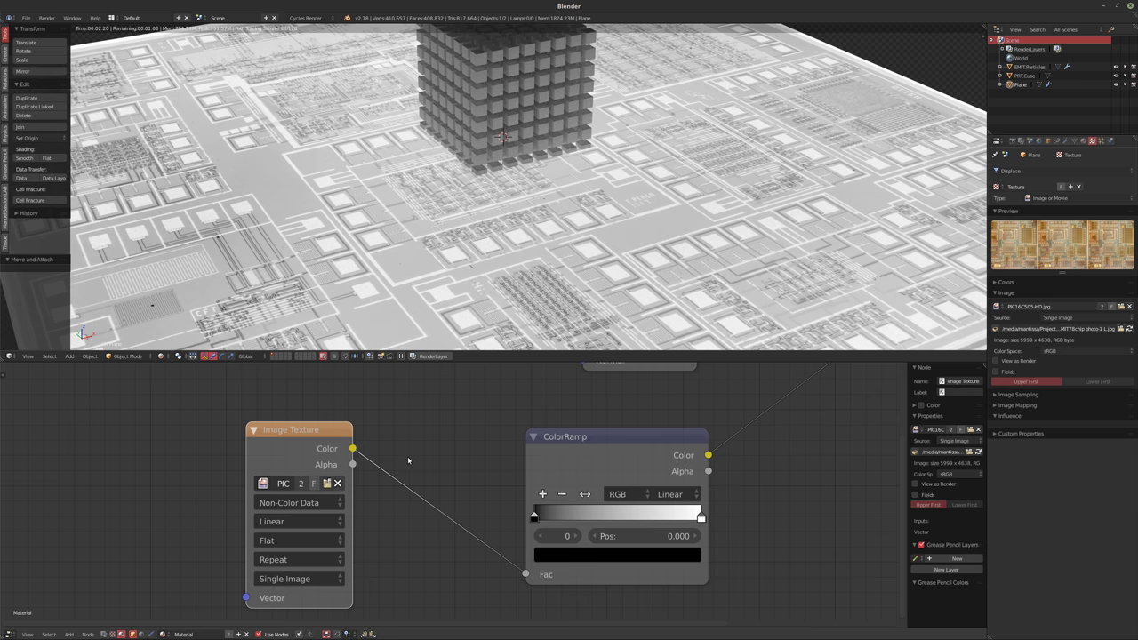
Add a Math node set to Multiply and feed the Image Texture's Color output into its first Value input
middle_click_drag(407, 456, 310, 457)
scroll(666, 459, "down", 2)
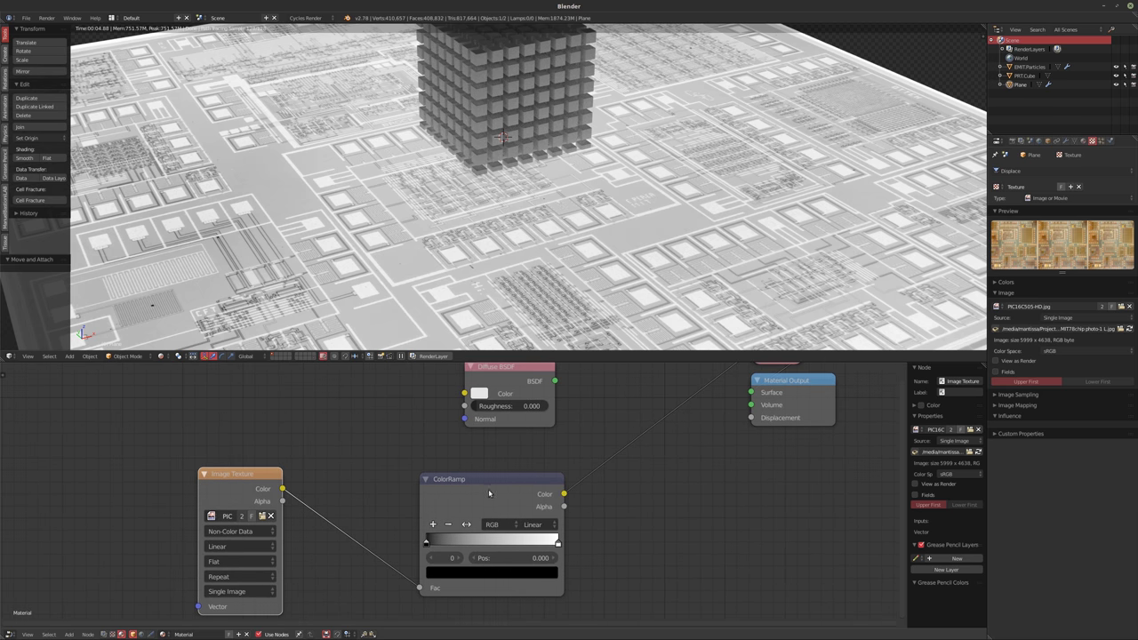
left_click_drag(491, 494, 441, 483)
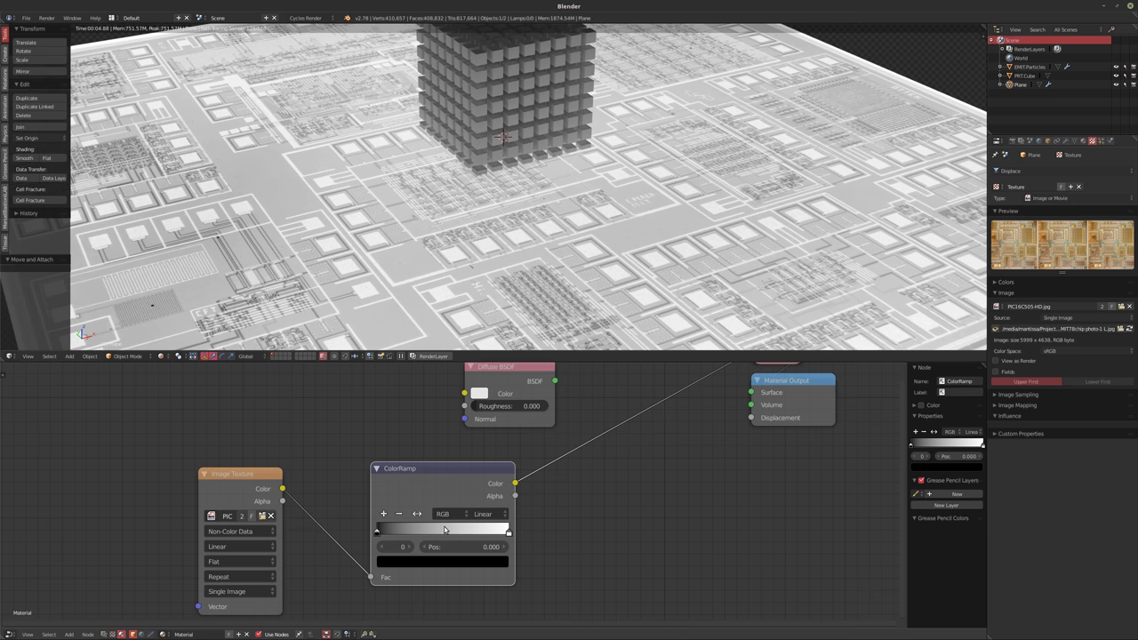
left_click_drag(435, 491, 441, 468)
key("shift+a")
mouse_move(583, 518)
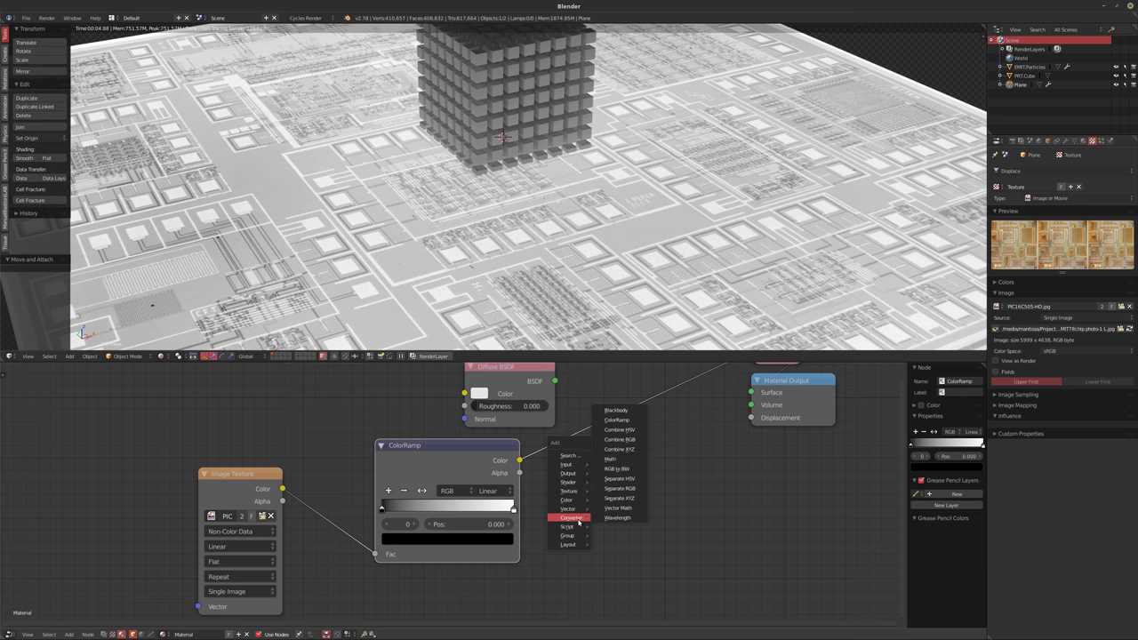
left_click(623, 459)
left_click(640, 520)
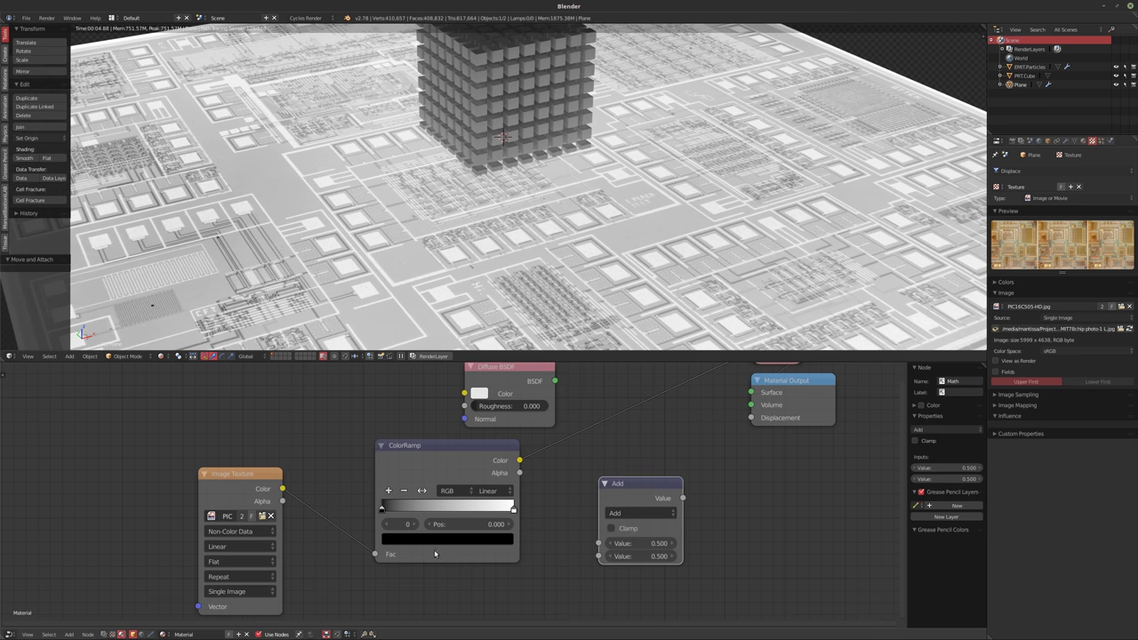
left_click_drag(282, 489, 598, 543)
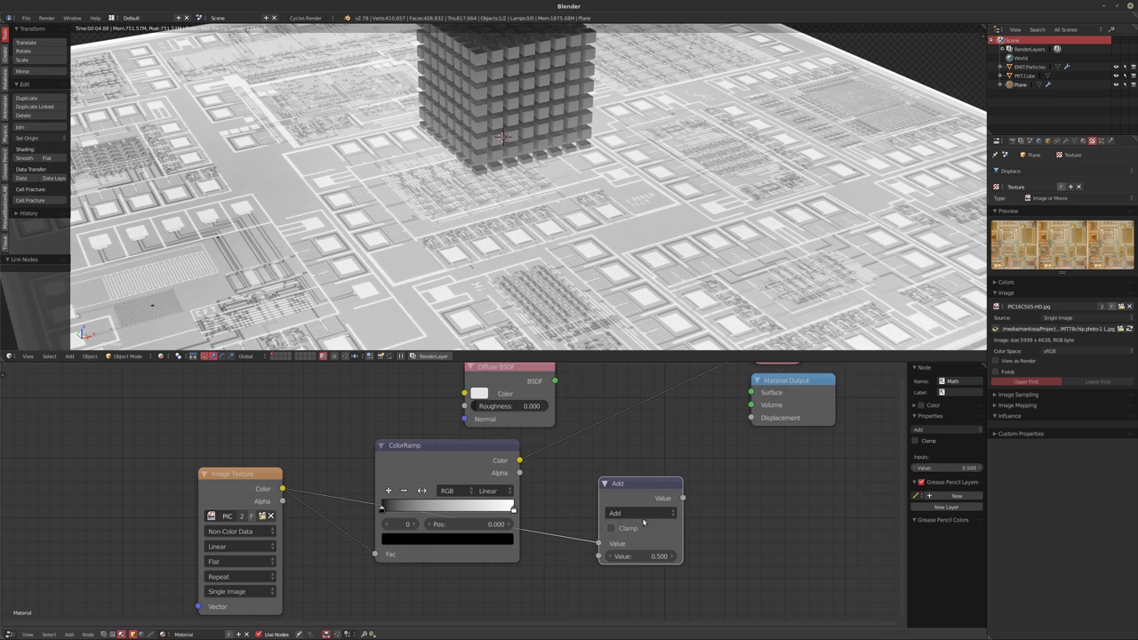
left_click(640, 513)
left_click(630, 474)
scroll(614, 485, "down", 1)
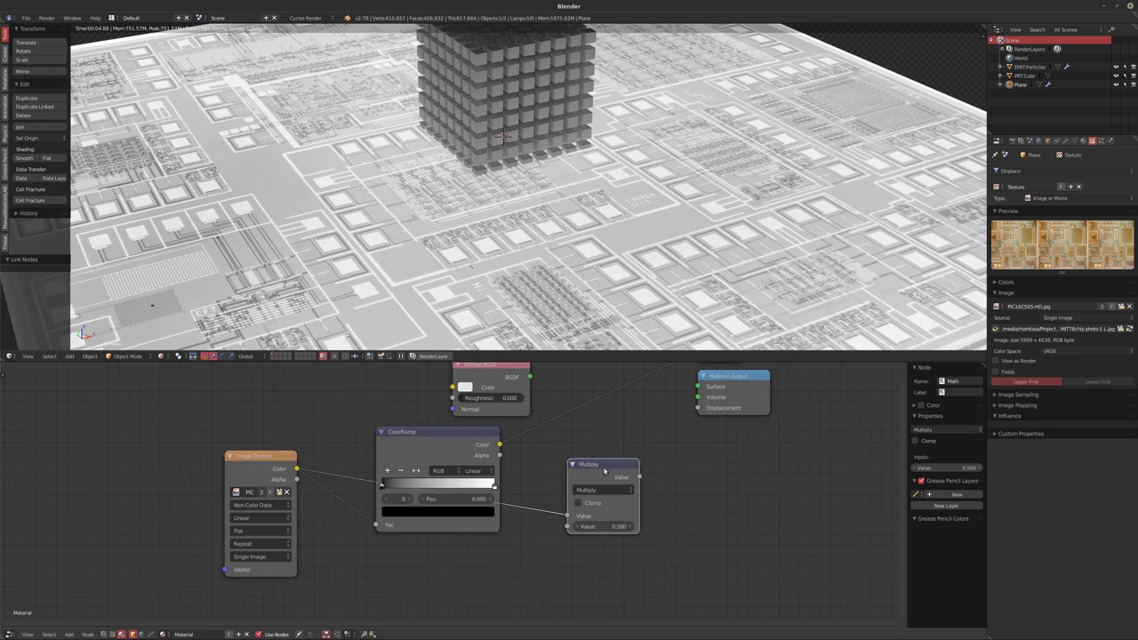
Place the Multiply node below the ColorRamp, link its Value to the Material Output's Displacement, and link the Diffuse BSDF to Surface
left_click_drag(599, 492, 544, 543)
left_click(586, 541, "ctrl+shift")
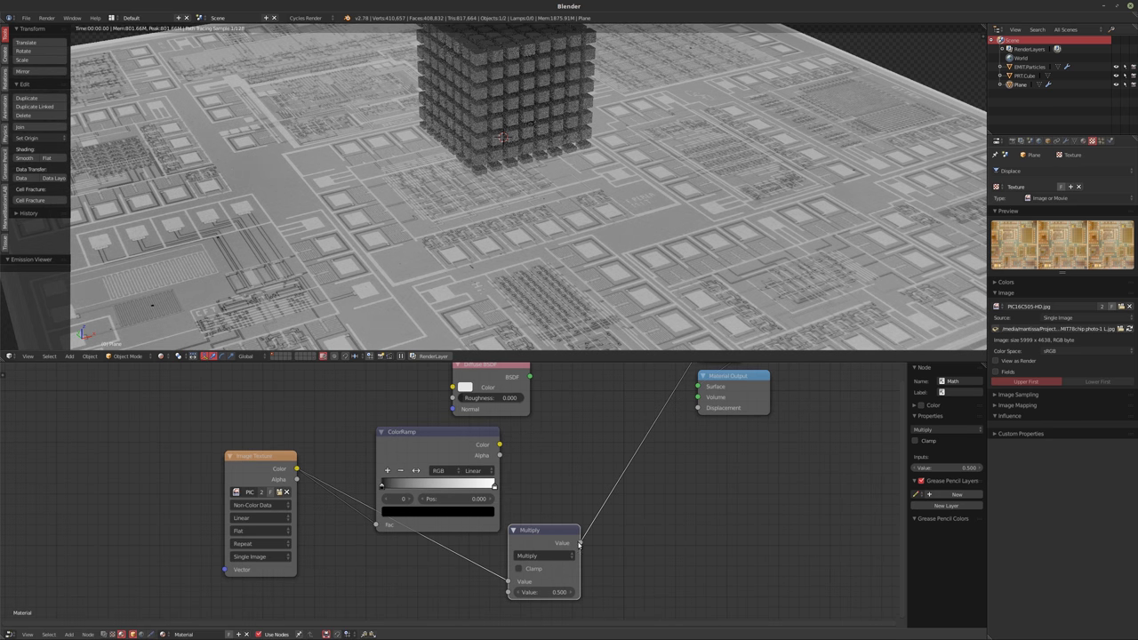
middle_click_drag(586, 541, 583, 573)
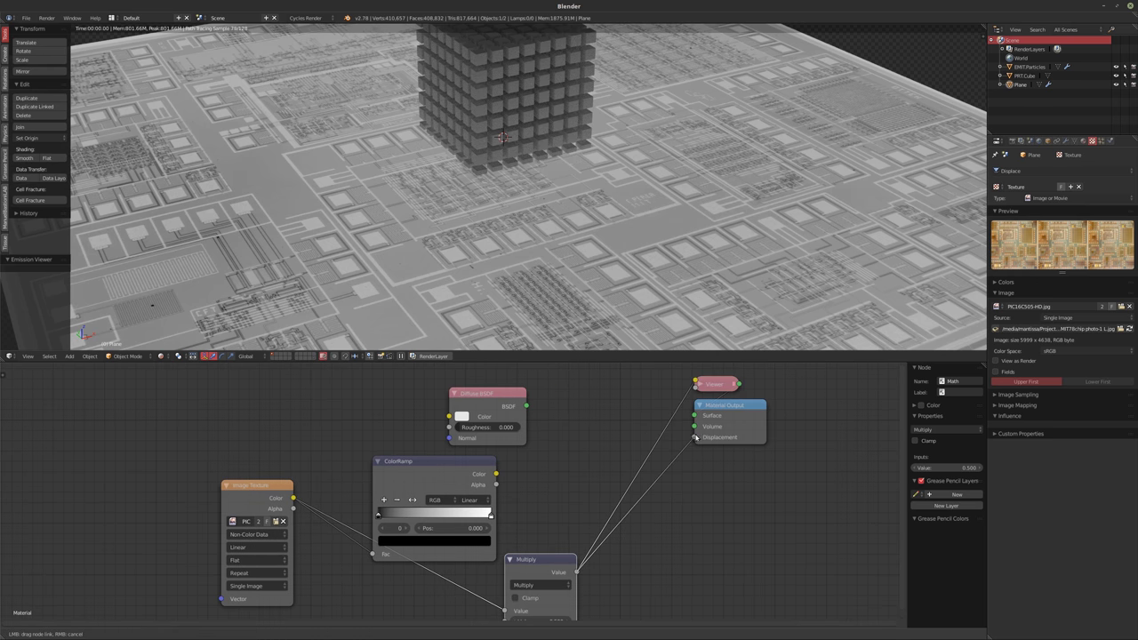
left_click(503, 407, "ctrl+shift")
left_click_drag(503, 407, 577, 418)
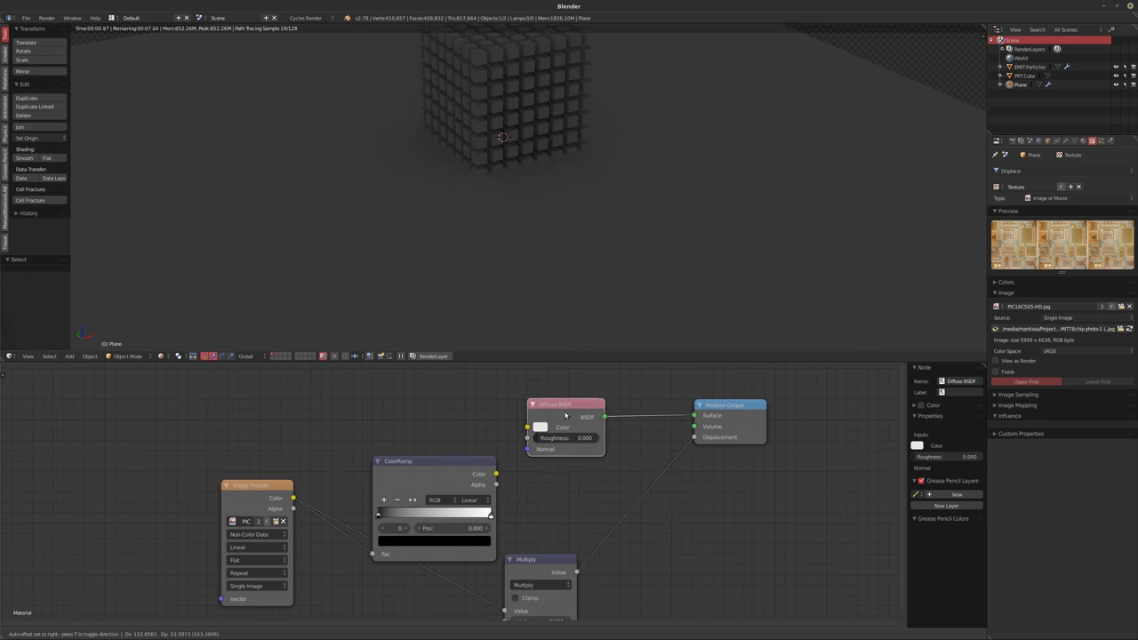
Restart the rendered preview of the displaced plane and move the ColorRamp node up beside the Diffuse BSDF
key("shift+z")
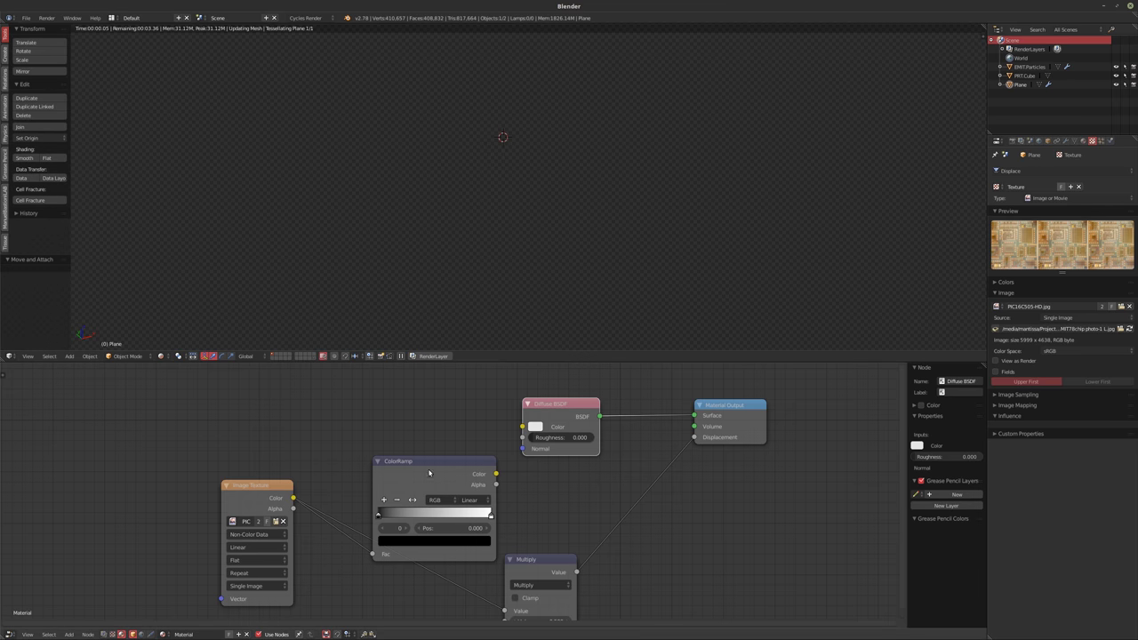
key("shift+z")
left_click_drag(433, 477, 409, 413)
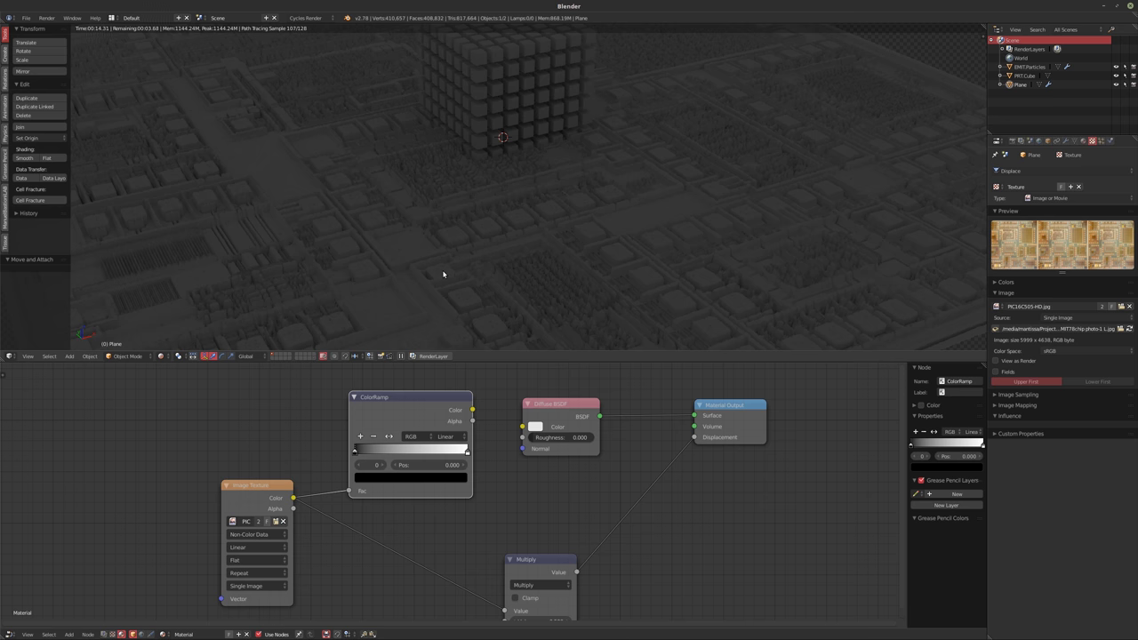
middle_click_drag(521, 468, 510, 477)
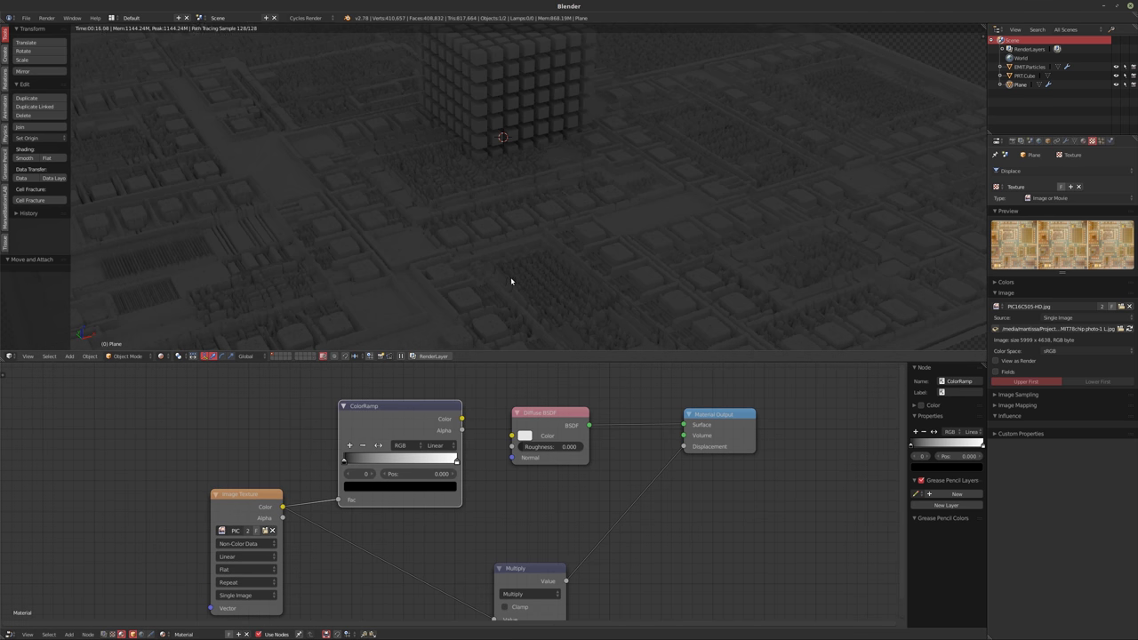
middle_click_drag(635, 567, 628, 508)
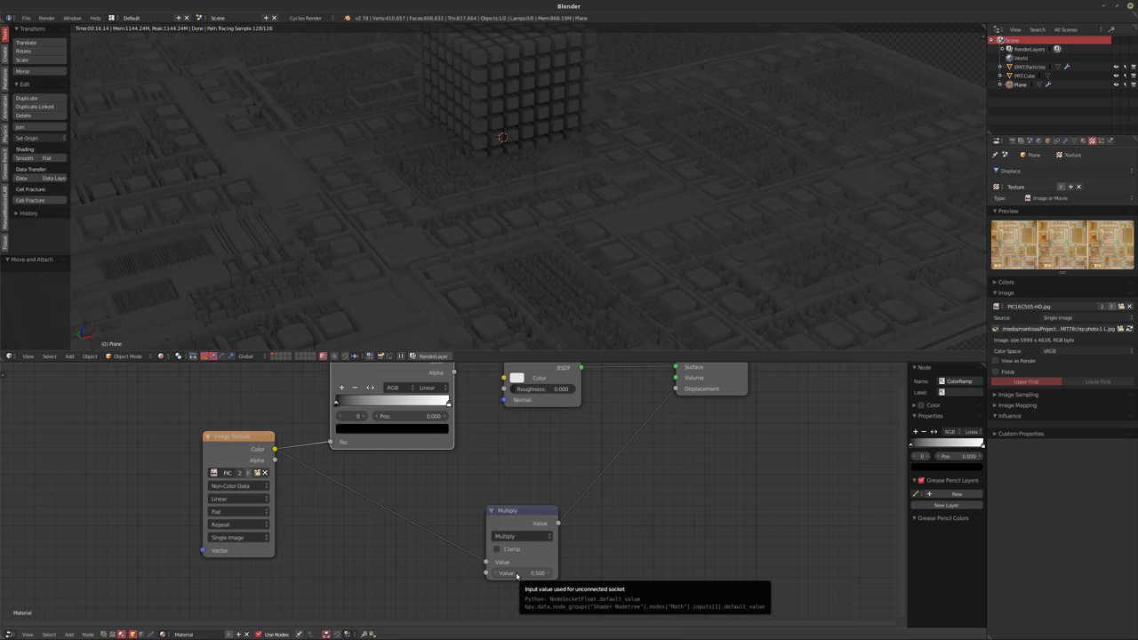
Switch the 3D viewport to solid shading and enlarge it at the node editor's expense
key("shift+z")
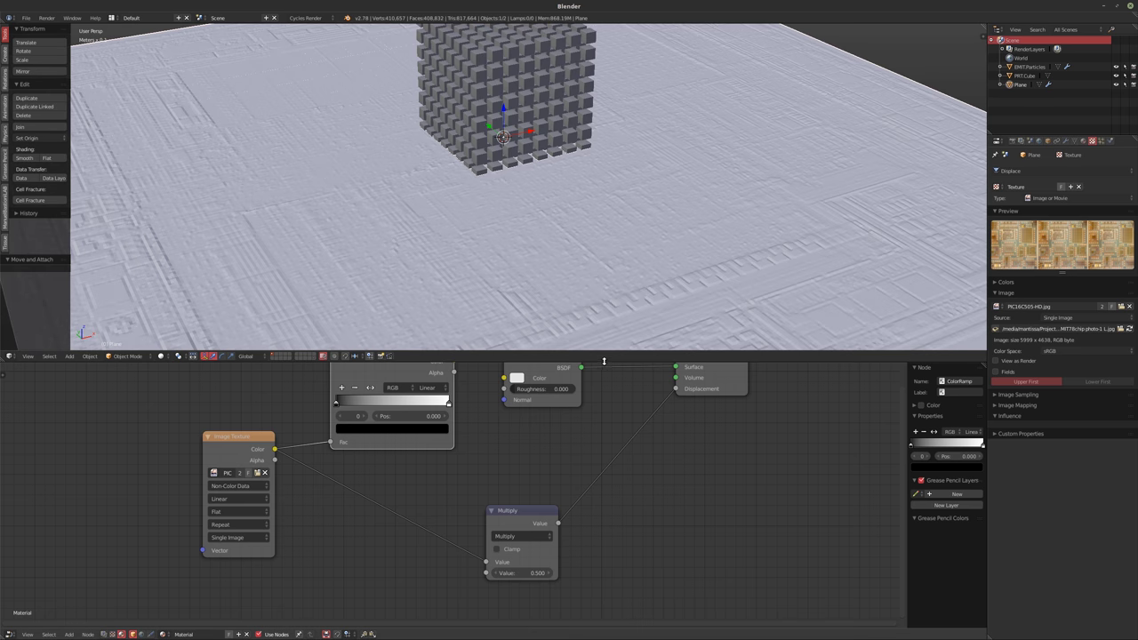
left_click_drag(604, 361, 604, 508)
middle_click_drag(532, 328, 562, 320)
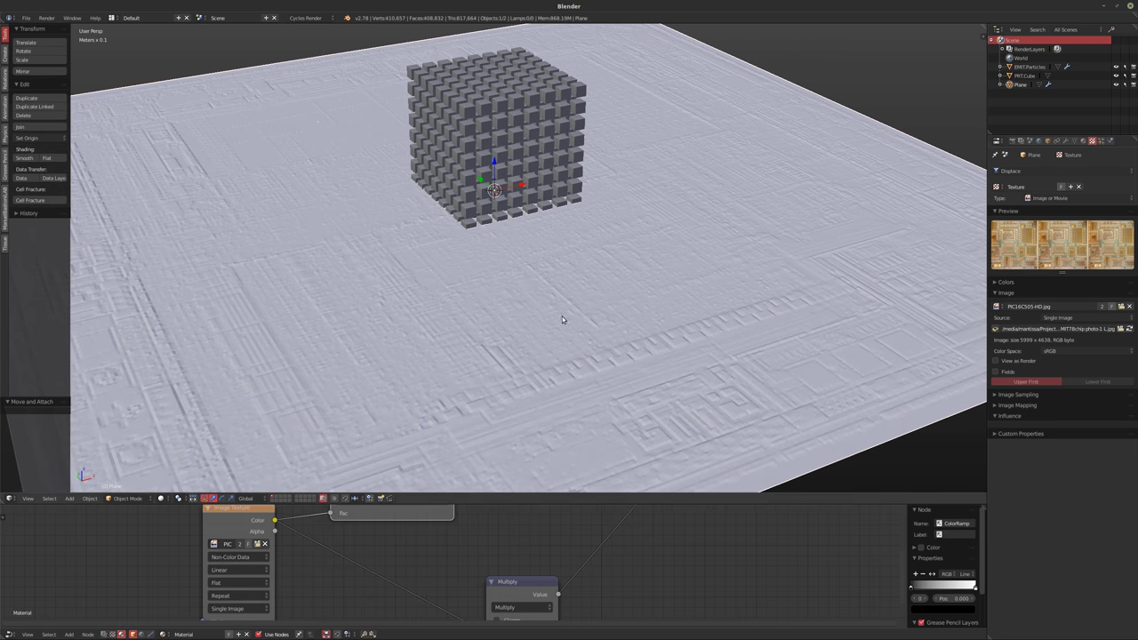
Set the preview subdivision rate in the render Geometry settings to 1 px
left_click(1066, 140)
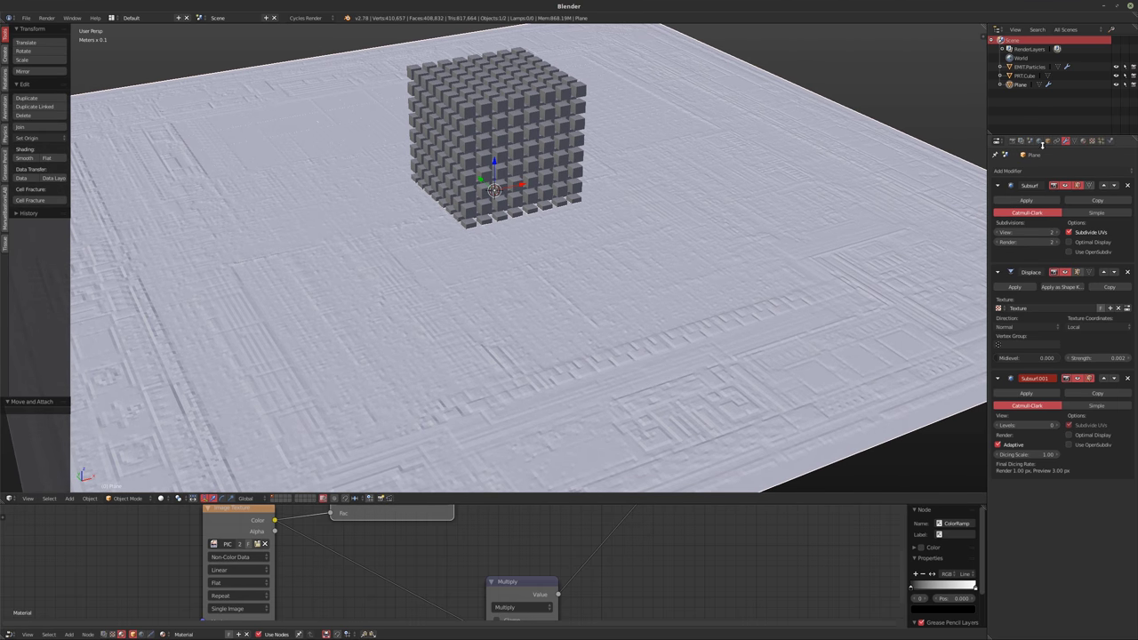
left_click(1082, 140)
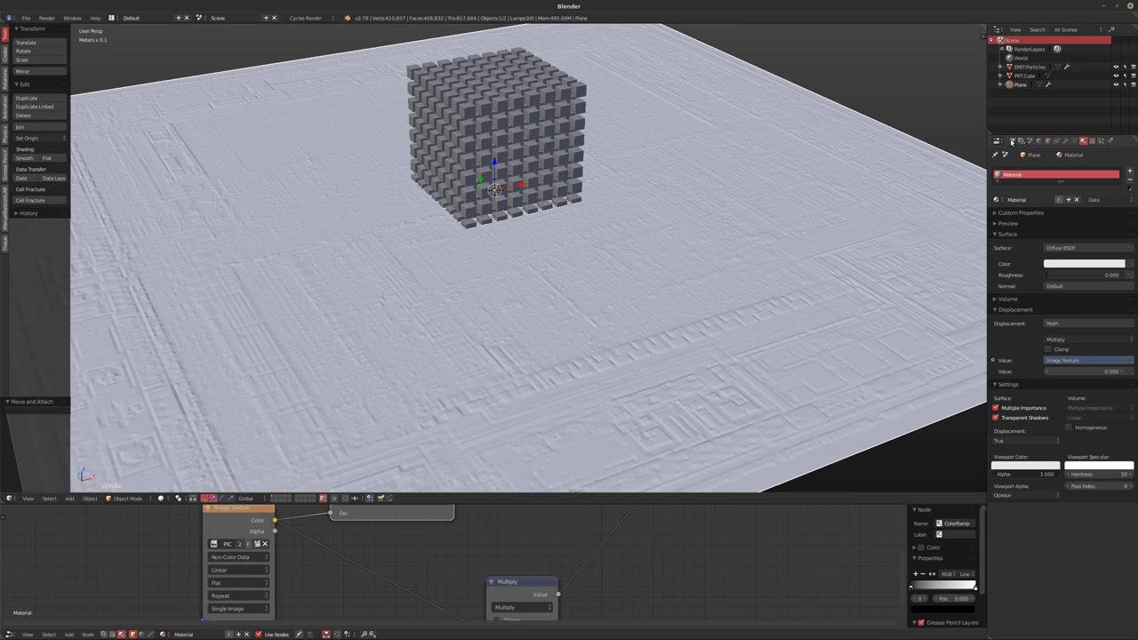
left_click(997, 141)
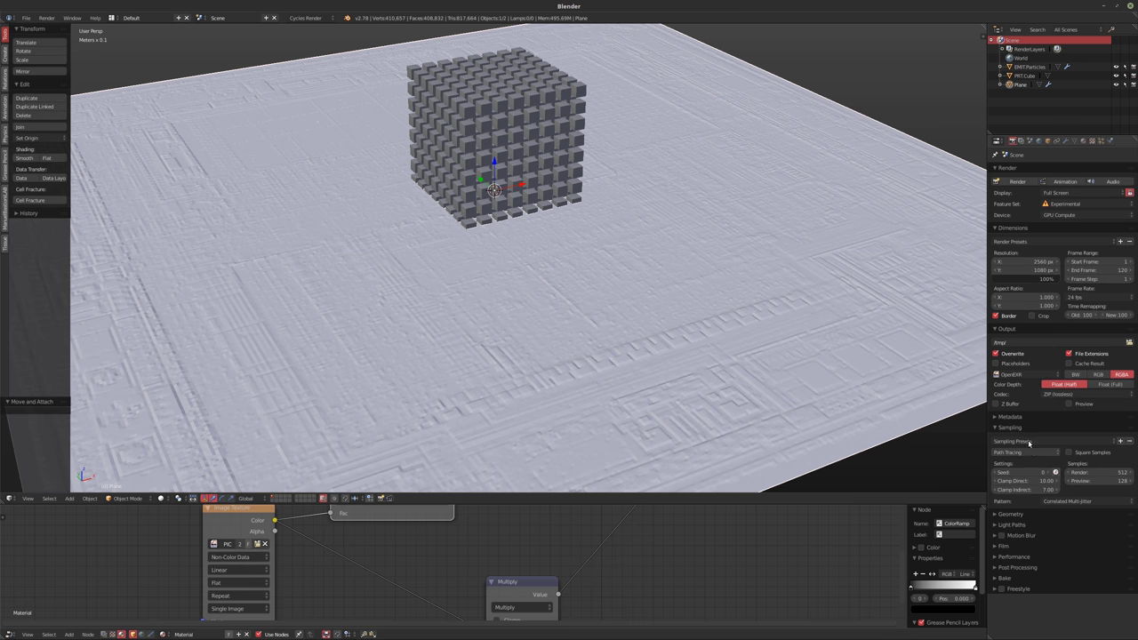
left_click(1008, 515)
left_click(1084, 545)
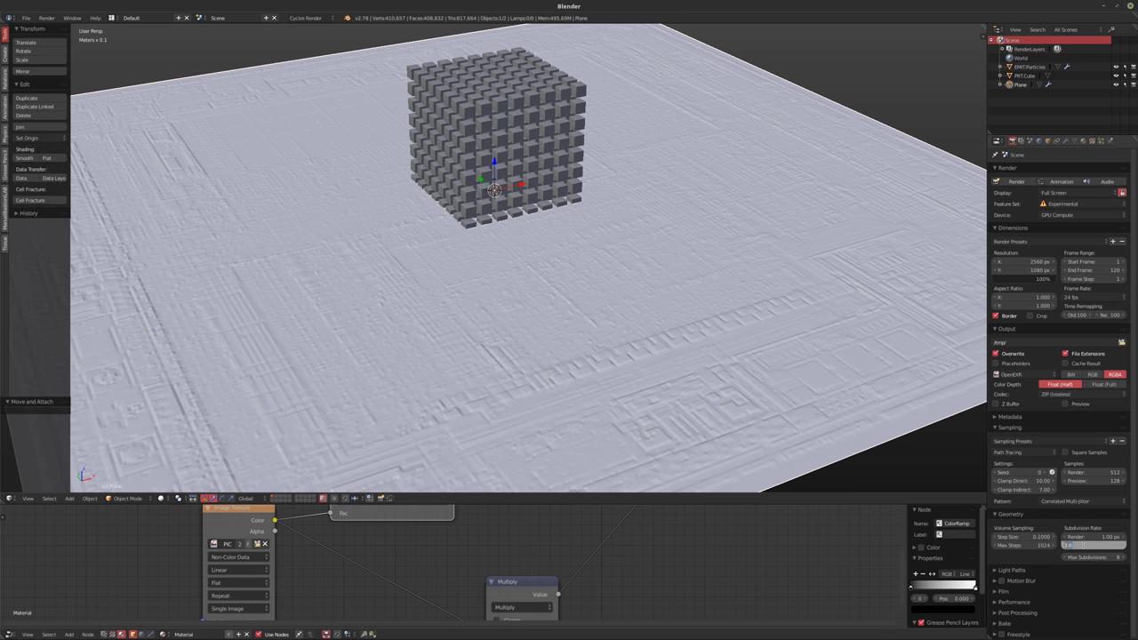
type("1")
key("Return")
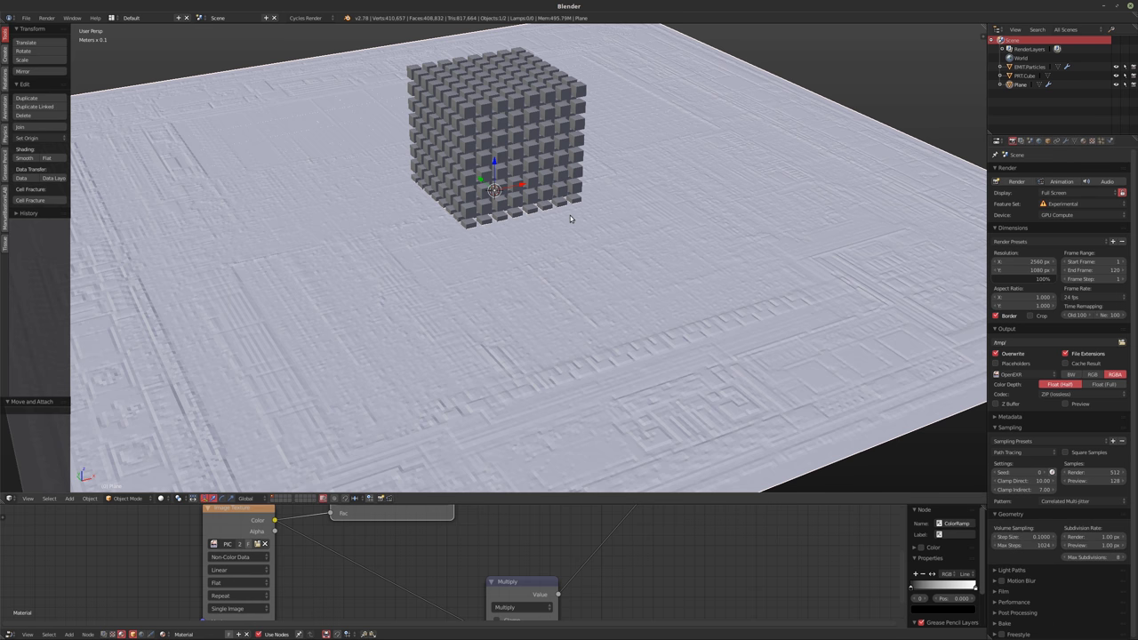
Save the scene as Fractal_002.blend in the Projects/Fractal/002/blender folder
key("ctrl+s")
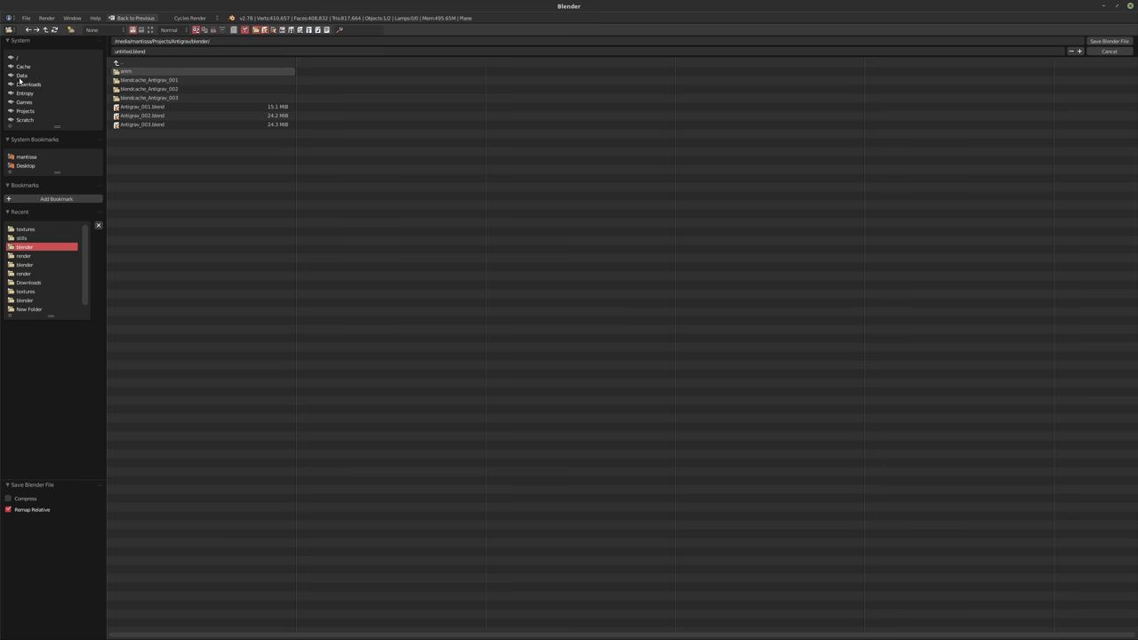
left_click(25, 111)
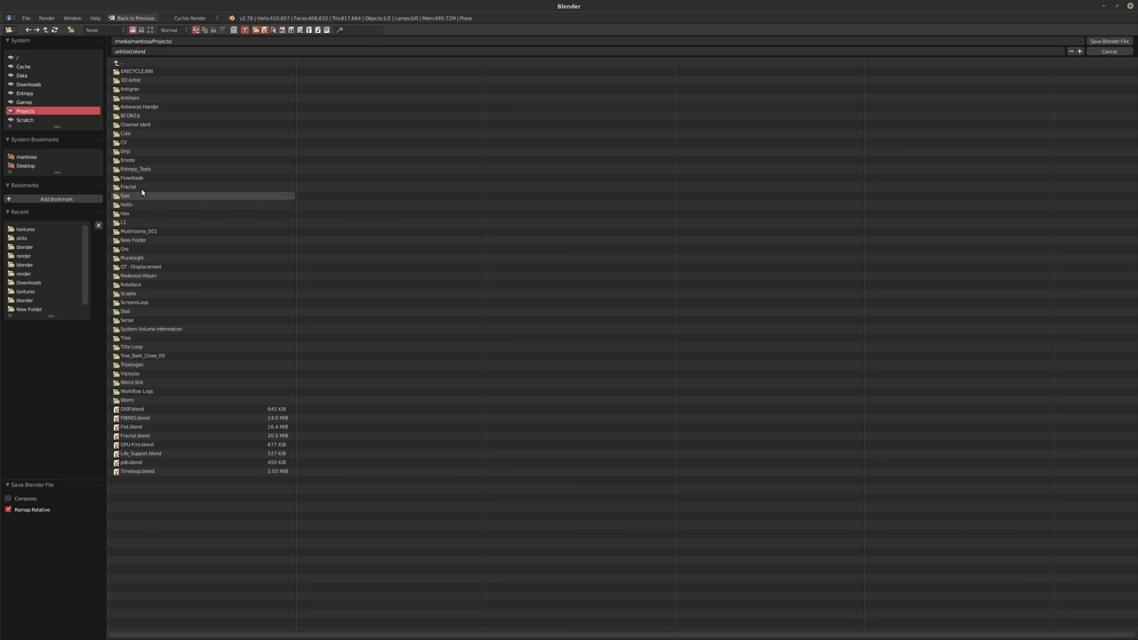
left_click(132, 187)
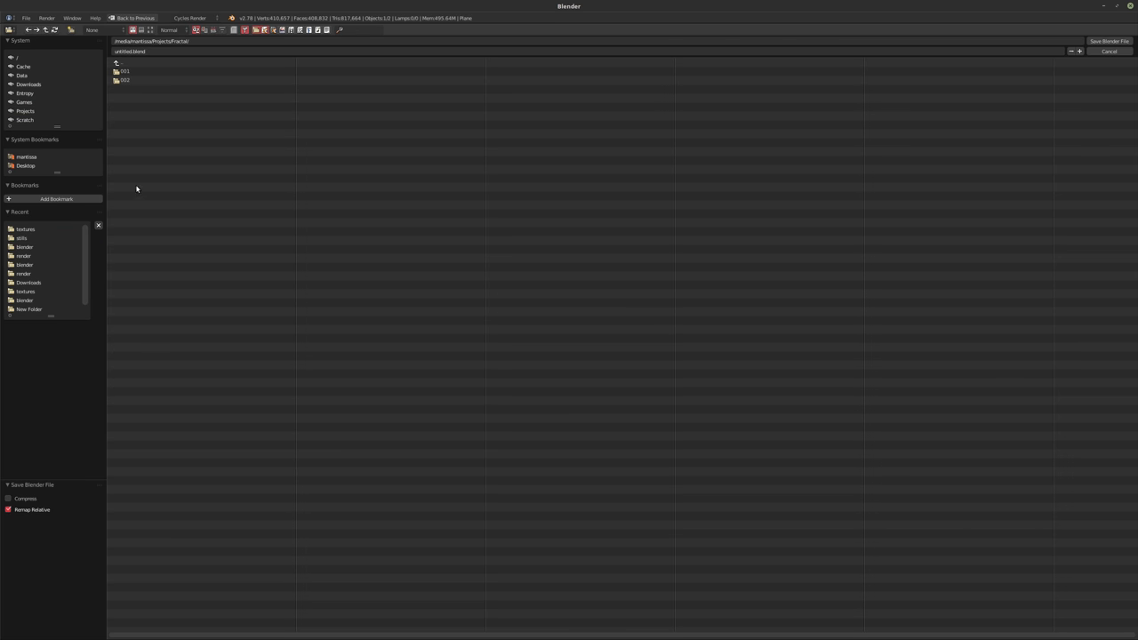
left_click(128, 80)
left_click(124, 71)
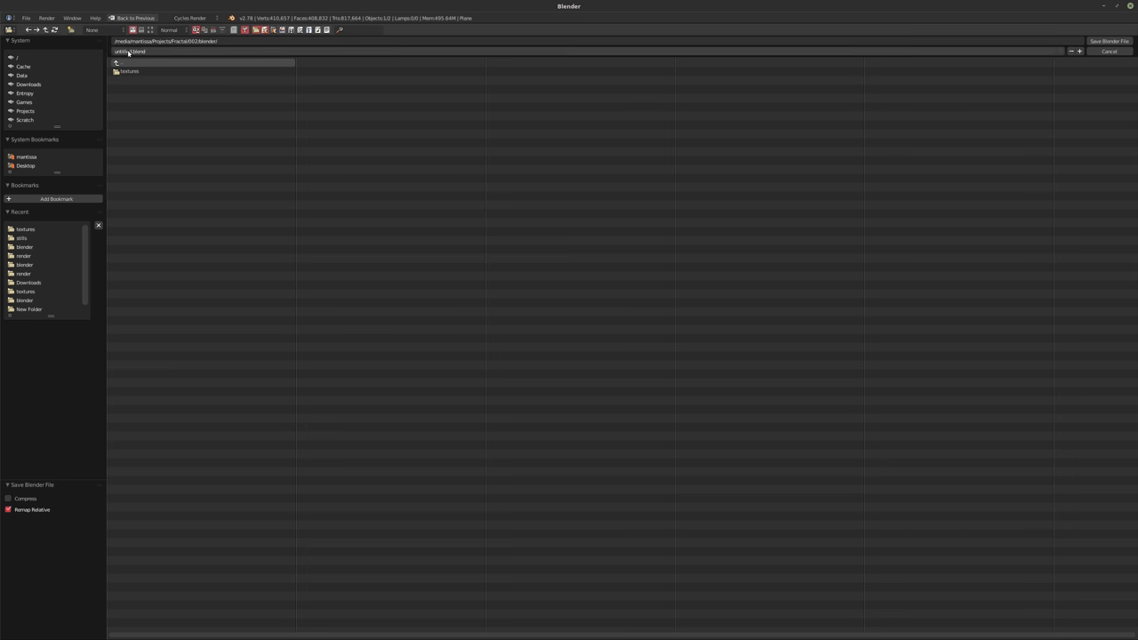
left_click(129, 53)
double_click(129, 52)
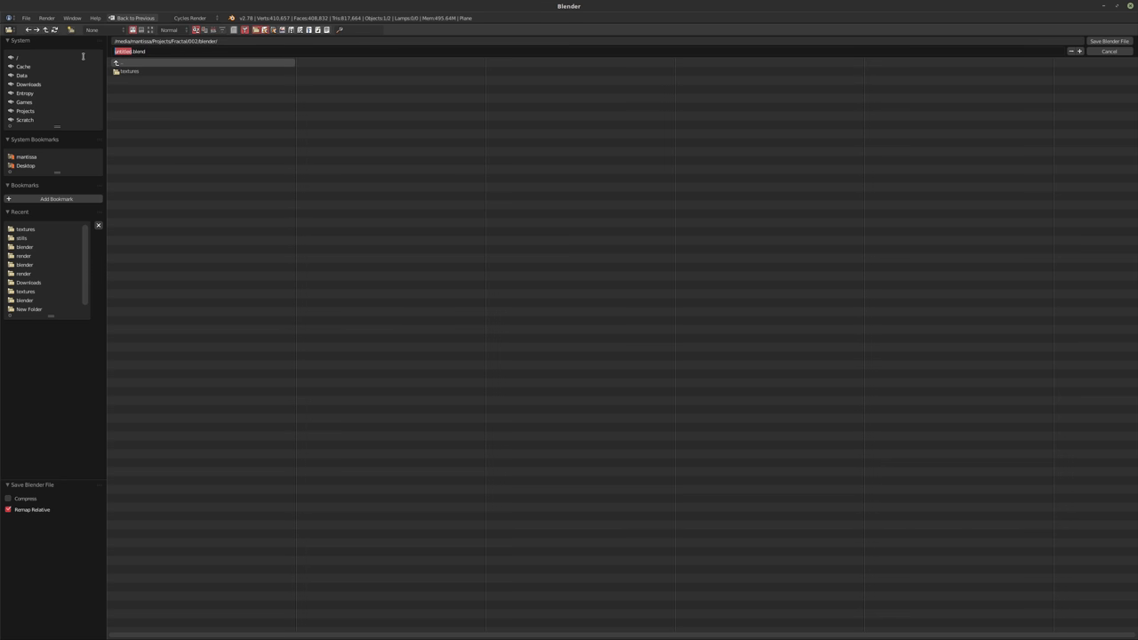
type("Fractal_002")
left_click(83, 57)
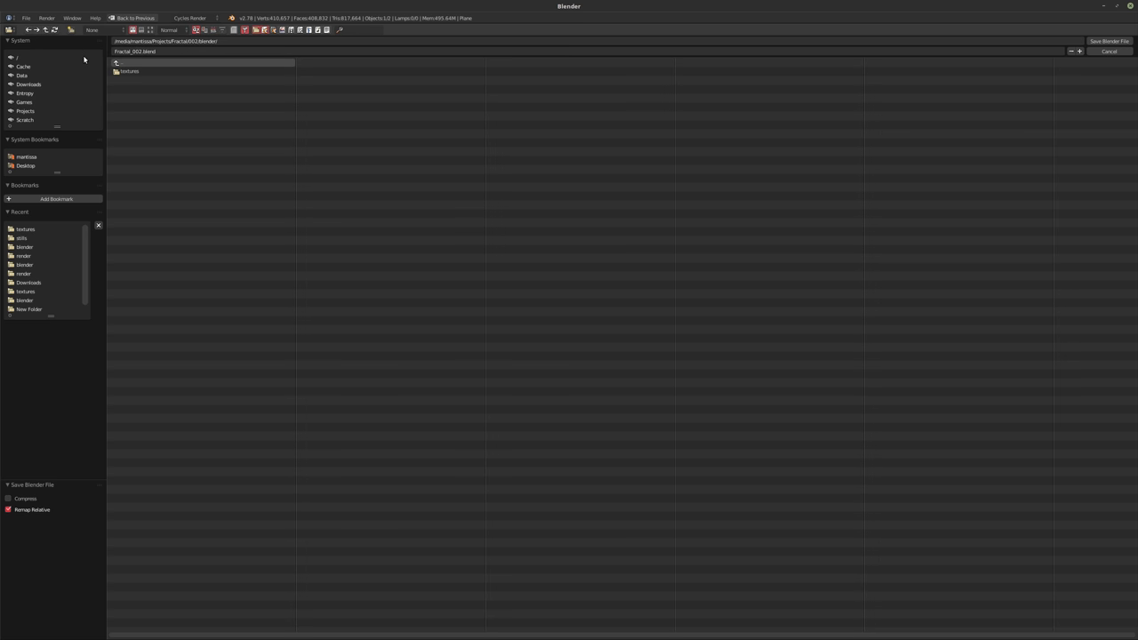
left_click(85, 58)
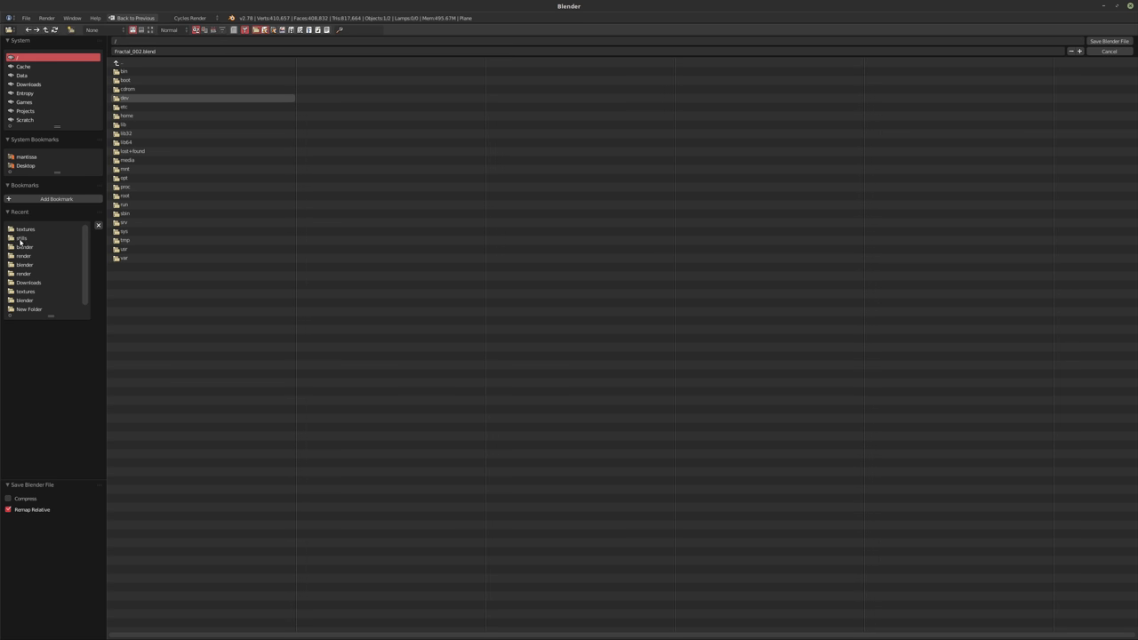
left_click(28, 30)
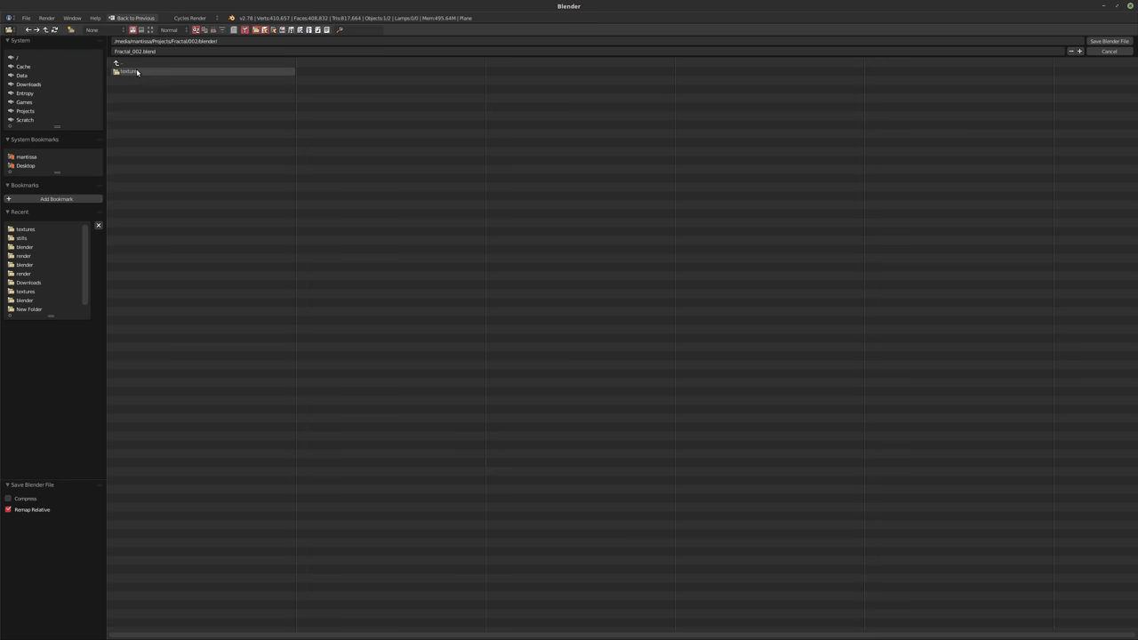
left_click(1108, 41)
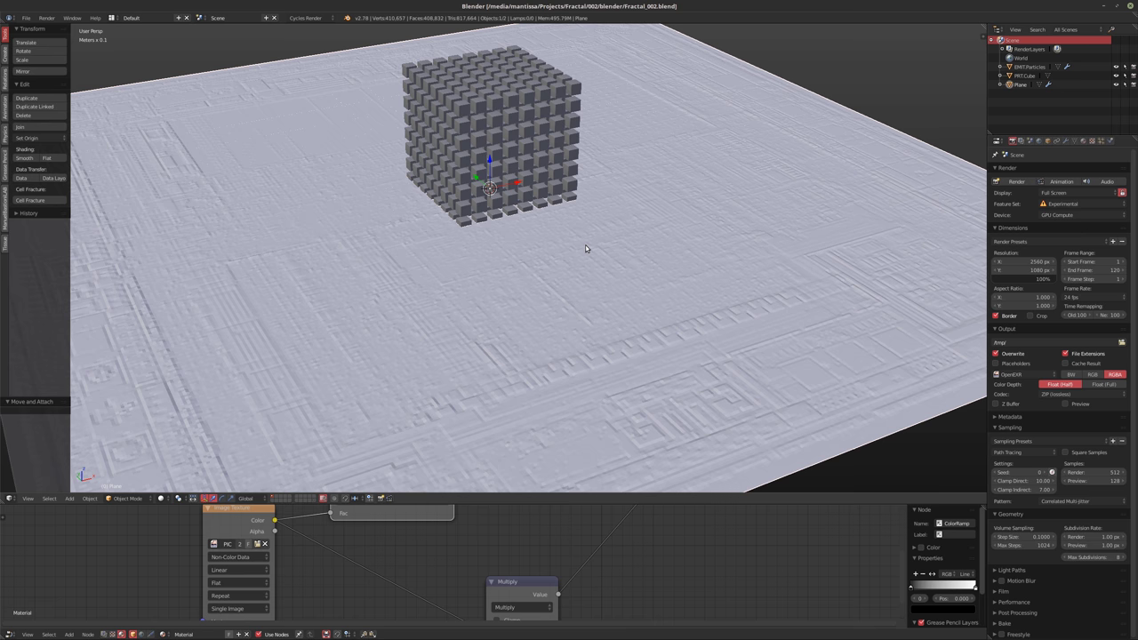
Check the displaced plane in the rendered preview and try a strength of 0.1 on its Displace modifier
key("shift+z")
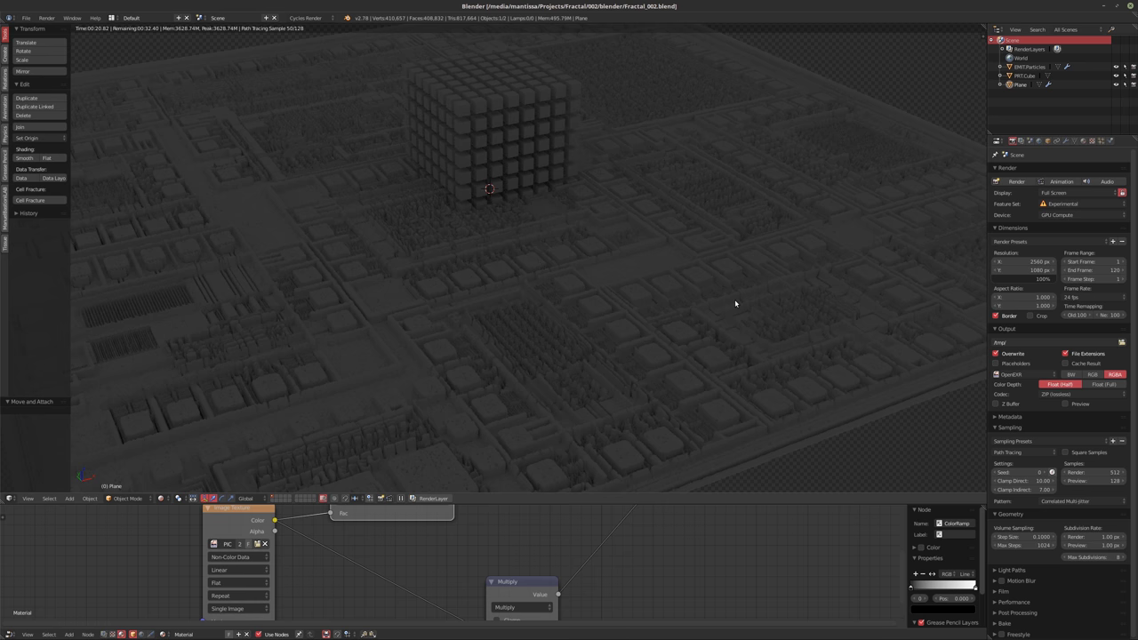
key("shift+z")
left_click(1066, 141)
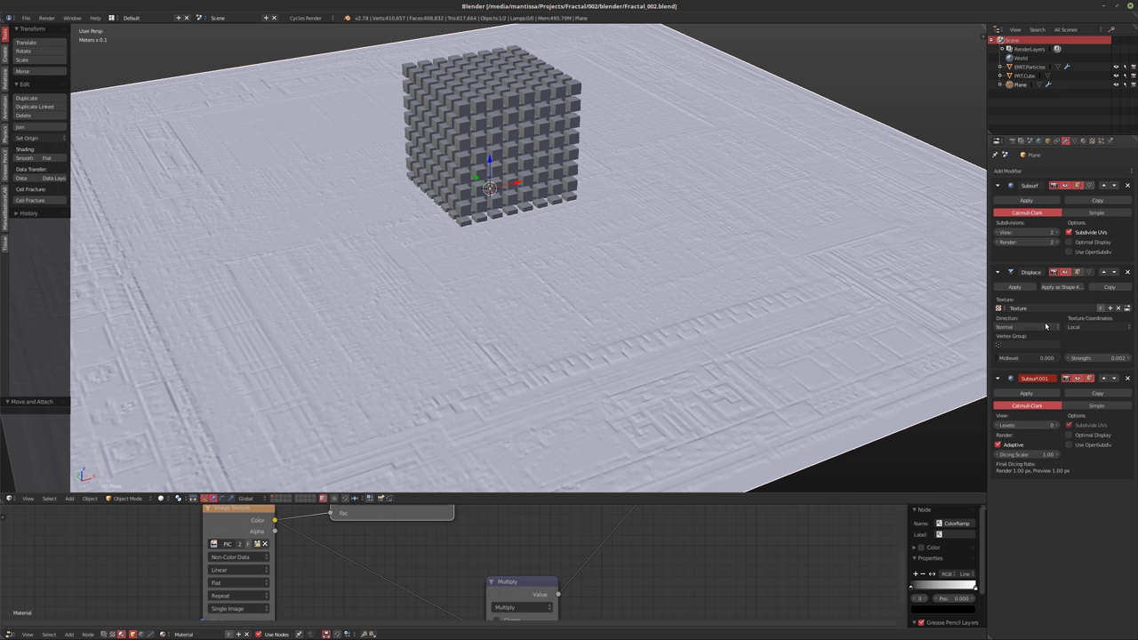
left_click(1086, 358)
type("0.1")
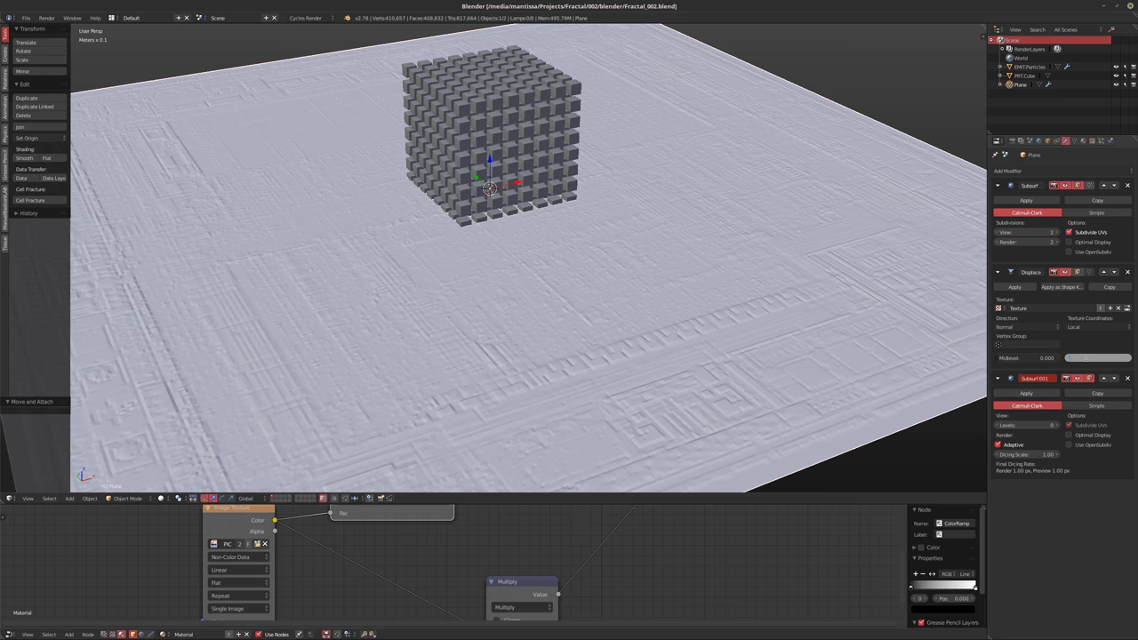
key("Return")
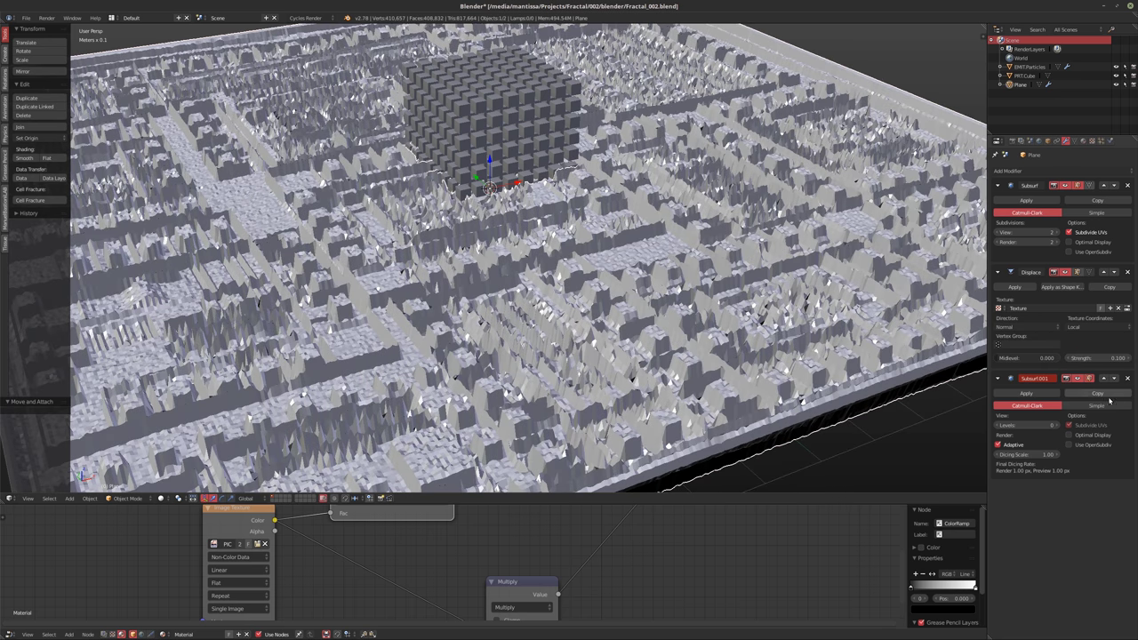
Set the plane's Displace modifier strength to 0.01 and preview it in rendered shading
left_click(1080, 358)
type("0.01")
key("Return")
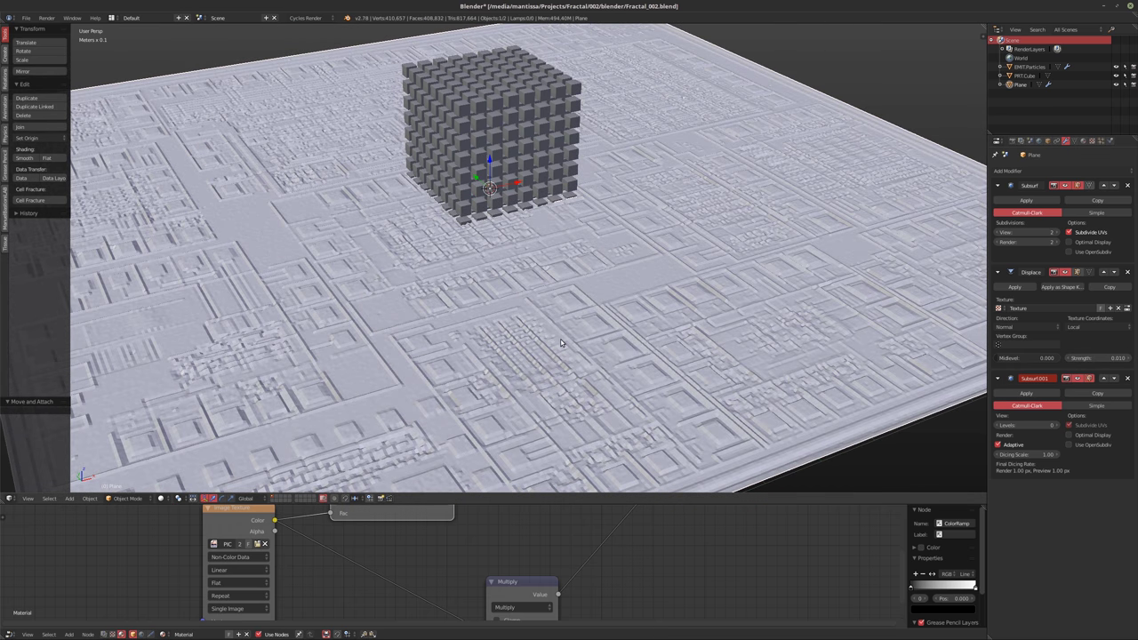
key("shift+z")
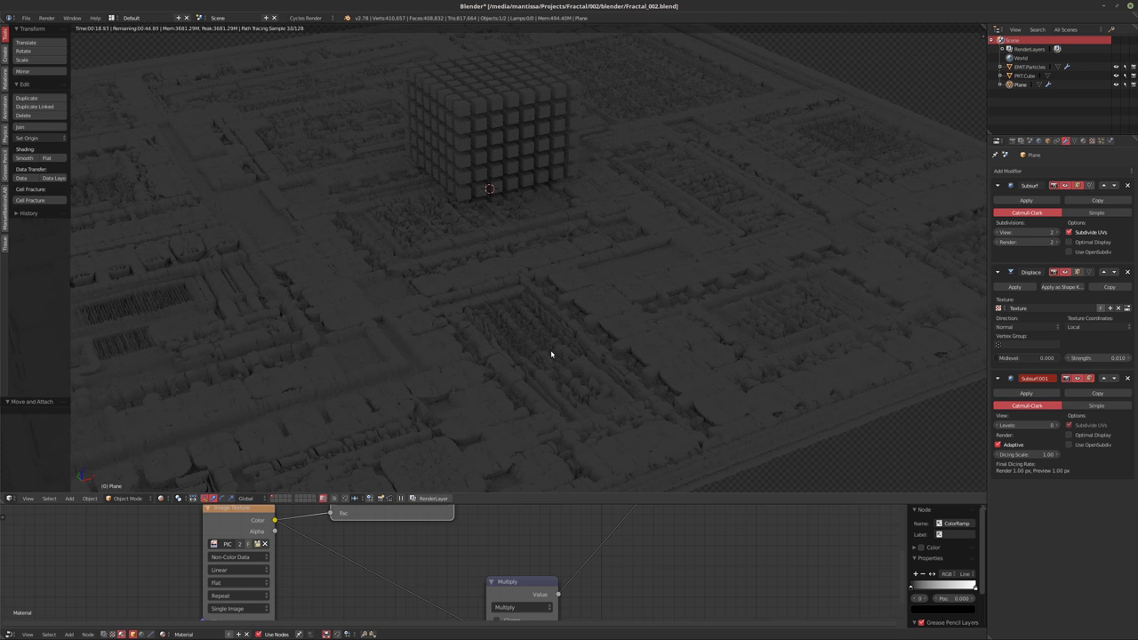
Set the Multiply node's value to 1 to strengthen the plane's material displacement
middle_click_drag(695, 587, 692, 582)
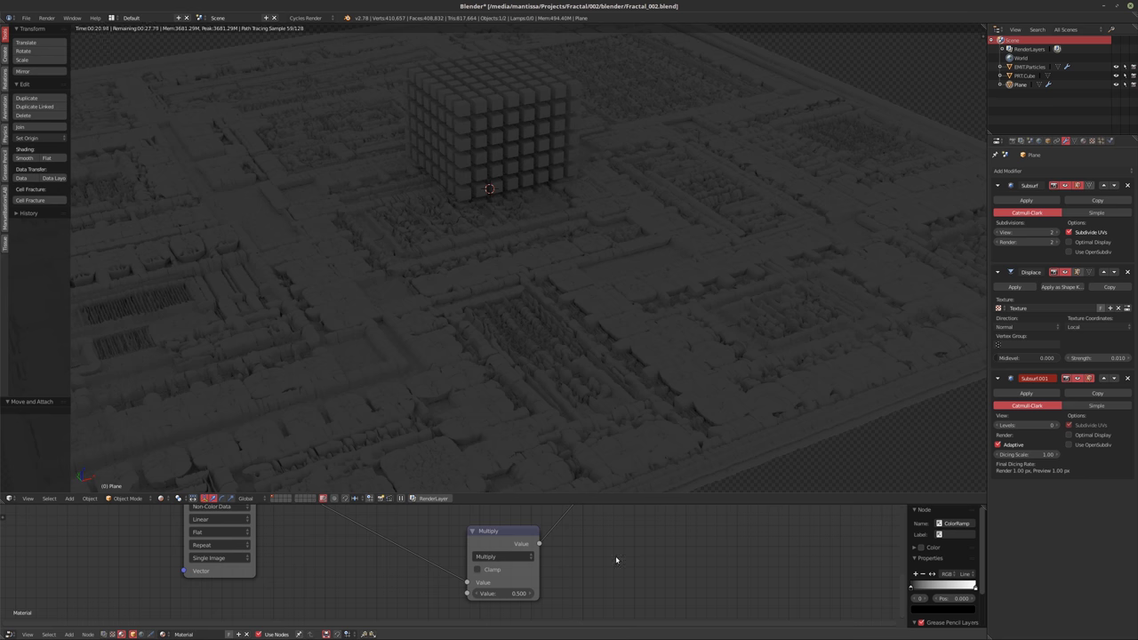
left_click(489, 593)
type("1")
key("Return")
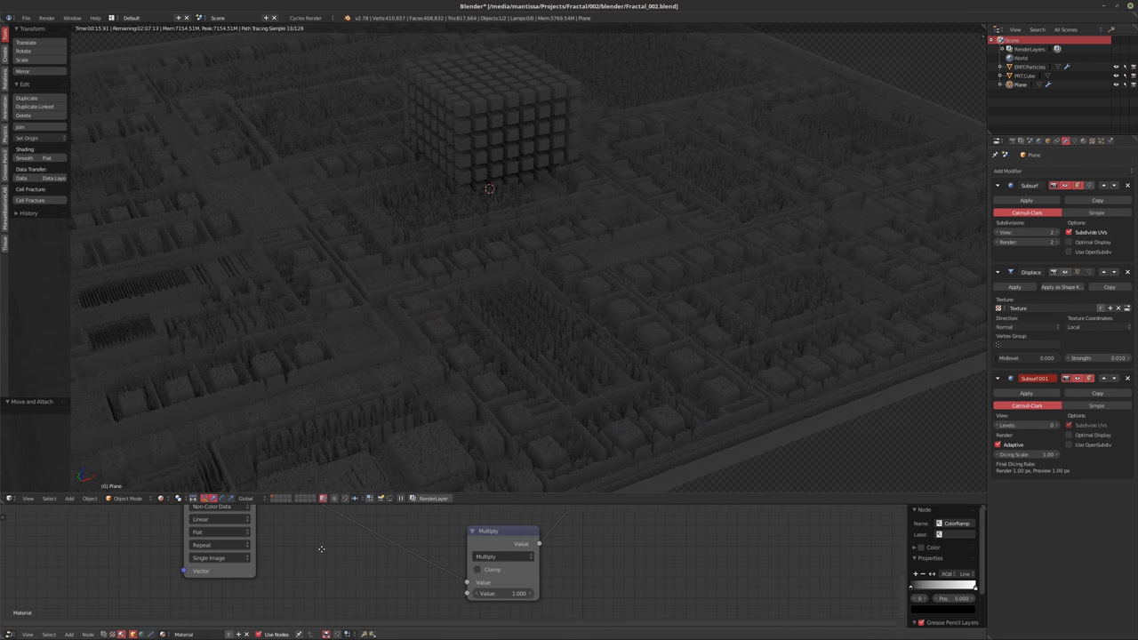
Set the Image Texture node's interpolation to Closest
scroll(321, 548, "up", 4)
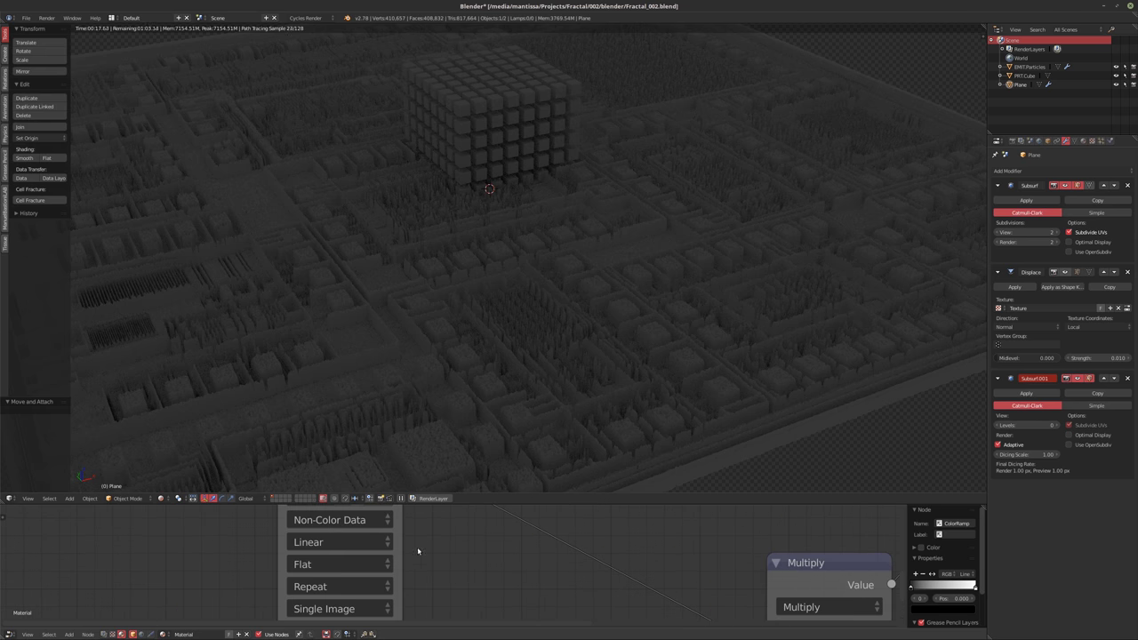
left_click(360, 543)
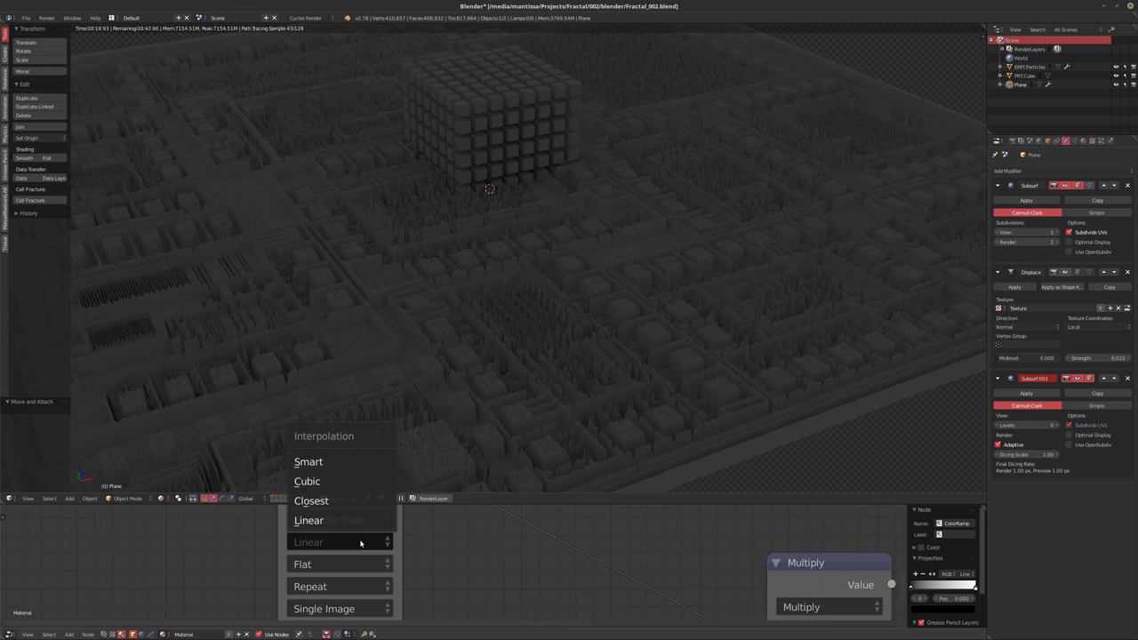
left_click(371, 544)
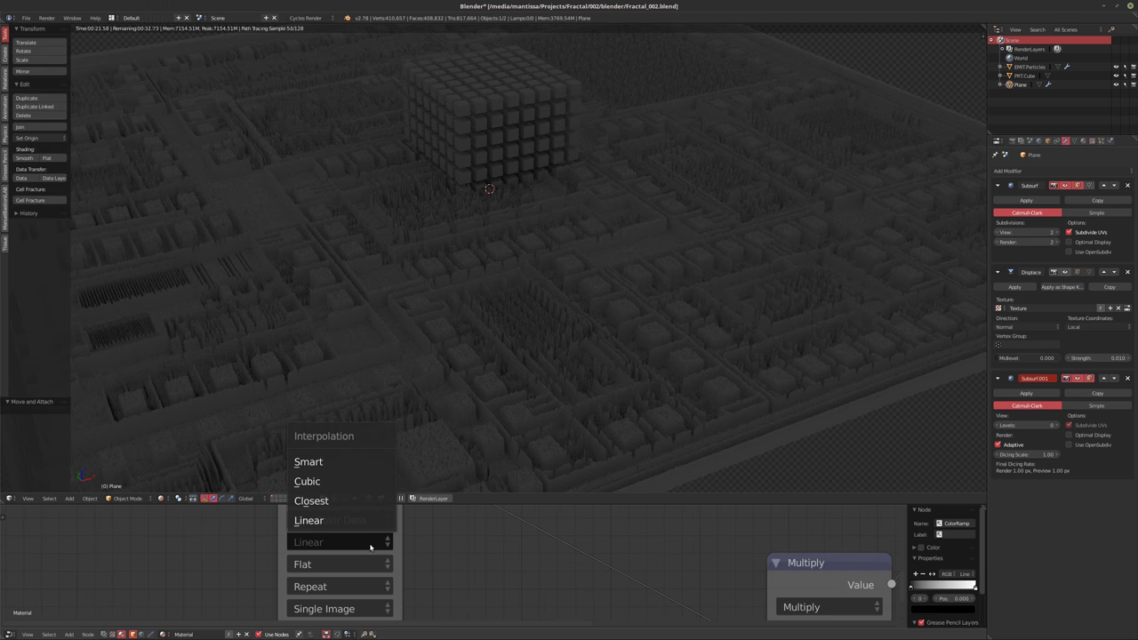
left_click(329, 503)
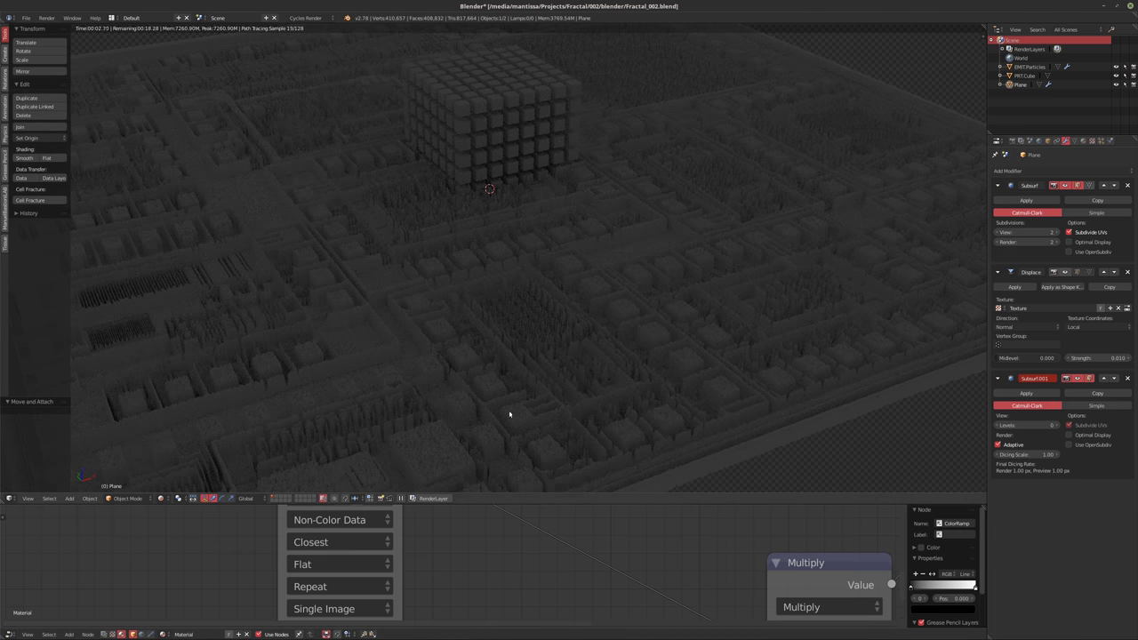
Restart the rendered preview from a closer view of the cube grid and displaced ground
middle_click_drag(509, 413, 503, 347, "ctrl")
key("shift+z")
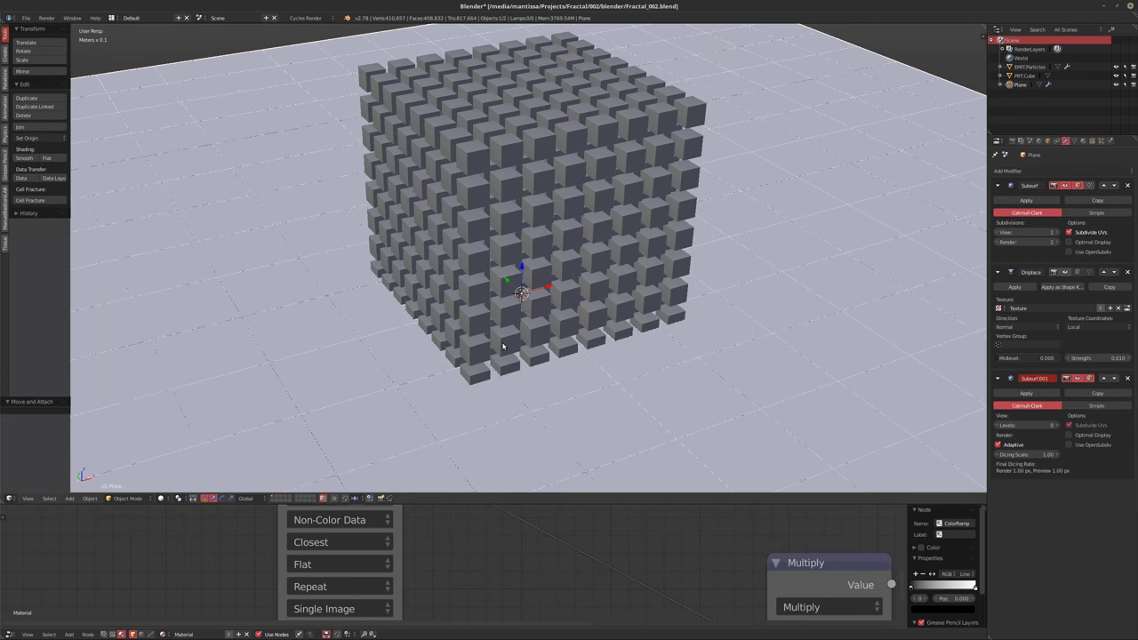
key("shift+z")
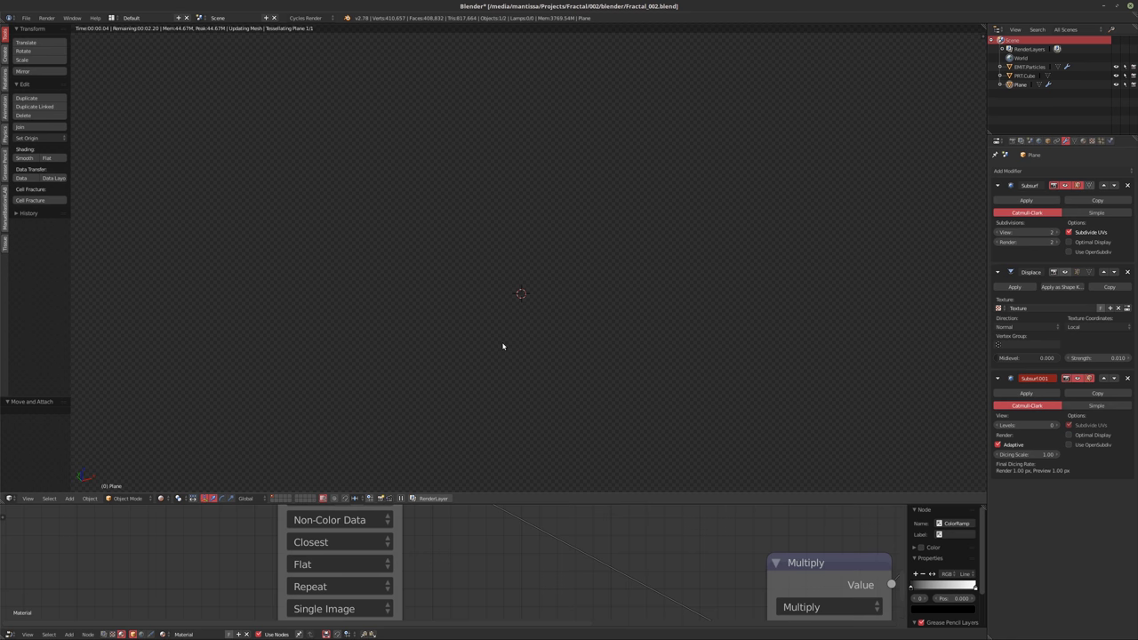
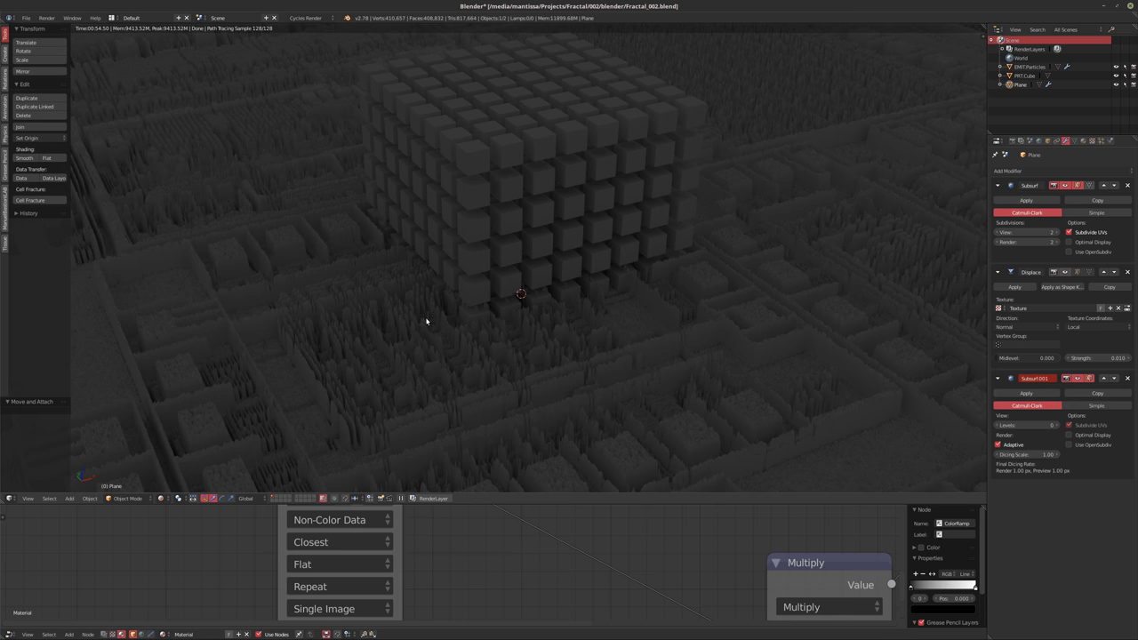
Widen the Image Texture node enough to show its full image file name
scroll(426, 575, "down", 2)
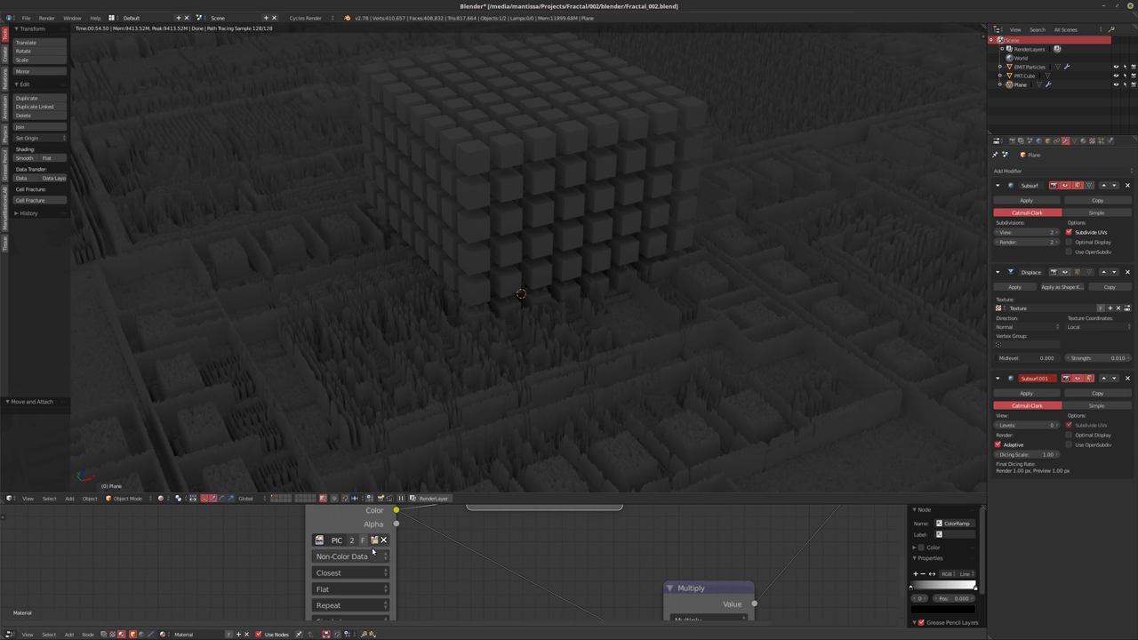
left_click_drag(306, 544, 228, 544)
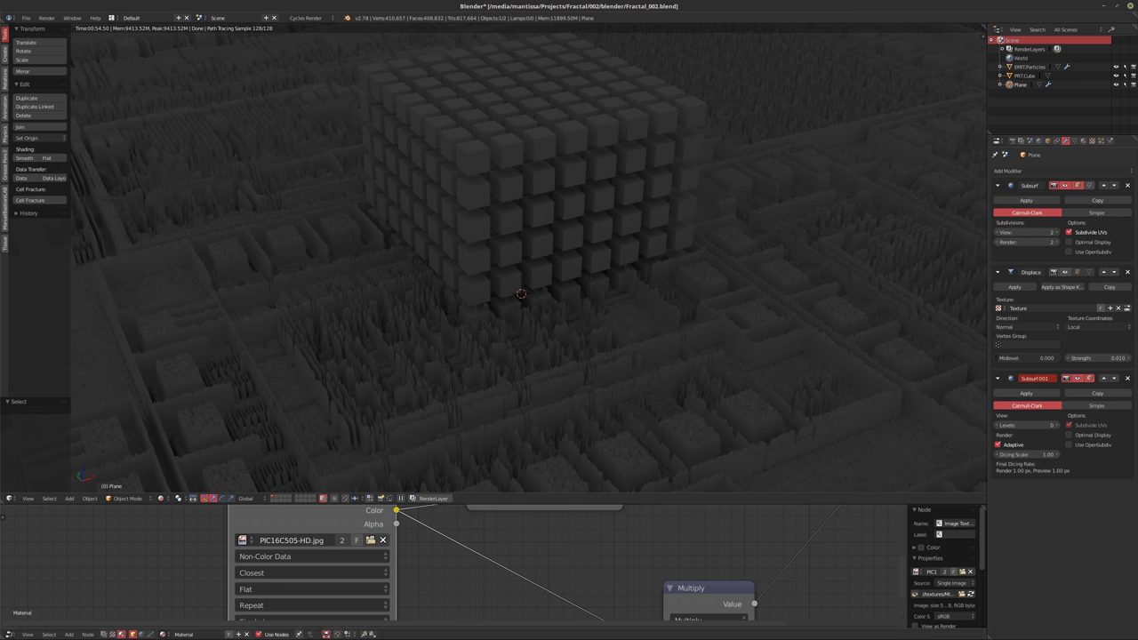
Switch to the file manager and open PIC16C505-HD.jpg from the Projects/Fractal/002/blender/textures folder in the image viewer
left_click(40, 634)
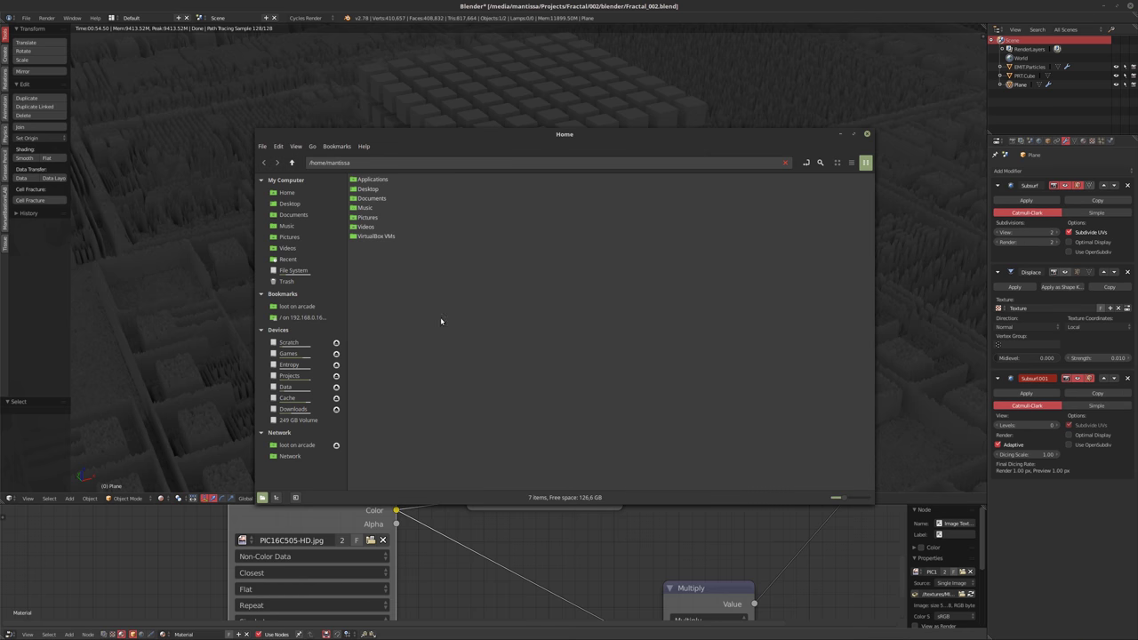
left_click(261, 179)
left_click(295, 276)
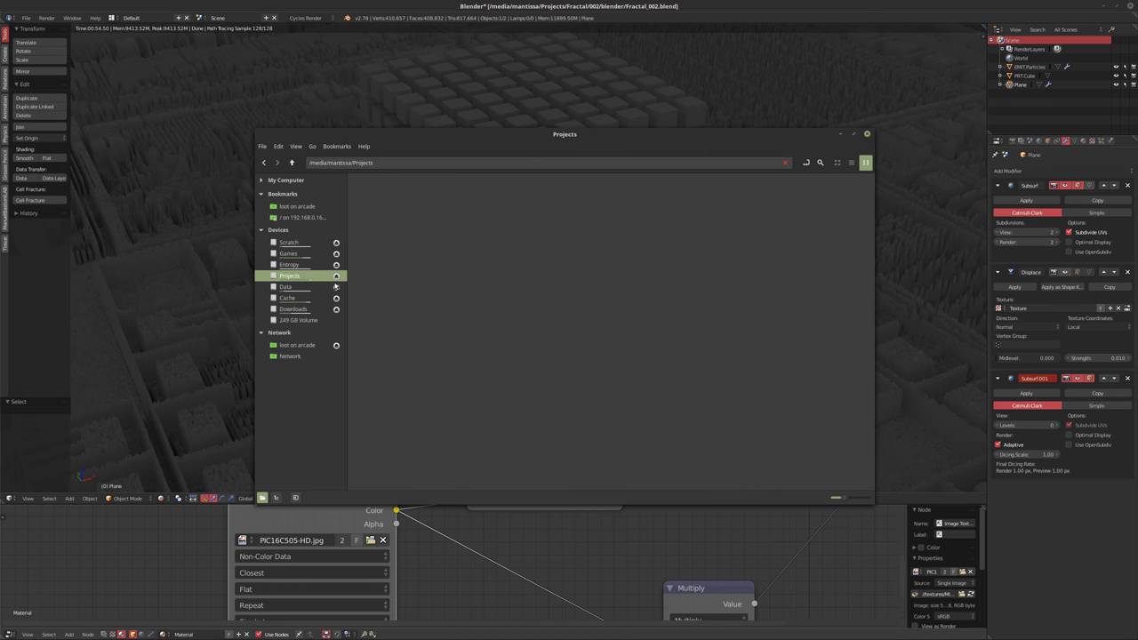
double_click(365, 292)
double_click(361, 189)
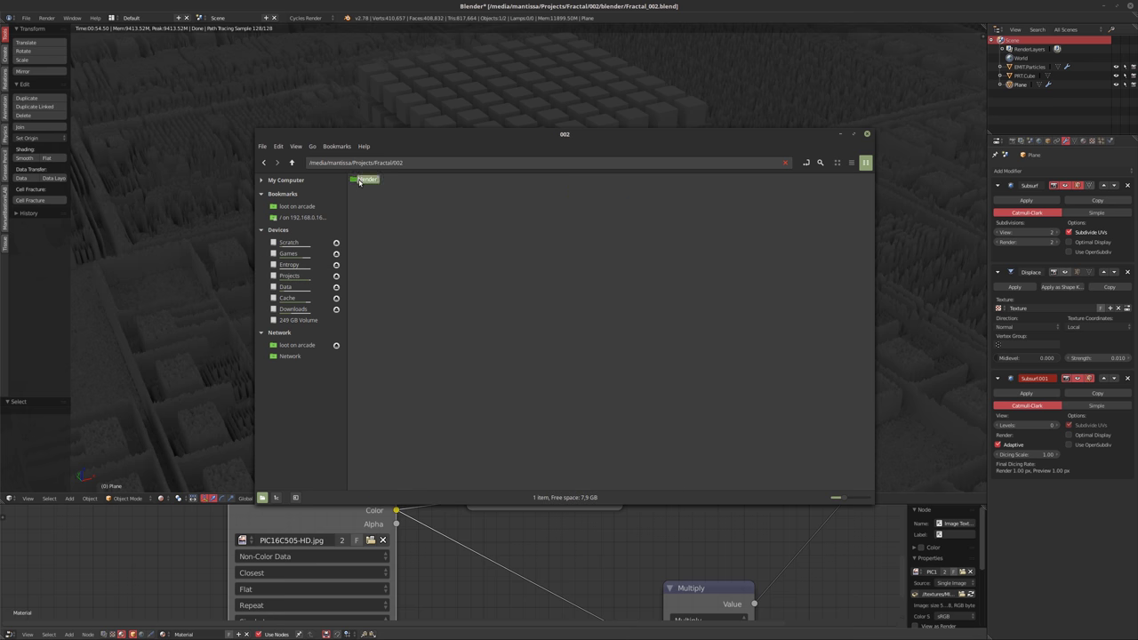
double_click(363, 180)
double_click(371, 179)
left_click(383, 217)
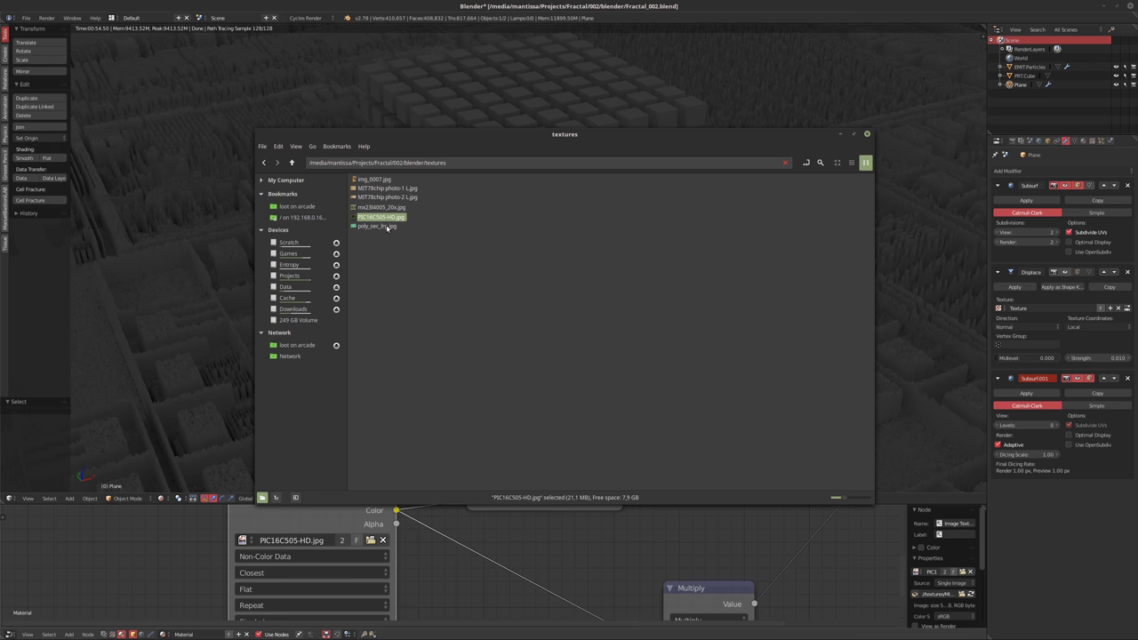
double_click(367, 219)
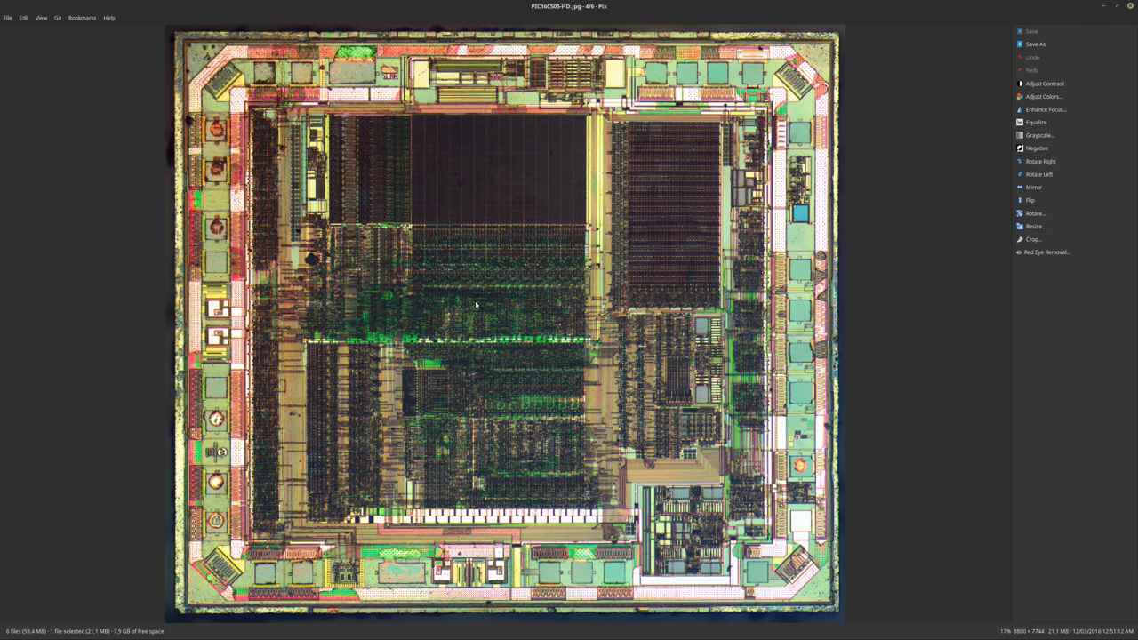
Browse the other microchip photos in the textures folder, return to PIC16C505-HD.jpg, and close the image viewer
key("Home")
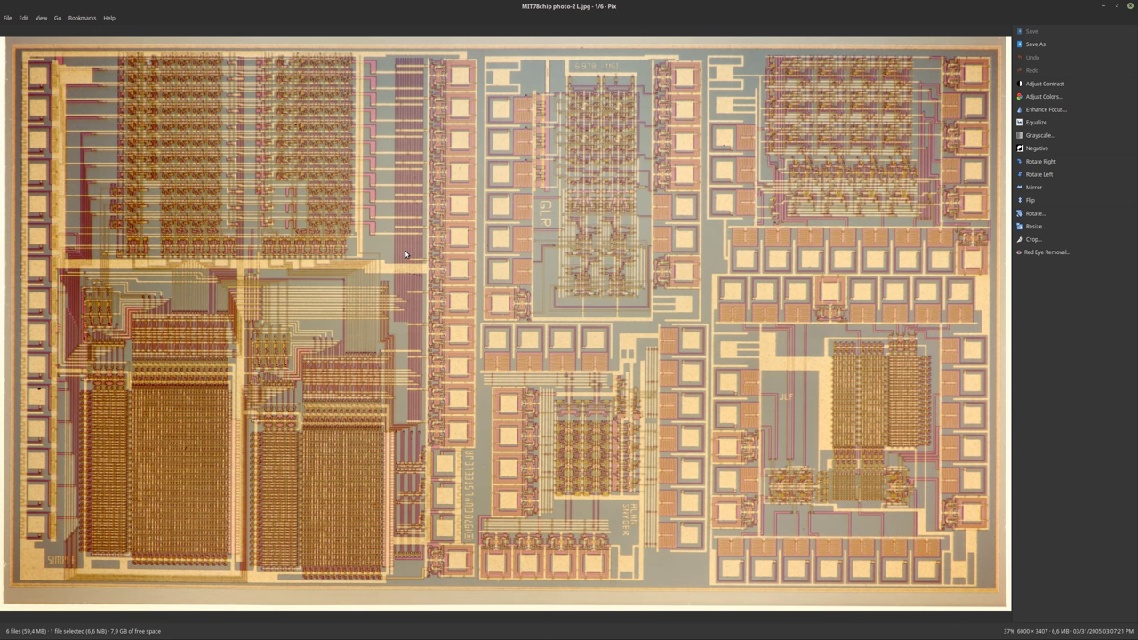
key("Right")
key("Right")
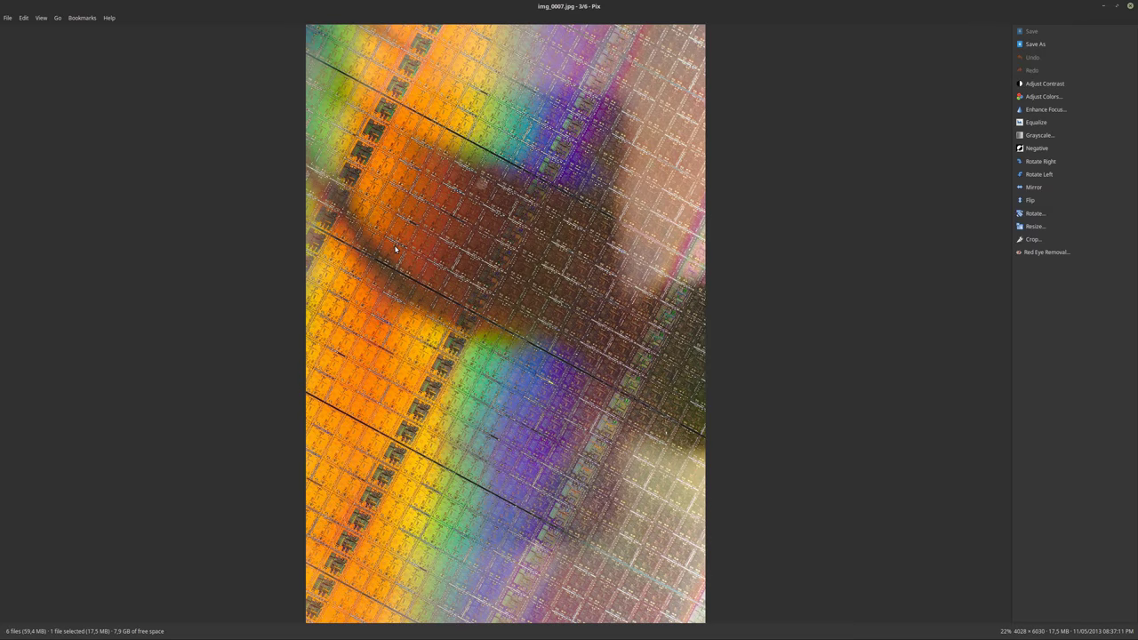
key("Right")
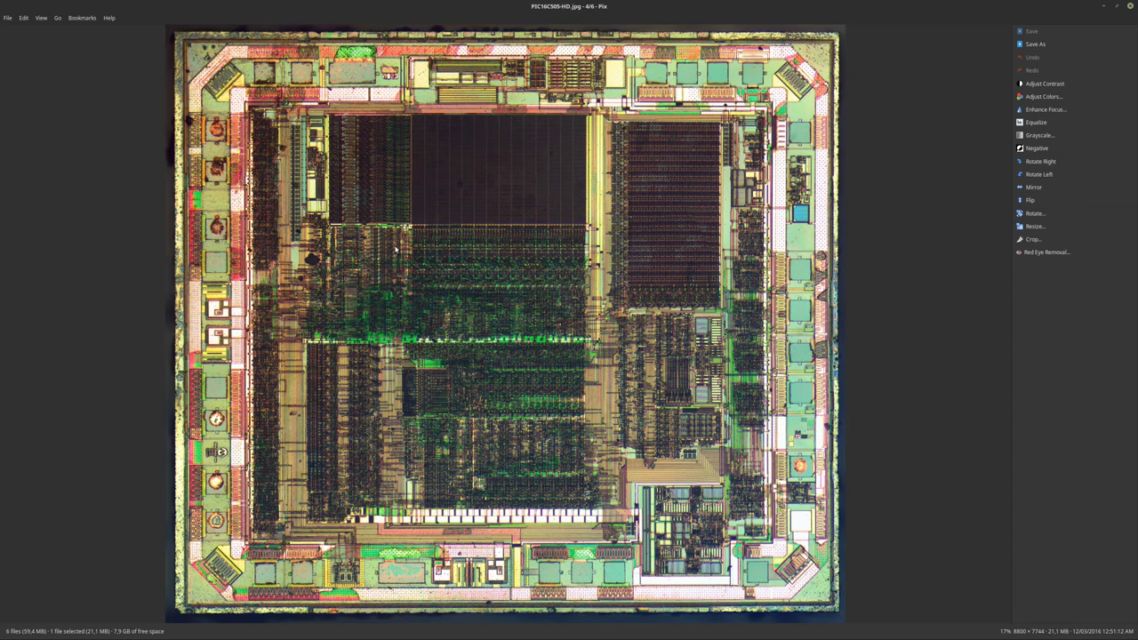
key("Right")
key("Left")
left_click(1129, 7)
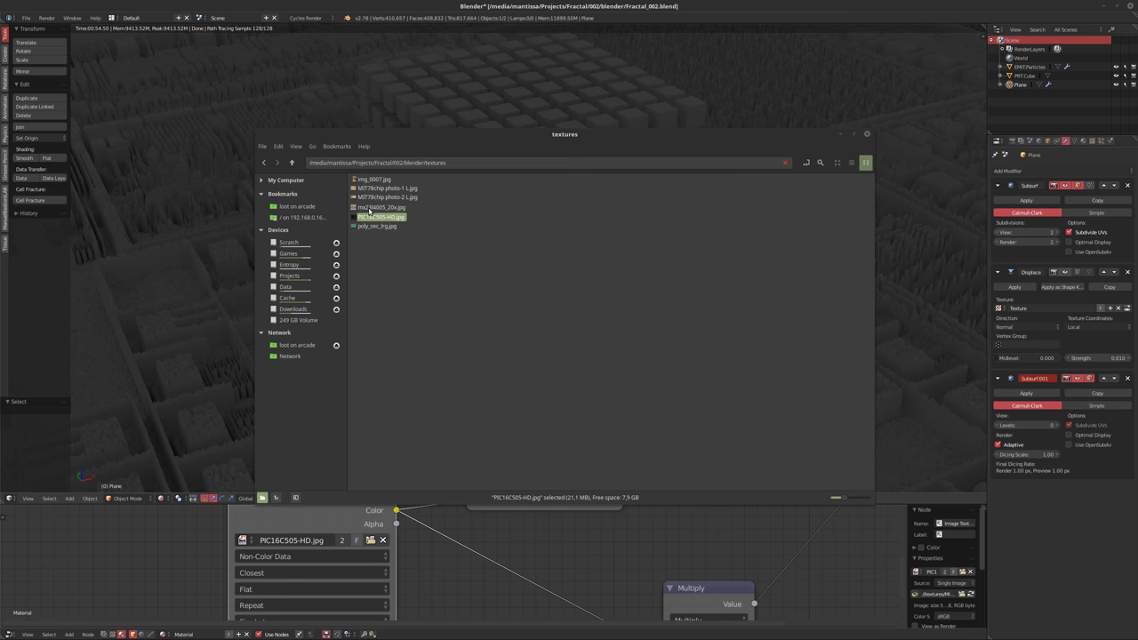
View MIT78chip photo-1 L.jpg from the textures folder in the image viewer, close it, and open the photo in Krita
left_click(370, 188)
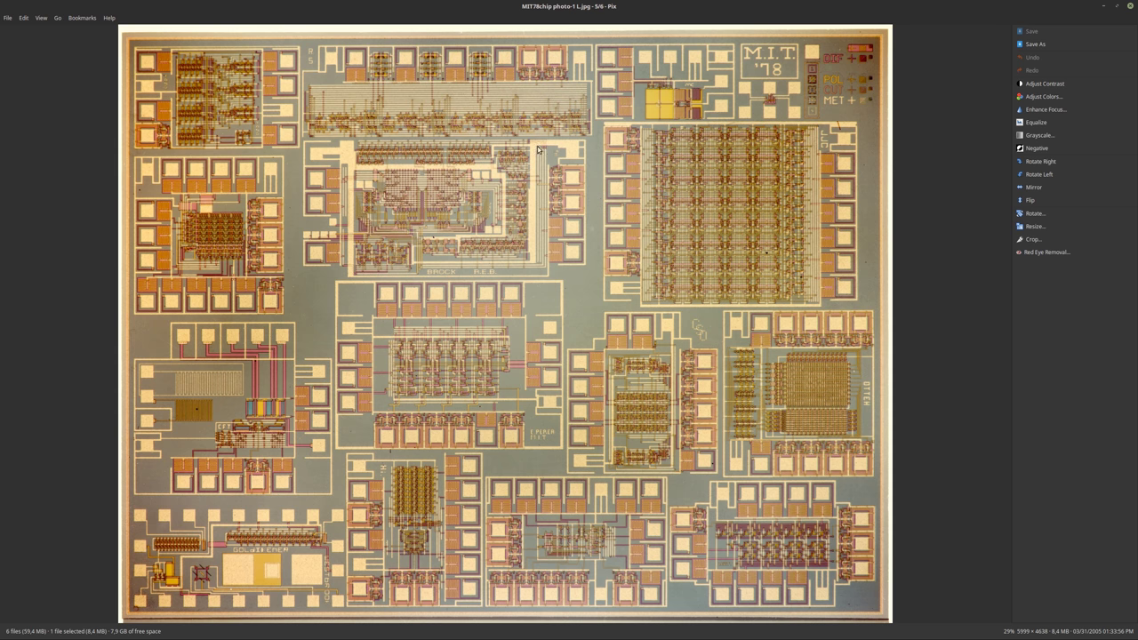
left_click(1130, 7)
right_click(393, 190)
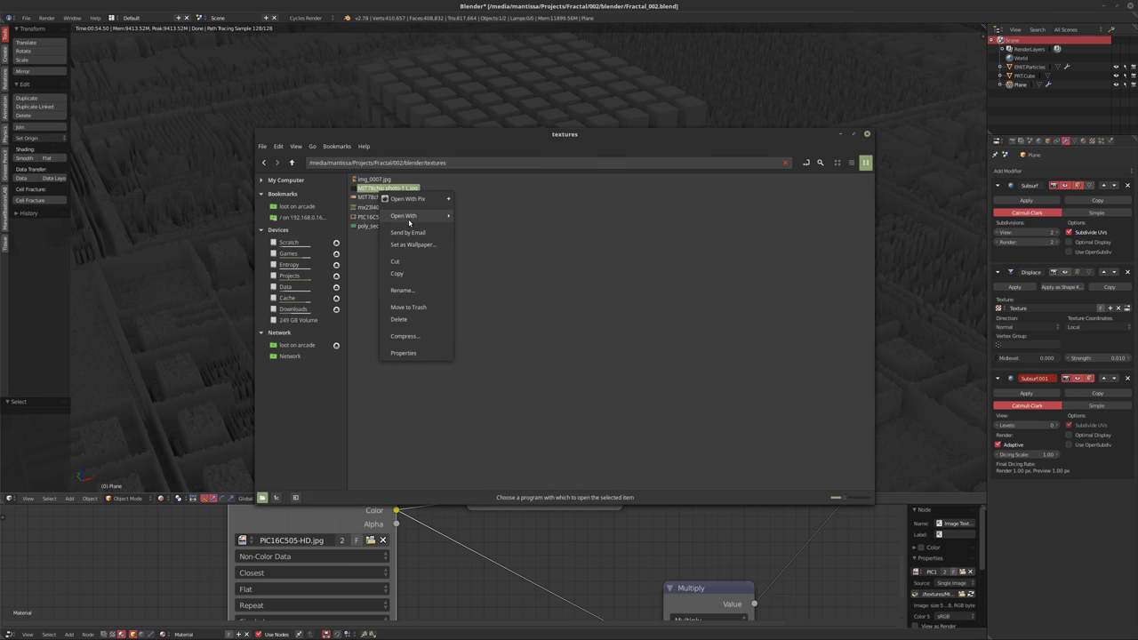
mouse_move(411, 216)
left_click(487, 328)
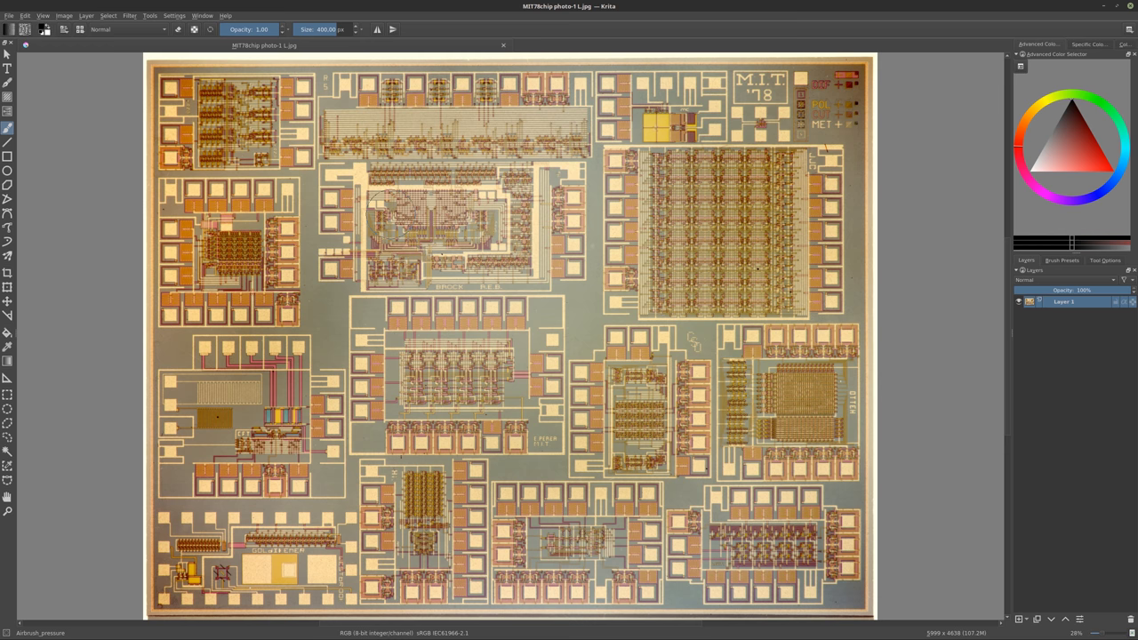
Rename the chip photo's layer as DIFF
double_click(1070, 303)
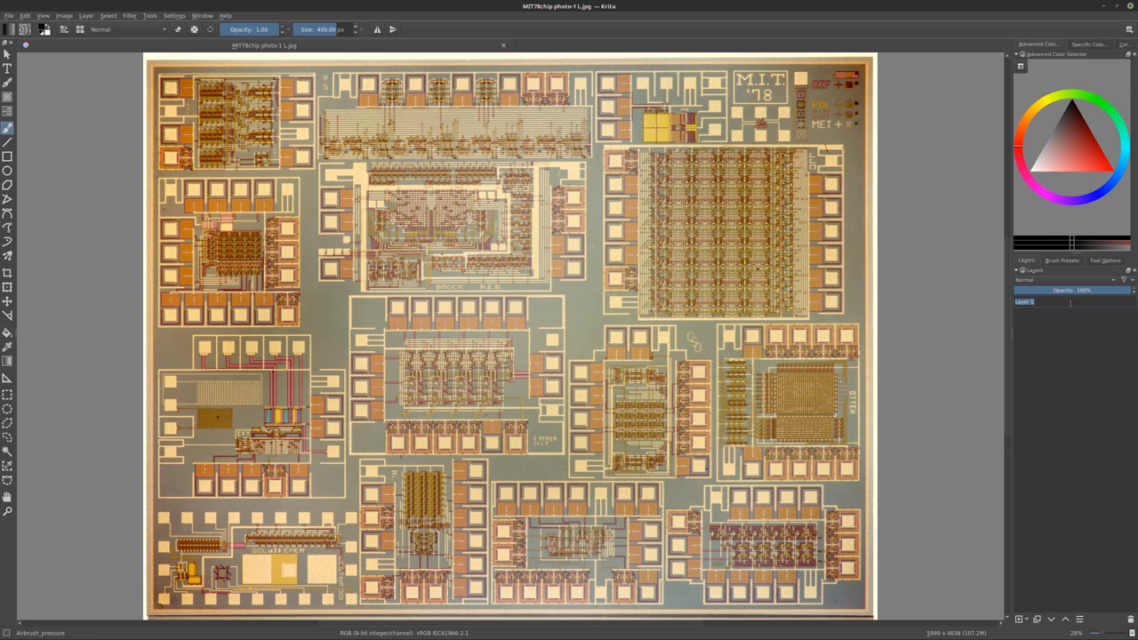
type("DIFF")
key("Return")
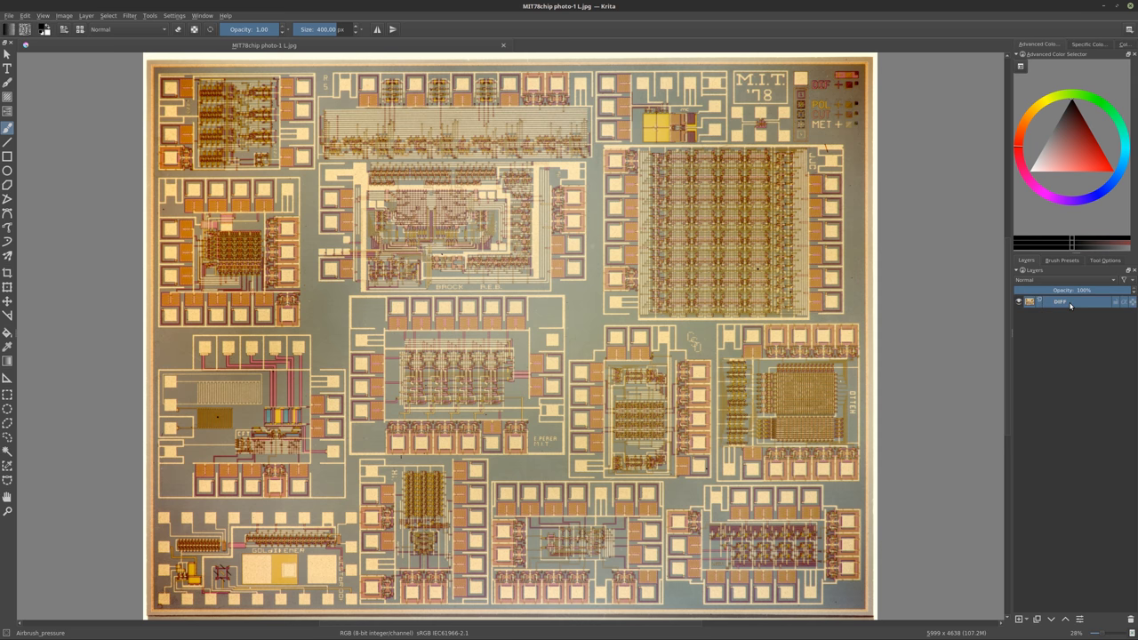
Add a group layer, move the DIFF photo layer into it, and name the group DIFF
left_click(1026, 619)
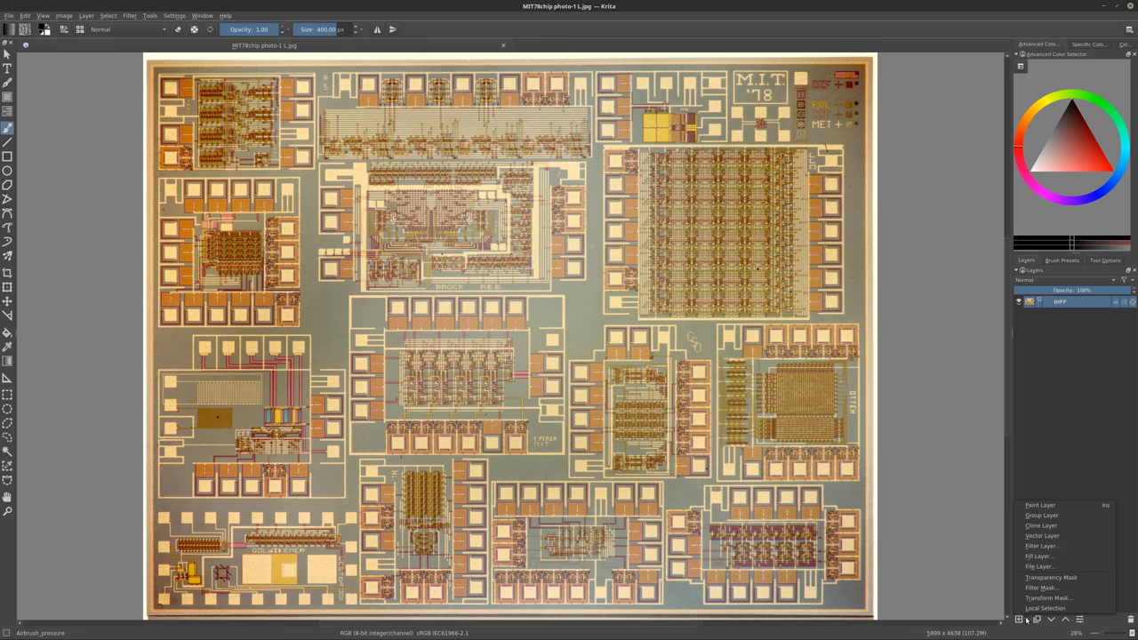
left_click(1043, 406)
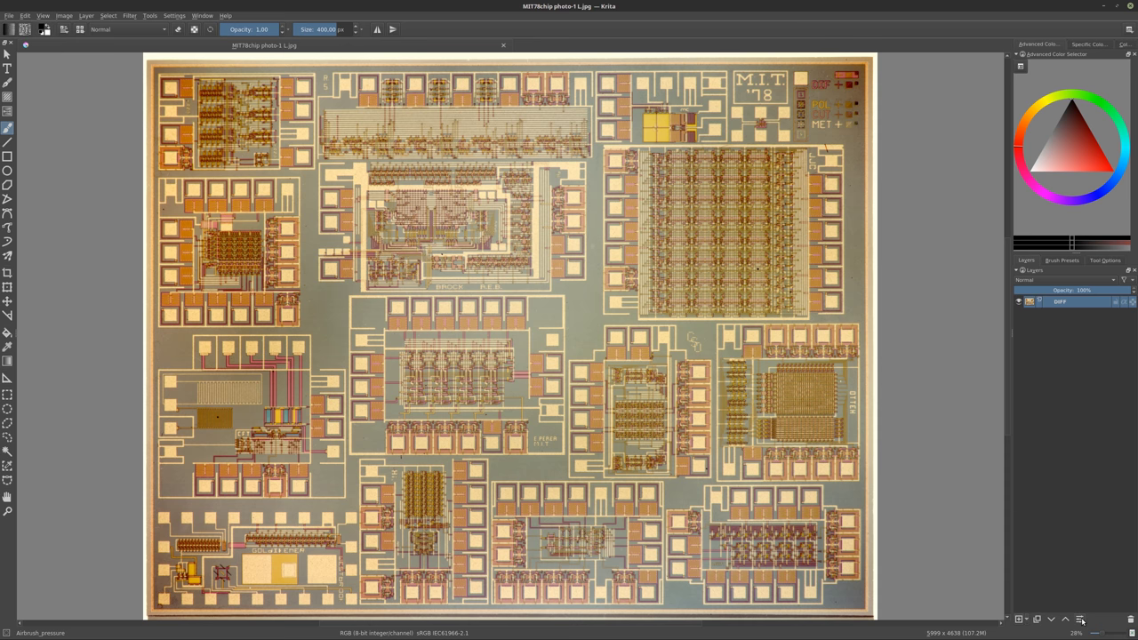
left_click(1028, 619)
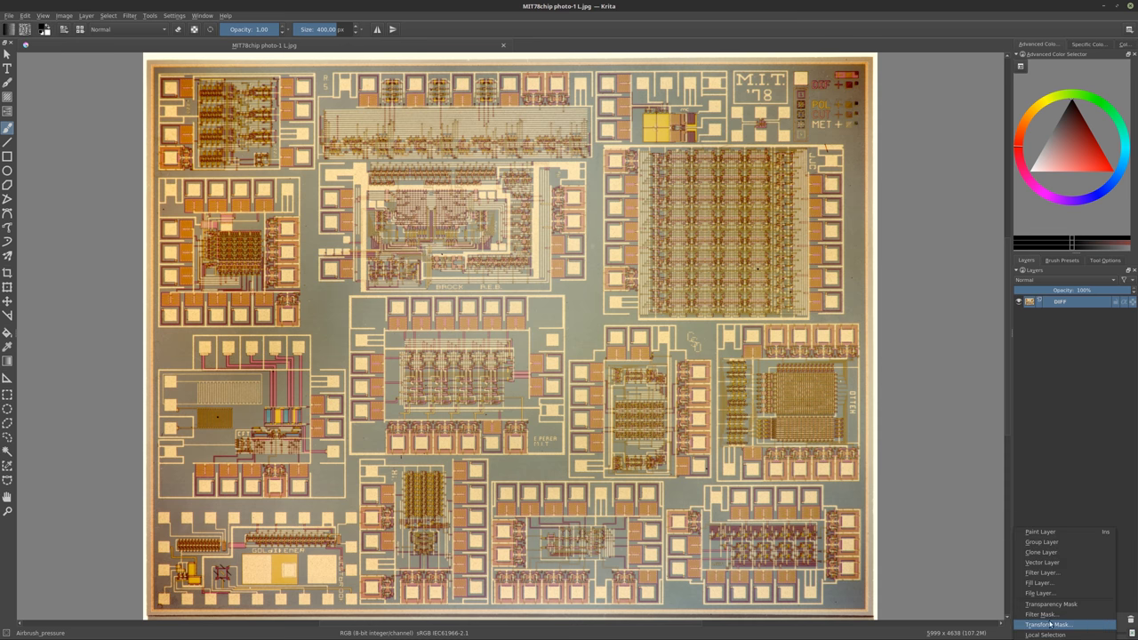
left_click(1059, 329)
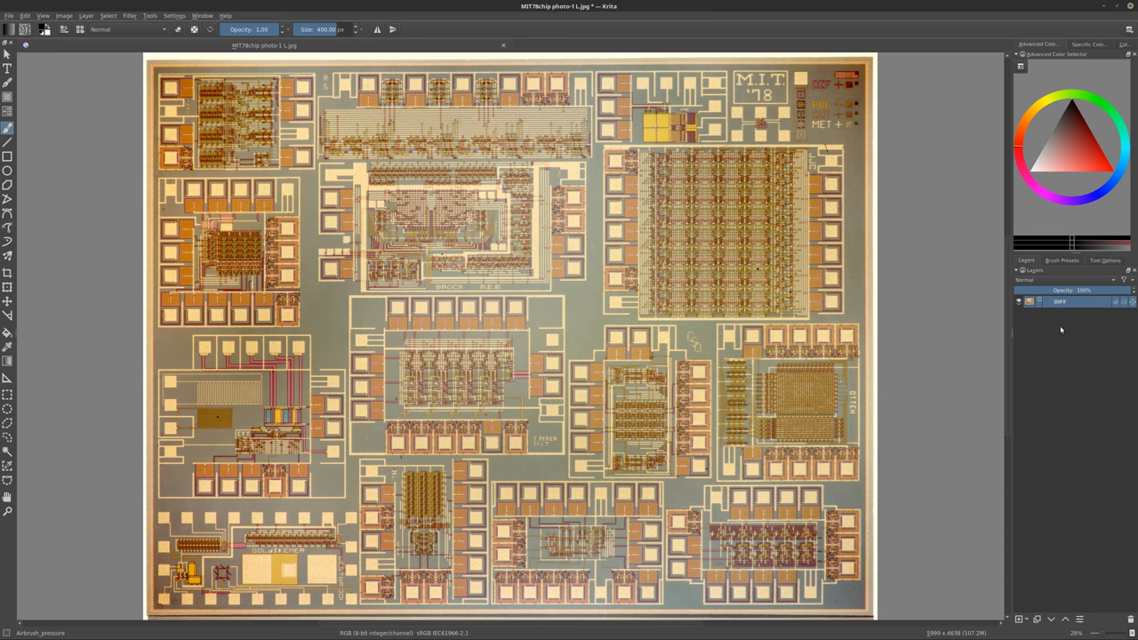
left_click_drag(1060, 303, 1060, 313)
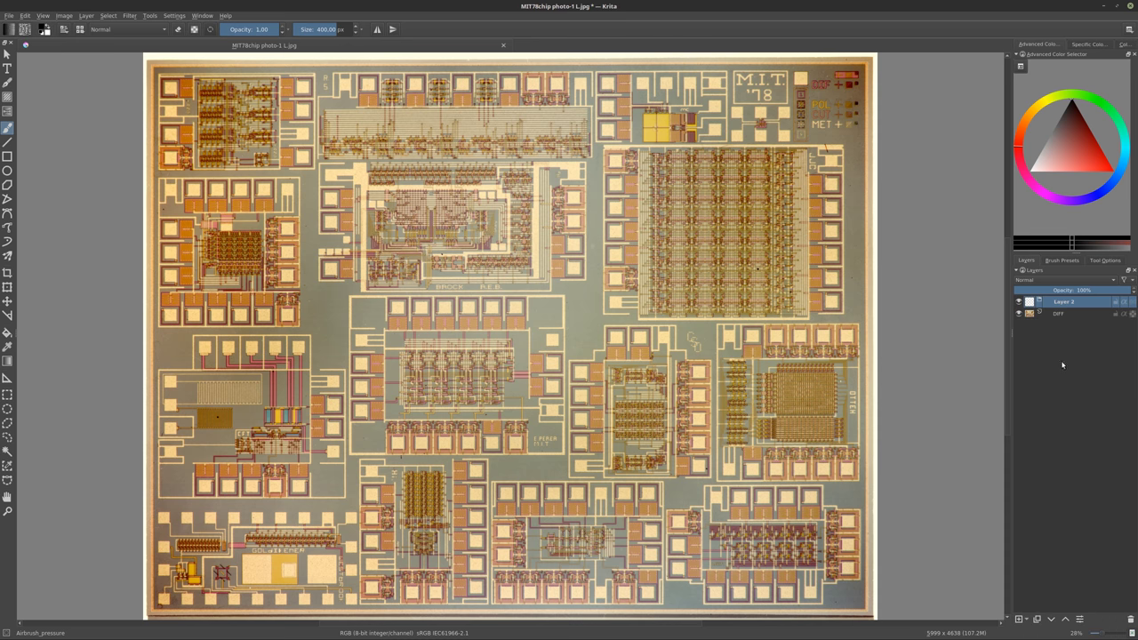
double_click(1071, 303)
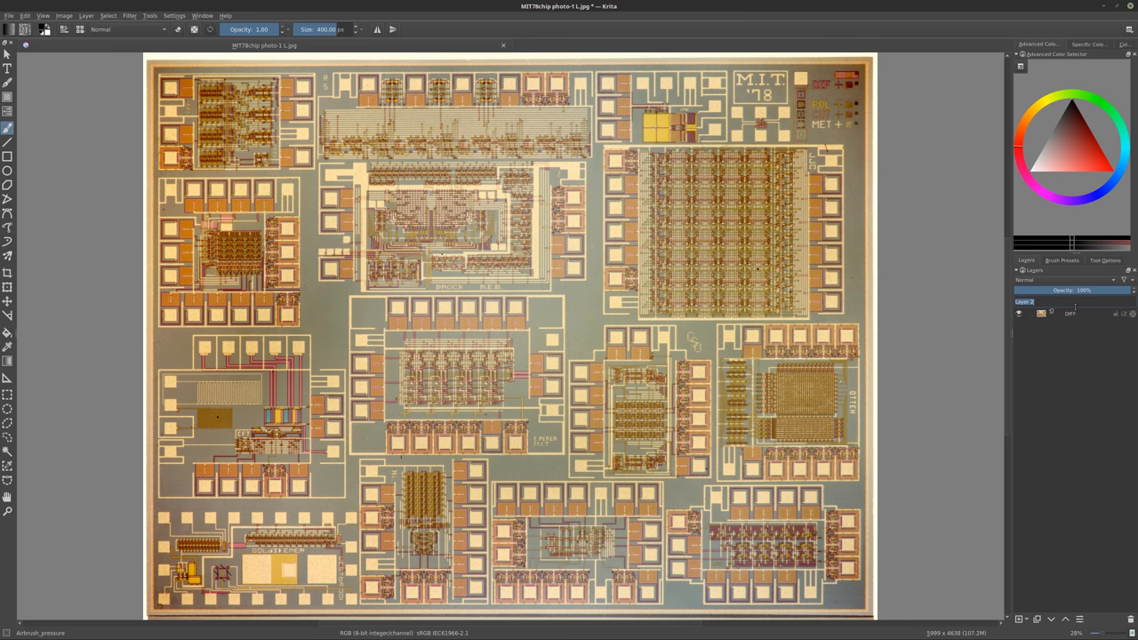
type("DIFF")
key("Return")
Duplicate the DIFF group and rename the copy as DISP
right_click(1082, 303)
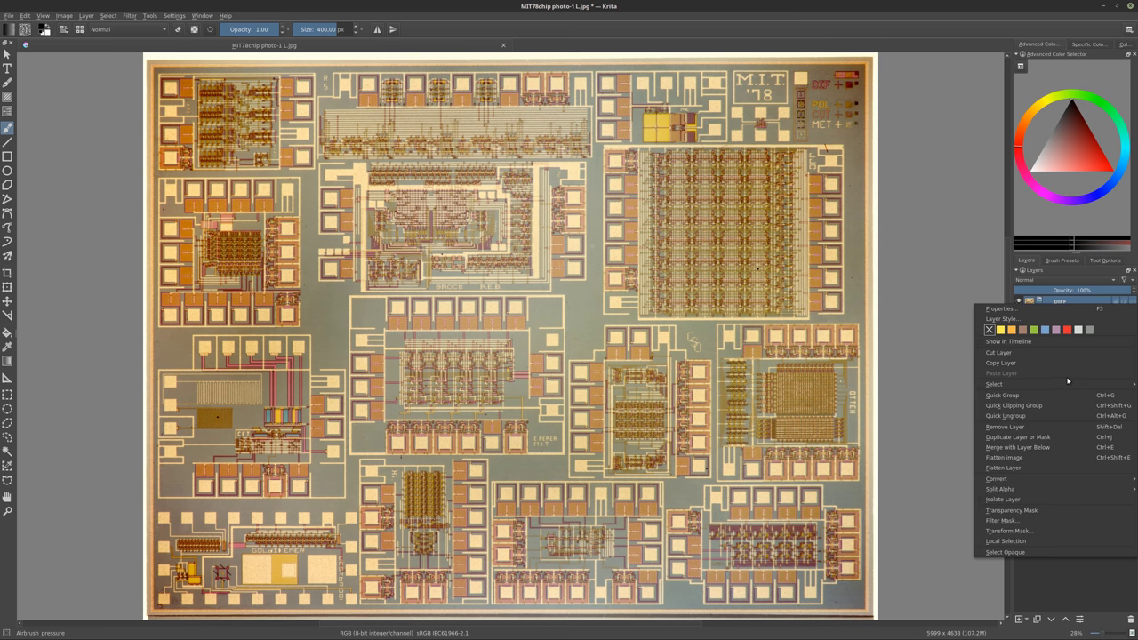
left_click(1073, 438)
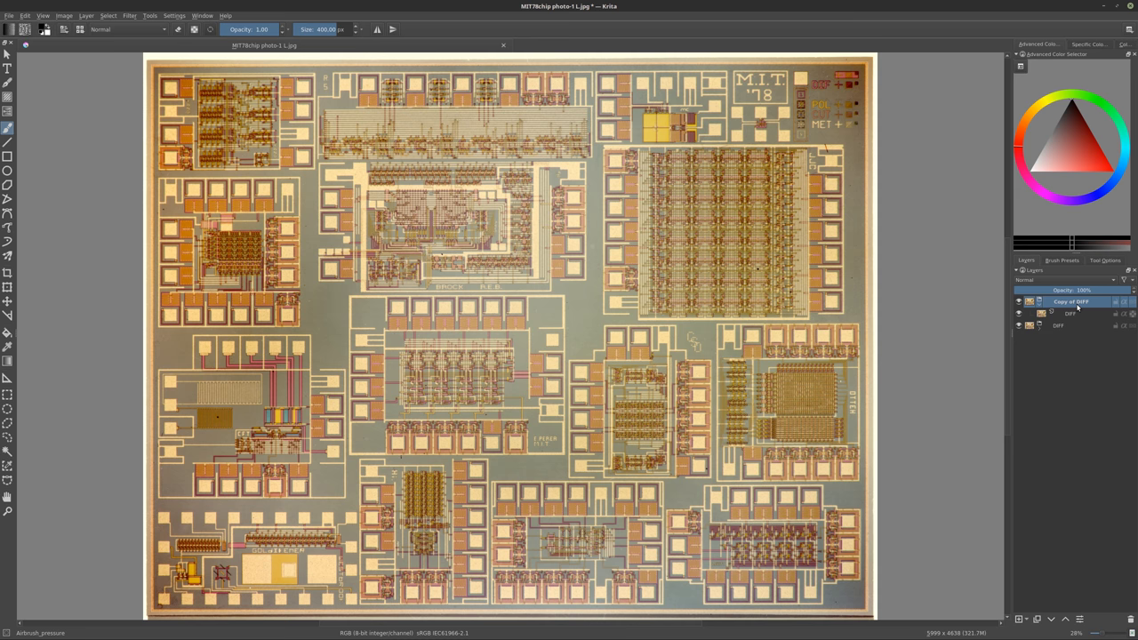
double_click(1076, 303)
type("DISP")
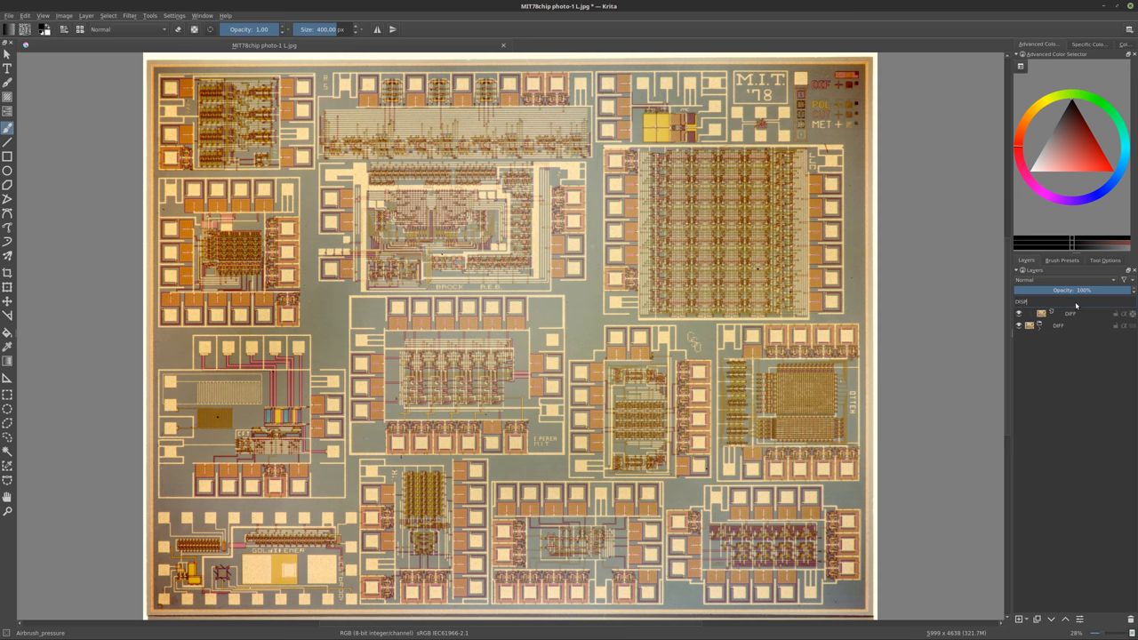
key("Return")
Compare desaturation methods in a new Desaturate filter mask on the DISP group's photo layer, and apply it with the Max method
right_click(1063, 312)
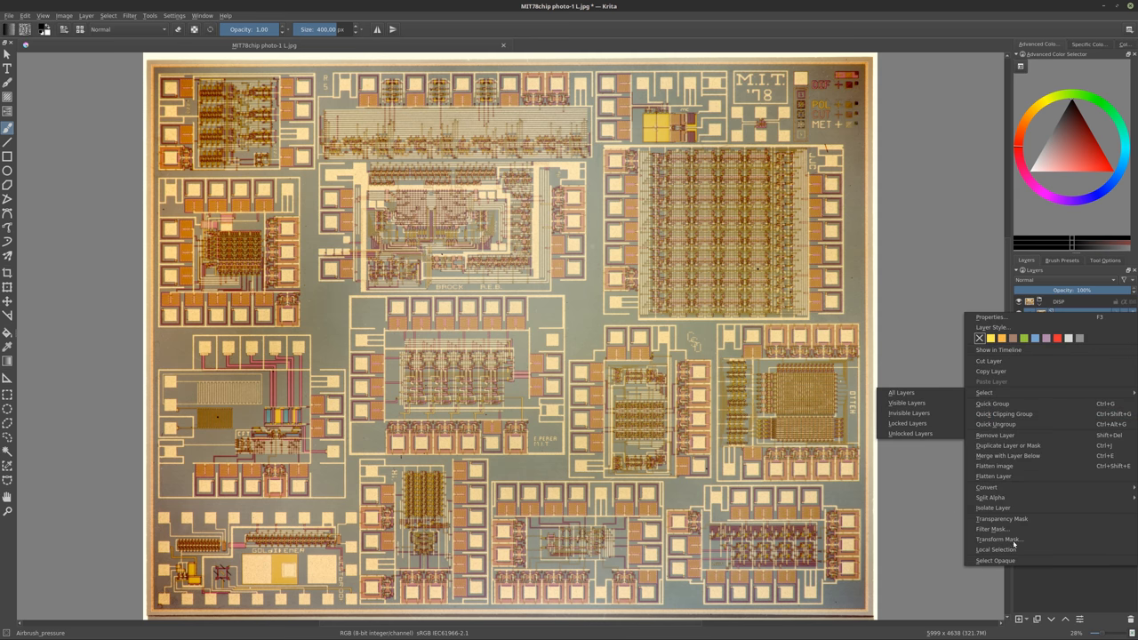
left_click(1028, 620)
left_click(1028, 620)
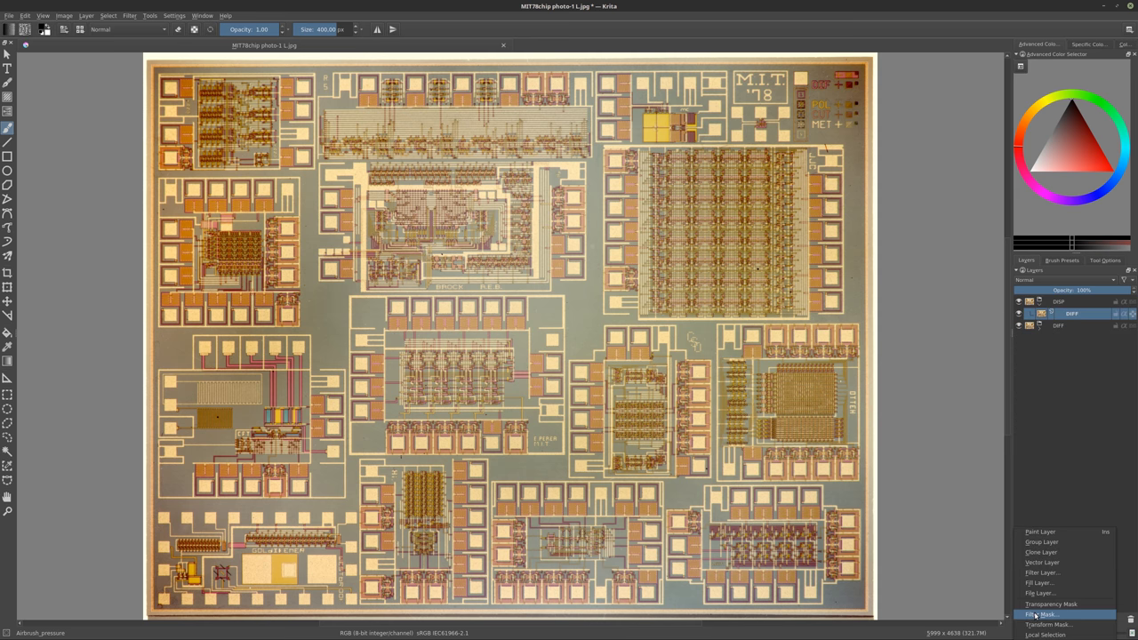
left_click(1036, 614)
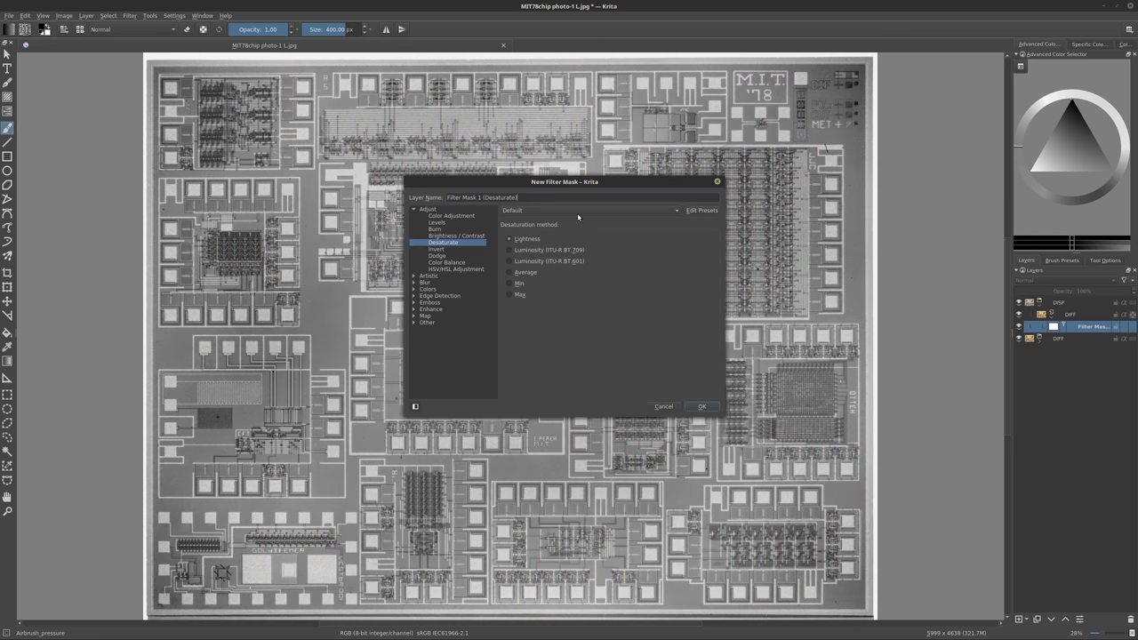
left_click_drag(594, 182, 710, 128)
left_click(631, 195)
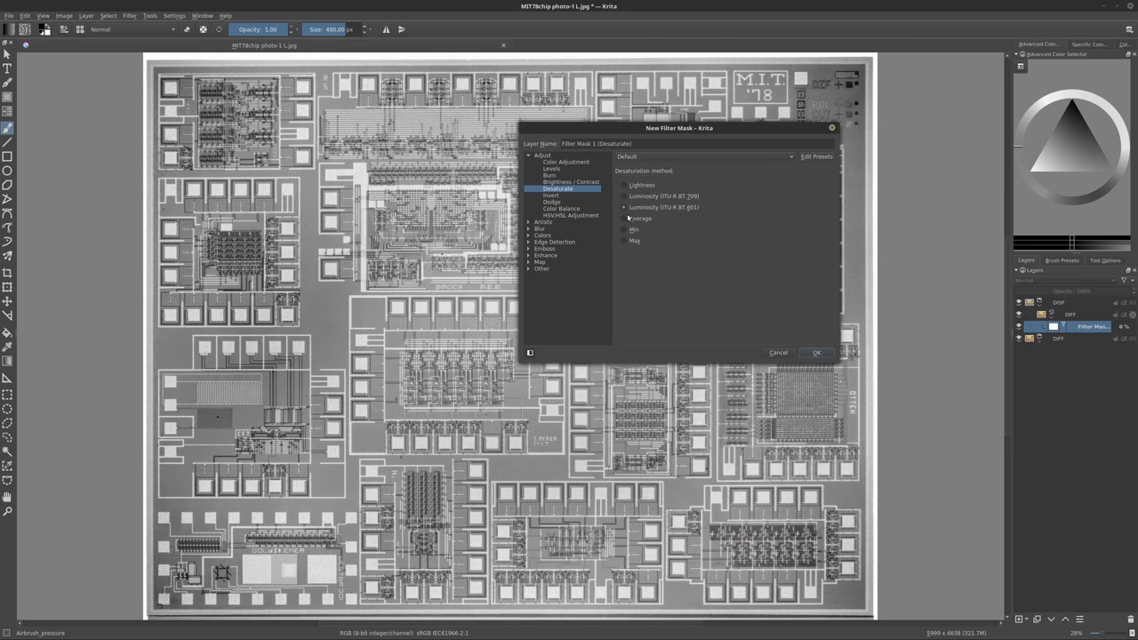
left_click(627, 197)
left_click(626, 207)
left_click(626, 220)
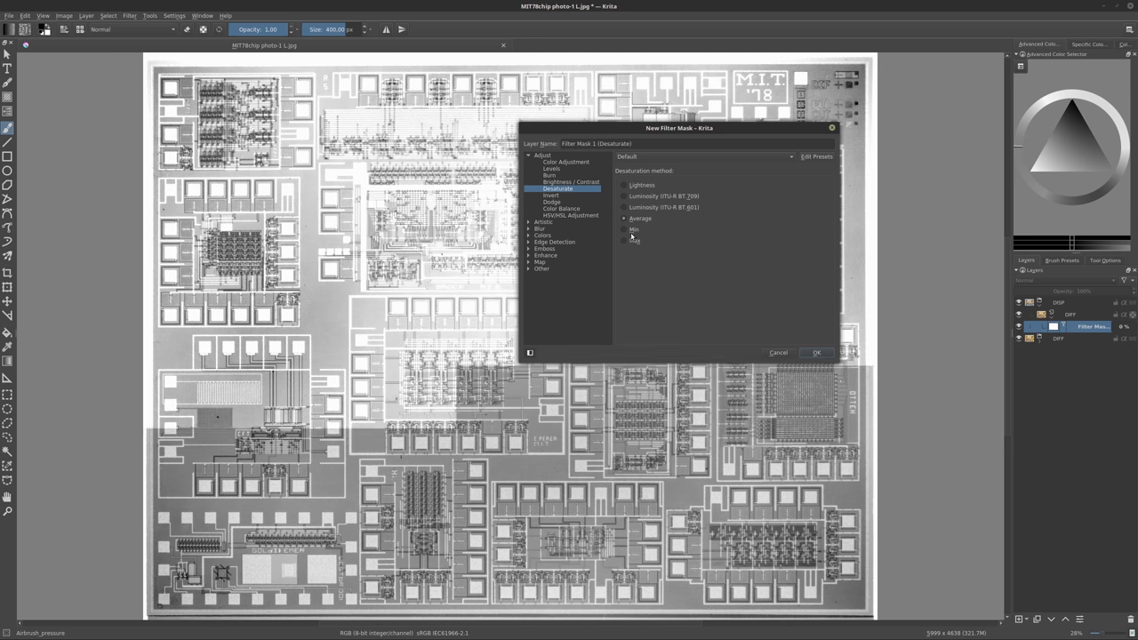
left_click(625, 229)
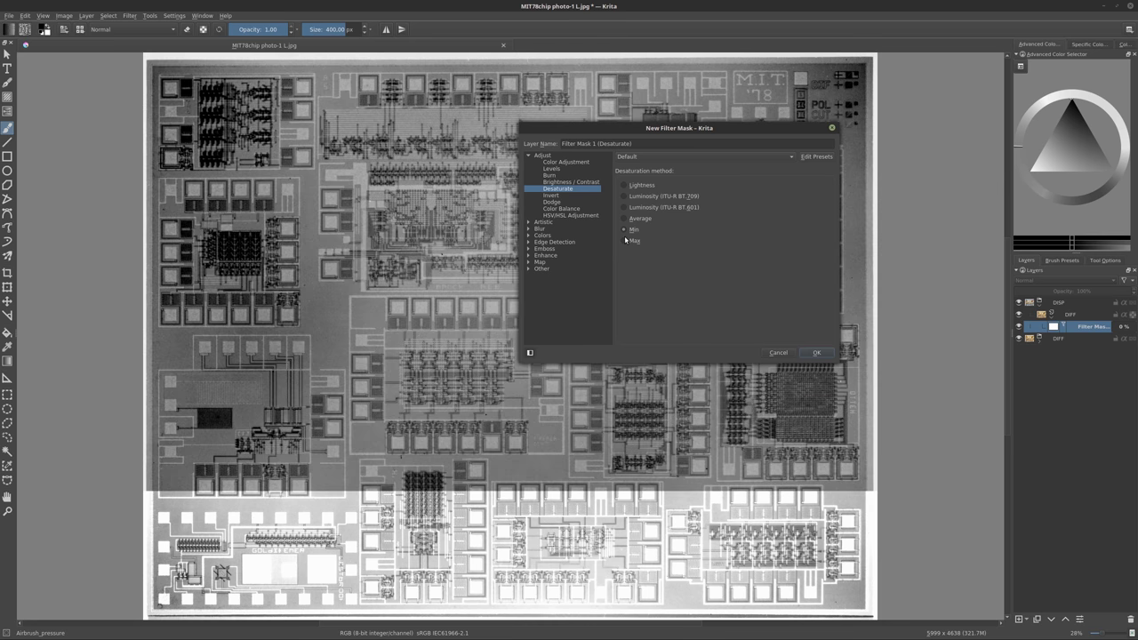
left_click(625, 241)
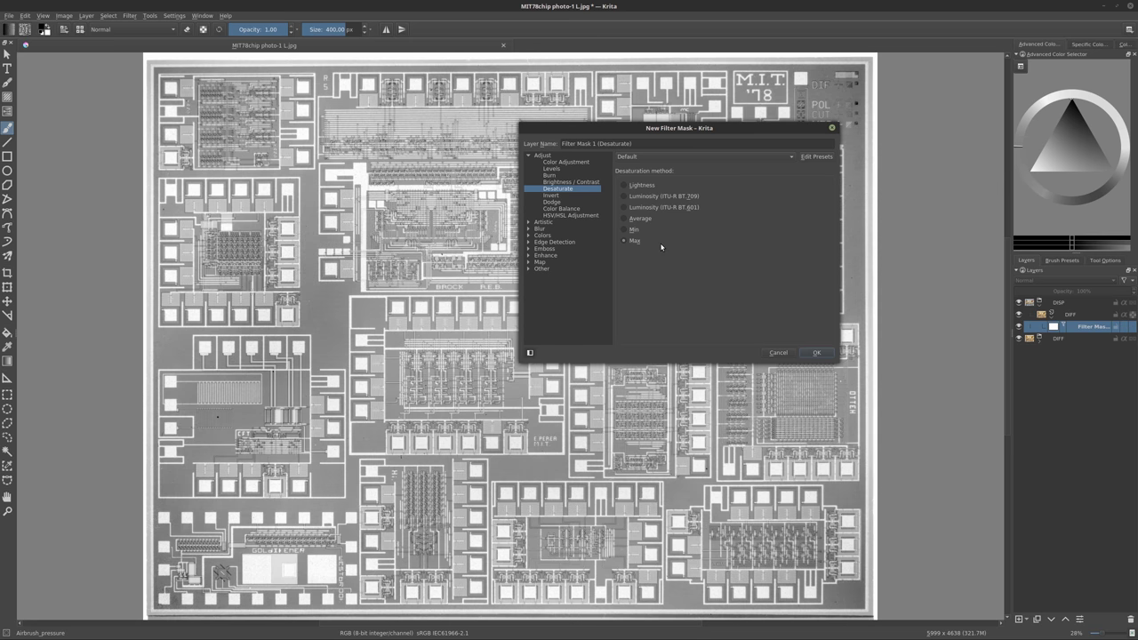
left_click(809, 355)
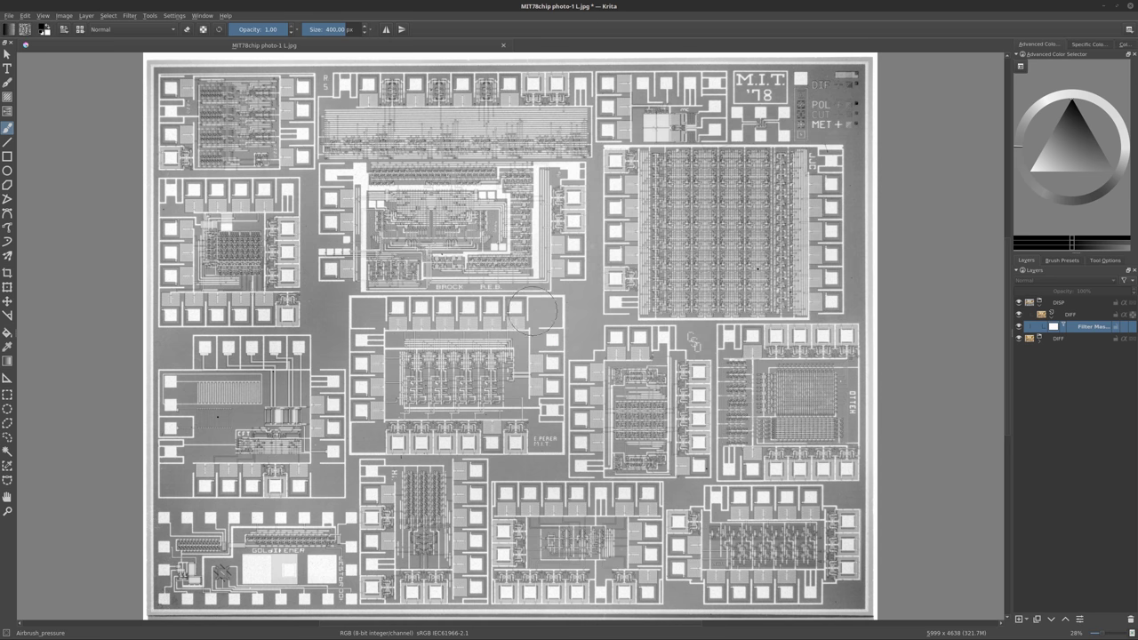
Add a Gaussian Blur filter mask with a 2.60 px horizontal and vertical radius to the photo layer in the DISP group
scroll(521, 303, "up", 1)
scroll(521, 303, "up", 4)
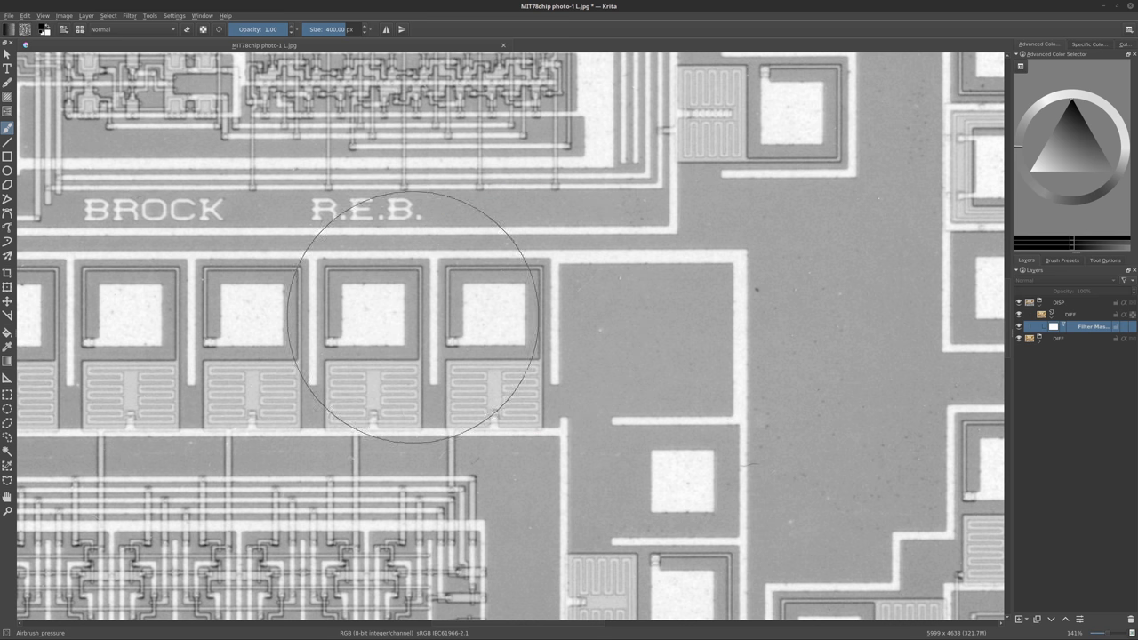
scroll(303, 351, "down", 5)
scroll(303, 351, "left", 8)
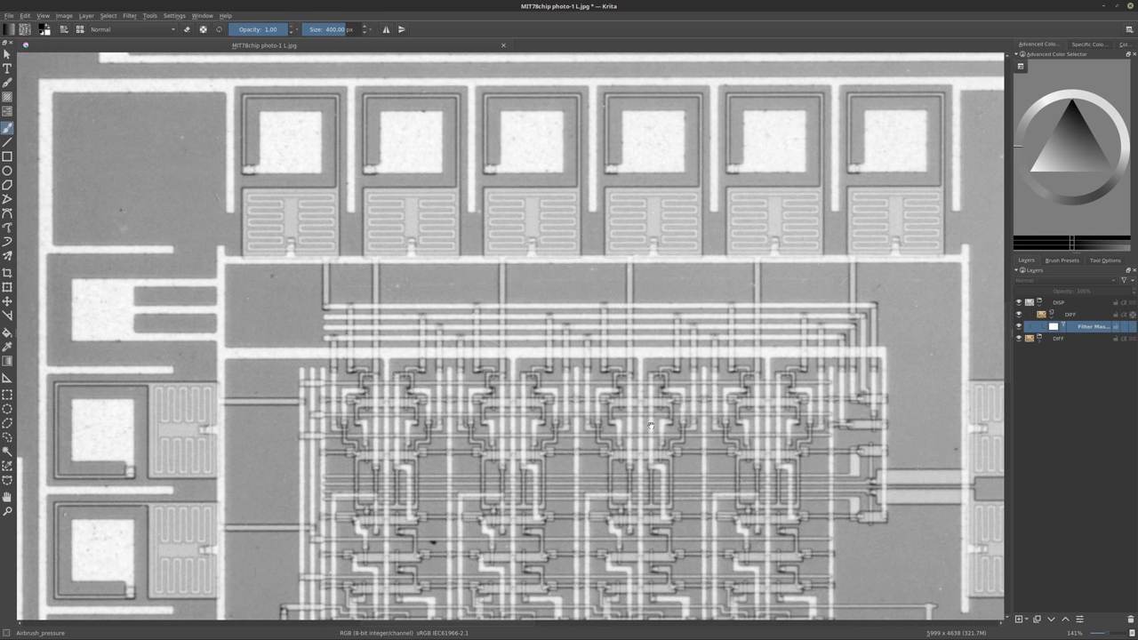
middle_click_drag(651, 426, 599, 392)
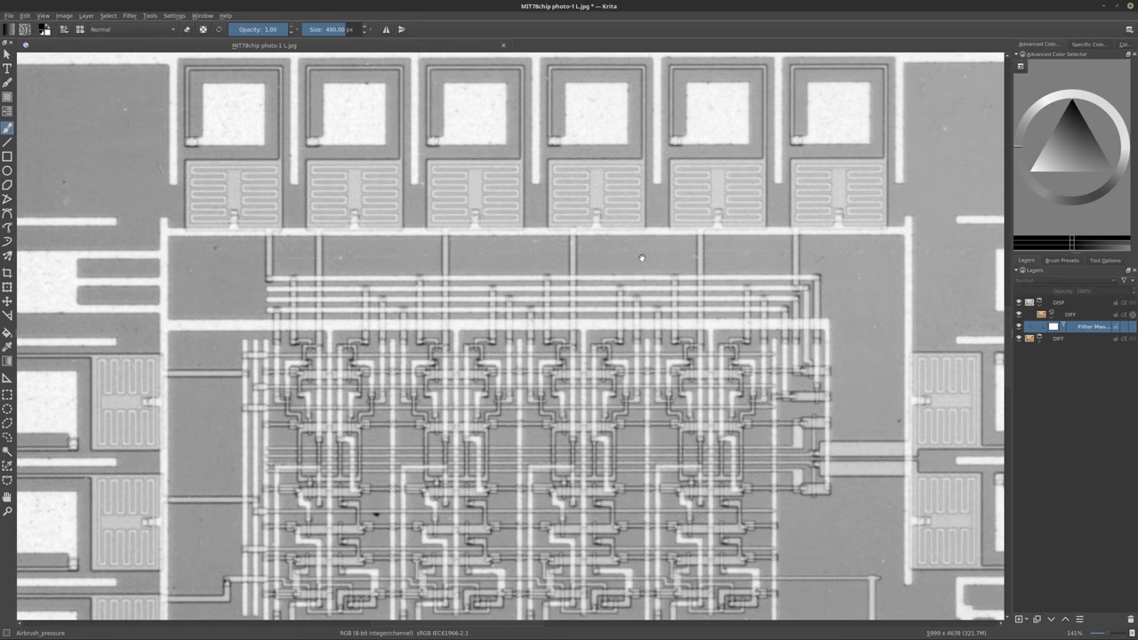
middle_click_drag(967, 253, 944, 353)
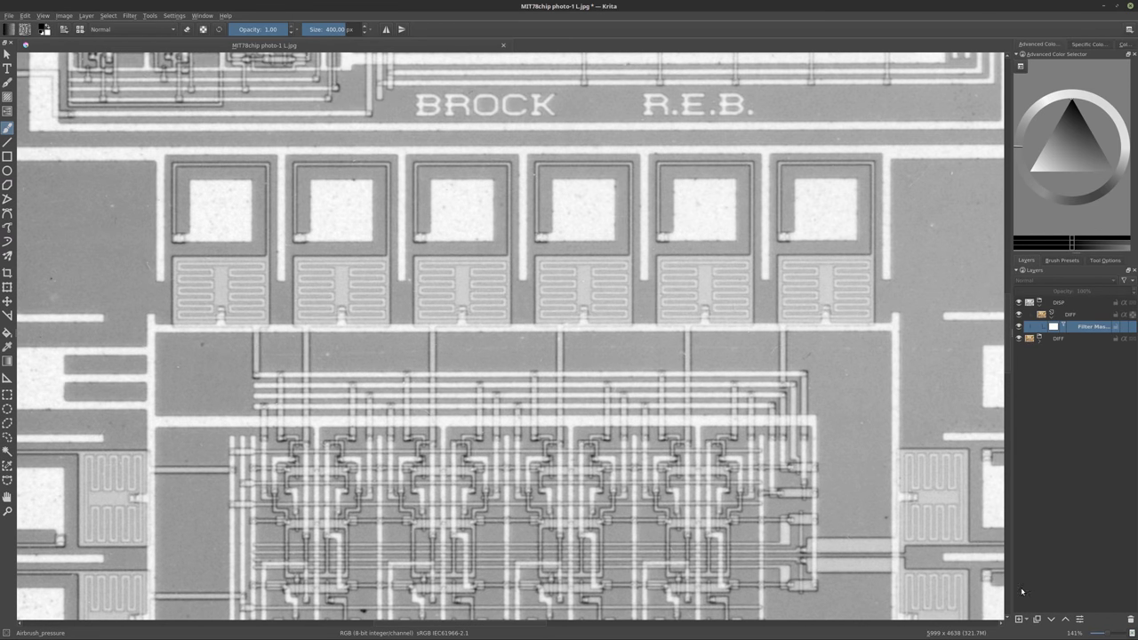
left_click(1025, 620)
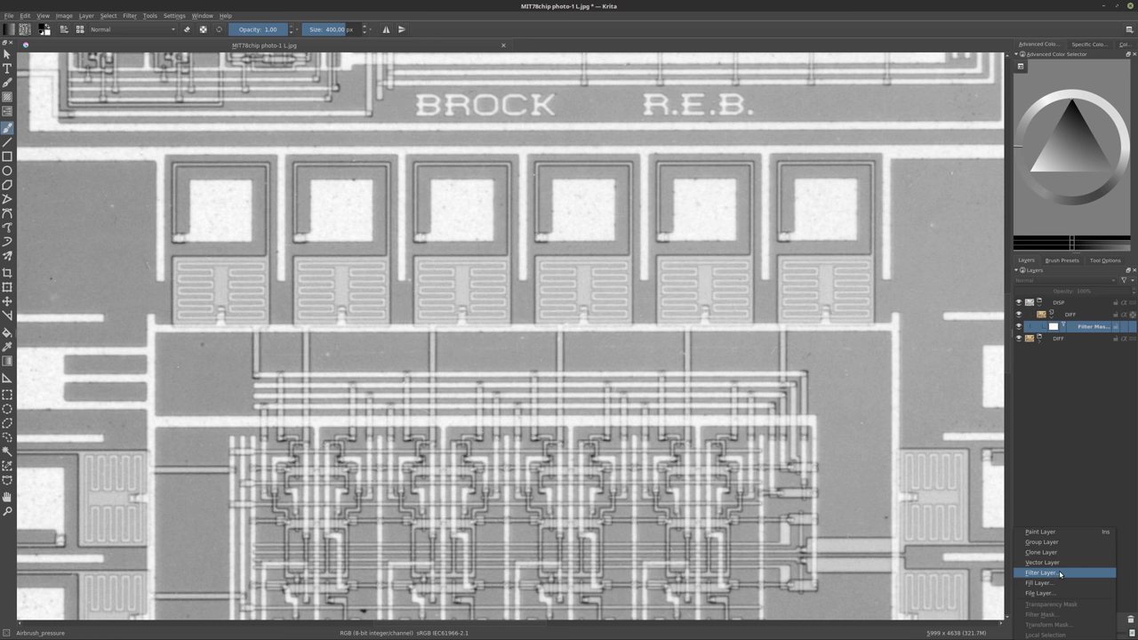
left_click(941, 345)
left_click(1071, 314)
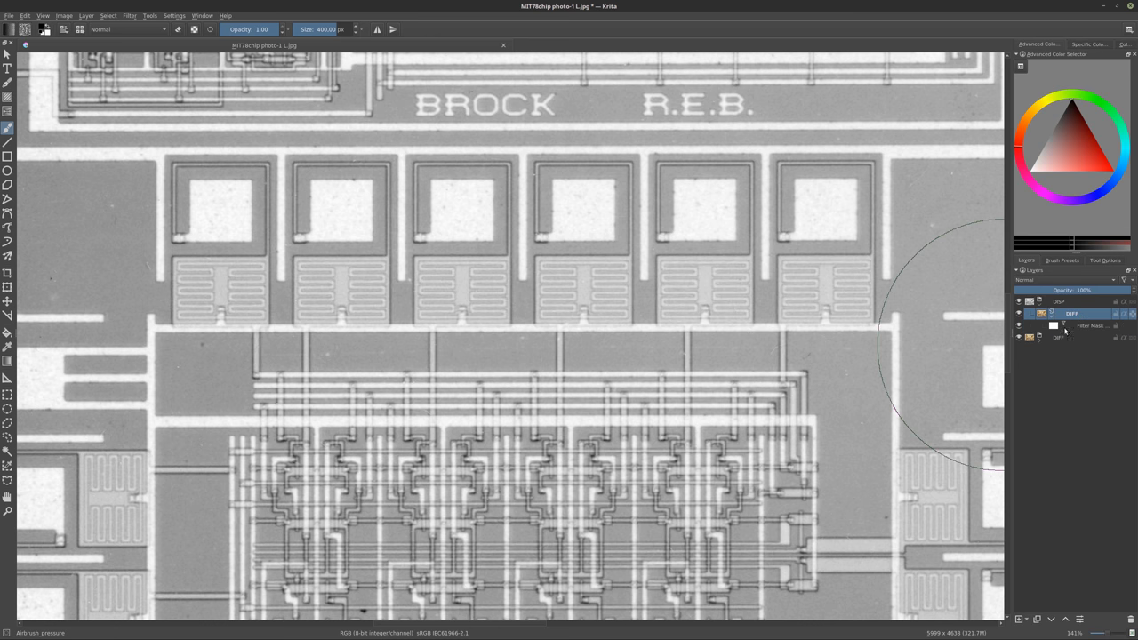
left_click(1027, 619)
left_click(1040, 610)
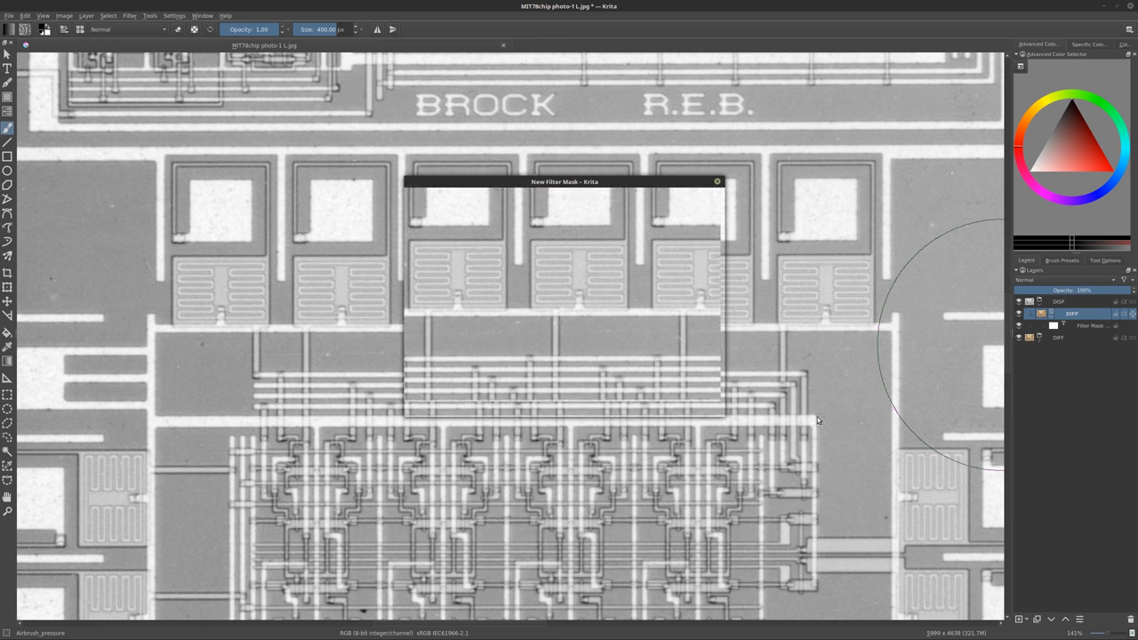
left_click(413, 283)
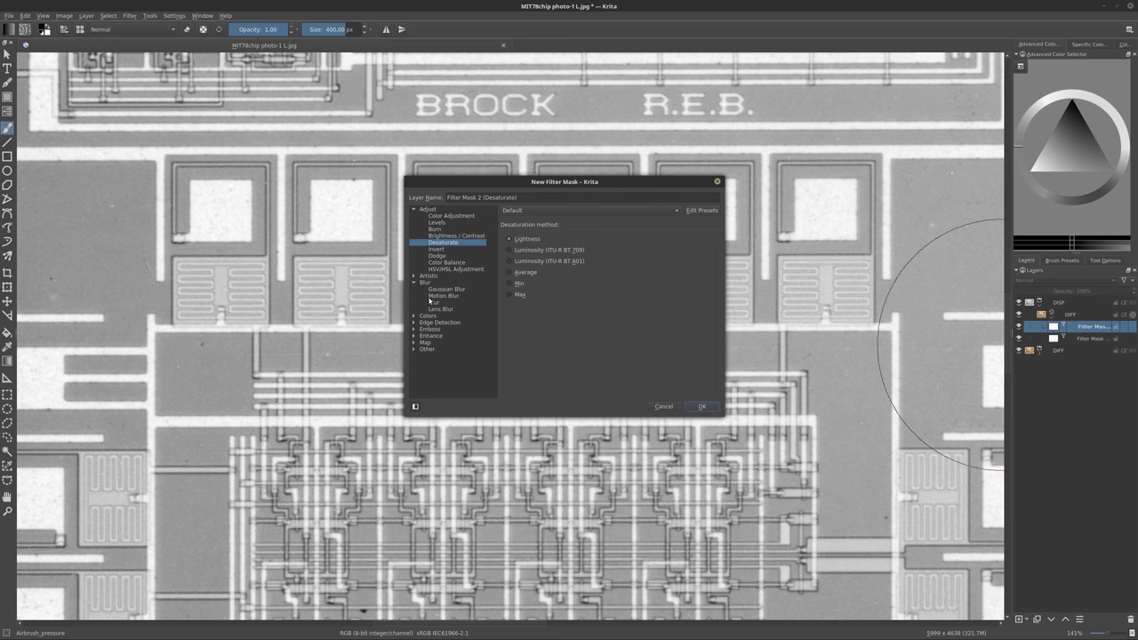
left_click(445, 289)
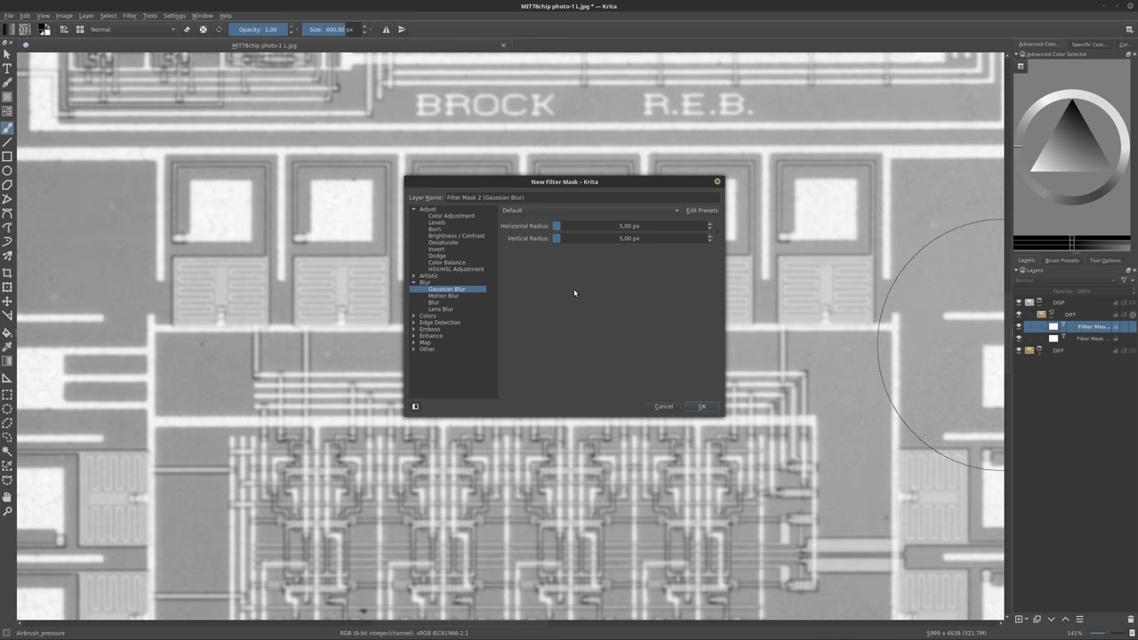
left_click_drag(572, 229, 557, 231)
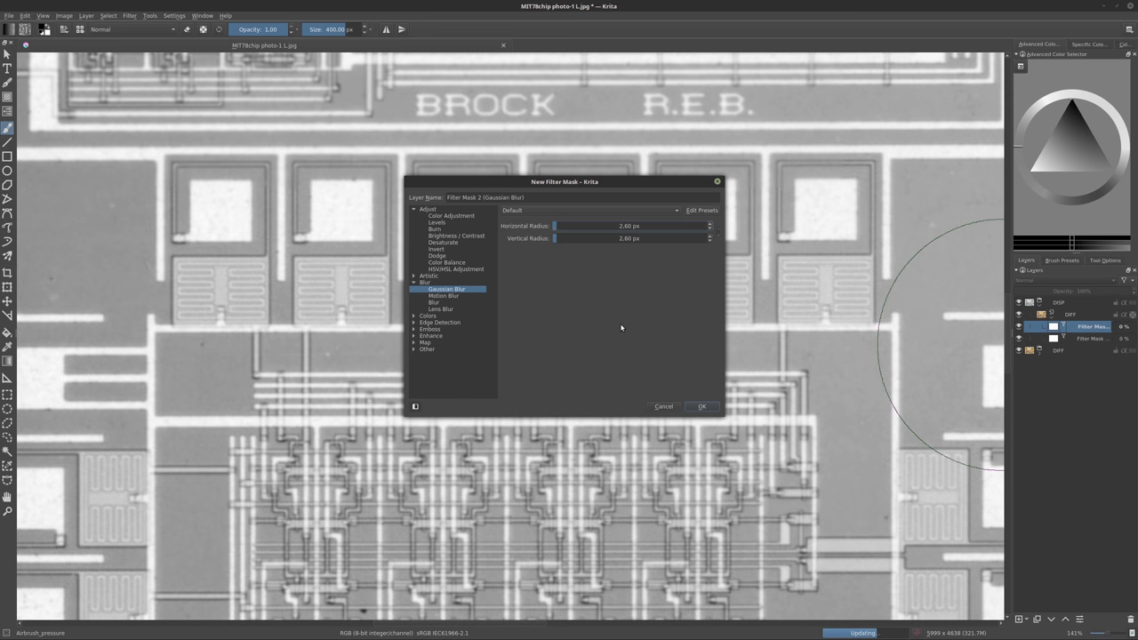
left_click(702, 406)
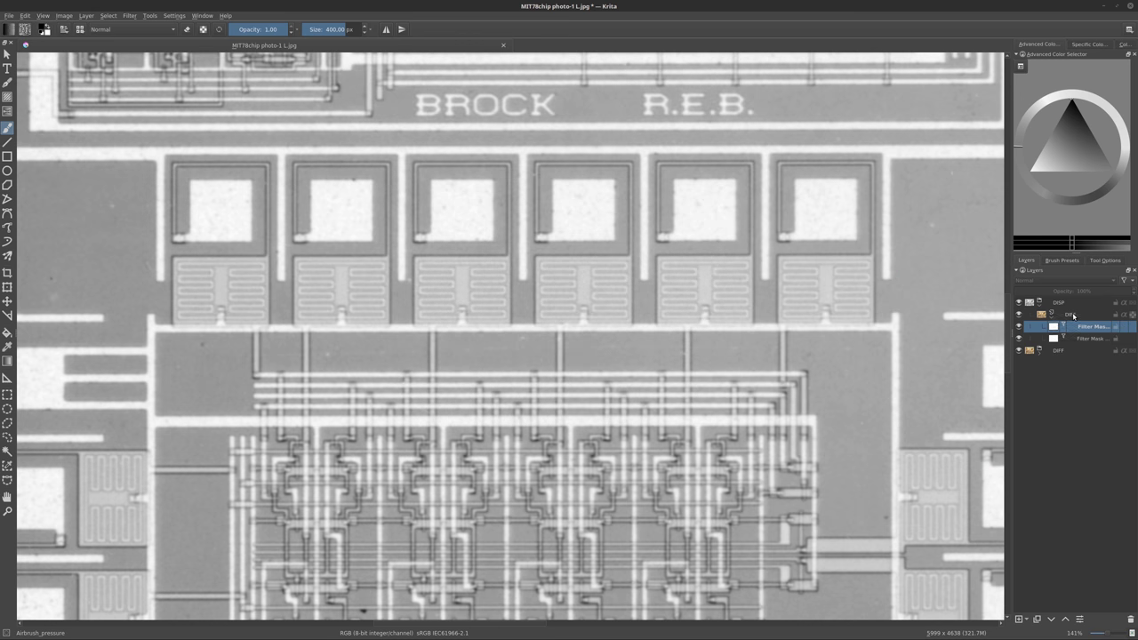
Rename the DISP group's desaturate filter mask as Desat and its Gaussian blur filter mask as Blur
left_click(1073, 315)
left_click(1090, 338)
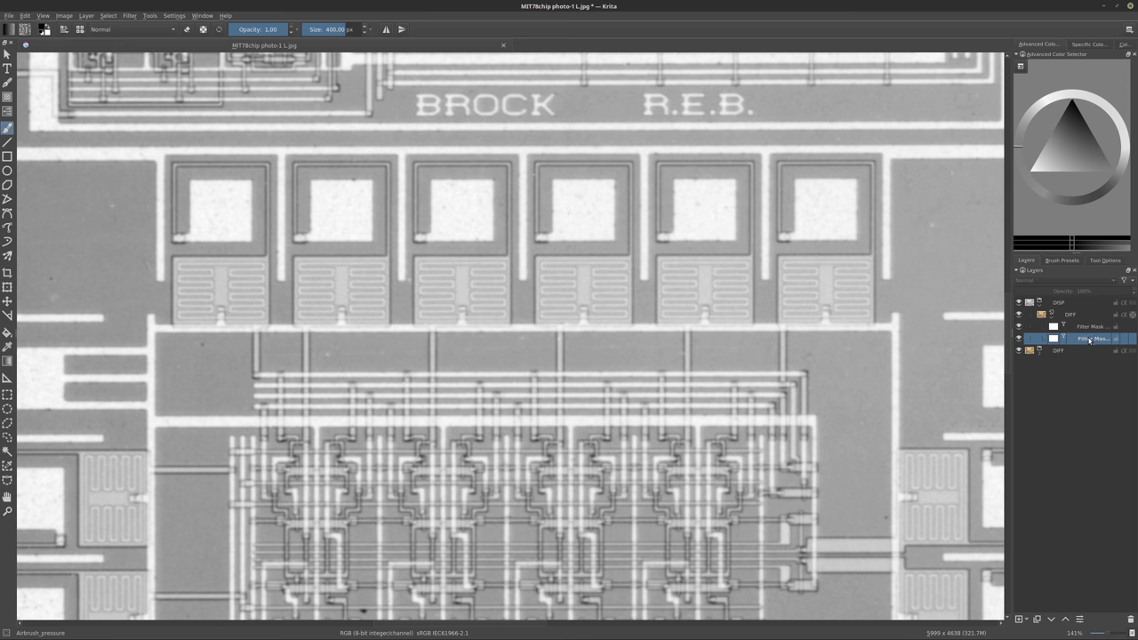
double_click(1090, 339)
type("Desat")
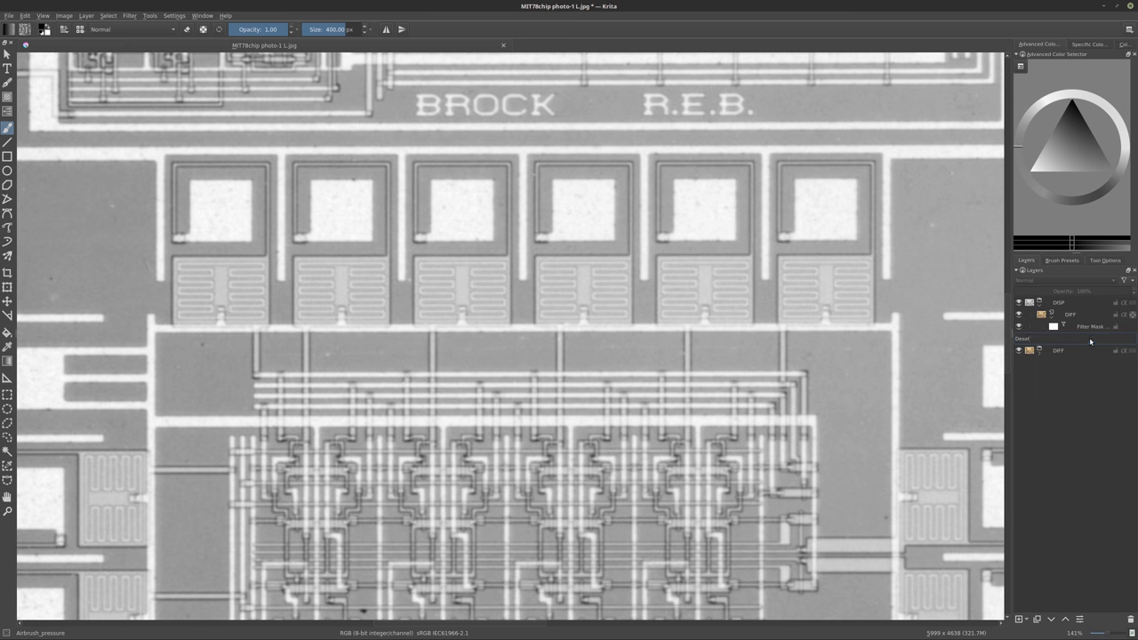
key("Return")
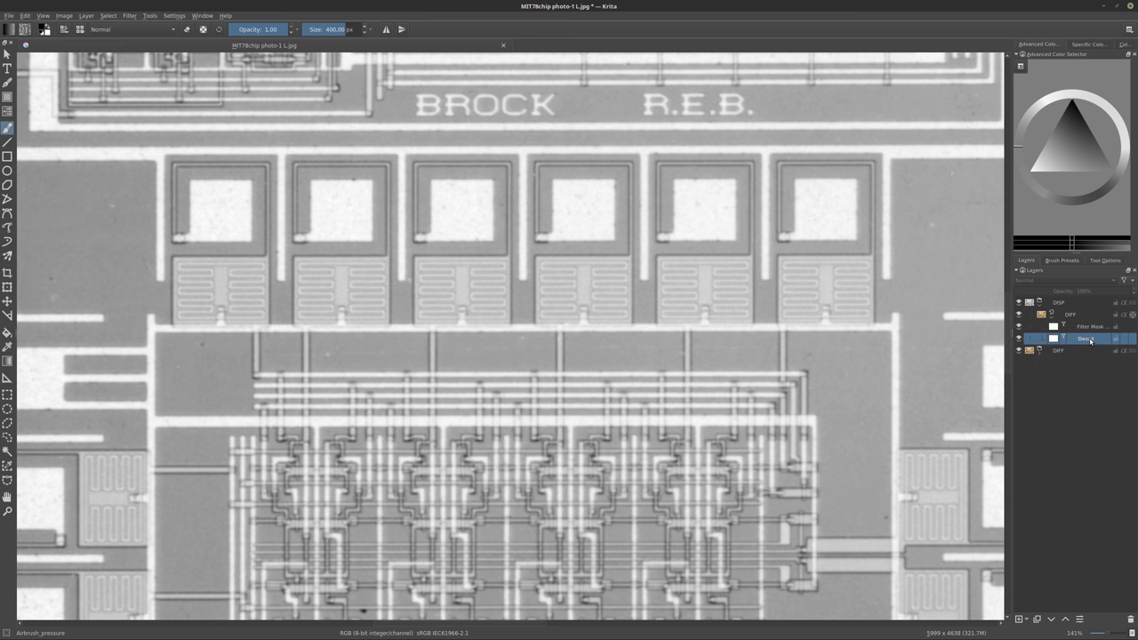
double_click(1090, 326)
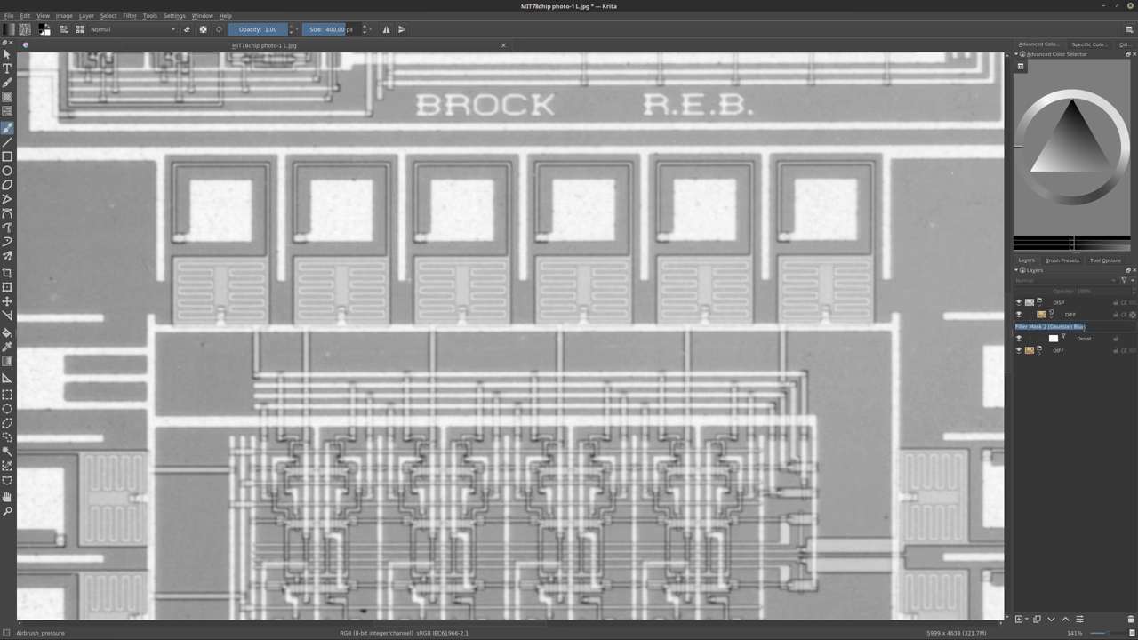
type("Blur")
key("Return")
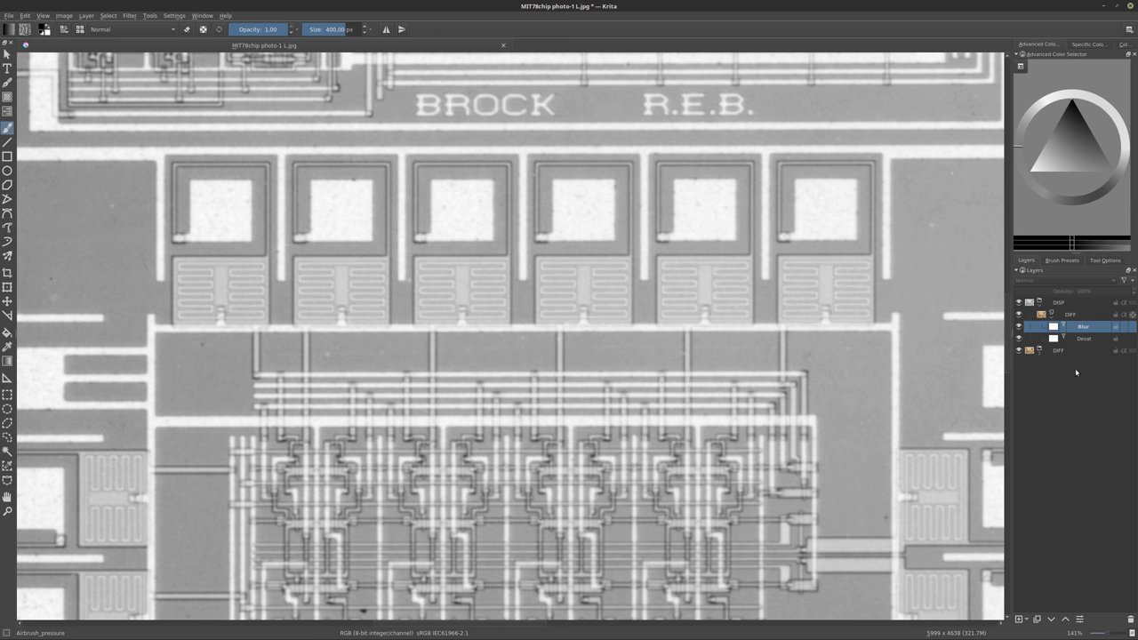
left_click(1073, 314)
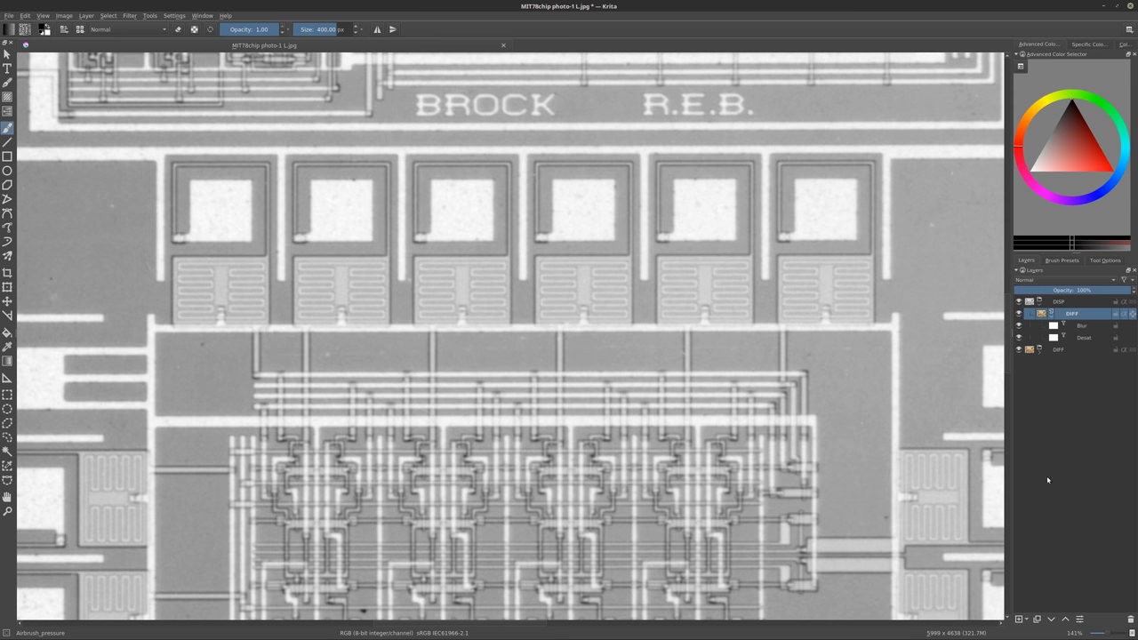
left_click(1027, 619)
left_click(1062, 614)
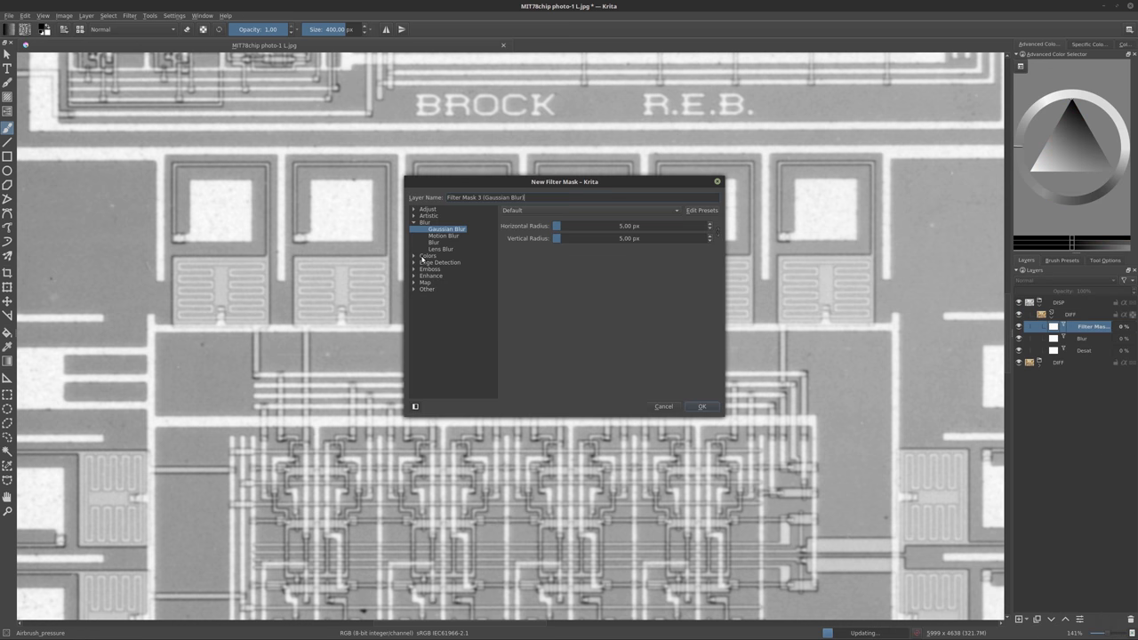
left_click(413, 223)
left_click(414, 229)
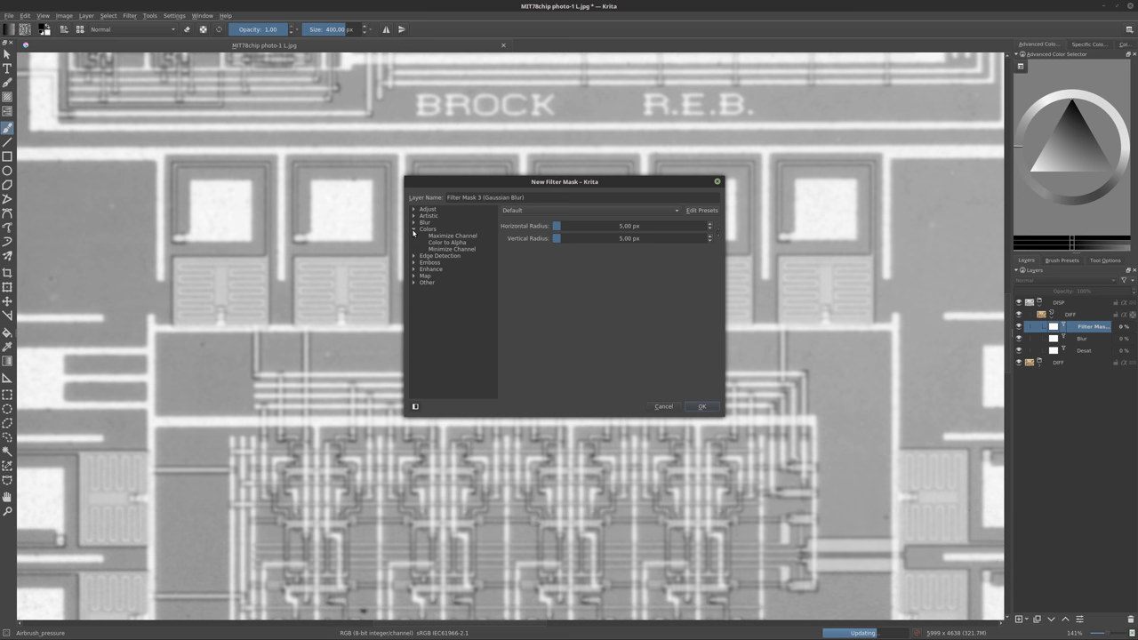
left_click(413, 229)
left_click(413, 216)
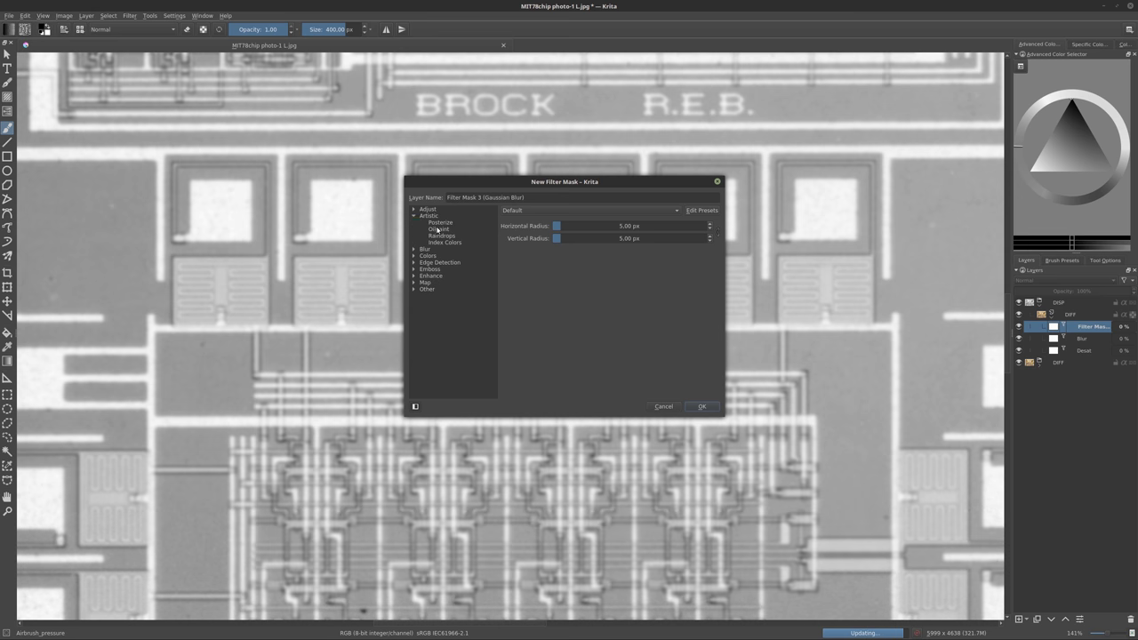
left_click(440, 223)
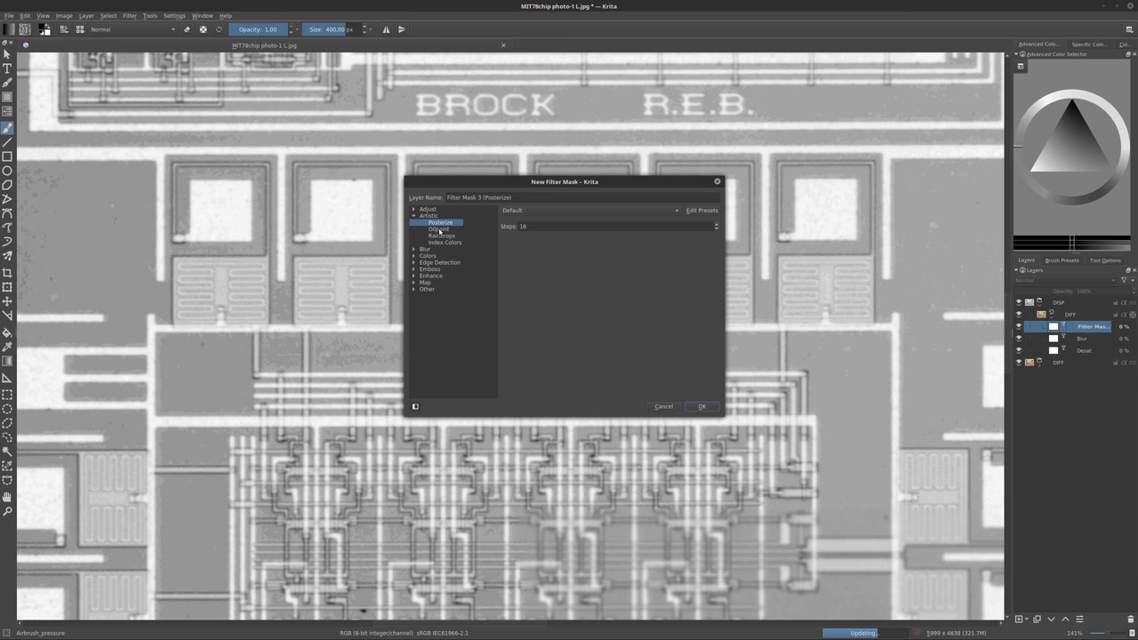
left_click(440, 230)
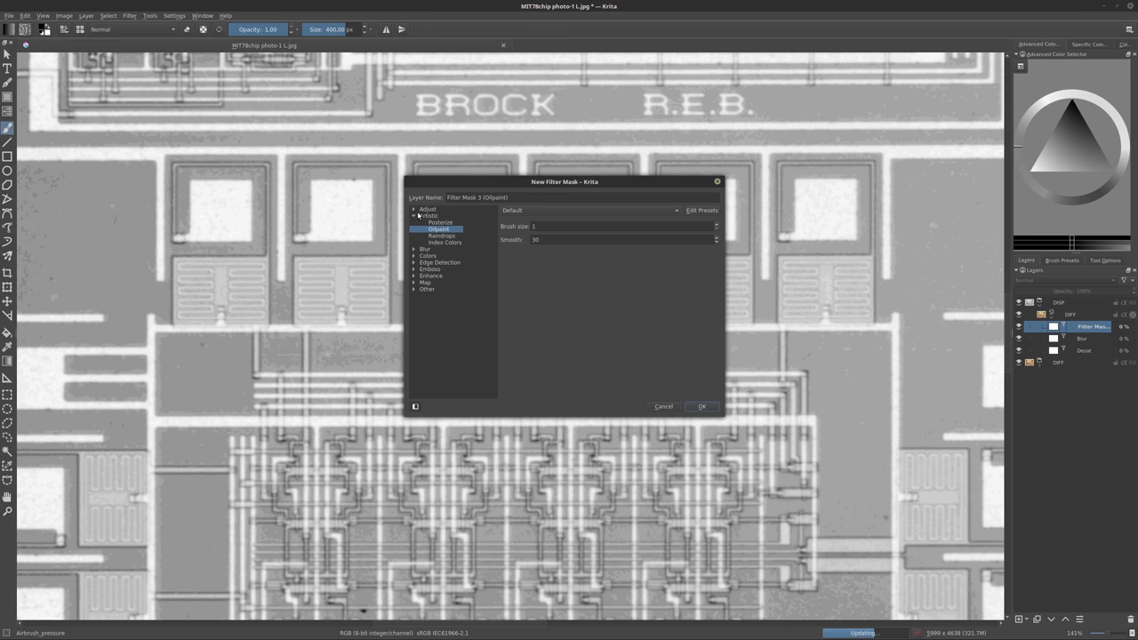
left_click(413, 215)
left_click(414, 209)
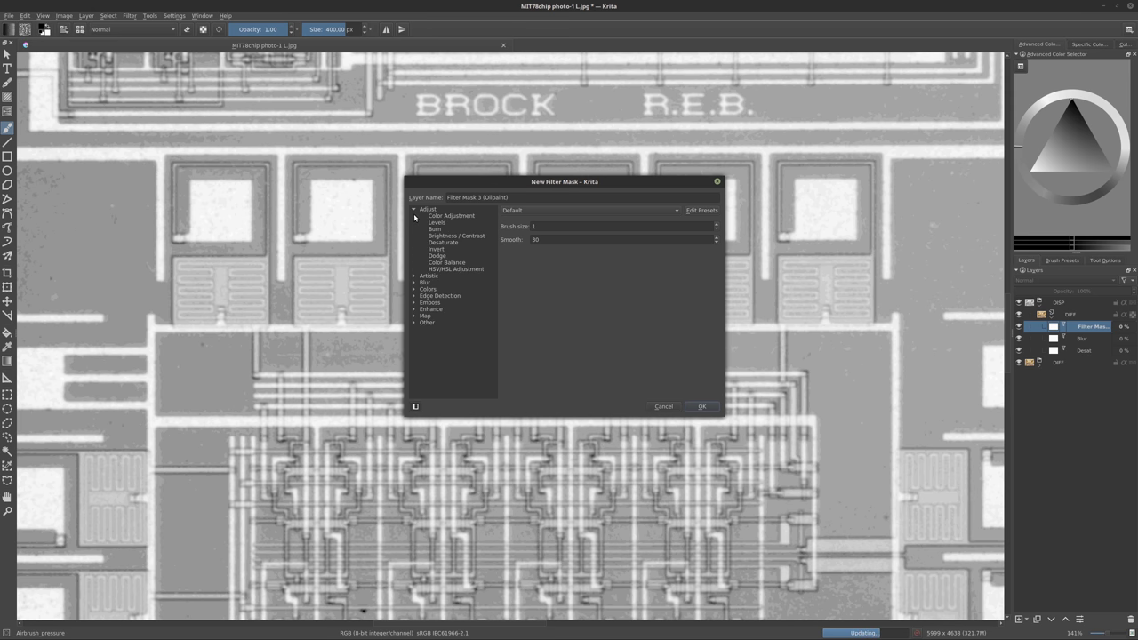
left_click(413, 276)
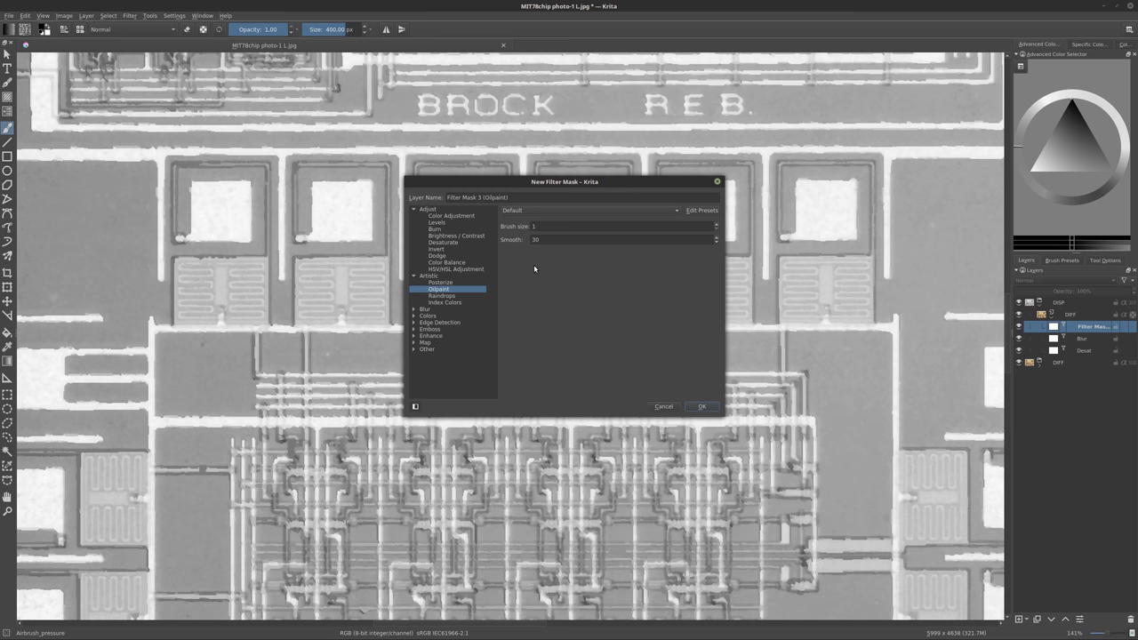
left_click(415, 277)
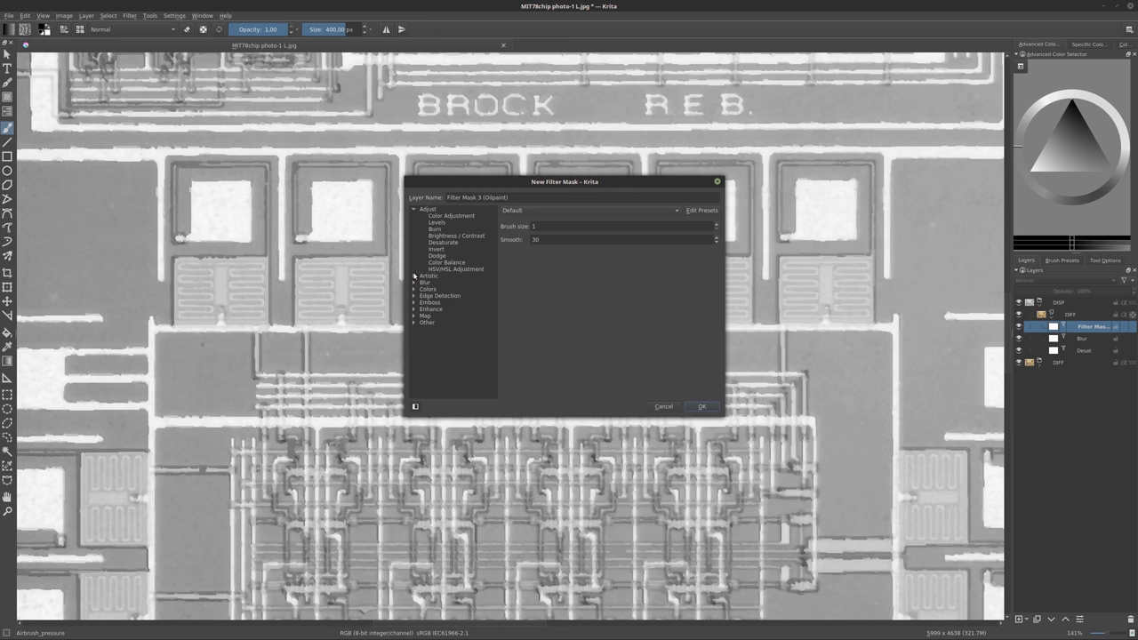
left_click(414, 210)
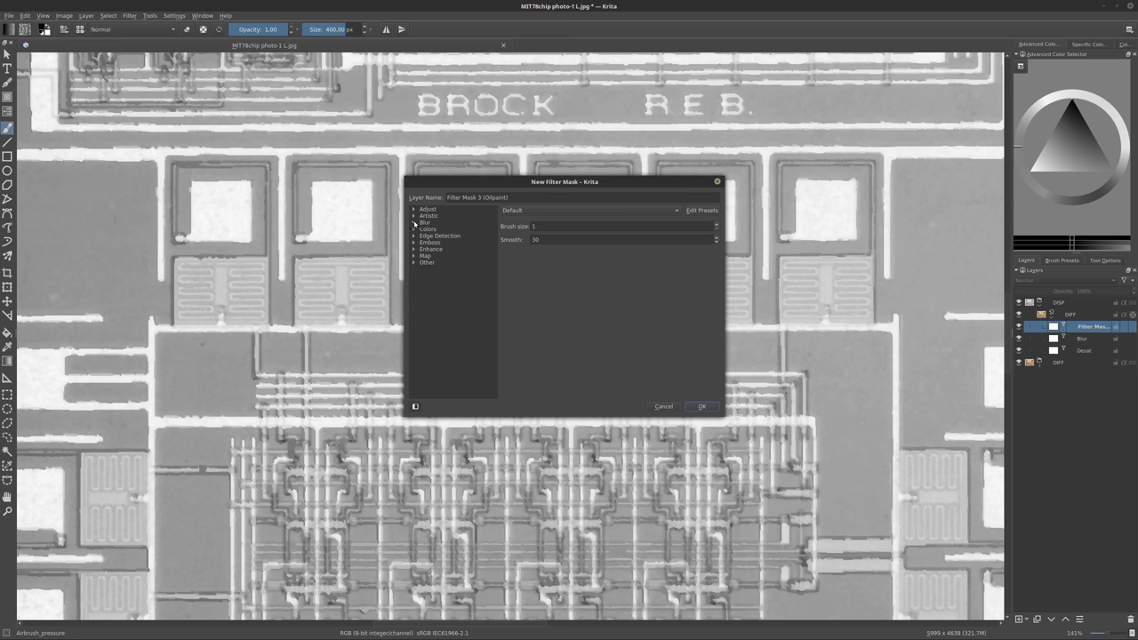
left_click(413, 222)
left_click(413, 222)
left_click(414, 228)
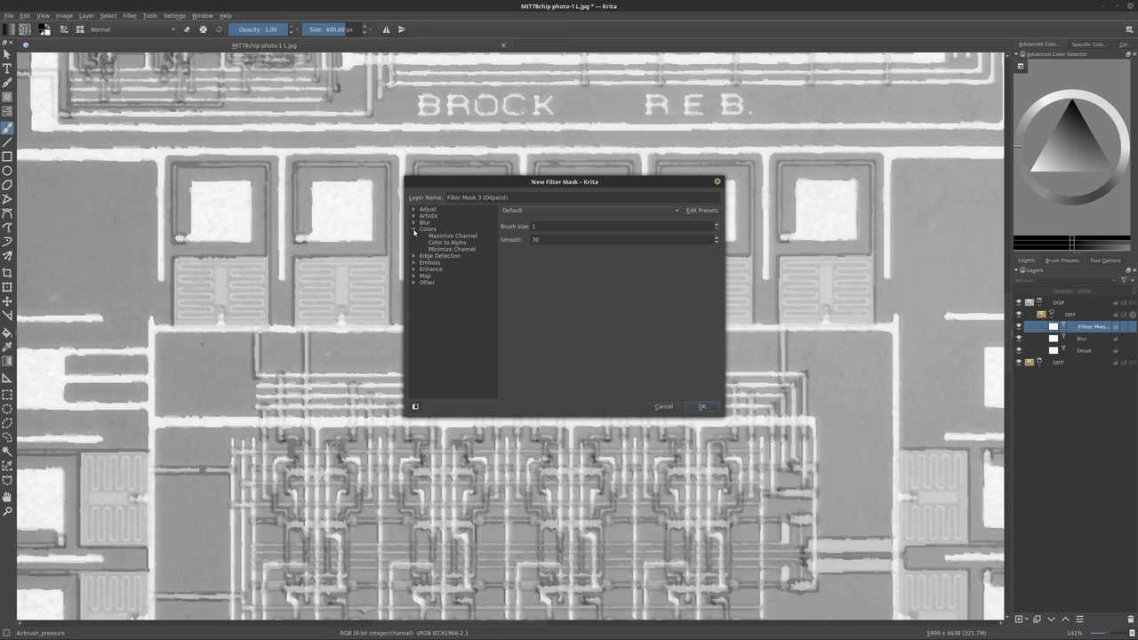
left_click(413, 228)
left_click(412, 242)
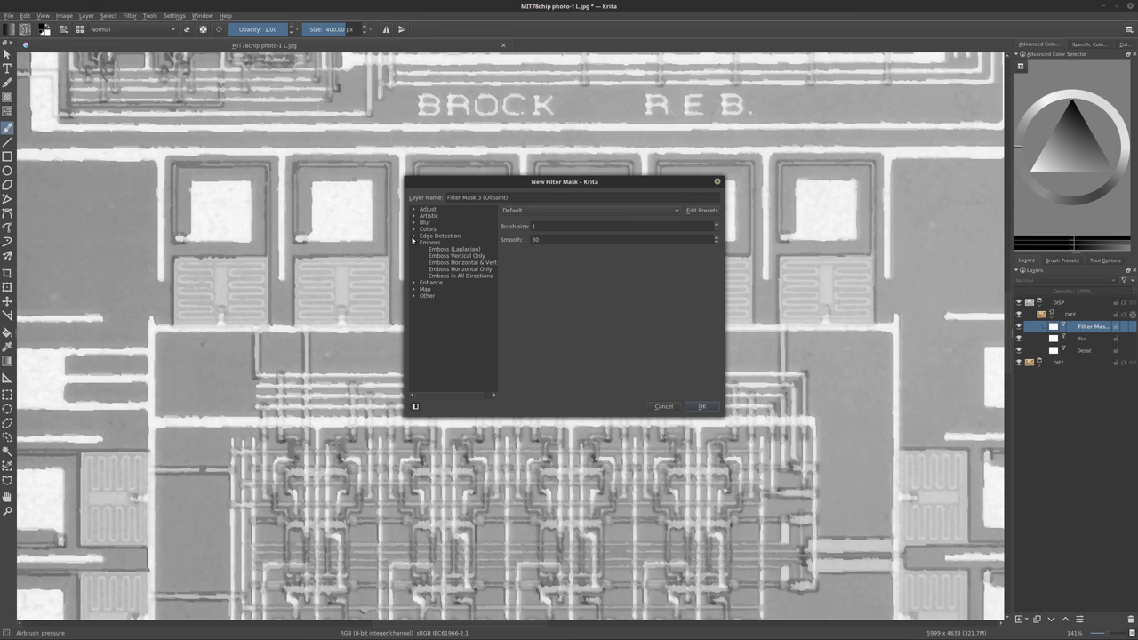
left_click(414, 235)
left_click(413, 222)
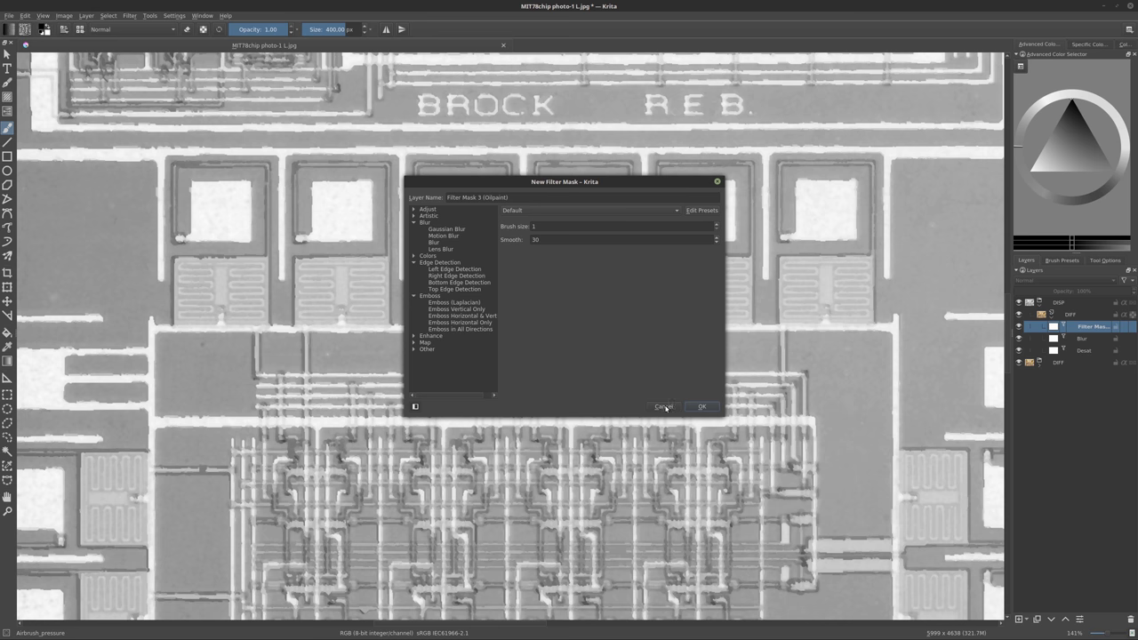
left_click(667, 406)
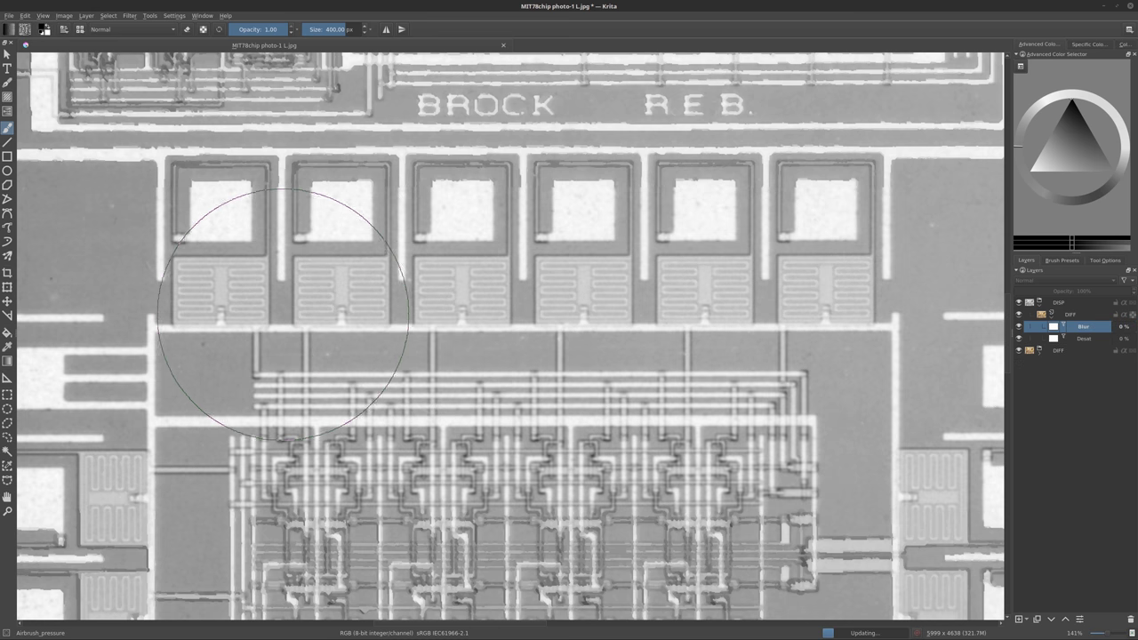
Set the Blur filter mask's horizontal and vertical radius to 3.70 px
right_click(1082, 334)
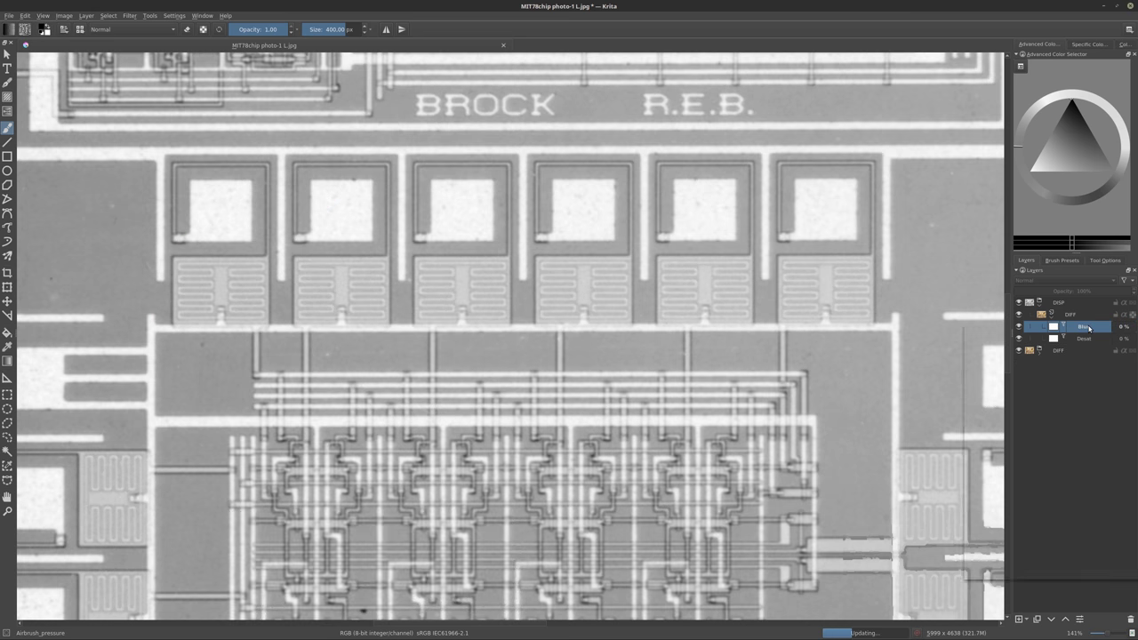
left_click(1077, 592)
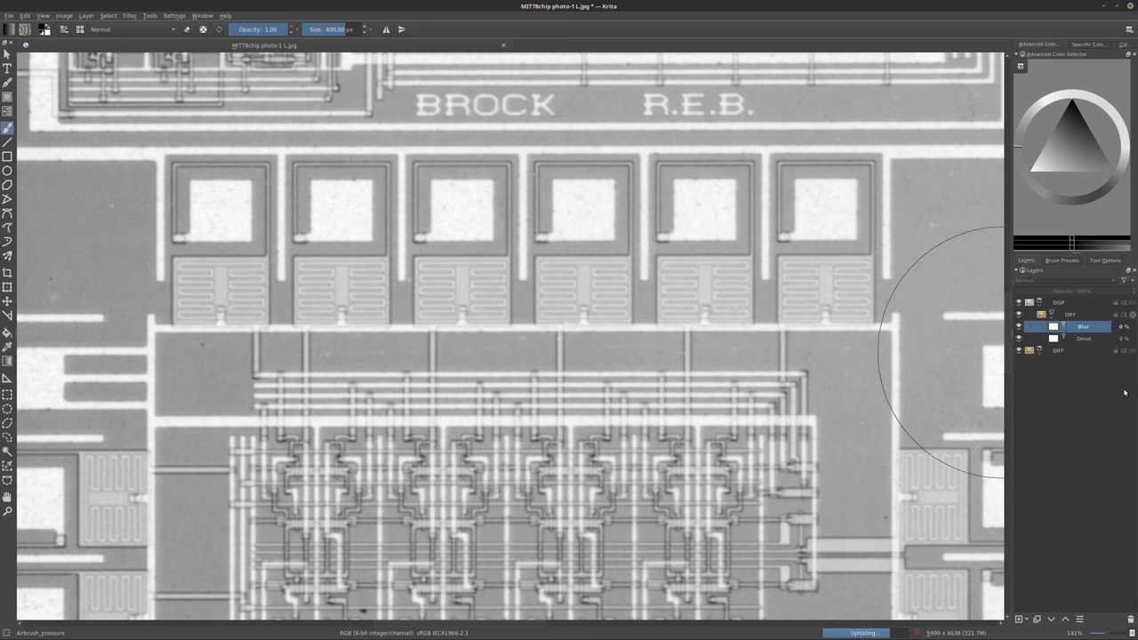
mouse_move(1117, 331)
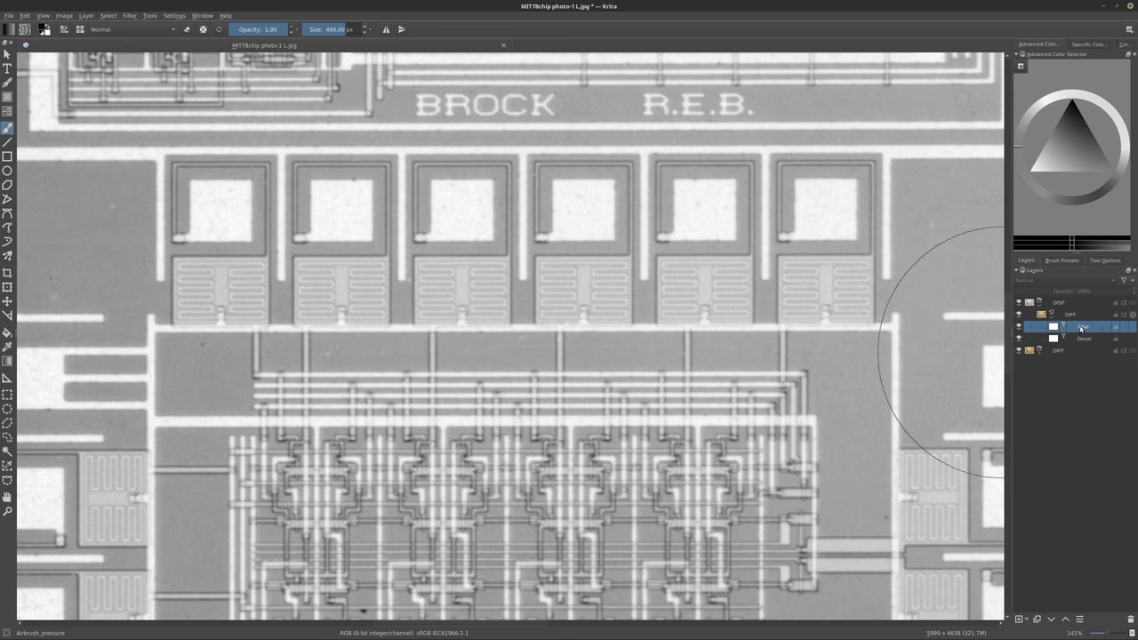
right_click(1081, 329)
left_click(1004, 354)
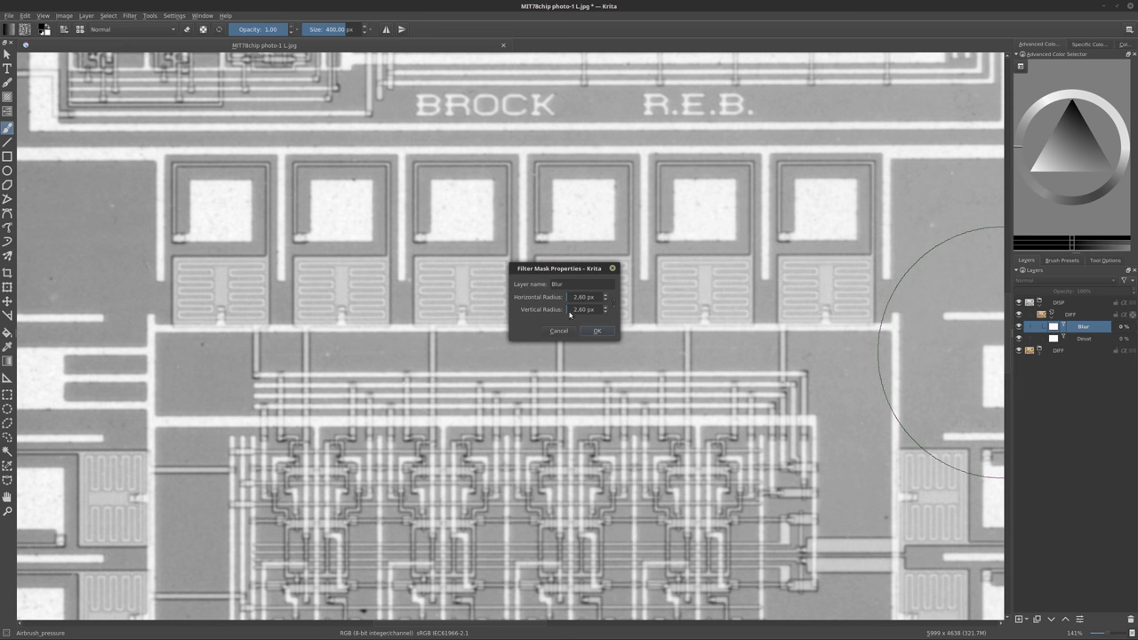
scroll(570, 310, "down", 10)
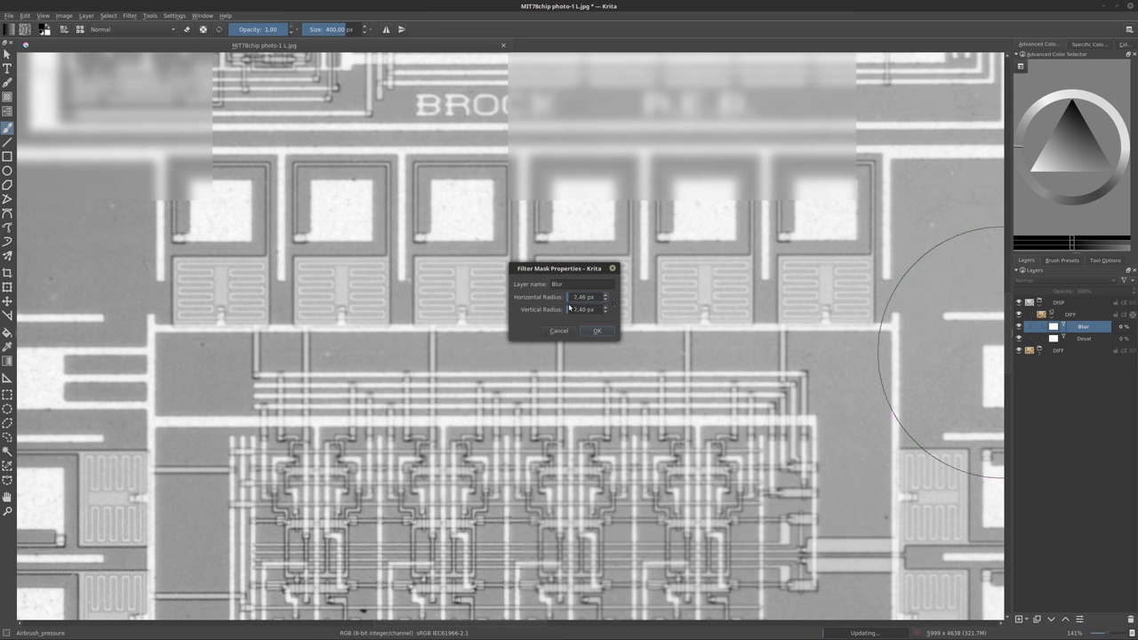
scroll(570, 309, "up", 10)
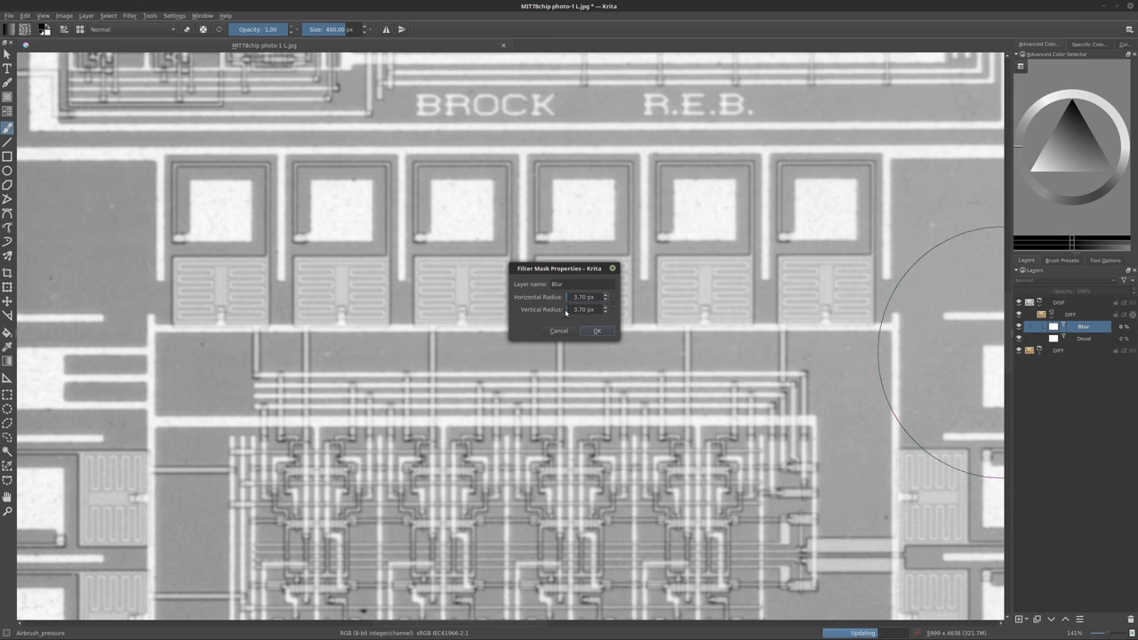
left_click(596, 331)
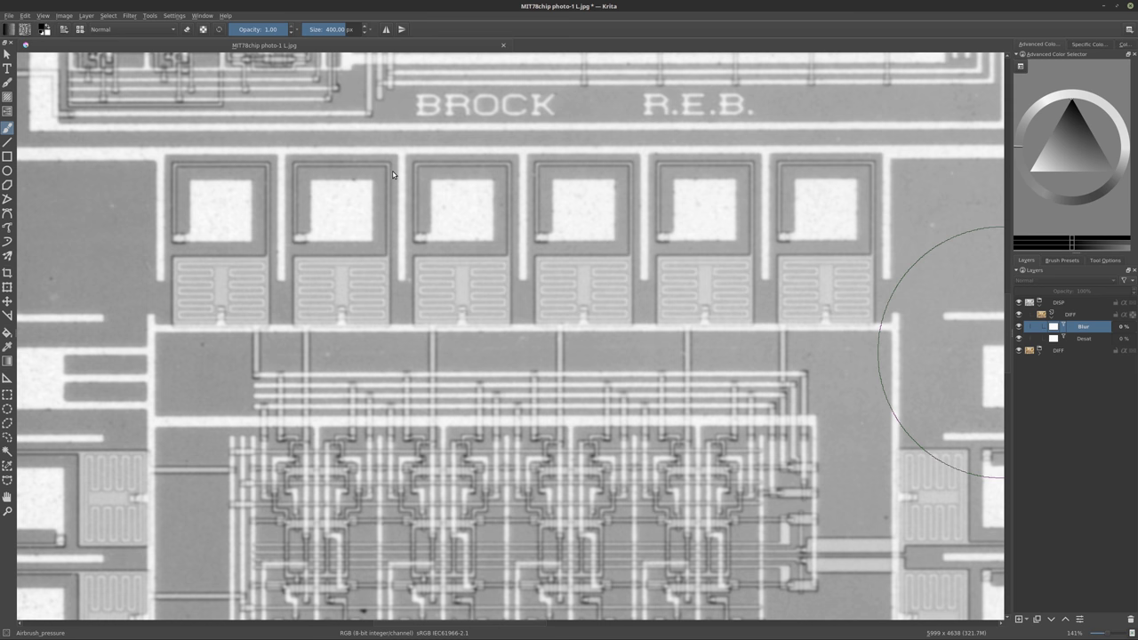
Save the layered image in the textures folder as a Krita document named MIT78chip_01_EDIT.kra
key("ctrl+s")
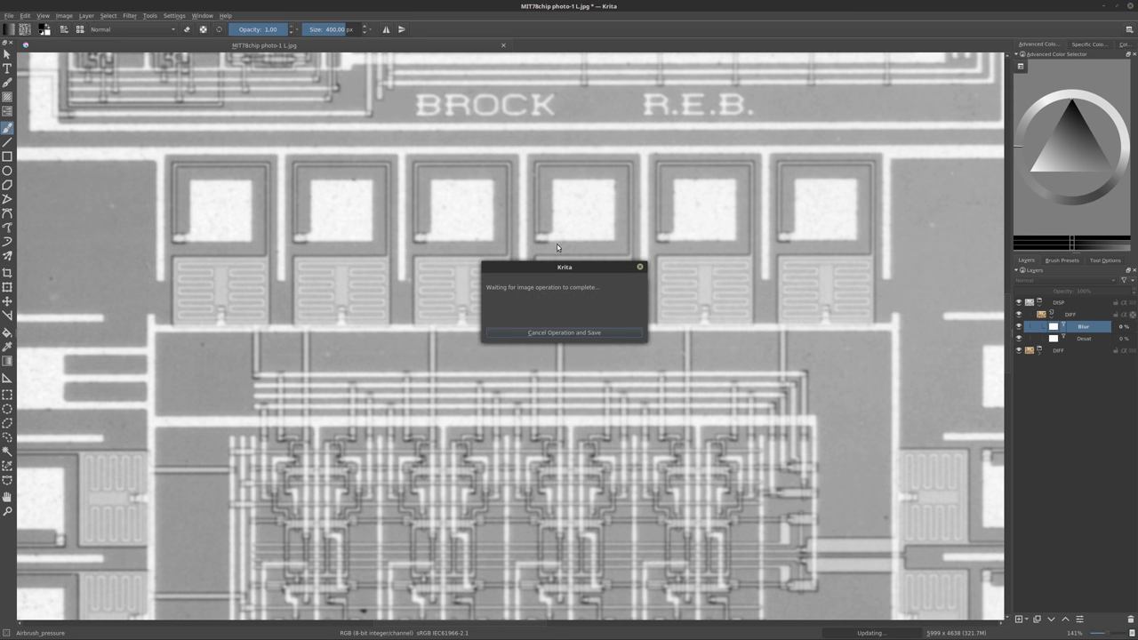
left_click(563, 332)
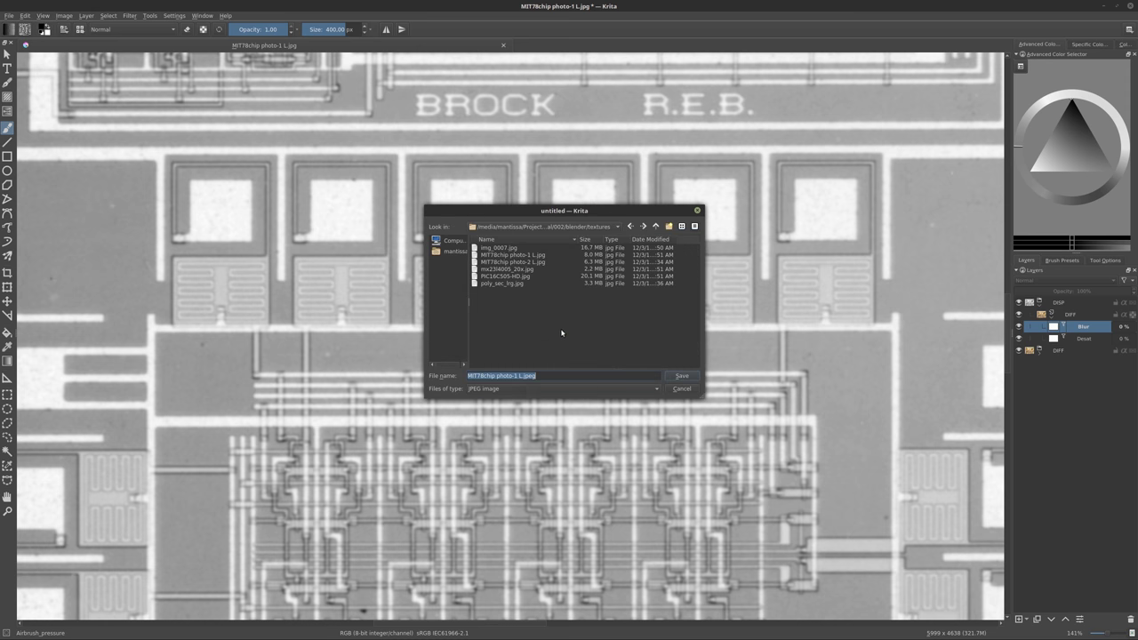
left_click(510, 389)
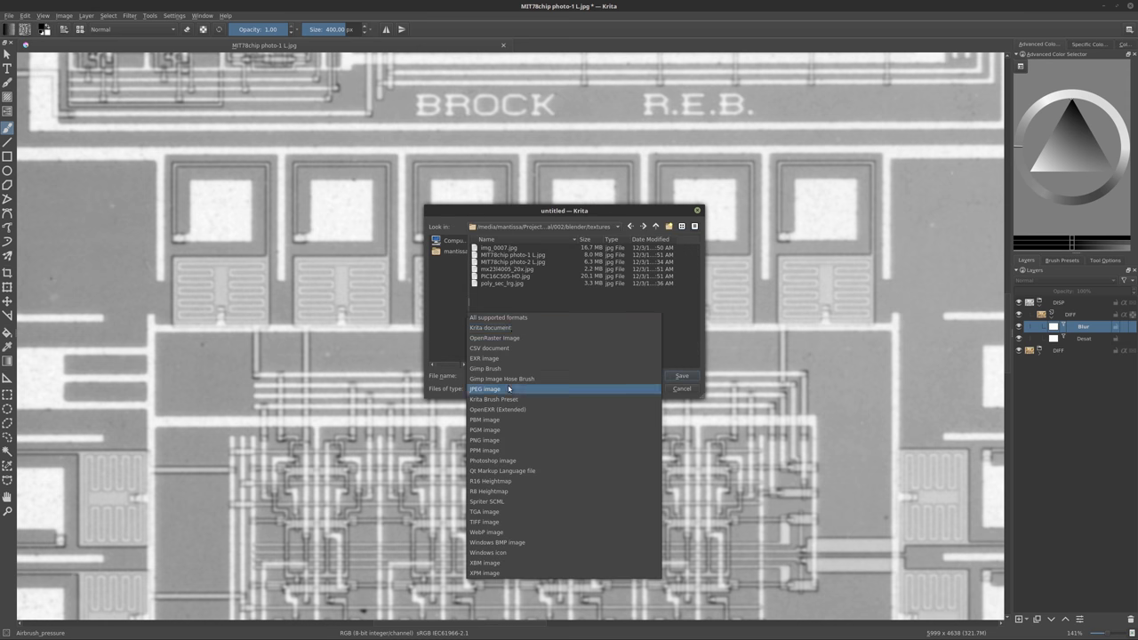
left_click(511, 328)
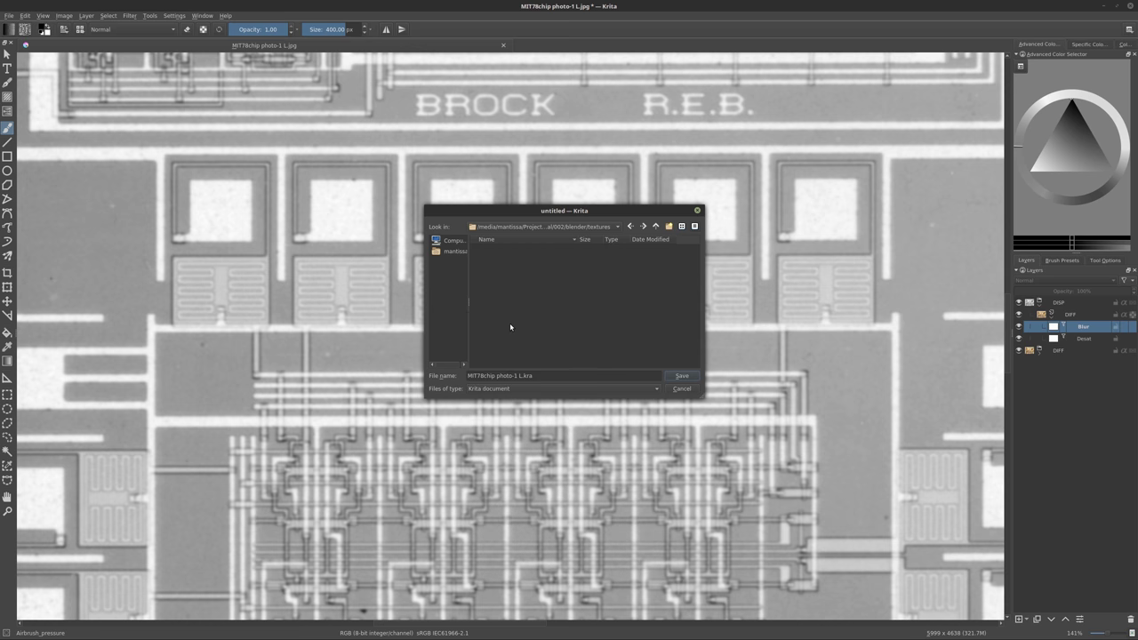
left_click(496, 375)
left_click_drag(524, 375, 423, 377)
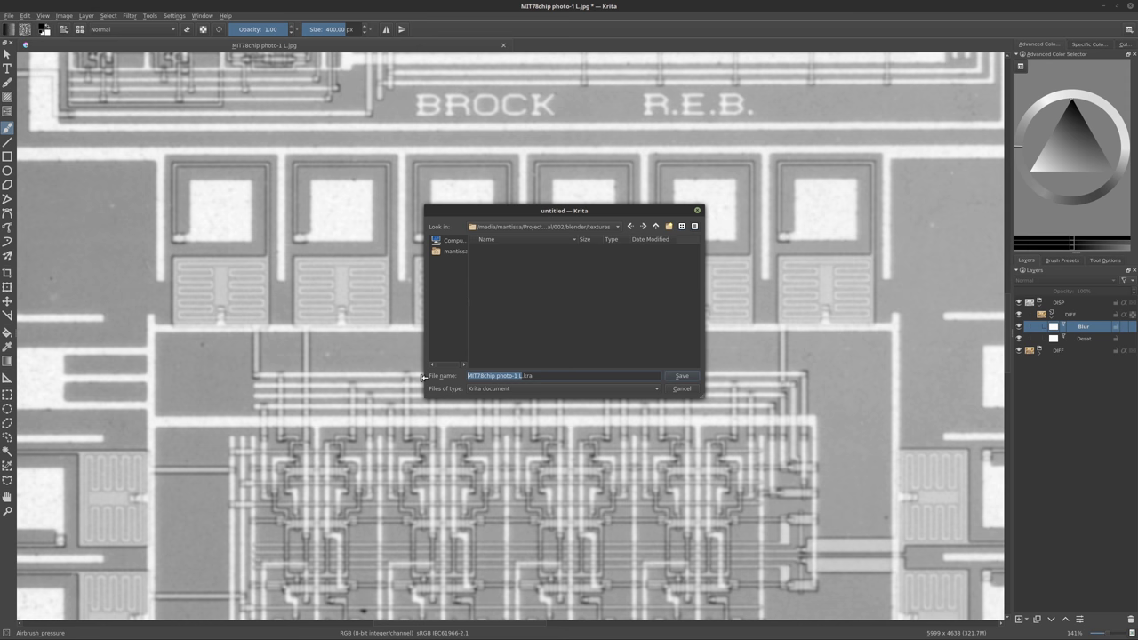
key("Right")
key("BackSpace")
key("BackSpace")
key("BackSpace")
key("BackSpace")
key("BackSpace")
key("BackSpace")
key("BackSpace")
key("BackSpace")
type("_01_EDIT")
key("Return")
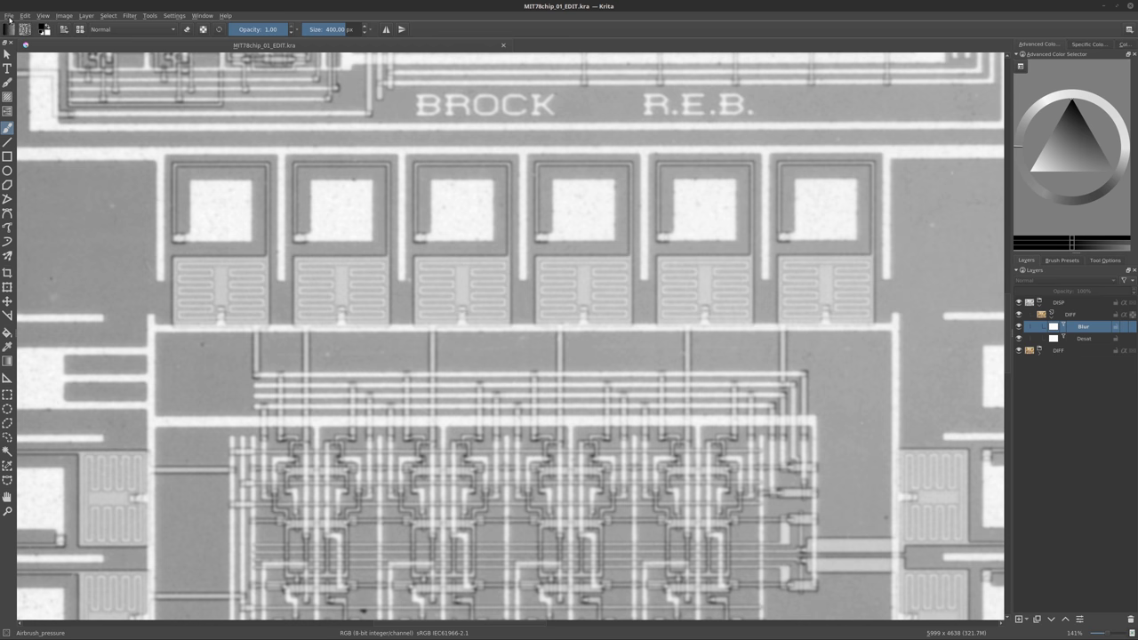
Try to export the image to the textures folder in OpenEXR (Extended) format as MIT78chip_01_DISP.exr
left_click(9, 15)
left_click(36, 88)
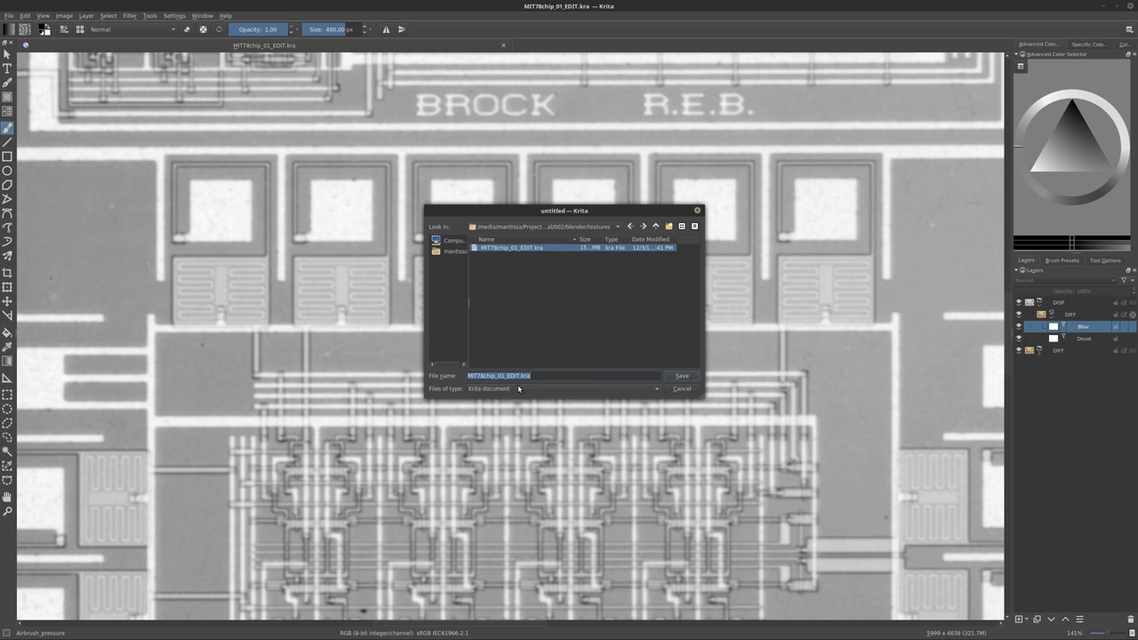
left_click_drag(507, 376, 523, 375)
type("ISP")
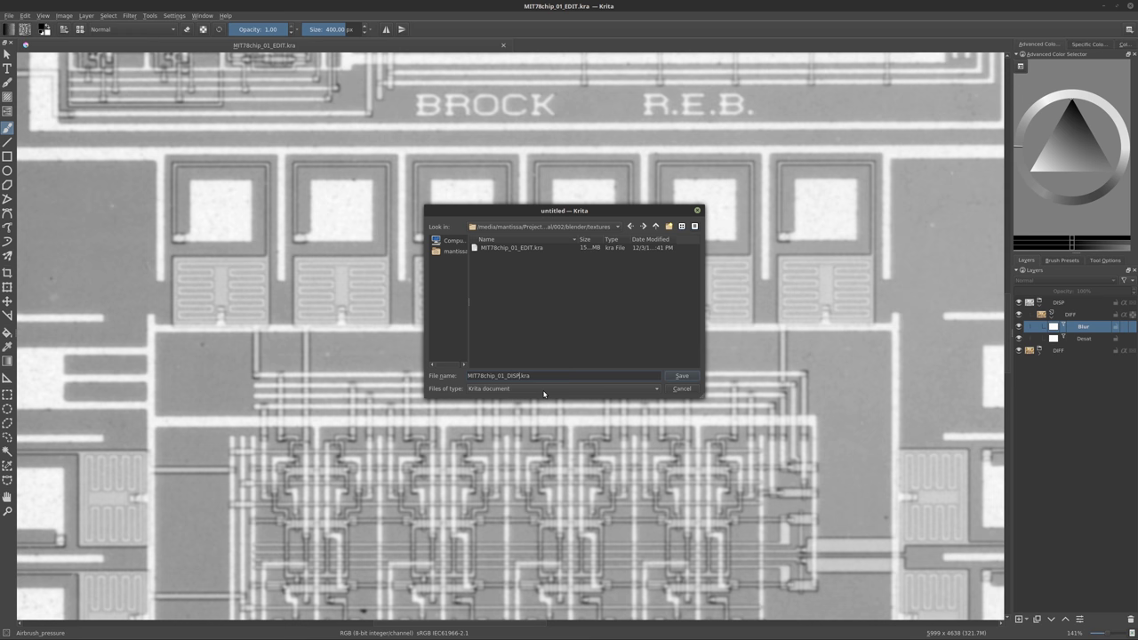
left_click(544, 389)
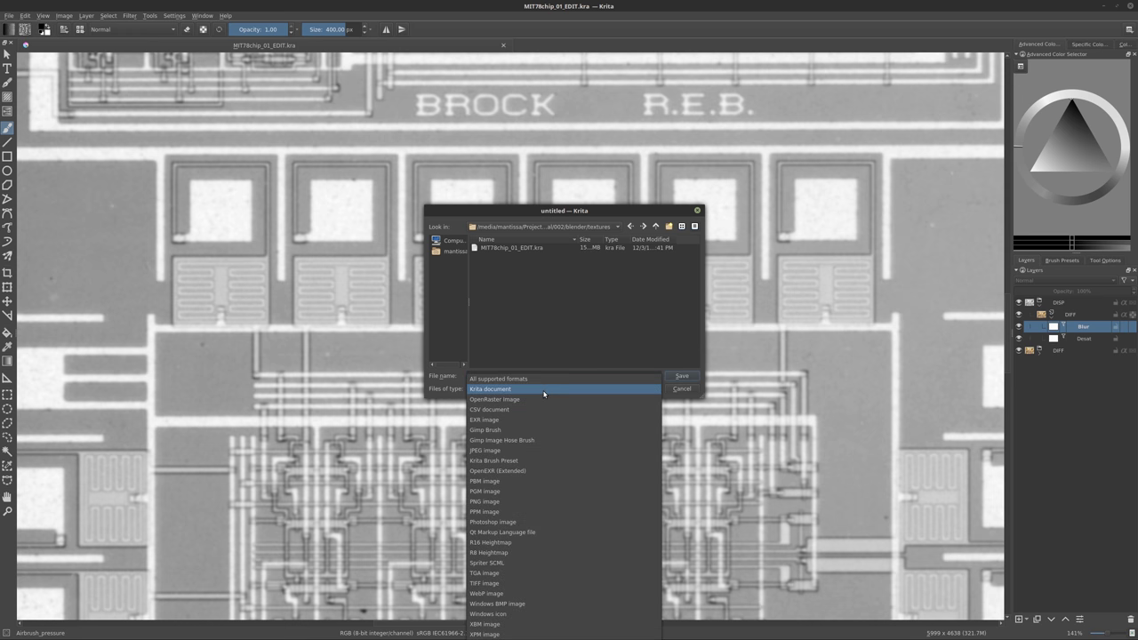
left_click(578, 471)
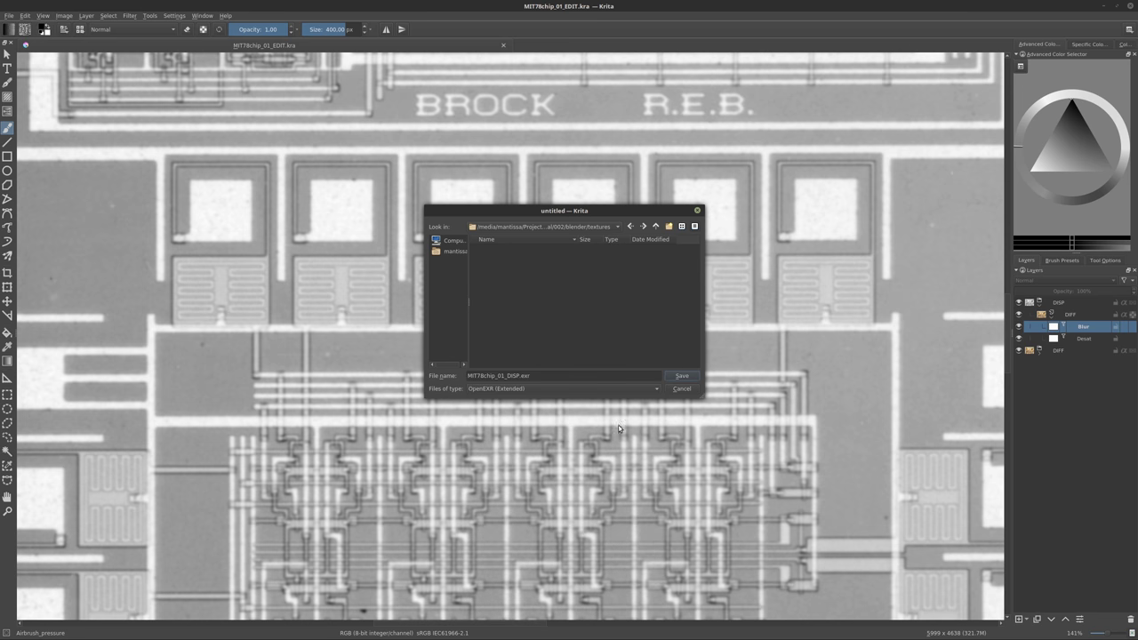
left_click(675, 378)
left_click(625, 324)
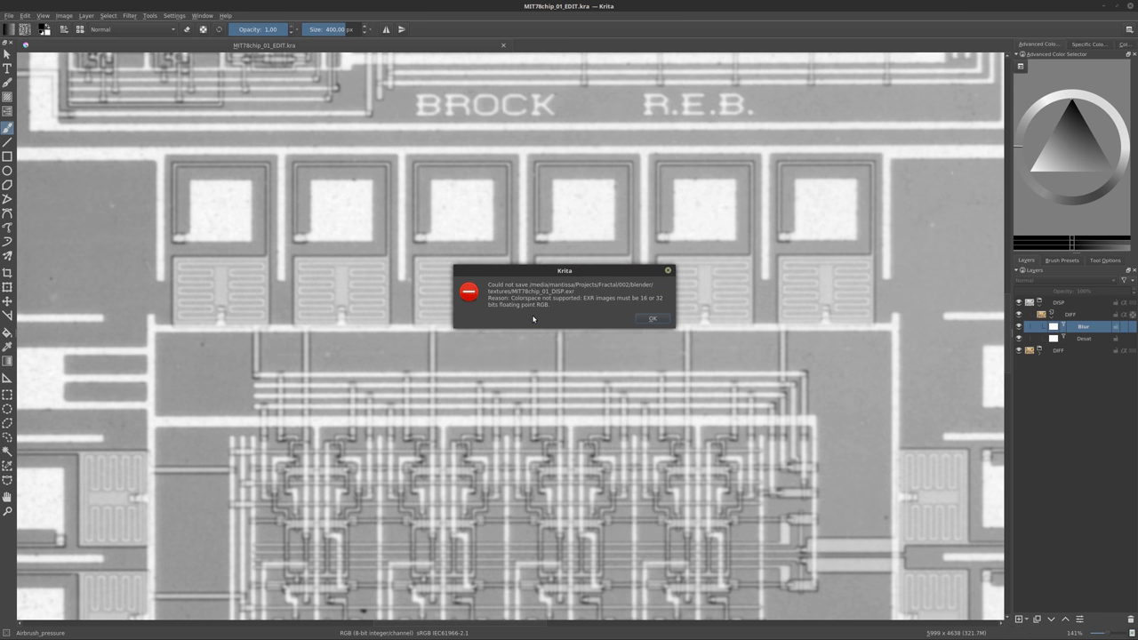
left_click(649, 321)
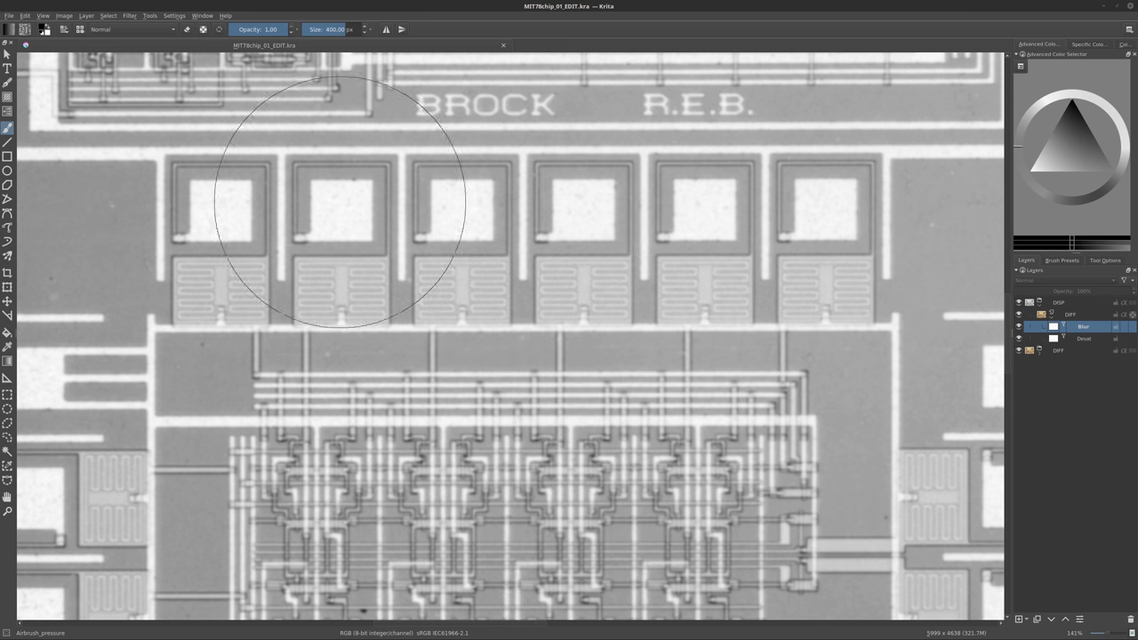
Set the image's colour depth to 16 Bits Float in its image properties
left_click(62, 15)
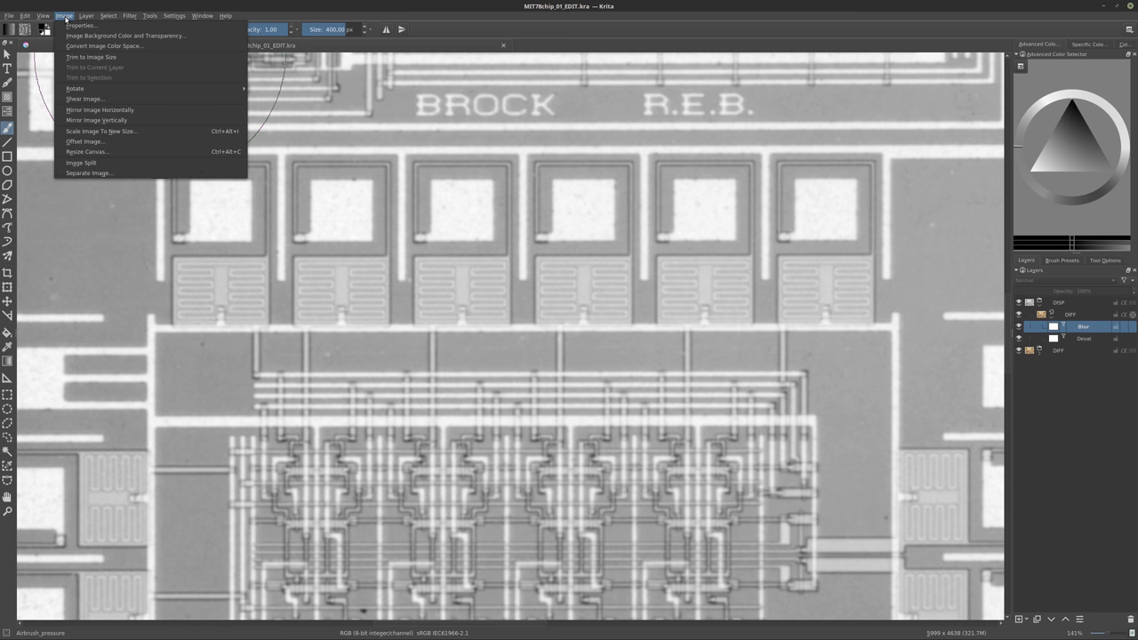
left_click(81, 25)
left_click(578, 258)
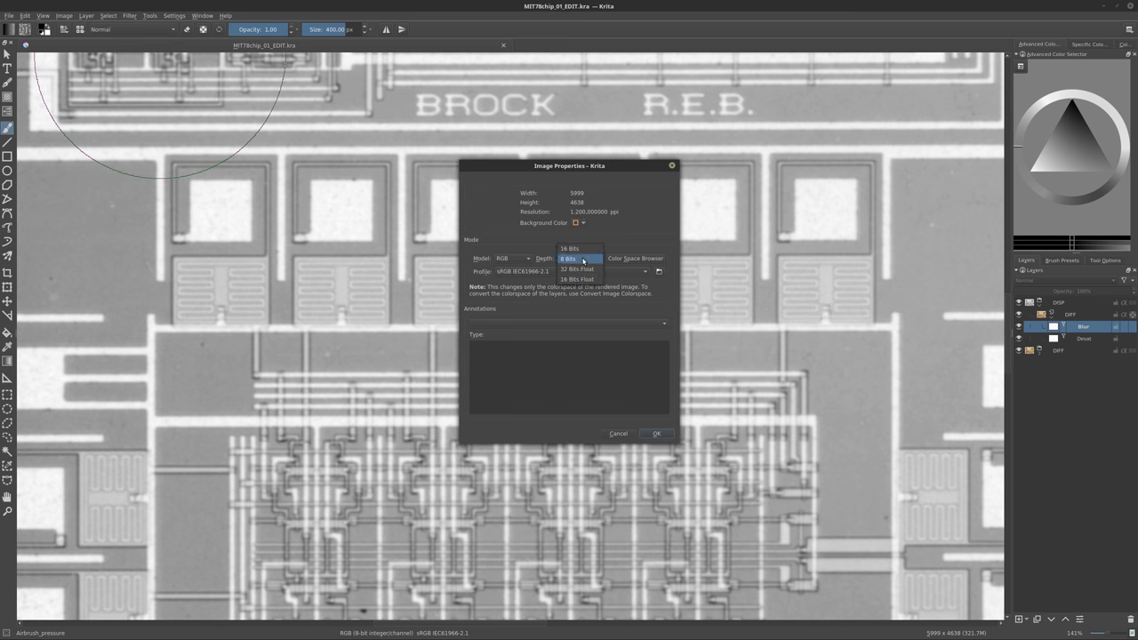
left_click(578, 279)
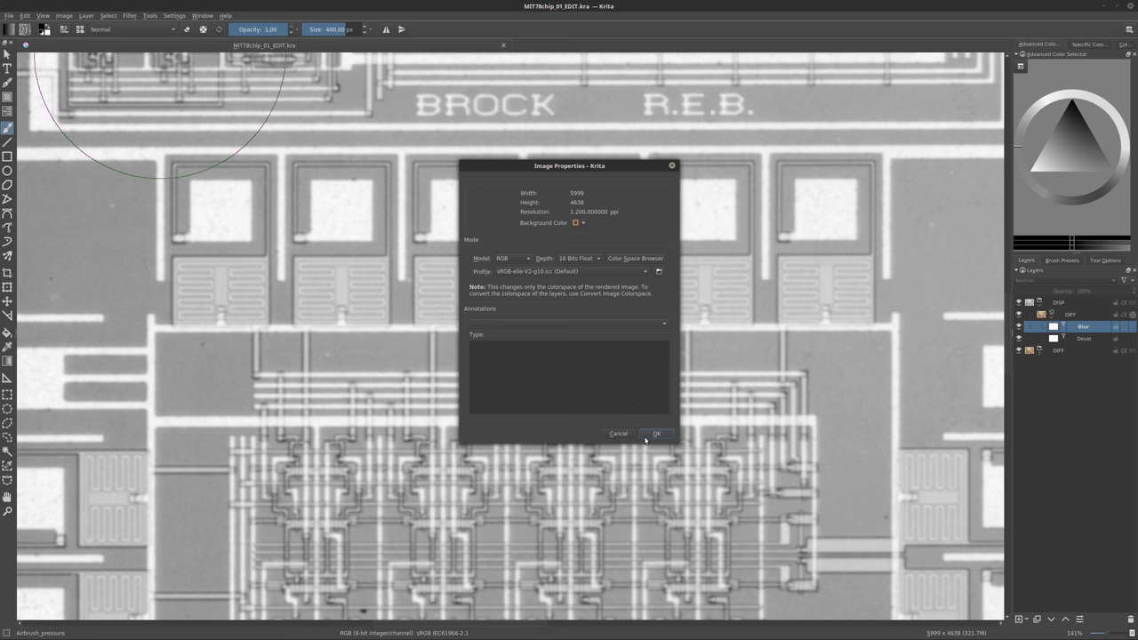
left_click(655, 433)
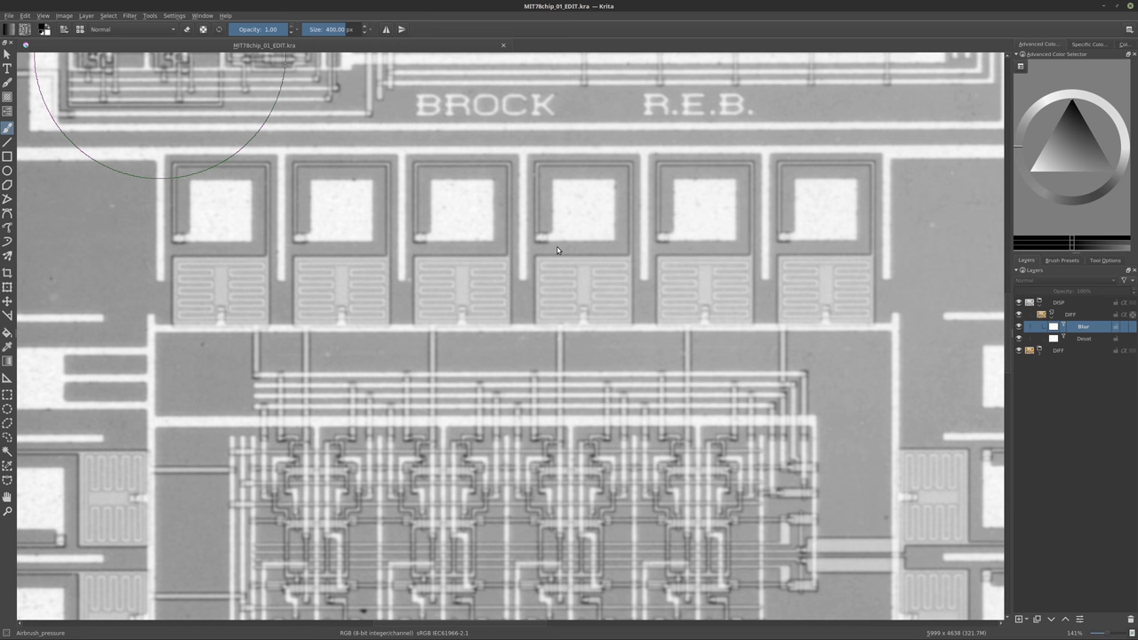
key("super")
type("text")
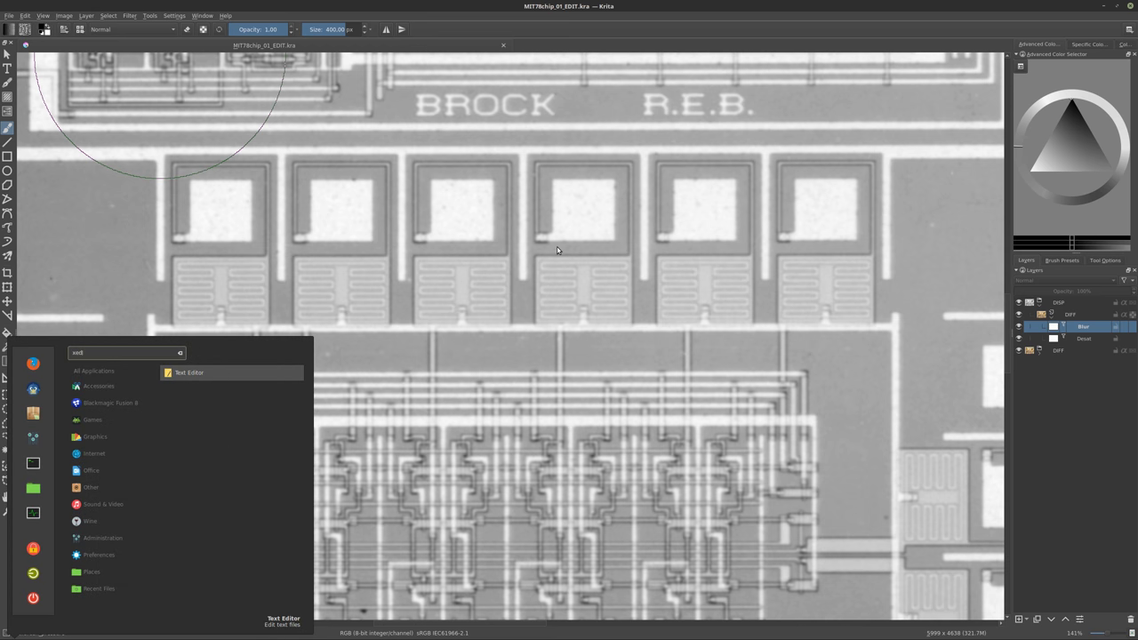
key("Return")
type("Lo")
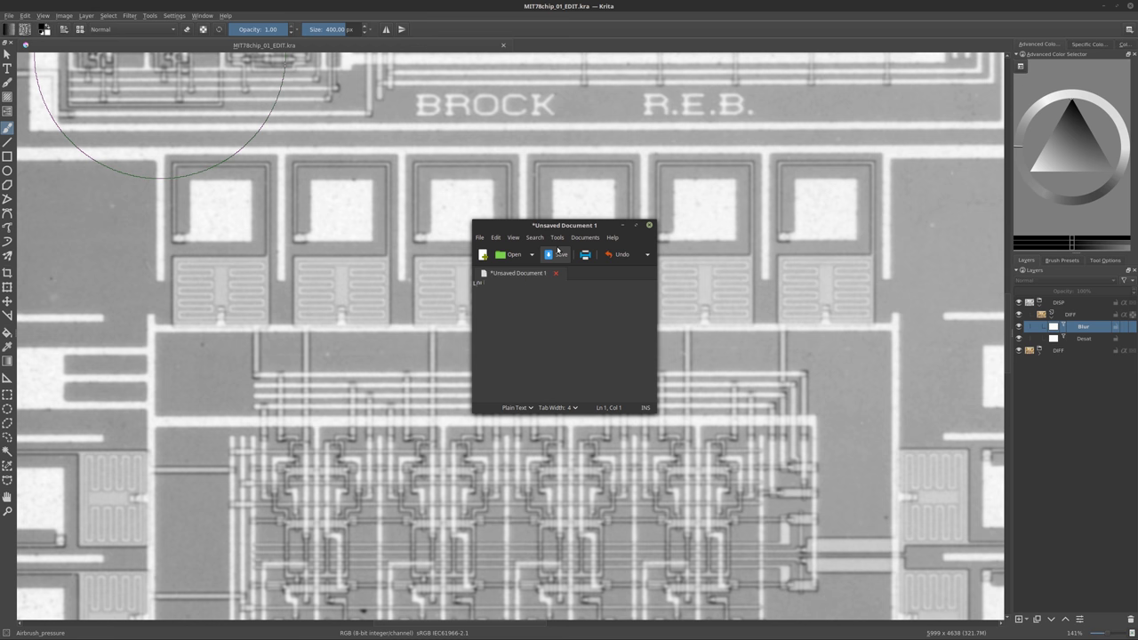
left_click(649, 225)
left_click(502, 349)
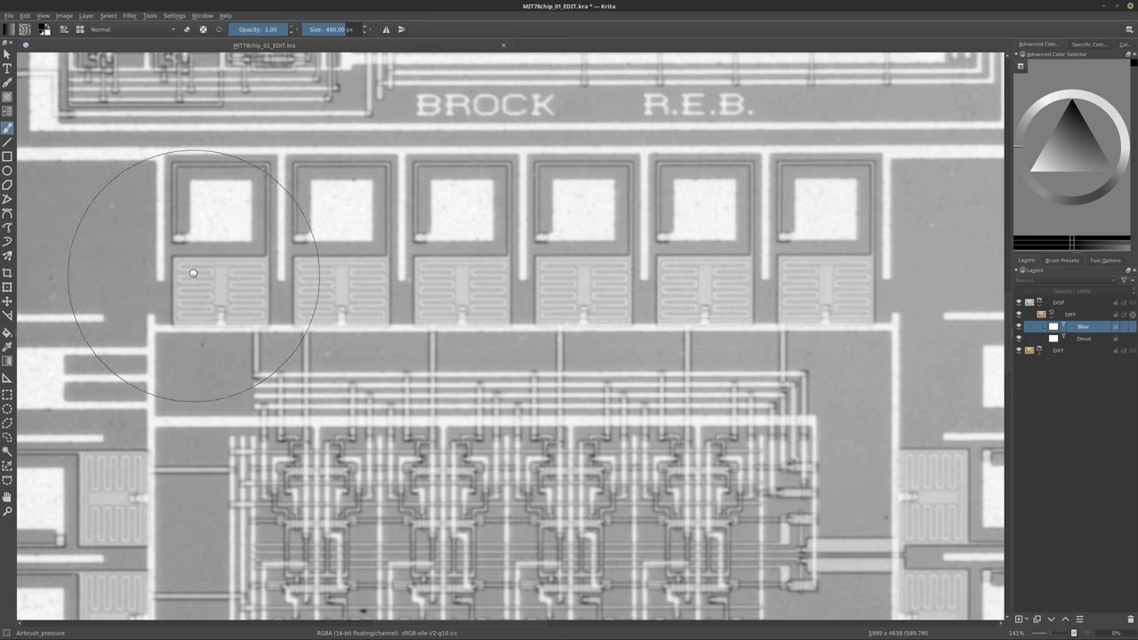
Save the Krita document and export the flattened DISP image in OpenEXR (Extended) format as MIT78chip_01_DISP.exr
key("ctrl+s")
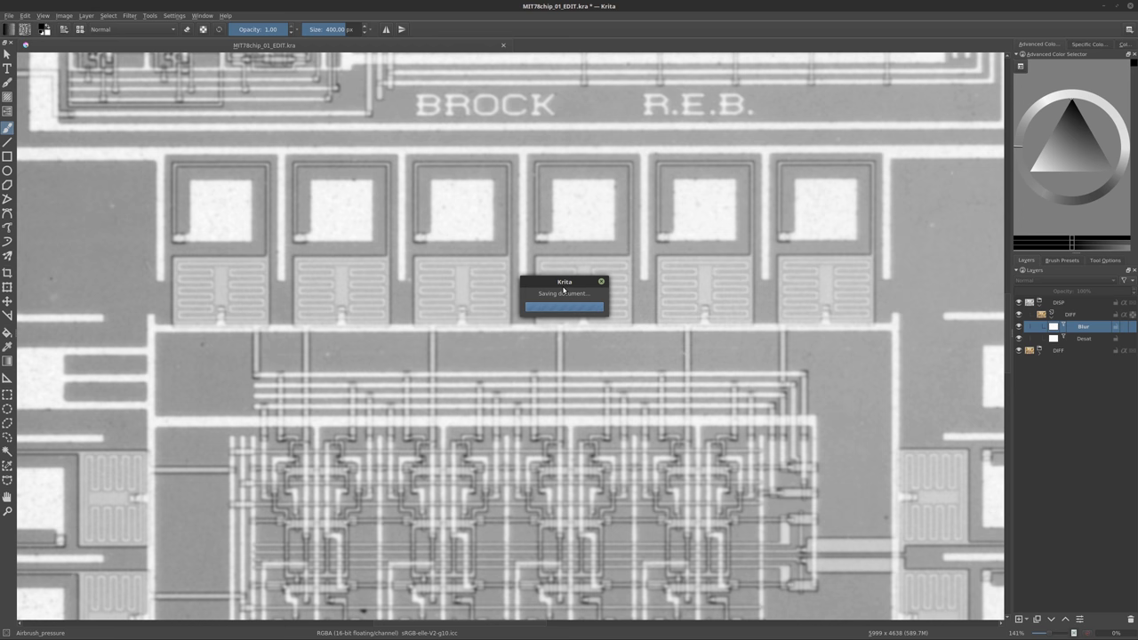
left_click(9, 15)
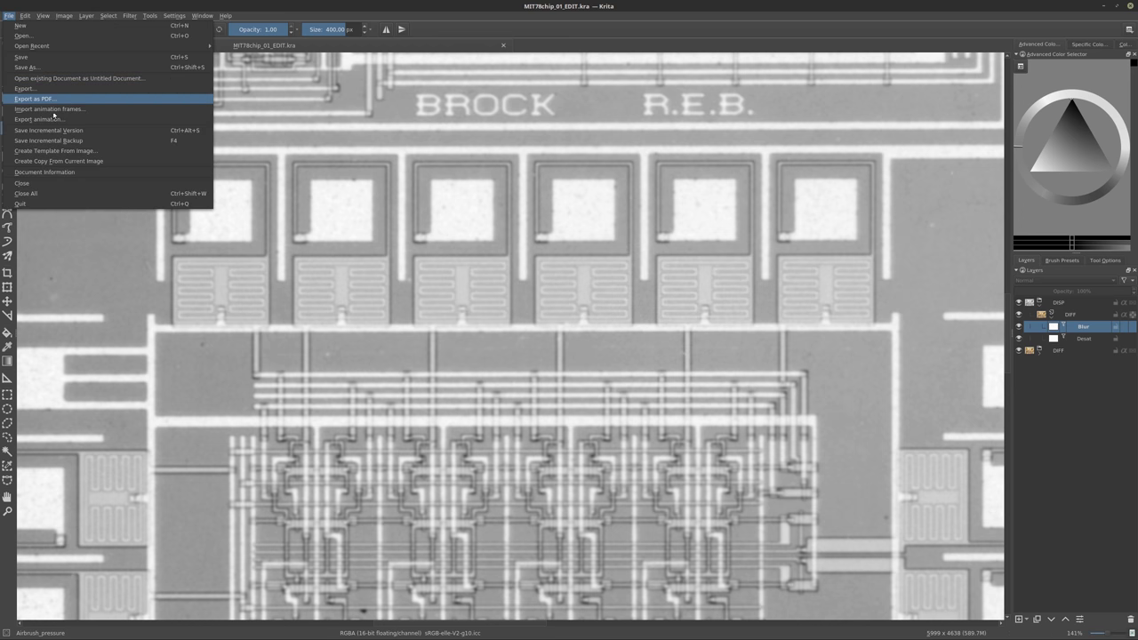
left_click(36, 88)
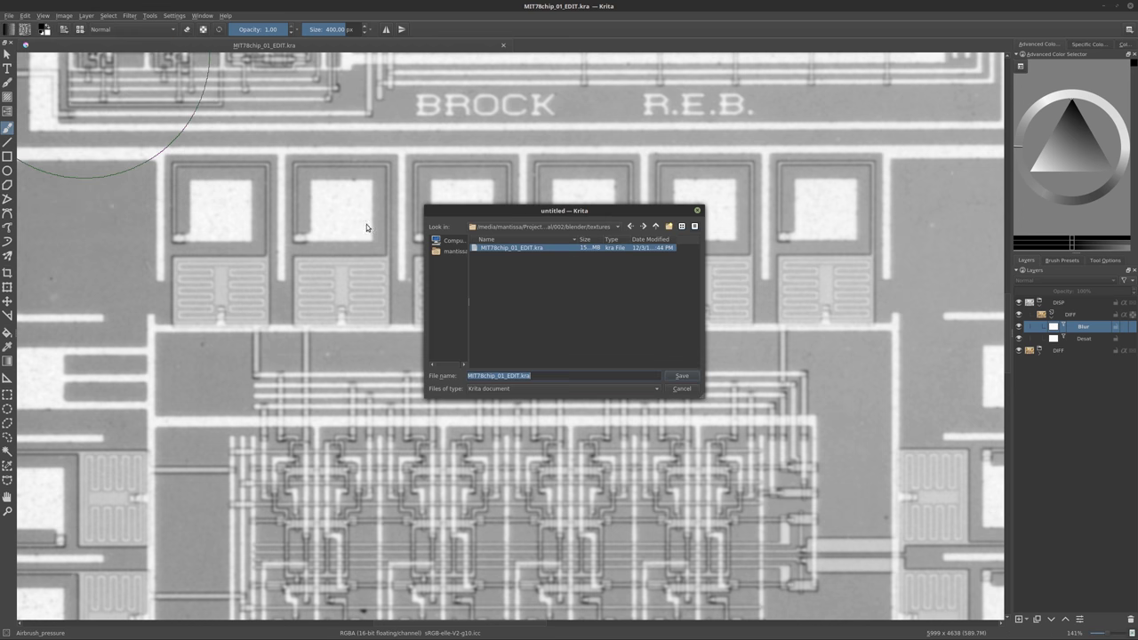
left_click(575, 388)
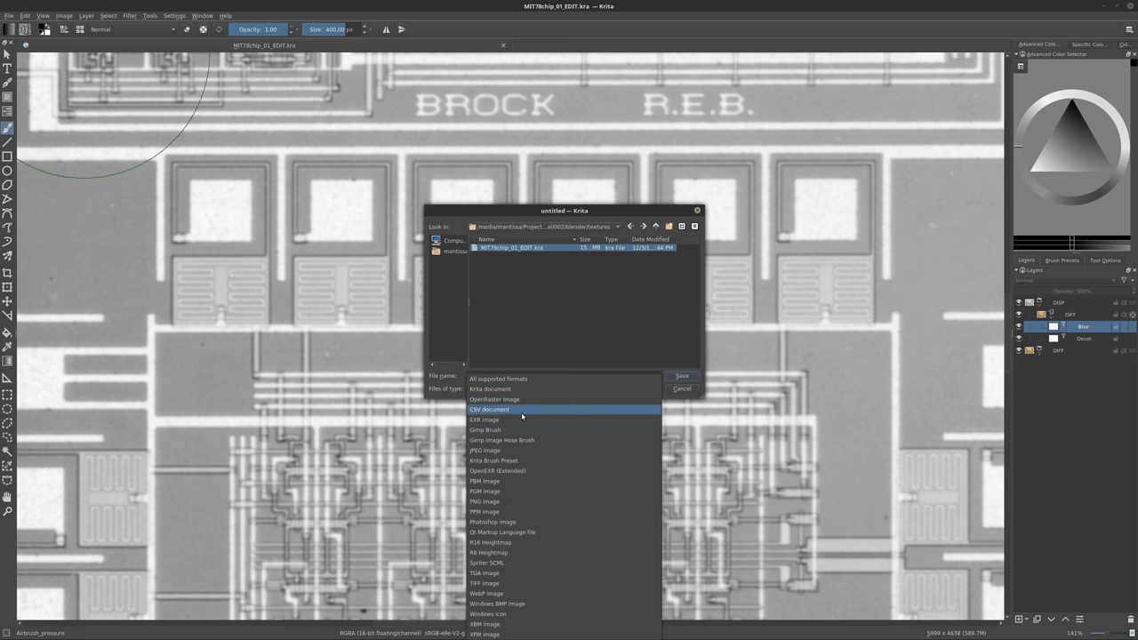
left_click(528, 472)
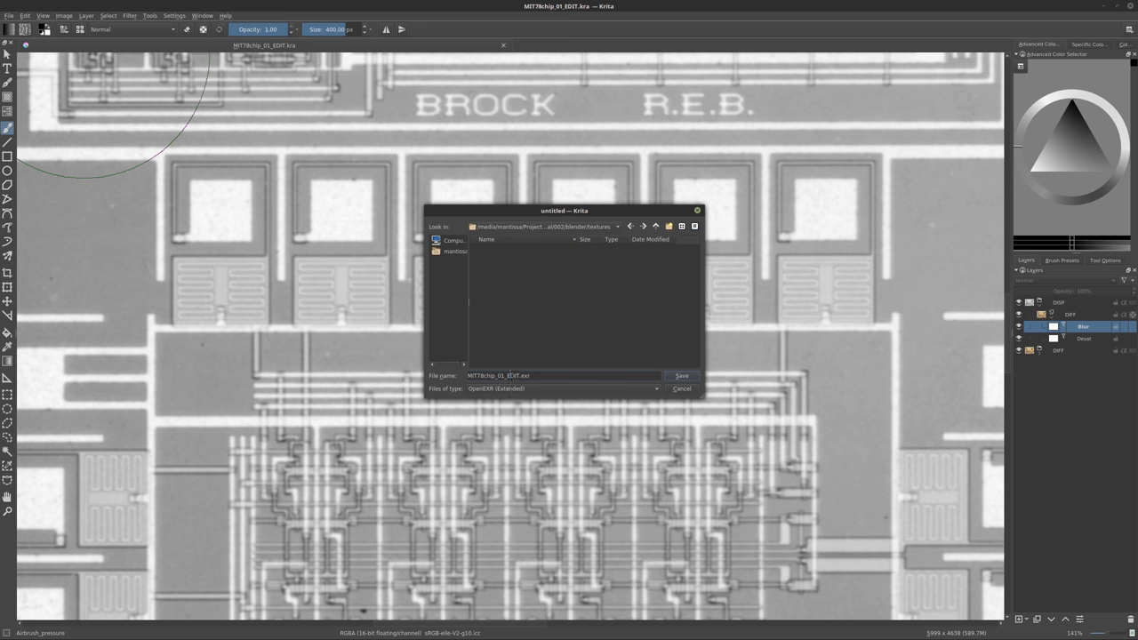
left_click_drag(510, 375, 522, 375)
type("Dif")
key("BackSpace")
key("BackSpace")
type("SP")
left_click(681, 377)
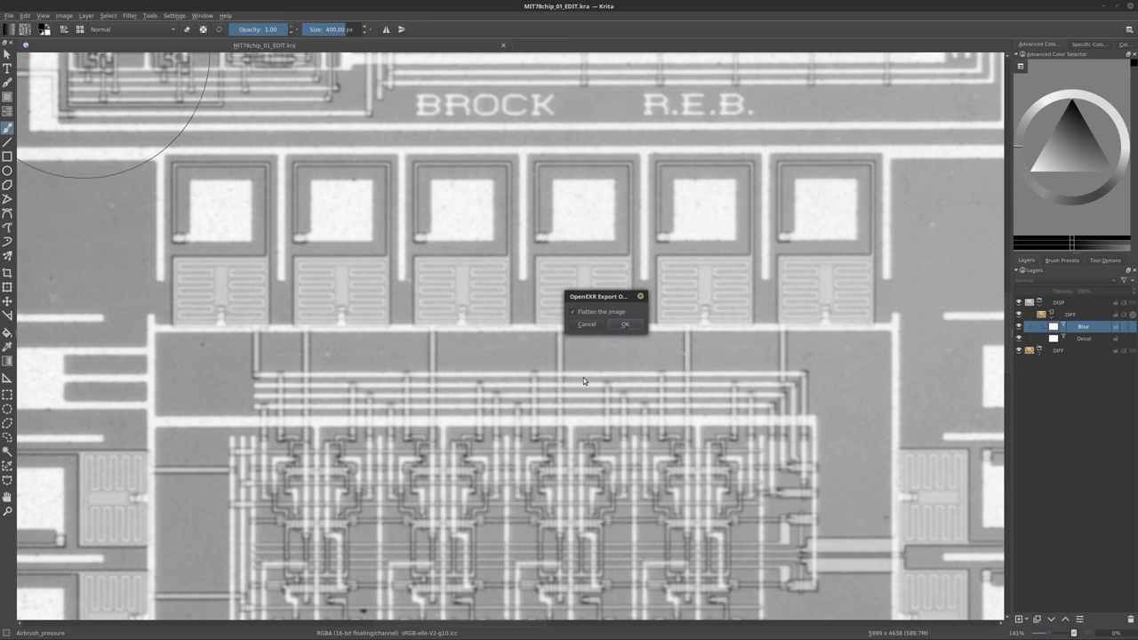
left_click(625, 323)
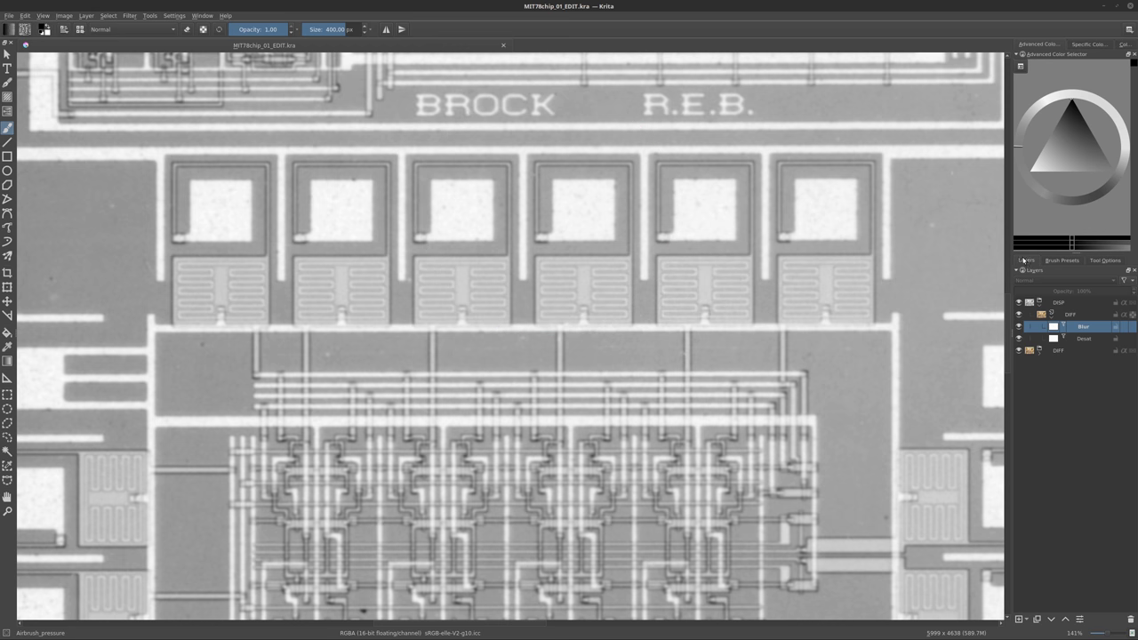
Hide the DISP group and export the flattened colour image in OpenEXR (Extended) format as MIT78chip_01_DIFF.exr
left_click(1018, 302)
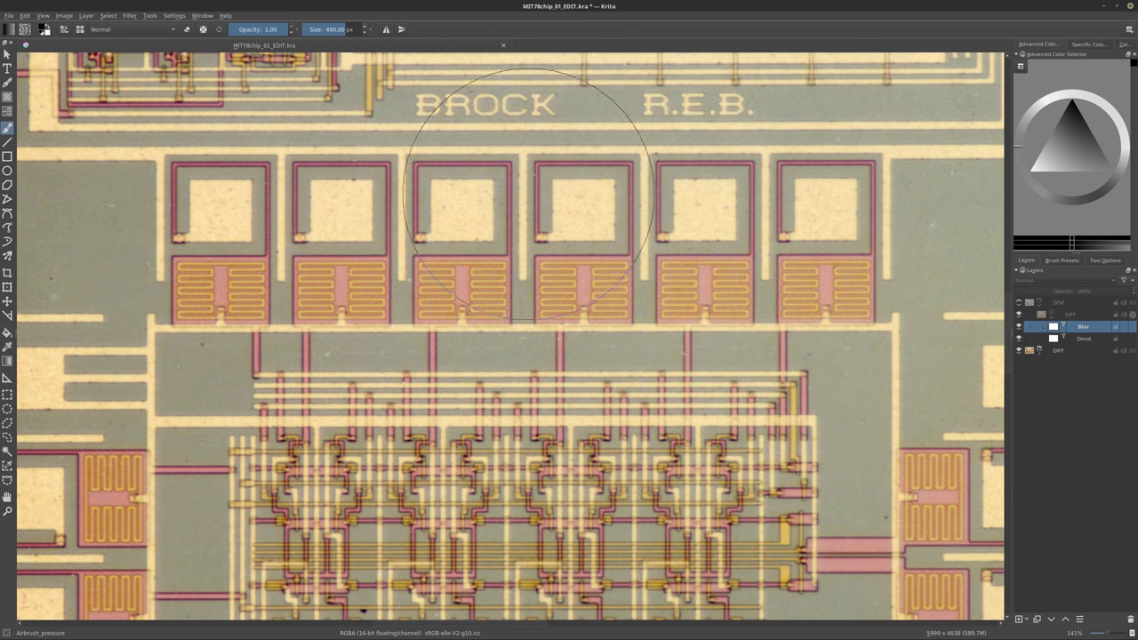
left_click(9, 15)
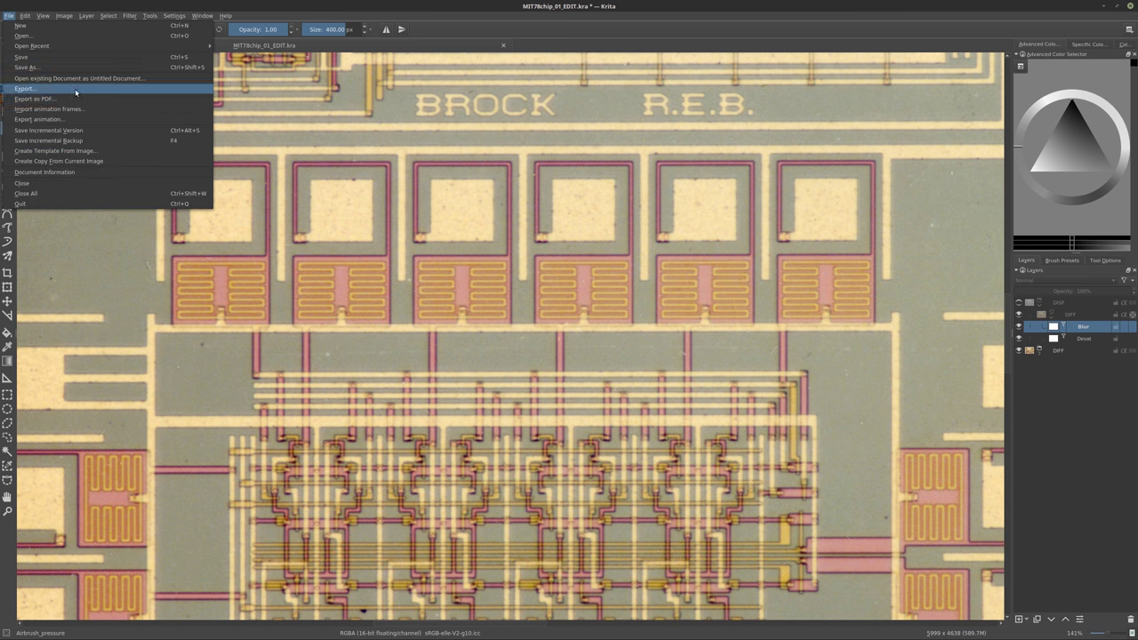
left_click(75, 89)
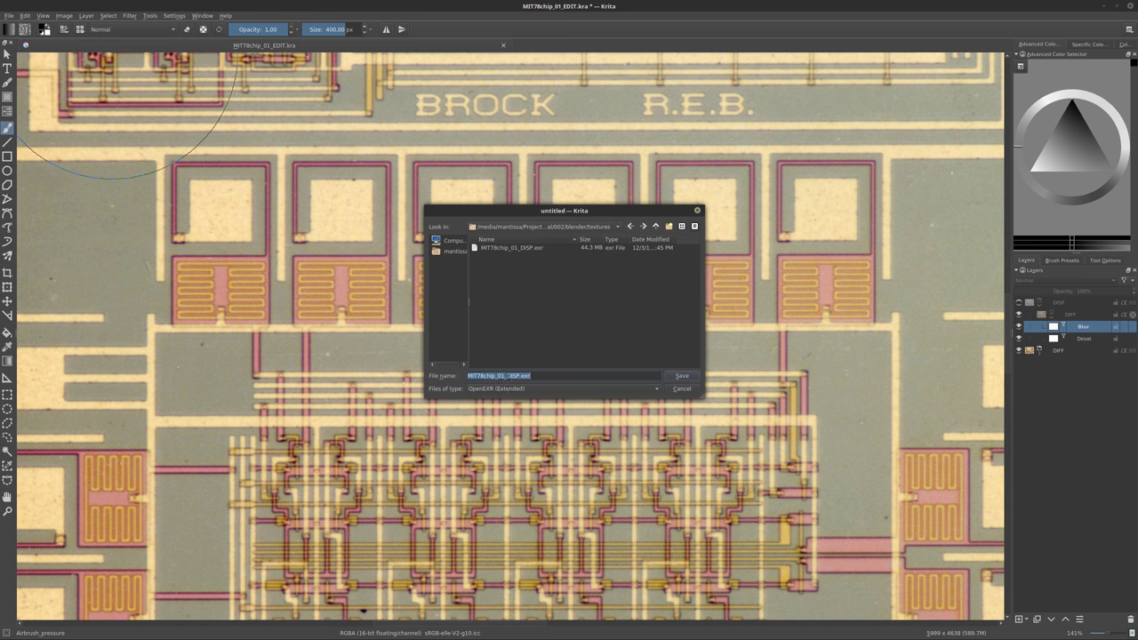
left_click_drag(506, 375, 520, 375)
type("DIFF")
key("Return")
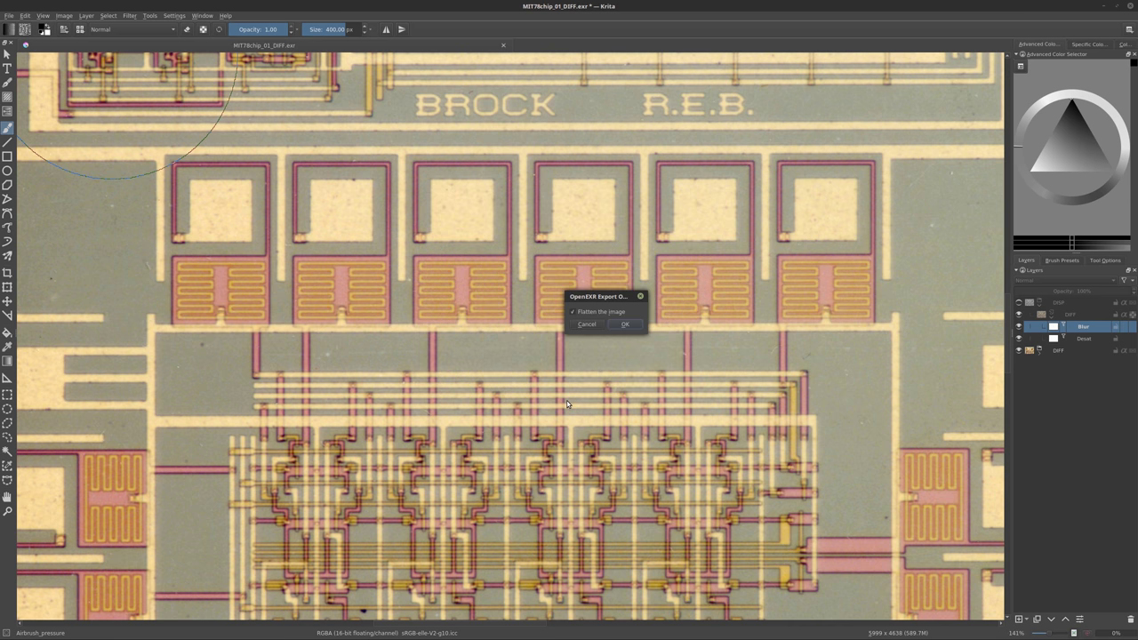
left_click(622, 325)
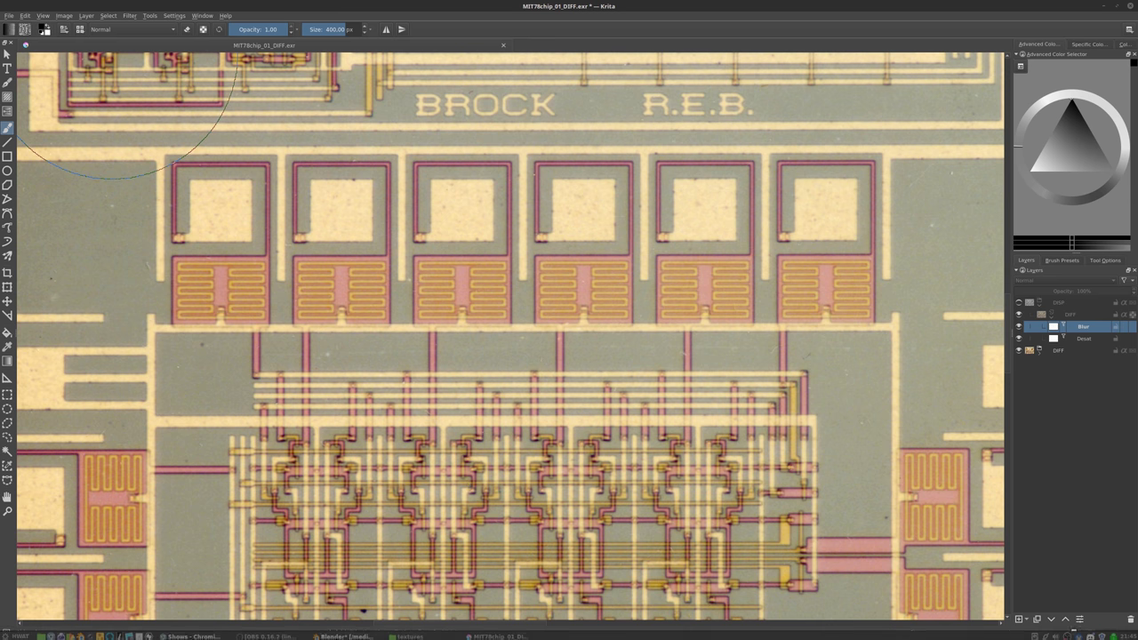
Switch to Blender, load MIT78chip_01_DISP.exr into the ground material's Image Texture node, and save over Fractal_002.blend
left_click(348, 634)
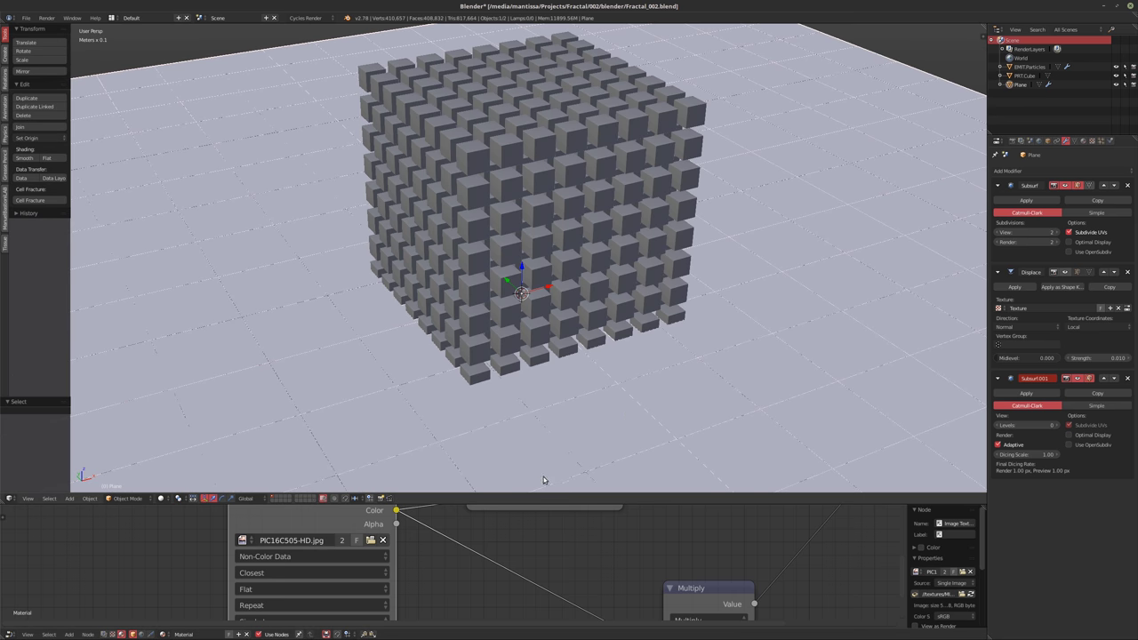
scroll(551, 578, "down", 3)
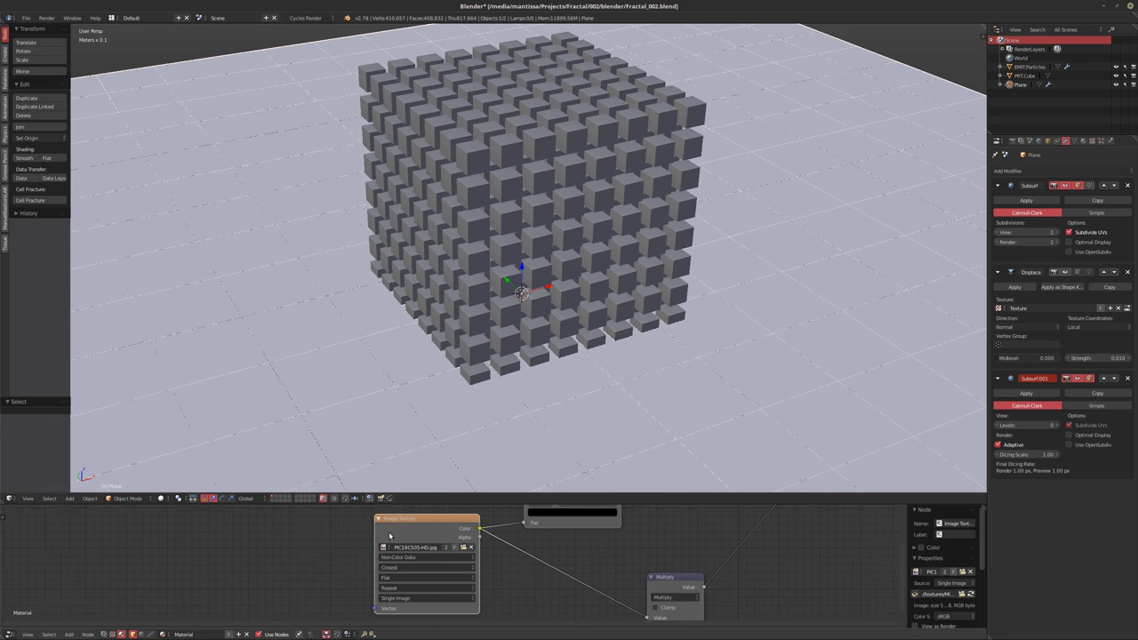
left_click_drag(464, 570, 416, 575)
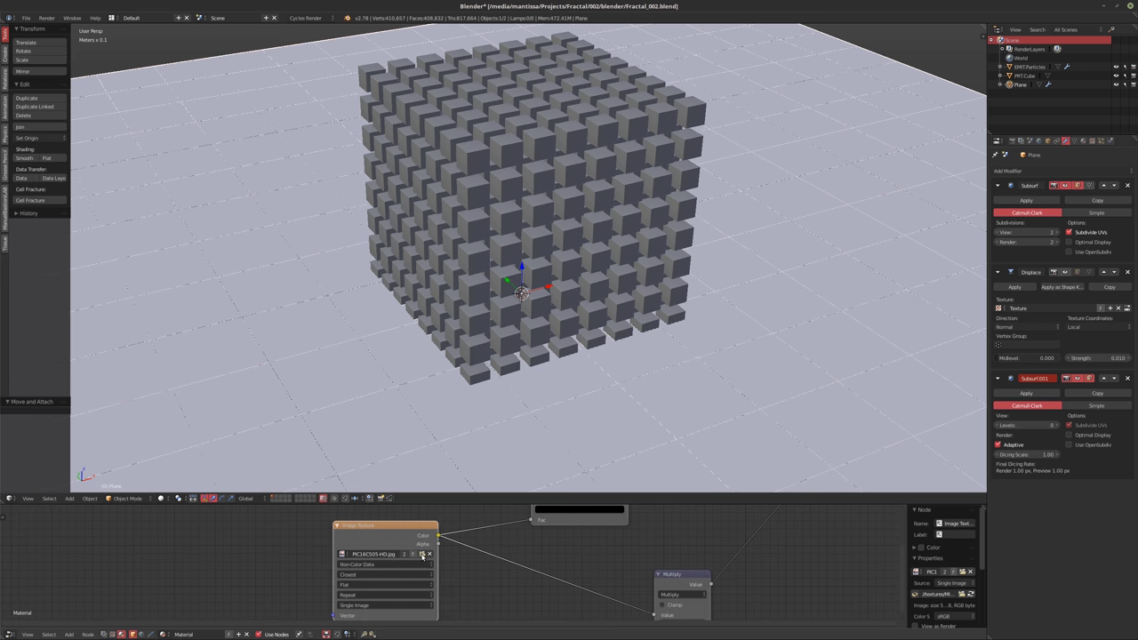
left_click(422, 555)
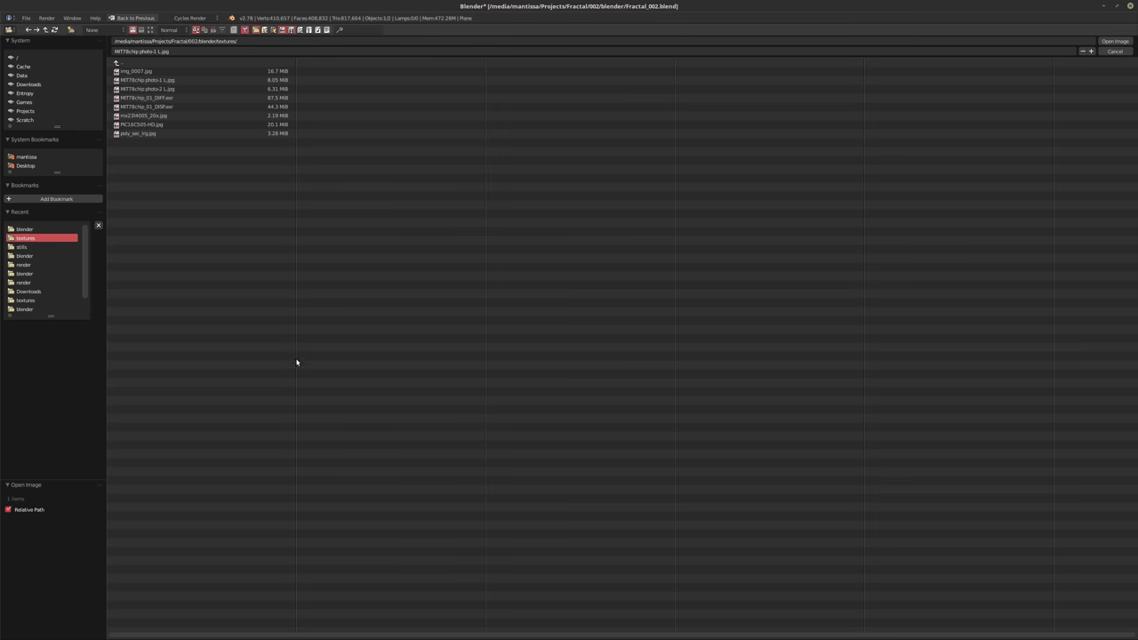
double_click(198, 107)
middle_click_drag(580, 265, 488, 277)
key("ctrl+s")
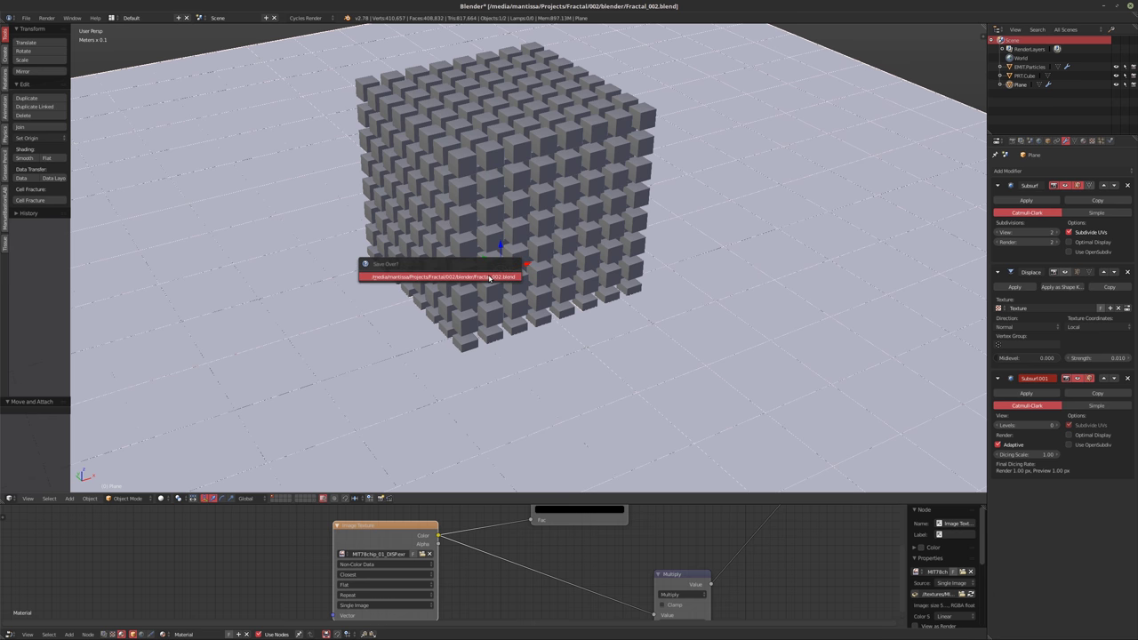
left_click(488, 276)
Preview the displaced ground and the cube particles with rendered viewport shading, and return to solid shading
key("shift+s")
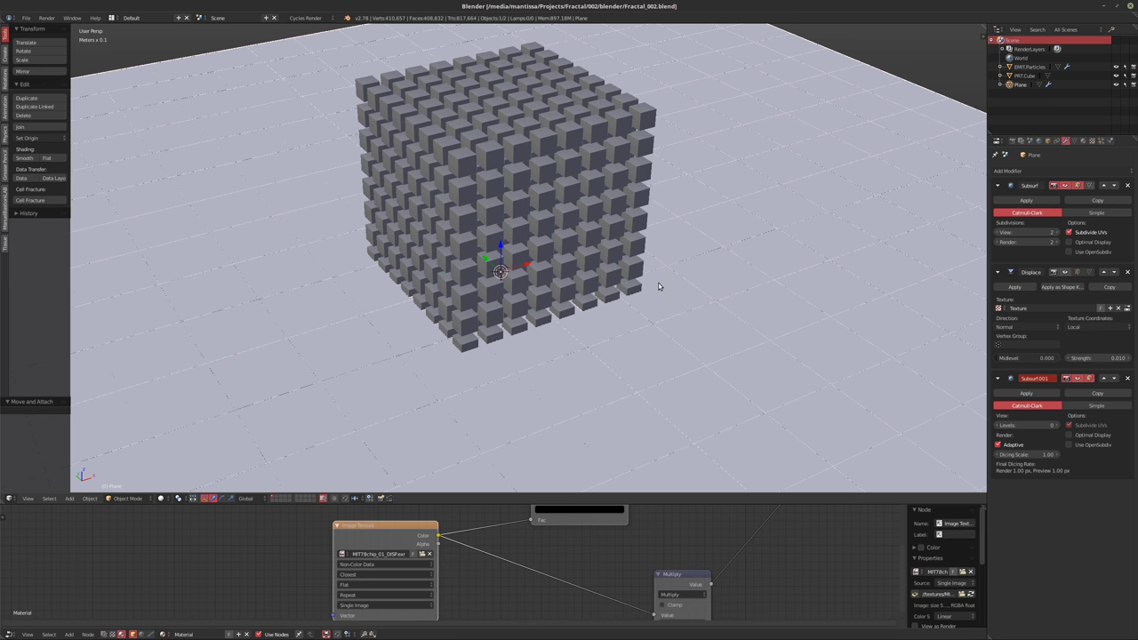
key("shift+z")
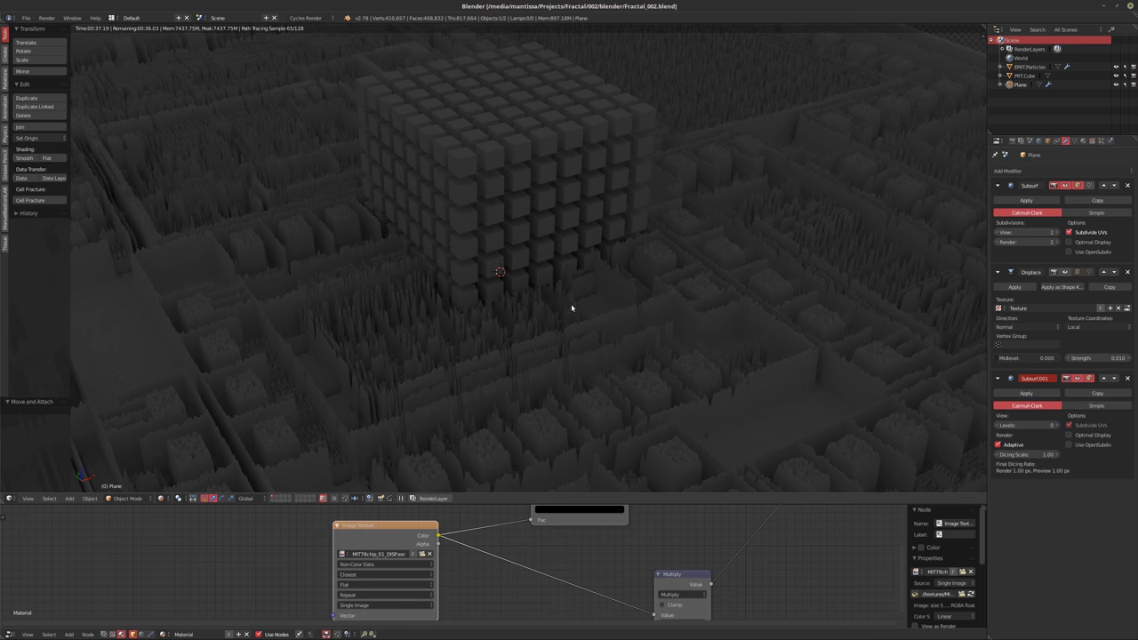
key("shift+z")
Set the render resolution to 2560 by 1440 px in the scene's render settings
left_click(1011, 140)
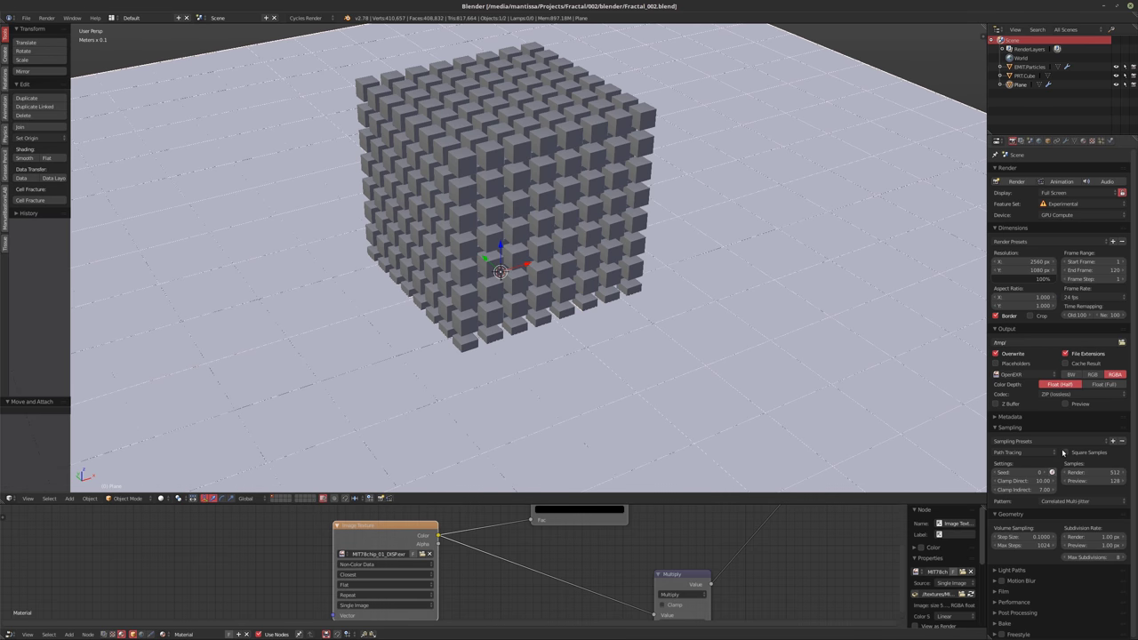
left_click(1086, 535)
key("Return")
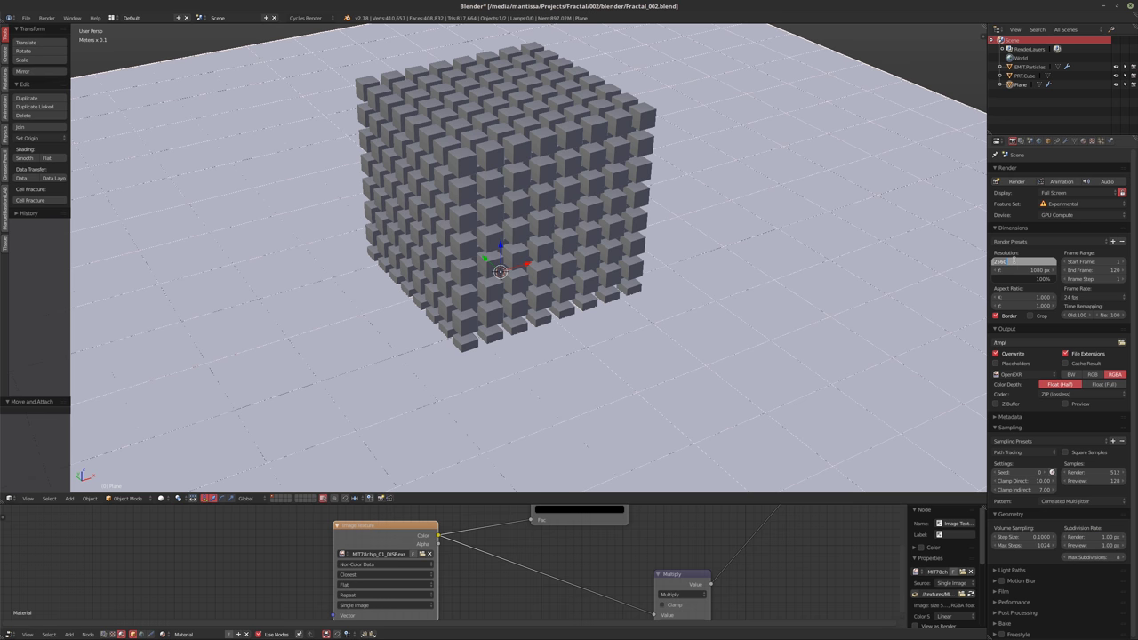
left_click(1014, 273)
type("1")
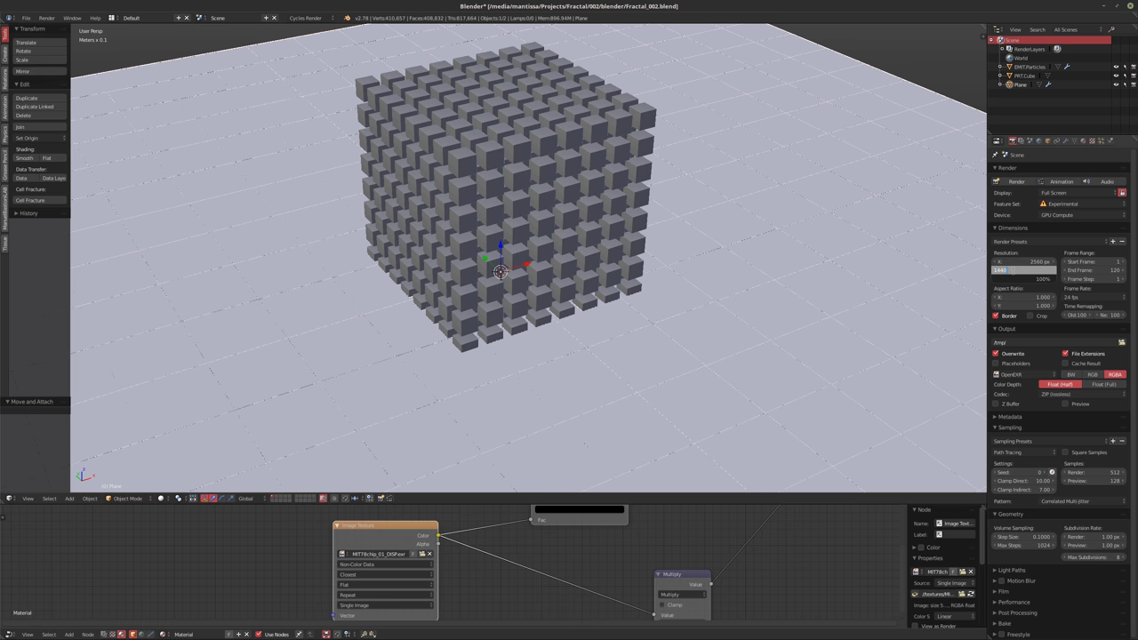
type("440")
key("Return")
Add a camera, align it to the current view of the particle cube, and look through it
middle_click_drag(643, 274, 551, 298)
key("shift+a")
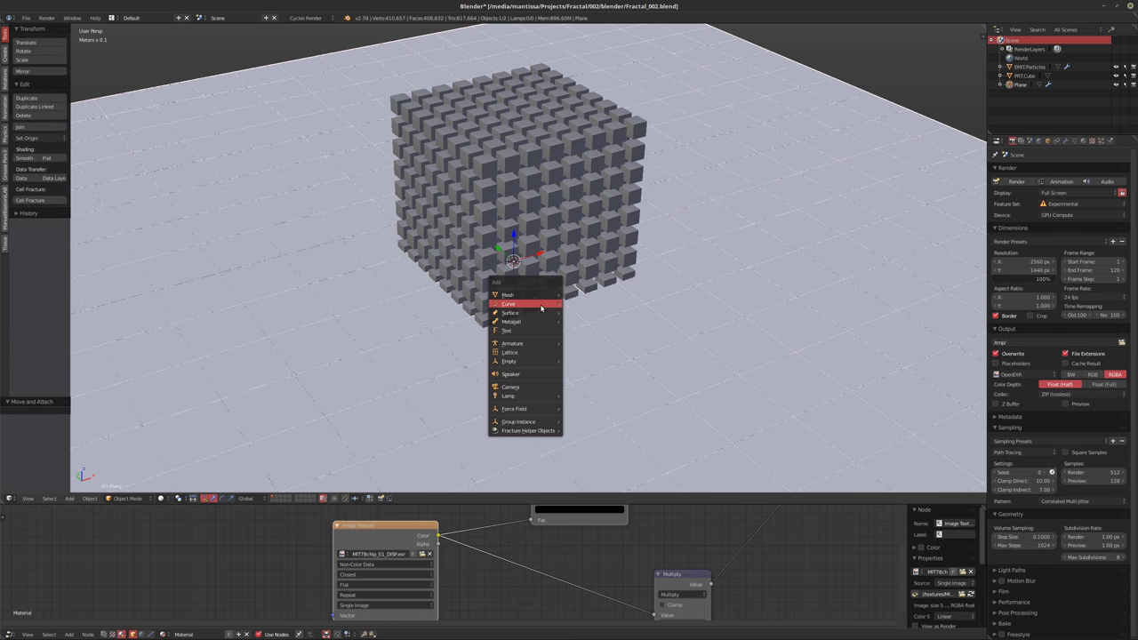
left_click(534, 387)
key("ctrl+alt+KP_0")
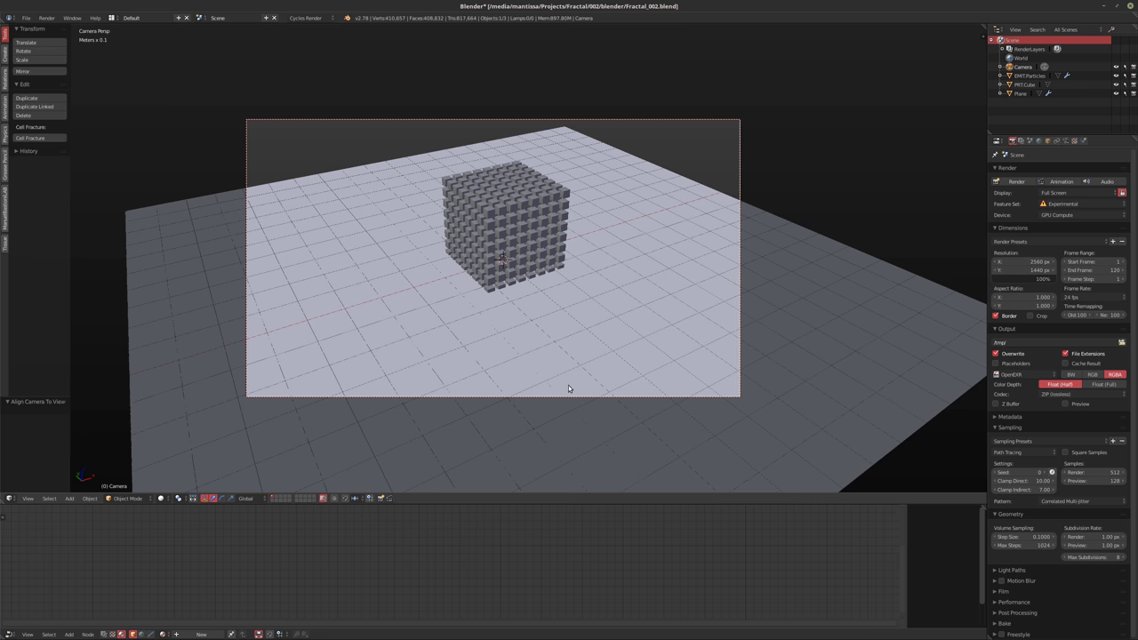
scroll(569, 276, "up", 2)
middle_click_drag(569, 277, 617, 284)
scroll(616, 286, "down", 2)
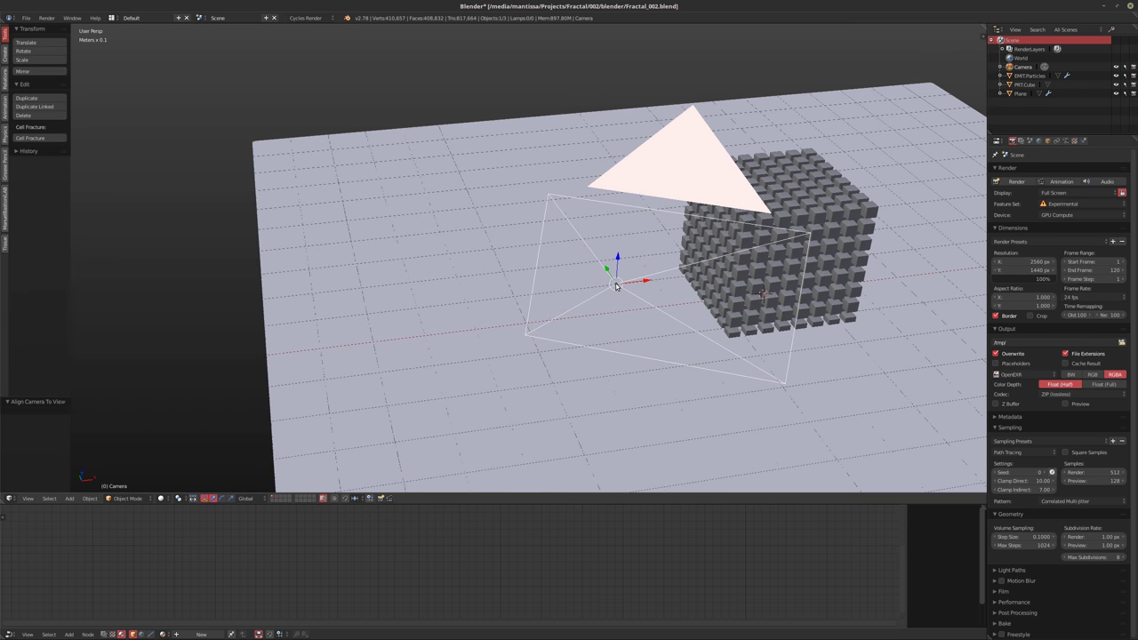
key("KP_0")
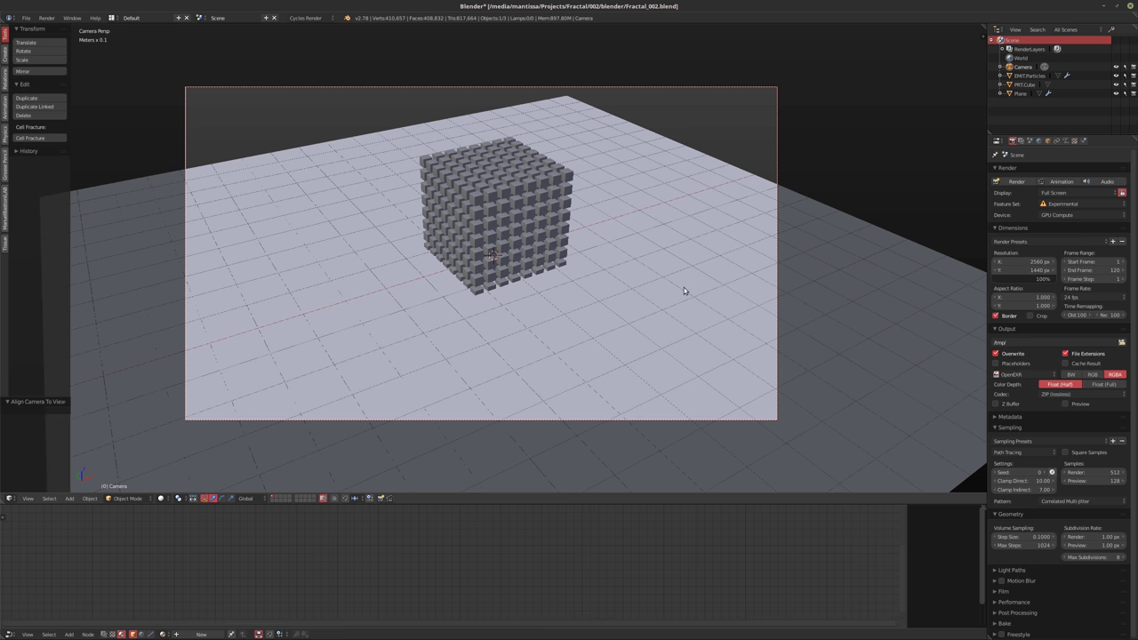
Select the camera and set its focal length to 85 mm
right_click(528, 216)
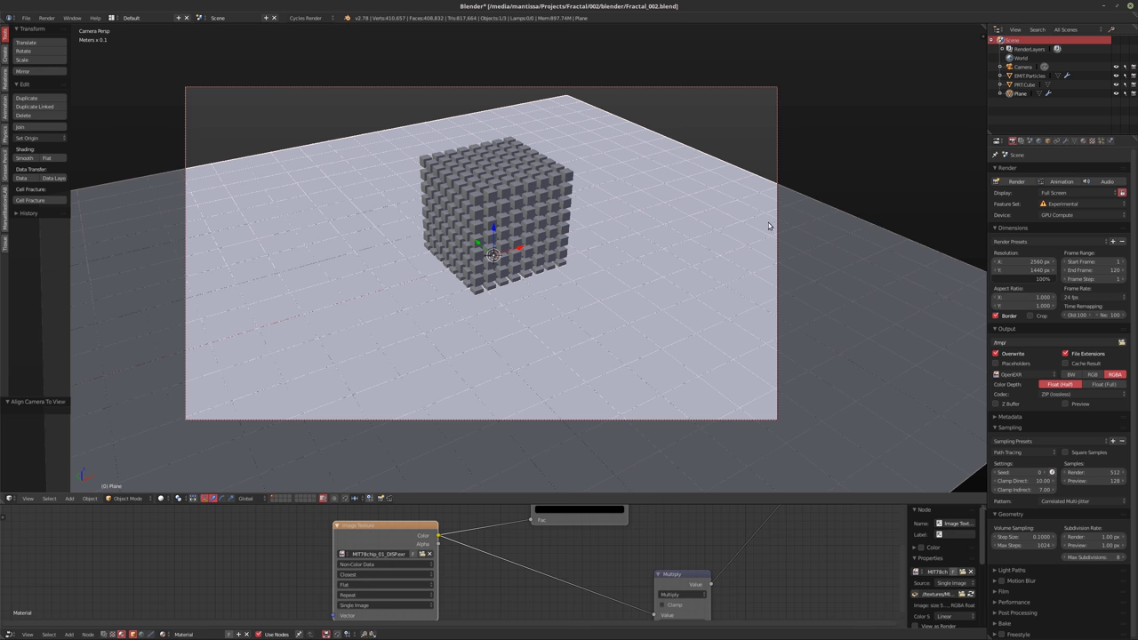
left_click(1025, 68)
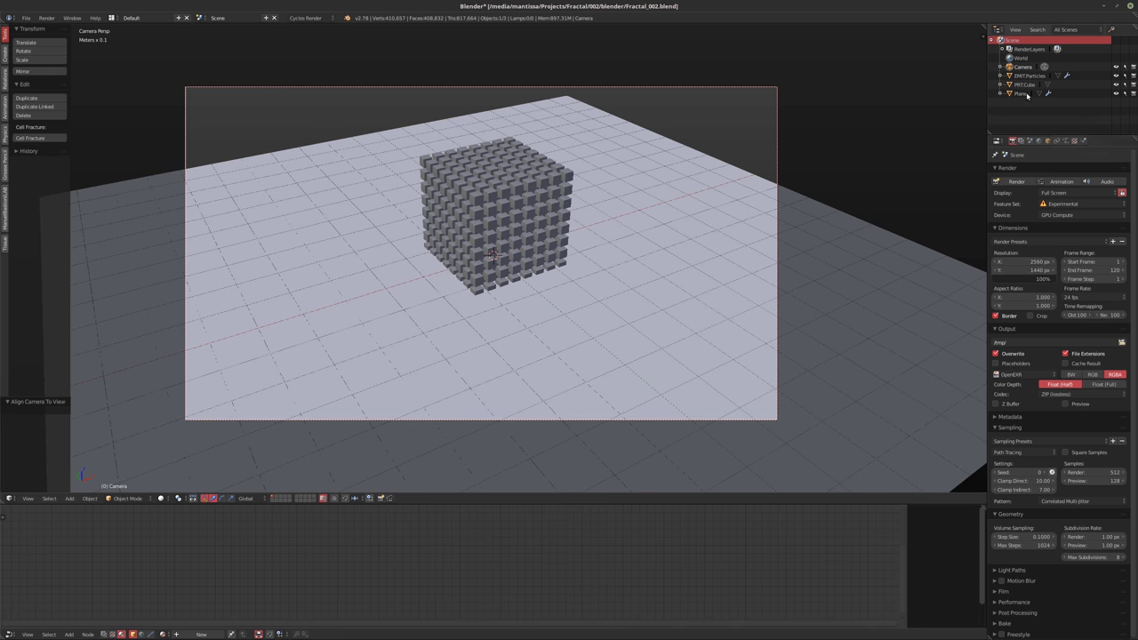
left_click(1058, 141)
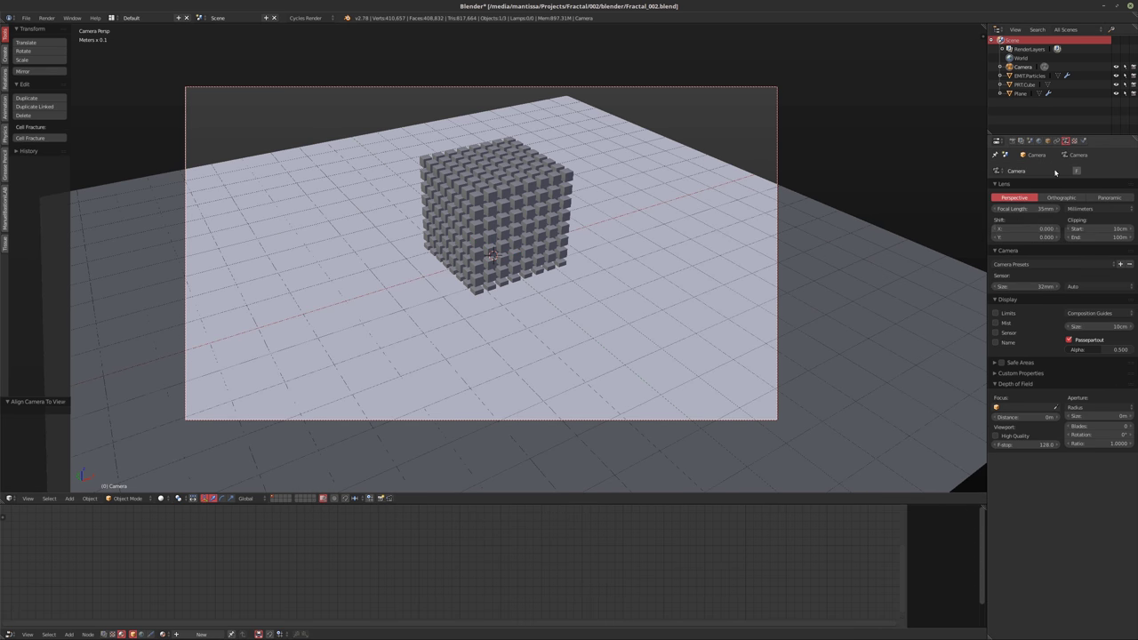
left_click(1022, 208)
type("85")
key("Return")
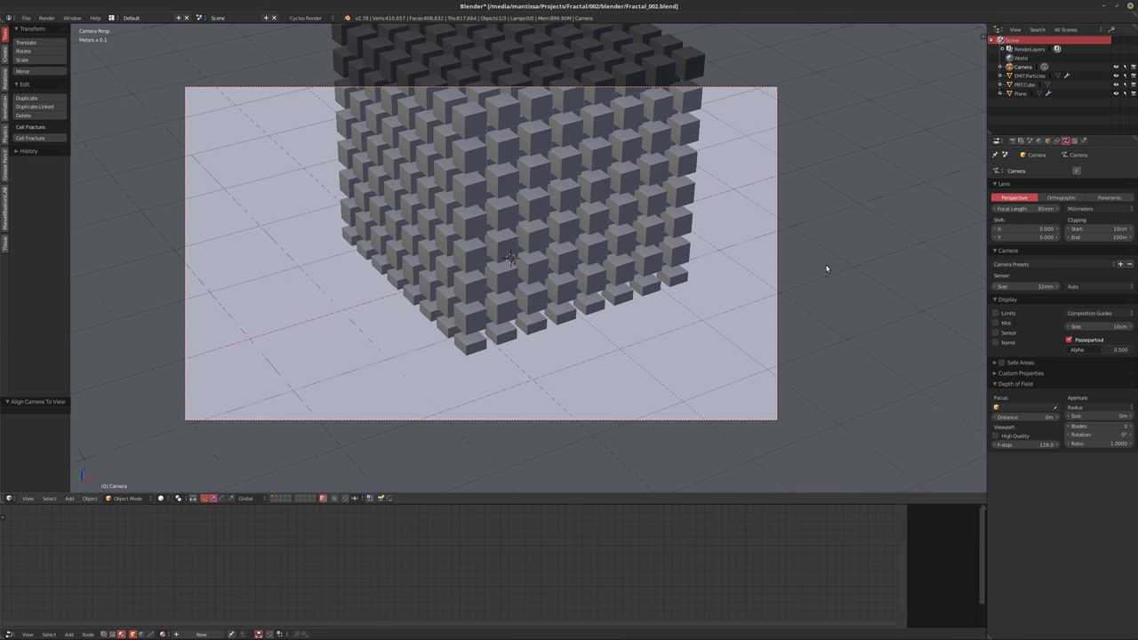
Shift the camera within its local XY plane to bring the particle cube closer to the middle of the frame
key("g")
key("z")
key("z")
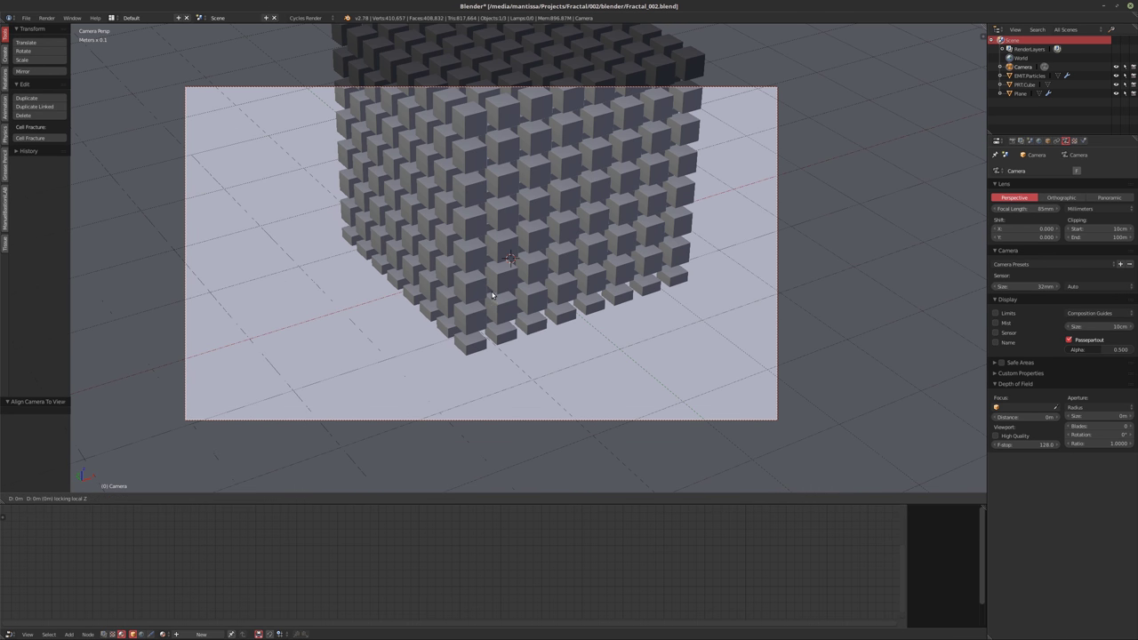
left_click(548, 271)
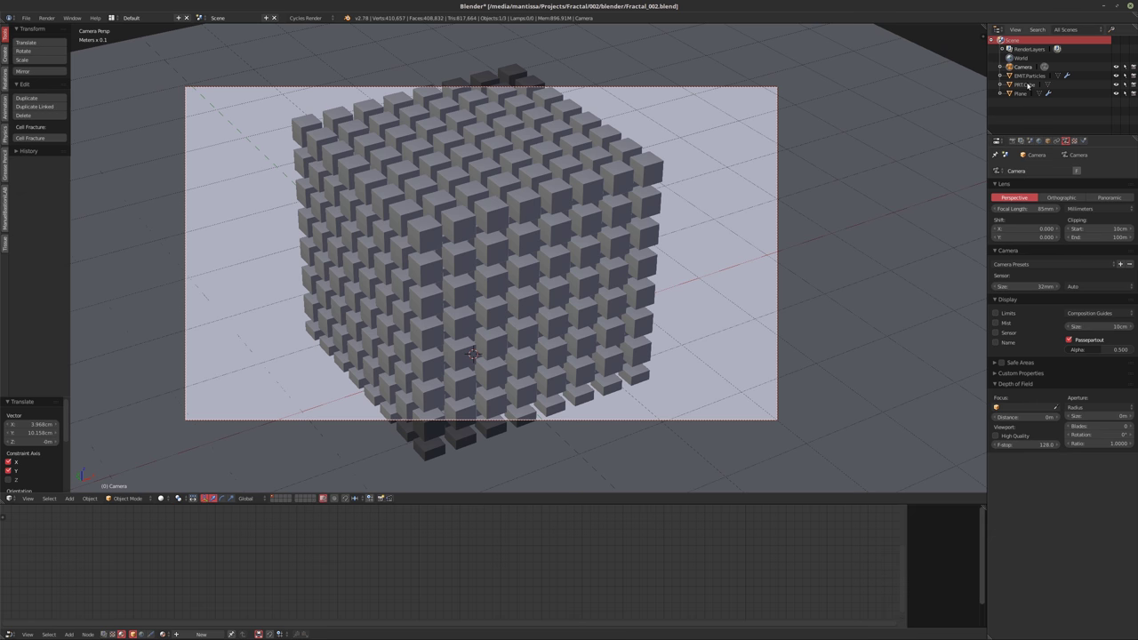
Turn on the camera's Center composition guide and move the camera back about 2.157 m along its local Z axis
left_click(1090, 313)
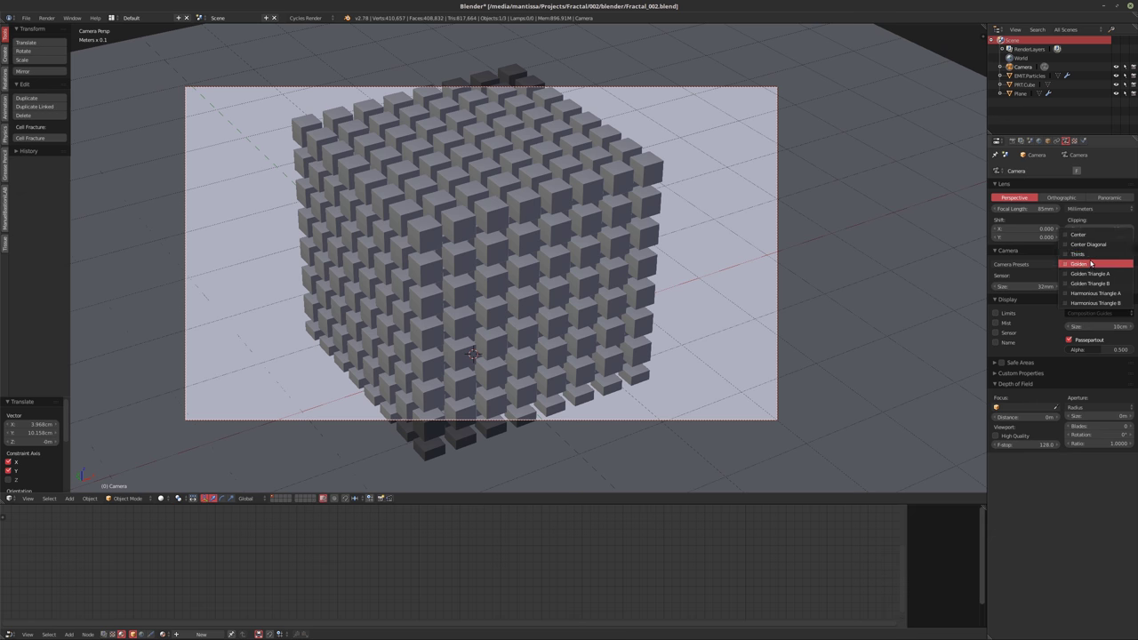
left_click(1091, 240)
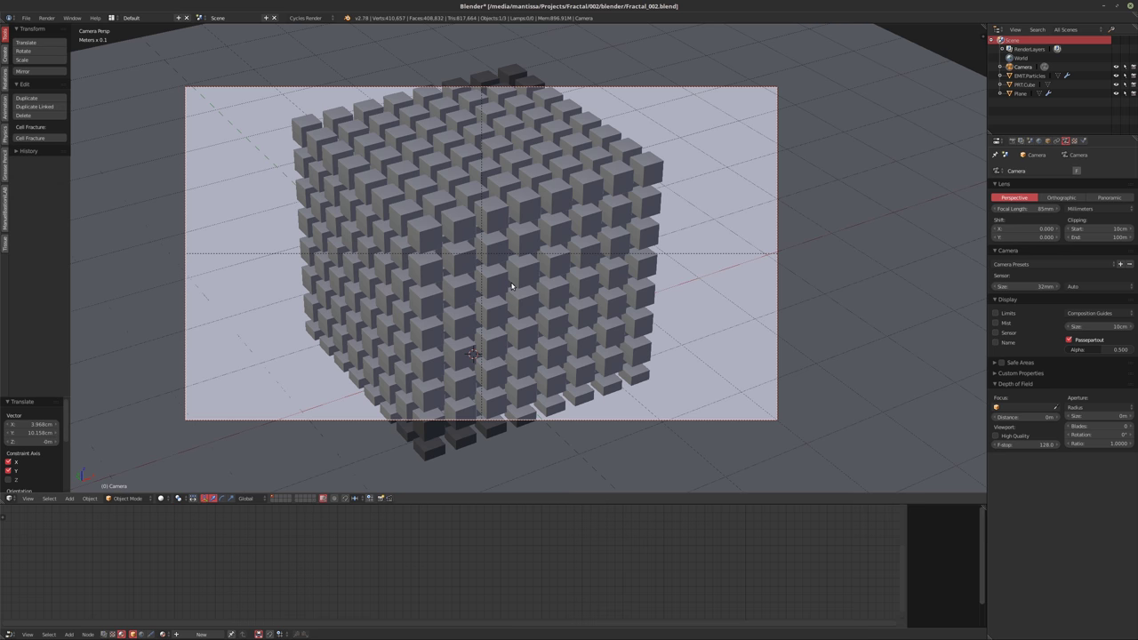
key("g")
key("z")
key("z")
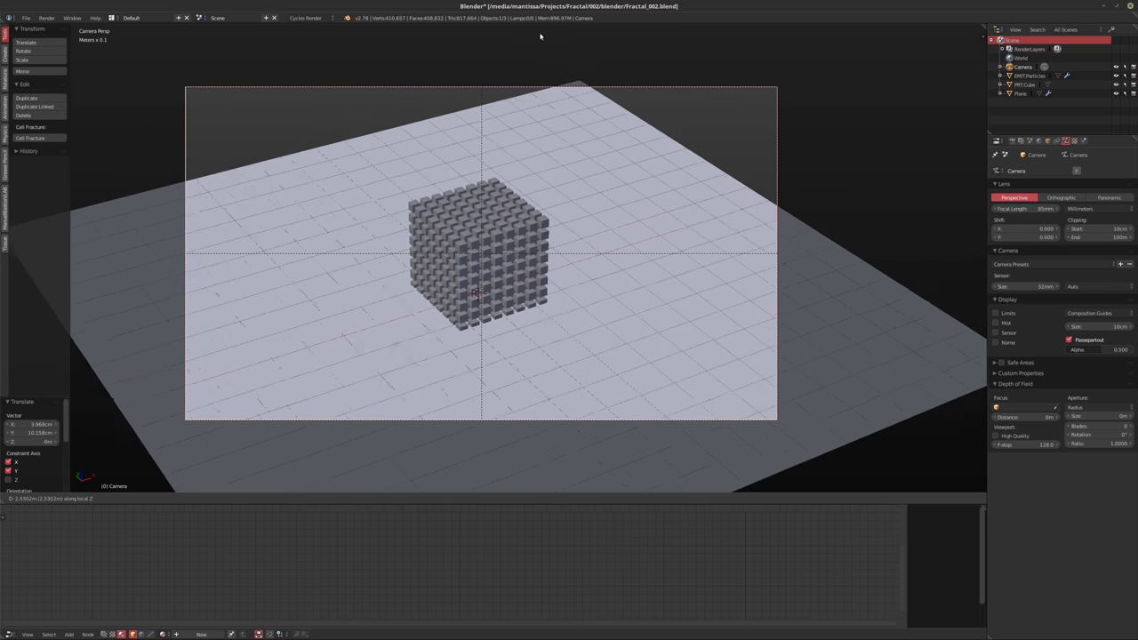
left_click(534, 473)
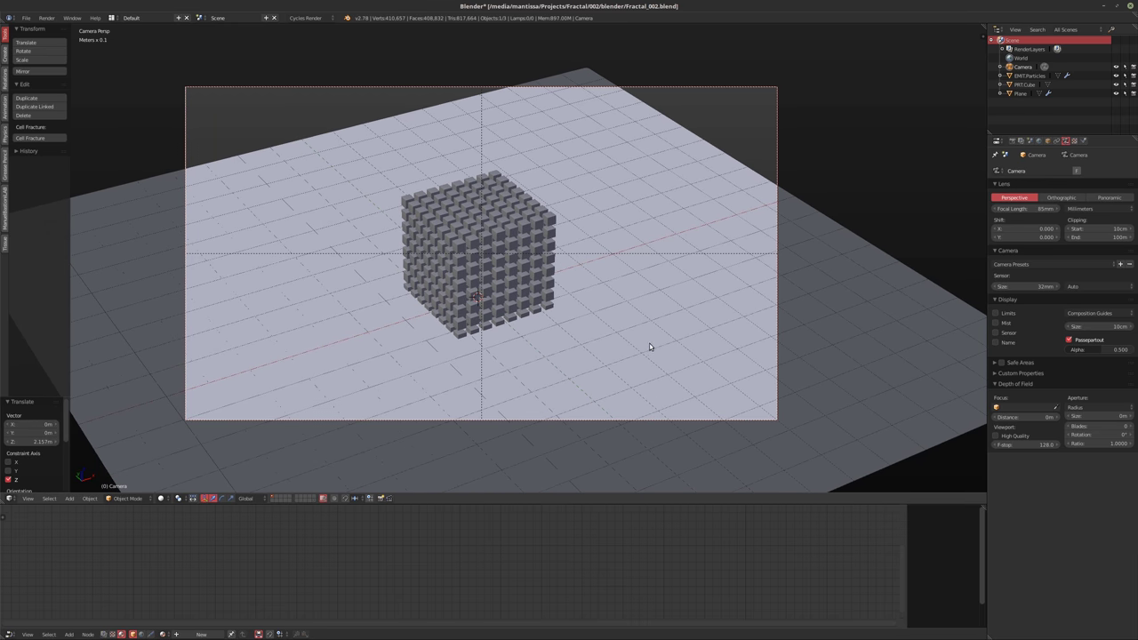
Select the ground plane and try to scale its mesh by 1.5 in Edit Mode
right_click(612, 343)
key("Tab")
key("s")
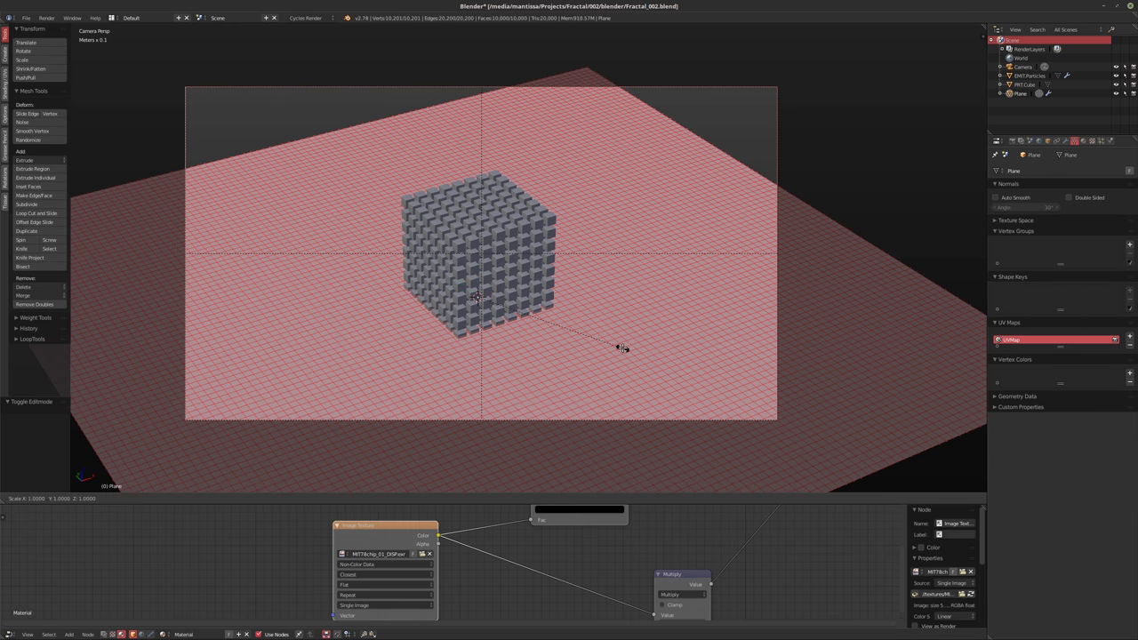
type("1.5")
key("Return")
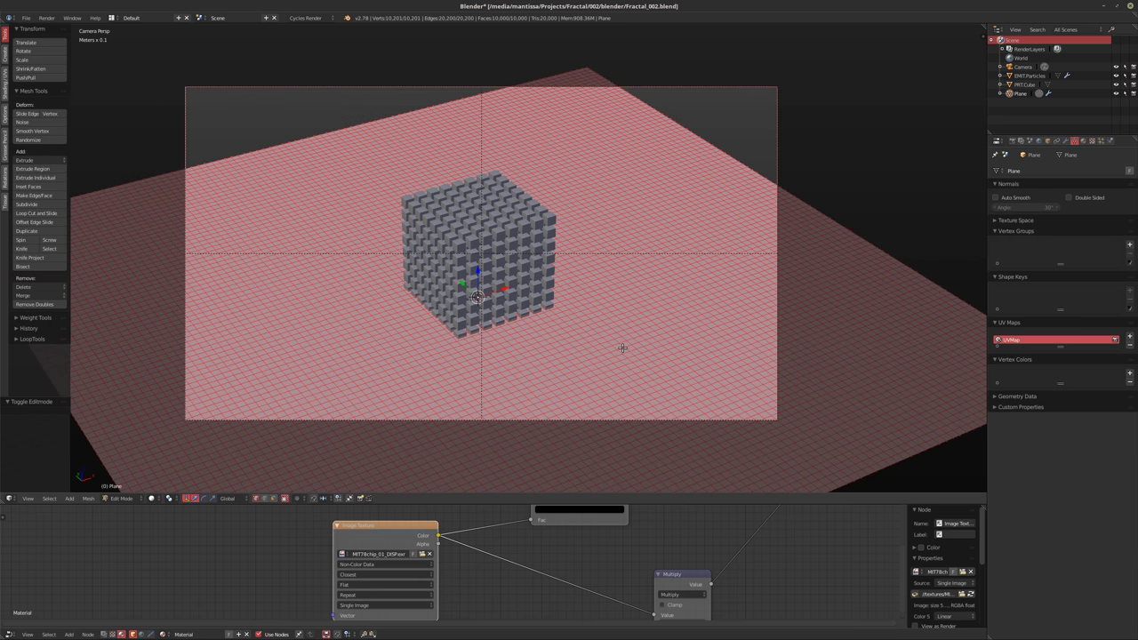
Move the ground plane in Object Mode along the global Y axis to cover more of the camera frame
key("Tab")
key("g")
key("y")
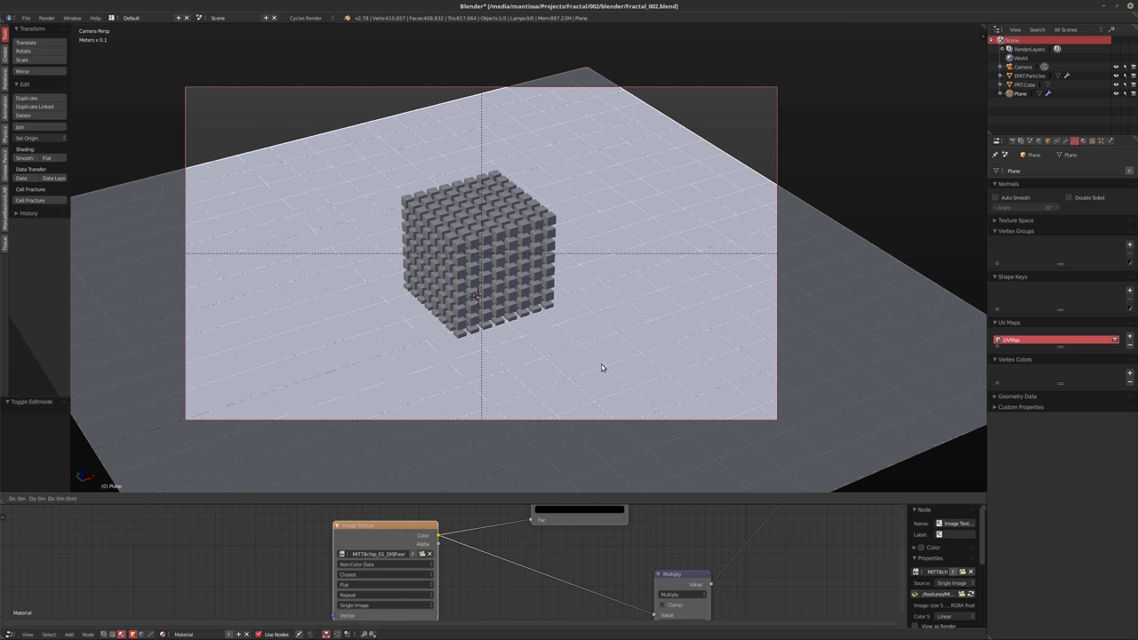
left_click(549, 325)
Scale all of the ground plane's mesh by 1.25 in Edit Mode
key("Tab")
type("s1.25")
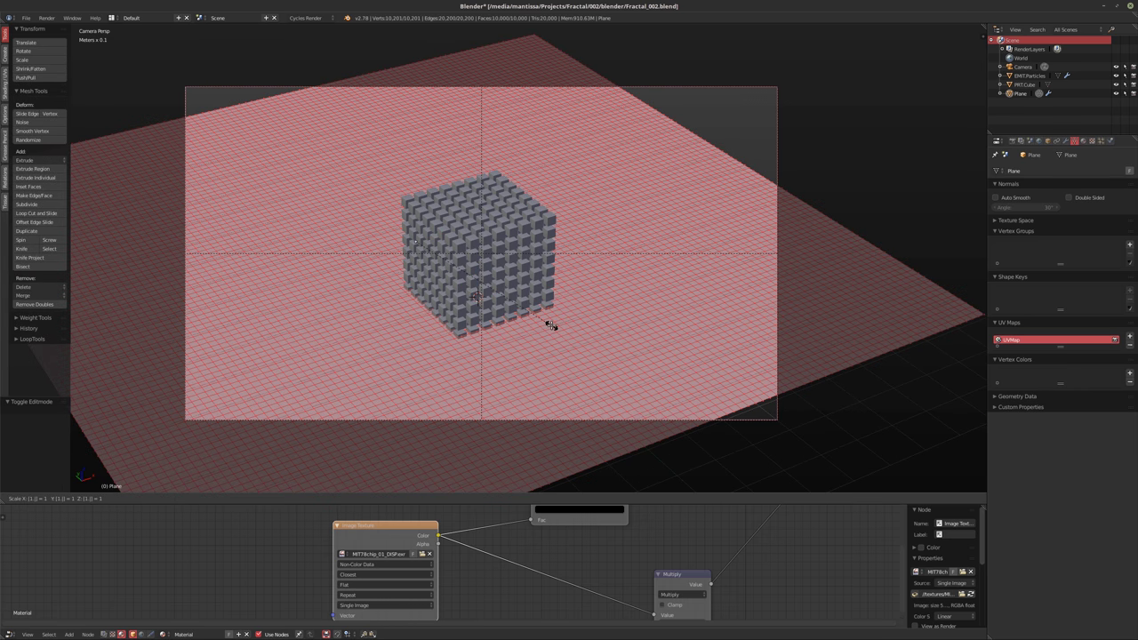
key("Return")
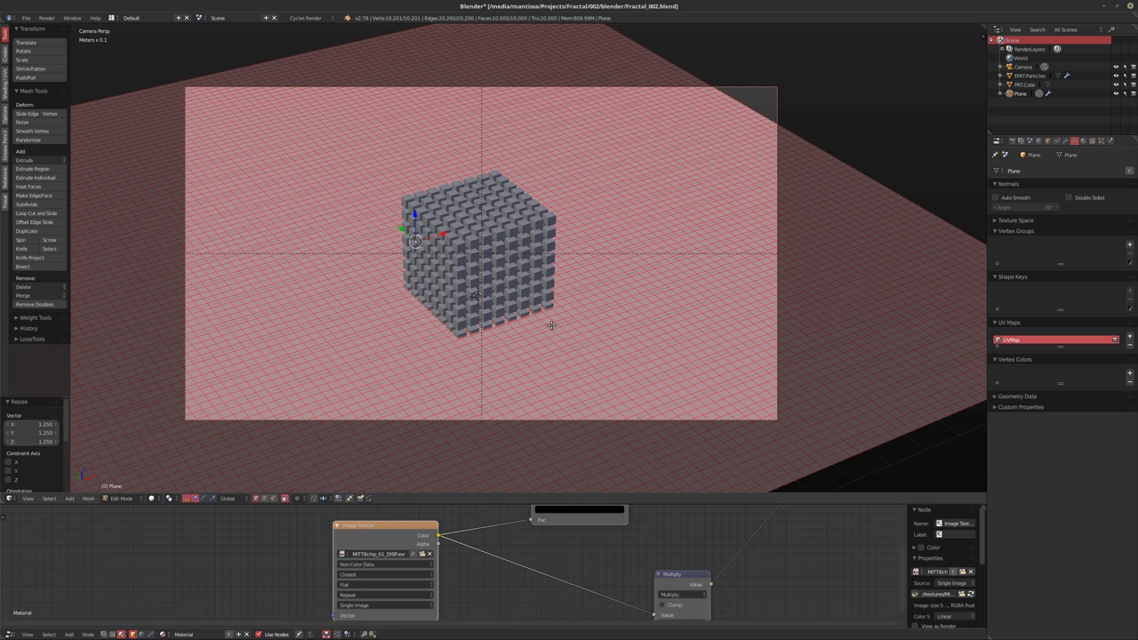
Move the ground plane about 21.75 cm along the global X axis in Object Mode
key("Tab")
key("g")
key("x")
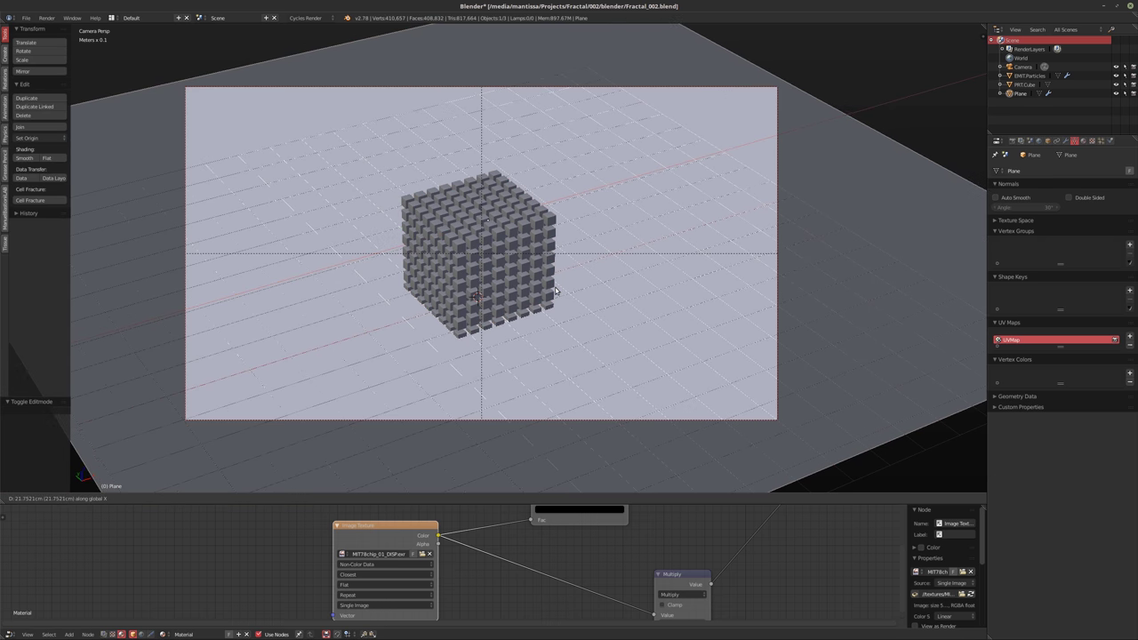
left_click(556, 292)
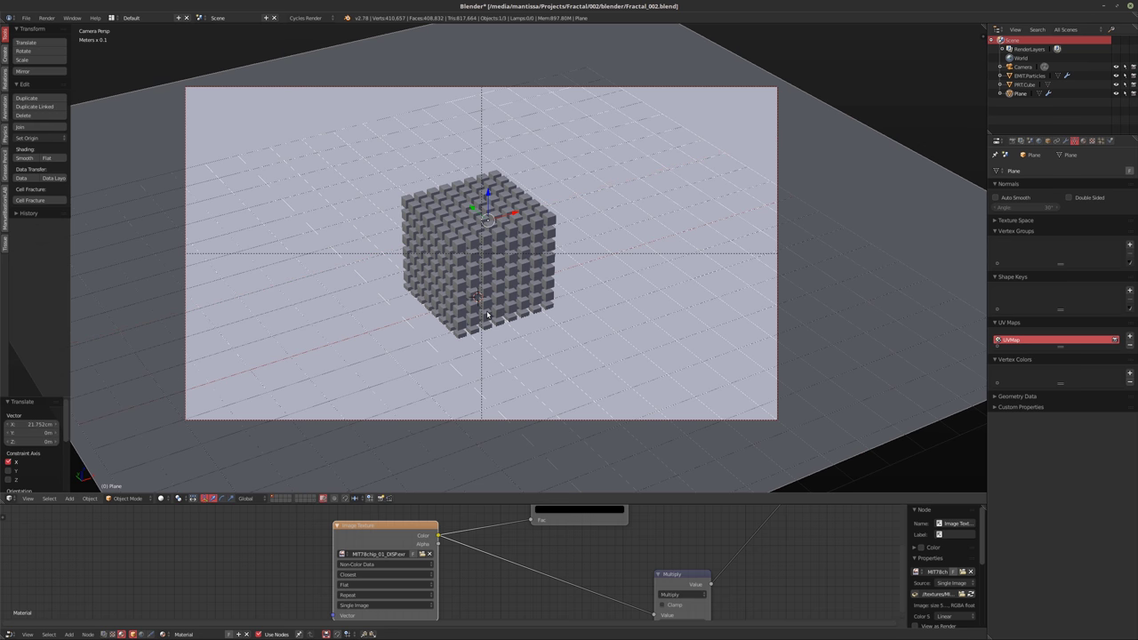
Save over Fractal_002.blend, render the camera view of the cube grid, and return to the 3D view
scroll(487, 314, "up", 3)
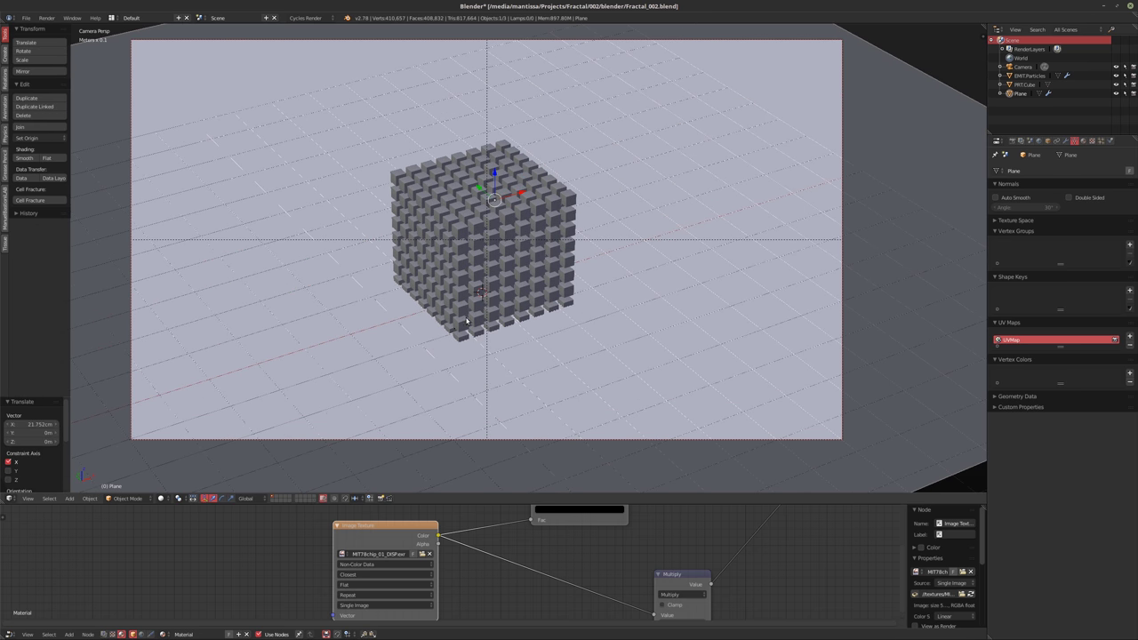
key("ctrl+s")
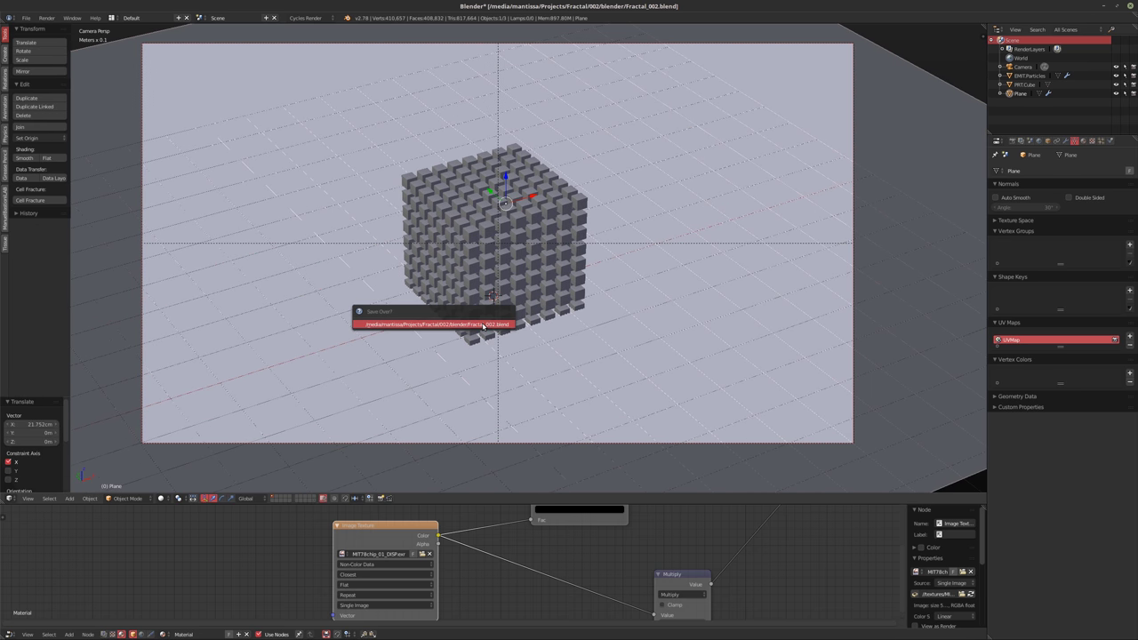
left_click(483, 325)
key("F12")
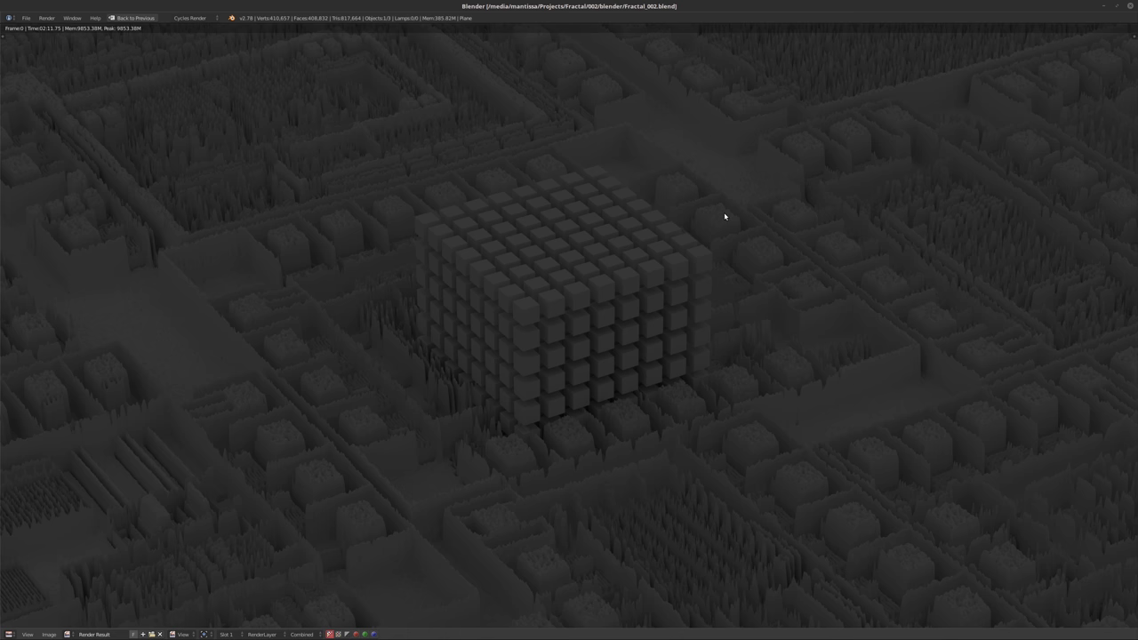
key("Escape")
Set the render device to CPU, with a render subdivision rate of 0.50 px and max subdivisions of 12
left_click(1012, 142)
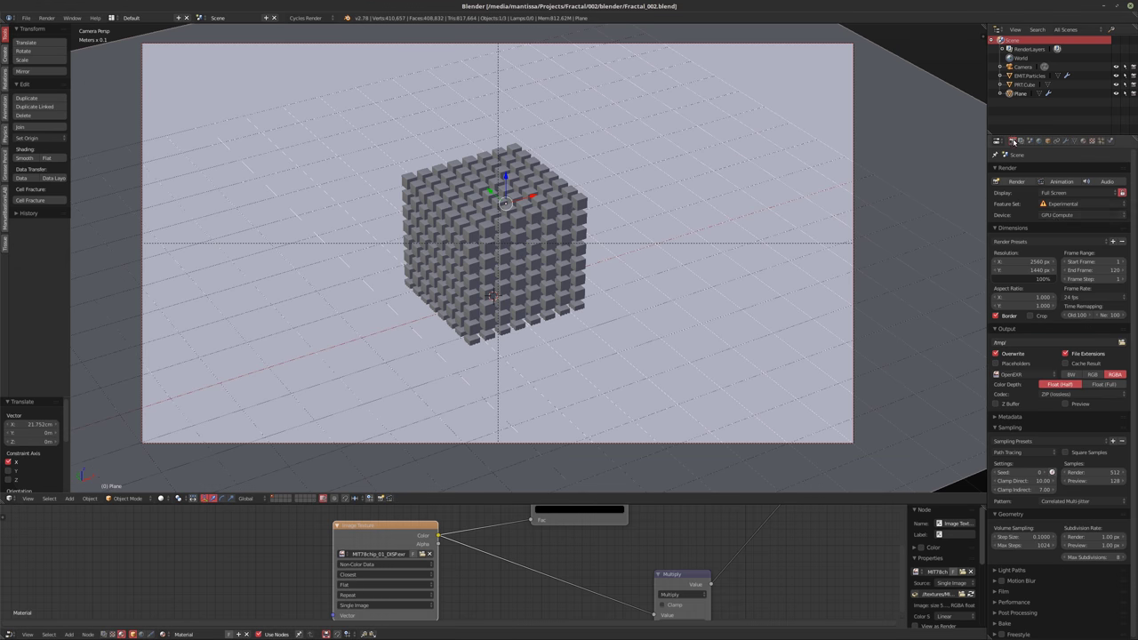
left_click(1080, 214)
left_click(1071, 205)
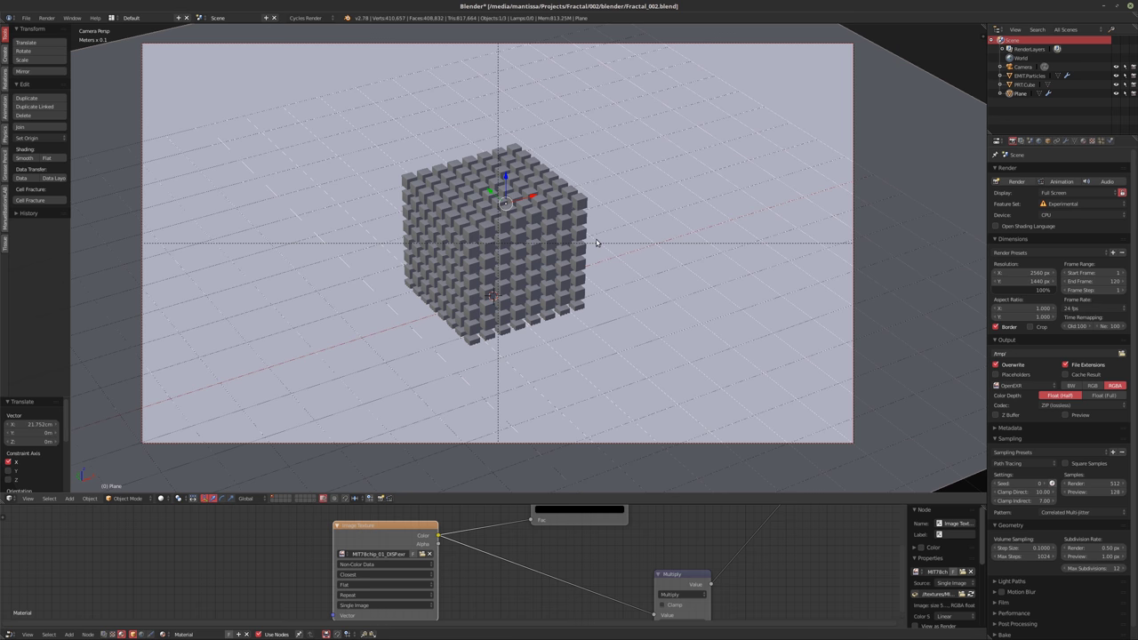
Set the render samples to 128
left_click(1095, 483)
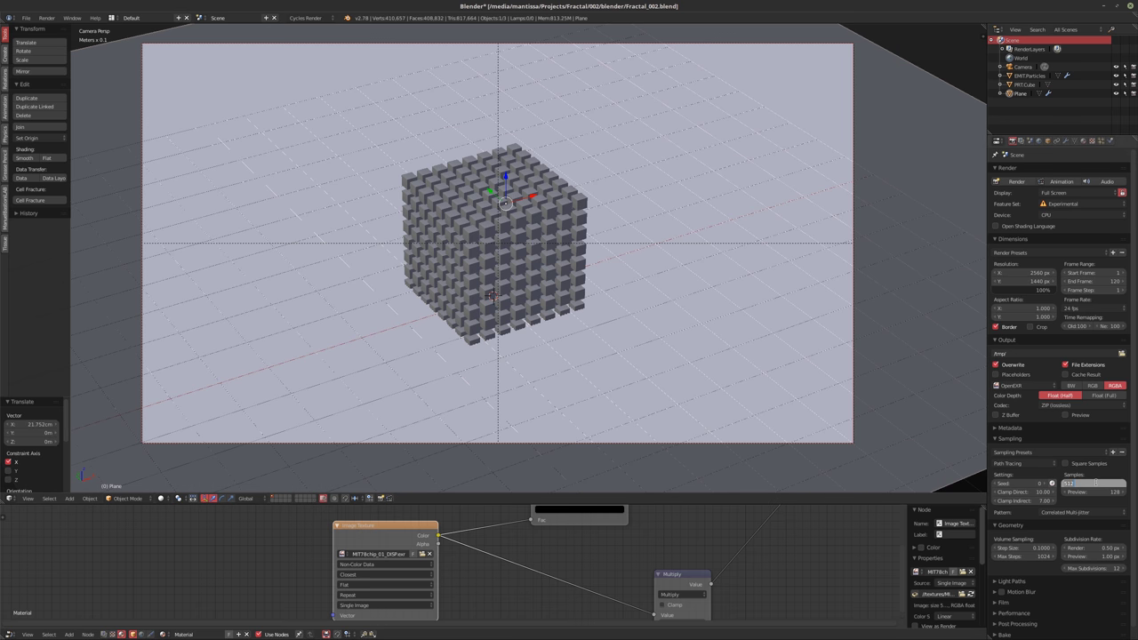
type("128")
key("Return")
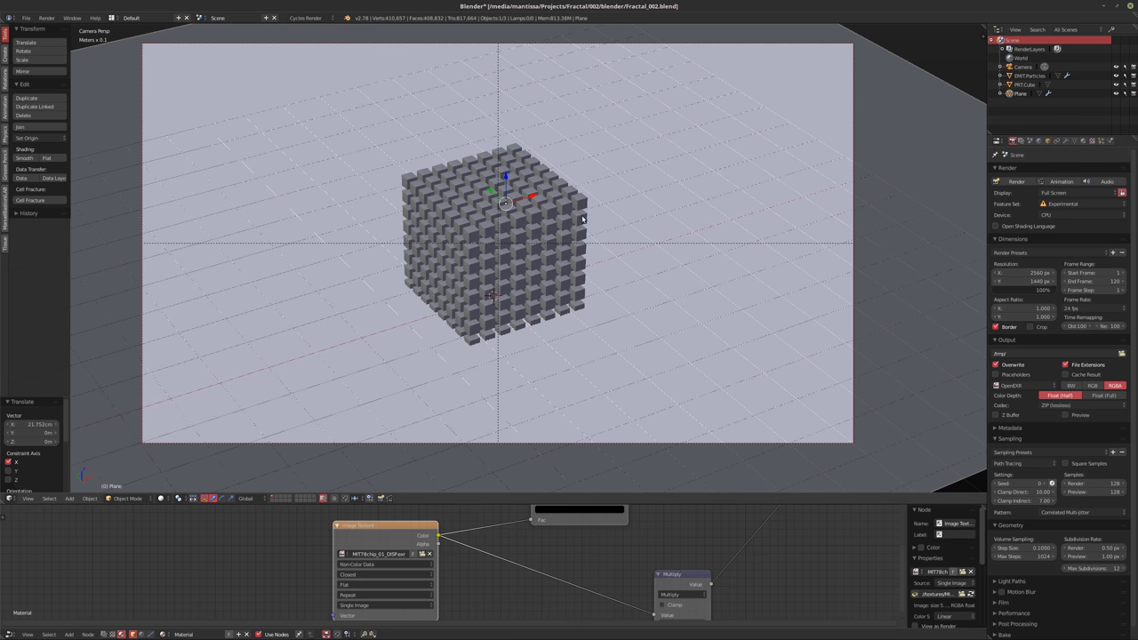
Save the file with the new render settings, start a test render, and stop it once part of the image is rendered
middle_click_drag(584, 243, 585, 248, "shift")
key("ctrl+s")
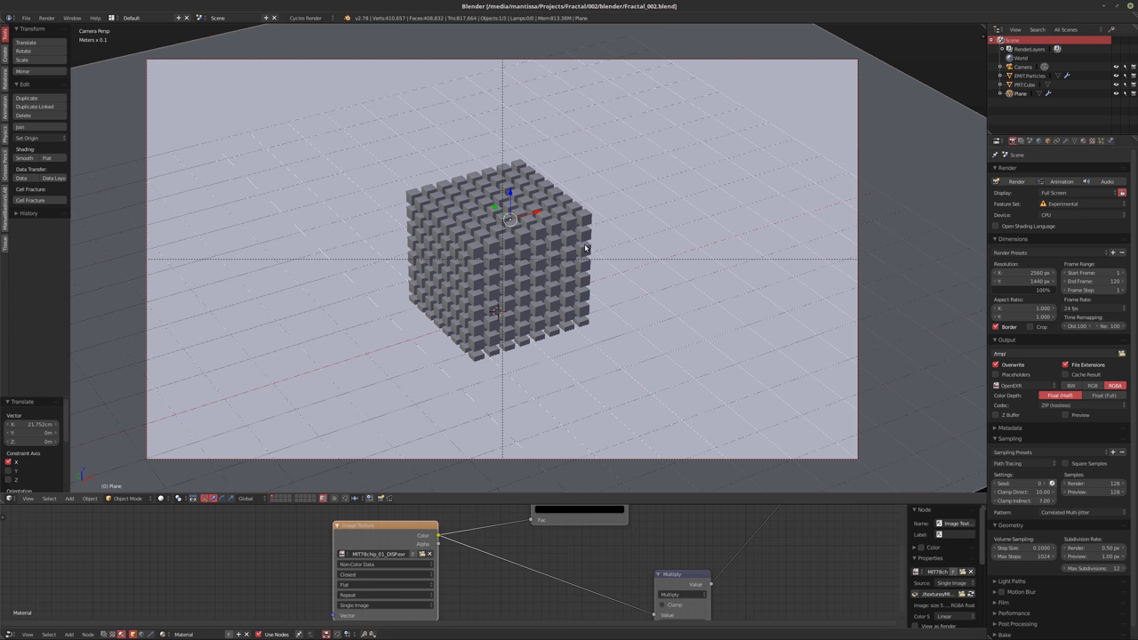
key("F12")
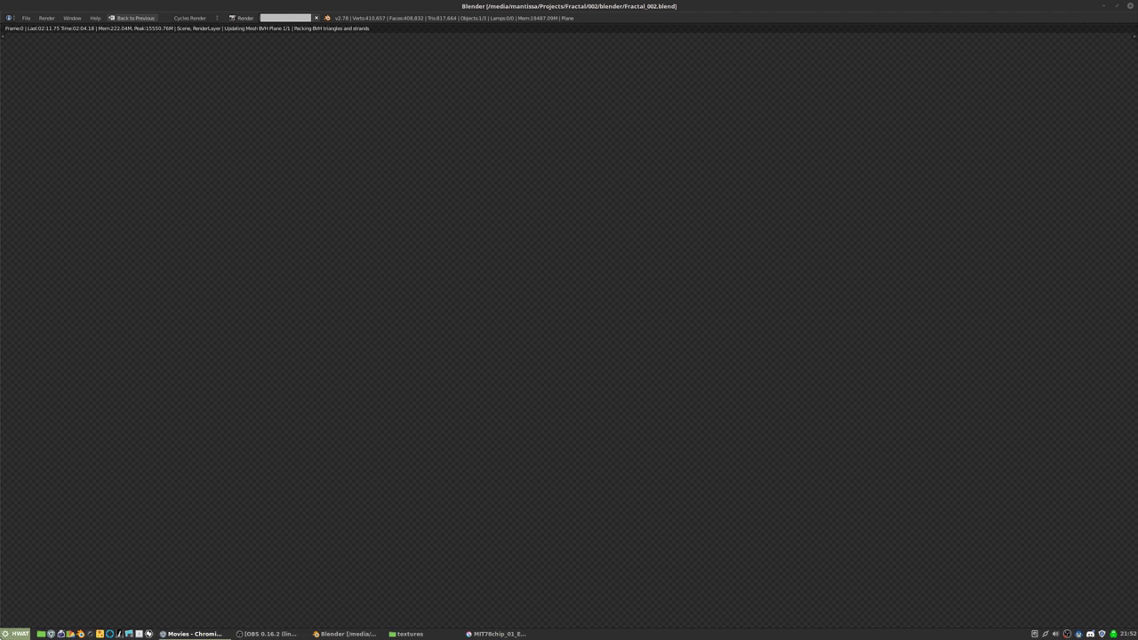
left_click(16, 633)
key("Escape")
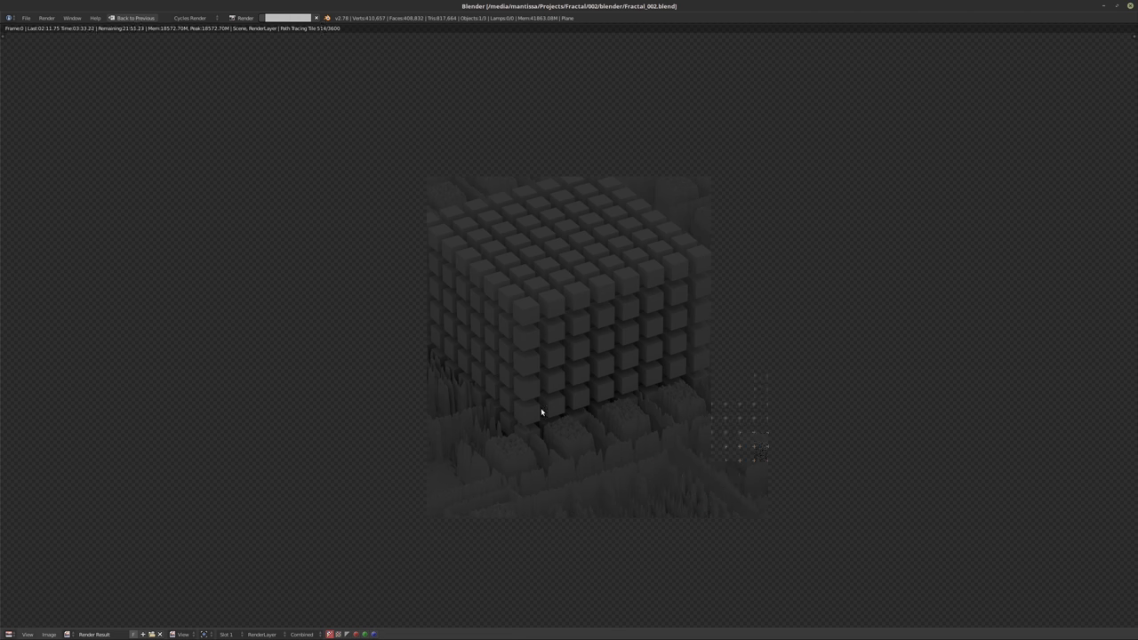
key("Escape")
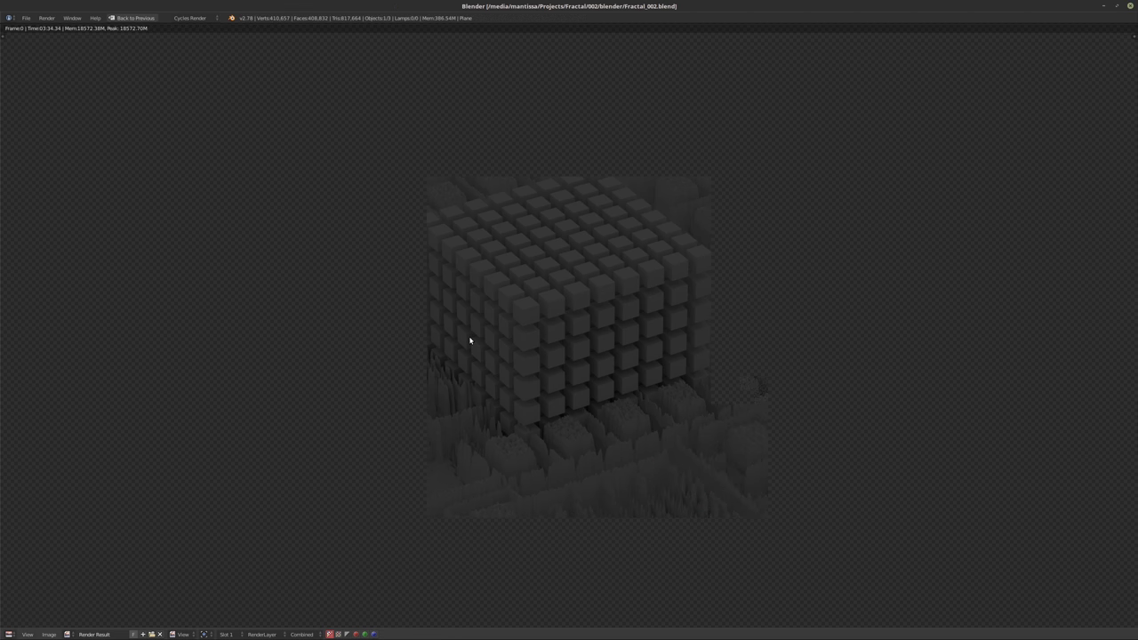
key("Escape")
Assign the MIT78chip_01_DISP.exr image to the plane's displacement texture and enable the Displace modifier for render and viewport
scroll(575, 607, "down", 2)
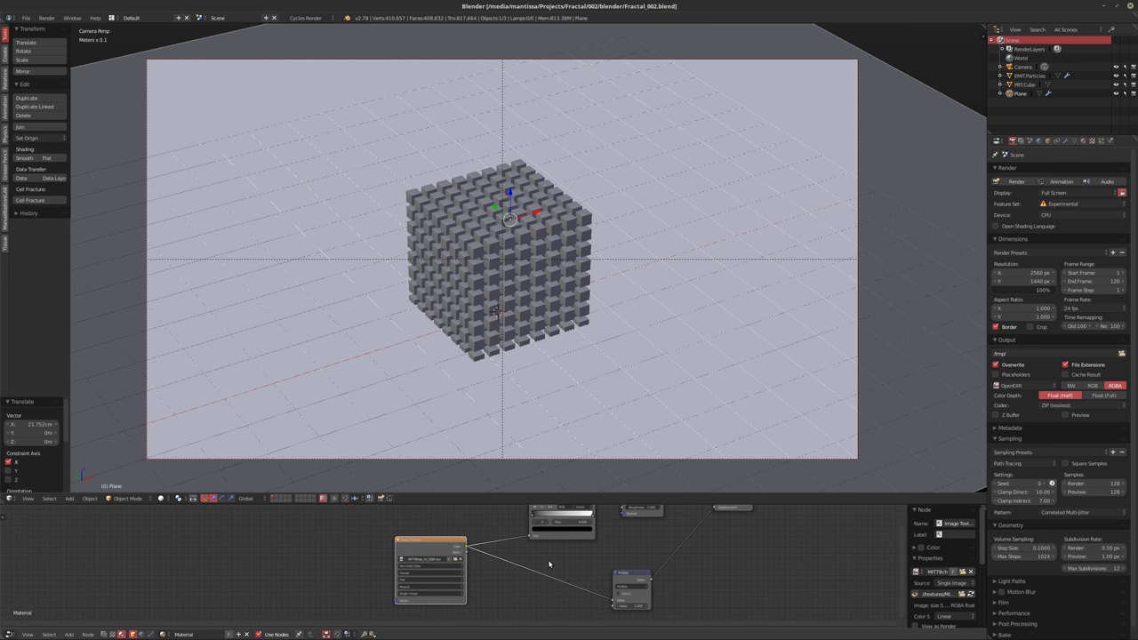
left_click(1093, 140)
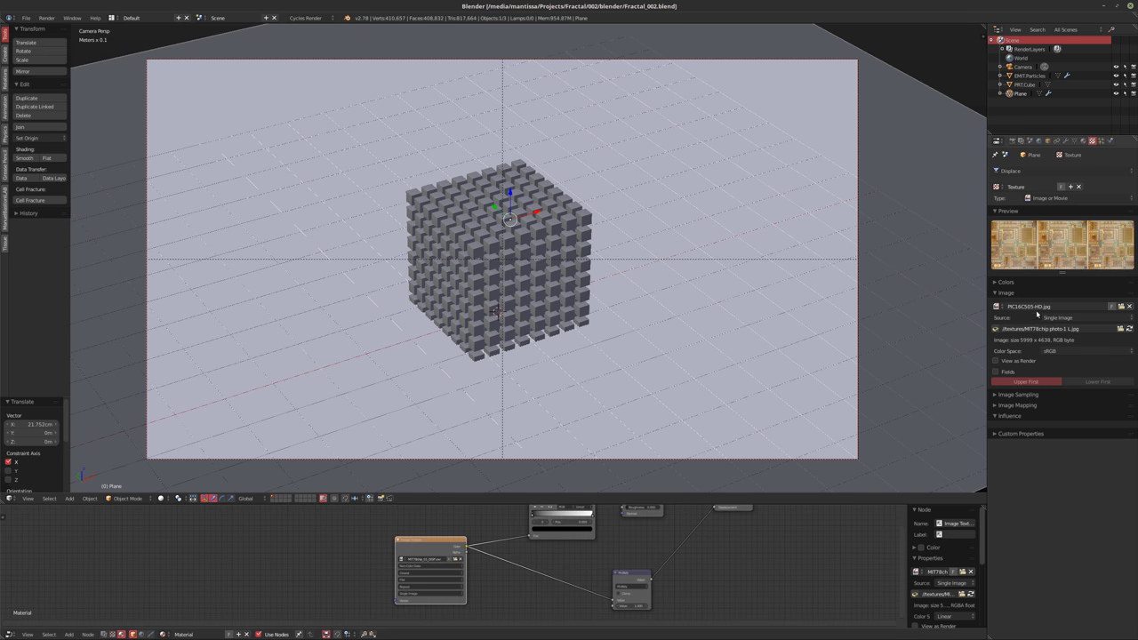
left_click(998, 306)
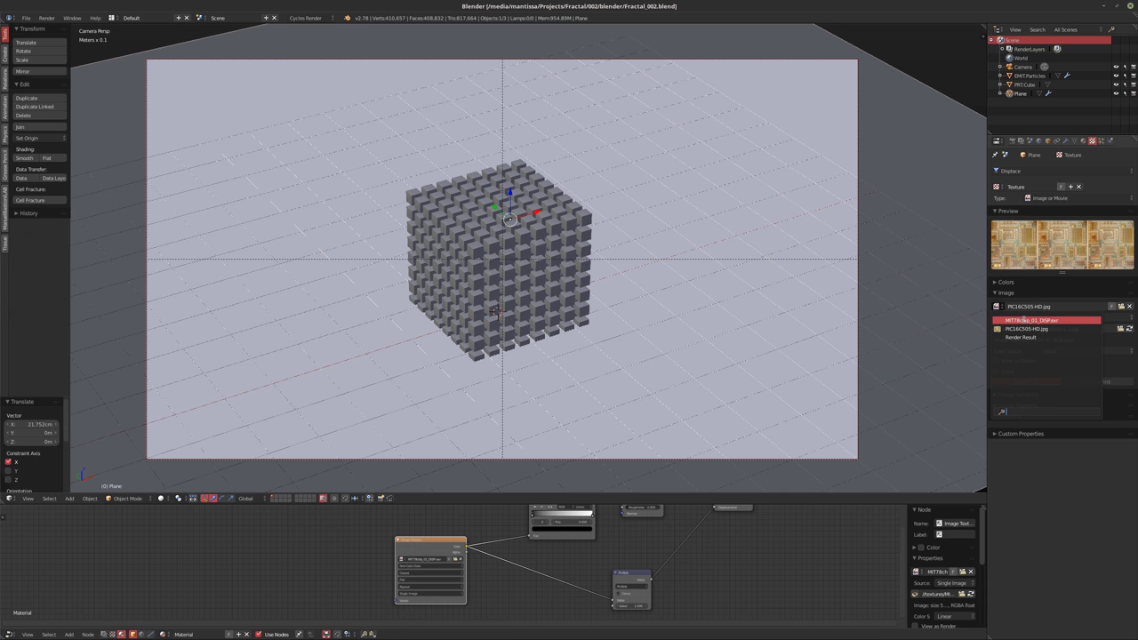
left_click(1031, 320)
left_click(1066, 141)
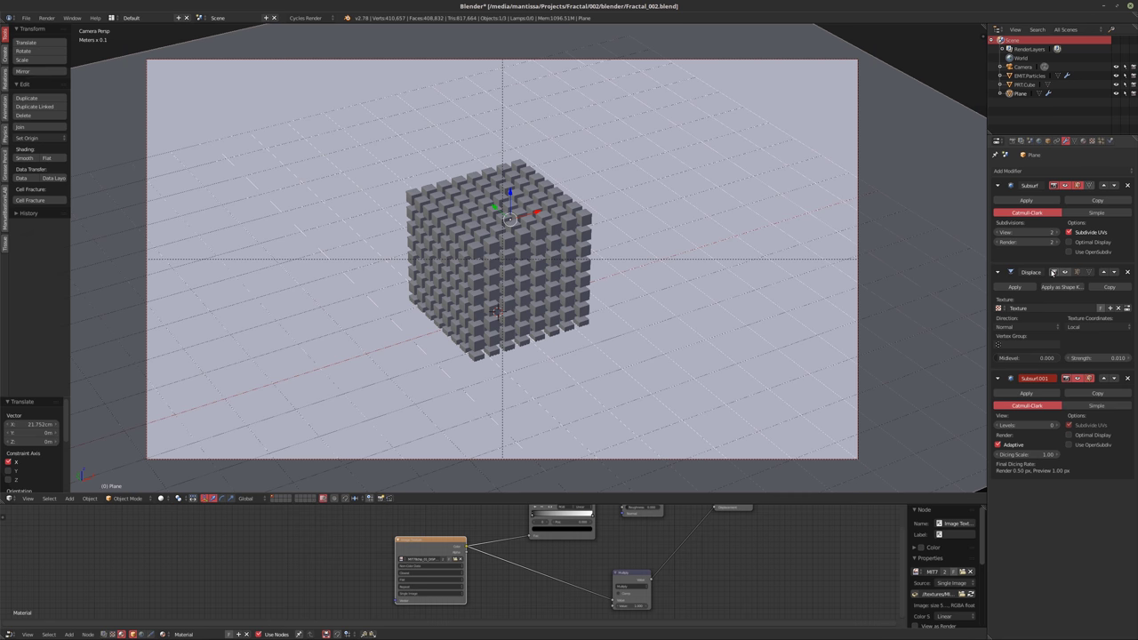
left_click(1055, 273)
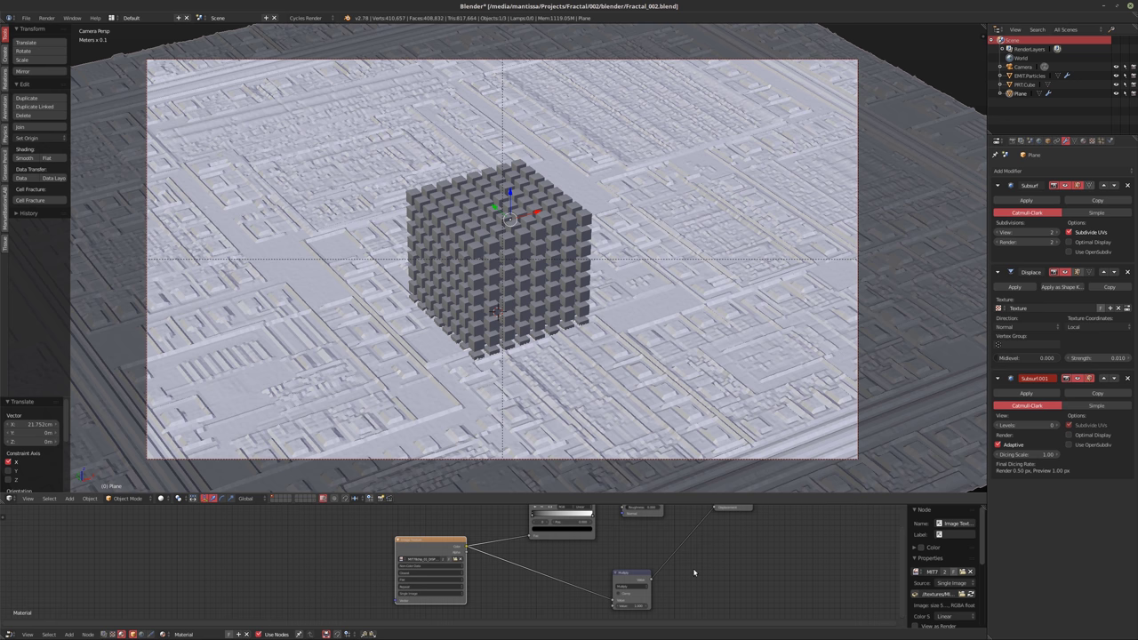
Set the second value of the plane material's Multiply node to 0.01
mouse_move(599, 545)
middle_mouse_down()
mouse_move(587, 565)
mouse_move(593, 539)
middle_mouse_up()
scroll(593, 539, "up", 4)
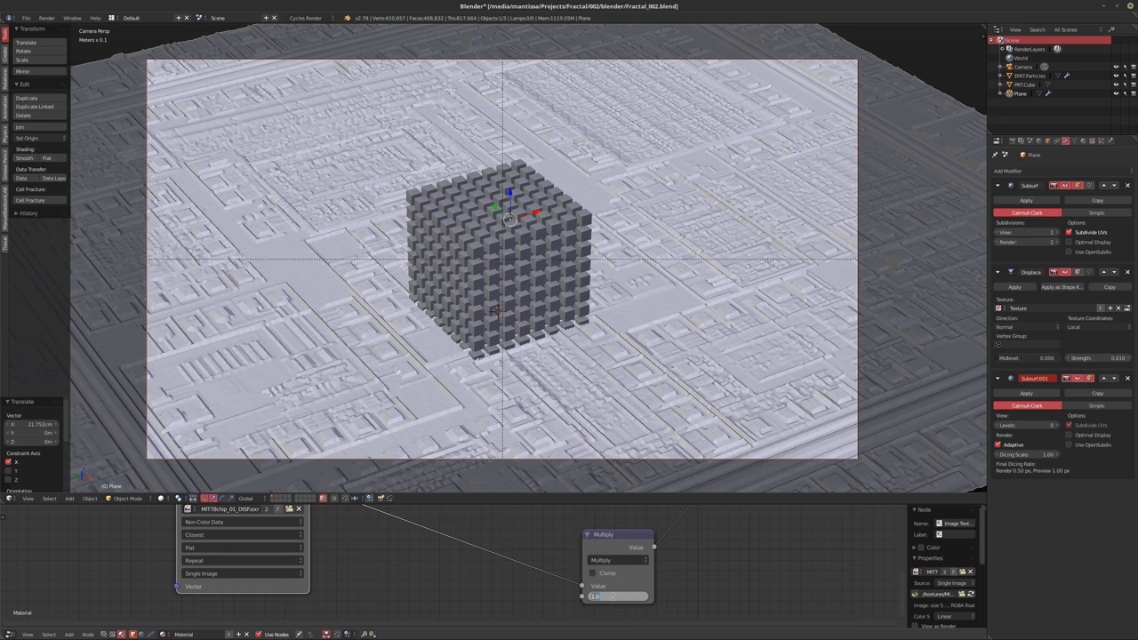
type("0.01")
key("Return")
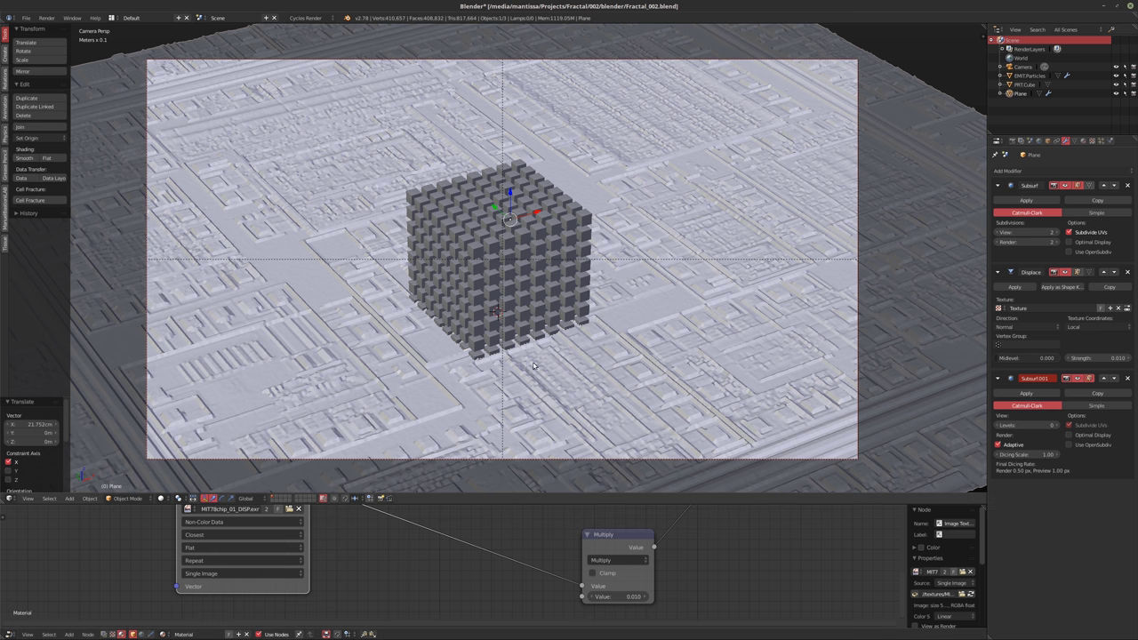
Save the file with the updated displacement, start another render, cancel it, and return to the 3D view
key("ctrl+s")
left_click(633, 245)
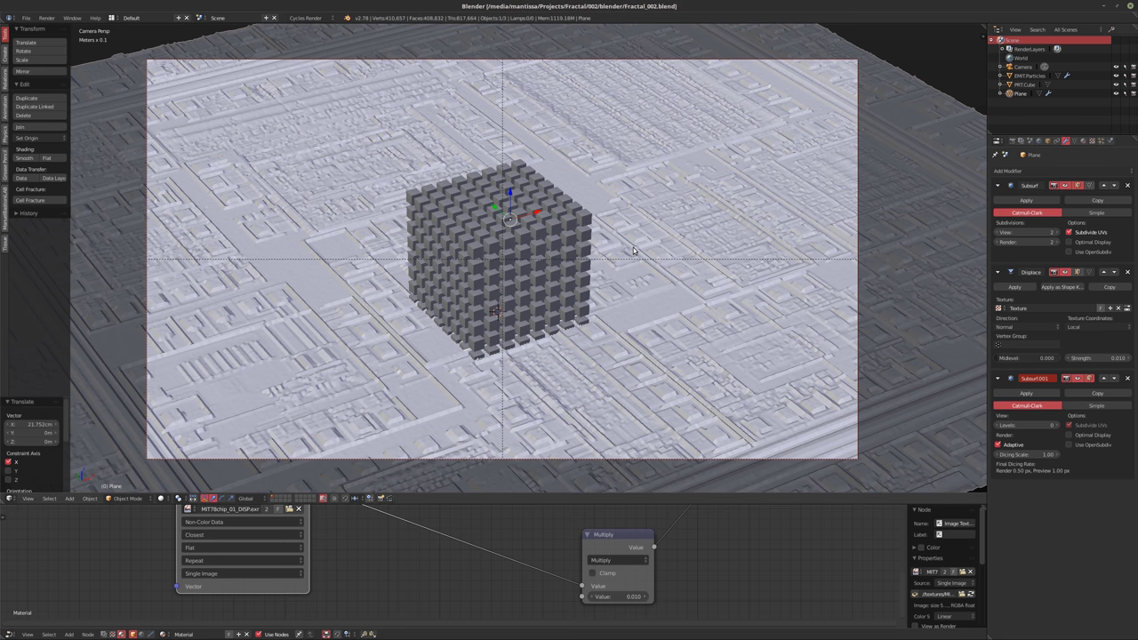
key("F12")
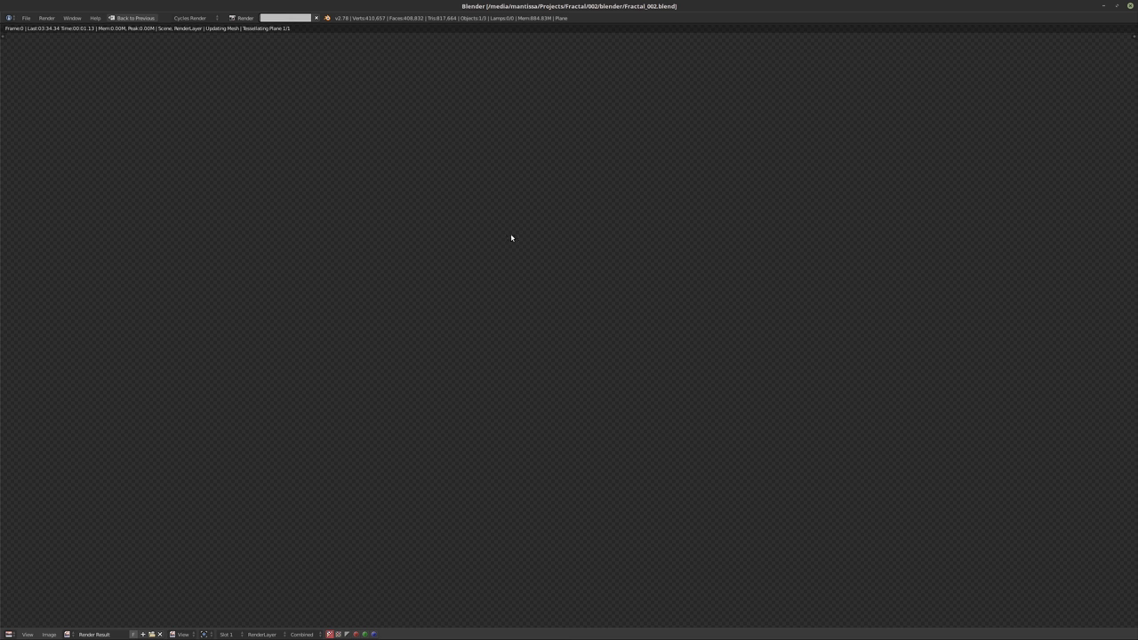
left_click(316, 18)
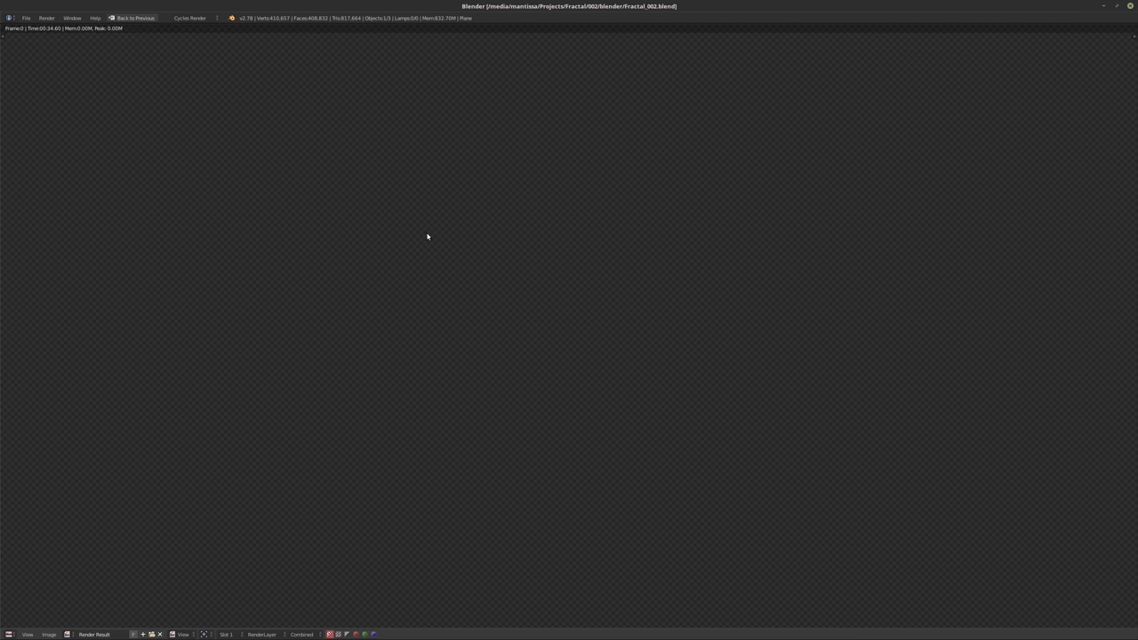
key("Escape")
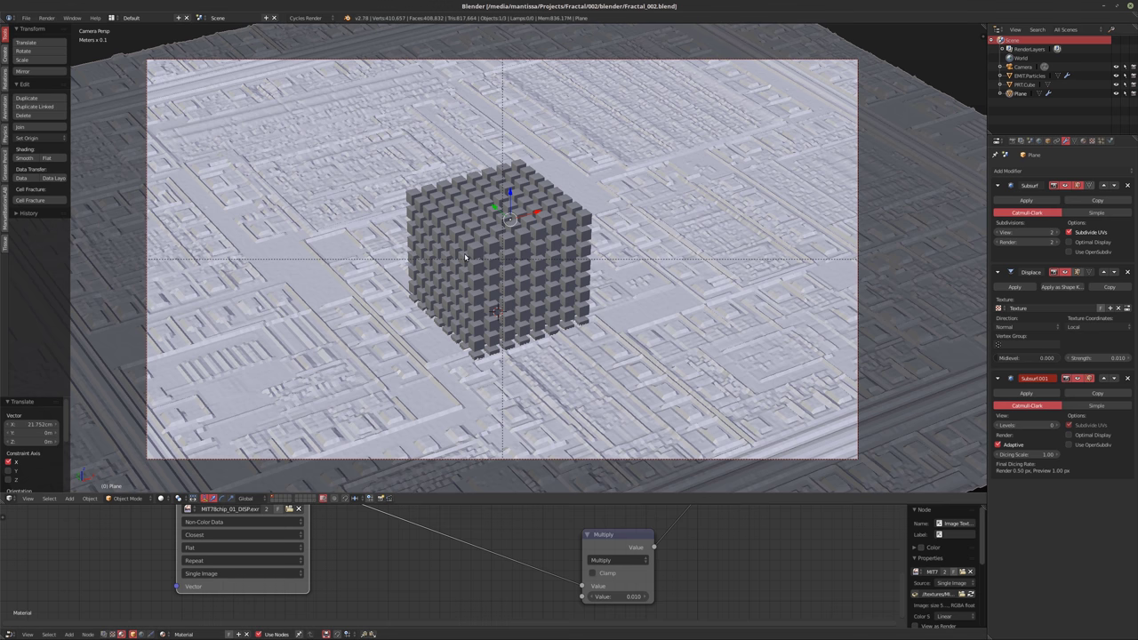
Set the Cycles render subdivision rate to 1 px
middle_click_drag(569, 534, 542, 550)
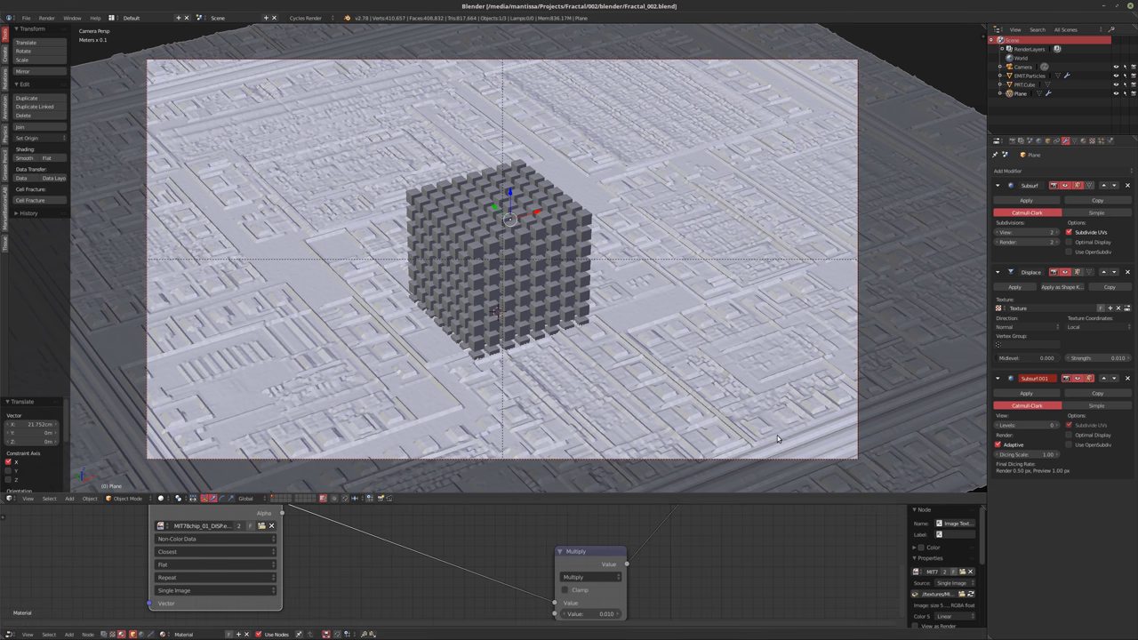
left_click(1011, 140)
left_click(1077, 548)
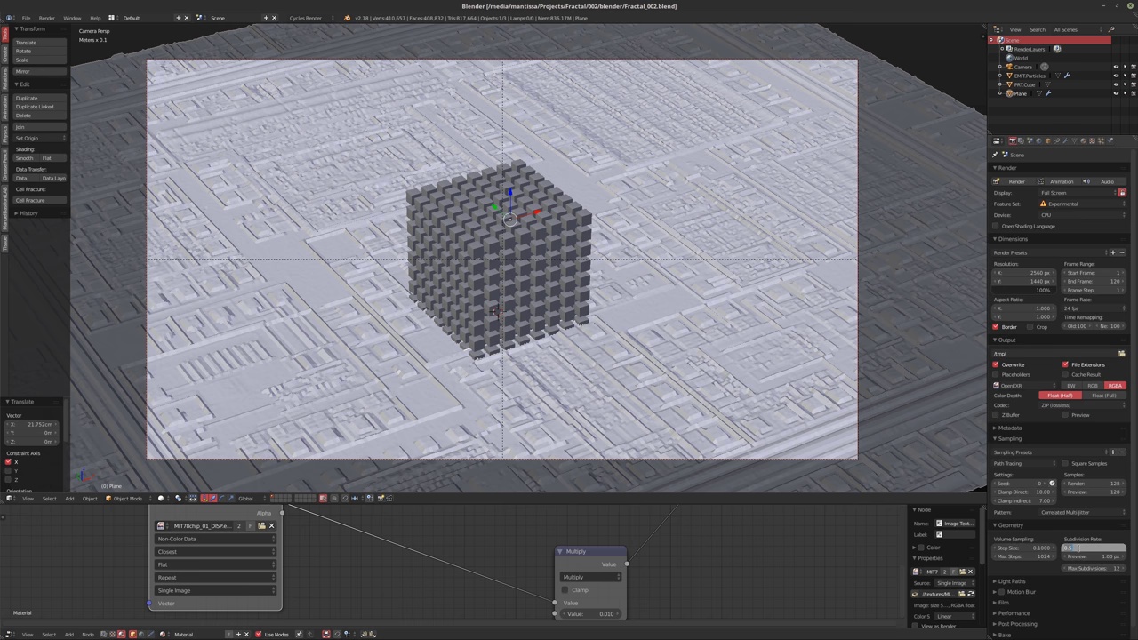
type("1")
key("Return")
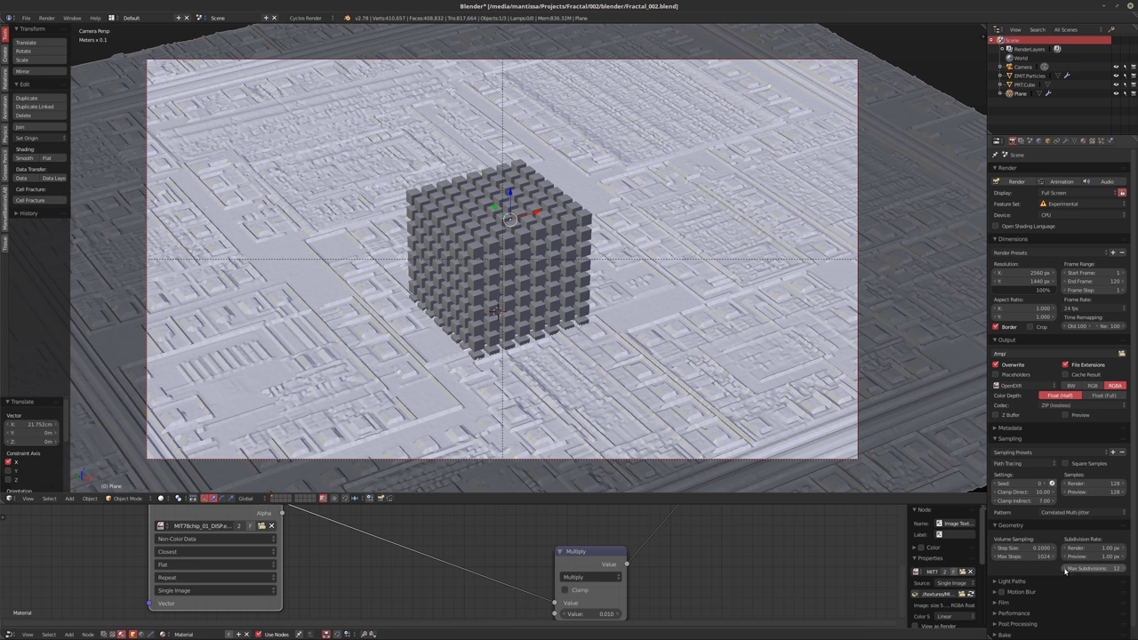
Set the plane material's displacement method to Both
left_click(1083, 140)
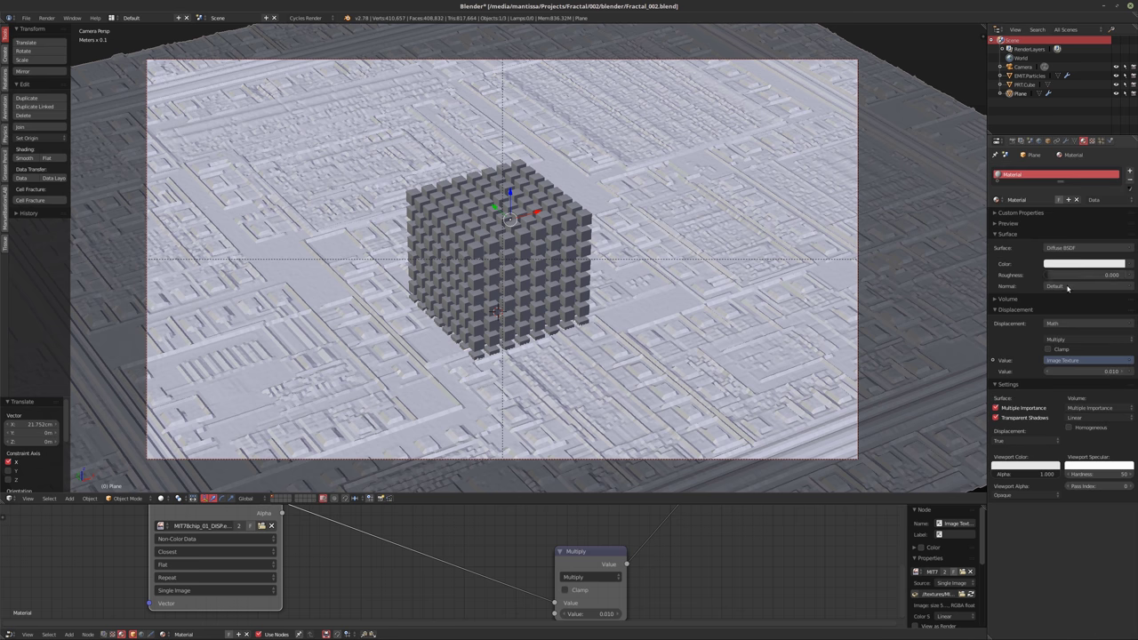
left_click(1033, 439)
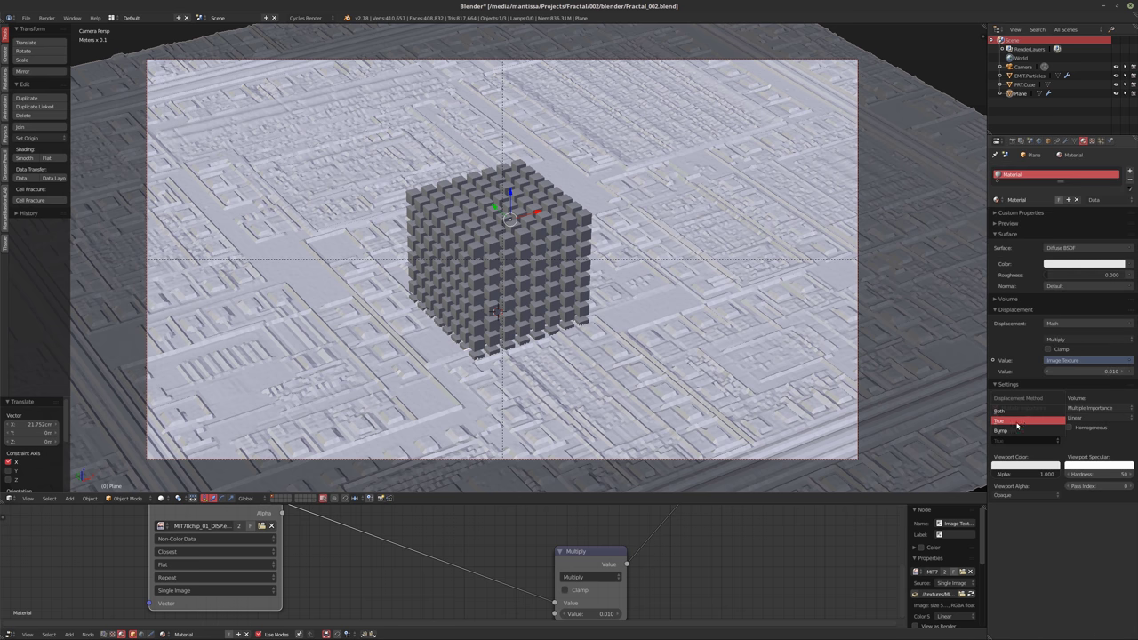
left_click(1001, 417)
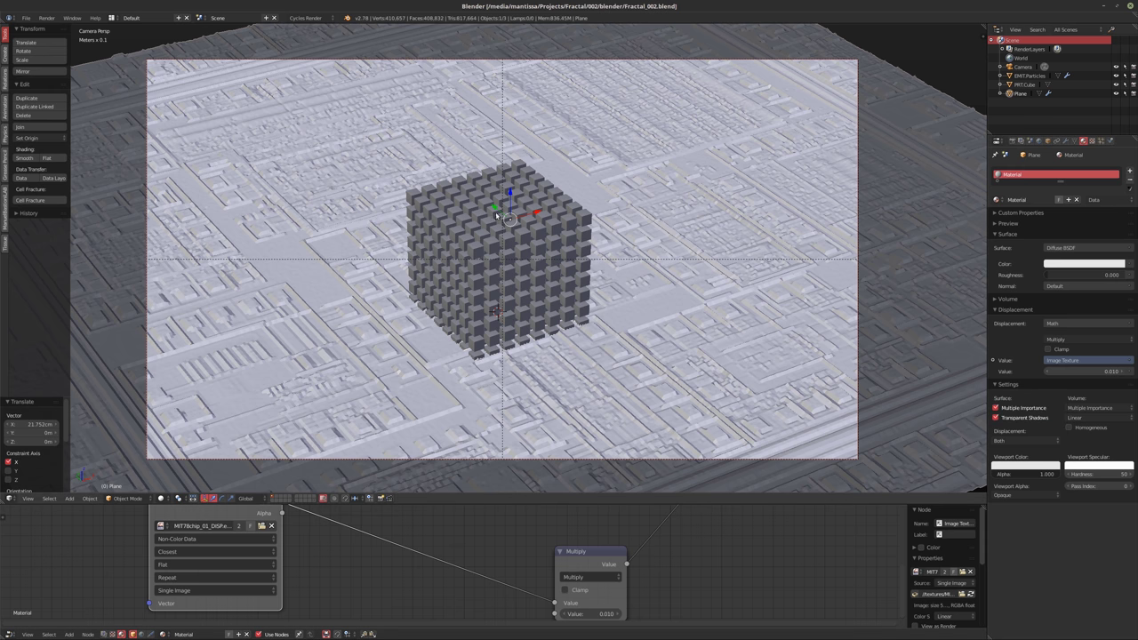
Raise the cube grid about 6.7 cm along the Z axis
right_click(480, 316)
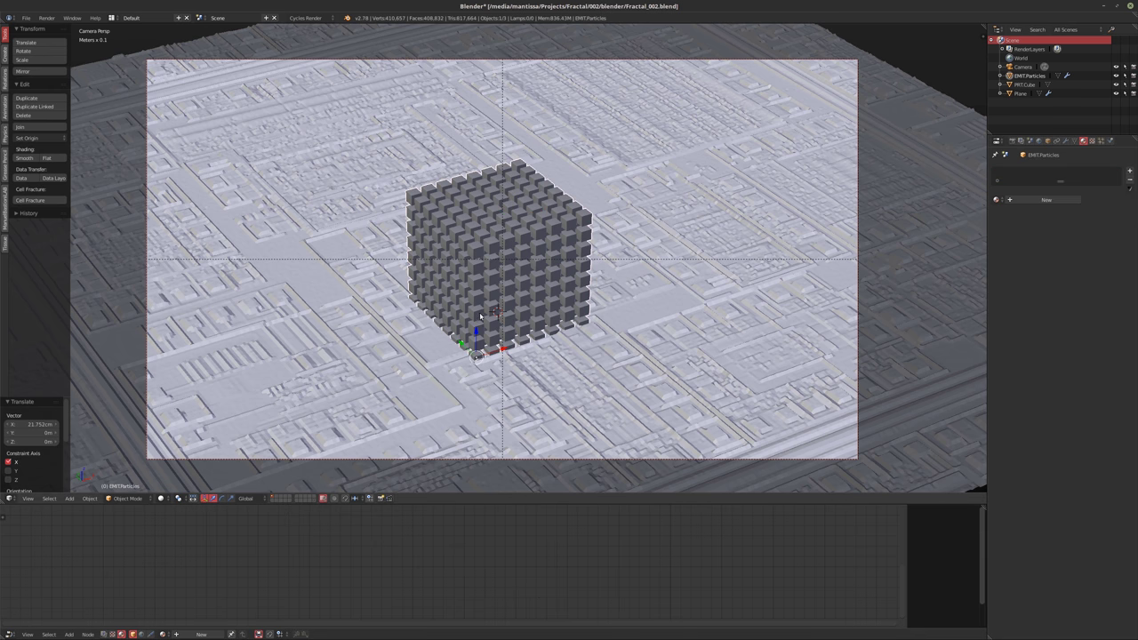
key("g")
key("z")
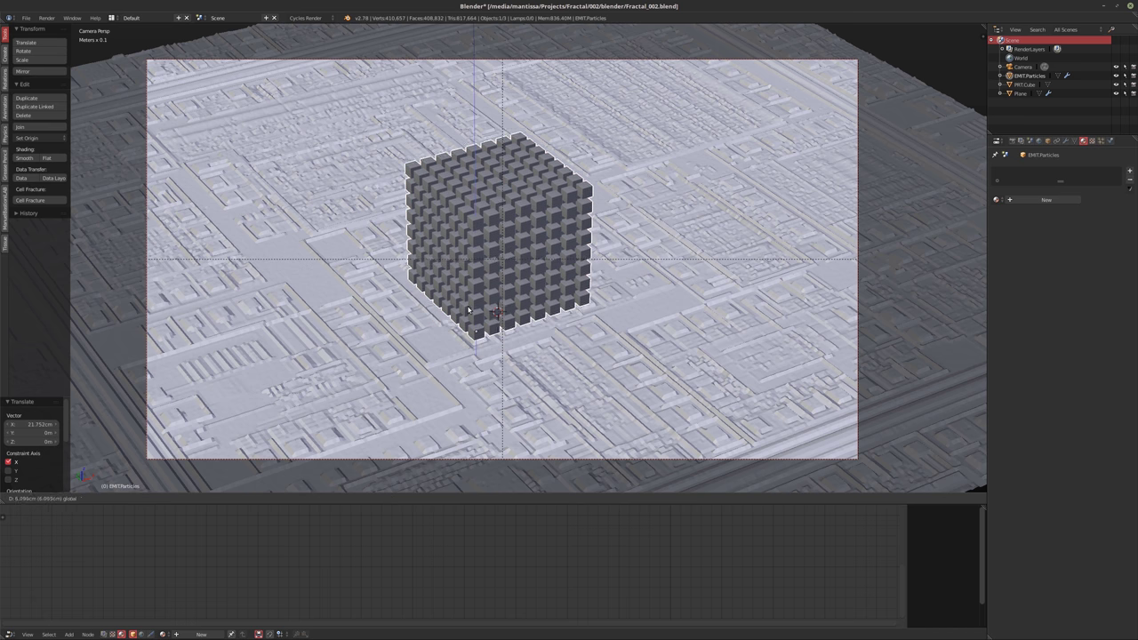
left_click(468, 307)
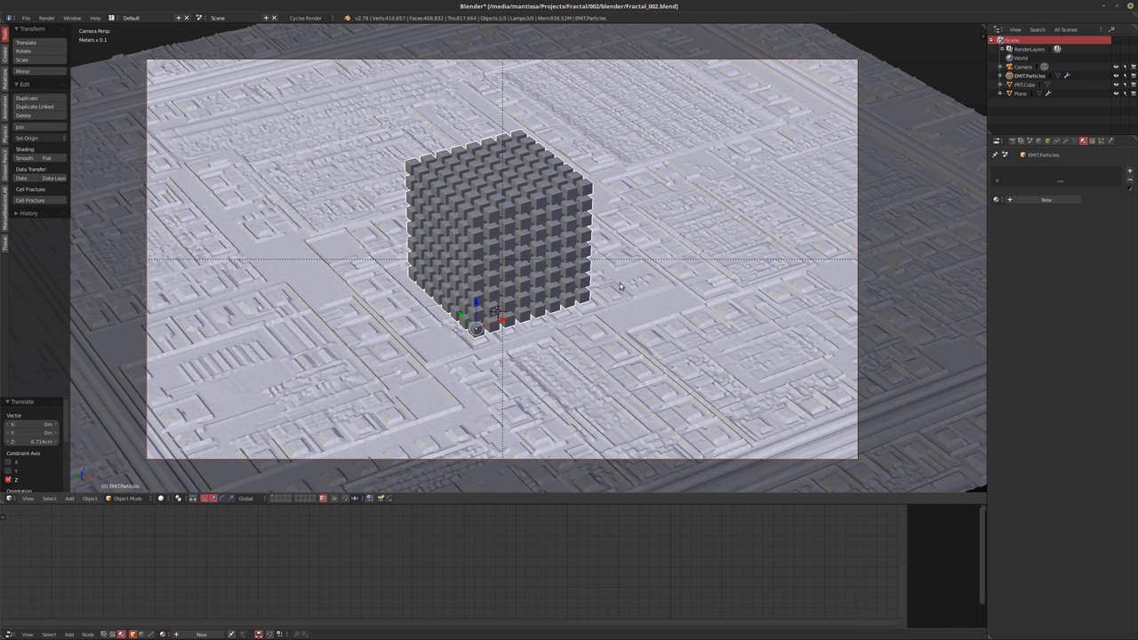
Add a second Displace modifier to the plane and move it up the stack to directly below the first Subsurf
right_click(562, 382)
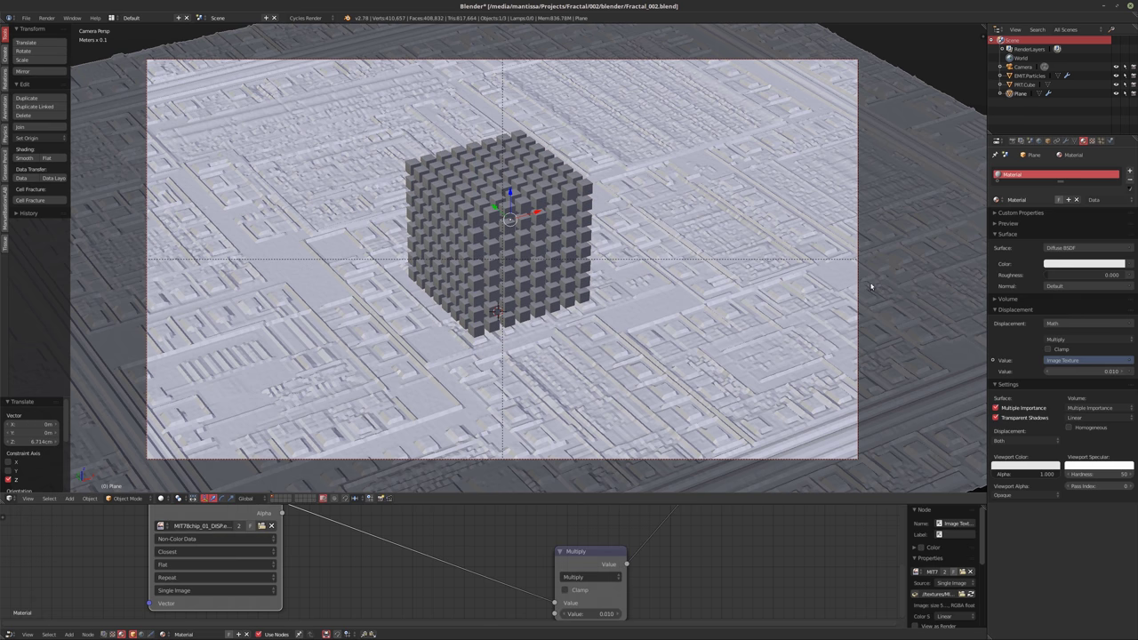
left_click(1065, 141)
left_click(1049, 171)
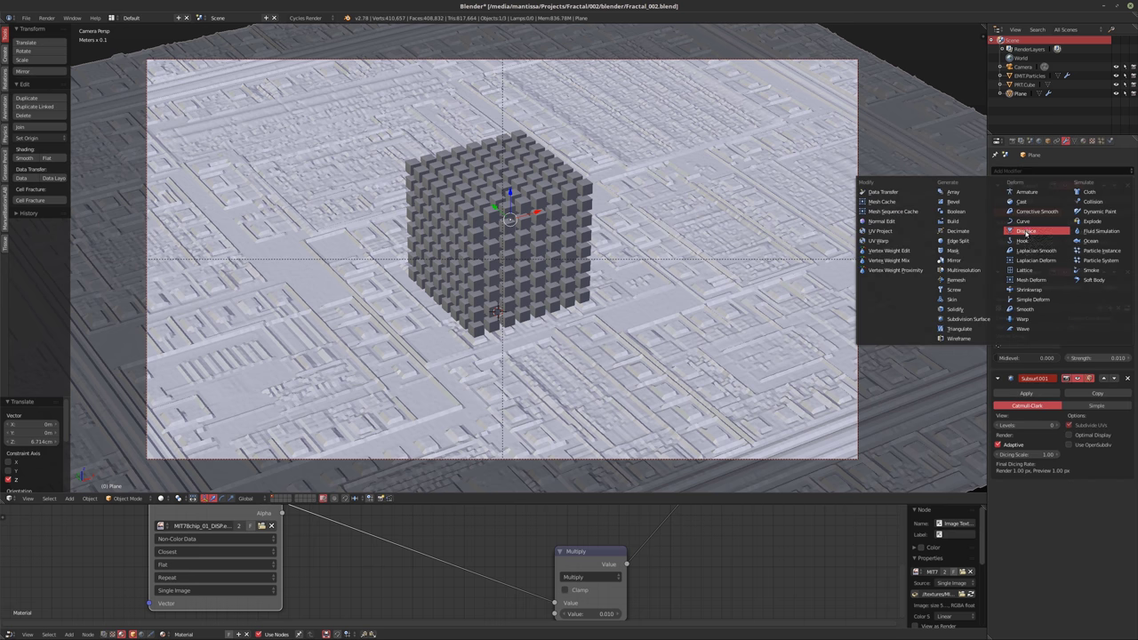
key("Return")
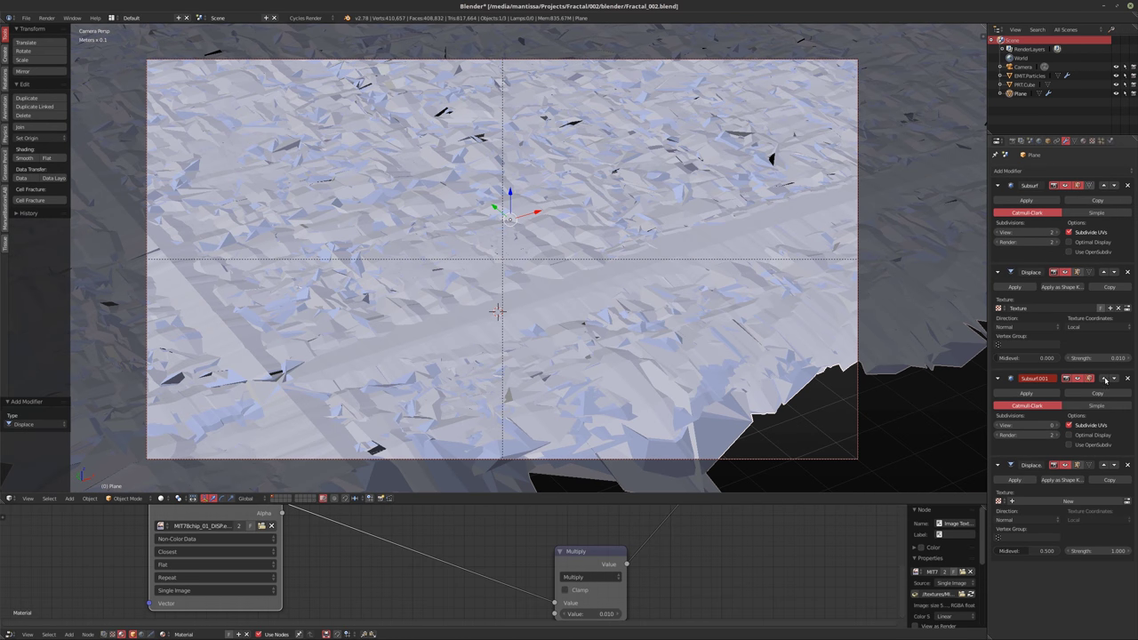
left_click(1104, 465)
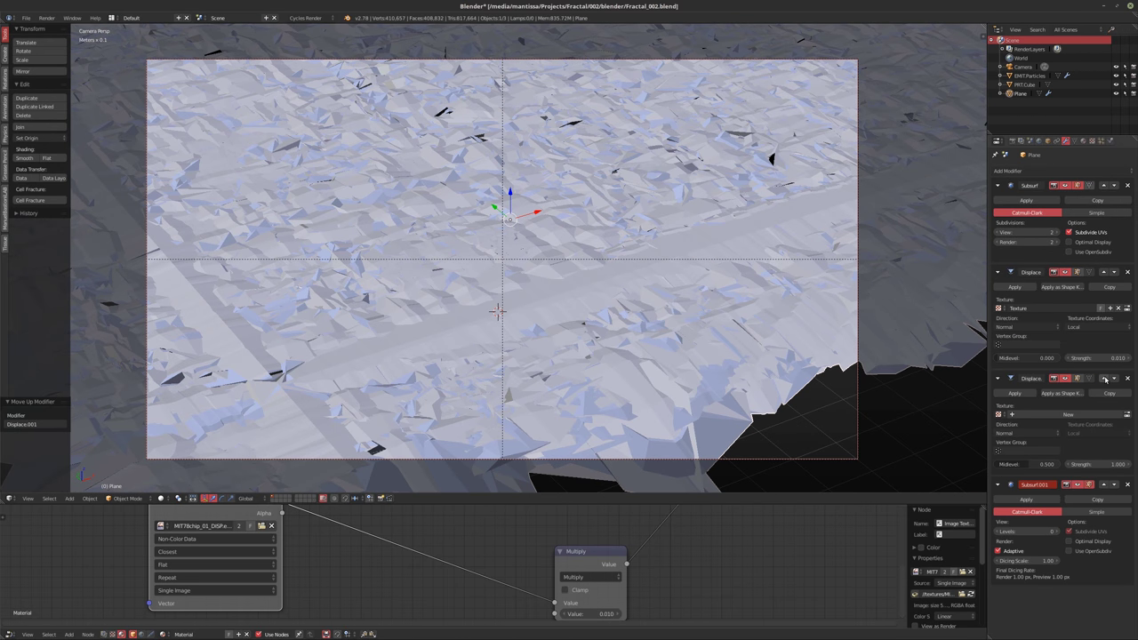
left_click(1103, 378)
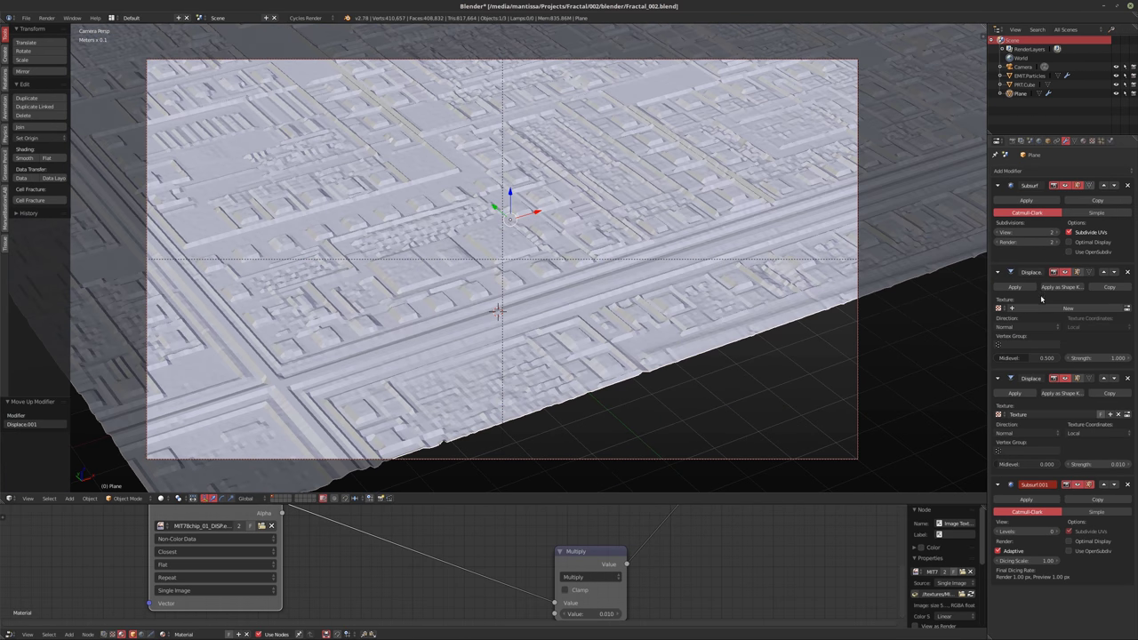
Create a new texture for the plane's new Displace modifier and set the modifier's midlevel to 0
left_click(1040, 308)
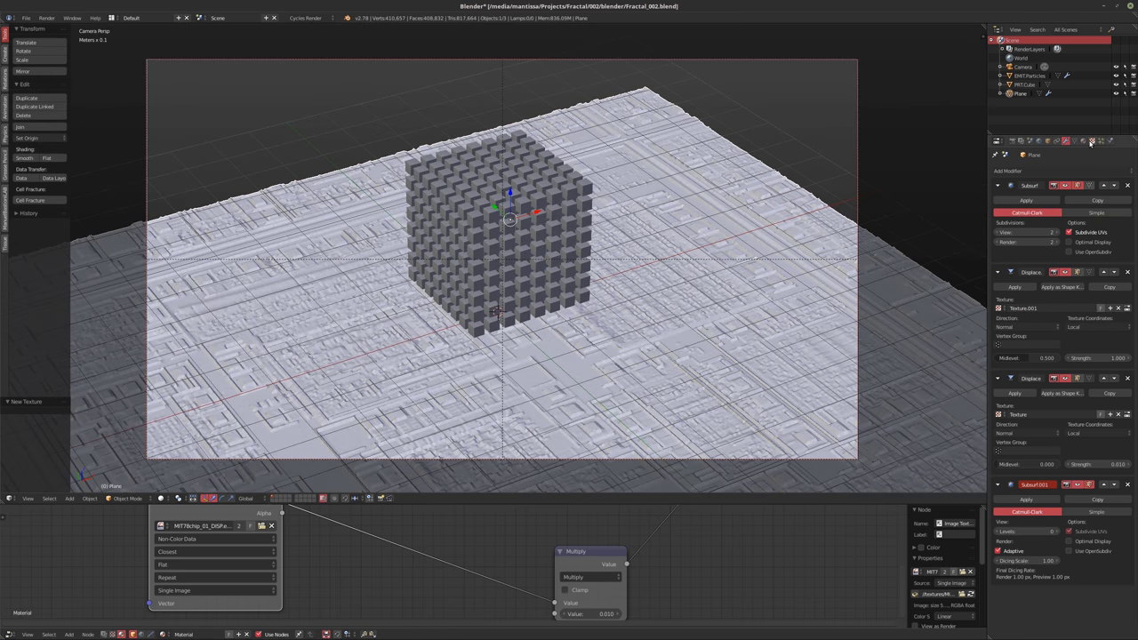
left_click(1092, 141)
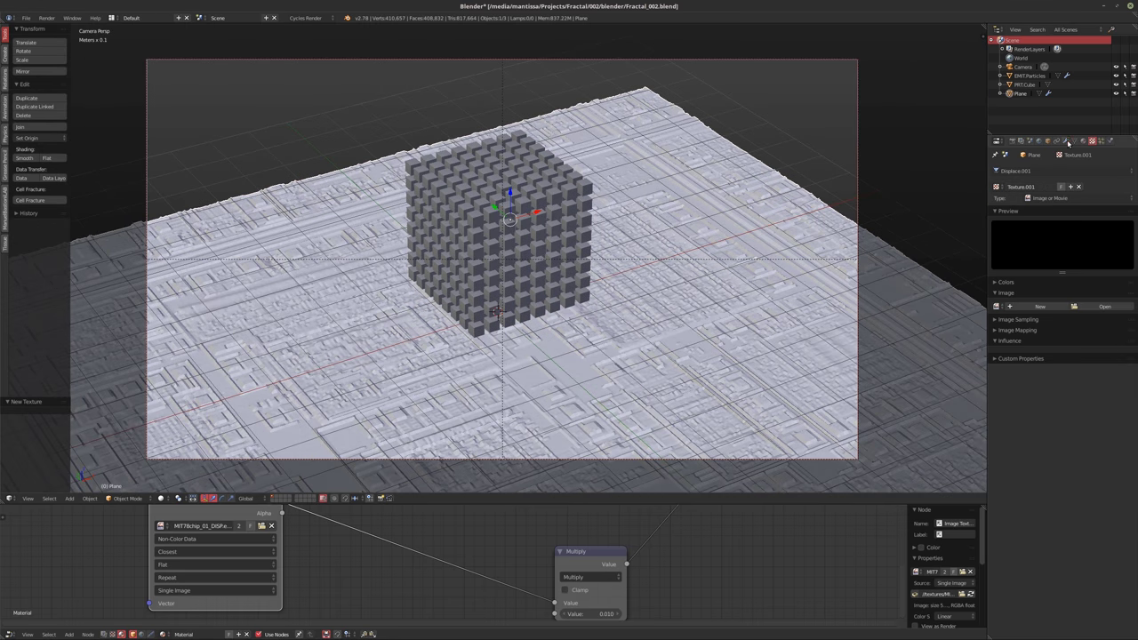
left_click(1066, 141)
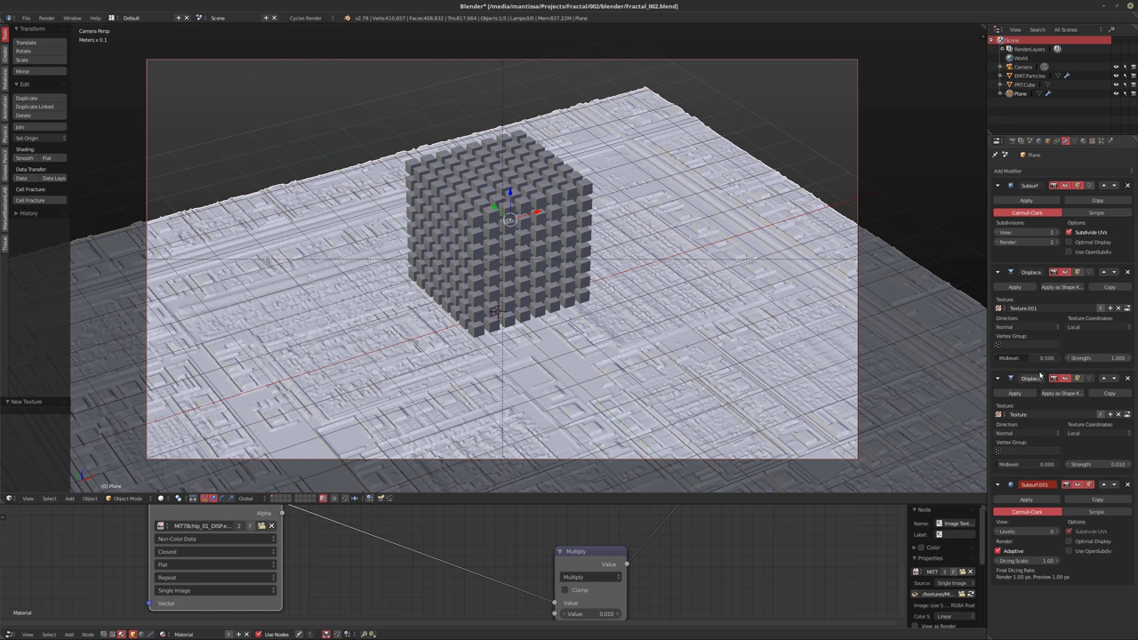
key("BackSpace")
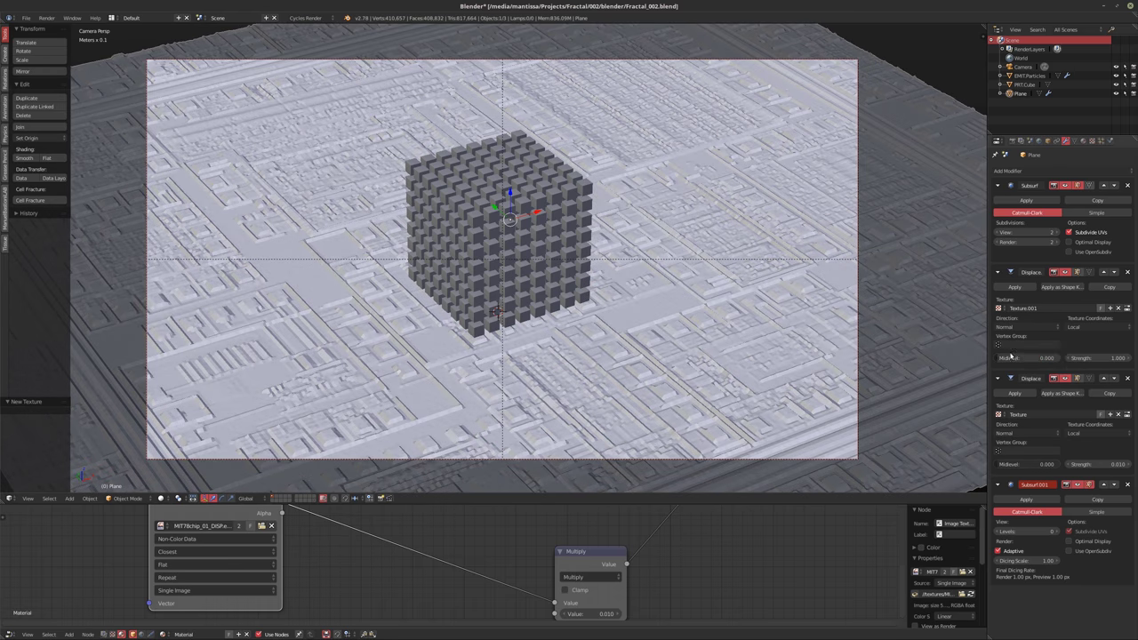
Change the new displacement texture to Distorted Noise, with Cell Noise for both the noise distortion and the basis
left_click(1092, 141)
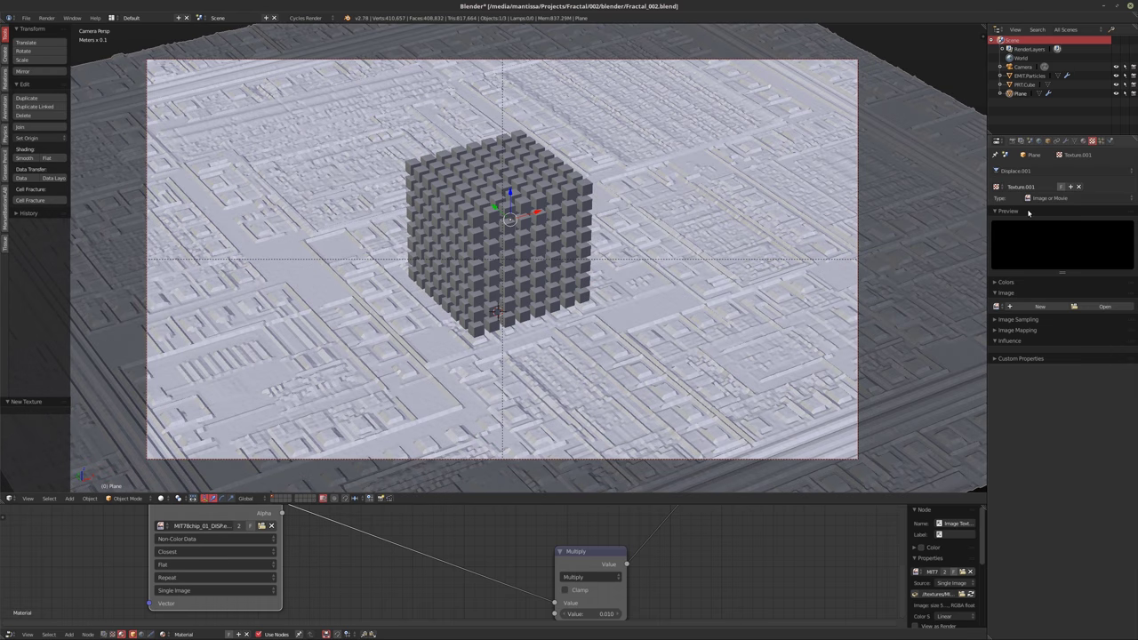
scroll(1054, 200, "up", 1, "ctrl")
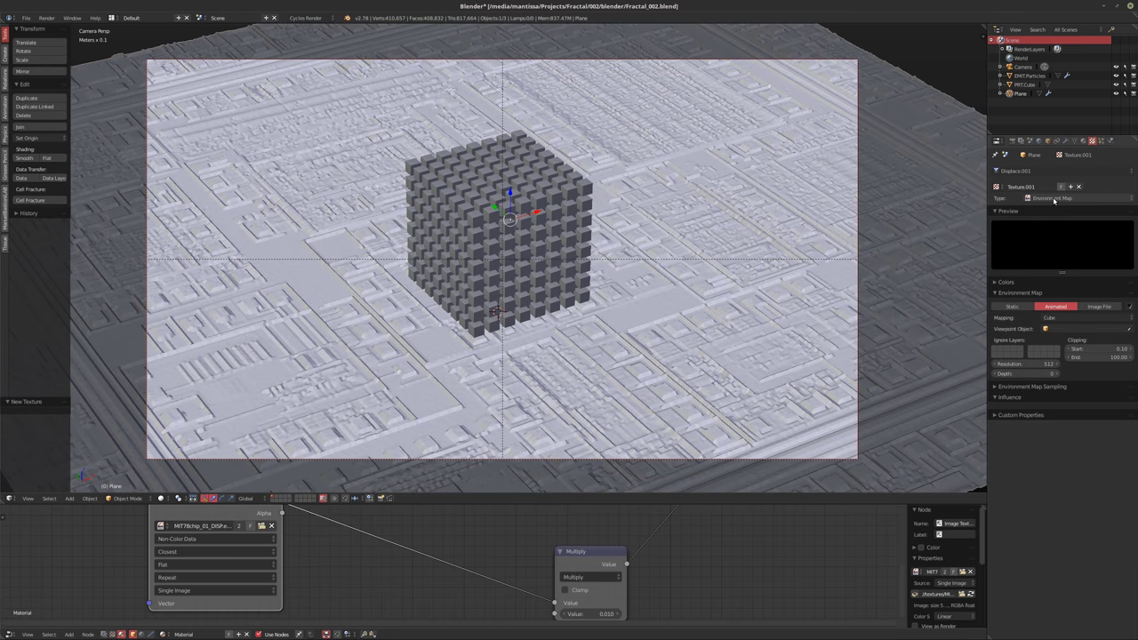
scroll(1054, 200, "up", 1, "ctrl")
scroll(1055, 200, "up", 1, "ctrl")
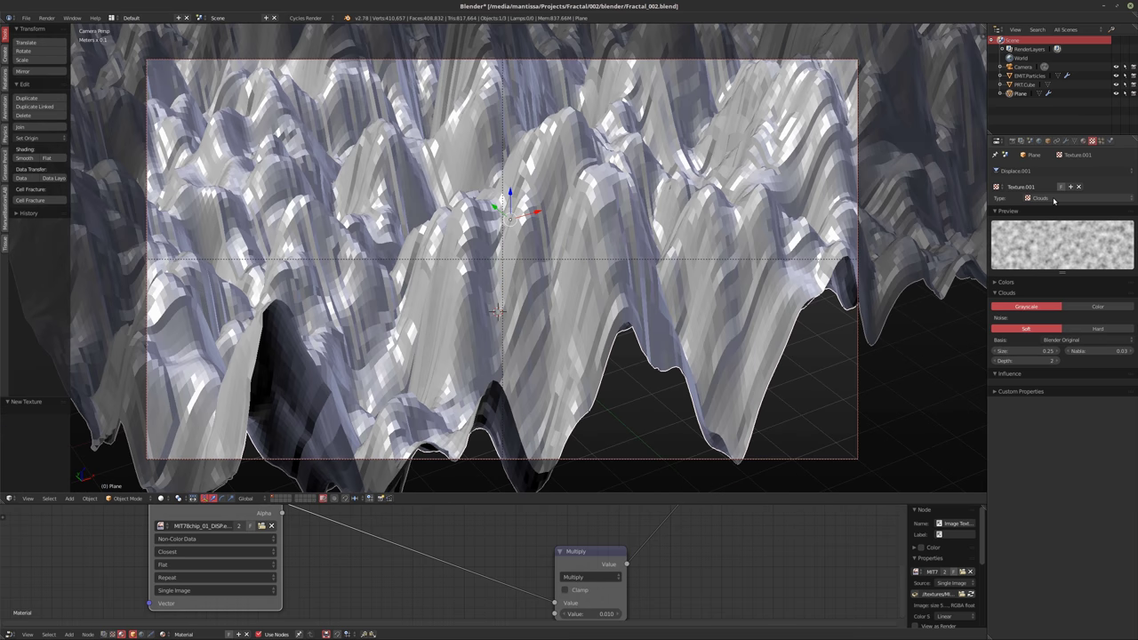
scroll(1054, 200, "down", 2, "ctrl")
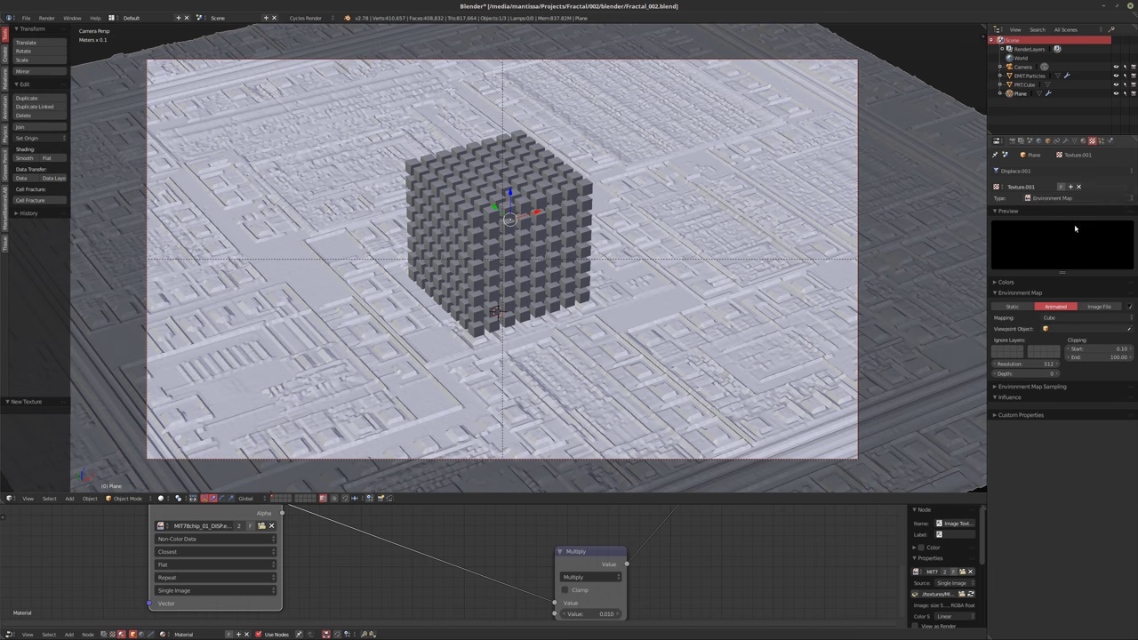
scroll(1048, 200, "up", 1, "ctrl")
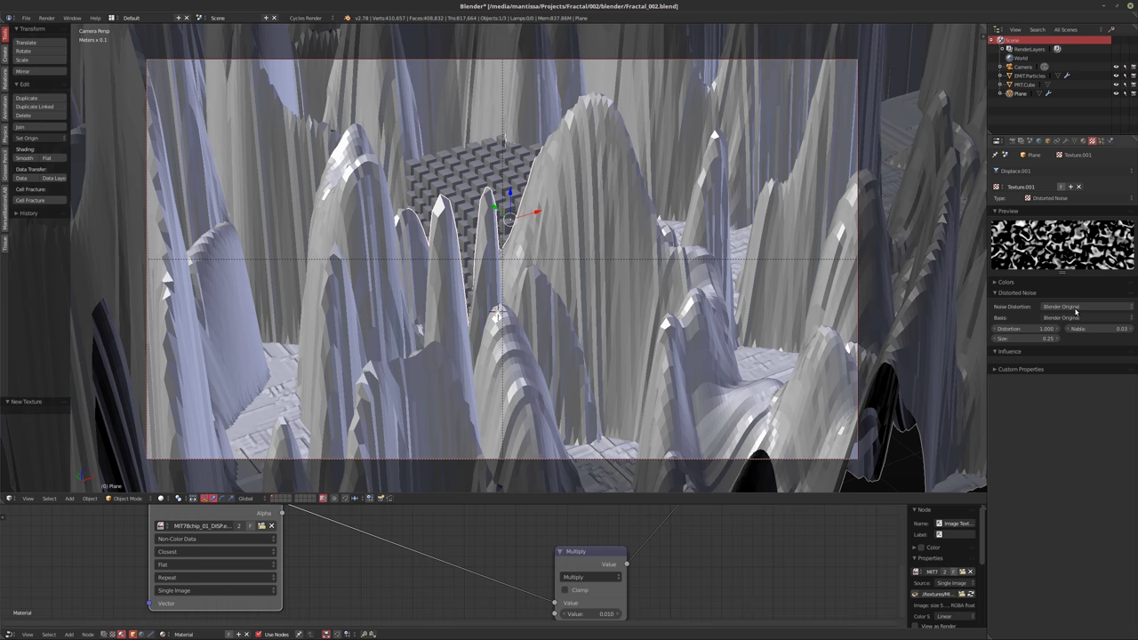
scroll(1086, 317, "up", 1, "ctrl")
scroll(1109, 320, "up", 1, "ctrl")
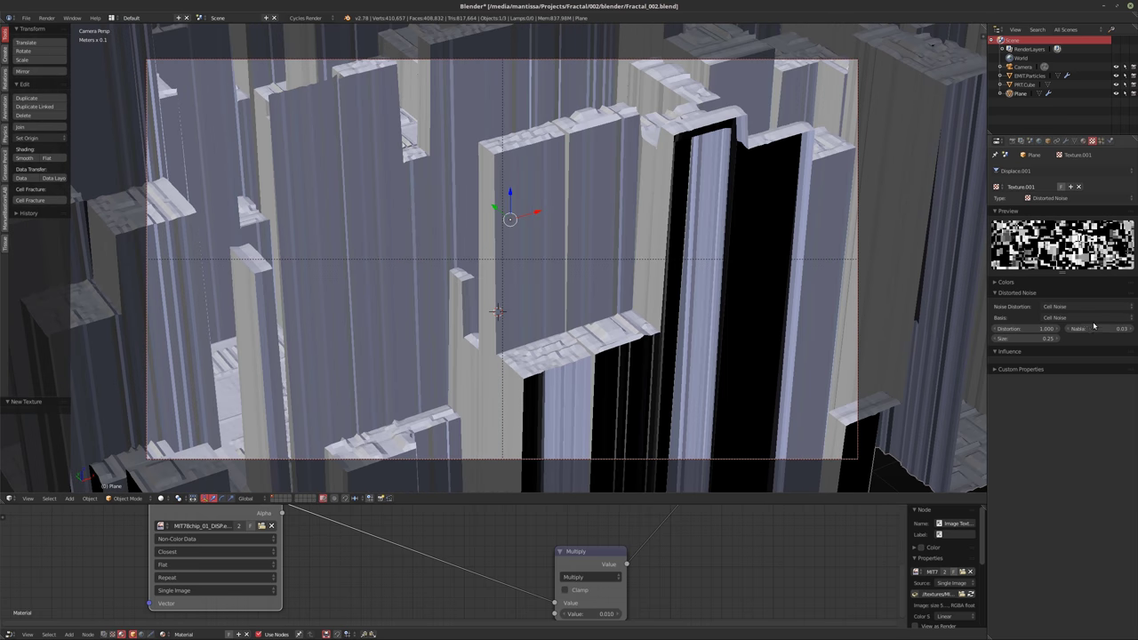
Set the strength of the plane's upper Displace modifier to 0.1
left_click(1064, 142)
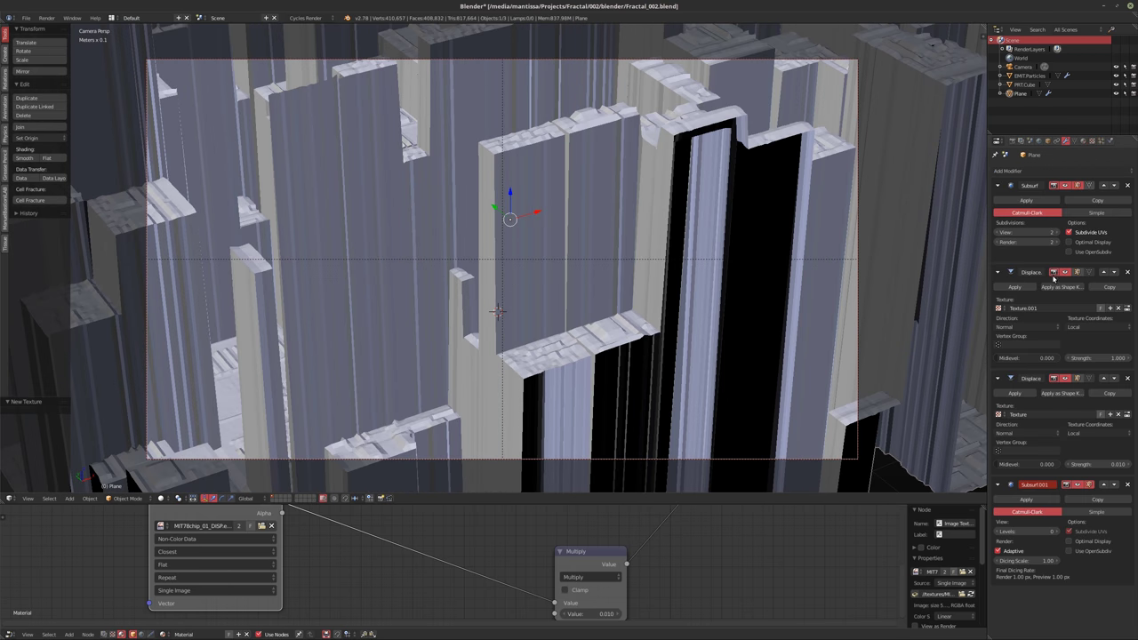
left_click(1084, 357)
type("0.1")
key("Return")
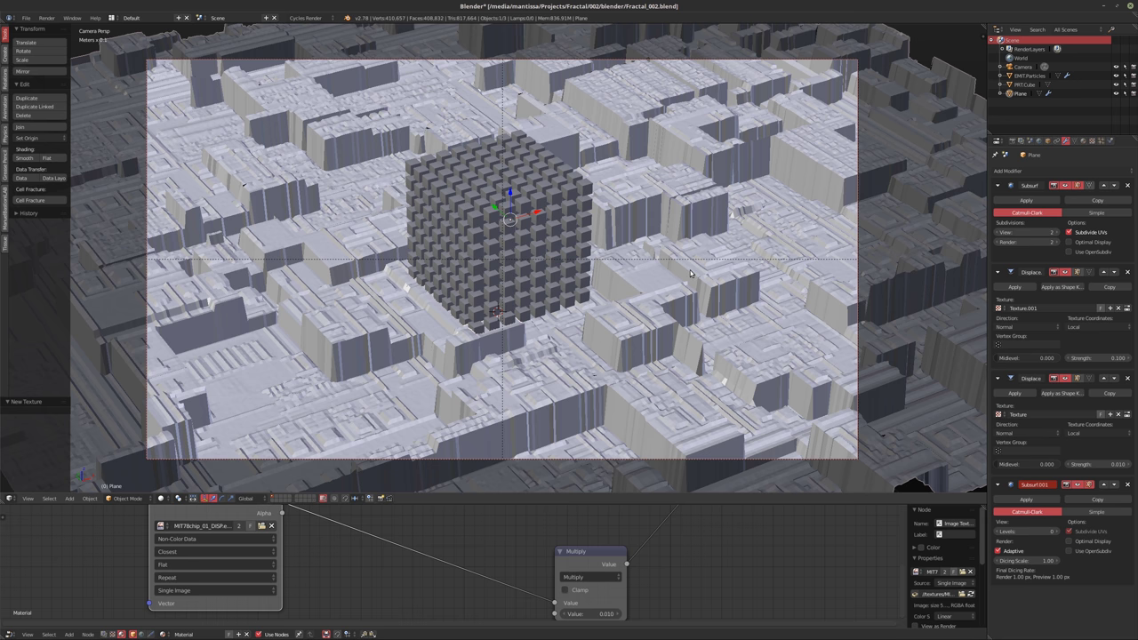
Lower the cube grid about 4.7 cm along the Z axis
right_click(520, 211)
key("g")
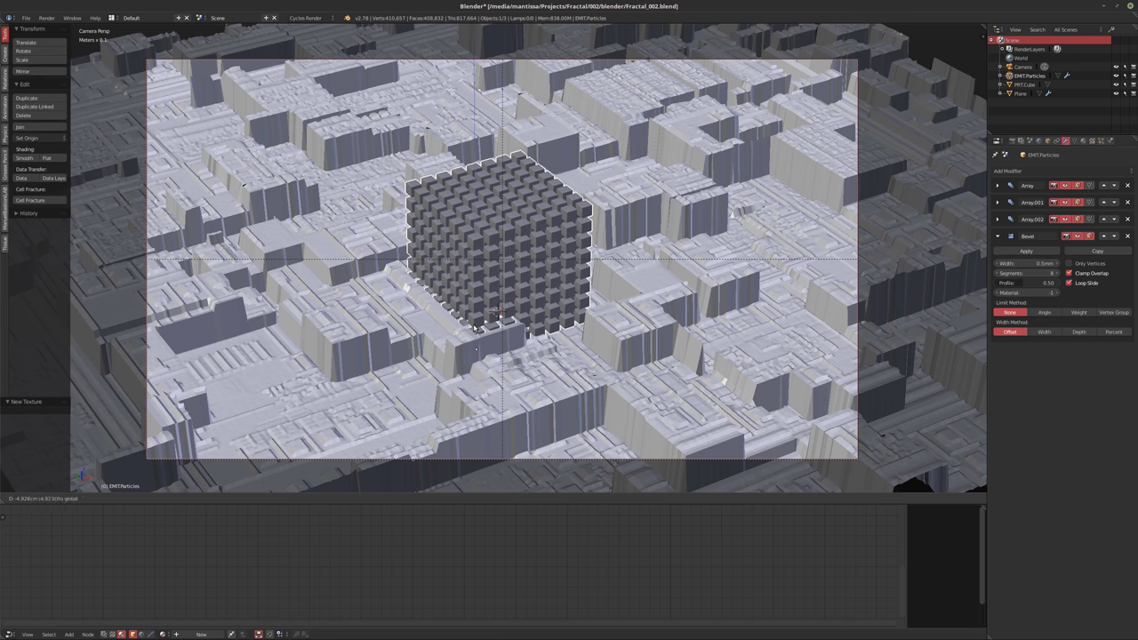
left_click(581, 305)
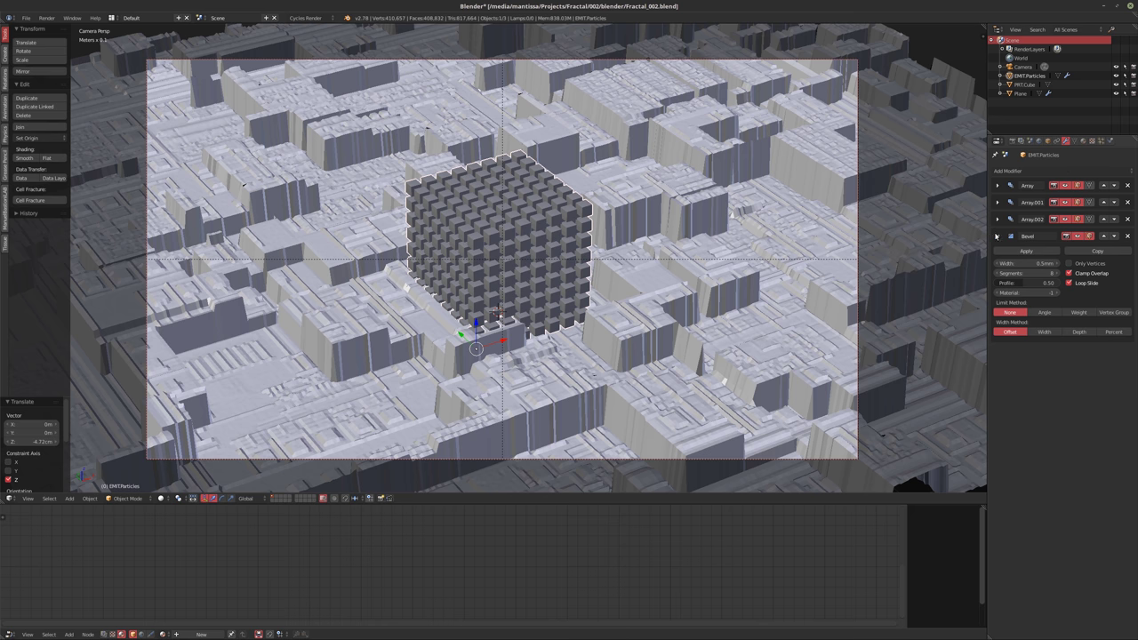
Enable Dynamic Paint on the cube grid as a brush and move its modifier above the Bevel
left_click(998, 236)
left_click(1111, 141)
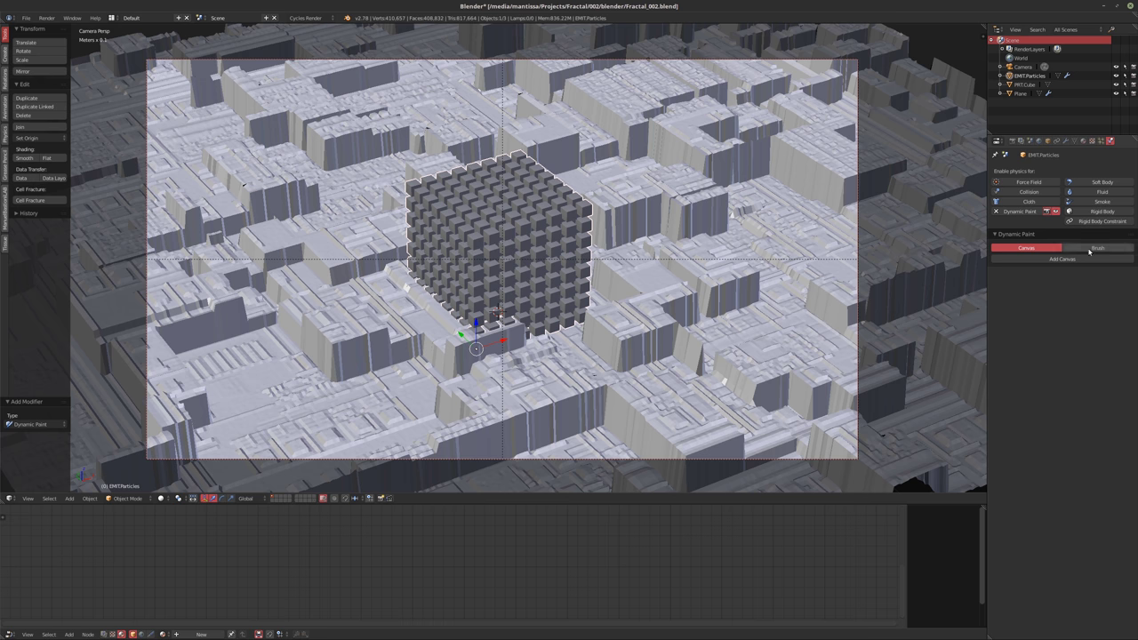
left_click(1063, 246)
left_click(1062, 258)
left_click(1066, 142)
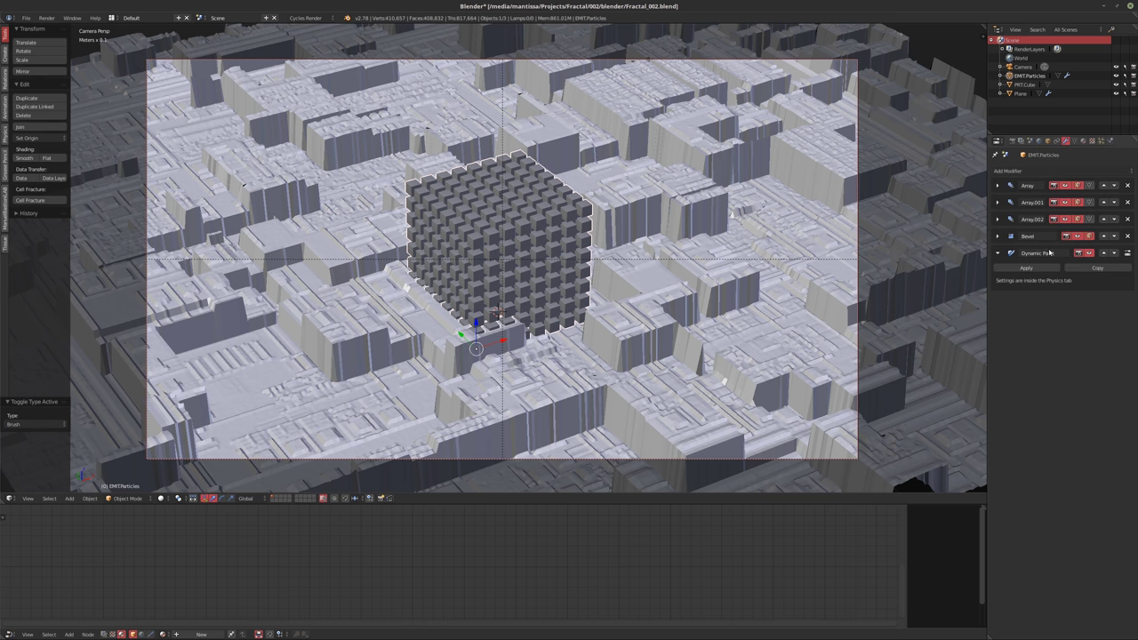
left_click(1105, 255)
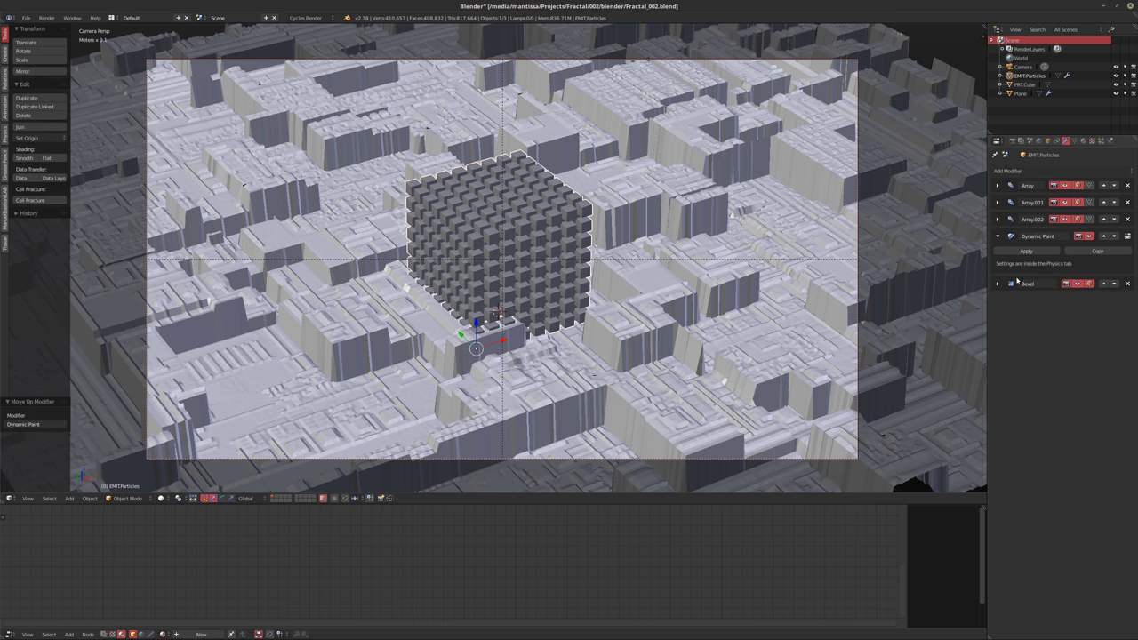
Set the cube grid's Dynamic Paint brush source to Mesh Volume + Proximity, with Constant falloff and a paint distance of 0.1
left_click(1109, 140)
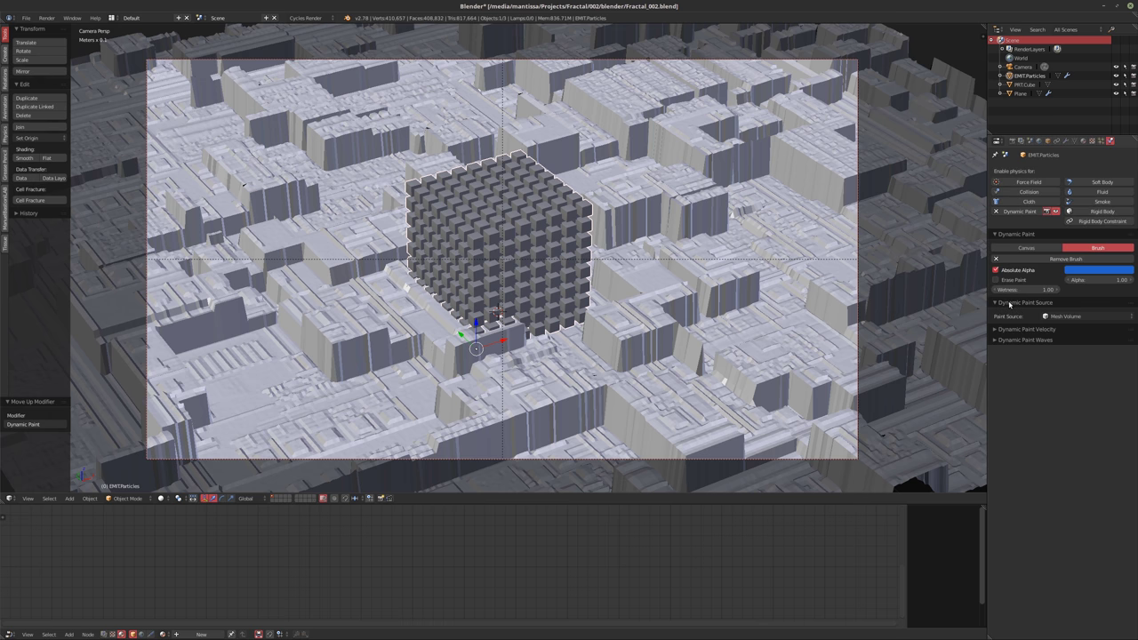
left_click(1074, 316)
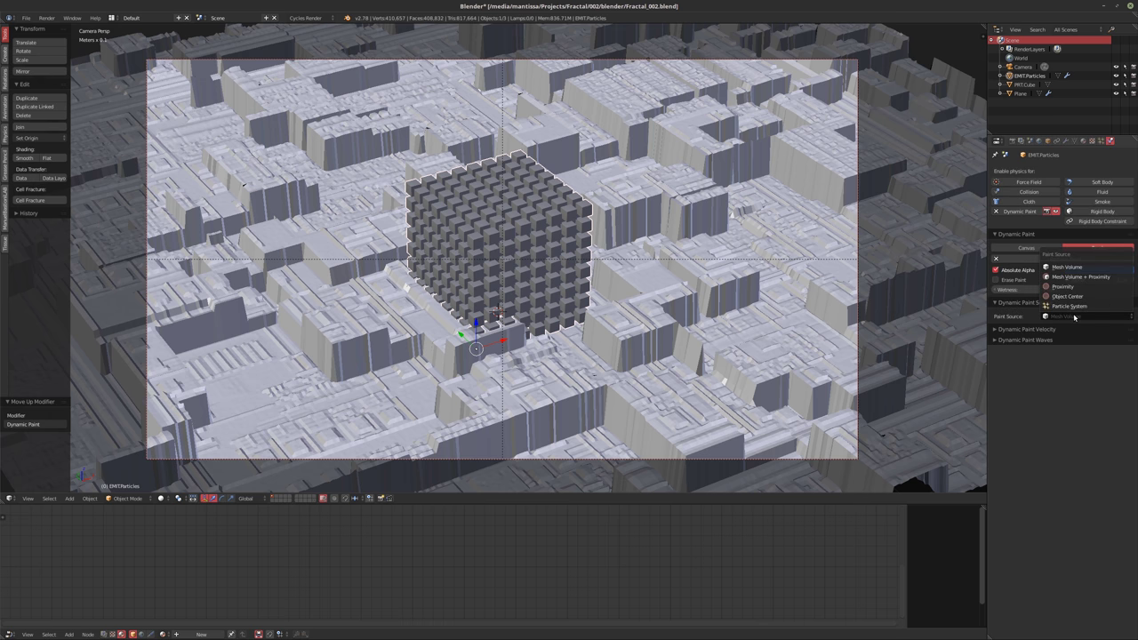
left_click(1081, 276)
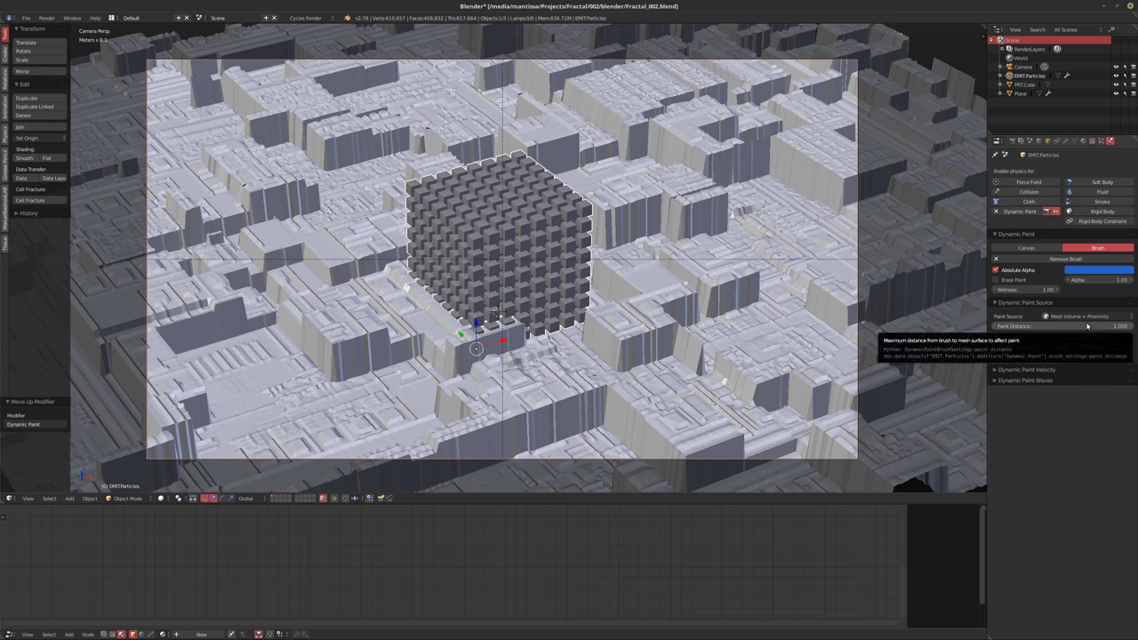
left_click(1101, 344)
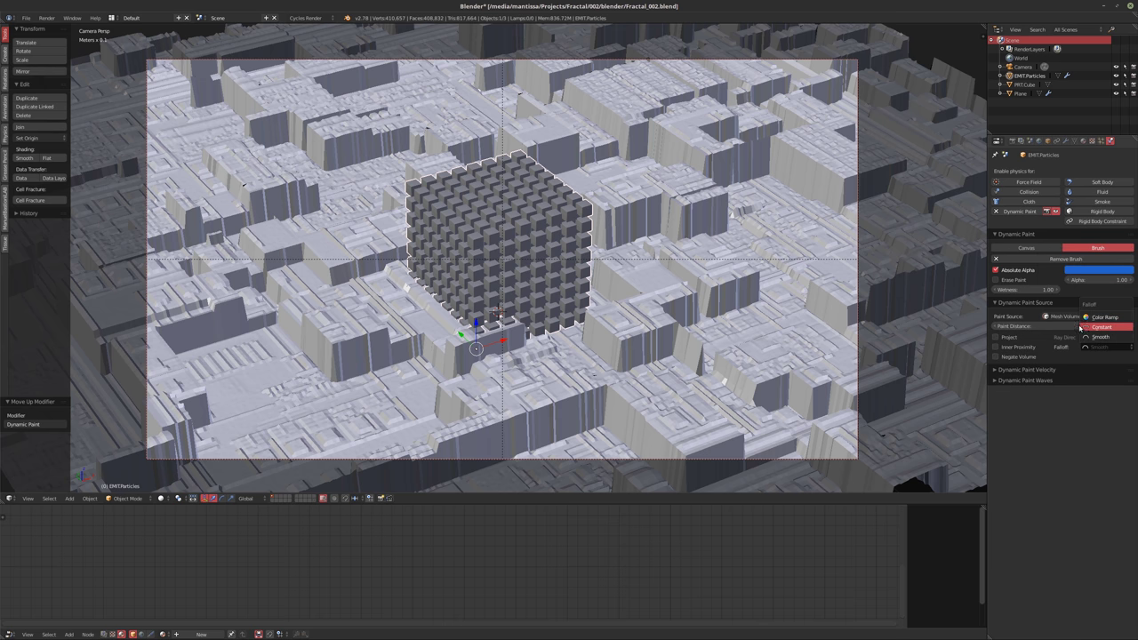
left_click(1086, 328)
left_click(1051, 327)
type("0.1")
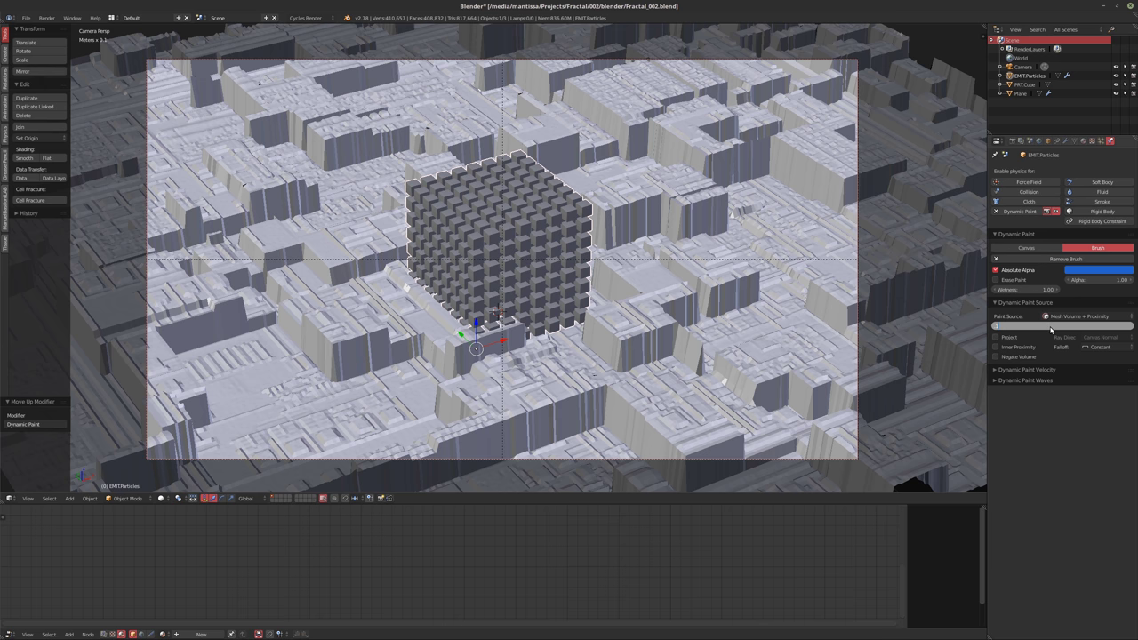
key("Return")
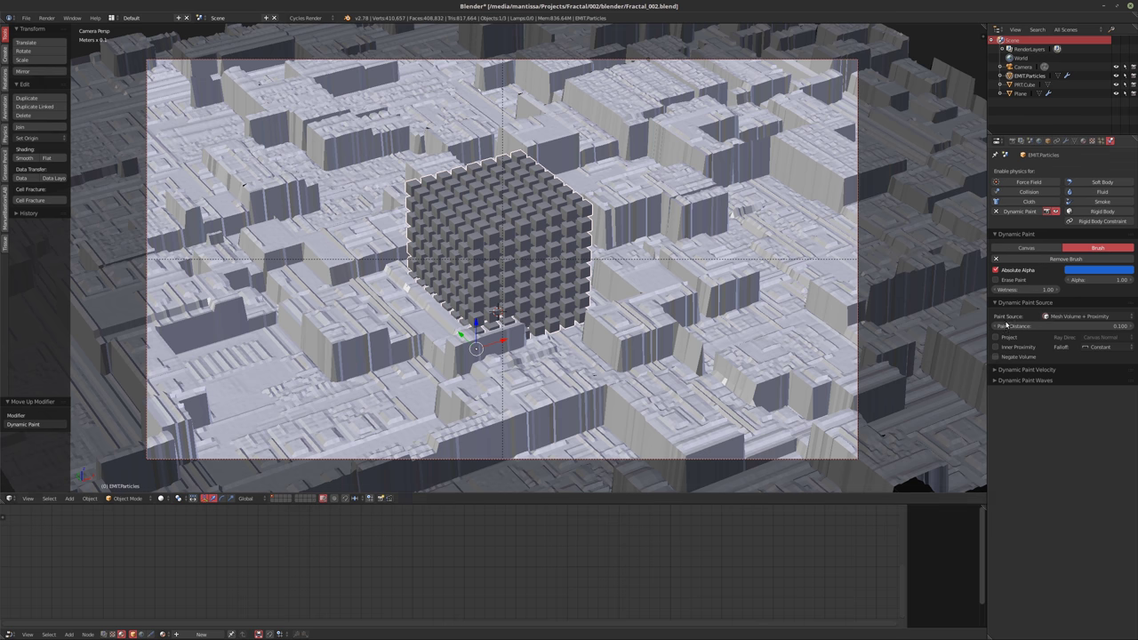
Make the ground plane a Dynamic Paint canvas with the Weight surface type, and advance one frame to calculate the painted area
right_click(790, 285)
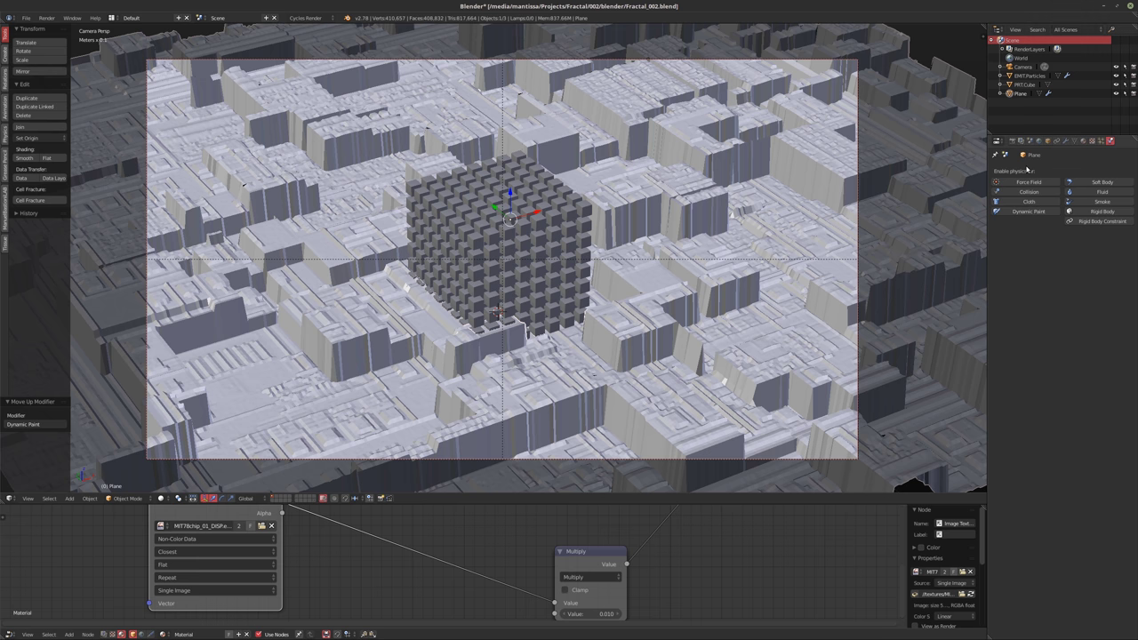
left_click(1029, 212)
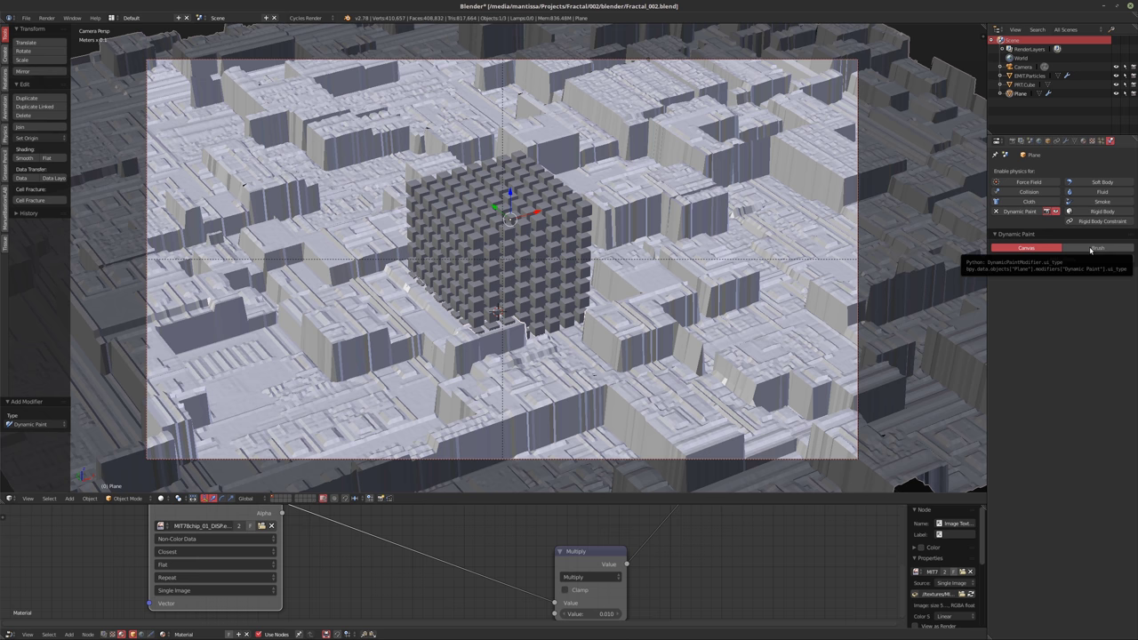
left_click(1038, 259)
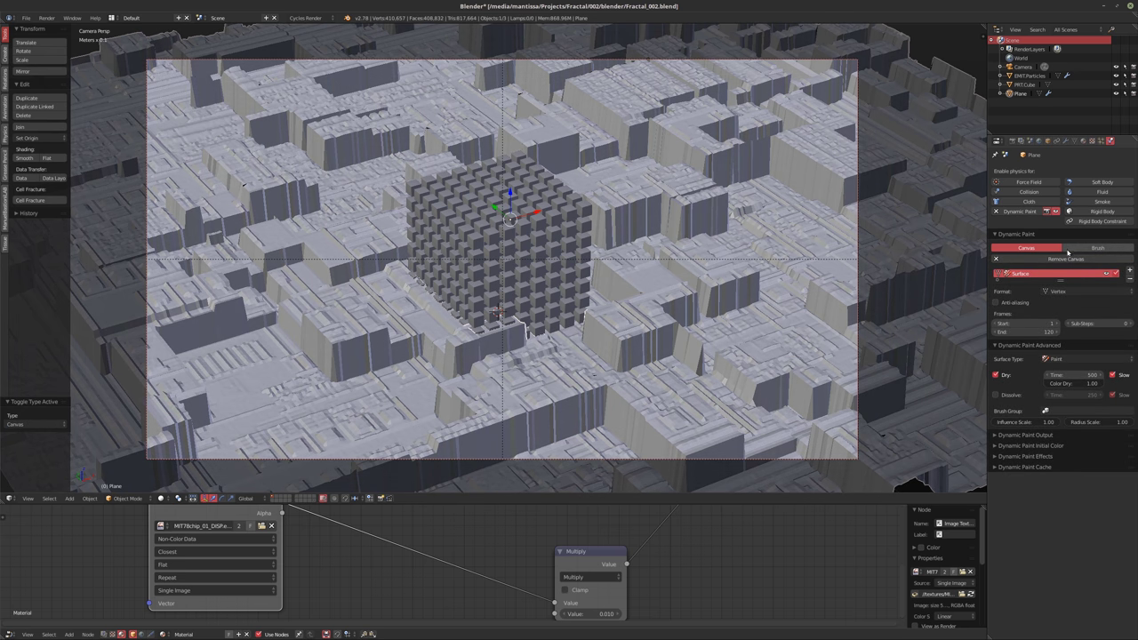
left_click(1071, 358)
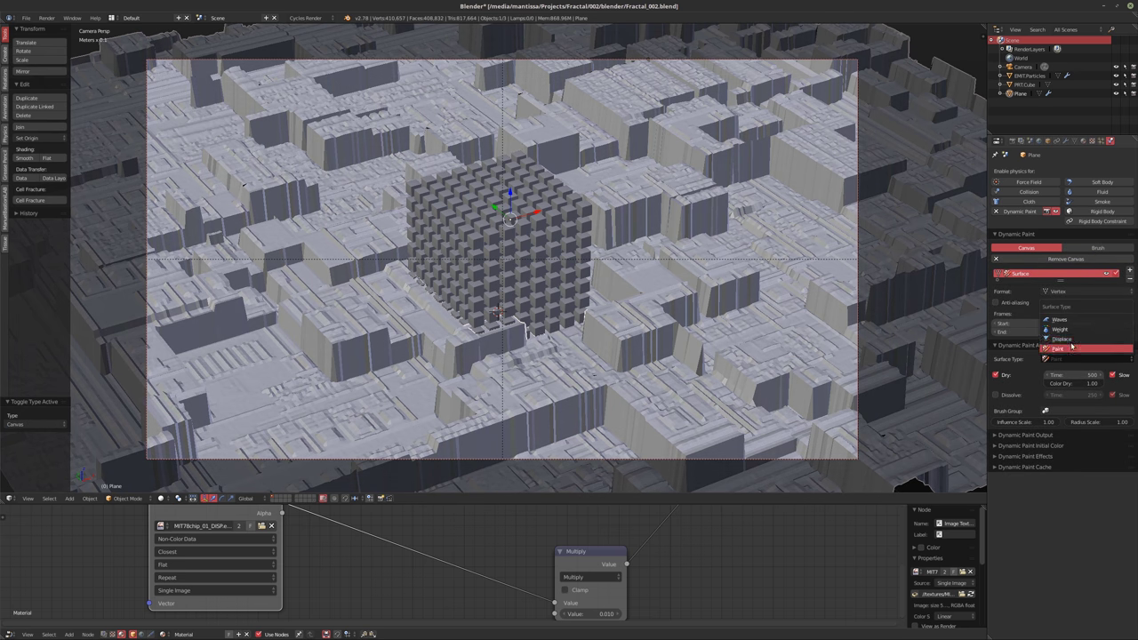
key("Return")
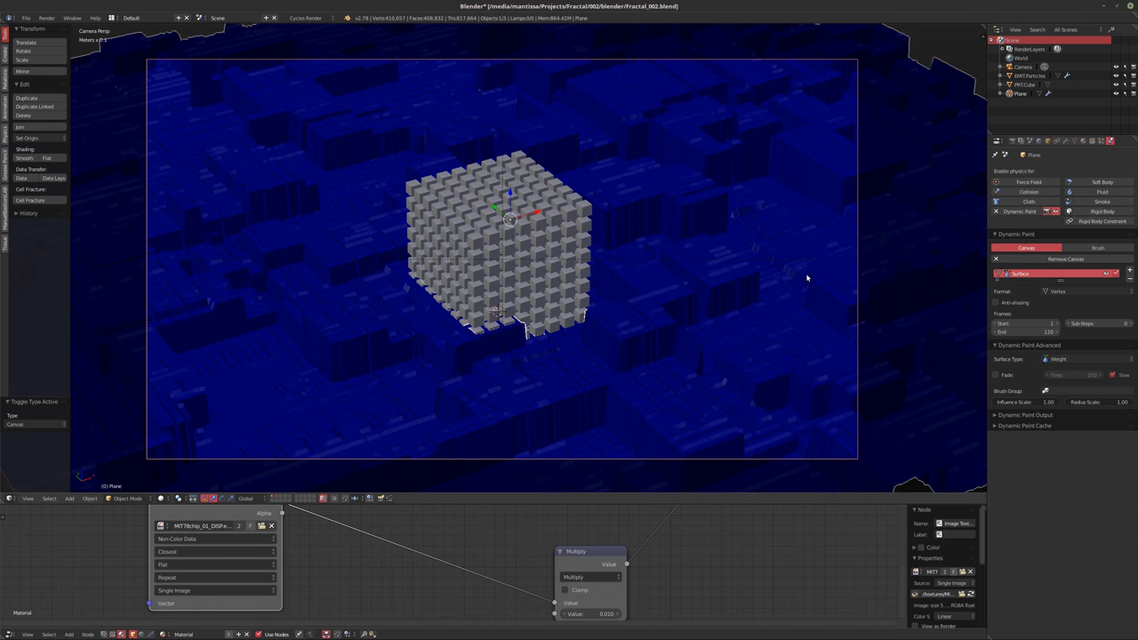
key("Right")
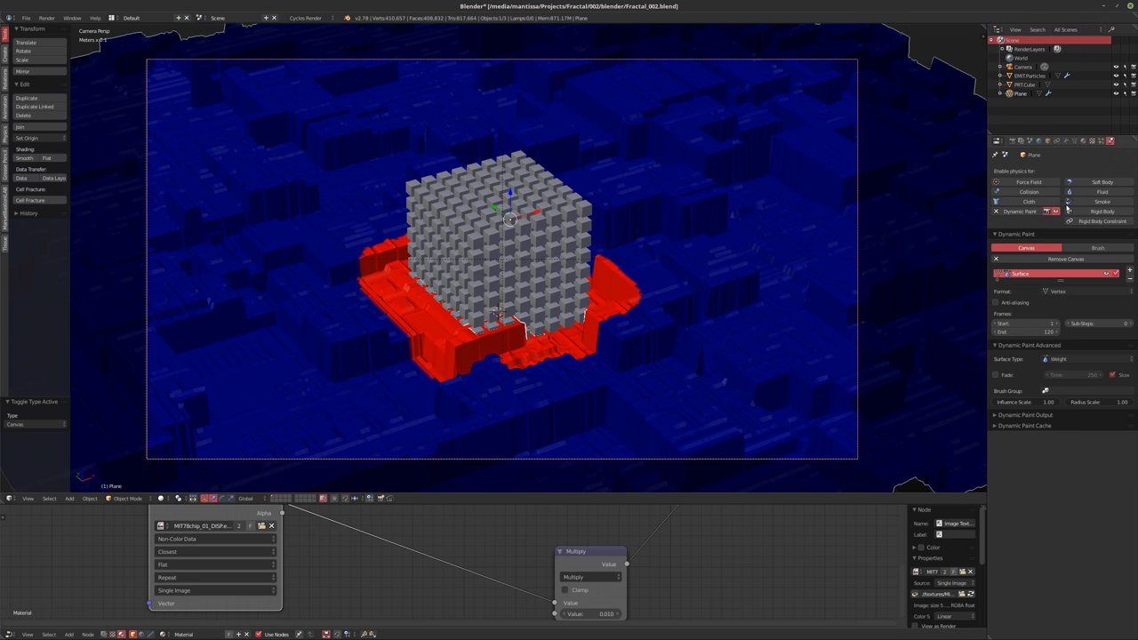
Add a vertex group named dp_weight to the plane and assign it to the upper Displace modifier
left_click(1075, 141)
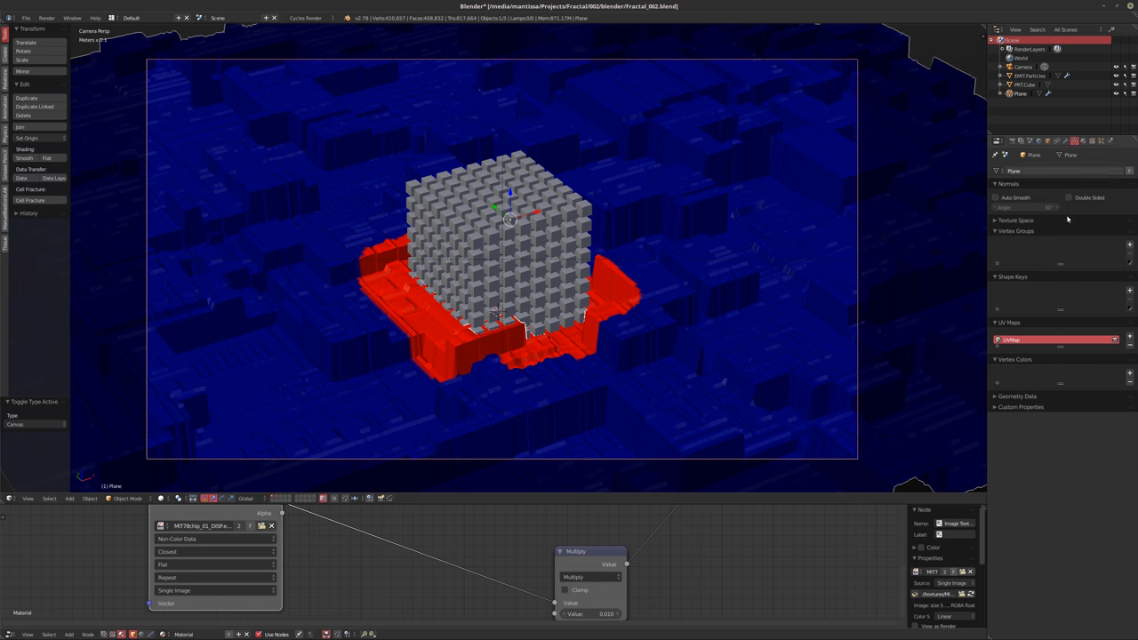
left_click(1129, 244)
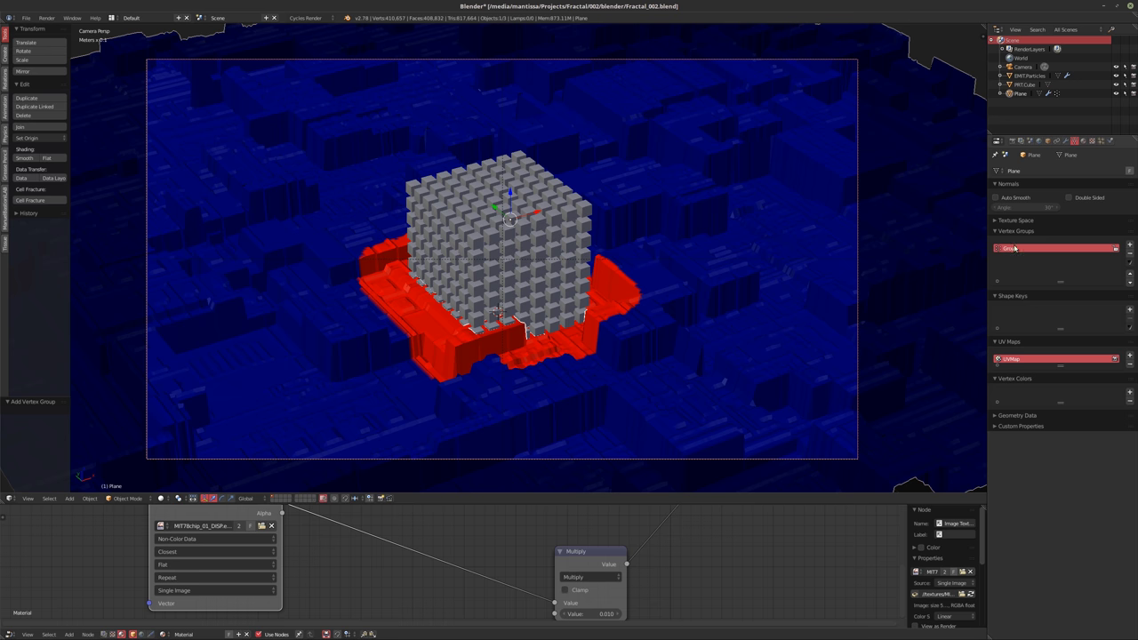
double_click(1023, 248)
type("gl")
left_click(1066, 141)
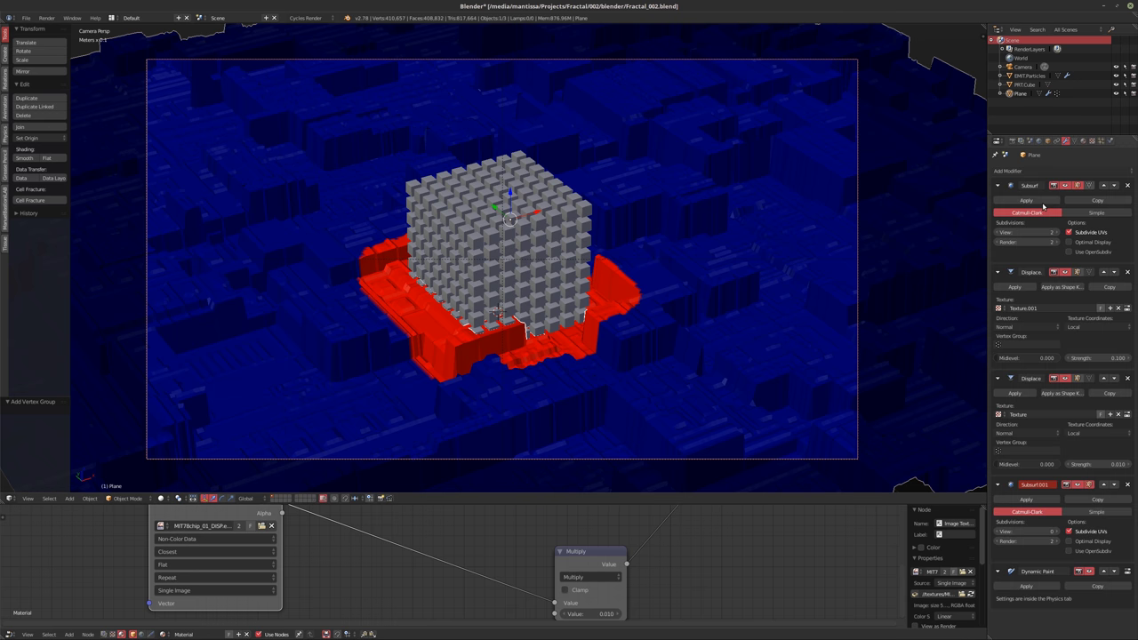
left_click(1018, 345)
key("Return")
Move the plane's Dynamic Paint modifier up the stack to directly below the first Subsurf, above both Displace modifiers
left_click(1103, 571)
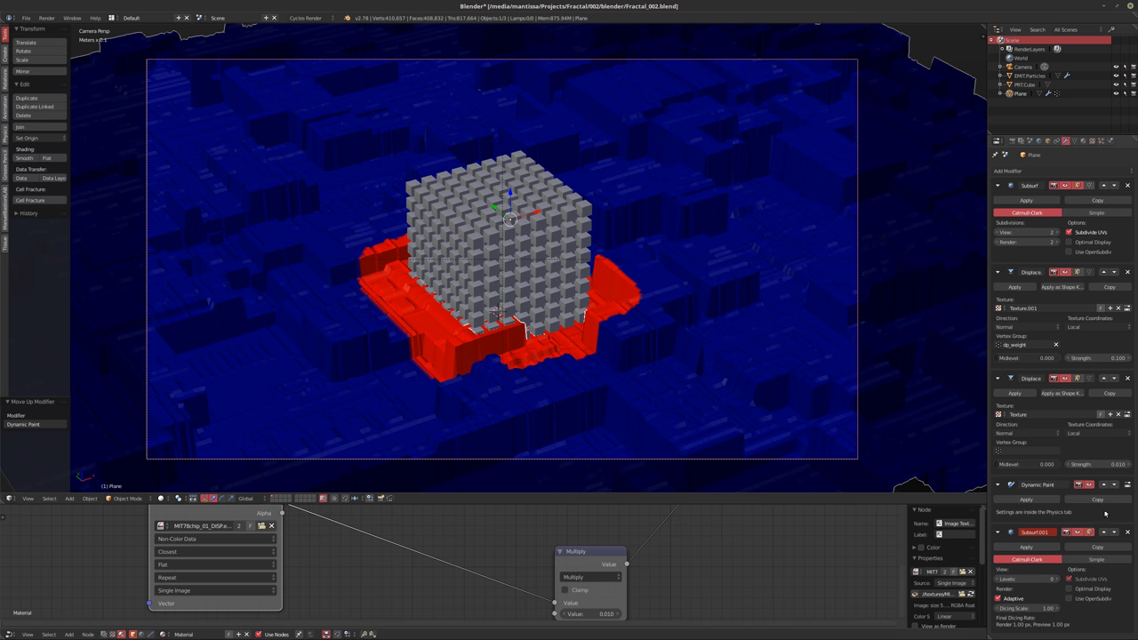
left_click(1104, 484)
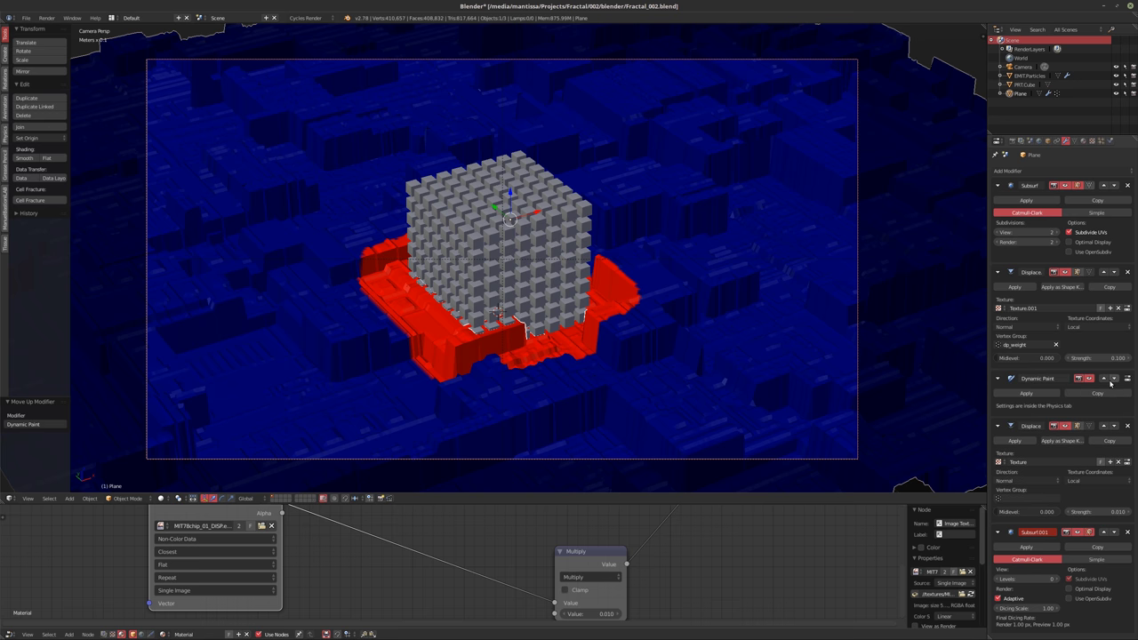
left_click(1103, 378)
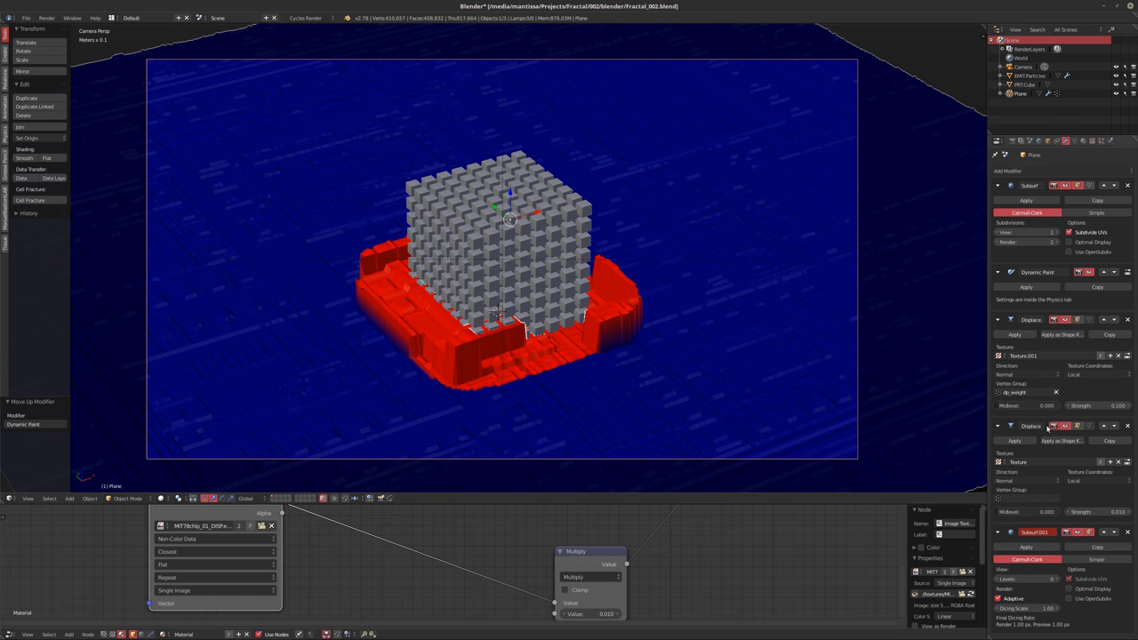
Show the layer containing the leftover PRT.Cube object and delete that cube
left_click(1025, 84)
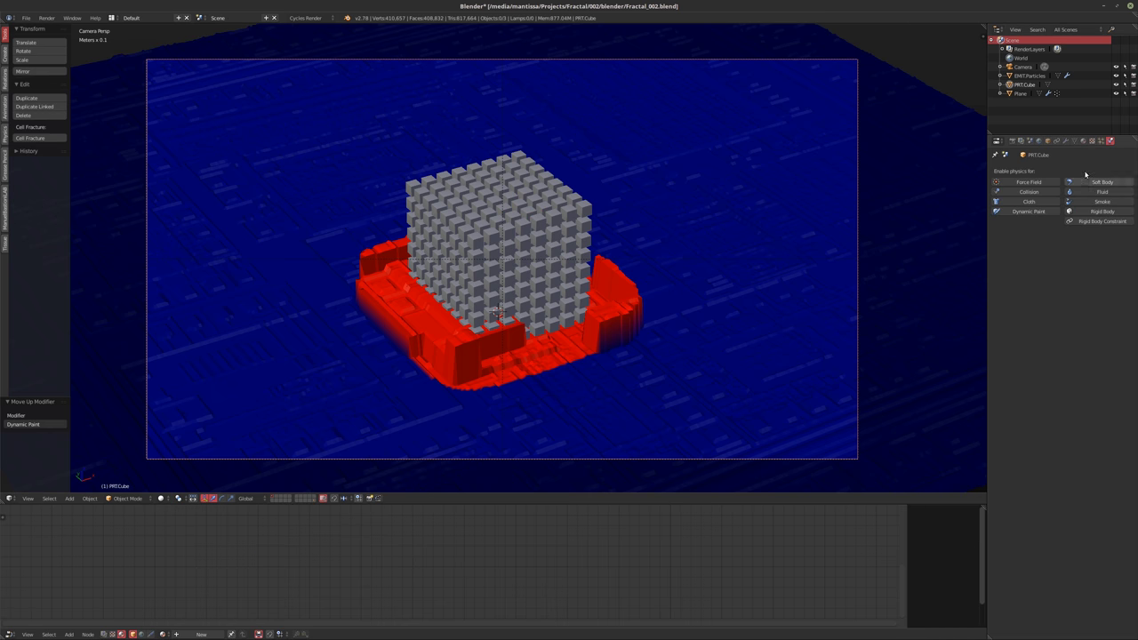
left_click(1021, 94)
left_click(1023, 85)
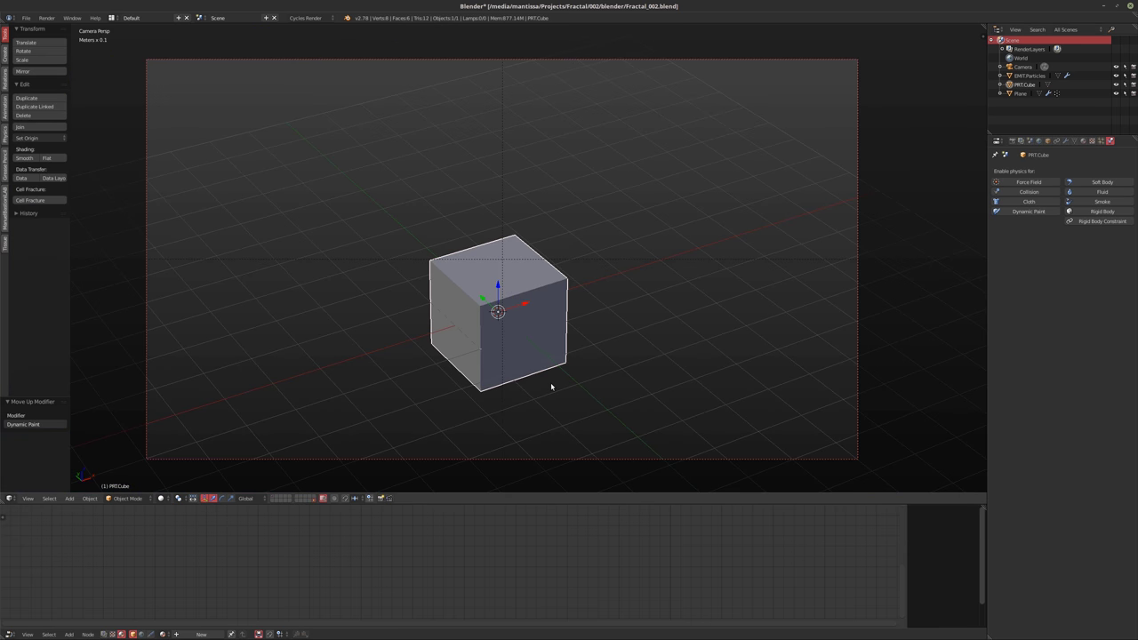
key("x")
left_click(550, 384)
Rename the EMIT.Particles object to MESH.Array
left_click(1023, 77)
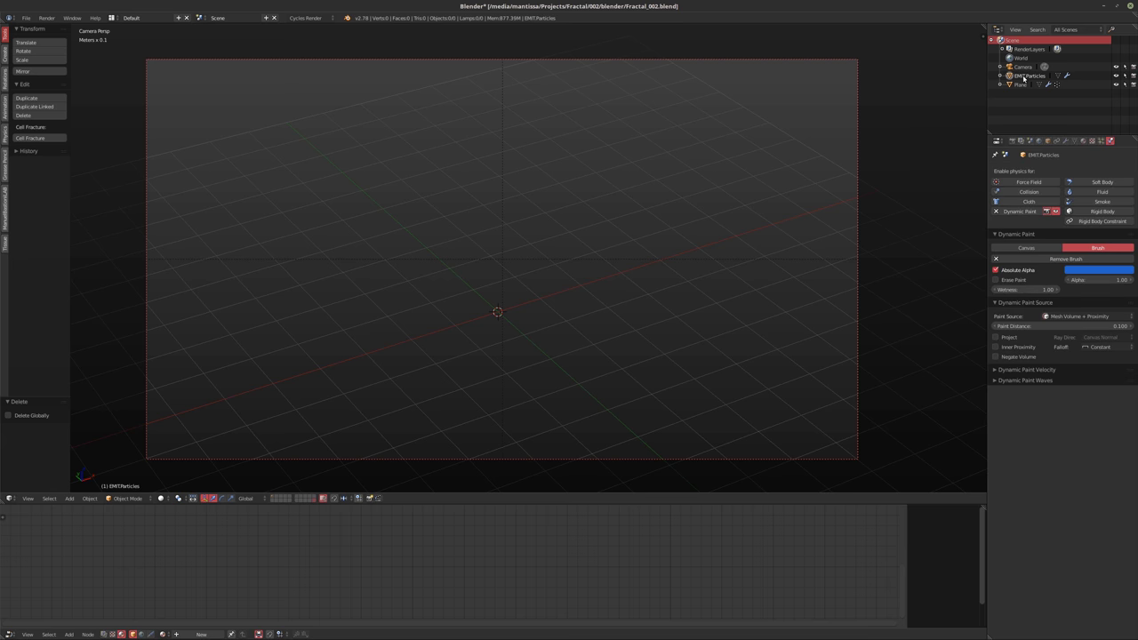
double_click(1024, 76)
type("MESH+Array")
key("Return")
double_click(1035, 76)
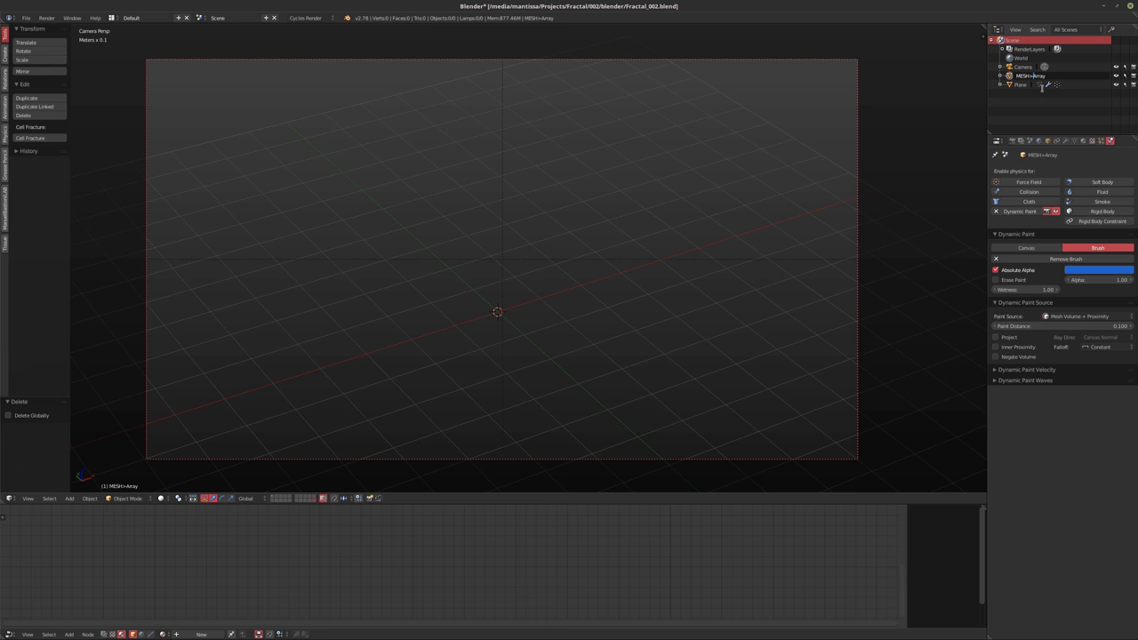
key("BackSpace")
type(".")
key("Return")
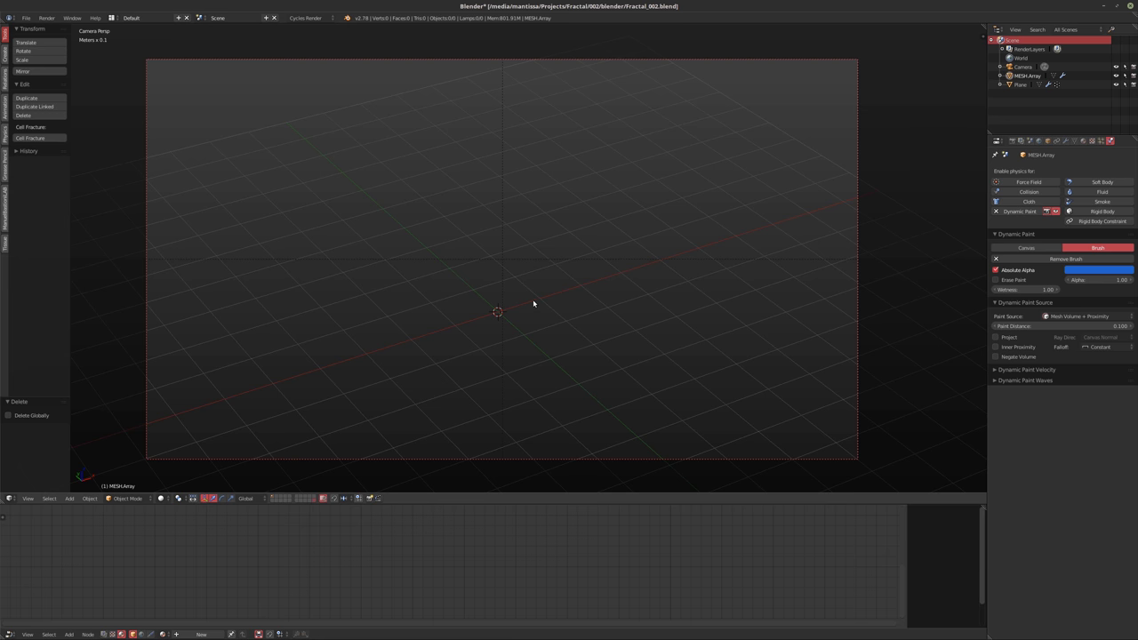
Return to the first layer and shift the camera about 9 mm to its left along its local X axis
key("1")
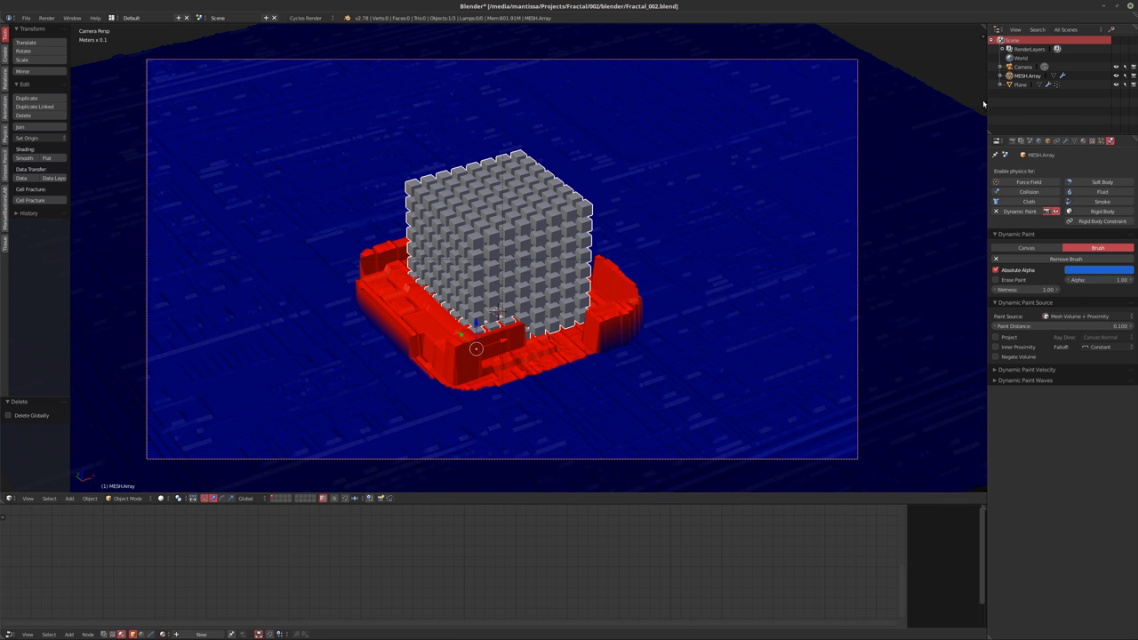
left_click(1022, 66)
key("g")
key("x")
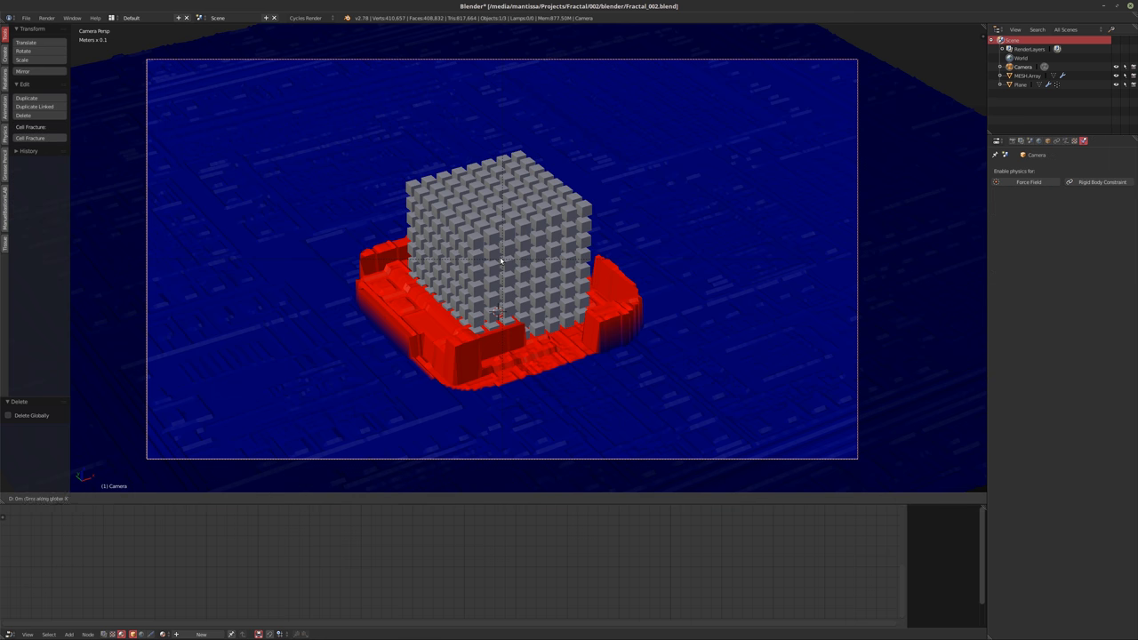
key("x")
key("x")
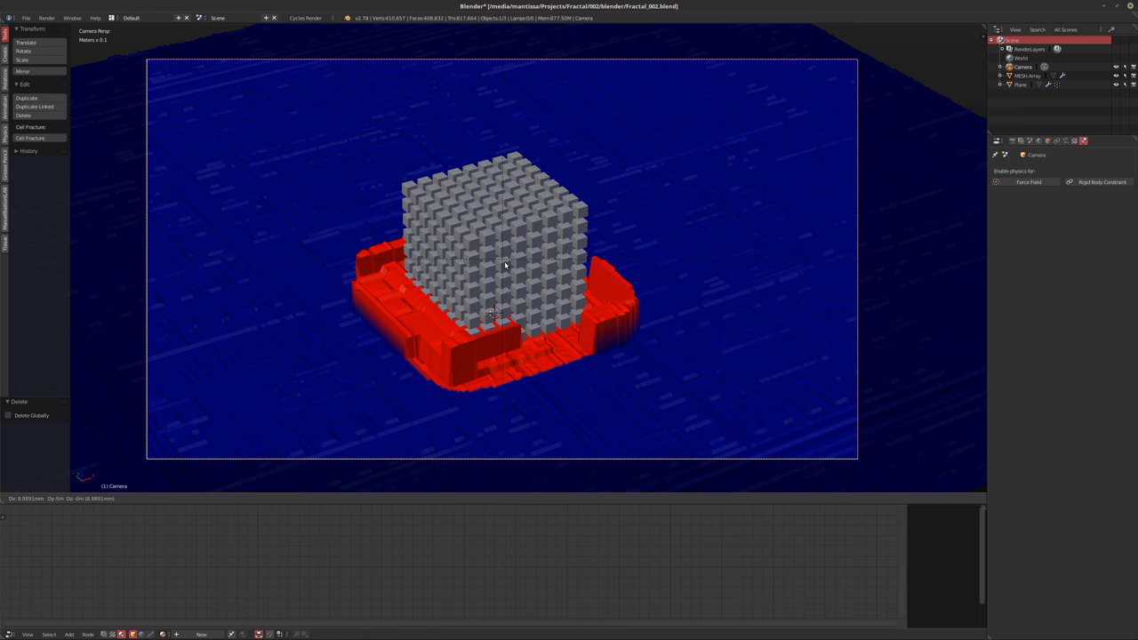
key("x")
key("x")
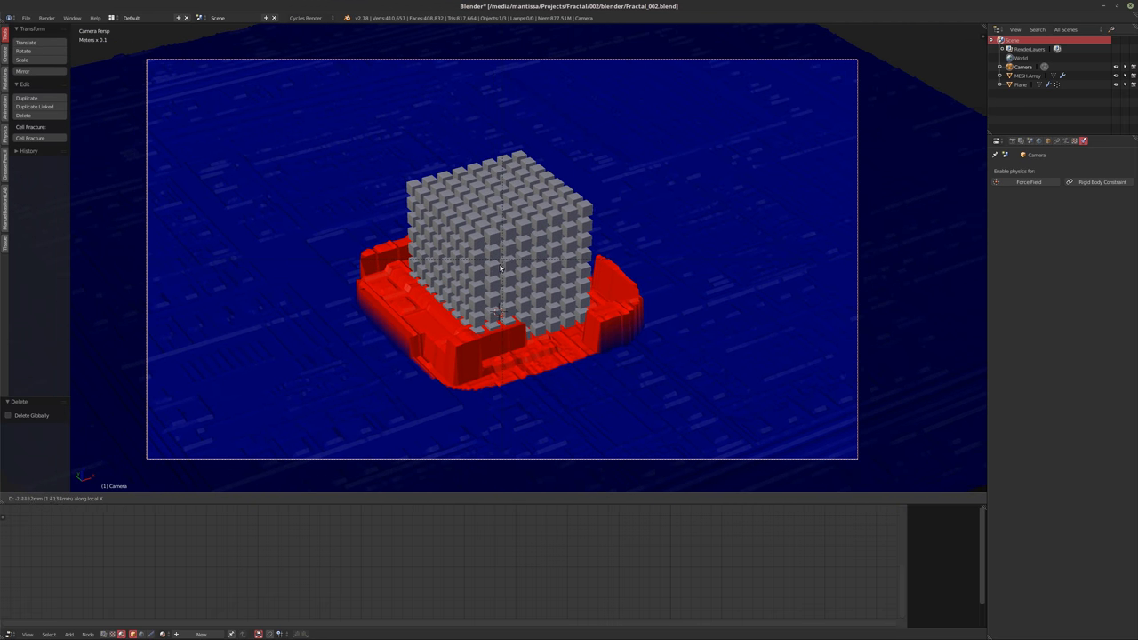
mouse_move(465, 270)
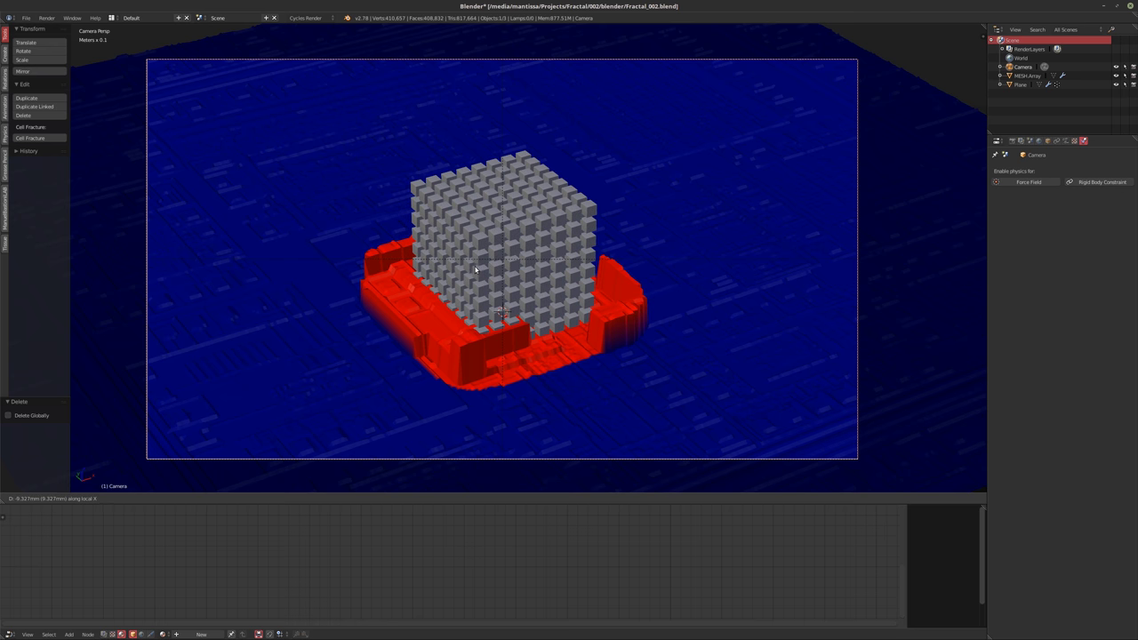
left_click(477, 270)
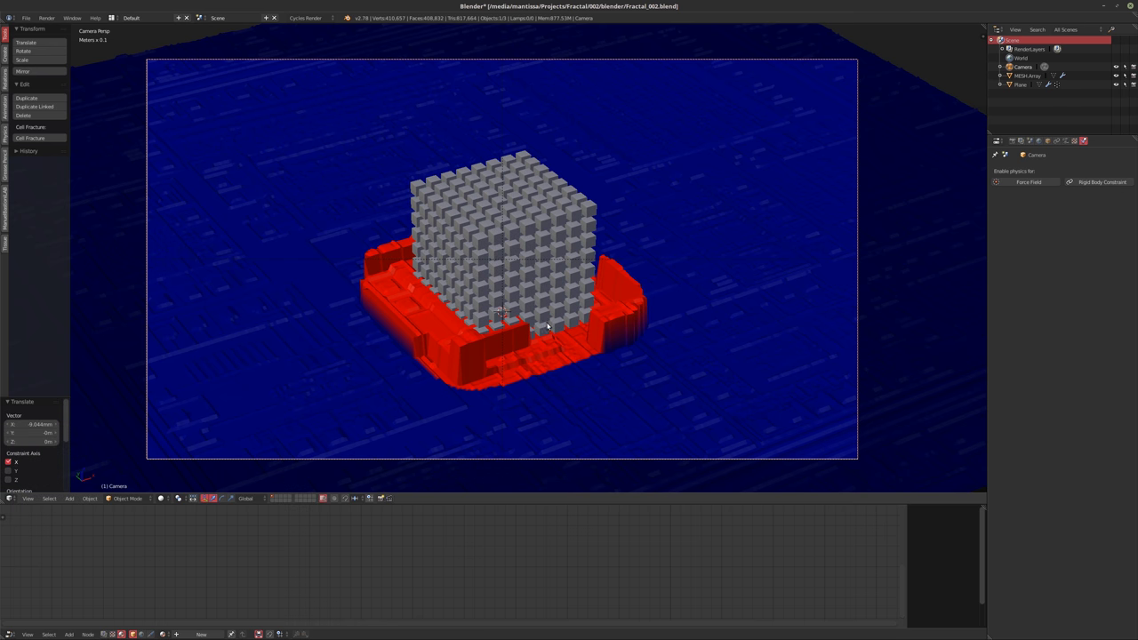
Rename the ground plane object to MESH.Base
left_click(1018, 84)
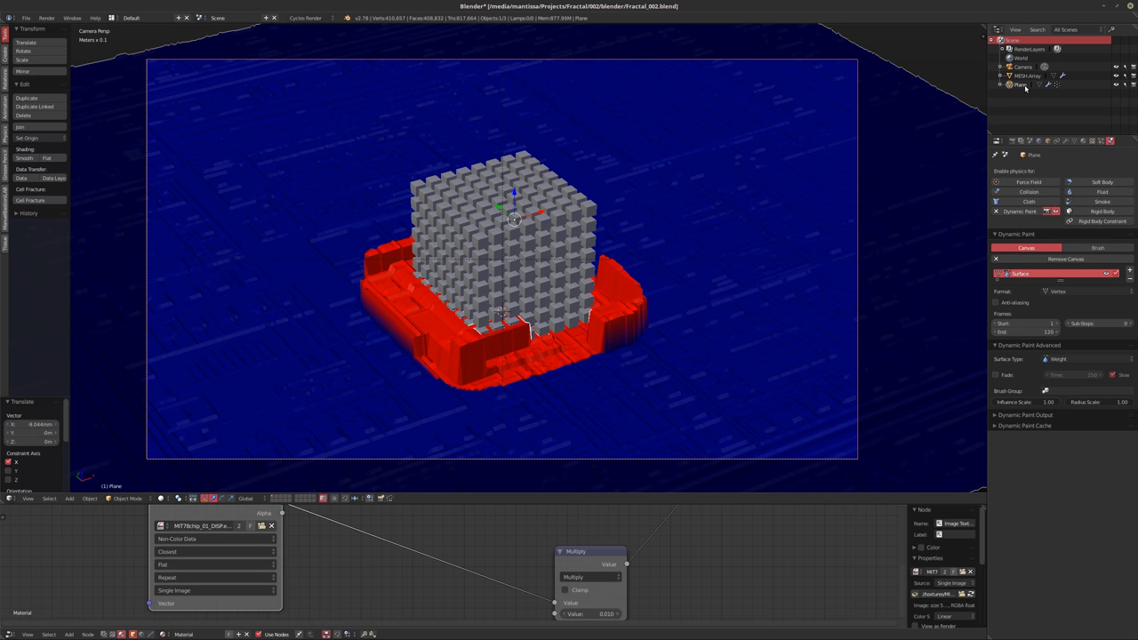
double_click(1018, 84)
type("MESH.Base")
key("Return")
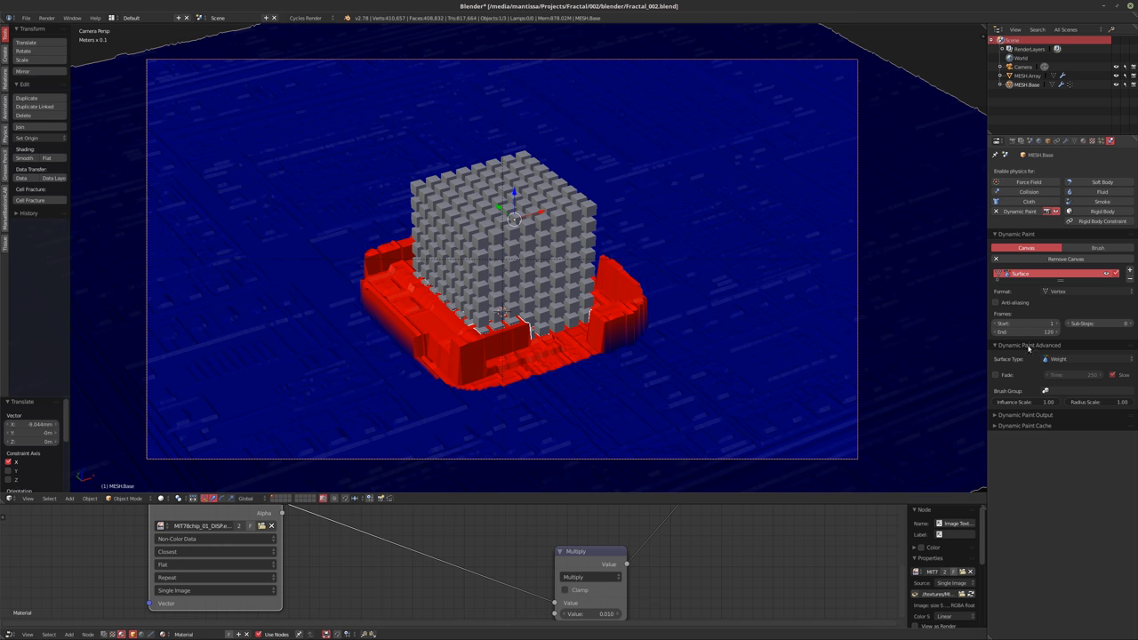
Collapse the settings of both subdivision modifiers and both Displace modifiers on MESH.Base
left_click(1028, 76)
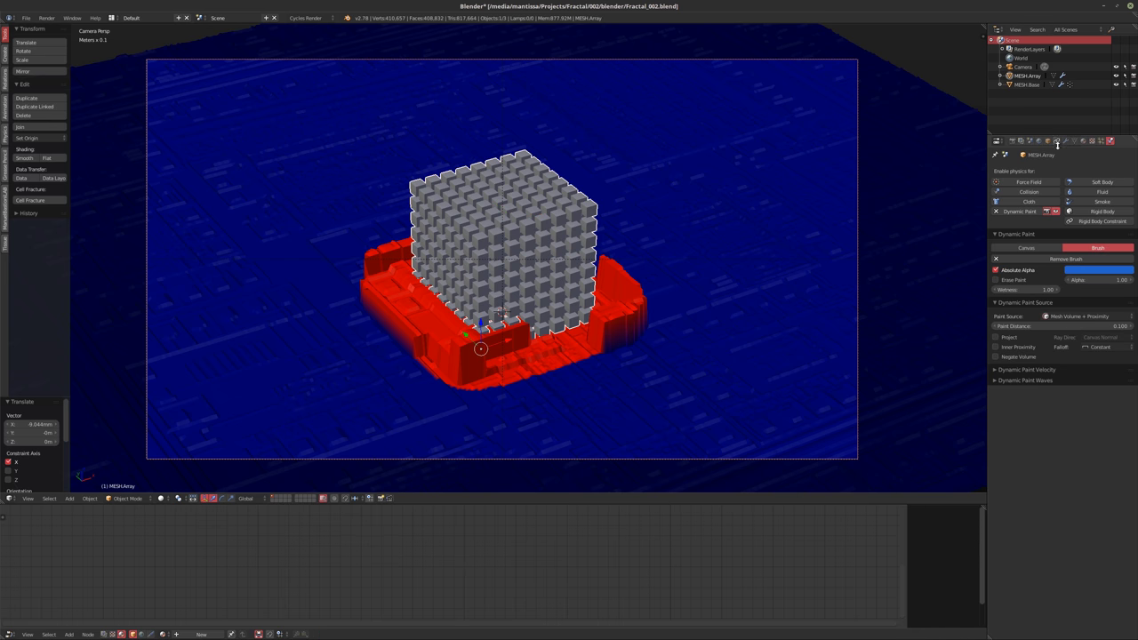
left_click(1066, 141)
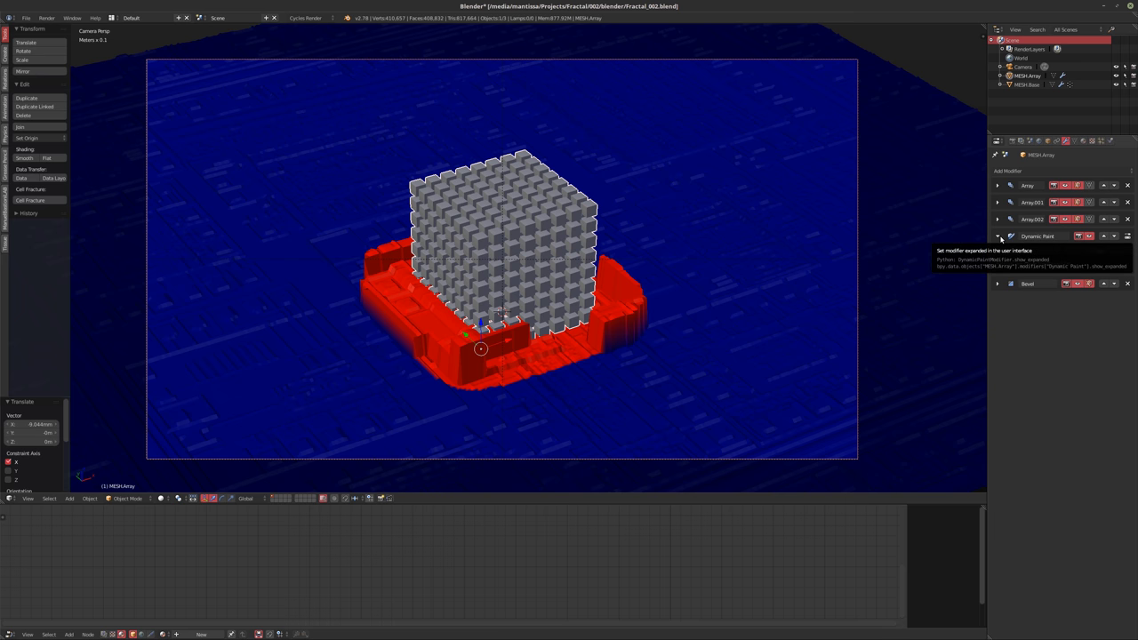
left_click(1027, 84)
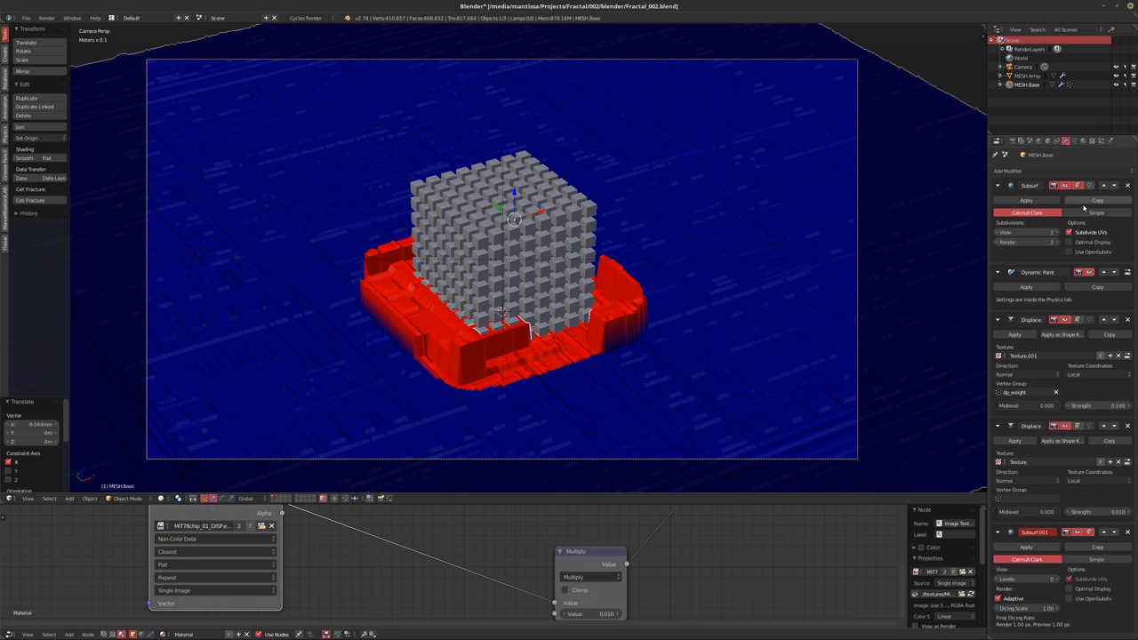
left_click(998, 185)
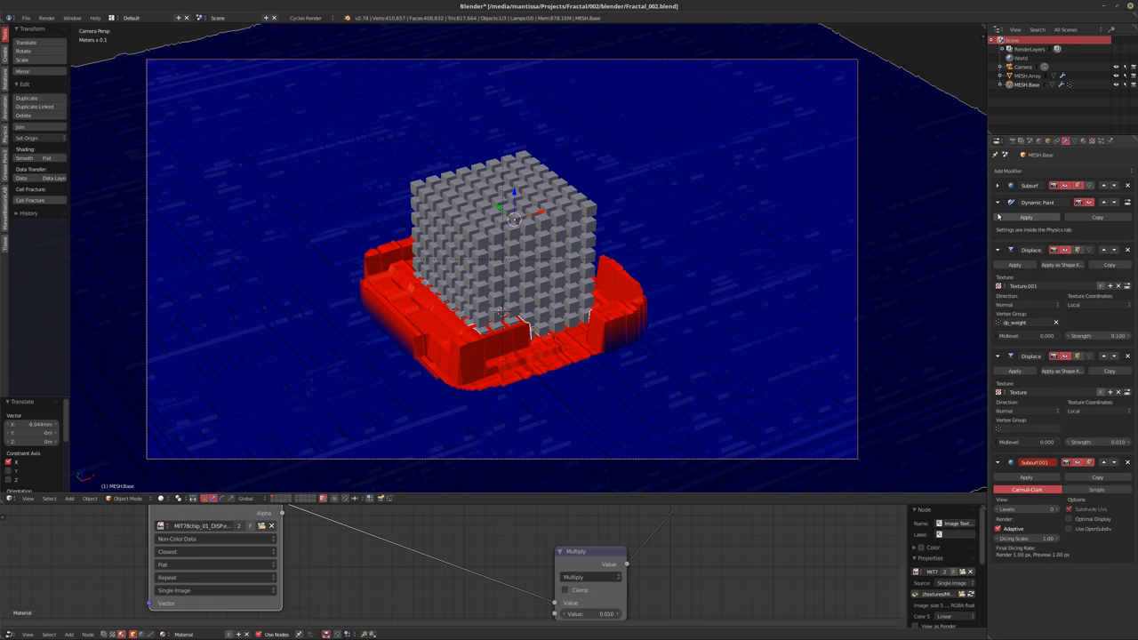
left_click(997, 249)
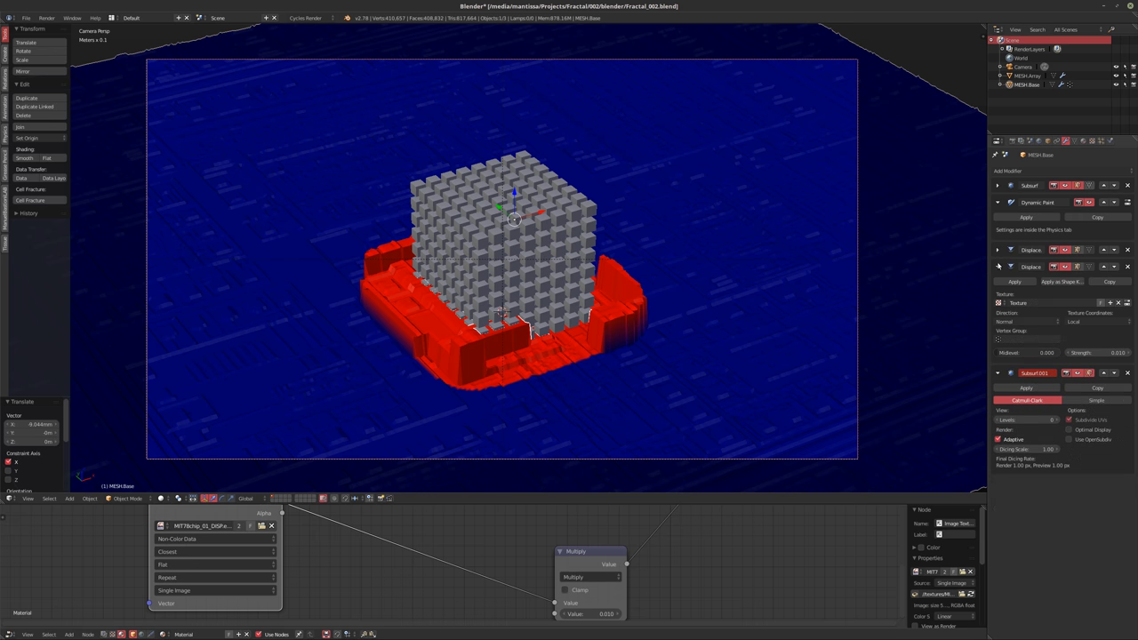
left_click(997, 267)
left_click(997, 284)
Add a Vertex Weight Edit modifier to MESH.Base and place it directly below Dynamic Paint, above both Displace modifiers
left_click(1008, 170)
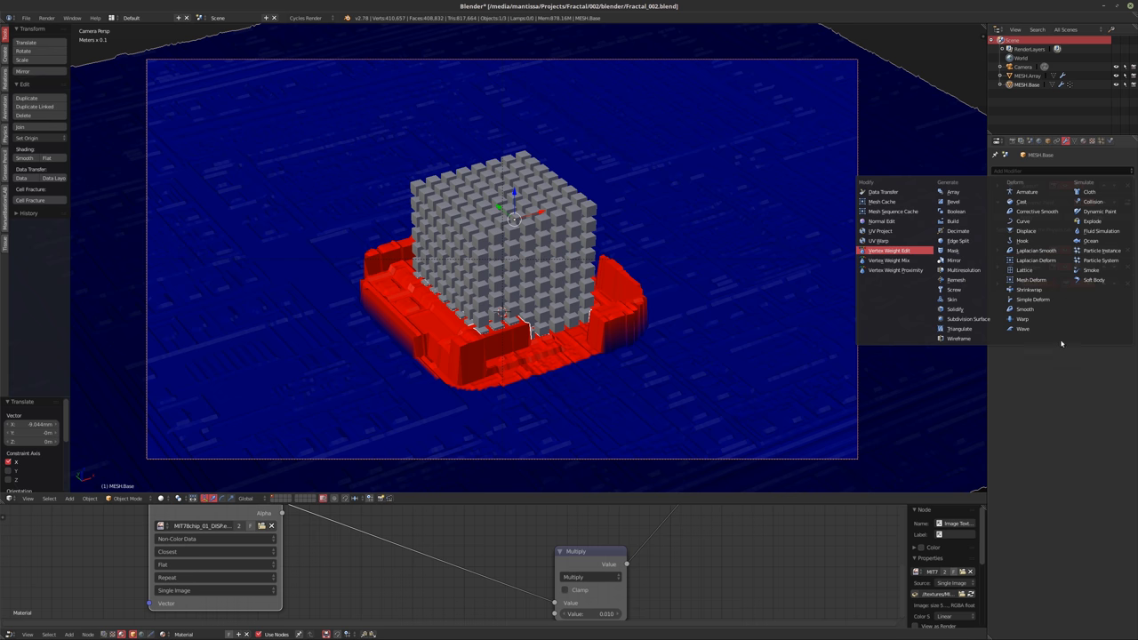
key("Return")
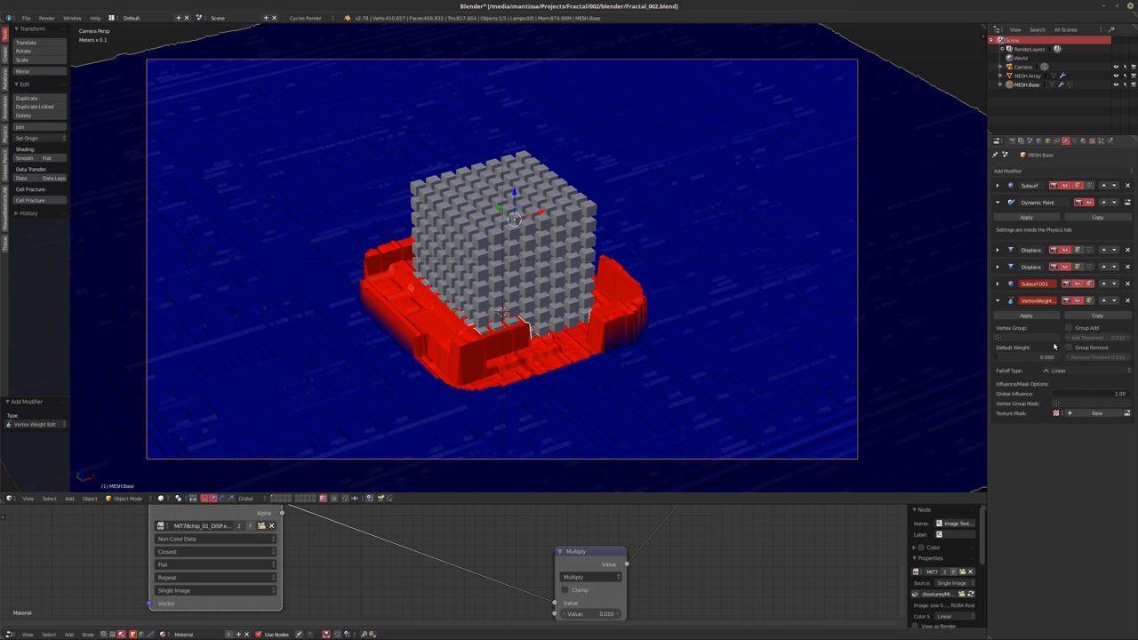
left_click(1104, 301)
left_click(1103, 284)
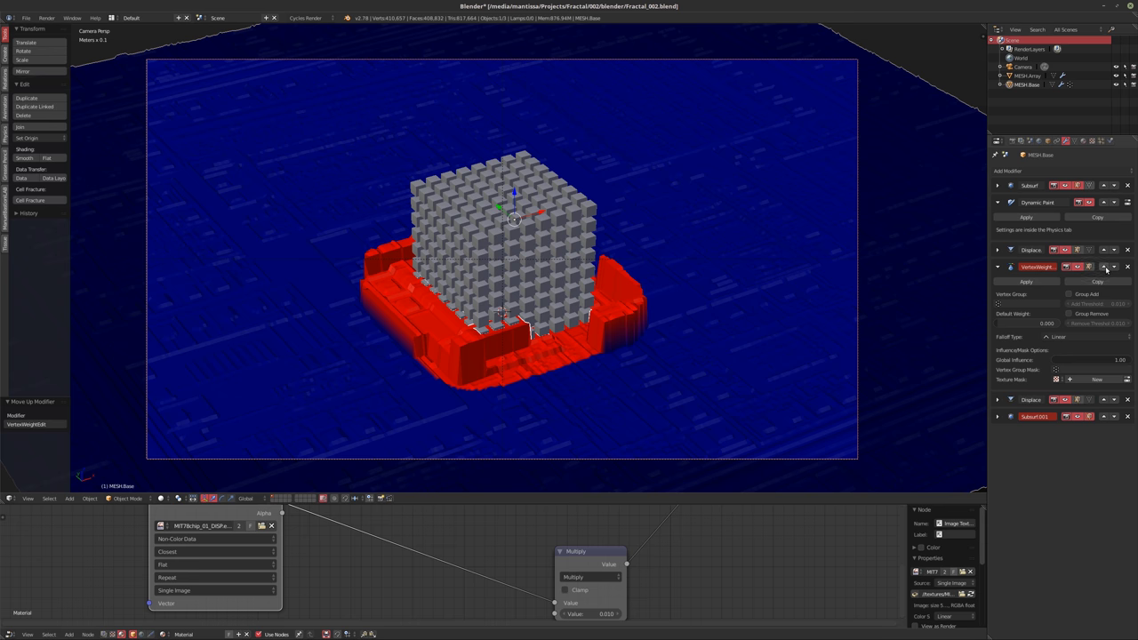
left_click(1103, 267)
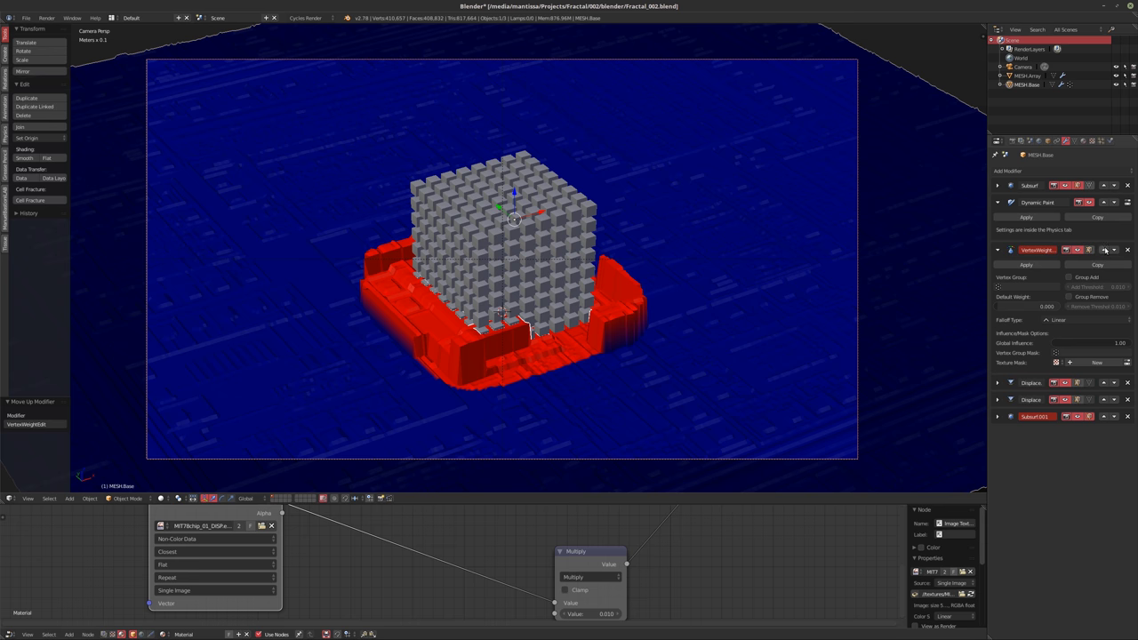
Assign the dp_weight vertex group to the Vertex Weight Edit modifier and set its falloff type to Custom Curve
left_click(1014, 288)
left_click(1067, 300)
left_click(1080, 319)
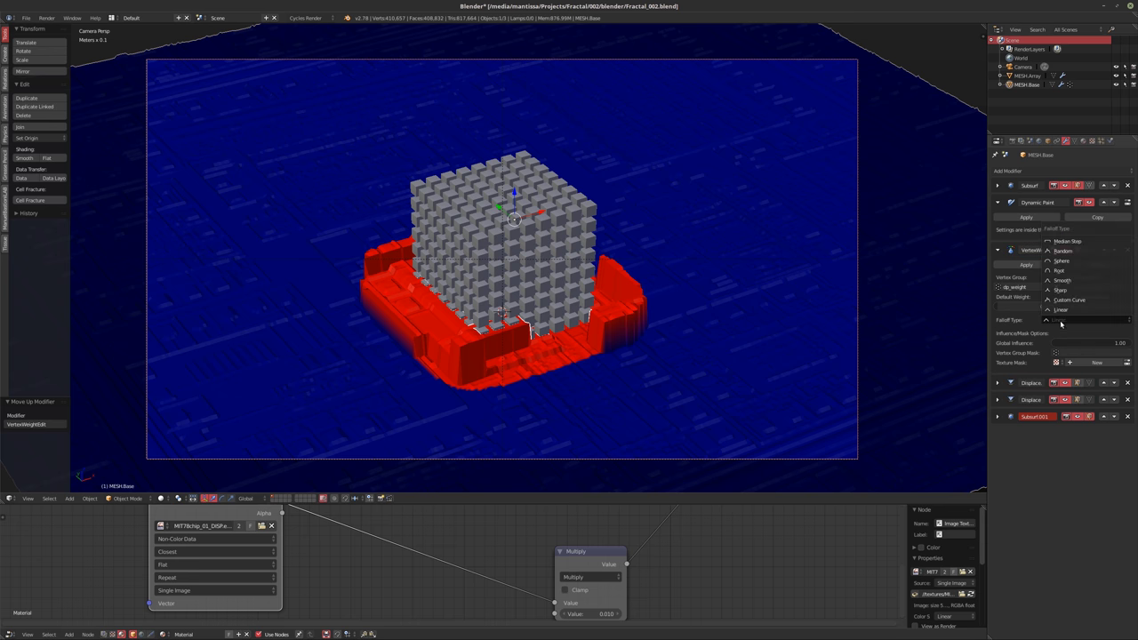
left_click(1082, 301)
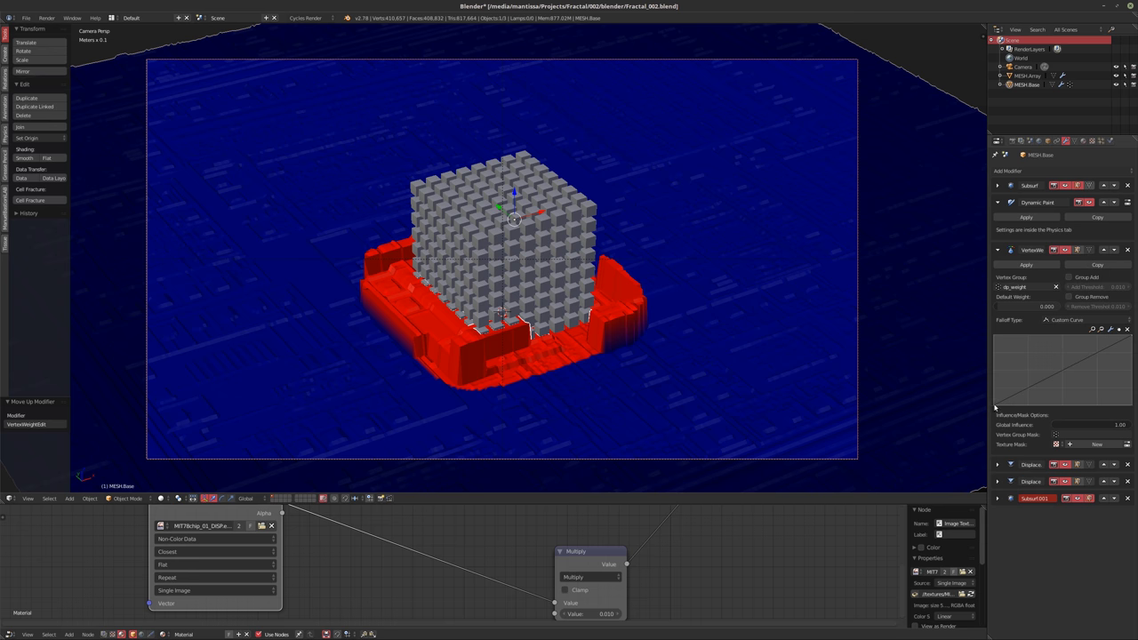
Invert the weight falloff curve so it runs from 1 down to 0, and enable Group Add
left_click_drag(994, 407, 994, 336)
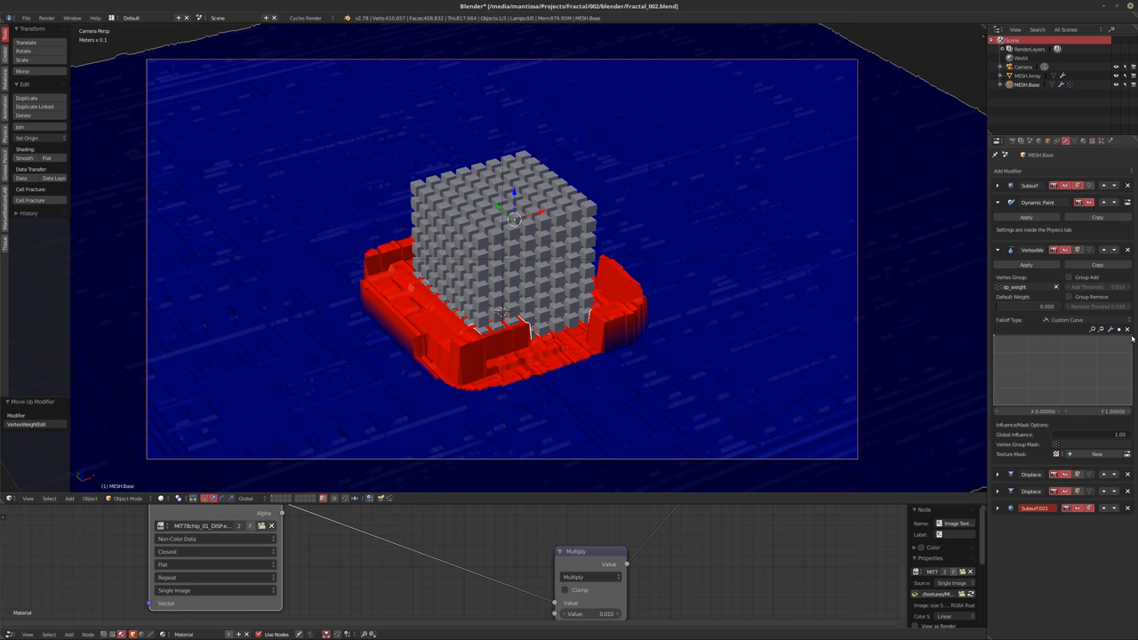
left_click_drag(1131, 338, 1129, 407)
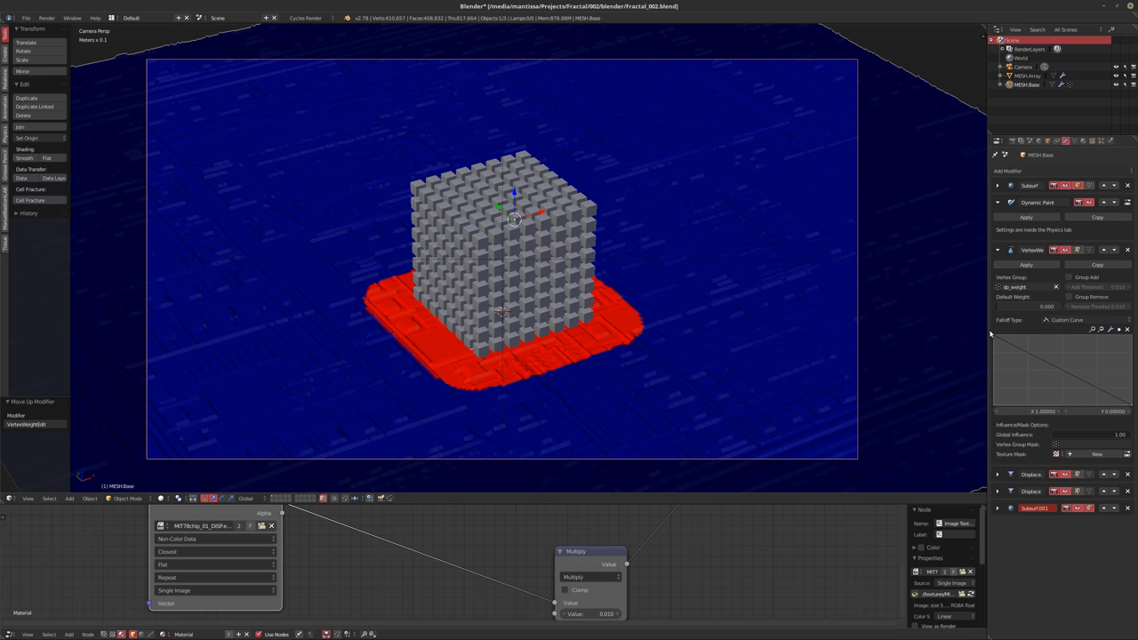
left_click(1083, 278)
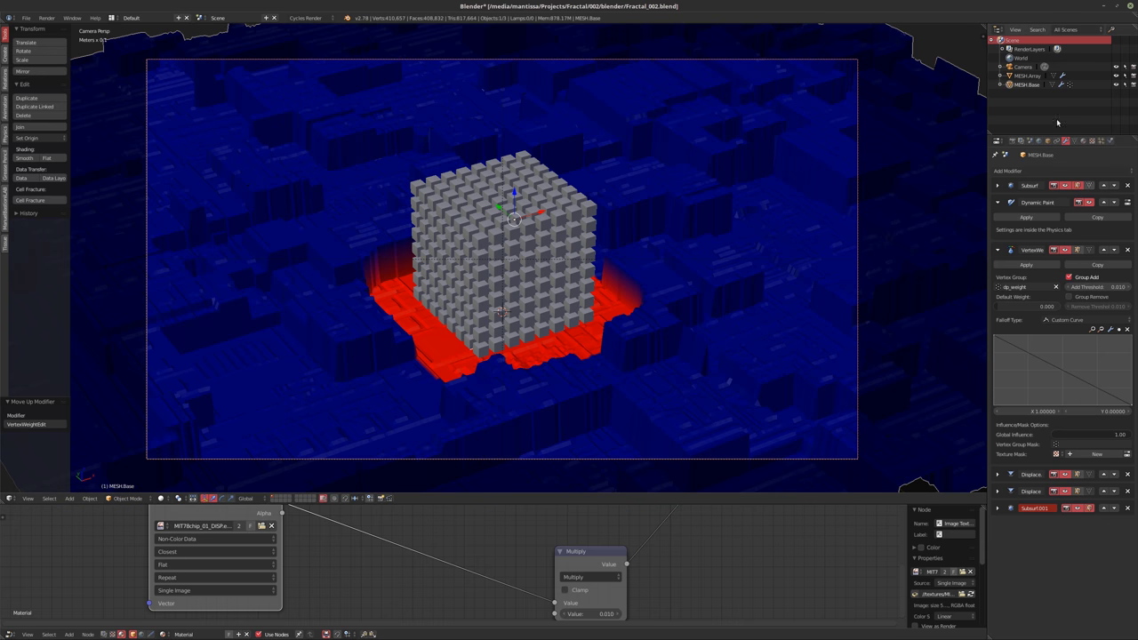
Set the Dynamic Paint brush's paint distance on MESH.Array to 0.05
left_click(1027, 75)
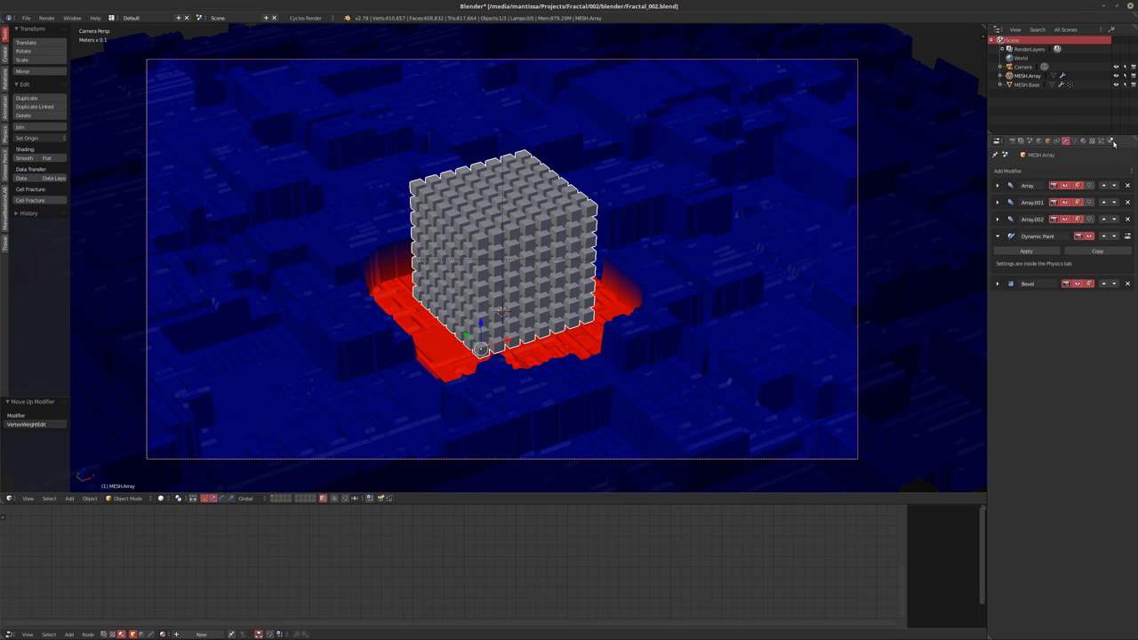
left_click(1110, 141)
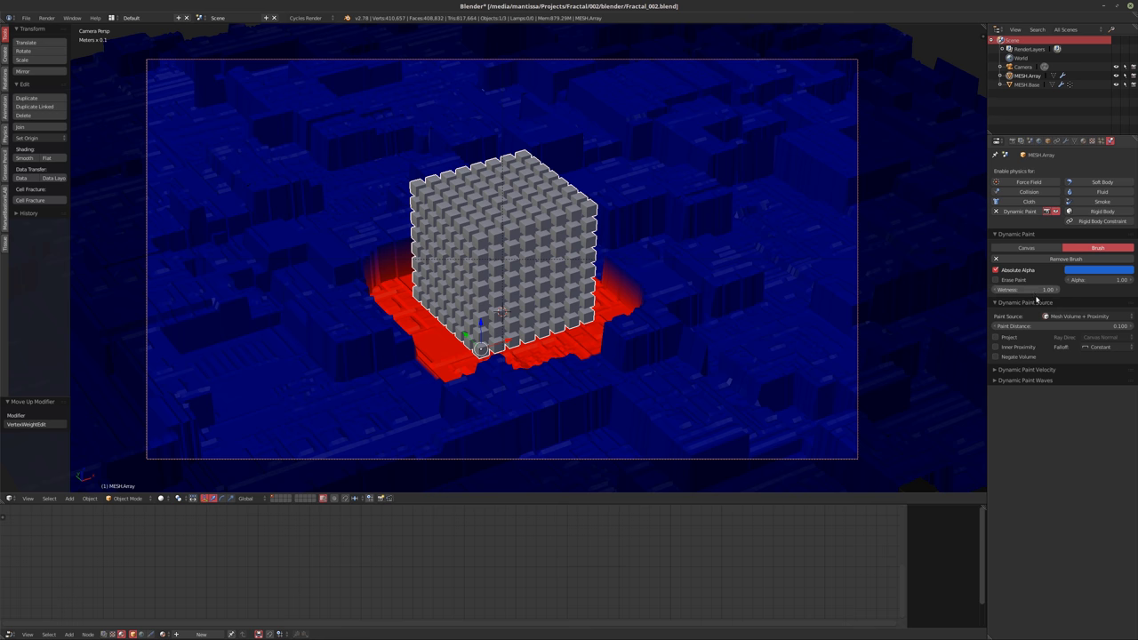
left_click(1084, 327)
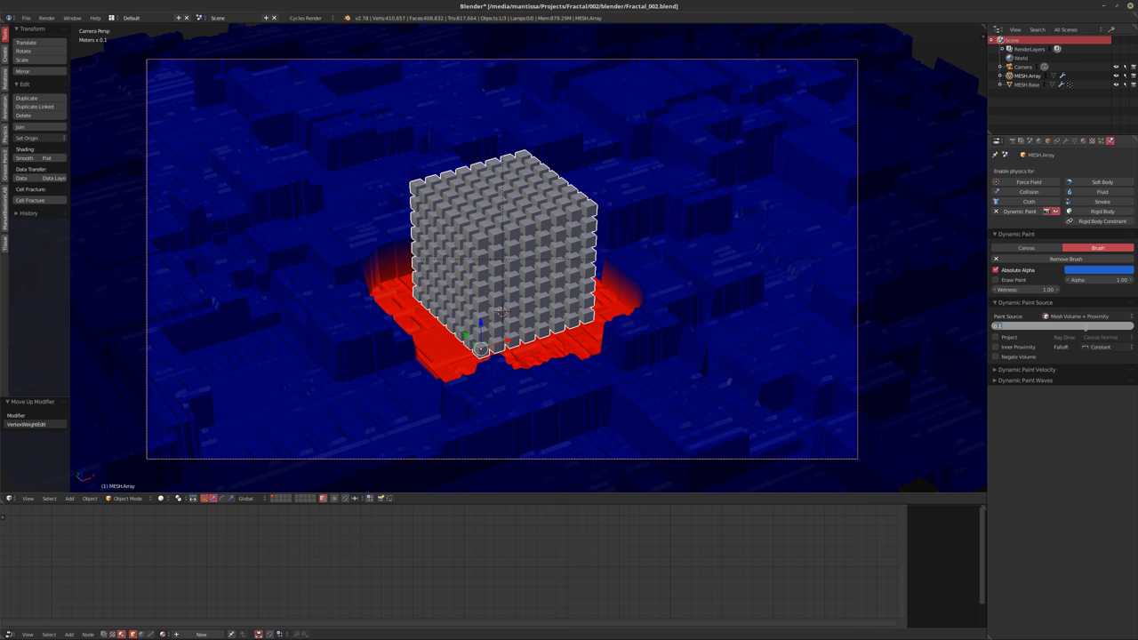
type("05")
key("Return")
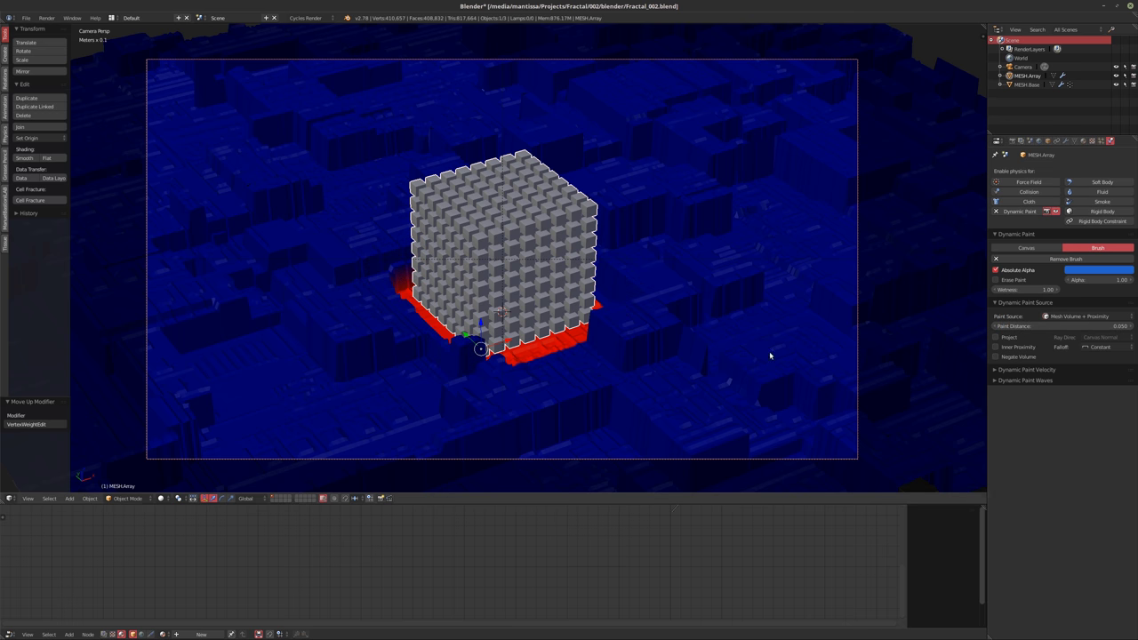
Rename MESH.Base's first Displace modifier to Blocks and the second one to Detail
right_click(818, 320)
left_click(1066, 140)
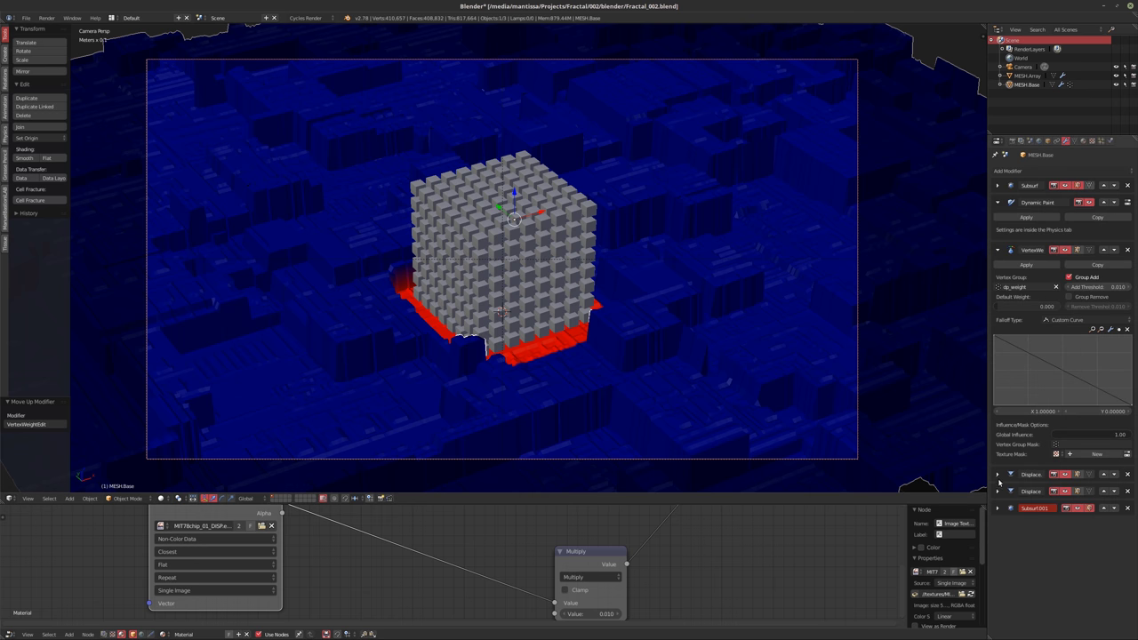
left_click(997, 475)
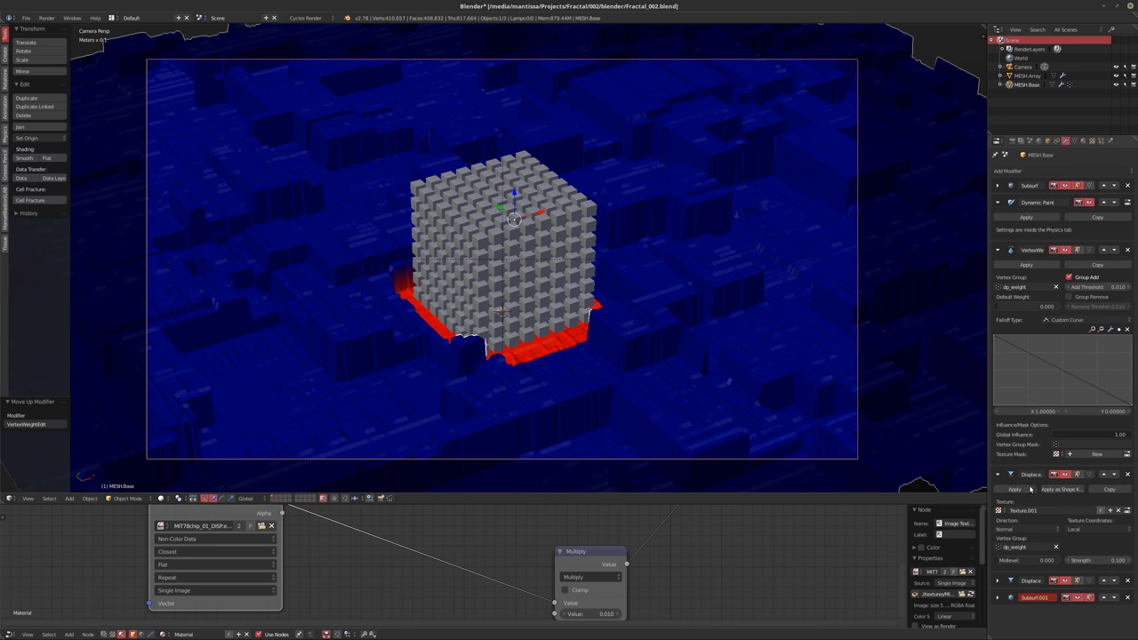
left_click(1033, 476)
type("Blocks")
key("Return")
left_click(1029, 580)
type("Betail")
key("Return")
Rename the Blocks modifier's texture to DISP.Blocks and the Detail modifier's texture to DISP.Detail
double_click(1042, 509)
type("DISP.Bloc")
key("Return")
left_click(996, 474)
left_click(997, 490)
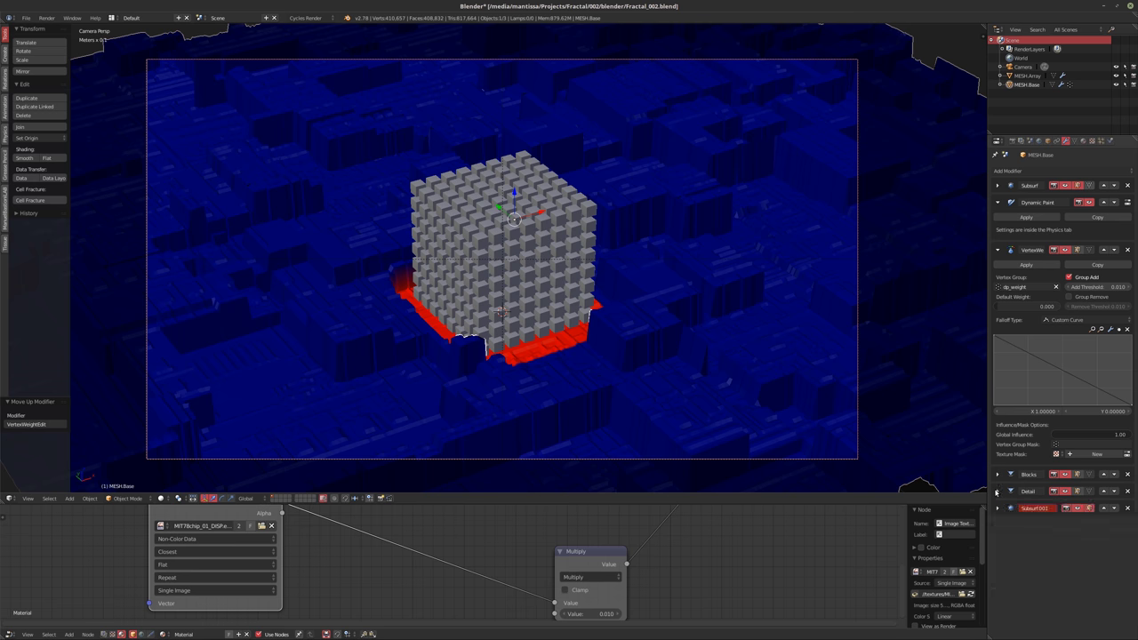
double_click(1034, 527)
type("D")
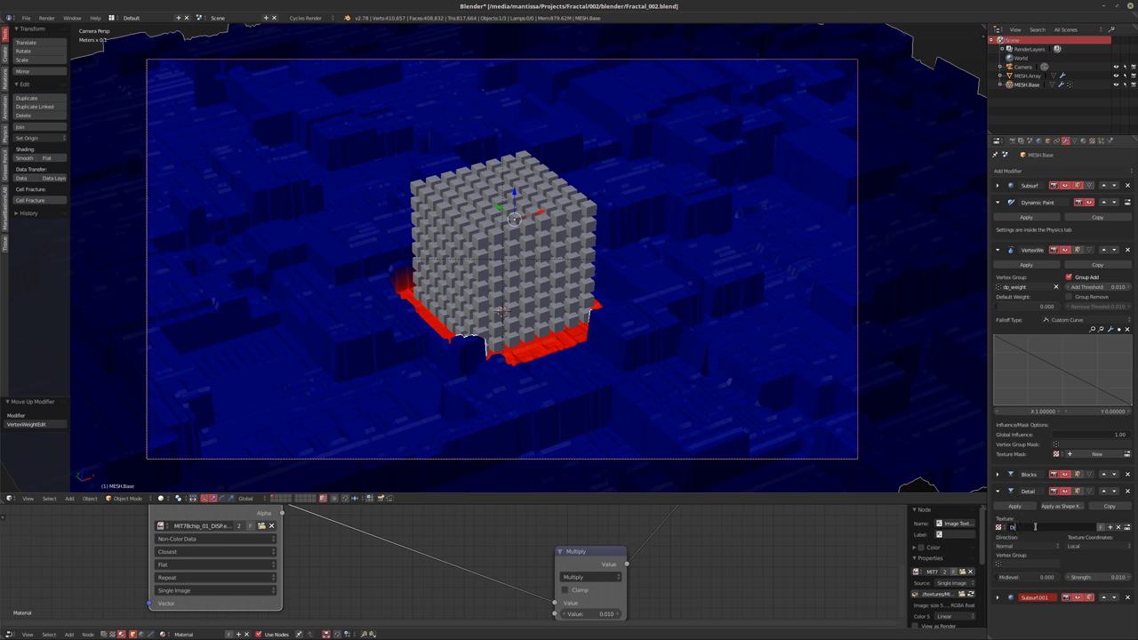
type("ISP.Detail")
key("Return")
left_click(997, 490)
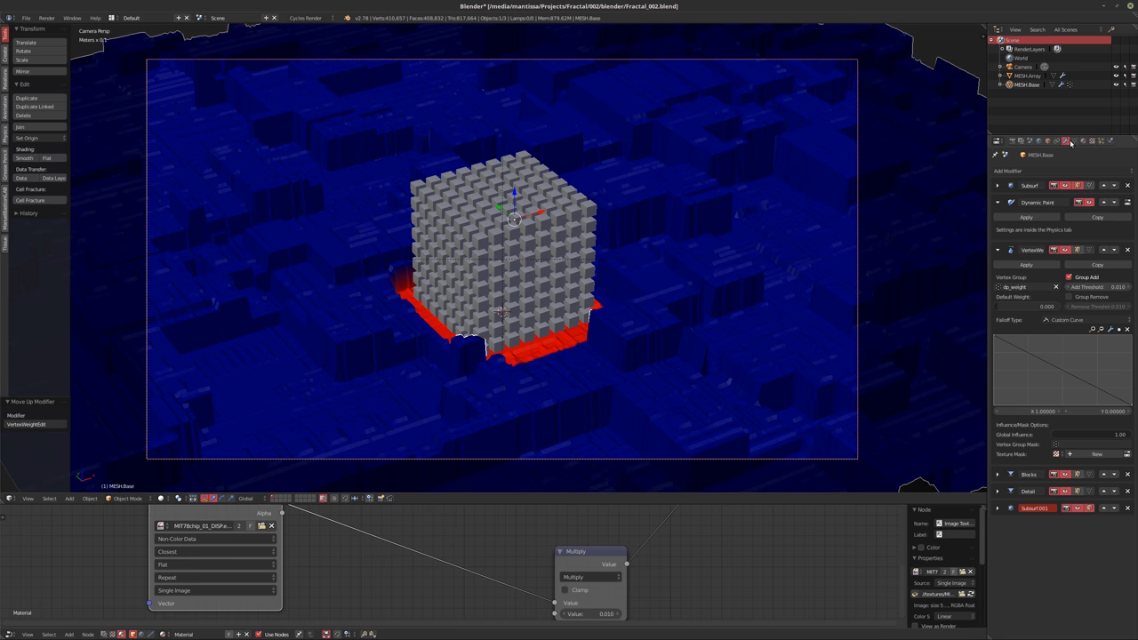
Open the settings of the DISP.Blocks texture used by MESH.Base's Blocks modifier
left_click(1026, 75)
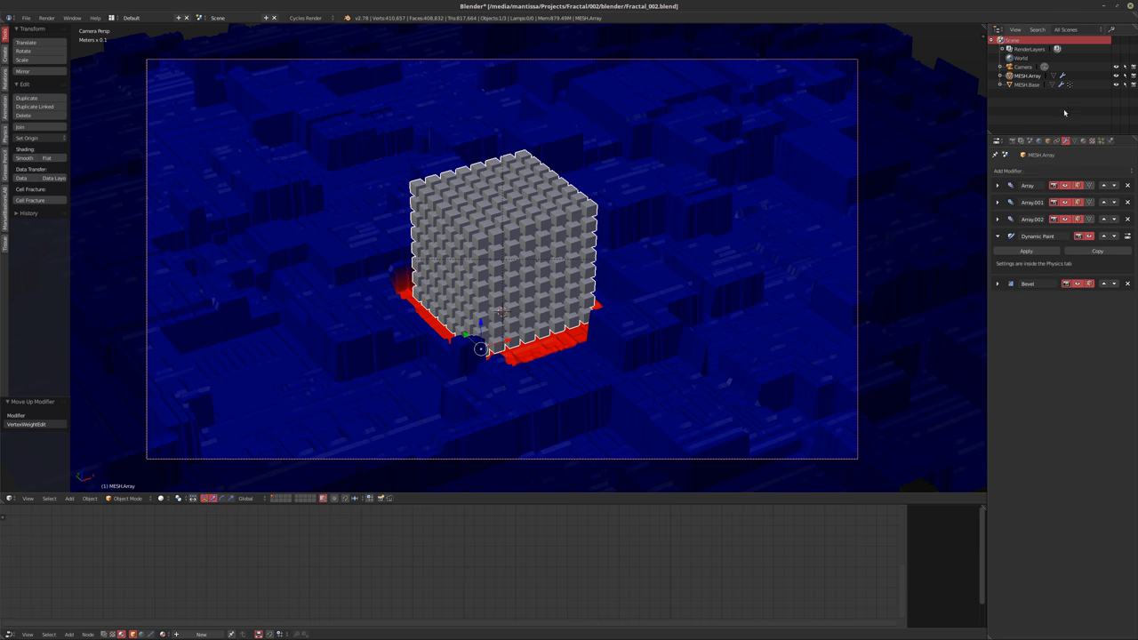
left_click(1109, 140)
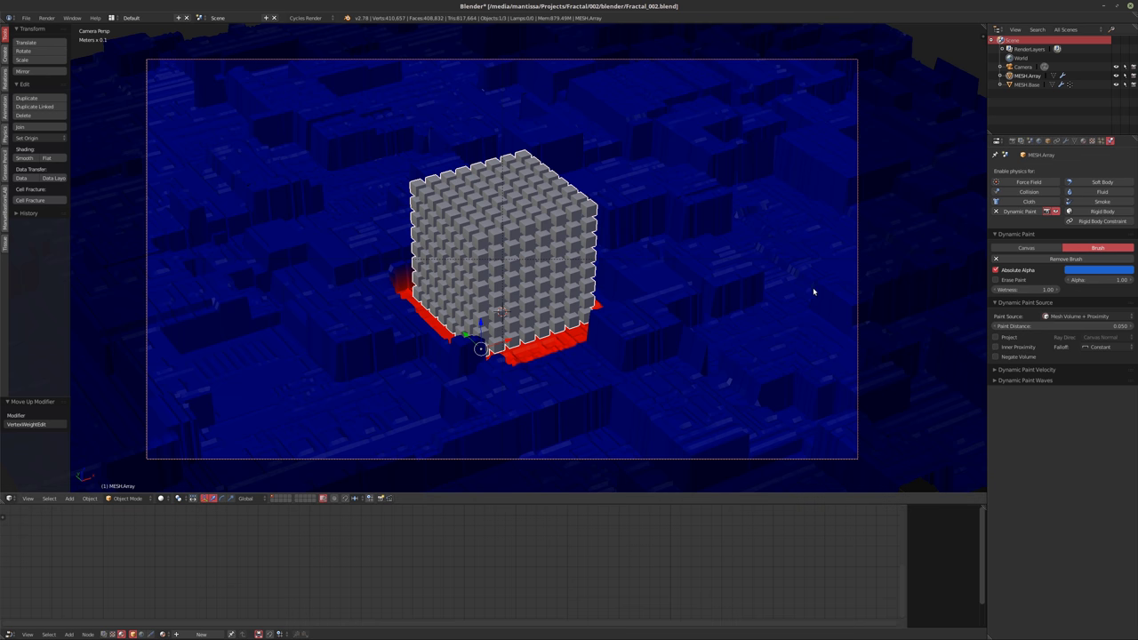
left_click(1027, 85)
left_click(1092, 141)
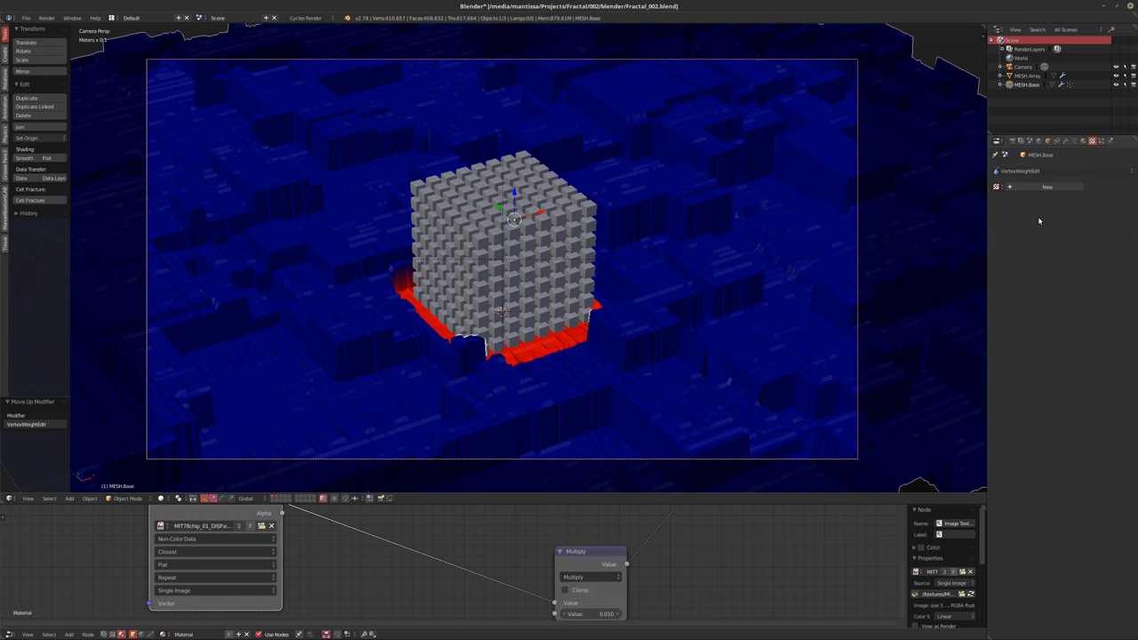
left_click(1021, 171)
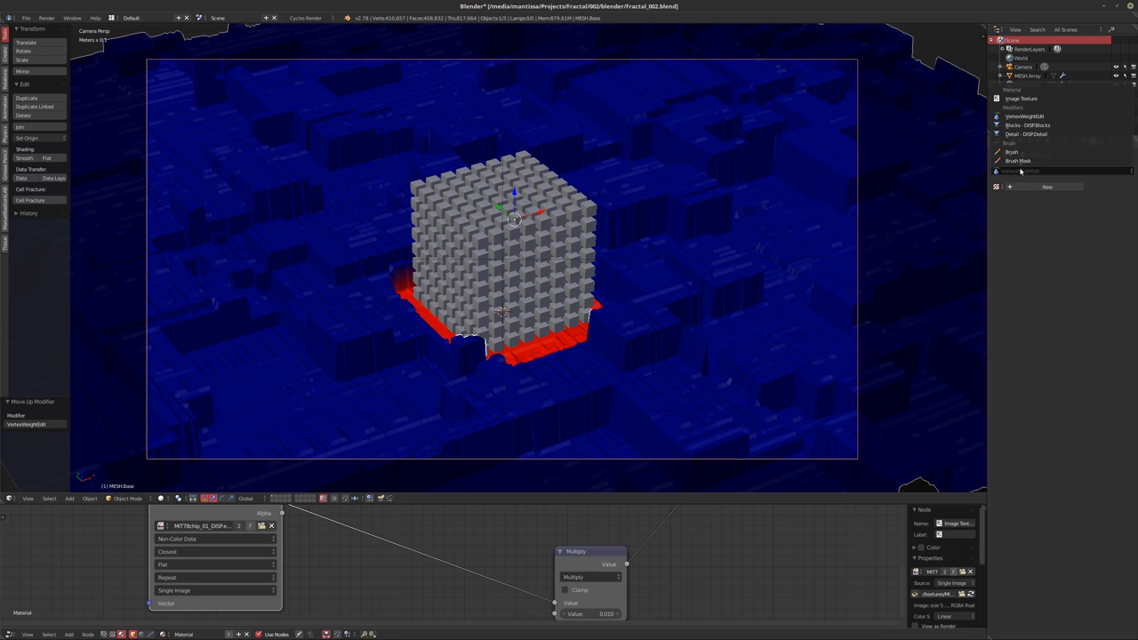
left_click(1054, 127)
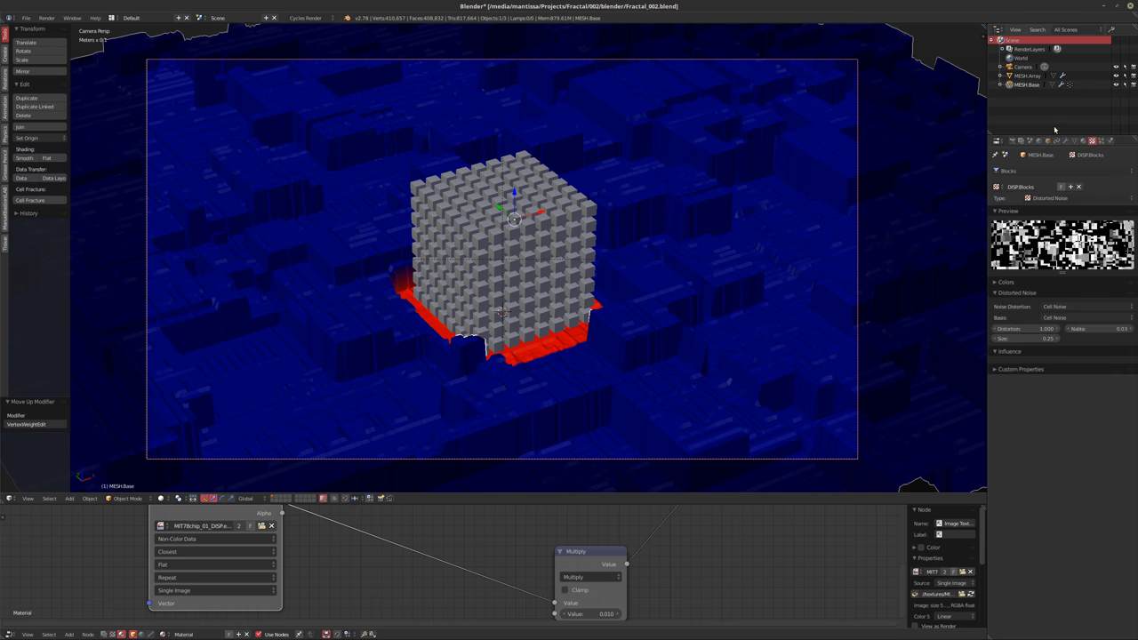
Set the size of the DISP.Blocks distorted noise to 0.5
left_click(1029, 338)
key("BackSpace")
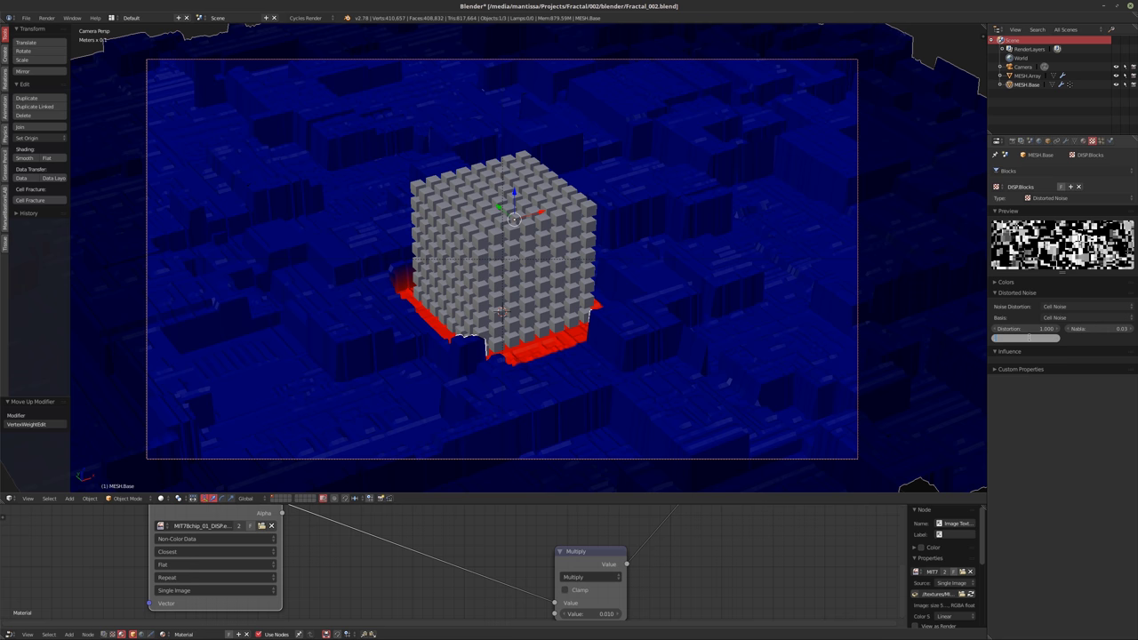
type("0.5")
key("Return")
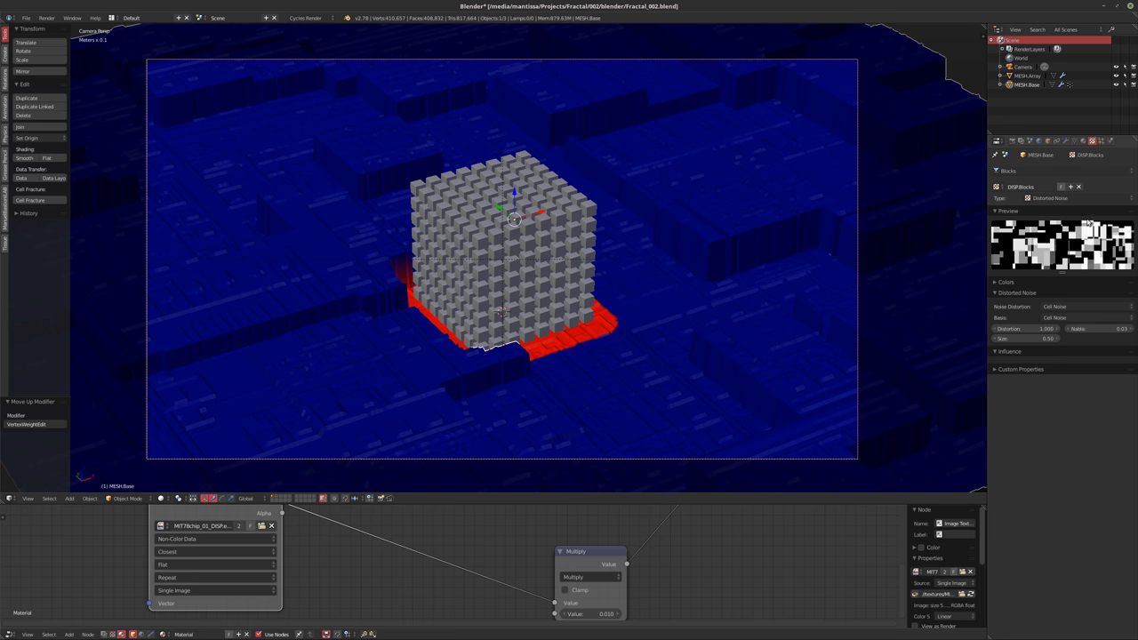
Set the size of the DISP.Blocks distorted noise to 0.4
left_click(1020, 338)
type("0.4")
key("Return")
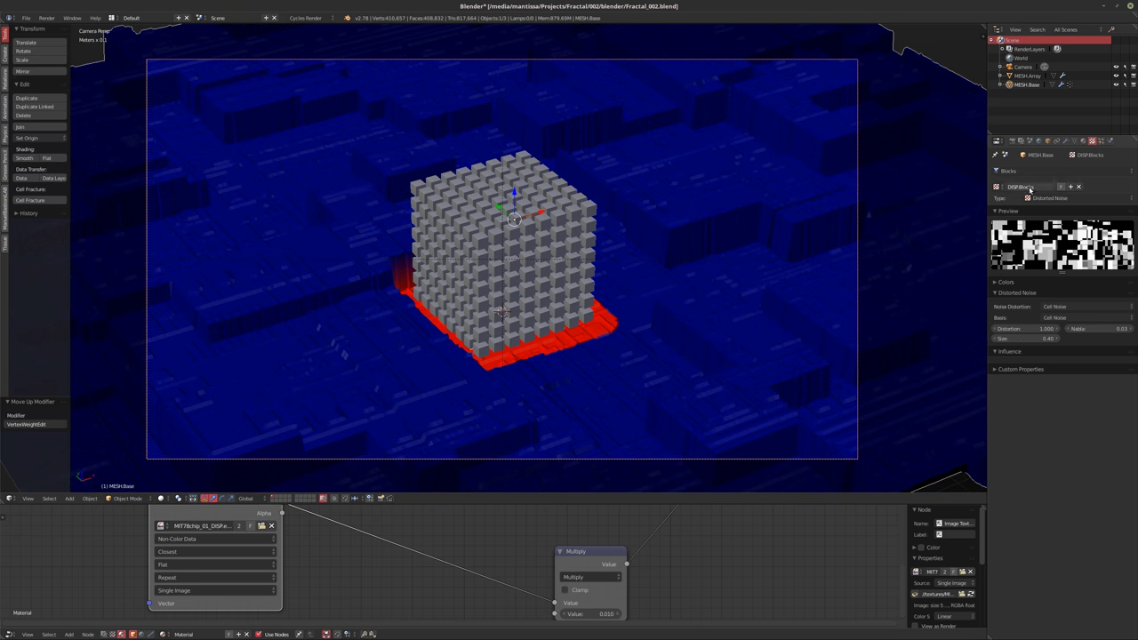
Rename the Blocks and Detail modifiers to DISP.Blocks and DISP.Detail, and widen the properties area to fit the names
left_click(1065, 140)
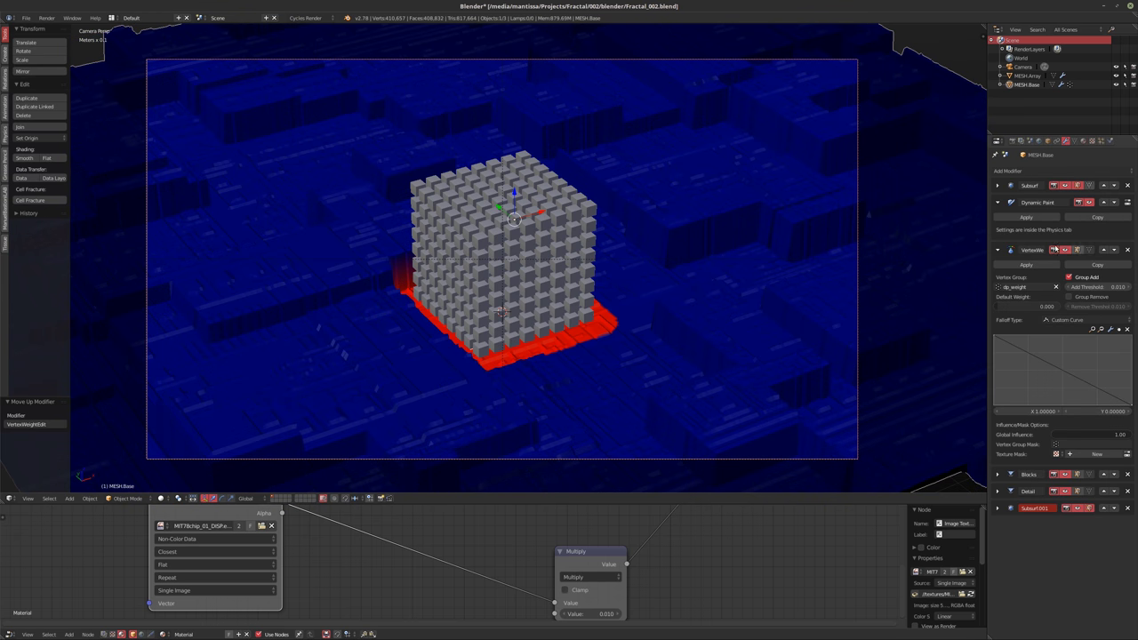
left_click(998, 250)
left_click(998, 267)
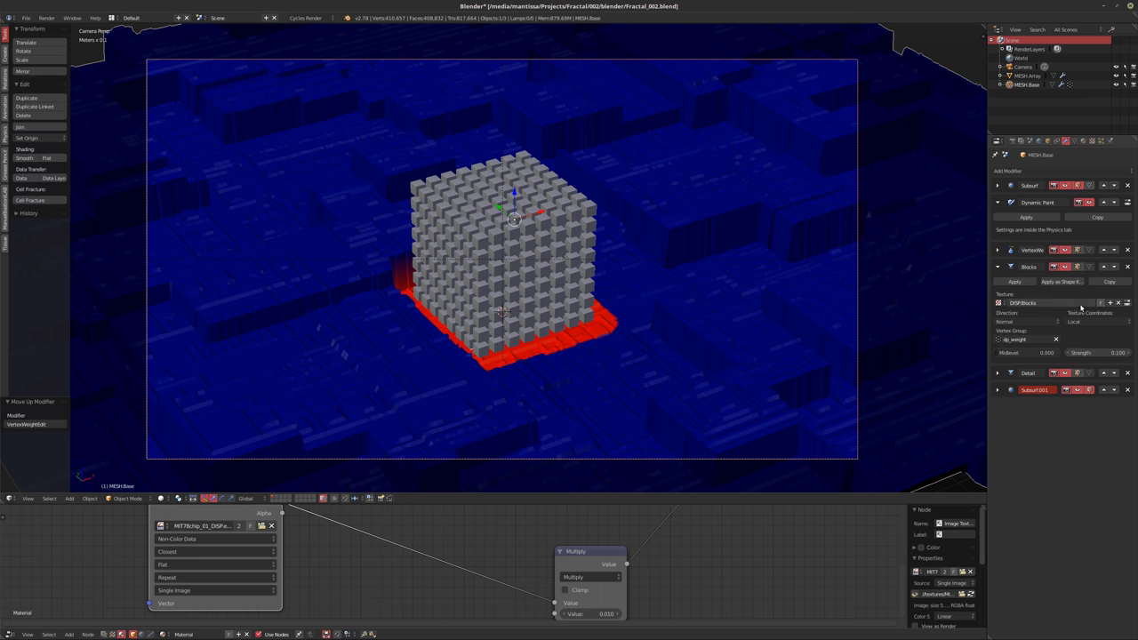
left_click(1028, 268)
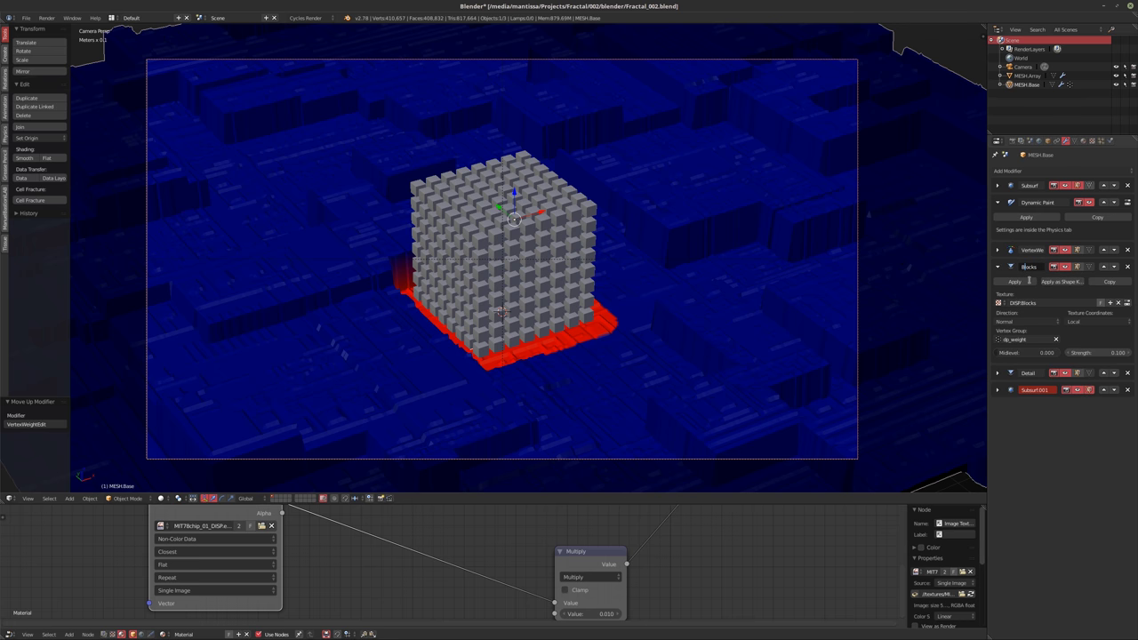
type("DISP")
key("Return")
left_click(1023, 373)
type("DISP")
key("Return")
left_click_drag(986, 288, 954, 291)
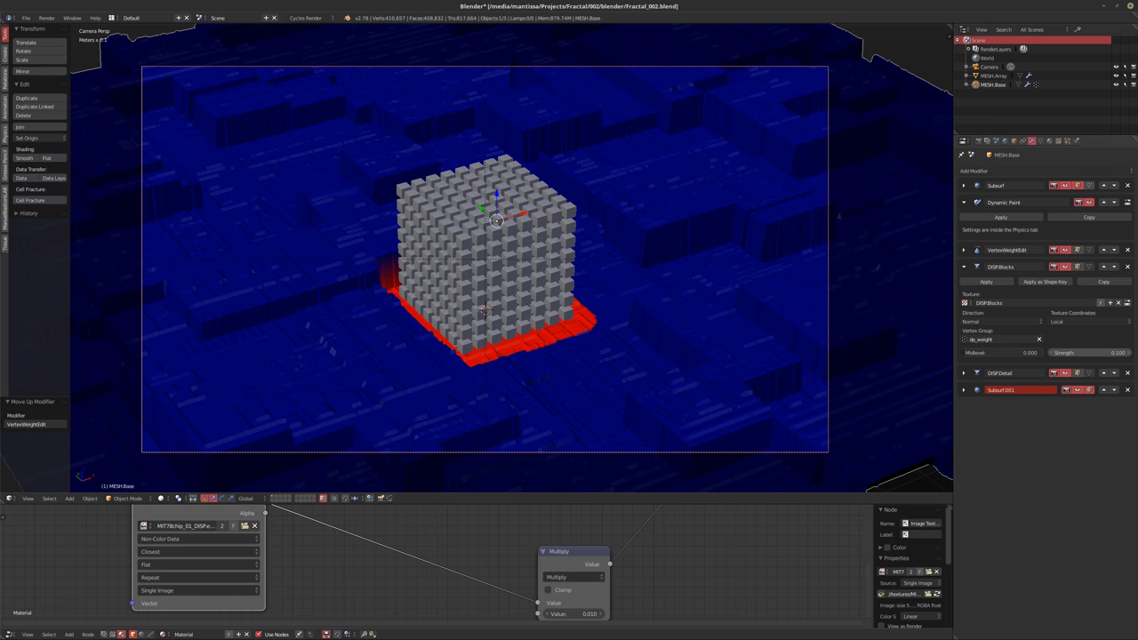
Try a strength of 0.3 on the DISP.Blocks displace modifier and settle on 0.2
left_click_drag(1089, 352, 1103, 352)
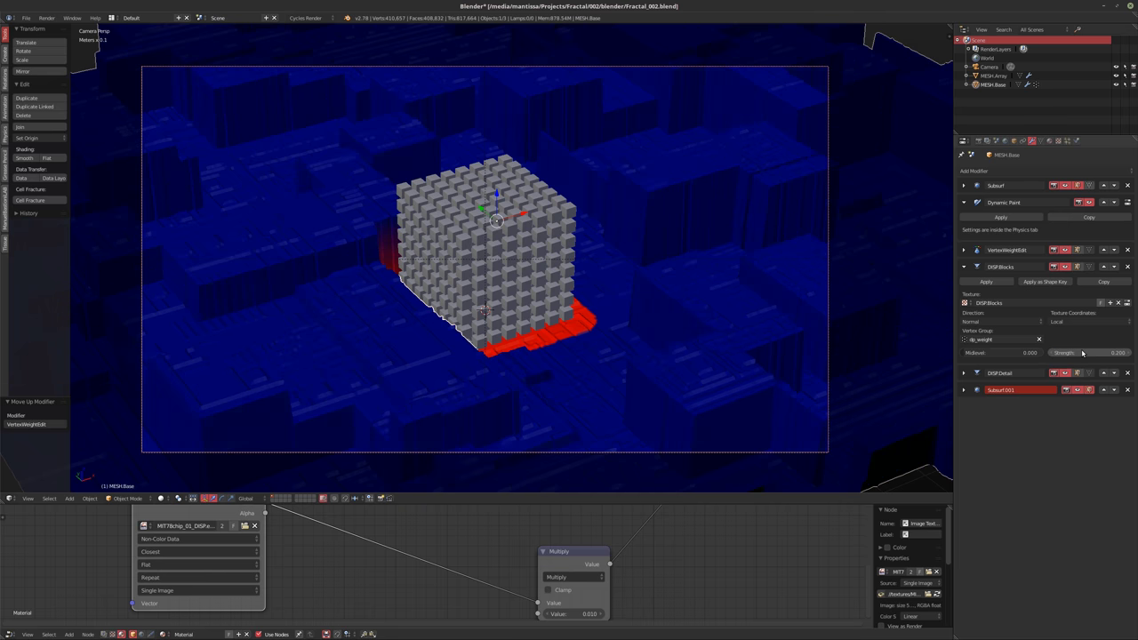
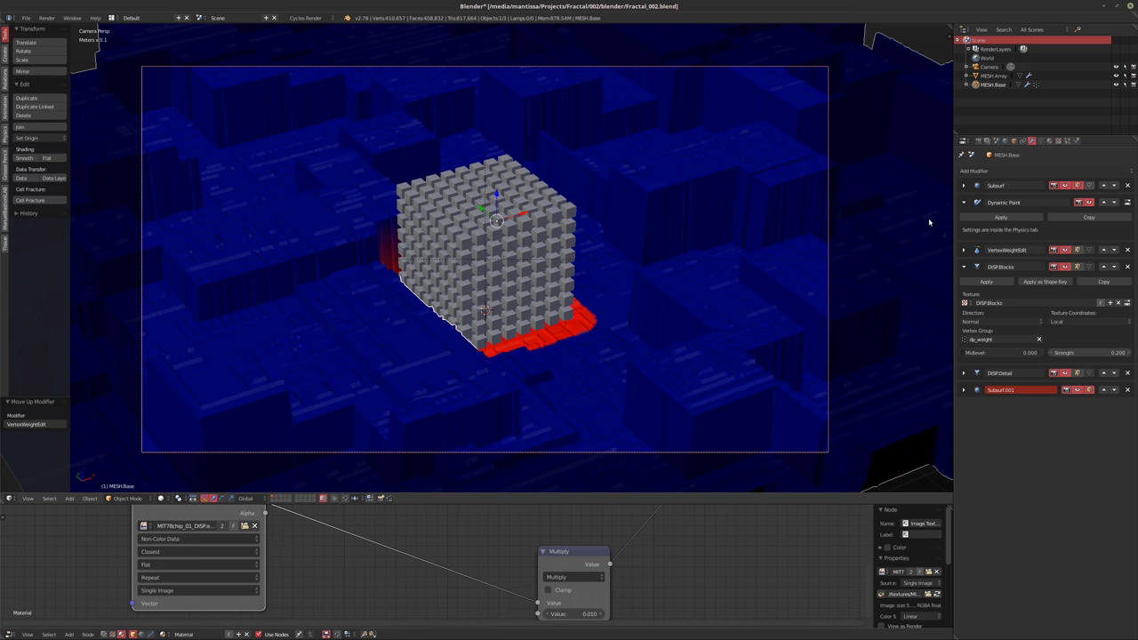
left_click(1084, 353)
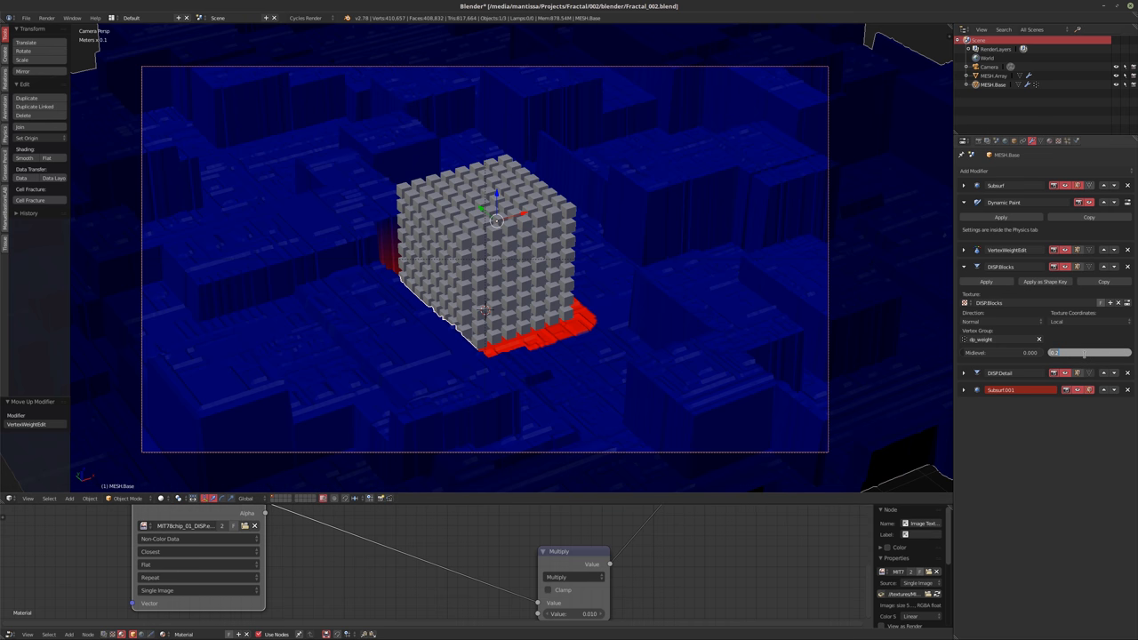
type("0.3")
key("Return")
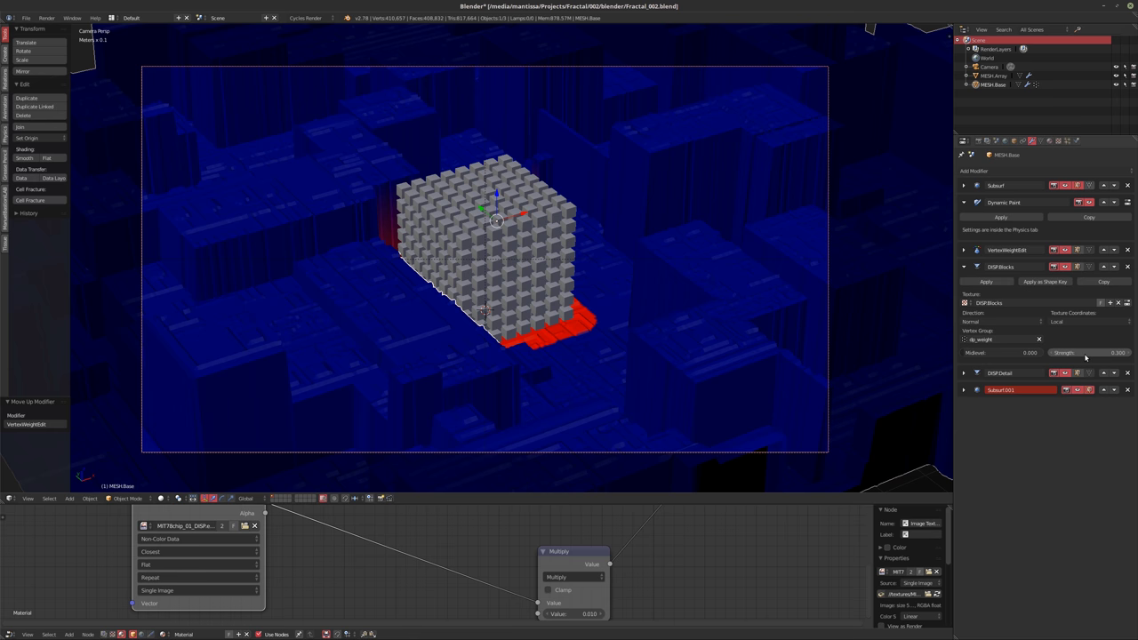
left_click(1085, 354)
type("0.2")
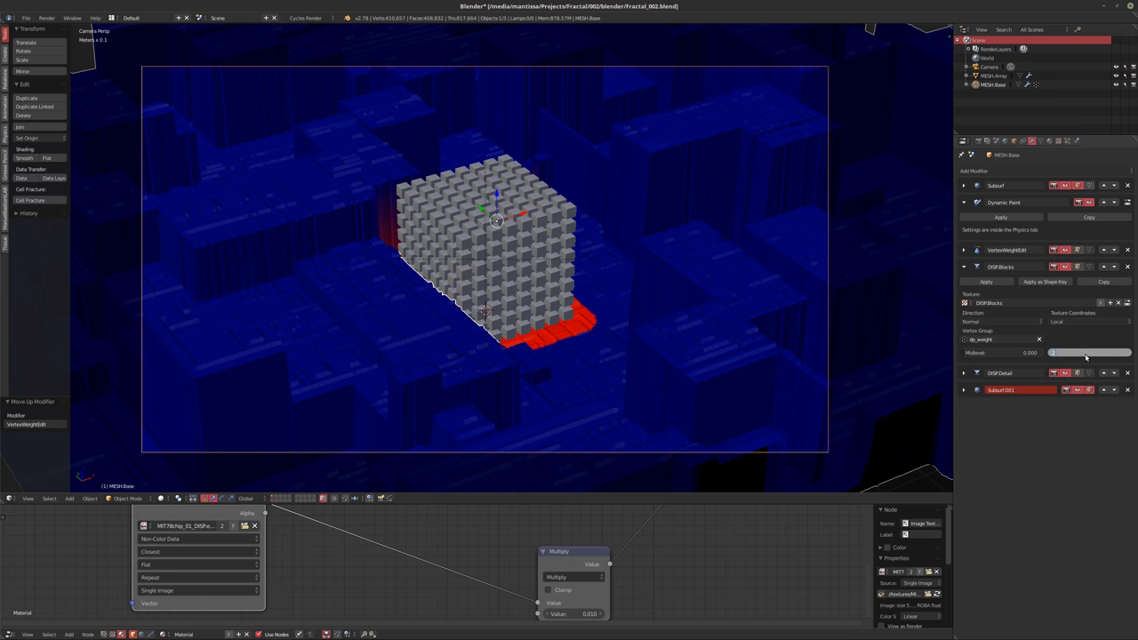
key("Return")
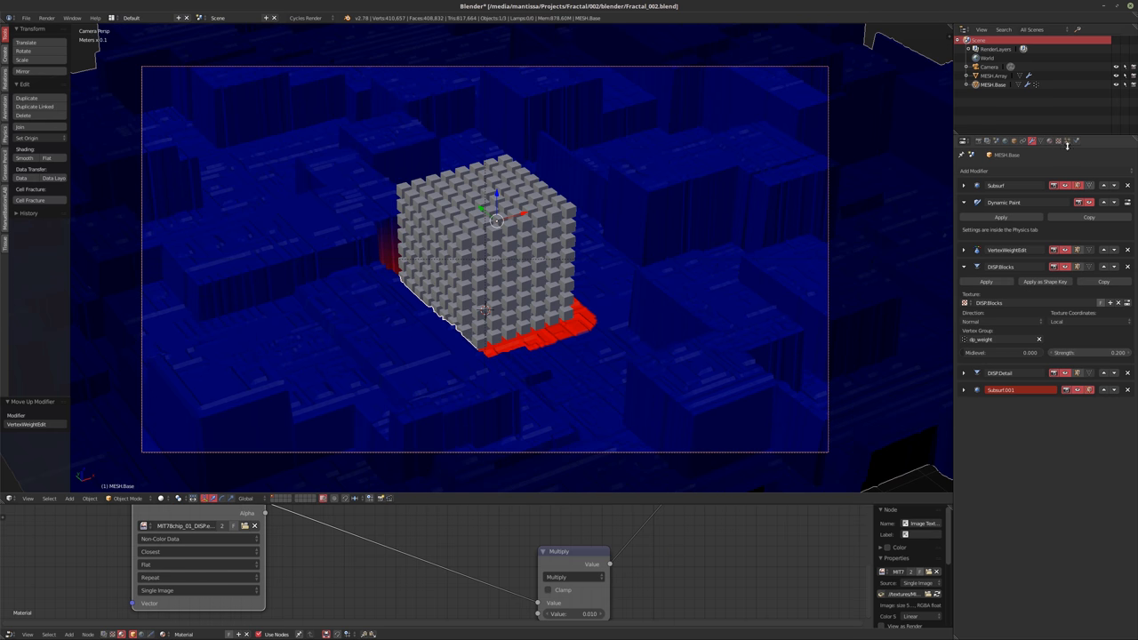
Try other noise bases on the DISP.Blocks texture, such as Voronoi Crackle and Improved Perlin, and return the basis to Cell Noise
left_click(1058, 140)
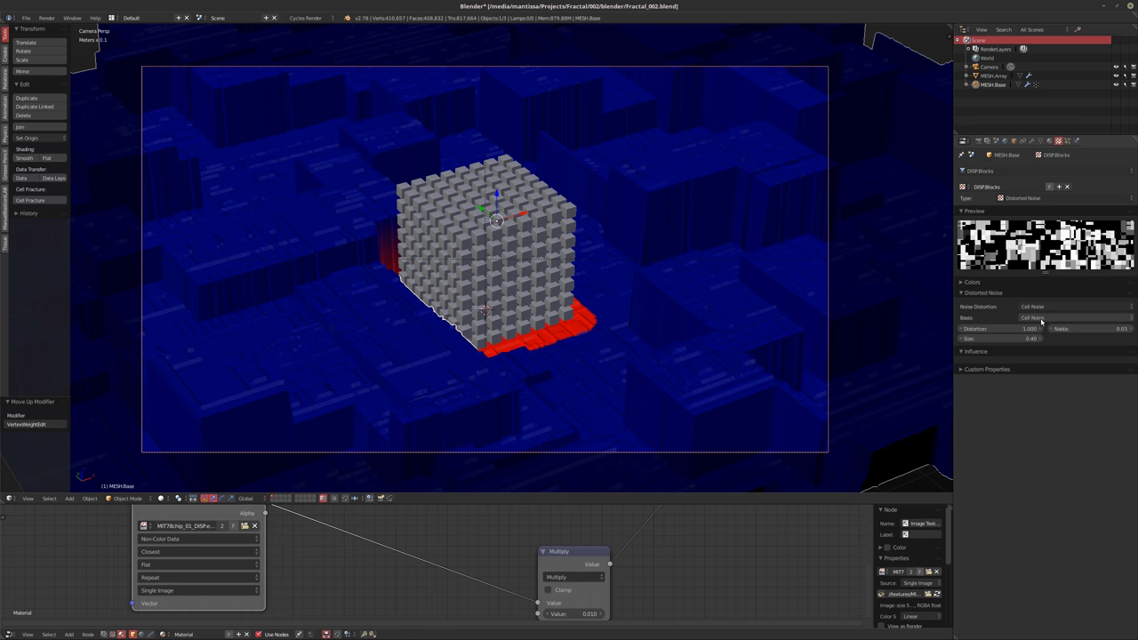
scroll(1041, 319, "up", 1, "ctrl")
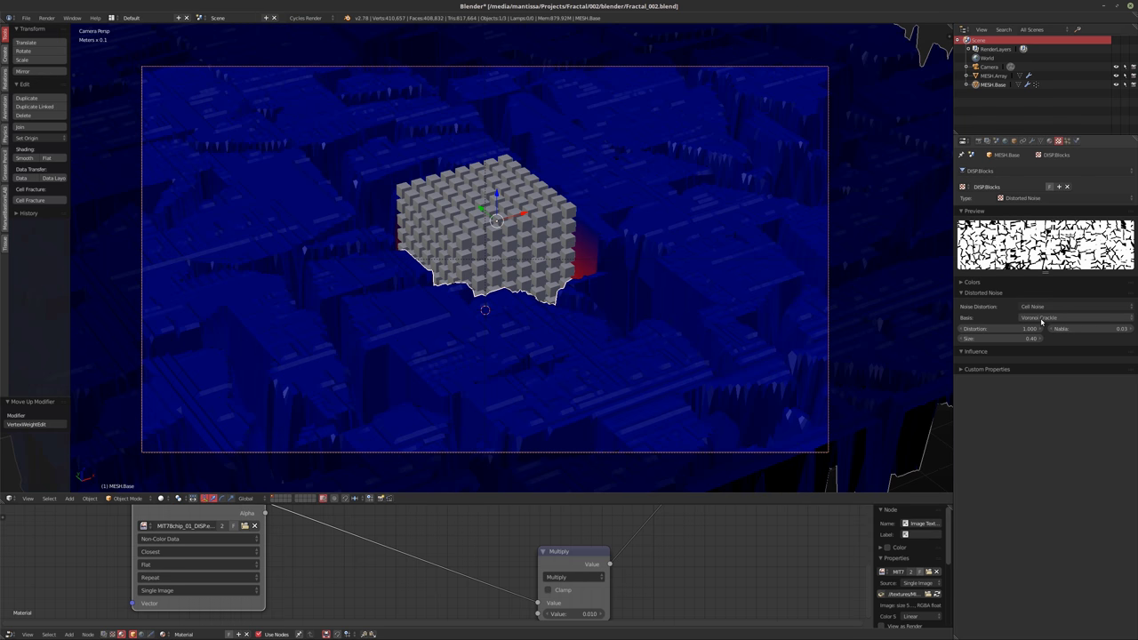
scroll(1042, 321, "up", 1, "ctrl")
scroll(1042, 321, "up", 1, "ctrl")
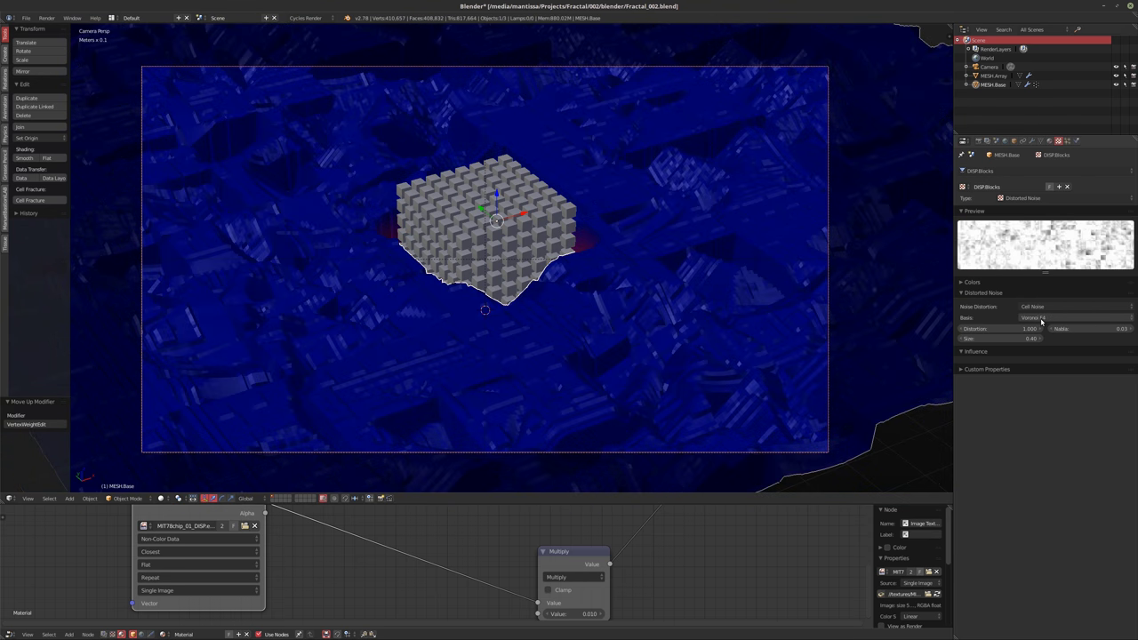
scroll(1042, 321, "up", 1, "ctrl")
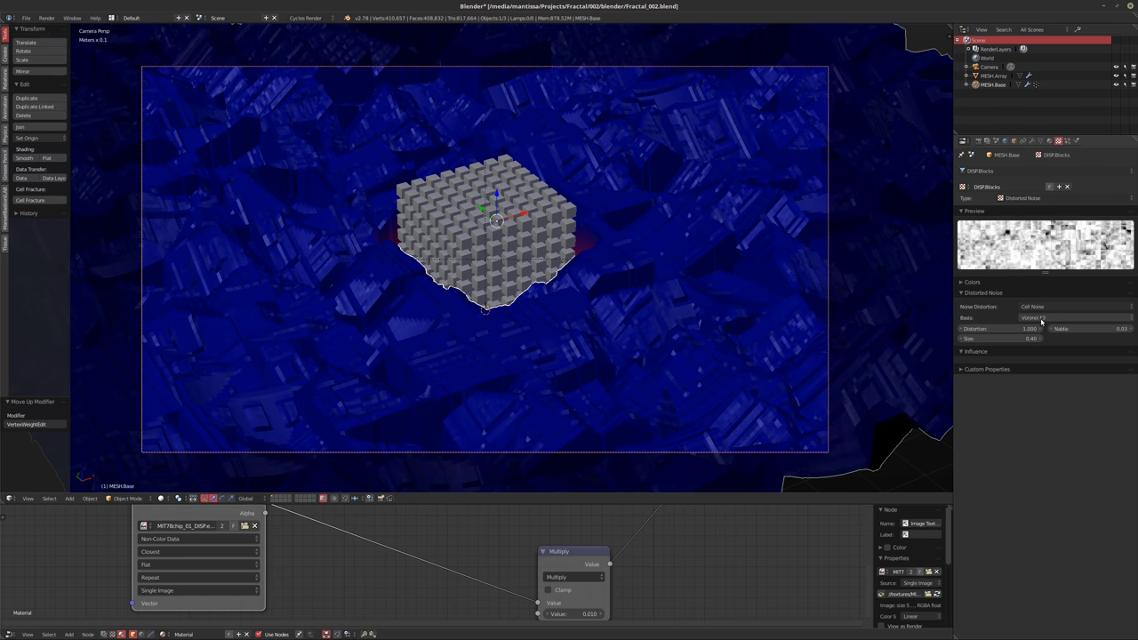
scroll(1042, 321, "up", 1, "ctrl")
scroll(1042, 321, "up", 1, "ctrl")
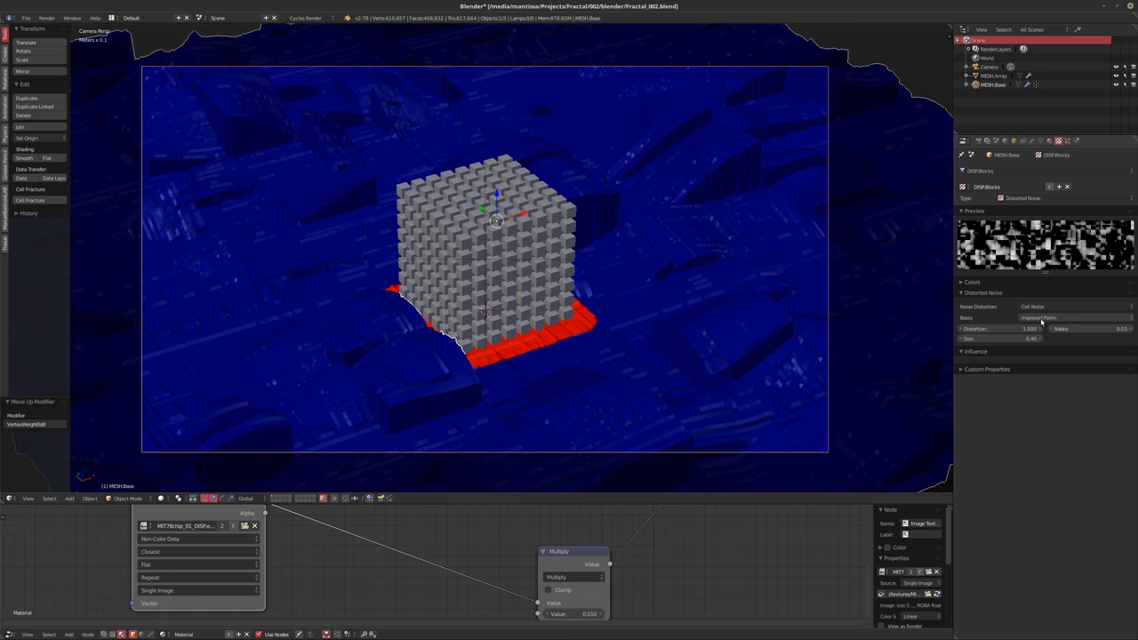
scroll(1042, 319, "up", 1, "ctrl")
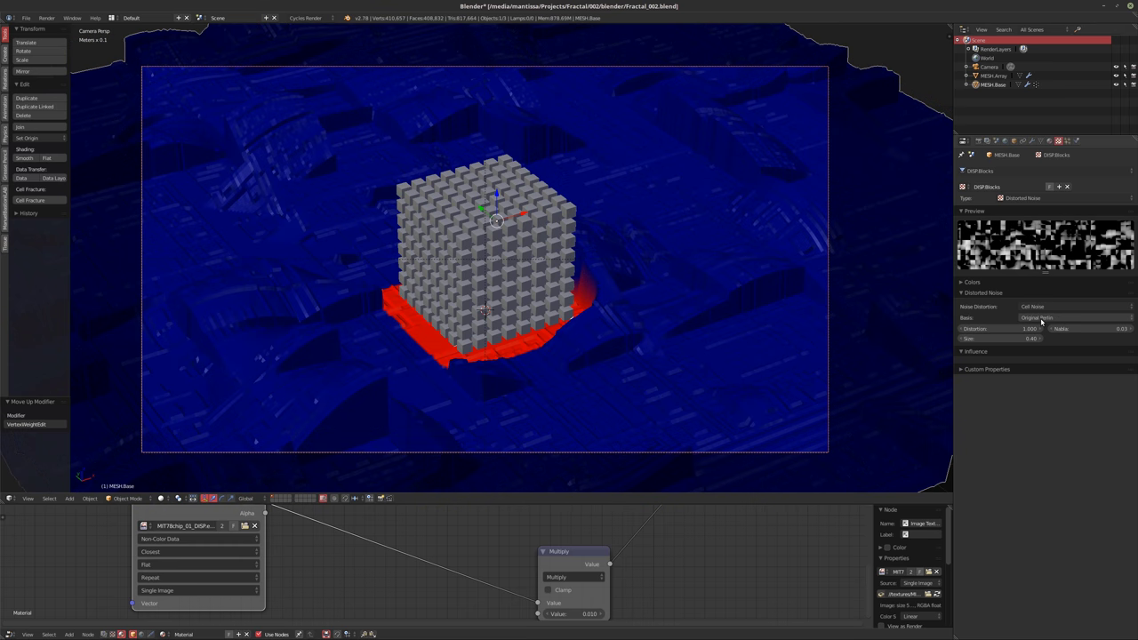
scroll(1042, 319, "up", 1, "ctrl")
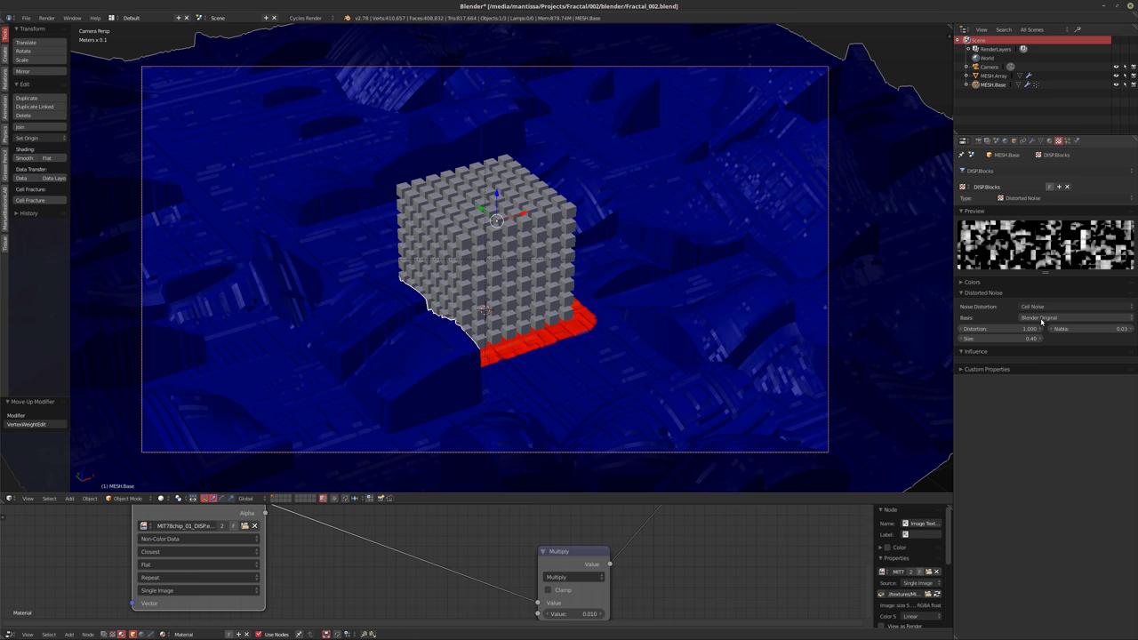
scroll(1041, 321, "up", 1, "ctrl")
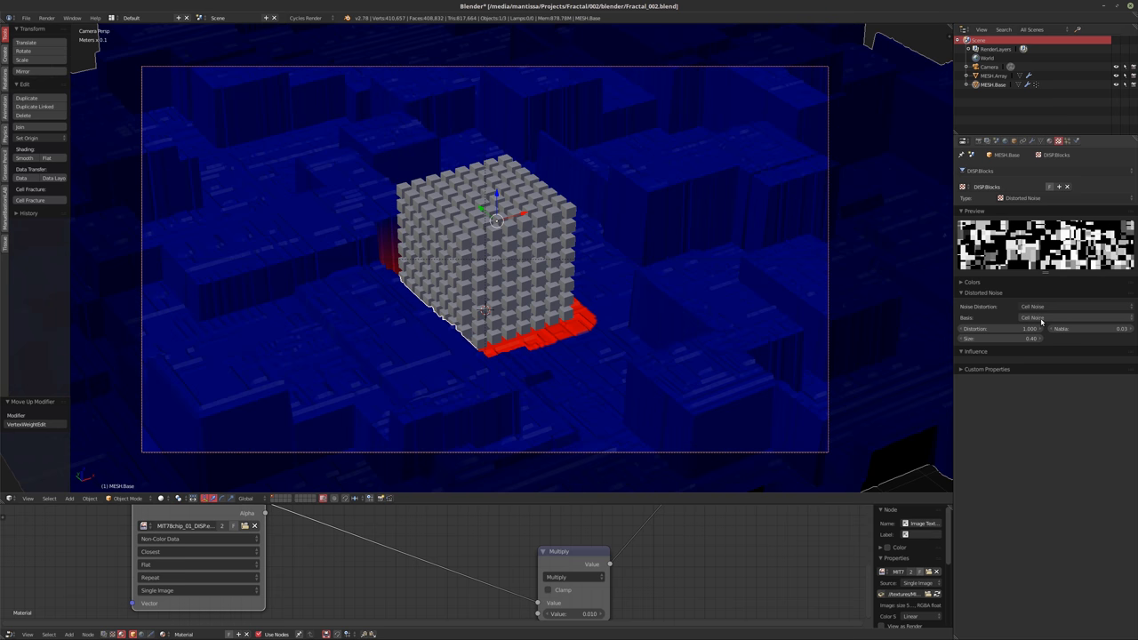
Try Voronoi Crackle and Blender Original as the texture's noise distortion, and return it to Cell Noise
scroll(1051, 308, "up", 1, "ctrl")
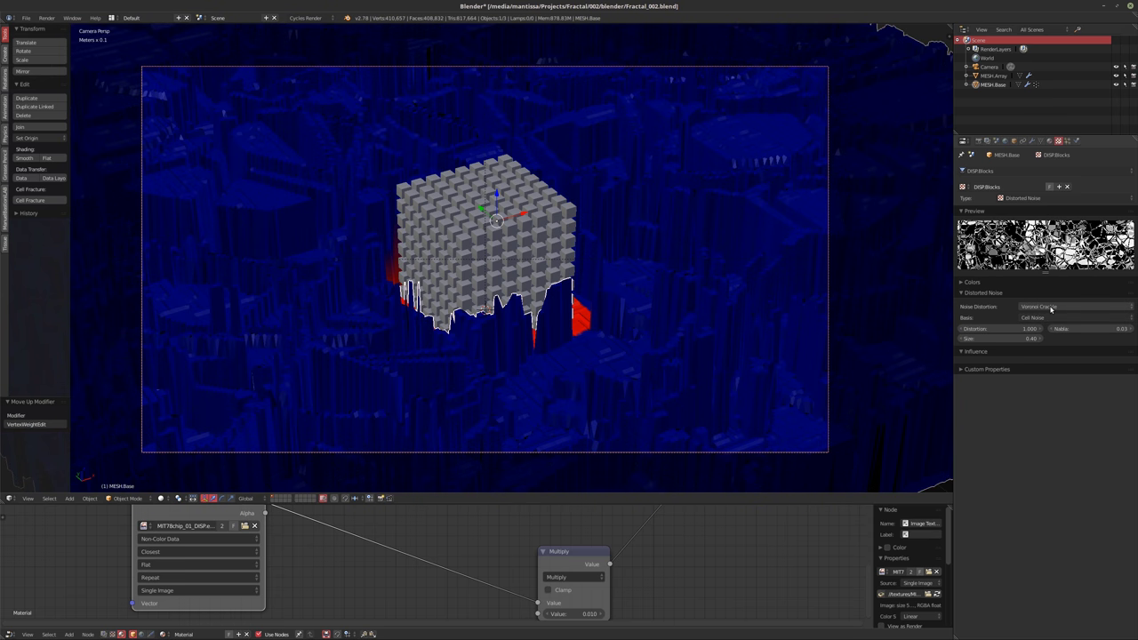
scroll(1051, 307, "down", 2, "ctrl")
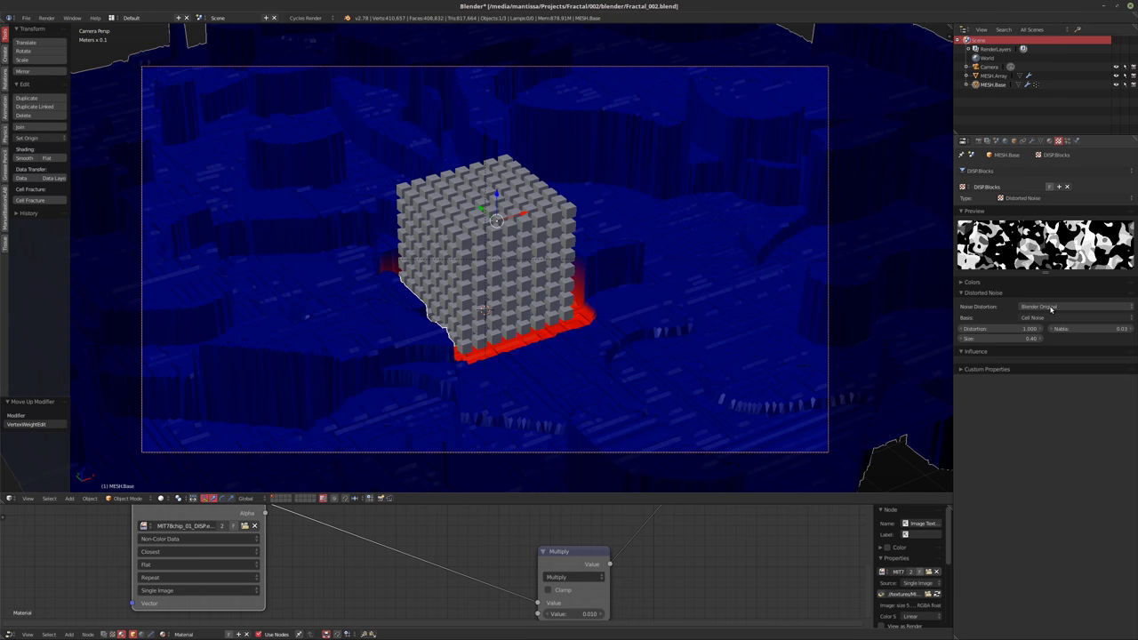
scroll(1050, 308, "up", 1, "ctrl")
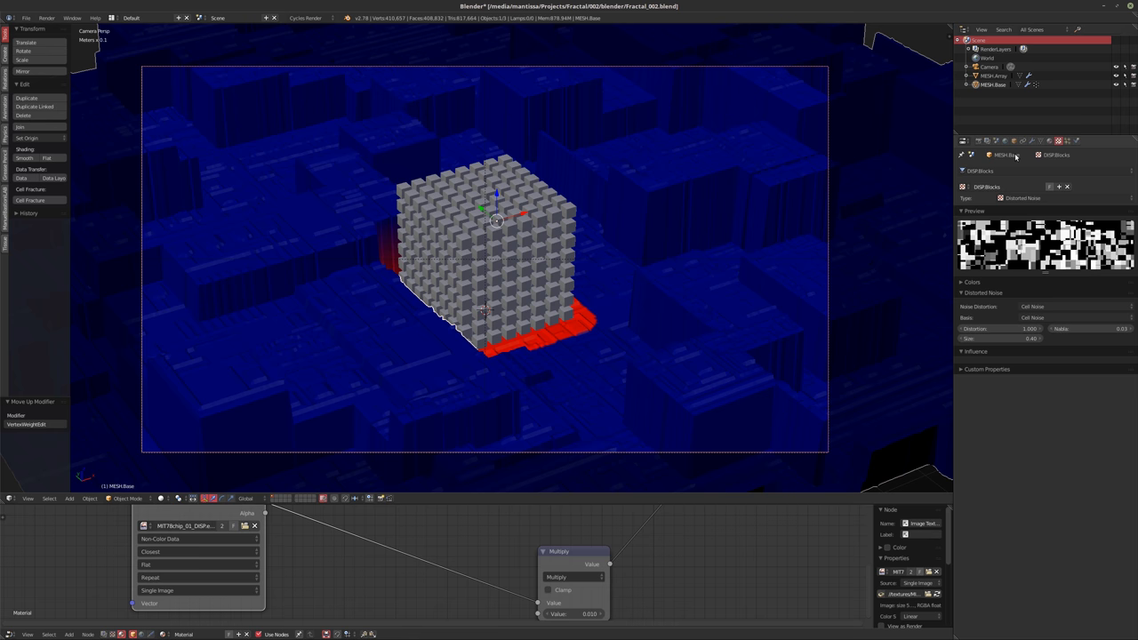
Enable the color ramp on the DISP.Blocks texture and make its black stop fully opaque
left_click(965, 283)
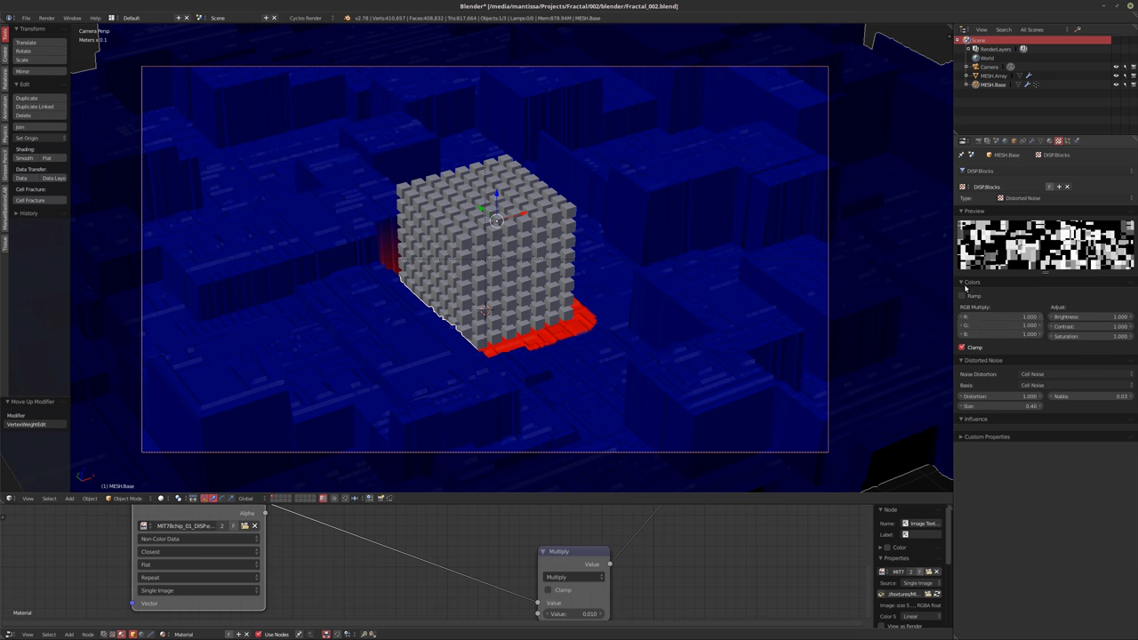
left_click(961, 295)
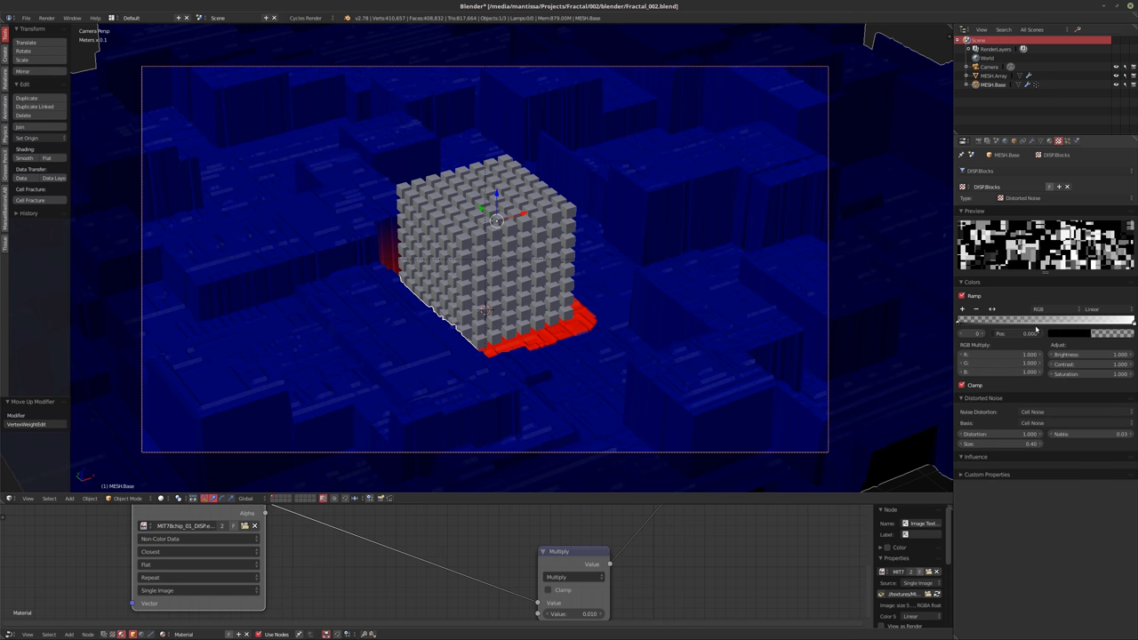
left_click(1116, 335)
mouse_move(1125, 266)
left_mouse_down()
mouse_move(1125, 209)
mouse_move(1126, 267)
left_mouse_up()
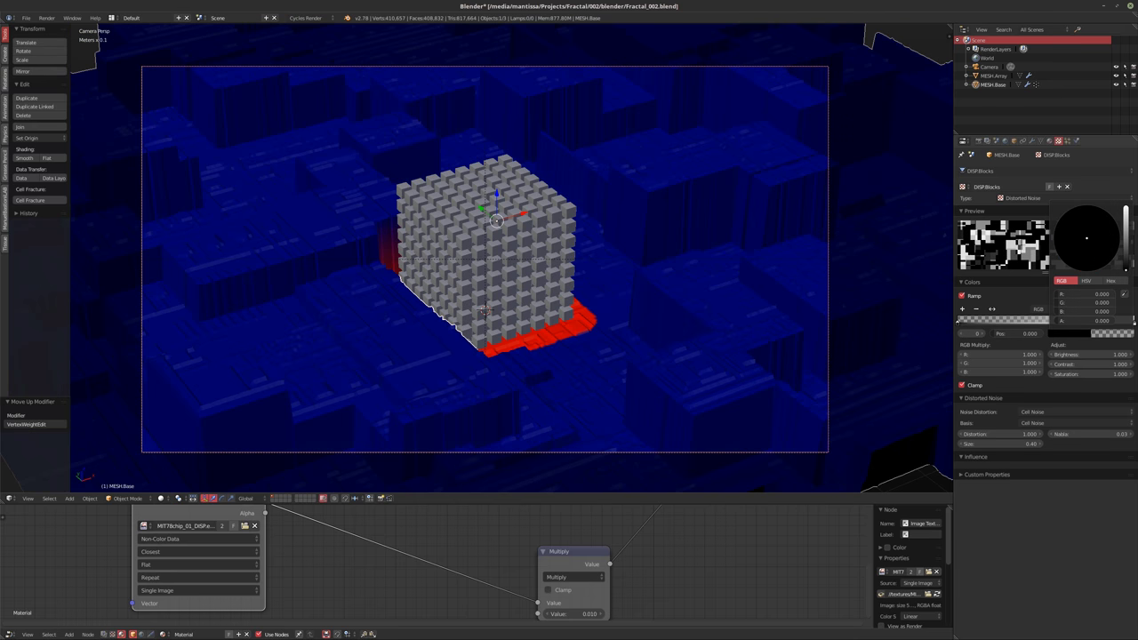
left_click(1096, 332)
left_click_drag(1066, 323, 1067, 323)
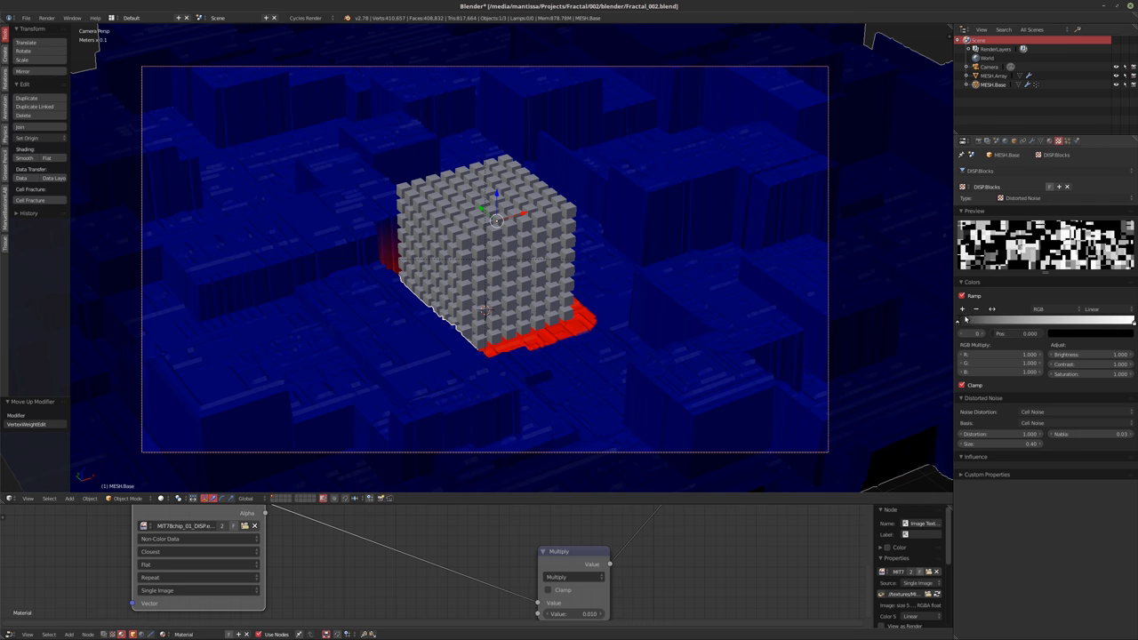
Add three stops to the DISP.Blocks color ramp at positions 0.25, 0.5 and 0.75
left_click(962, 308)
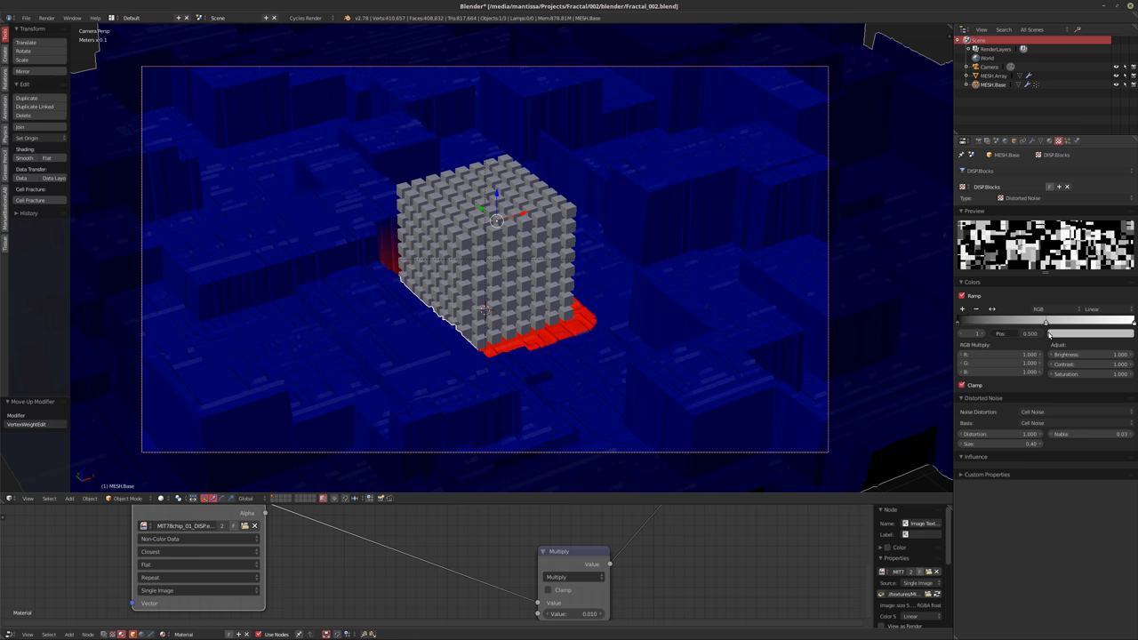
left_click(963, 309)
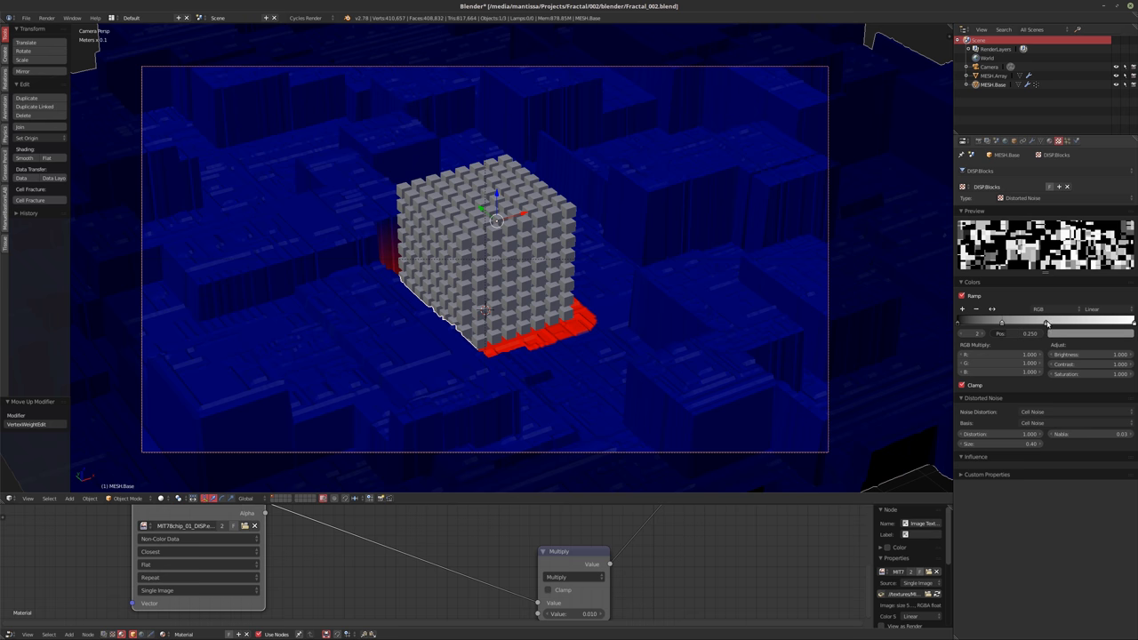
left_click_drag(1002, 323, 1024, 323)
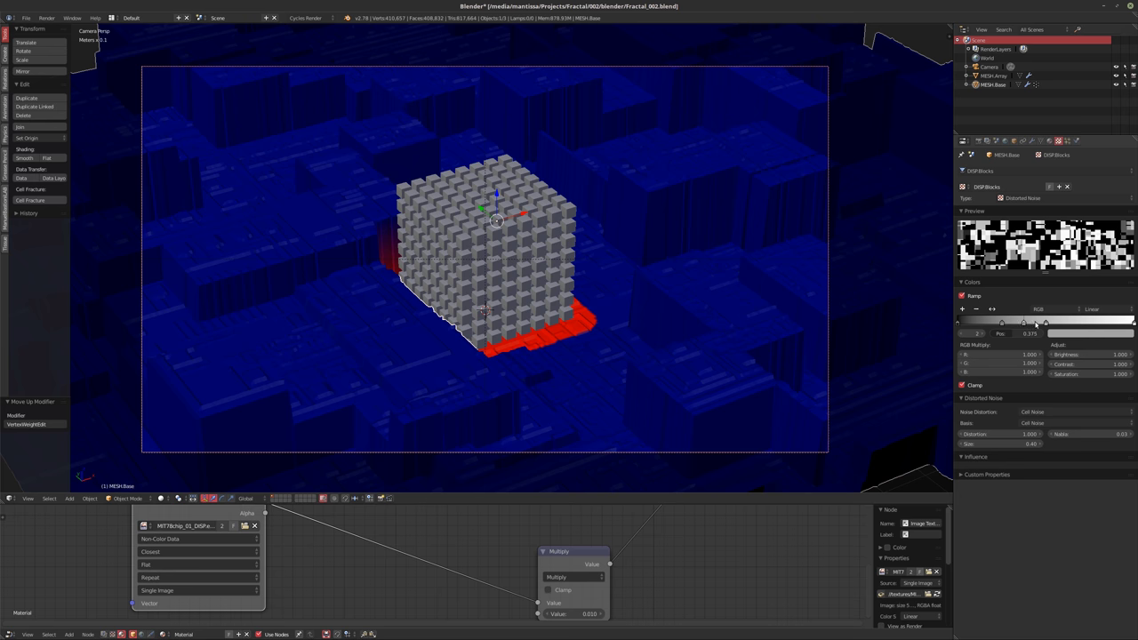
left_click(1086, 323, "ctrl")
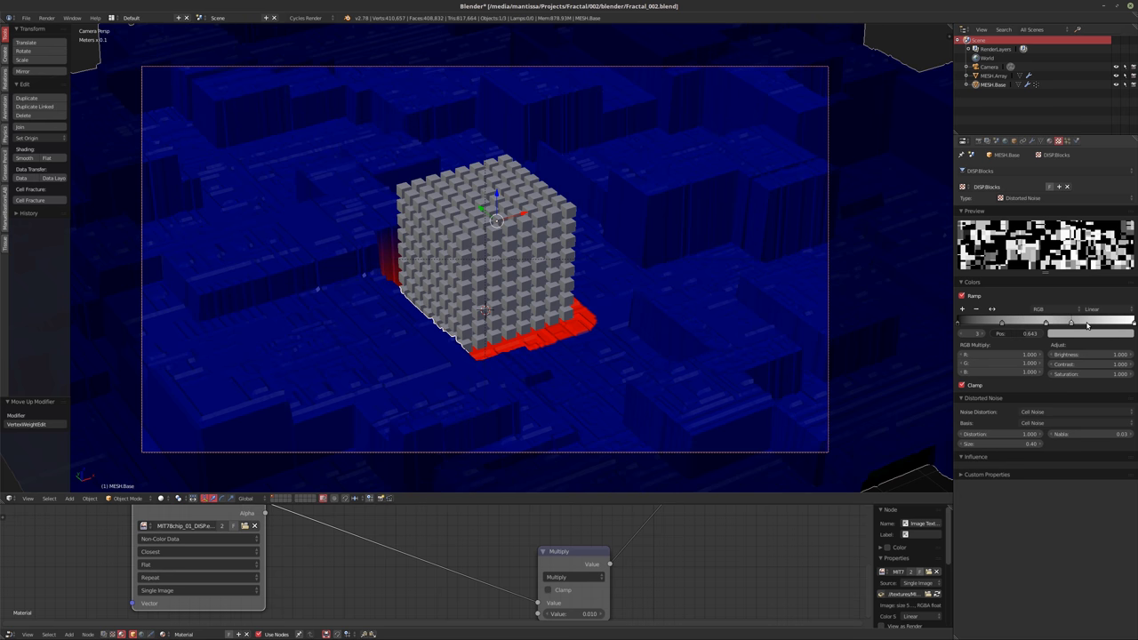
left_click(1028, 335)
type("0.75")
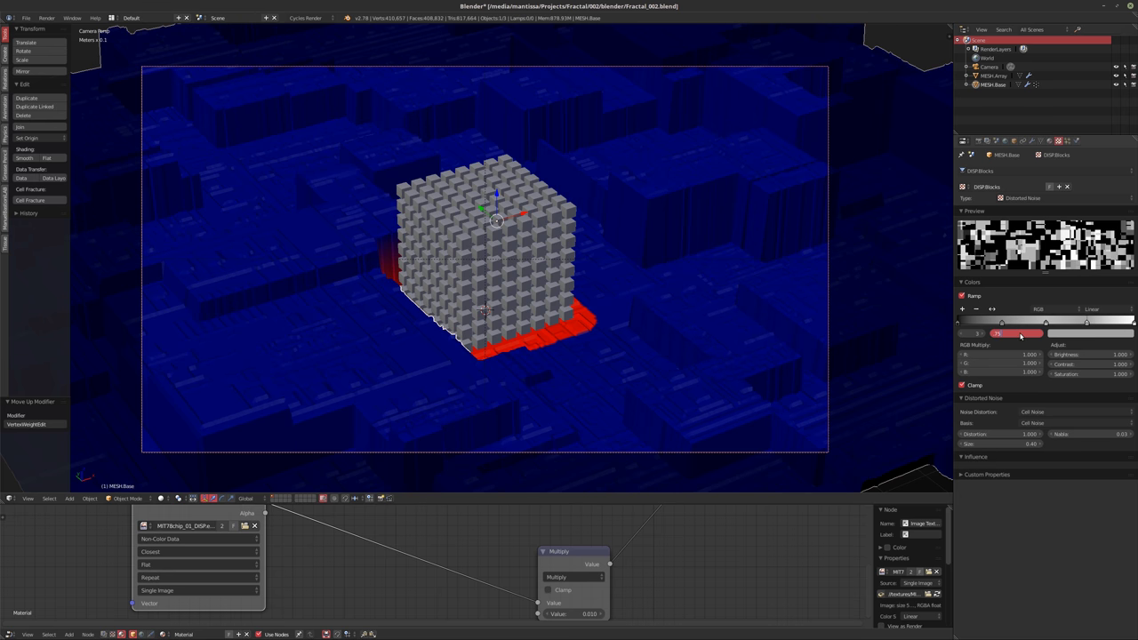
key("Return")
Lighten the gray of the ramp stop at 0.25 and darken the stop at 0.5 to an RGB value of 0.220
left_click(1002, 324)
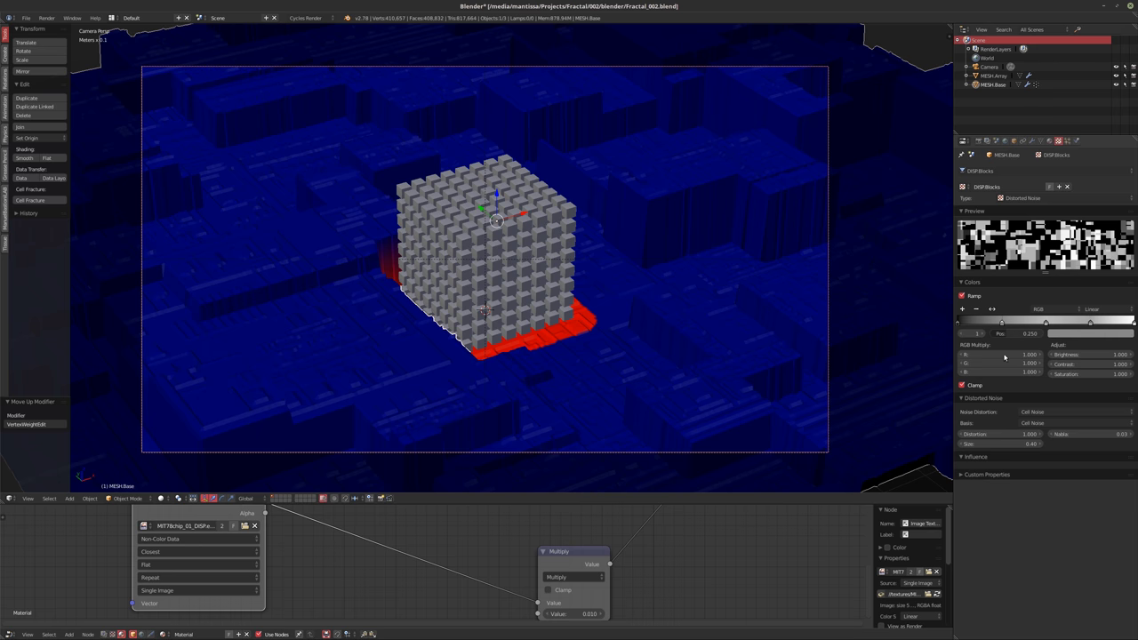
left_click(1070, 334)
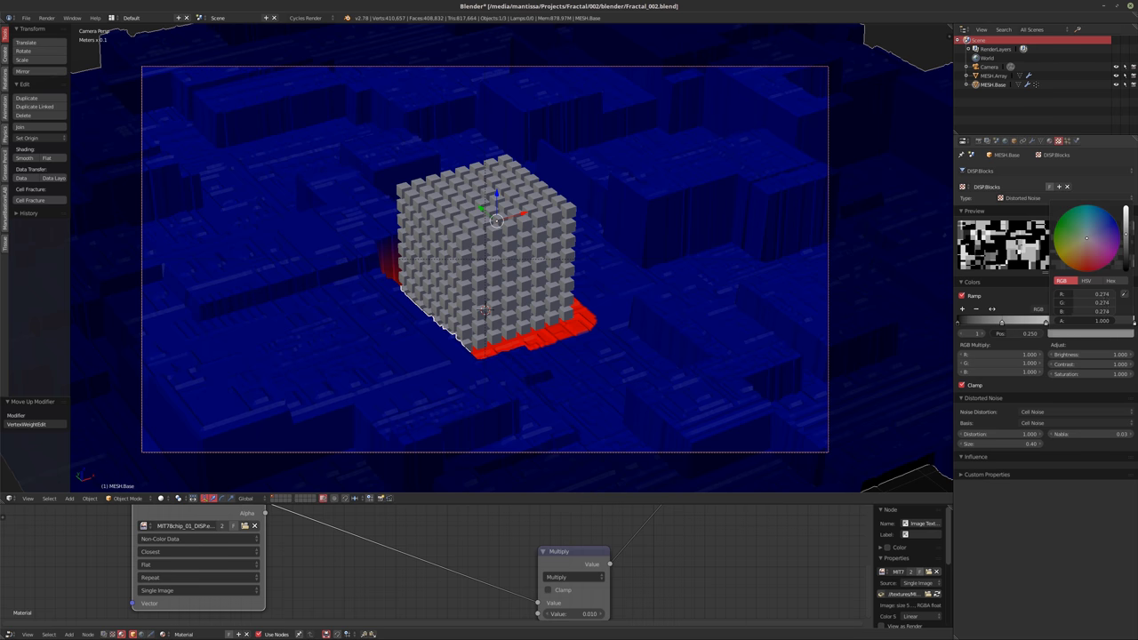
left_click_drag(1125, 236, 1124, 220)
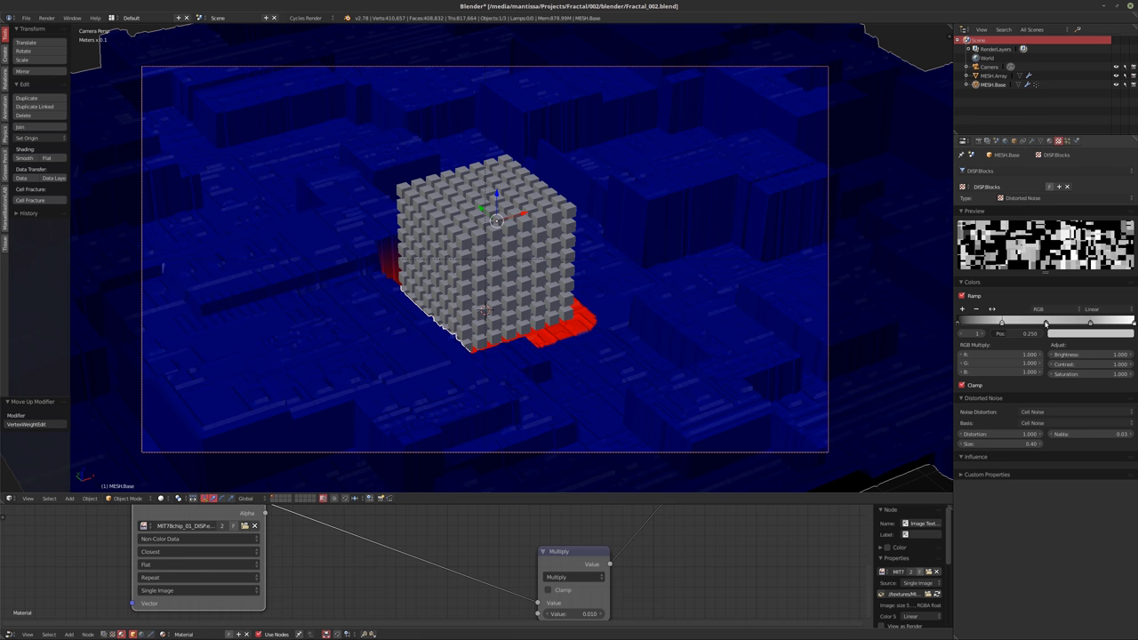
left_click(1014, 333)
left_click(1084, 334)
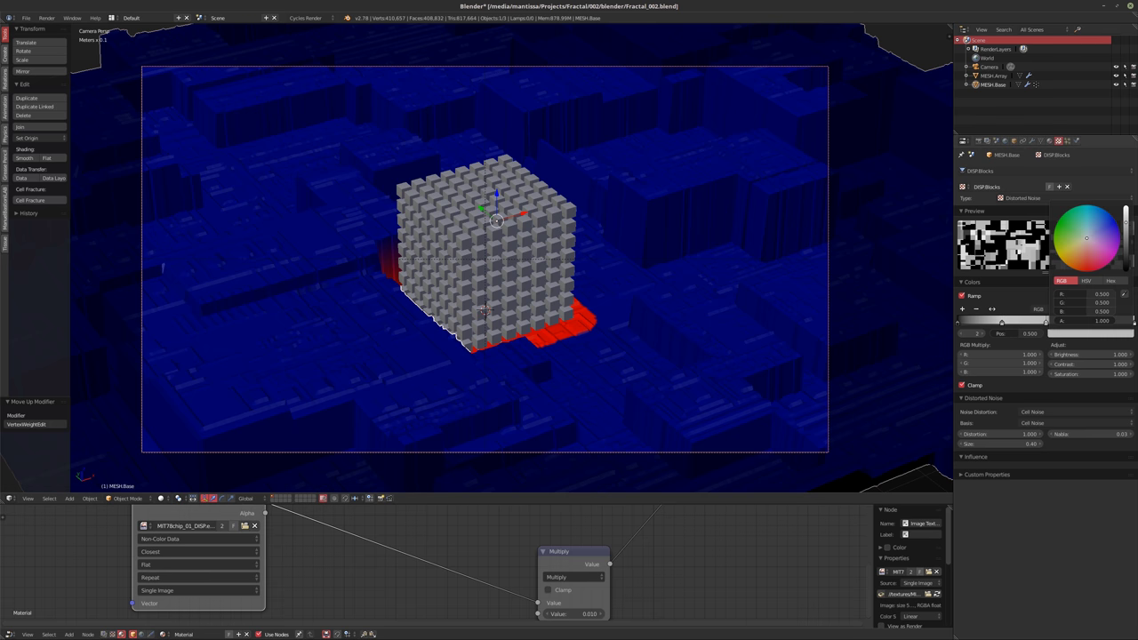
left_click_drag(1126, 223, 1125, 237)
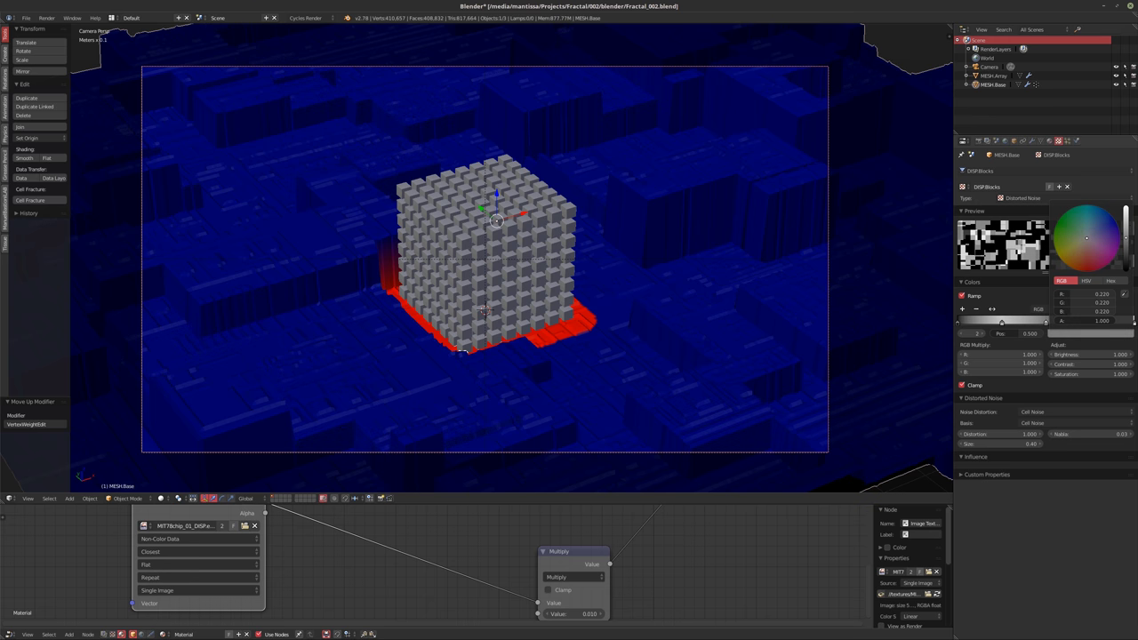
Adjust the gray brightness of the ramp stop at 0.75
left_click(1091, 320)
left_click(1091, 333)
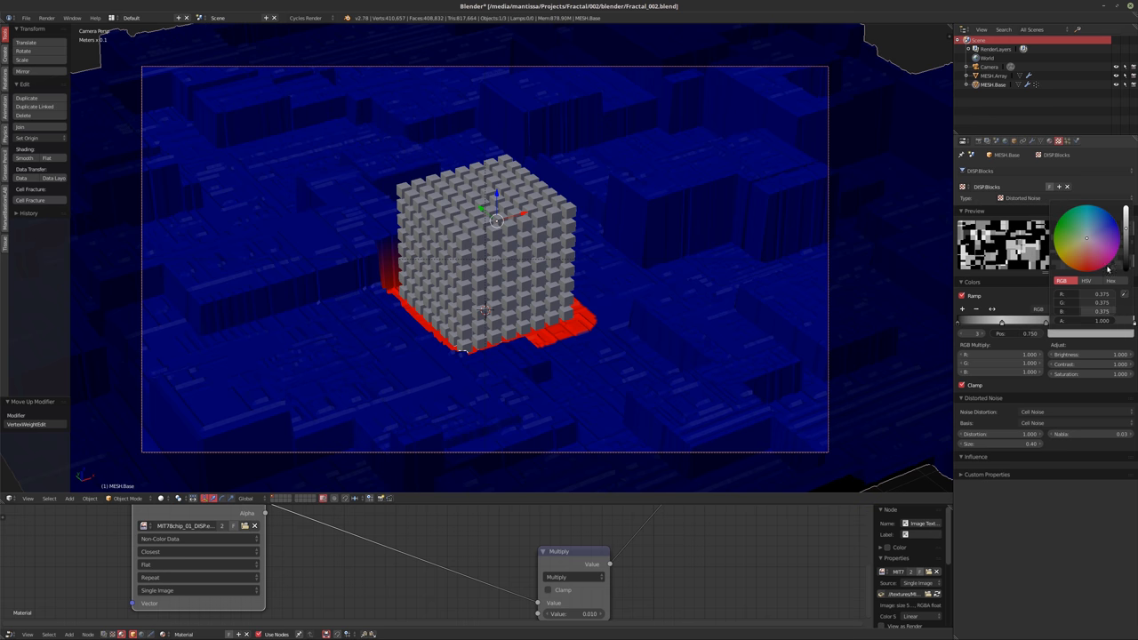
mouse_move(1126, 222)
left_mouse_down()
mouse_move(1125, 249)
mouse_move(1126, 210)
mouse_move(1125, 222)
left_mouse_up()
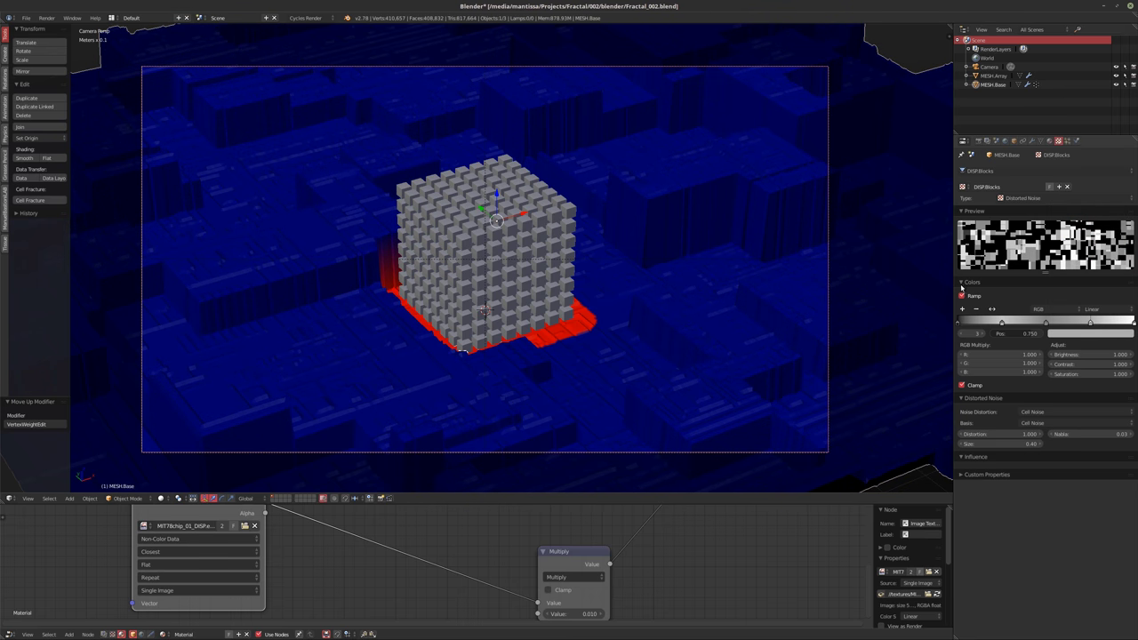
Add a ramp stop at 0.625 and darken it to a gray with RGB values of 0.128
left_click_drag(1034, 318, 1011, 310)
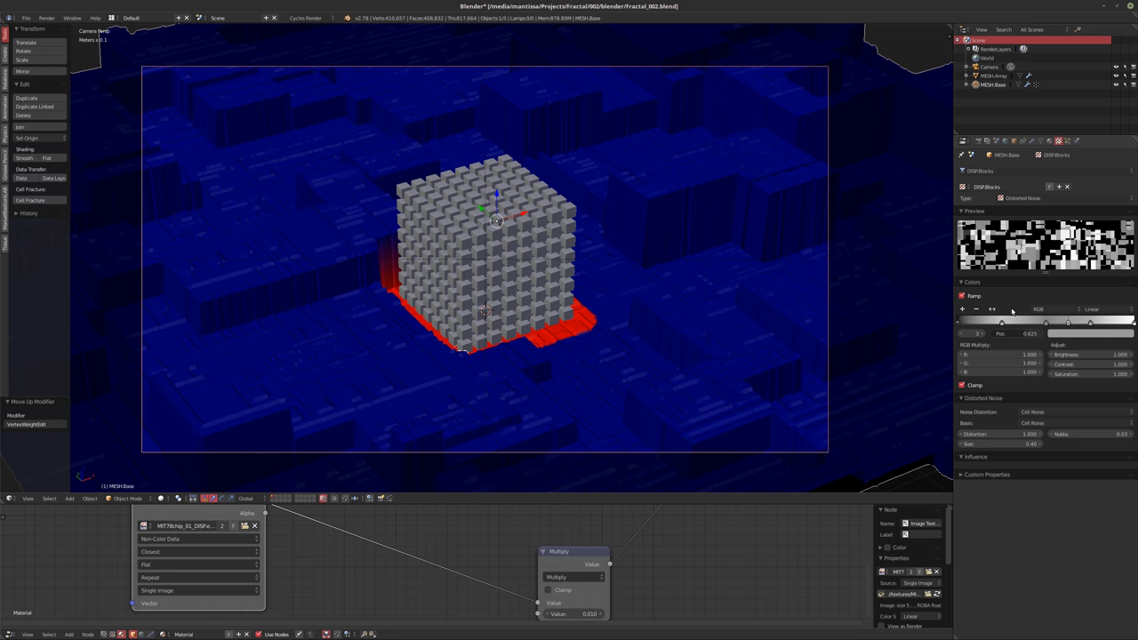
left_click(1075, 334)
mouse_move(1125, 247)
left_mouse_down()
mouse_move(1126, 270)
mouse_move(1125, 245)
left_mouse_up()
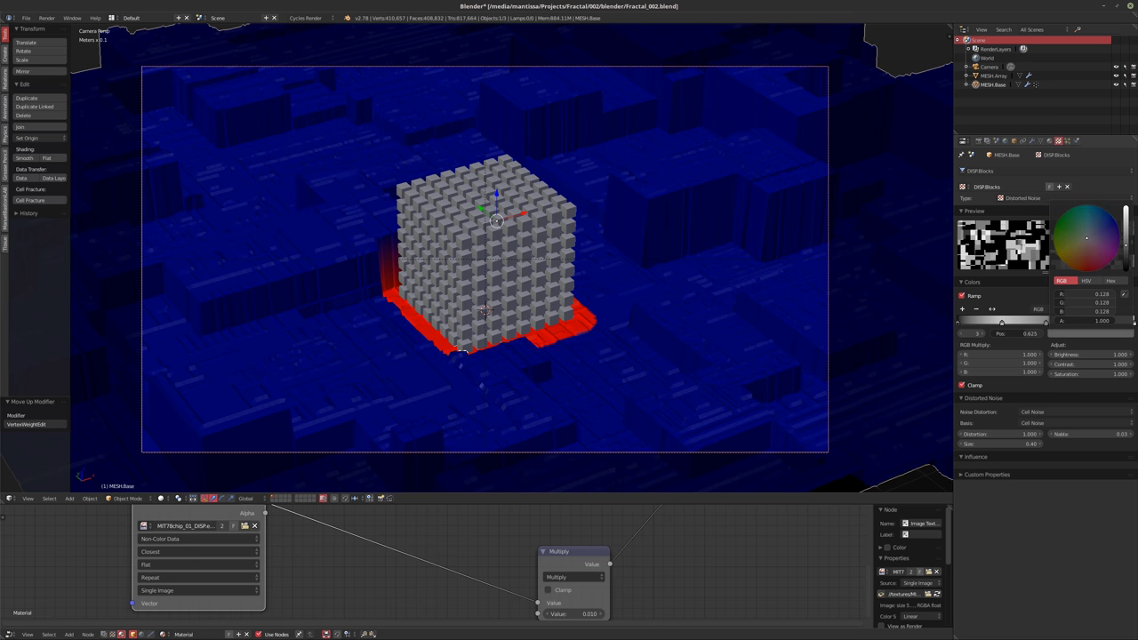
Move the 0.625 color ramp stop to position 0.111 and set the DISP.Blocks noise distortion to 2
left_click(1026, 323)
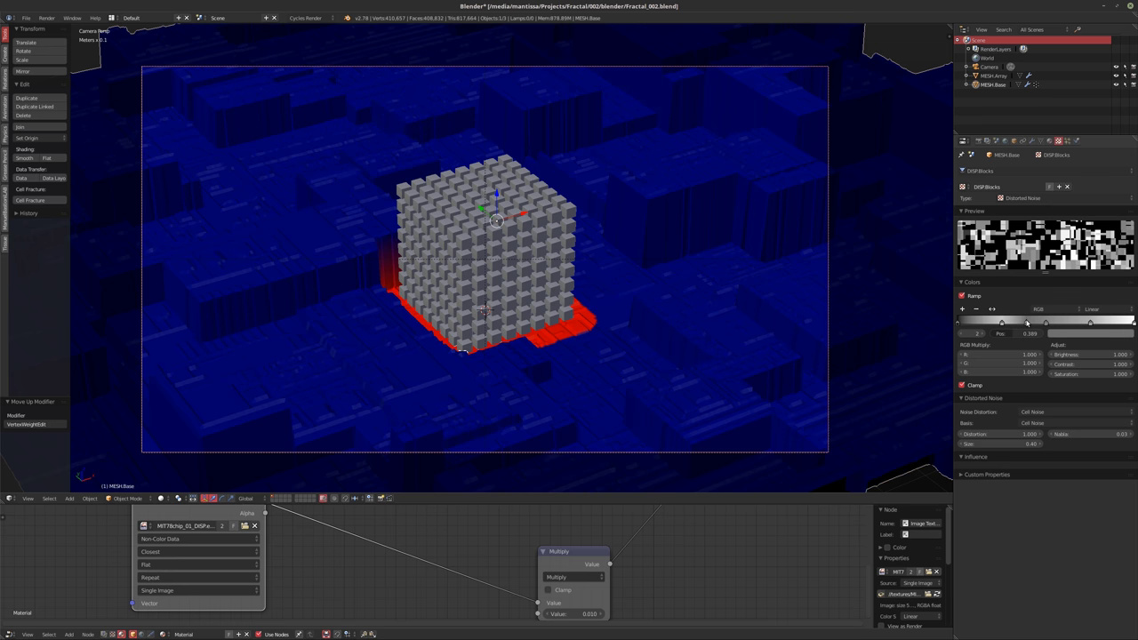
left_click_drag(1027, 323, 978, 327)
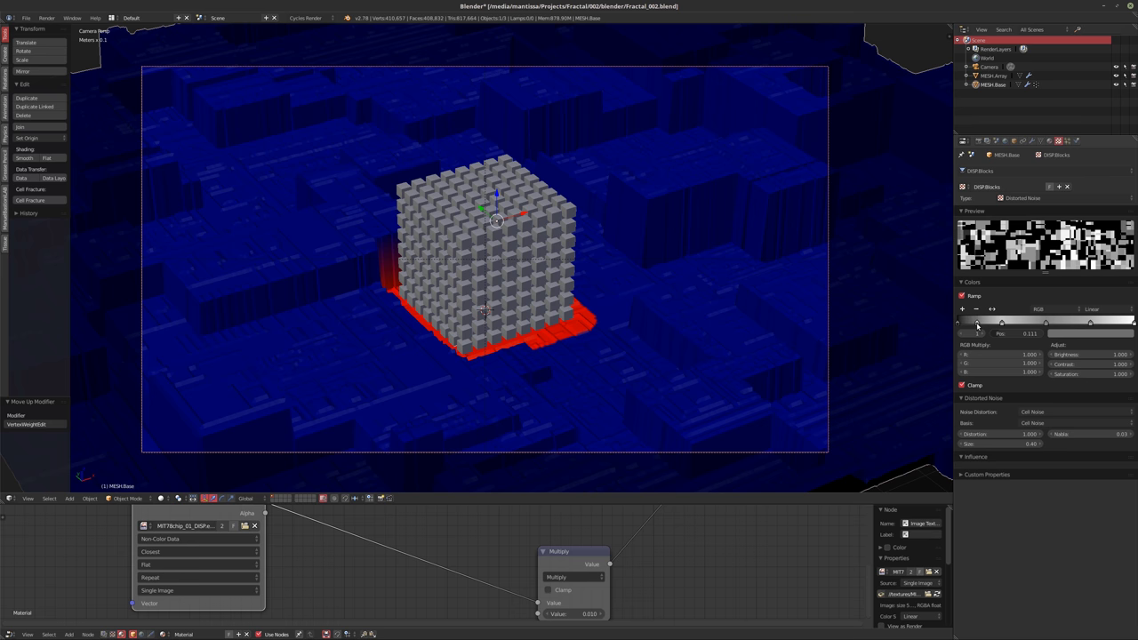
left_click(985, 438)
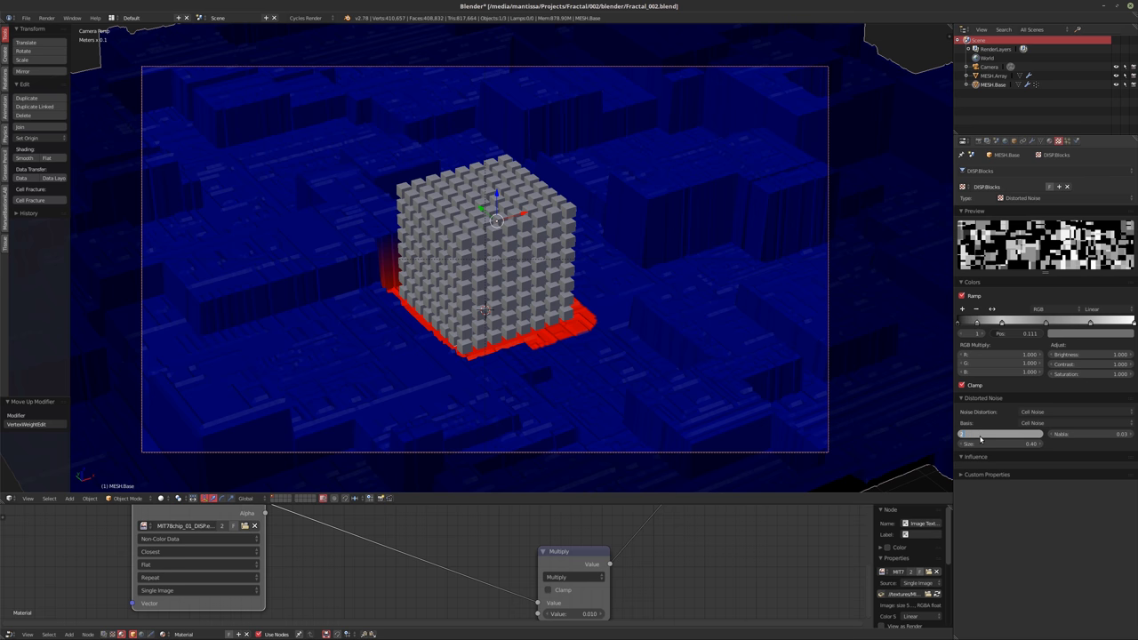
type("2")
key("Return")
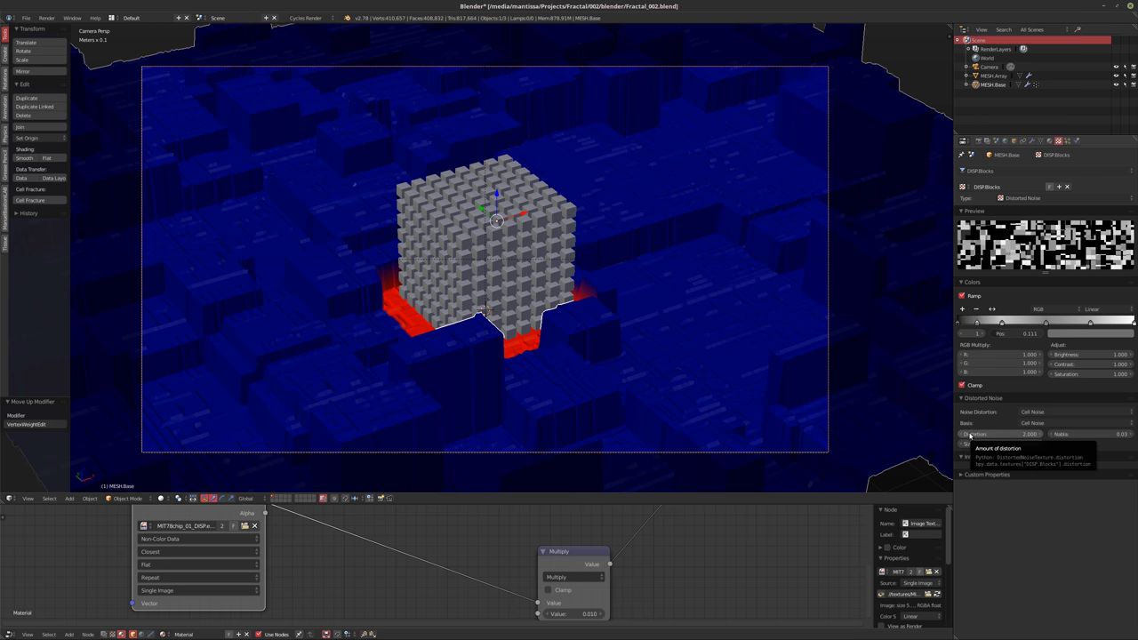
Set the DISP.Blocks distorted noise size to 0.33 and its distortion to 1.5
left_click(985, 443)
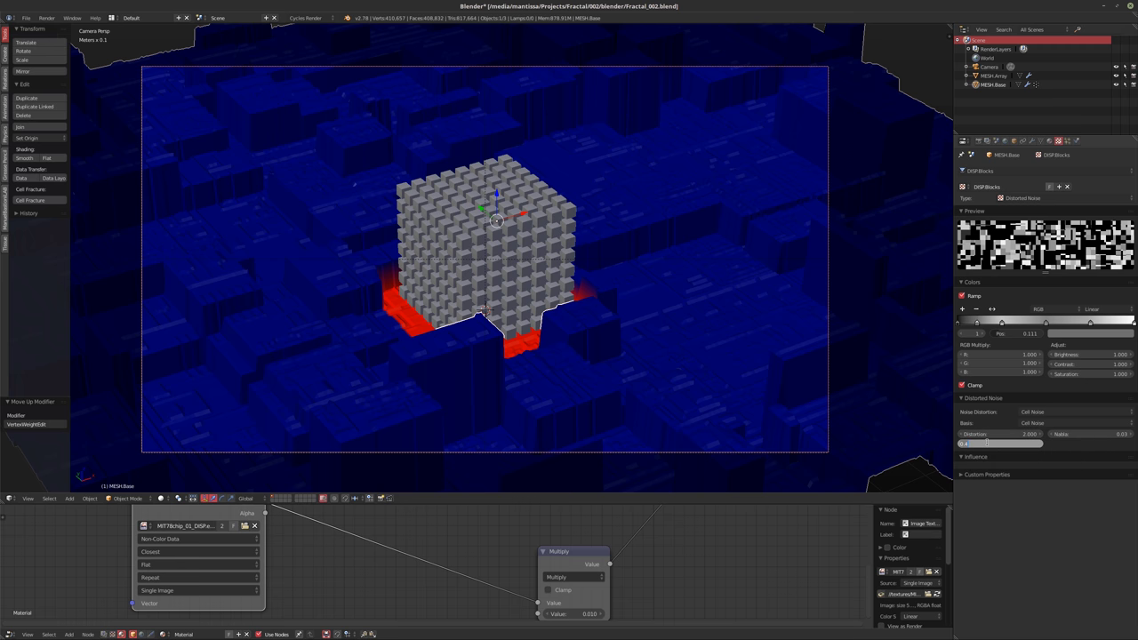
type("0.33")
key("Return")
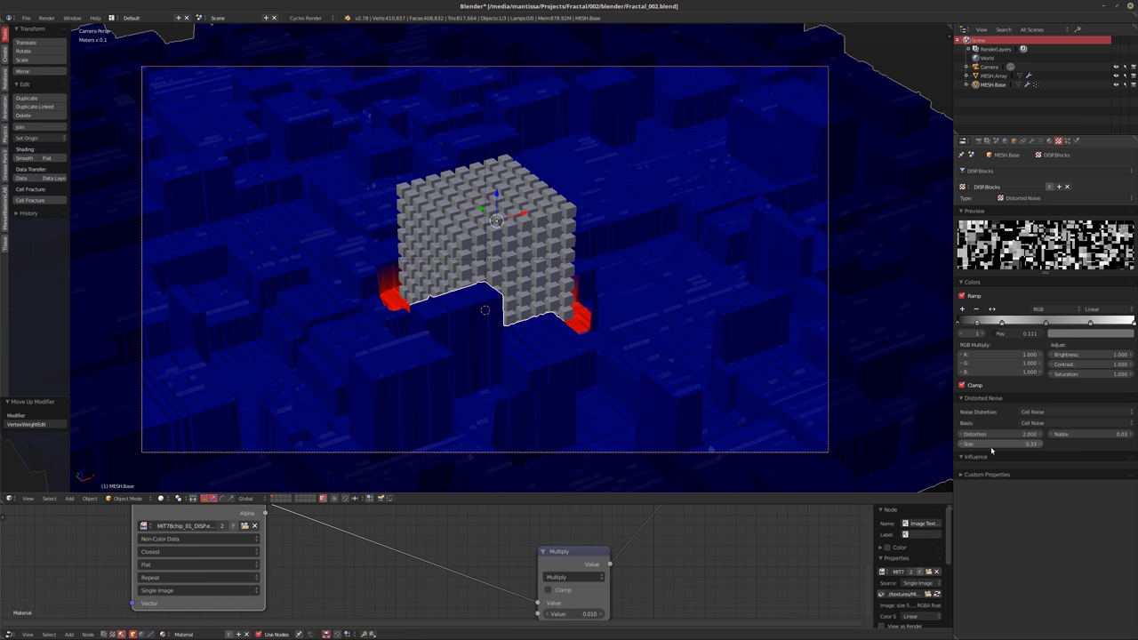
left_click(994, 434)
type("1.5")
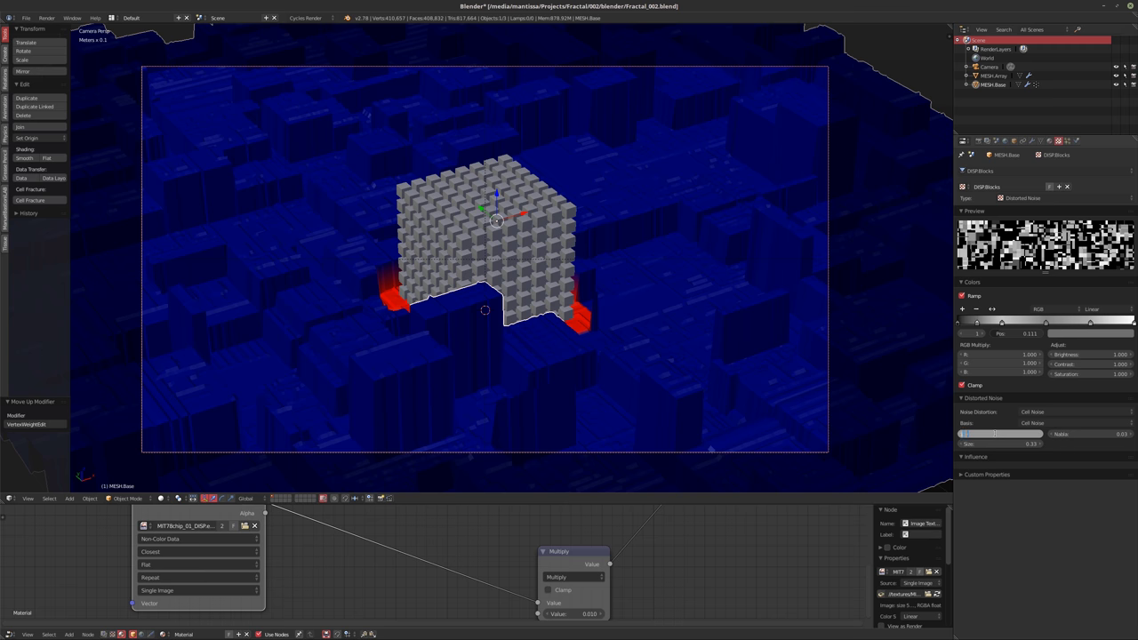
key("Return")
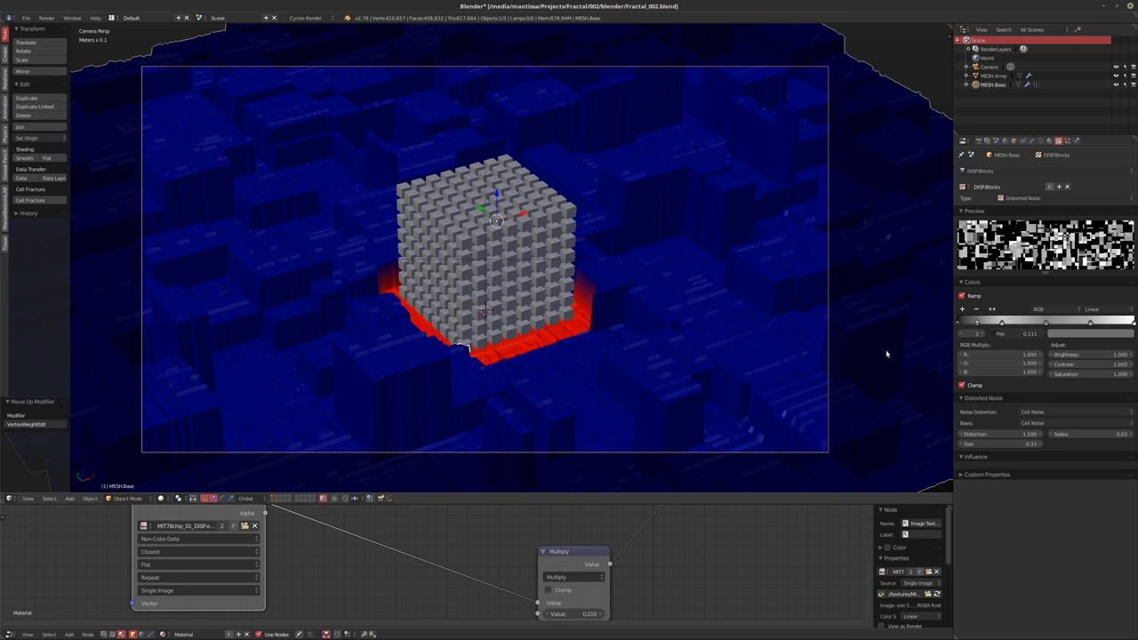
Set the strength of the DISP.Blocks displace modifier to 0.25
left_click(1031, 141)
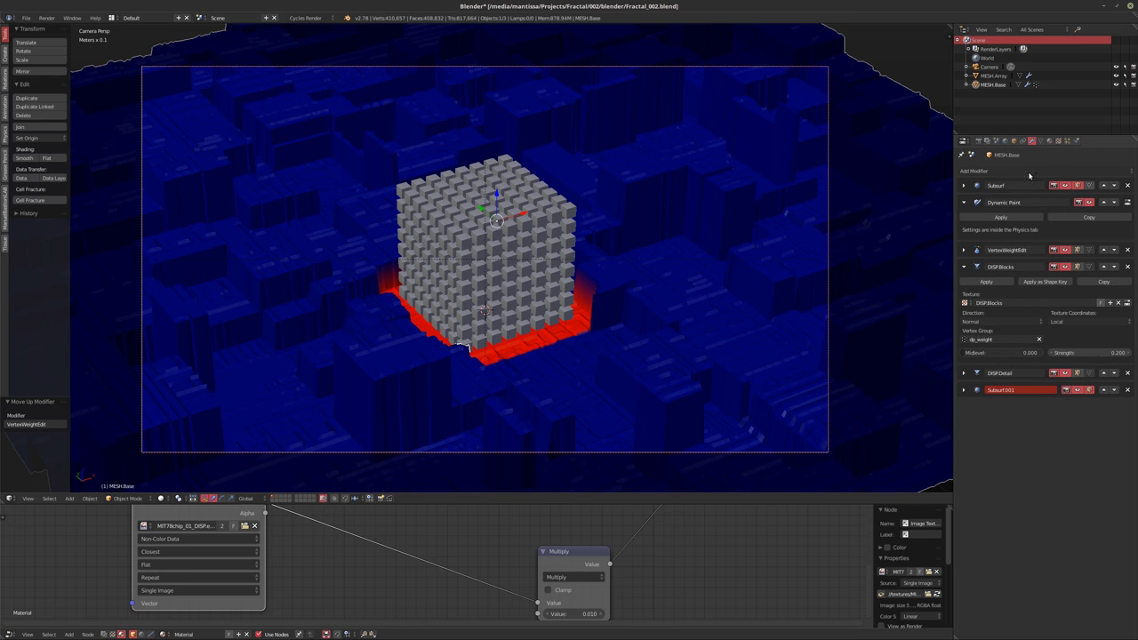
left_click(1091, 352)
type("0.25")
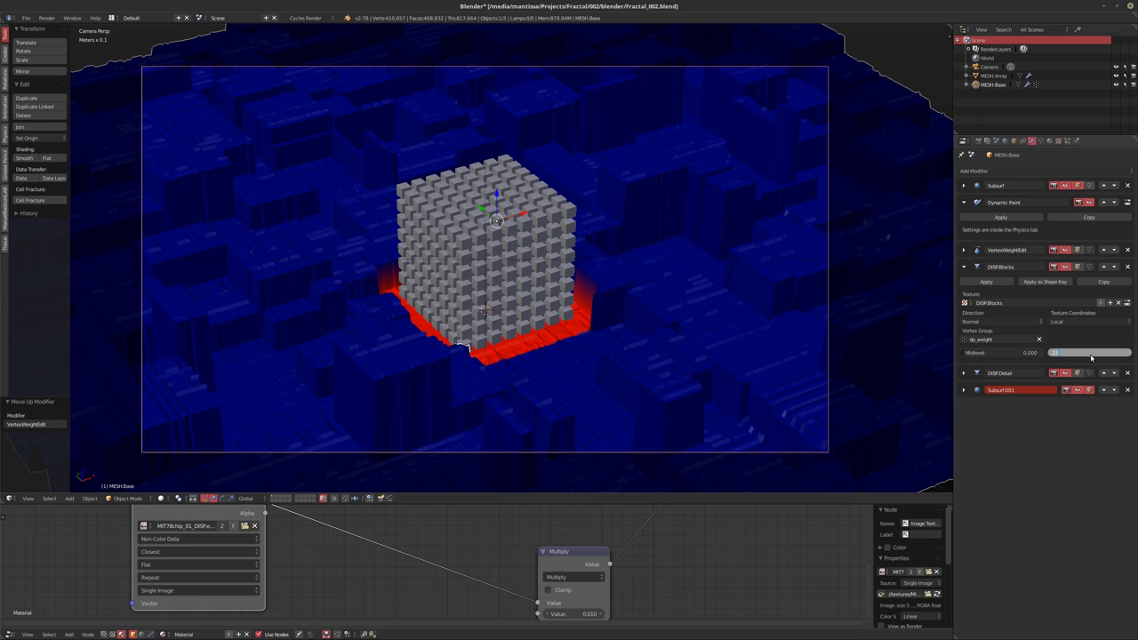
key("Return")
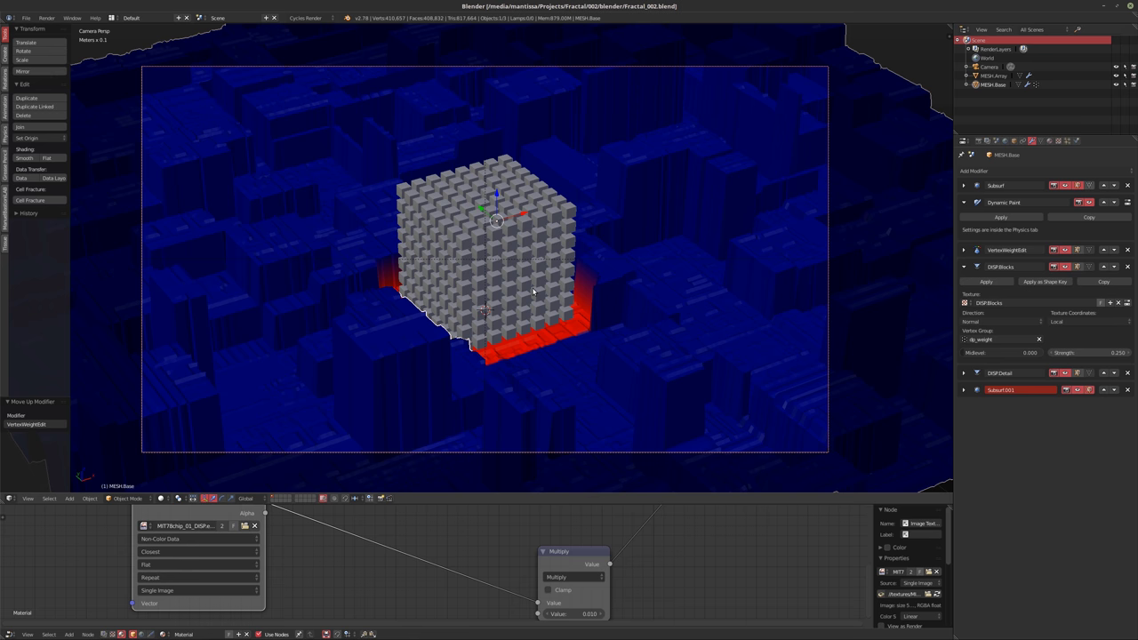
Switch the Cycles render device to GPU Compute
left_click(979, 141)
left_click(1057, 216)
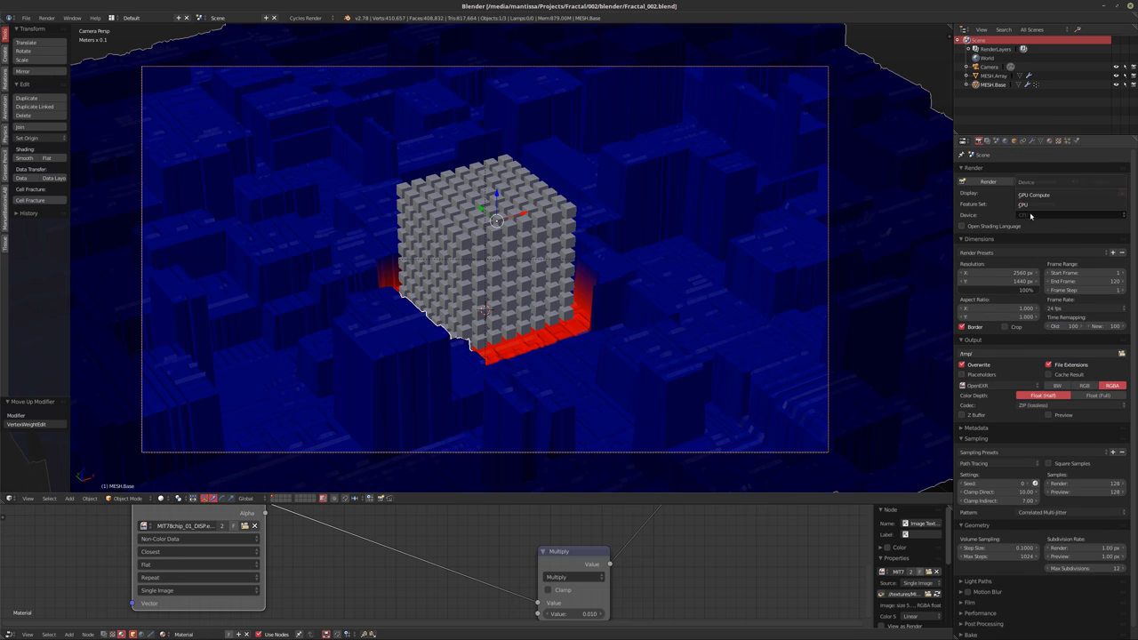
left_click(1066, 197)
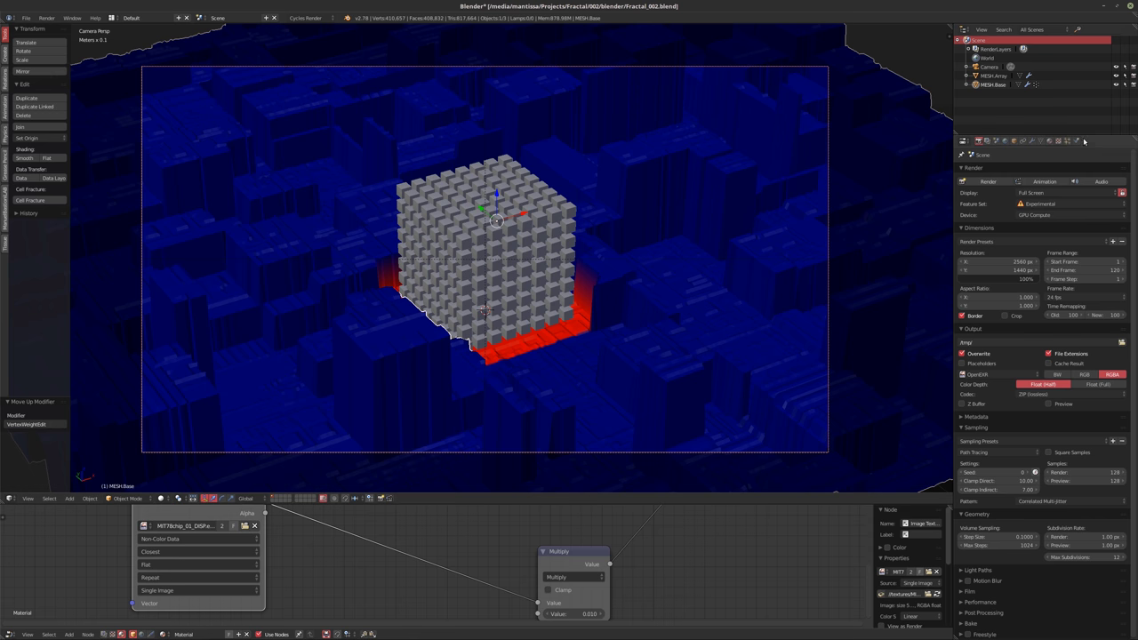
Save the blend file over the existing one and try to render the frame on the GPU
left_click(1049, 141)
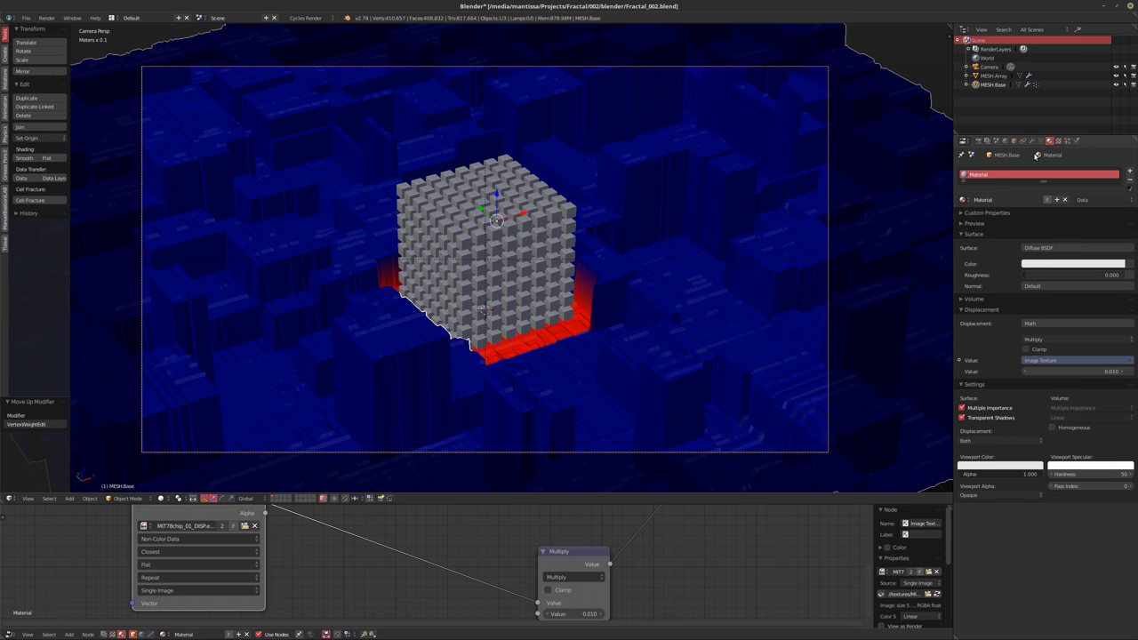
key("ctrl+s")
left_click(637, 264)
key("F12")
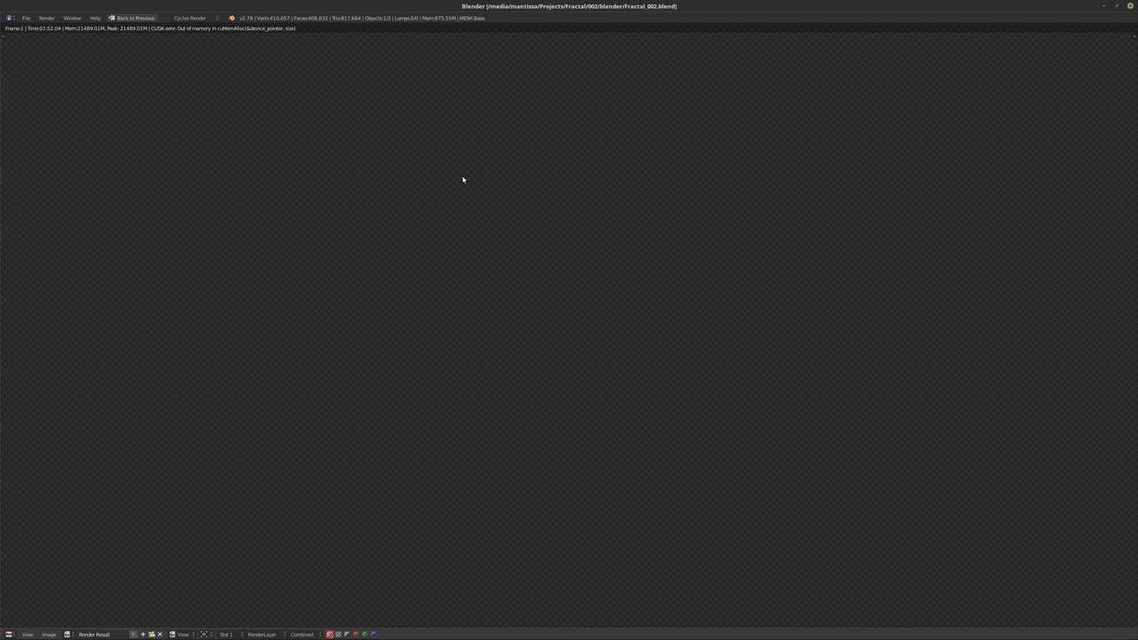
key("F12")
key("Escape")
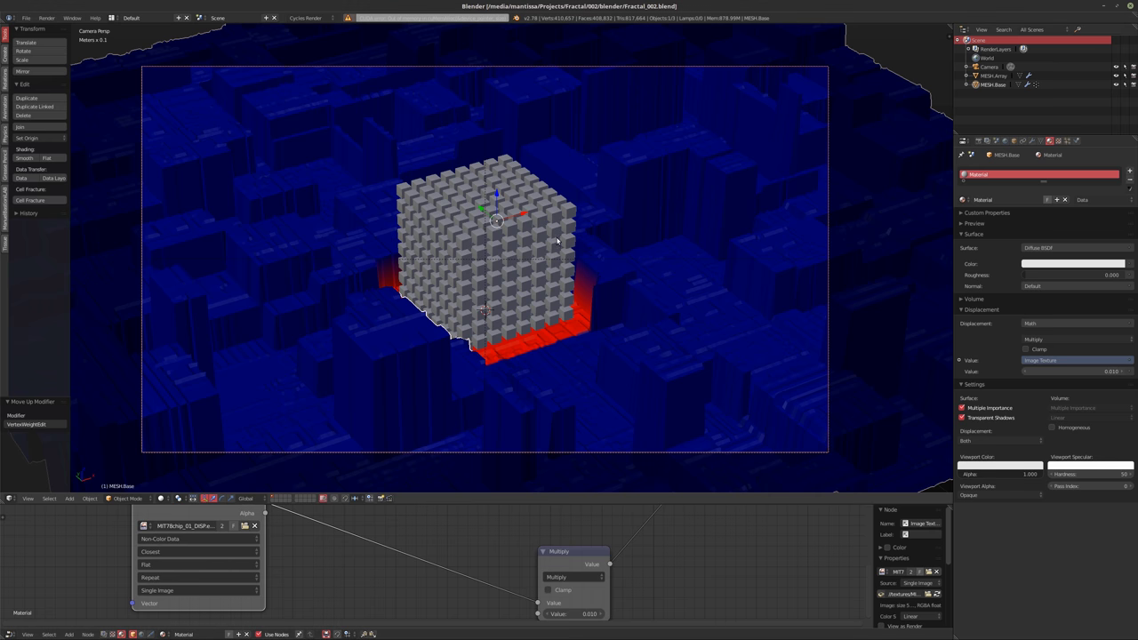
Lower the maximum subdivisions to 8 and set the render subdivision rate to 1.5 px
left_click(979, 140)
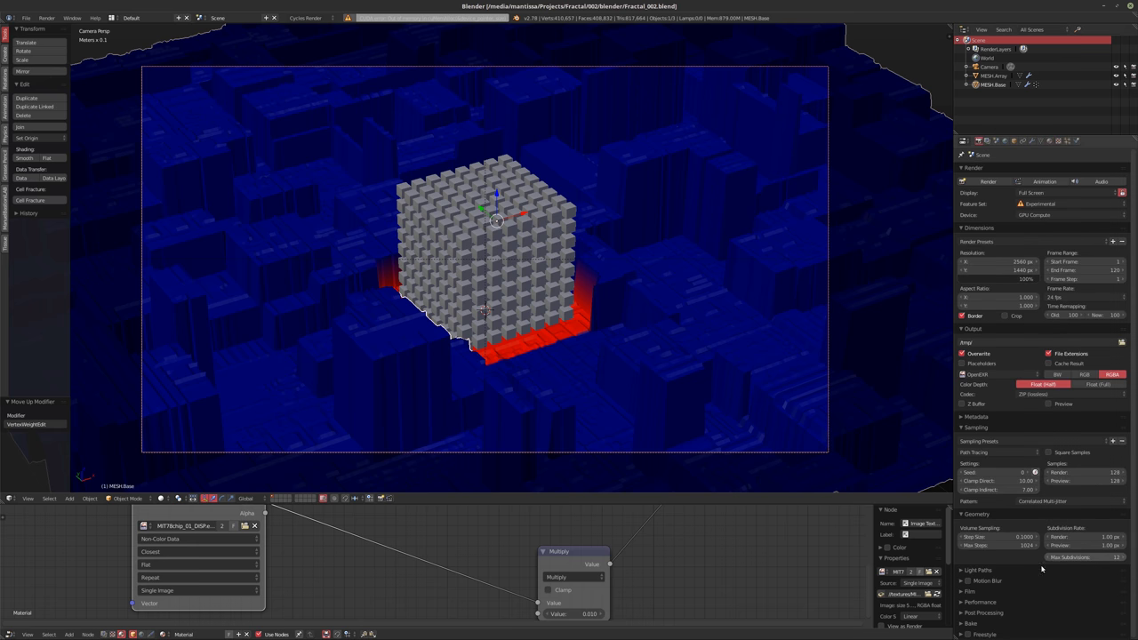
scroll(1050, 557, "down", 4, "ctrl")
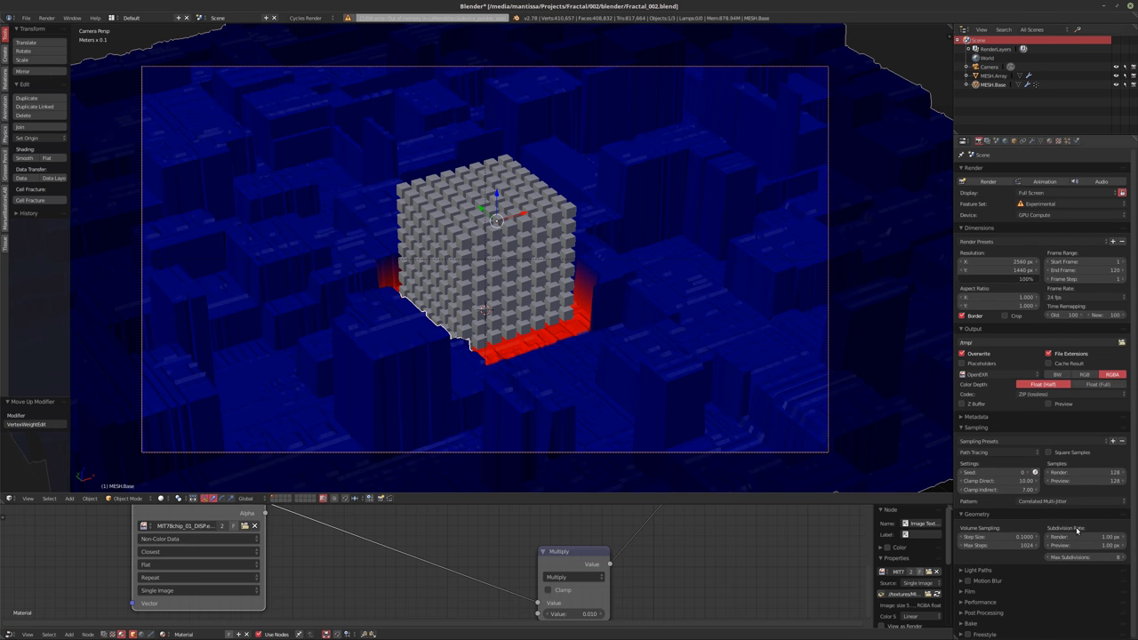
left_click(1068, 537)
type("1.5")
key("Return")
Save the blend file and render the current frame, closing the result after viewing it
key("ctrl+s")
left_click(662, 324)
key("F12")
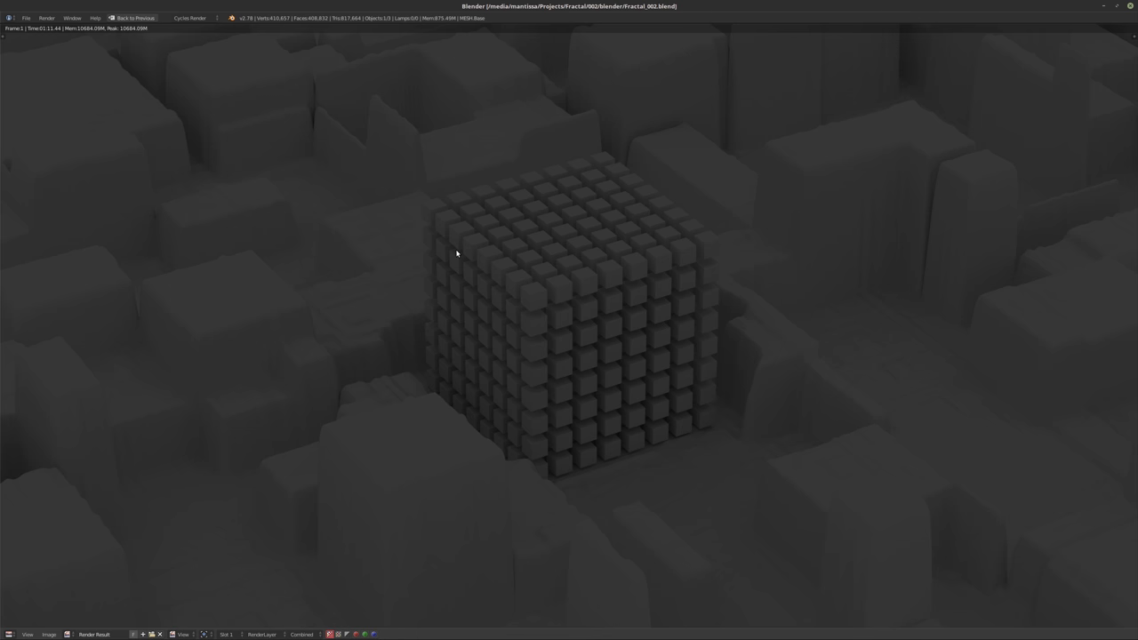
key("Escape")
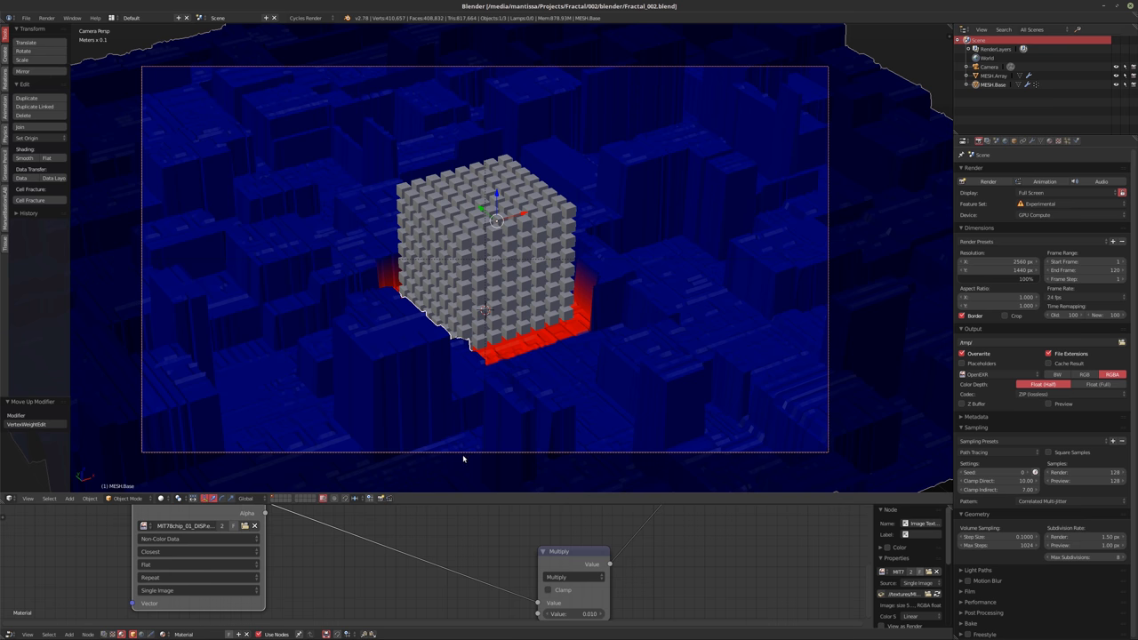
Examine the ground material's node setup and the DISP.Detail displace modifier's settings, leaving both displace modifiers collapsed
scroll(493, 548, "down", 2)
middle_click_drag(449, 564, 478, 543)
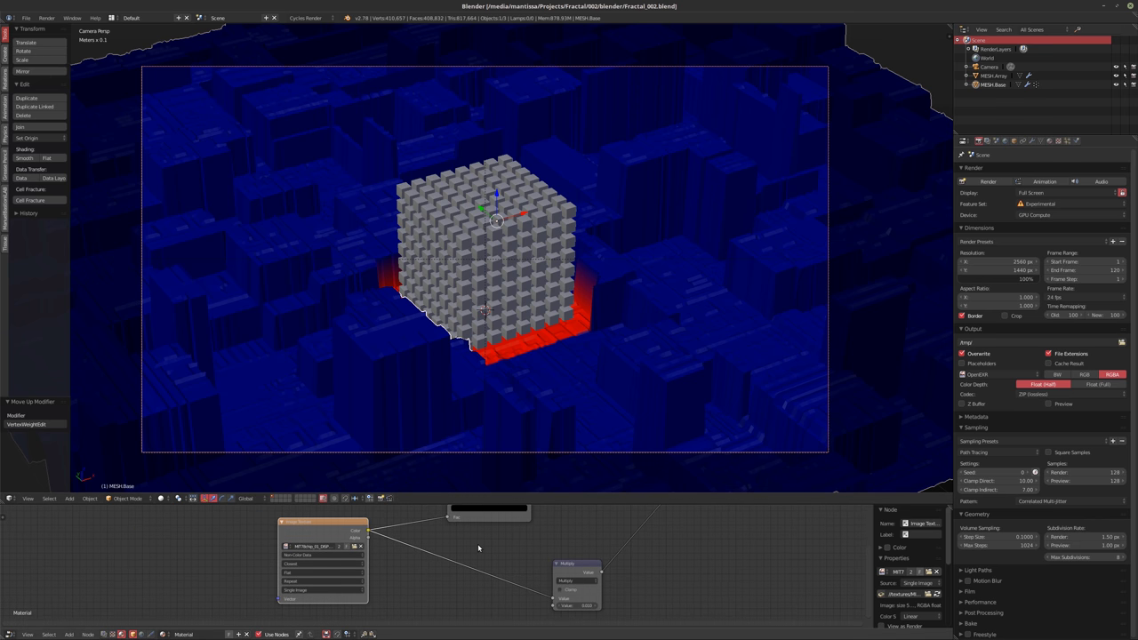
left_click(1032, 140)
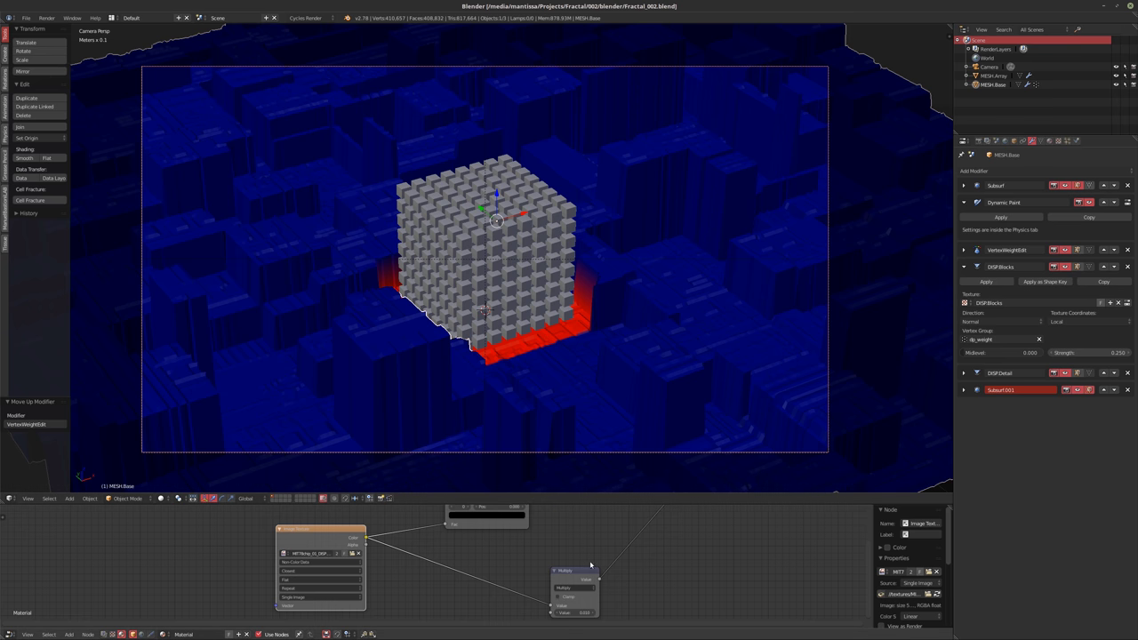
scroll(520, 515, "down", 2)
middle_click_drag(525, 516, 564, 563)
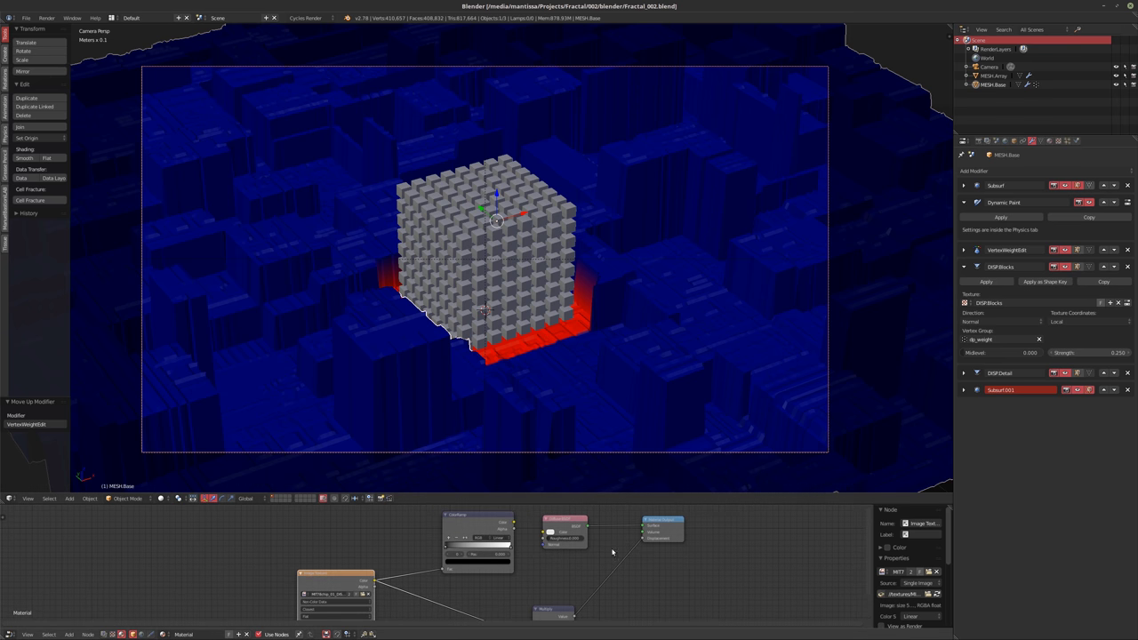
left_click(965, 267)
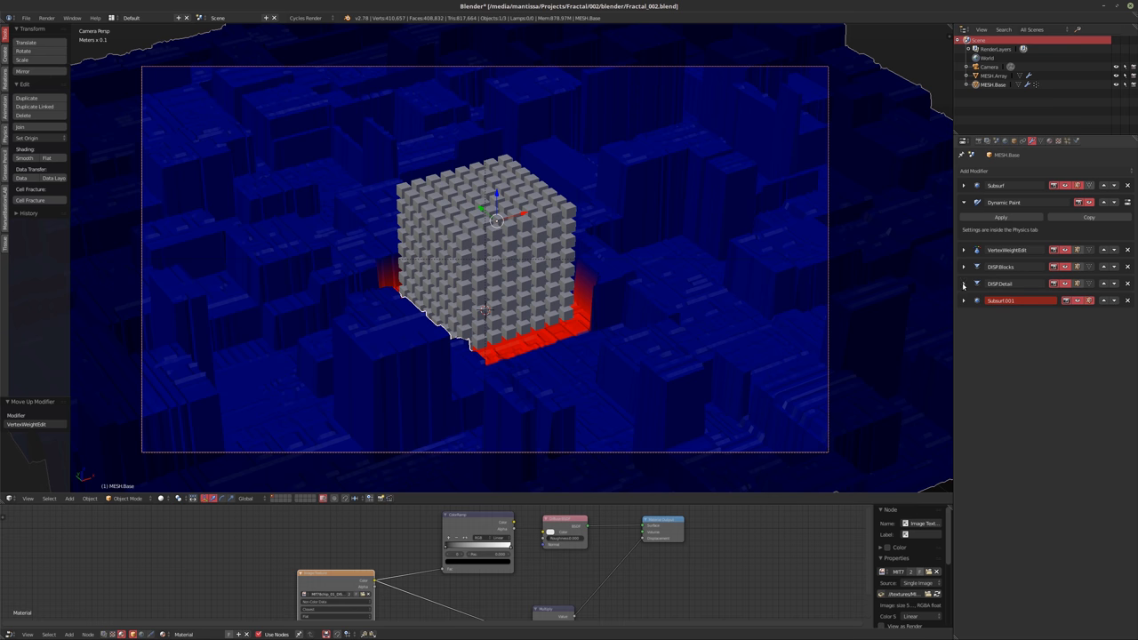
left_click(965, 284)
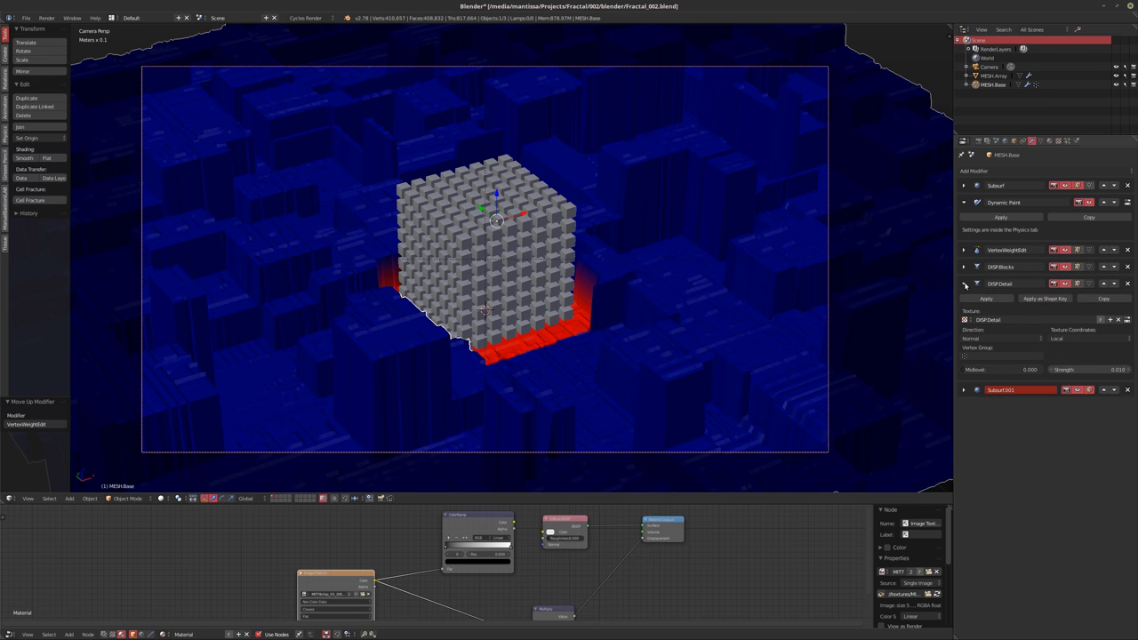
left_click(964, 284)
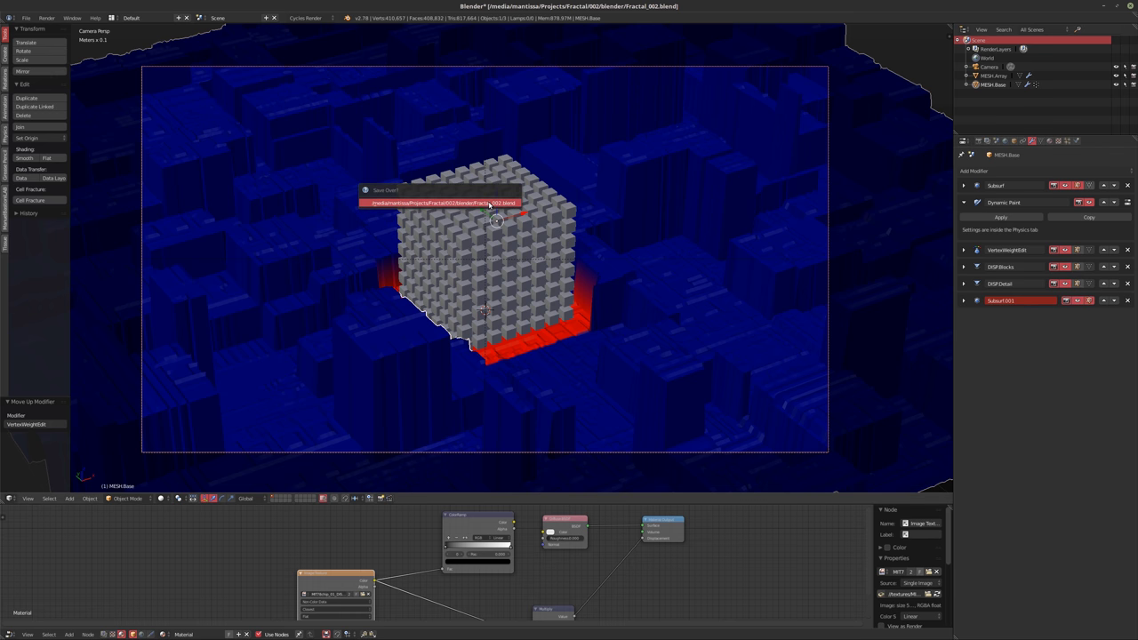
Enable nodes for the world and give its background color the environment texture fish_eagle_hill_4k.hdr
left_click(1005, 141)
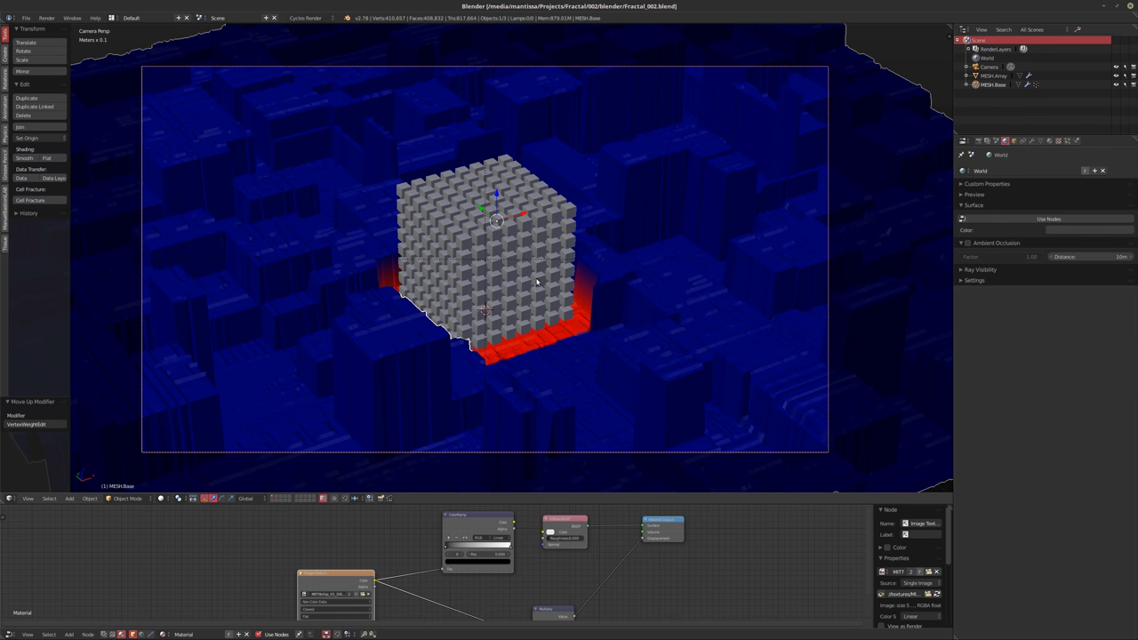
left_click(1049, 218)
left_click(1058, 233)
left_click(958, 136)
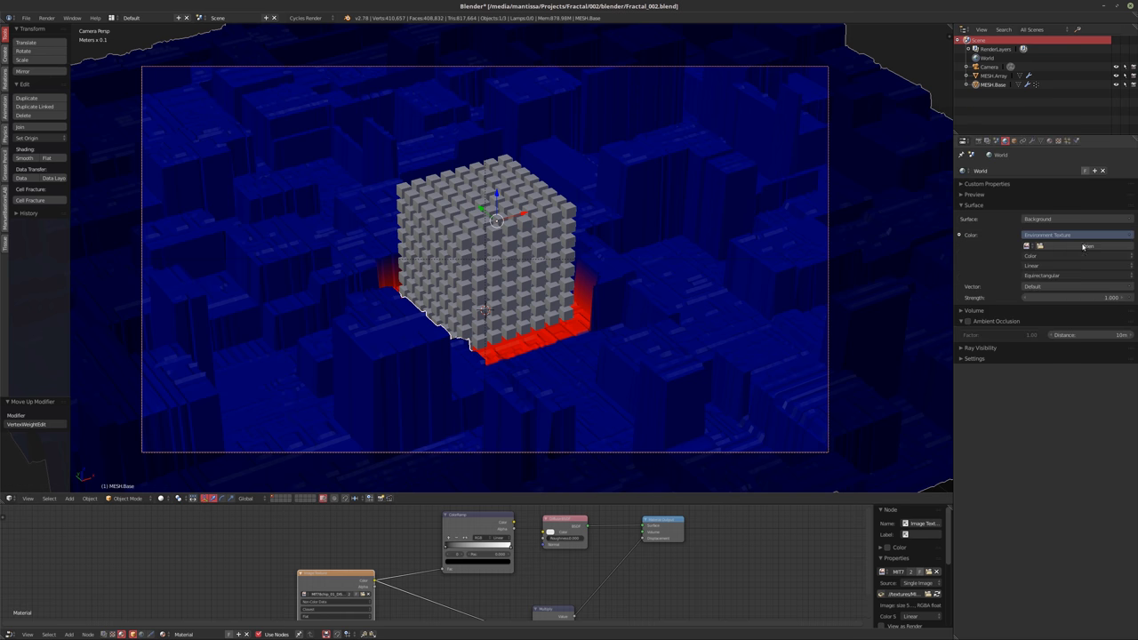
left_click(1102, 250)
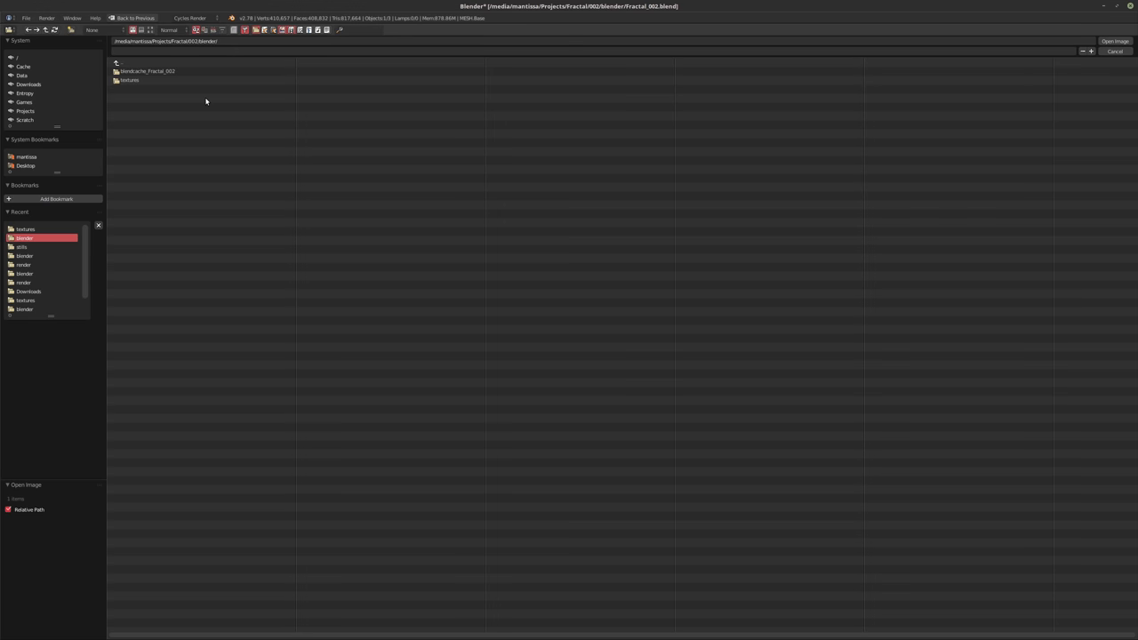
left_click(34, 85)
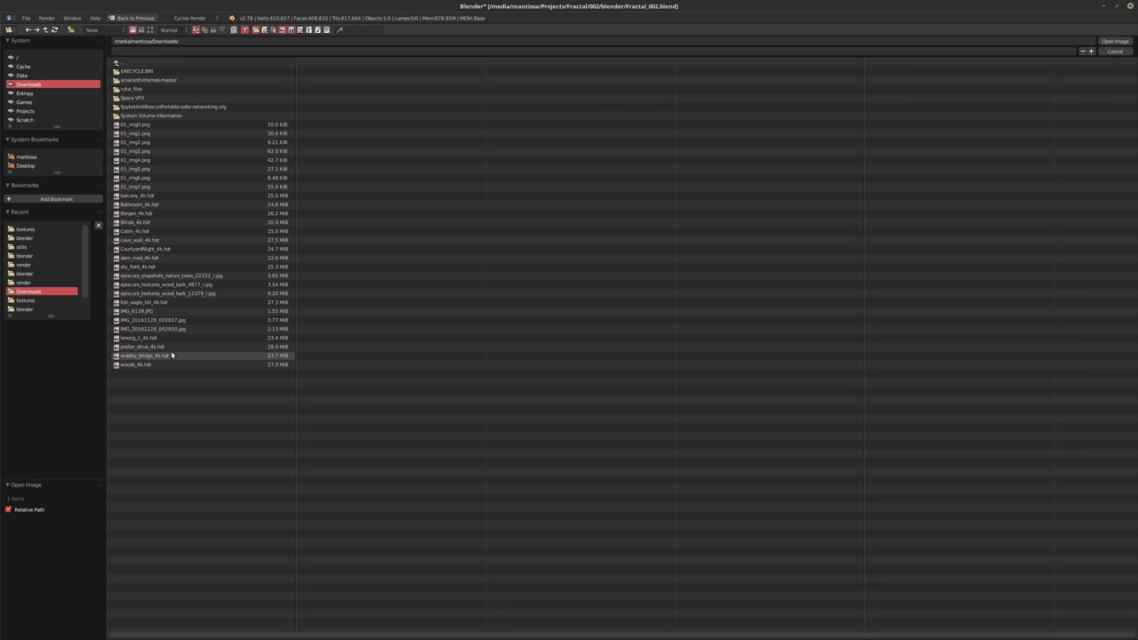
left_click(149, 303)
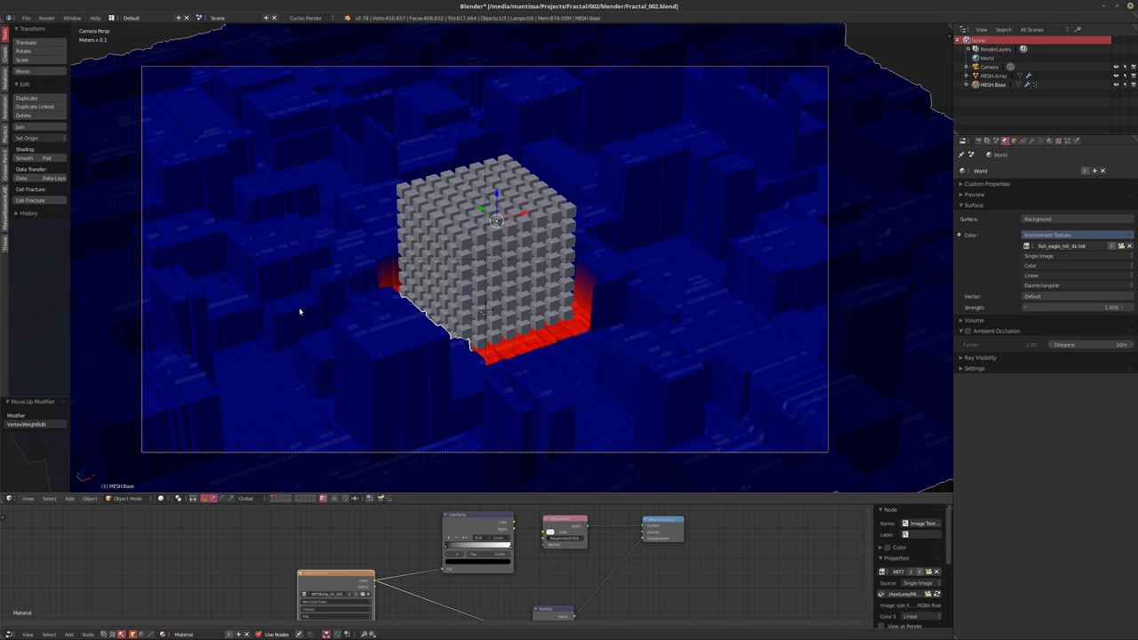
double_click(148, 304)
Preview the camera view with rendered shading and set the ground plane to flat shading
key("shift+z")
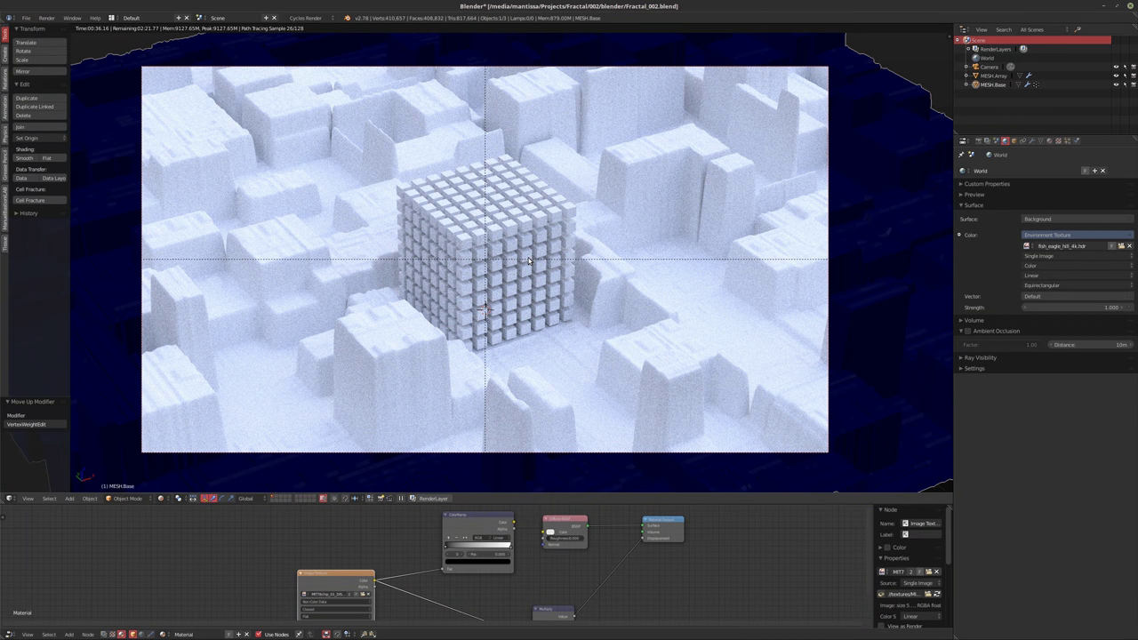
left_click(47, 157)
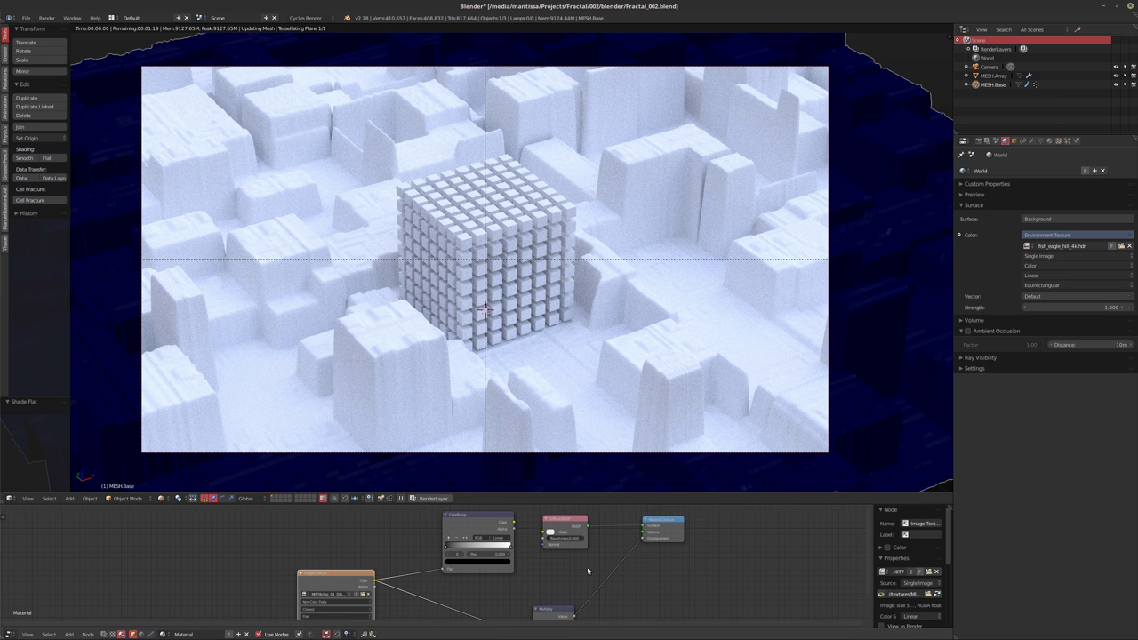
Move the ground material's Image Texture node slightly closer to the ColorRamp and Multiply nodes
middle_click_drag(527, 582, 565, 552)
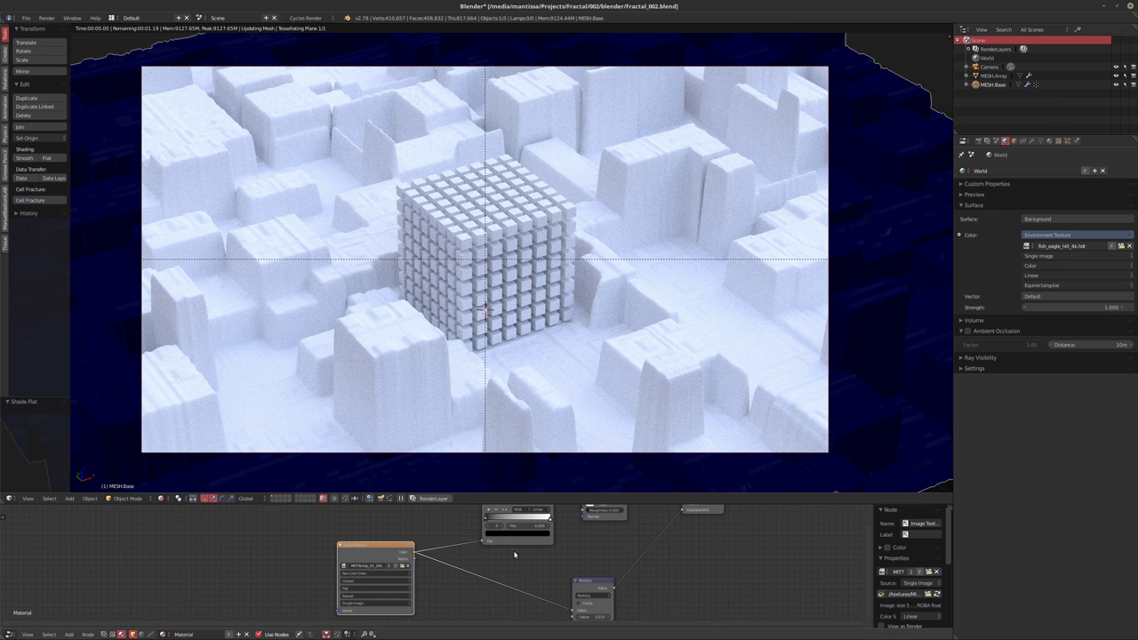
left_click_drag(358, 548, 382, 554)
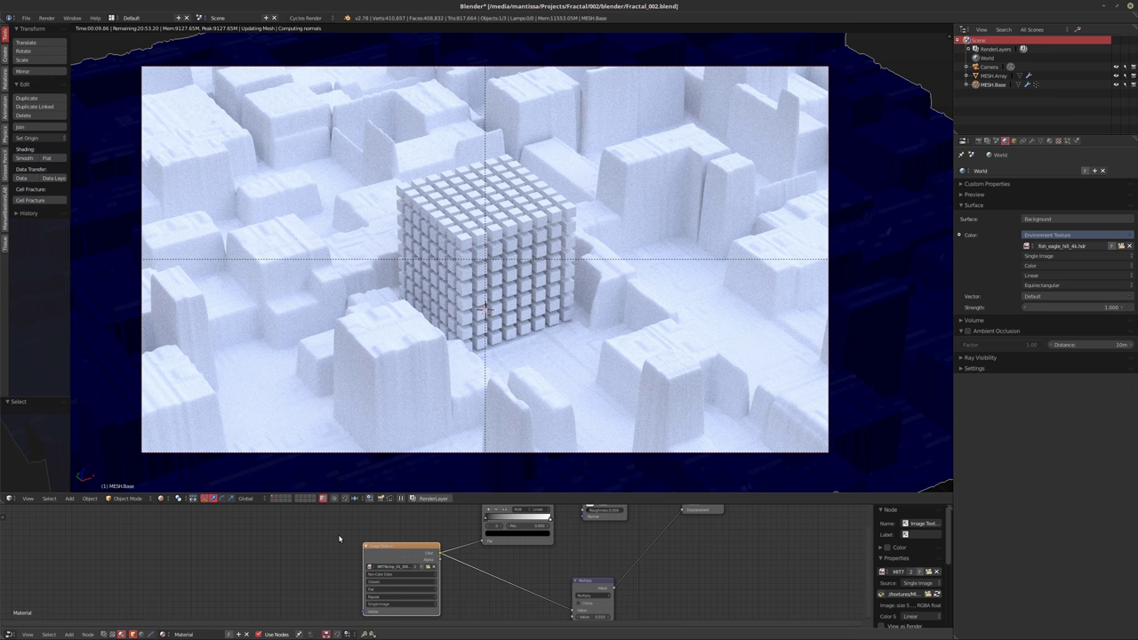
scroll(342, 534, "up", 2)
scroll(305, 548, "up", 1)
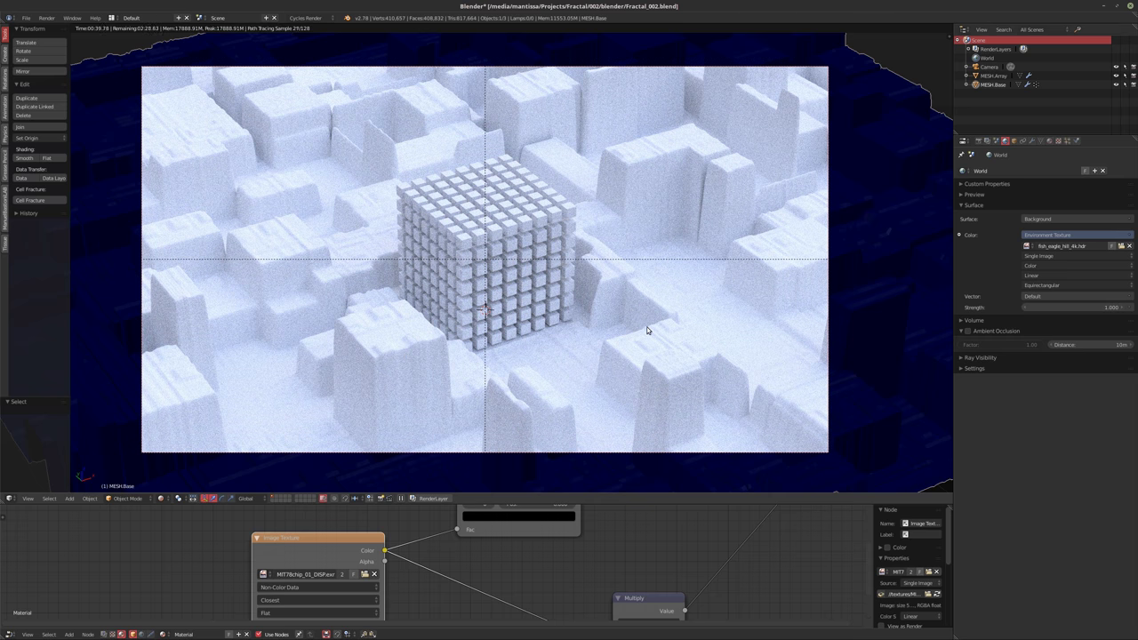
Set the viewport start resolution to 512 and the preview subdivision rate to 2 px in the render settings
middle_click_drag(405, 356, 503, 267)
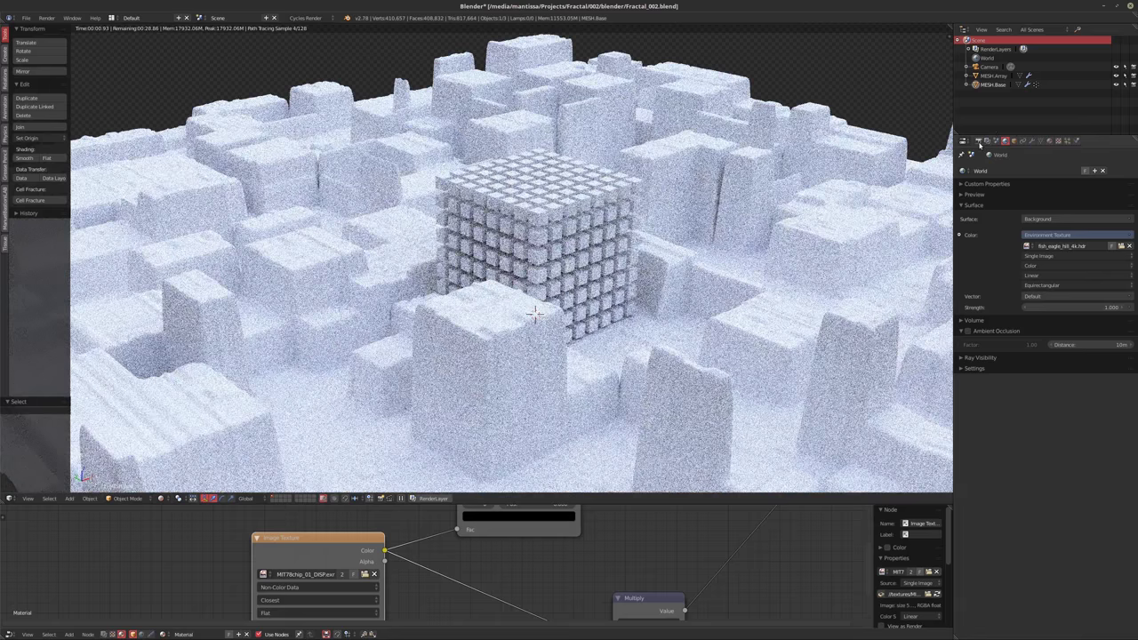
left_click(979, 141)
left_click(965, 603)
scroll(978, 586, "down", 3)
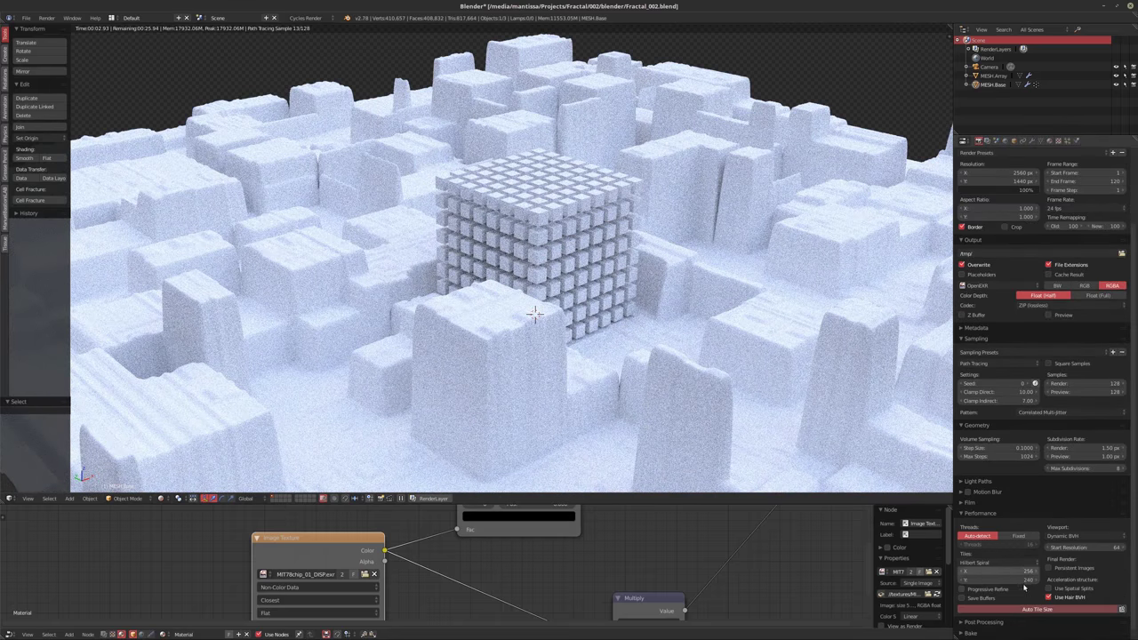
type("512")
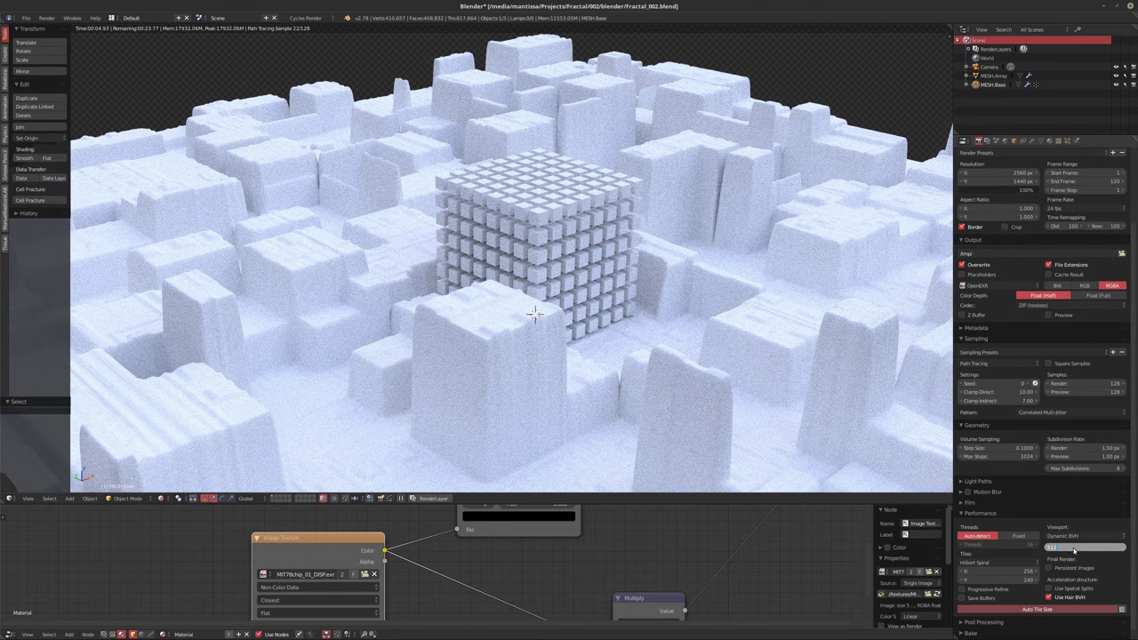
key("Return")
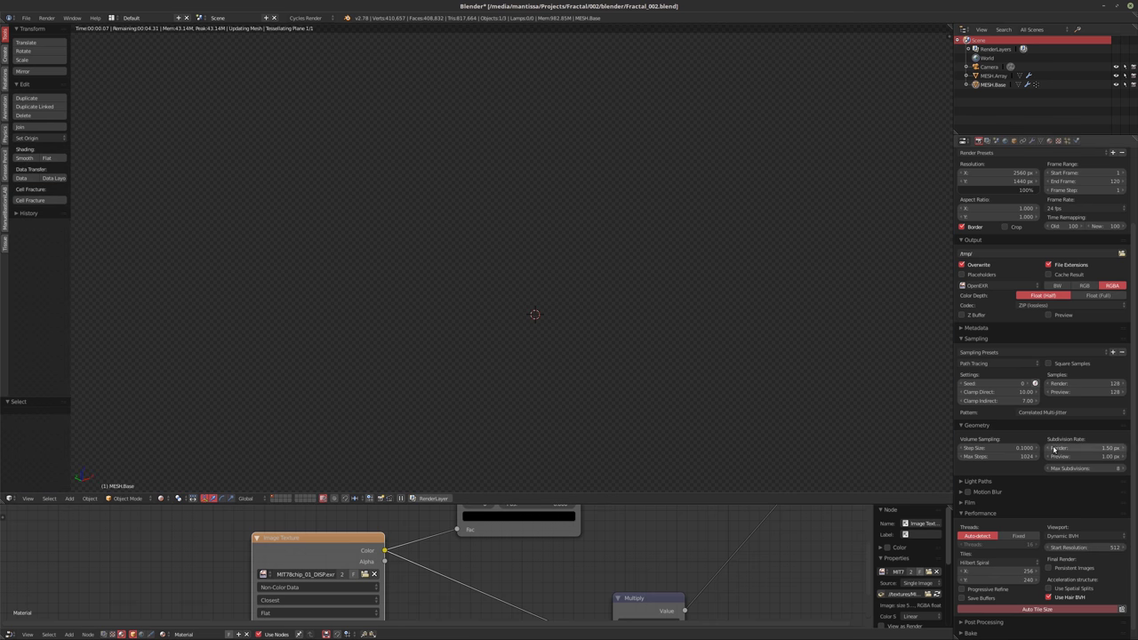
left_click(1084, 456)
type("2")
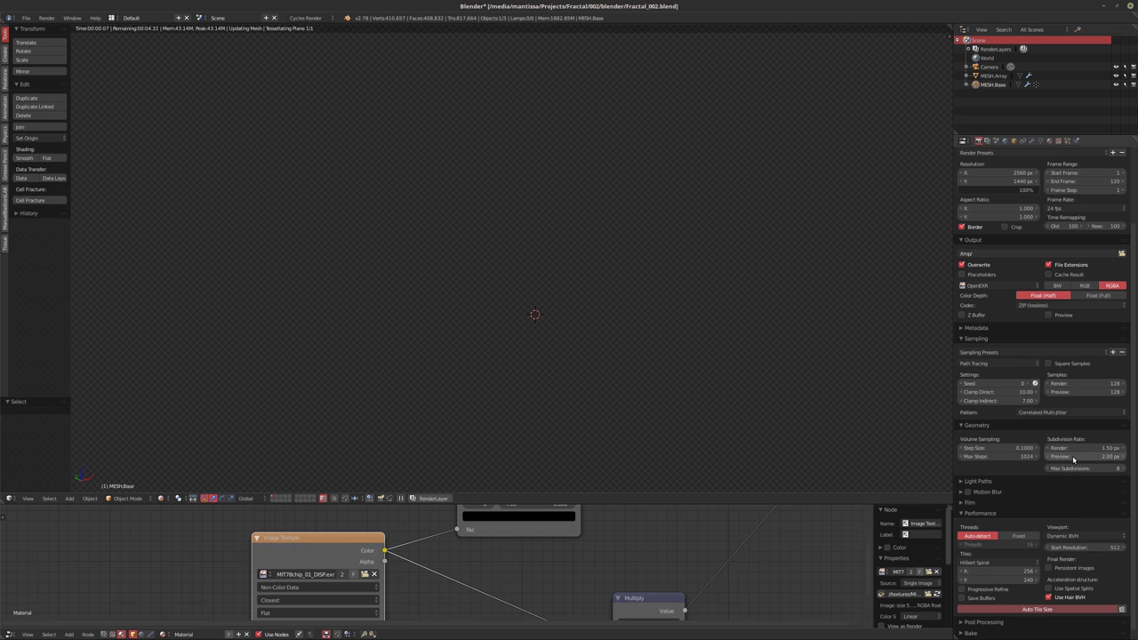
key("Return")
Set the displacement Multiply node's value to 0.1 and inspect the ground's displaced detail close up
middle_click_drag(615, 552, 541, 484)
left_click(572, 592)
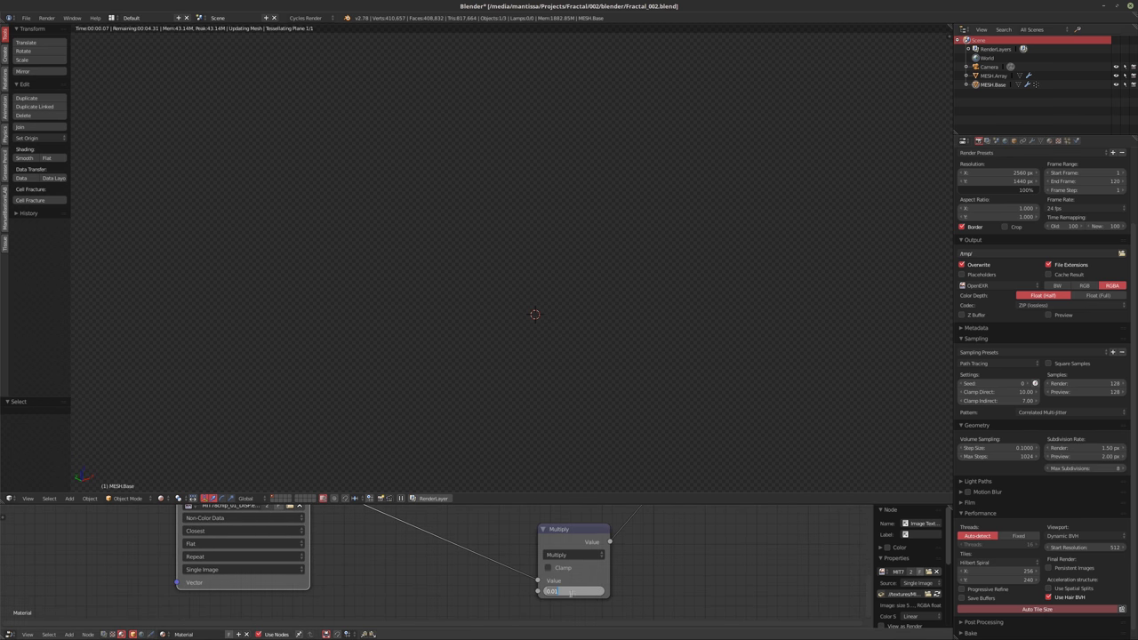
type("0.1")
key("Return")
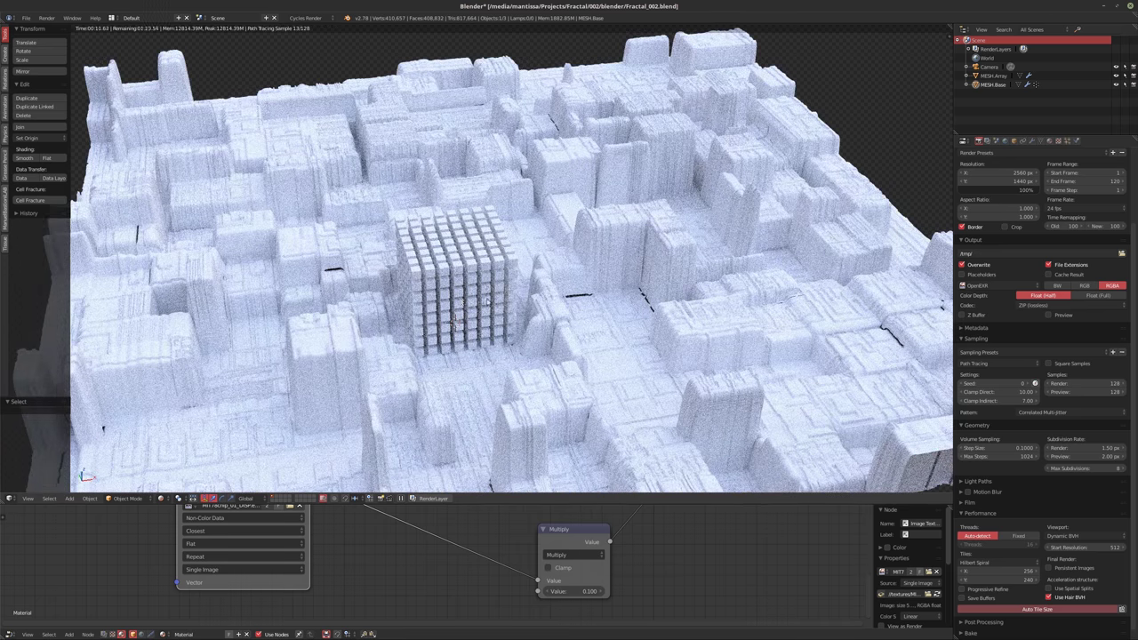
middle_click_drag(472, 304, 411, 289)
scroll(511, 258, "up", 5)
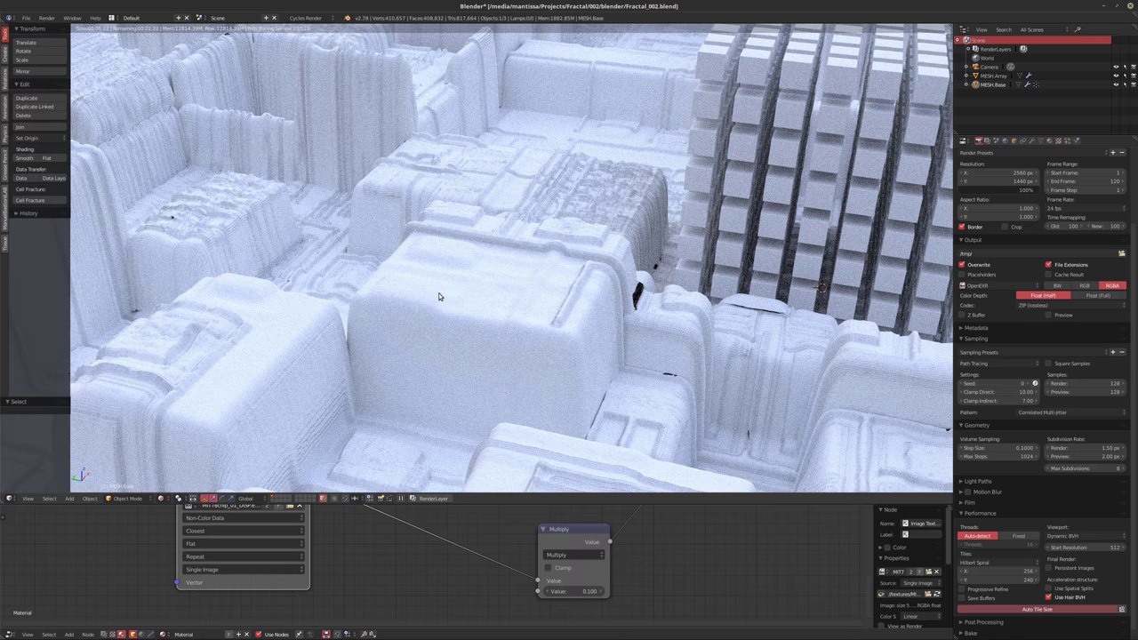
middle_click_drag(445, 295, 35, 476)
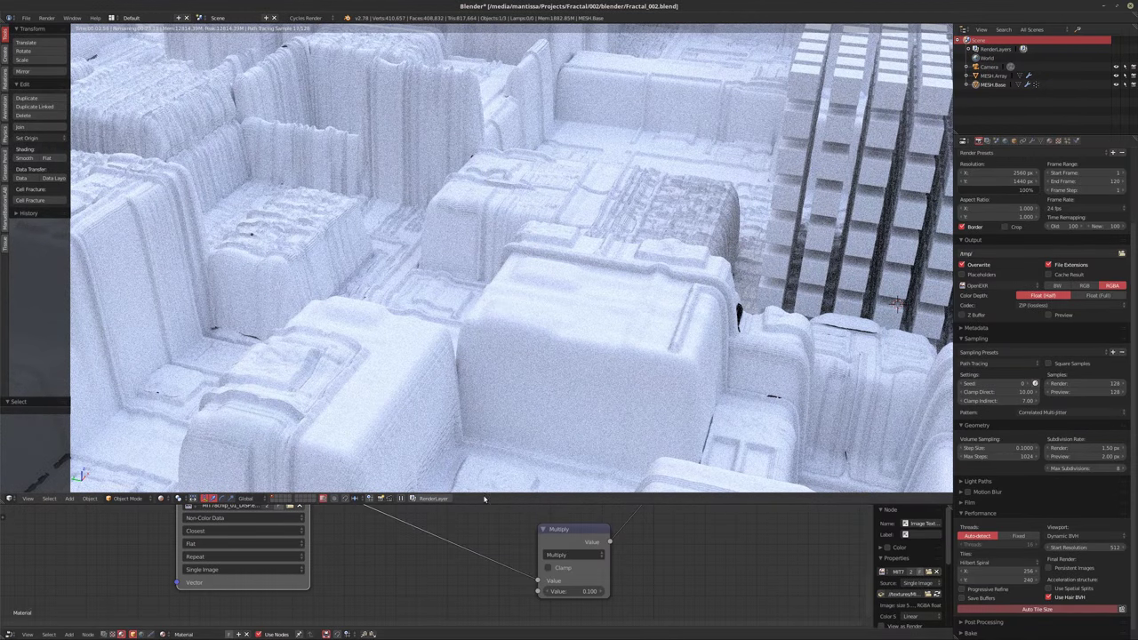
Move the Image Texture node farther from the ColorRamp and Multiply nodes and preview its color output as emission on the ground
scroll(472, 542, "down", 2)
middle_click_drag(472, 542, 503, 570)
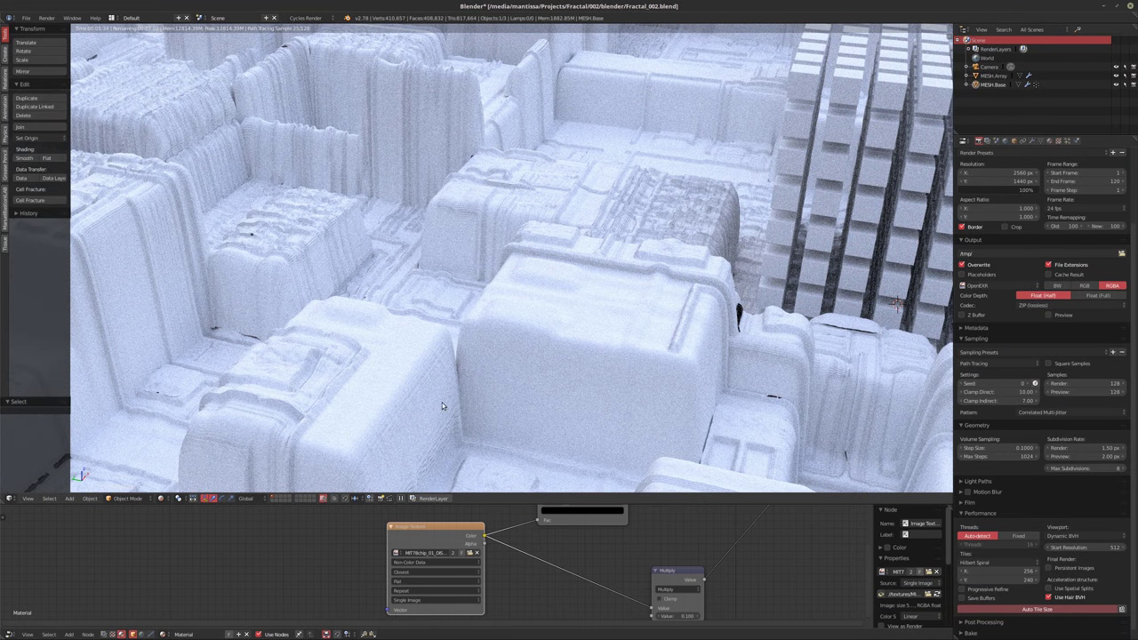
scroll(550, 539, "down", 2)
middle_click_drag(658, 578, 564, 552)
left_click_drag(635, 545, 411, 588)
middle_click_drag(381, 587, 422, 574)
scroll(423, 569, "up", 1)
left_click_drag(423, 570, 426, 541)
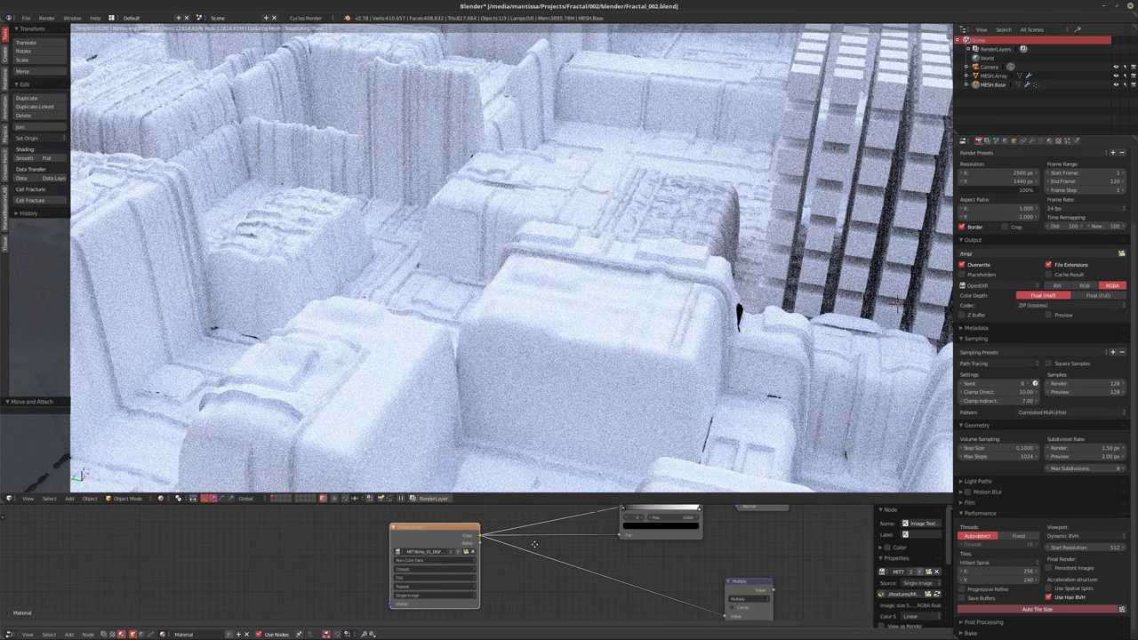
middle_click_drag(426, 541, 503, 544)
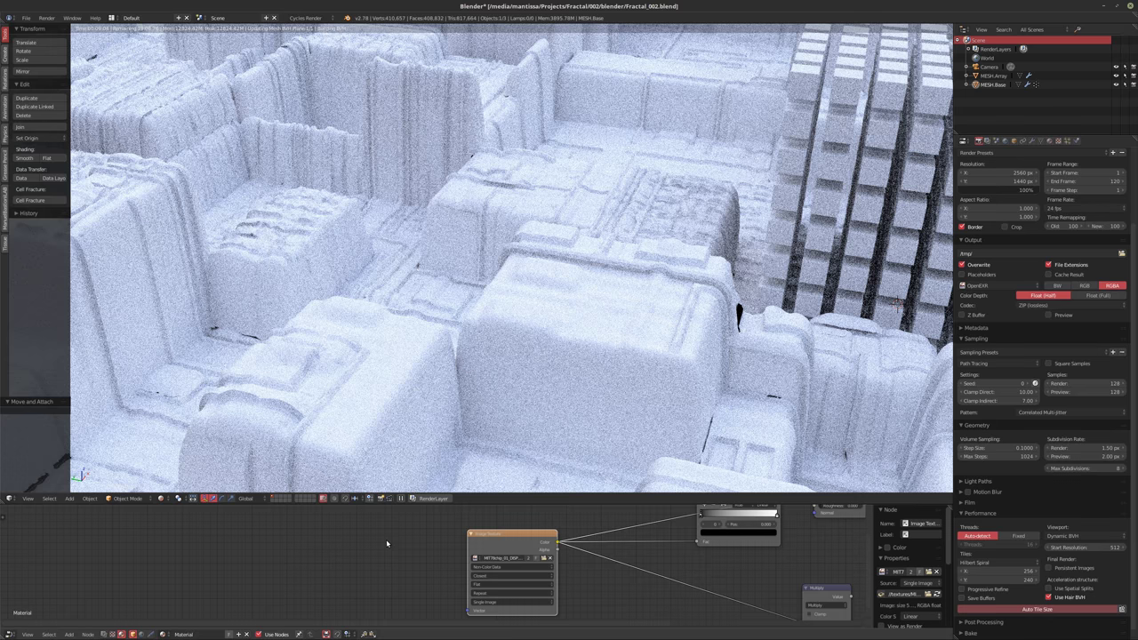
middle_click_drag(419, 543, 595, 555)
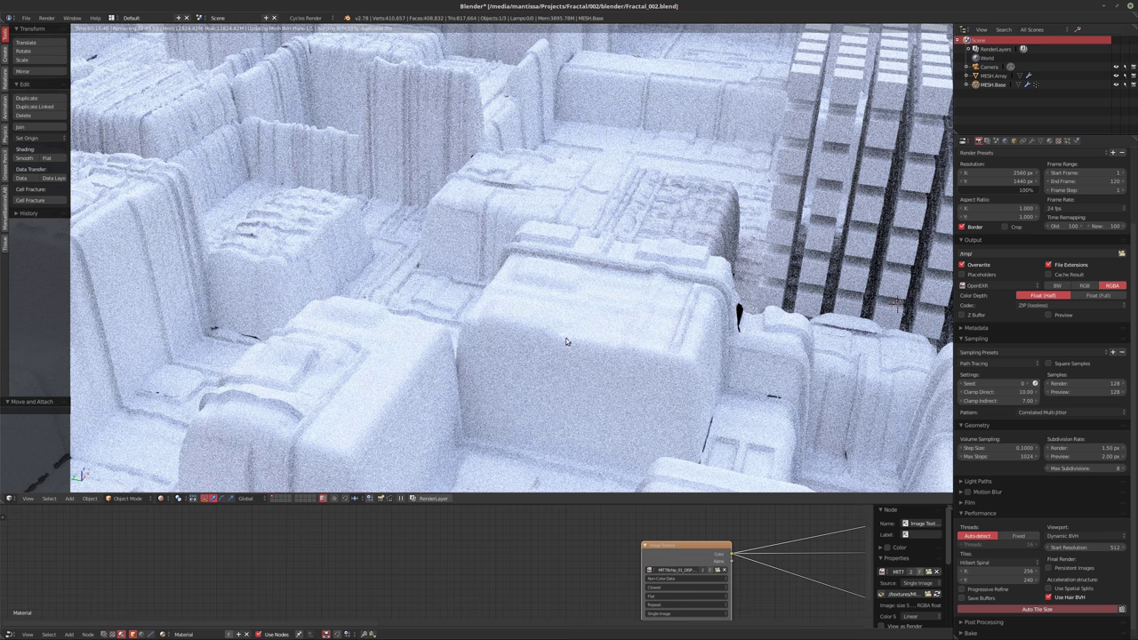
Expand the ground's Subsurf.001 modifier and turn off its viewport display
left_click(1027, 141)
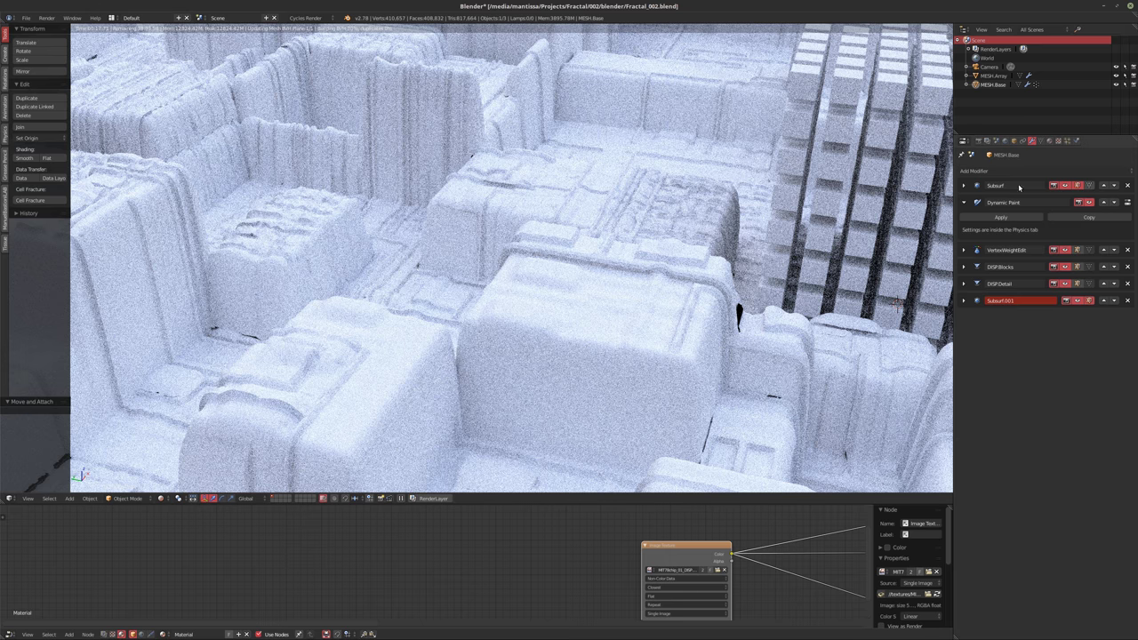
left_click(964, 300)
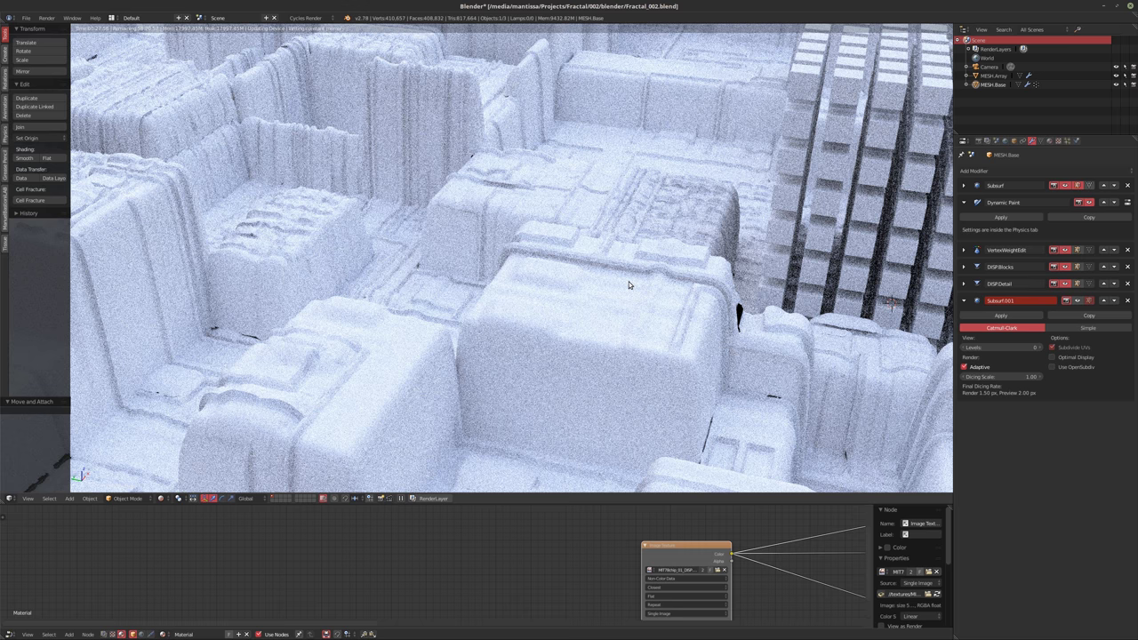
middle_click_drag(629, 281, 515, 360)
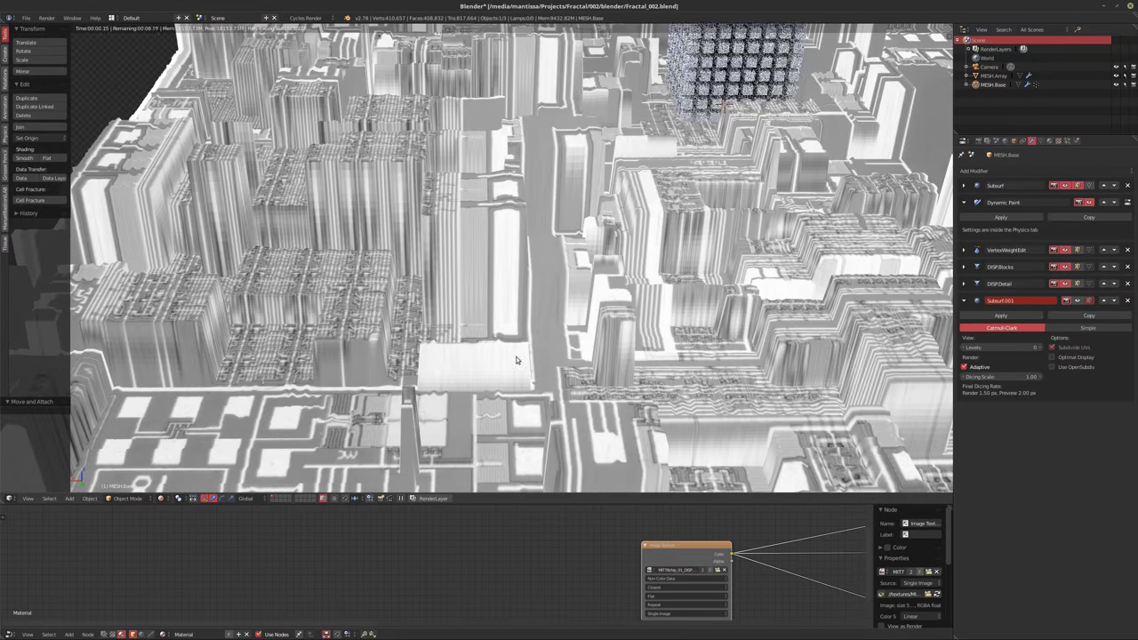
Add connected Texture Coordinate and Mapping nodes to the Image Texture node and enlarge the node editor
left_click(661, 552)
key("ctrl+t")
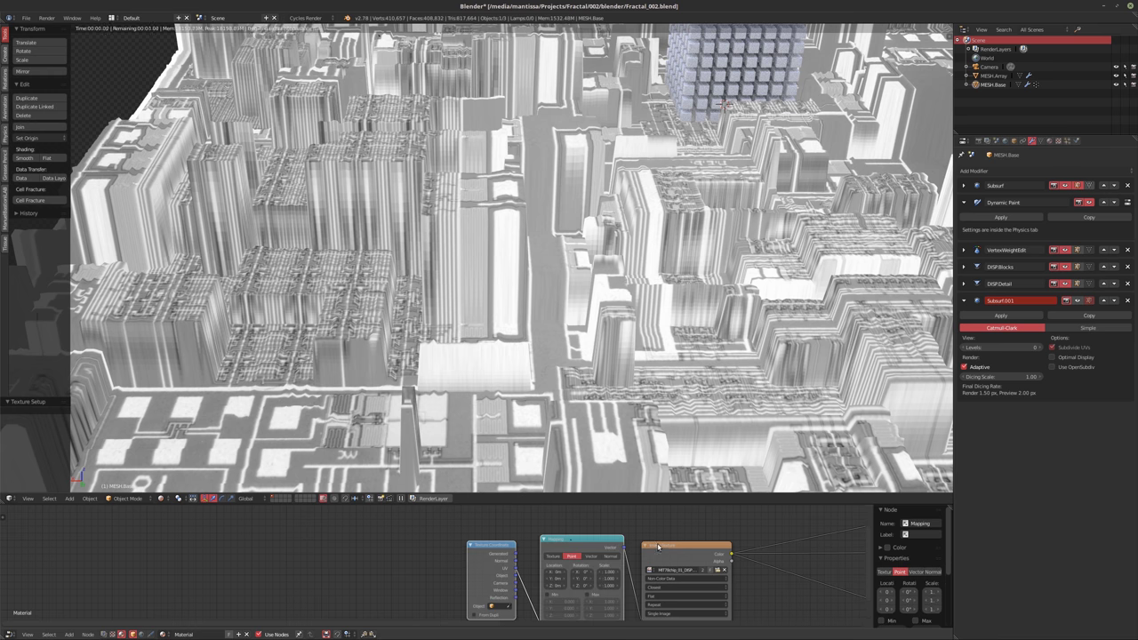
scroll(546, 580, "up", 3)
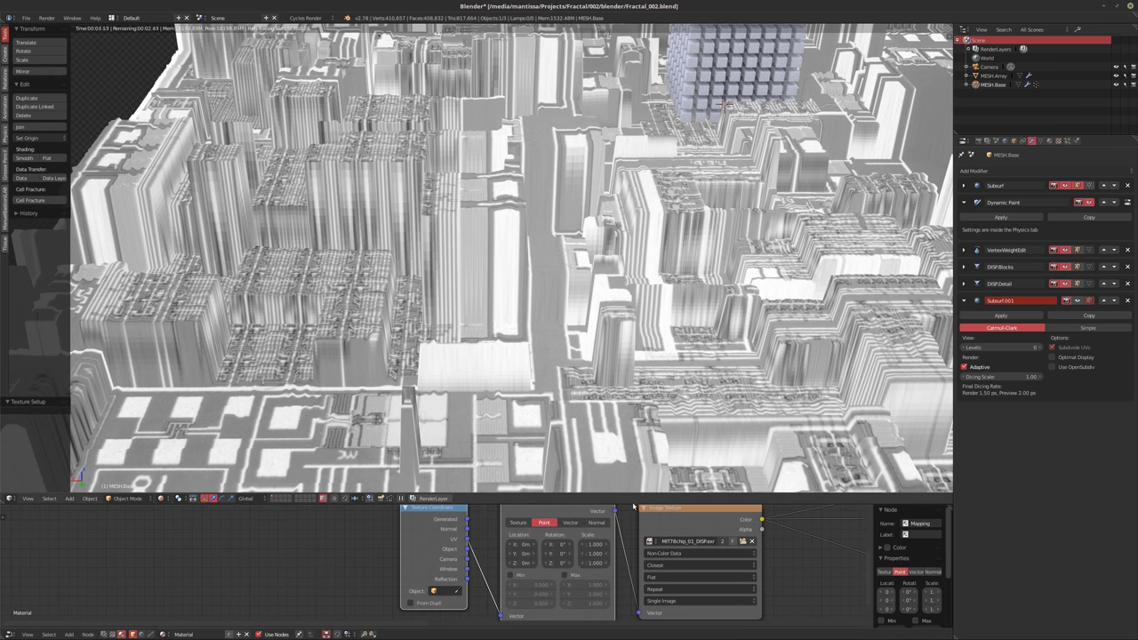
left_click_drag(641, 504, 552, 356)
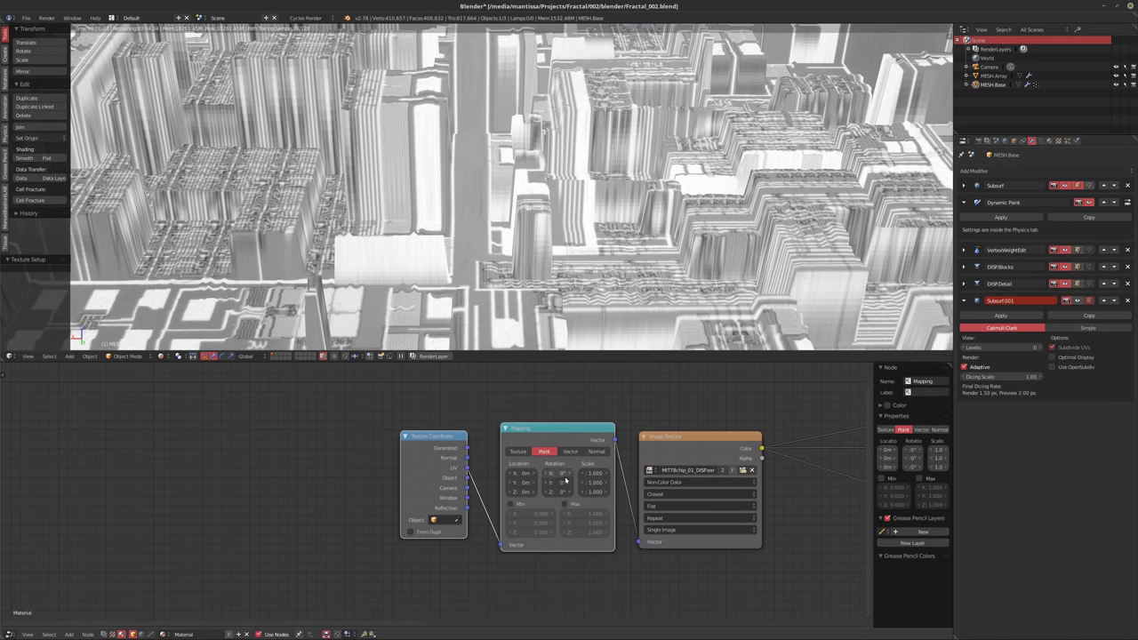
Set the Mapping node's scale to 2 on X, Y and Z and inspect the texture's tiling across the ground
left_click(585, 473)
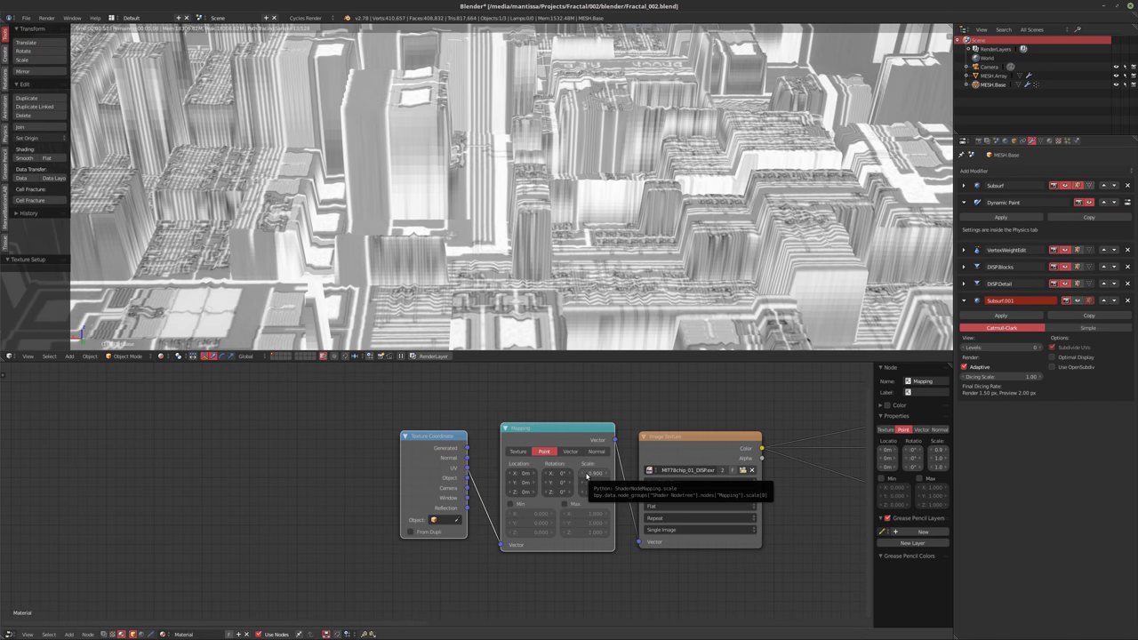
double_click(592, 473)
type("2")
key("Tab")
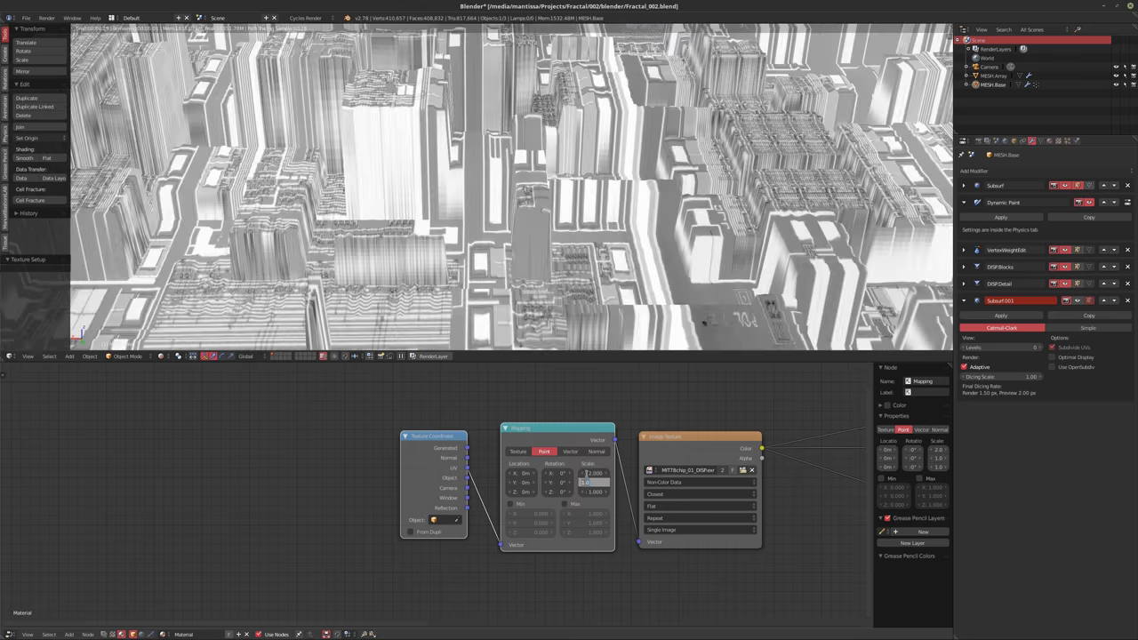
type("2")
key("Tab")
type("2")
key("Return")
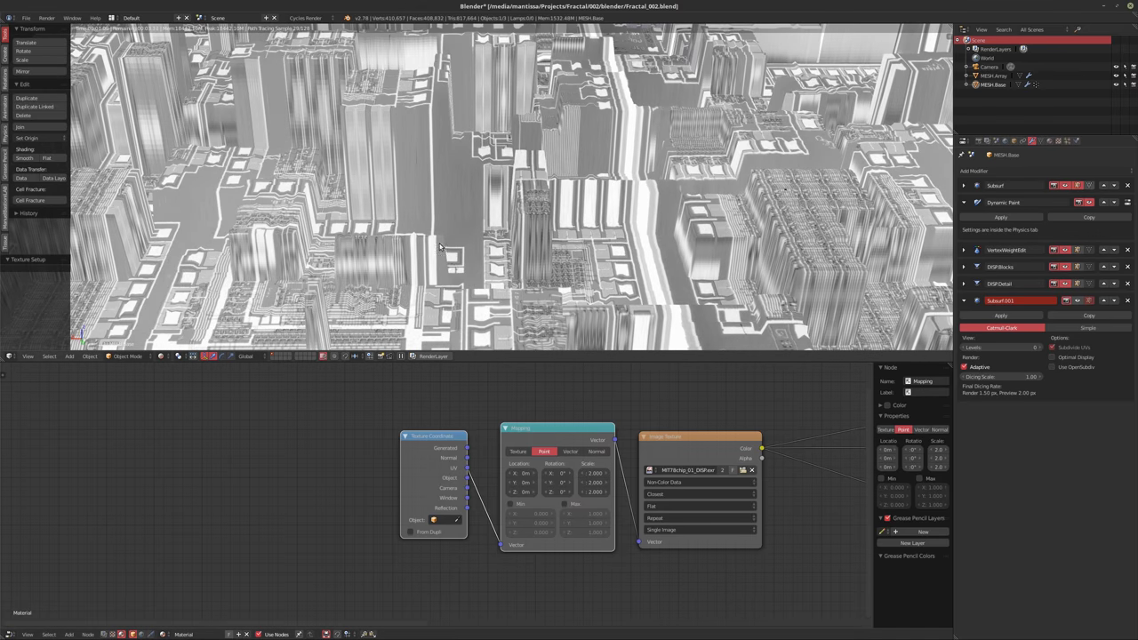
scroll(459, 261, "down", 2)
scroll(462, 265, "down", 3)
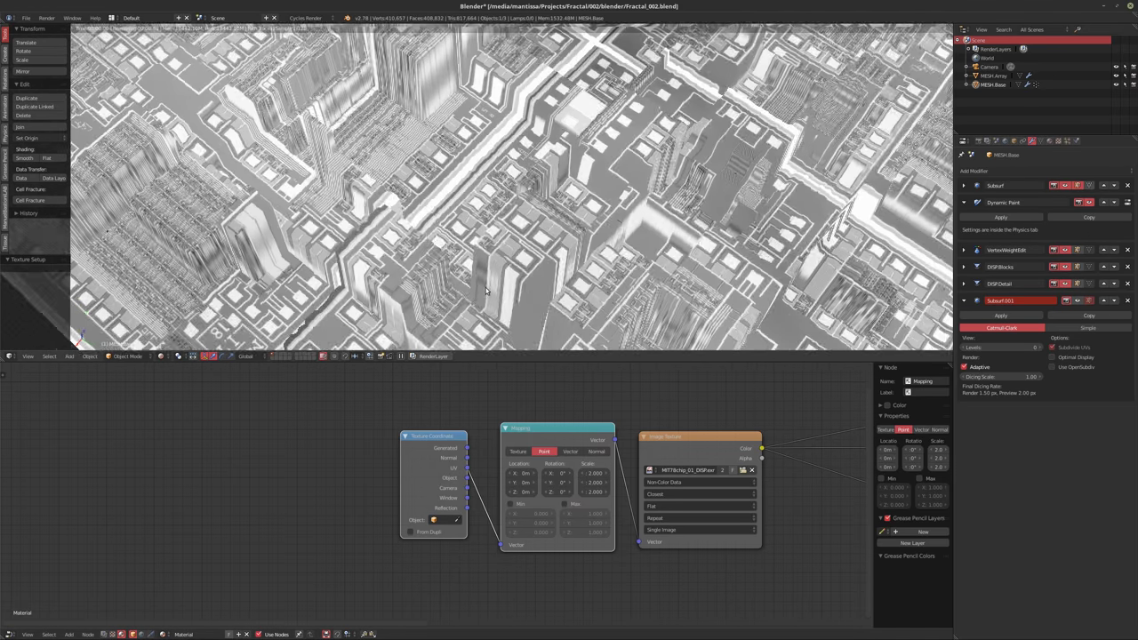
scroll(468, 266, "down", 1)
scroll(542, 239, "up", 4)
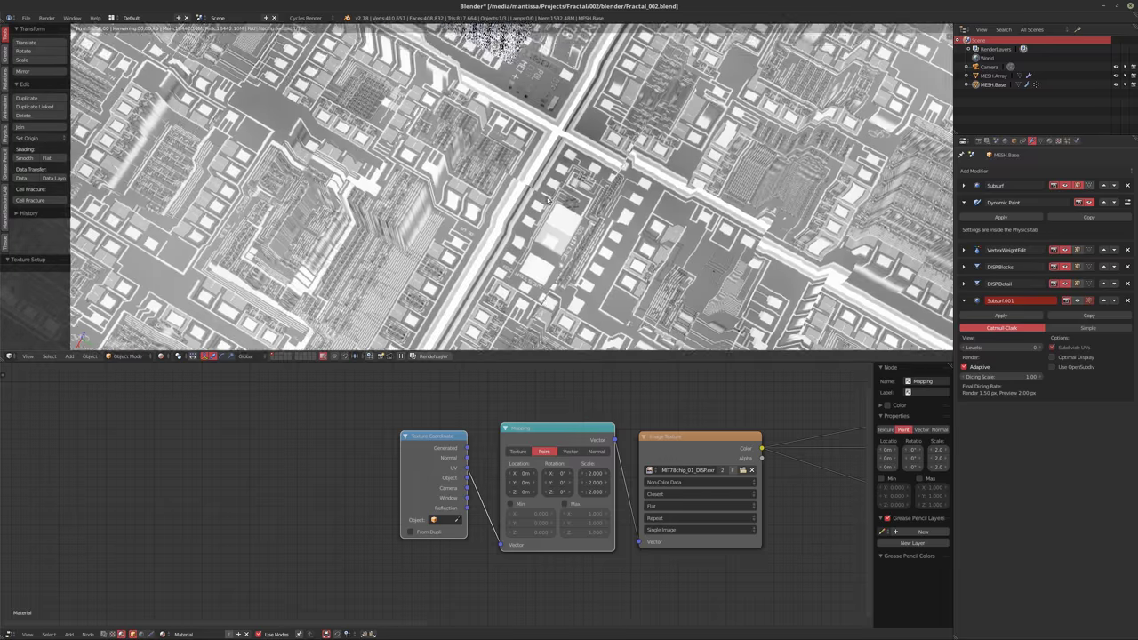
middle_click_drag(546, 237, 593, 202)
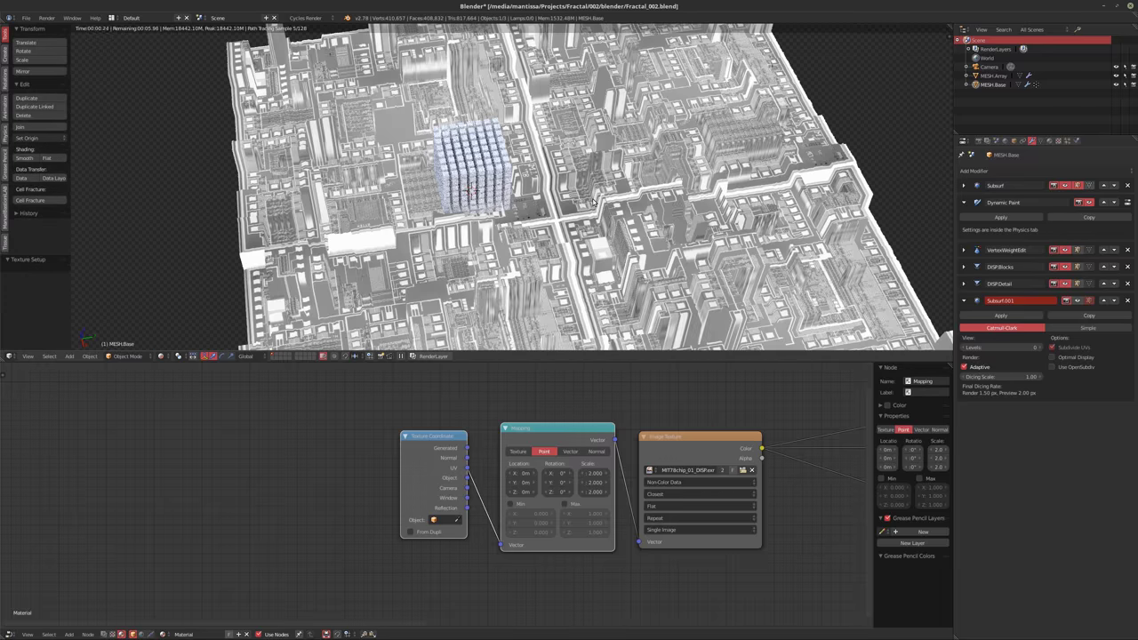
Switch to the camera view and set the Mapping node's scale to 3 on X, Y and Z
key("KP_0")
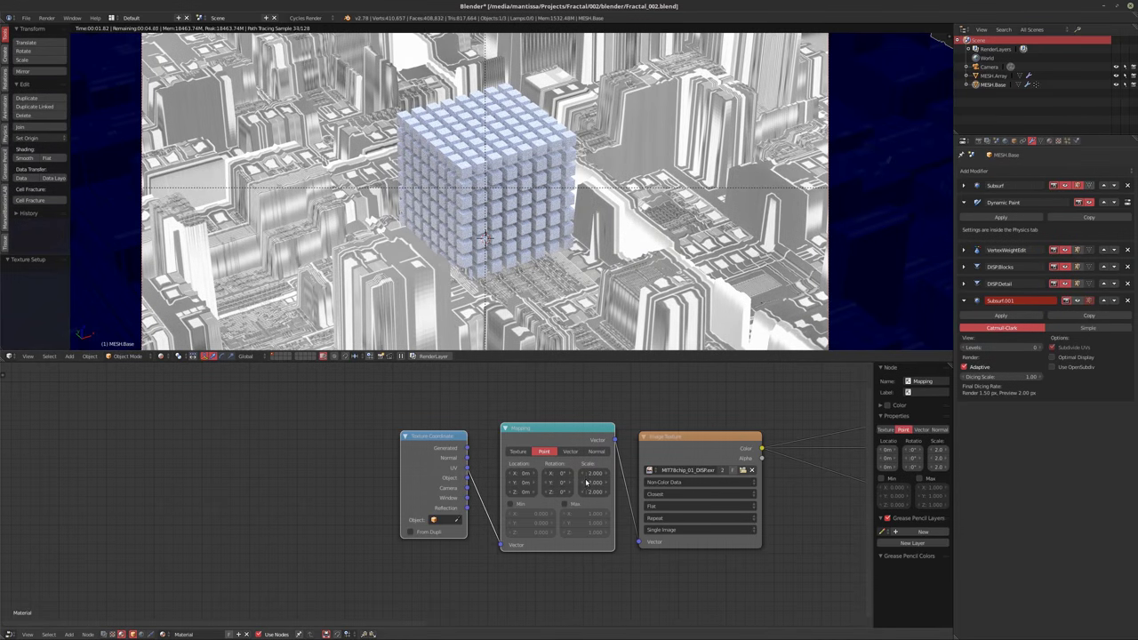
left_click(594, 473)
type("3")
key("Tab")
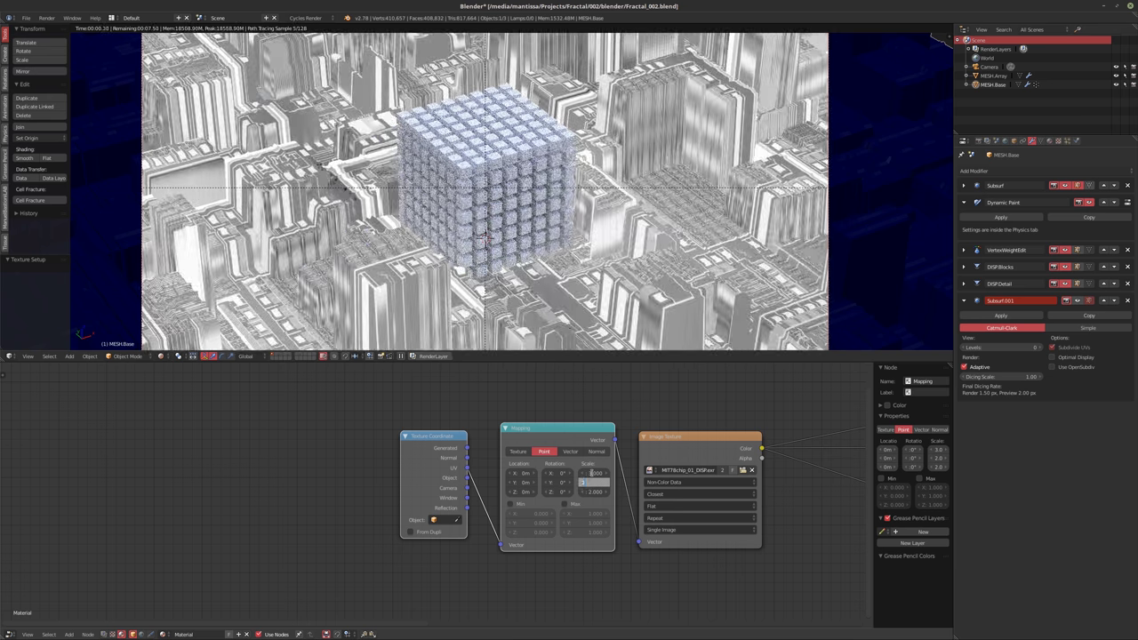
type("3")
key("Tab")
type("3")
key("Return")
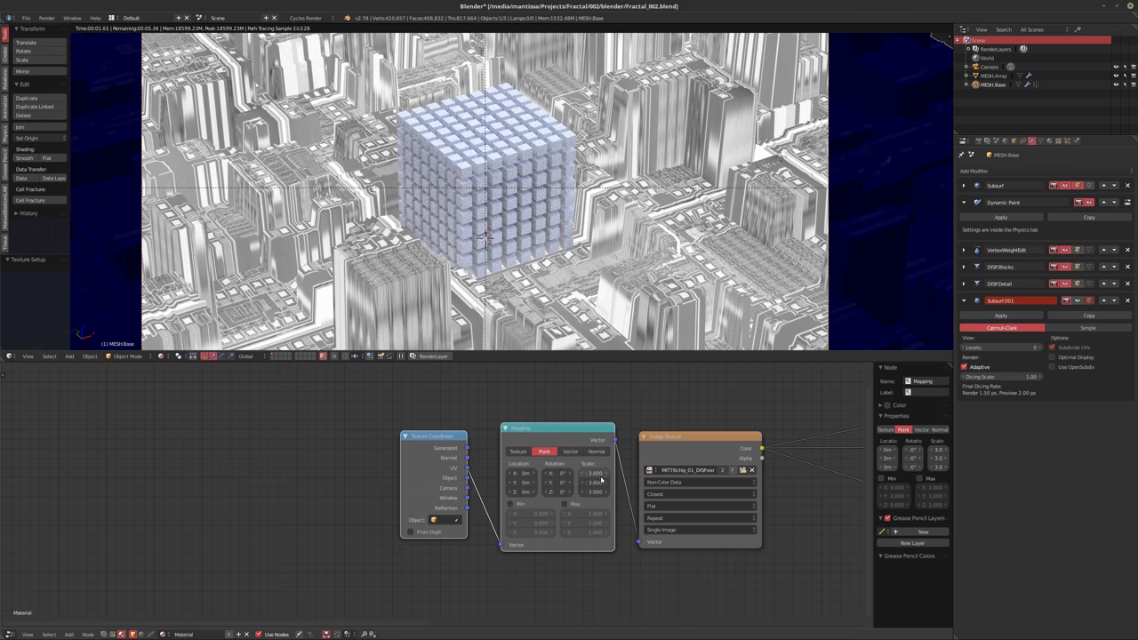
Open the ground's DISP.Detail displacement texture and set its image mapping repeat to 3 on X and Y
left_click(1057, 141)
left_click(1050, 141)
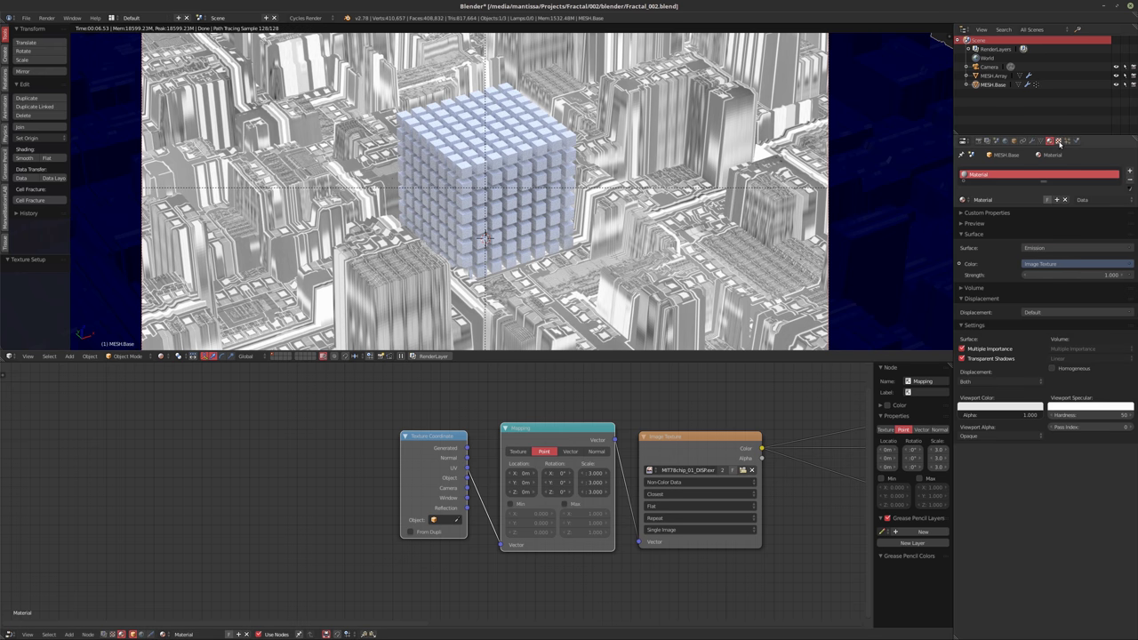
left_click(1058, 142)
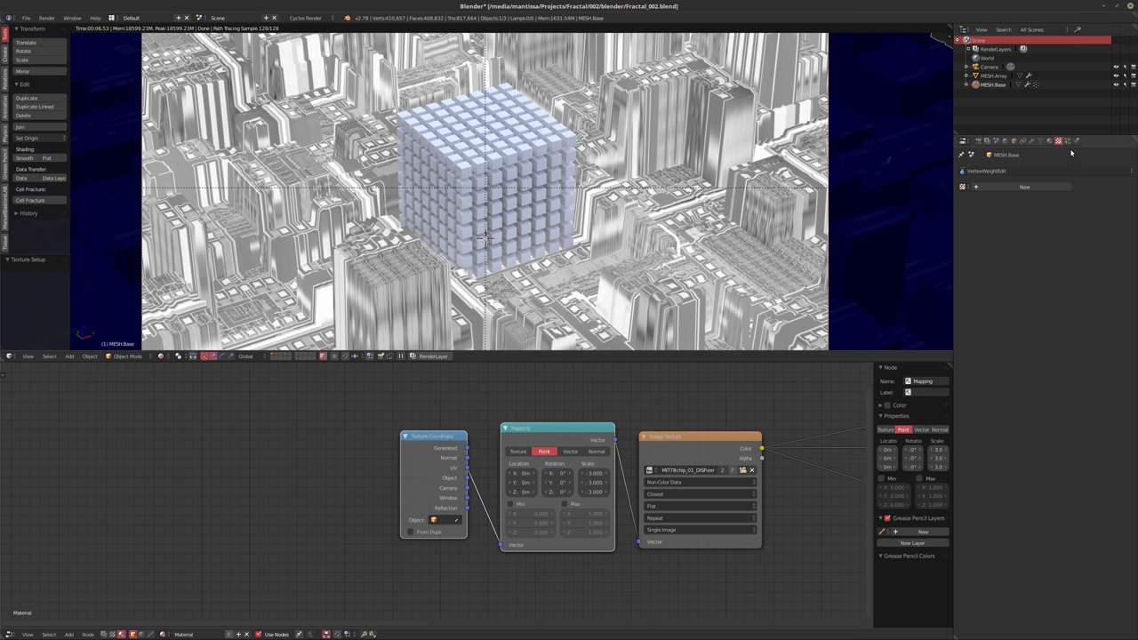
left_click(1044, 171)
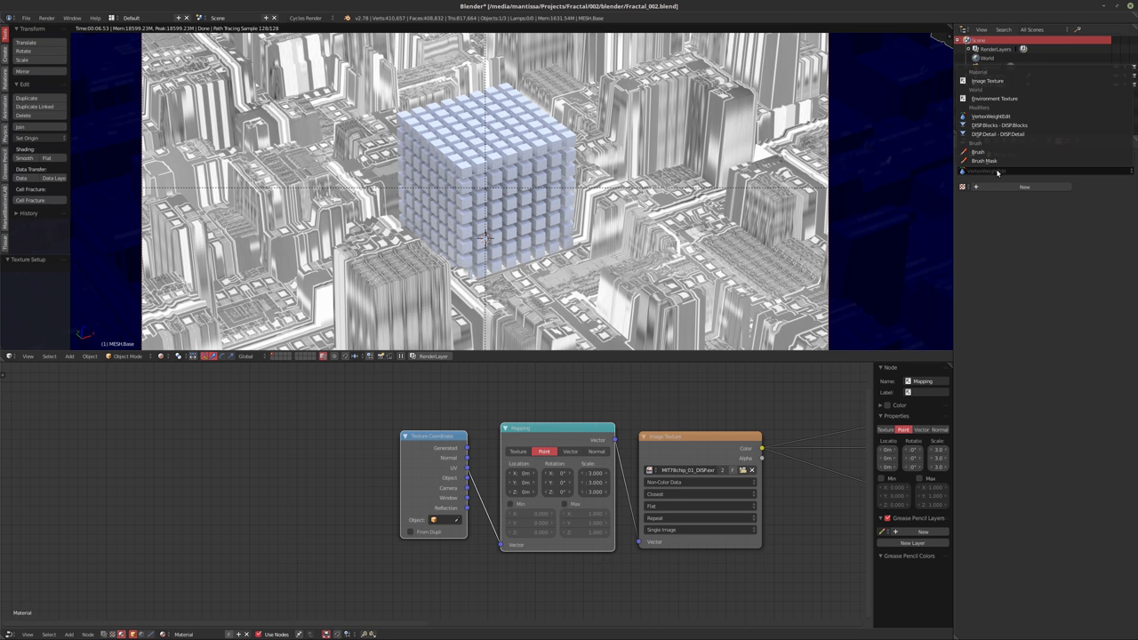
left_click(1023, 134)
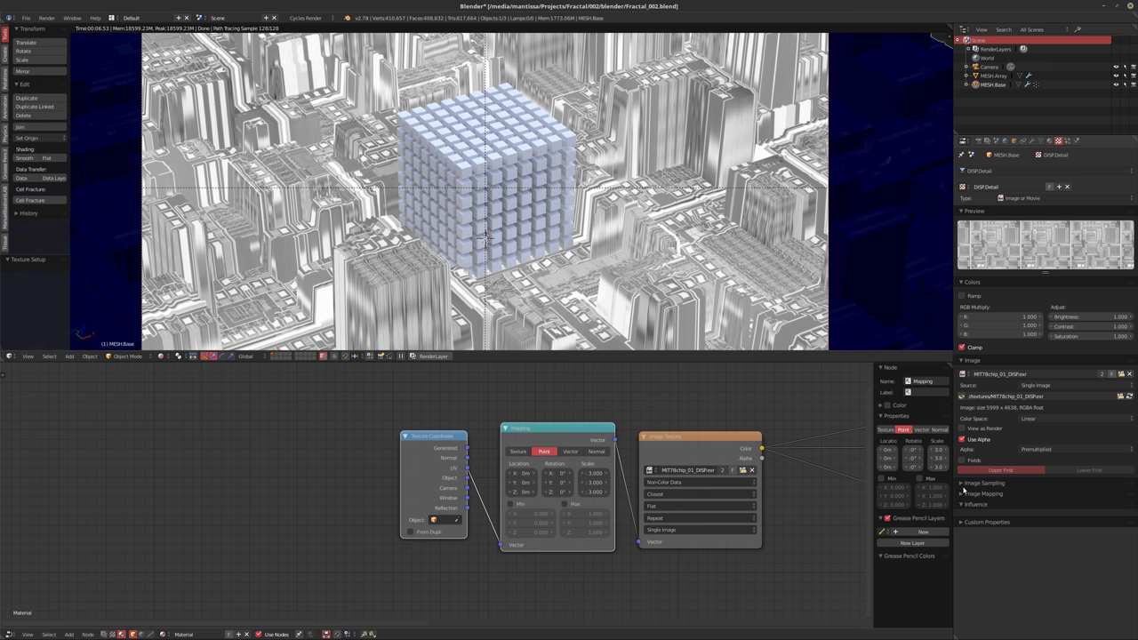
left_click(960, 494)
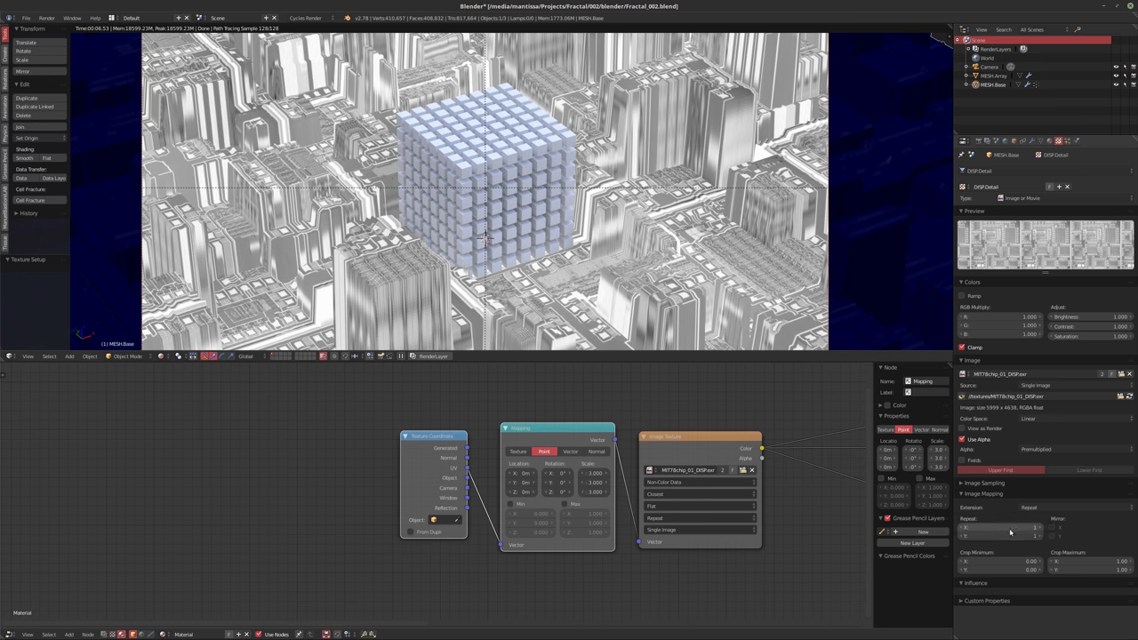
left_click(1003, 528)
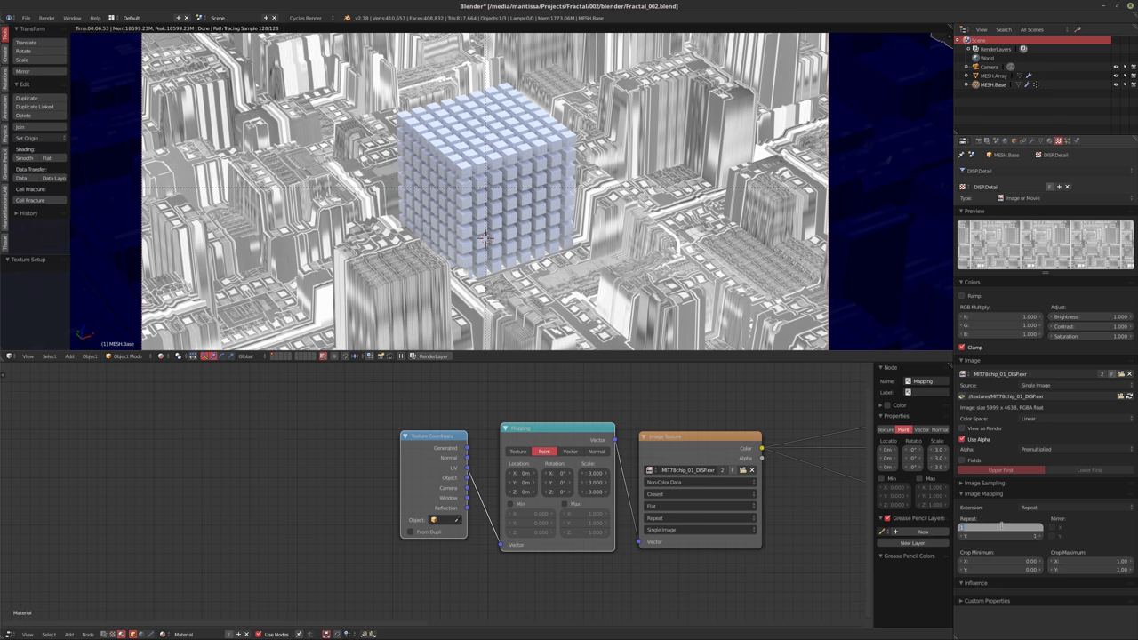
type("2")
key("Return")
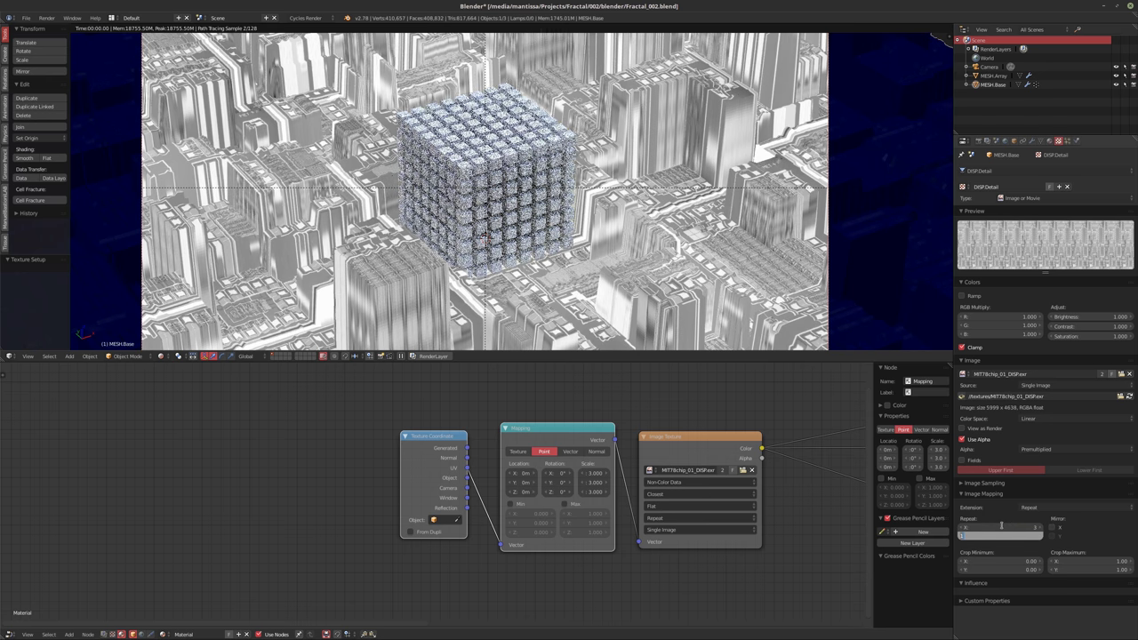
key("Return")
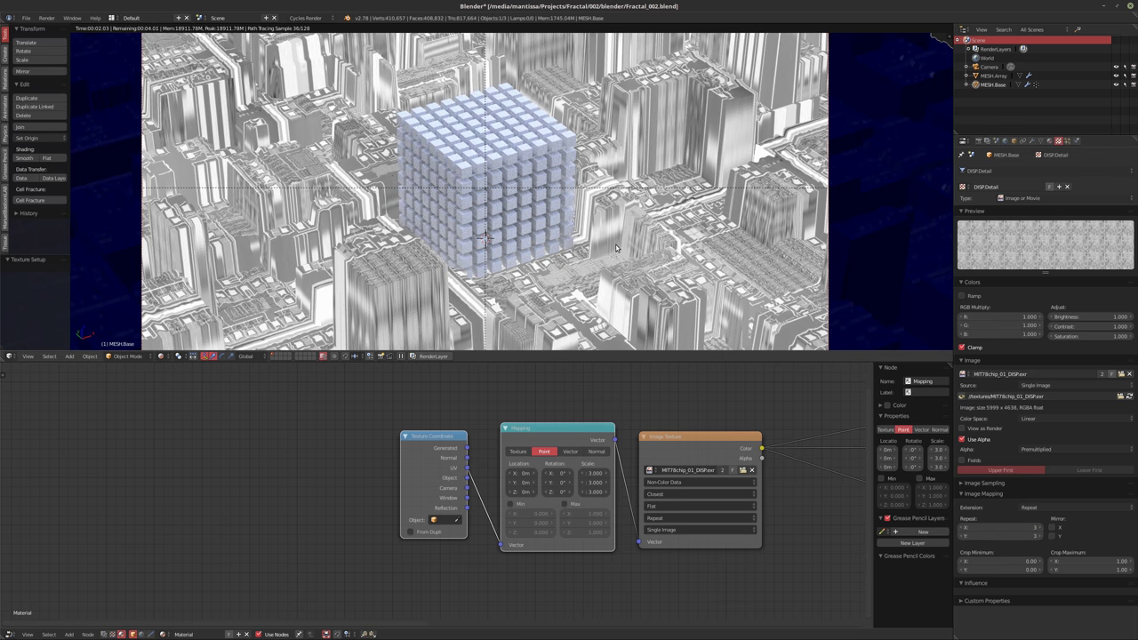
Shift the Texture Coordinate, Mapping and Image Texture nodes away from the ColorRamp to make room in the node tree
middle_click_drag(742, 411, 564, 411)
scroll(569, 413, "down", 2)
middle_click_drag(453, 385, 467, 426)
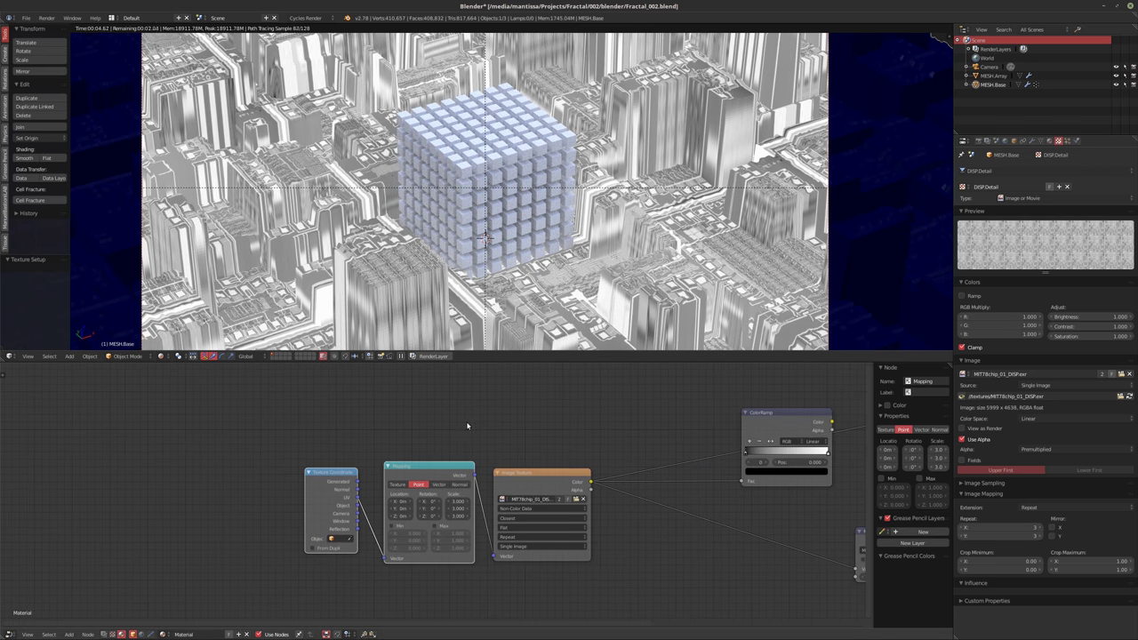
left_click_drag(324, 507, 216, 523)
left_click_drag(437, 476, 368, 493)
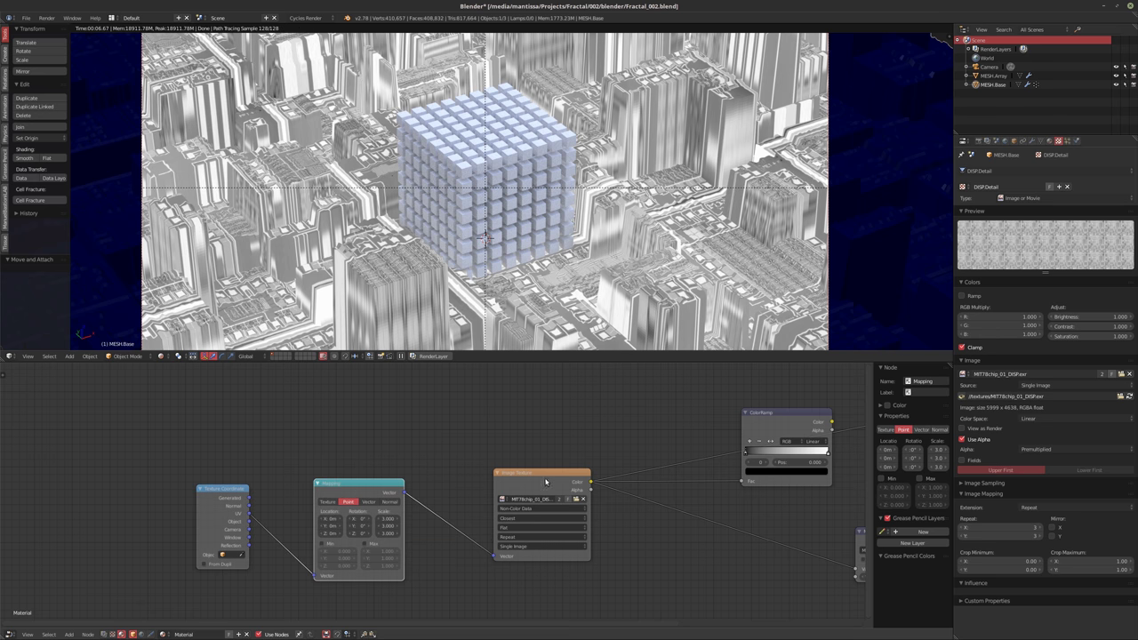
left_click_drag(512, 490, 455, 510)
Add a second Image Texture node above the existing one, widen it and connect the Mapping node's vector to it
key("shift+a")
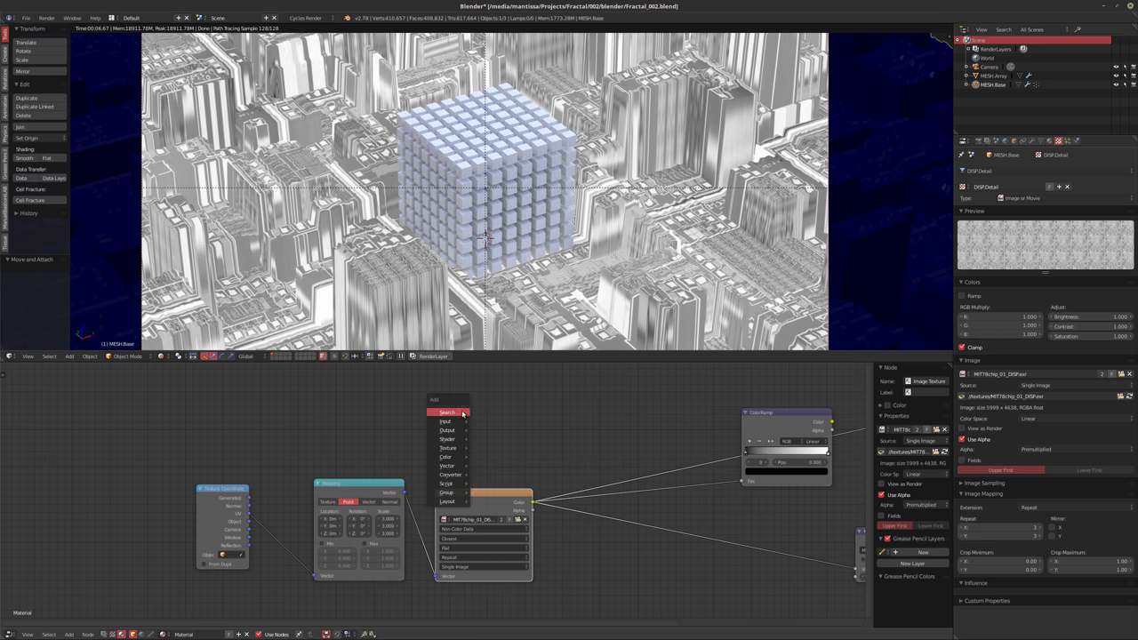
mouse_move(458, 448)
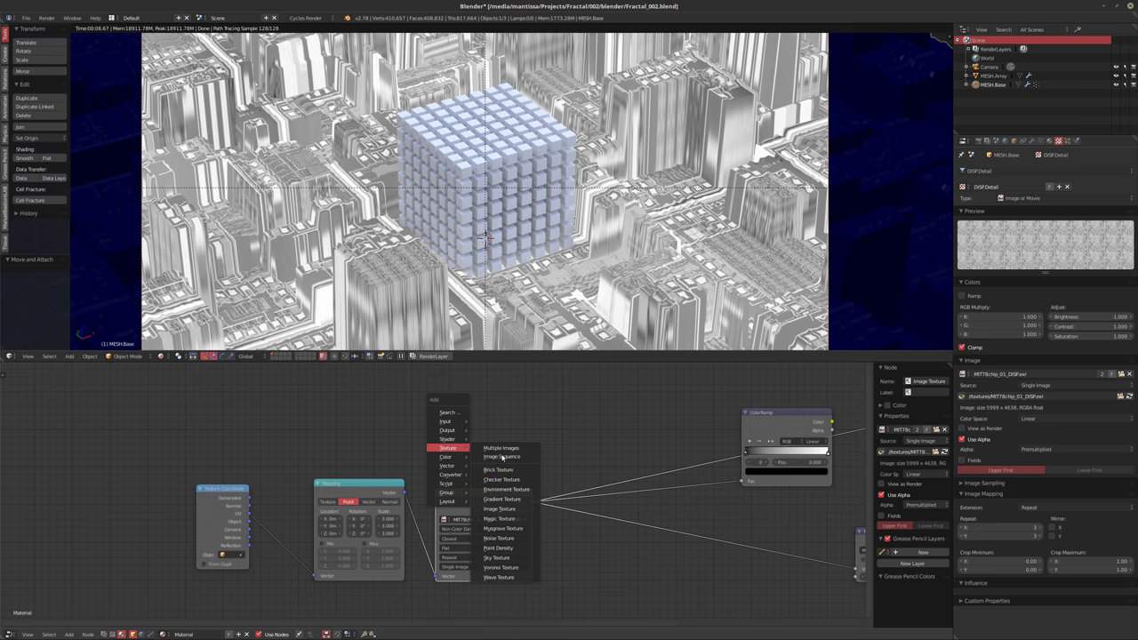
left_click(510, 508)
left_click(482, 430)
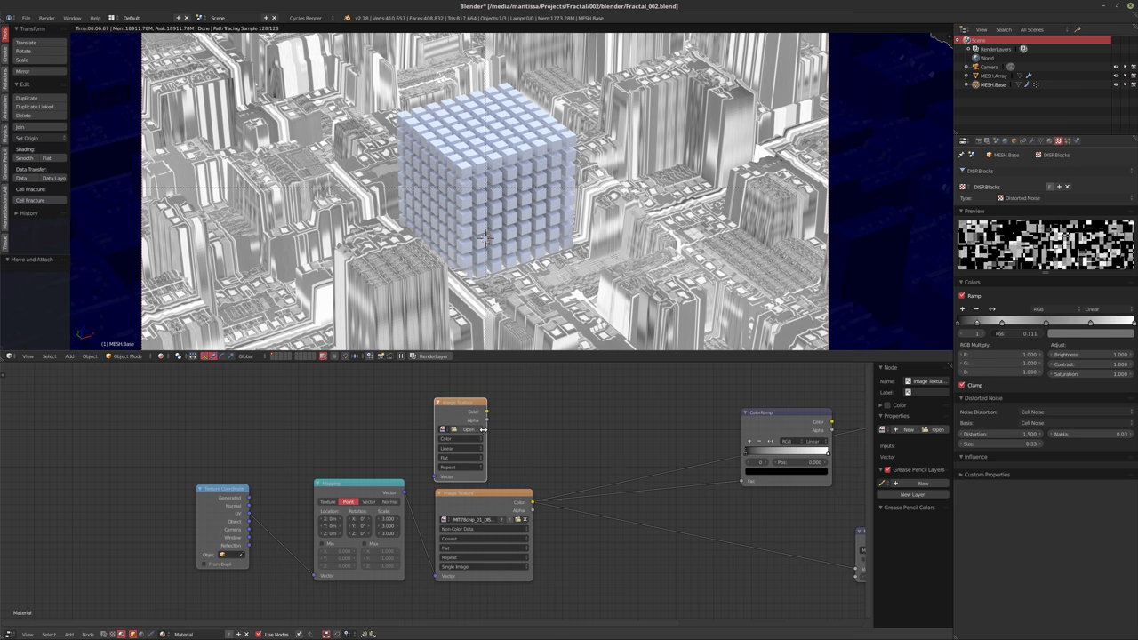
mouse_move(482, 429)
left_mouse_down()
mouse_move(529, 434)
mouse_move(498, 415)
left_mouse_up()
middle_click_drag(458, 471, 490, 457)
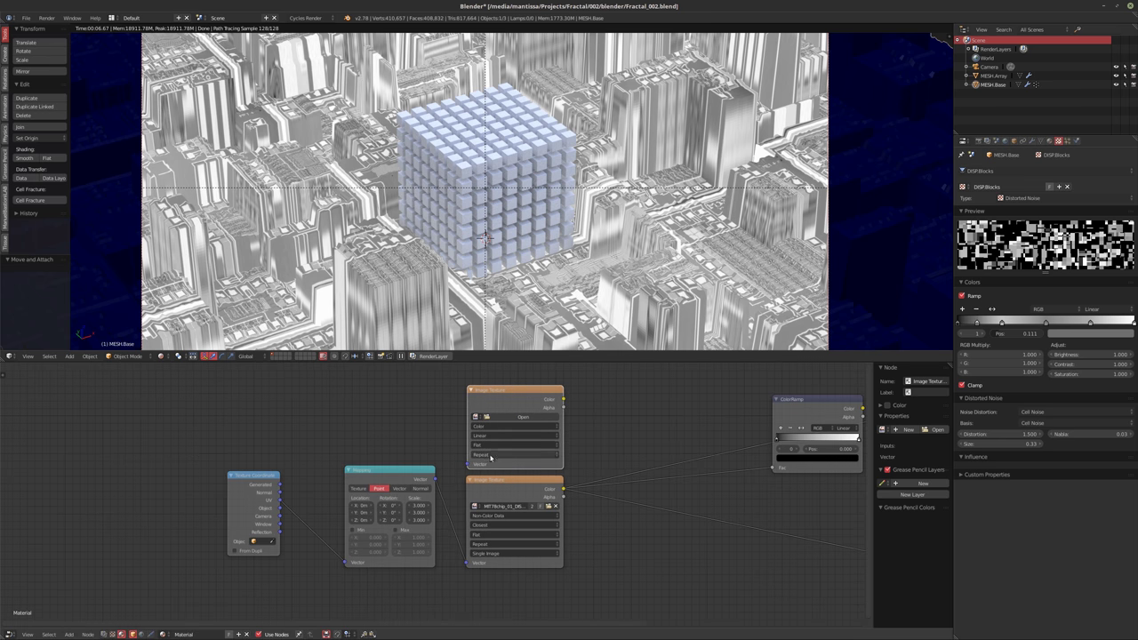
scroll(489, 457, "up", 2)
left_click_drag(422, 485, 461, 465)
Load MIT78chip_01_DIFF.exr from the textures folder into the new Image Texture node
left_click(472, 406)
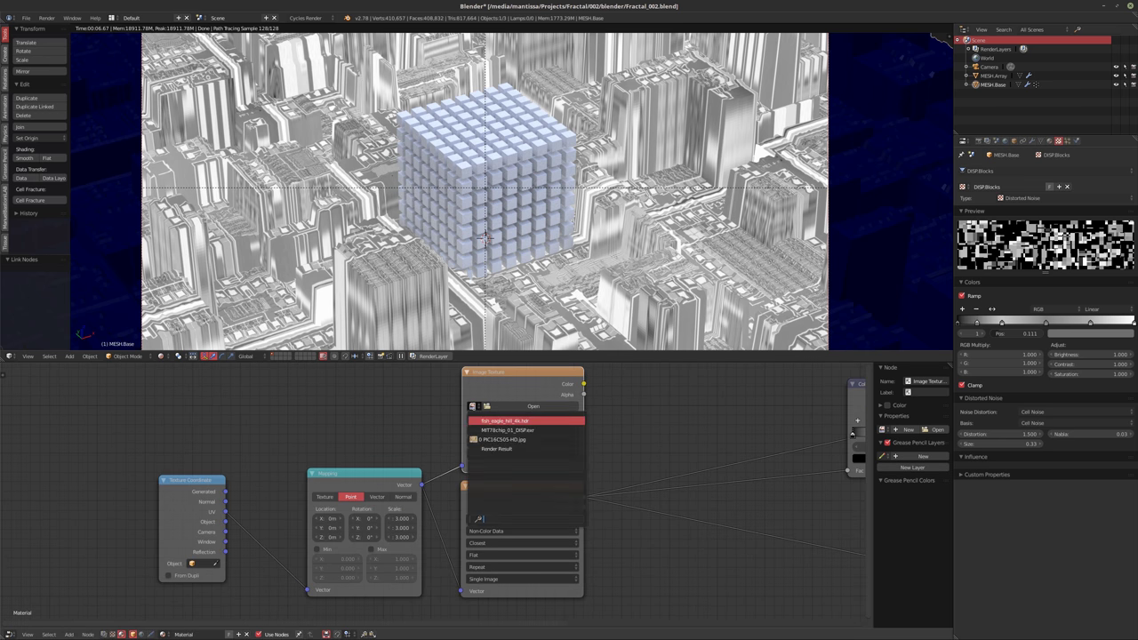
left_click(489, 406)
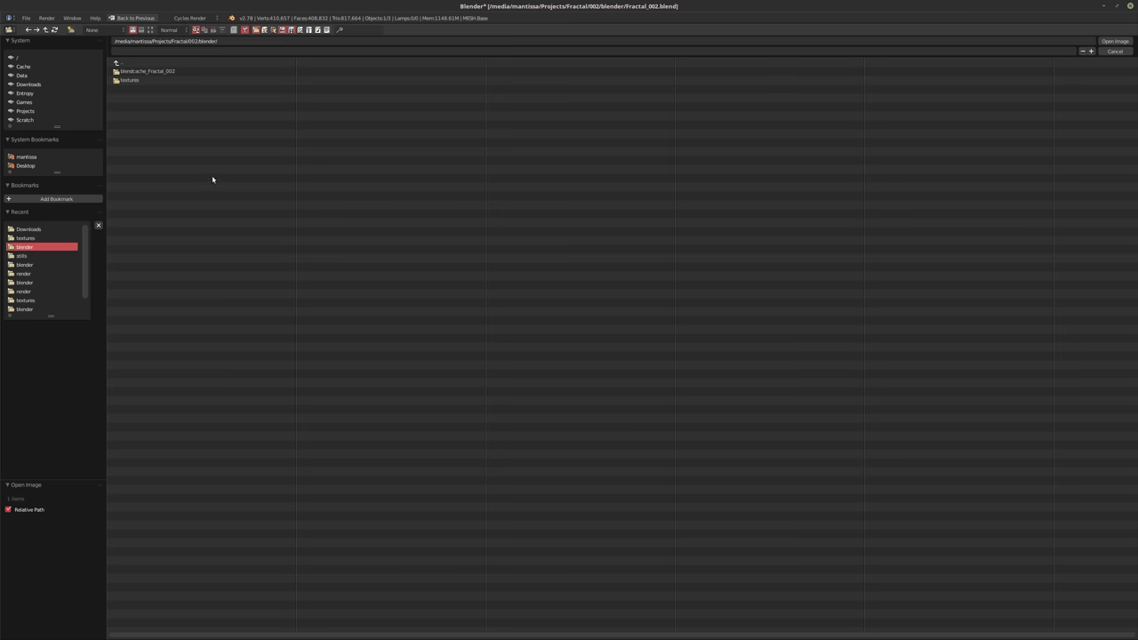
left_click(142, 80)
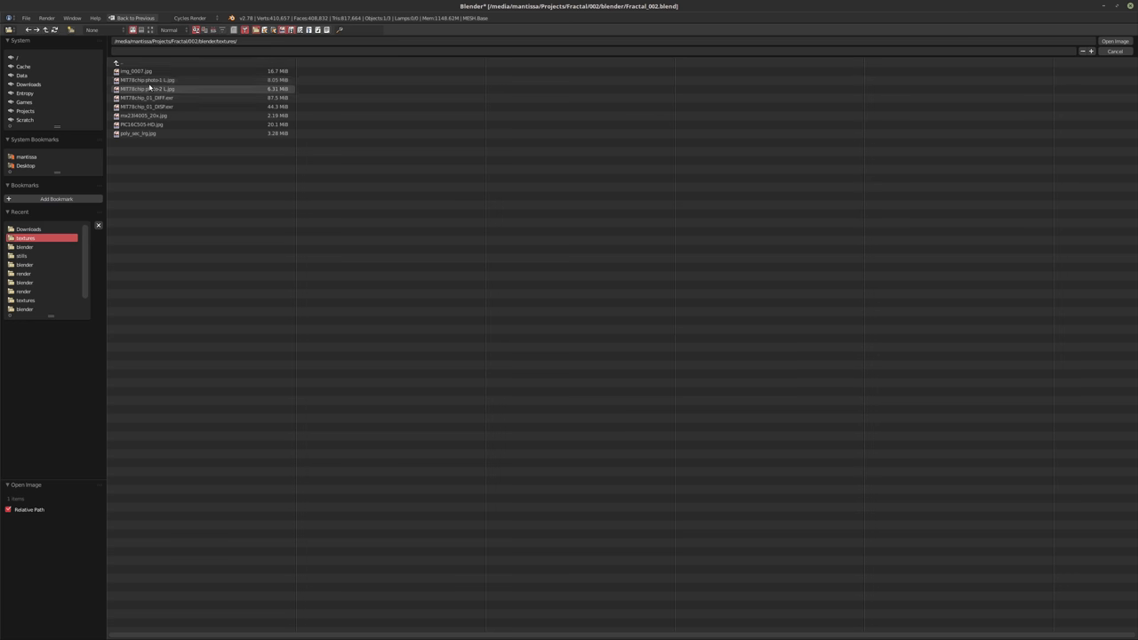
left_click(200, 98)
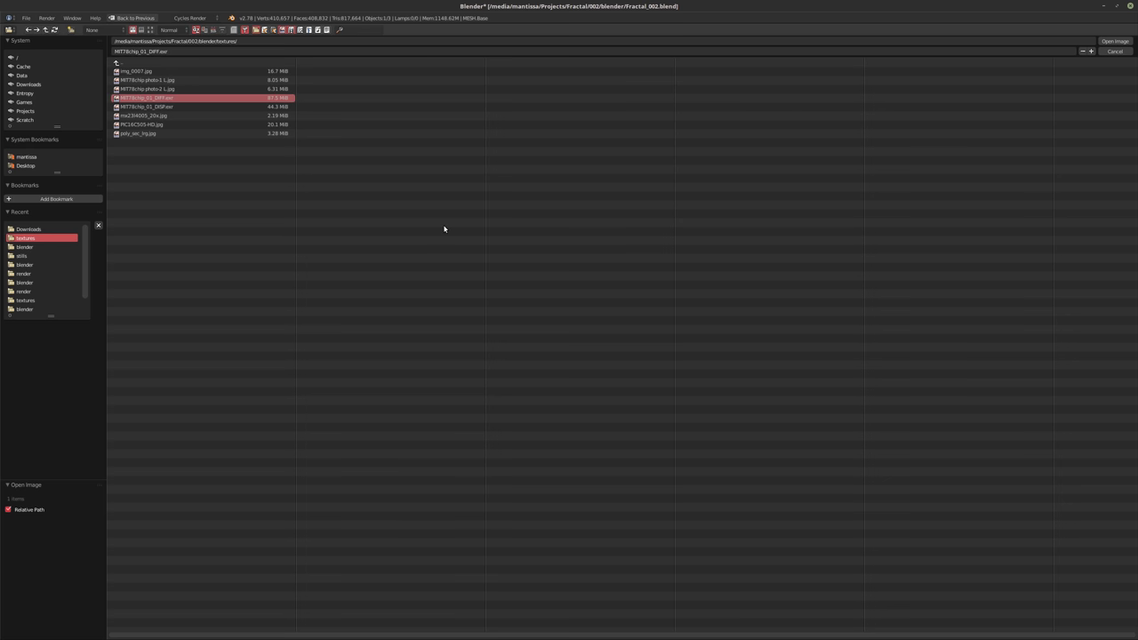
key("Return")
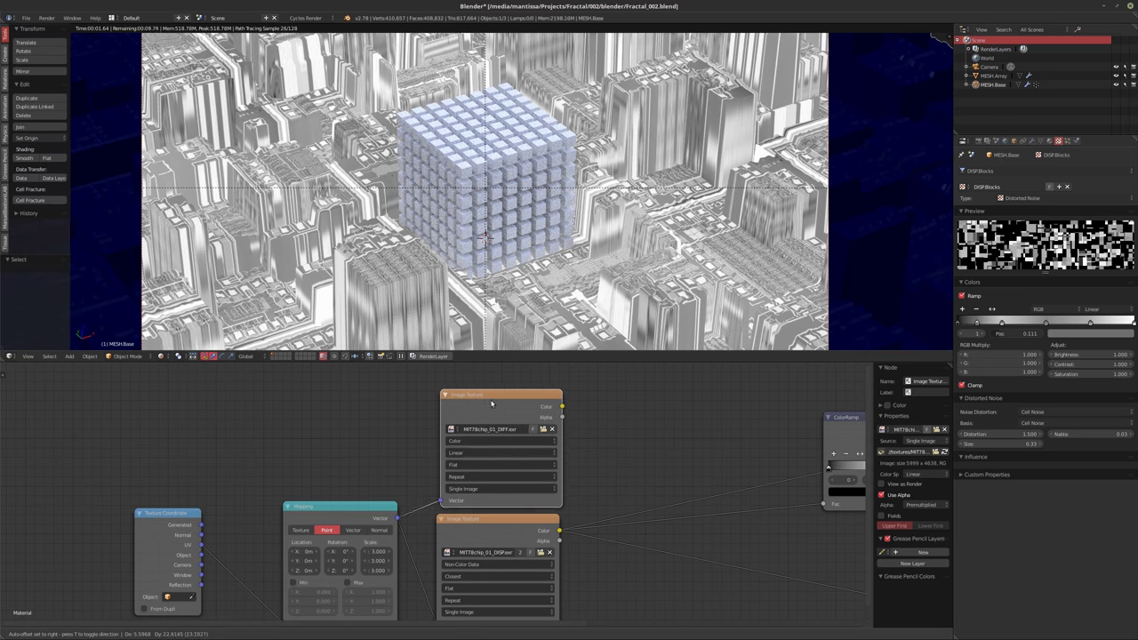
Preview the new colour texture on the ground, then connect the Diffuse BSDF to the material's surface output
left_click_drag(491, 403, 482, 397)
left_click(482, 398, "ctrl+shift")
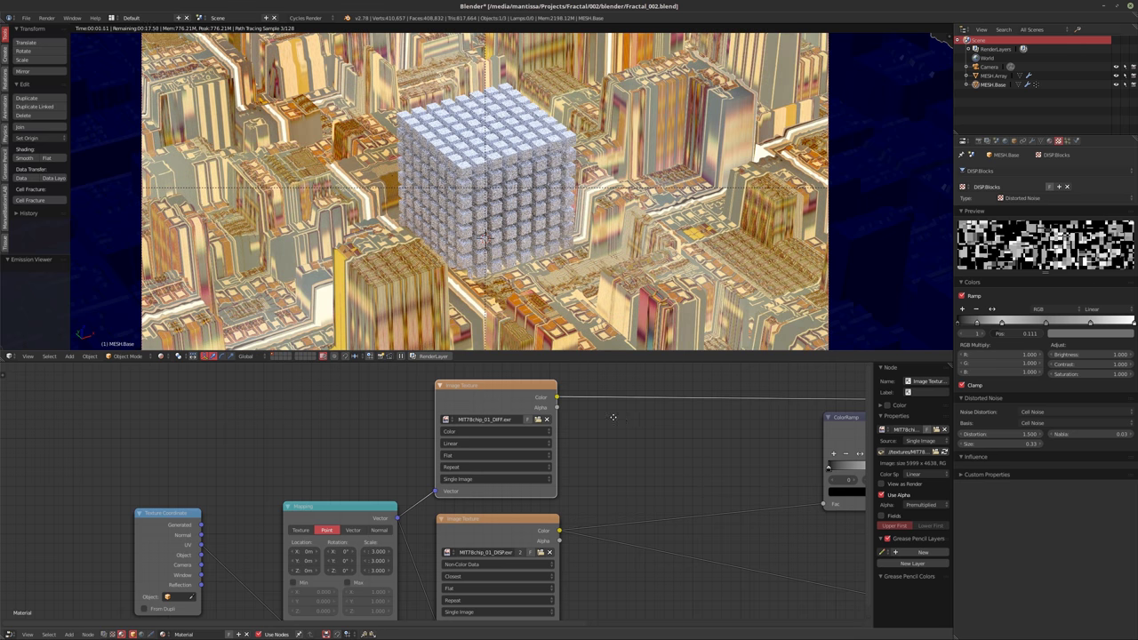
middle_click_drag(612, 417, 441, 446)
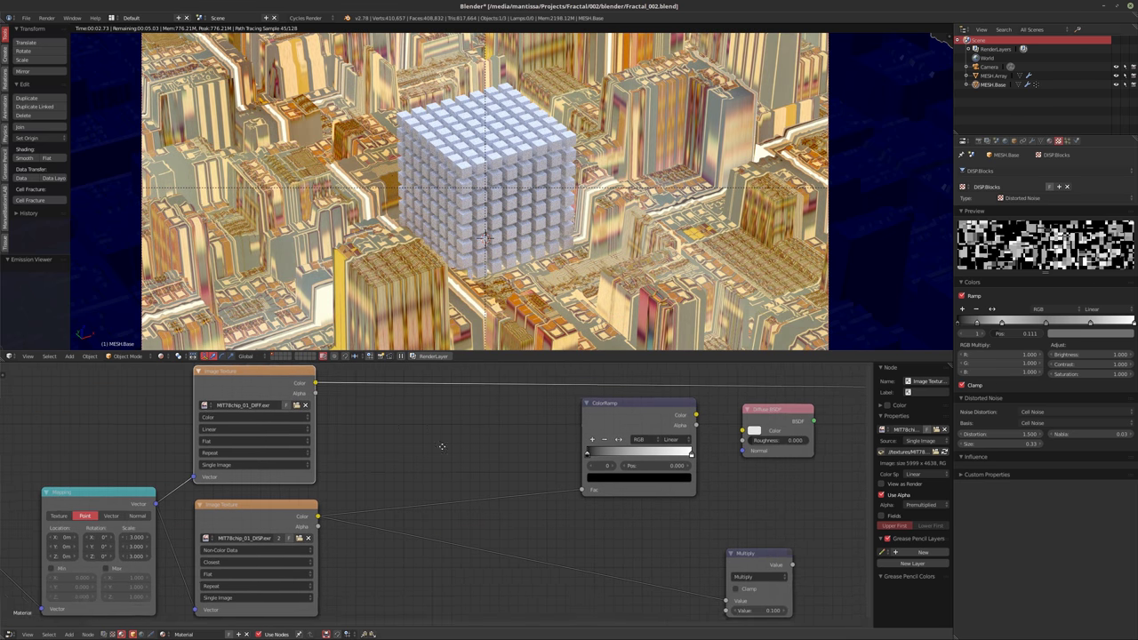
scroll(442, 447, "down", 1)
left_click(707, 415, "ctrl+shift")
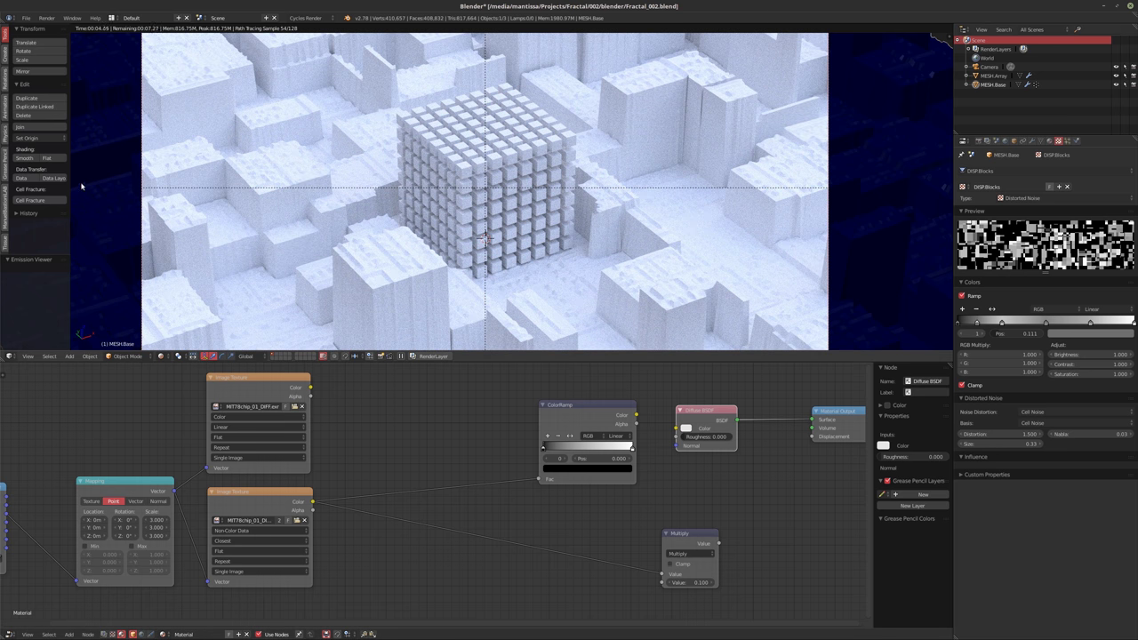
Shade the ground smooth and set its first Subsurf modifier's render subdivisions to 4
left_click(24, 157)
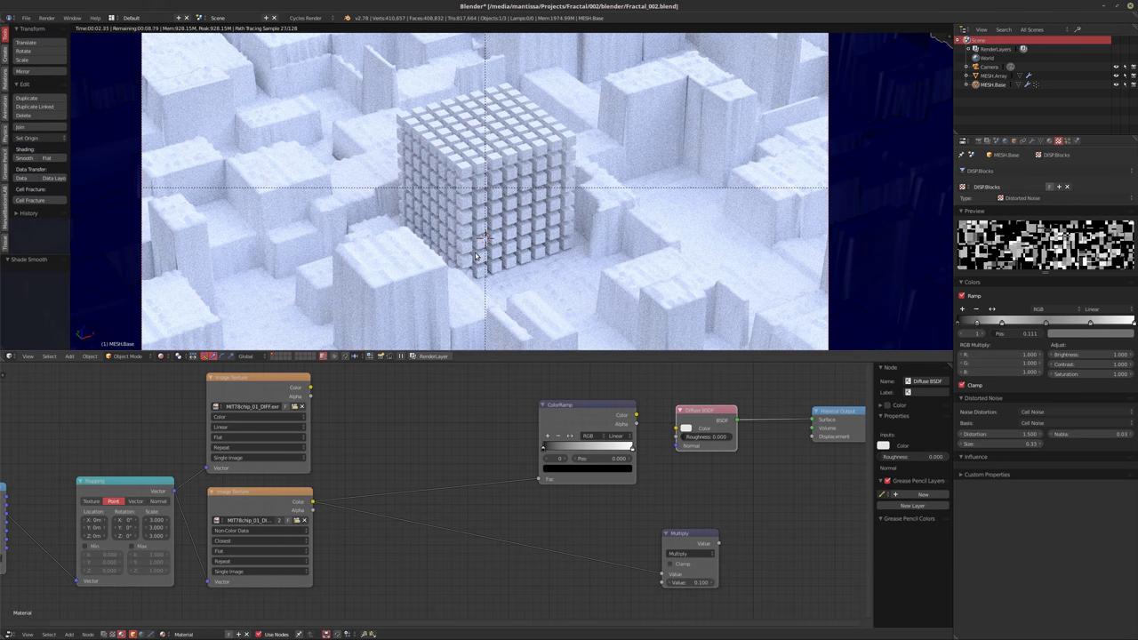
left_click(1031, 140)
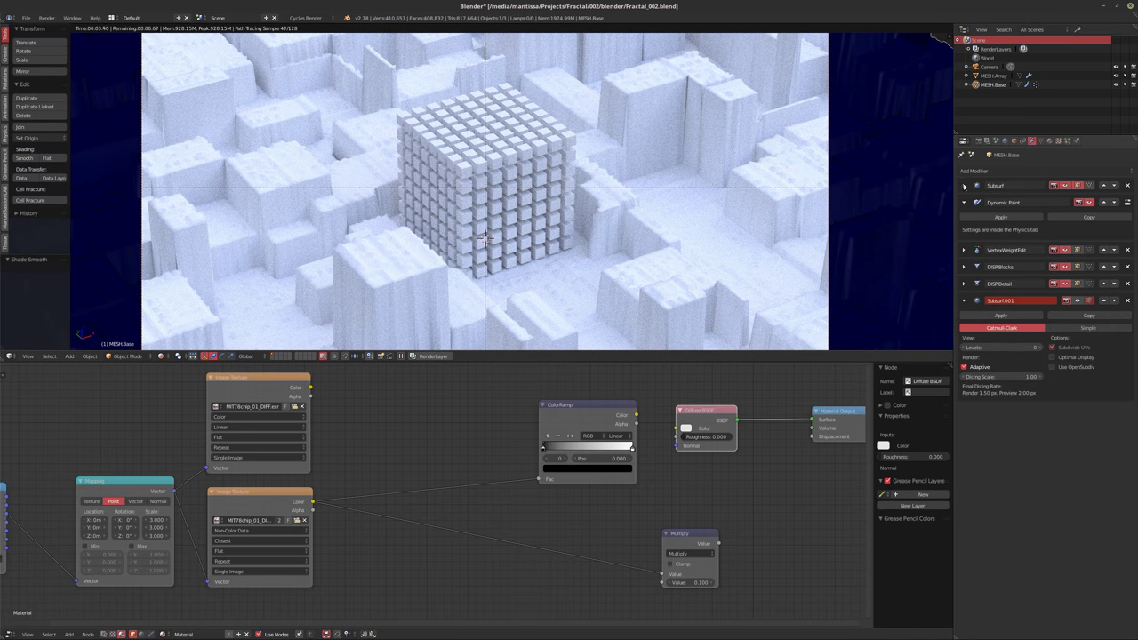
left_click(964, 186)
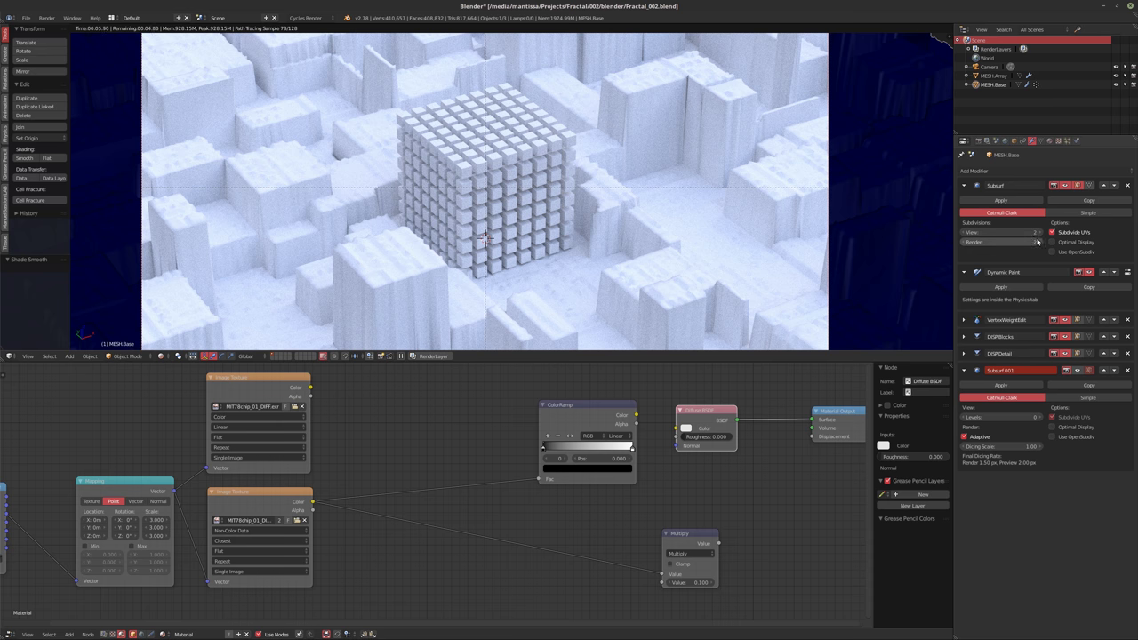
scroll(1036, 242, "up", 2, "ctrl")
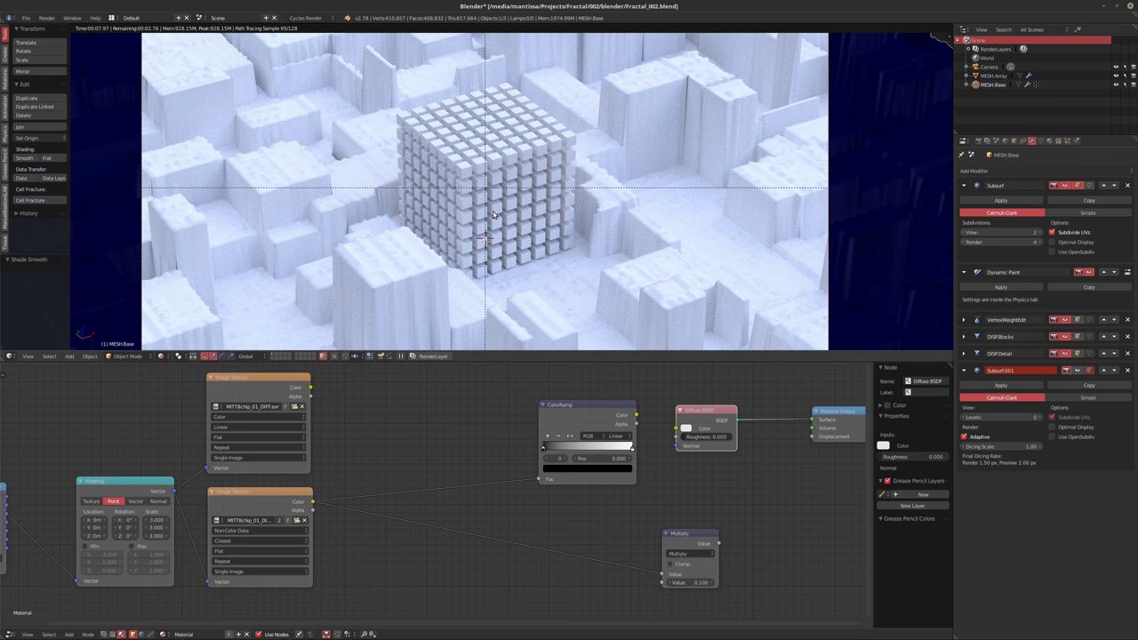
Leave rendered shading and connect the Multiply node's value to the Material Output's displacement, tidying the ColorRamp and Diffuse BSDF positions
key("shift+z")
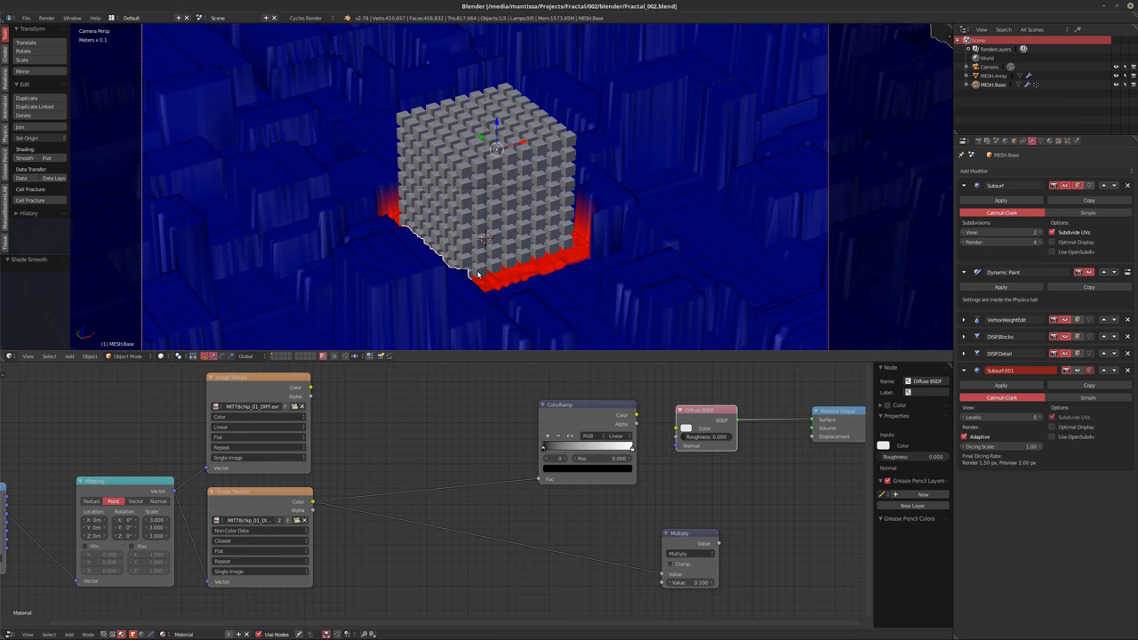
left_click_drag(560, 418, 489, 414)
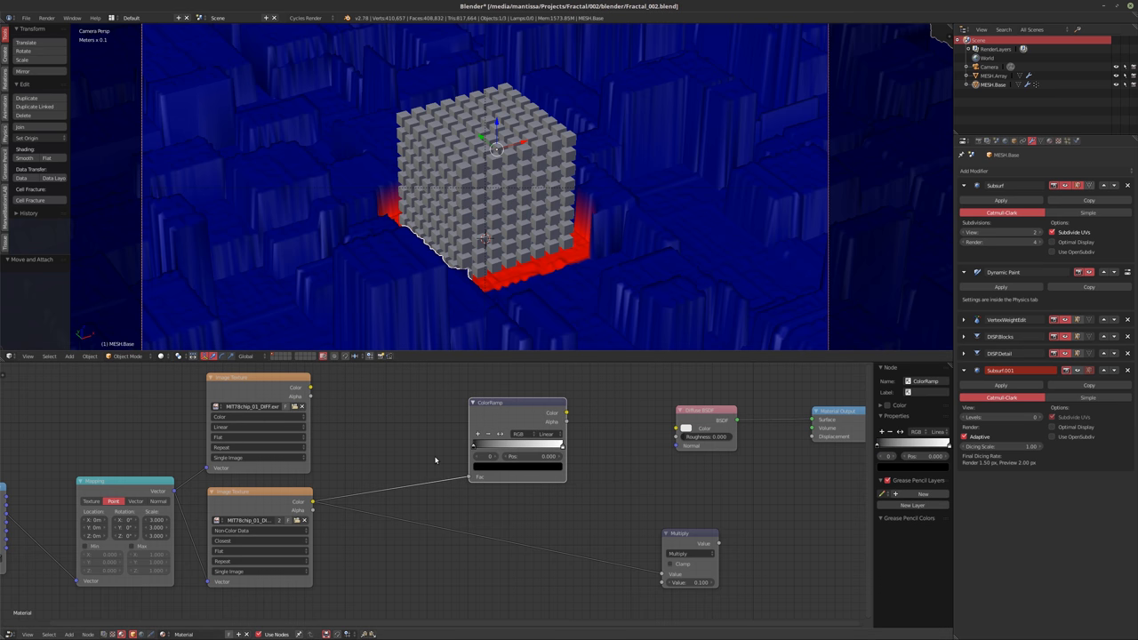
left_click(520, 408)
left_click_drag(719, 542, 811, 437)
left_click_drag(709, 418, 706, 421)
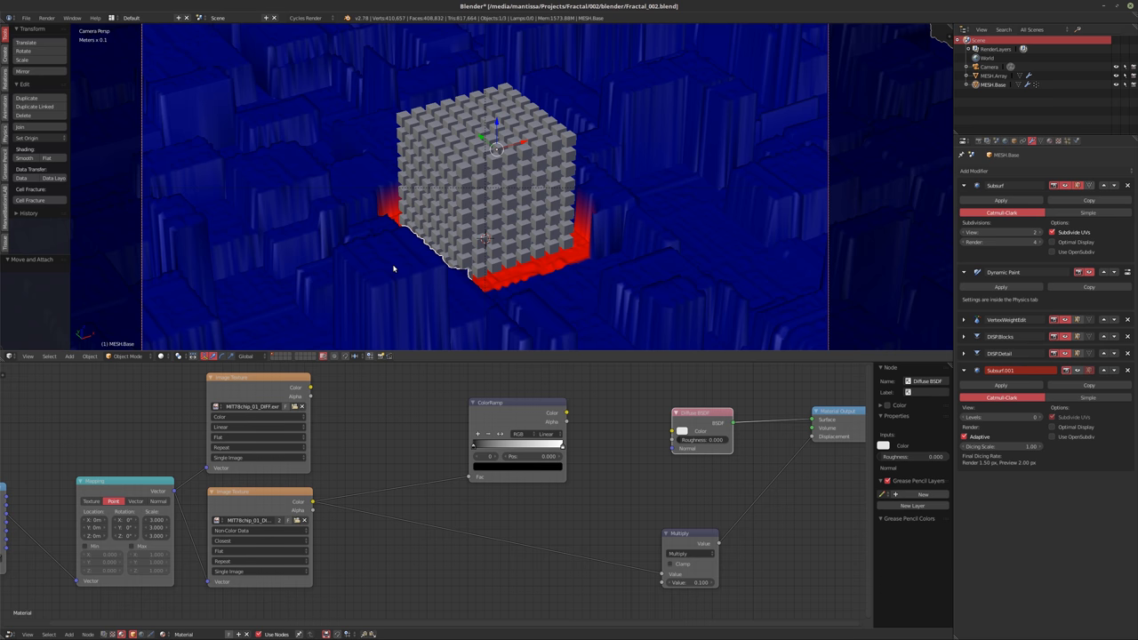
Set the DISP.Detail texture's image mapping repeat to 2 on X and Y and render the image
left_click(1057, 140)
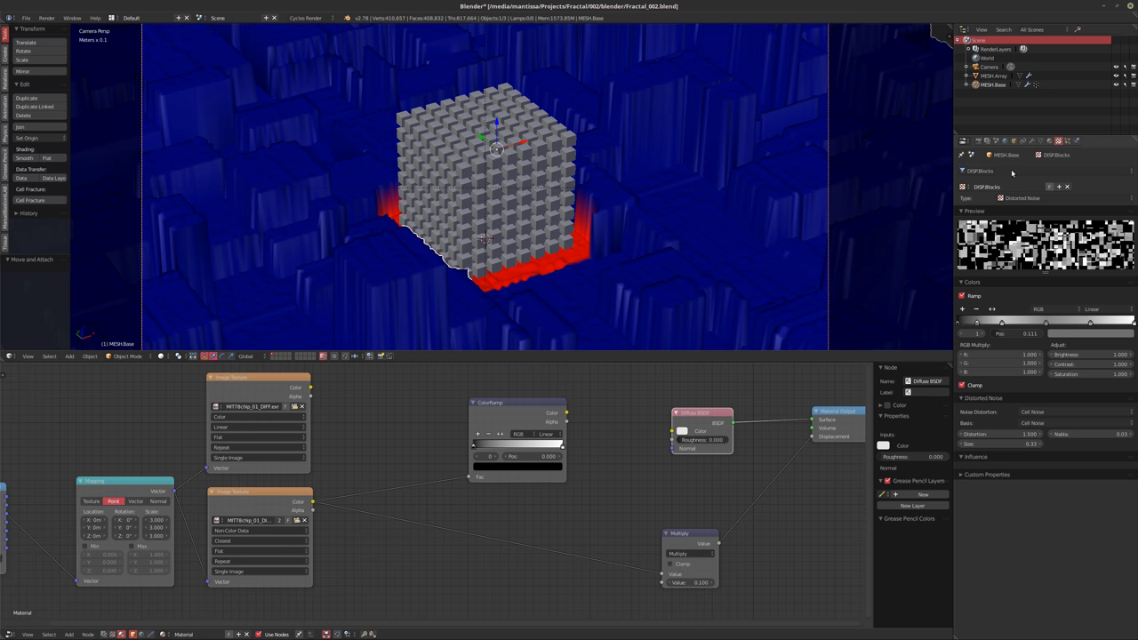
left_click(1003, 172)
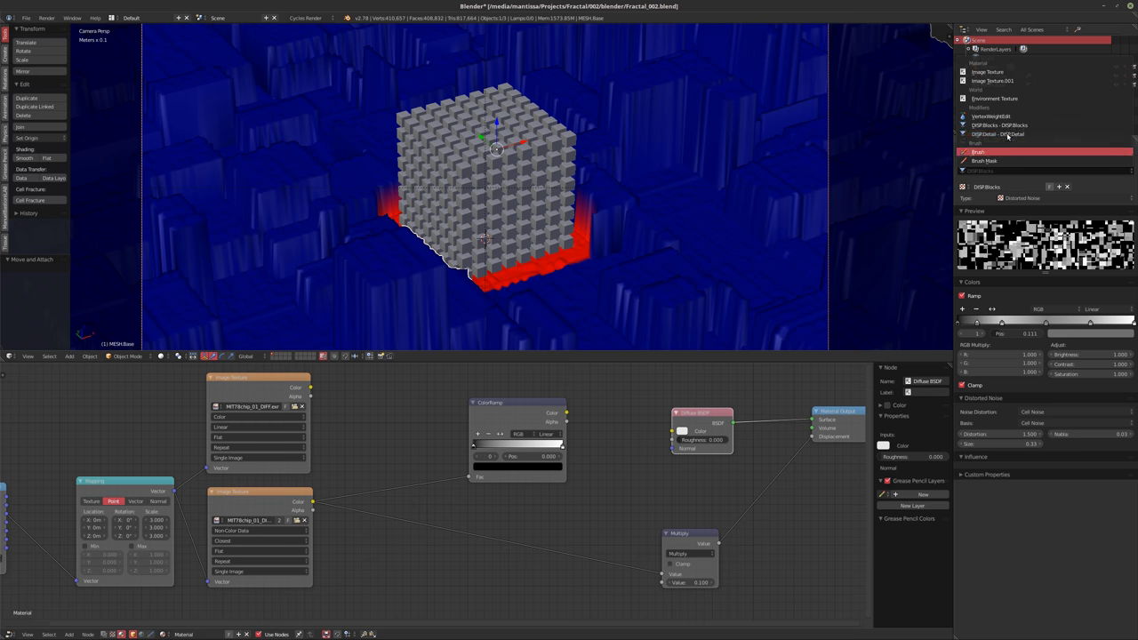
left_click(1008, 134)
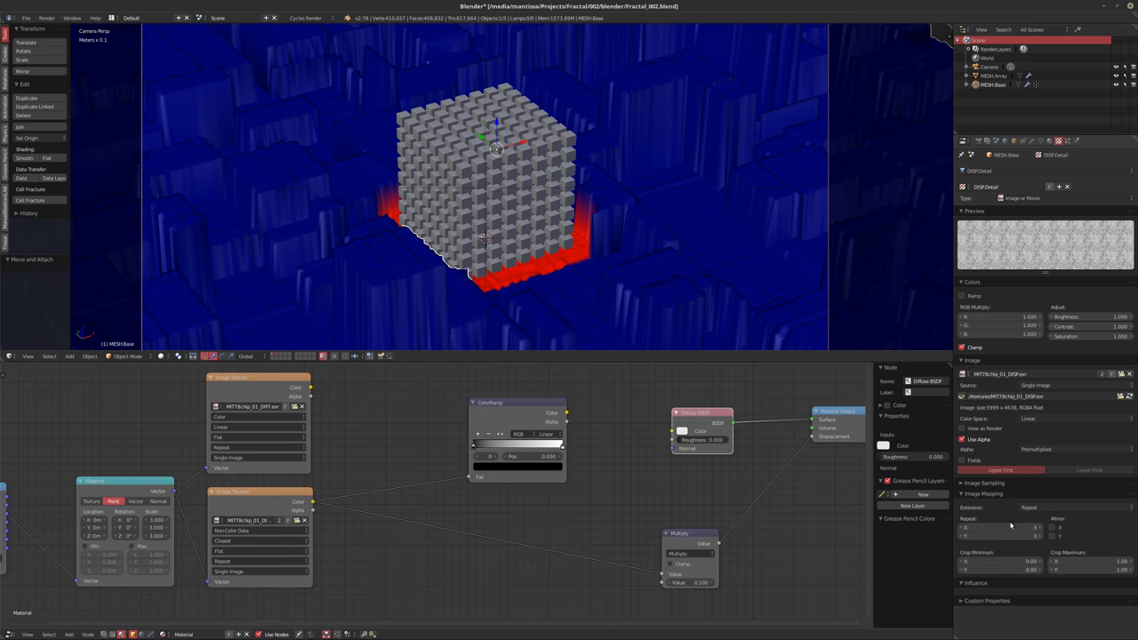
key("Tab")
type("2")
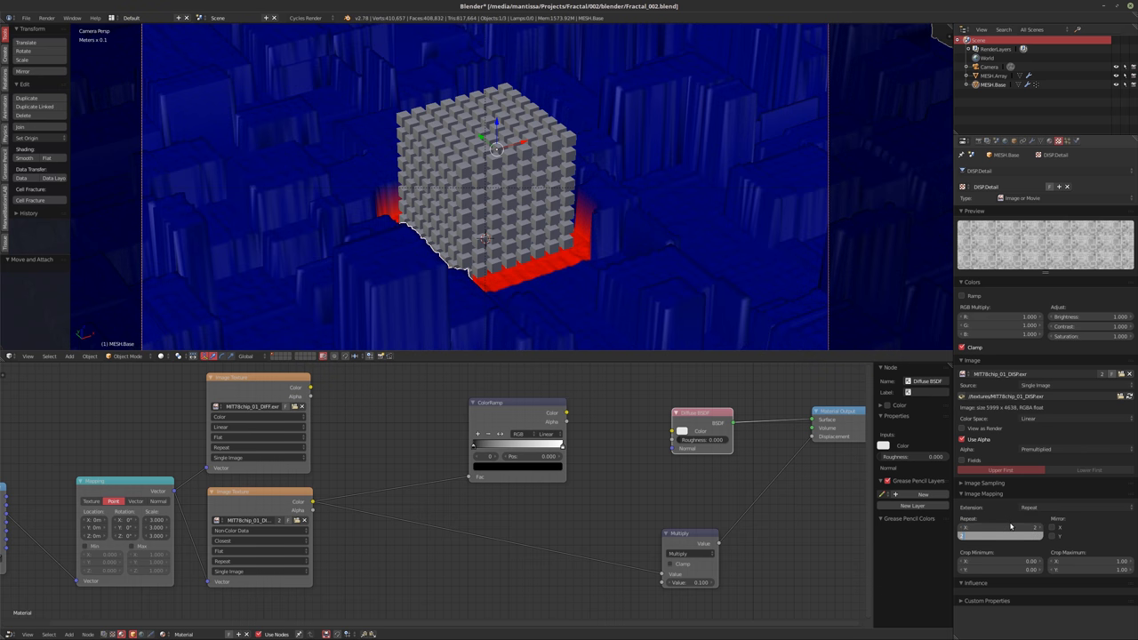
key("Return")
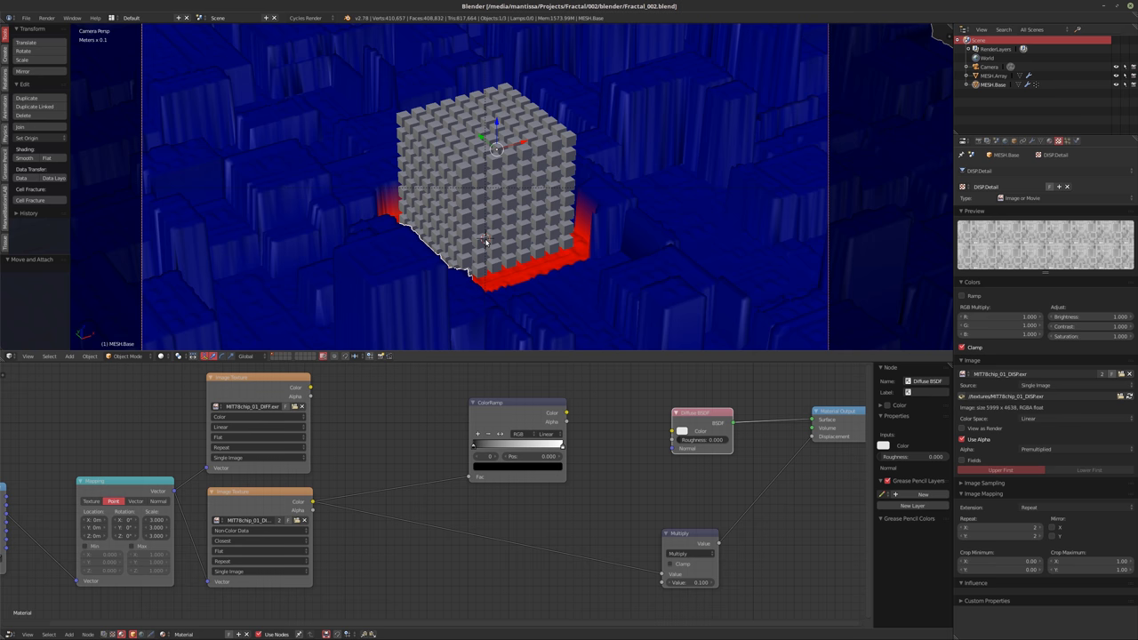
key("F12")
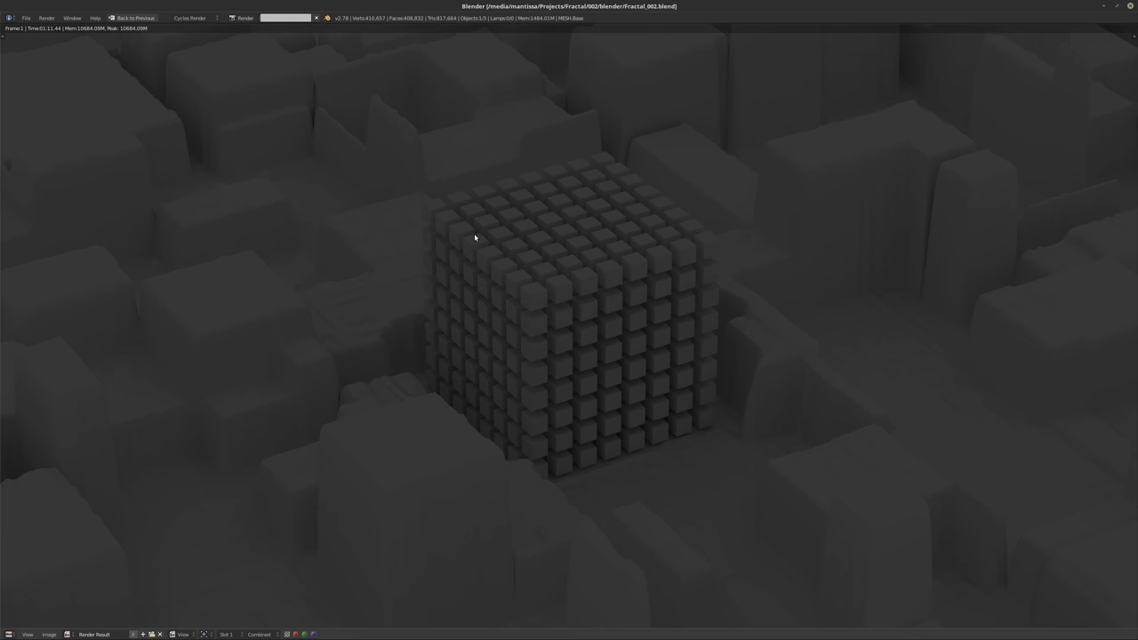
Render the image, leave the render view and set the scene's render subdivision rate to 2 px
key("F12")
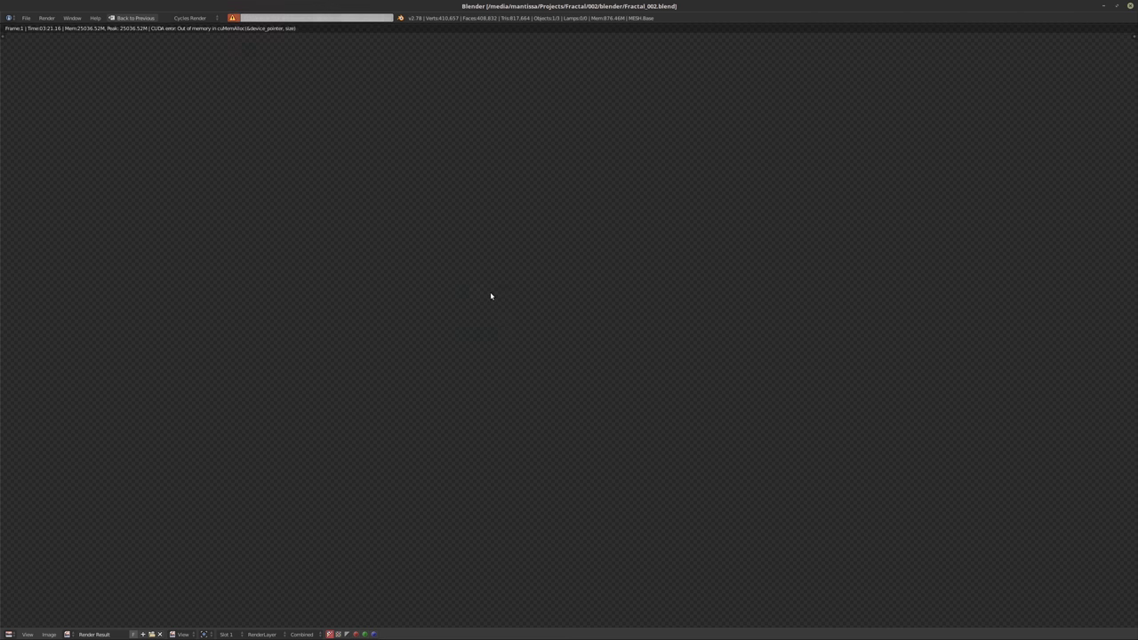
key("Escape")
left_click(1031, 141)
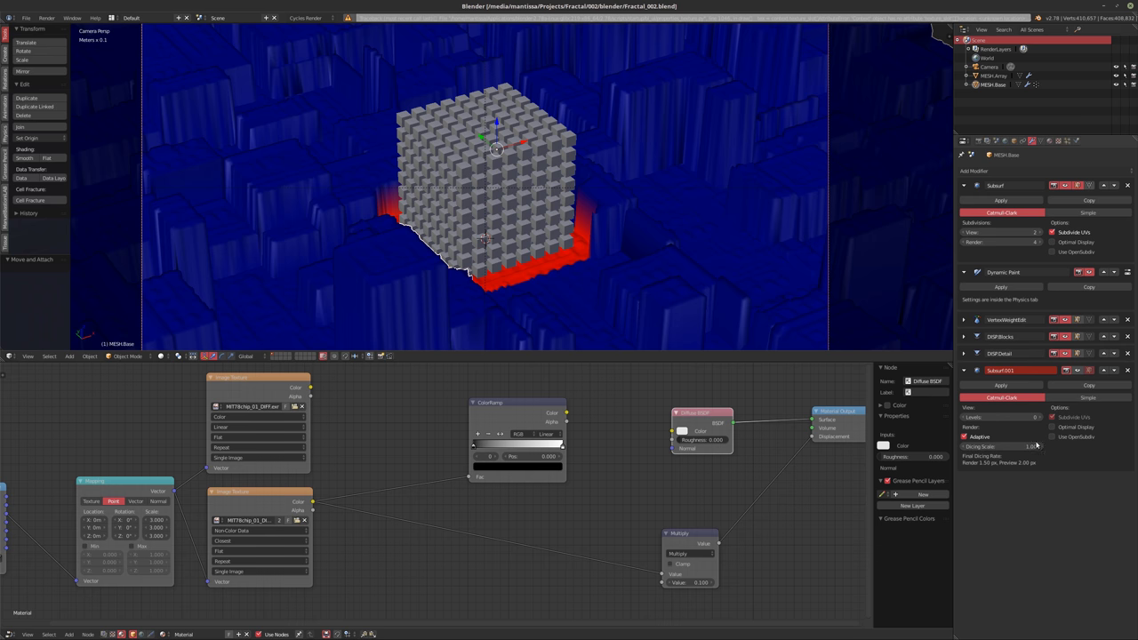
left_click(978, 140)
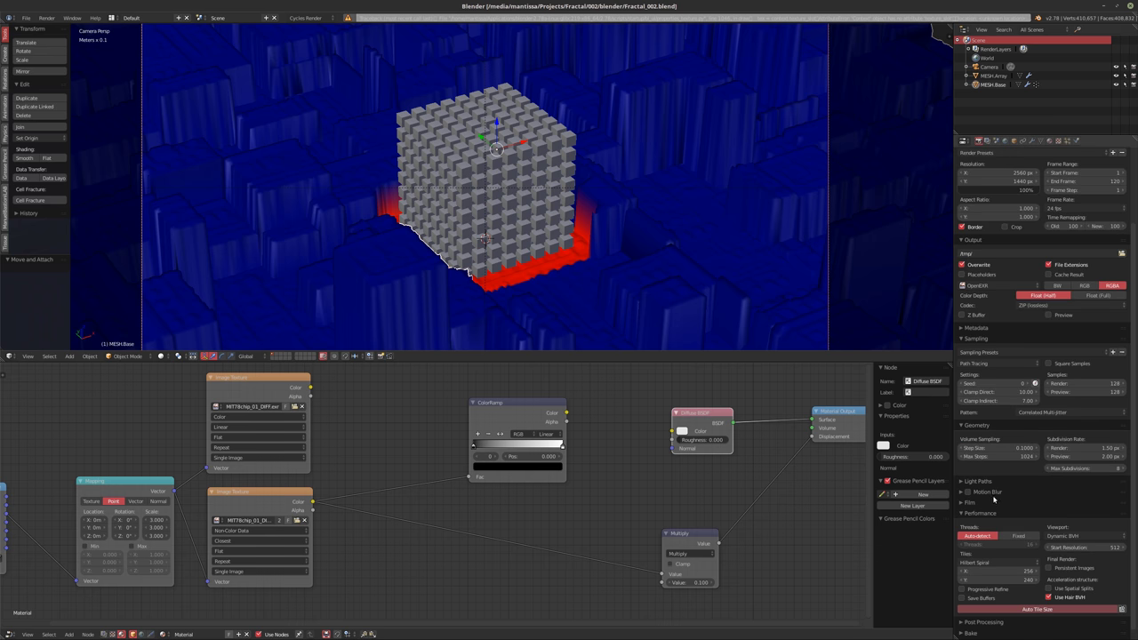
left_click(1080, 448)
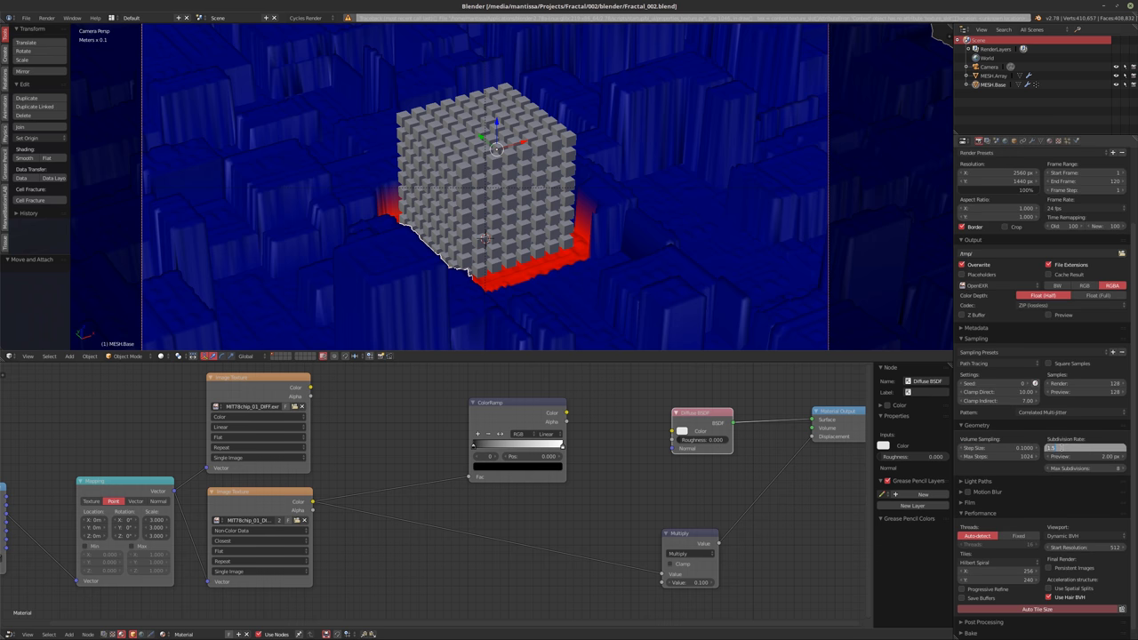
type("2")
key("Return")
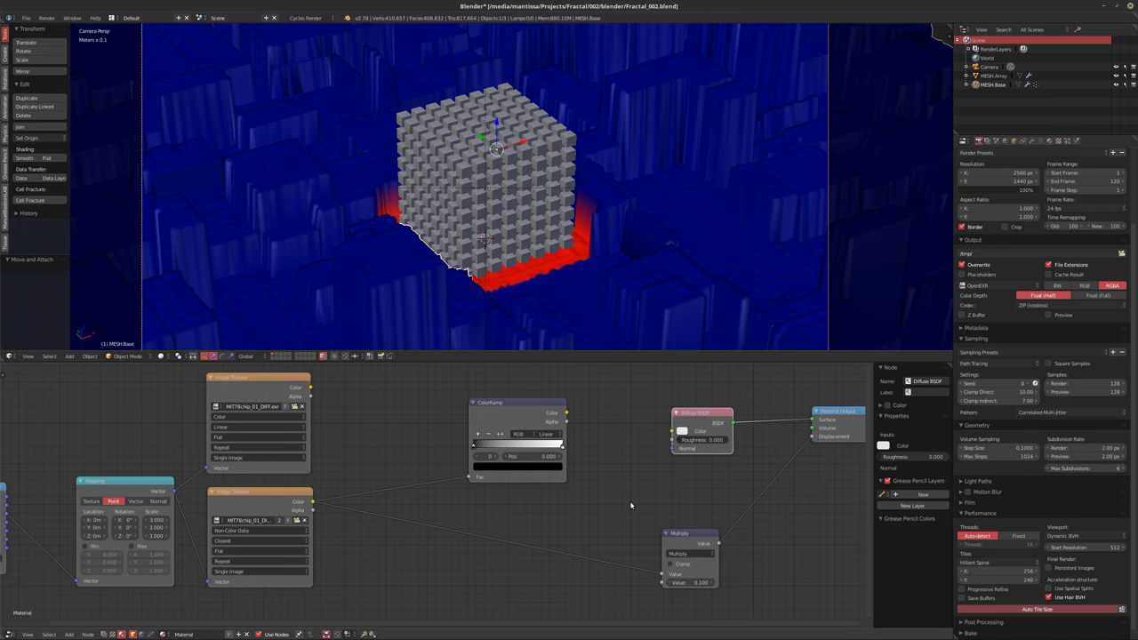
Try to render the image at the 2 px subdivision rate and return to the scene
key("F12")
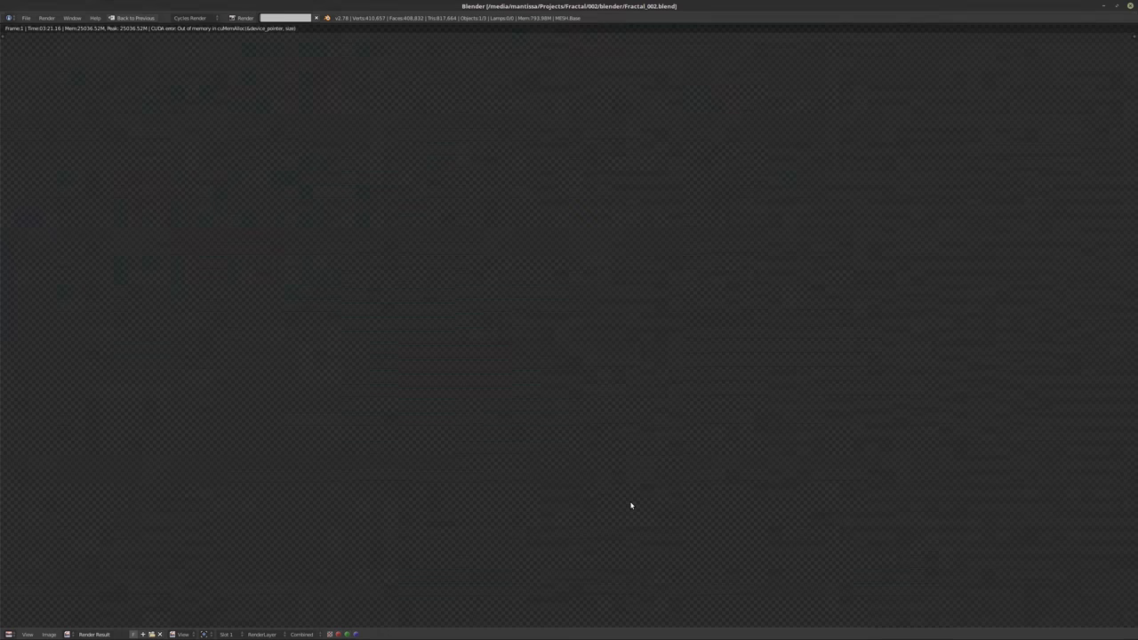
key("F12")
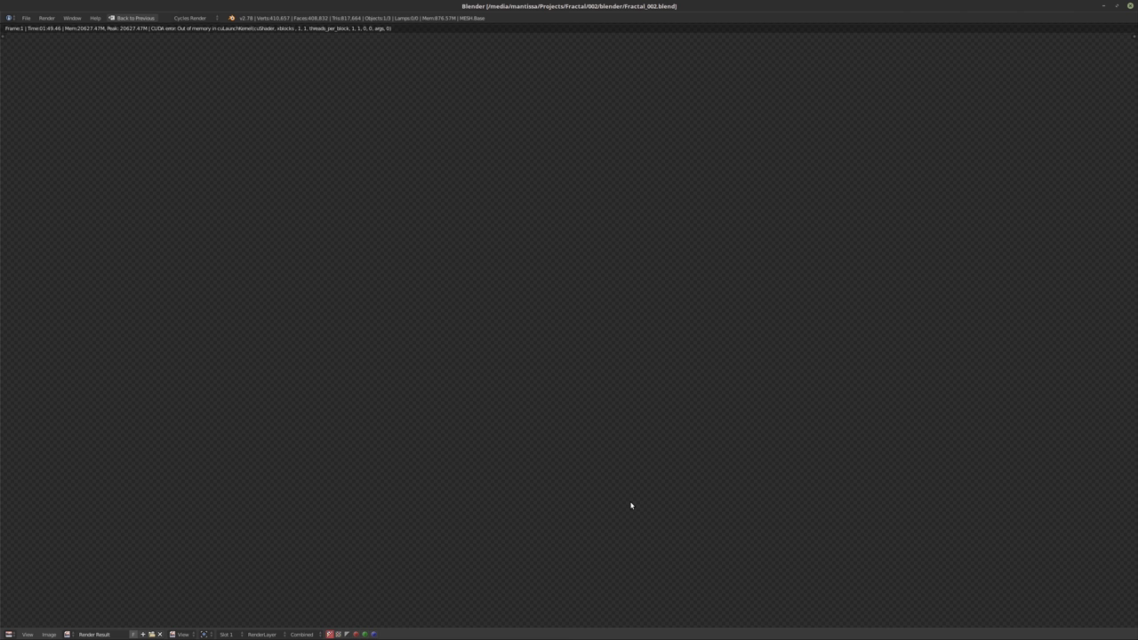
key("F12")
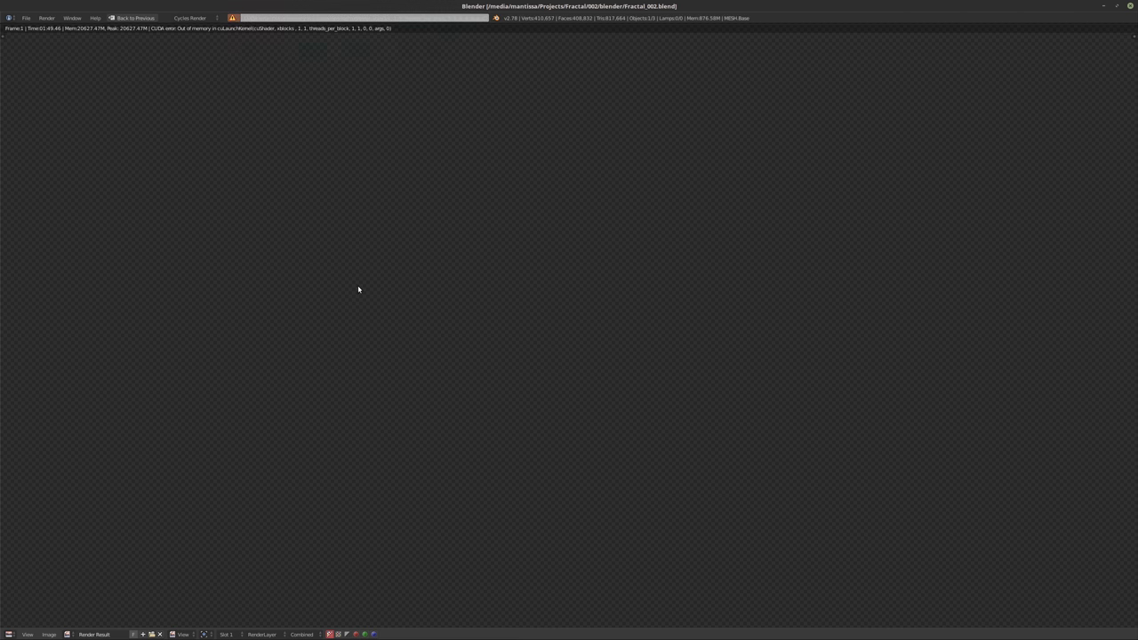
key("Escape")
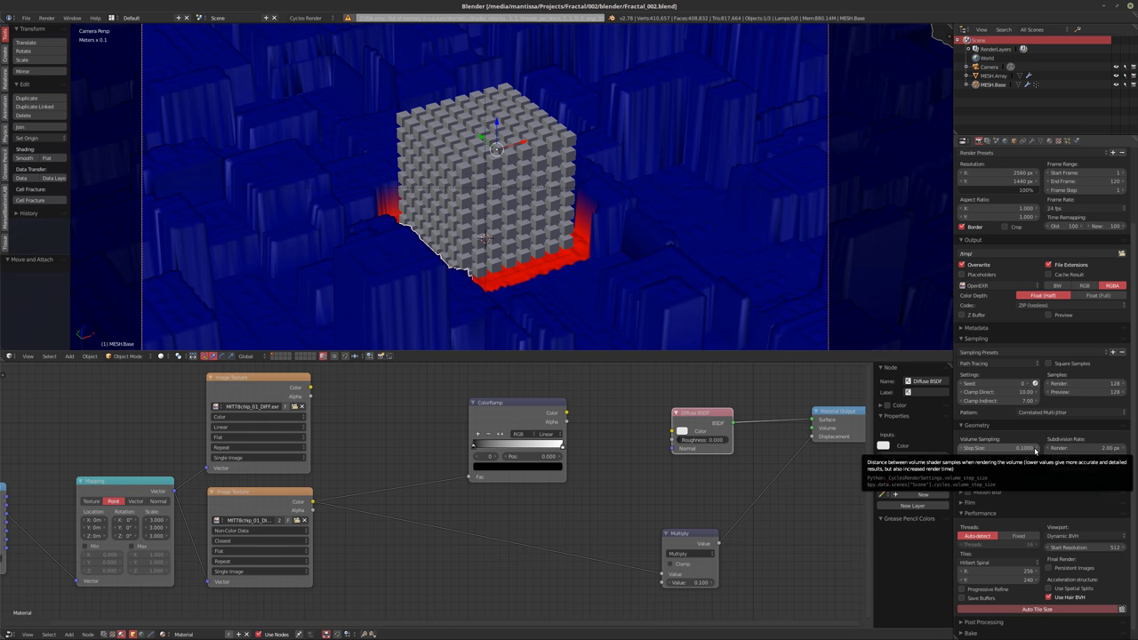
left_click(1070, 448)
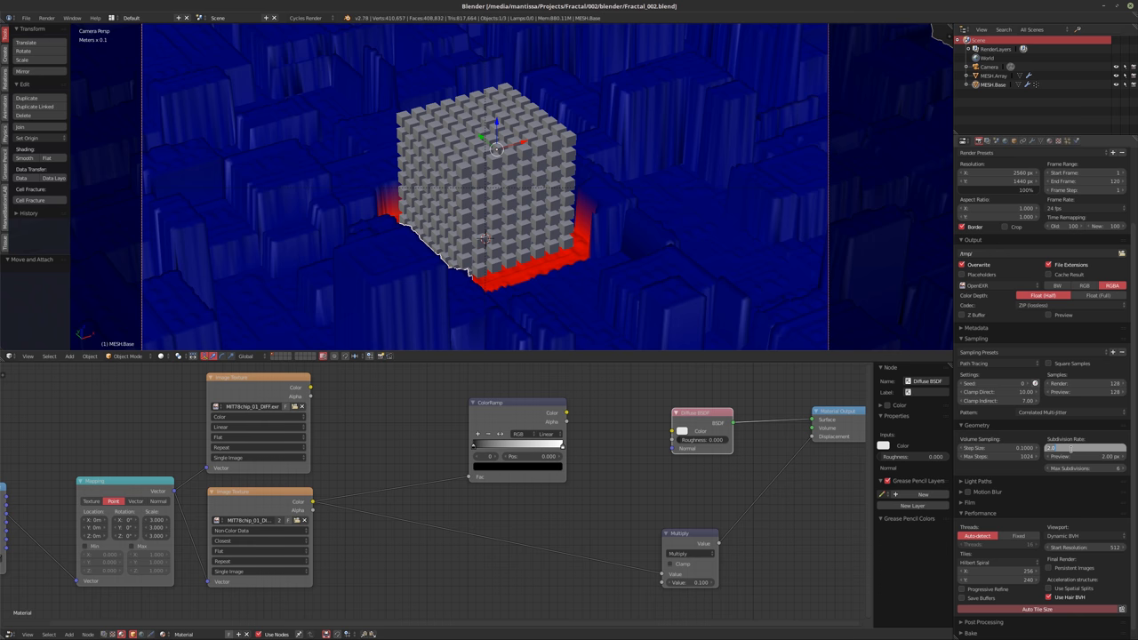
key("Return")
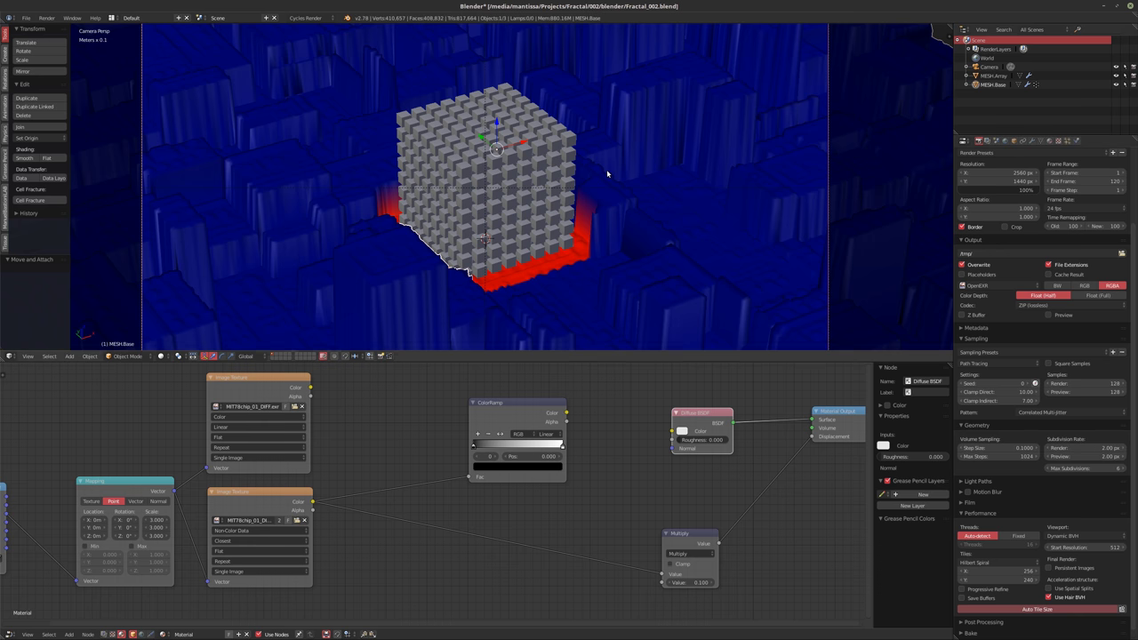
Duplicate the displaced ground mesh in place and hide the original
scroll(533, 196, "down", 4)
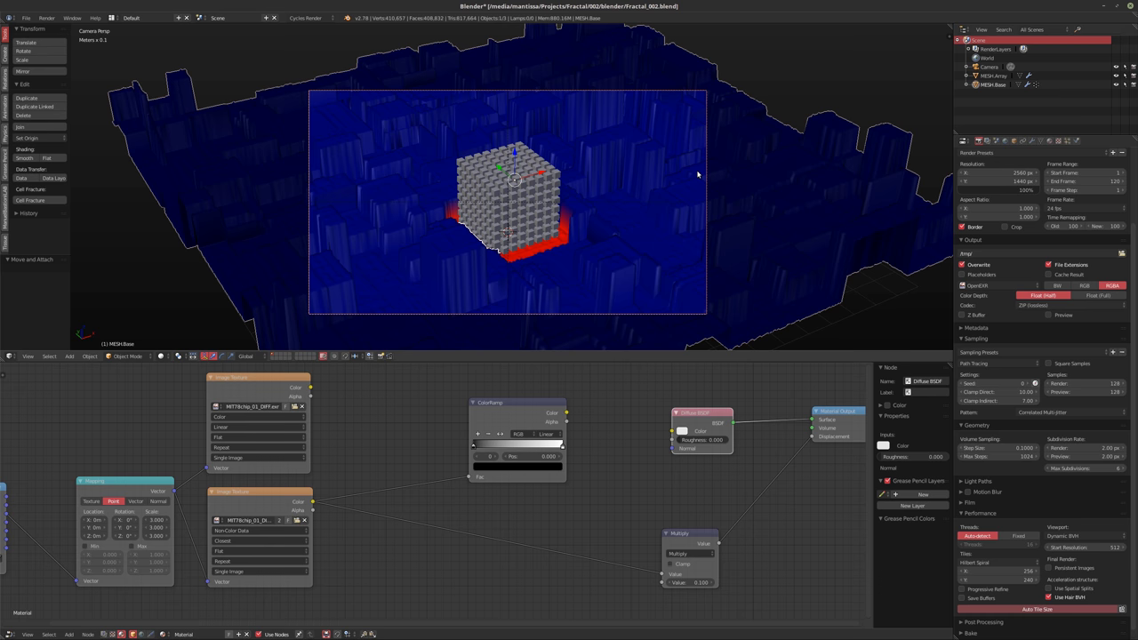
key("shift+d")
key("Escape")
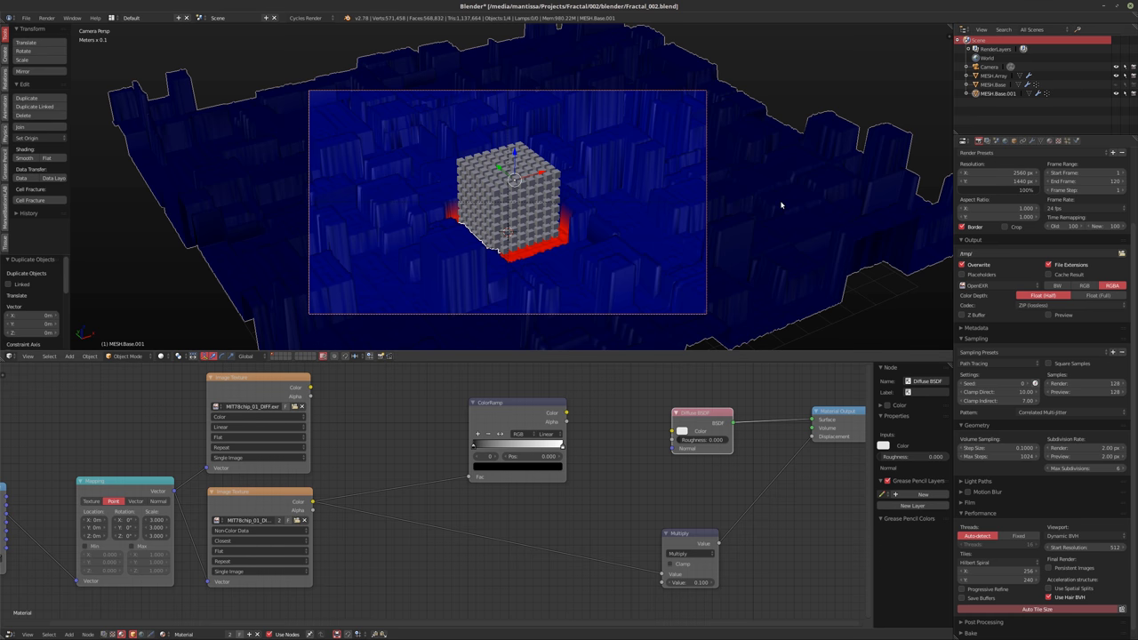
Delete the duplicate ground's vertices outside the camera frame, keeping a small margin around it
key("Tab")
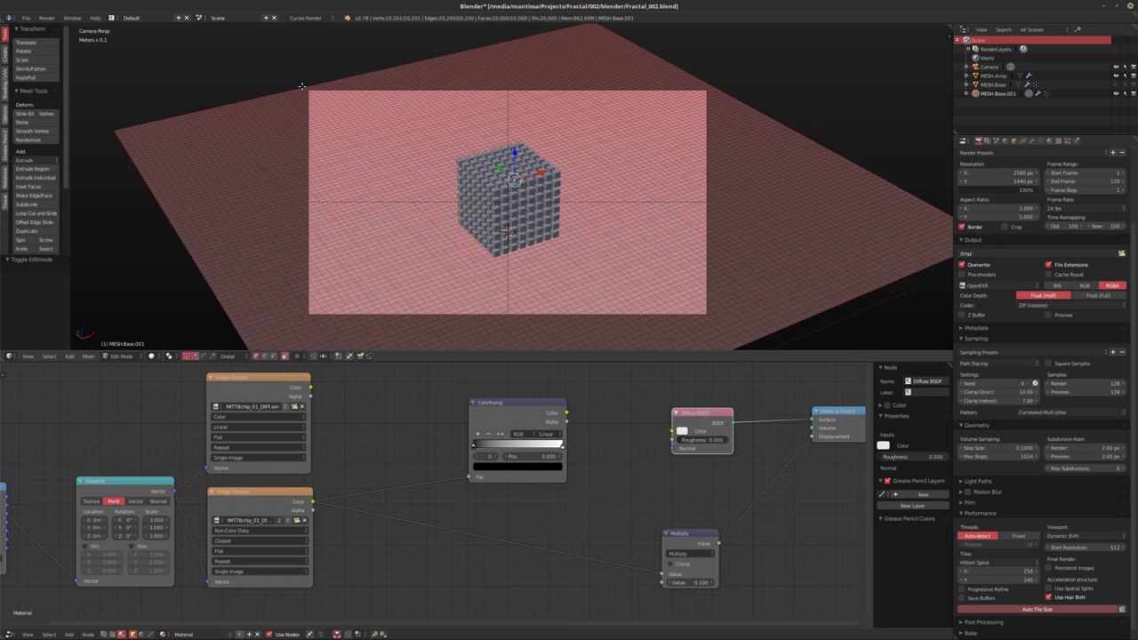
key("b")
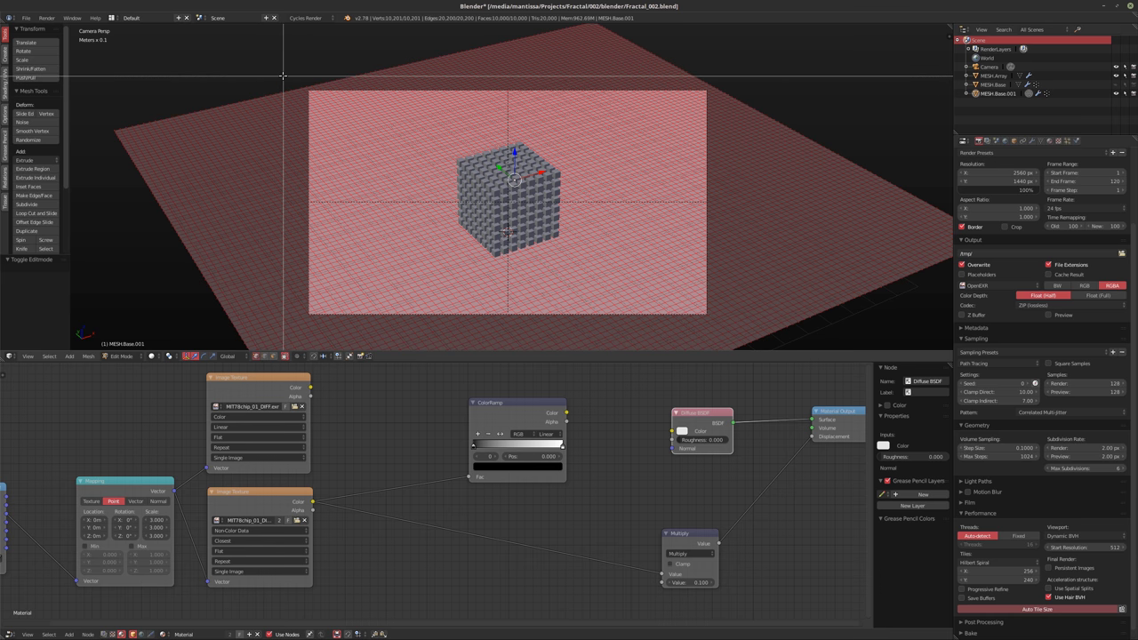
key("Escape")
key("a")
key("b")
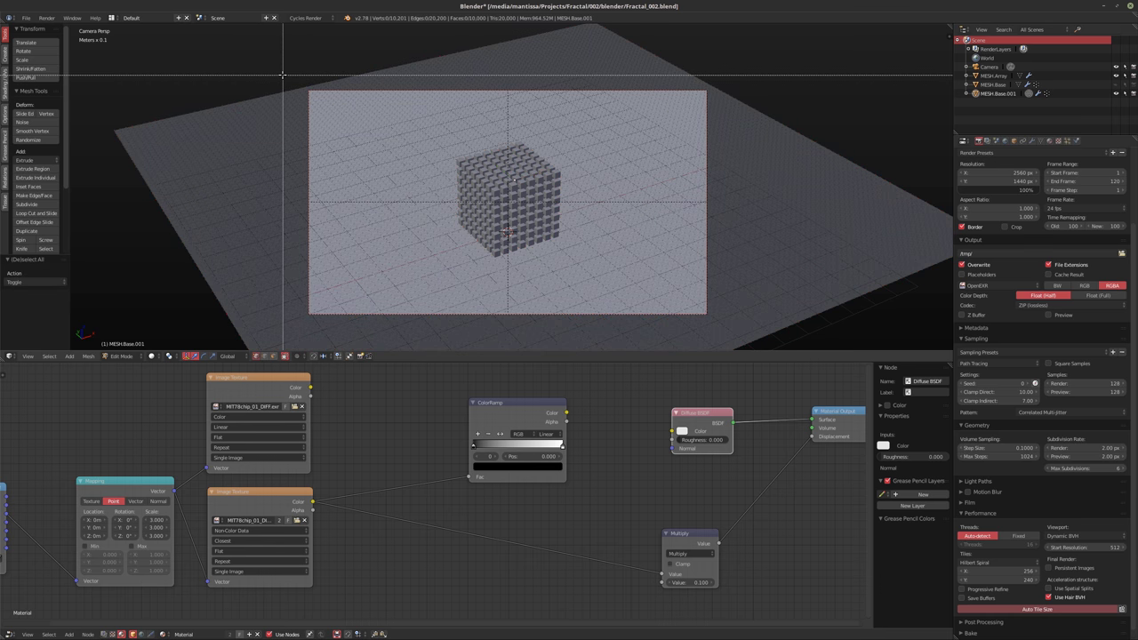
left_click_drag(282, 75, 738, 340)
key("ctrl+i")
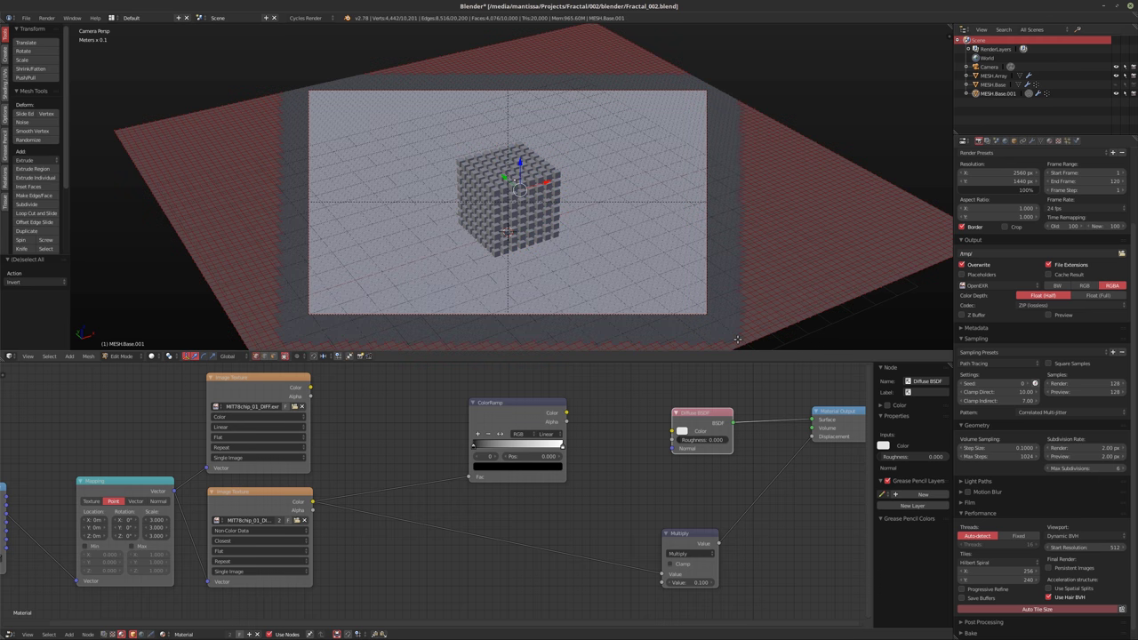
key("x")
left_click(736, 339)
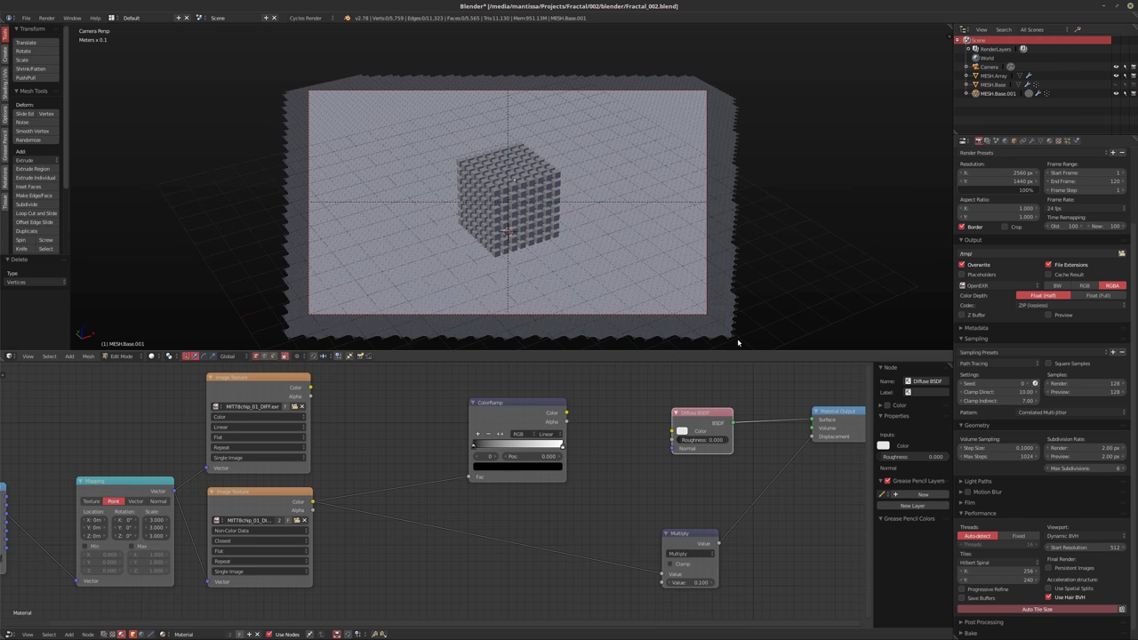
key("Tab")
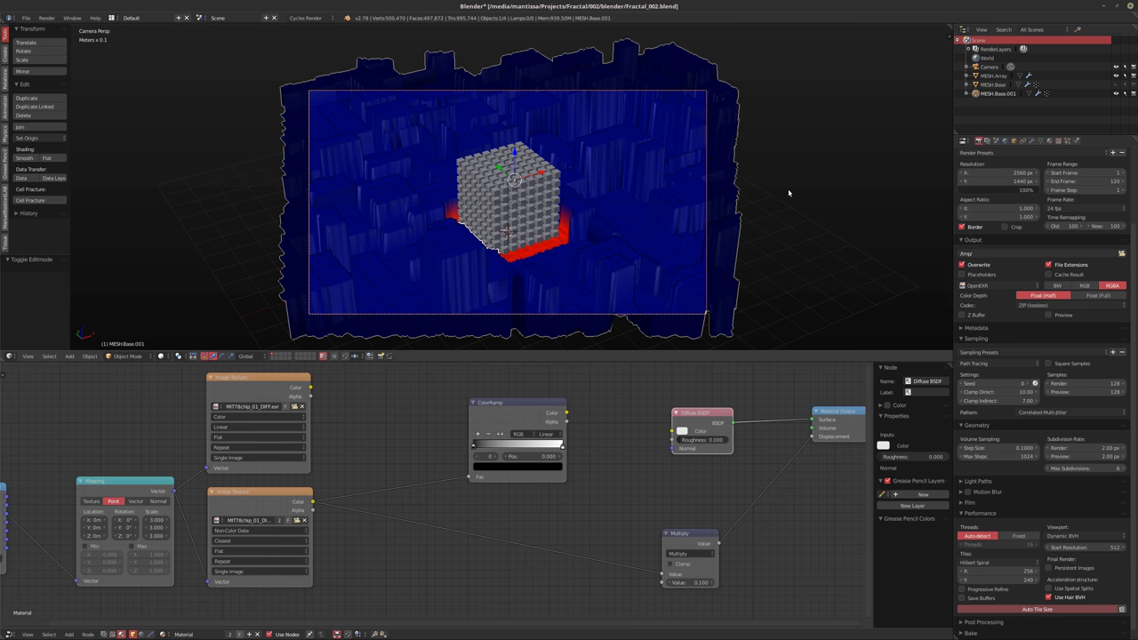
Save the scene over Fractal_002.blend
scroll(505, 222, "up", 3)
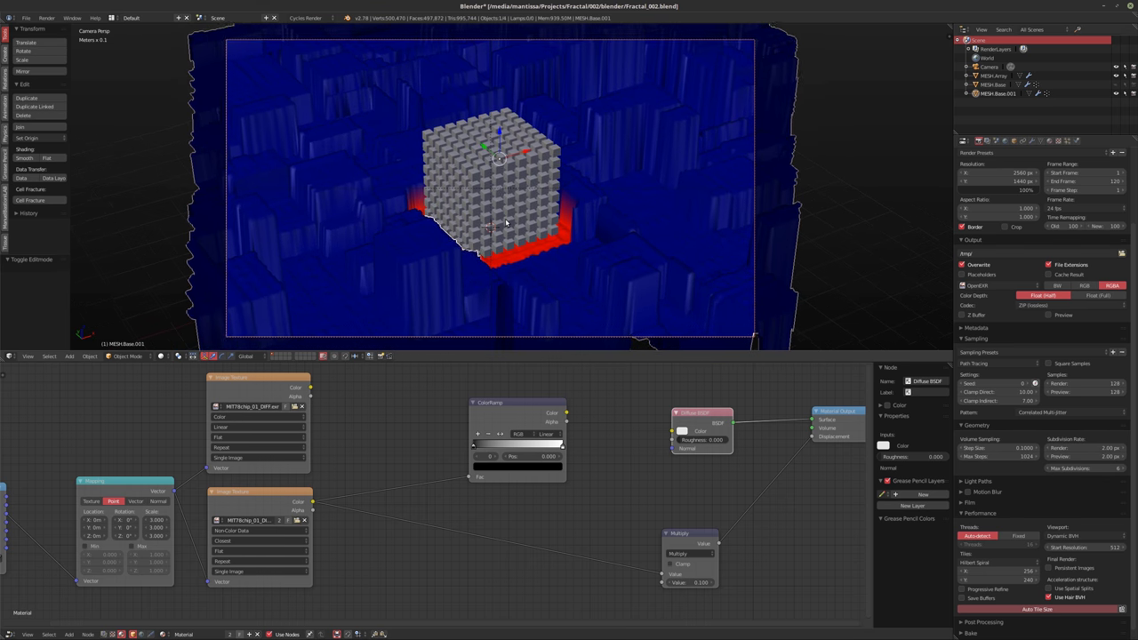
scroll(505, 222, "down", 1)
key("ctrl+s")
left_click(501, 223)
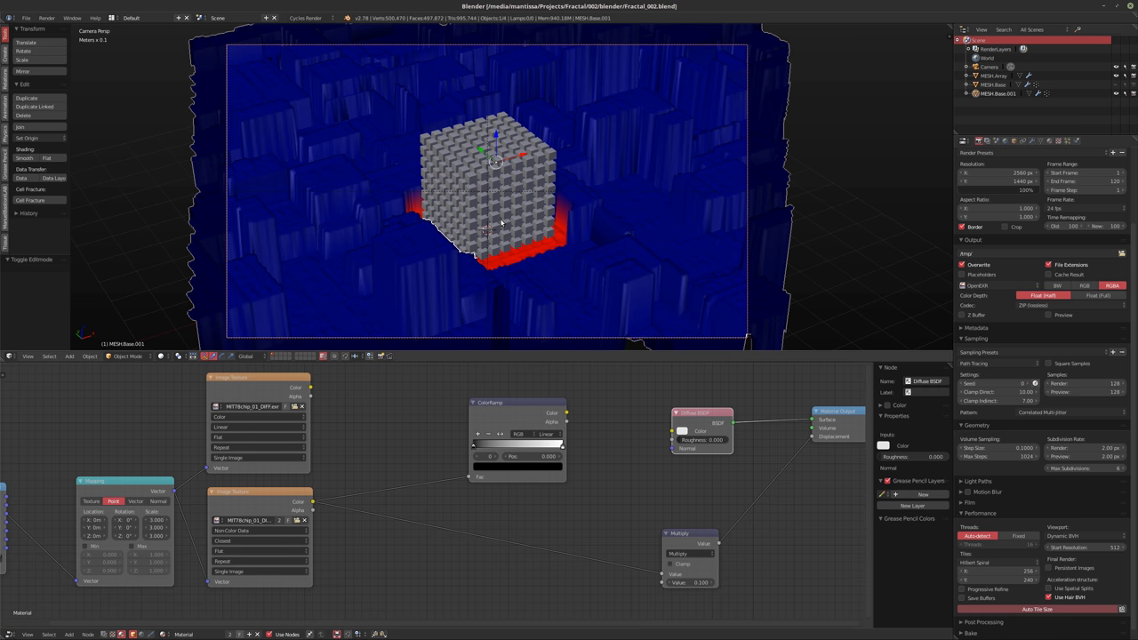
Set the render subdivision rate to 3 px, save the file and test-render the image
left_click(1069, 449)
key("Return")
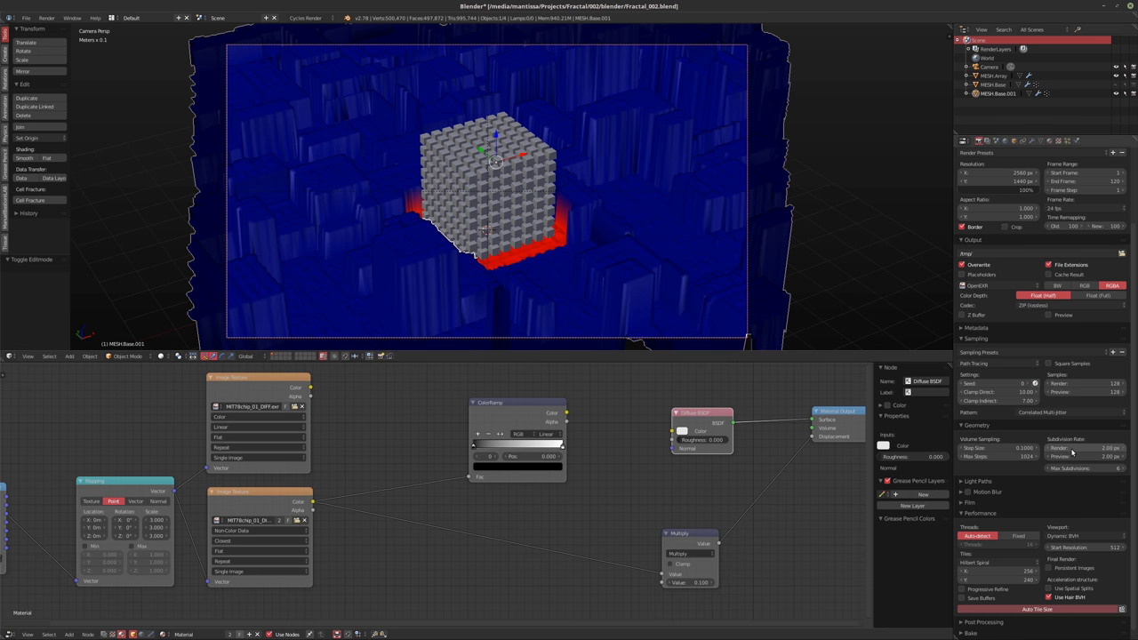
left_click(1072, 453)
type("3")
key("Return")
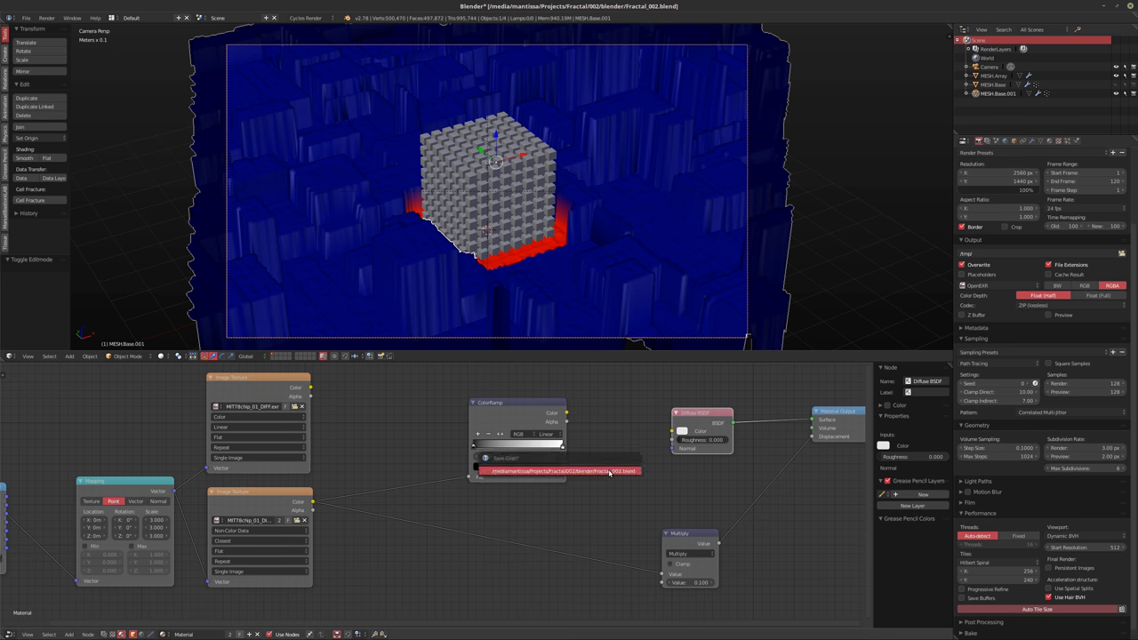
key("ctrl+s")
key("F12")
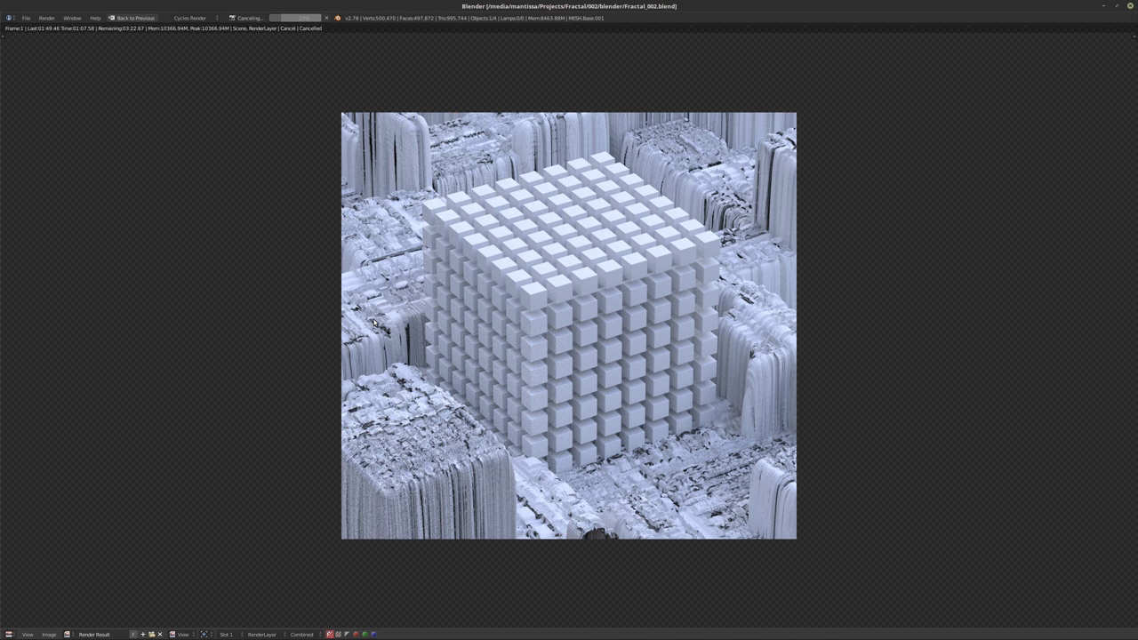
key("Escape")
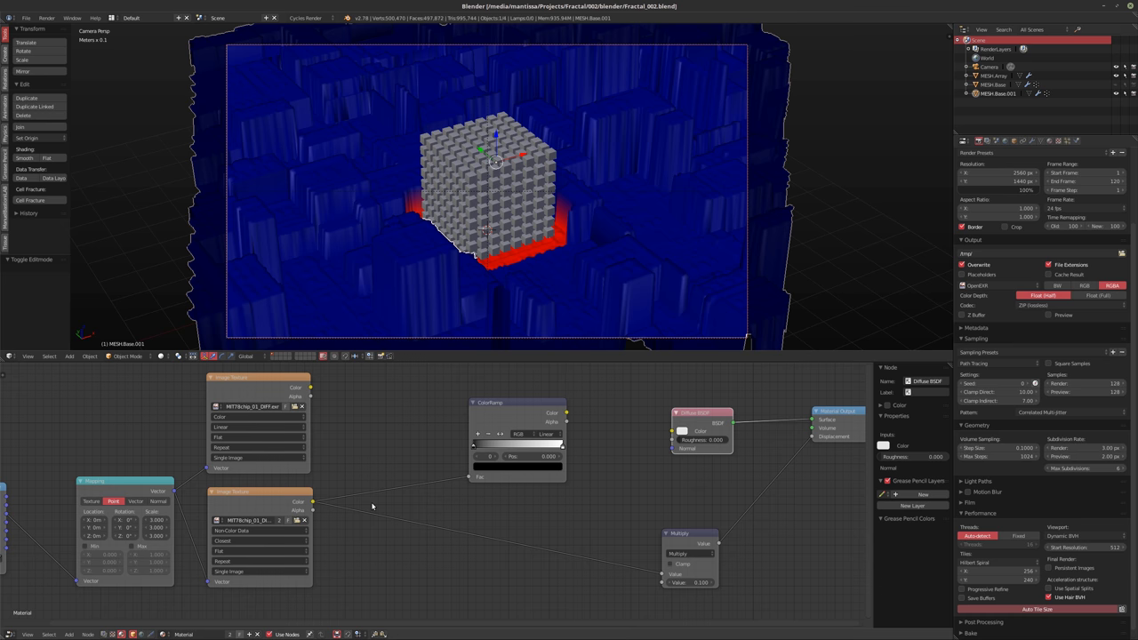
Set the displacement Image Texture's interpolation to Linear and the Multiply node's value to 0.01
middle_click_drag(384, 490, 409, 504)
left_click(298, 558)
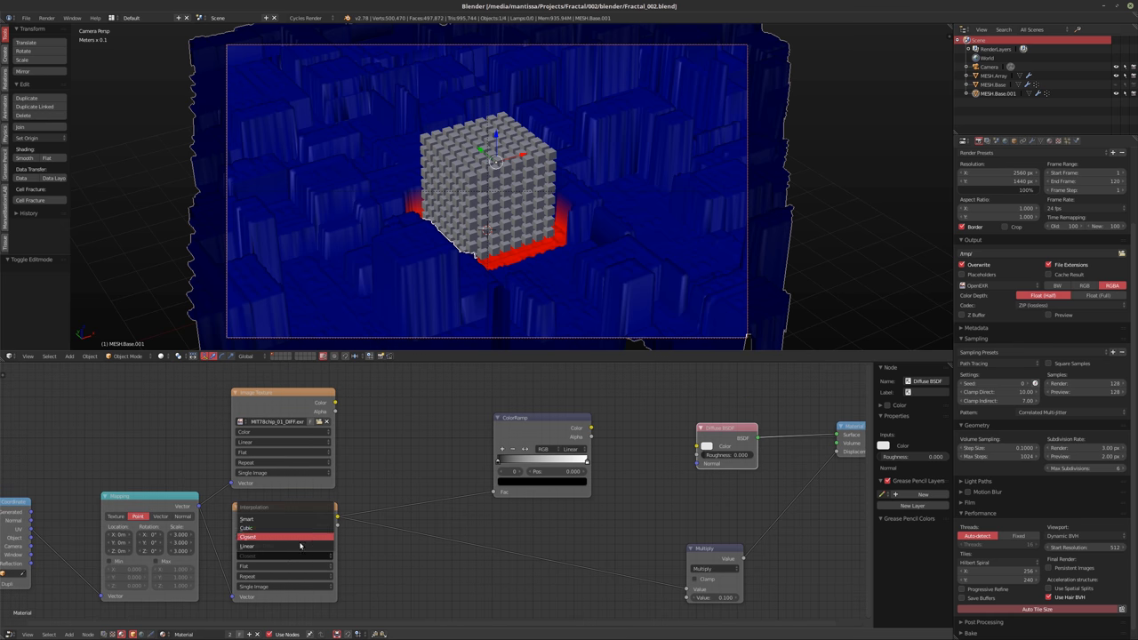
left_click(305, 545)
left_click(711, 595)
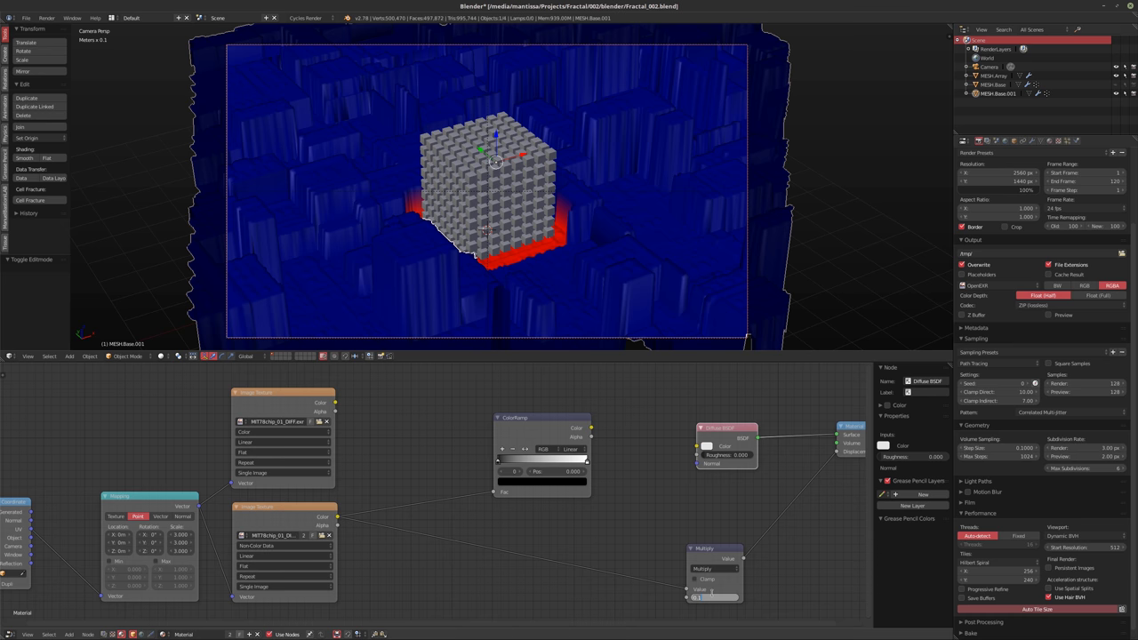
type("0.01")
key("Return")
Test-render the image to check the reduced material displacement, then cancel the render
key("F12")
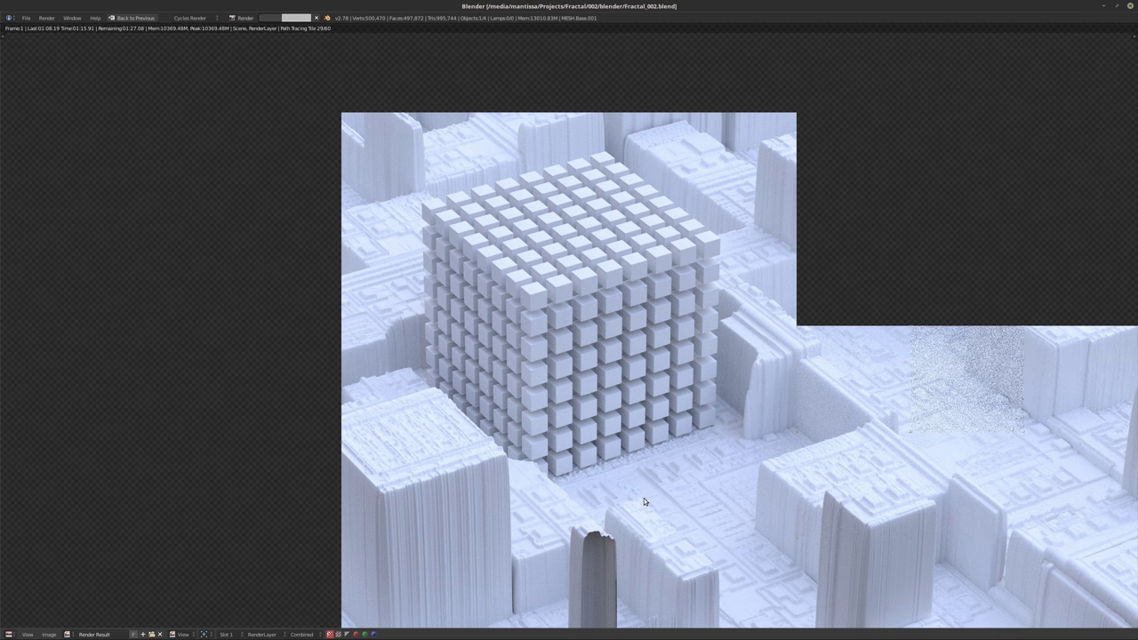
key("Escape")
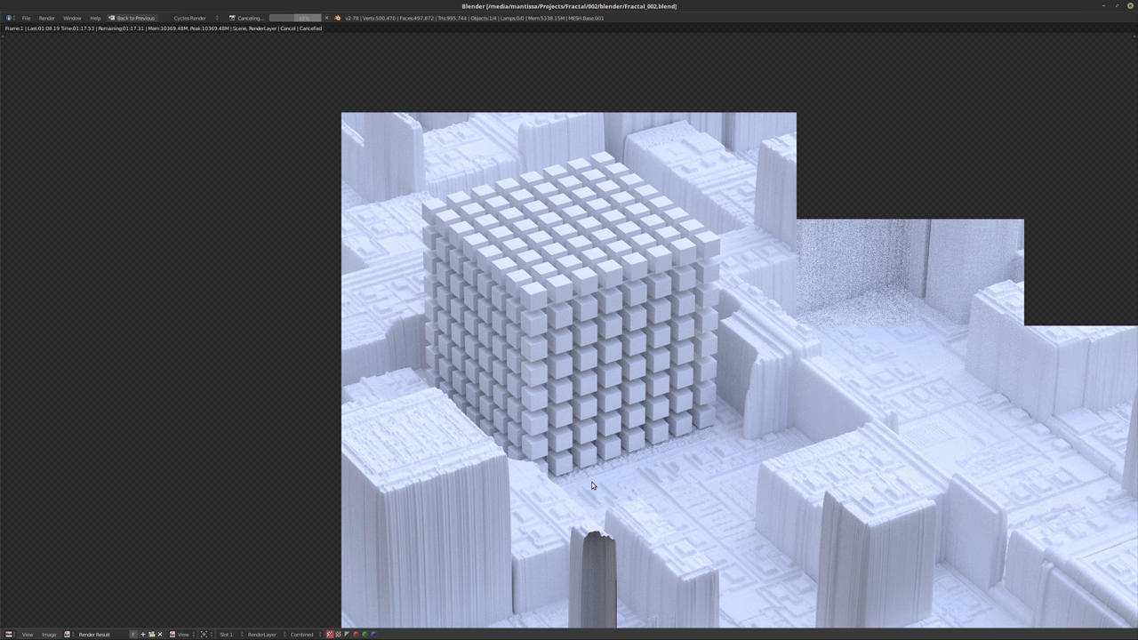
key("Escape")
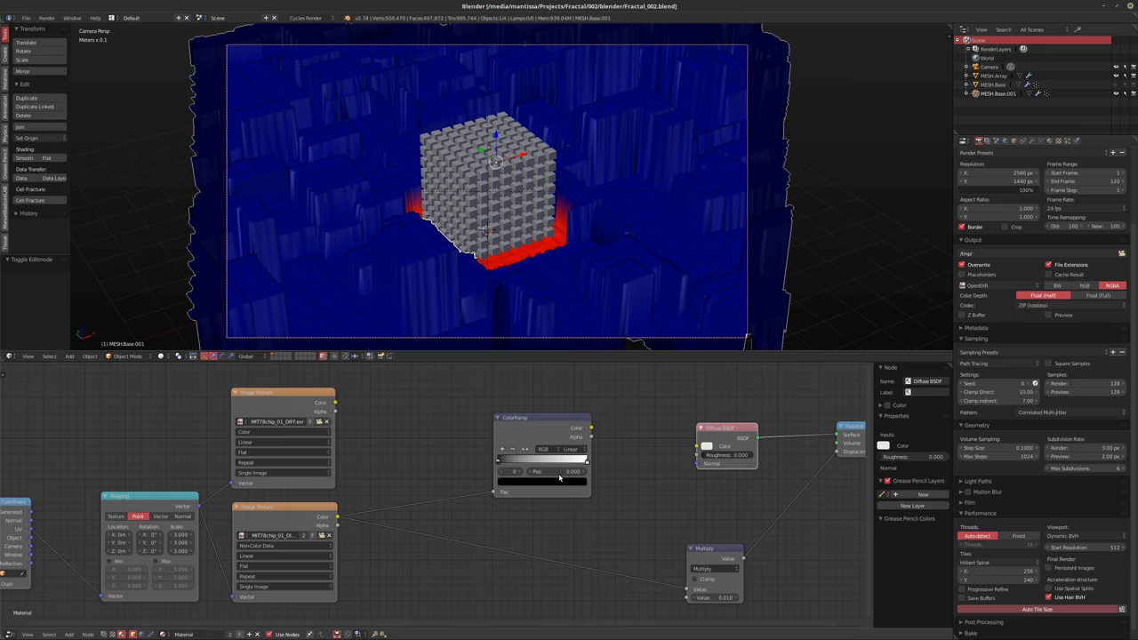
Set the strength of the trimmed ground's DISP.Blocks modifier to 0.2
left_click(1031, 140)
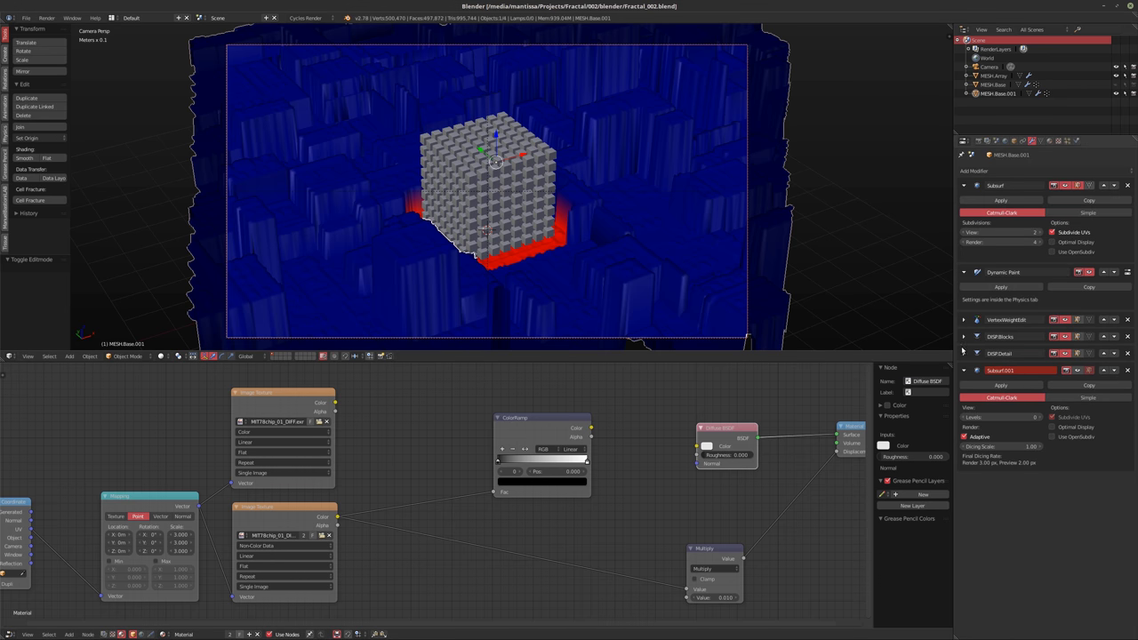
left_click(963, 336)
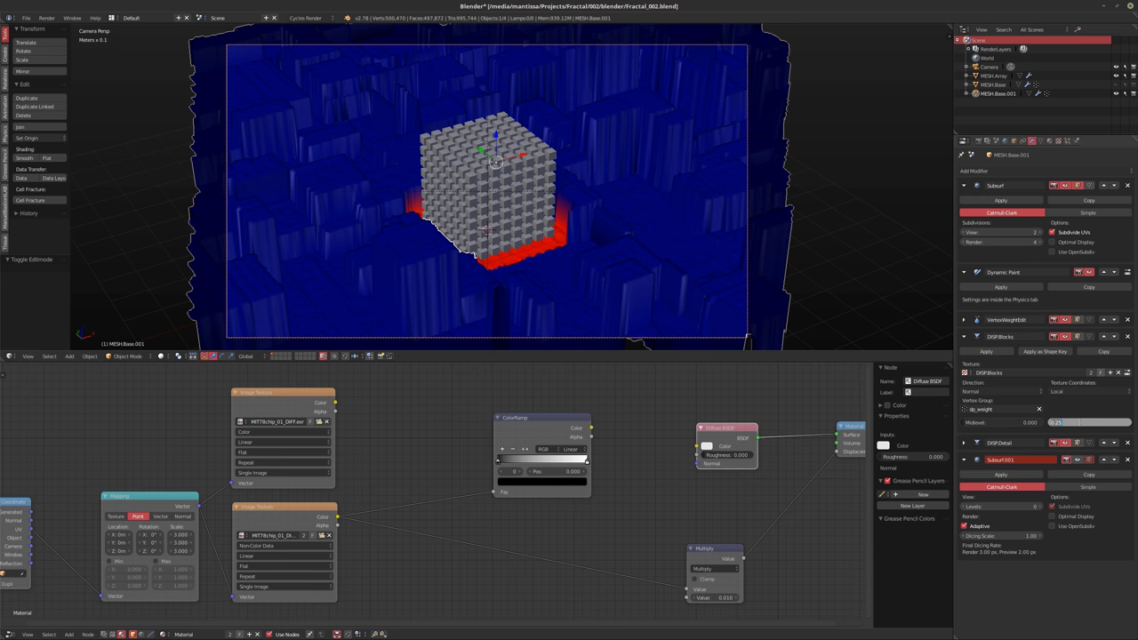
type("0.2")
key("Return")
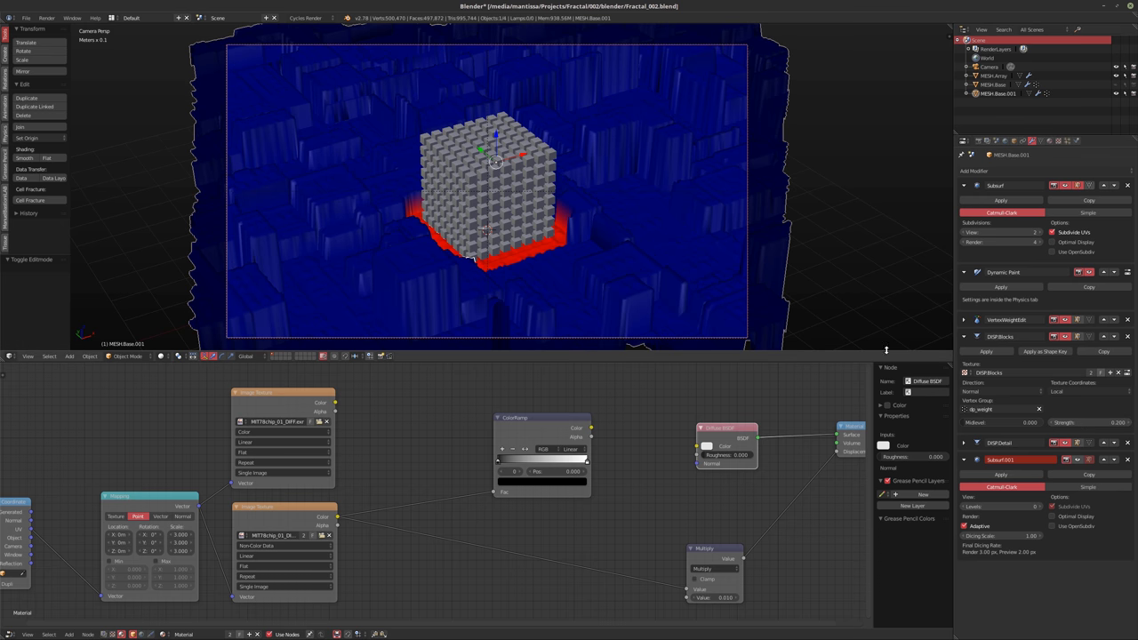
Try shifting the black stop of the DISP.Blocks texture's color ramp to about 0.135 and 0.366, and return it to 0
left_click(1057, 140)
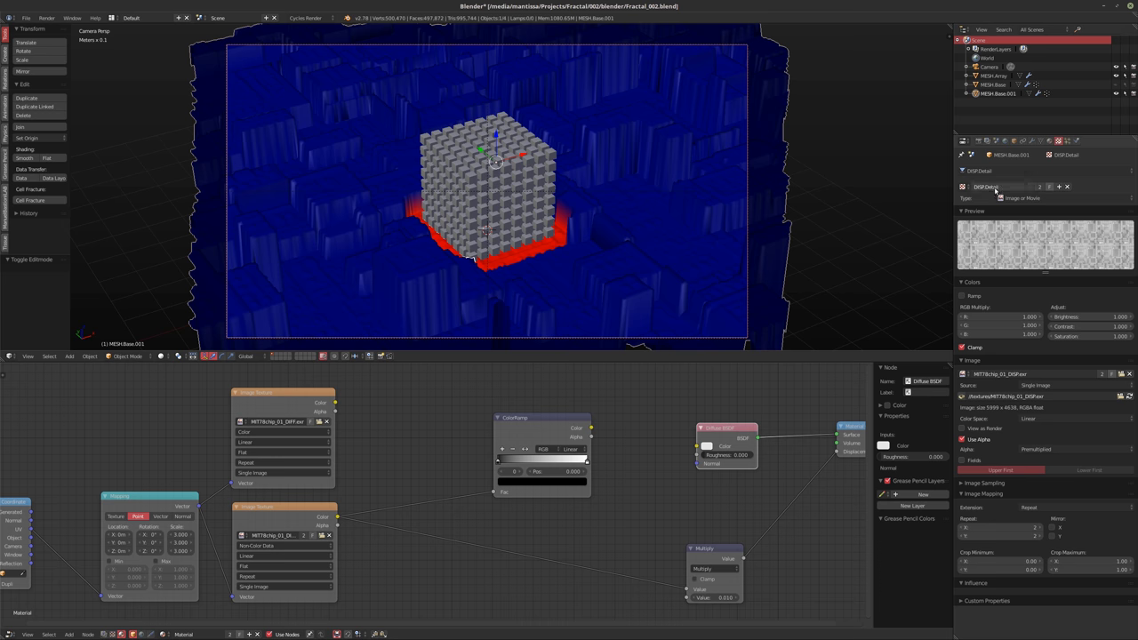
left_click(994, 170)
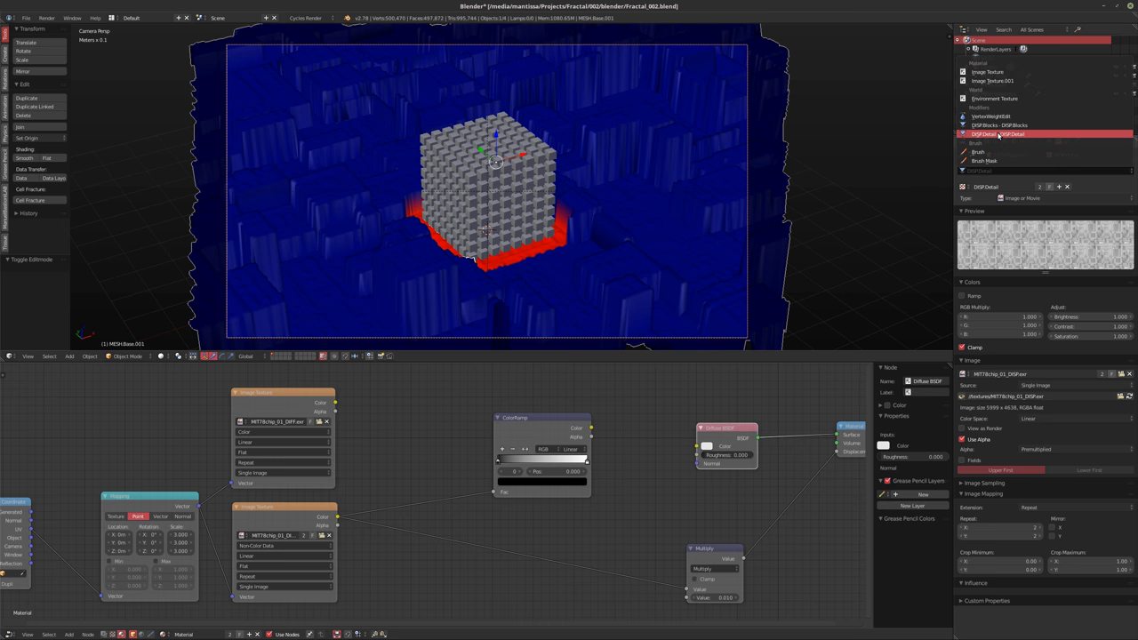
left_click(999, 126)
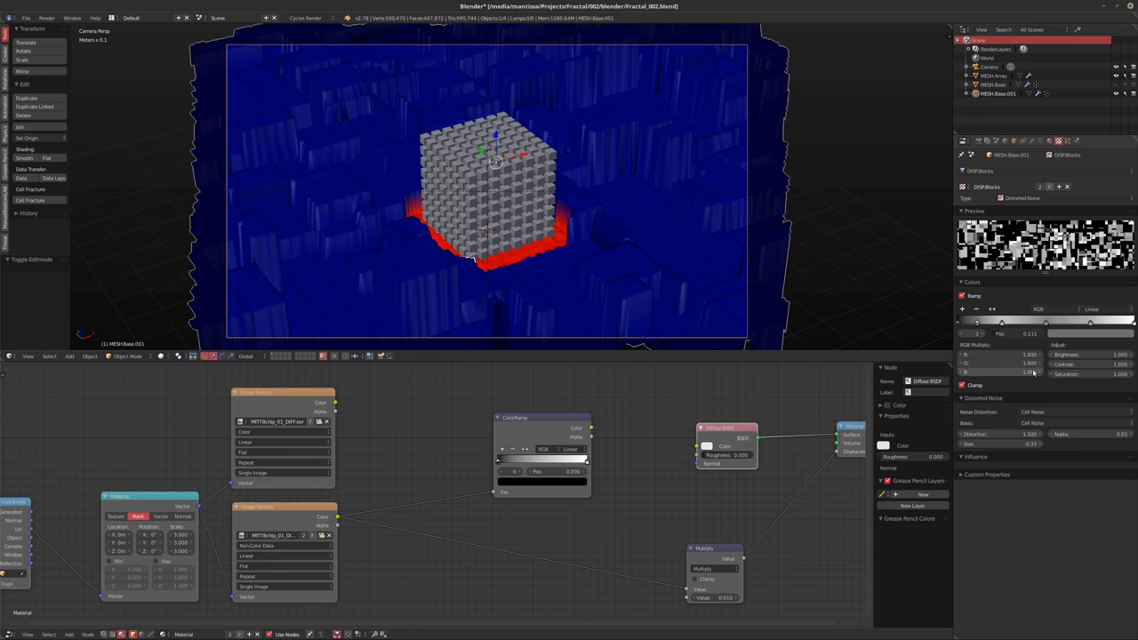
left_click(958, 324)
mouse_move(976, 325)
left_mouse_down()
mouse_move(1023, 325)
mouse_move(936, 327)
left_mouse_up()
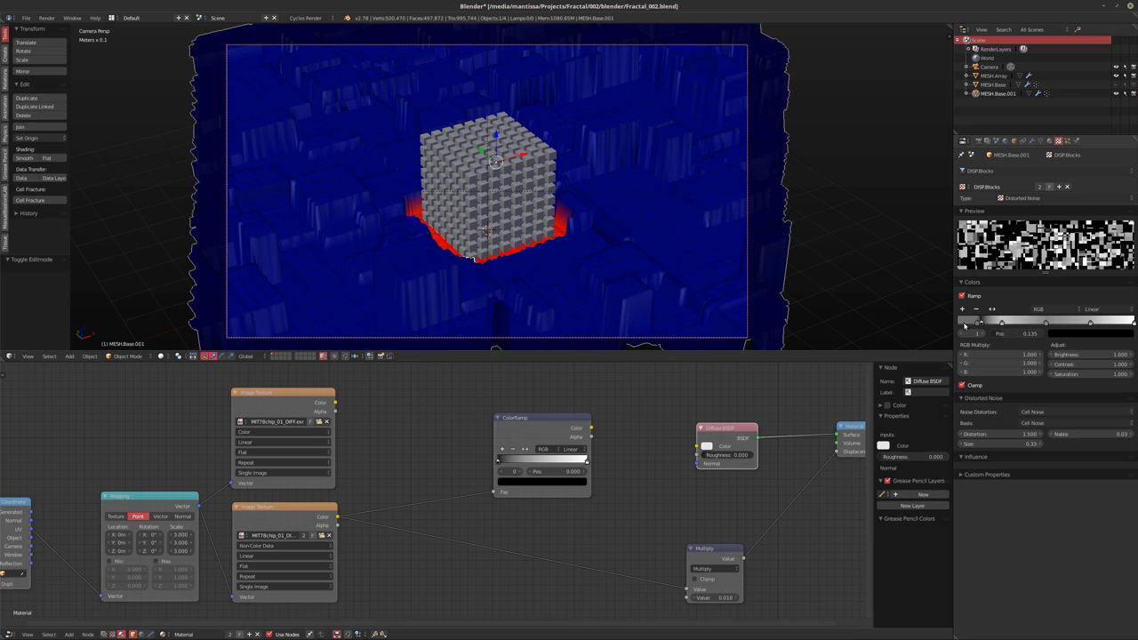
key("ctrl+z")
left_click_drag(962, 324, 936, 326)
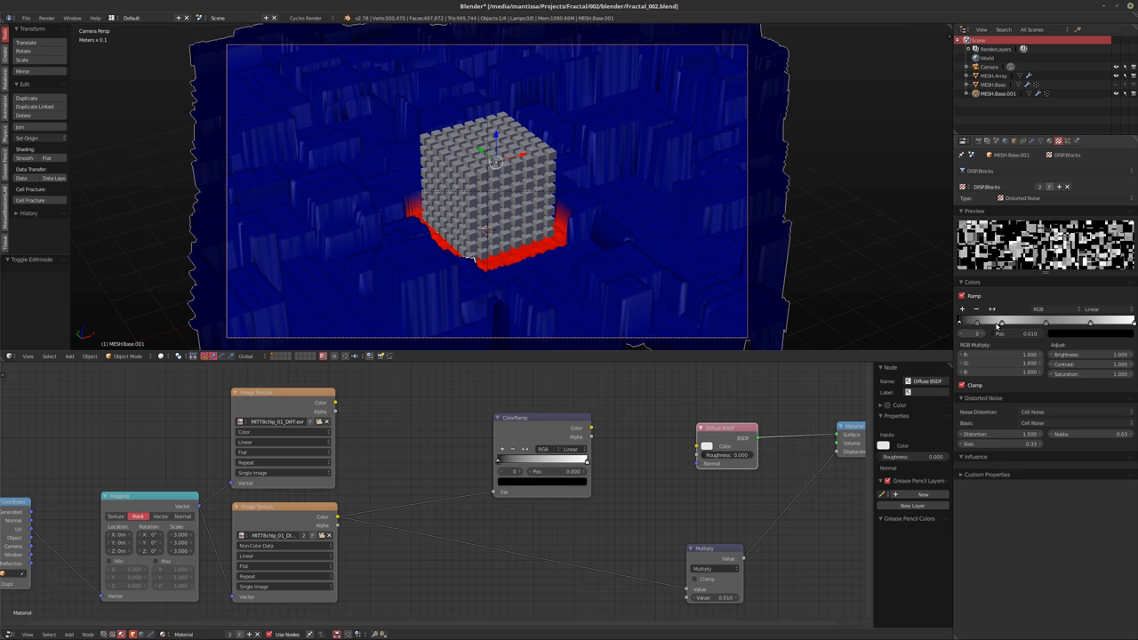
left_click_drag(1019, 327, 1001, 327)
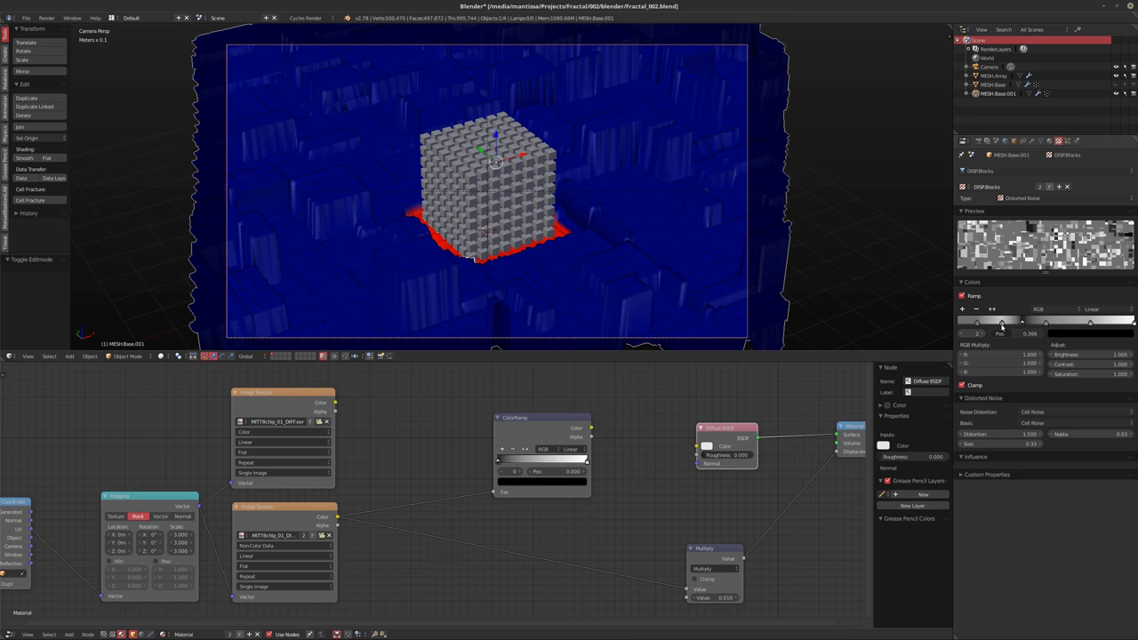
left_click_drag(1001, 327, 925, 325)
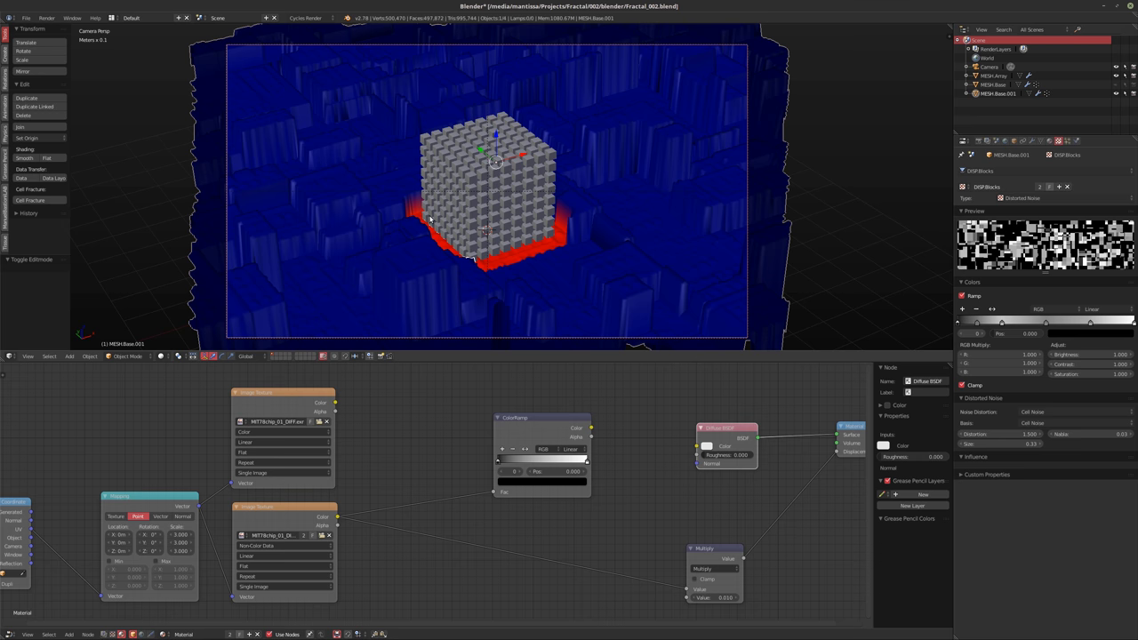
Save the file and set the camera's clipping start to 1 mm
key("x")
key("Escape")
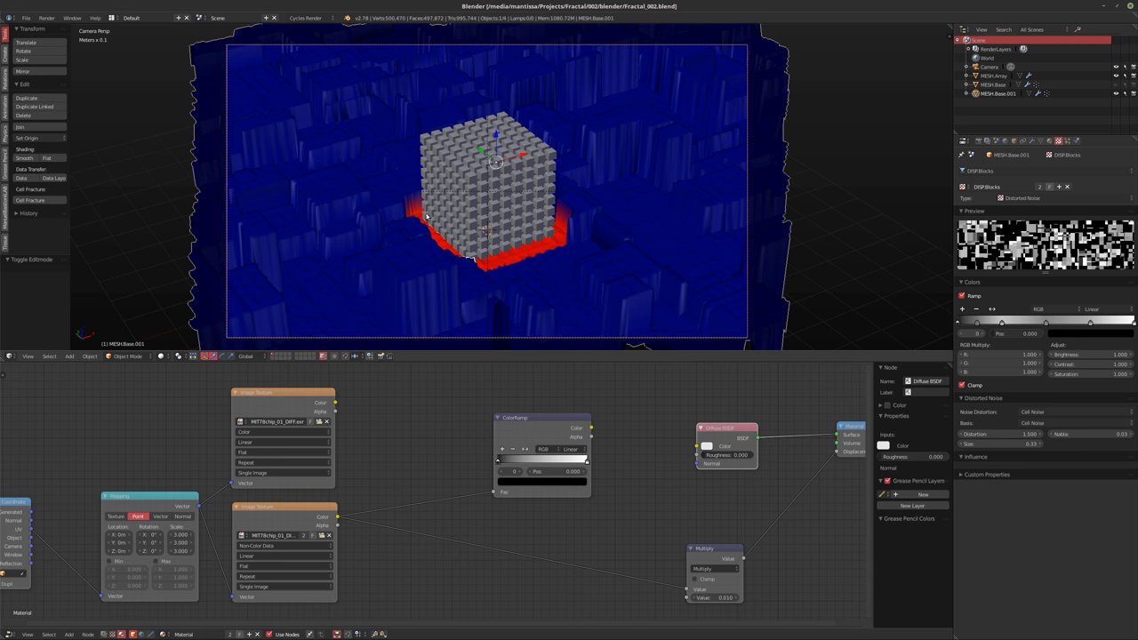
left_click(988, 66)
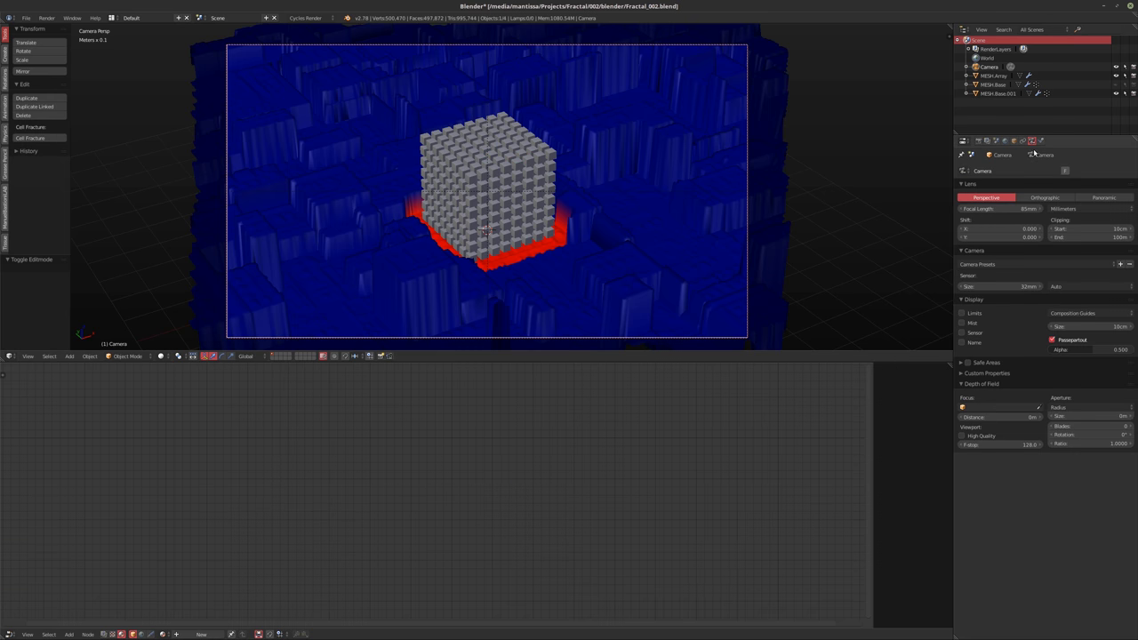
left_click(1068, 228)
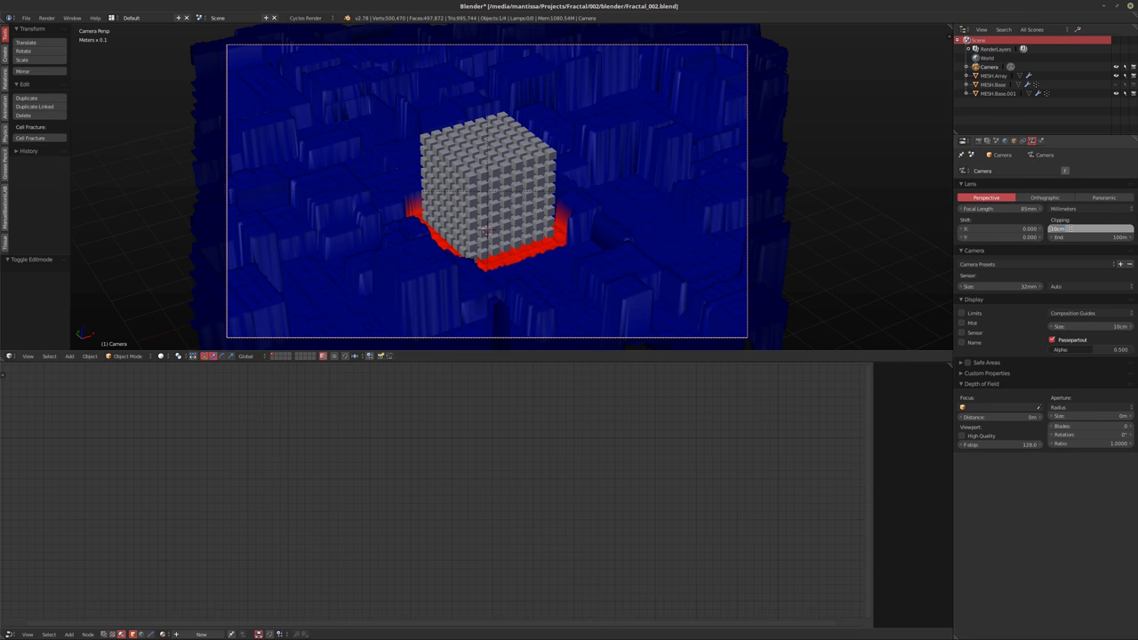
type("1mm")
key("Return")
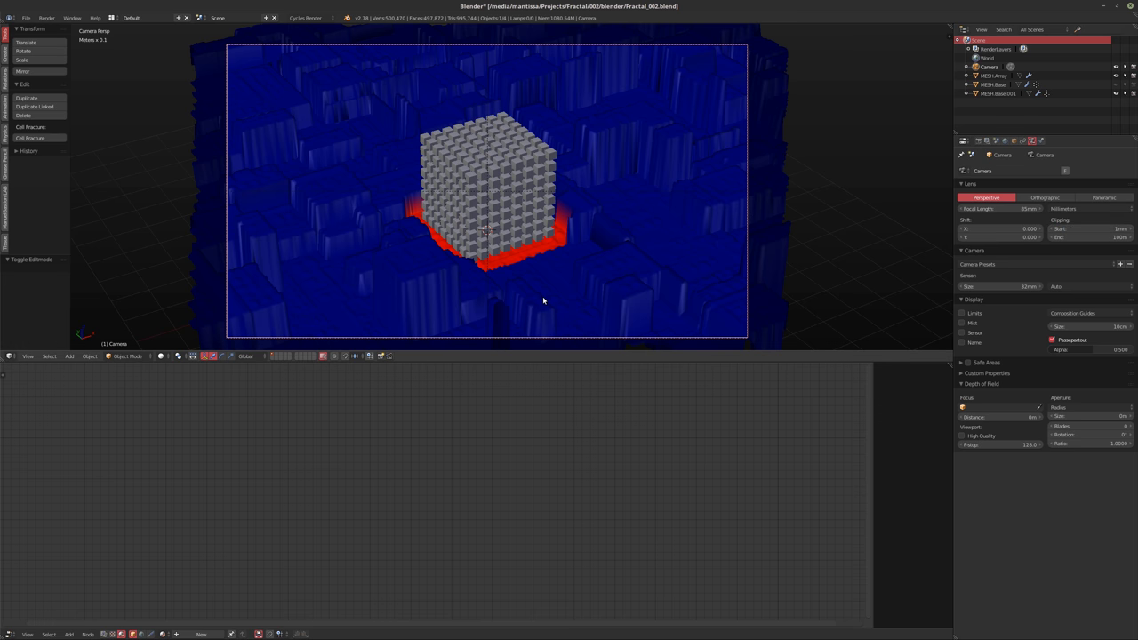
Hide MESH.Base.001, show the full MESH.Base ground instead, and try to delete MESH.Base.001
left_click(1117, 94)
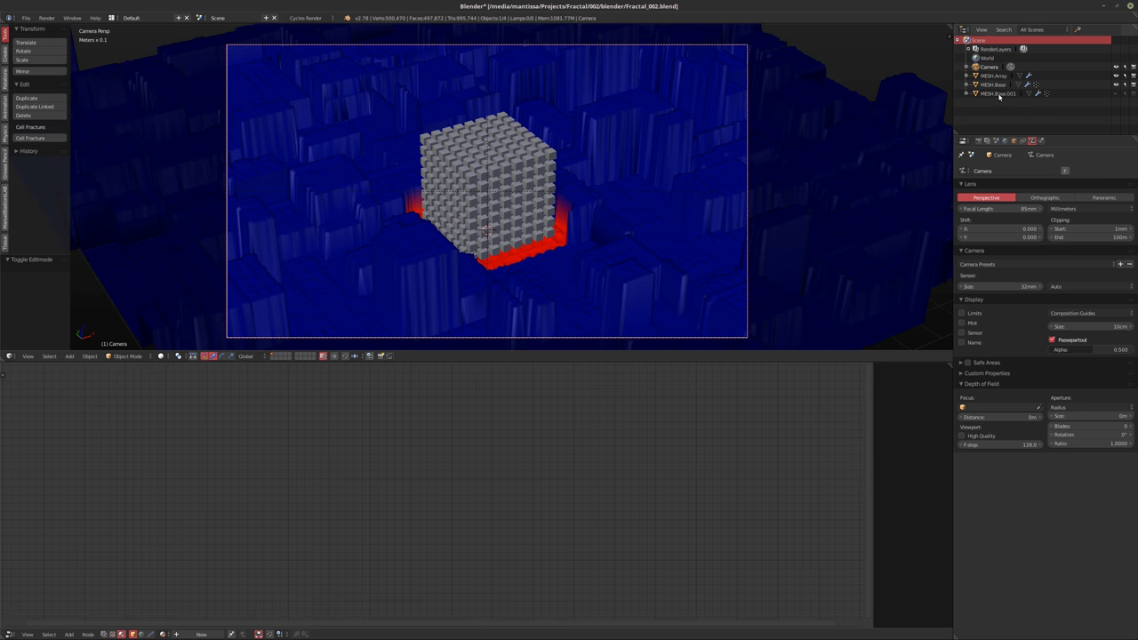
left_click(998, 93)
key("x")
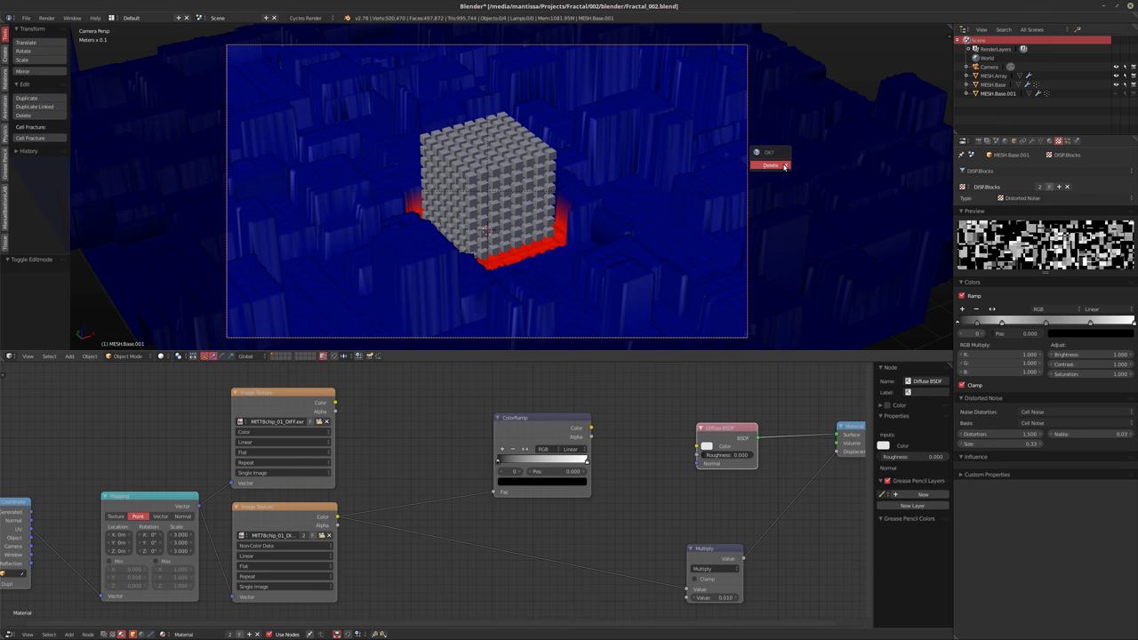
left_click(771, 165)
Save the scene over the existing Fractal_002.blend file
left_click(979, 140)
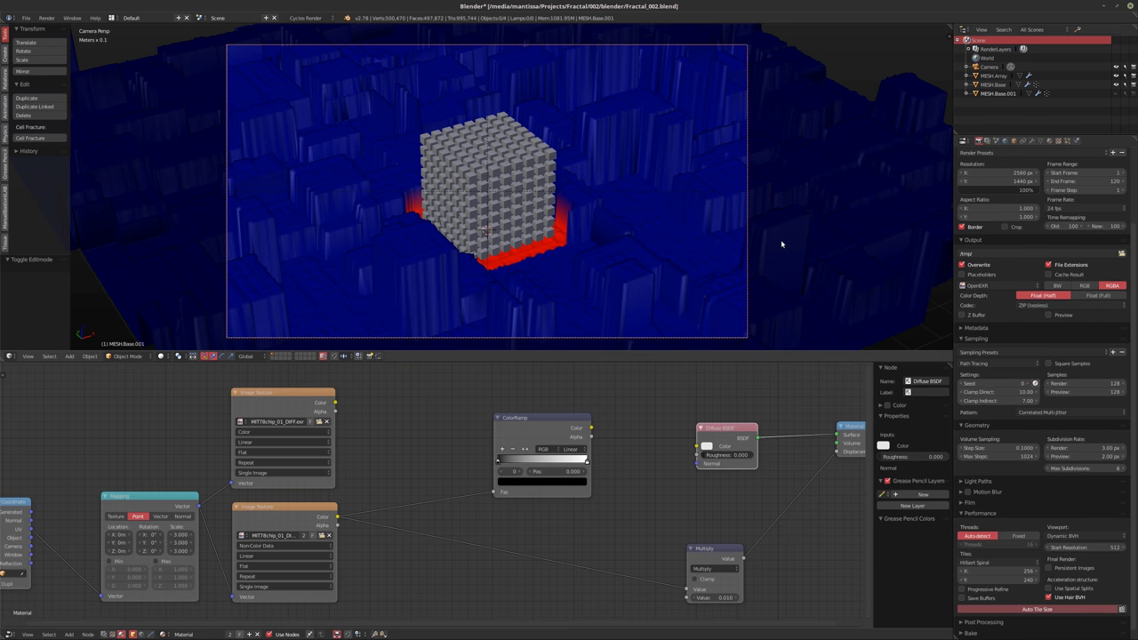
key("x")
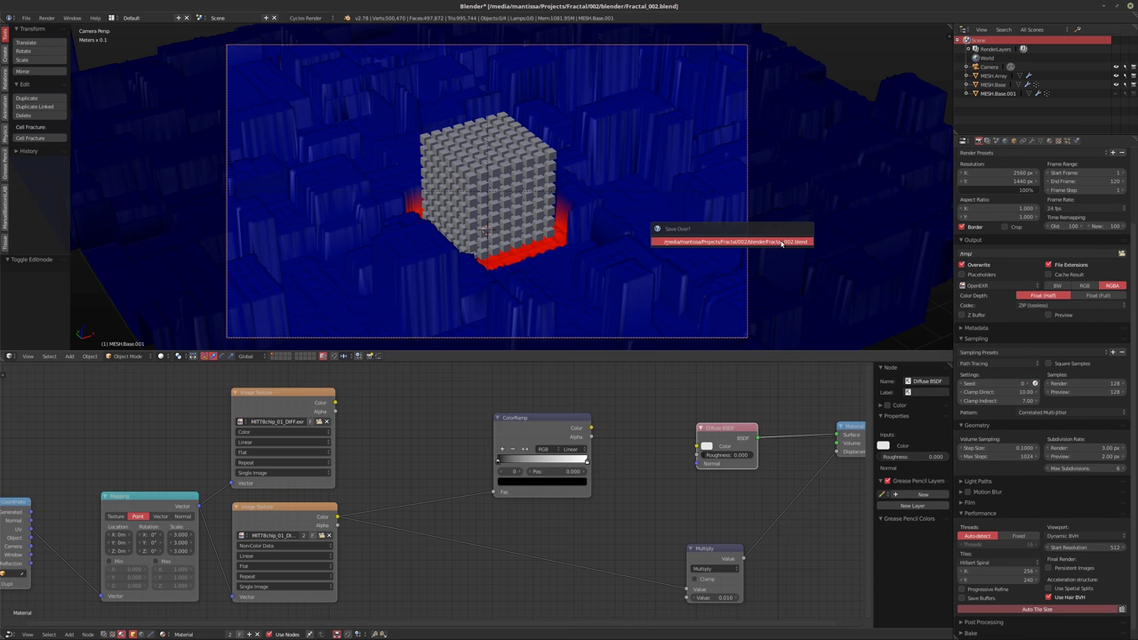
left_click(781, 244)
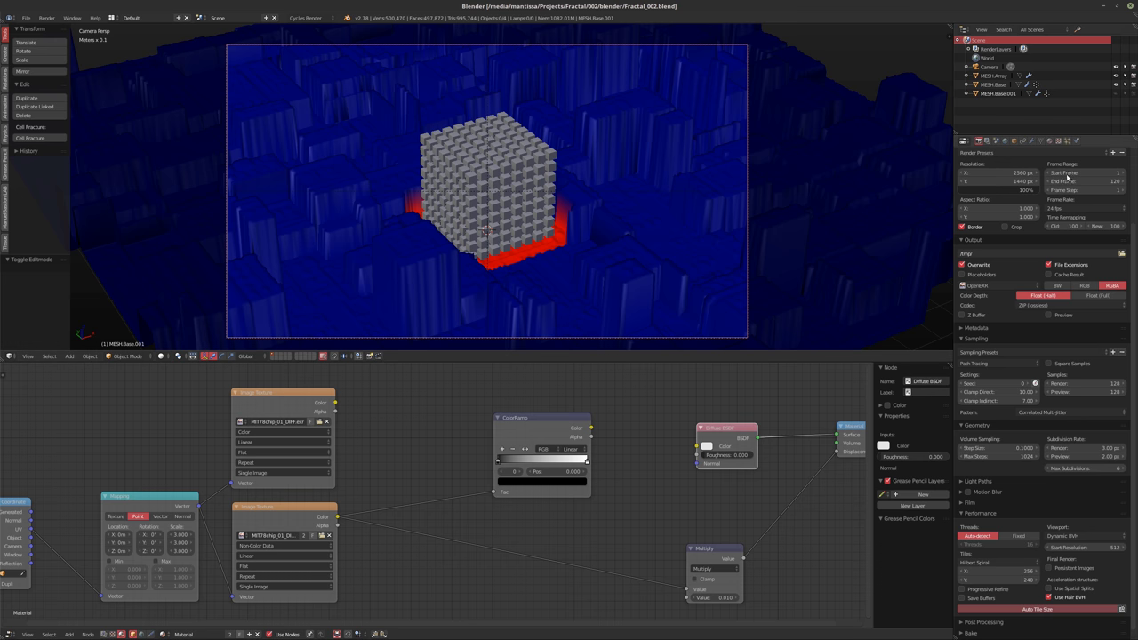
Enable Simplify for the scene, leaving camera culling off, and collapse its settings
scroll(1010, 414, "down", 1)
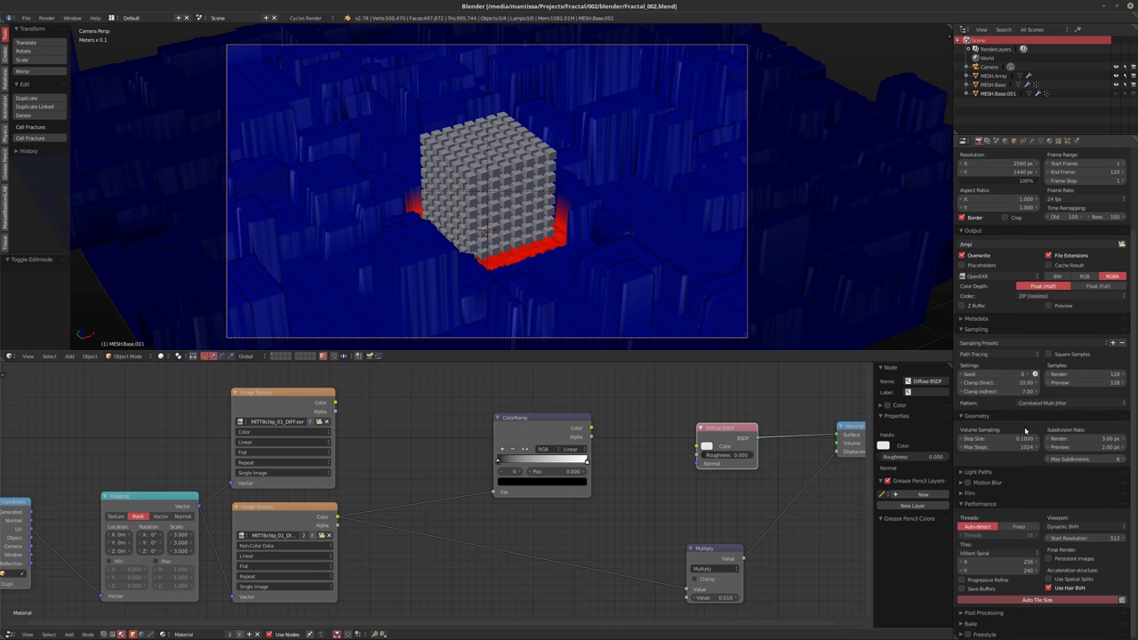
left_click(987, 141)
left_click(995, 141)
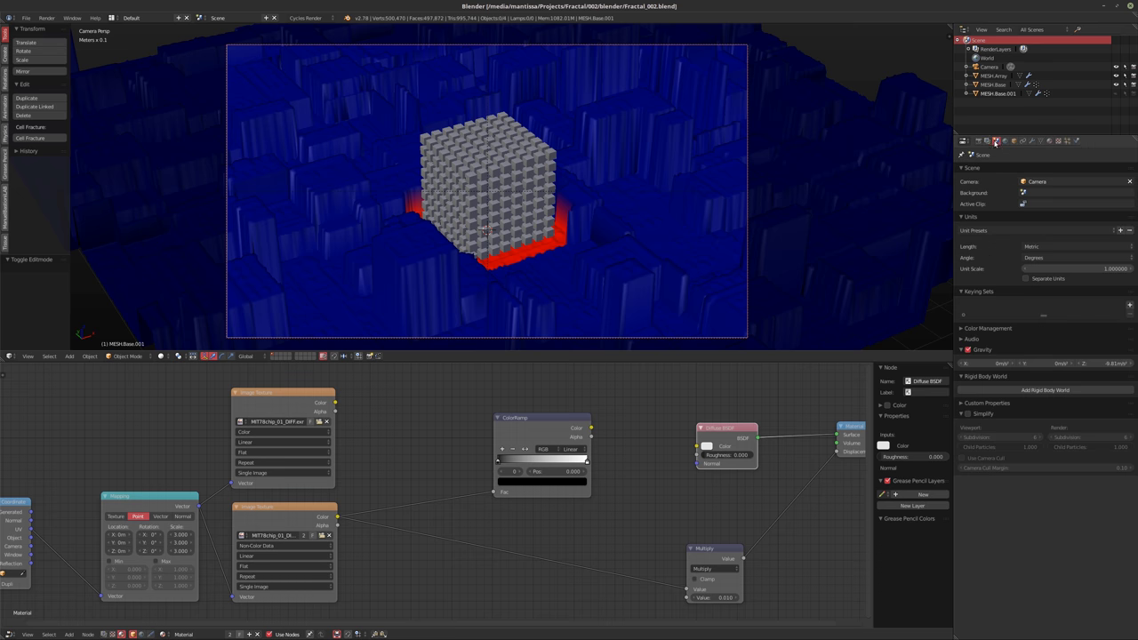
left_click(967, 414)
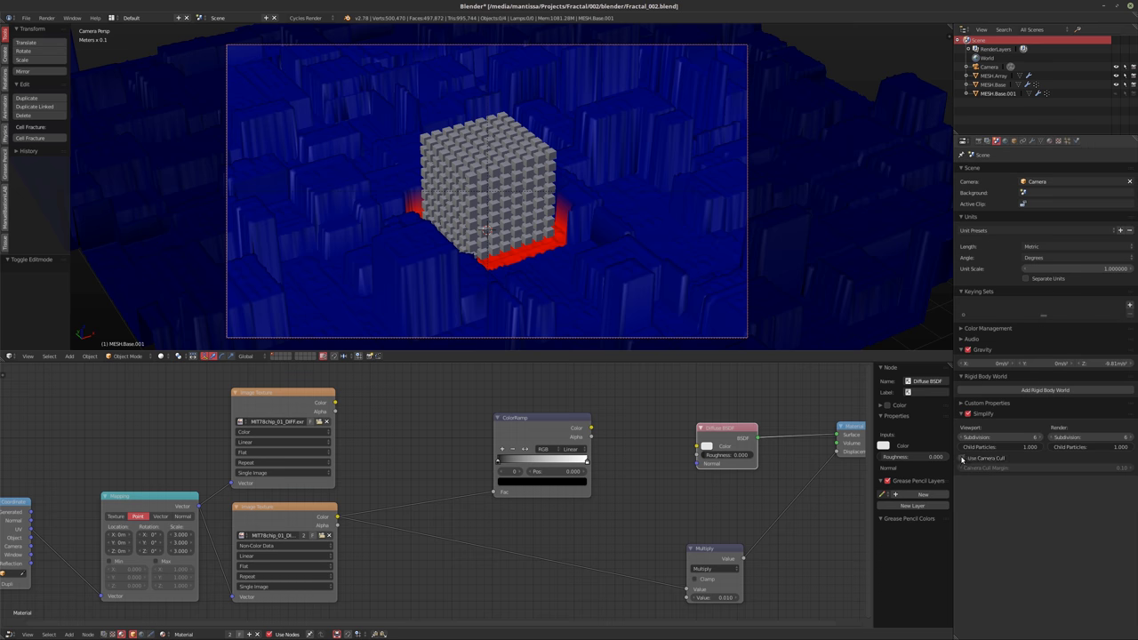
left_click(982, 415)
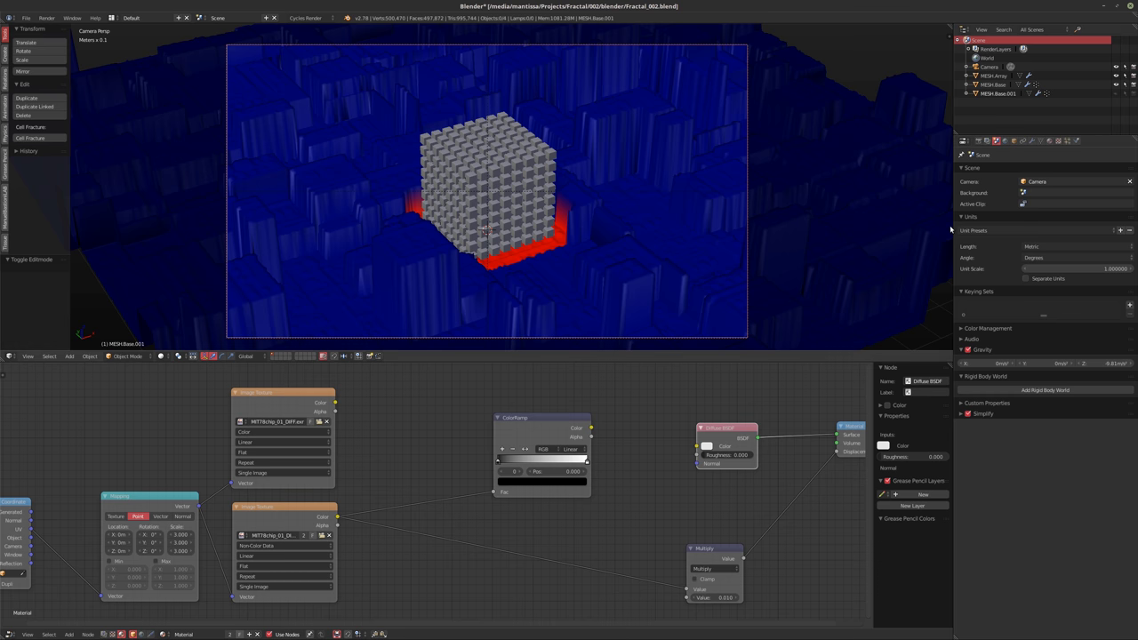
Set the render subdivision rate to 3.5 px, test-render the full image and return to the scene layout
left_click(978, 141)
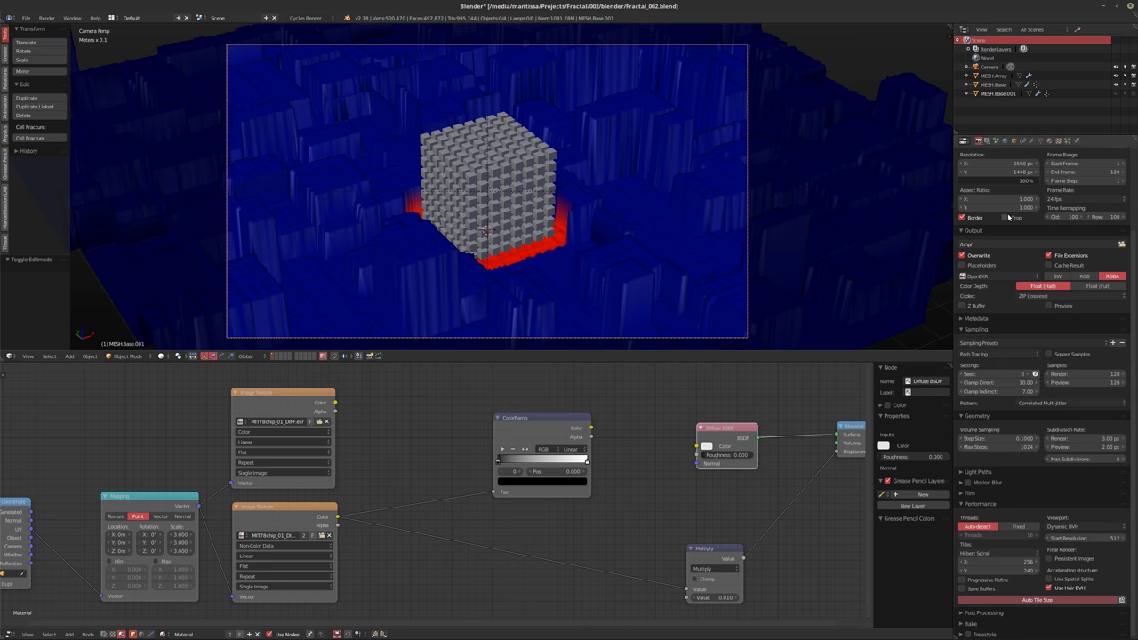
left_click(965, 331)
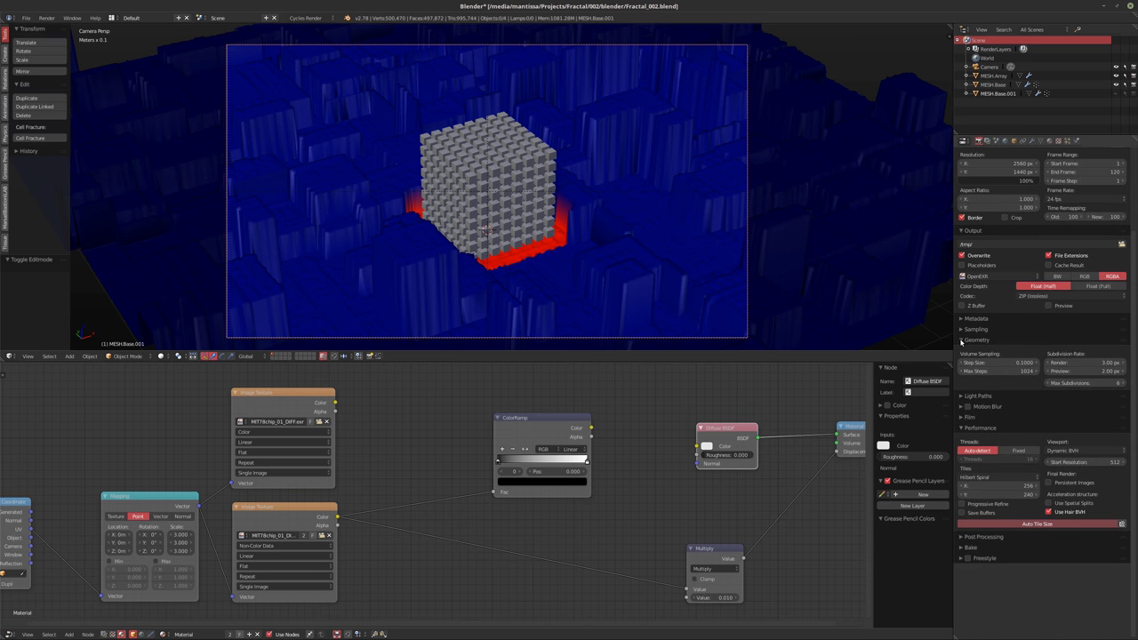
left_click(963, 331)
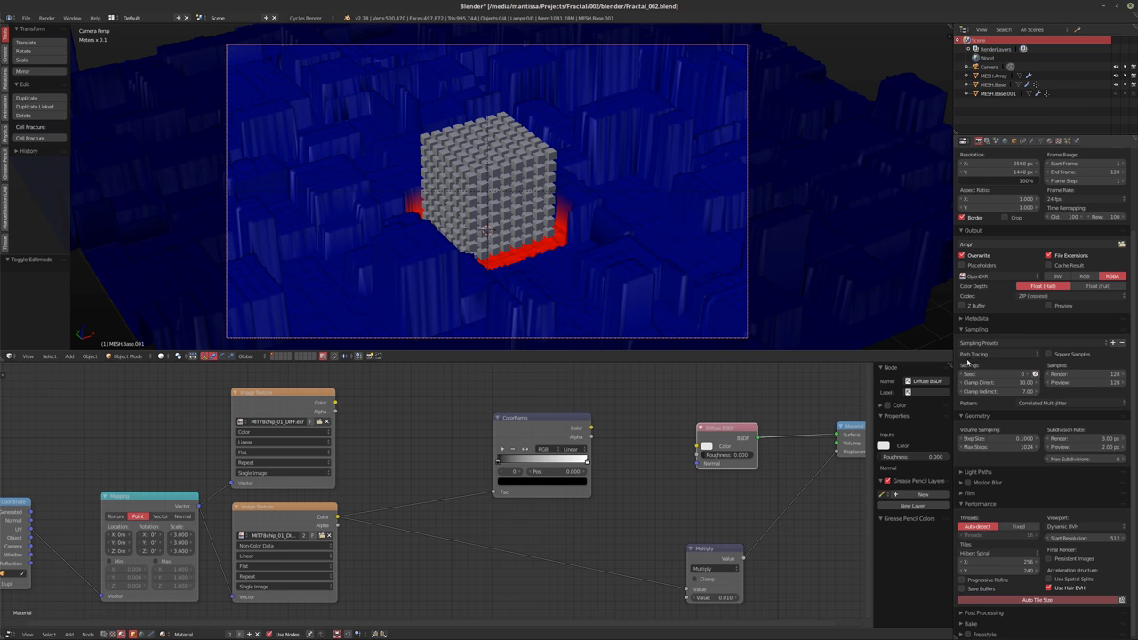
left_click(1064, 440)
type("3.5")
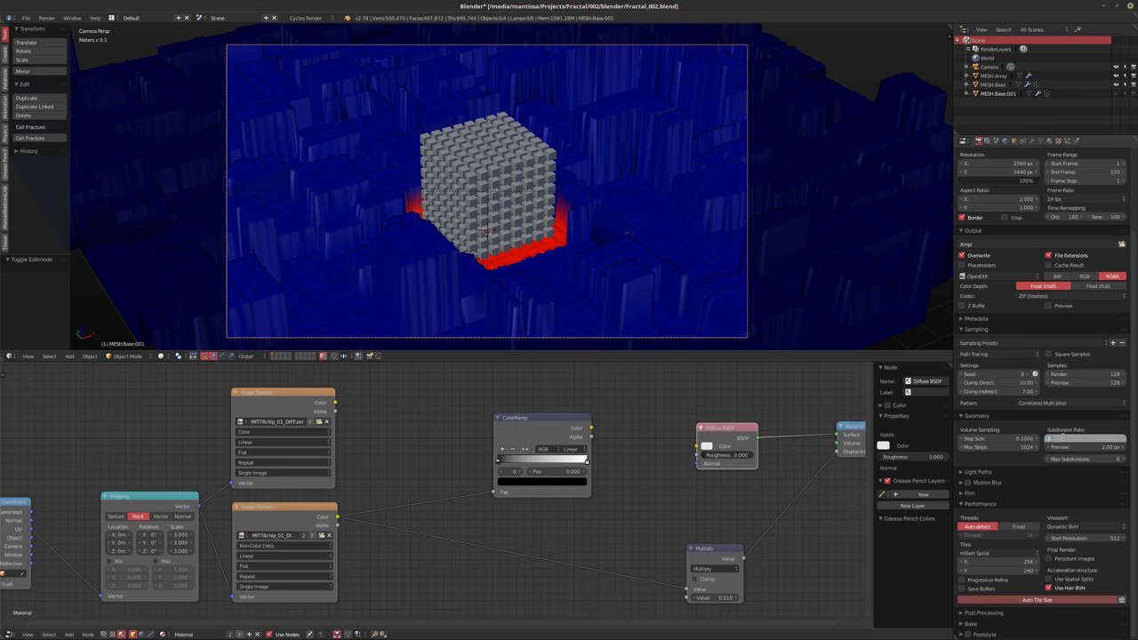
key("Return")
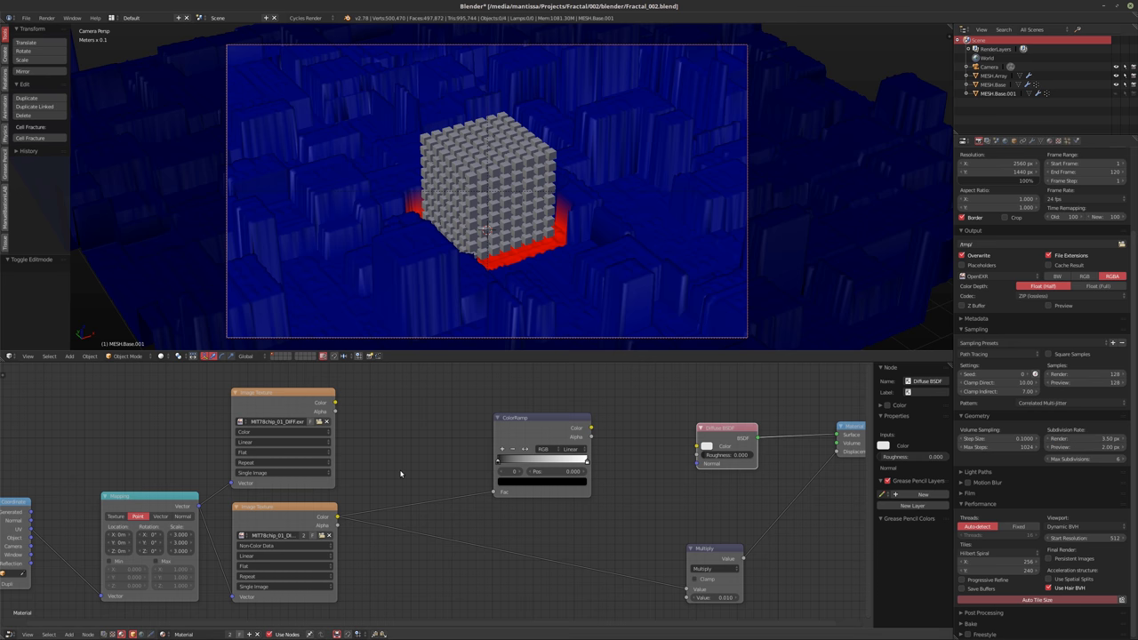
key("F12")
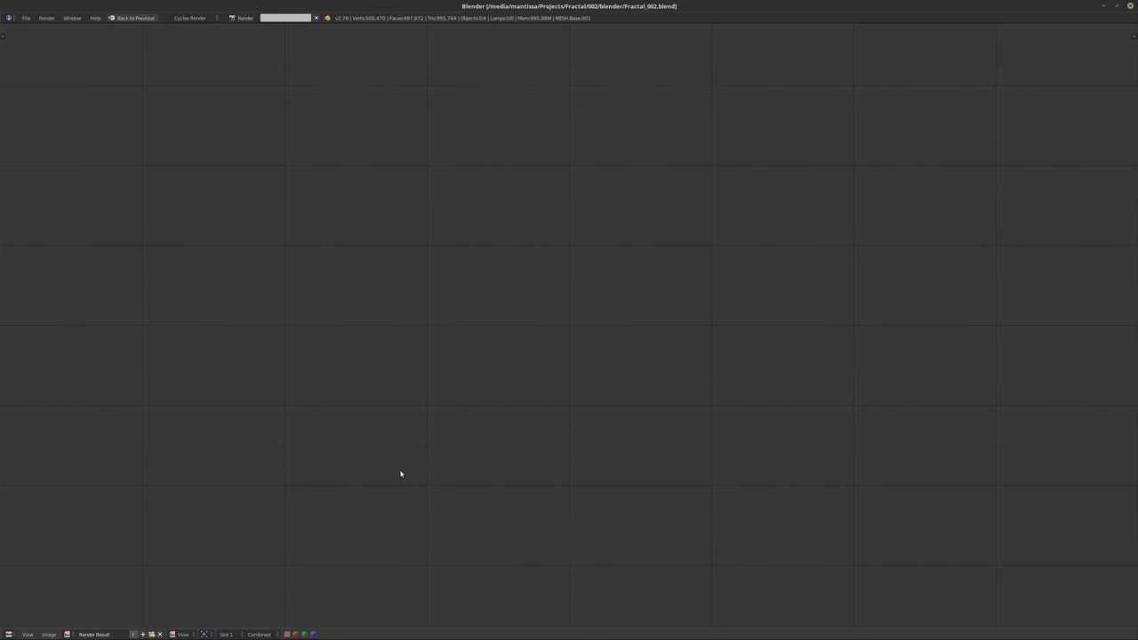
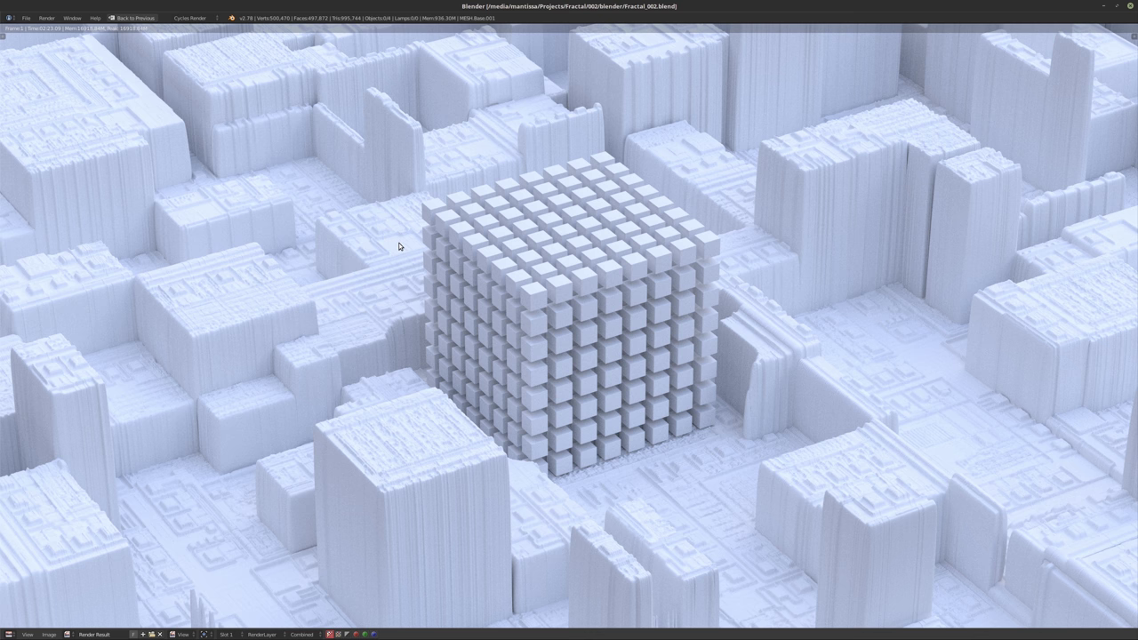
key("Escape")
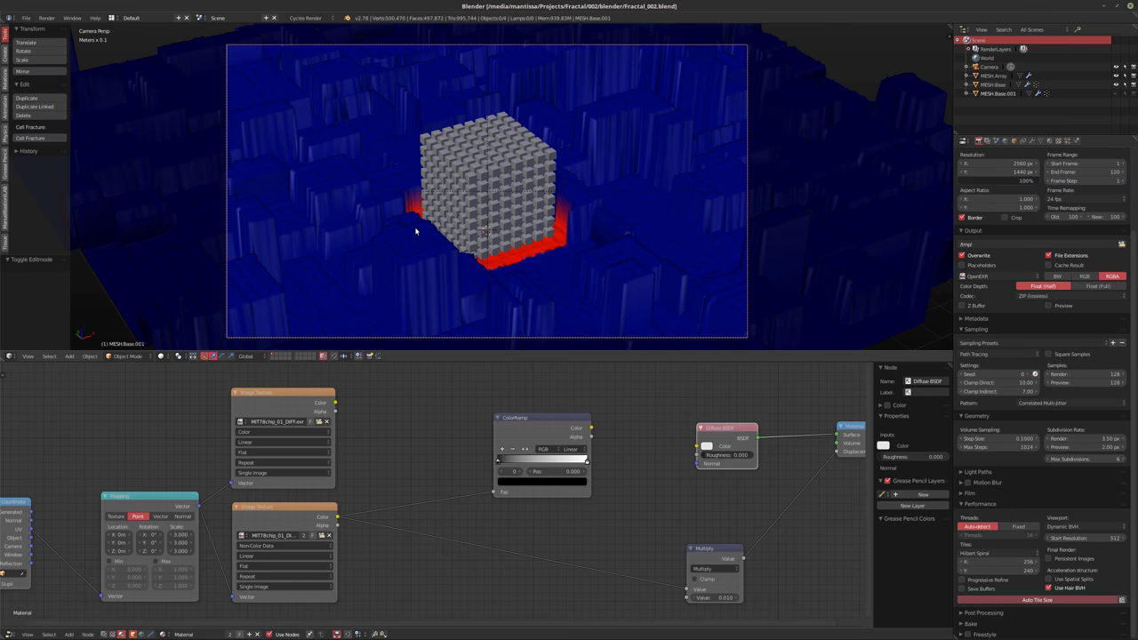
Enlarge the 3D view without its tool shelf and set the preview subdivision rate to 4 px
left_click_drag(450, 349, 457, 422)
middle_click_drag(474, 295, 497, 269)
key("t")
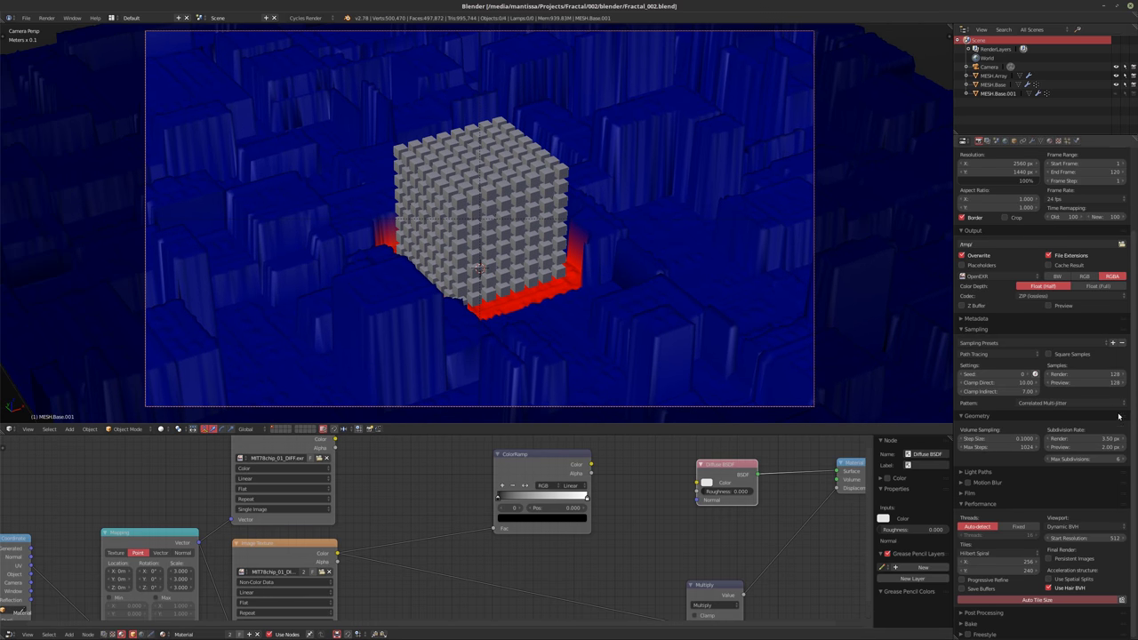
left_click(1096, 449)
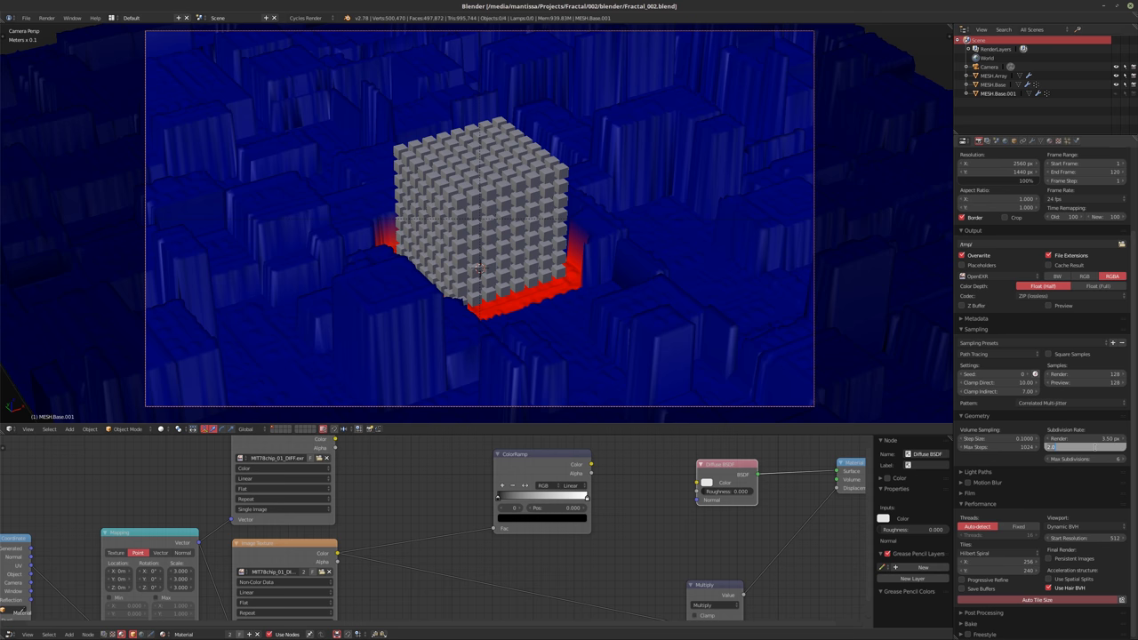
type("4")
key("Return")
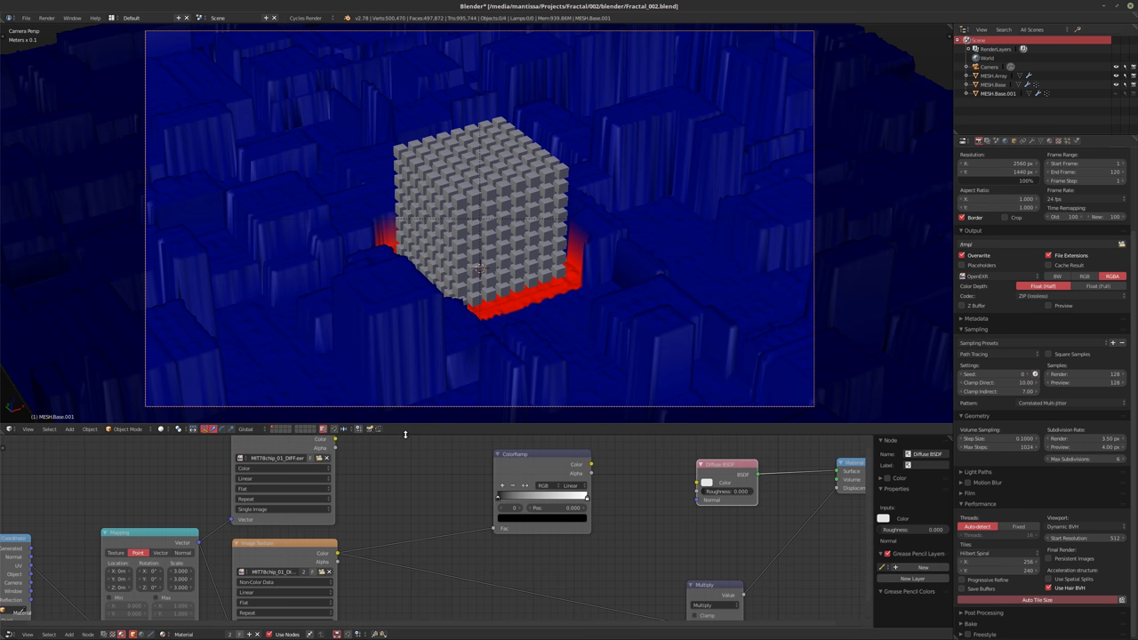
Frame the ground material's nodes through to the Material Output and show the modifier stack of MESH.Base.001
left_click_drag(407, 424, 409, 410)
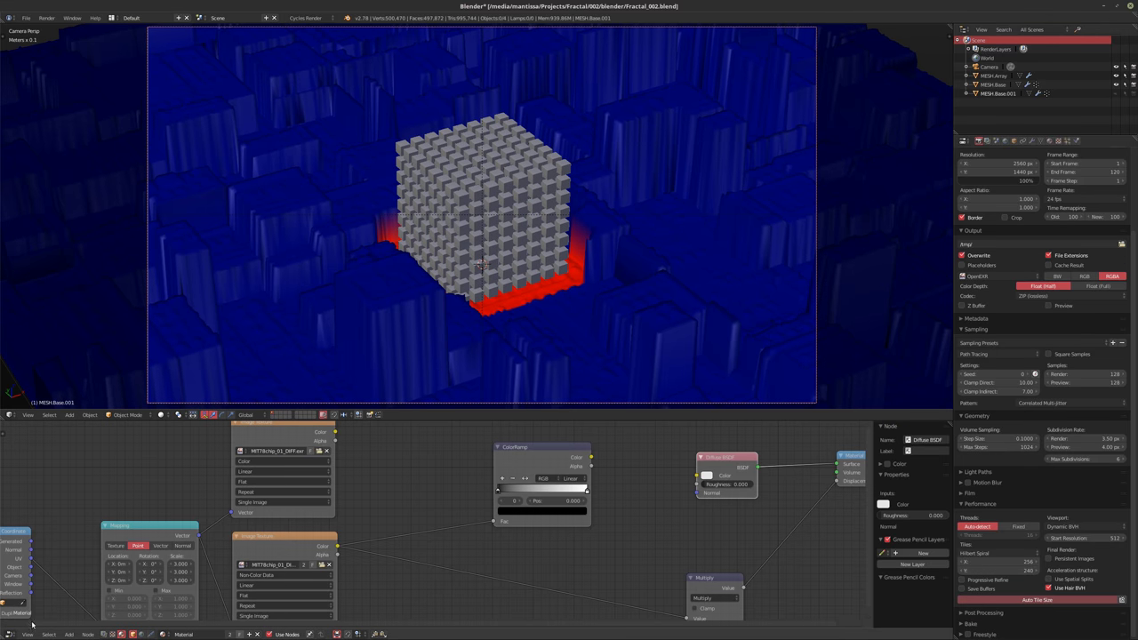
left_click(10, 634)
scroll(410, 499, "up", 2)
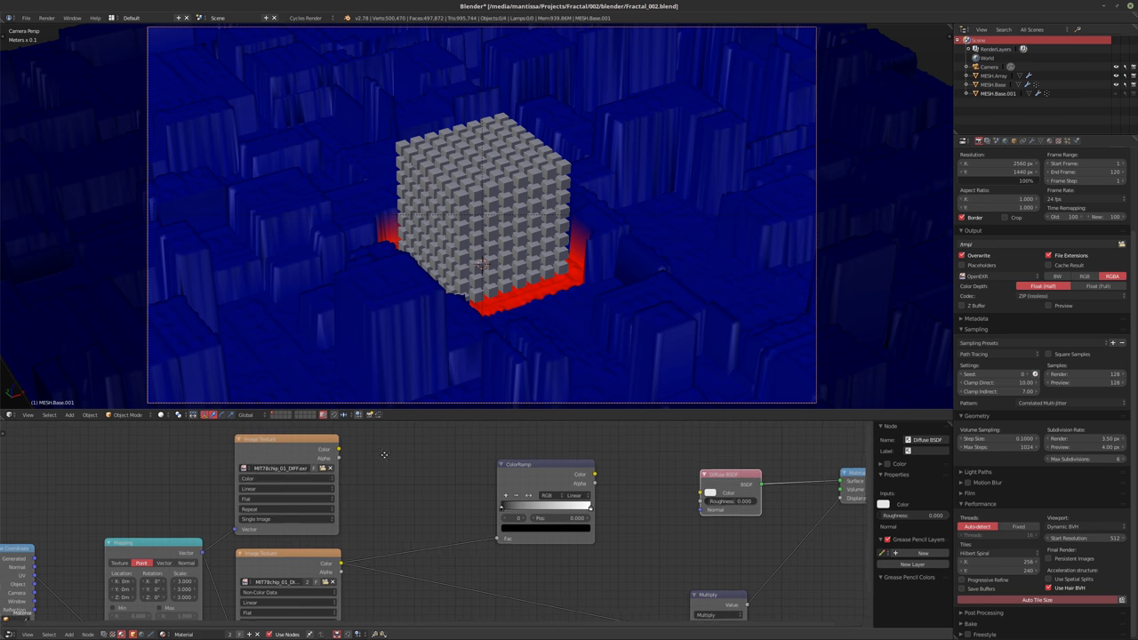
middle_click_drag(413, 458, 403, 445)
middle_click_drag(516, 470, 334, 465)
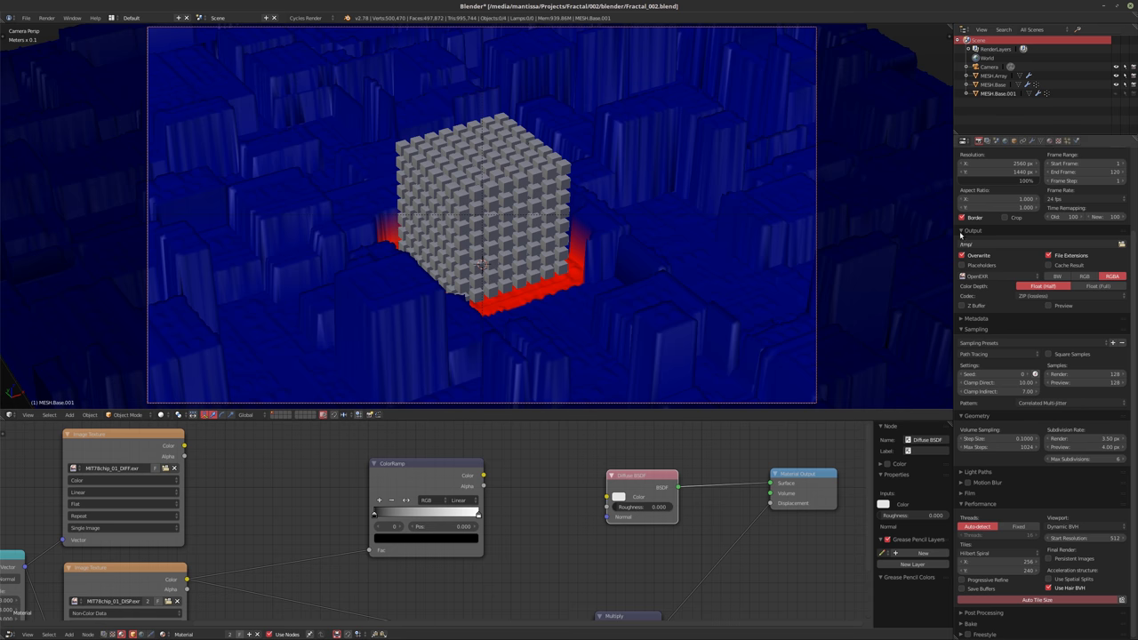
left_click(1031, 140)
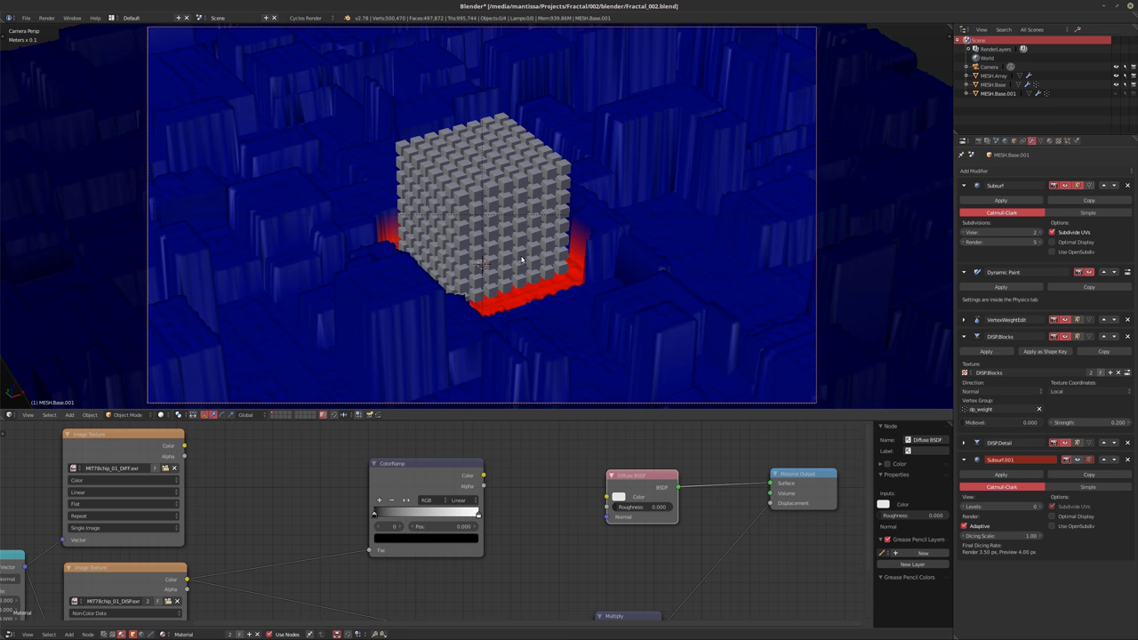
Move the Diffuse BSDF node back and insert a Mix Shader between it and the Material Output
middle_click_drag(503, 464, 476, 470)
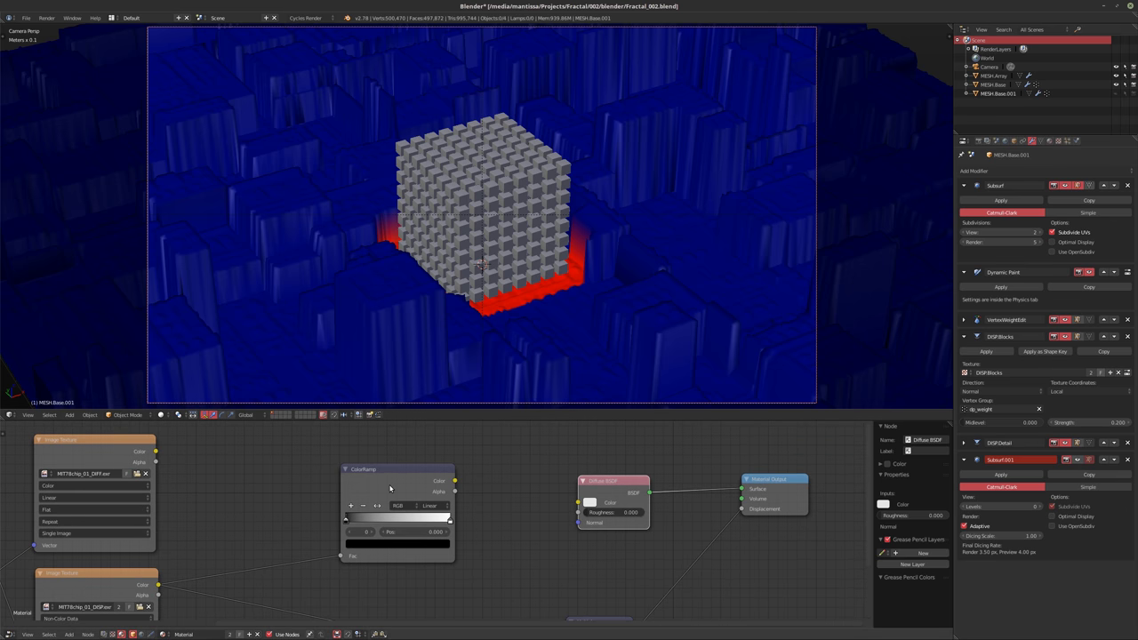
left_click_drag(611, 488, 545, 473)
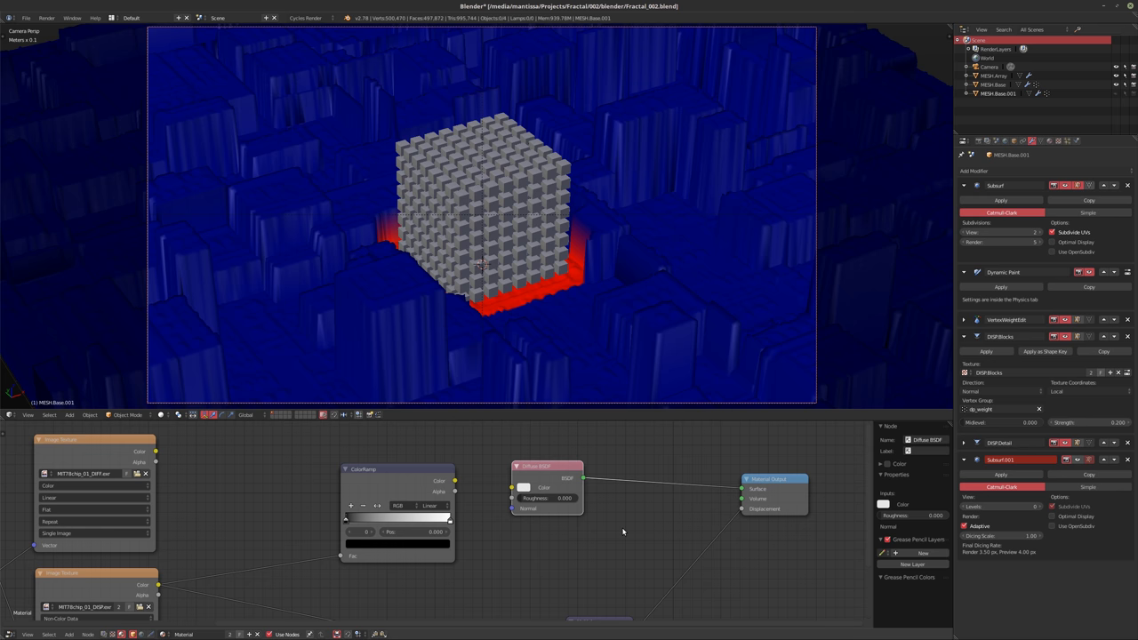
key("shift+a")
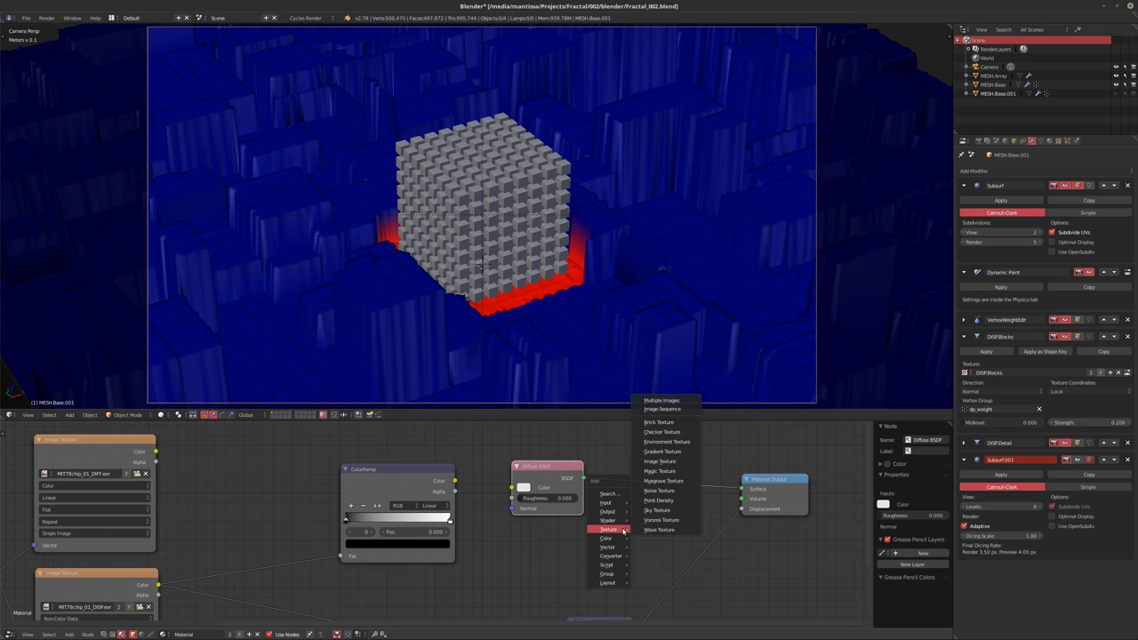
mouse_move(607, 520)
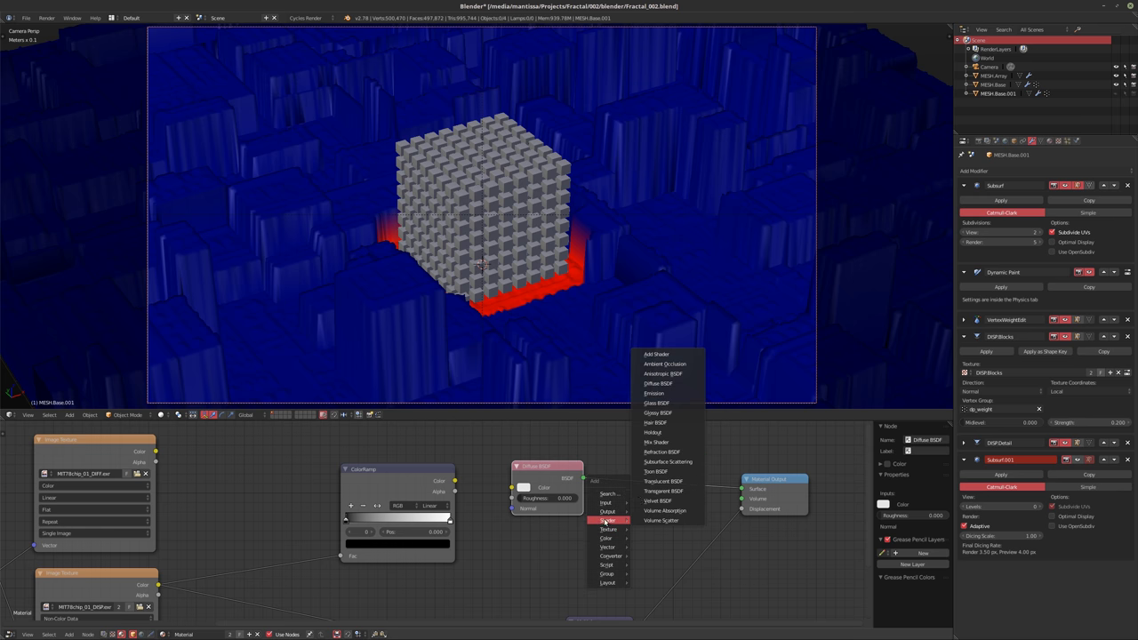
left_click(665, 441)
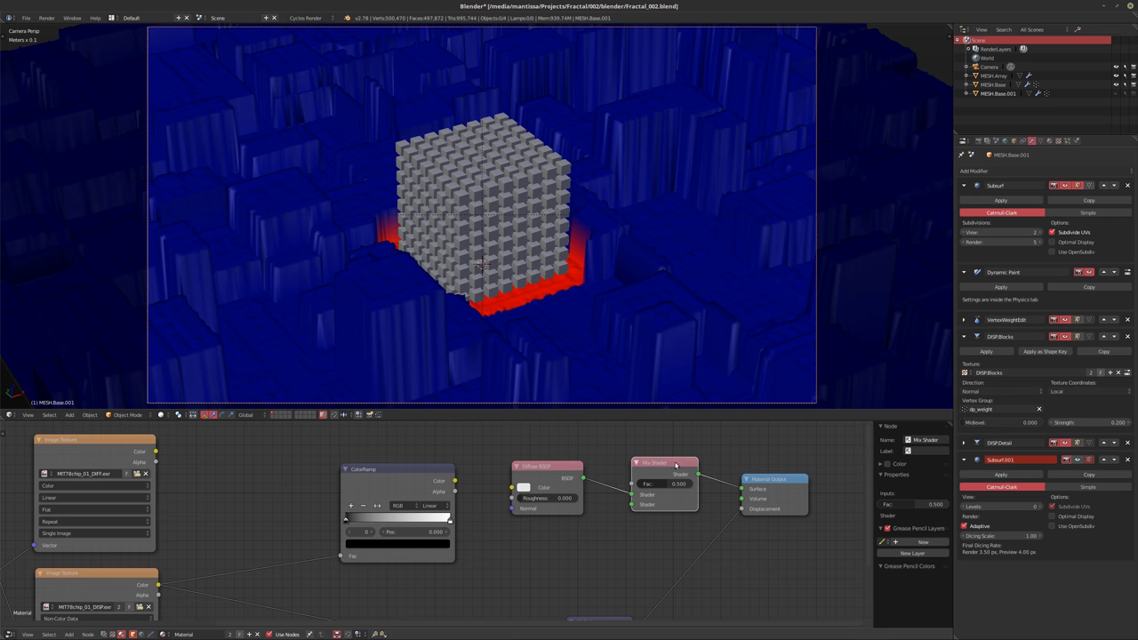
left_click(627, 465)
Add a Glossy BSDF below the Diffuse BSDF and connect it to the Mix Shader's second shader input
key("shift+a")
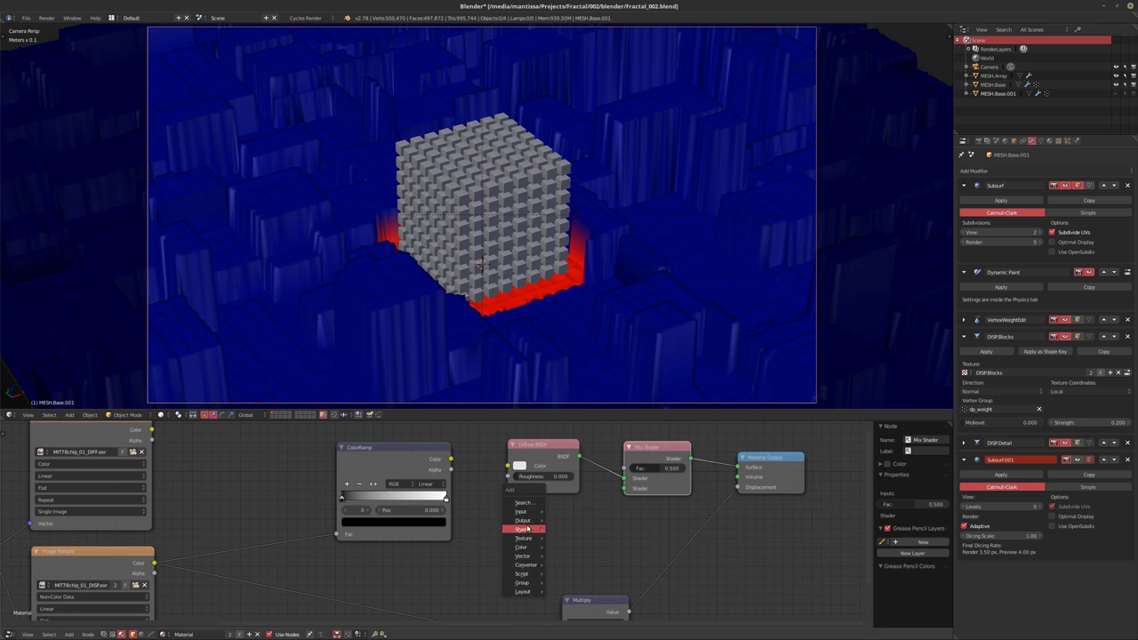
mouse_move(534, 528)
left_click(573, 421)
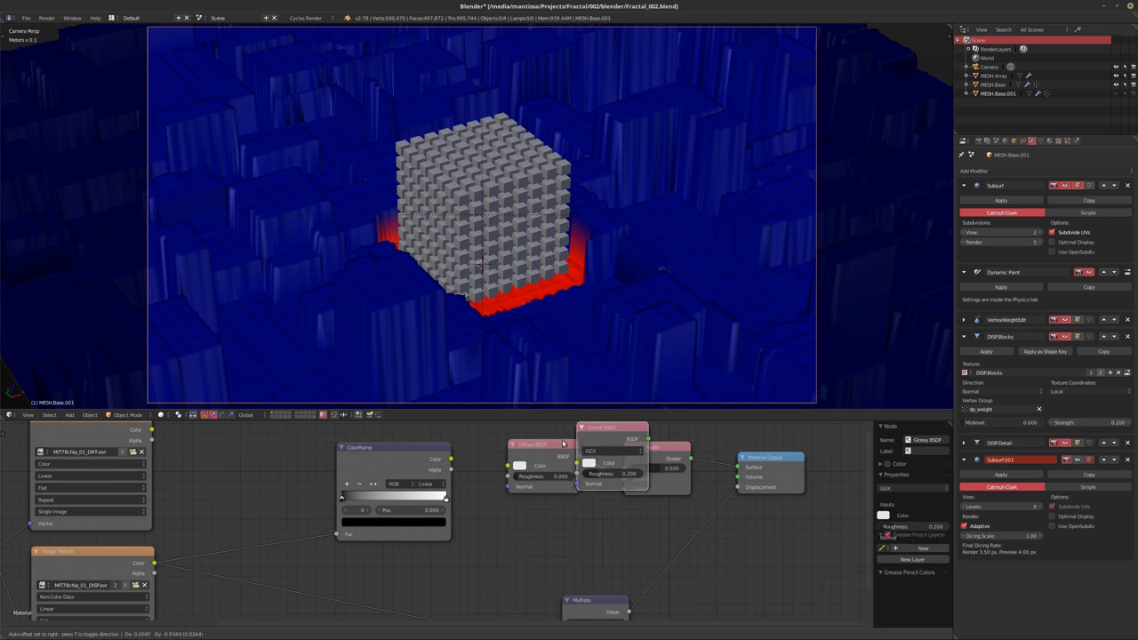
left_click(584, 516)
left_click_drag(578, 517, 624, 488)
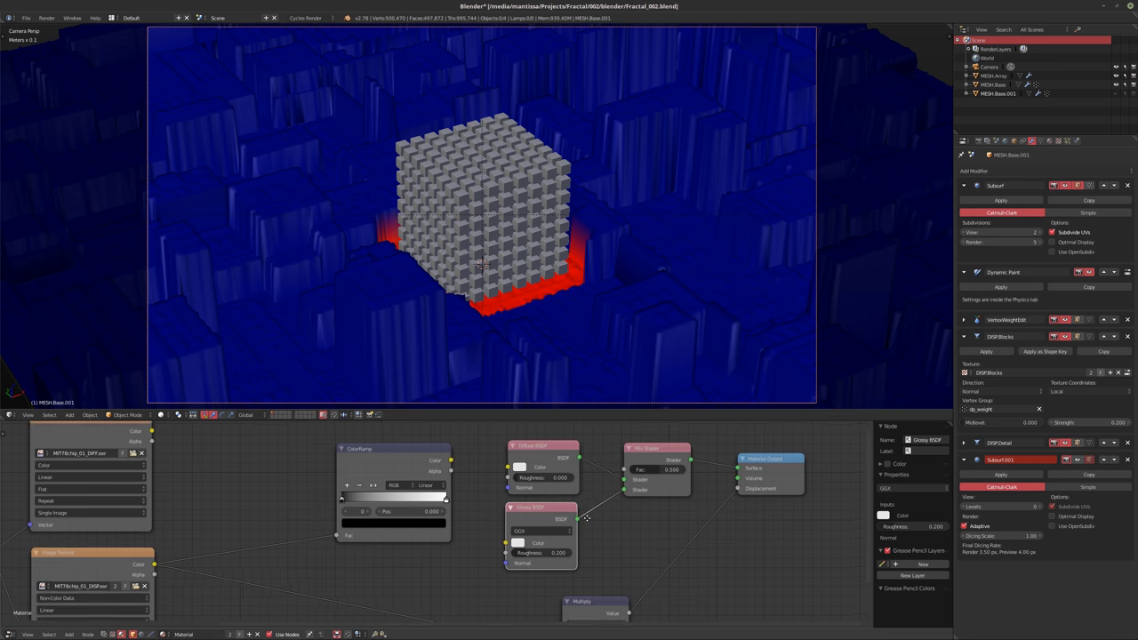
Rearrange the ground material's nodes, stacking the Diffuse and Glossy BSDFs before the Mix Shader and moving the ColorRamp clear of them
middle_click_drag(401, 446, 399, 492)
left_click_drag(399, 492, 413, 626)
left_click(413, 626)
middle_click_drag(548, 499, 537, 522)
scroll(496, 552, "down", 1)
scroll(537, 522, "down", 1)
left_click_drag(533, 541, 503, 576)
left_click_drag(521, 500, 494, 523)
left_click(501, 574)
left_click_drag(500, 573, 504, 560)
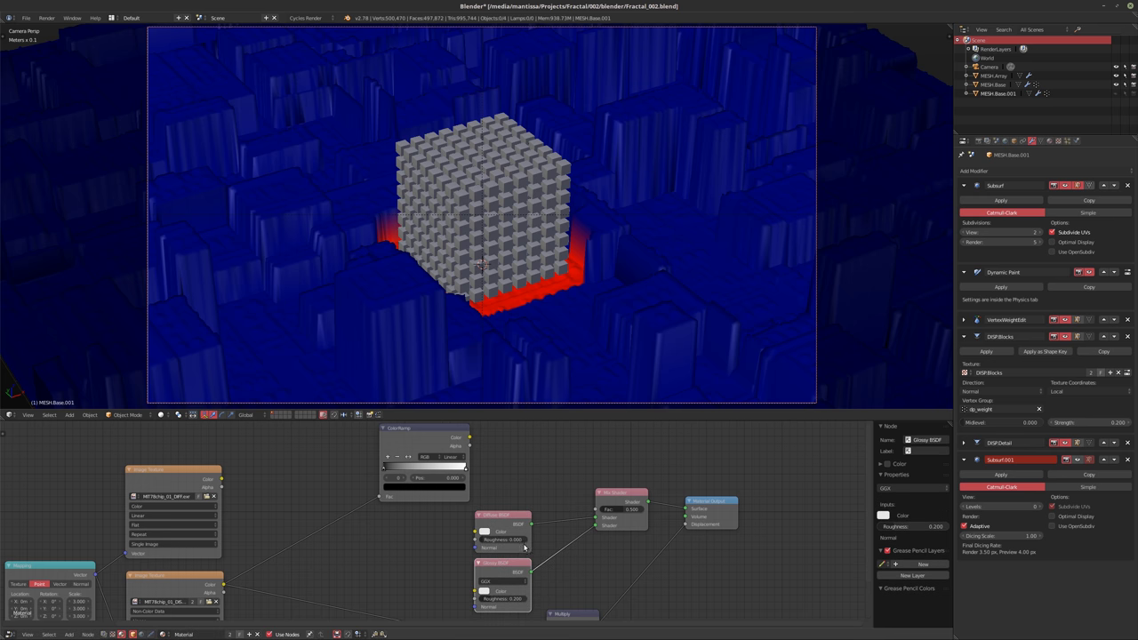
middle_click_drag(524, 547, 553, 567)
left_click_drag(446, 463, 399, 462)
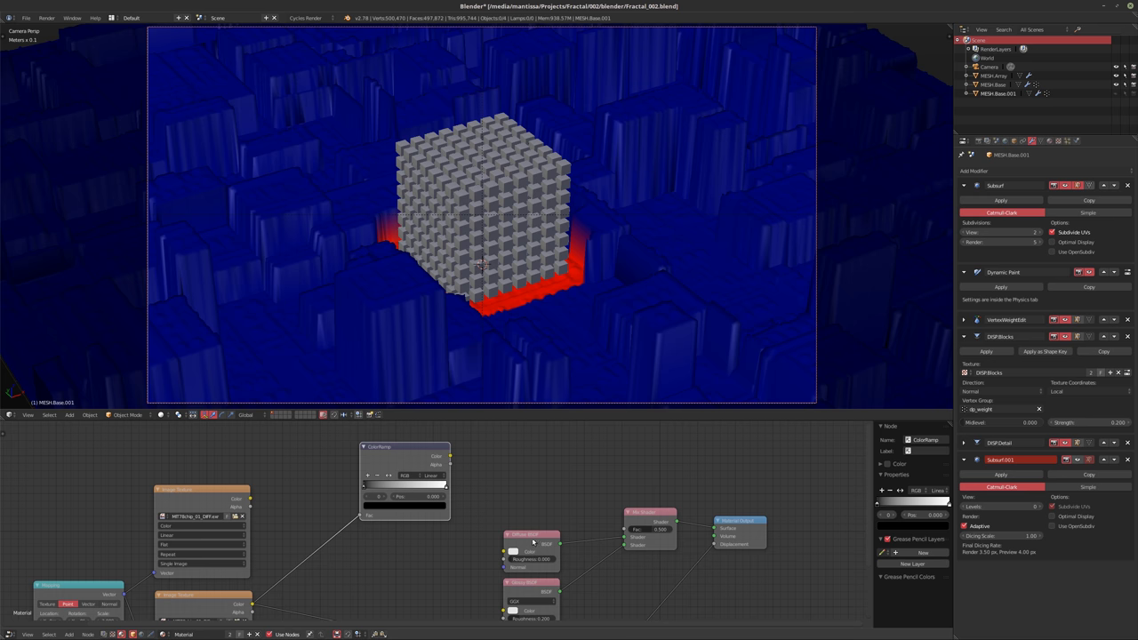
left_click_drag(537, 540, 534, 530)
left_click_drag(532, 587, 531, 577)
Add a Layer Weight node with its Fresnel output driving the Mix Shader's factor, and switch the 3D view to rendered shading
key("shift+a")
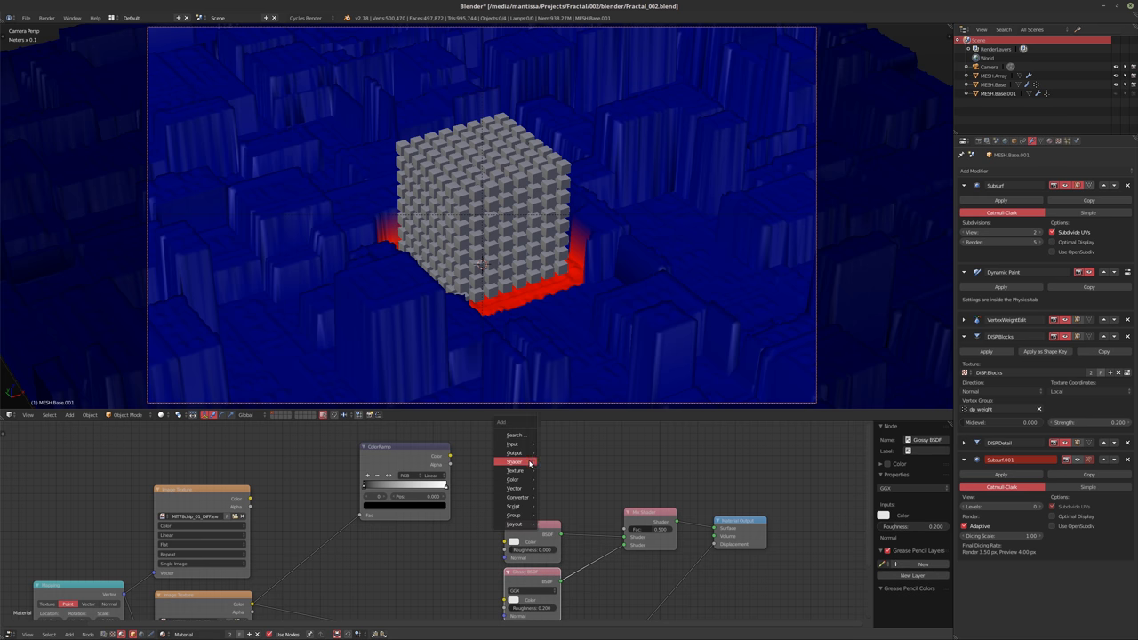
mouse_move(531, 462)
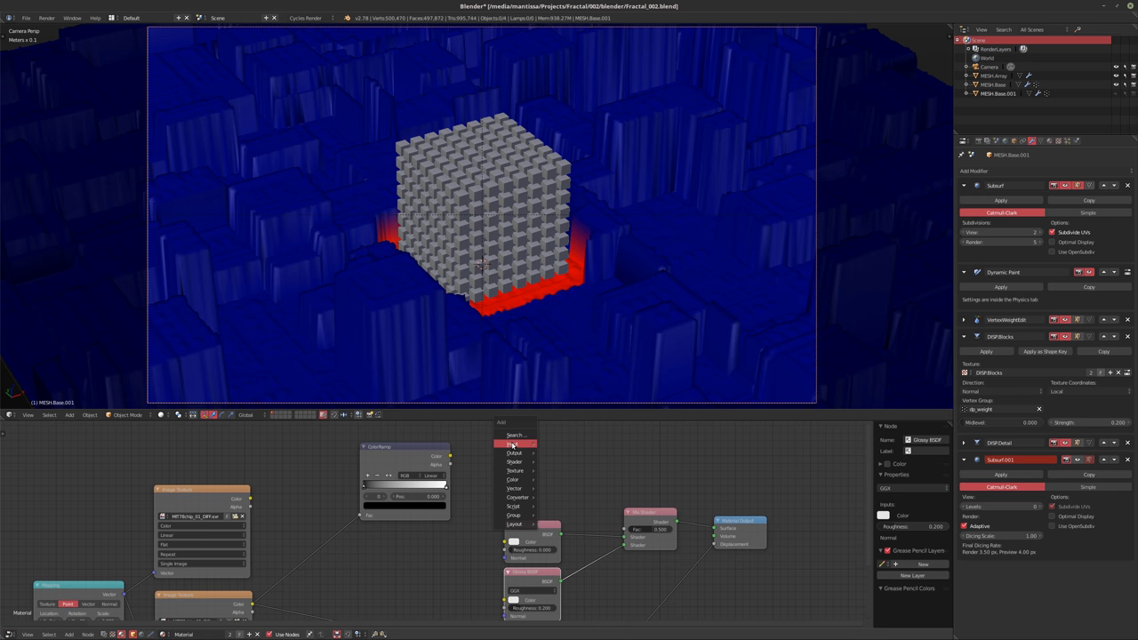
mouse_move(516, 444)
left_click_drag(530, 470, 650, 520)
scroll(533, 476, "up", 1)
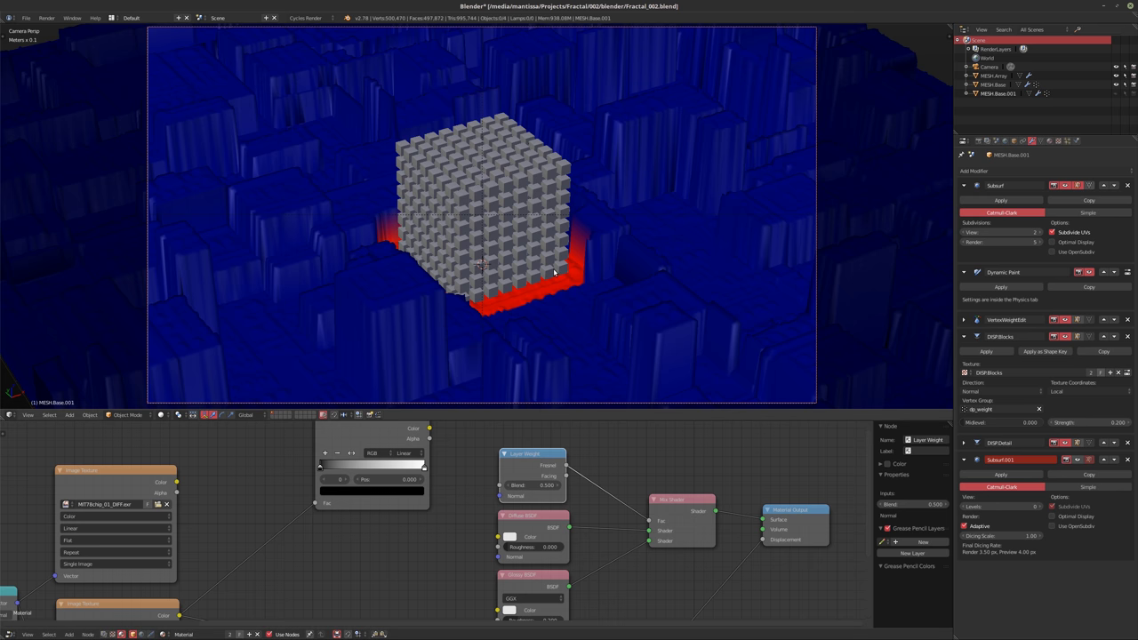
key("shift+z")
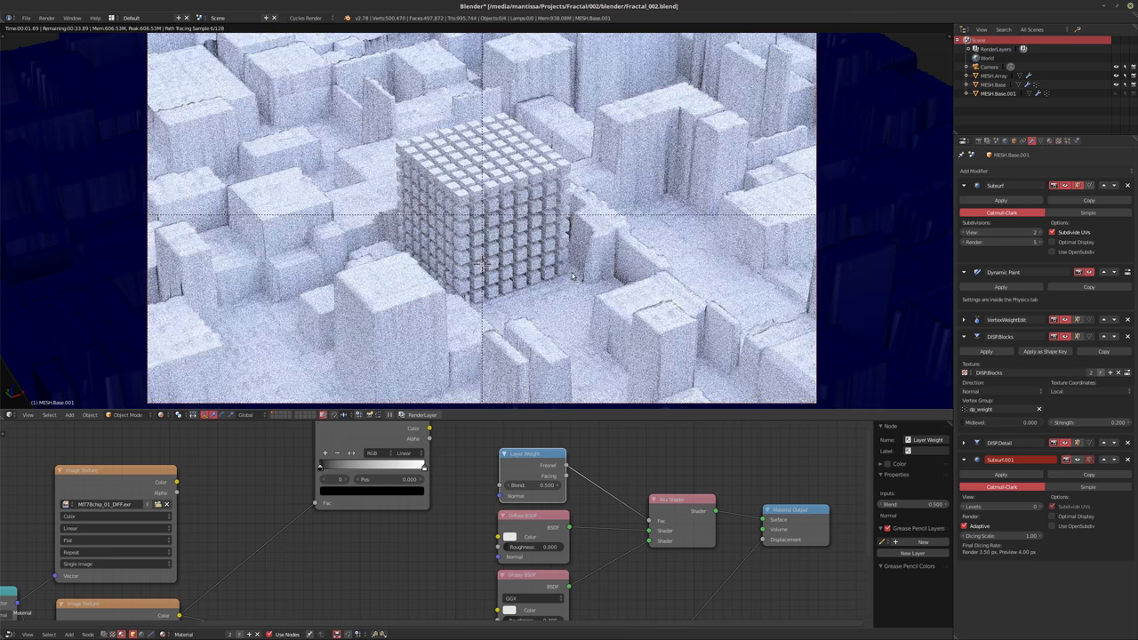
Darken the Diffuse BSDF color to nearly black, RGB 0.001
scroll(573, 517, "up", 2)
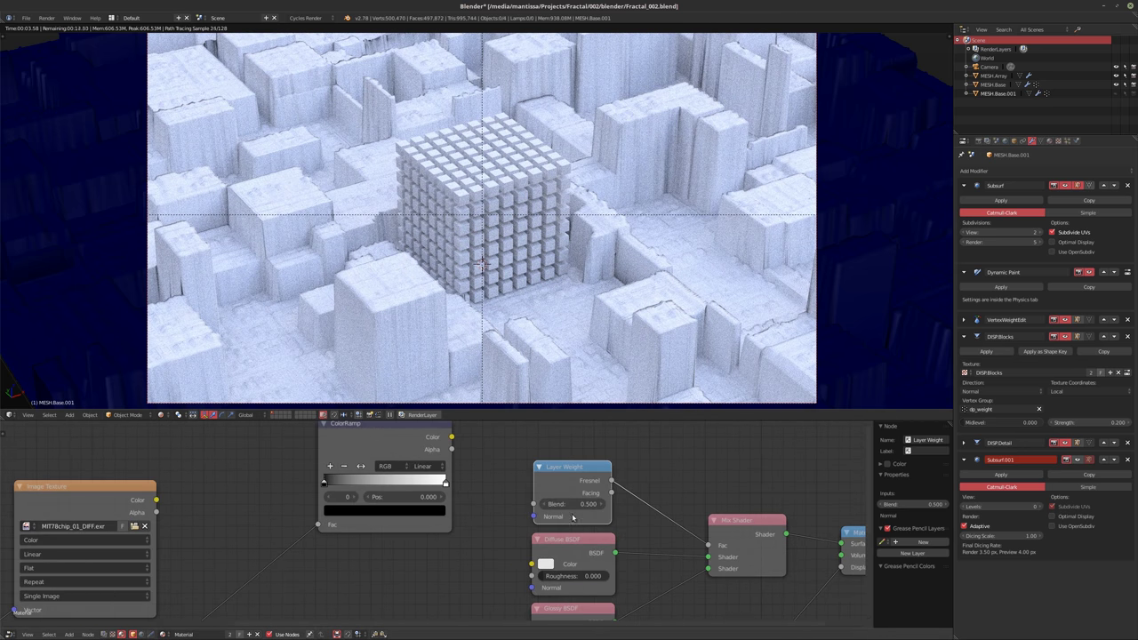
left_click(570, 504)
key("Return")
left_click(545, 564)
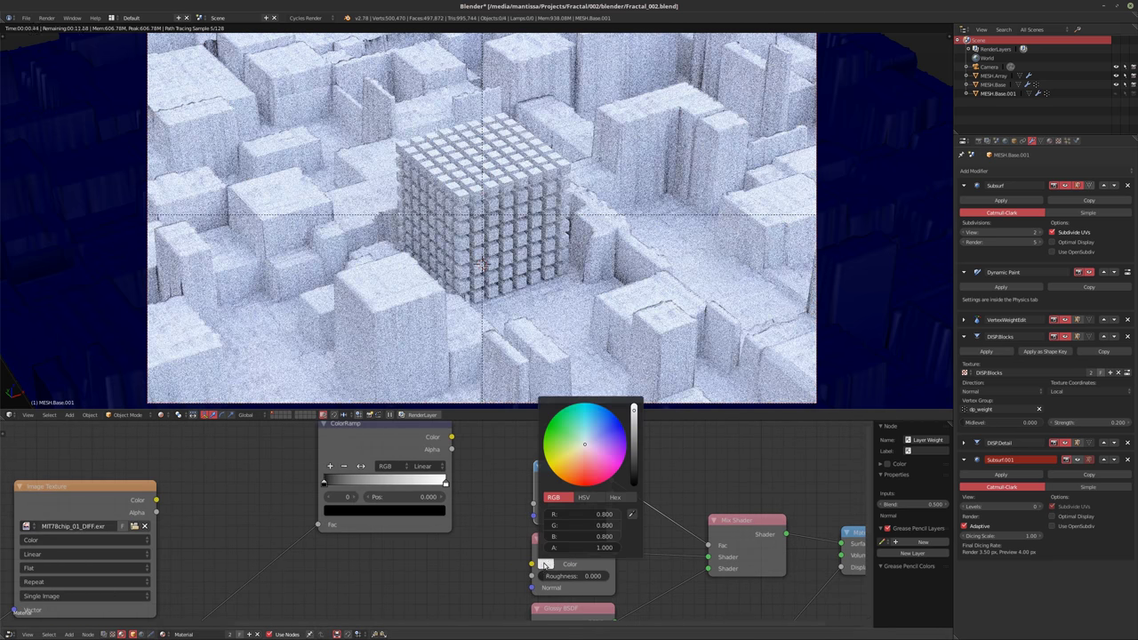
left_click_drag(630, 449, 632, 486)
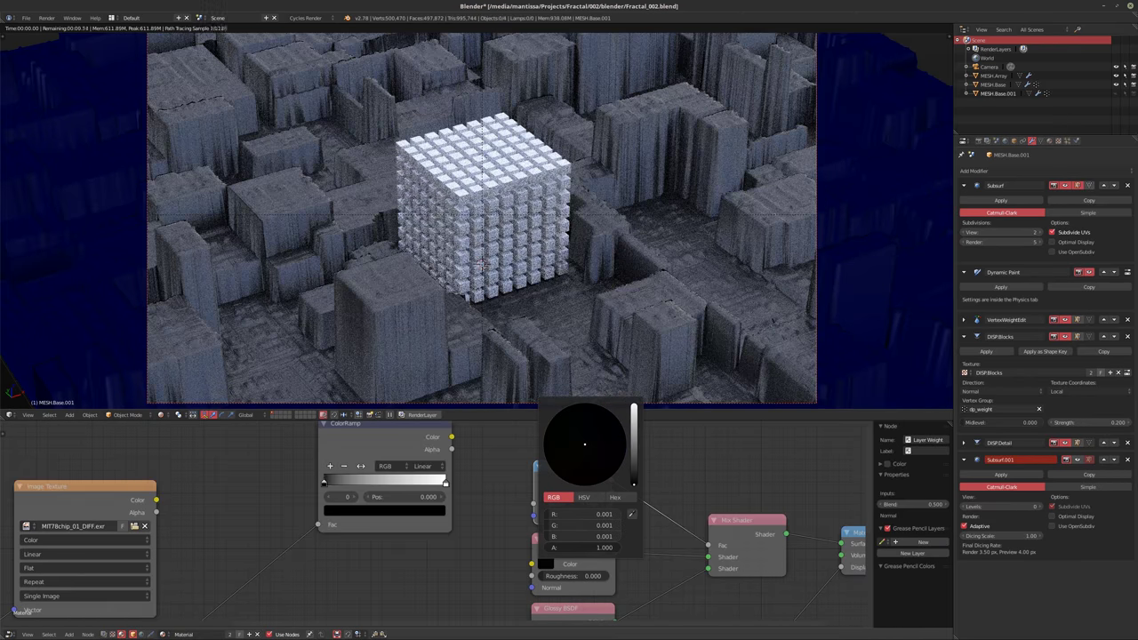
Set the Glossy BSDF roughness to 0.000 and darken its color to a medium grey
middle_click_drag(652, 561, 659, 517)
left_click_drag(586, 616, 551, 616)
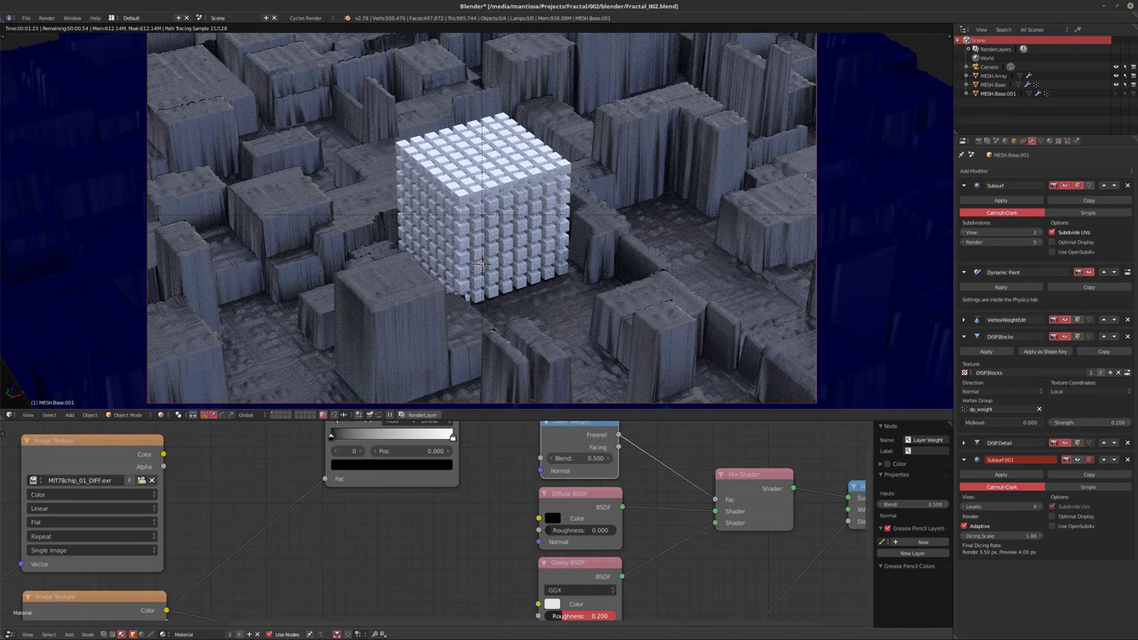
middle_click_drag(613, 580, 629, 522)
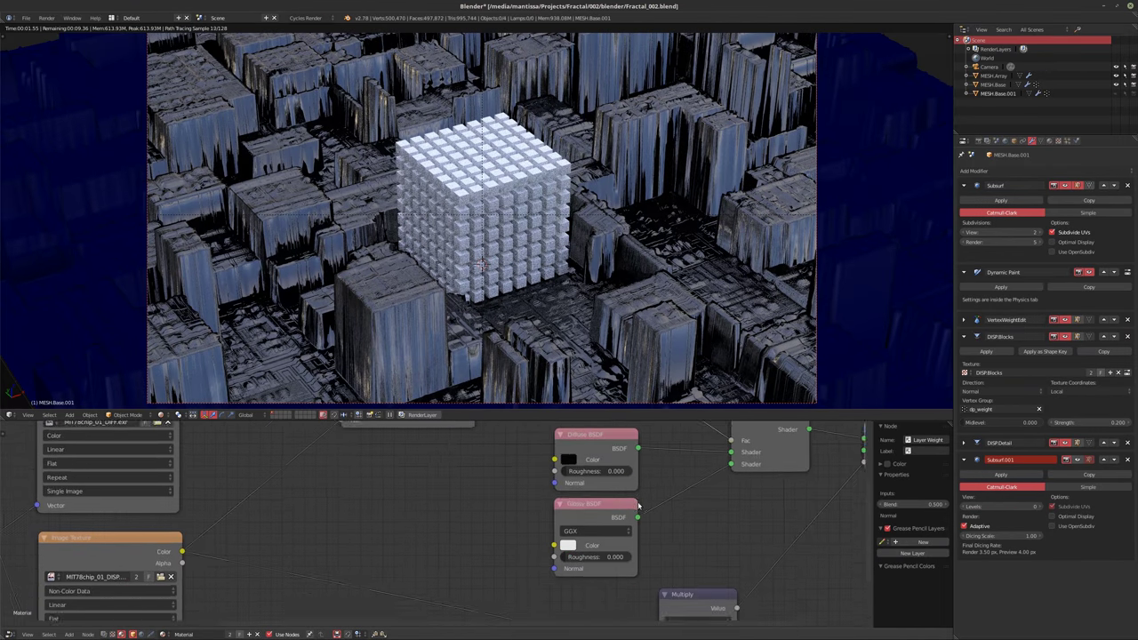
scroll(629, 521, "up", 1)
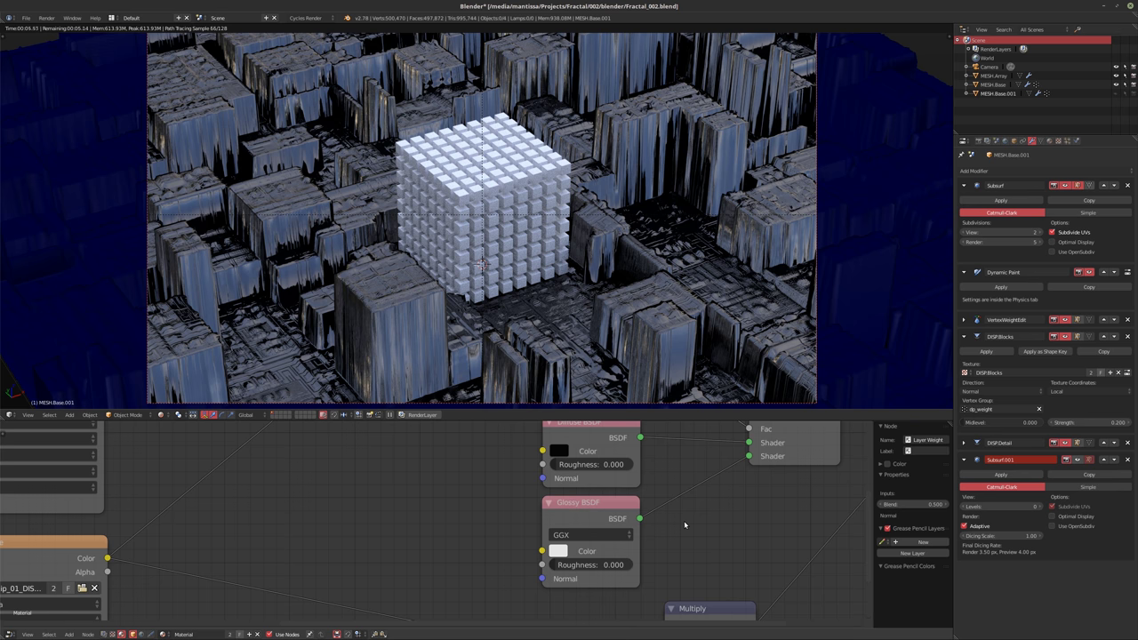
scroll(658, 533, "down", 2)
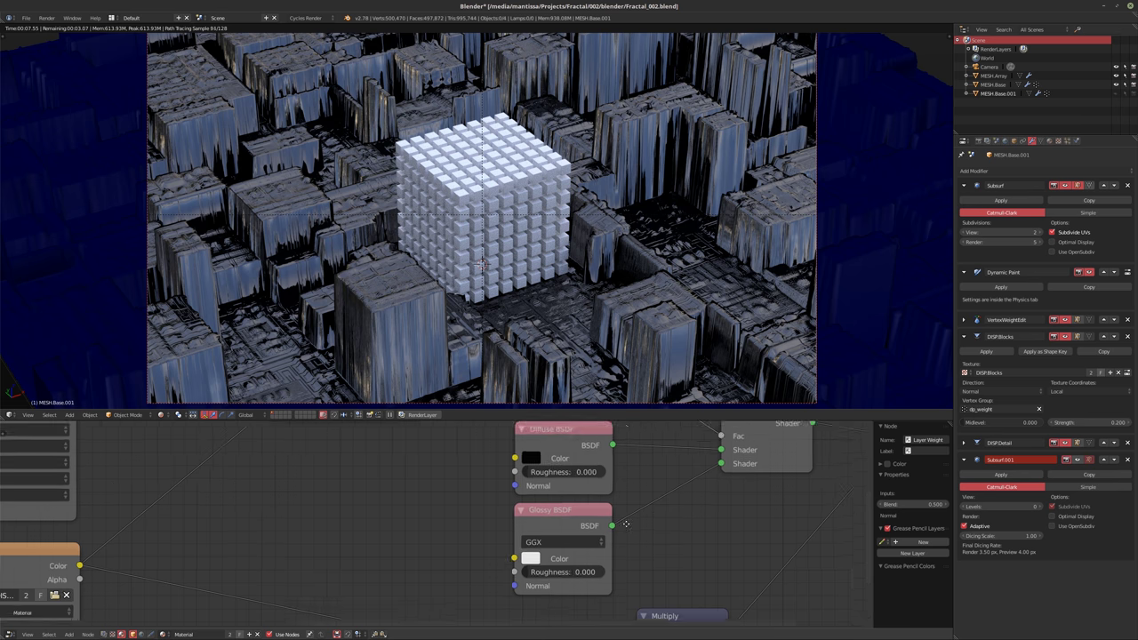
left_click(495, 569)
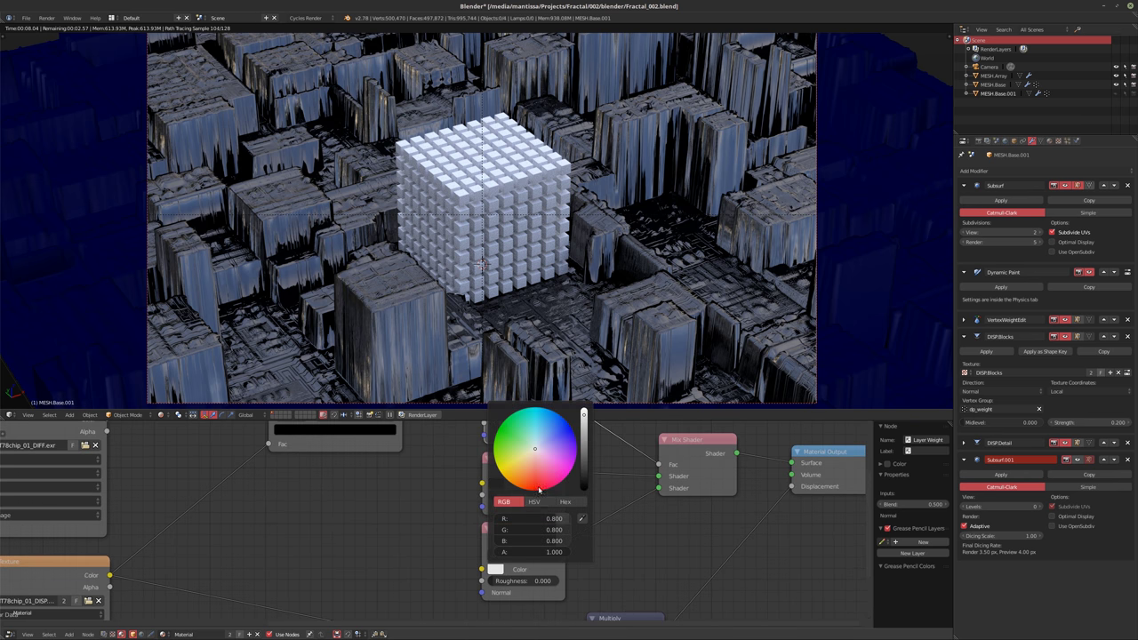
left_click(583, 438)
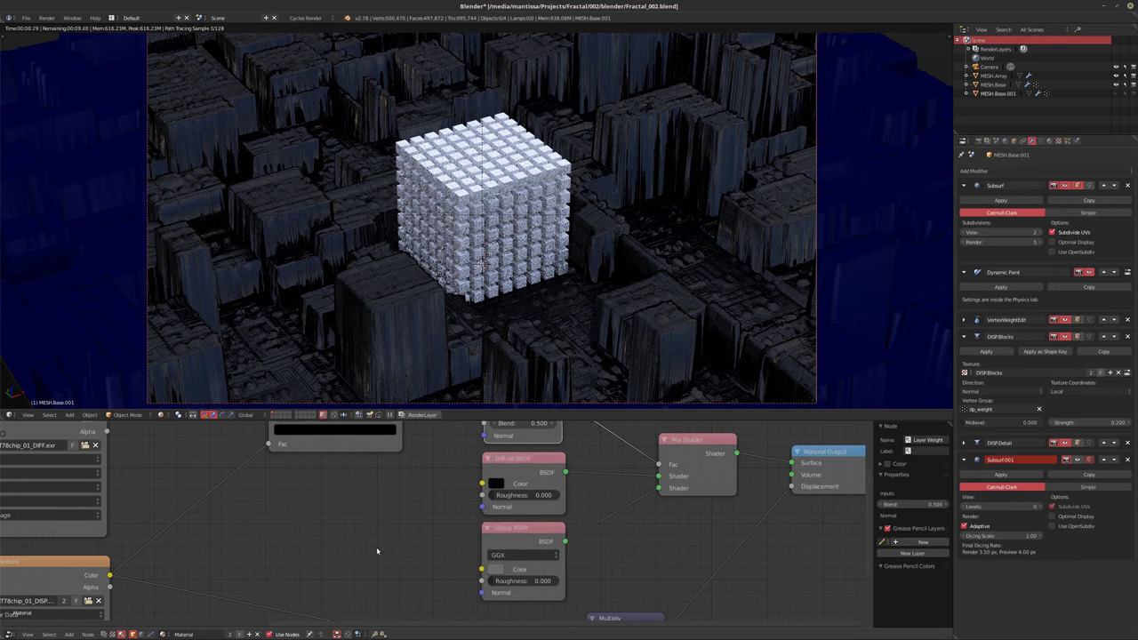
Add a Separate RGB node and connect the MIT78chip_01_DIFF.exr texture's Color output to its Image input
key("Home")
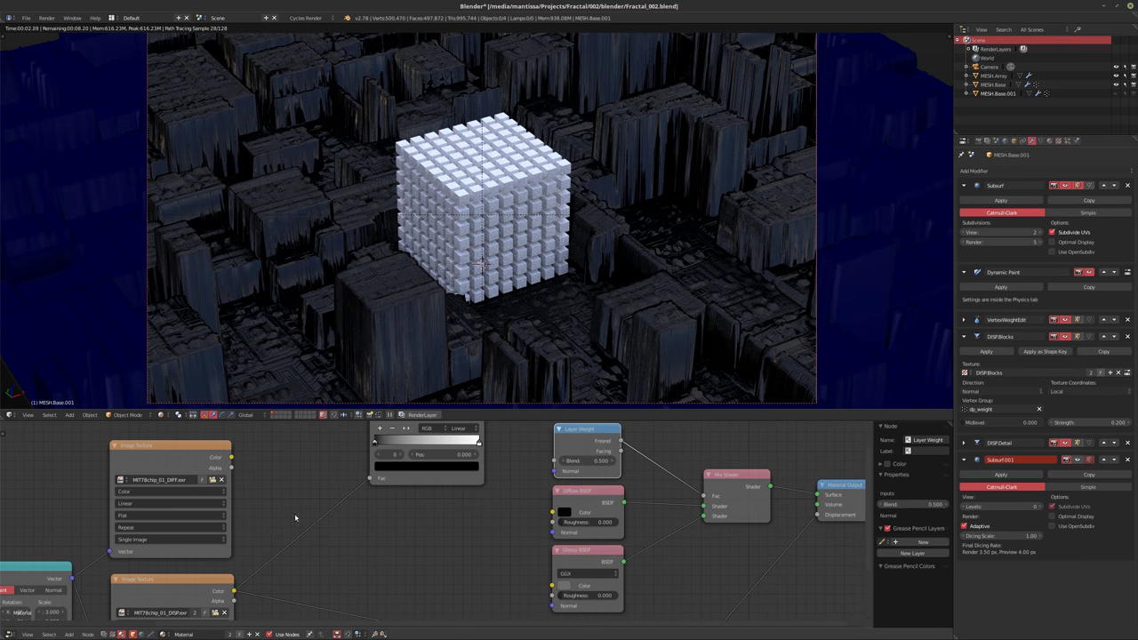
key("shift+a")
mouse_move(377, 576)
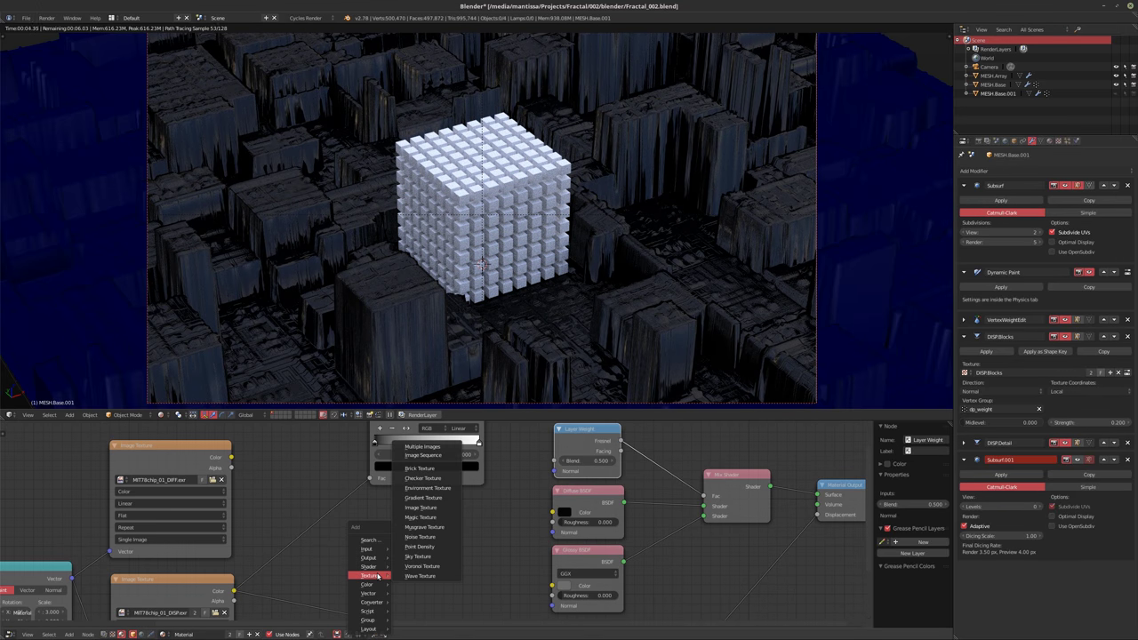
mouse_move(373, 602)
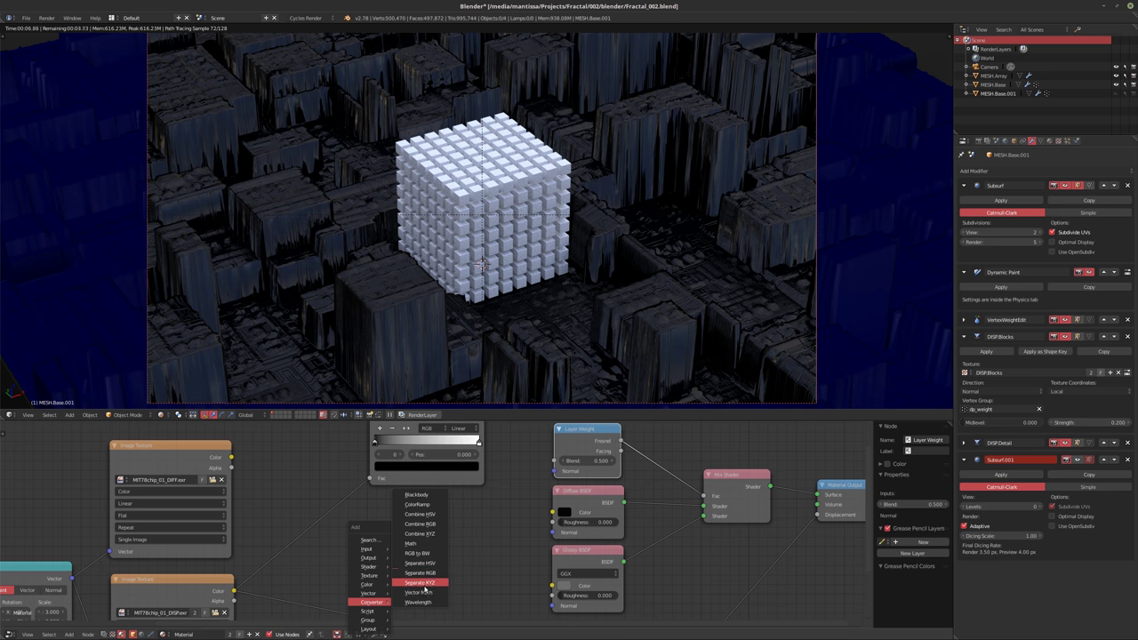
left_click(420, 573)
left_click(396, 570)
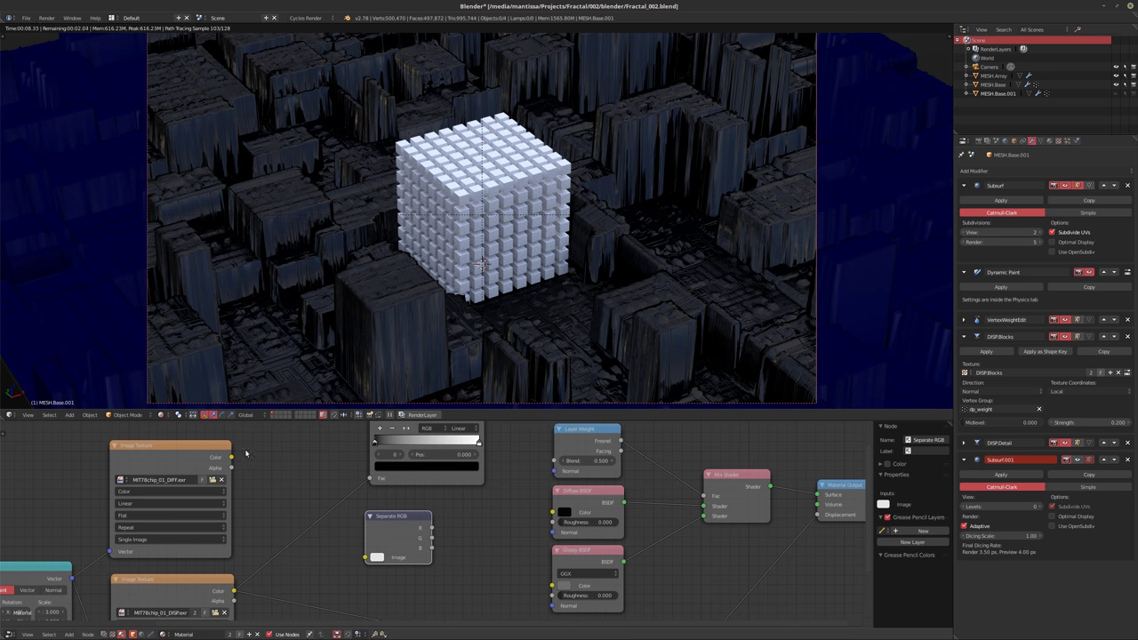
left_click_drag(231, 457, 369, 558)
left_click_drag(231, 458, 365, 556)
Preview the Separate RGB node's individual color channels on the rendered mesh to compare them
left_click(402, 537, "ctrl+shift")
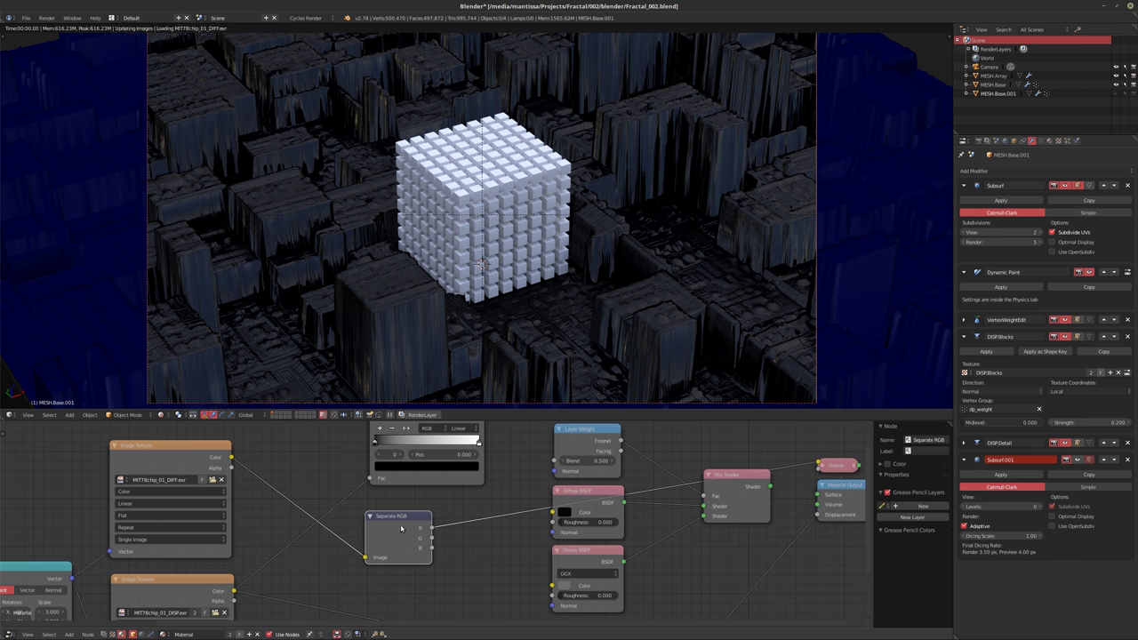
scroll(471, 555, "up", 2)
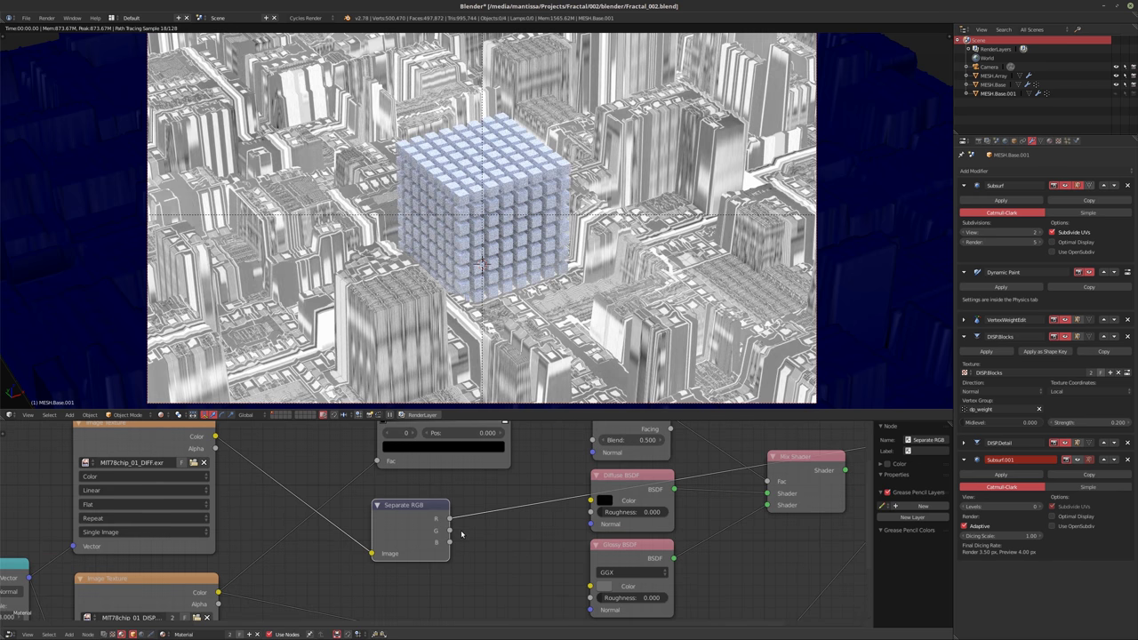
left_click(408, 526, "ctrl+shift")
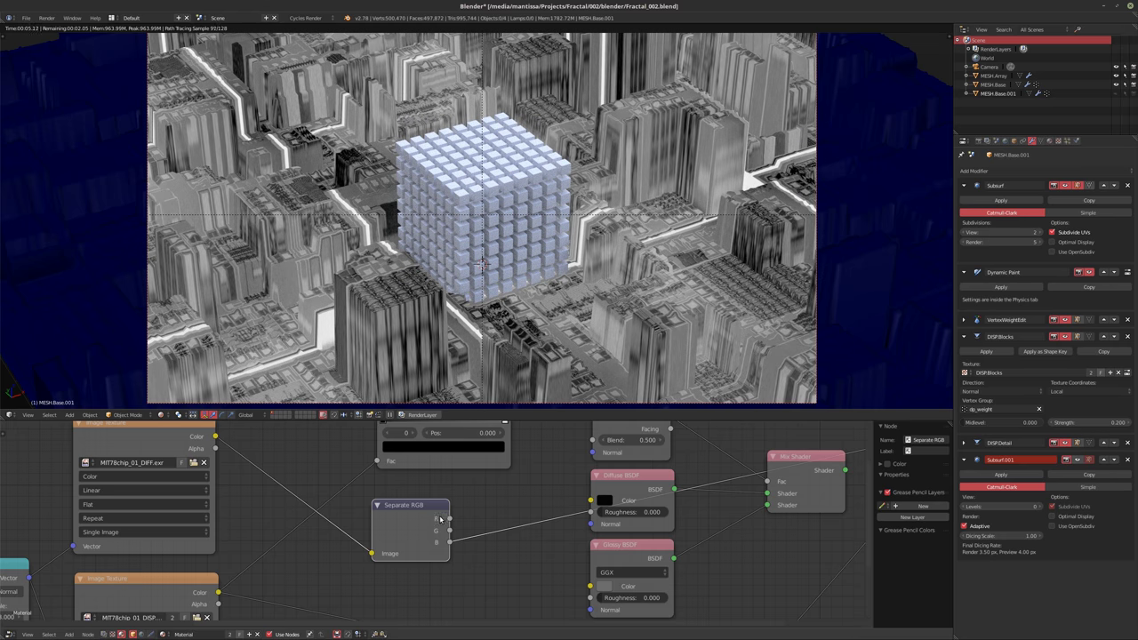
left_click(415, 525, "ctrl+shift")
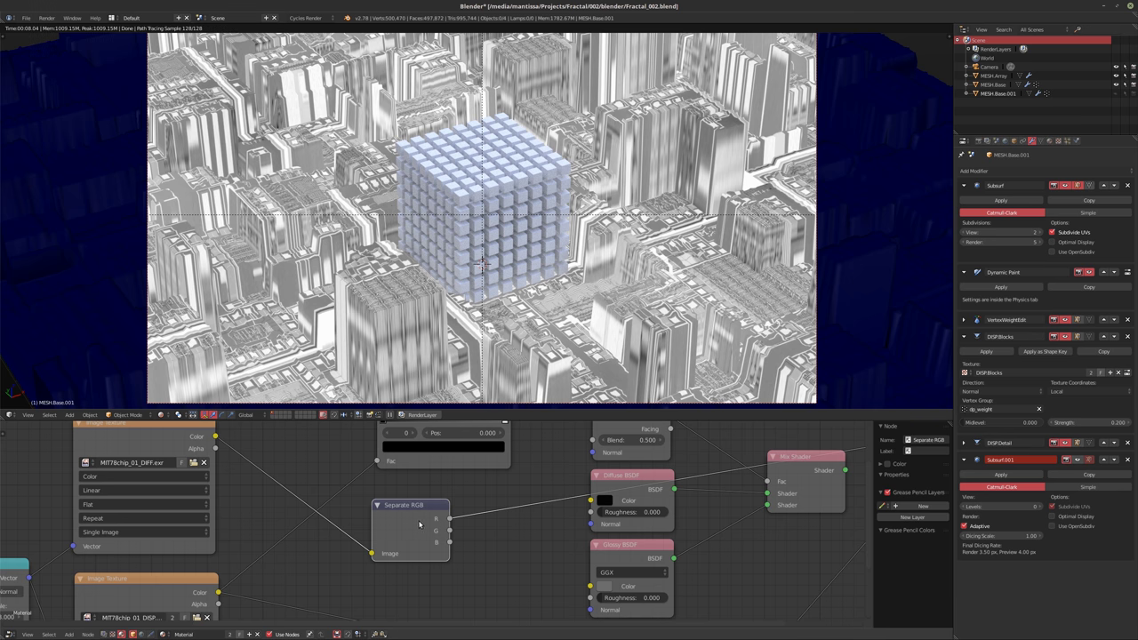
Move the Separate RGB node closer to the diffuse image texture and preview its green channel
middle_click_drag(420, 525, 561, 546)
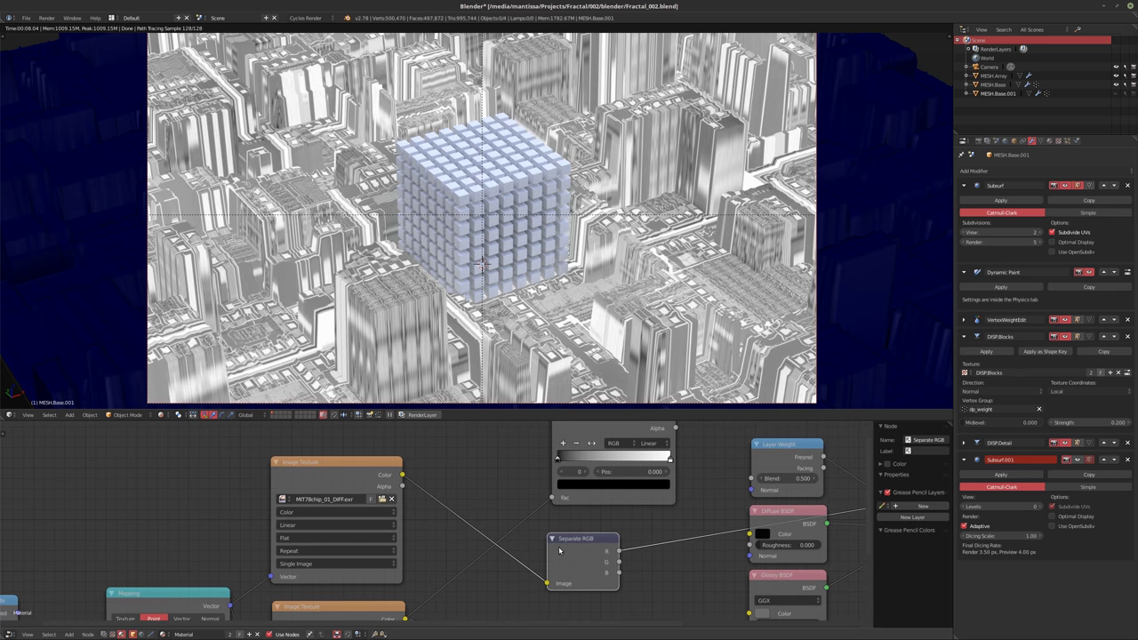
left_click_drag(563, 548, 492, 561)
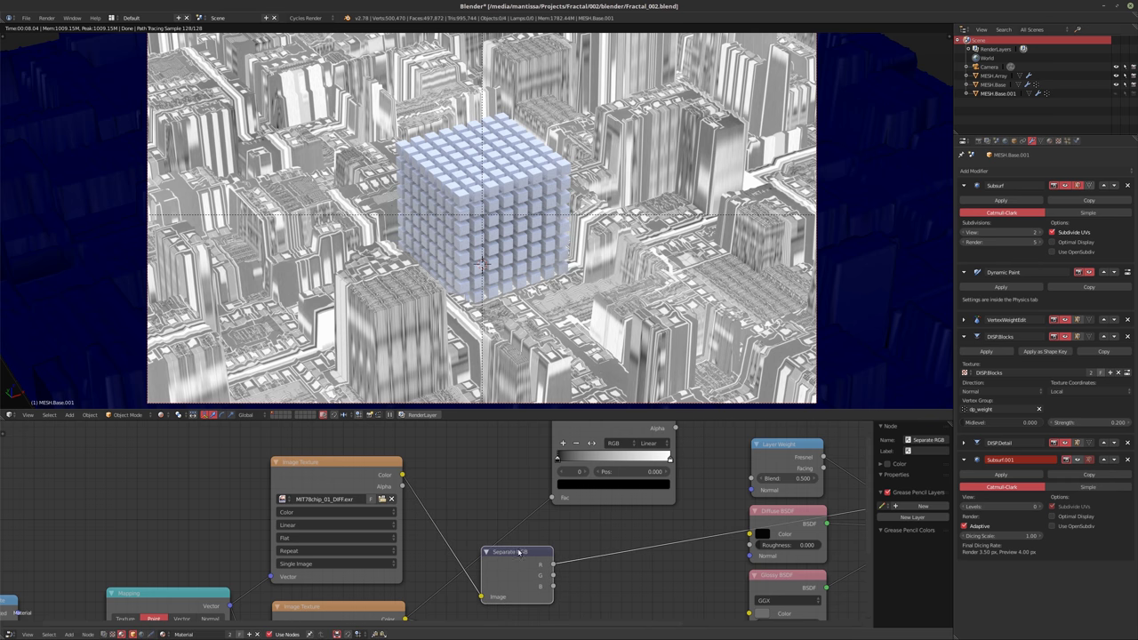
middle_click_drag(512, 555, 464, 539)
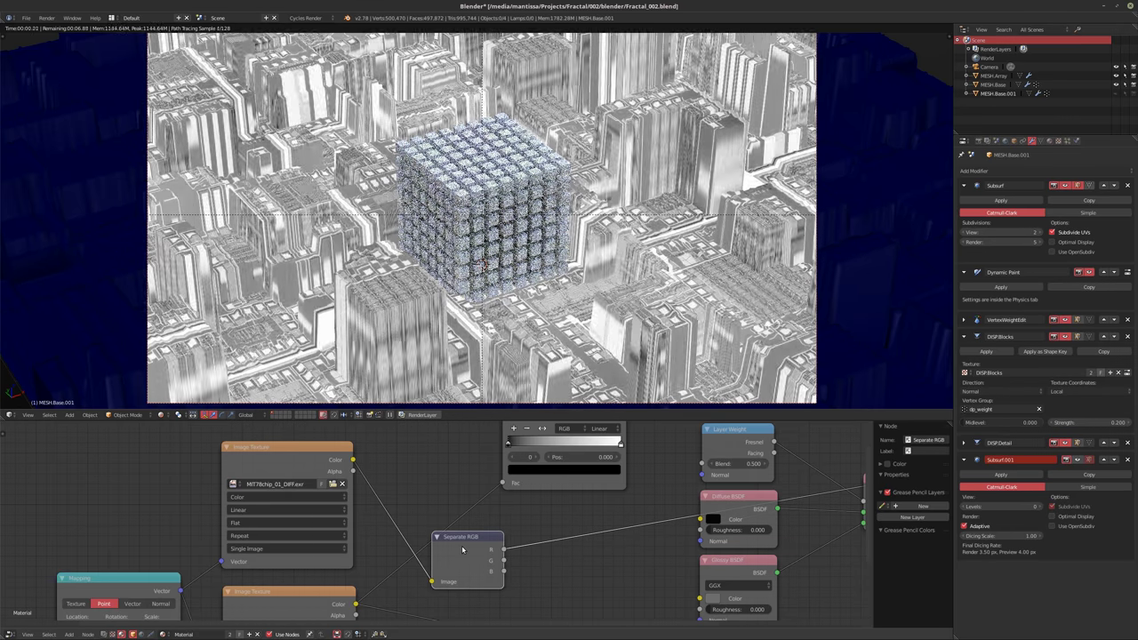
middle_click_drag(483, 552, 368, 527)
scroll(490, 530, "up", 1)
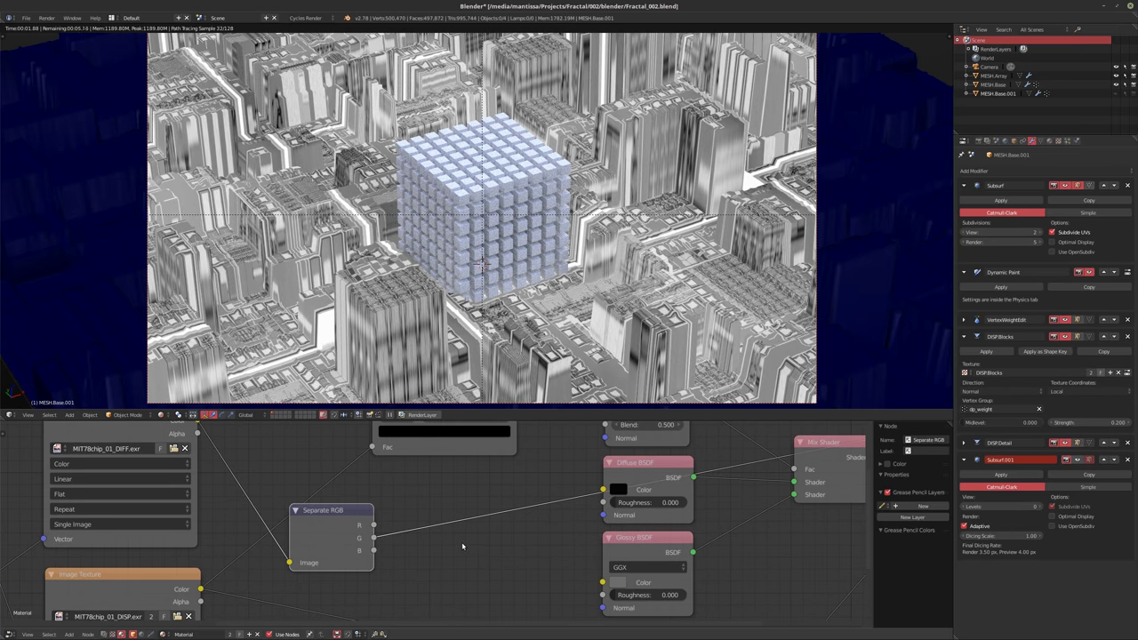
Insert the existing ColorRamp on the link from the Separate RGB's G output and flip the ramp
key("shift+a")
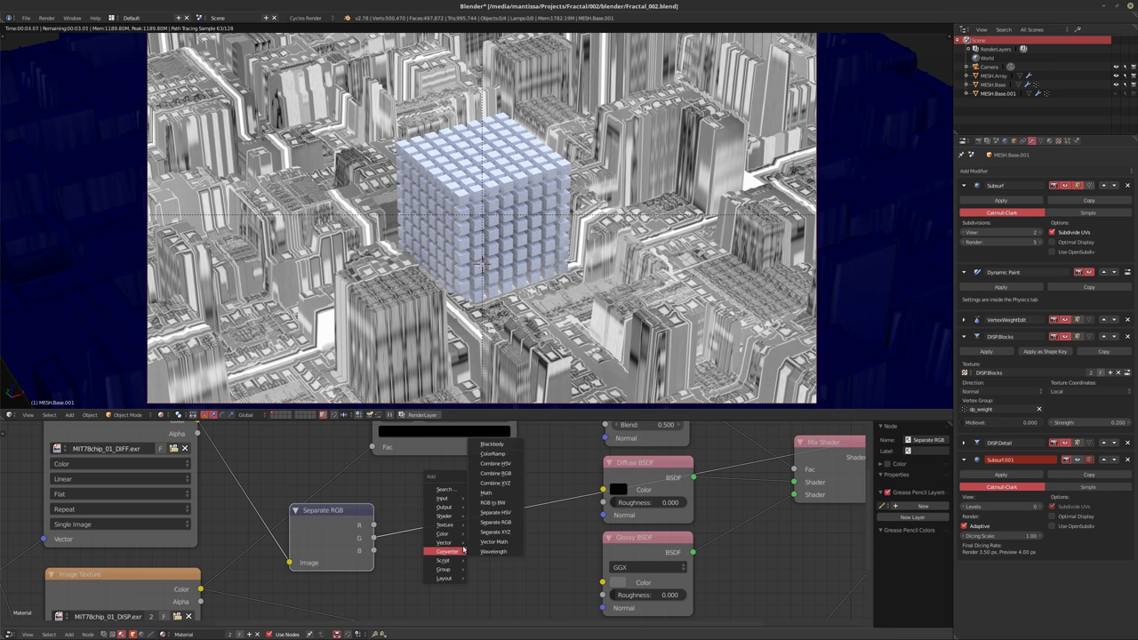
key("Escape")
left_click_drag(435, 451, 532, 514)
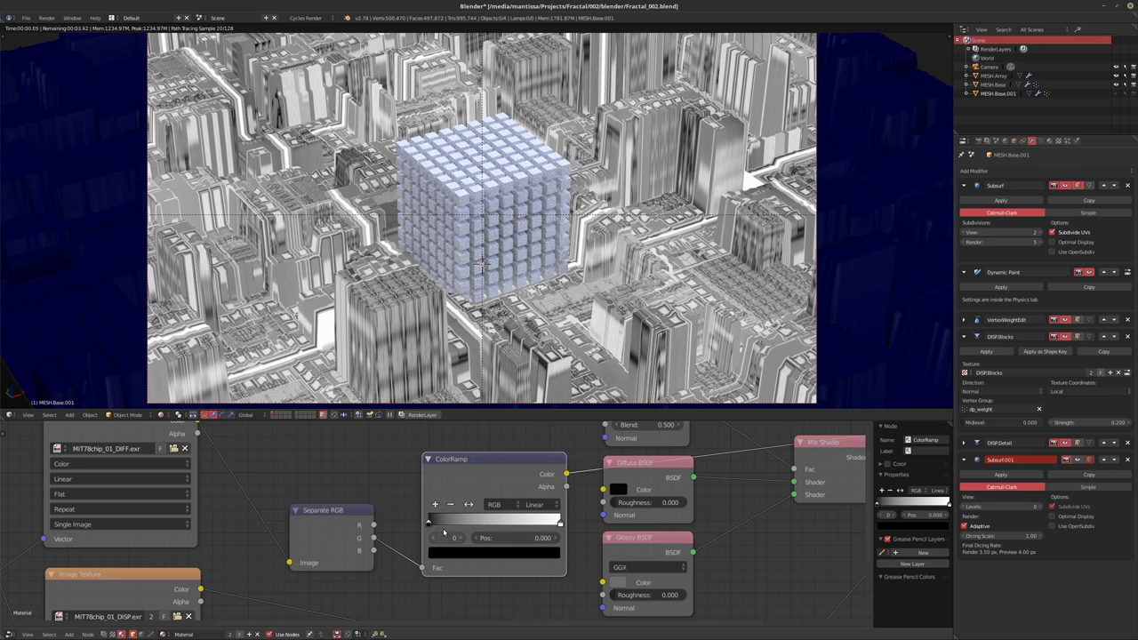
left_click(468, 504)
Darken the ColorRamp's white stop at position 0.000 to RGB 0.018
scroll(442, 500, "up", 2)
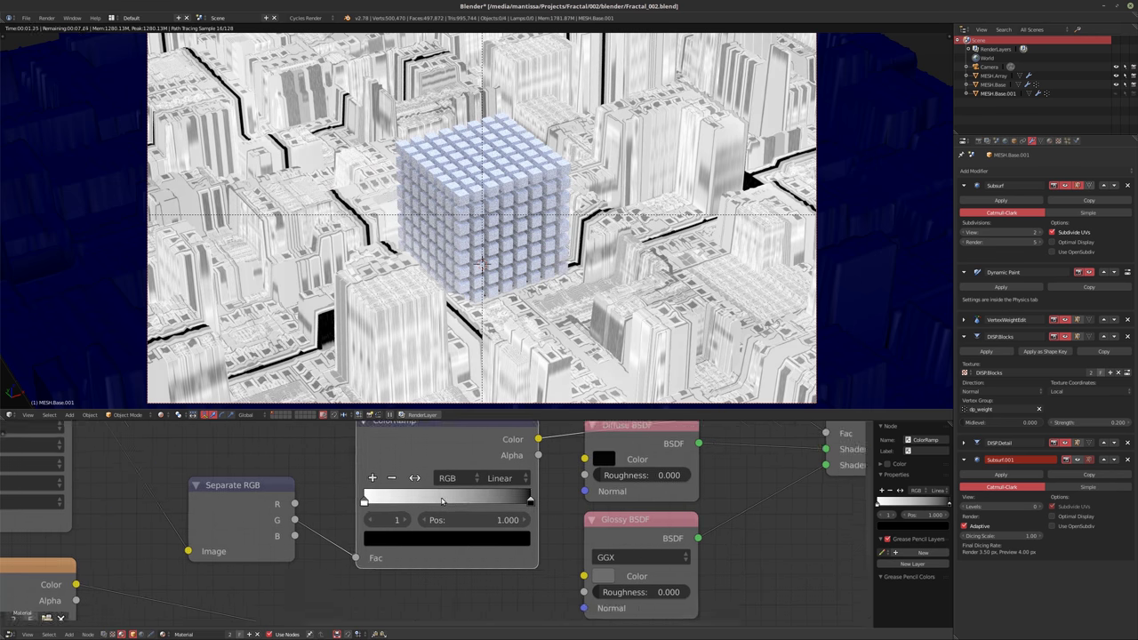
middle_click_drag(441, 500, 470, 511)
left_click(418, 546)
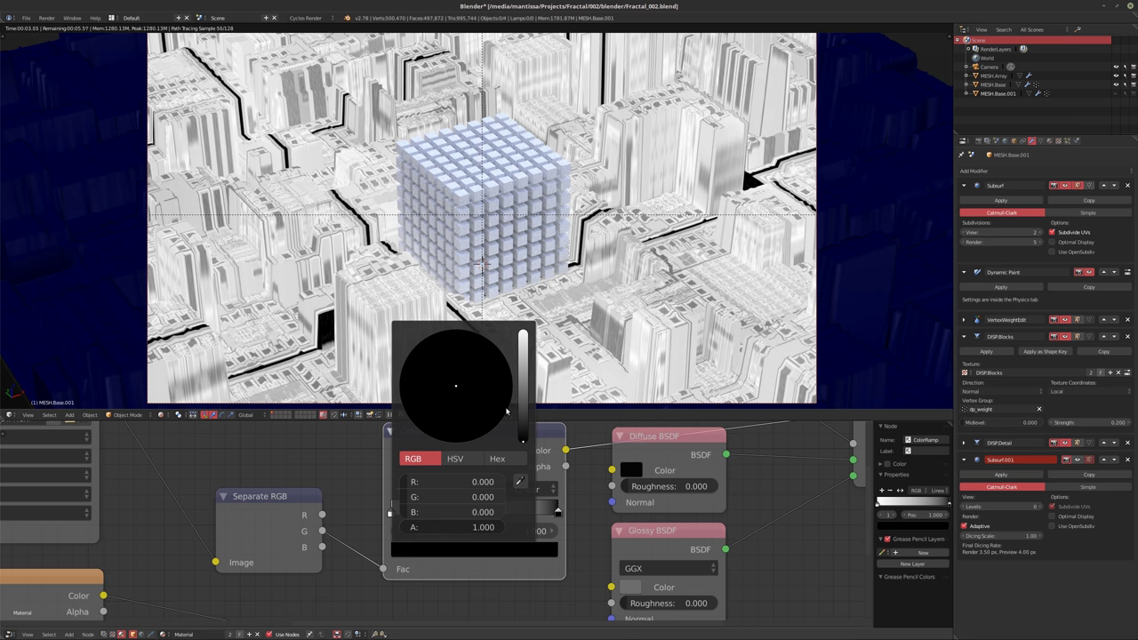
left_click_drag(525, 379, 523, 439)
left_click(395, 529)
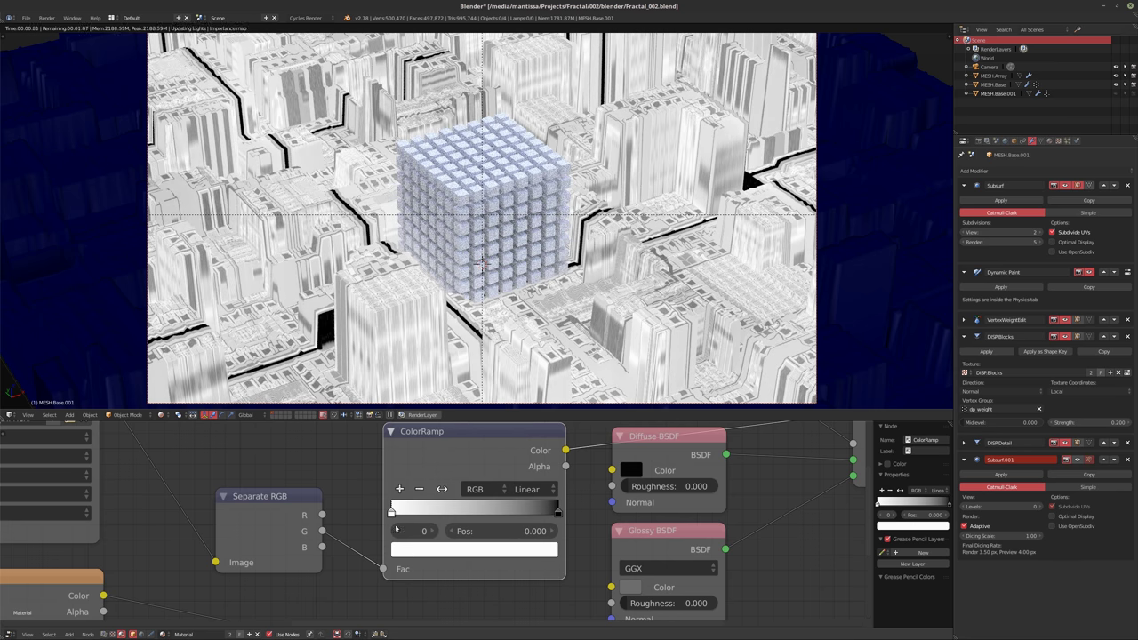
left_click(417, 549)
left_click_drag(522, 336, 523, 427)
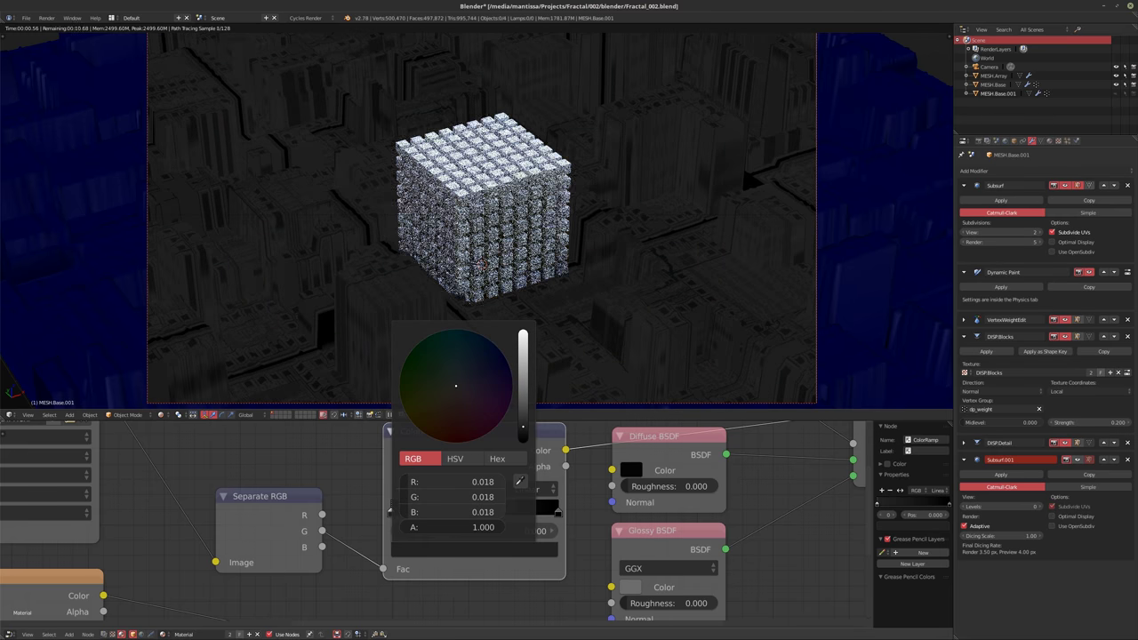
Connect the ColorRamp's Color output to the Glossy BSDF's Roughness and route the Mix Shader back to the material output
middle_click_drag(571, 487, 537, 471)
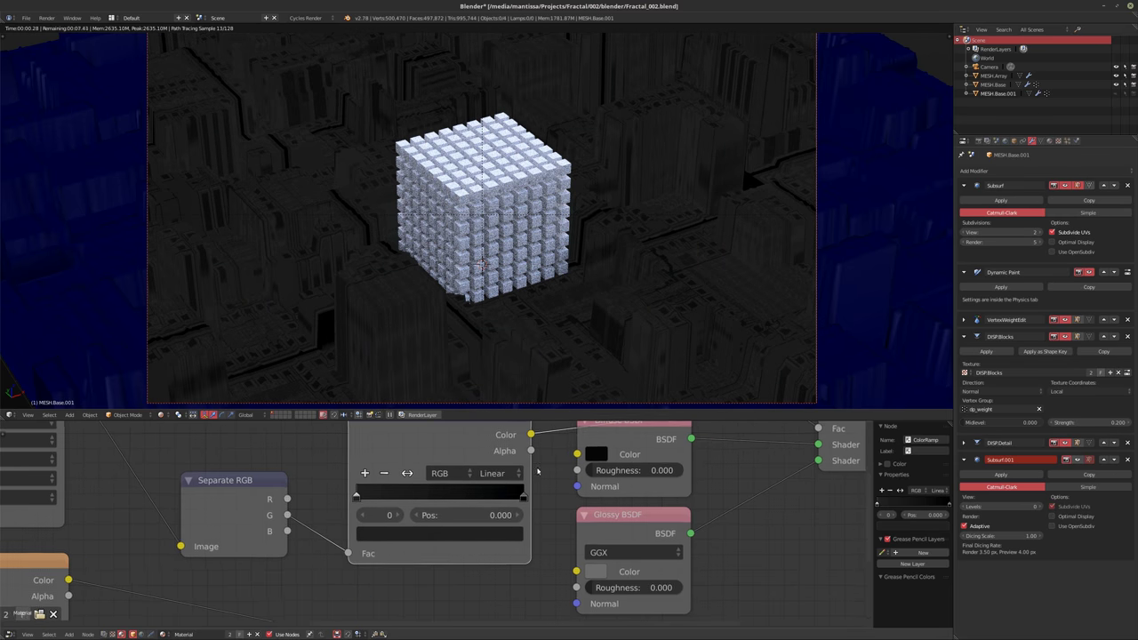
middle_click_drag(692, 508, 578, 538)
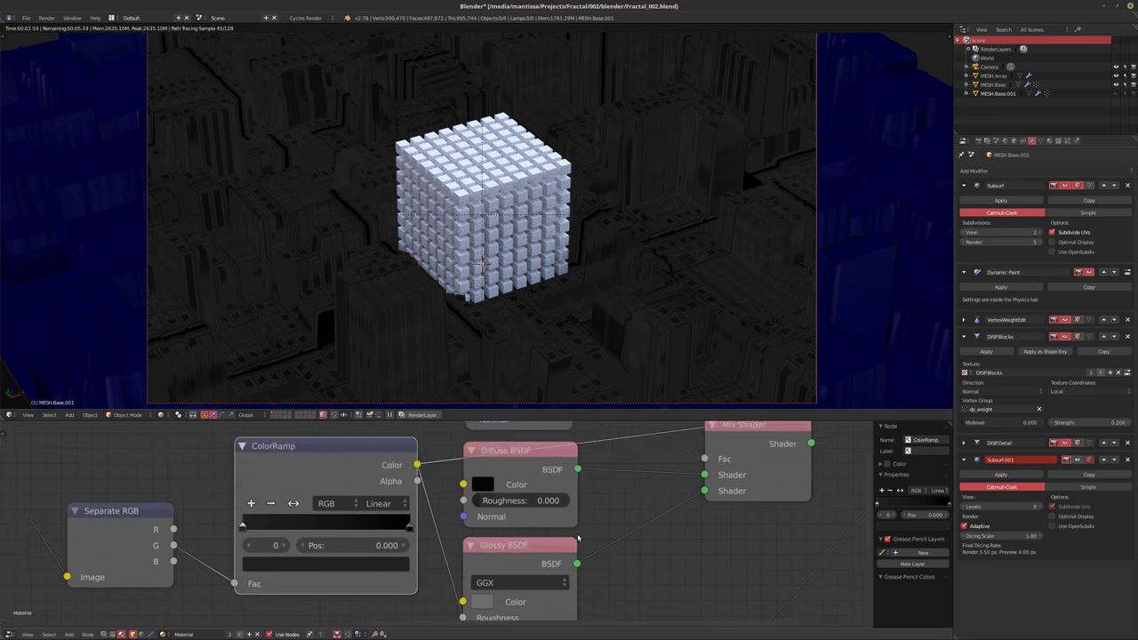
key("ctrl+z")
key("ctrl+z")
key("ctrl+z")
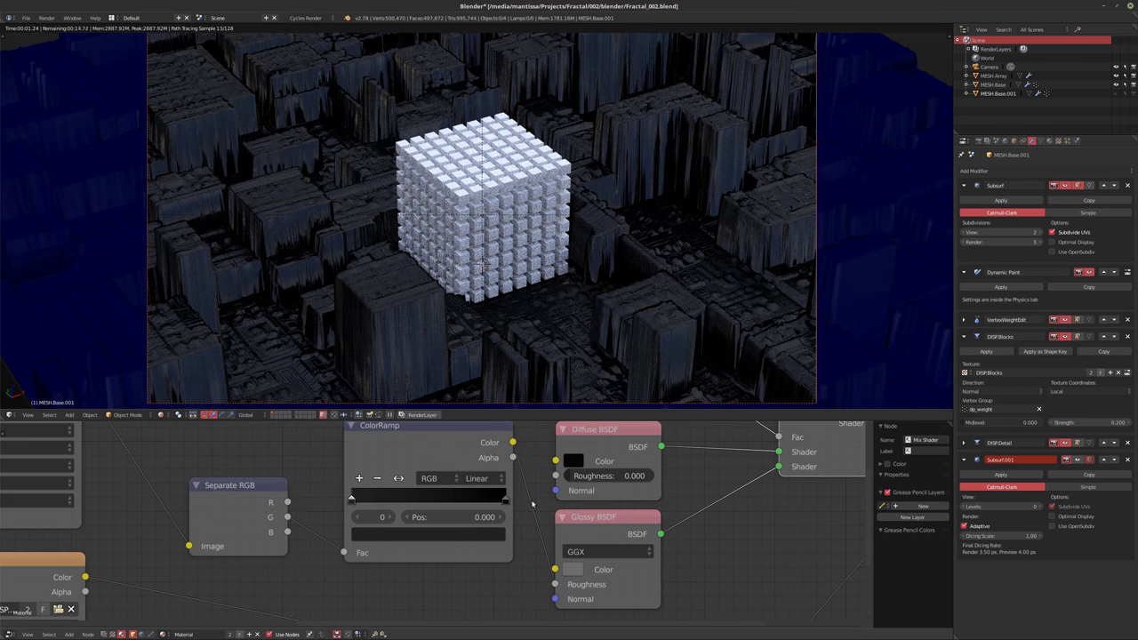
Brighten the ColorRamp's stop at position 0.000 to RGB 0.664 and shift the node slightly
scroll(531, 504, "up", 2)
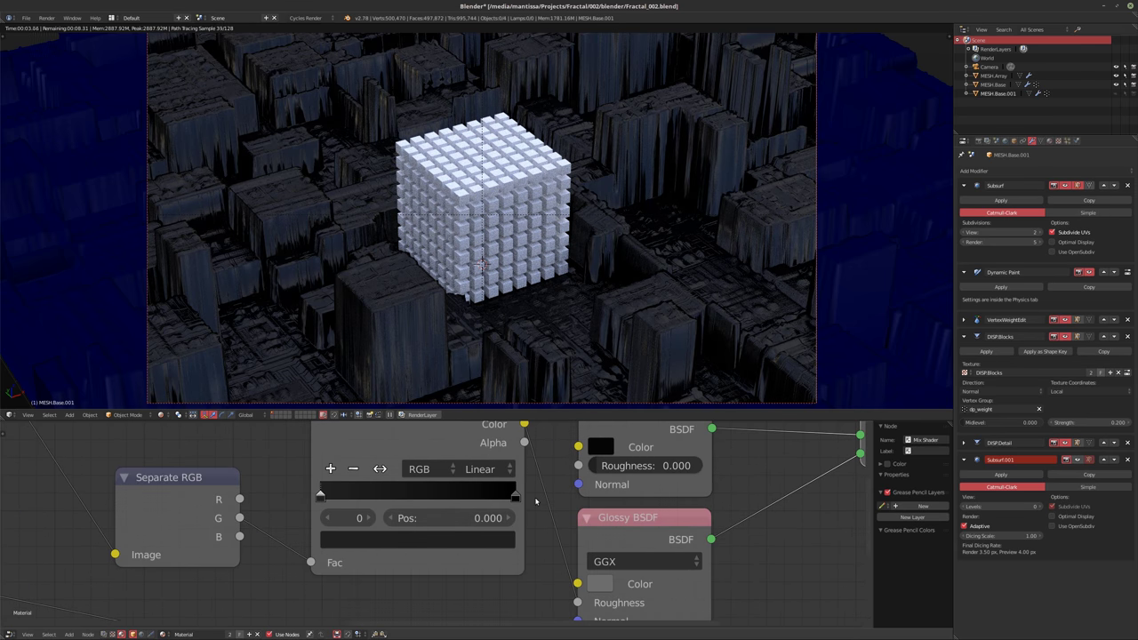
left_click(388, 539)
left_click_drag(474, 402, 474, 303)
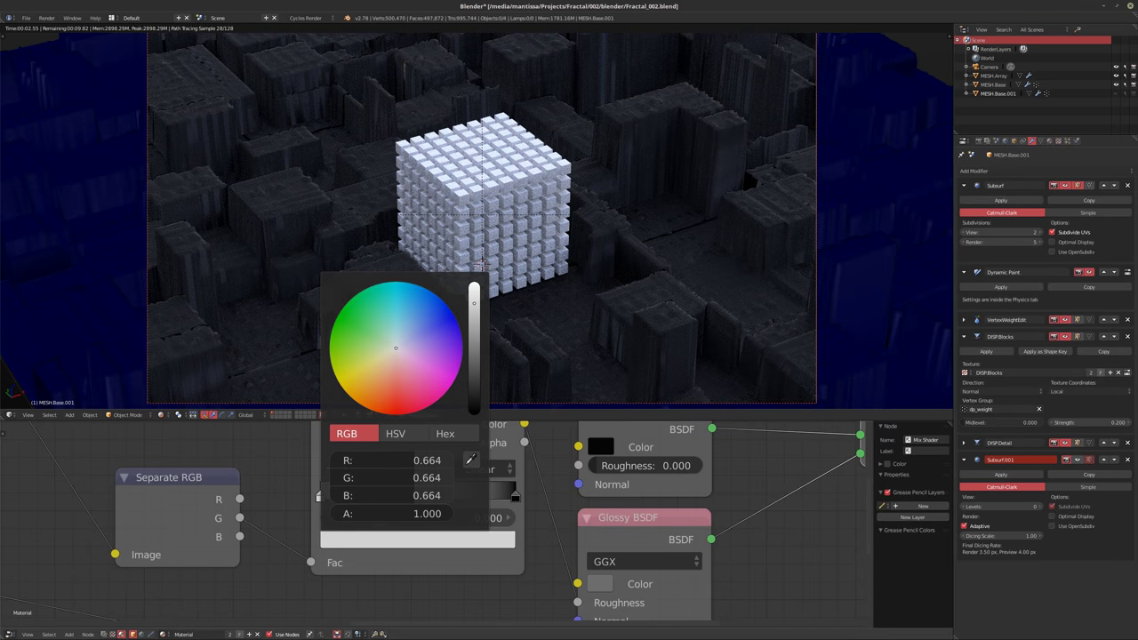
middle_click_drag(547, 458, 541, 482)
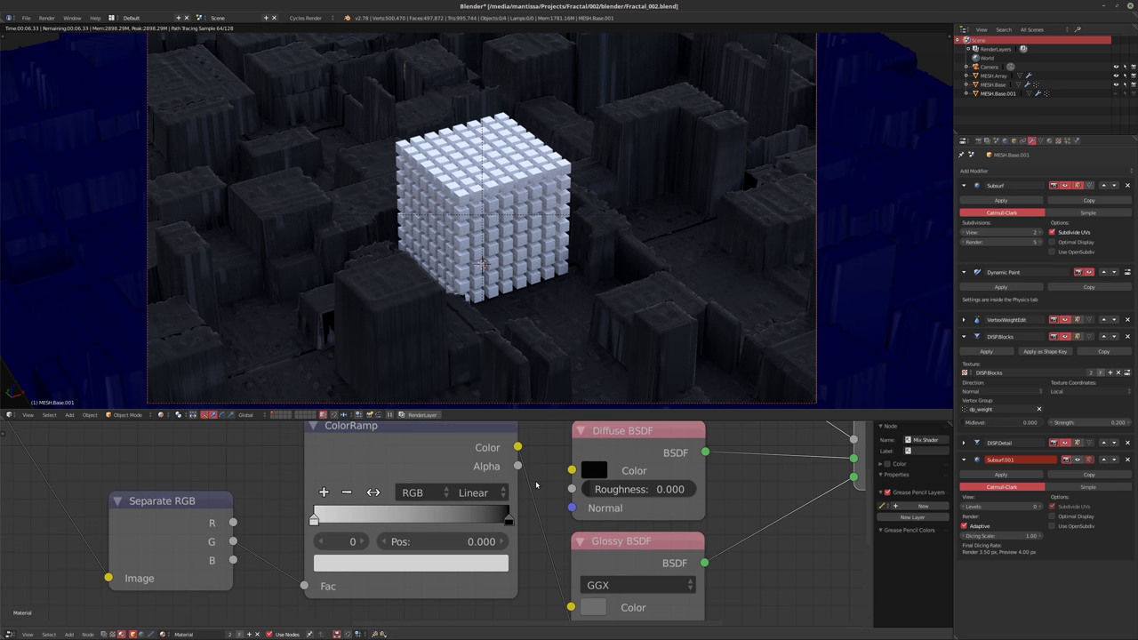
scroll(524, 488, "down", 2)
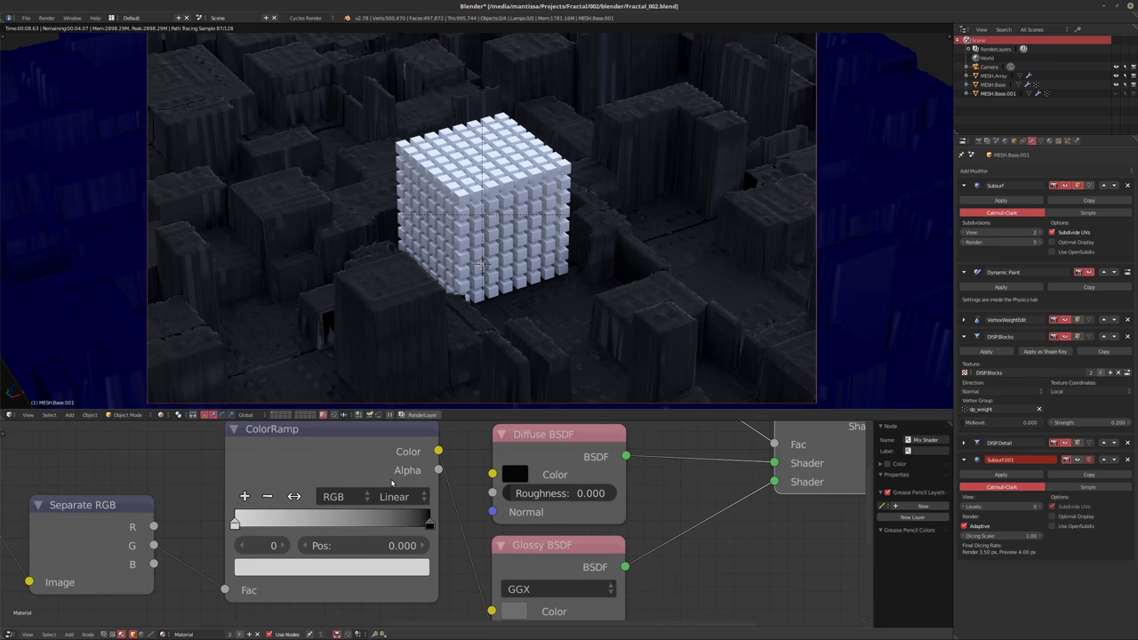
left_click_drag(377, 460, 360, 473)
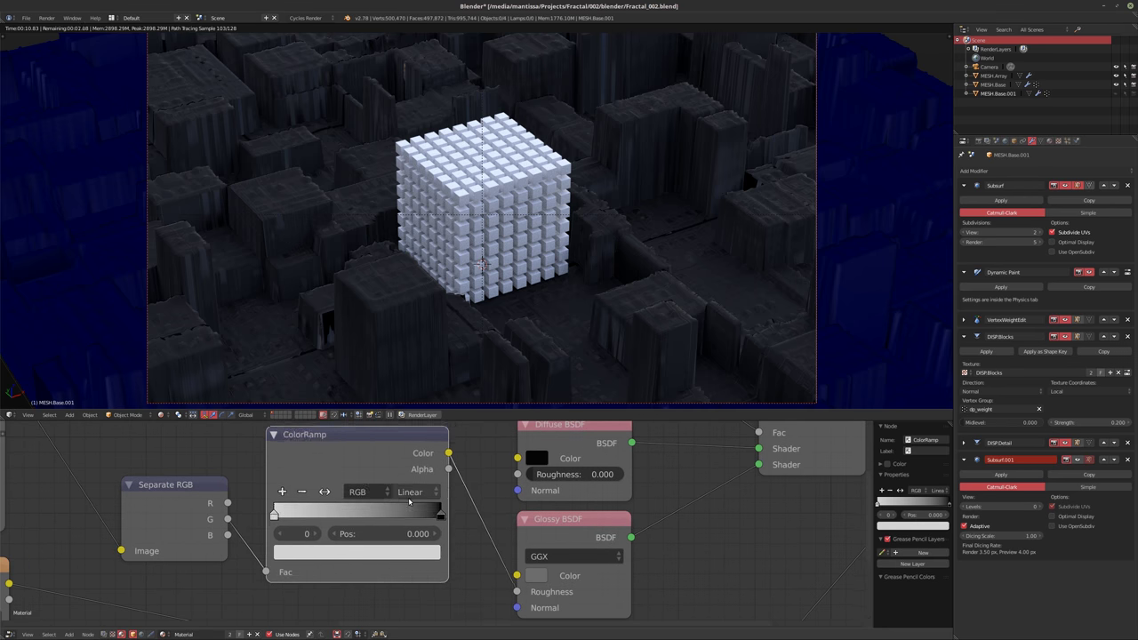
Spread out the Separate RGB and ColorRamp nodes, then duplicate the ColorRamp below and feed the copy's Fac from the B output
middle_click_drag(260, 538, 290, 490)
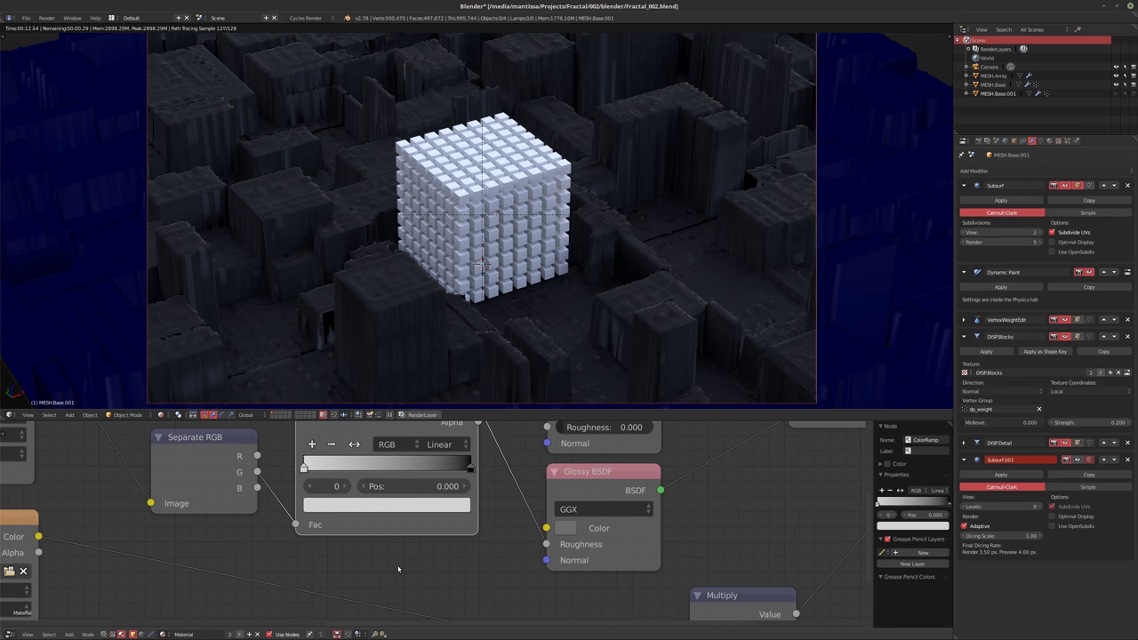
scroll(399, 569, "down", 3)
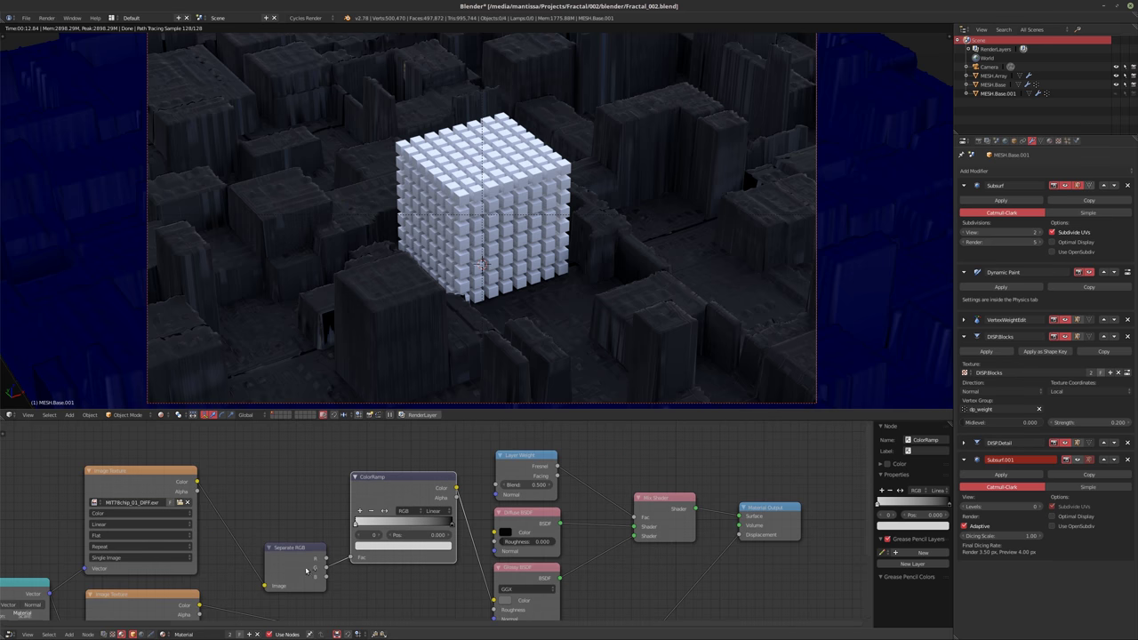
left_click_drag(307, 571, 272, 556)
left_click_drag(413, 482, 396, 465)
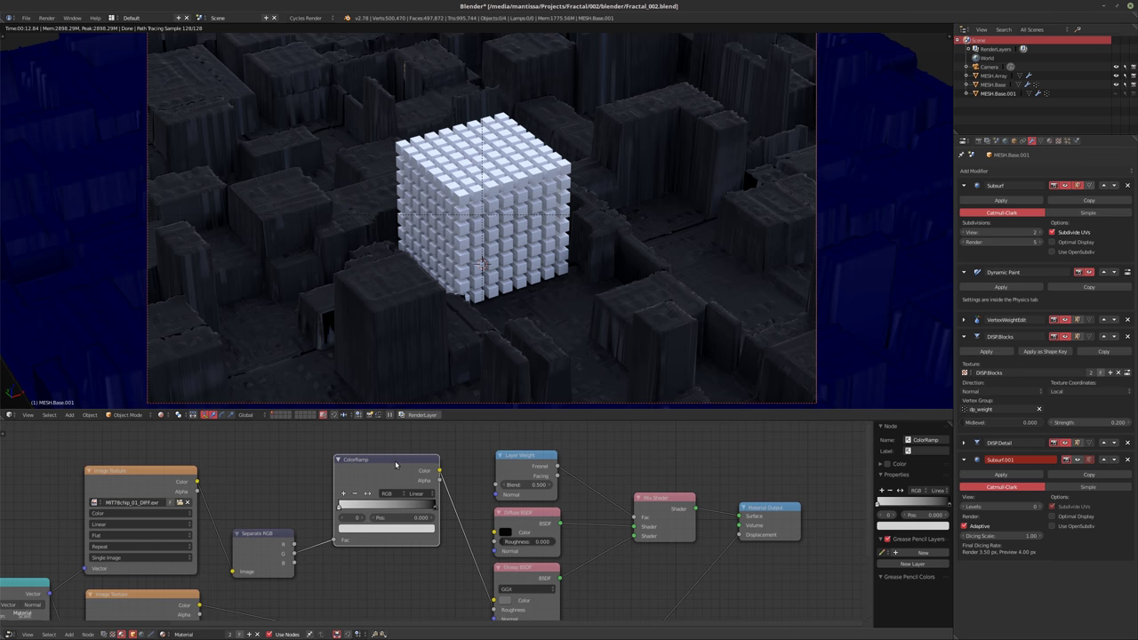
key("shift+d")
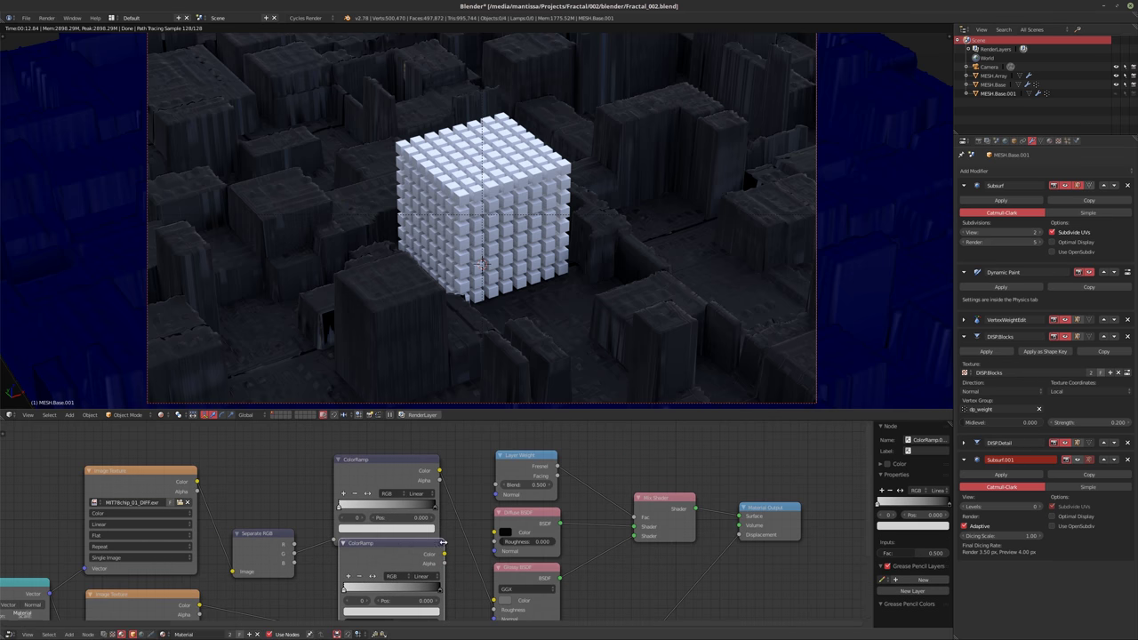
middle_click_drag(376, 582, 408, 523)
left_click_drag(327, 507, 373, 565)
left_click_drag(427, 509, 425, 528)
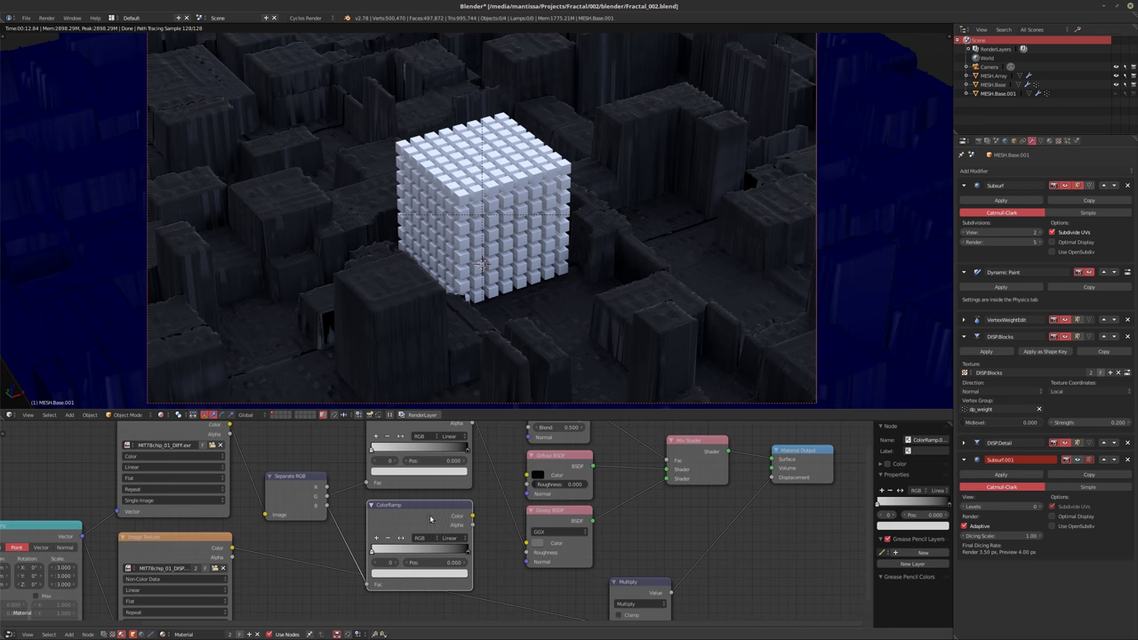
Connect the copied ColorRamp's Color output to the Glossy BSDF's Color and route the Mix Shader to the material output
scroll(430, 516, "up", 2)
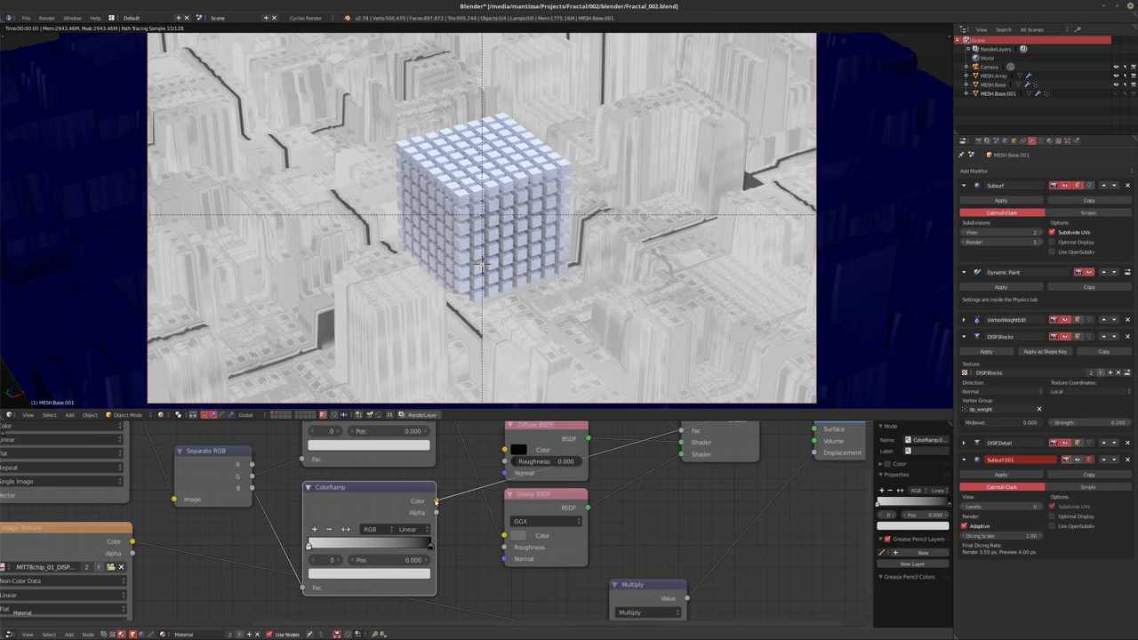
left_click_drag(435, 501, 511, 536)
scroll(545, 570, "down", 2)
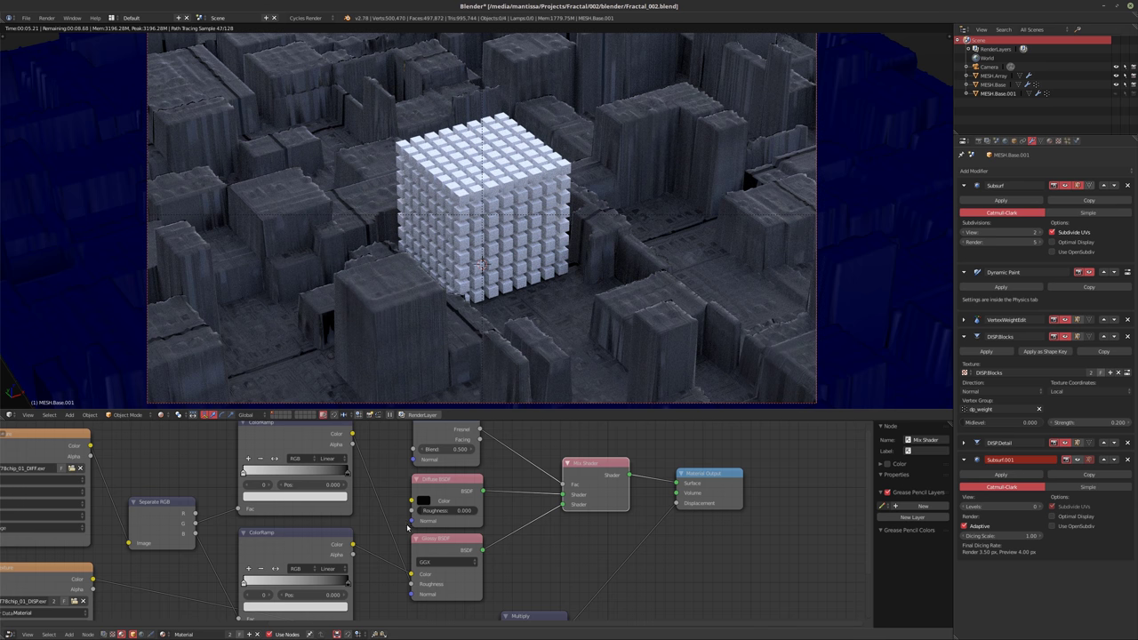
Swap the two ColorRamp nodes so the one driving the glossy color sits above the one driving the roughness
middle_click_drag(407, 527, 466, 533)
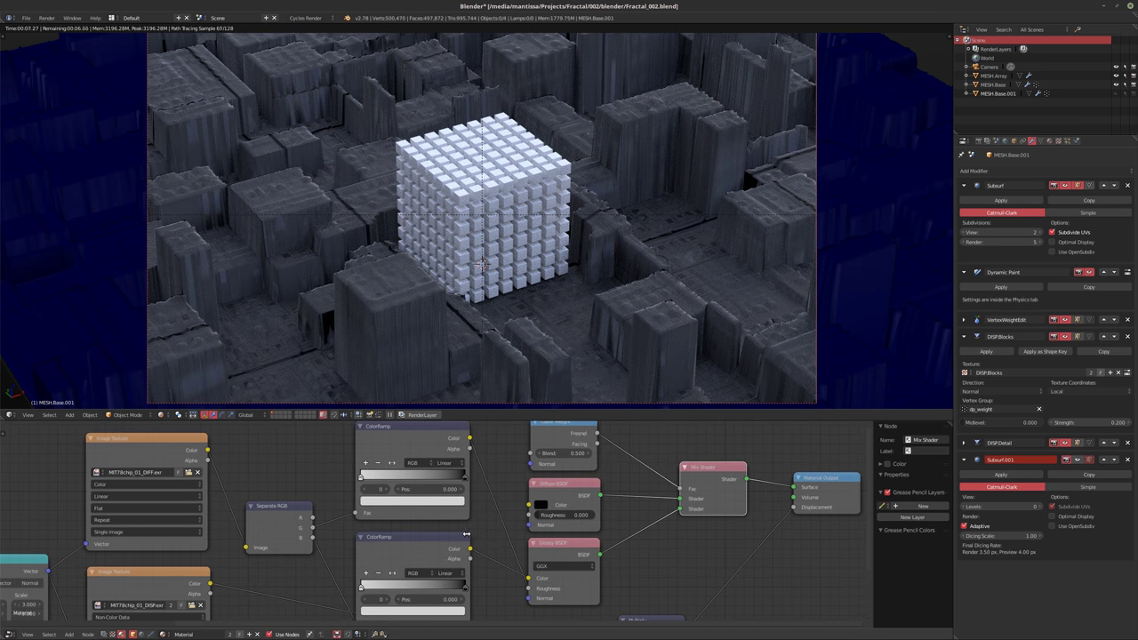
scroll(466, 534, "down", 2)
left_click_drag(466, 534, 427, 495)
left_click_drag(444, 425, 471, 434)
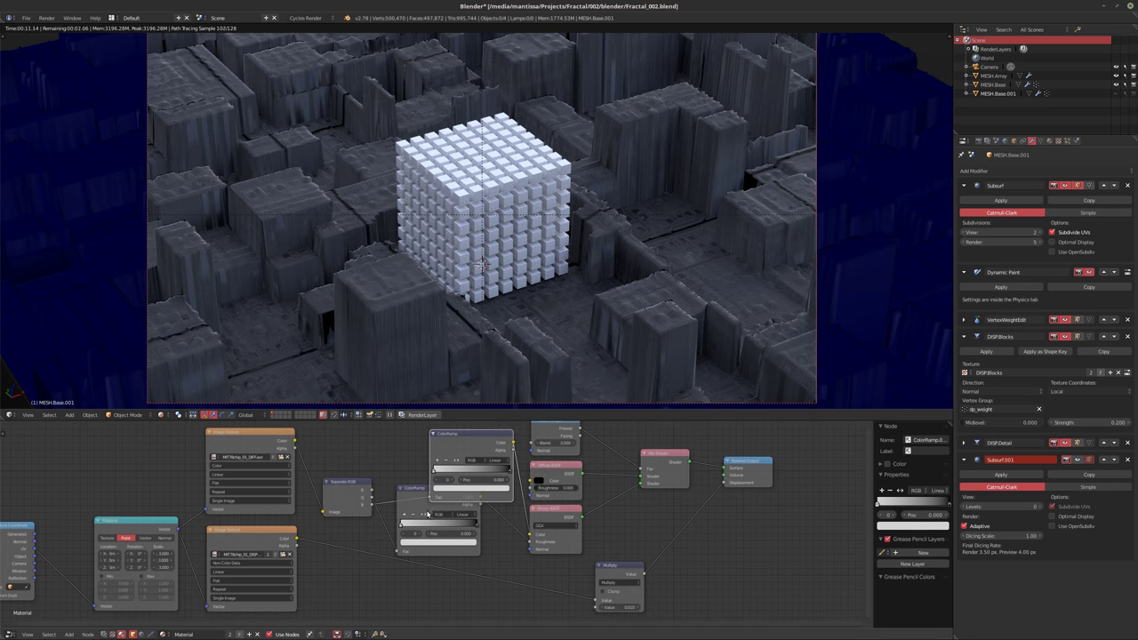
left_click_drag(428, 514, 438, 463)
scroll(471, 519, "up", 2)
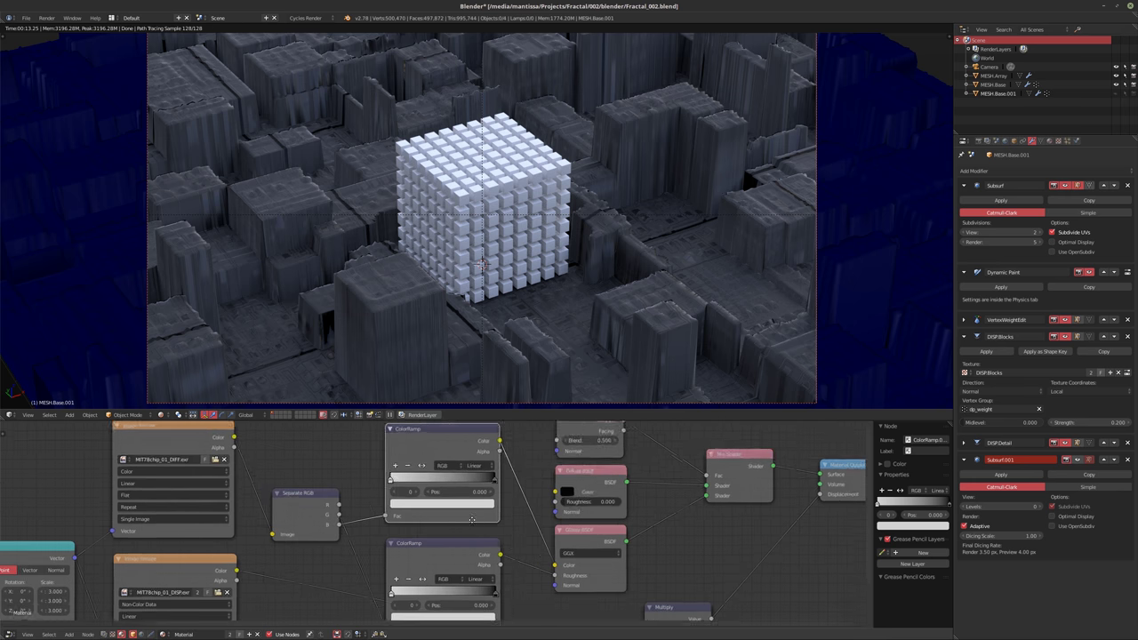
scroll(471, 519, "up", 2)
left_click_drag(467, 520, 463, 509)
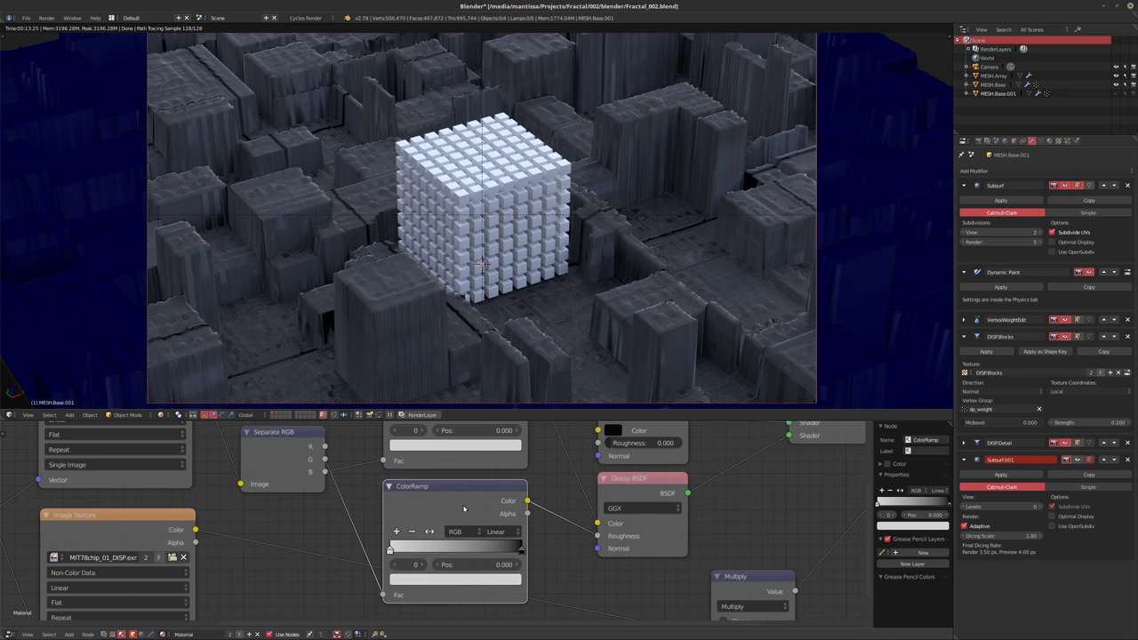
Darken the stop at position 0.000 of the ColorRamp driving the glossy color to a dark grey
middle_click_drag(493, 487, 501, 536)
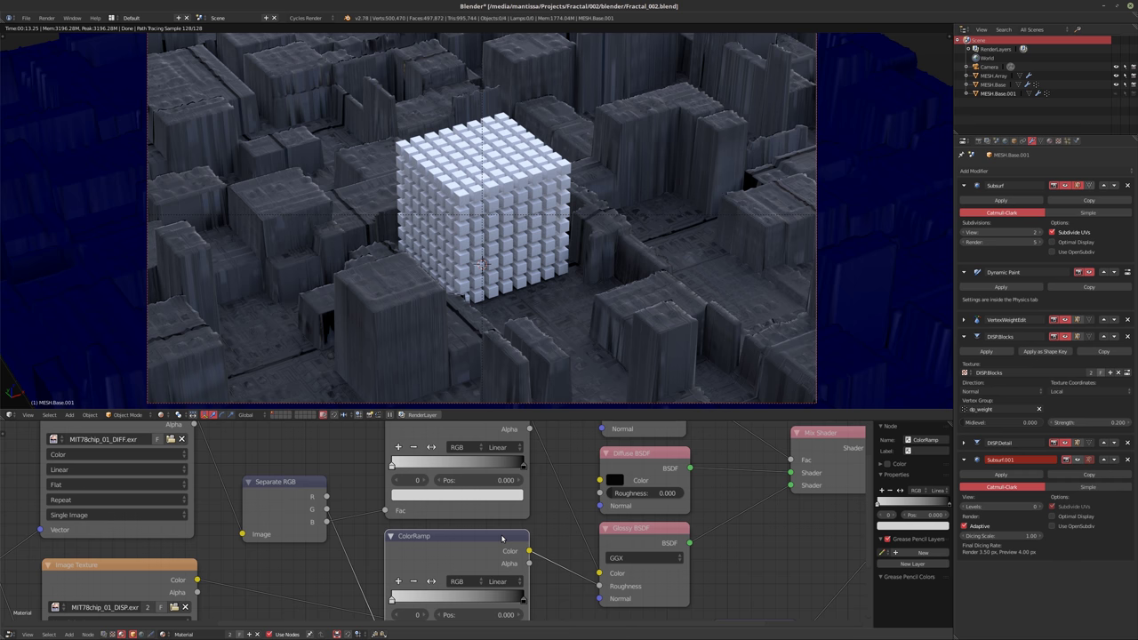
left_click(474, 496)
left_click_drag(495, 351, 497, 387)
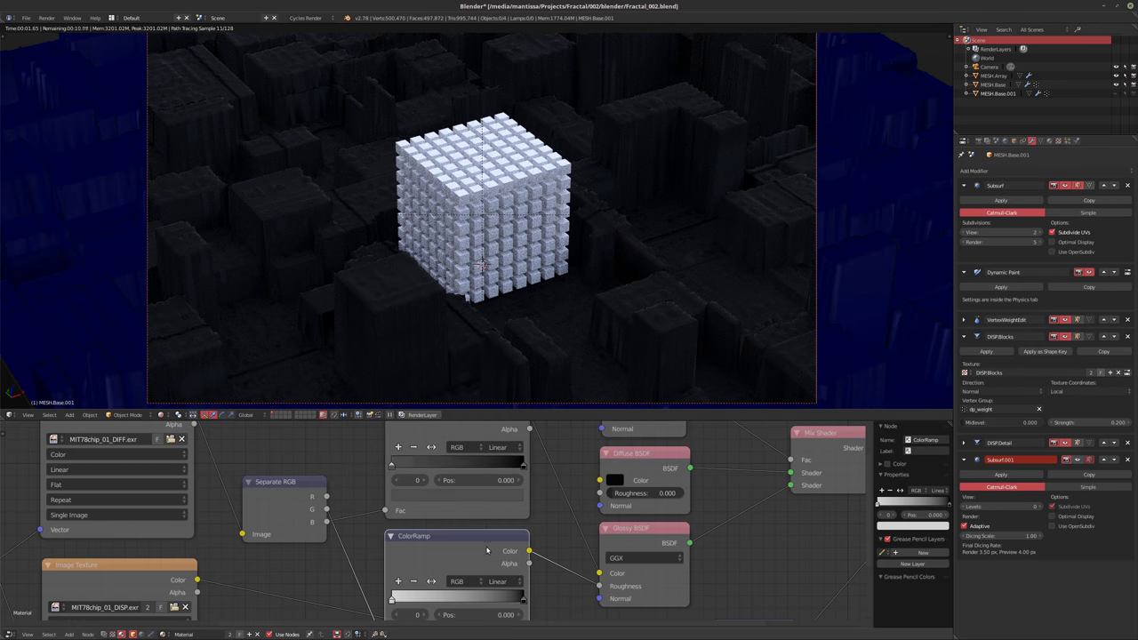
Darken the stop at position 0.000 of the ColorRamp driving the glossy roughness to a dark grey
scroll(407, 554, "down", 2, "shift")
left_click(400, 589)
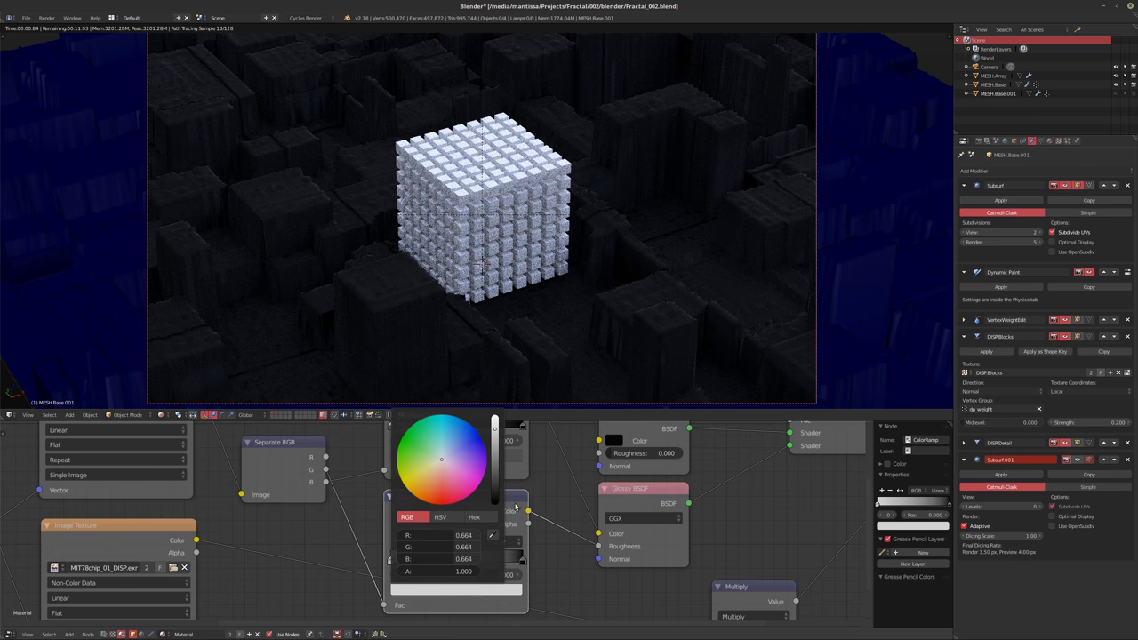
scroll(441, 459, "down", 10)
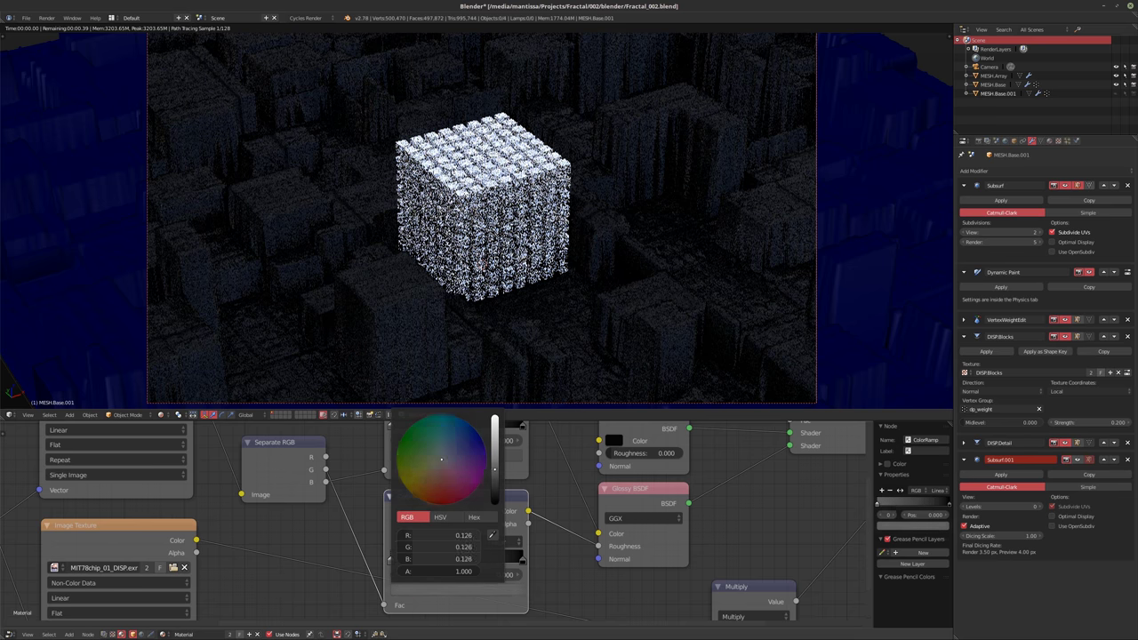
scroll(441, 460, "down", 4)
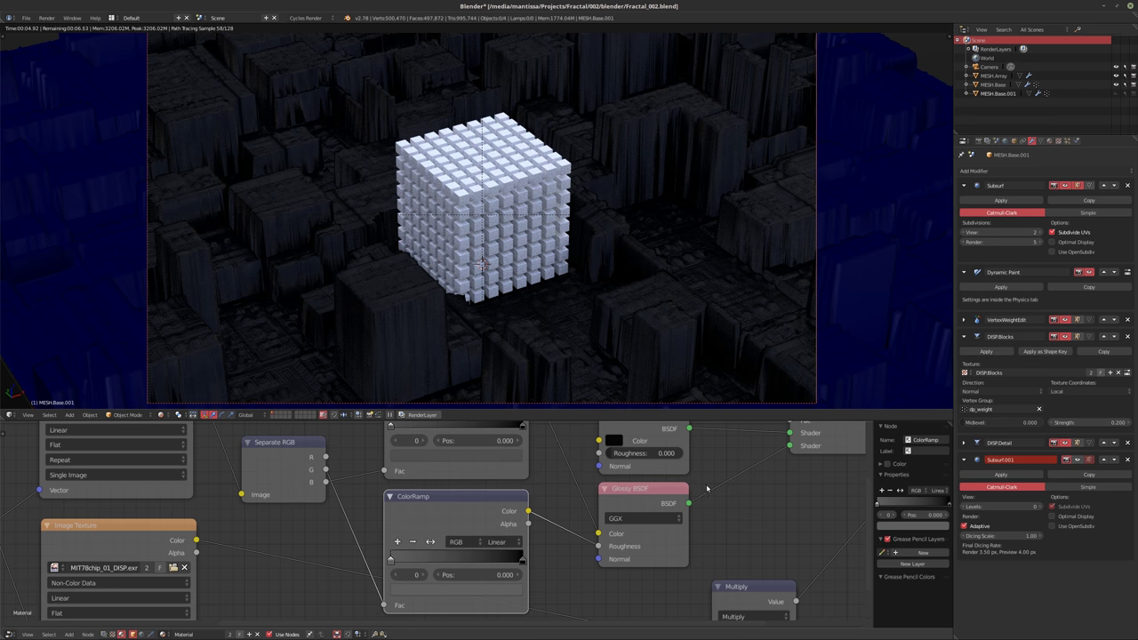
Tidy the node layout by repositioning the Multiply node and the diffuse and displacement Image Texture nodes
middle_click_drag(707, 488, 586, 437)
scroll(585, 438, "down", 3)
left_click_drag(603, 528, 522, 554)
middle_click_drag(483, 530, 528, 507)
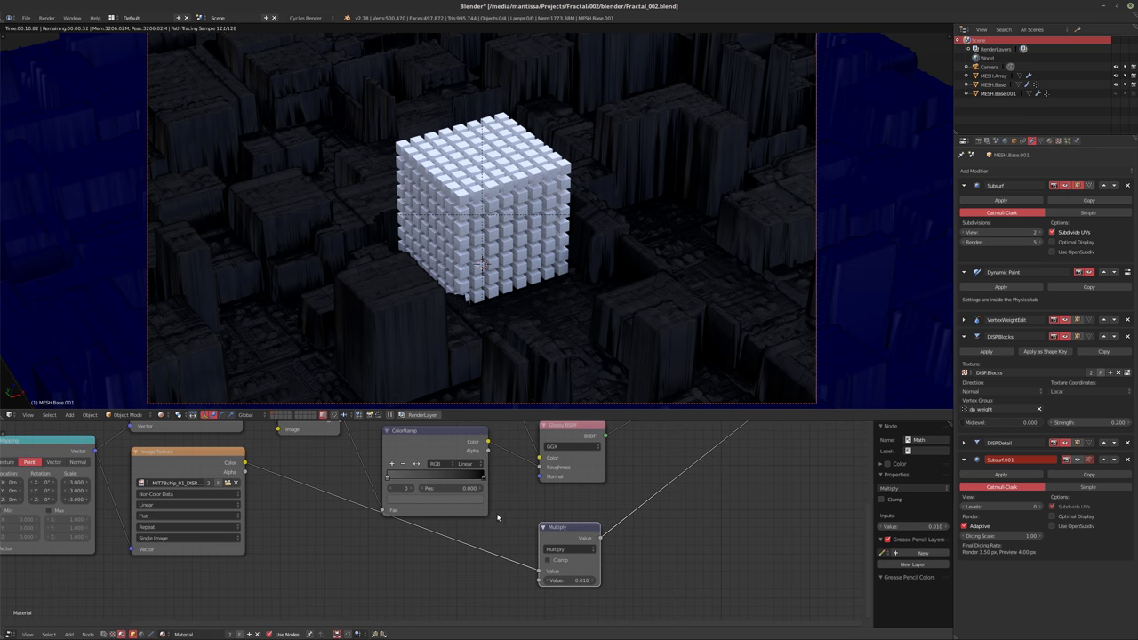
left_click_drag(240, 495, 242, 572)
scroll(262, 489, "down", 1)
middle_click_drag(262, 489, 404, 539)
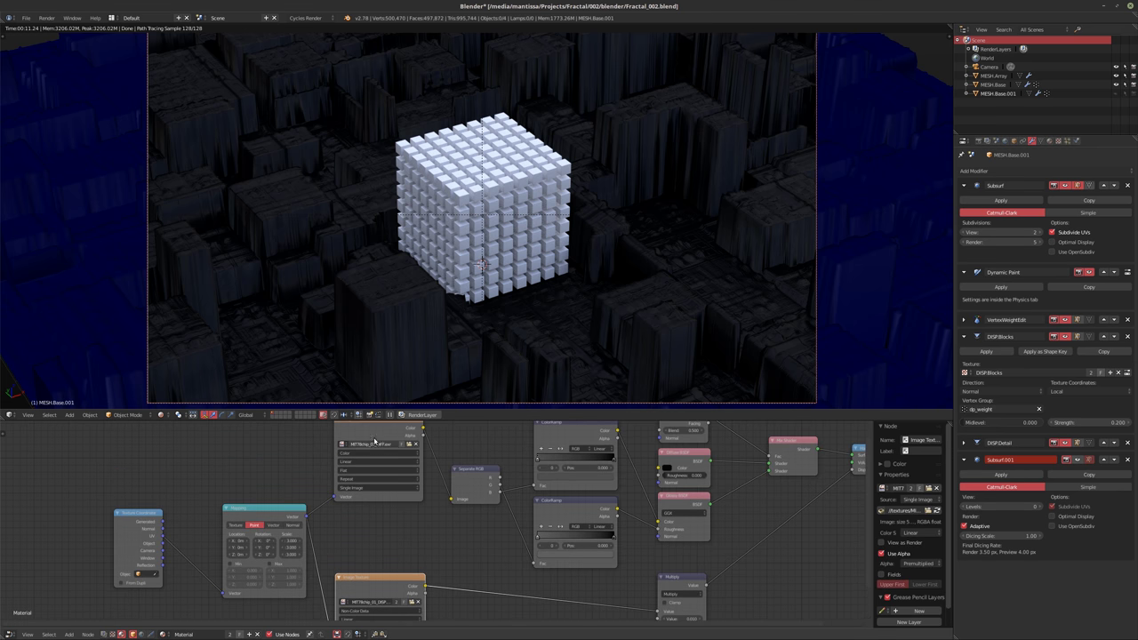
left_click_drag(374, 489, 374, 534)
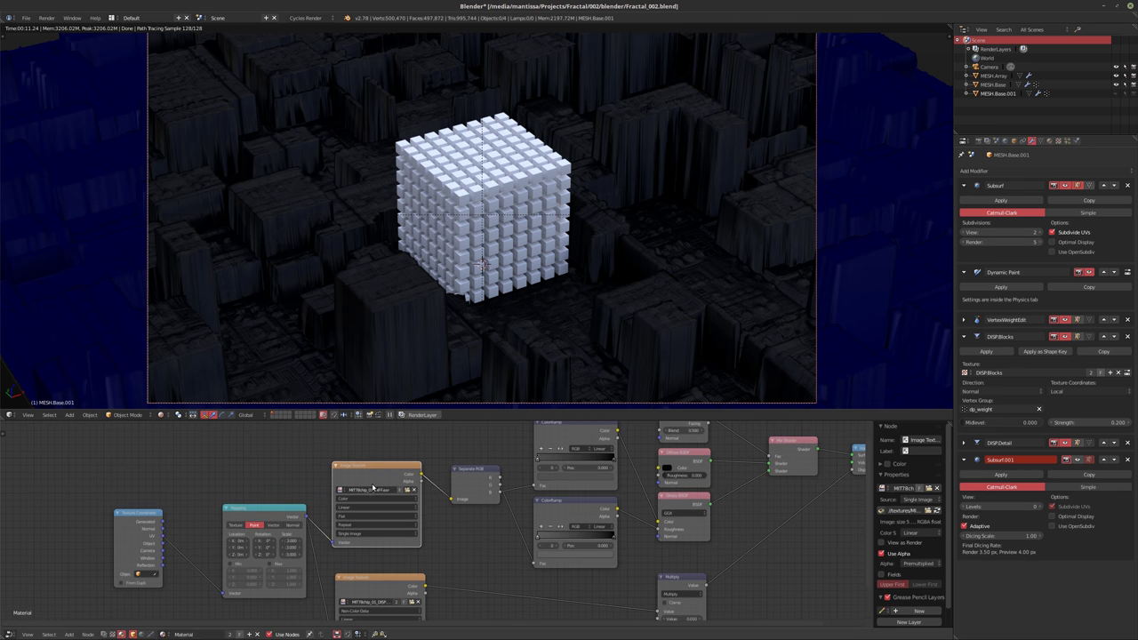
left_click_drag(374, 574, 371, 582)
middle_click_drag(441, 534, 407, 530)
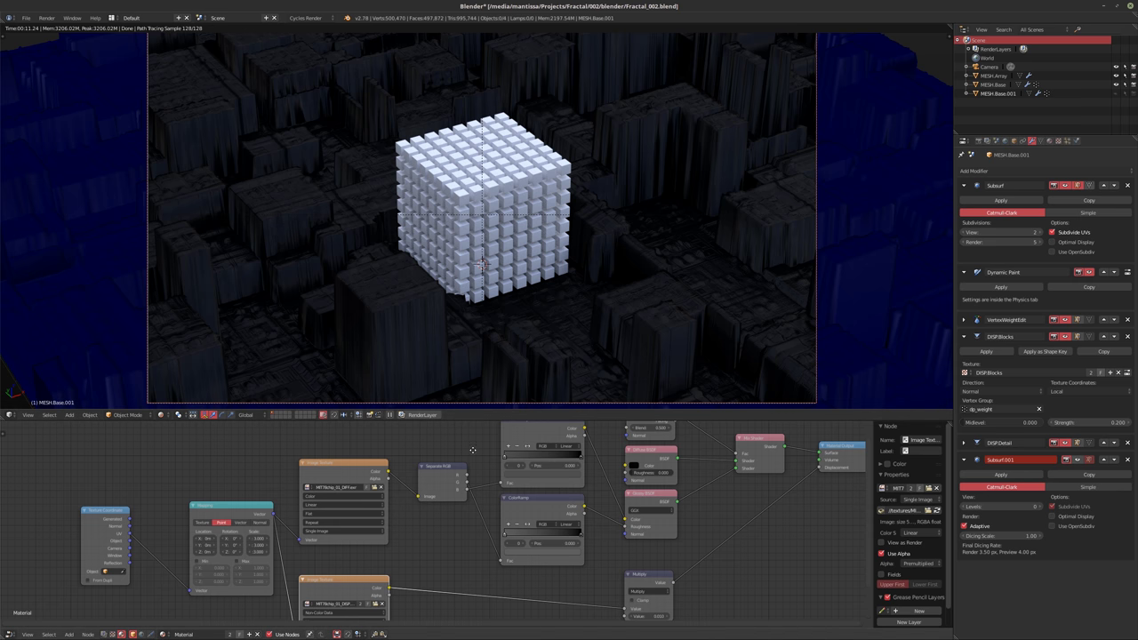
Add a new ColorRamp above the others, connect the Separate RGB's R output to its Fac and preview it on the mesh
middle_click_drag(478, 414, 474, 490)
key("shift+a")
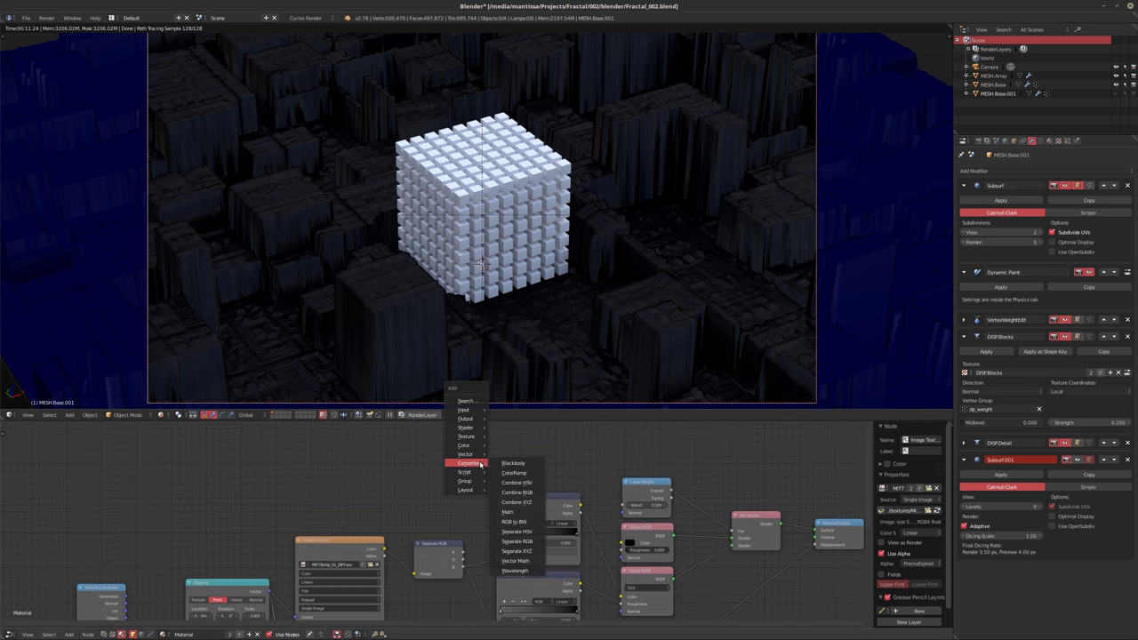
mouse_move(468, 431)
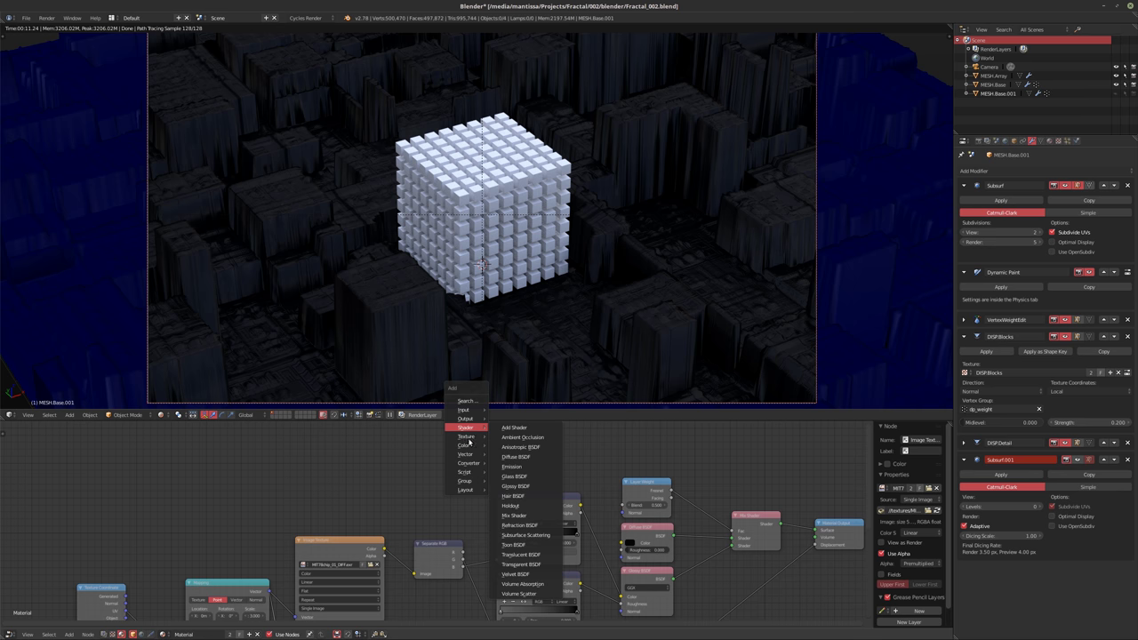
mouse_move(467, 463)
left_click(515, 474)
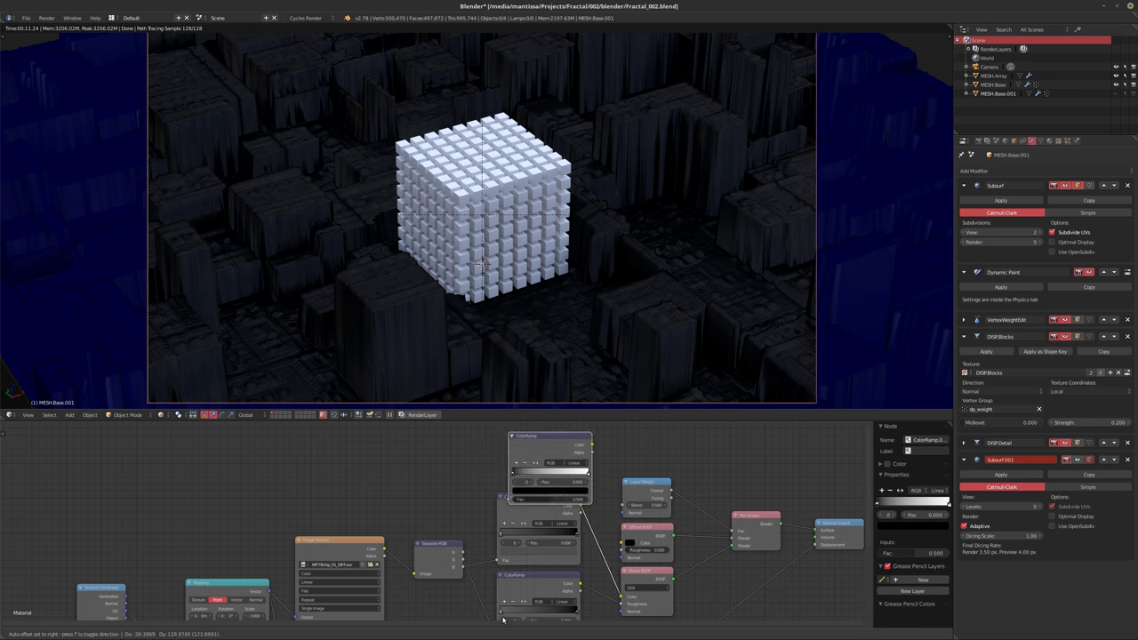
left_click(481, 576)
left_click_drag(463, 554, 498, 477)
middle_click_drag(611, 467, 599, 526)
left_click(533, 507, "ctrl+shift")
scroll(587, 515, "up", 4)
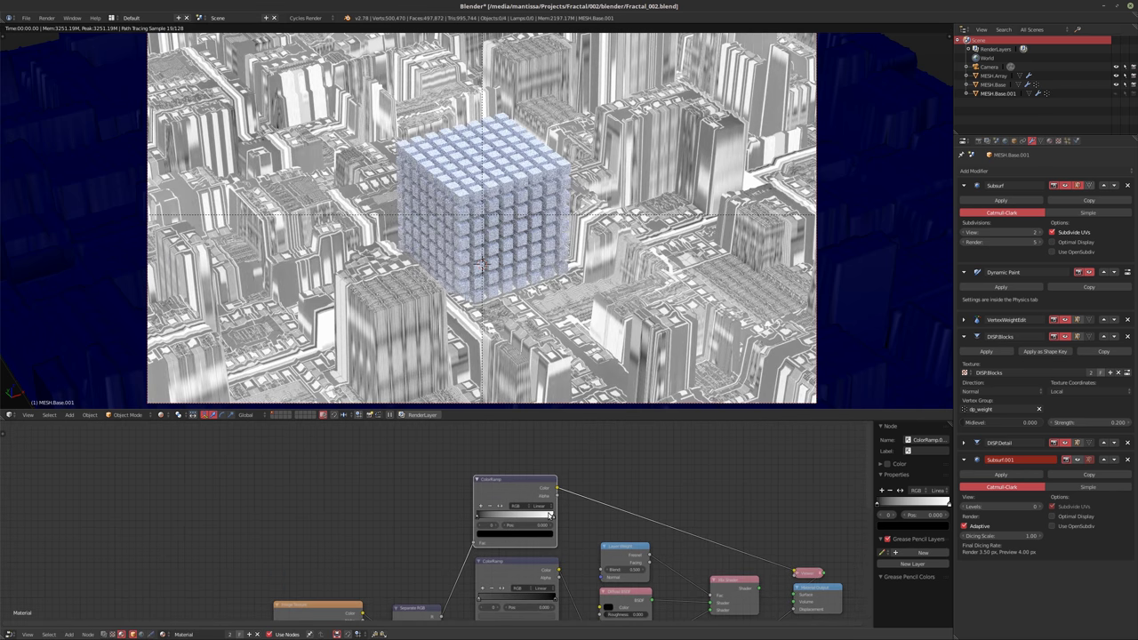
Set the new ColorRamp's interpolation to Constant, flip it and place its black stop at position 0.127
left_click(537, 498)
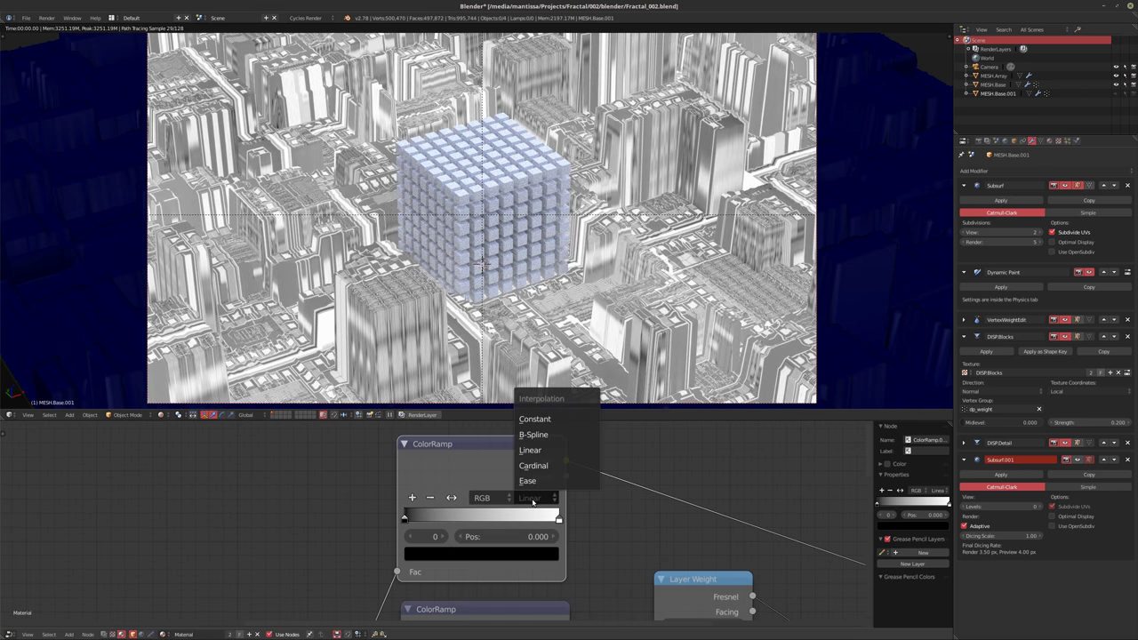
left_click(534, 419)
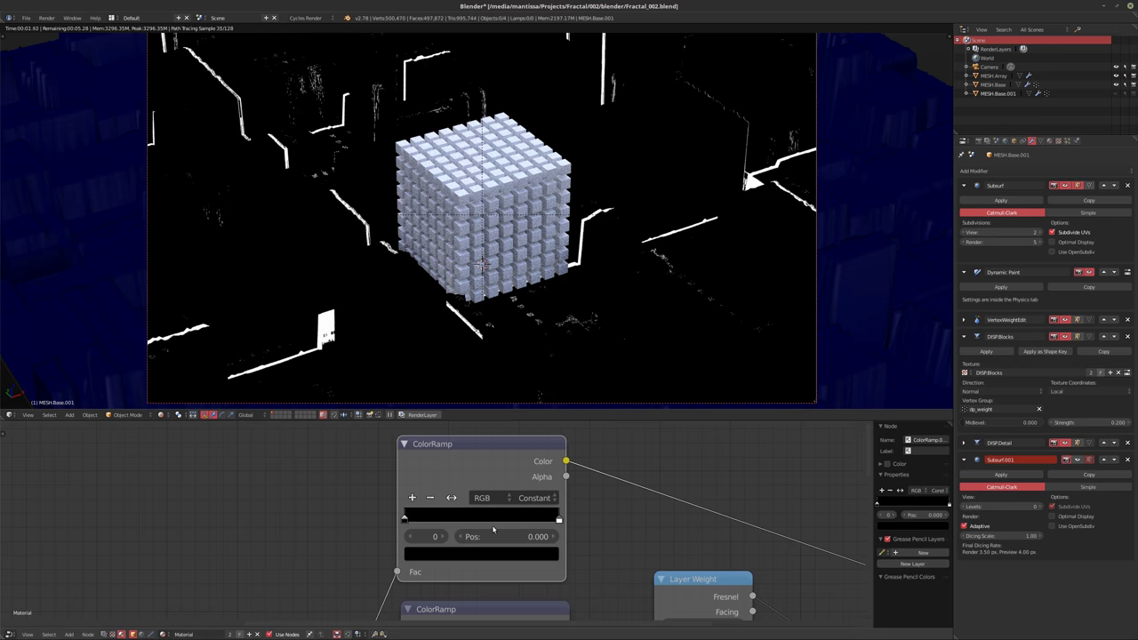
left_click_drag(558, 522, 416, 518)
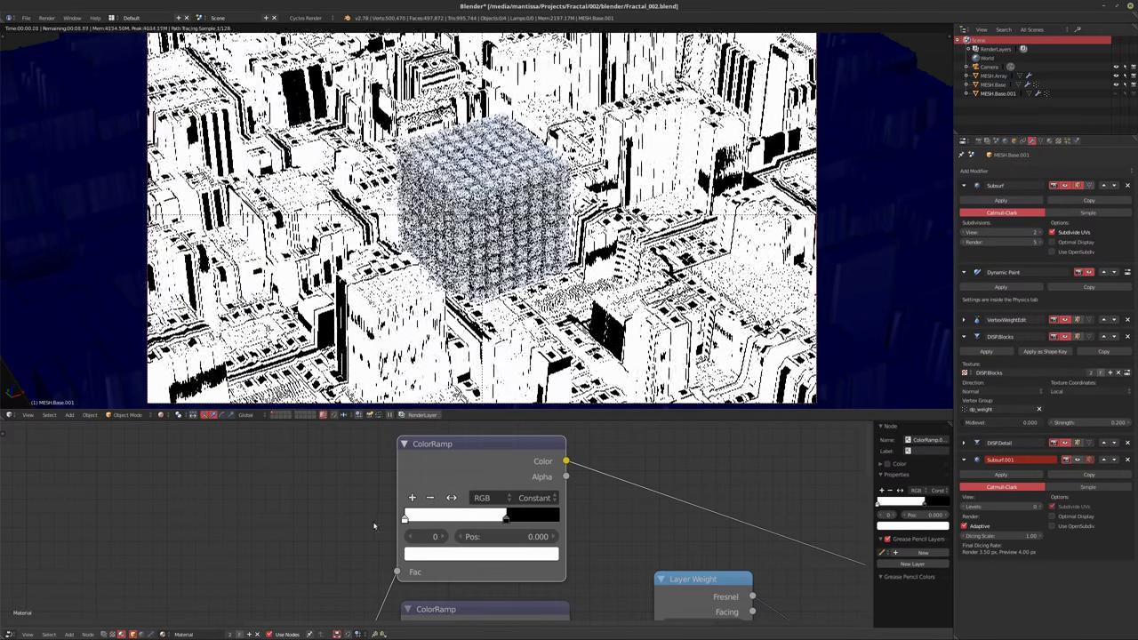
left_click_drag(504, 520, 421, 522)
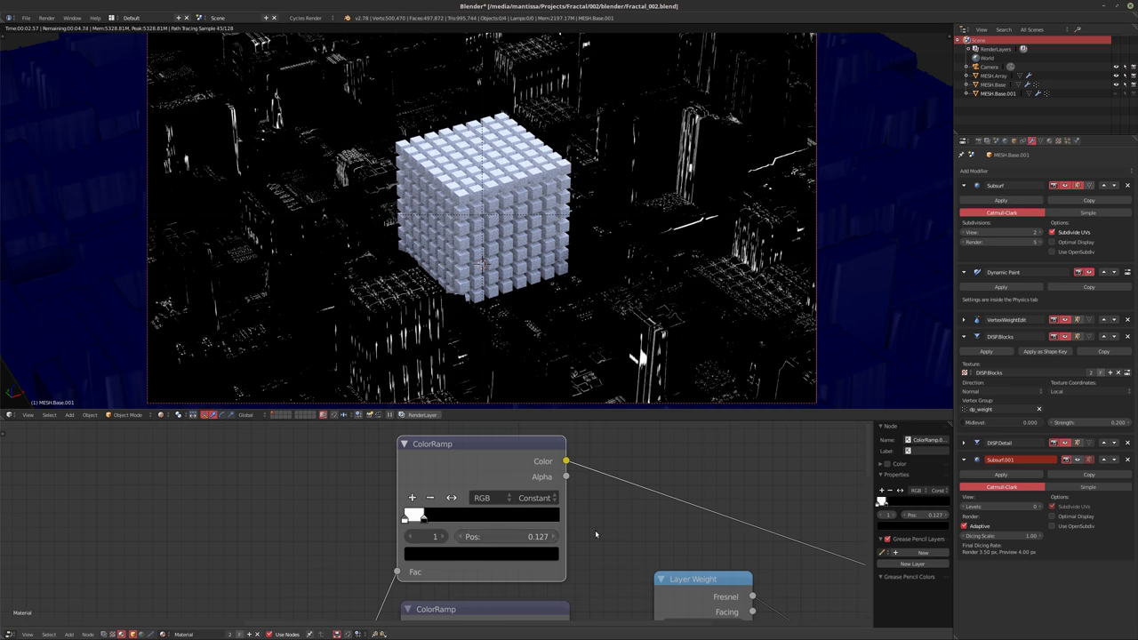
Route the Mix Shader back to the material output and move the Material Output node away to make room
scroll(629, 539, "down", 3)
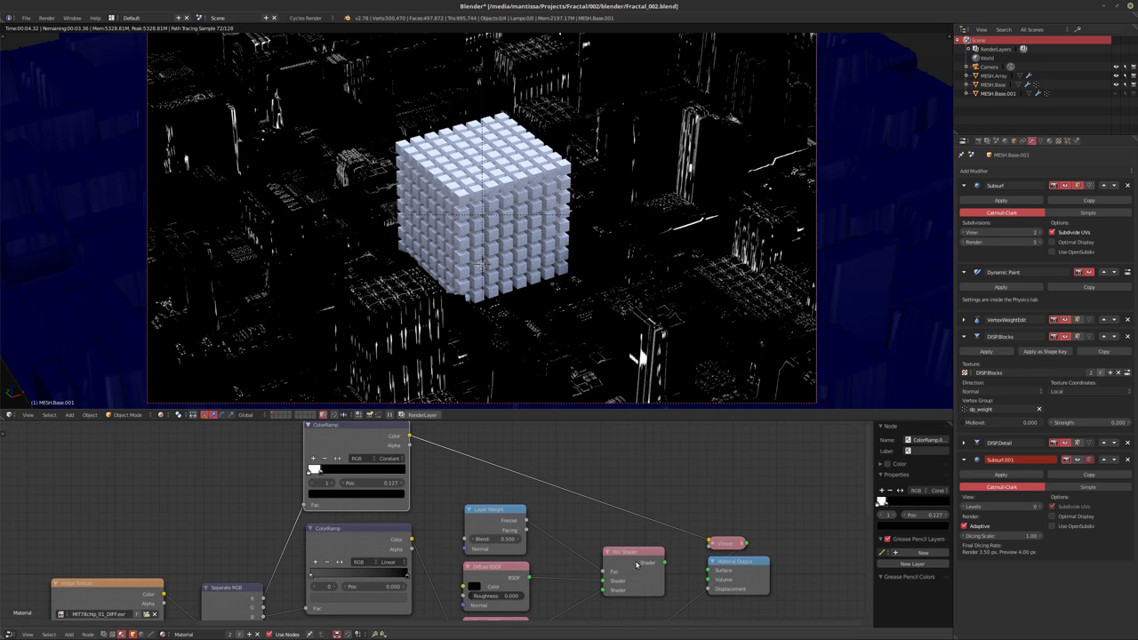
left_click(637, 563, "ctrl+shift")
scroll(586, 515, "down", 2)
left_click_drag(637, 536, 736, 545)
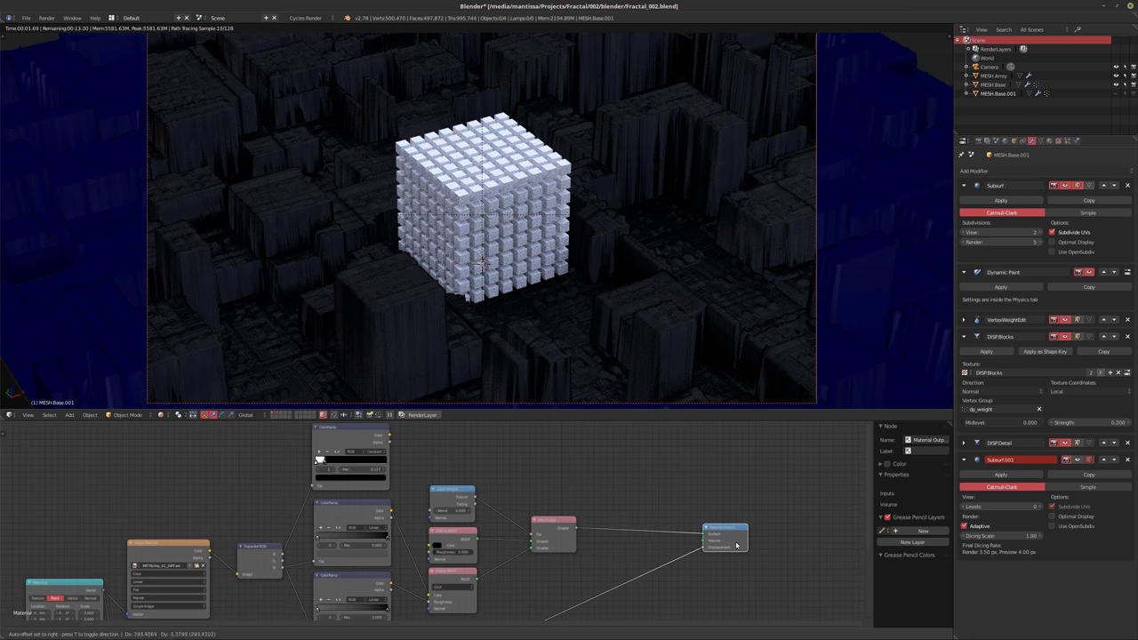
Insert a second Mix Shader before the Material Output and connect the Constant ColorRamp's Color output to its Fac
key("shift+a")
mouse_move(638, 466)
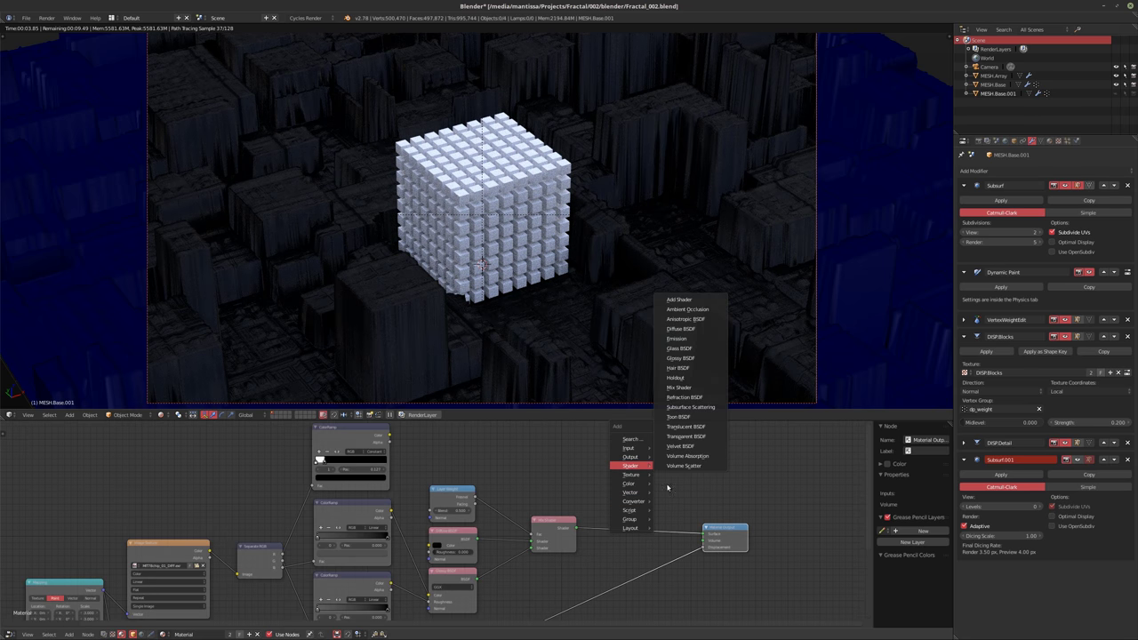
left_click(680, 388)
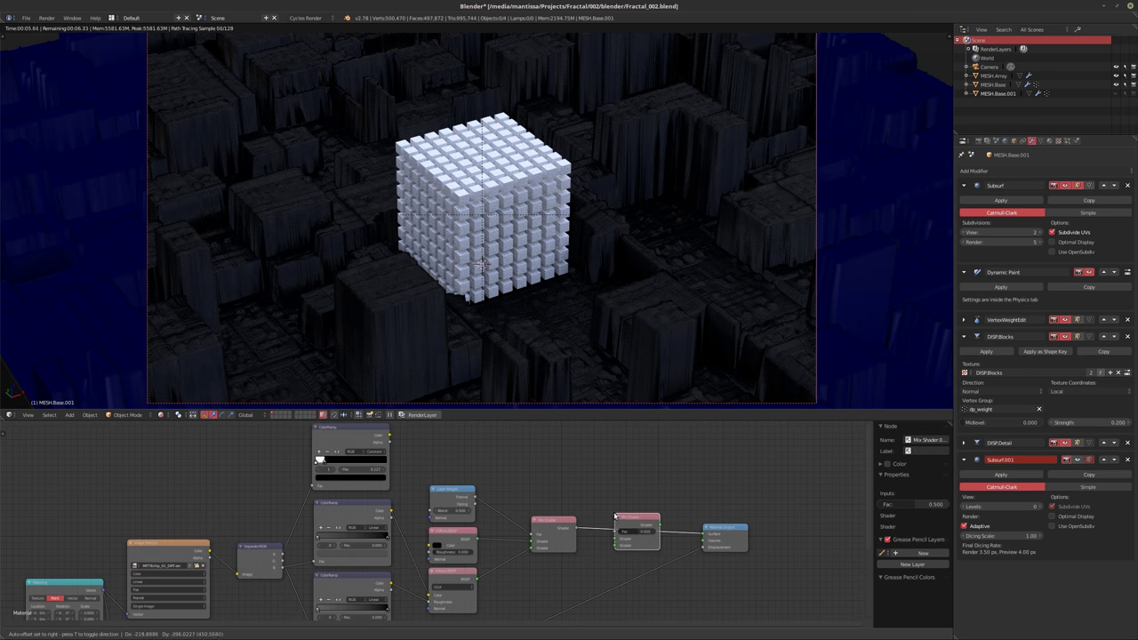
left_click(612, 515)
left_click_drag(389, 436, 613, 529)
Add an Emission shader below the first Mix Shader and connect its output to the second Mix Shader's lower Shader input
middle_click_drag(570, 584, 583, 509)
scroll(583, 508, "up", 1)
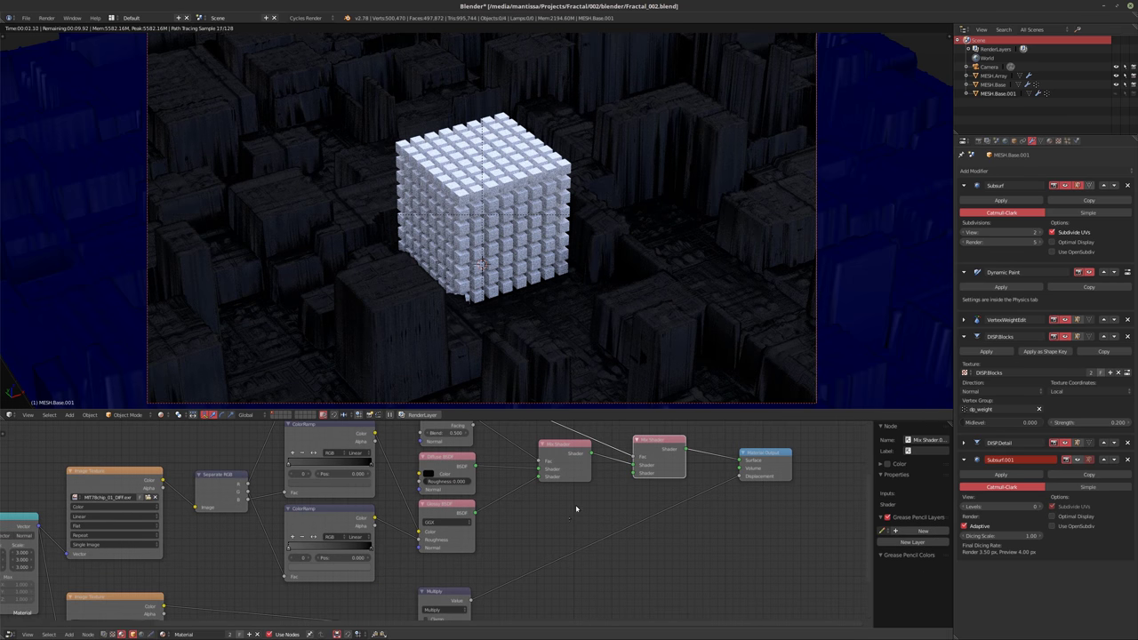
key("shift+a")
mouse_move(551, 515)
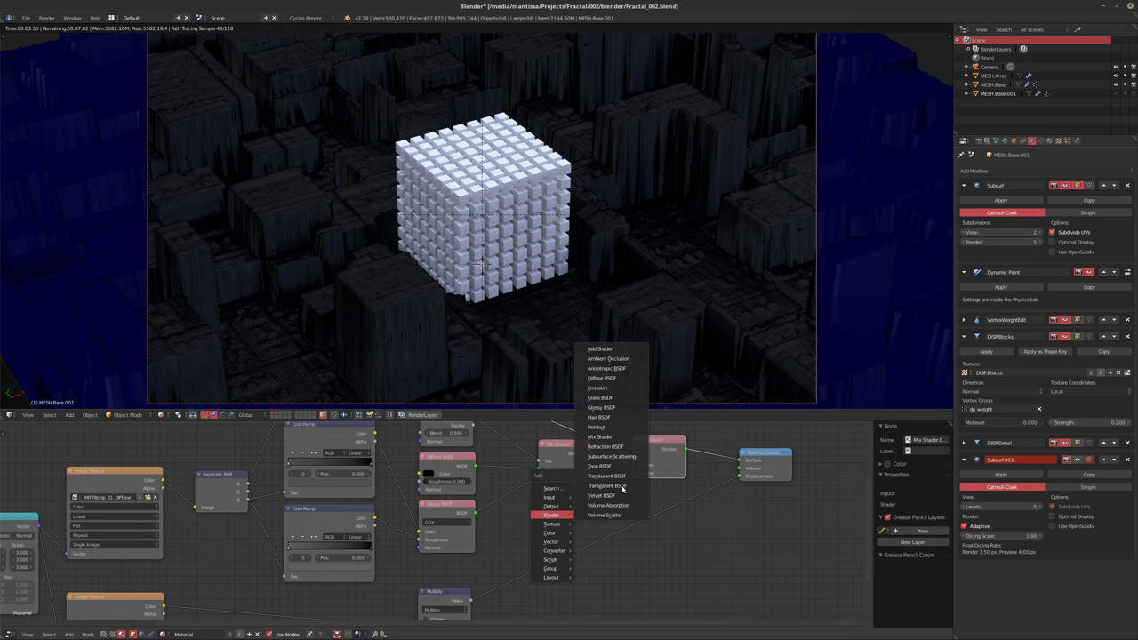
left_click(597, 388)
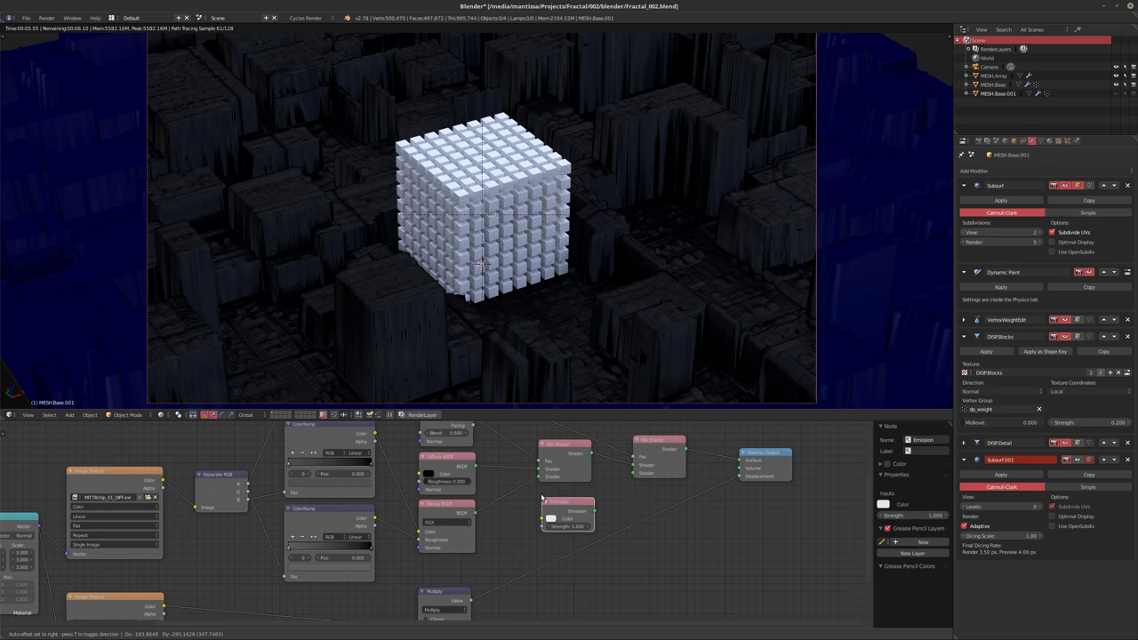
left_click(579, 503)
left_click_drag(593, 505, 633, 472)
Make the Emission shader's color orange and set its strength to 10
scroll(604, 529, "up", 3)
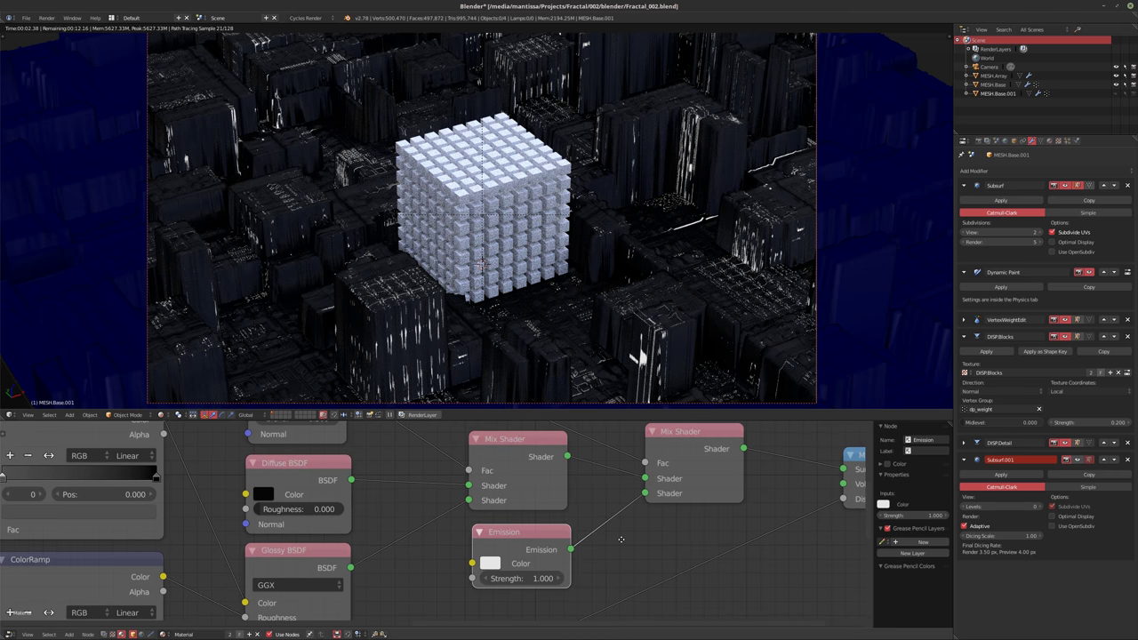
scroll(505, 555, "up", 2)
left_click(503, 552)
left_click(597, 358)
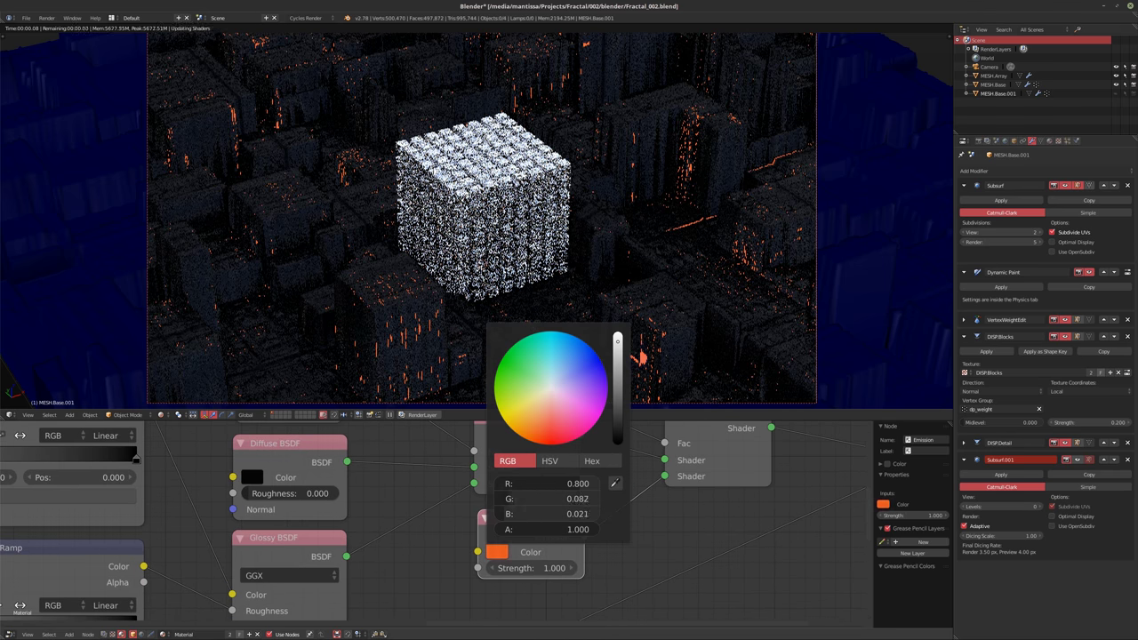
left_click(548, 568)
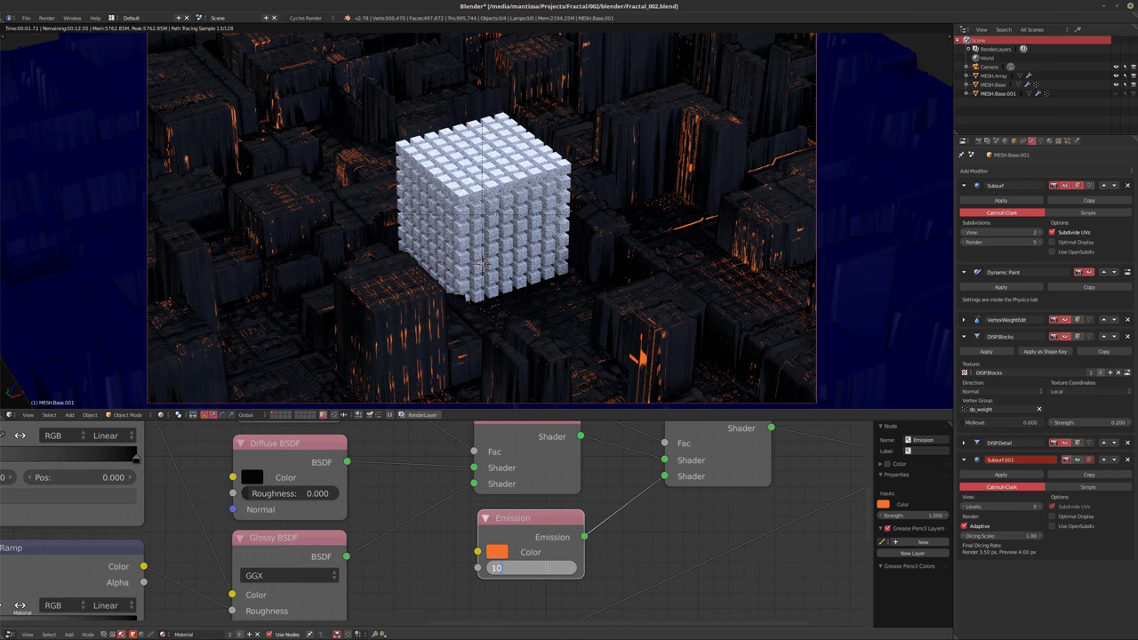
type("10")
key("Return")
Move the Constant ColorRamp's black stop to position 0.086
middle_click_drag(483, 451, 808, 627)
scroll(411, 474, "up", 2)
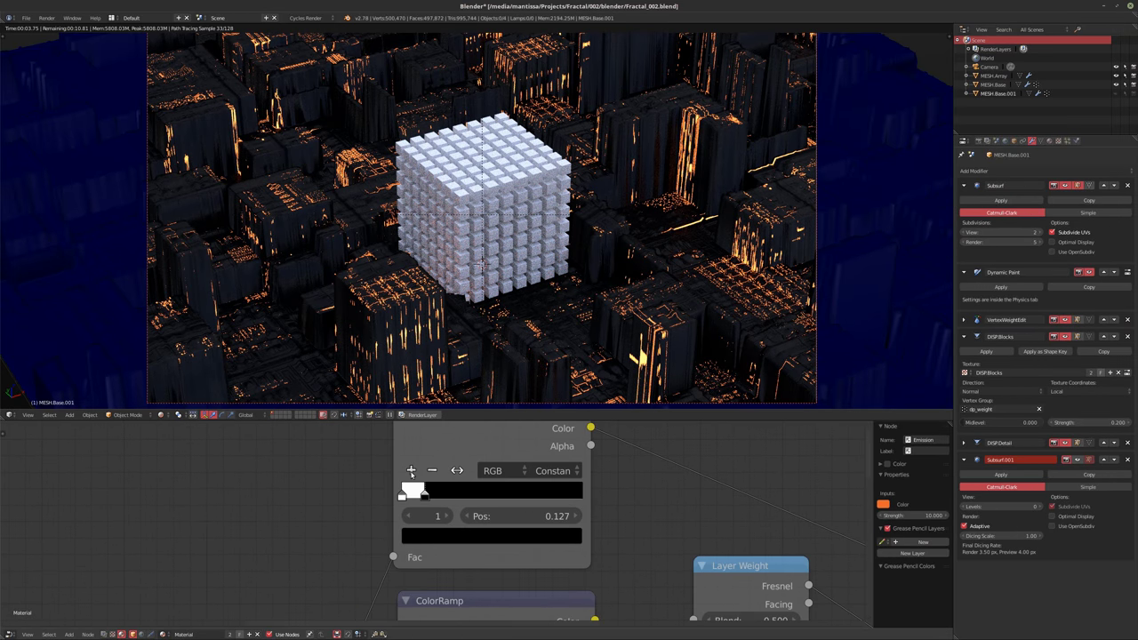
scroll(416, 480, "up", 1)
left_click_drag(426, 498, 416, 499)
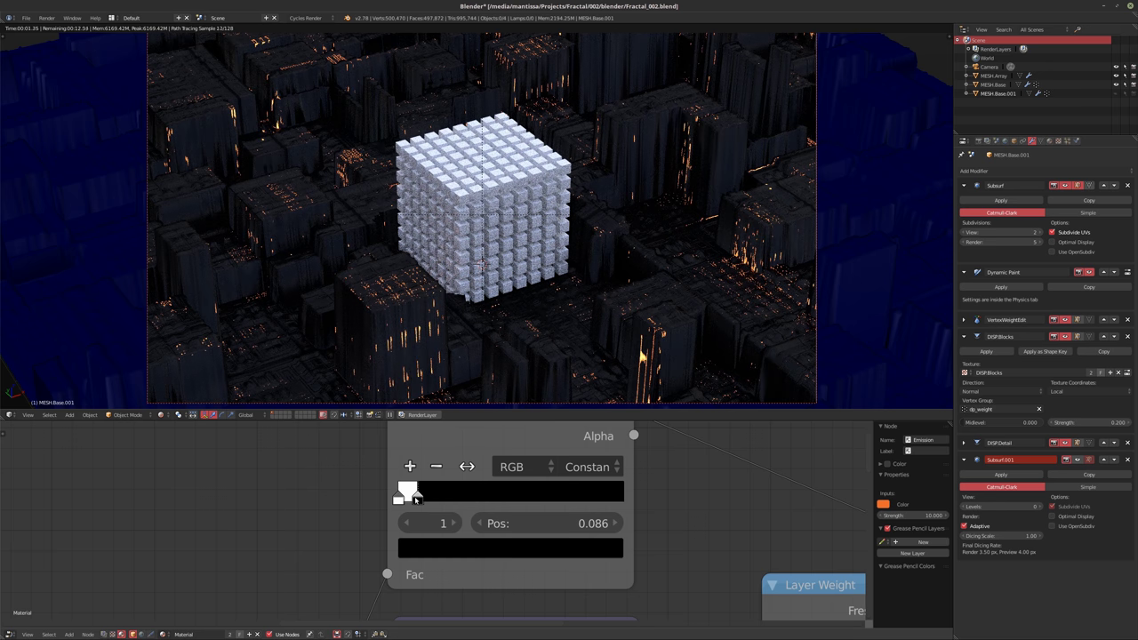
Connect the Separate RGB's B output to the Constant ColorRamp's Fac and move the ramp's black stop to position 0.023
scroll(530, 514, "down", 5)
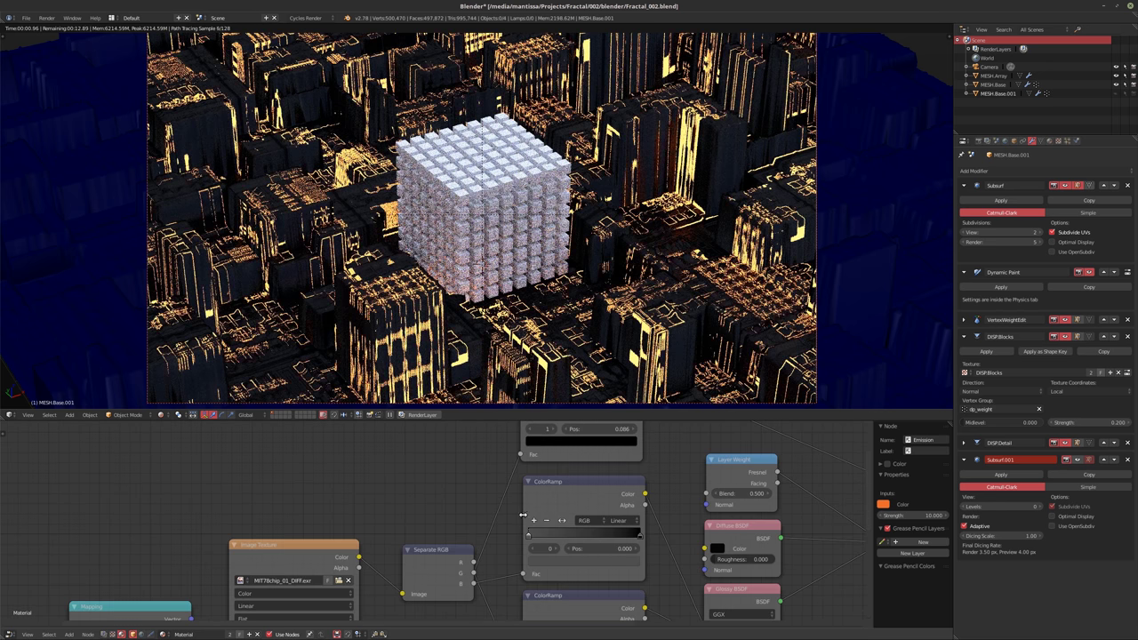
middle_click_drag(480, 577, 469, 600)
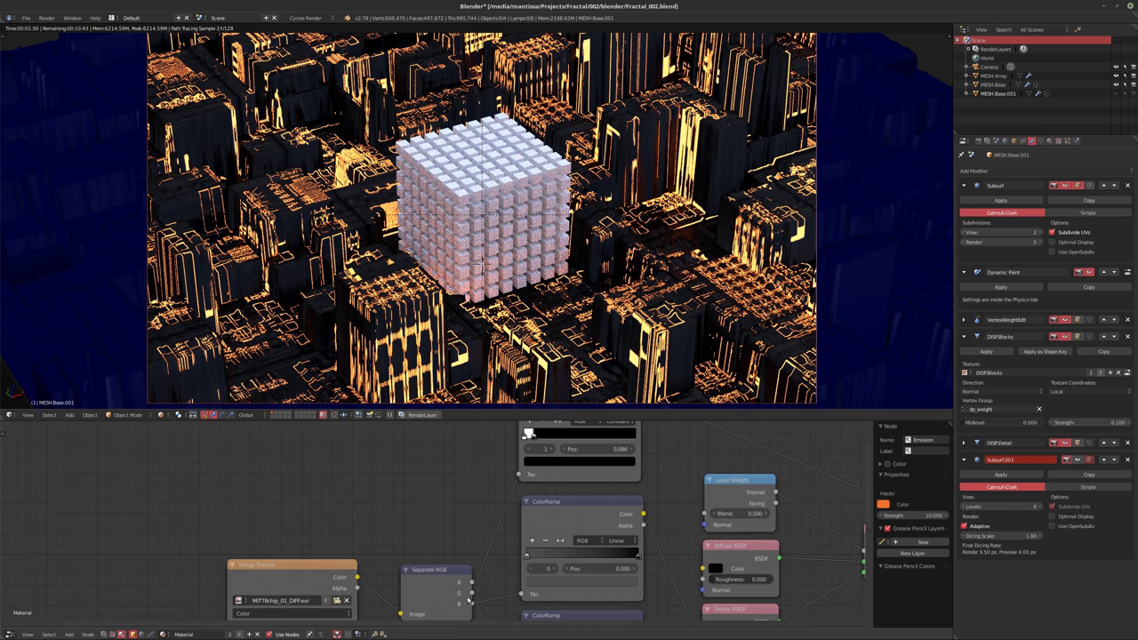
left_click_drag(472, 603, 518, 473)
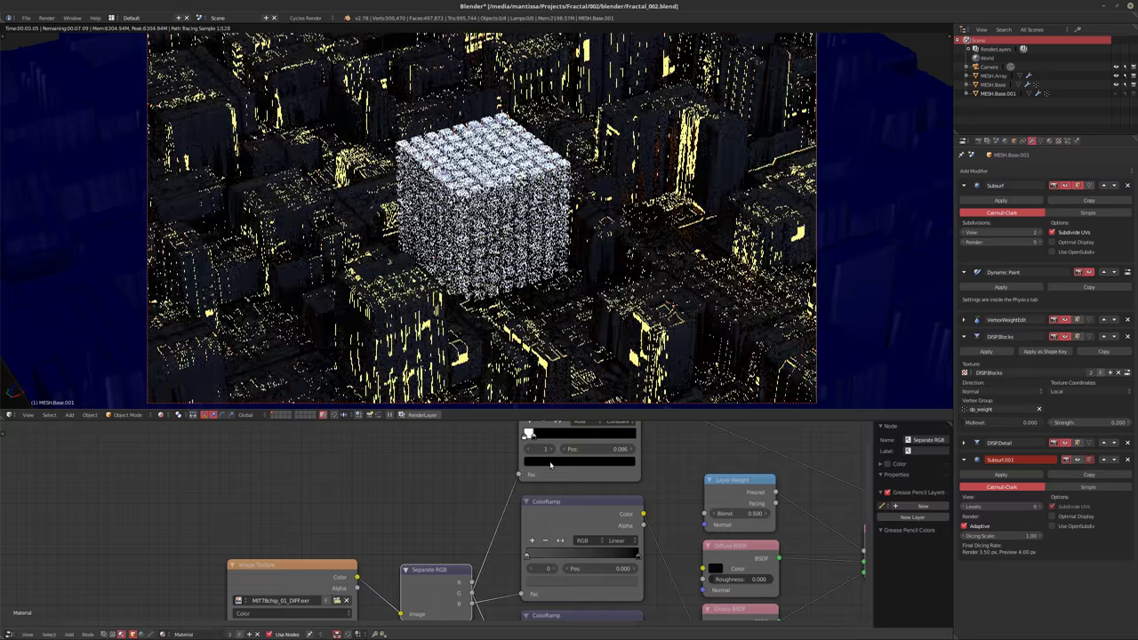
middle_click_drag(542, 433, 525, 484)
scroll(525, 485, "up", 3)
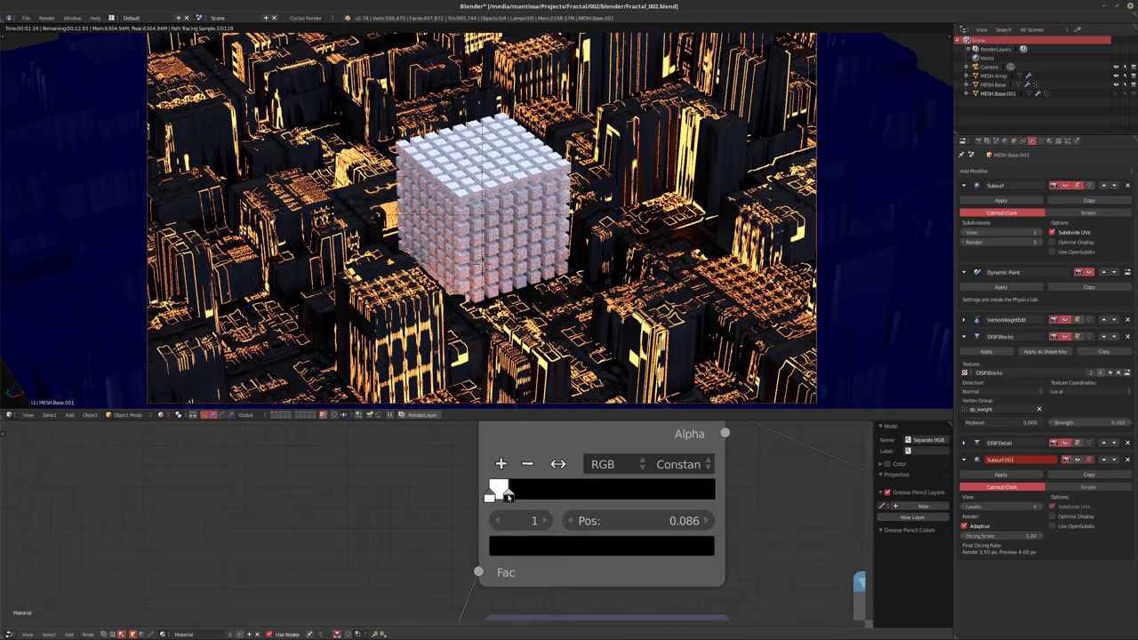
left_click_drag(508, 496, 493, 496)
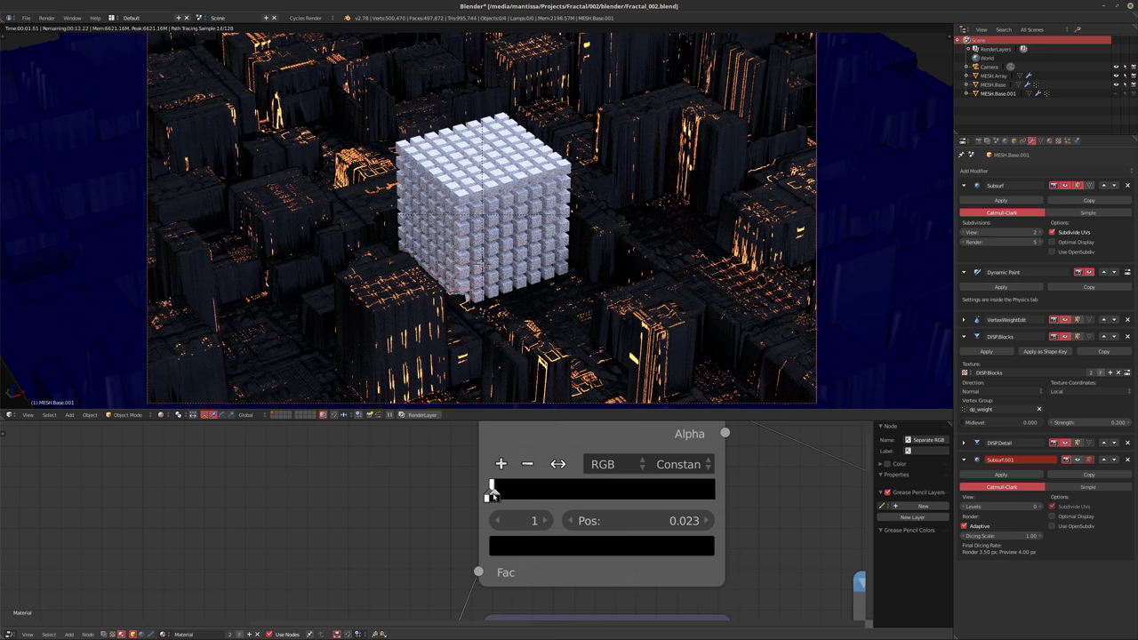
Try the emission mask ramp with its white stop at position 0.905 and its black stop at 0.418, and return the white stop to 0
left_click_drag(494, 496, 694, 509)
left_click(496, 494)
left_click(508, 498)
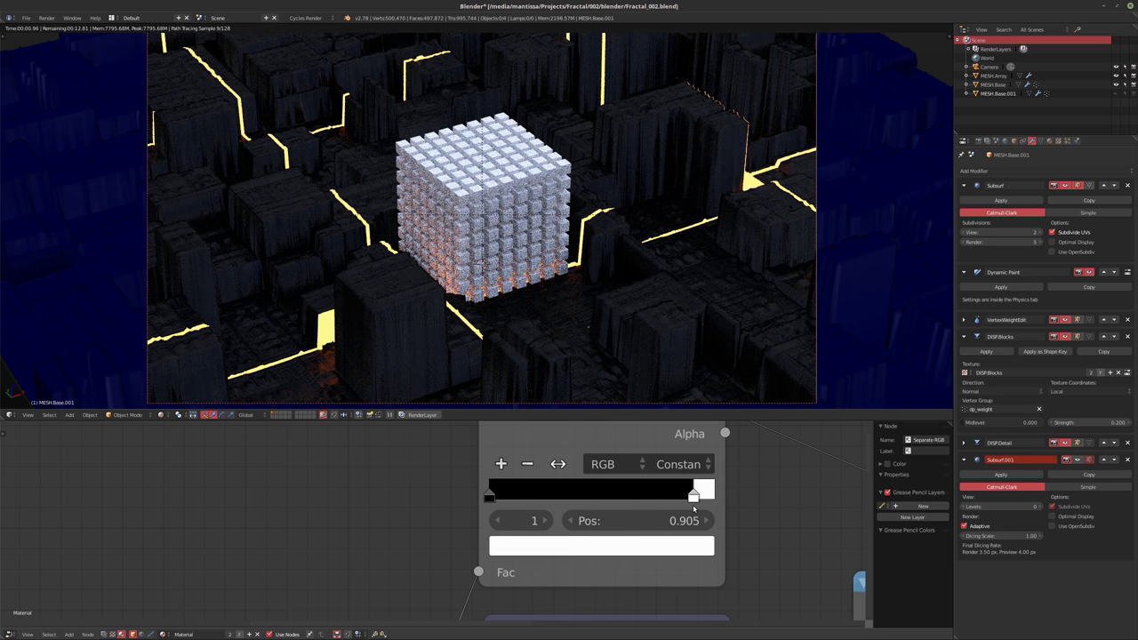
left_click_drag(484, 524, 570, 503)
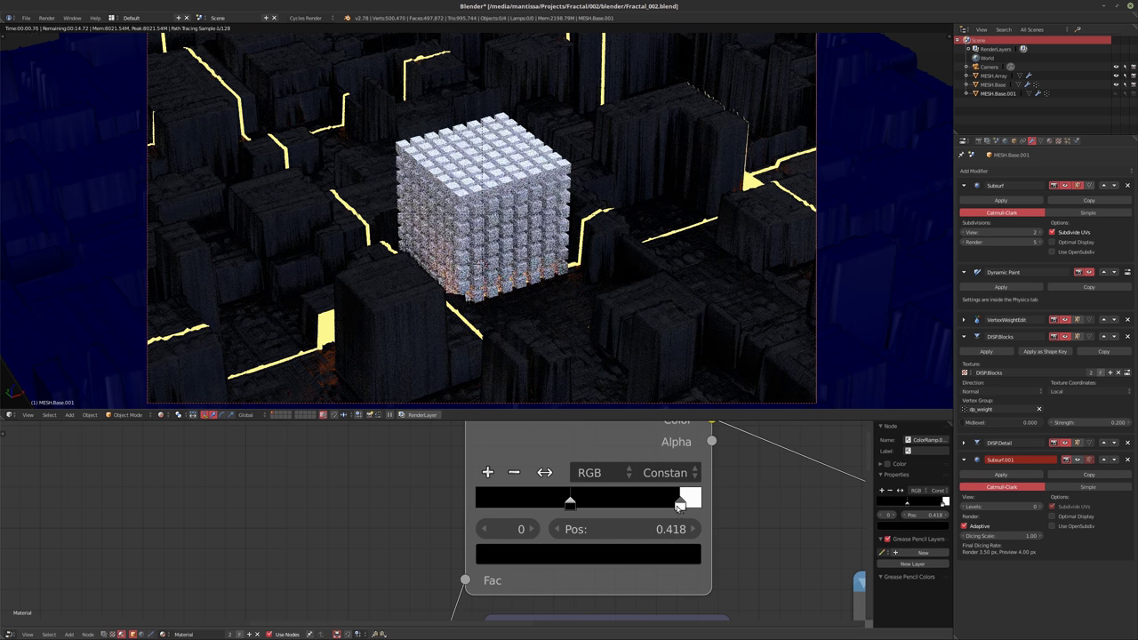
left_click_drag(679, 504, 473, 505)
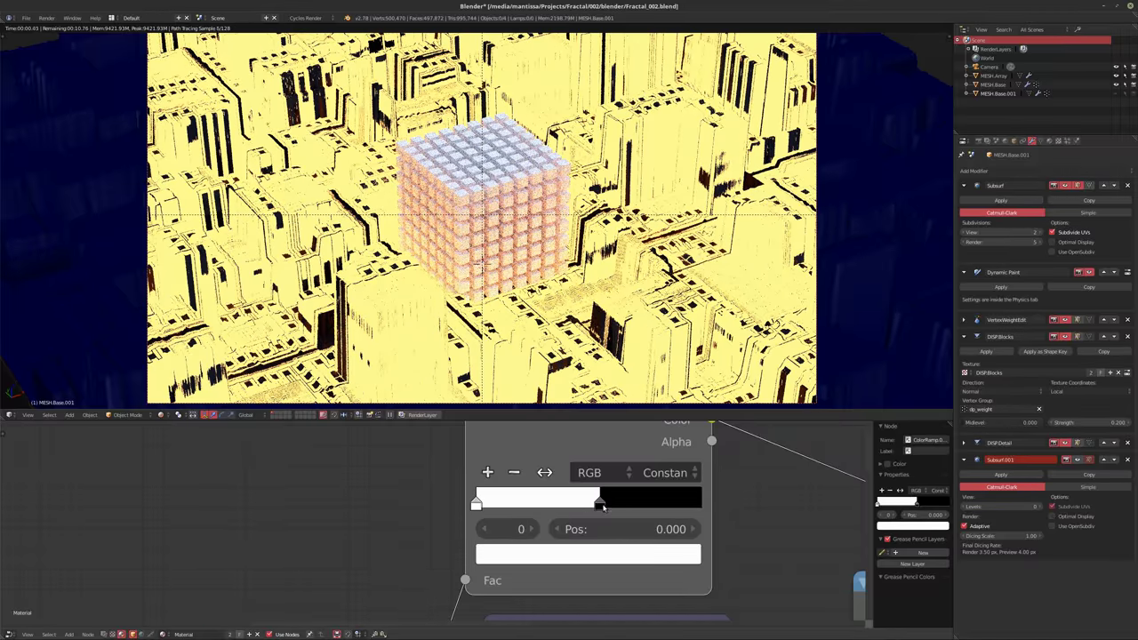
Set the black stop of the emission mask's Constant ColorRamp to position 0.02
left_click_drag(600, 504, 483, 509)
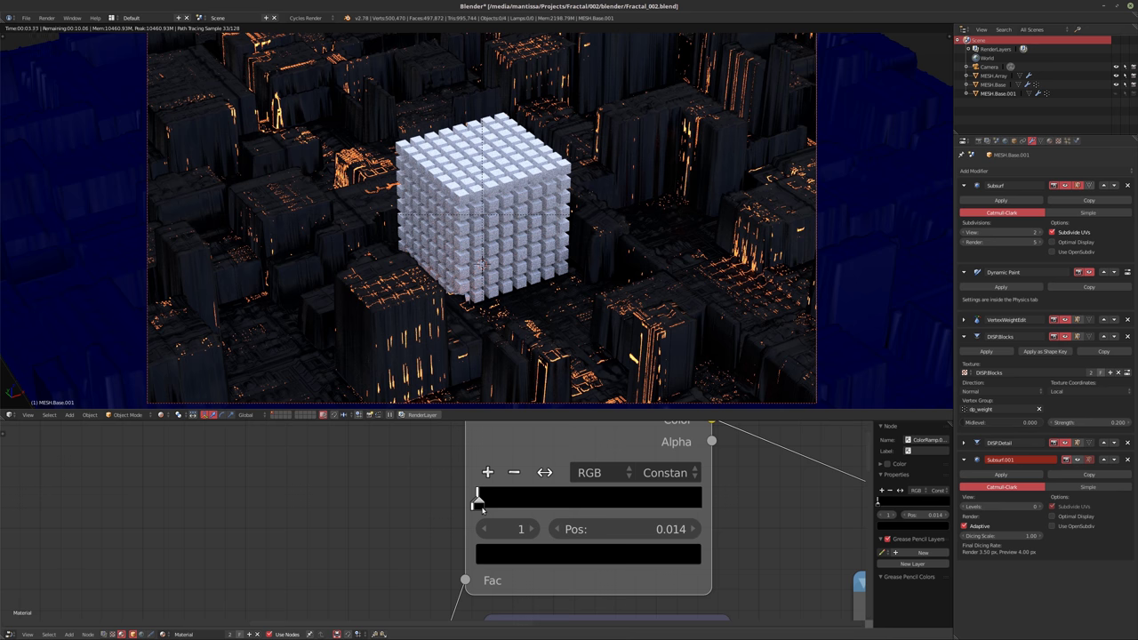
left_click(582, 529)
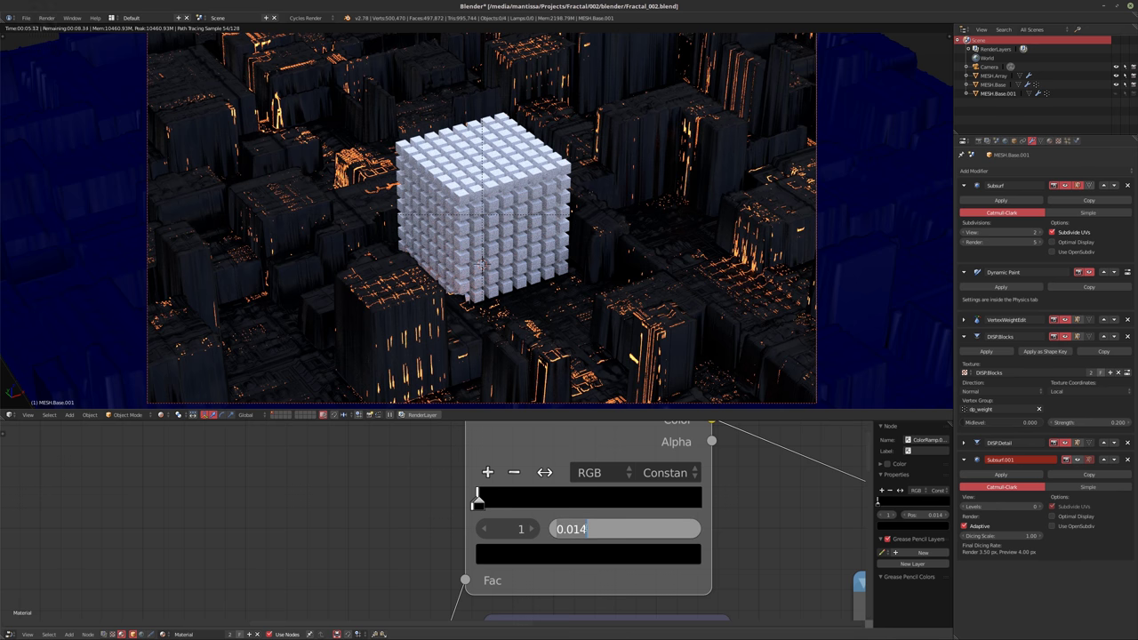
type("0.02")
key("Return")
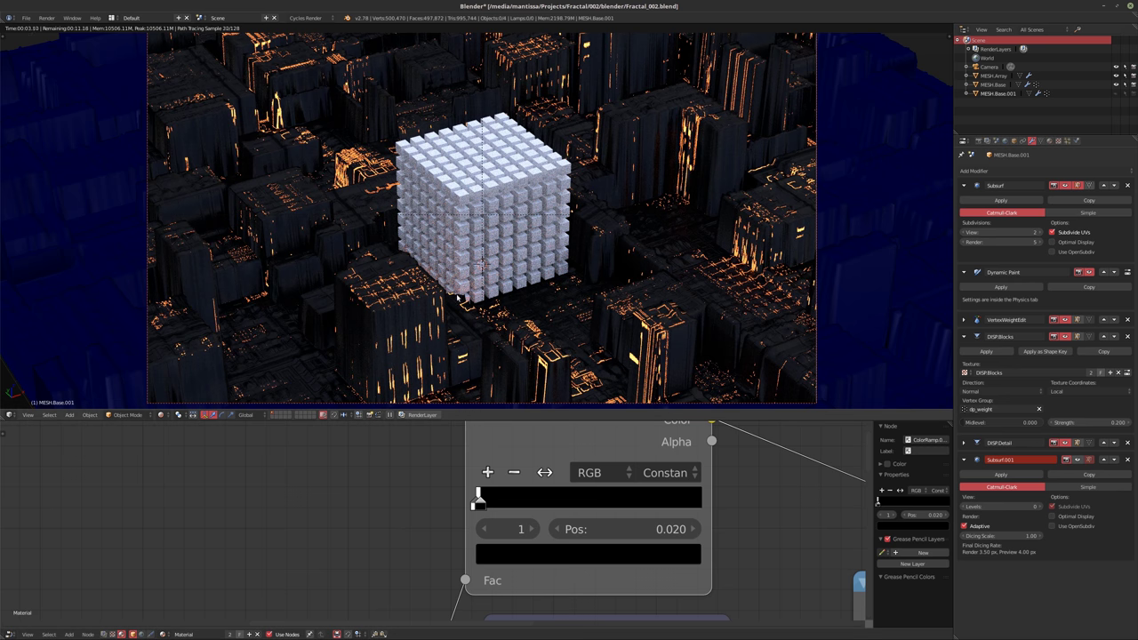
Select the camera and set its depth of field focus distance to about 3.66 m
left_click(988, 68)
left_click(1032, 142)
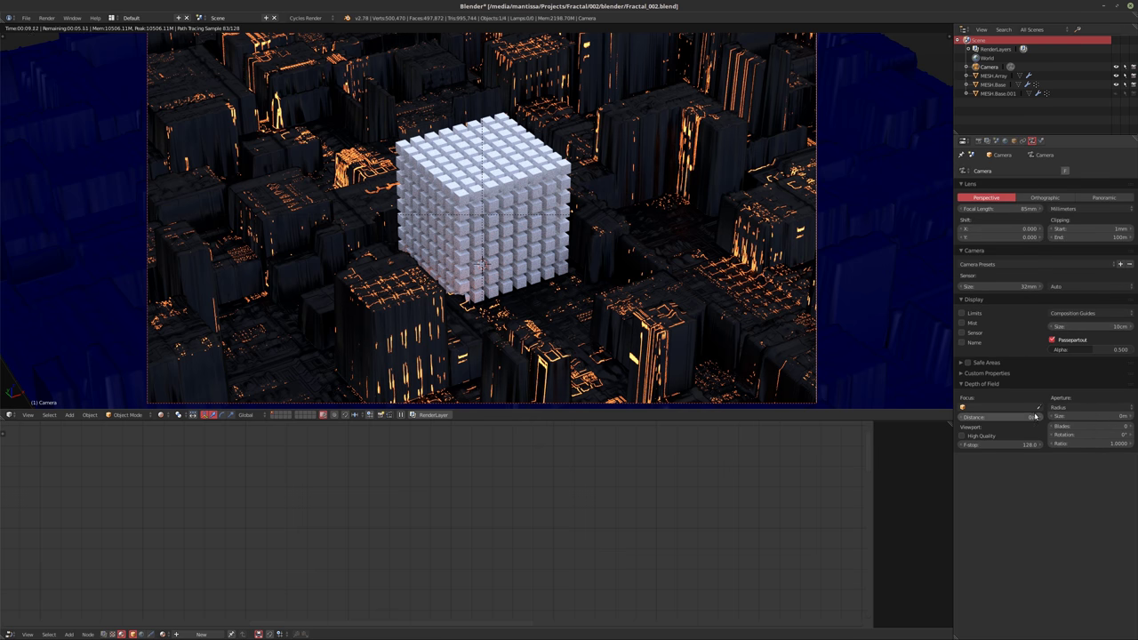
left_click_drag(1000, 417, 1031, 417)
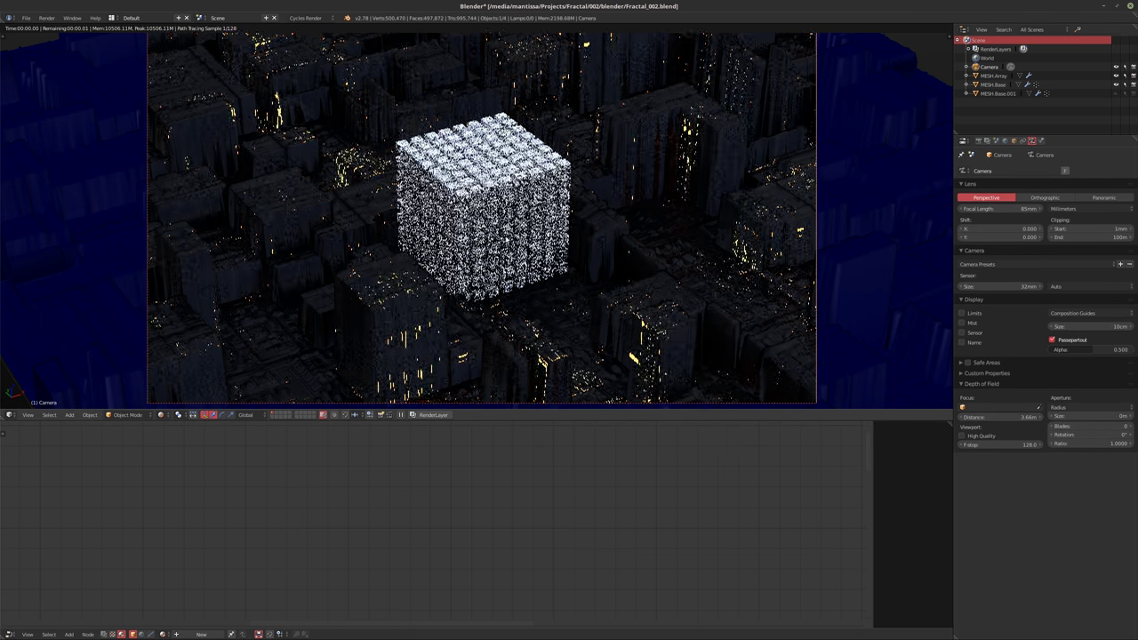
Try camera aperture sizes of 10 cm, 1 cm, 3.5 mm and 3.5 cm for the depth of field blur
left_click(1084, 416)
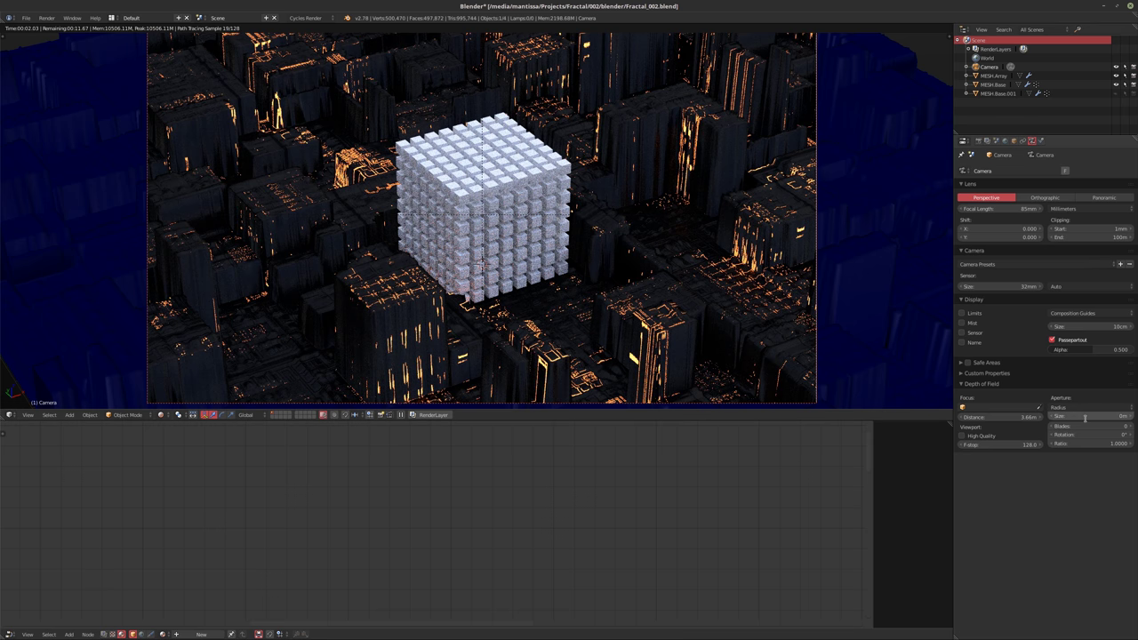
type("0.1")
key("Return")
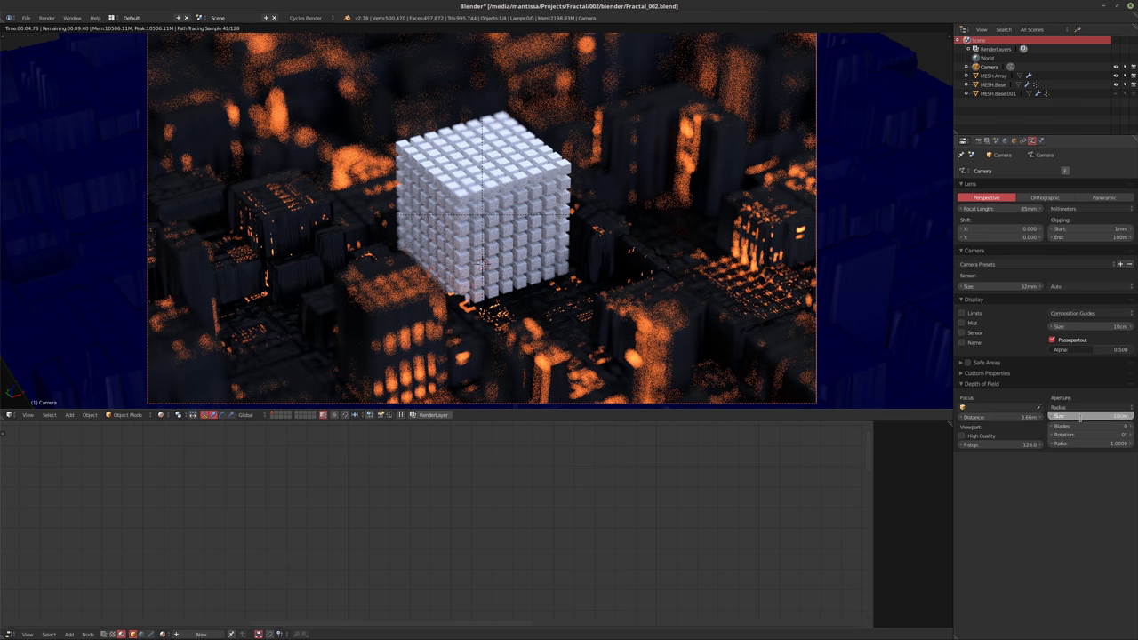
key("Return")
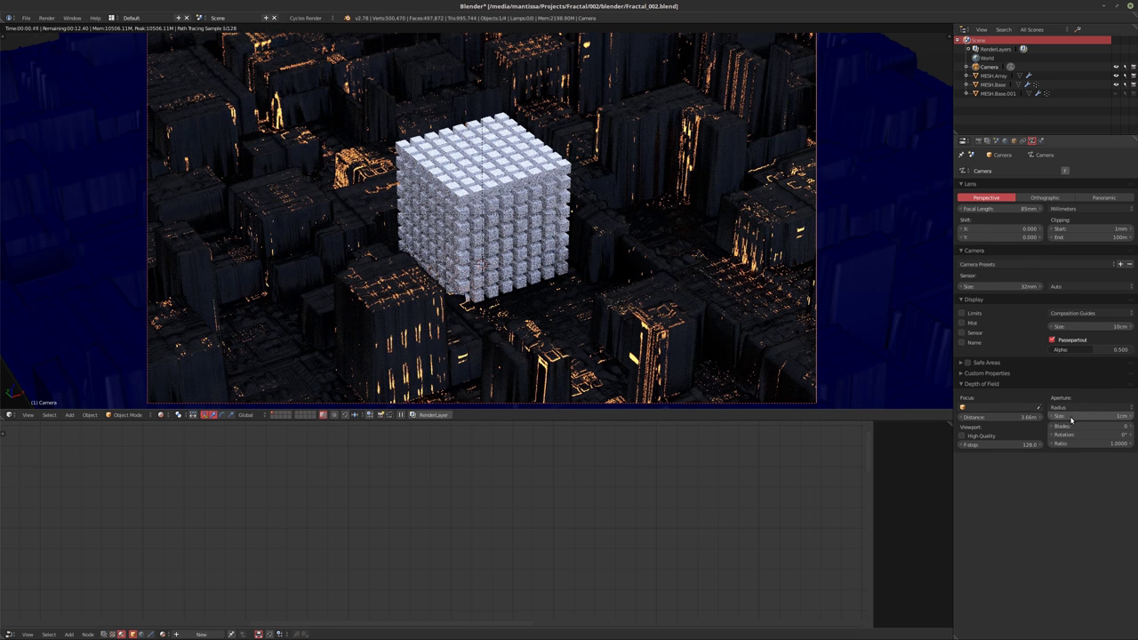
left_click(1070, 417)
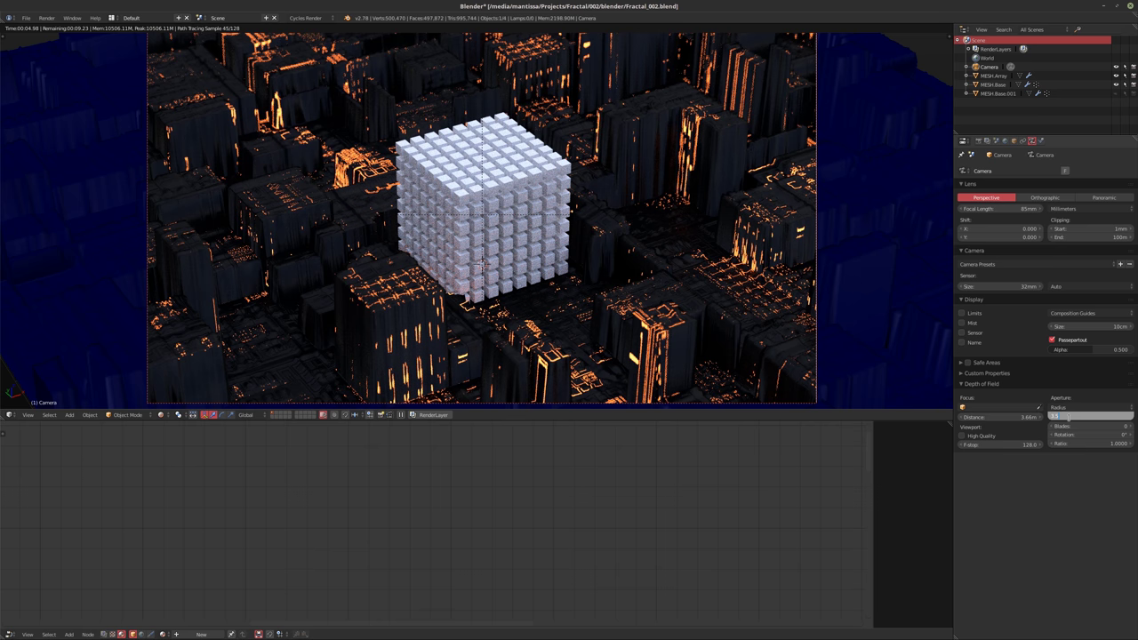
type("3.5mm")
key("Return")
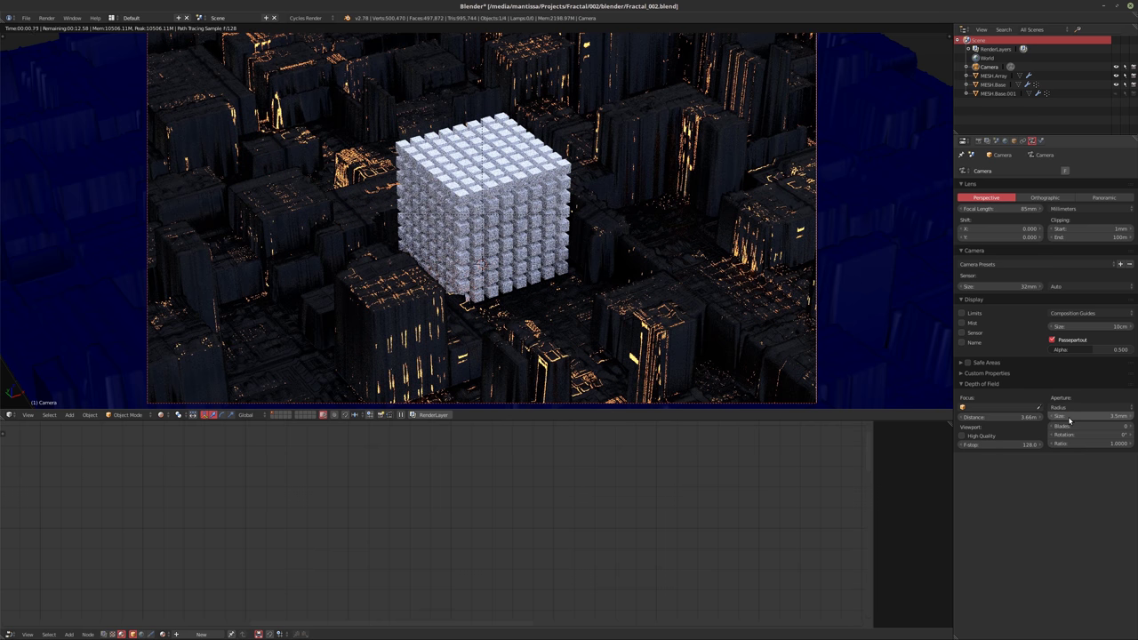
left_click(1069, 417)
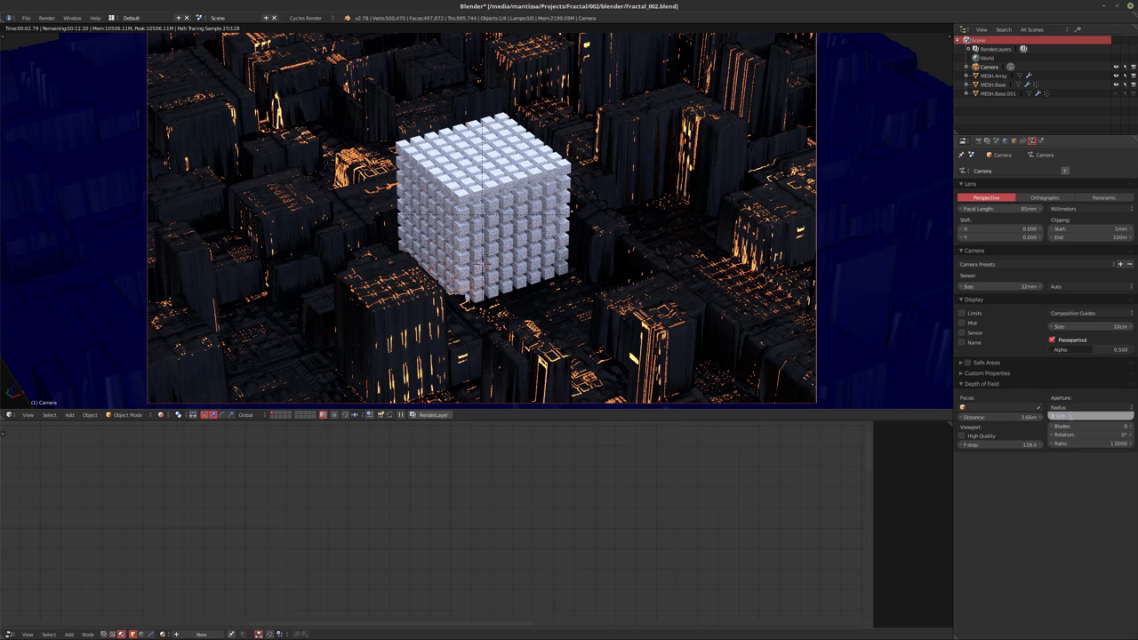
key("Return")
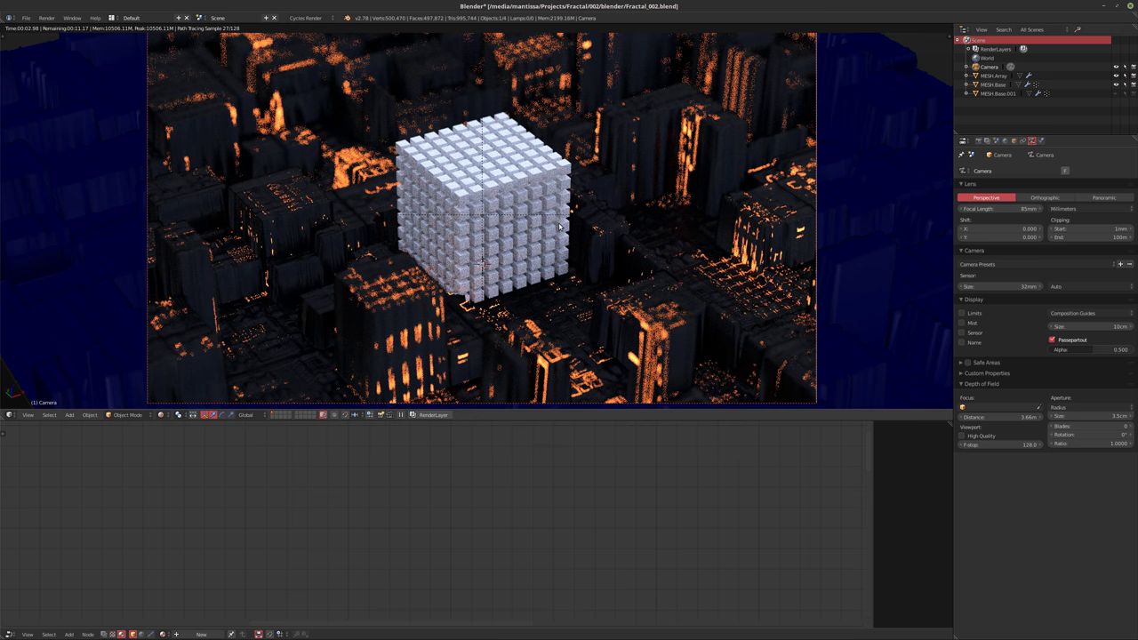
Set the camera's aperture size to 2.5 cm
left_click(1081, 417)
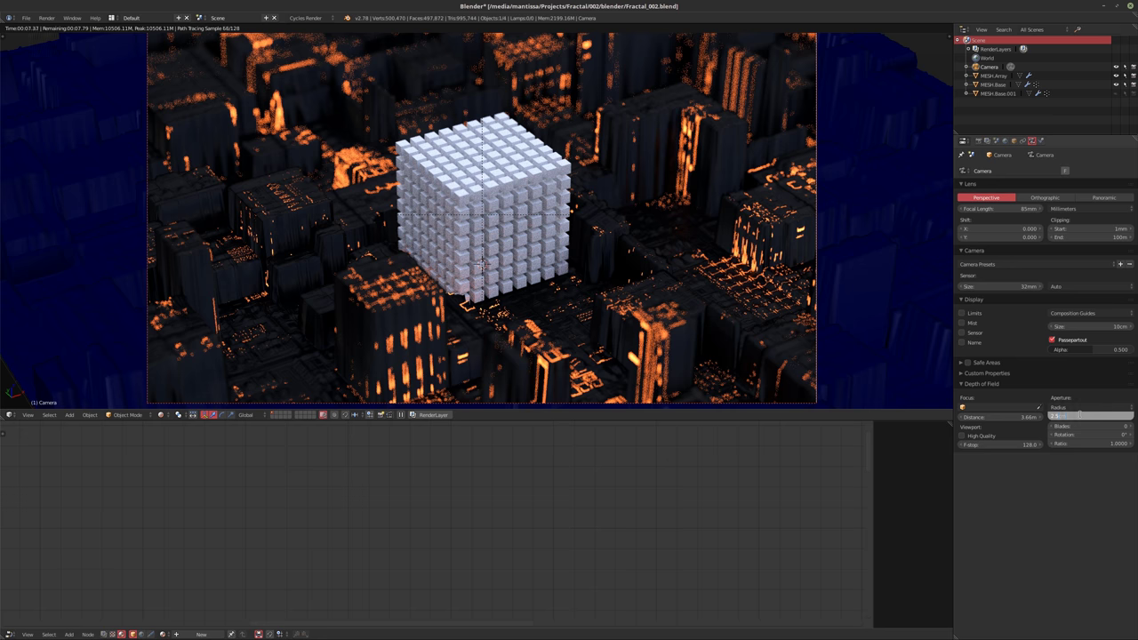
type("2.5cm")
key("Return")
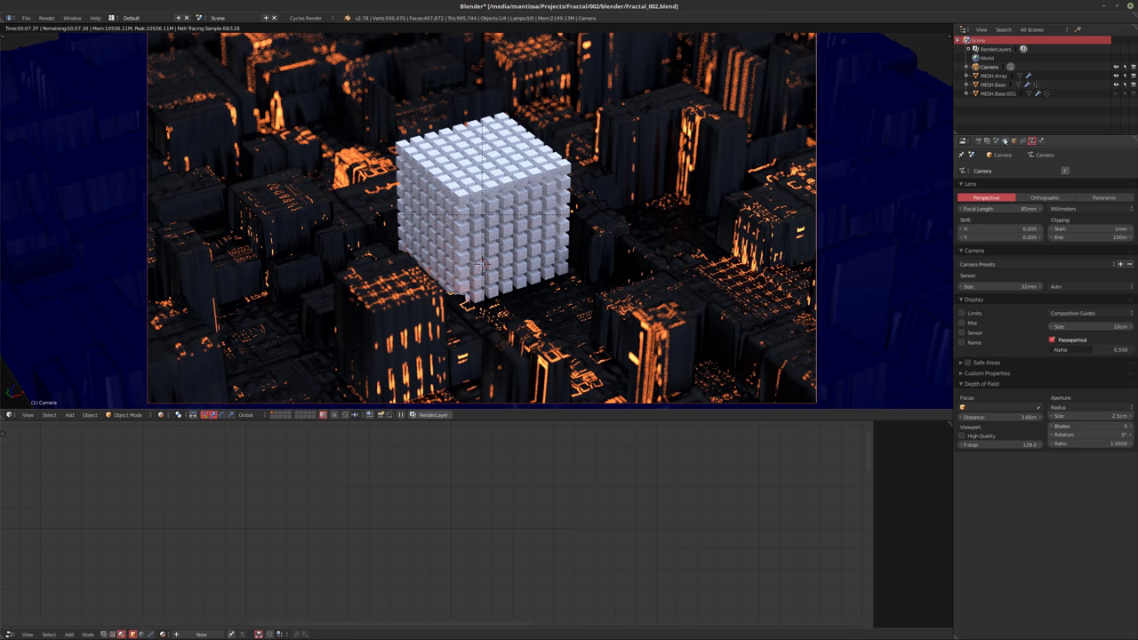
Lower the world environment's background strength, trying 0.1 and 0.2 before setting it to 0.5
left_click(1004, 140)
left_click(1062, 307)
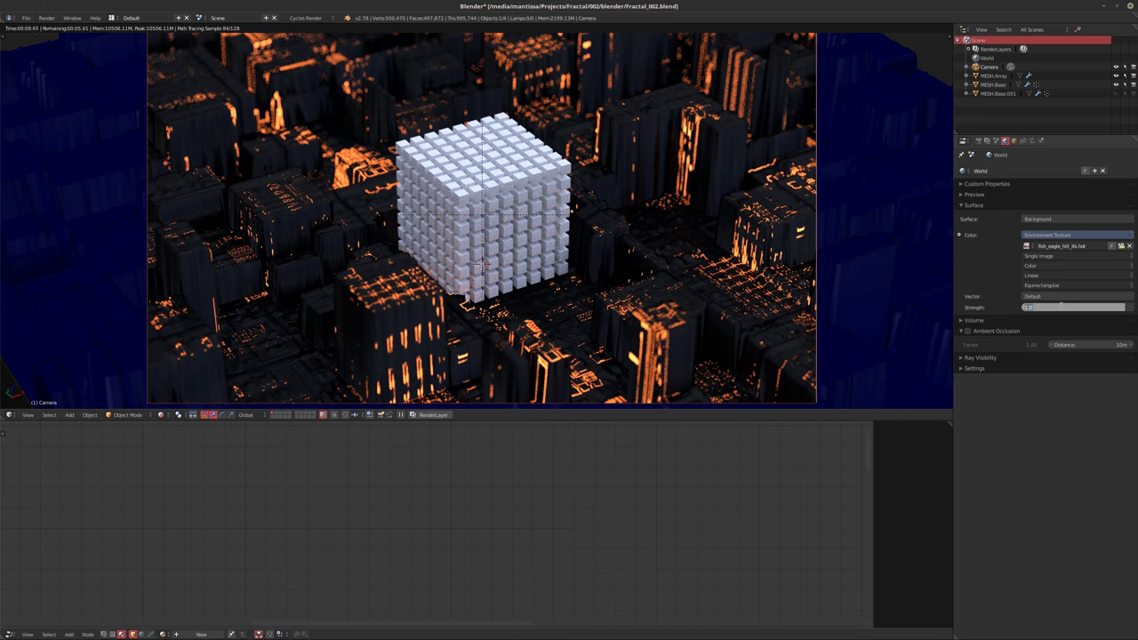
type("0.1")
key("Return")
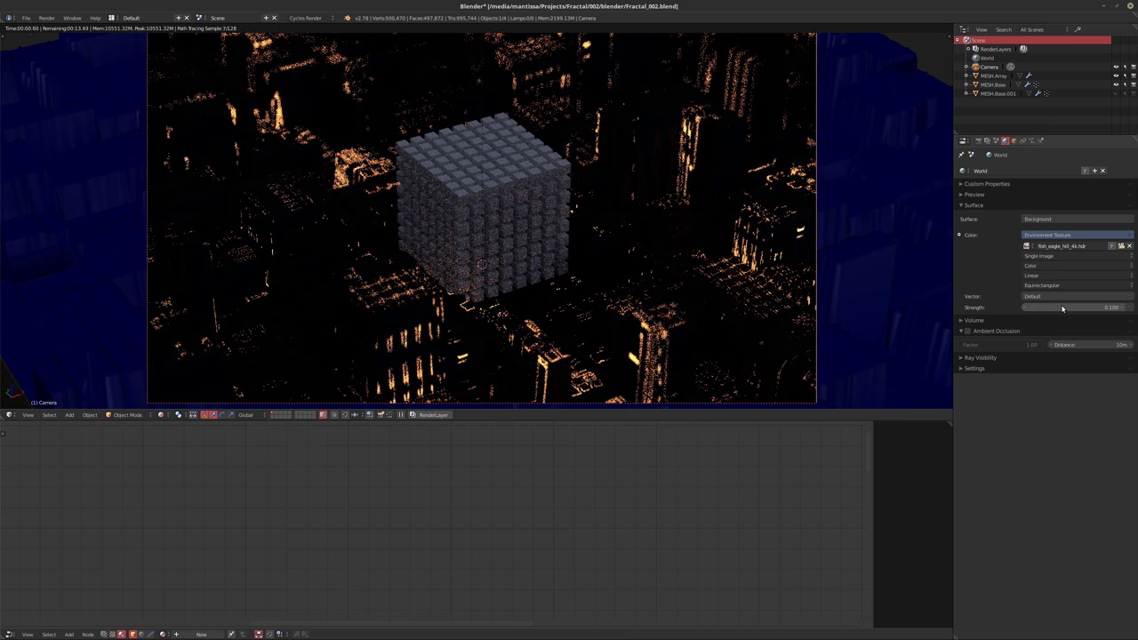
left_click(1060, 307)
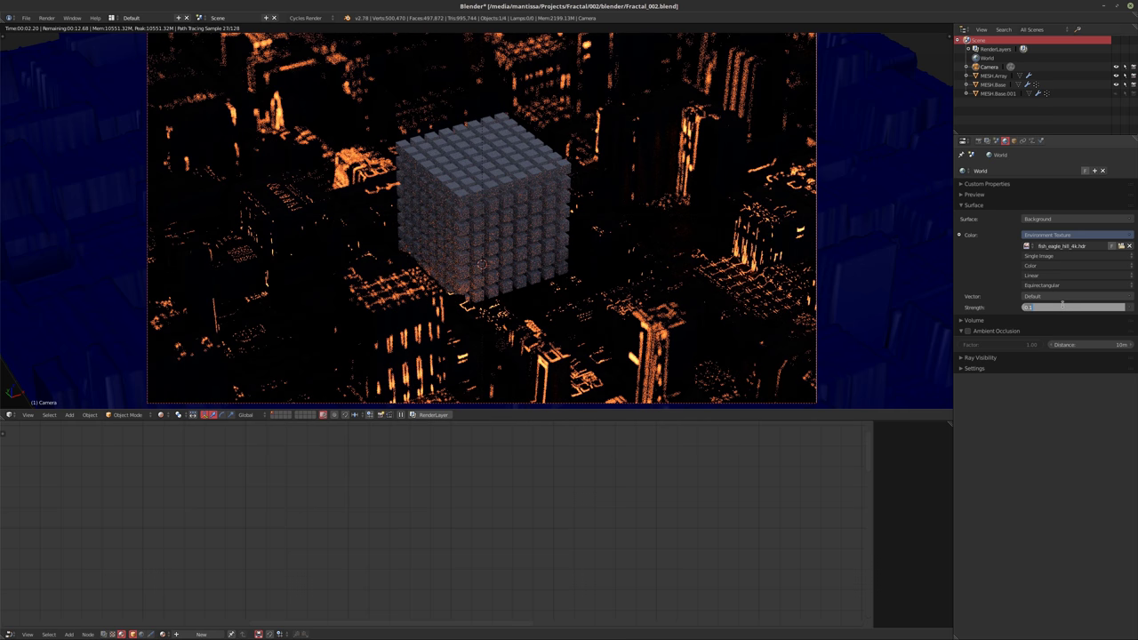
type("0.2")
key("Return")
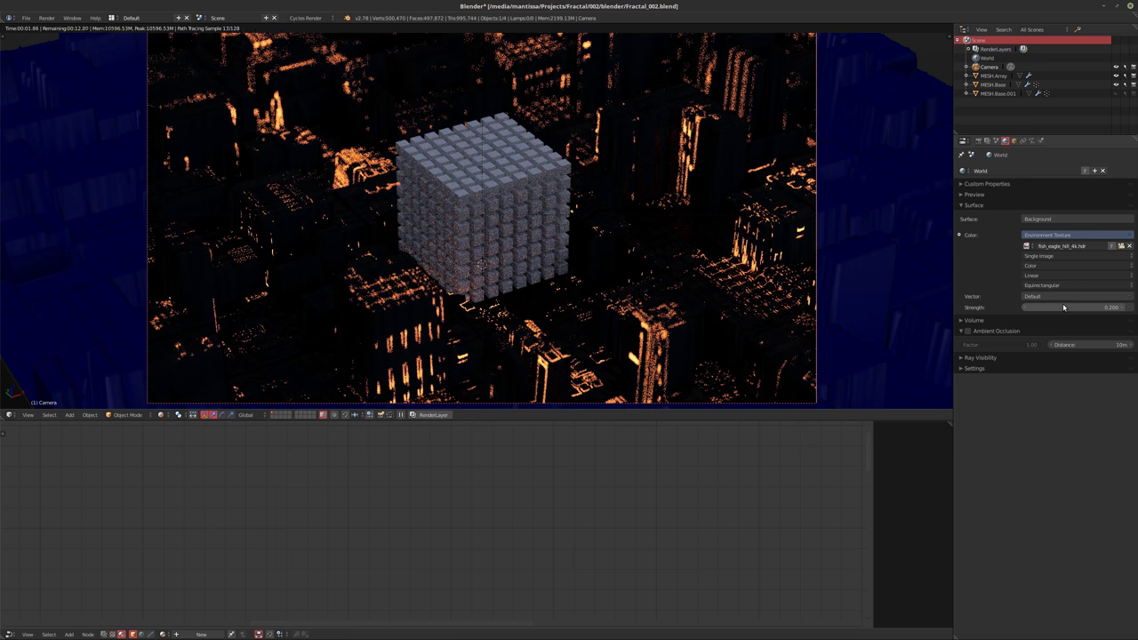
left_click(1062, 307)
type("0.5")
key("Return")
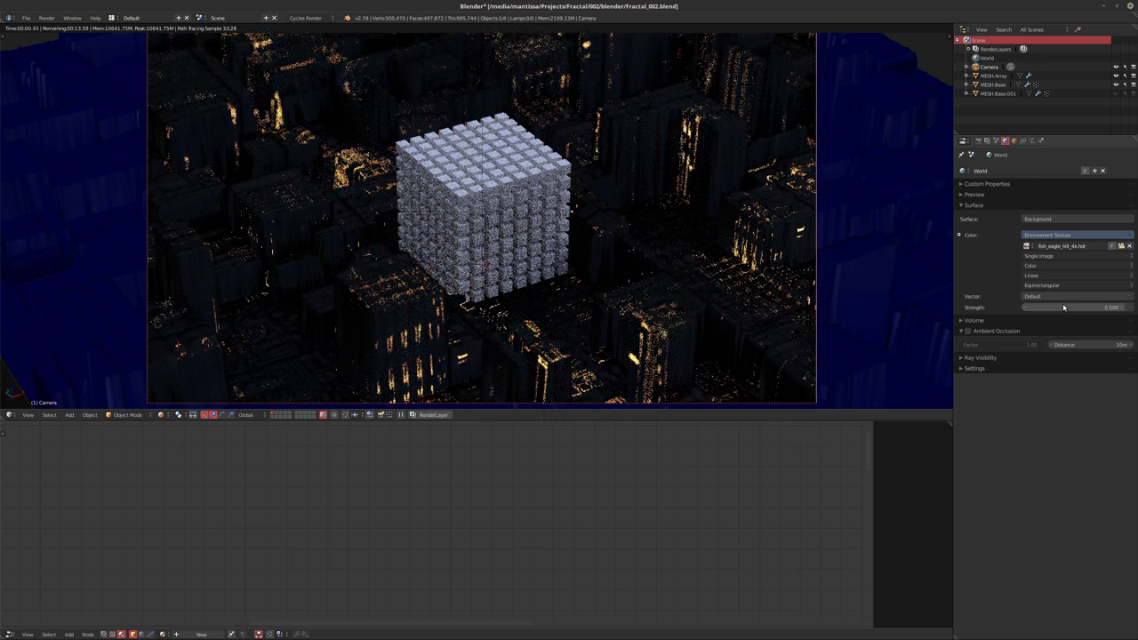
Set the world environment's background strength to 0.2
left_click(1061, 306)
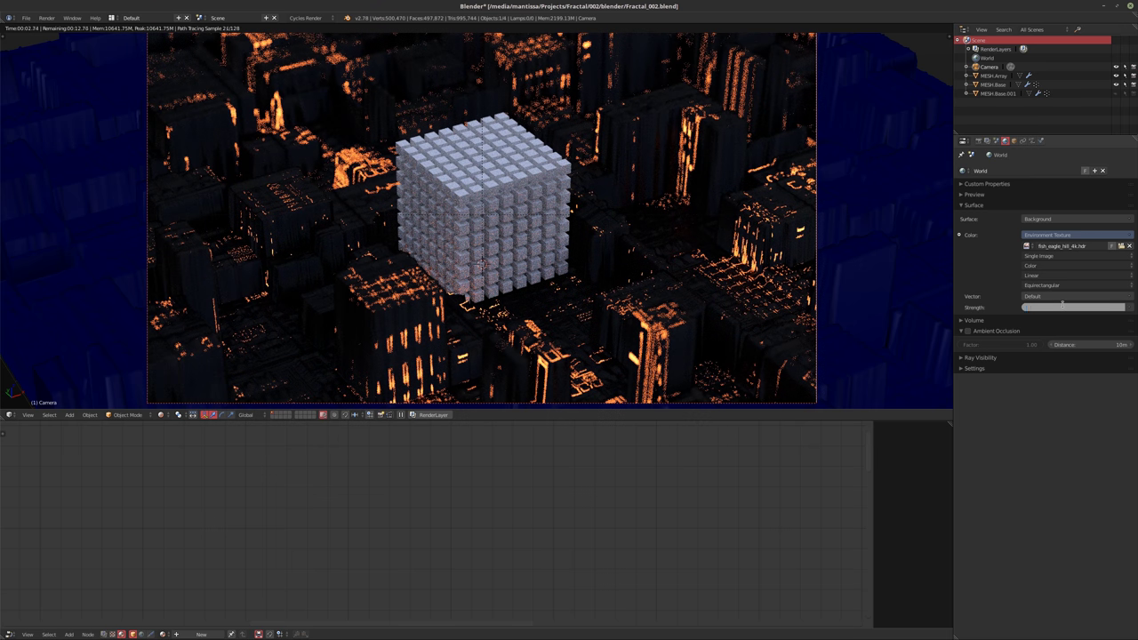
type("0.2")
key("Return")
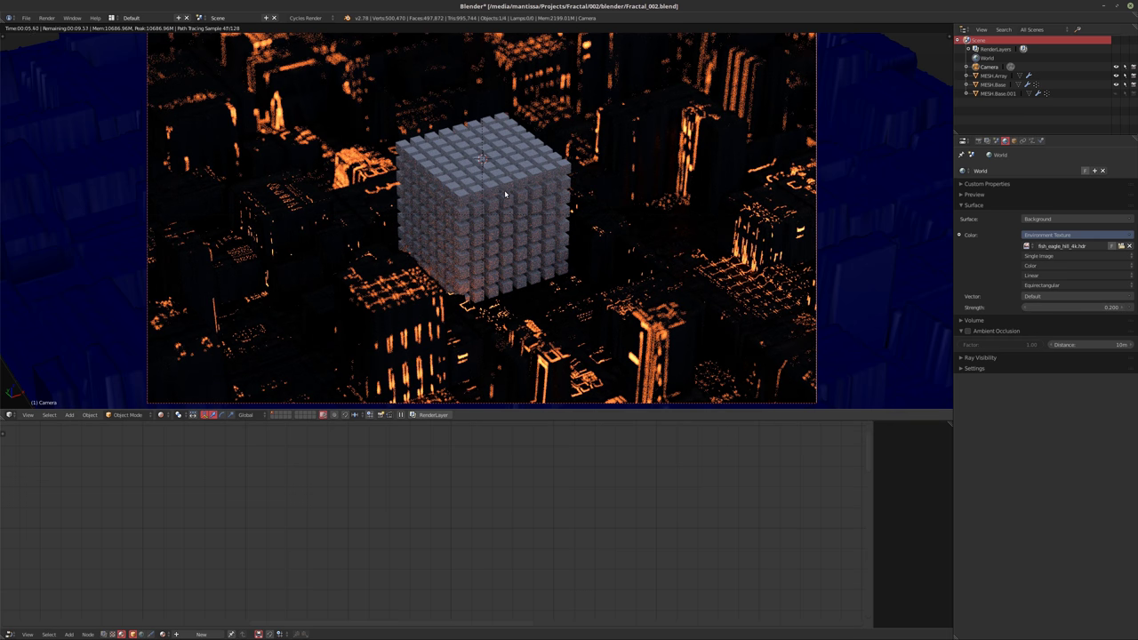
Add an area lamp at the top of the cube array and raise it about 22 cm along the global Z axis
key("shift+a")
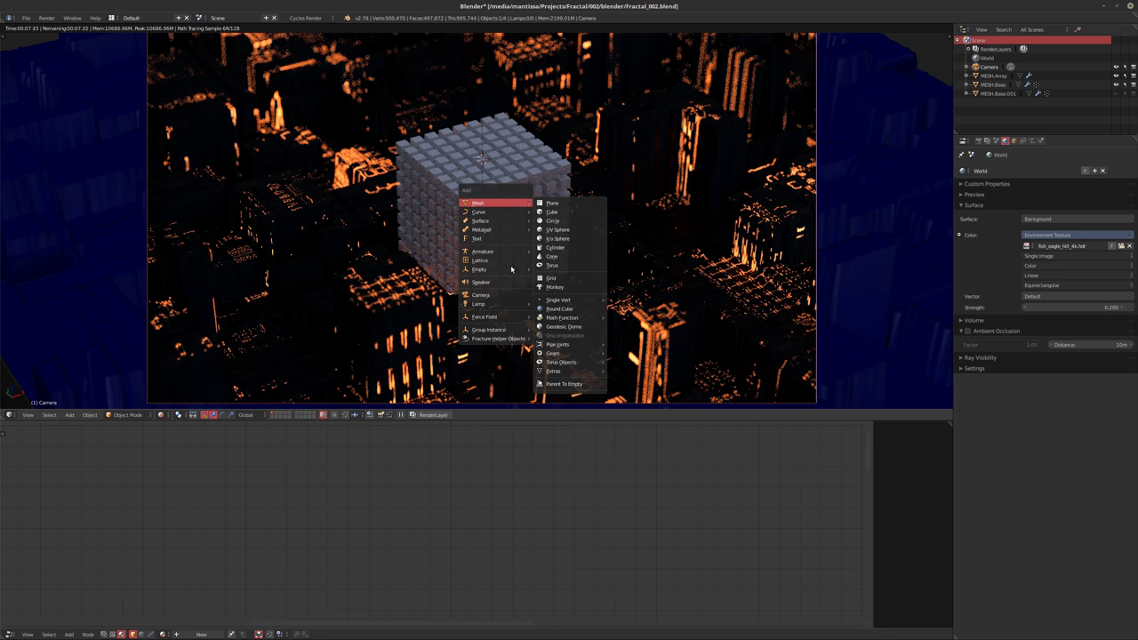
mouse_move(496, 306)
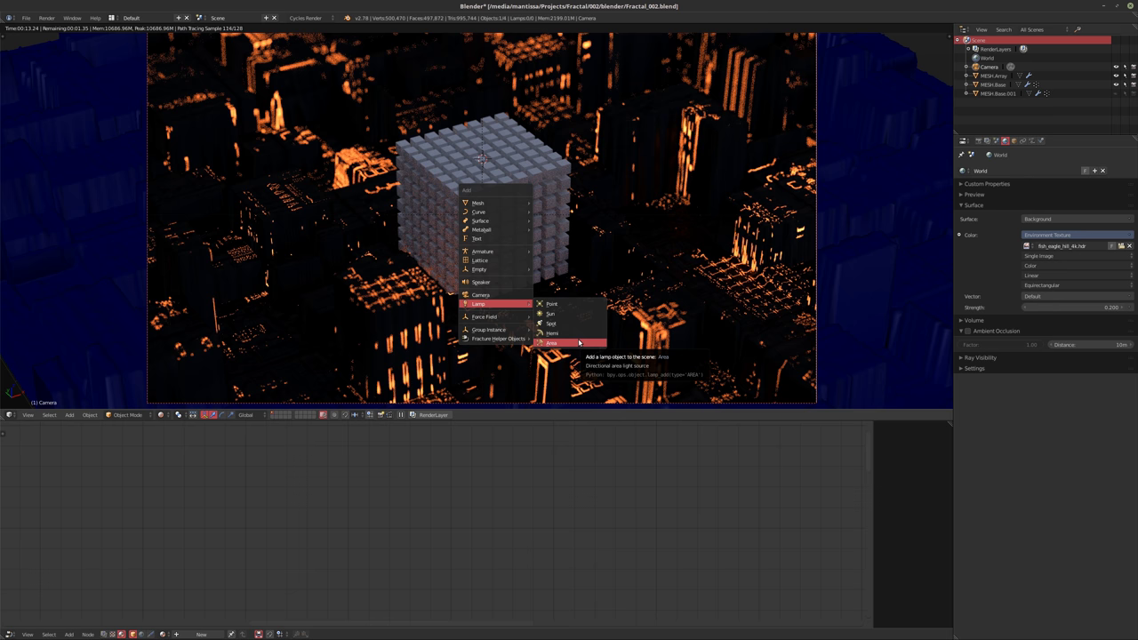
left_click(567, 344)
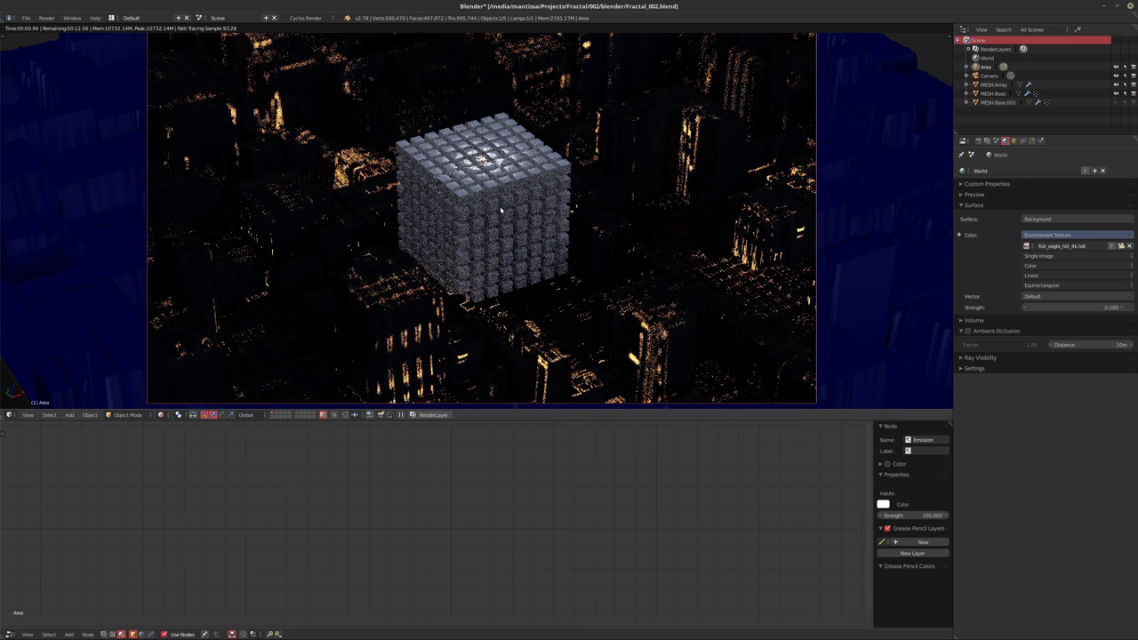
key("g")
key("z")
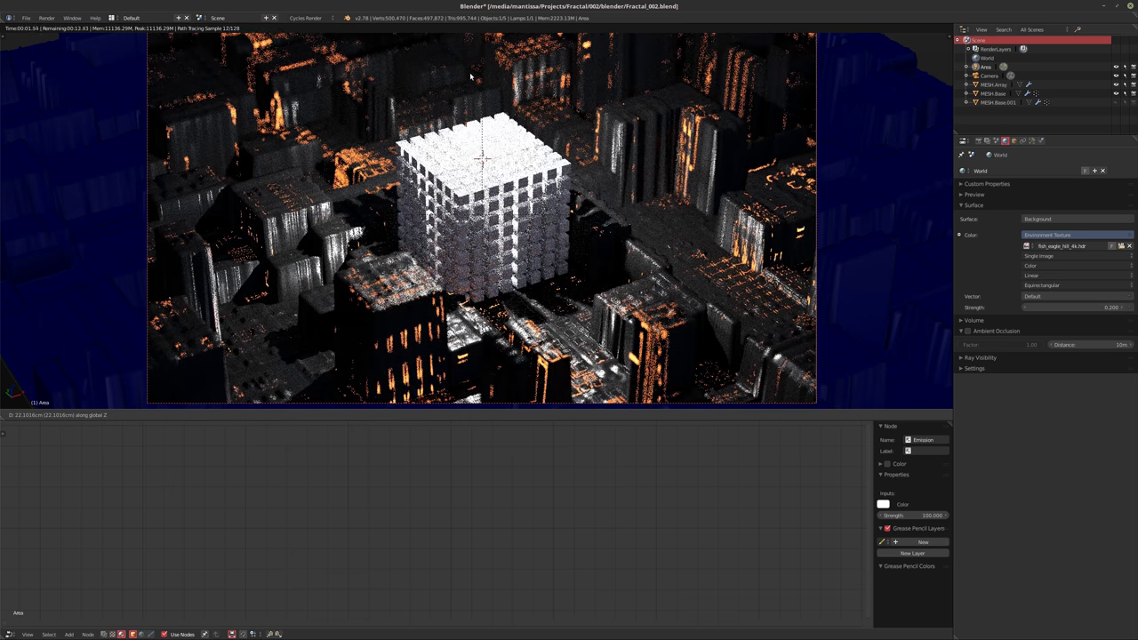
left_click(471, 77)
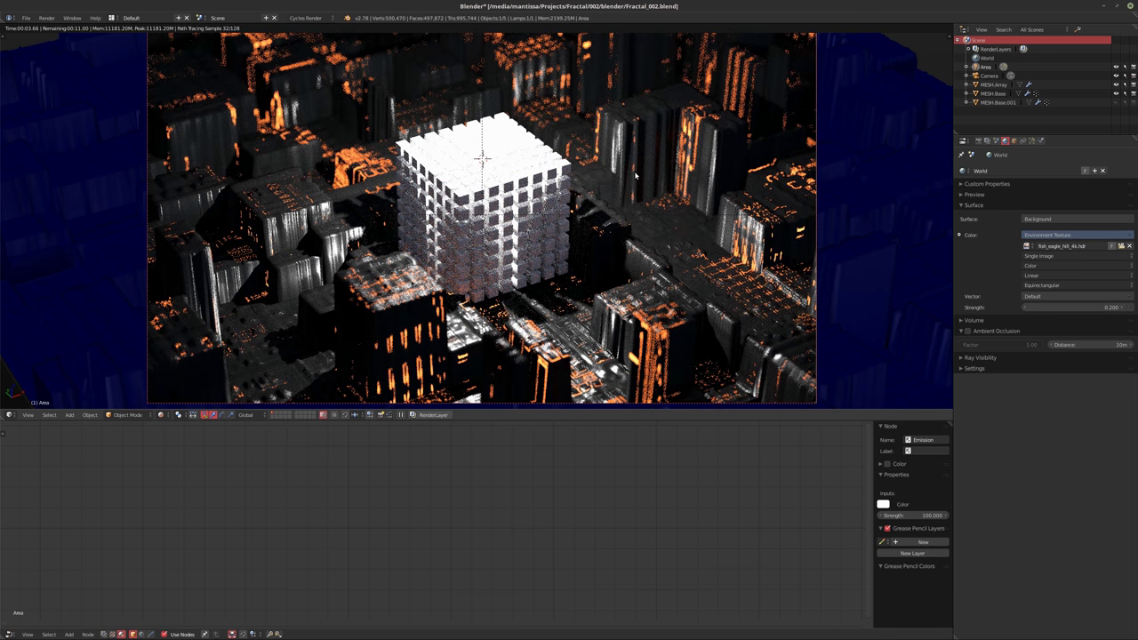
Give the area lamp a Damped Track constraint that targets MESH.Array
key("shift+z")
mouse_move(649, 177)
middle_mouse_down()
mouse_move(415, 225)
mouse_move(432, 235)
middle_mouse_up()
scroll(434, 238, "up", 4)
right_click(435, 238)
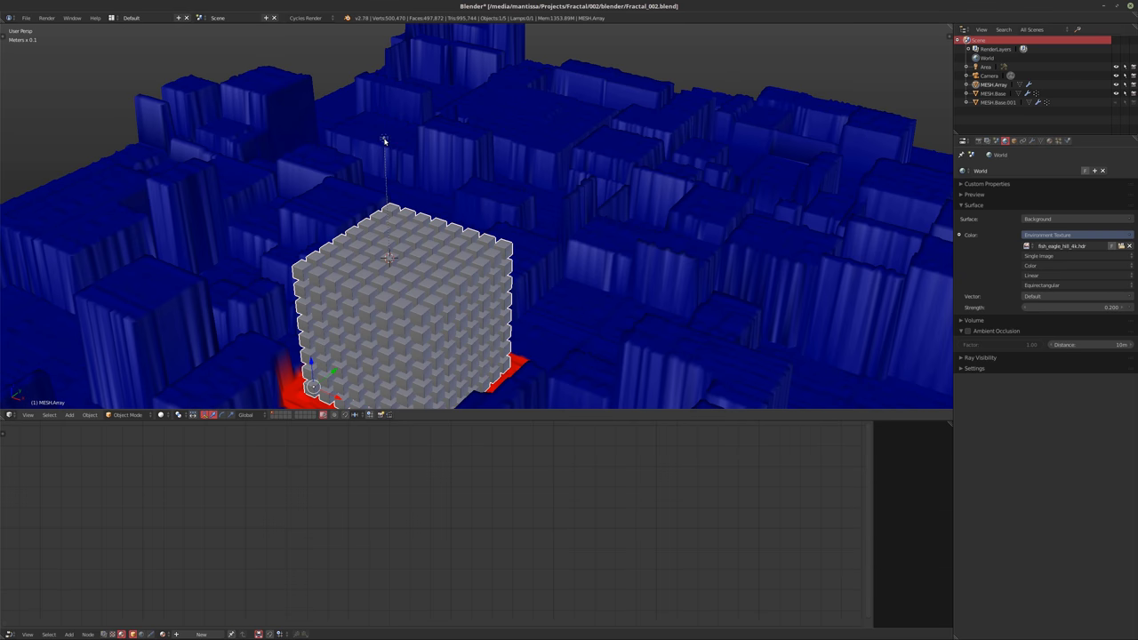
right_click(387, 140)
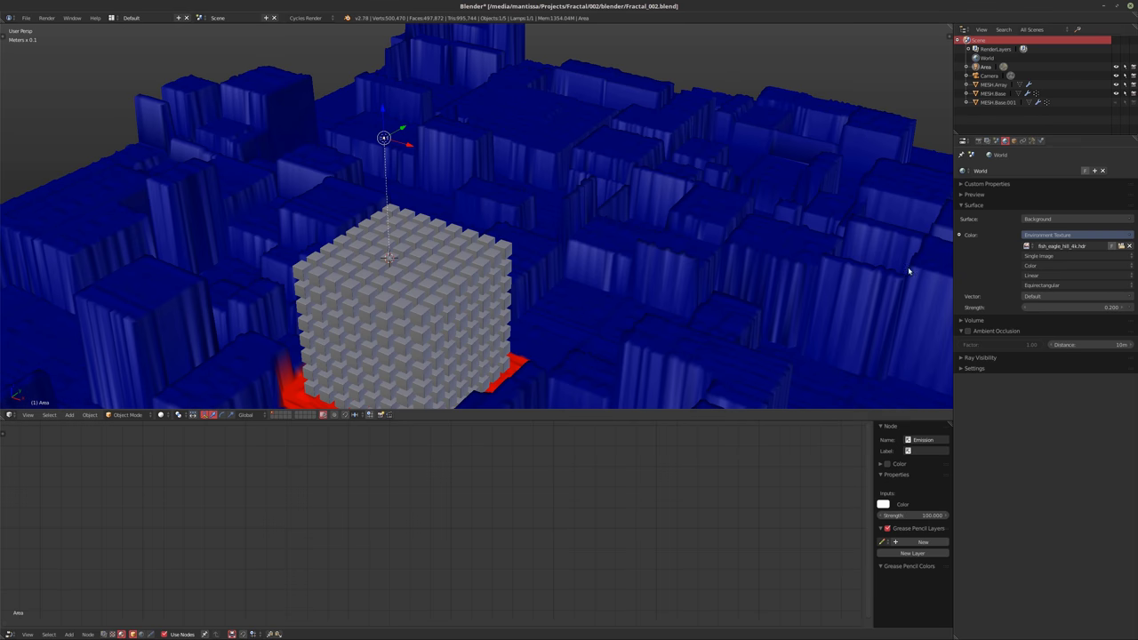
left_click(1022, 141)
left_click(1037, 170)
left_click(1027, 199)
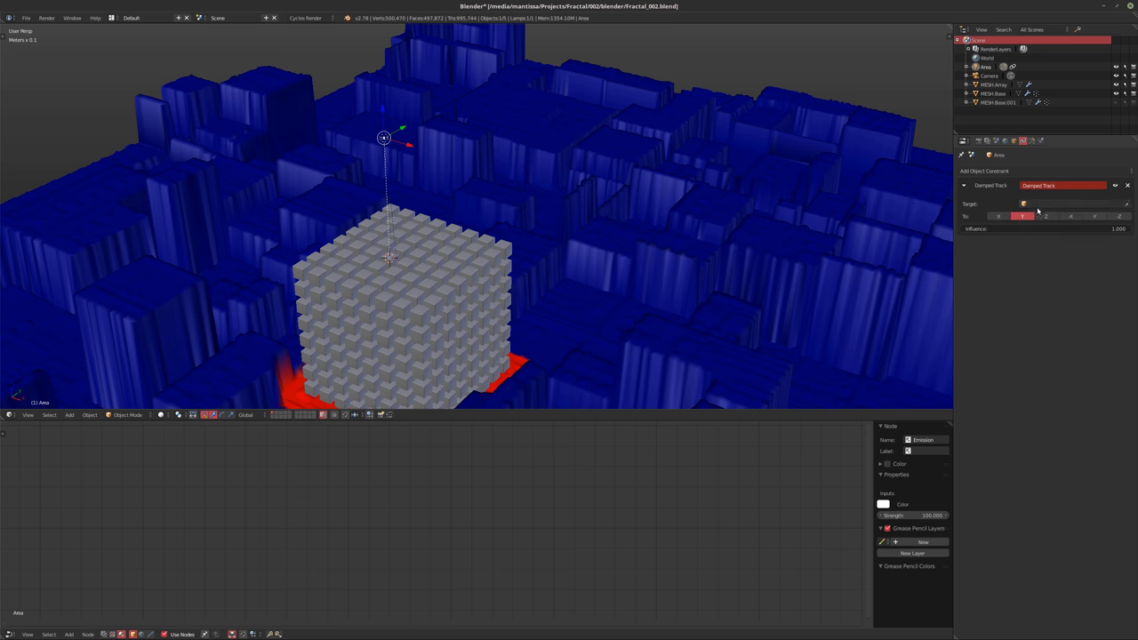
left_click(1042, 204)
left_click(1031, 234)
middle_click_drag(640, 257, 788, 261)
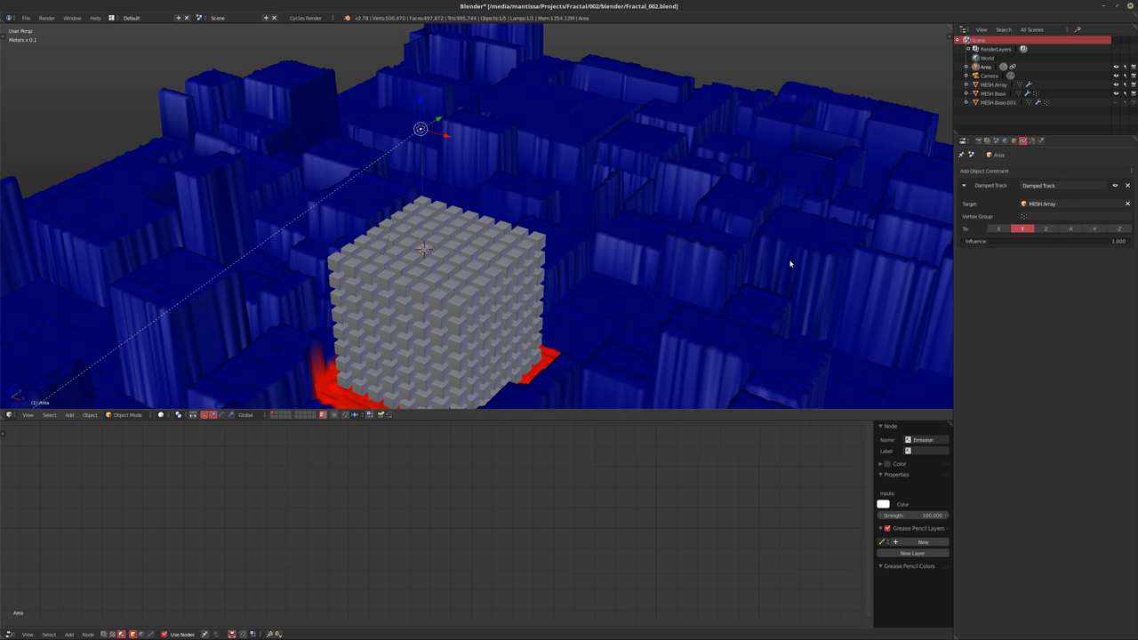
Set the lamp's Damped Track axis to -Z, trying -Y along the way
left_click(1118, 229)
middle_click_drag(684, 258, 613, 257)
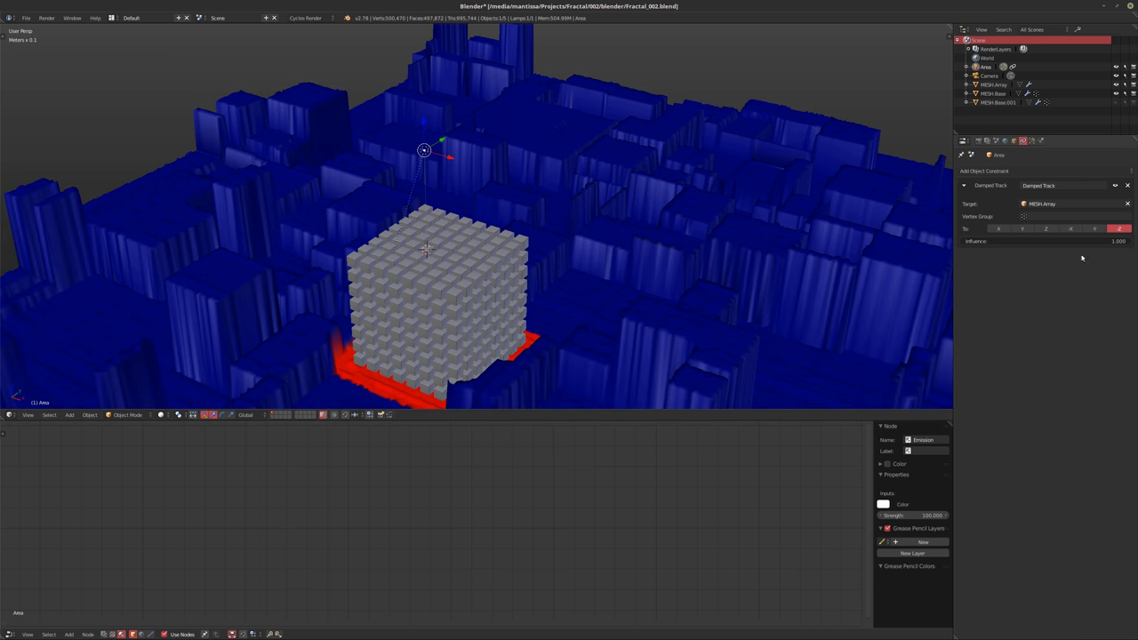
left_click(1092, 229)
middle_click_drag(784, 243, 596, 235)
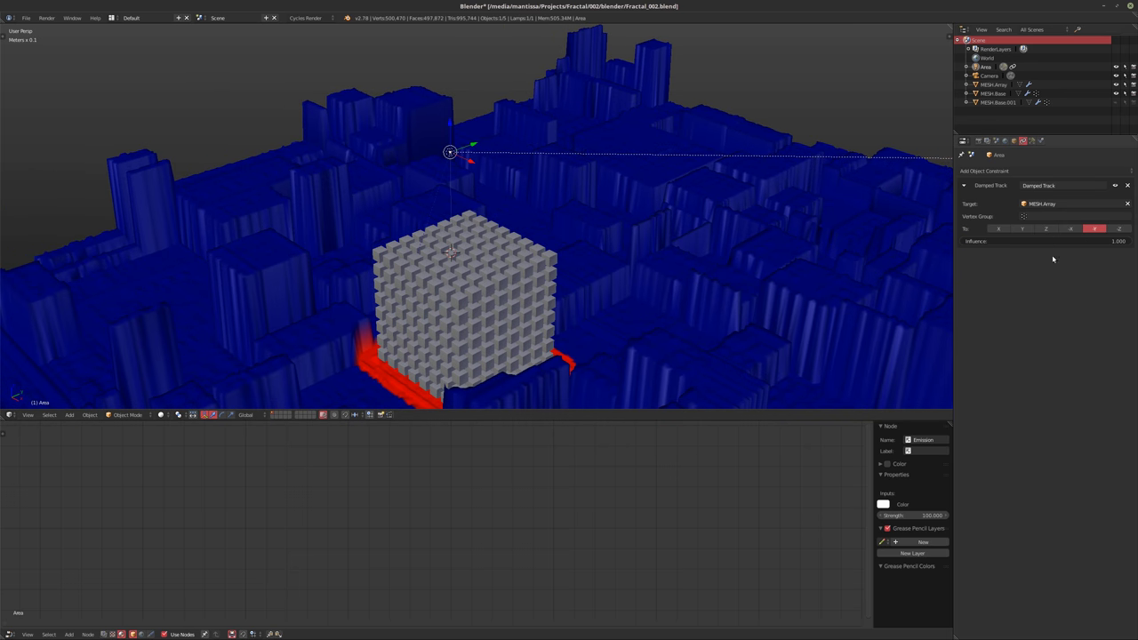
left_click(1118, 230)
middle_click_drag(525, 260, 503, 247)
Enlarge the square area lamp, trying a size of 10 cm before setting it to 50 cm
left_click(1032, 140)
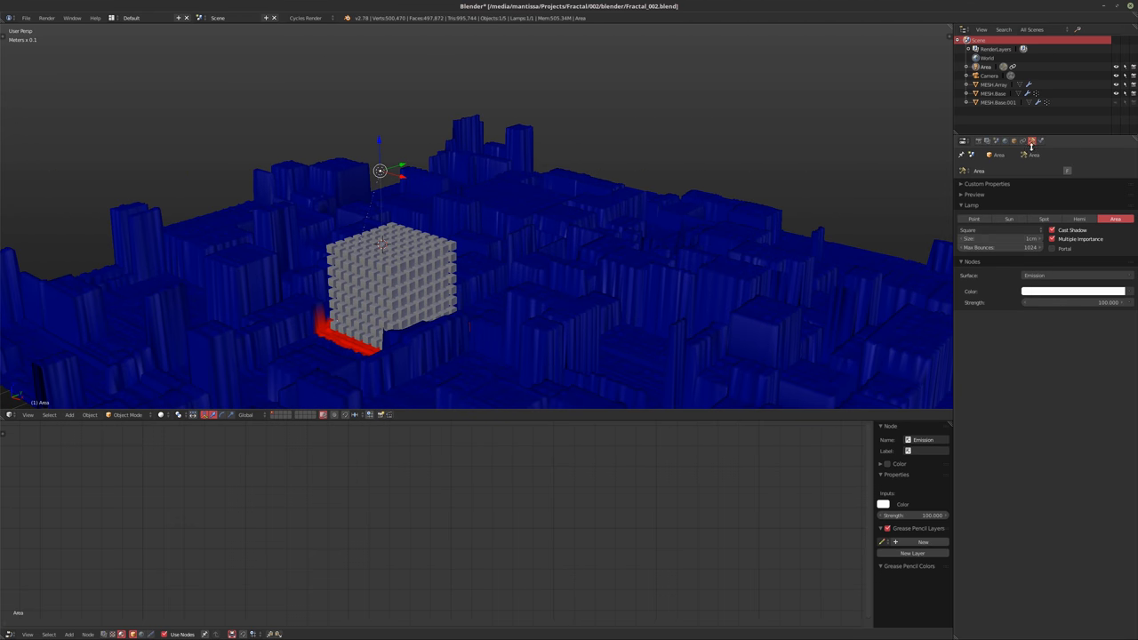
key("Return")
left_click(1002, 240)
type("10cm")
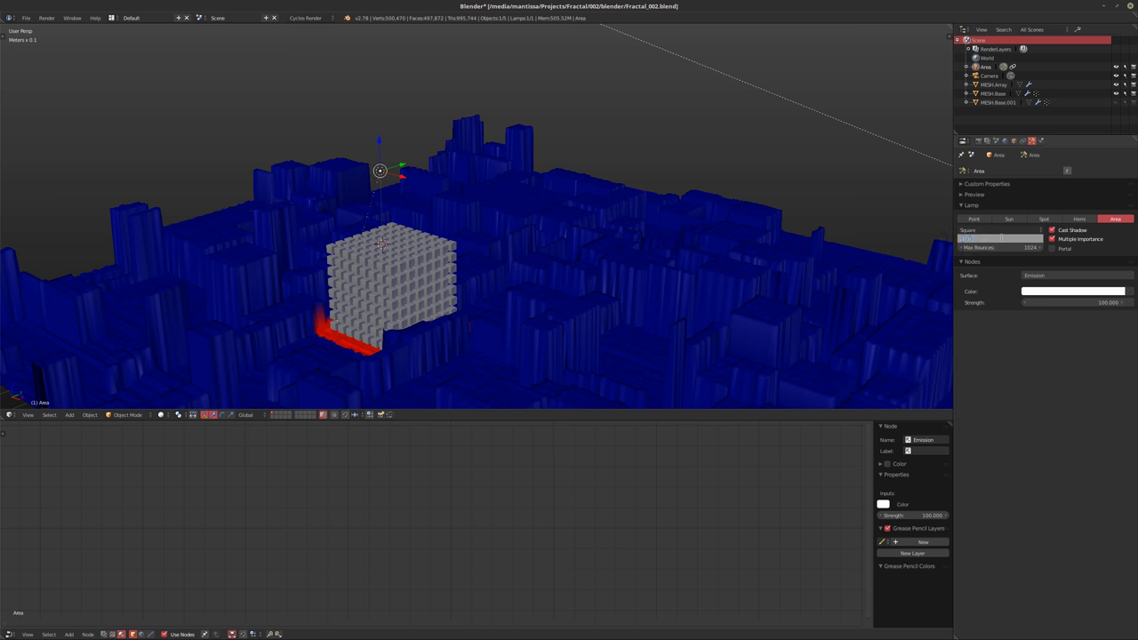
key("Return")
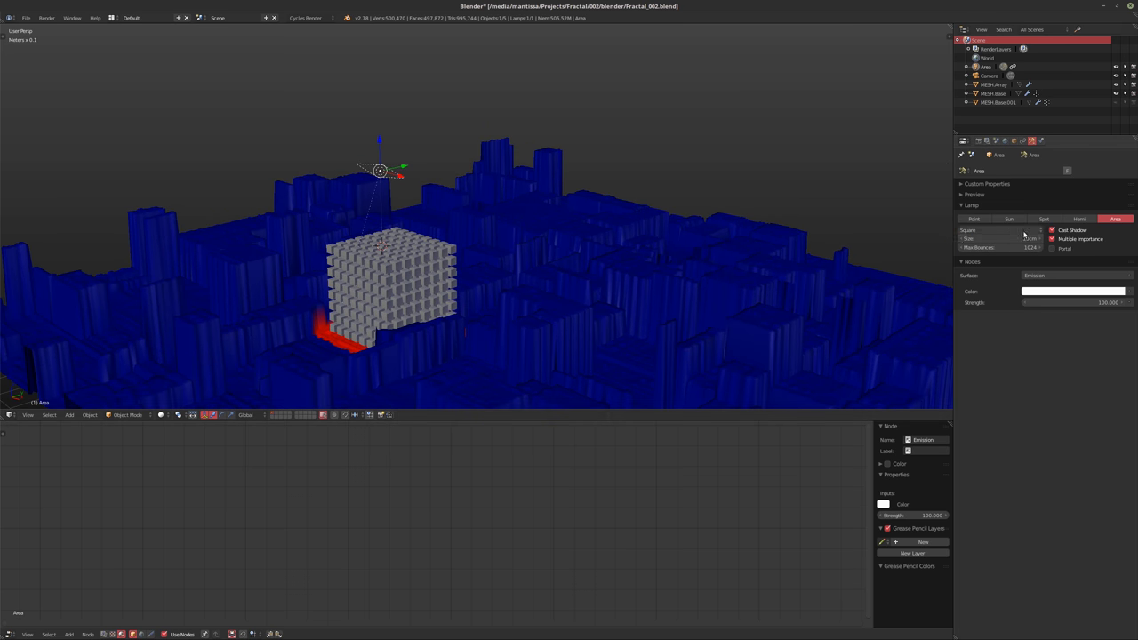
left_click(1000, 238)
type("50")
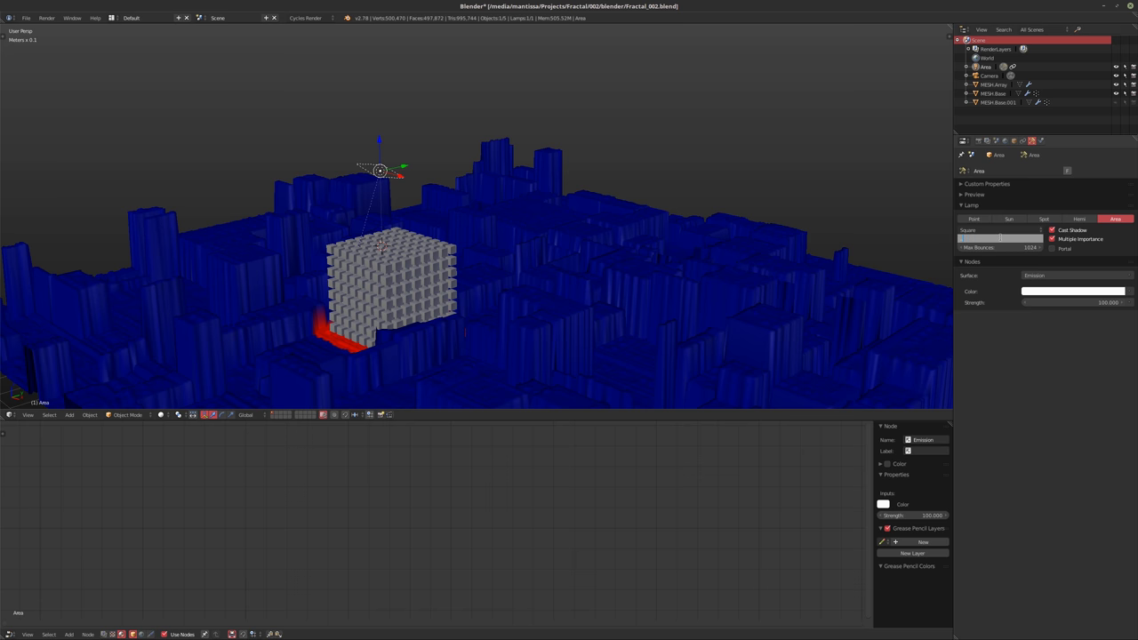
key("Return")
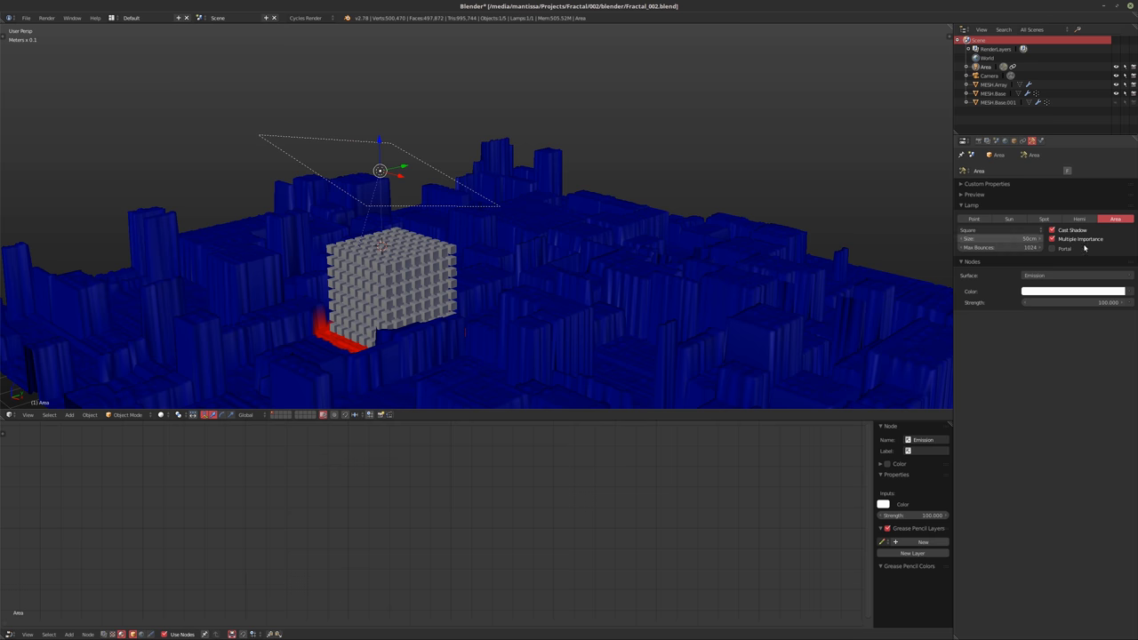
Move the area lamp about 77 cm with its local Z locked, checking its light on the cube array in the rendered camera view
middle_click_drag(432, 194, 572, 175)
middle_click_drag(553, 231, 582, 226)
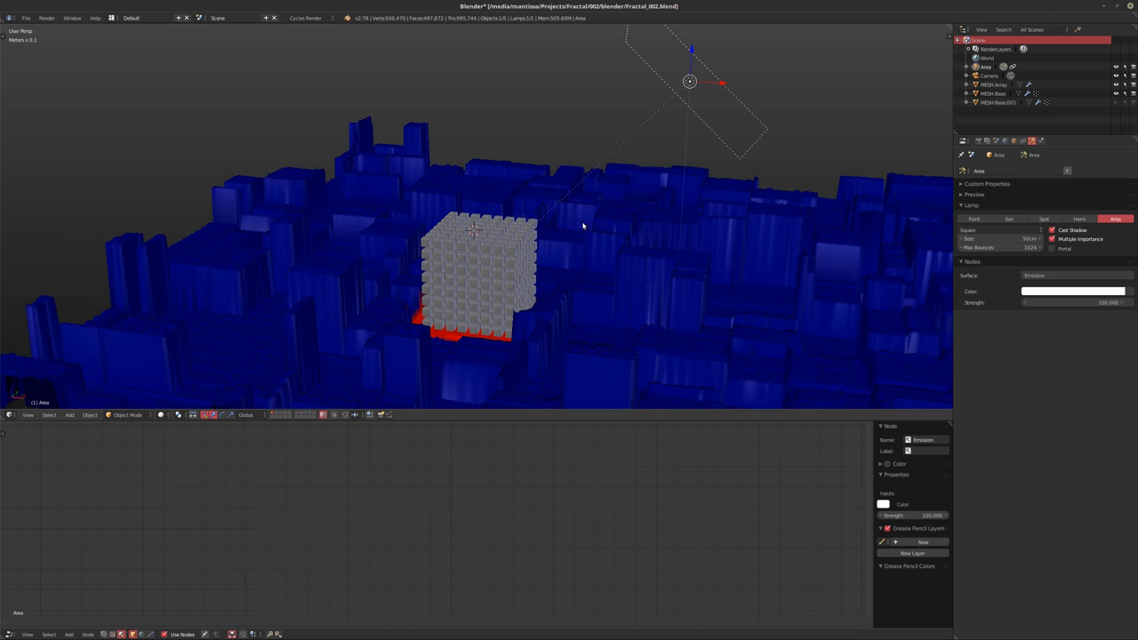
key("shift+z")
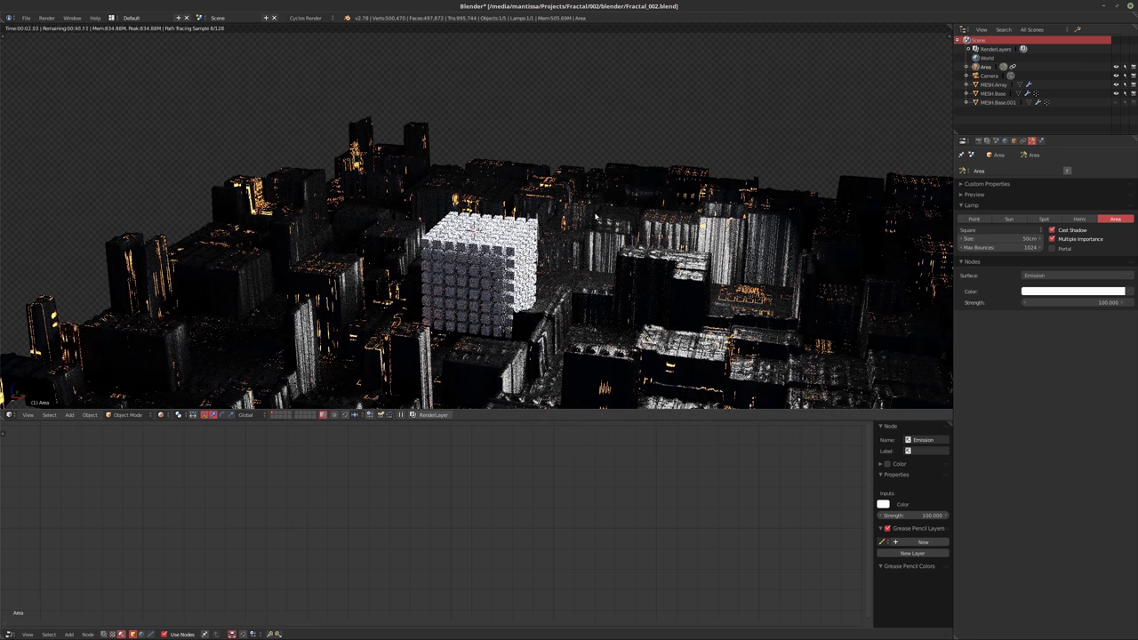
key("KP_0")
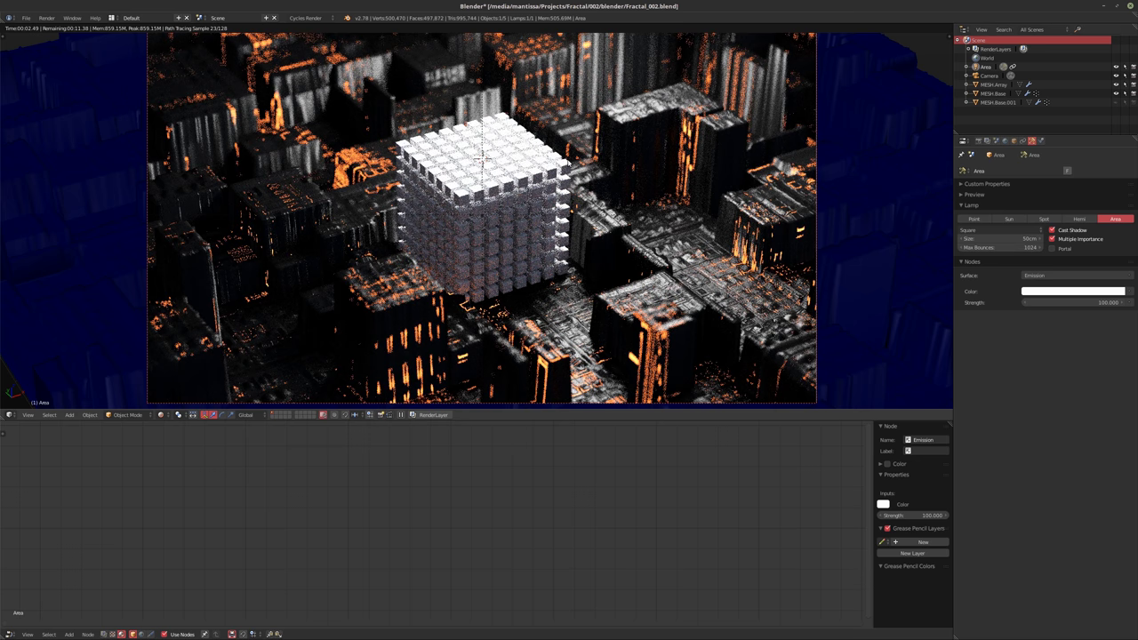
key("g")
key("z")
key("z")
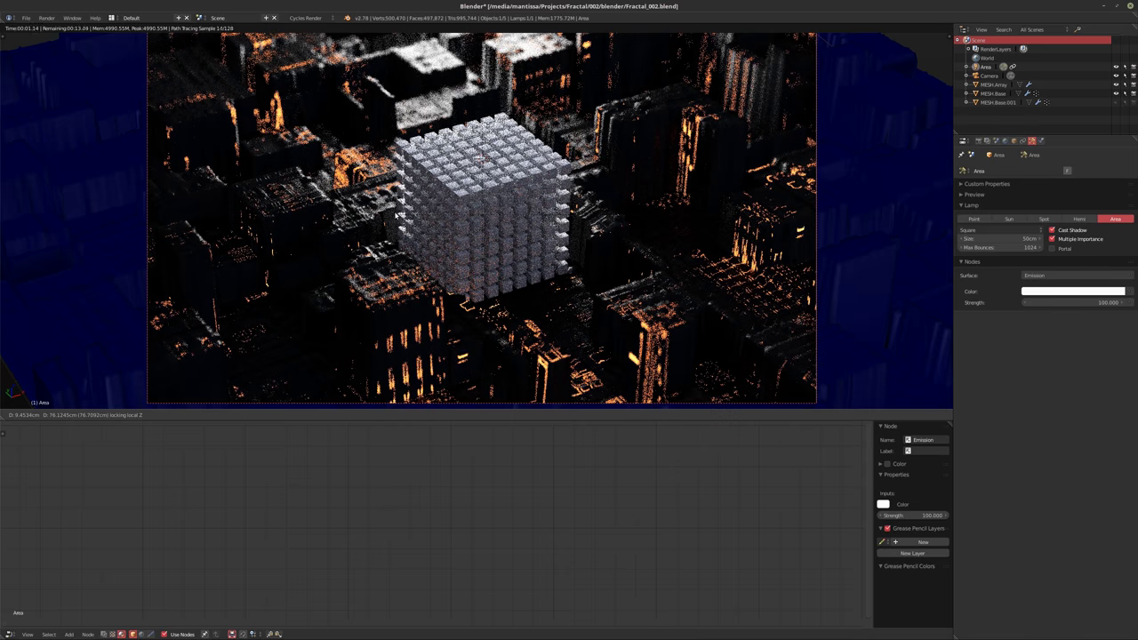
left_click(399, 214)
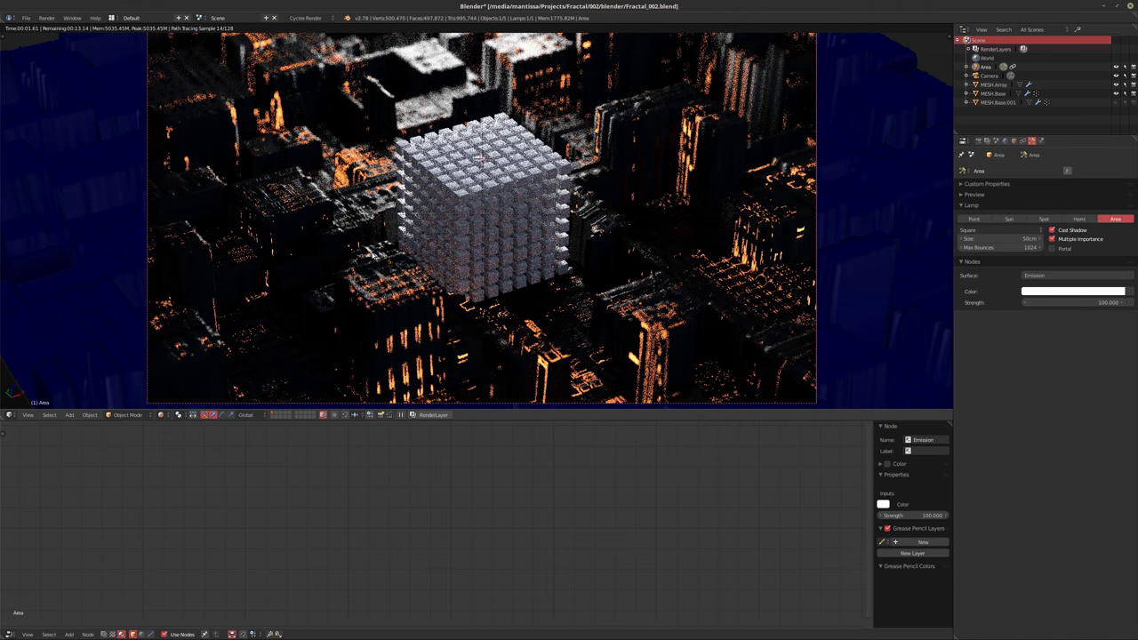
Set the area lamp's size to 75 cm and preview the rendered scene through the camera
key("shift+z")
mouse_move(374, 256)
middle_mouse_down()
mouse_move(393, 236)
mouse_move(406, 258)
mouse_move(434, 231)
mouse_move(467, 276)
middle_mouse_up()
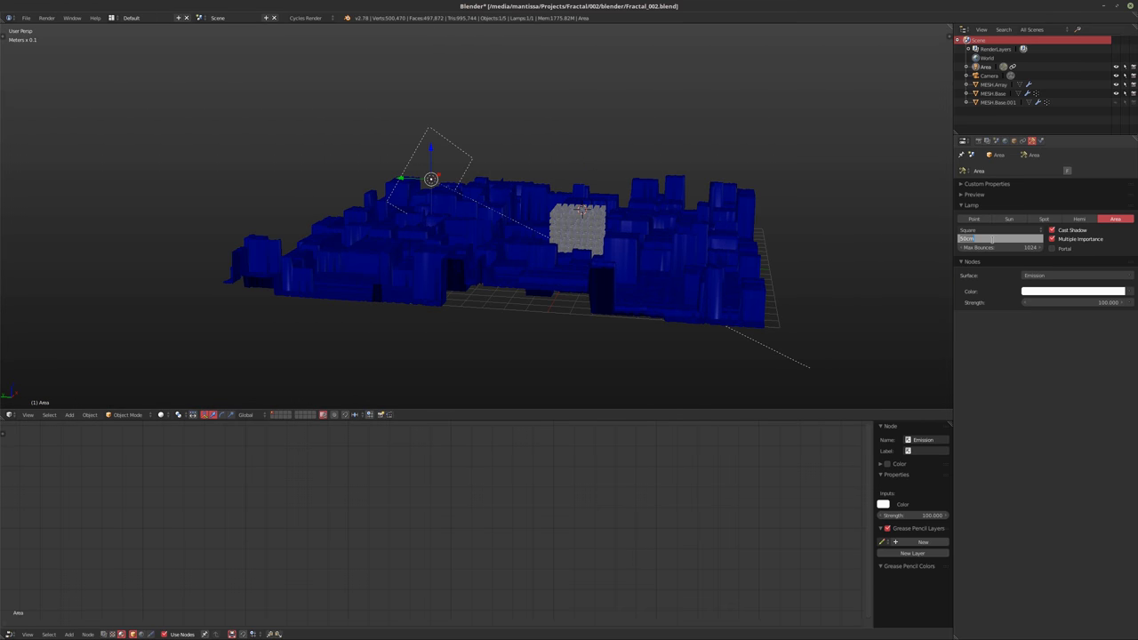
type("75")
key("Return")
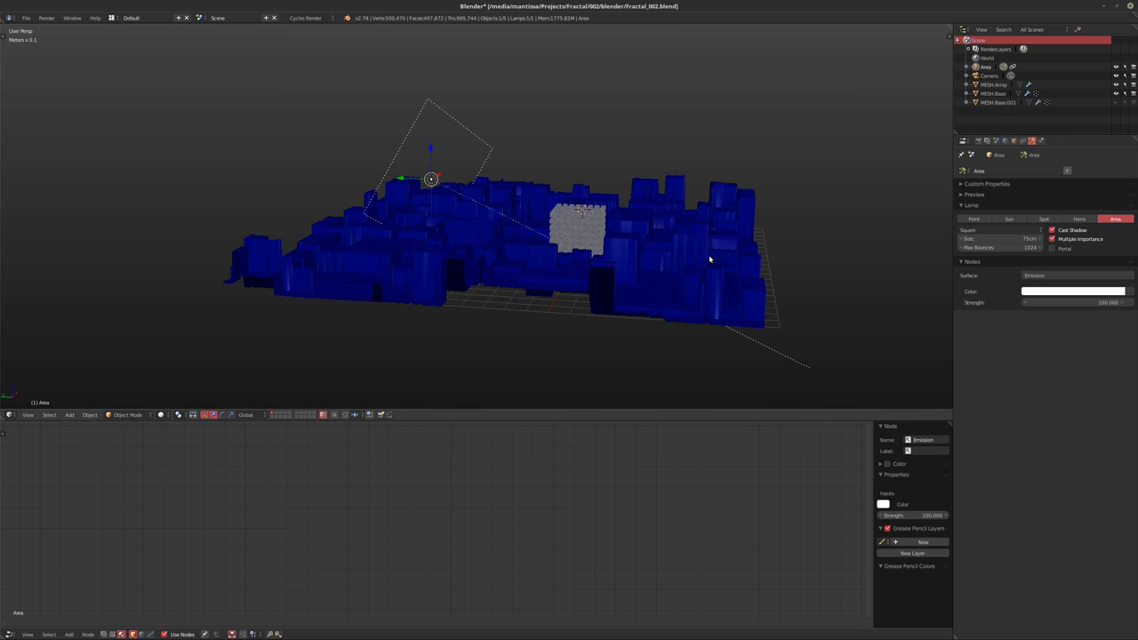
middle_click_drag(540, 242, 533, 246)
key("KP_0")
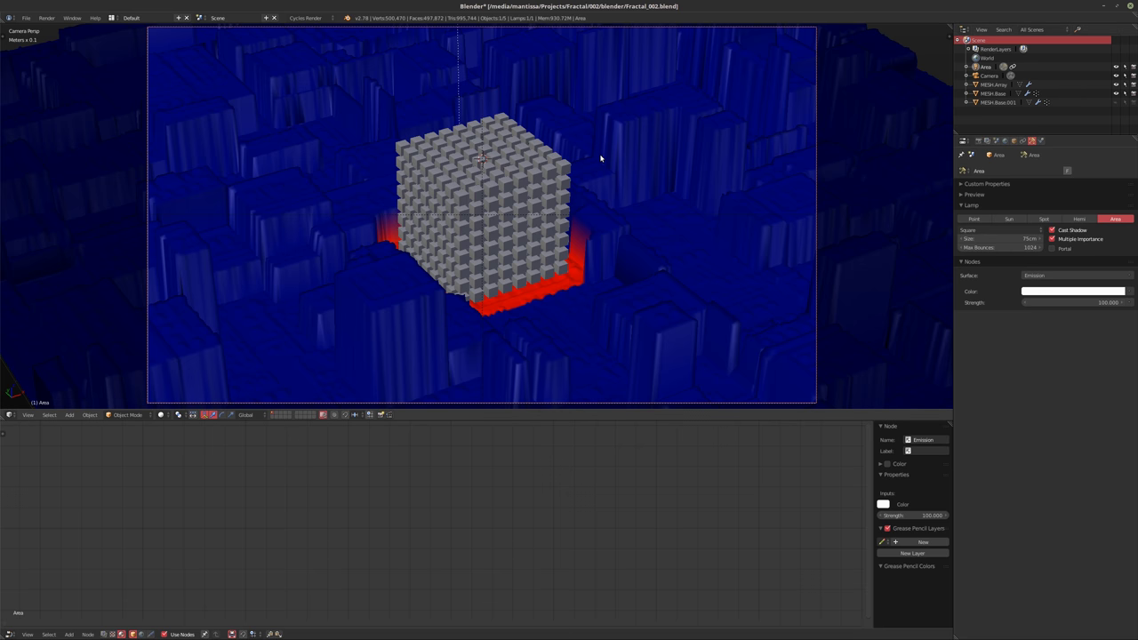
key("shift+z")
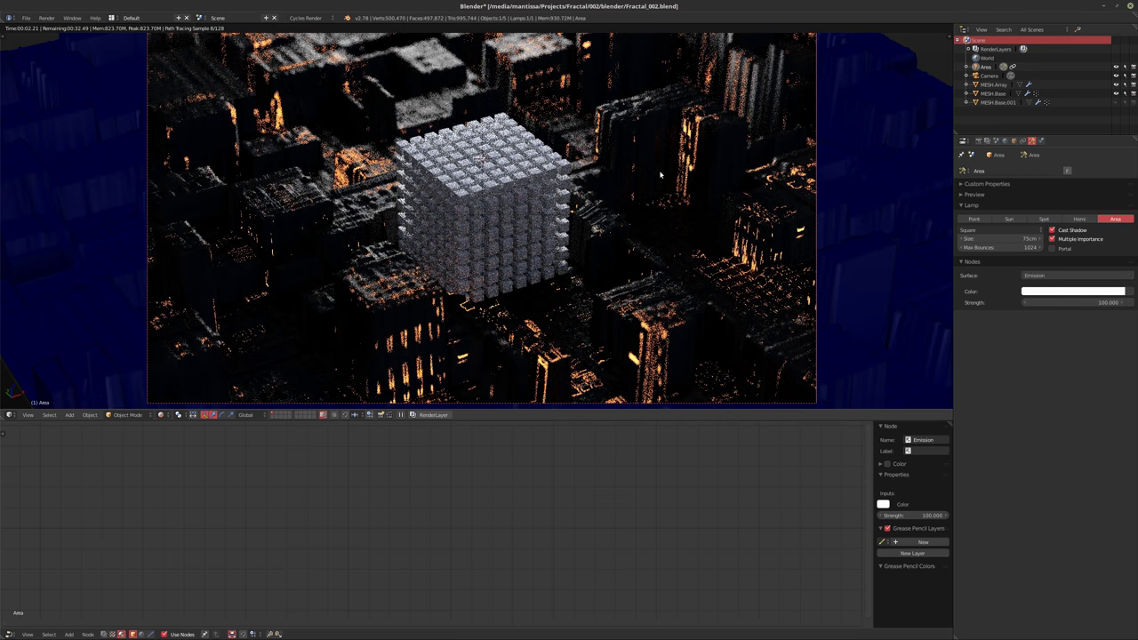
Lower the area lamp's emission strength, trying 10 before setting it to 25
left_click(1067, 302)
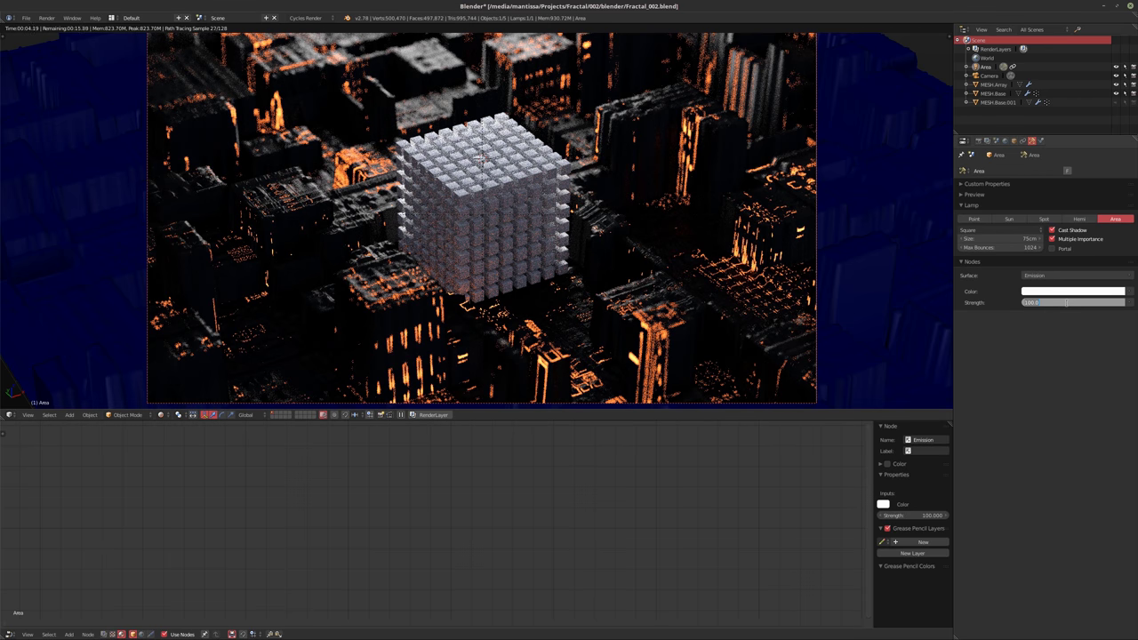
type("10")
key("Return")
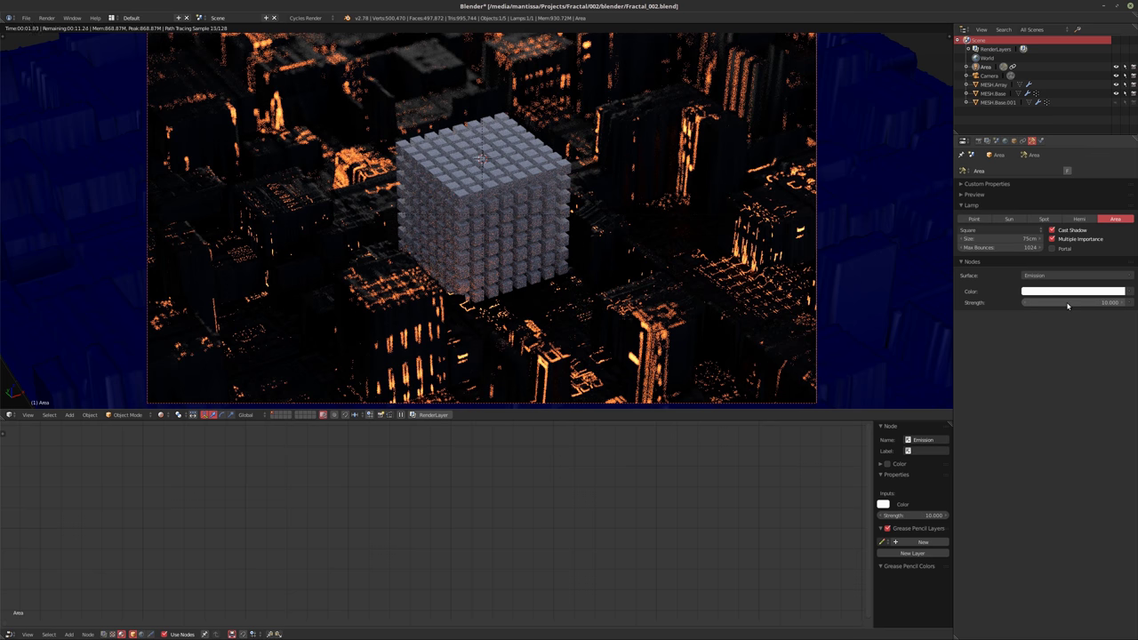
left_click(1067, 303)
type("25")
key("Return")
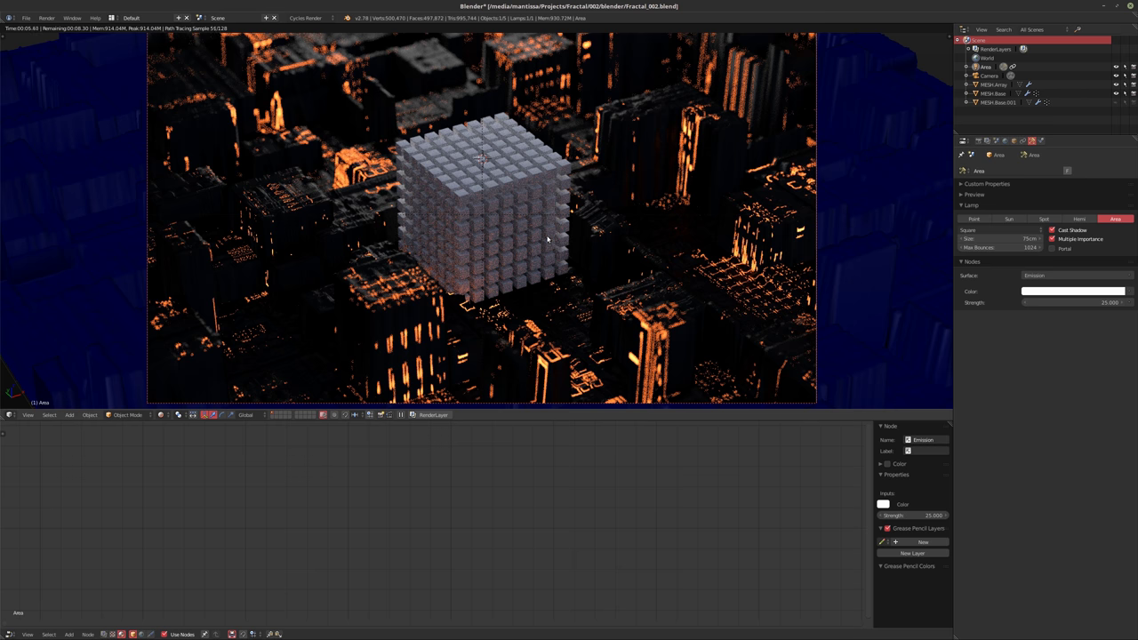
Raise the area lamp further along the global Z axis
key("g")
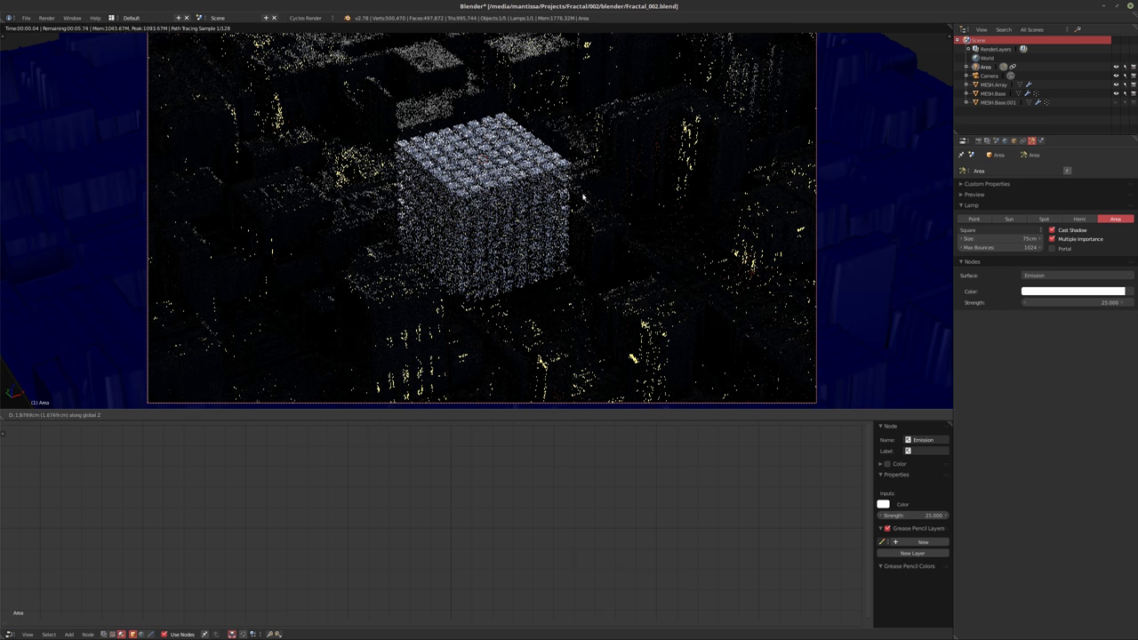
key("z")
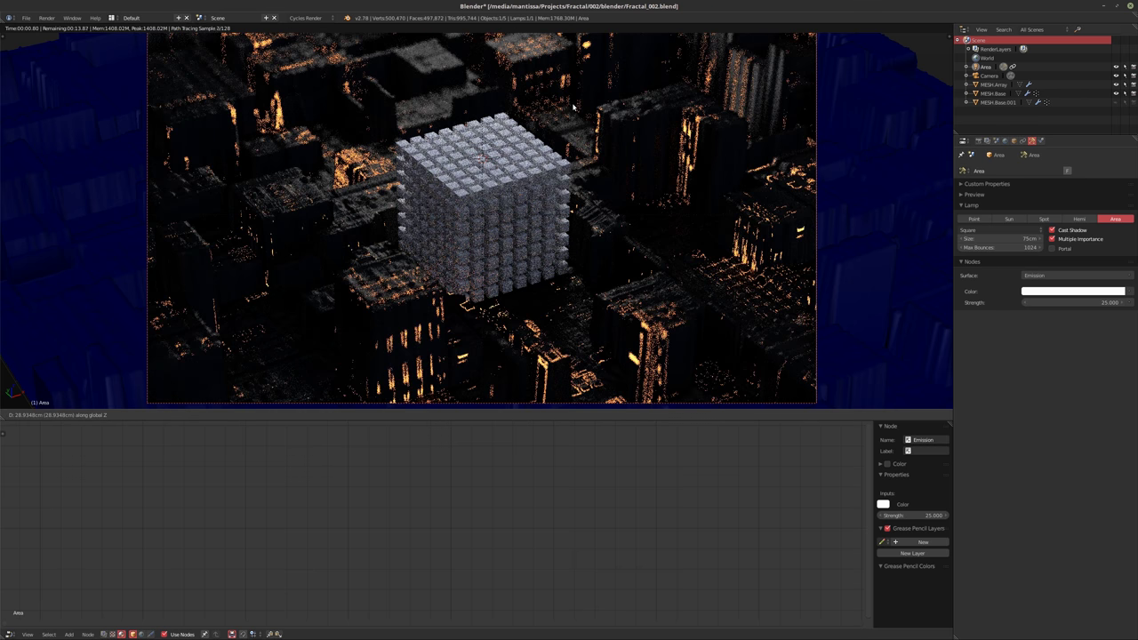
left_click(573, 120)
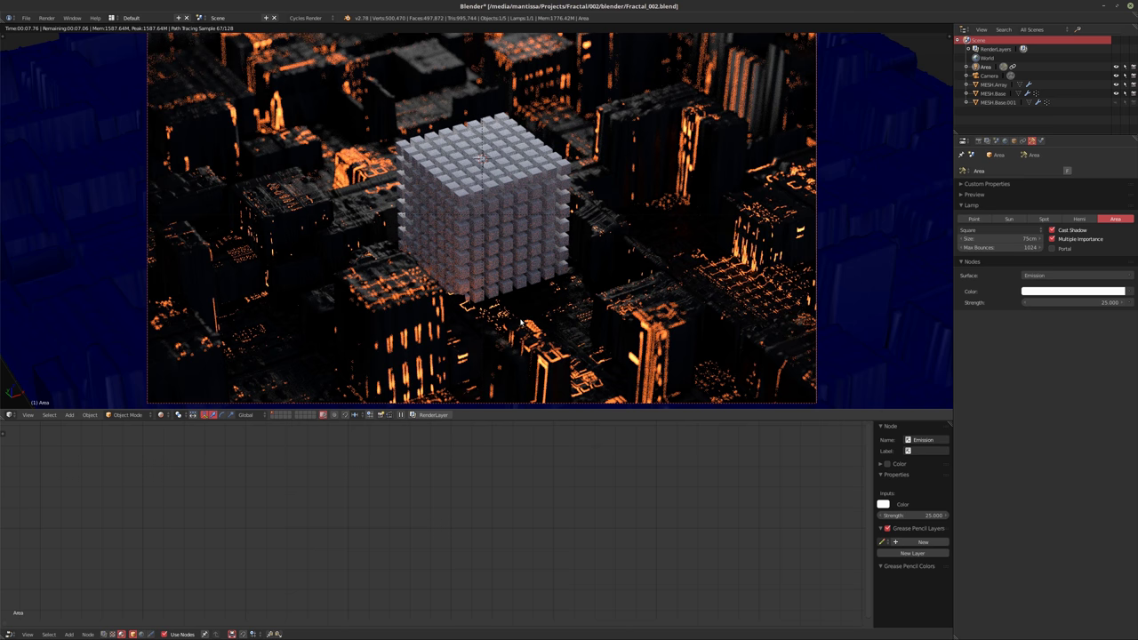
Try to render the current frame as a still image, and return to the 3D view
key("F12")
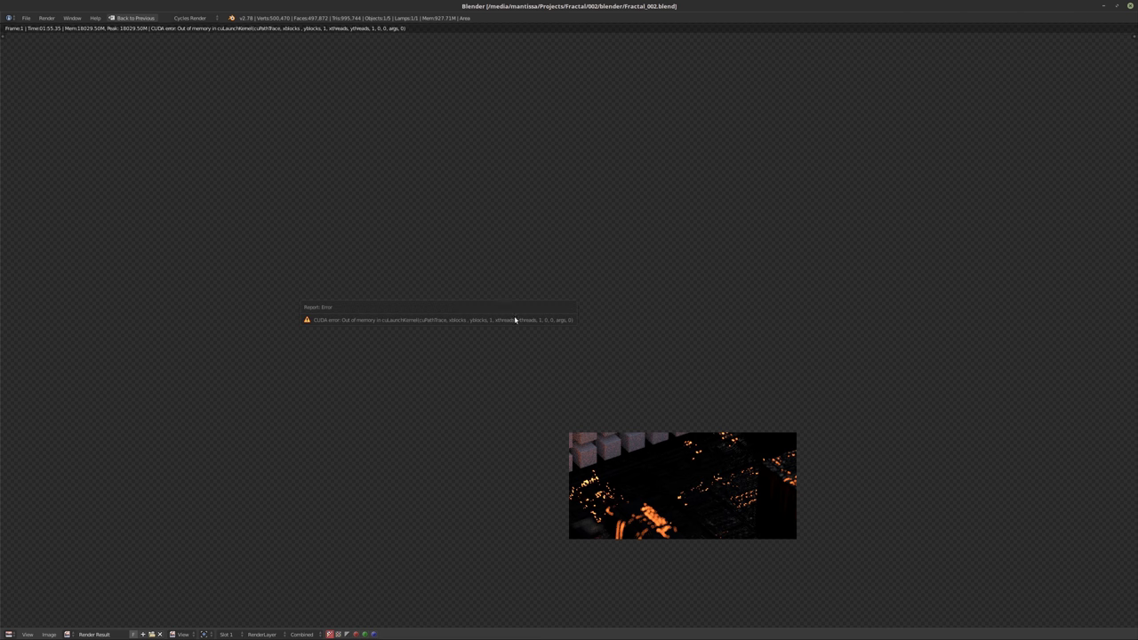
key("Escape")
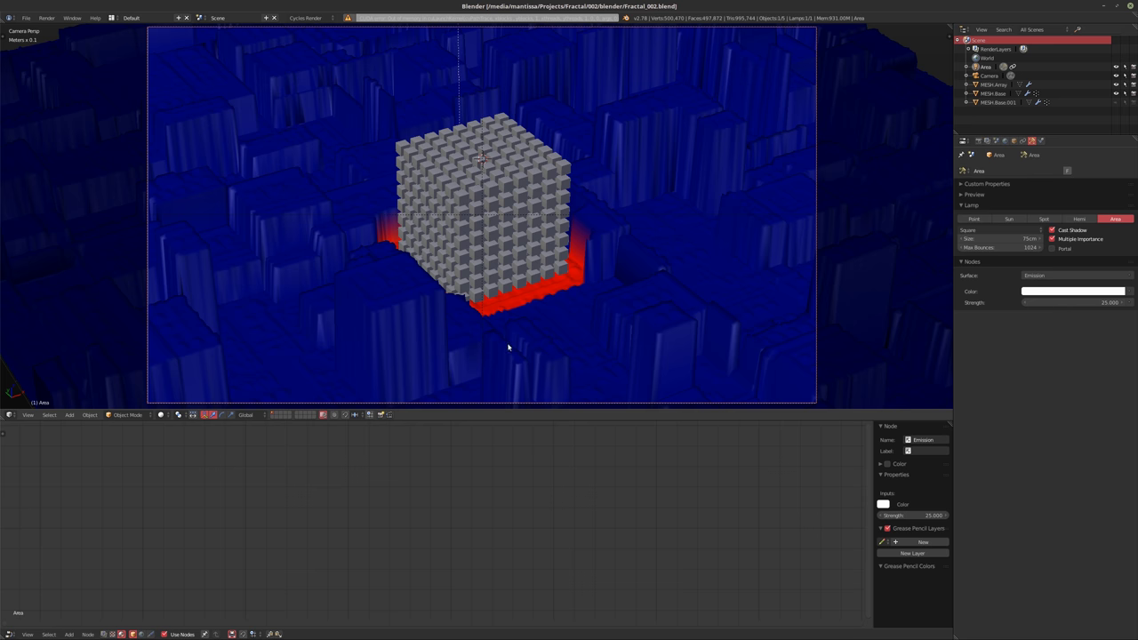
Set the Cycles render subdivision rate to 3.75 px and save over Fractal_002.blend
left_click(978, 141)
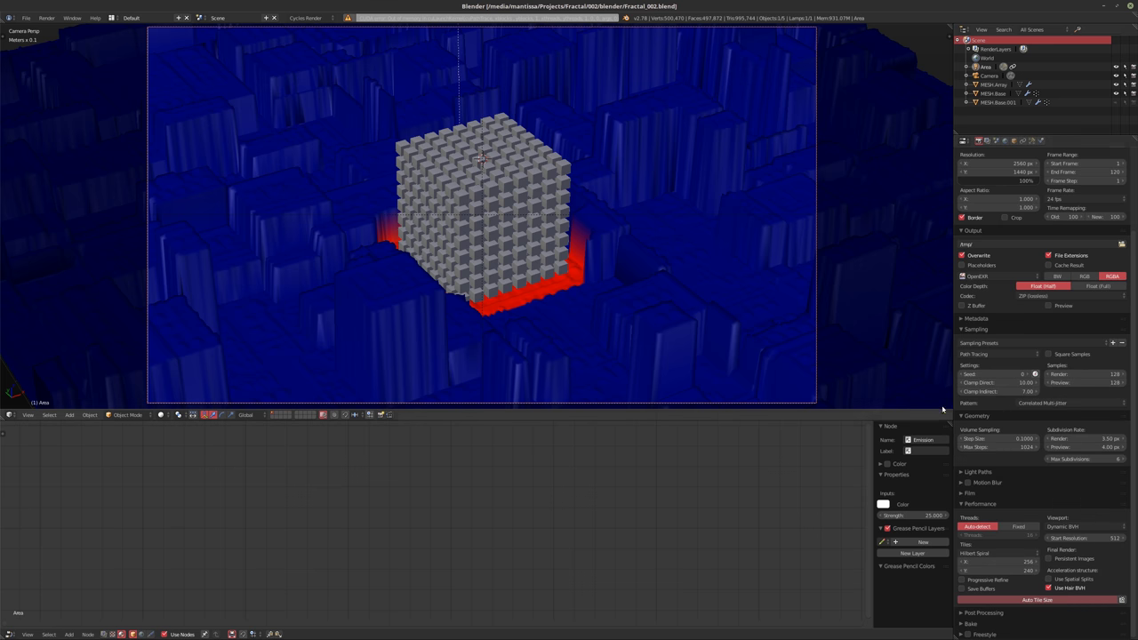
left_click(1085, 439)
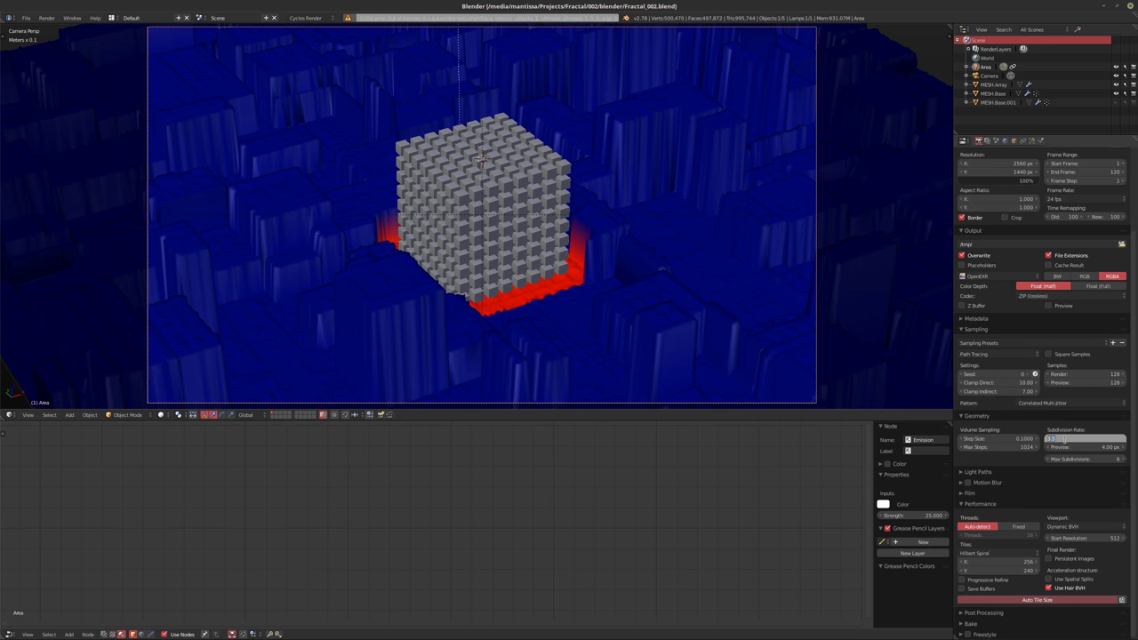
key("Return")
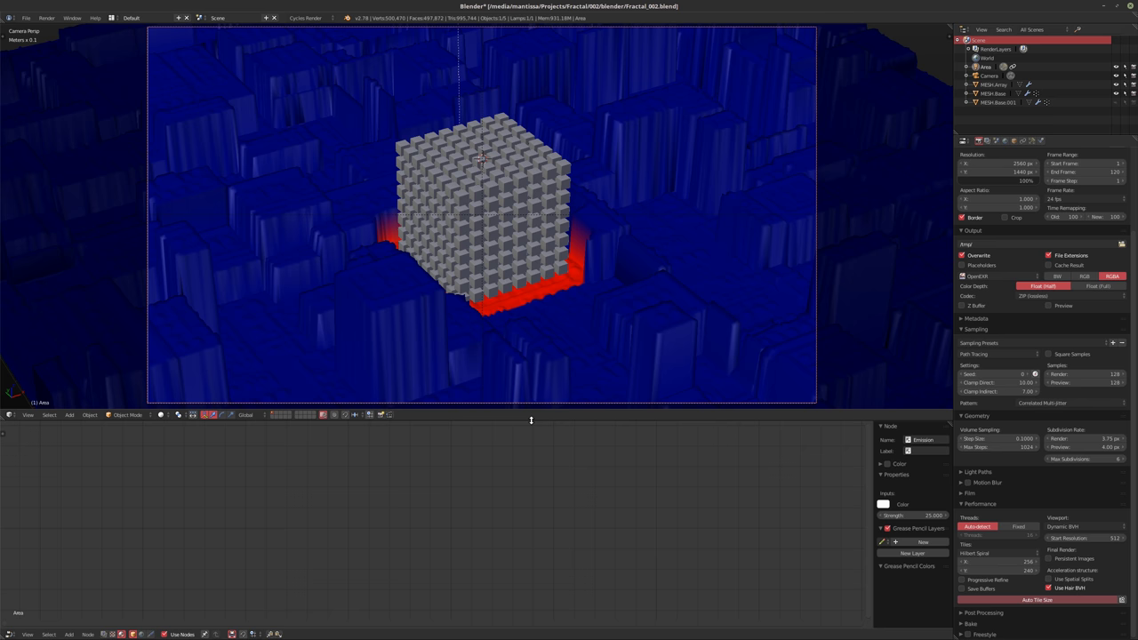
key("ctrl+s")
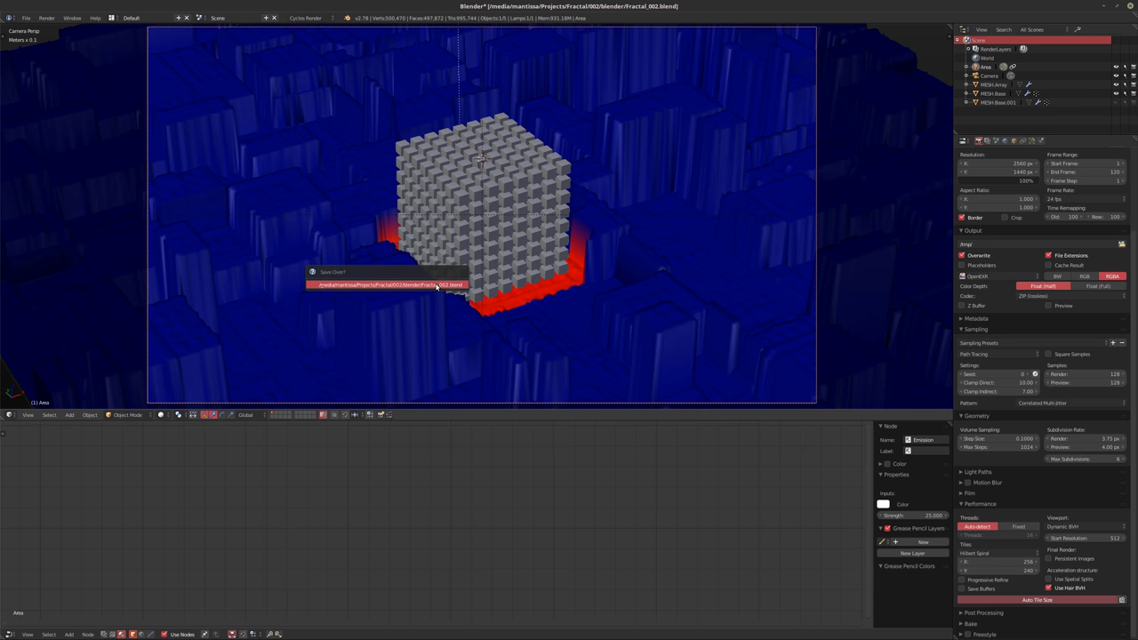
left_click(435, 286)
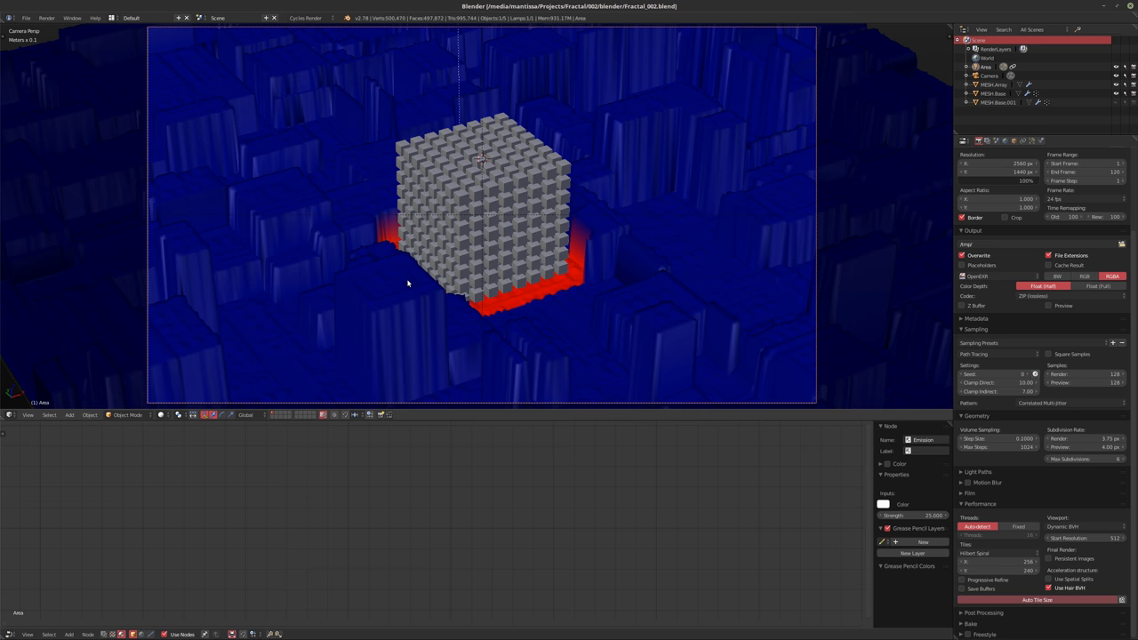
Switch MESH.Base's first Subsurf modifier to Simple with 4 view subdivisions and preview the rendered scene
right_click(461, 294)
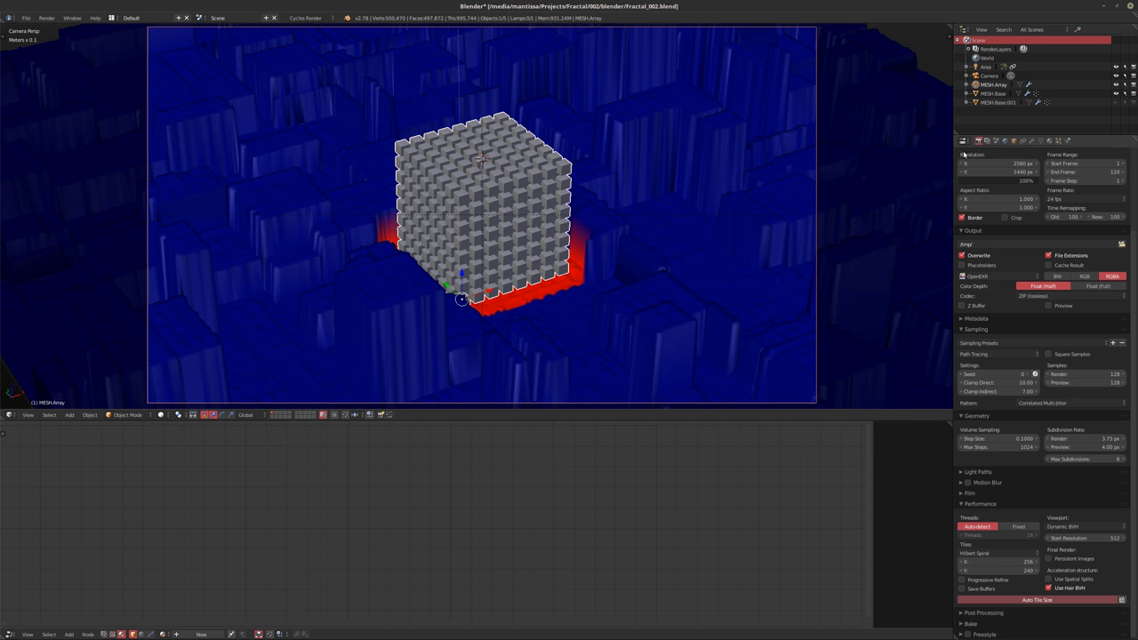
left_click(994, 93)
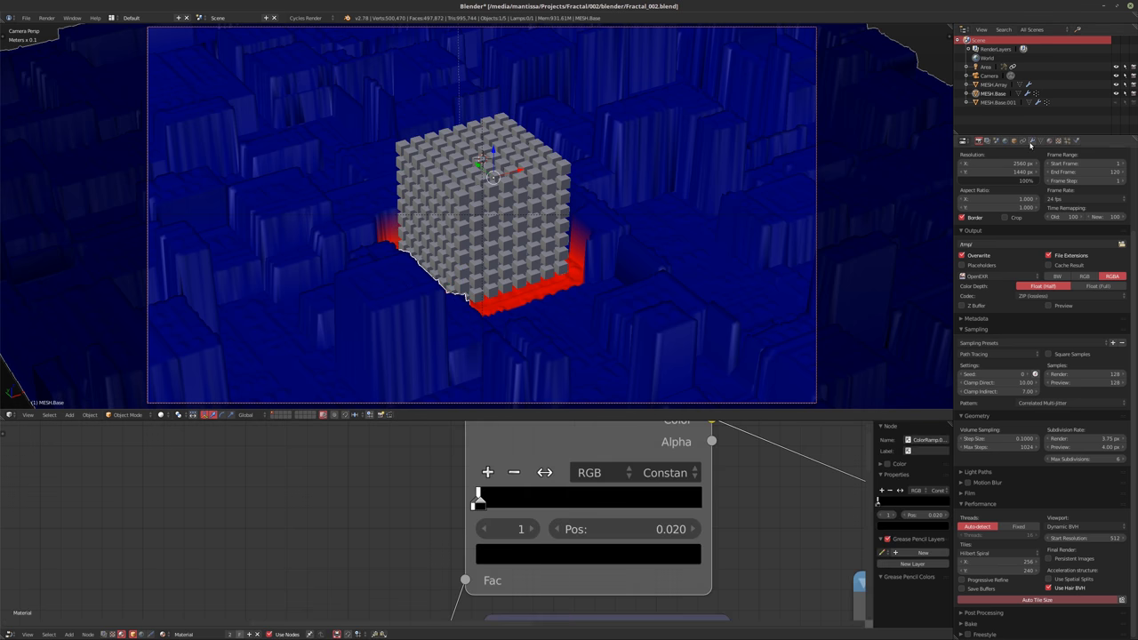
left_click(1032, 140)
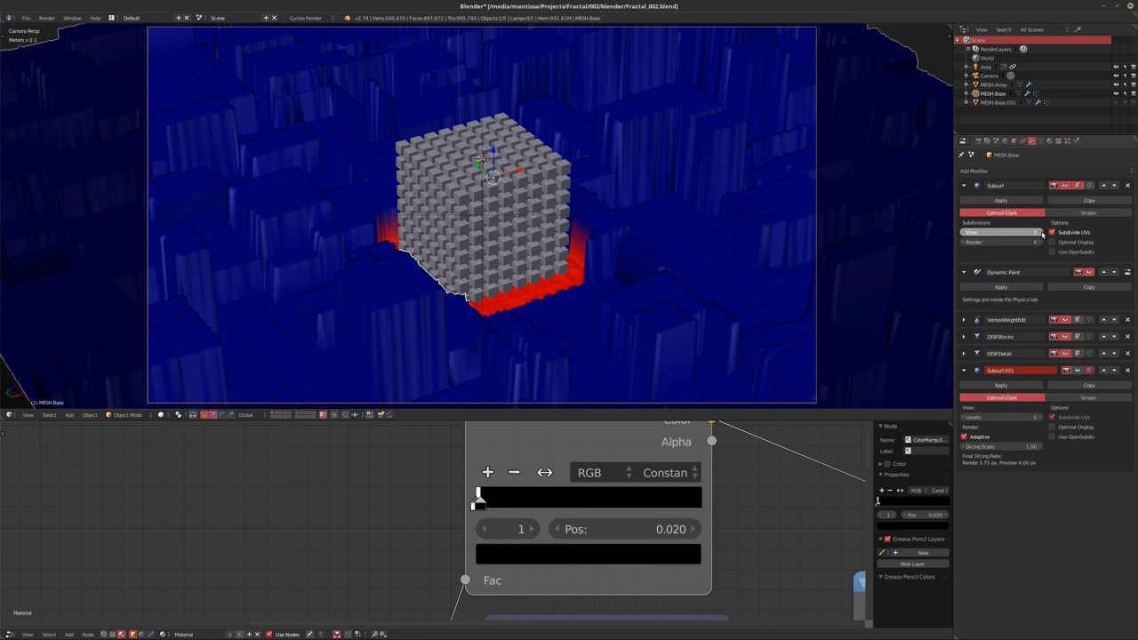
left_click(1040, 233)
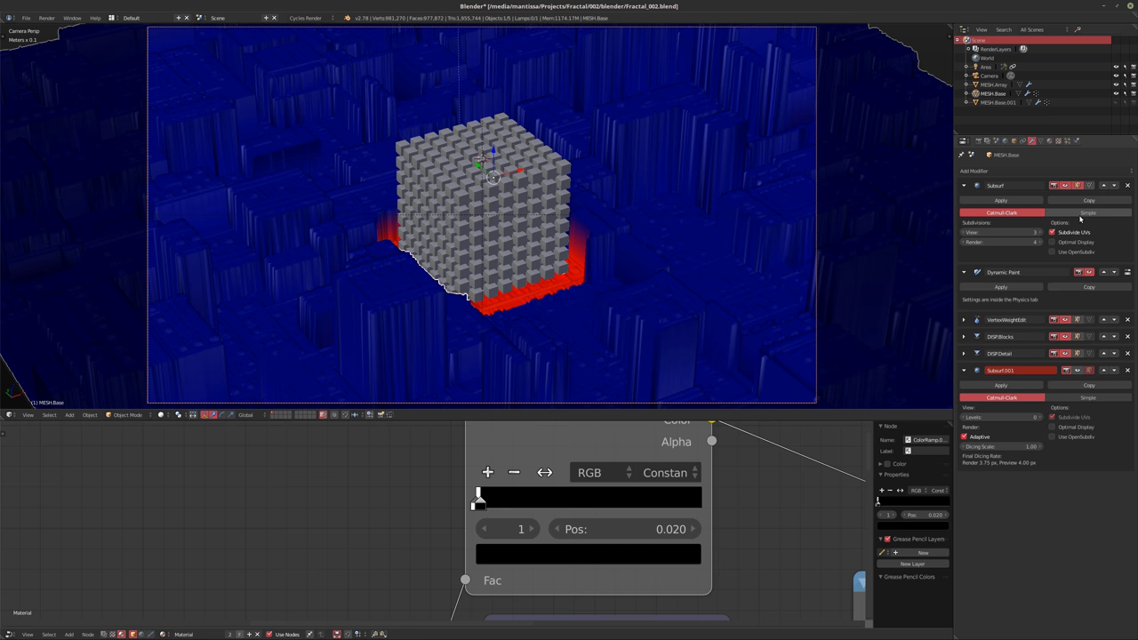
left_click(1080, 213)
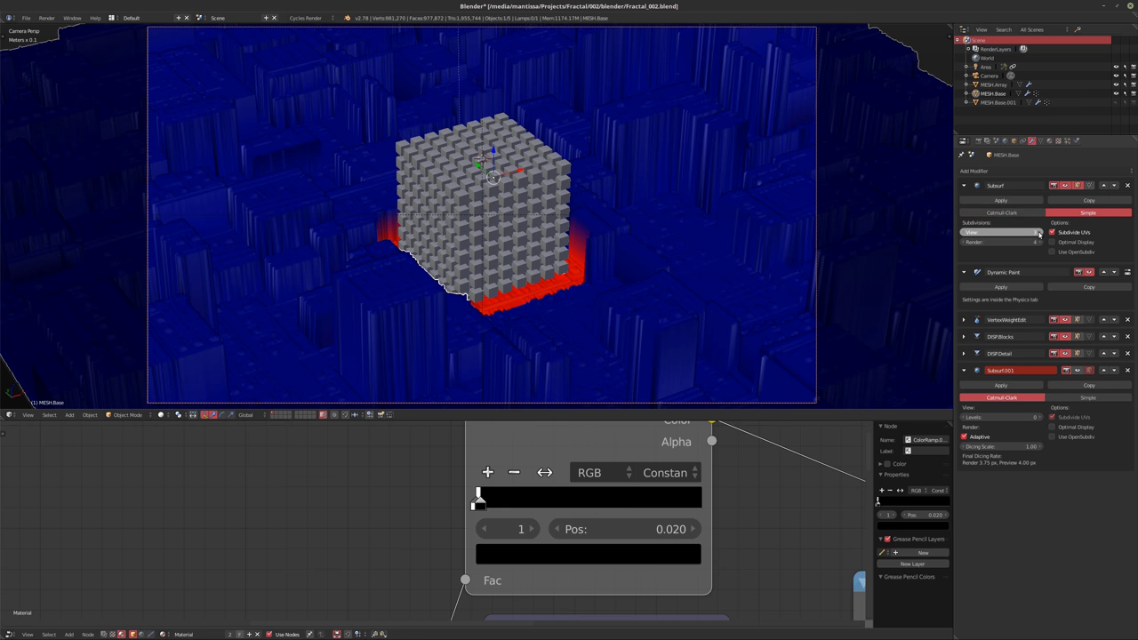
left_click(1038, 233)
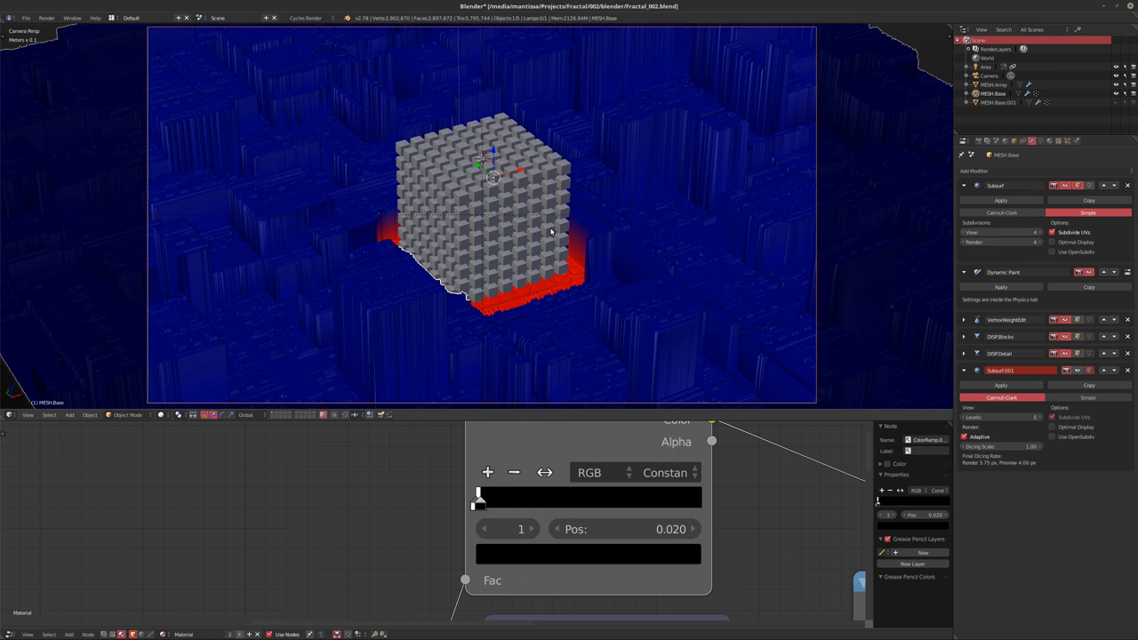
key("shift+z")
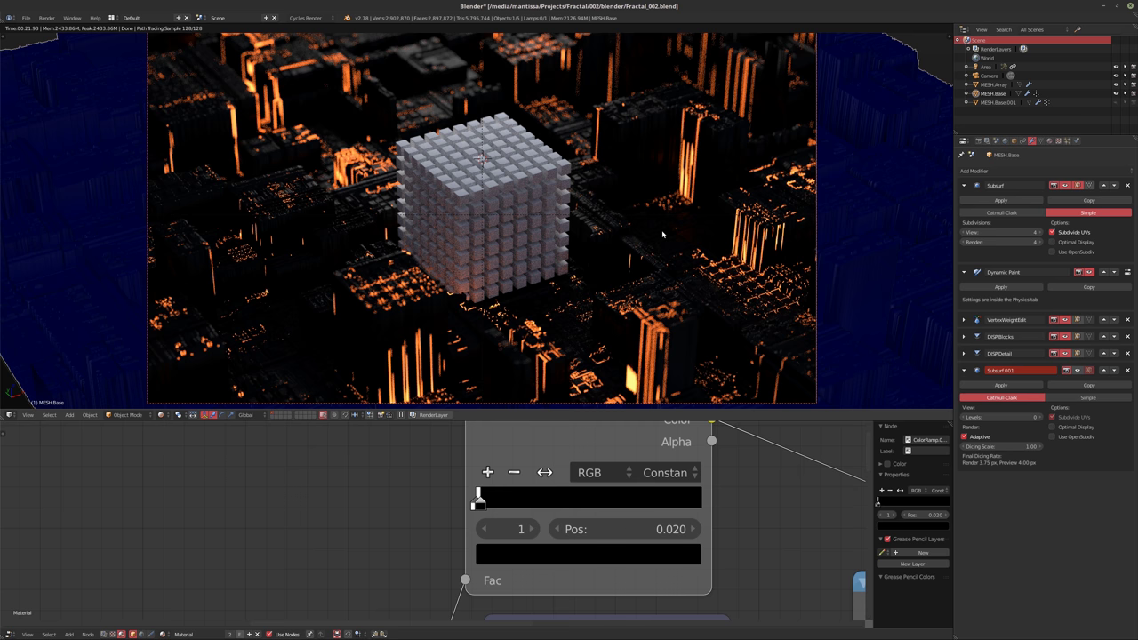
Try a brighter grey for the first stop of the upper linear ColorRamp in the base material
scroll(666, 492, "down", 2, "ctrl")
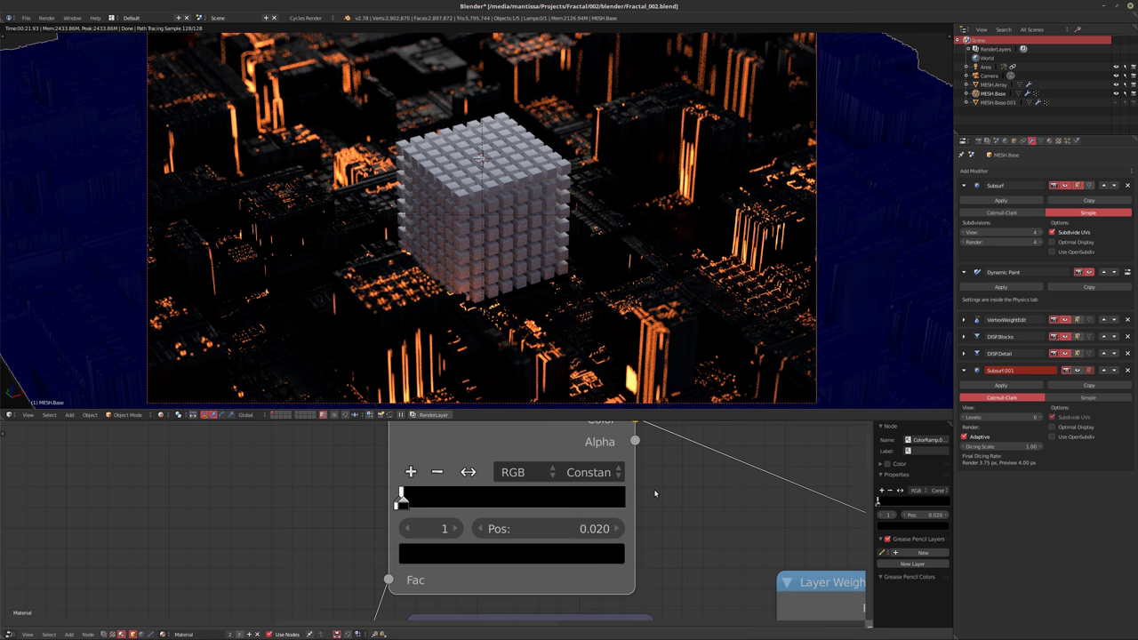
middle_click_drag(654, 493, 632, 507)
scroll(632, 508, "down", 4)
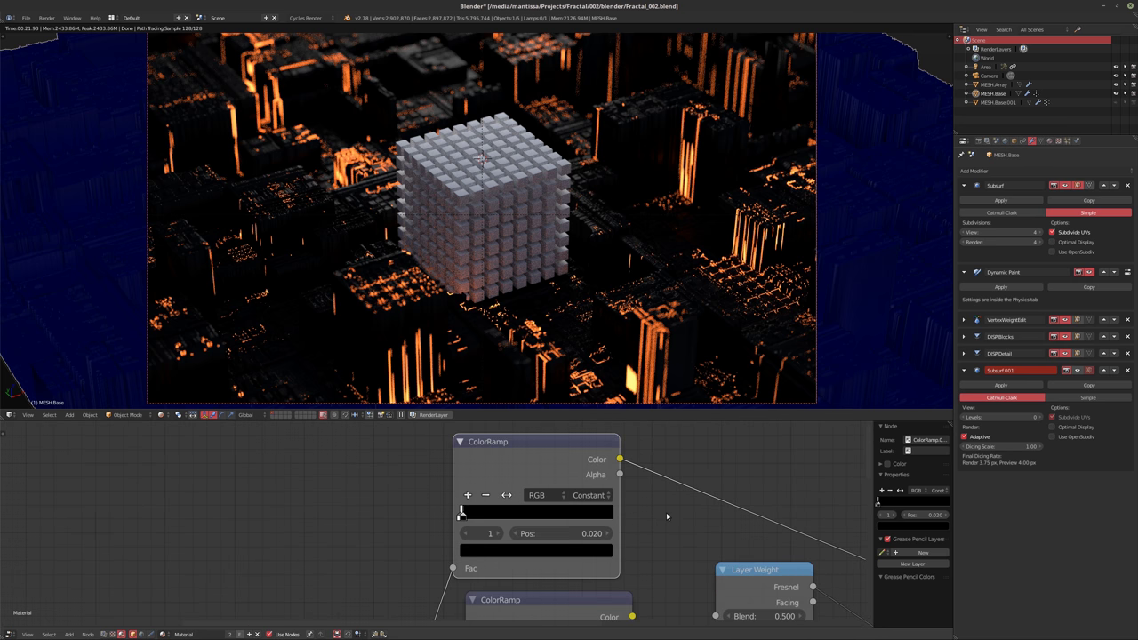
scroll(560, 464, "down", 1, "shift")
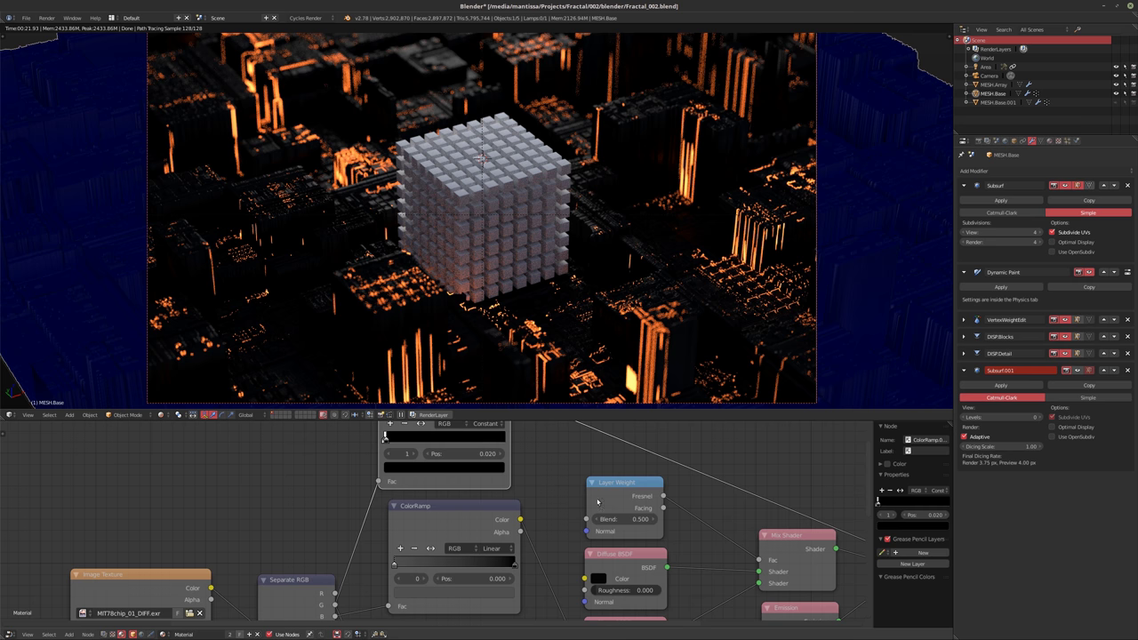
middle_click_drag(564, 491, 586, 486)
scroll(586, 486, "down", 2, "shift")
scroll(586, 486, "right", 4, "ctrl")
scroll(592, 506, "down", 4, "shift")
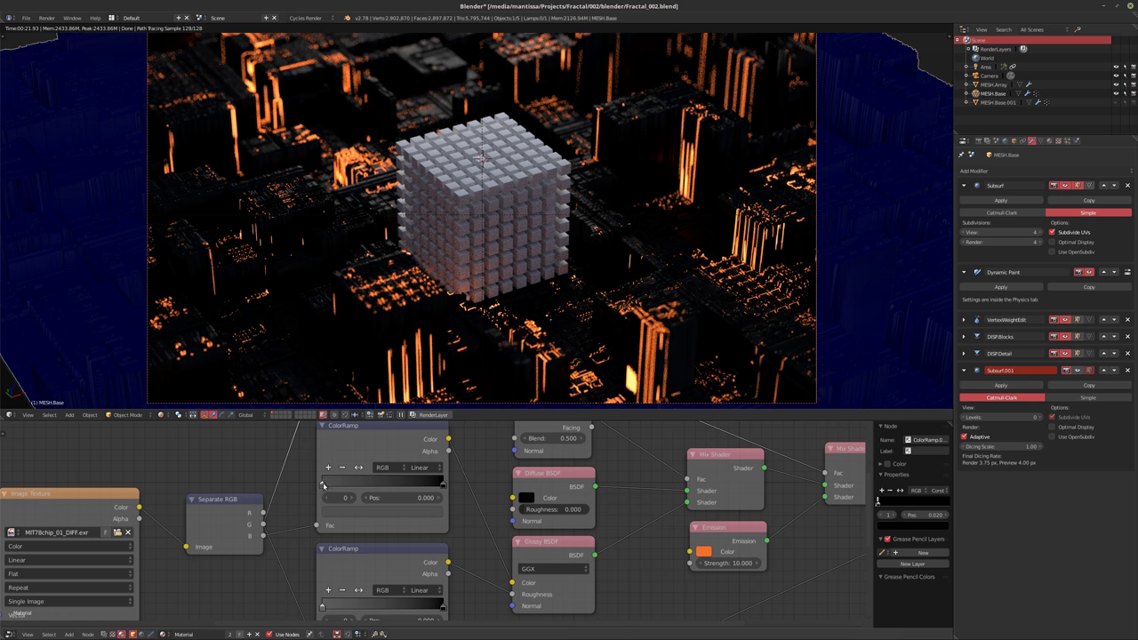
left_click(400, 519)
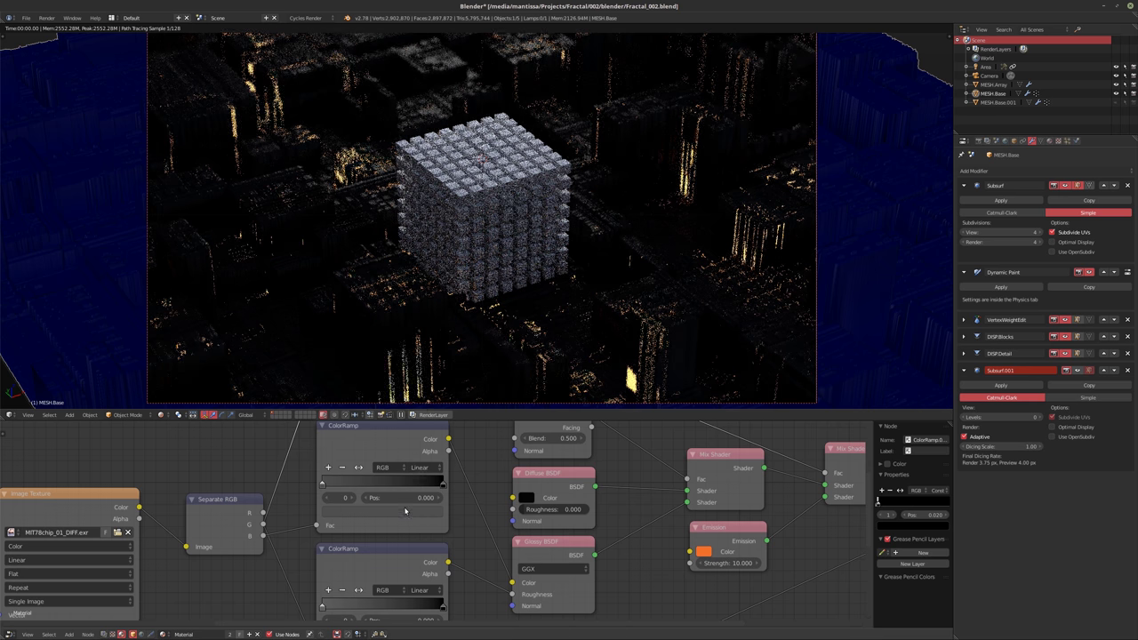
left_click_drag(416, 407, 416, 364)
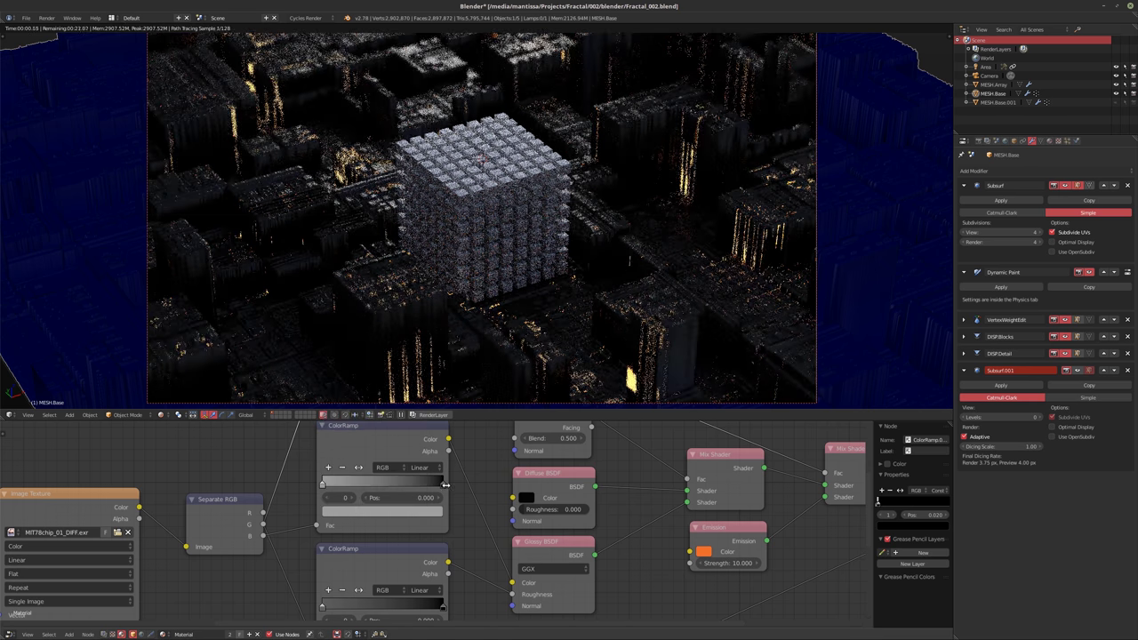
Brighten the last stop of the upper linear ColorRamp to dark grey and darken its first stop
left_click(443, 484)
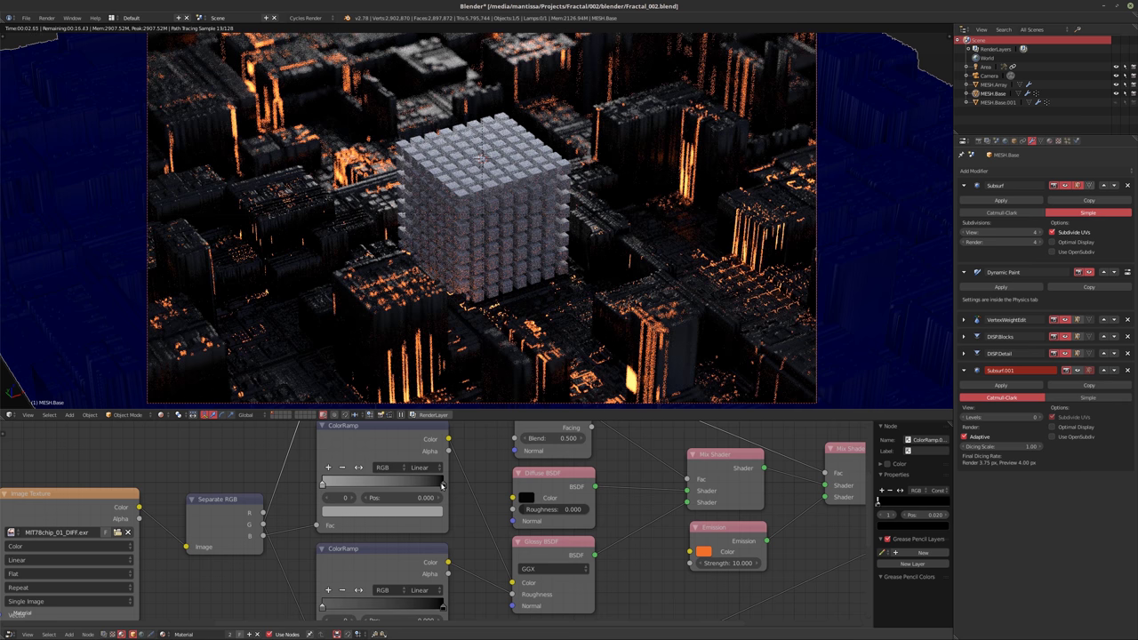
left_click(434, 511)
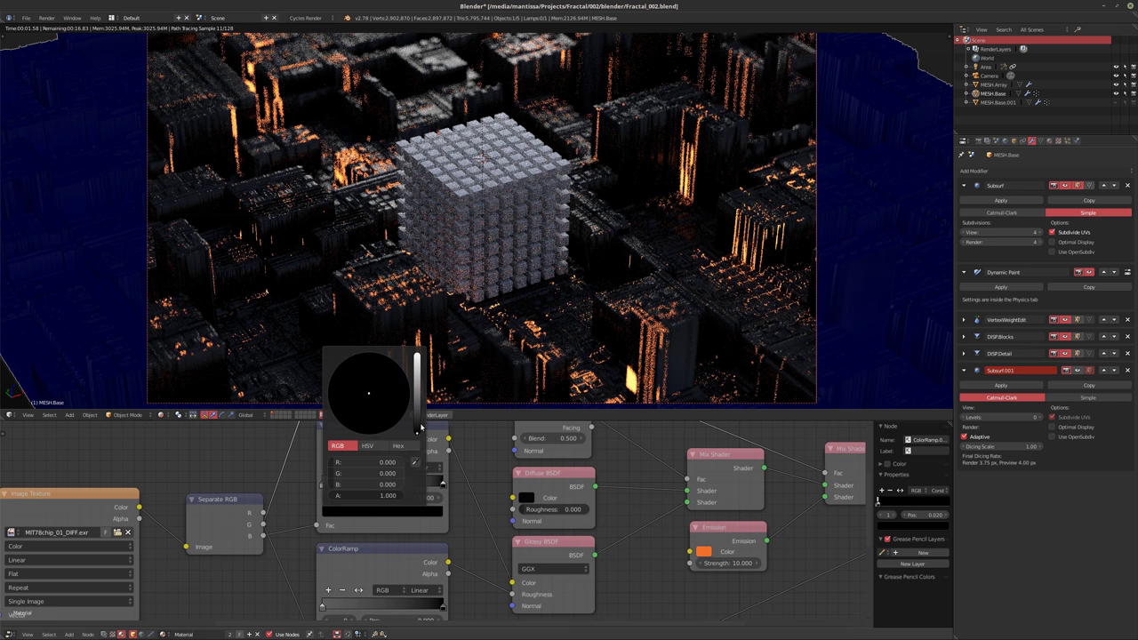
left_click_drag(416, 433, 416, 411)
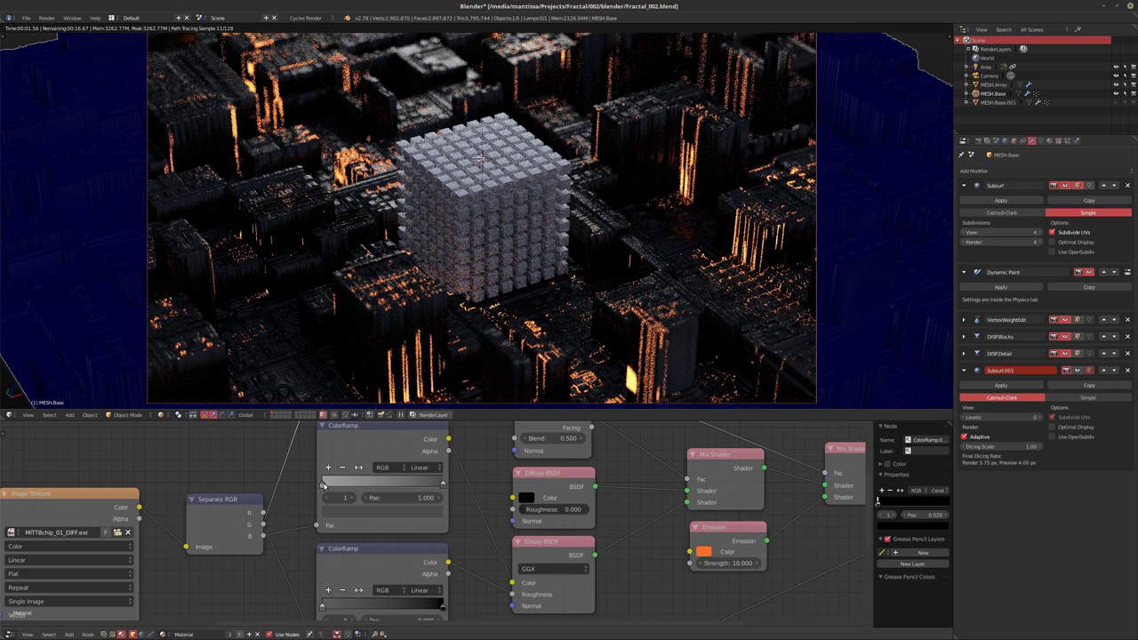
left_click(323, 482)
left_click(369, 511)
left_click_drag(418, 382, 418, 436)
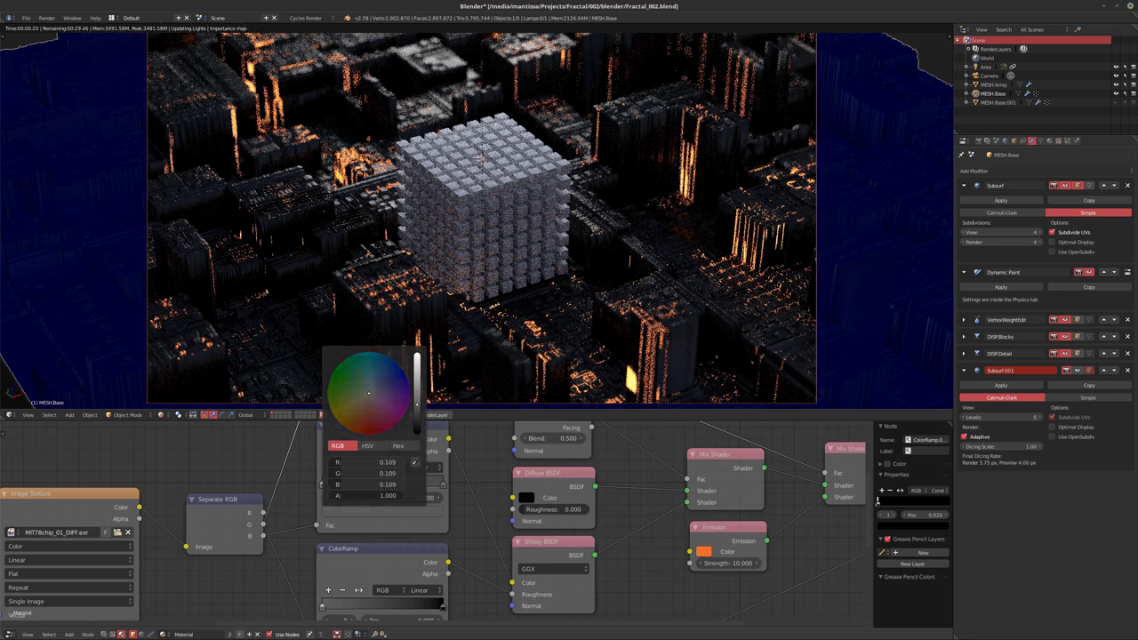
Darken the first stop of the ColorRamp driving the Glossy BSDF's roughness to near black
middle_click_drag(527, 566, 534, 516)
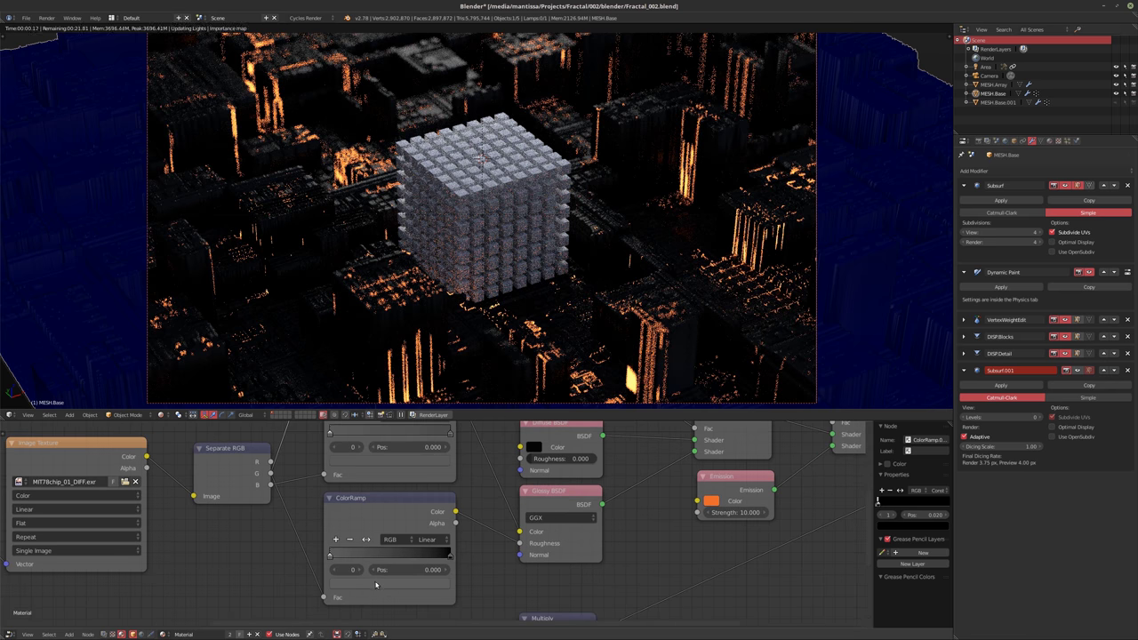
left_click(377, 585)
left_click_drag(424, 474, 424, 507)
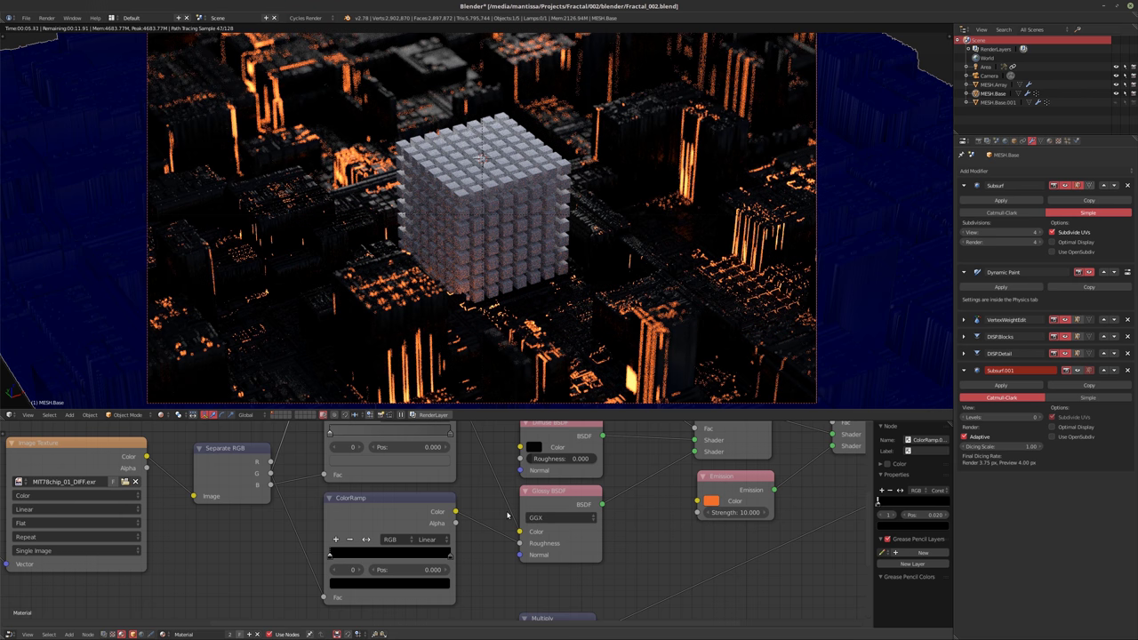
Move the Multiply node and the Image Texture feeding it well below the rest of the material's nodes
middle_click_drag(508, 513, 514, 565)
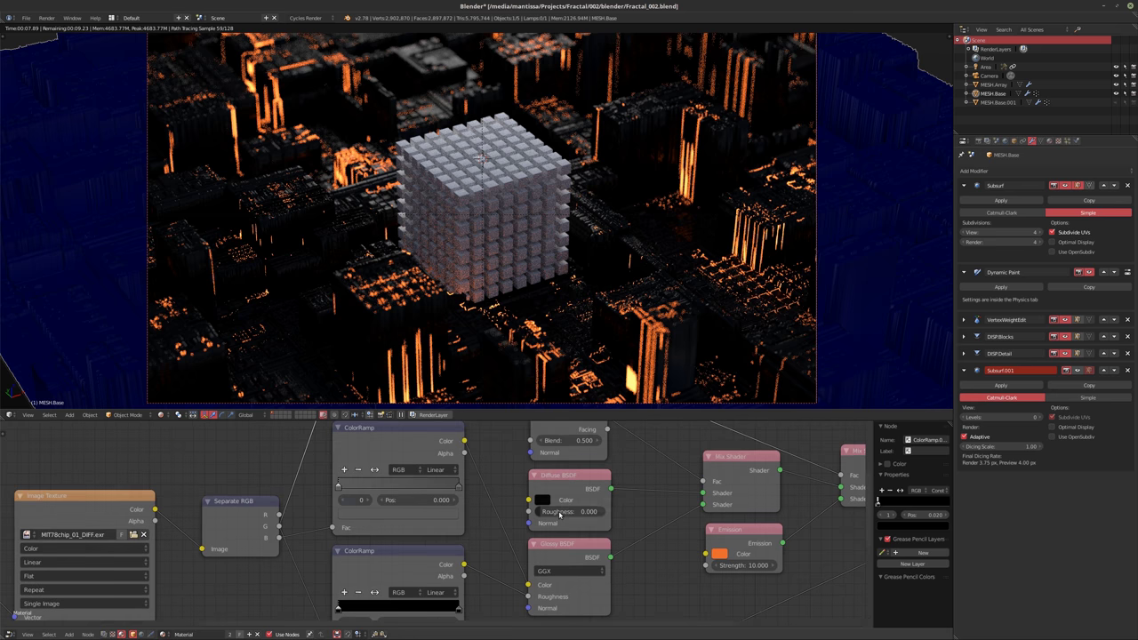
scroll(543, 539, "down", 1)
scroll(534, 505, "down", 3)
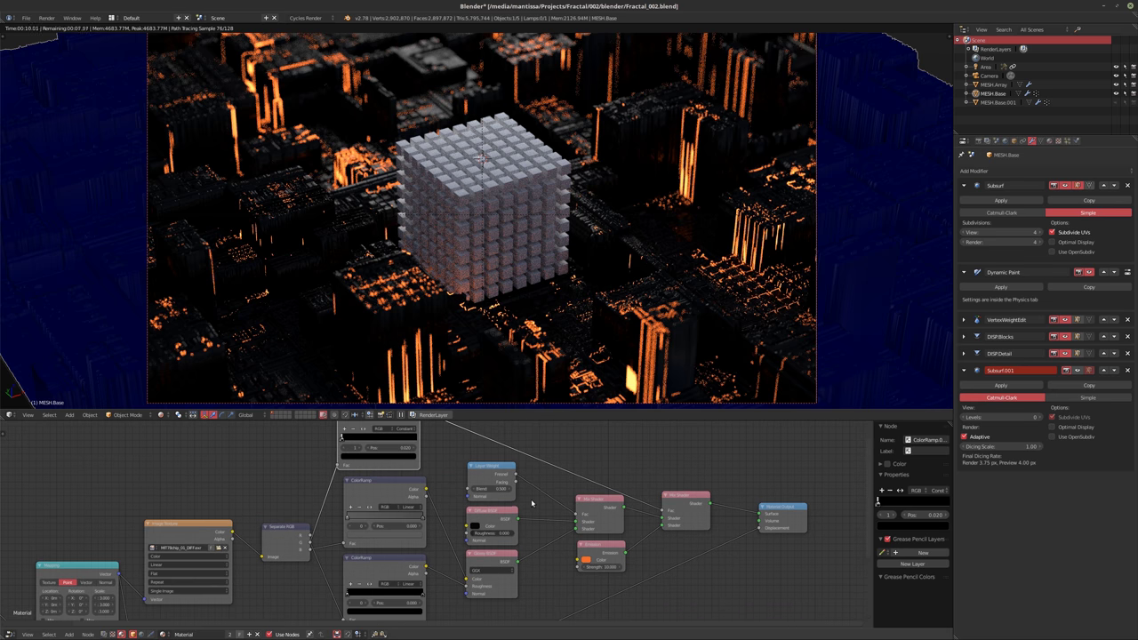
scroll(681, 516, "down", 2)
middle_click_drag(681, 517, 602, 458)
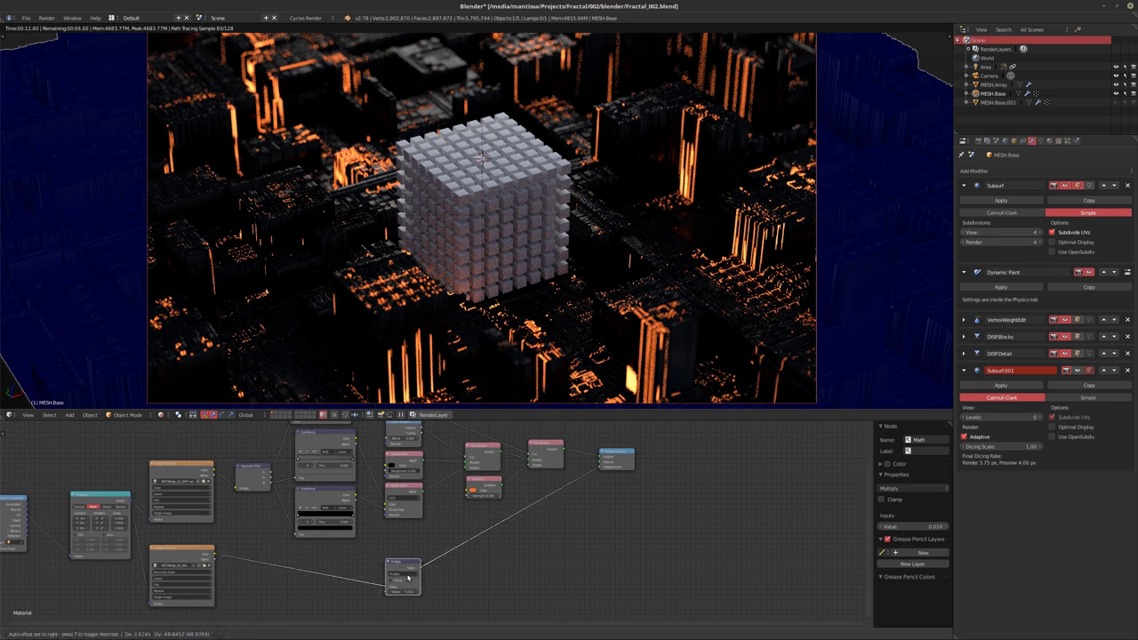
left_click_drag(418, 554, 424, 597)
middle_click_drag(435, 530, 442, 503)
left_click_drag(181, 524, 184, 584)
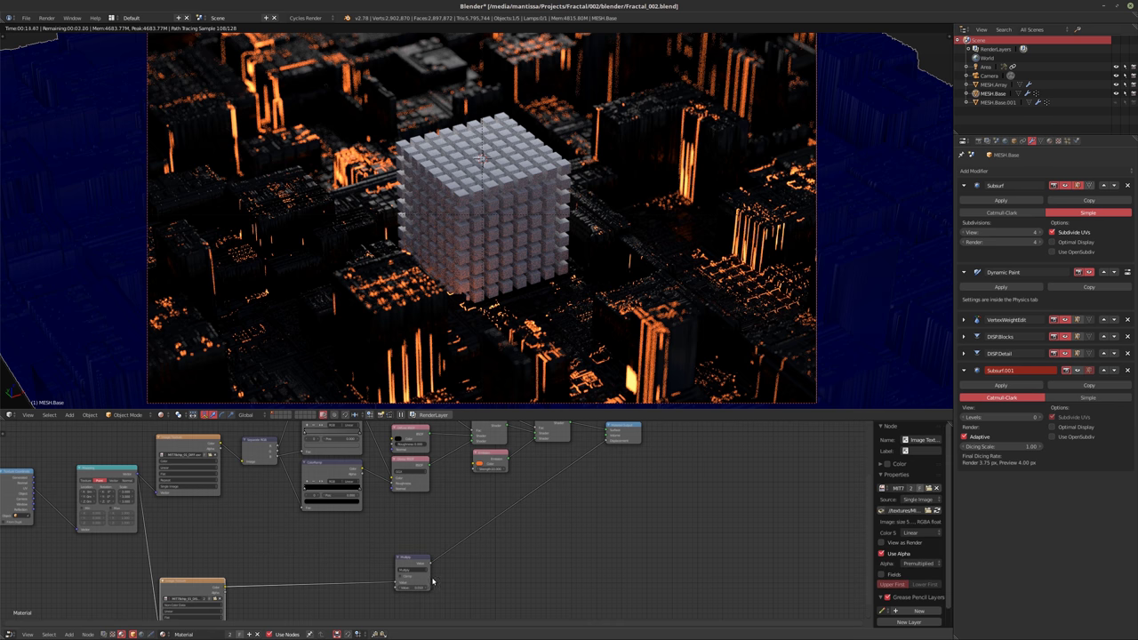
left_click_drag(413, 567, 412, 589)
left_click_drag(191, 594, 190, 613)
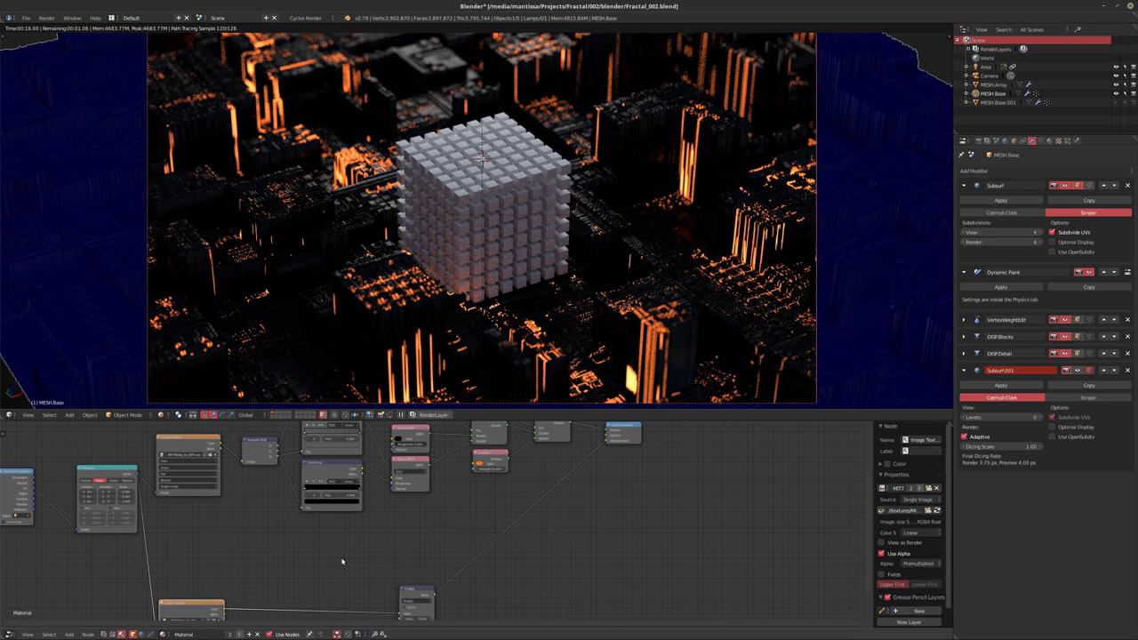
Move the Material Output node further to the right of the final Mix Shader
middle_click_drag(466, 507, 430, 570)
left_click_drag(587, 490, 653, 491)
scroll(391, 546, "up", 1)
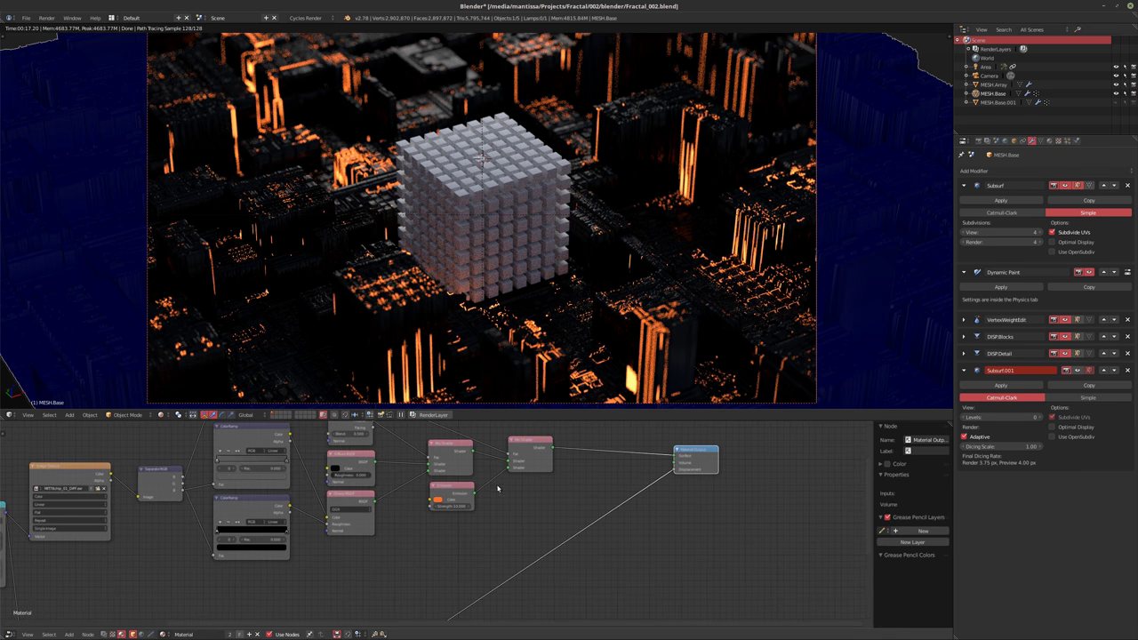
Add a second Separate RGB node in the free space beneath the existing one
middle_click_drag(391, 547, 432, 523)
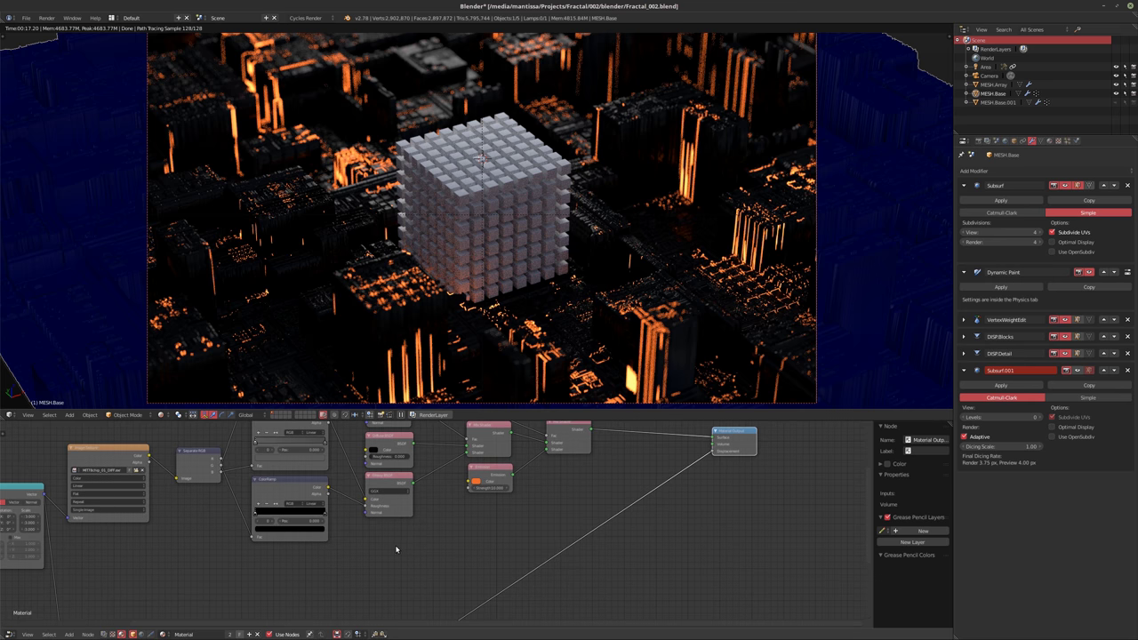
key("shift+a")
mouse_move(369, 567)
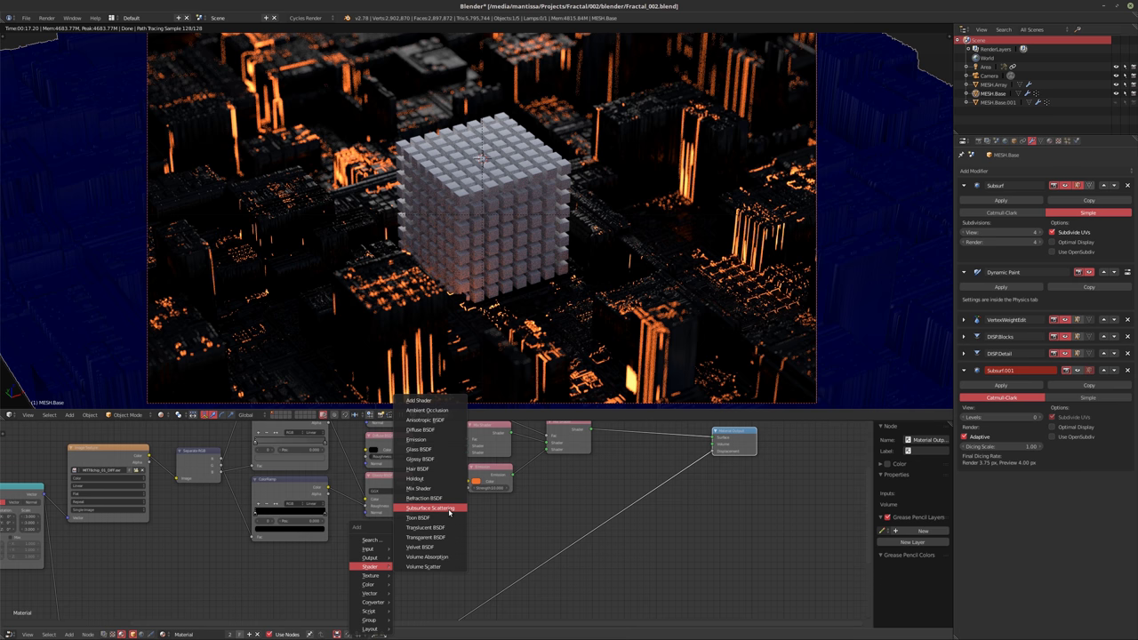
mouse_move(374, 602)
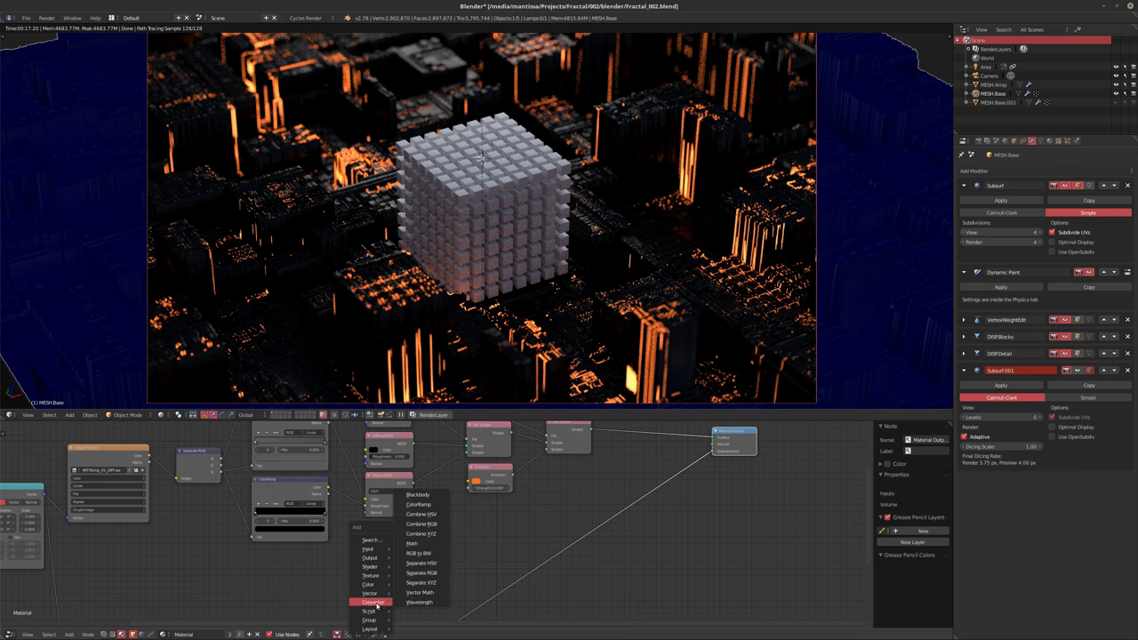
left_click(424, 573)
left_click(209, 582)
middle_click_drag(181, 544, 260, 521)
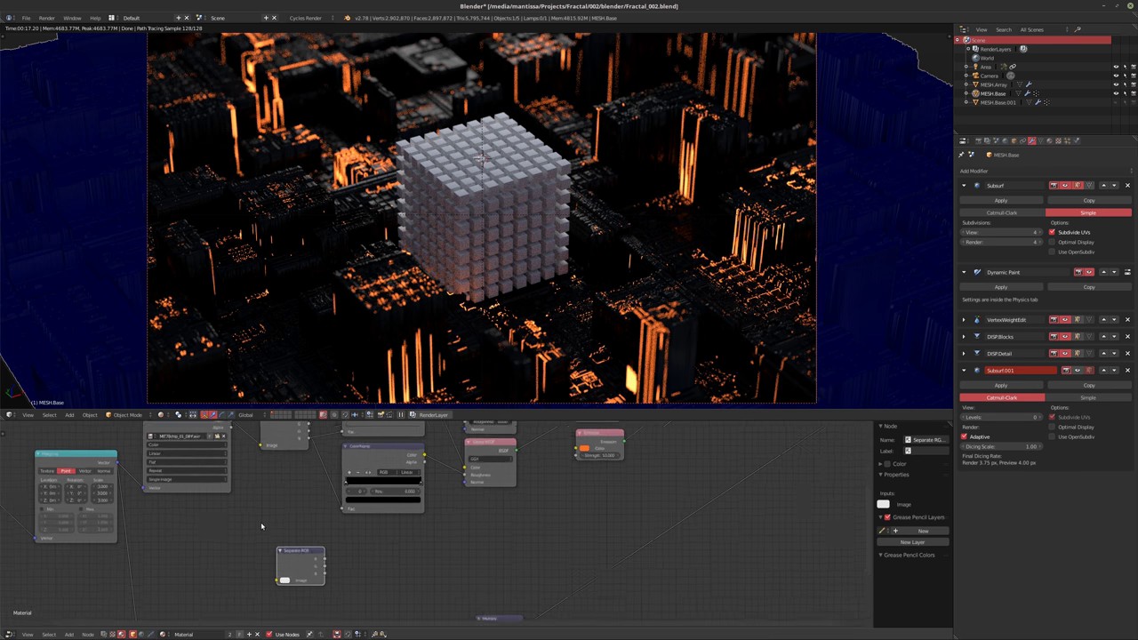
scroll(261, 522, "up", 2)
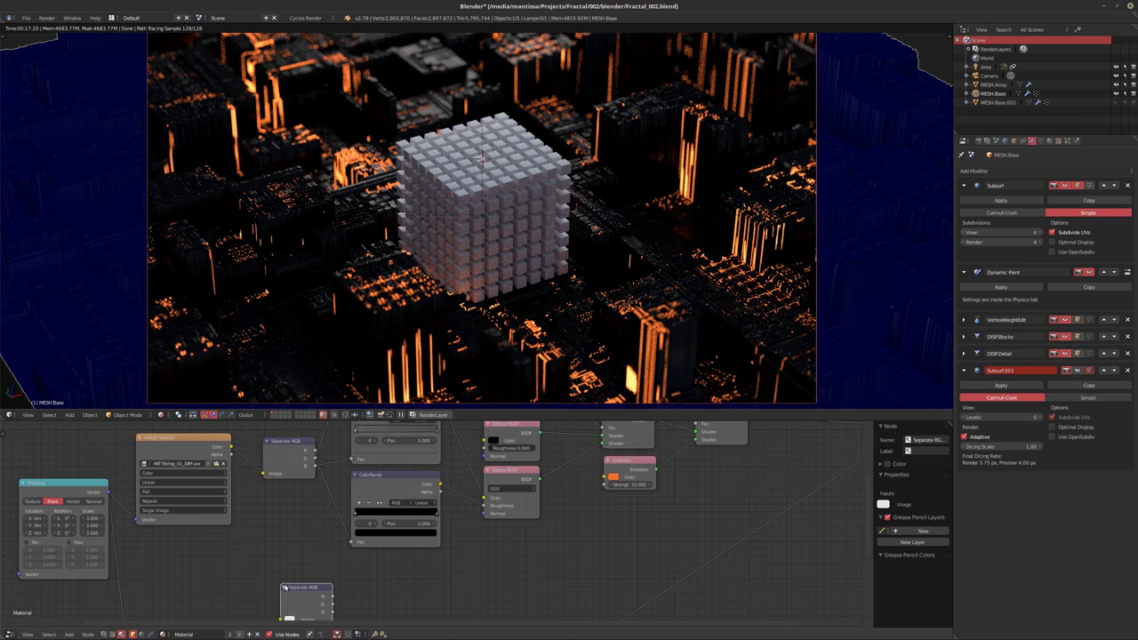
Delete the extra Separate RGB node and place a duplicate of the roughness ColorRamp directly beneath the original
key("x")
middle_click_drag(360, 563, 391, 526)
scroll(374, 538, "up", 1)
scroll(377, 529, "down", 2)
scroll(387, 504, "down", 1)
left_click(403, 517)
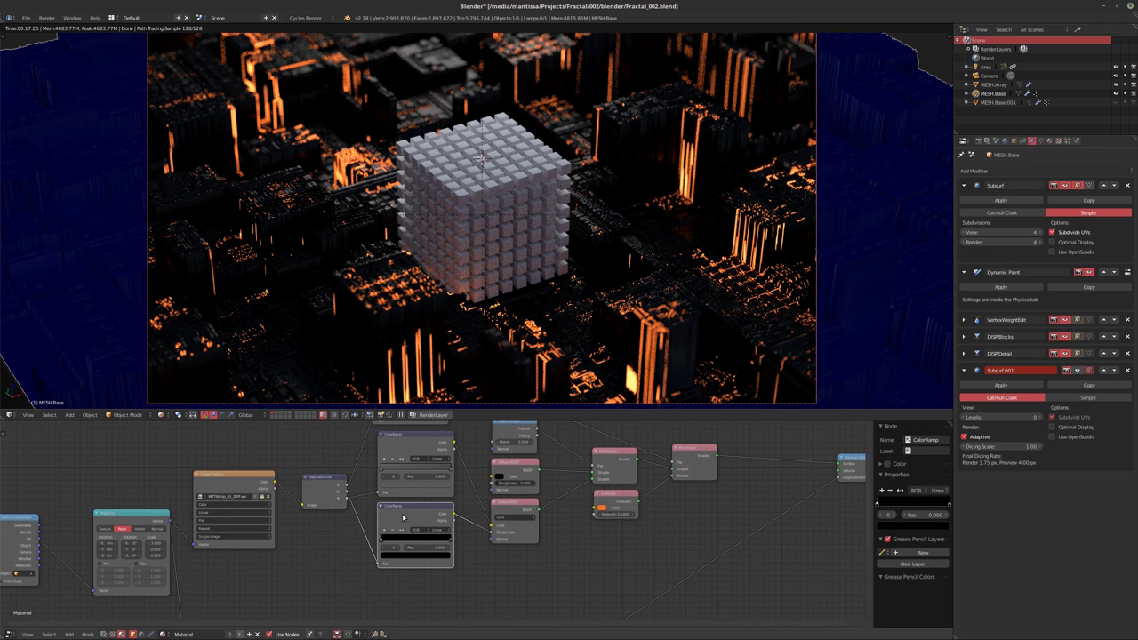
key("shift+d")
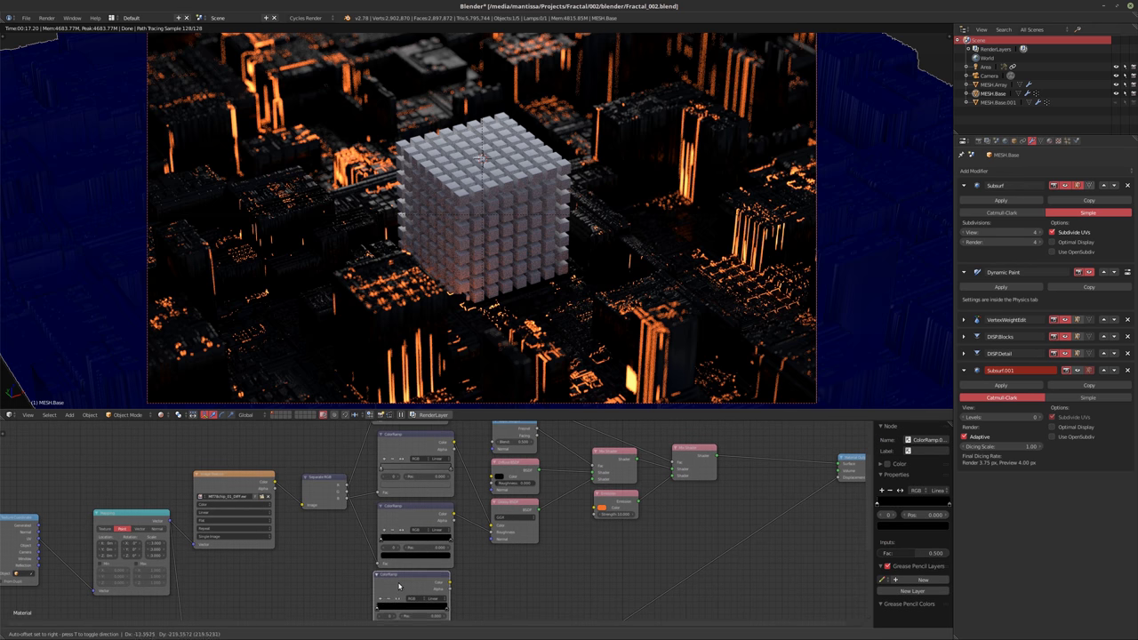
left_click(404, 584)
Connect the Separate RGB node's blue output to the Fac input of the duplicated ColorRamp
middle_click_drag(467, 560, 480, 513)
scroll(363, 486, "up", 1)
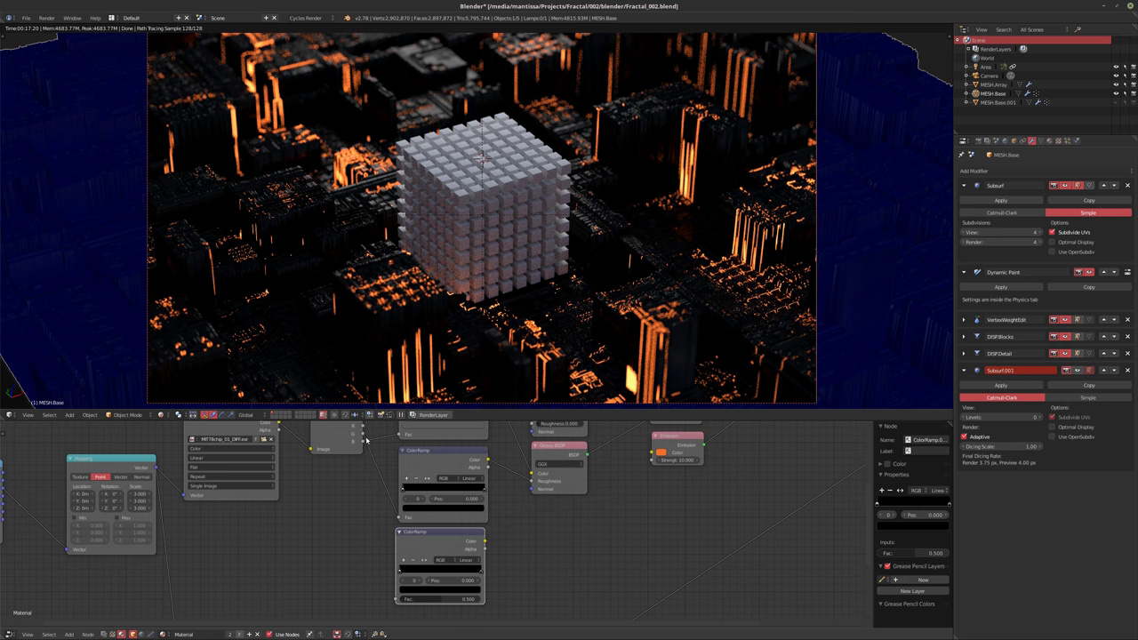
scroll(364, 441, "up", 1)
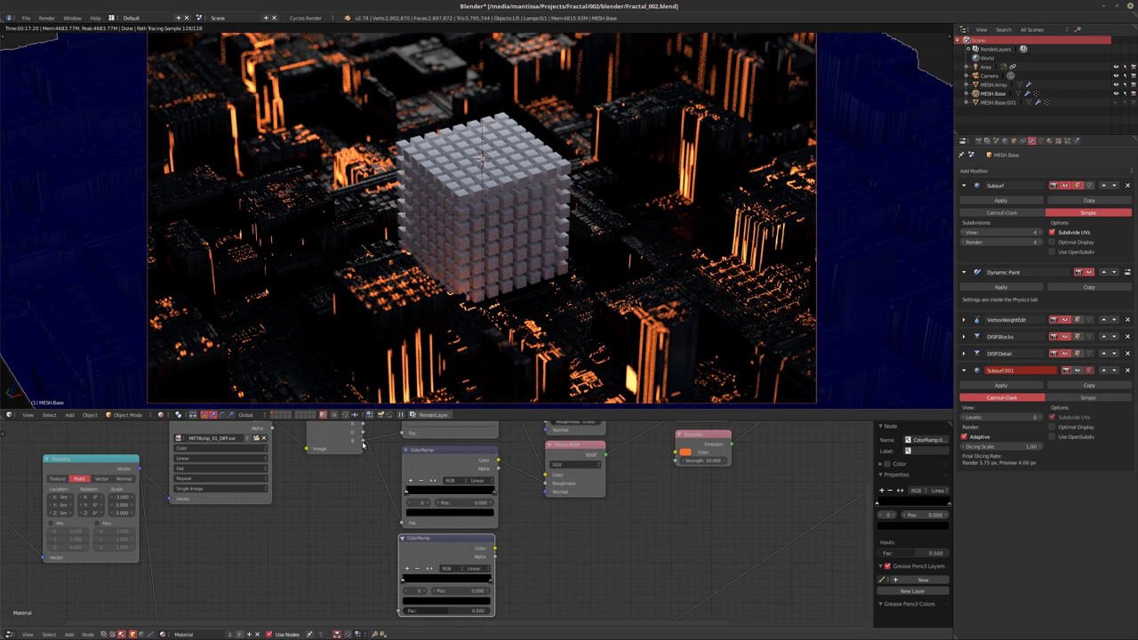
left_click_drag(362, 442, 400, 610)
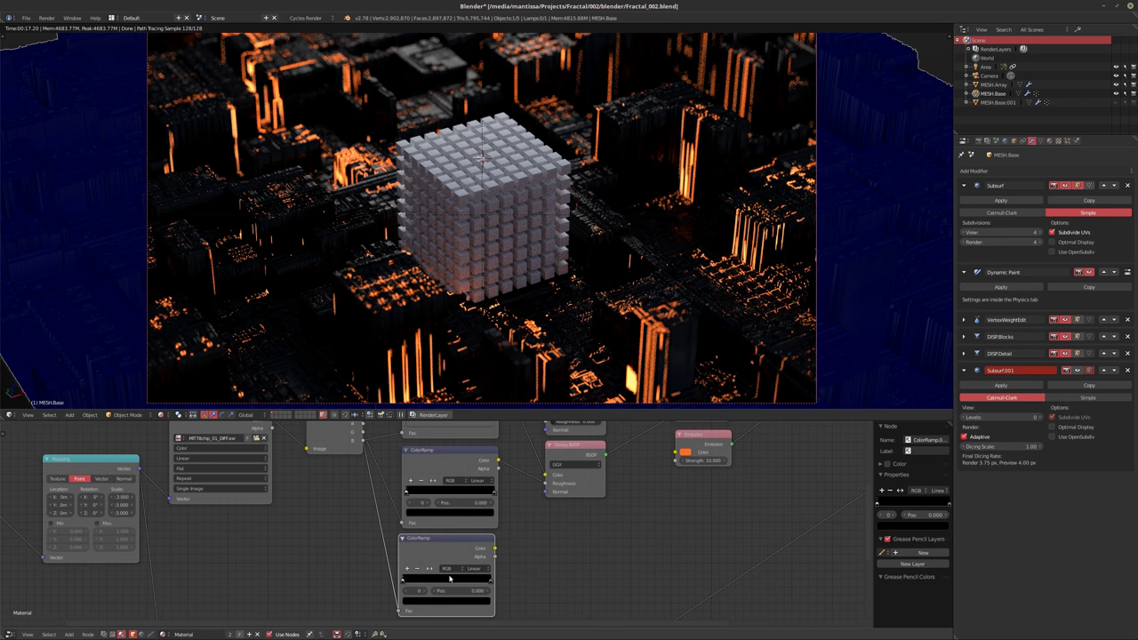
Set the duplicated ColorRamp's last stop, at position 1.000, to white and preview that ramp's output on the mesh
scroll(449, 574, "up", 3)
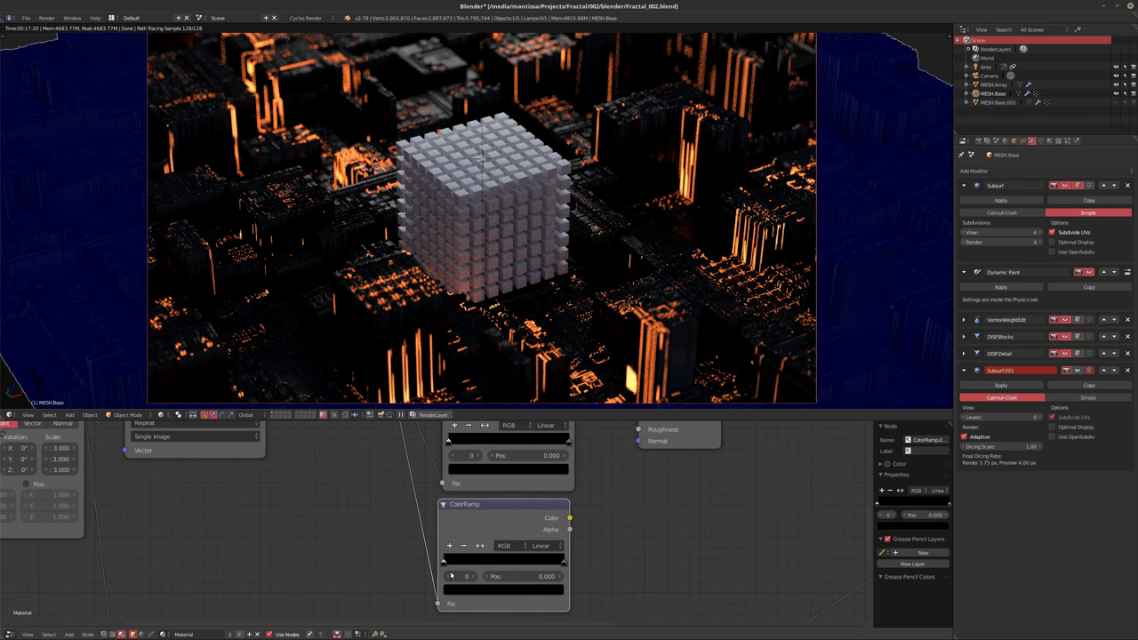
left_click(472, 590)
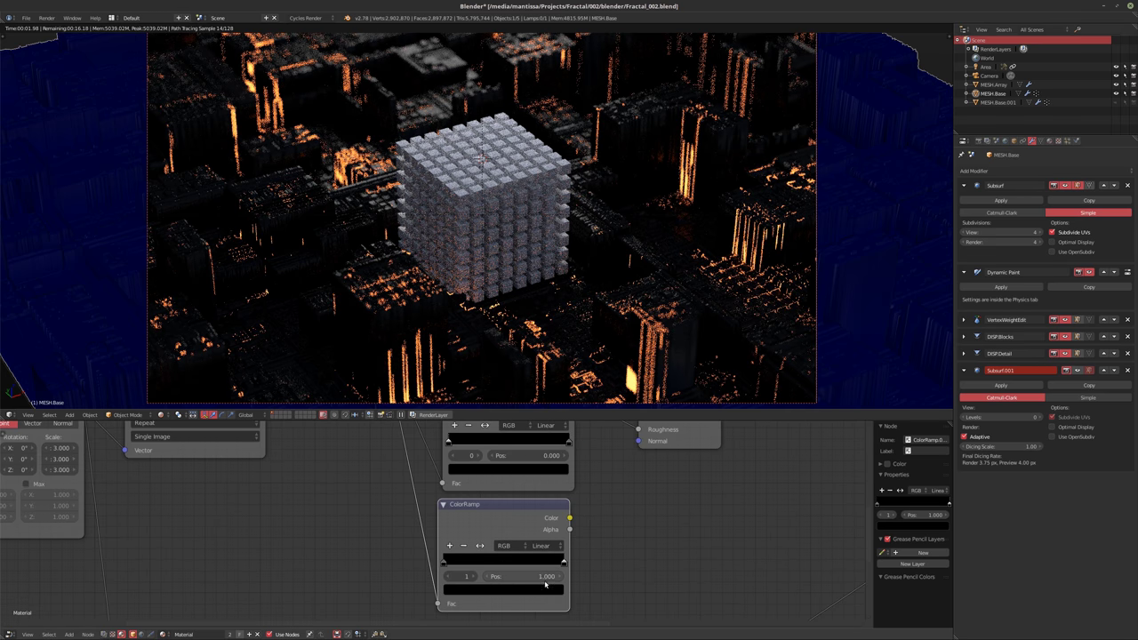
left_click(518, 592)
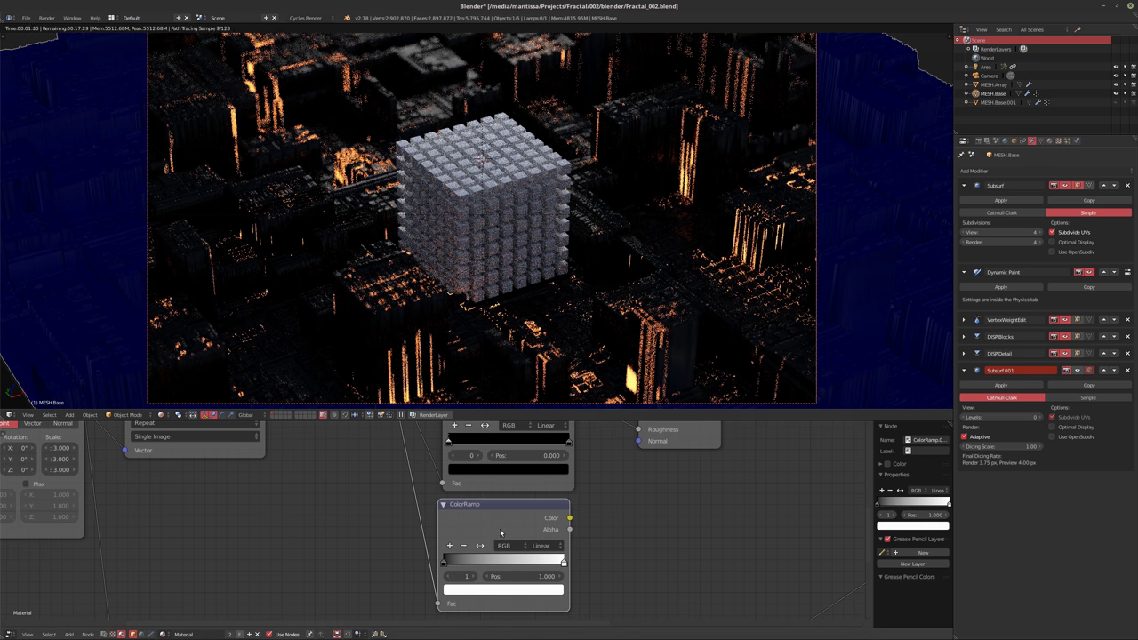
left_click(498, 529, "ctrl+shift")
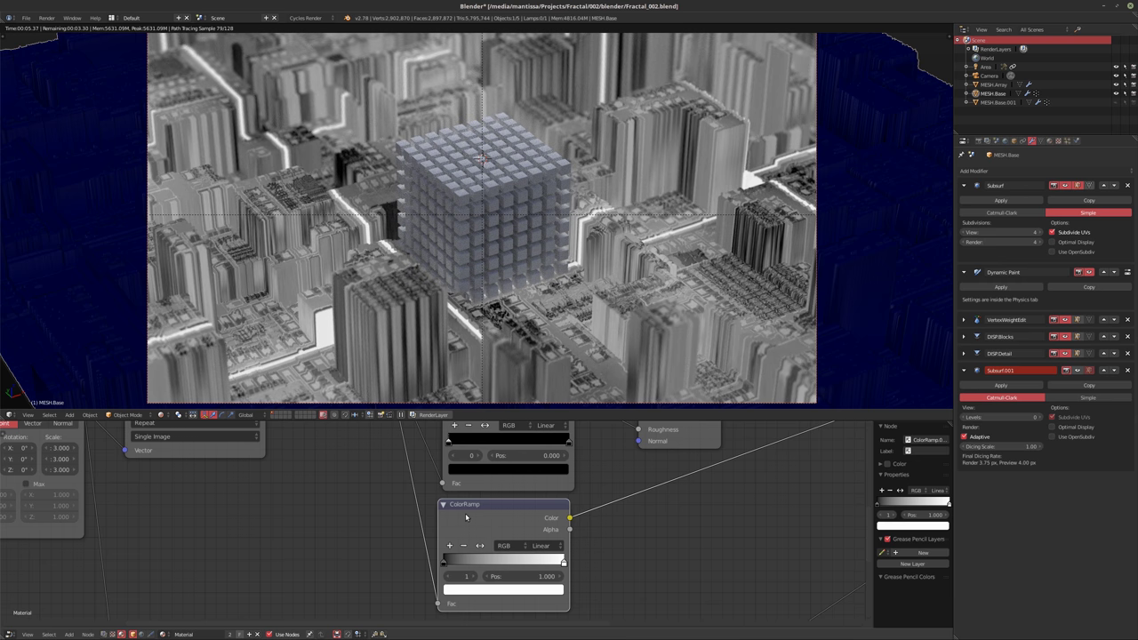
scroll(466, 517, "down", 5)
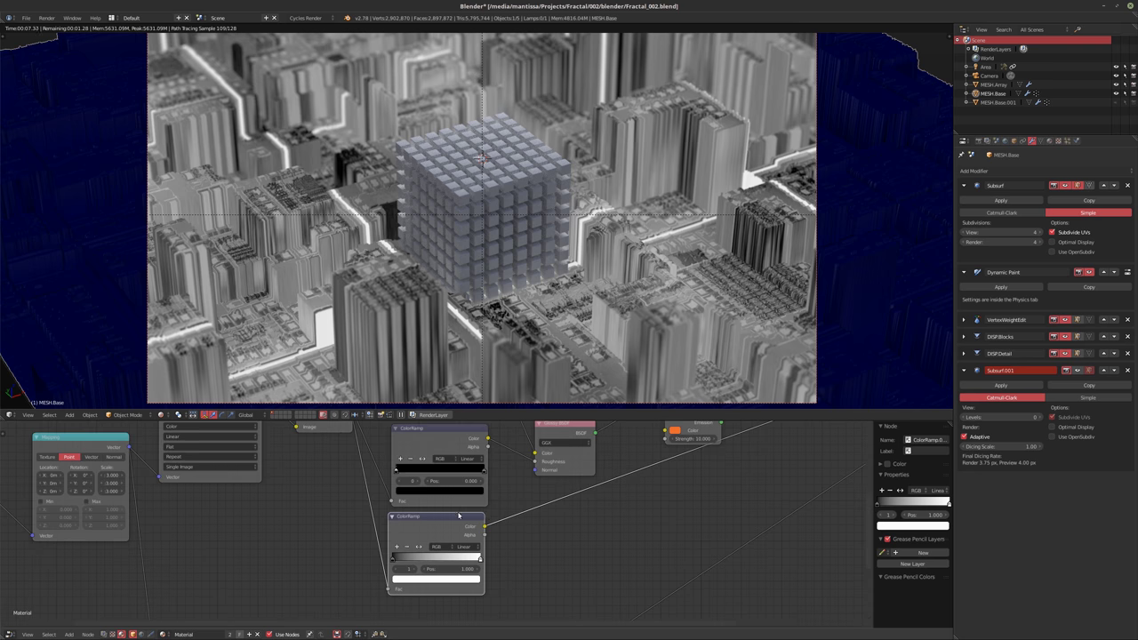
middle_click_drag(502, 528, 512, 549)
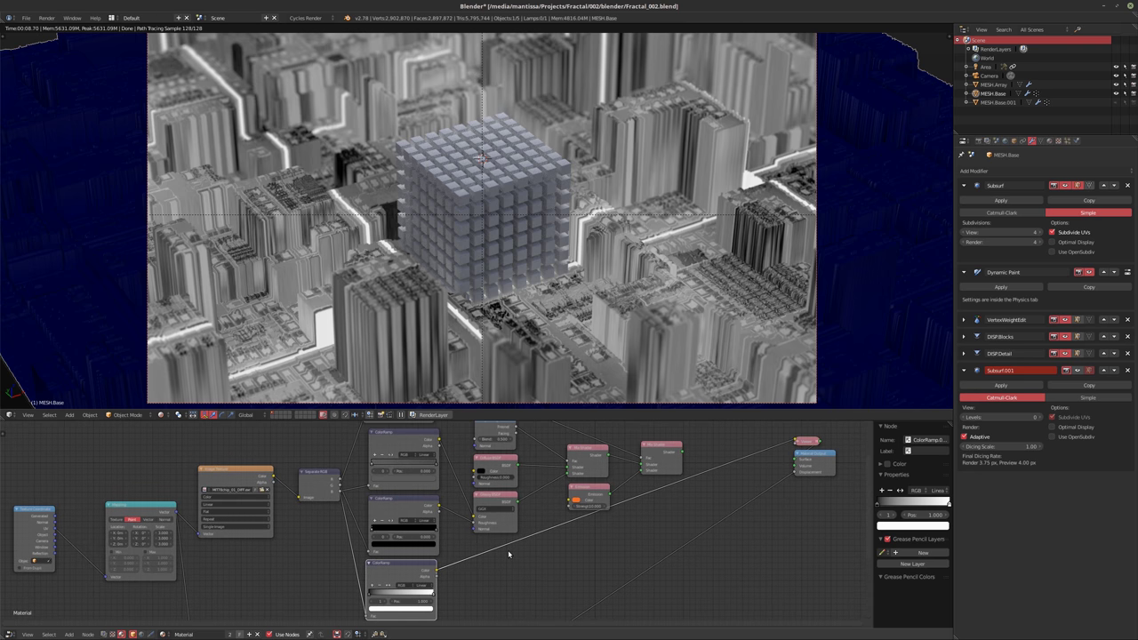
key("shift+a")
mouse_move(486, 572)
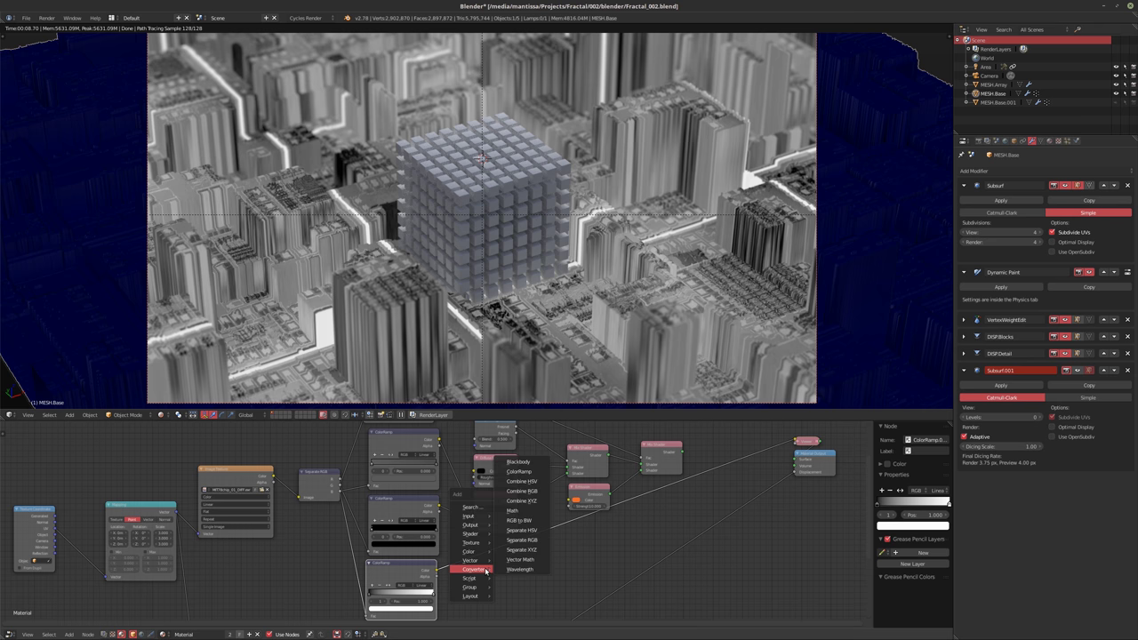
mouse_move(470, 533)
left_click(524, 523)
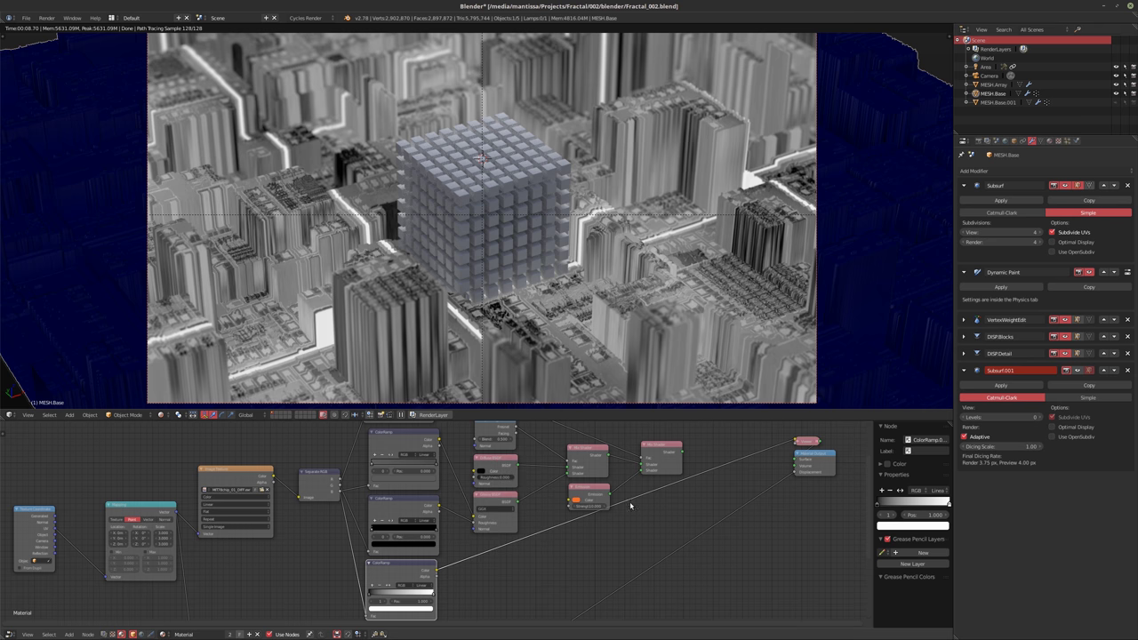
key("shift+a")
mouse_move(538, 541)
left_click(736, 492)
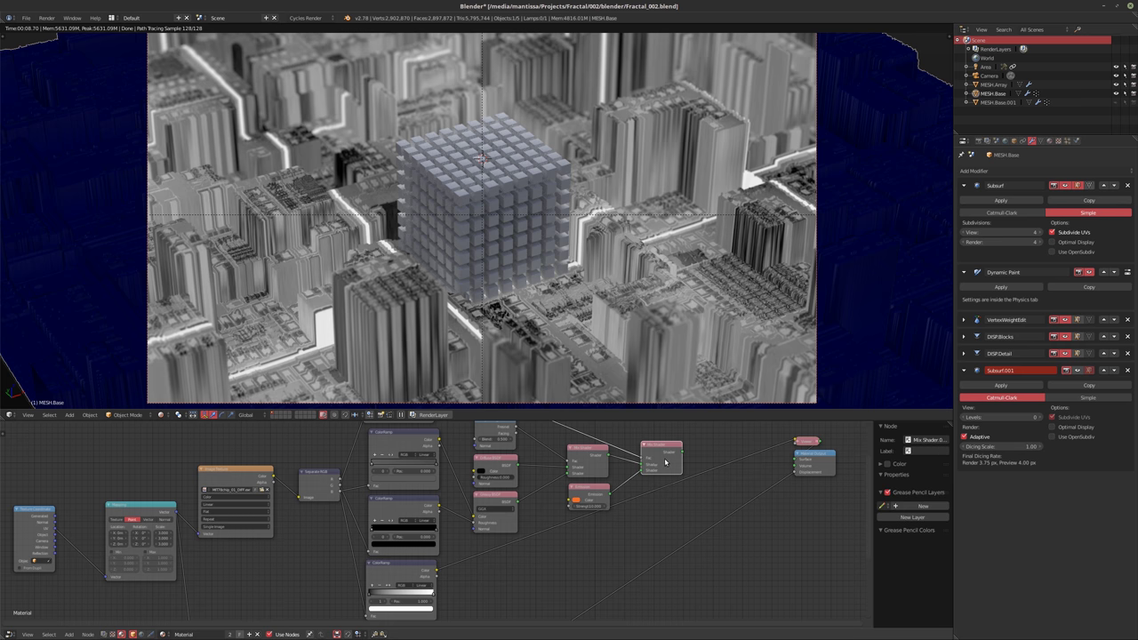
Route the final Mix Shader back to the Material Output in place of the ColorRamp preview
left_click(666, 461, "ctrl+shift")
middle_click_drag(627, 542, 715, 510)
scroll(544, 519, "down", 1)
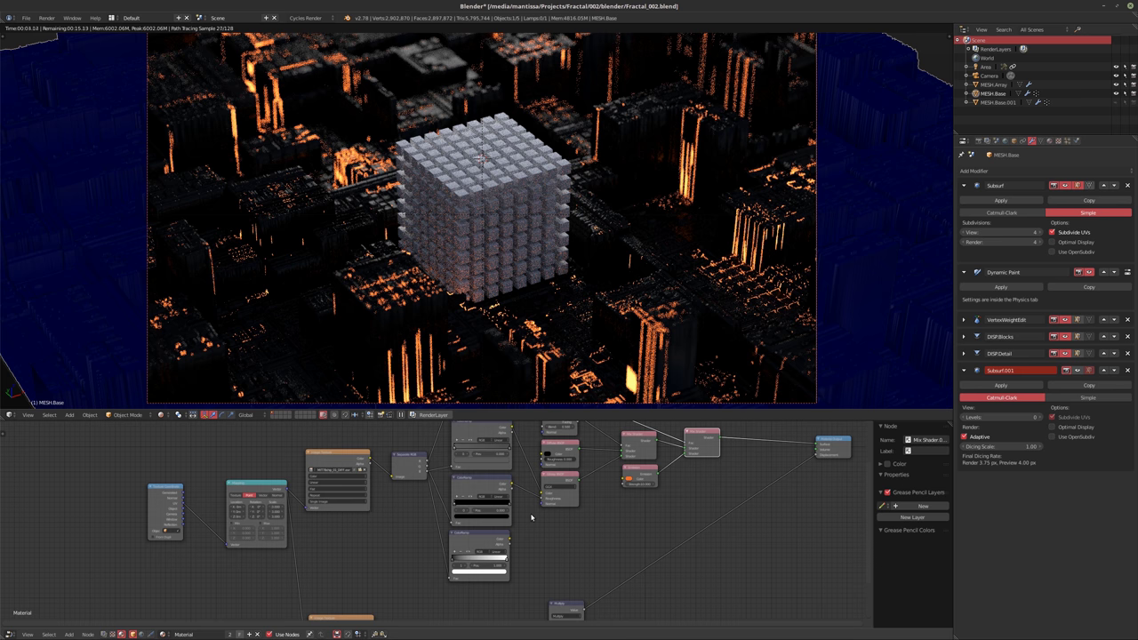
Move the duplicated ColorRamp into the free space below the other ramps and collapse it
left_click_drag(480, 547, 449, 566)
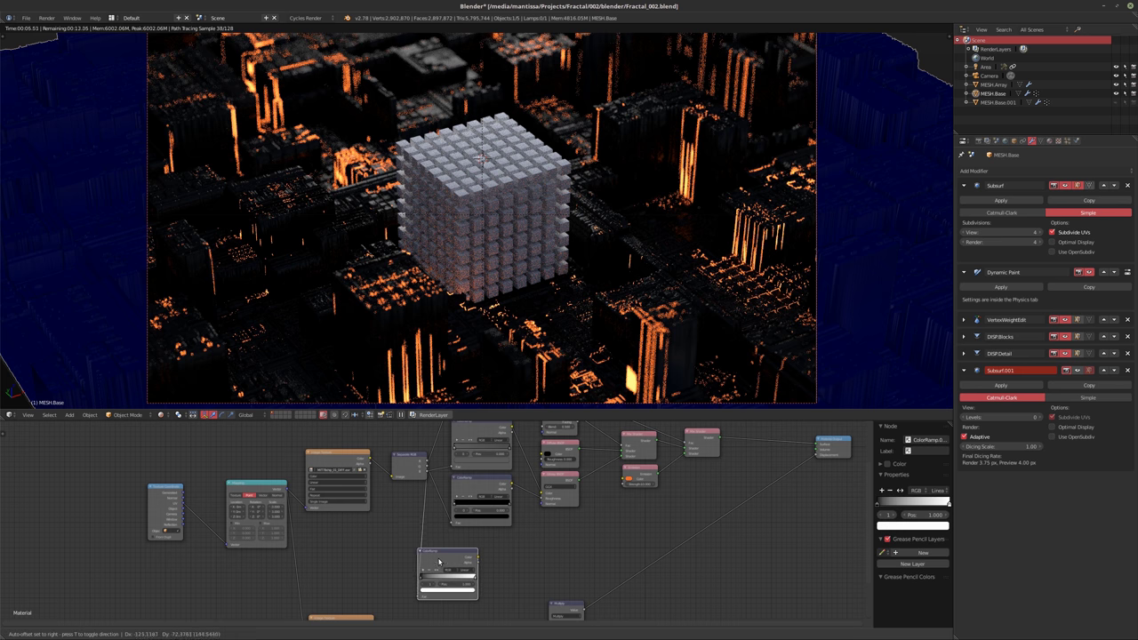
middle_click_drag(566, 530, 527, 532)
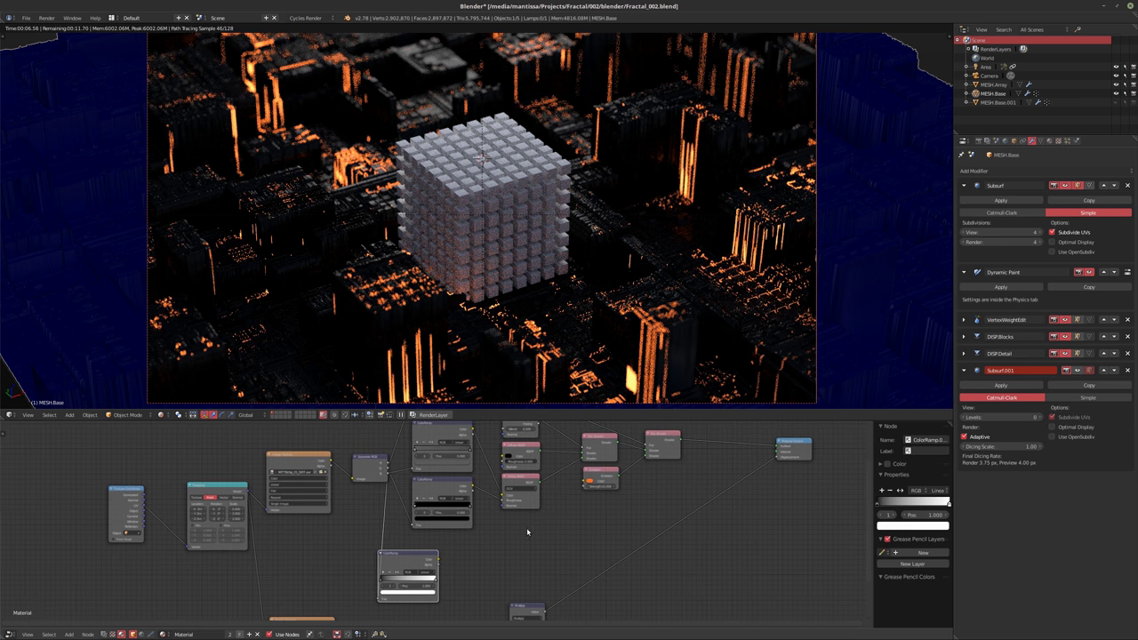
left_click(380, 553)
mouse_move(381, 553)
left_mouse_down()
mouse_move(409, 562)
mouse_move(400, 561)
left_mouse_up()
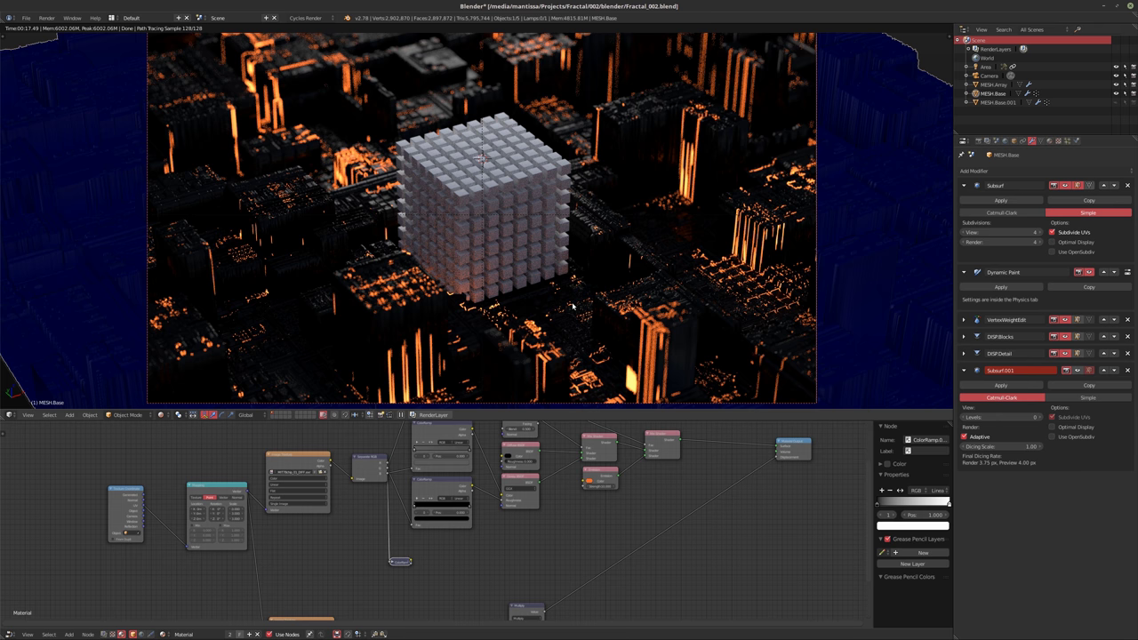
Add a Refraction BSDF to the MESH.Array object's material and connect it to the Material Output's Surface
left_click(994, 85)
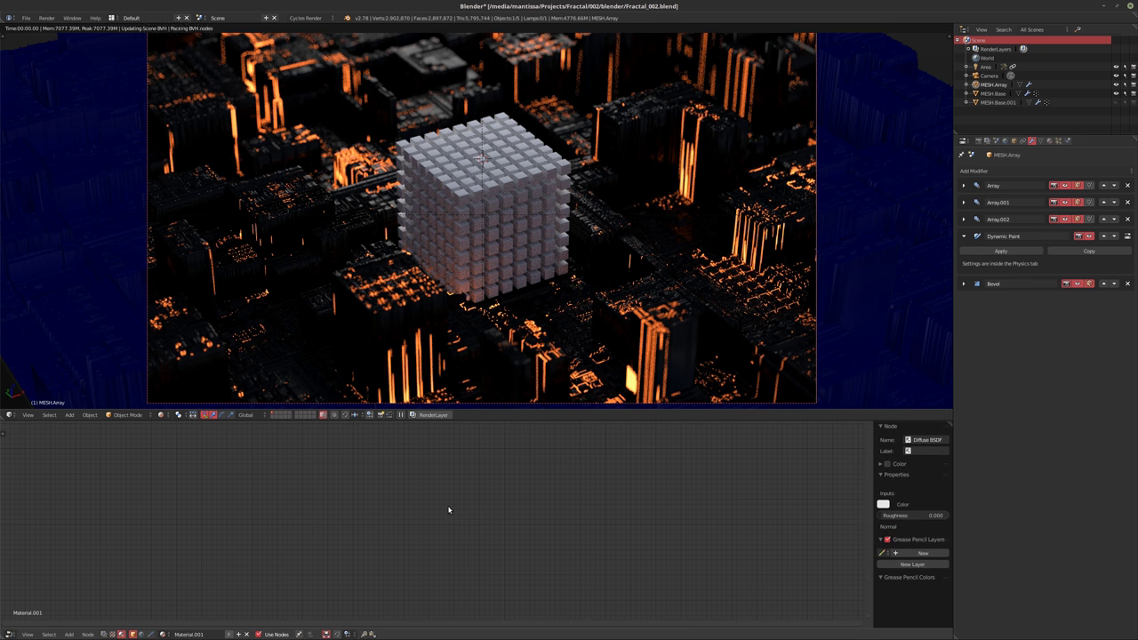
key("Home")
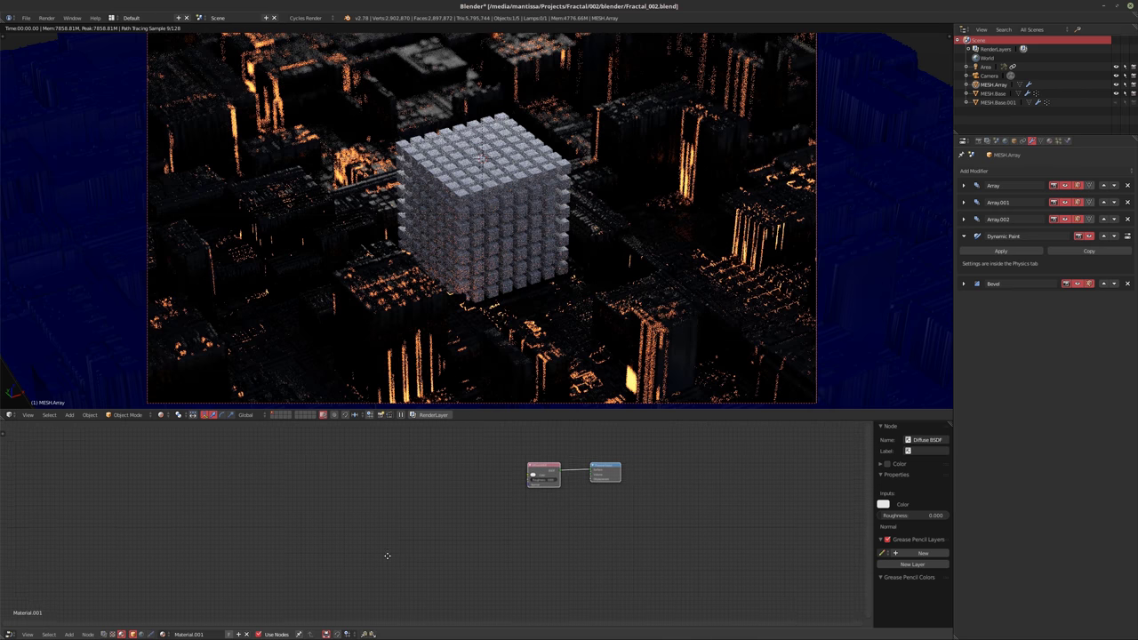
middle_click_drag(388, 555, 455, 532, "ctrl")
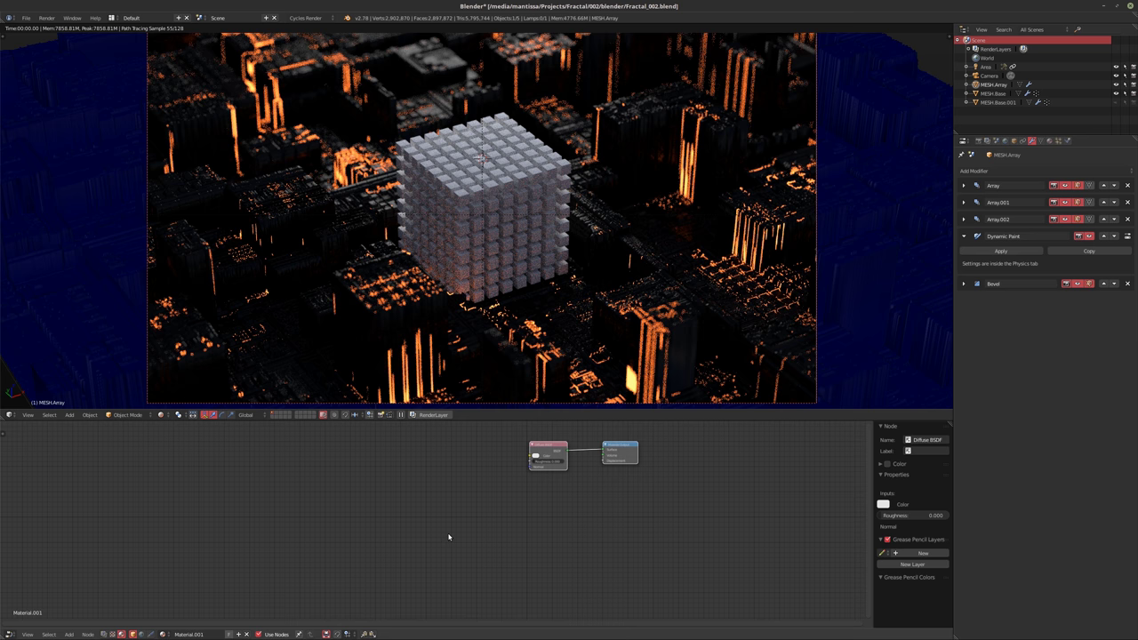
middle_click_drag(423, 539, 437, 501, "ctrl")
key("shift+a")
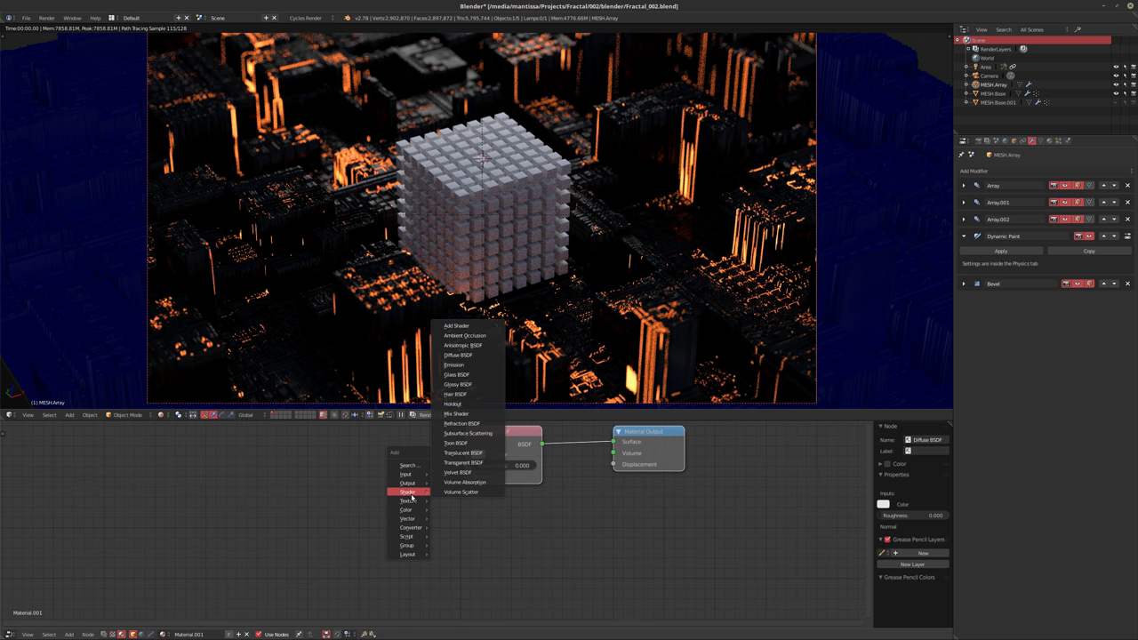
mouse_move(411, 491)
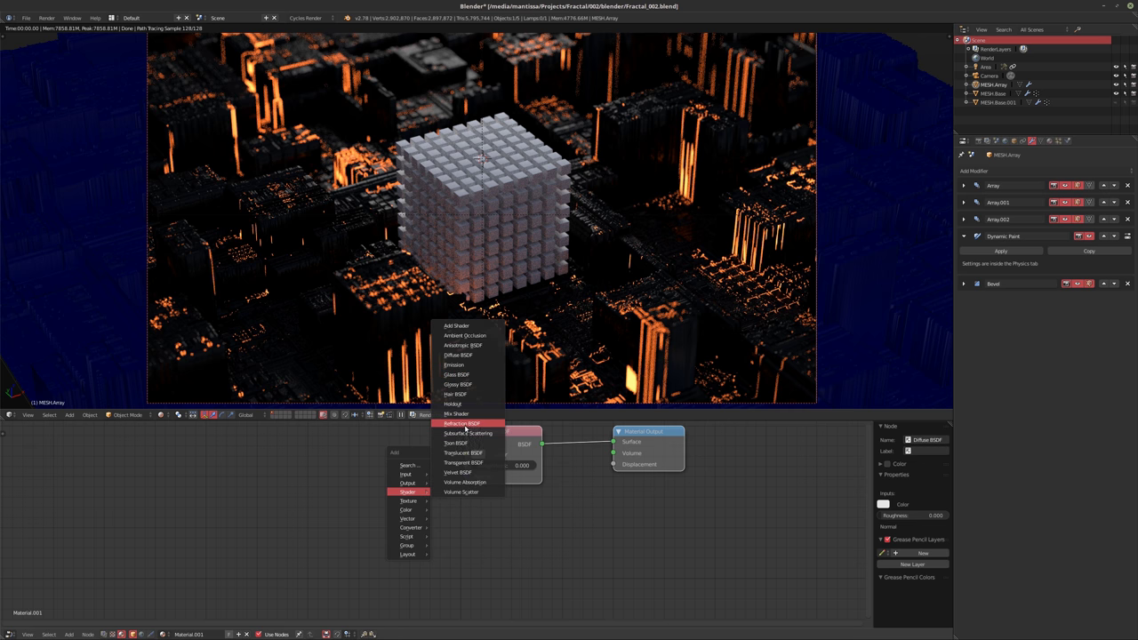
left_click(463, 424)
left_click(453, 512)
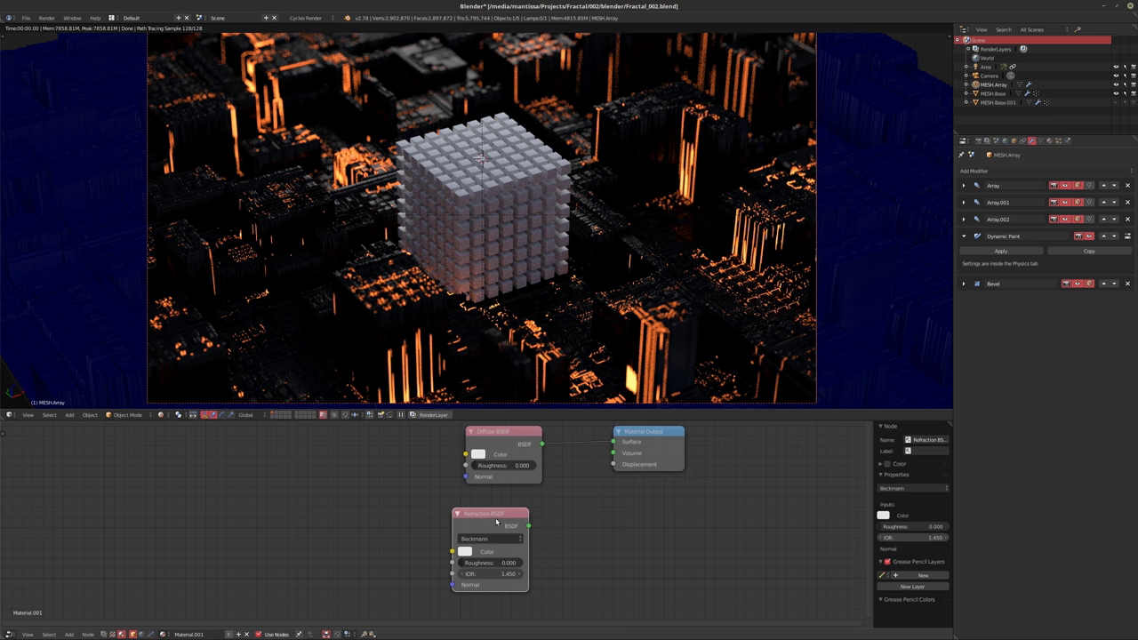
left_click_drag(528, 526, 612, 442)
Delete the disconnected Diffuse BSDF and bring the Refraction BSDF up closer to the Material Output
middle_click_drag(612, 515, 656, 516)
left_click_drag(537, 441, 332, 436)
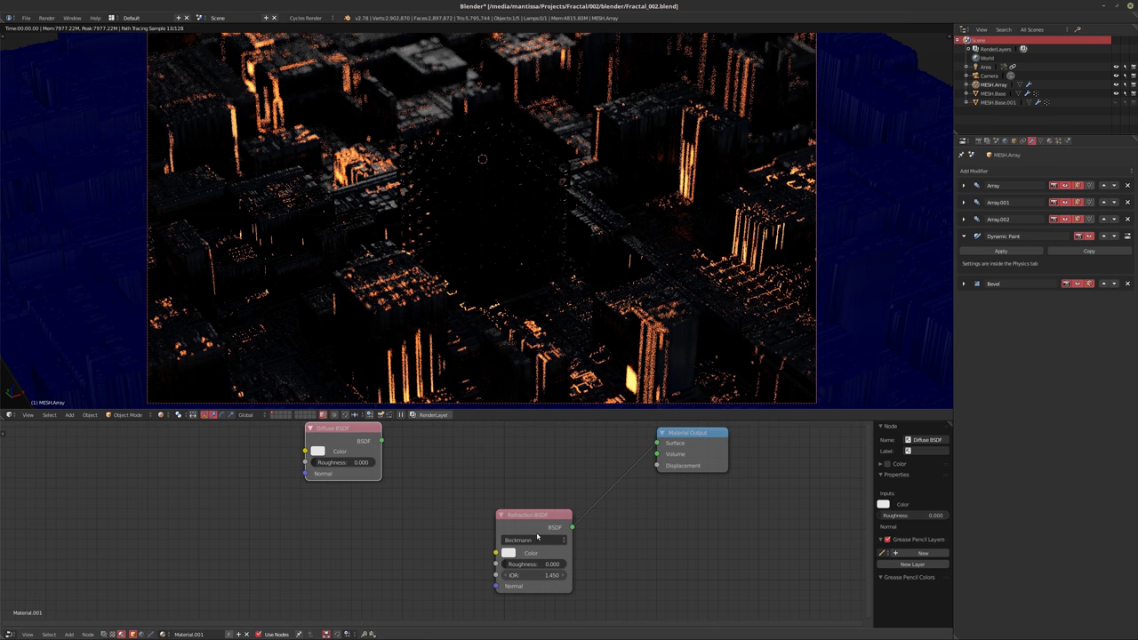
left_click_drag(551, 531, 521, 493)
left_click(321, 437)
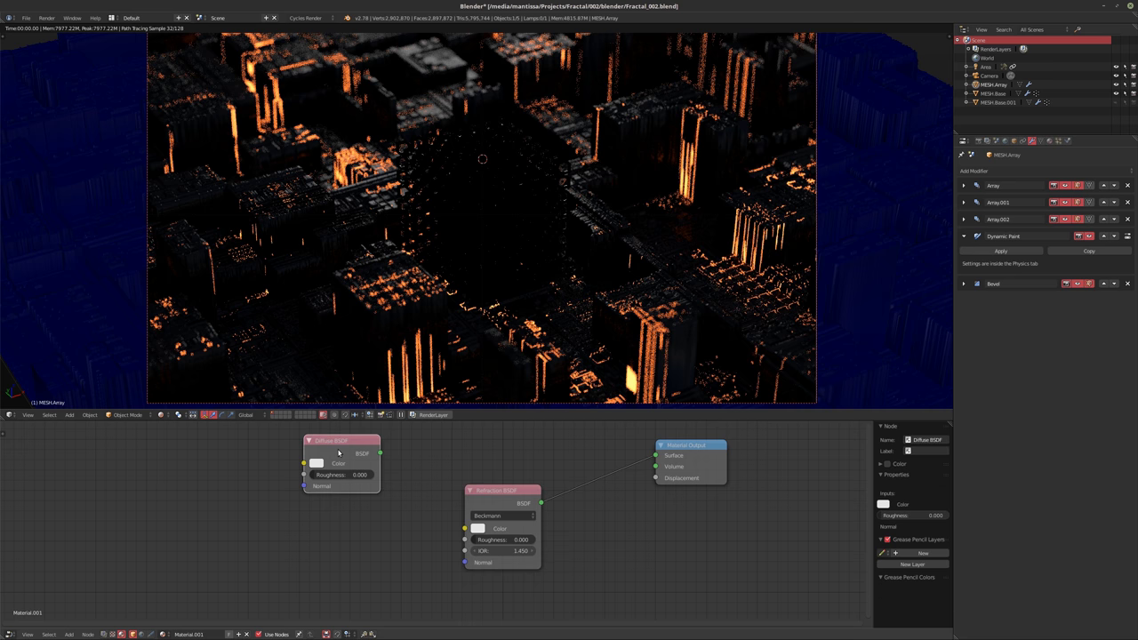
key("x")
Move the Refraction BSDF further left and insert a Mix Shader on its link to the Material Output
middle_click_drag(399, 474, 494, 473)
scroll(494, 473, "down", 1)
left_click_drag(587, 482, 405, 472)
key("shift+a")
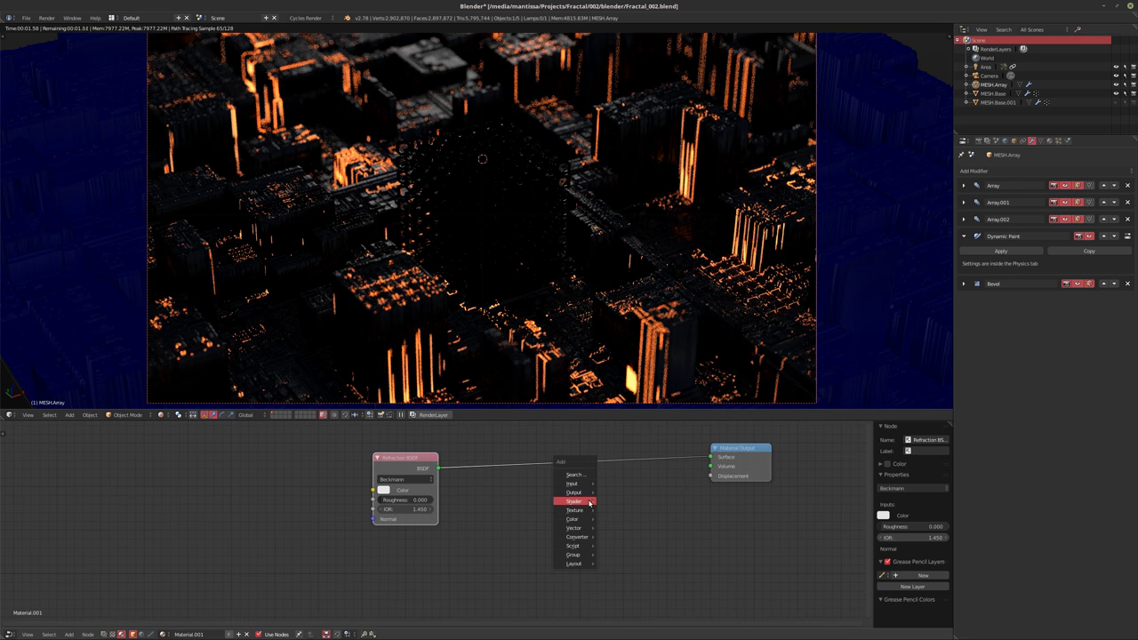
mouse_move(590, 502)
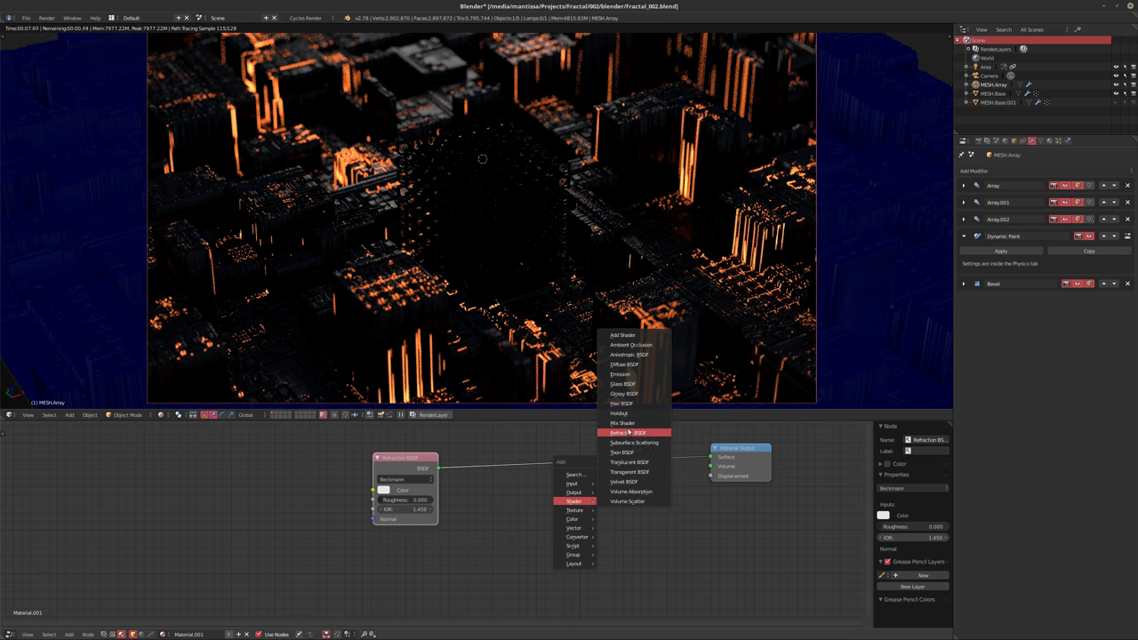
left_click(622, 422)
left_click(548, 477)
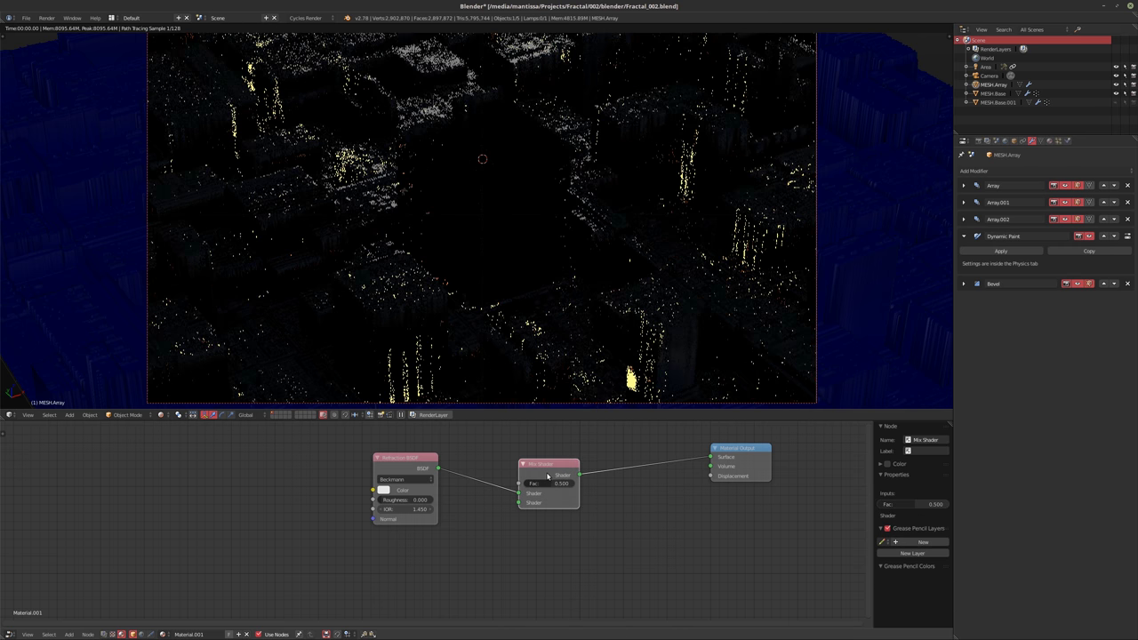
Add a Glossy BSDF beneath the Refraction BSDF and connect it to the Mix Shader's second Shader input
middle_click_drag(547, 477, 608, 482)
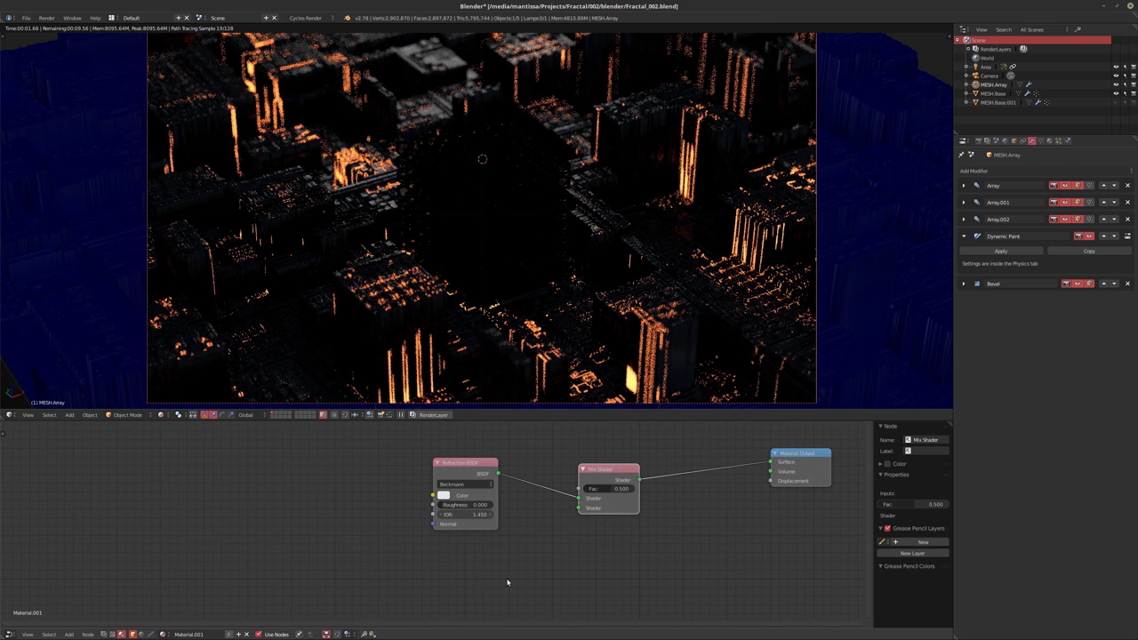
key("shift+a")
mouse_move(509, 582)
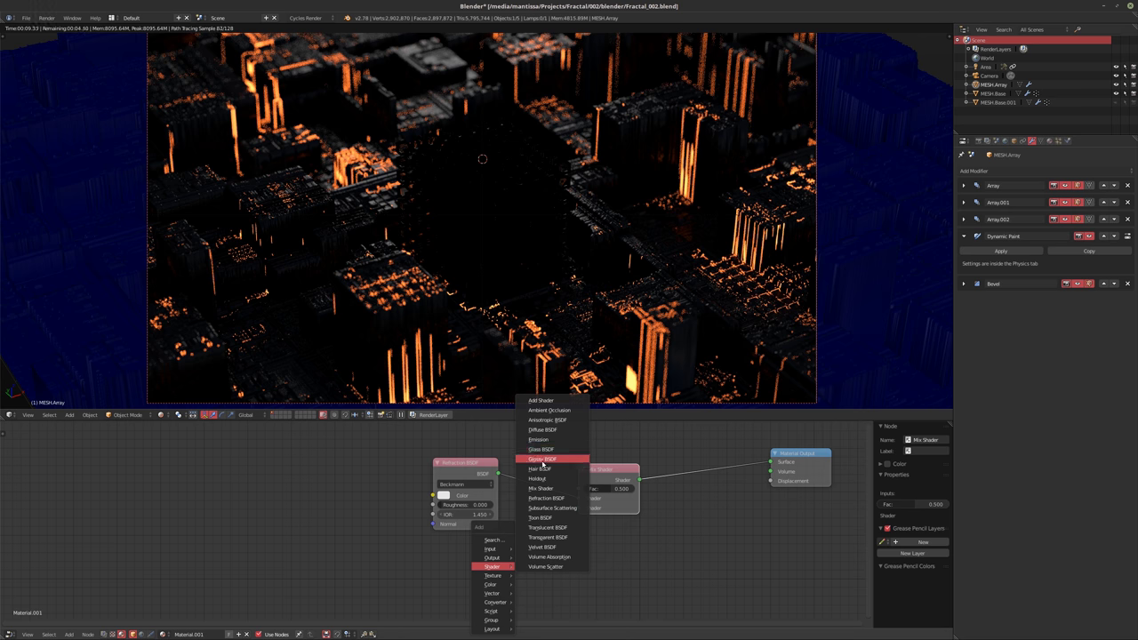
left_click(543, 459)
left_click(429, 539)
left_click_drag(494, 551, 579, 508)
middle_click_drag(559, 536, 585, 553)
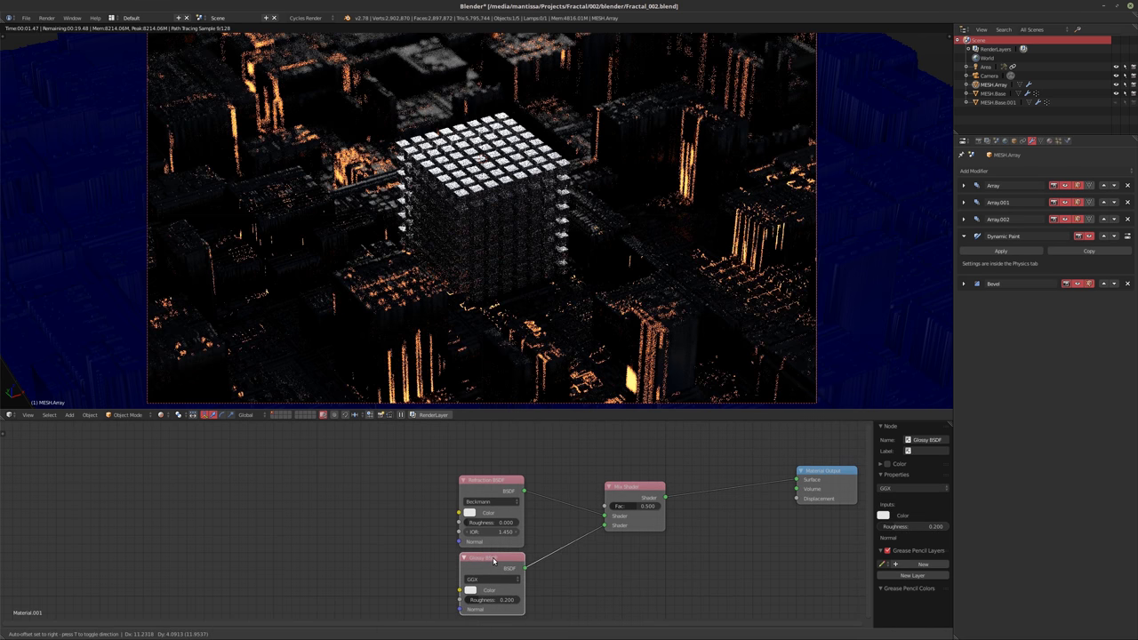
Add a Layer Weight node above the Refraction BSDF and connect its Fresnel output to the Mix Shader's Fac
middle_click_drag(484, 469, 486, 493)
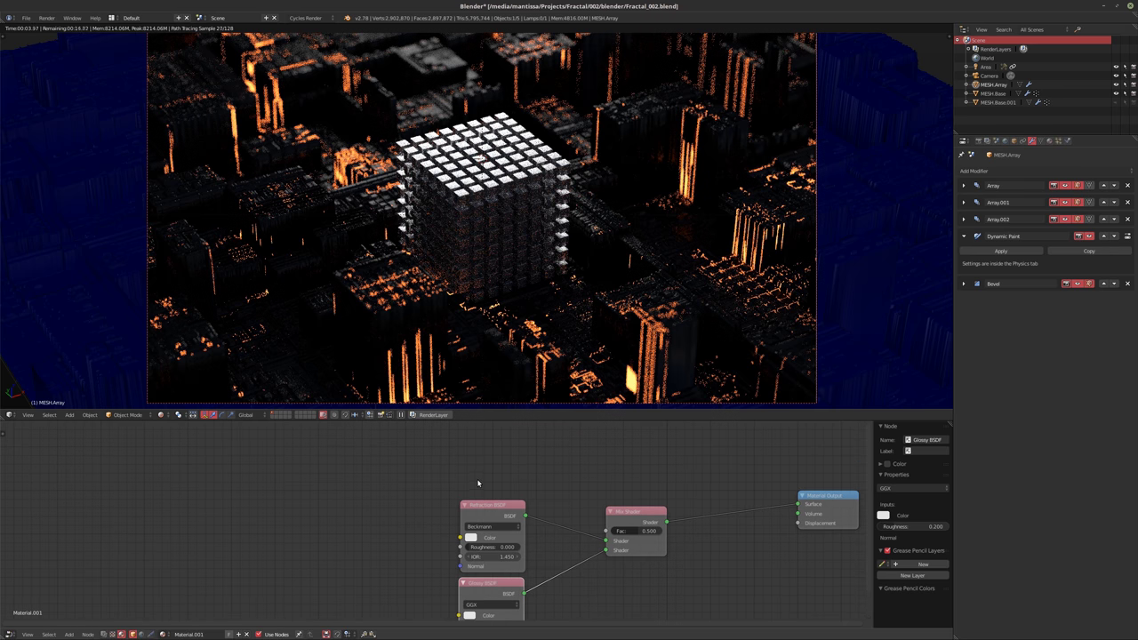
key("shift+a")
mouse_move(463, 480)
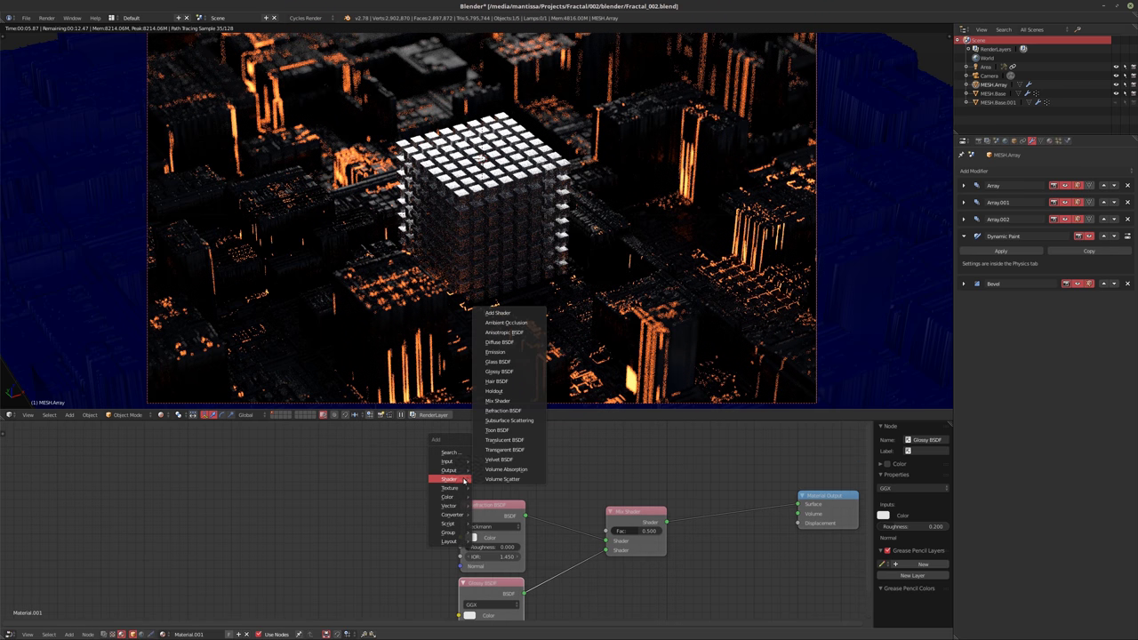
mouse_move(449, 461)
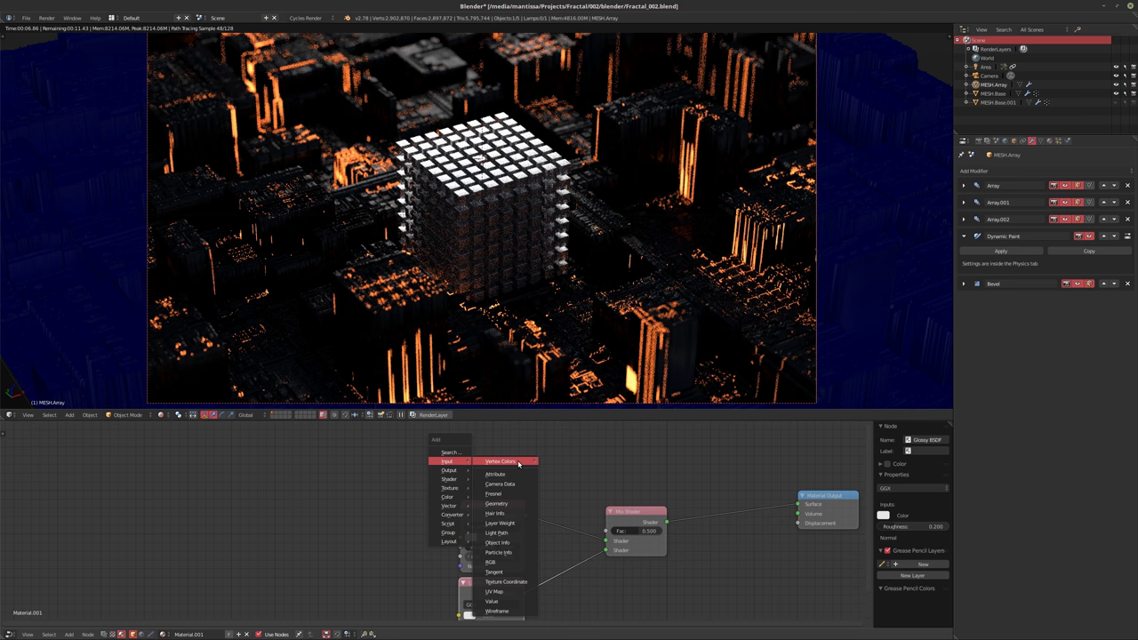
left_click(499, 522)
left_click(453, 447)
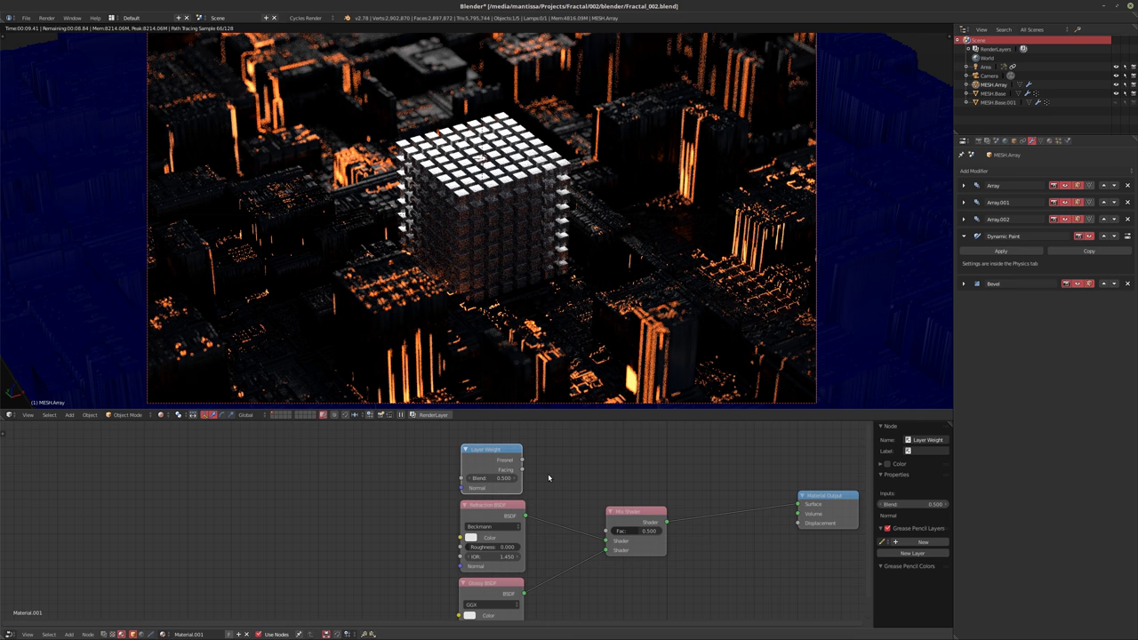
left_click_drag(522, 460, 606, 531)
Set the Layer Weight's Blend to 0.25 and the Glossy BSDF's roughness to 0
middle_click_drag(486, 482, 521, 463)
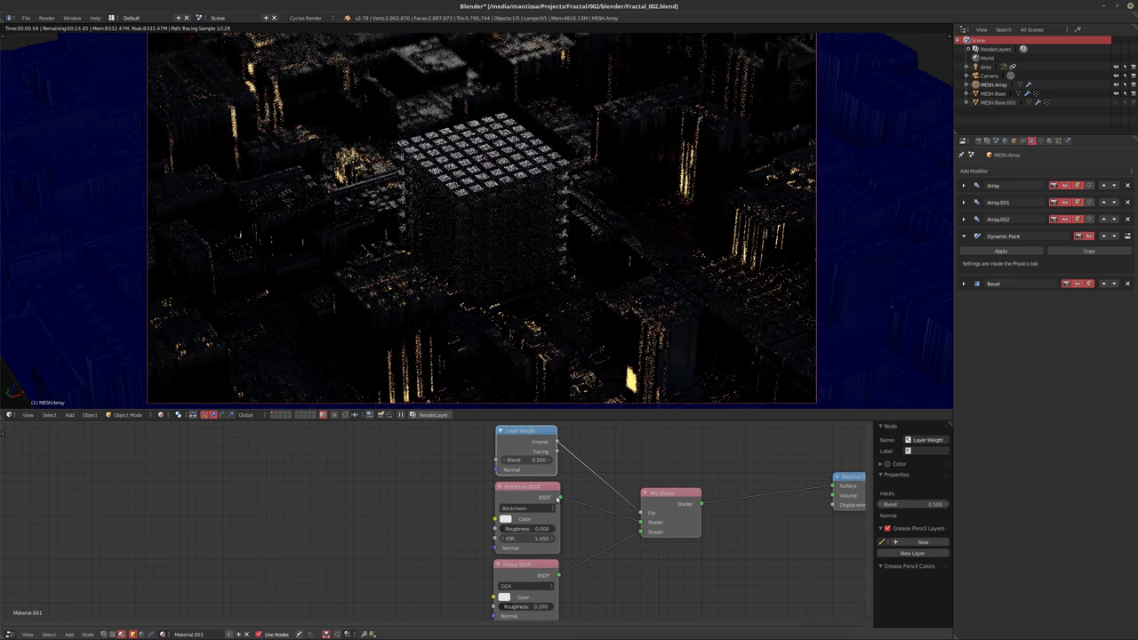
left_click(522, 460)
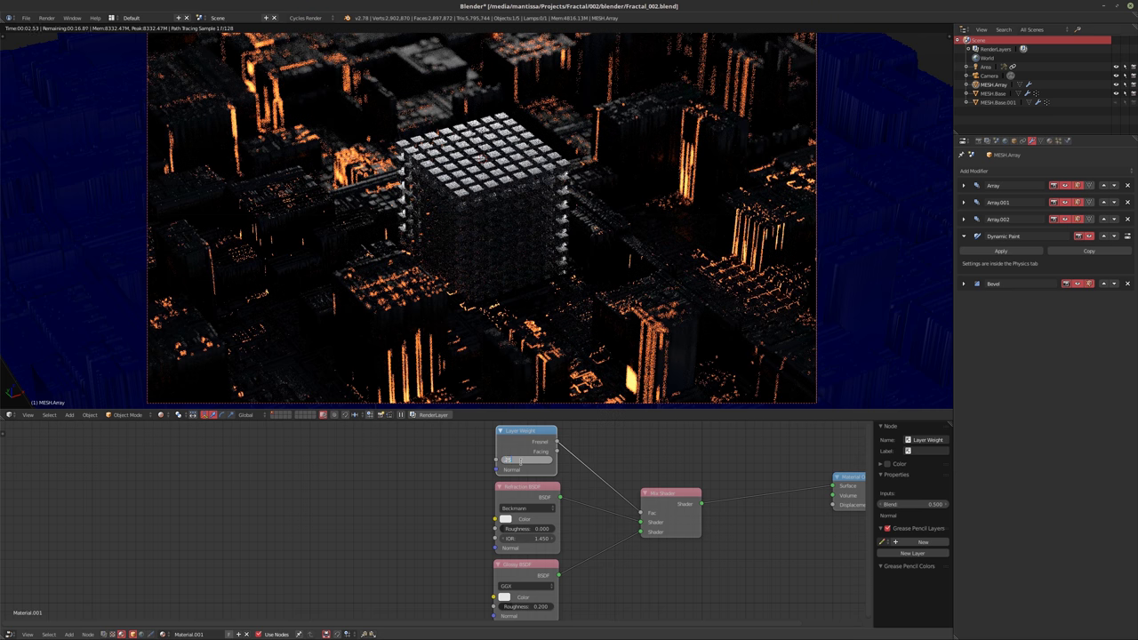
type(".25")
key("Return")
left_click_drag(531, 607, 502, 607)
Try a roughness of 0.15 on the Refraction BSDF and settle on 0.05
middle_click_drag(579, 553, 625, 529)
middle_click_drag(512, 533, 487, 523)
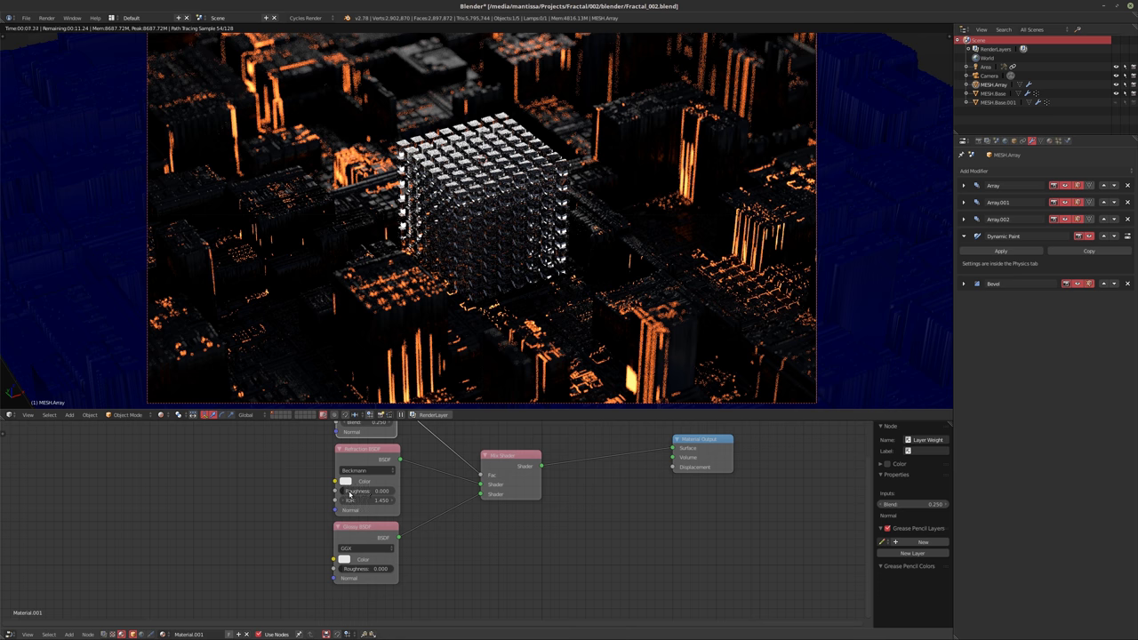
left_click_drag(350, 495, 360, 494)
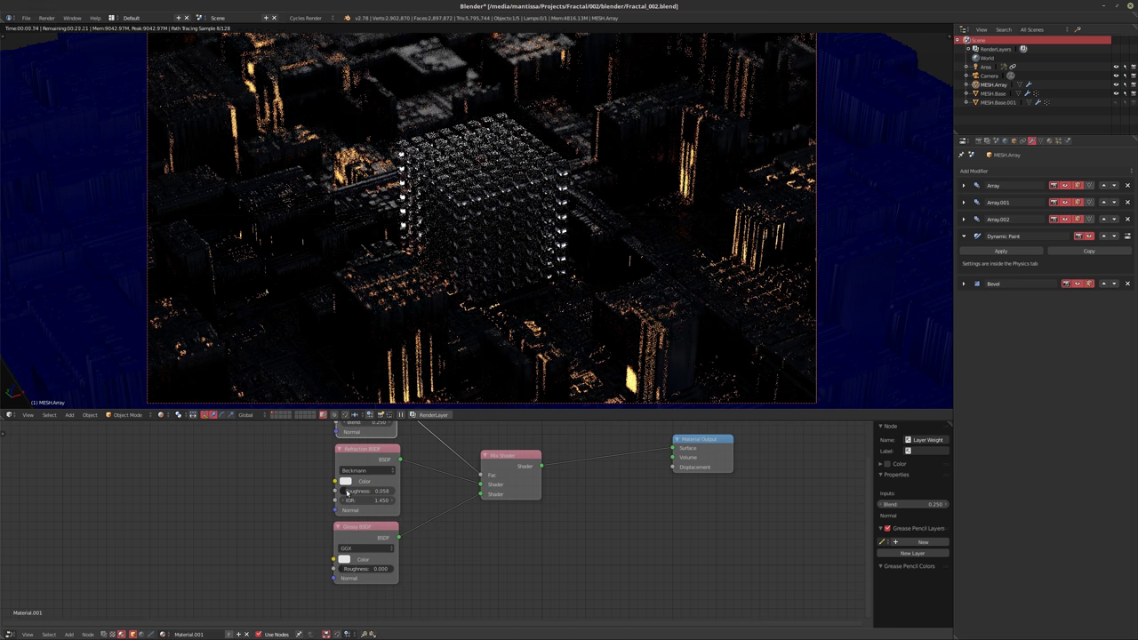
left_click(366, 491)
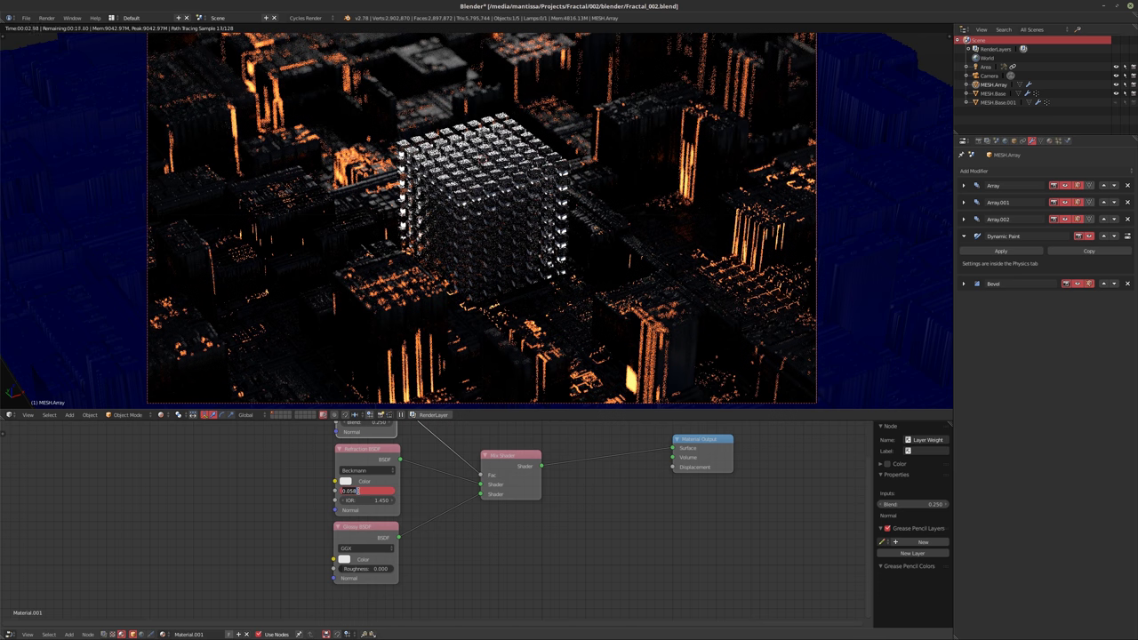
type("0.15")
key("Return")
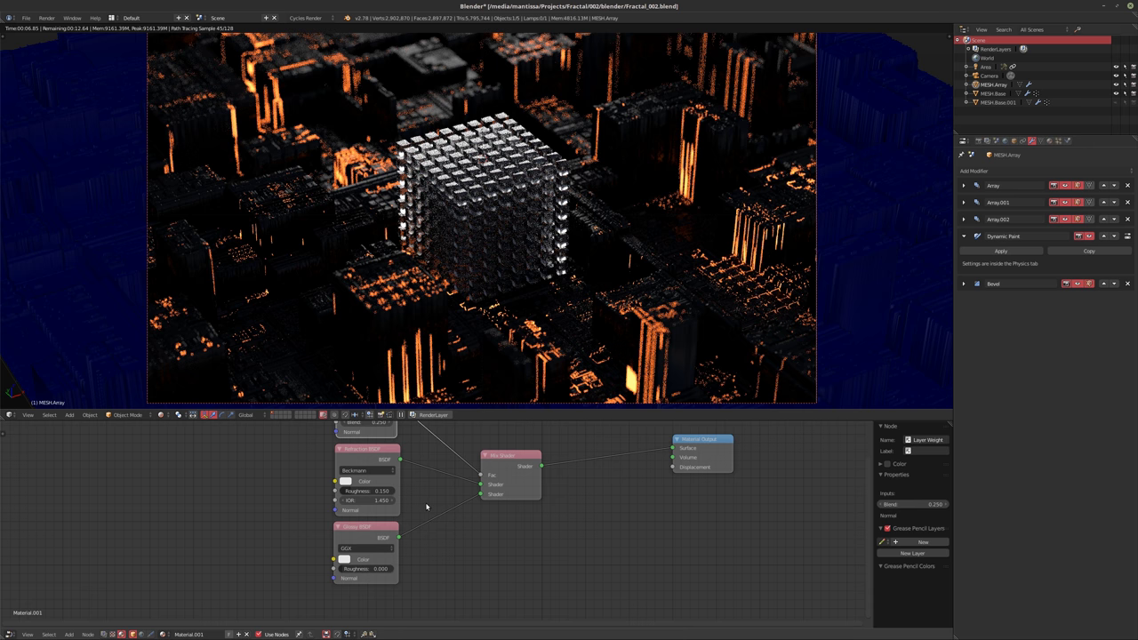
left_click(361, 491)
key("Return")
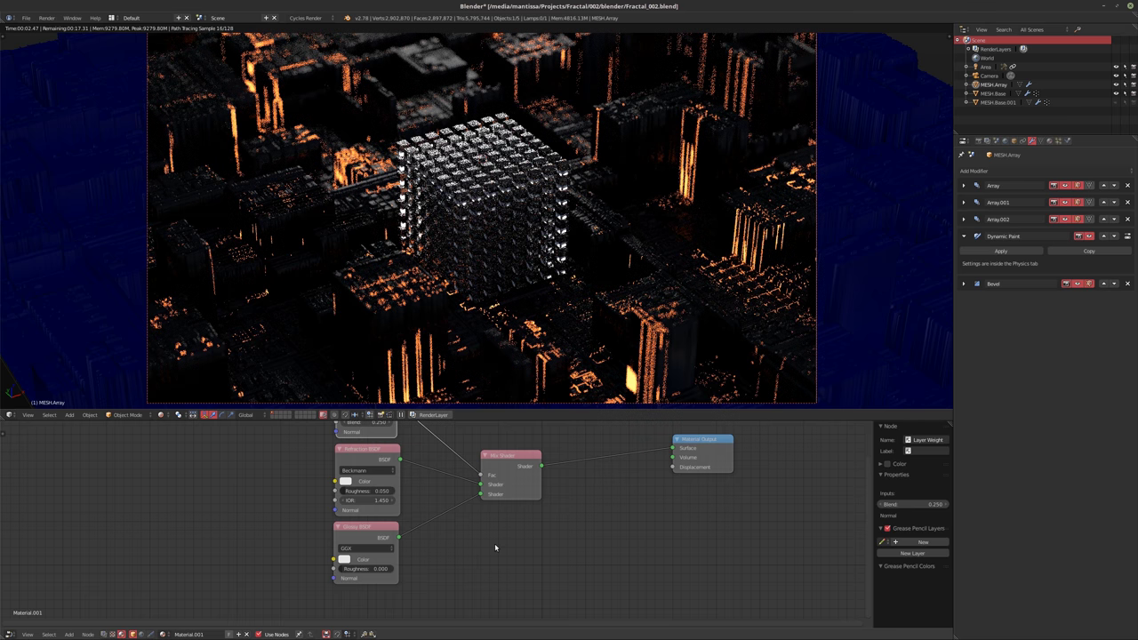
Add an Emission shader beneath the Mix Shader and connect it to the Material Output's Volume
key("shift+a")
mouse_move(484, 569)
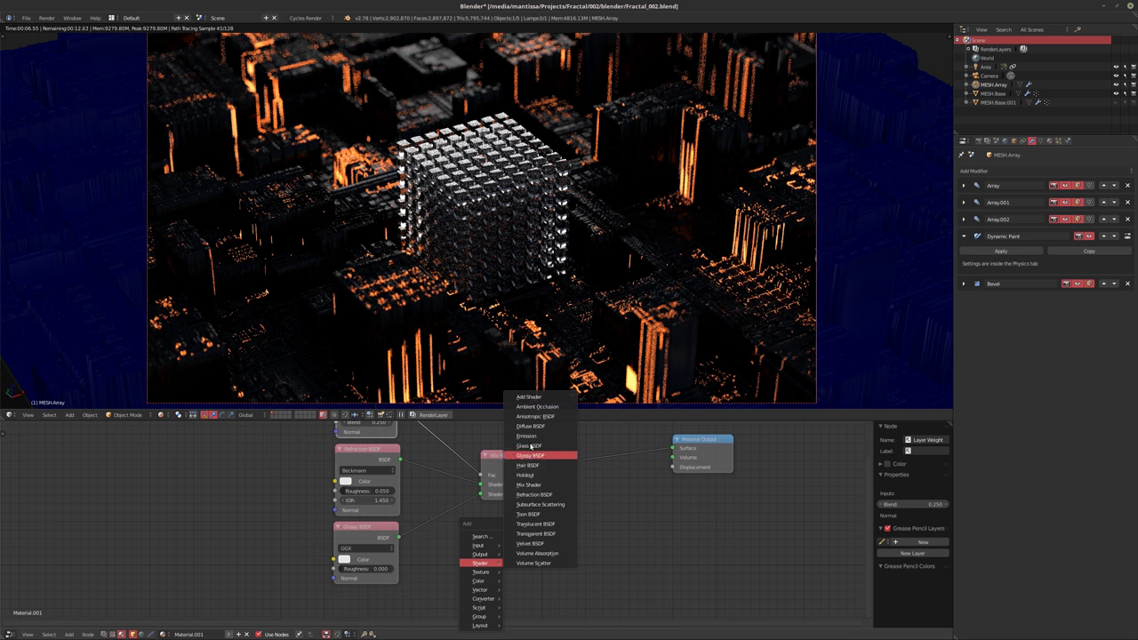
left_click(526, 436)
left_click(508, 526)
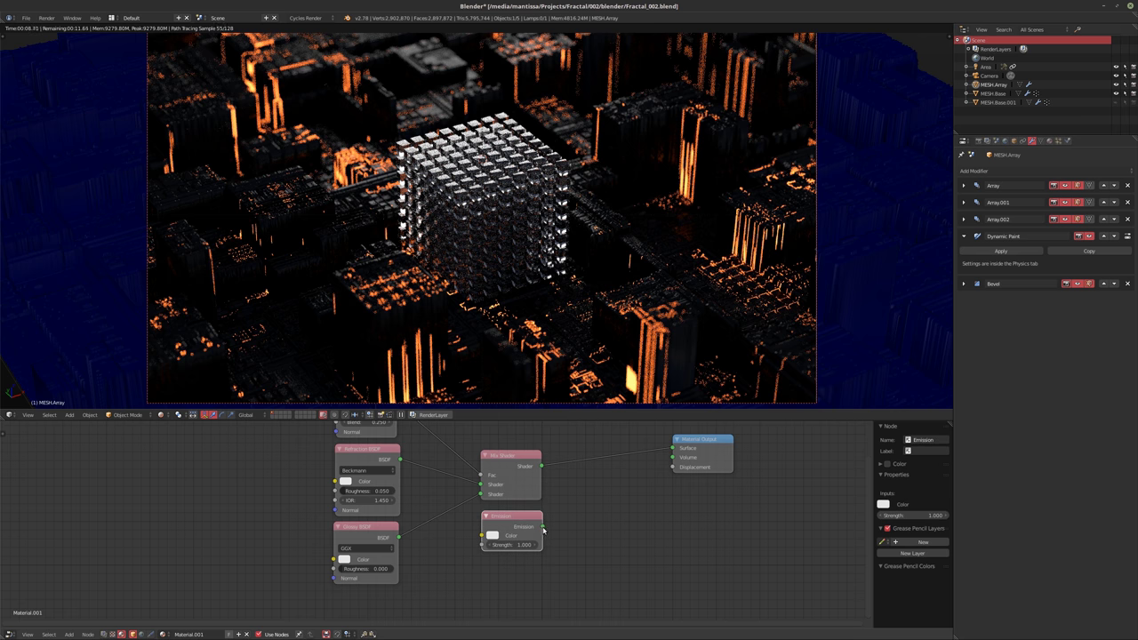
left_click_drag(542, 527, 683, 507)
scroll(612, 520, "down", 1)
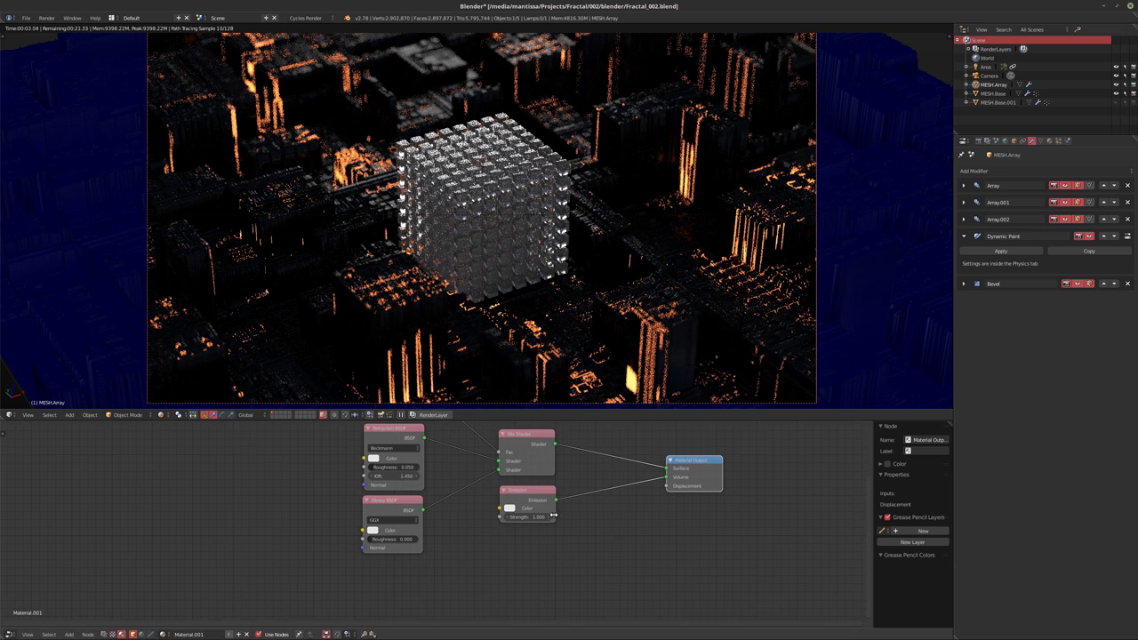
Try an Emission strength of 5, and raise it to 50
scroll(542, 513, "up", 3)
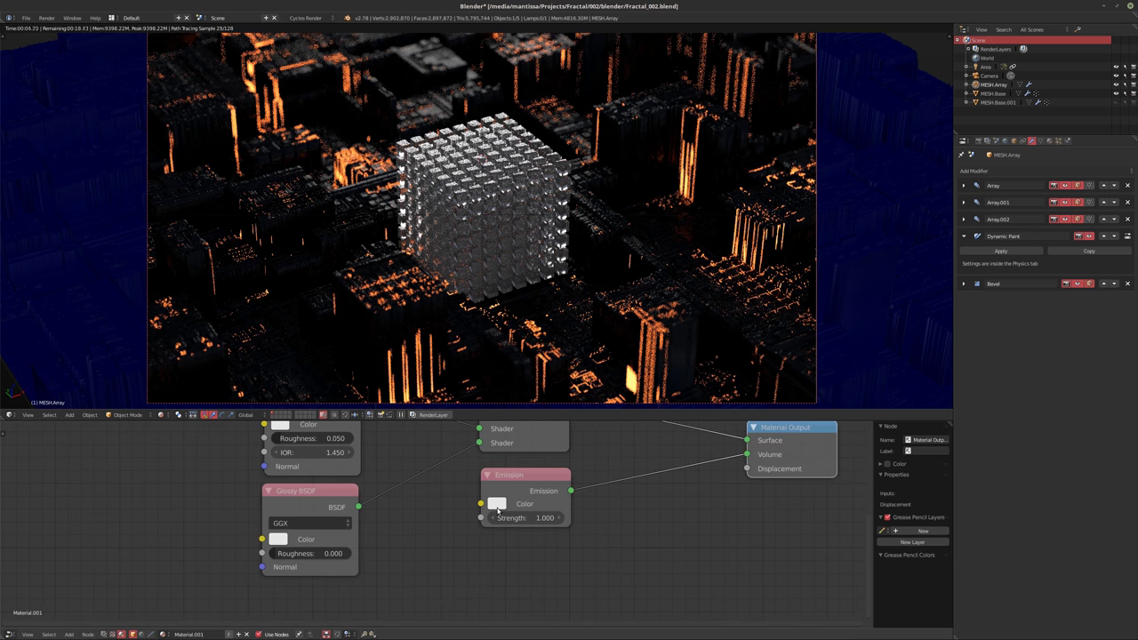
left_click(516, 518)
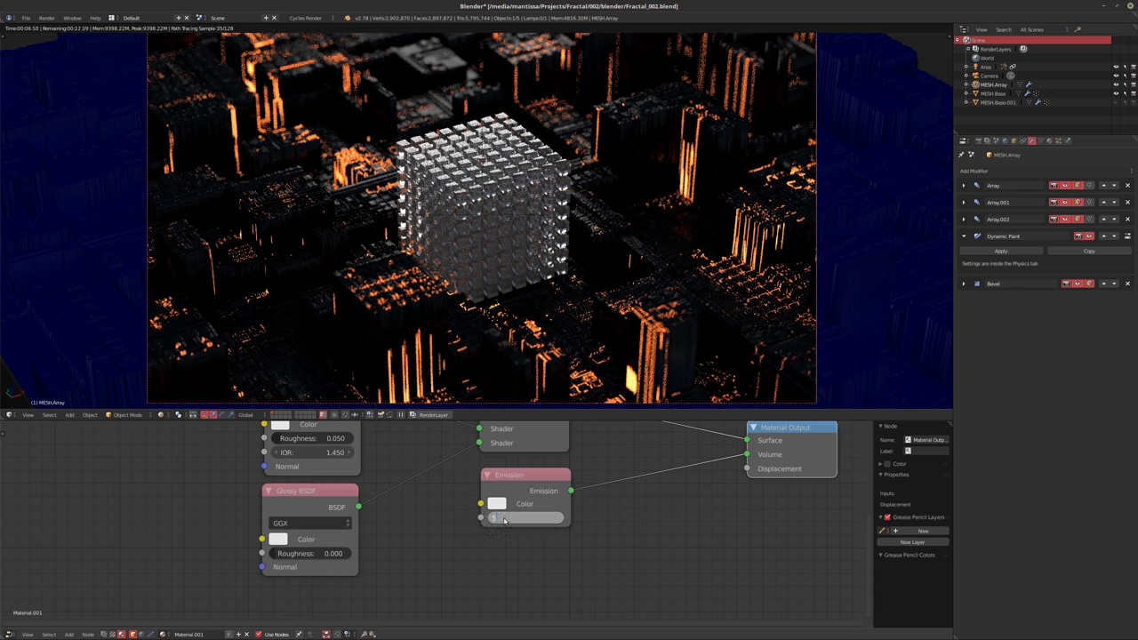
type("5")
key("Return")
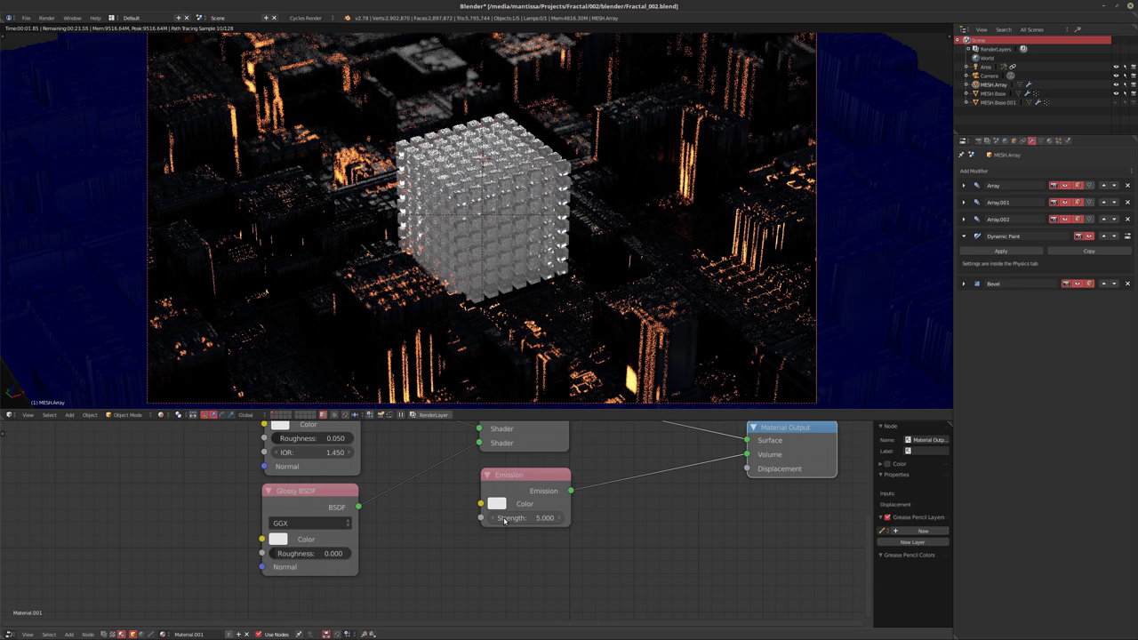
left_click(500, 518)
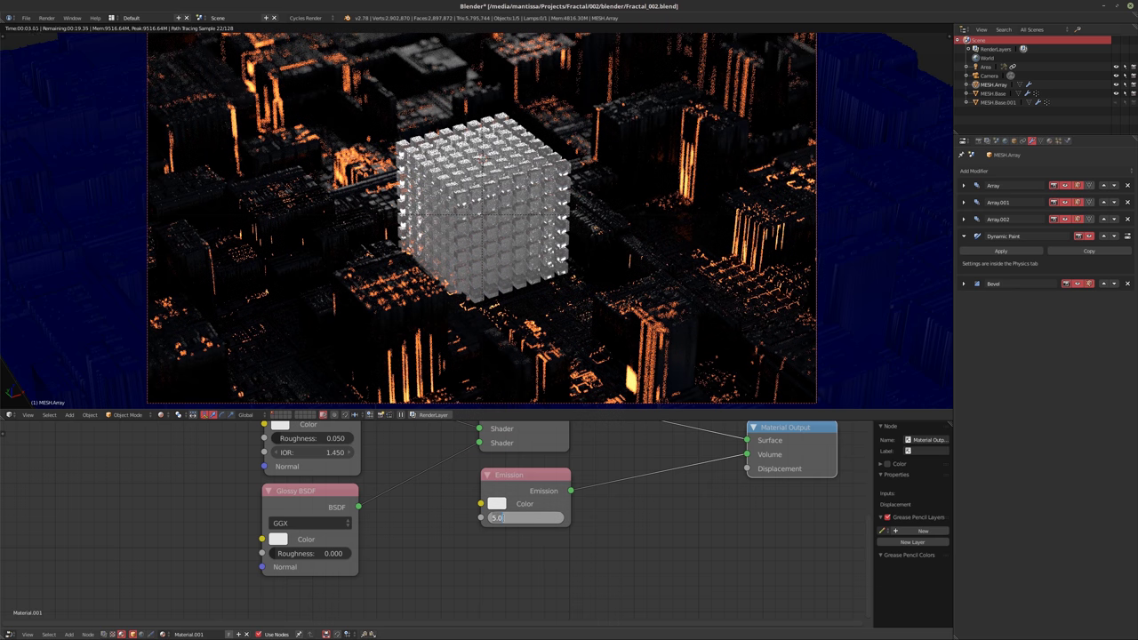
type("50")
key("Return")
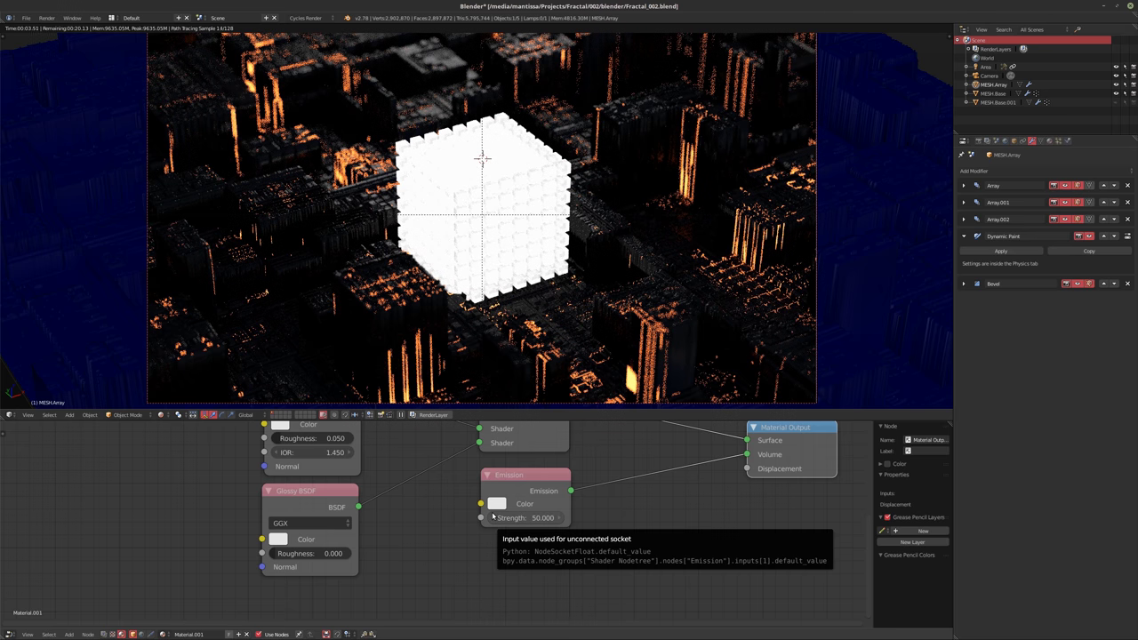
Darken the Refraction BSDF's color to a neutral grey of about 0.646 in RGB
middle_click_drag(493, 516, 529, 562)
left_click(317, 470)
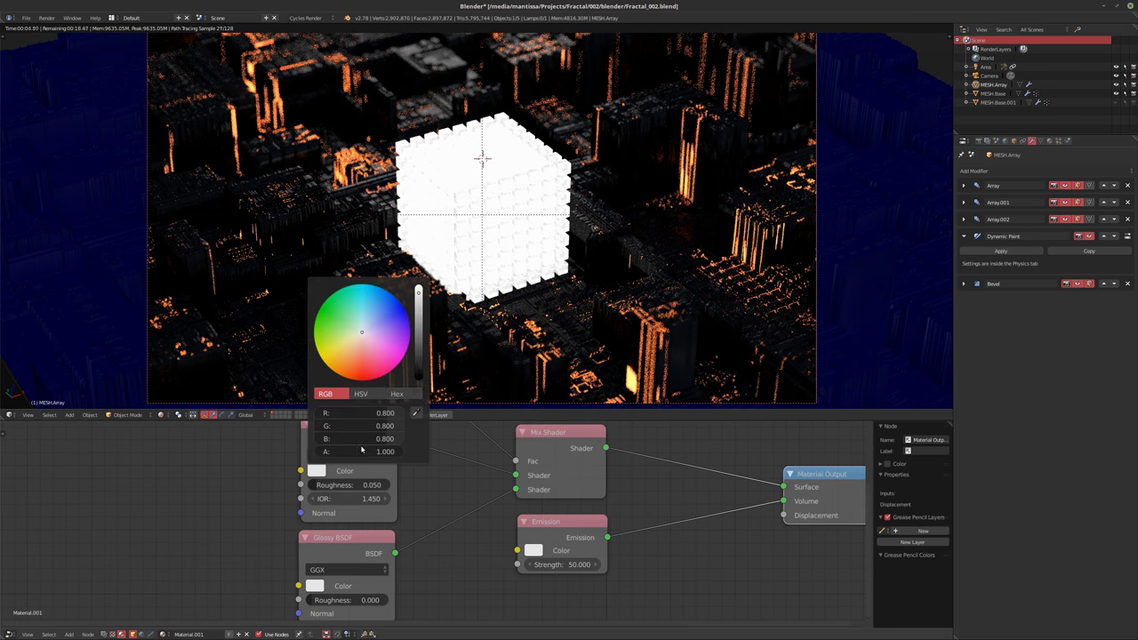
mouse_move(419, 307)
left_mouse_down()
mouse_move(416, 352)
mouse_move(417, 299)
left_mouse_up()
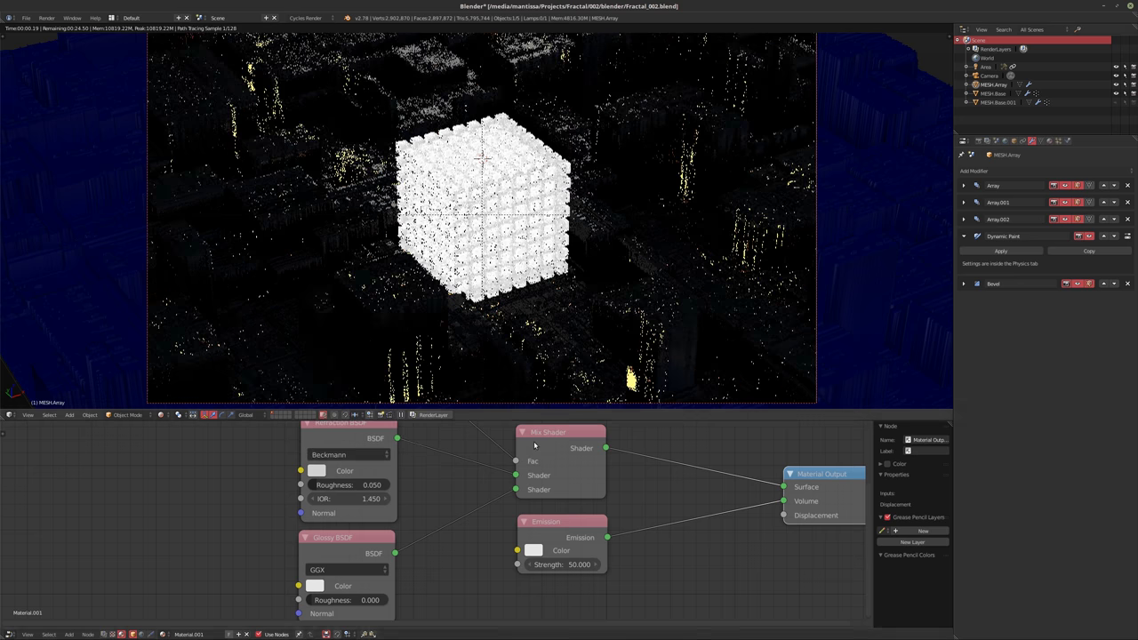
Delete the Emission shader from the cube array's material
middle_click_drag(595, 490, 561, 496)
scroll(561, 496, "down", 1)
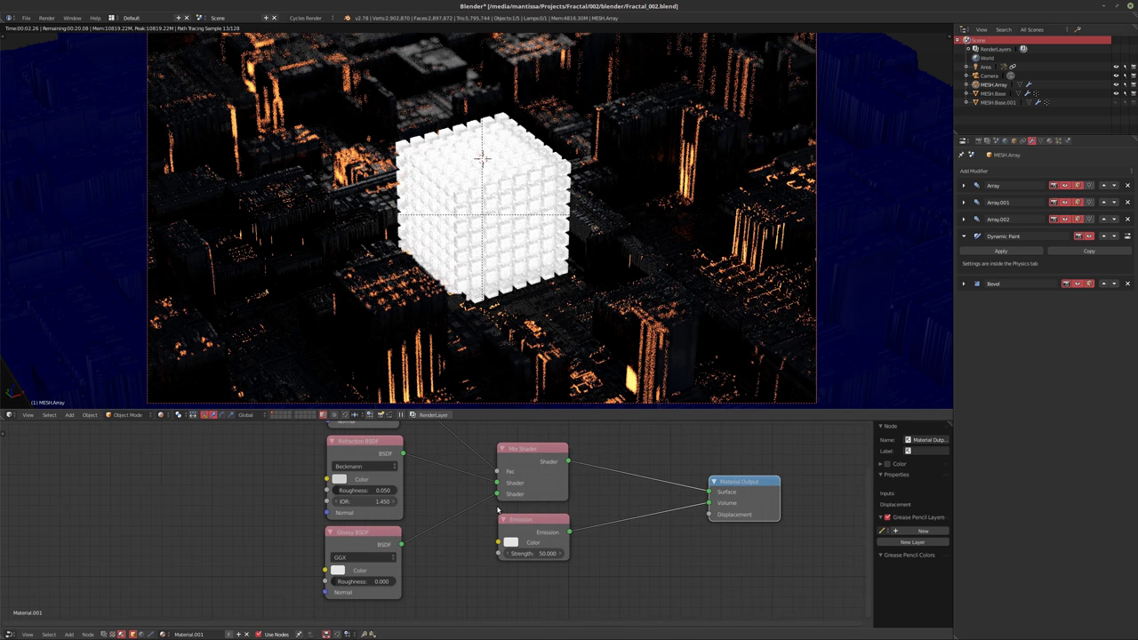
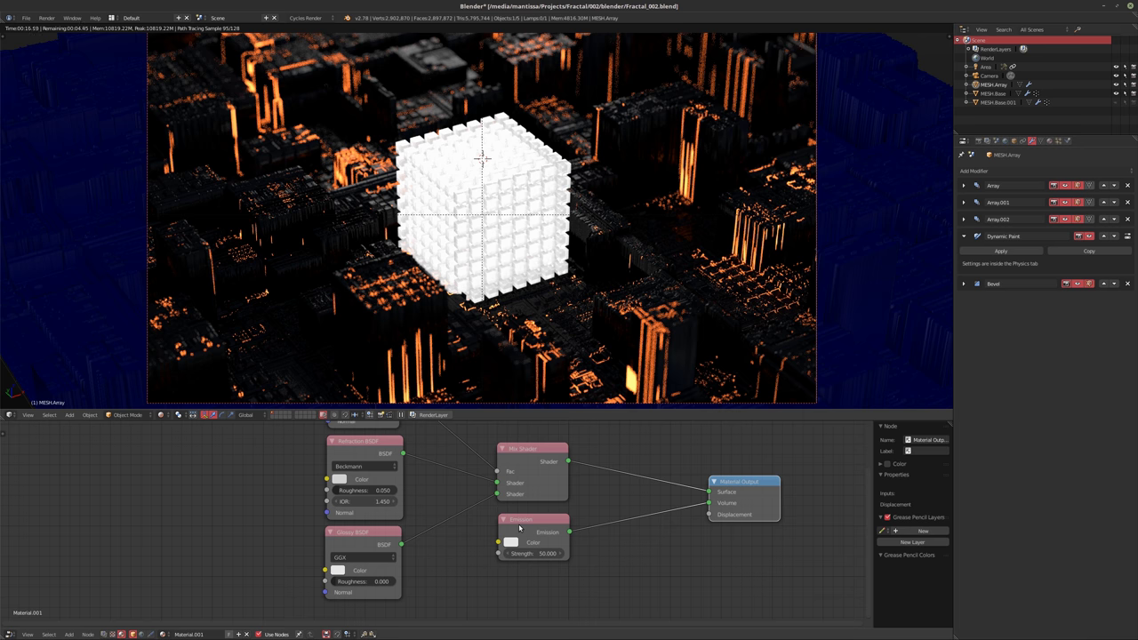
left_click(519, 525)
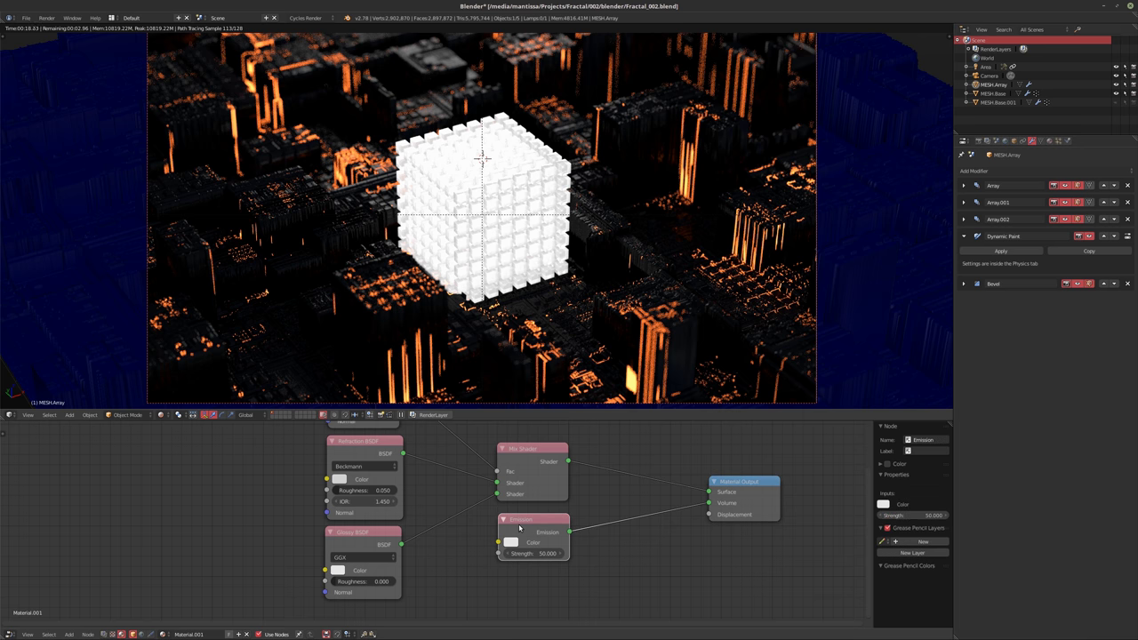
key("x")
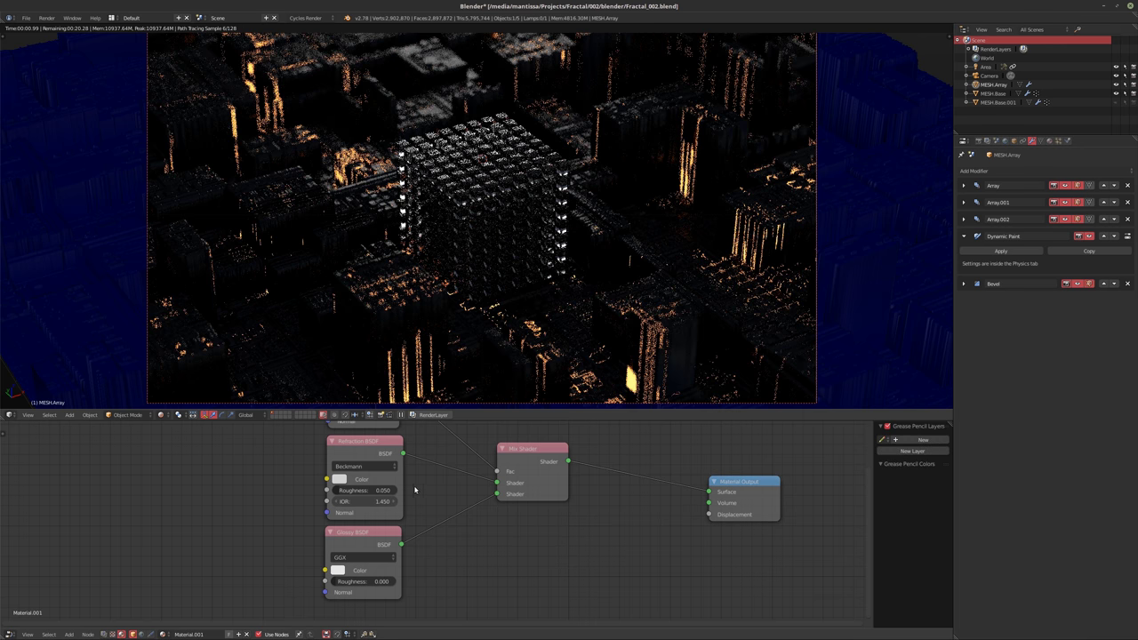
Brighten the Refraction BSDF's color in HSV, trying a value of 1.5 and settling on 3
left_click(371, 461)
left_click(355, 479)
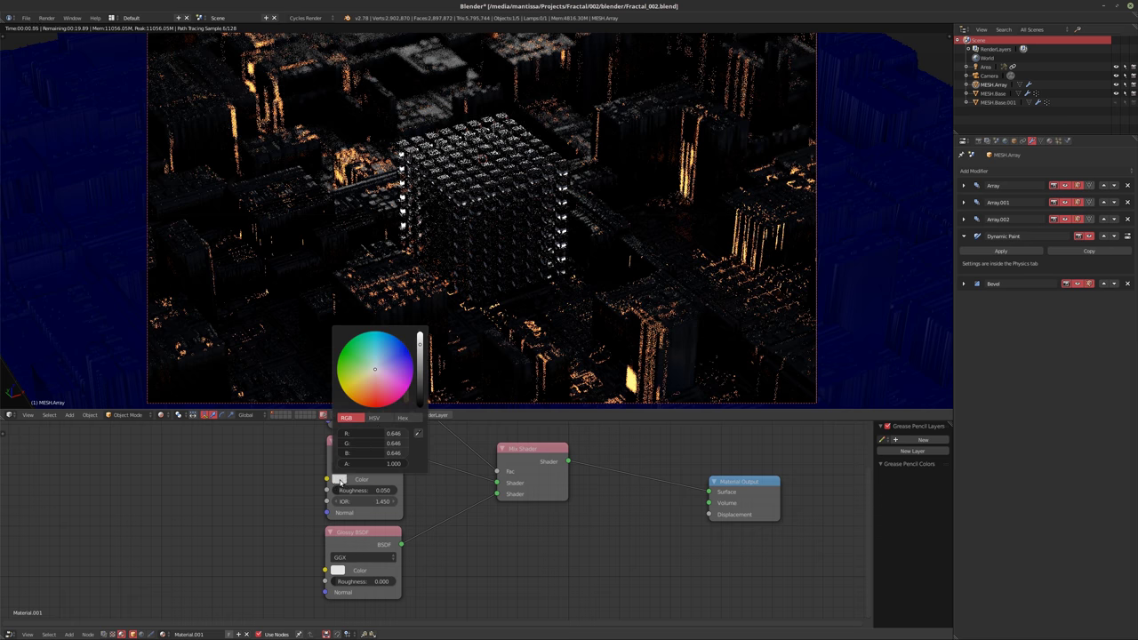
double_click(379, 453)
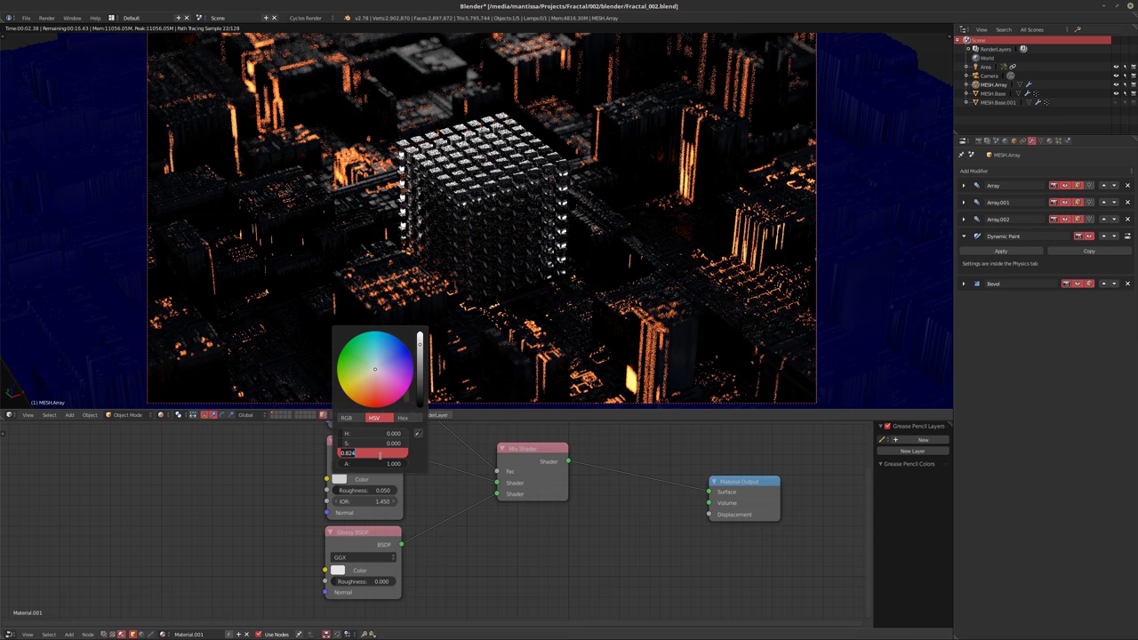
type("1.5")
key("Return")
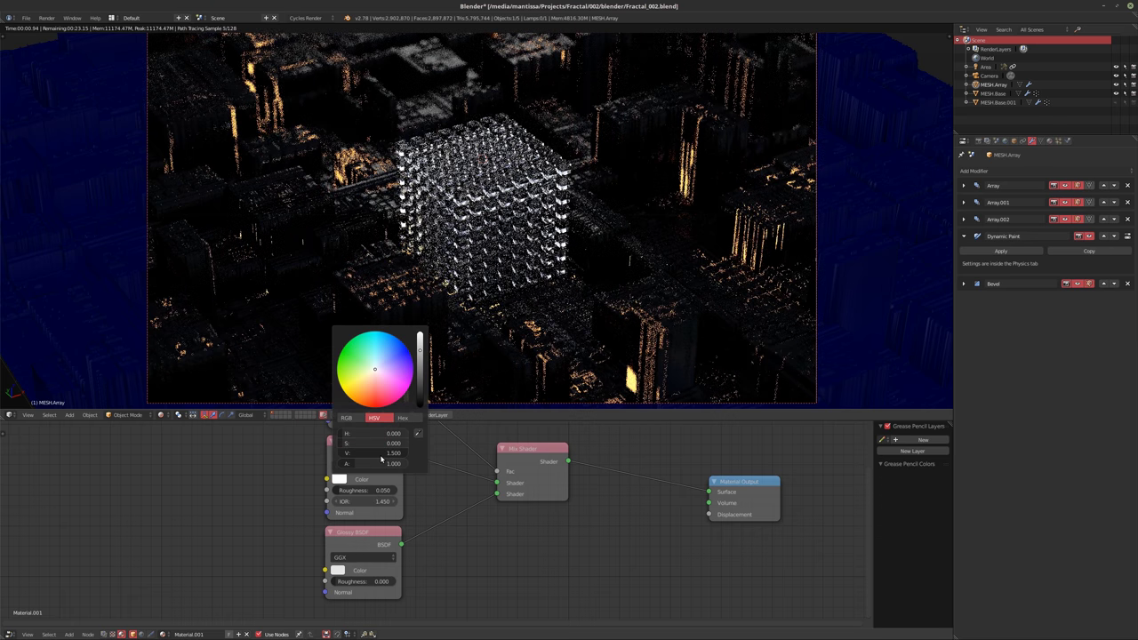
double_click(369, 454)
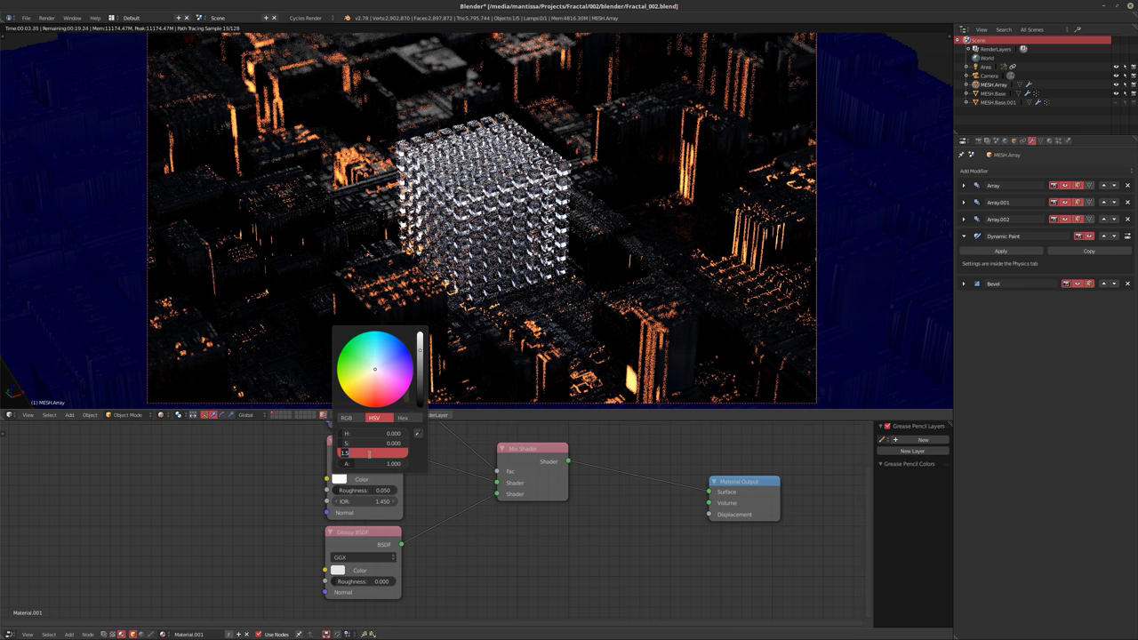
type("2")
key("Return")
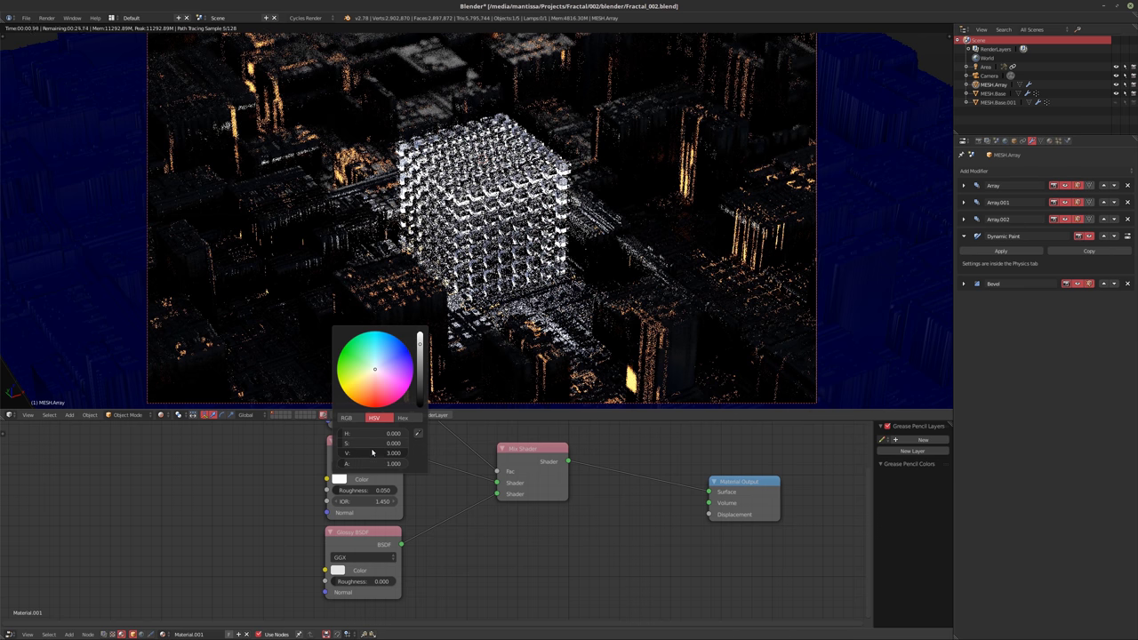
Tint the Refraction BSDF's color light cyan-blue, trying pink and deeper blue hues on the color wheel first
middle_click_drag(454, 477, 514, 501)
scroll(498, 483, "up", 1)
scroll(514, 501, "up", 1)
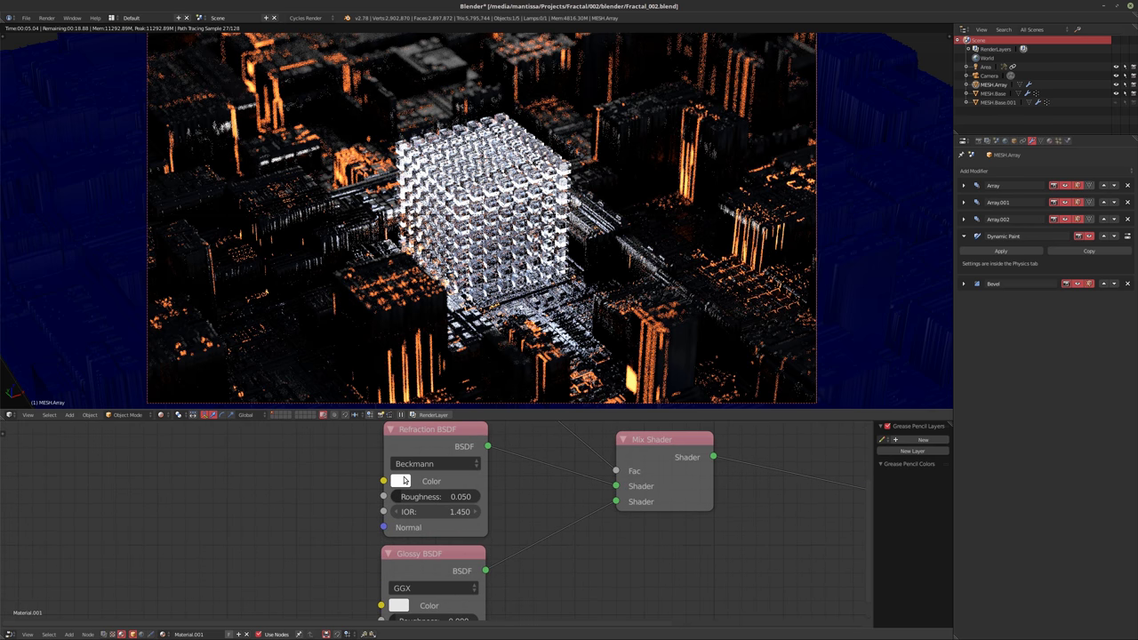
left_click(404, 478)
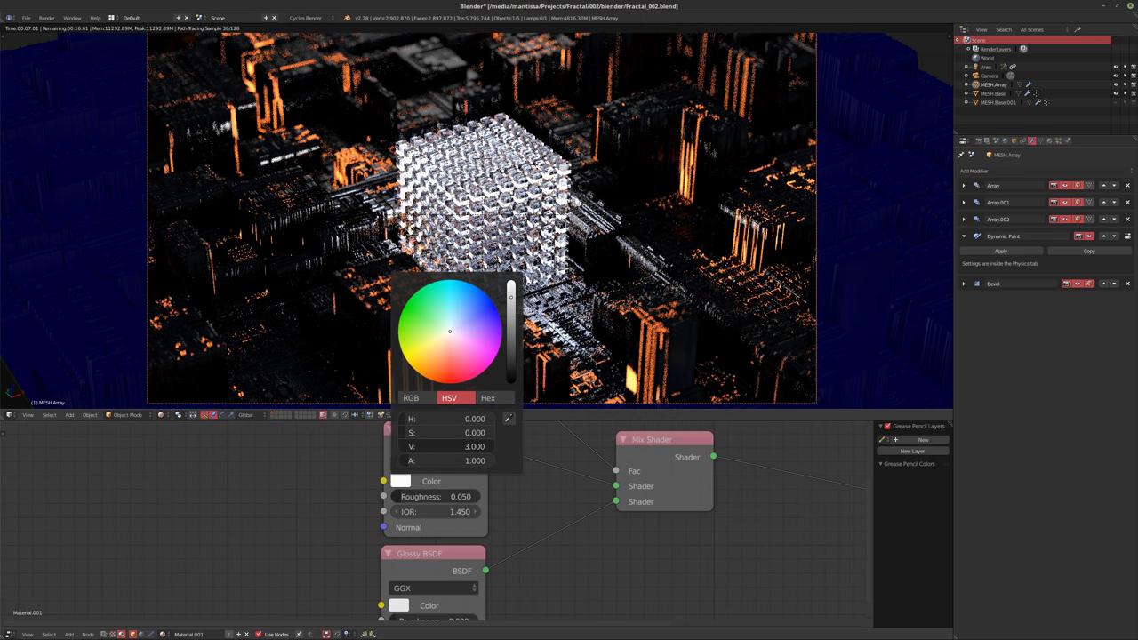
left_click(467, 343)
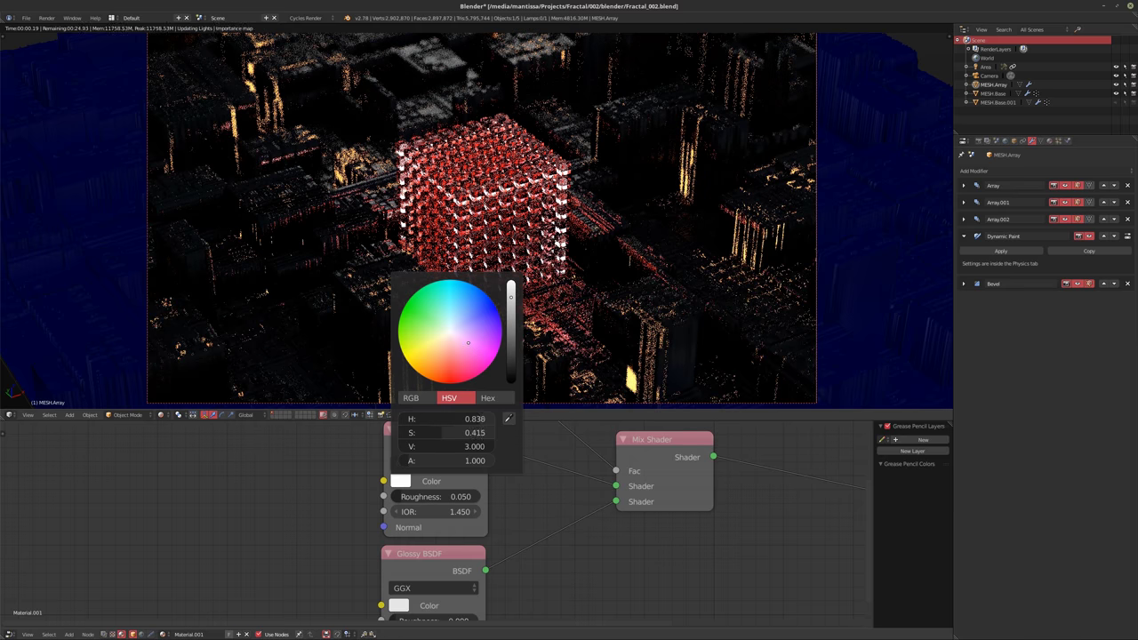
left_click_drag(468, 343, 461, 316)
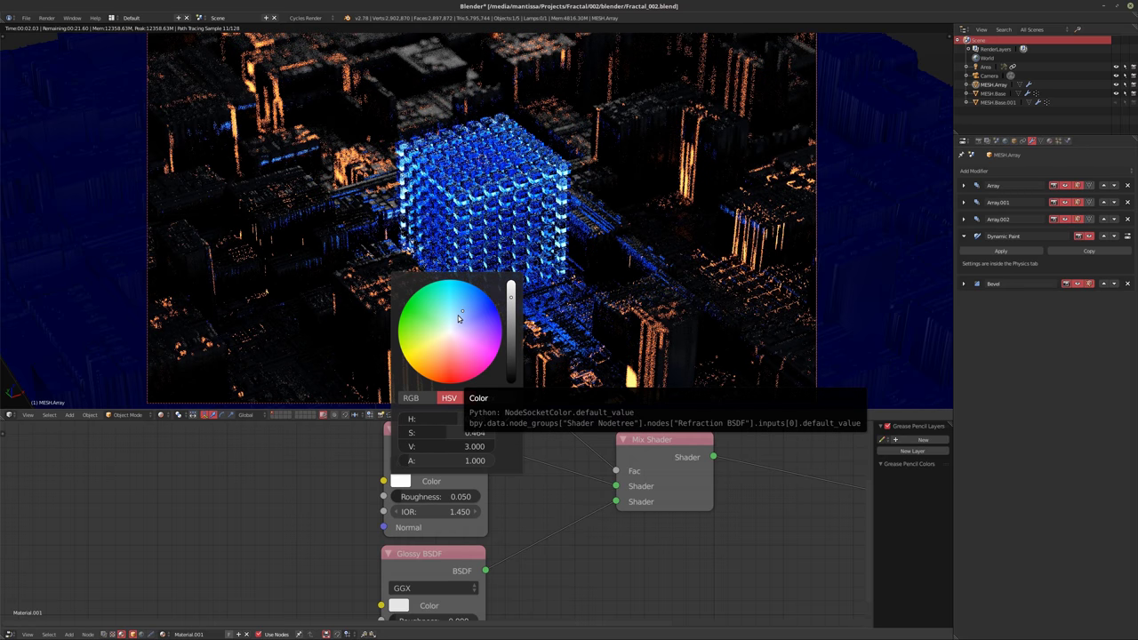
left_click(452, 307)
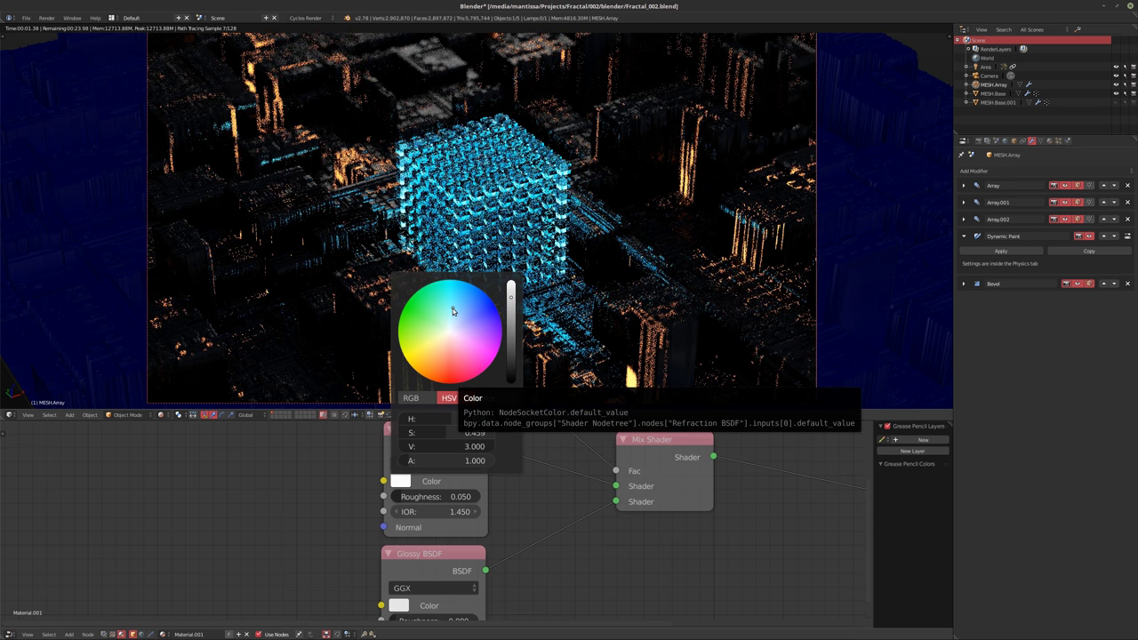
Tint the Refraction BSDF's color light blue with hue 0.580 and saturation 0.326, trying deep blue, green, yellow, pink and violet first
left_click(461, 313)
left_click(468, 316)
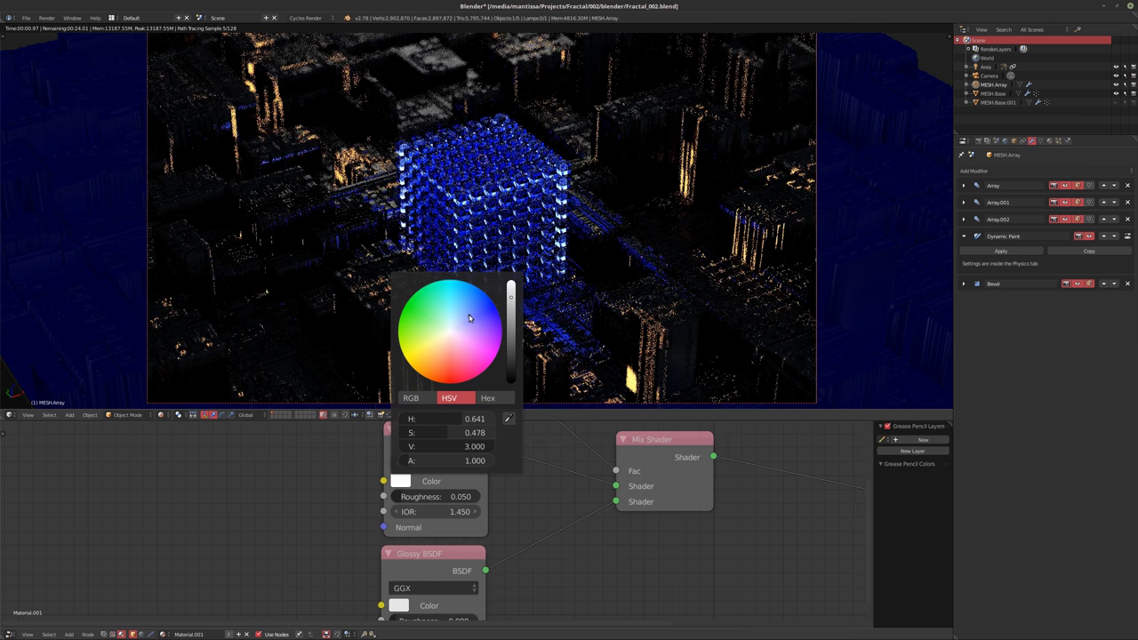
left_click(456, 318)
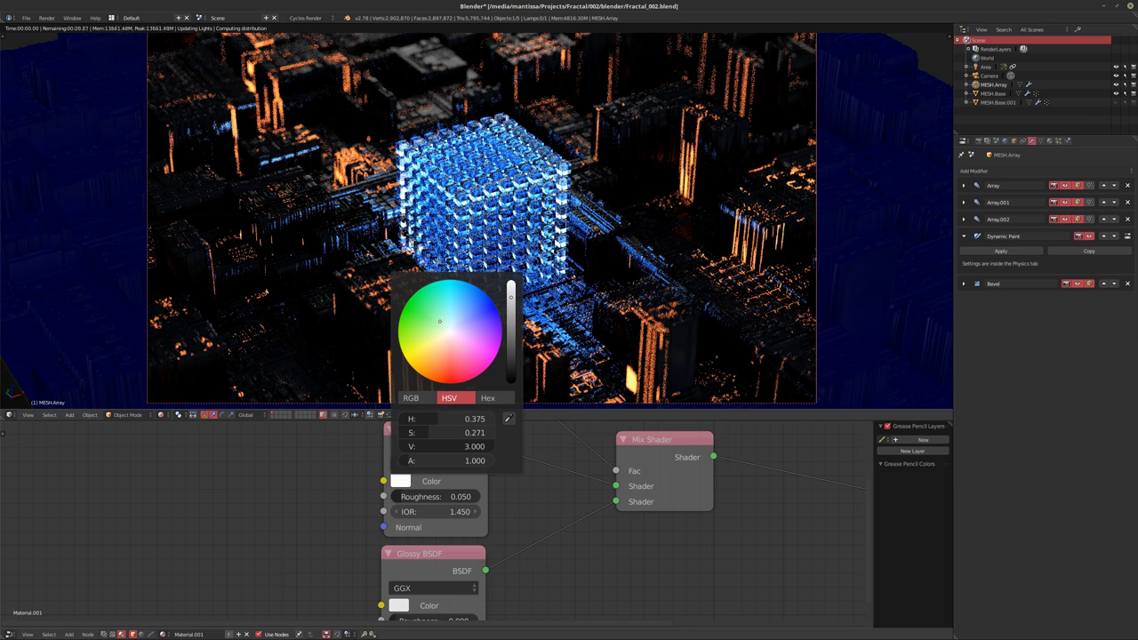
left_click(439, 323)
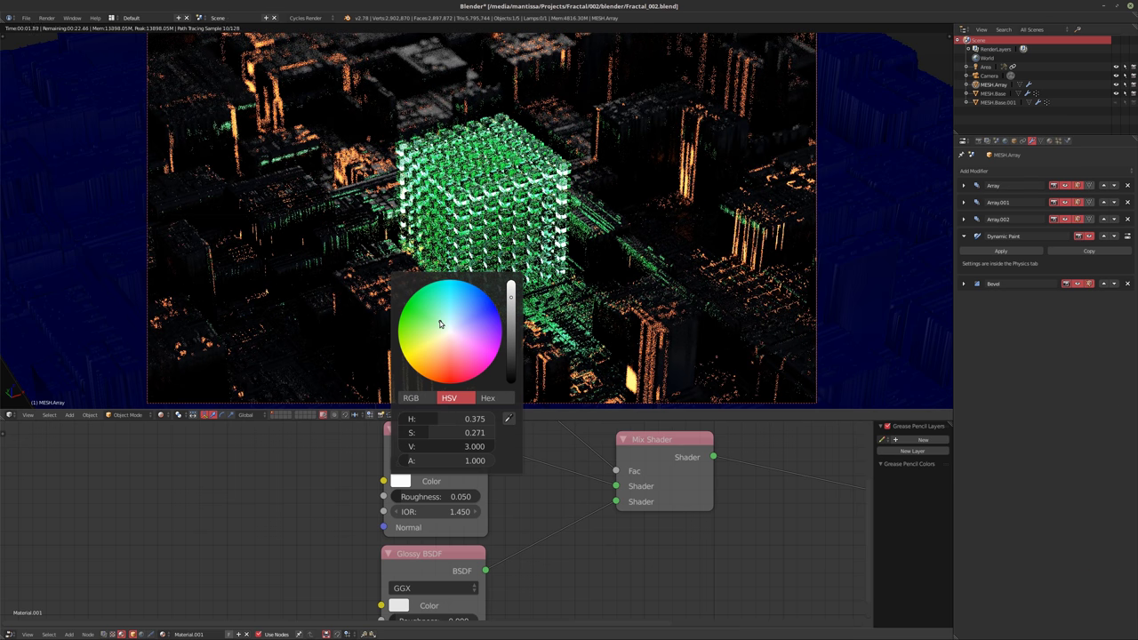
left_click(440, 345)
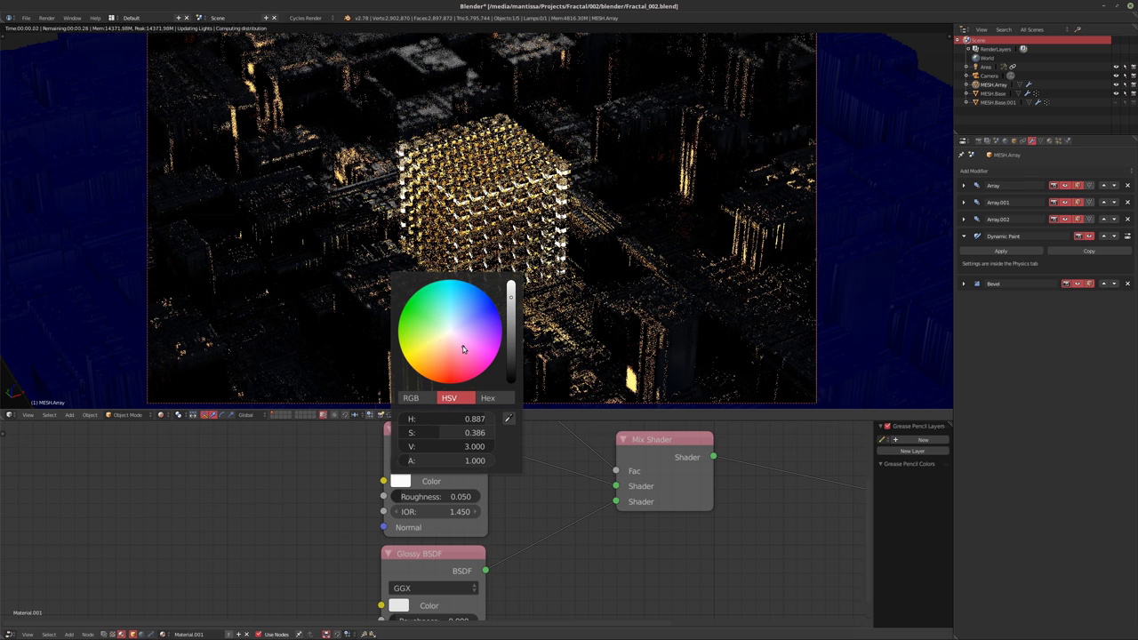
left_click(470, 330)
left_click(469, 334)
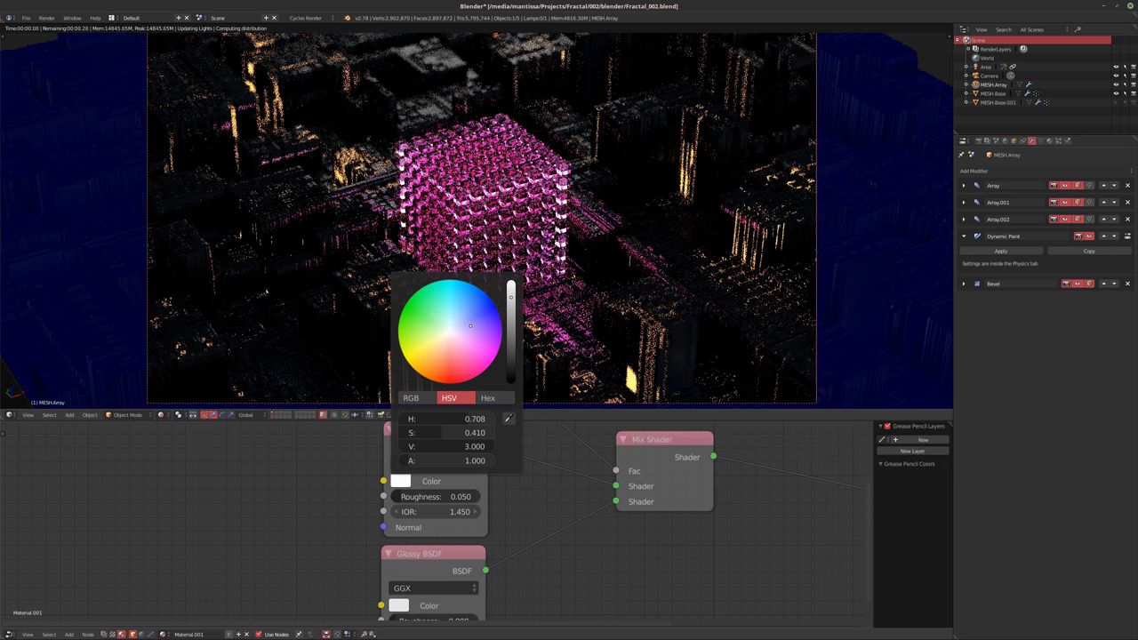
left_click(467, 338)
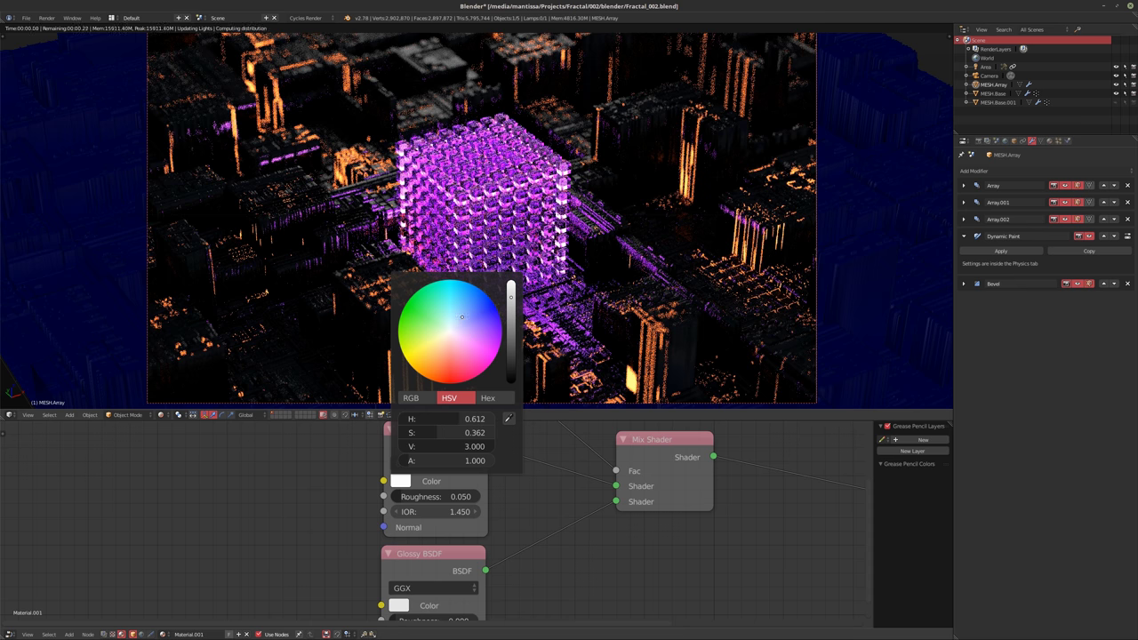
left_click(462, 318)
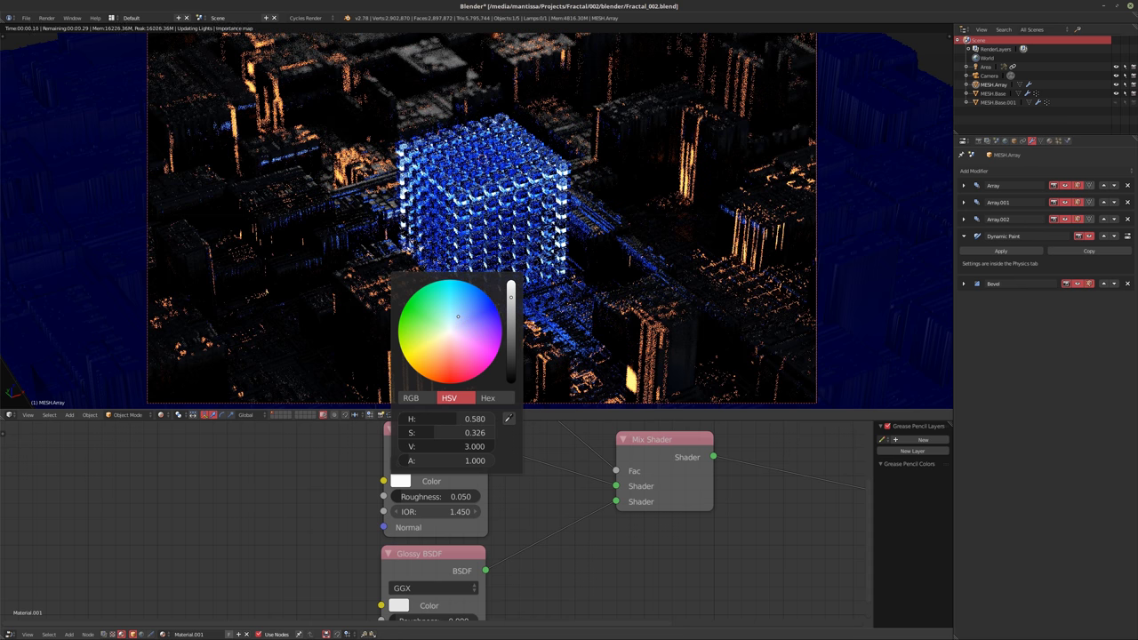
left_click(458, 317)
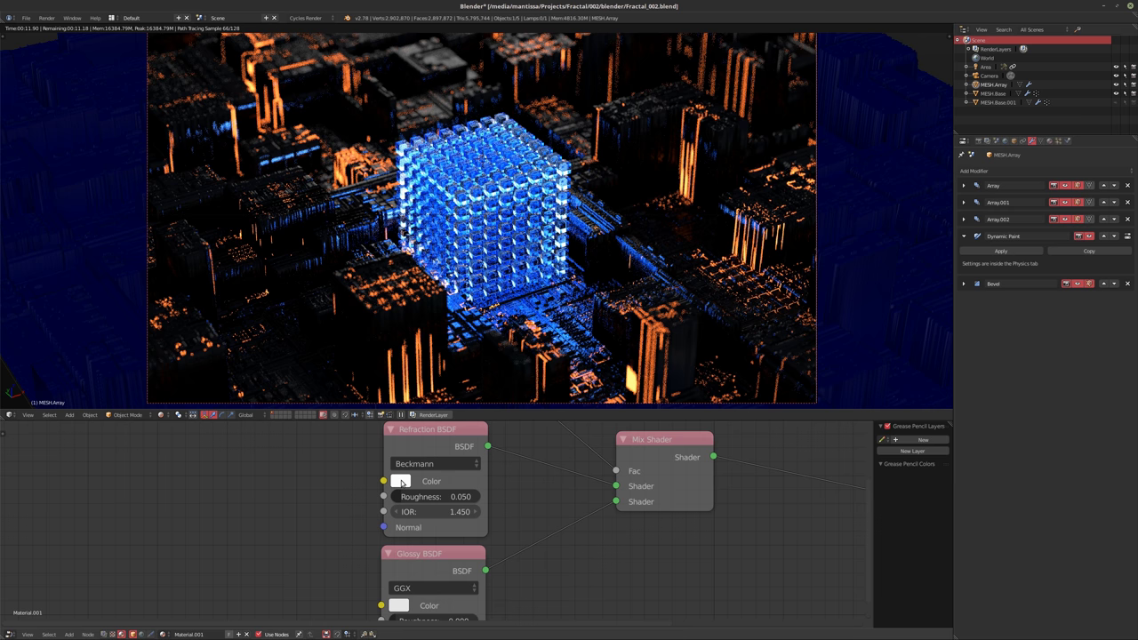
Lower the saturation of the Refraction BSDF's color to a paler blue
left_click(400, 480)
left_click_drag(449, 432, 431, 432)
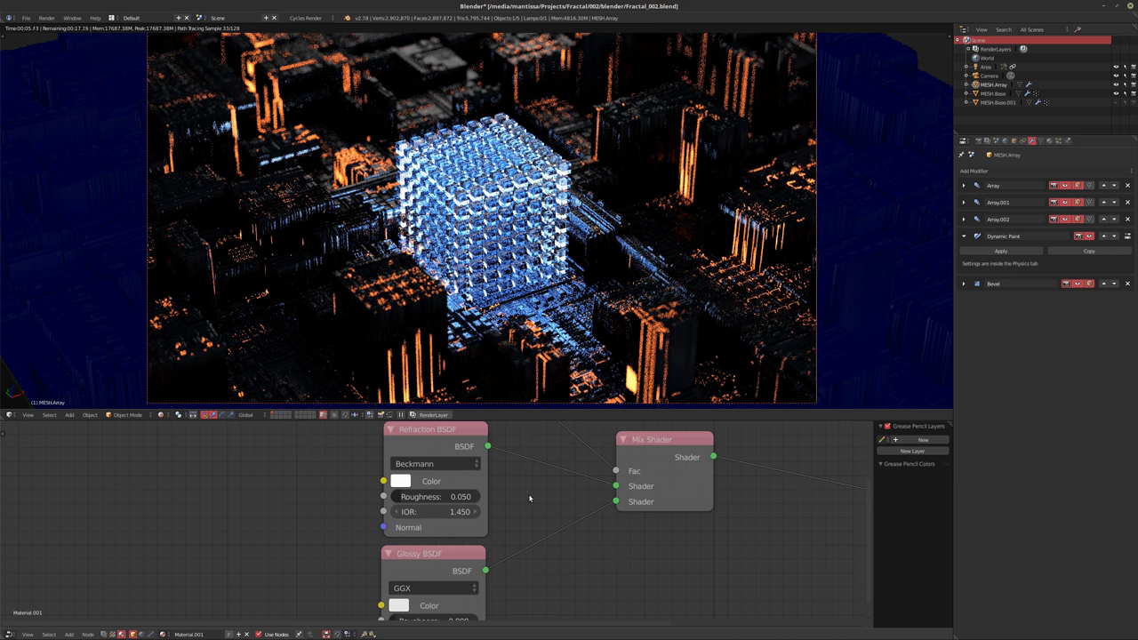
scroll(528, 498, "down", 2)
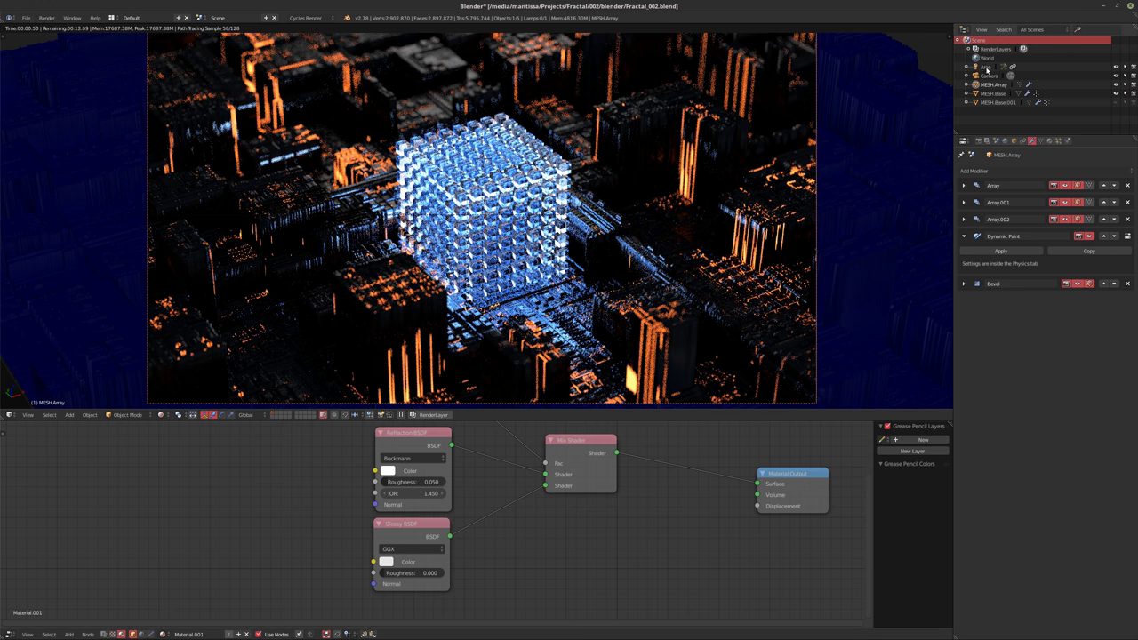
In the render's light path settings, enable reflective and refractive caustics with Filter Glossy at 0, and set volume bounces to 2
left_click(978, 141)
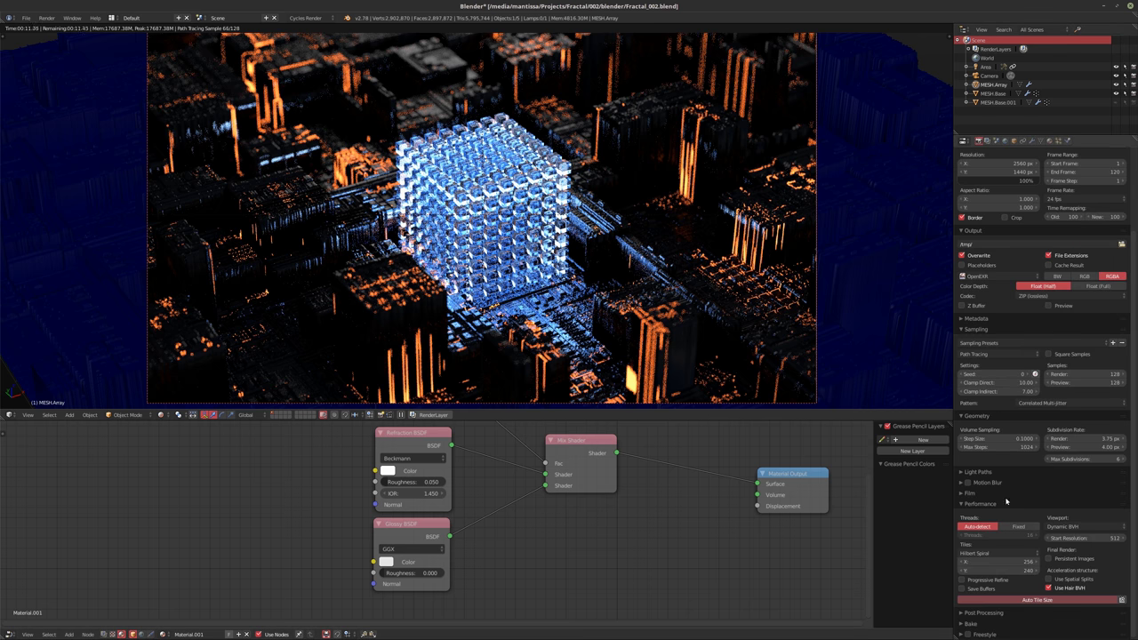
scroll(1013, 484, "up", 2)
scroll(994, 462, "down", 2)
left_click(966, 503)
left_click(970, 472)
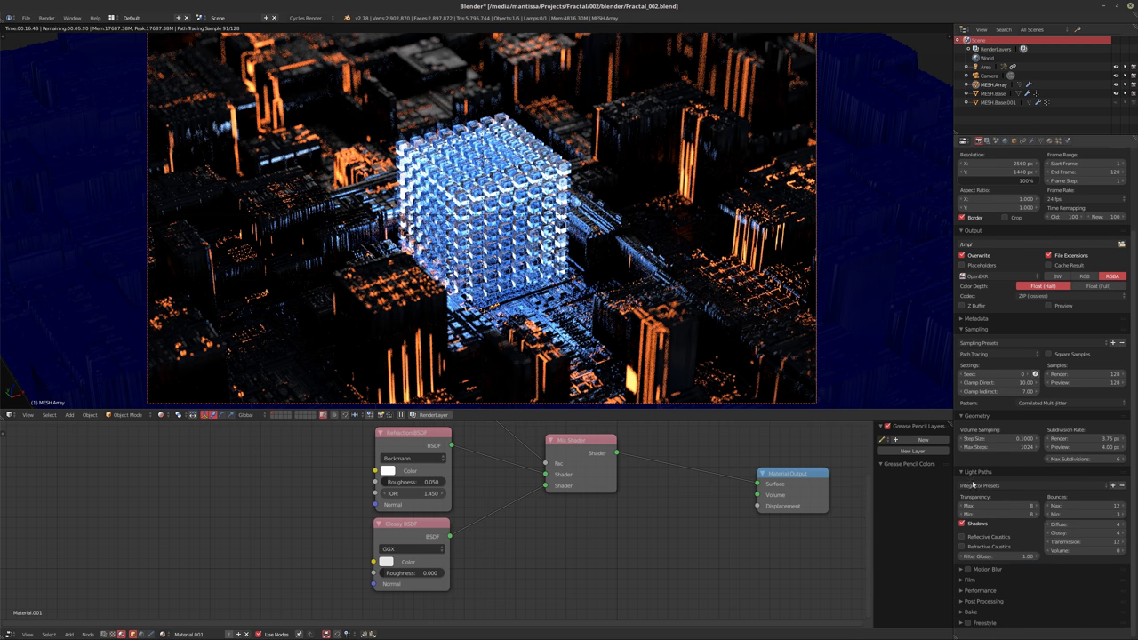
left_click(962, 546)
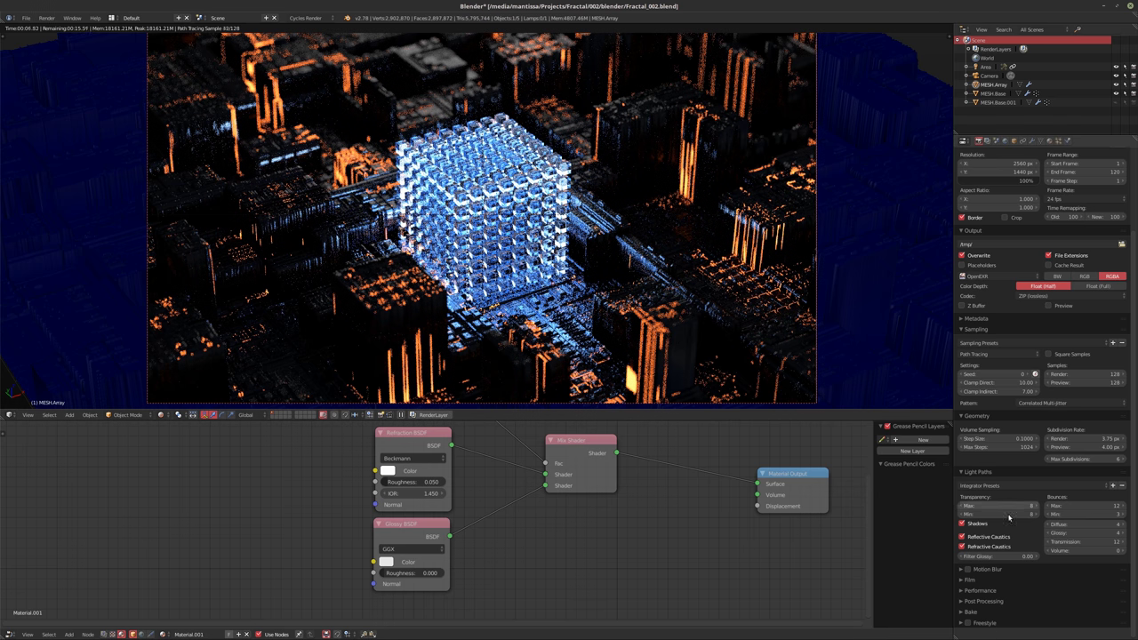
left_click(1123, 551)
left_click(1122, 551)
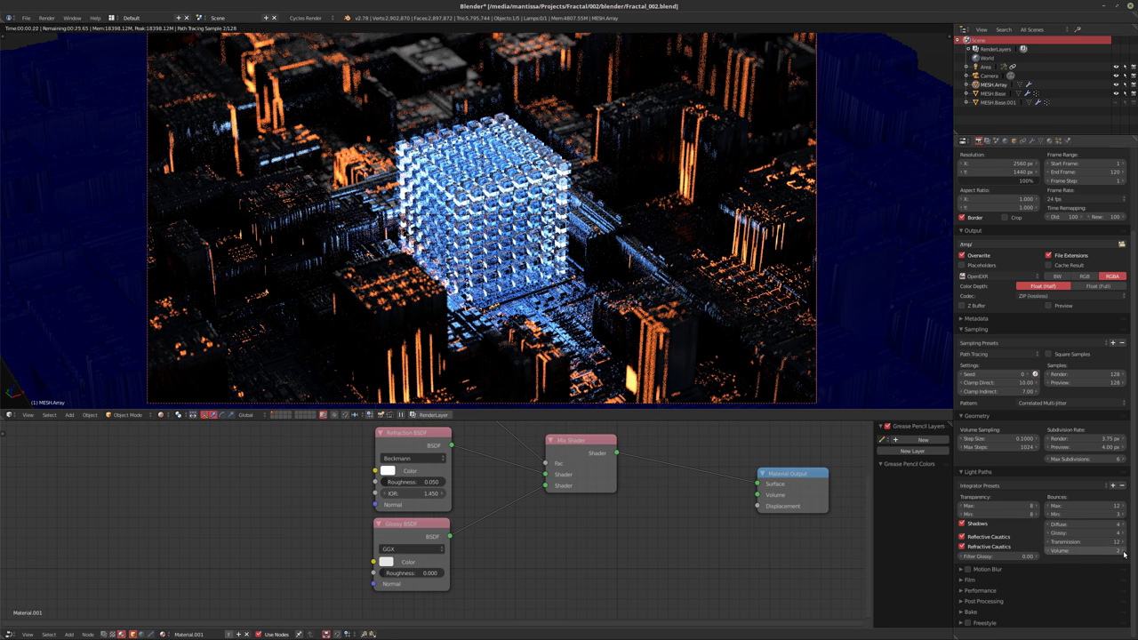
Add a cube mesh and scale it up in Edit Mode until it encloses the whole scene and the camera
key("shift+a")
mouse_move(484, 271)
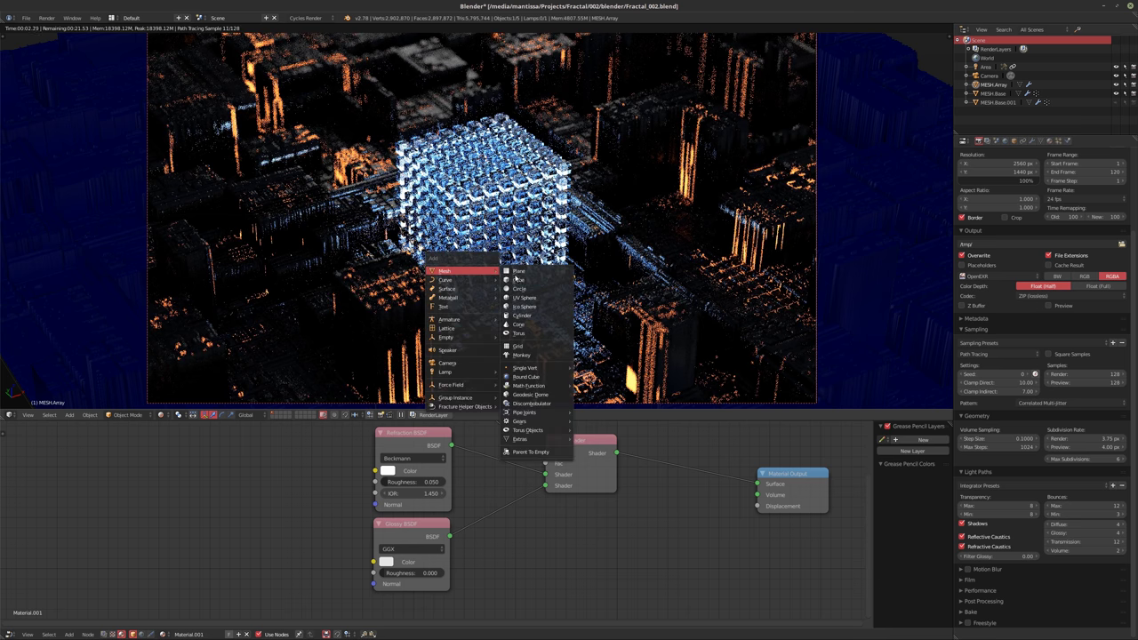
left_click(523, 279)
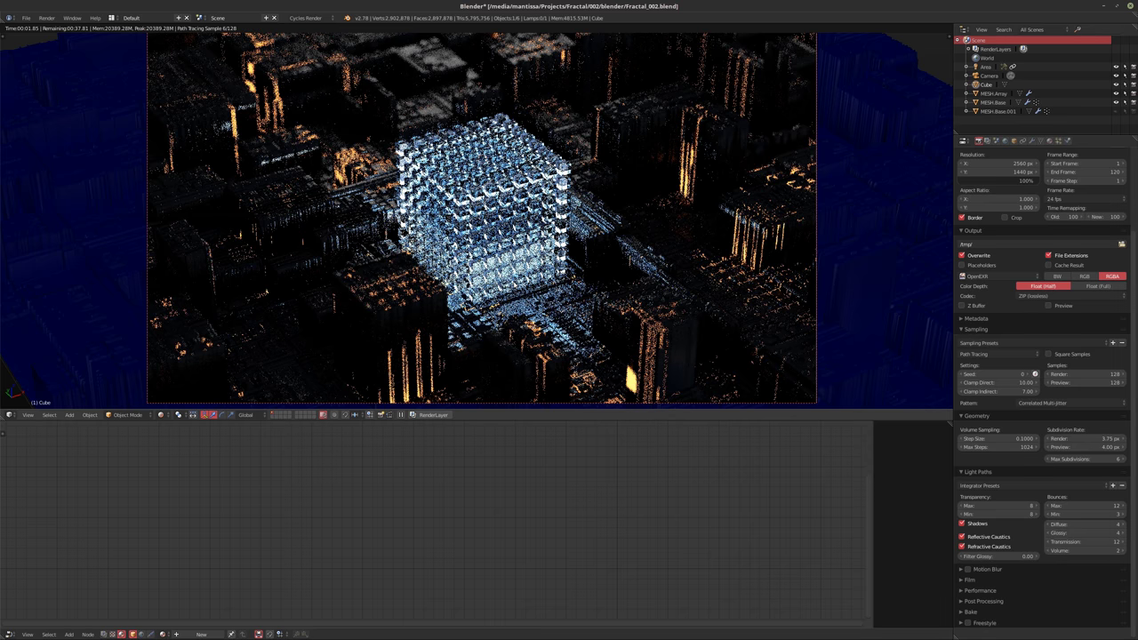
key("Tab")
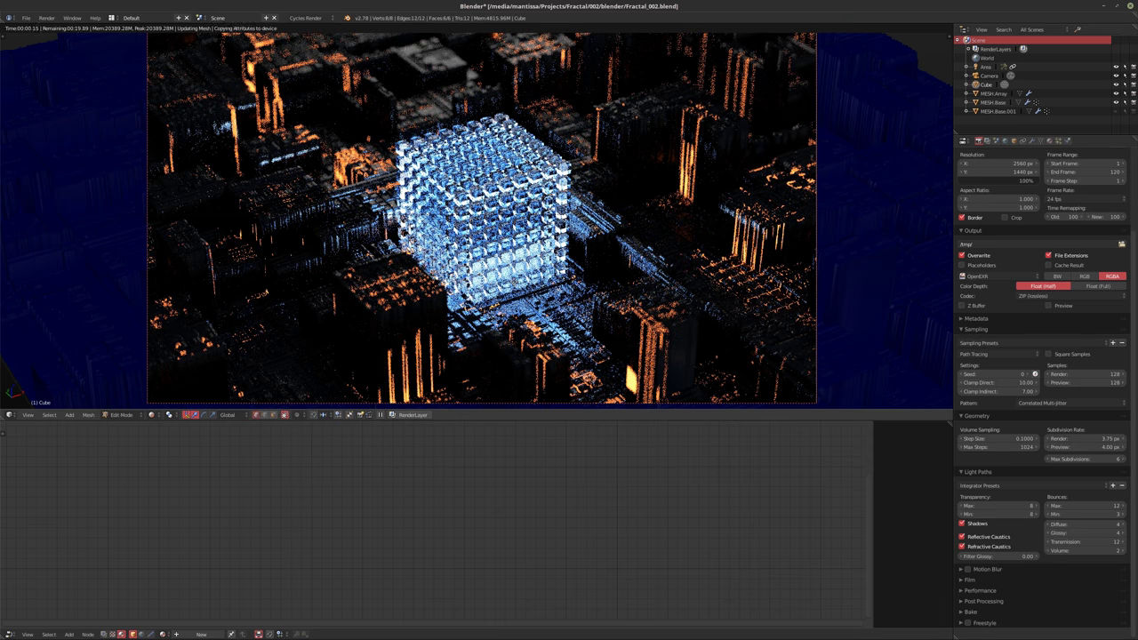
key("s")
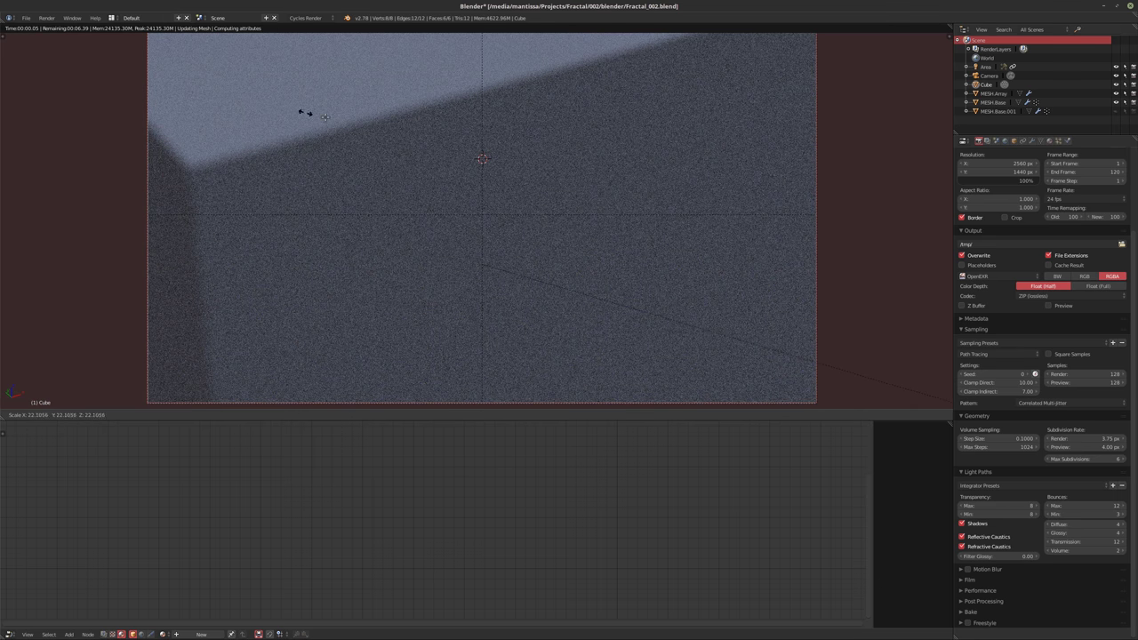
left_click(781, 188)
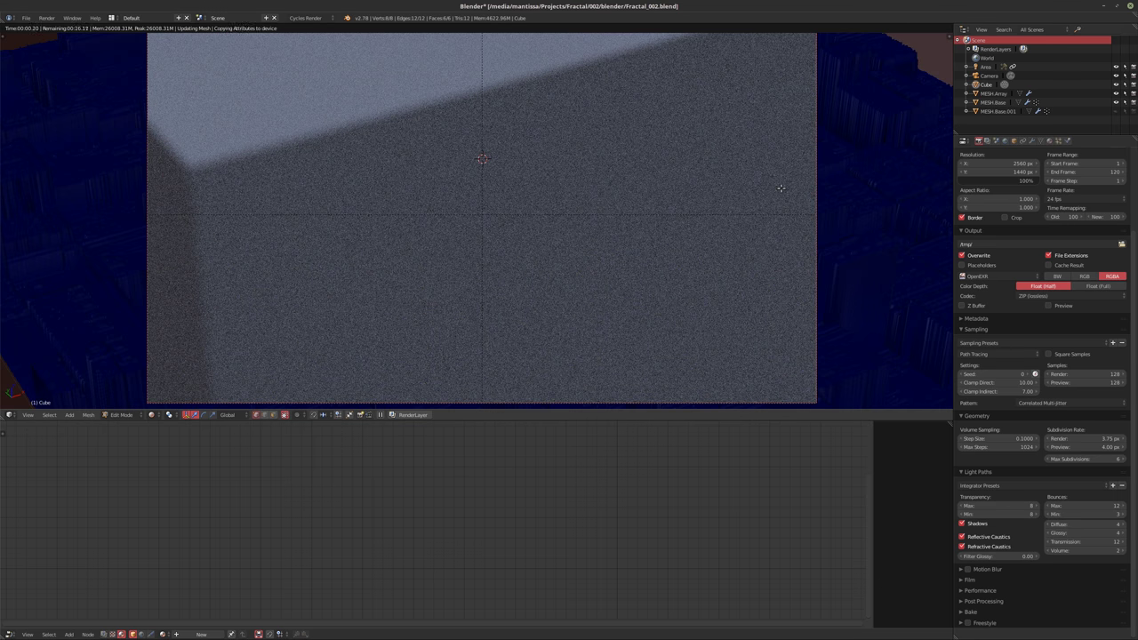
key("Tab")
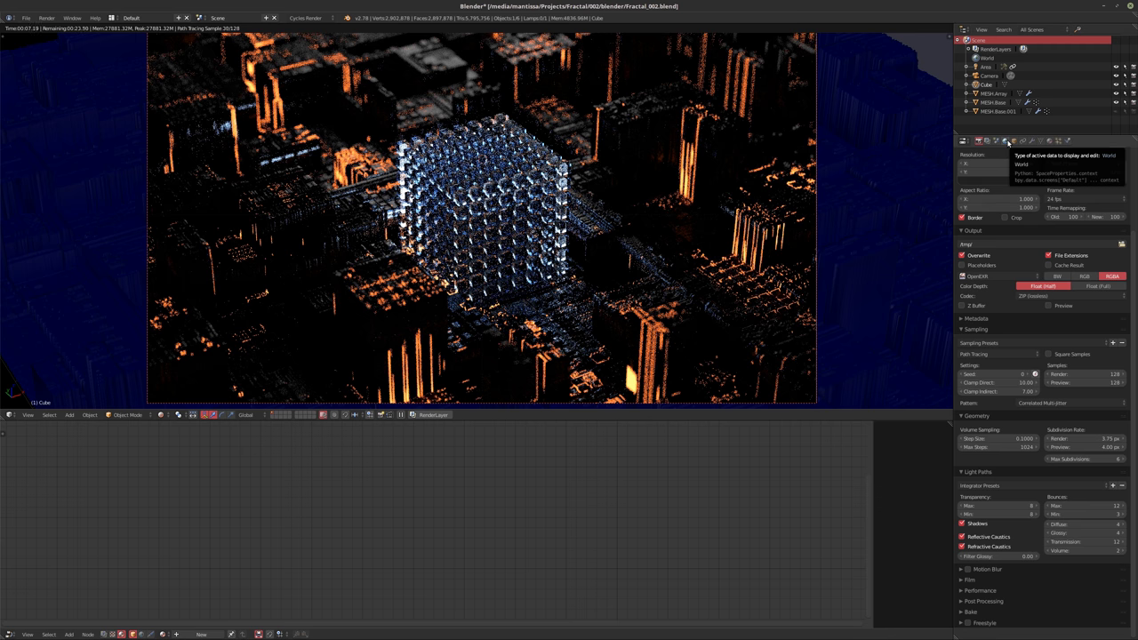
Create a new node material for the enclosing cube and delete its Diffuse BSDF node
left_click(1006, 141)
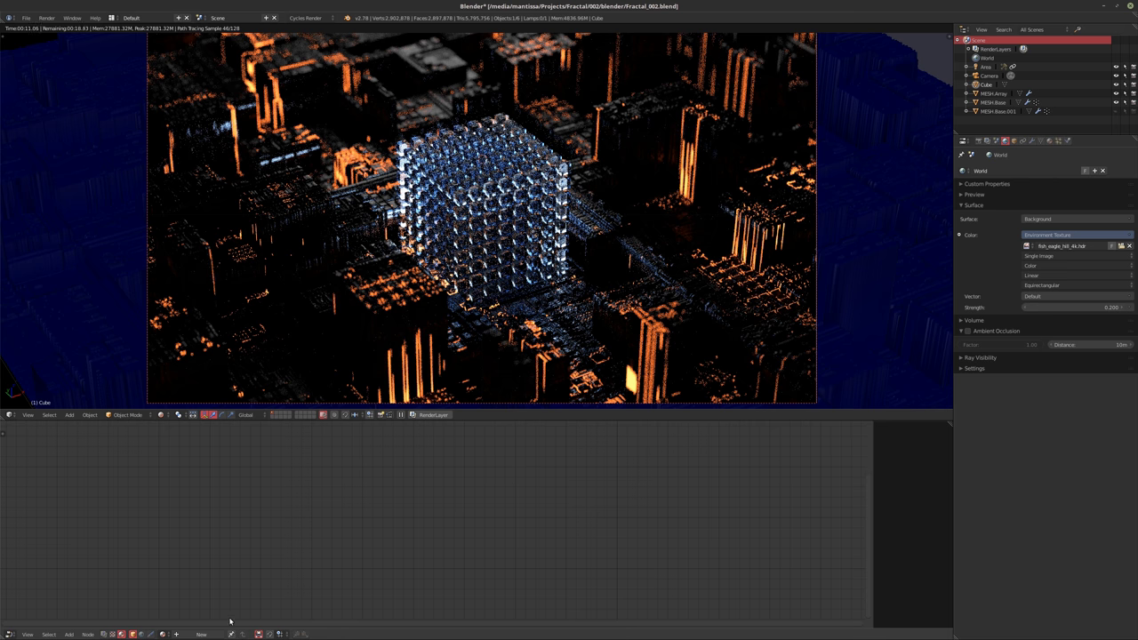
left_click(201, 634)
key("Home")
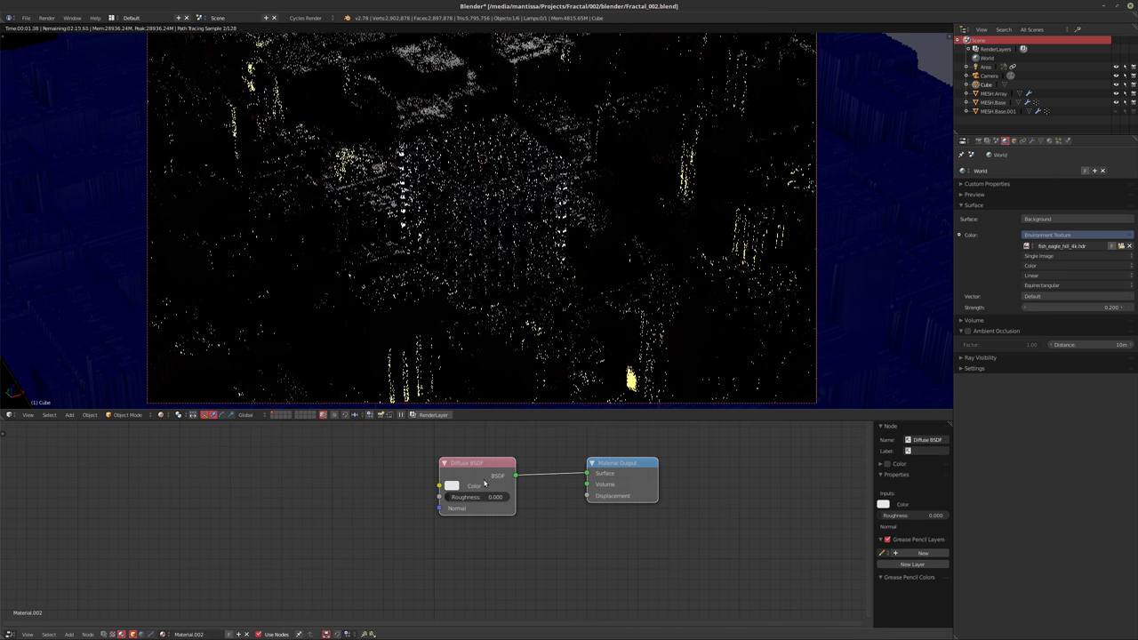
left_click_drag(485, 483, 435, 496)
mouse_move(629, 495)
left_mouse_down()
mouse_move(640, 465)
mouse_move(629, 501)
left_mouse_up()
left_click(431, 492)
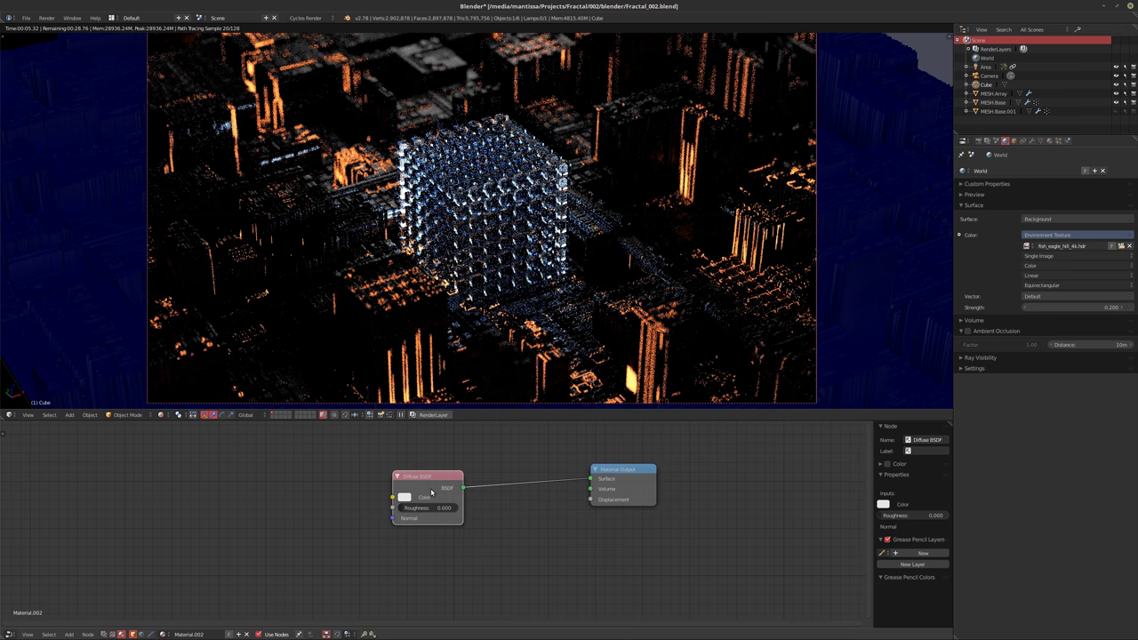
key("x")
left_click_drag(623, 501, 581, 585)
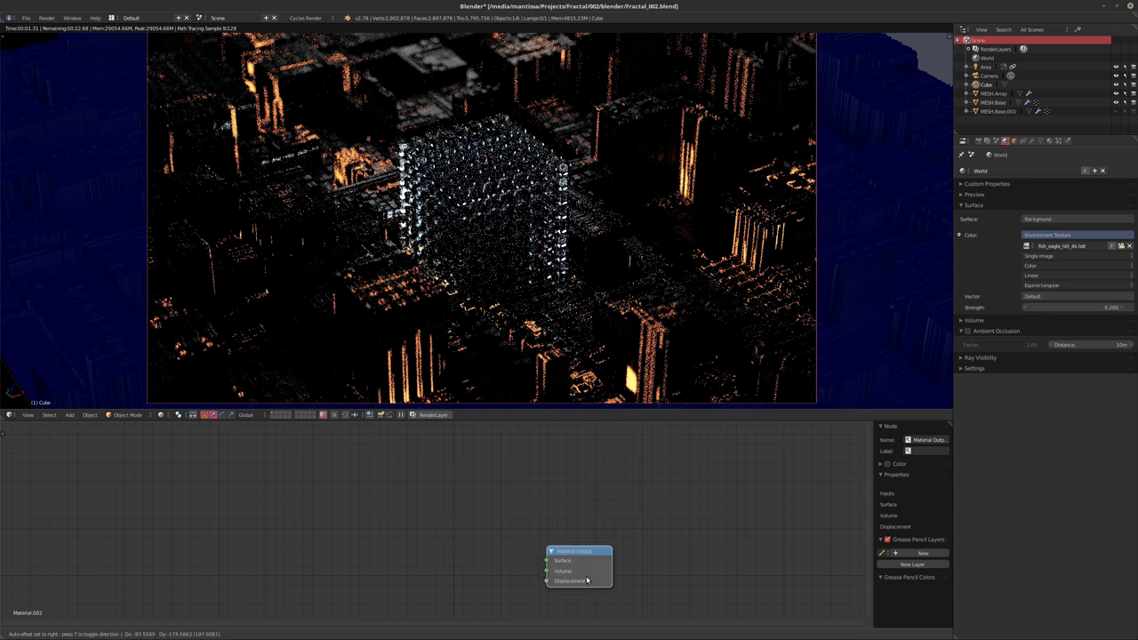
Add a Volume Scatter shader and connect it to the Volume input of the Material Output
key("shift+a")
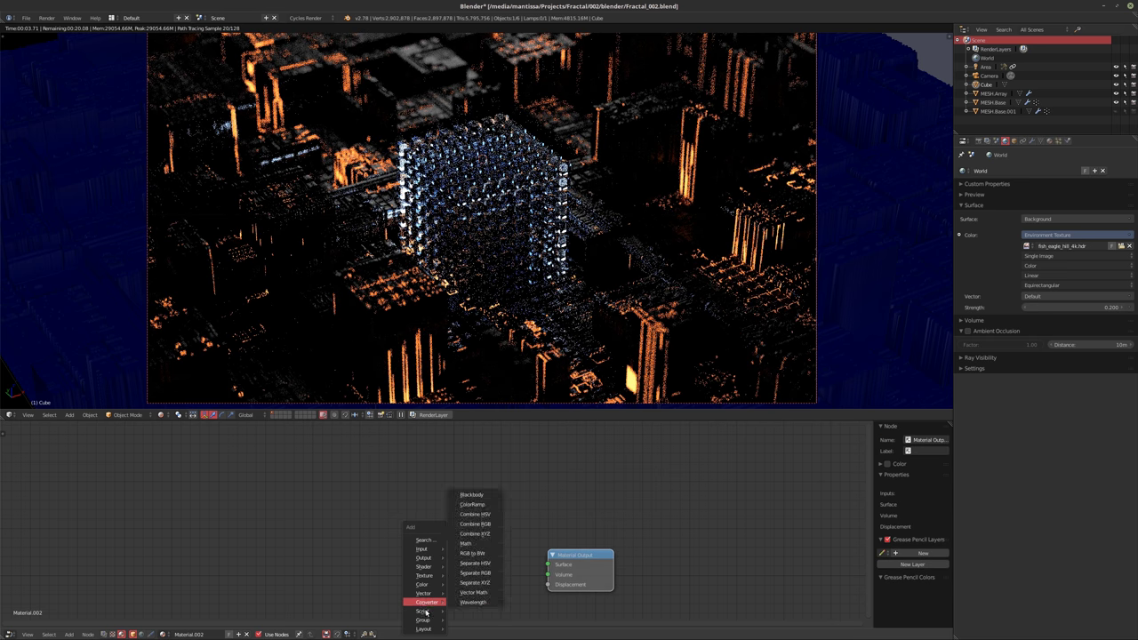
mouse_move(428, 630)
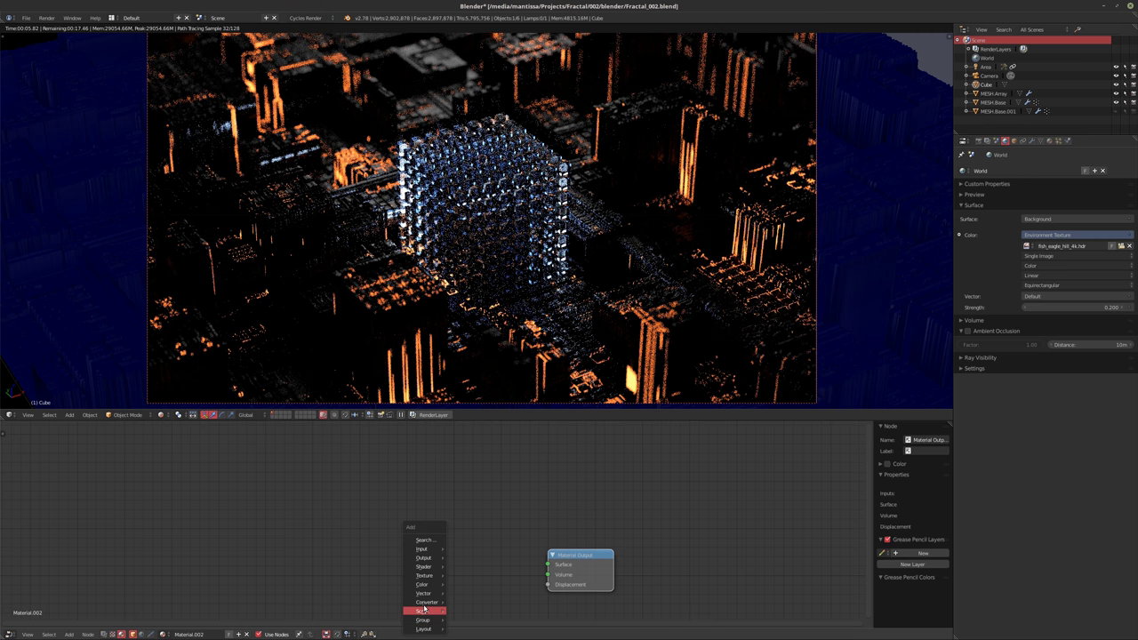
mouse_move(421, 567)
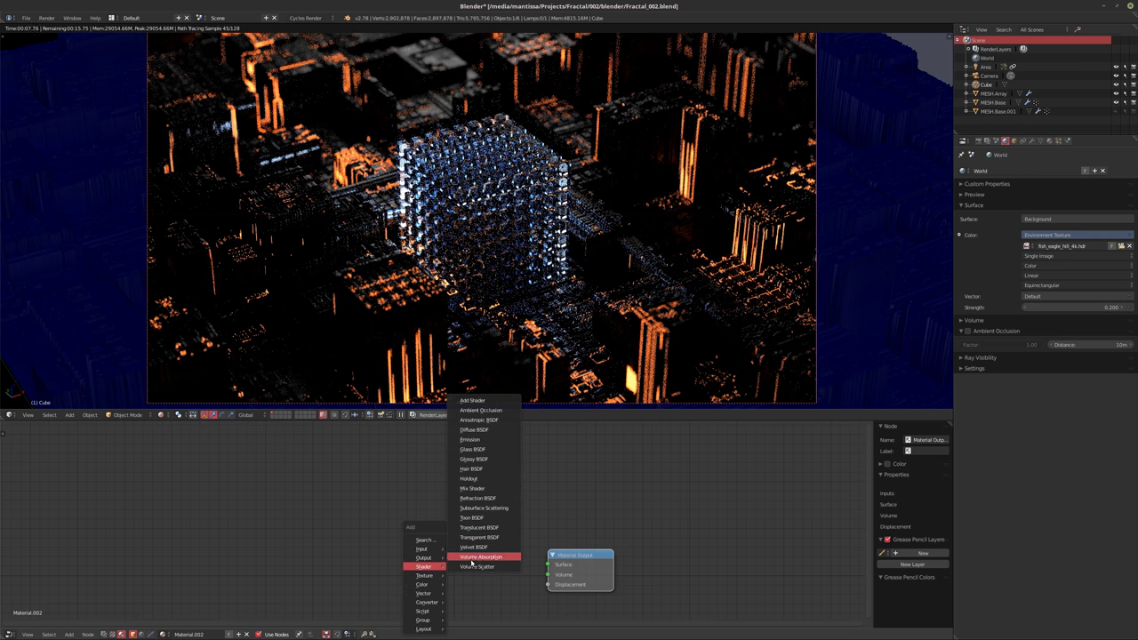
left_click(477, 566)
left_click(370, 573)
left_click_drag(370, 573, 540, 556)
middle_click_drag(503, 568, 553, 532)
scroll(553, 531, "up", 1)
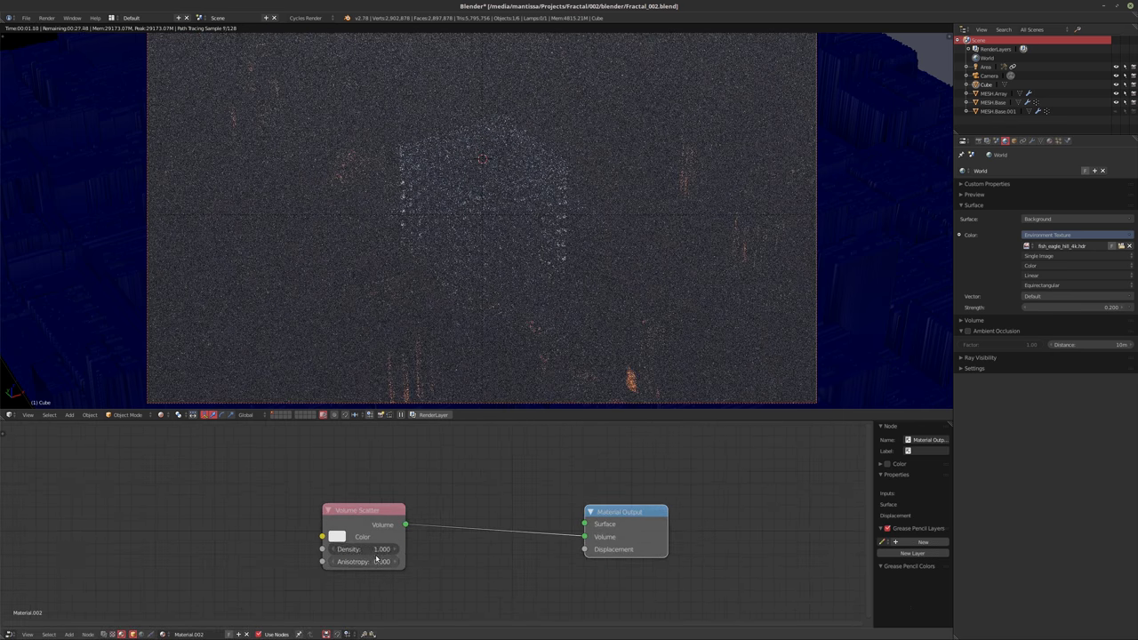
Set the Volume Scatter's density to 0.1 and move its node closer to the Material Output
left_click(366, 553)
type("0.1")
key("Return")
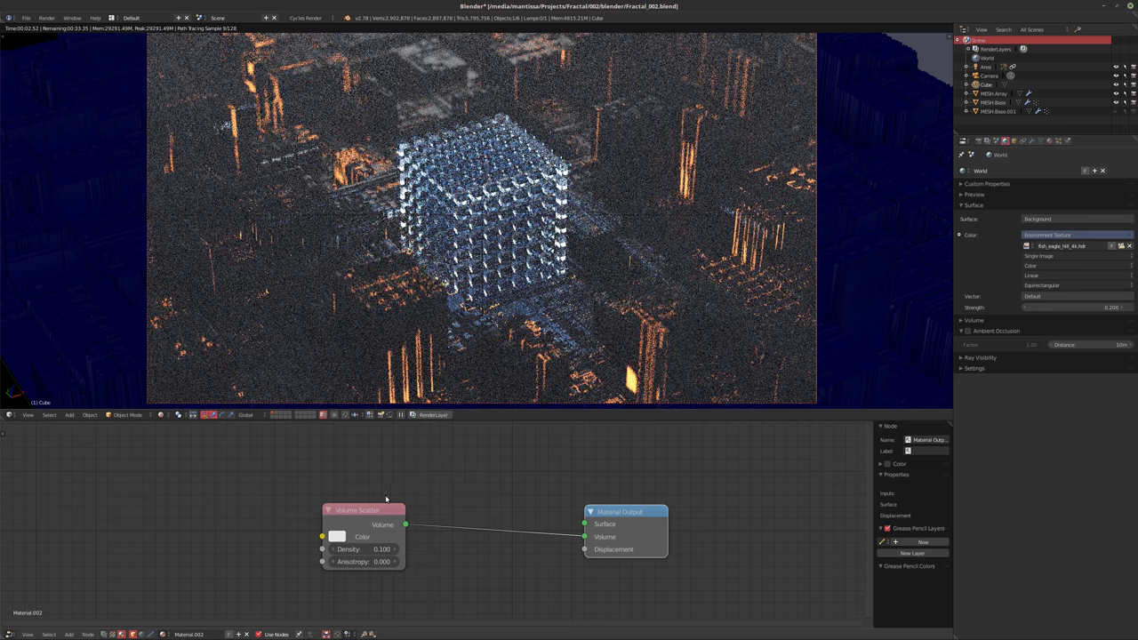
left_click_drag(375, 512, 406, 513)
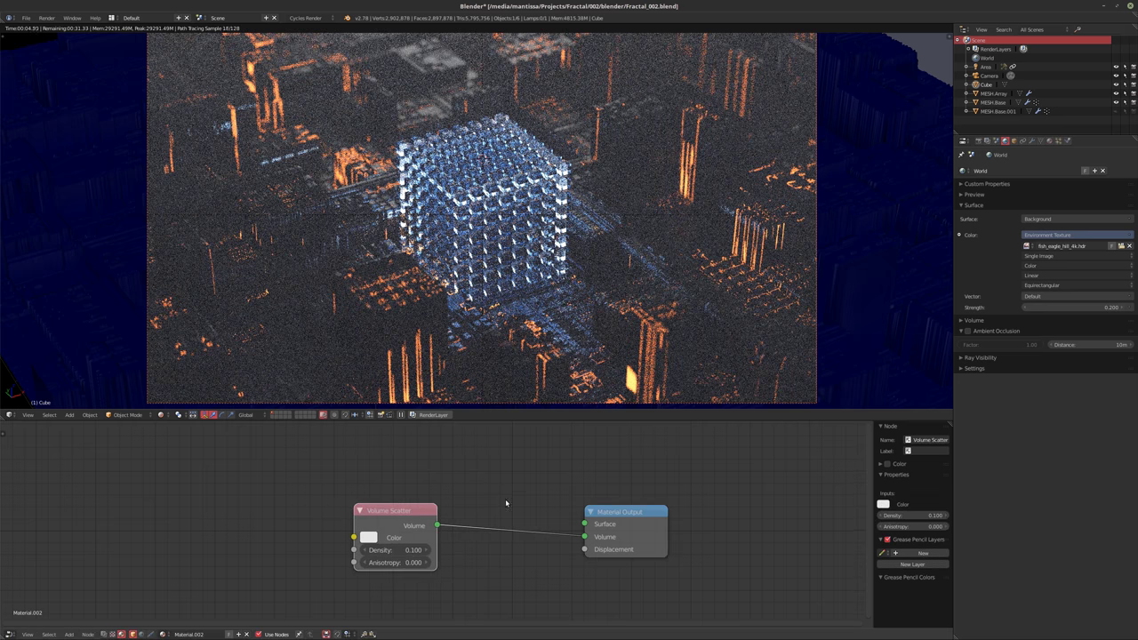
scroll(464, 566, "up", 3)
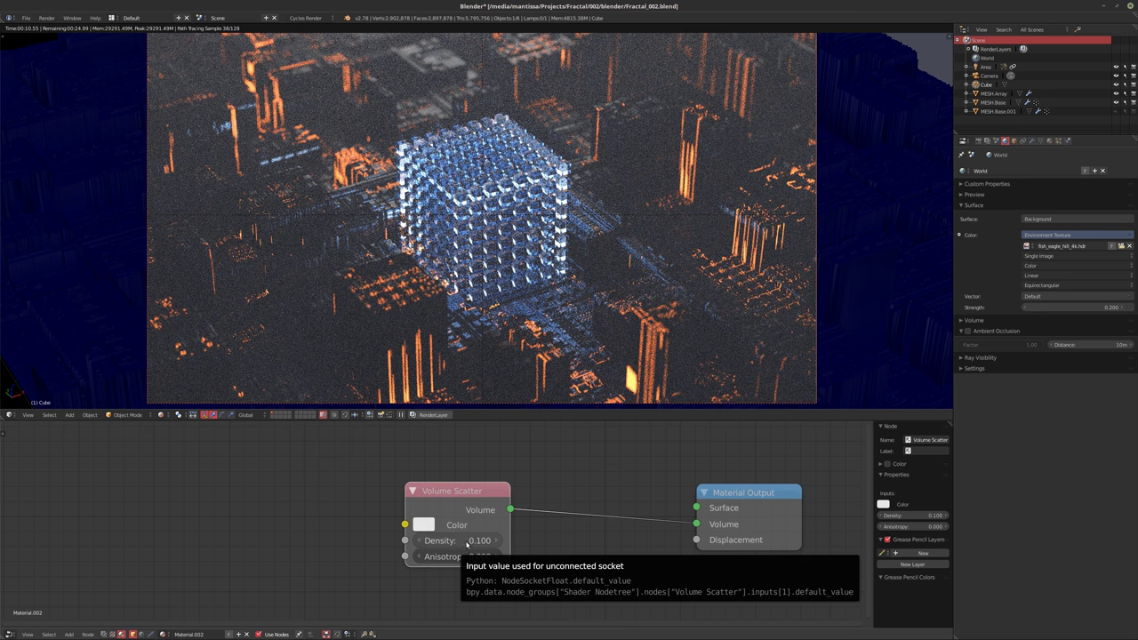
left_click(993, 76)
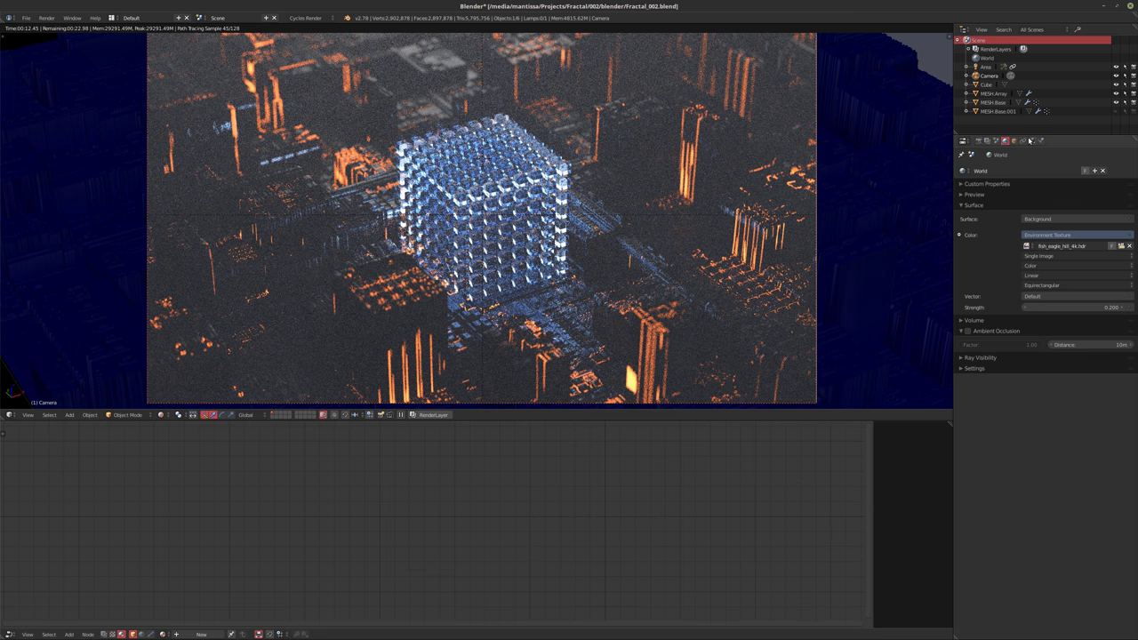
left_click(1090, 313)
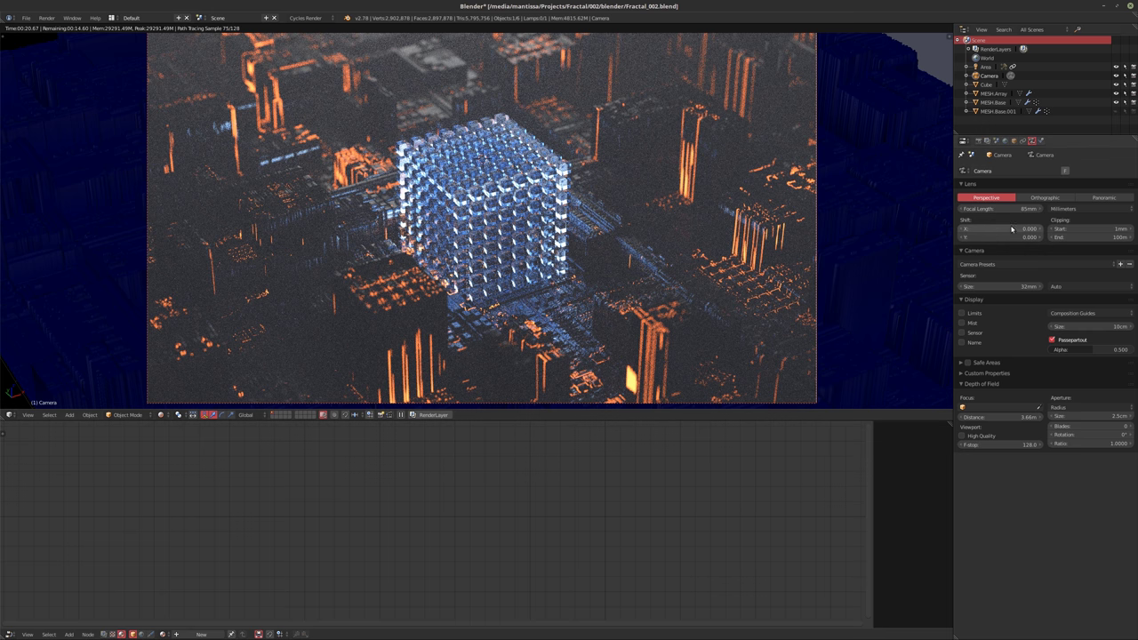
left_click(985, 67)
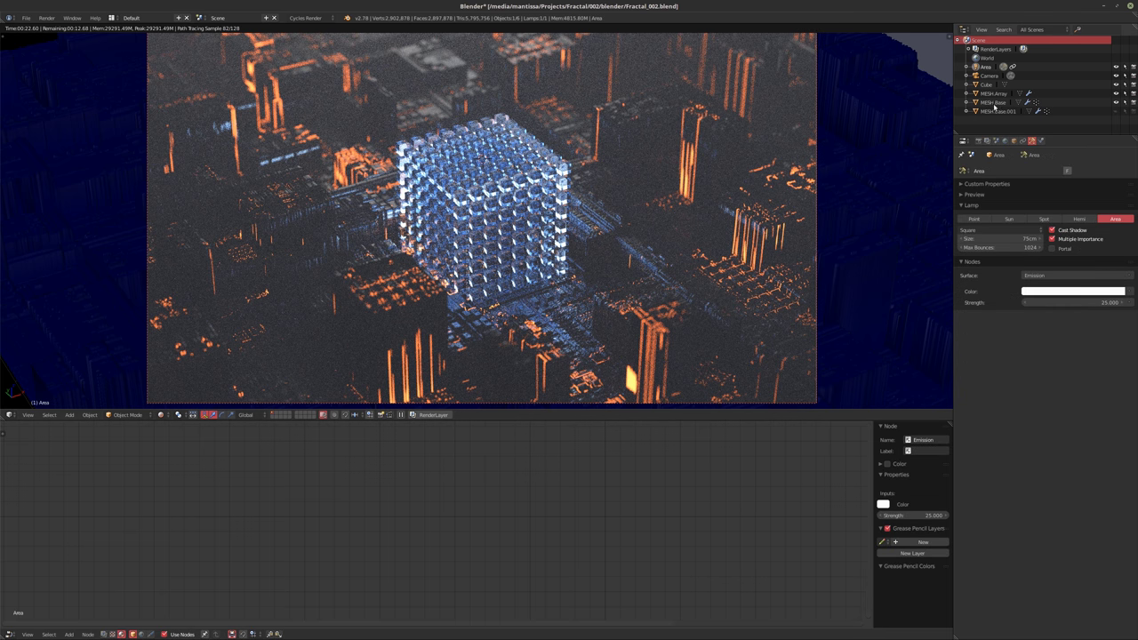
Rename the enclosing cube object to MESH.Volume
left_click(987, 84)
double_click(988, 85)
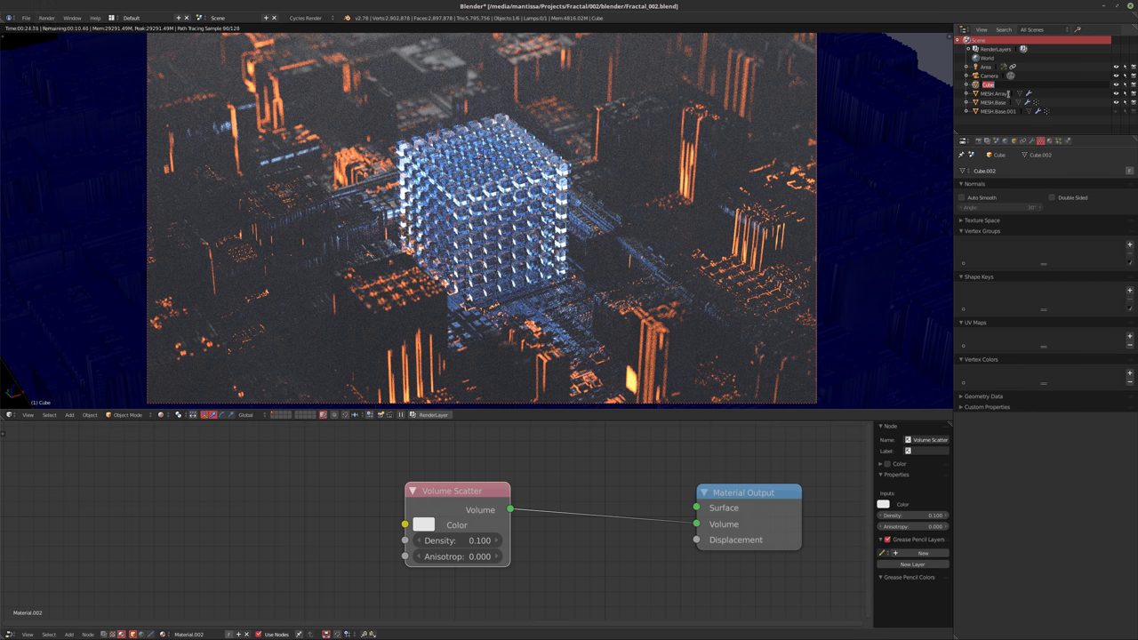
type("MESH.Volume")
key("Return")
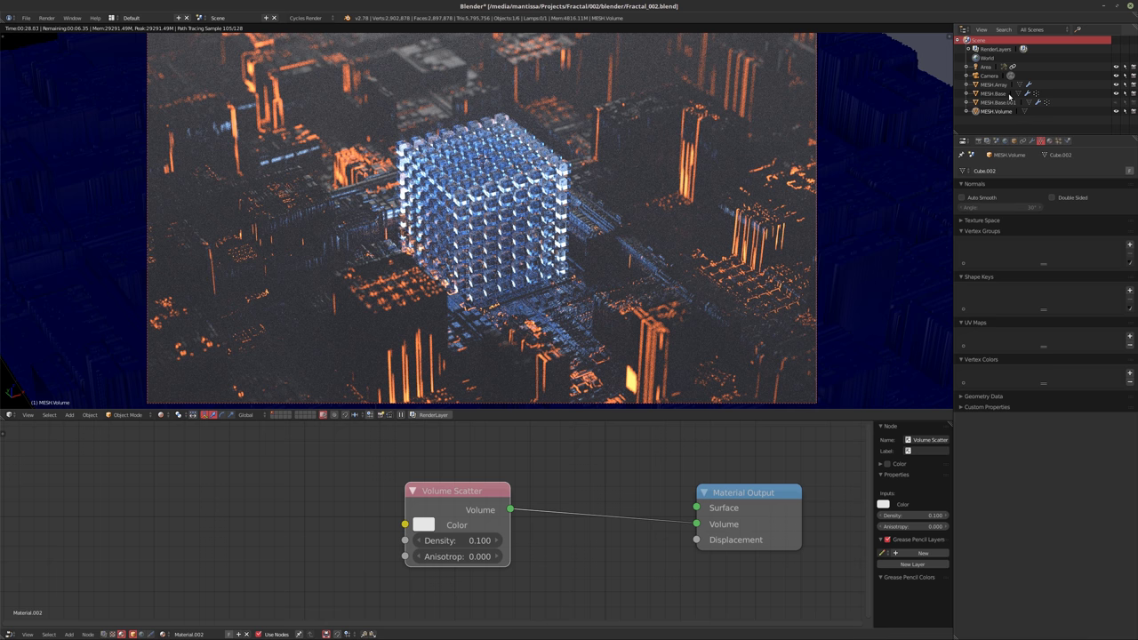
key("XF86AudioRaiseVolume")
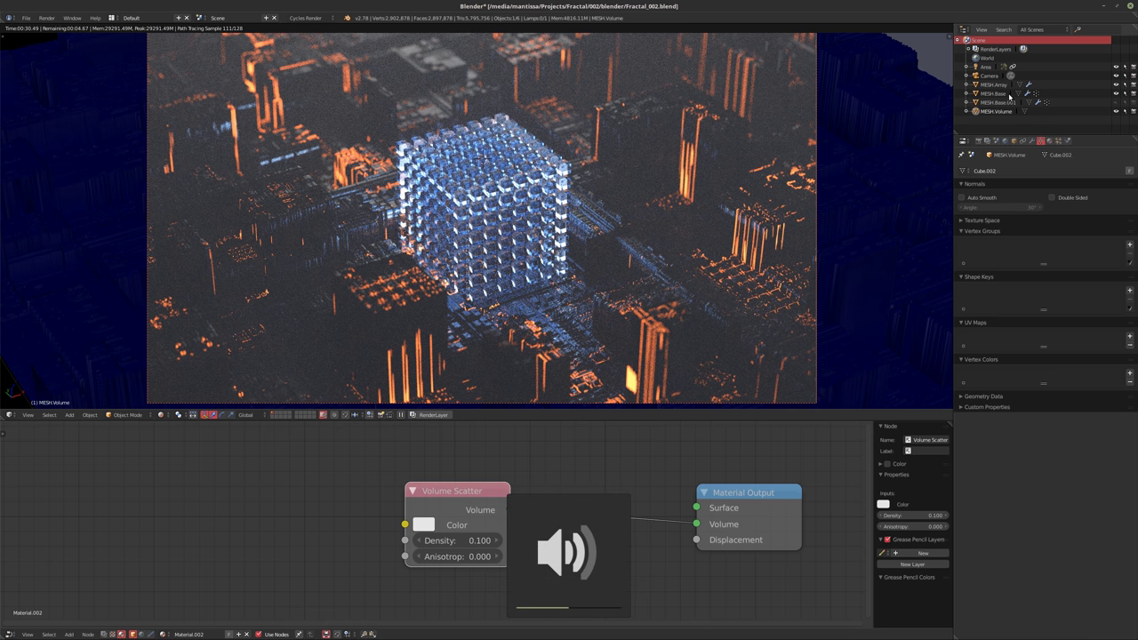
key("XF86AudioRaiseVolume")
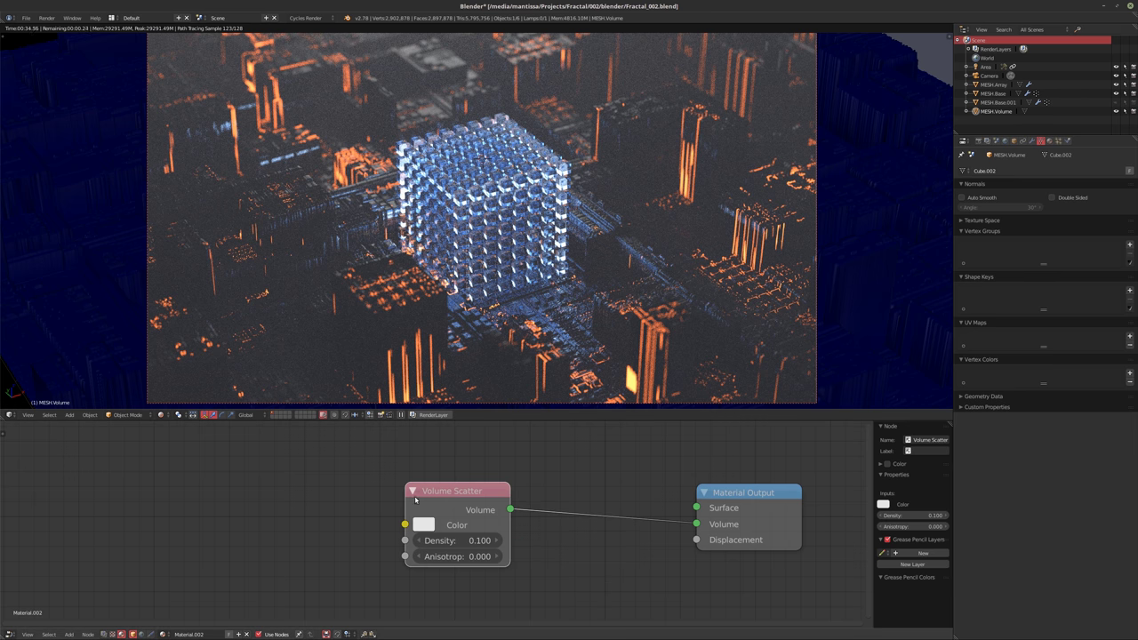
Set the Volume Scatter node's anisotropy to 0.5
left_click(439, 554)
type("0.5")
key("Return")
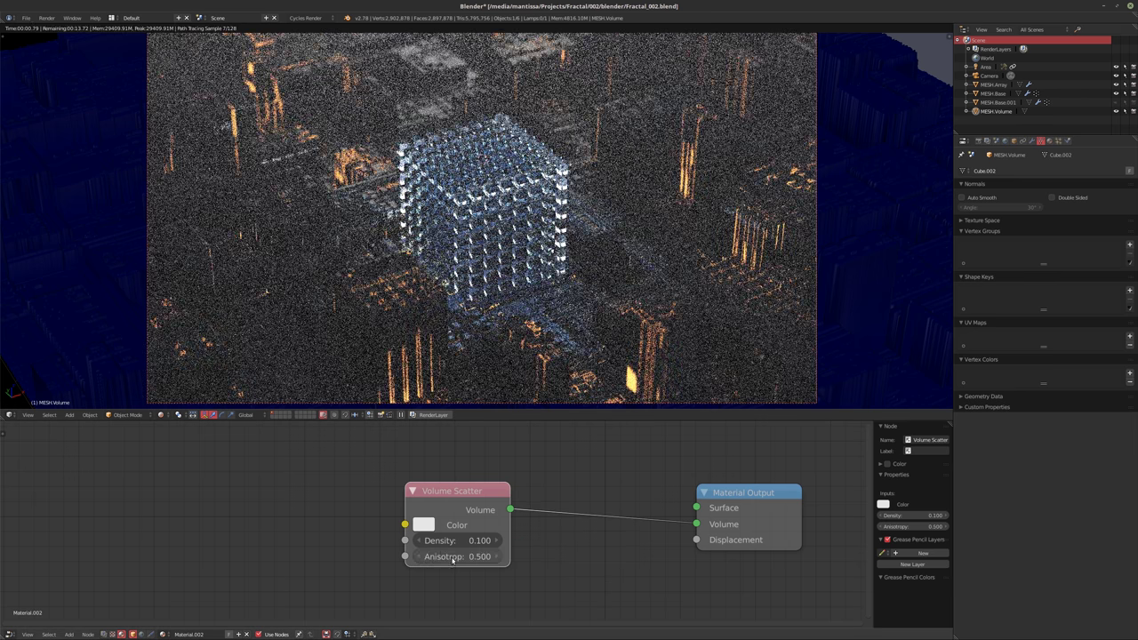
Try an anisotropy of 0.75 on the Volume Scatter node and return it to 0.5
left_click(449, 556)
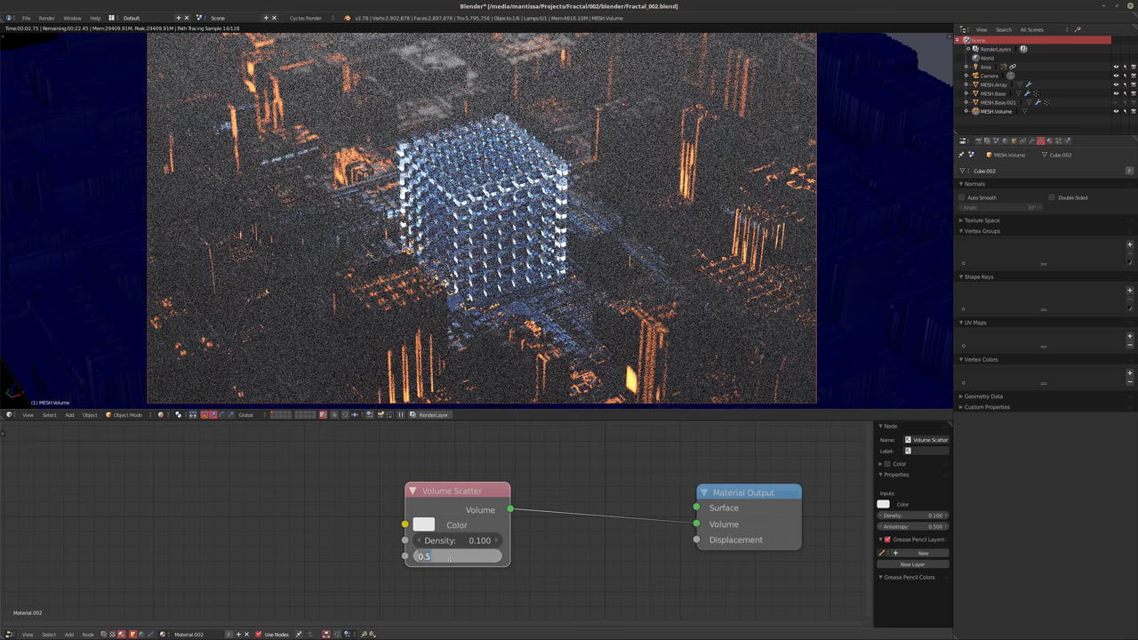
type("0.75")
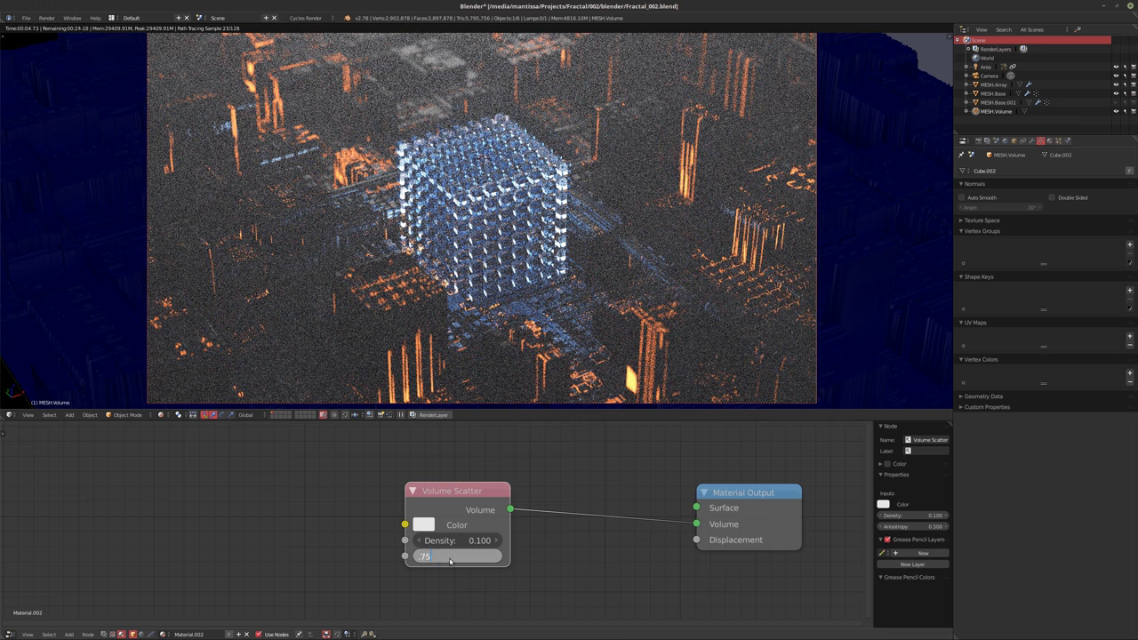
key("Return")
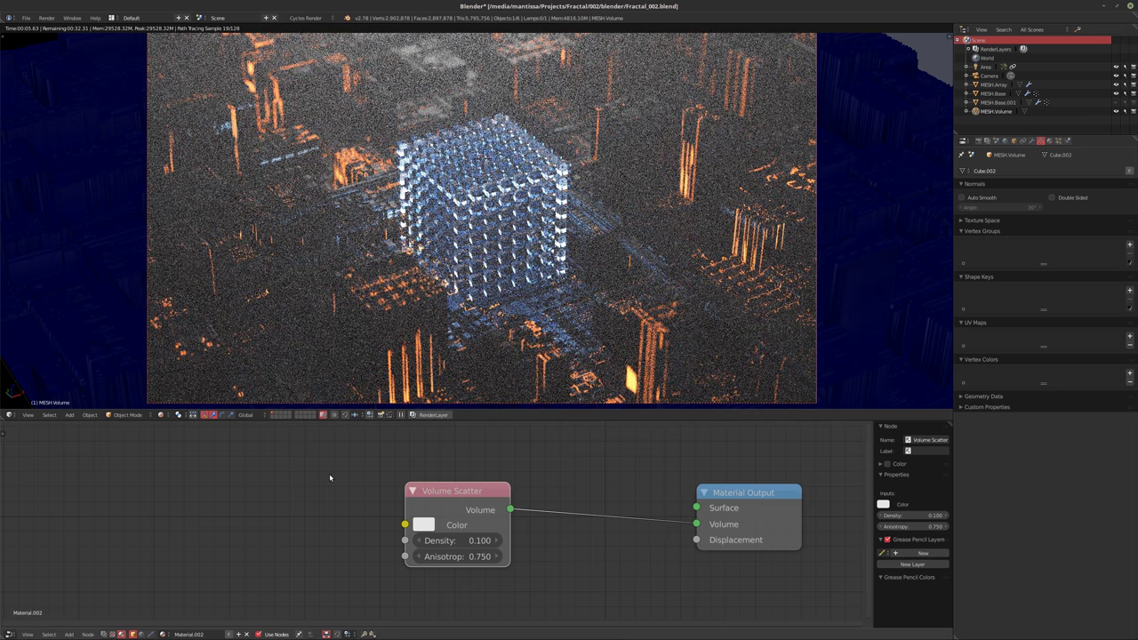
left_click(452, 557)
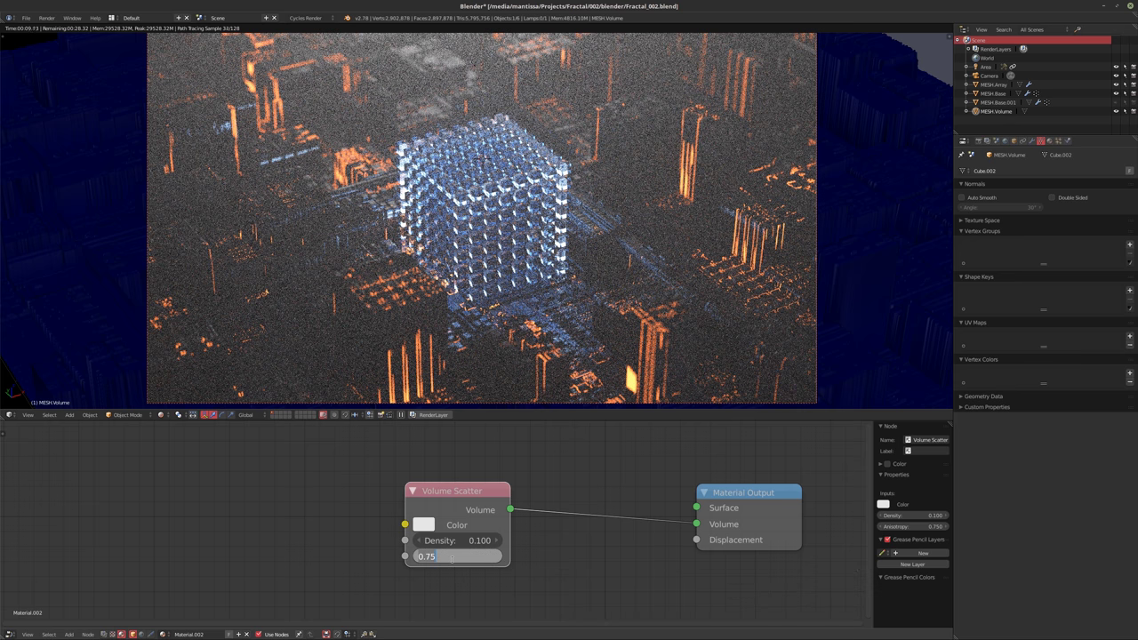
type("0.5")
key("Return")
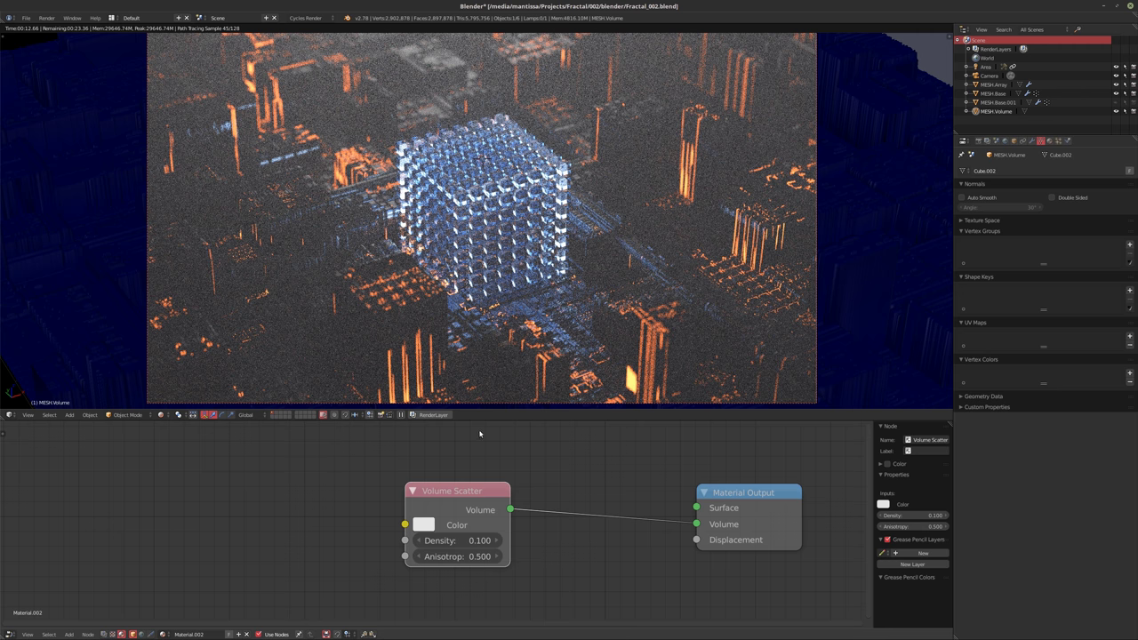
Enlarge the 3D view slightly and set the render samples to 512
left_click_drag(479, 423, 484, 439)
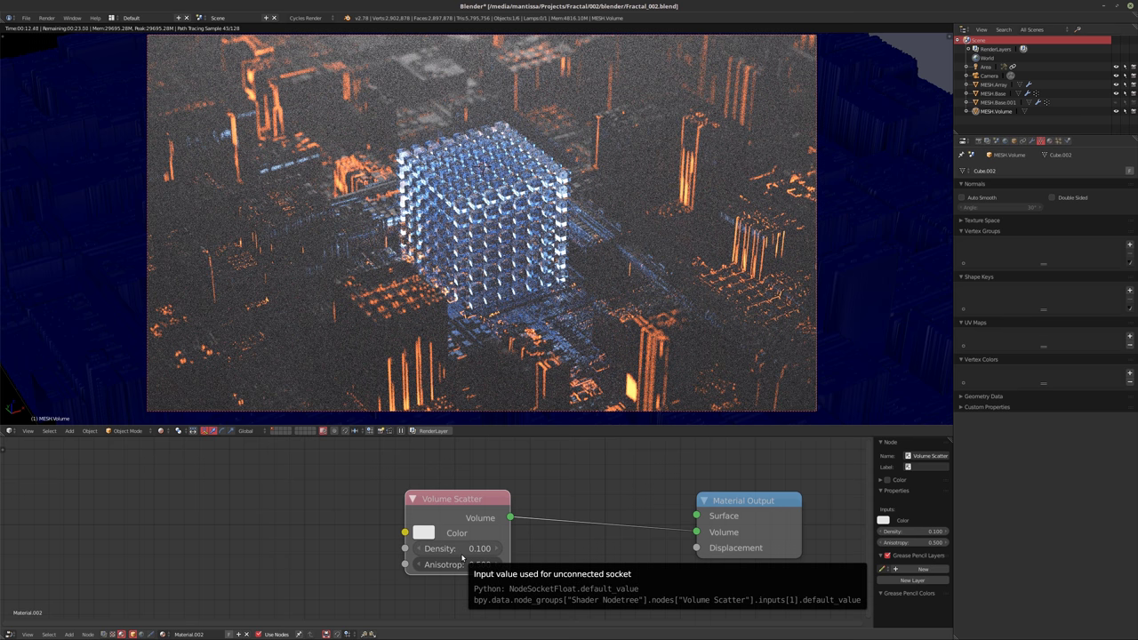
middle_click_drag(603, 567, 590, 535)
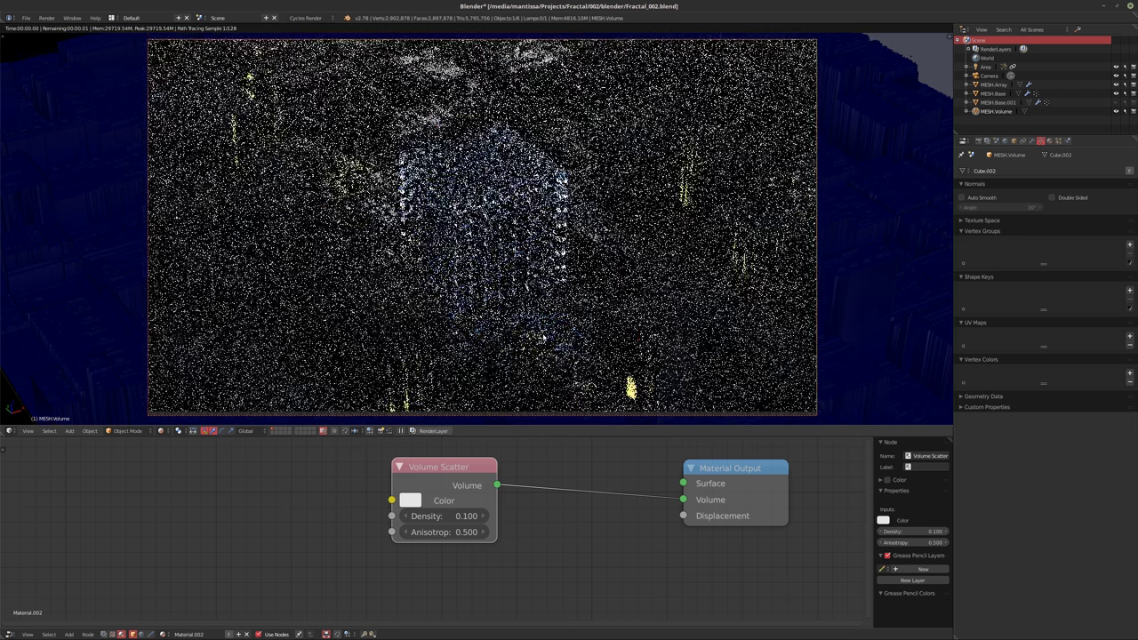
middle_click_drag(543, 333, 544, 336, "shift")
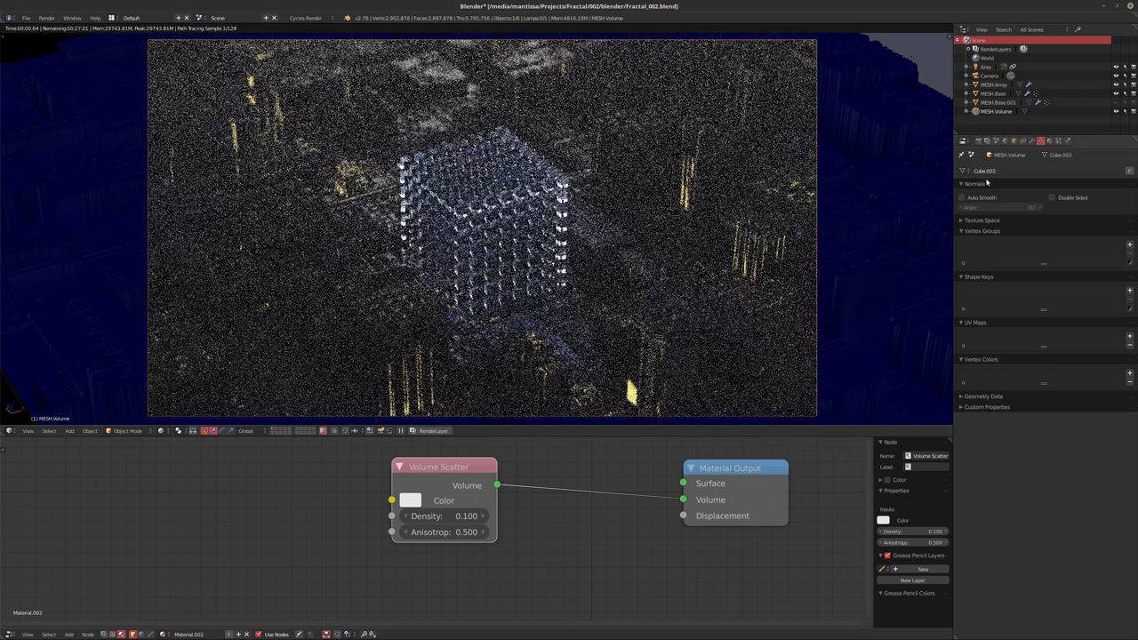
left_click(979, 141)
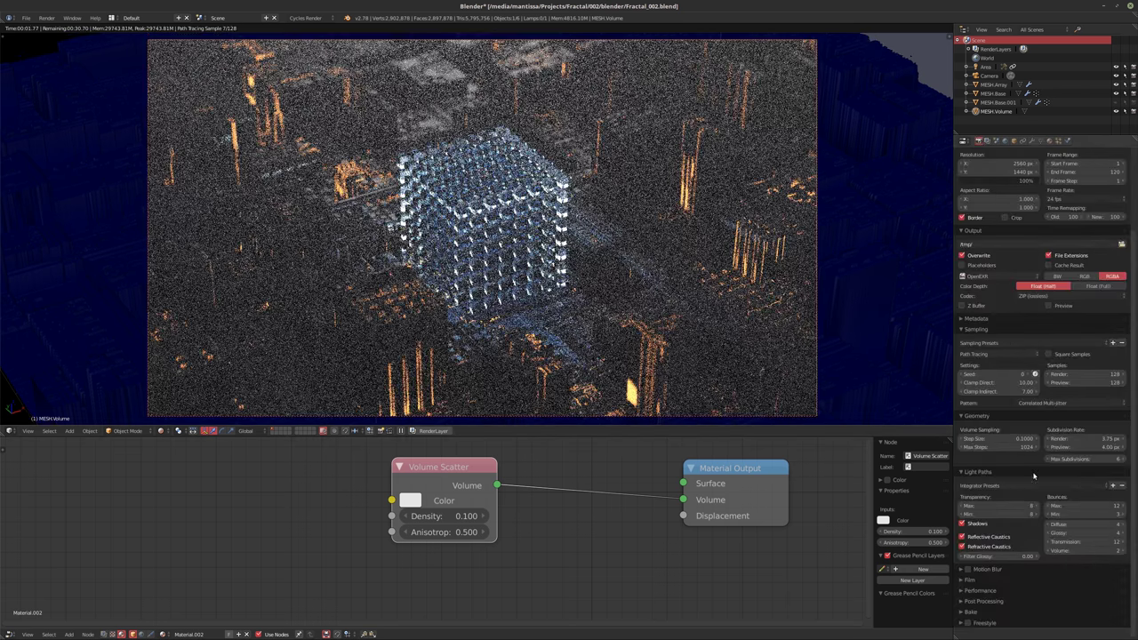
left_click(1076, 374)
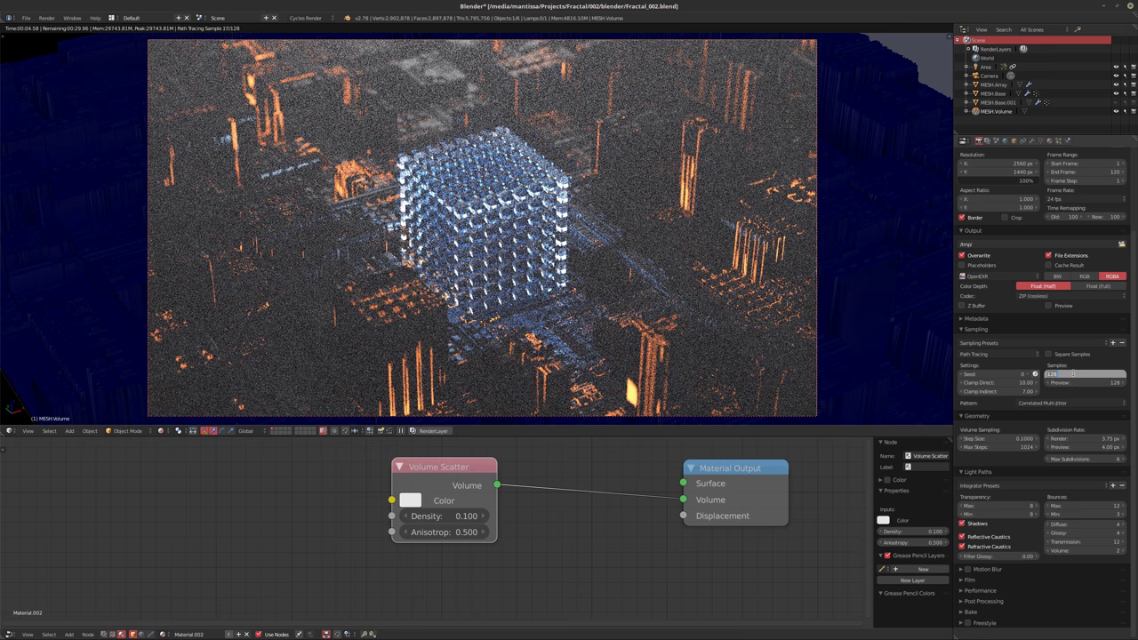
type("512")
key("Return")
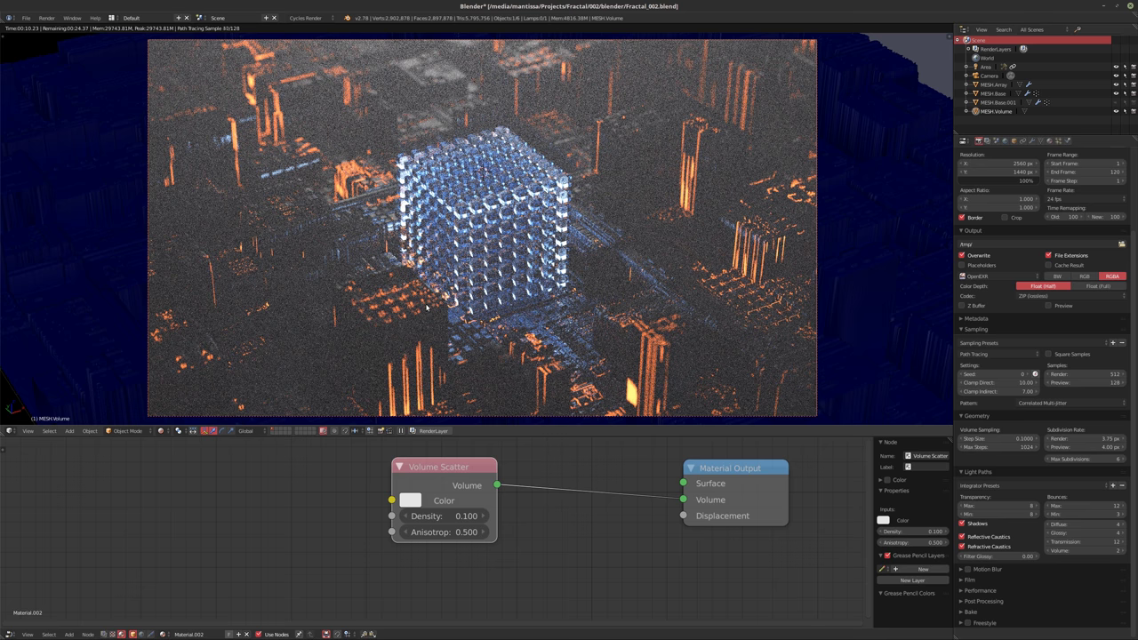
Leave the rendered preview, disable reflective and refractive caustics, and set Filter Glossy to 1
key("shift+z")
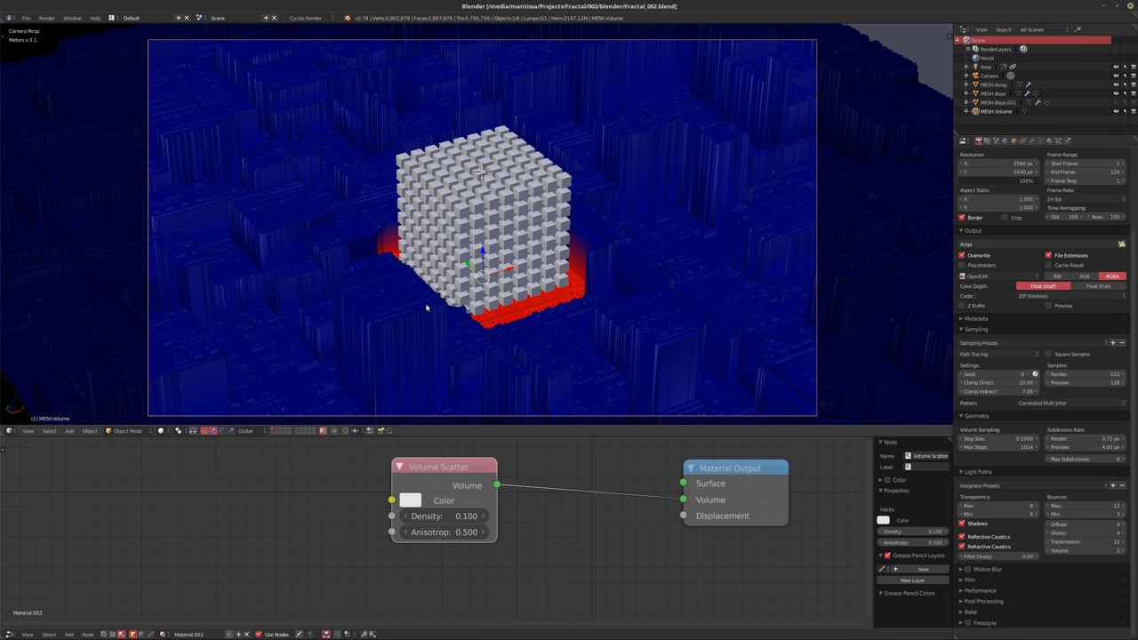
left_click(962, 537)
left_click(962, 547)
left_click(980, 556)
type("1")
key("Return")
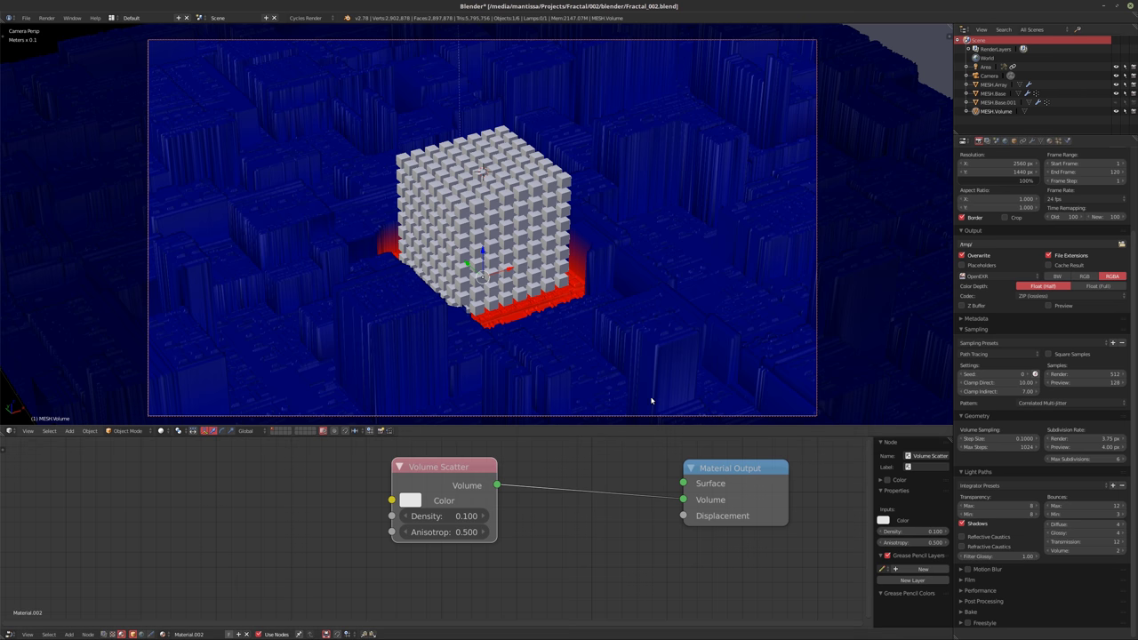
Set the volume bounces to 0 and preview the scene in rendered shading
left_click(1094, 550)
type("0")
key("Return")
key("shift+z")
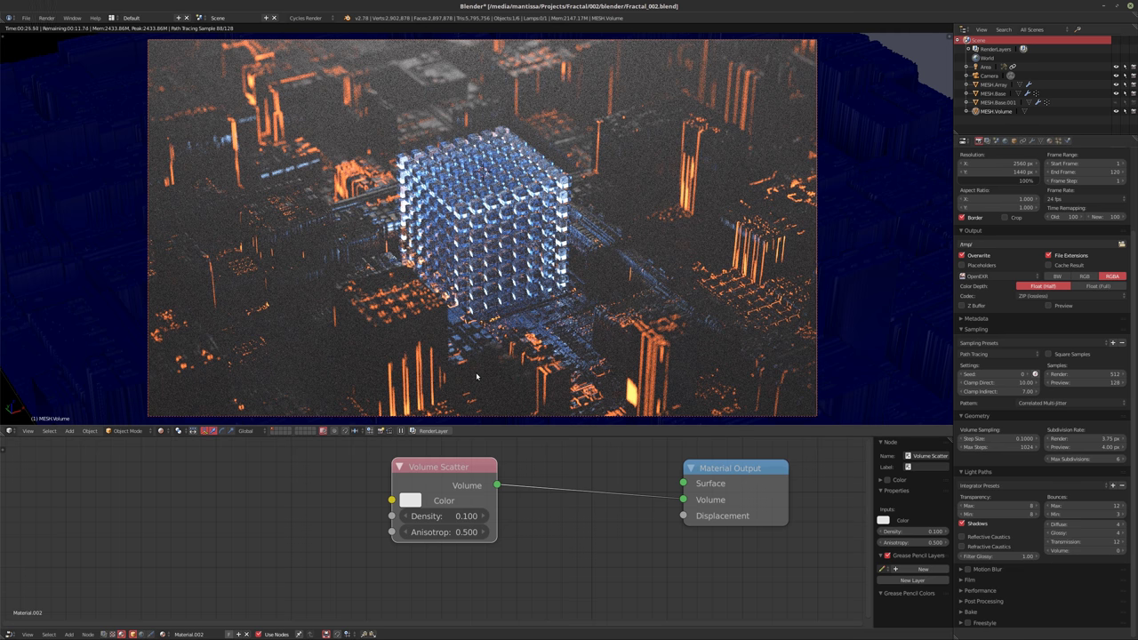
Leave the rendered preview, save over Fractal_002.blend, and try to render the still image
key("shift+z")
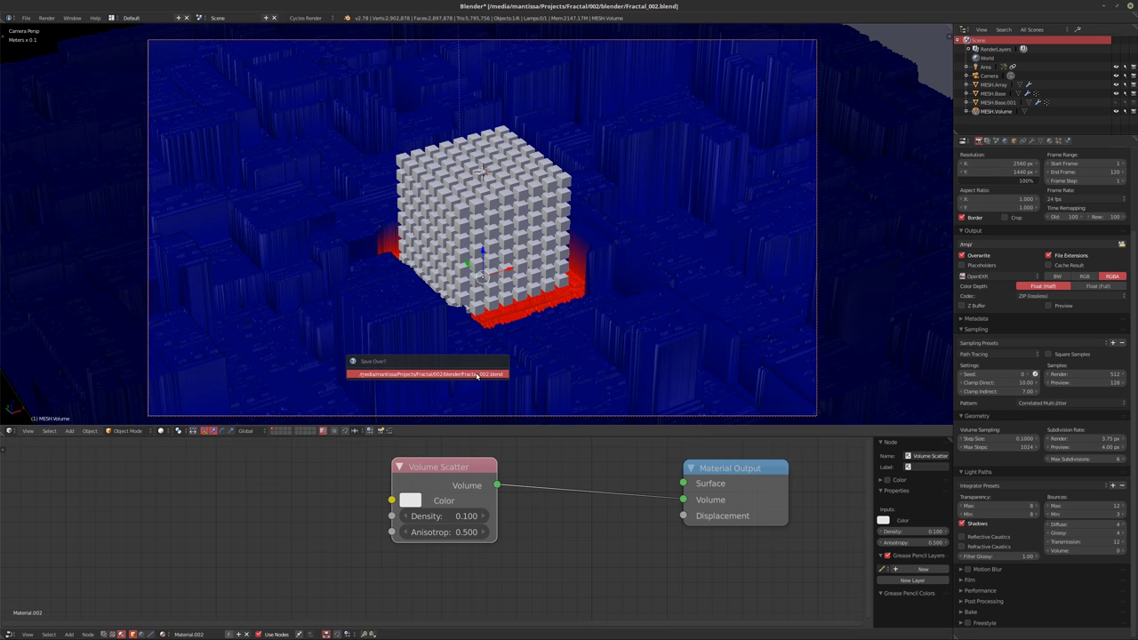
key("F12")
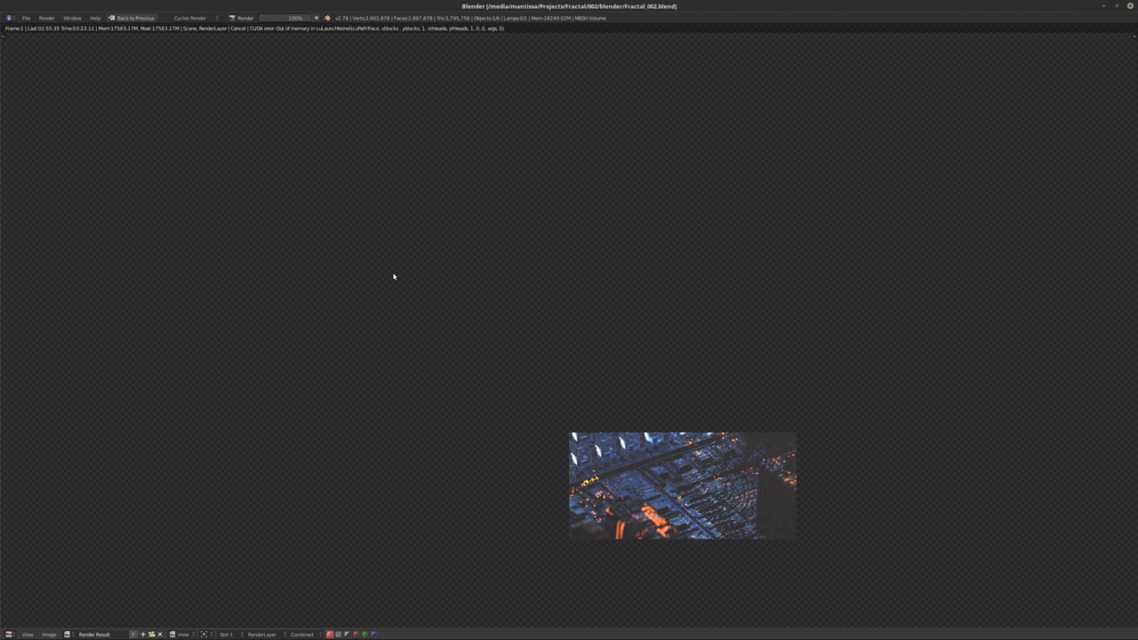
key("Escape")
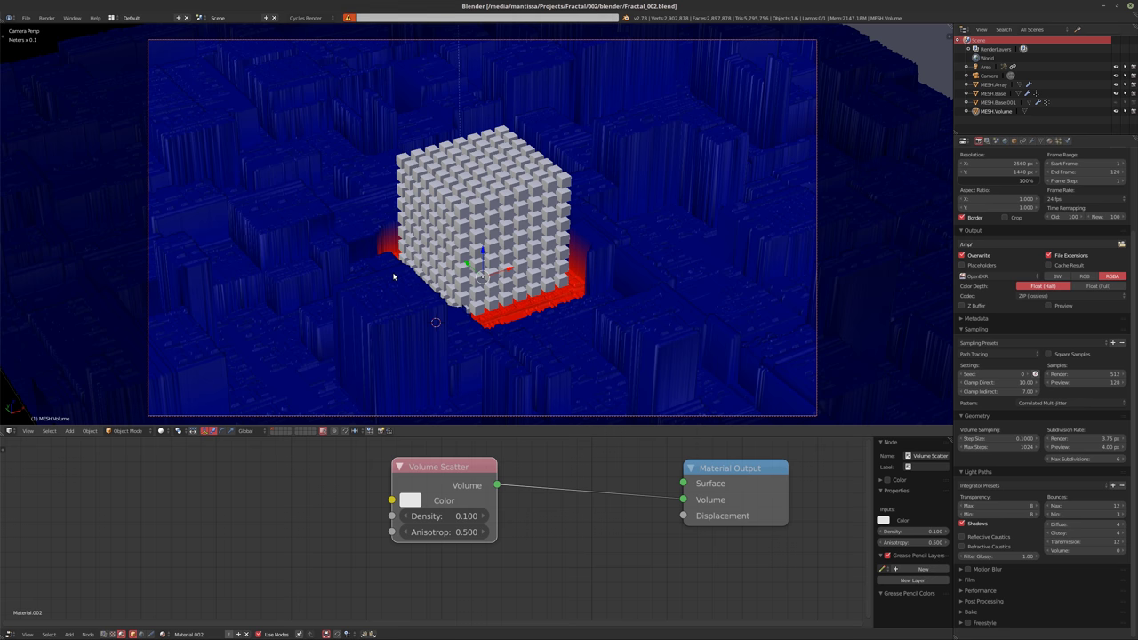
Set the render subdivision rate to 3.5 px and the max subdivisions to 5, and try to render the image again
left_click(1072, 437)
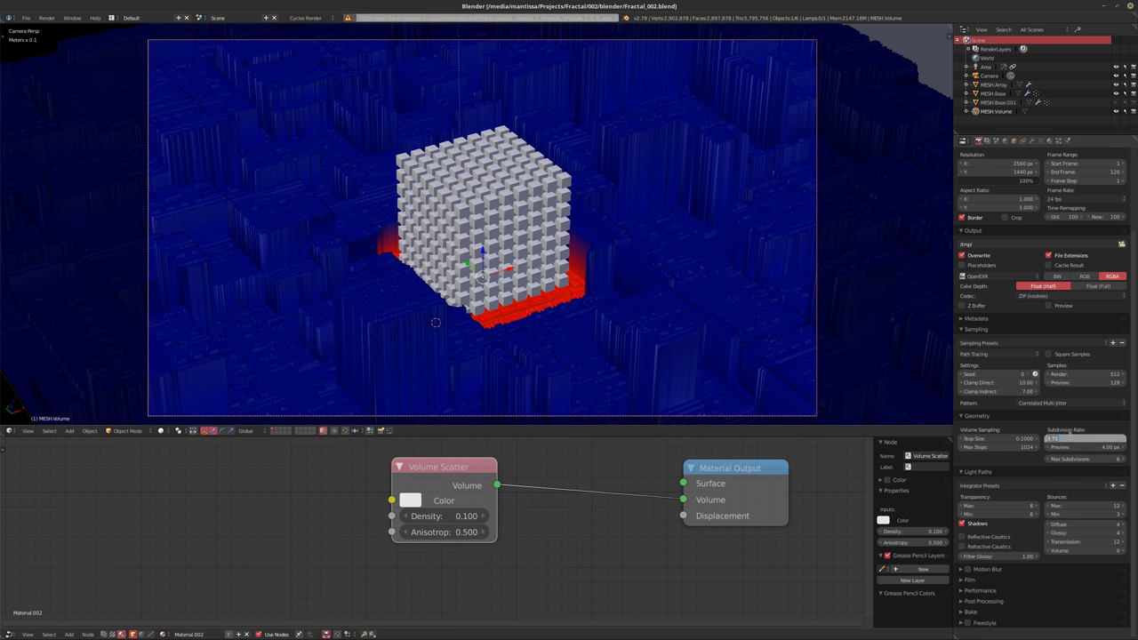
type("4")
key("Return")
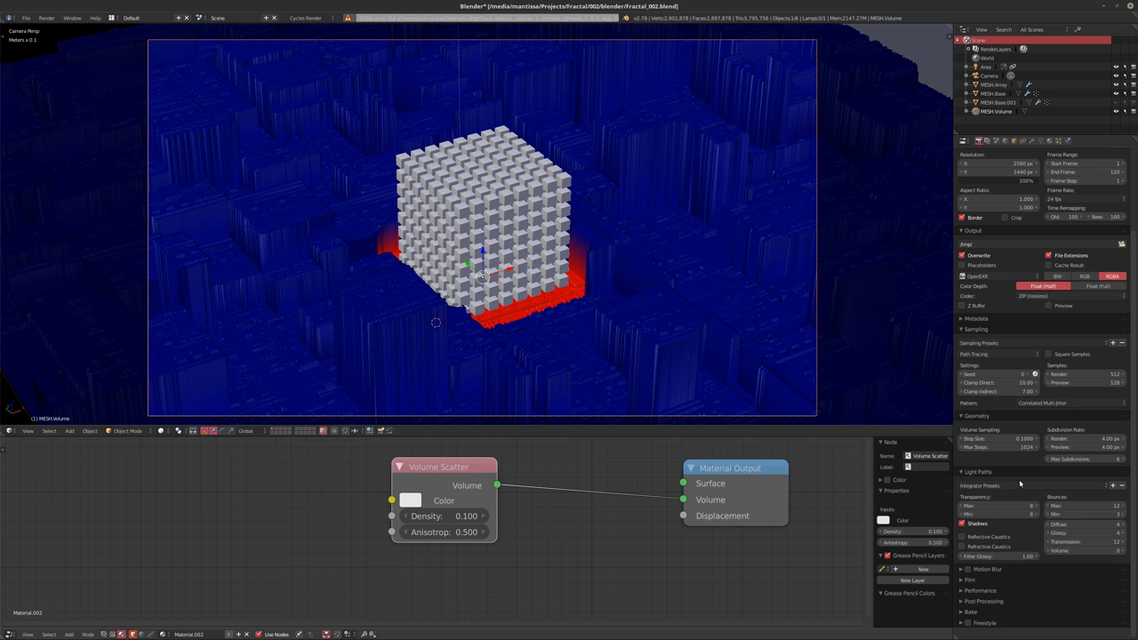
left_click(1066, 438)
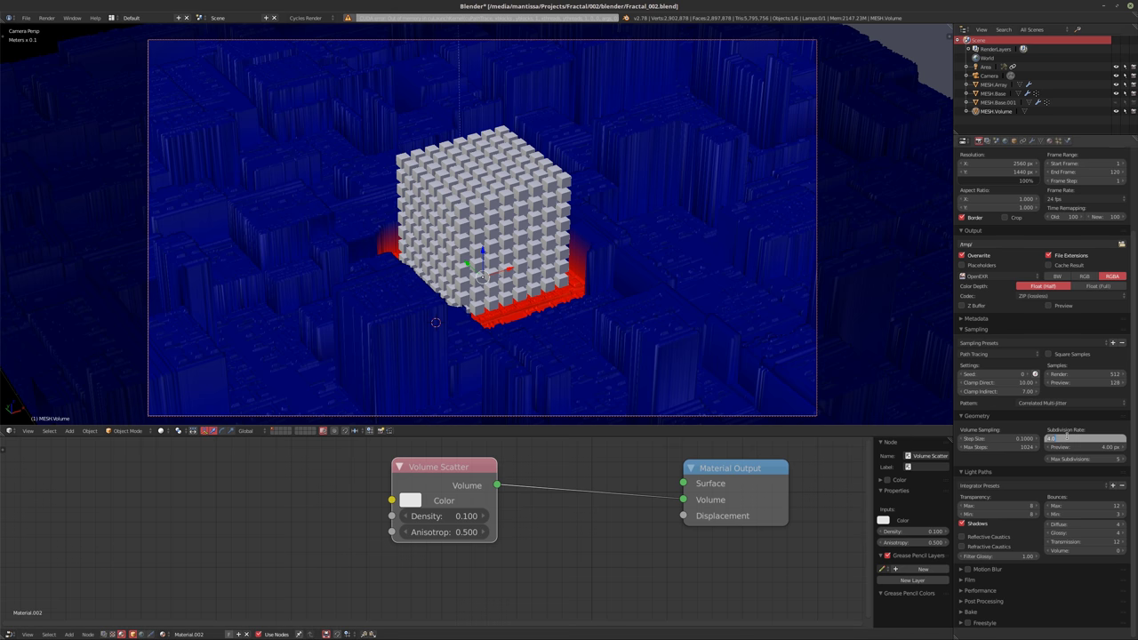
type("3.5")
key("Return")
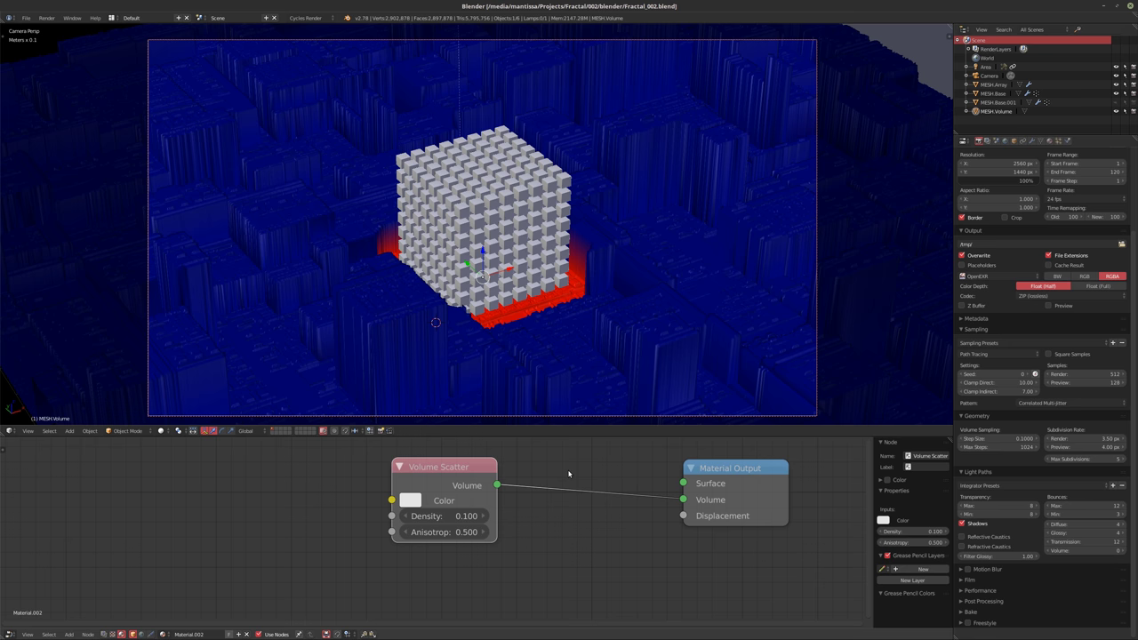
key("F12")
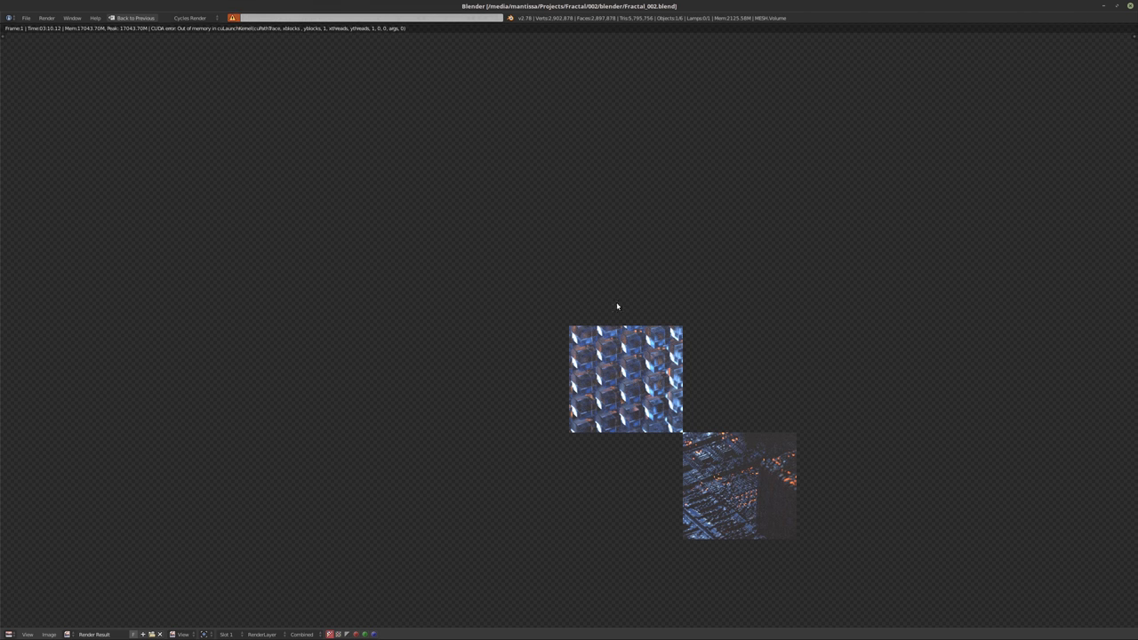
key("Escape")
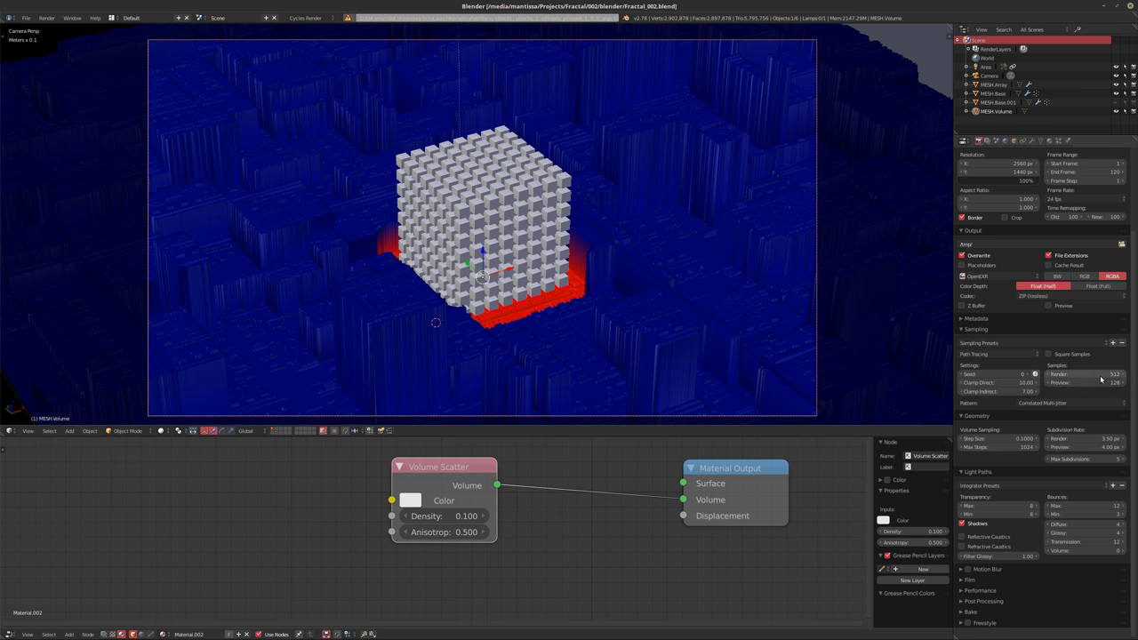
Set the render subdivision rate to 4 px and the max subdivisions to 6
left_click(1066, 437)
type("4")
key("Return")
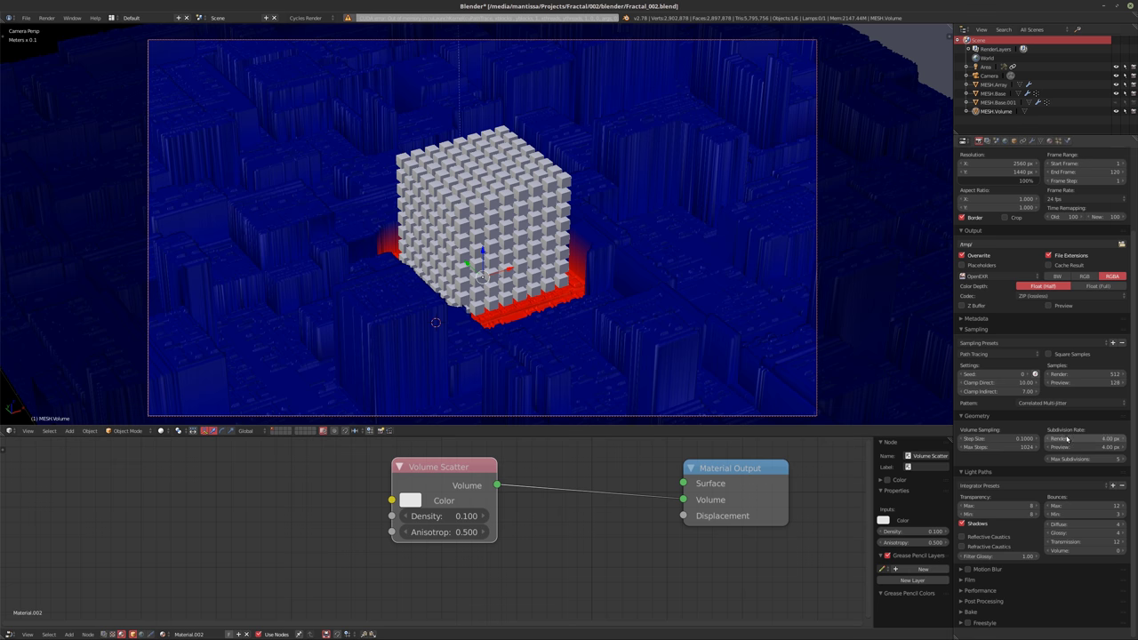
left_click(1121, 459)
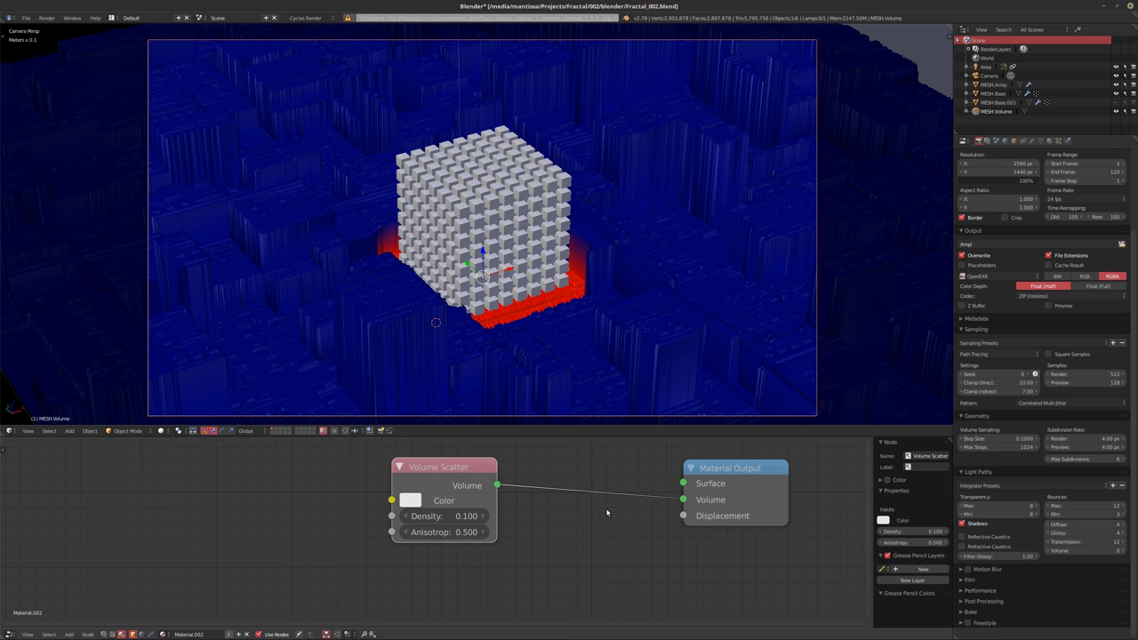
Unhide the duplicate city mesh MESH.Base.001 and delete it from the scene
middle_click_drag(607, 512, 570, 526)
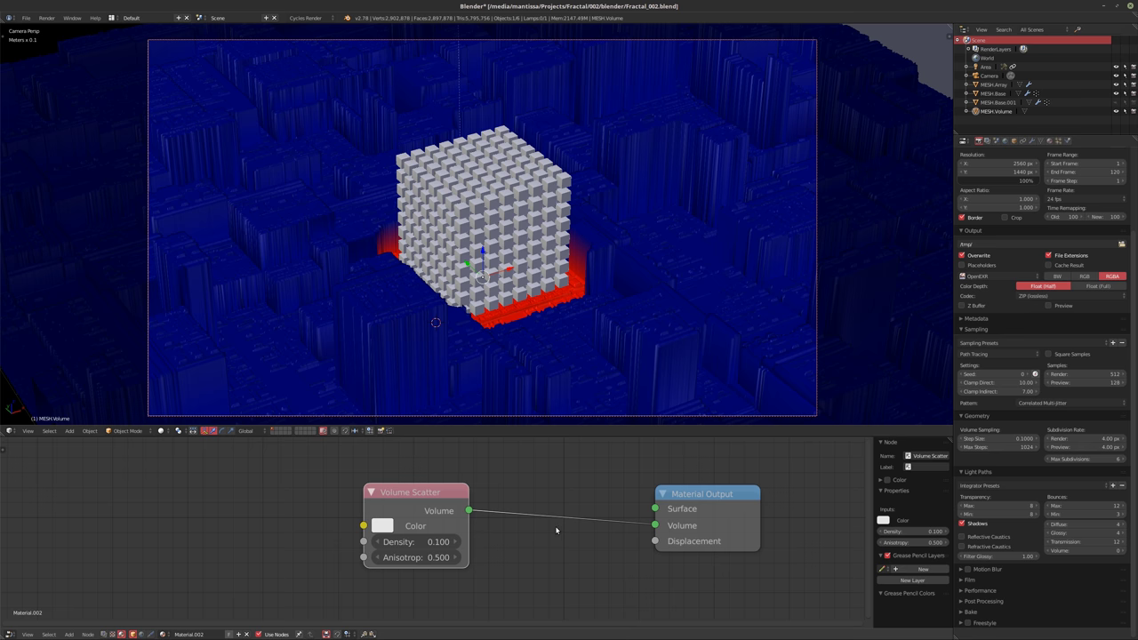
scroll(463, 273, "down", 3)
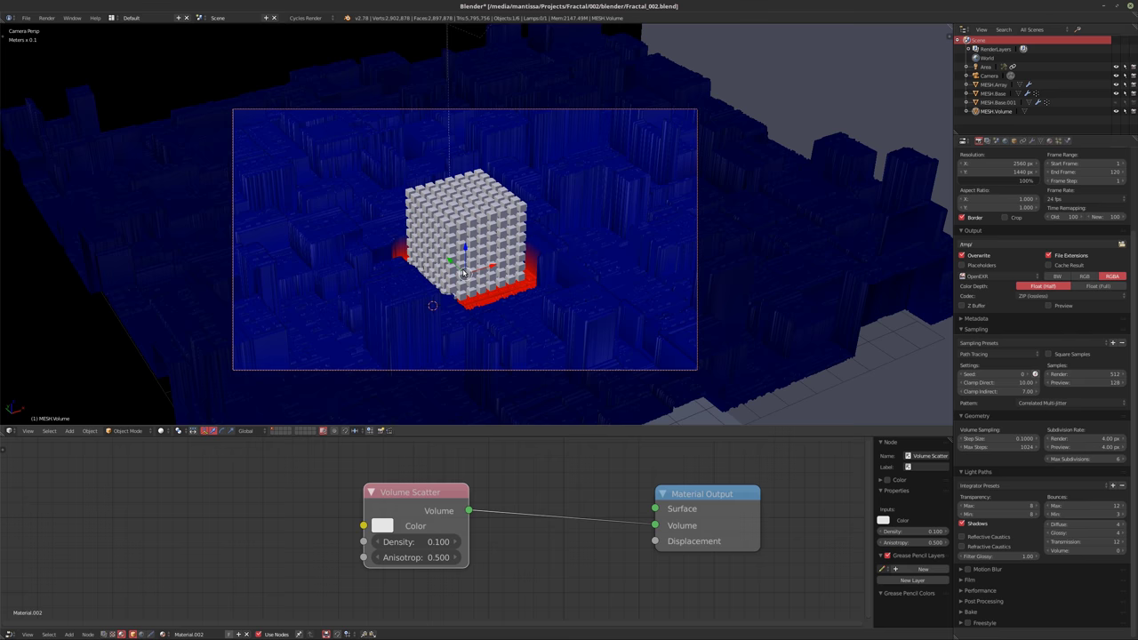
middle_click_drag(463, 273, 474, 270, "shift")
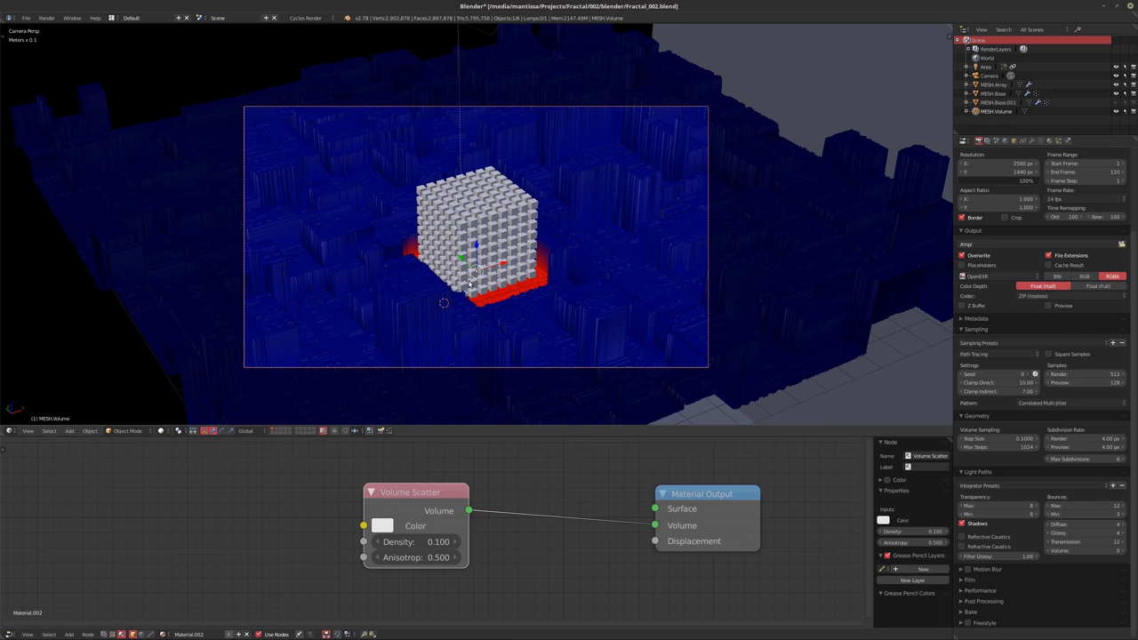
left_click(1003, 102)
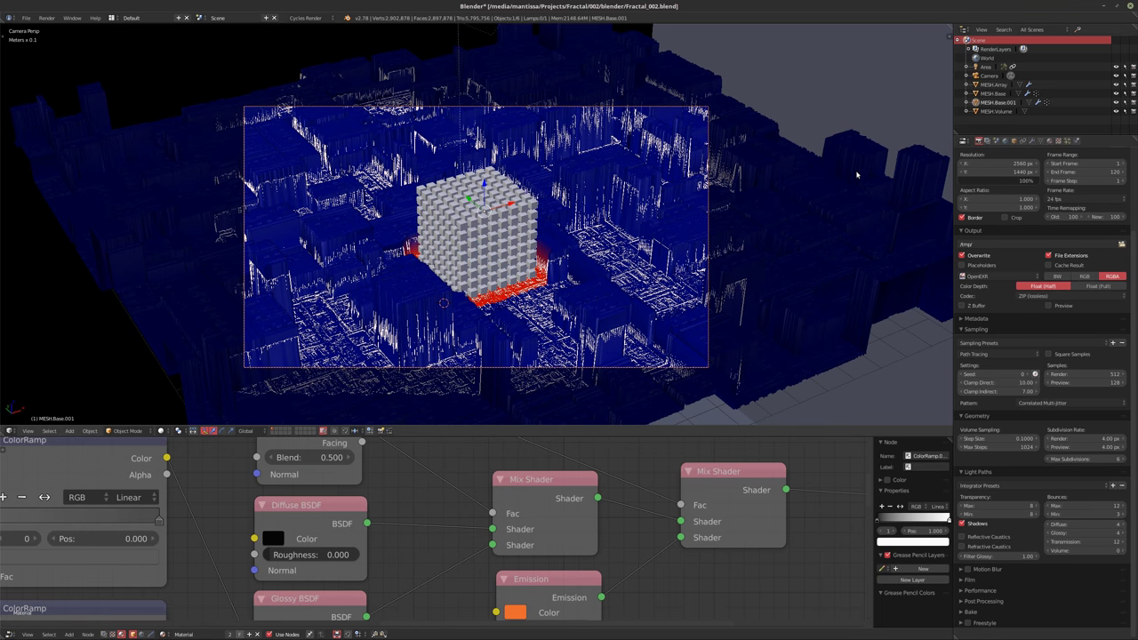
key("Delete")
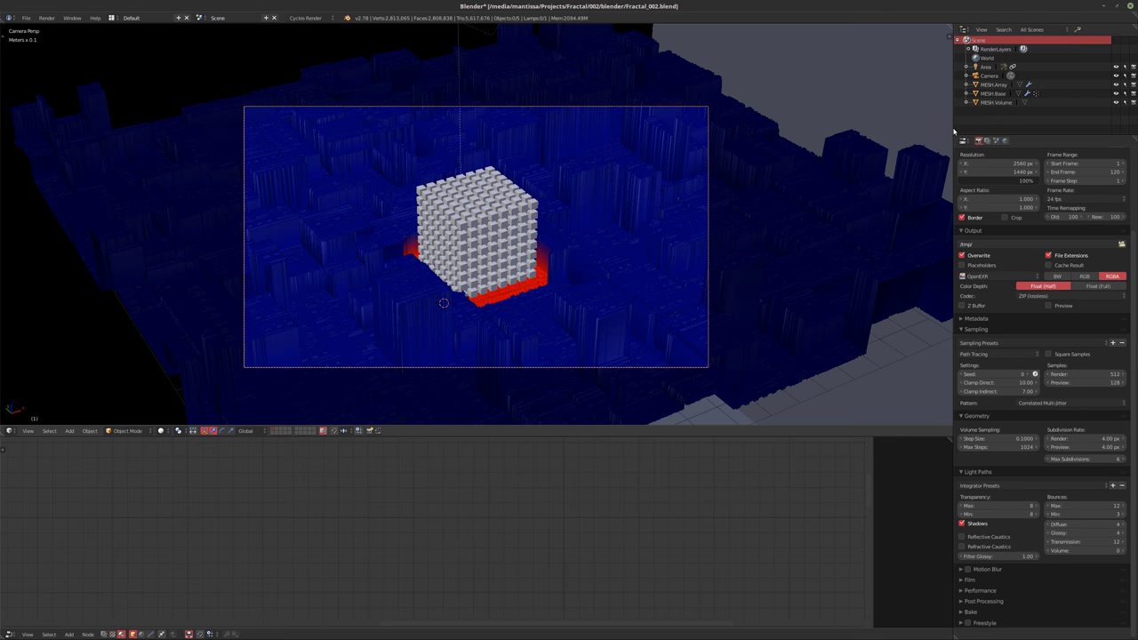
Duplicate the MESH.Base city mesh in place and hide the original MESH.Base in the viewport
left_click(993, 94)
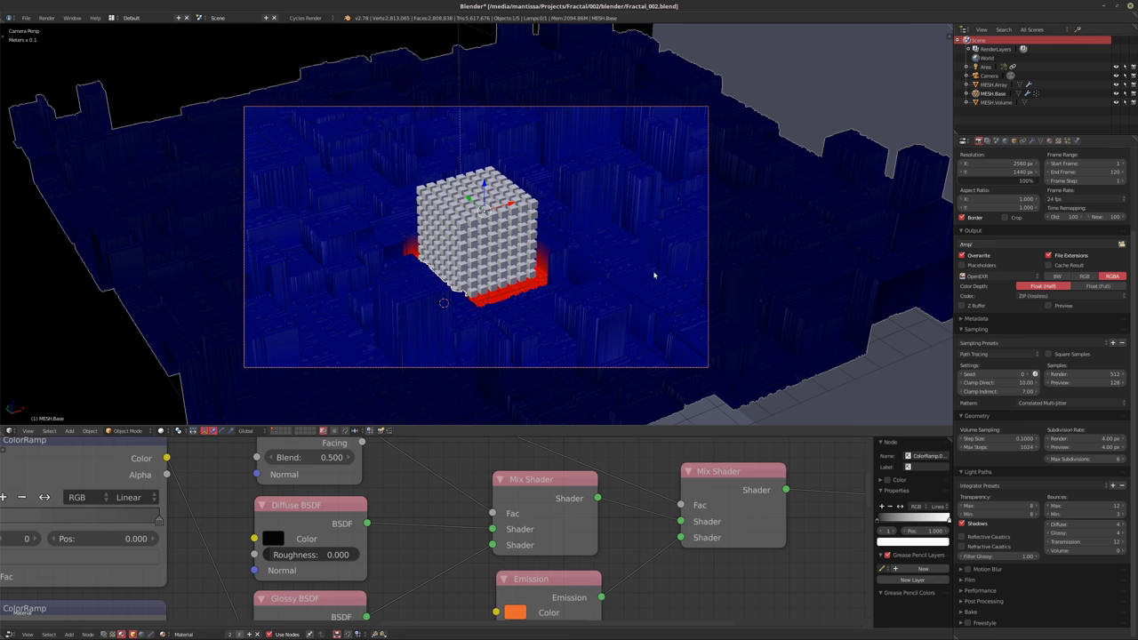
key("shift+d")
key("Escape")
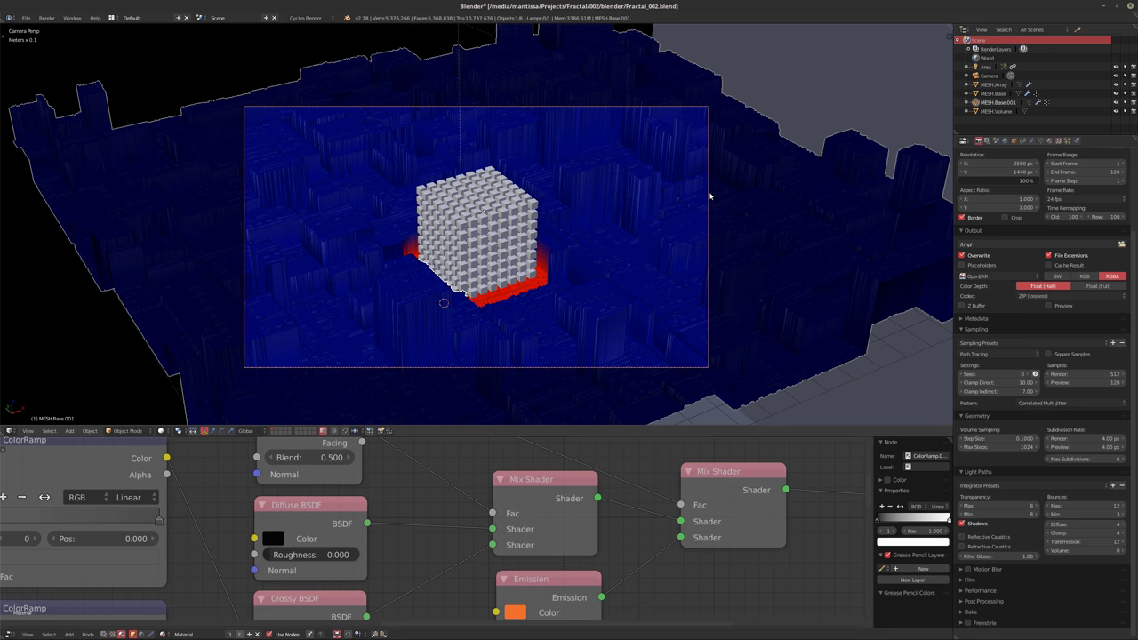
key("g")
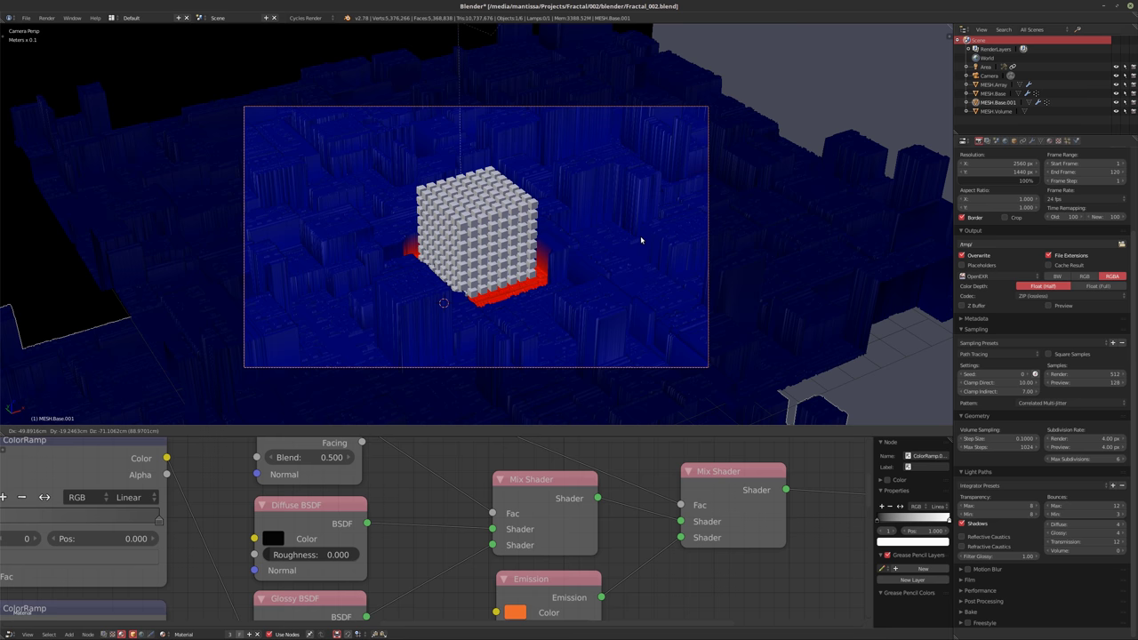
key("Escape")
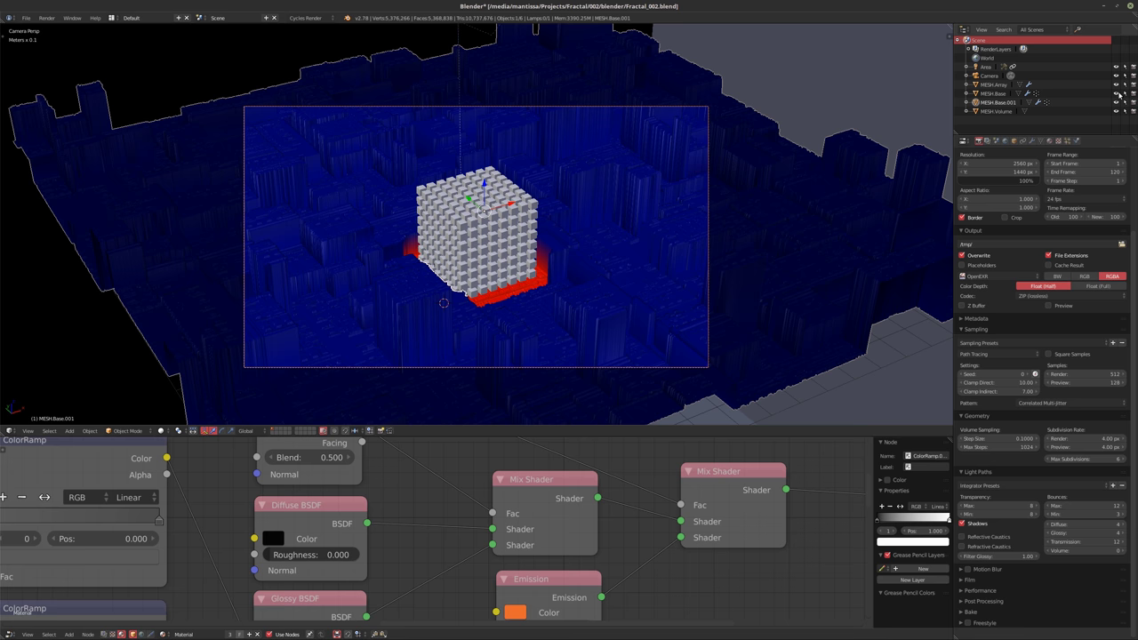
left_click(1116, 94)
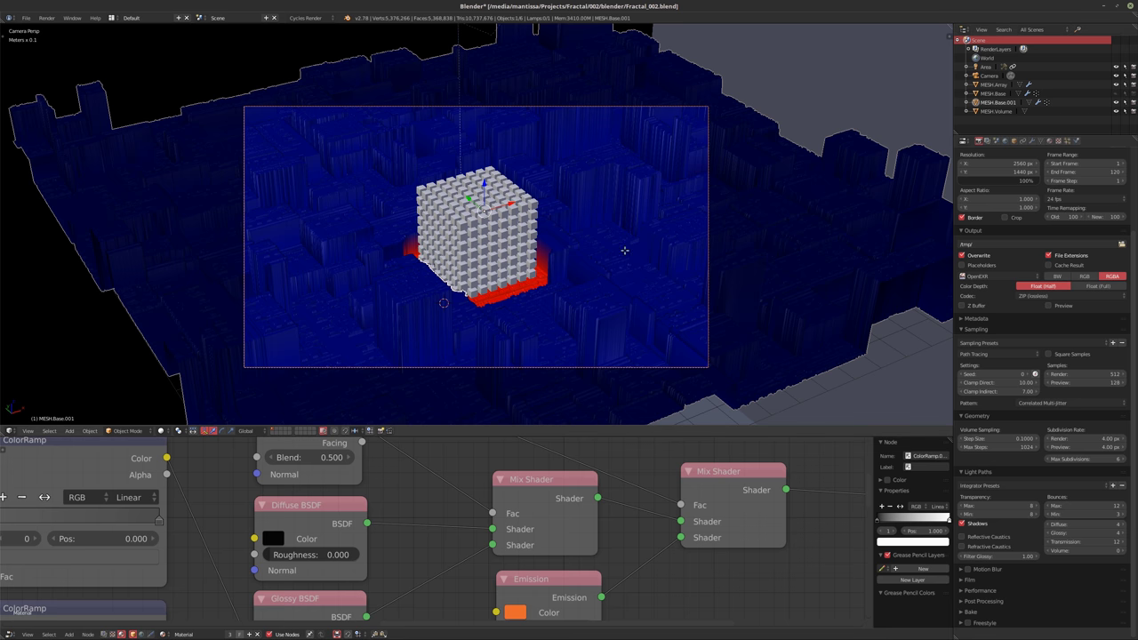
Circle-select the four outer corner areas of the MESH.Base.001 grid beyond the camera frame and delete their vertices
key("Tab")
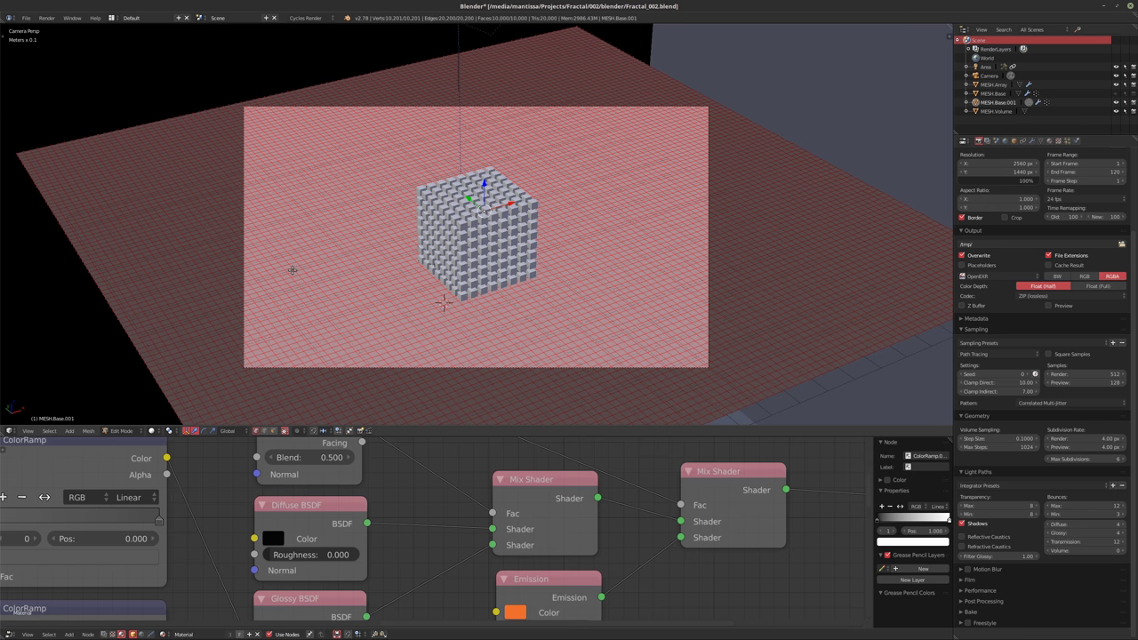
scroll(384, 309, "down", 3)
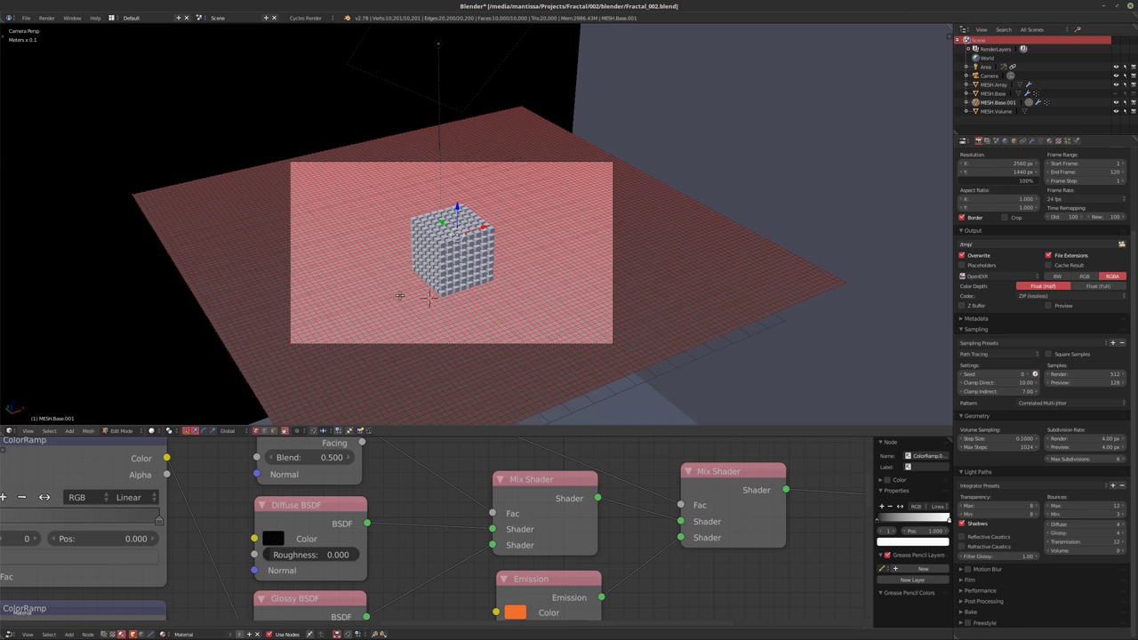
middle_click_drag(455, 267, 451, 246, "shift")
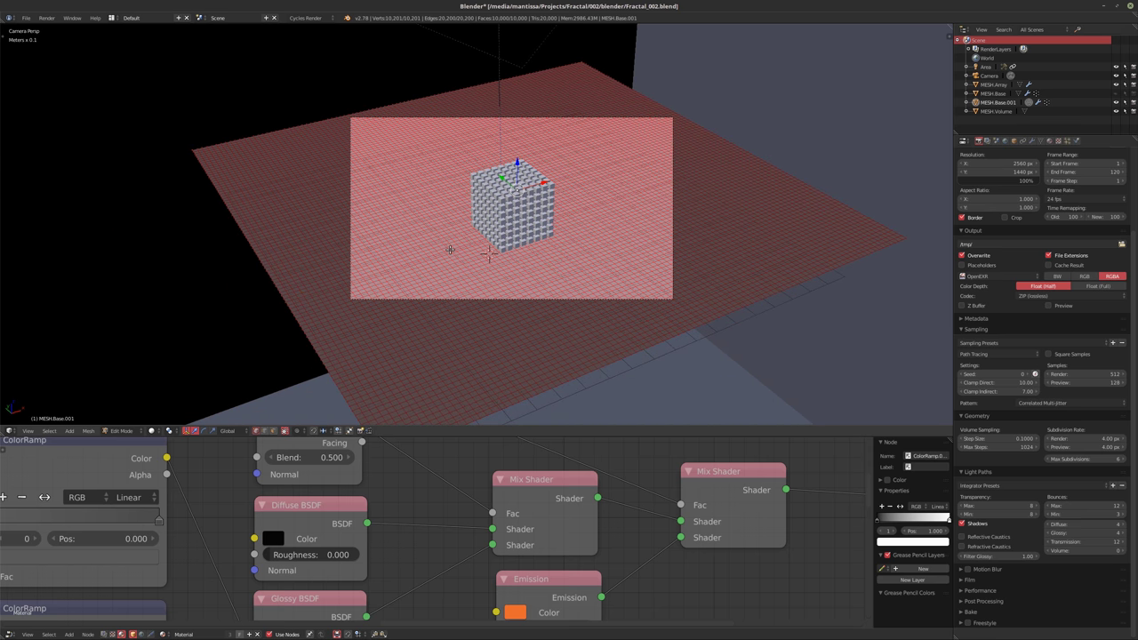
key("a")
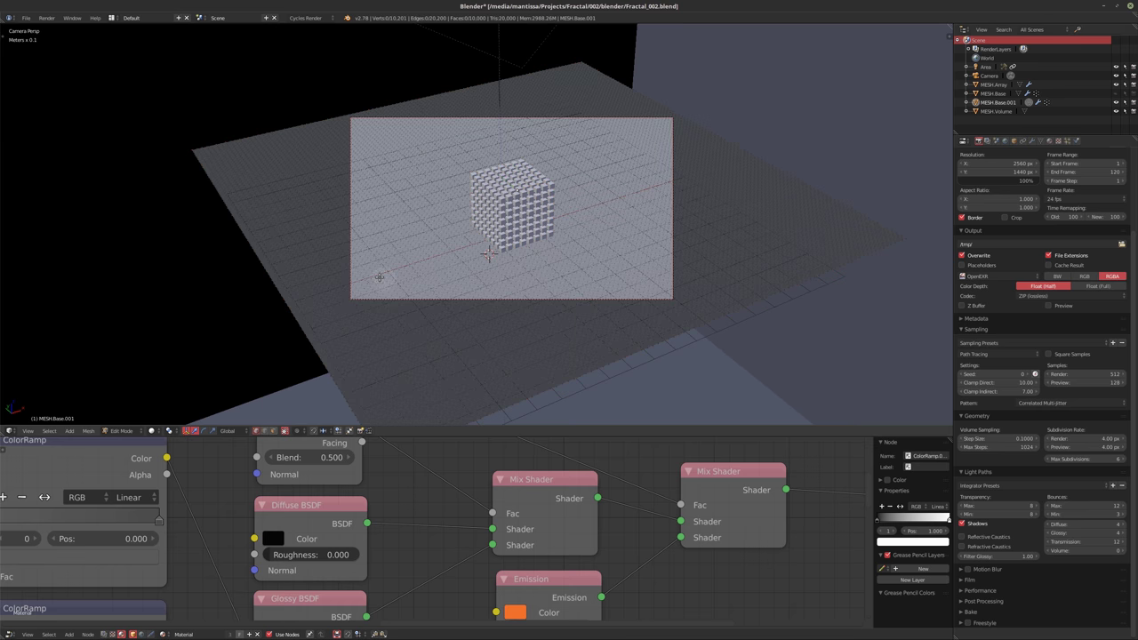
key("c")
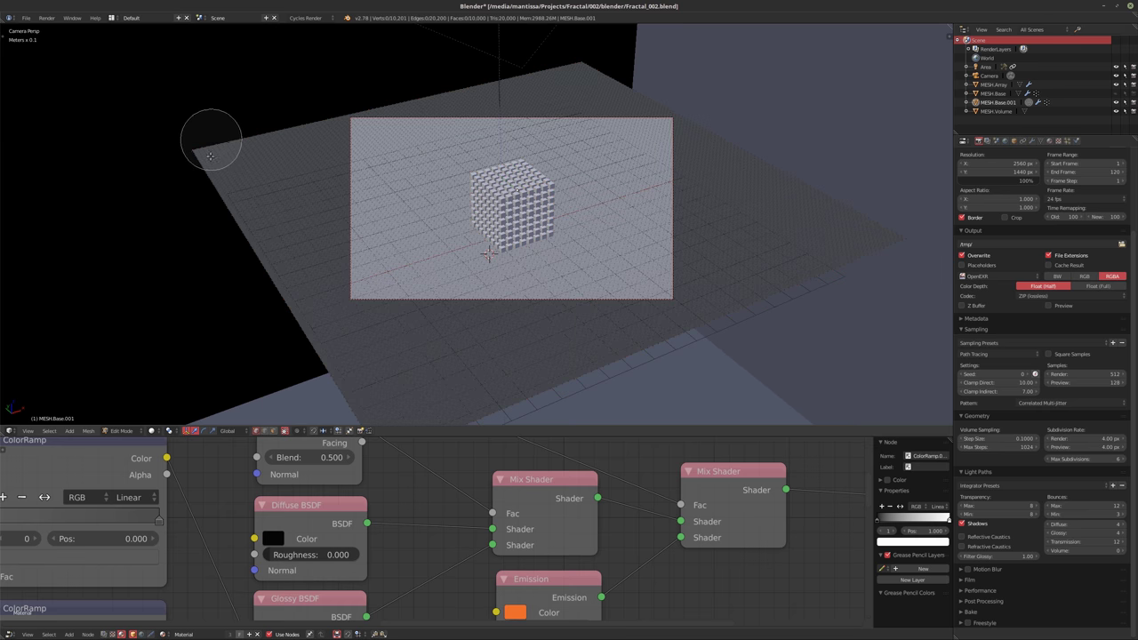
mouse_move(216, 139)
left_mouse_down()
mouse_move(211, 243)
mouse_move(239, 152)
mouse_move(269, 130)
mouse_move(285, 145)
mouse_move(256, 267)
mouse_move(280, 230)
mouse_move(269, 314)
mouse_move(306, 383)
mouse_move(290, 417)
mouse_move(443, 449)
mouse_move(343, 427)
mouse_move(463, 429)
mouse_move(471, 352)
left_mouse_up()
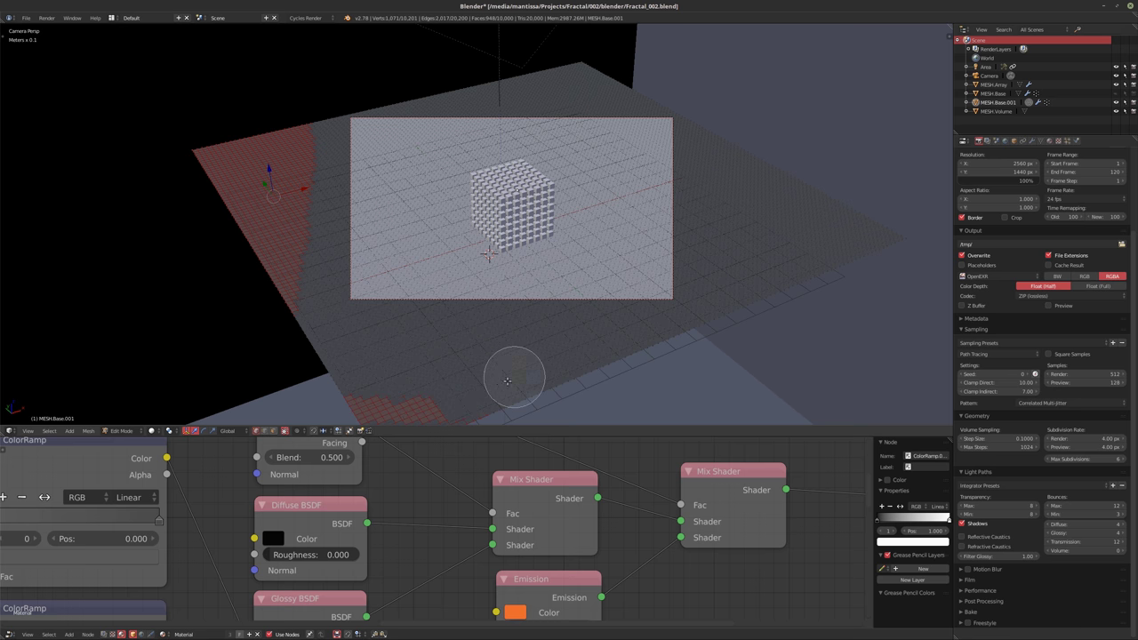
right_click(479, 362)
middle_click_drag(479, 362, 476, 337, "shift")
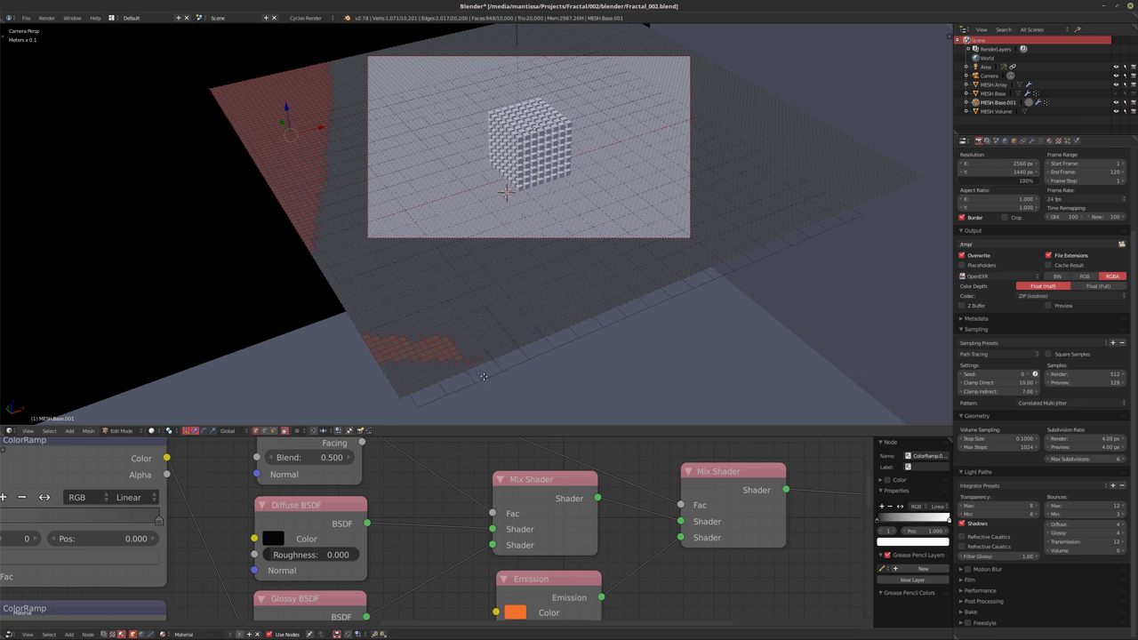
key("c")
mouse_move(500, 381)
left_mouse_down()
mouse_move(454, 361)
mouse_move(365, 372)
mouse_move(411, 394)
mouse_move(482, 400)
mouse_move(502, 371)
mouse_move(528, 363)
mouse_move(597, 371)
mouse_move(672, 353)
left_mouse_up()
mouse_move(775, 241)
left_mouse_down()
mouse_move(764, 168)
mouse_move(777, 83)
mouse_move(796, 104)
mouse_move(810, 204)
mouse_move(837, 206)
mouse_move(883, 174)
mouse_move(854, 174)
mouse_move(789, 214)
mouse_move(835, 197)
mouse_move(850, 130)
mouse_move(919, 181)
left_mouse_up()
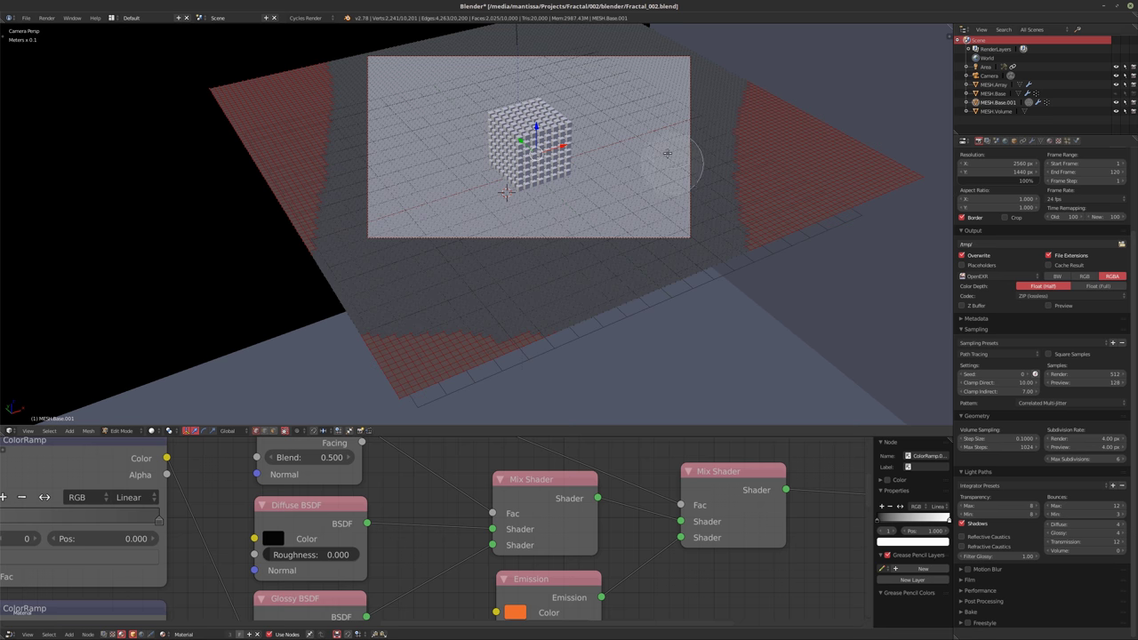
right_click(673, 138)
middle_click_drag(592, 142, 596, 260)
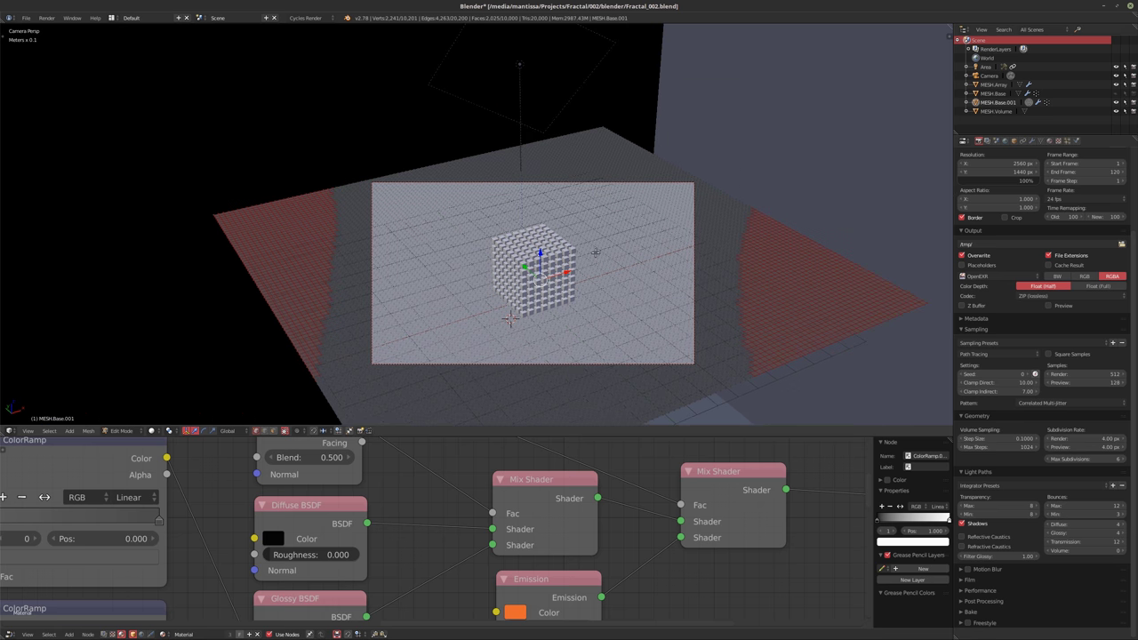
key("c")
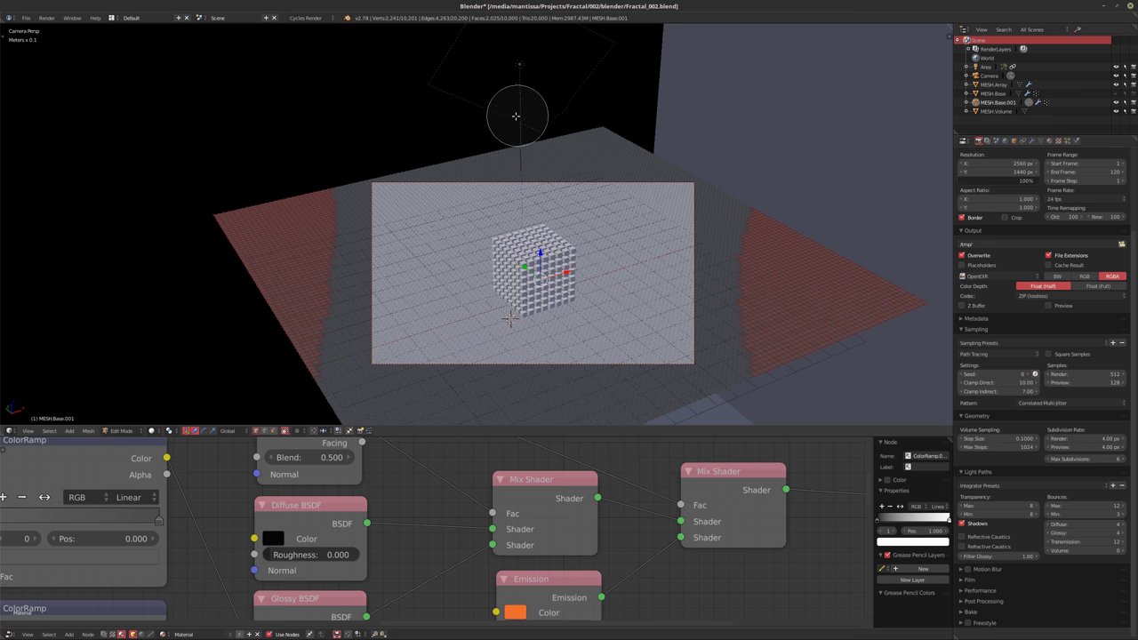
left_click_drag(477, 124, 731, 120)
right_click(762, 133)
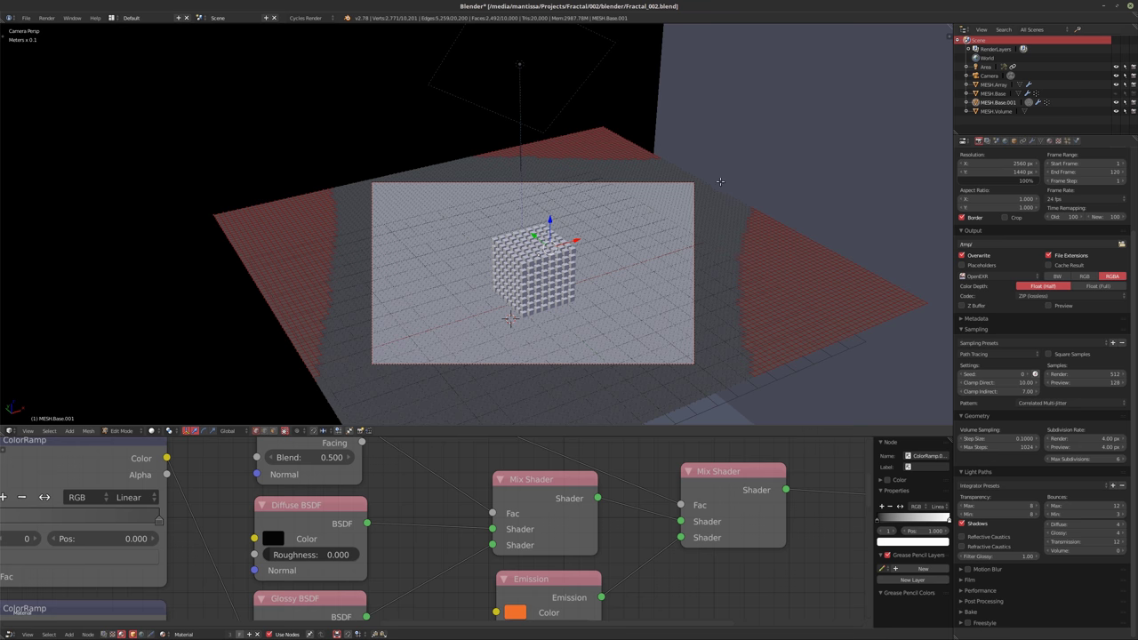
key("x")
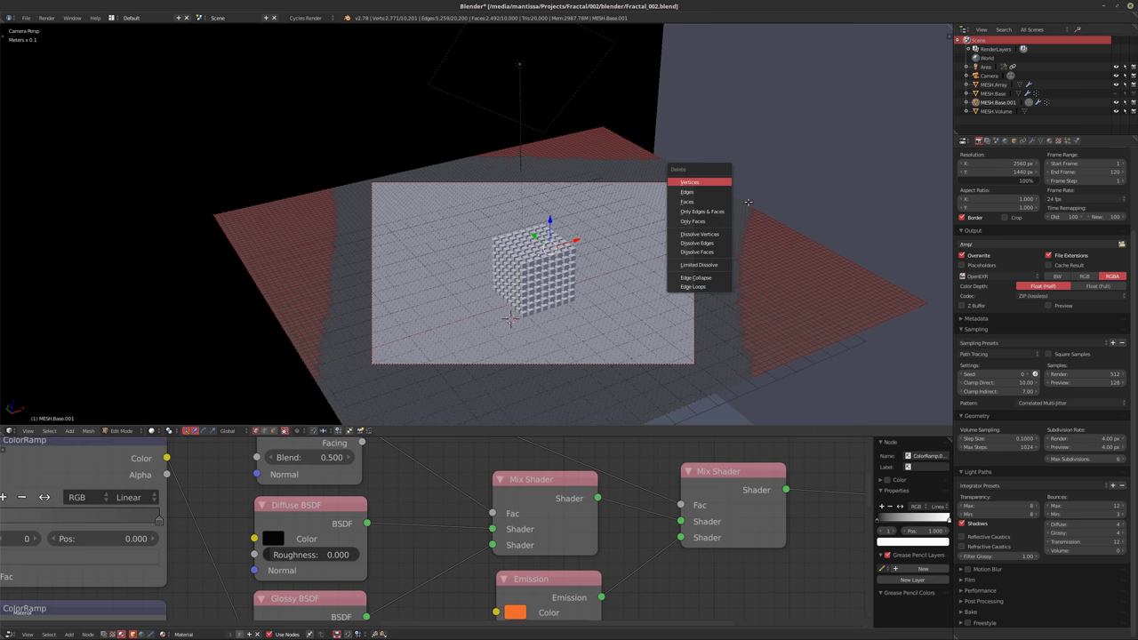
key("Return")
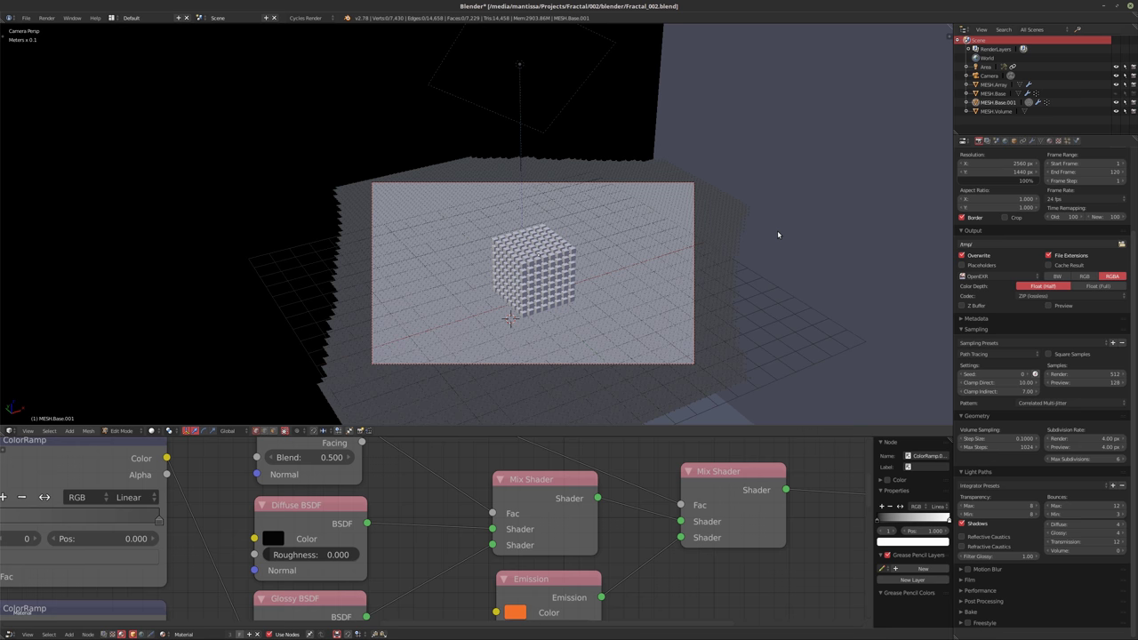
key("Tab")
Set the render subdivision rate to 3 px
middle_click_drag(582, 257, 608, 215, "shift")
scroll(558, 284, "up", 2)
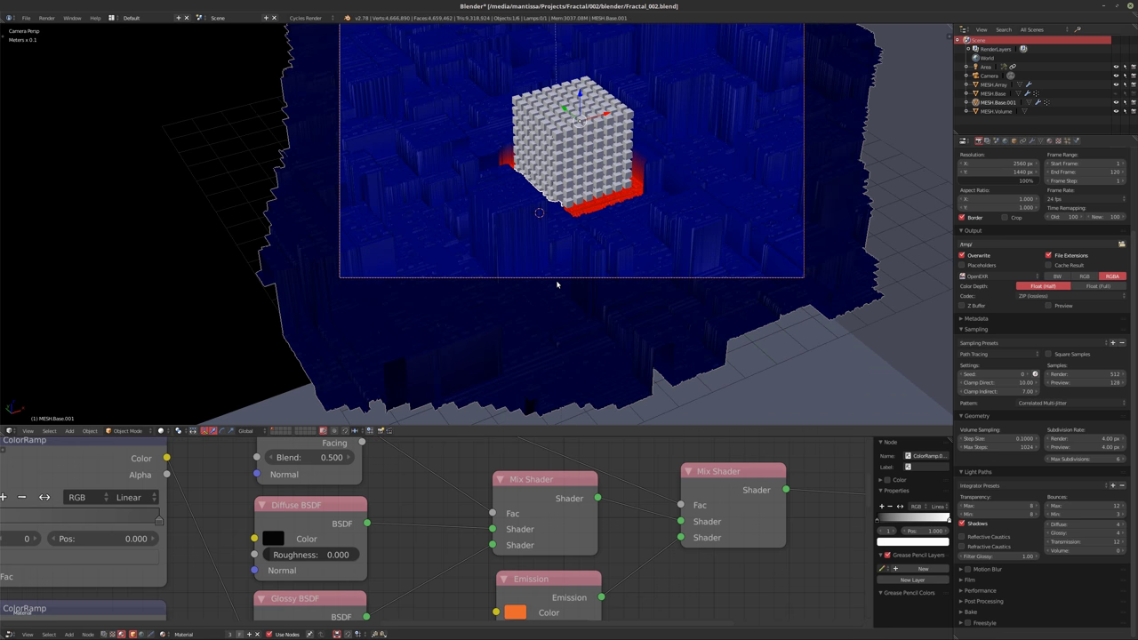
scroll(556, 285, "up", 3)
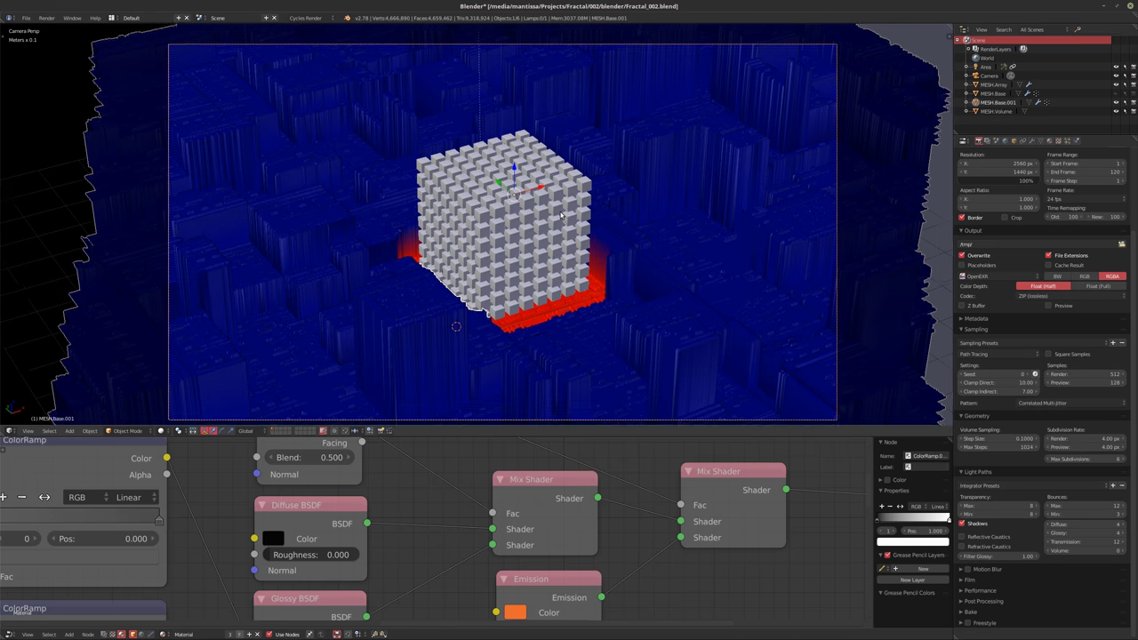
middle_click_drag(561, 216, 594, 223, "shift")
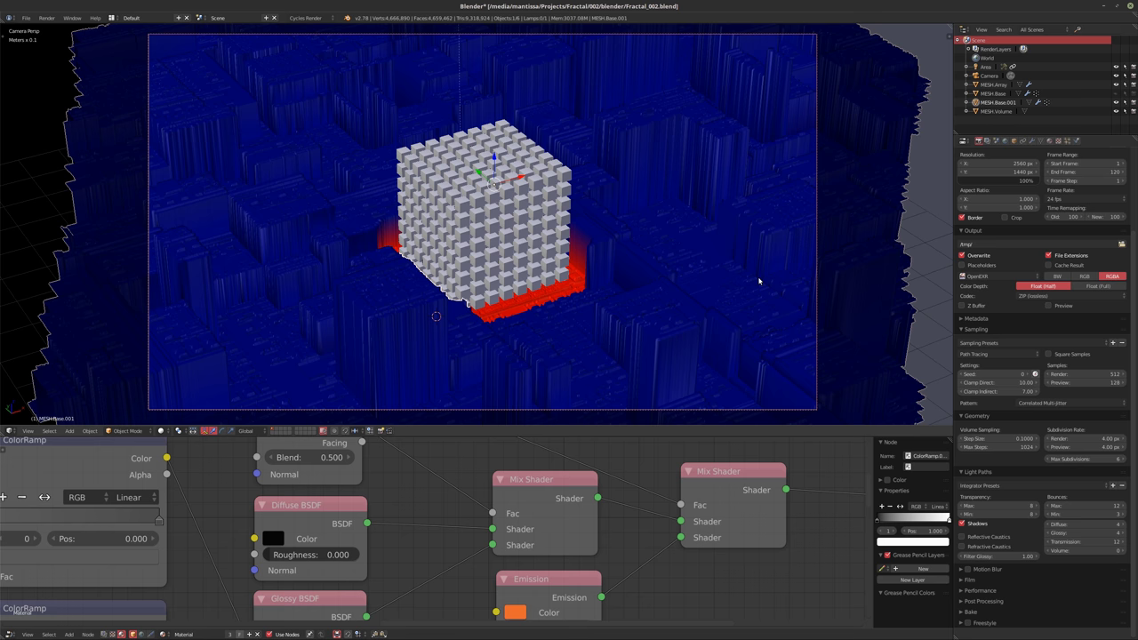
left_click(1077, 439)
type("3")
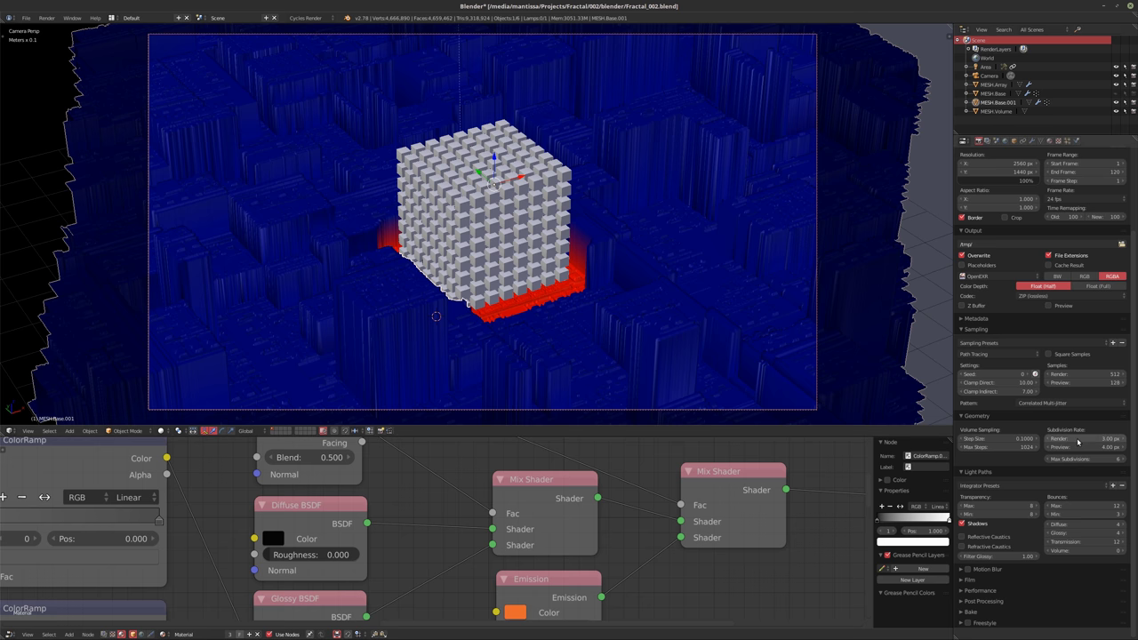
key("Return")
middle_click_drag(537, 209, 540, 212, "shift")
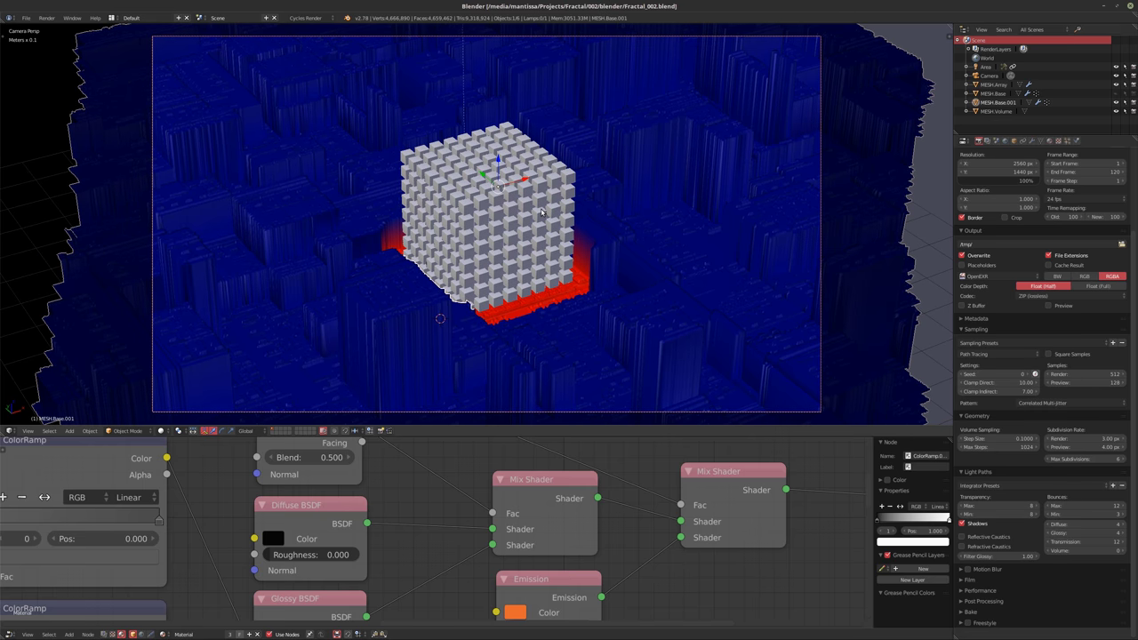
Render the still image to check the trimmed city mesh, stop it partway, and return to the scene view
key("F12")
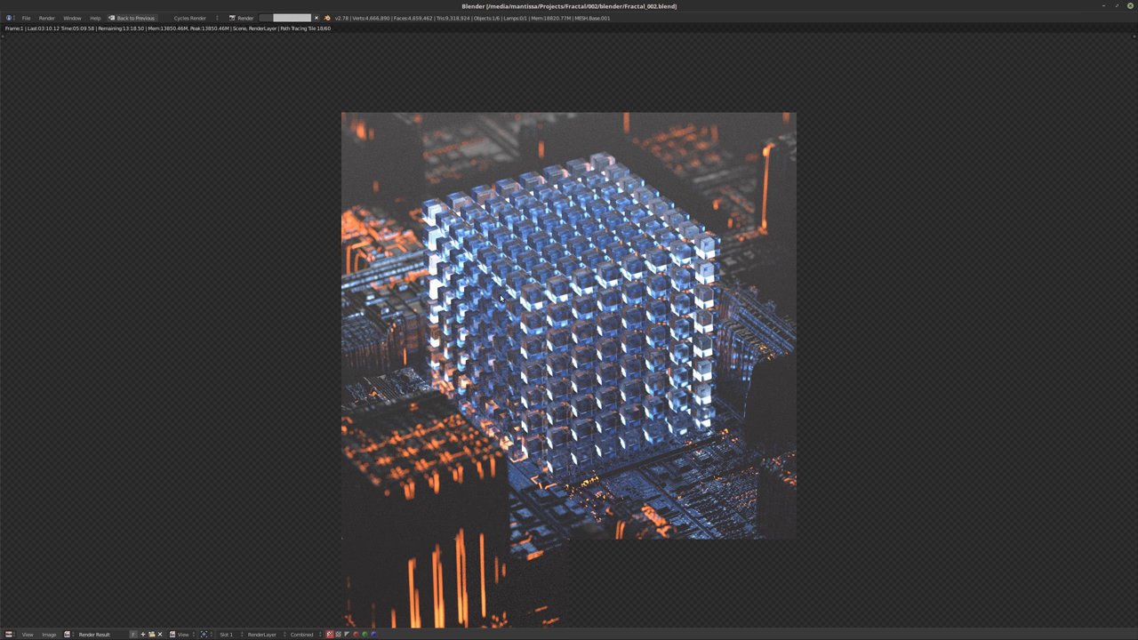
key("Escape")
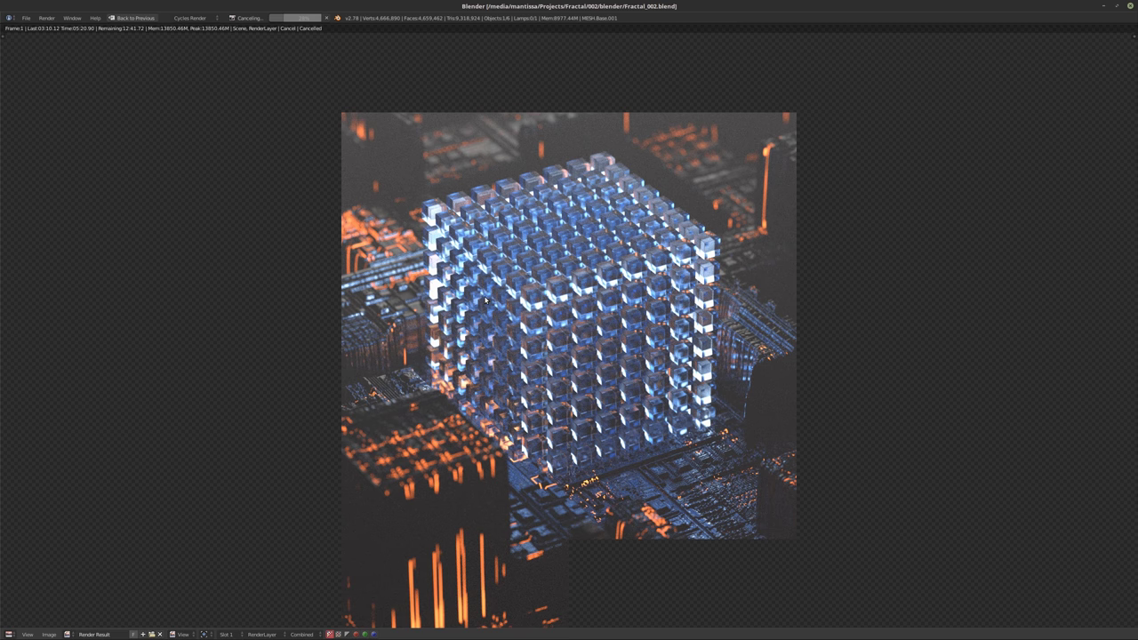
key("Escape")
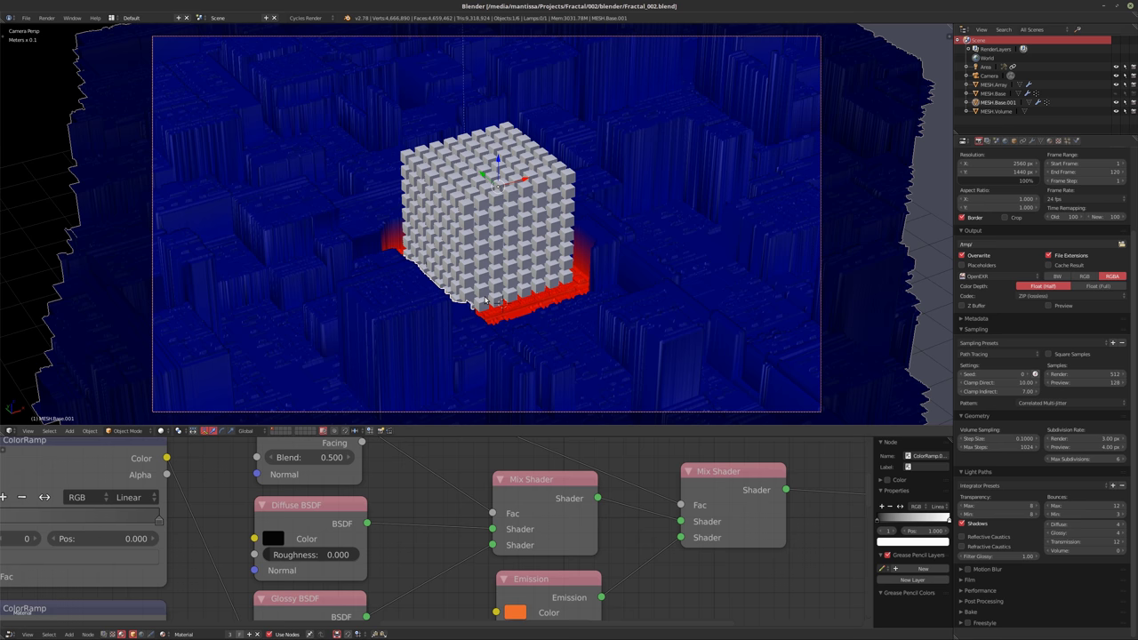
Save the scene as a new file named Fractal_002_v2.blend
left_click(26, 17)
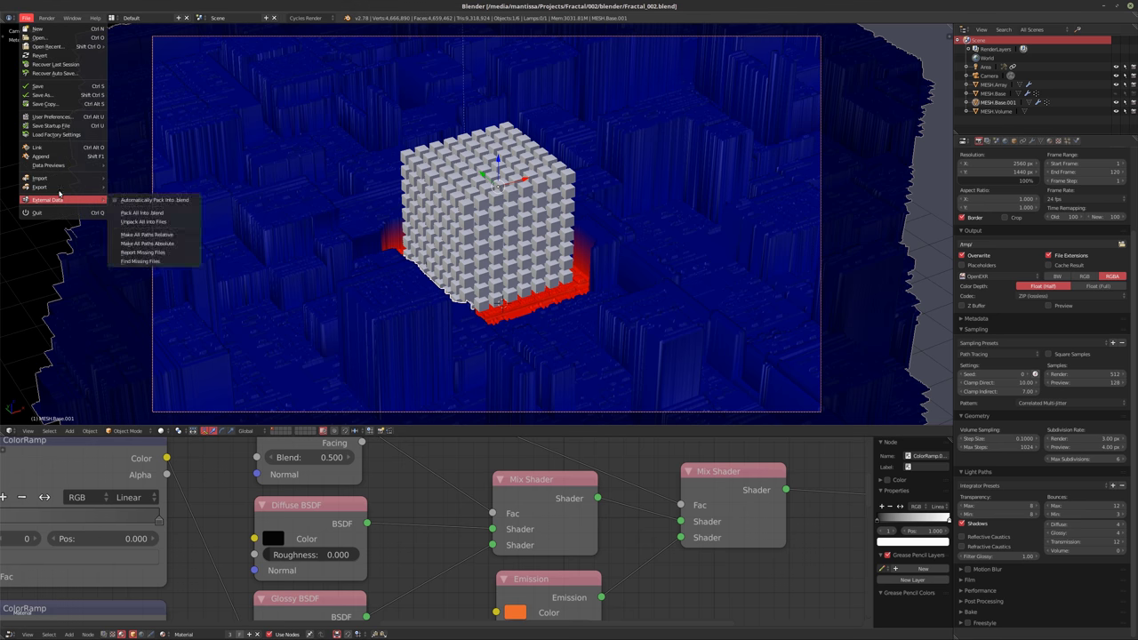
left_click(57, 95)
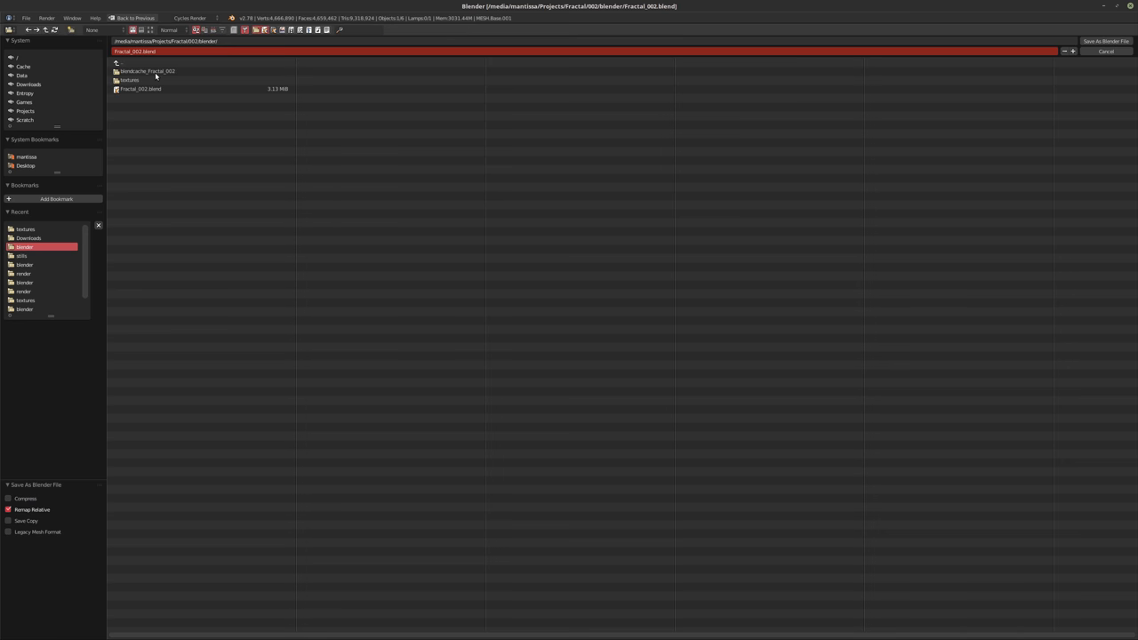
type("_")
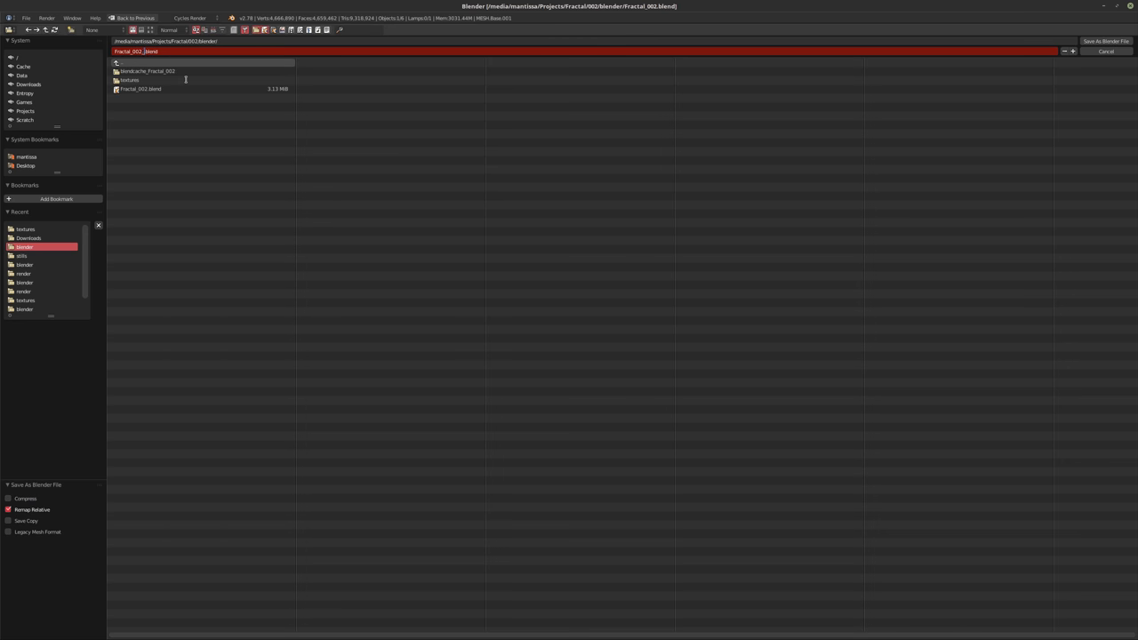
type("v1")
key("BackSpace")
type("2")
left_click(1105, 41)
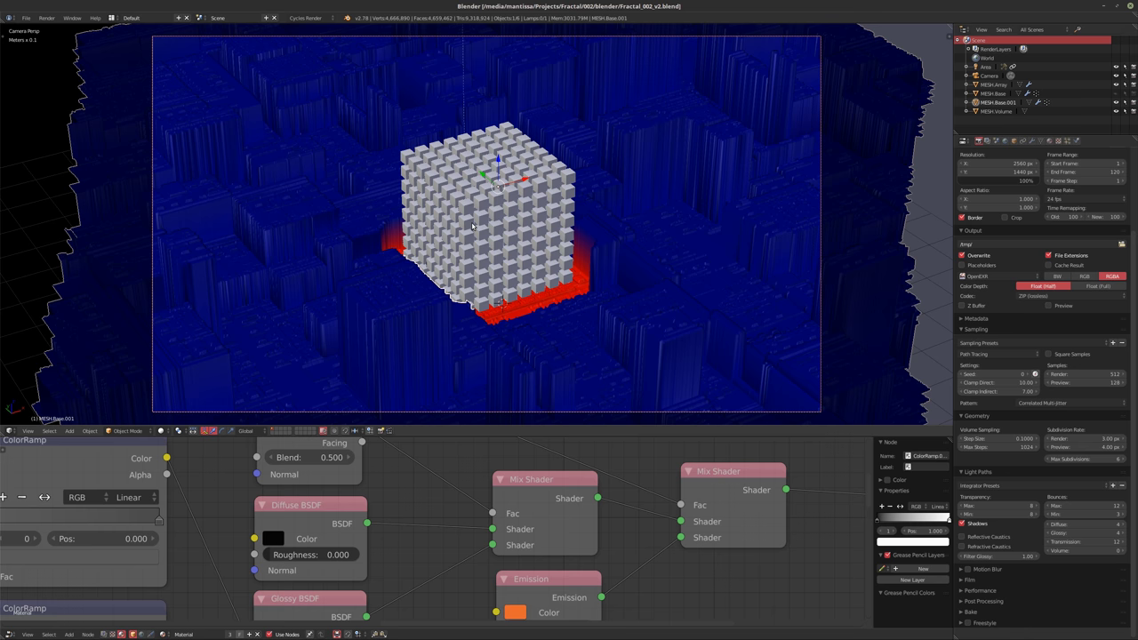
Disable the DISP.Detail and Subsurf.001 modifiers of MESH.Base.001 for viewport and render, and collapse the expanded modifiers
left_click(1032, 140)
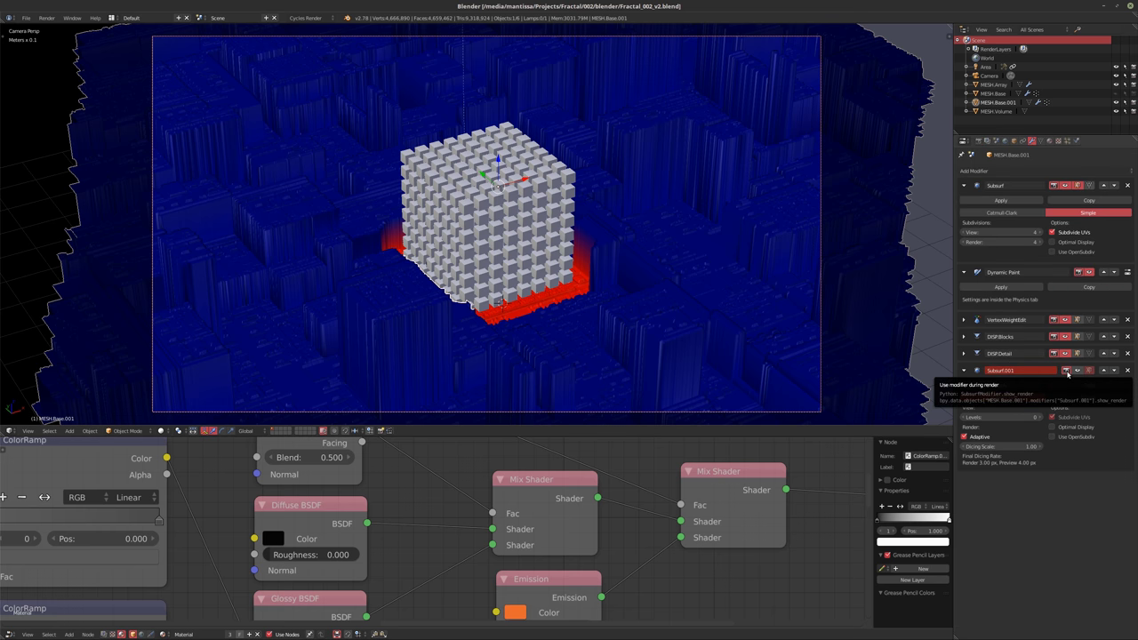
left_click(964, 370)
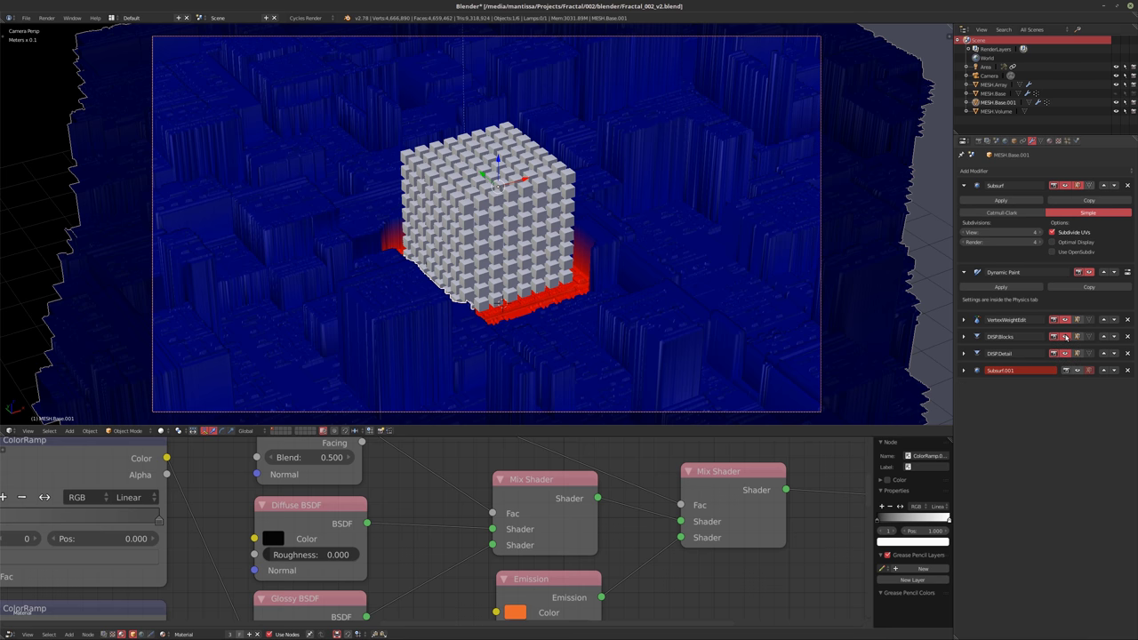
left_click(1057, 353)
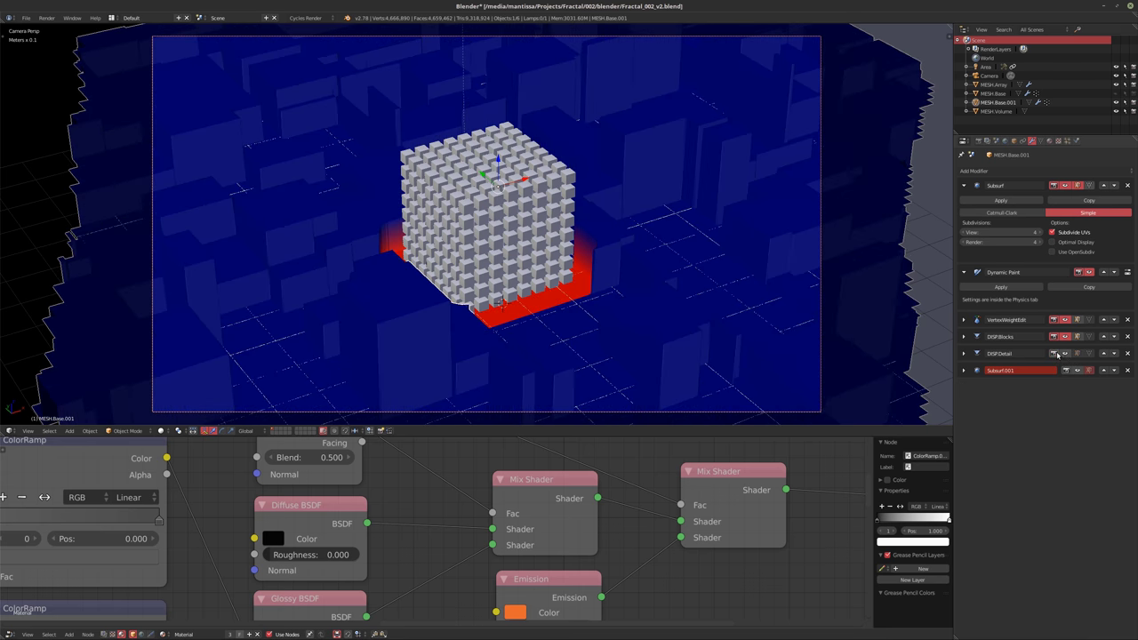
left_click(965, 272)
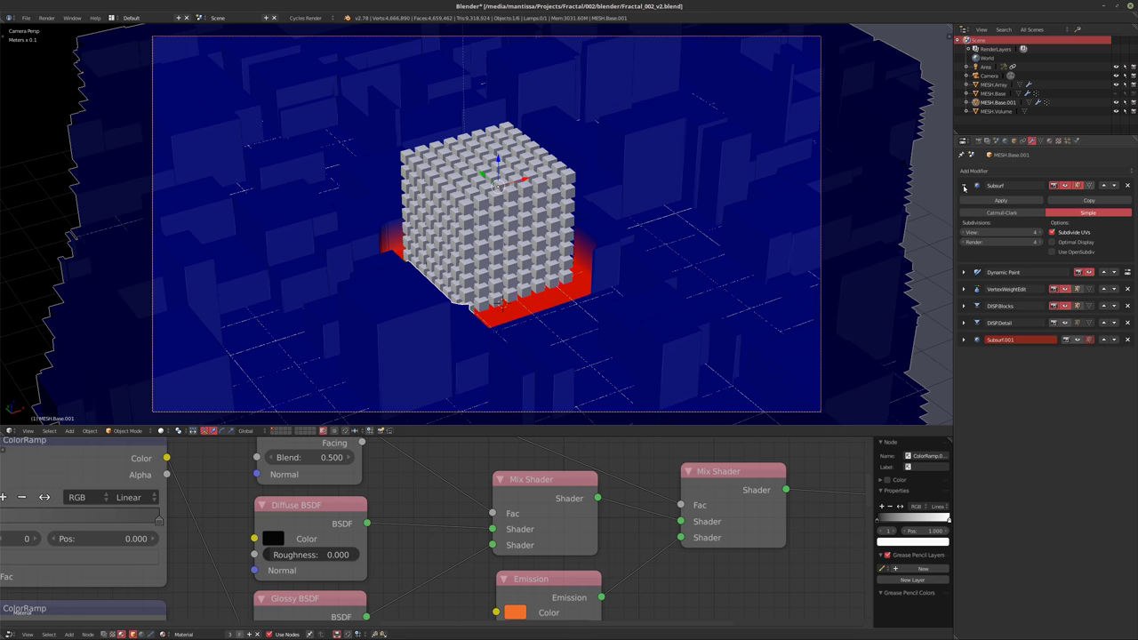
left_click(964, 186)
Add a Remesh modifier to MESH.Base.001 with a higher octree depth and Remove Disconnected Pieces turned off
left_click(1032, 171)
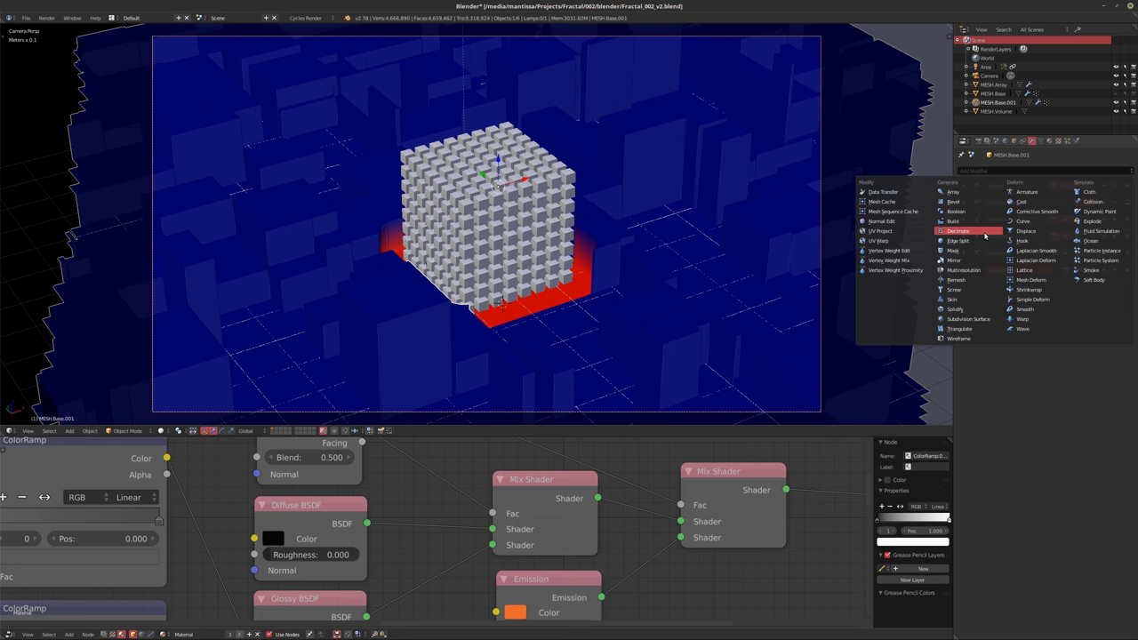
left_click(1032, 170)
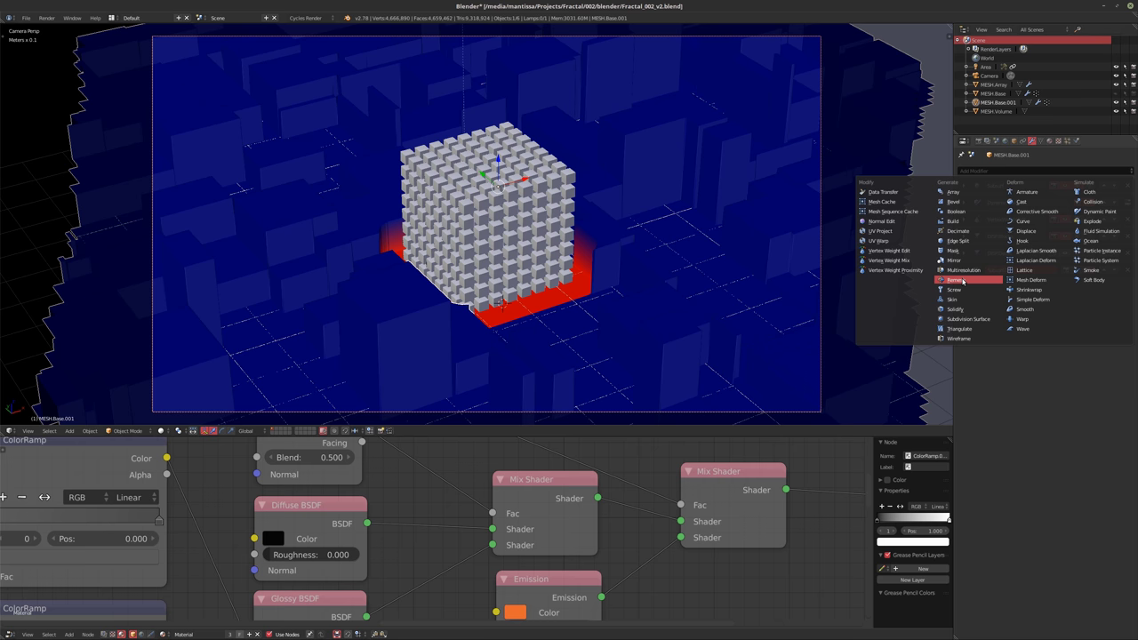
left_click(962, 281)
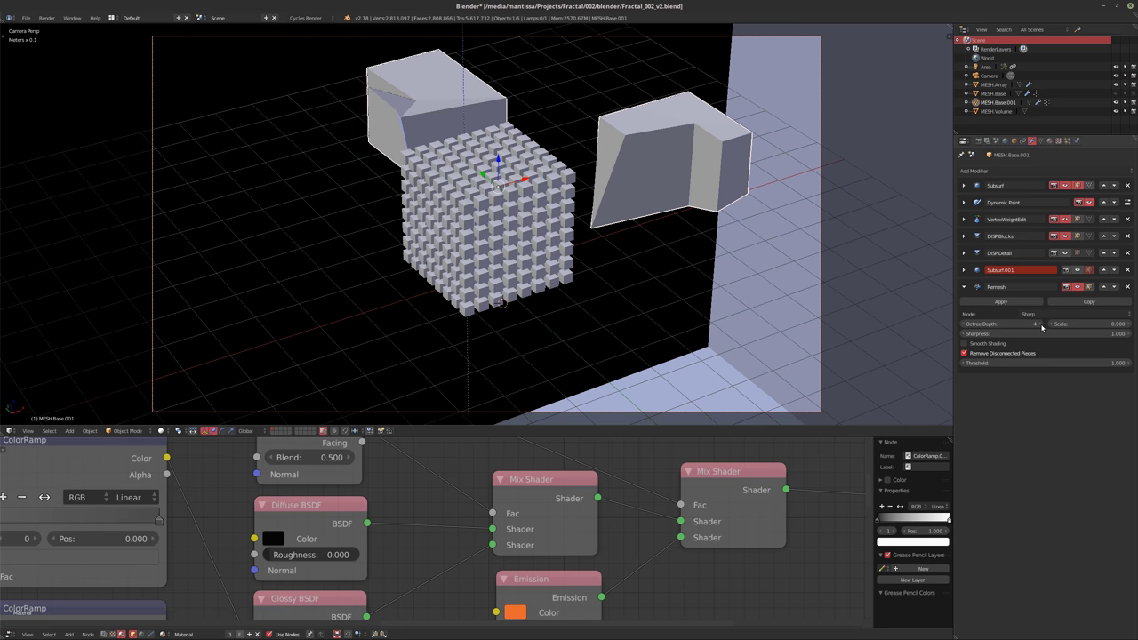
left_click(964, 352)
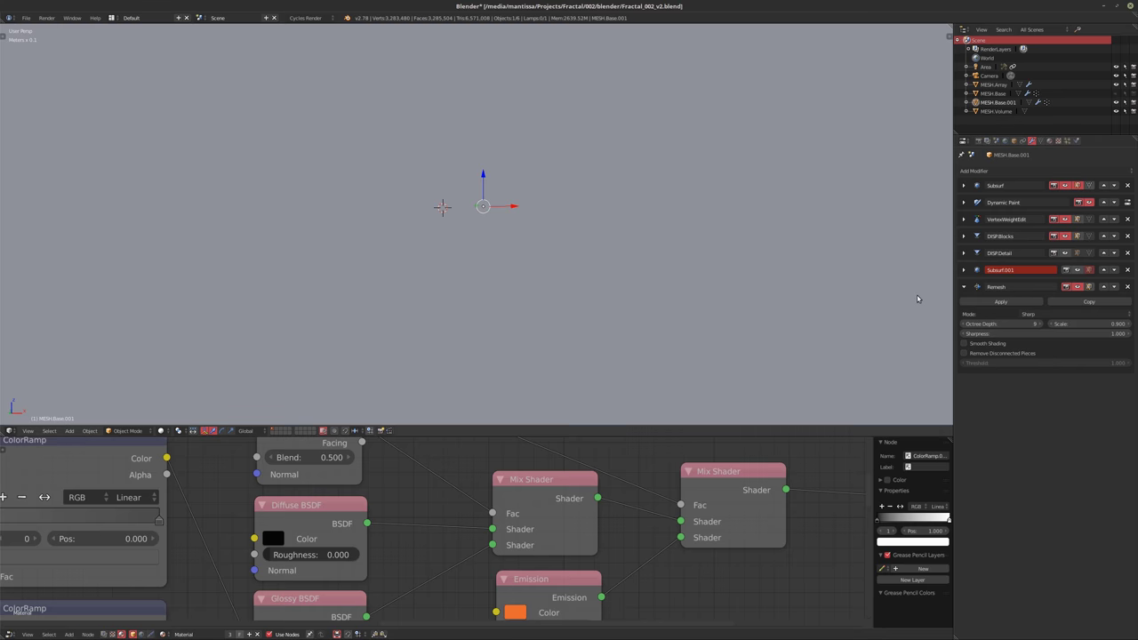
Look through the camera and turn off the Remesh modifier's viewport display on MESH.Base.001
key("KP_Decimal")
key("KP_0")
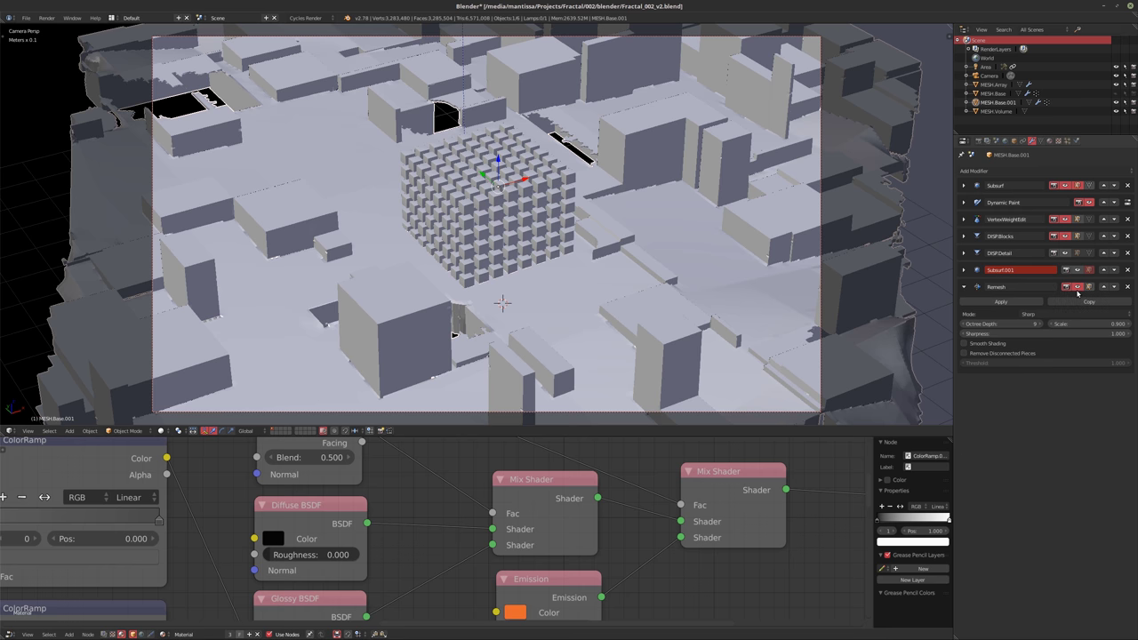
left_click(1078, 290)
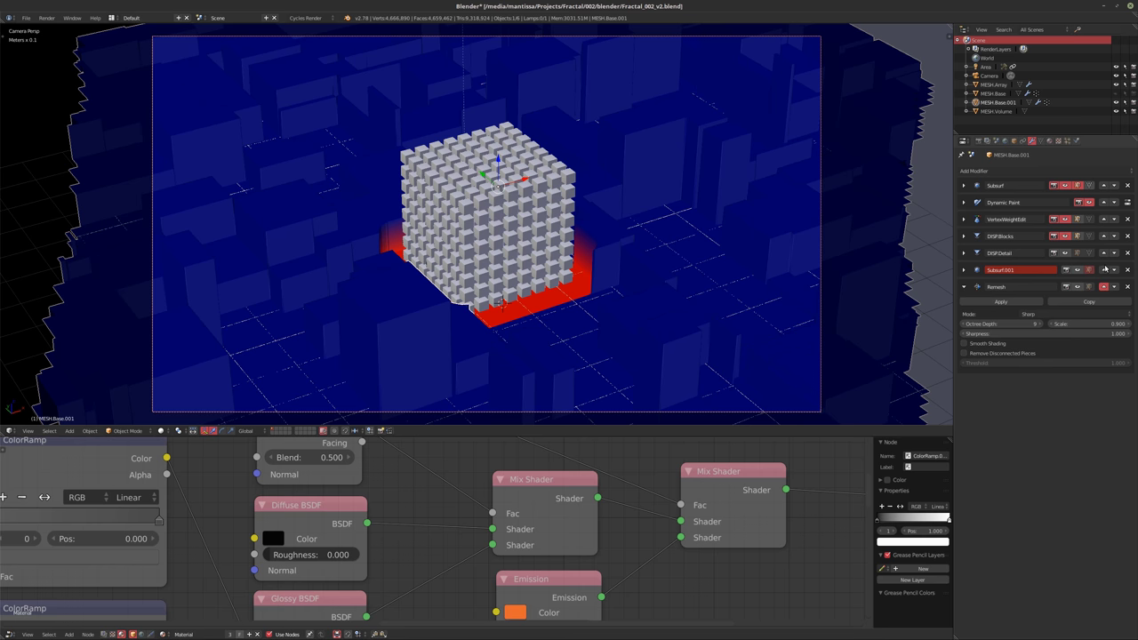
Try moving the Remesh modifier up the stack, above Subsurf.001 and DISP.Detail
left_click(1104, 269)
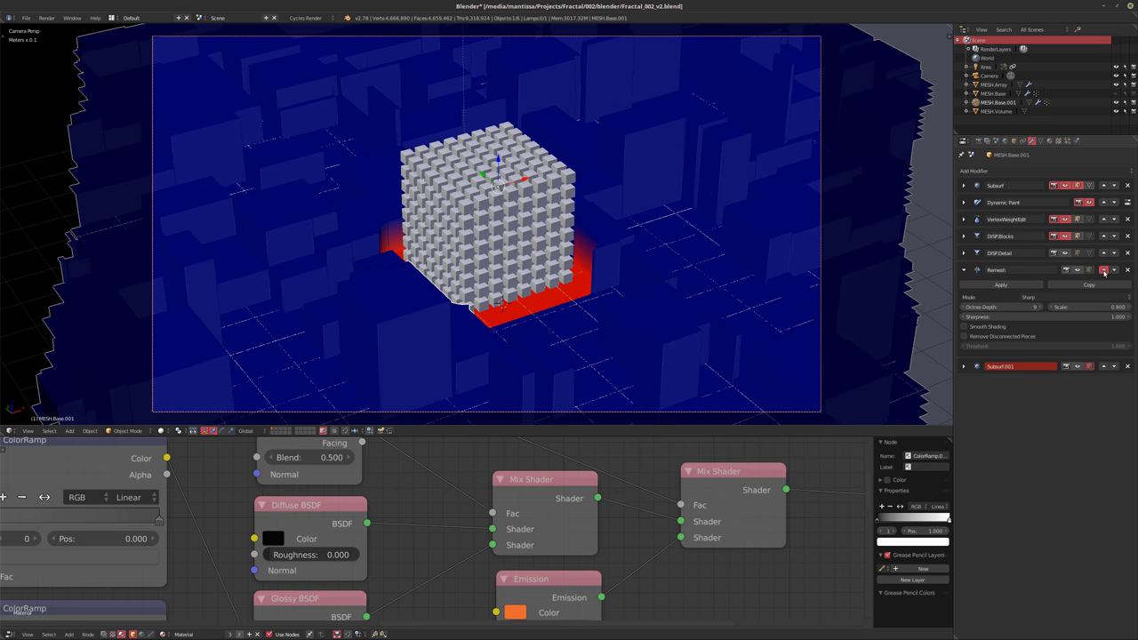
left_click(1103, 270)
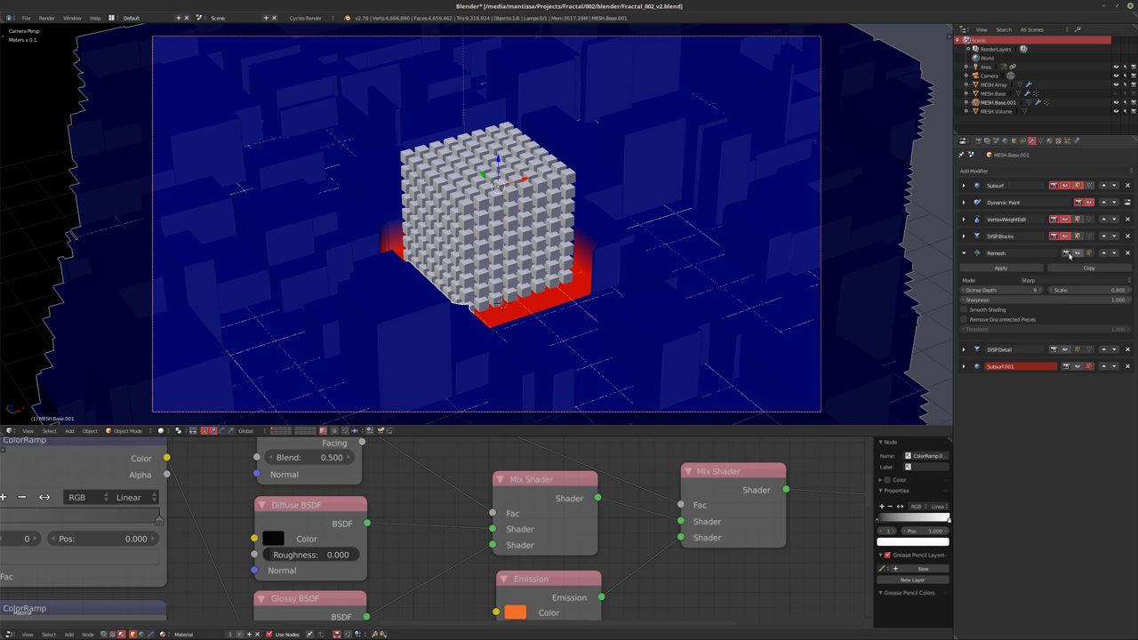
left_click(1069, 254)
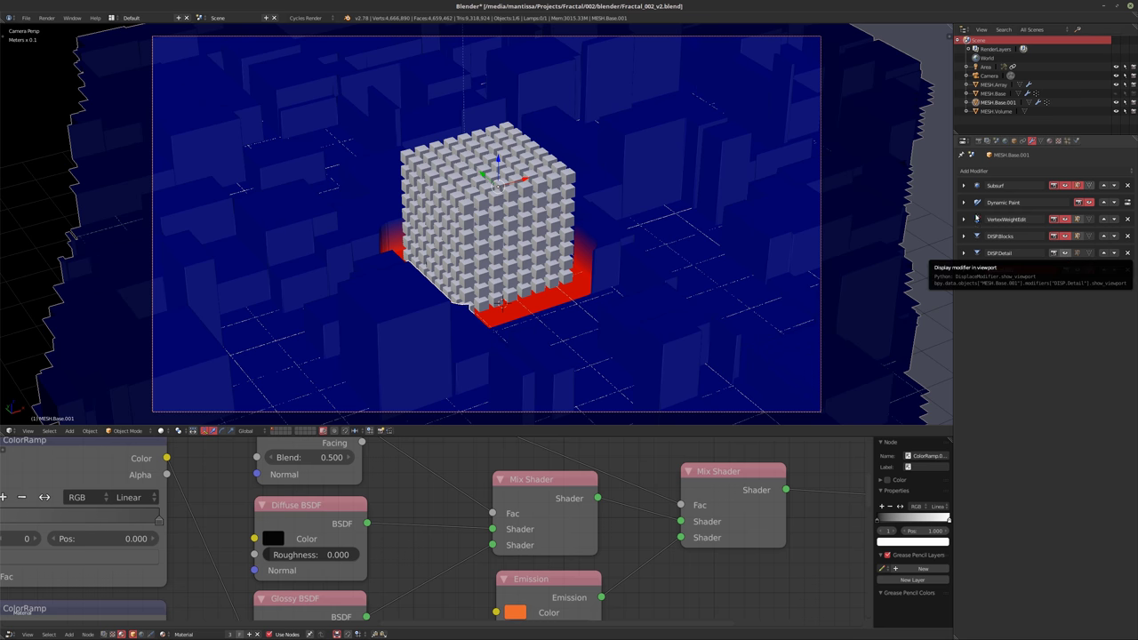
Show DISP.Detail in the viewport and lower the first Subsurf modifier's view subdivisions to 2
key("ctrl+z")
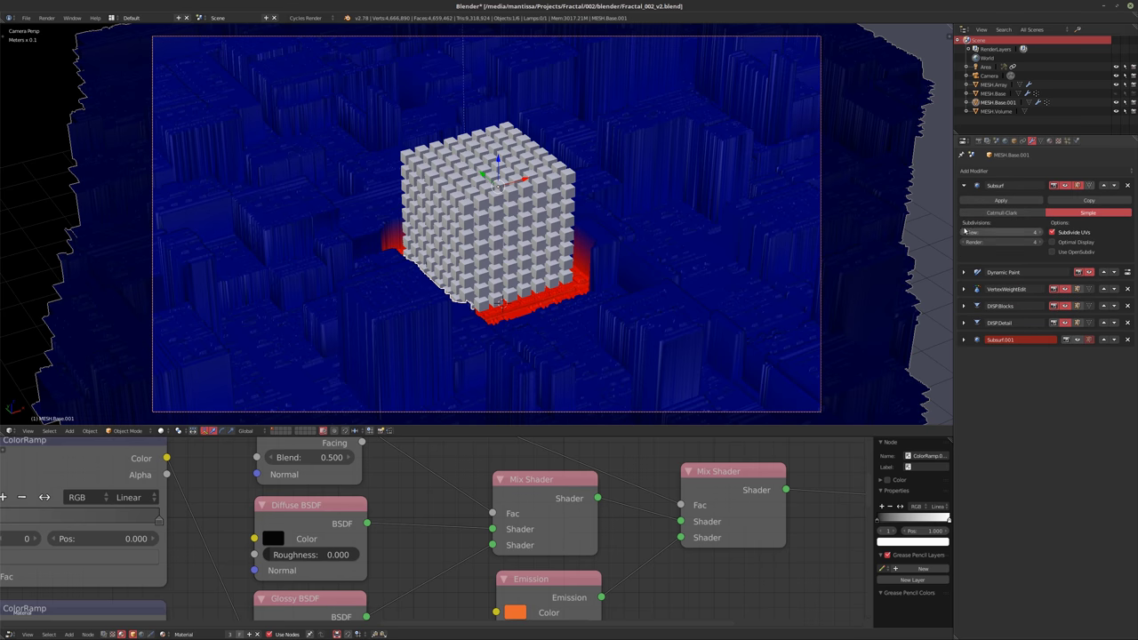
left_click(963, 233)
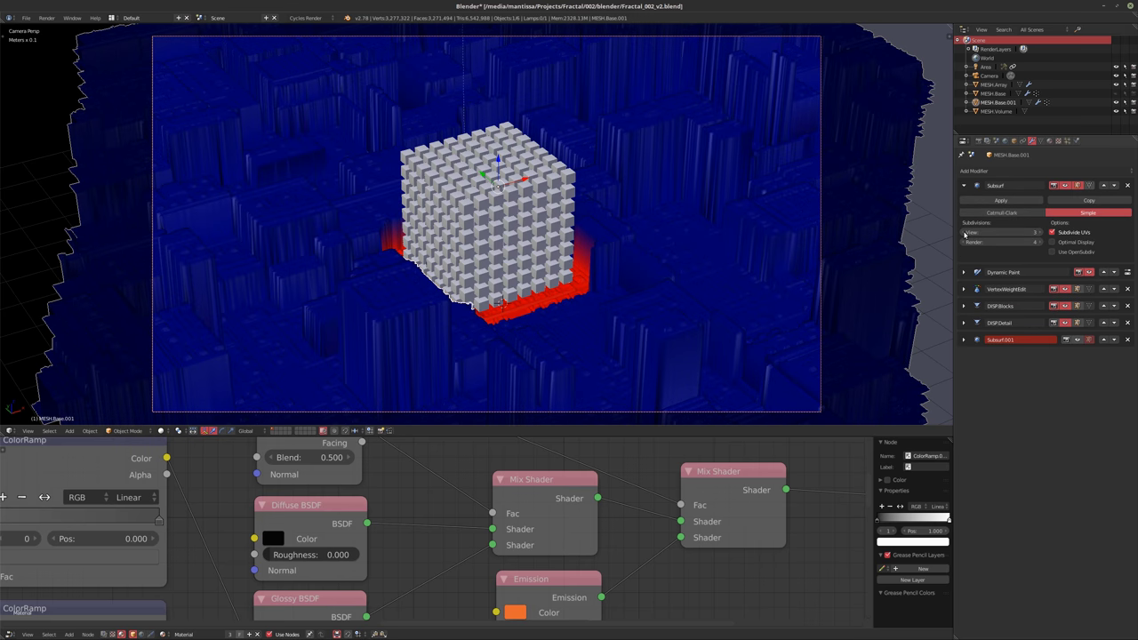
left_click(963, 186)
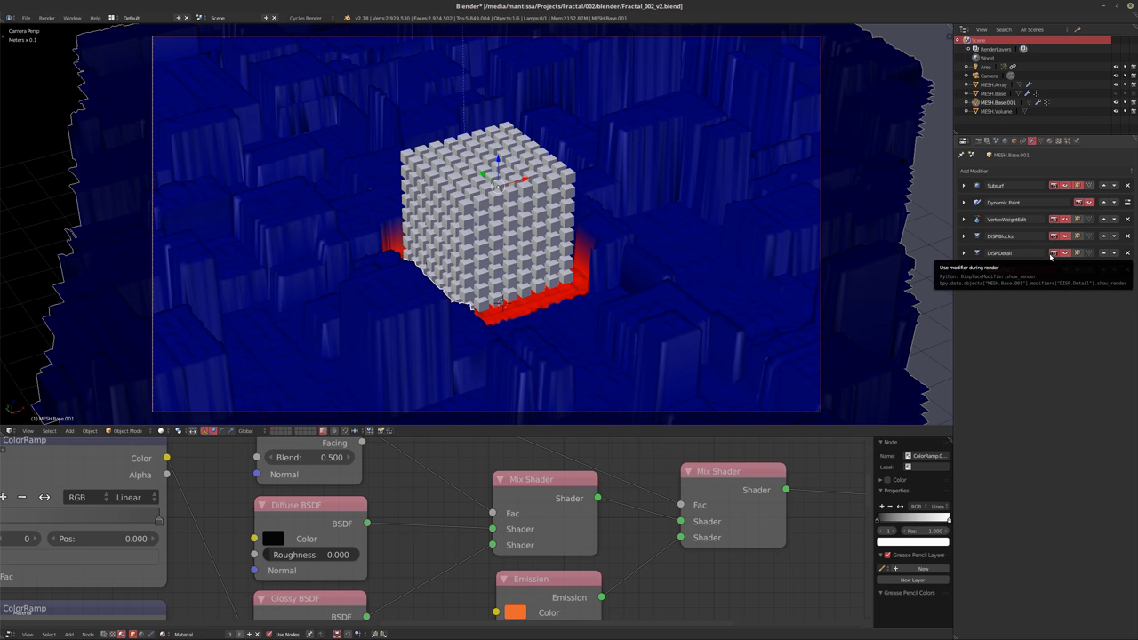
Enable the DISP.Detail modifier for rendering and the adaptive Subsurf.001 modifier for both viewport and render
key("ctrl+1")
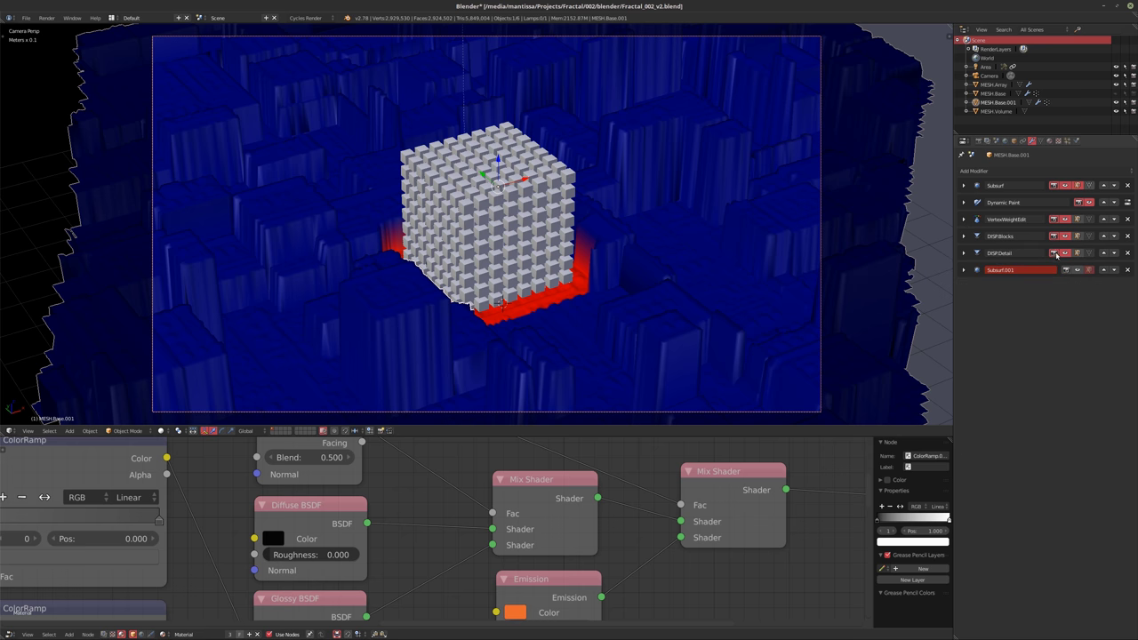
left_click(964, 270)
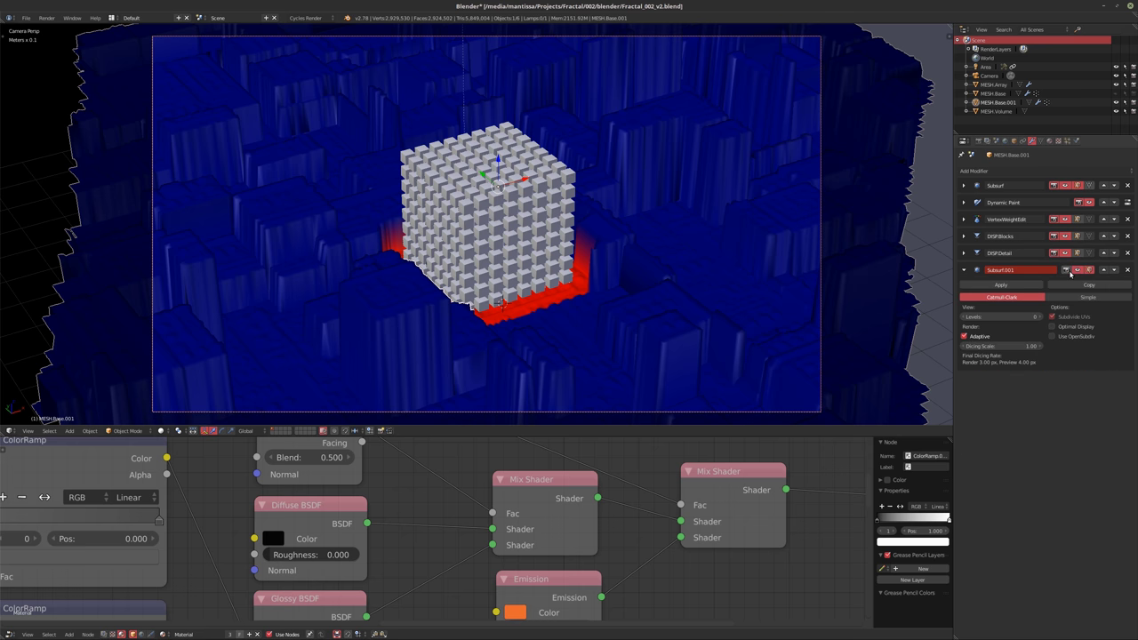
key("ctrl+z")
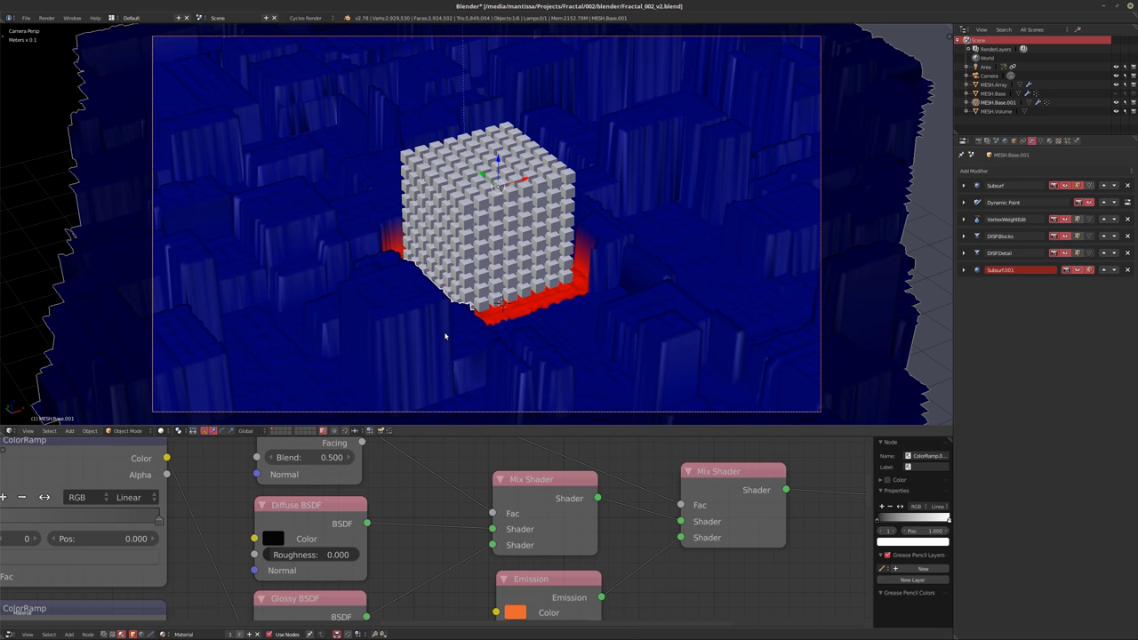
Inspect the glass cube array in the last render result up close, then return to the scene
key("F11")
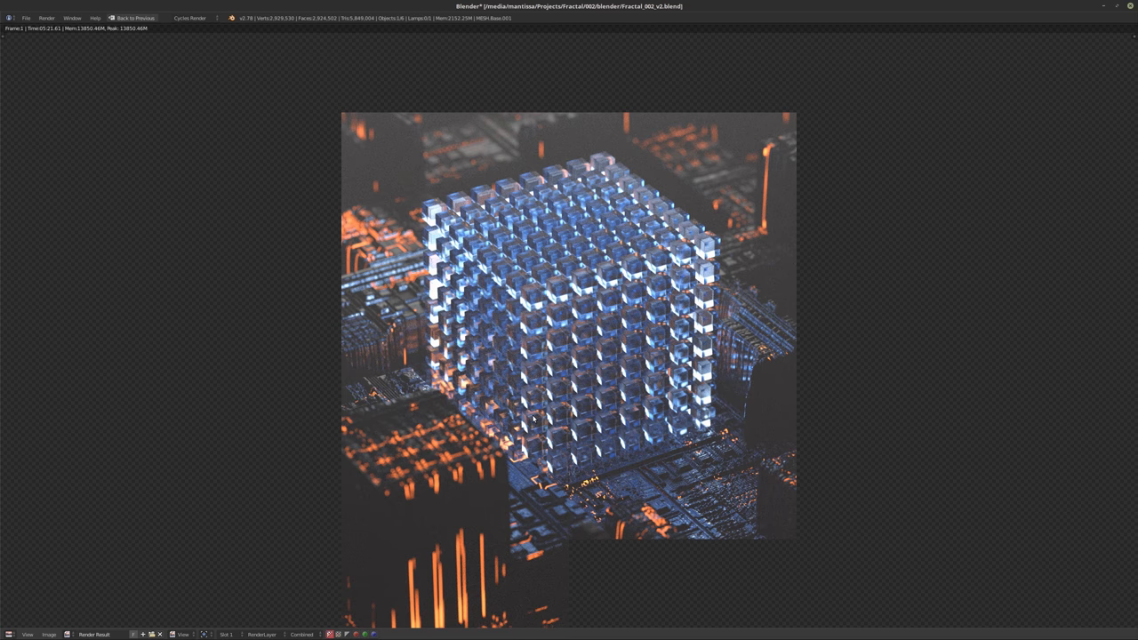
scroll(536, 420, "up", 4)
middle_click_drag(734, 444, 736, 478)
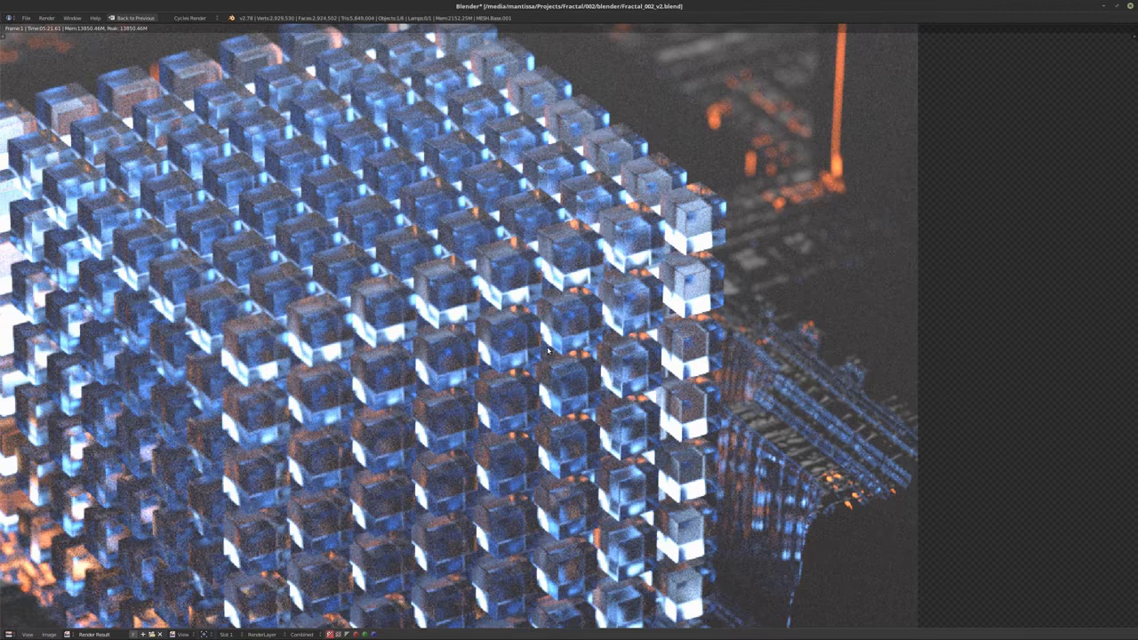
scroll(551, 336, "down", 5)
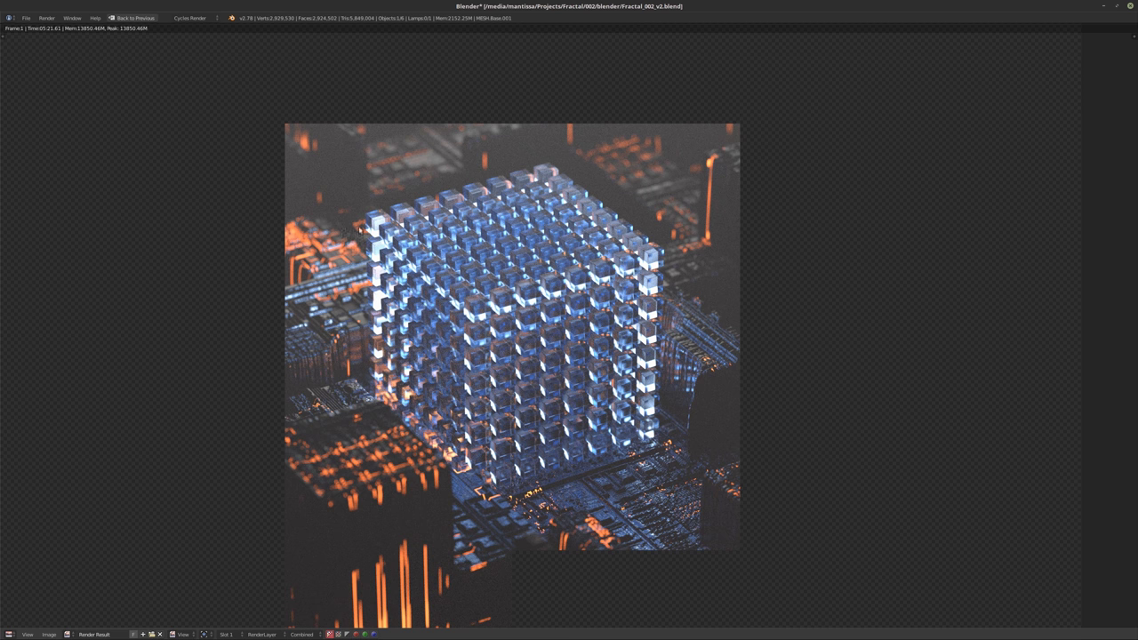
left_click(134, 18)
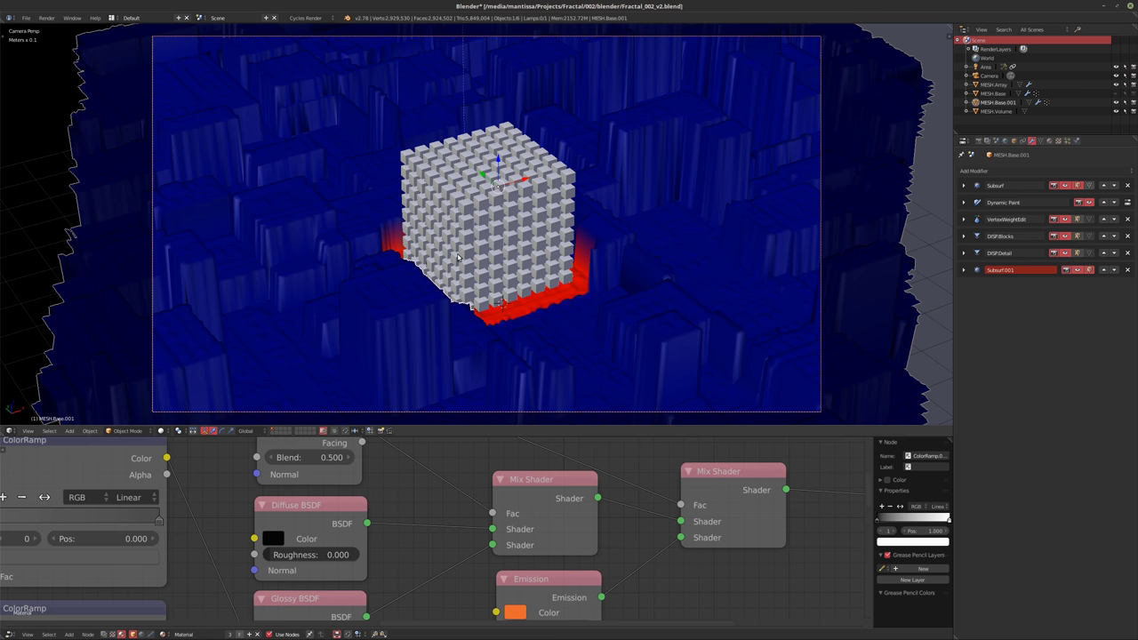
Set the strength of the orange Emission node in the base material to 15
scroll(575, 506, "down", 3)
scroll(575, 507, "down", 2)
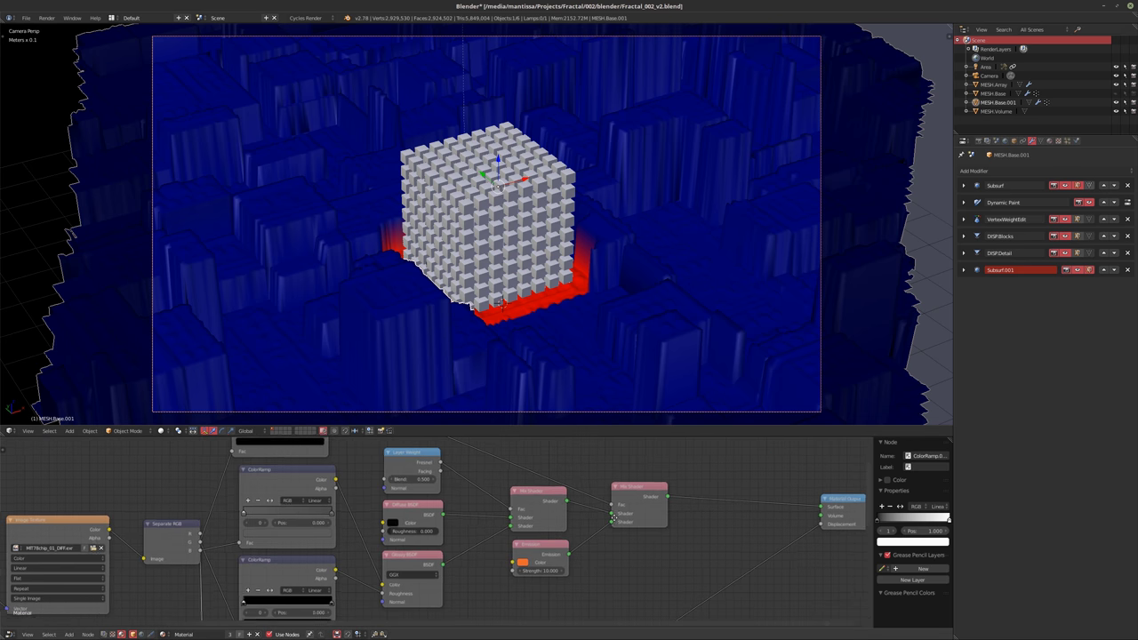
mouse_move(620, 549)
middle_mouse_down()
mouse_move(621, 463)
mouse_move(613, 541)
middle_mouse_up()
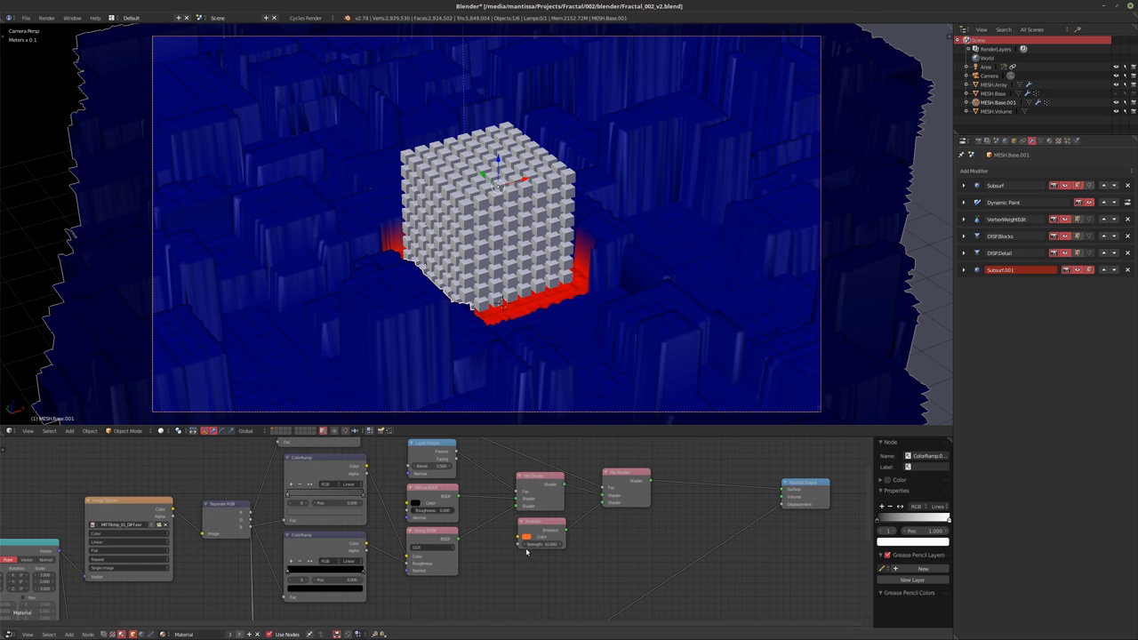
scroll(527, 552, "up", 2)
left_click(538, 539)
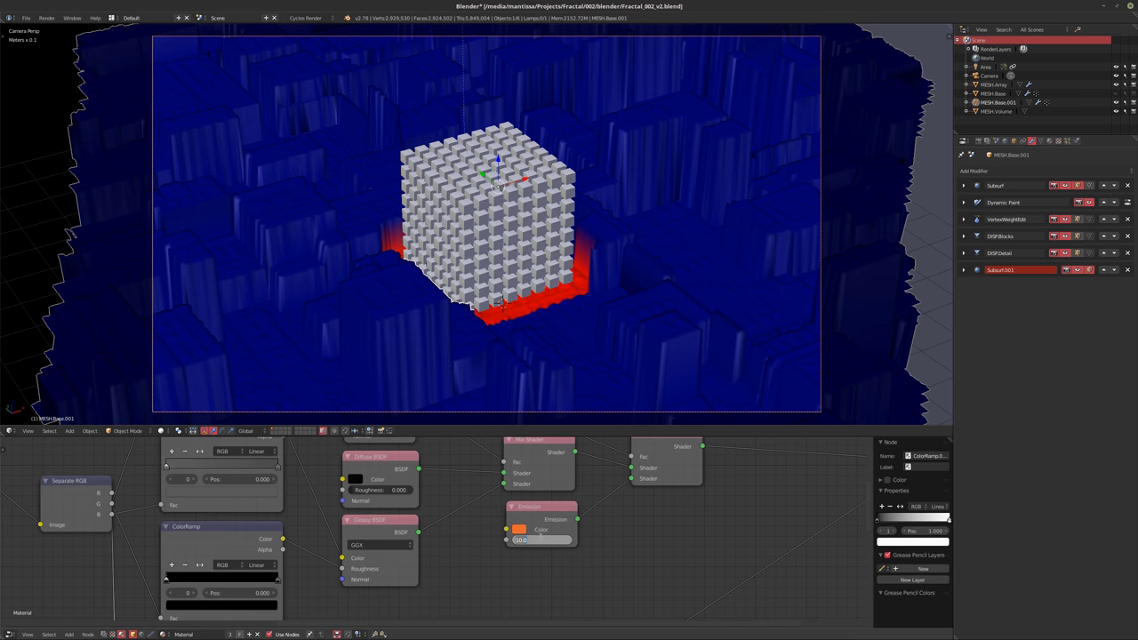
type("5")
key("Return")
left_click_drag(546, 539, 610, 554)
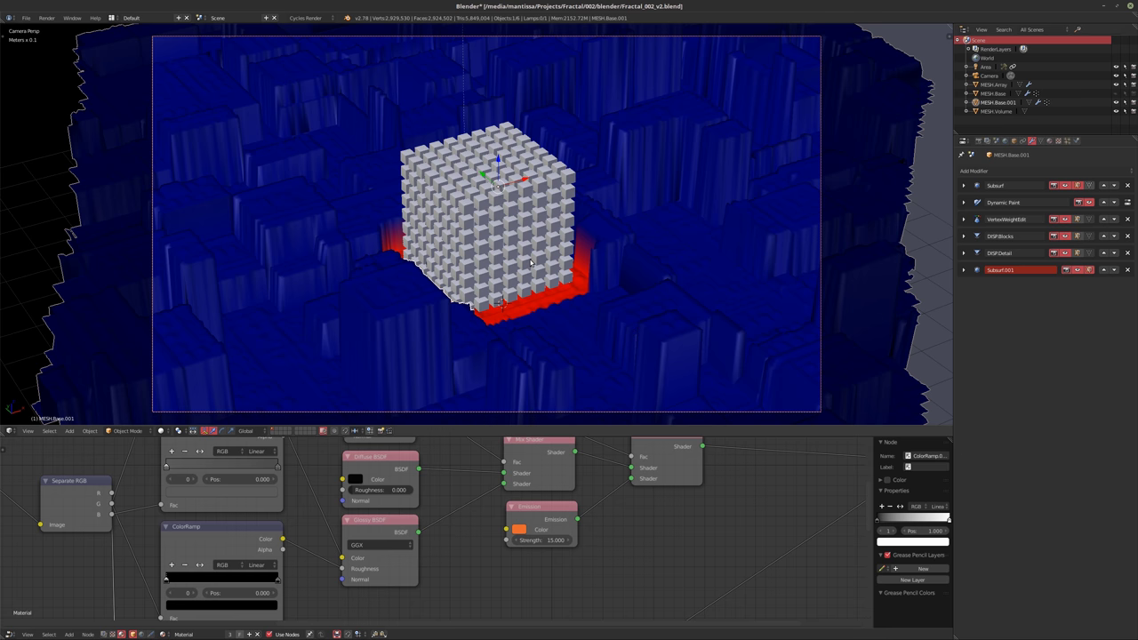
Switch the viewport to rendered preview and bring up the Refraction BSDF node of the MESH.Array cube material
key("shift+z")
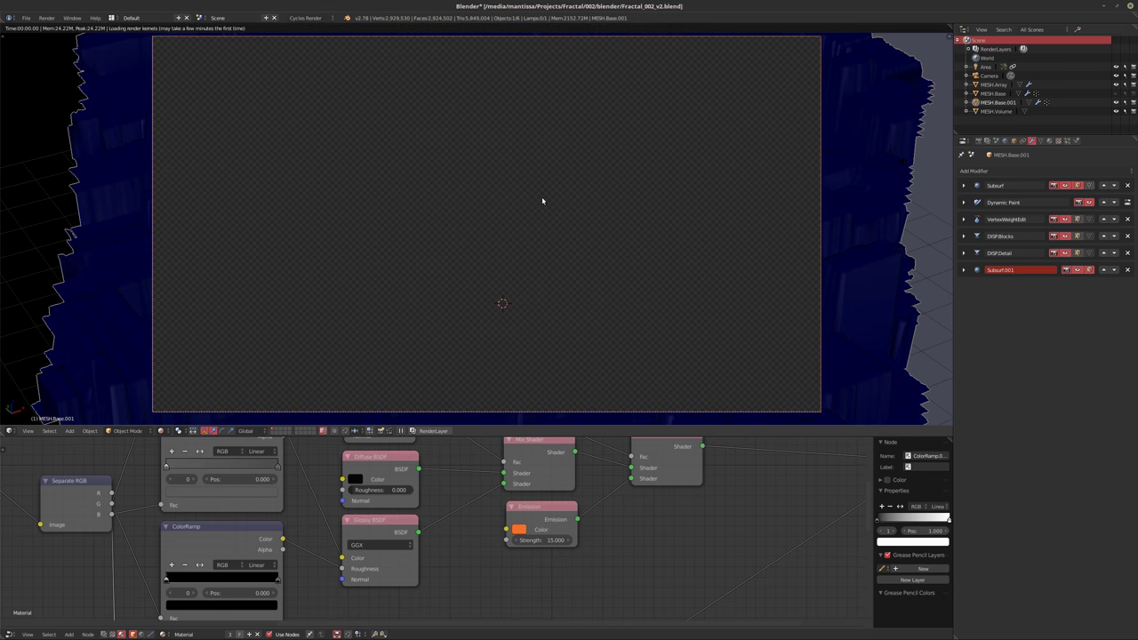
right_click(543, 200)
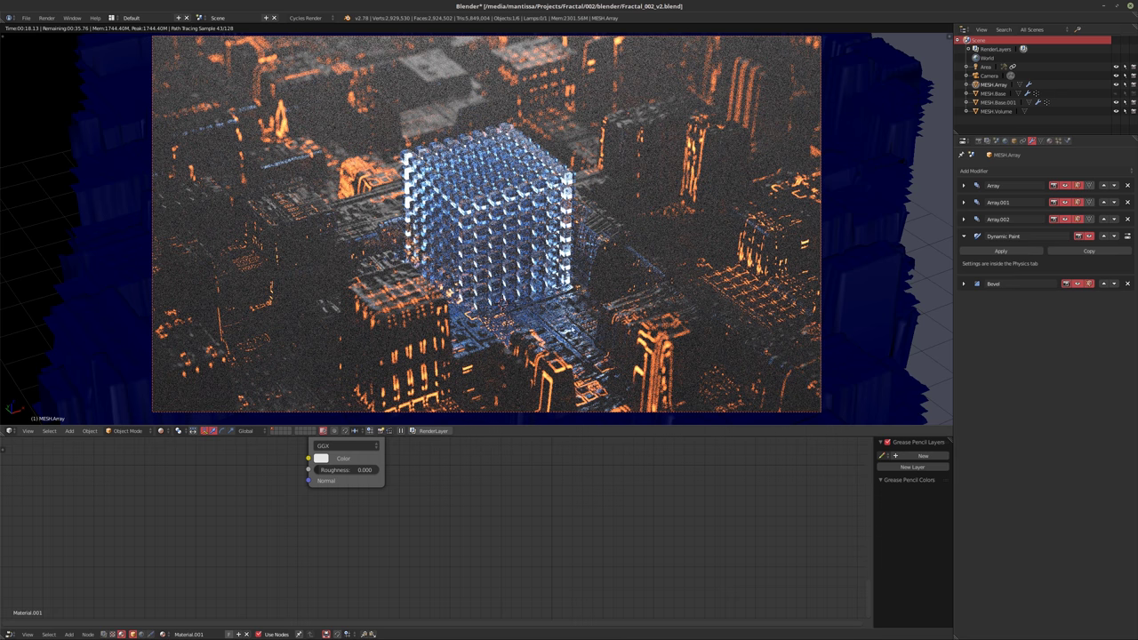
mouse_move(266, 445)
middle_mouse_down()
mouse_move(253, 433)
mouse_move(312, 513)
middle_mouse_up()
scroll(313, 513, "up", 2)
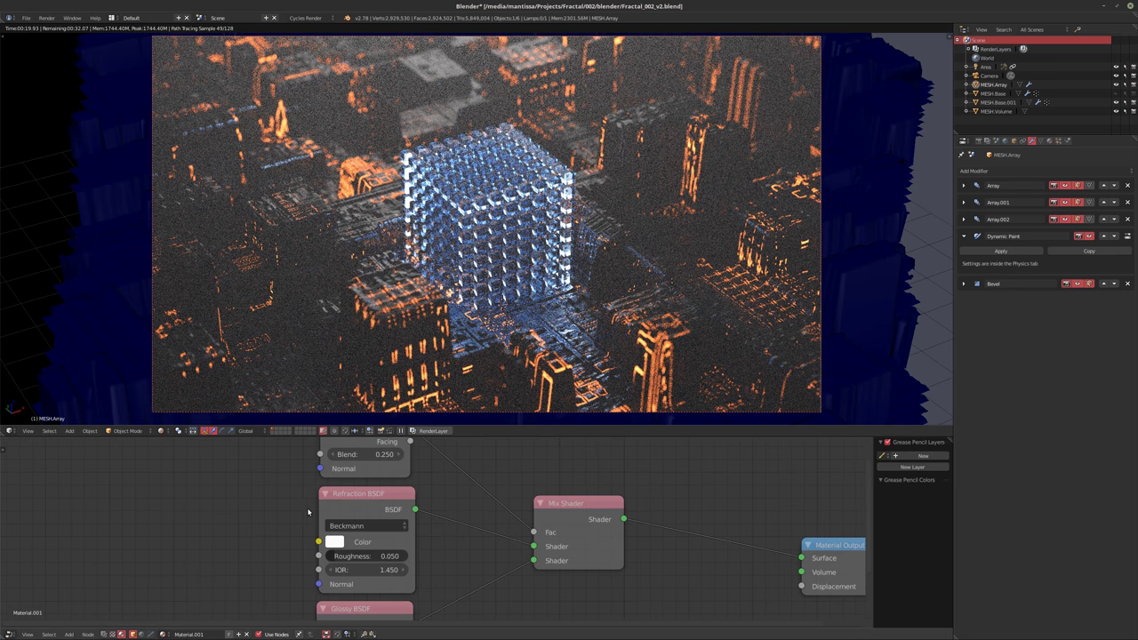
scroll(316, 489, "up", 2)
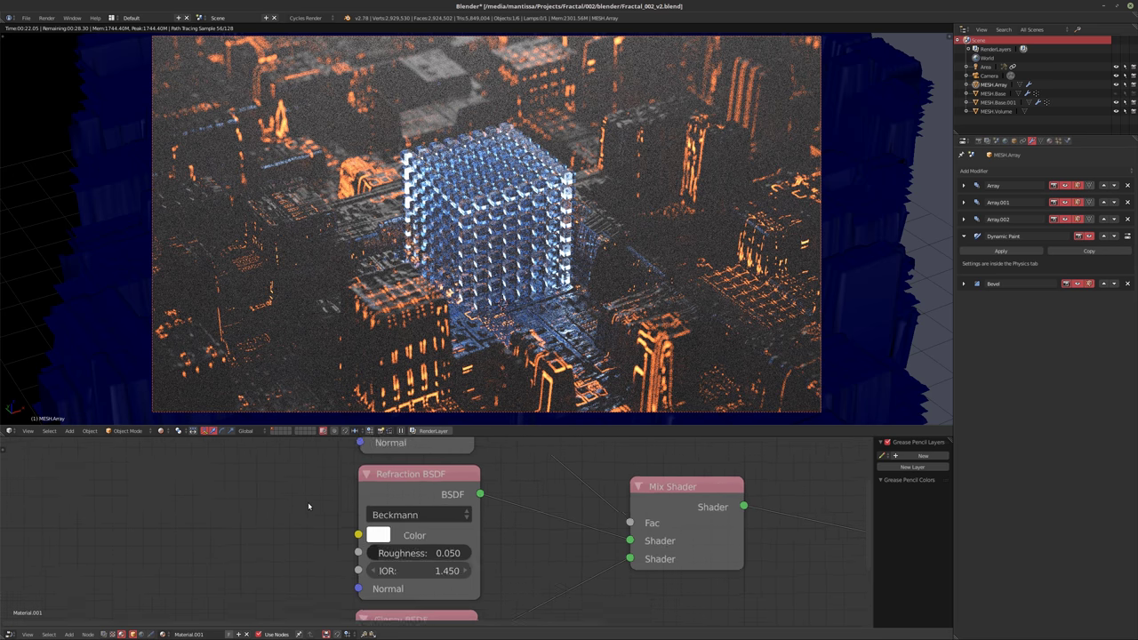
Adjust the Refraction BSDF colour of the cube material to a moderately saturated light blue
left_click(383, 537)
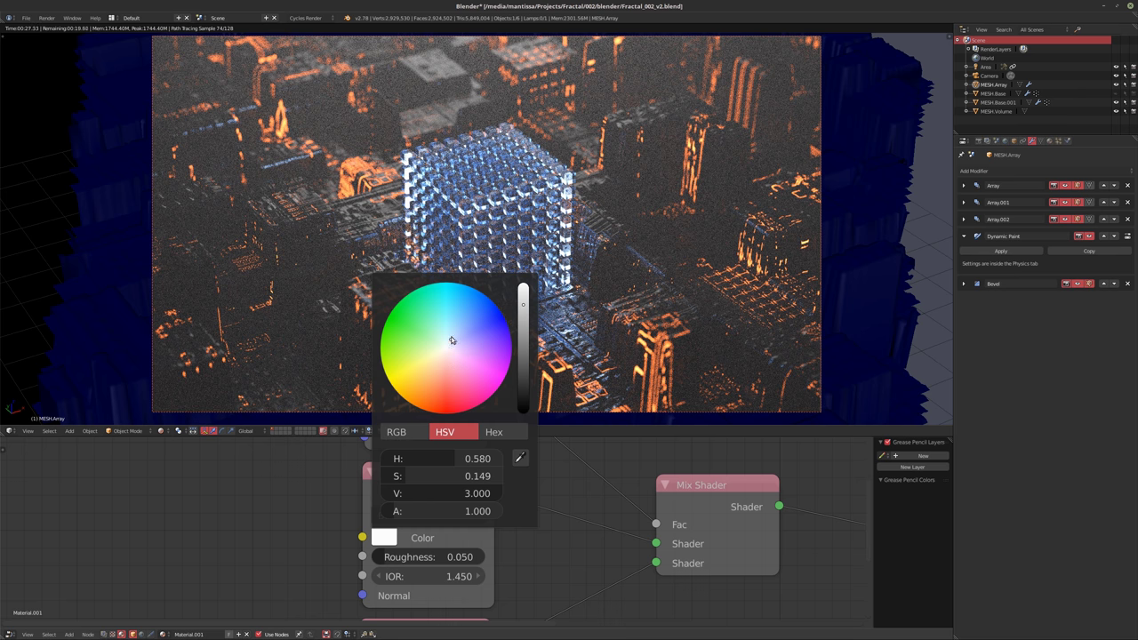
left_click_drag(452, 338, 462, 367)
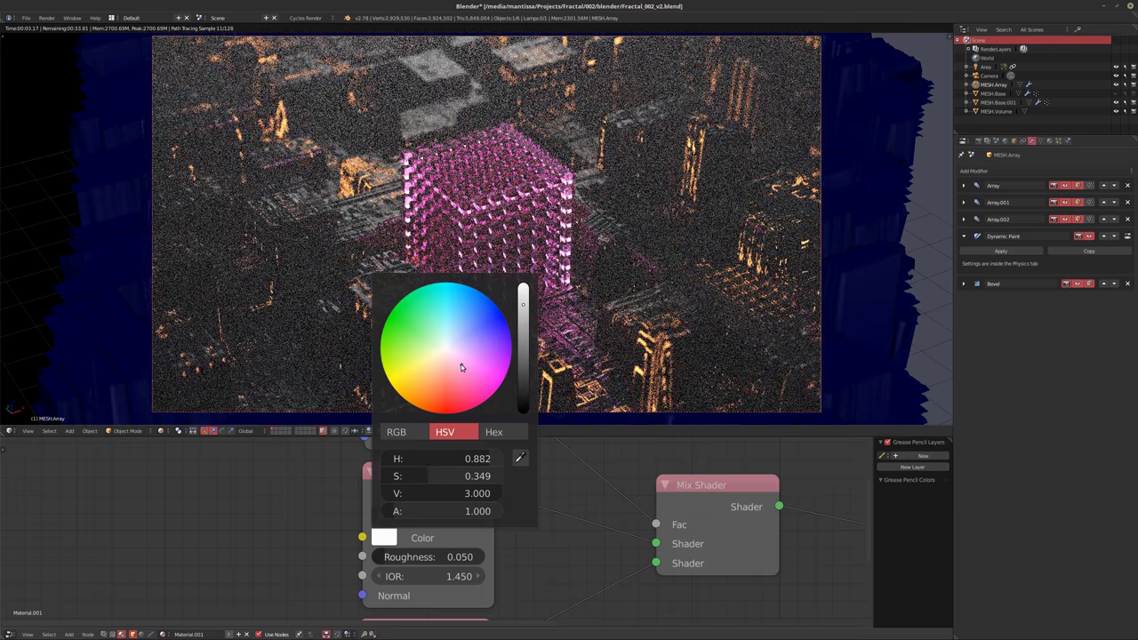
left_click_drag(461, 367, 446, 318)
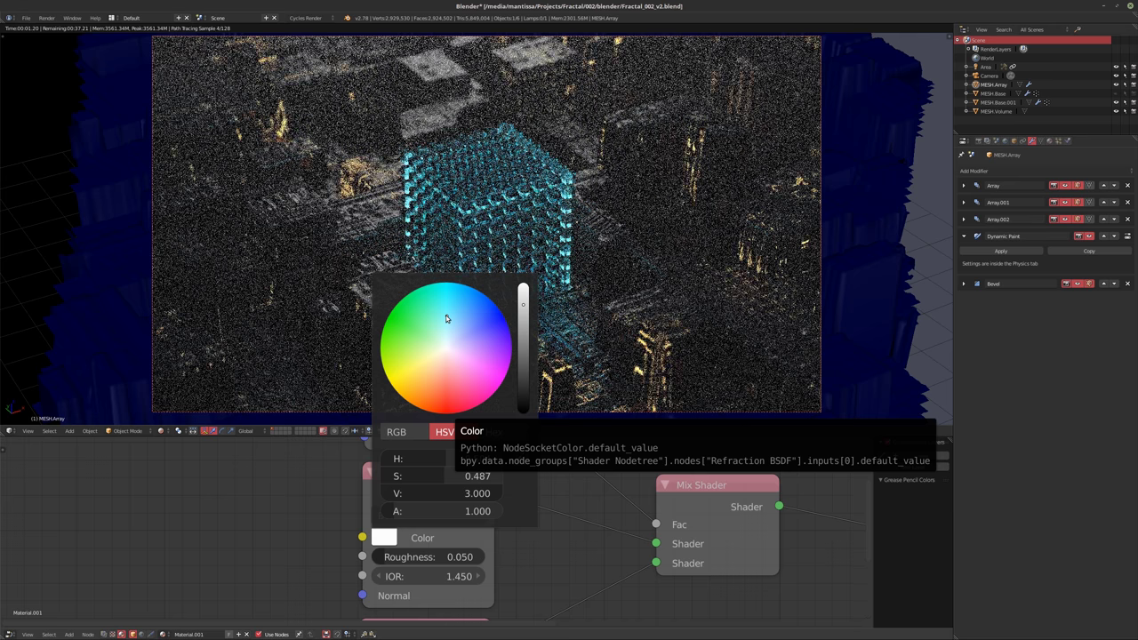
left_click_drag(446, 318, 455, 318)
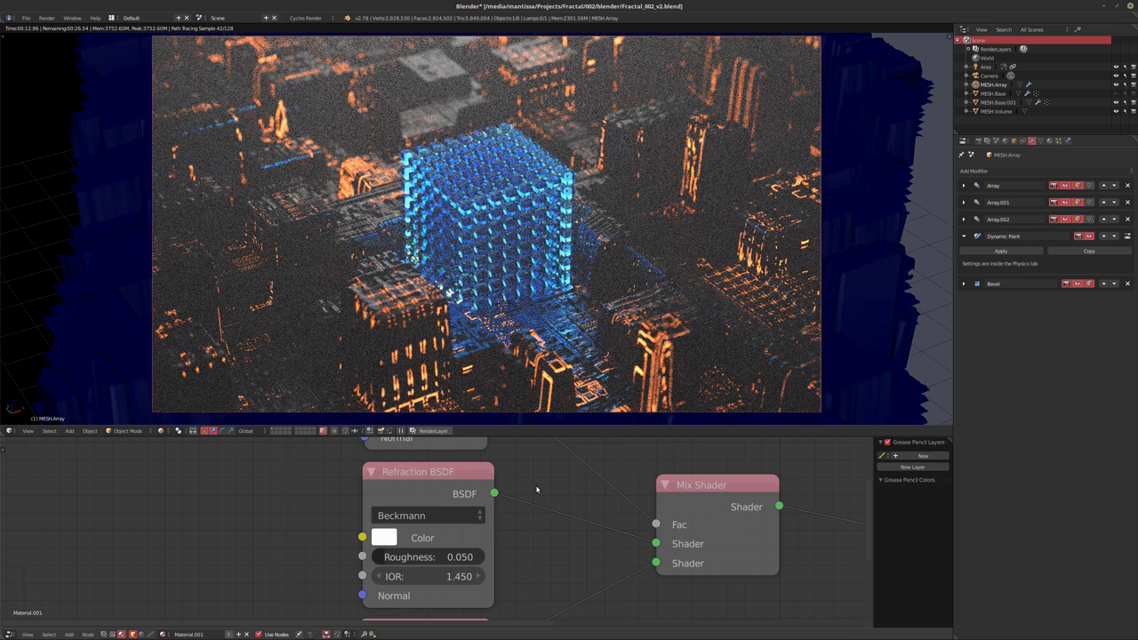
left_click(384, 537)
left_click_drag(457, 480, 427, 474)
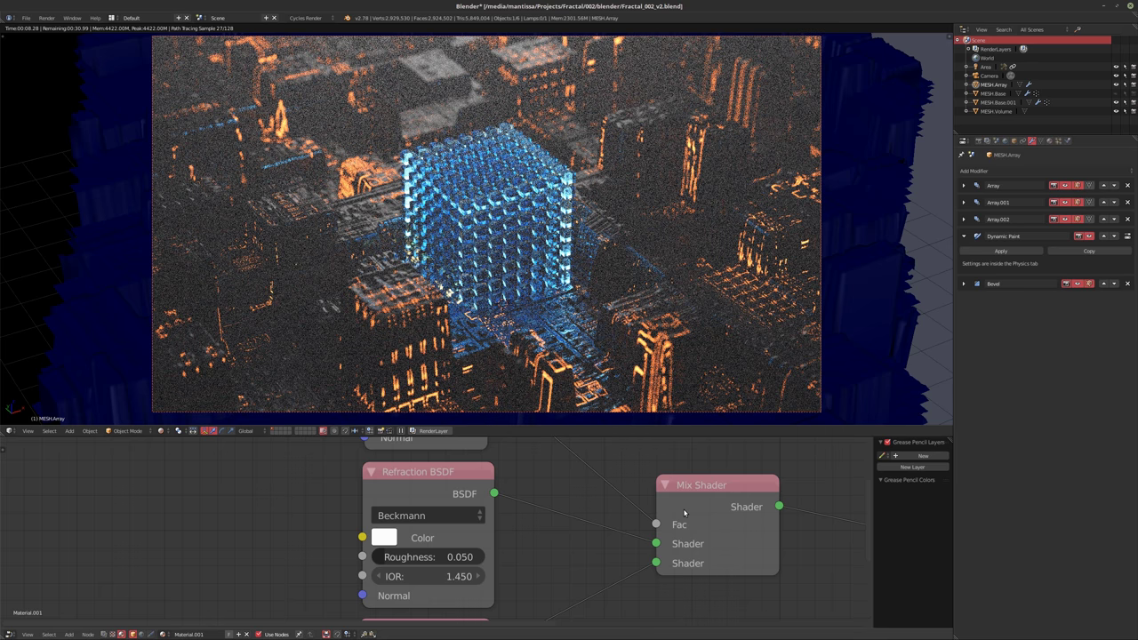
Apply the first Subsurf modifier on MESH.Base.001
left_click(989, 102)
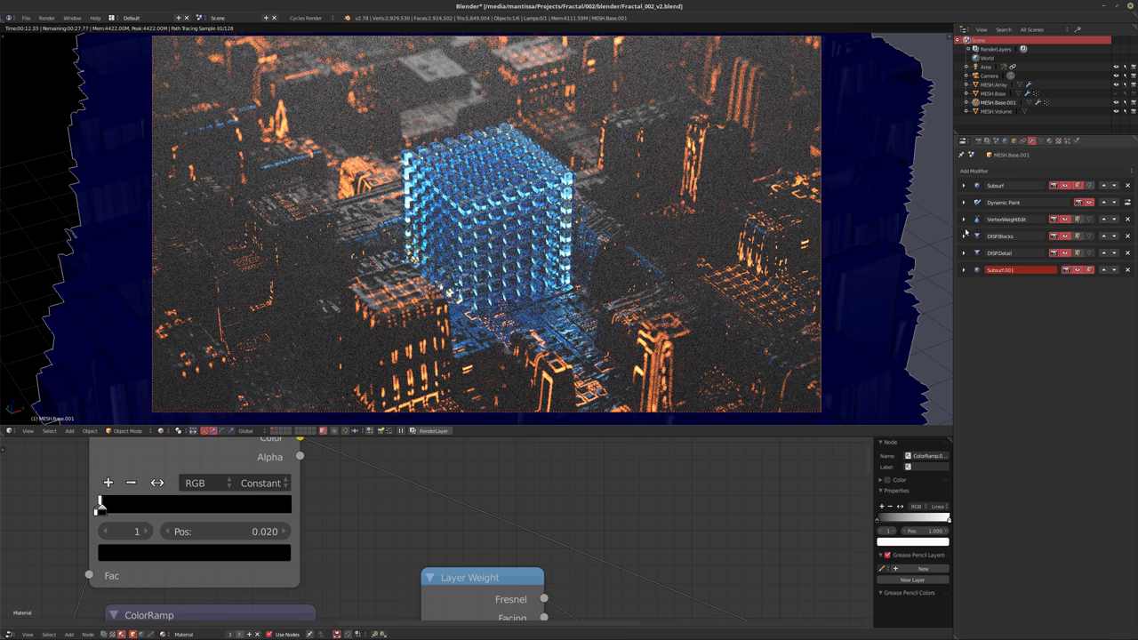
left_click(963, 236)
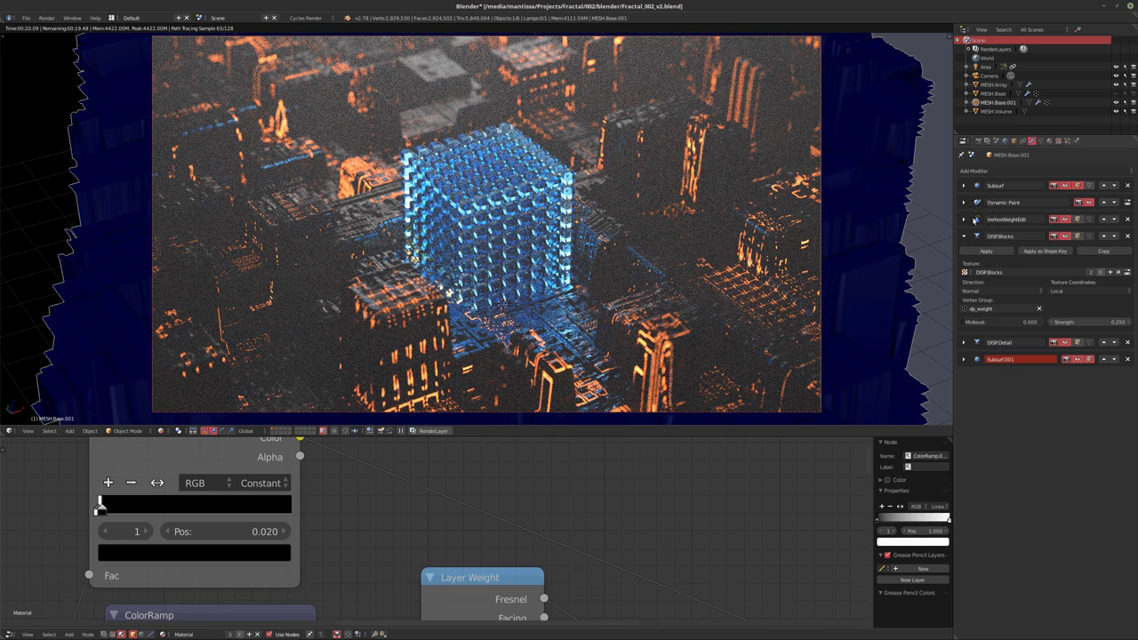
left_click(963, 185)
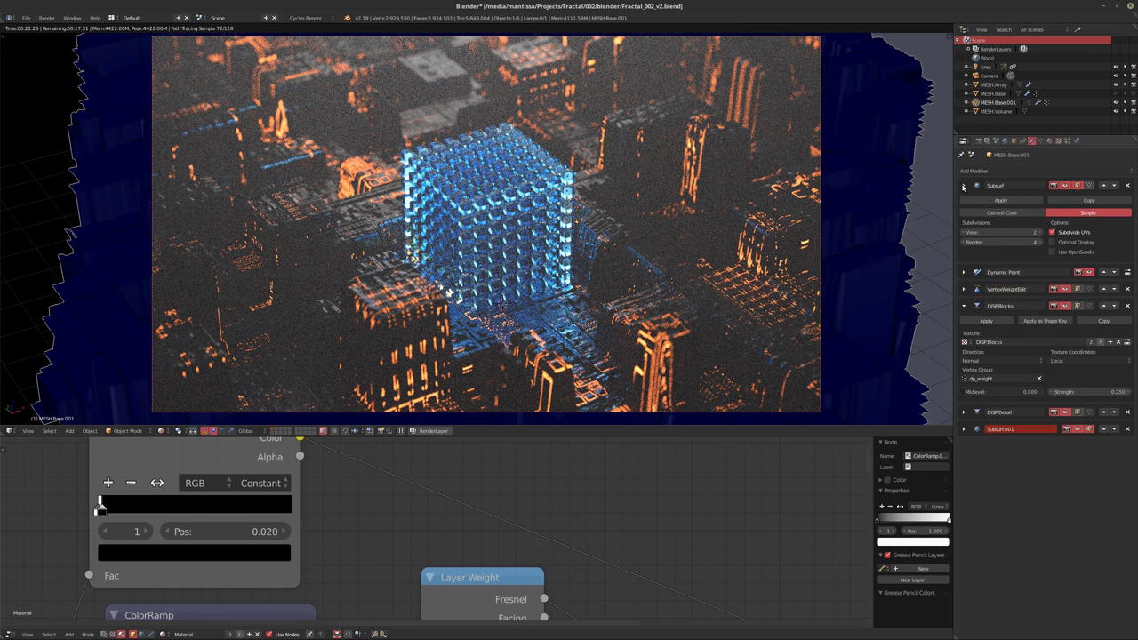
left_click(982, 204)
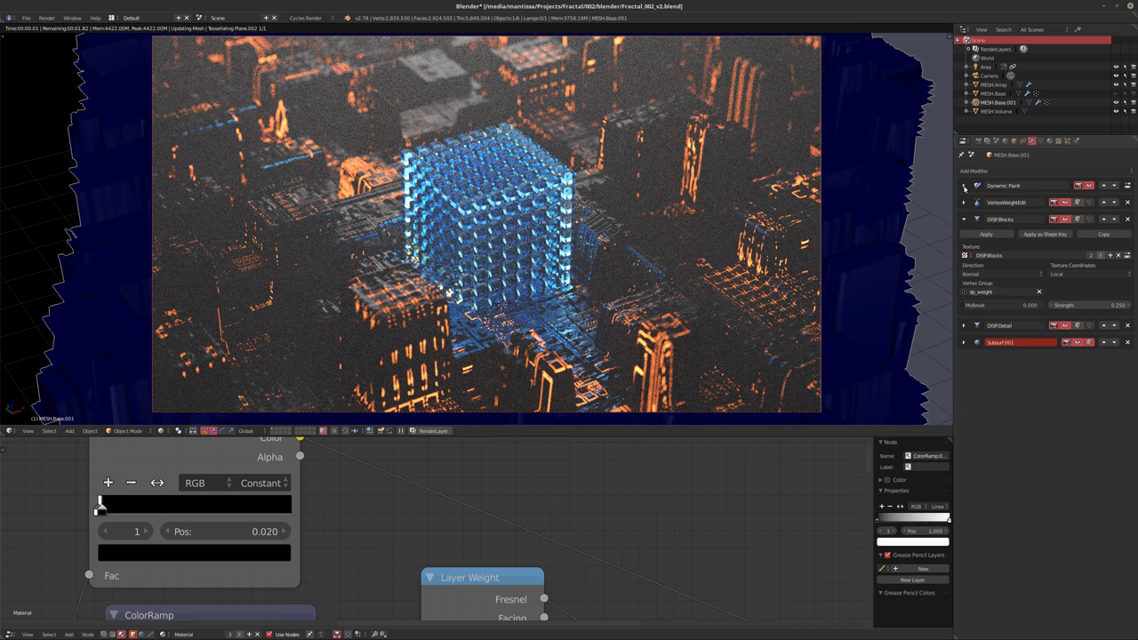
Apply the Dynamic Paint modifier on MESH.Base.001 and expand the VertexWeightEdit modifier's settings
left_click(964, 186)
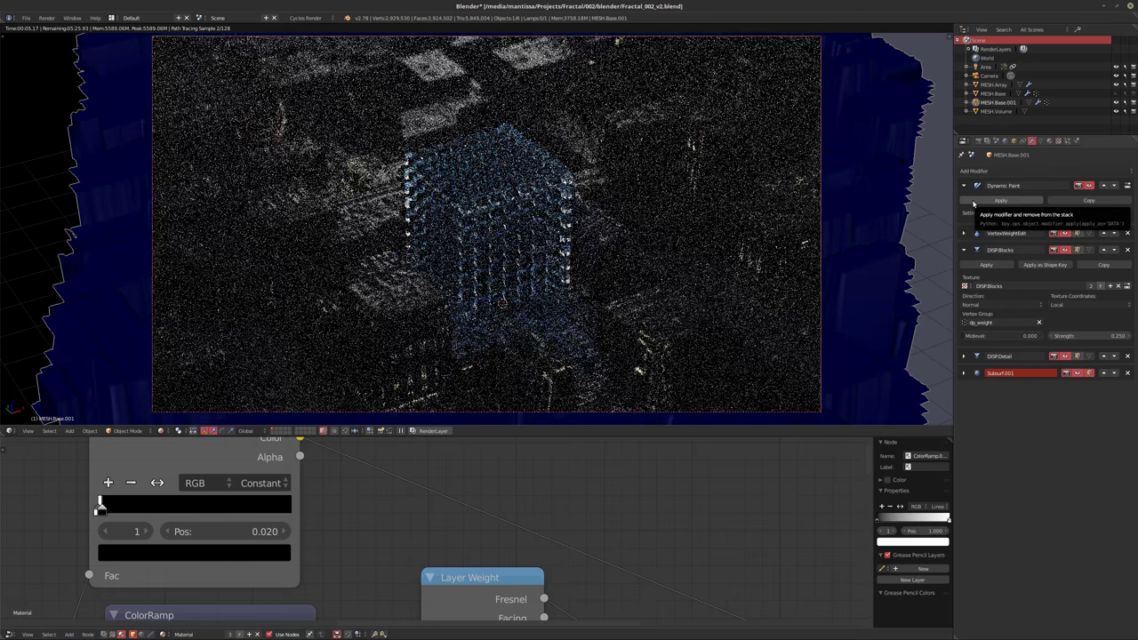
left_click(974, 203)
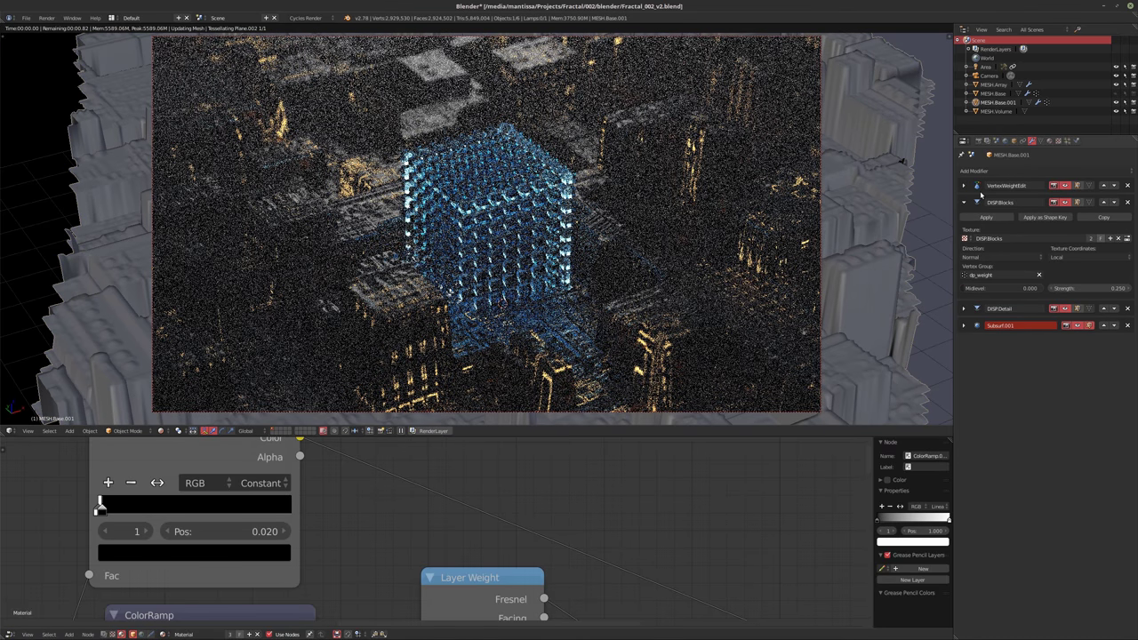
left_click(965, 187)
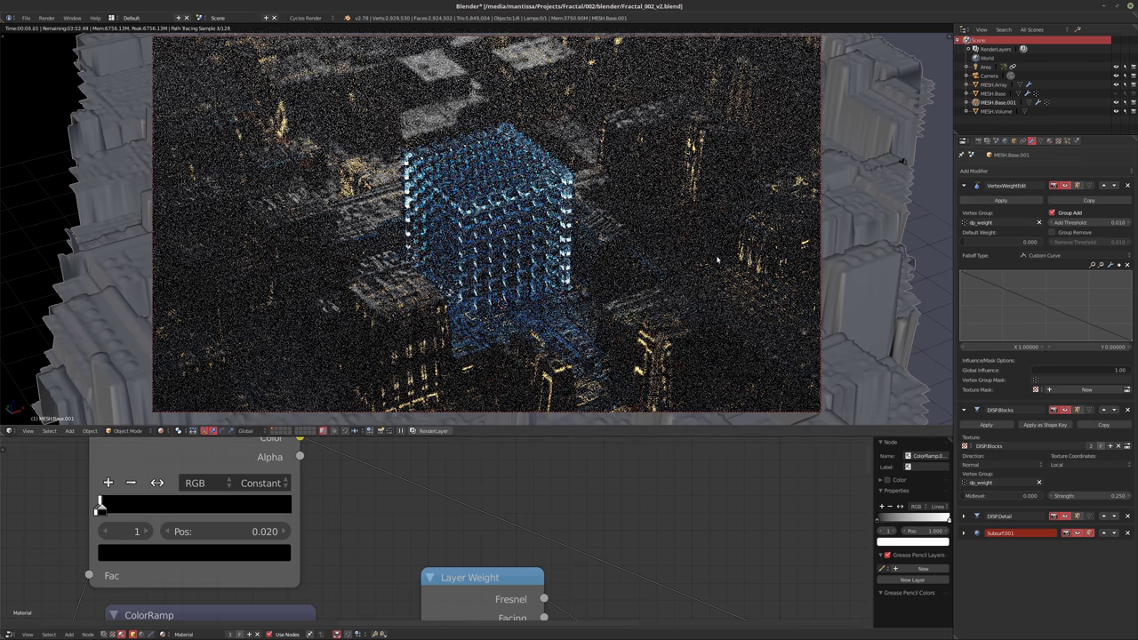
Revert MESH.Base.001 to before its modifiers were applied and set the first Subsurf's view subdivisions to 4, in solid shading
key("shift+z")
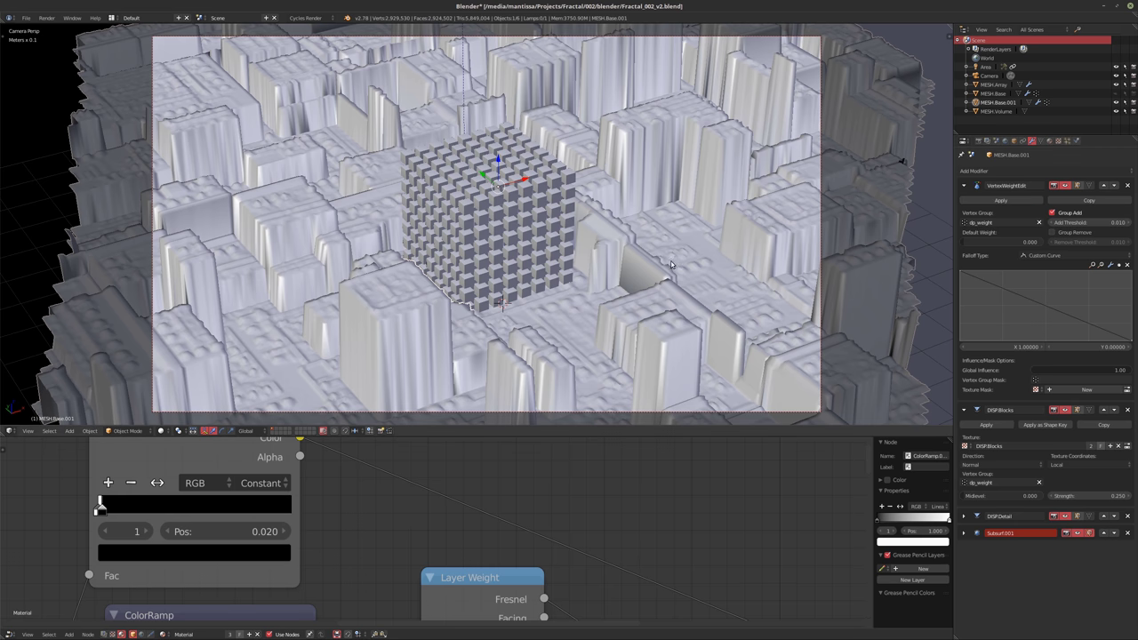
key("ctrl+alt+z")
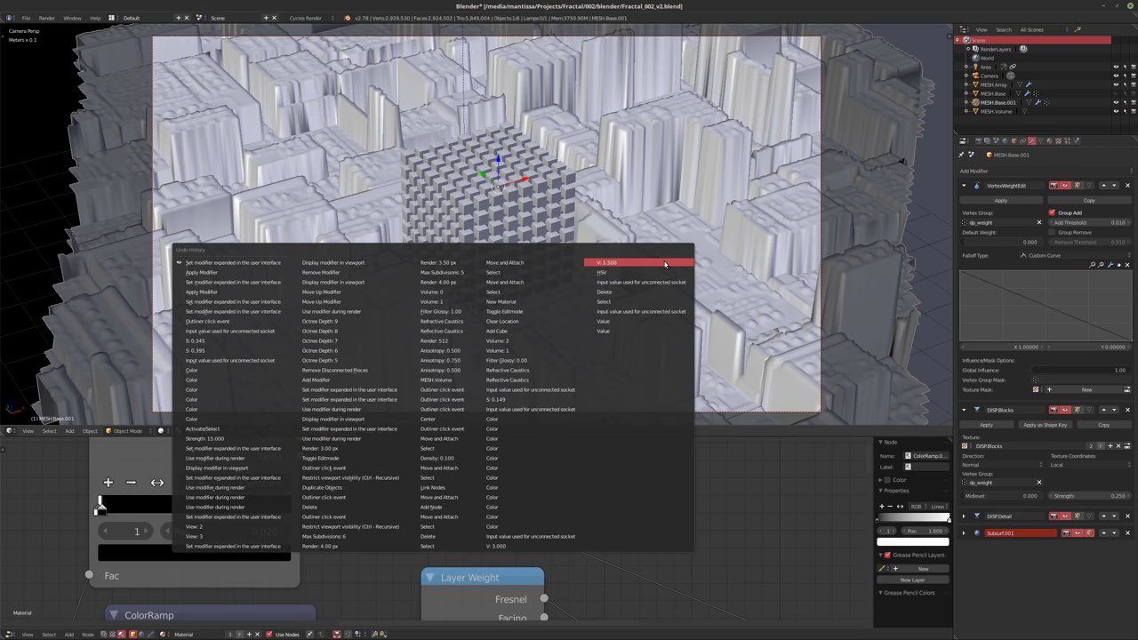
left_click(226, 302)
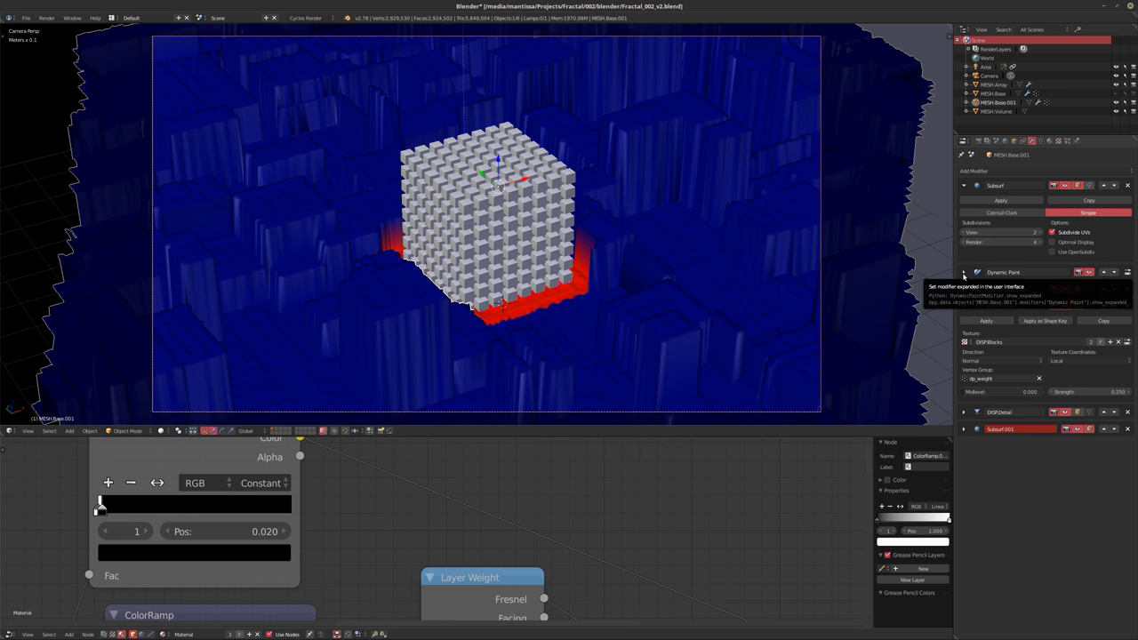
left_click(1015, 234)
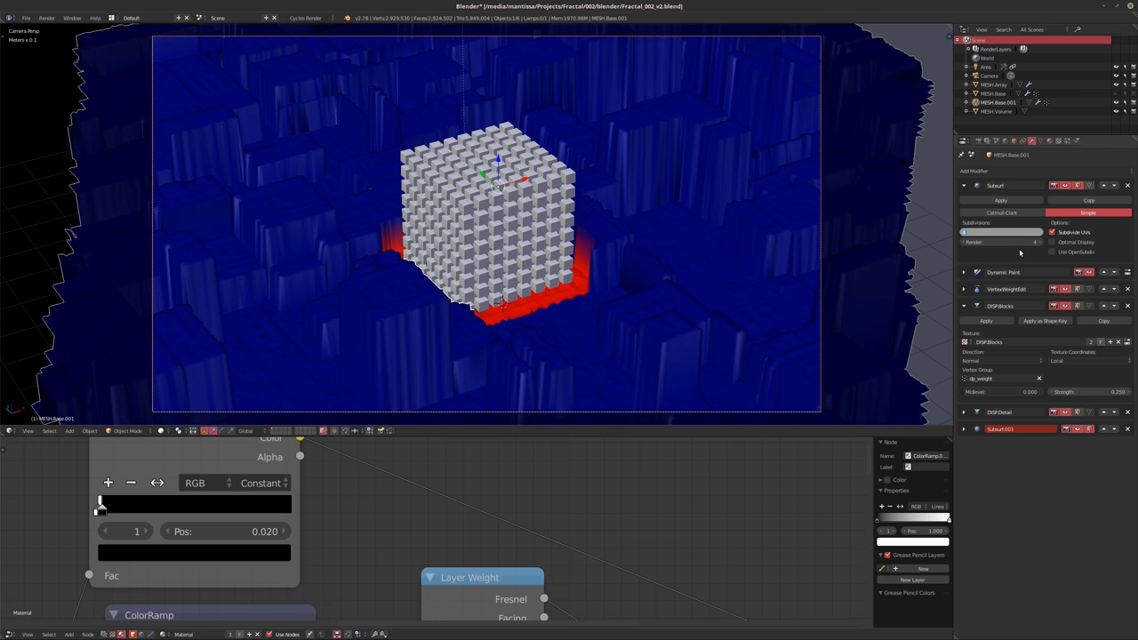
key("Return")
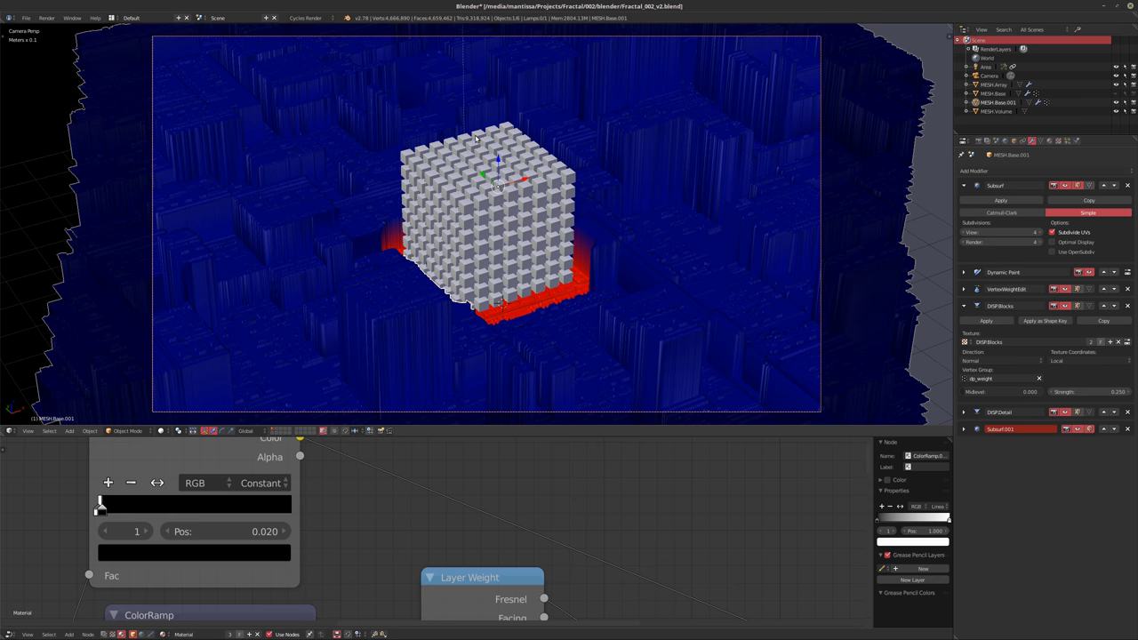
Switch to an empty scene layer and add a cube mesh at the 3D cursor
middle_click_drag(476, 138, 337, 320)
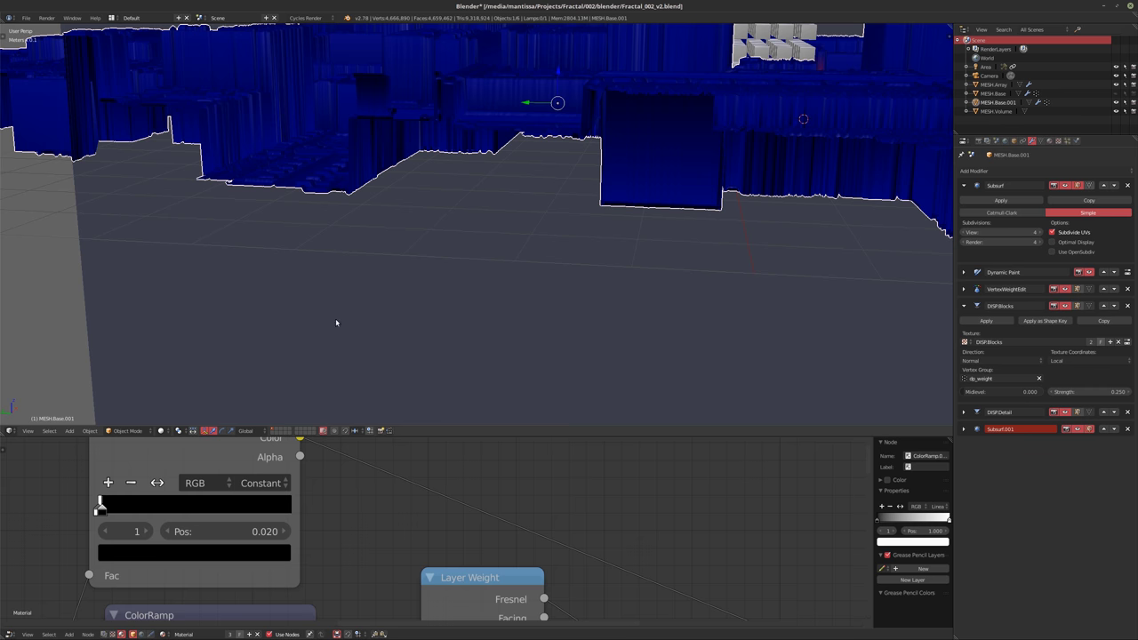
left_click(275, 430)
scroll(465, 281, "down", 5)
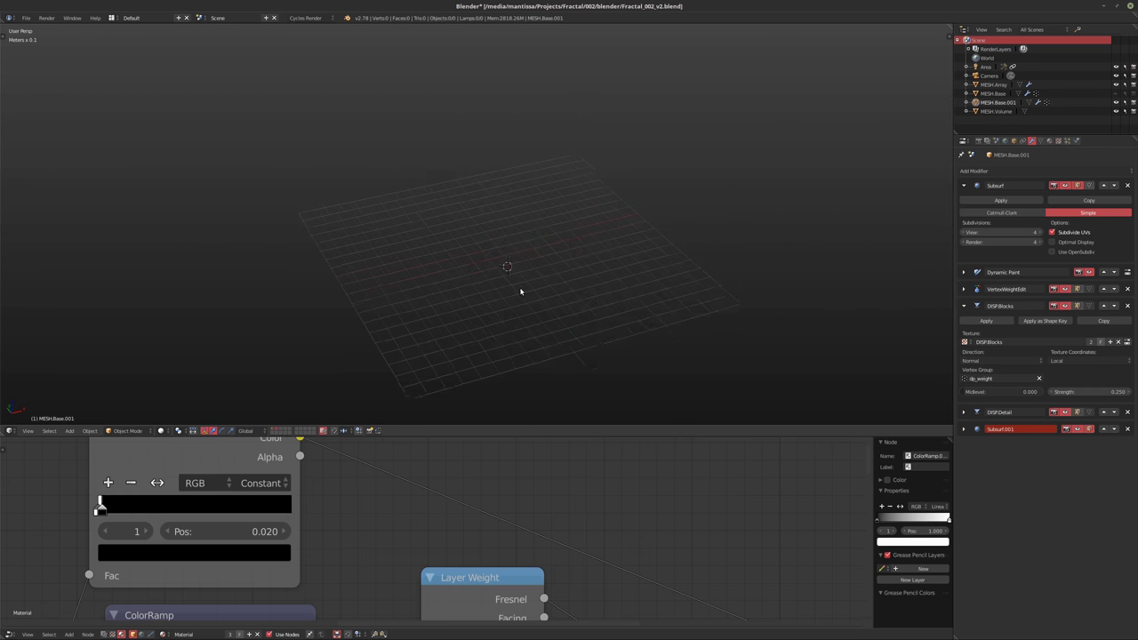
scroll(520, 290, "up", 4)
middle_click_drag(532, 283, 490, 302)
key("shift+a")
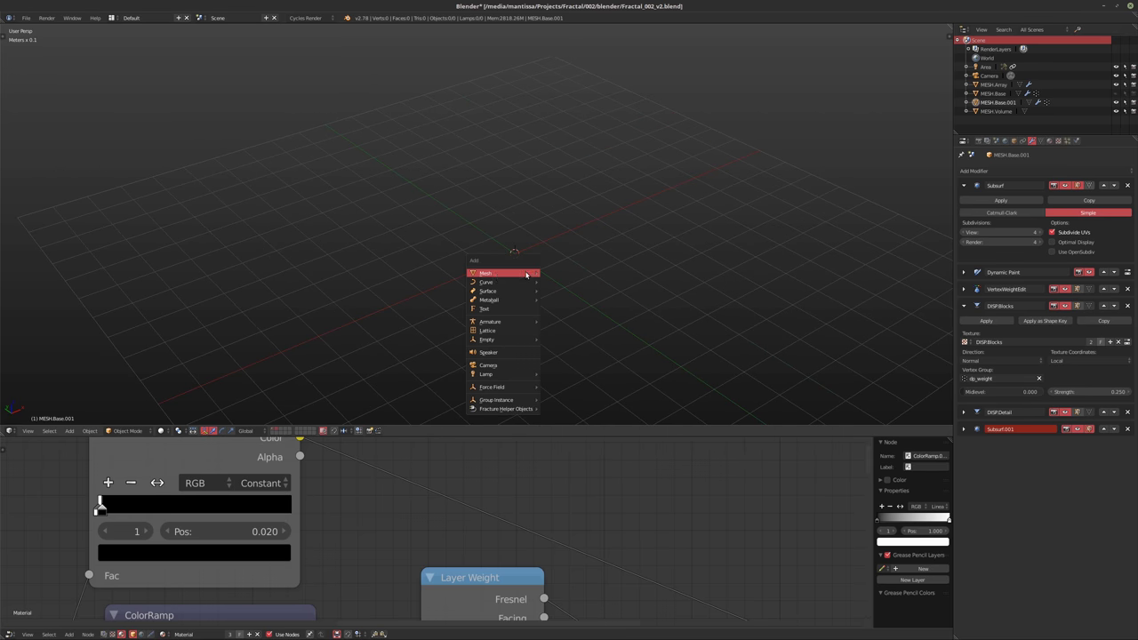
mouse_move(495, 278)
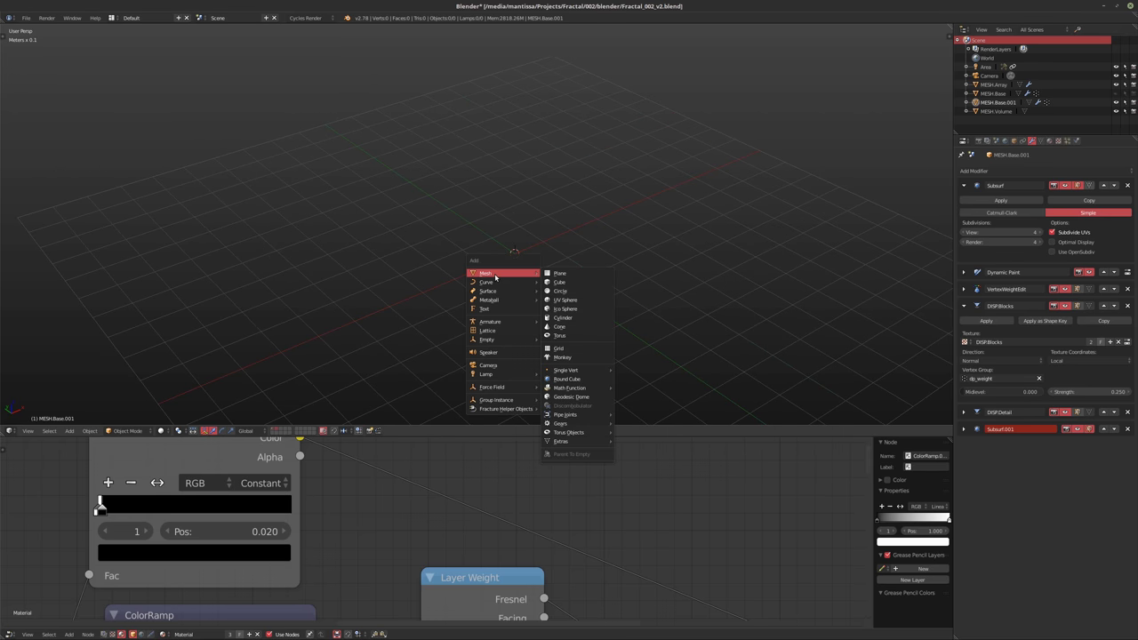
left_click(582, 282)
scroll(545, 280, "up", 2)
middle_click_drag(544, 279, 596, 271)
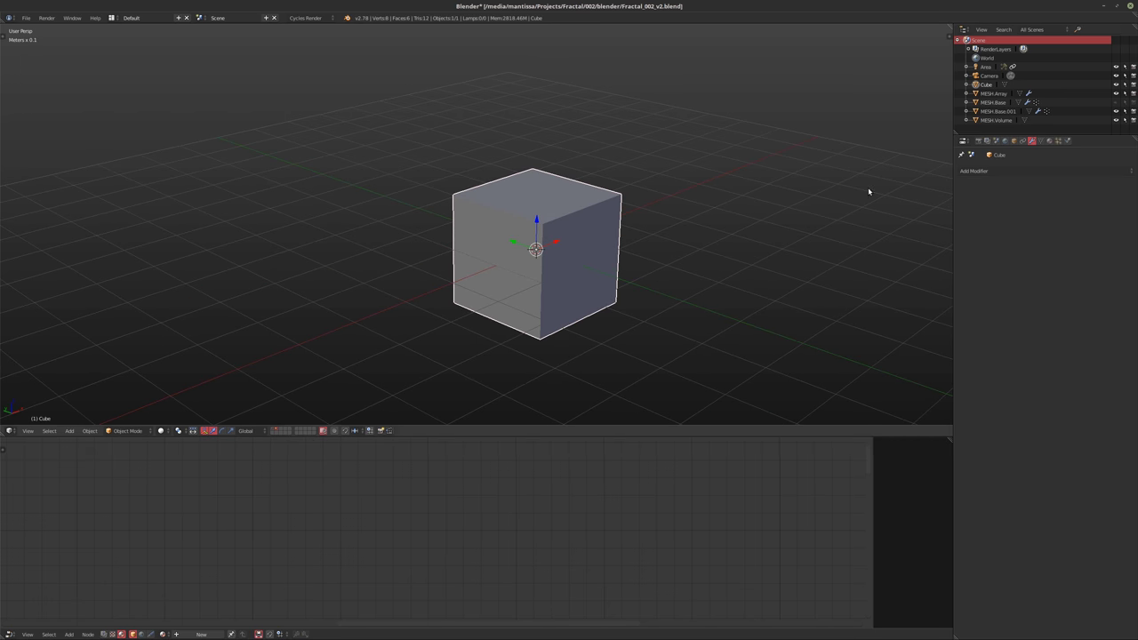
Add a Subdivision Surface modifier to the cube, set it to Simple, and display the viewport as wireframe
left_click(1045, 171)
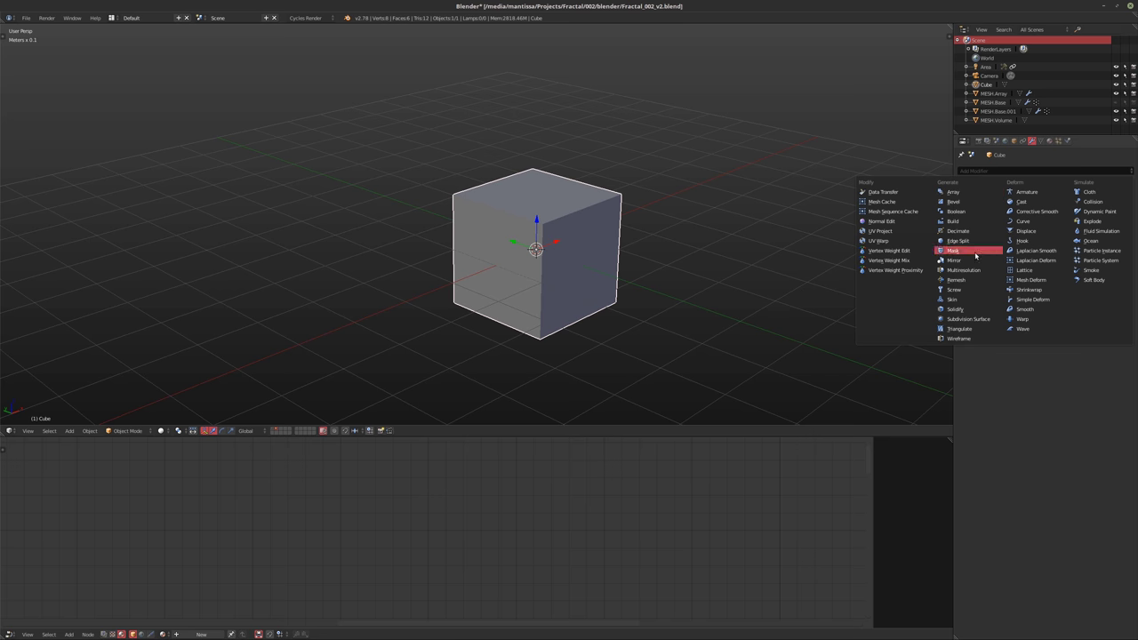
left_click(968, 318)
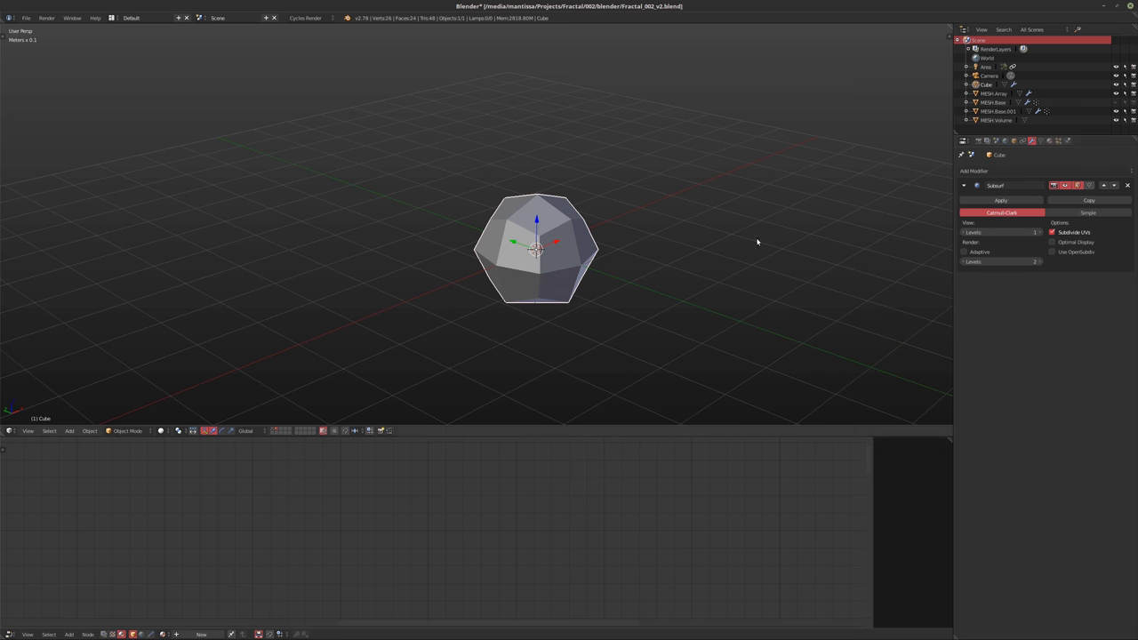
left_click(1088, 213)
key("z")
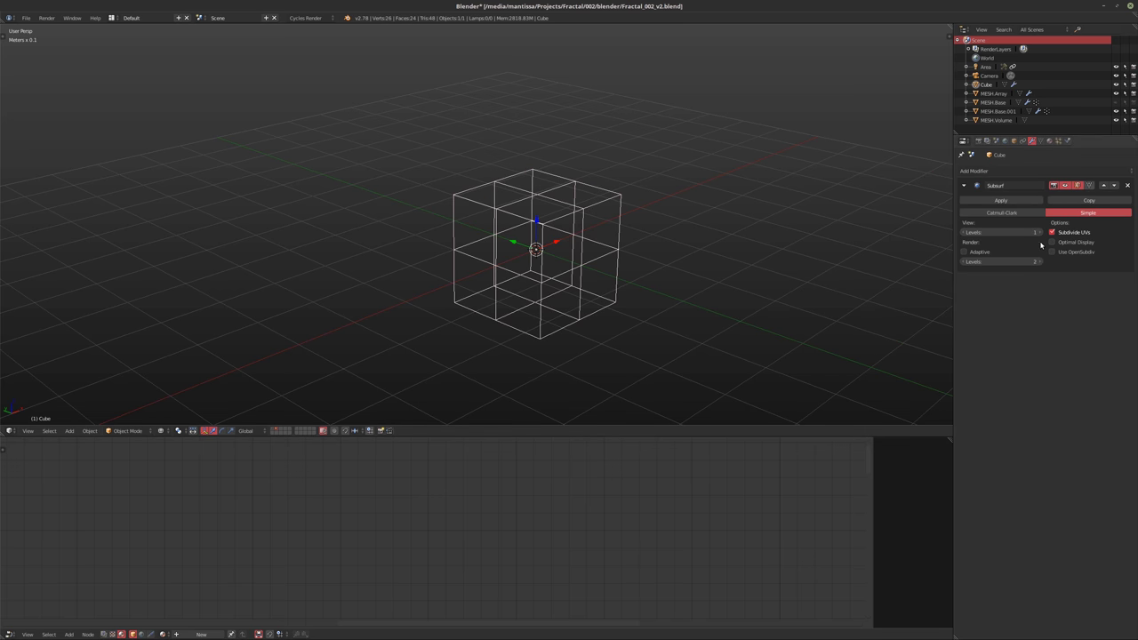
Set the cube's Subsurf view level to 5, raise its render level and collapse the modifier
left_click(1038, 232)
left_click(1038, 232)
left_click(1038, 232)
left_click(1039, 232)
middle_click_drag(774, 253, 678, 247)
scroll(678, 247, "up", 2)
left_click(1038, 262)
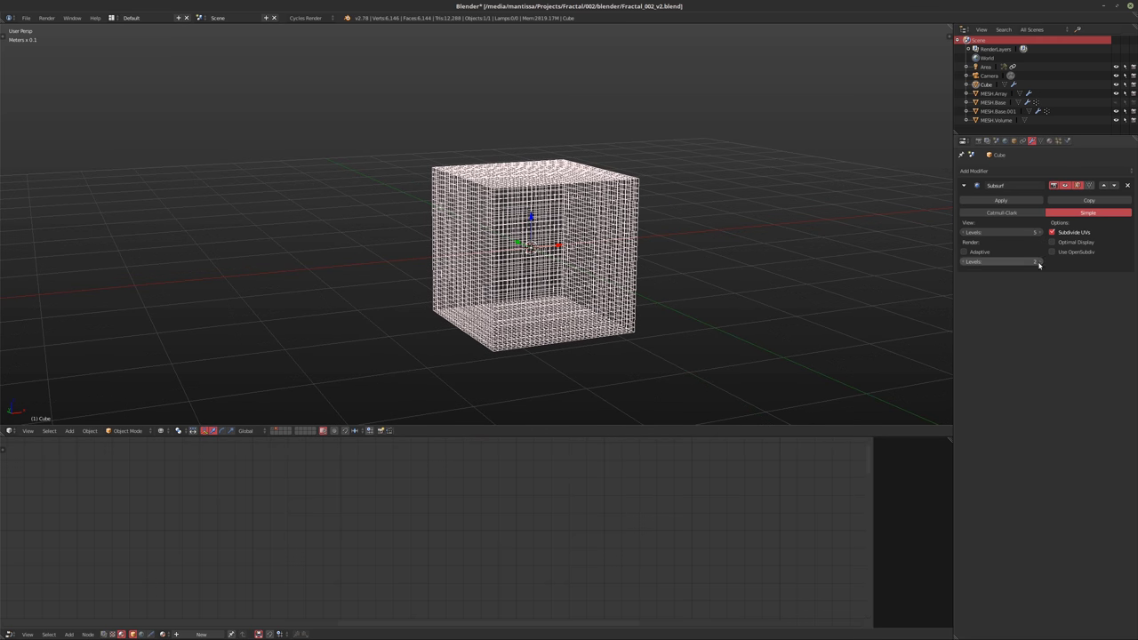
left_click(963, 185)
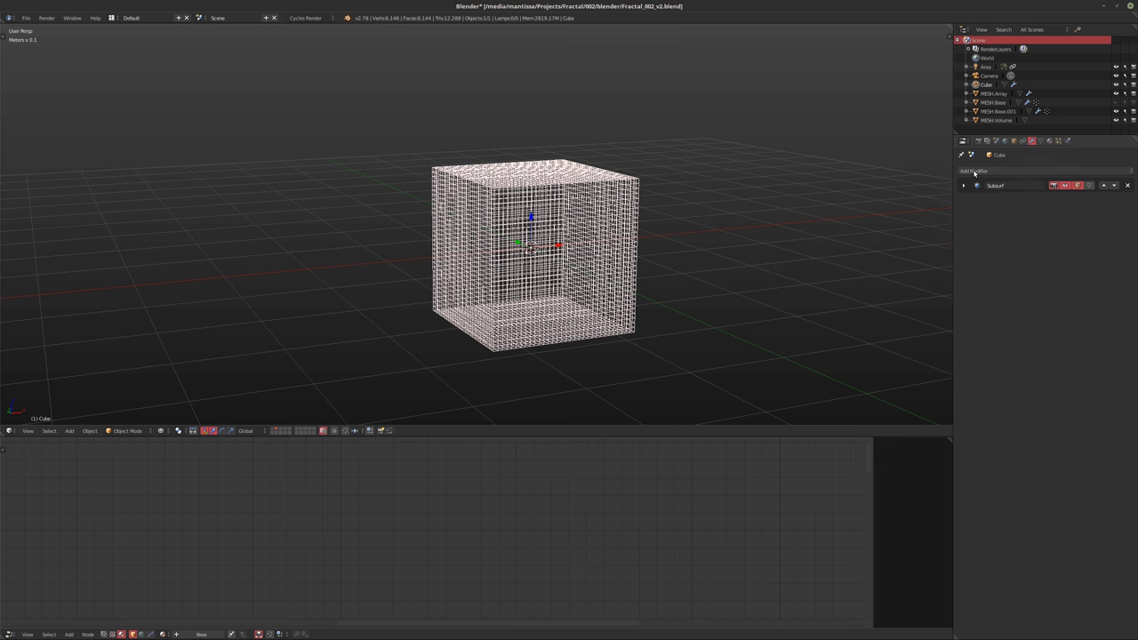
Add a Displace modifier with a new texture to the cube and bring up the texture's settings
left_click(1000, 170)
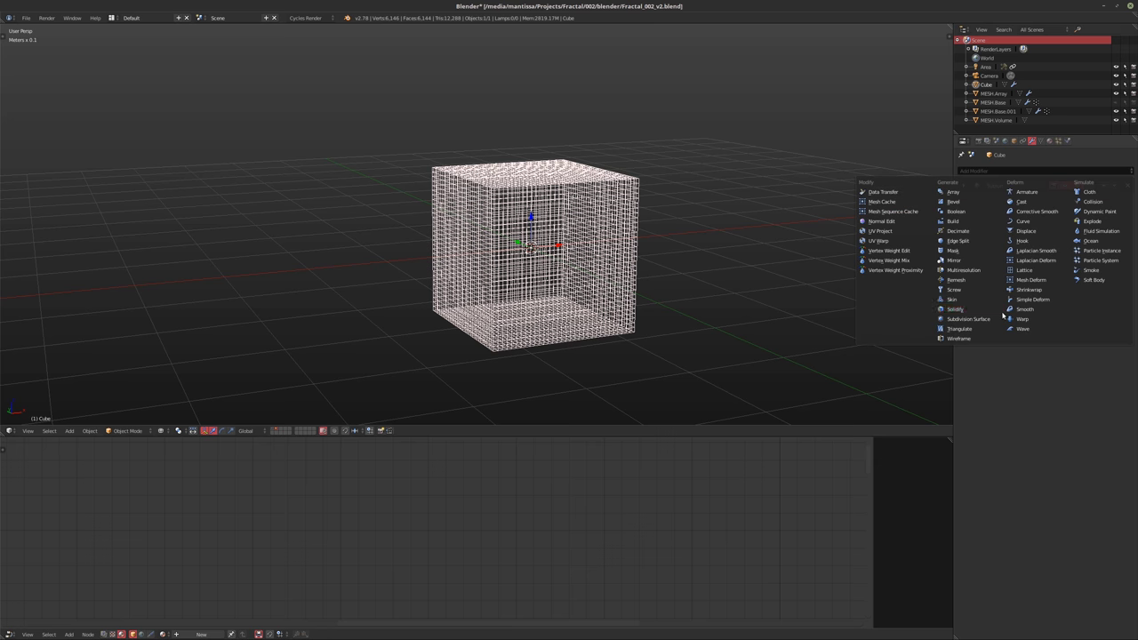
left_click(1026, 231)
scroll(625, 290, "down", 6)
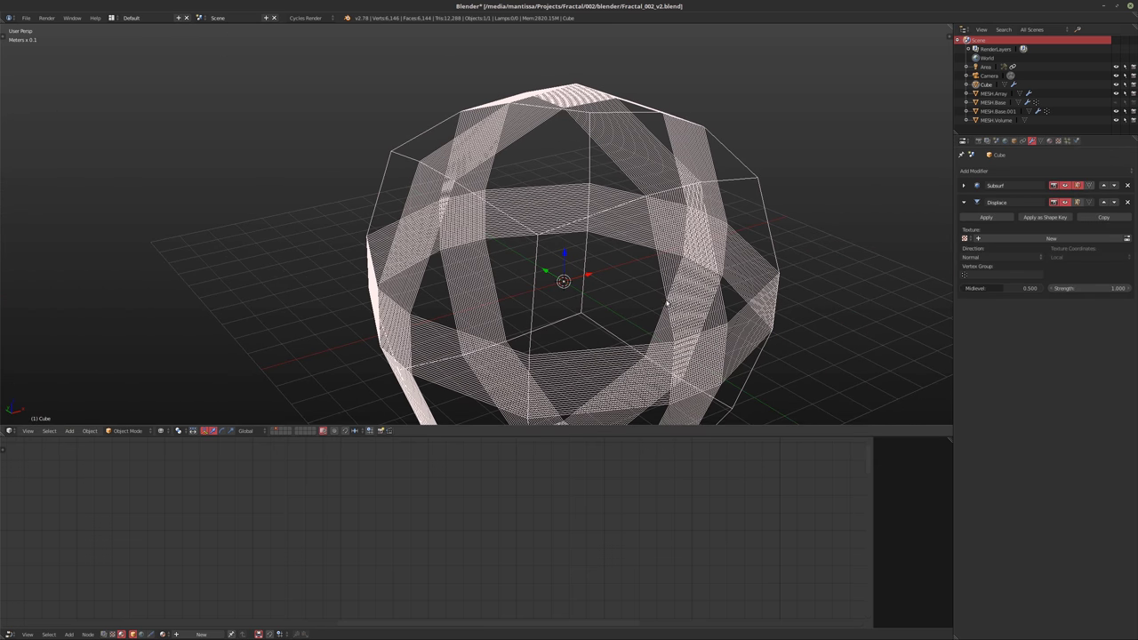
left_click(1009, 236)
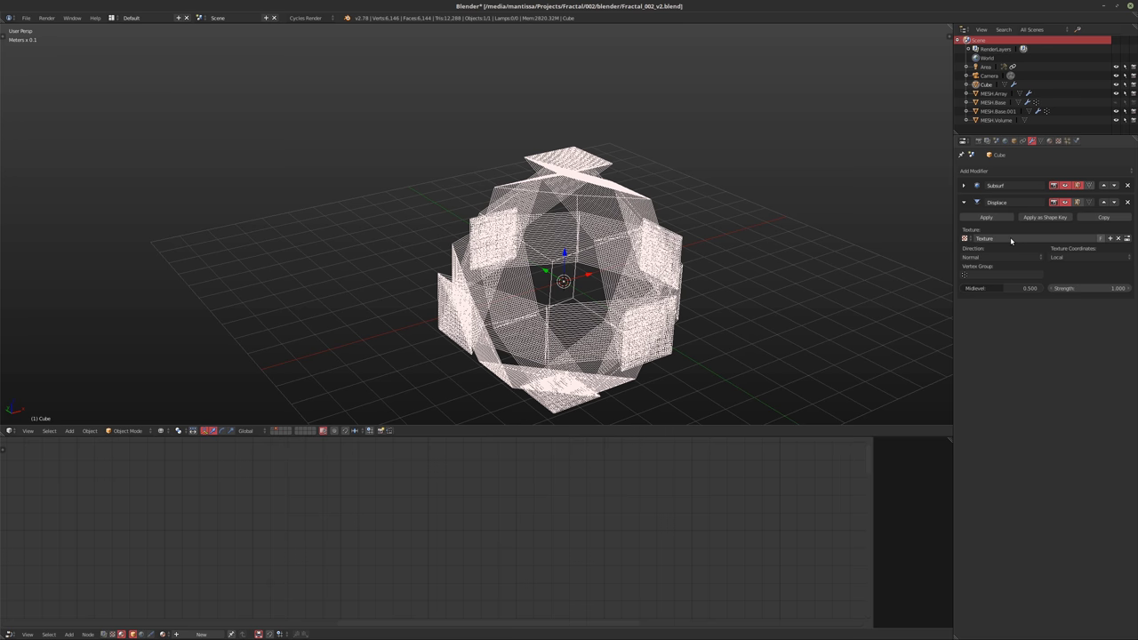
left_click(1058, 140)
left_click(1013, 171)
left_click(1014, 137)
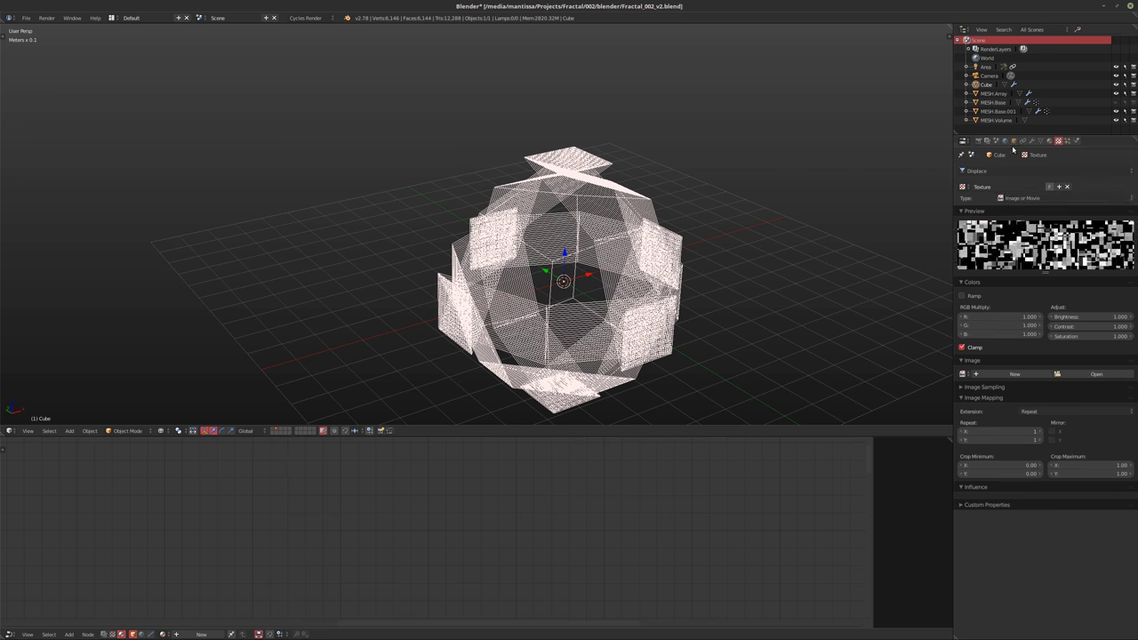
Assign the DISP.Detail texture to the cube's Displace modifier and set the displacement strength to 0.1
left_click(963, 187)
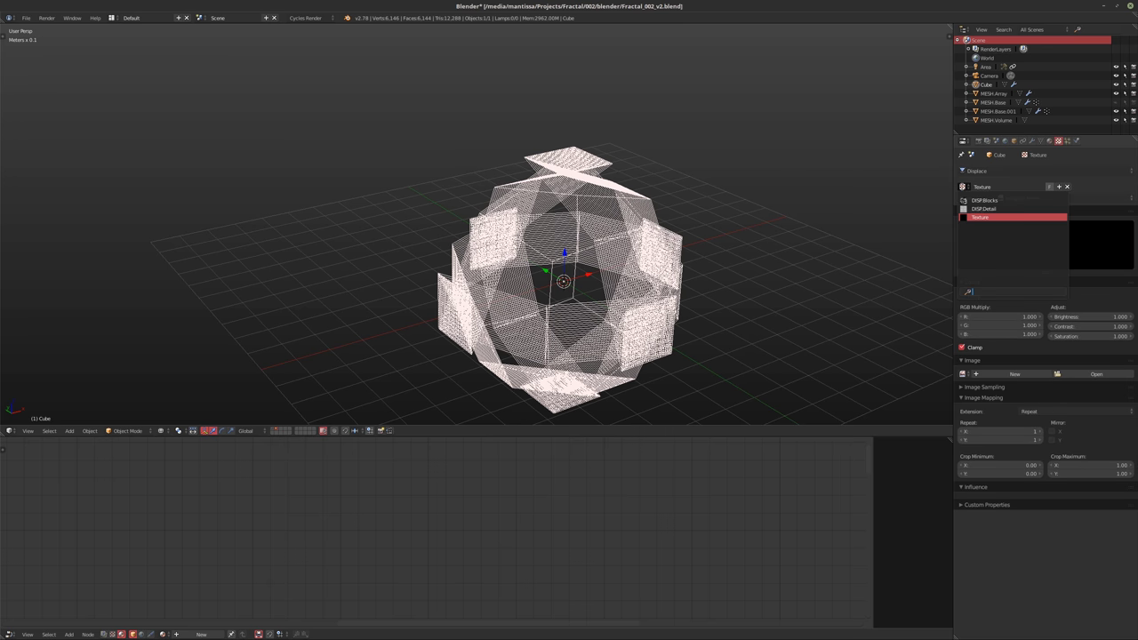
left_click(983, 208)
middle_click_drag(825, 233, 773, 214)
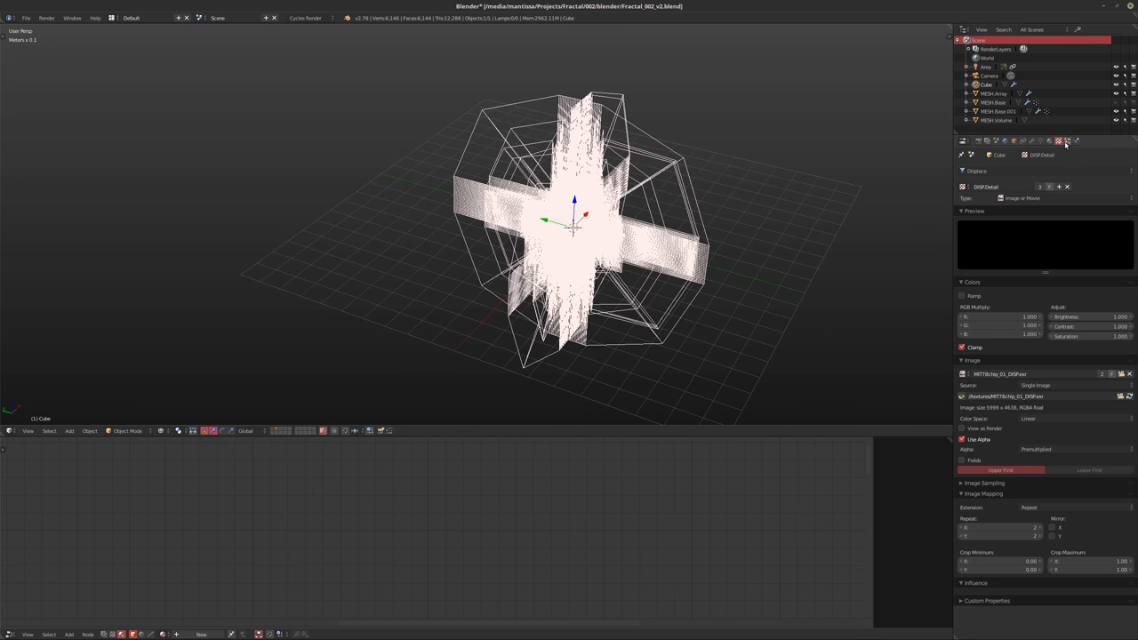
left_click(1031, 141)
left_click(1081, 288)
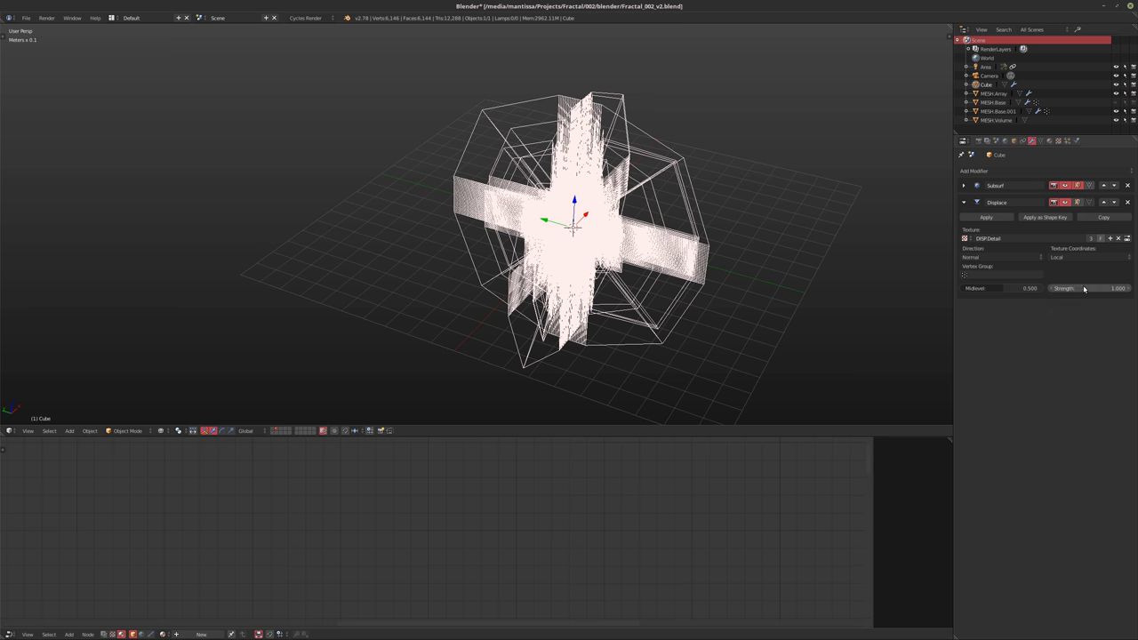
type("0.1")
key("Return")
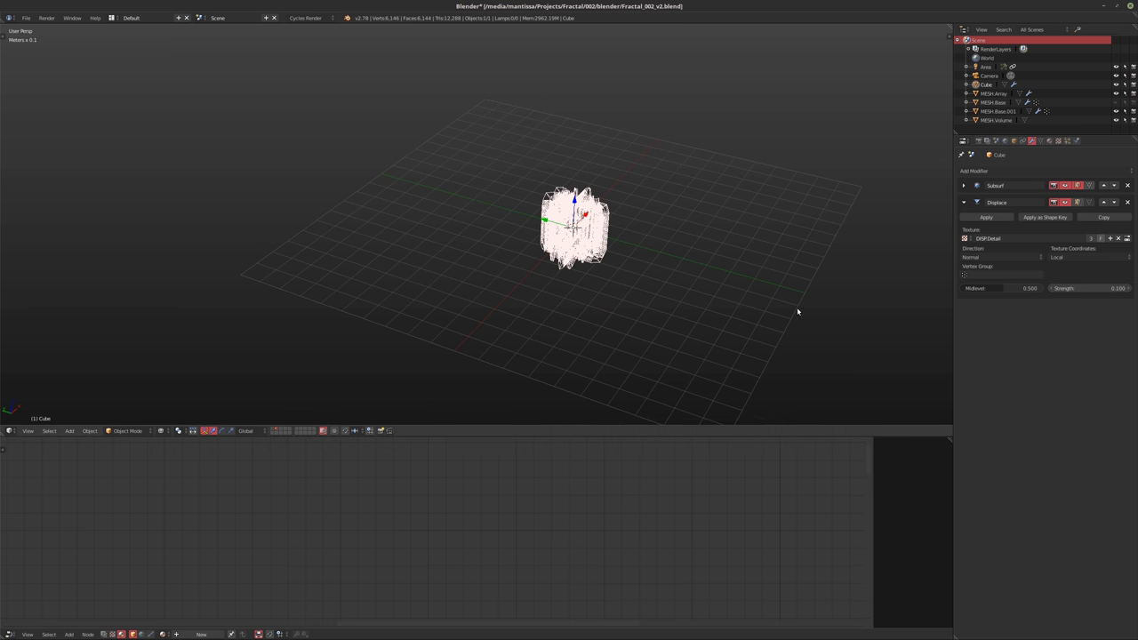
scroll(797, 306, "up", 3)
middle_click_drag(600, 225, 106, 418)
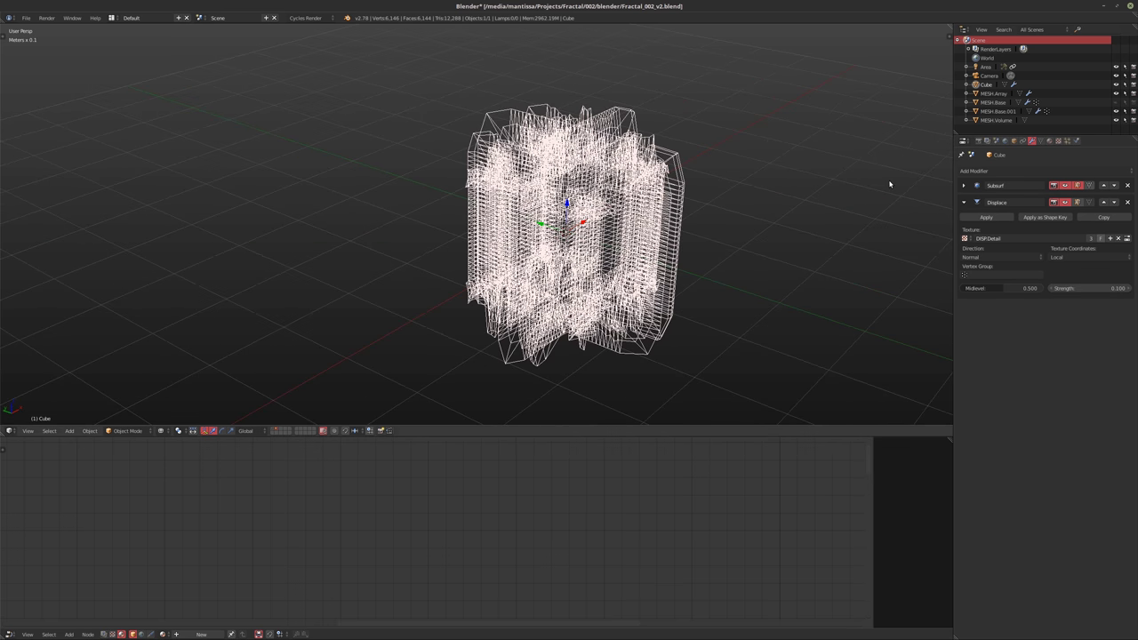
Replace the cube's displacement texture with DISP.Blocks and make it a single-user copy
left_click(1056, 140)
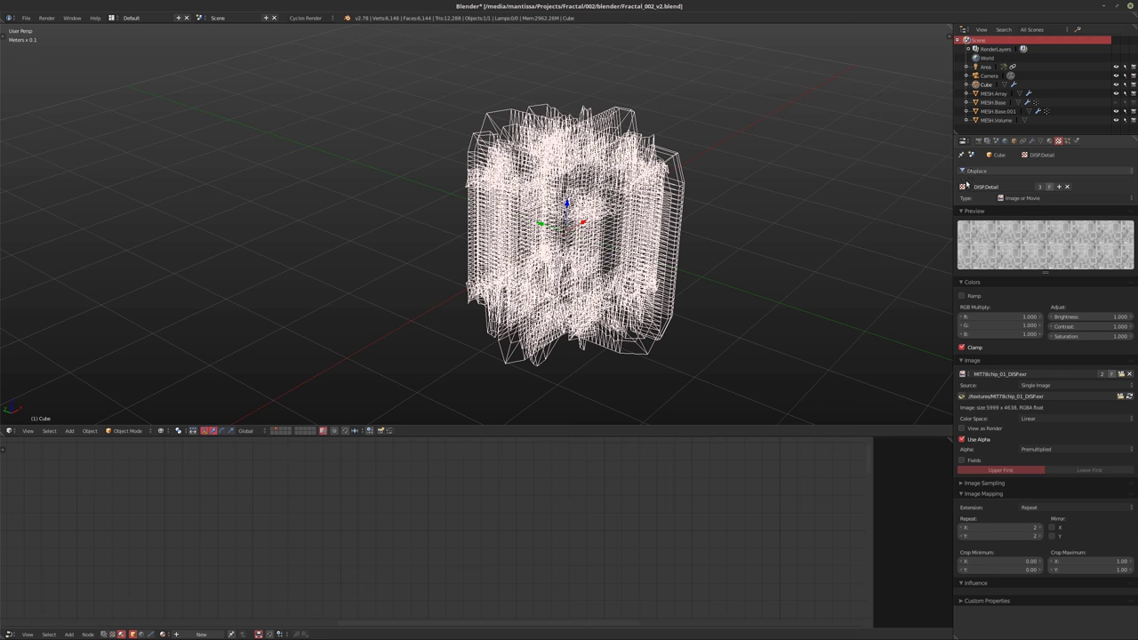
left_click(964, 187)
left_click(987, 196)
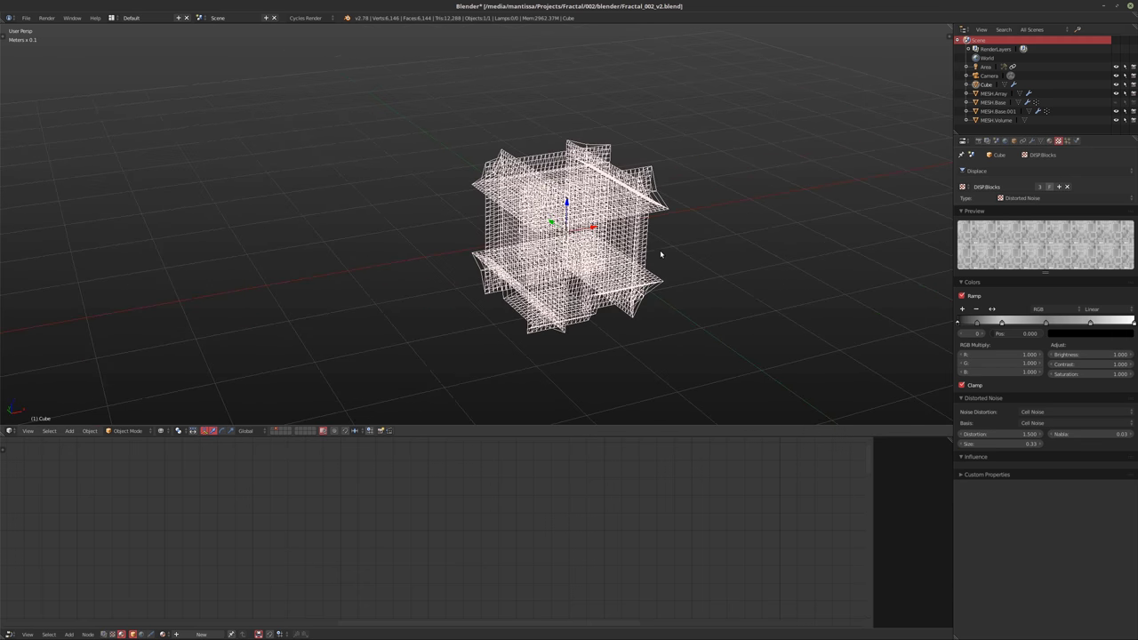
left_click(1039, 187)
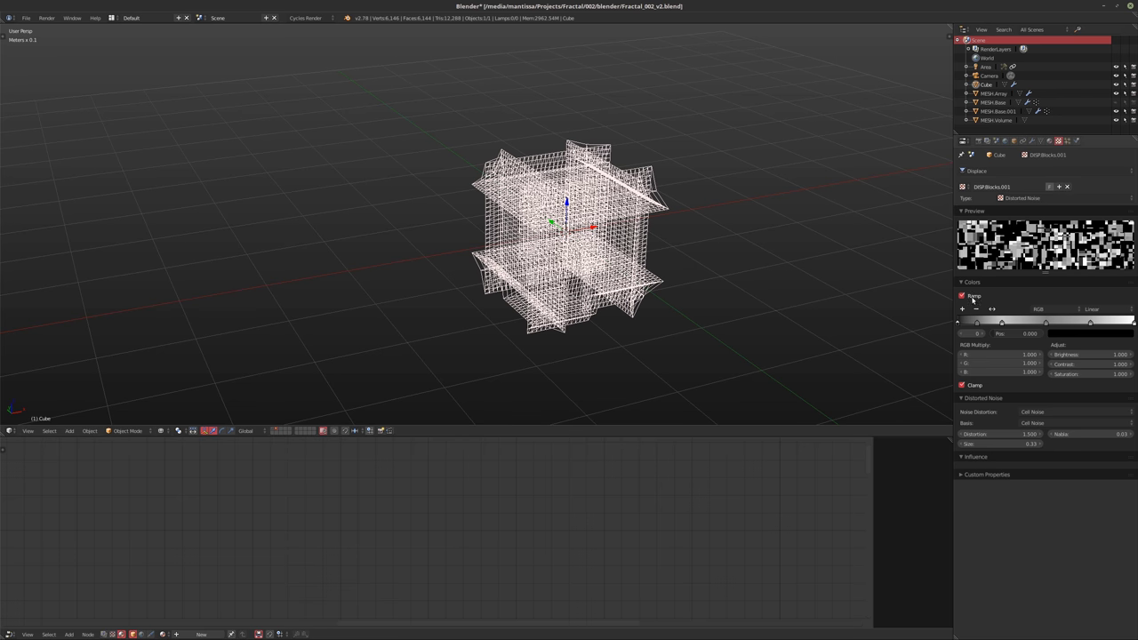
scroll(678, 279, "up", 3)
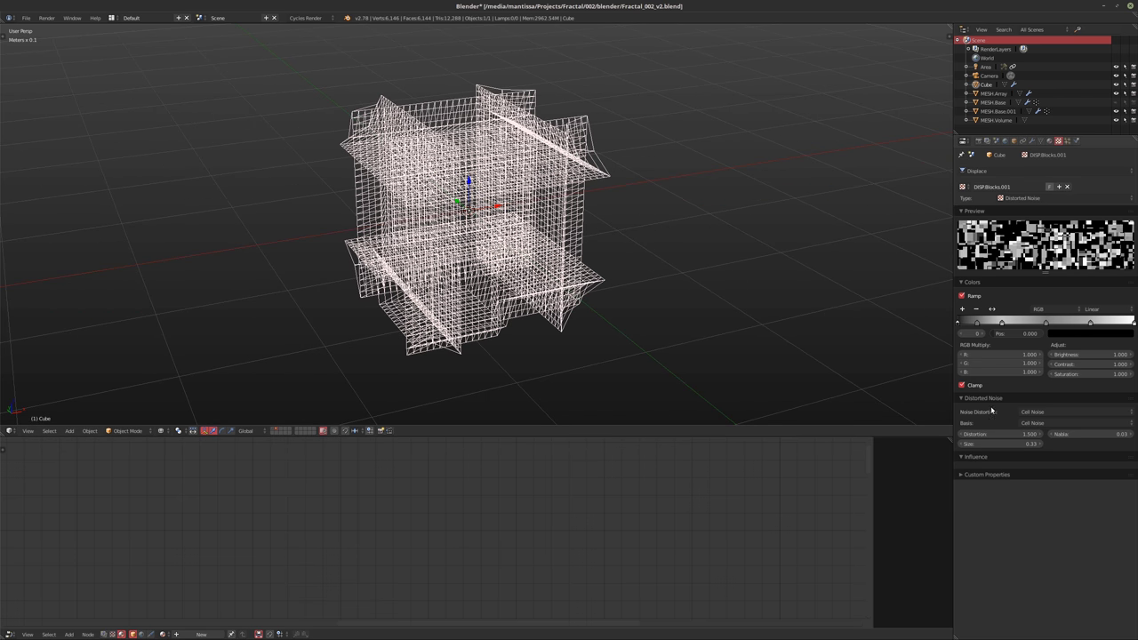
Set the copied blocks texture's noise size to 0.1, return to solid shading and fine-tune the size to 0.12
left_click(994, 444)
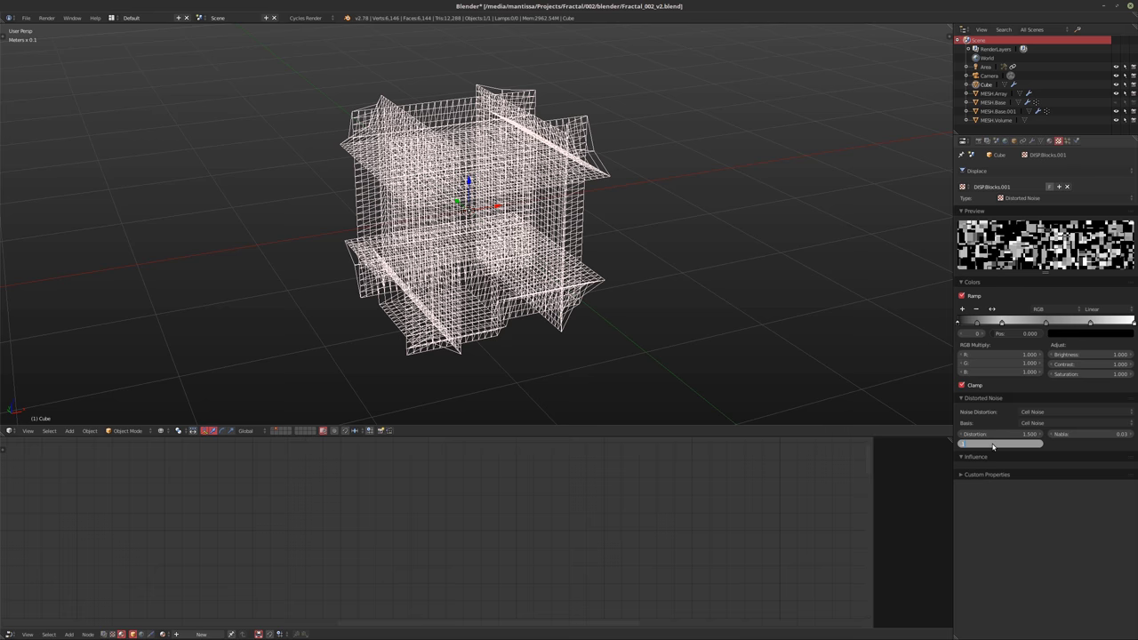
type("0.1")
key("Return")
key("z")
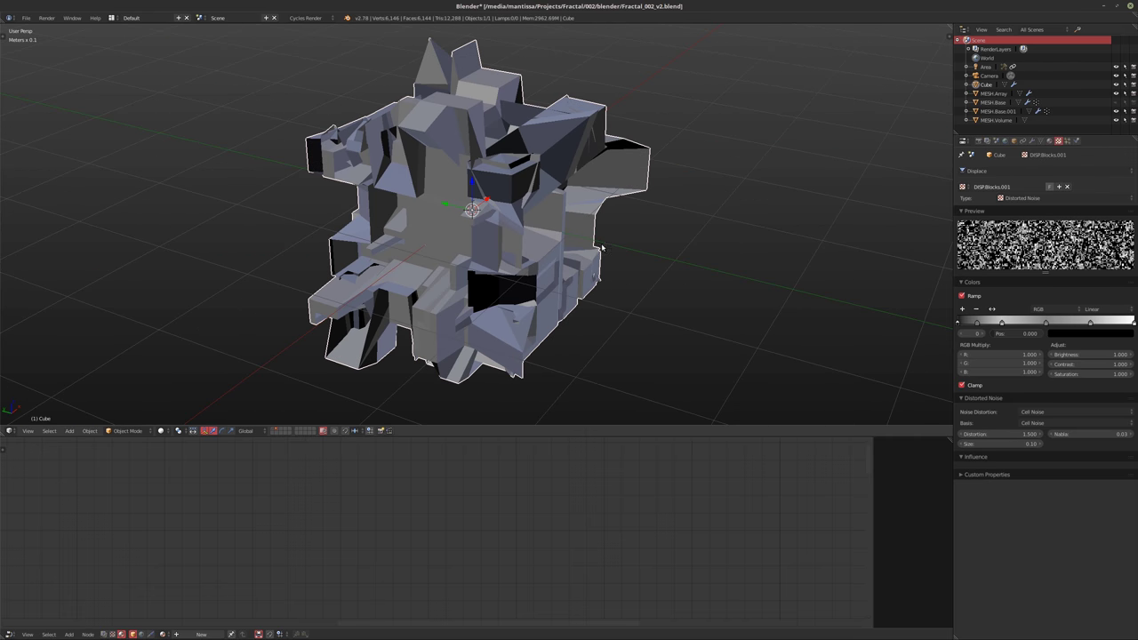
middle_click_drag(601, 248, 715, 251)
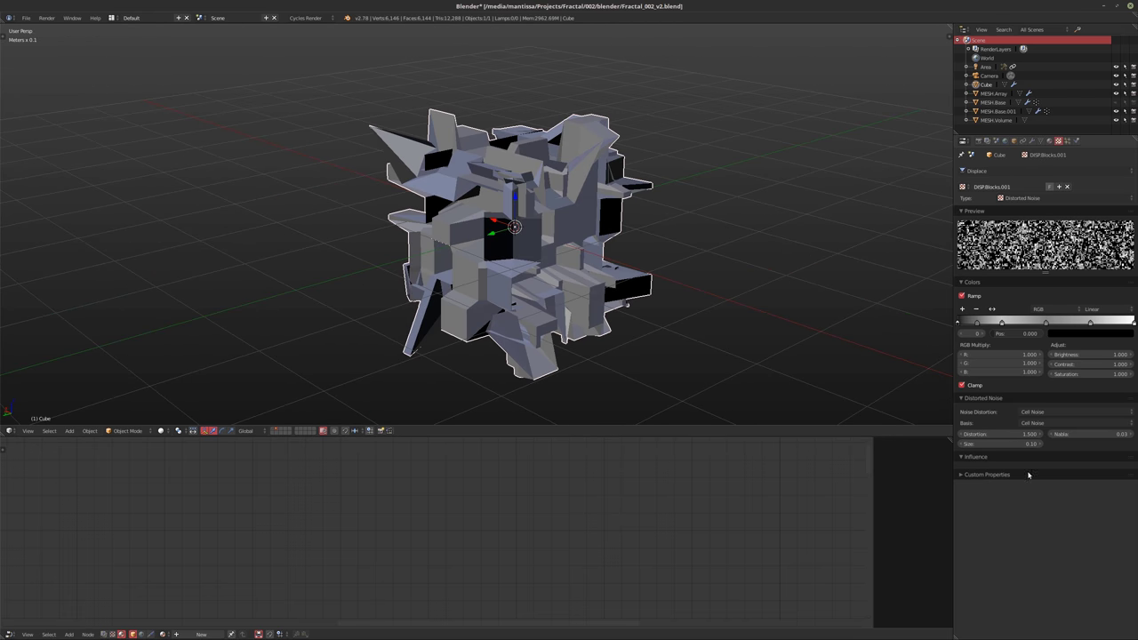
left_click_drag(1005, 444, 1036, 444)
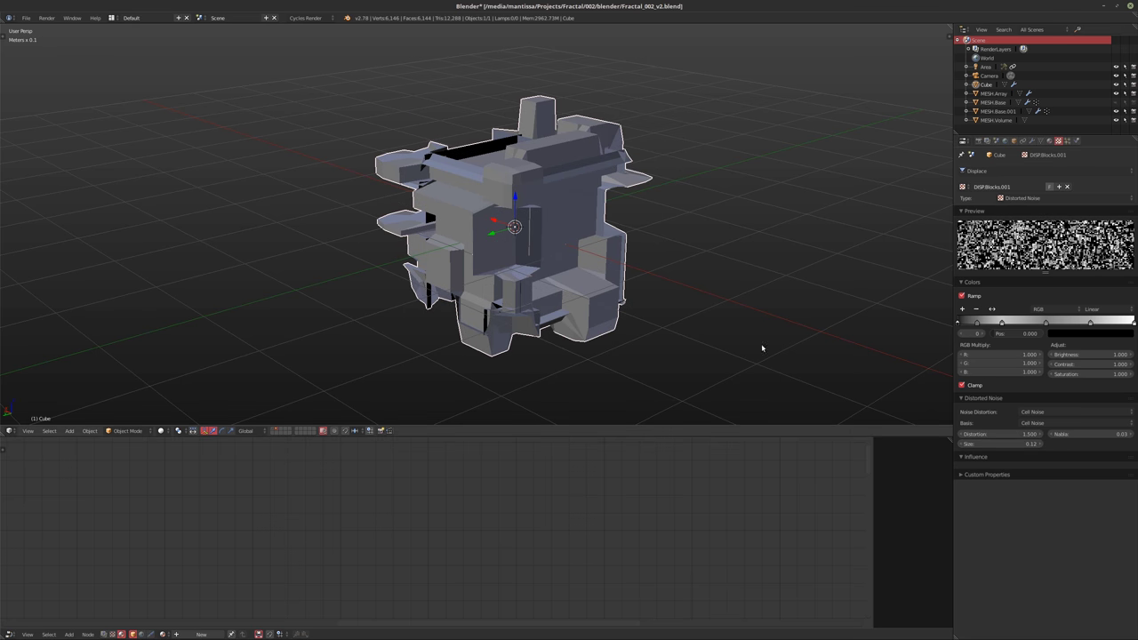
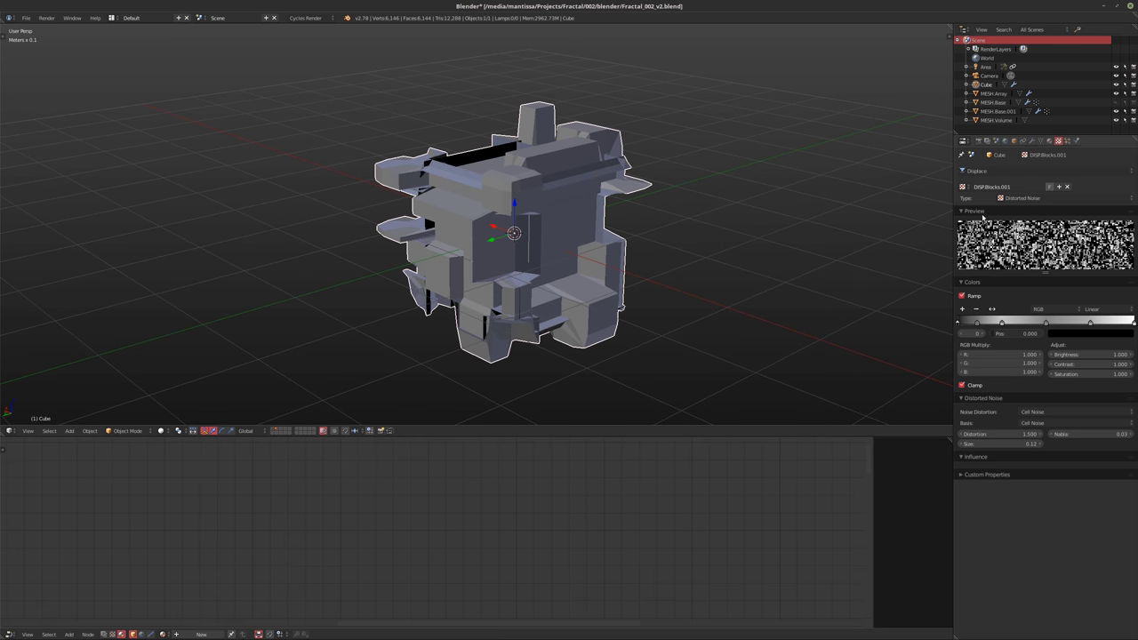
Set the cube's Displace midlevel to 0 and its strength to 0.01
left_click(1031, 141)
left_click_drag(986, 296, 969, 290)
left_click(1088, 288)
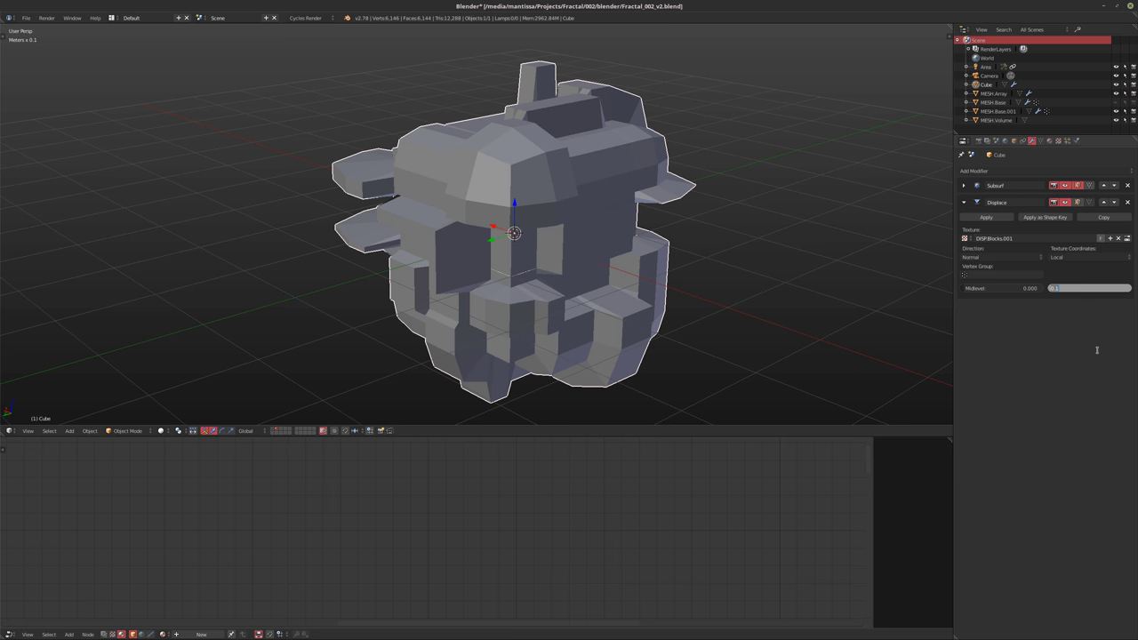
key("Return")
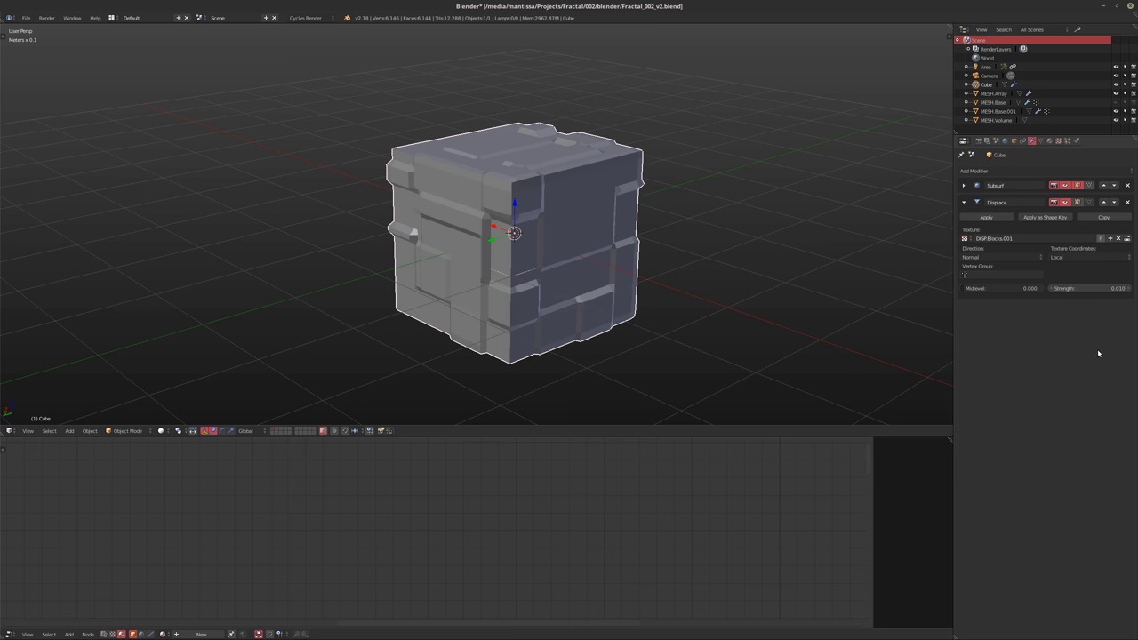
Set the cube's Displace strength to 0.02 and check the stronger relief on its sides
middle_click_drag(509, 299, 746, 255)
left_click(1071, 289)
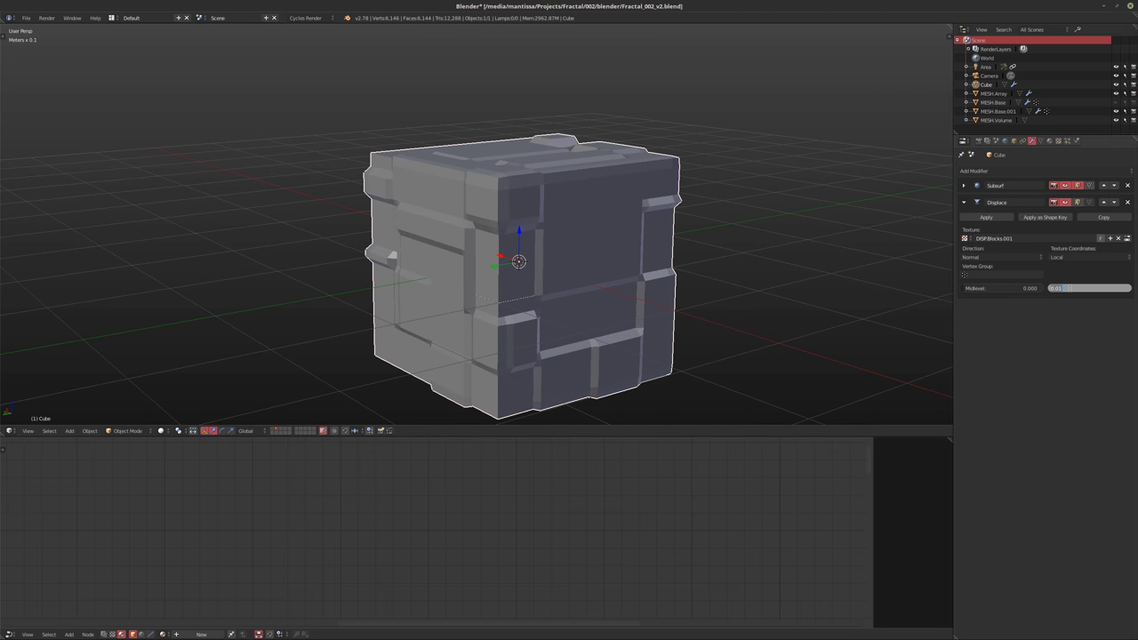
type("0.02")
key("Return")
middle_click_drag(871, 240, 666, 234)
middle_click_drag(584, 234, 644, 234)
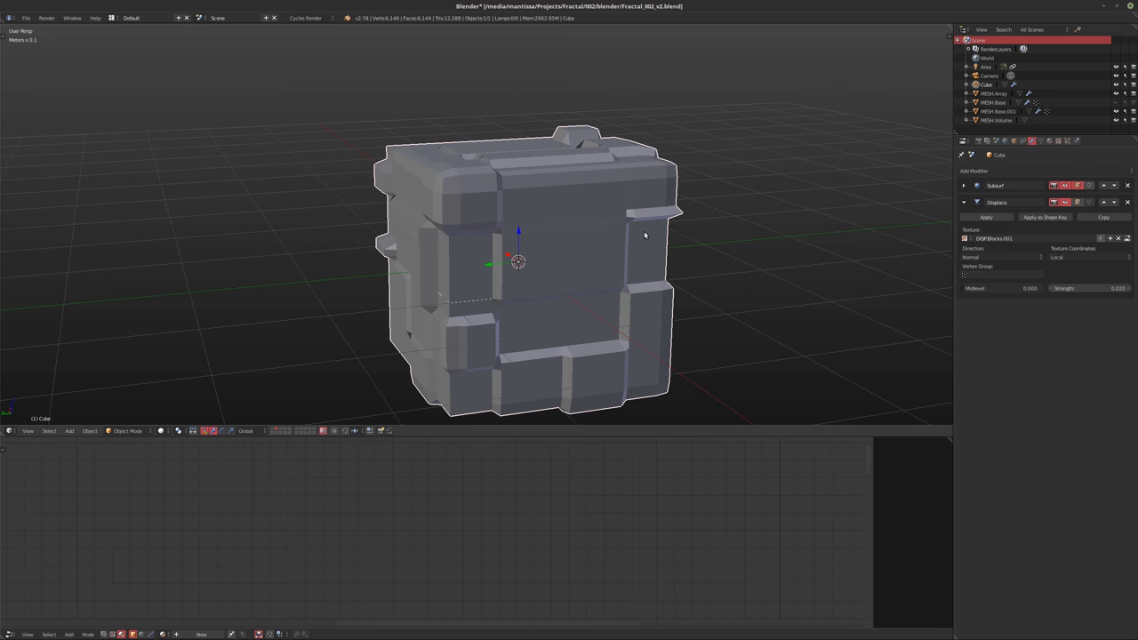
left_click(1023, 171)
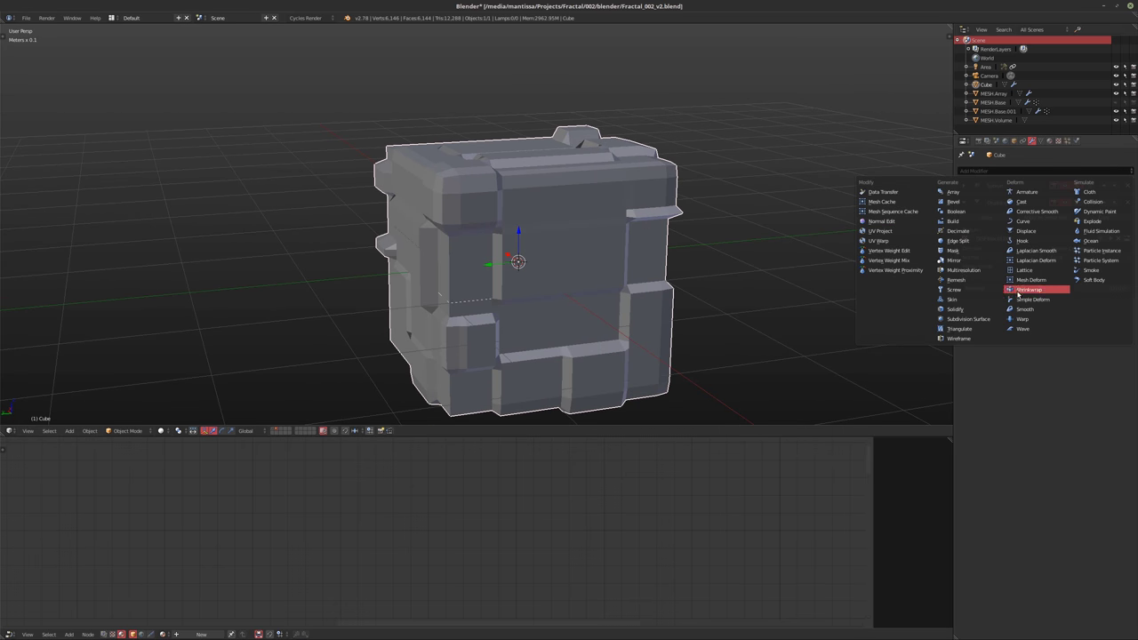
left_click(958, 290)
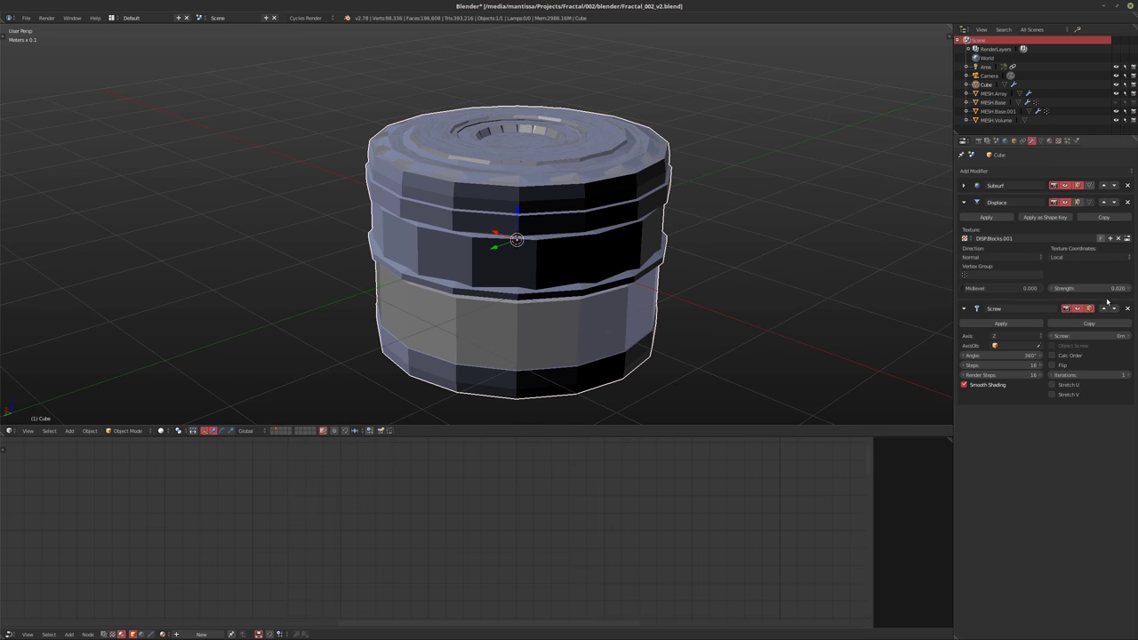
key("ctrl+z")
Add a Remesh modifier to the cube and raise its octree depth to 7
left_click(1003, 171)
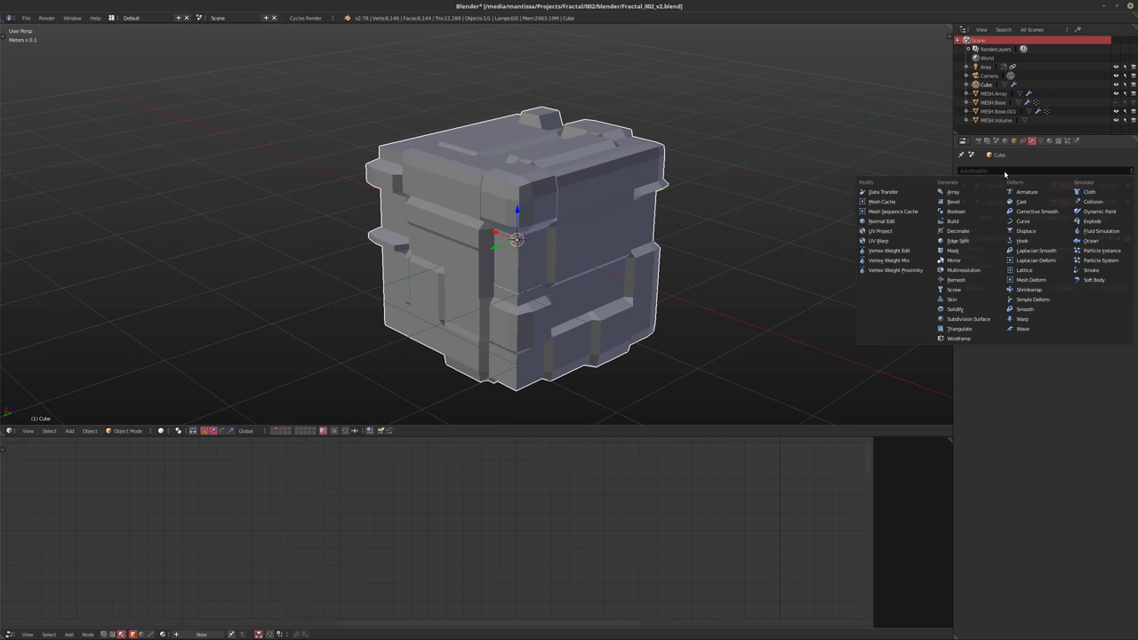
left_click(960, 281)
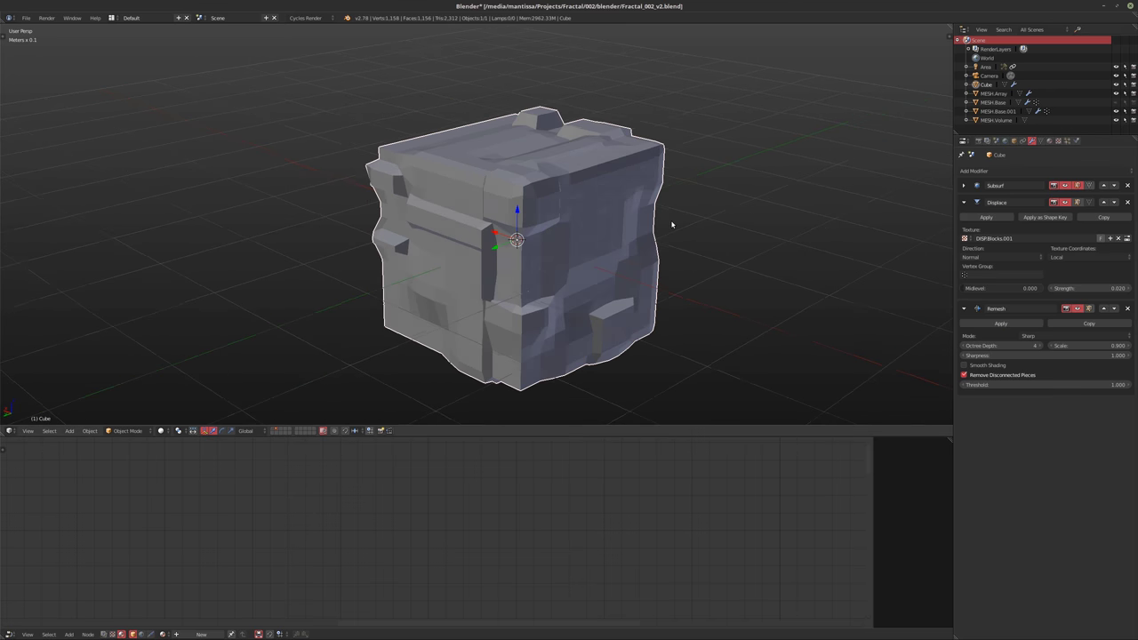
left_click(1038, 346)
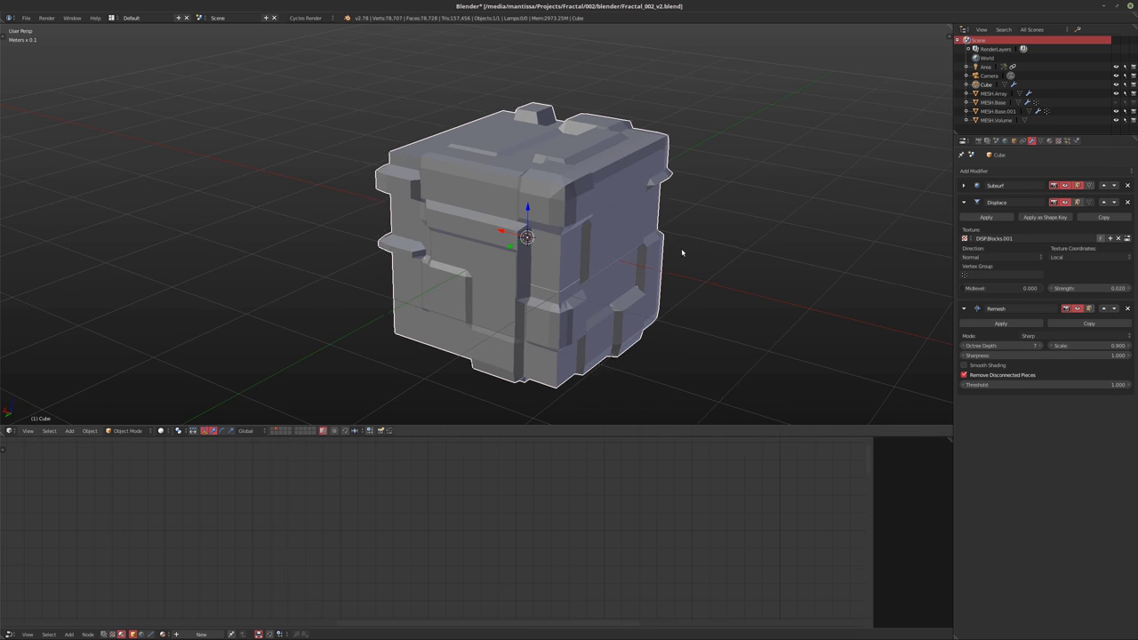
mouse_move(681, 252)
middle_mouse_down()
mouse_move(598, 267)
mouse_move(685, 244)
middle_mouse_up()
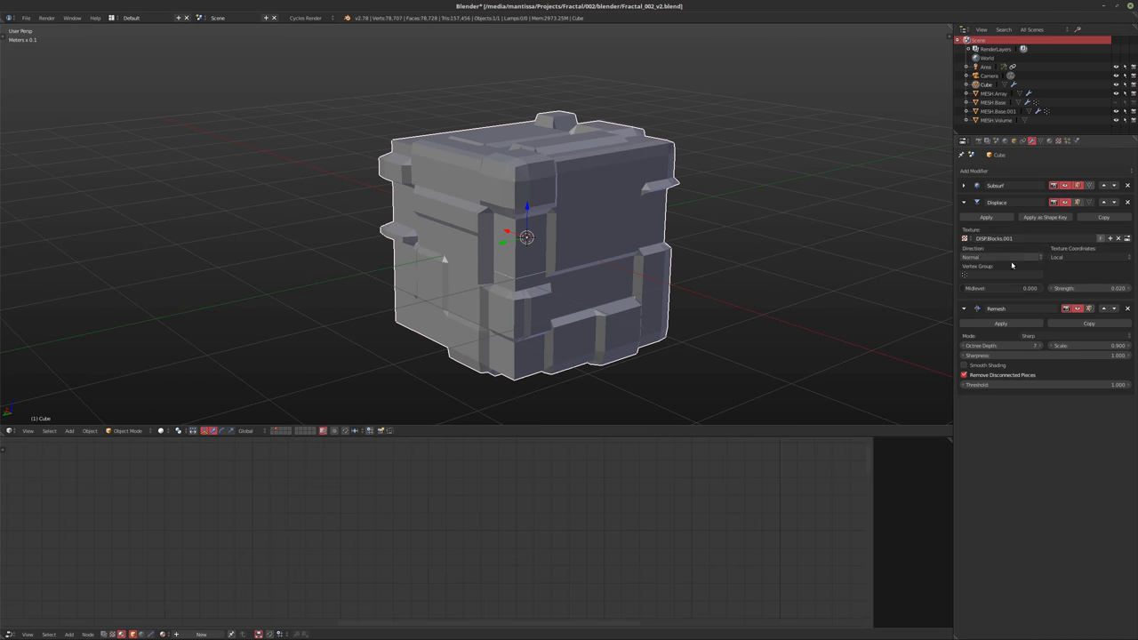
middle_click_drag(752, 300, 753, 292)
Compare Remesh octree depths 6 and 7 on the cube's surface and leave the depth at 6
key("ctrl+z")
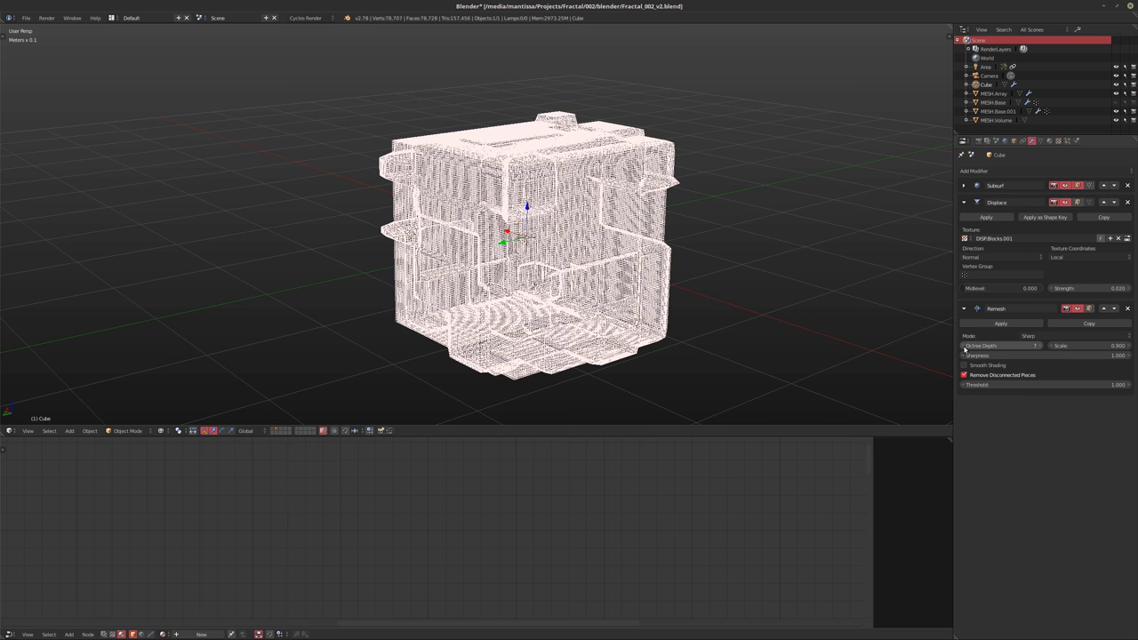
mouse_move(695, 265)
middle_mouse_down()
mouse_move(707, 255)
mouse_move(533, 247)
mouse_move(445, 118)
middle_mouse_up()
scroll(496, 244, "up", 4)
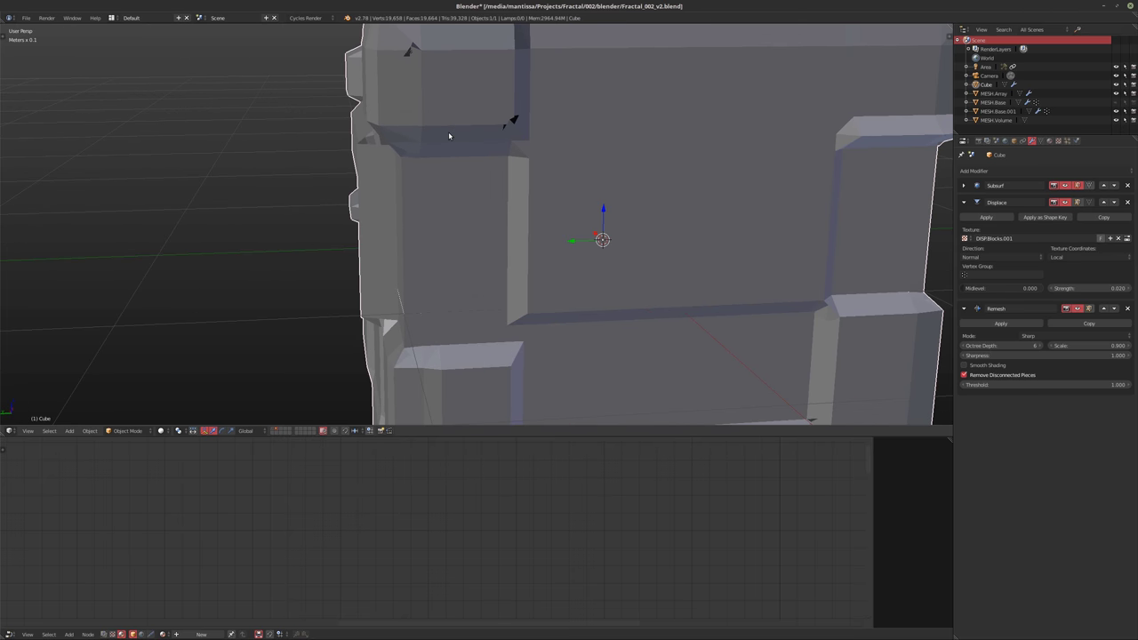
scroll(667, 260, "down", 5)
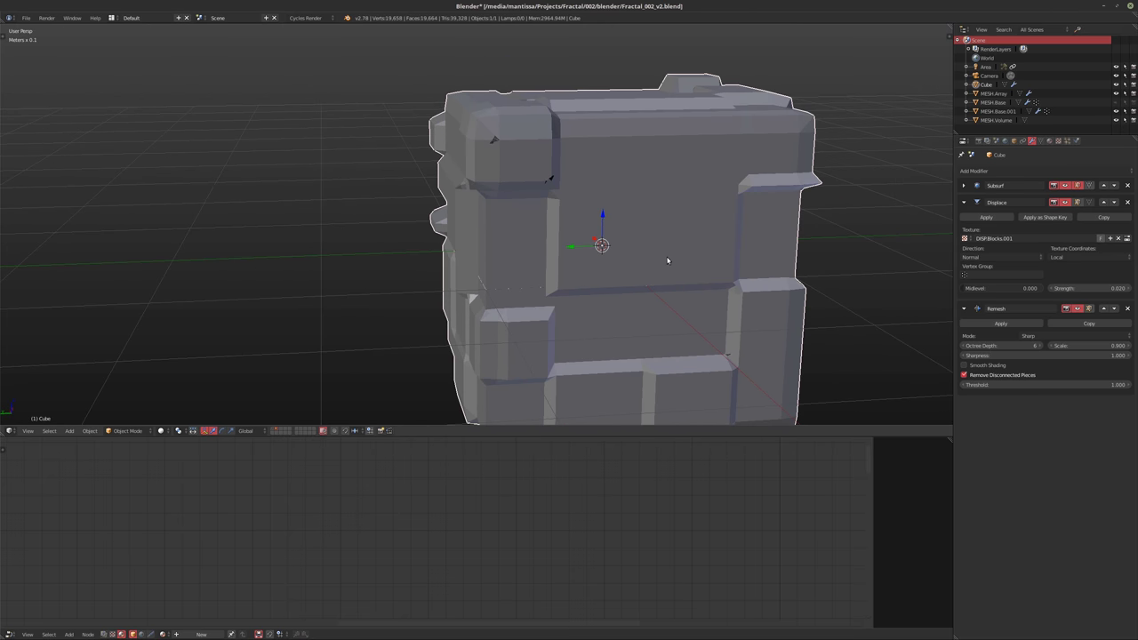
left_click(1037, 345)
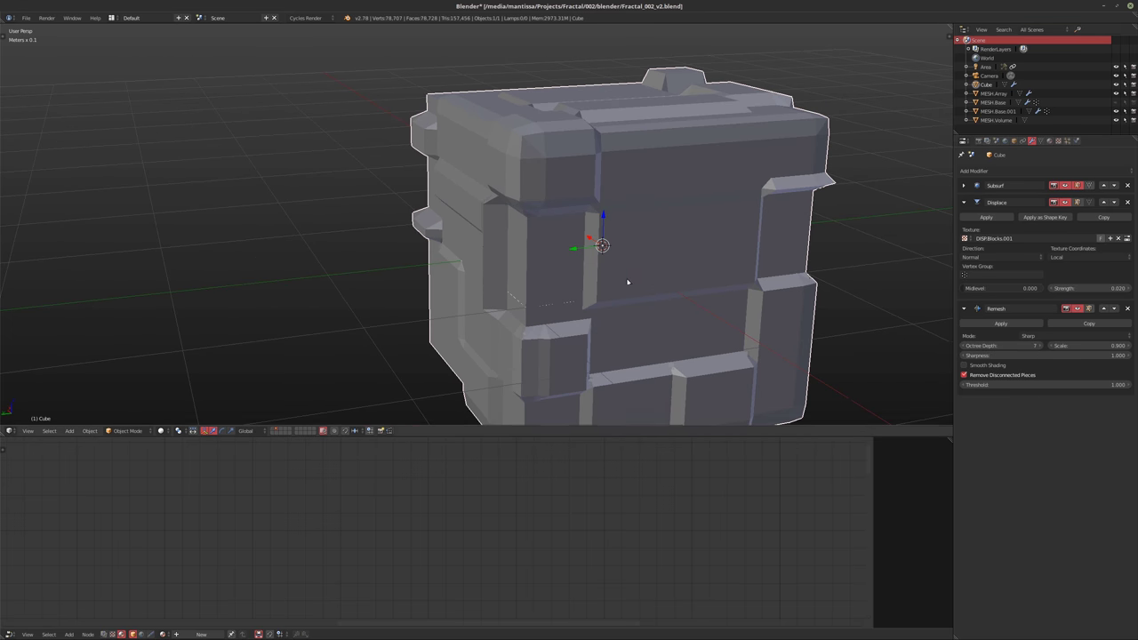
left_click(963, 345)
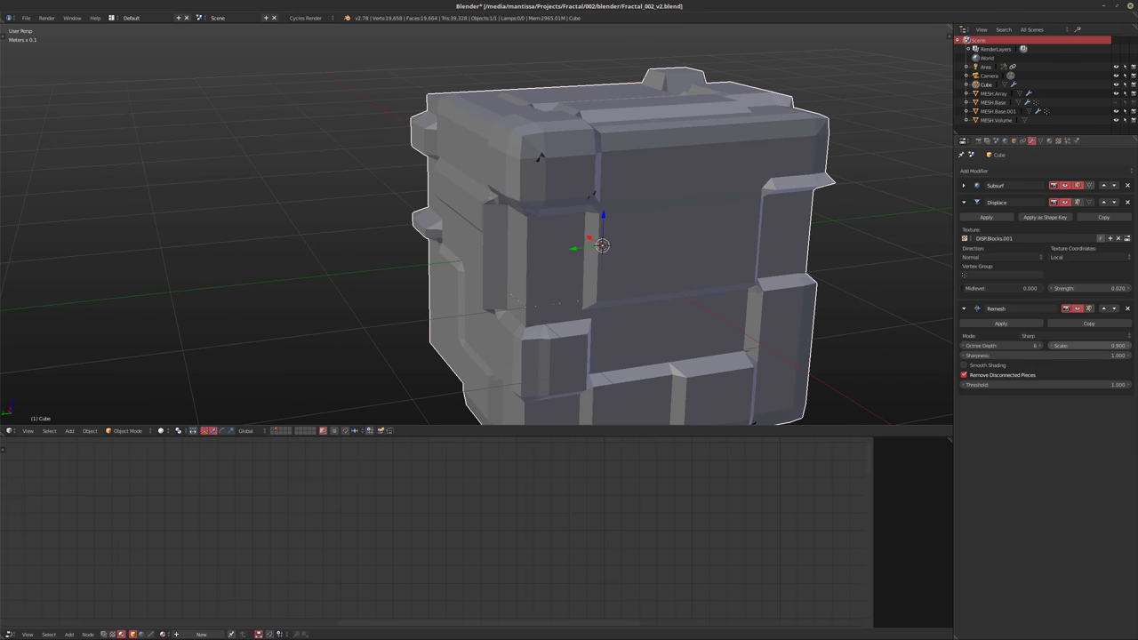
Fine-tune the Remesh modifier's scale to 0.905 to reduce the surface artefacts on the cube
left_click(1089, 345)
middle_click_drag(676, 267, 703, 274)
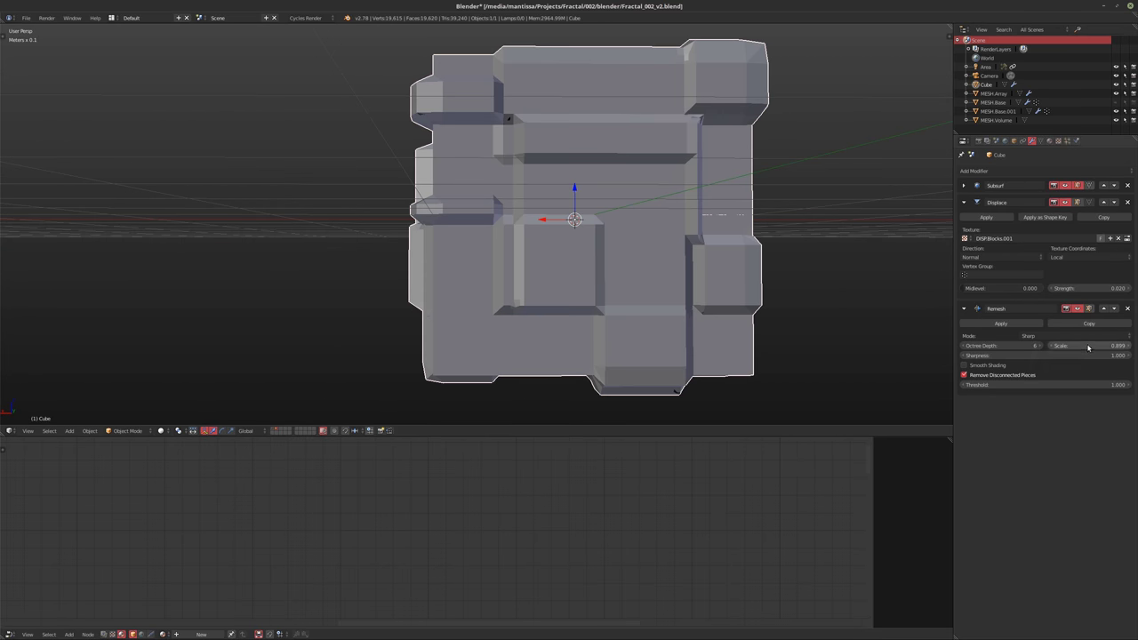
left_click_drag(1080, 344, 1084, 345)
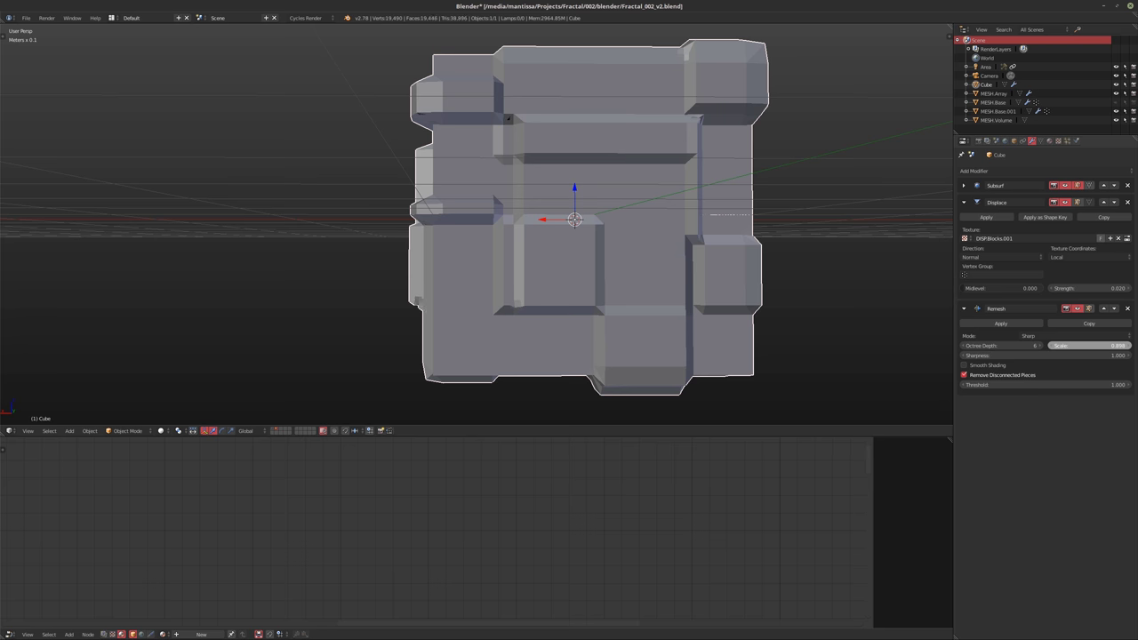
left_click_drag(1085, 345, 1090, 345)
left_click_drag(1089, 344, 1090, 345)
middle_click_drag(746, 275, 704, 289)
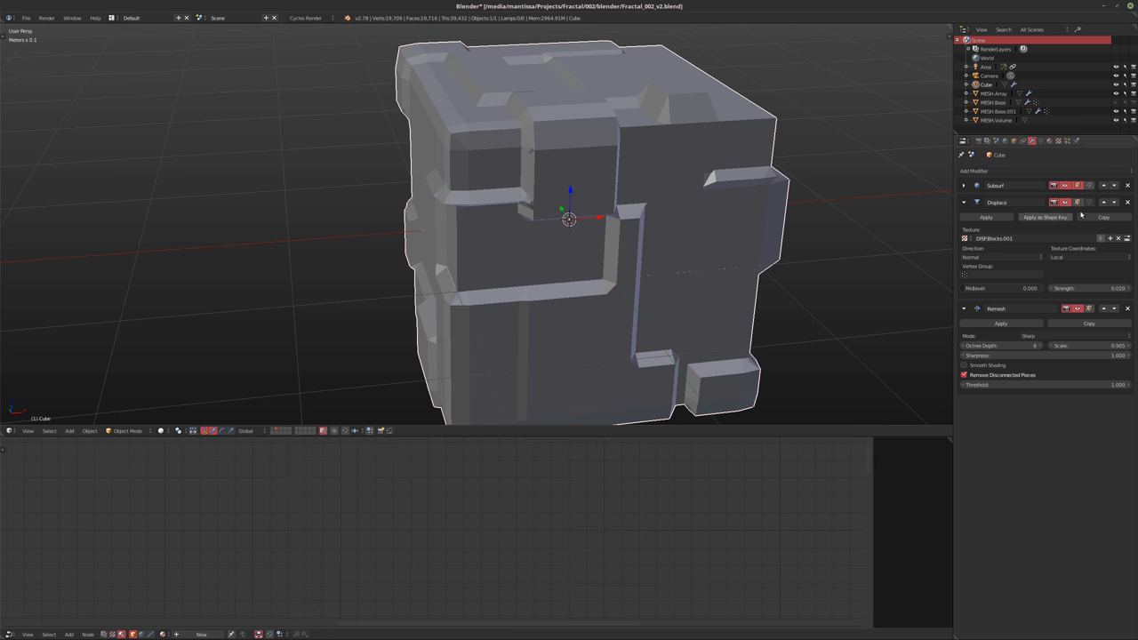
Turn off the colour ramp in the cube's DISP.Blocks.001 texture and check the result in wireframe and solid shading
left_click(1058, 141)
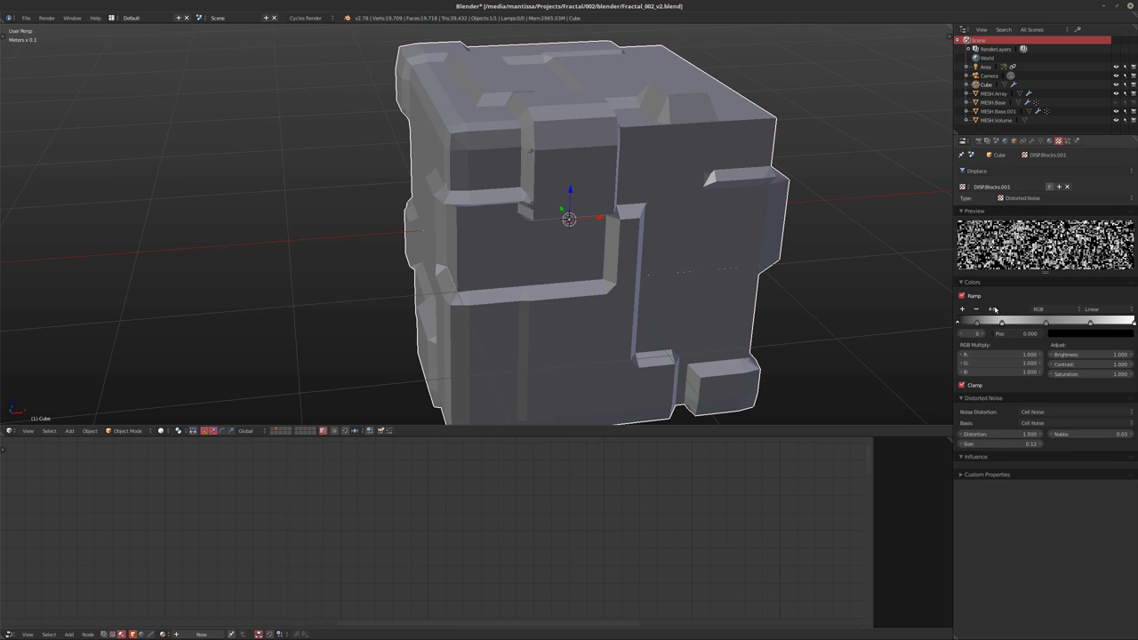
left_click(961, 296)
mouse_move(711, 262)
middle_mouse_down()
mouse_move(720, 248)
mouse_move(663, 252)
mouse_move(686, 269)
mouse_move(622, 272)
mouse_move(783, 288)
mouse_move(729, 265)
mouse_move(645, 275)
mouse_move(658, 277)
mouse_move(720, 283)
mouse_move(621, 256)
middle_mouse_up()
key("z")
key("z")
scroll(720, 283, "down", 4)
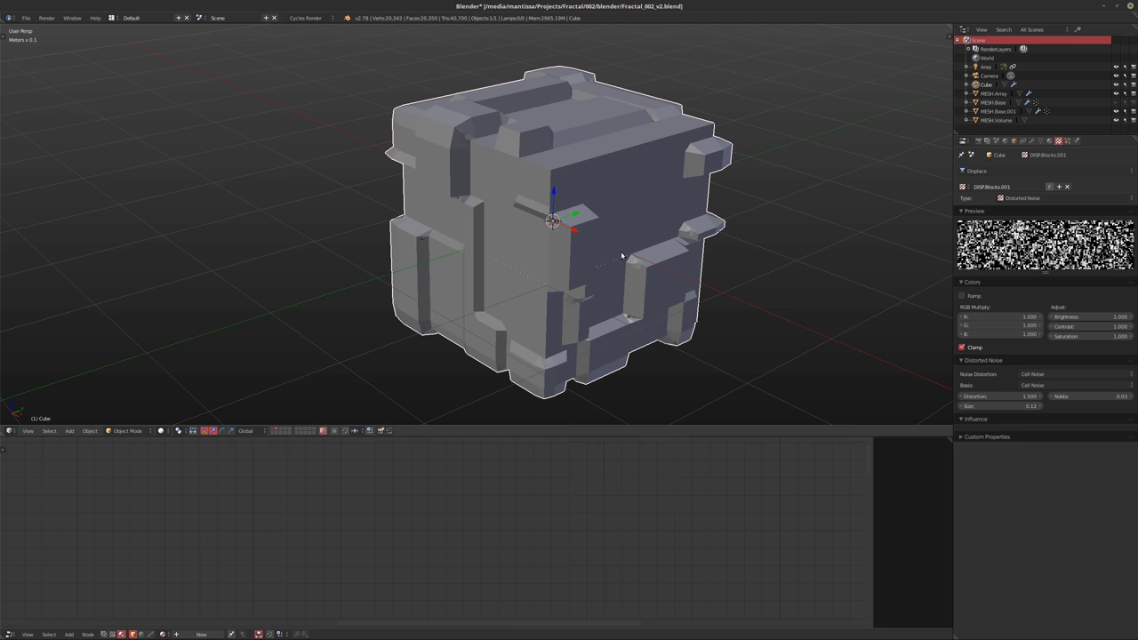
Enter edit mode on the cube and unwrap its faces with Cube Projection
middle_click_drag(689, 255, 566, 263)
scroll(587, 252, "down", 2)
scroll(643, 256, "up", 2)
key("Tab")
key("u")
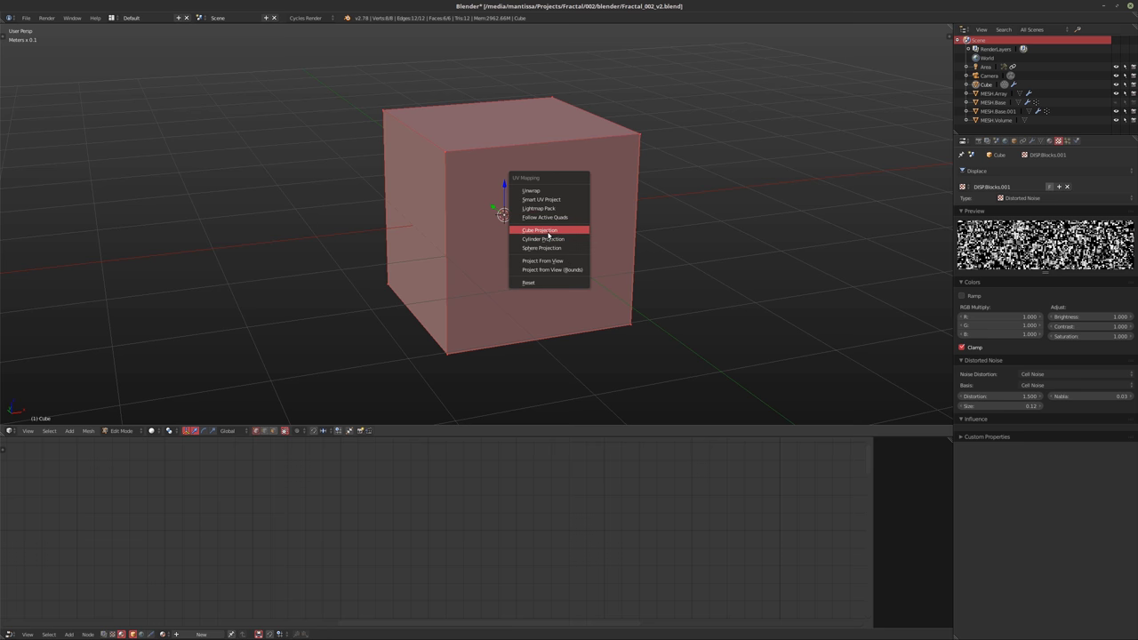
left_click(549, 233)
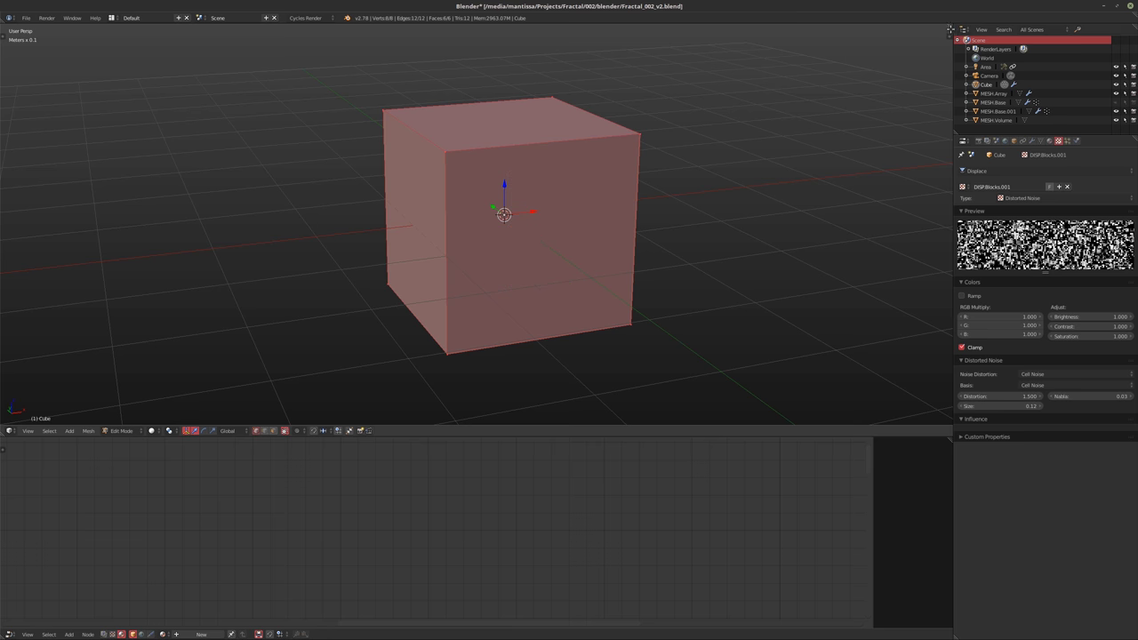
Split the 3D view vertically, turn the new area into a UV/Image Editor and unlink the render result from it
left_click_drag(950, 29, 520, 34)
left_click(530, 430)
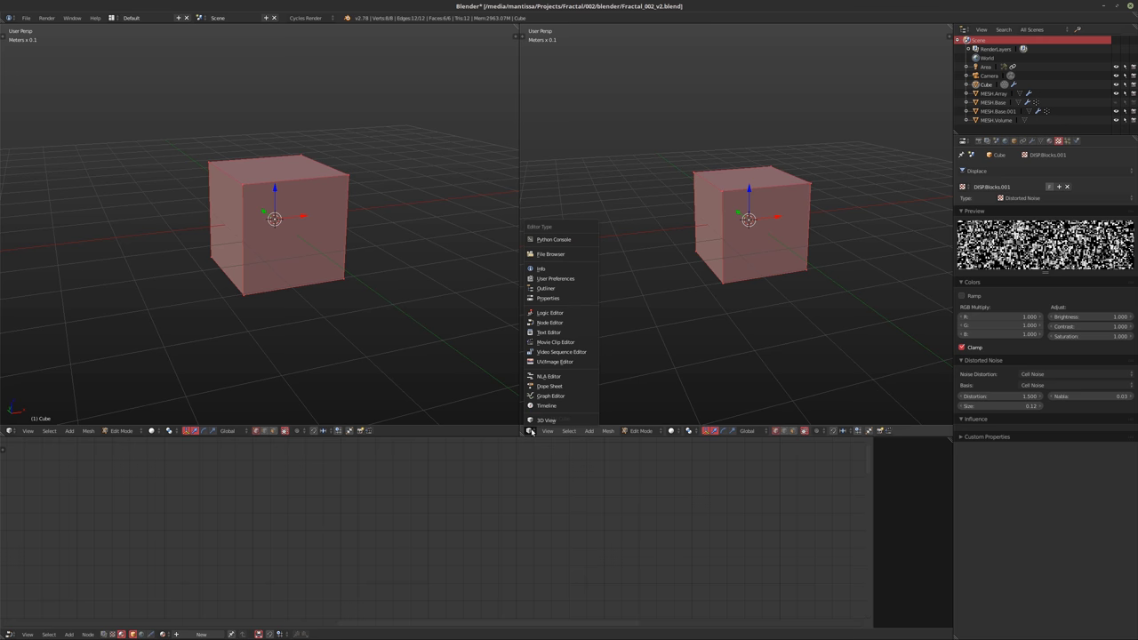
left_click(567, 362)
scroll(676, 294, "down", 3)
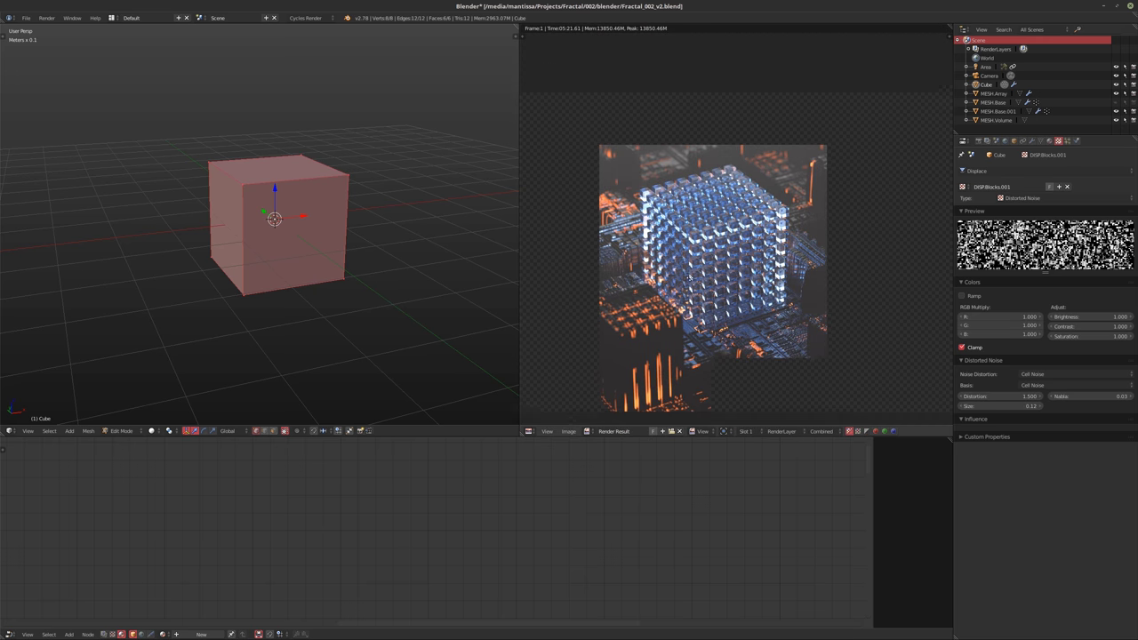
middle_click_drag(690, 277, 677, 242)
left_click(679, 431)
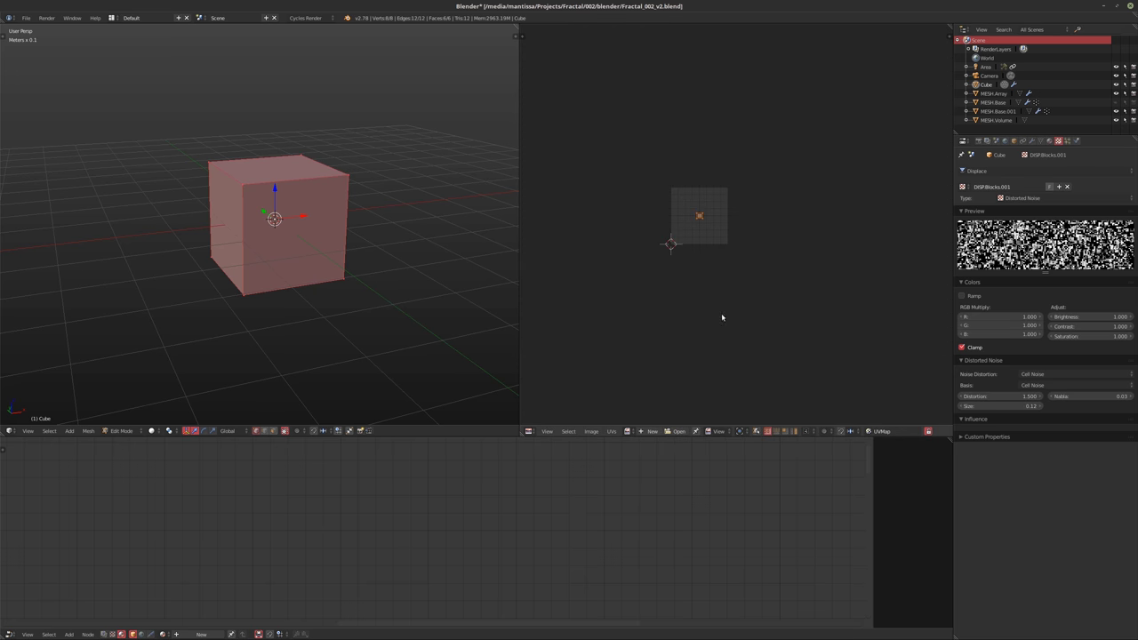
scroll(698, 235, "up", 7)
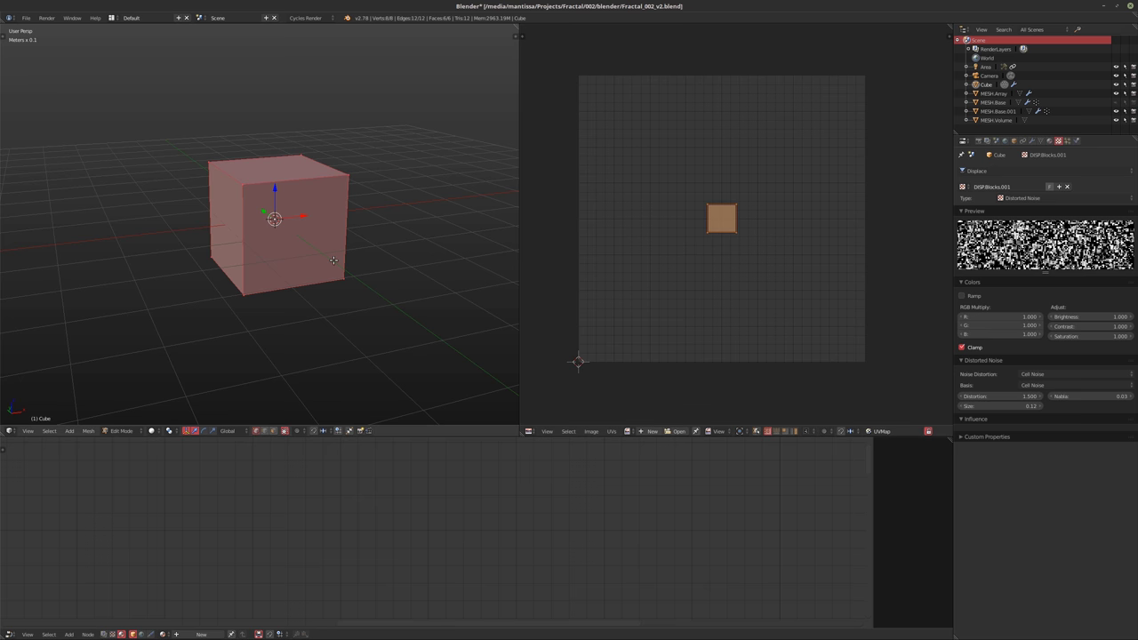
Unwrap the cube with Smart UV Project at an angle limit of 66 and zero island margin, then return to object mode
key("u")
left_click(313, 223)
scroll(338, 236, "up", 3)
key("u")
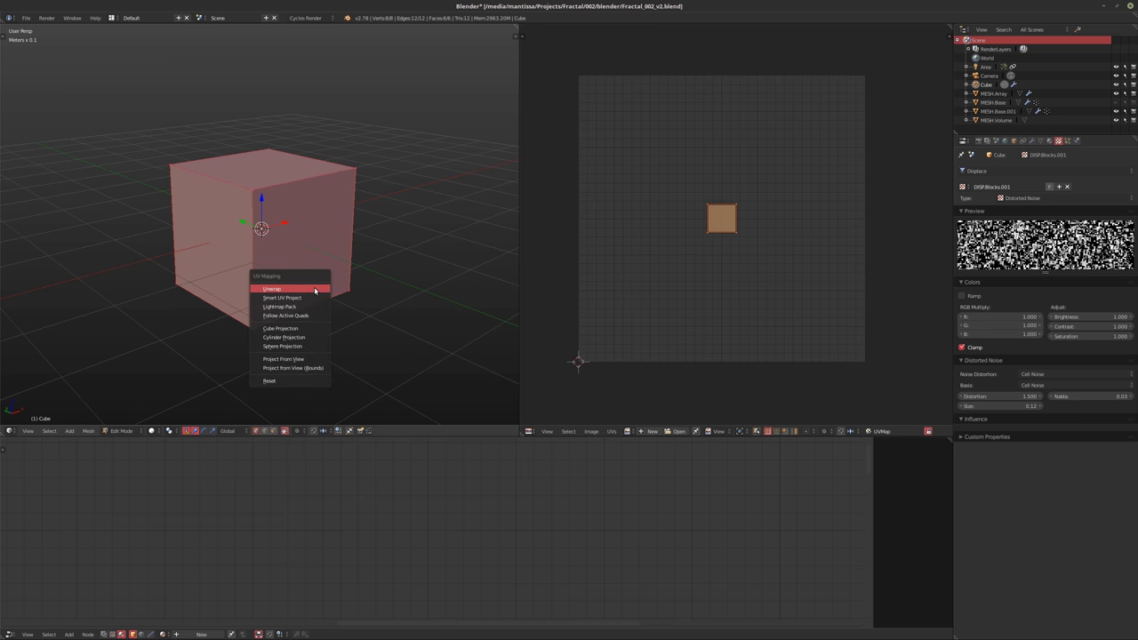
left_click(314, 298)
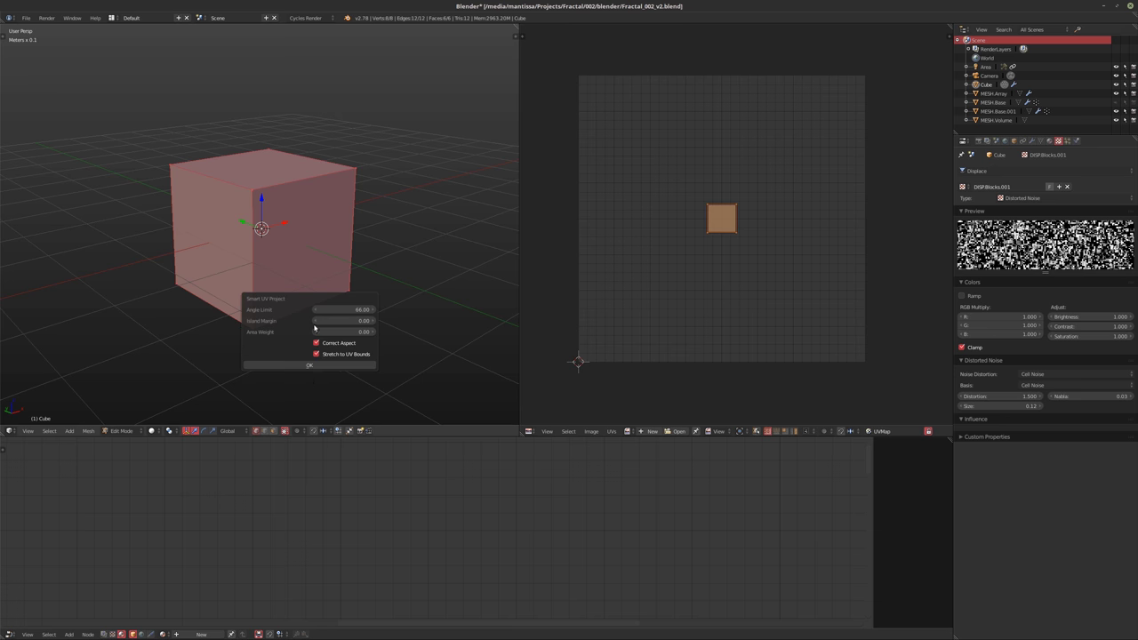
left_click(309, 366)
mouse_move(335, 263)
middle_mouse_down()
mouse_move(311, 251)
mouse_move(328, 244)
middle_mouse_up()
key("Tab")
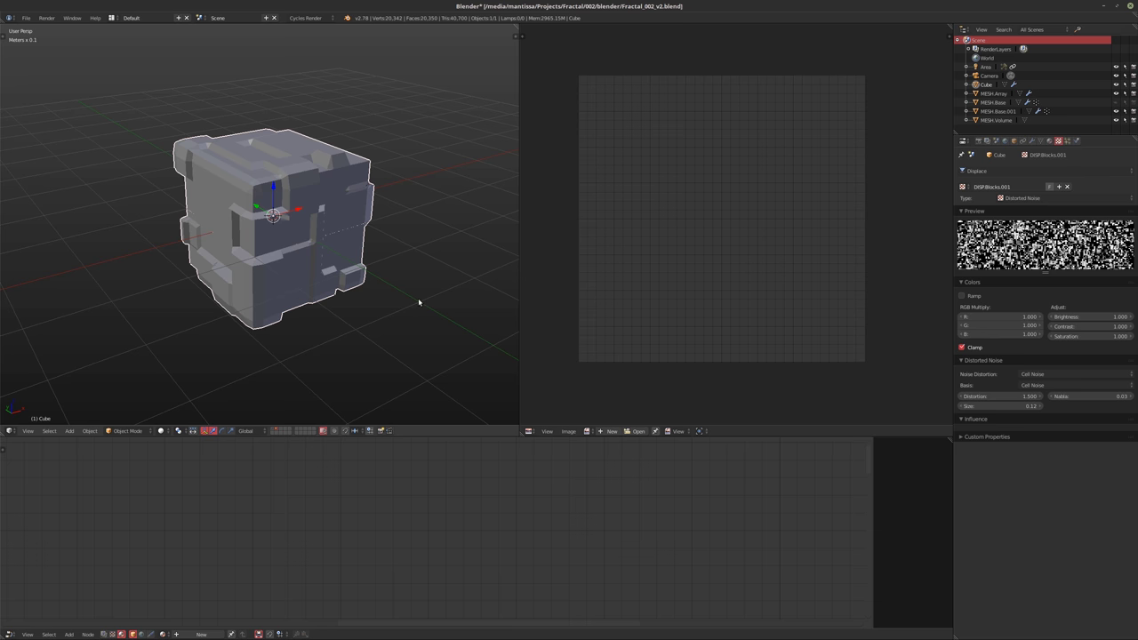
Set the cube's Displace strength to 0.01
middle_click_drag(414, 294, 299, 269)
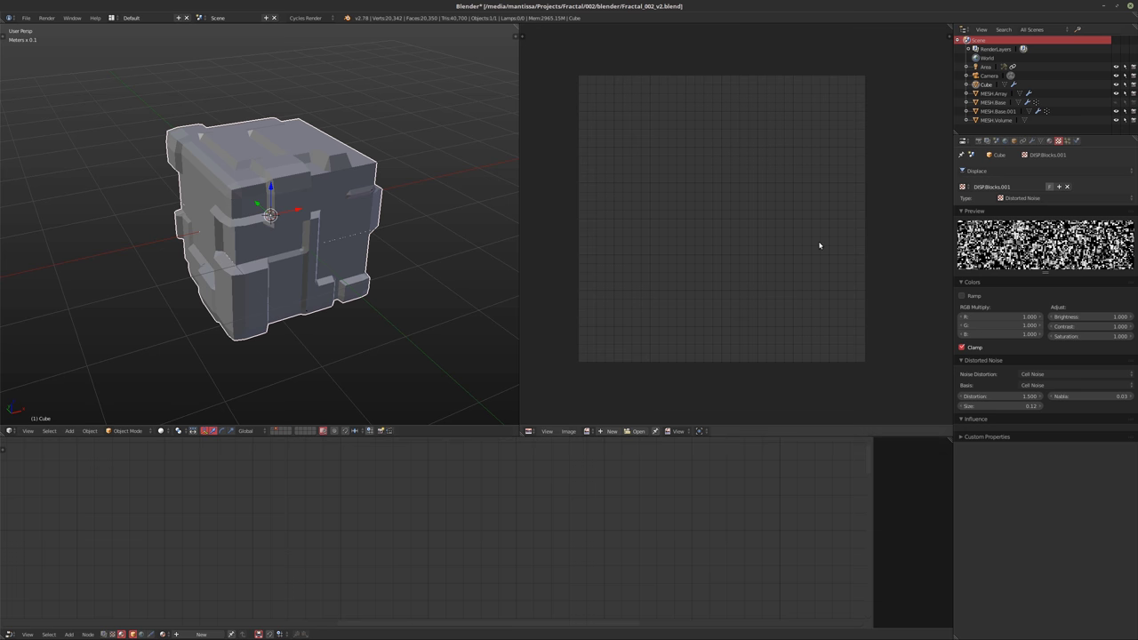
left_click(1032, 141)
left_click(1079, 288)
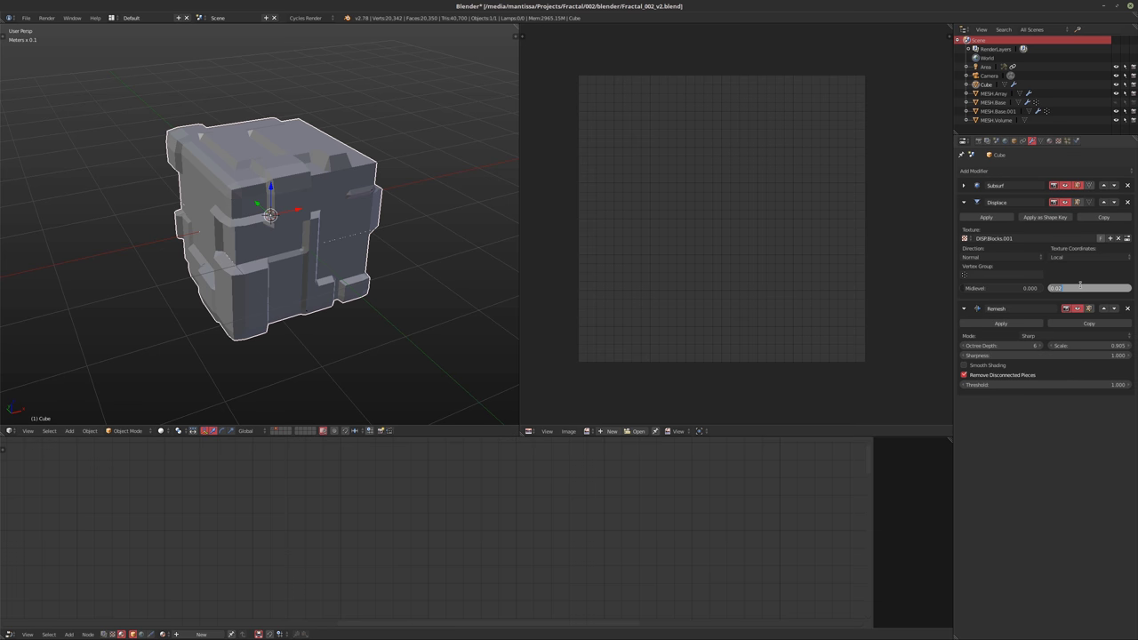
type("0.01")
key("Return")
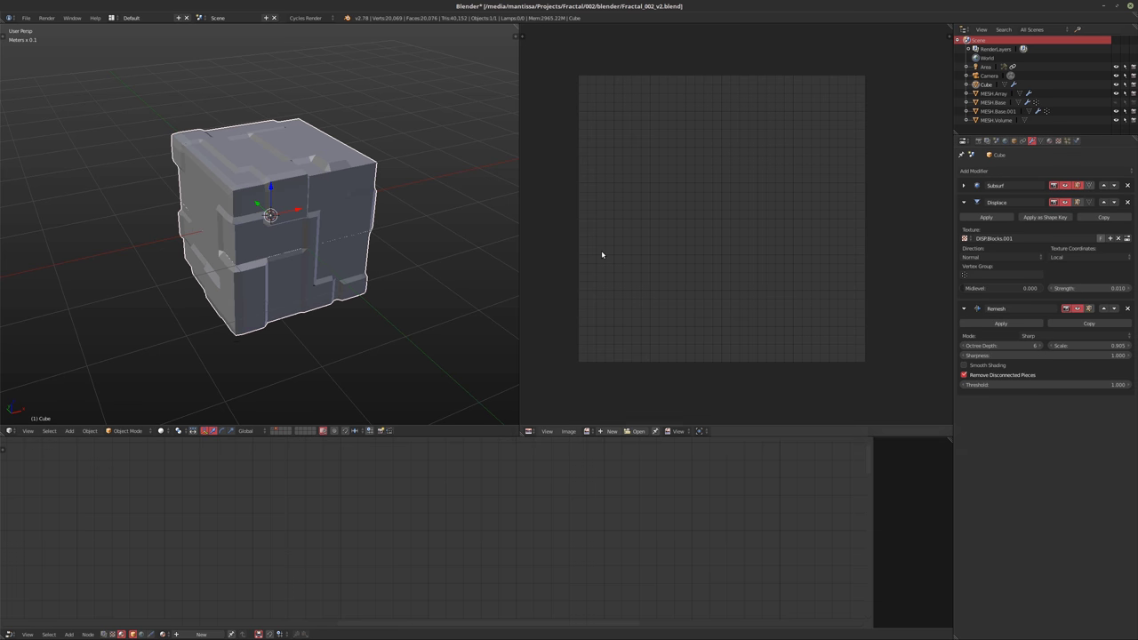
Switch the viewport to rendered shading and set the blocks texture's noise size to 0.2
middle_click_drag(360, 216, 359, 254)
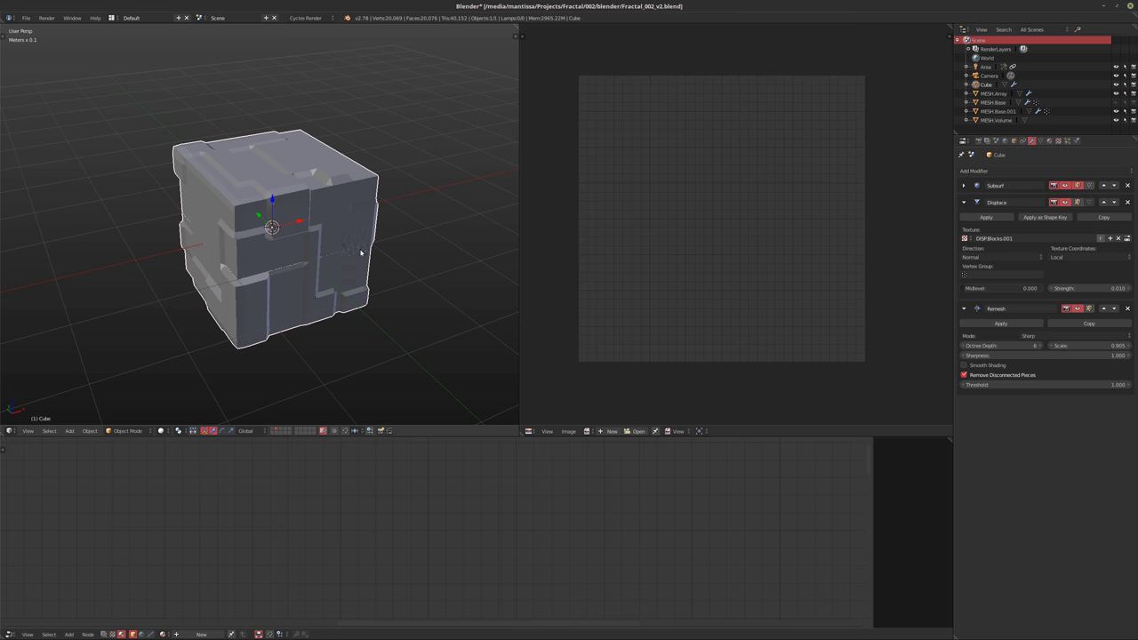
key("shift+z")
middle_click_drag(360, 248, 365, 276)
left_click(1057, 140)
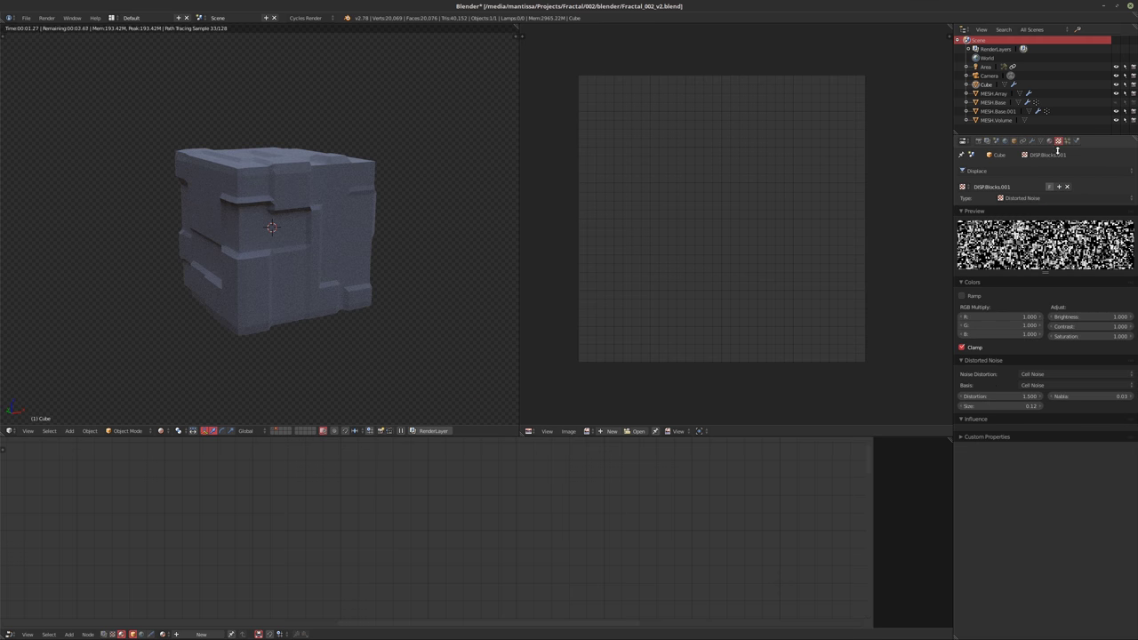
left_click(998, 406)
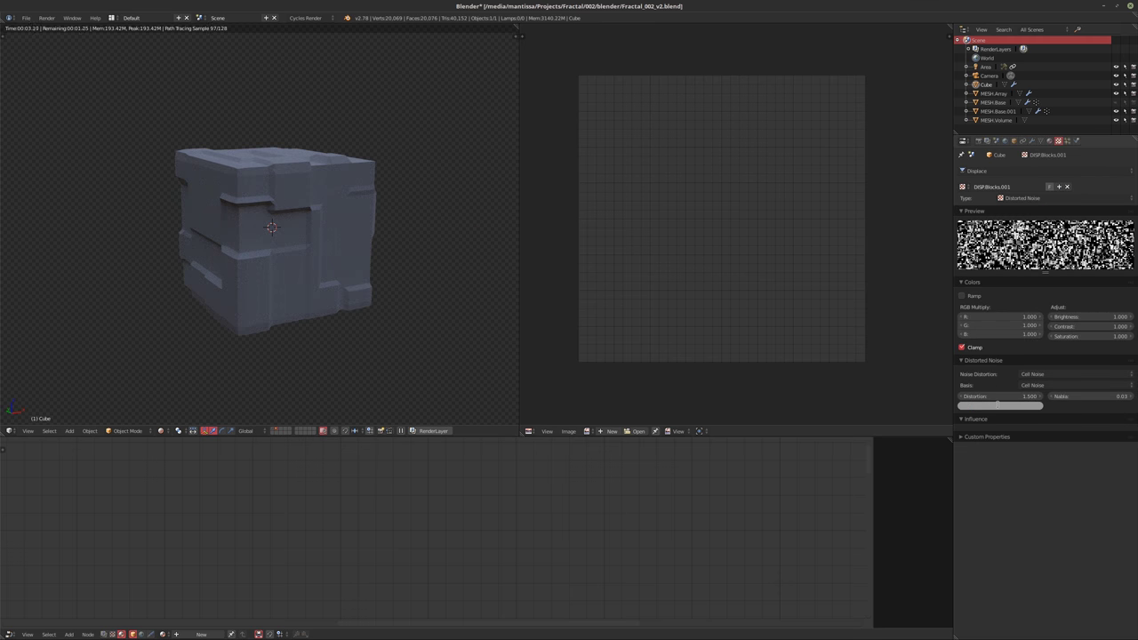
type("0.2")
key("Return")
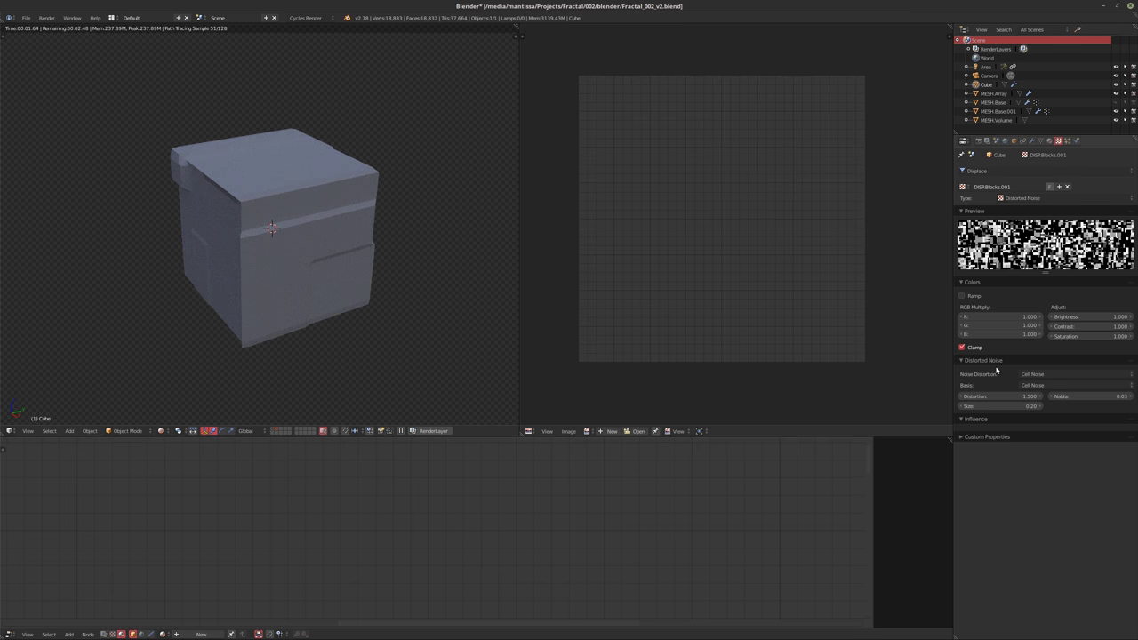
Try noise sizes of 0.15 and 0.1 on the blocks texture
left_click(1007, 406)
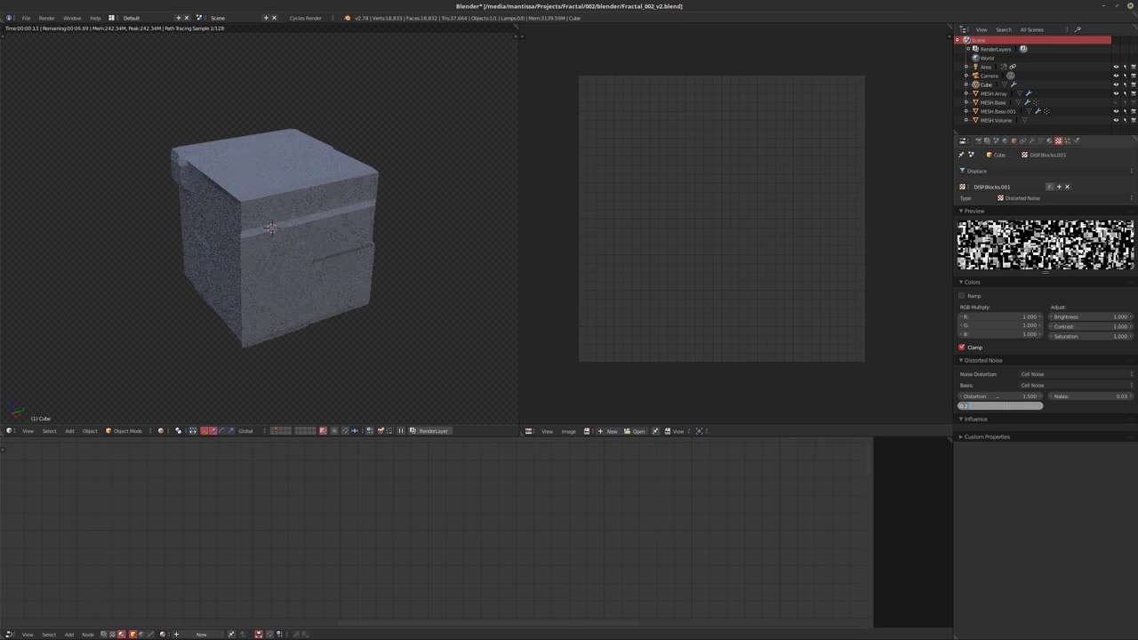
type("0.15")
key("Return")
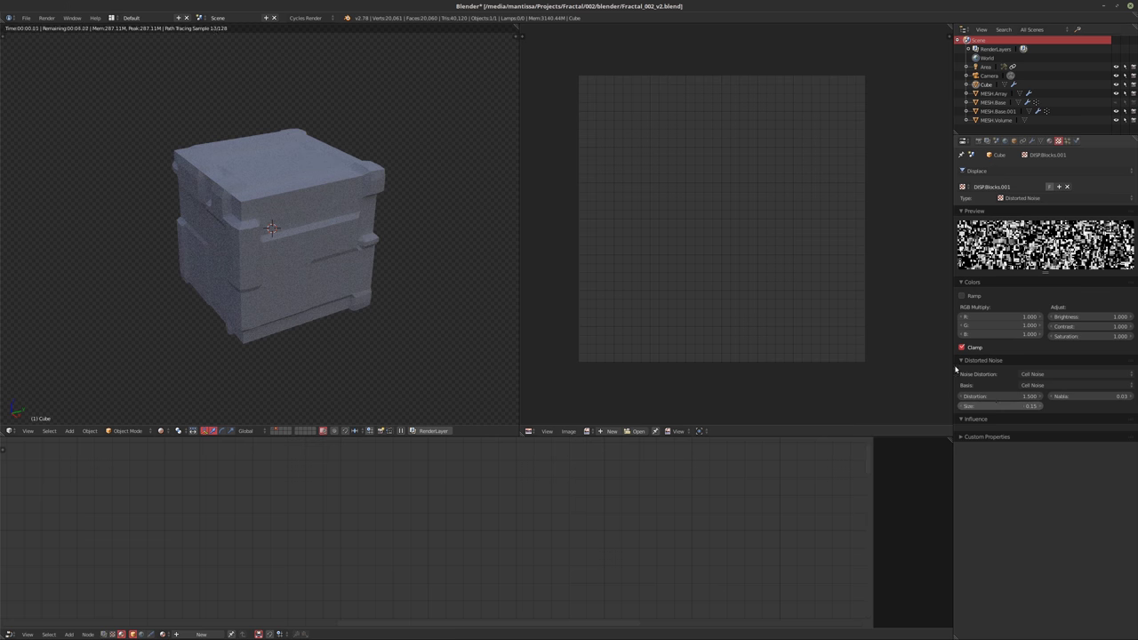
left_click(1006, 407)
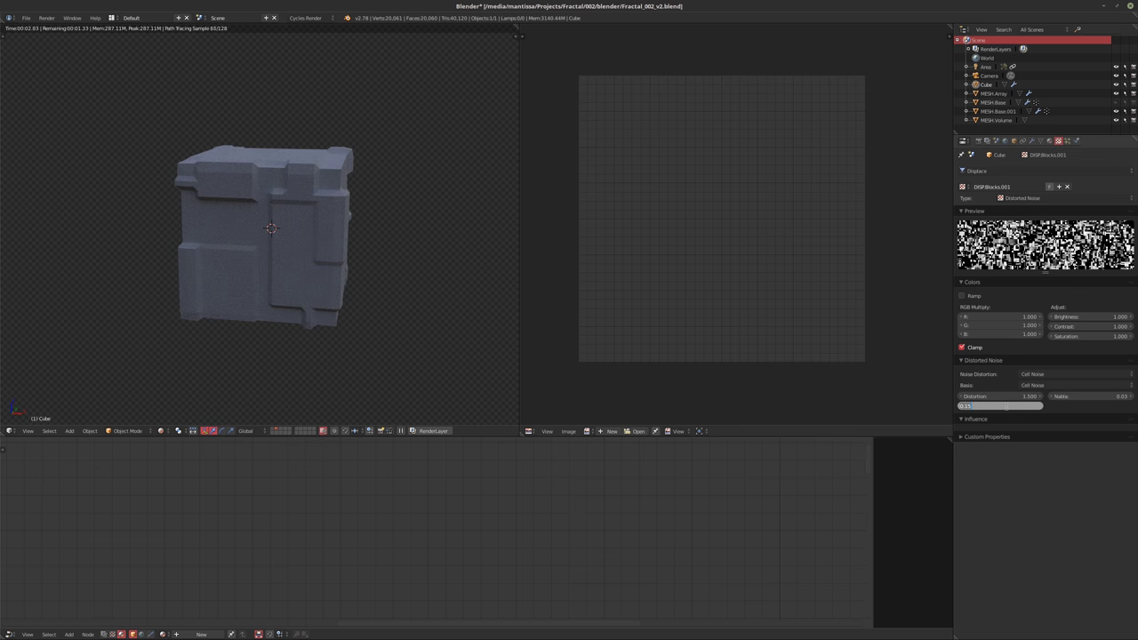
type("0.1")
key("Return")
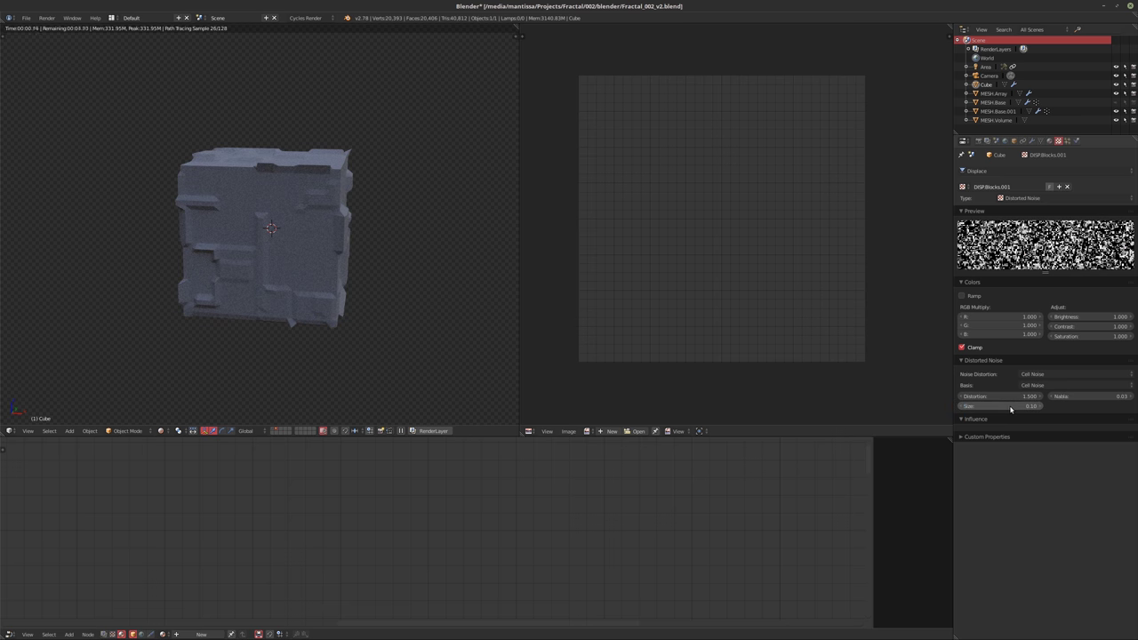
Set the cube's Displace midlevel to 0
middle_click_drag(323, 223, 182, 231)
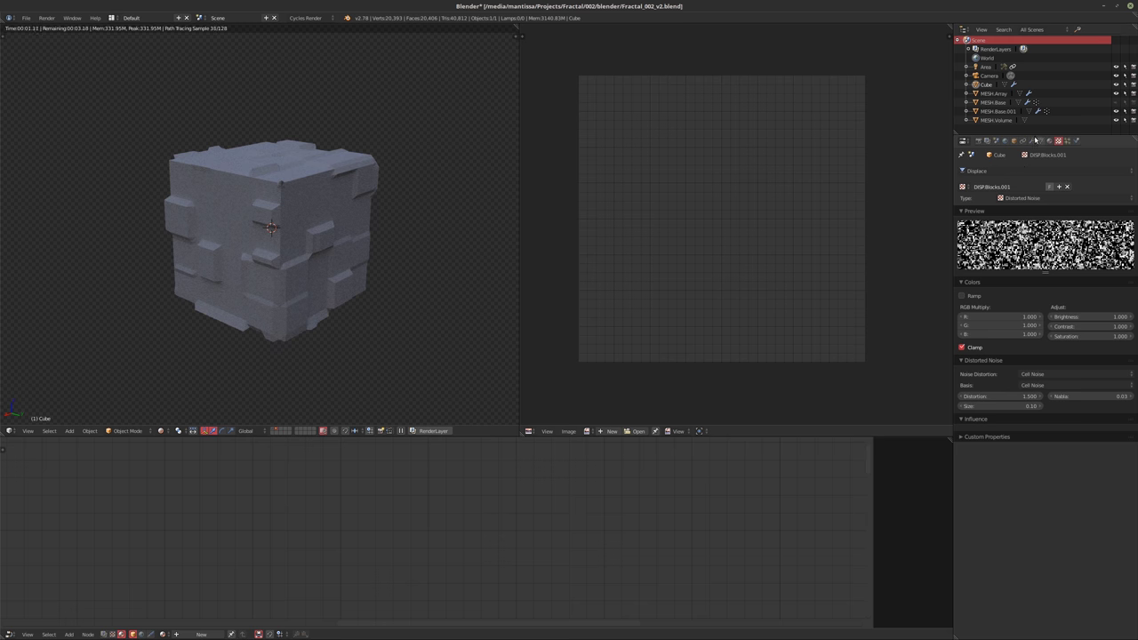
left_click(1033, 140)
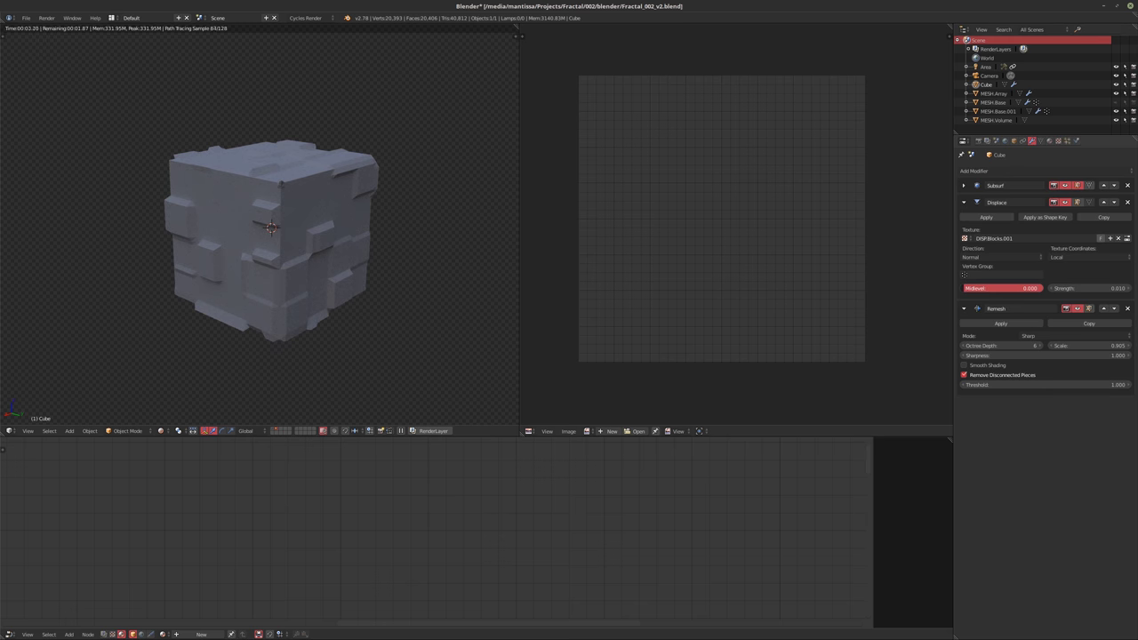
left_click_drag(1002, 288, 969, 288)
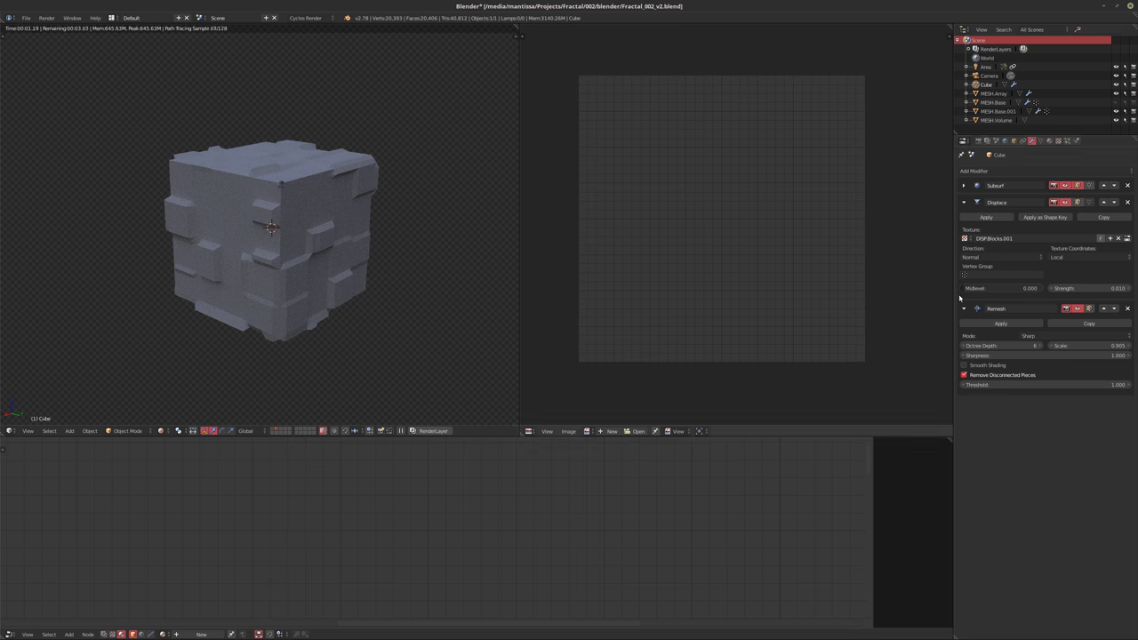
left_click(1053, 202)
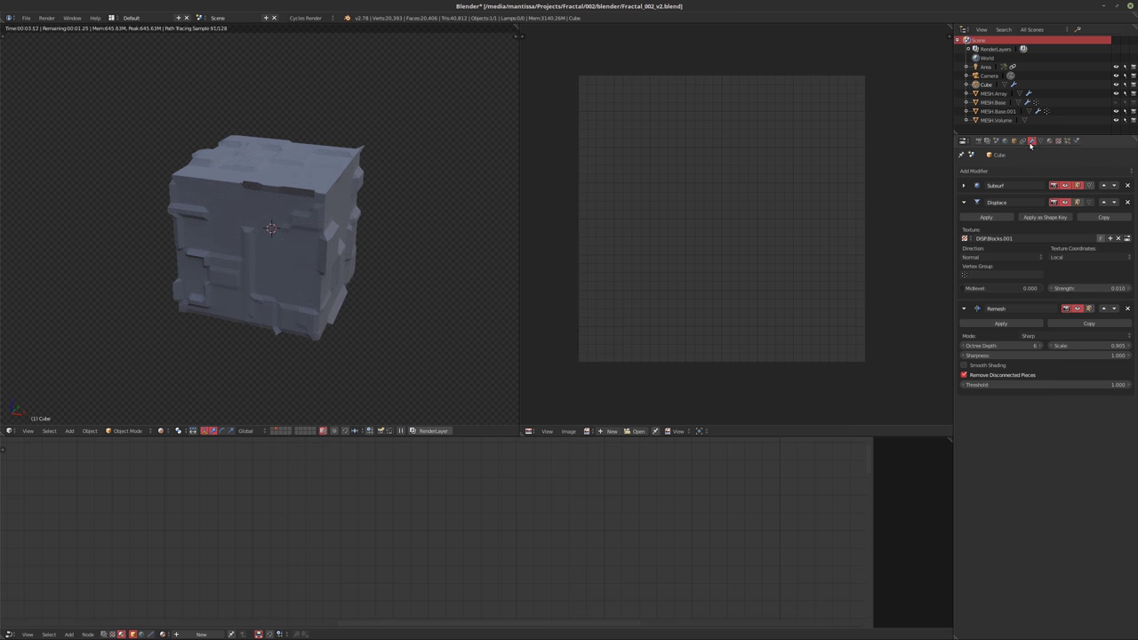
Try noise sizes of 0.15, 0.2 and 0.17 on the blocks texture, inspecting the cube's displacement from different sides
left_click(1058, 140)
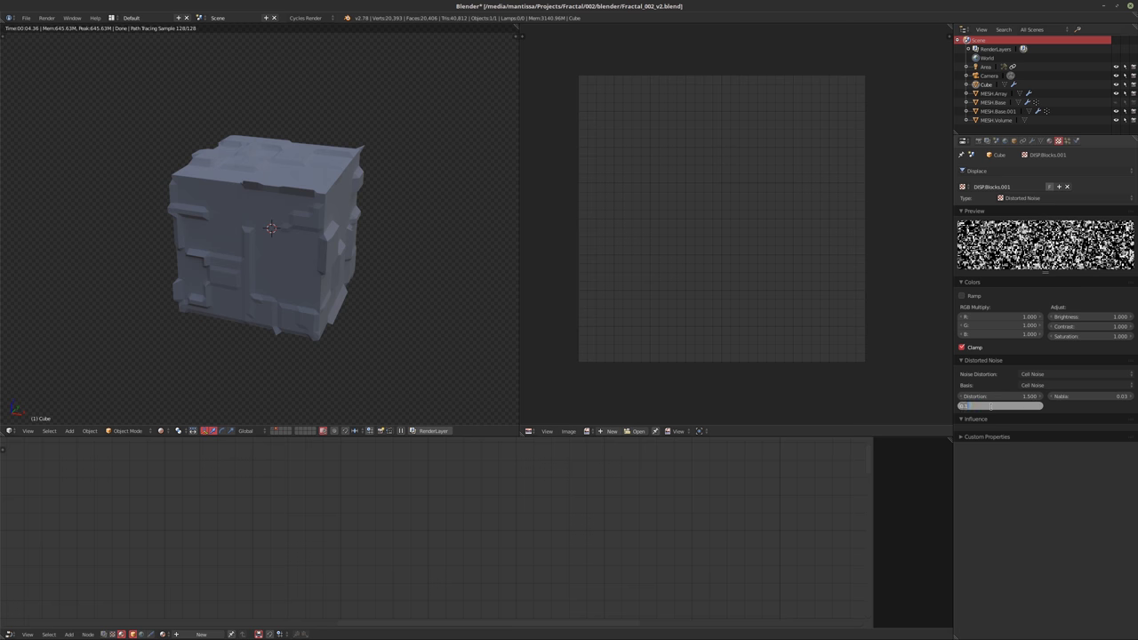
key("Return")
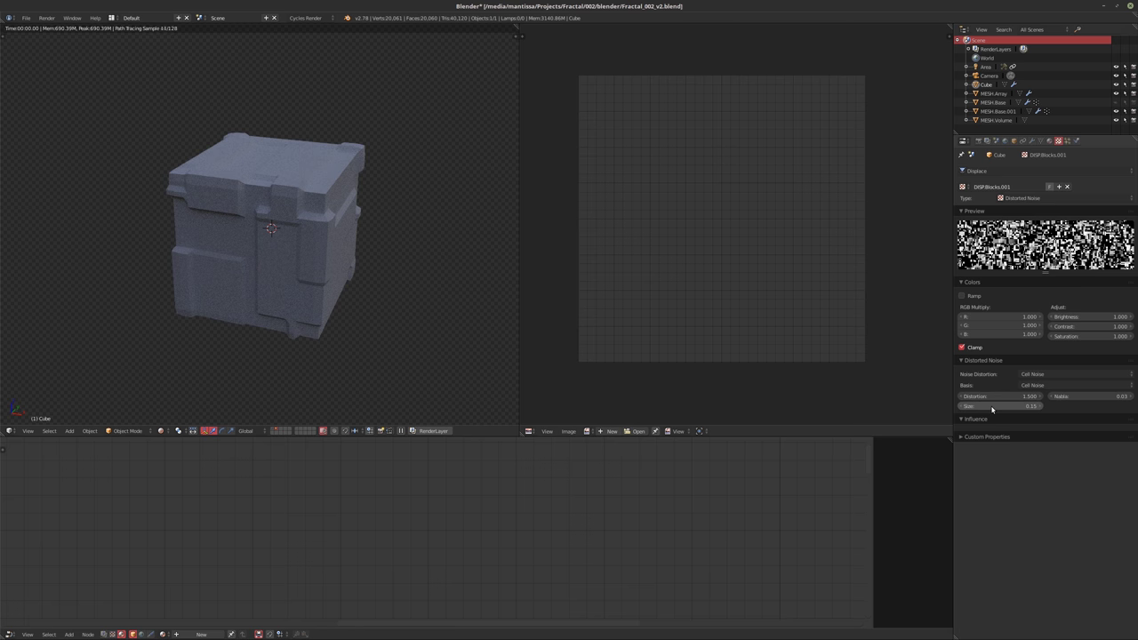
left_click(992, 407)
key("Return")
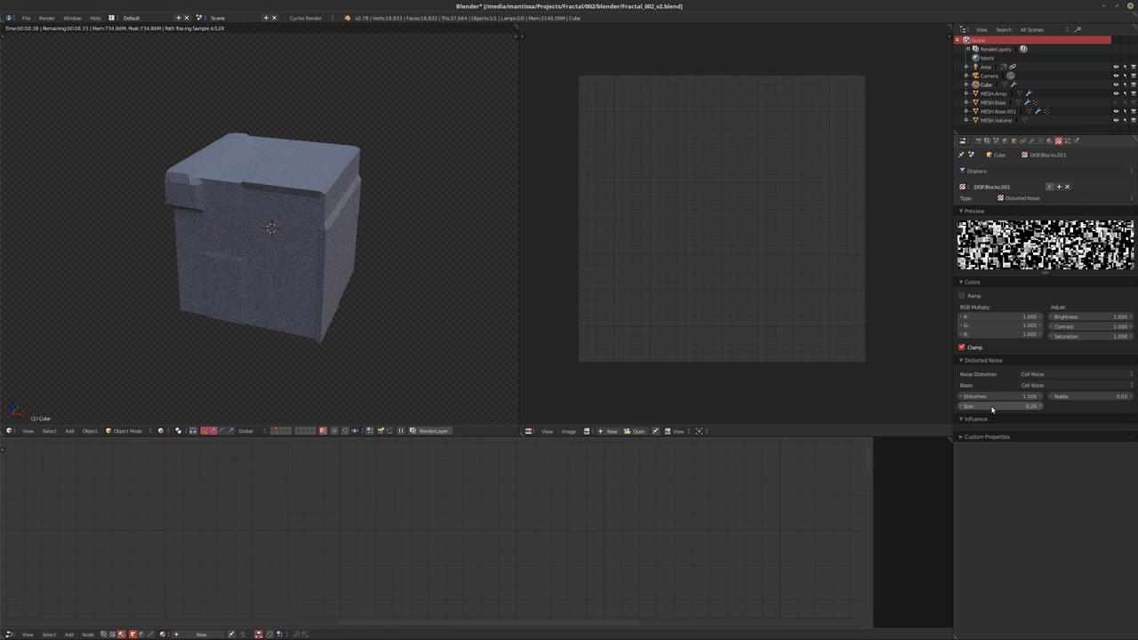
left_click(984, 407)
type("0.1")
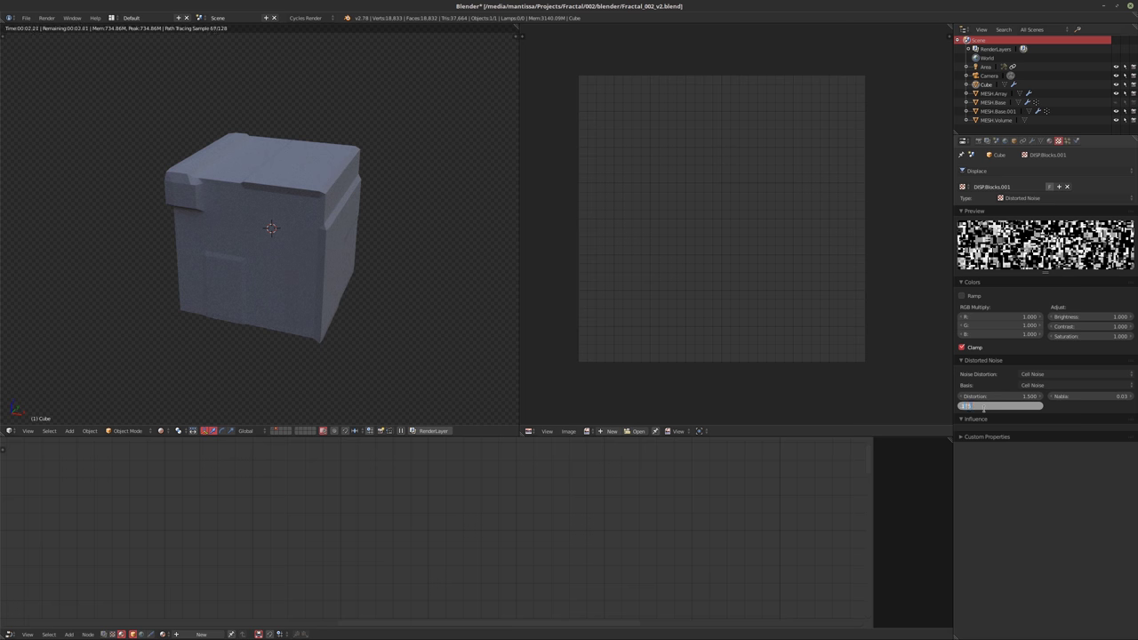
type("7")
key("Return")
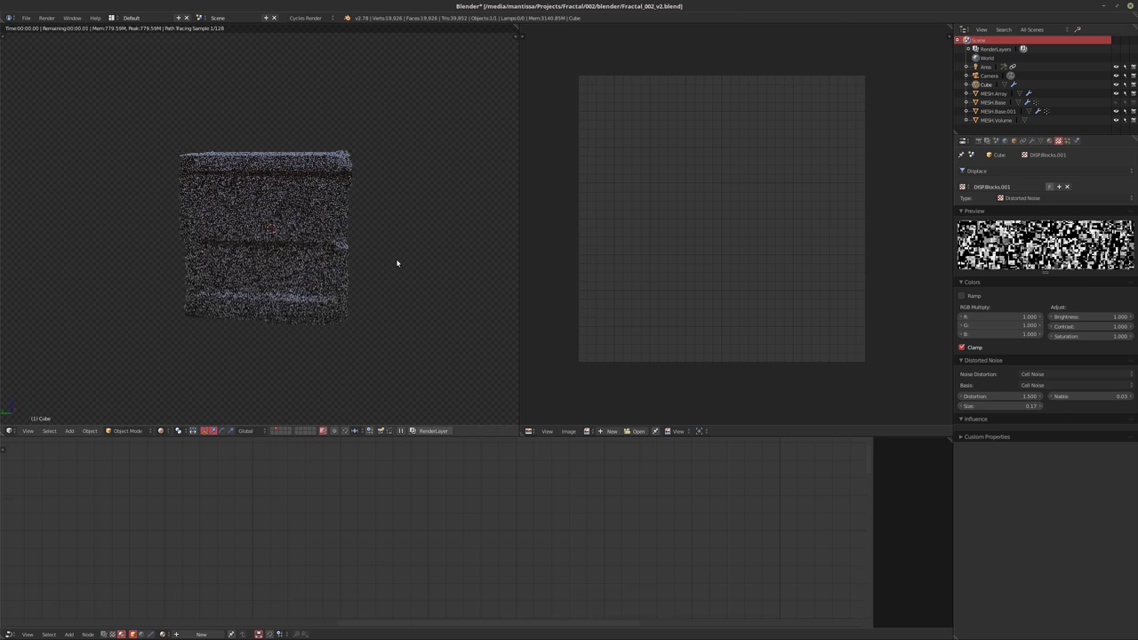
middle_click_drag(398, 263, 273, 287)
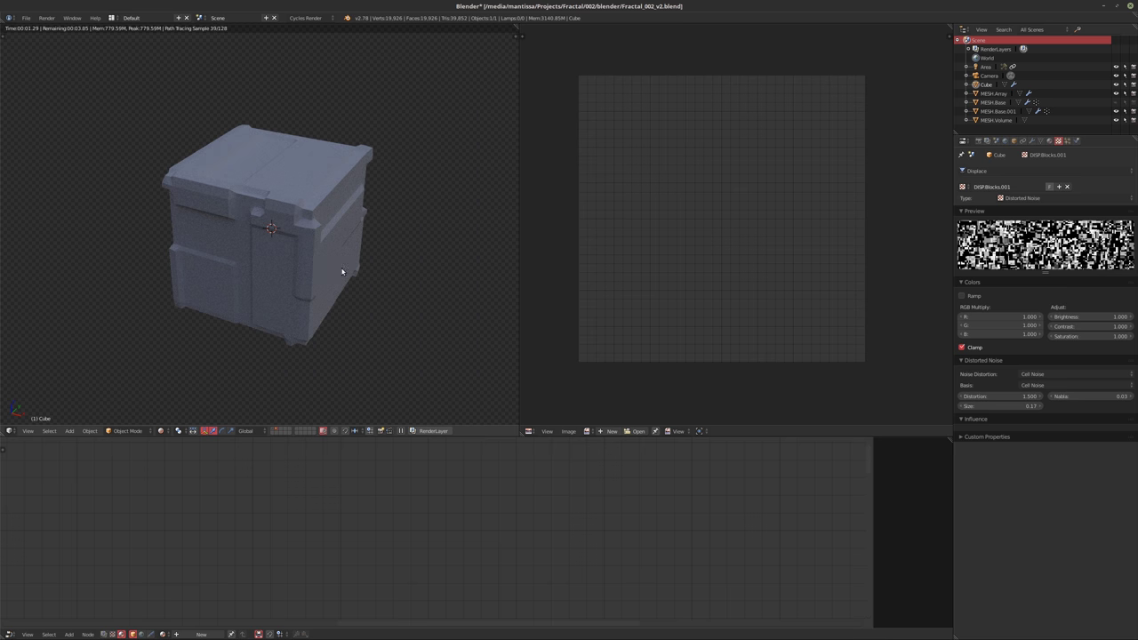
middle_click_drag(342, 271, 391, 304)
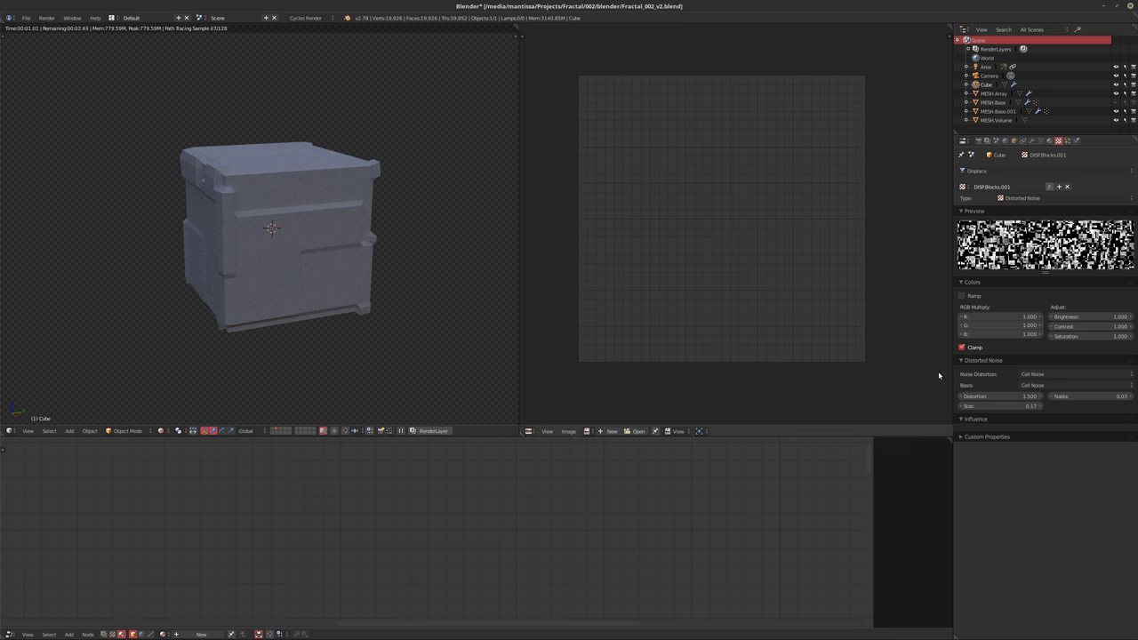
Set the blocks texture's noise size to 0.15 and check the displaced cube
left_click(1004, 407)
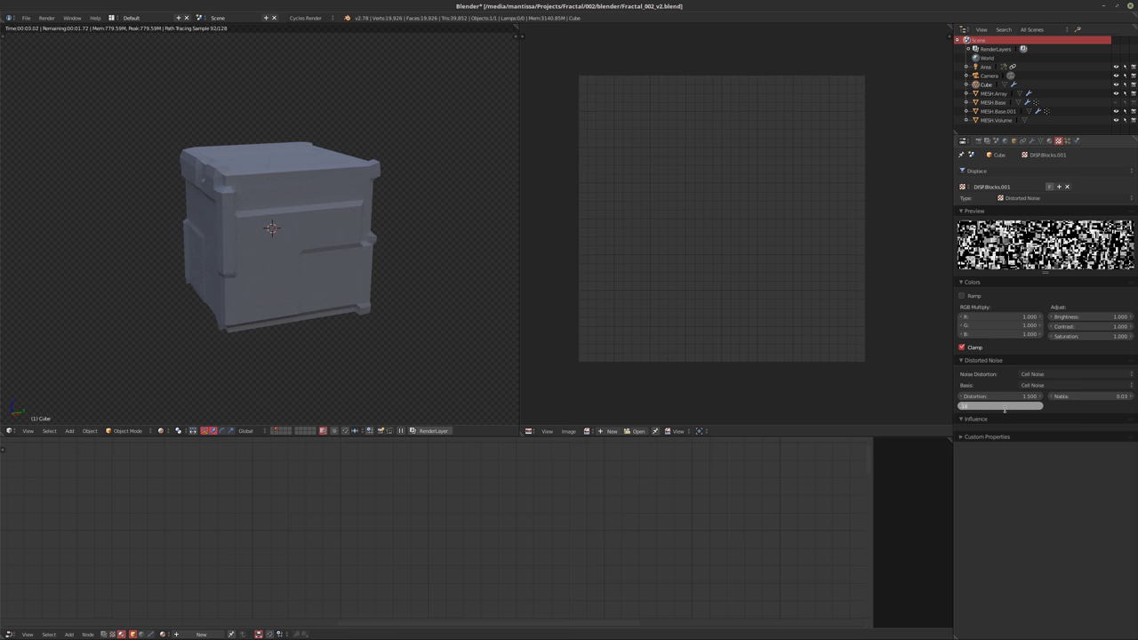
key("Return")
left_click(1005, 407)
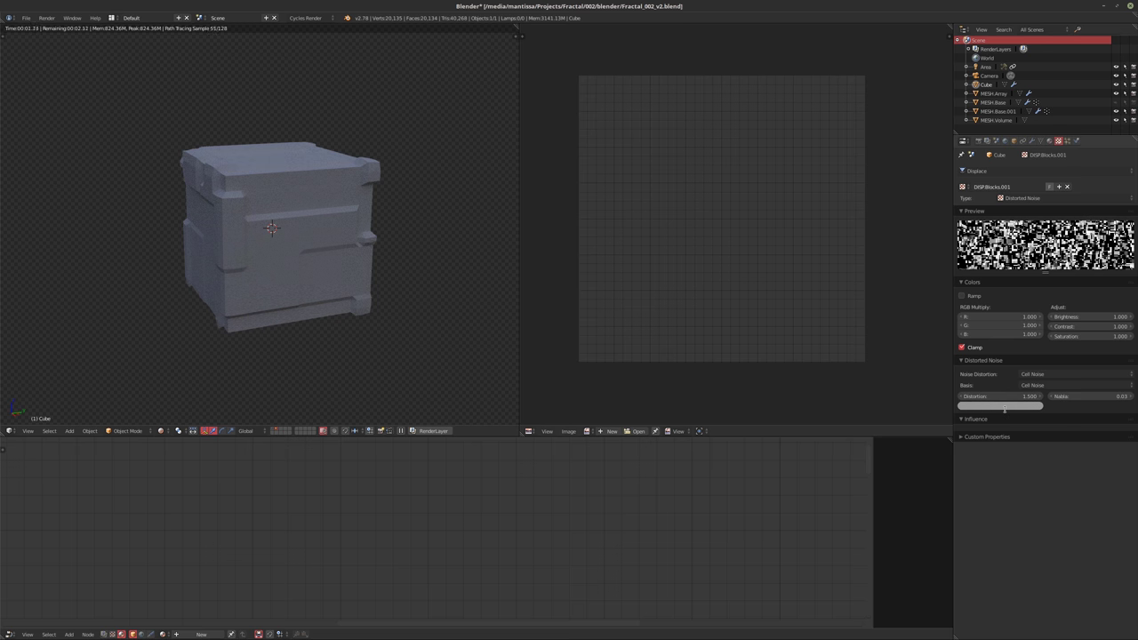
type(".15")
key("Return")
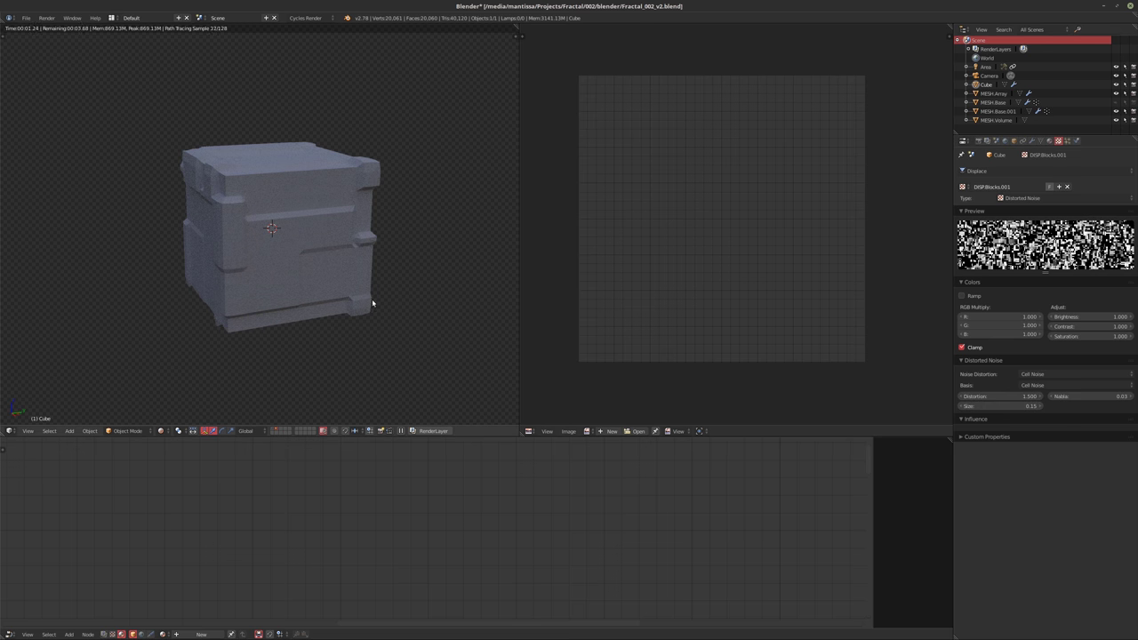
middle_click_drag(287, 295, 267, 318)
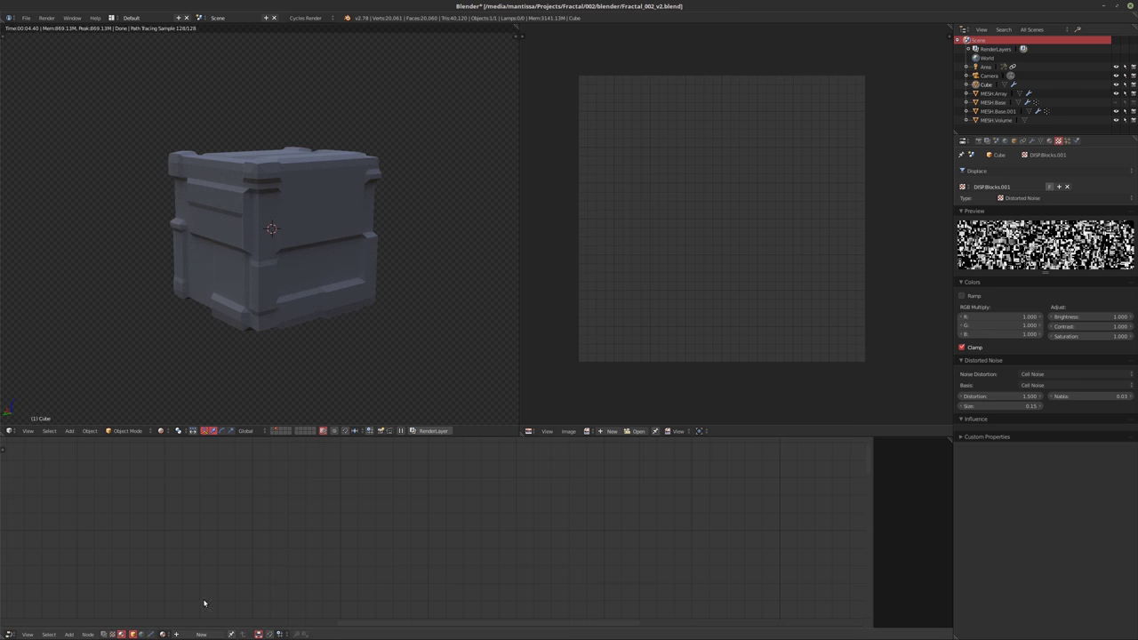
Create a new node-based material for the cube and arrange its Diffuse BSDF and Material Output nodes
left_click(201, 634)
key("Home")
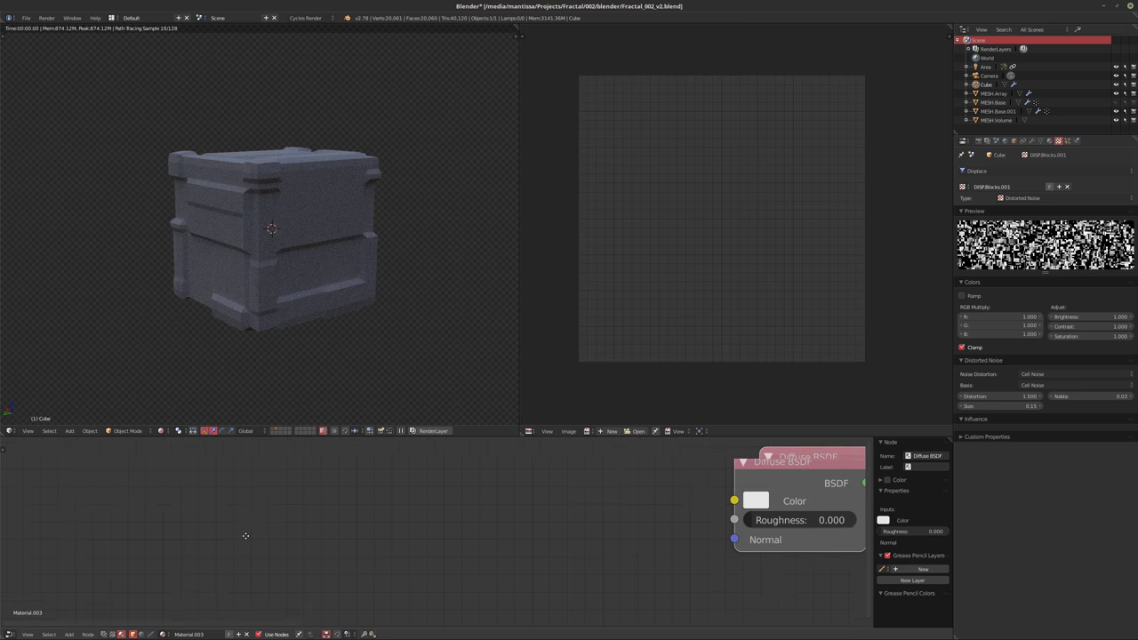
key("g")
left_click(366, 542)
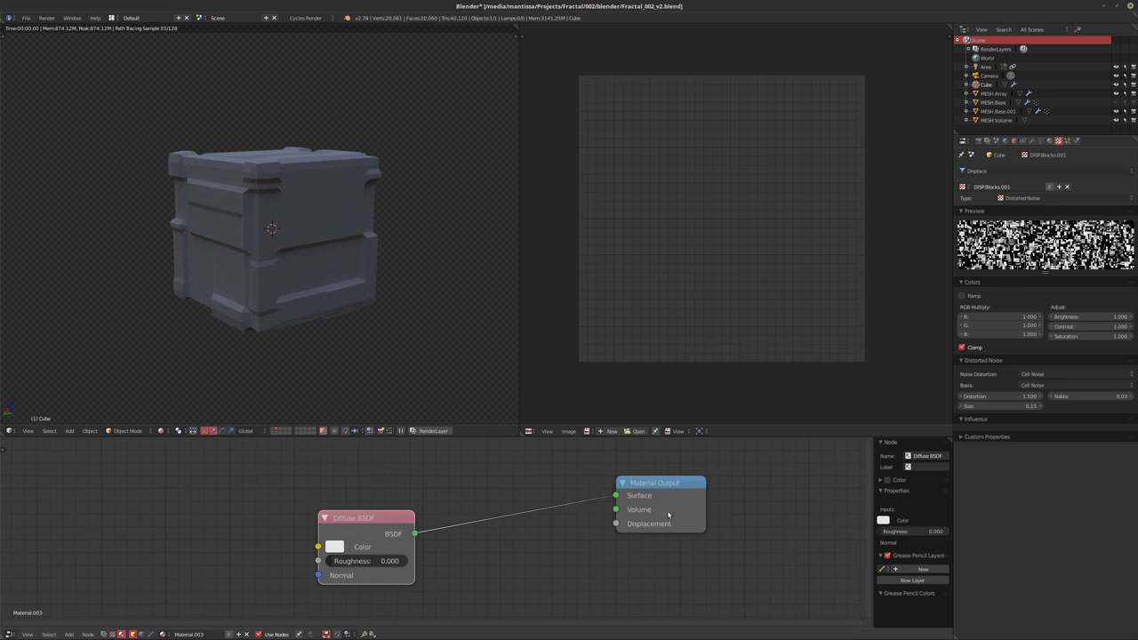
right_click_drag(666, 510, 551, 510)
key("ctrl+z")
key("ctrl+z")
Add a widened Image Texture node before the Diffuse BSDF and load MIT78chip_01_DISP.exr into it
key("shift+a")
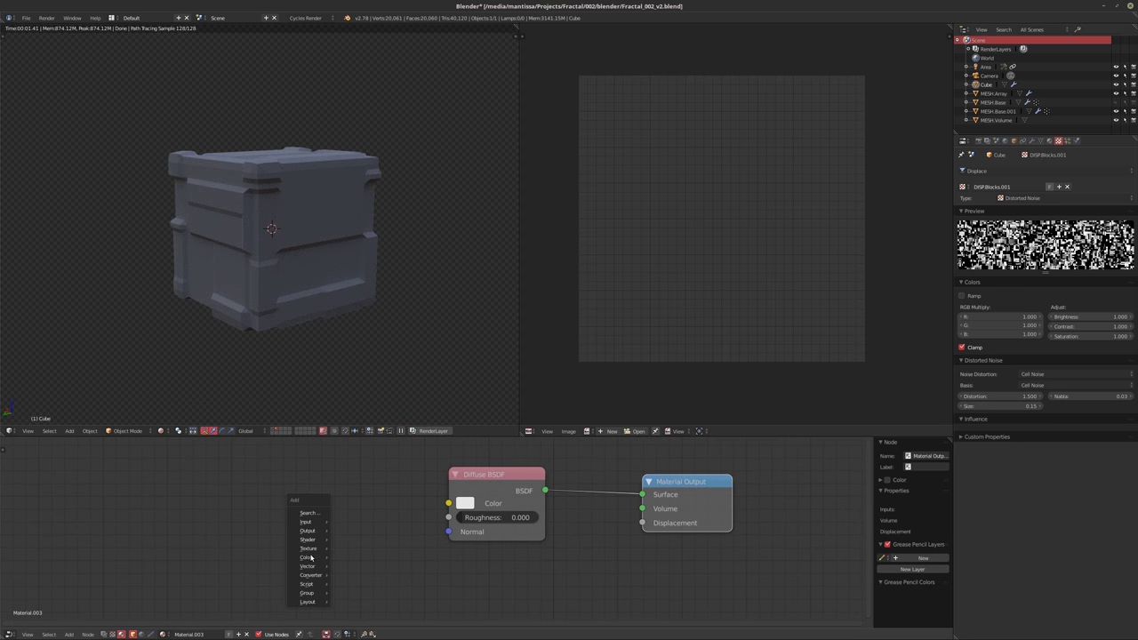
mouse_move(308, 549)
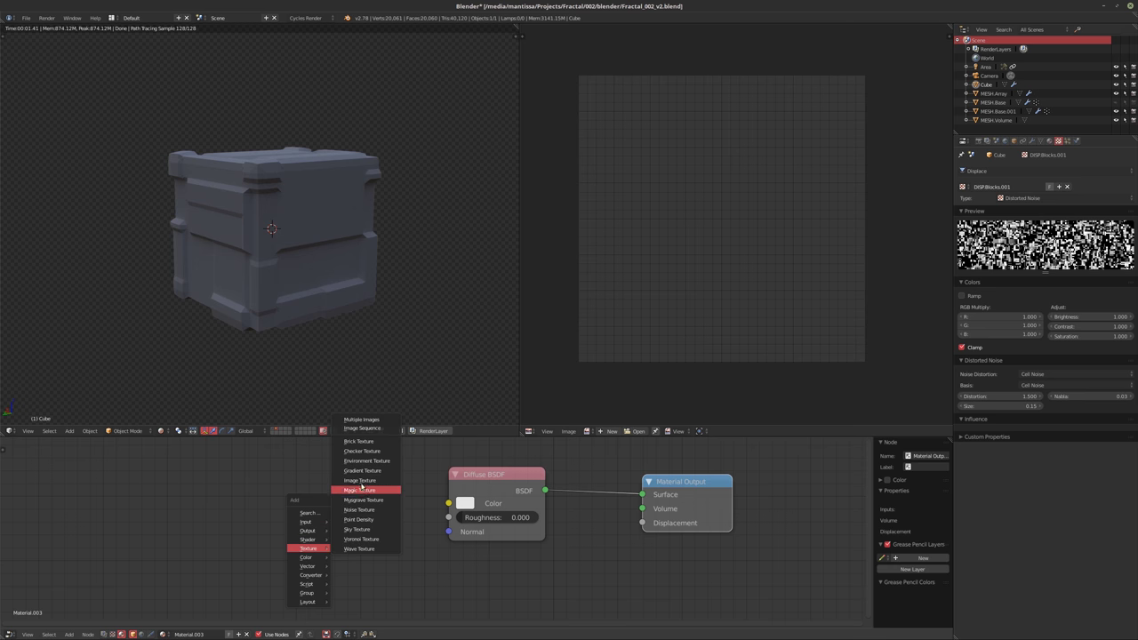
left_click(355, 481)
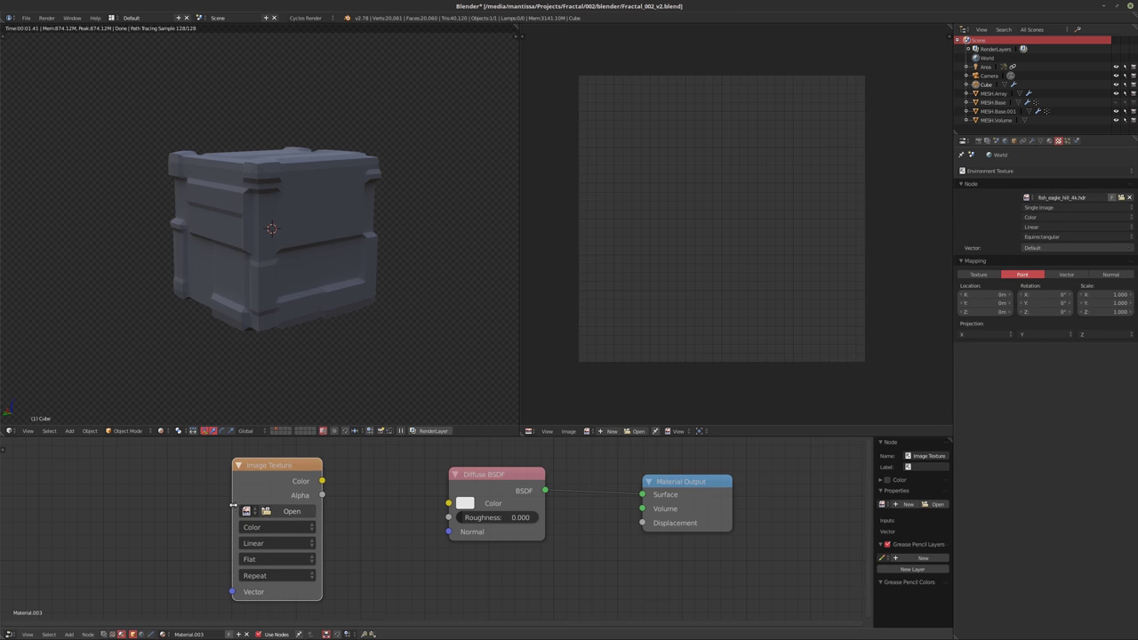
left_click_drag(232, 507, 115, 506)
left_click(130, 512)
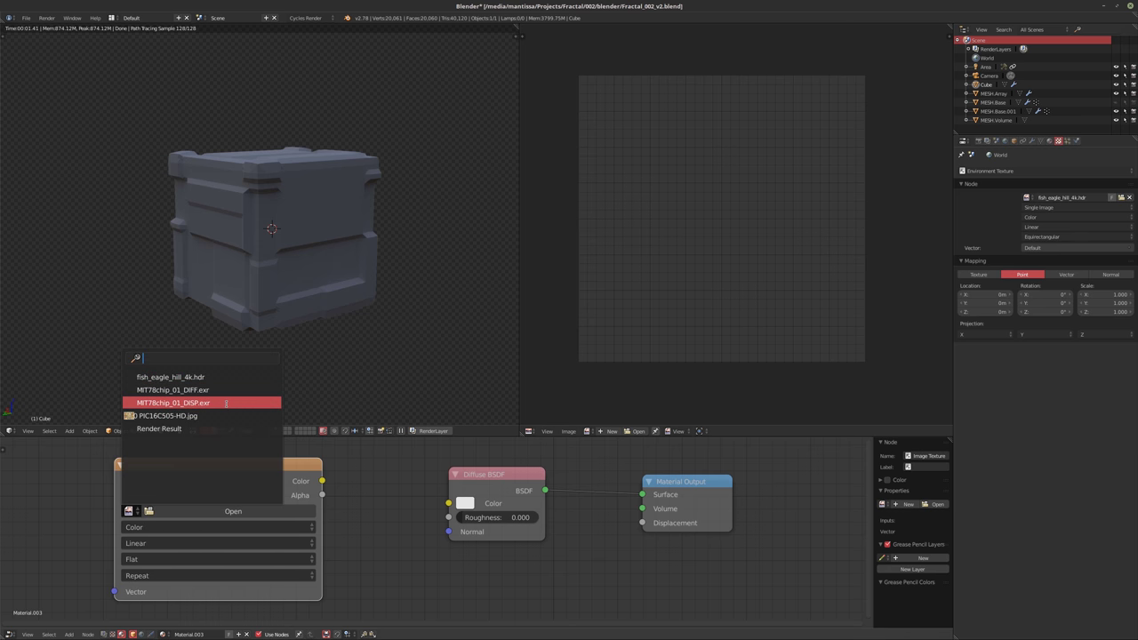
left_click(220, 403)
scroll(346, 507, "down", 2)
left_click_drag(224, 477, 199, 481)
Add a Math node below the Diffuse BSDF, feed the image's color into its first value and set it to Multiply
middle_click_drag(440, 558, 417, 539)
key("shift+a")
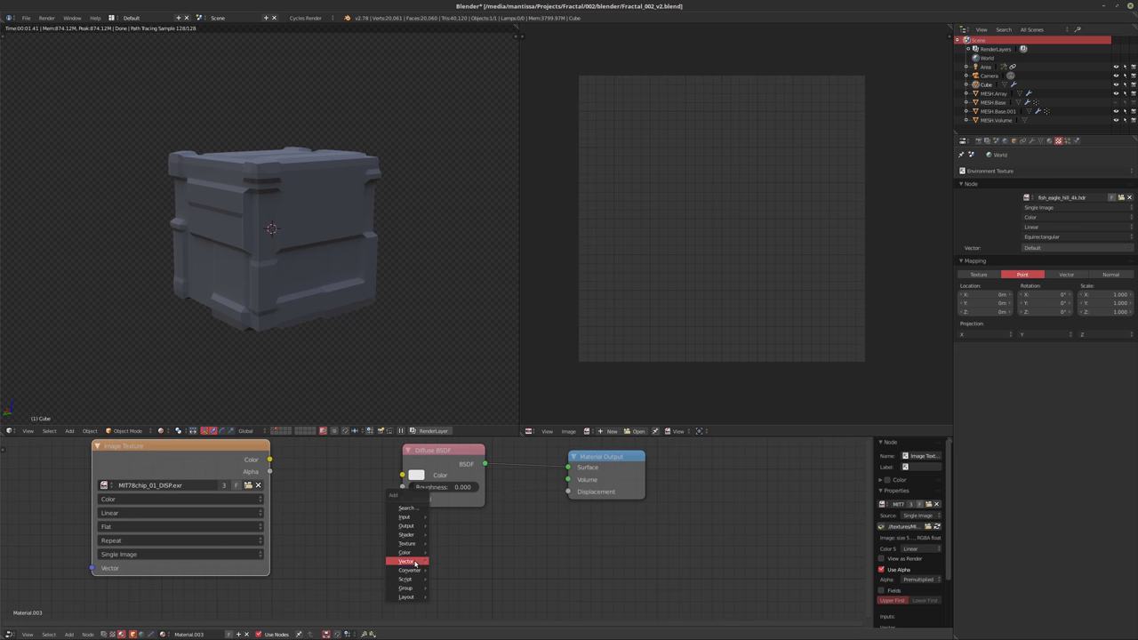
mouse_move(408, 534)
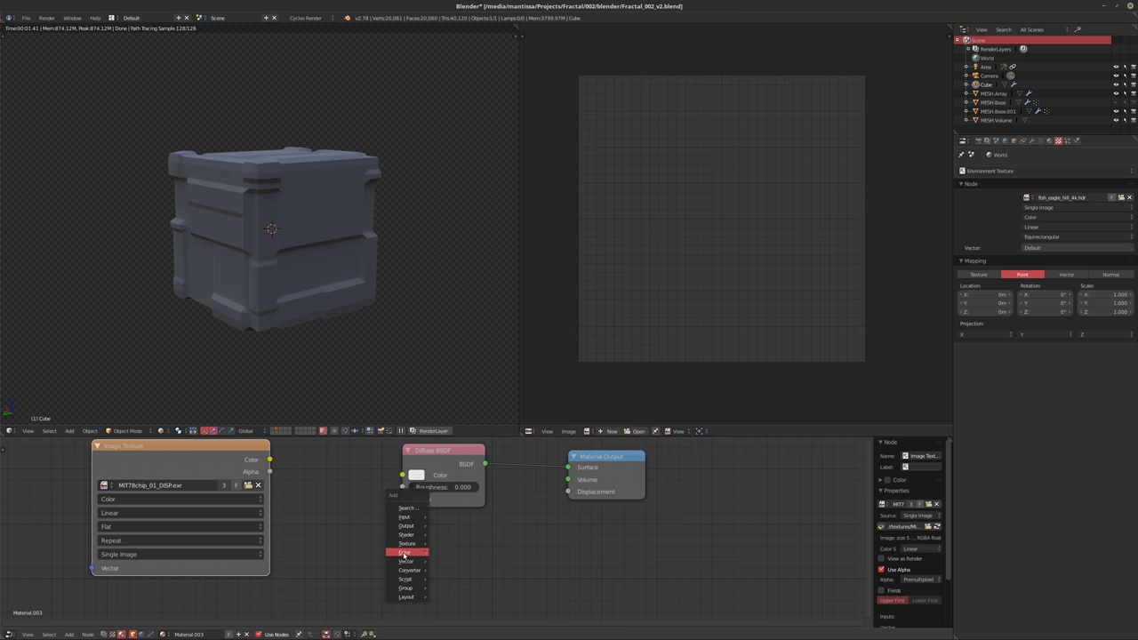
mouse_move(409, 570)
left_click(454, 513)
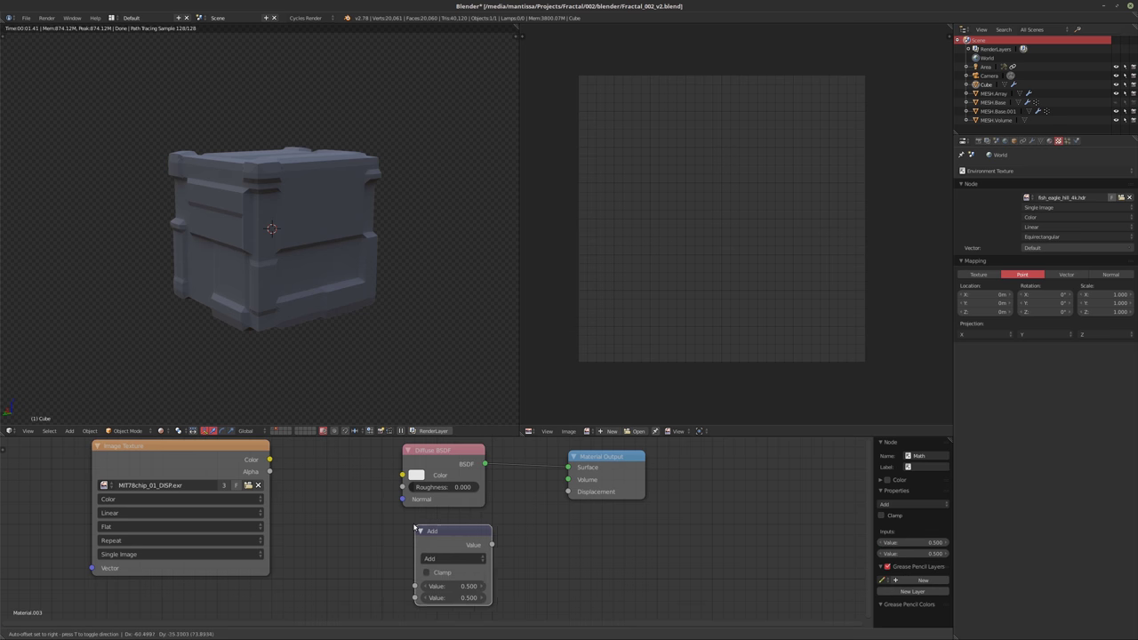
left_click(443, 538)
left_click_drag(271, 461, 409, 584)
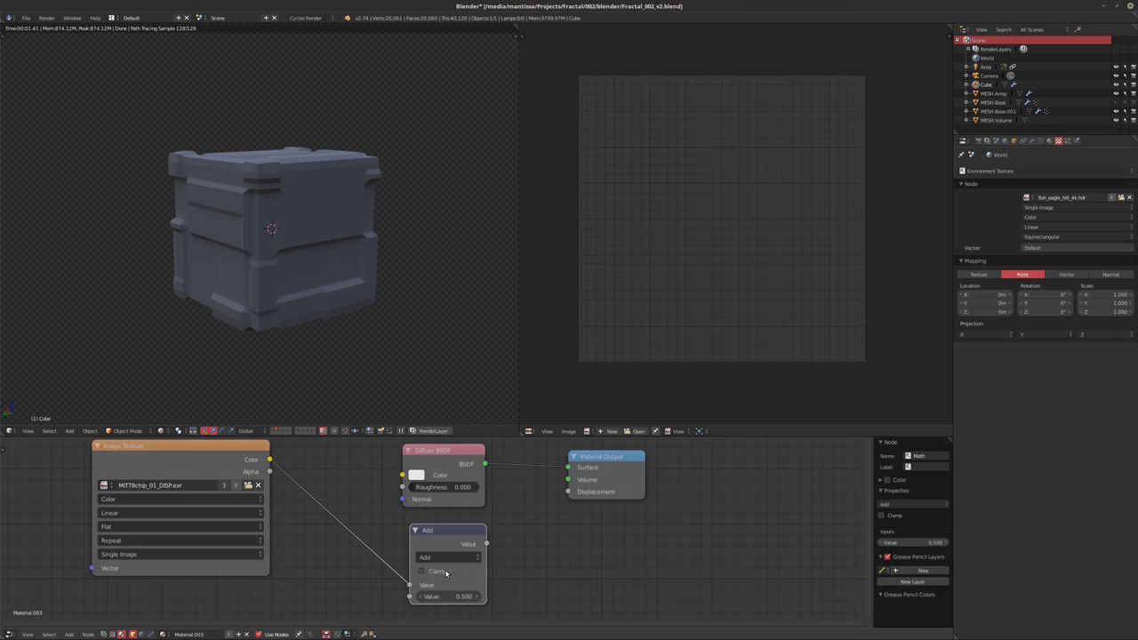
left_click(448, 556)
left_click(449, 520)
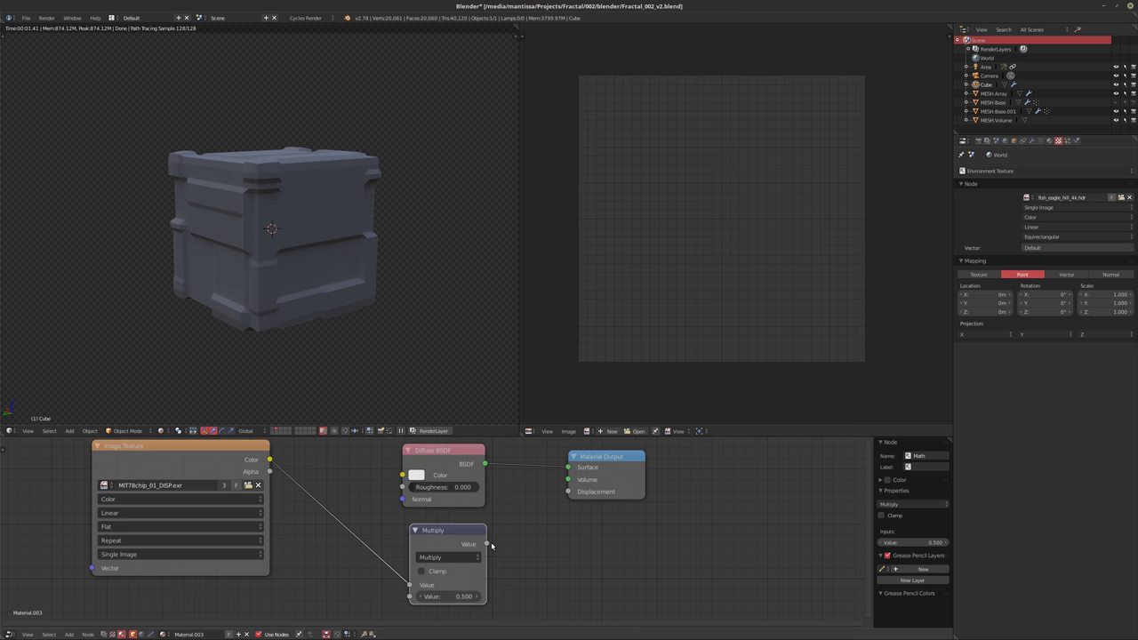
Reposition the Multiply node and link its value to the Material Output's Displacement
key("g")
left_click(483, 552)
left_click_drag(479, 550, 569, 492)
scroll(402, 546, "up", 2)
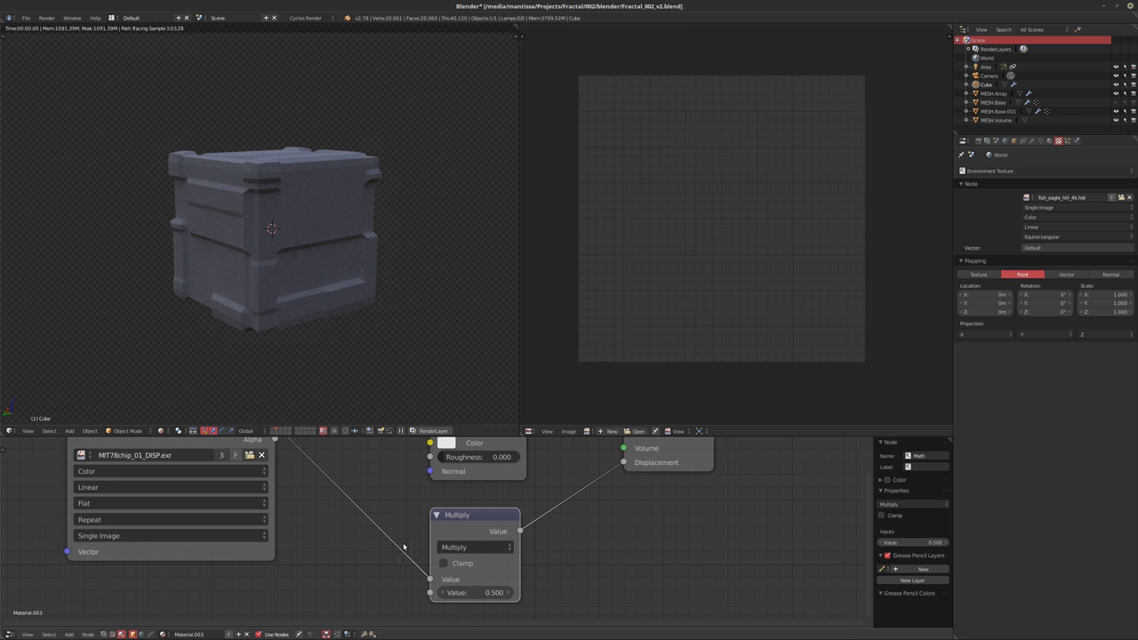
Add linked Texture Coordinate and Mapping nodes to the Image Texture node, using UV coordinates
middle_click_drag(382, 564, 434, 567)
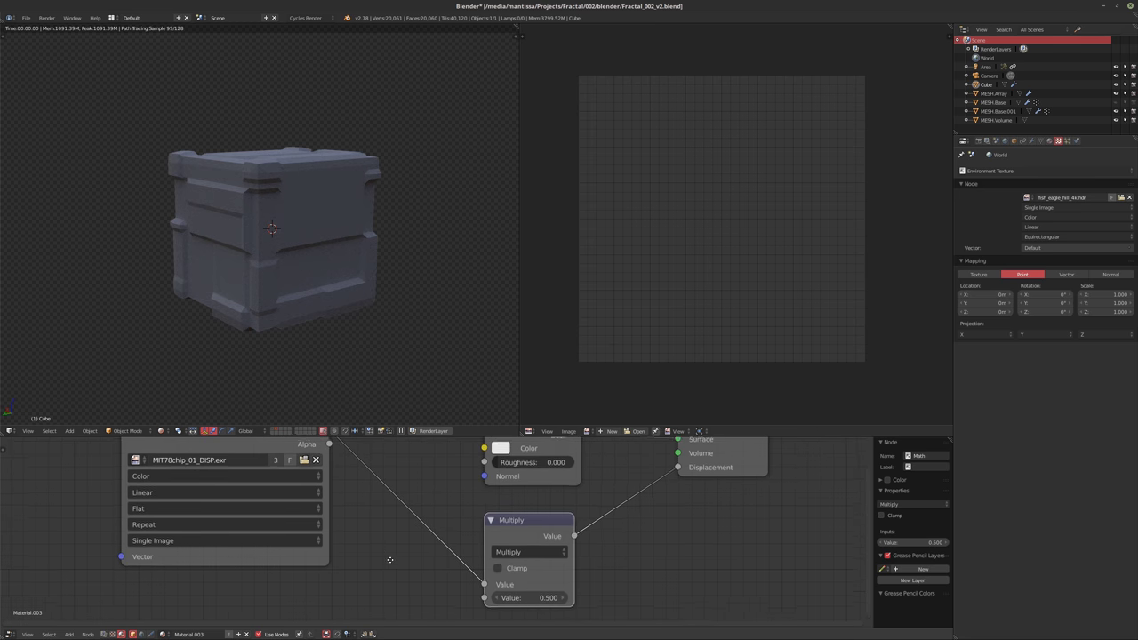
scroll(404, 572, "down", 2)
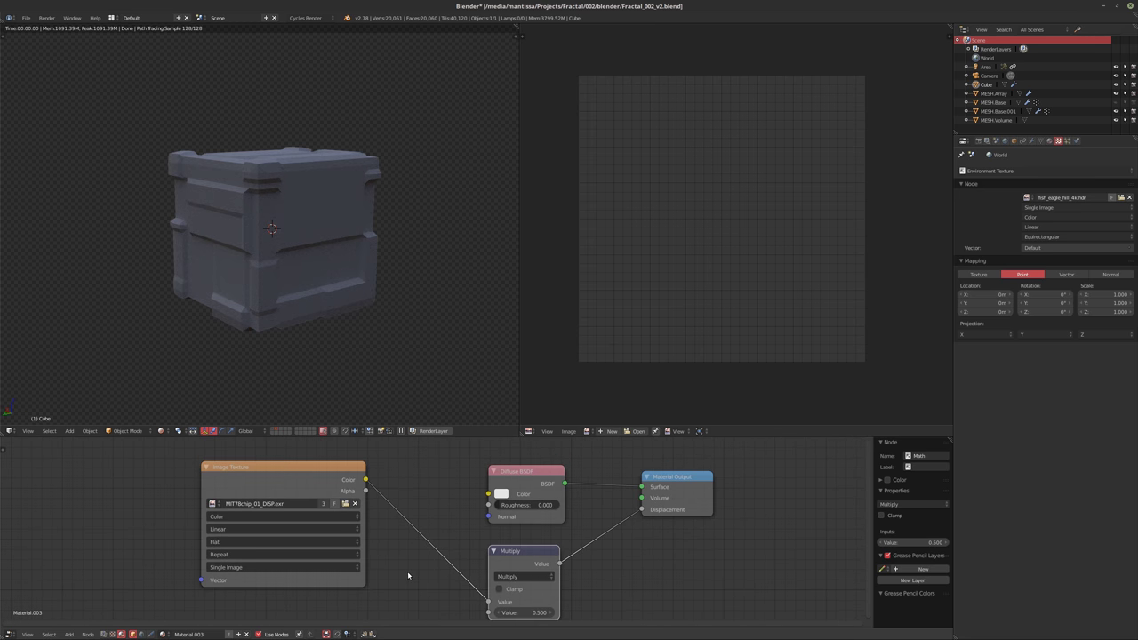
left_click(247, 485)
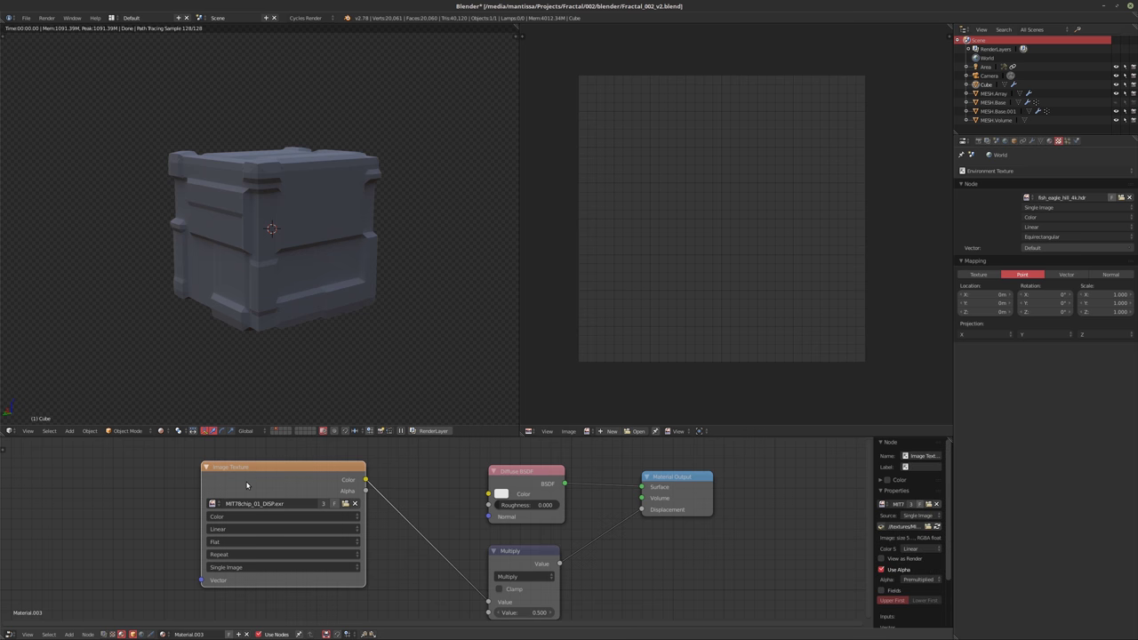
key("ctrl+t")
middle_click_drag(245, 490, 322, 507)
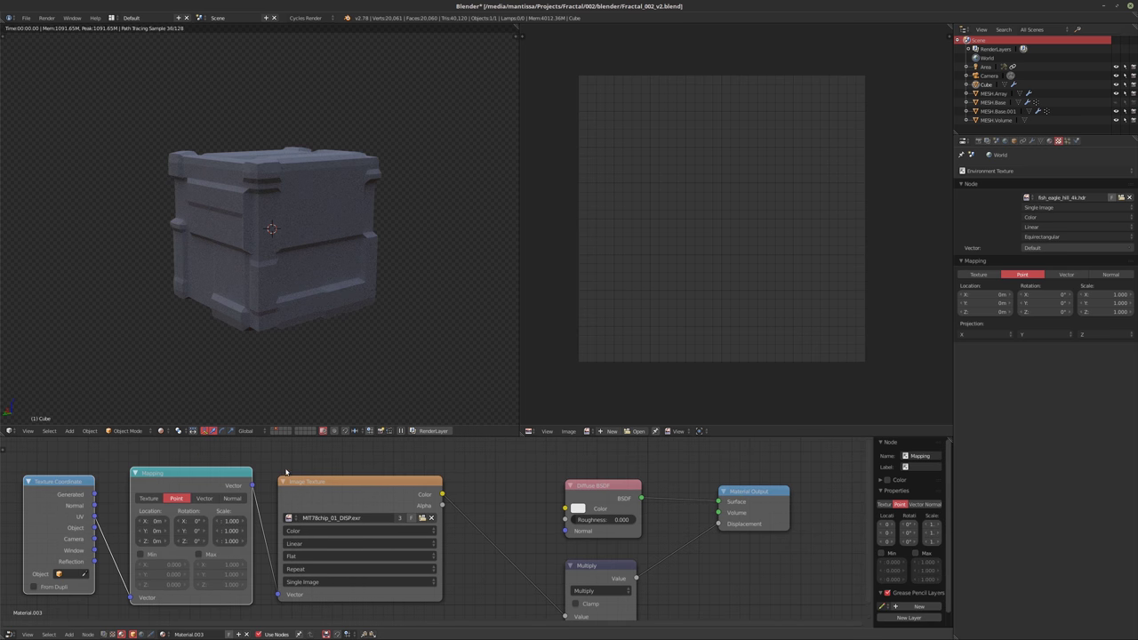
Turn off the Remesh modifier's viewport display on the cube and remove that modifier
scroll(249, 243, "up", 6)
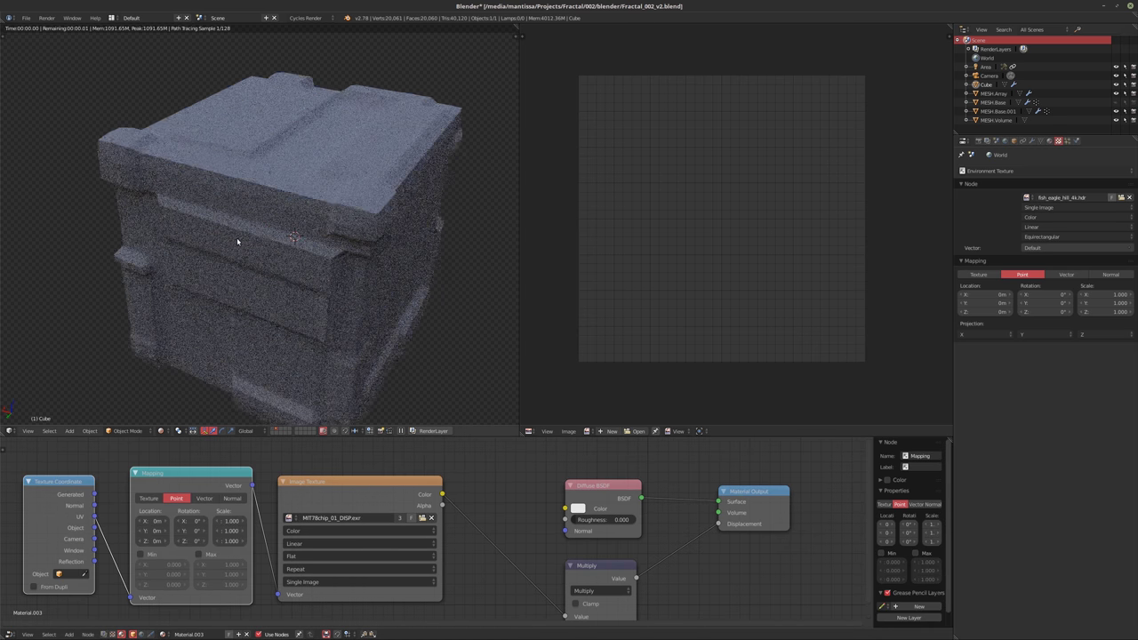
middle_click_drag(215, 306, 289, 314)
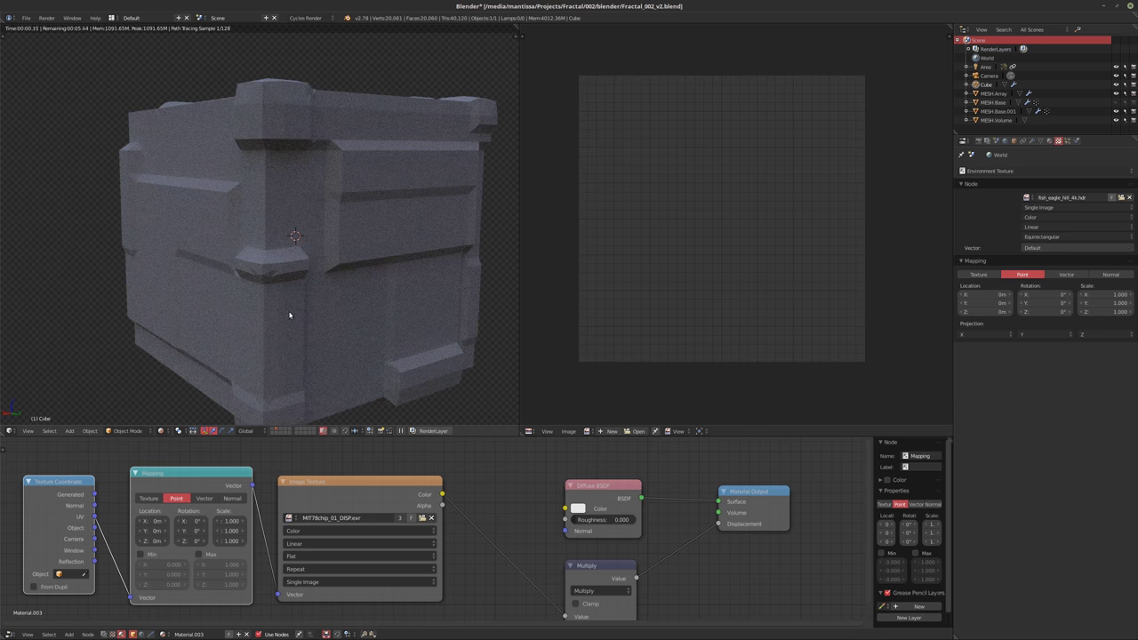
left_click(1032, 140)
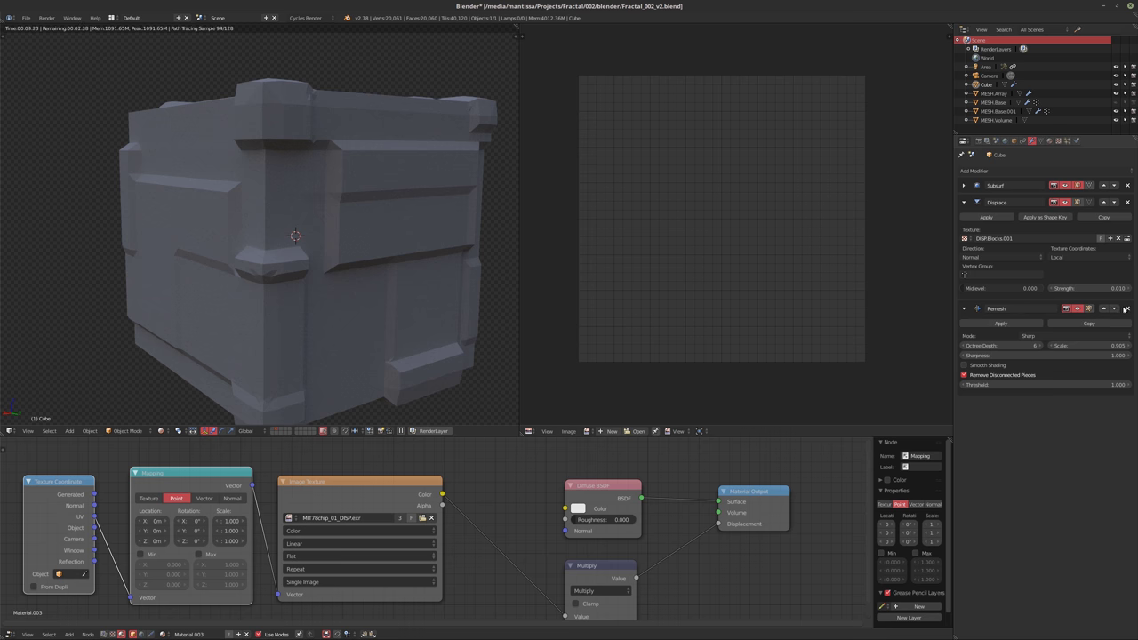
left_click(1076, 308)
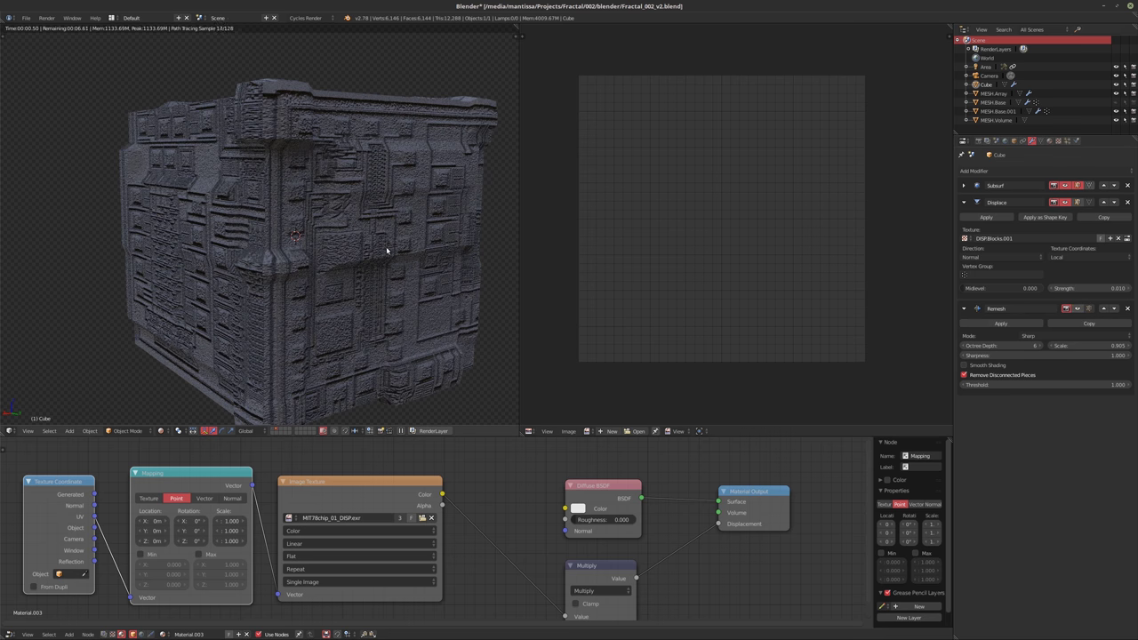
left_click(1127, 309)
middle_click_drag(514, 258, 356, 267)
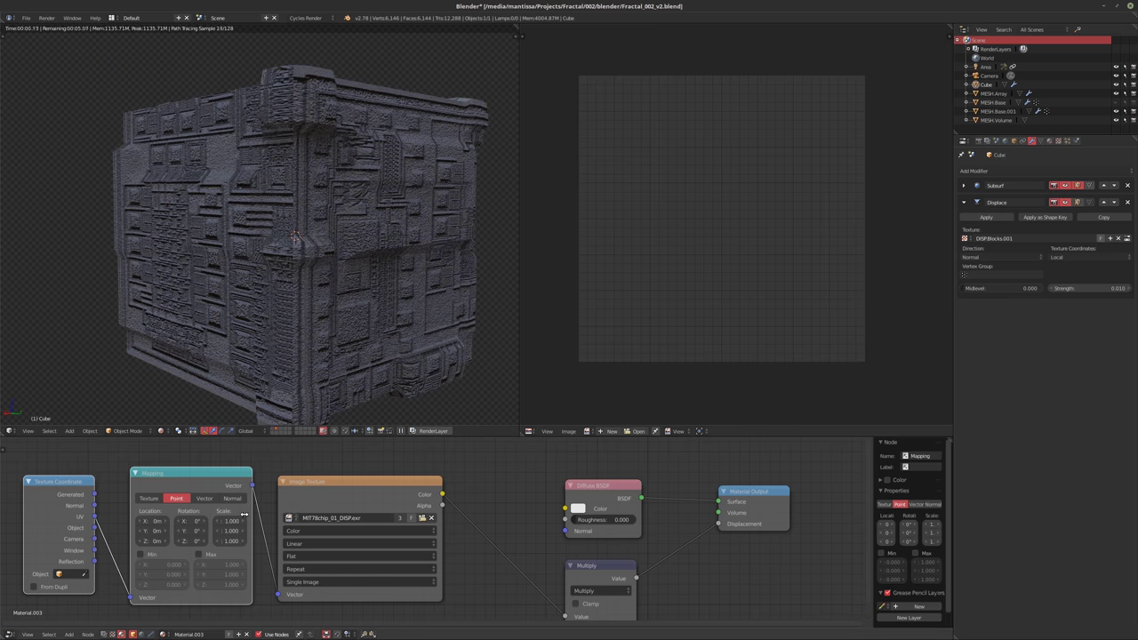
Set the Mapping node's X and Y scale to 2
middle_click_drag(209, 524, 338, 516)
left_click(358, 512)
type("2")
key("Tab")
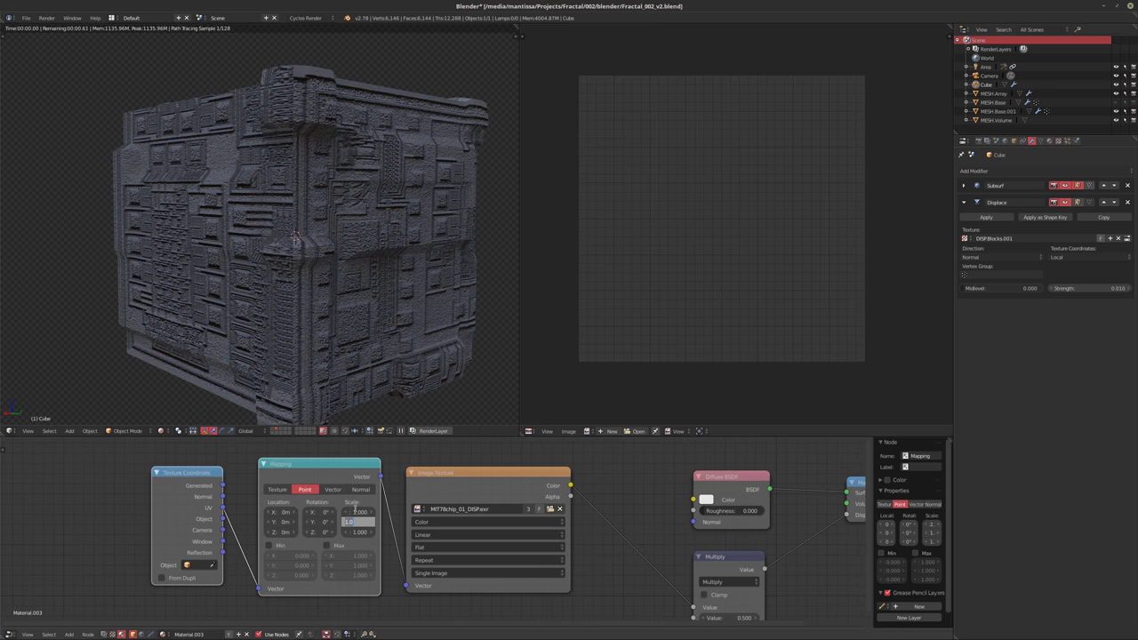
type("2")
key("Tab")
key("Return")
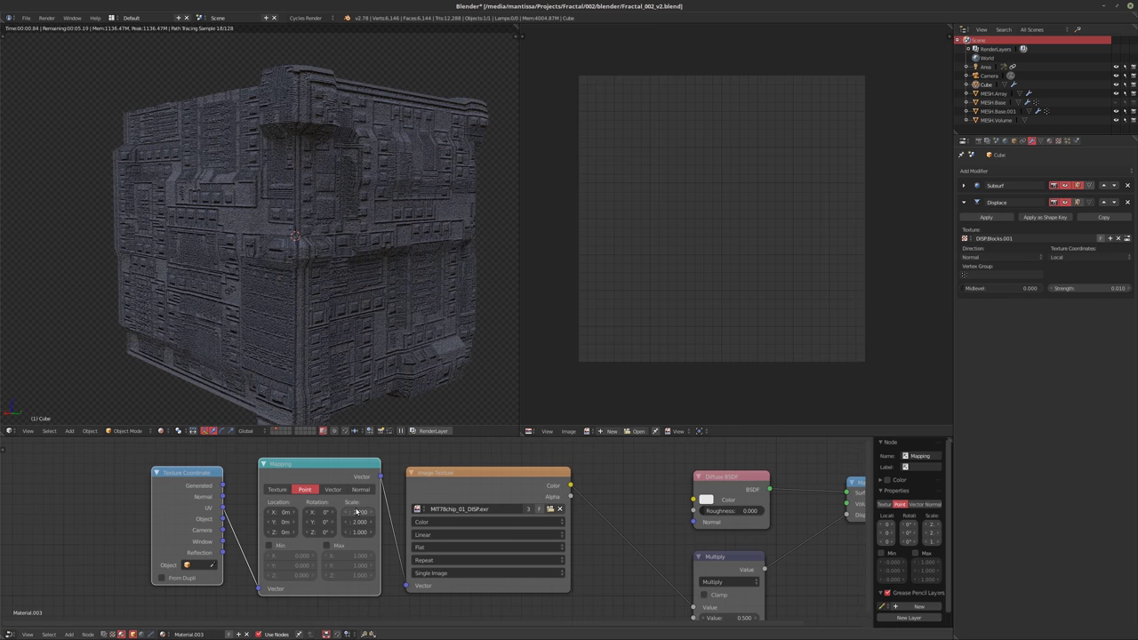
Change the Mapping node's X and Y scale to 0.5
left_click(353, 511)
type("0.5")
key("Tab")
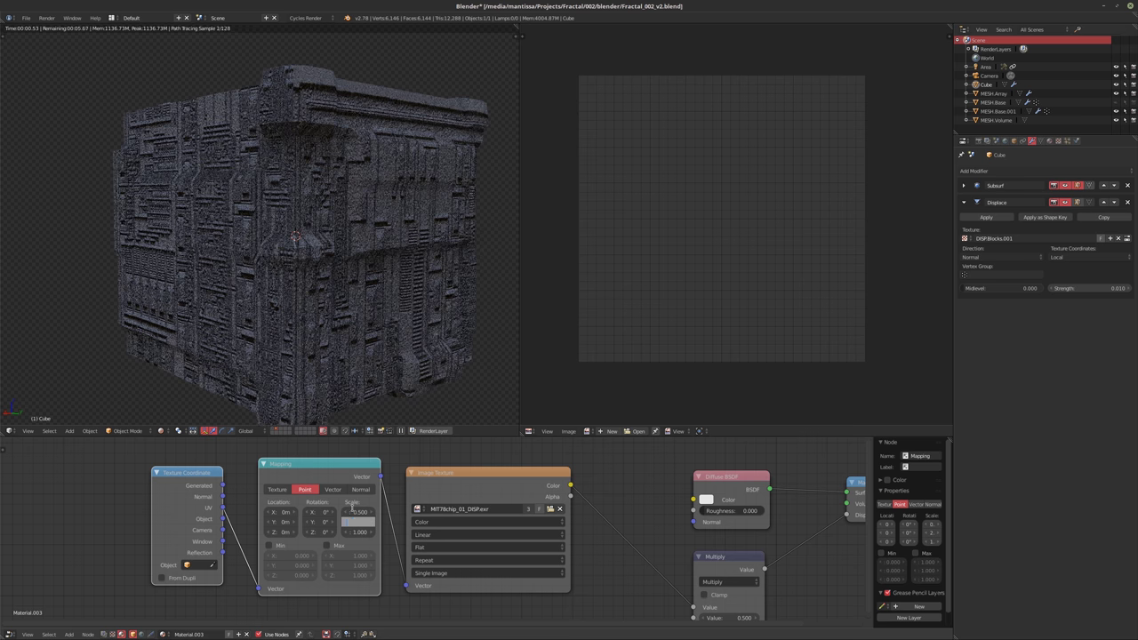
type("0.5")
key("Return")
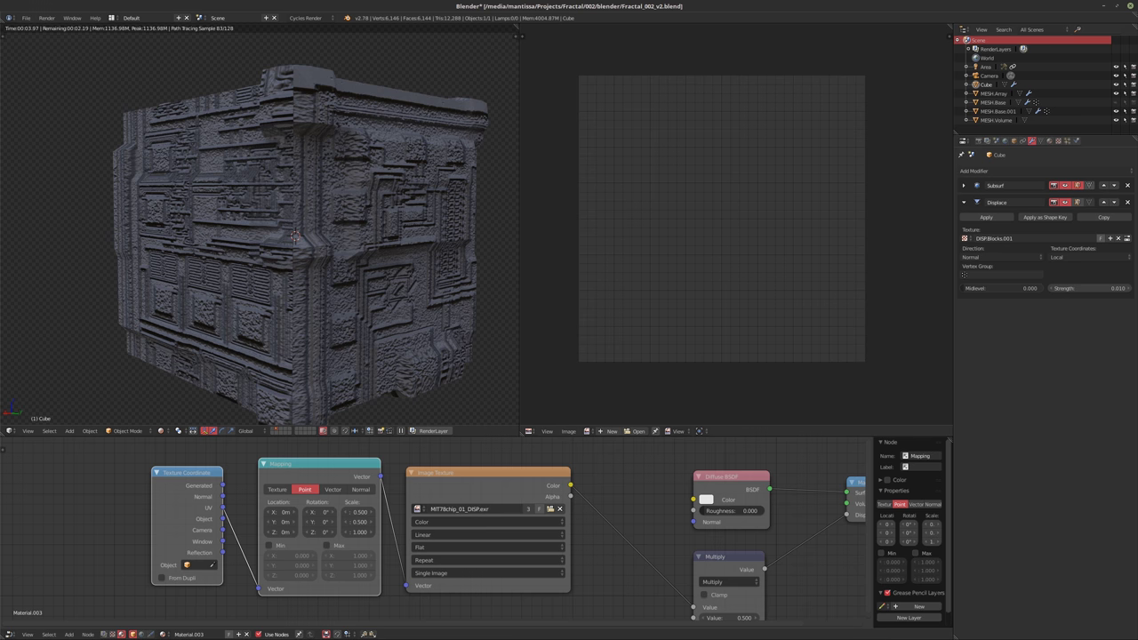
Reduce the displacement strength by setting the Multiply node's second value to 0.01, and inspect the cube
scroll(570, 508, "down", 3)
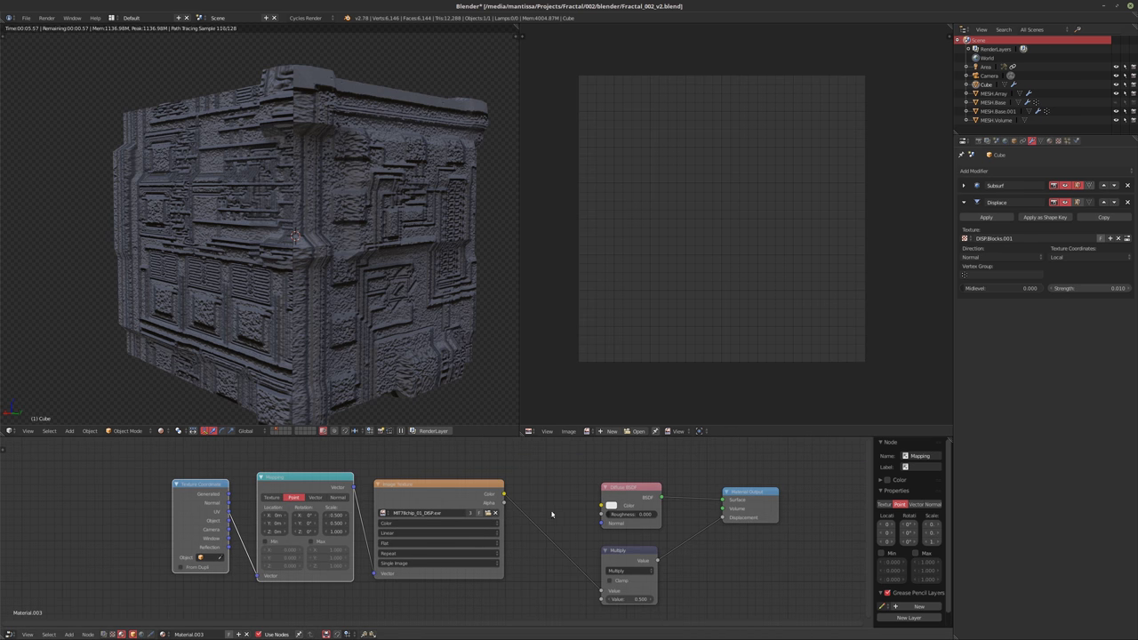
left_click(633, 599)
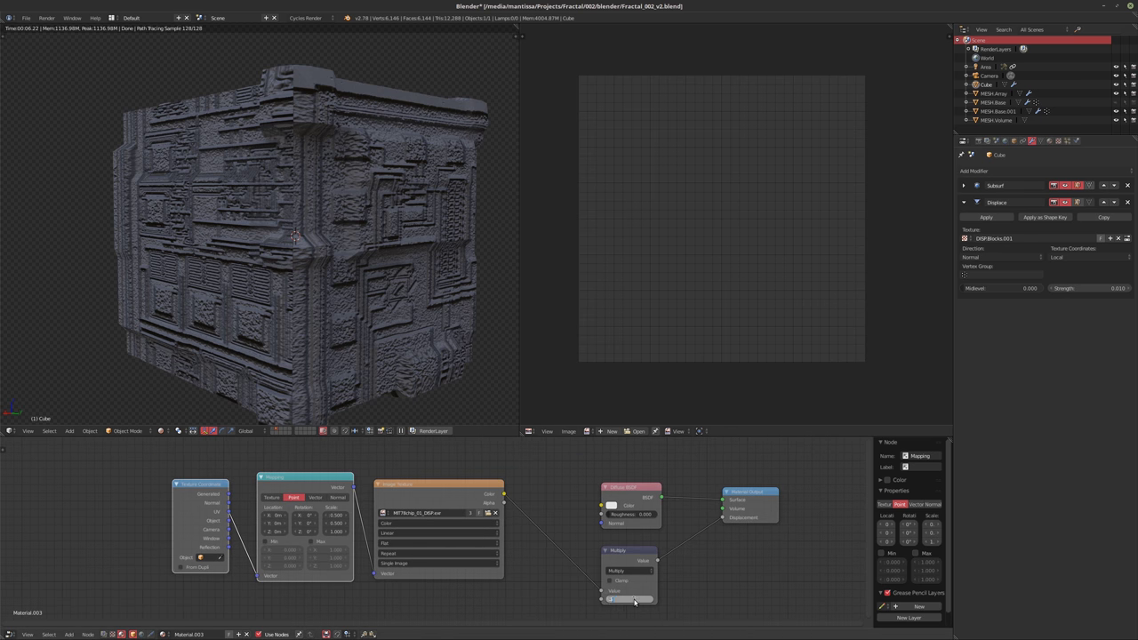
left_click(633, 599)
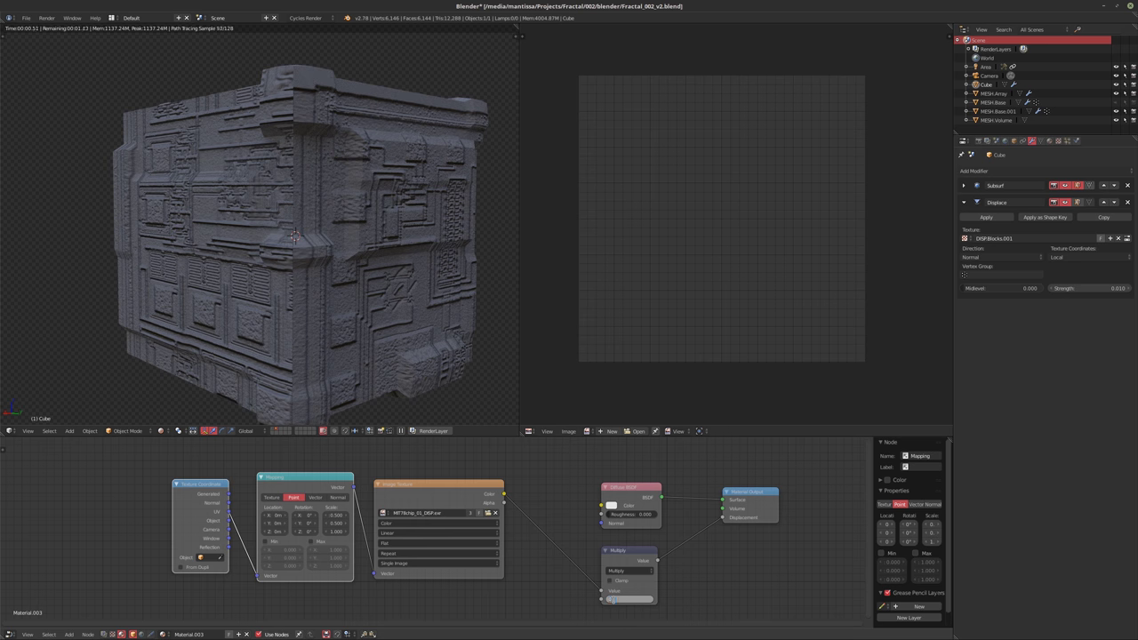
type("0.01")
key("Return")
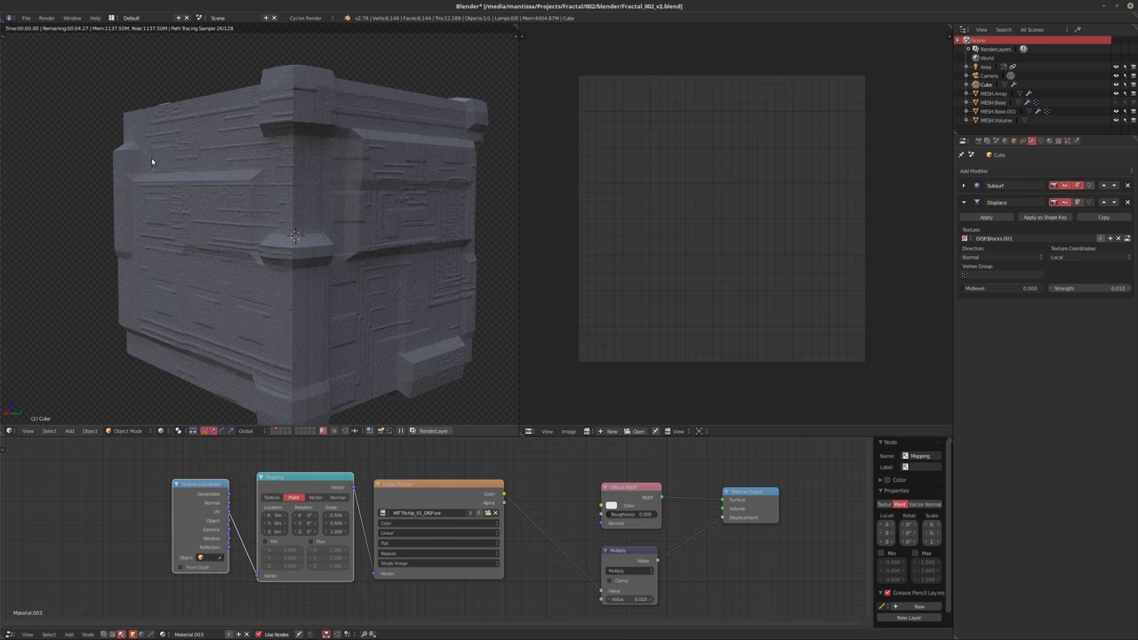
middle_click_drag(151, 158, 454, 240)
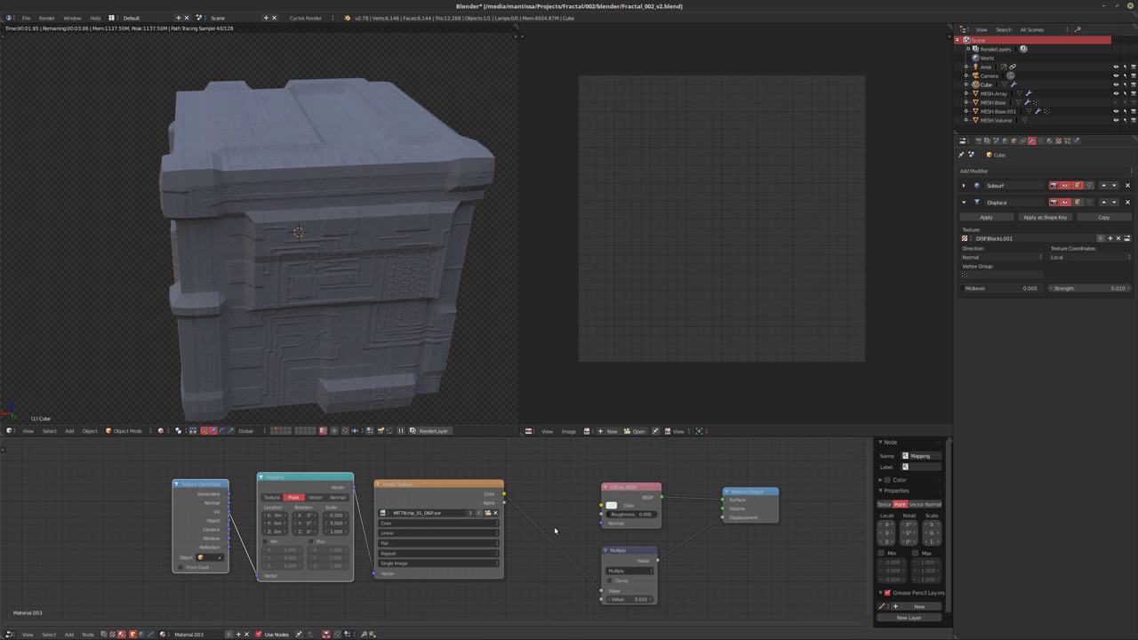
Spread out the material's nodes, with Diffuse BSDF above, Multiply below and Material Output farther along the chain
middle_click_drag(531, 517, 459, 513)
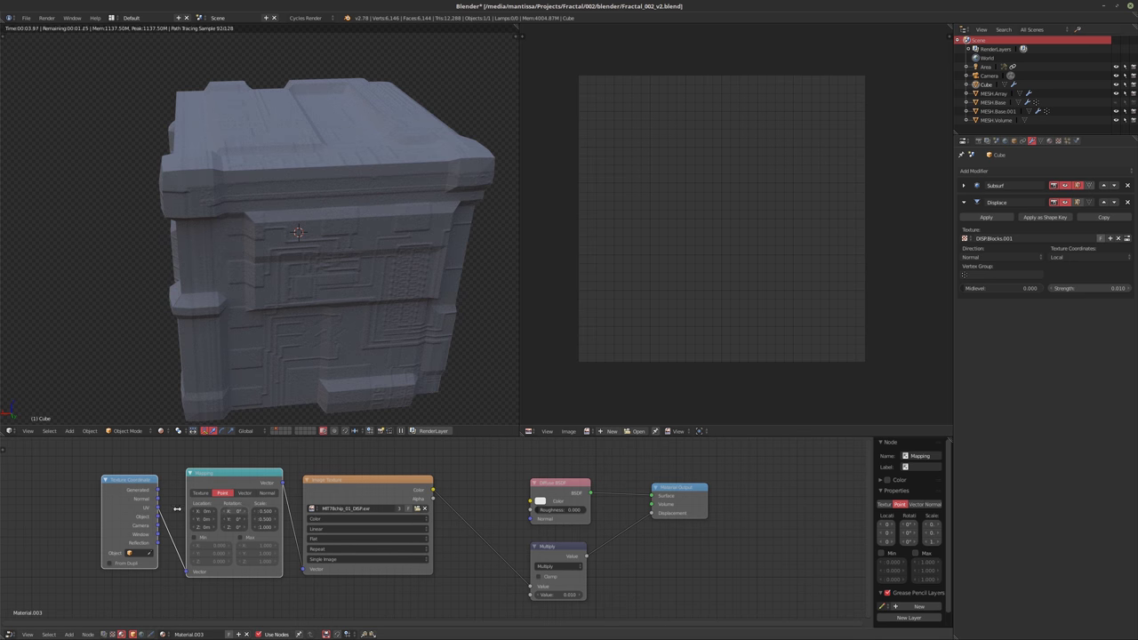
left_click_drag(142, 516, 62, 516)
left_click_drag(231, 482, 183, 484)
left_click_drag(410, 500, 366, 499)
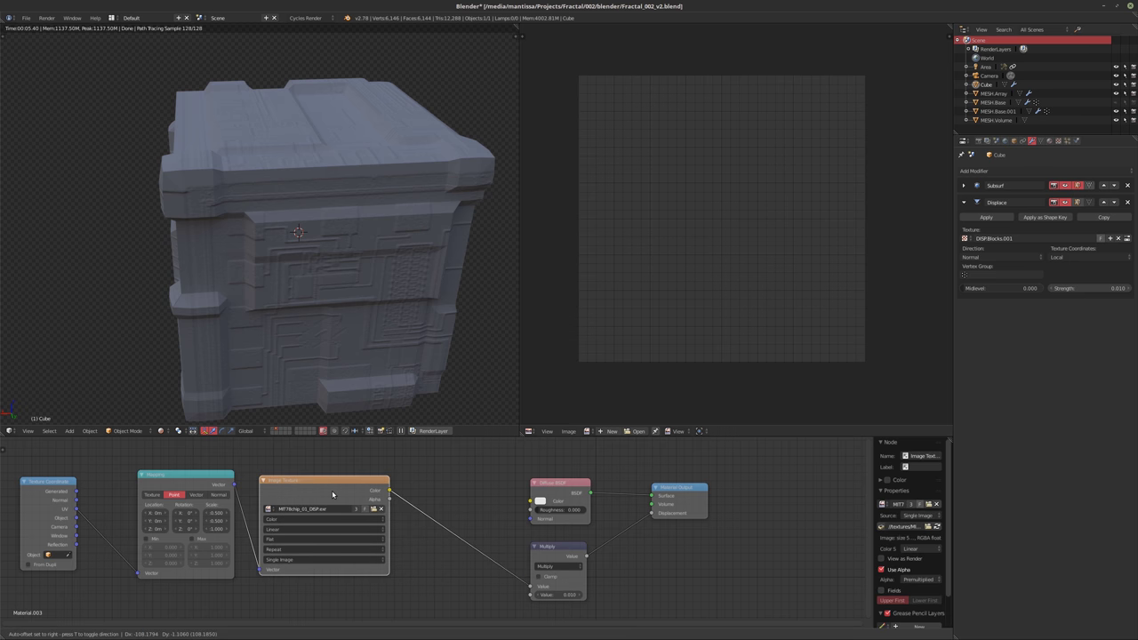
middle_click_drag(608, 500, 537, 503)
left_click_drag(512, 506, 498, 482)
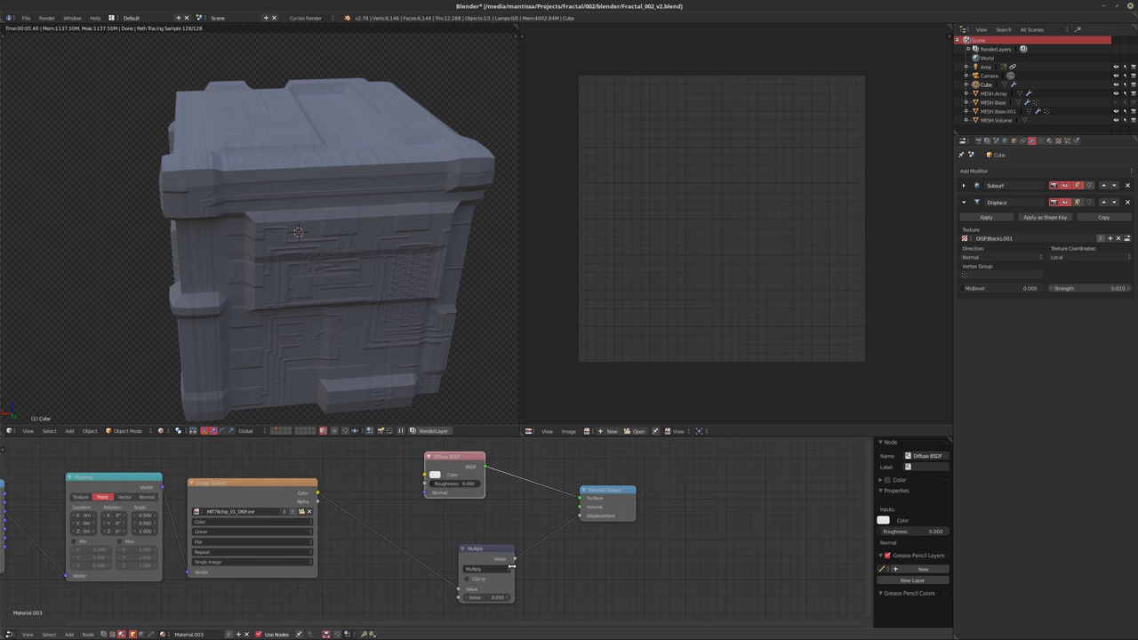
left_click_drag(487, 559, 451, 578)
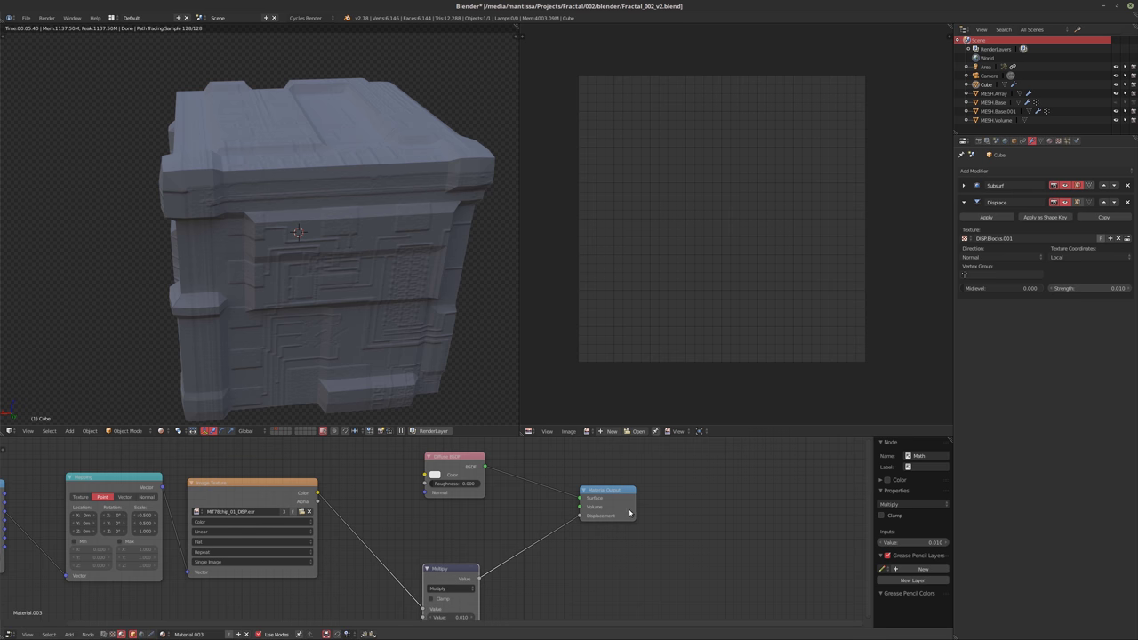
left_click_drag(629, 513, 746, 520)
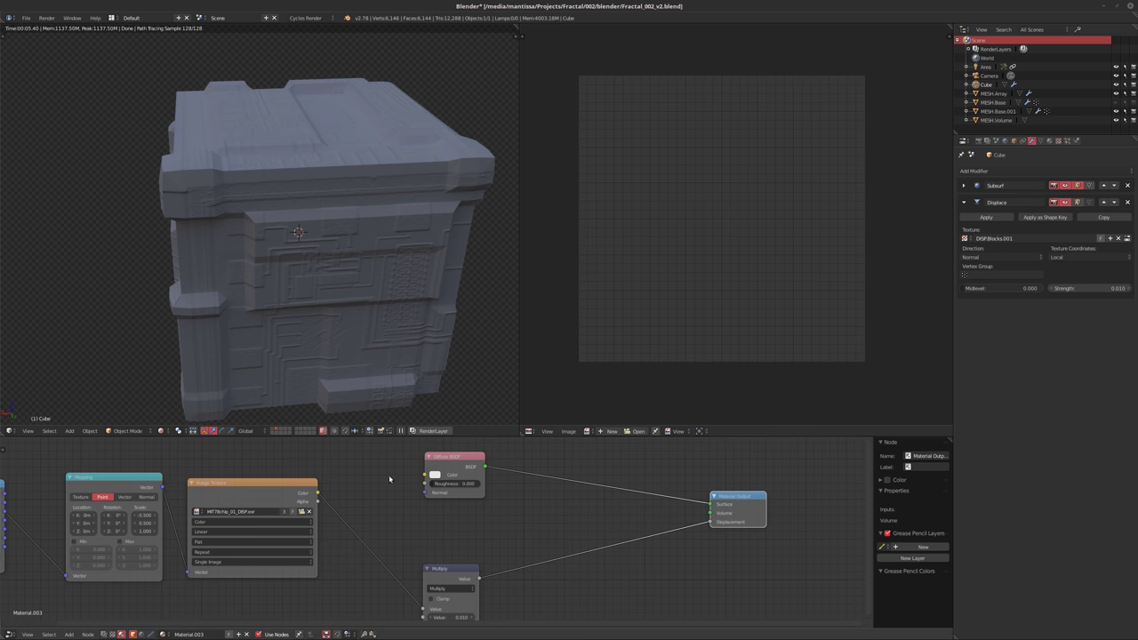
Set the Mapping node's X and Y scale to 1
middle_click_drag(167, 478, 301, 480)
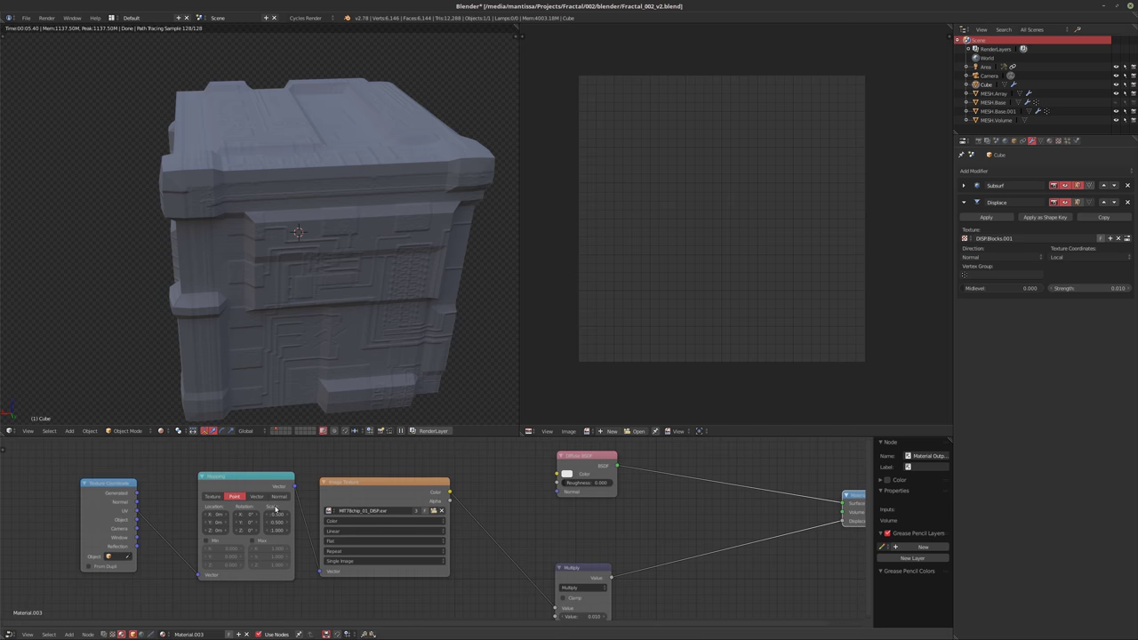
scroll(293, 498, "up", 4)
left_click(311, 509)
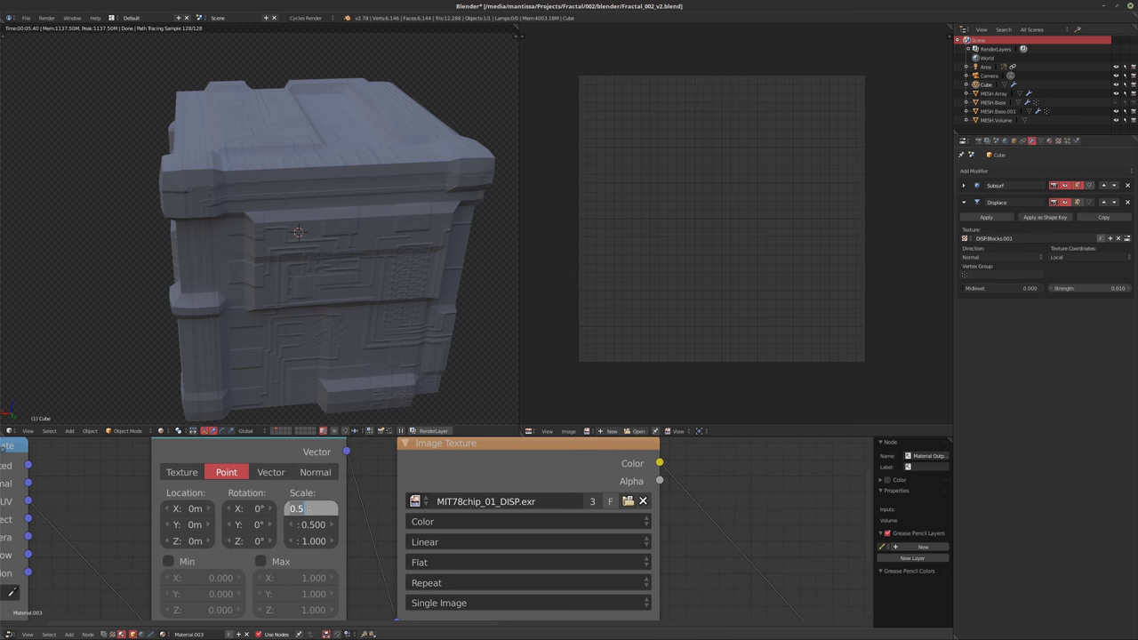
type("1")
key("Tab")
type("1")
key("Return")
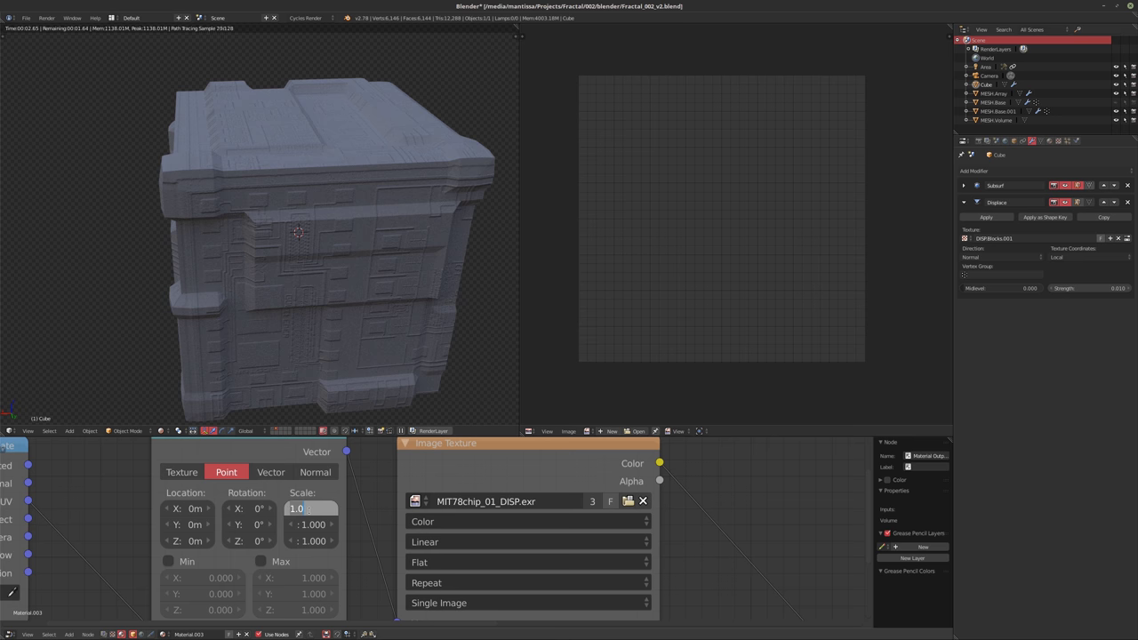
left_click(309, 509)
key("Return")
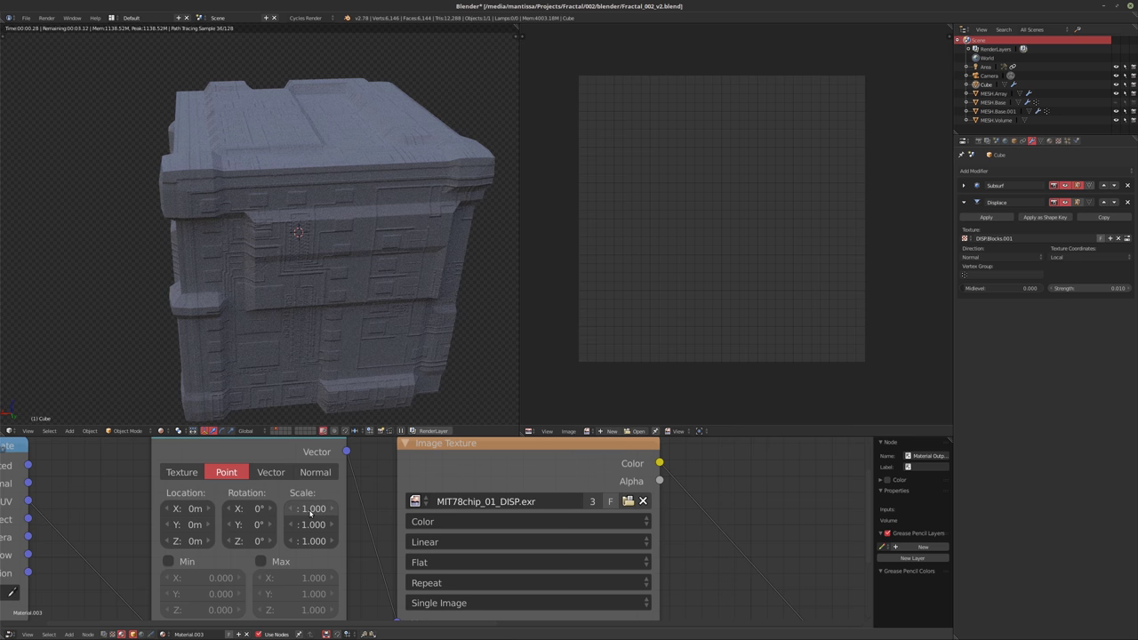
Set the Mapping node's X and Y scale to 2 and check the chip pattern on the cube
left_click(310, 511)
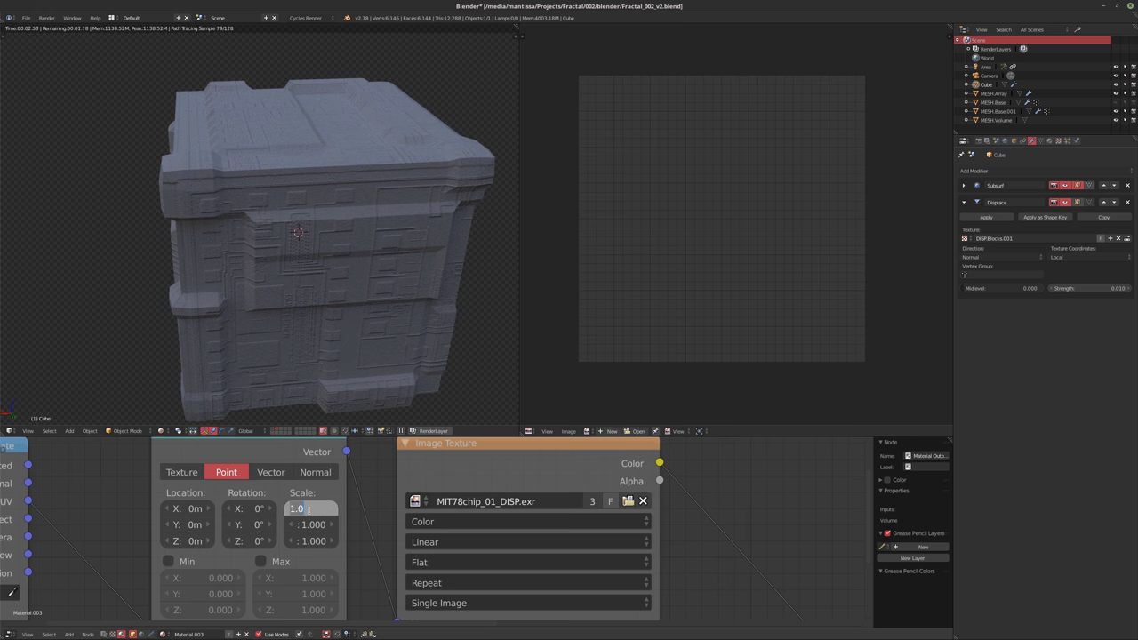
type("2")
key("Tab")
type("2")
key("Return")
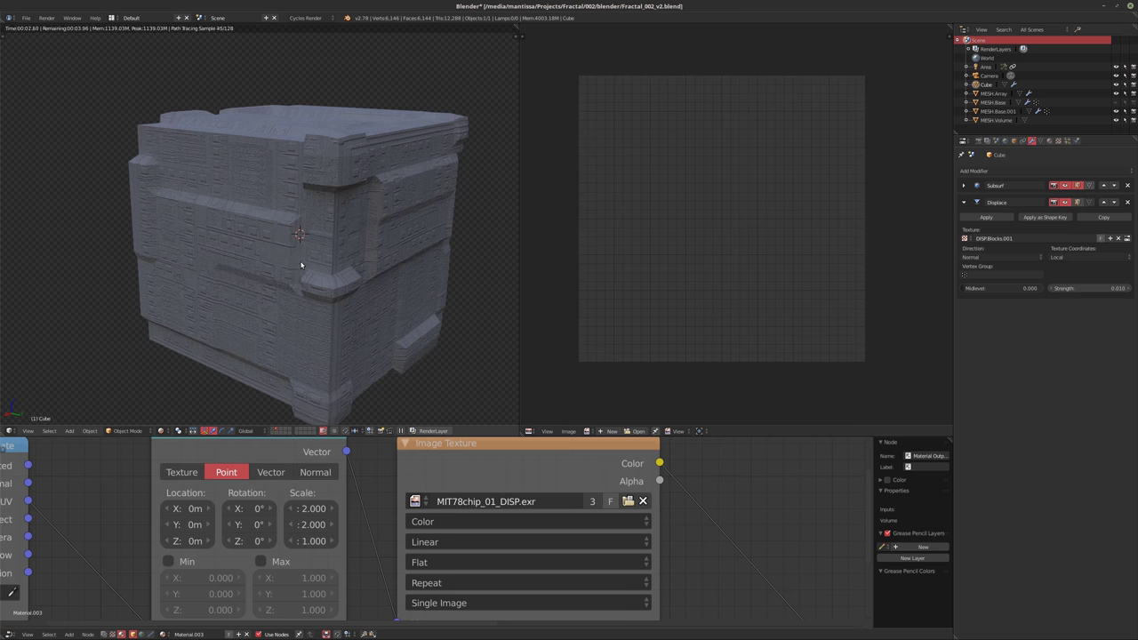
middle_click_drag(313, 263, 315, 279)
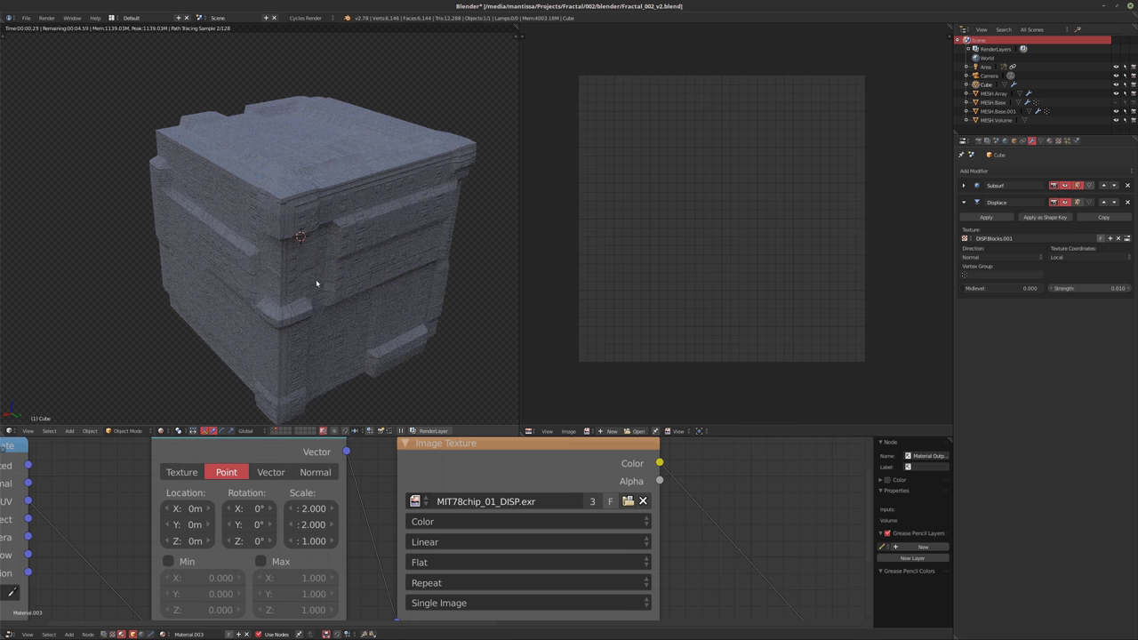
Set the Multiply node's second value to 0.025 and check the displacement on the cube
scroll(660, 482, "down", 4)
scroll(645, 555, "up", 2)
left_click(665, 560)
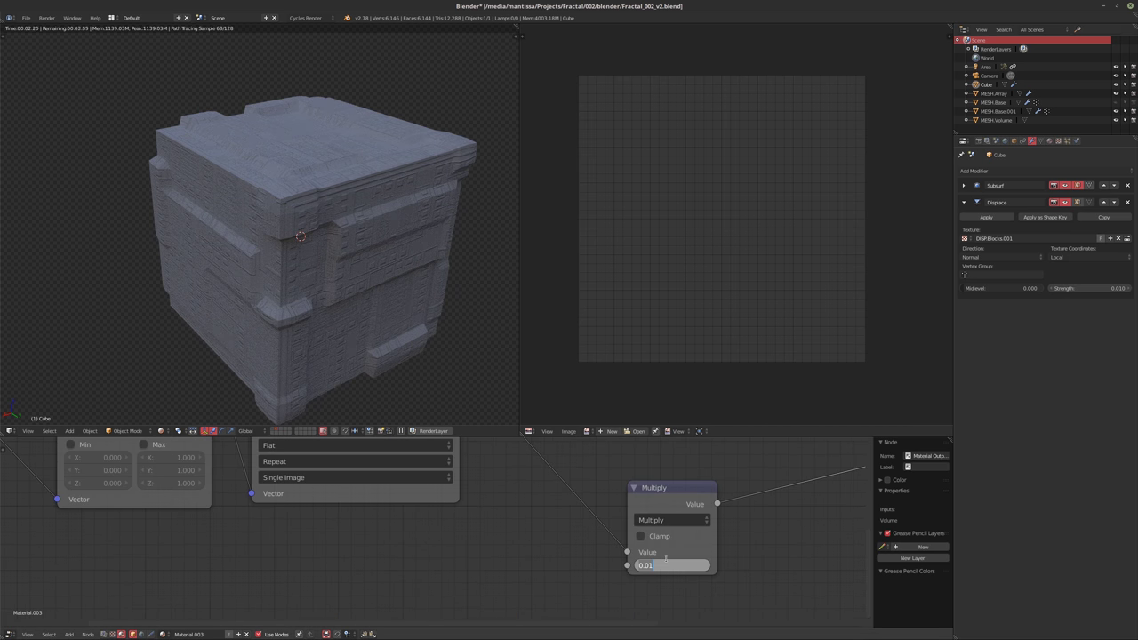
type("0.025")
key("Return")
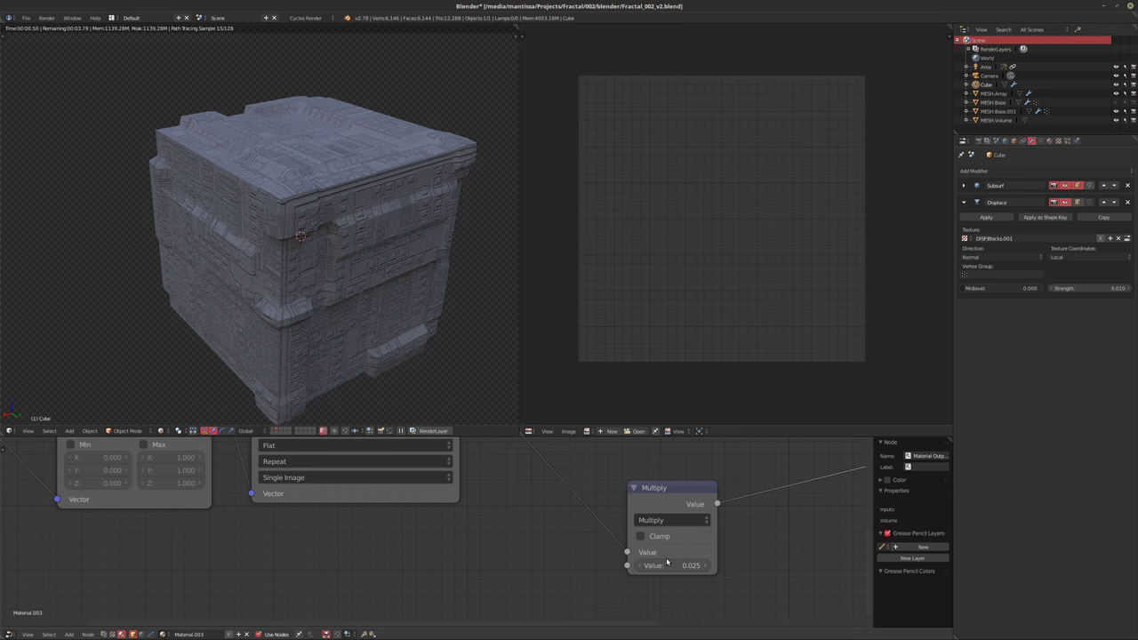
middle_click_drag(300, 212, 282, 190)
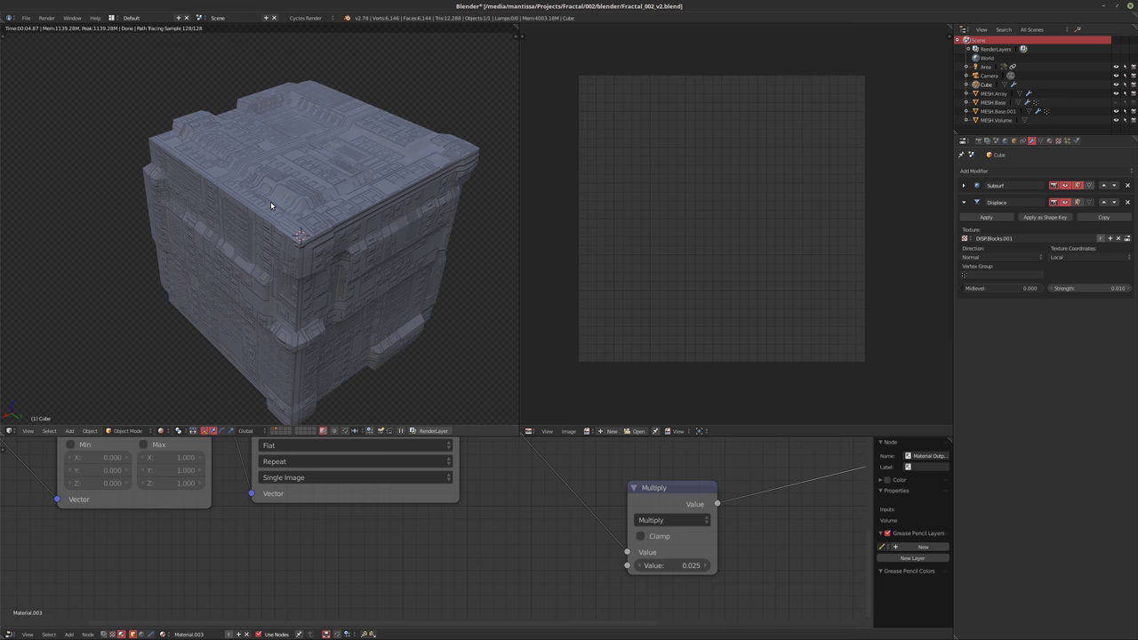
Leave the rendered preview and show the layer with the city and cube array through the camera
key("shift+z")
mouse_move(271, 201)
middle_mouse_down()
mouse_move(350, 311)
mouse_move(261, 287)
middle_mouse_up()
scroll(349, 311, "down", 5)
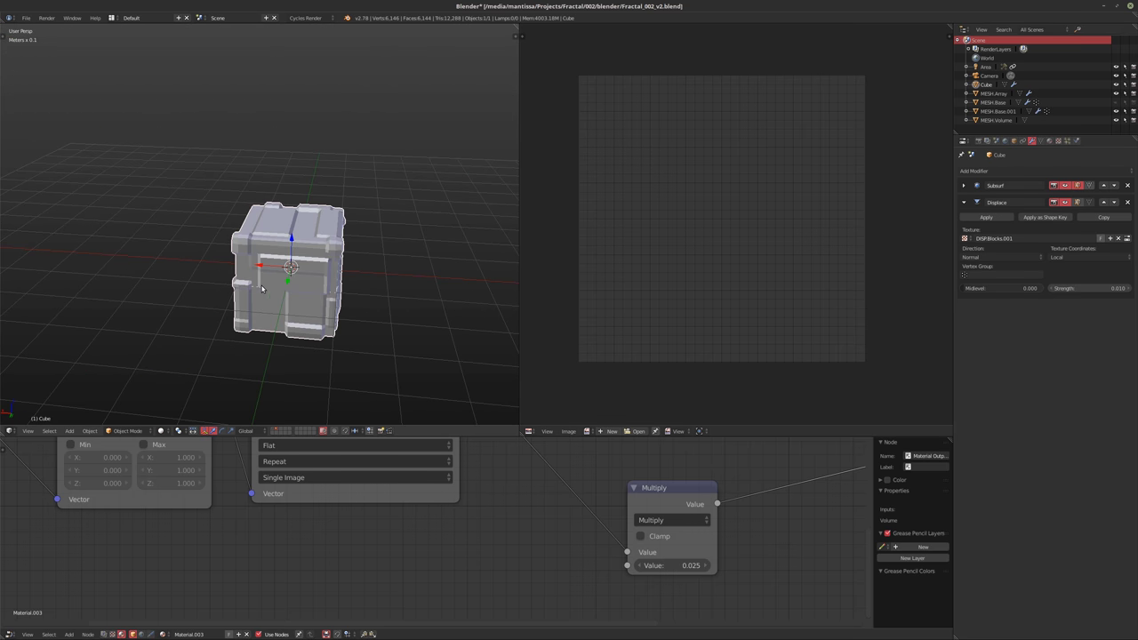
key("2")
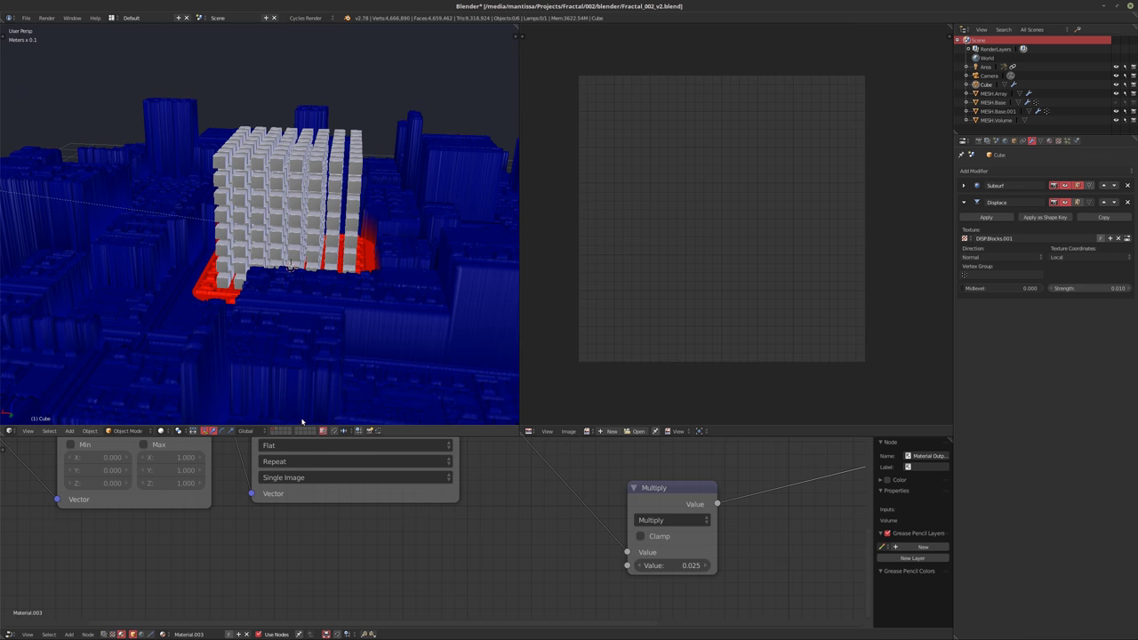
key("KP_0")
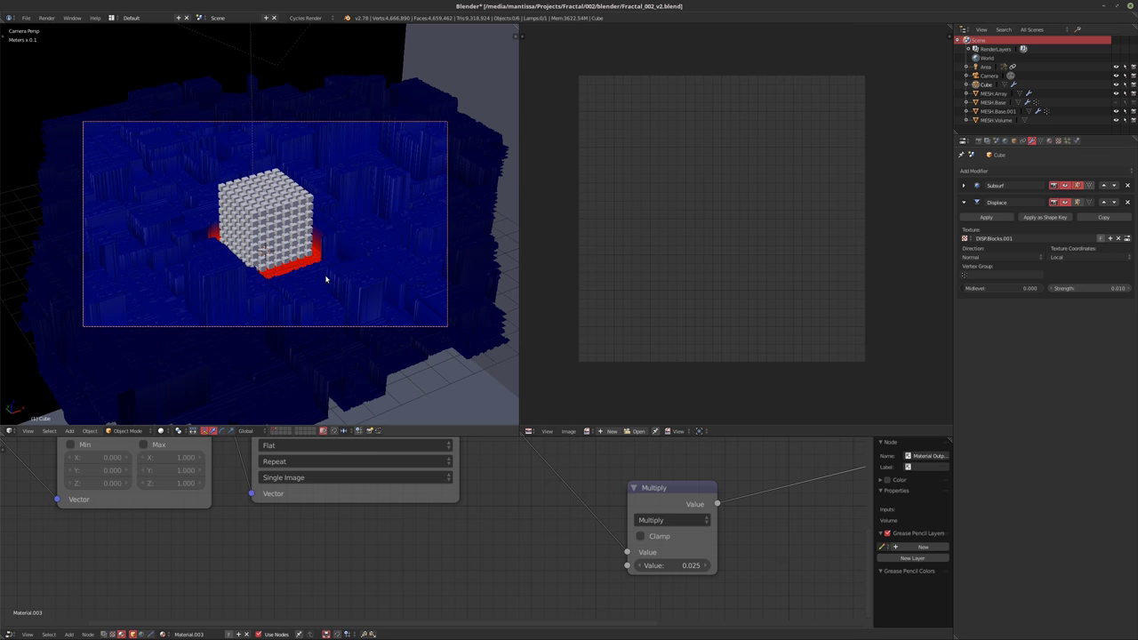
scroll(249, 212, "up", 1)
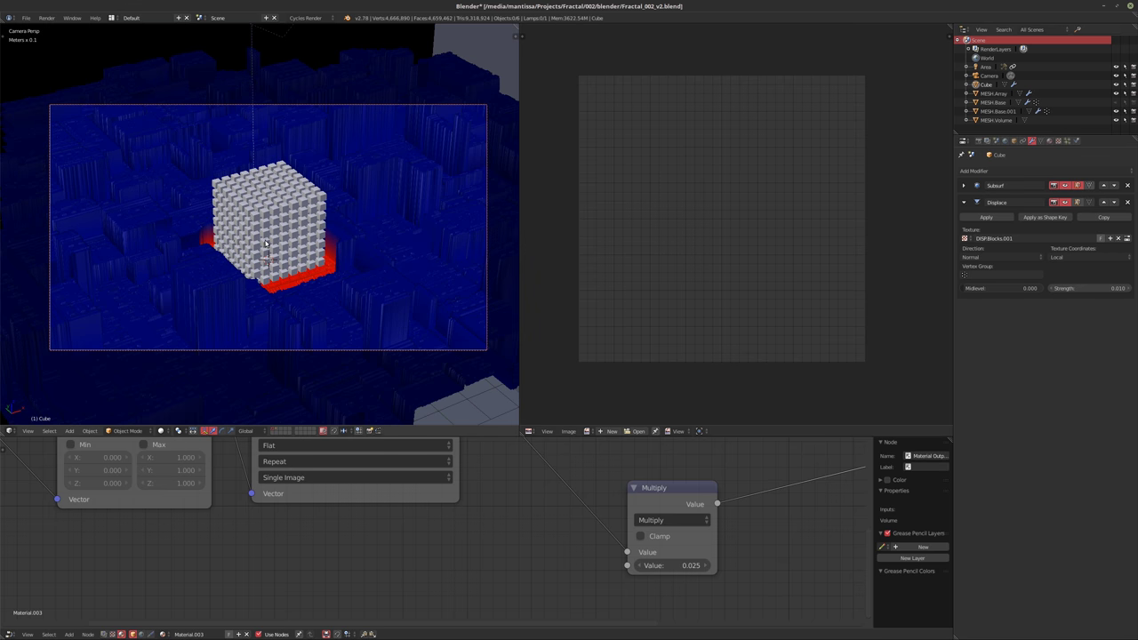
Add a new cube mesh to the city scene
key("shift+a")
mouse_move(271, 271)
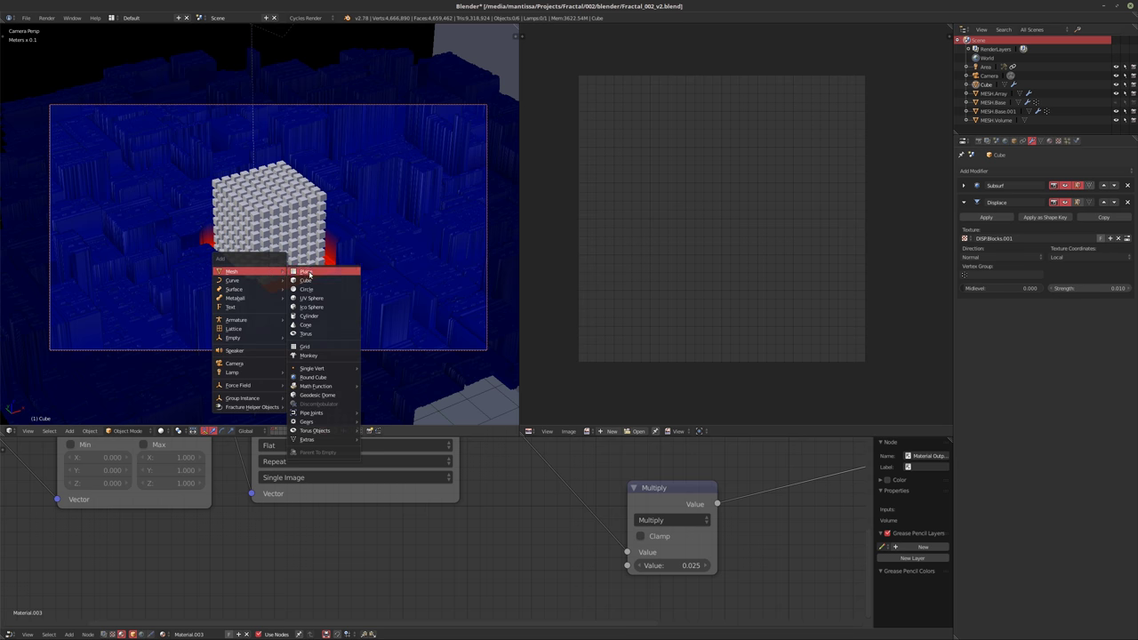
left_click(312, 281)
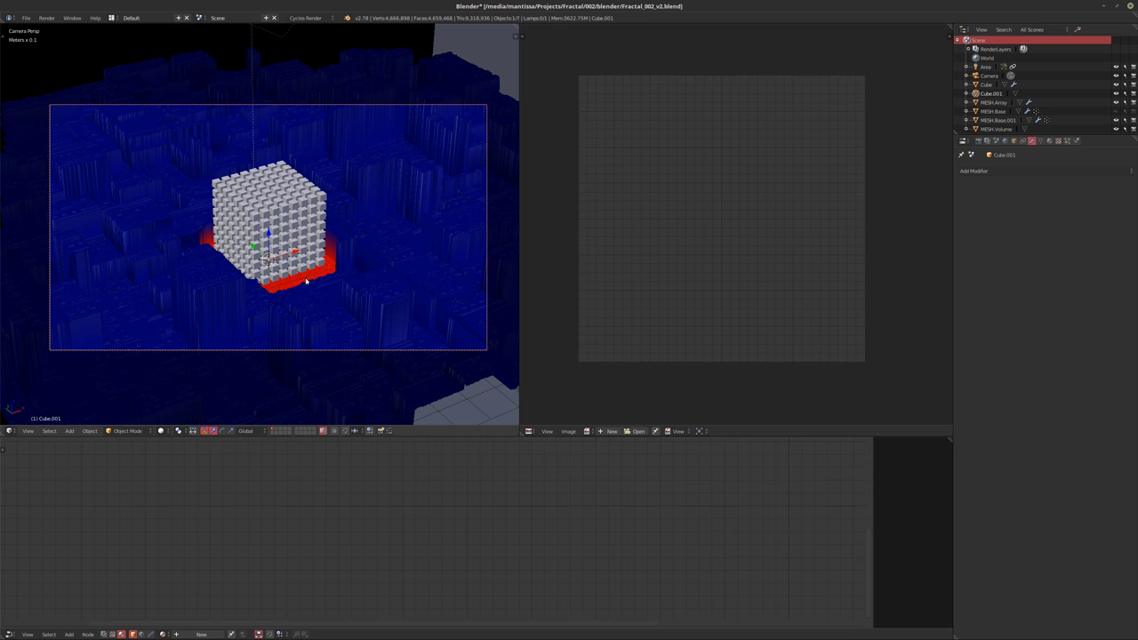
Move the new cube's mesh up 1 unit along Z in edit mode
key("Tab")
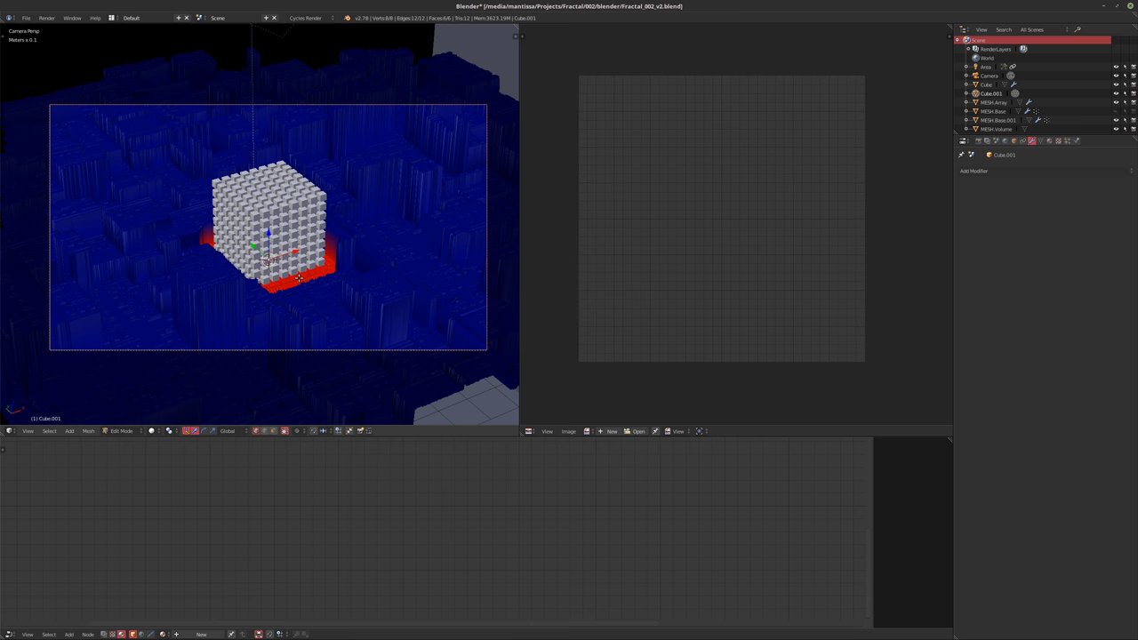
type("g")
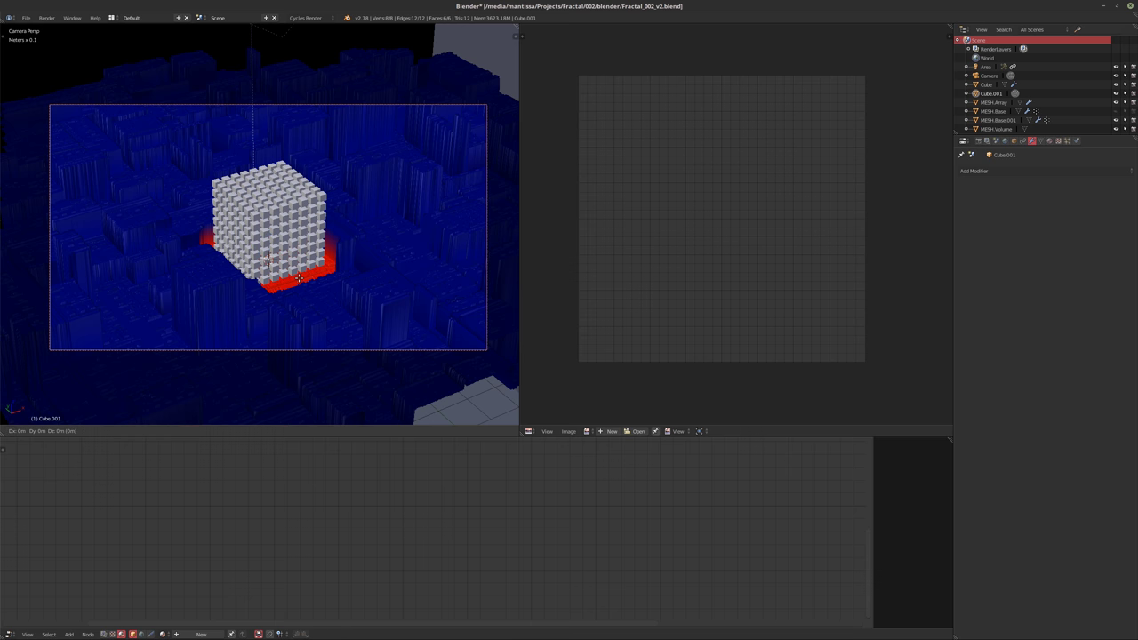
type("z1")
key("Return")
key("Tab")
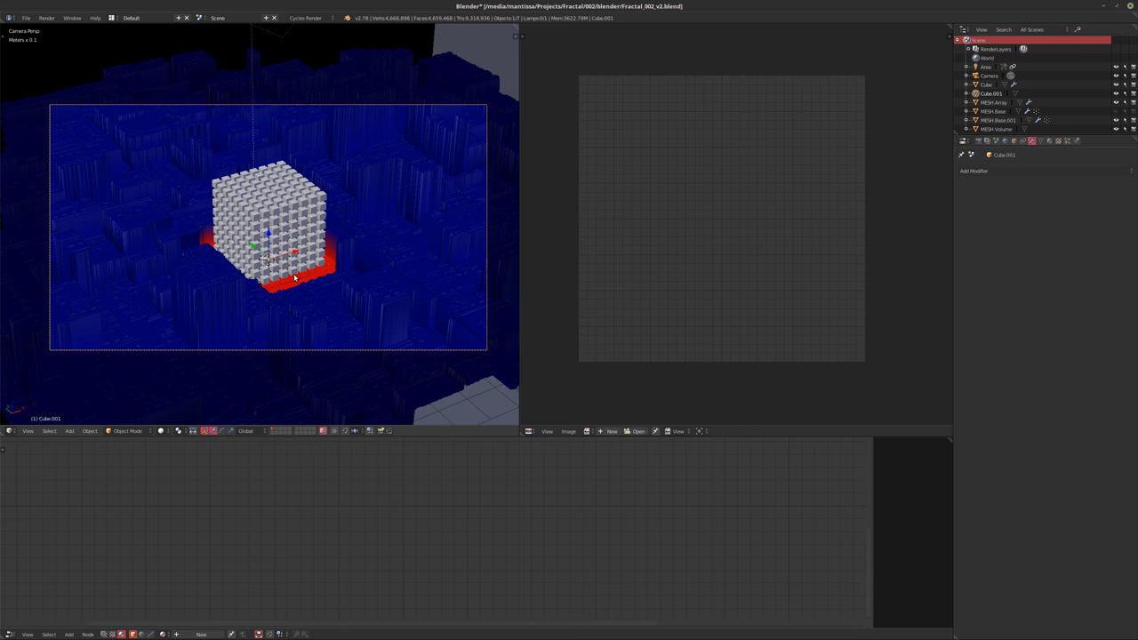
Scale the cube's mesh about 6 times in X and Y only, past the camera view, and apply the object's transform
key("Tab")
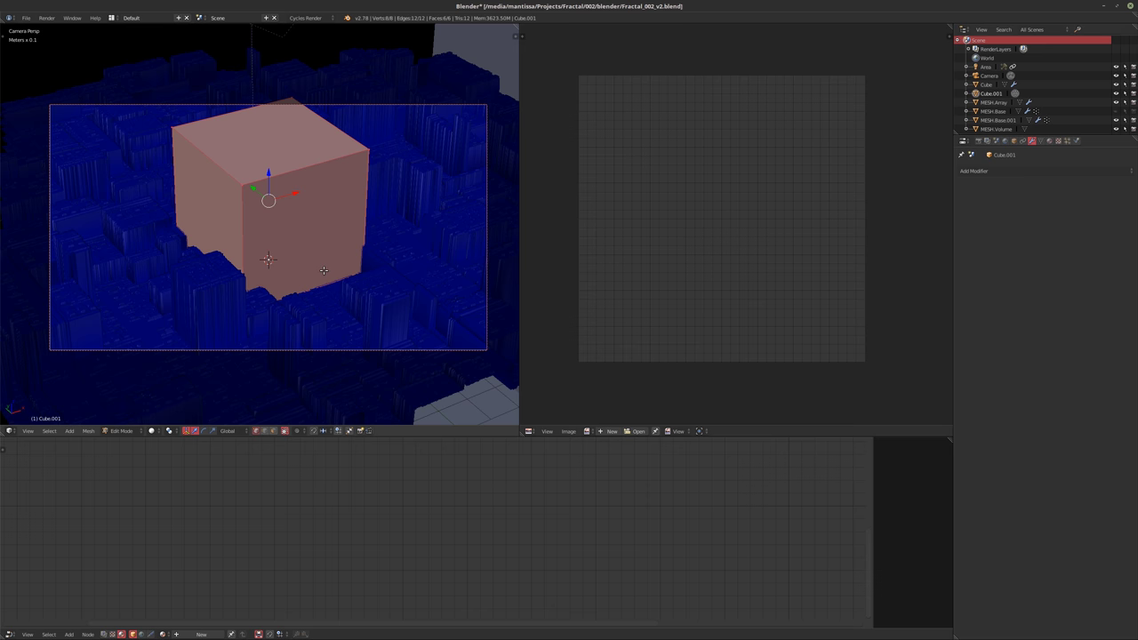
key("s")
key("shift+z")
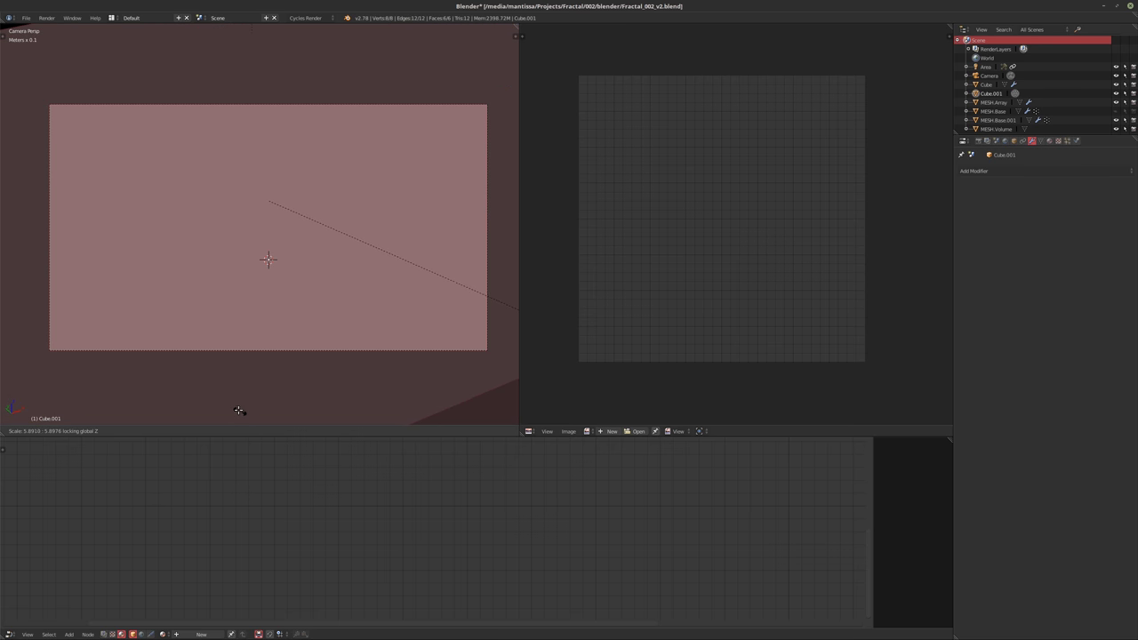
left_click(244, 396)
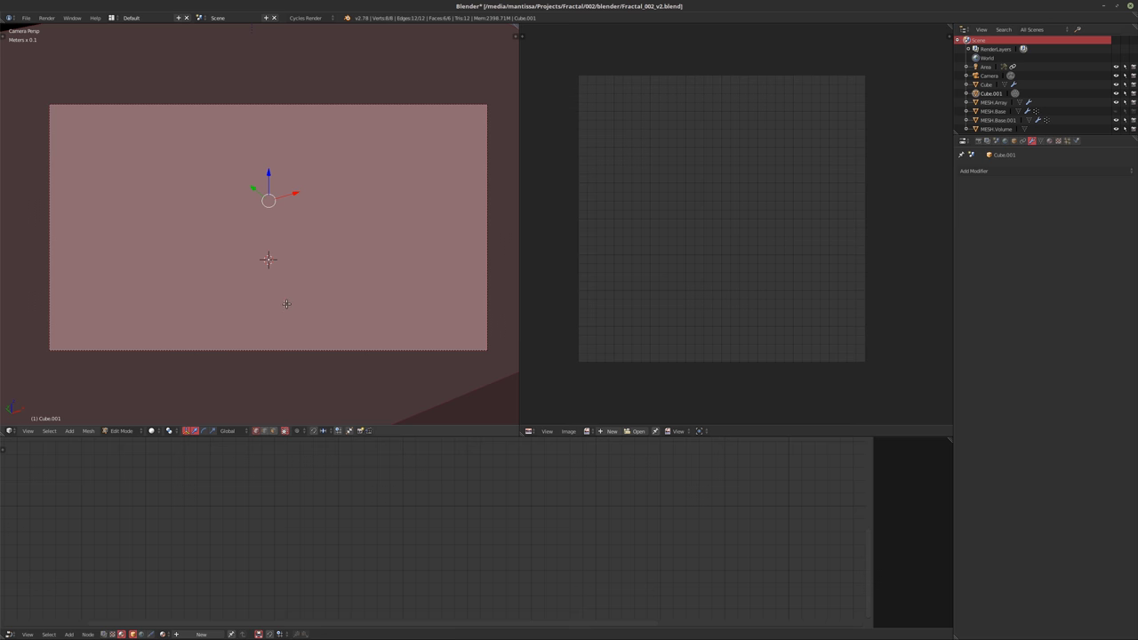
key("Tab")
key("ctrl+a")
left_click(231, 323)
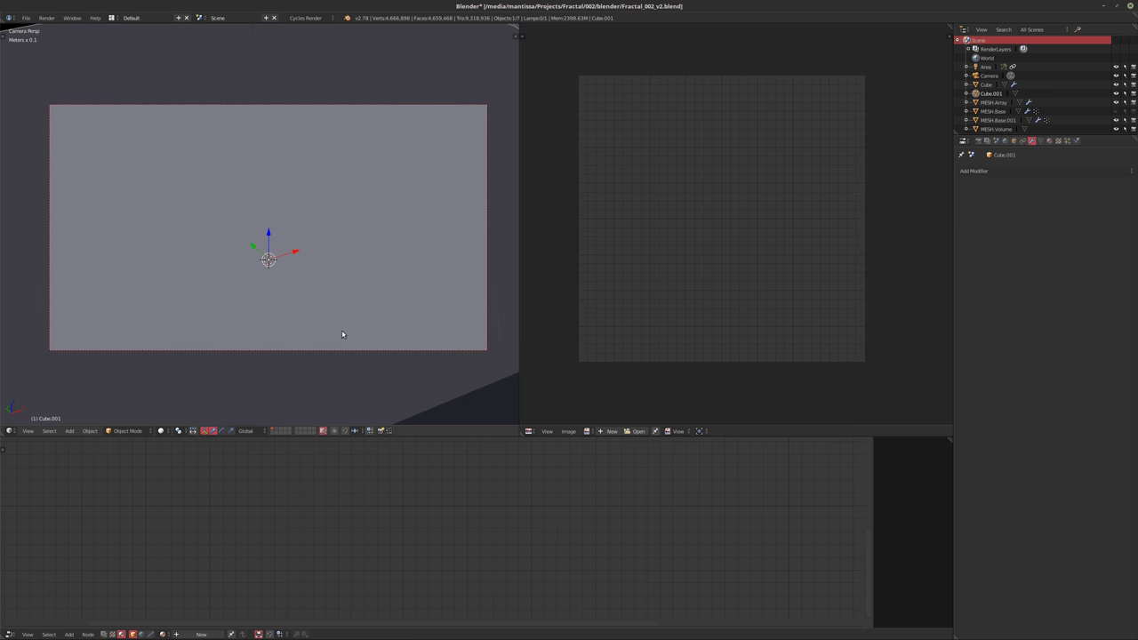
Add a particle system to the enlarged cube
left_click(978, 171)
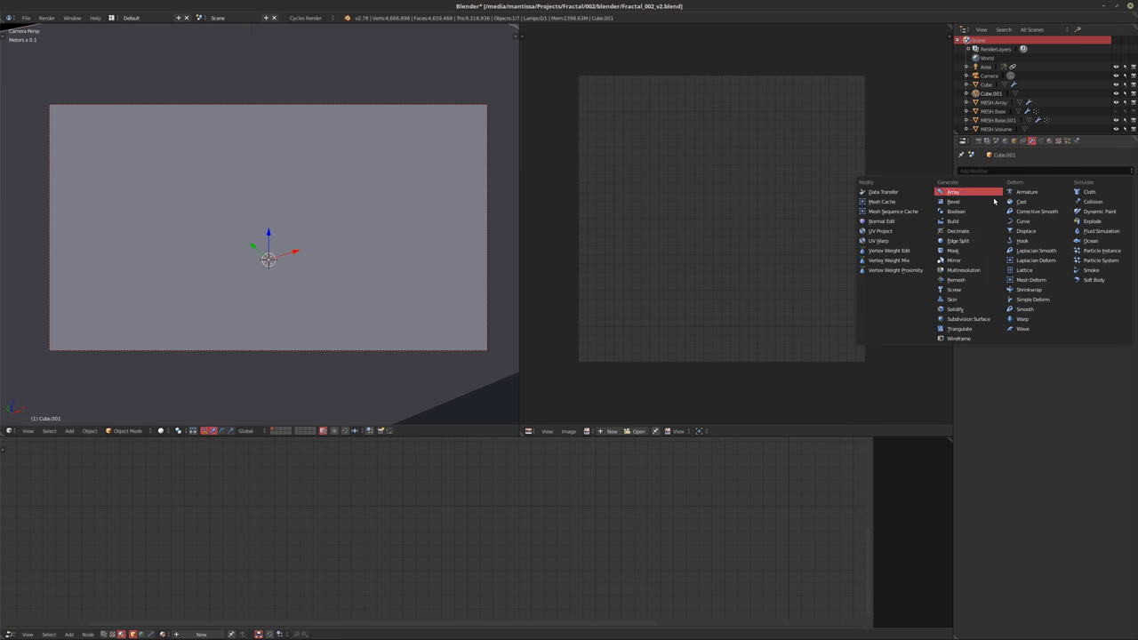
left_click(1058, 141)
left_click(1066, 140)
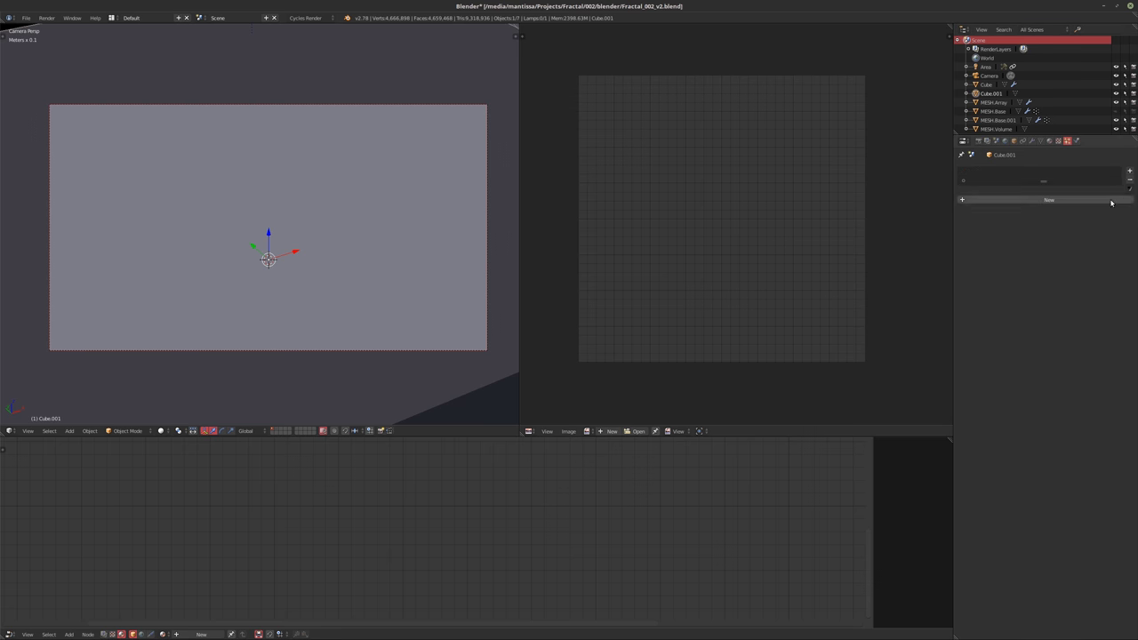
left_click(1122, 171)
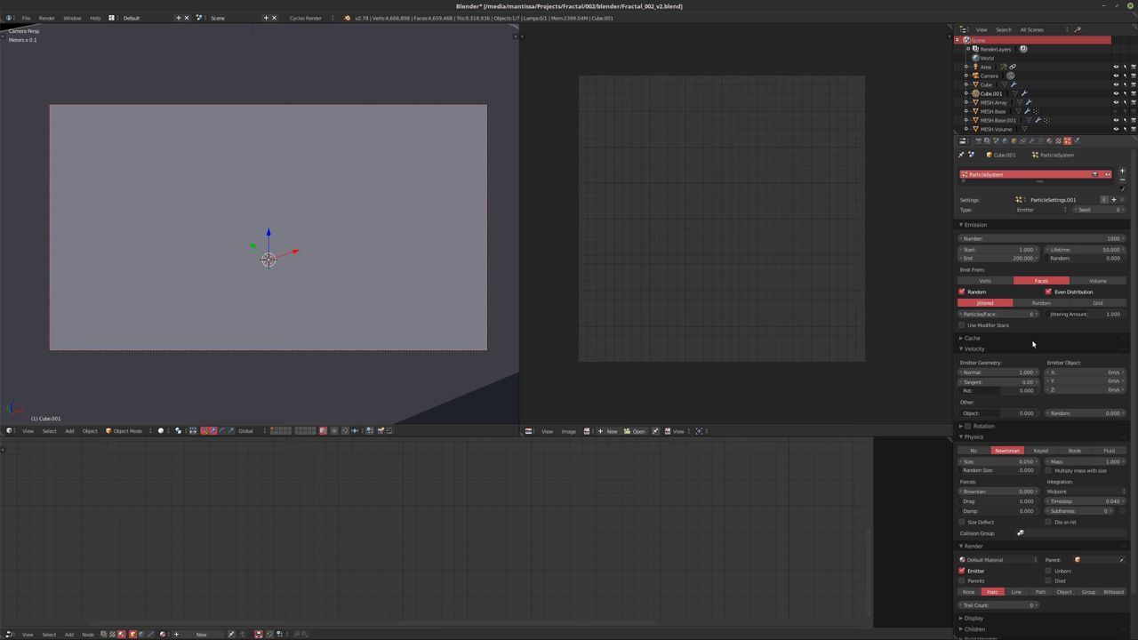
Set the enlarged cube's maximum draw type to Wire
left_click(1013, 141)
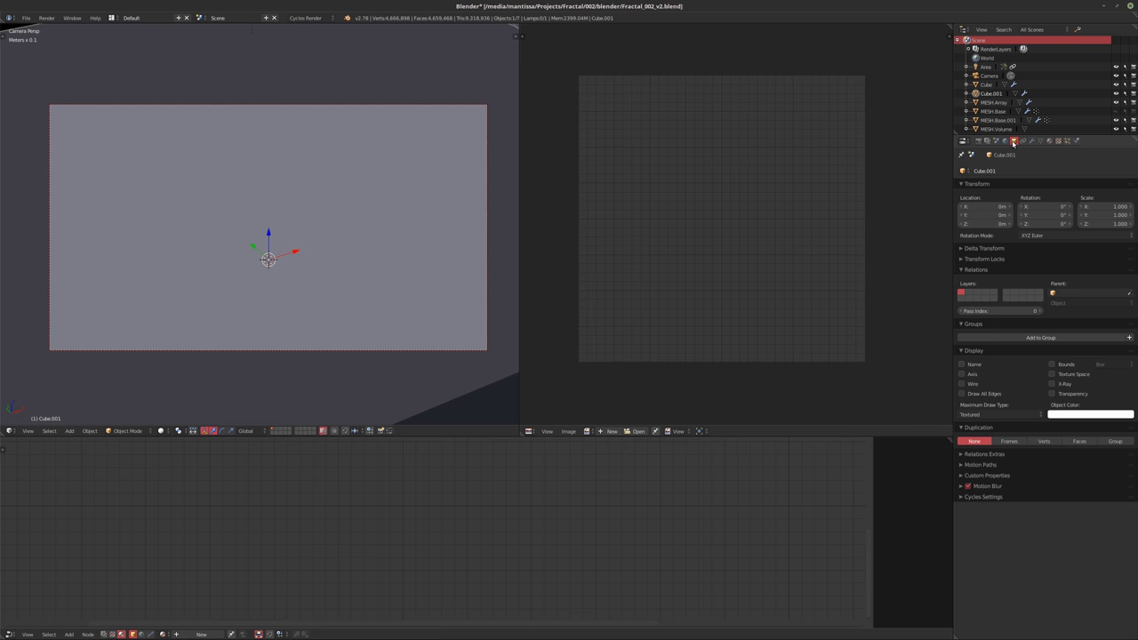
left_click(990, 416)
left_click(978, 394)
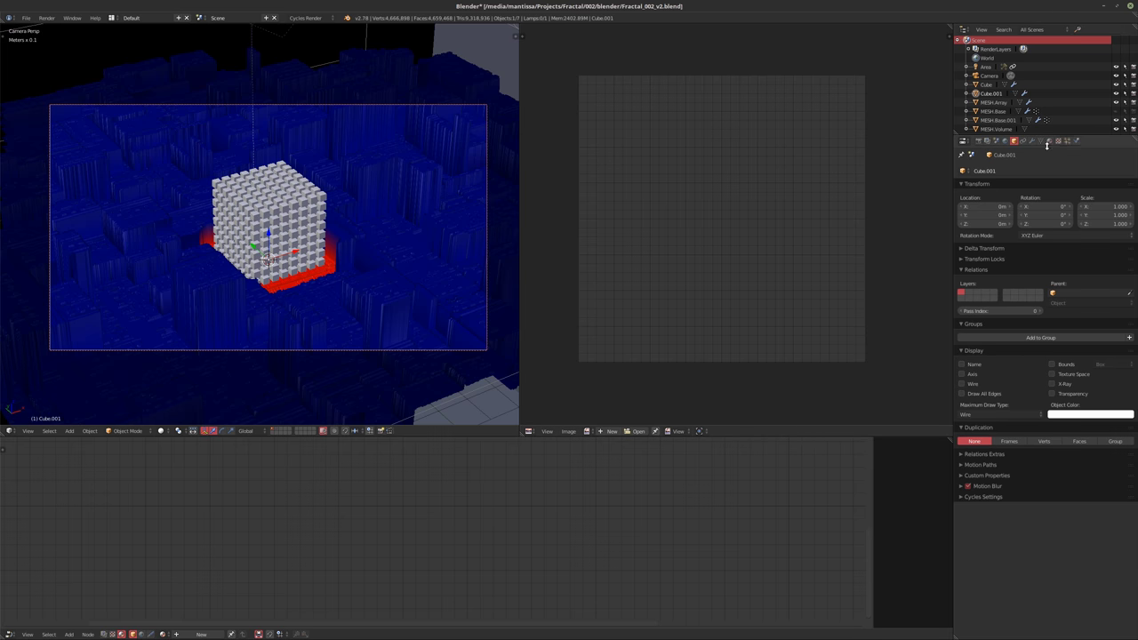
Emit the particles from the volume with Random distribution and disable the random emission order
left_click(1067, 141)
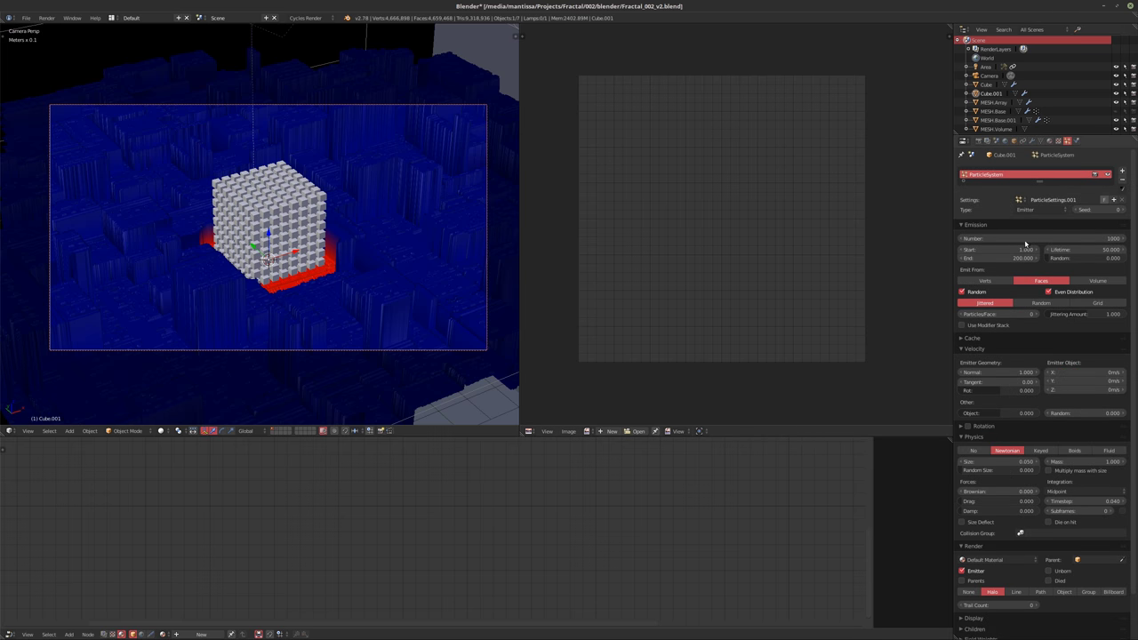
left_click(1092, 282)
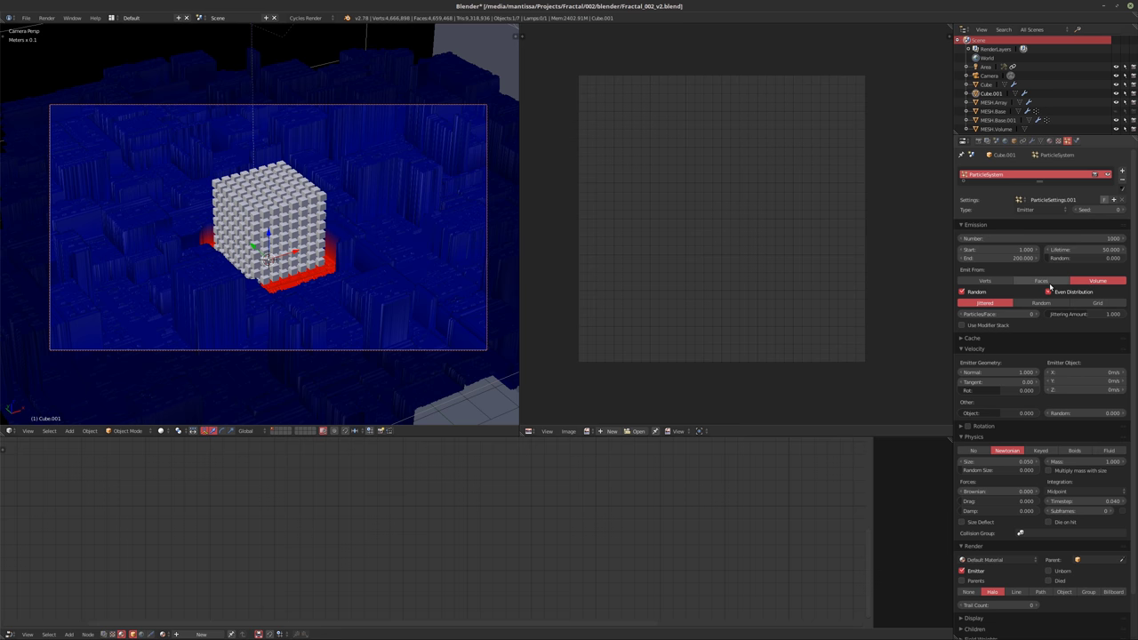
left_click(1041, 303)
left_click(961, 292)
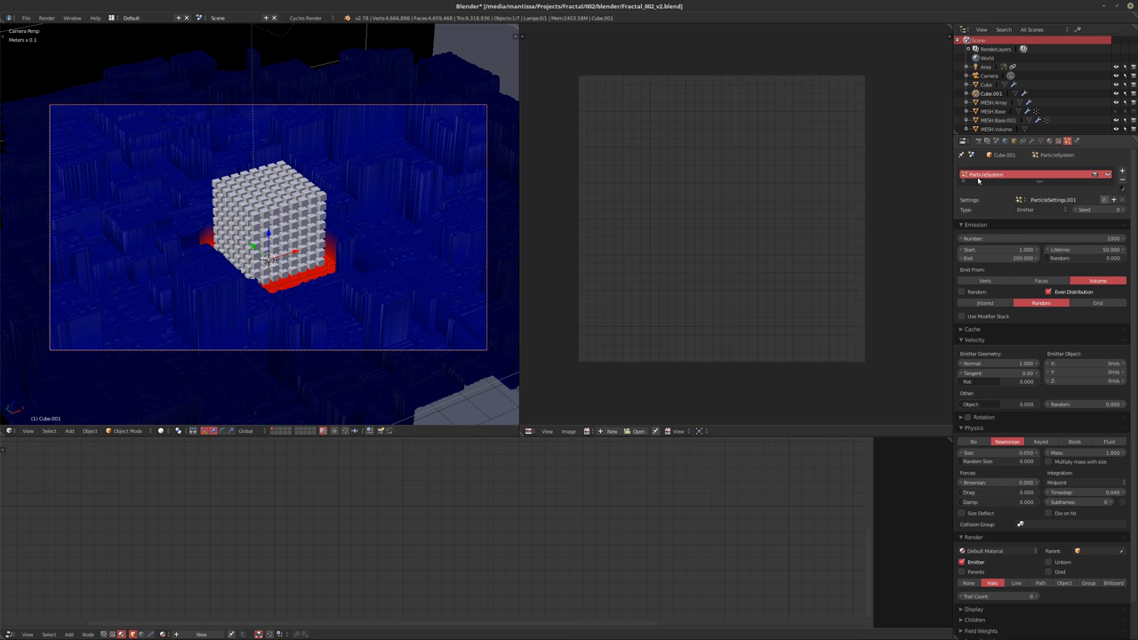
End the particle emission at frame 1, switch physics to No and set the particle number to 100
left_click(993, 258)
type("1")
key("Return")
left_click(973, 442)
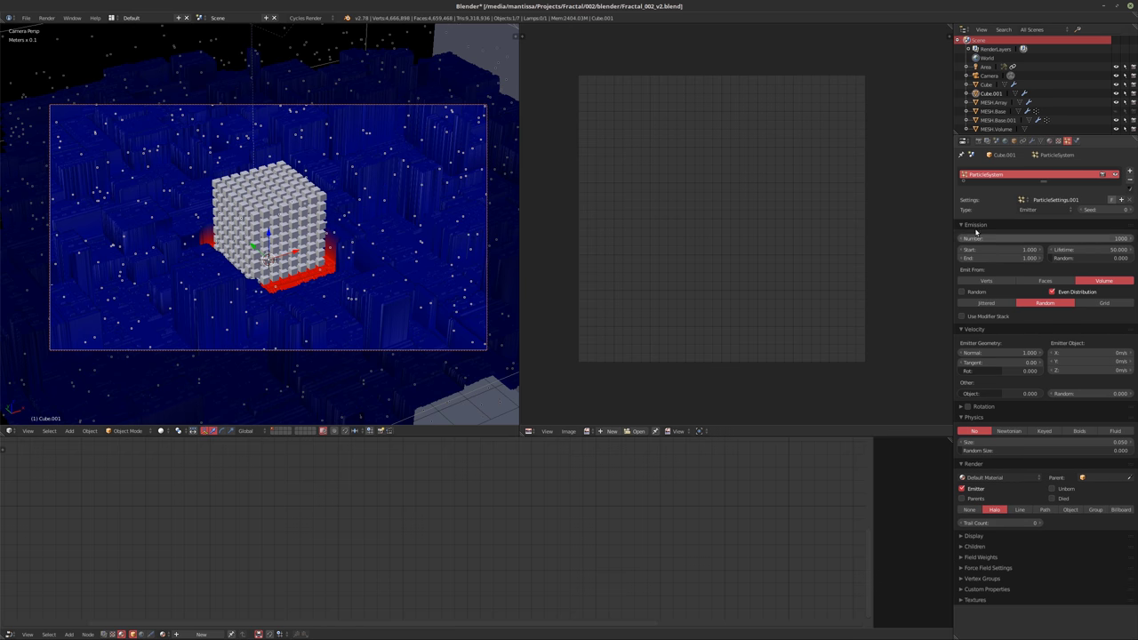
left_click(1047, 238)
type("100")
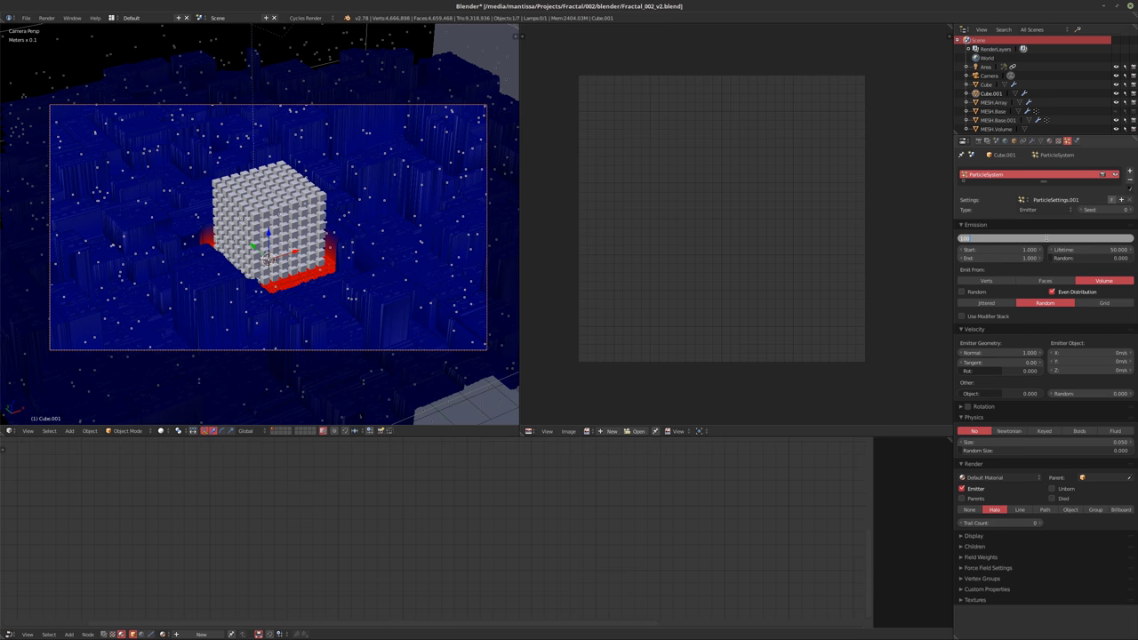
key("Return")
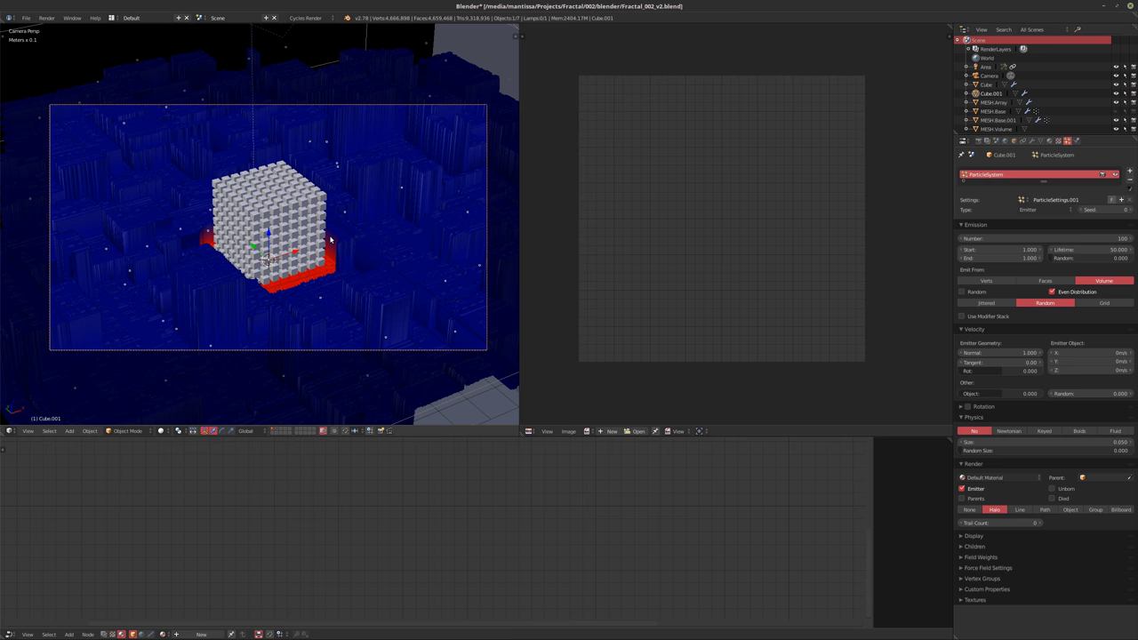
Raise the particle emitter cube along its local Z axis above the city
key("g")
key("z")
key("z")
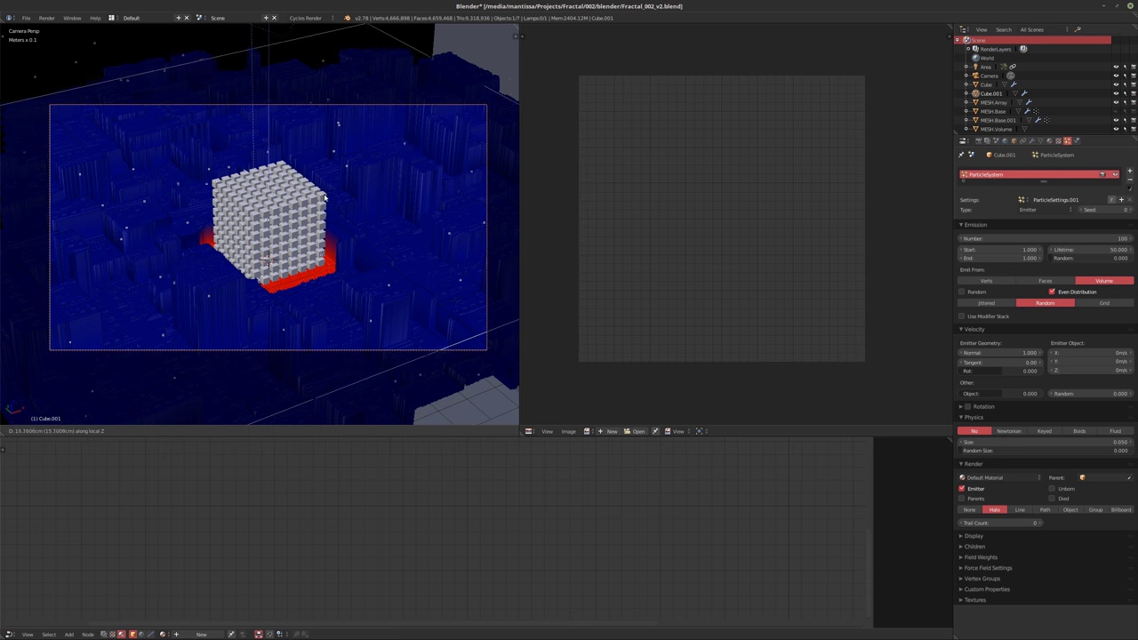
left_click(316, 157)
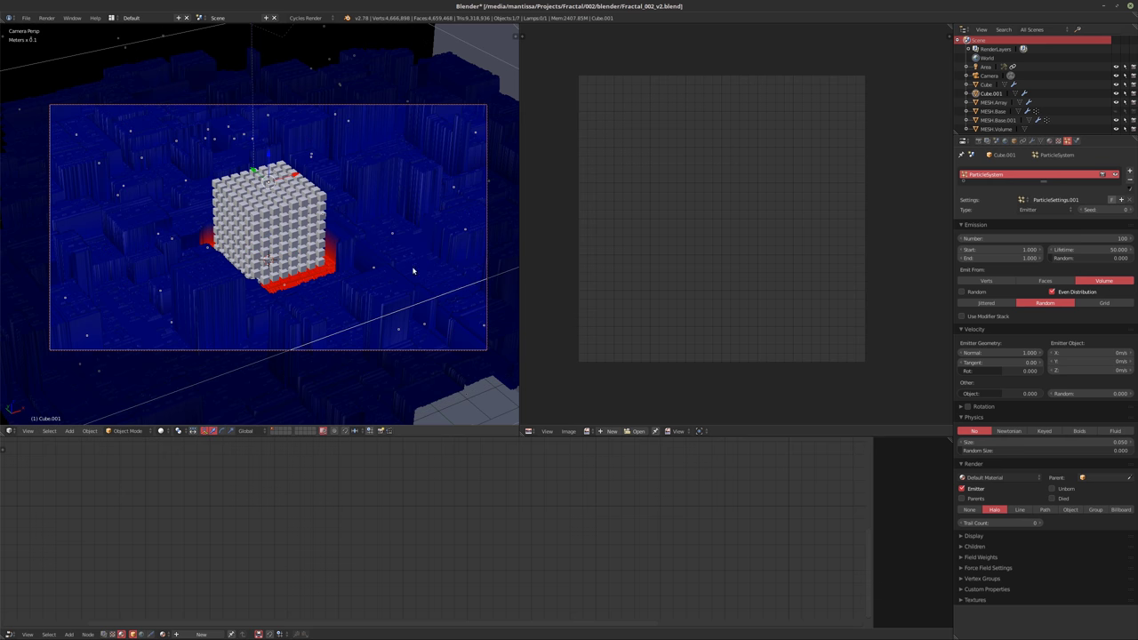
Render the particles as the object Cube.001 with a size of 1.130
left_click(1074, 509)
left_click(1067, 521)
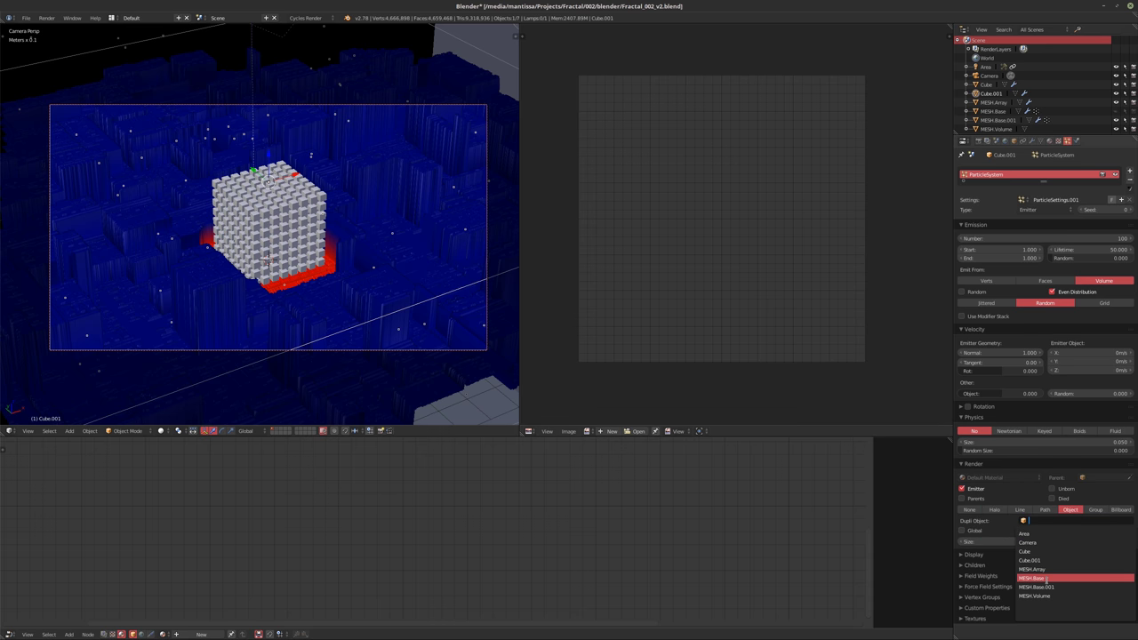
left_click(1062, 560)
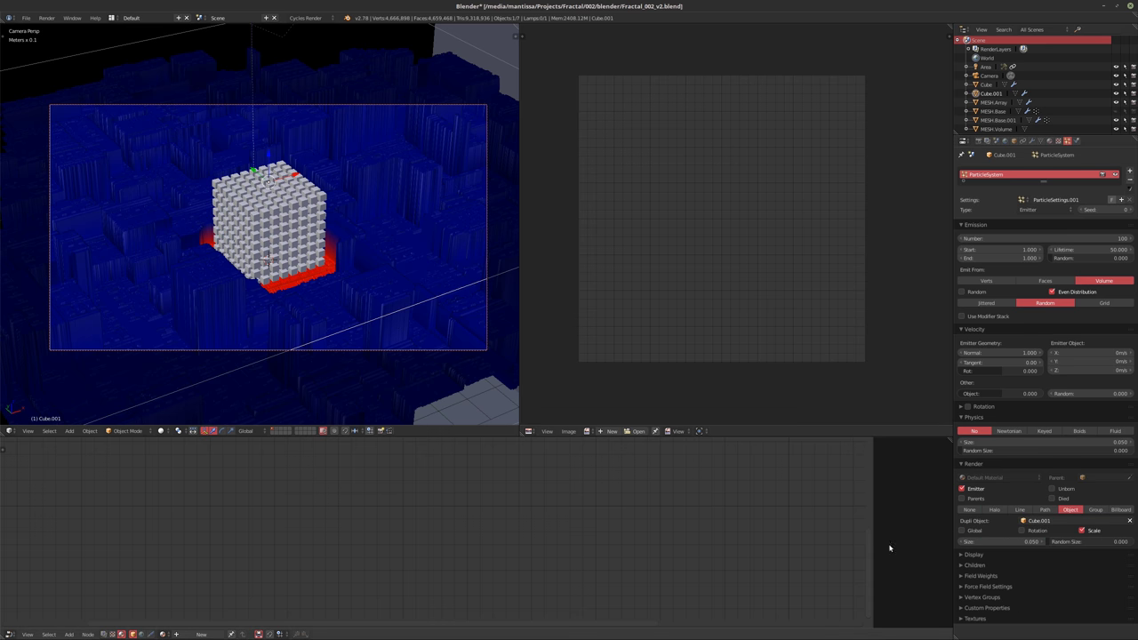
left_click(984, 543)
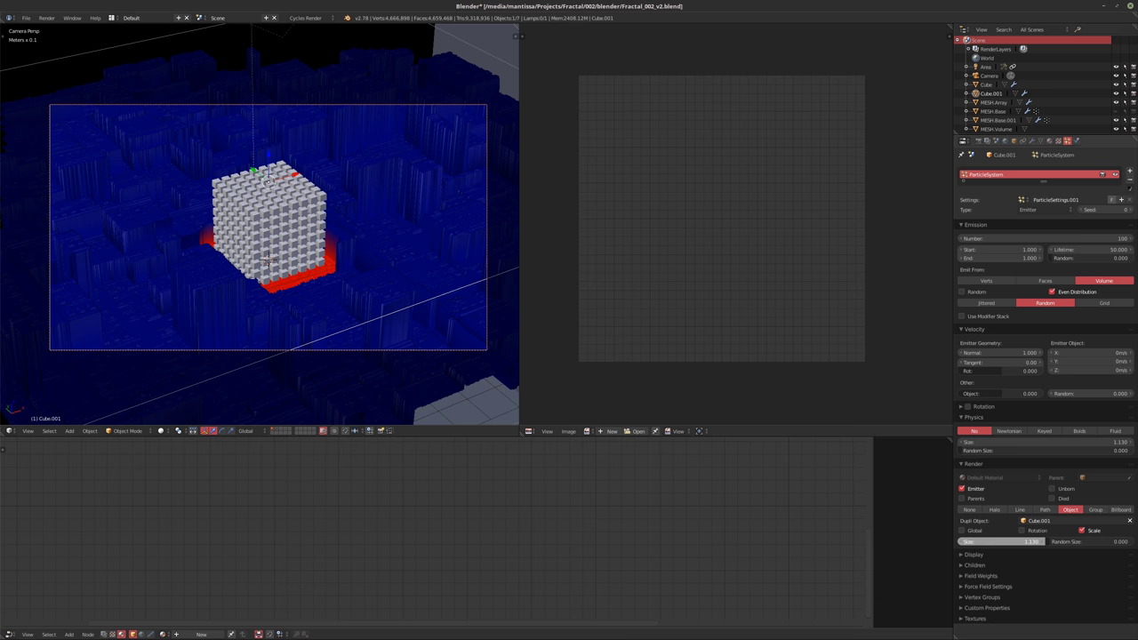
left_click_drag(989, 543, 990, 542)
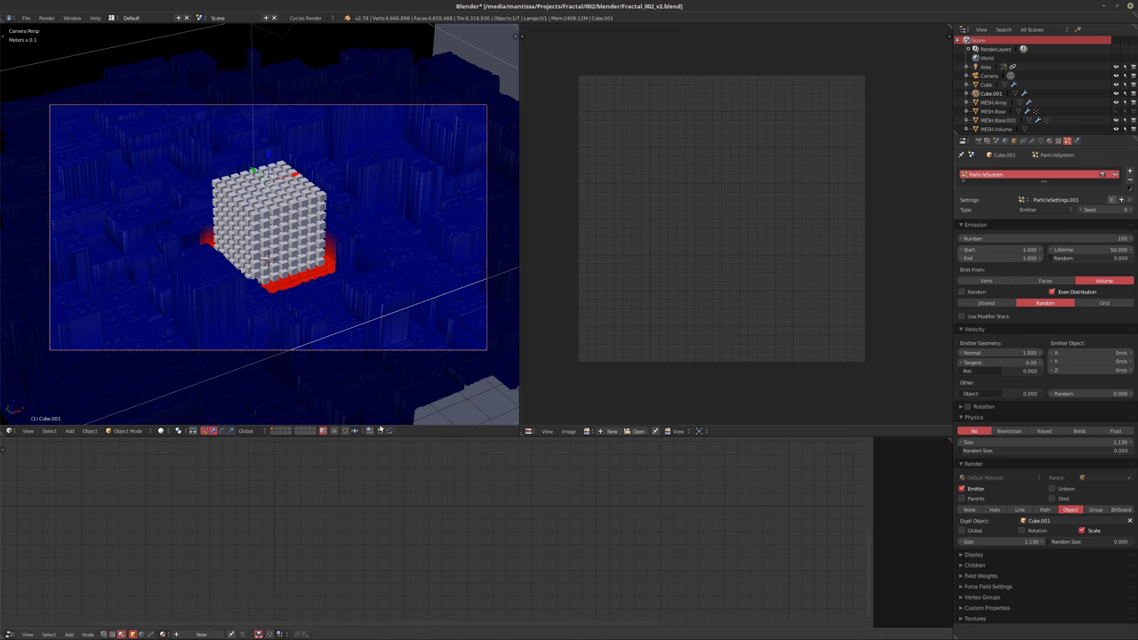
Check which object is the displaced cube on its own layer, return to the city layer and reselect the particle emitter
left_click(278, 432)
right_click(272, 270)
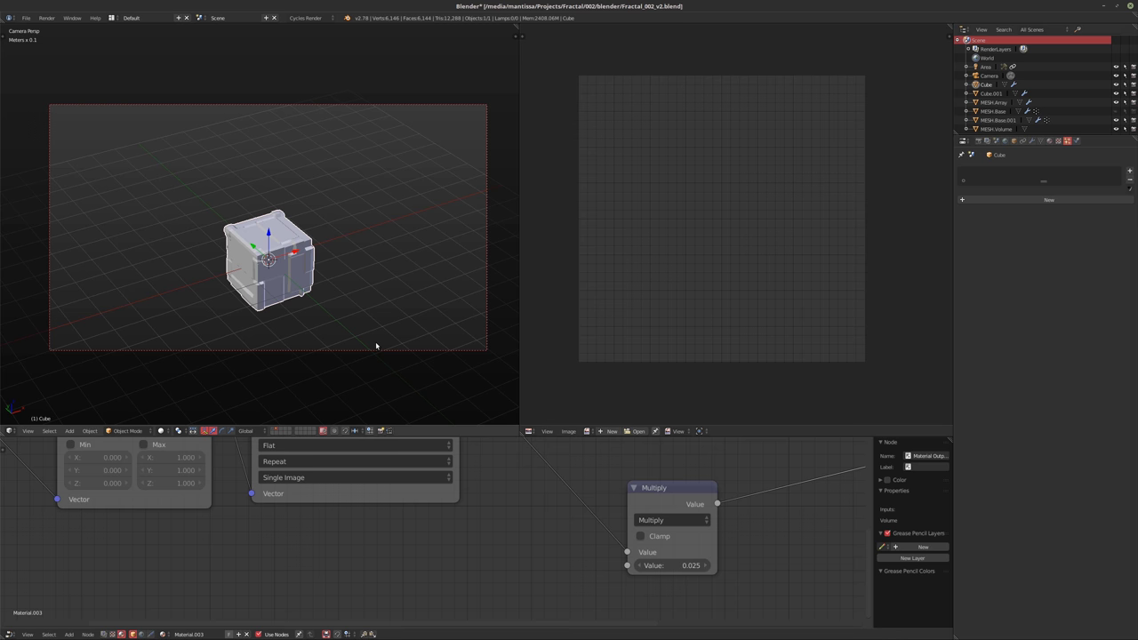
left_click(278, 432)
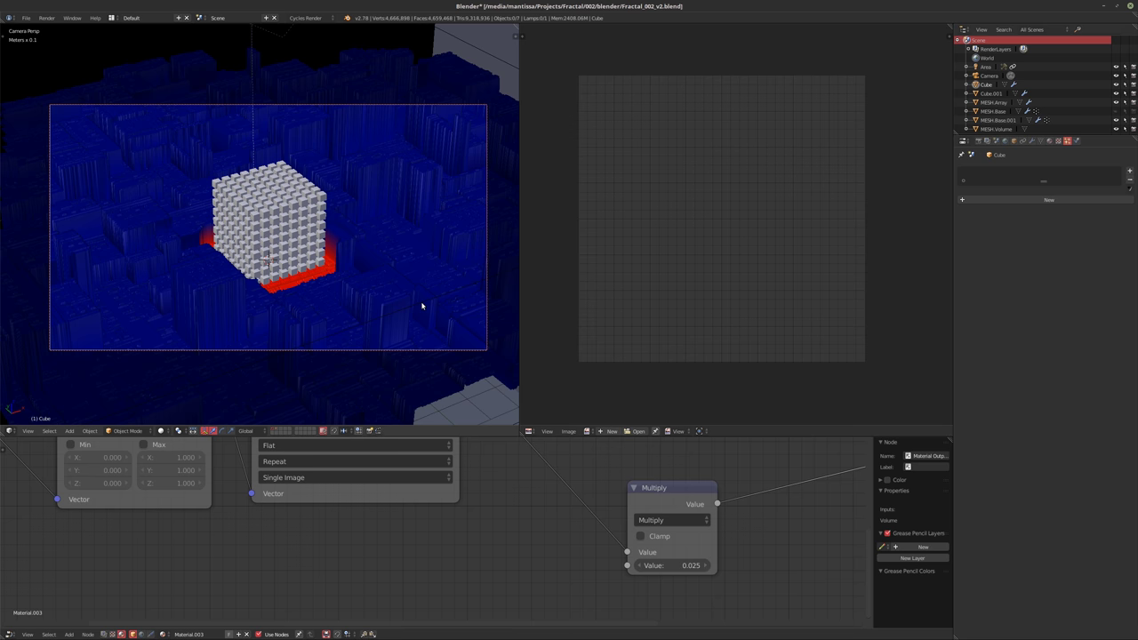
right_click(462, 334)
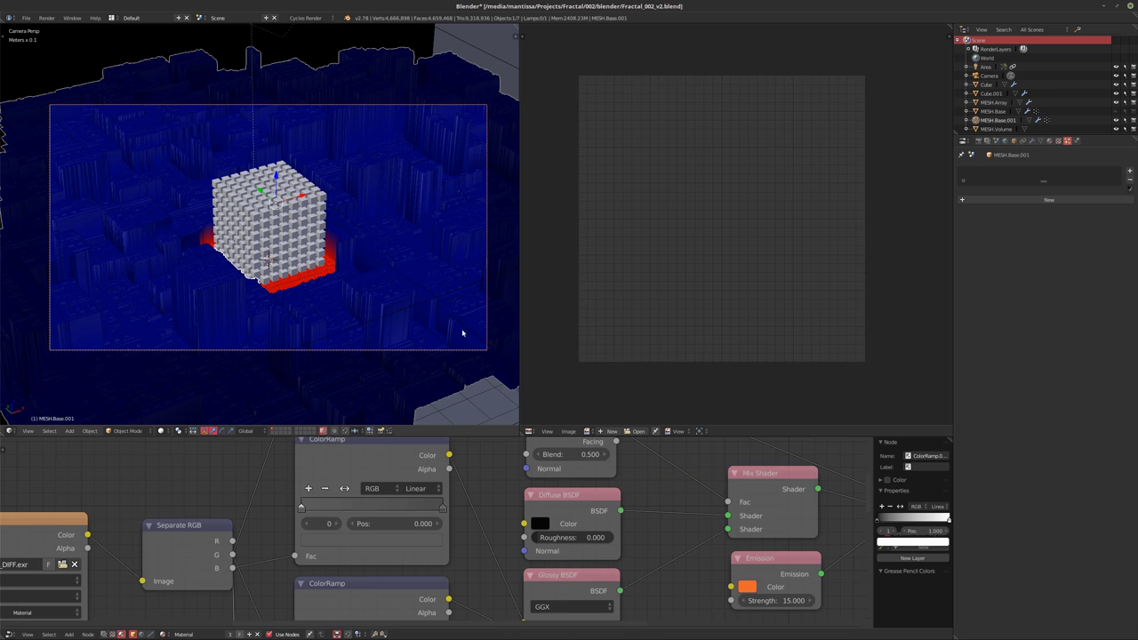
right_click(507, 66)
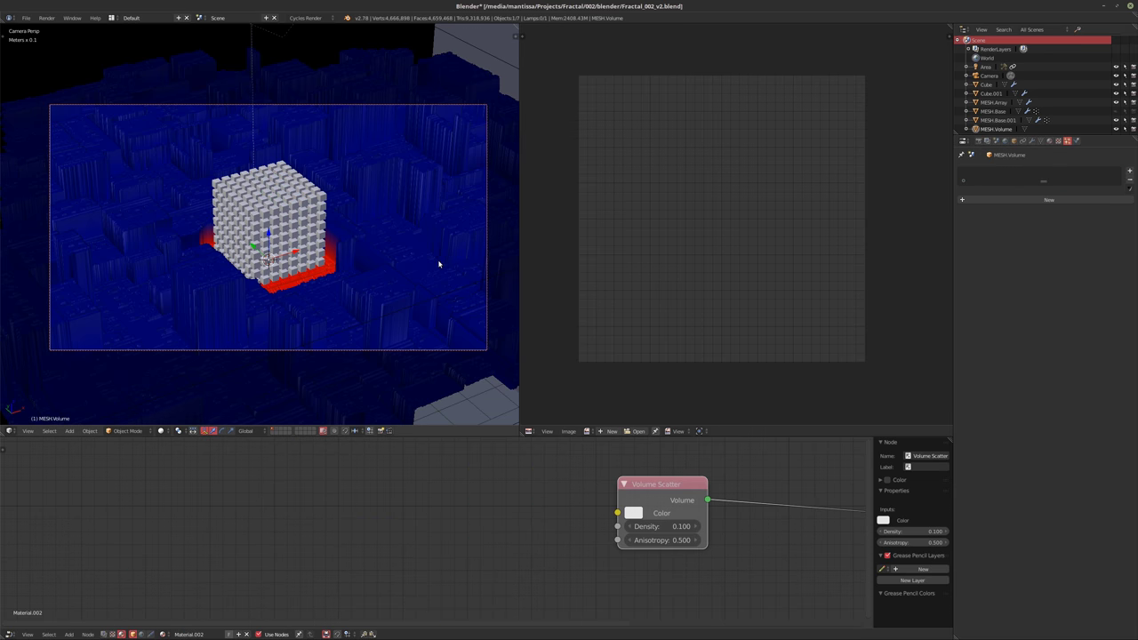
left_click(990, 94)
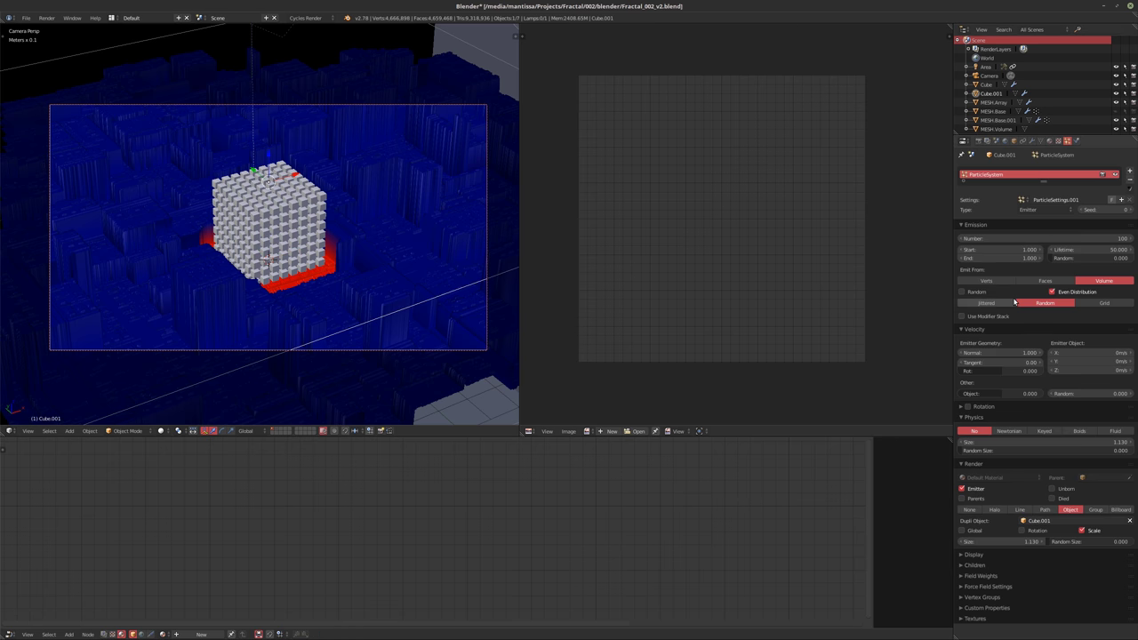
Replace the particles' dupli object with the displaced Cube and set the particle size to 0.1
left_click(1130, 521)
left_click(1058, 522)
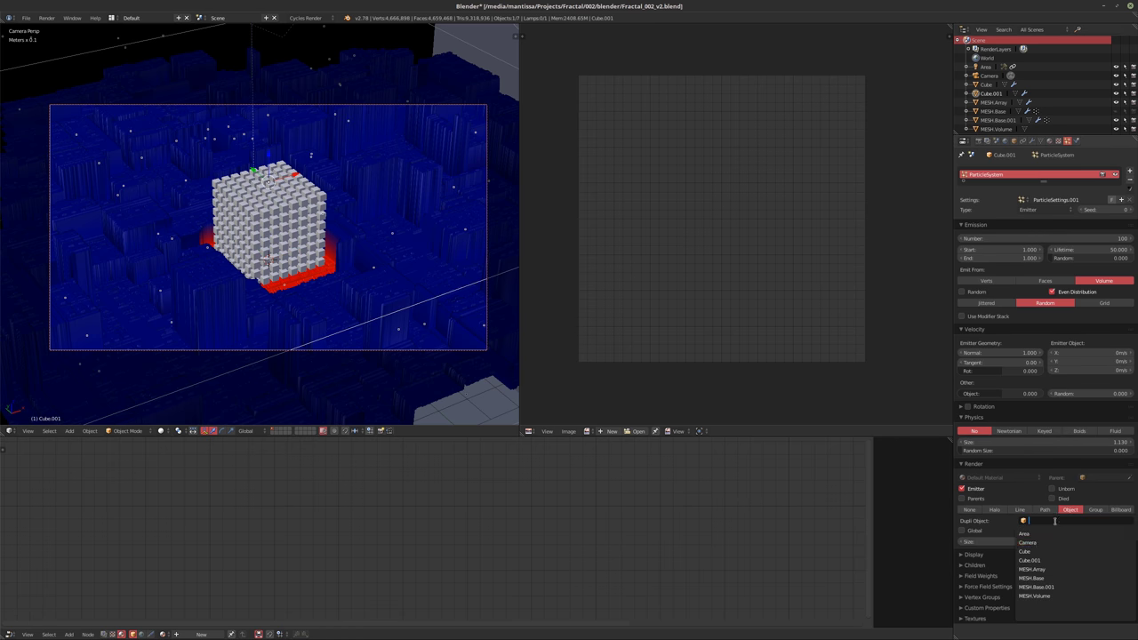
left_click(1035, 550)
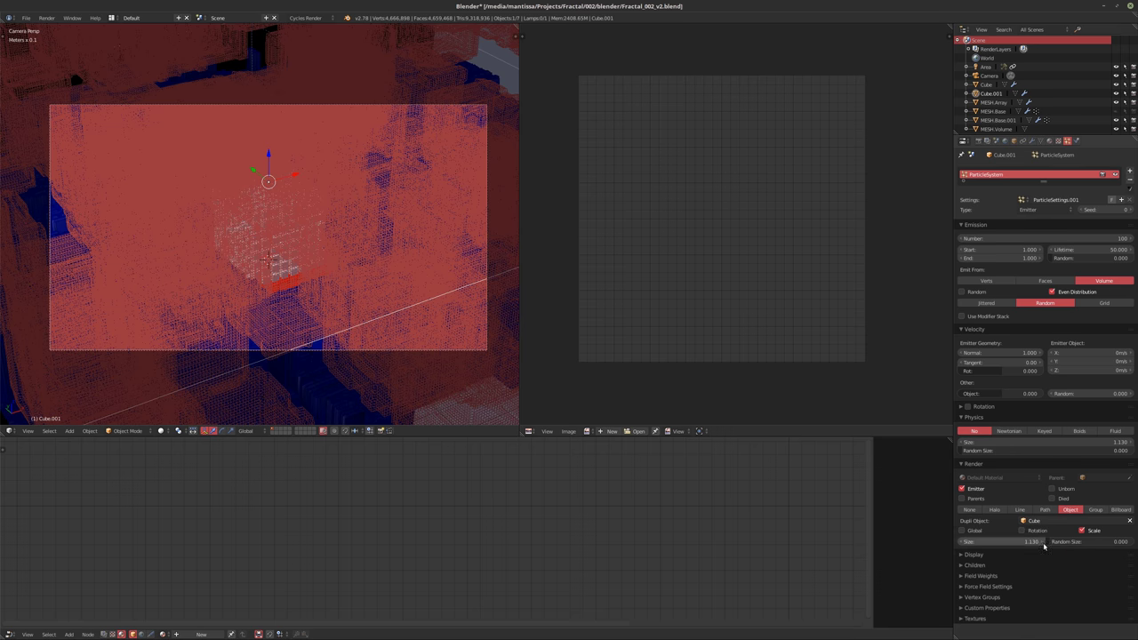
type("0.1")
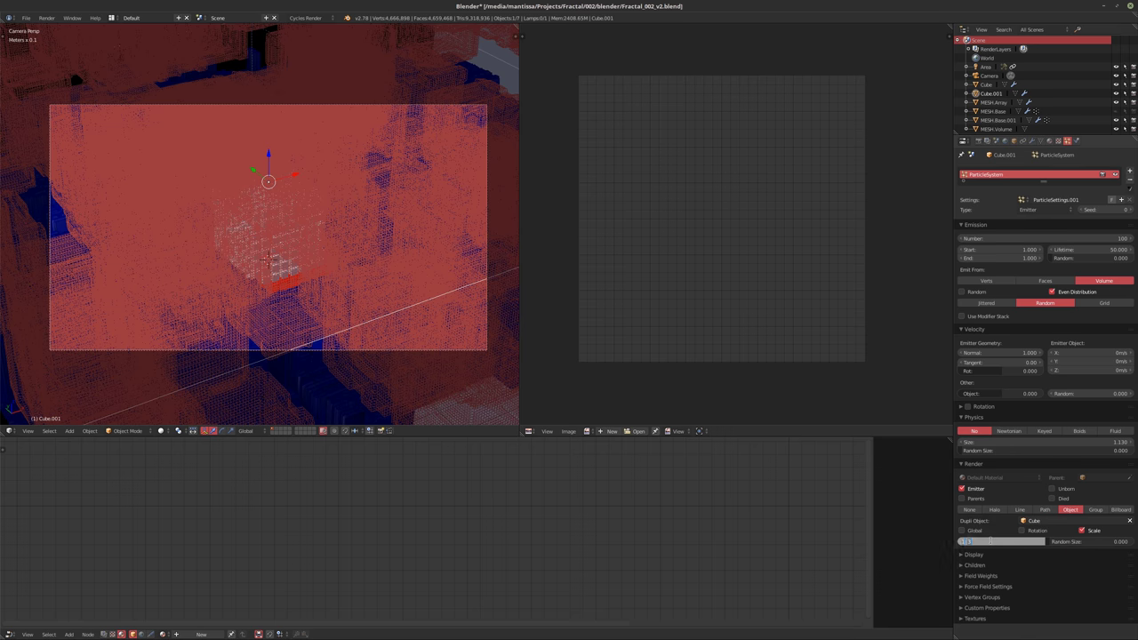
key("Return")
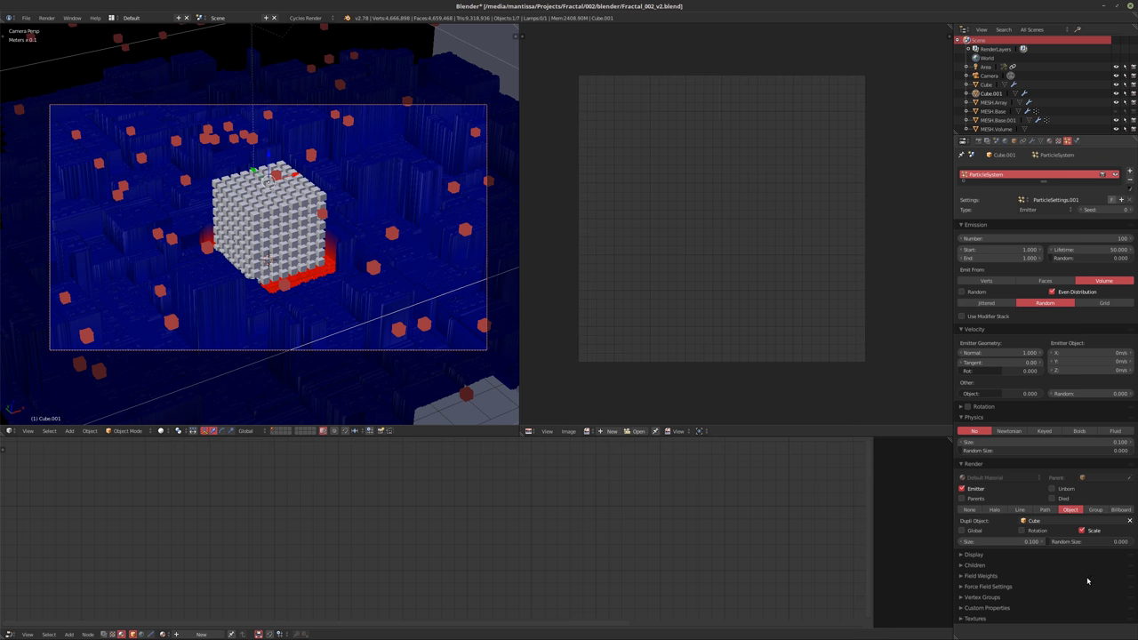
Set the particle size to 0.25 and the random size to 0.5
left_click(993, 542)
type("0.25")
key("Return")
left_click(1088, 541)
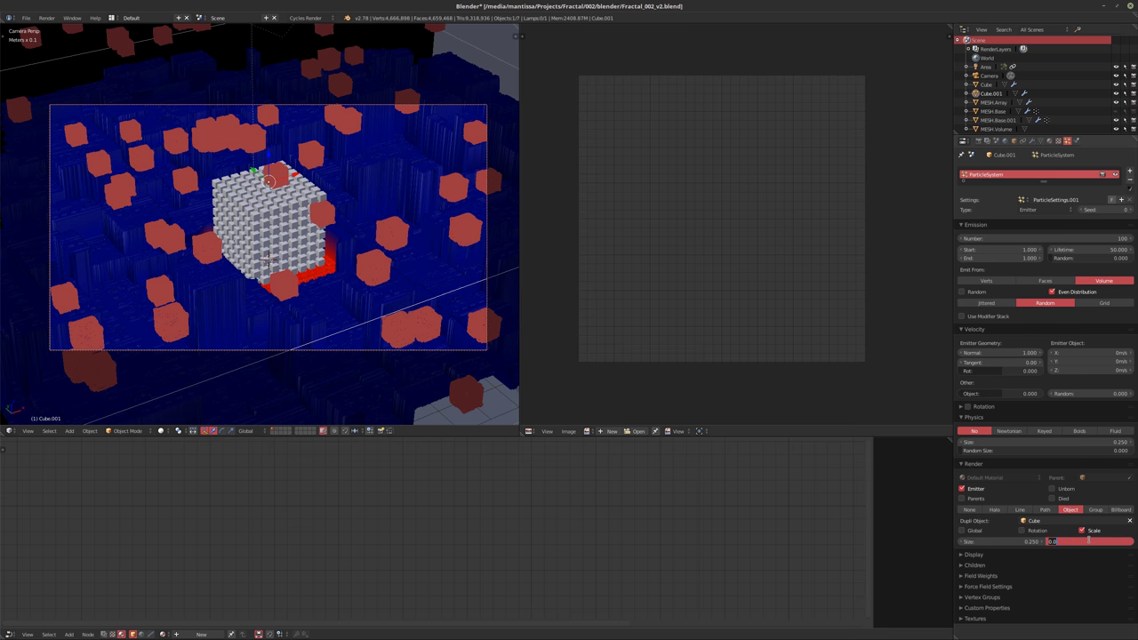
key("BackSpace")
type("0.5")
key("Return")
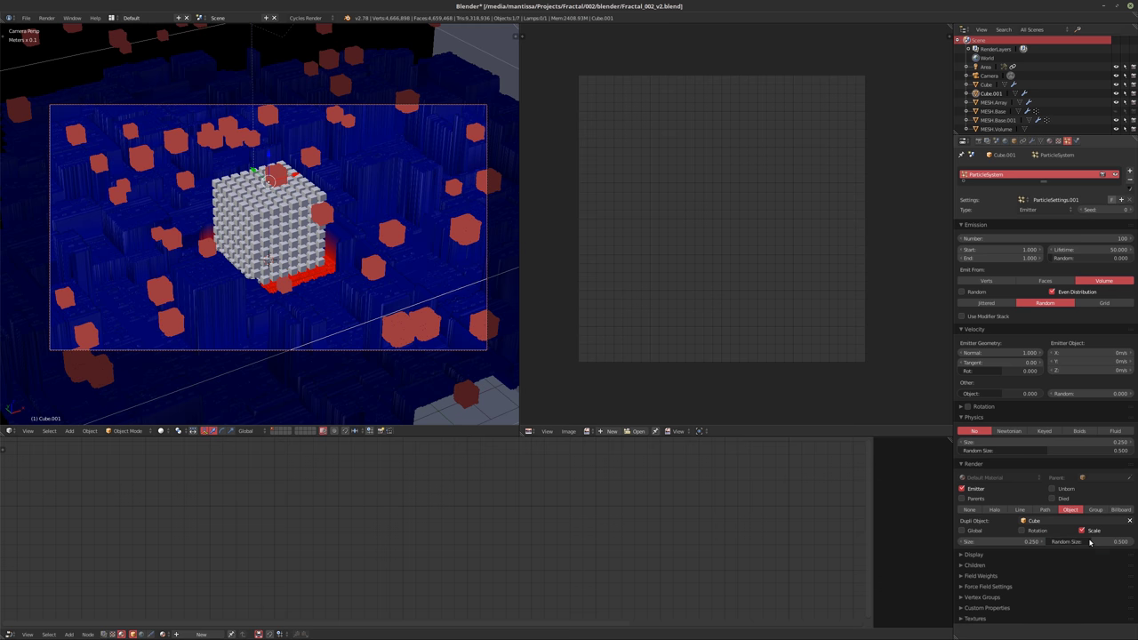
Reduce the number of emitted particles to 25
left_click(1126, 251)
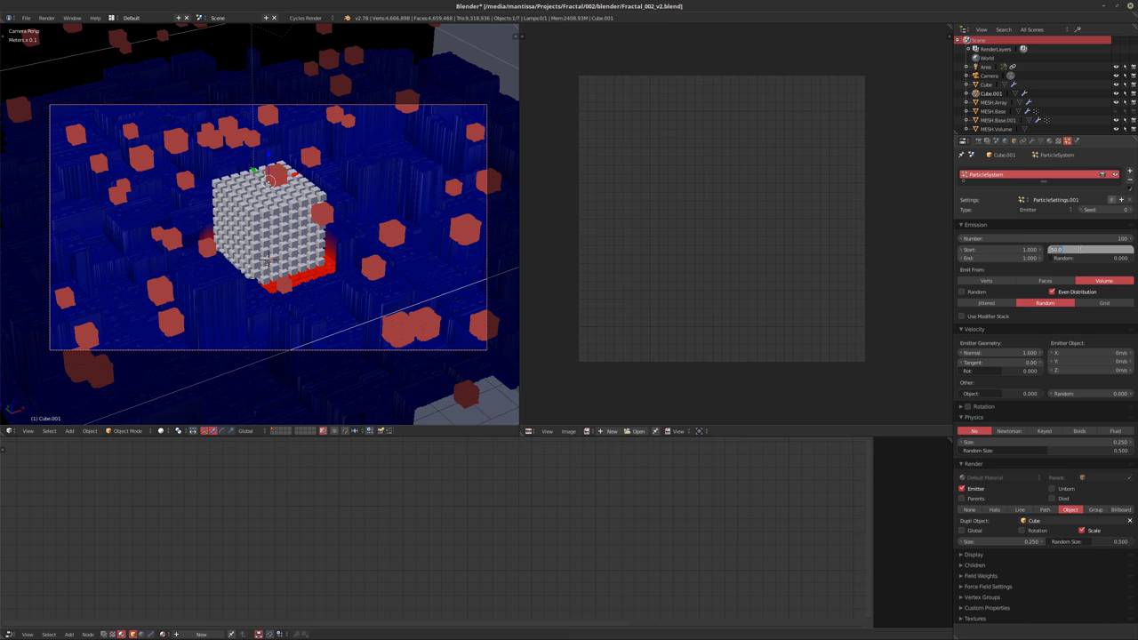
left_click(1072, 239)
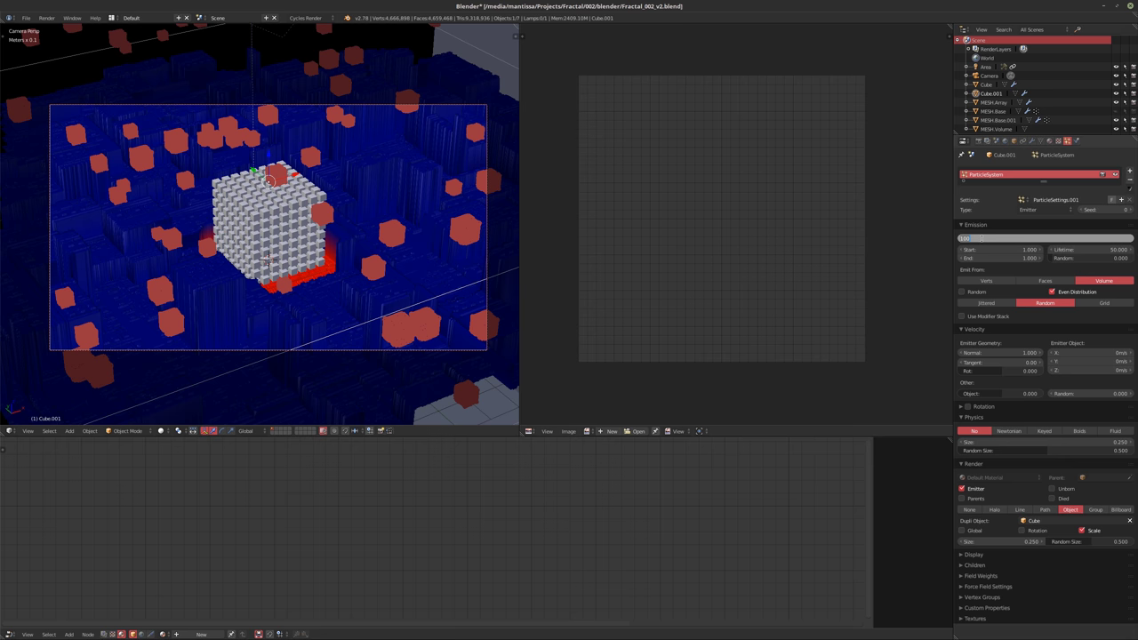
key("BackSpace")
type("25")
key("Return")
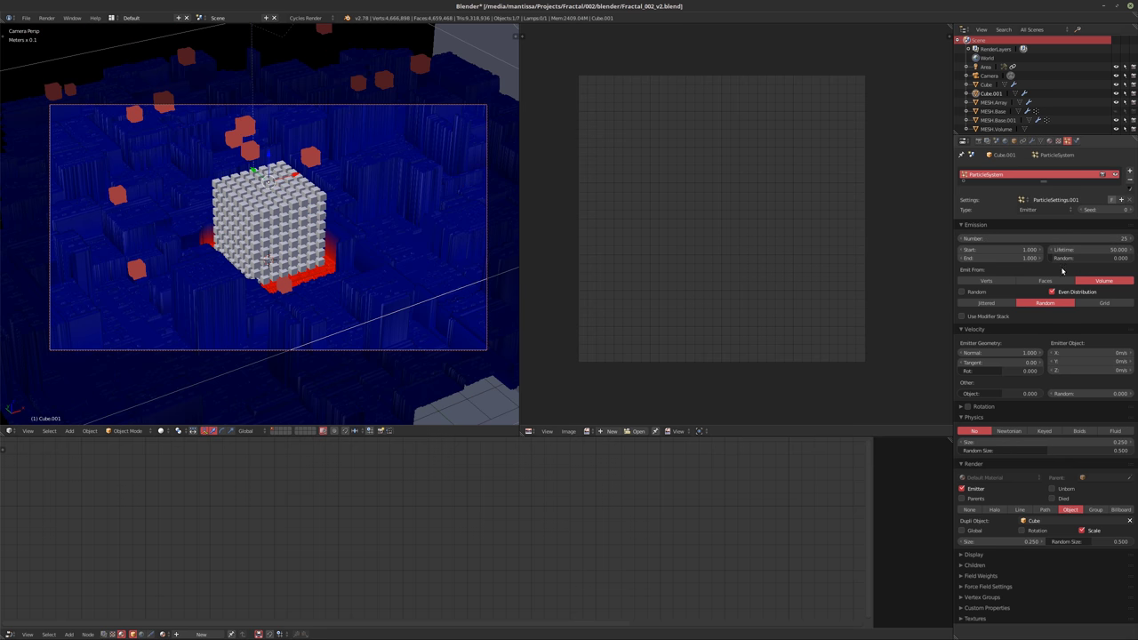
Set the particle system's seed to 2 and its particle number to 53
left_click(1131, 210)
left_click(1132, 211)
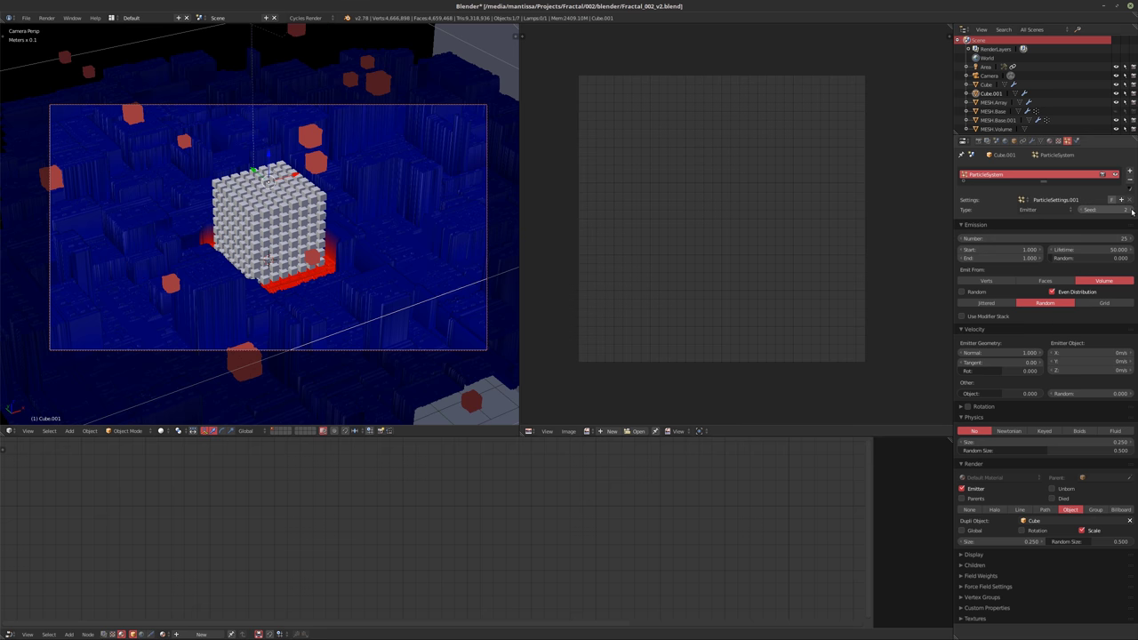
mouse_move(1093, 238)
left_mouse_down()
mouse_move(1124, 239)
mouse_move(1109, 238)
left_mouse_up()
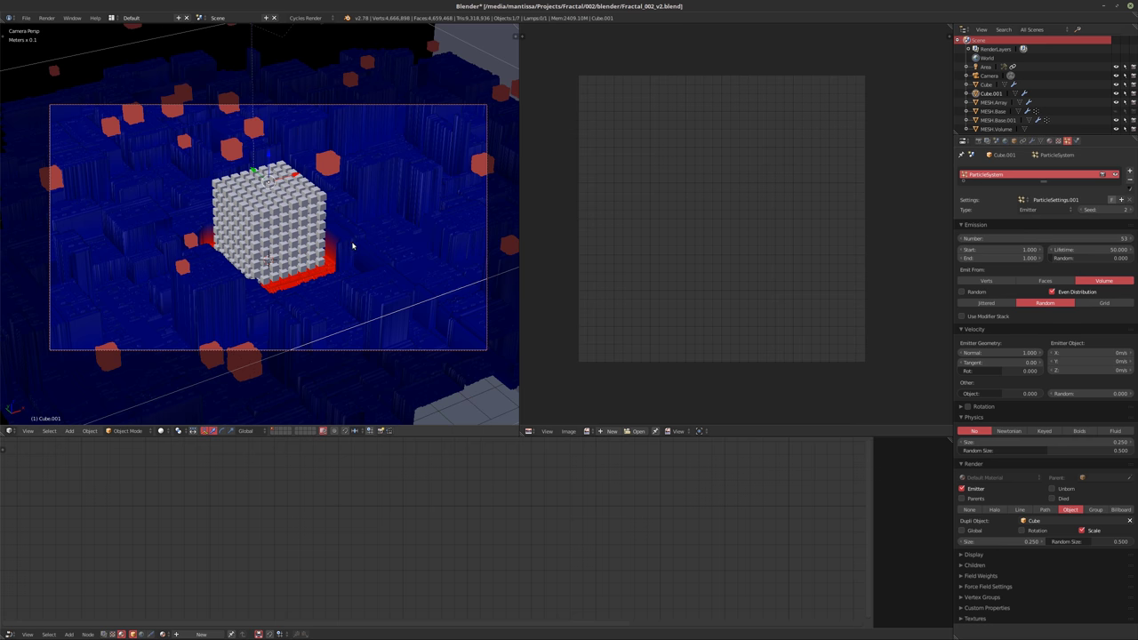
Preview the camera view in rendered shading, exclude the emitter object from the particle render, and return to solid shading
middle_click_drag(309, 285, 351, 259)
key("KP_0")
key("shift+z")
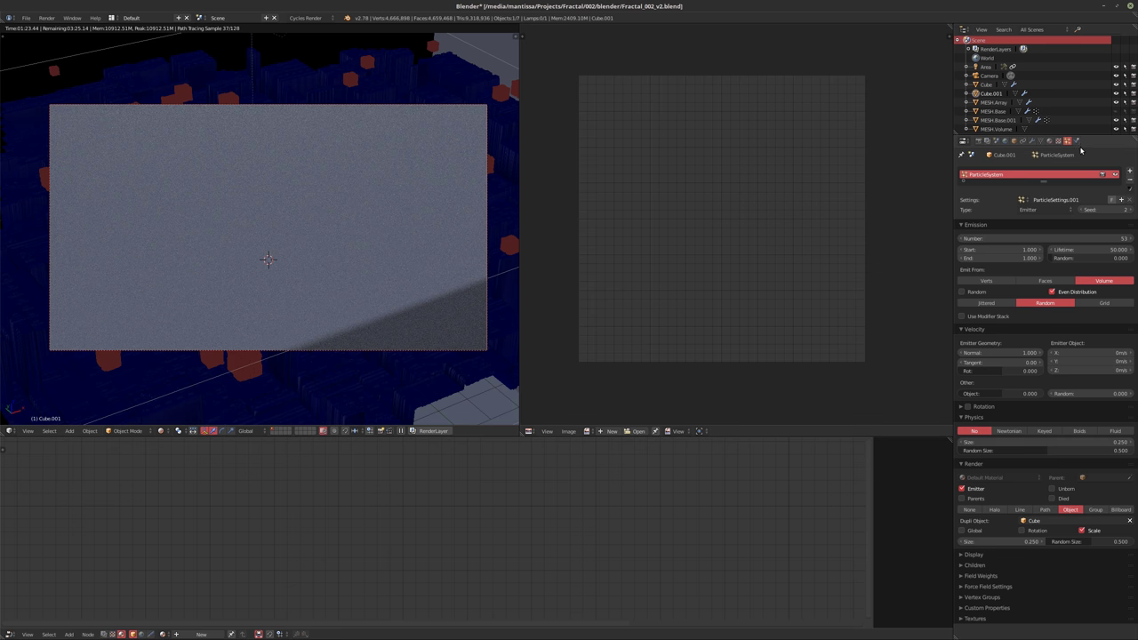
left_click(961, 488)
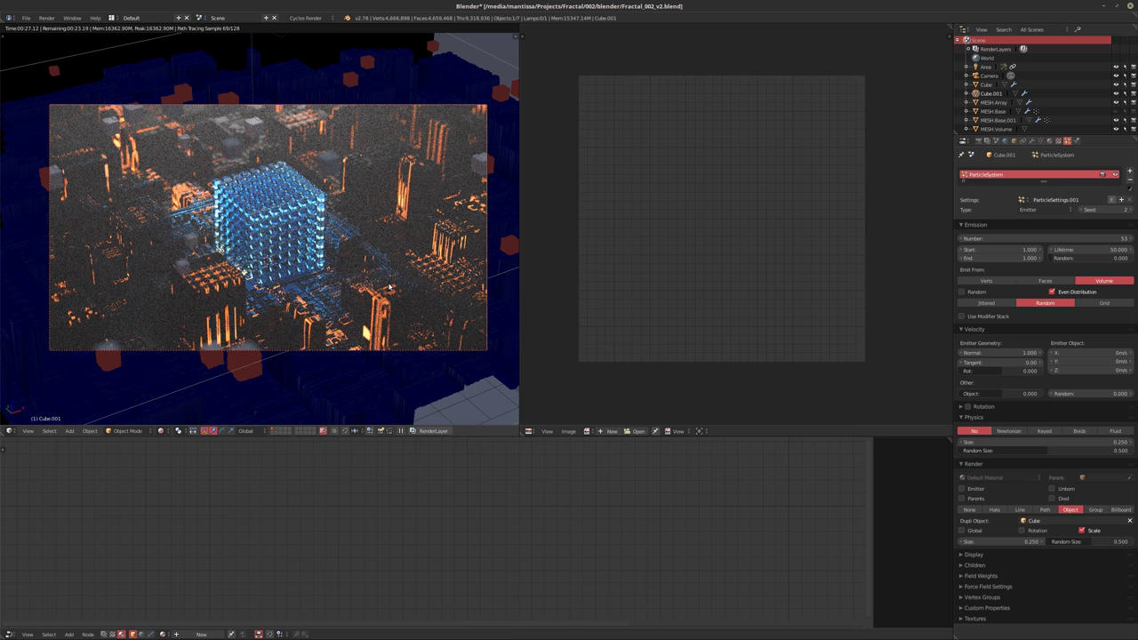
key("shift+z")
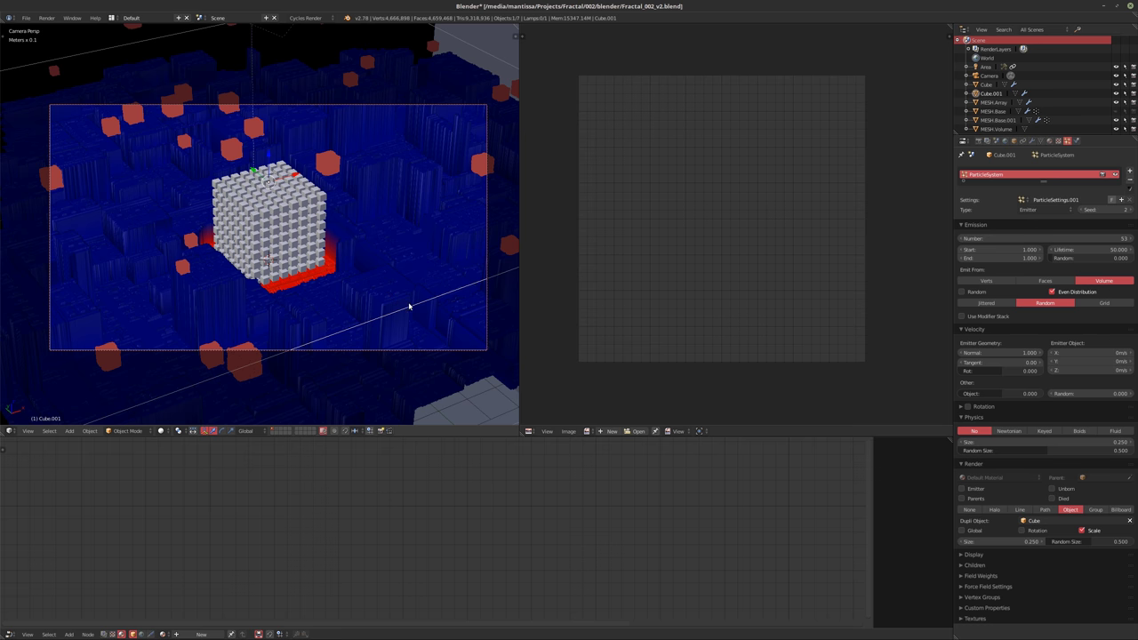
Display the layer holding the displaced cube, frame the cube and check its mesh density in wireframe
middle_click_drag(408, 307, 366, 271)
scroll(319, 262, "up", 2)
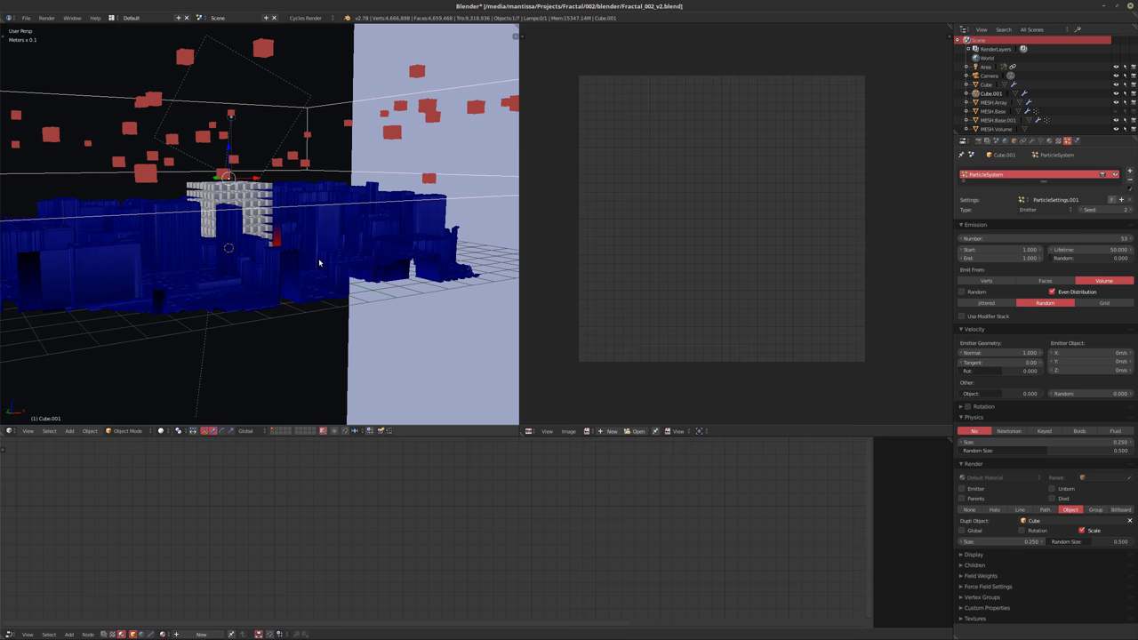
left_click(274, 431)
key("KP_Decimal")
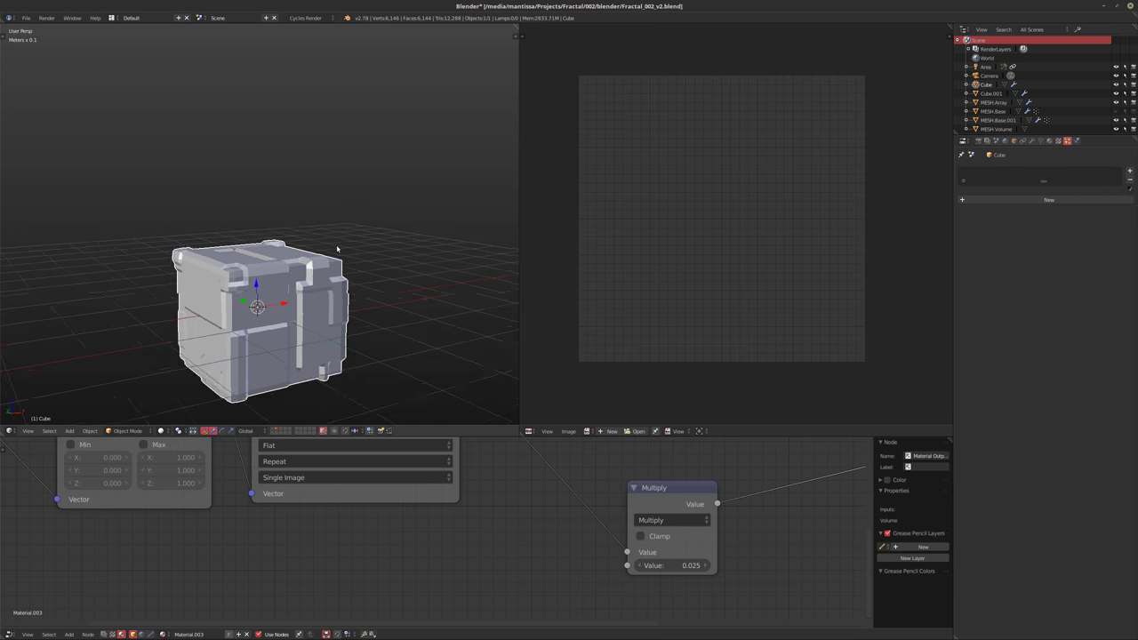
middle_click_drag(337, 248, 320, 246)
scroll(306, 244, "up", 3)
key("z")
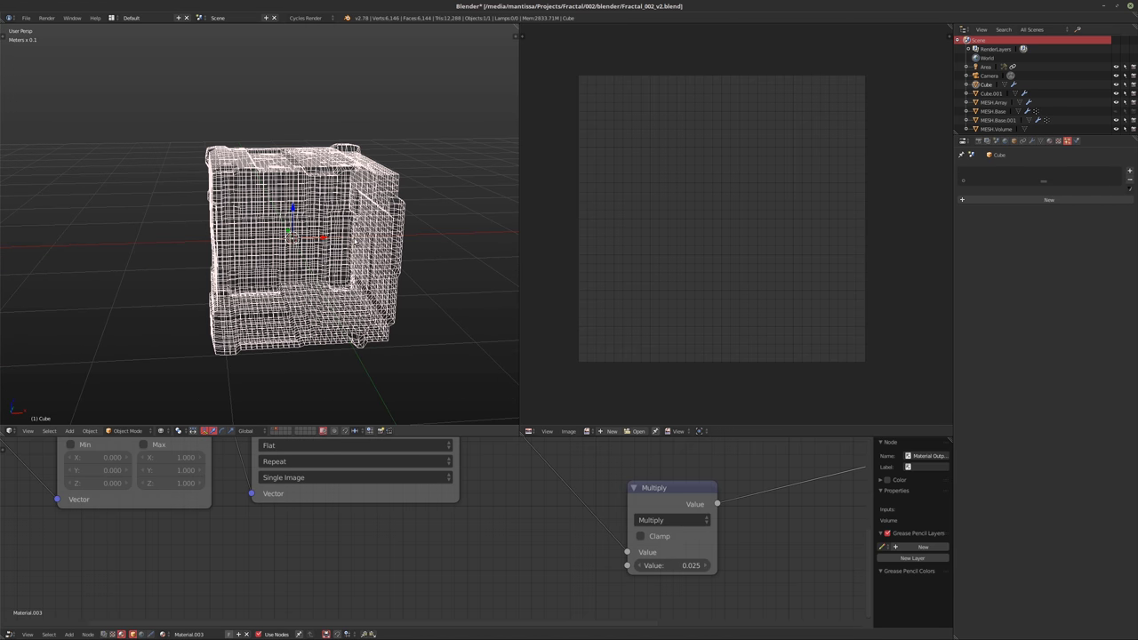
key("z")
Compare several viewport subdivision levels in the displaced cube's Subsurf modifier and set the view level to 6
left_click(1031, 141)
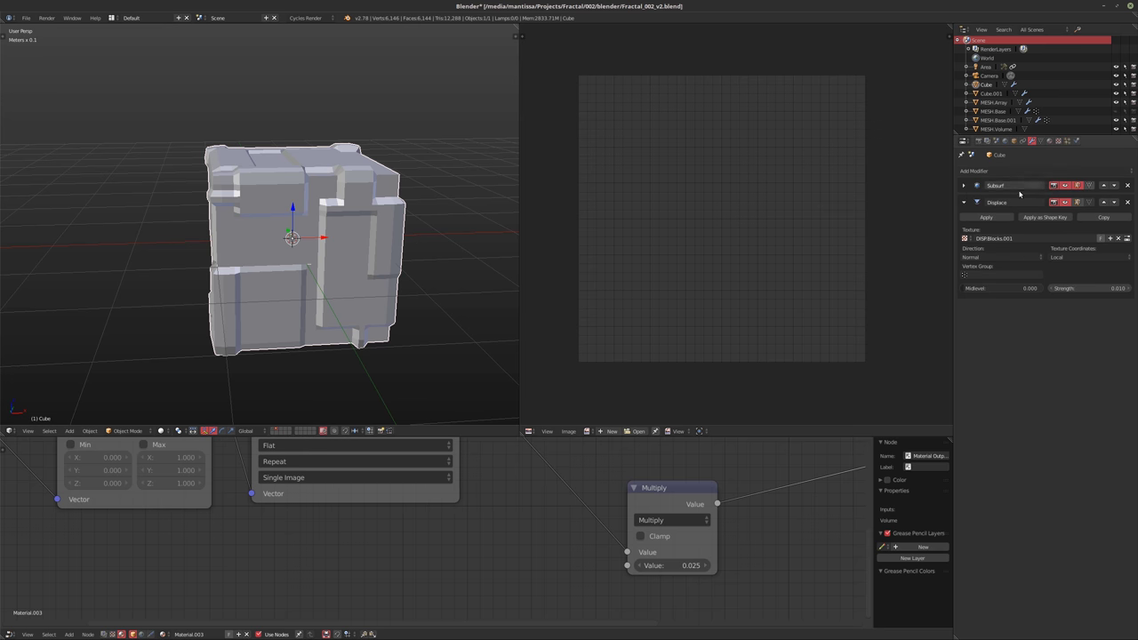
left_click(963, 185)
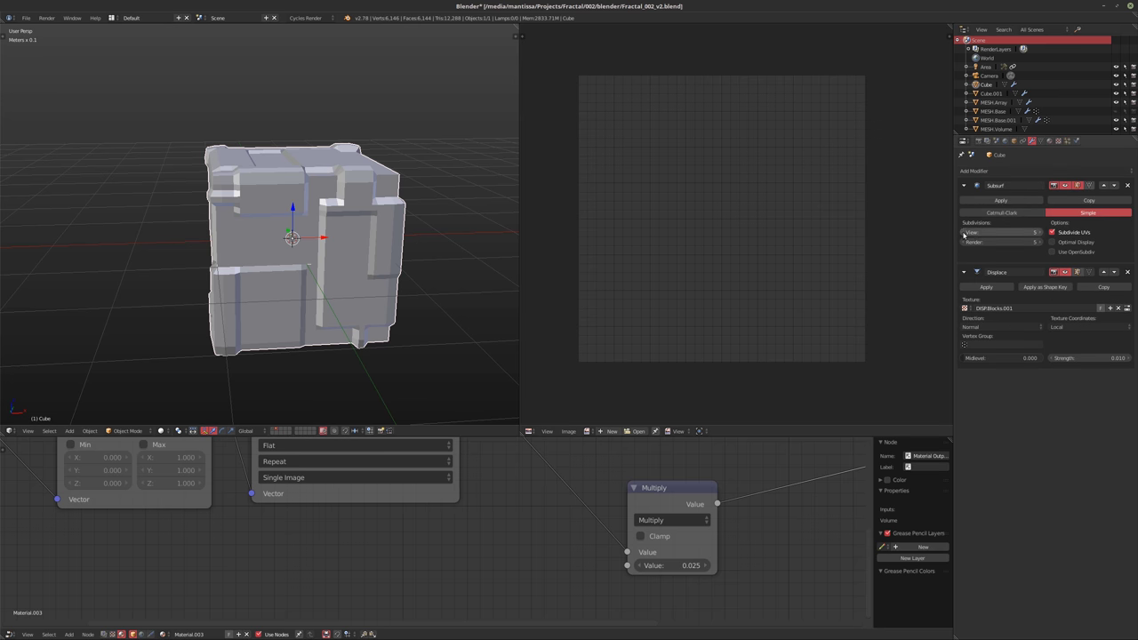
left_click(963, 233)
left_click(963, 233)
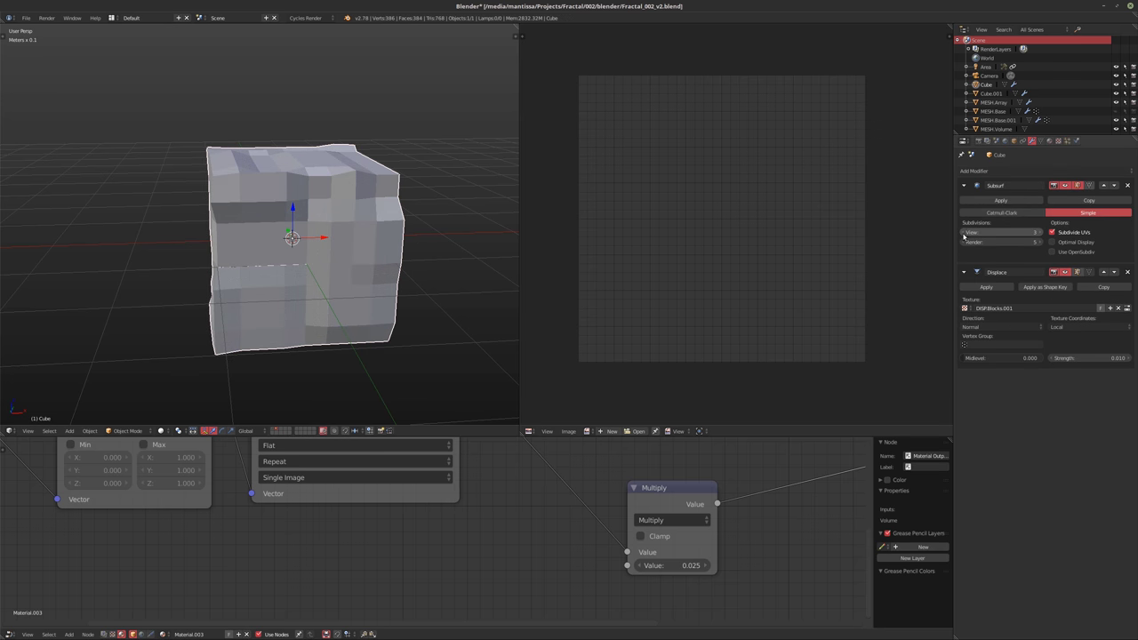
left_click(1036, 233)
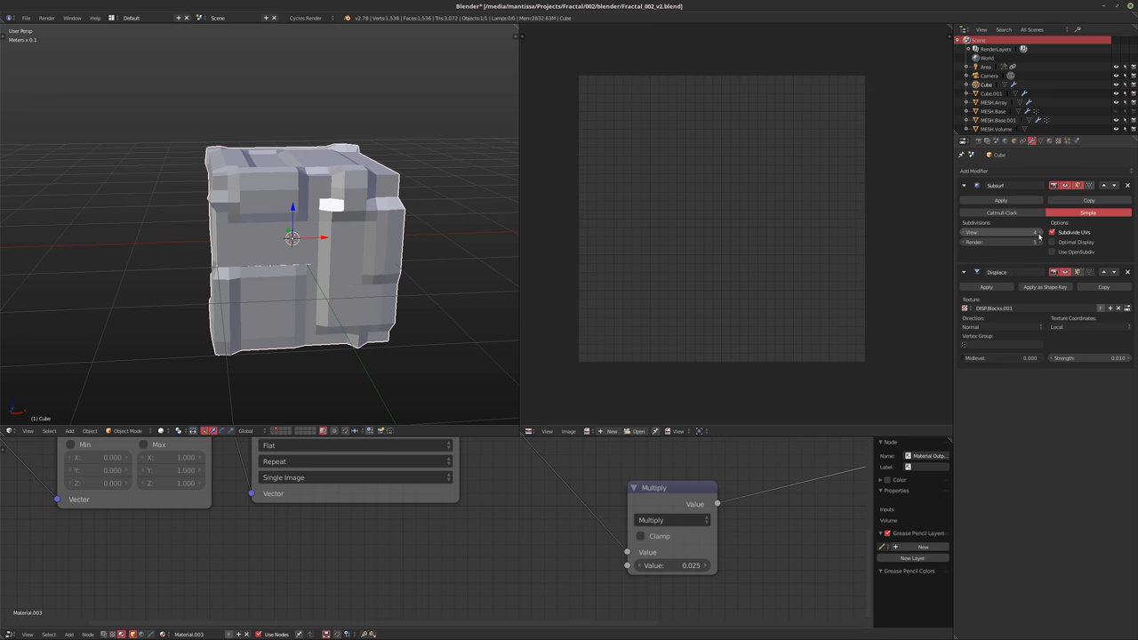
left_click(1037, 233)
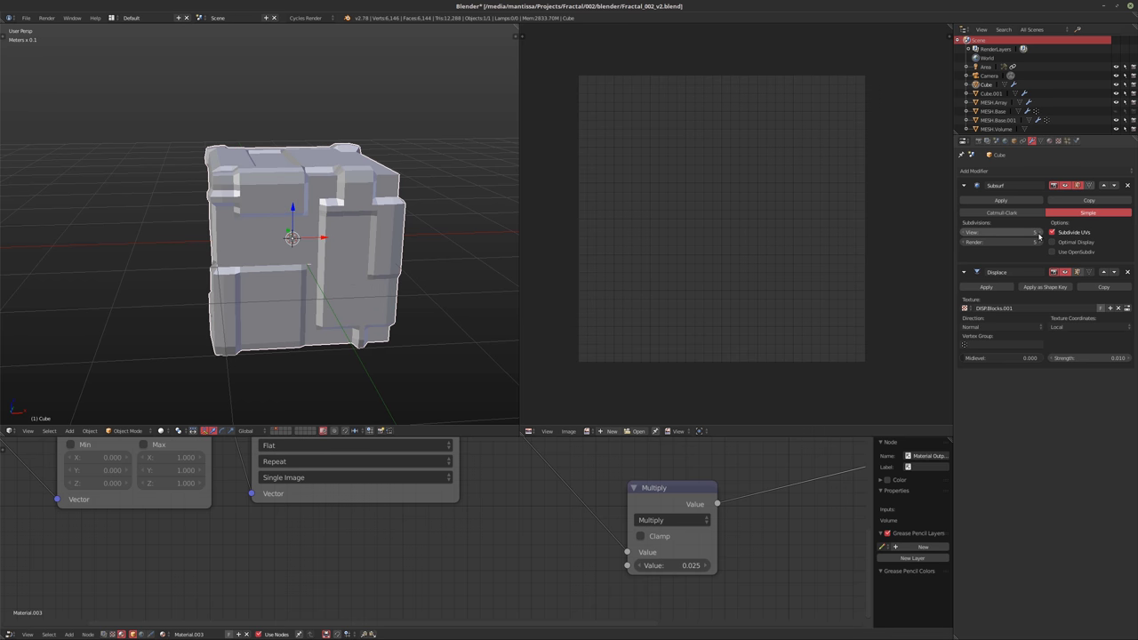
left_click(963, 233)
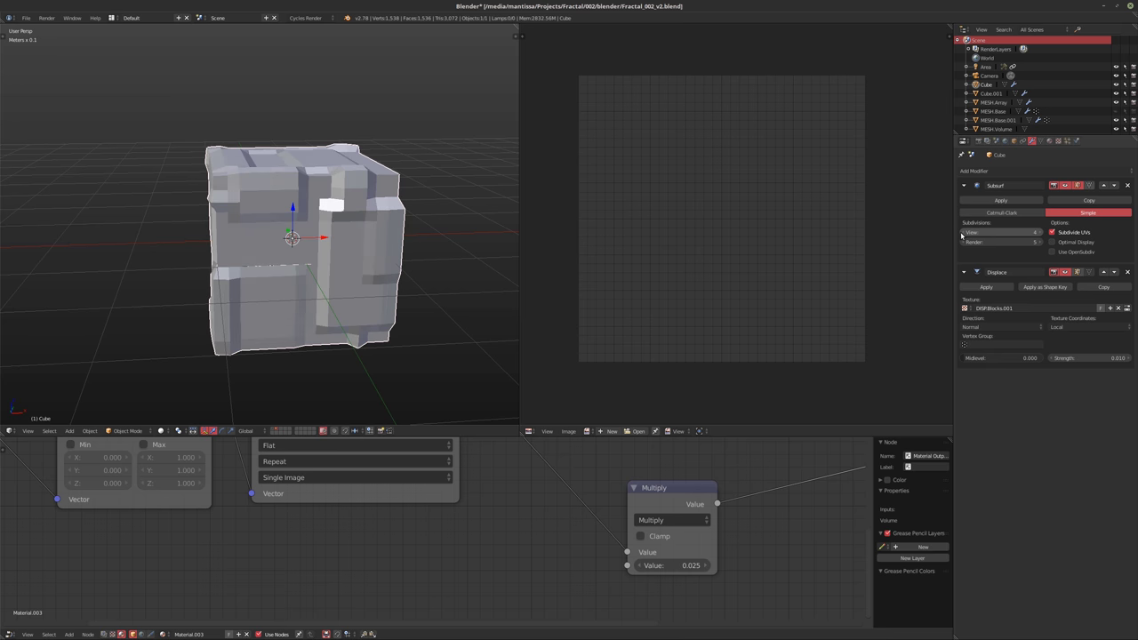
left_click(963, 233)
left_click(963, 233)
left_click_drag(1027, 237, 1058, 236)
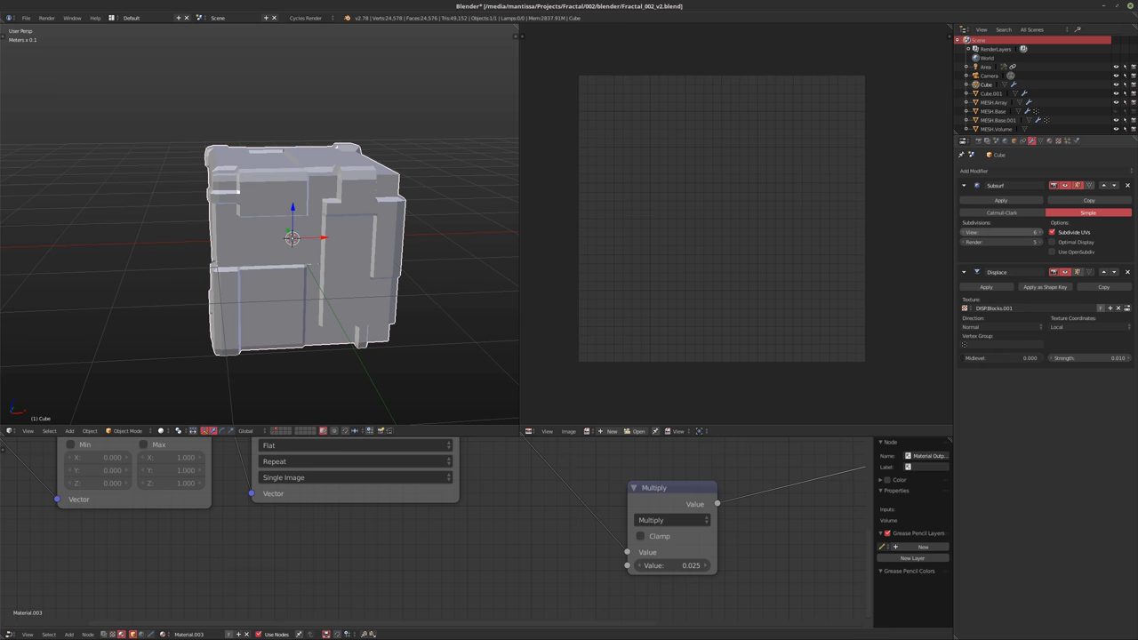
middle_click_drag(450, 213, 333, 204)
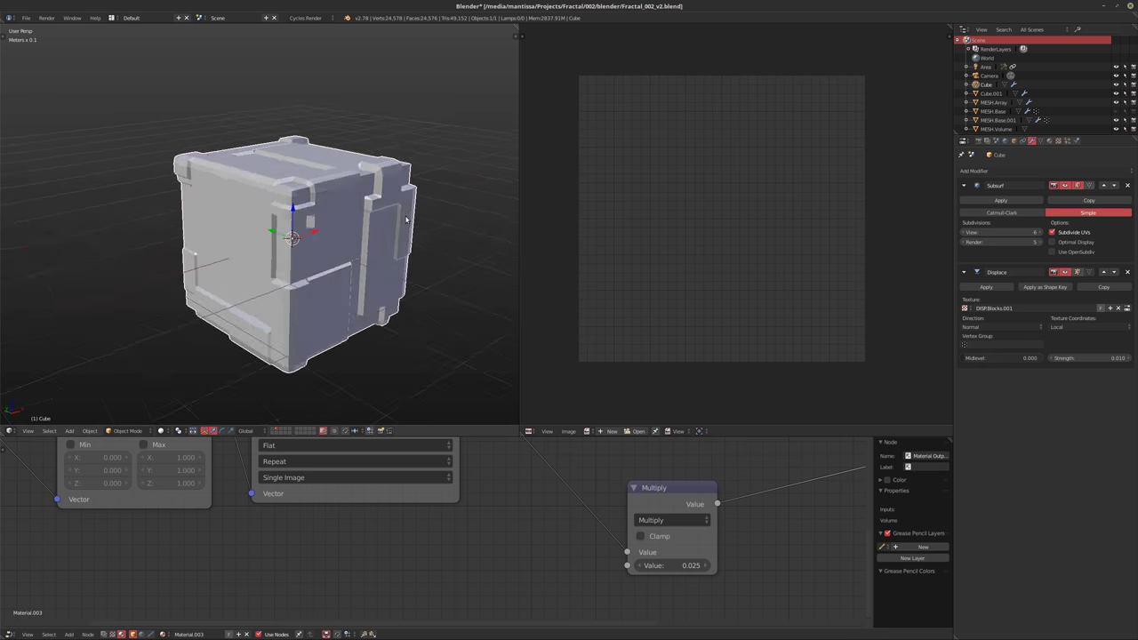
scroll(333, 204, "up", 5)
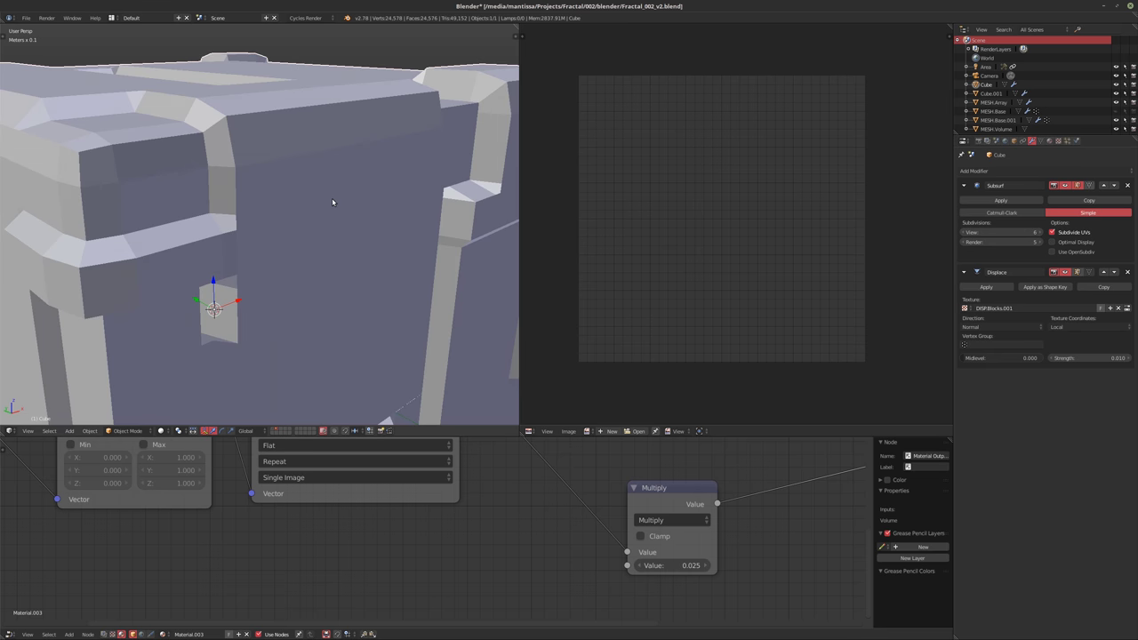
Set the Subsurf render level to 6, try a view level of 7, and put the view level back to 6
left_click(1038, 242)
left_click(1000, 232)
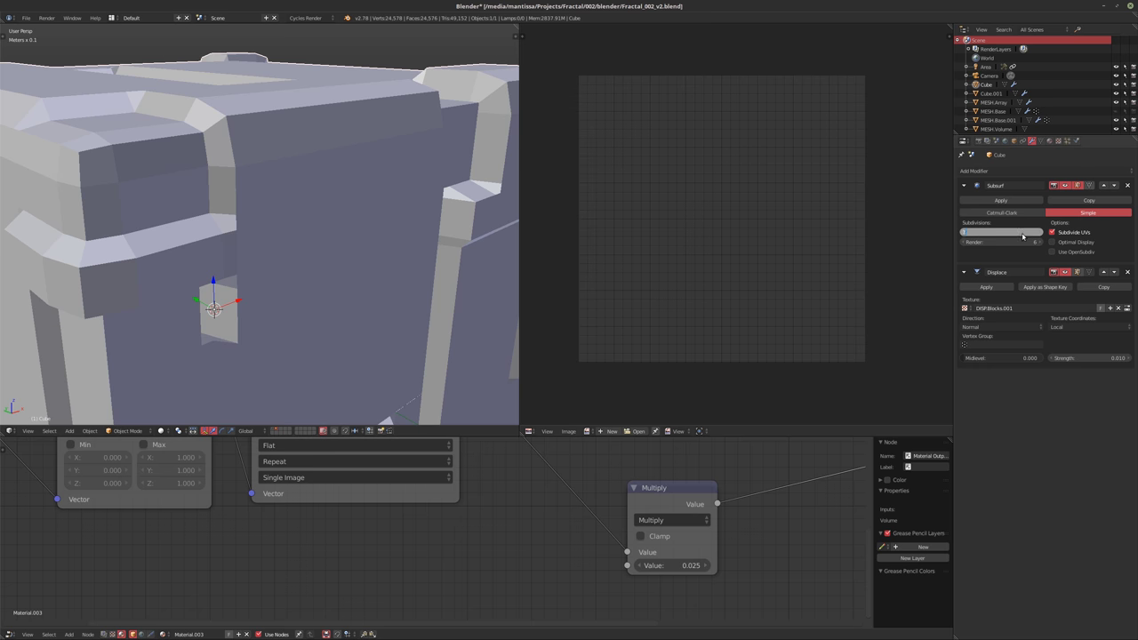
key("Return")
middle_click_drag(335, 237, 328, 241)
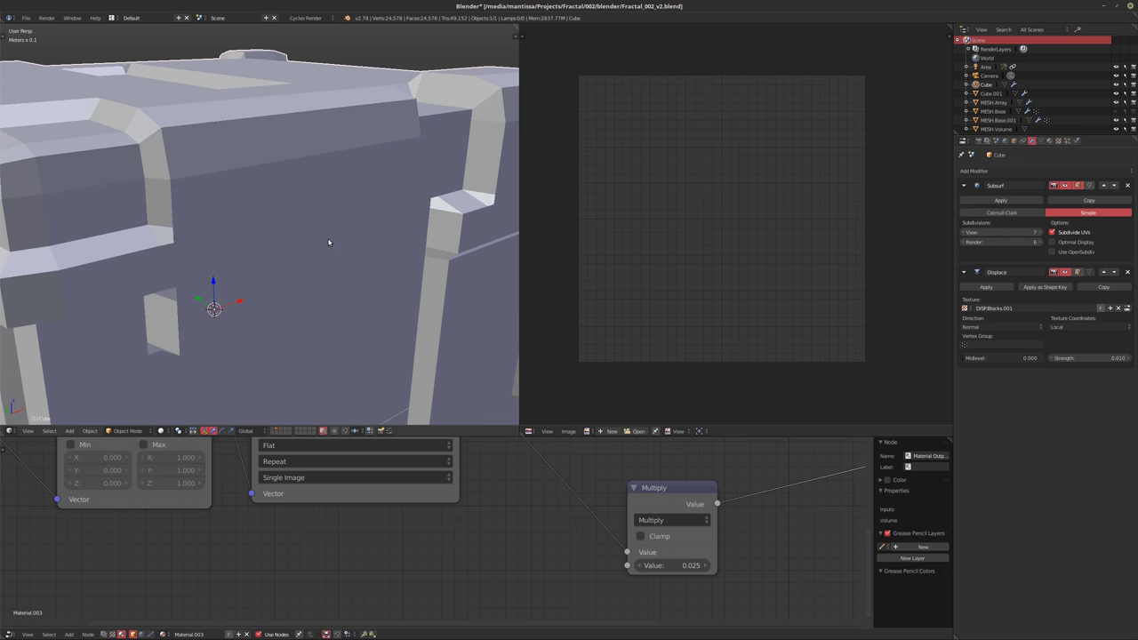
scroll(328, 242, "down", 5)
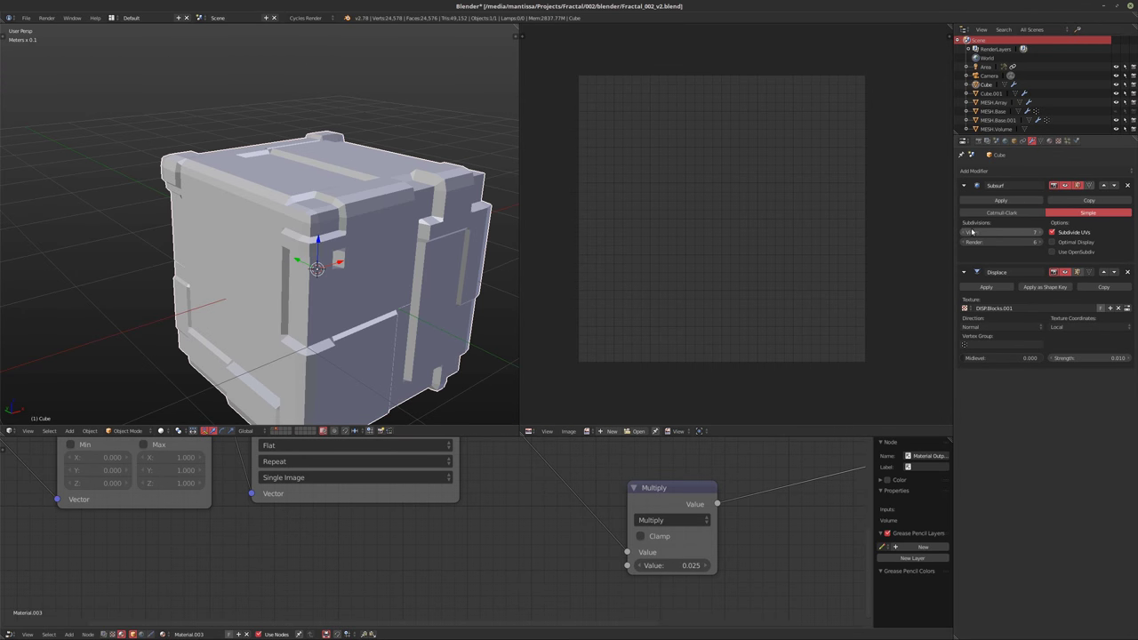
left_click(965, 233)
middle_click_drag(373, 237, 330, 239)
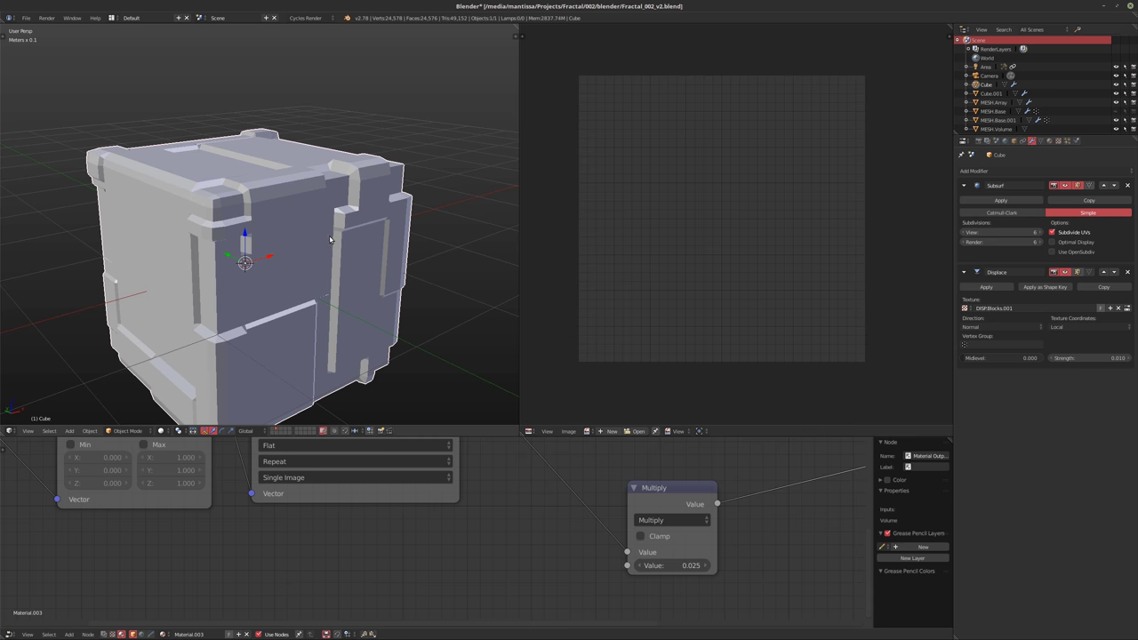
Preview the cube in rendered shading and insert a Mix Shader between its Diffuse BSDF and the Material Output
key("shift+z")
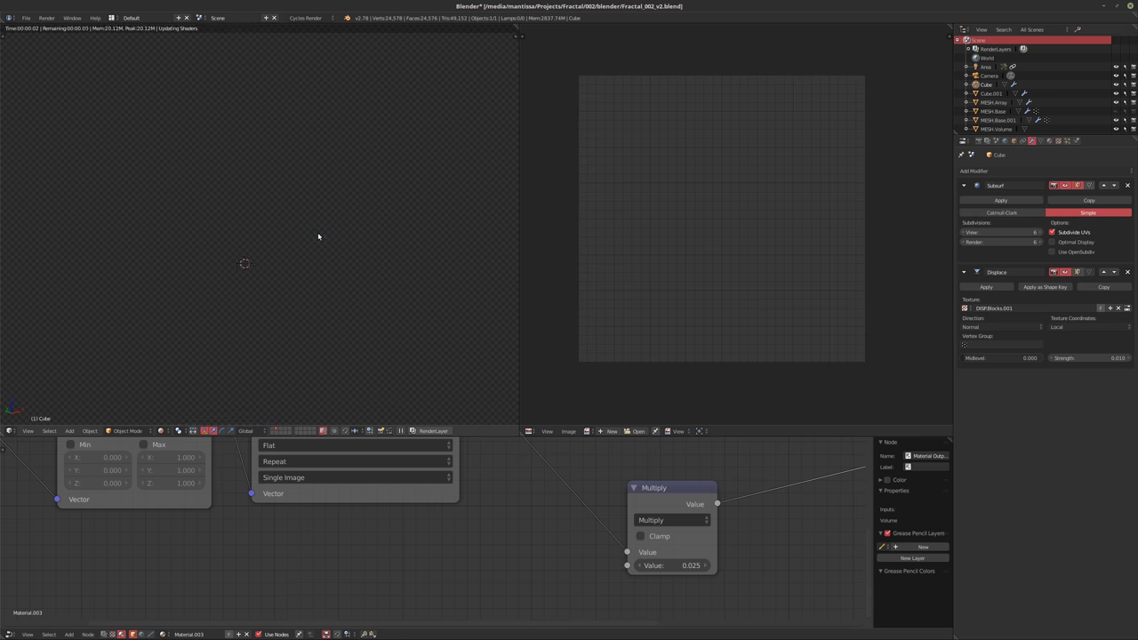
scroll(334, 505, "down", 1)
scroll(334, 505, "down", 4)
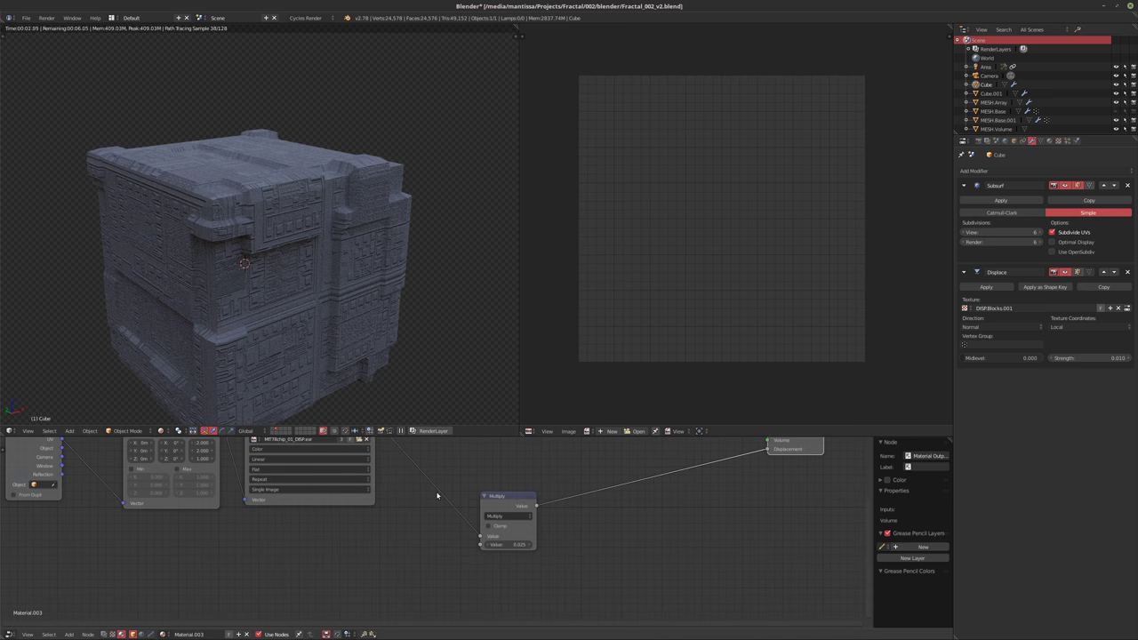
key("Home")
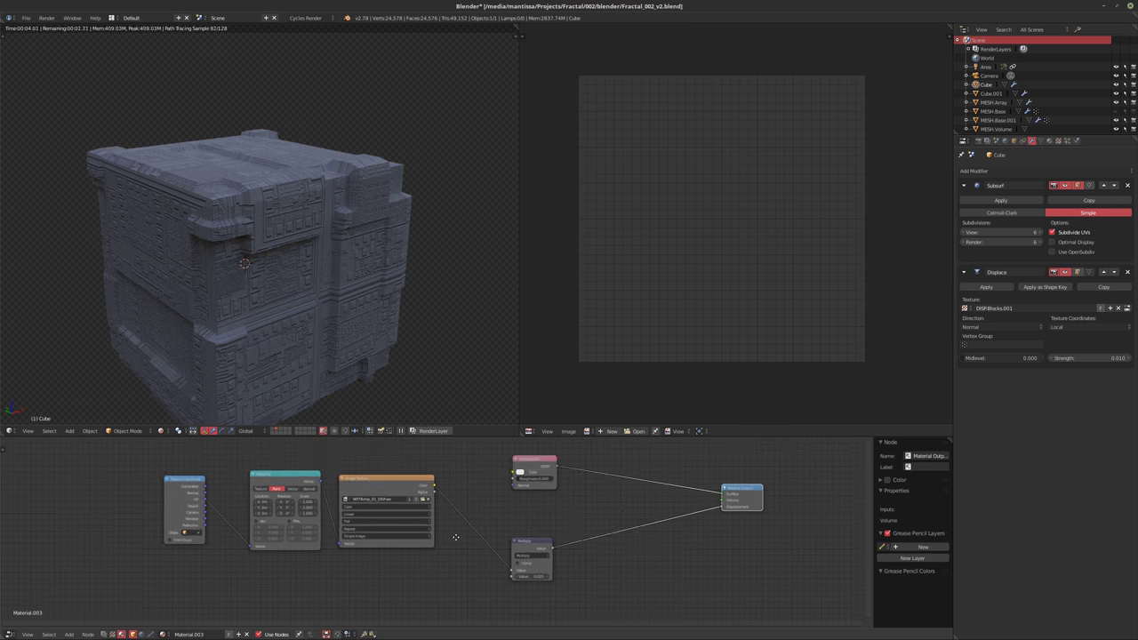
left_click_drag(516, 487, 520, 465)
key("shift+a")
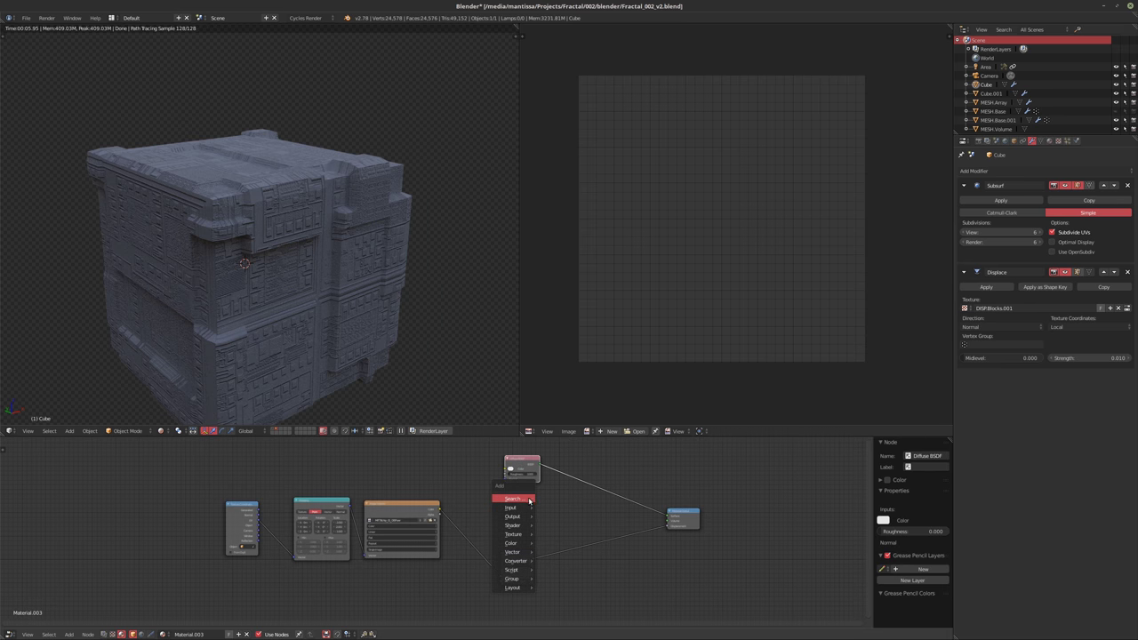
mouse_move(513, 526)
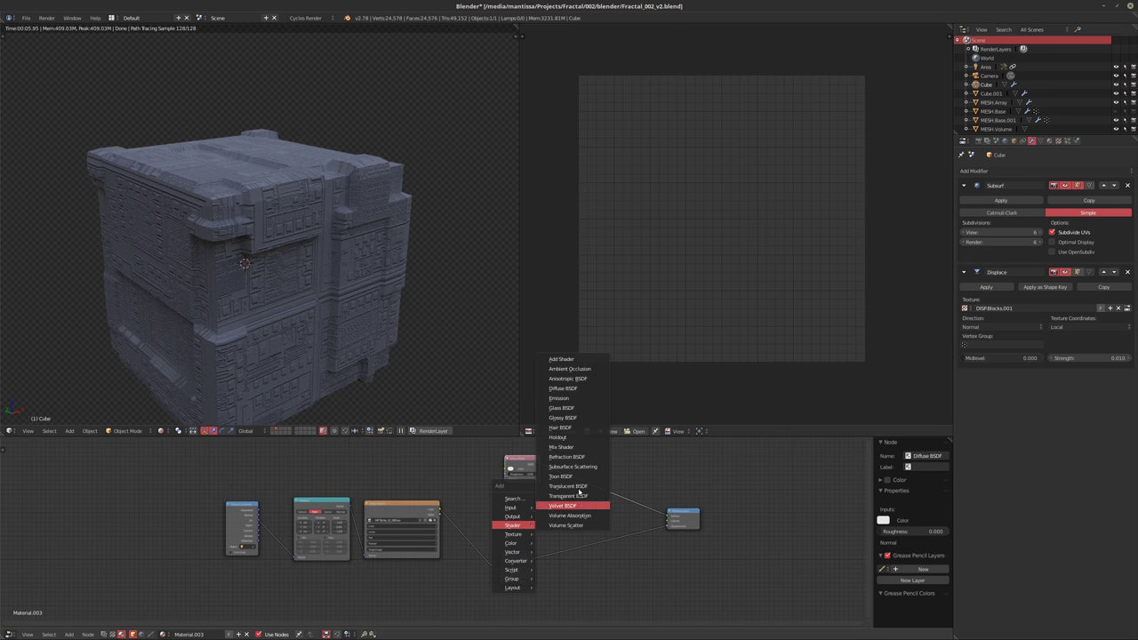
left_click(561, 447)
left_click(569, 480)
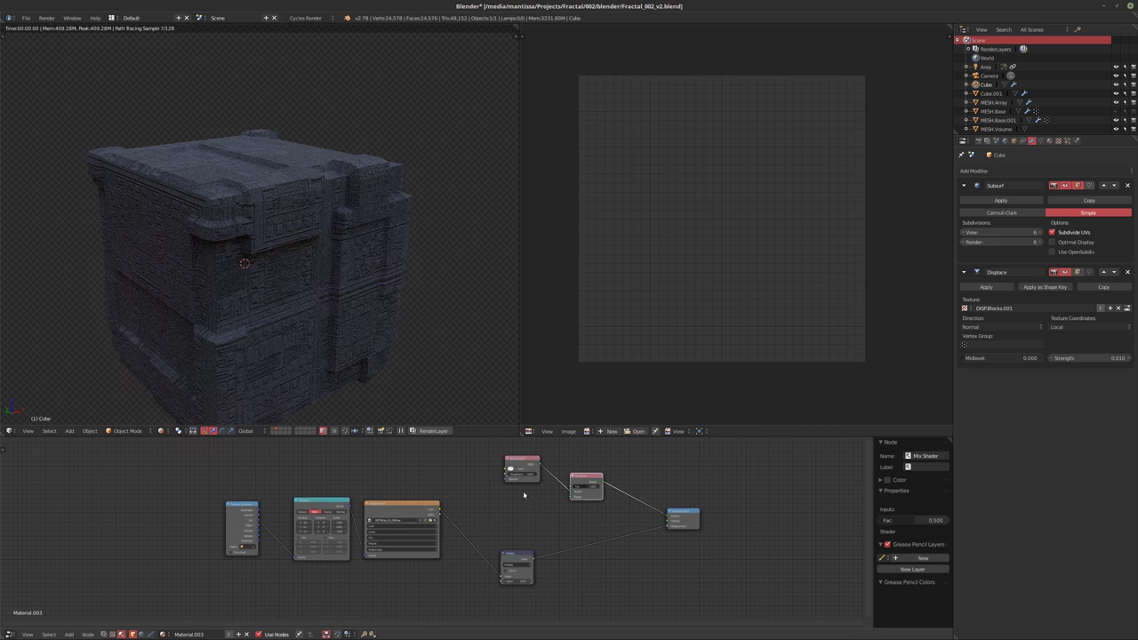
Add a Glossy BSDF below the Diffuse BSDF and connect it to the Mix Shader's second shader input
left_click(520, 481)
key("shift+a")
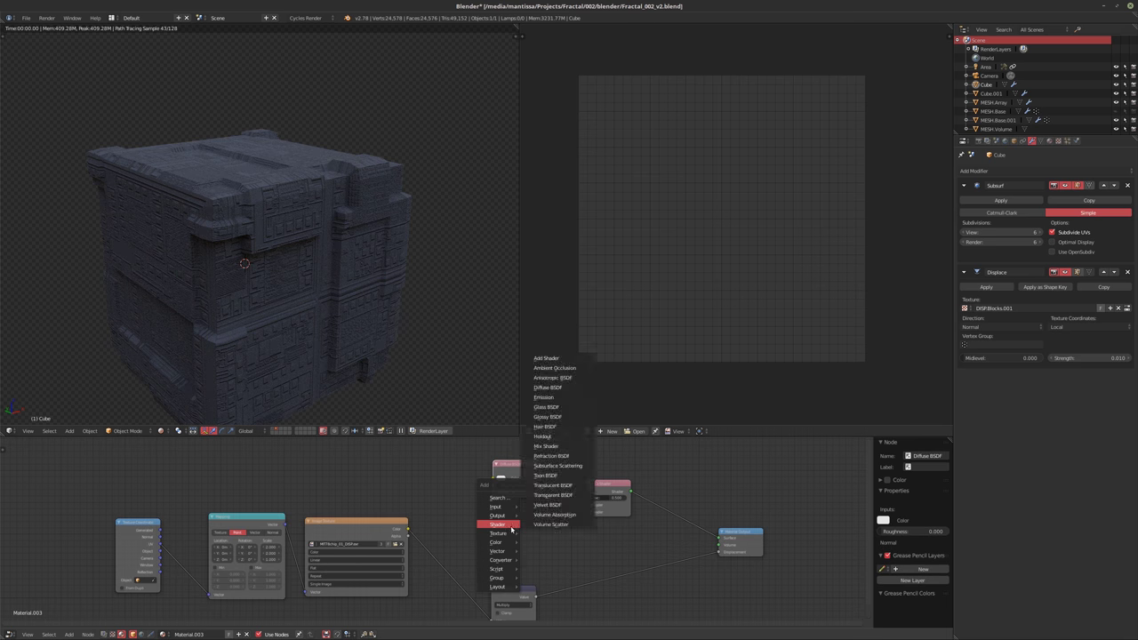
mouse_move(506, 524)
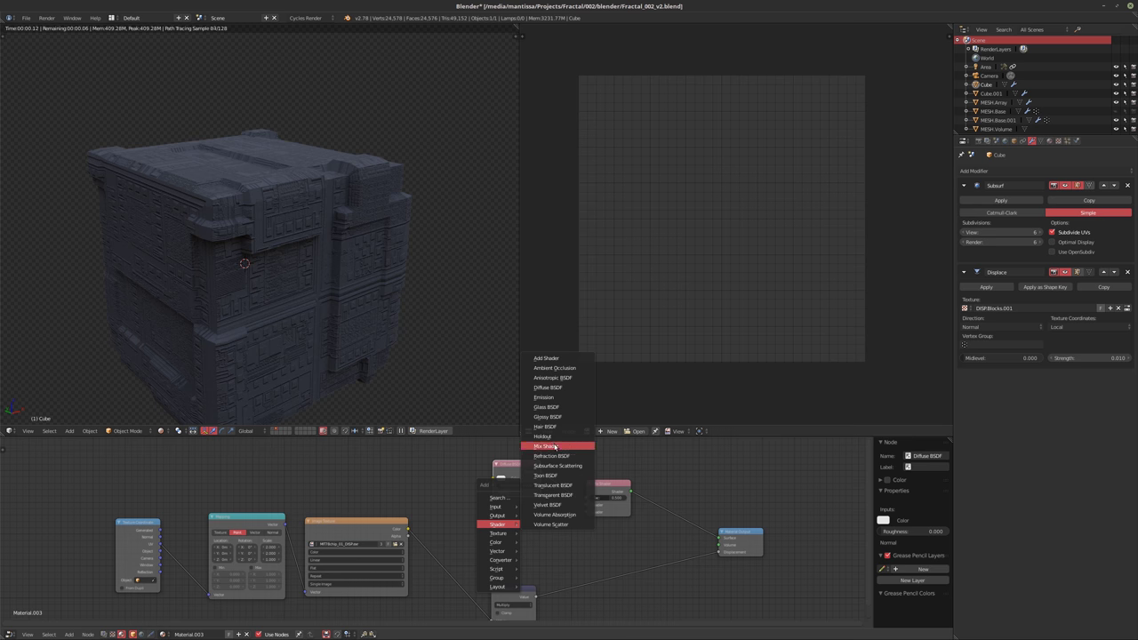
left_click(547, 416)
left_click(494, 507)
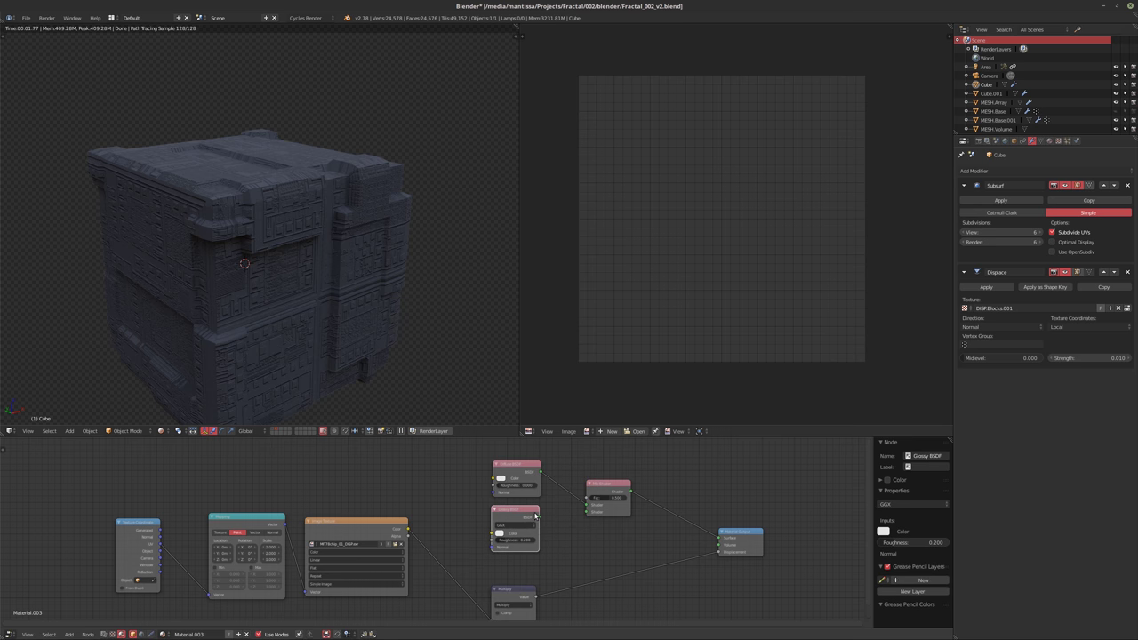
left_click_drag(542, 516, 587, 512)
Tidy the Diffuse and Glossy BSDF nodes and lower the Glossy BSDF's roughness to about 0.047
middle_click_drag(533, 495, 540, 527)
scroll(539, 526, "up", 2)
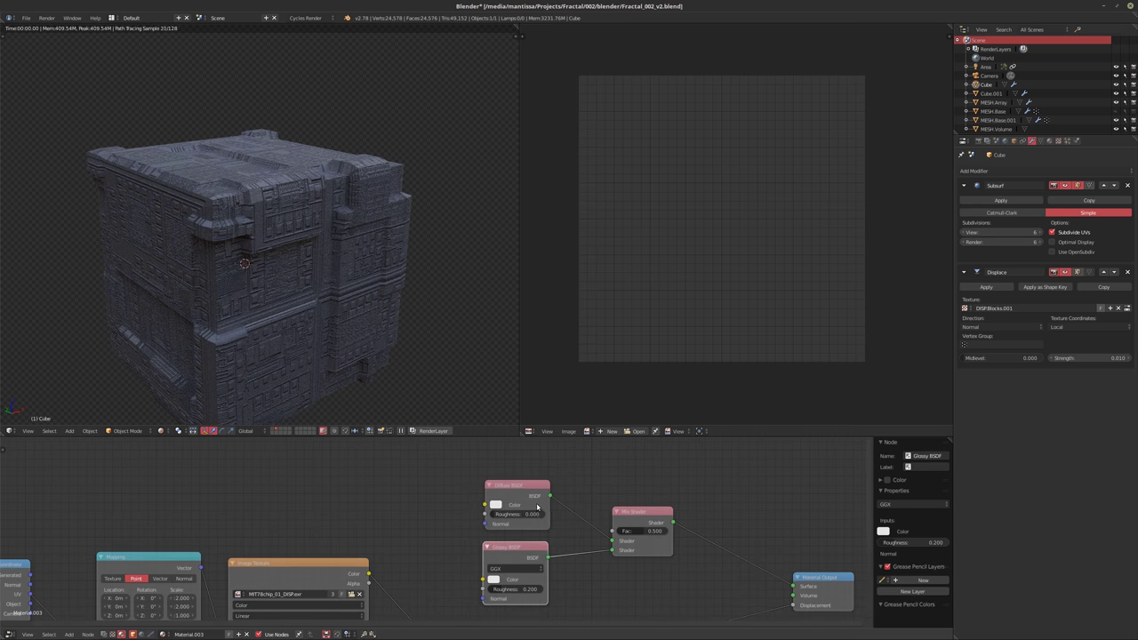
left_click_drag(523, 557, 528, 561)
left_click_drag(519, 502, 519, 508)
middle_click_drag(553, 597, 560, 576)
left_click_drag(531, 589, 506, 588)
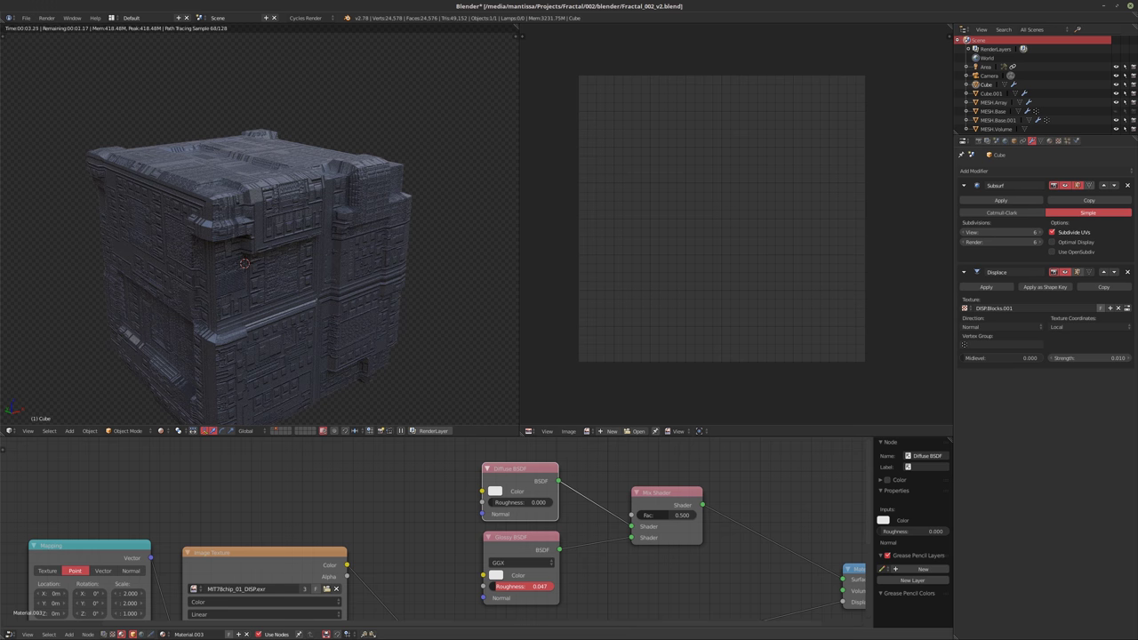
Set the Glossy BSDF's roughness to 0.020 and darken the Diffuse BSDF's color to a dark grey
left_click_drag(505, 588, 506, 589)
scroll(587, 516, "down", 2)
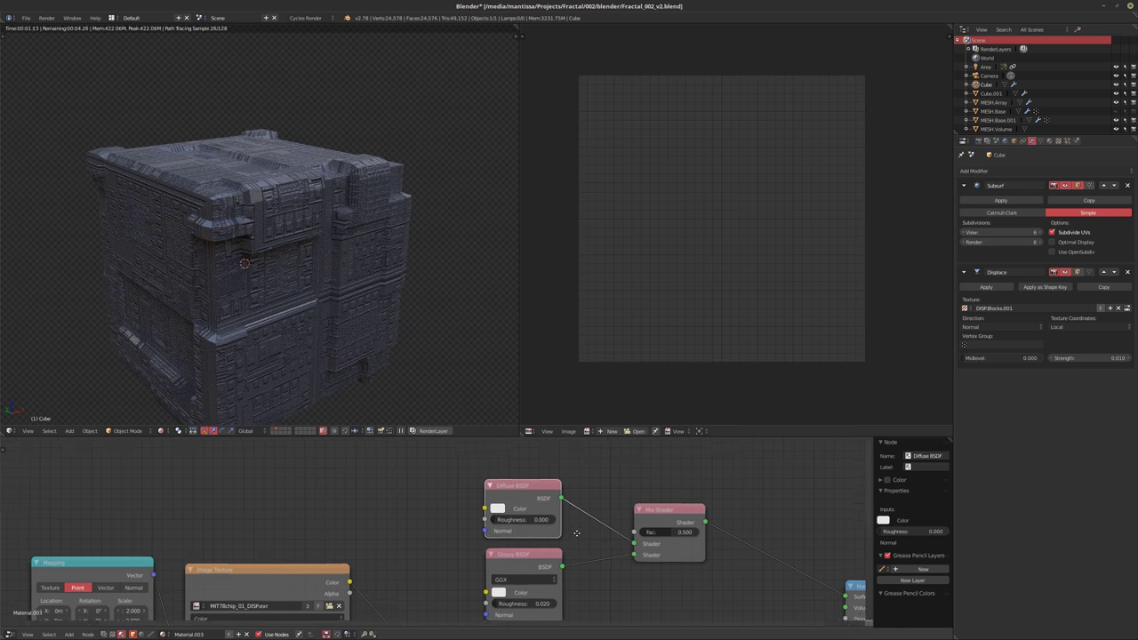
middle_click_drag(546, 513, 530, 479)
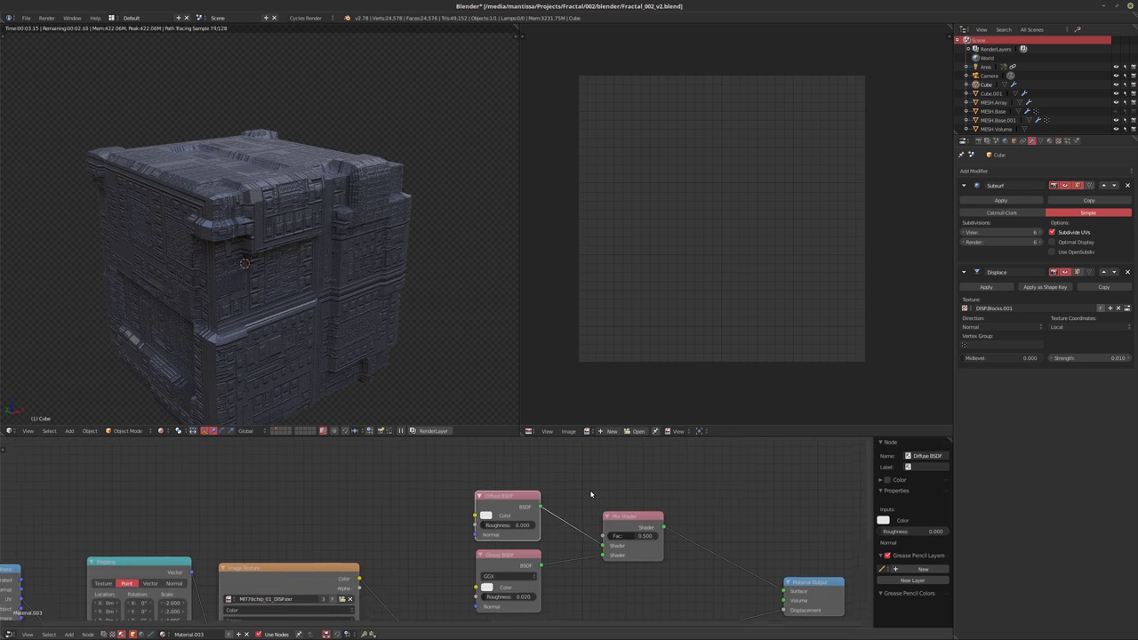
left_click(483, 512)
mouse_move(550, 426)
left_mouse_down()
mouse_move(552, 446)
mouse_move(552, 435)
left_mouse_up()
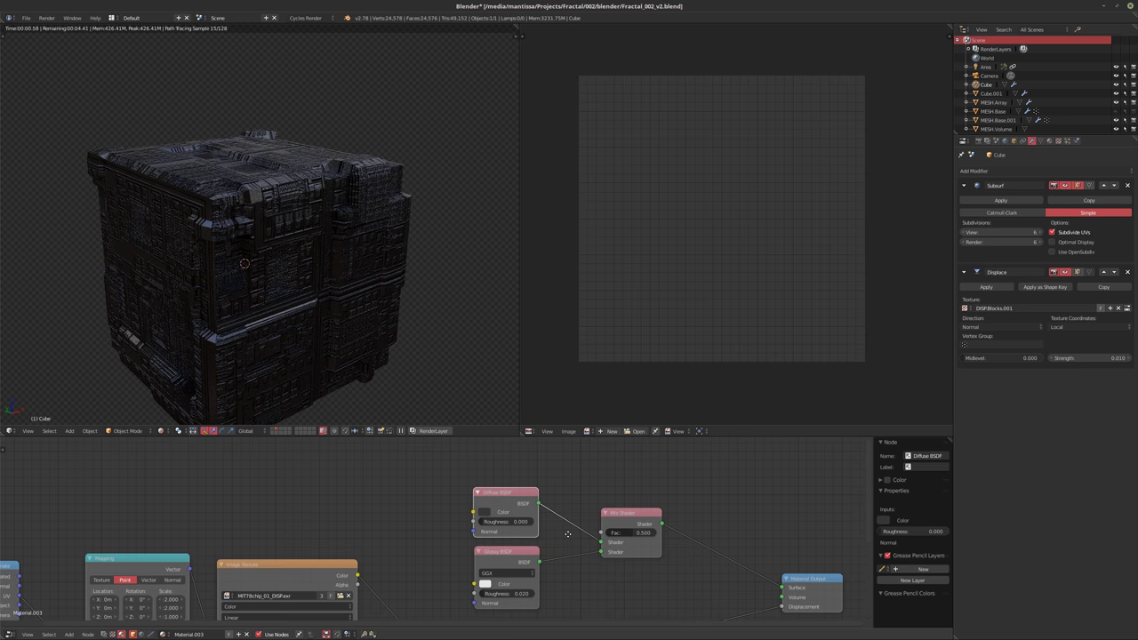
Add a Layer Weight node above the Diffuse BSDF and connect its Fresnel output to the Mix Shader's Fac
middle_click_drag(526, 503, 526, 528)
key("shift+a")
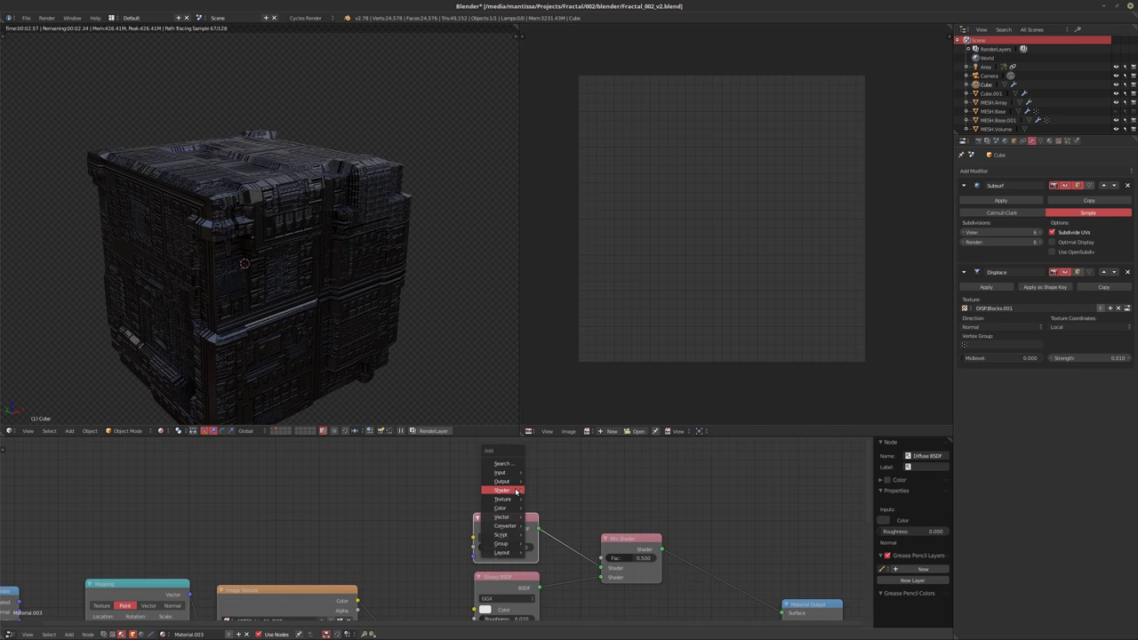
mouse_move(506, 472)
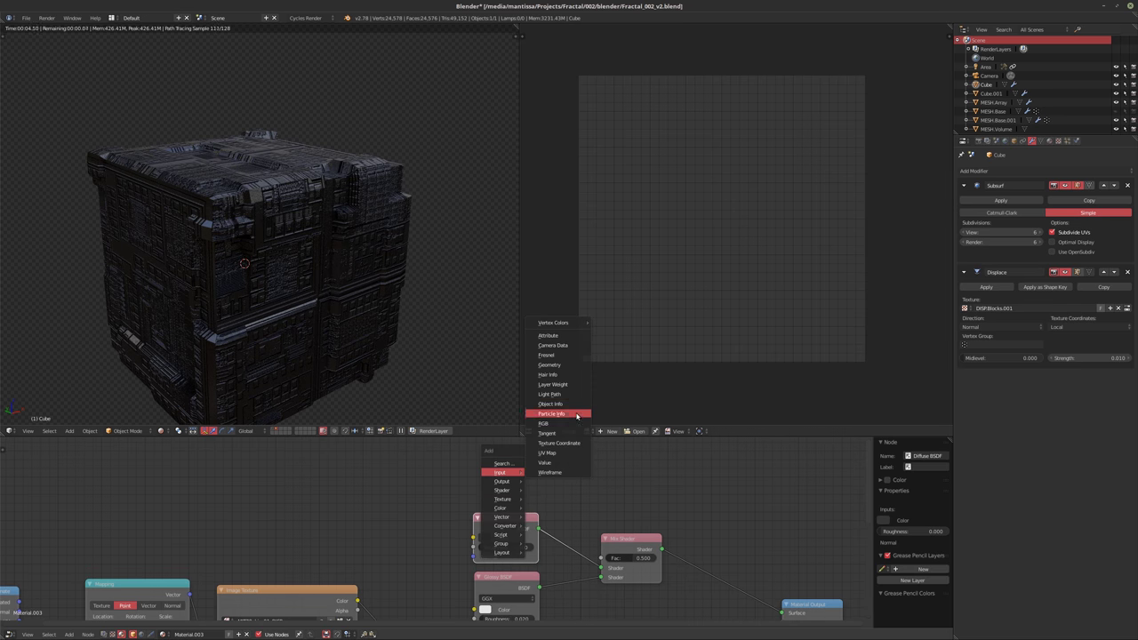
left_click(562, 384)
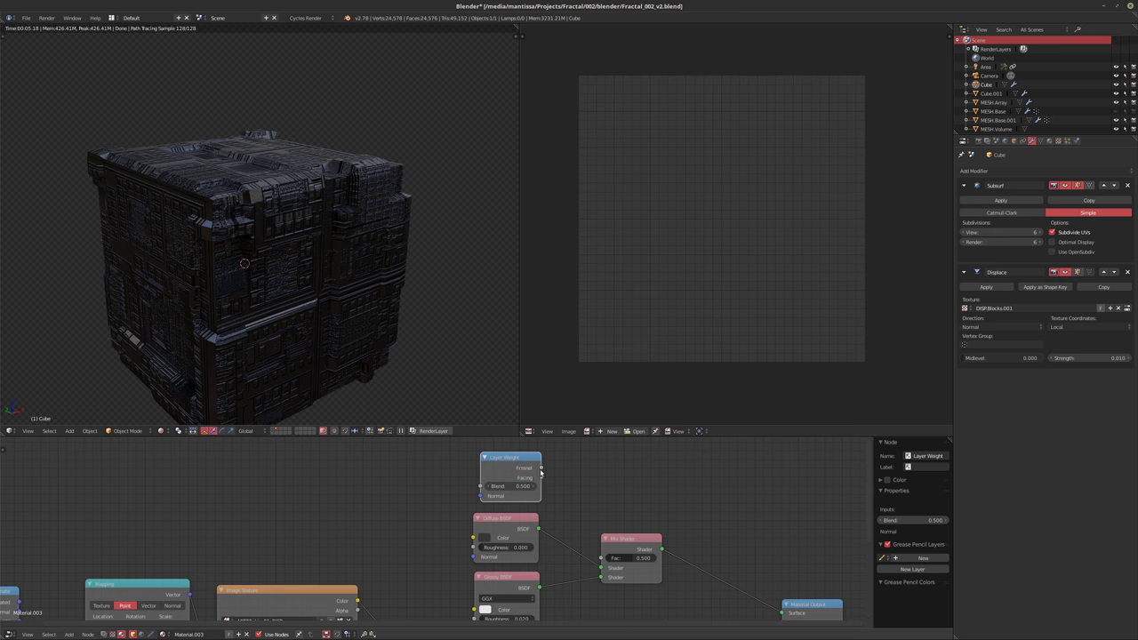
left_click(540, 484)
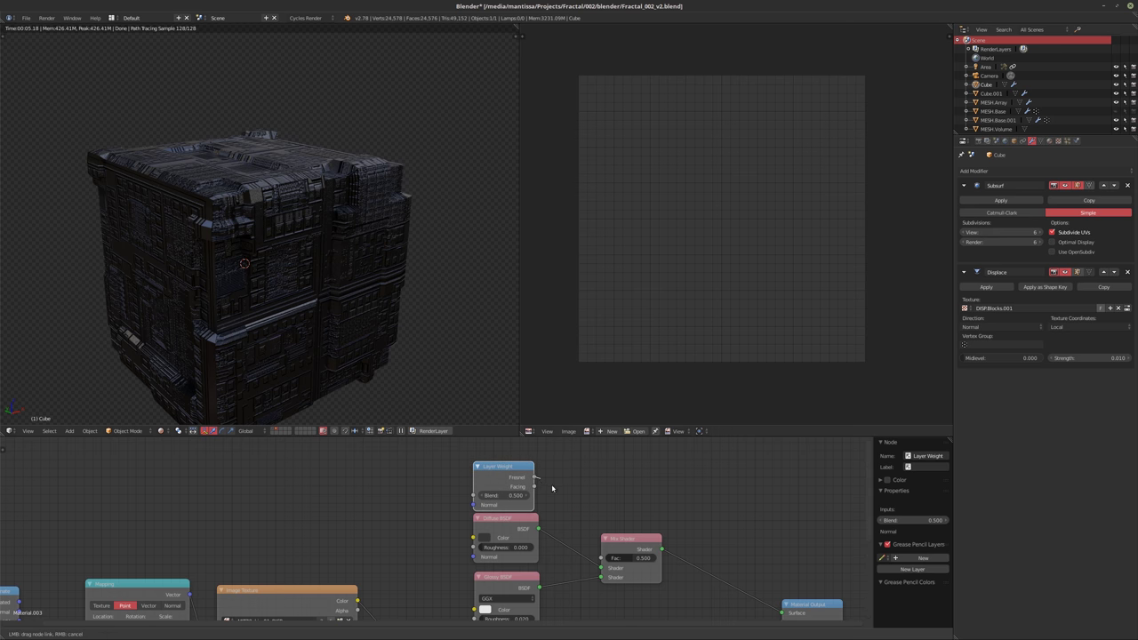
left_click_drag(533, 477, 600, 558)
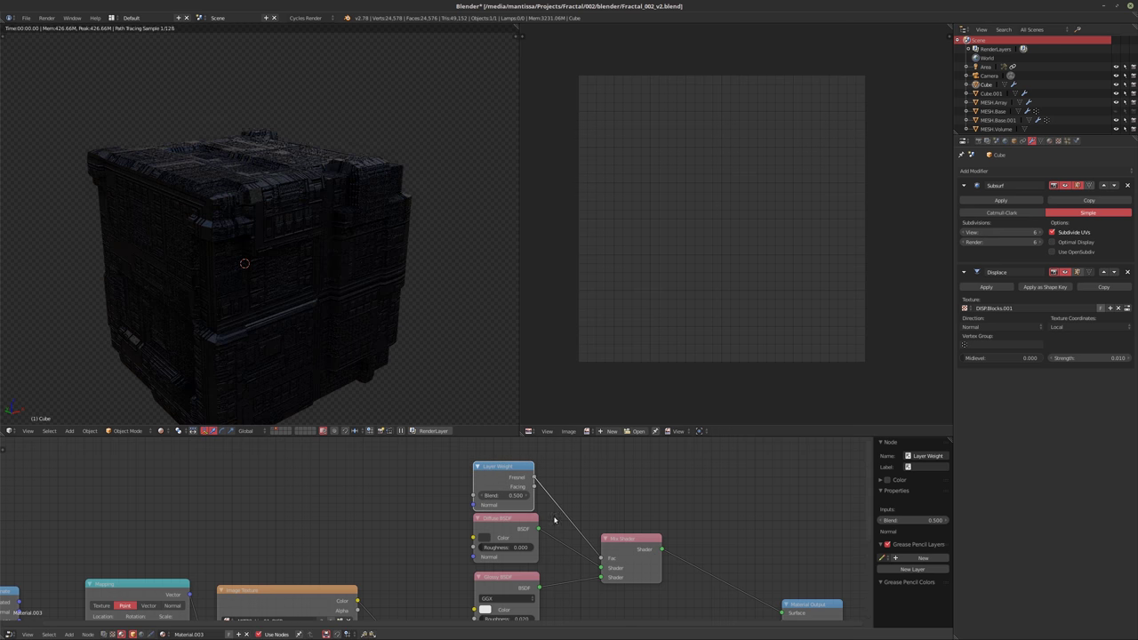
Set the Layer Weight's blend to 0.65 and lower the Glossy BSDF's roughness to 0.005
scroll(512, 481, "up", 2)
left_click(498, 489)
type(".65")
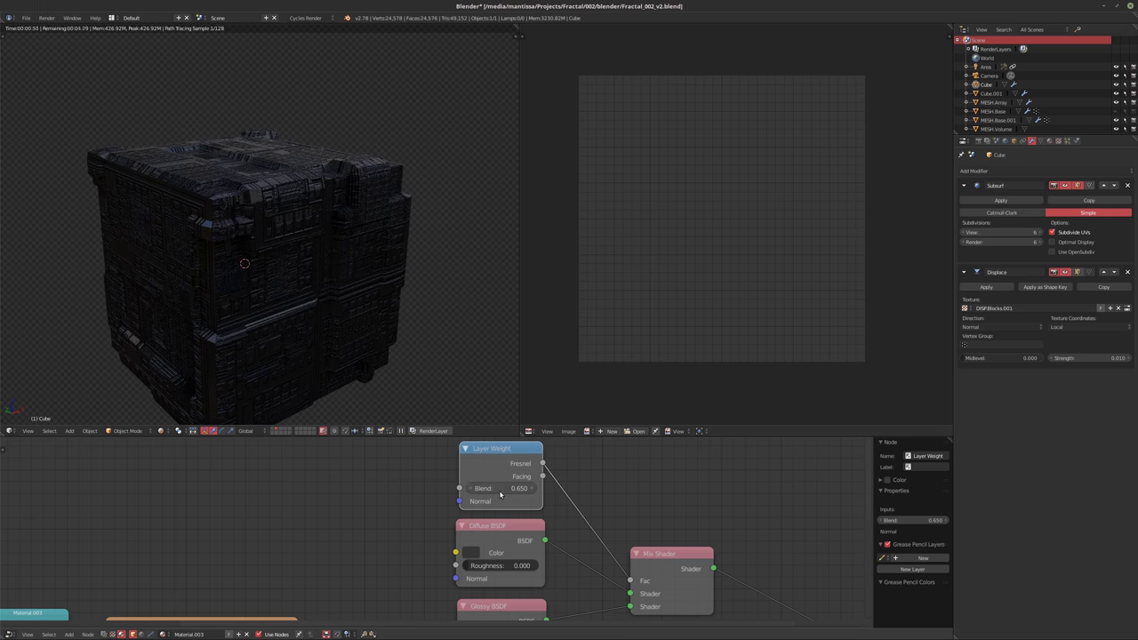
key("Return")
scroll(464, 510, "down", 2)
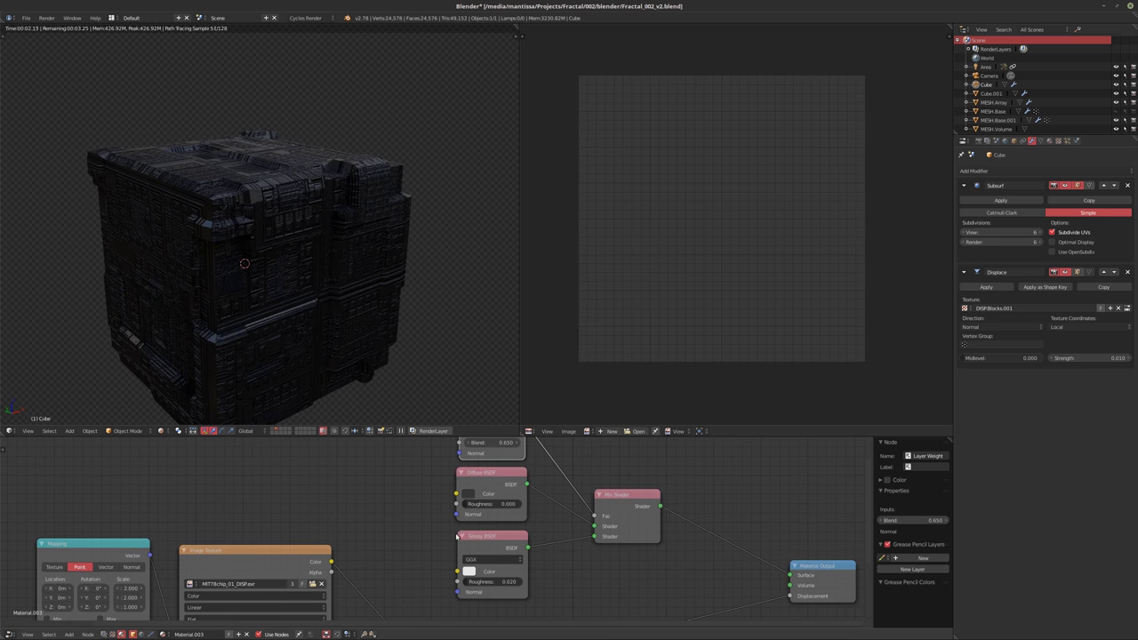
scroll(455, 569, "up", 1)
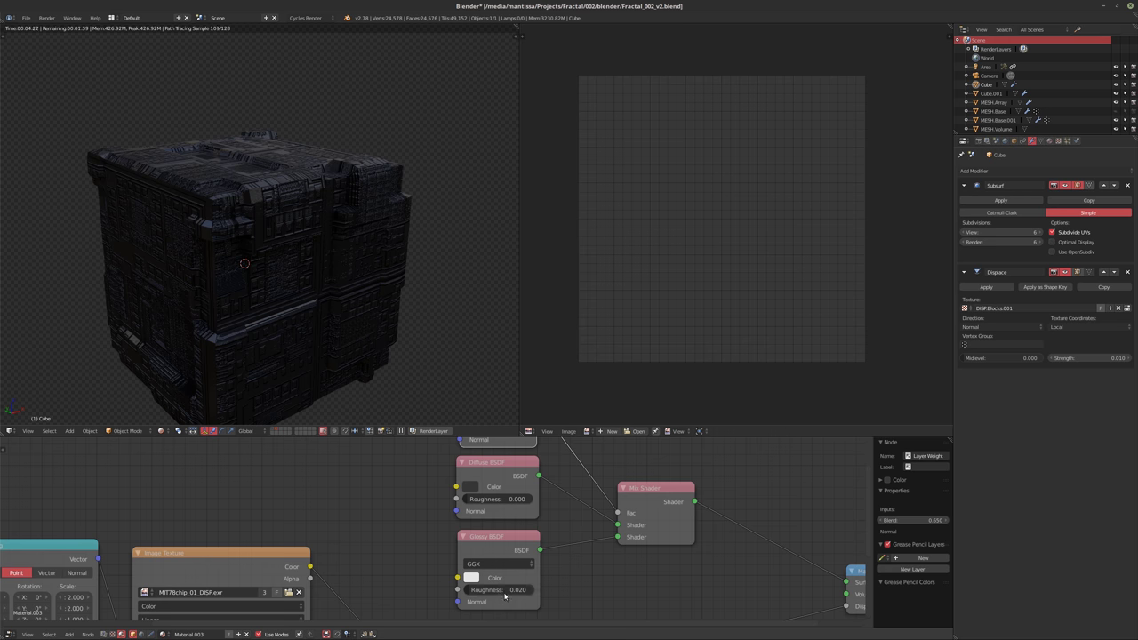
left_click_drag(500, 598, 489, 590)
Tidy the layout of the Mix Shader and the shader nodes that feed it
middle_click_drag(491, 453, 420, 550)
scroll(435, 493, "down", 3)
left_click_drag(602, 523, 626, 496)
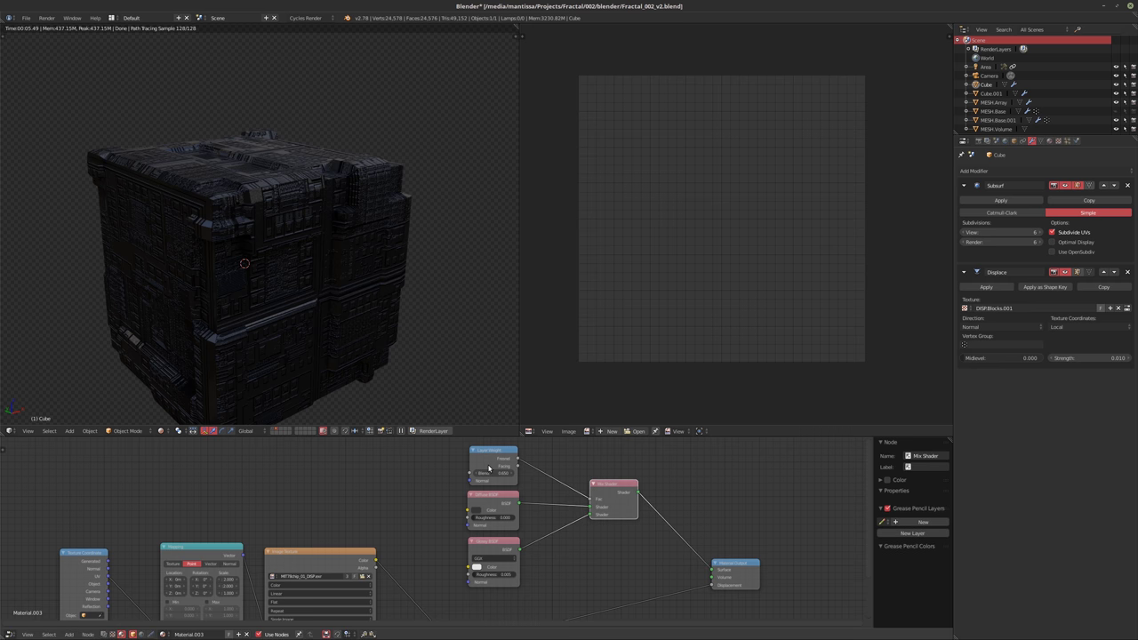
left_click_drag(495, 539, 495, 523)
middle_click_drag(496, 523, 488, 473)
Reposition the Image Texture, Mapping and Texture Coordinate nodes to make room beside the shader nodes
left_click_drag(302, 501, 297, 547)
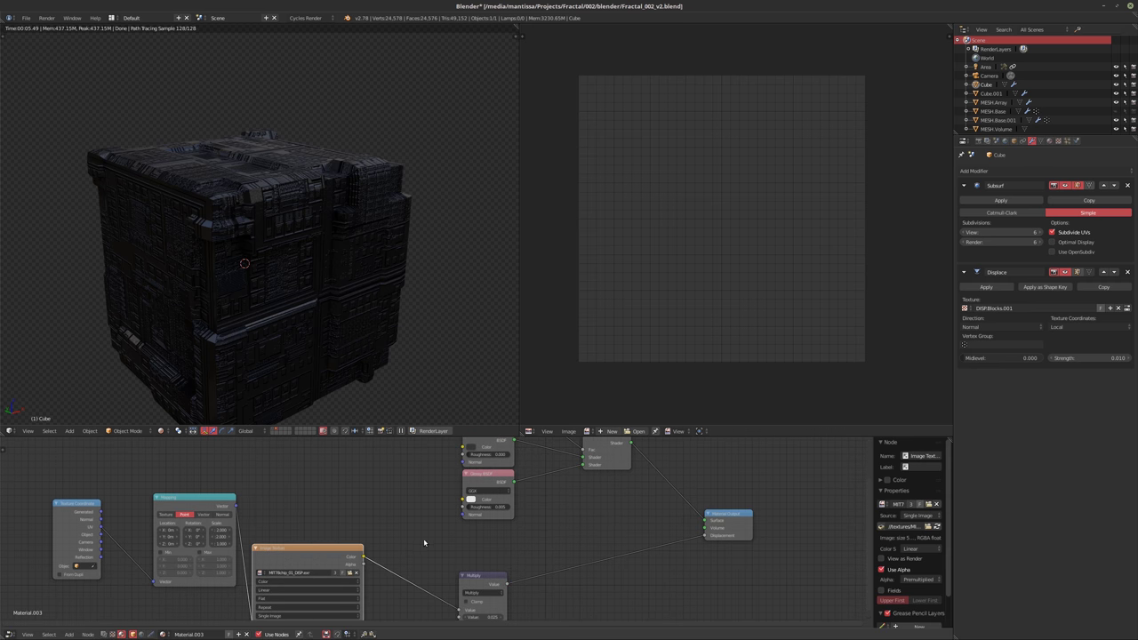
middle_click_drag(423, 540, 388, 530)
scroll(304, 545, "down", 1)
middle_click_drag(193, 542, 298, 553)
left_click_drag(235, 550, 182, 550)
left_click_drag(317, 533, 263, 532)
left_click_drag(455, 563, 440, 505)
middle_click_drag(451, 502, 414, 534)
Add a ColorRamp above the Layer Weight node, feed it the Image Texture's color, and preview its output on the cube
key("shift+a")
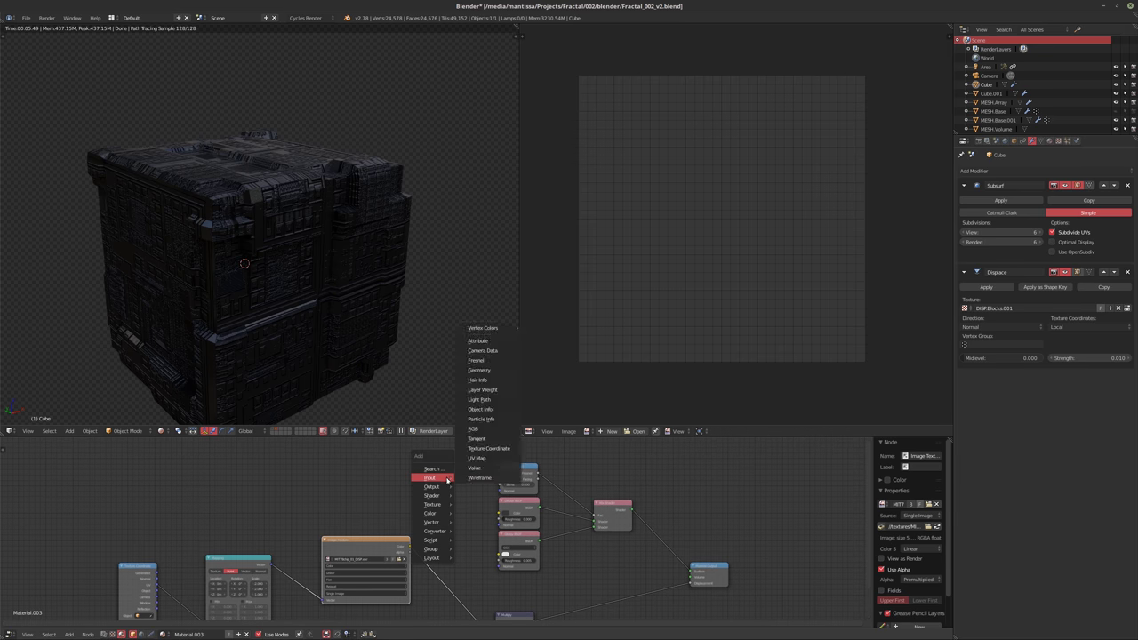
mouse_move(440, 530)
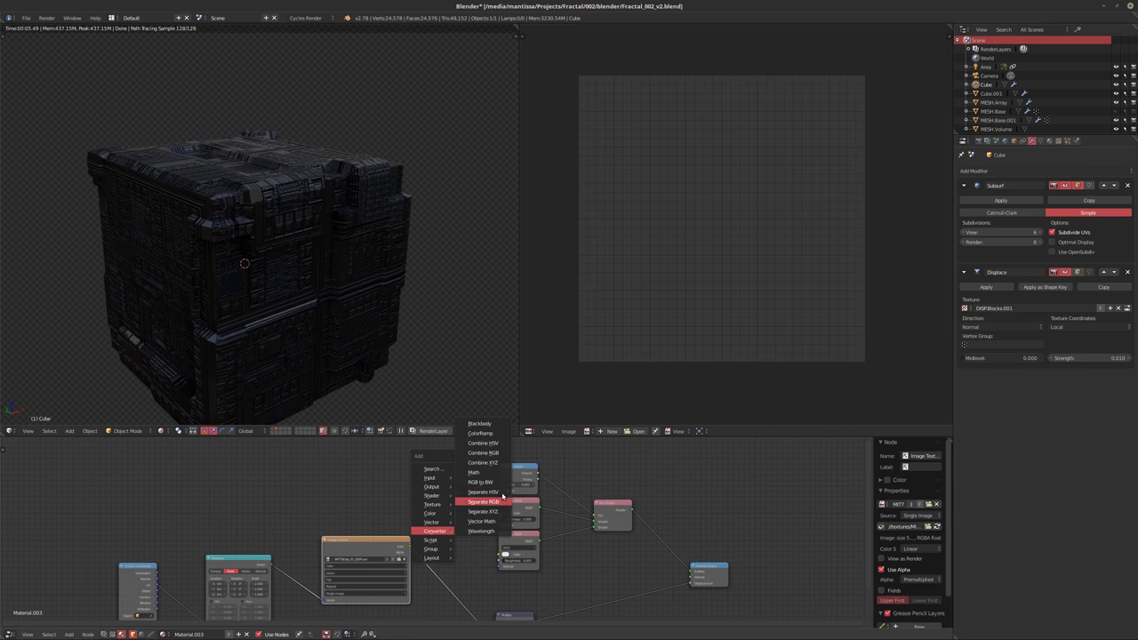
left_click(480, 433)
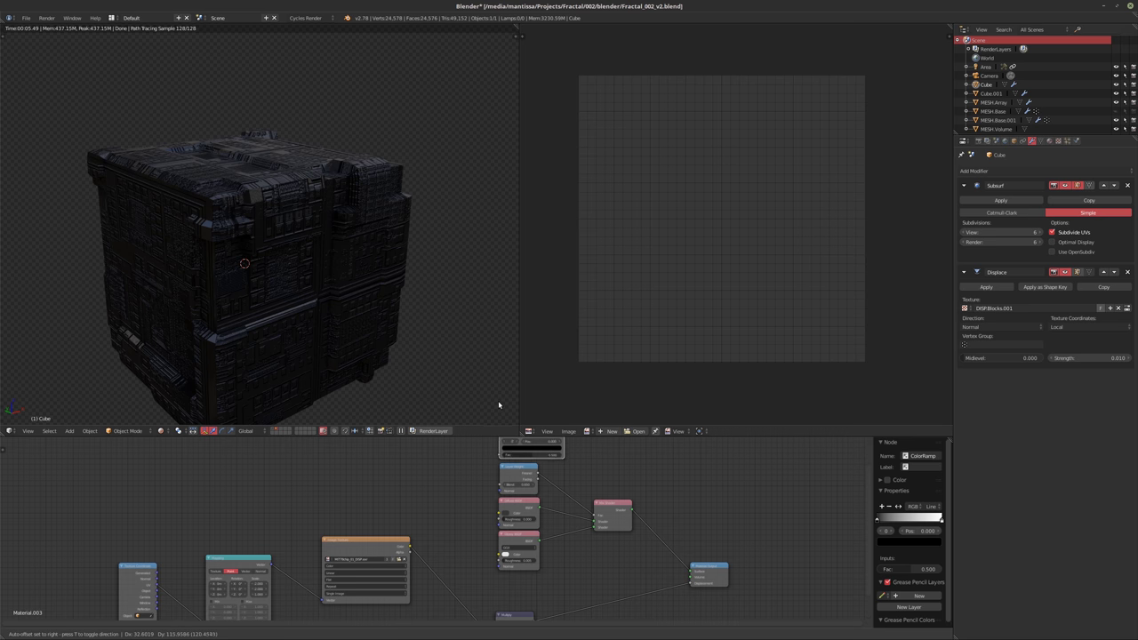
left_click(499, 404)
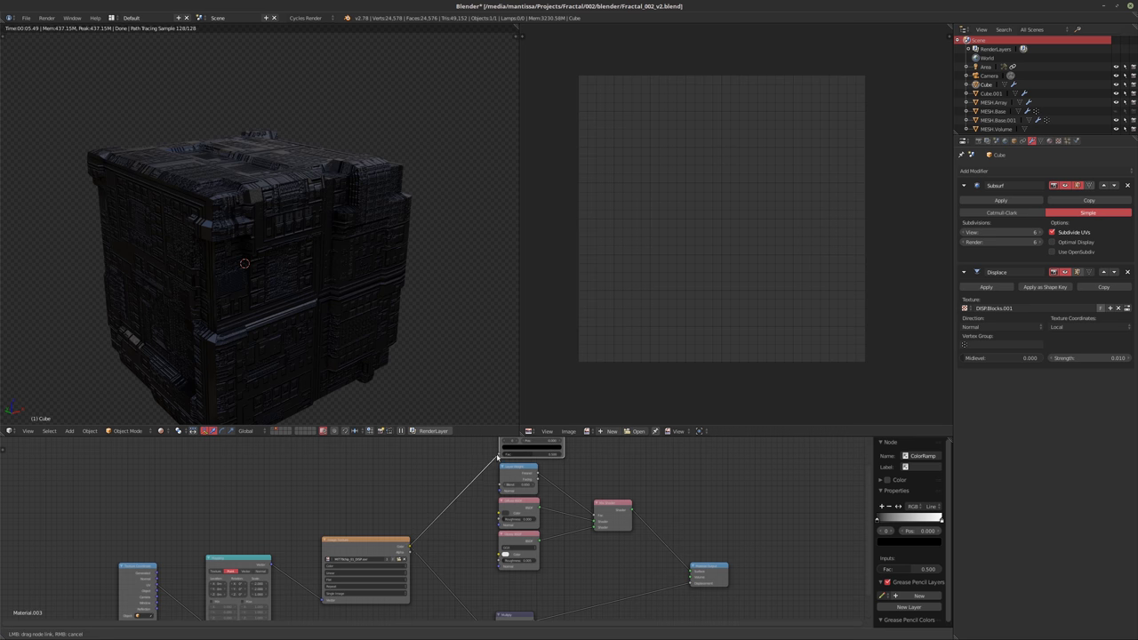
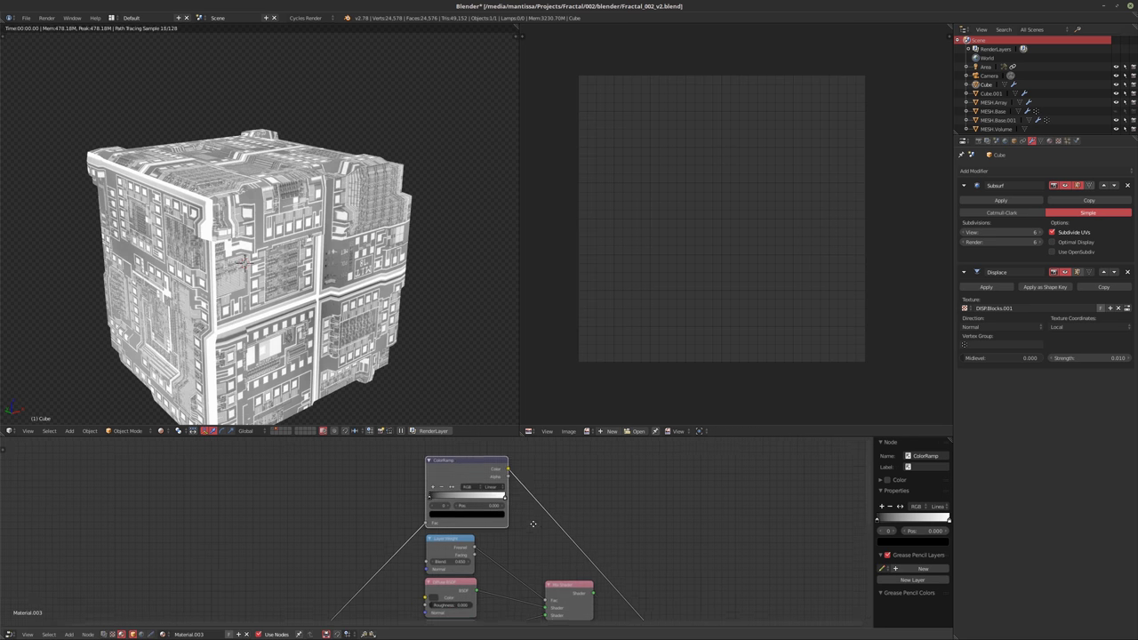
Set the ColorRamp to Constant interpolation, flip its colors, and place the black stop at position 0.105
scroll(545, 529, "up", 4)
scroll(545, 529, "up", 2)
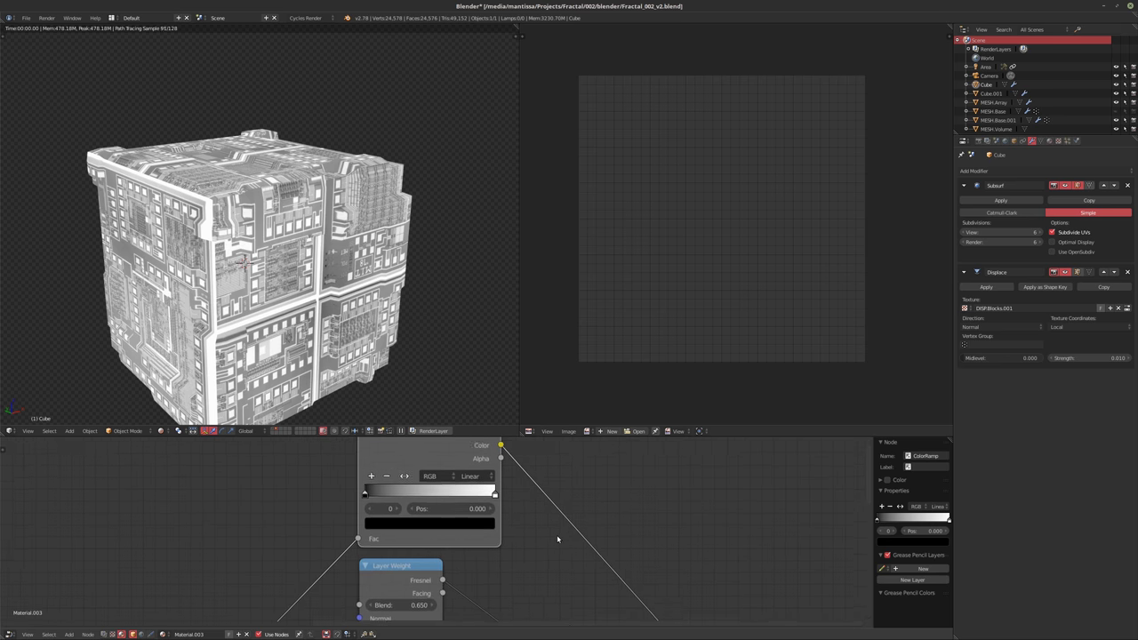
left_click(450, 454)
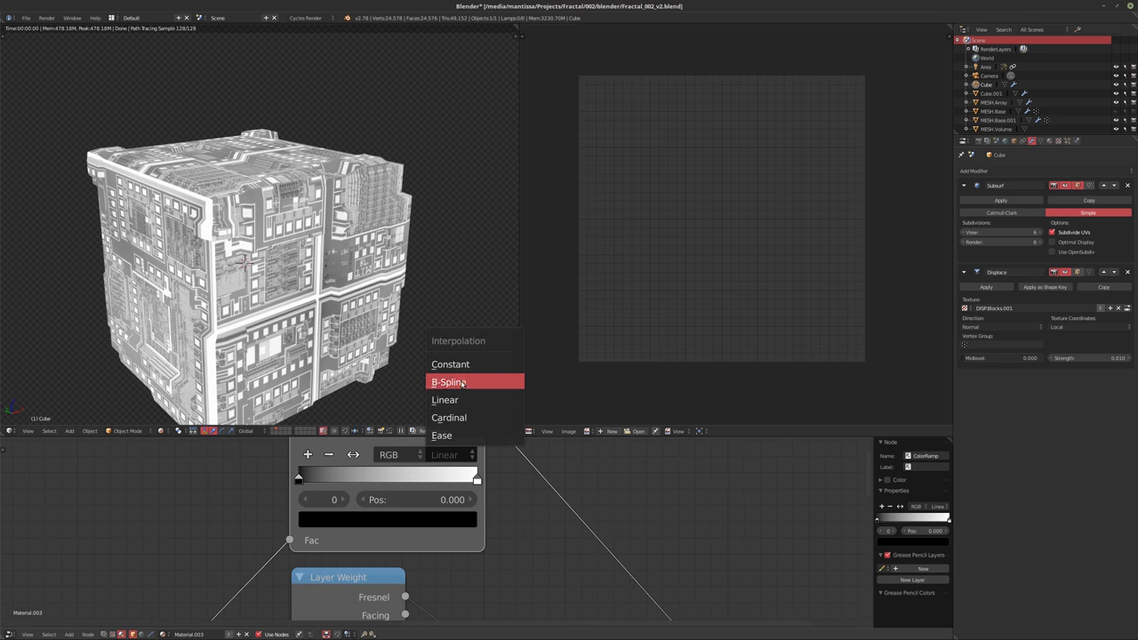
left_click(452, 364)
left_click(474, 481)
left_click_drag(474, 481, 318, 485)
left_click(353, 454)
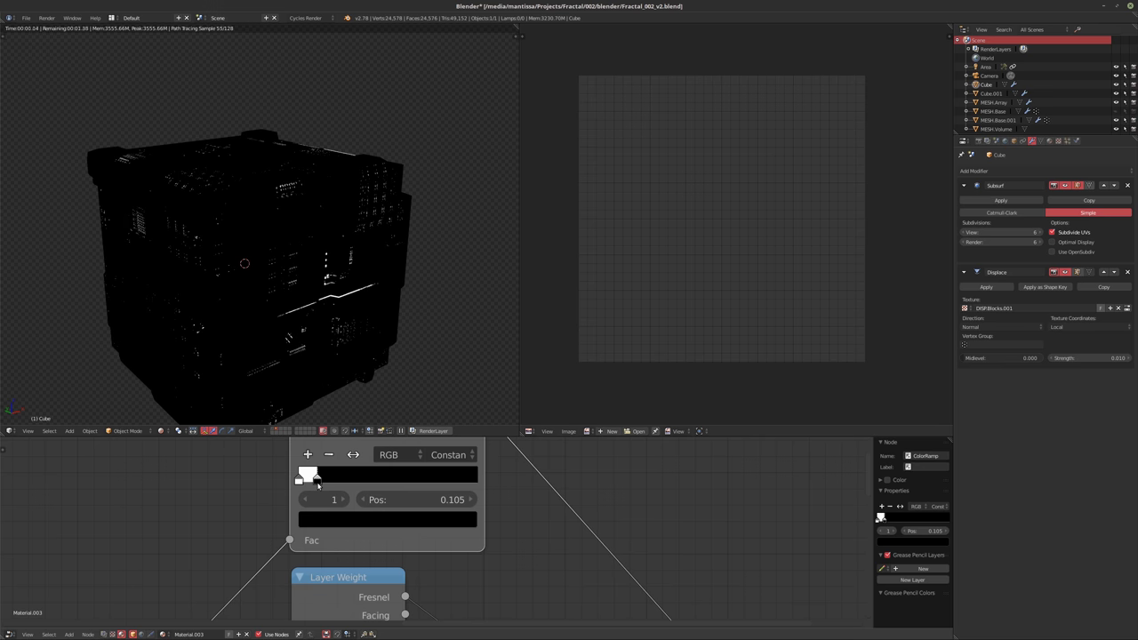
middle_click_drag(355, 356, 266, 325)
Add a second Mix Shader after the diffuse-glossy mix and connect the ColorRamp's color to its Fac
scroll(589, 552, "down", 3)
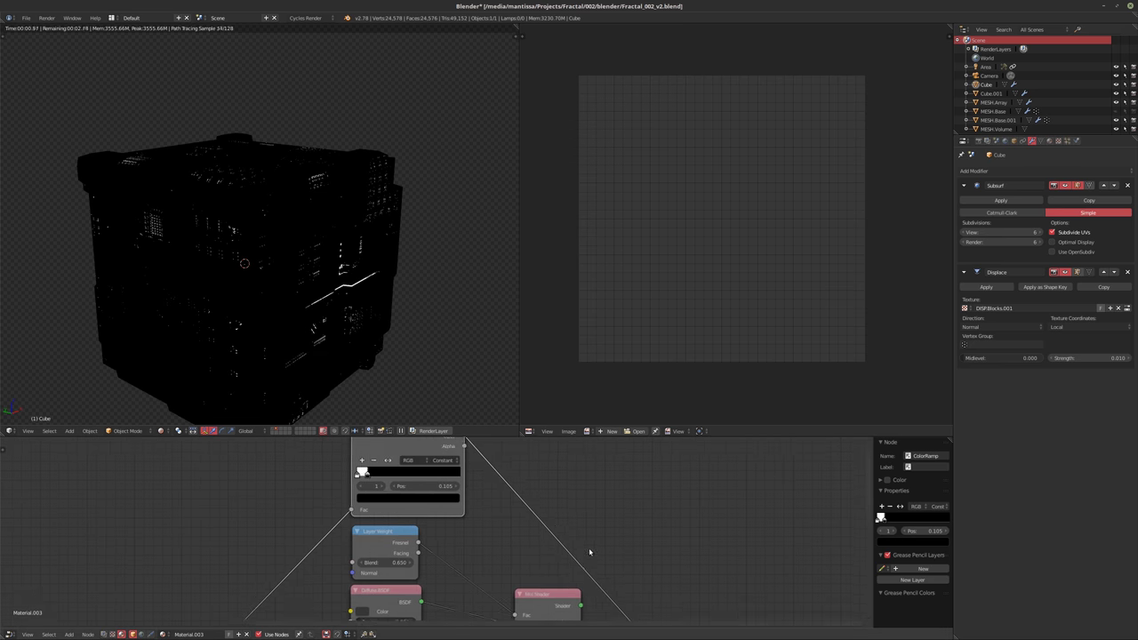
scroll(588, 552, "down", 2)
key("shift+a")
mouse_move(584, 540)
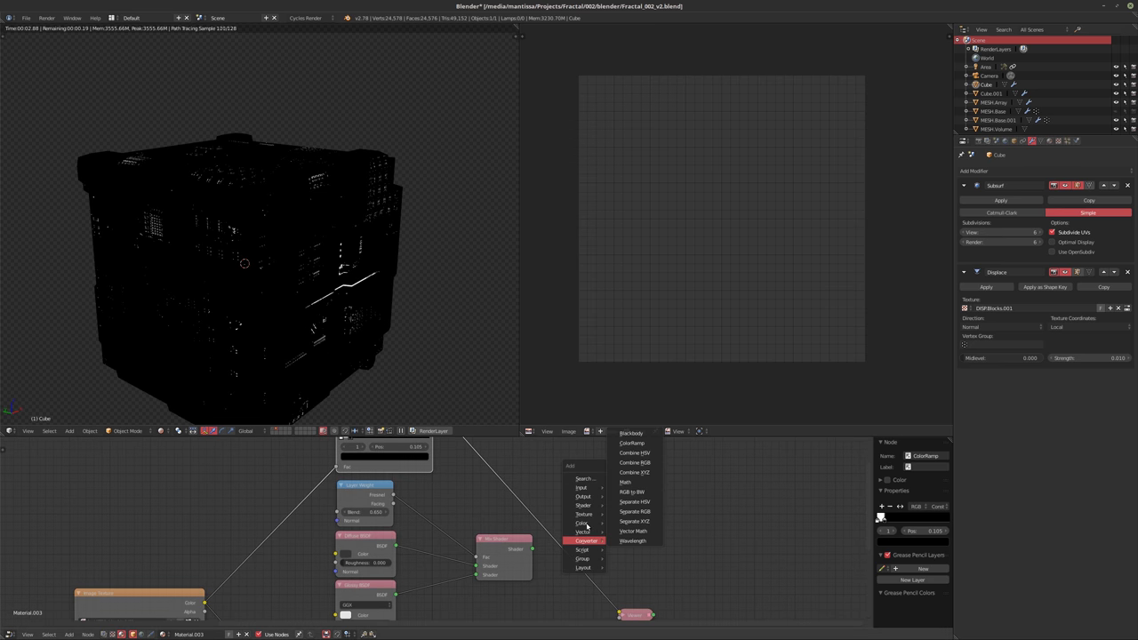
mouse_move(584, 505)
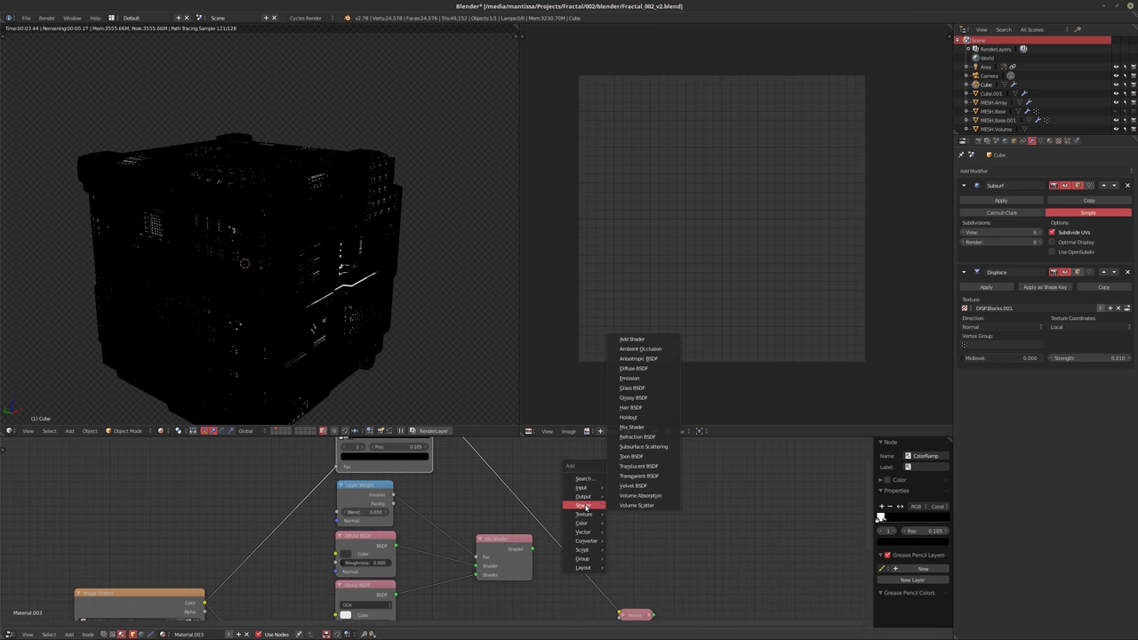
left_click(635, 428)
left_click(563, 521)
middle_click_drag(421, 457, 421, 482)
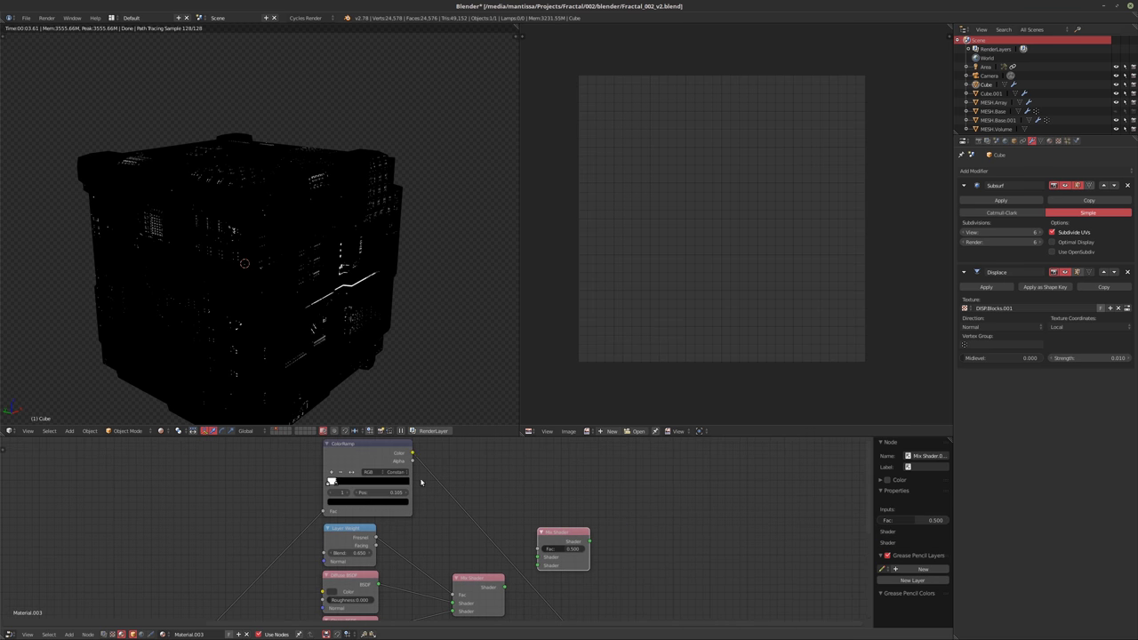
left_click_drag(412, 453, 537, 553)
Route the diffuse-glossy mix through the new Mix Shader's first shader input to the Material Output's Surface, and space the nodes out
middle_click_drag(535, 551, 544, 501)
left_click_drag(598, 489, 595, 621)
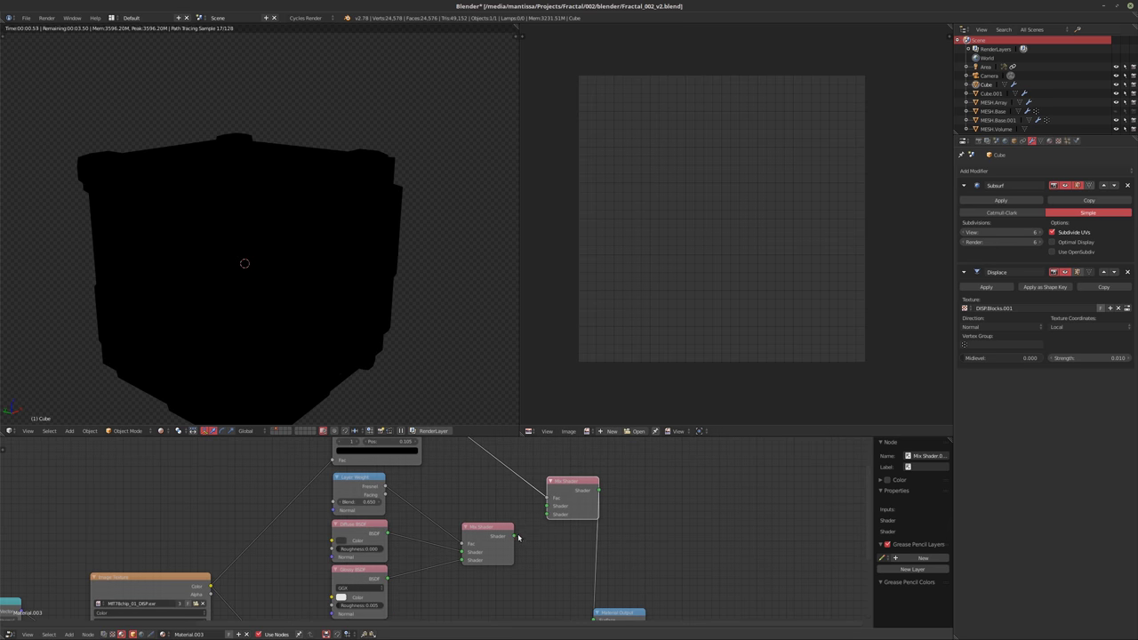
left_click_drag(574, 502, 562, 541)
middle_click_drag(649, 622, 624, 565)
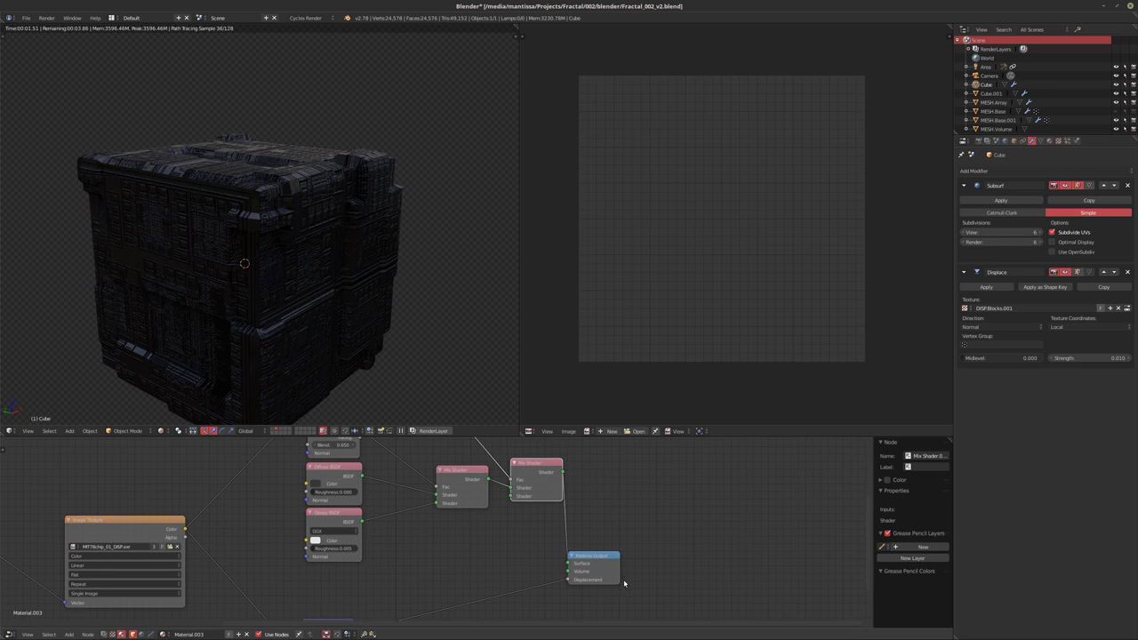
left_click_drag(615, 579, 718, 585)
left_click_drag(533, 464, 568, 470)
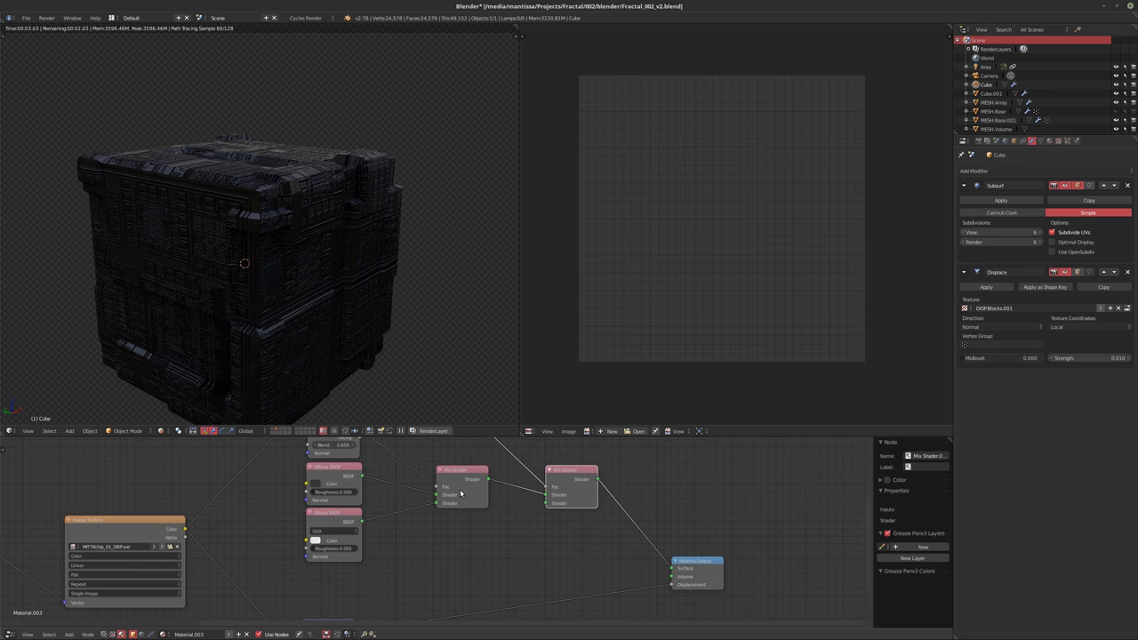
left_click_drag(461, 492, 461, 503)
Add an Emission shader below the diffuse-glossy mix and connect it to the new Mix Shader's second shader input
middle_click_drag(473, 535, 475, 522)
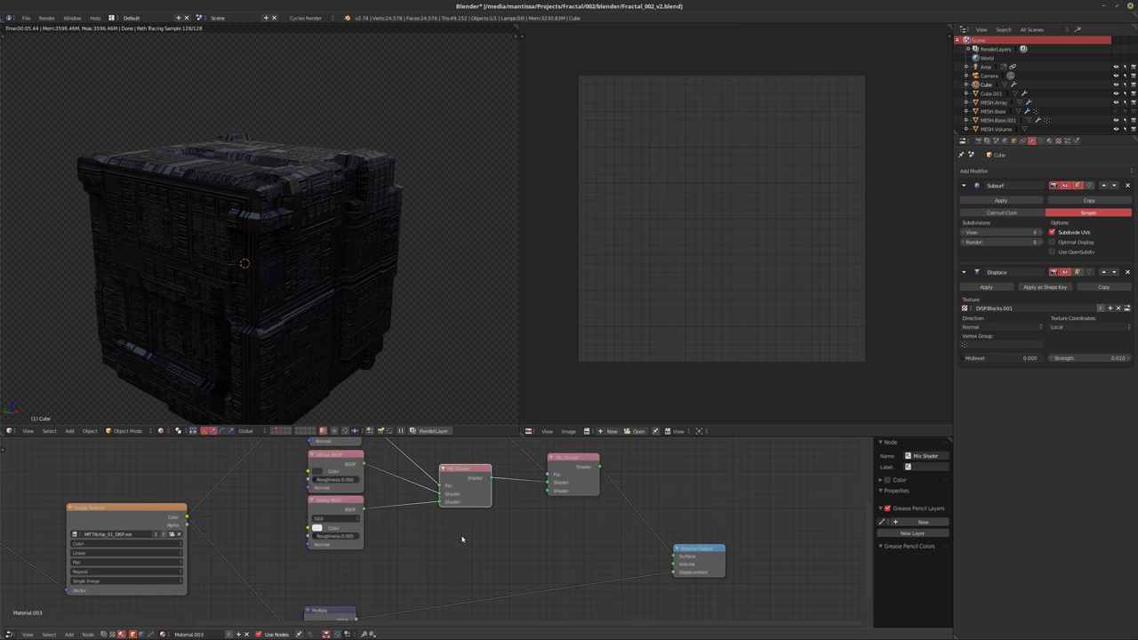
key("shift+a")
mouse_move(438, 560)
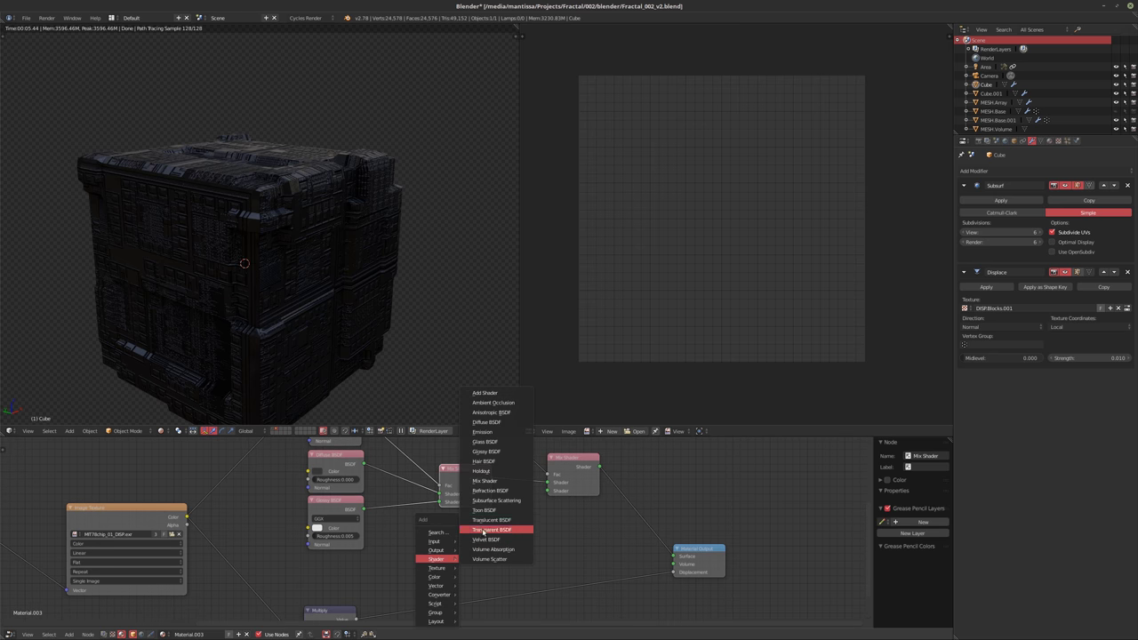
left_click(483, 431)
left_click(500, 542)
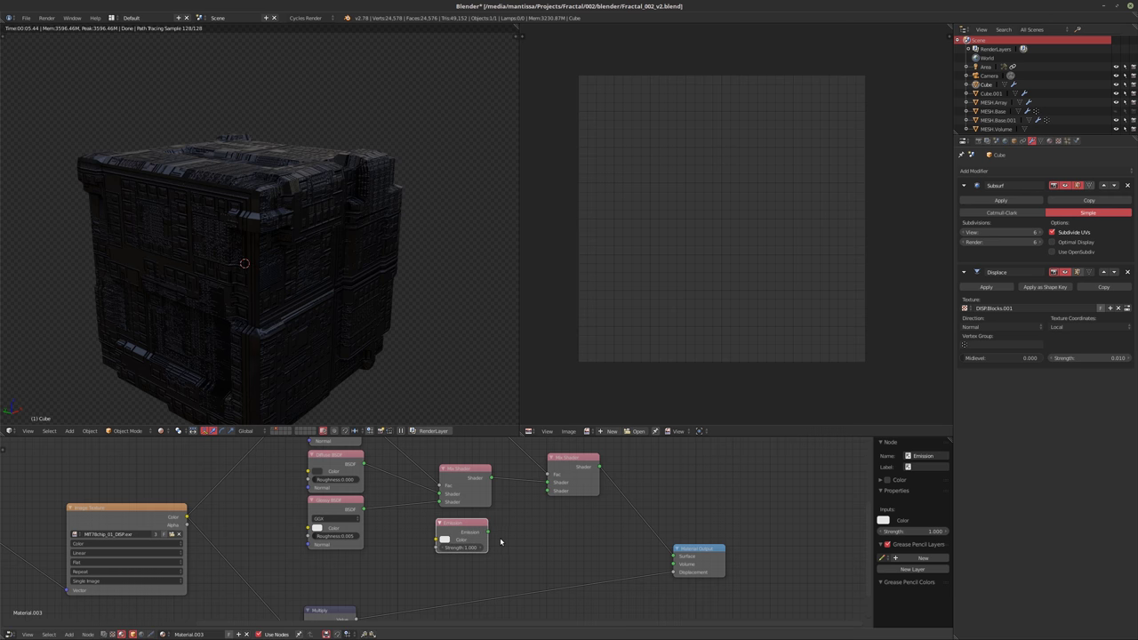
left_click(510, 540)
left_click_drag(496, 530, 547, 491)
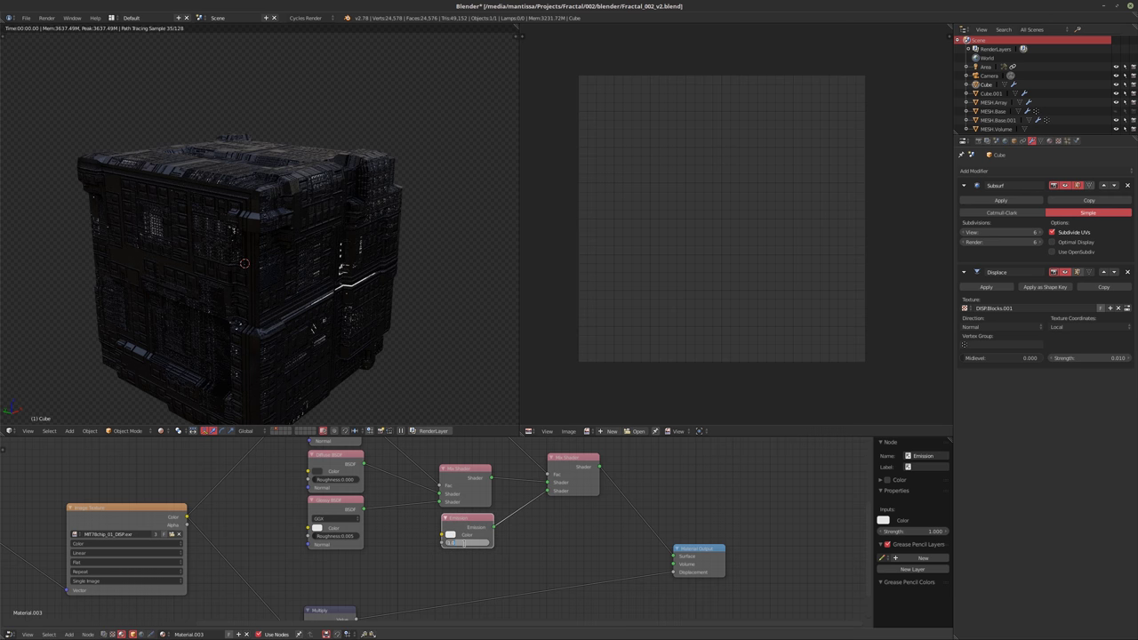
Set the Emission shader's strength to 10 and its color to orange
type("10")
key("Return")
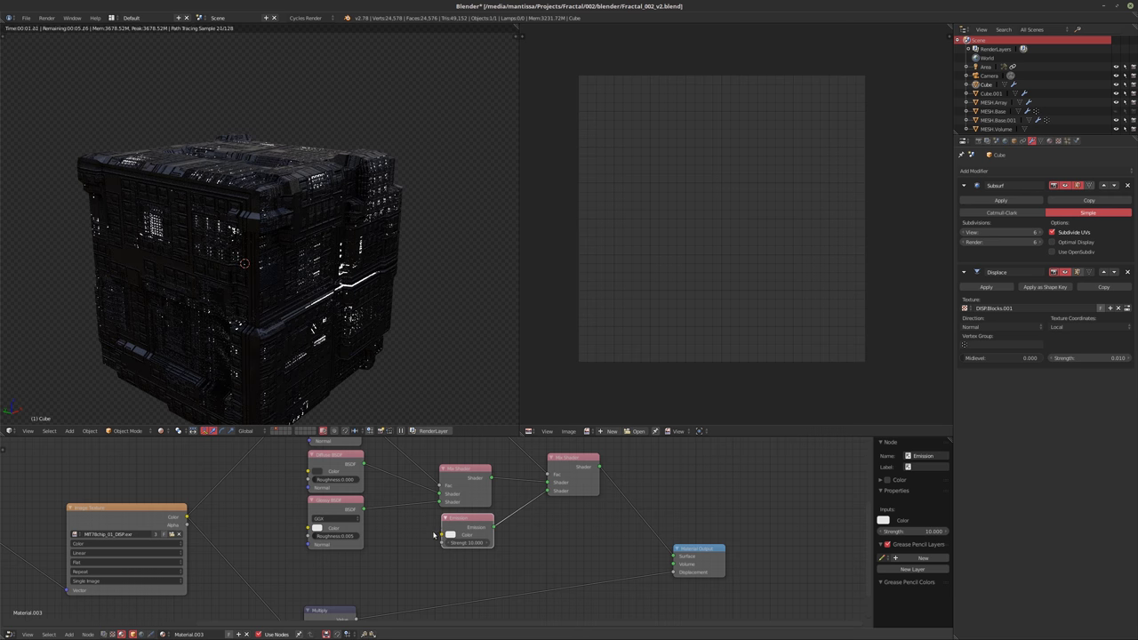
scroll(434, 535, "up", 5)
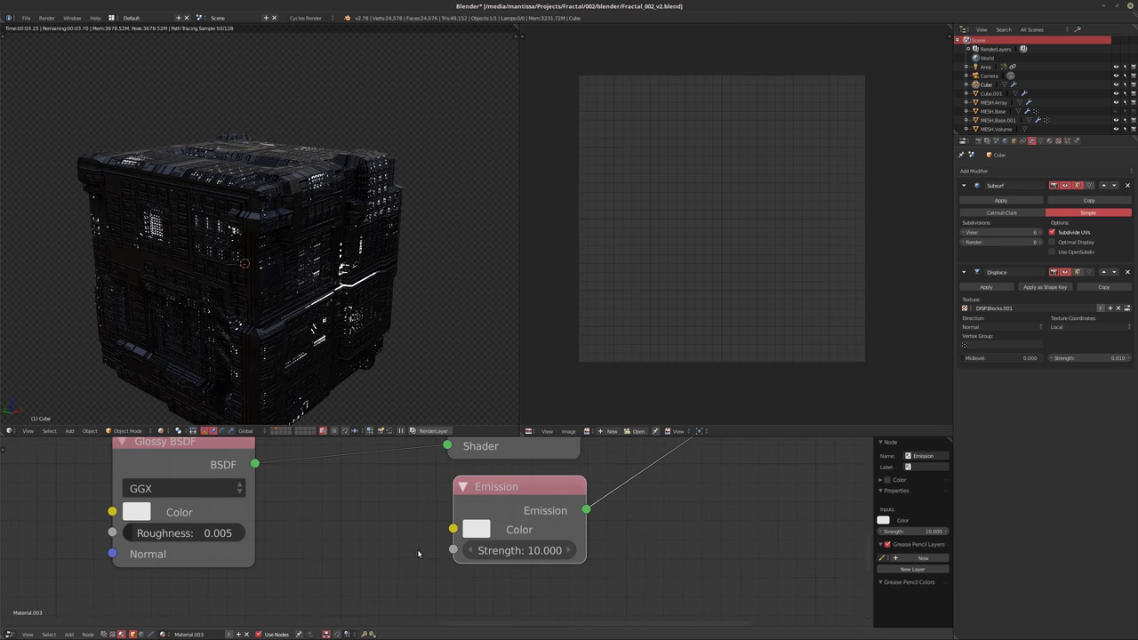
left_click(477, 531)
left_click(531, 378)
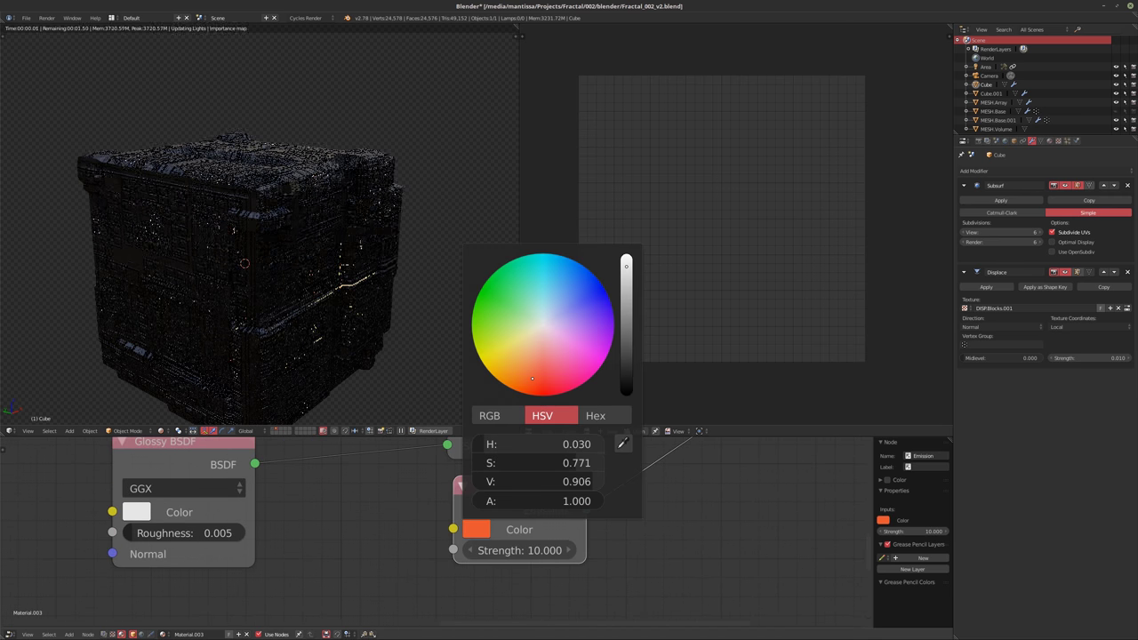
mouse_move(532, 378)
left_mouse_down()
mouse_move(518, 379)
mouse_move(536, 388)
mouse_move(522, 376)
left_mouse_up()
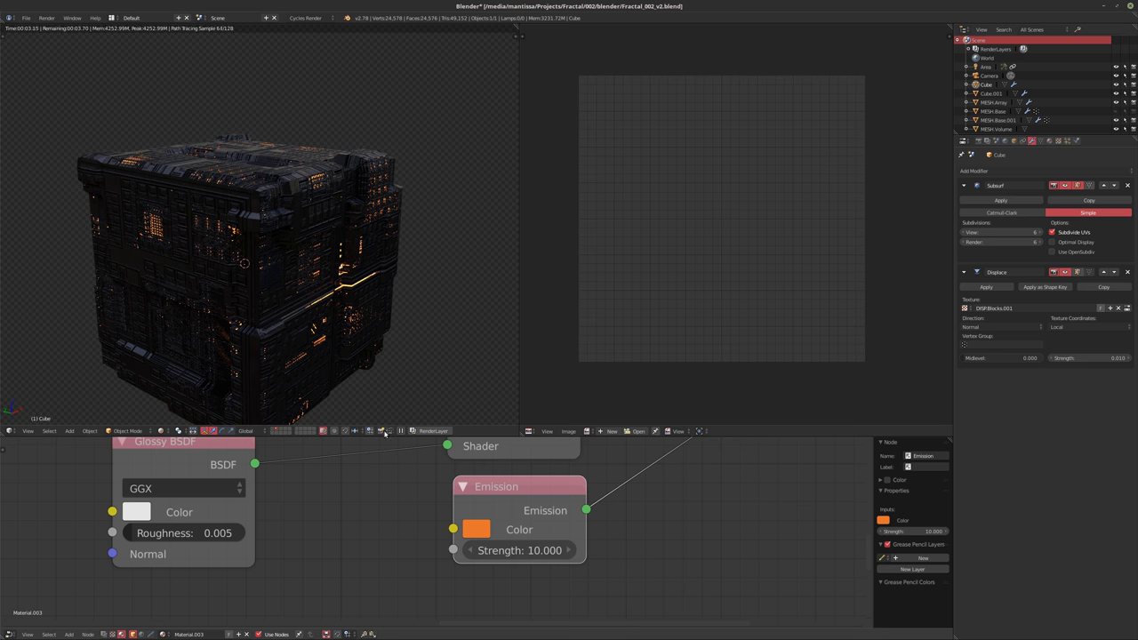
Move the ColorRamp's black stop to position 0.117 and check the glowing lights on the rendered cube
scroll(294, 319, "down", 5)
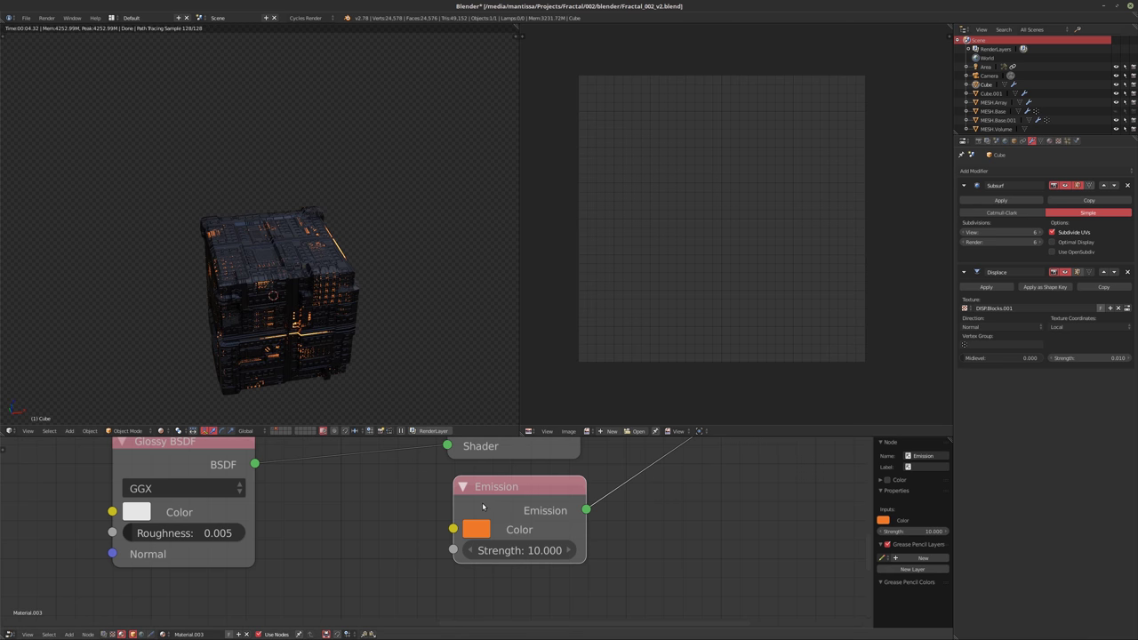
middle_click_drag(485, 507, 270, 526)
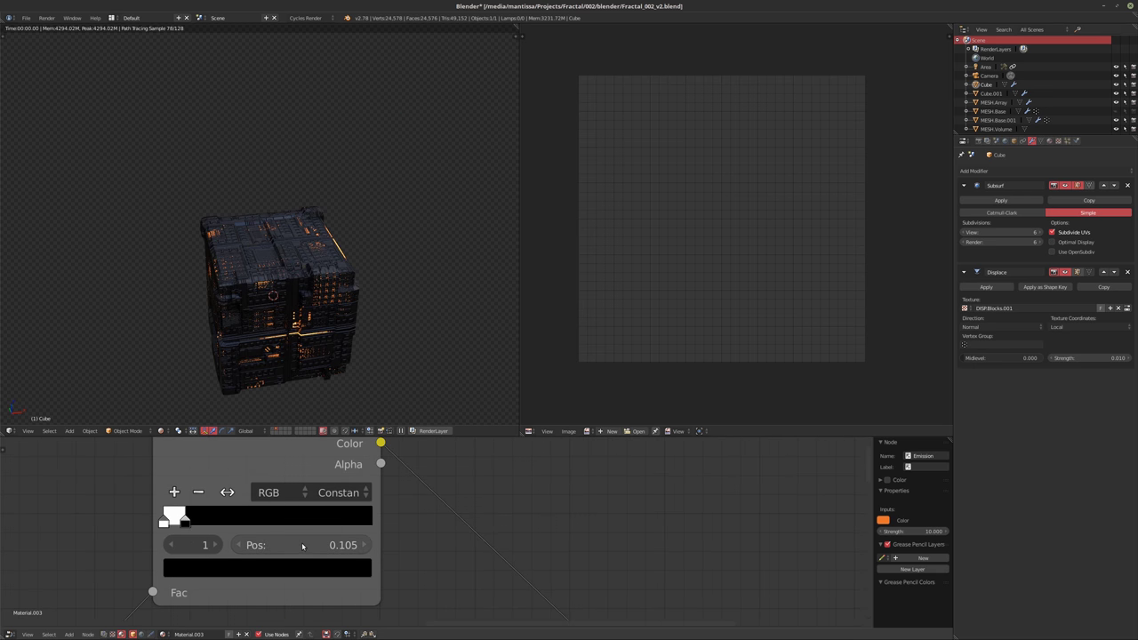
left_click_drag(302, 545, 309, 545)
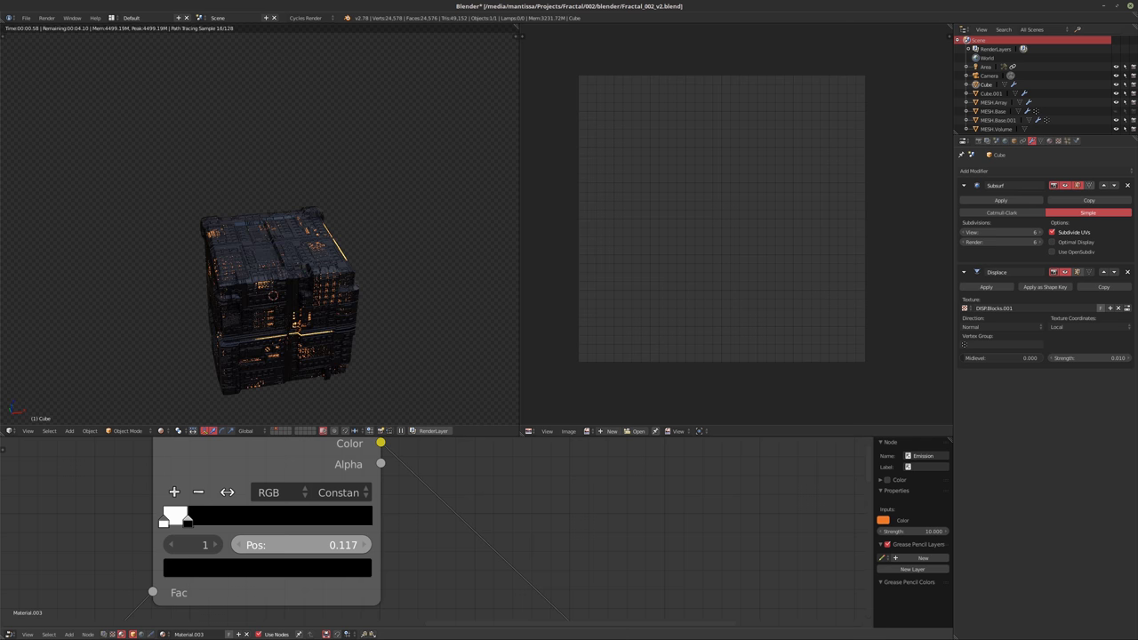
scroll(282, 311, "up", 6)
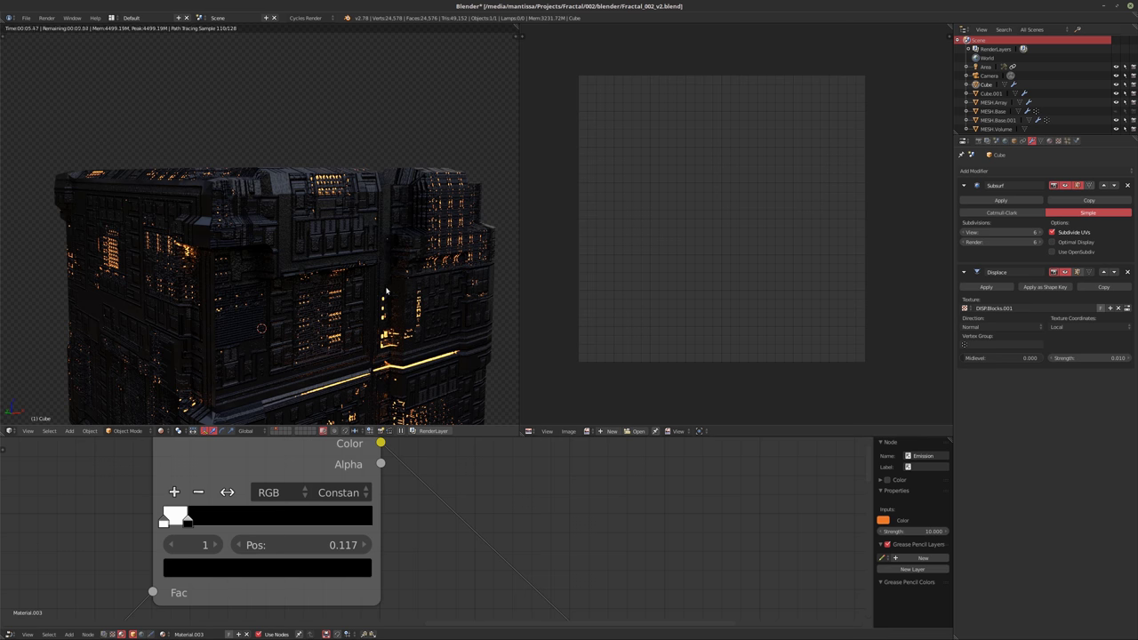
mouse_move(396, 289)
middle_mouse_down()
mouse_move(256, 348)
mouse_move(278, 304)
mouse_move(281, 339)
middle_mouse_up()
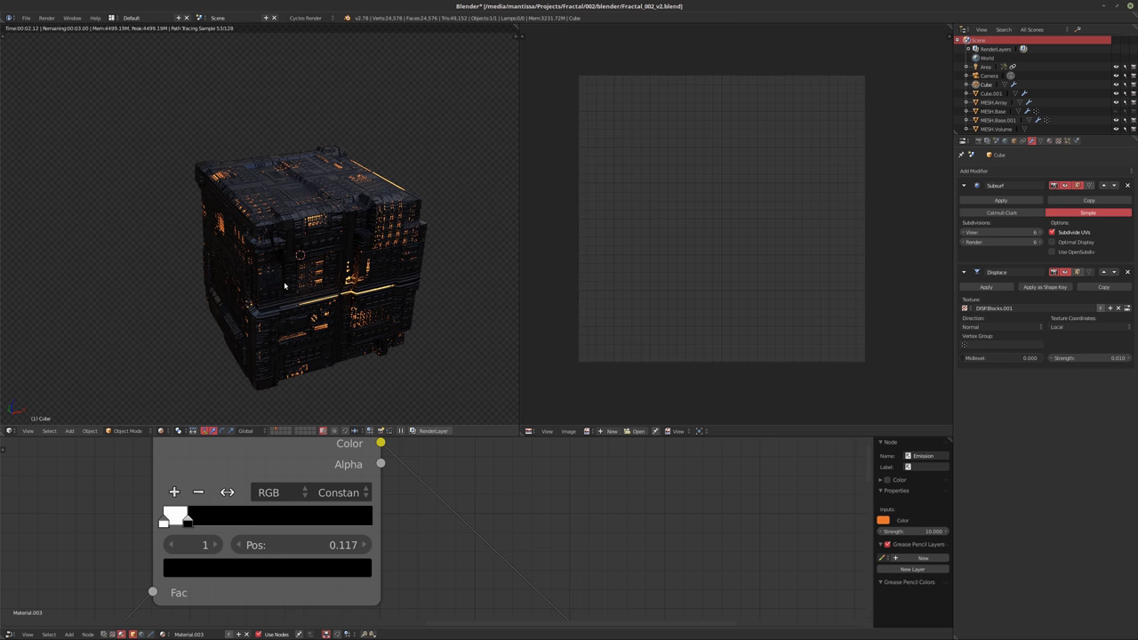
Leave the cube's local view and show the whole scene in solid shading through the camera
key("KP_Divide")
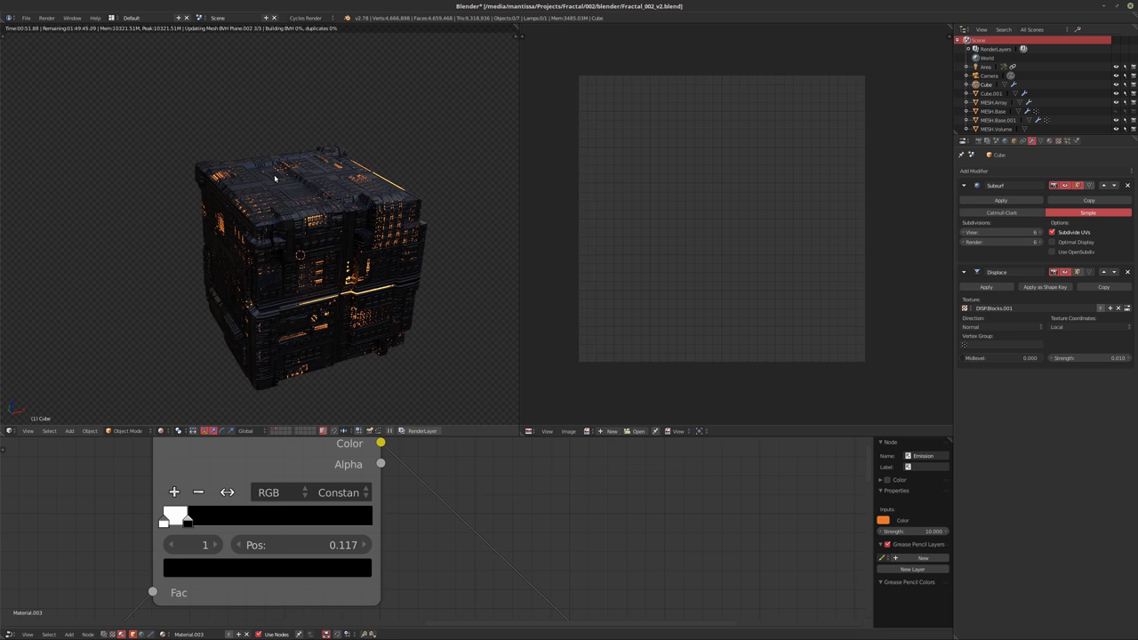
key("shift+z")
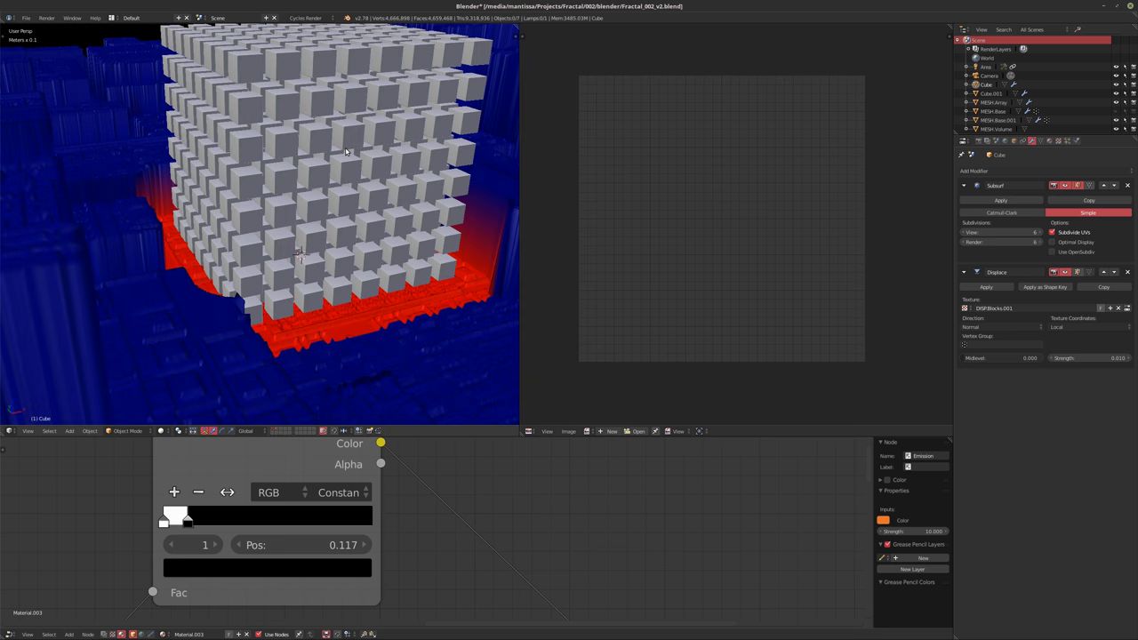
key("KP_0")
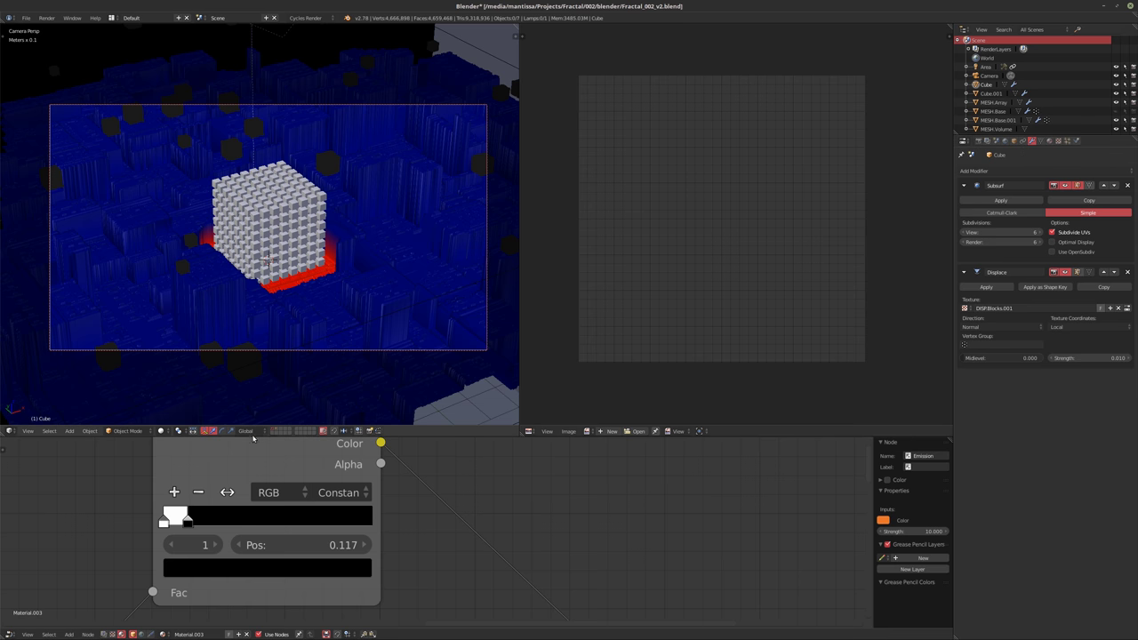
Show only the layer holding the chip-textured cube and set its Displace modifier's texture coordinates to Global
left_click(276, 432)
middle_click_drag(292, 301, 267, 302)
scroll(328, 492, "down", 2)
middle_click_drag(231, 492, 328, 492)
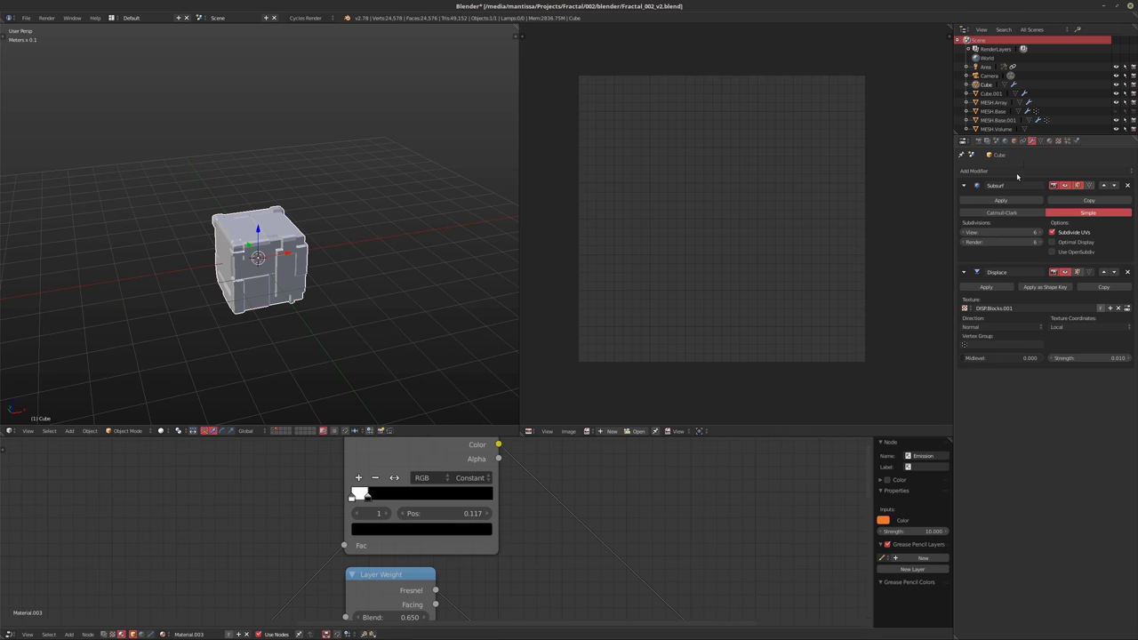
left_click(984, 328)
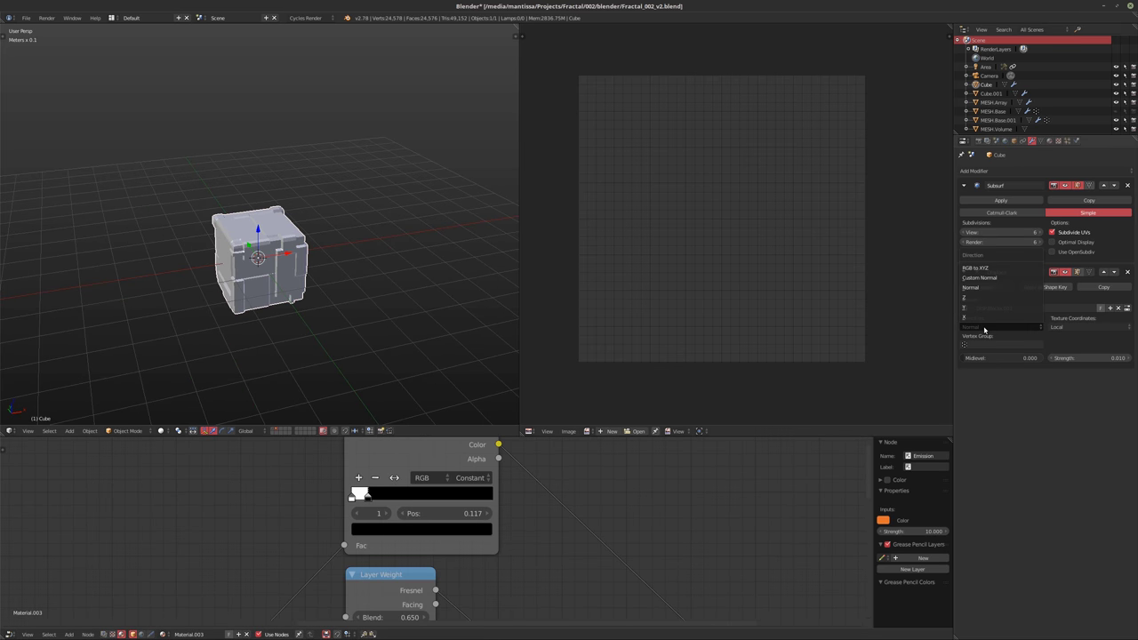
left_click(1080, 327)
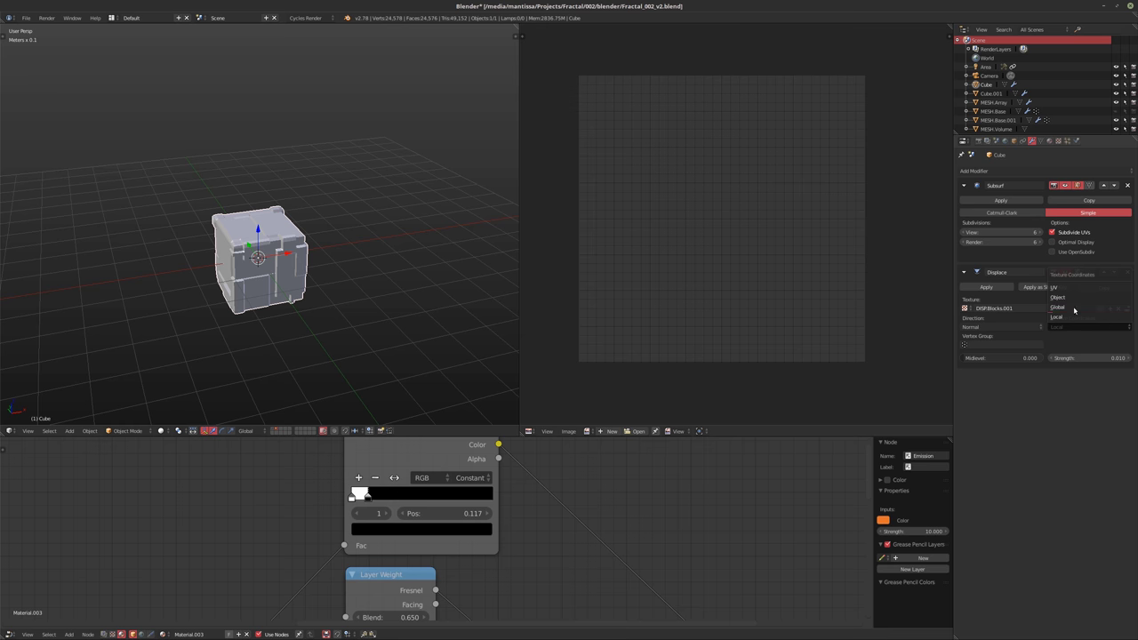
left_click(1071, 308)
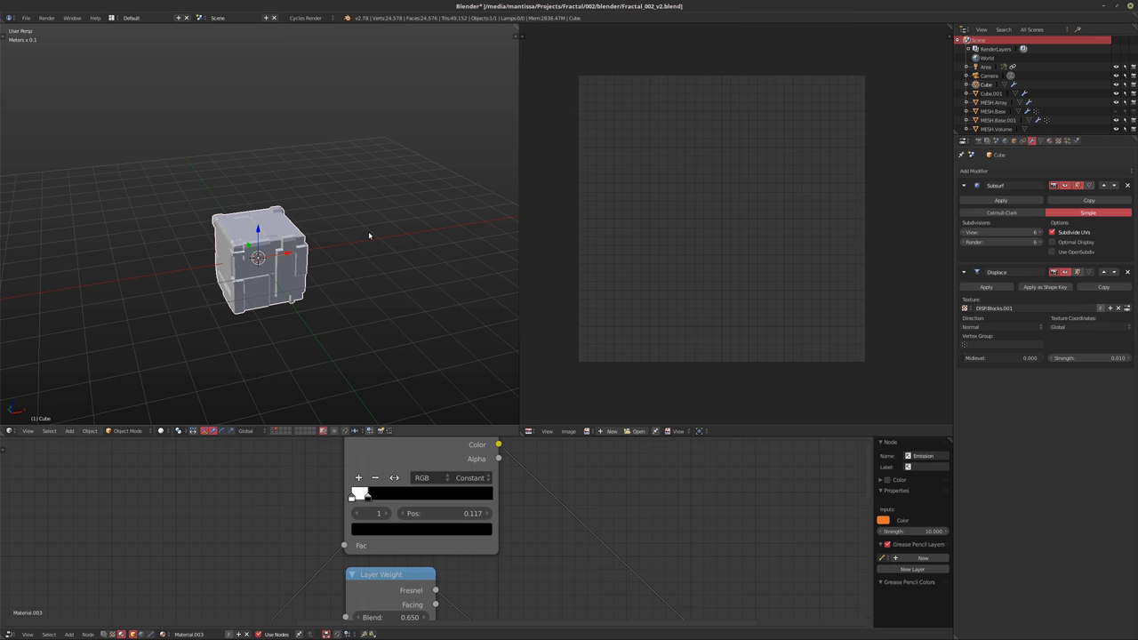
Test the global displacement by moving the cube through space, and undo the move
key("g")
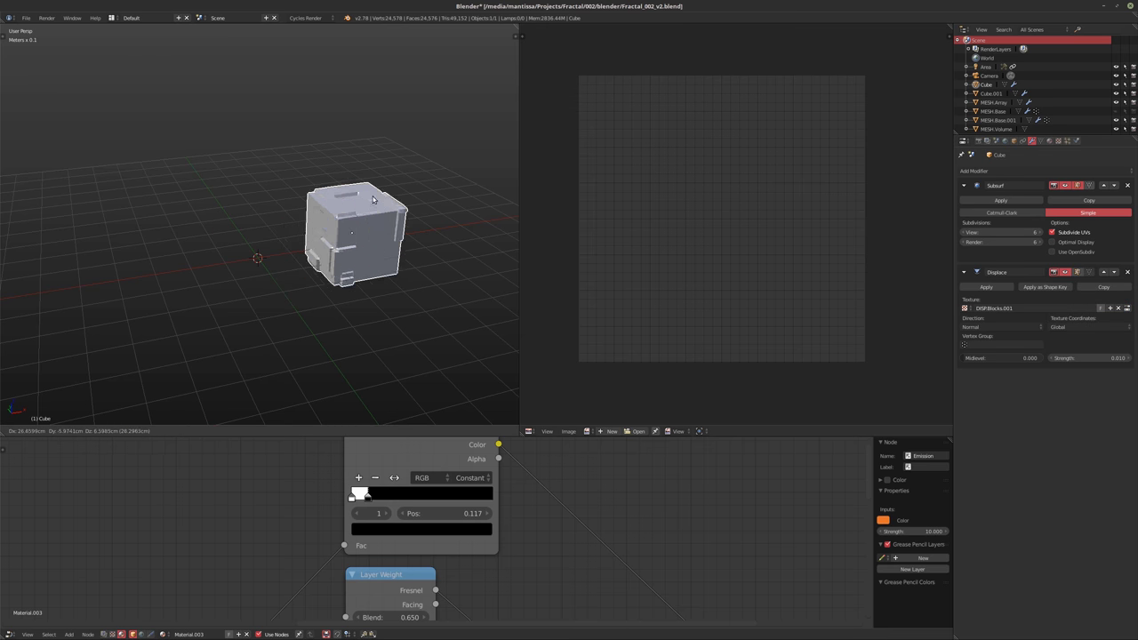
left_click(376, 232)
key("ctrl+z")
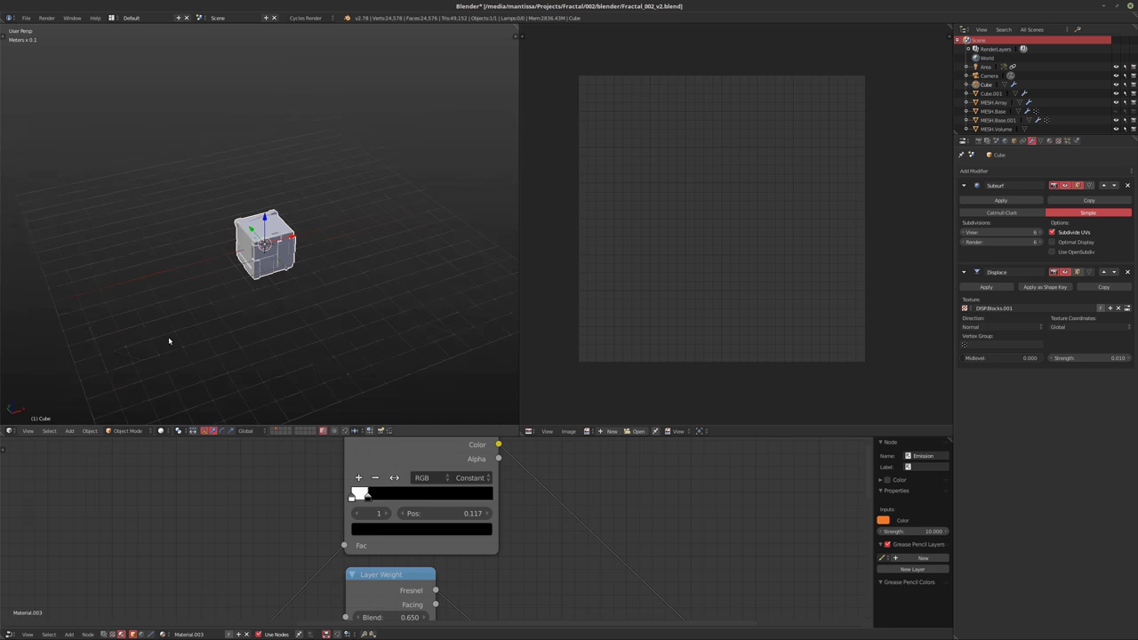
Return to the camera view with all layers visible and save the file over Fractal_002_v2.blend
key("KP_0")
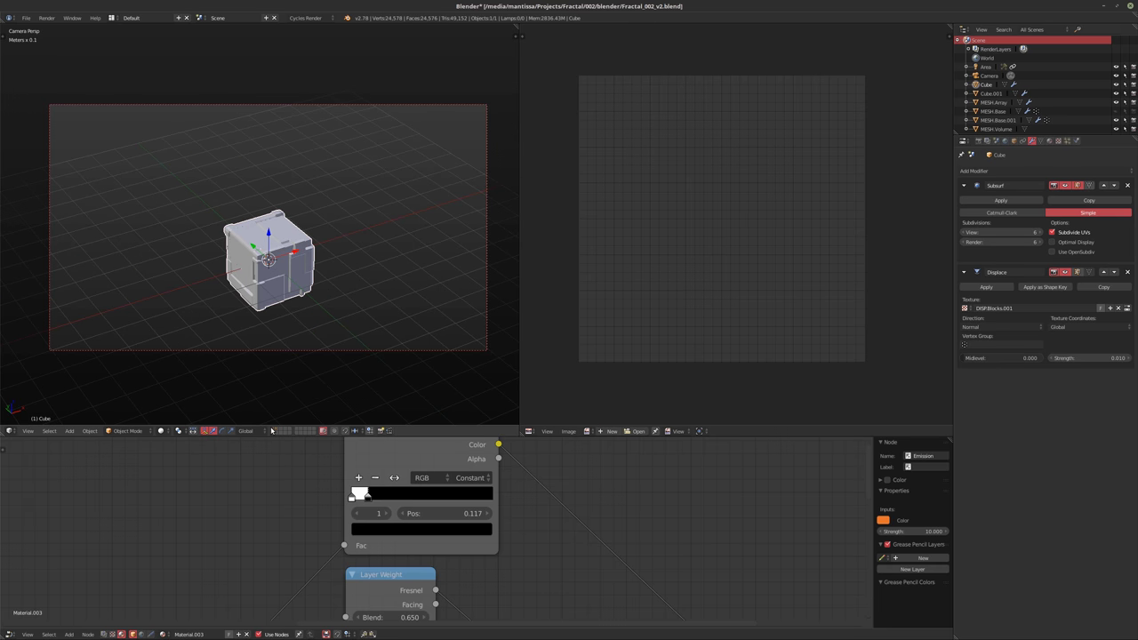
key("grave")
key("ctrl+s")
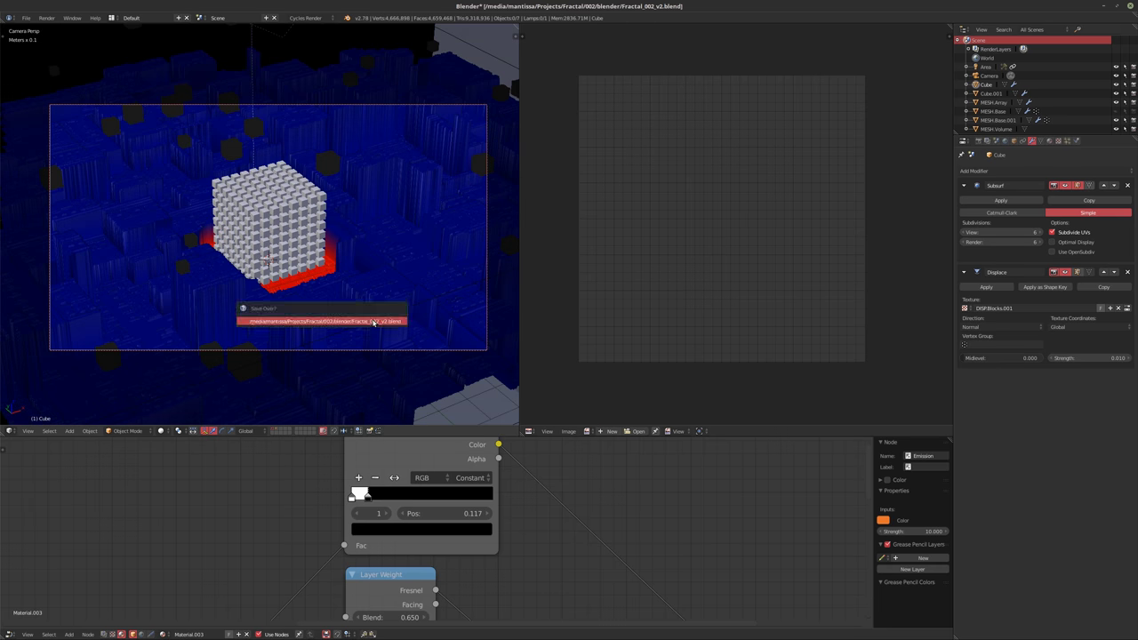
left_click(373, 323)
Render the scene to check the cubes and orange lights, and stop the render before it completes
key("F12")
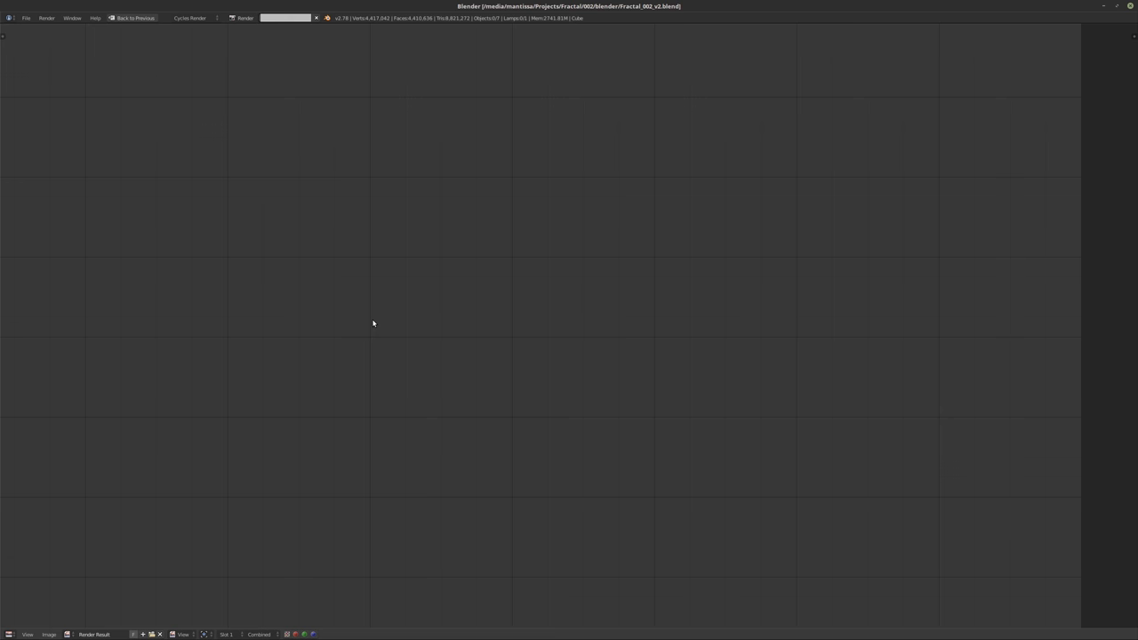
key("n")
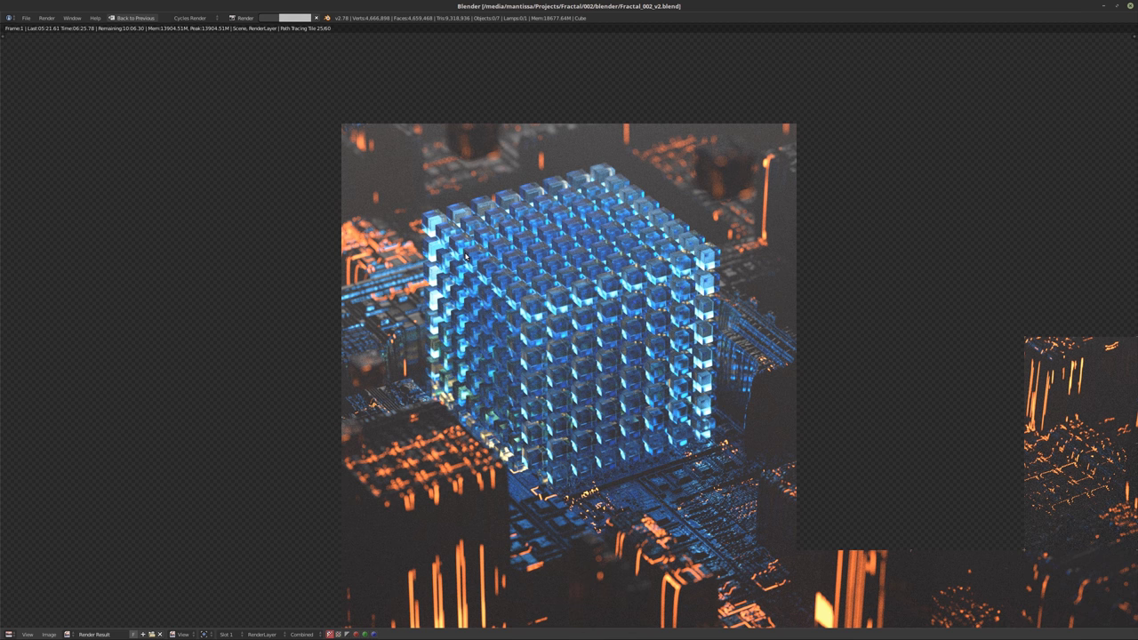
key("Escape")
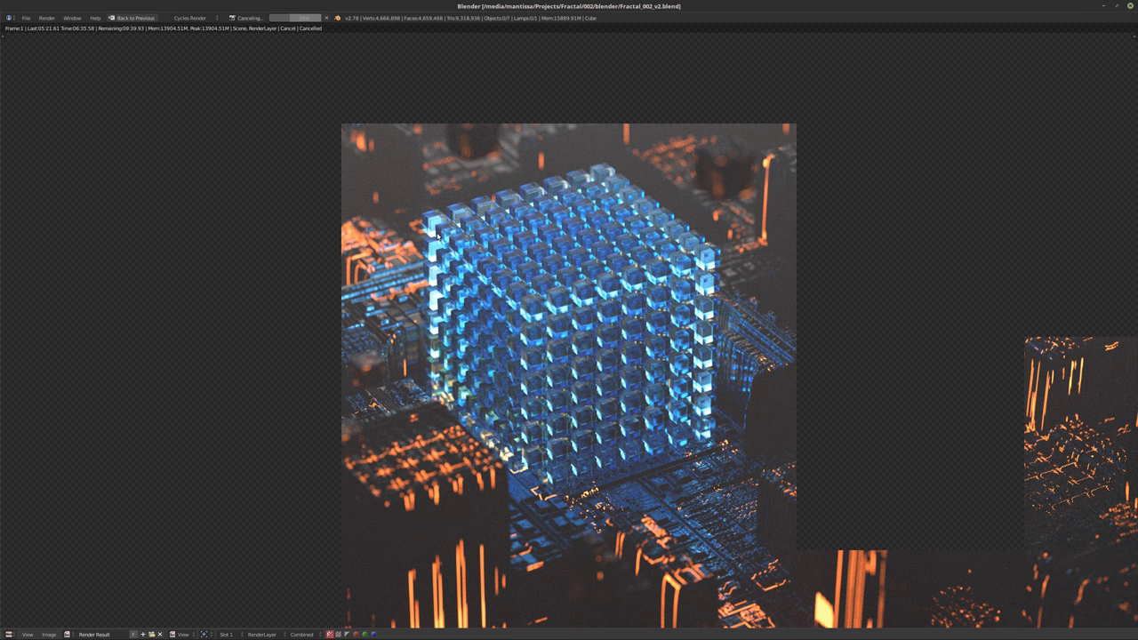
key("Escape")
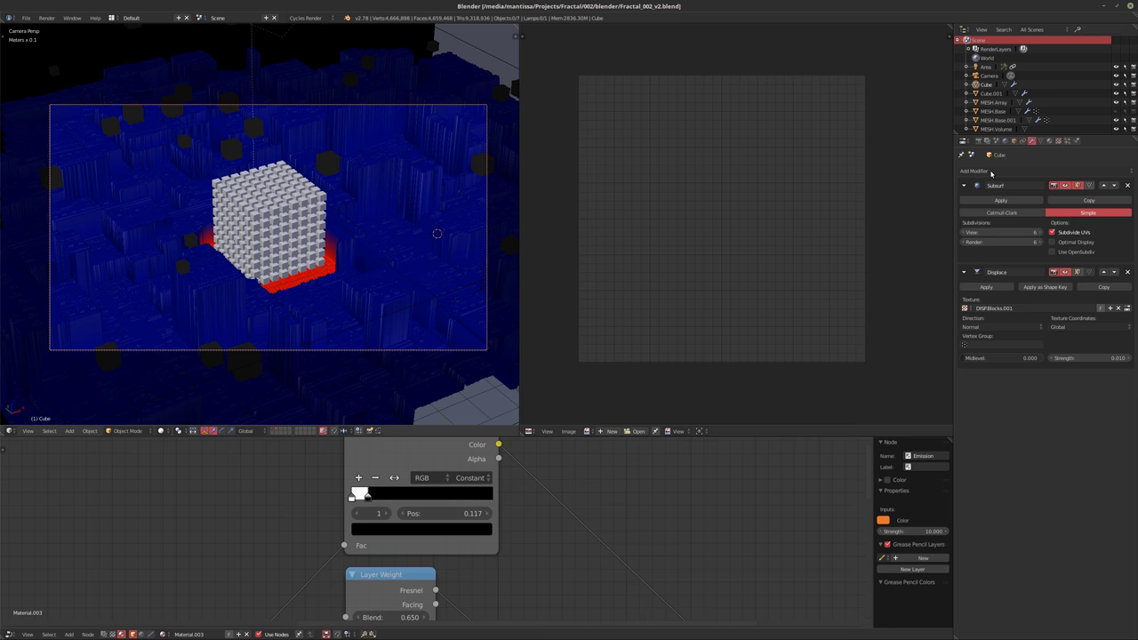
Add a Remesh modifier to MESH.Base.001 and place it directly after the DISPBlocks modifier, above the detail displacement
left_click(997, 120)
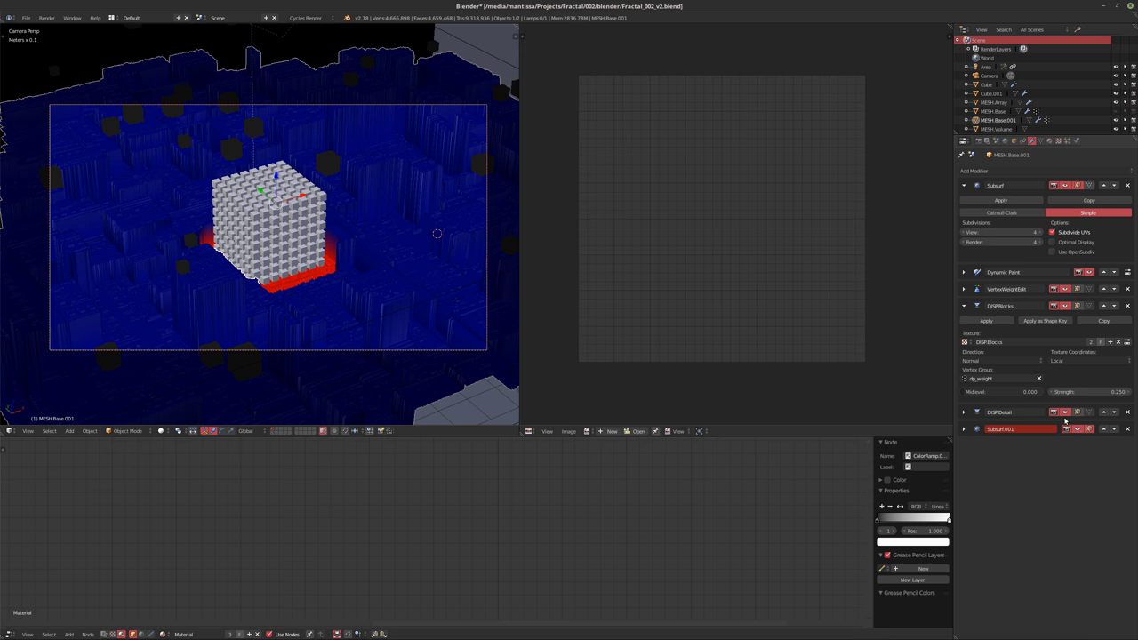
left_click(1064, 307)
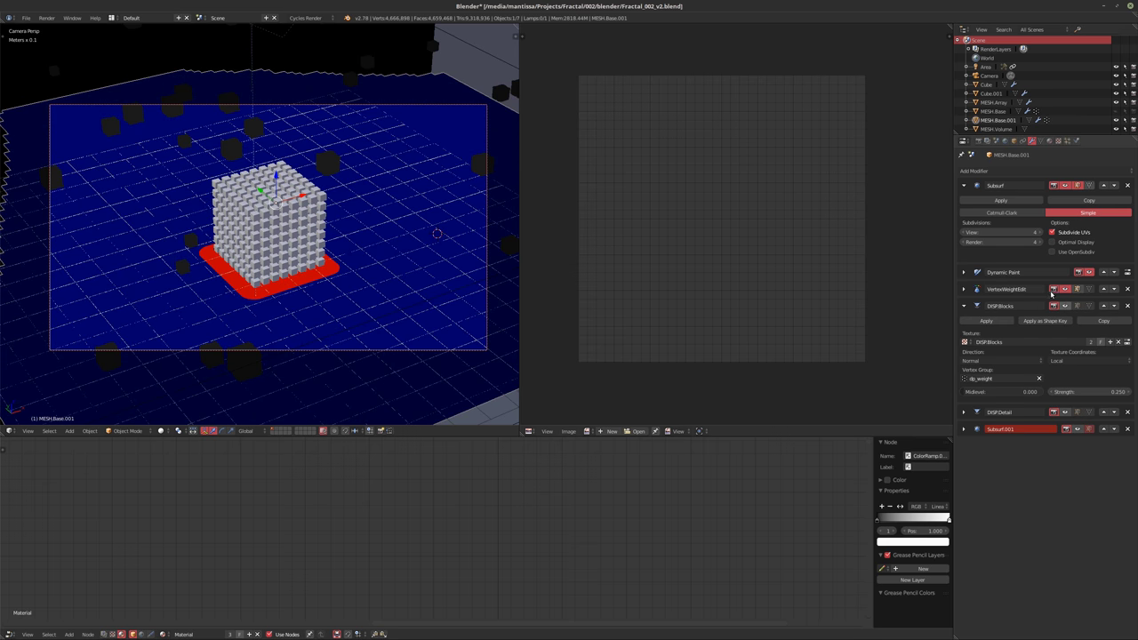
left_click(981, 173)
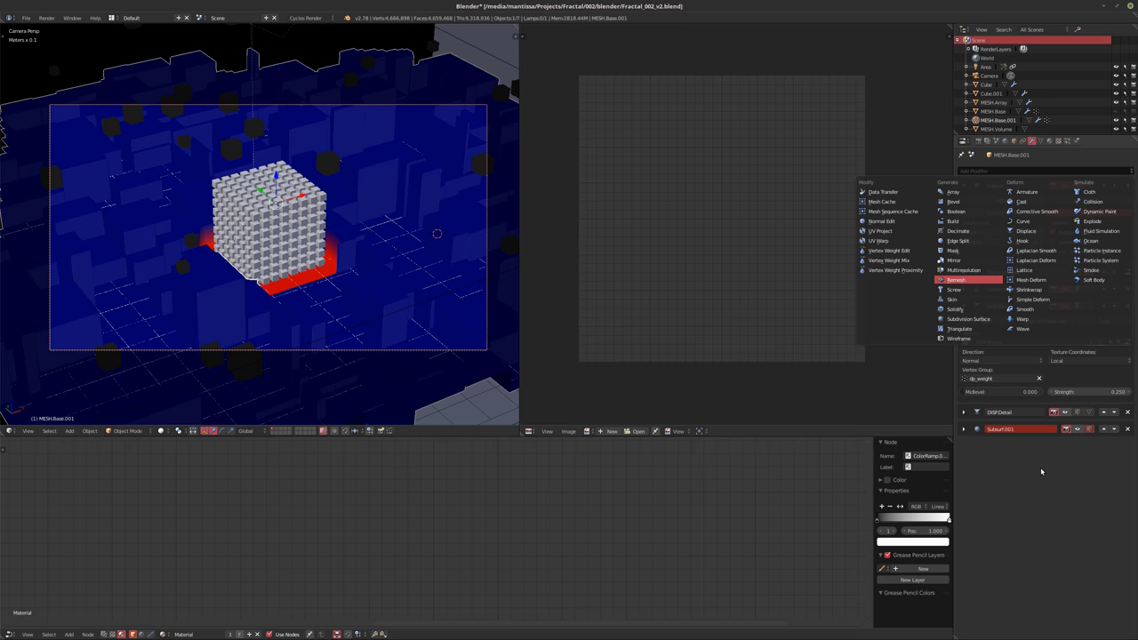
key("Return")
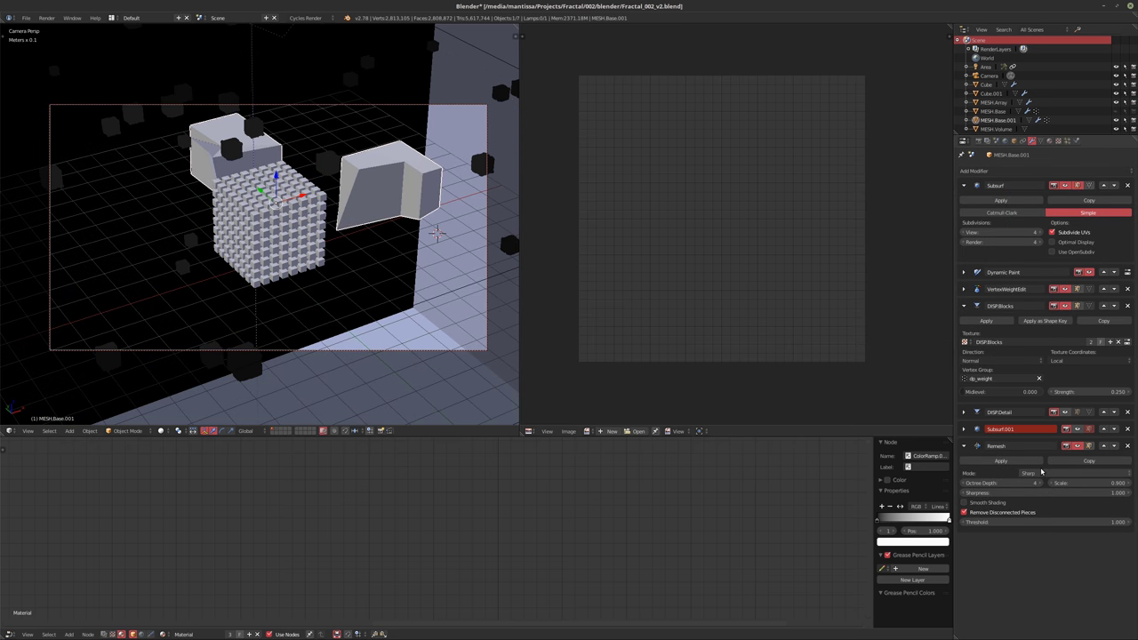
left_click(1103, 446)
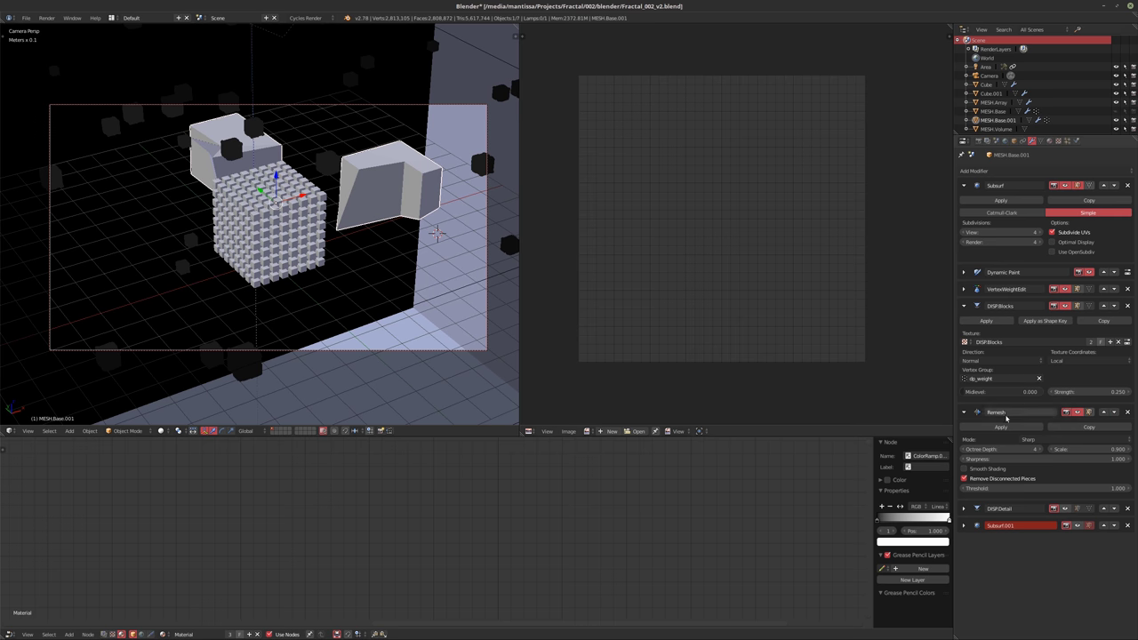
Set the Remesh modifier to Blocks mode with octree depth 7 and disable Remove Disconnected Pieces
left_click(1048, 440)
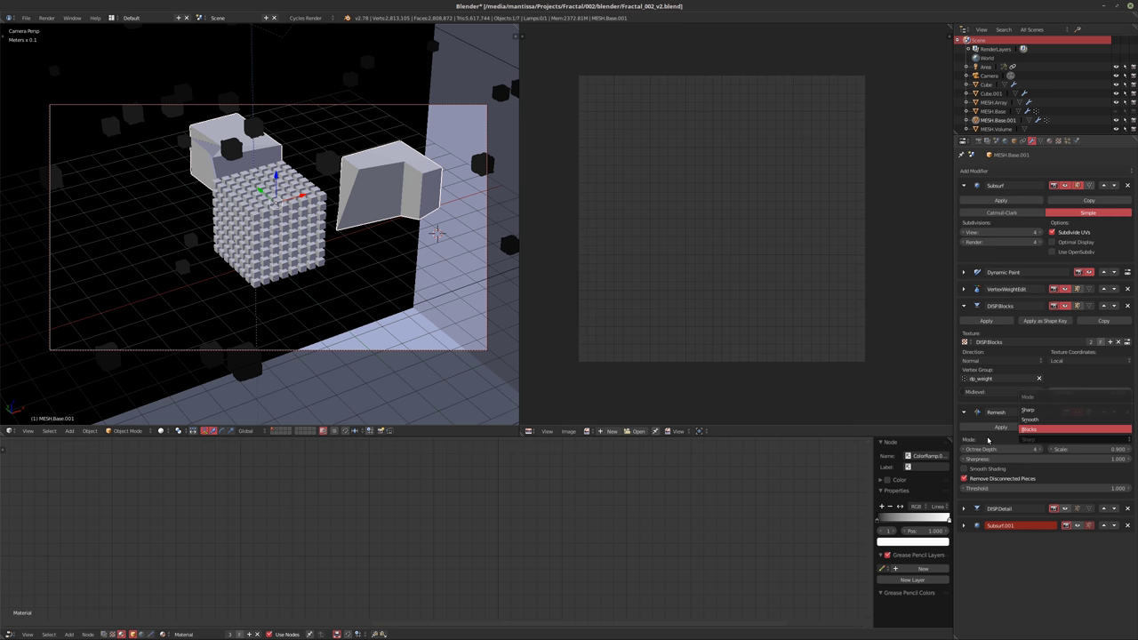
key("Return")
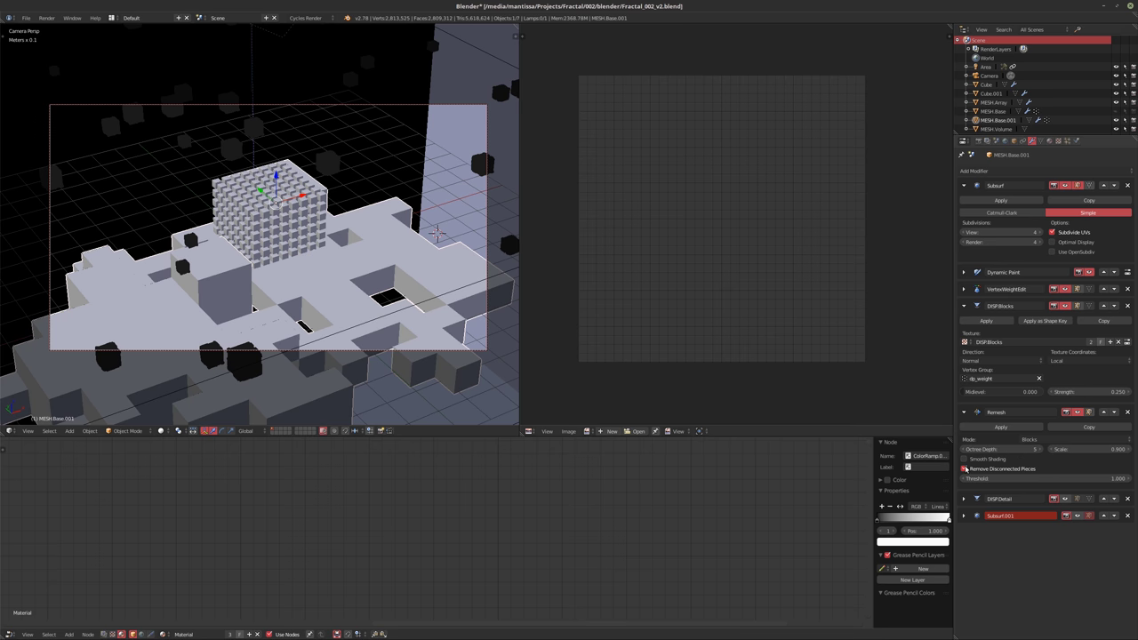
left_click(965, 468)
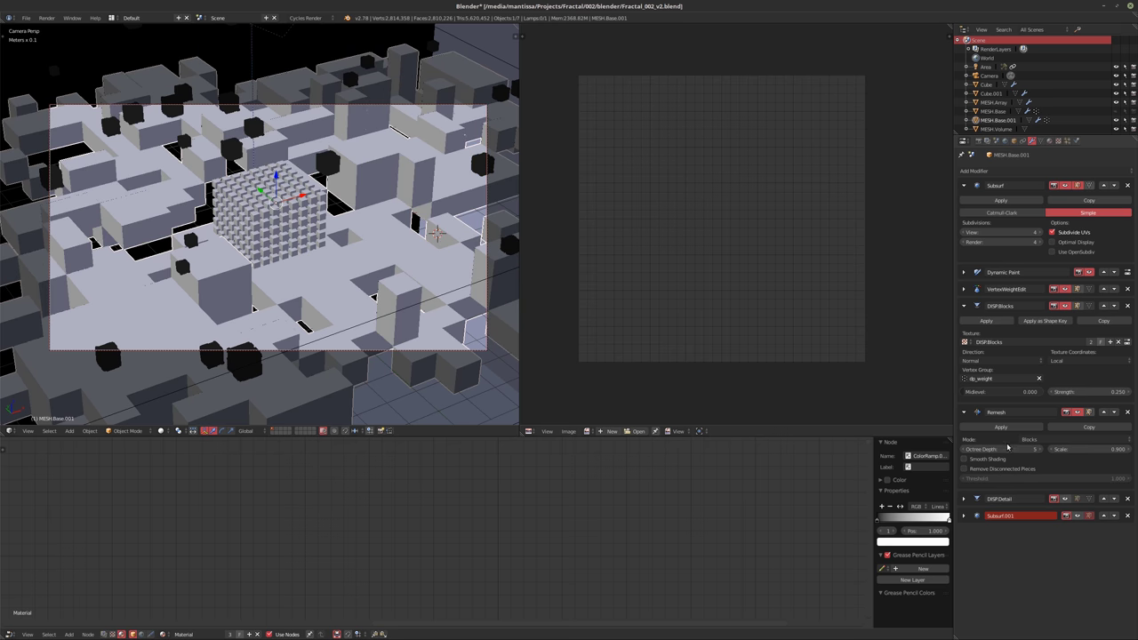
left_click(1008, 447)
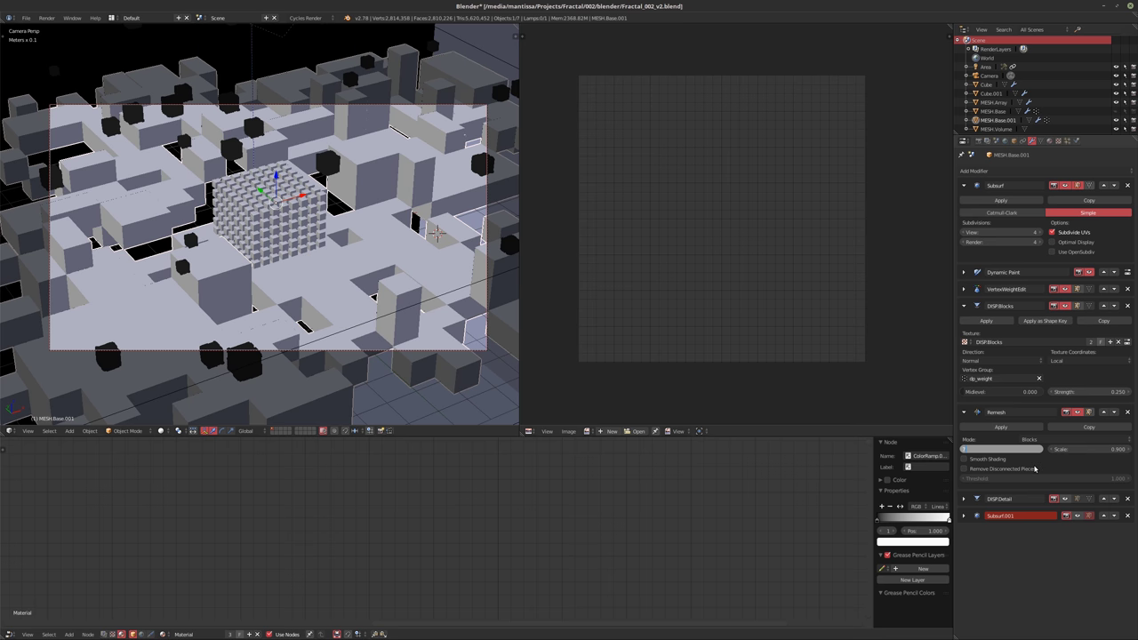
key("Return")
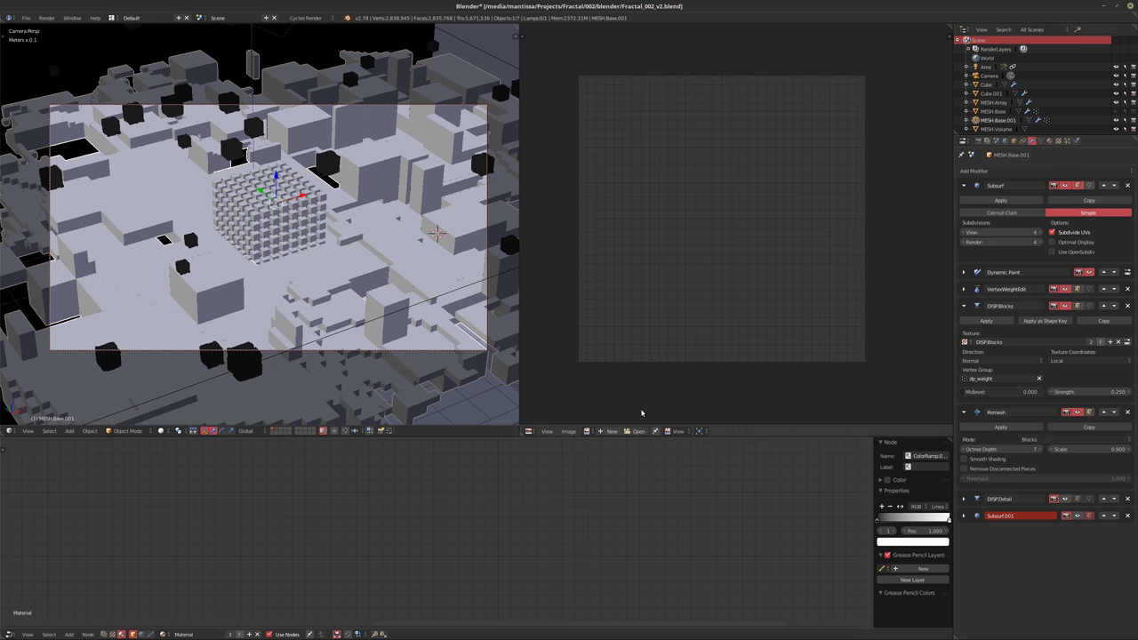
middle_click_drag(349, 293, 302, 245)
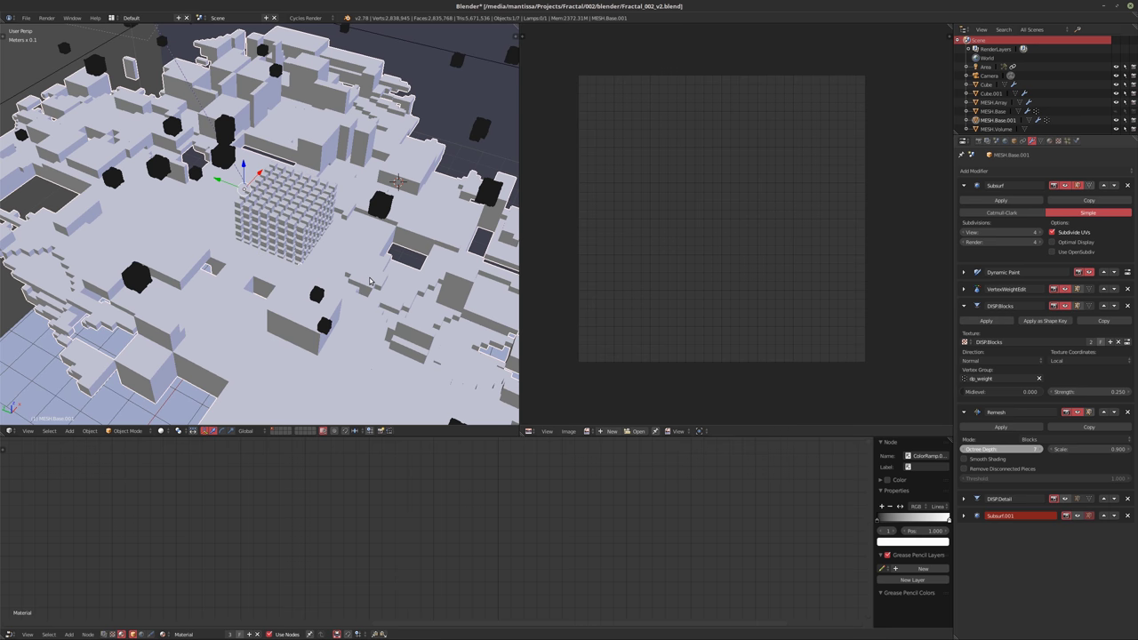
Undo the Remesh modifier on MESH.Base.001 after inspecting the blocky result from several angles, and return to the camera view
middle_click_drag(370, 281, 256, 253)
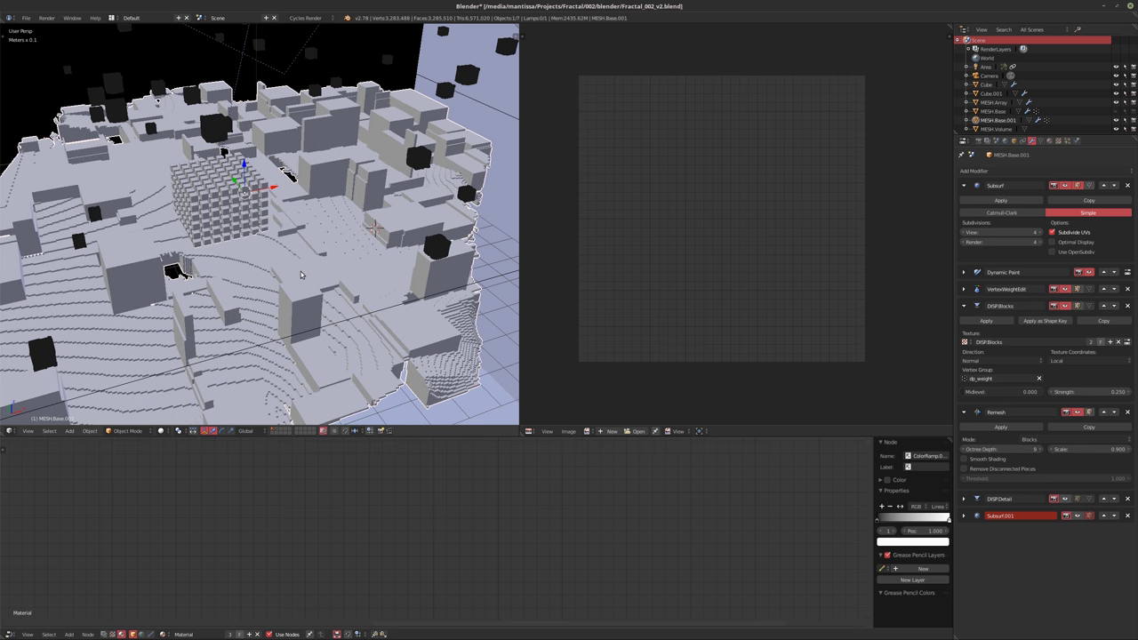
middle_click_drag(316, 259, 480, 106)
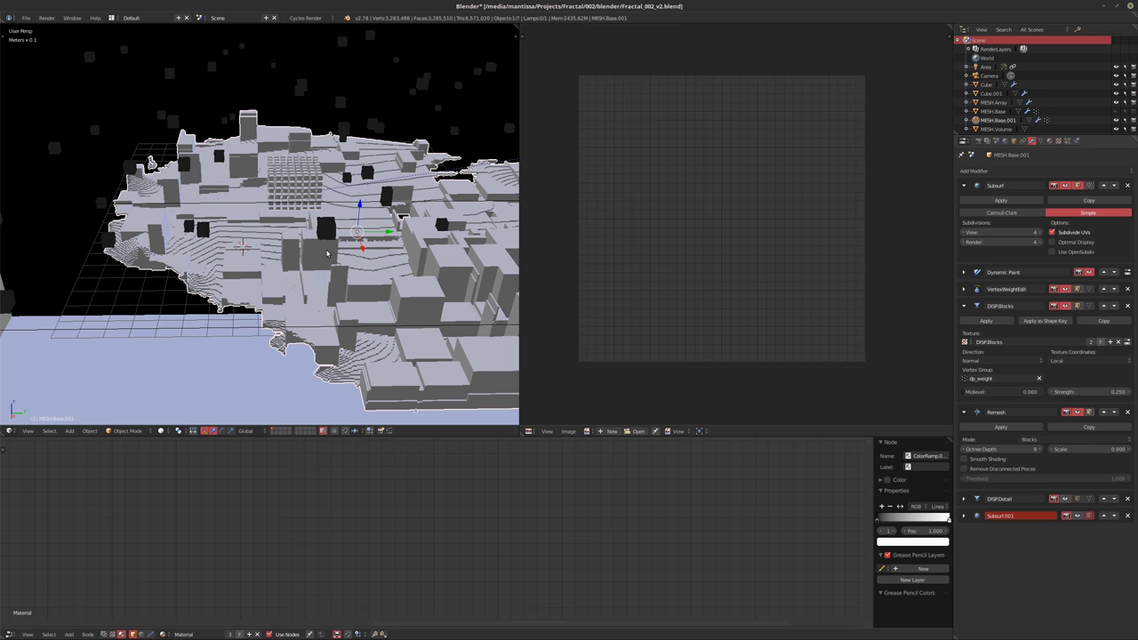
key("ctrl+z")
key("KP_0")
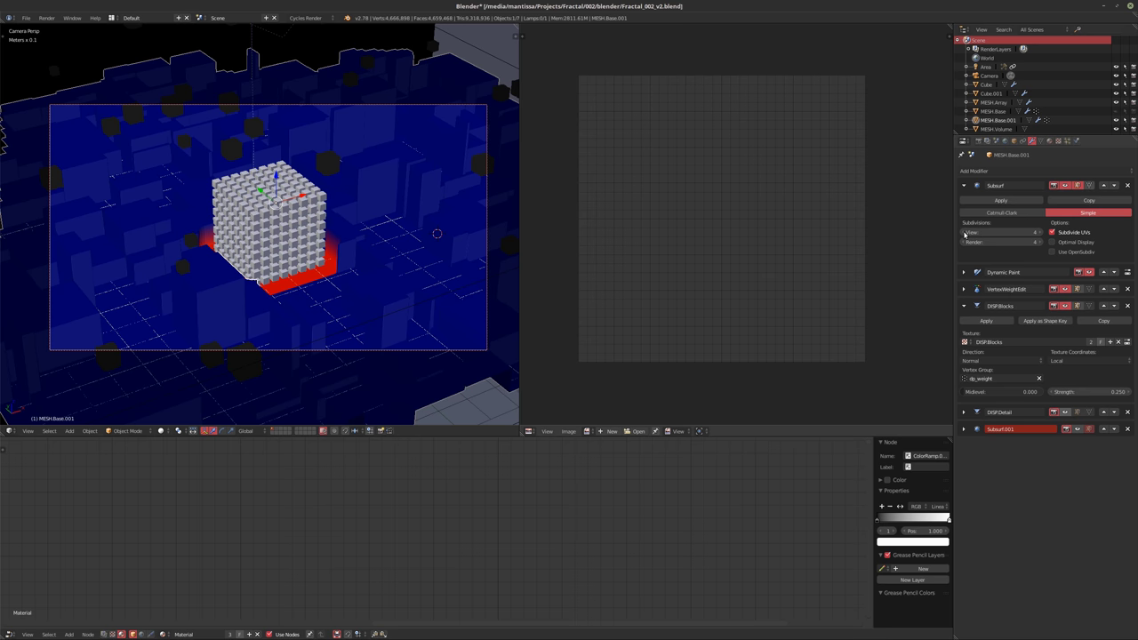
Set the first Subsurf modifier's viewport subdivisions to 3, with the detail displacement shown, and switch the viewport to rendered shading
left_click(964, 233)
left_click(963, 233)
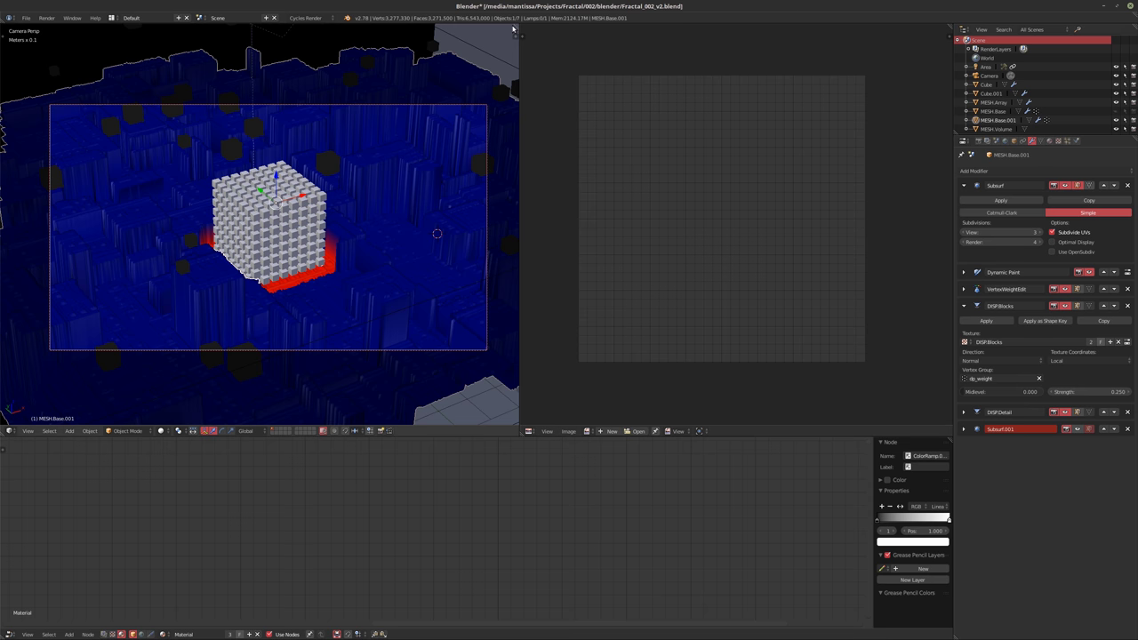
key("shift+z")
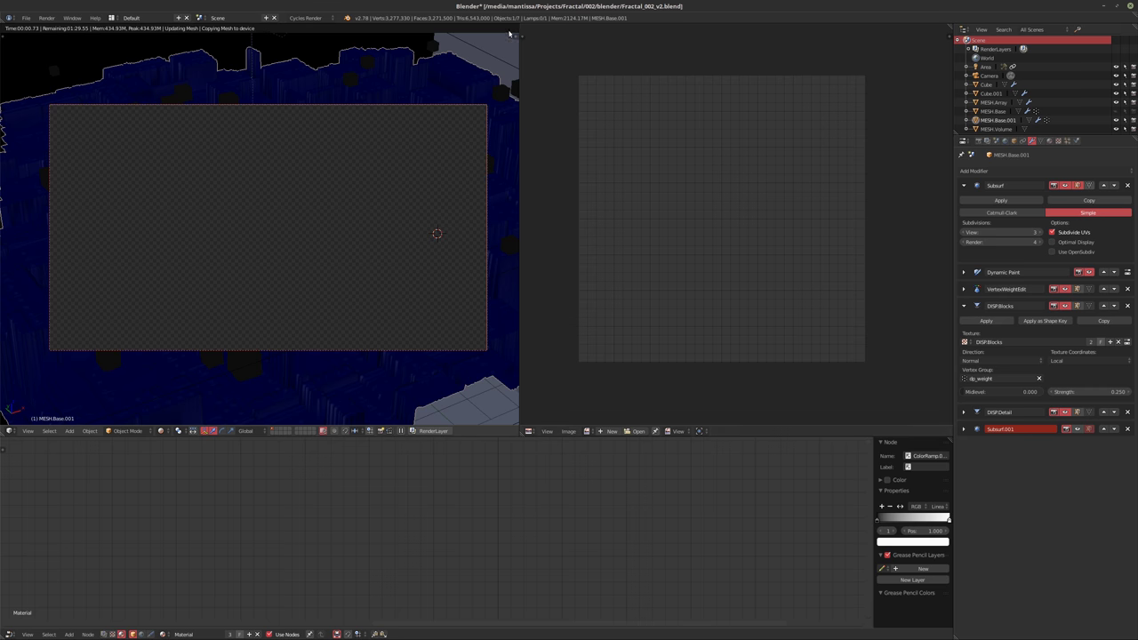
Extend the 3D viewport over the empty image editor area to get a larger rendered camera preview
left_click_drag(519, 28, 749, 145)
scroll(448, 240, "down", 2)
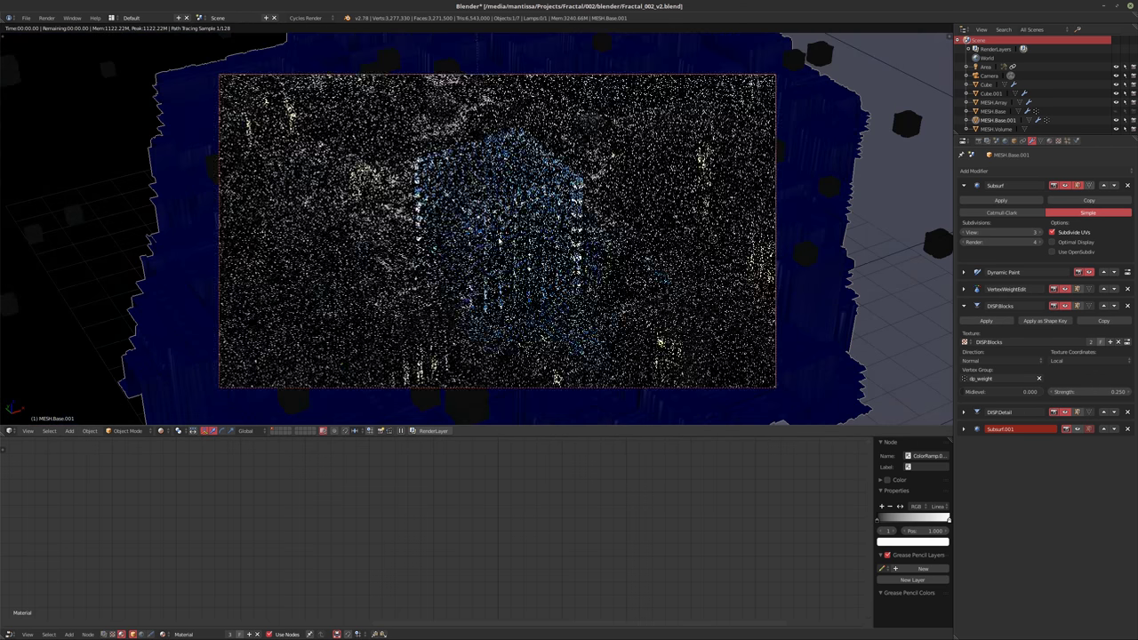
scroll(449, 240, "up", 1)
middle_click_drag(448, 240, 442, 241, "shift")
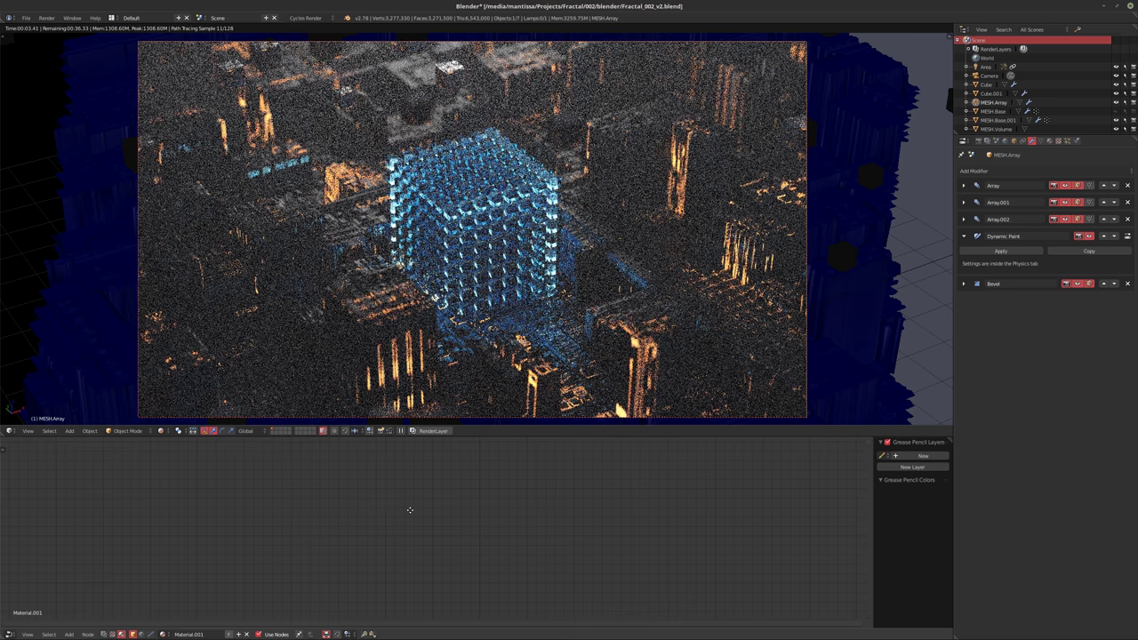
Add a Noise Texture node to the MESH.Array material and preview its Color output on the central cube array
scroll(325, 503, "up", 6)
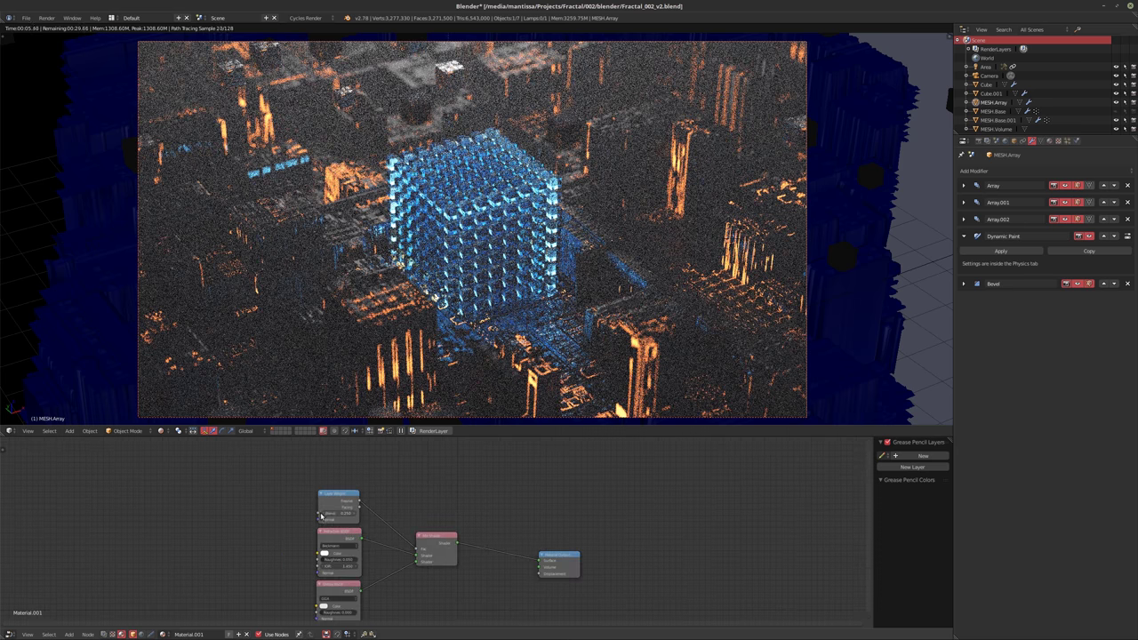
scroll(325, 504, "left", 3, "ctrl")
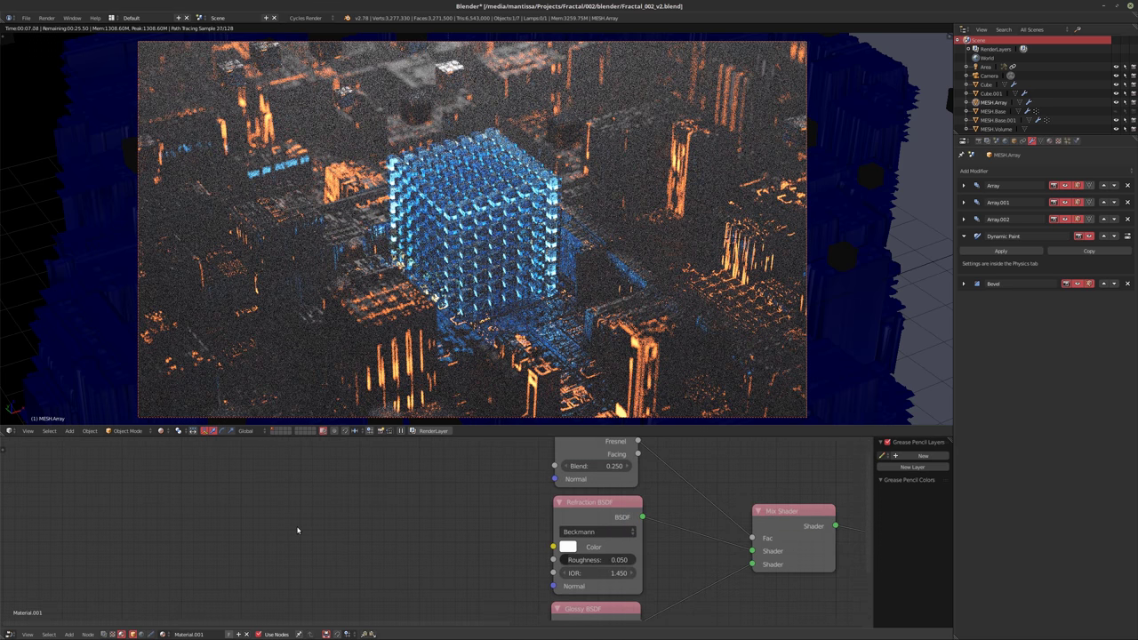
key("shift+a")
mouse_move(296, 537)
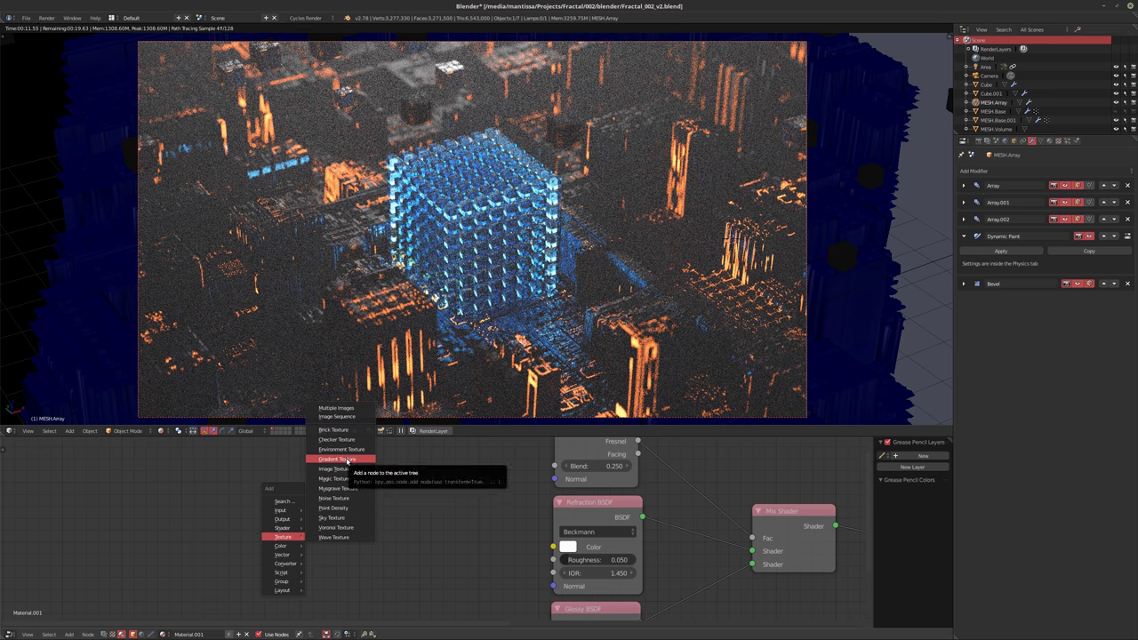
left_click(334, 497)
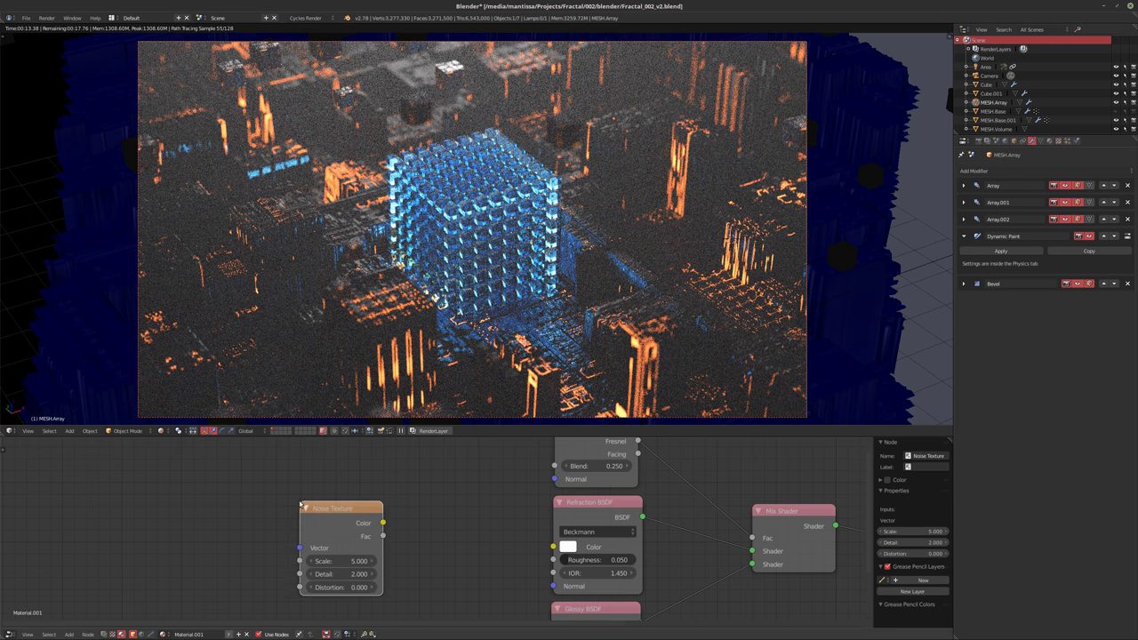
left_click(300, 504)
left_click(427, 523, "ctrl+shift")
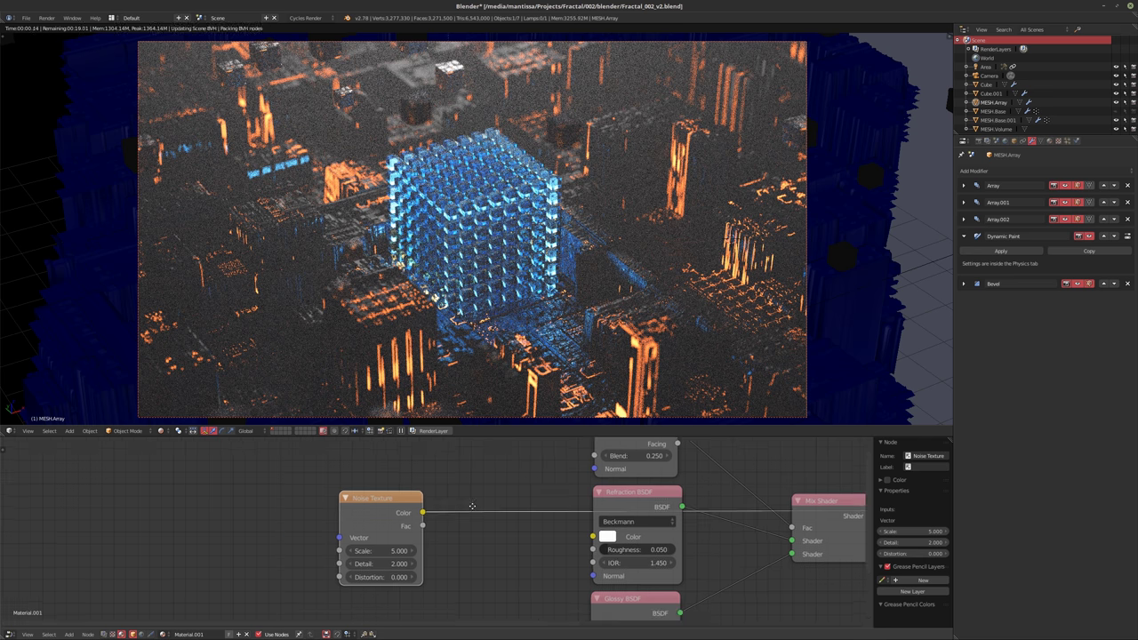
Add Texture Coordinate and Mapping nodes to the Noise Texture and drive the mapping with Object coordinates
scroll(433, 503, "up", 2)
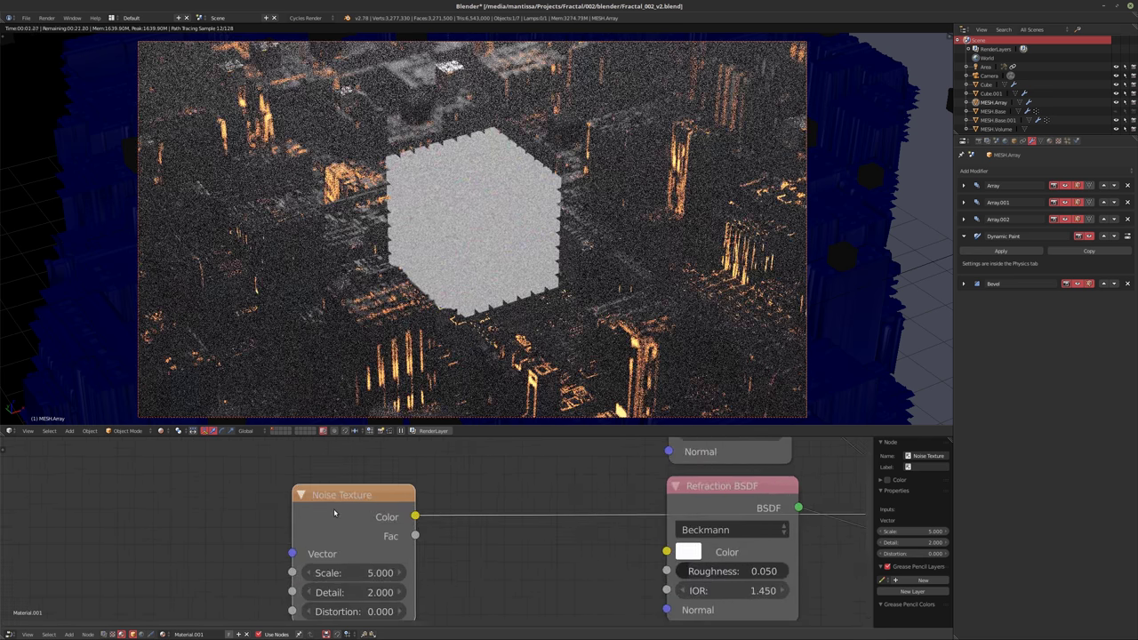
key("ctrl+t")
scroll(566, 517, "down", 2)
scroll(565, 517, "down", 1)
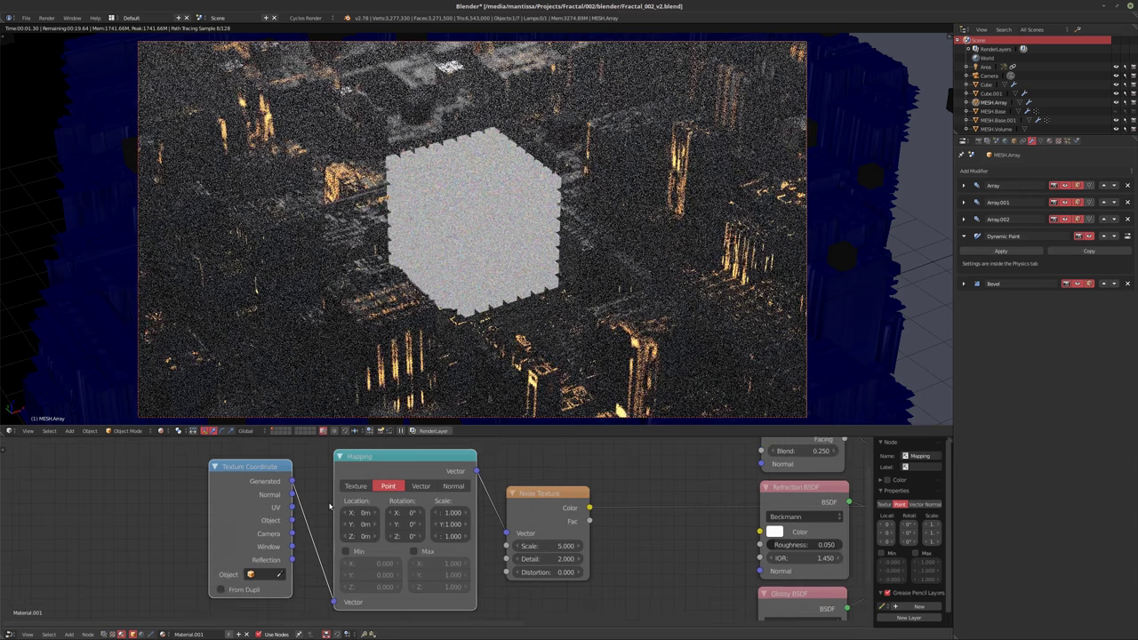
left_click_drag(295, 519, 334, 602)
middle_click_drag(412, 510, 278, 510)
scroll(459, 481, "down", 2)
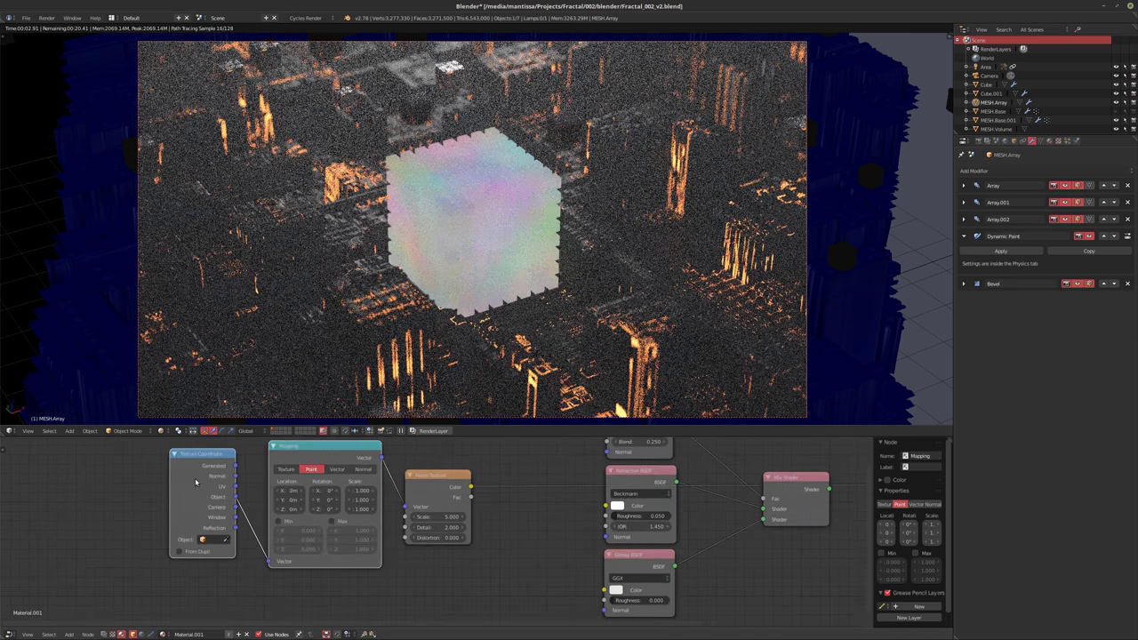
Shift the texture nodes away from the shaders and insert a ColorRamp after the Noise Texture's Color output
left_click_drag(196, 481, 109, 485)
left_click_drag(356, 465, 314, 468)
left_click_drag(419, 480, 377, 473)
key("shift+a")
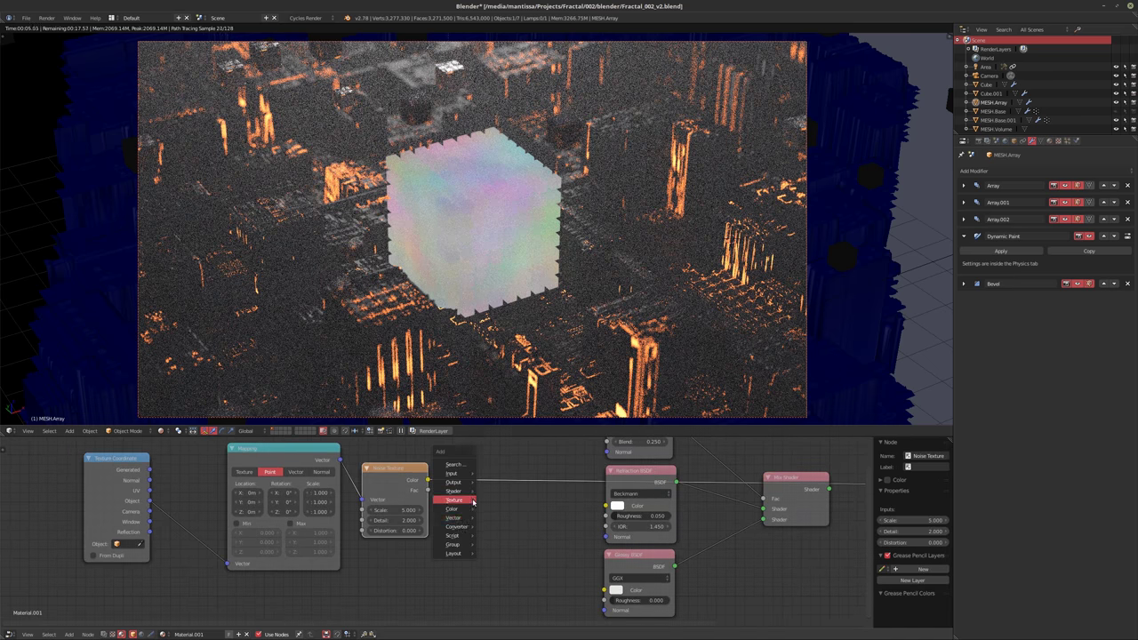
mouse_move(462, 526)
left_click(502, 431)
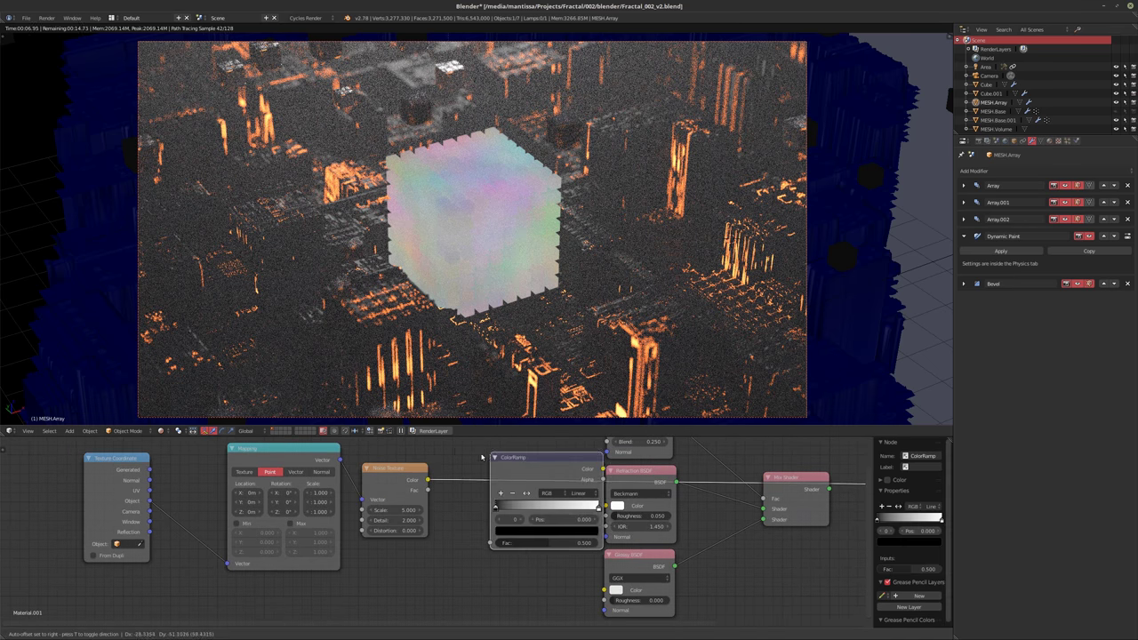
left_click(449, 457)
Space out the Texture Coordinate, Mapping, Noise Texture and ColorRamp nodes so they sit clear of the shader nodes
middle_click_drag(449, 498, 306, 498)
scroll(447, 500, "down", 1)
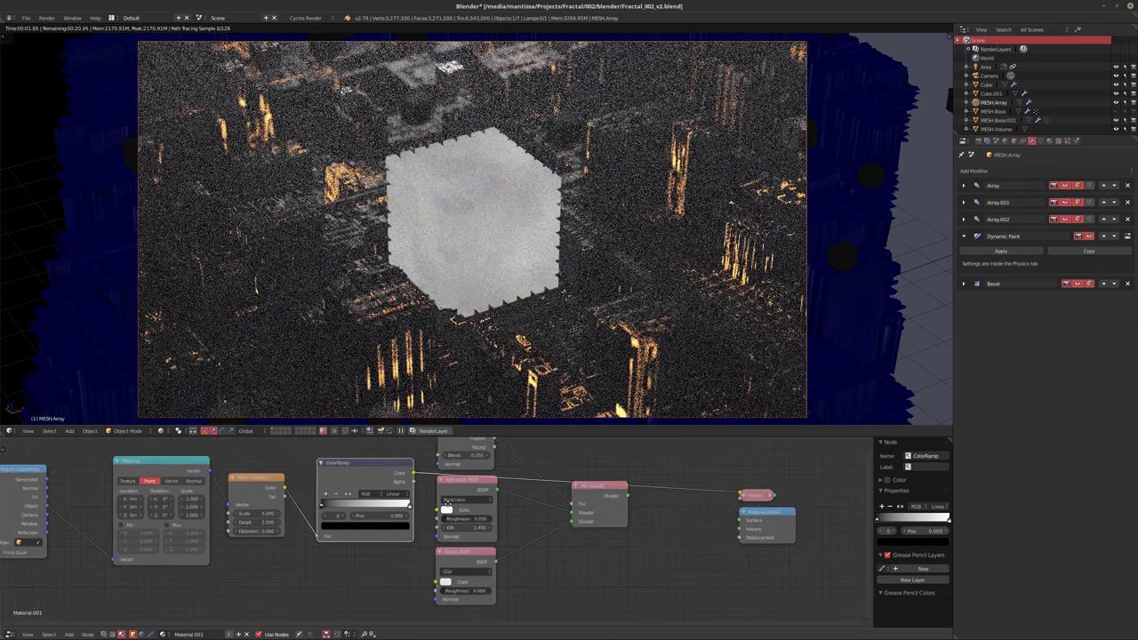
middle_click_drag(447, 500, 463, 506)
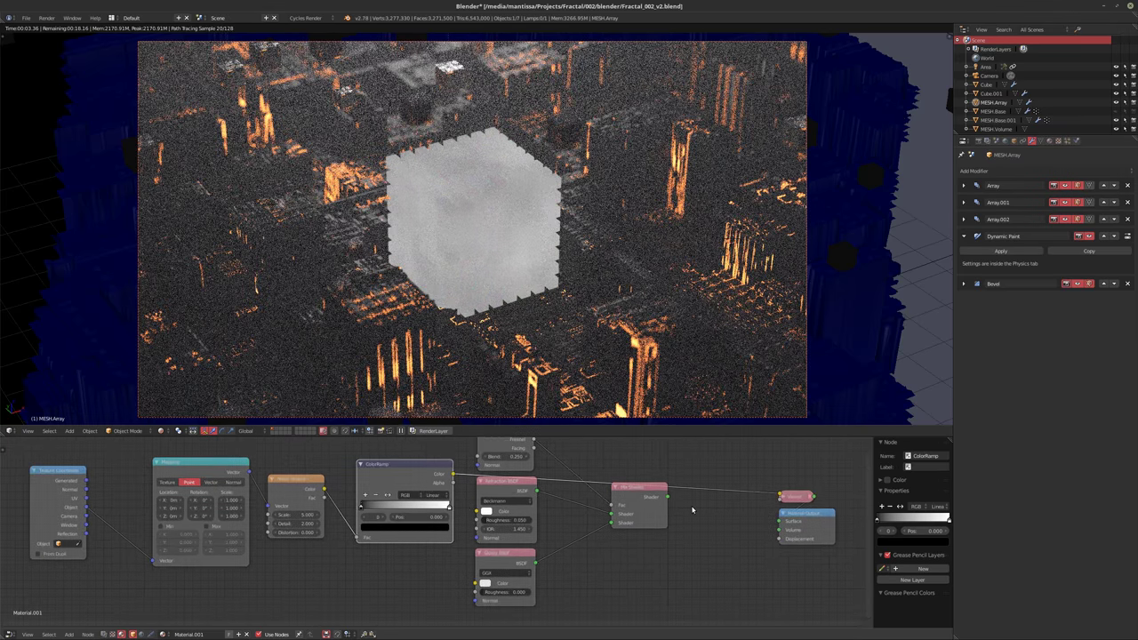
middle_click_drag(414, 503, 600, 503)
left_click_drag(249, 498, 139, 500)
left_click_drag(356, 463, 226, 456)
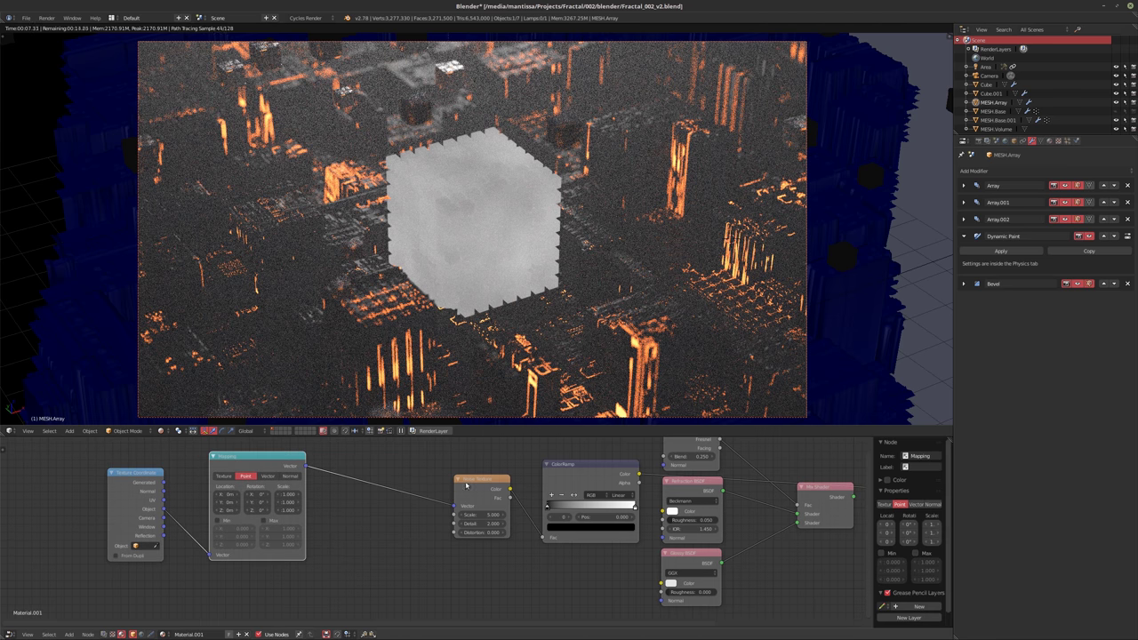
left_click_drag(466, 489, 362, 490)
left_click_drag(587, 466, 496, 467)
middle_click_drag(866, 508, 761, 508)
scroll(533, 480, "up", 1)
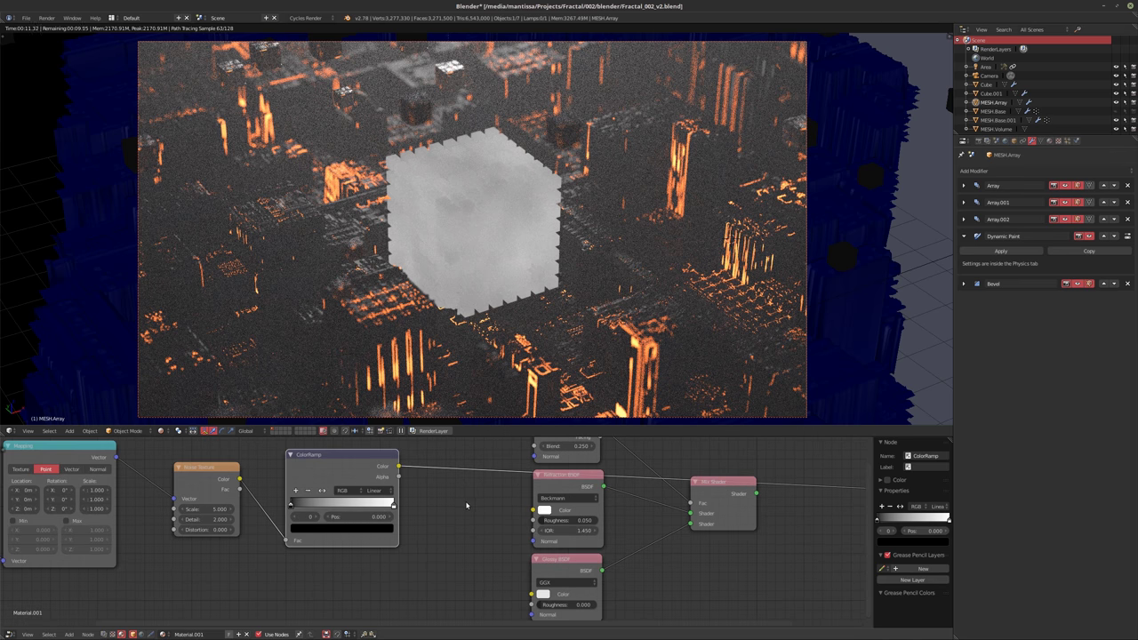
Change the ColorRamp's black start stop to a medium teal blue
middle_click_drag(454, 504, 497, 521)
scroll(372, 538, "up", 2)
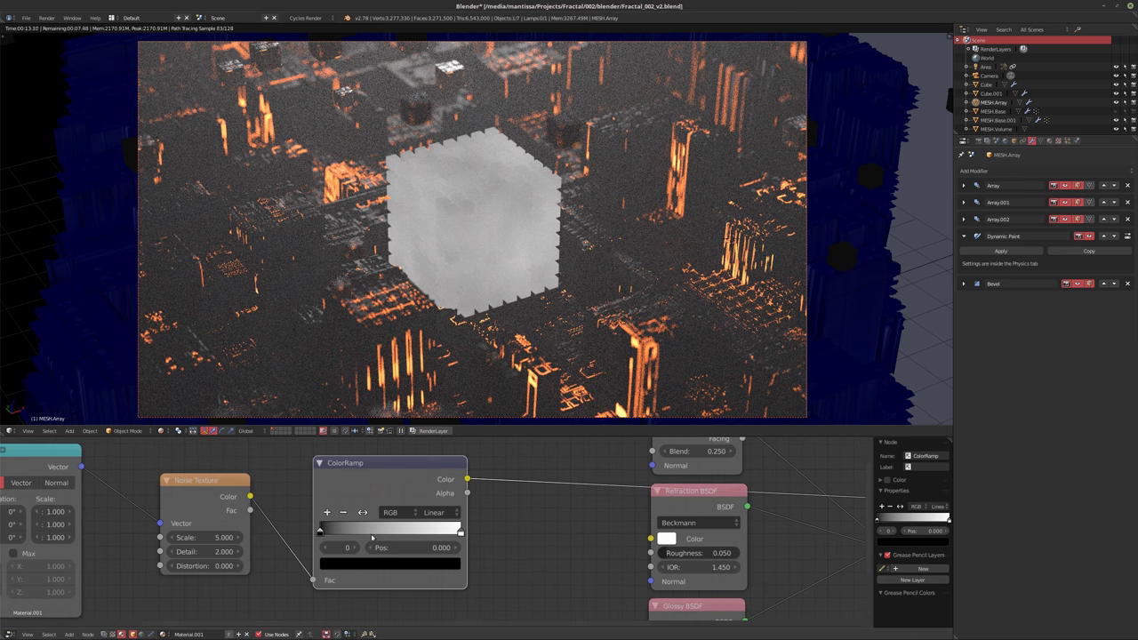
left_click(340, 566)
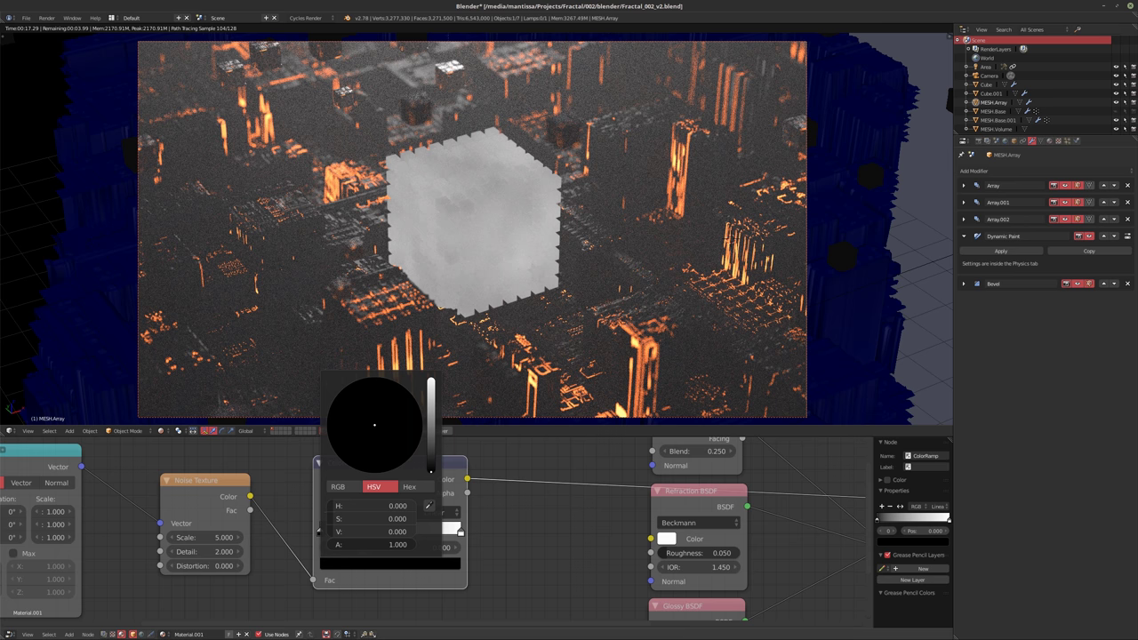
left_click_drag(431, 469, 430, 411)
left_click(374, 462)
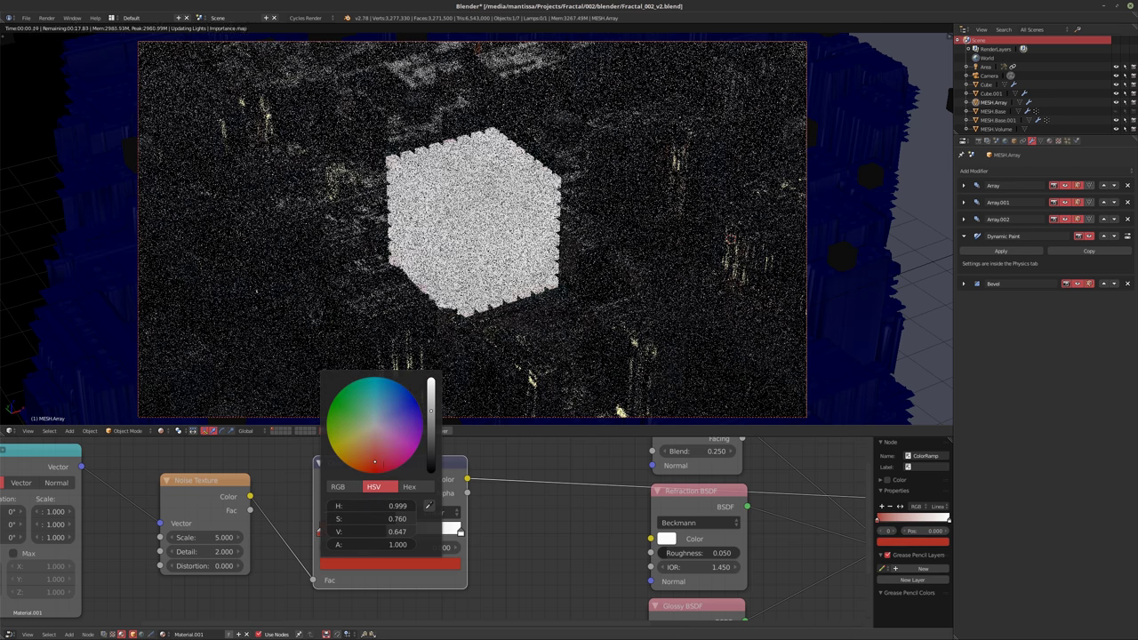
left_click_drag(374, 462, 389, 400)
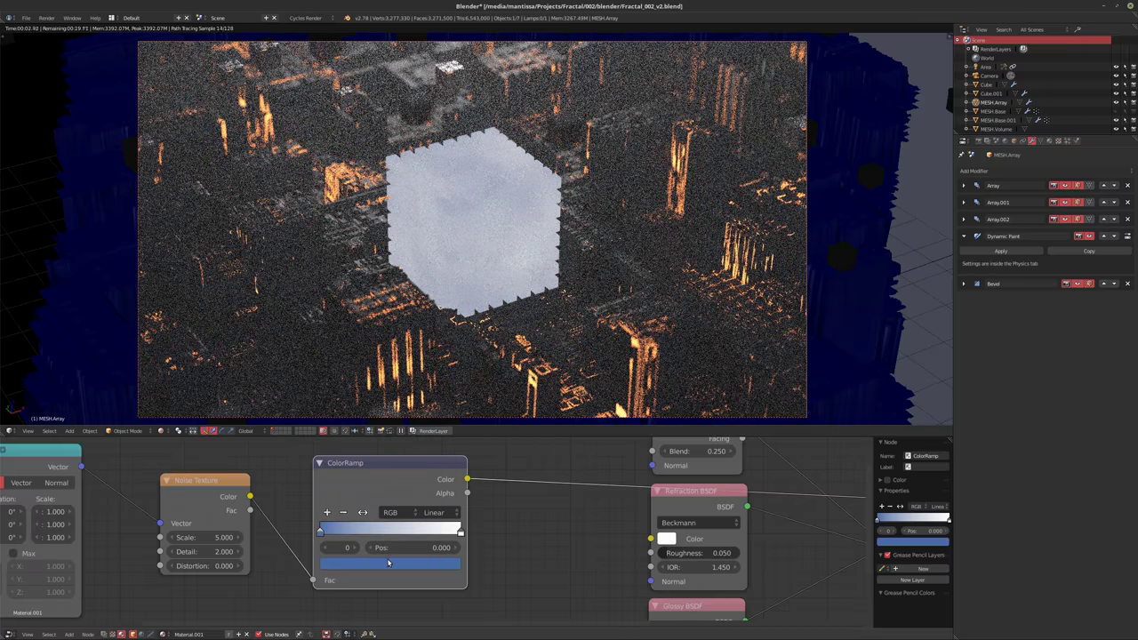
left_click(331, 562)
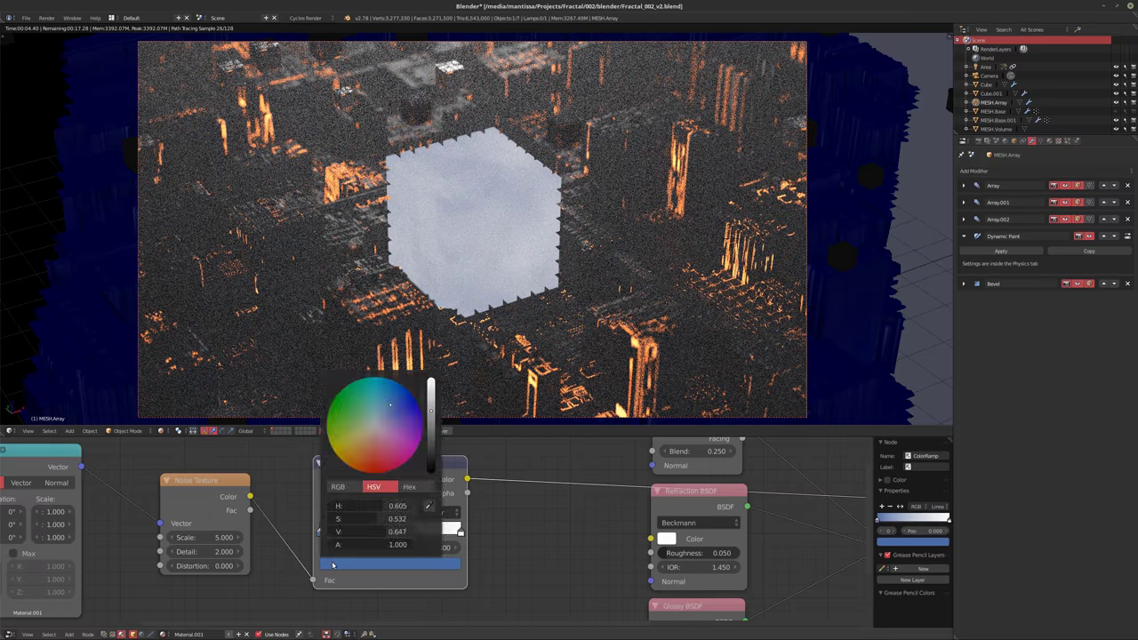
left_click(331, 562)
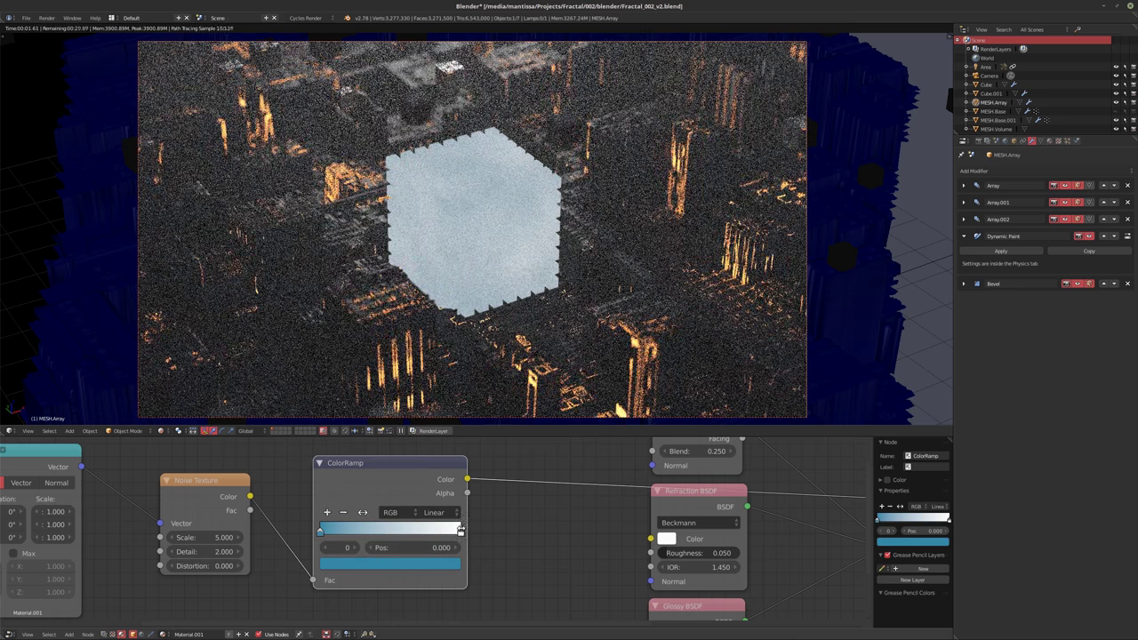
Change the ColorRamp's white end stop to a bright violet
left_click(461, 530)
left_click(389, 562)
left_click(398, 417)
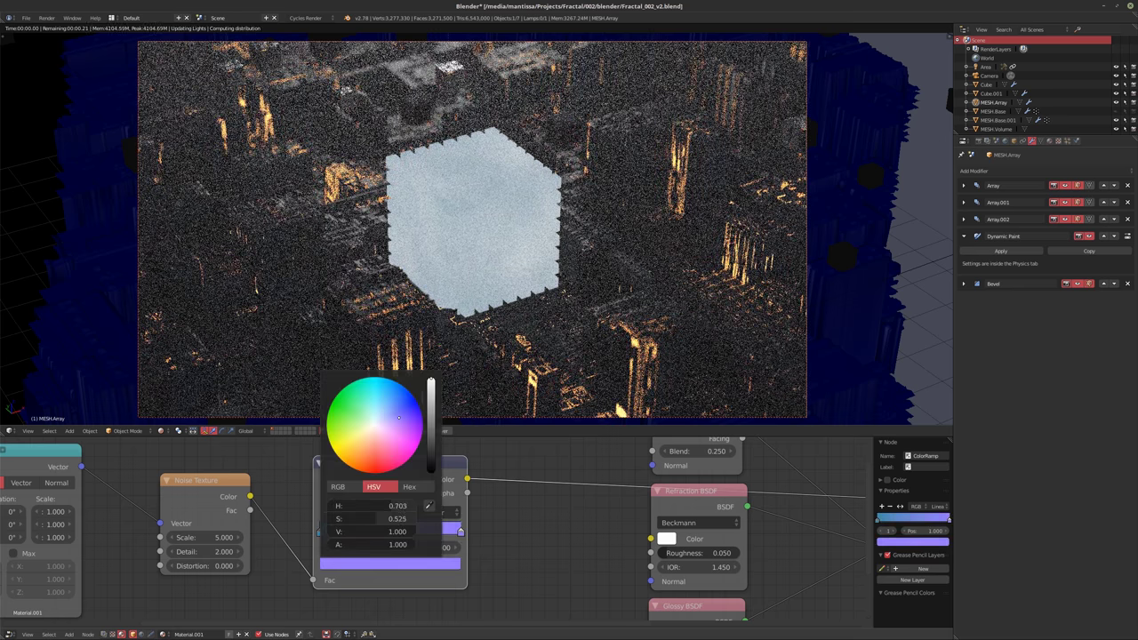
Connect the ColorRamp's Color output to the Refraction BSDF's Color and preview the Mix Shader instead of the ramp
left_click_drag(456, 493, 649, 538)
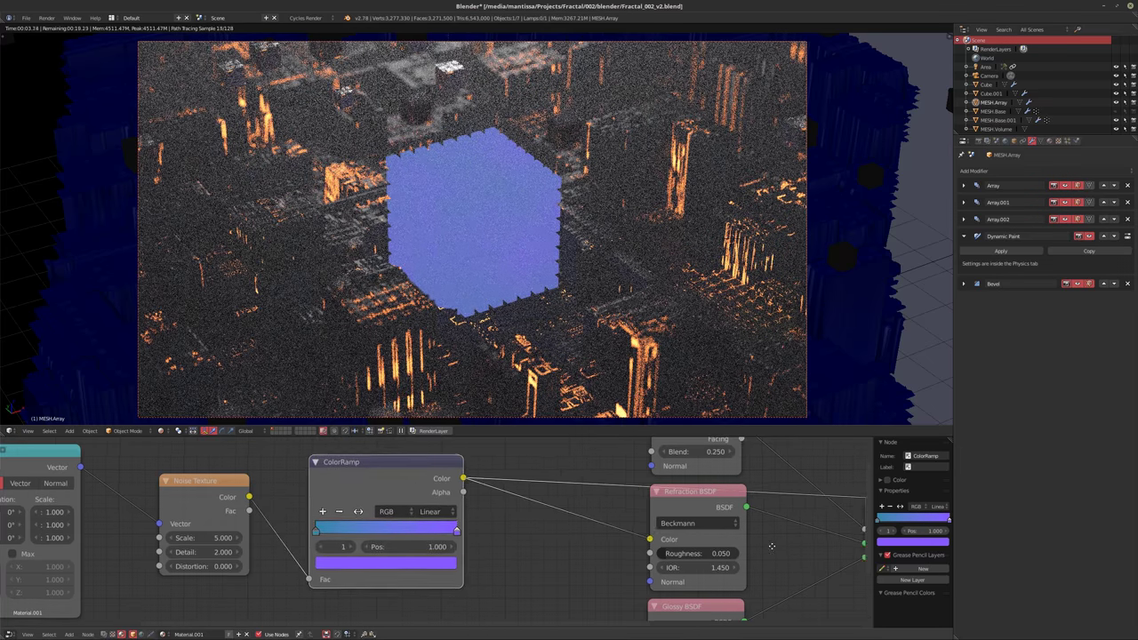
scroll(771, 546, "down", 2)
left_click(700, 498)
scroll(563, 535, "up", 3)
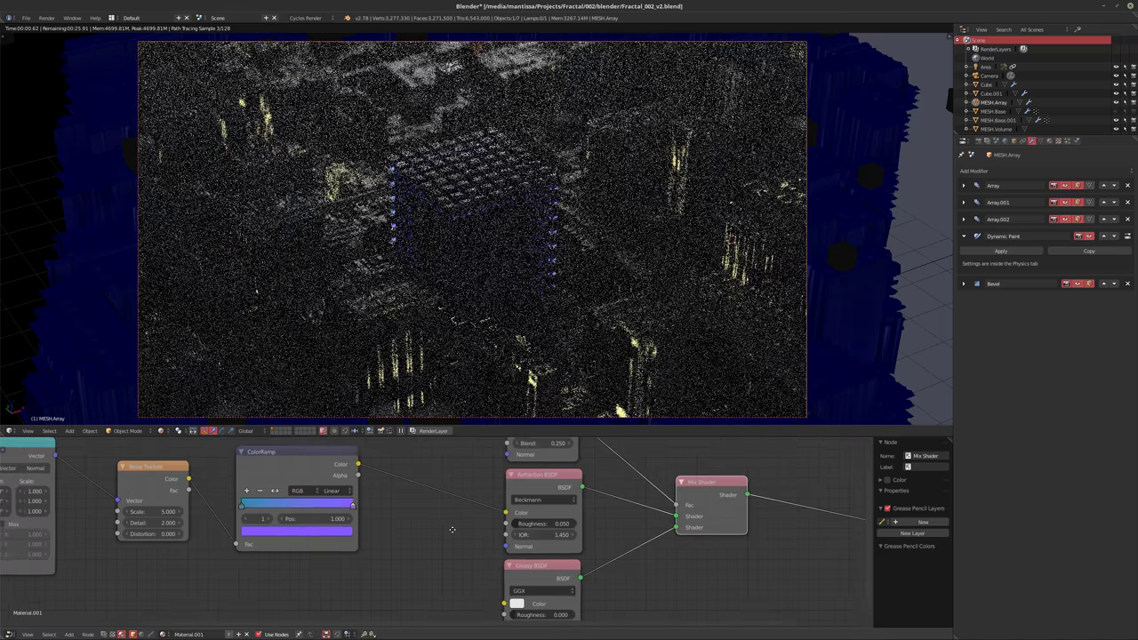
Move the Texture Coordinate, Mapping, Noise Texture and ColorRamp nodes further from the shaders to make room for another node
scroll(562, 535, "down", 2)
scroll(623, 501, "left", 3, "ctrl")
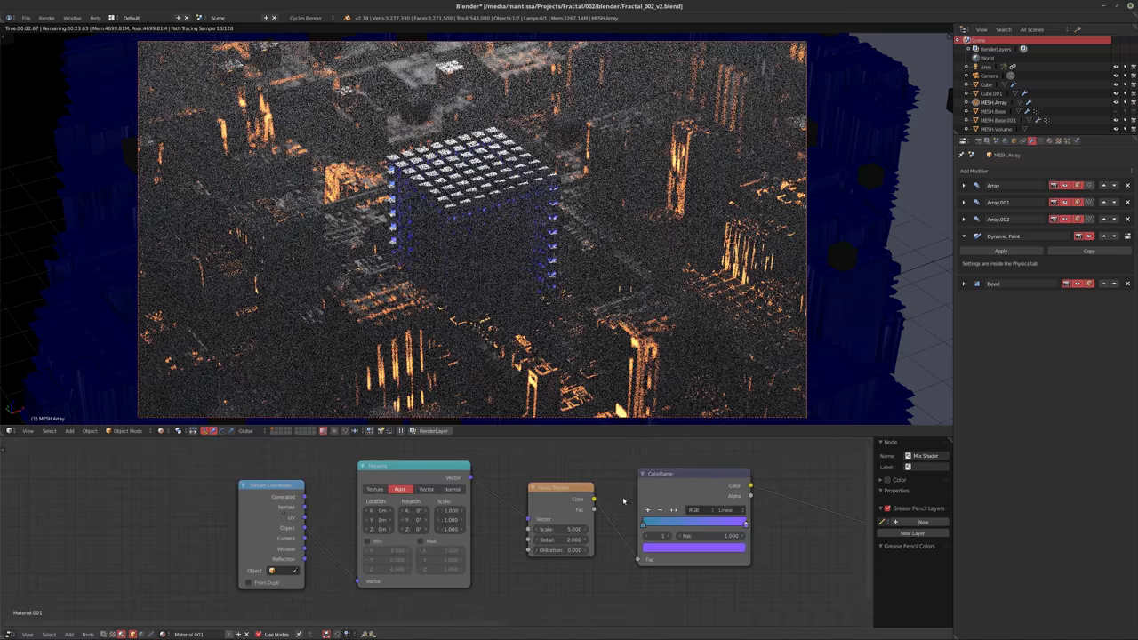
left_click_drag(282, 508, 208, 511)
left_click_drag(409, 498, 338, 492)
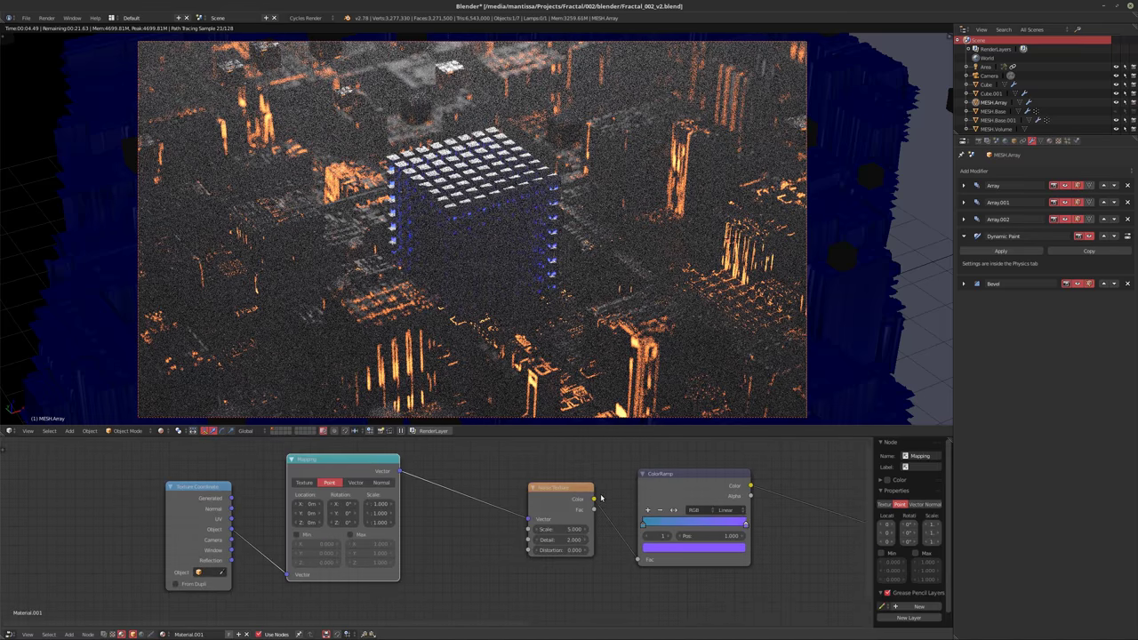
left_click_drag(562, 499, 493, 495)
left_click_drag(691, 488, 629, 486)
Add a Hue/Saturation node and place it on the link between the ColorRamp and the Refraction BSDF
scroll(497, 511, "right", 4, "ctrl")
key("shift+a")
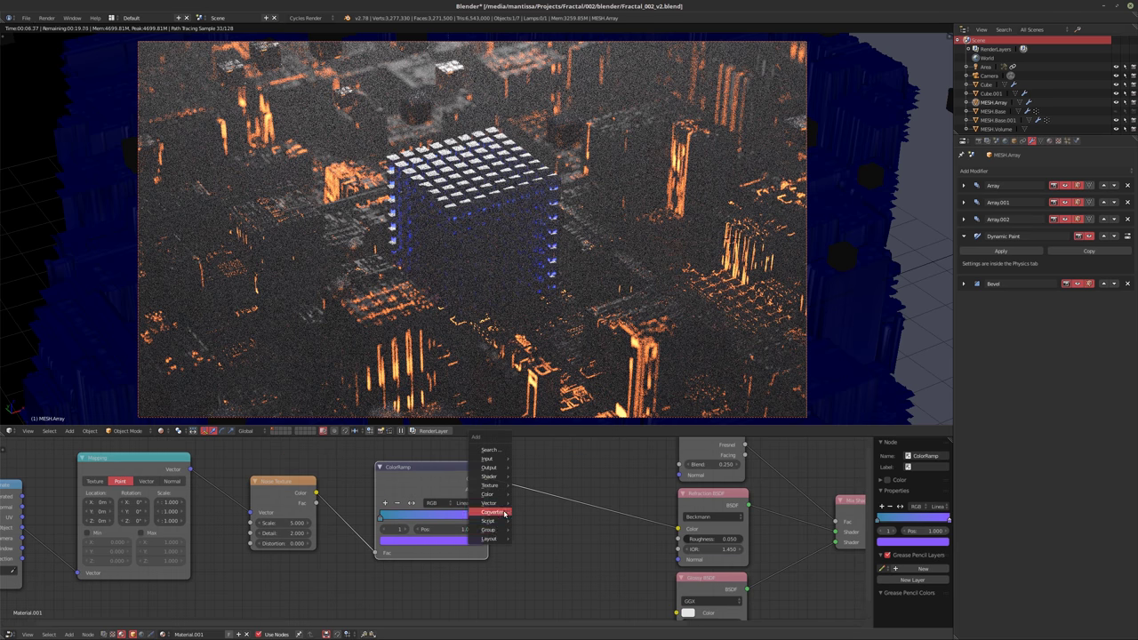
mouse_move(495, 514)
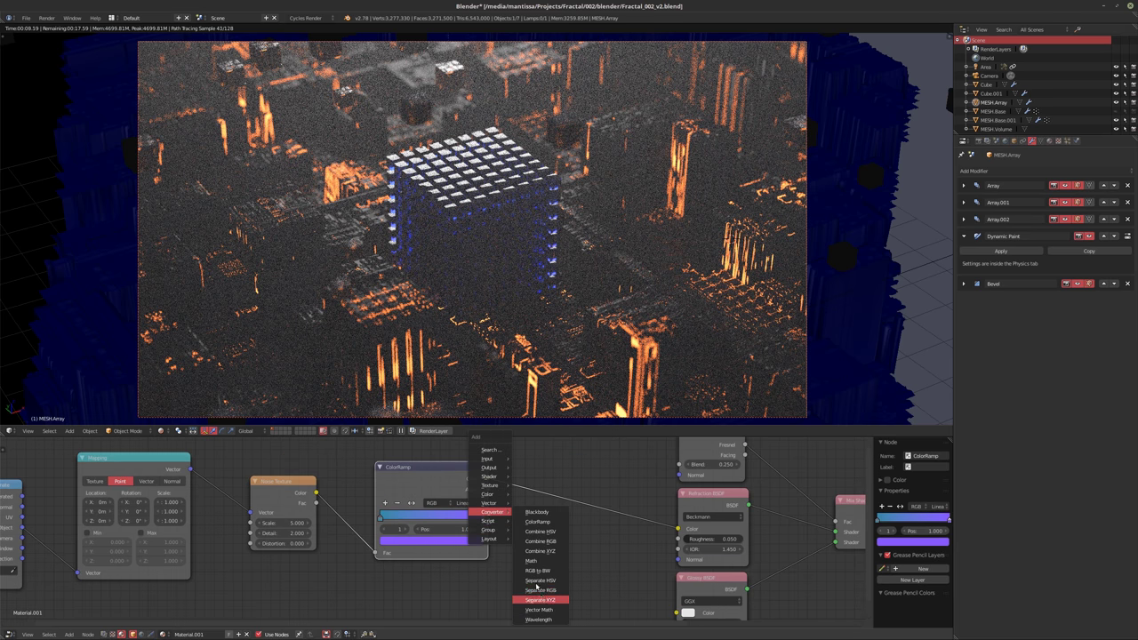
mouse_move(487, 477)
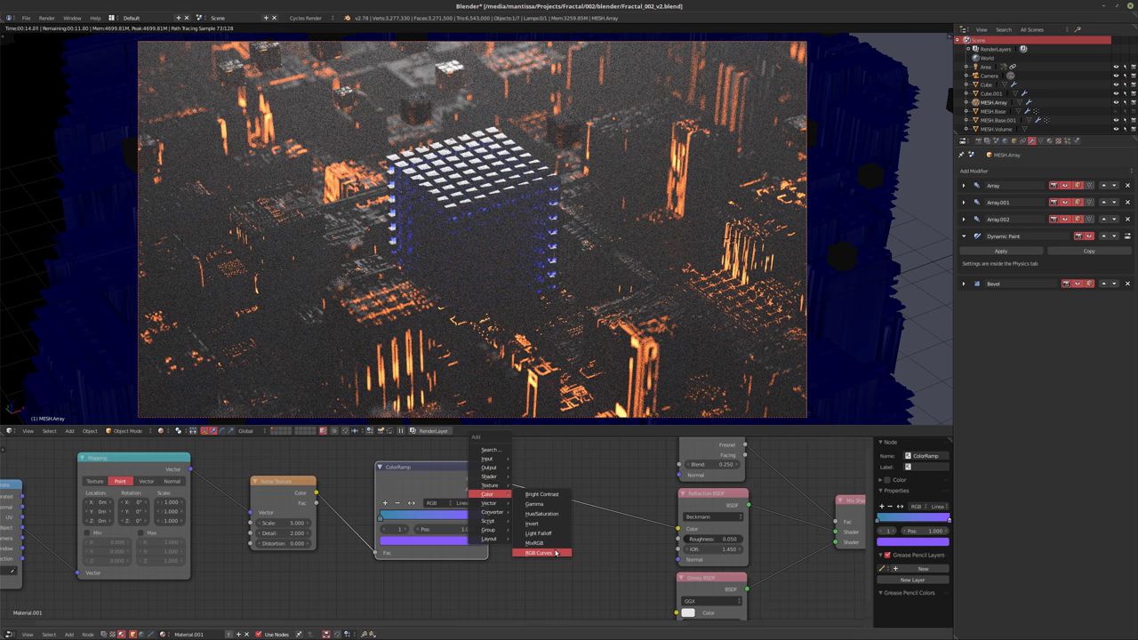
left_click(541, 514)
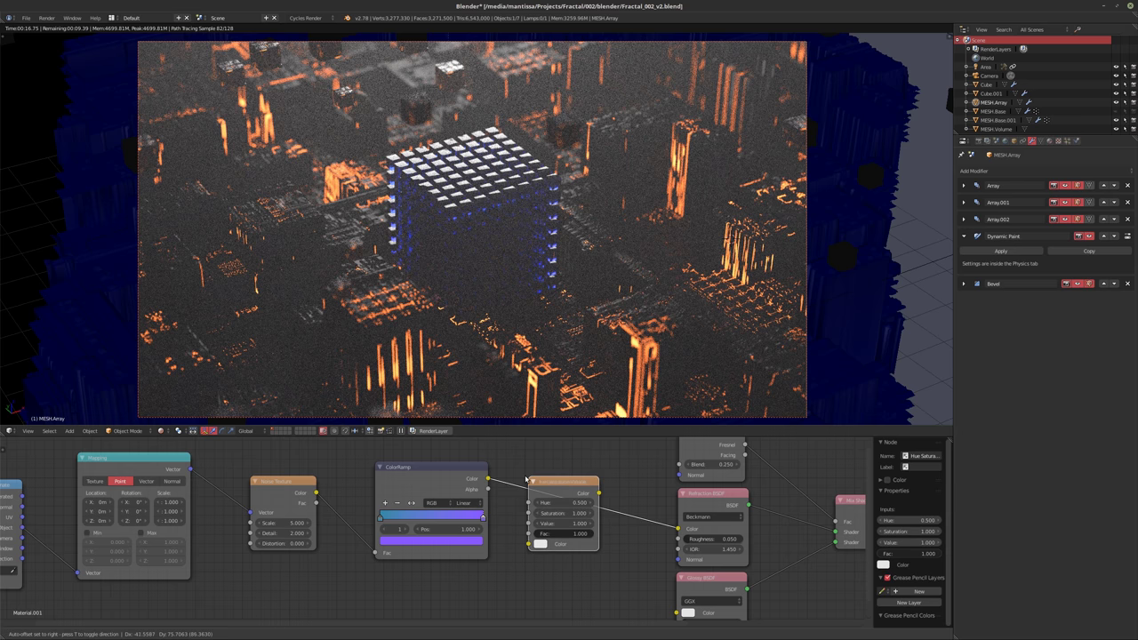
Insert the Hue Saturation Value node between the ColorRamp and the Refraction BSDF, with Value 3 and Saturation 0.1
left_click(524, 481)
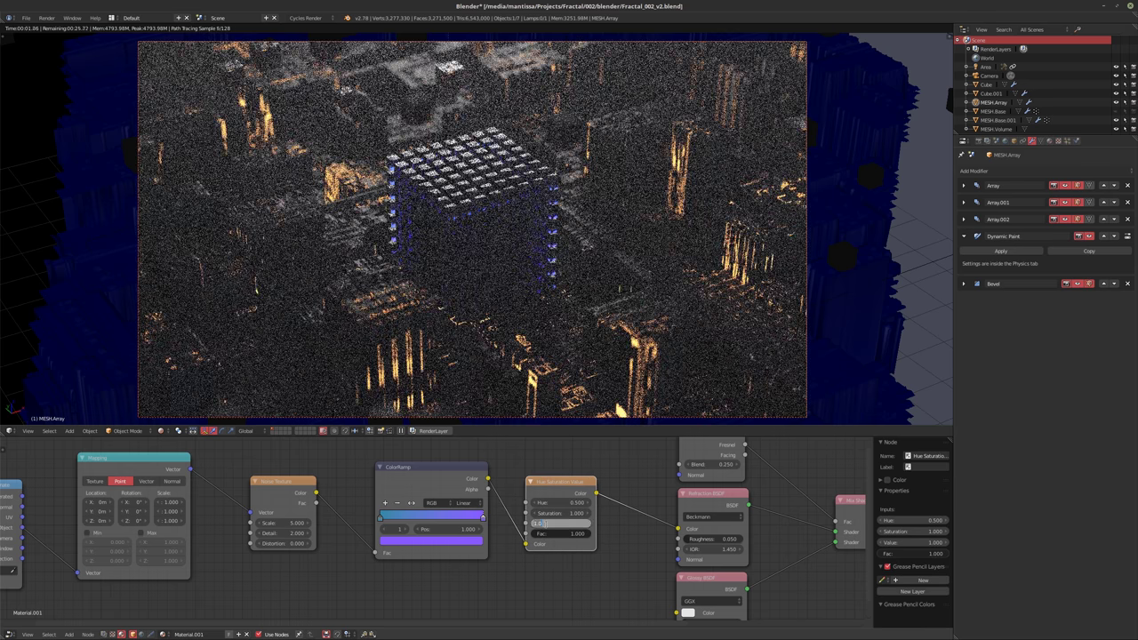
type("3")
key("Return")
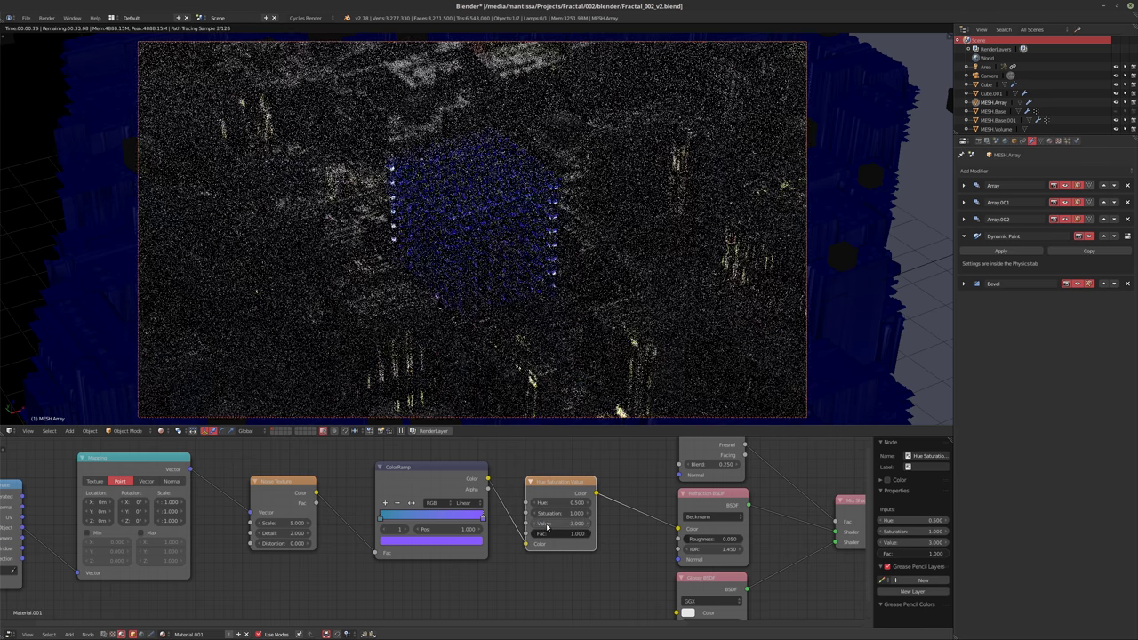
middle_click_drag(446, 488, 484, 520)
scroll(484, 520, "up", 2)
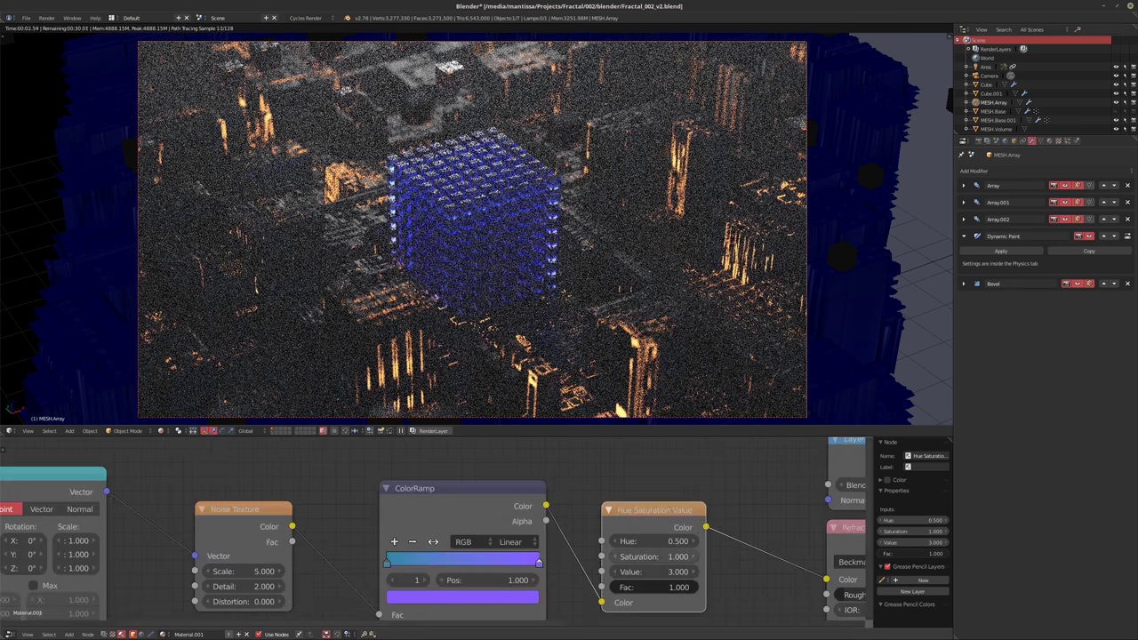
left_click(653, 556)
type(".1")
key("Return")
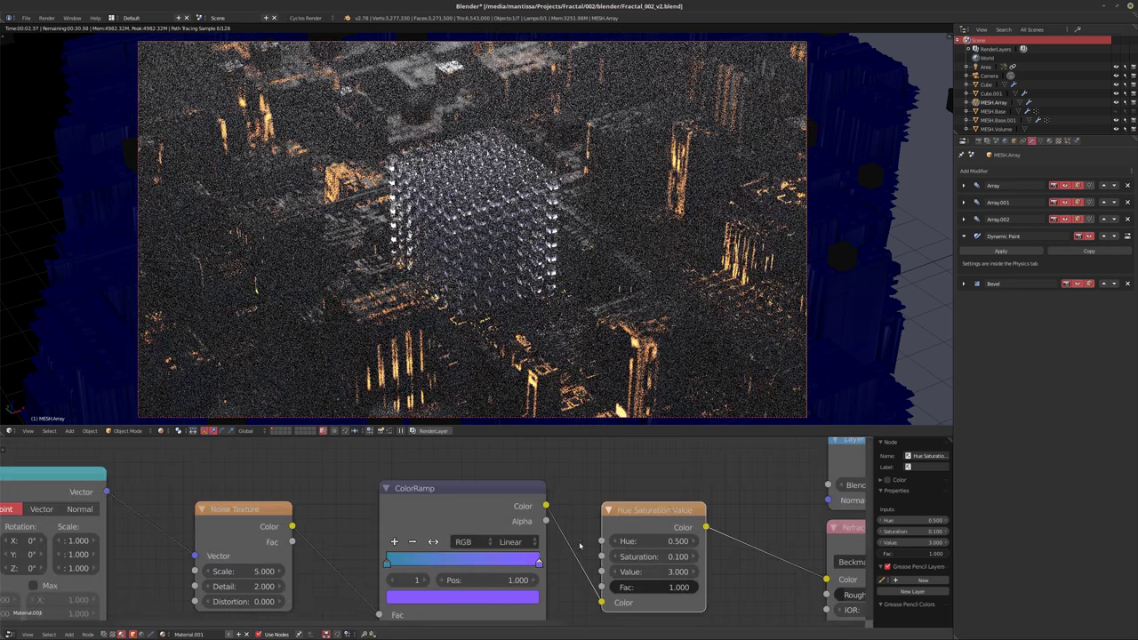
Set the Noise Texture's Scale to 7.5, Detail to 16 and Distortion to 1
middle_click_drag(532, 548, 534, 514)
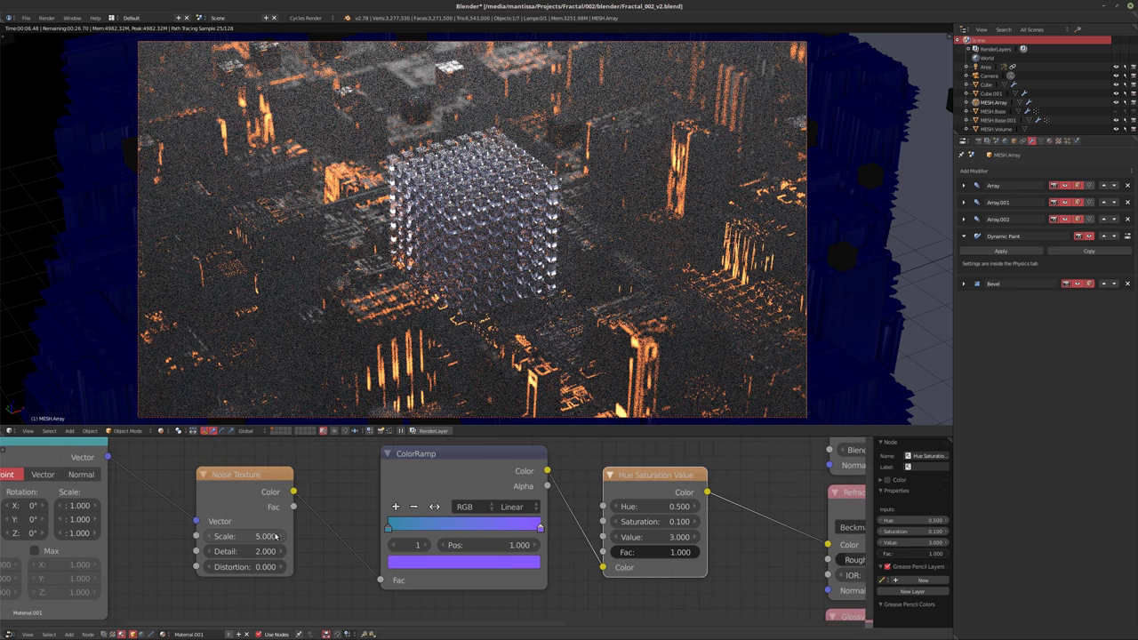
left_click(242, 534)
type("7.")
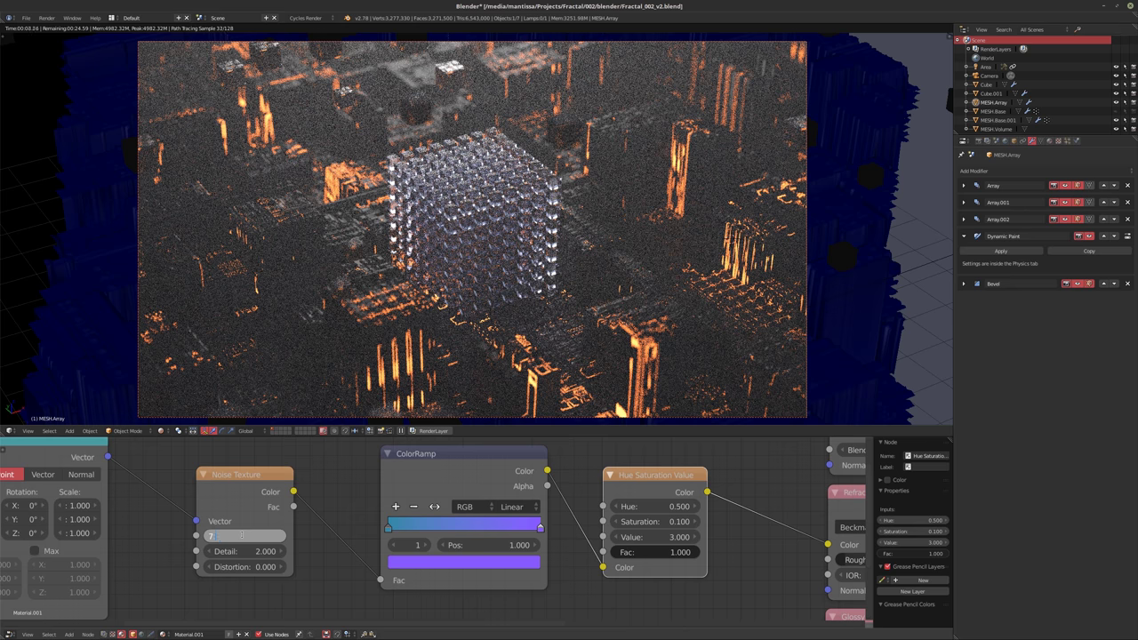
type("5")
key("Return")
left_click(236, 551)
type("16")
key("Return")
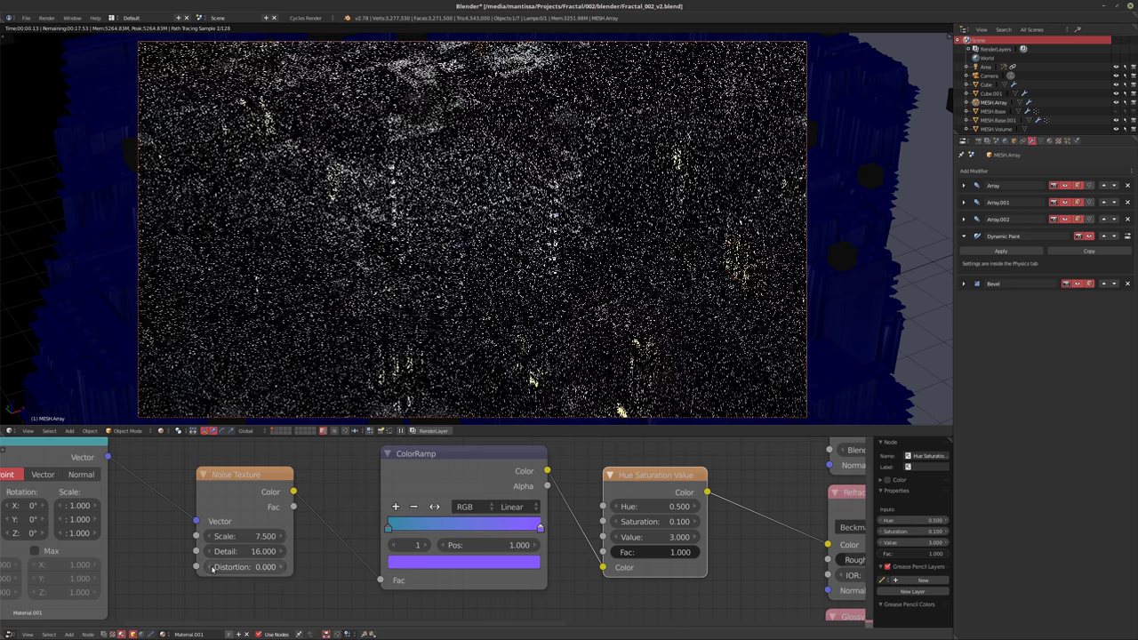
left_click(237, 567)
type("1")
key("Return")
Preview the Noise Texture's color output on the cube array and restore the Mix Shader as the material output
left_click(249, 502, "ctrl+shift")
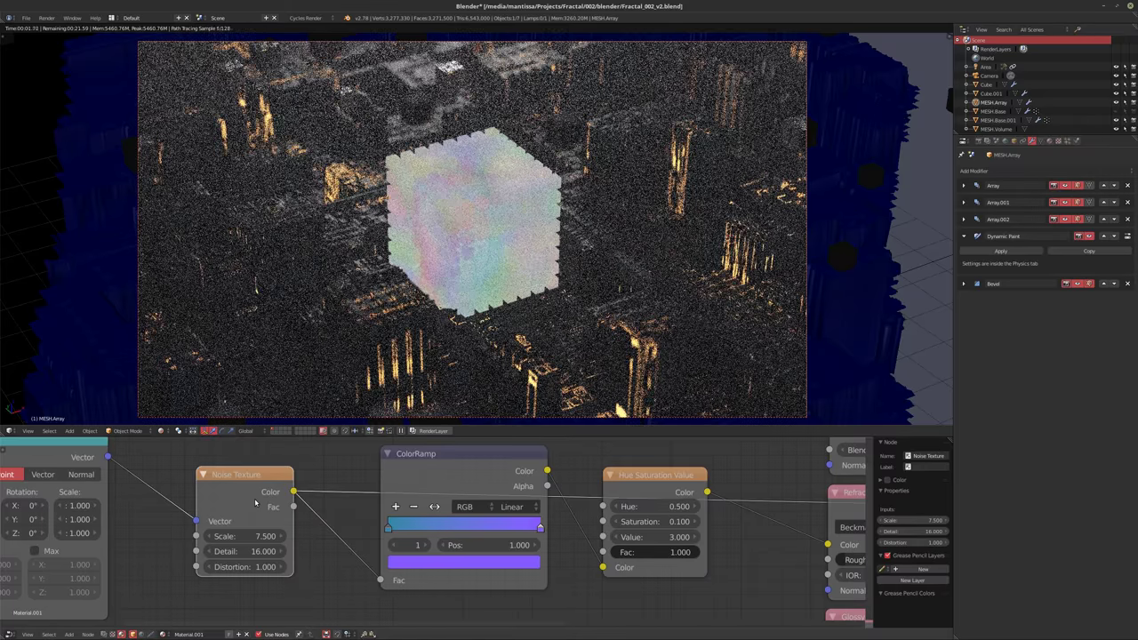
scroll(531, 526, "down", 3)
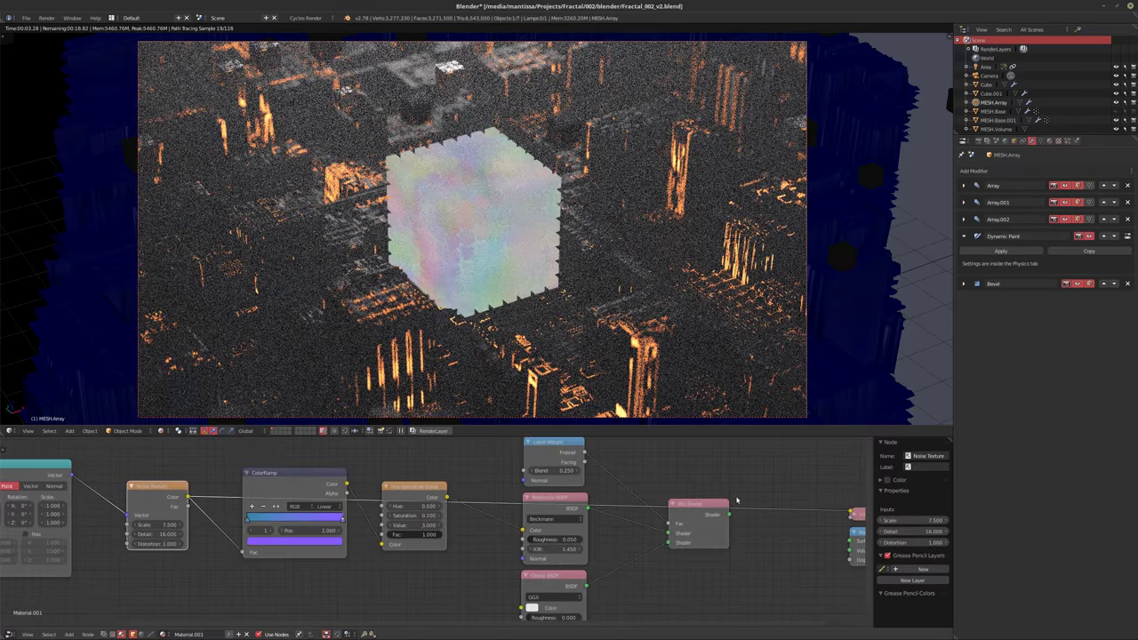
middle_click_drag(736, 500, 690, 499)
left_click(668, 513, "ctrl+shift")
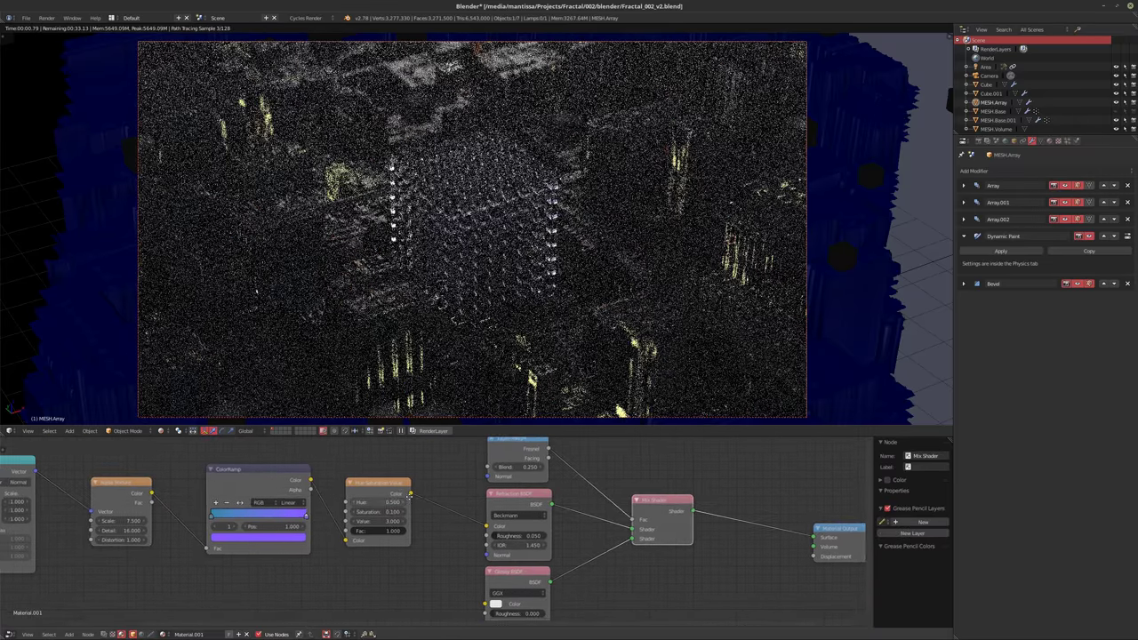
Unlink the Refraction BSDF's color input and copy its stored color onto the ColorRamp's last stop
scroll(410, 494, "up", 4)
middle_click_drag(515, 558, 549, 558)
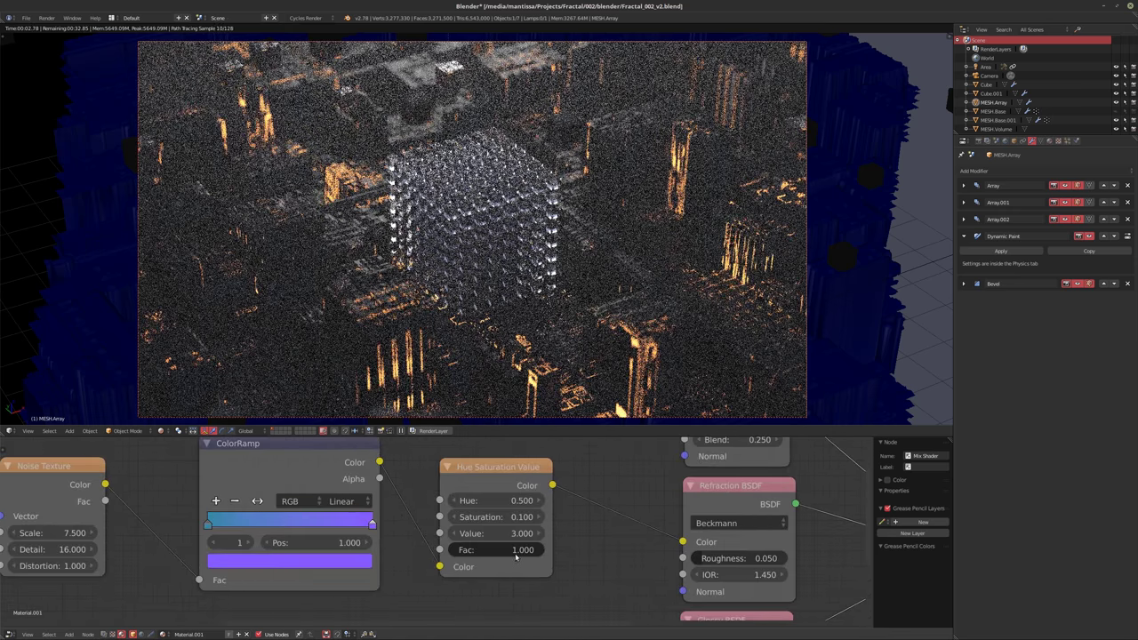
left_click_drag(681, 541, 702, 544)
left_click(702, 544)
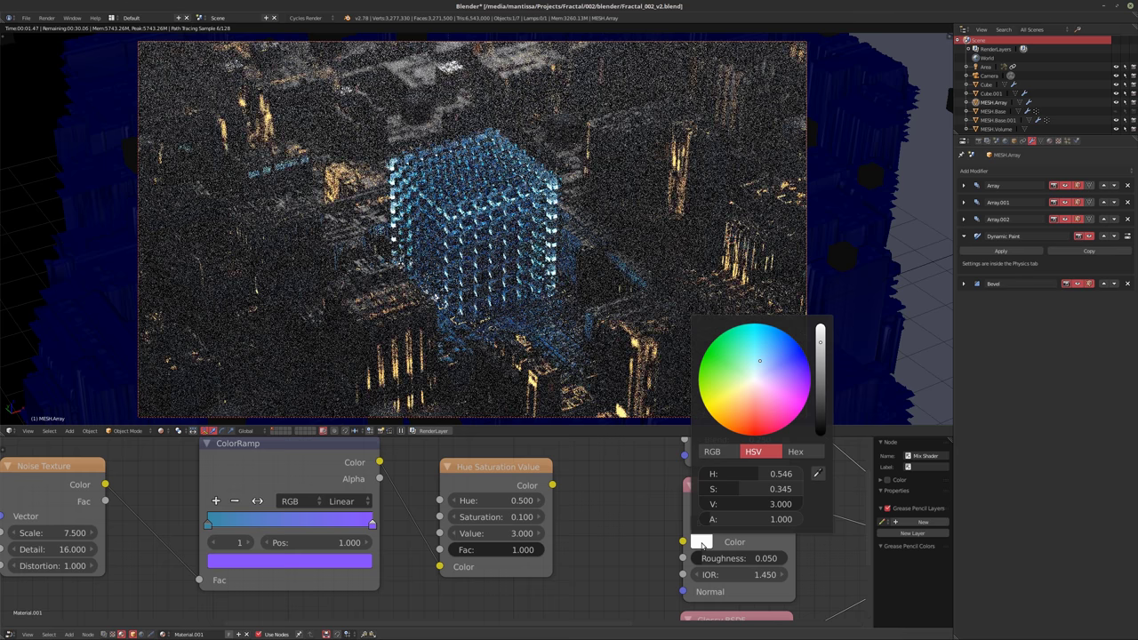
left_click_drag(698, 543, 245, 562)
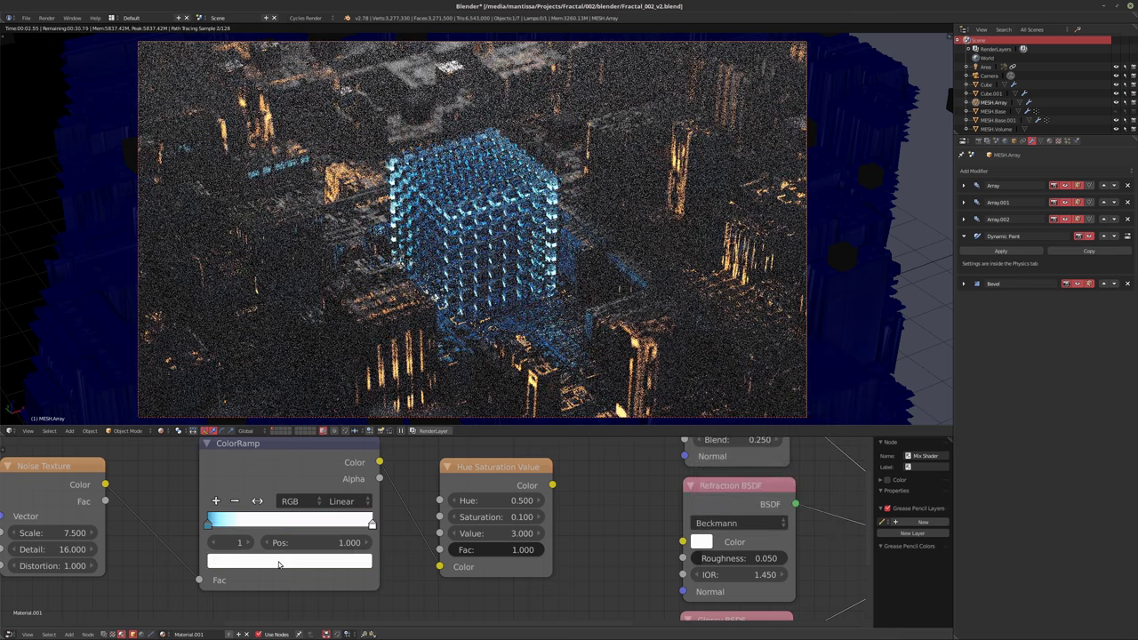
left_click(278, 563)
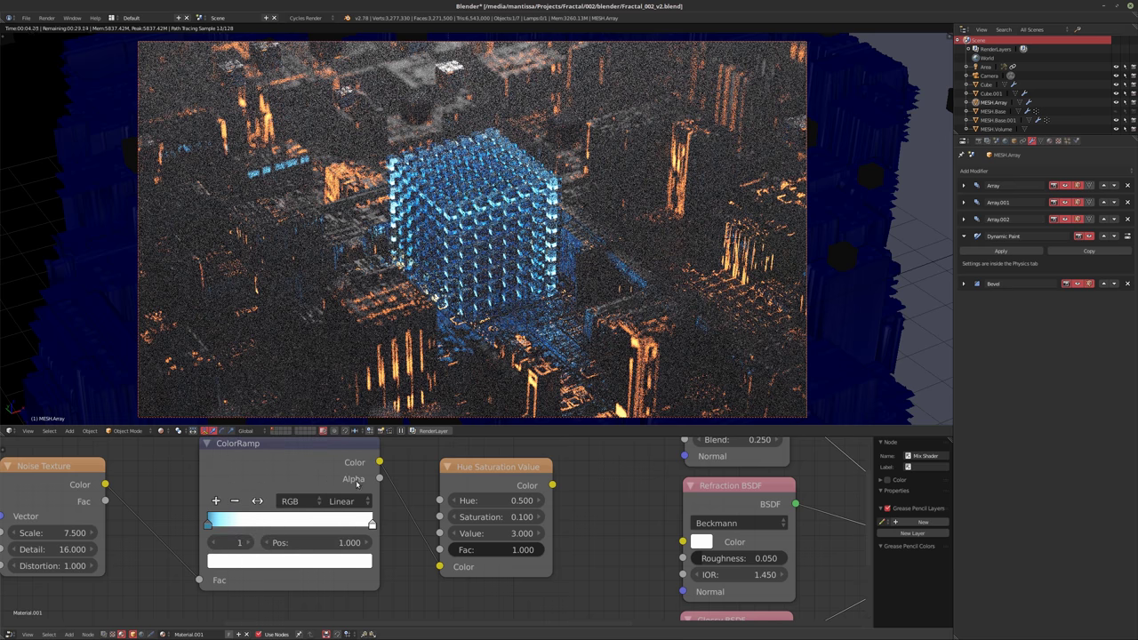
Delete the Hue Saturation Value node and connect the ColorRamp's color output directly to the Refraction BSDF color
left_click(464, 474)
key("ctrl+x")
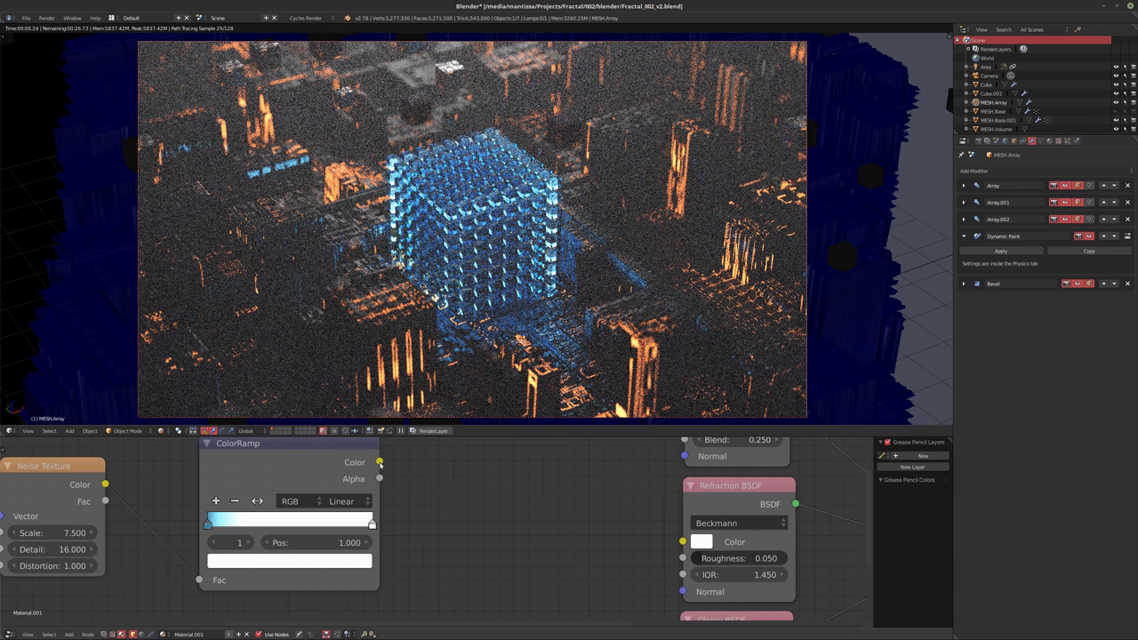
middle_click_drag(500, 536, 613, 513)
scroll(551, 529, "up", 3)
scroll(613, 514, "down", 1)
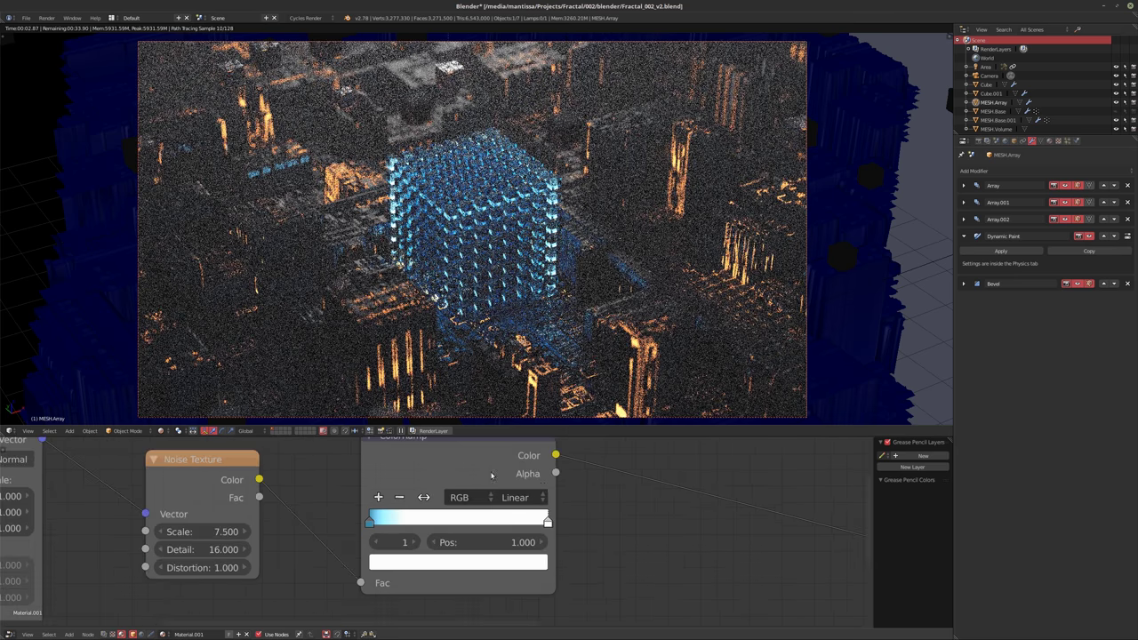
Recolor the ColorRamp's first stop to purple, hue about 0.756 and saturation about 0.731, and move it to about position 0.168
left_click_drag(388, 495, 415, 502)
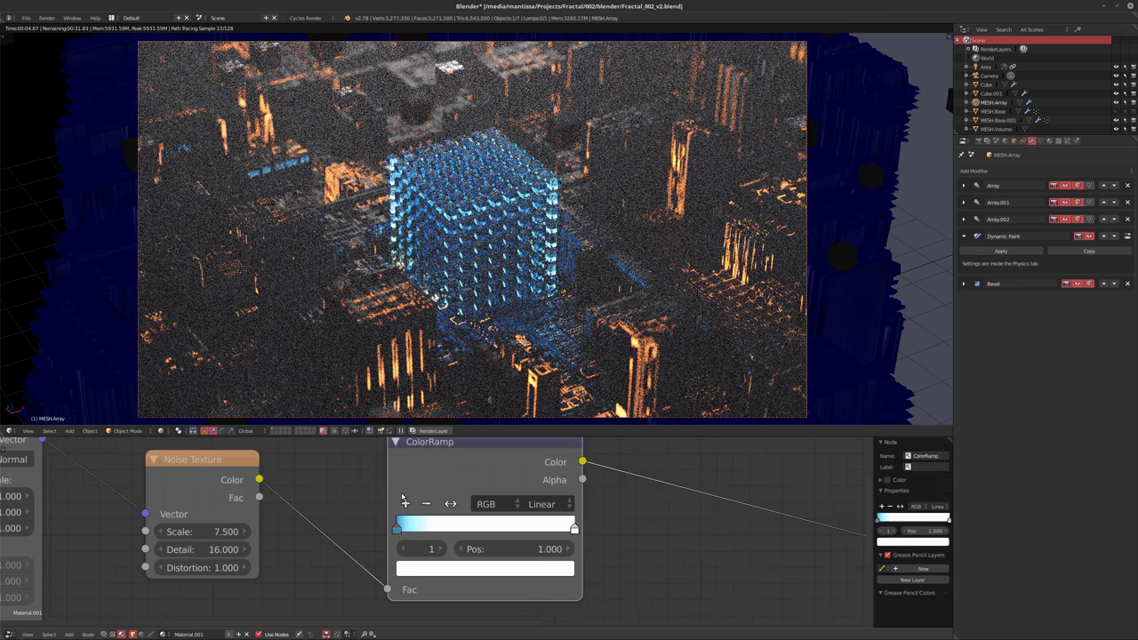
left_click(397, 529)
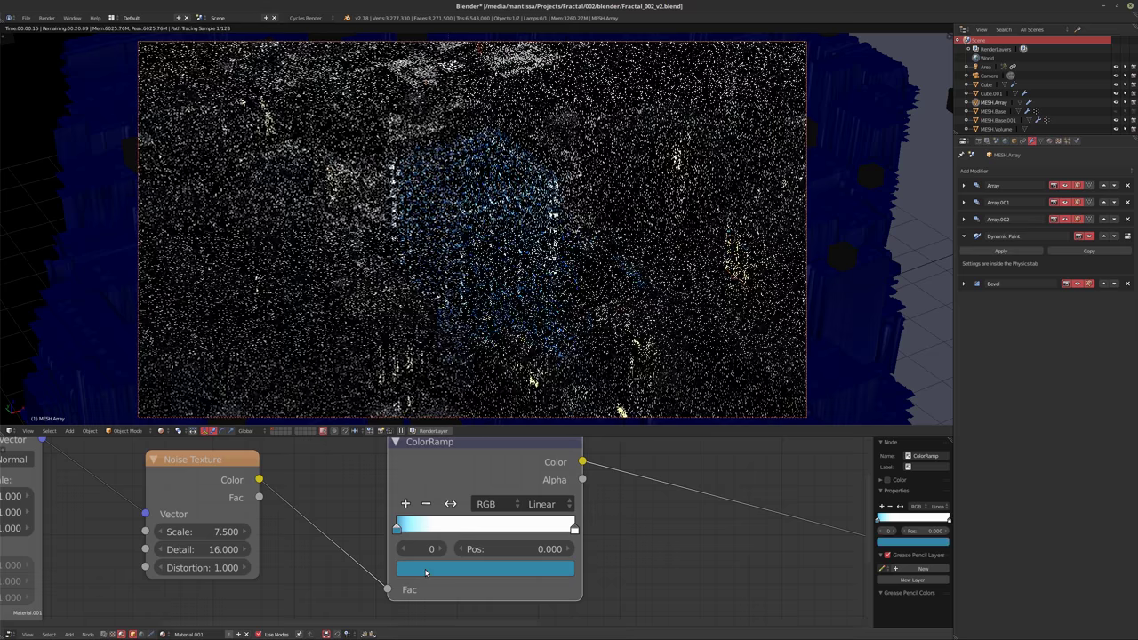
left_click(426, 569)
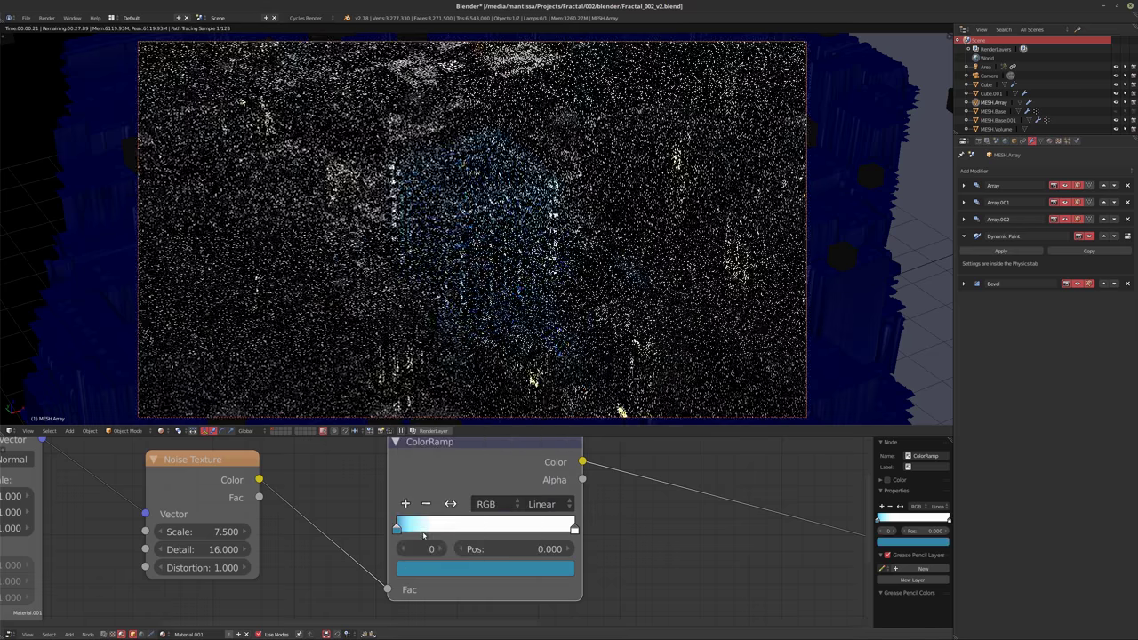
left_click(485, 568)
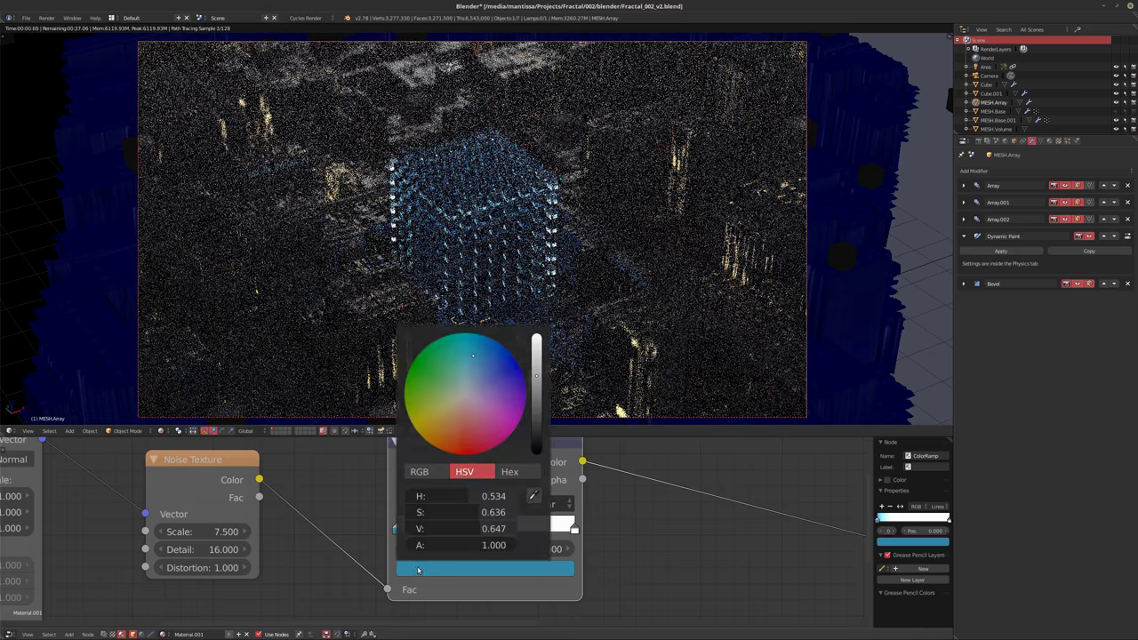
left_click(509, 397)
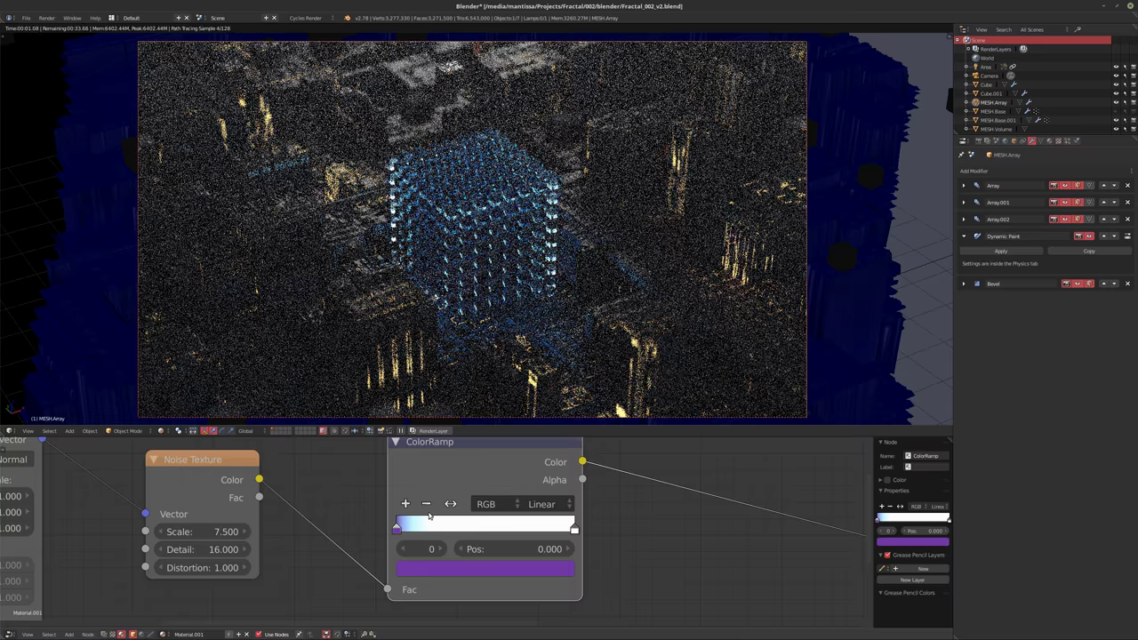
left_click_drag(396, 528, 426, 532)
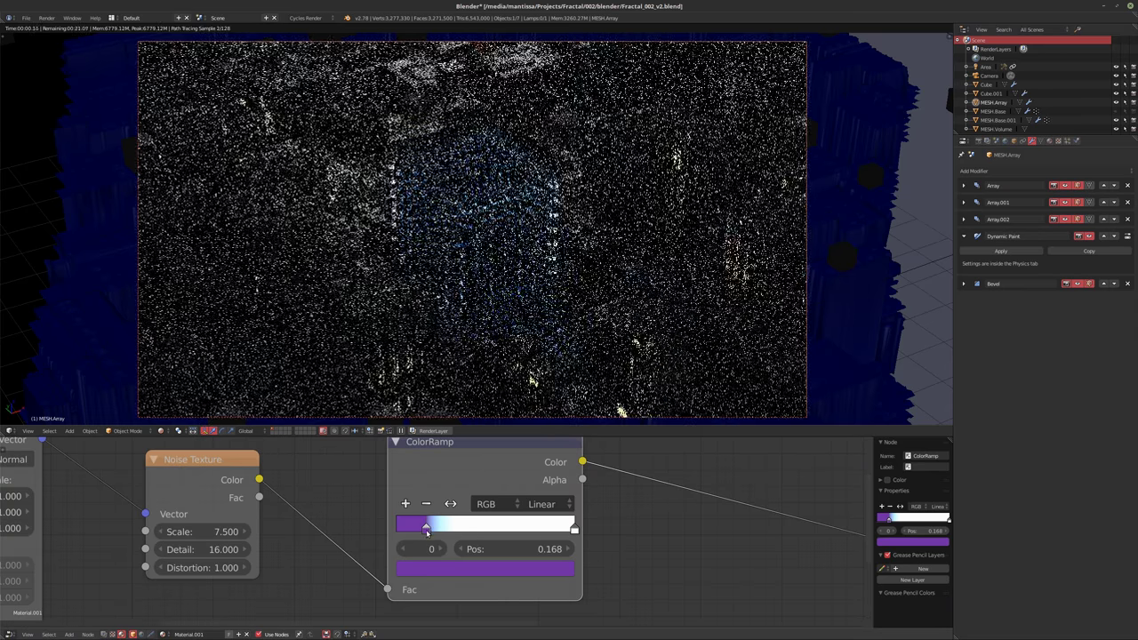
Set the HSV value of the ColorRamp's purple first stop to 2
left_click(450, 570)
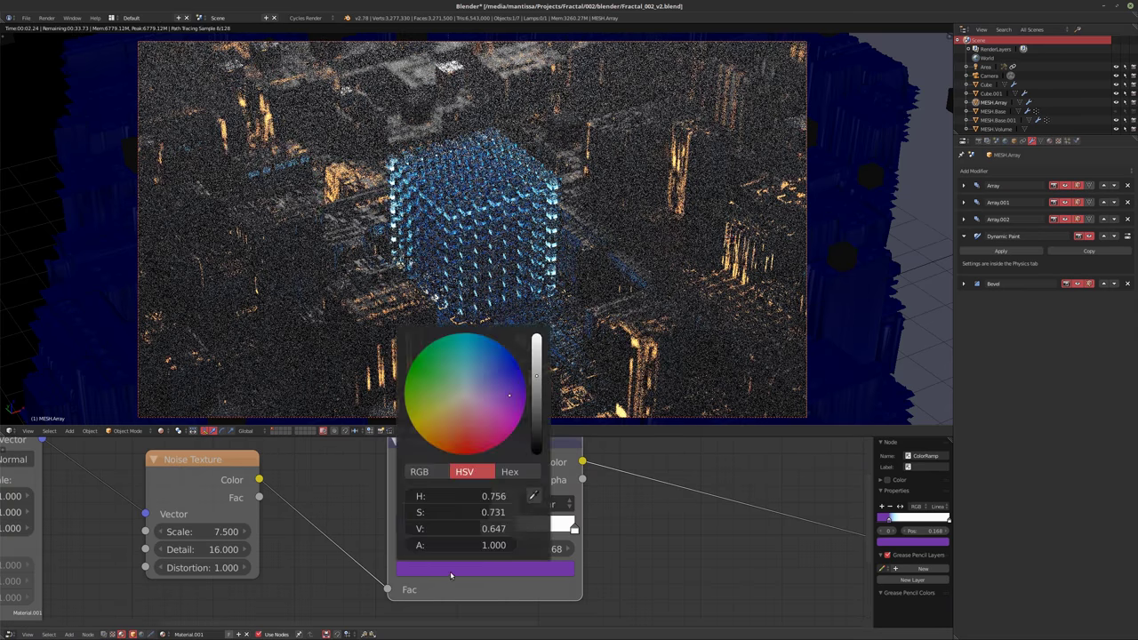
left_click(473, 529)
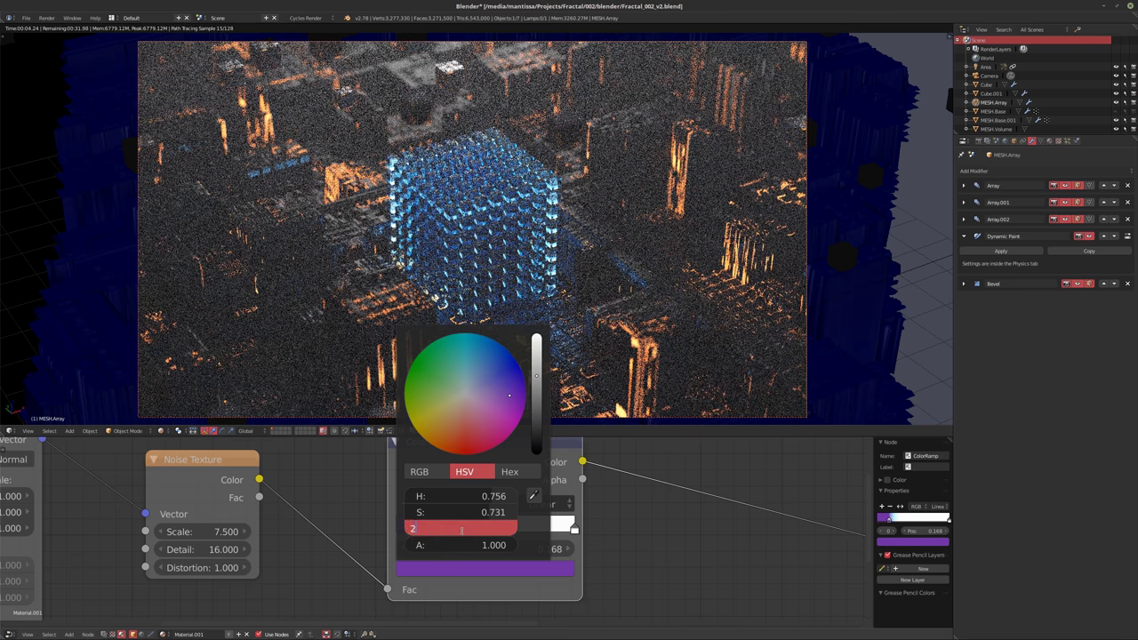
key("Return")
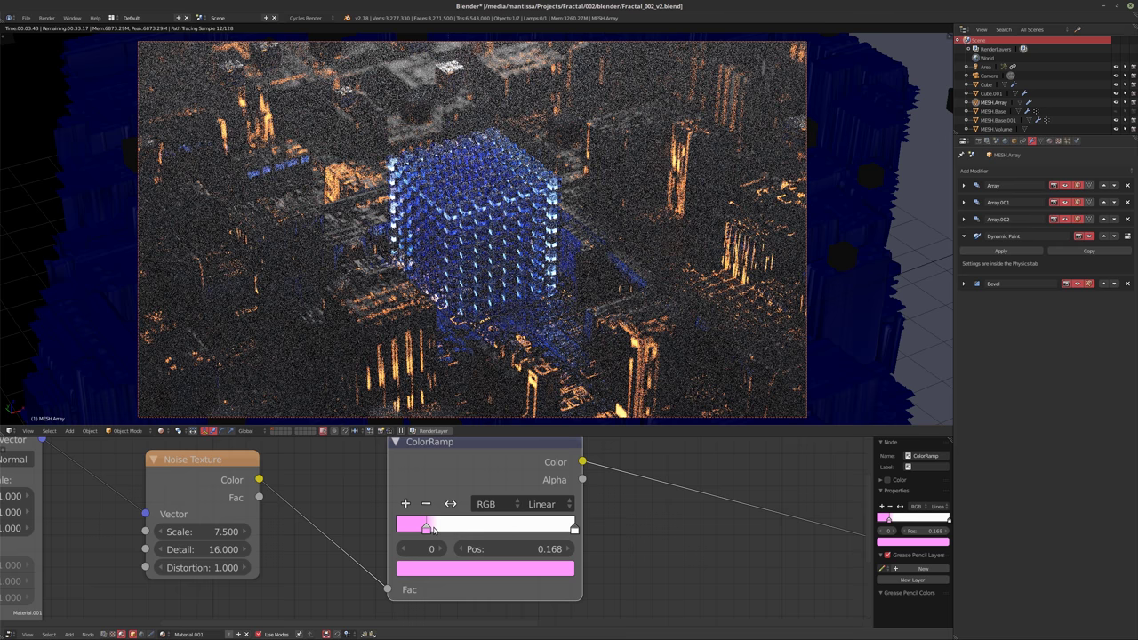
Adjust the ColorRamp's first stop color to near white and reposition the two stops at about 0.195 and 0.759
mouse_move(433, 529)
left_mouse_down()
mouse_move(458, 532)
mouse_move(394, 533)
mouse_move(440, 533)
left_mouse_up()
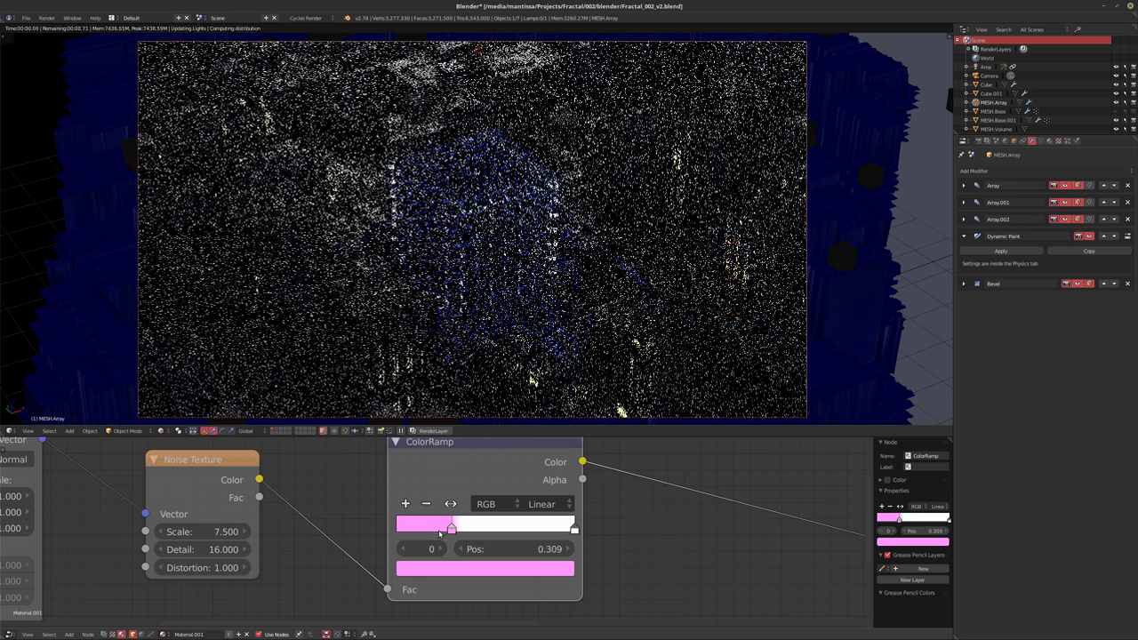
left_click(462, 570)
left_click_drag(497, 412, 475, 422)
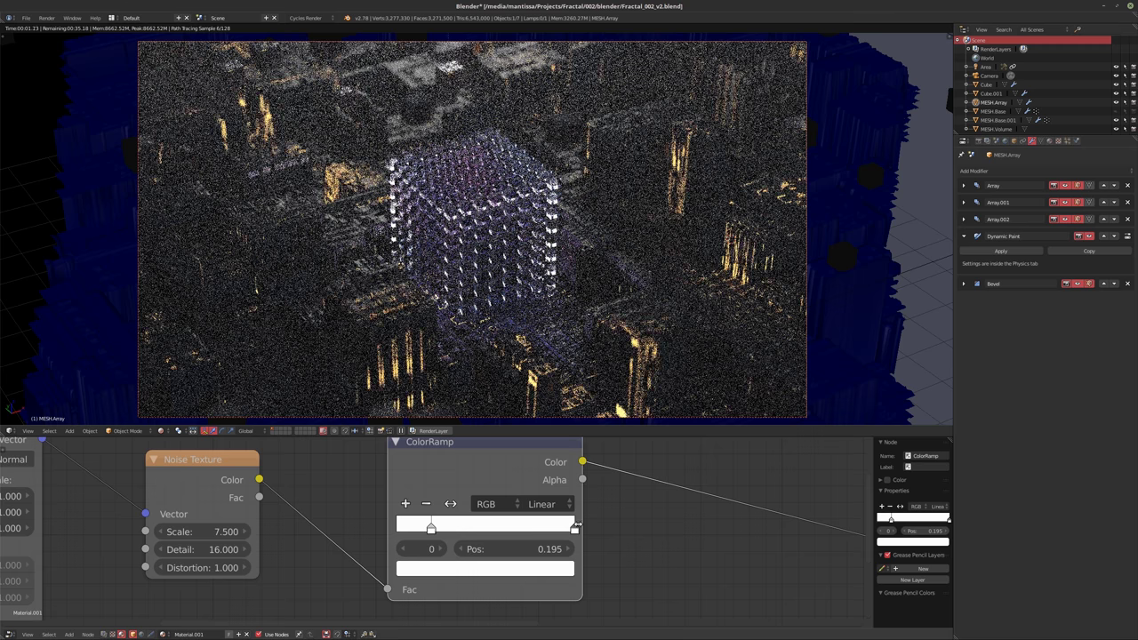
left_click_drag(573, 530, 532, 530)
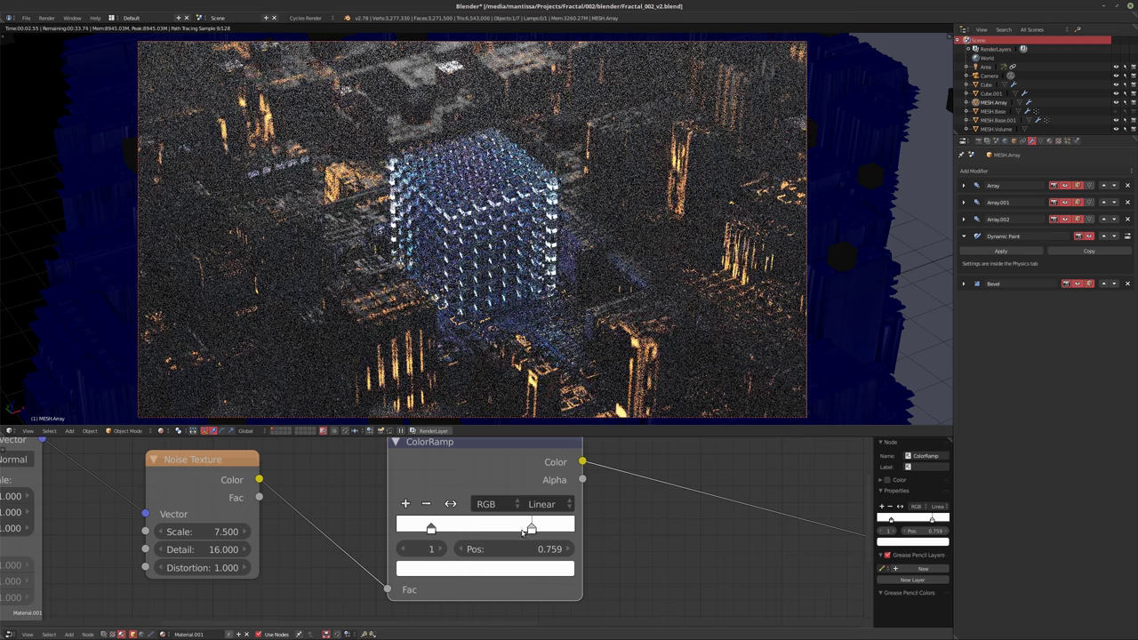
Set the Noise Texture's Scale to 10
scroll(376, 529, "left", 3, "ctrl")
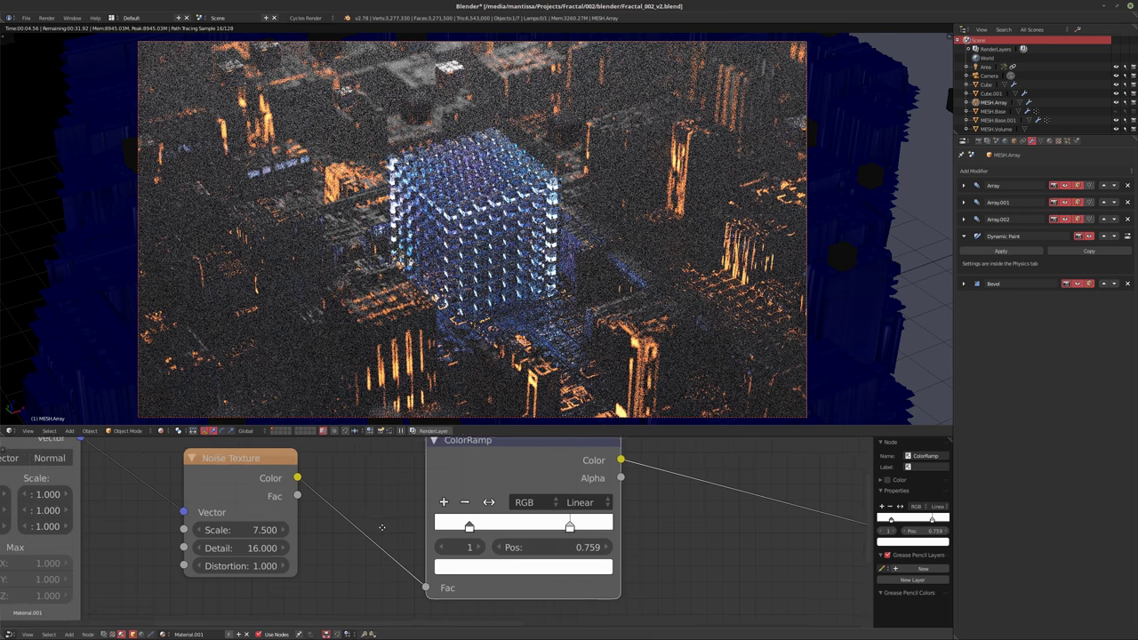
left_click(273, 529)
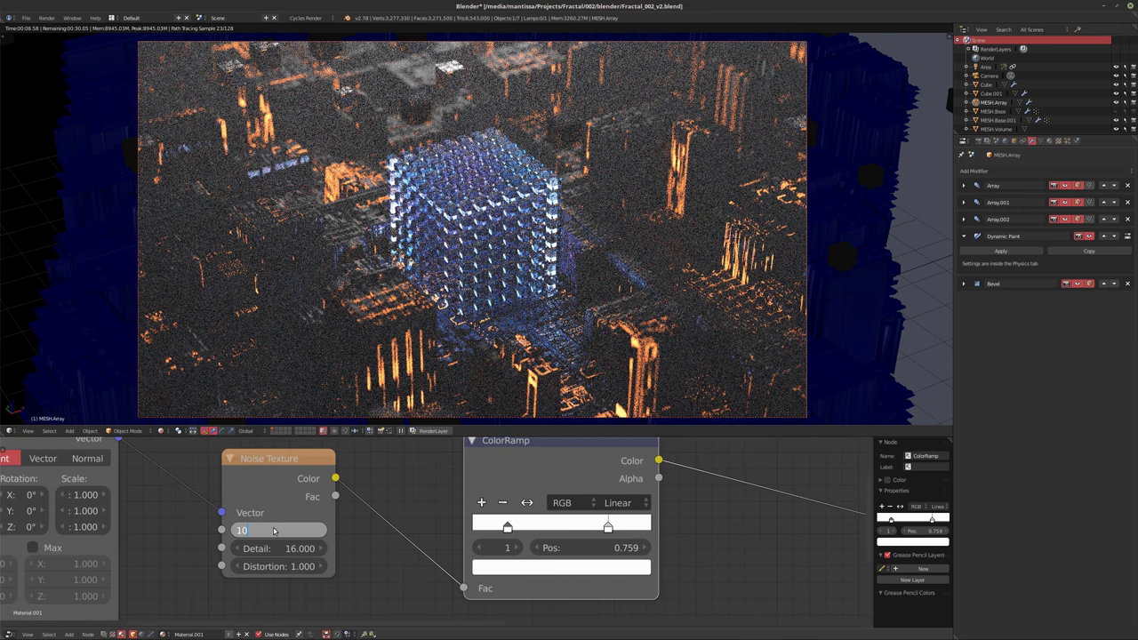
type("10")
key("Return")
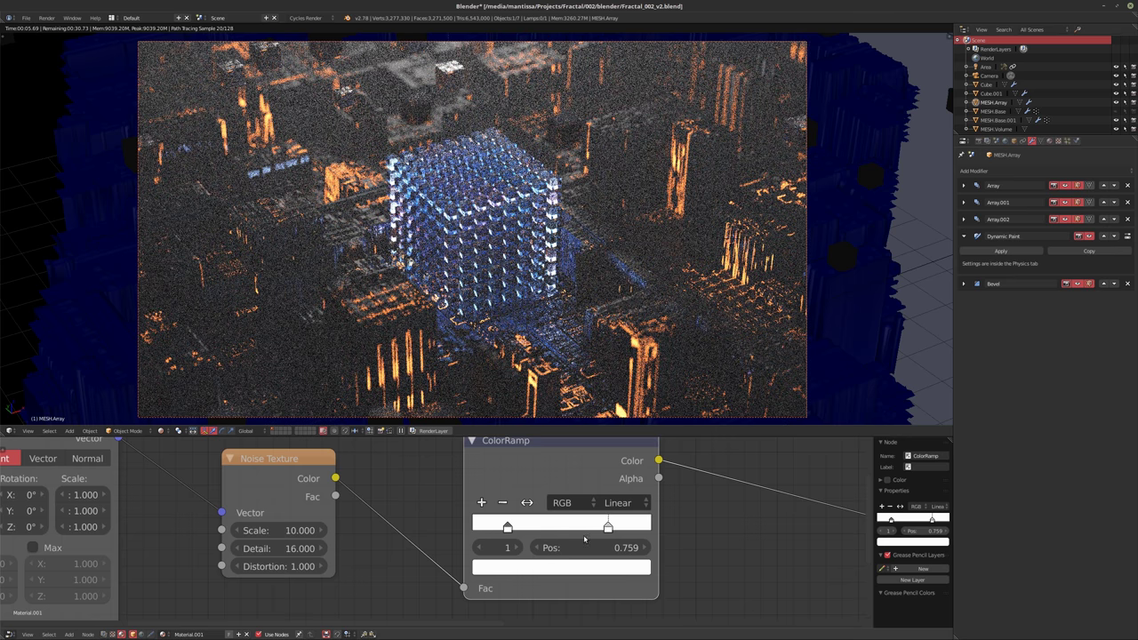
Move the ColorRamp's first stop to about position 0.314 and its last stop to about 0.709
scroll(597, 524, "right", 3, "ctrl")
scroll(596, 524, "up", 2)
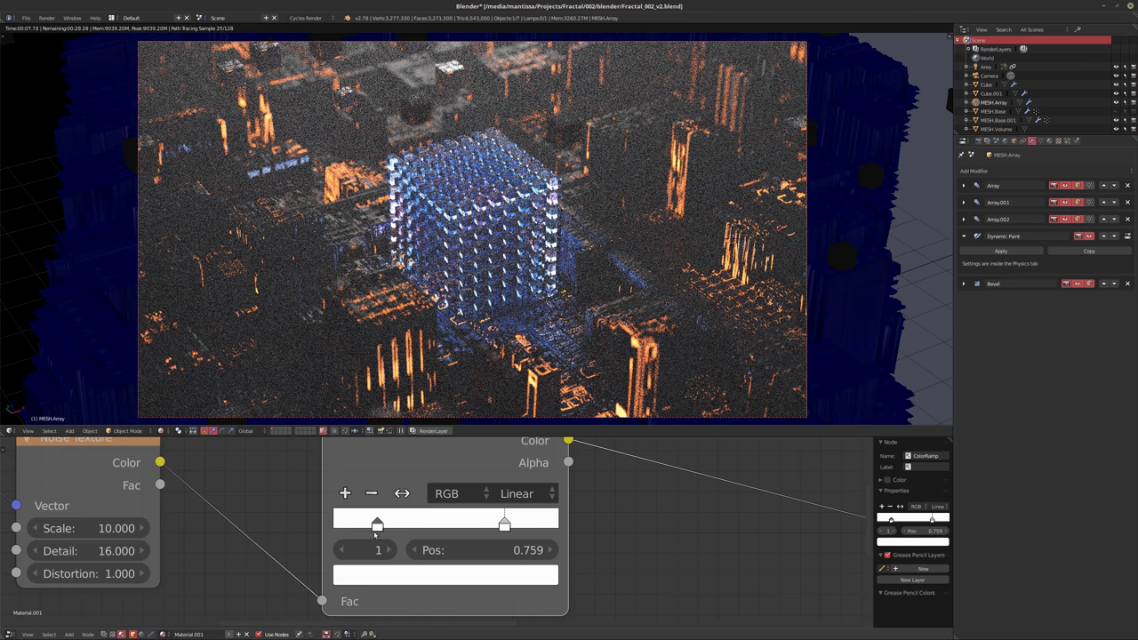
left_click_drag(376, 524, 404, 526)
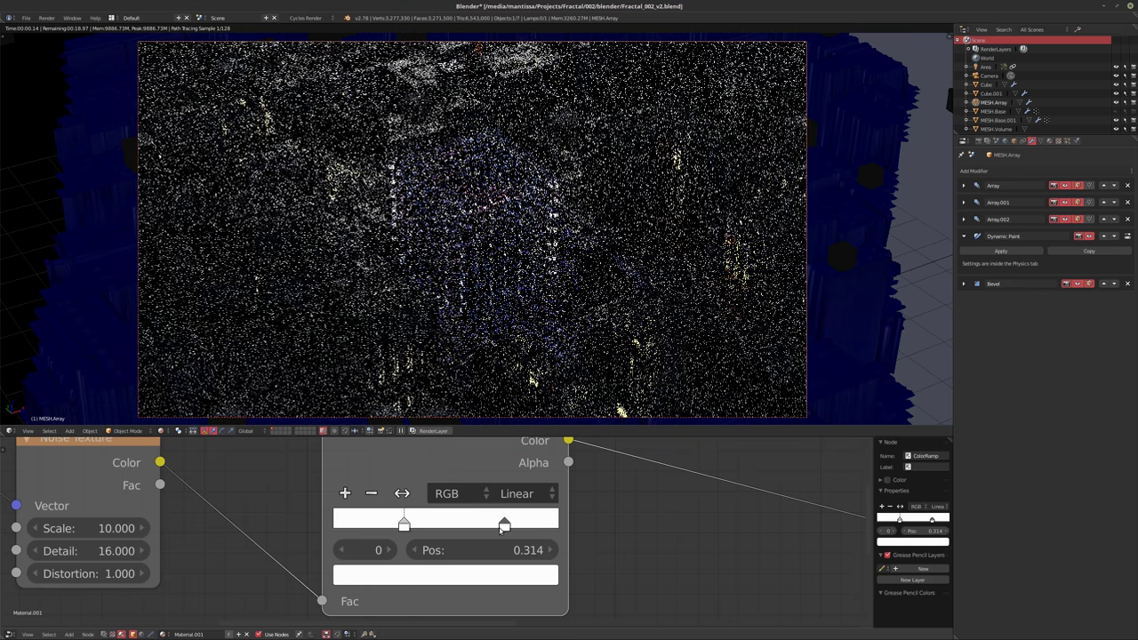
left_click_drag(503, 526, 493, 527)
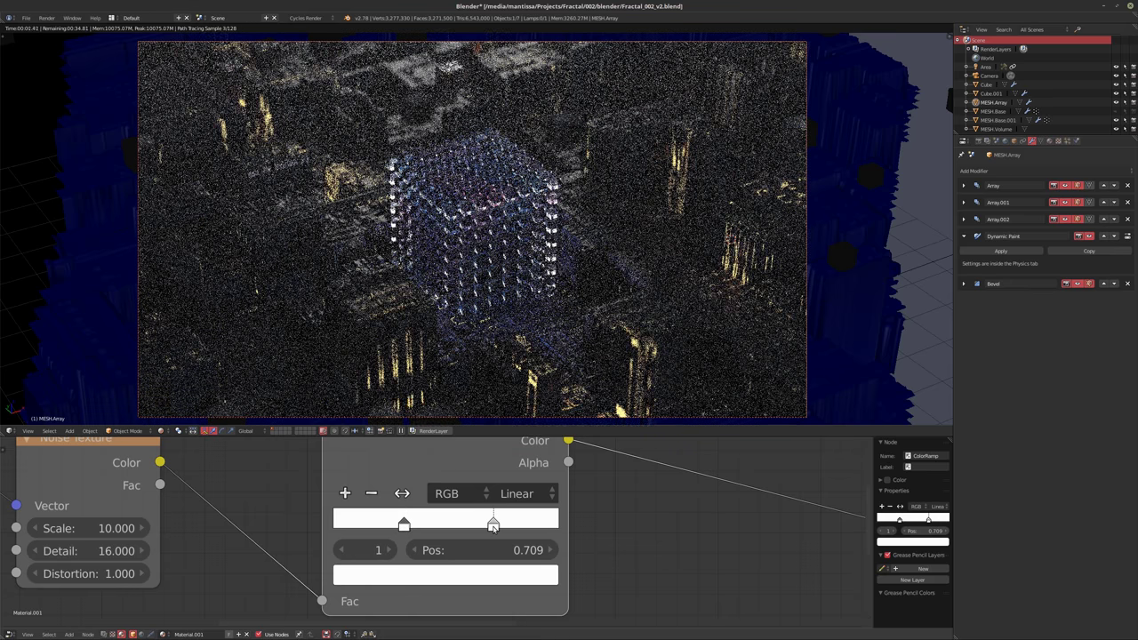
scroll(615, 493, "down", 2, "ctrl")
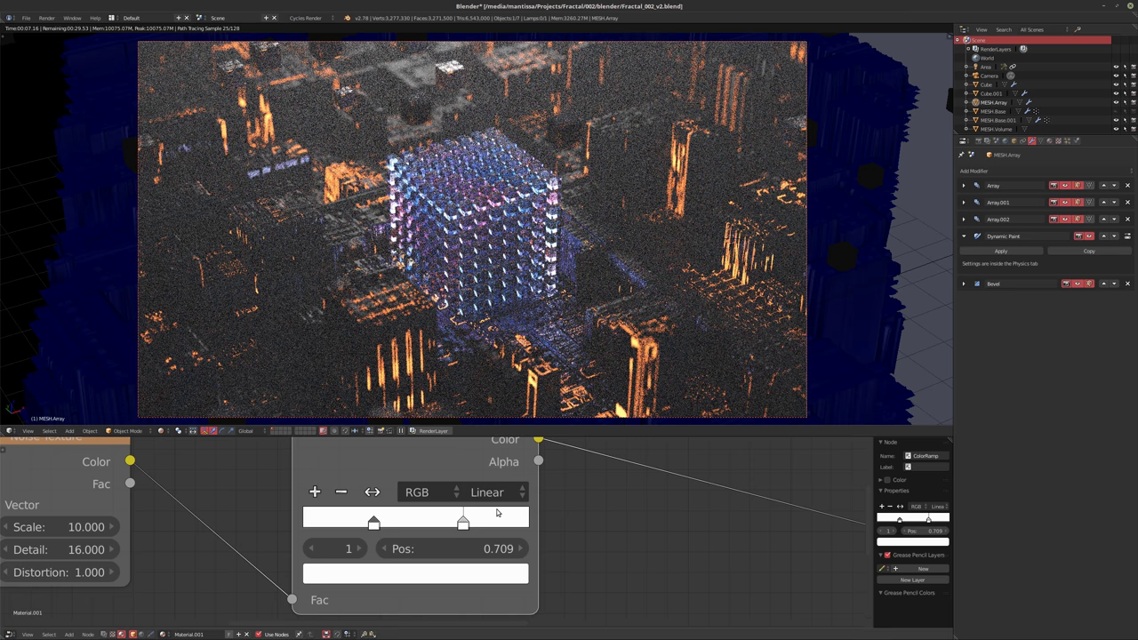
Shift the ColorRamp's first stop color toward magenta-purple and raise the saturation of its light blue last stop
left_click(377, 577)
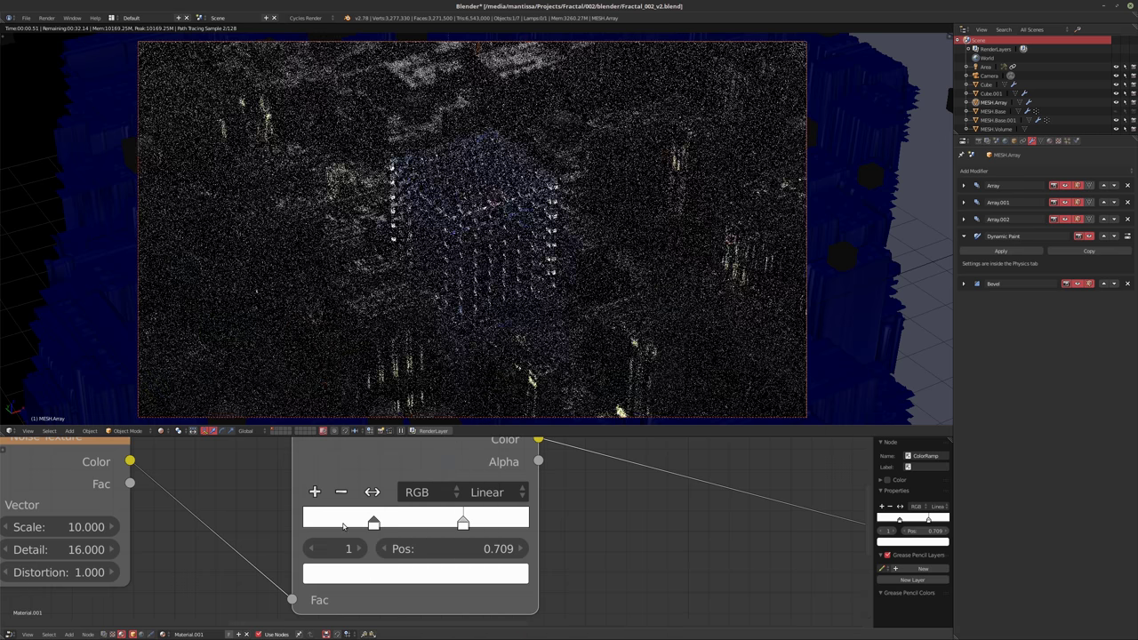
left_click(373, 522)
left_click(373, 571)
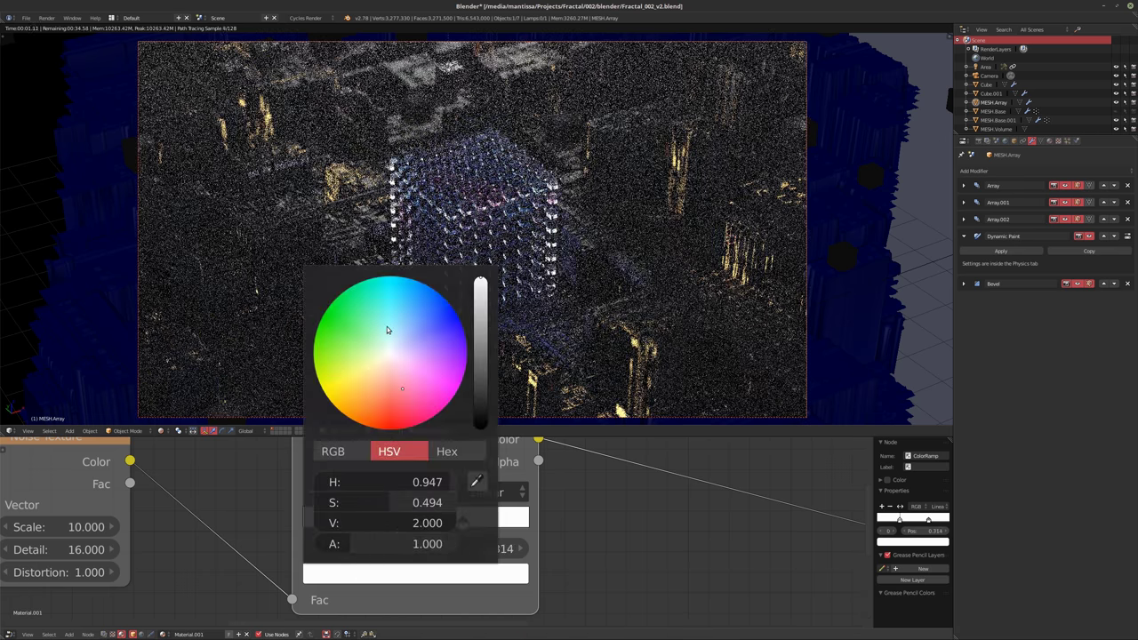
left_click(413, 372)
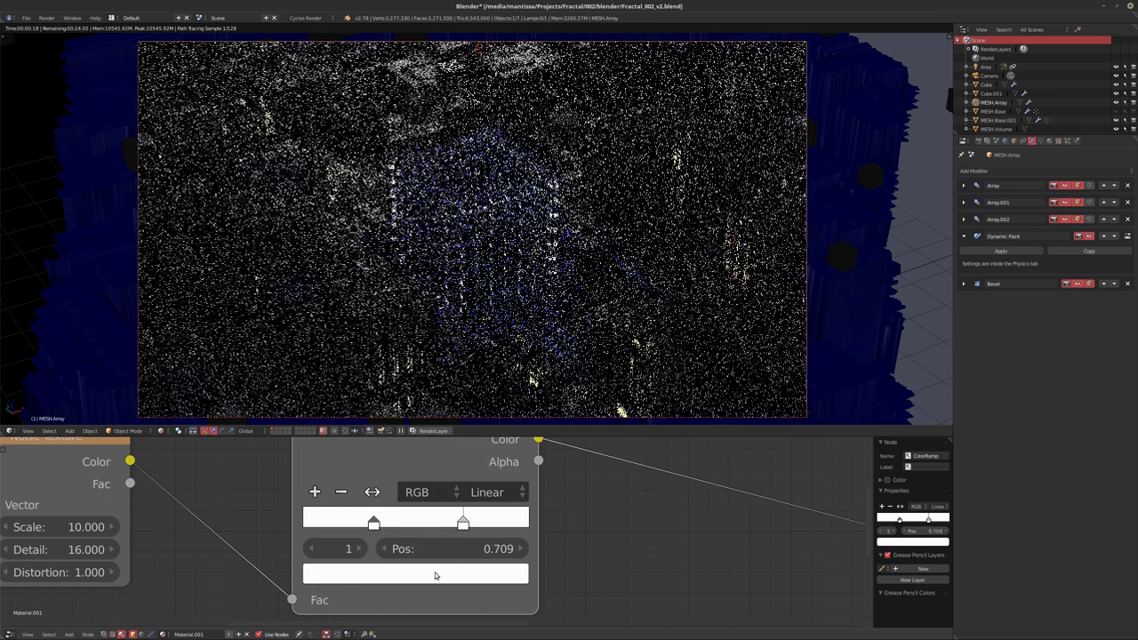
left_click(440, 574)
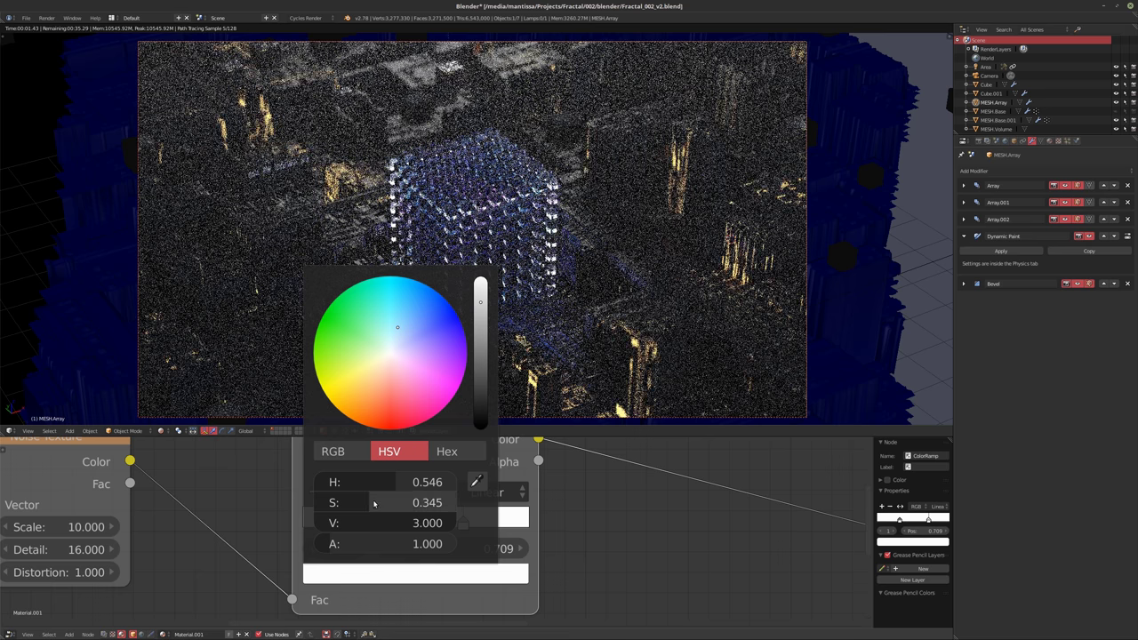
left_click_drag(373, 502, 400, 503)
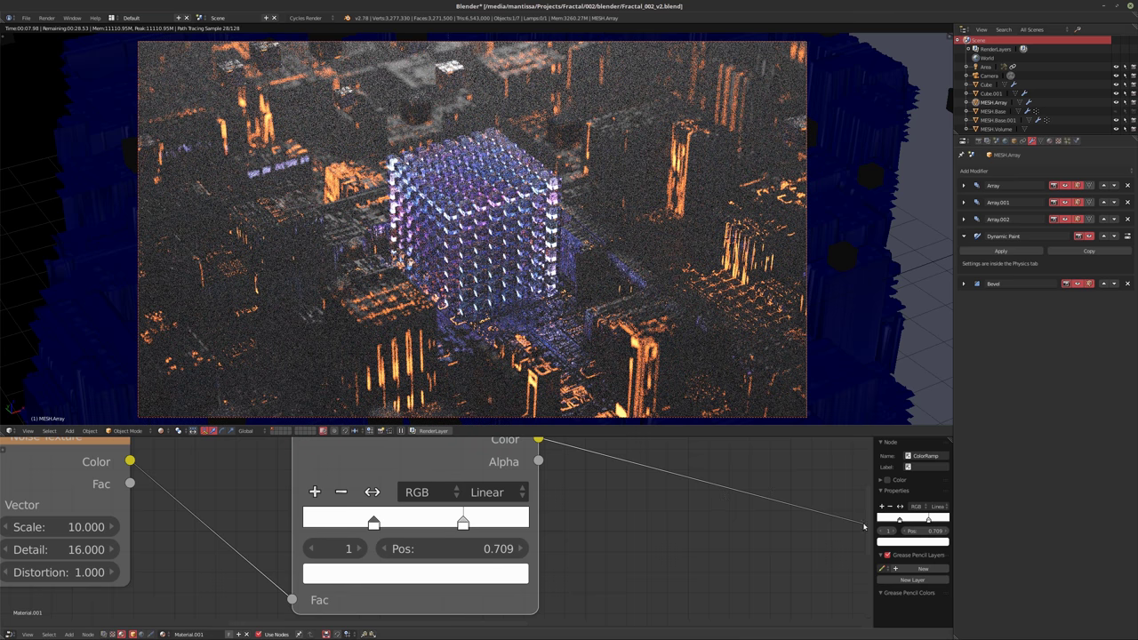
Move the ColorRamp's first stop to about position 0.195
scroll(652, 521, "down", 2)
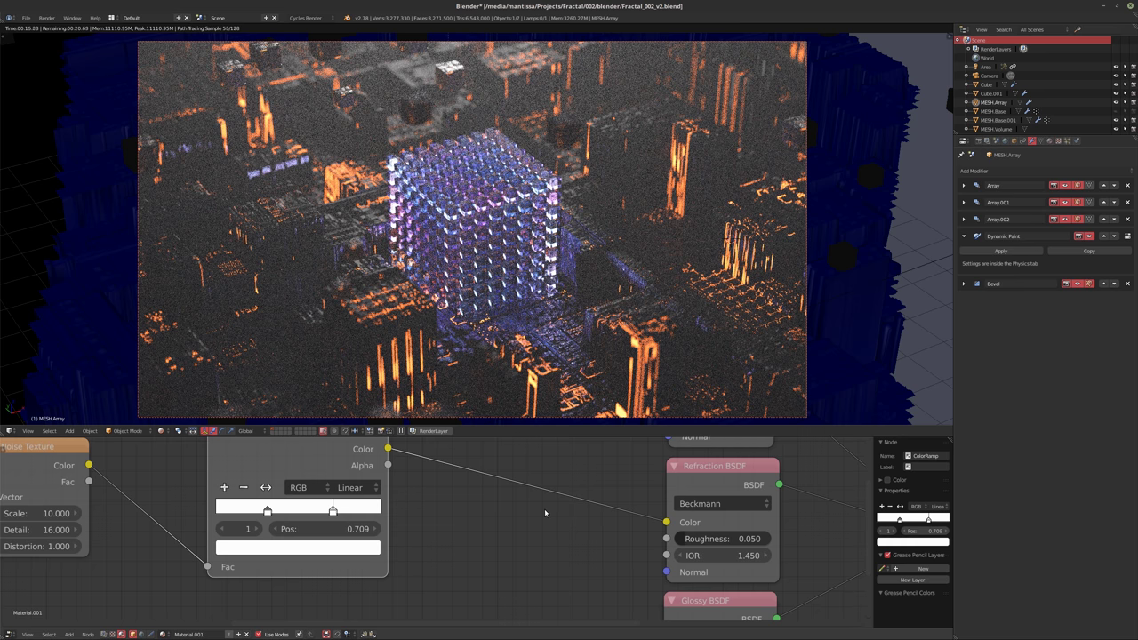
scroll(544, 508, "up", 3)
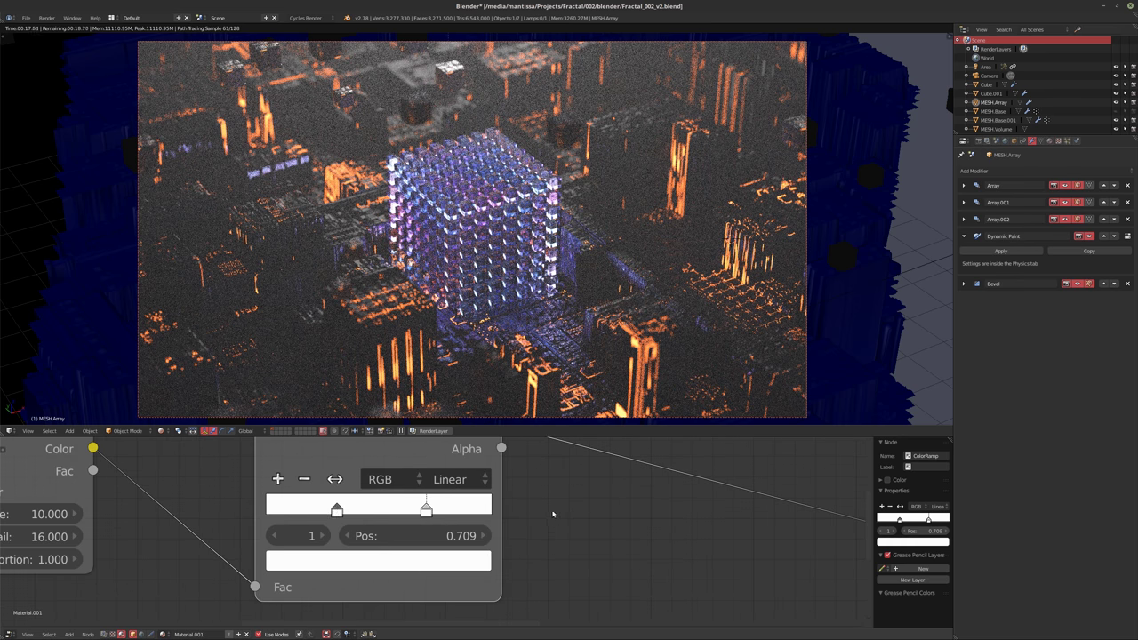
left_click_drag(336, 512, 310, 511)
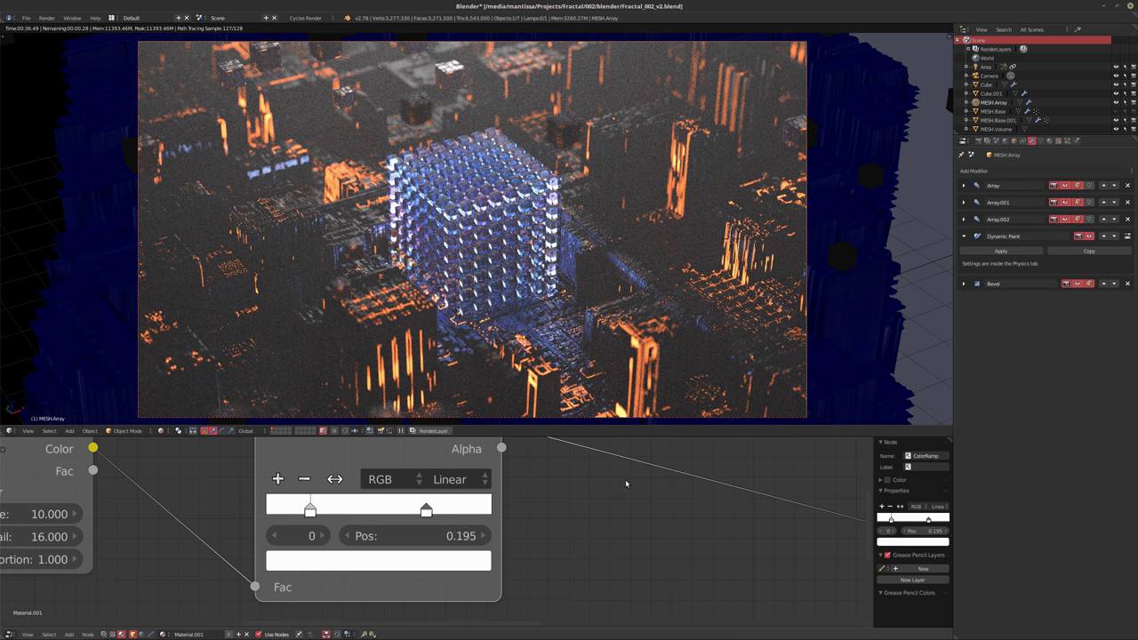
Examine the city blocks and glowing cube array up close in the rendered view, and return to the camera view
scroll(462, 353, "up", 3)
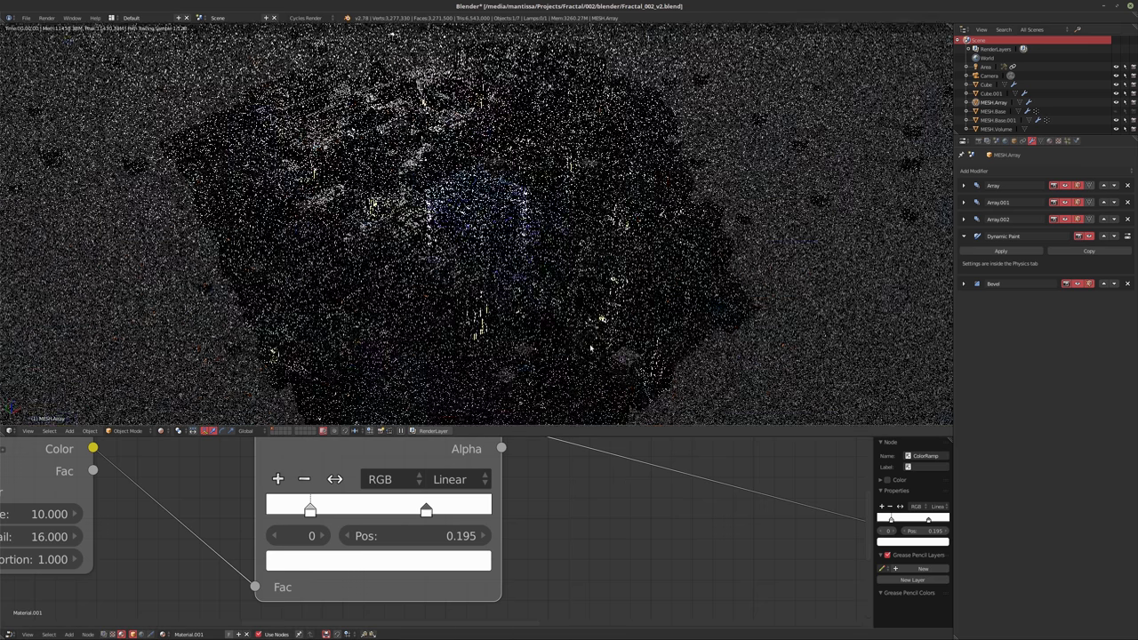
scroll(590, 349, "up", 2)
scroll(756, 400, "up", 3)
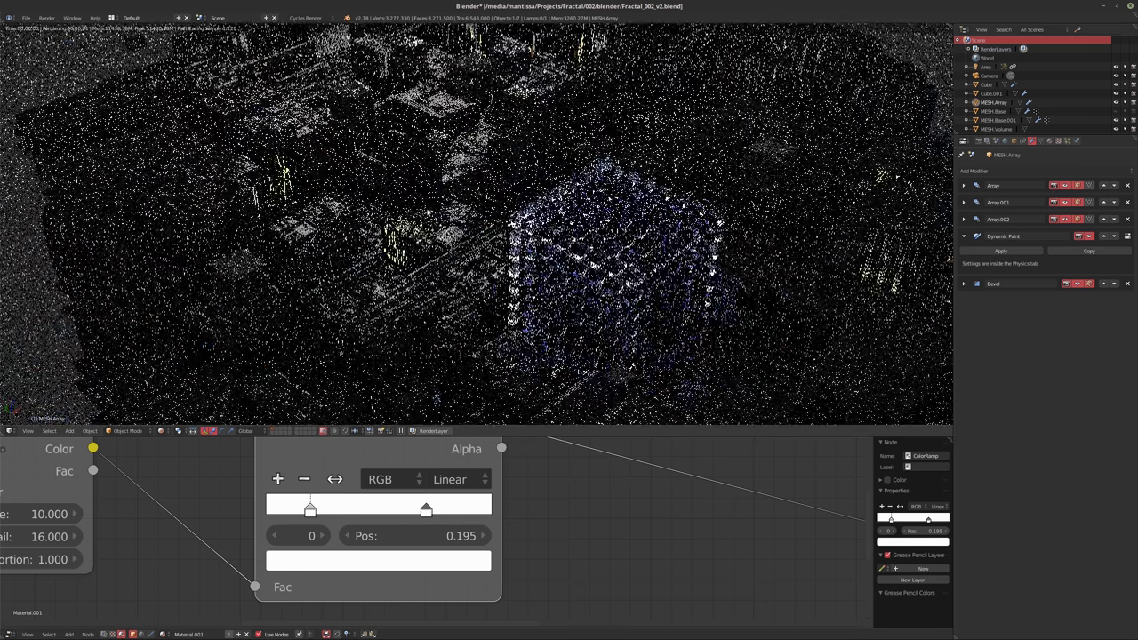
scroll(476, 224, "up", 2)
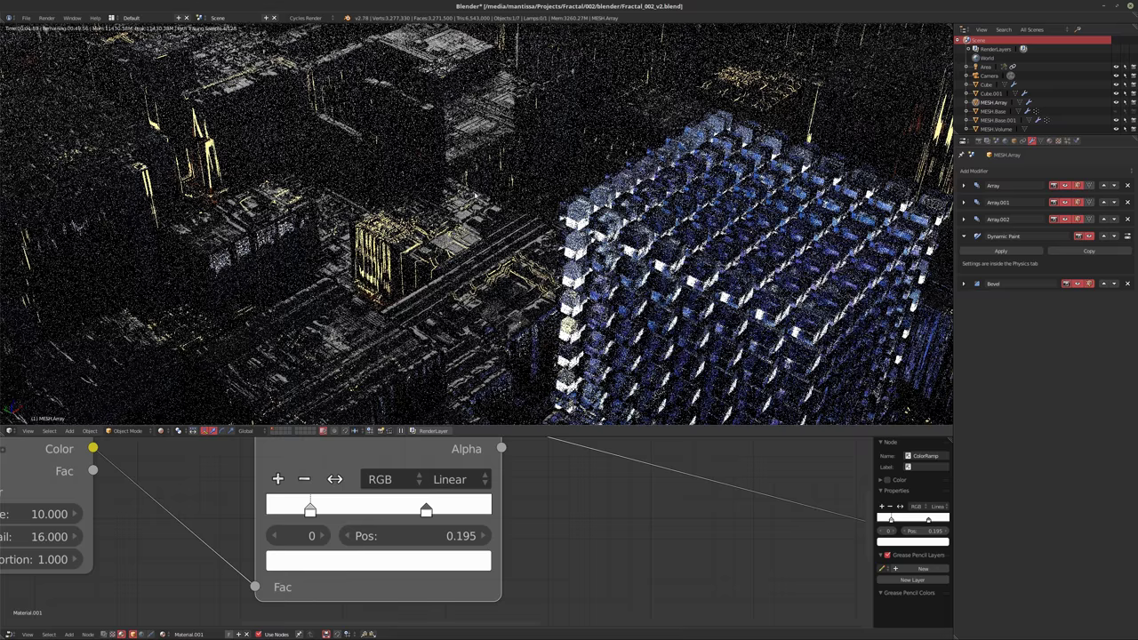
scroll(464, 289, "up", 2)
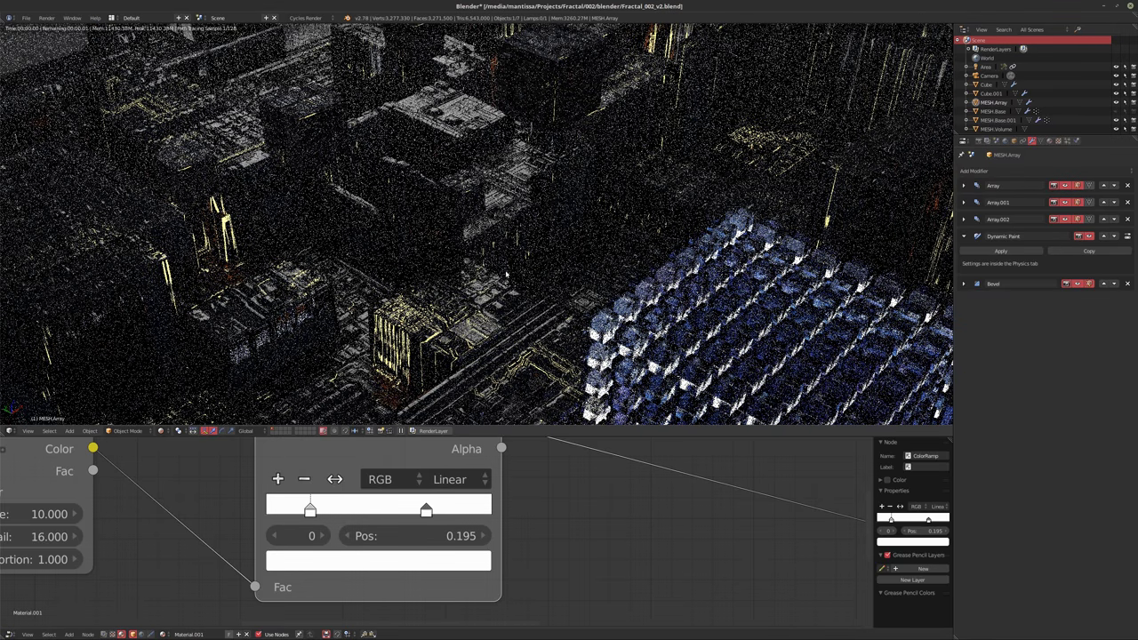
scroll(506, 276, "up", 1)
scroll(474, 259, "up", 2)
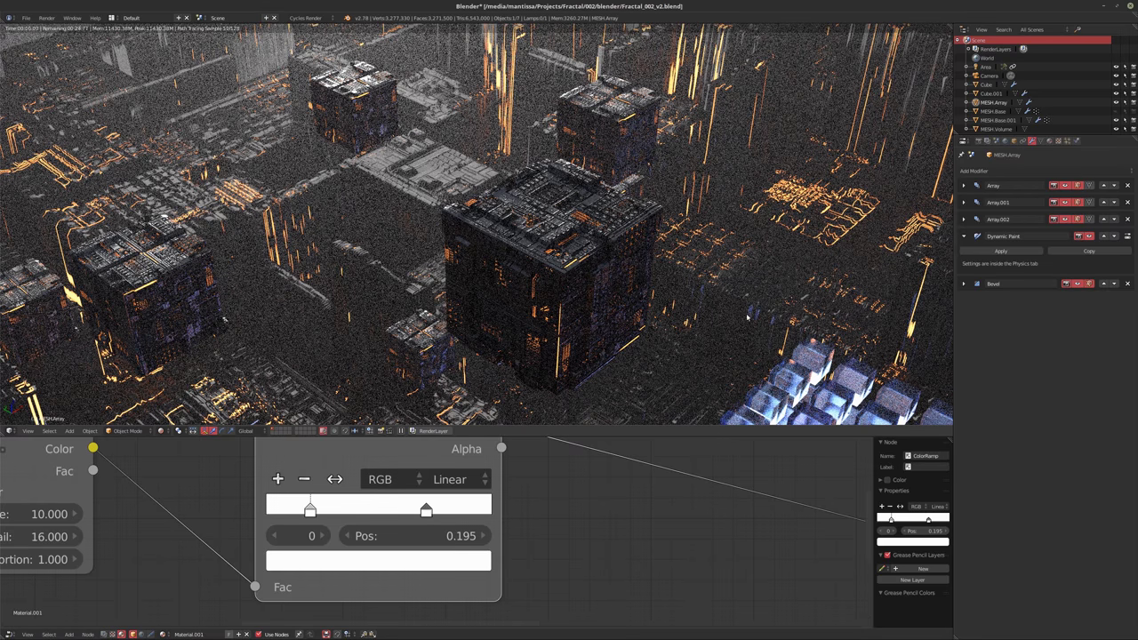
mouse_move(671, 280)
middle_mouse_down()
mouse_move(582, 232)
mouse_move(538, 234)
mouse_move(558, 244)
middle_mouse_up()
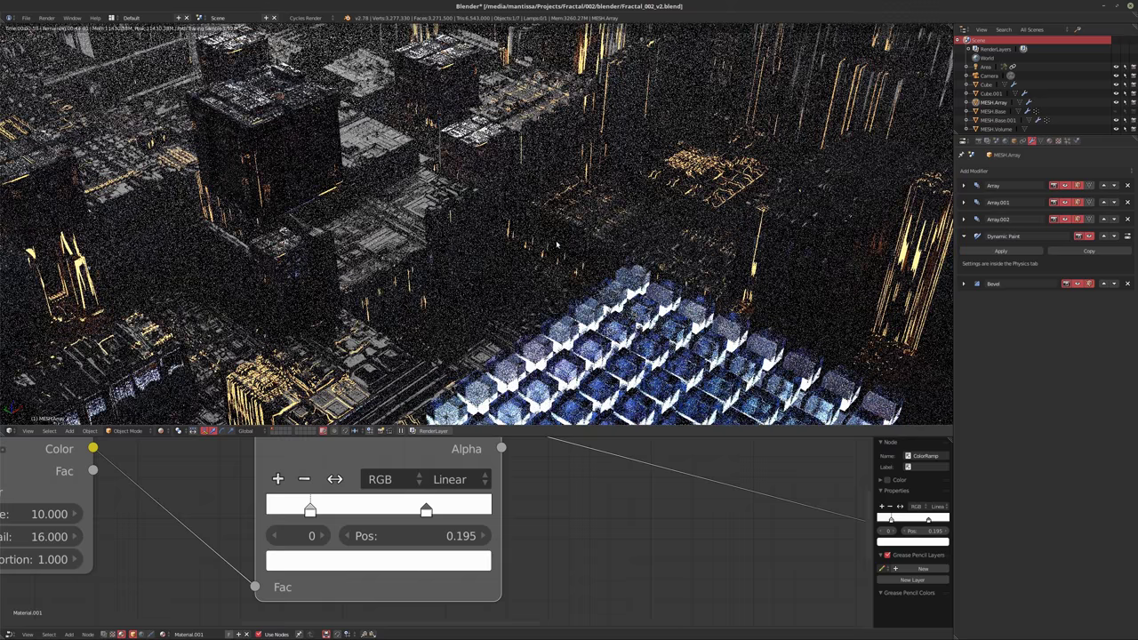
middle_click_drag(558, 246, 554, 250)
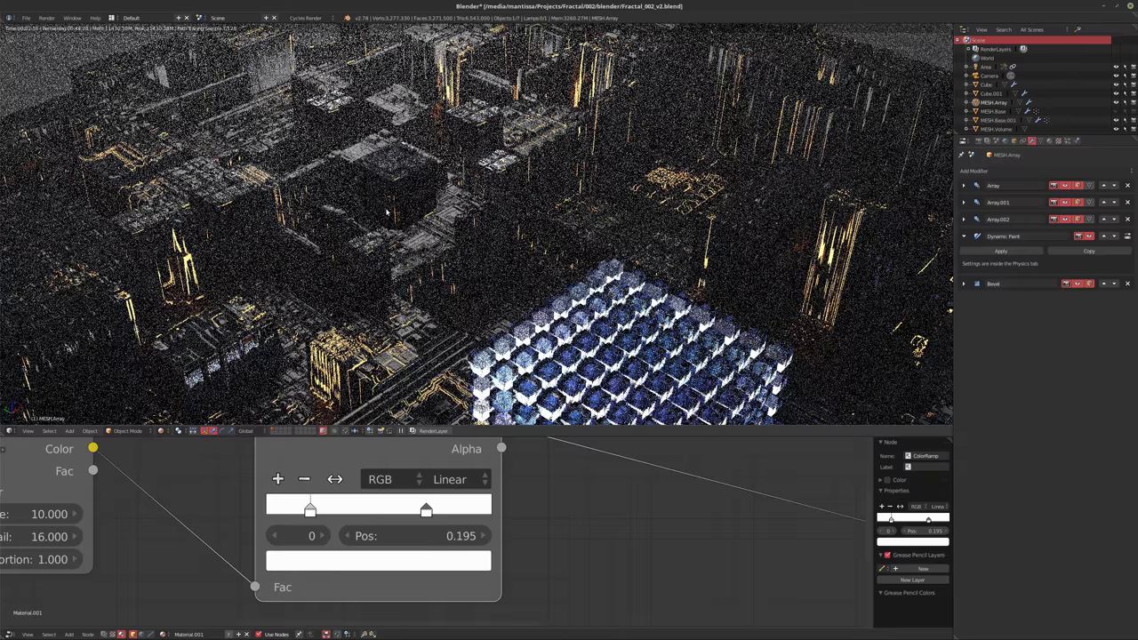
mouse_move(507, 224)
middle_mouse_down()
mouse_move(444, 207)
mouse_move(618, 233)
mouse_move(617, 222)
mouse_move(635, 259)
middle_mouse_up()
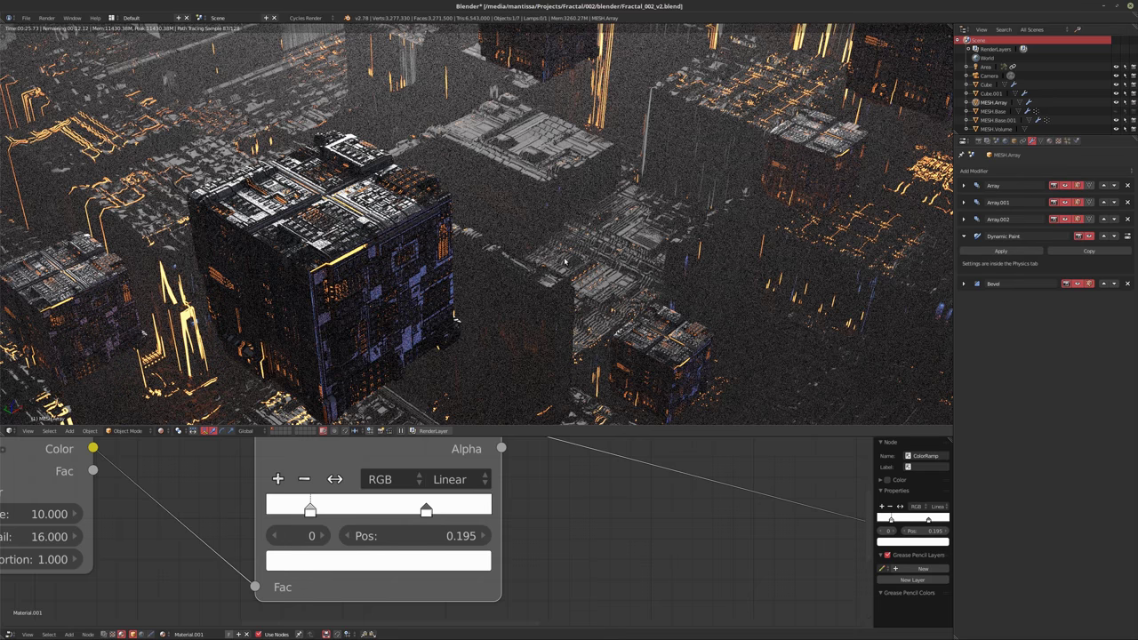
key("KP_0")
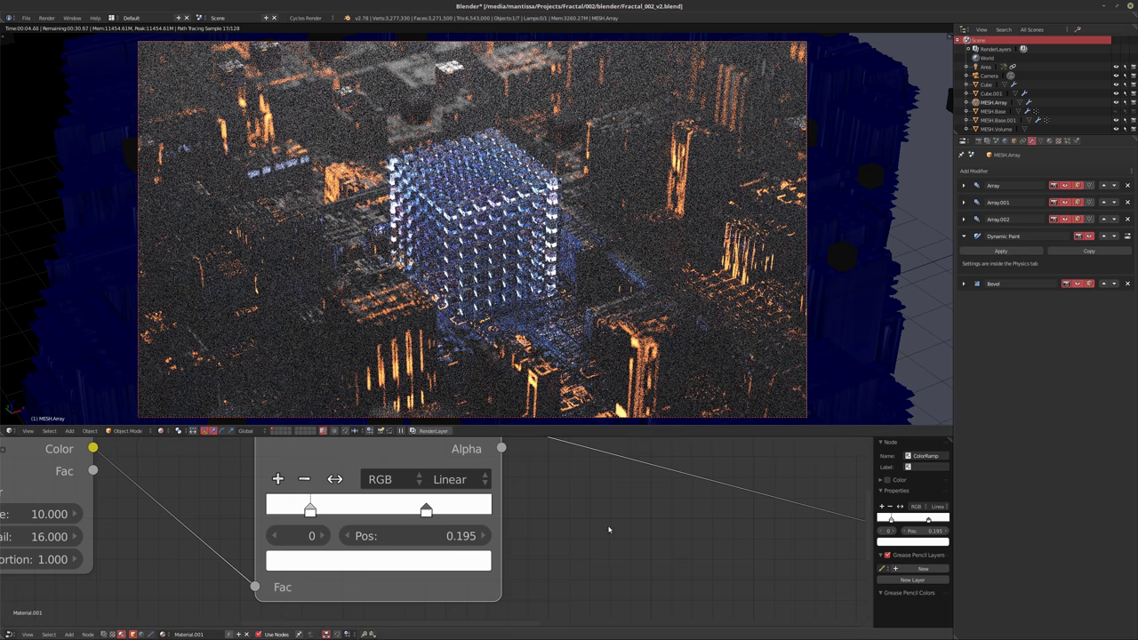
Select the Cube object and examine its material nodes, from the texture mapping to the Emission and Multiply nodes
scroll(558, 538, "down", 1)
scroll(552, 526, "down", 1)
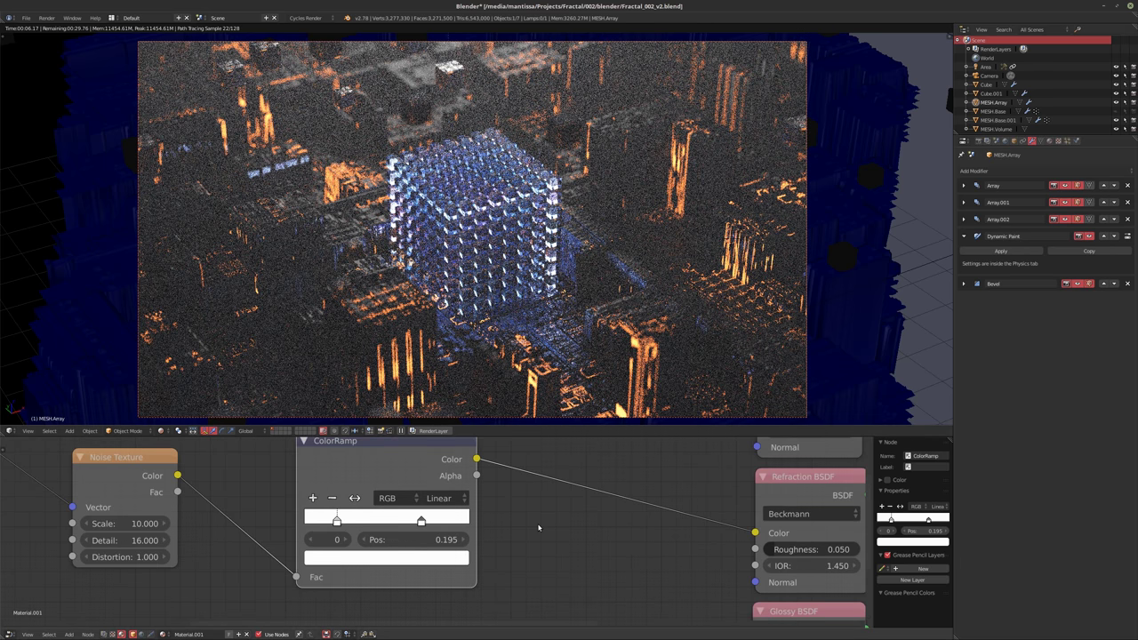
scroll(538, 527, "down", 1)
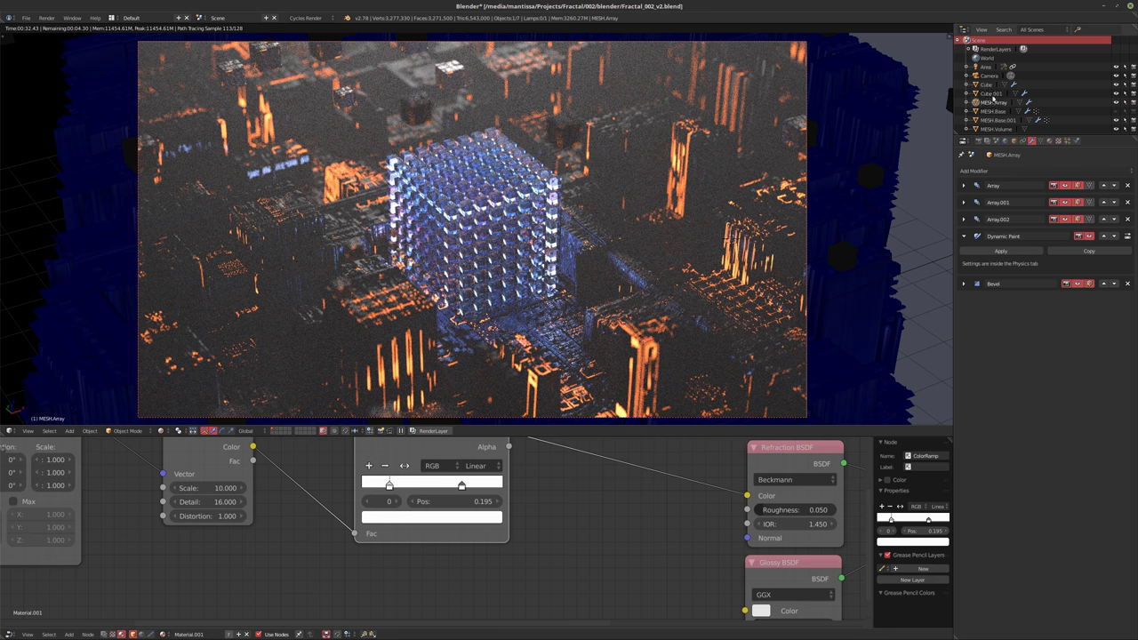
left_click(987, 84)
middle_click_drag(104, 543, 394, 533)
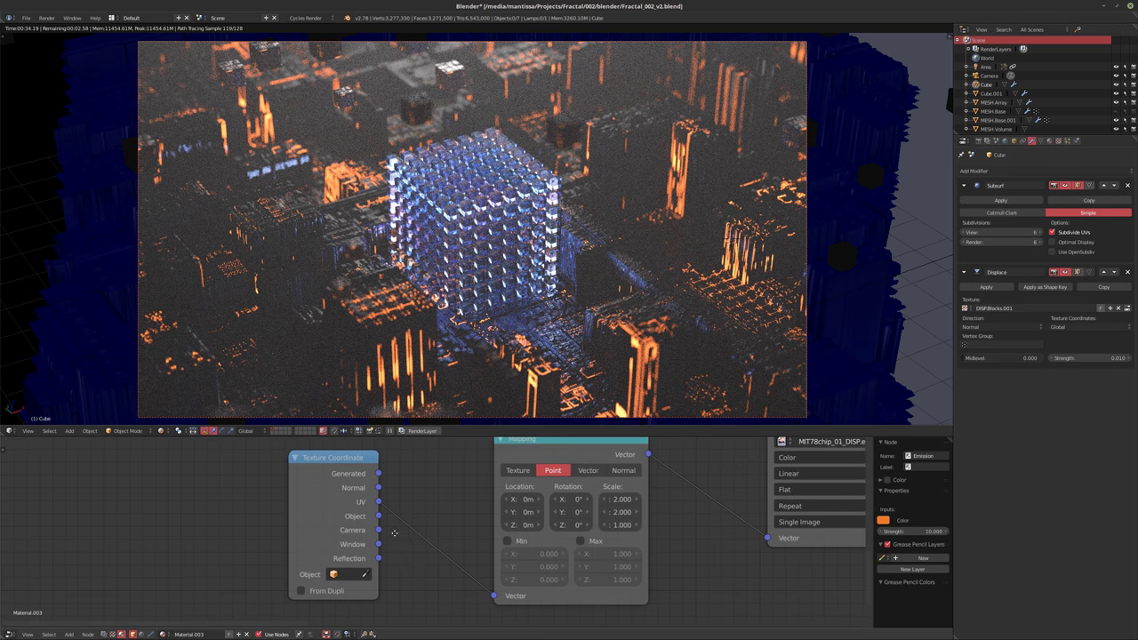
scroll(393, 532, "down", 2)
scroll(394, 532, "right", 5, "ctrl")
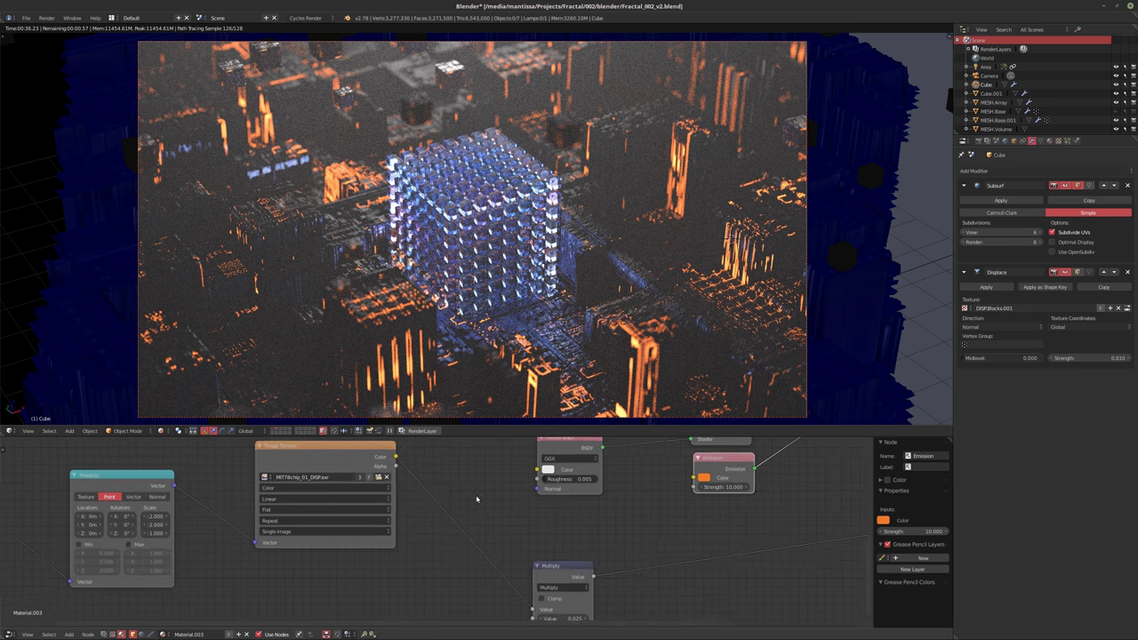
scroll(476, 494, "up", 1)
scroll(476, 494, "right", 6, "ctrl")
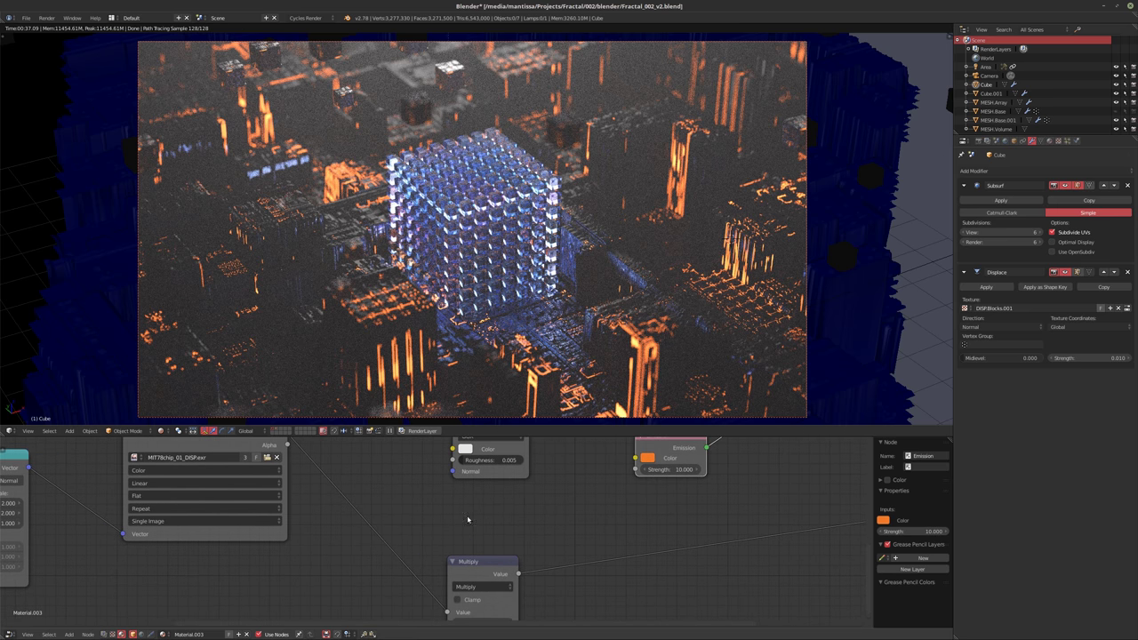
scroll(457, 521, "down", 1)
scroll(457, 521, "right", 2, "ctrl")
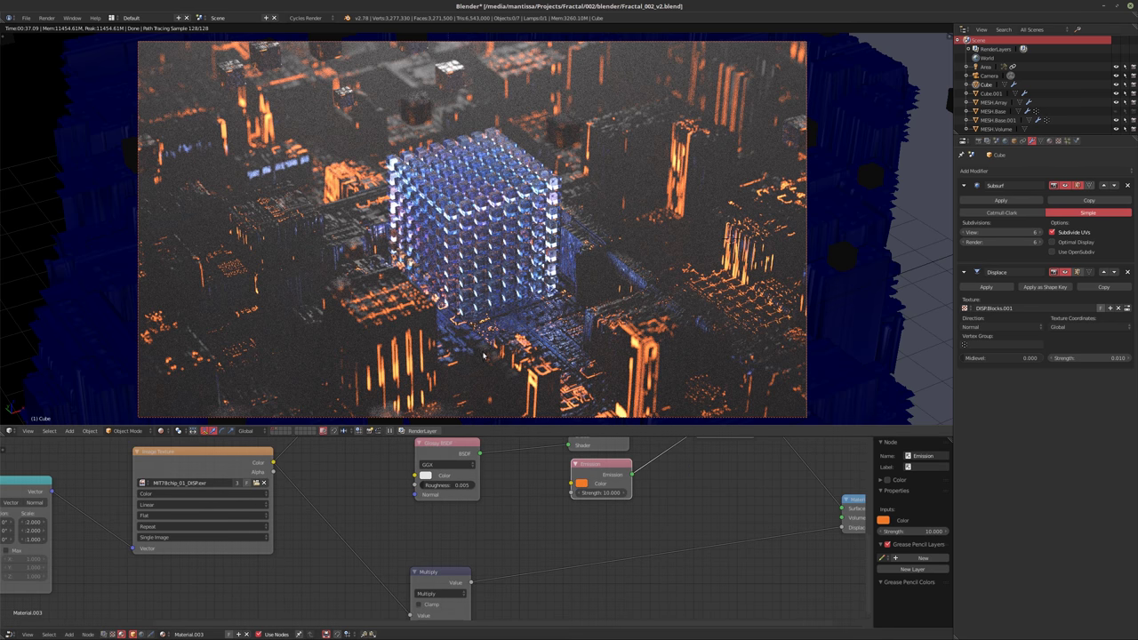
Switch the viewport to solid shading and isolate the Cube in local view, seen from its front
key("shift+z")
middle_click_drag(549, 303, 551, 293)
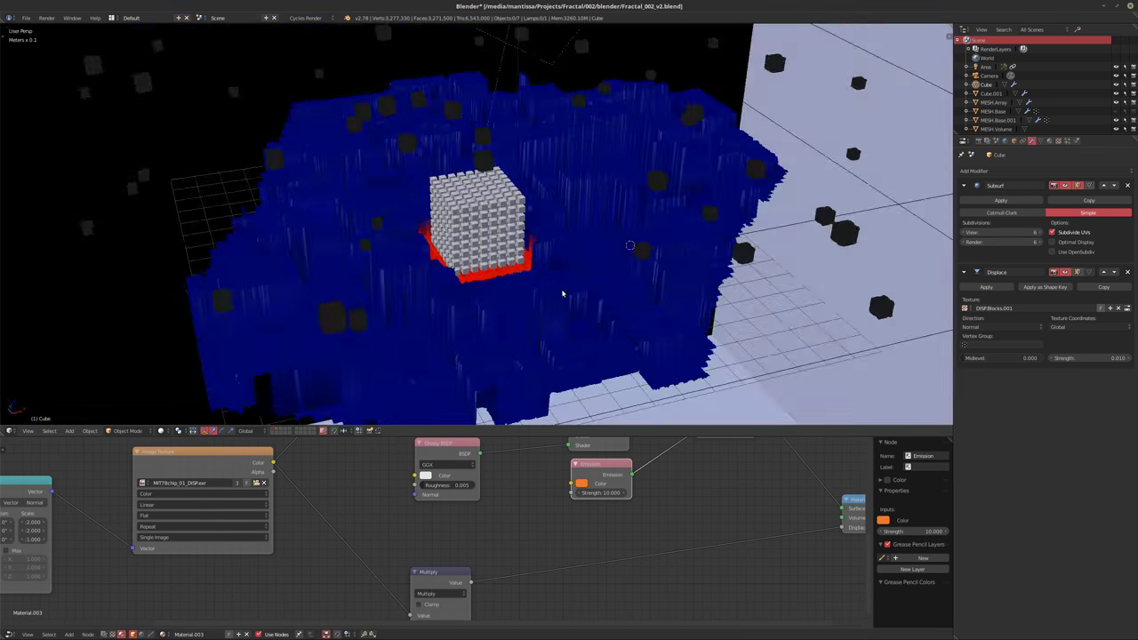
scroll(551, 287, "up", 8)
key("KP_Divide")
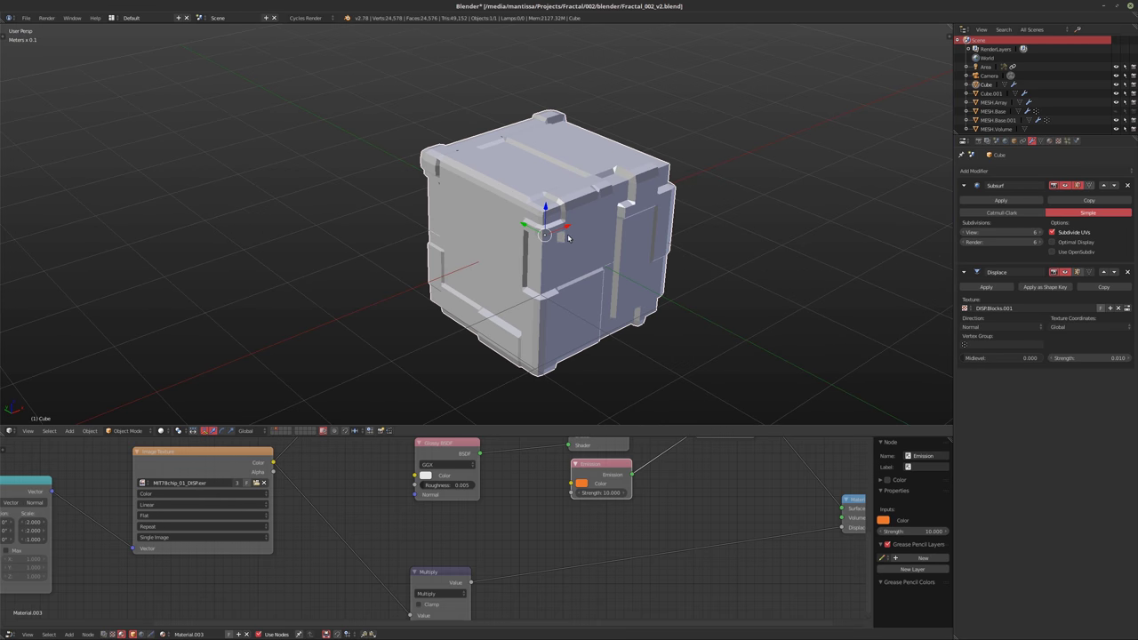
middle_click_drag(501, 336, 434, 305)
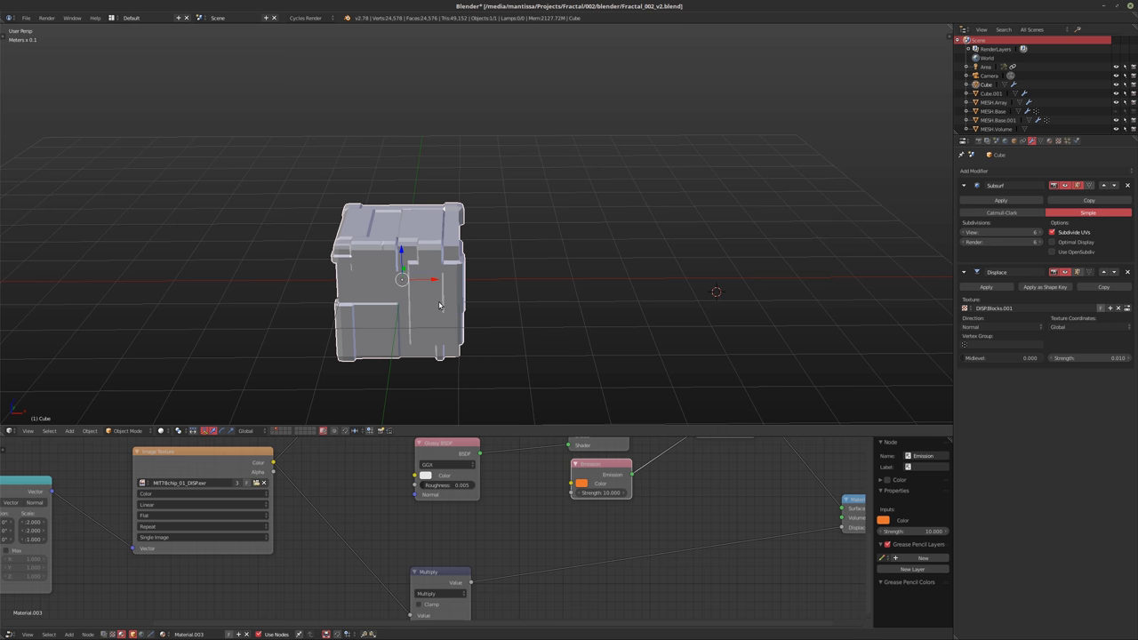
middle_click_drag(503, 300, 378, 297)
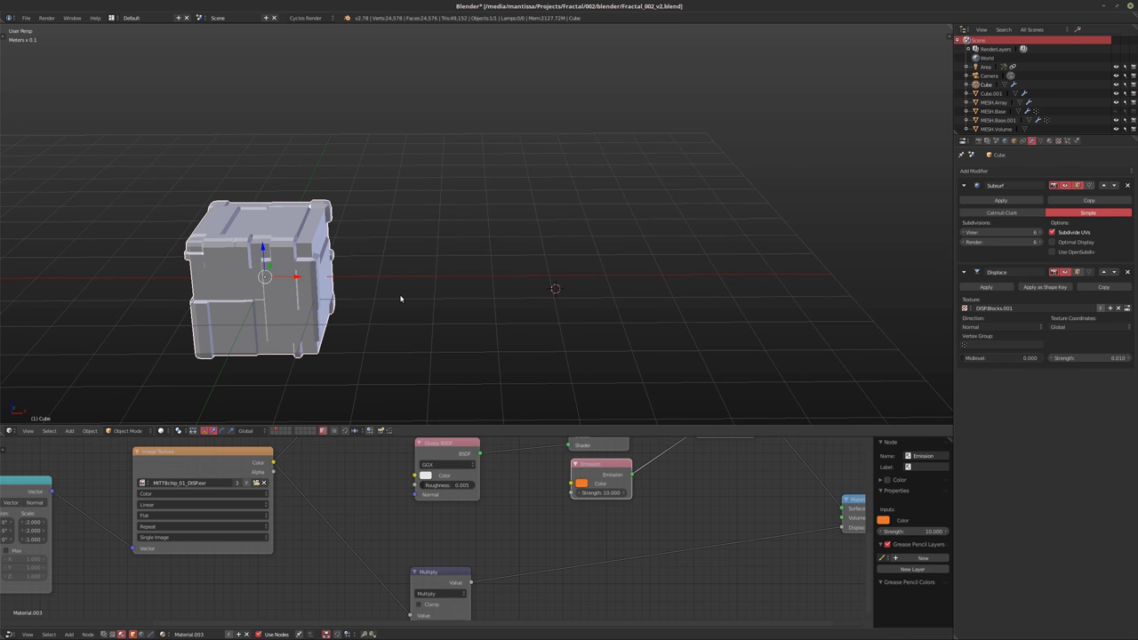
Duplicate the Cube about 33 cm along the X axis and repeat the duplication to make a row of six cubes
key("shift+d")
key("x")
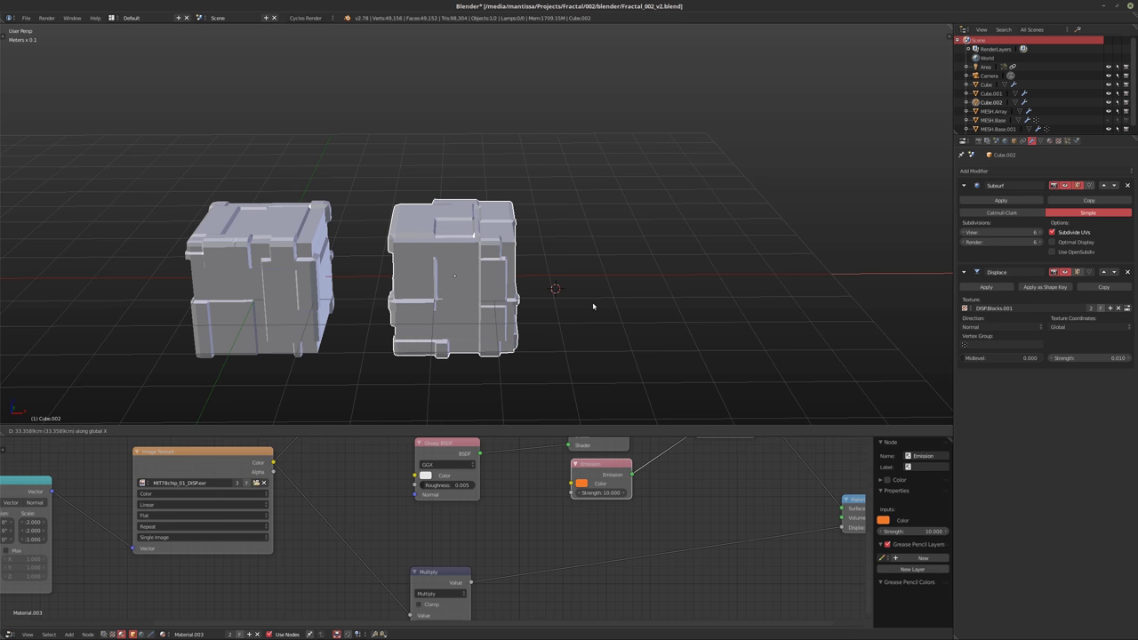
left_click(595, 302)
key("shift+r")
key("shift+r")
key("shift+r")
scroll(416, 327, "down", 2)
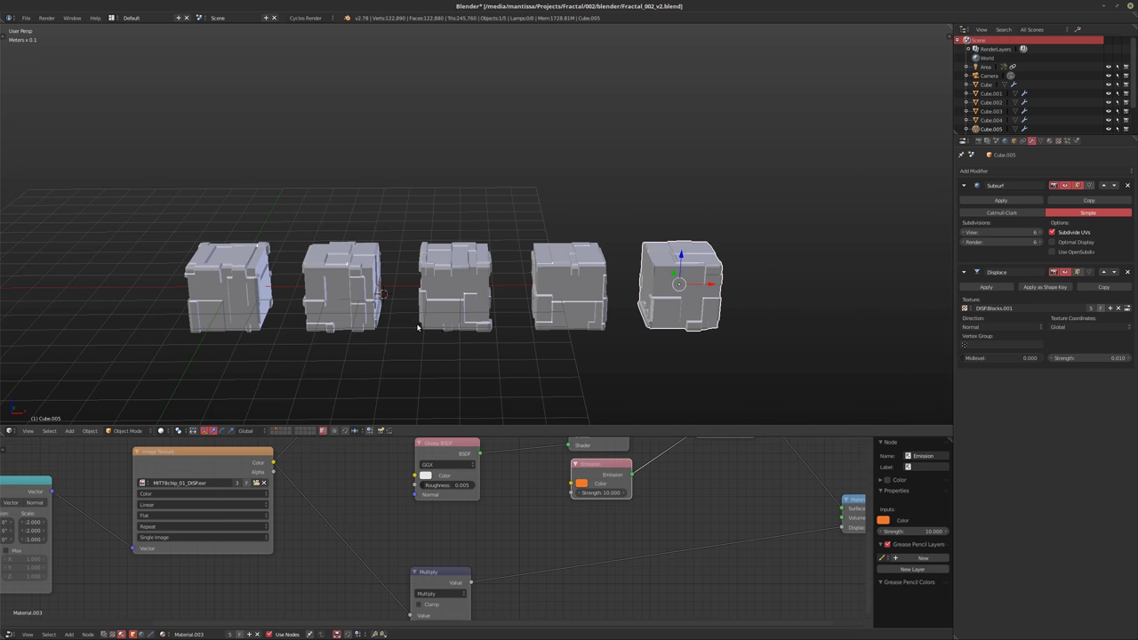
key("shift+r")
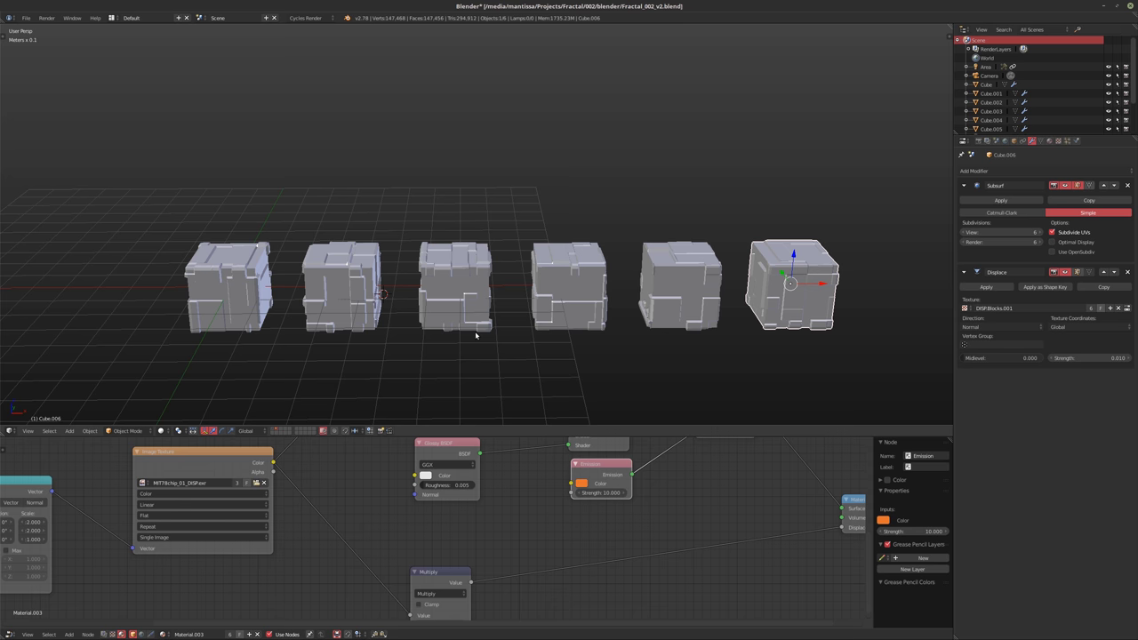
Rotate the third cube in the row 90 degrees about the global X axis
middle_click_drag(450, 339, 519, 333)
right_click(511, 355)
key("r")
key("x")
key("9")
key("0")
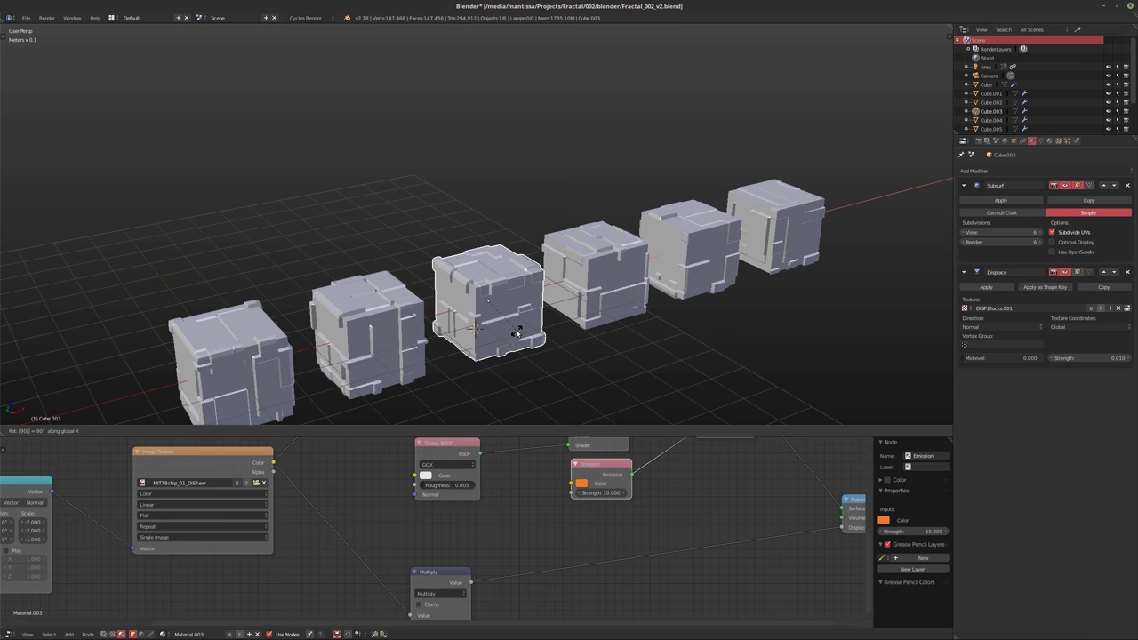
key("Return")
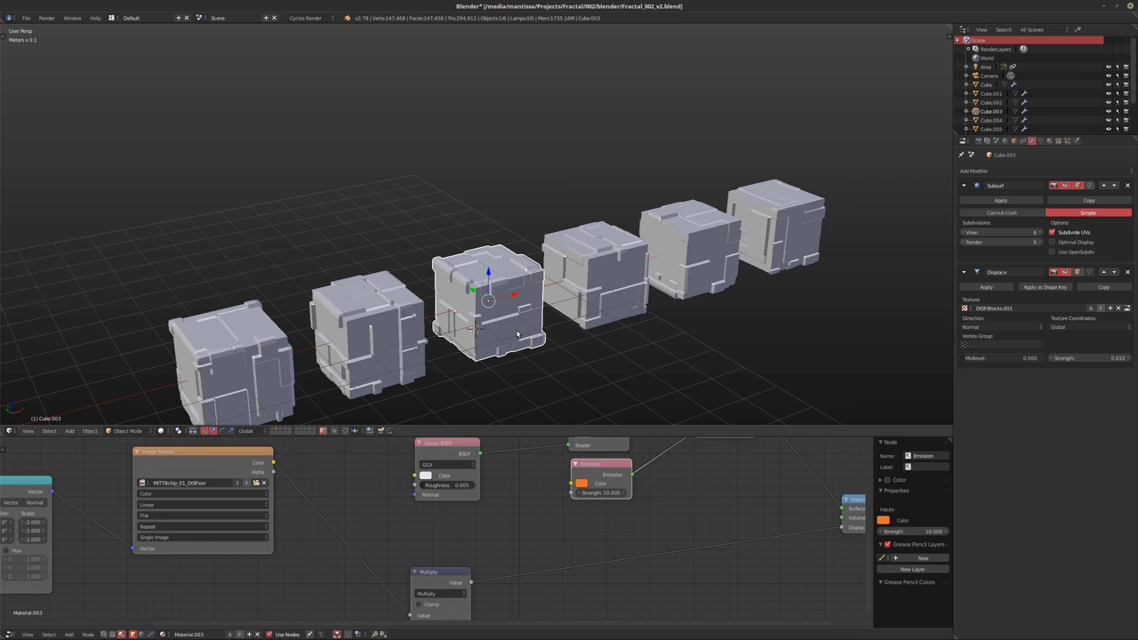
Try to rotate the fourth cube in the row 180 degrees about the global Z axis
middle_click_drag(516, 334, 542, 335)
right_click(533, 329)
key("r")
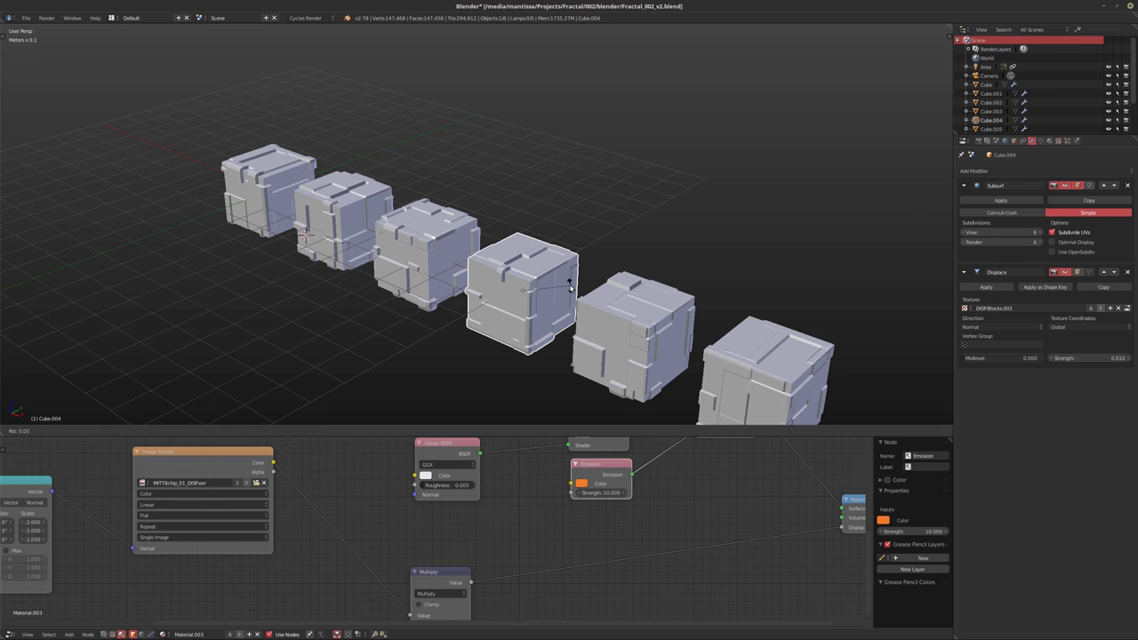
key("z")
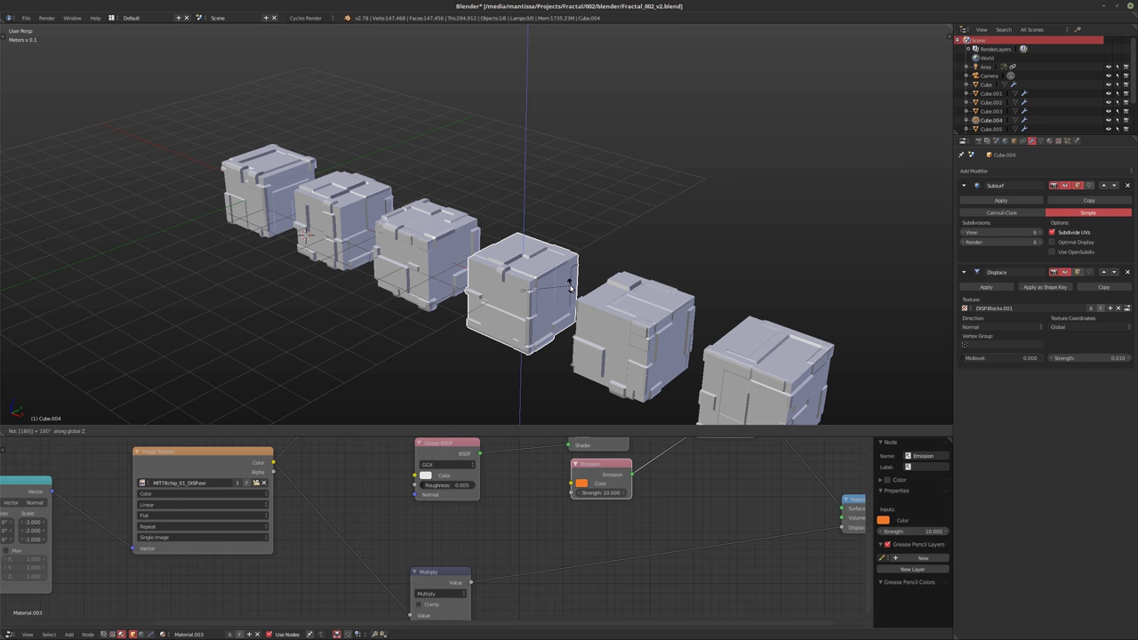
key("Escape")
Try to rotate the fifth cube in the row about the global X and Y axes
middle_click_drag(570, 287, 675, 297)
right_click(674, 297)
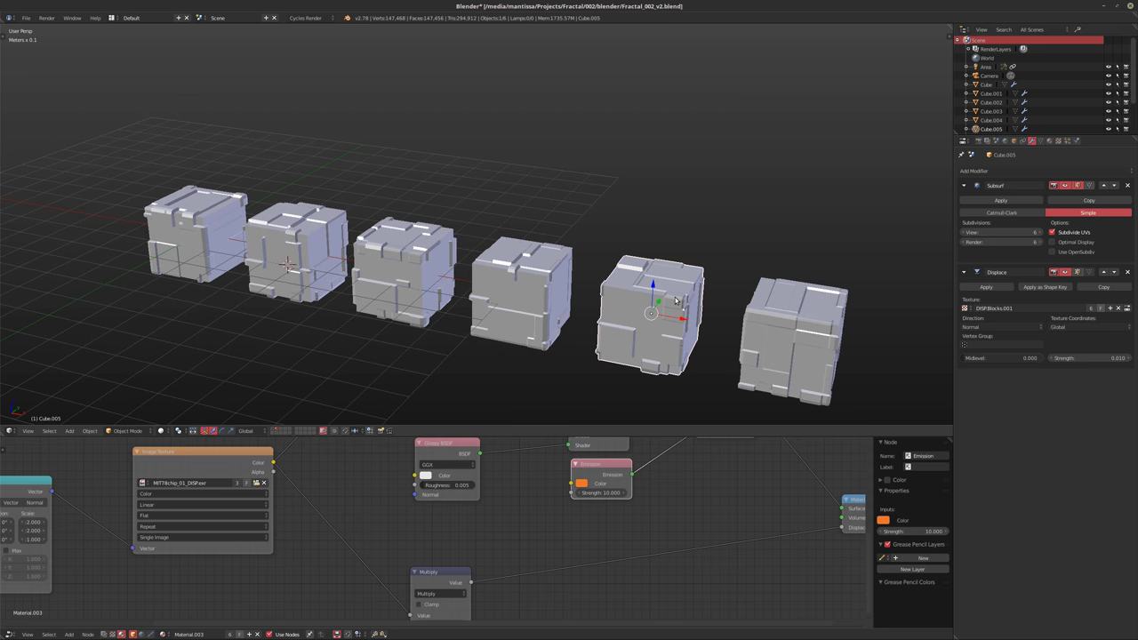
key("r")
key("x")
key("9")
key("r")
key("y")
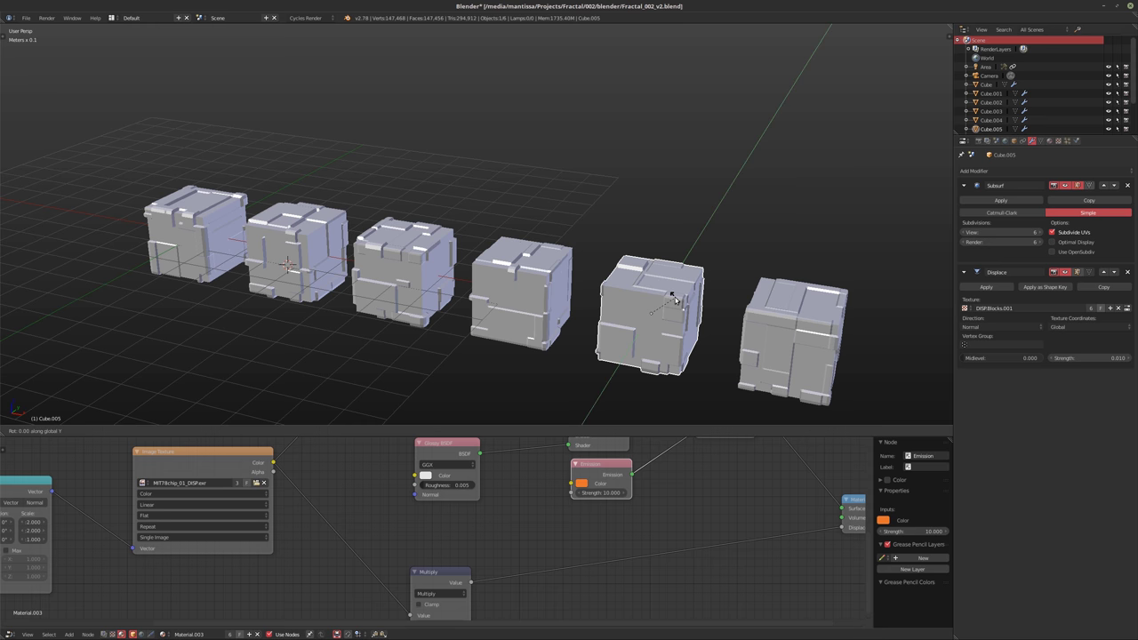
key("Escape")
key("KP_1")
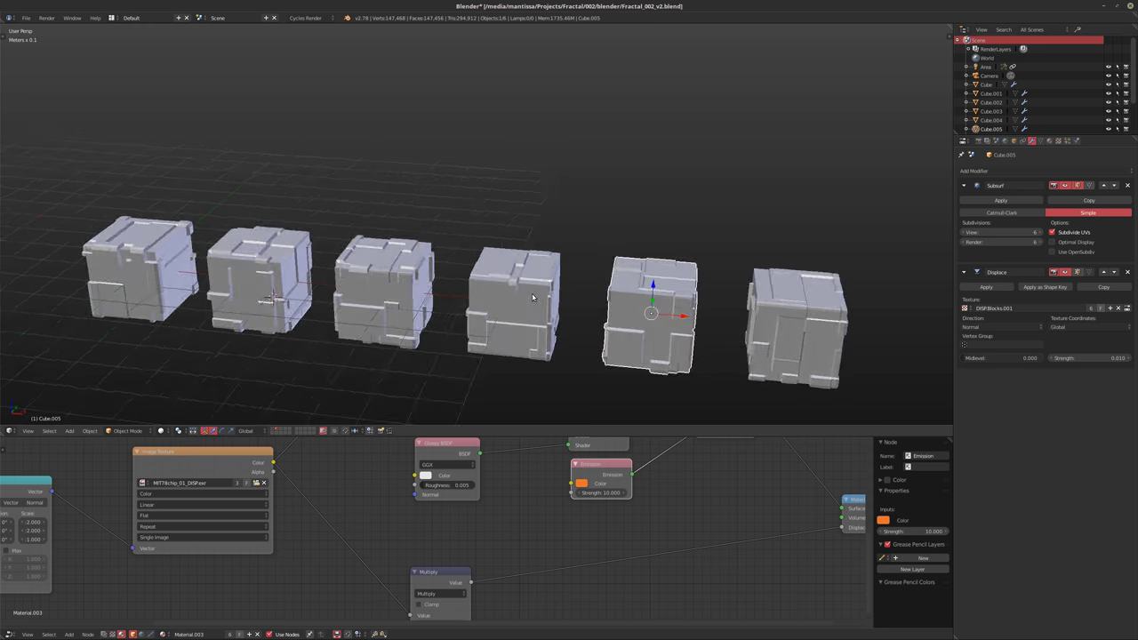
Try to rotate the sixth cube in the row -90 degrees about the global X axis, and also about the global Z axis
right_click(705, 285)
type("r")
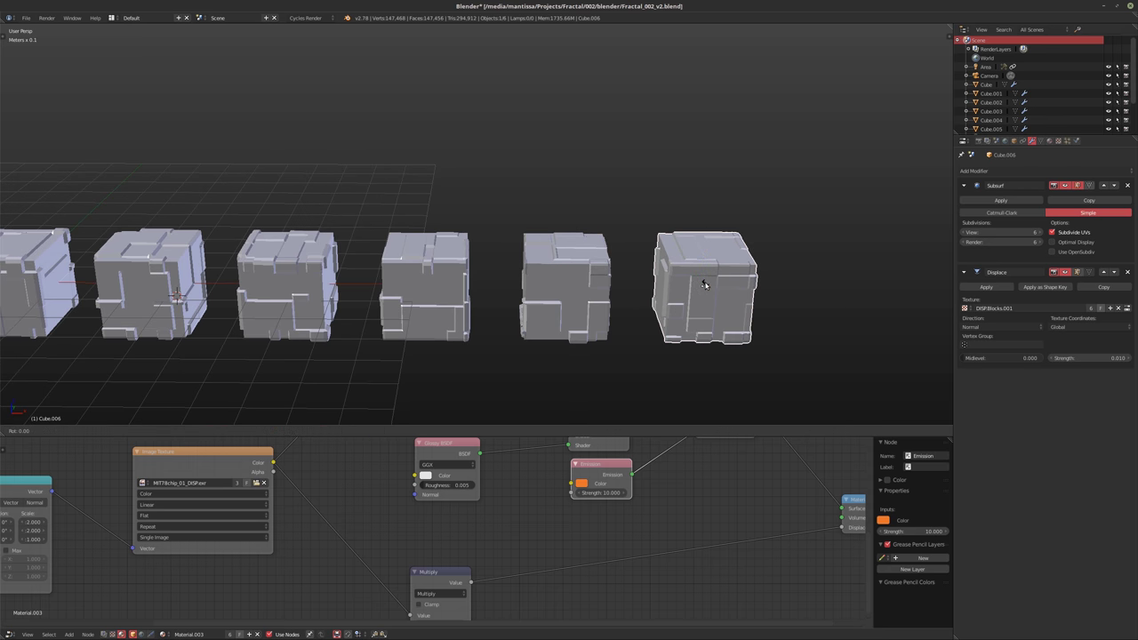
type("x-90")
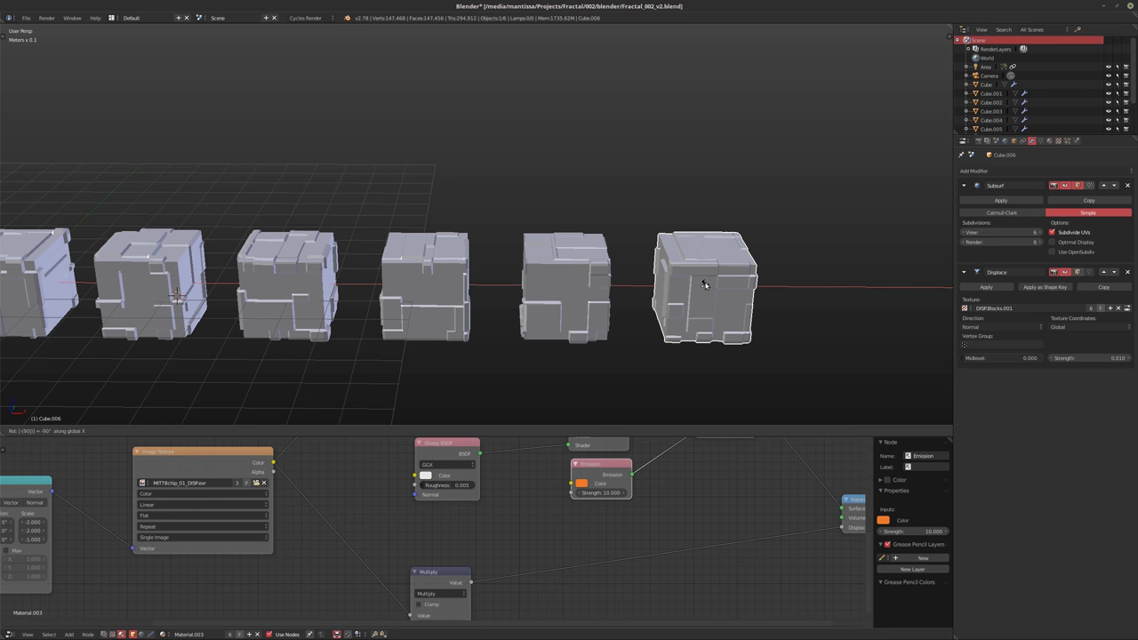
key("Escape")
key("r")
key("z")
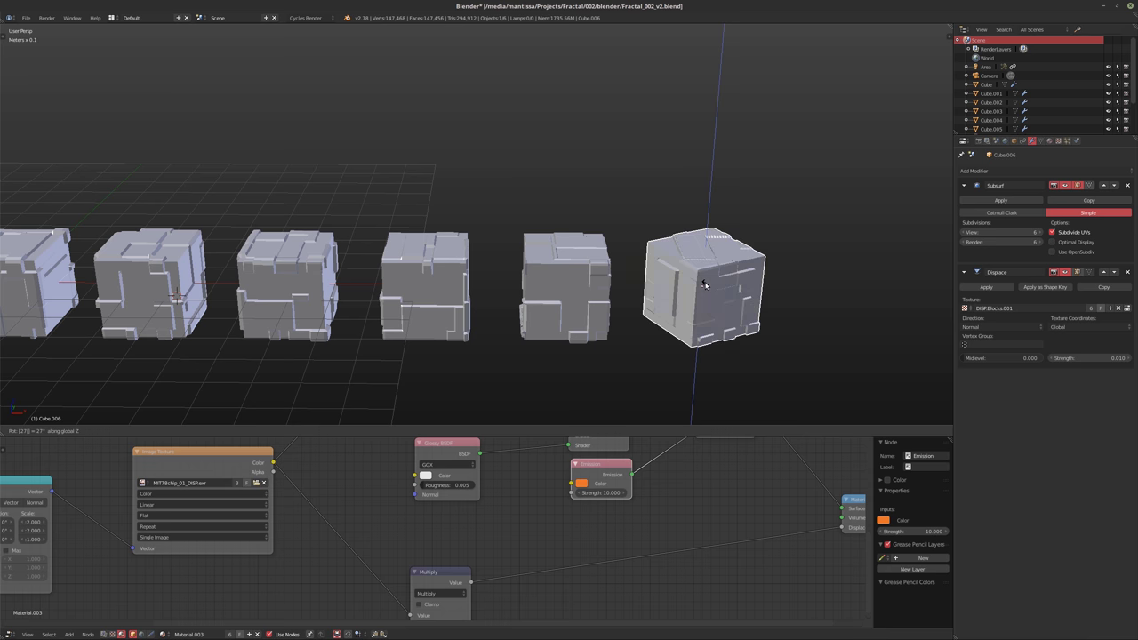
key("Escape")
scroll(359, 310, "down", 3)
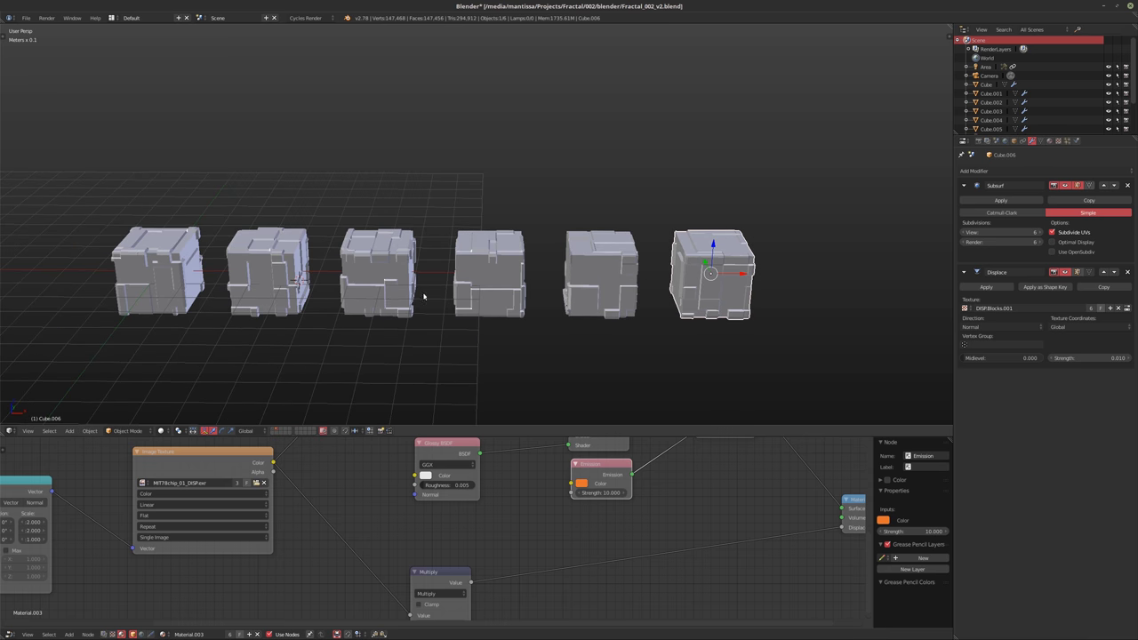
Put all six cubes of the row into a new group named GRP.Particles
scroll(300, 264, "up", 2)
right_click(221, 268)
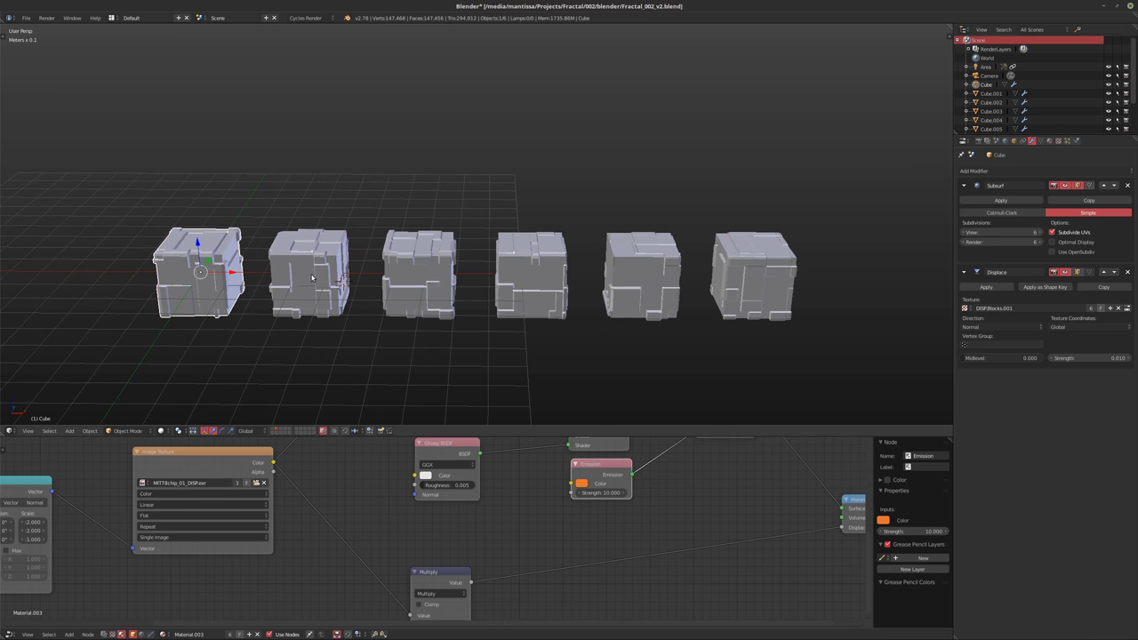
right_click(307, 271, "shift")
right_click(419, 274, "shift")
right_click(533, 277, "shift")
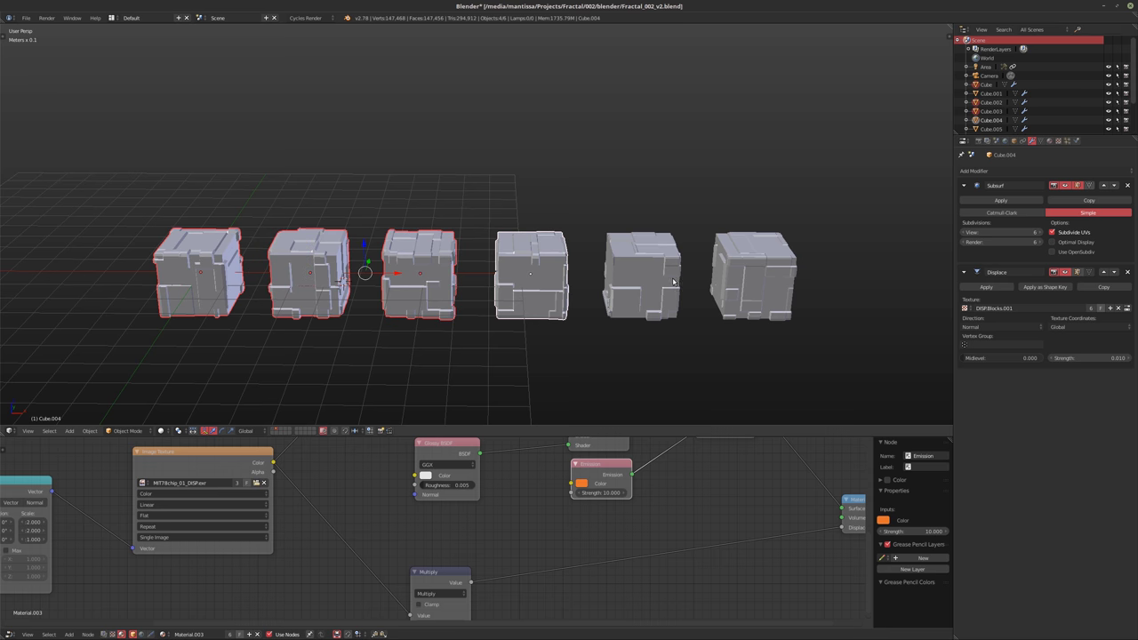
right_click(673, 283, "shift")
right_click(753, 275, "shift")
middle_click_drag(528, 301, 461, 301, "shift")
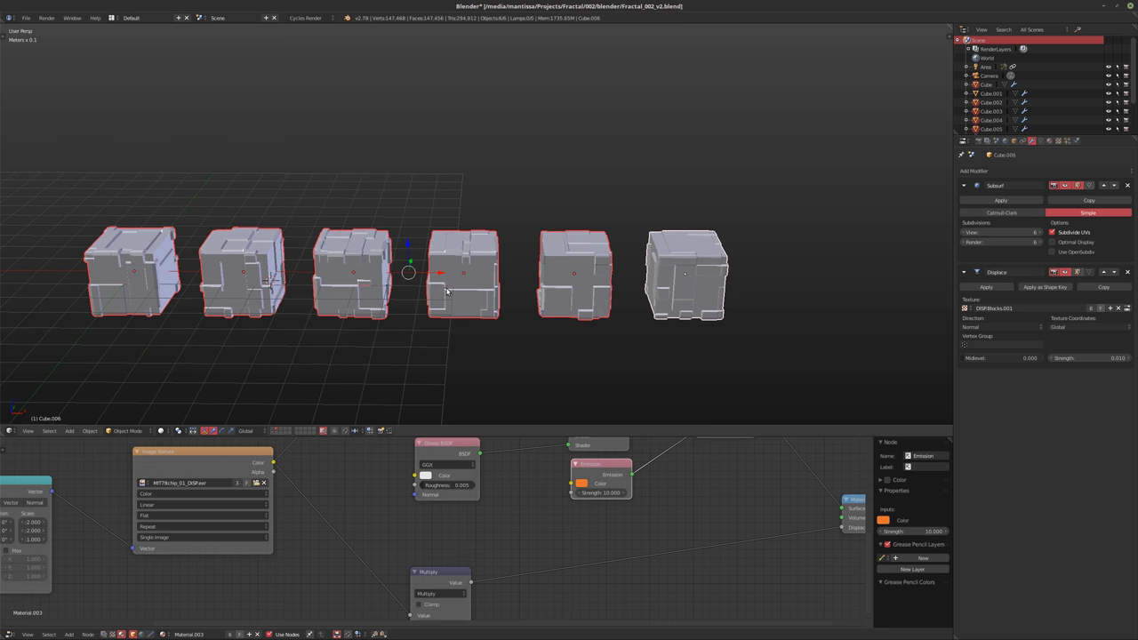
key("ctrl+g")
key("t")
left_click(35, 355)
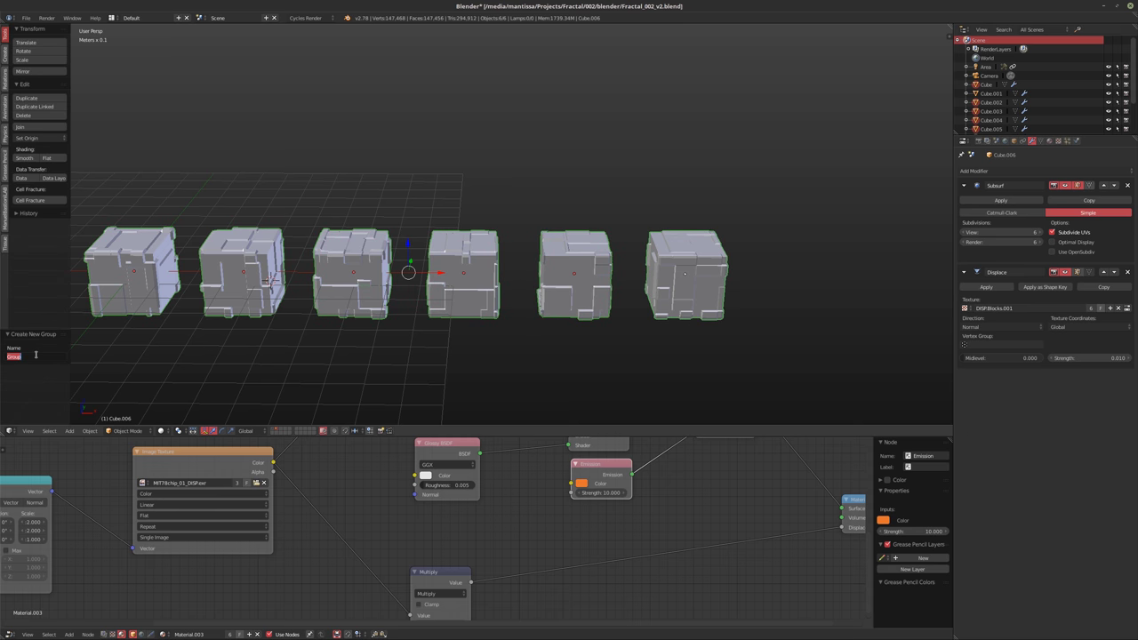
type("GRP.Particles")
key("Return")
In the full scene, make Cube.001's particles render the GRP.Particles group, with Whole Group off and Pick Random on
middle_click_drag(355, 293, 433, 283, "shift")
scroll(432, 283, "up", 2)
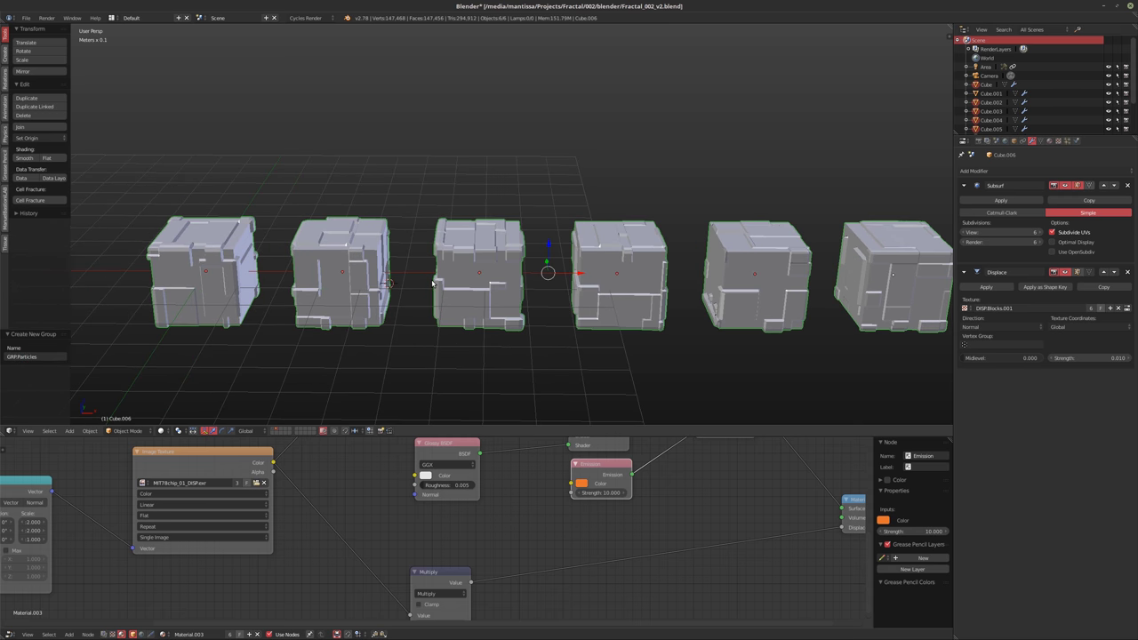
key("KP_0")
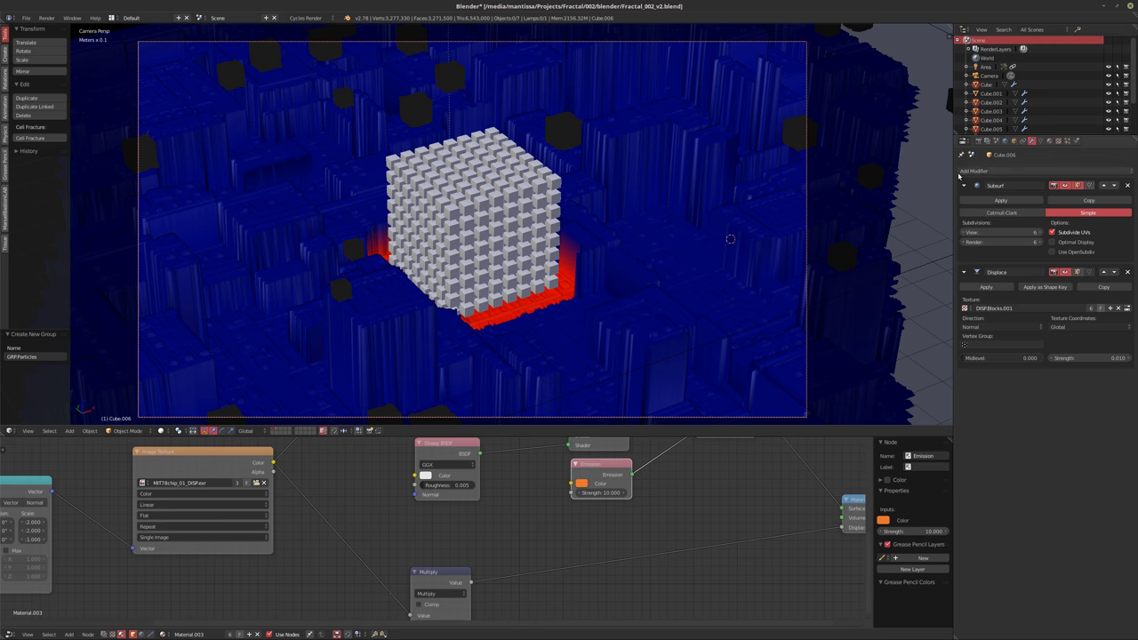
left_click(1064, 140)
left_click(990, 93)
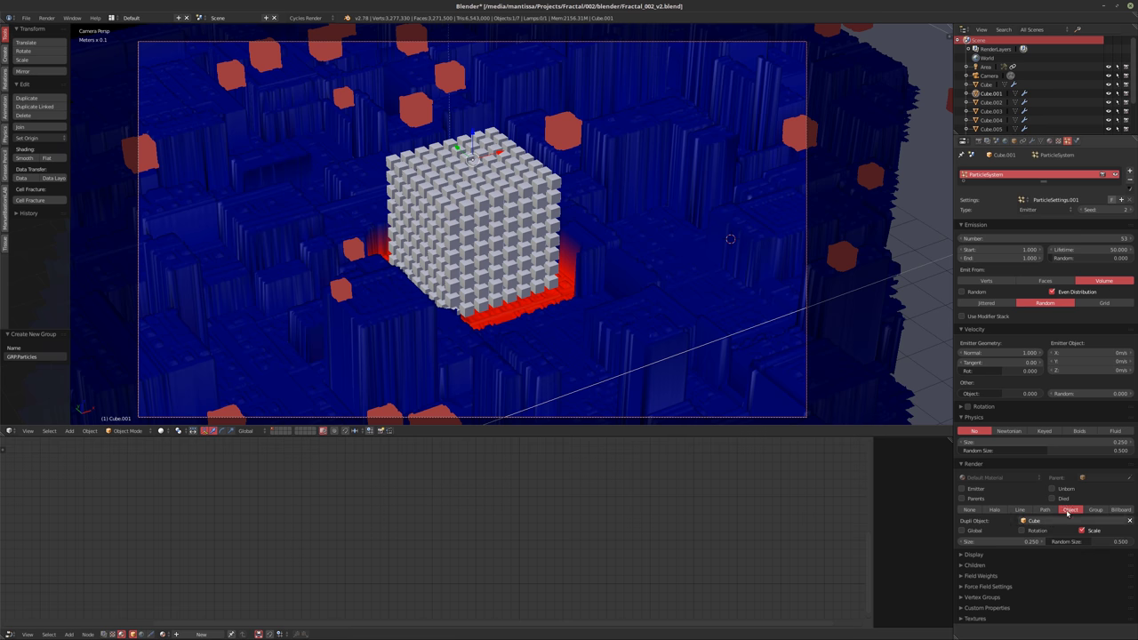
left_click(1095, 509)
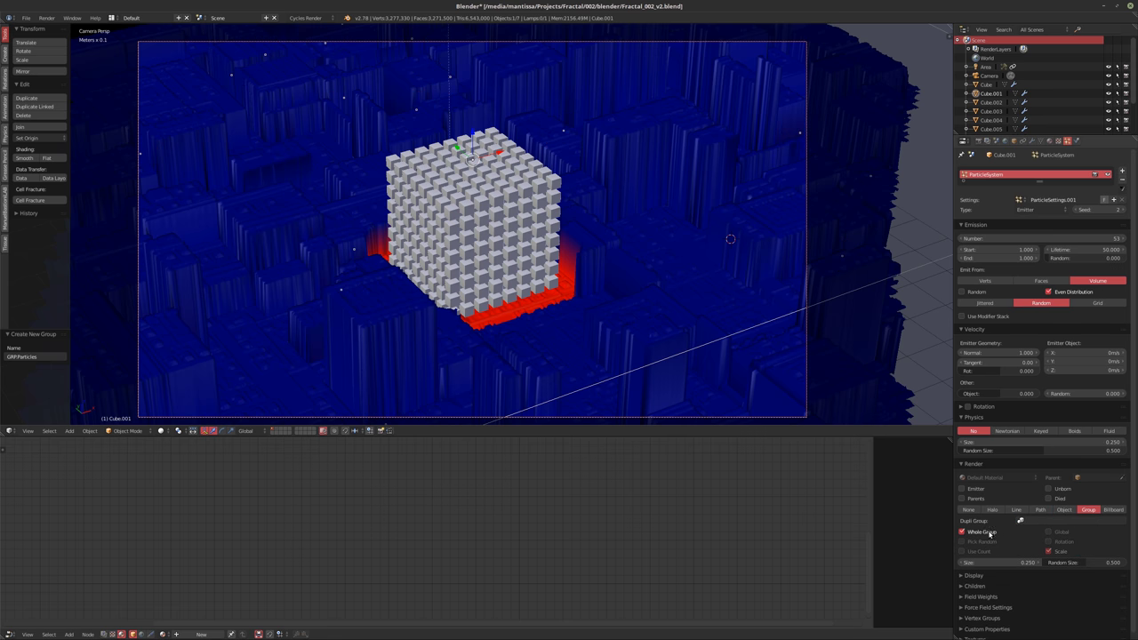
left_click(982, 532)
left_click(981, 541)
left_click(1036, 521)
left_click(1040, 535)
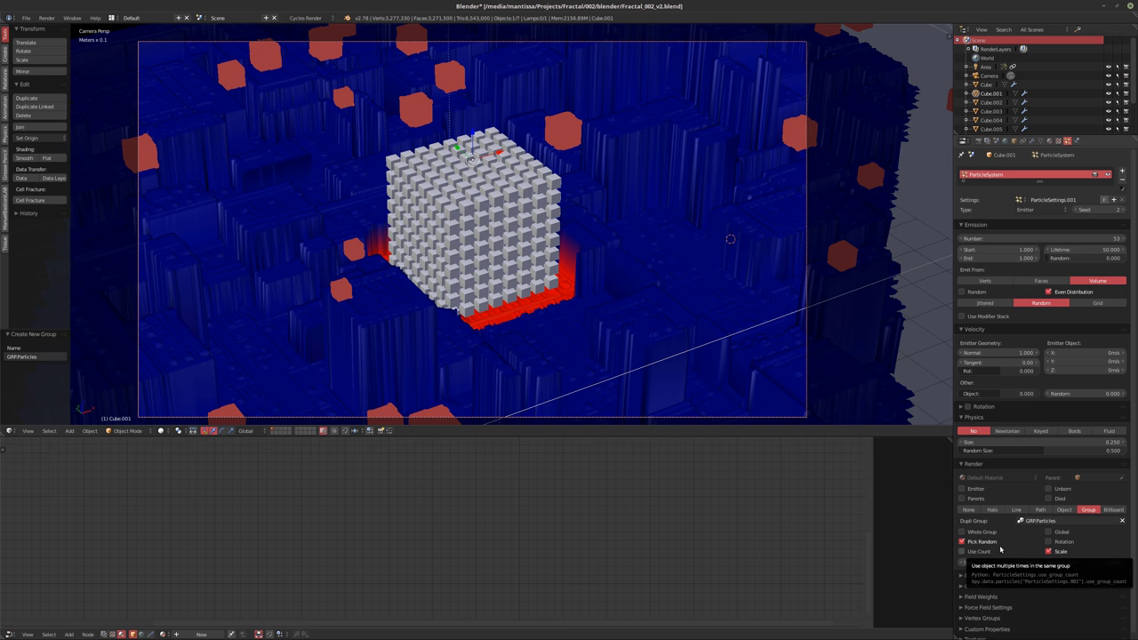
Set the seed of Cube.001's particle system to 12, judging the cube distribution from the camera view
key("KP_Divide")
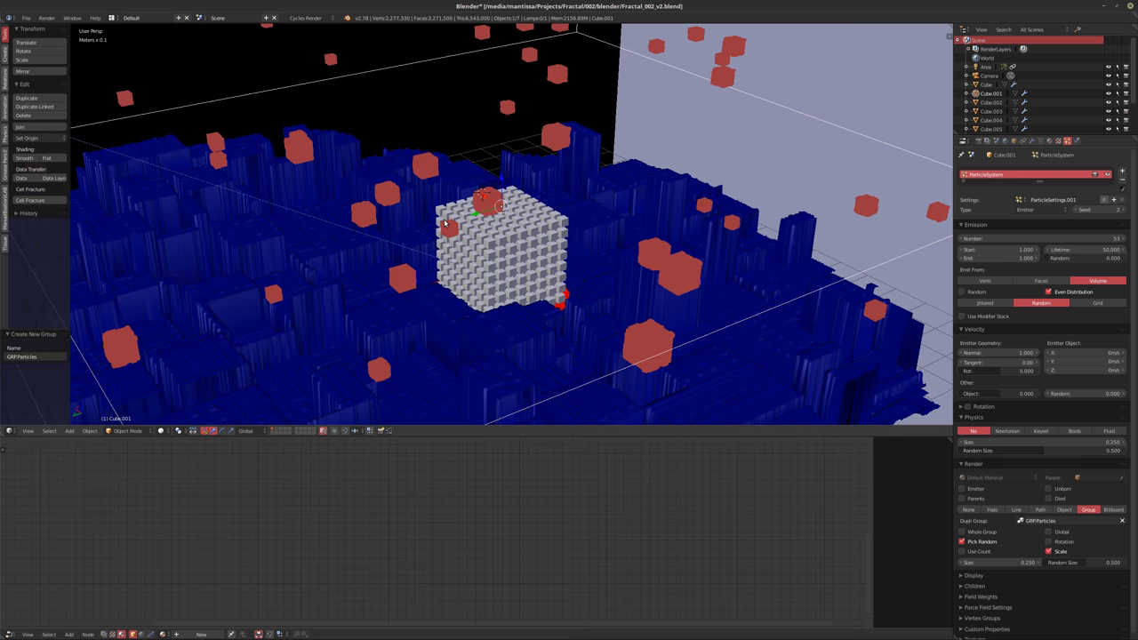
mouse_move(484, 238)
middle_mouse_down()
mouse_move(520, 260)
mouse_move(406, 234)
mouse_move(386, 241)
mouse_move(437, 257)
middle_mouse_up()
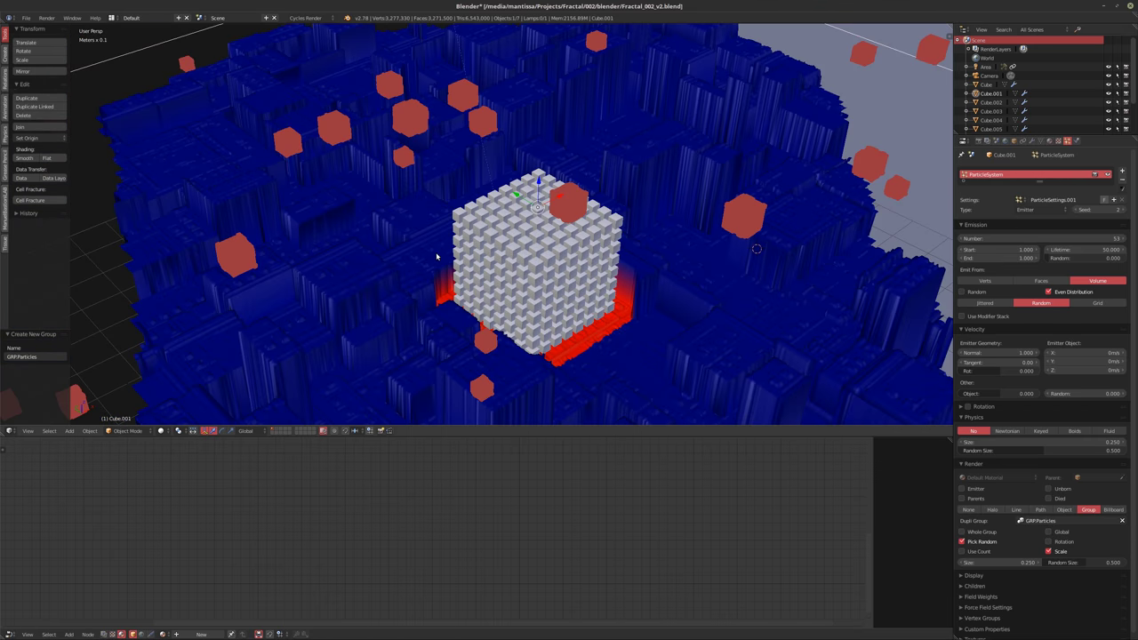
key("KP_0")
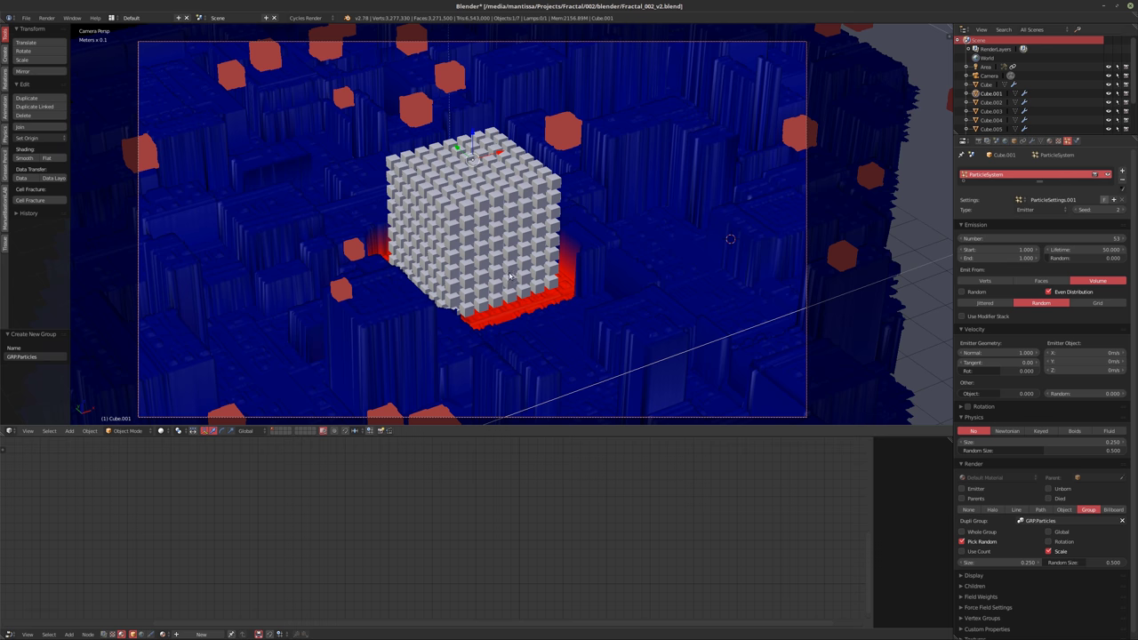
left_click(1122, 210)
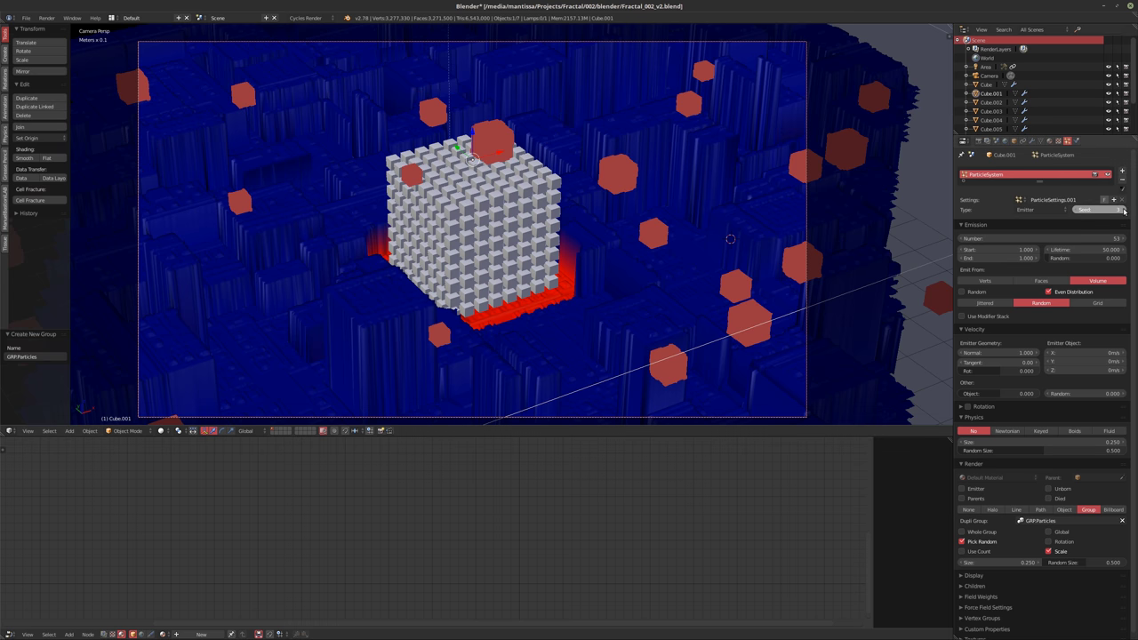
left_click(1124, 210)
left_click(1123, 210)
left_click(1123, 210)
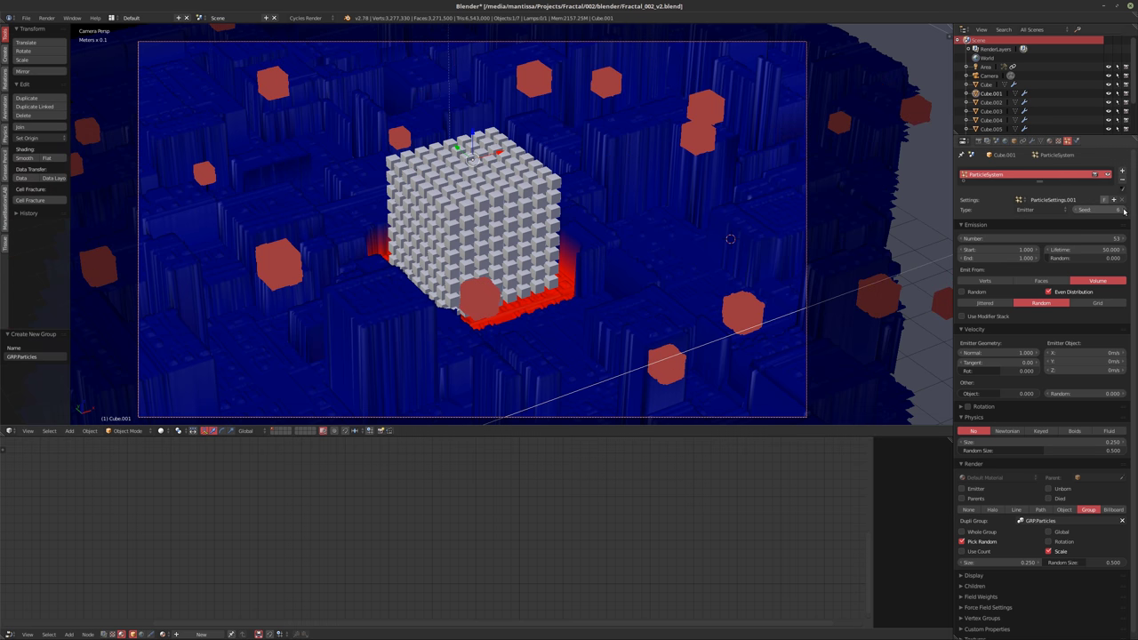
left_click(1124, 211)
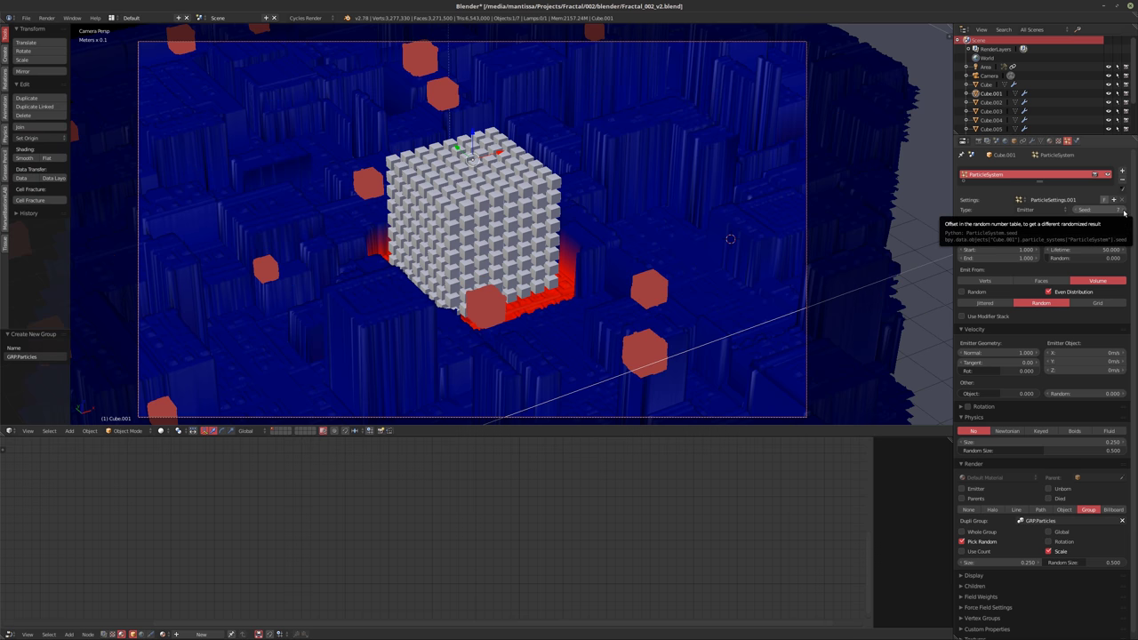
left_click(1123, 211)
left_click(1123, 211)
left_click(1124, 211)
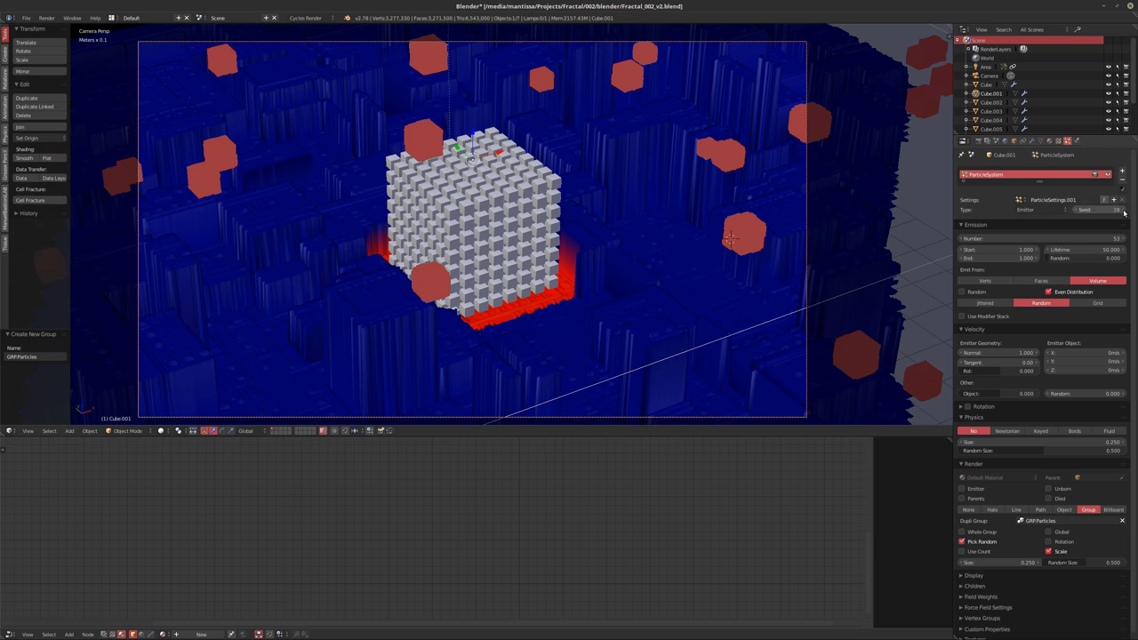
left_click(1124, 211)
left_click(1124, 211)
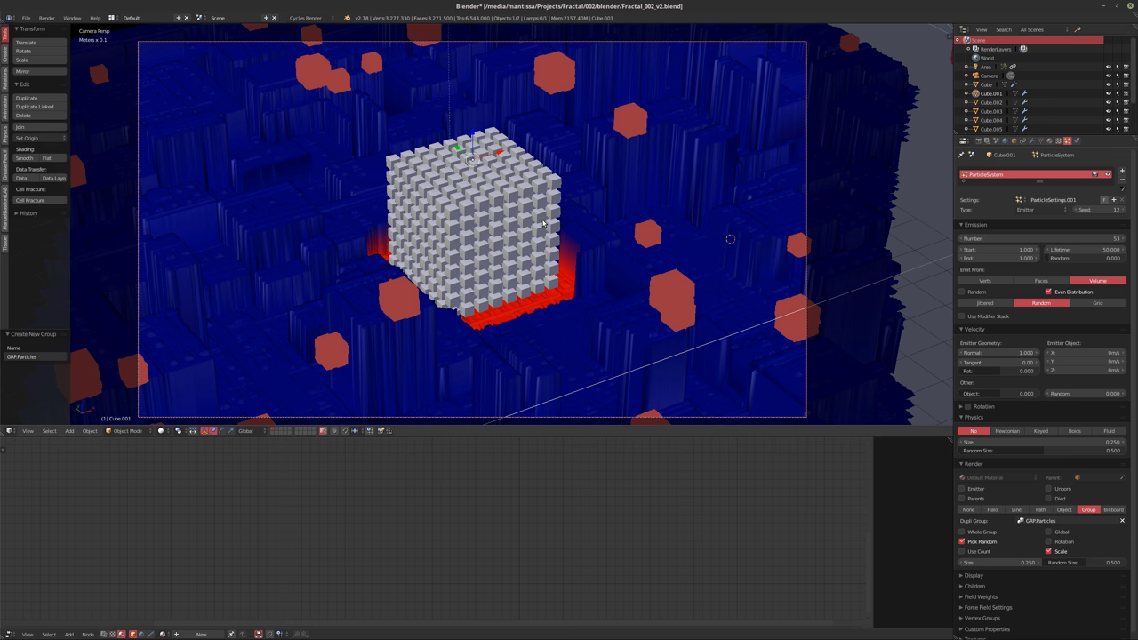
Preview the redistributed particle cubes in the camera view with rendered shading
key("shift+z")
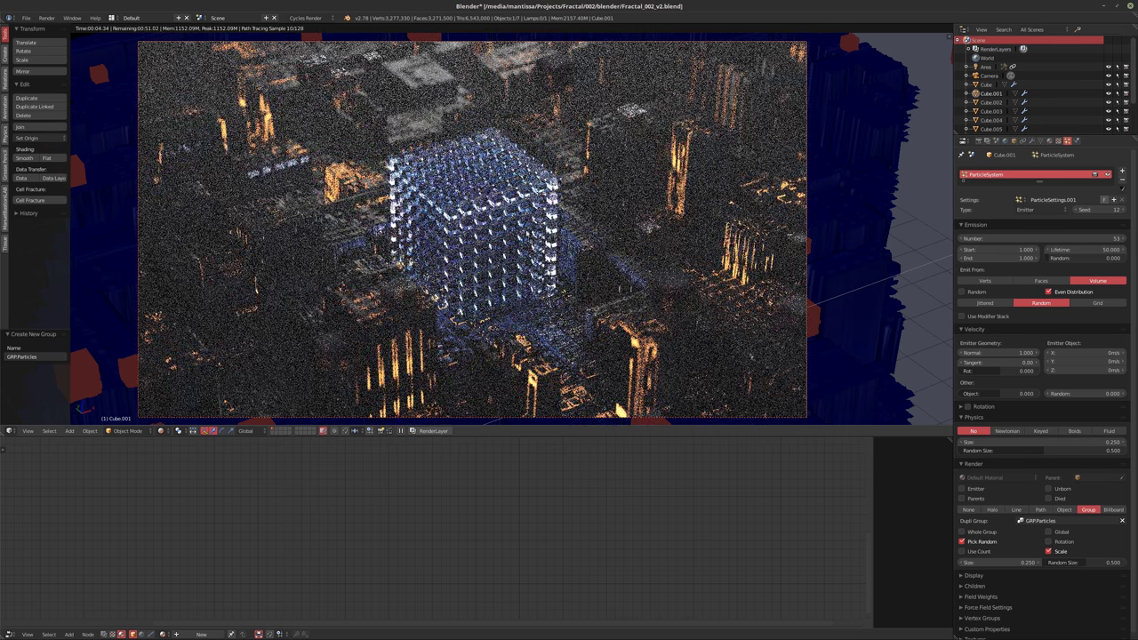
scroll(1003, 88, "down", 2)
scroll(1003, 90, "down", 1)
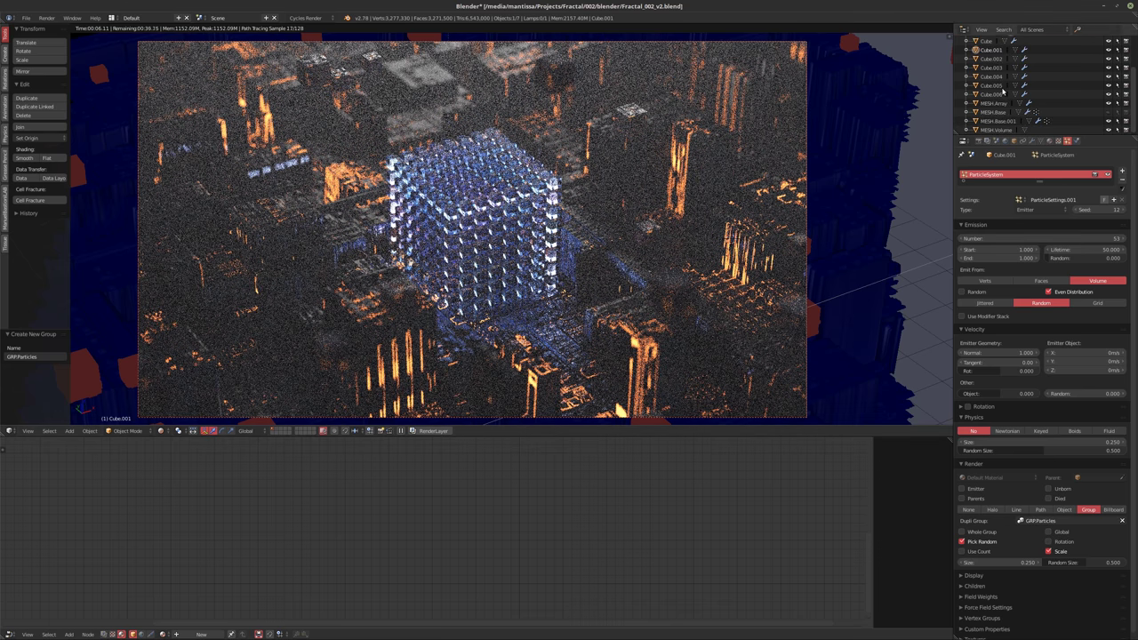
scroll(1000, 102, "up", 1)
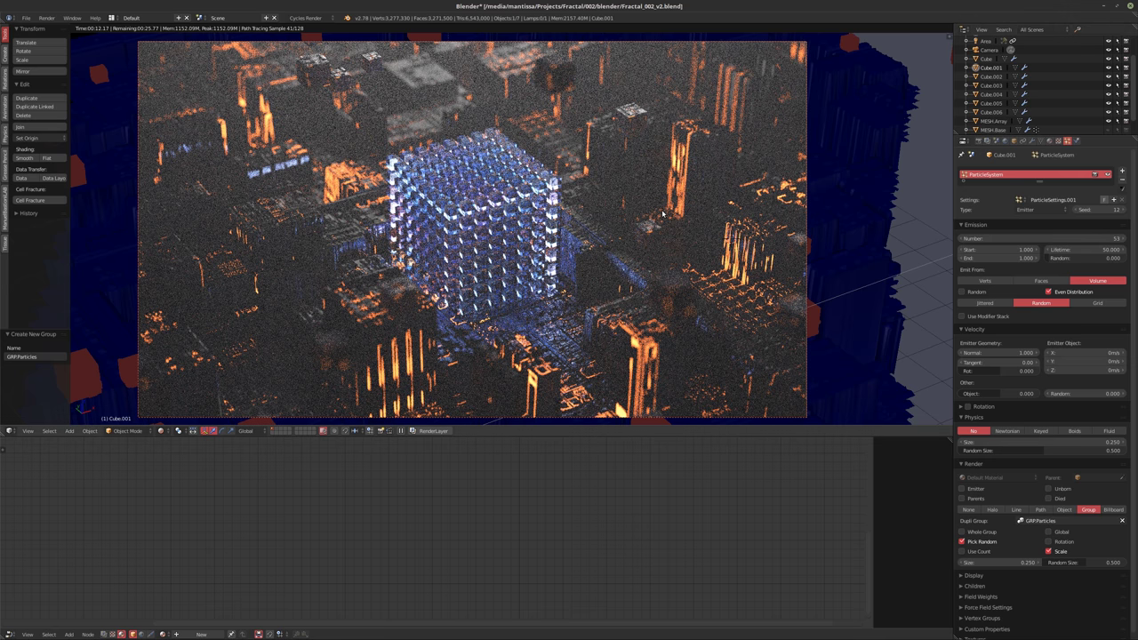
scroll(999, 111, "down", 1)
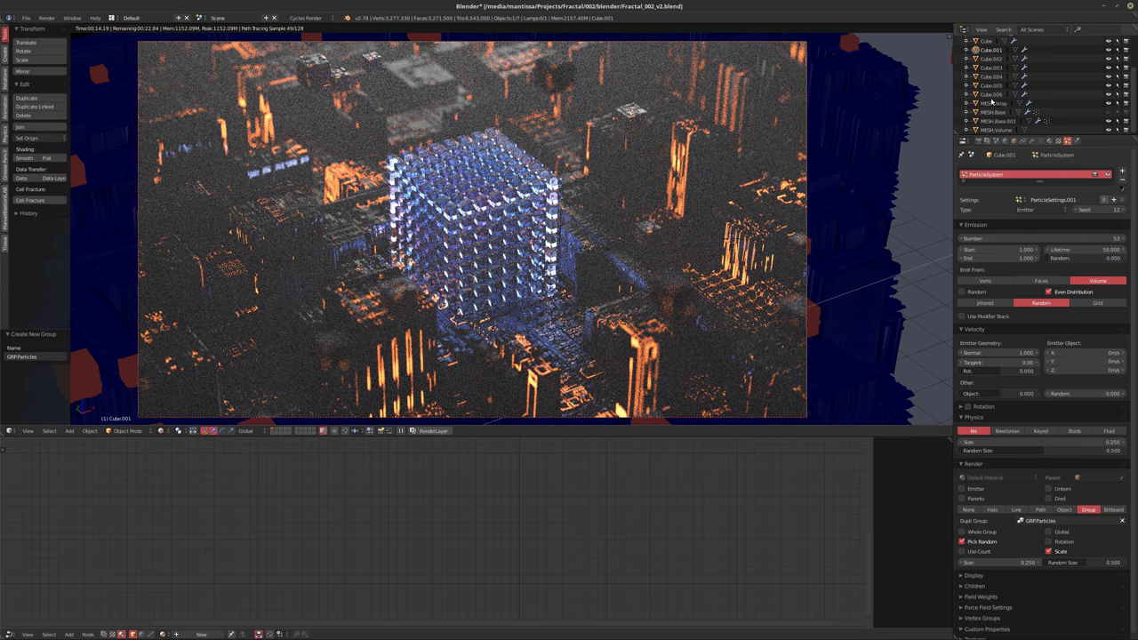
Add an Object Info node to Cube.006's material, placed below the Glossy BSDF node
left_click(993, 94)
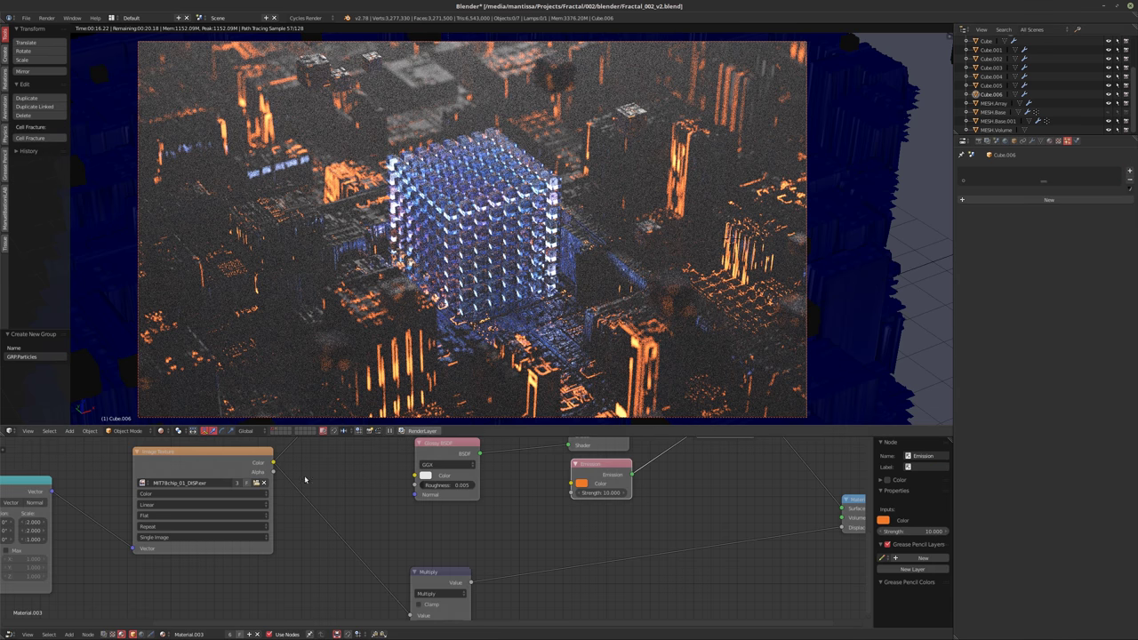
mouse_move(462, 507)
middle_mouse_down()
mouse_move(497, 517)
mouse_move(452, 556)
mouse_move(471, 505)
mouse_move(447, 491)
middle_mouse_up()
scroll(488, 514, "up", 1)
scroll(488, 514, "down", 2)
key("shift+a")
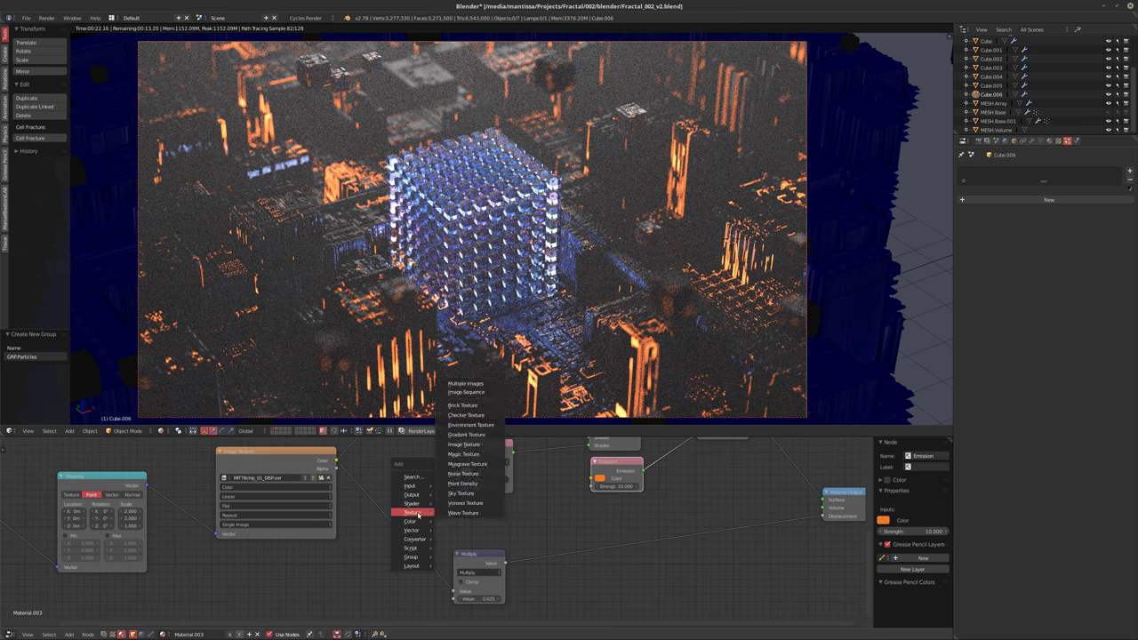
key("Escape")
key("shift+a")
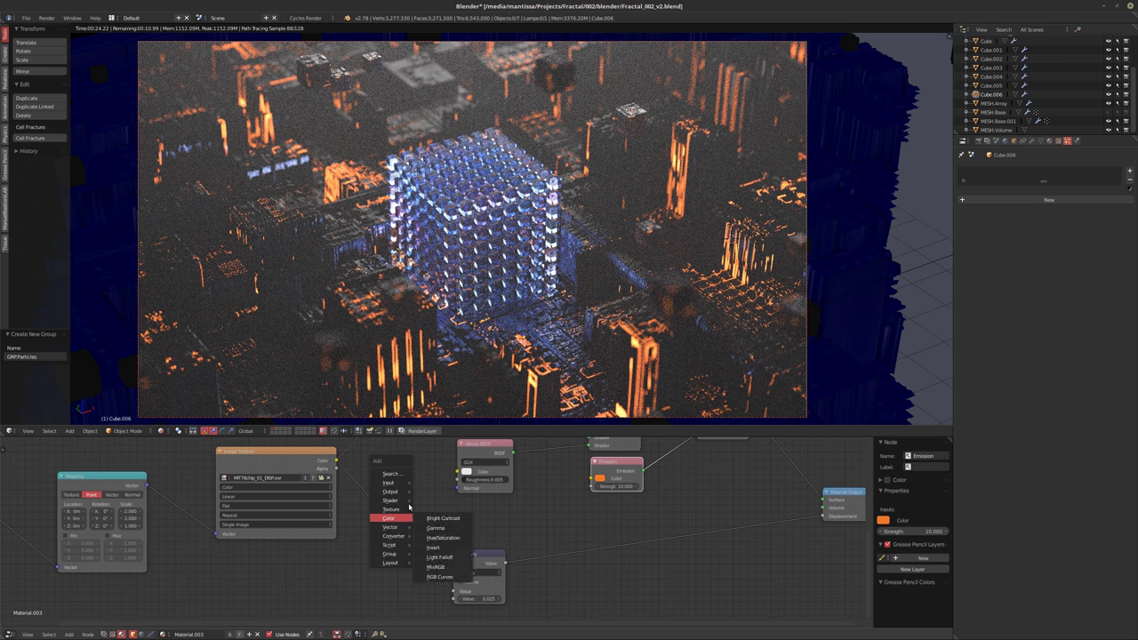
mouse_move(391, 483)
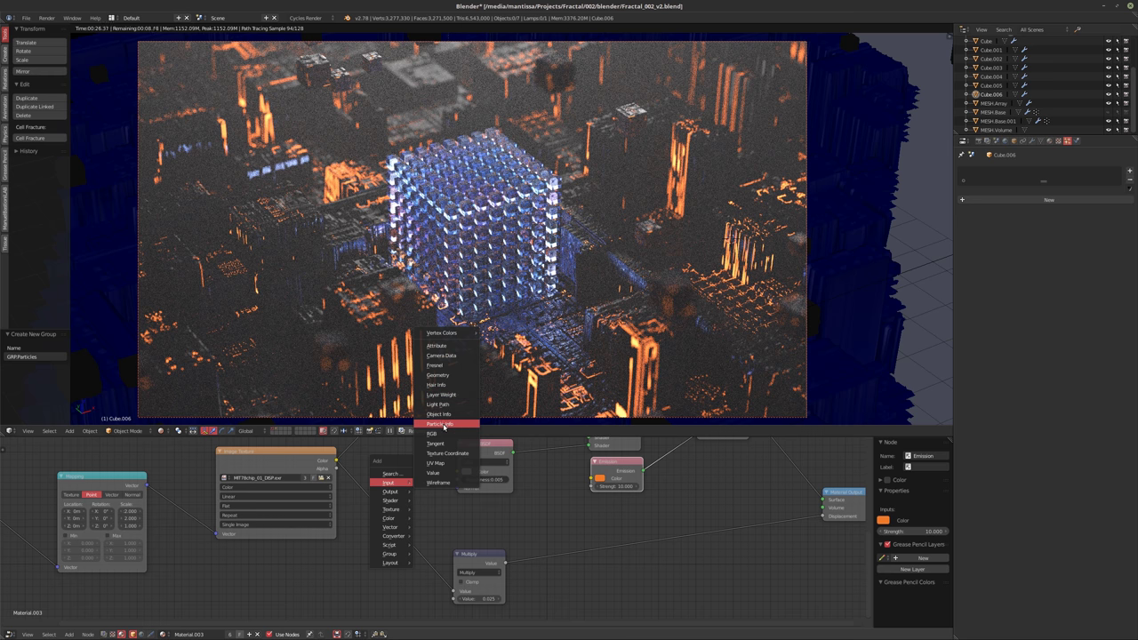
left_click(439, 414)
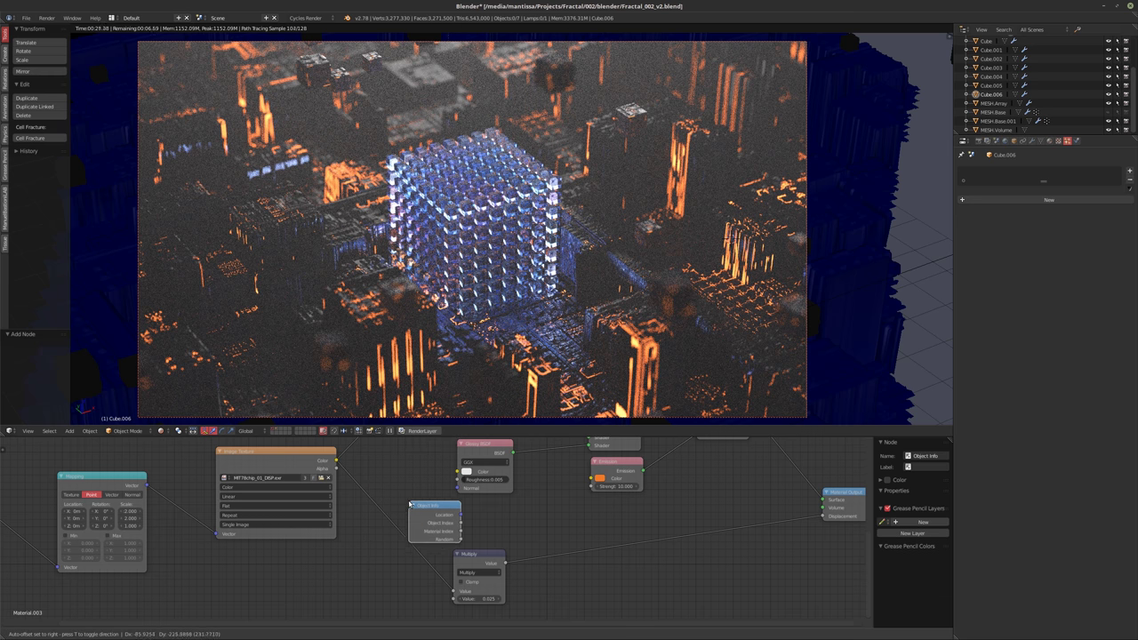
left_click(475, 513)
Add a ColorRamp node to the cube material and place it in free space beside the Multiply node
scroll(475, 513, "up", 3)
key("shift+a")
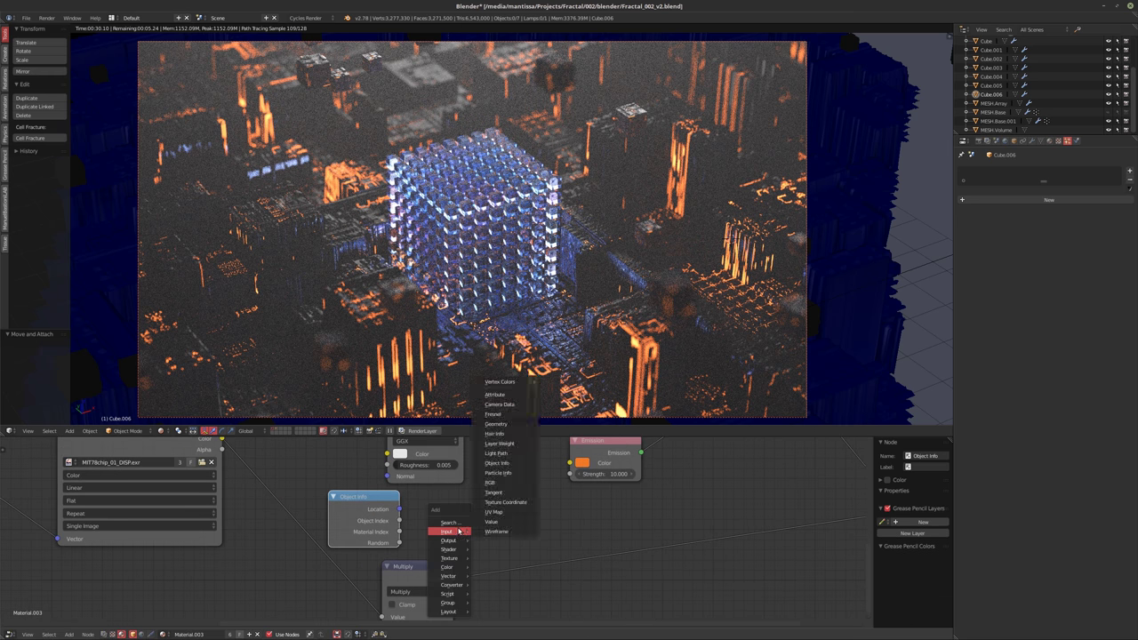
mouse_move(455, 589)
left_click(498, 483)
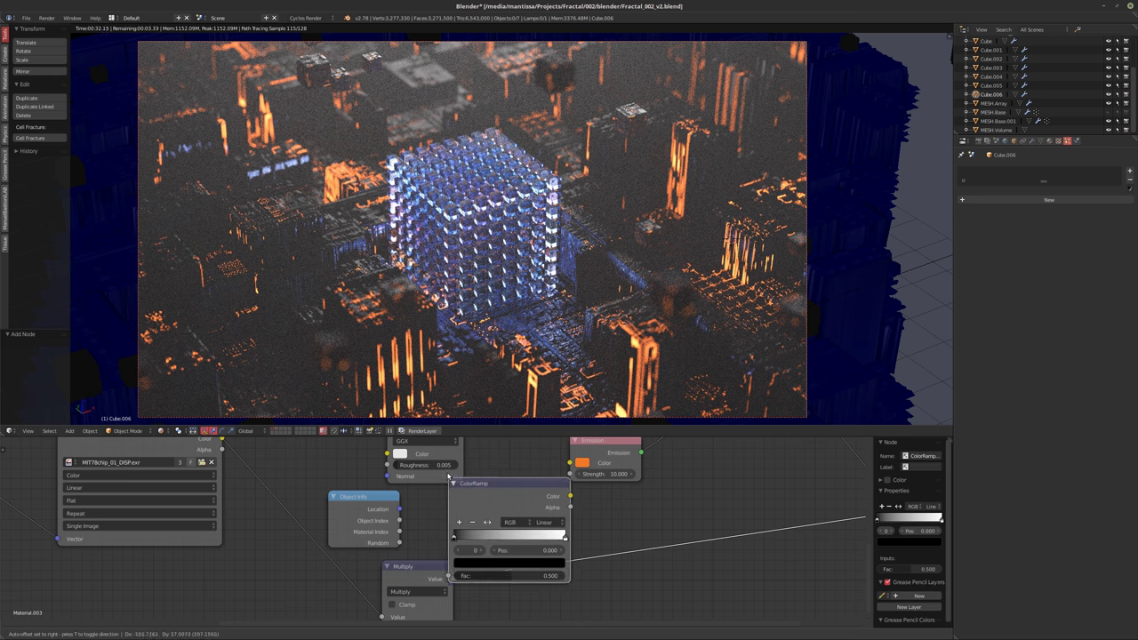
left_click(650, 586)
Rearrange the material nodes so the ColorRamp sits beside Object Info below the Glossy BSDF, with Multiply moved beneath it
scroll(447, 495, "down", 1)
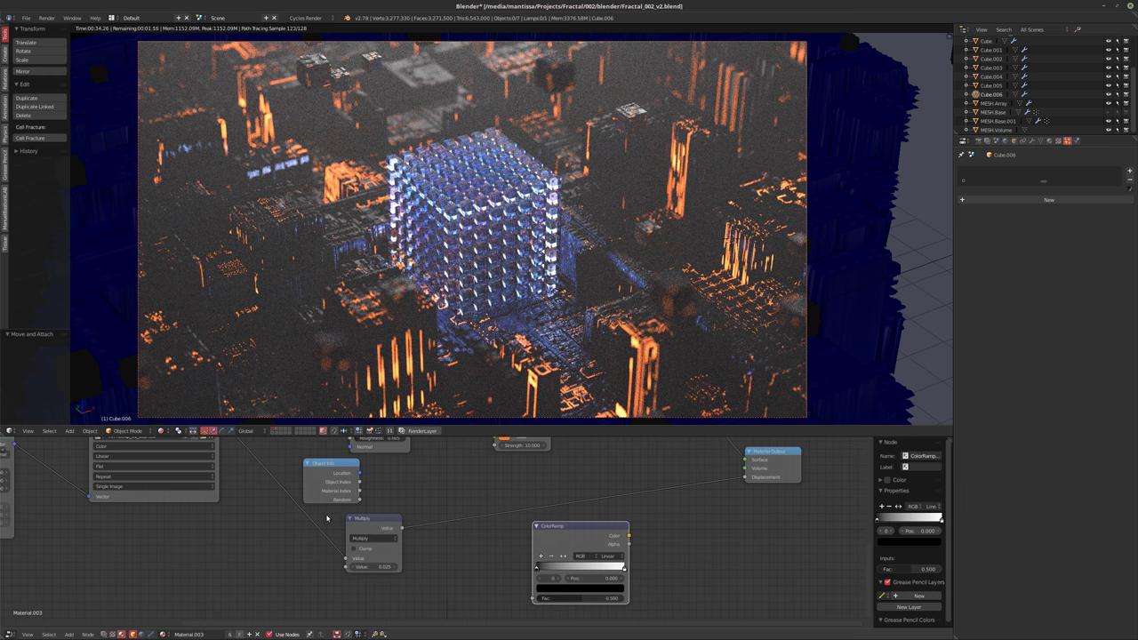
scroll(327, 518, "down", 1)
middle_click_drag(327, 518, 432, 548)
left_click_drag(287, 466, 264, 505)
left_click_drag(151, 489, 126, 515)
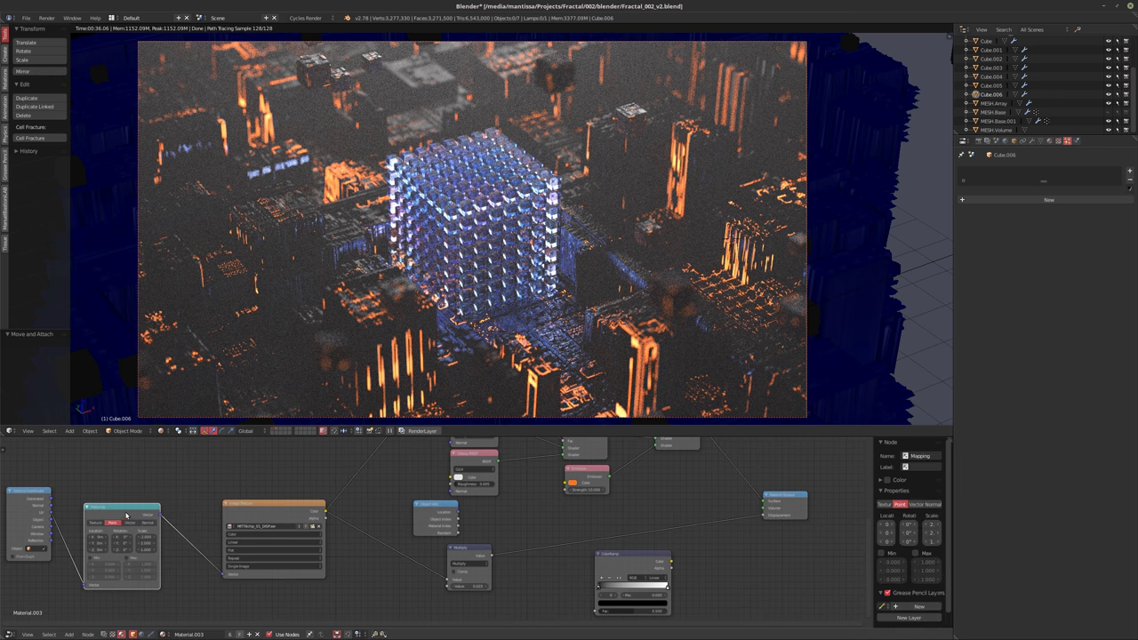
left_click_drag(267, 504, 242, 527)
left_click_drag(436, 504, 385, 506)
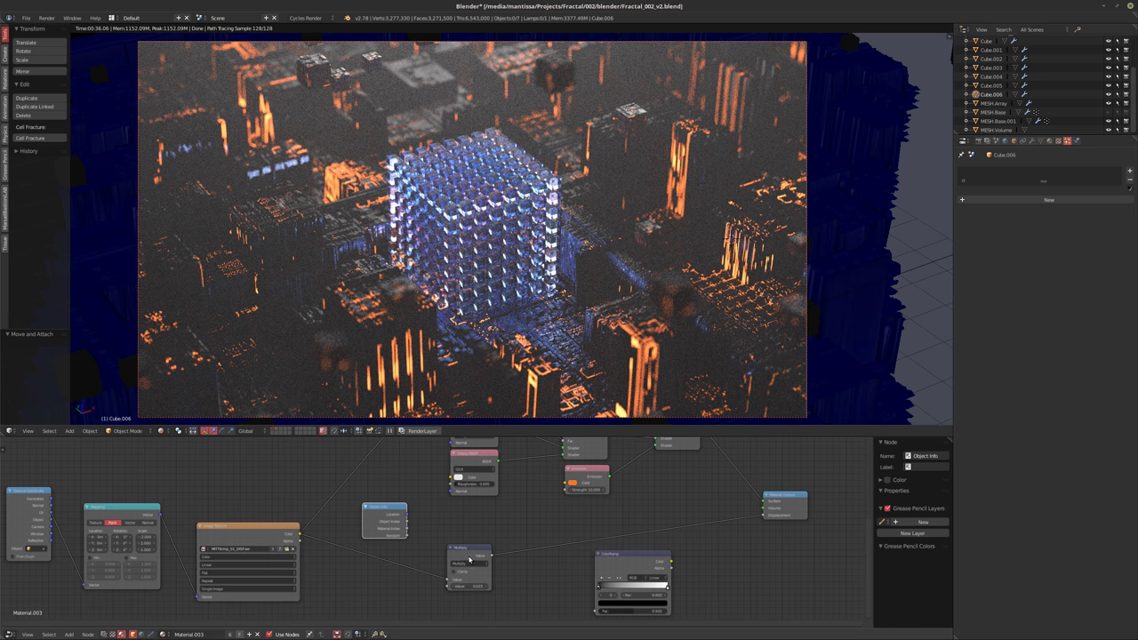
left_click_drag(469, 559, 474, 609)
left_click_drag(658, 559, 528, 519)
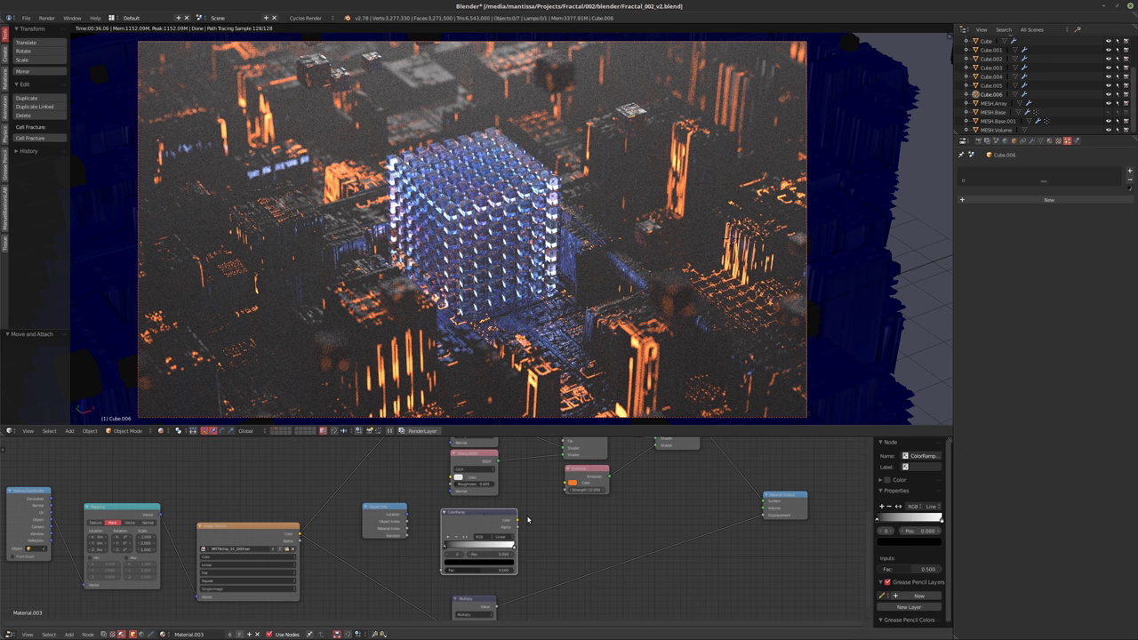
Drive the ColorRamp's Fac from Object Info's Random output instead of Object Index, previewing the ramp's color on the particle cubes
scroll(528, 519, "up", 2)
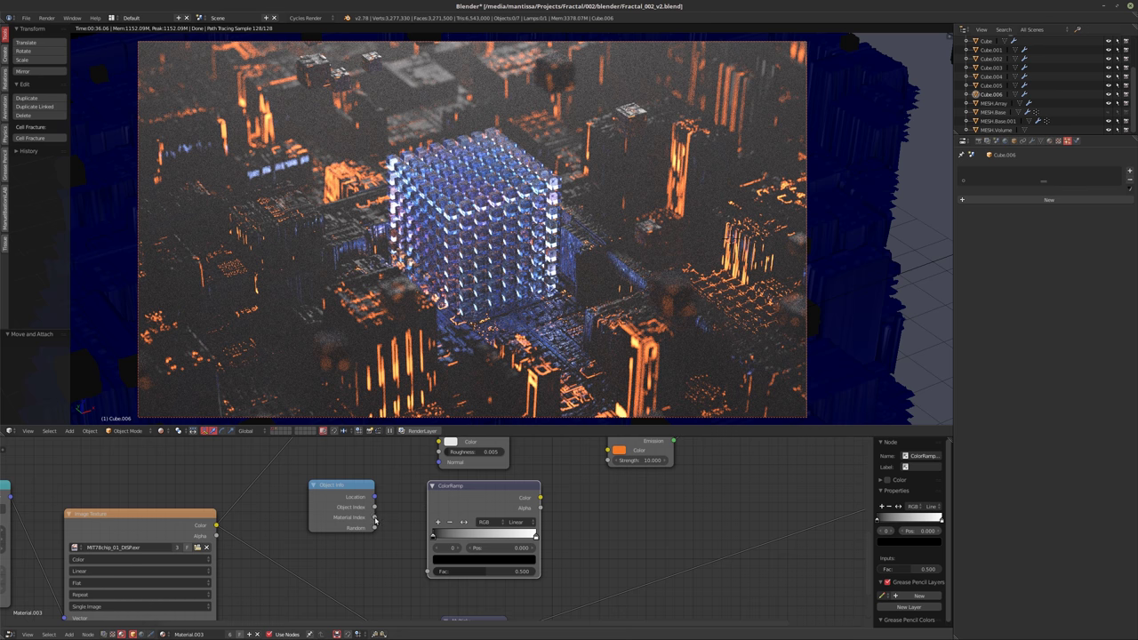
left_click_drag(374, 506, 427, 571)
scroll(528, 498, "up", 2)
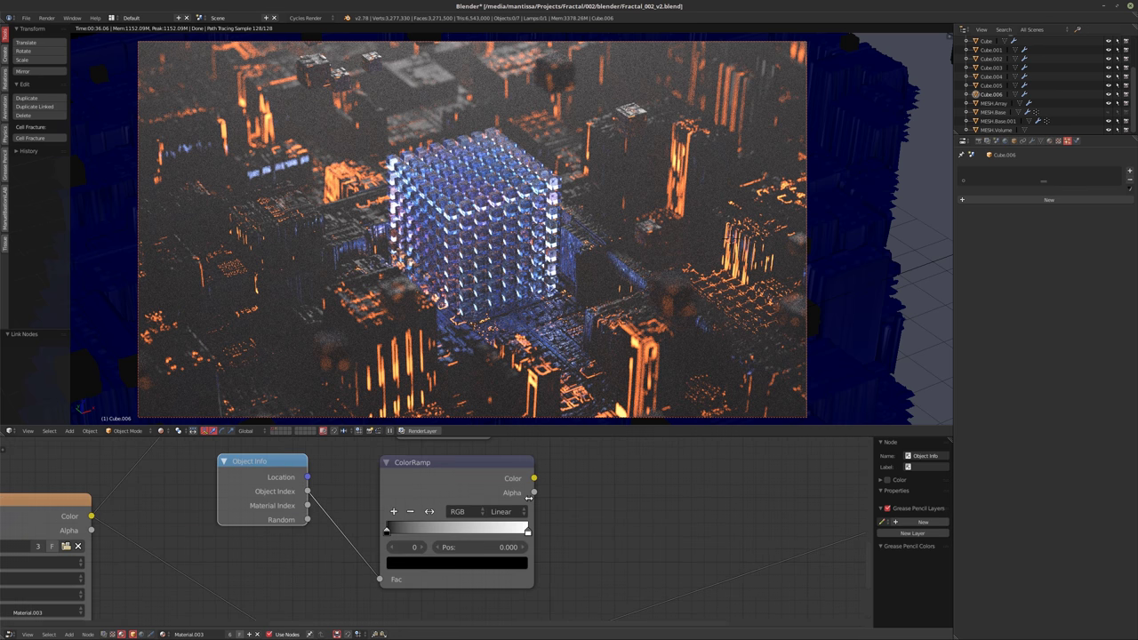
left_click(476, 490, "ctrl+shift")
scroll(581, 509, "up", 2)
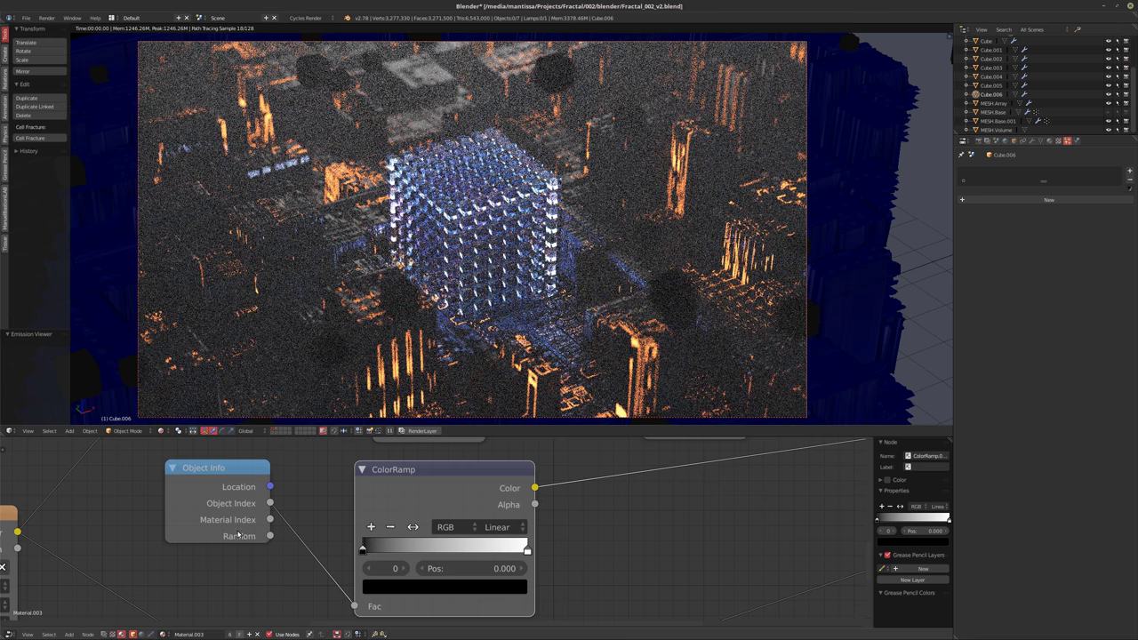
left_click_drag(270, 539, 269, 539)
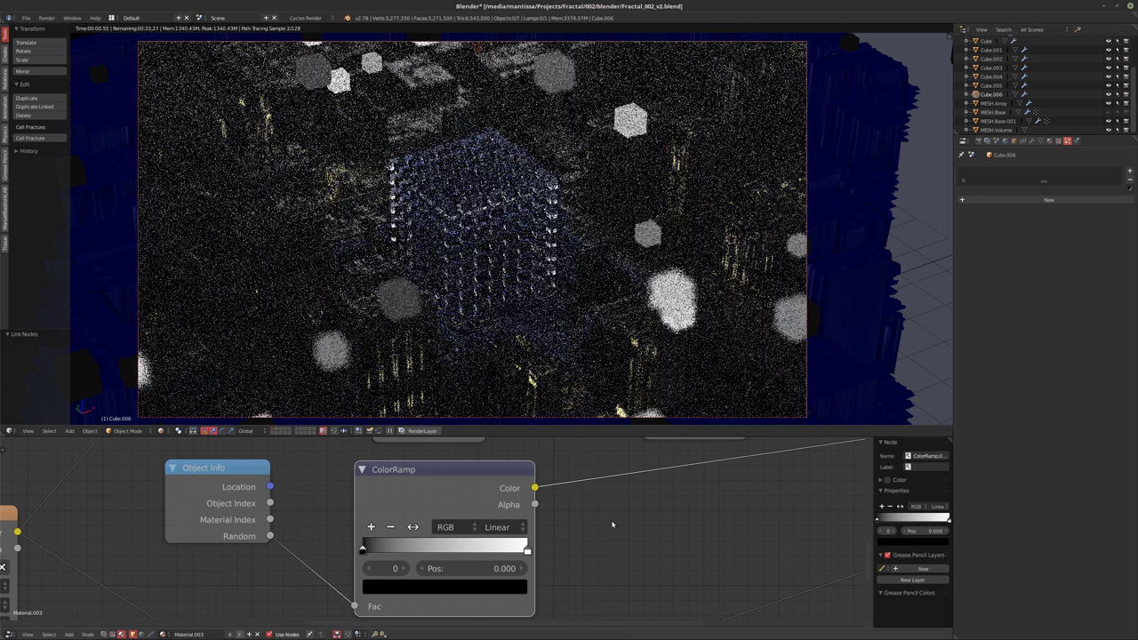
Connect the ColorRamp's Color output to the Emission node's Color input
middle_click_drag(571, 510, 452, 538)
scroll(515, 520, "down", 2)
left_click_drag(430, 525, 504, 475)
middle_click_drag(491, 552, 569, 528)
scroll(575, 489, "up", 2)
scroll(623, 505, "down", 1)
scroll(623, 505, "down", 2)
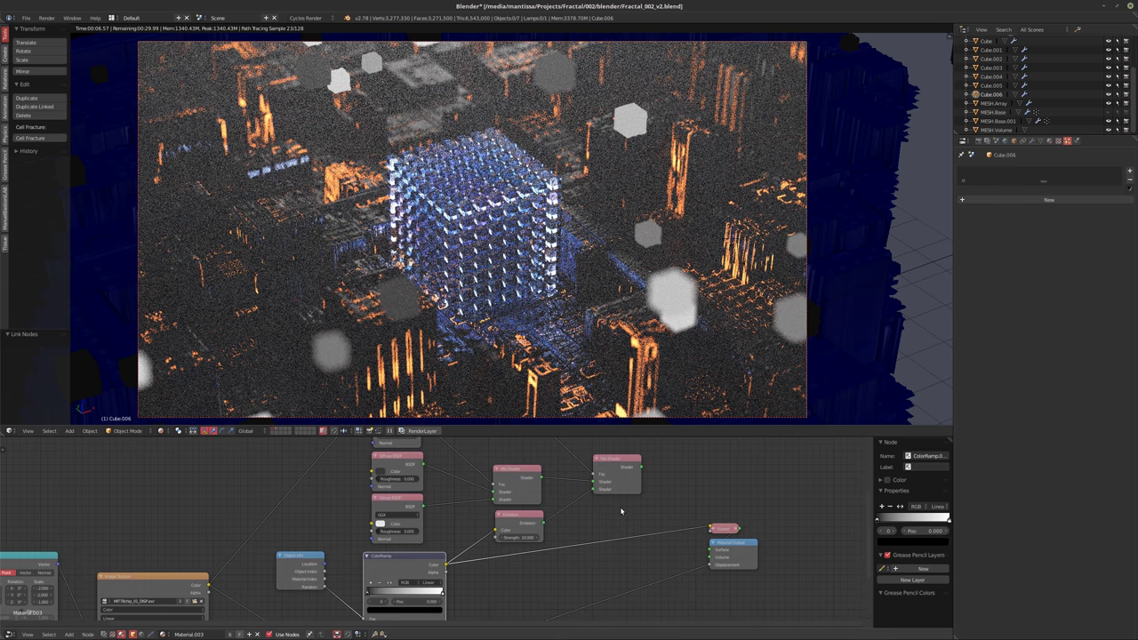
Copy the Emission node's orange to the ColorRamp's first stop and feed the ramp into Emission, with the final Mix Shader as surface output
left_click_drag(495, 530, 484, 565)
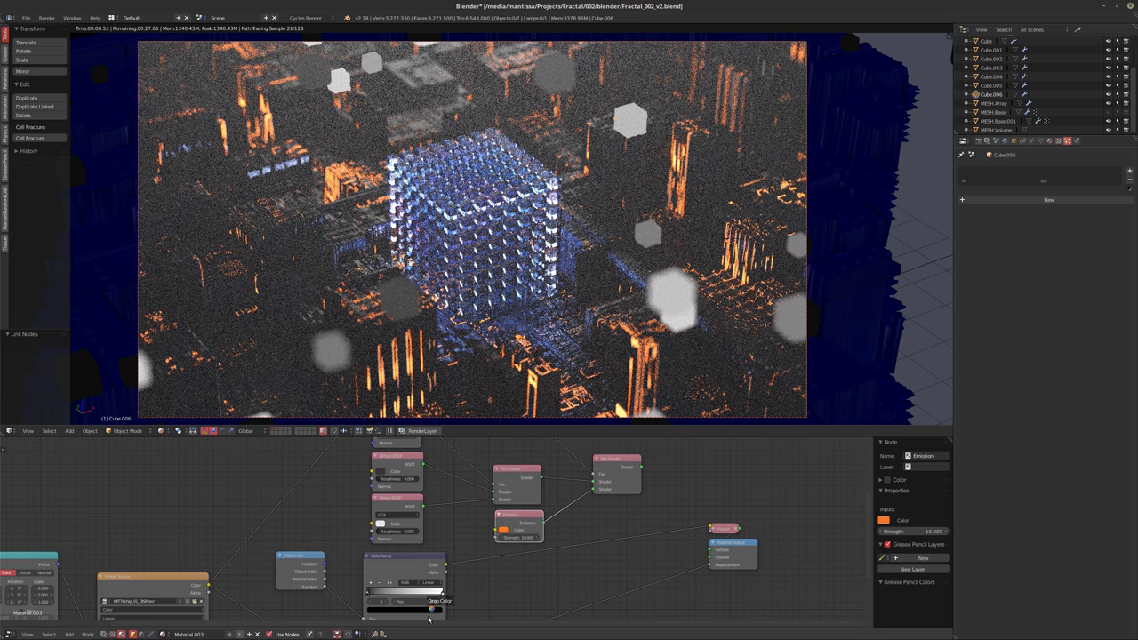
left_click_drag(437, 611, 437, 612)
left_click(616, 471, "ctrl+shift")
scroll(561, 567, "up", 2)
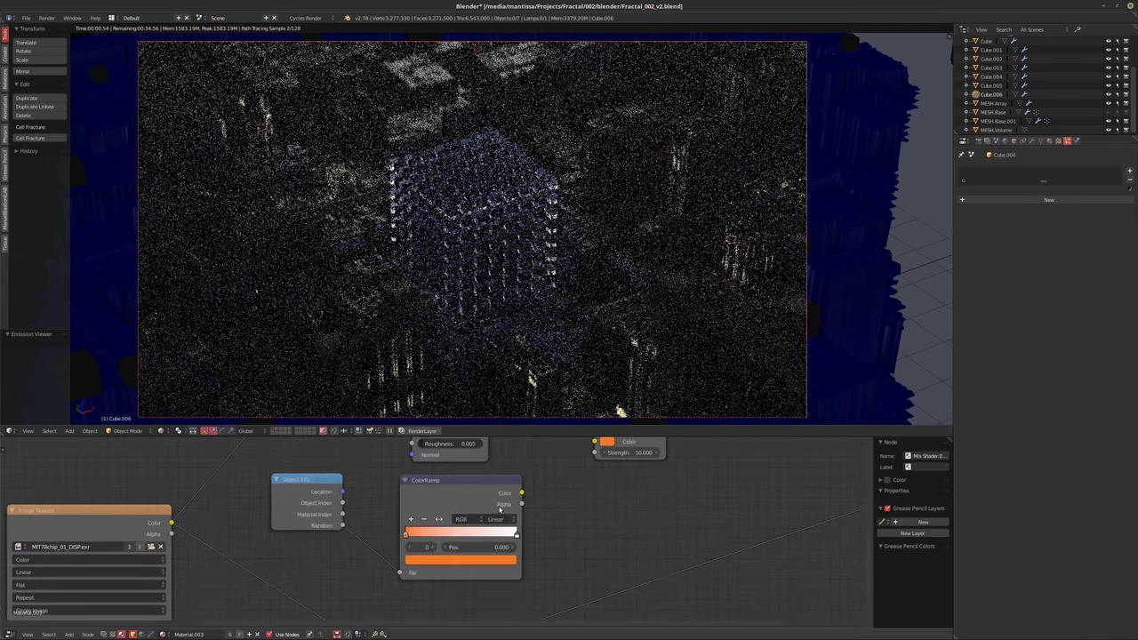
left_click_drag(522, 492, 594, 441)
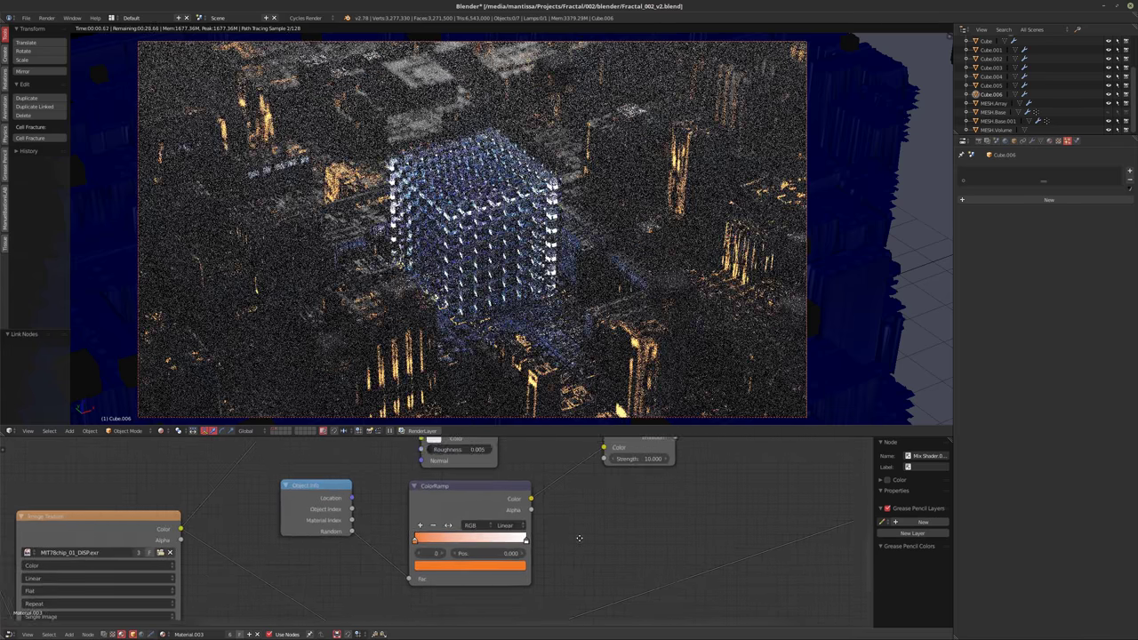
Set the ColorRamp's last stop, at position 1.000, to a pale yellow
scroll(599, 535, "up", 2)
scroll(600, 535, "up", 1)
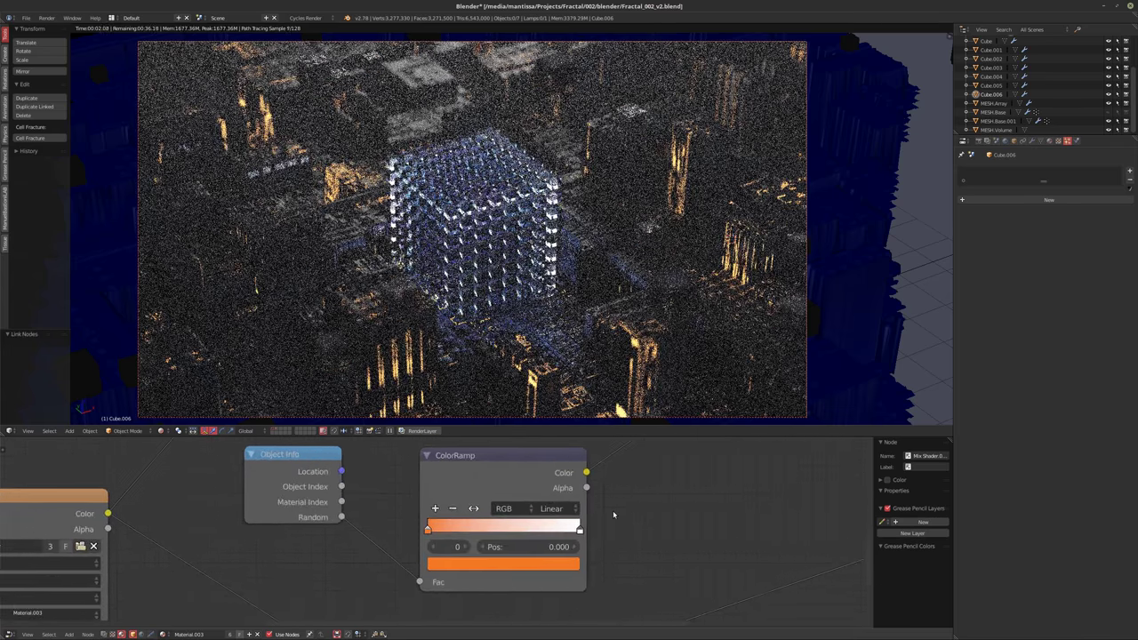
scroll(610, 522, "up", 1)
scroll(625, 531, "up", 1)
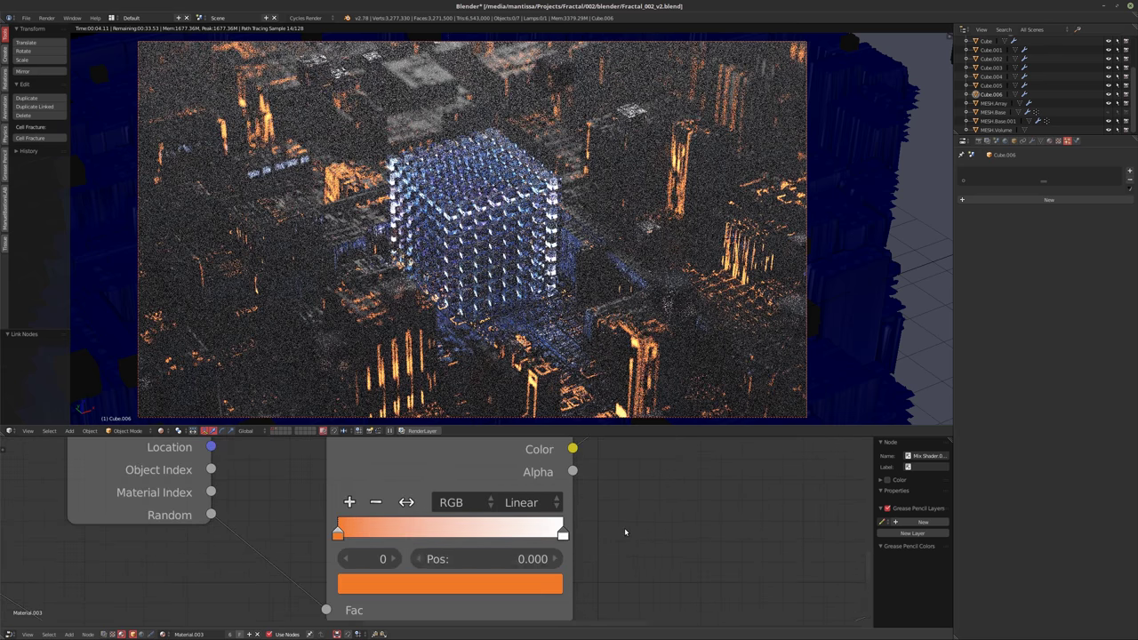
left_click(562, 534)
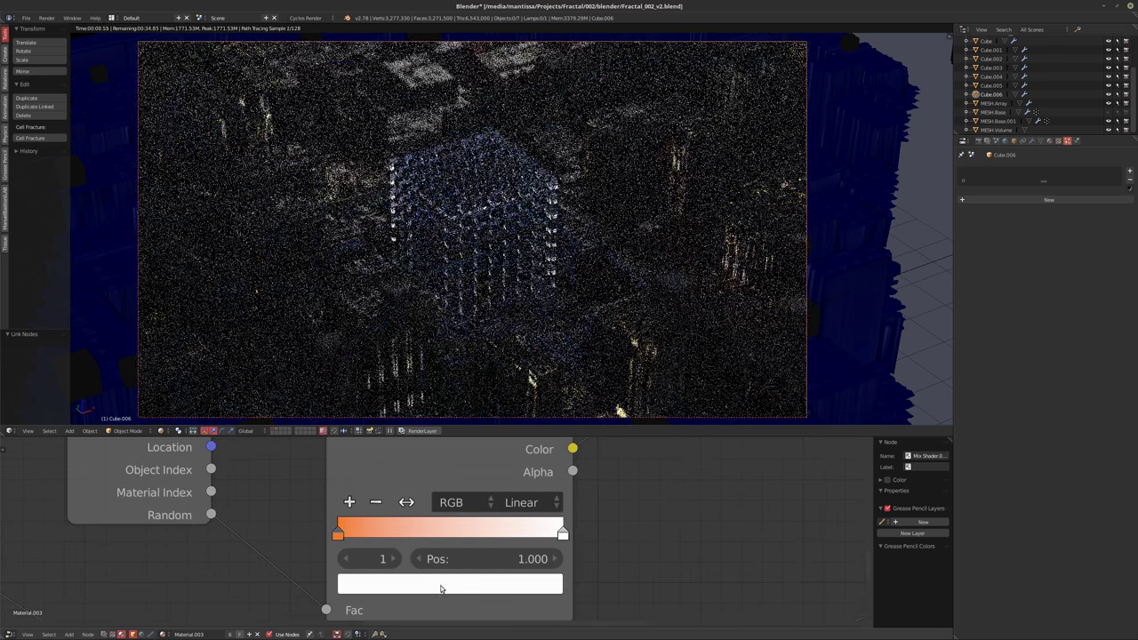
left_click(442, 589)
left_click_drag(414, 376, 398, 381)
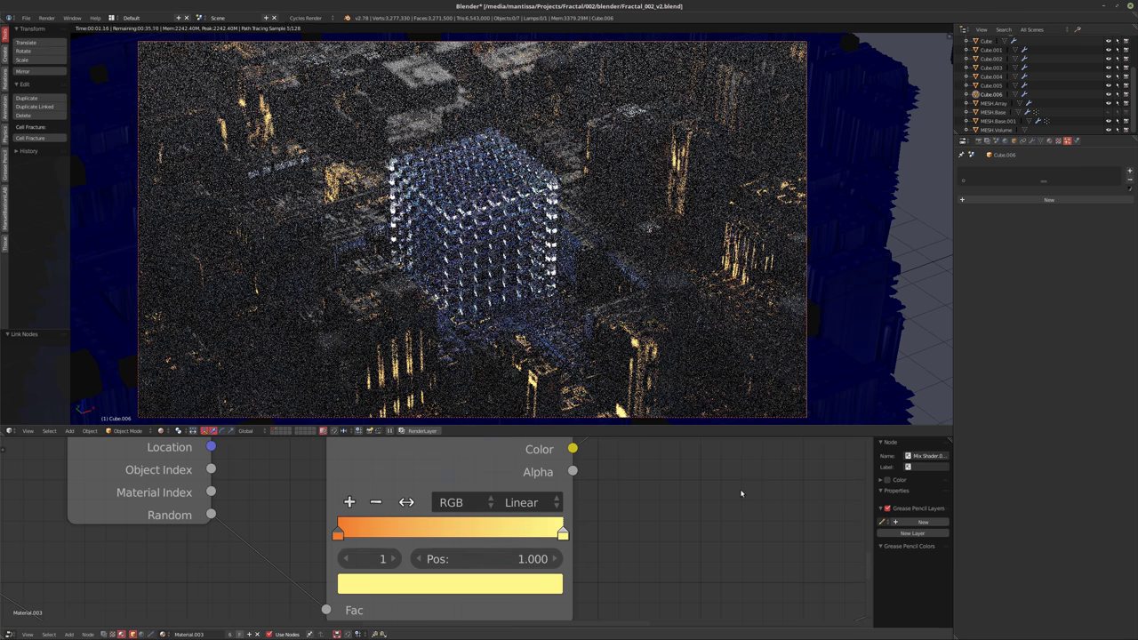
Add a middle ColorRamp stop at position 0.500 and color it red-orange after trying pink, blue, green and orange
scroll(694, 510, "down", 2)
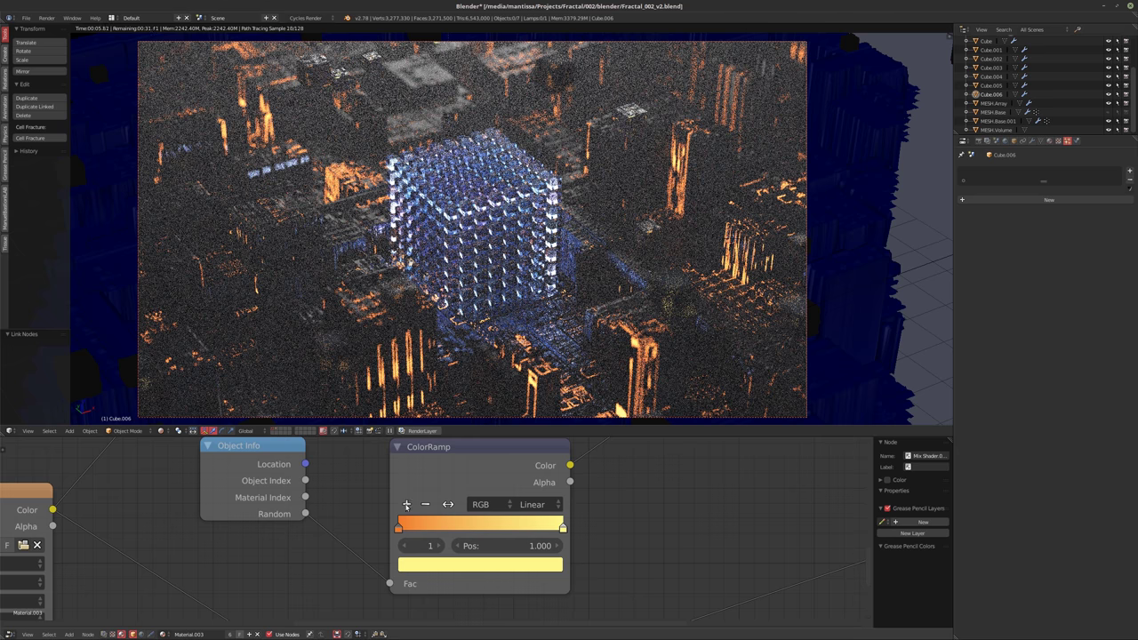
left_click(410, 504)
left_click(480, 565)
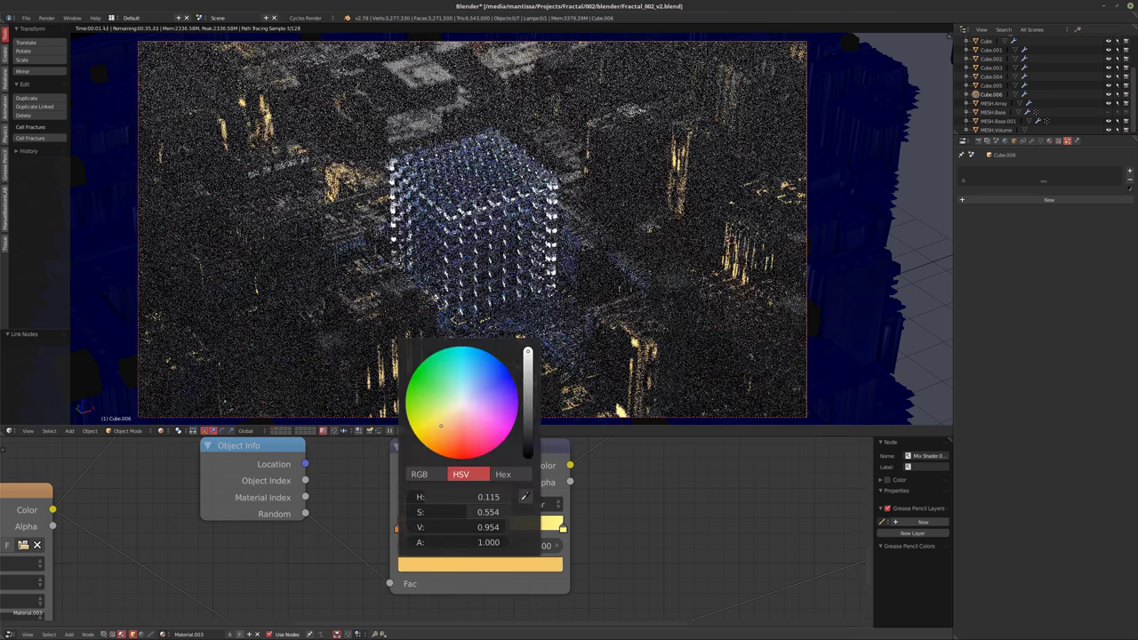
left_click_drag(478, 433, 478, 426)
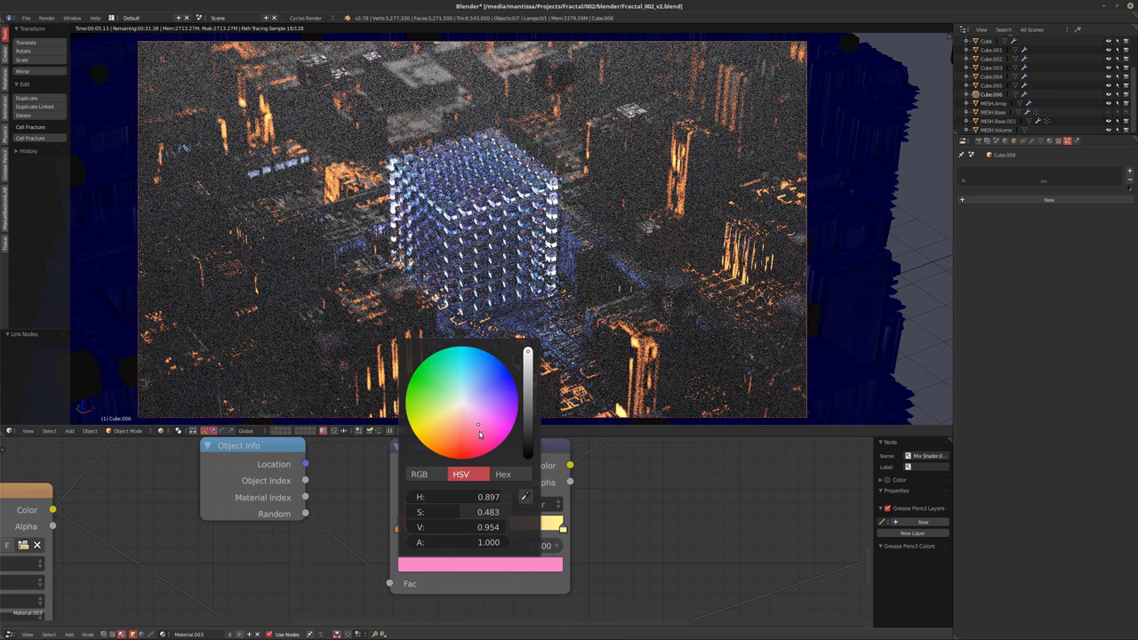
left_click(491, 384)
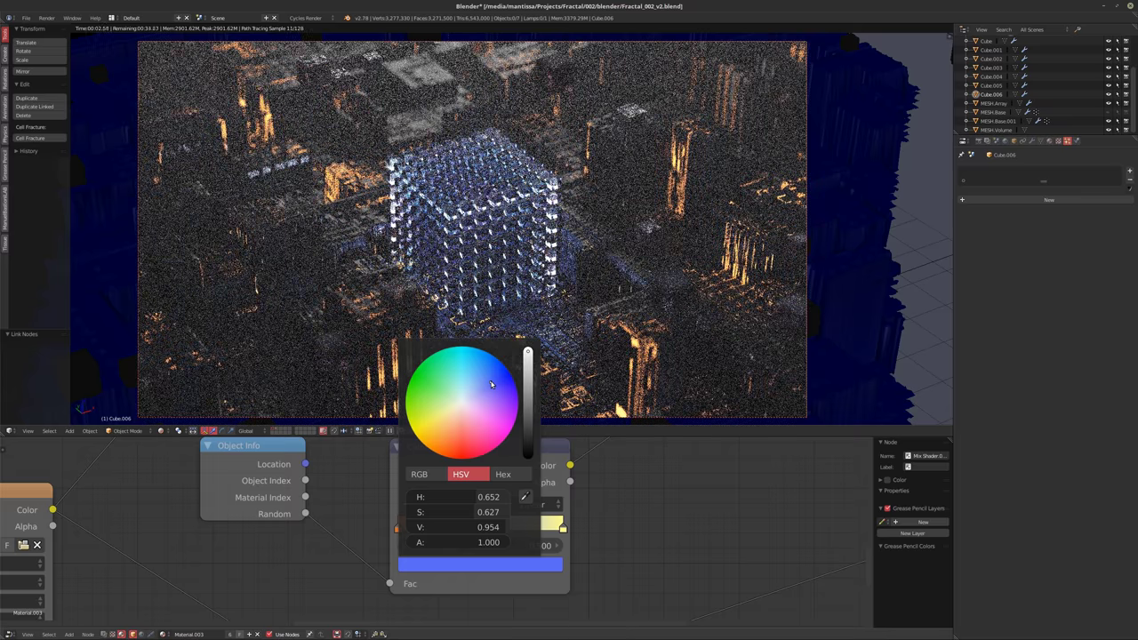
left_click_drag(491, 384, 434, 386)
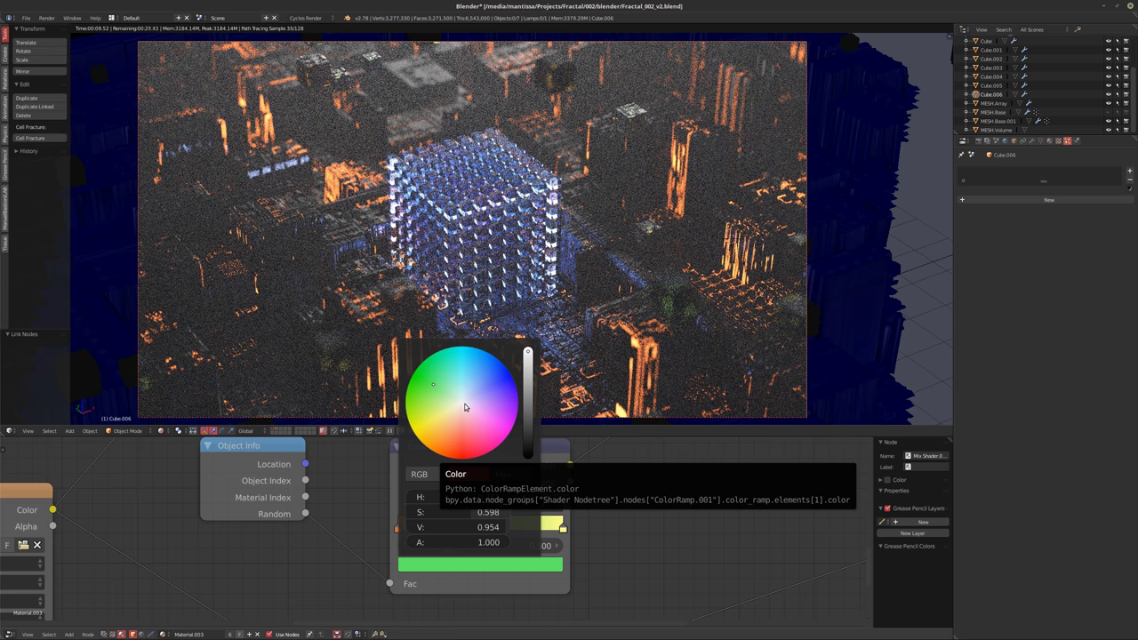
mouse_move(438, 388)
left_mouse_down()
mouse_move(464, 401)
mouse_move(438, 442)
left_mouse_up()
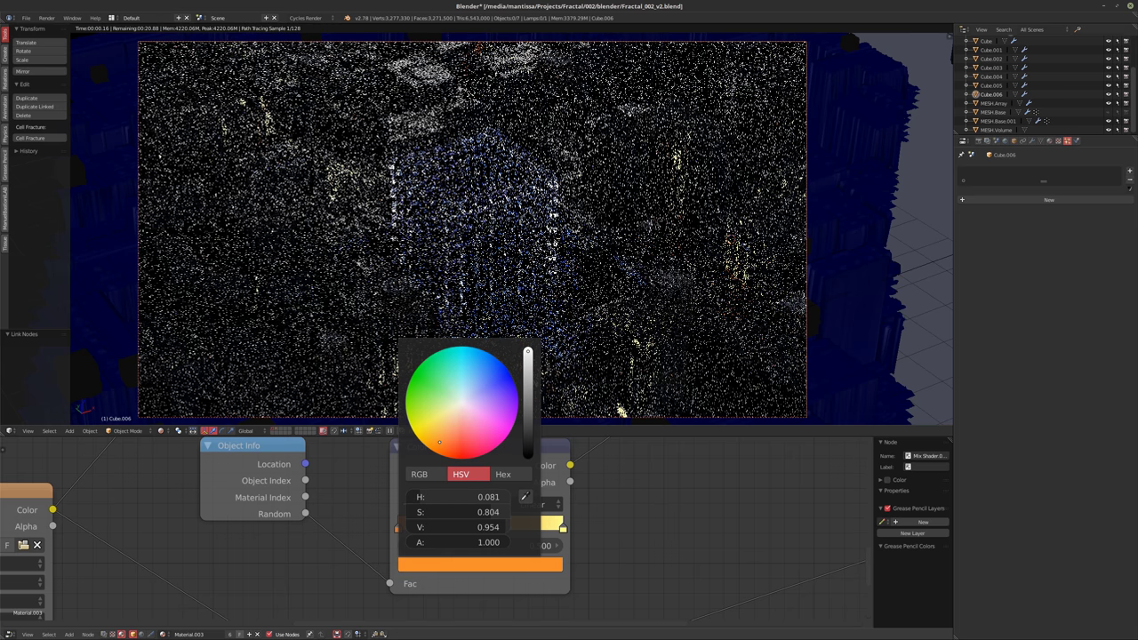
left_click(476, 572)
left_click_drag(444, 444, 455, 446)
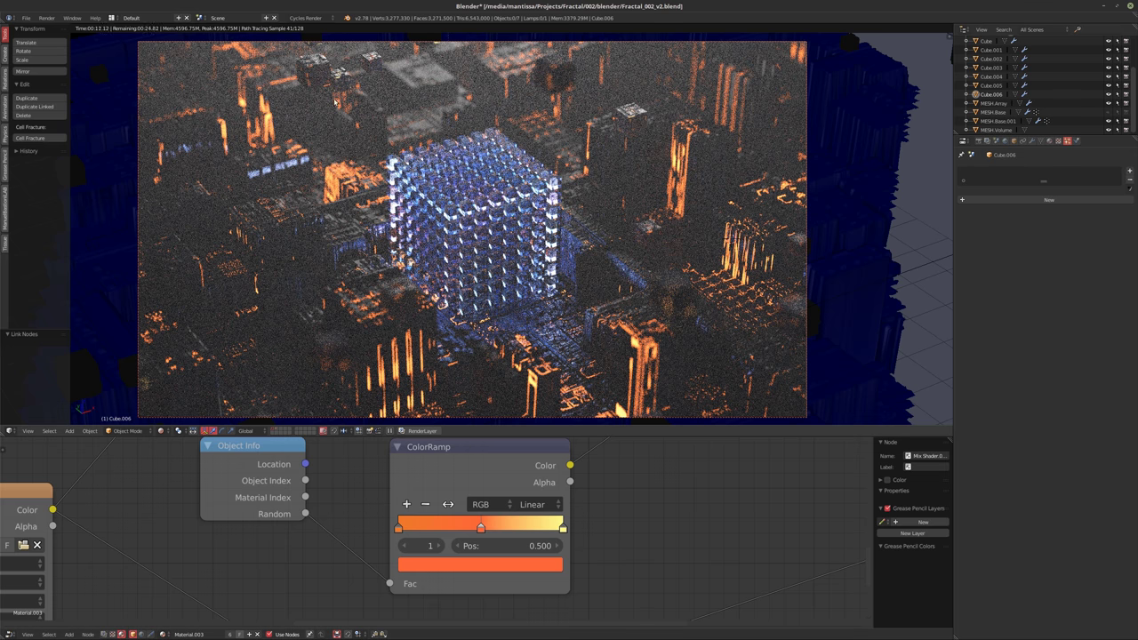
Examine the particle cubes up close in the render and their distribution in the camera view without rendered shading
middle_click_drag(330, 89, 472, 285)
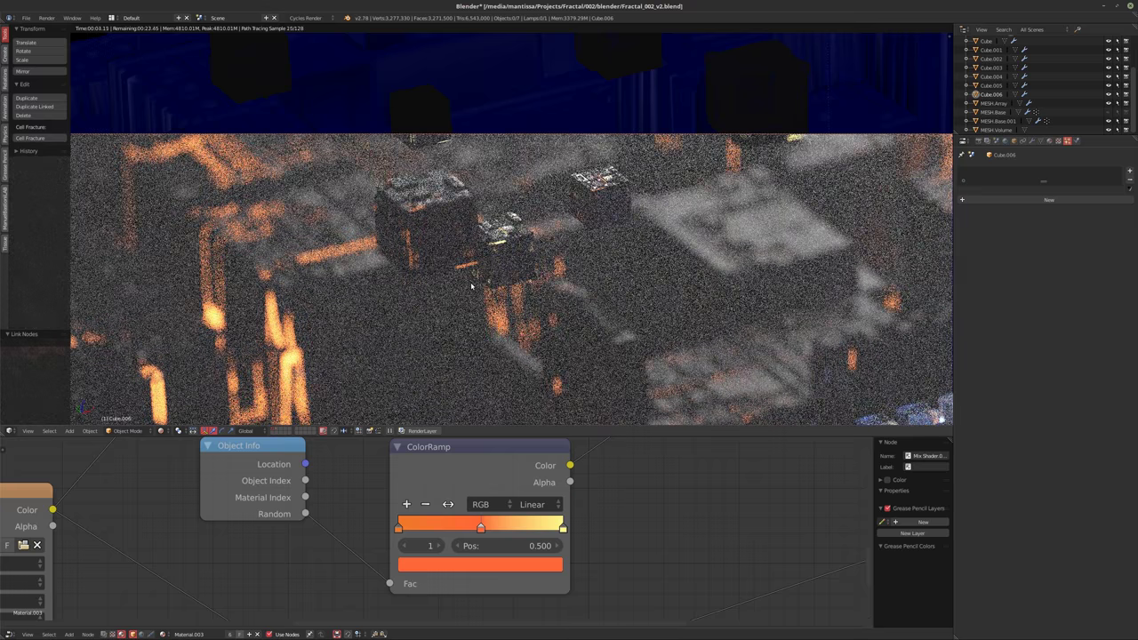
key("KP_0")
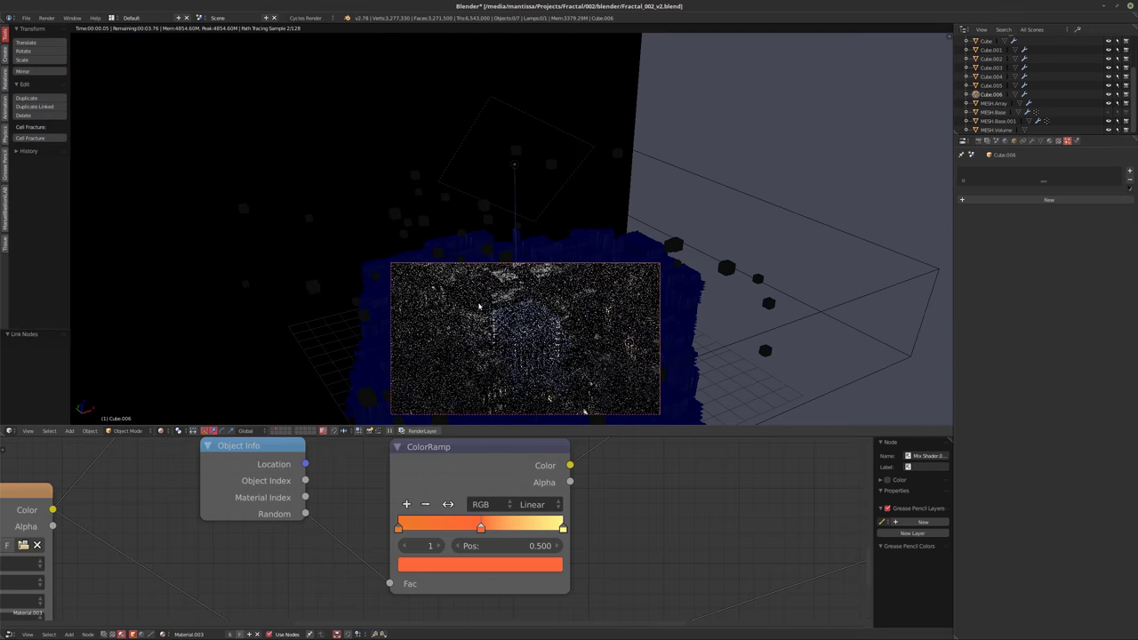
key("shift+z")
mouse_move(420, 352)
middle_mouse_down()
mouse_move(472, 317)
mouse_move(472, 264)
middle_mouse_up()
scroll(544, 299, "up", 4)
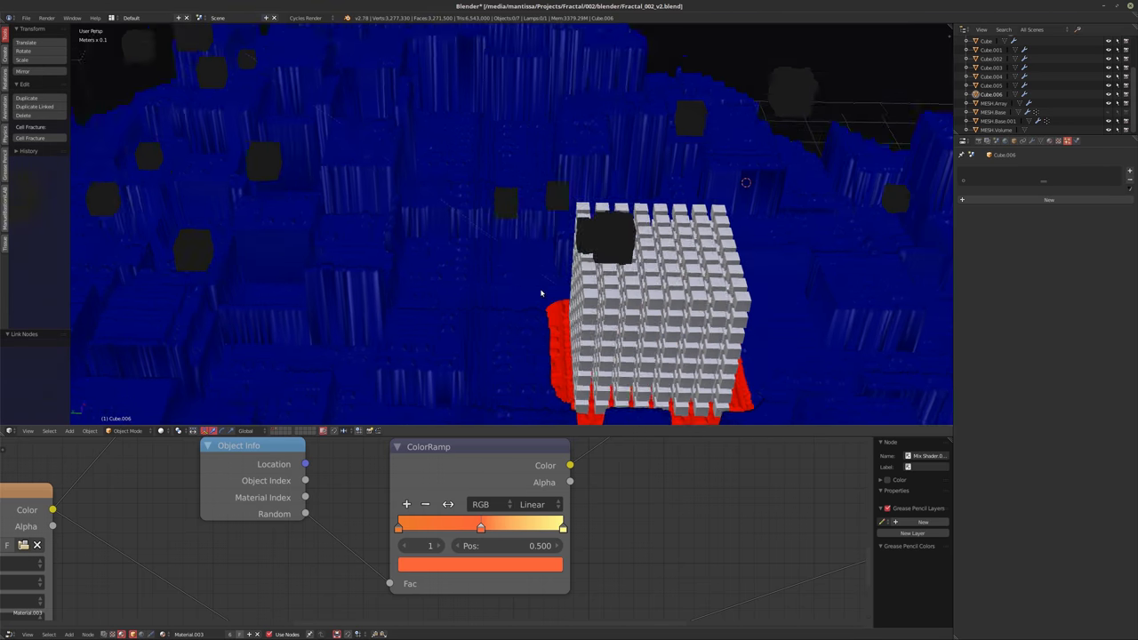
middle_click_drag(553, 290, 516, 229)
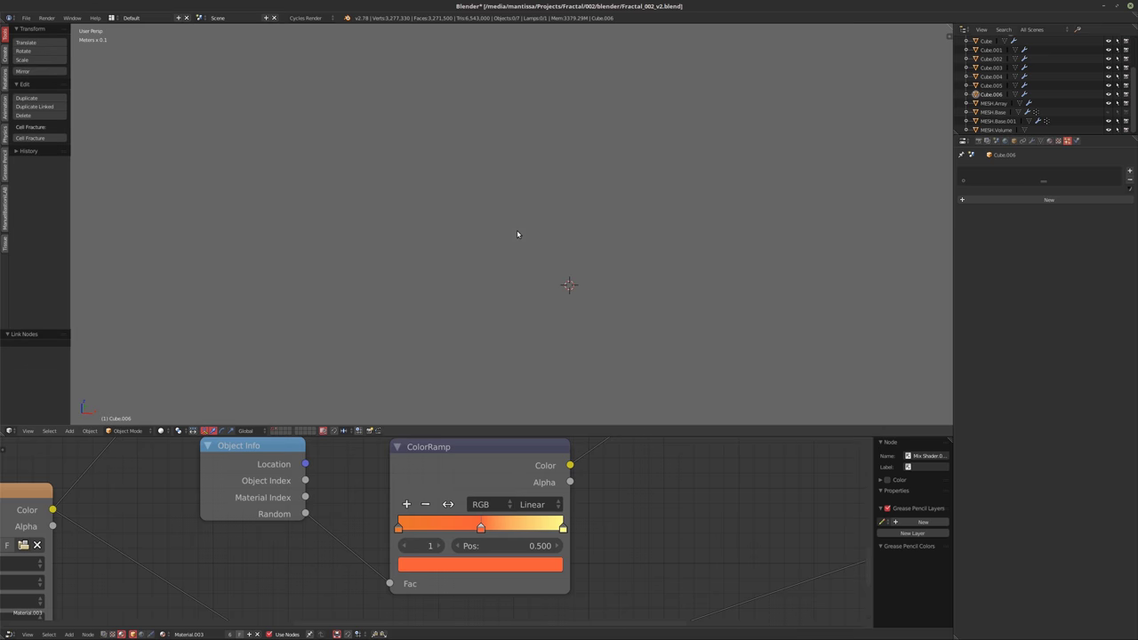
key("KP_0")
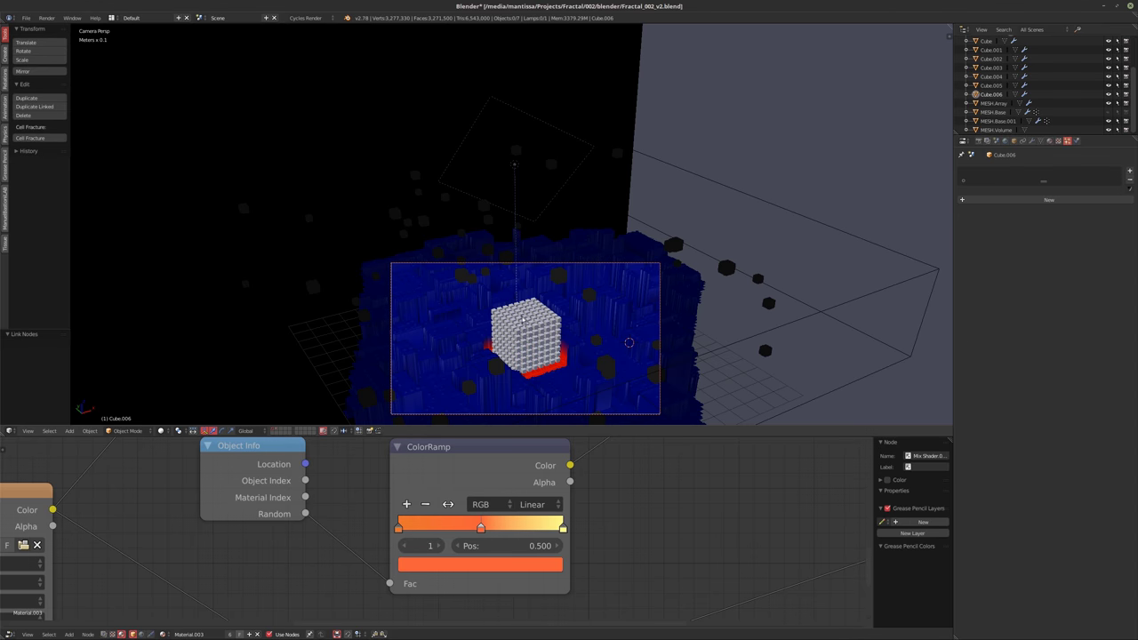
scroll(515, 285, "up", 4)
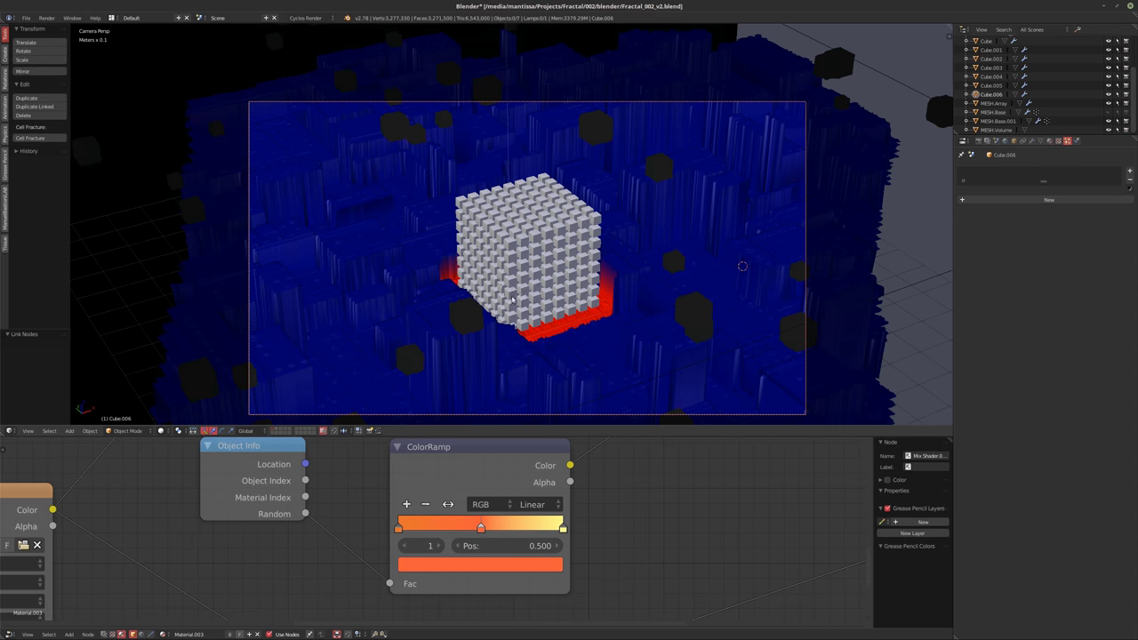
scroll(511, 299, "up", 2)
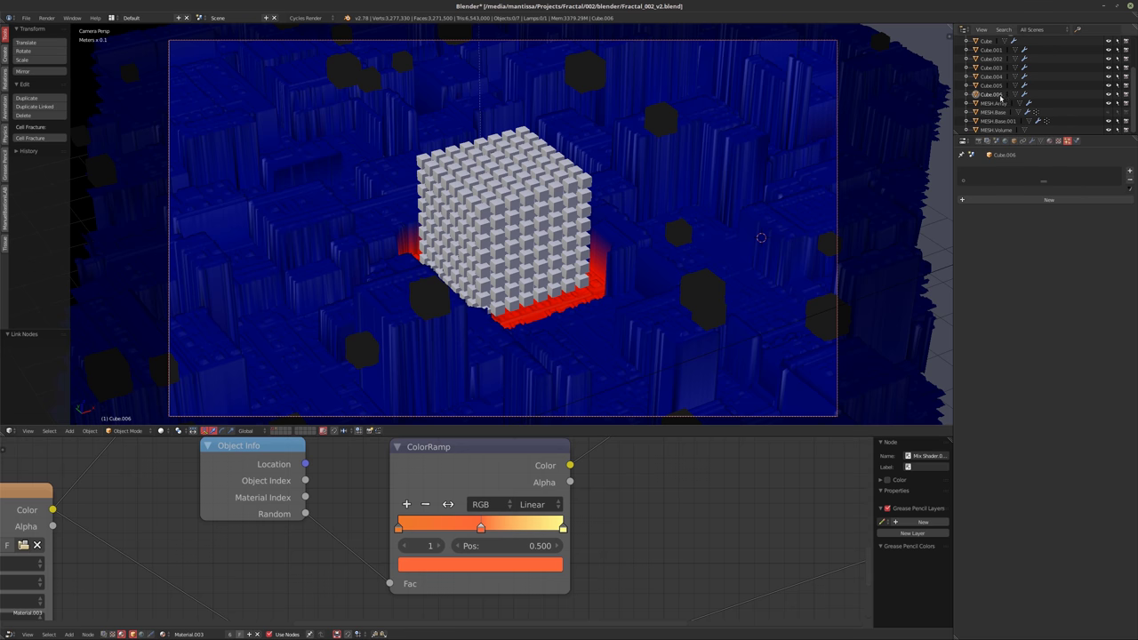
Raise the emission number of the Cube.001 particle system to 76
left_click(998, 51)
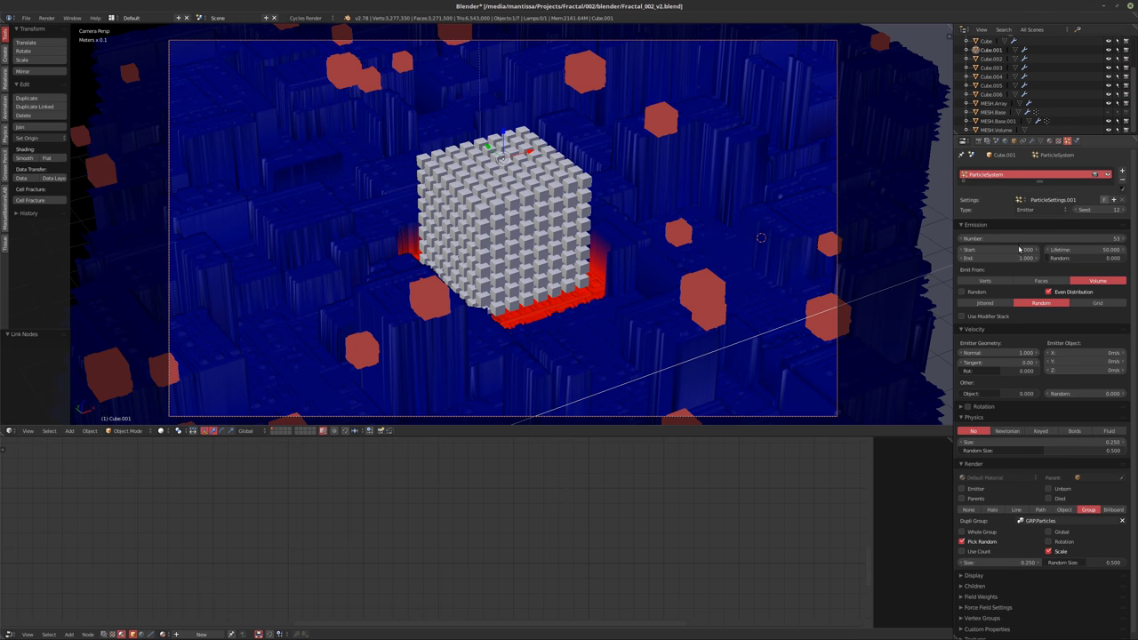
left_click(1123, 239)
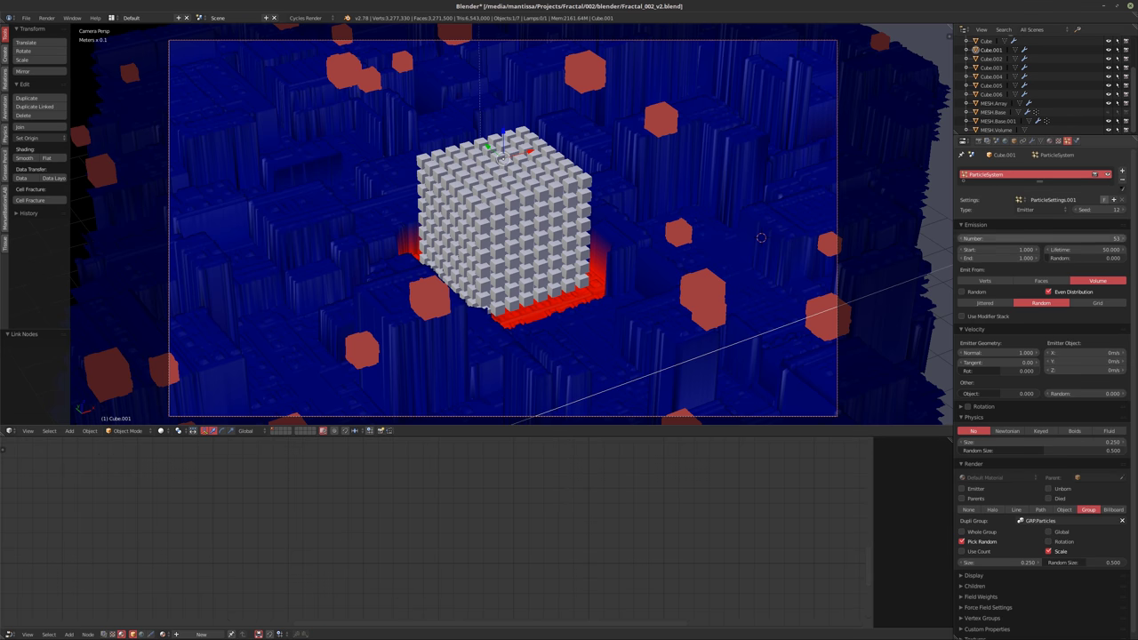
left_click(1123, 239)
left_click(1122, 239)
left_click(1123, 240)
left_click(1123, 239)
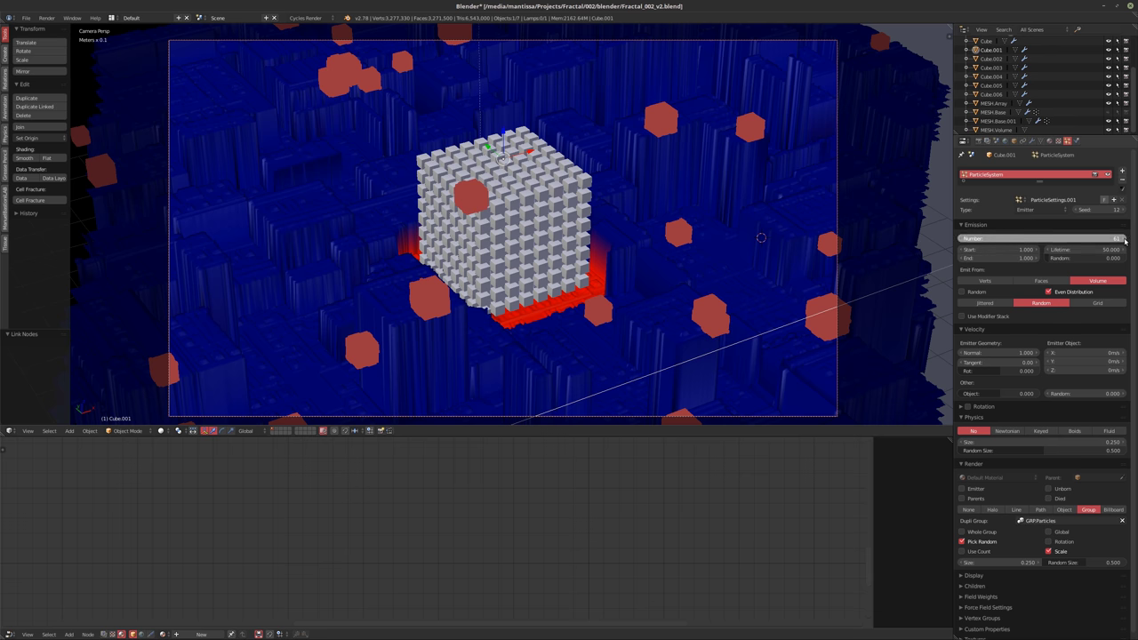
left_click(1122, 239)
left_click(1122, 239)
left_click(1122, 239)
left_click(1123, 239)
left_click(1122, 239)
left_click(1123, 239)
left_click(1123, 239)
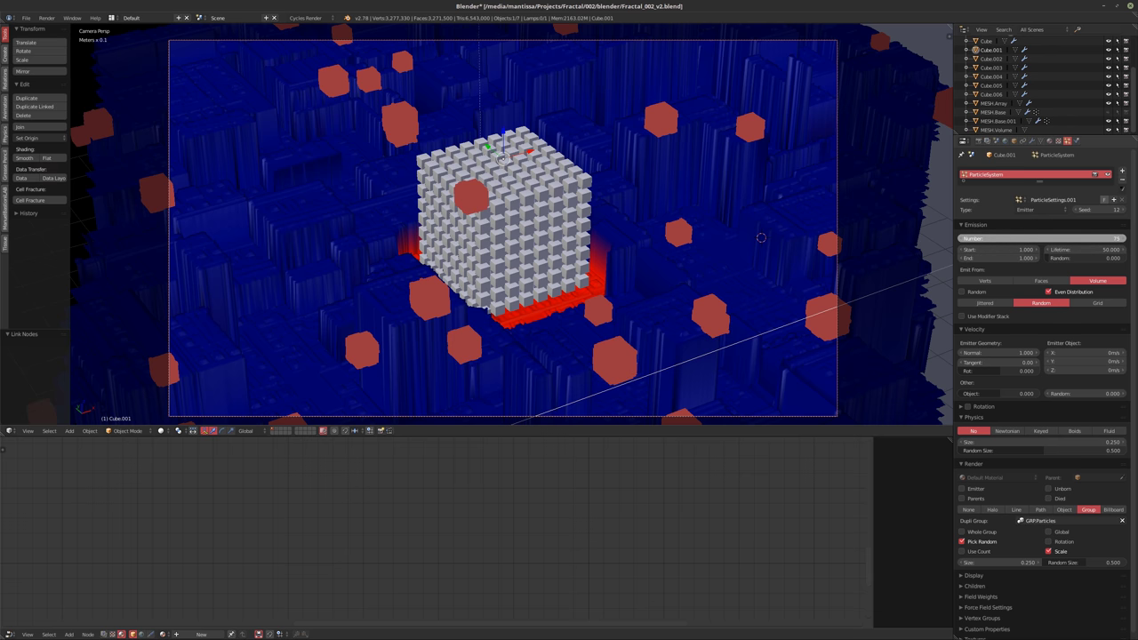
Lower the Cube.001 particle emitter about 7.3 cm along the global Z axis
key("g")
key("z")
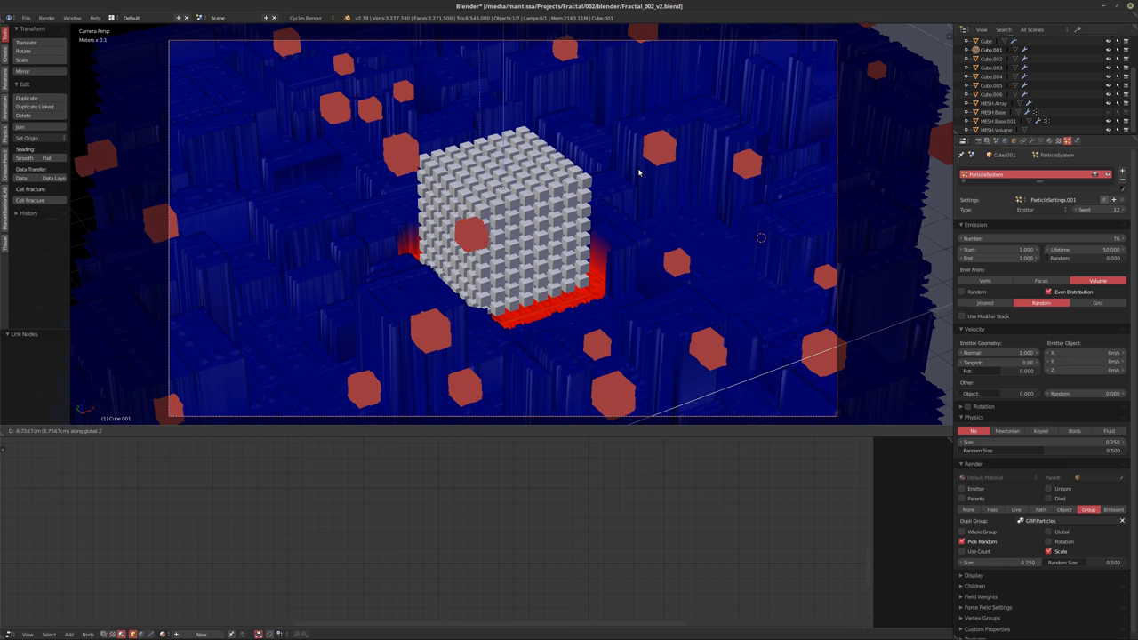
left_click(641, 173)
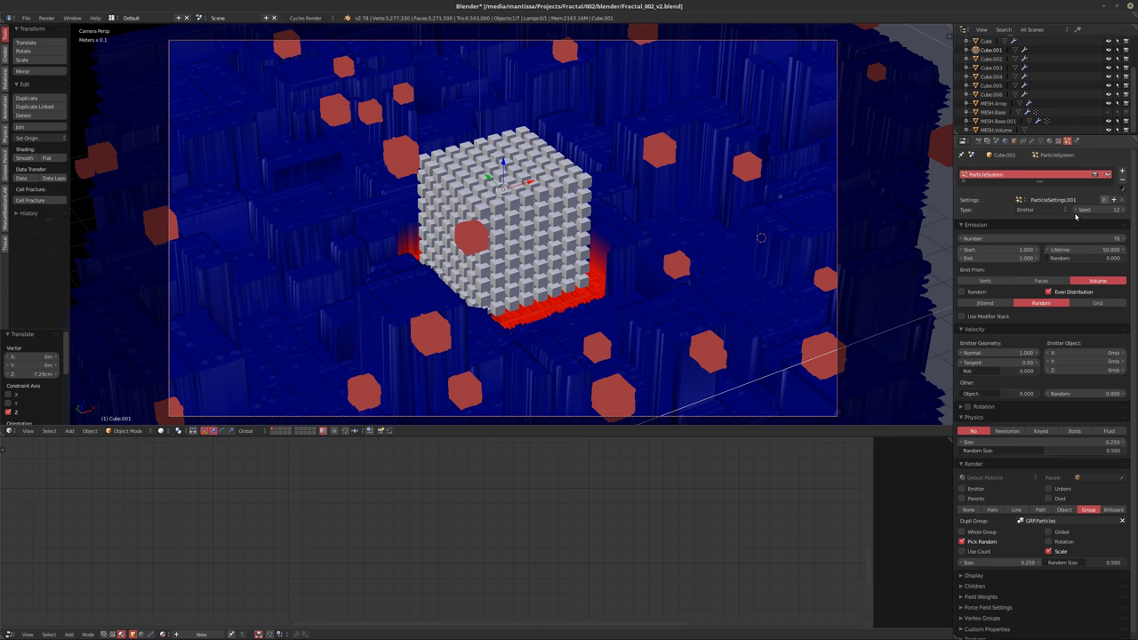
Try 74 particles, return the number to 76, set the seed to 16 and preview the distribution in rendered shading
left_click(960, 240)
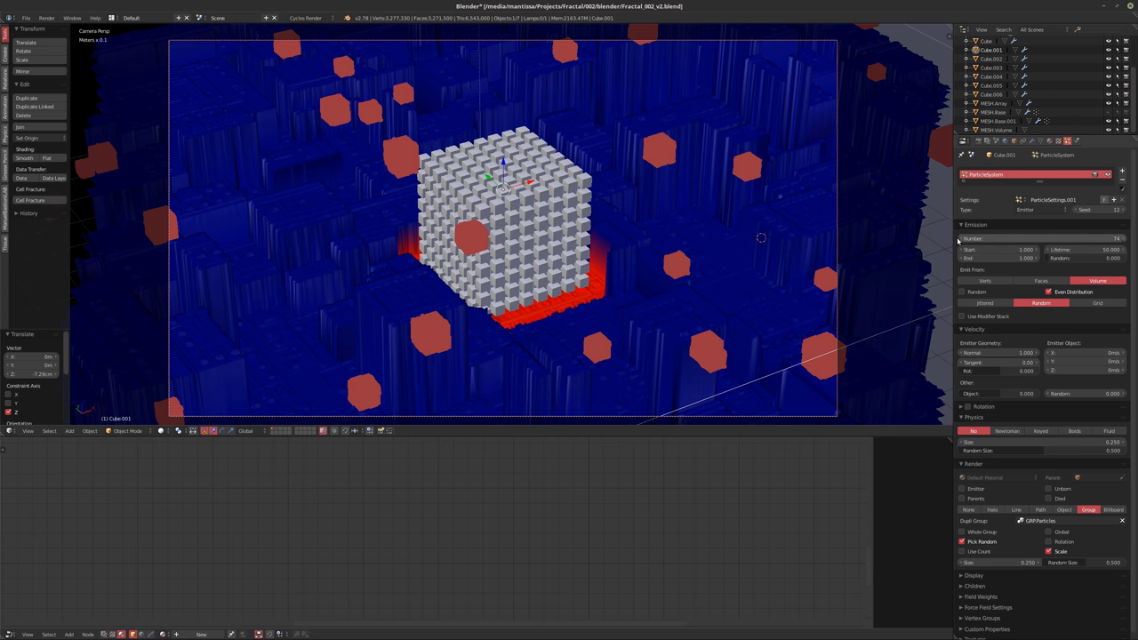
left_click(1124, 240)
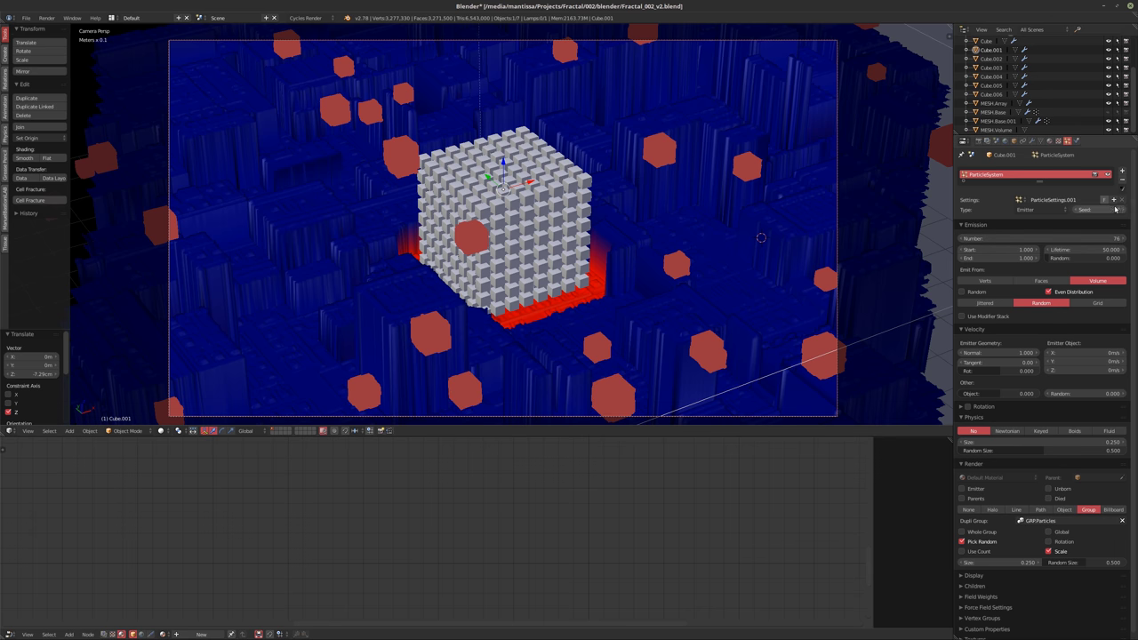
left_click(1122, 210)
left_click(1122, 210)
left_click(1122, 210)
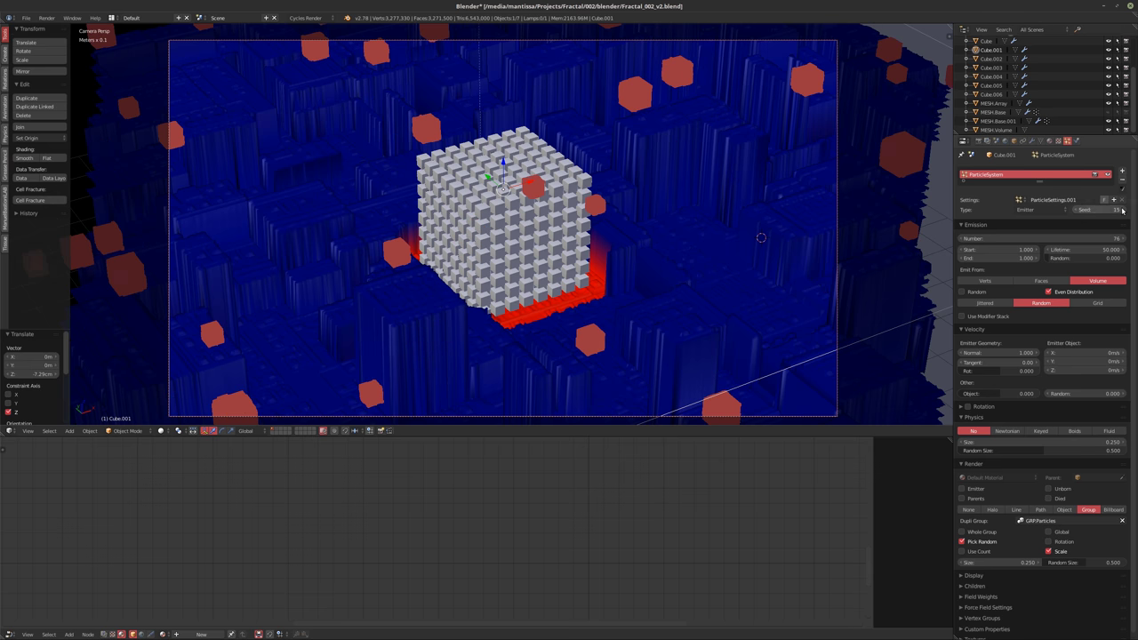
left_click(1122, 209)
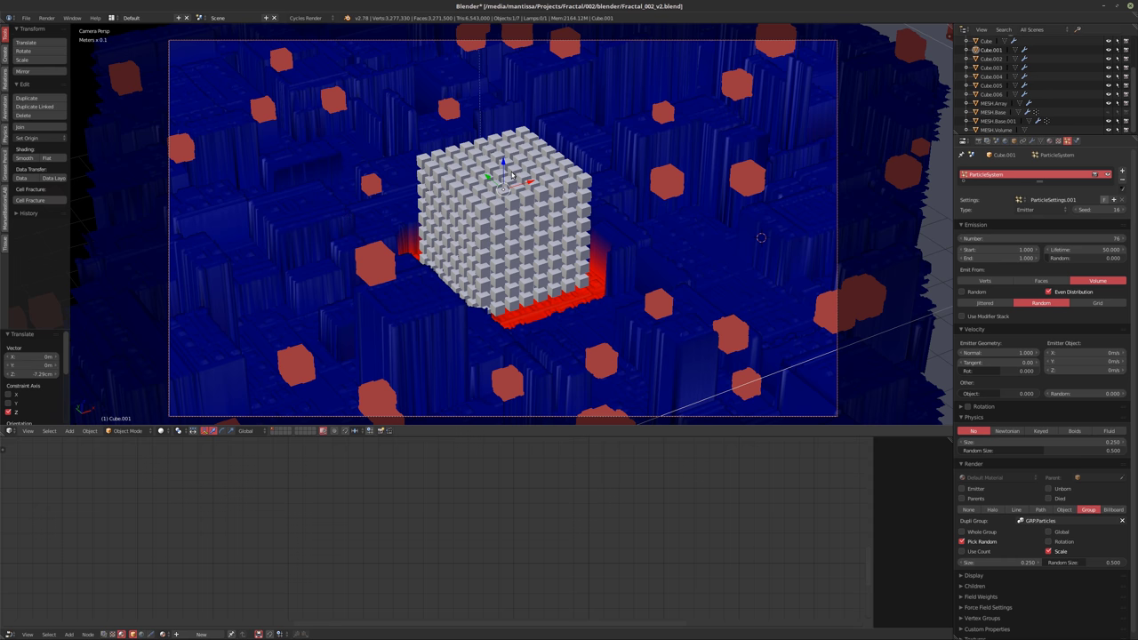
key("shift+z")
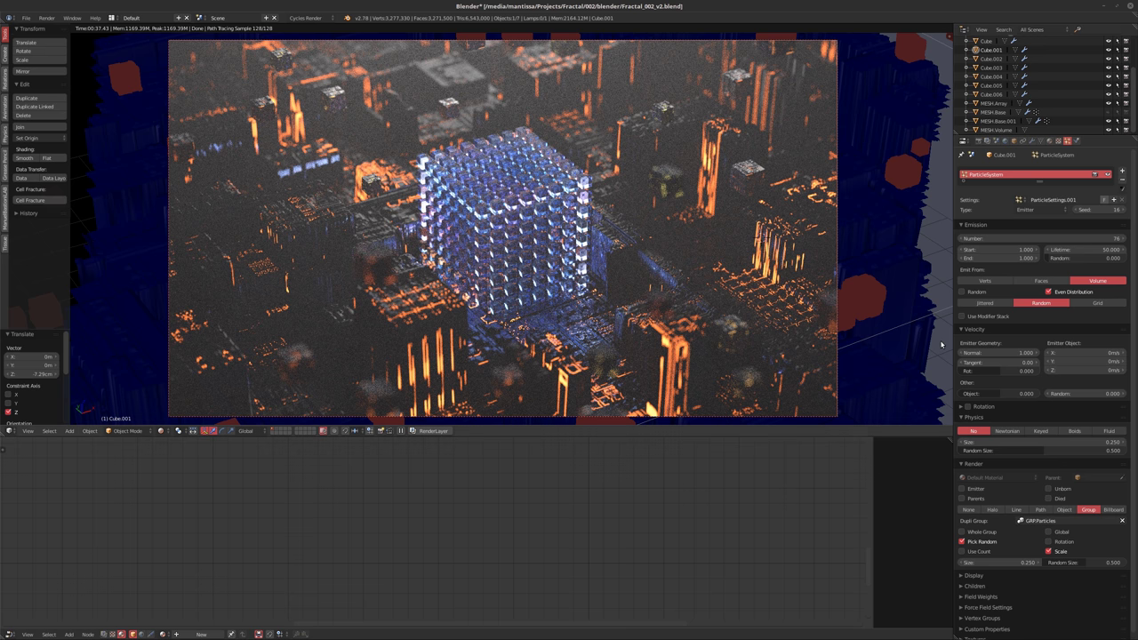
Change the last ColorRamp stop, at position 1.000, in Cube.006's material to a warmer orange-yellow
left_click(994, 94)
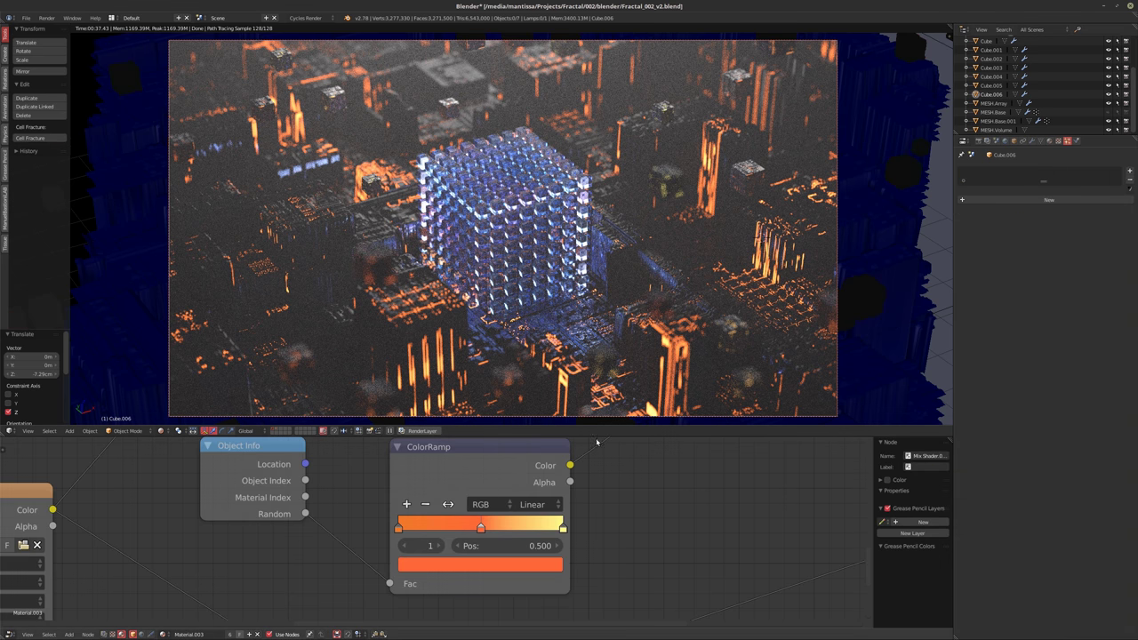
scroll(649, 528, "up", 5)
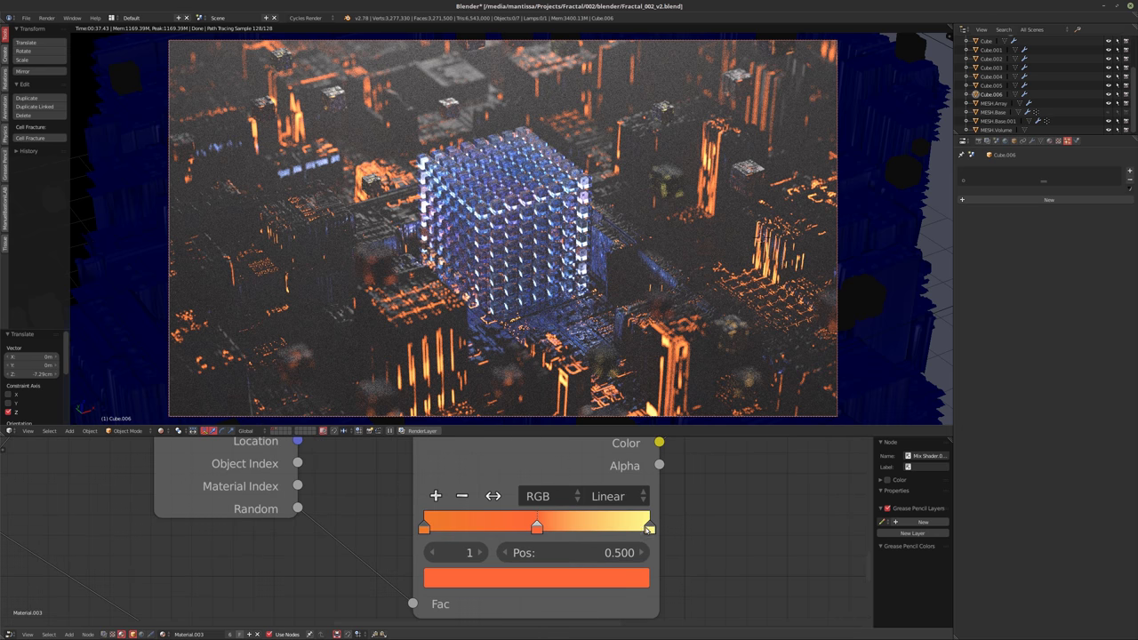
left_click(649, 528)
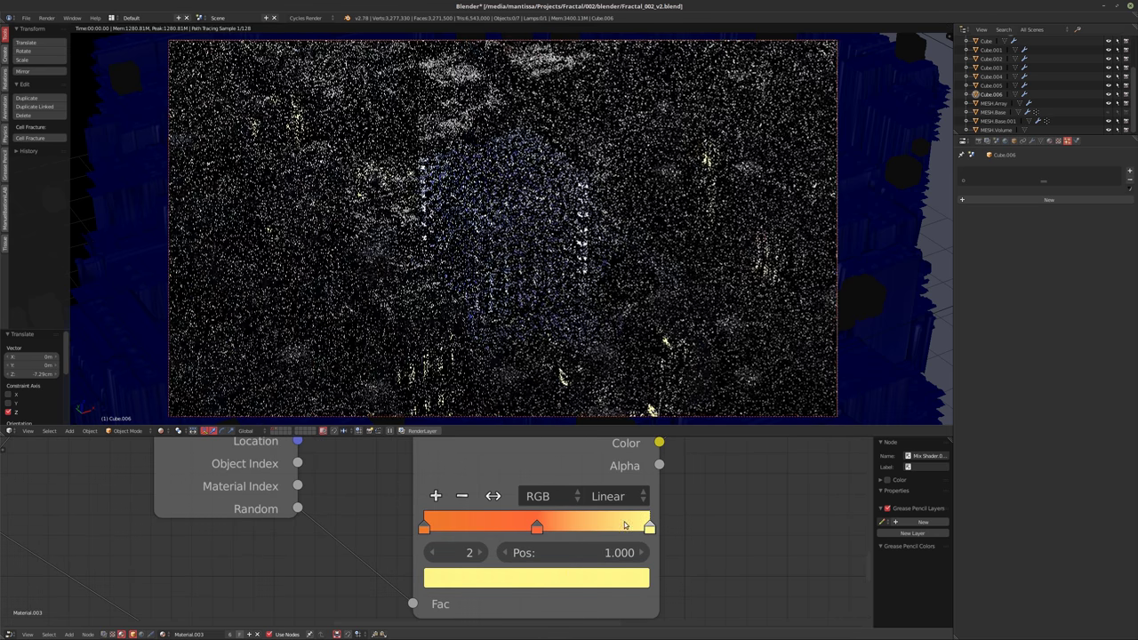
left_click(554, 578)
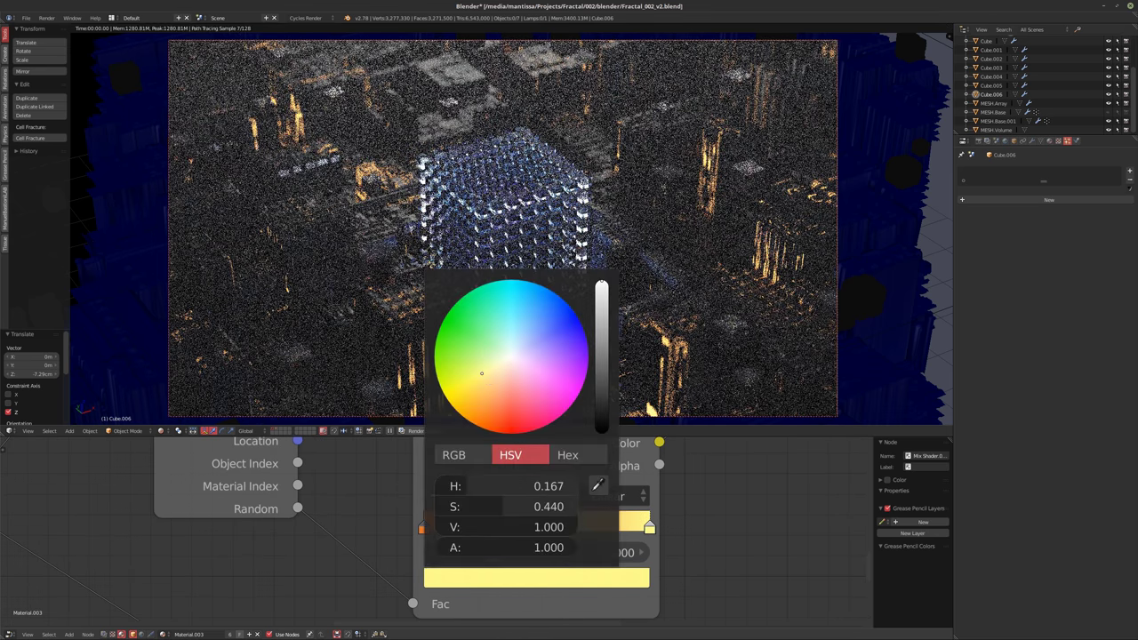
left_click_drag(487, 379, 482, 388)
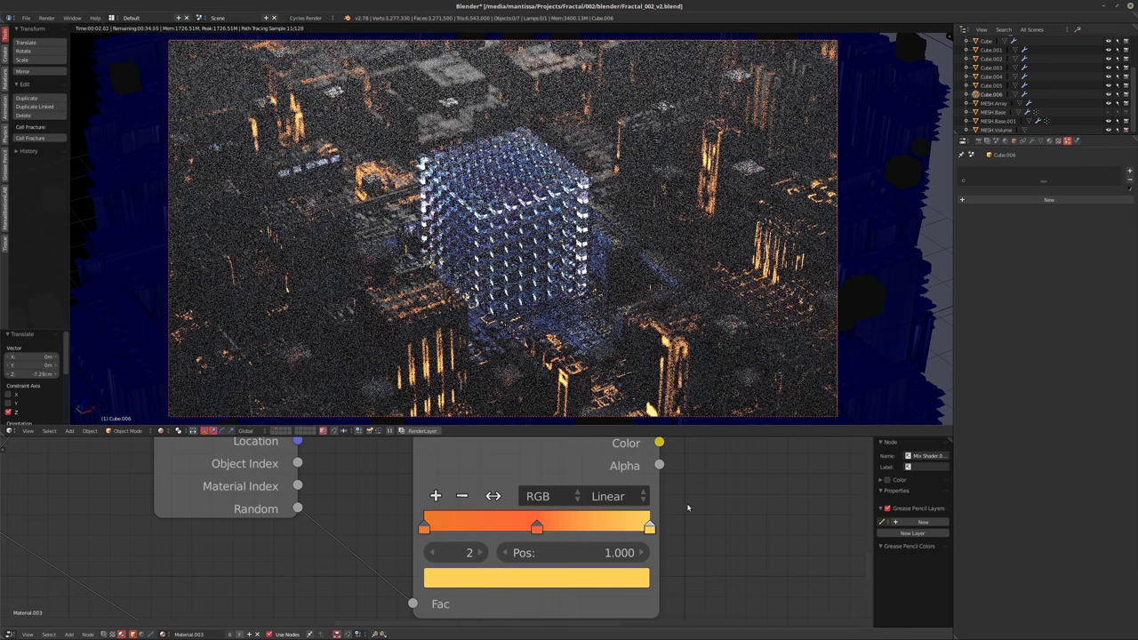
scroll(571, 504, "down", 4)
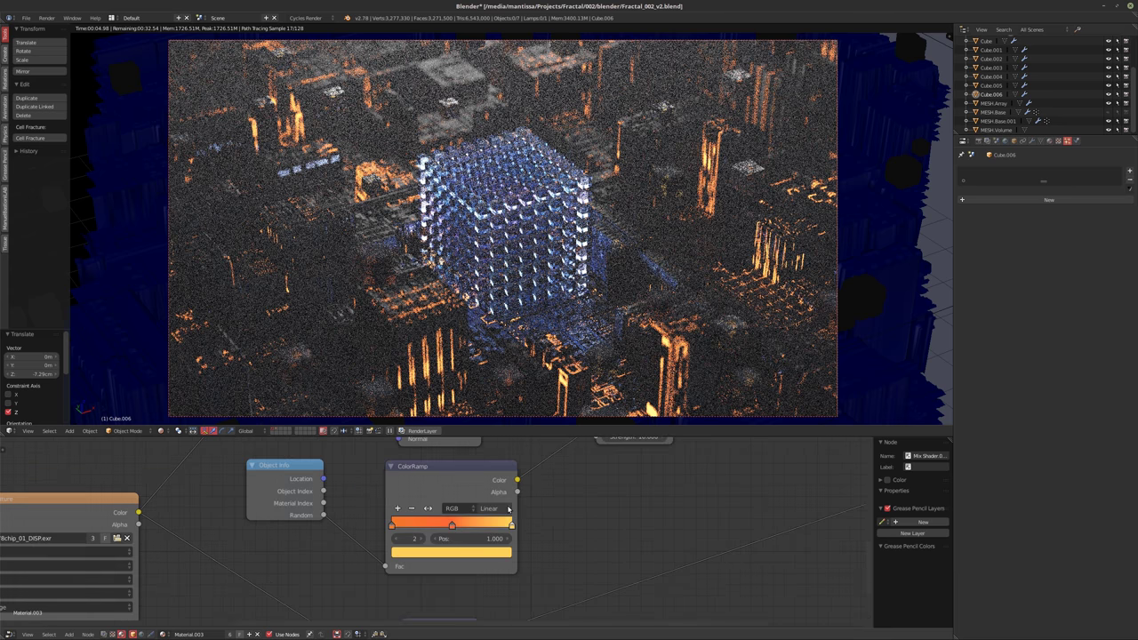
middle_click_drag(571, 504, 519, 502)
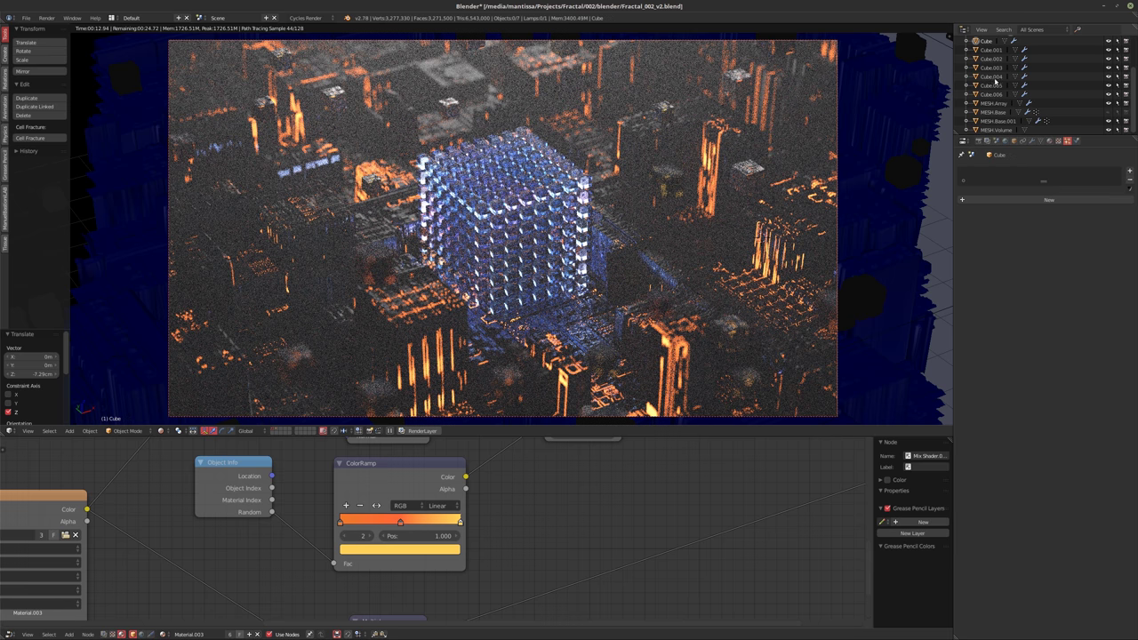
Select MESH.Array, the central cube grid, and return the viewport from rendered to solid shading
scroll(993, 87, "up", 3)
left_click(990, 84)
scroll(992, 85, "down", 3)
left_click(993, 103)
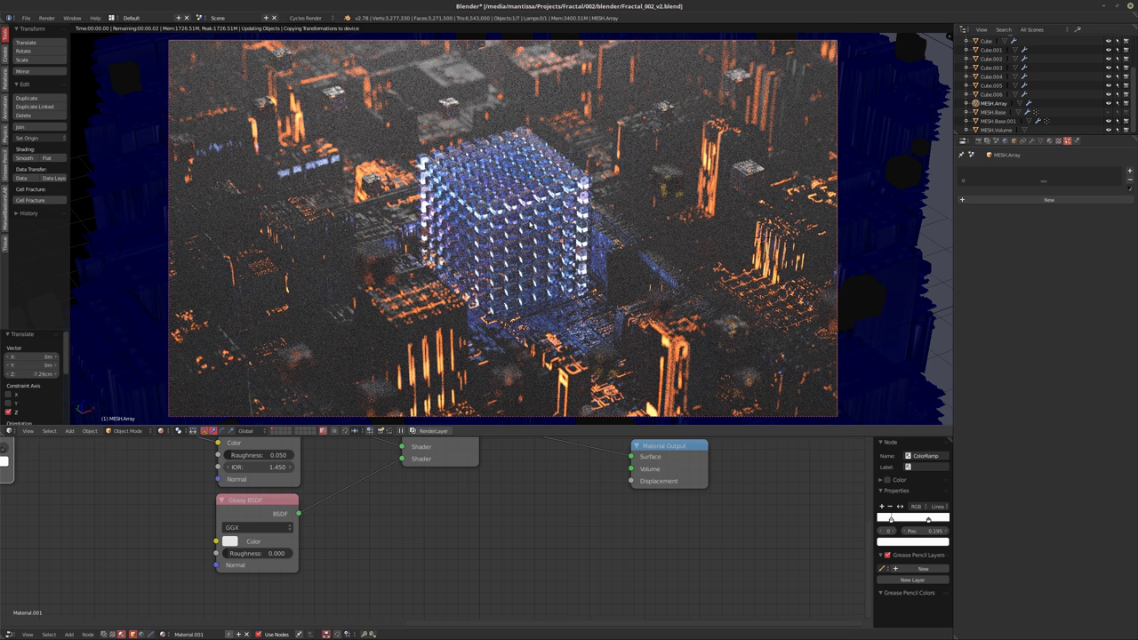
key("g")
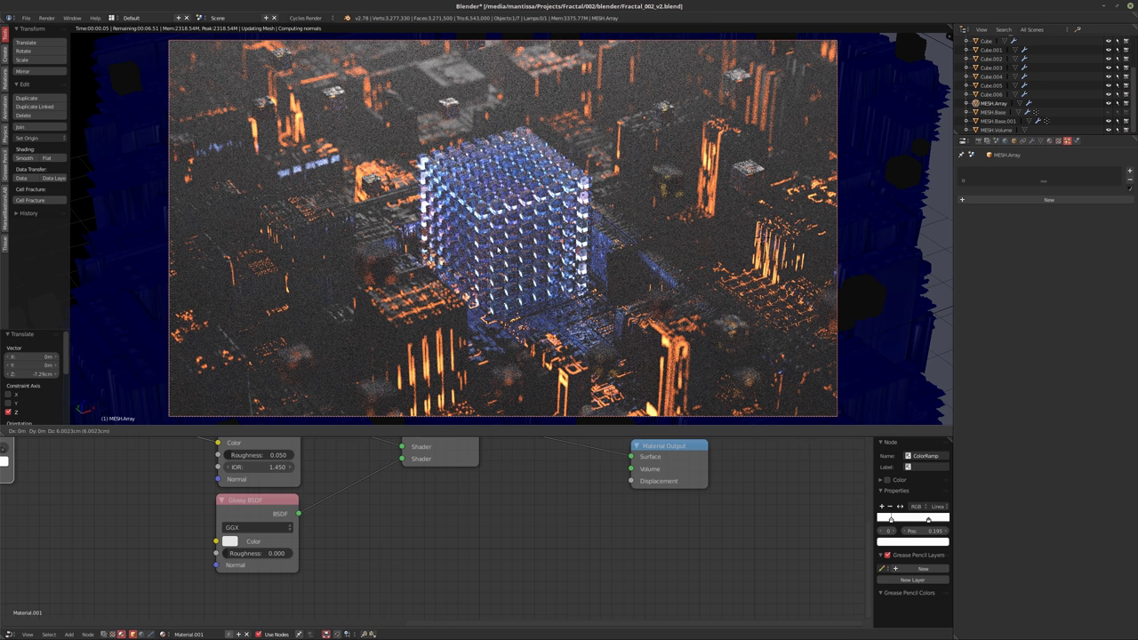
key("Escape")
key("shift+z")
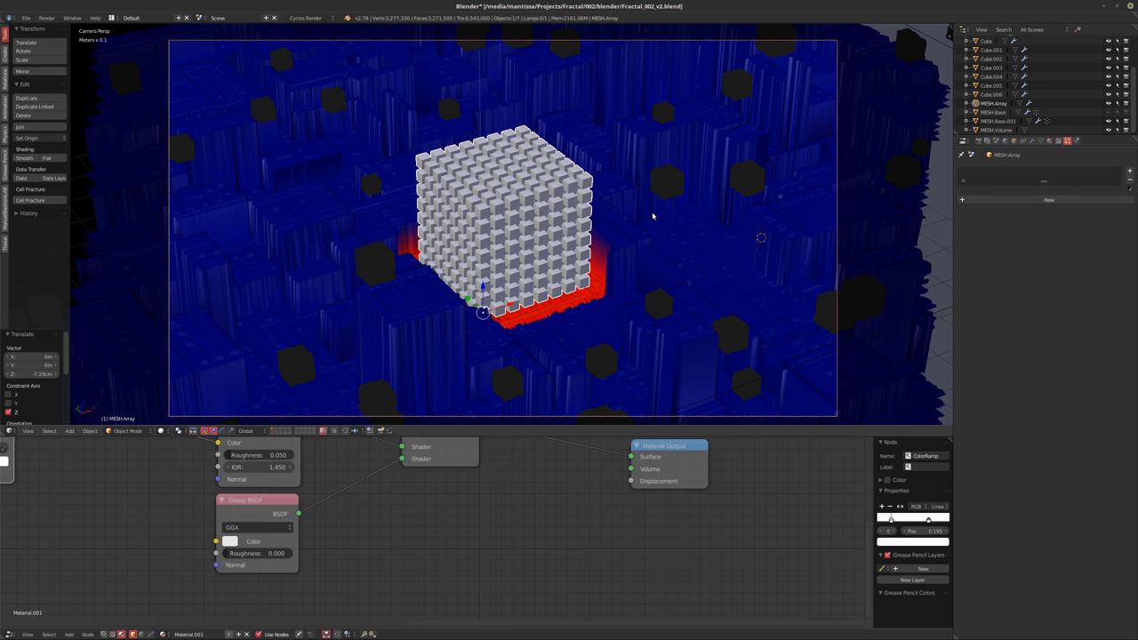
key("g")
key("z")
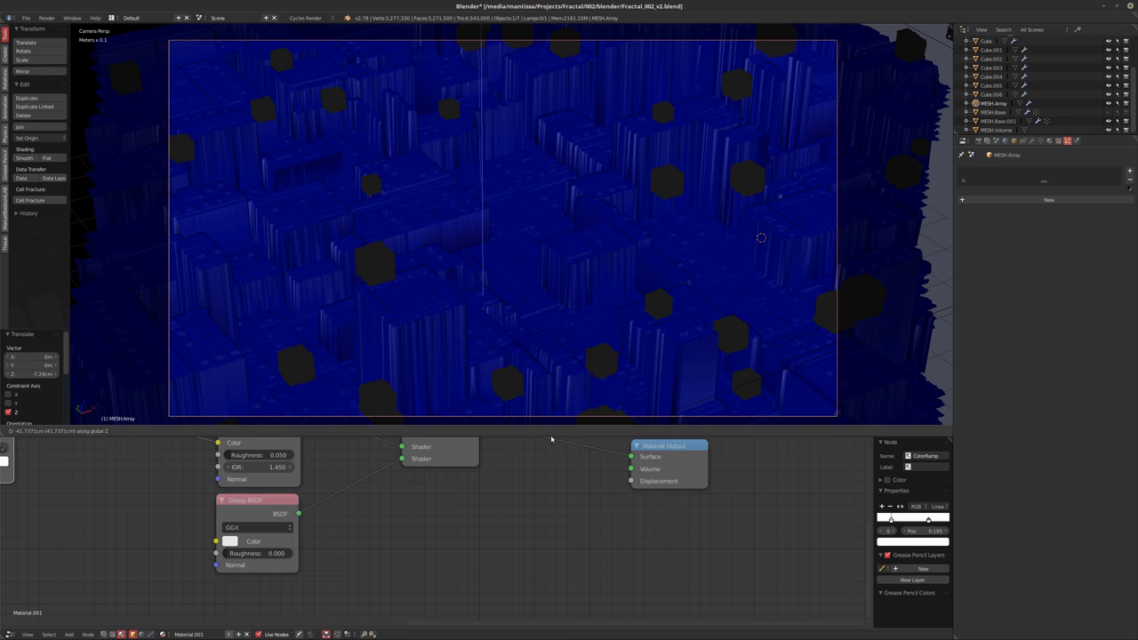
right_click(599, 330)
middle_click_drag(599, 331, 513, 302)
key("KP_0")
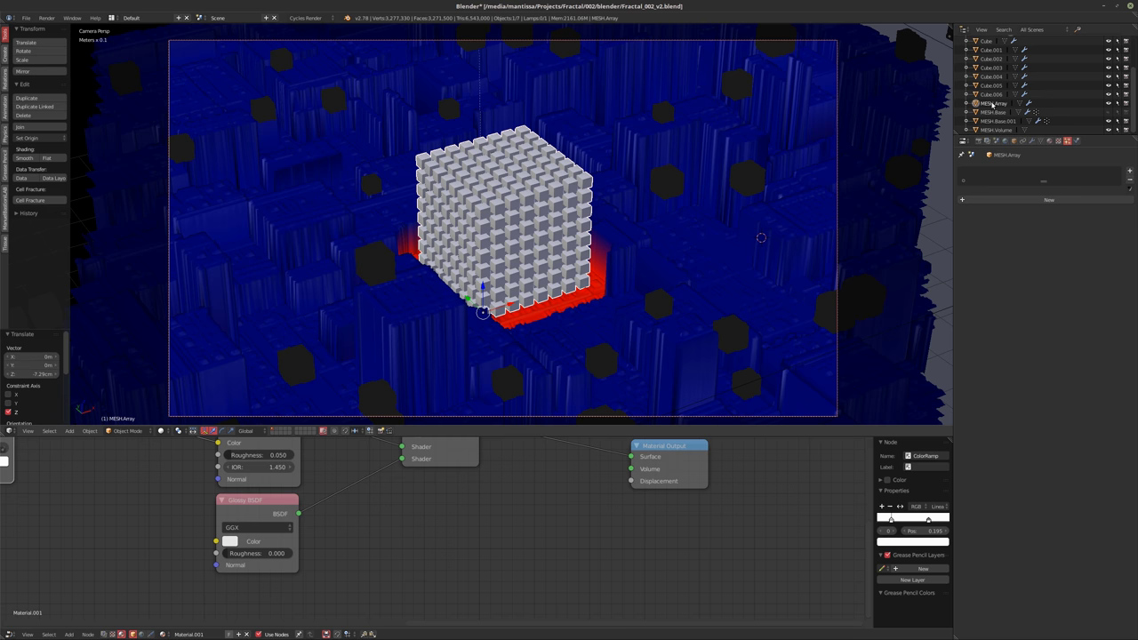
Try raising MESH.Array high above the city along the Z axis and undo the move
key("g")
key("z")
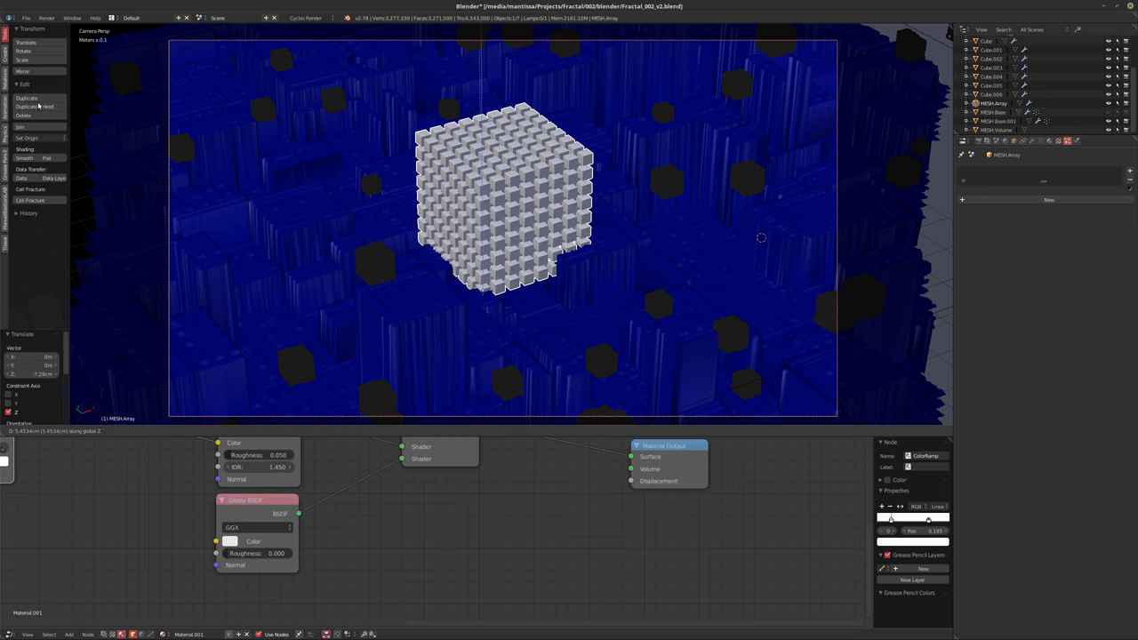
left_click(458, 244)
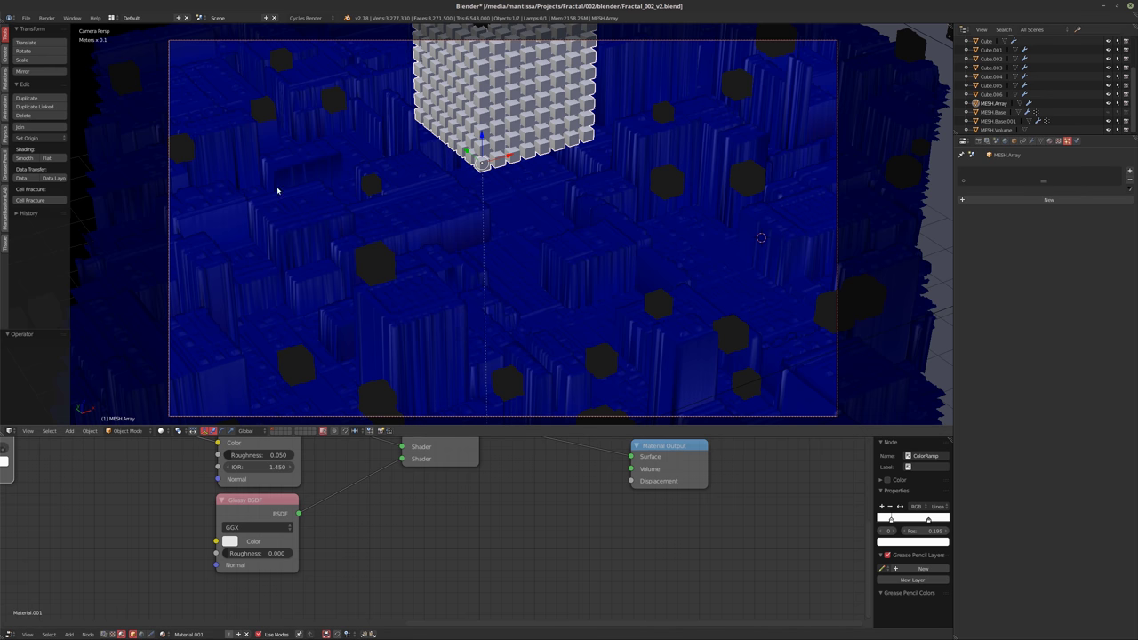
key("ctrl+alt+z")
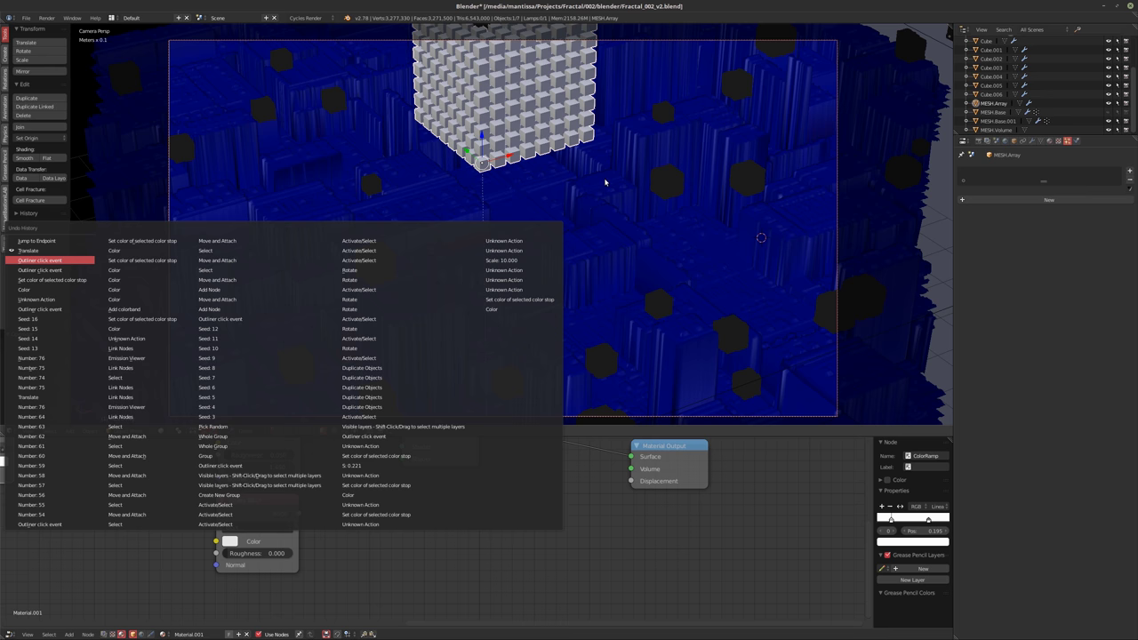
key("Return")
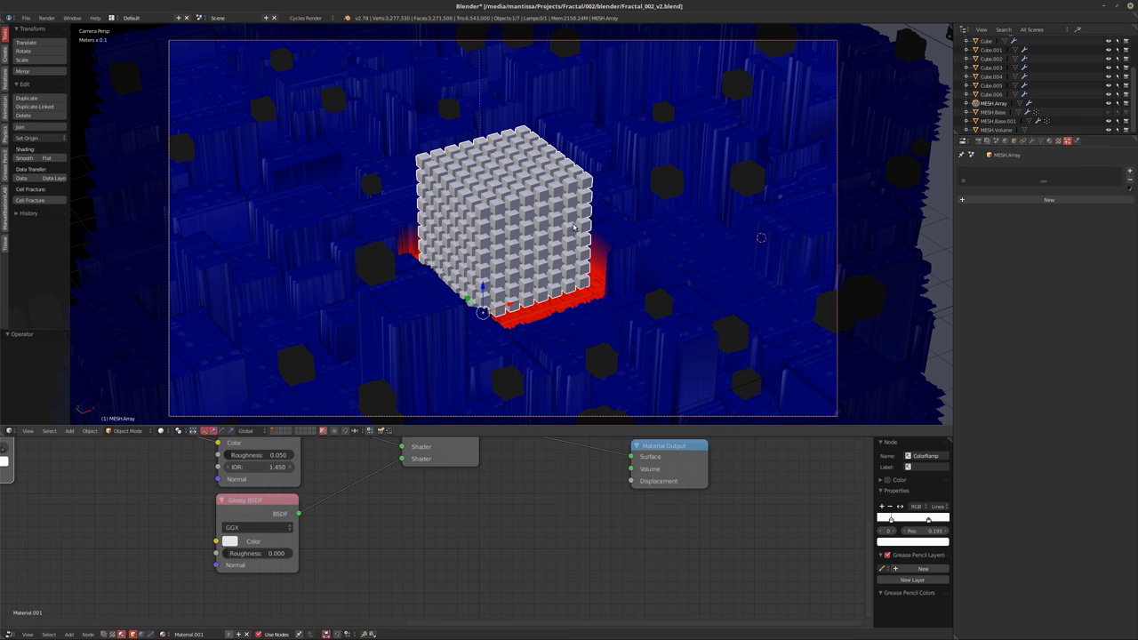
Move MESH.Array up 10 cm along the global Z axis so it floats above the fractal surface
middle_click_drag(534, 234, 453, 250)
scroll(453, 250, "up", 15)
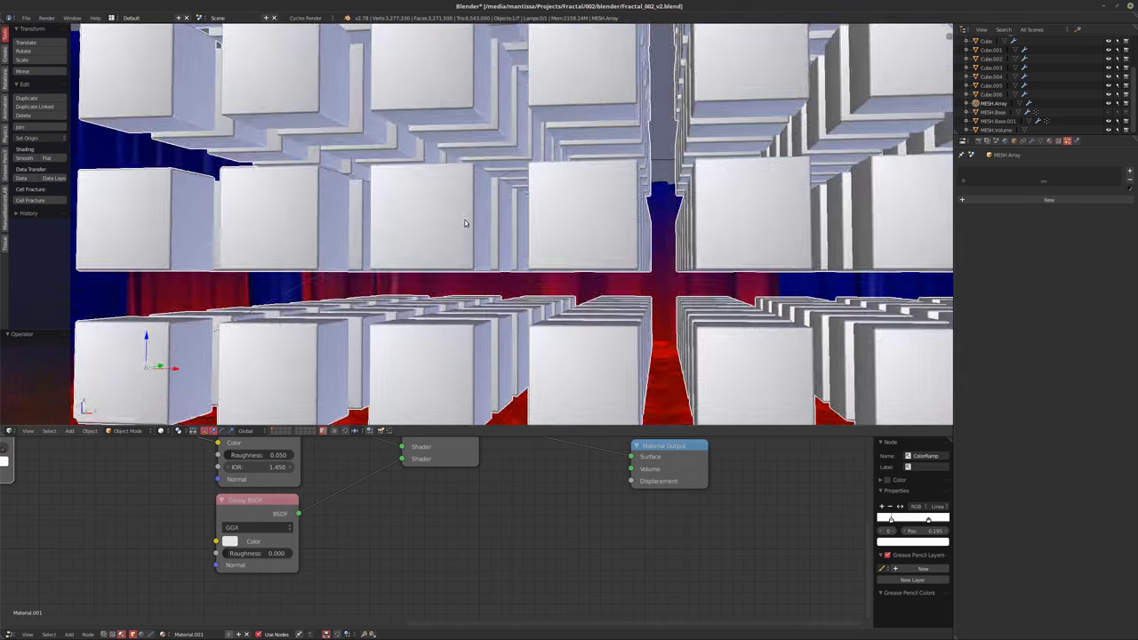
scroll(488, 221, "down", 12)
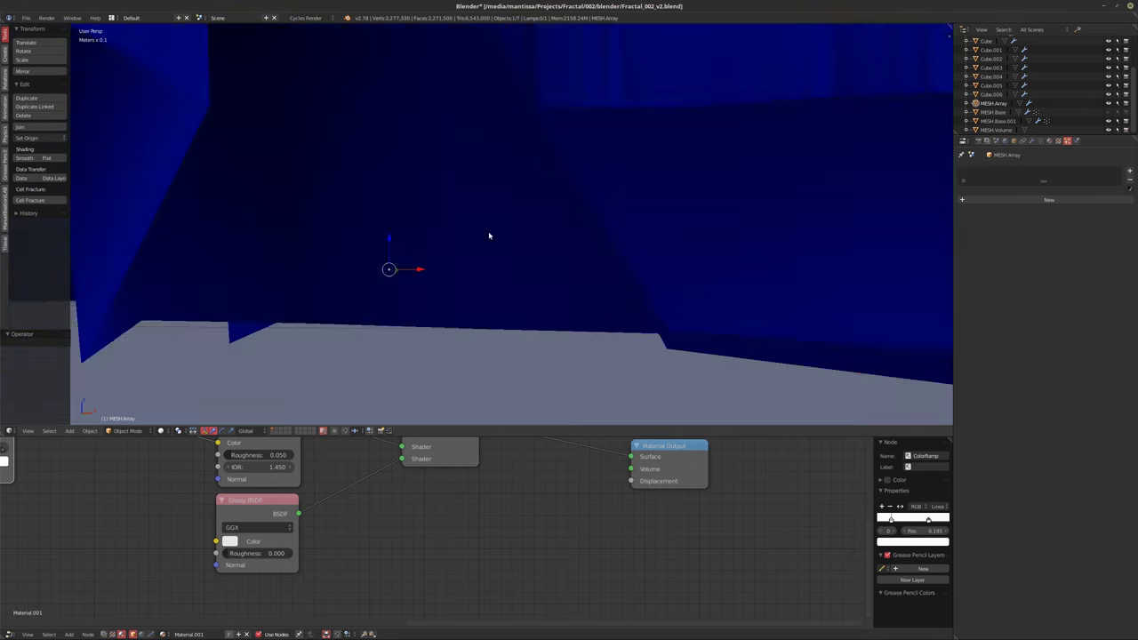
scroll(480, 263, "up", 1)
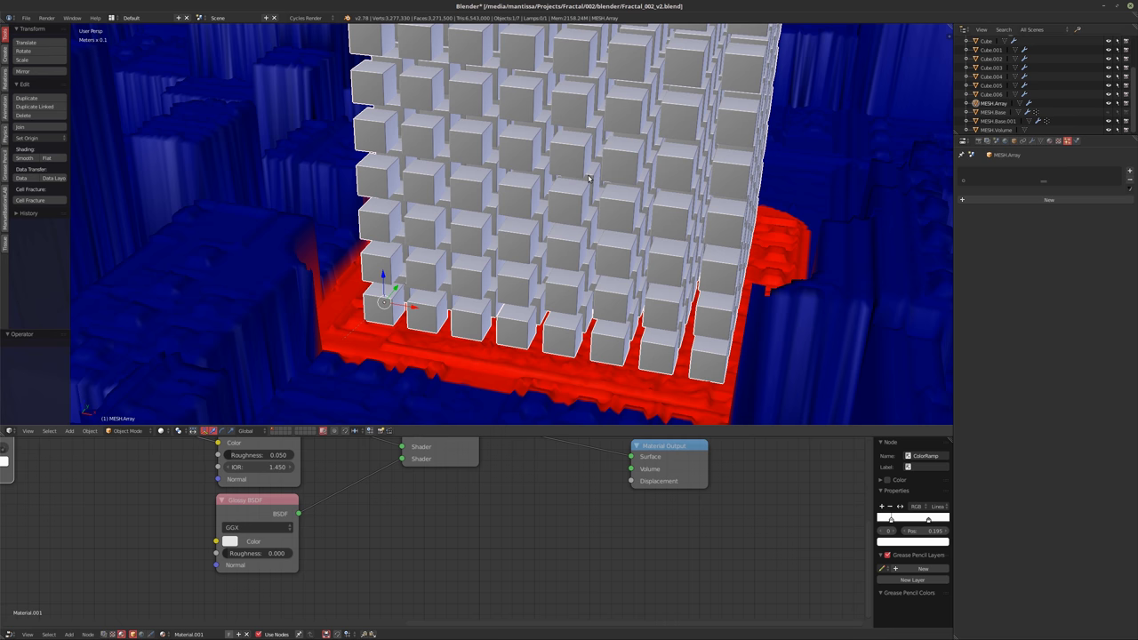
type("gz1")
key("Return")
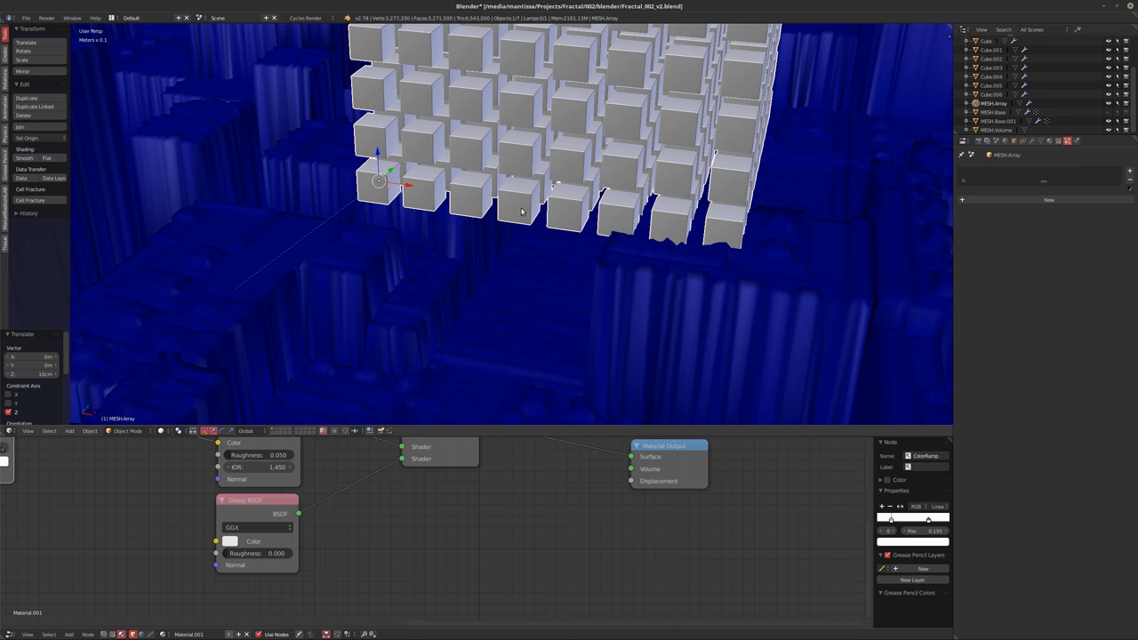
Set the Dynamic Paint brush's paint distance on MESH.Array to 0.150
mouse_move(551, 201)
middle_mouse_down()
mouse_move(832, 156)
mouse_move(601, 215)
mouse_move(812, 61)
mouse_move(819, 88)
middle_mouse_up()
scroll(601, 215, "down", 3)
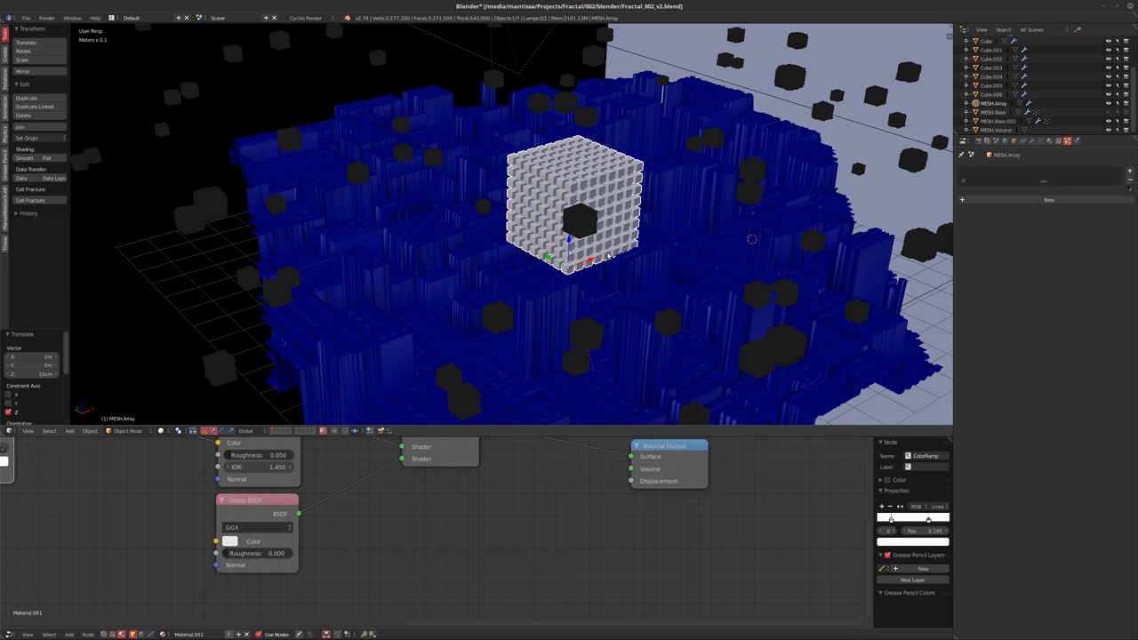
mouse_move(820, 88)
middle_mouse_down()
mouse_move(616, 269)
mouse_move(480, 262)
mouse_move(579, 305)
mouse_move(509, 237)
mouse_move(525, 240)
middle_mouse_up()
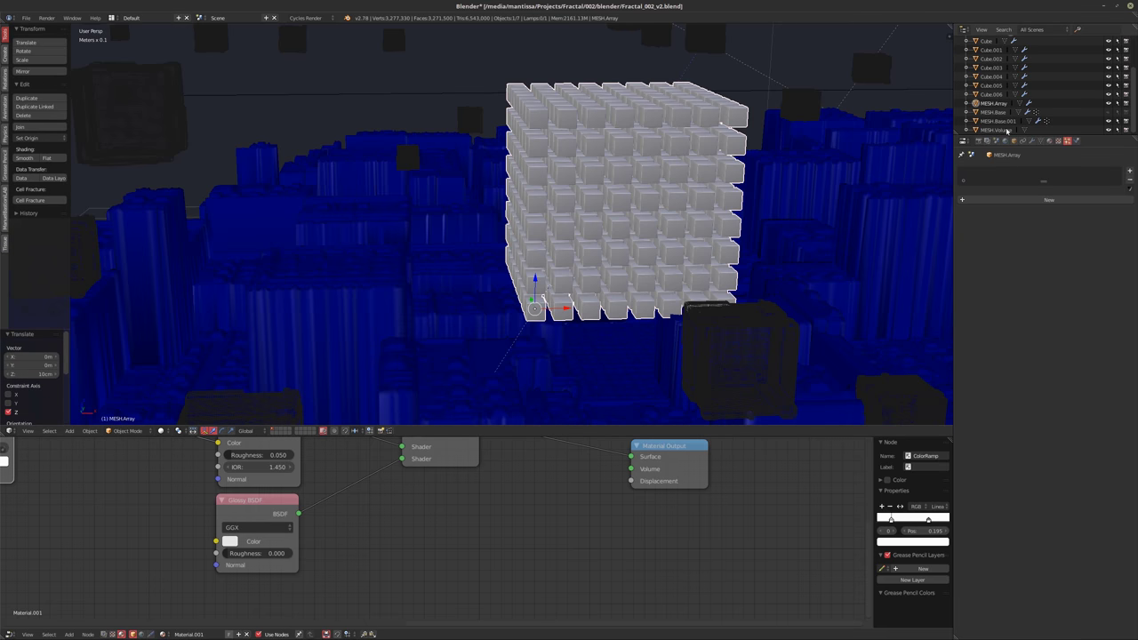
left_click(1076, 140)
left_click(1068, 325)
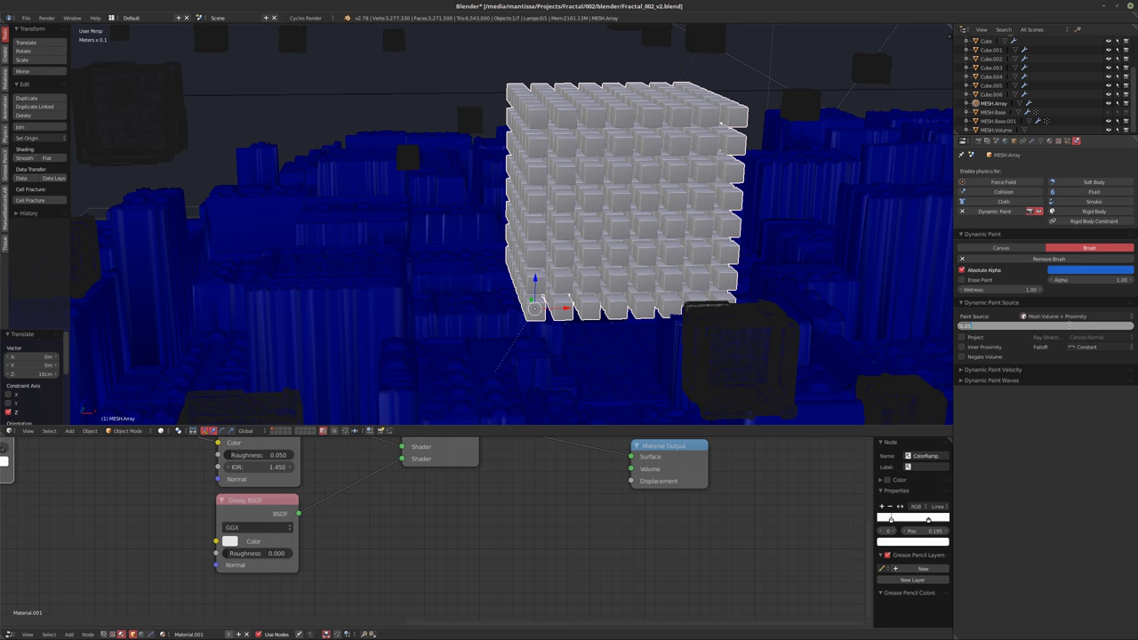
key("BackSpace")
type("15")
key("Return")
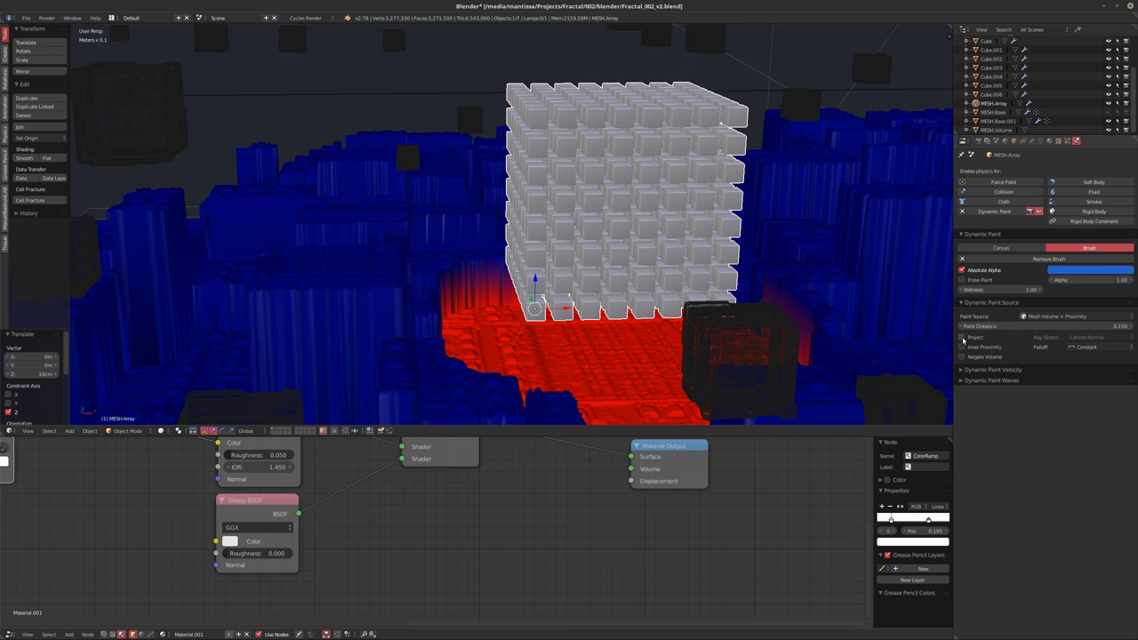
Try enabling the Project option on MESH.Array's Dynamic Paint brush and inspect the painted area beneath the cubes
mouse_move(498, 303)
middle_mouse_down()
mouse_move(548, 337)
mouse_move(538, 359)
mouse_move(569, 358)
middle_mouse_up()
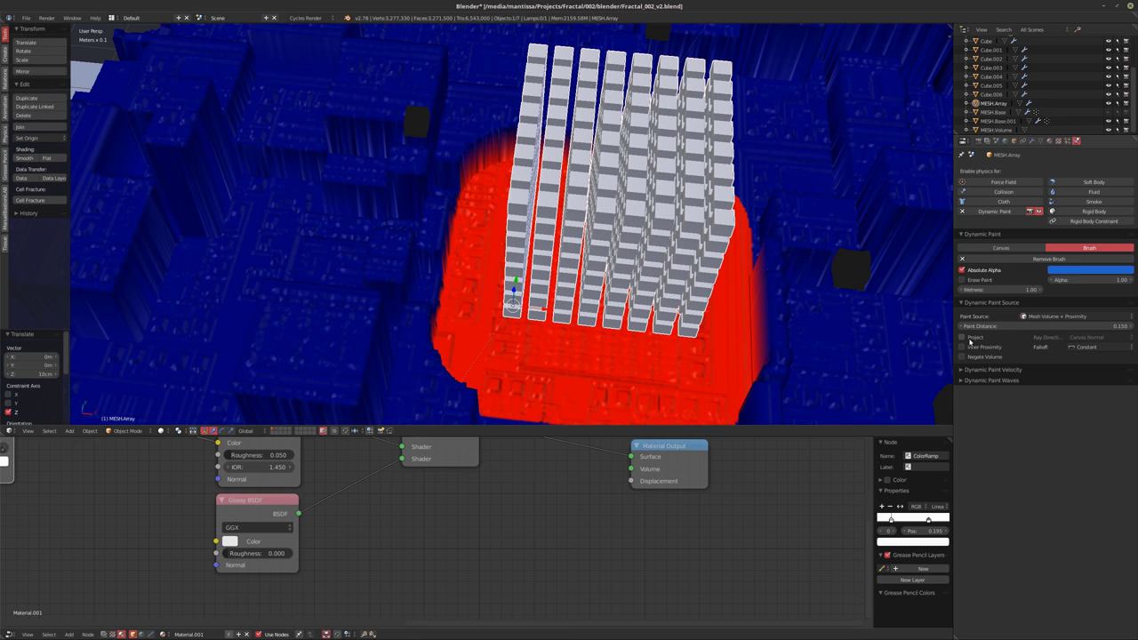
left_click(961, 338)
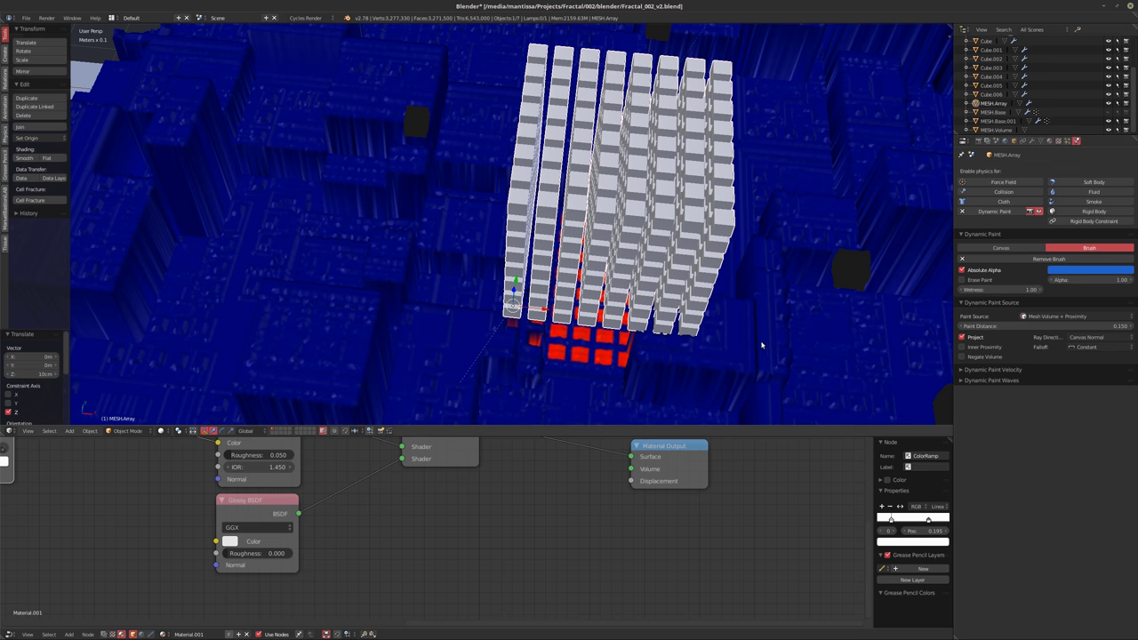
middle_click_drag(760, 345, 711, 325)
scroll(673, 336, "up", 5)
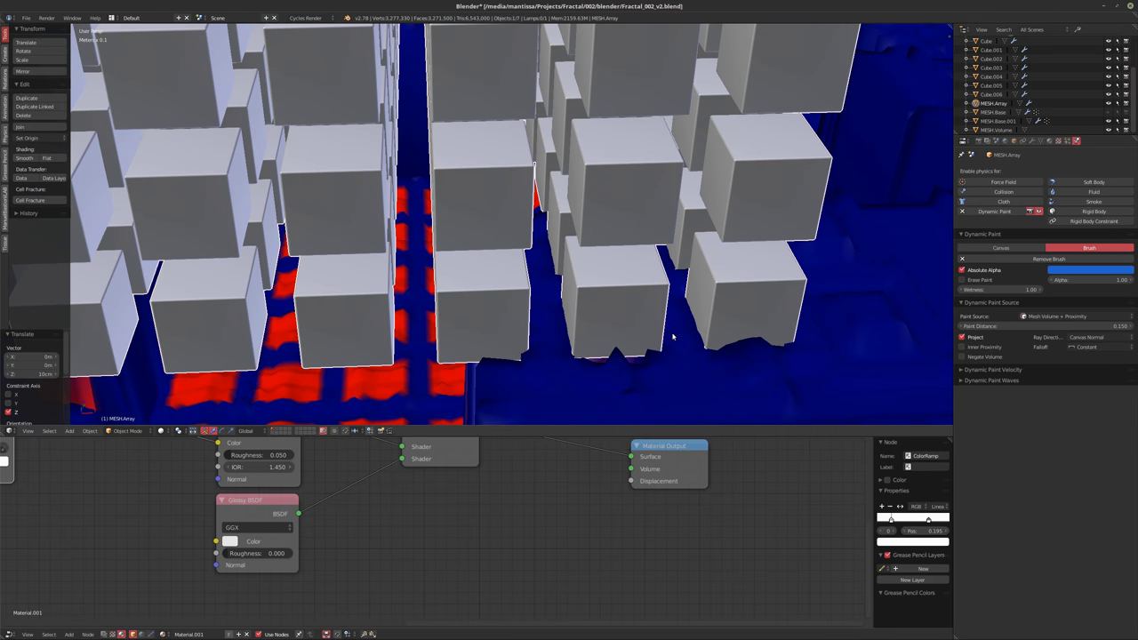
scroll(657, 329, "up", 4)
scroll(658, 320, "down", 10)
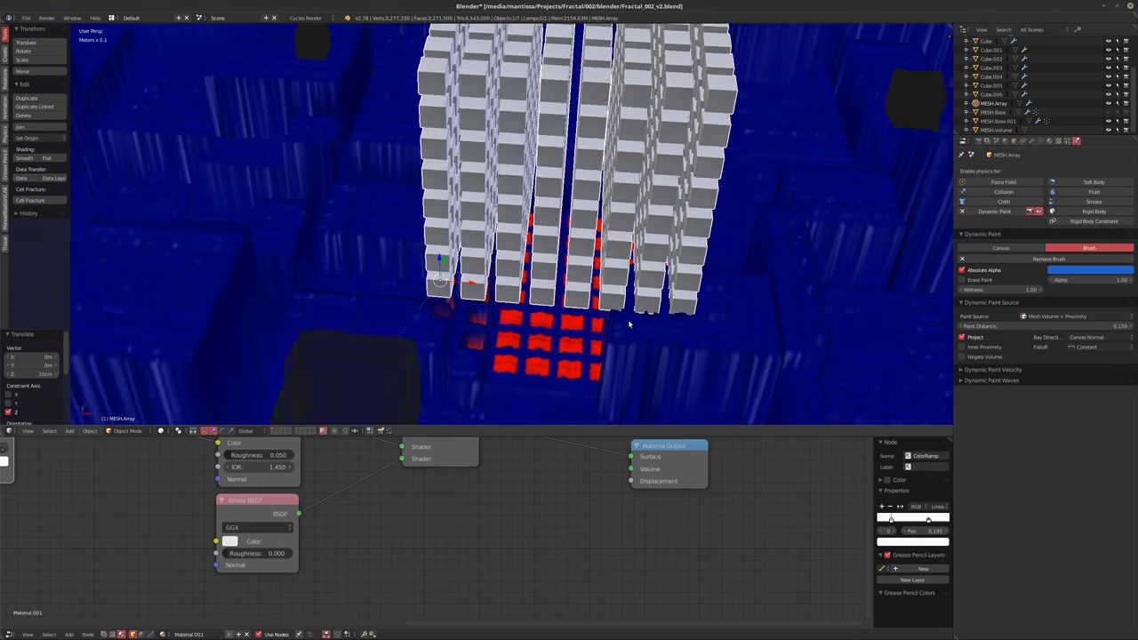
middle_click_drag(628, 325, 869, 316)
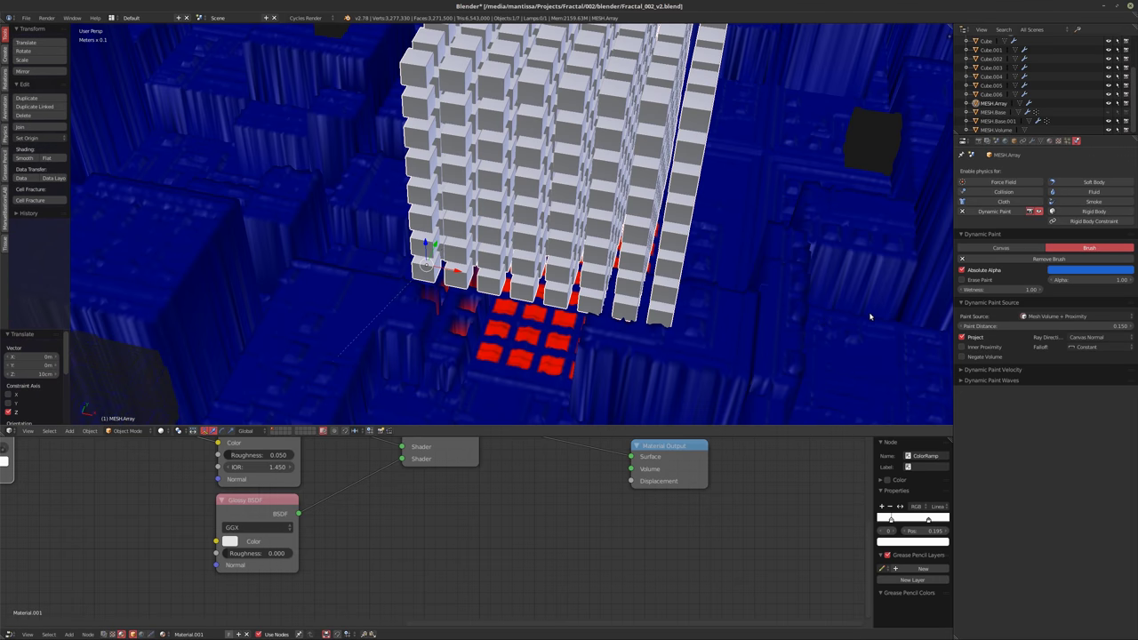
Check the brush's ray direction options, then revert the projection and paint distance changes so the distance is back at 0.050
left_click(1102, 337)
left_click(1107, 337)
middle_click_drag(625, 288, 624, 270)
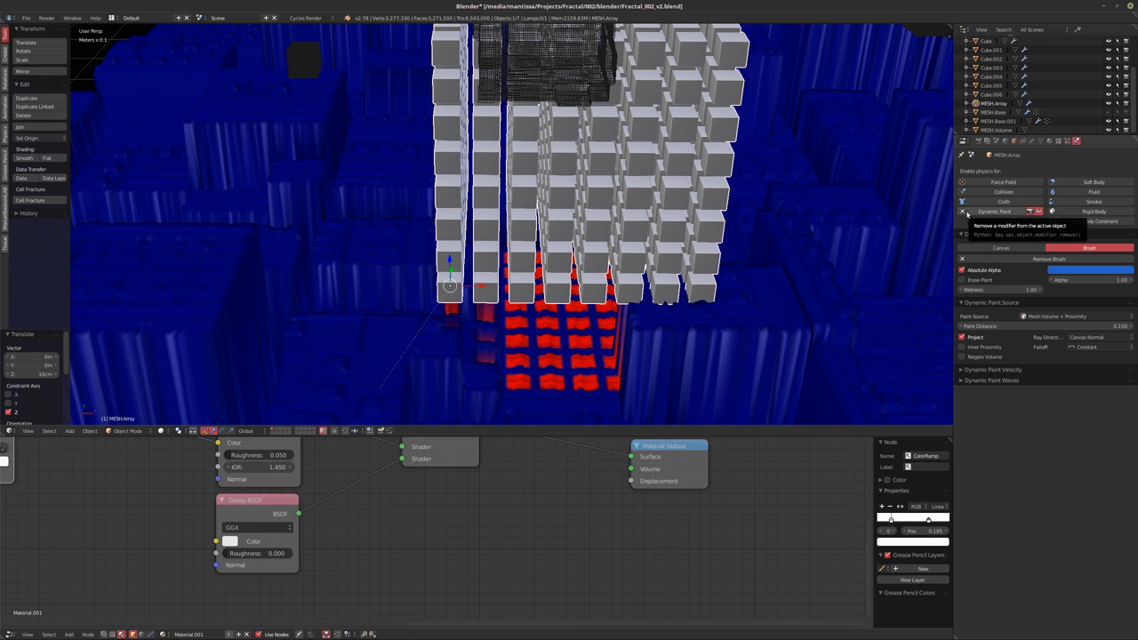
middle_click_drag(808, 254, 635, 289)
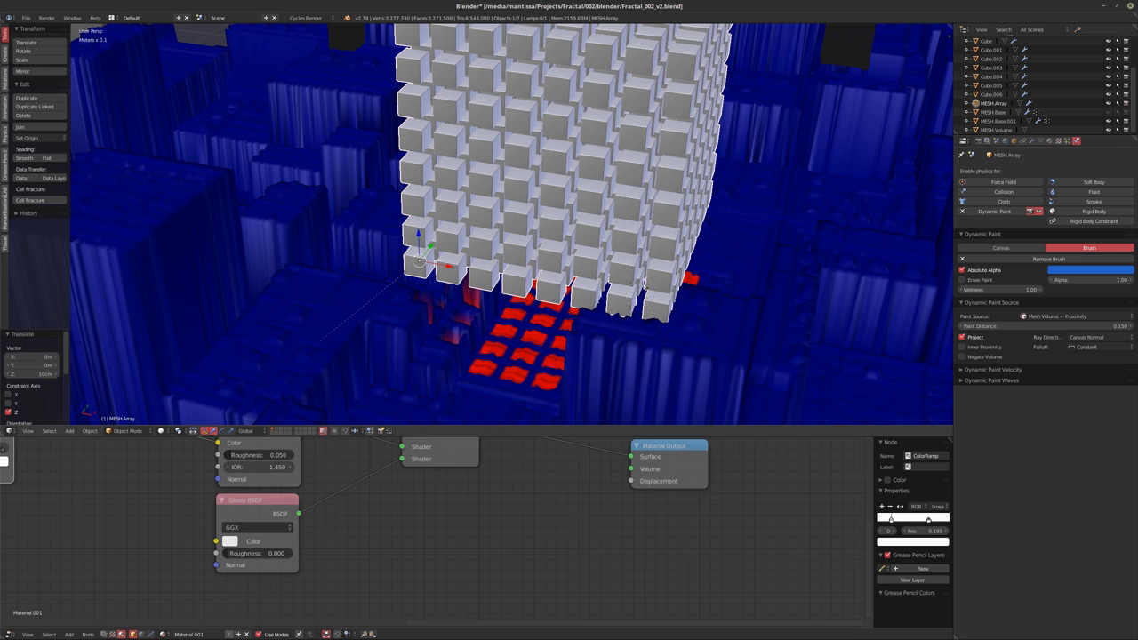
key("ctrl+alt+z")
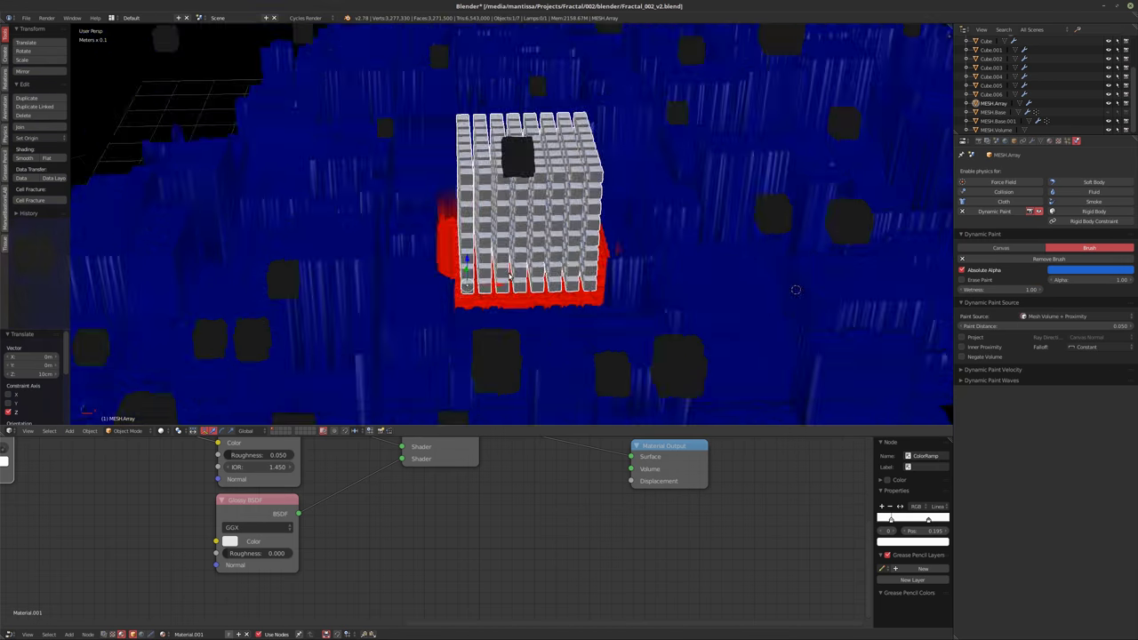
Render the fractal city from the camera to judge the lighting, then stop the render and return to the viewport
key("KP_0")
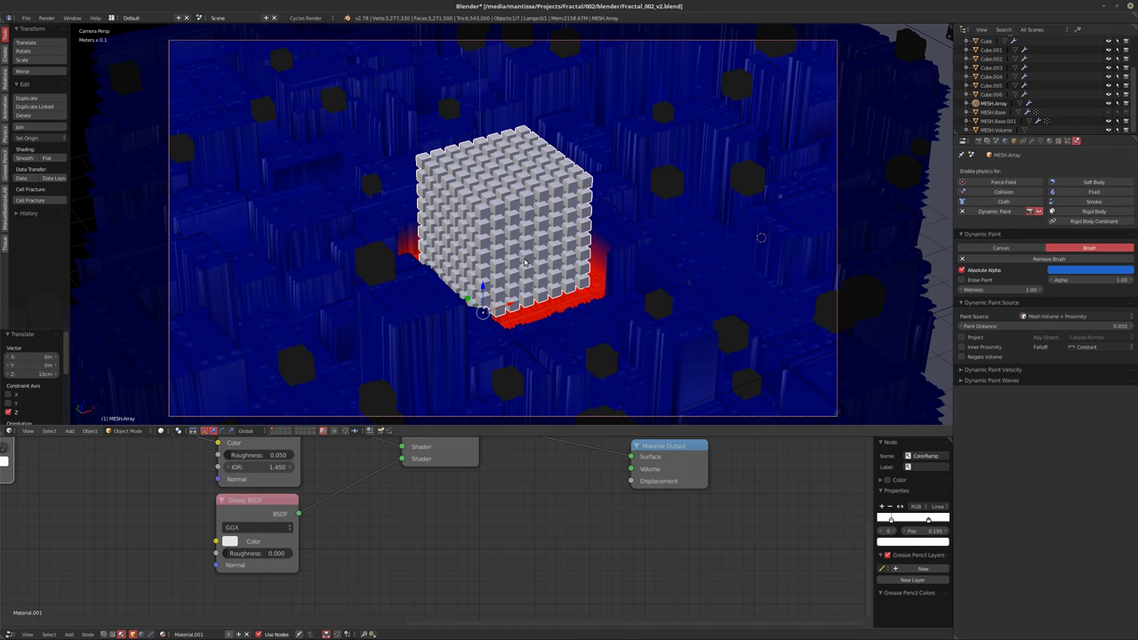
key("F12")
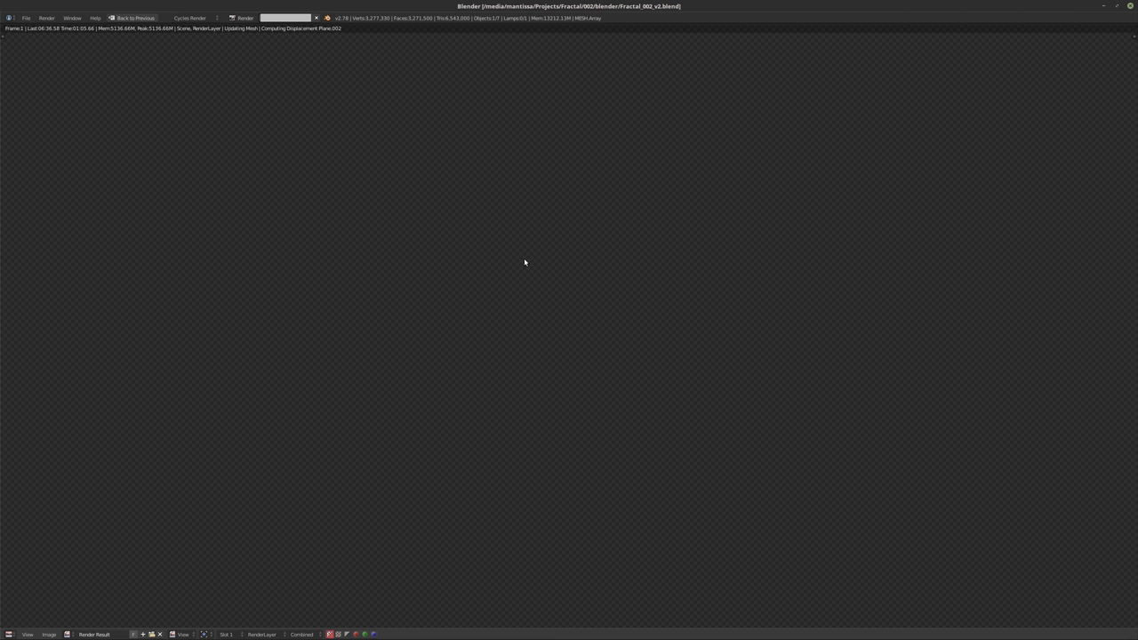
key("XF86AudioRaiseVolume")
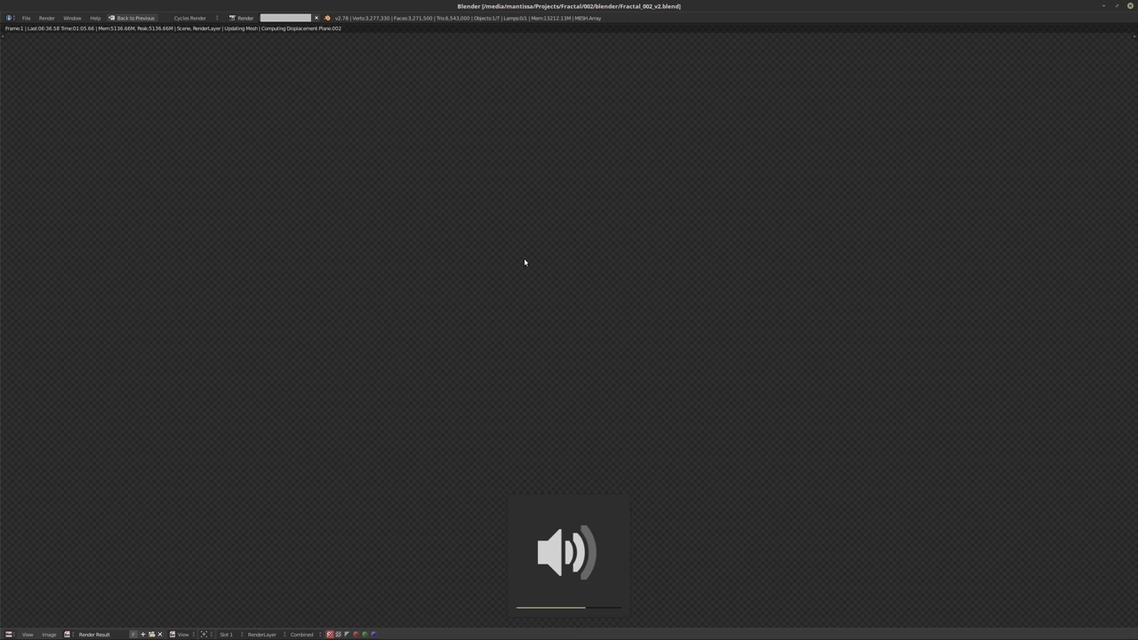
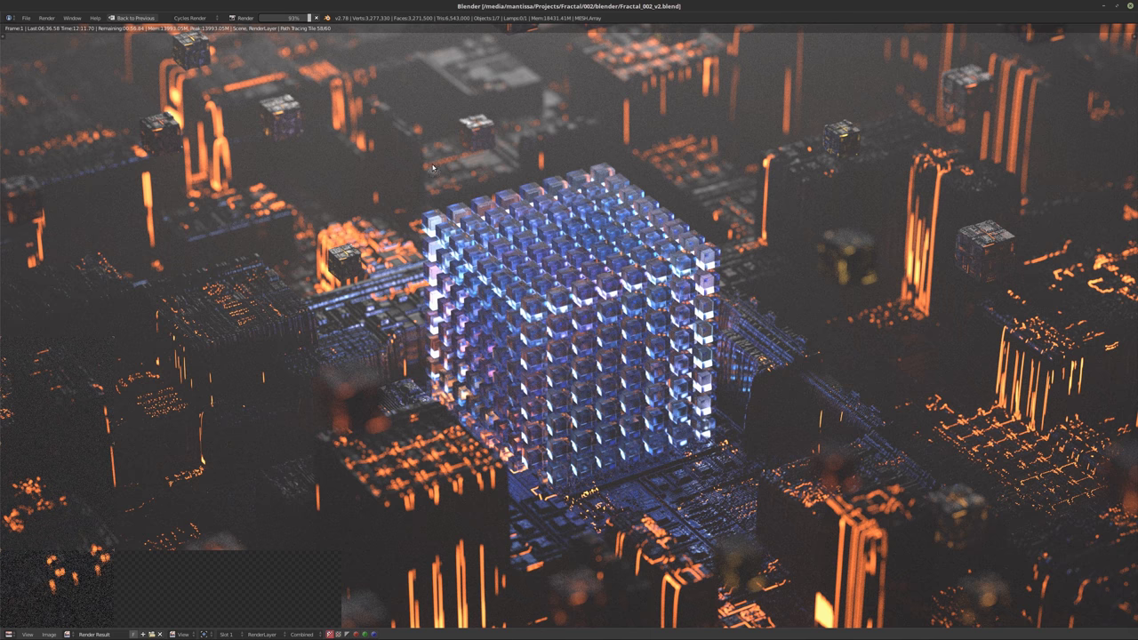
key("Escape")
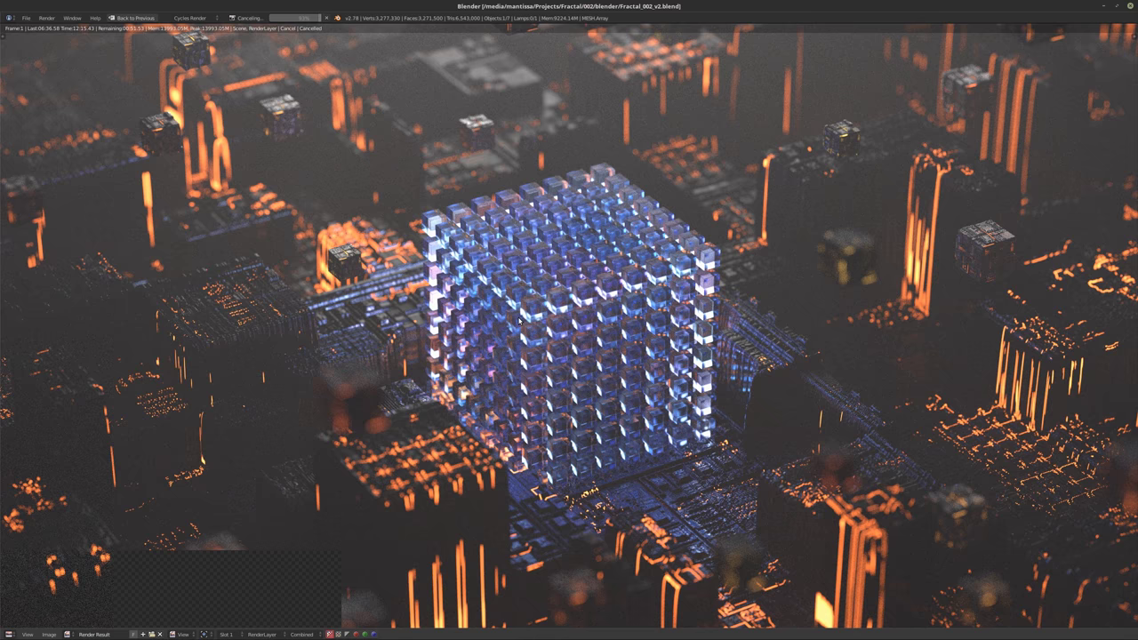
key("Escape")
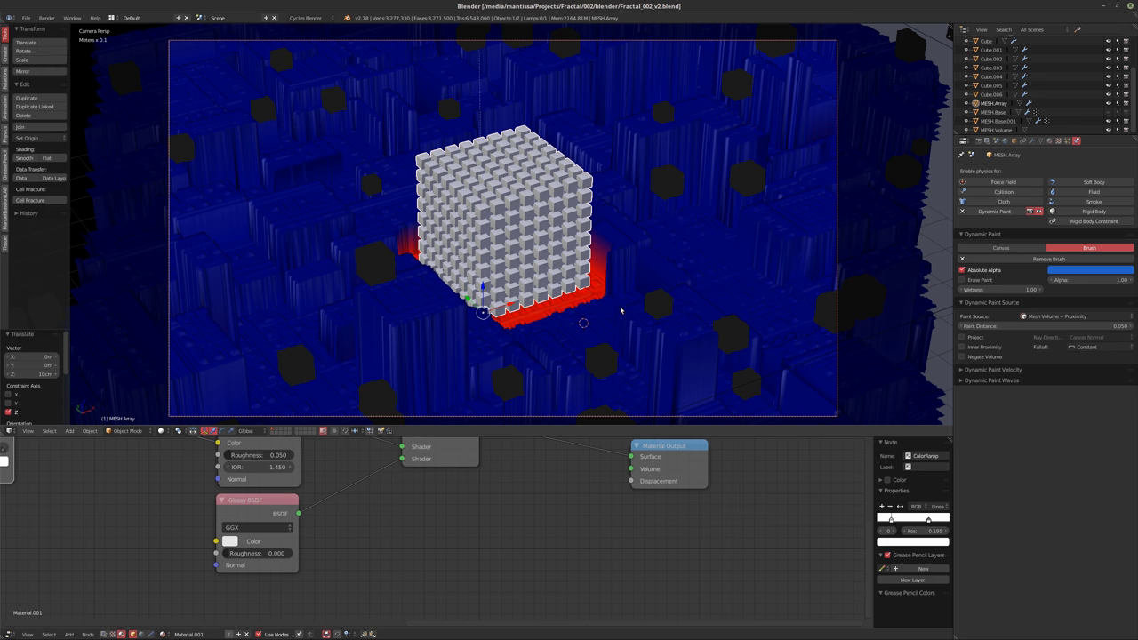
Leave the camera view and set MESH.Volume's maximum draw type to Bounds
key("KP_0")
key("shift+z")
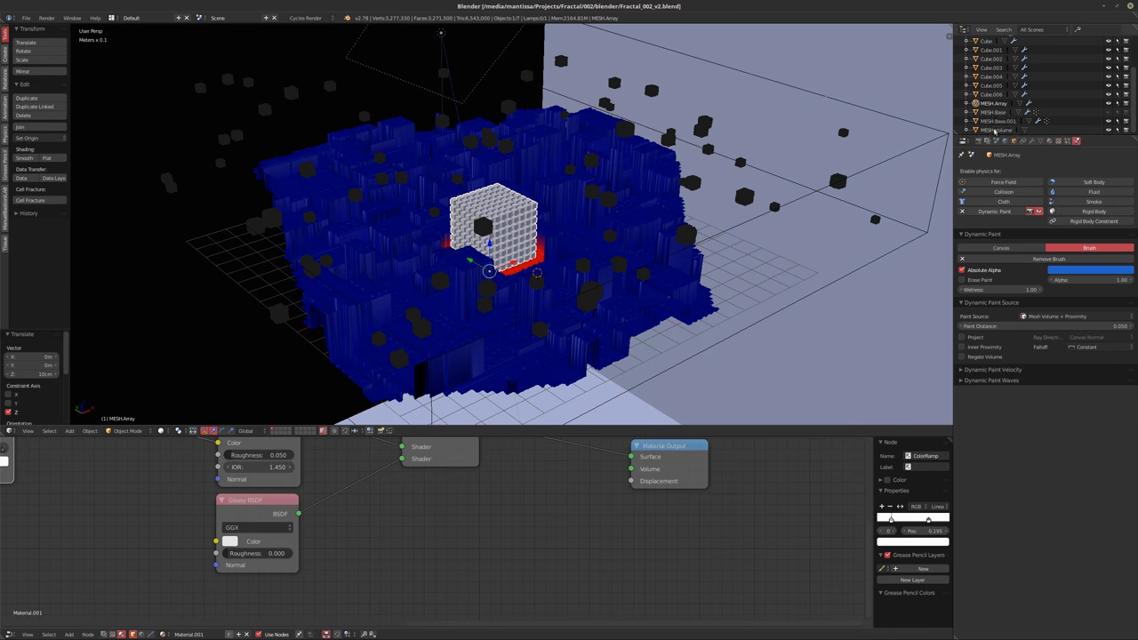
left_click(994, 130)
left_click(1014, 140)
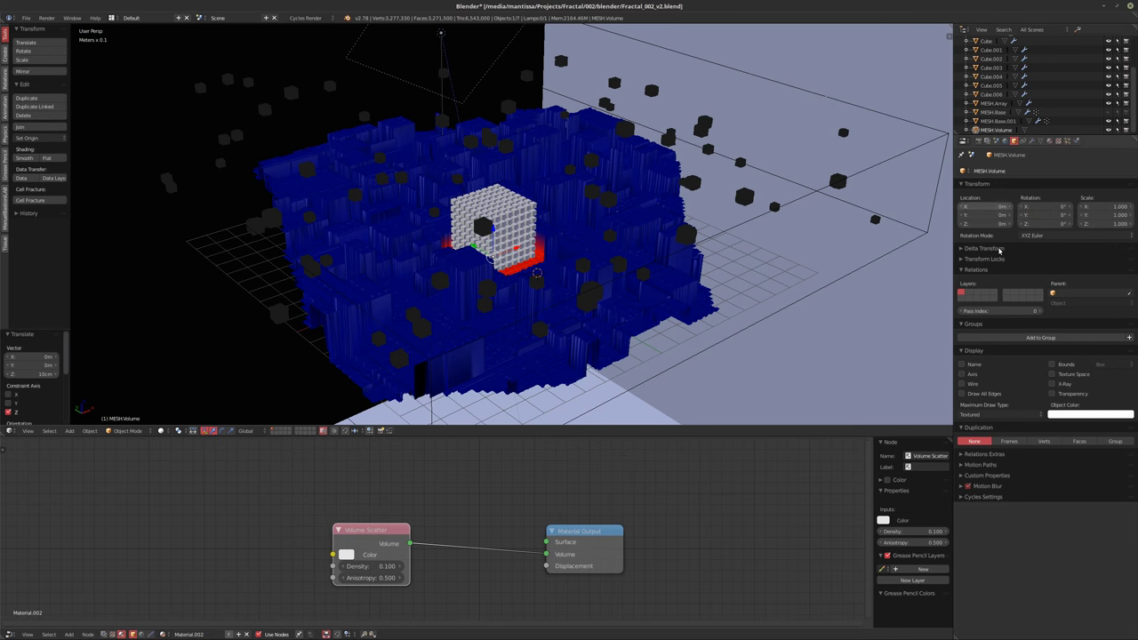
left_click(981, 415)
left_click(978, 386)
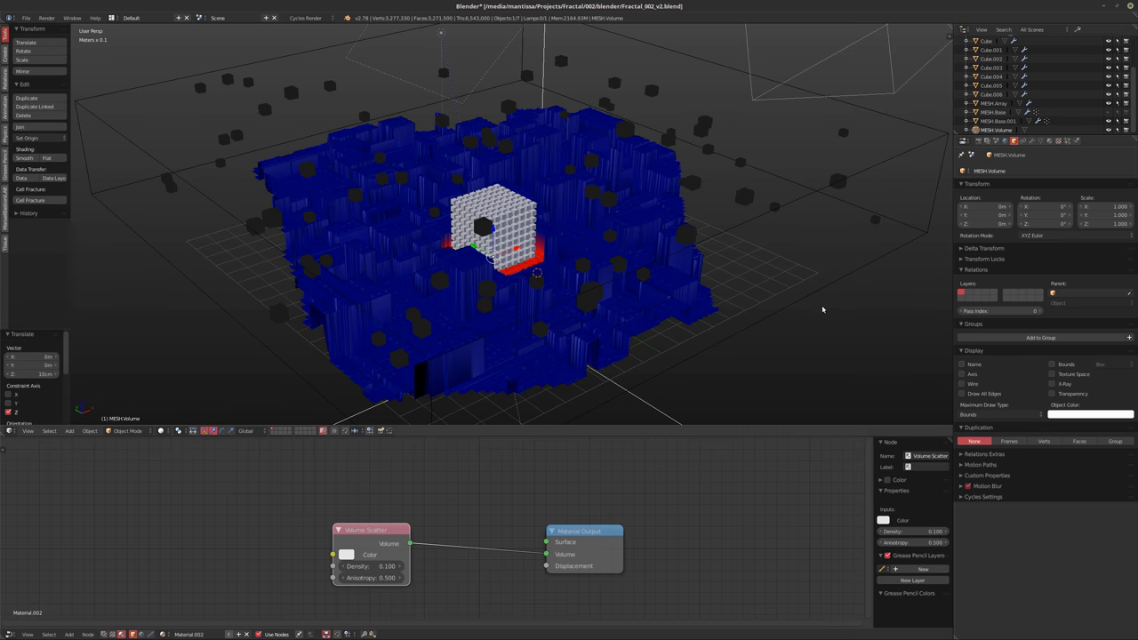
Duplicate the area lamp above the city and place the copy about 2 m away along negative Y and 96 cm lower
middle_click_drag(822, 309, 725, 357)
scroll(658, 282, "up", 2)
scroll(745, 333, "up", 3)
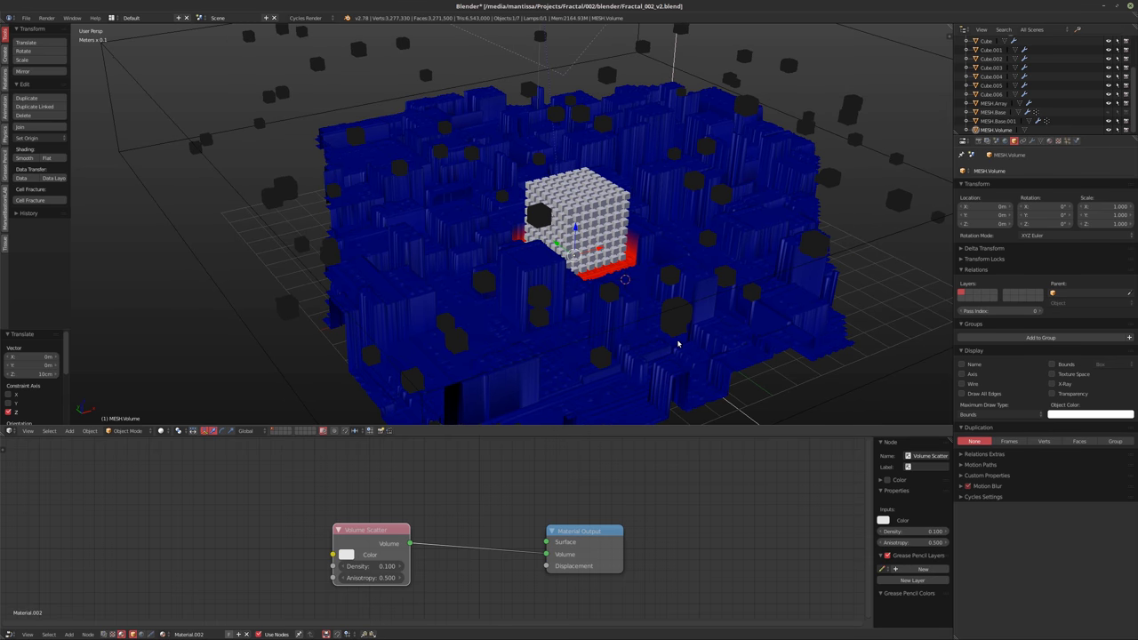
scroll(678, 344, "down", 3)
key("a")
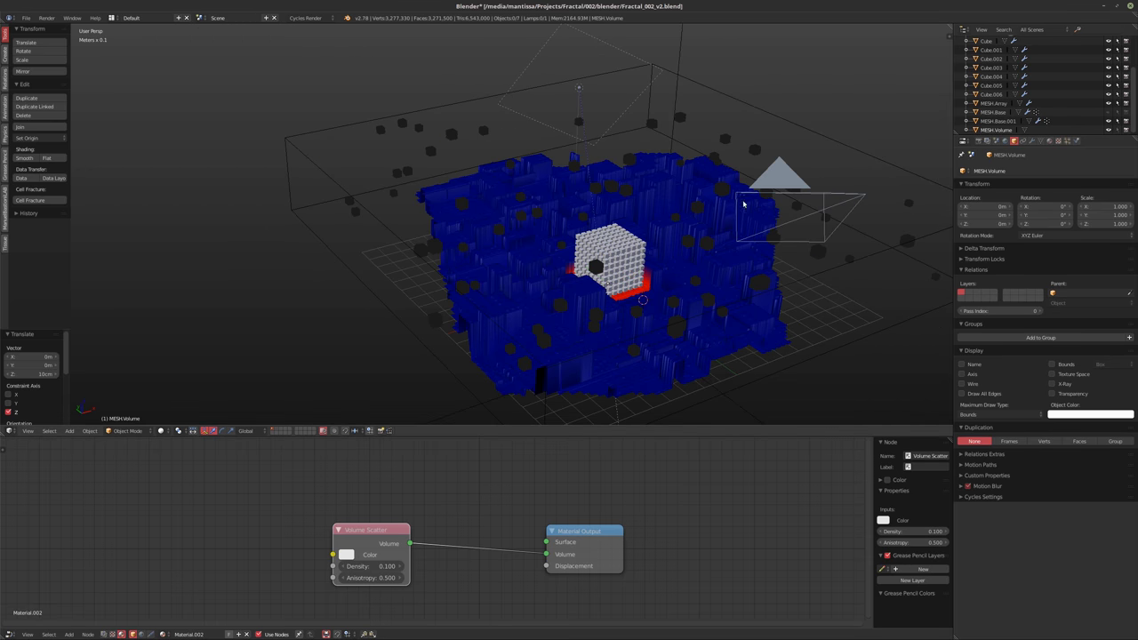
middle_click_drag(744, 204, 611, 178)
right_click(612, 167)
scroll(611, 166, "down", 3)
key("shift+d")
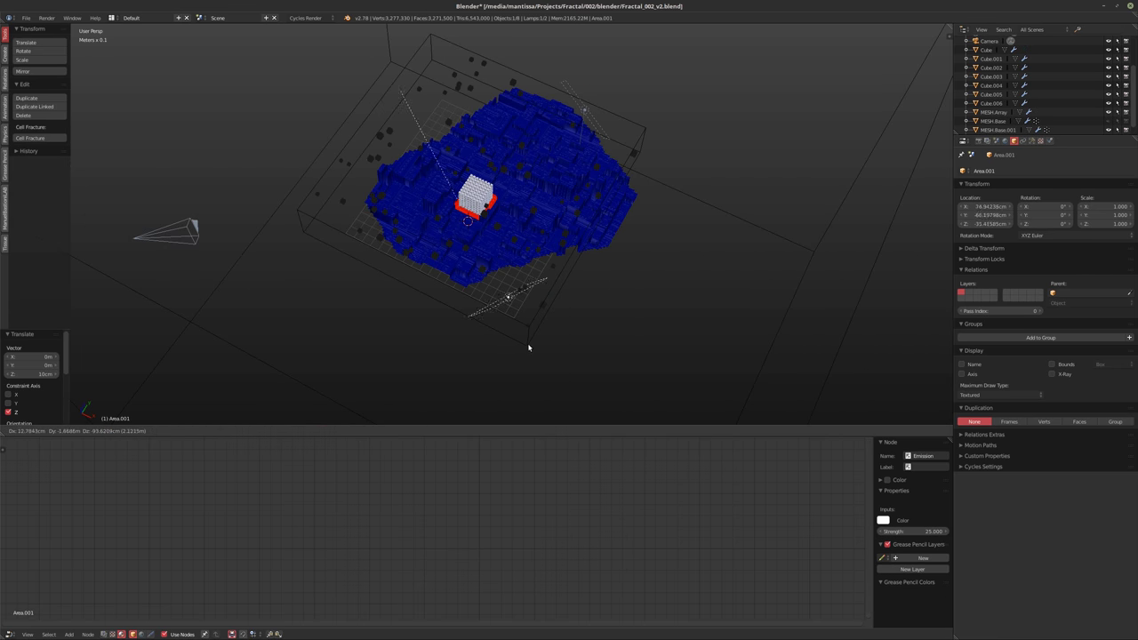
left_click(510, 338)
Move the duplicated area lamp about -11 cm in X, -78 cm in Y and 75 cm in Z, then return to the camera view
middle_click_drag(510, 338, 510, 286)
scroll(534, 277, "up", 3)
key("g")
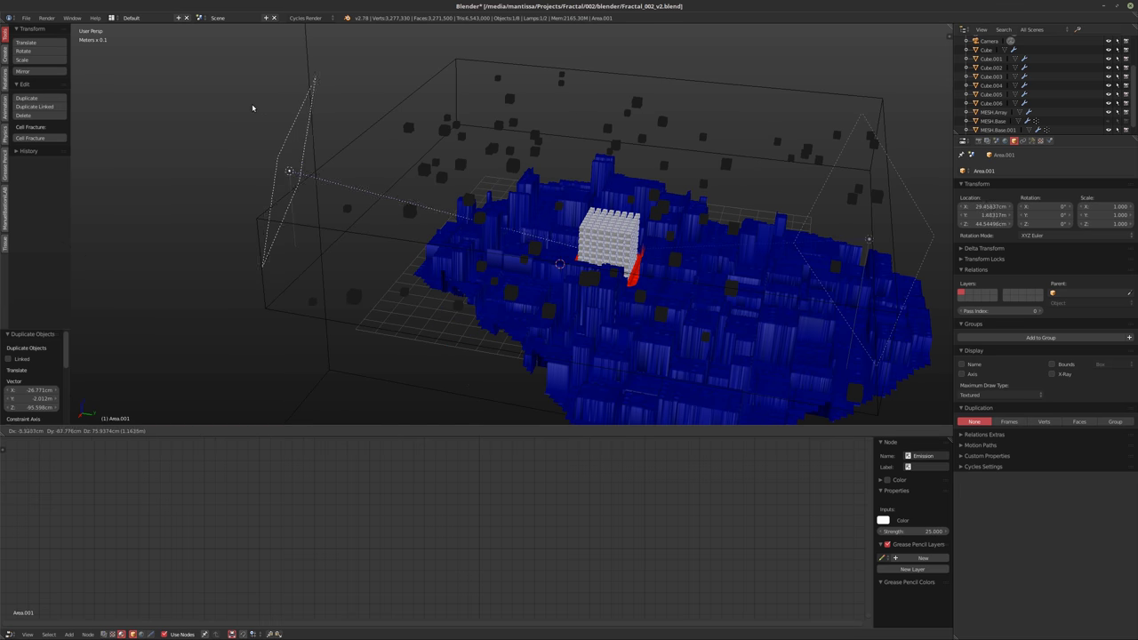
left_click(258, 105)
middle_click_drag(395, 216, 510, 199)
key("KP_0")
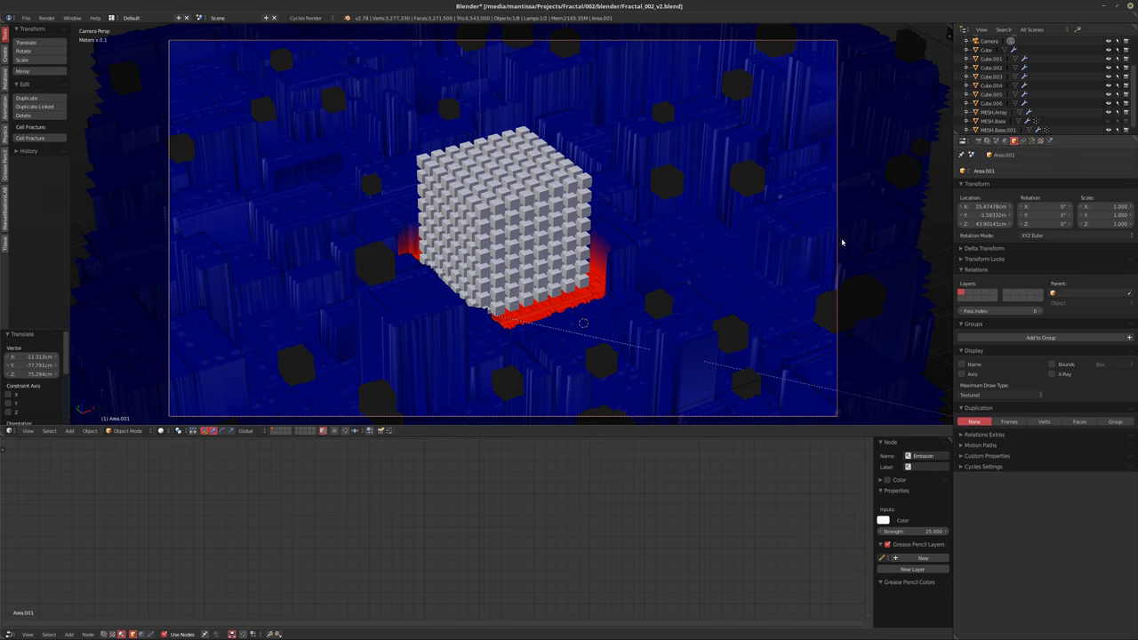
Preview the camera view in rendered shading and tint the duplicated lamp pale peach, with hue 0.046 and saturation 0.236
key("shift+z")
left_click(1032, 140)
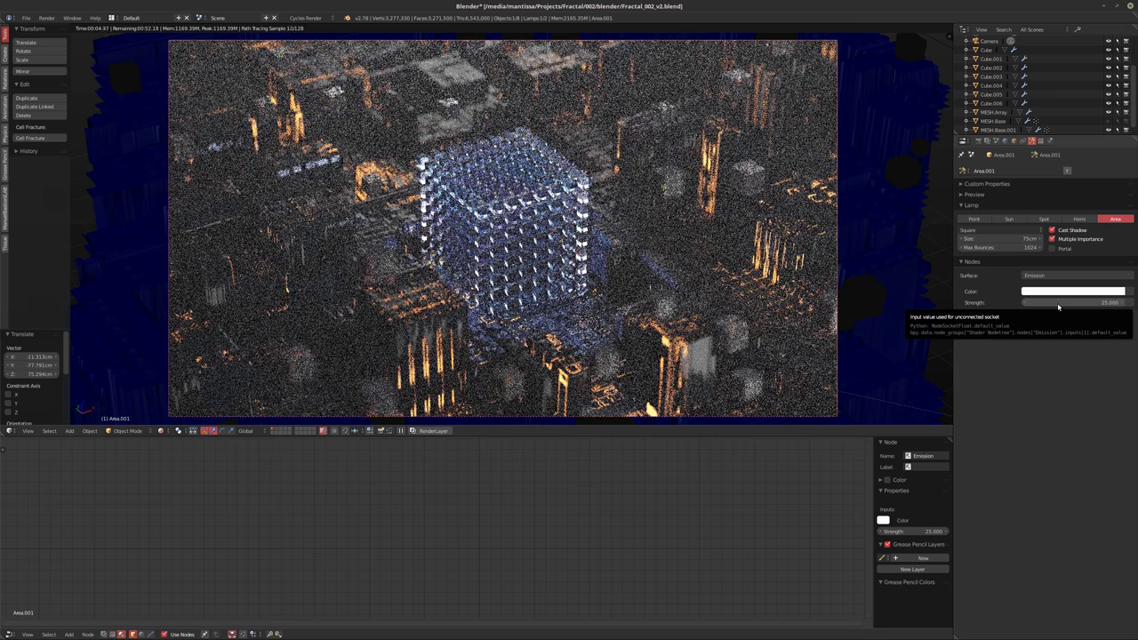
left_click(1069, 292)
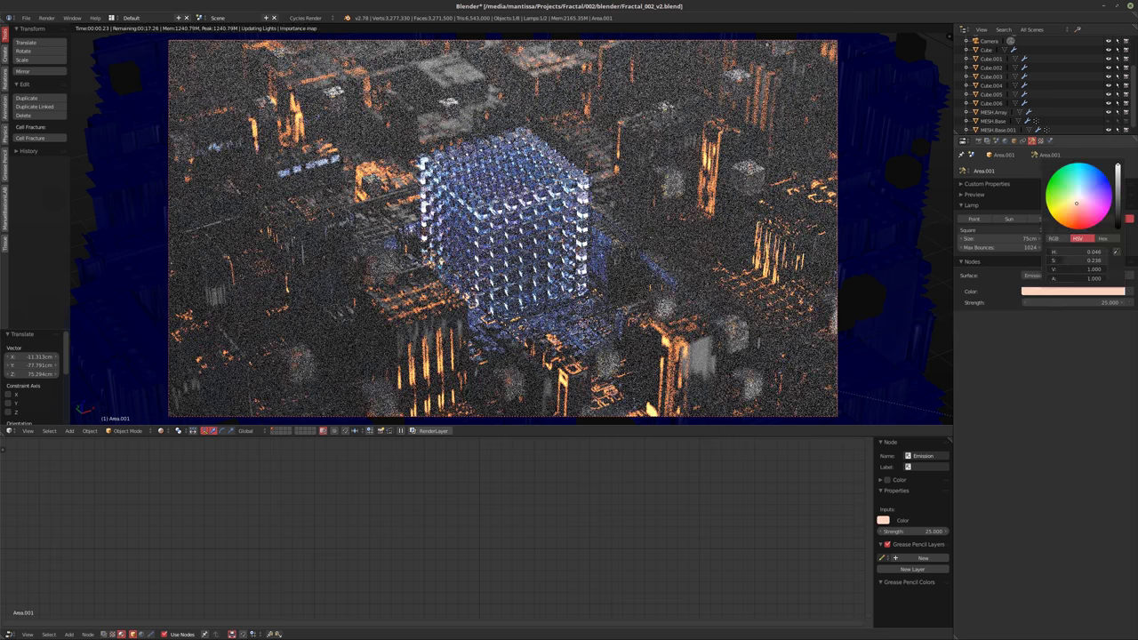
left_click(1075, 203)
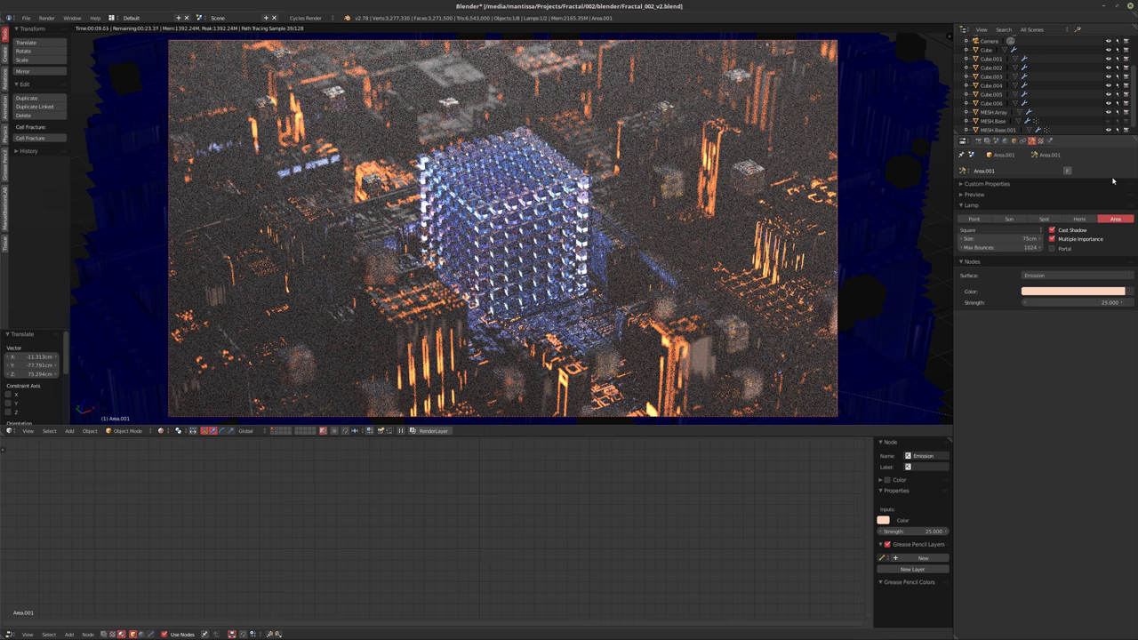
Test orange-red, yellow, green, blue and magenta on the duplicated lamp, settling on a strong red with hue 1.000 and saturation 0.800
left_click(1054, 292)
left_click(1077, 219)
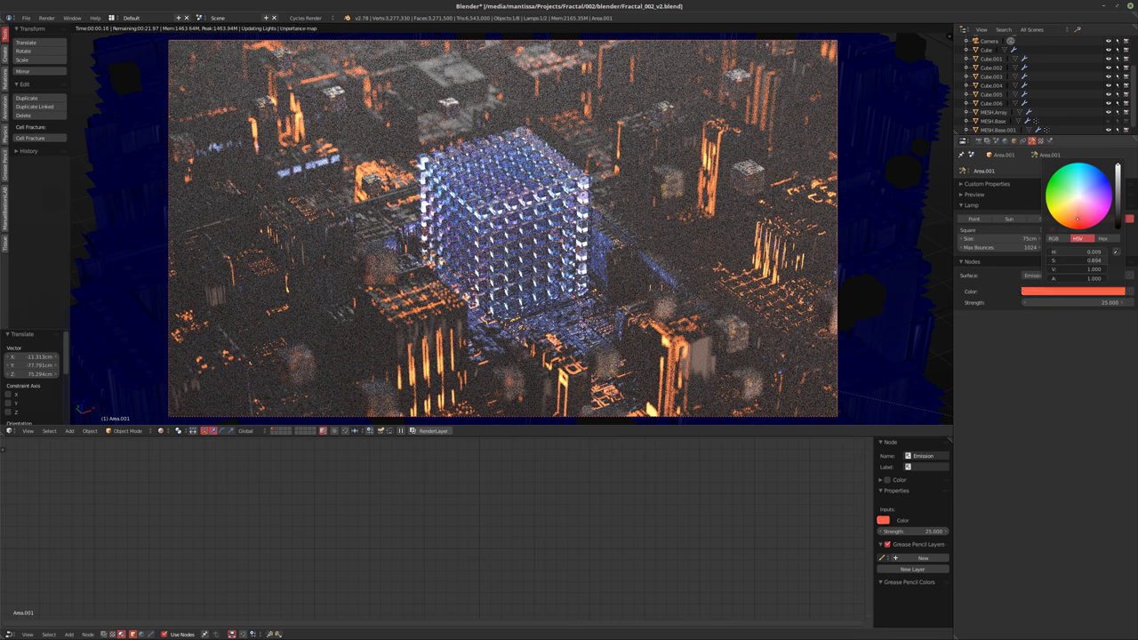
left_click(1050, 204)
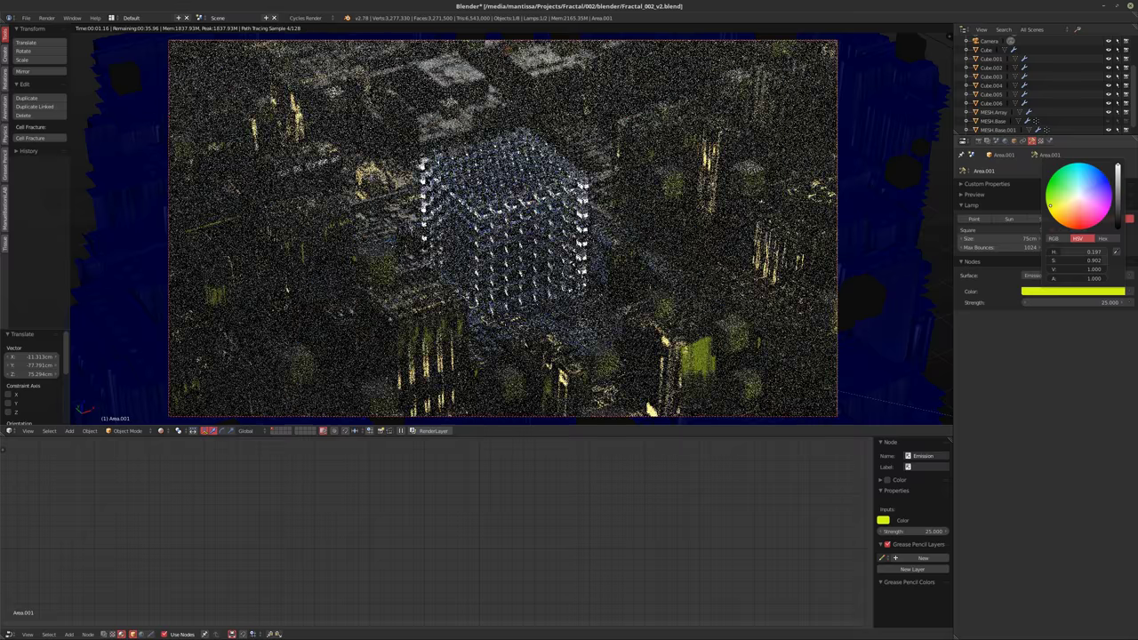
left_click(1052, 176)
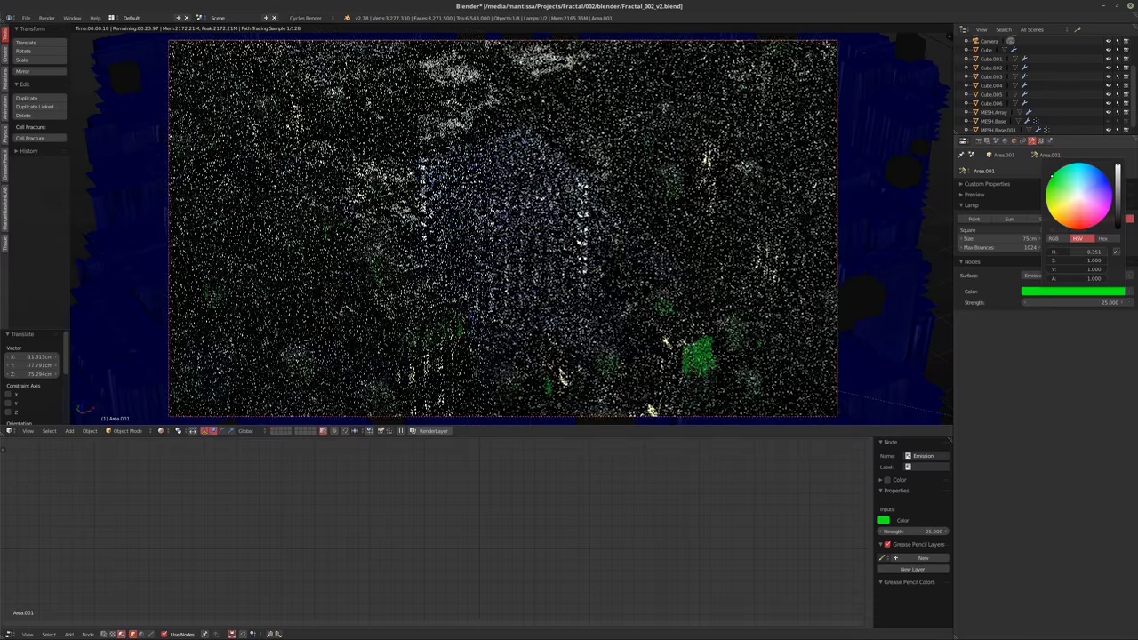
mouse_move(1066, 169)
left_mouse_down()
mouse_move(1104, 180)
mouse_move(1086, 169)
left_mouse_up()
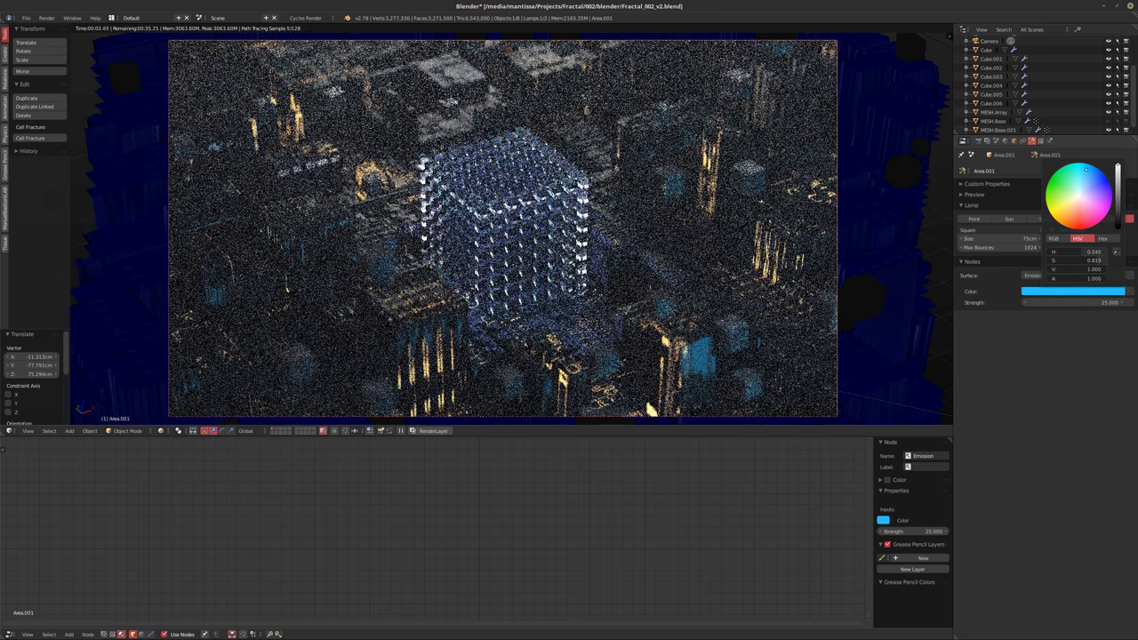
left_click_drag(1085, 170, 1107, 215)
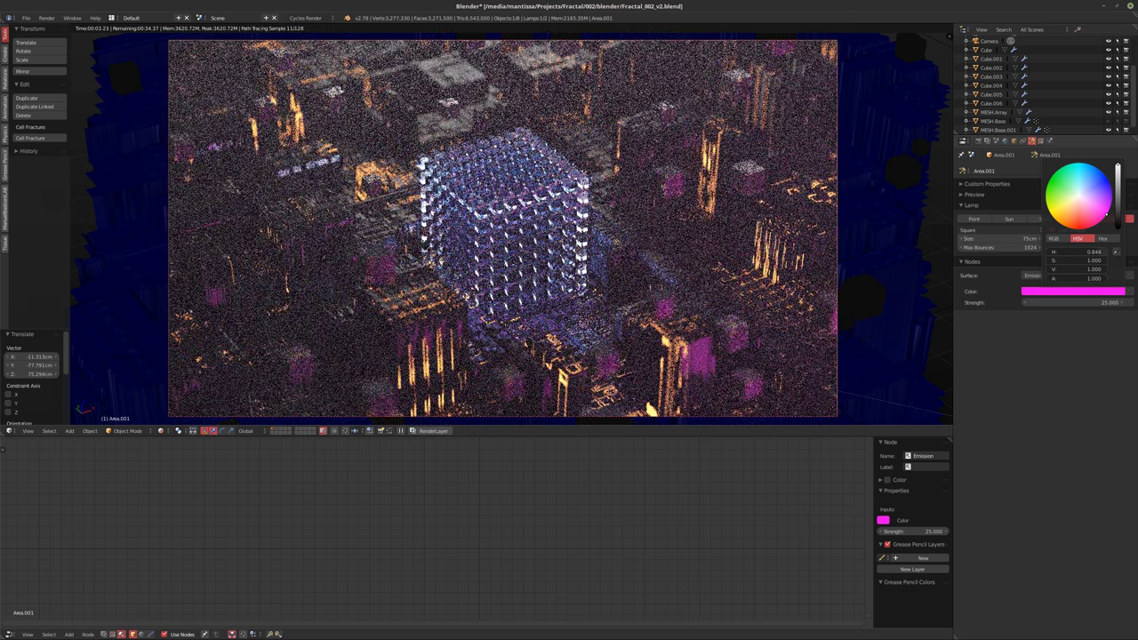
left_click_drag(1107, 214, 1078, 223)
mouse_move(1079, 224)
left_mouse_down()
mouse_move(1078, 206)
mouse_move(1079, 222)
left_mouse_up()
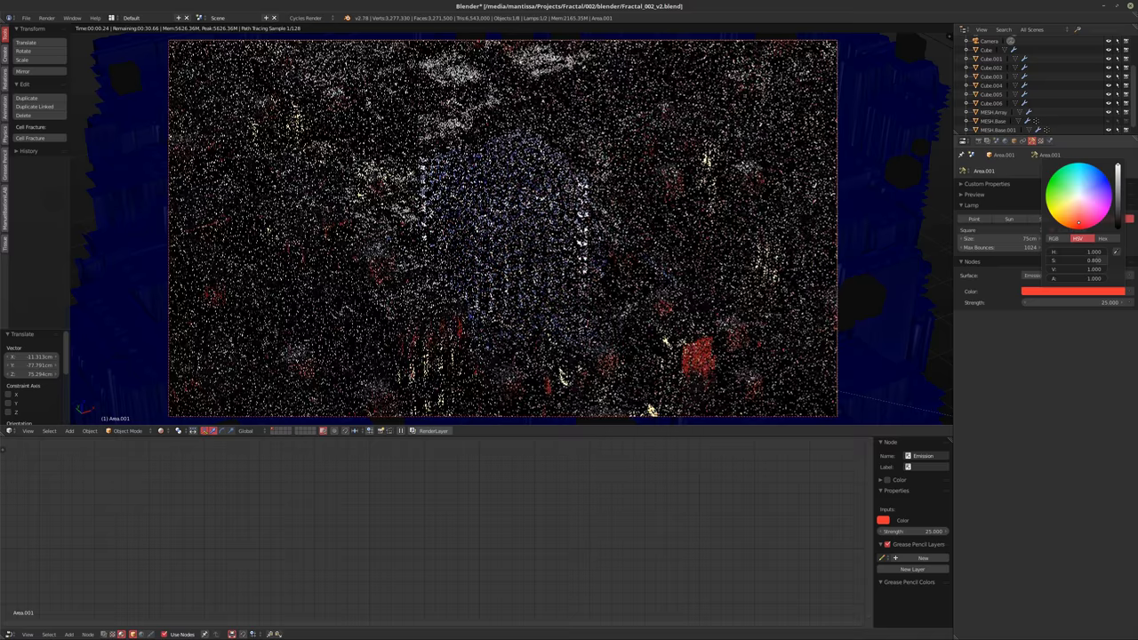
Test emission strengths of 15, 10 and 5 on the red area lamp, settling on 7.5
left_click(1095, 302)
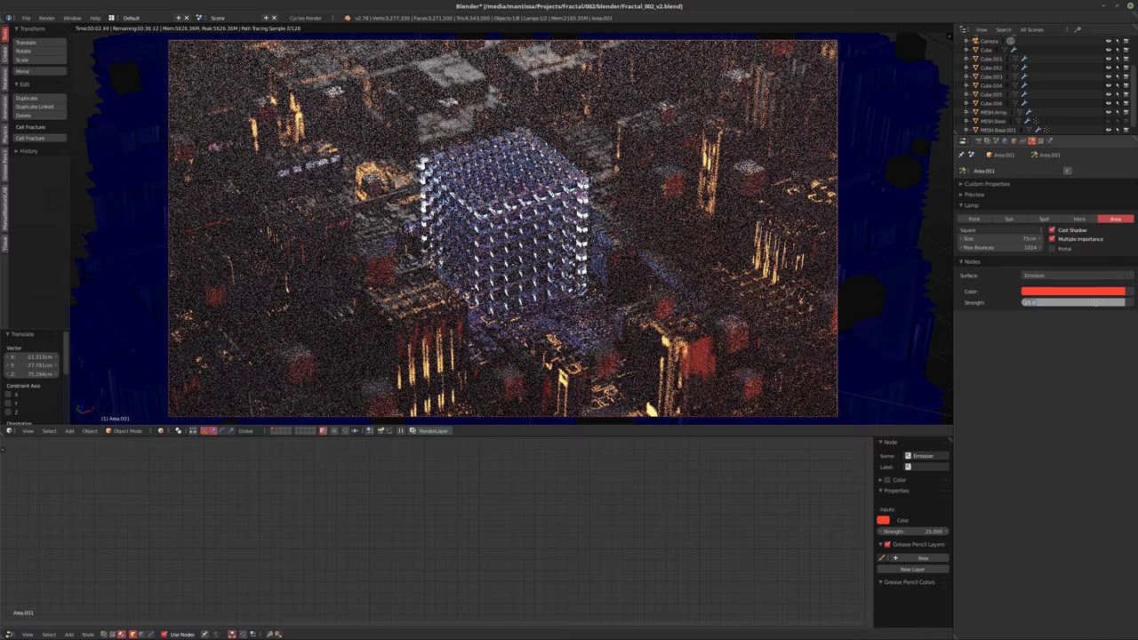
type("15")
key("Return")
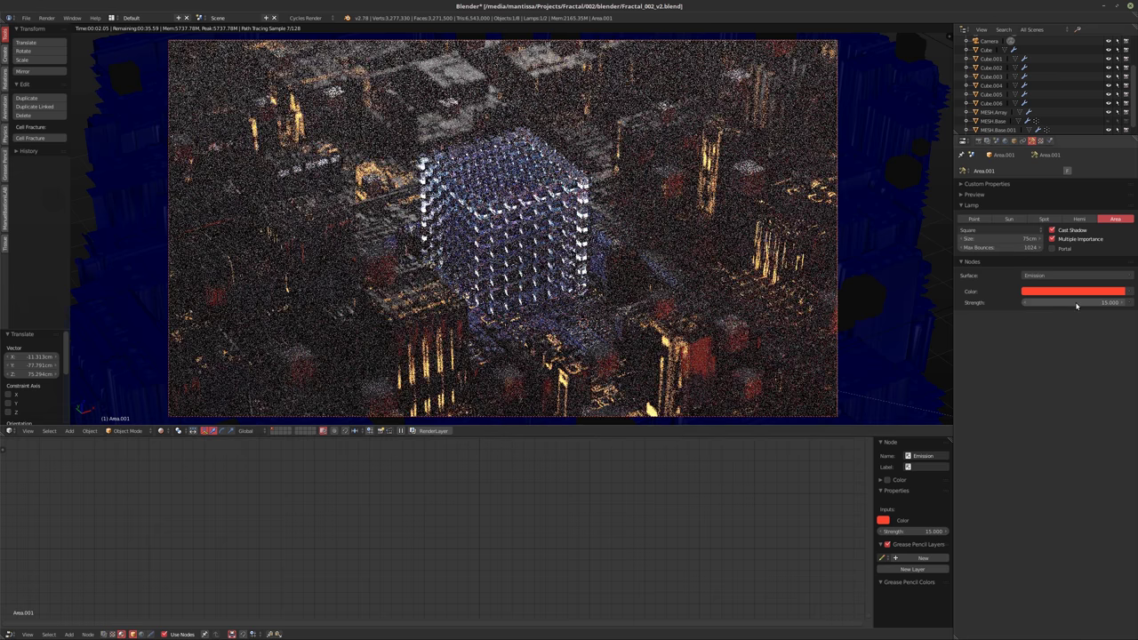
left_click(1075, 303)
type("10")
key("Return")
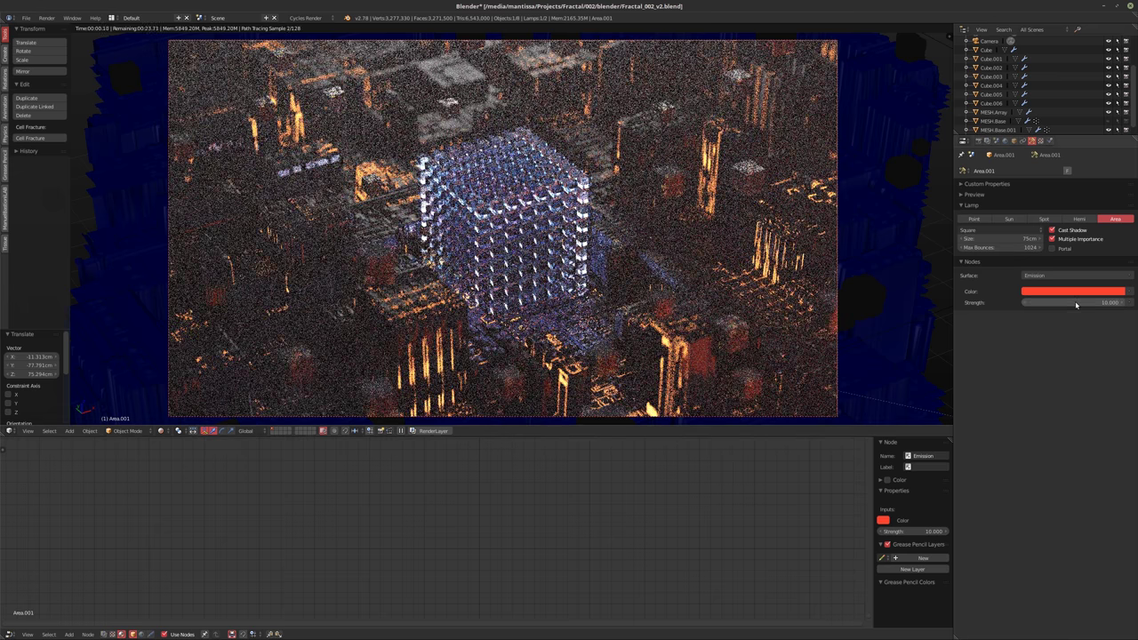
left_click(1058, 303)
type("5")
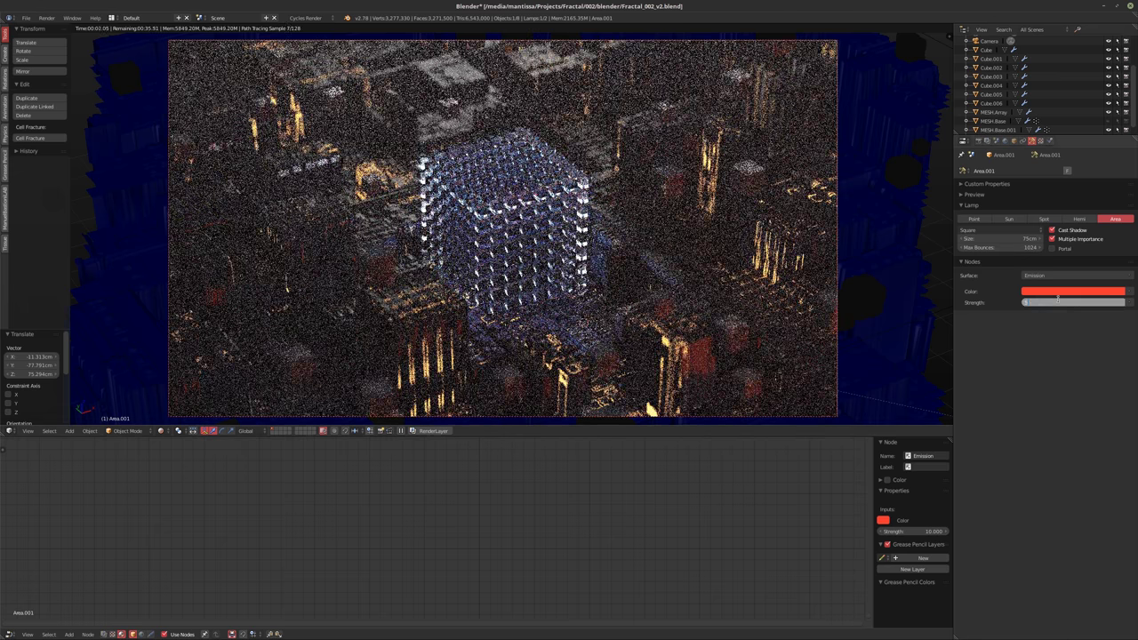
key("Return")
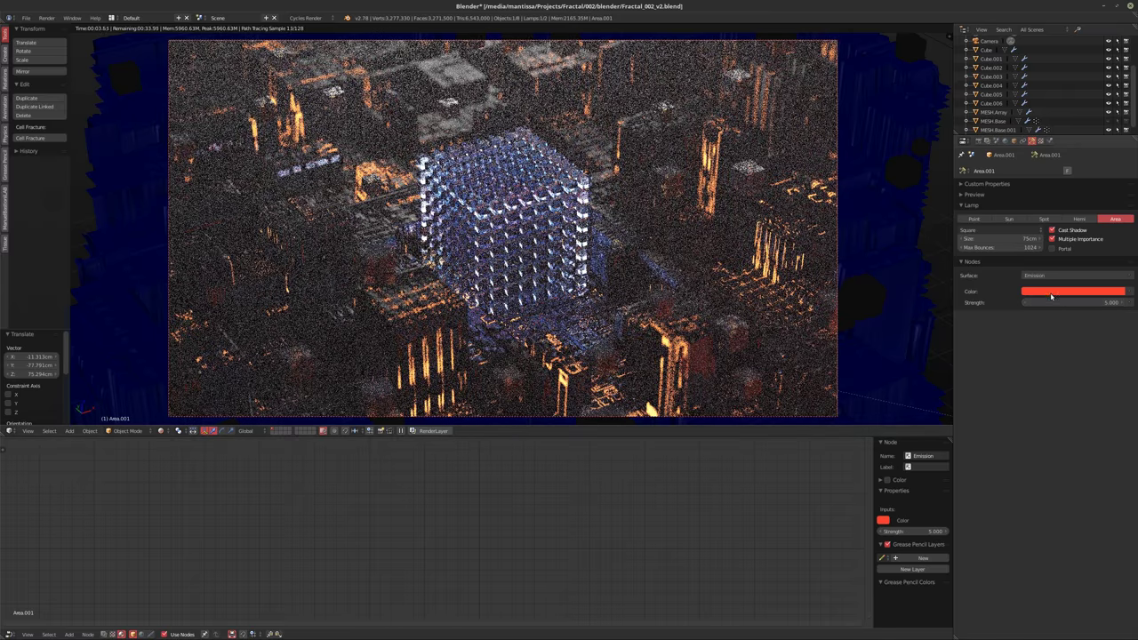
left_click(1076, 302)
key("BackSpace")
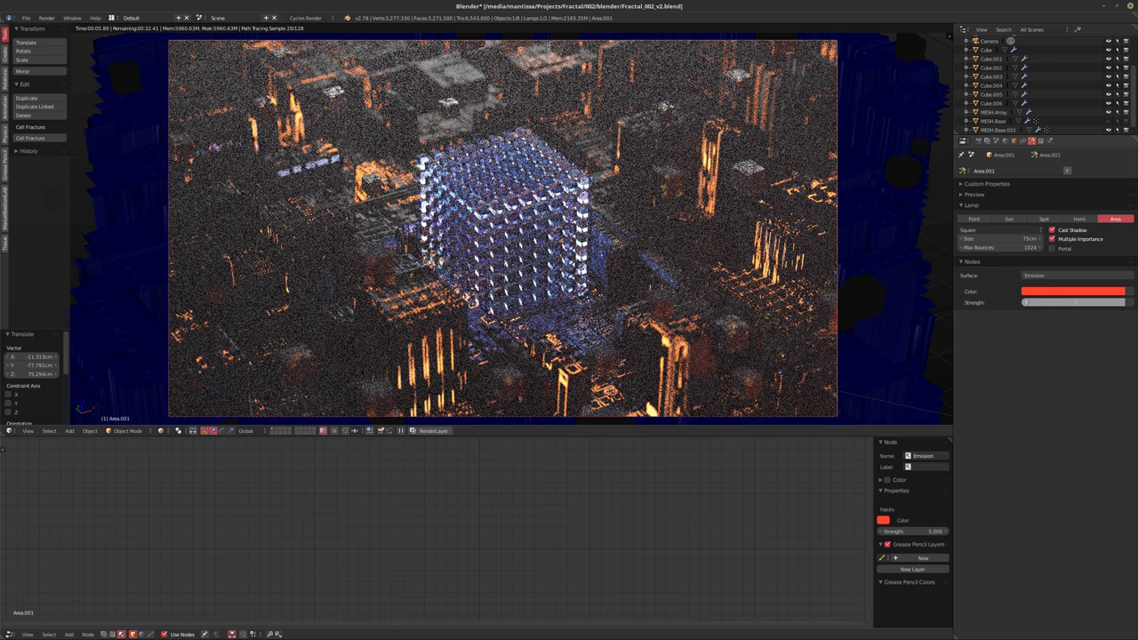
type("7.5")
key("Return")
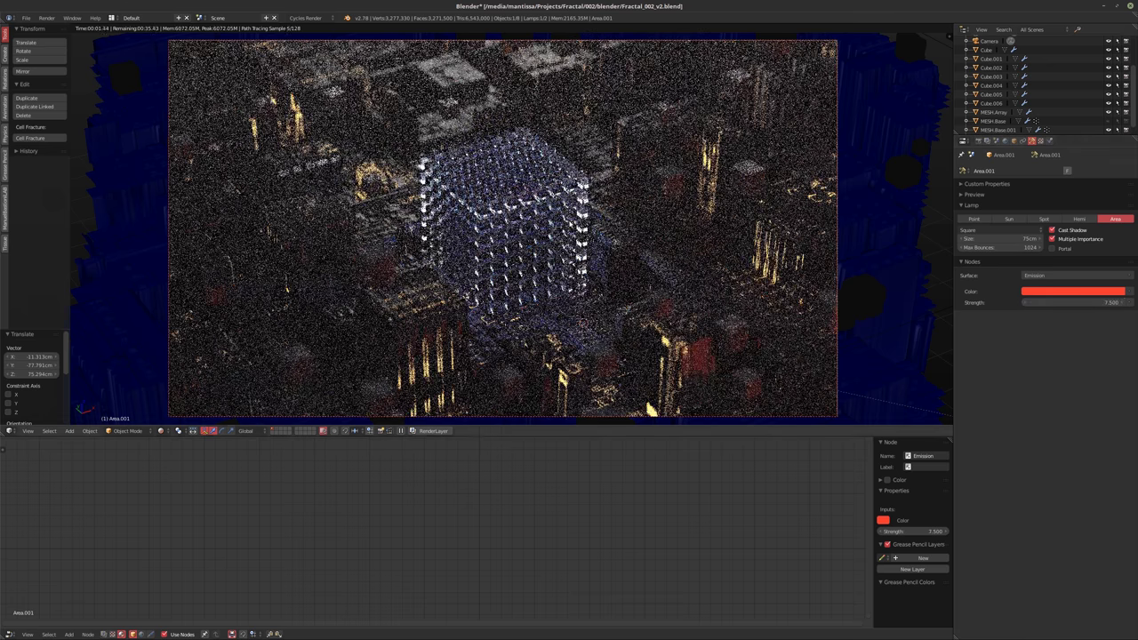
Duplicate the red area lamp, offset the copy about -1.48 m in X, 97 cm in Y and 71 cm in Z, and return to the camera view
mouse_move(524, 296)
middle_mouse_down()
mouse_move(610, 288)
mouse_move(686, 346)
mouse_move(661, 353)
middle_mouse_up()
key("shift+z")
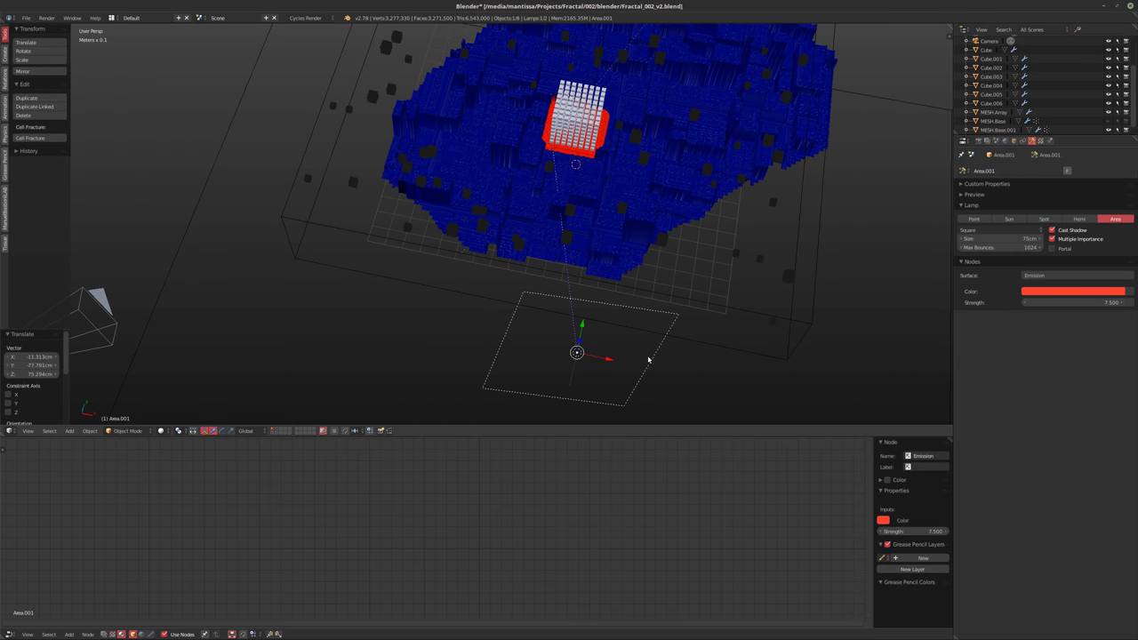
key("shift+d")
left_click(498, 122)
middle_click_drag(498, 122, 508, 117)
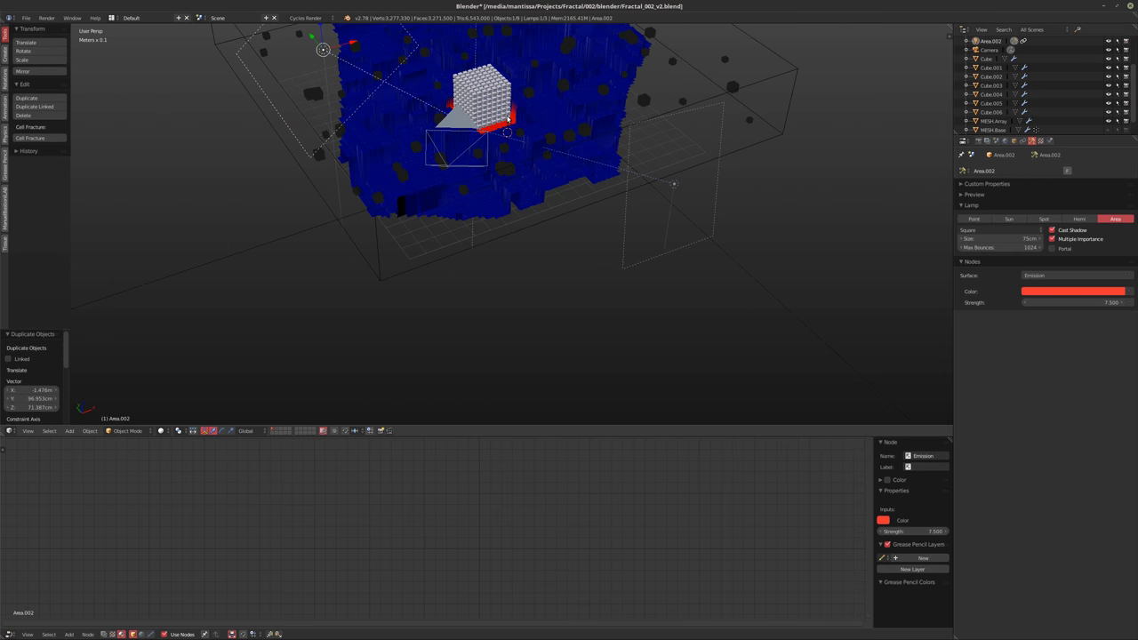
key("KP_0")
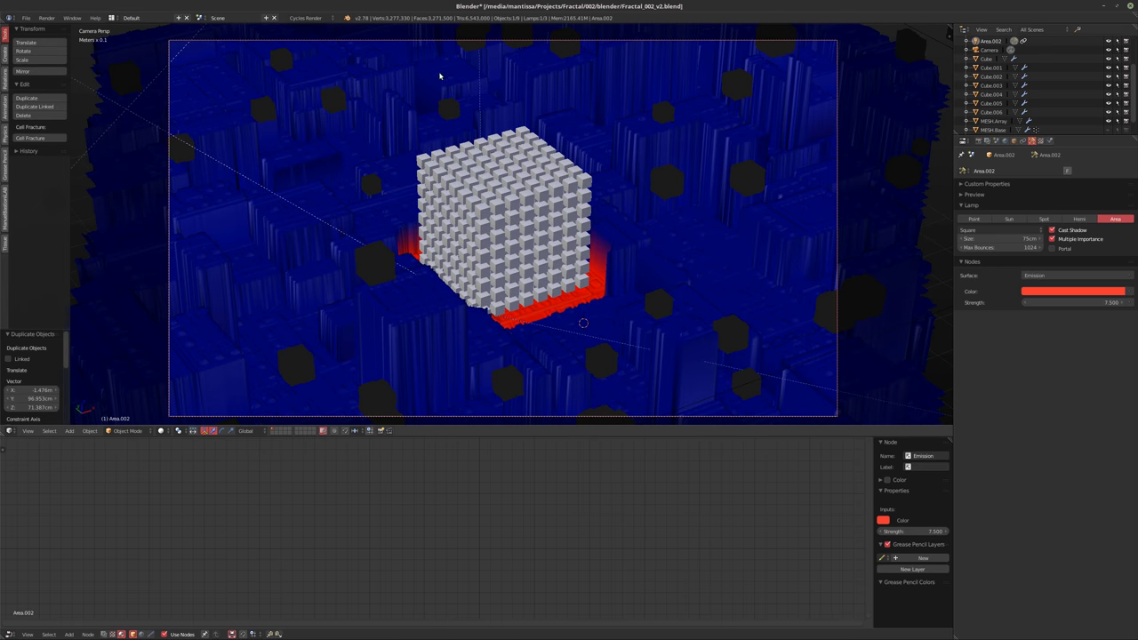
Move the copied lamp about -24 cm in X, -5 cm in Y and -28 cm in Z, then nudge it a few centimetres in rendered shading
key("g")
left_click(295, 330)
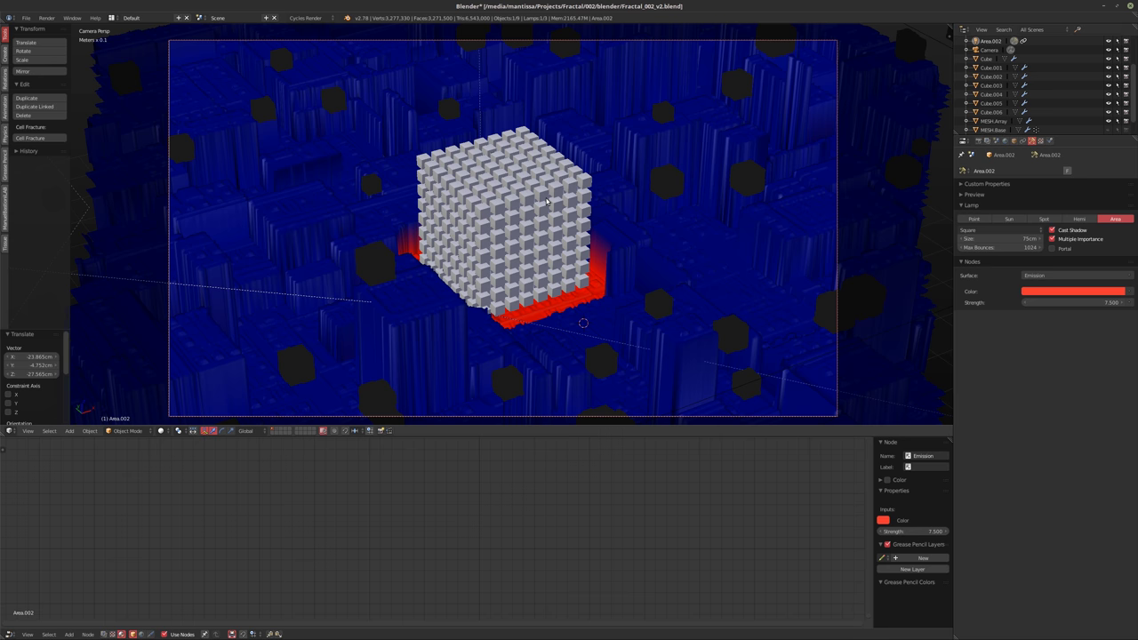
key("shift+z")
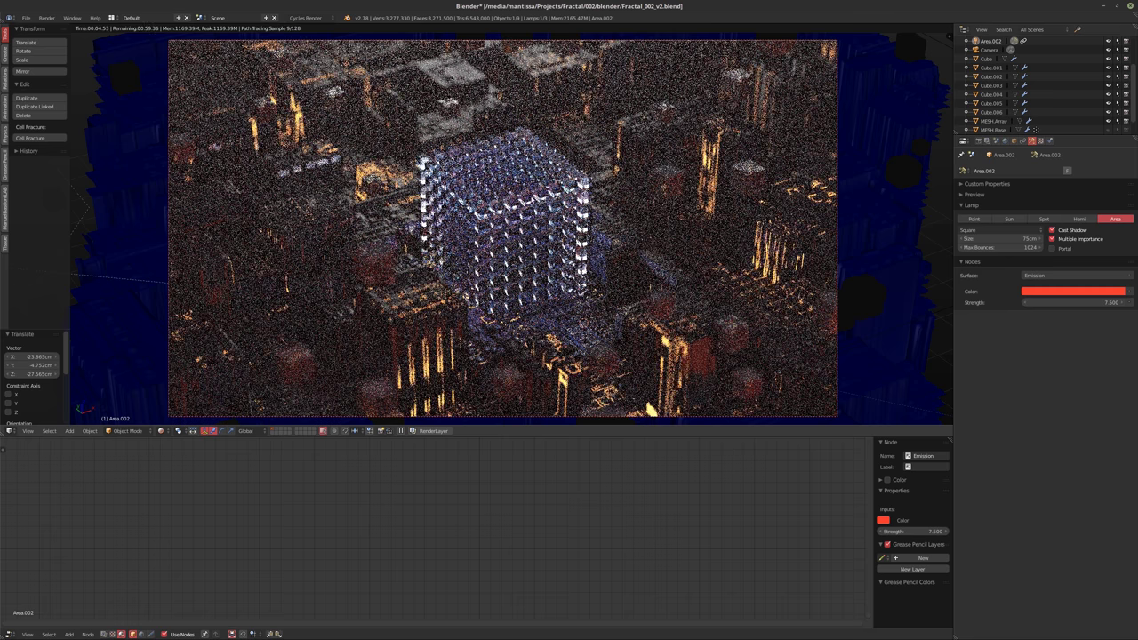
key("g")
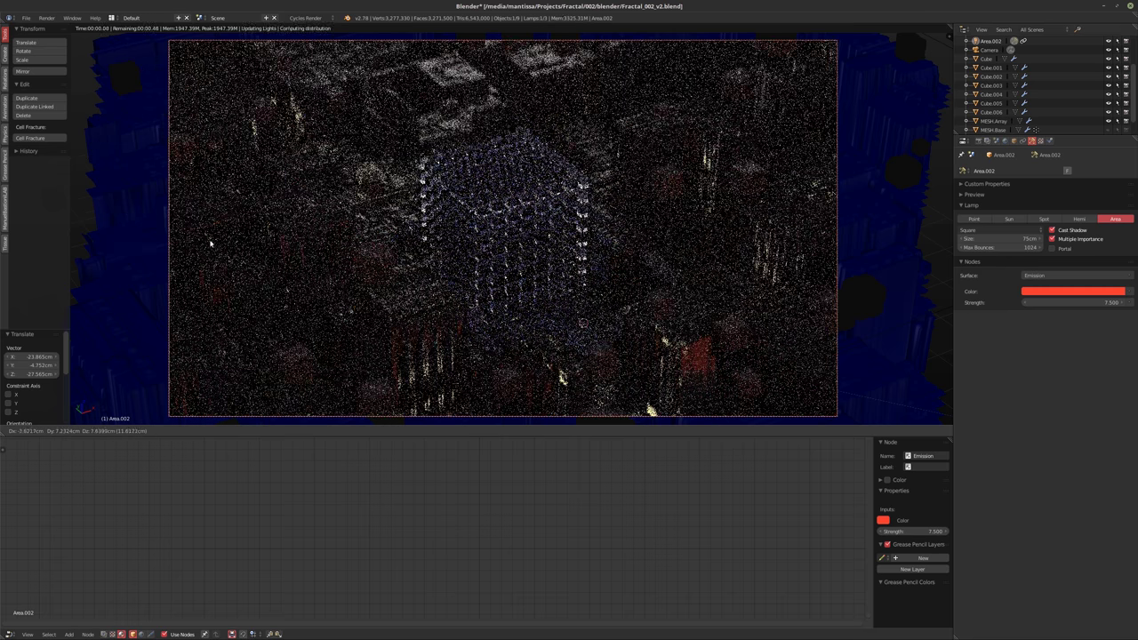
left_click(284, 284)
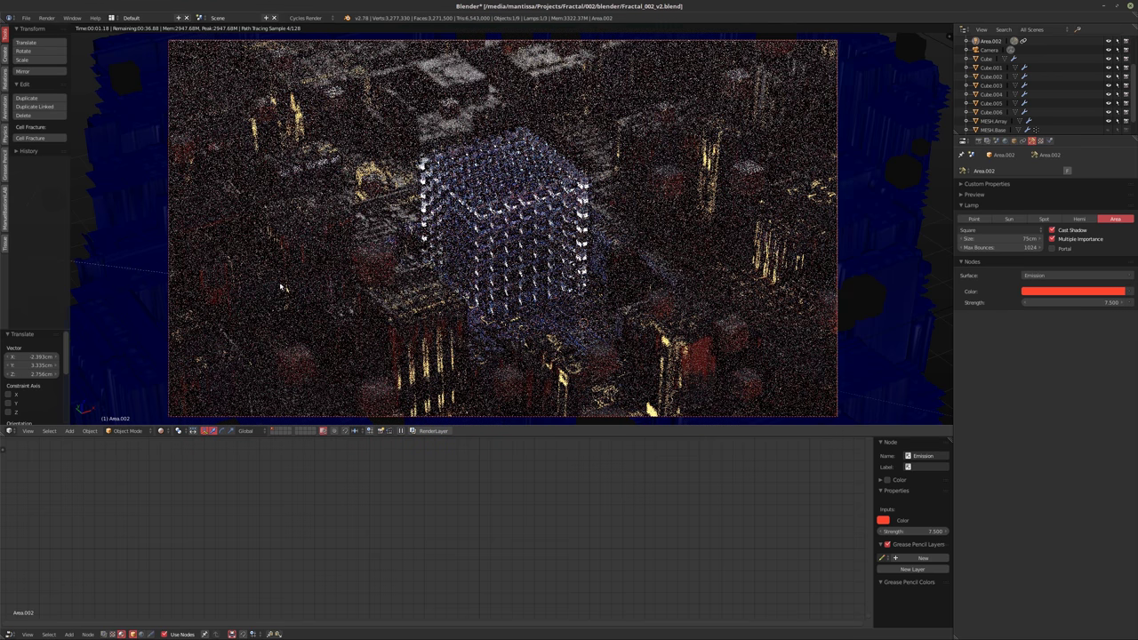
Move the copied lamp about -14 cm in X, 30 cm in Y and -25 cm in Z, then preview the camera view in rendered shading
key("shift+z")
mouse_move(291, 289)
middle_mouse_down()
mouse_move(257, 305)
mouse_move(315, 276)
mouse_move(333, 310)
mouse_move(386, 261)
mouse_move(391, 317)
mouse_move(457, 269)
mouse_move(366, 267)
mouse_move(359, 303)
middle_mouse_up()
key("g")
left_click(277, 312)
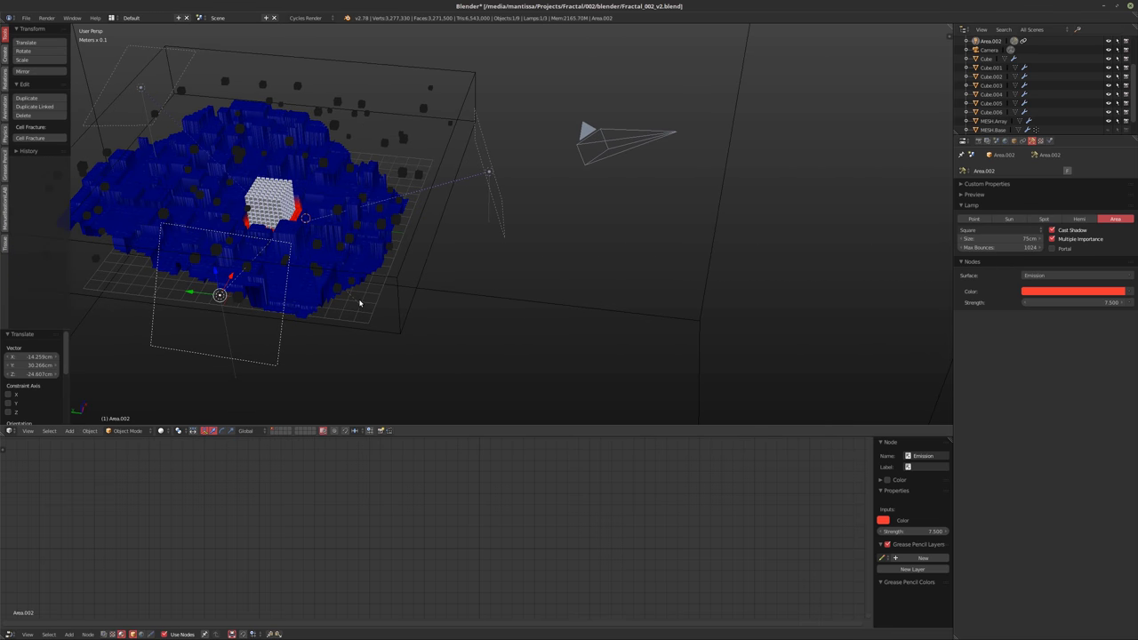
key("KP_0")
key("shift+z")
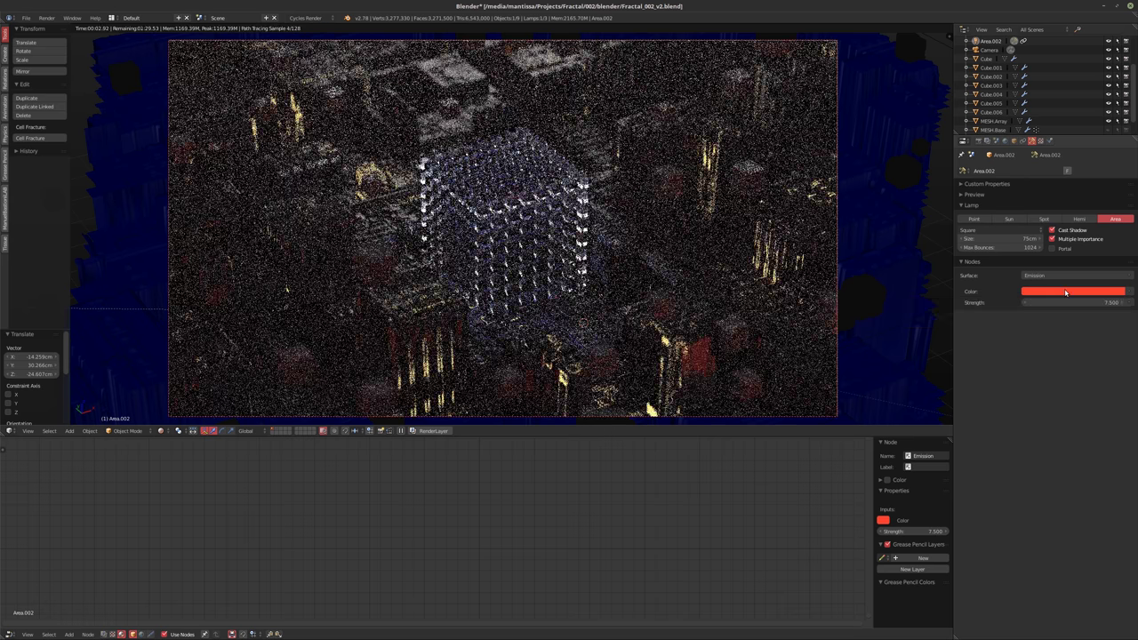
Try cyan on the copied lamp, settle on a saturated blue and set its emission strength to 50
left_click(1056, 292)
mouse_move(1080, 222)
left_mouse_down()
mouse_move(1101, 203)
mouse_move(1061, 204)
mouse_move(1101, 170)
mouse_move(1078, 172)
left_mouse_up()
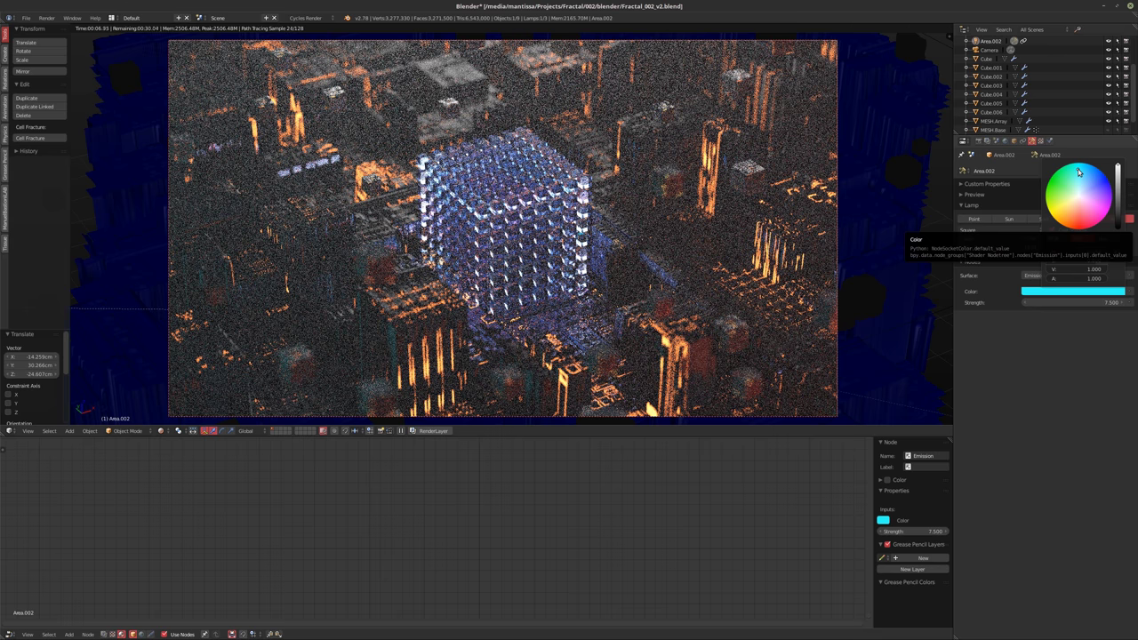
left_click_drag(1078, 171, 1097, 179)
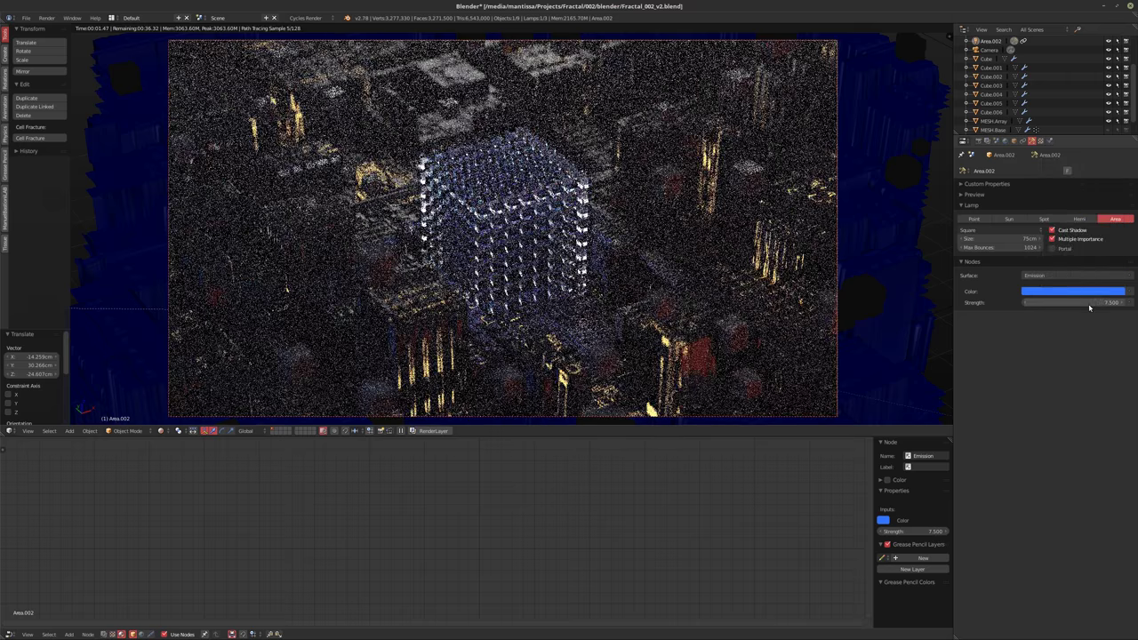
type("50")
key("Return")
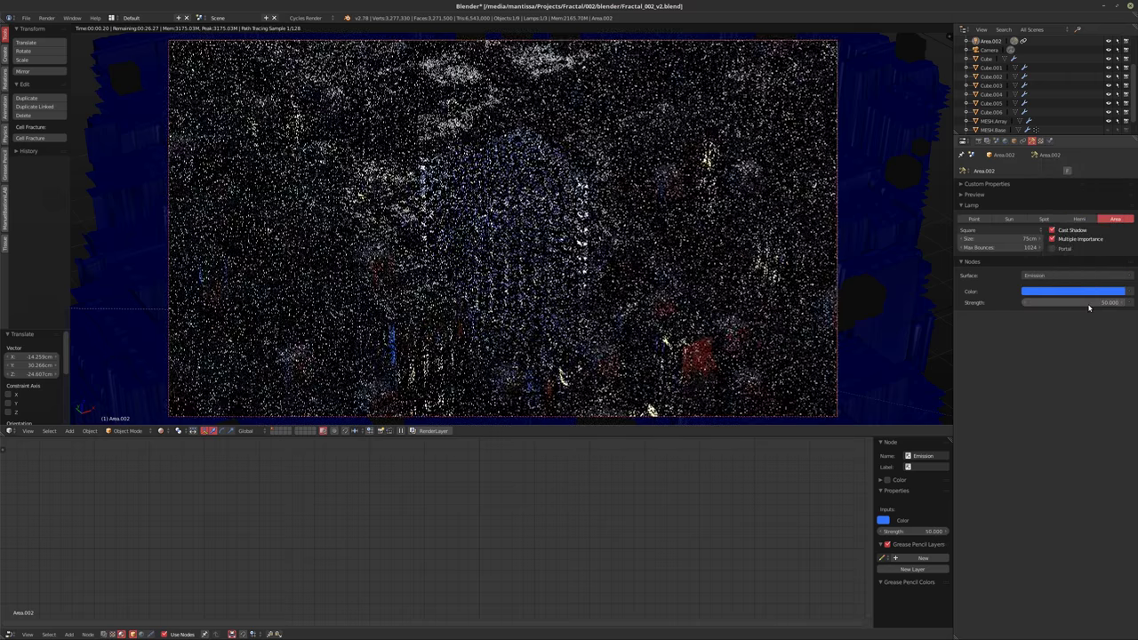
Soften the copied lamp's colour to a light, less saturated blue
left_click(1084, 295)
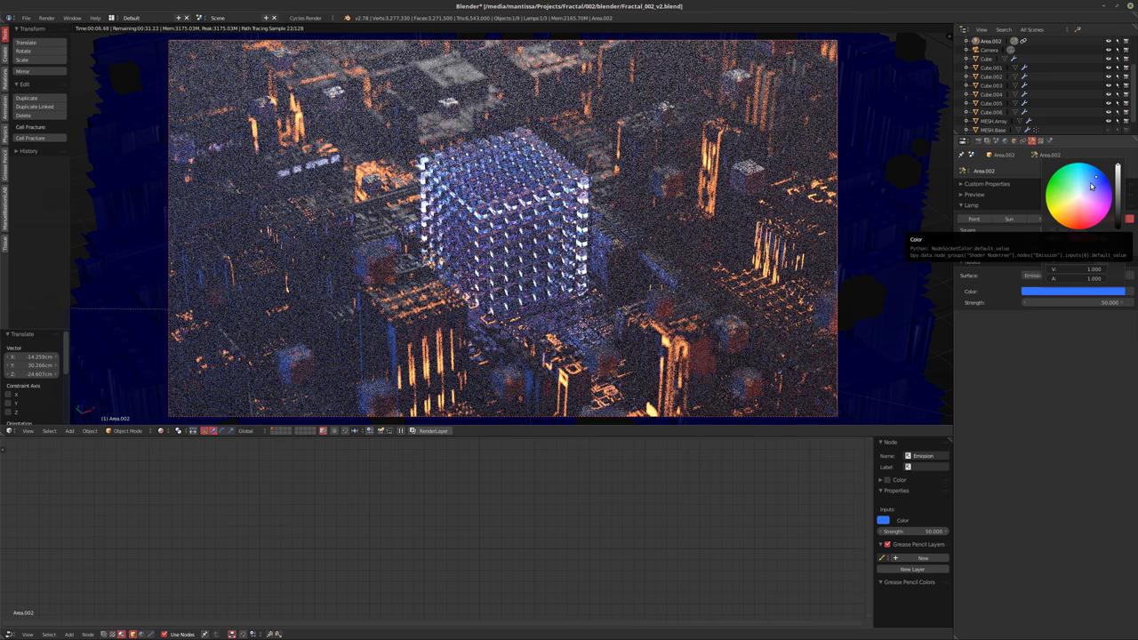
left_click_drag(1092, 185, 1087, 183)
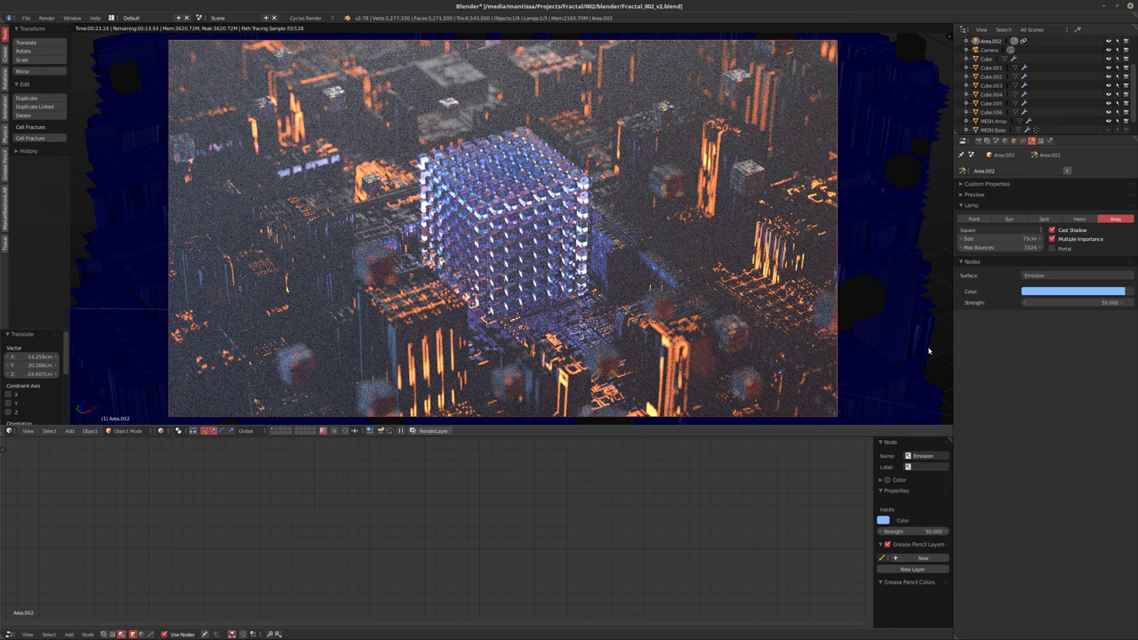
left_click(876, 373)
Select Cube.001 and enable Rotation for the group instances in its particle system's render settings
scroll(1018, 100, "down", 2)
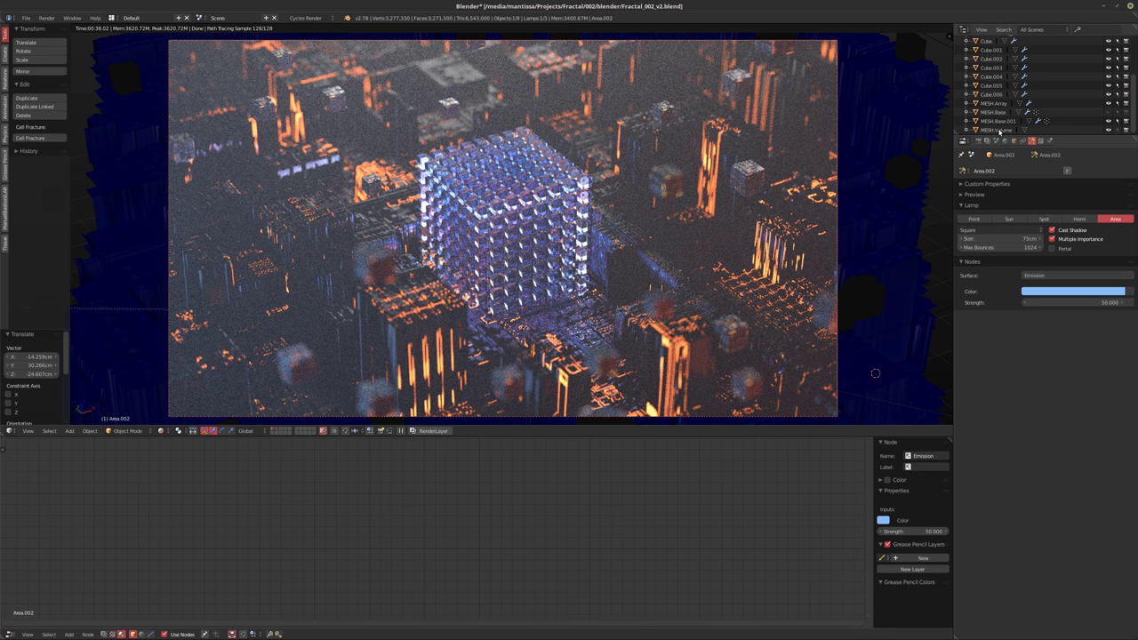
scroll(998, 108, "up", 5)
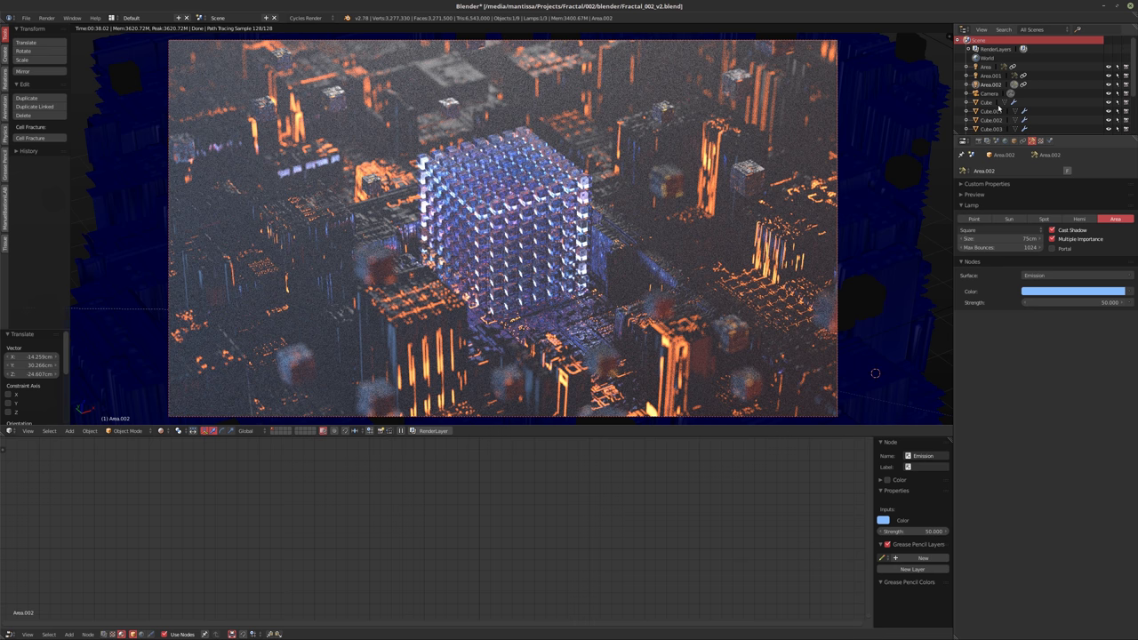
scroll(998, 108, "down", 5)
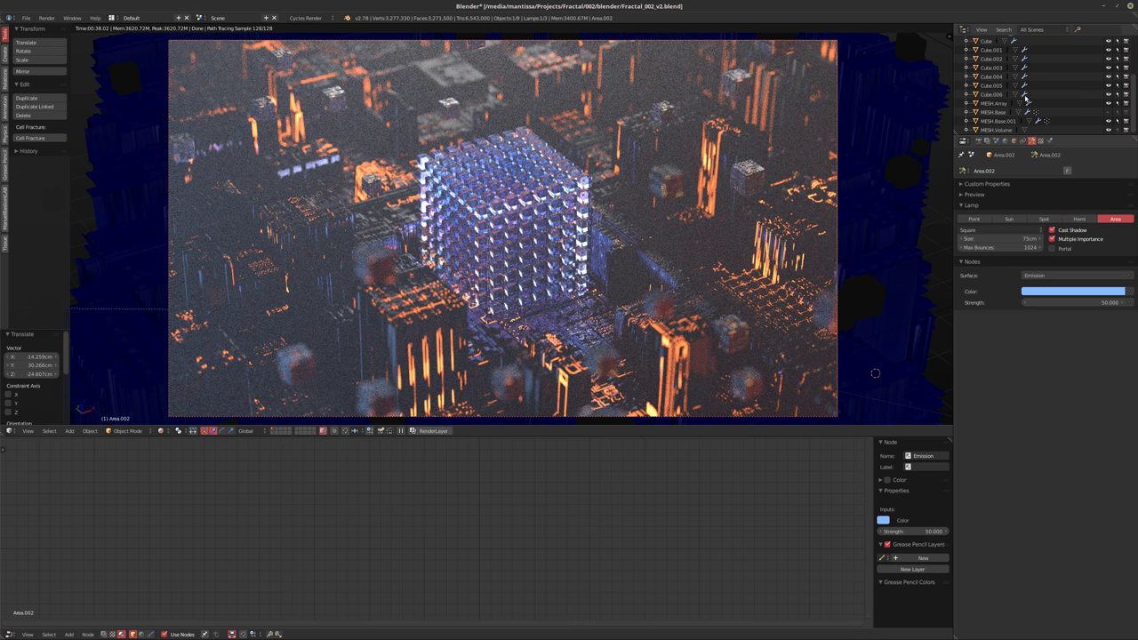
left_click(991, 51)
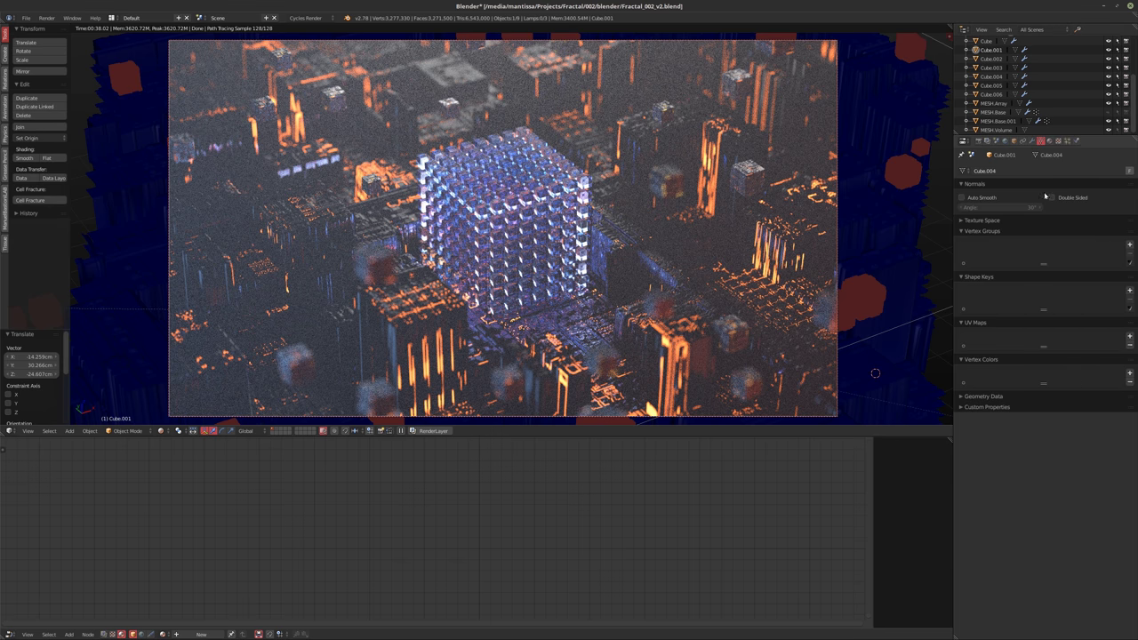
left_click(1067, 141)
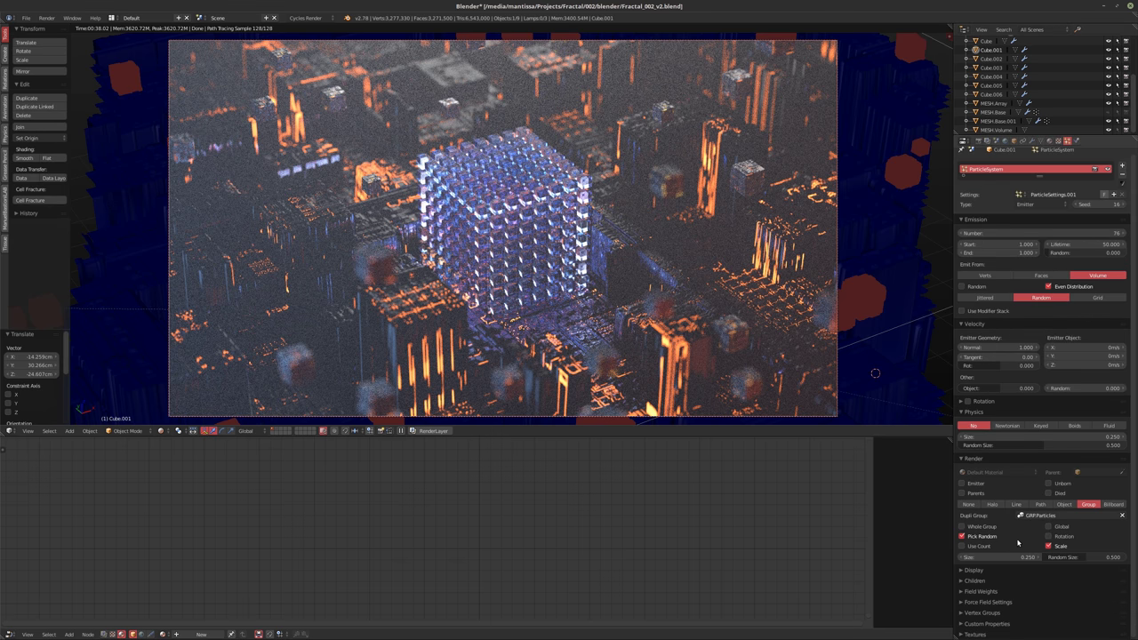
left_click(1050, 538)
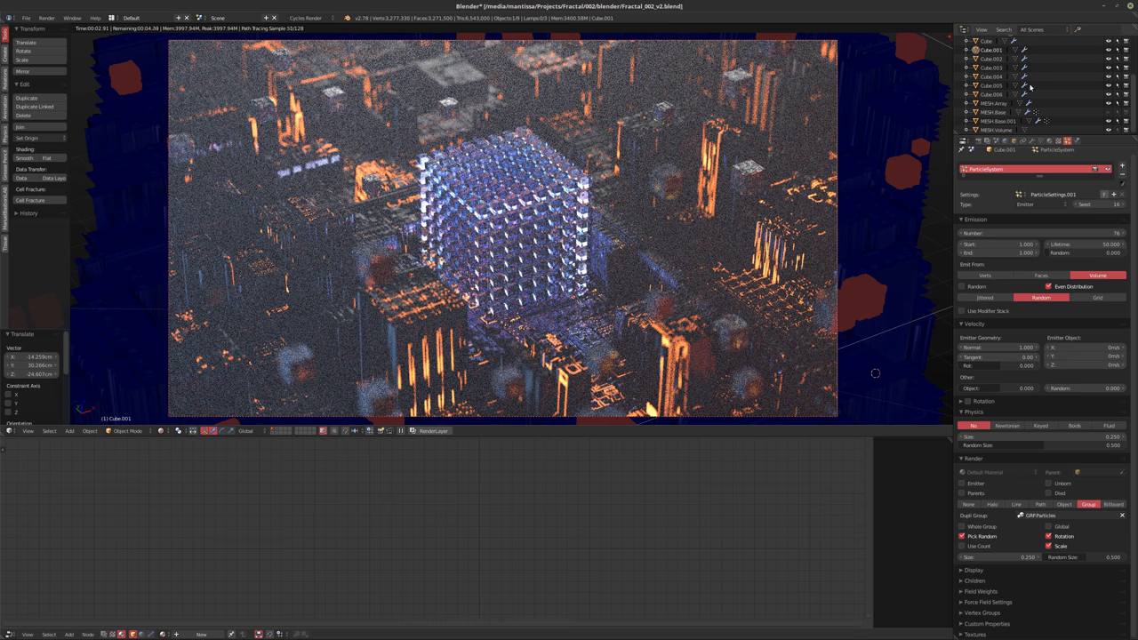
Select MESH.Volume and set its Volume Scatter density to 0.05
left_click(996, 129)
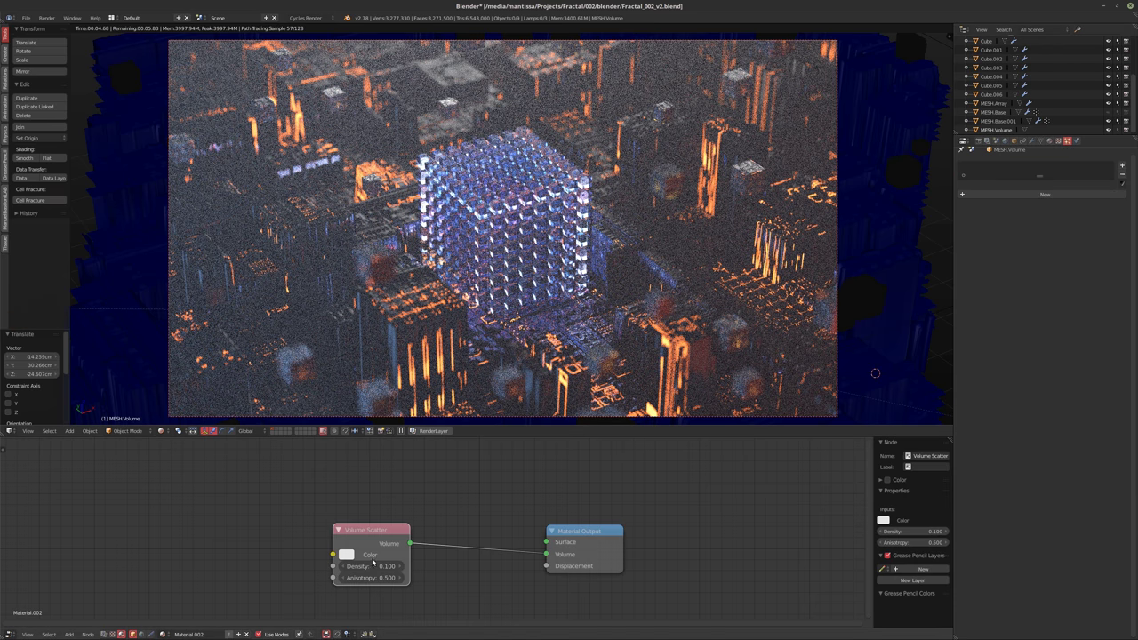
double_click(365, 567)
type("0.05")
key("Return")
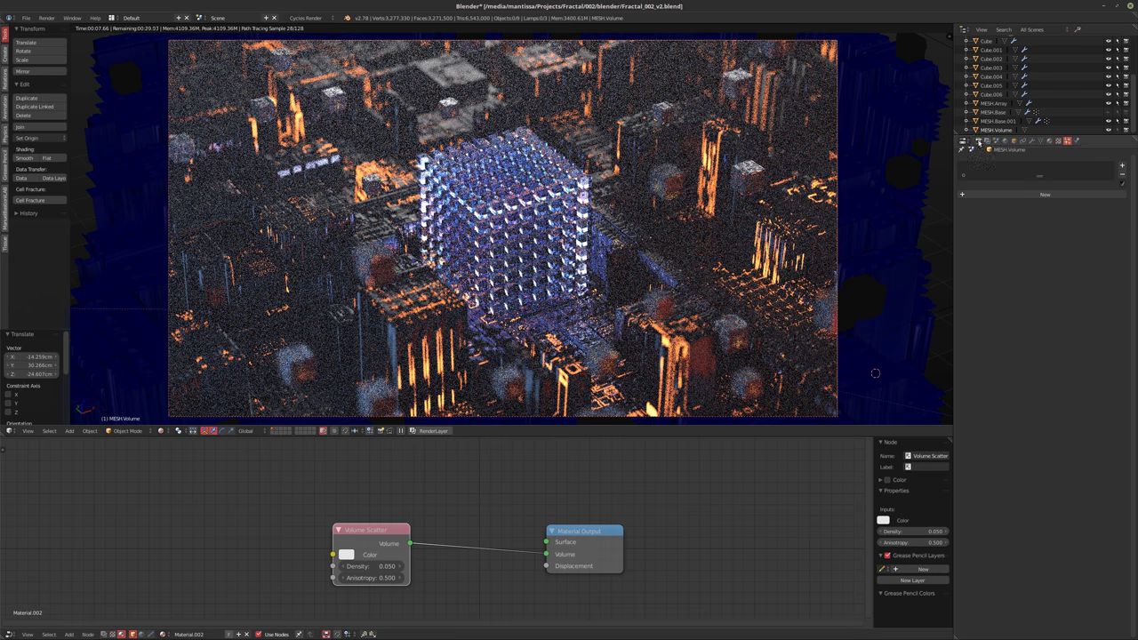
Select the camera, choose a composition guide in its display settings and set its display size to 50 cm
left_click(980, 140)
scroll(1005, 80, "up", 4)
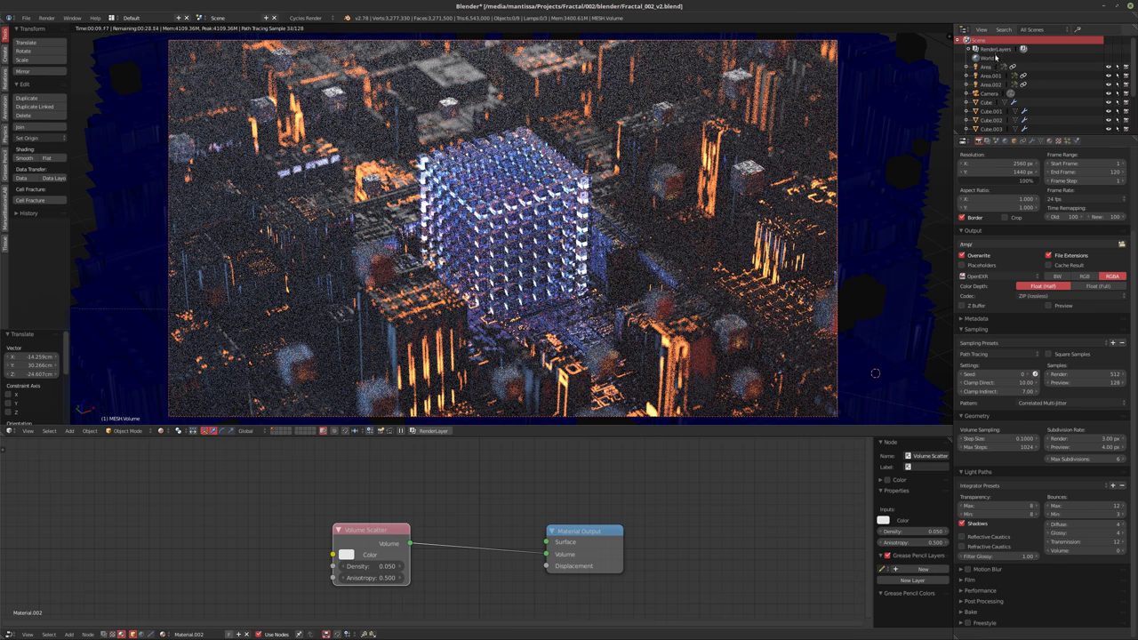
left_click(990, 93)
left_click(1031, 141)
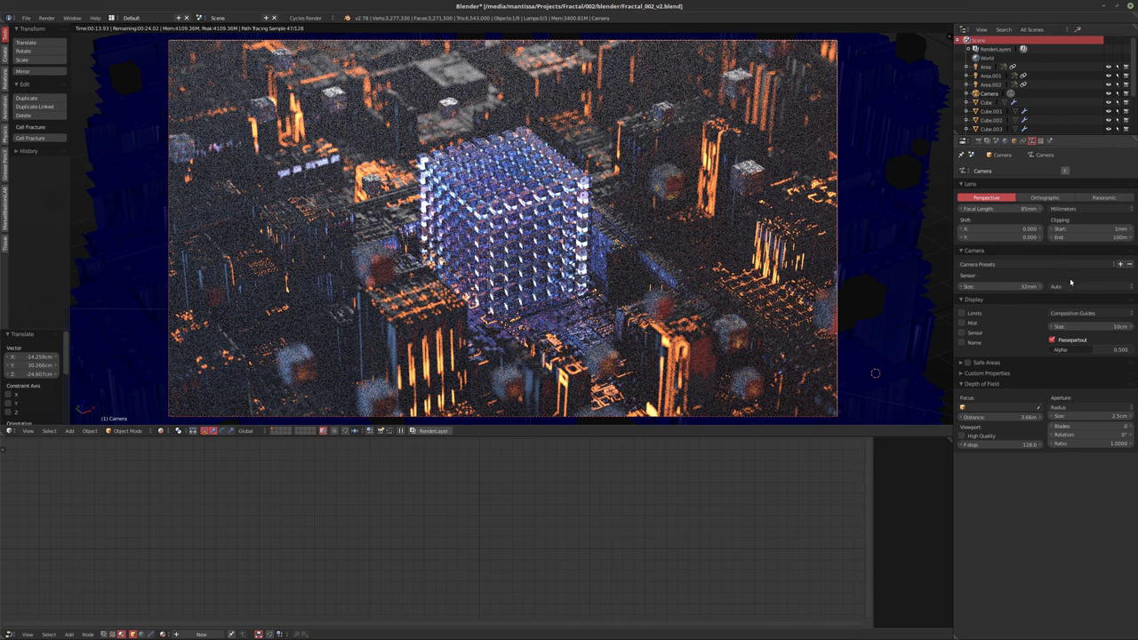
left_click(1067, 288)
left_click(1086, 312)
left_click(1088, 246)
mouse_move(1062, 326)
left_mouse_down()
mouse_move(1120, 326)
mouse_move(1074, 327)
left_mouse_up()
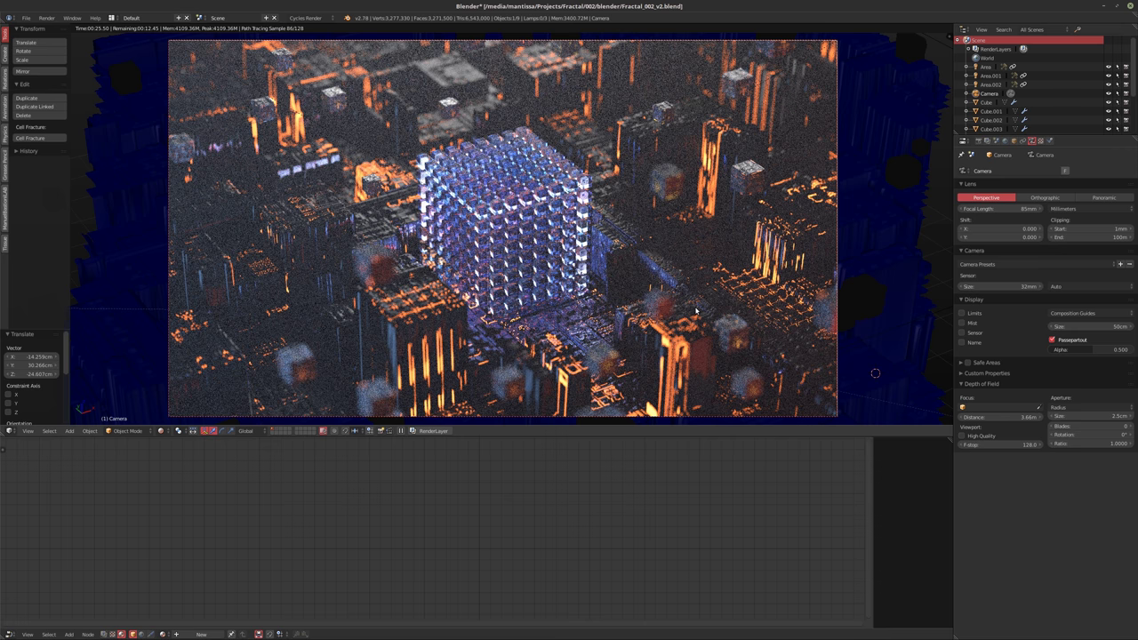
Enable the centre composition guide for the camera and set its display size to 10 cm, keeping Passepartout on
key("shift+z")
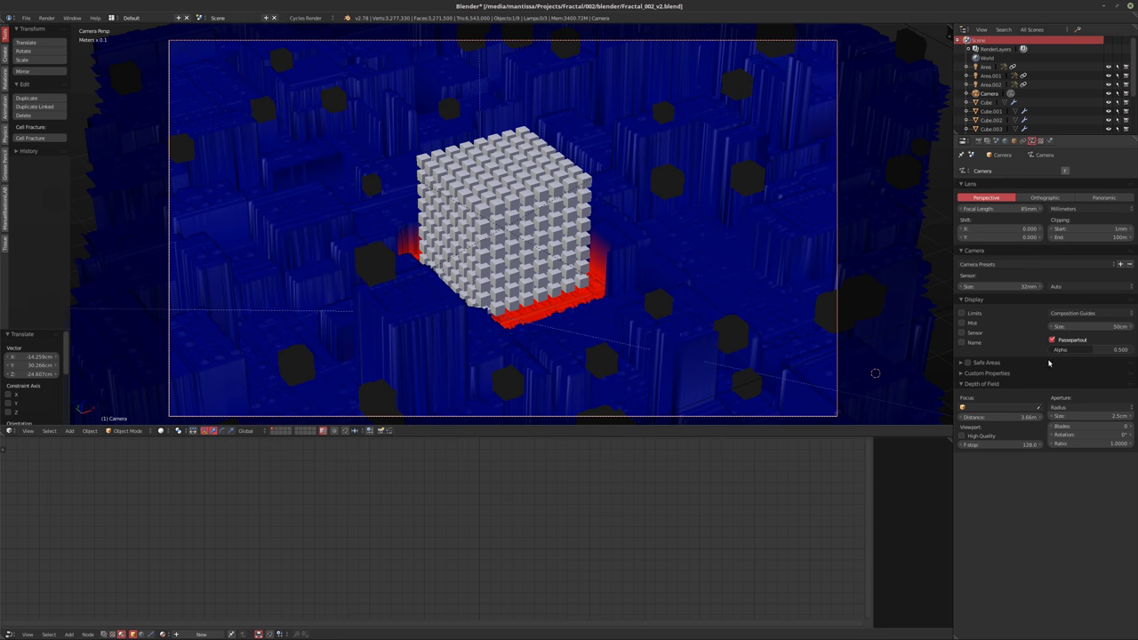
left_click(1080, 313)
left_click(1063, 235)
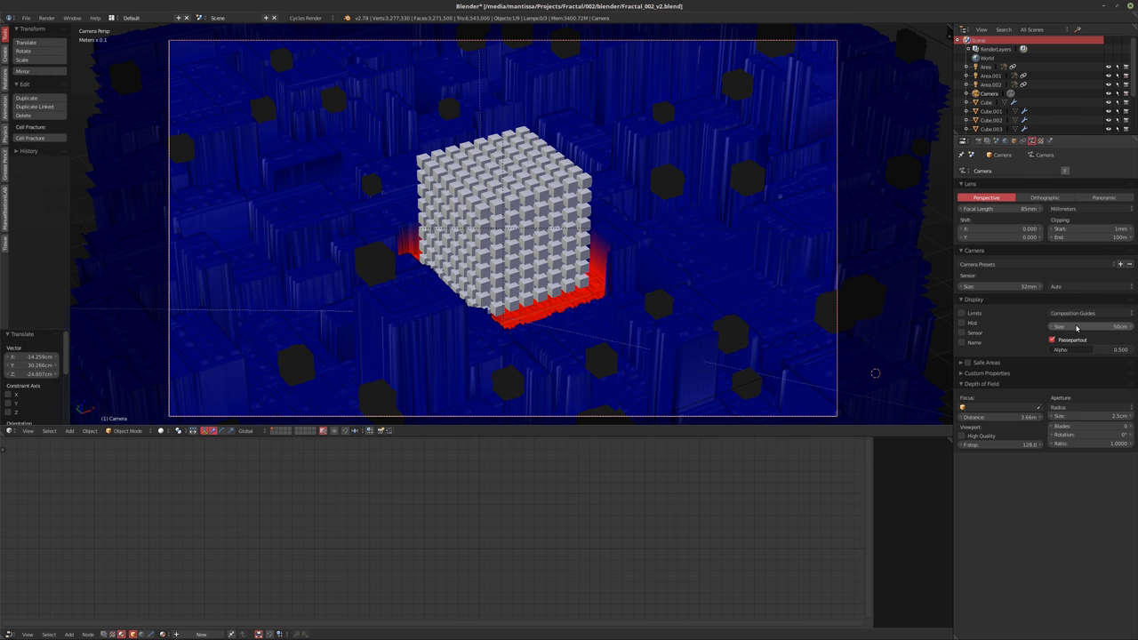
left_click_drag(1078, 326, 1053, 326)
left_click(1093, 326)
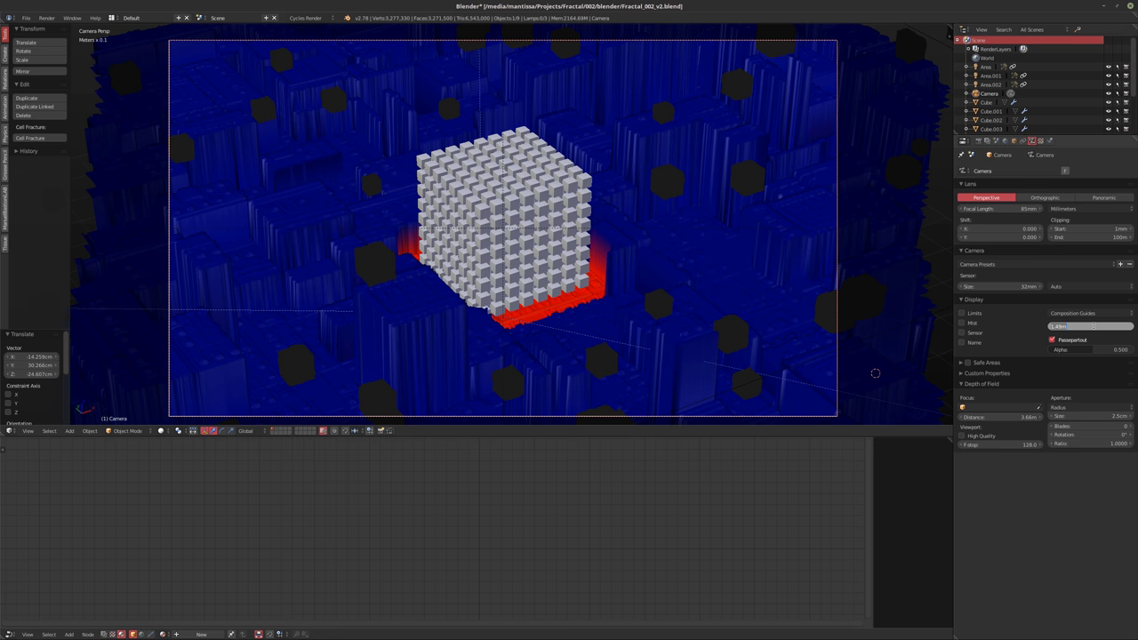
type("10cm")
key("Return")
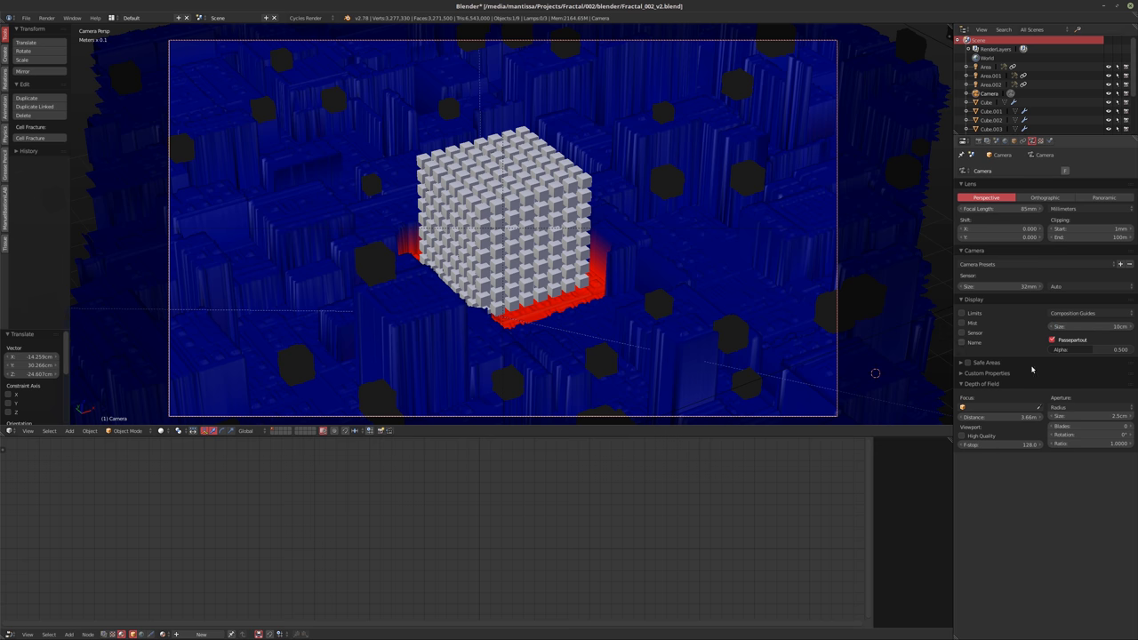
left_click(1051, 341)
left_click(1051, 341)
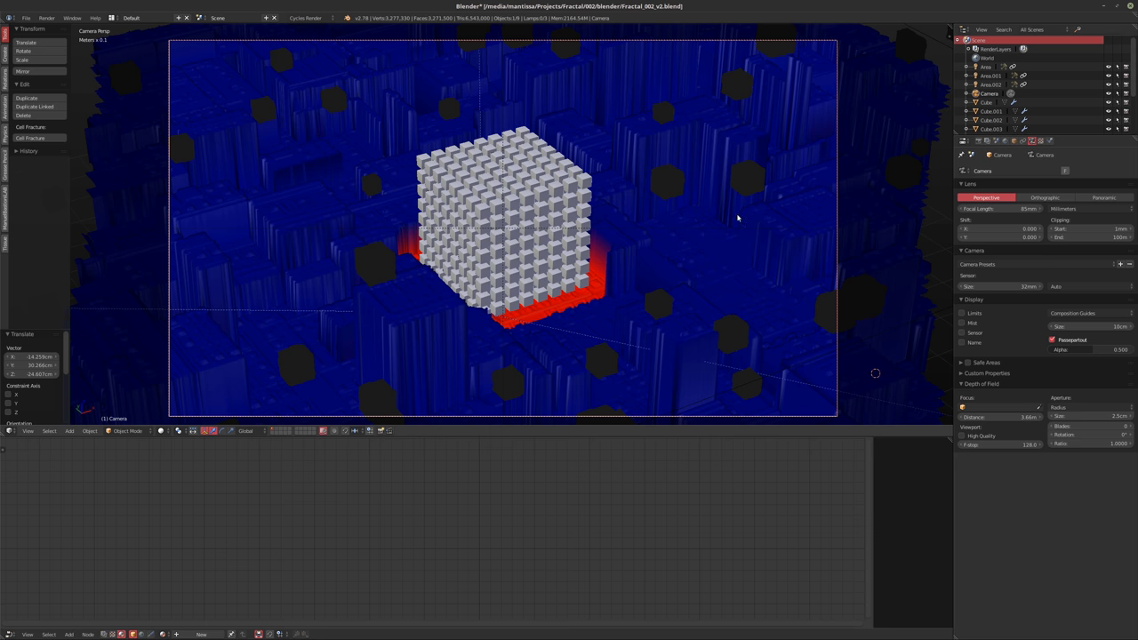
Raise the camera about 1.74 cm along the global Z axis
key("g")
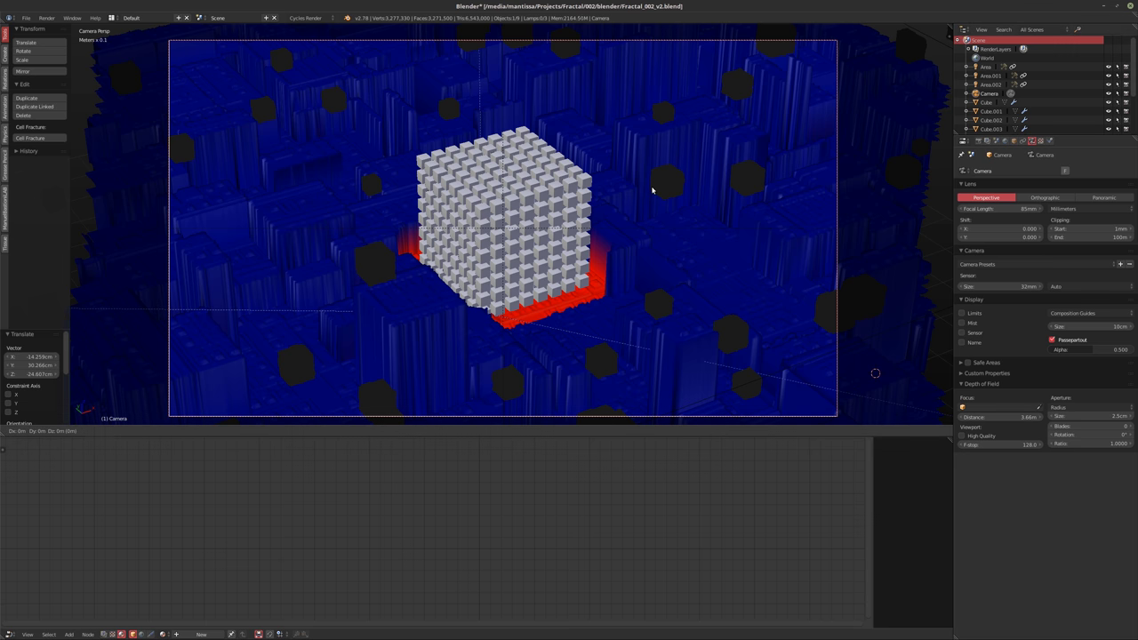
key("z")
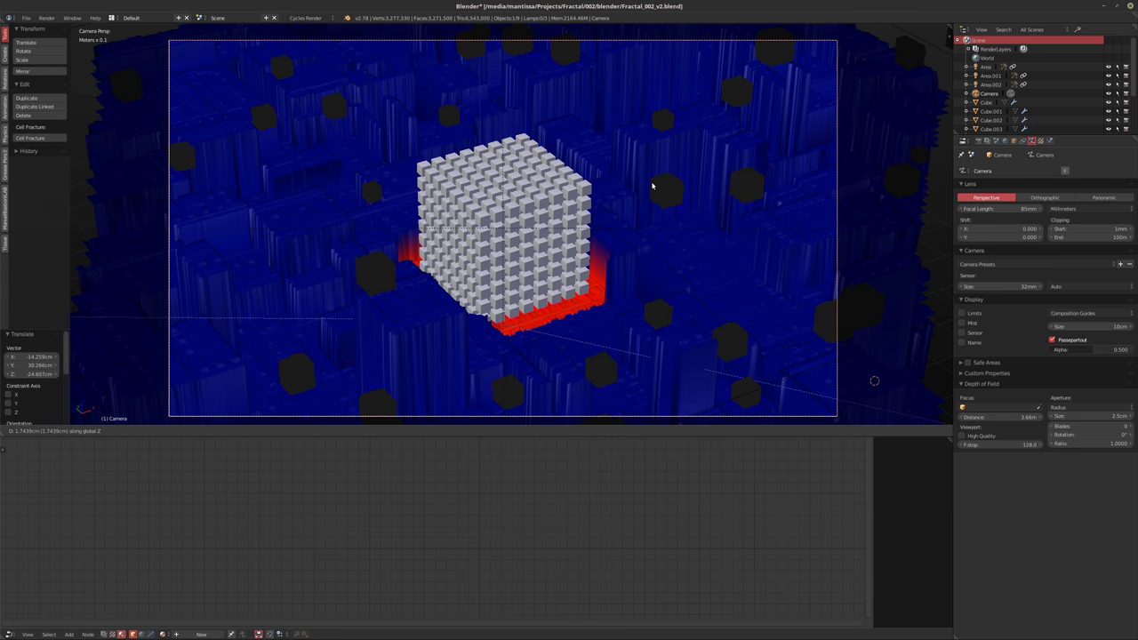
left_click(651, 185)
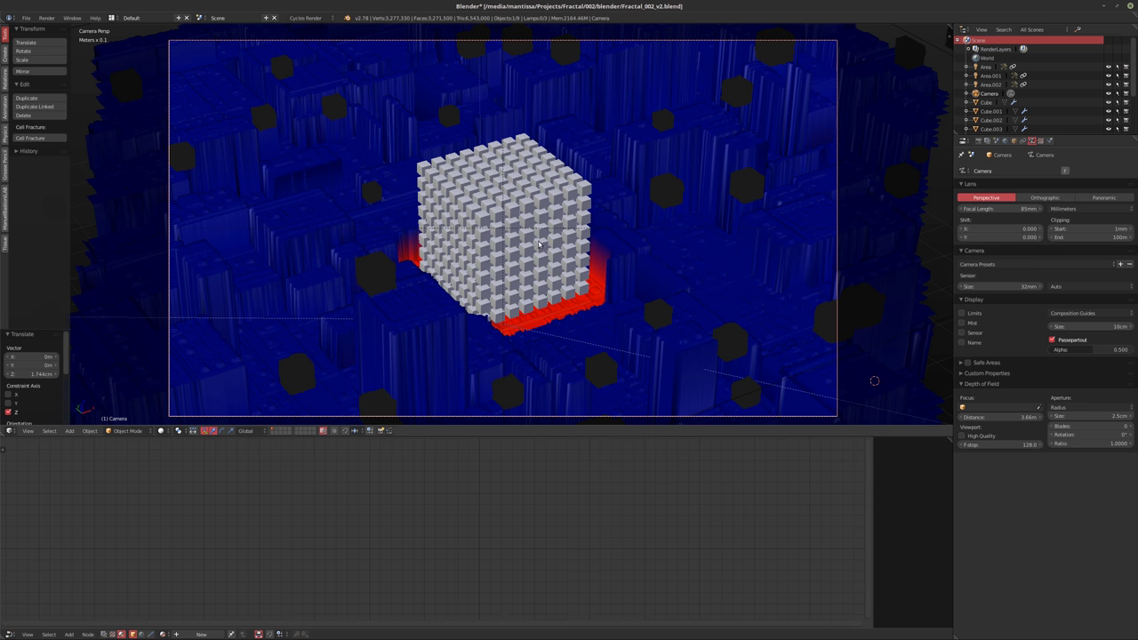
Add a Round Cube mesh, clear its location and scale its geometry down to about 0.12
key("shift+a")
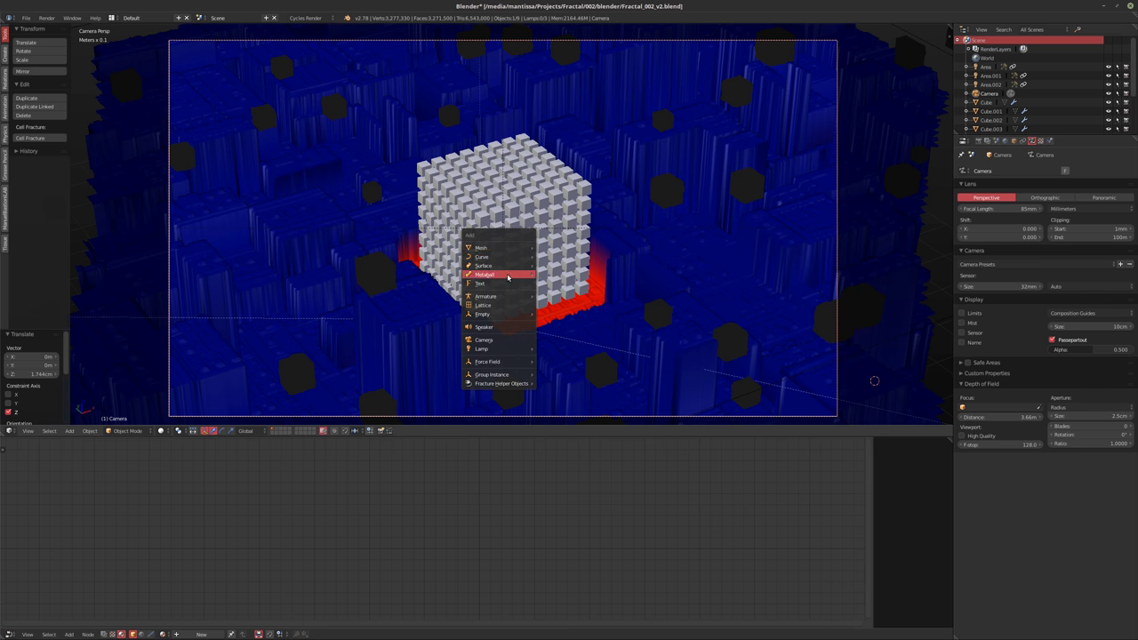
mouse_move(496, 249)
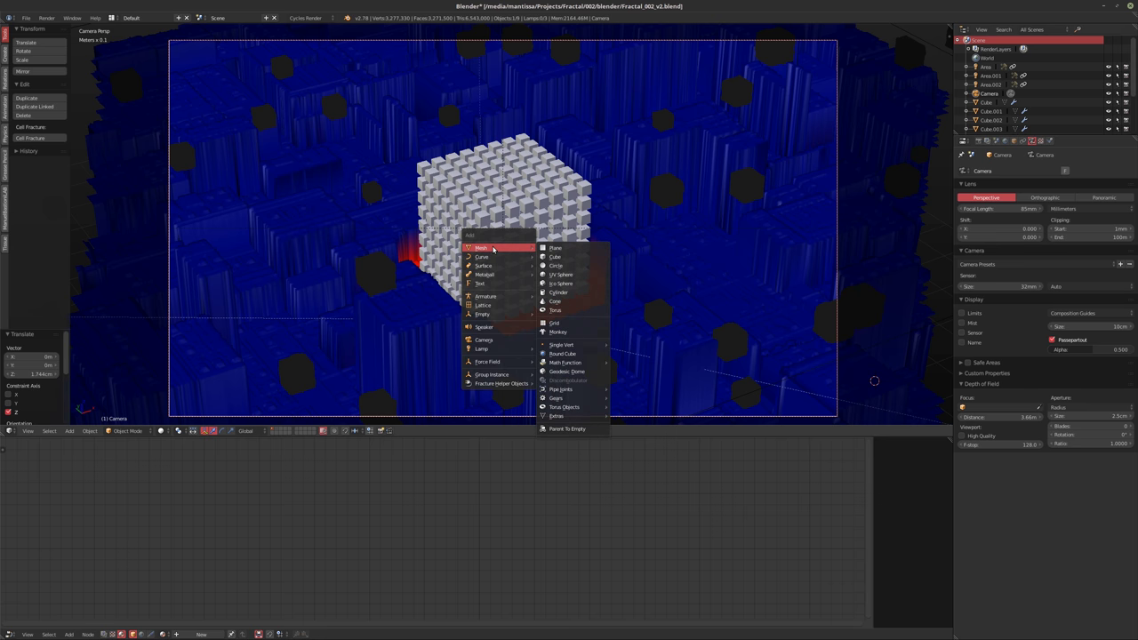
left_click(561, 353)
key("alt+g")
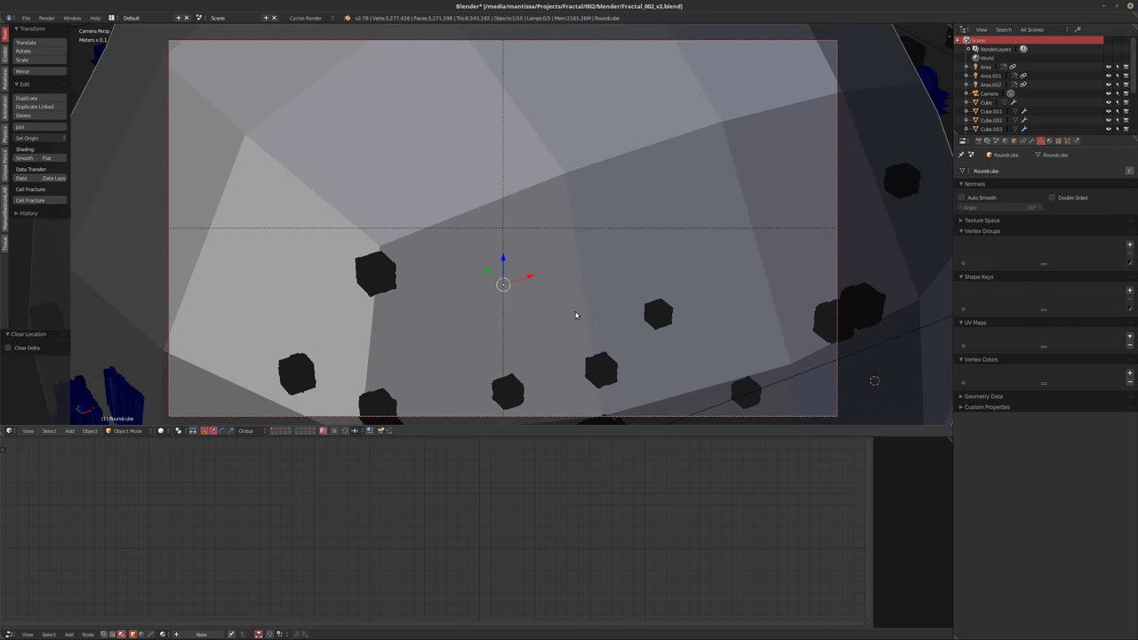
key("Tab")
key("s")
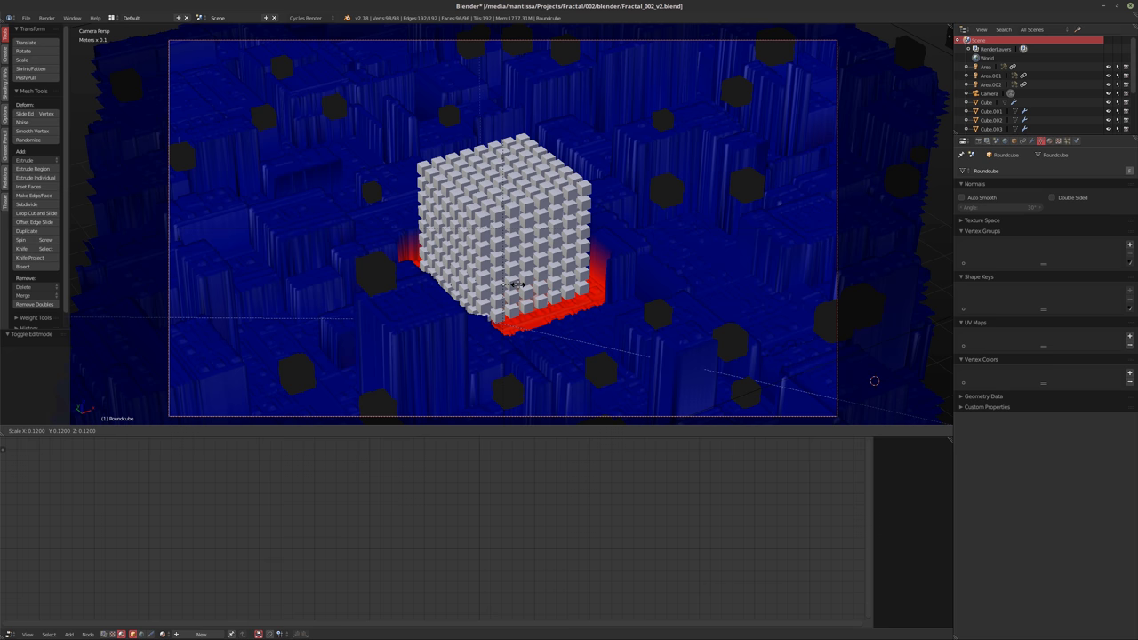
left_click(515, 285)
key("Tab")
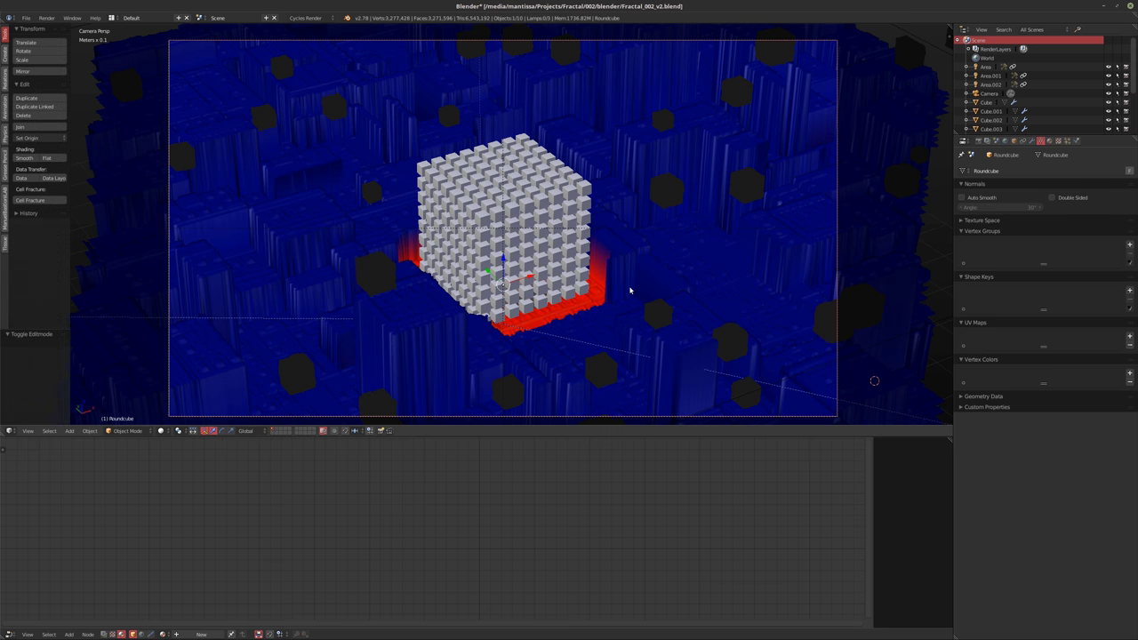
Isolate the round cube with MESH.Array in local view and move it up along Z to the middle of the array
mouse_move(630, 293)
middle_mouse_down()
mouse_move(475, 273)
mouse_move(504, 231)
middle_mouse_up()
key("z")
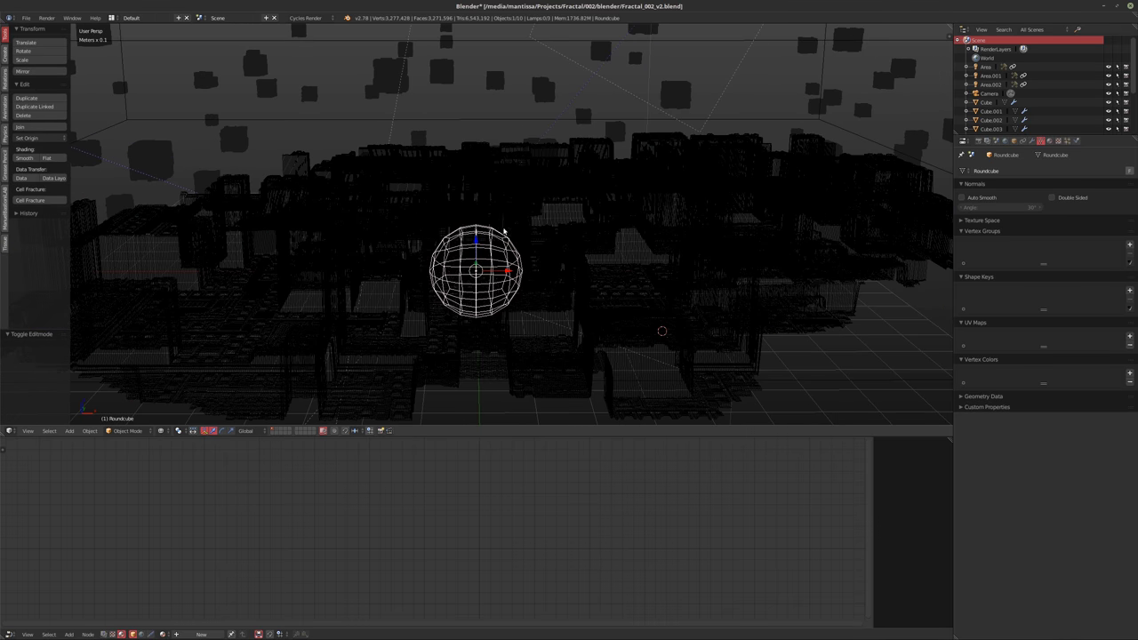
right_click(546, 281, "shift")
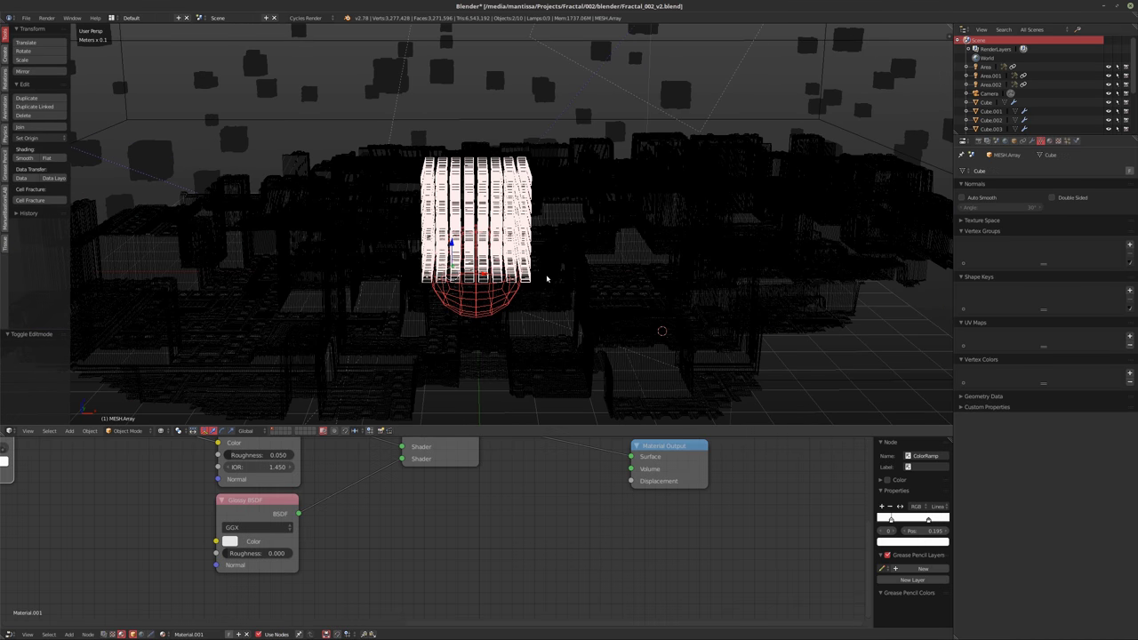
key("KP_Divide")
middle_click_drag(546, 279, 563, 360)
right_click(564, 382)
key("g")
key("z")
left_click(539, 261)
Scale the round cube's geometry to about 0.428 so it sits well inside the array
middle_click_drag(539, 261, 660, 320)
key("Tab")
key("s")
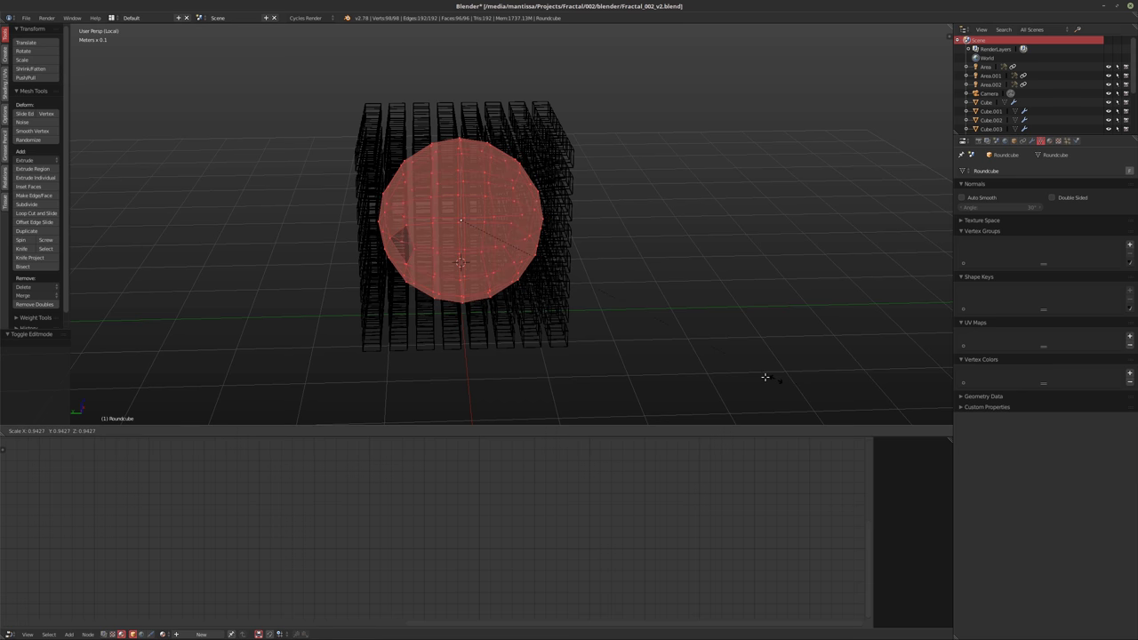
left_click(599, 305)
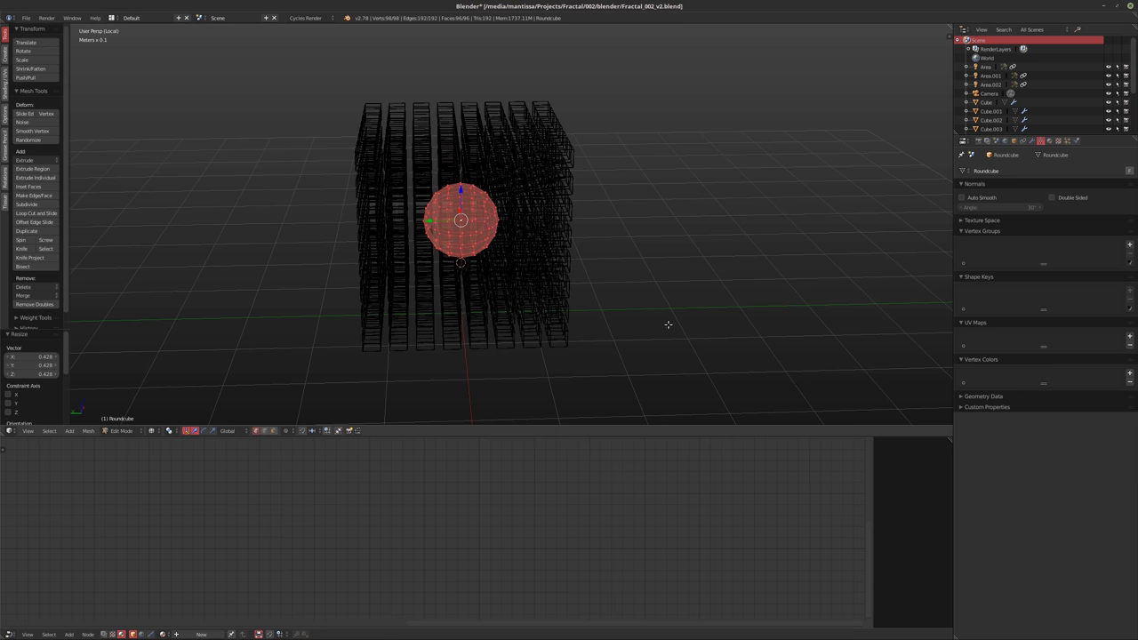
key("Tab")
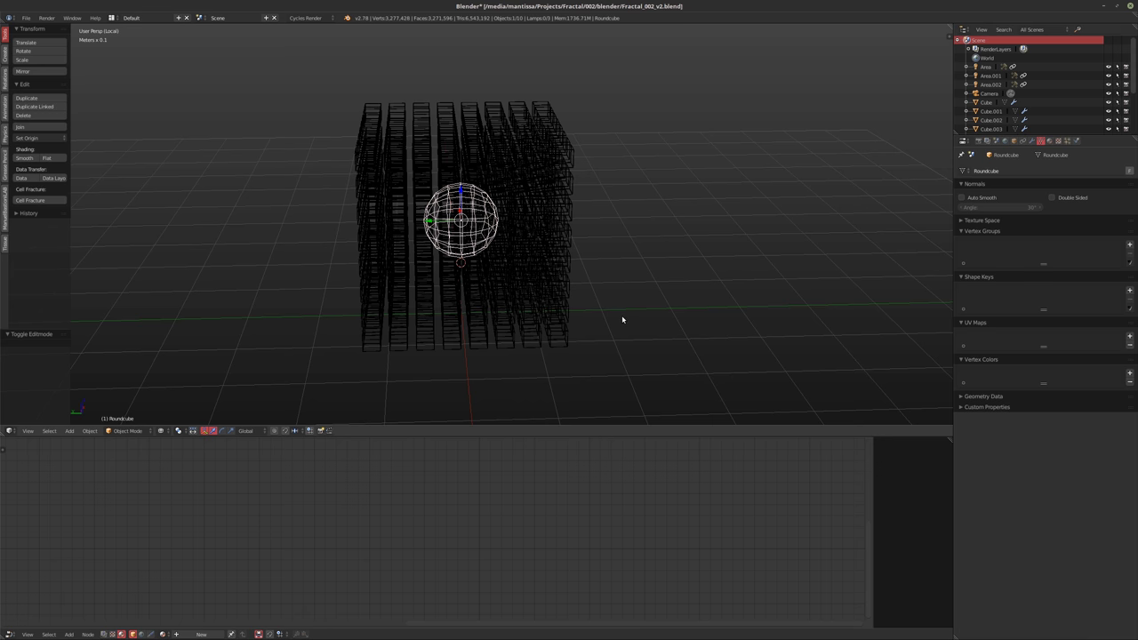
Subdivide the round cube's mesh smoothly with 2 cuts and smoothness 1.000, and apply smooth shading to it
key("Tab")
key("w")
left_click(612, 324)
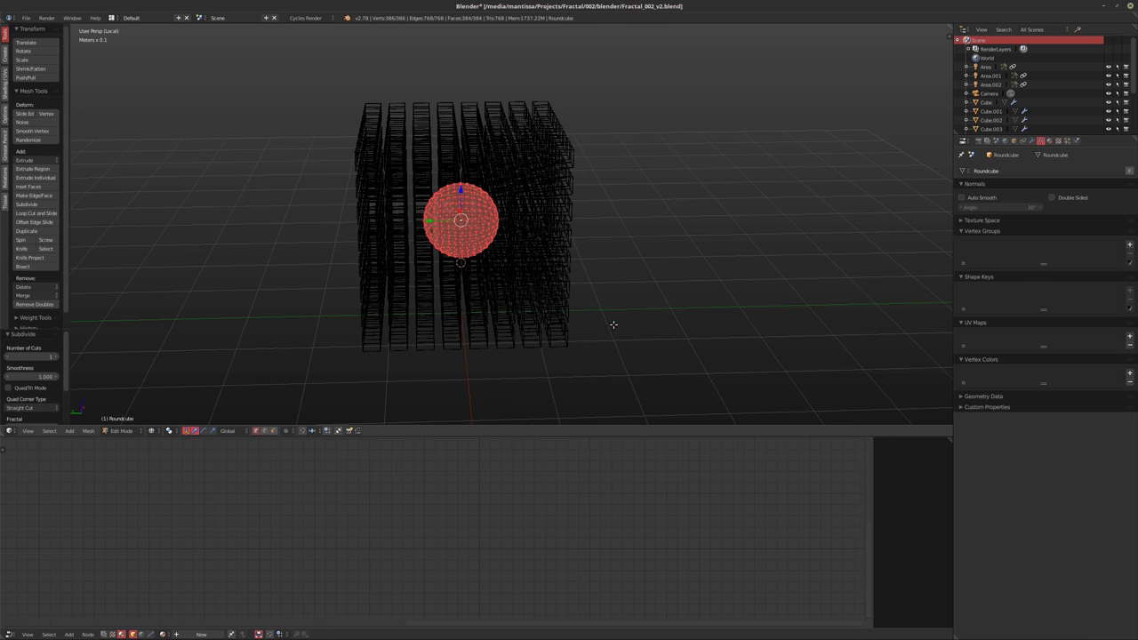
left_click(56, 356)
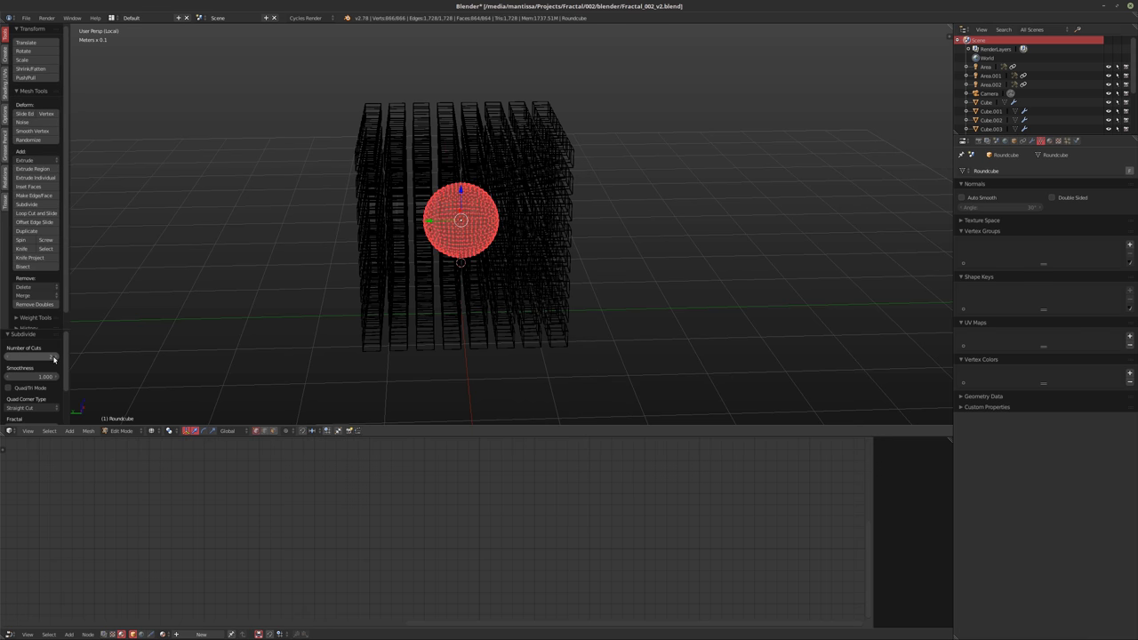
key("Tab")
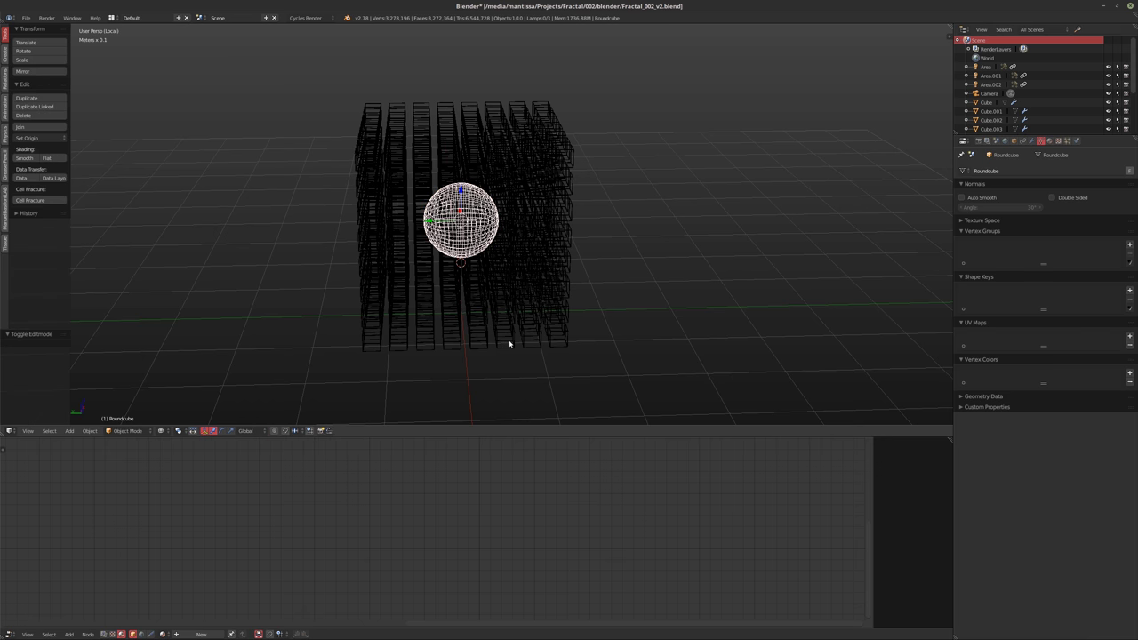
left_click(27, 158)
Leave local view and show the whole scene through the camera with rendered shading
key("KP_0")
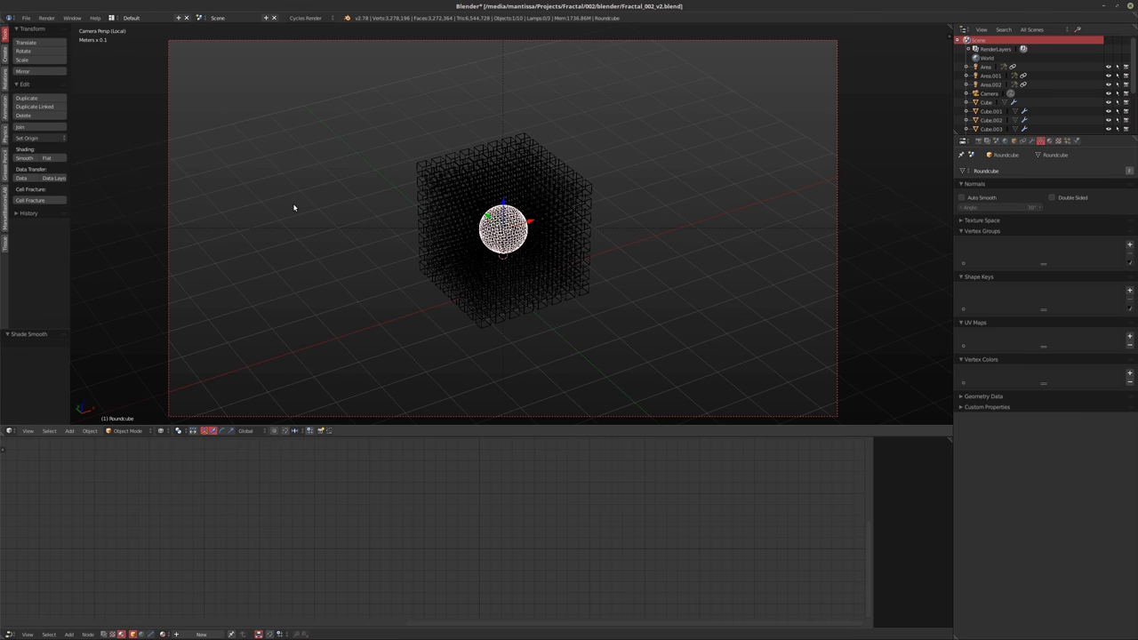
key("KP_Divide")
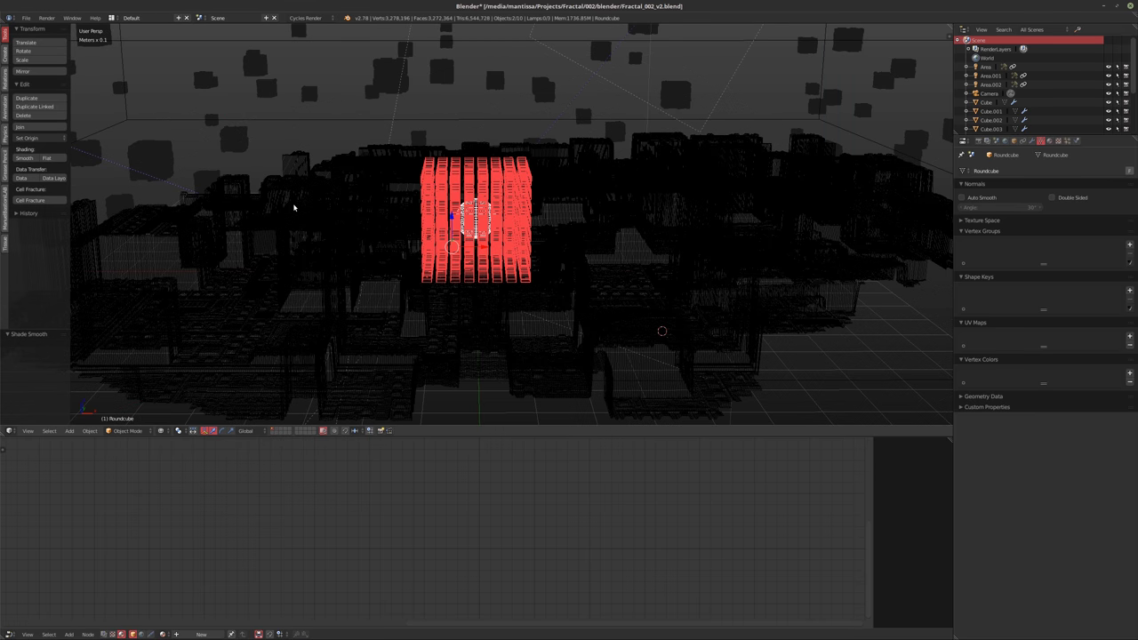
key("KP_0")
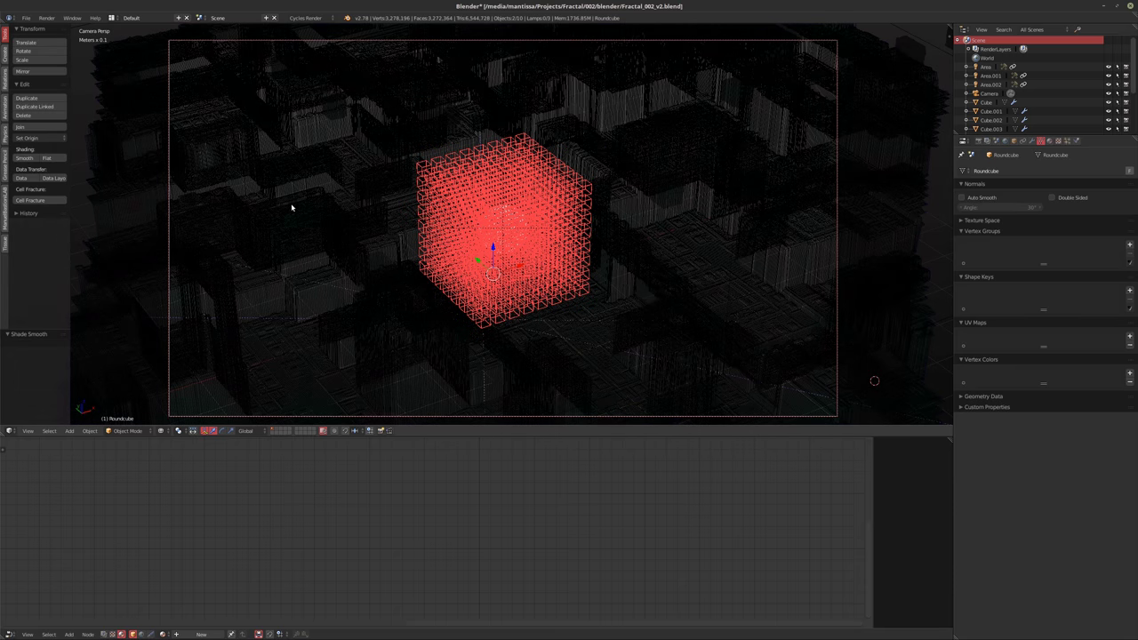
key("z")
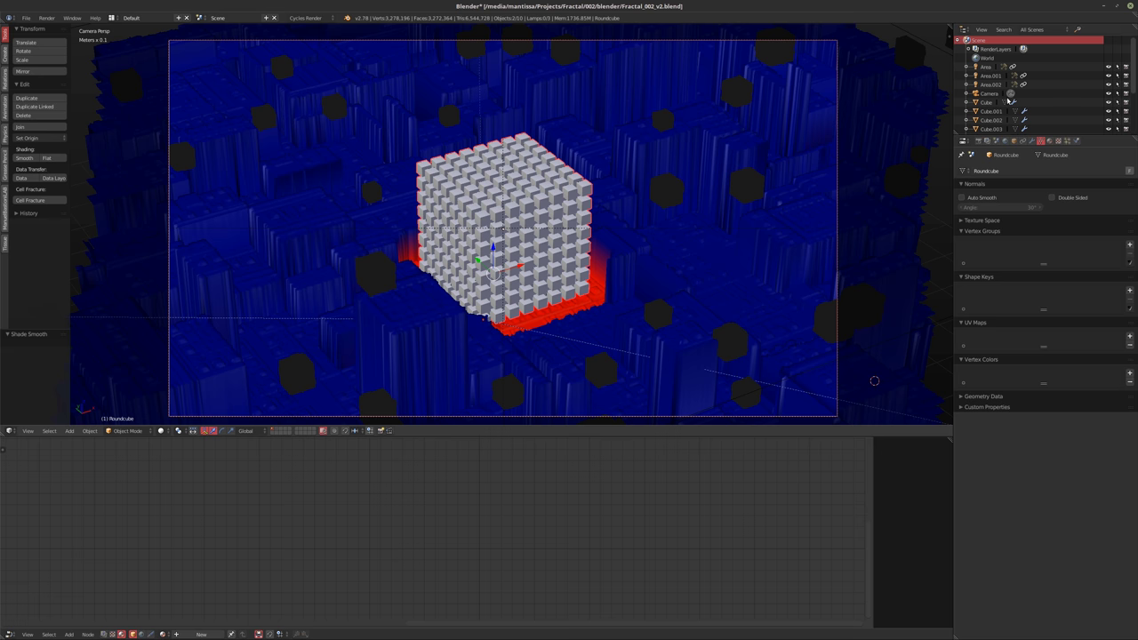
key("shift+z")
scroll(971, 118, "down", 5)
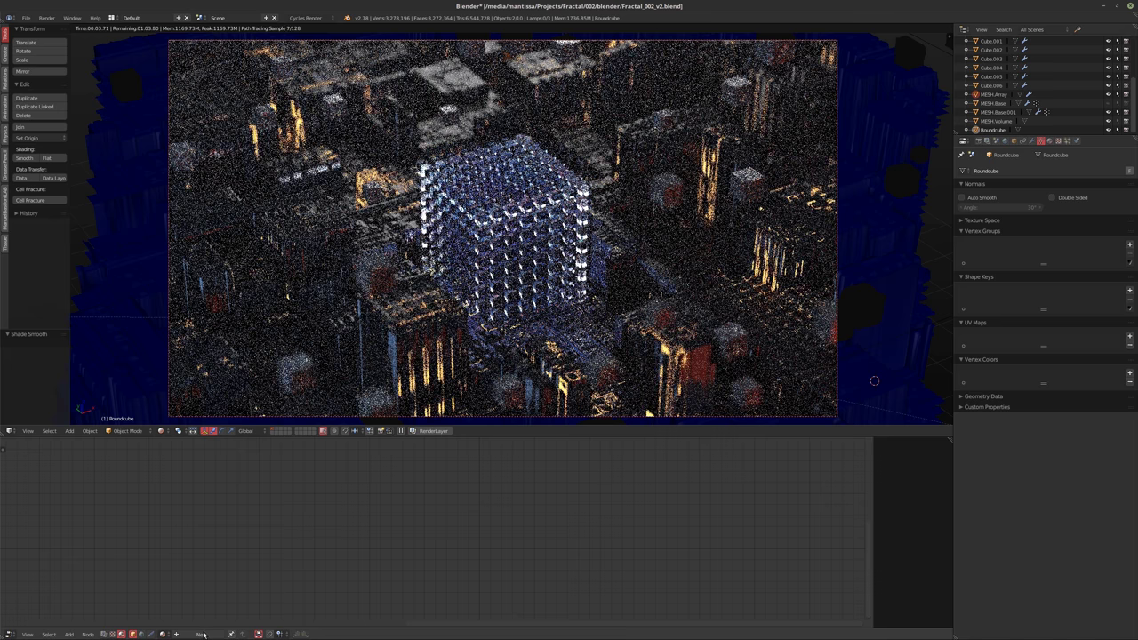
Create a new material for Roundcube and spread out its Diffuse BSDF and Material Output nodes
left_click(202, 633)
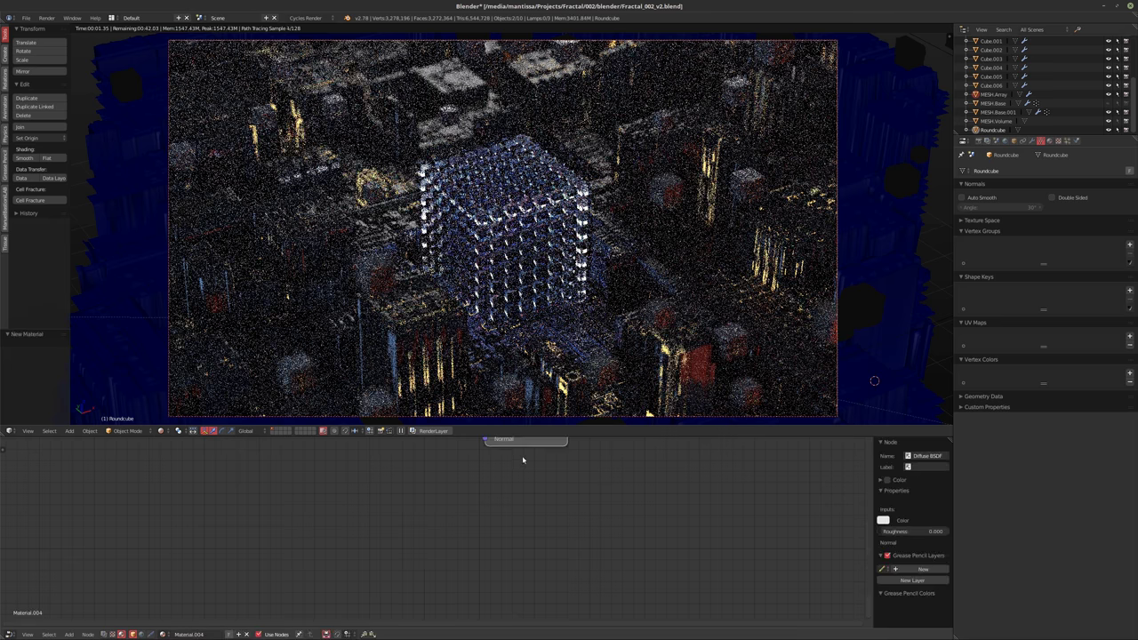
key("Home")
key("g")
left_click(376, 570)
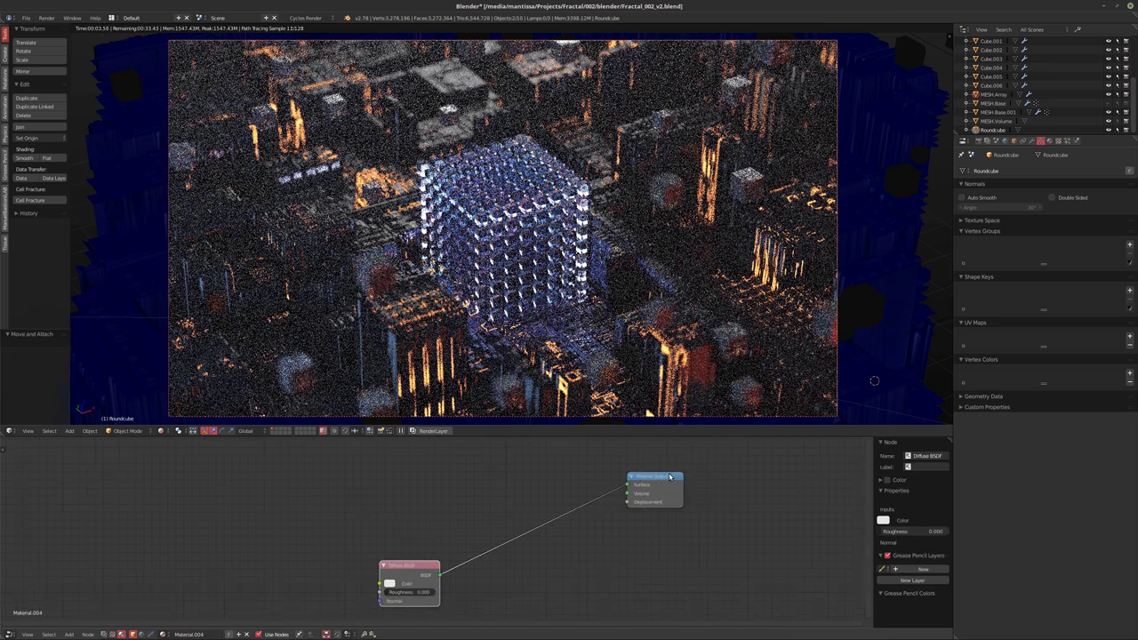
left_click_drag(655, 478, 618, 575)
middle_click_drag(553, 539, 540, 503)
scroll(497, 516, "up", 2)
Replace the Diffuse BSDF with an Emission shader connected to the Material Output's Surface input
left_click(374, 531)
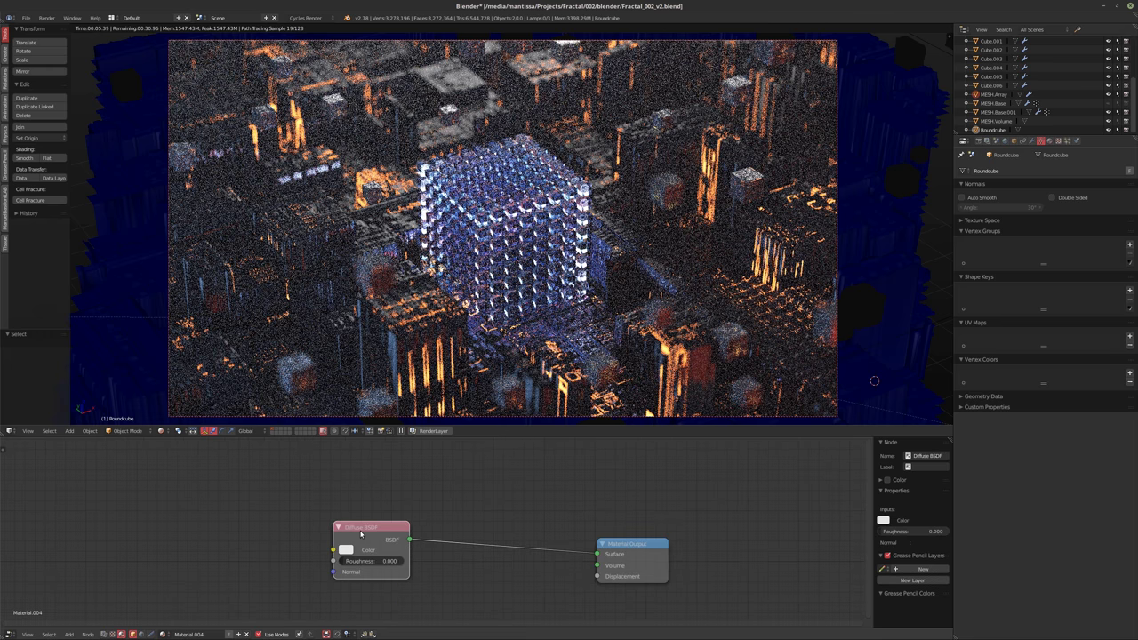
key("x")
key("shift+a")
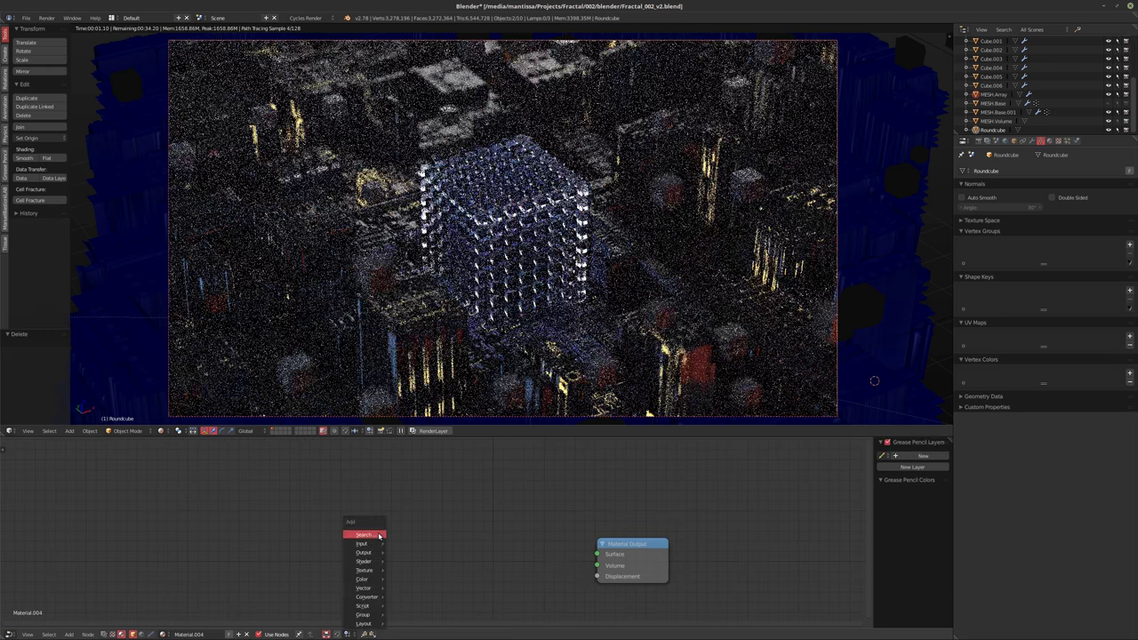
mouse_move(364, 561)
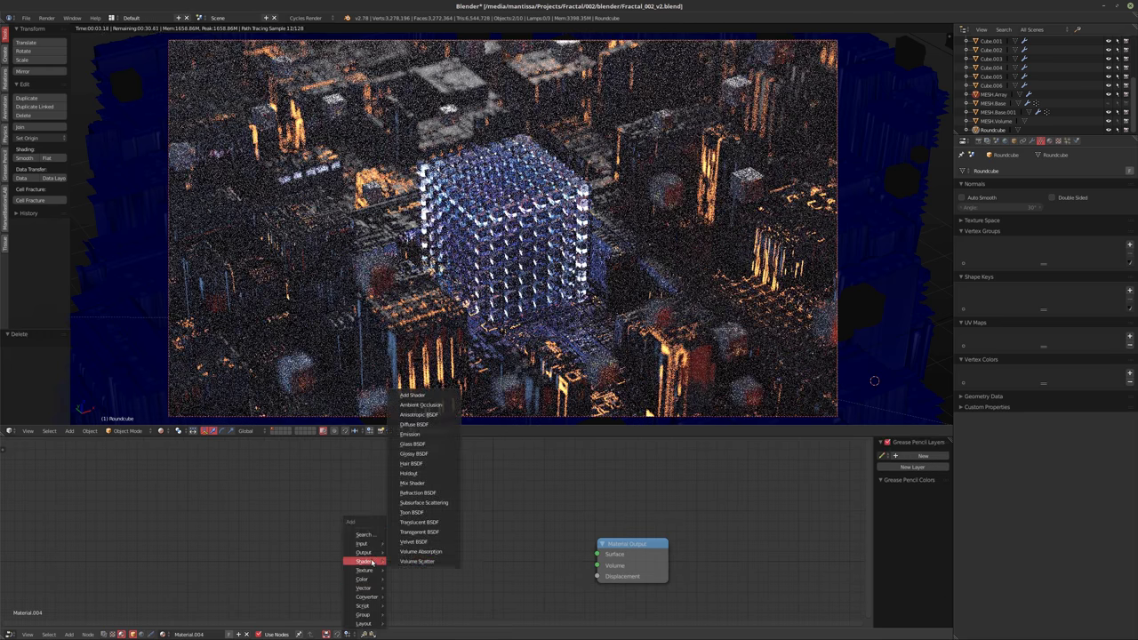
left_click(409, 434)
left_click(378, 542)
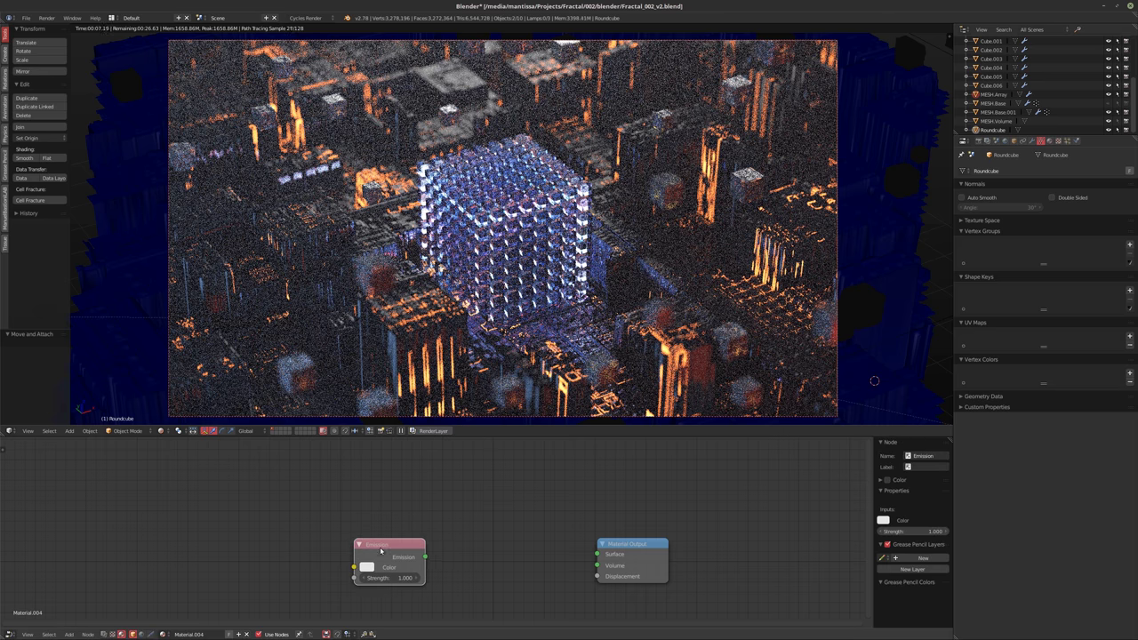
left_click_drag(425, 556, 597, 554)
Set the Emission shader's strength to 10
scroll(503, 560, "up", 3)
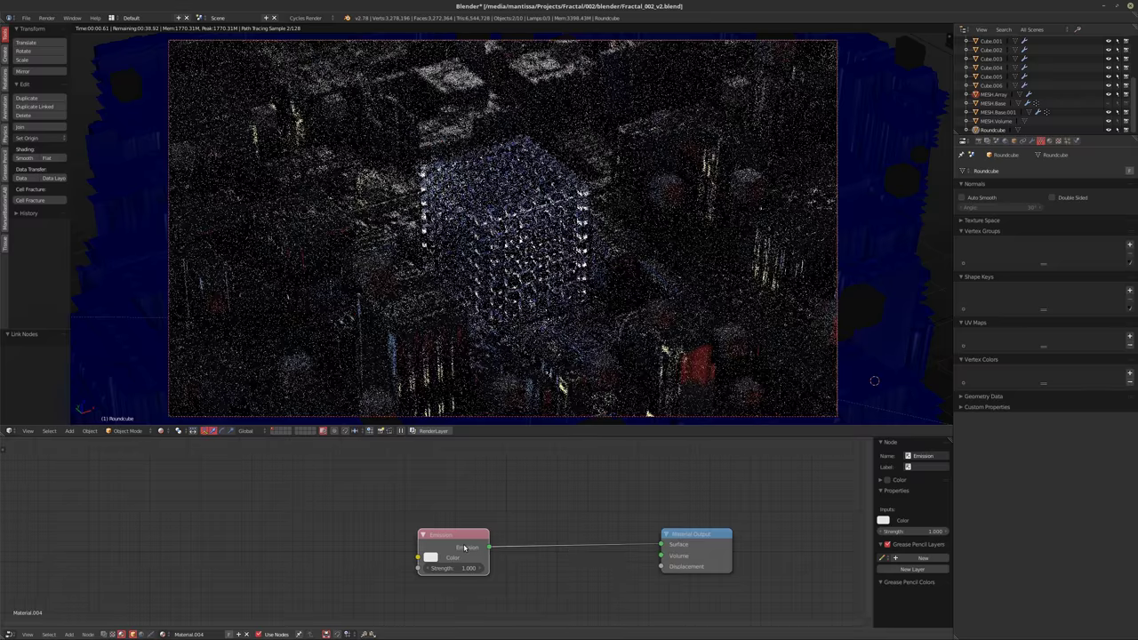
left_click(445, 584)
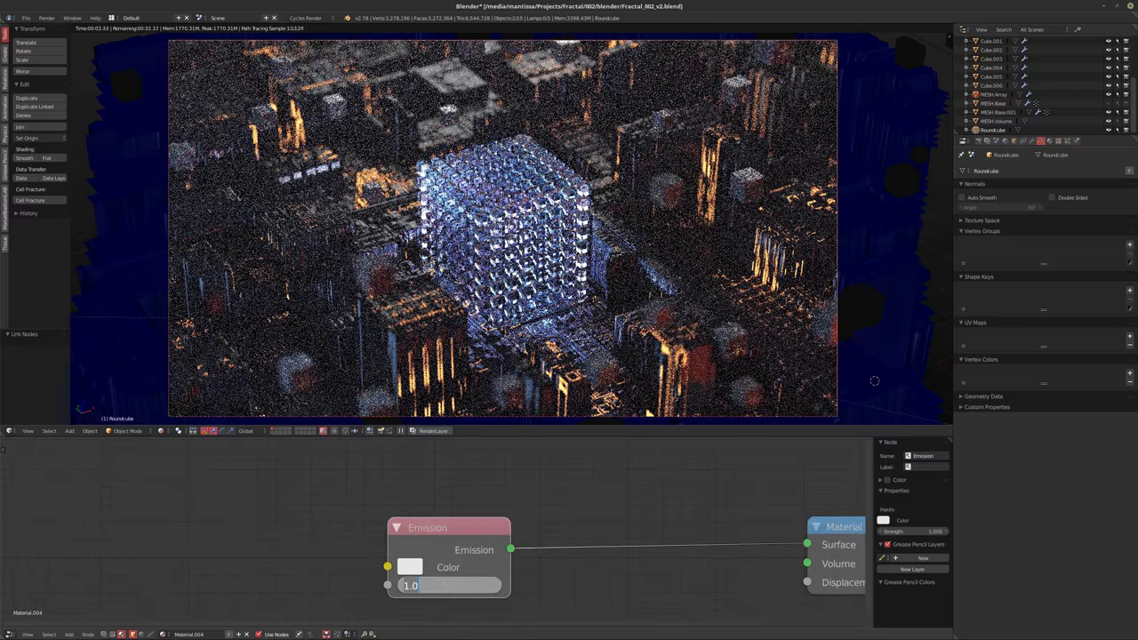
type("10")
key("Return")
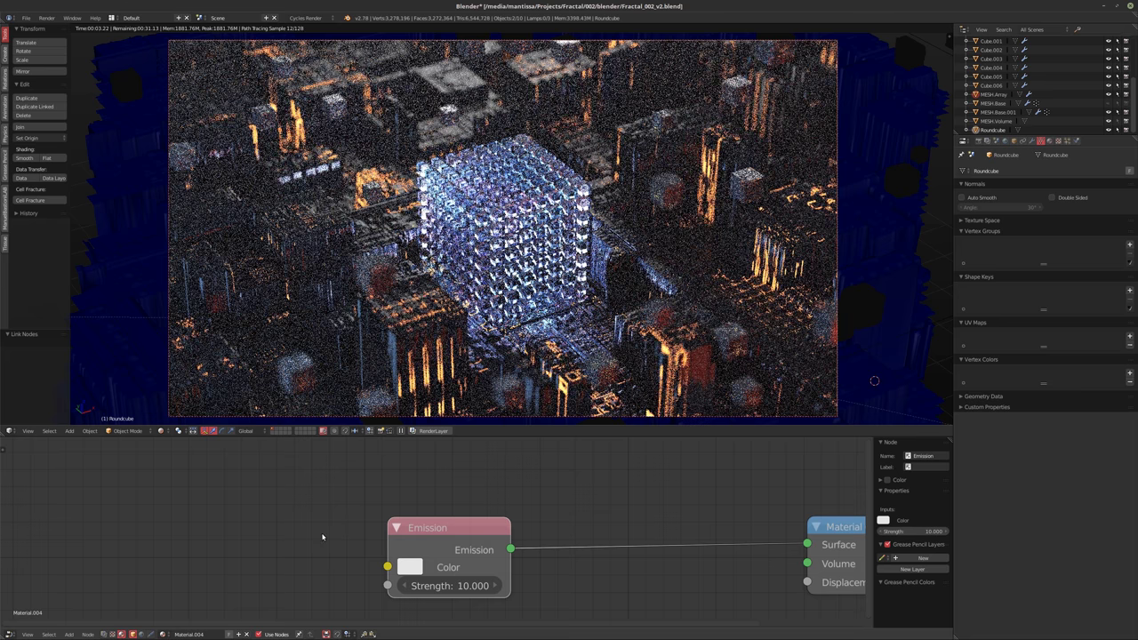
Set the Roundcube material's Emission strength to 500
left_click(444, 586)
type("500")
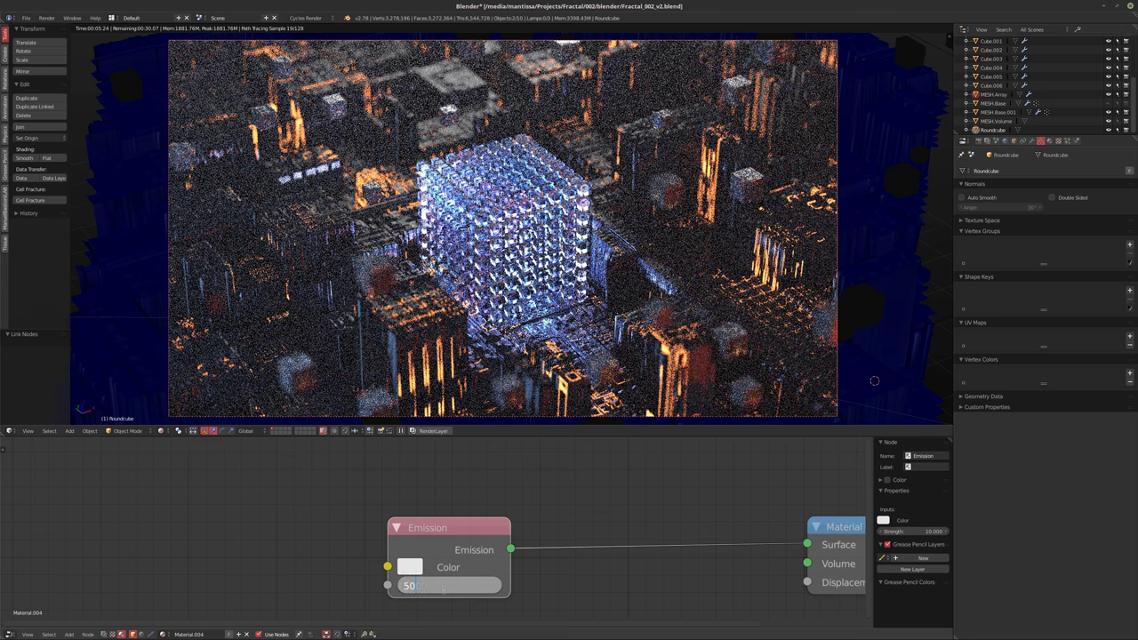
key("Return")
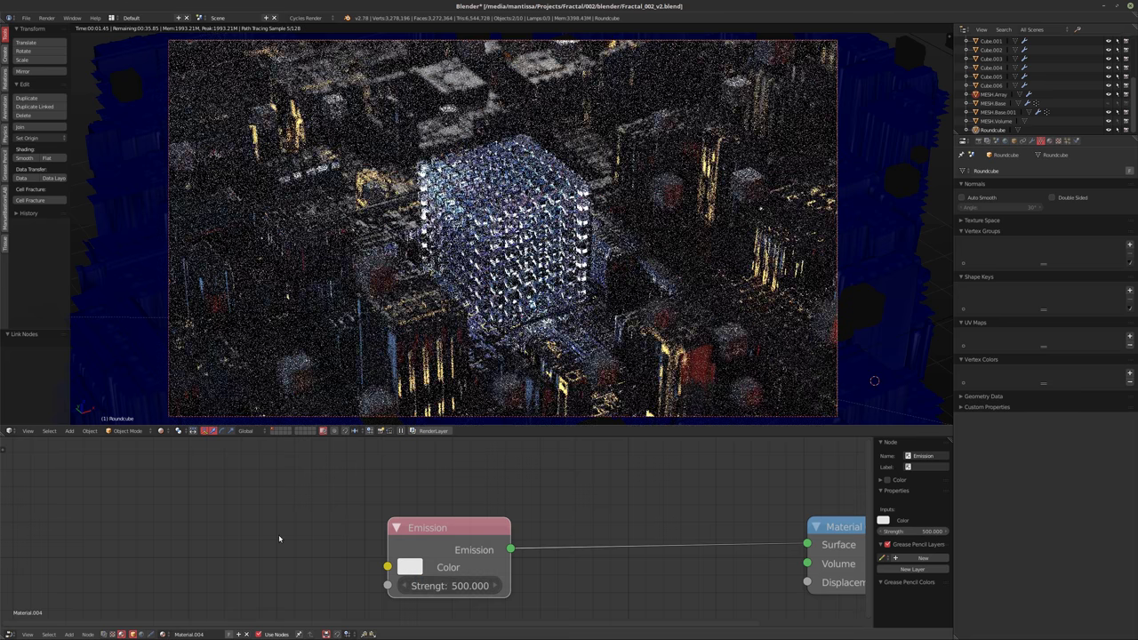
scroll(390, 538, "down", 2)
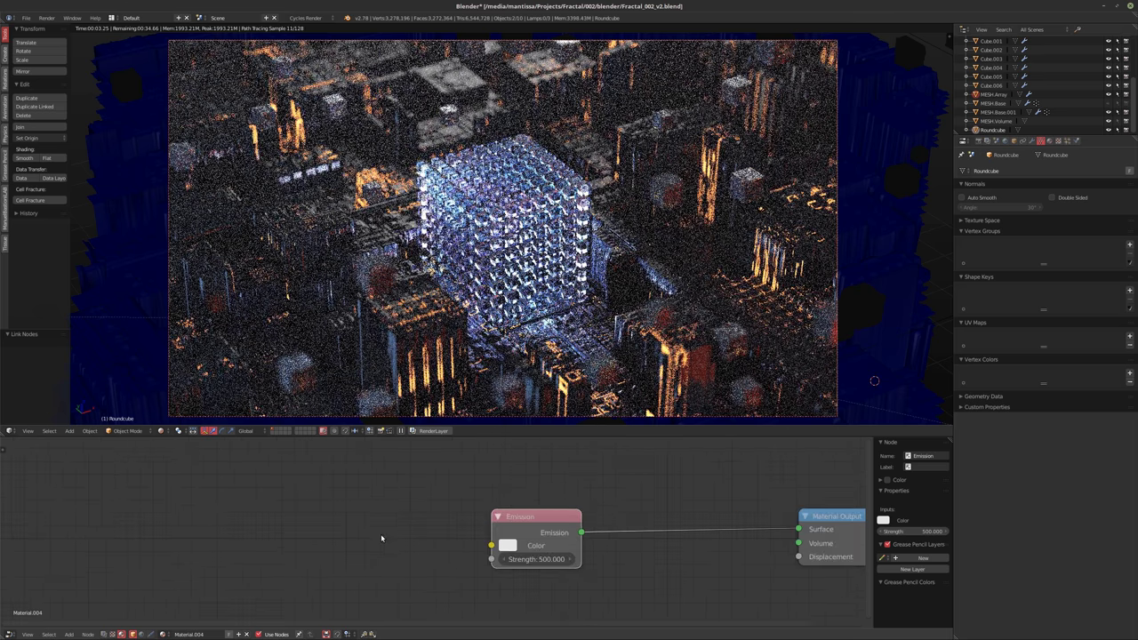
scroll(381, 538, "down", 1)
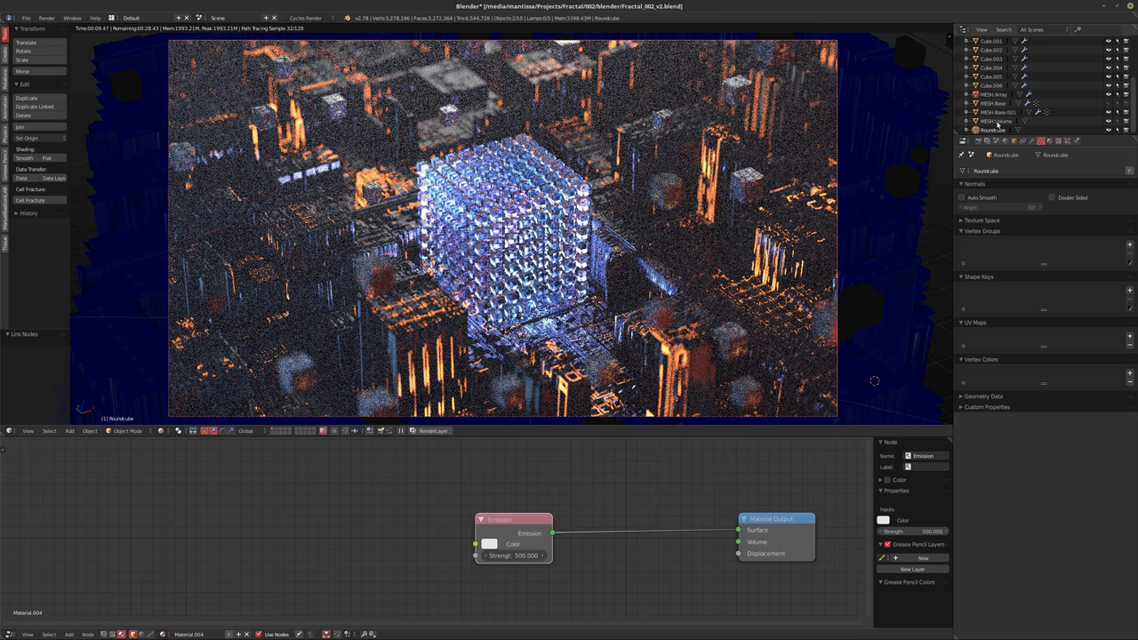
In MESH.Array's material, move the Refraction BSDF and Layer Weight nodes apart to clear space before the Mix Shader
left_click(993, 94)
scroll(485, 526, "up", 2)
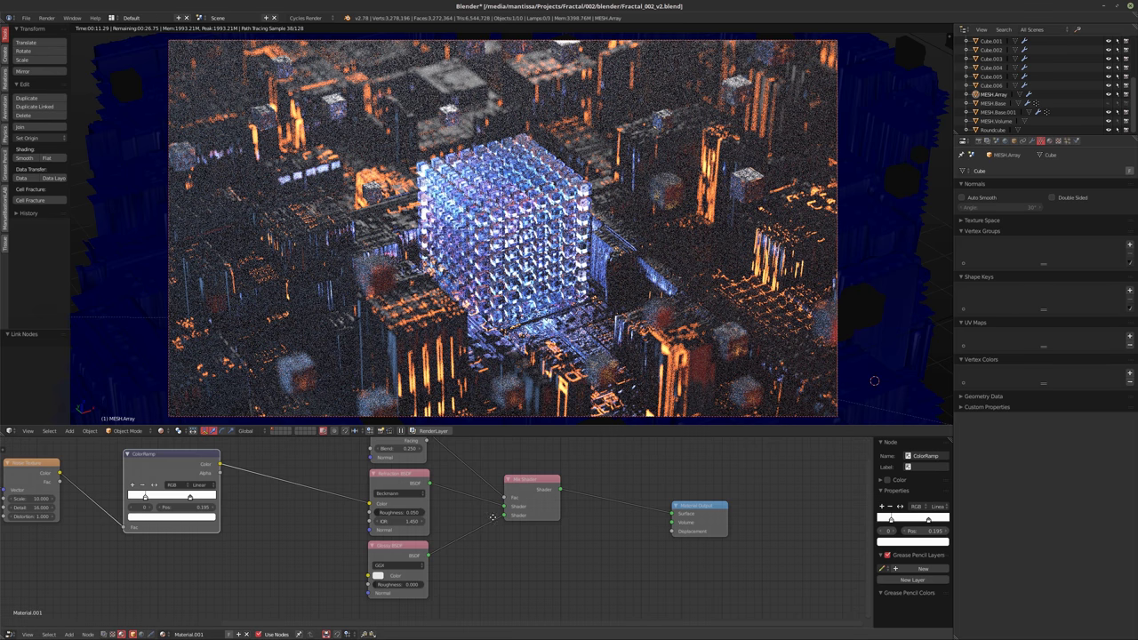
middle_click_drag(498, 514, 563, 531)
scroll(490, 528, "up", 1)
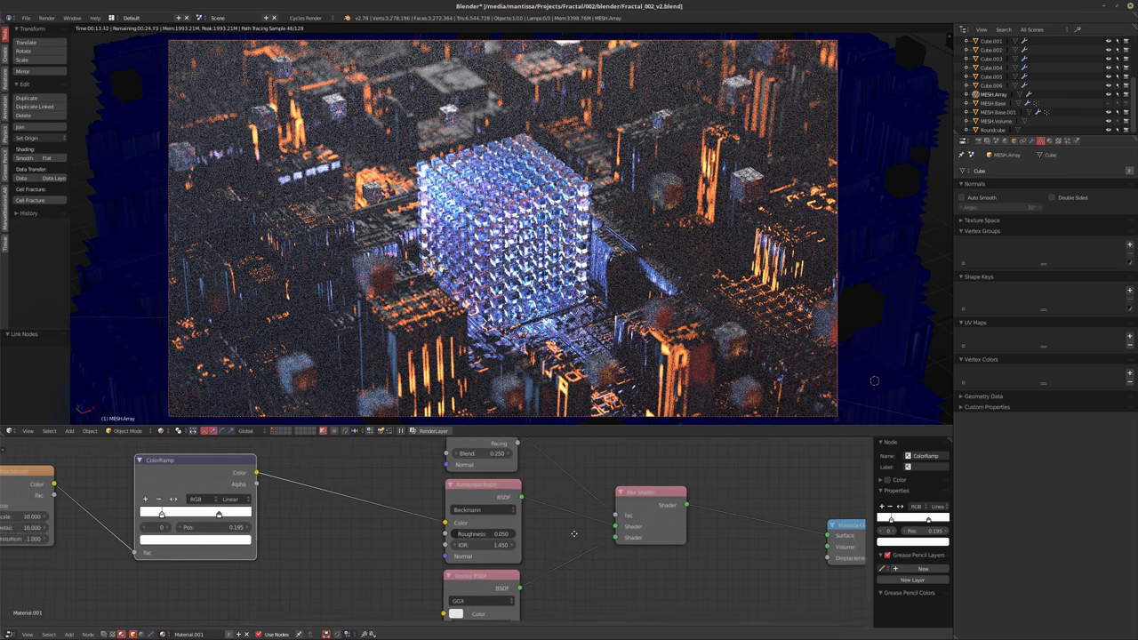
scroll(594, 534, "down", 2)
left_click_drag(521, 514, 427, 521)
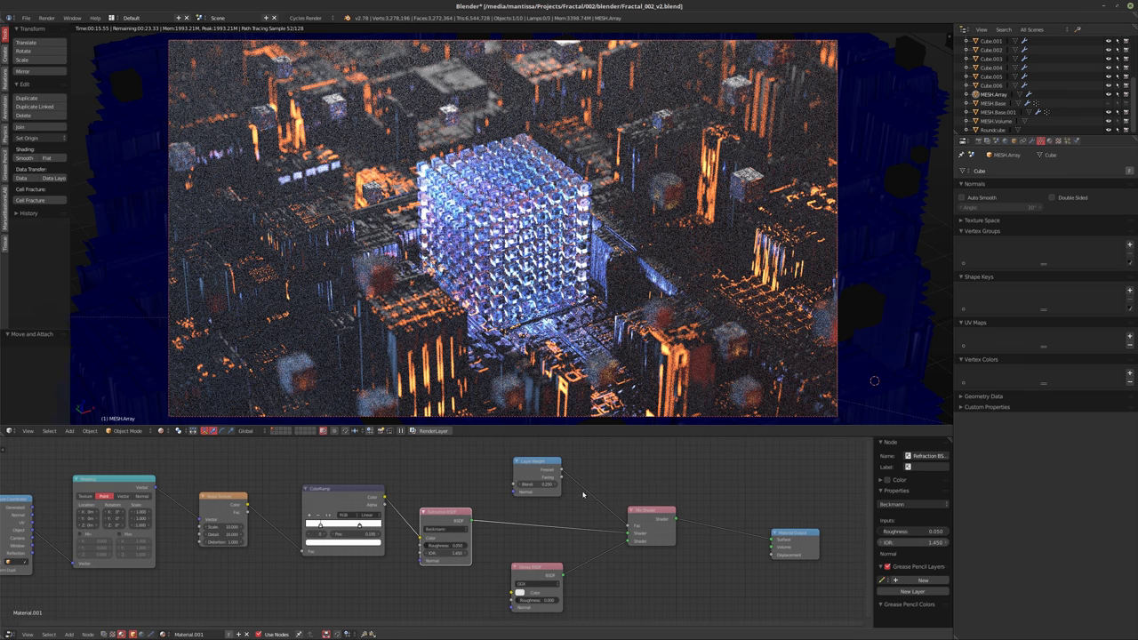
middle_click_drag(518, 462, 516, 513)
left_click_drag(515, 514, 527, 488)
left_click_drag(442, 563, 444, 539)
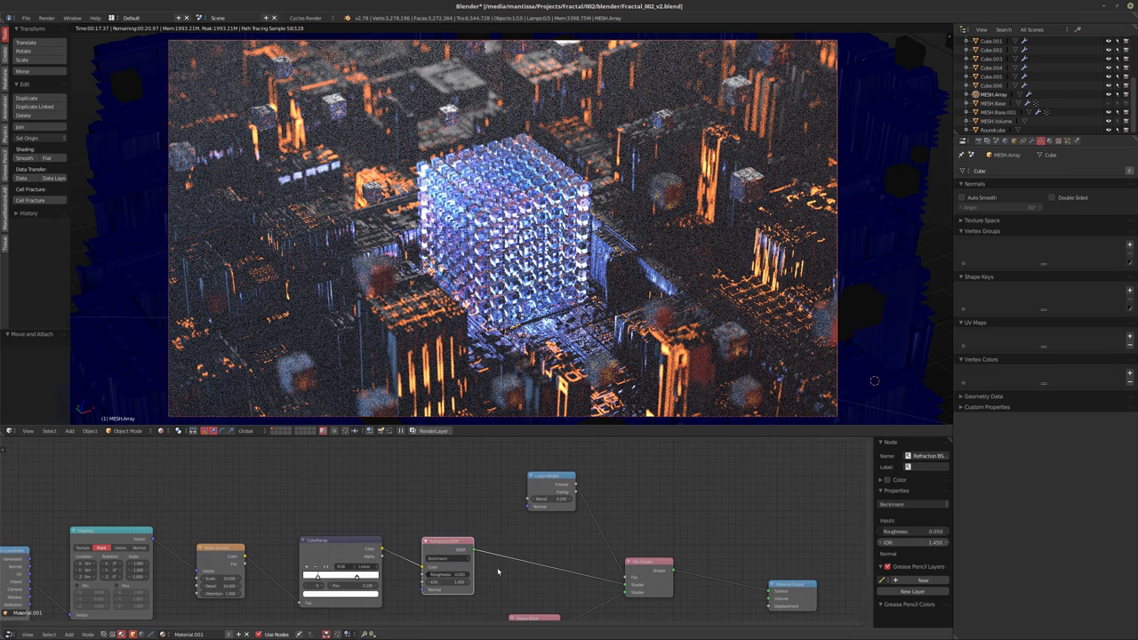
Insert a new Mix Shader into the link between the Refraction BSDF and the existing Mix Shader
key("shift+a")
mouse_move(505, 566)
mouse_move(494, 601)
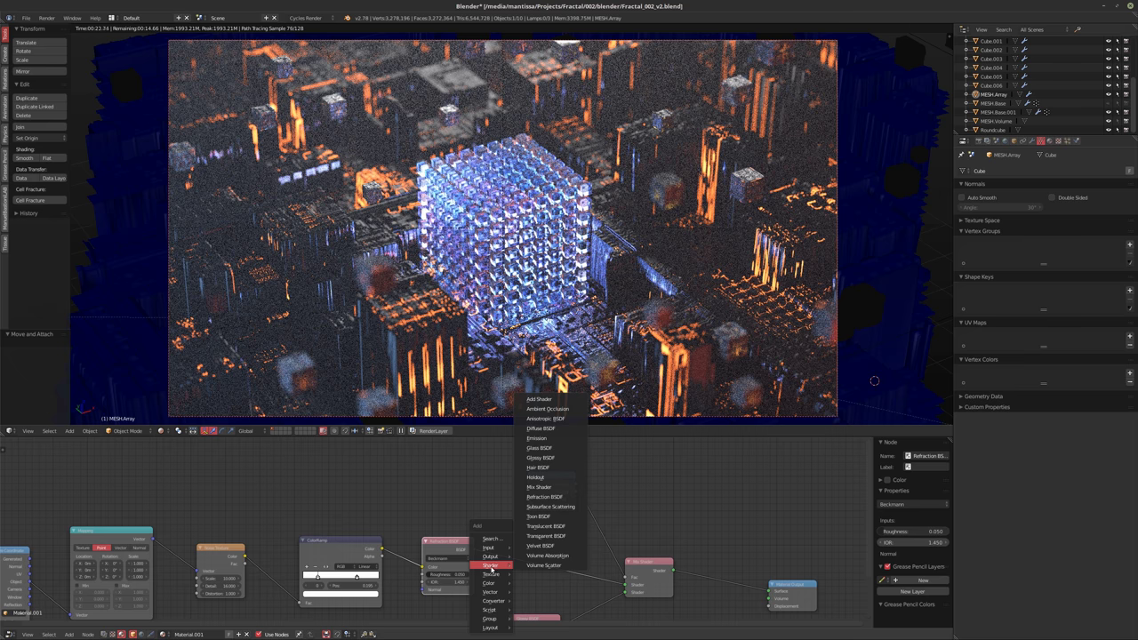
left_click(549, 487)
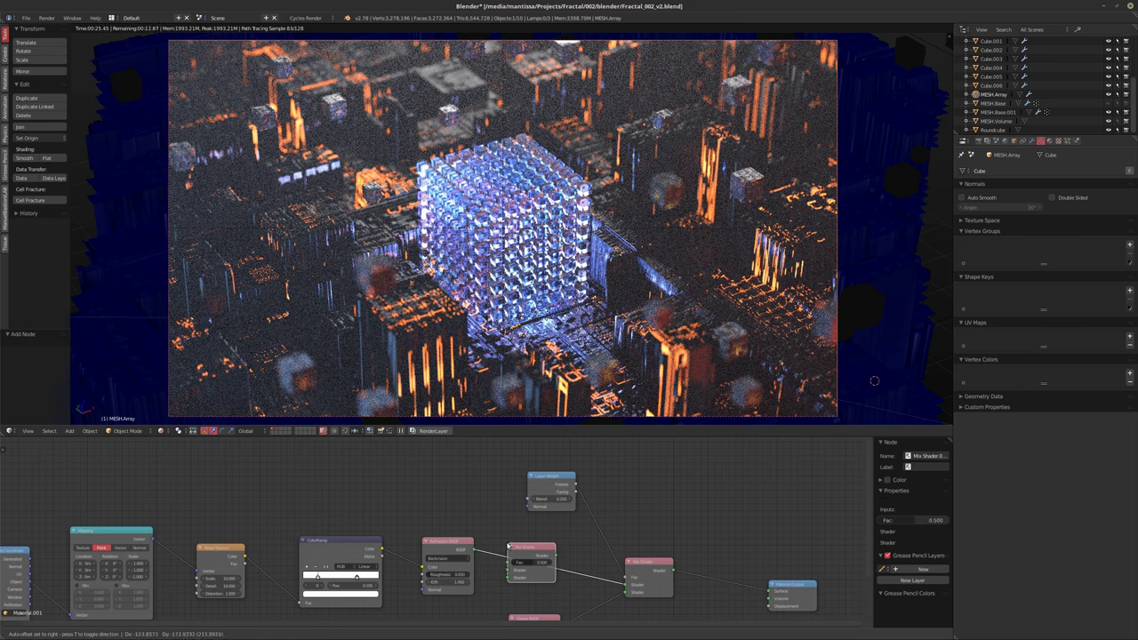
left_click(533, 559)
middle_click_drag(533, 559, 567, 535)
Add a Transparent BSDF below the Refraction BSDF and connect it to the new Mix Shader's second Shader input
key("shift+a")
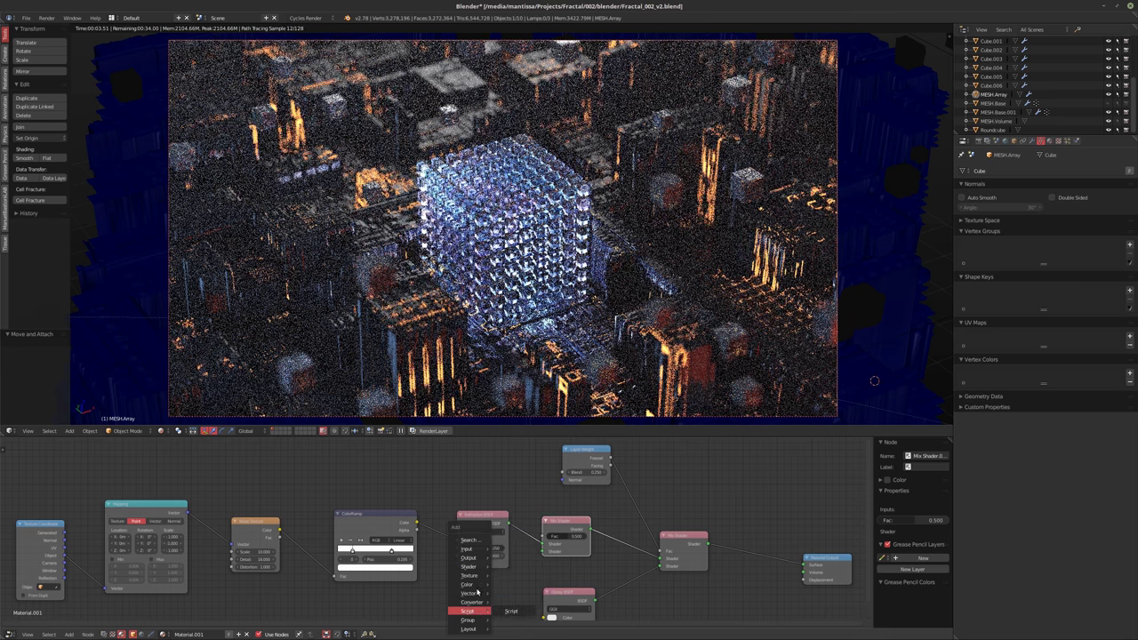
mouse_move(471, 566)
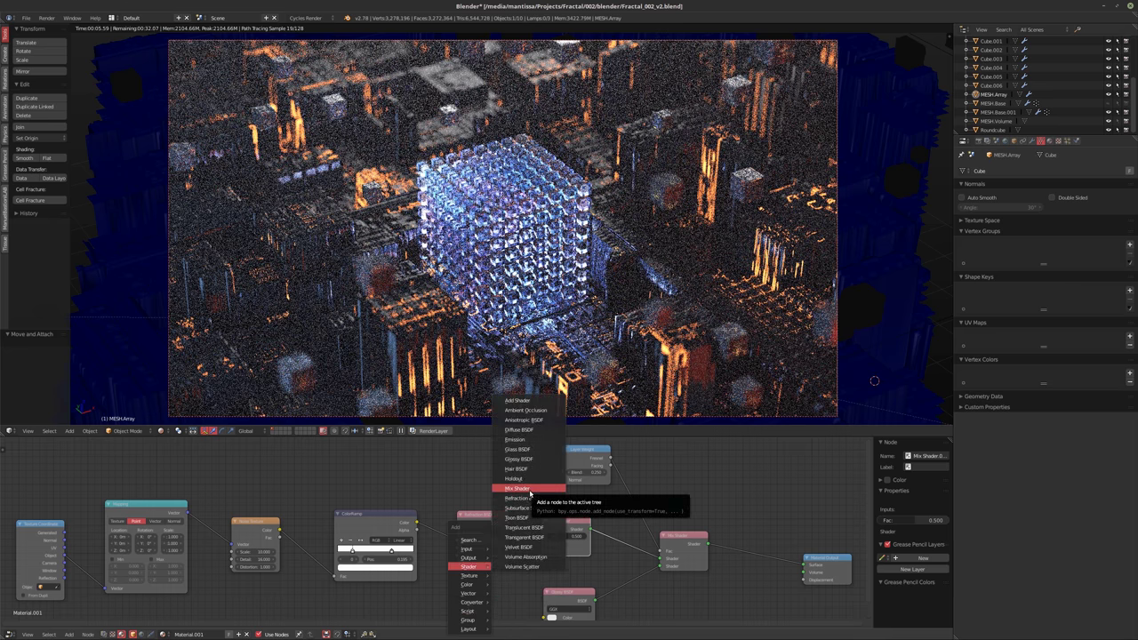
left_click(526, 537)
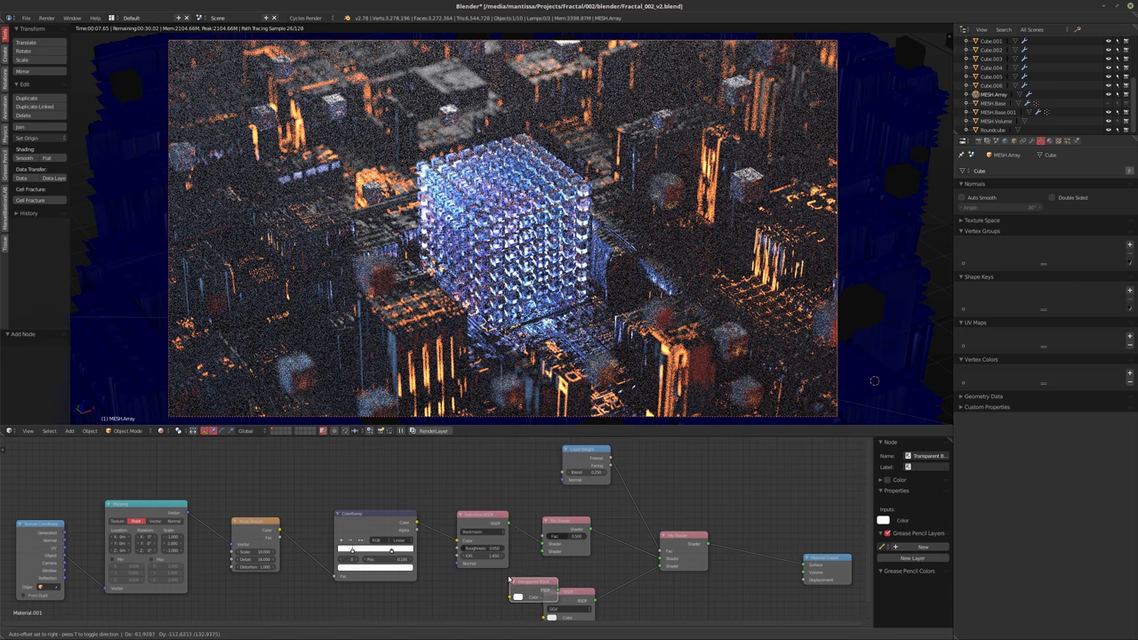
left_click(430, 580)
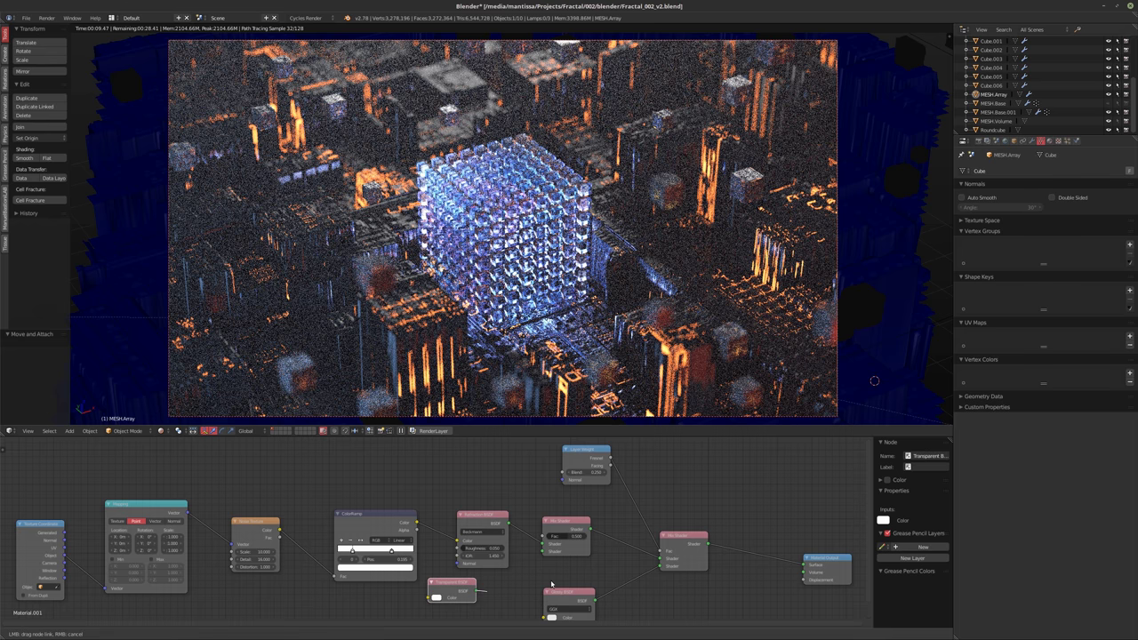
left_click_drag(476, 590, 544, 551)
left_click_drag(453, 583, 483, 578)
Add a Light Path node and connect its Is Shadow Ray output to the new Mix Shader's Fac input
key("shift+a")
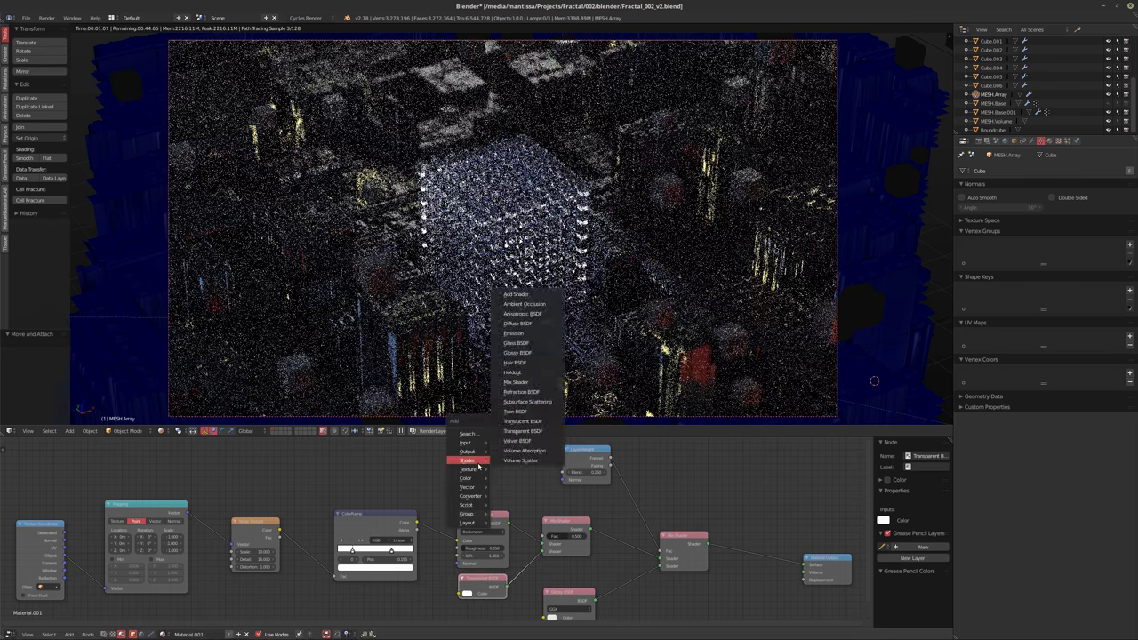
mouse_move(465, 442)
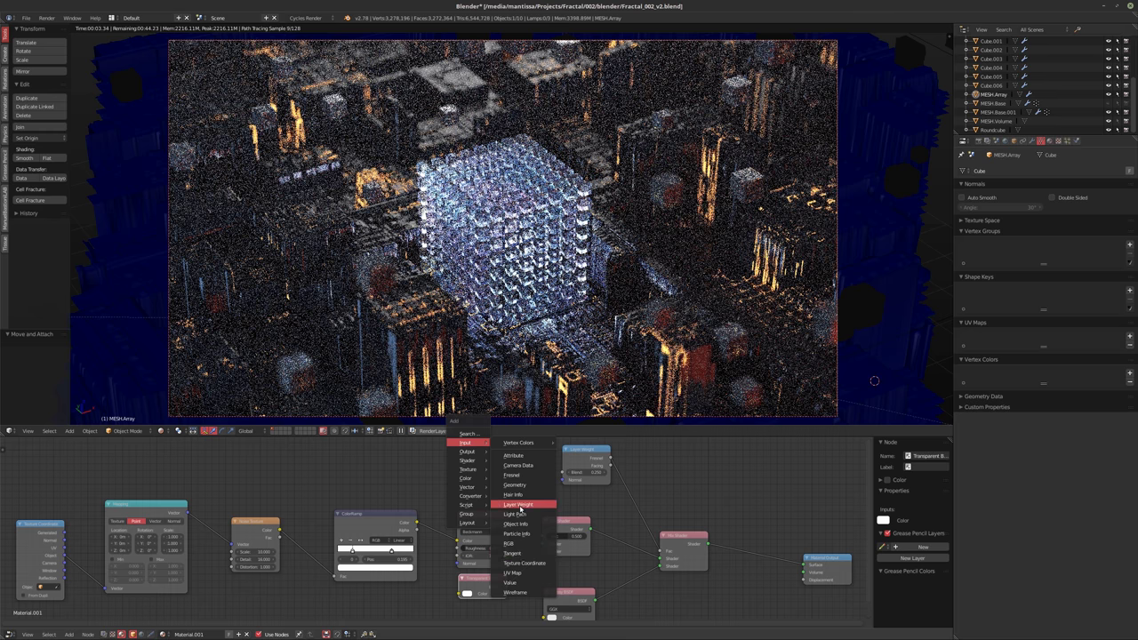
left_click(514, 514)
left_click(452, 595)
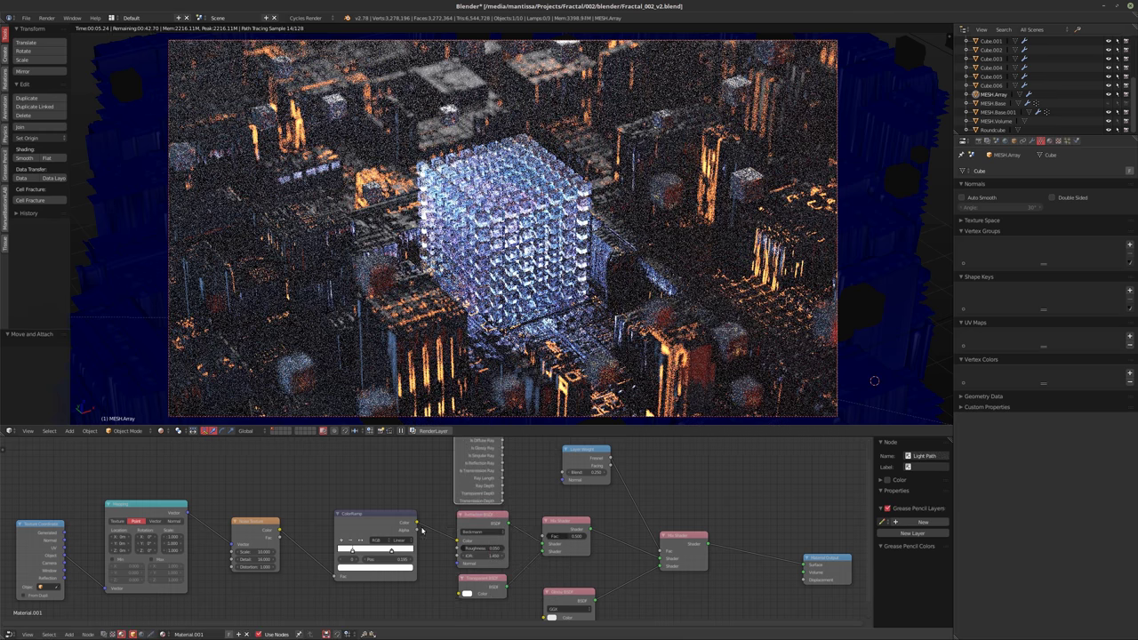
scroll(458, 560, "up", 2)
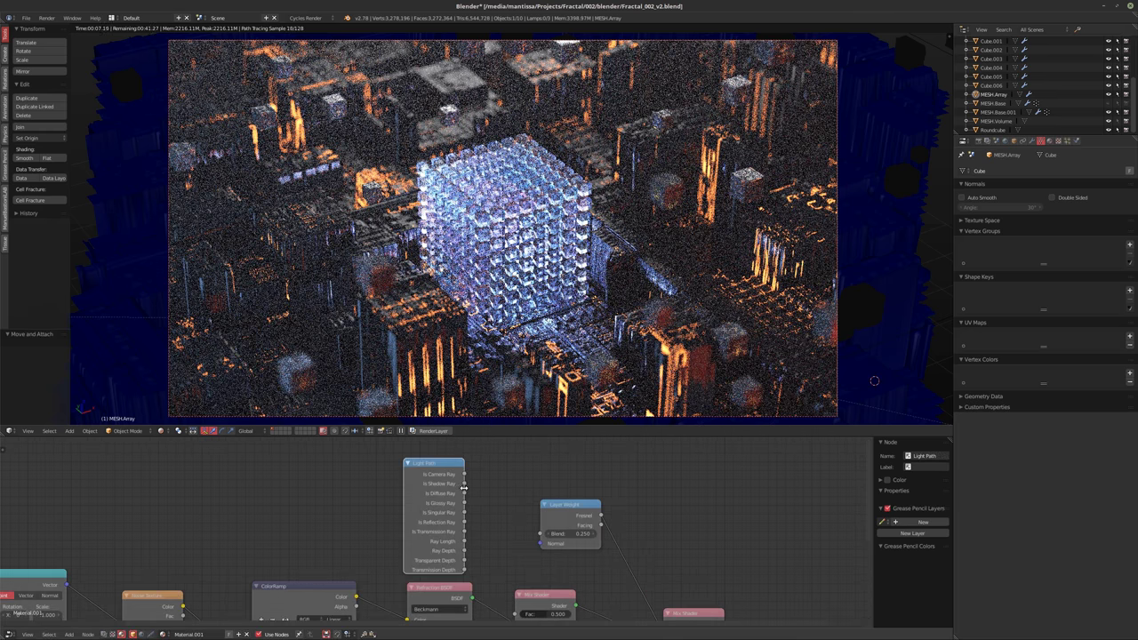
left_click_drag(464, 484, 515, 597)
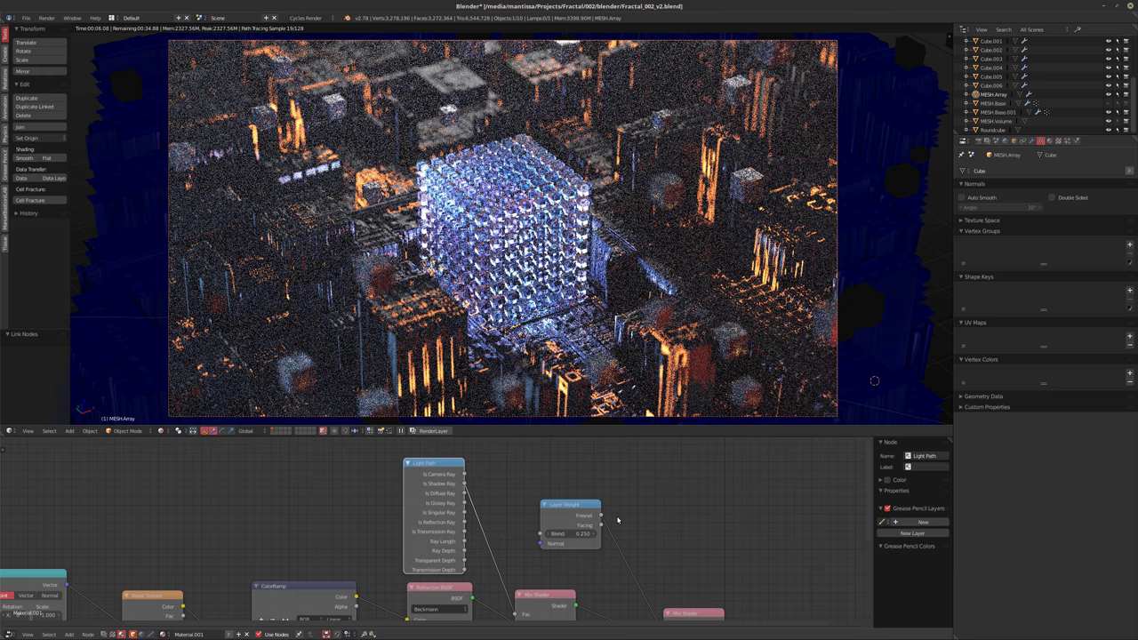
scroll(618, 520, "down", 4)
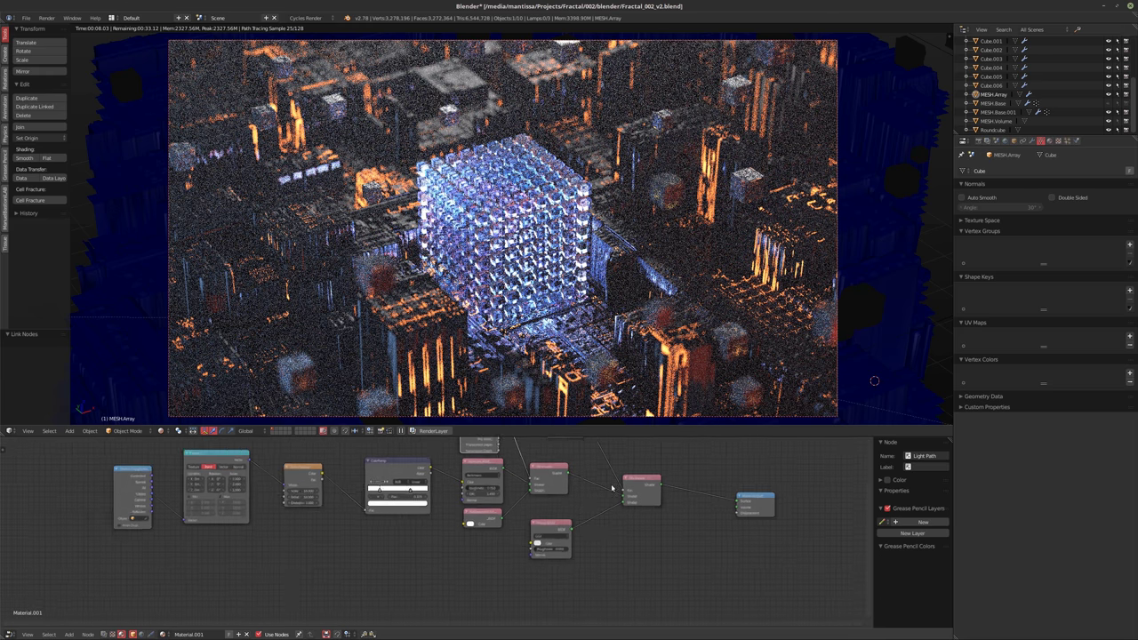
scroll(560, 534, "up", 2)
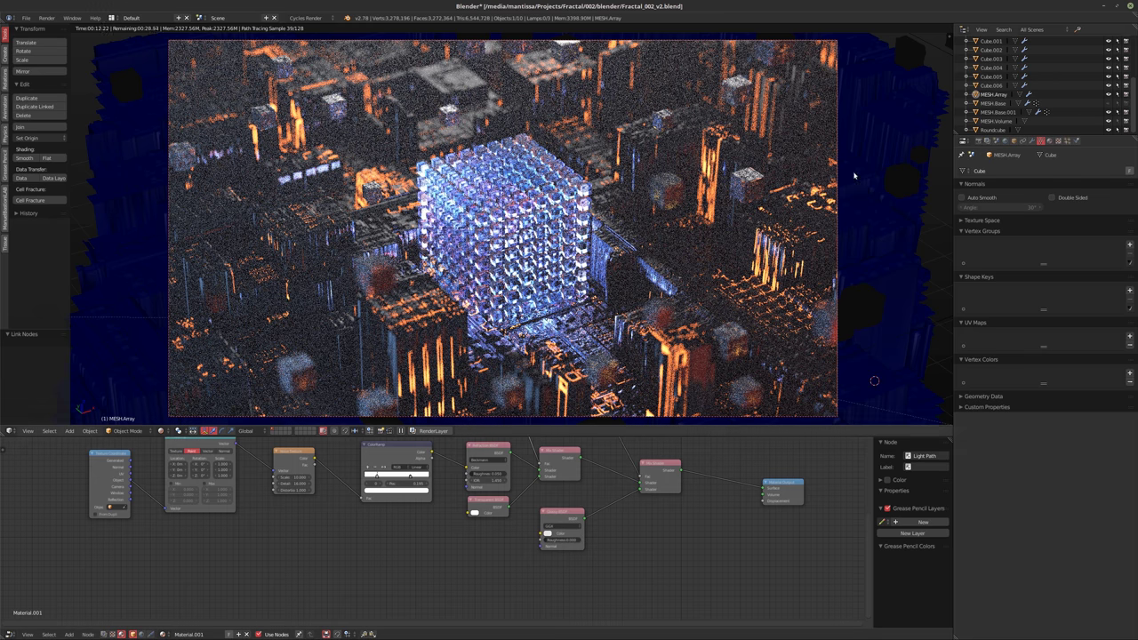
Lower the camera about 4.4 cm along the global Z axis
scroll(990, 113, "up", 2)
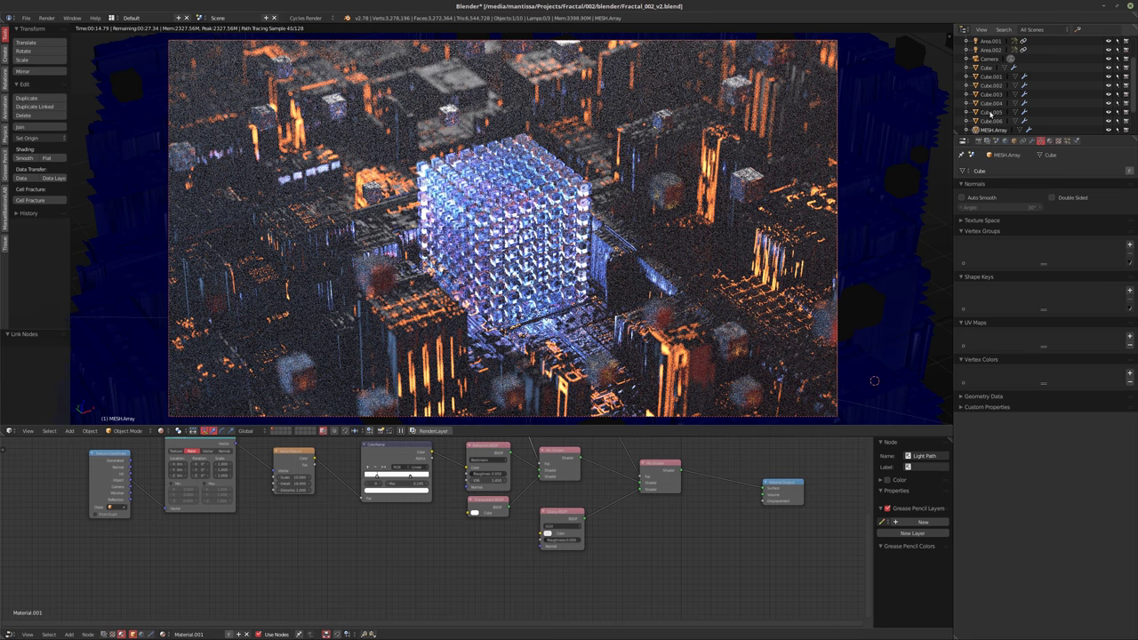
left_click(986, 67)
left_click(989, 59)
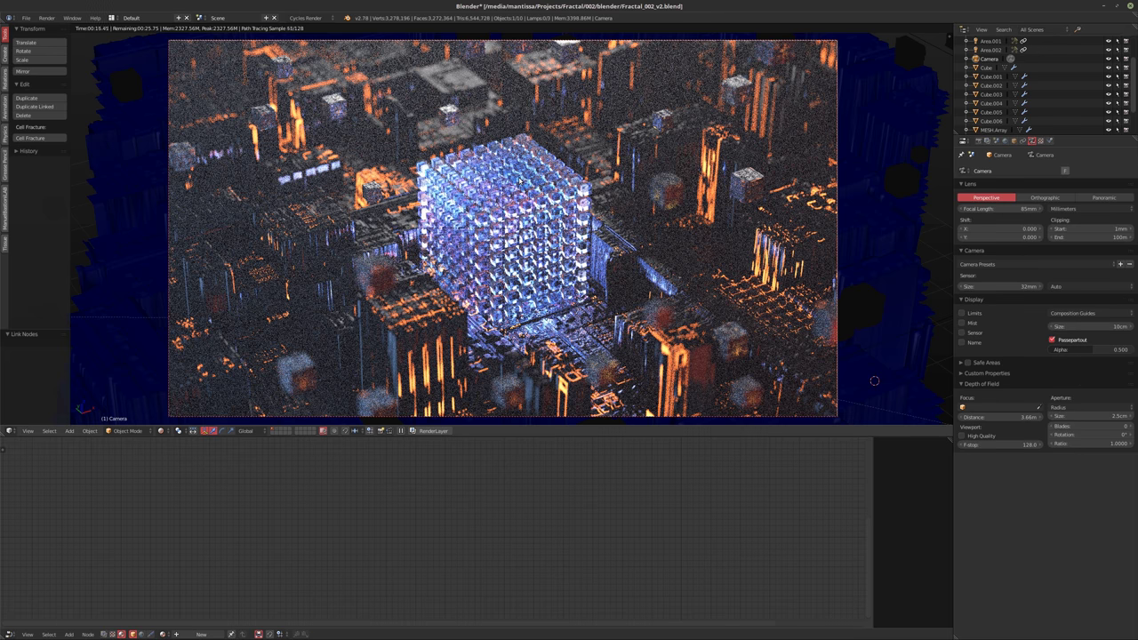
key("g")
key("z")
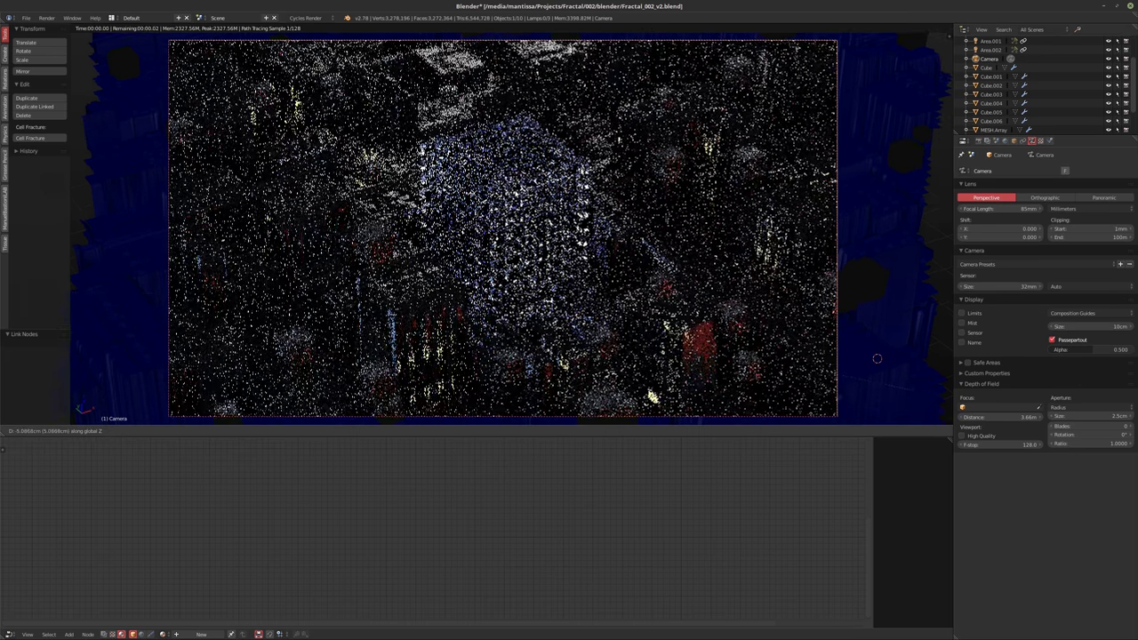
mouse_move(876, 359)
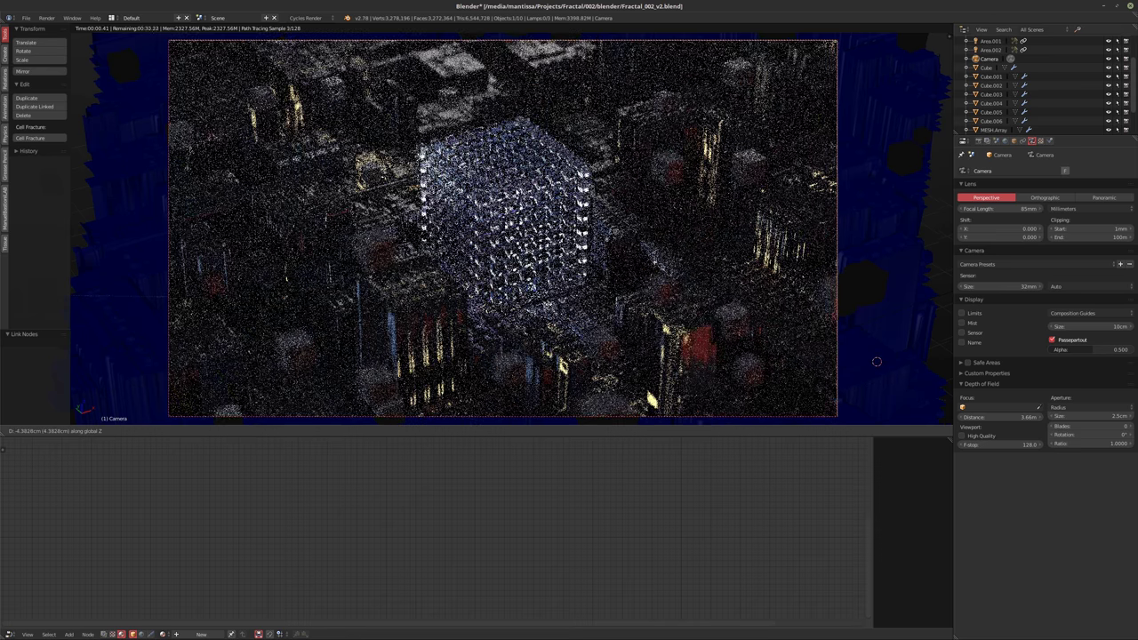
left_click(877, 361)
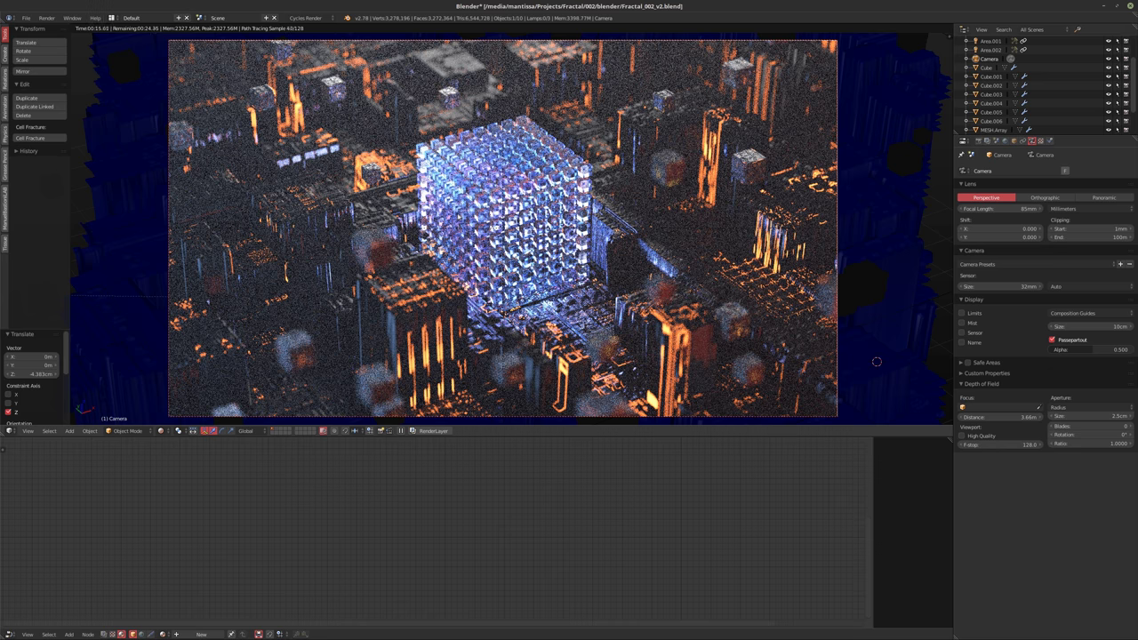
Set the Emission strength of the Roundcube material to 5000
scroll(1022, 88, "down", 2)
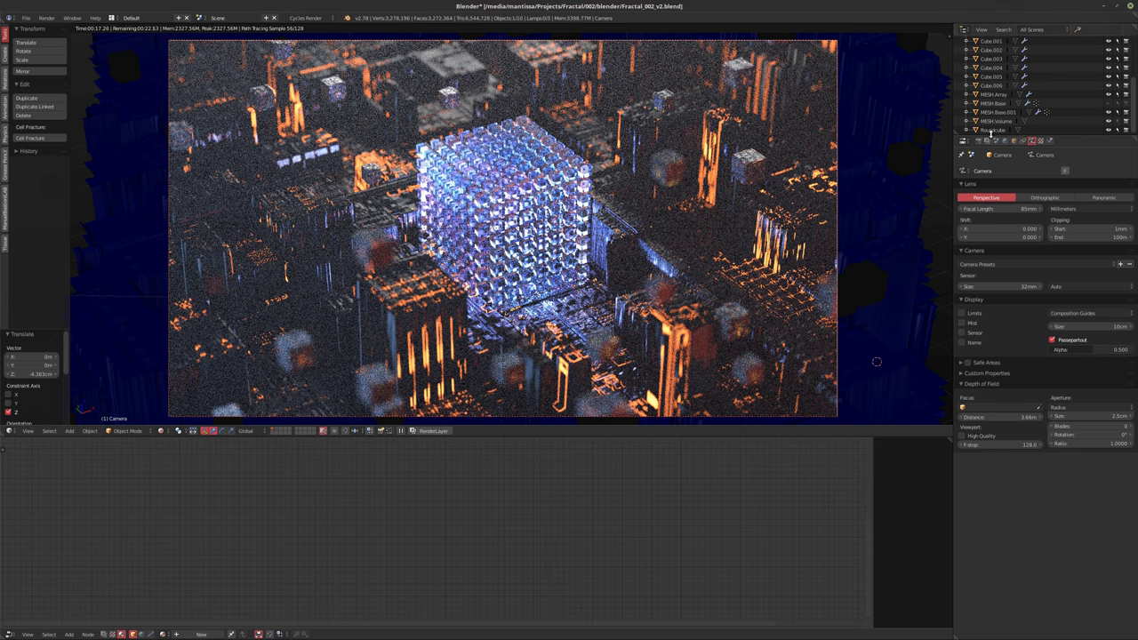
left_click(993, 130)
middle_click_drag(579, 480, 363, 493)
scroll(355, 485, "up", 2)
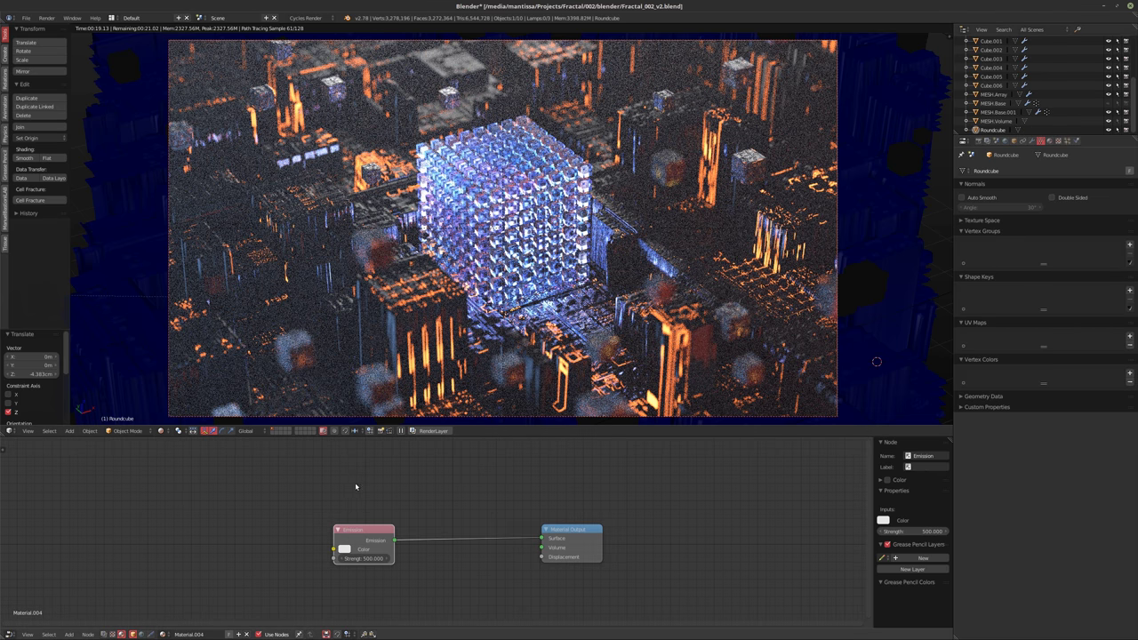
left_click(328, 545)
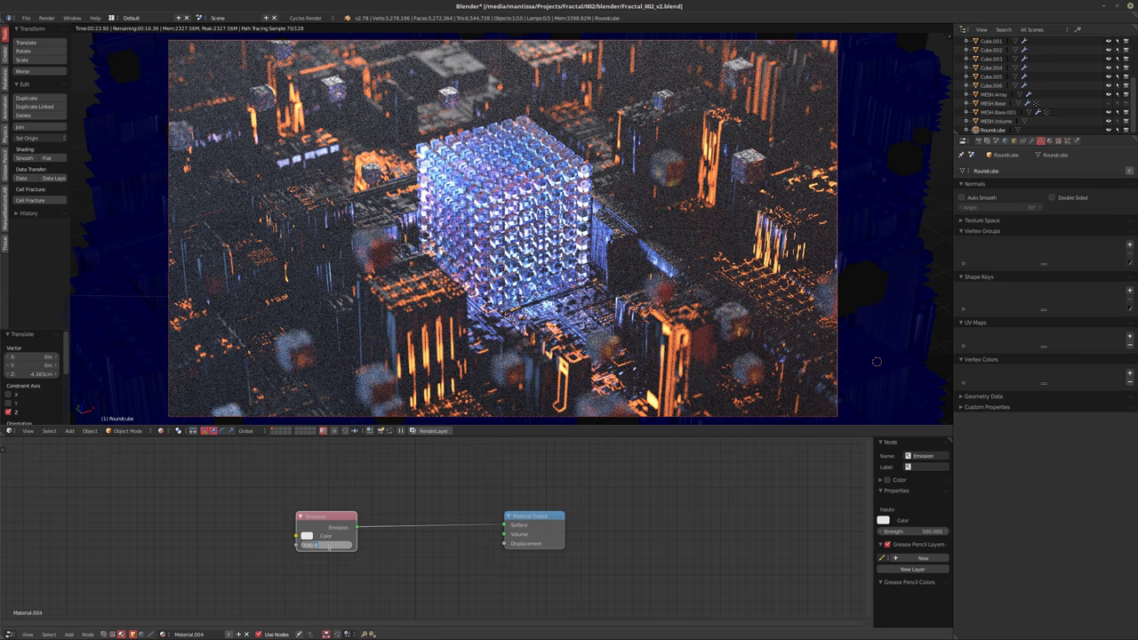
type("50")
key("Return")
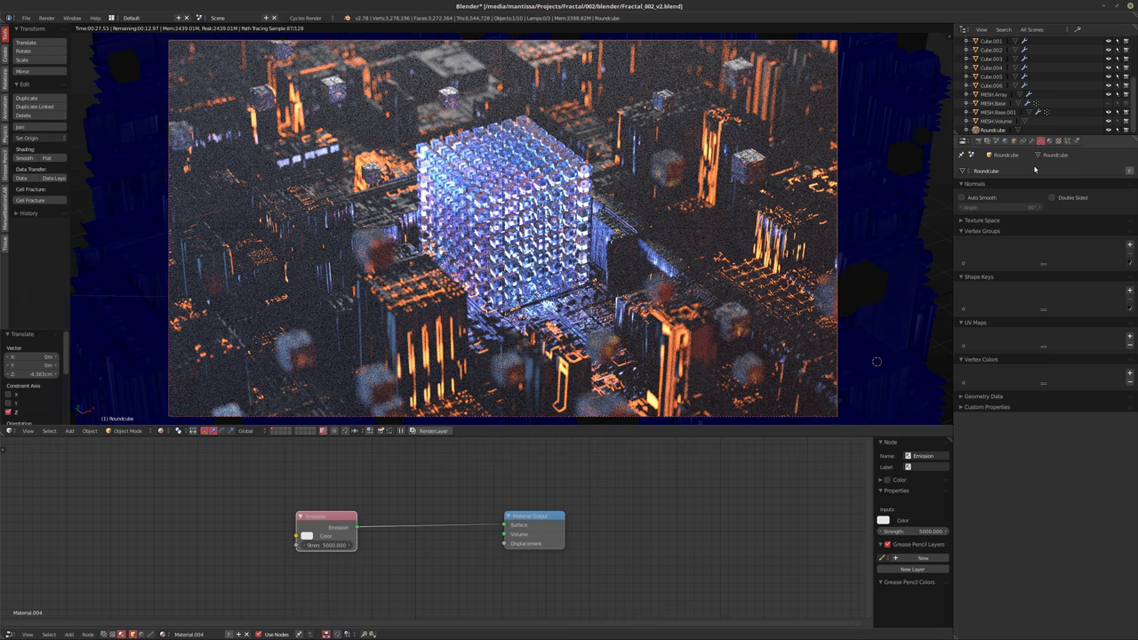
Set the maximum transparency bounces in the render's light path settings to 16
left_click(978, 140)
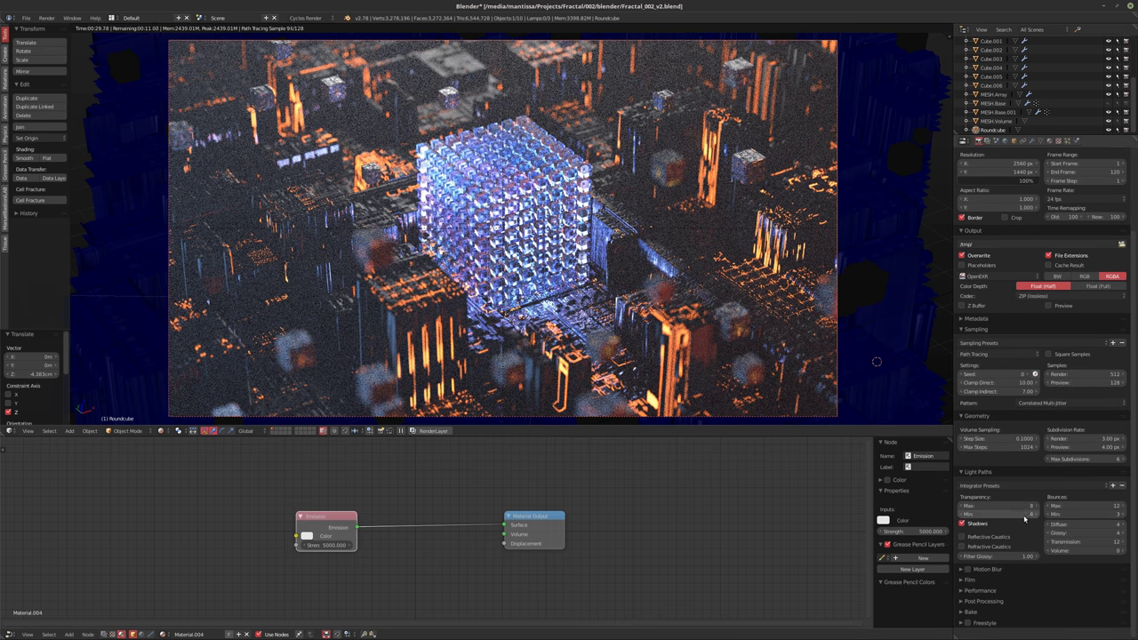
left_click_drag(1033, 504, 1007, 504)
key("Return")
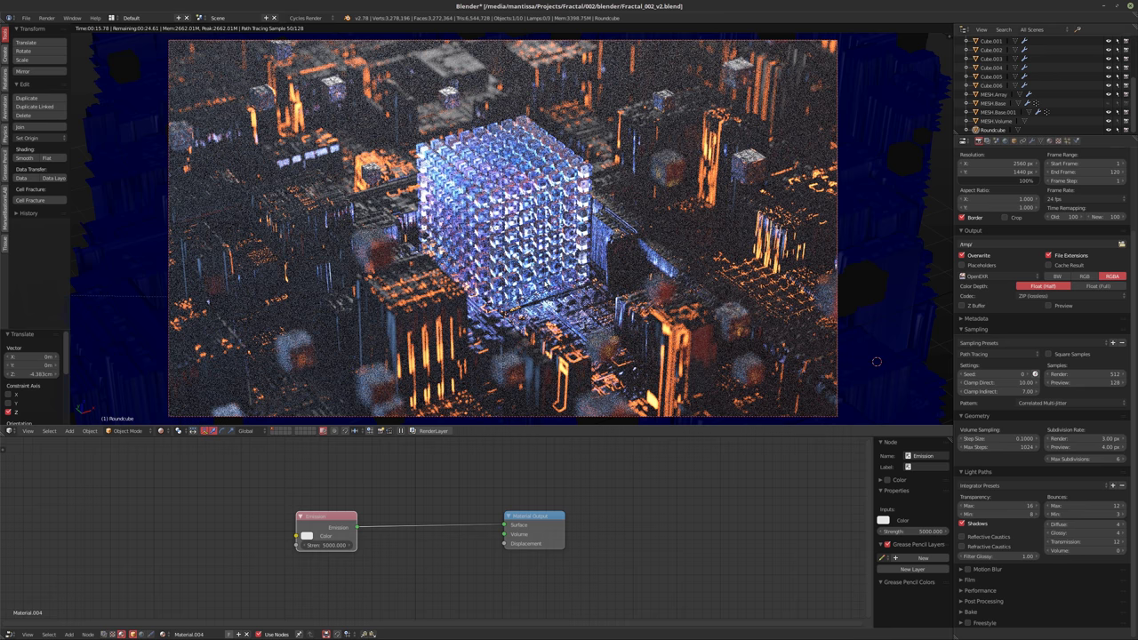
Add a Round Cube mesh with radius 1.00 at the 3D cursor and switch the viewport to solid shading
key("shift+a")
mouse_move(534, 291)
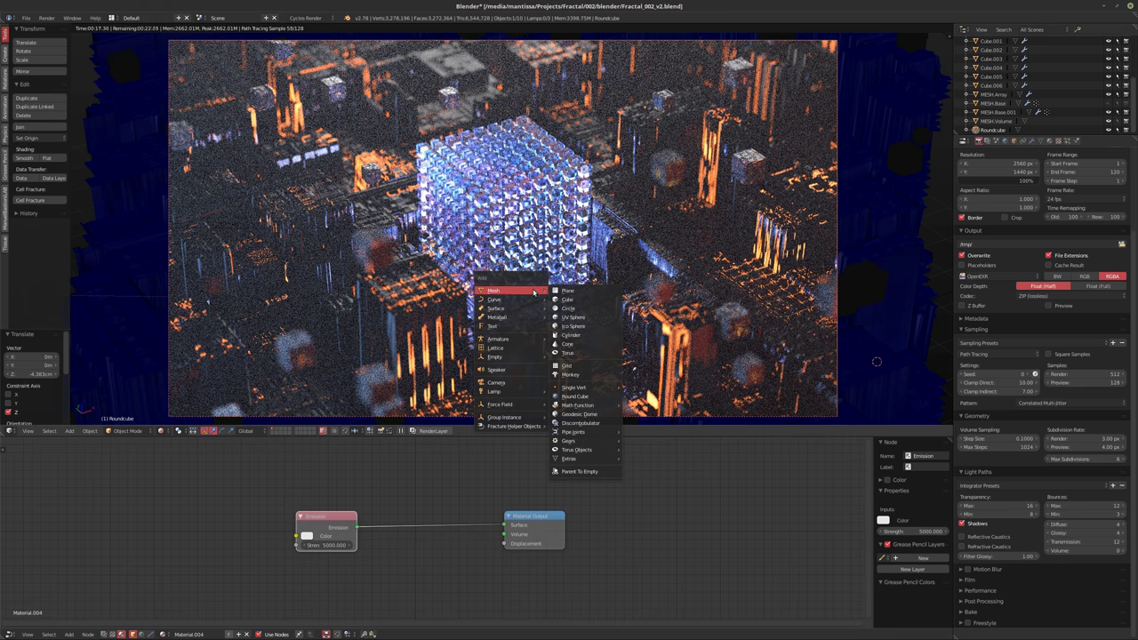
left_click(576, 397)
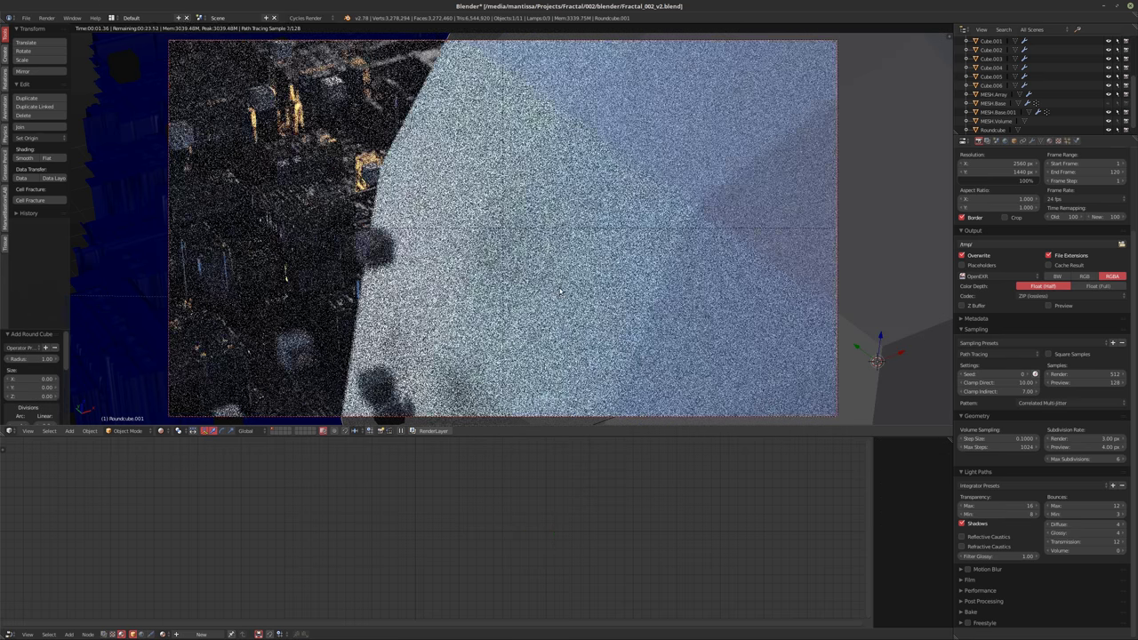
key("shift+z")
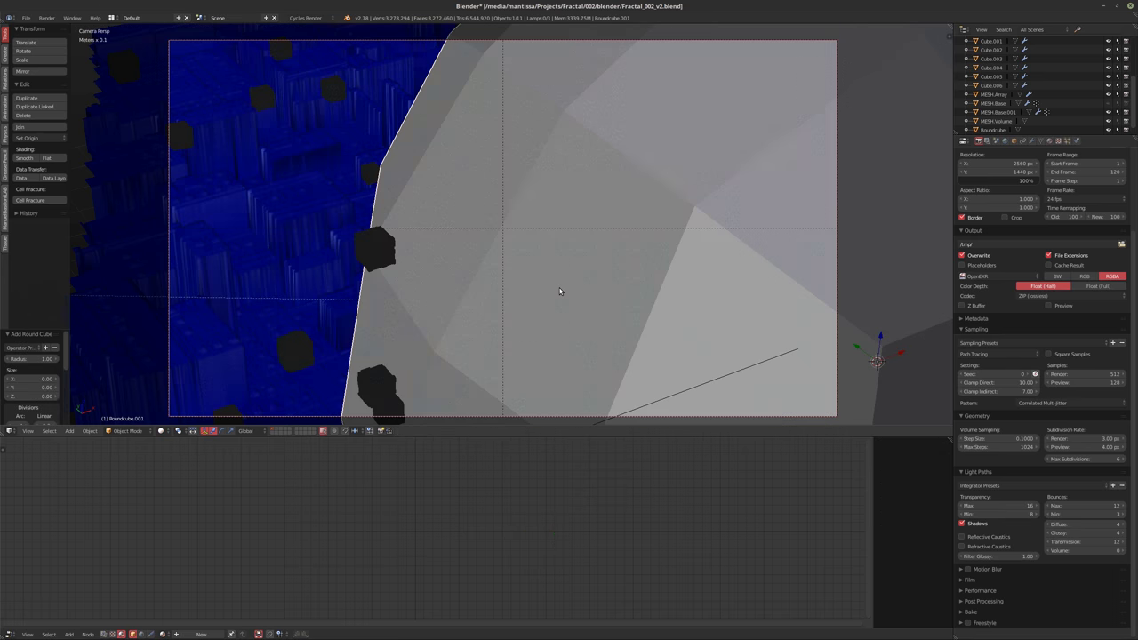
Clear the new round cube's location to the world origin and scale its whole mesh in Edit Mode by about 0.17
key("alt+g")
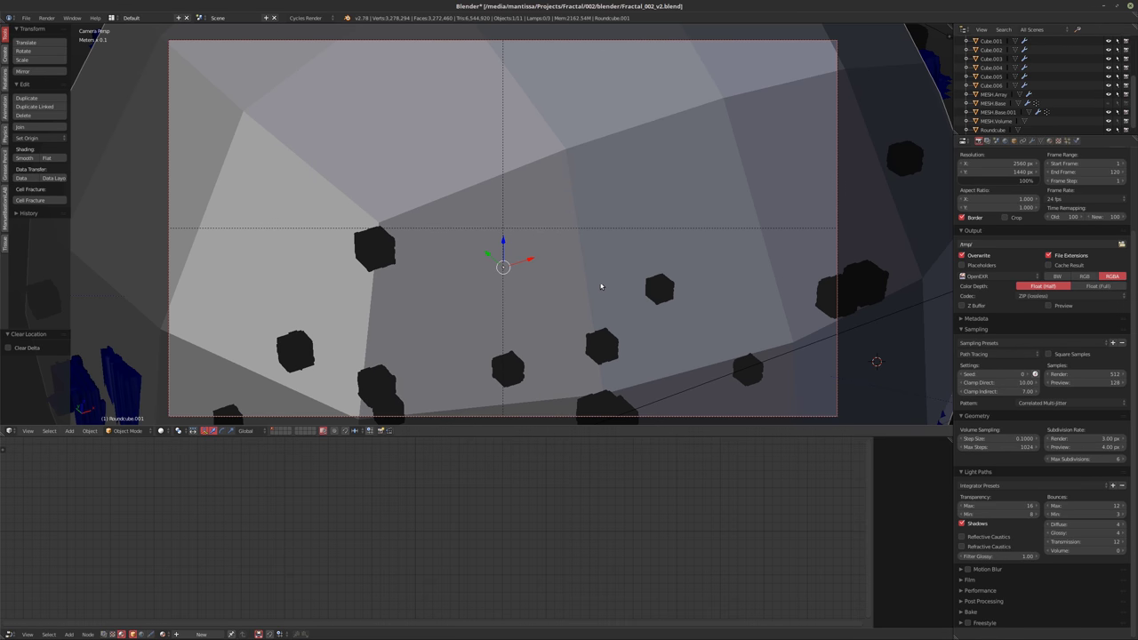
key("Tab")
key("s")
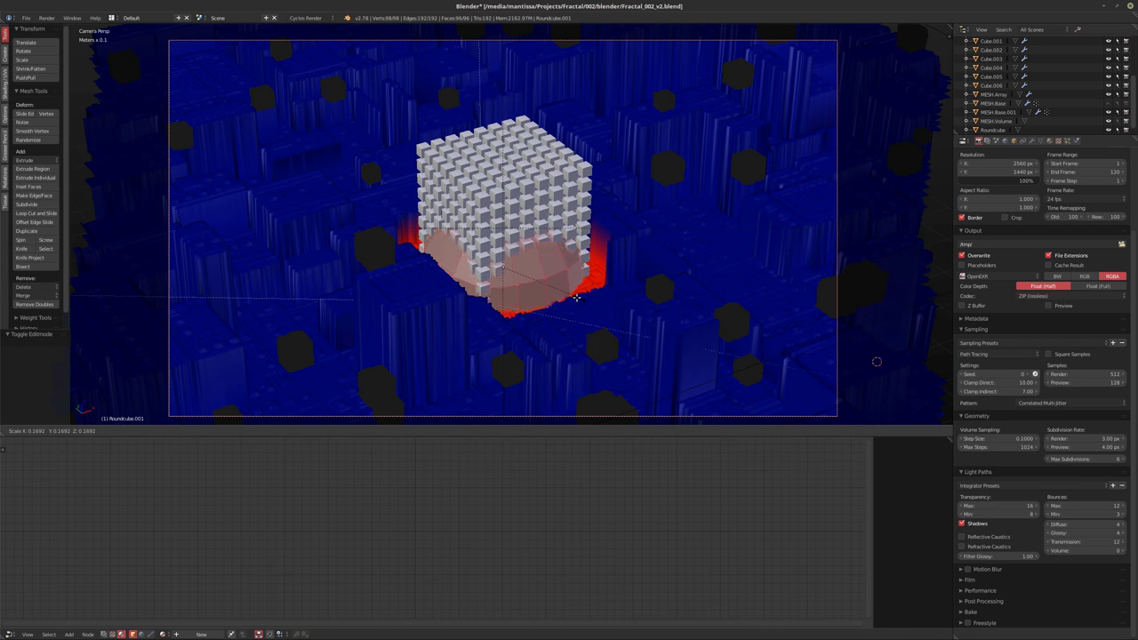
left_click(587, 301)
key("Tab")
Isolate the round cube outside the camera view and delete the vertices below its middle row to leave a dome
key("KP_0")
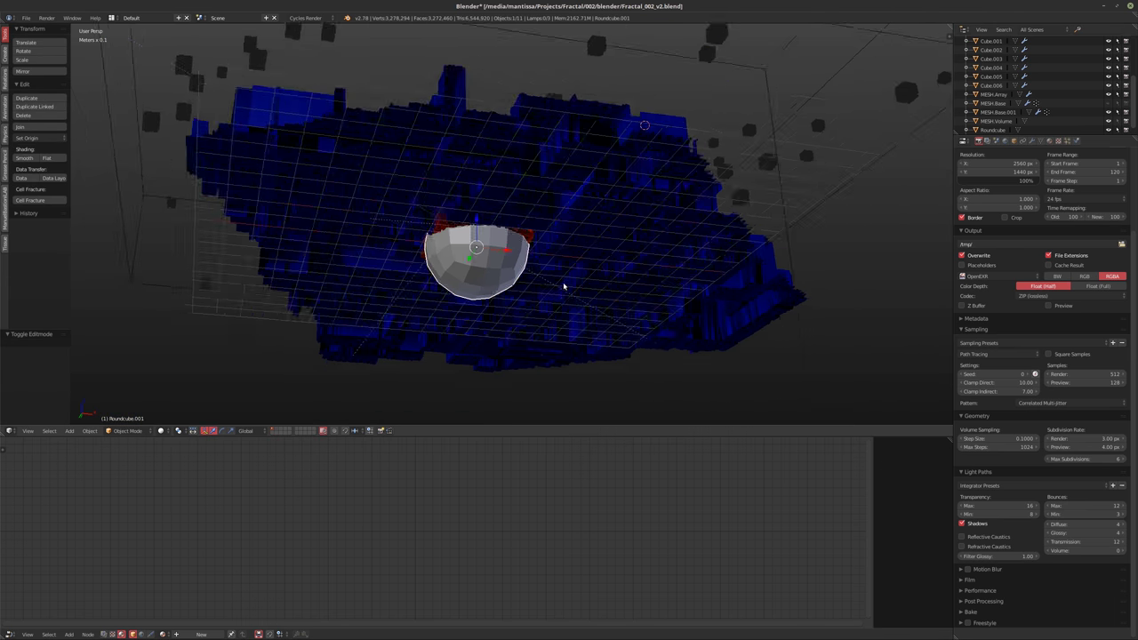
key("KP_Divide")
key("Tab")
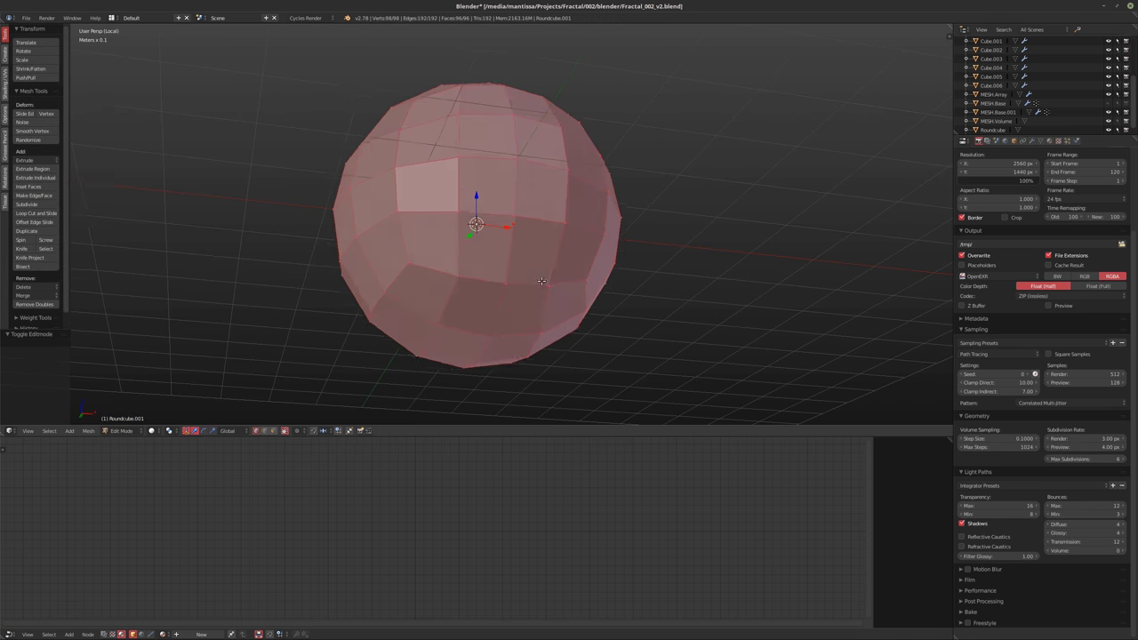
middle_click_drag(539, 285, 468, 285)
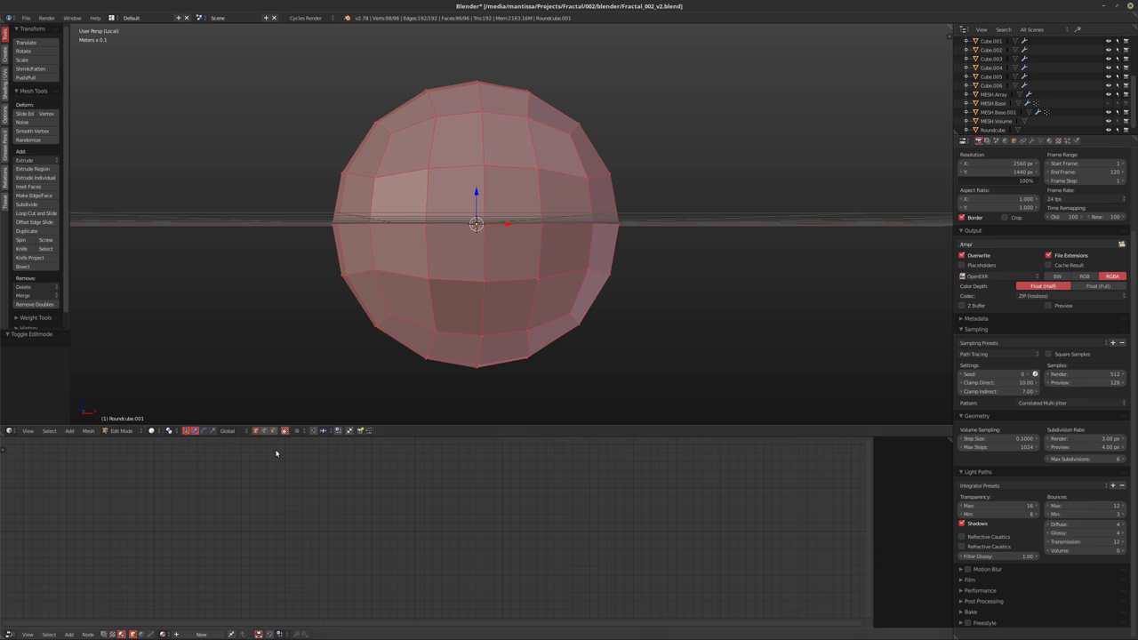
middle_click_drag(392, 365, 425, 320)
key("a")
key("b")
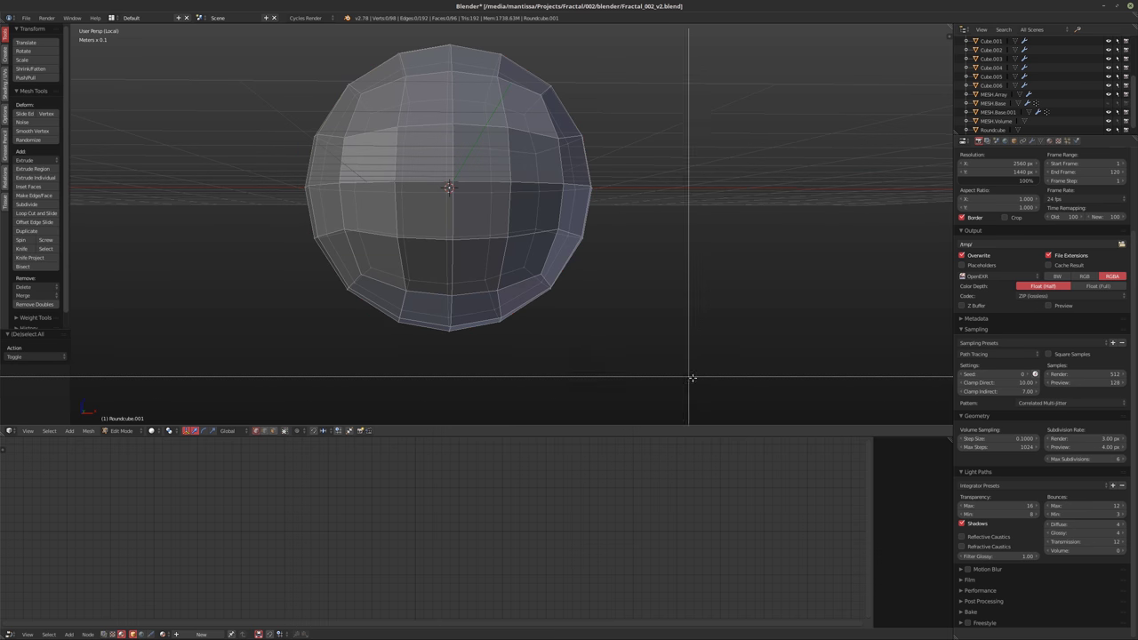
left_click_drag(669, 371, 164, 209)
key("x")
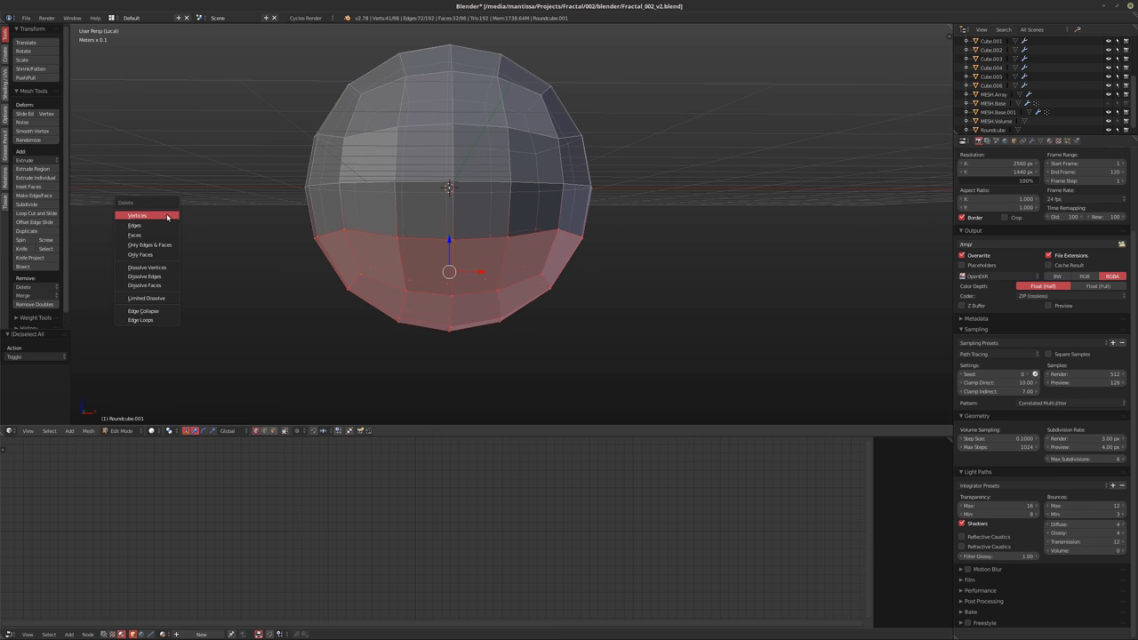
left_click(173, 222)
Fill the dome's open bottom edge loop with a single face
middle_click_drag(322, 276, 508, 192)
right_click(495, 180, "alt")
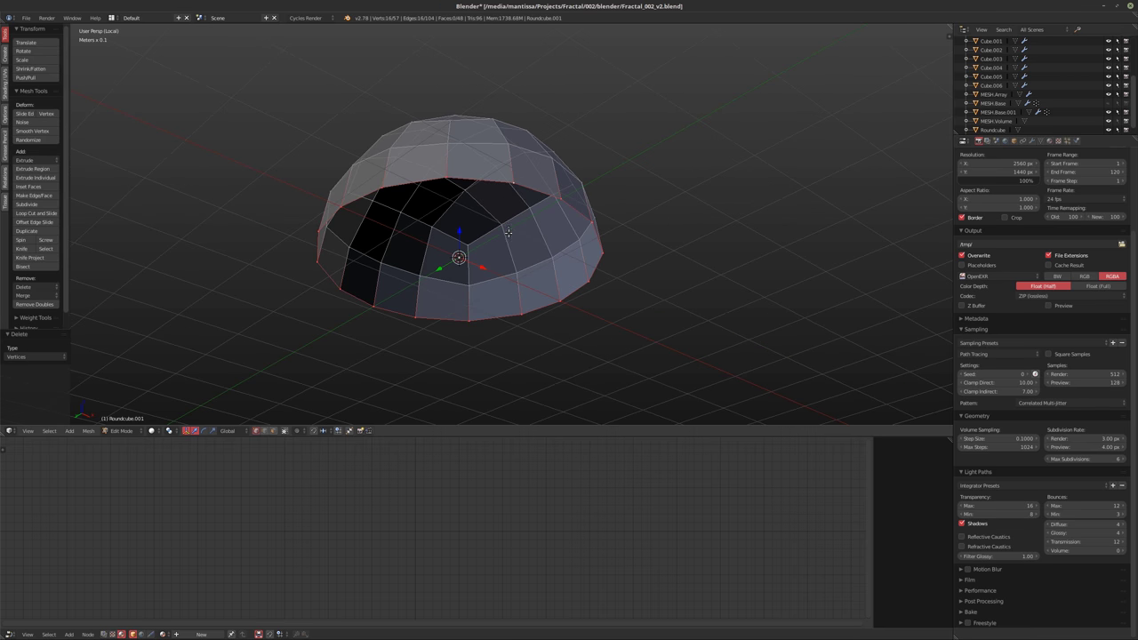
key("f")
Knife two crossing cuts across the dome's base face, joining opposite rim vertices
middle_click_drag(534, 264, 535, 307)
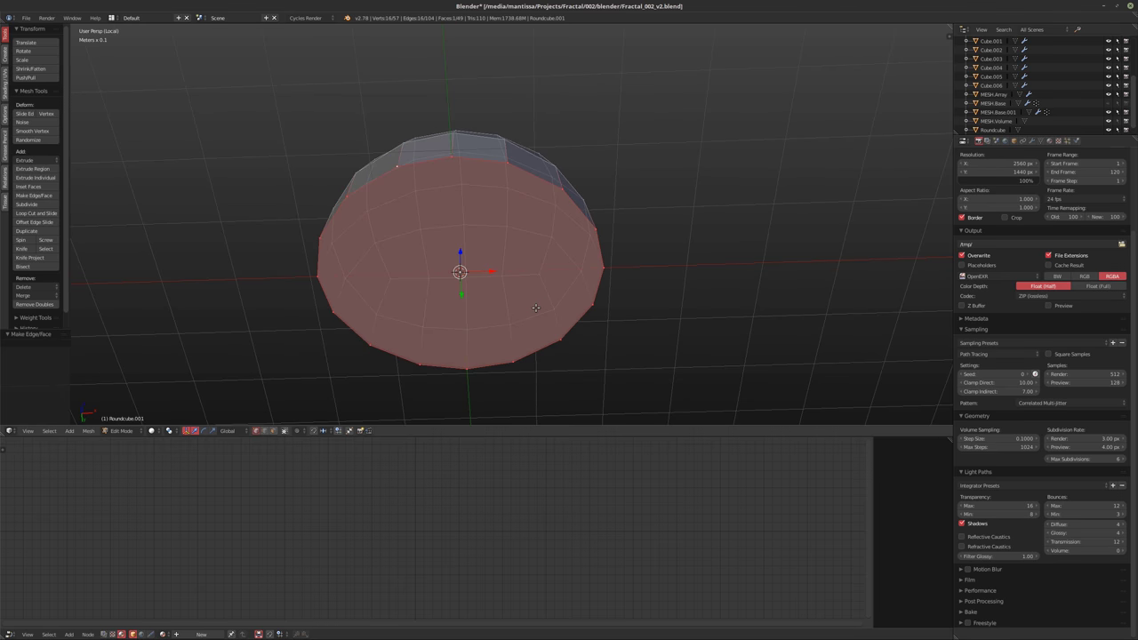
key("k")
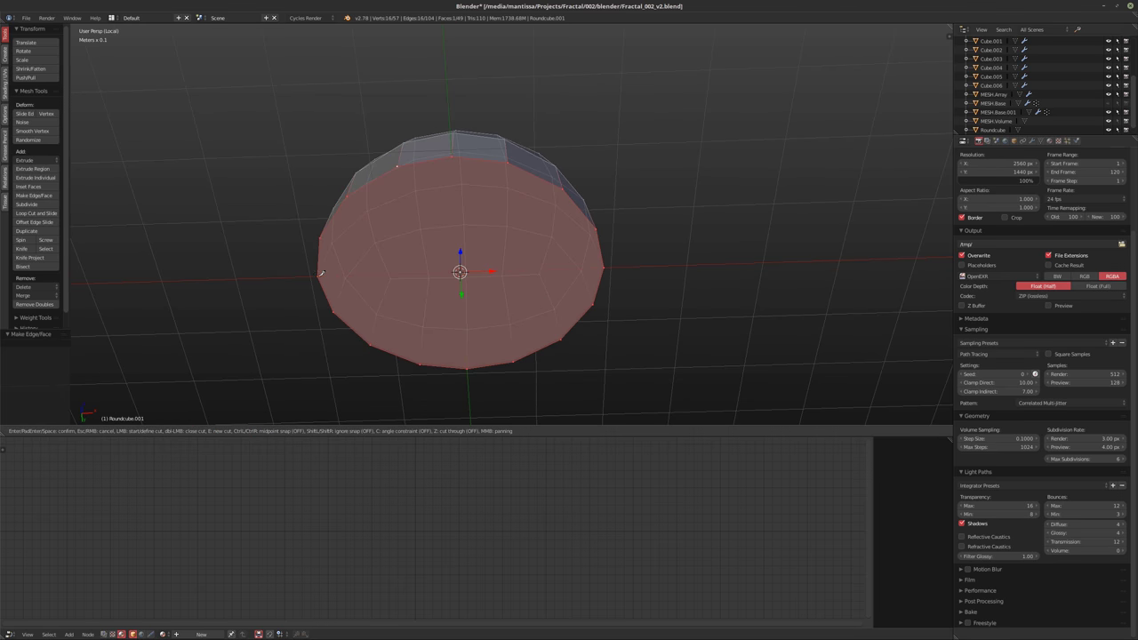
left_click(318, 275)
left_click(607, 265)
key("Return")
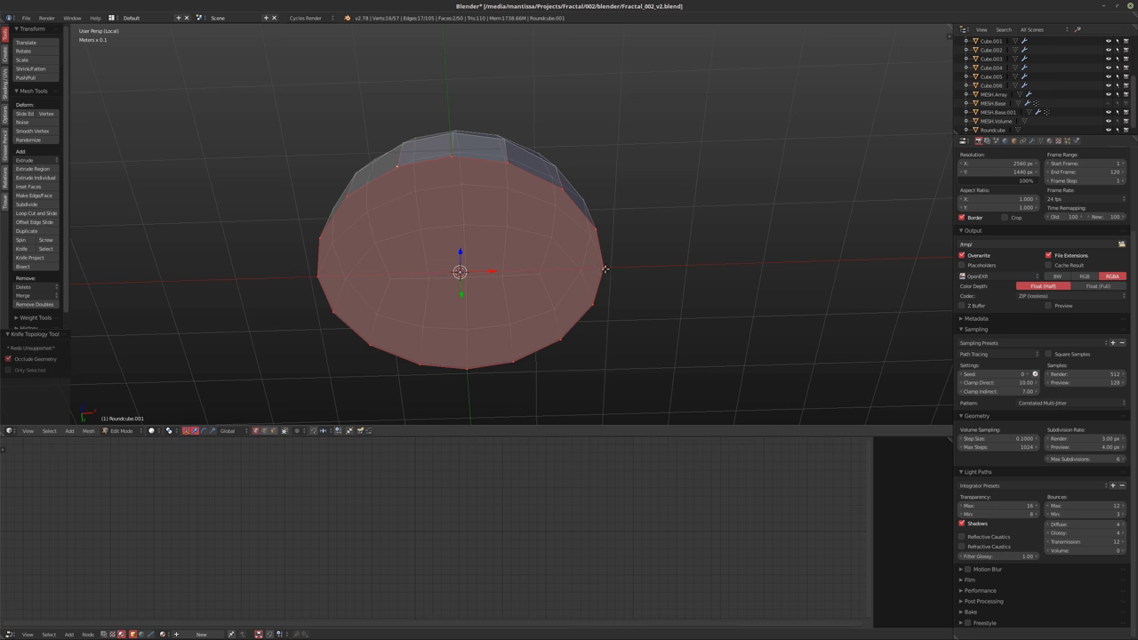
middle_click_drag(513, 311, 506, 262)
key("k")
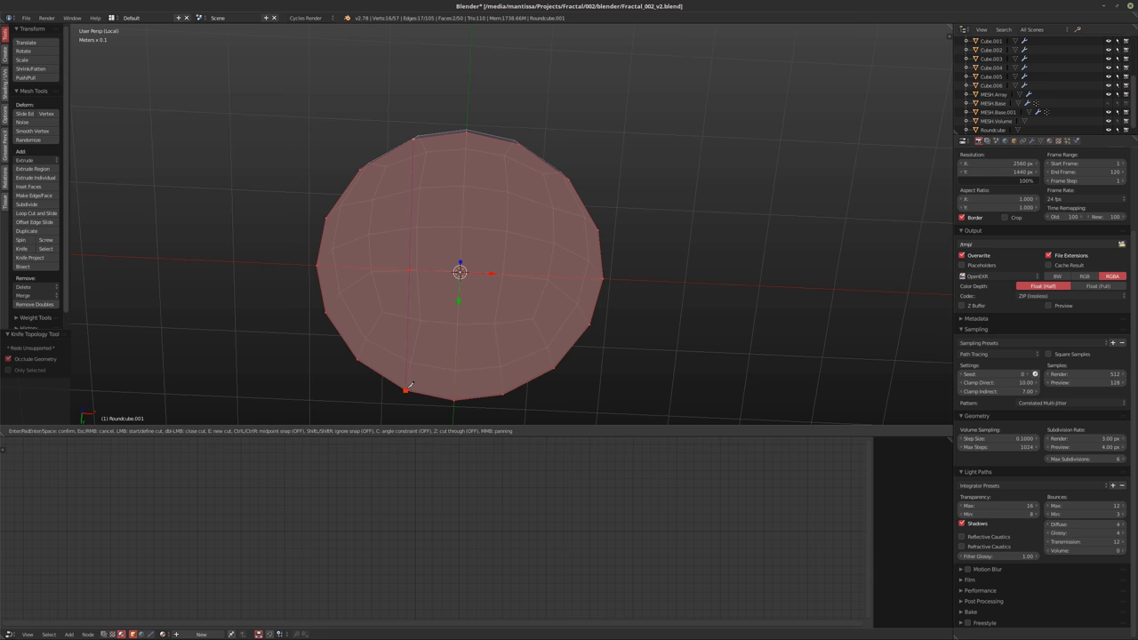
key("Return")
Try to knife the rest of the grid into the dome's base between opposite rim vertices in one pass
key("k")
left_click(519, 142)
left_click(503, 394)
left_click(467, 132)
left_click(458, 397)
middle_click_drag(636, 338, 482, 326)
key("ctrl")
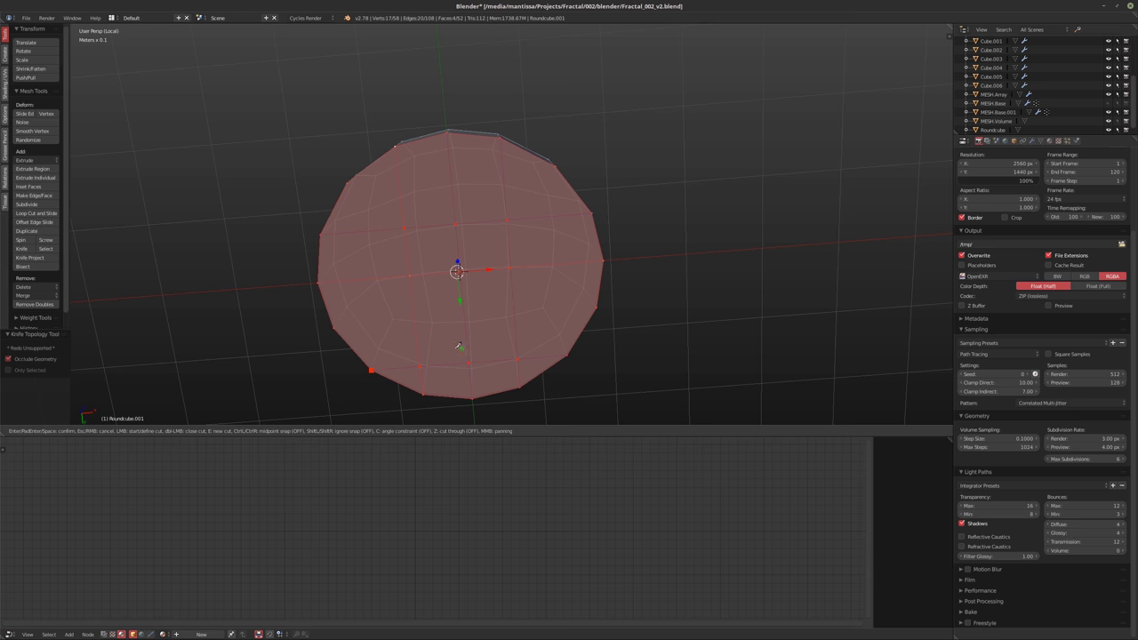
key("Return")
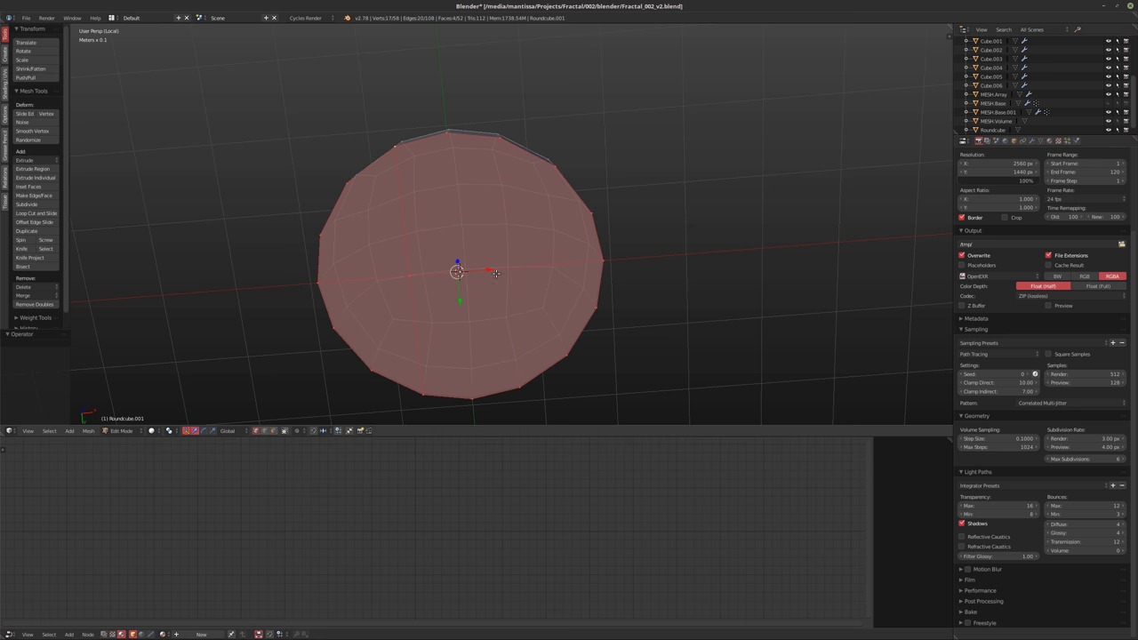
Knife the remaining cuts between opposite rim vertices to form a grid with three cuts each way on the base, and return to Object Mode
key("k")
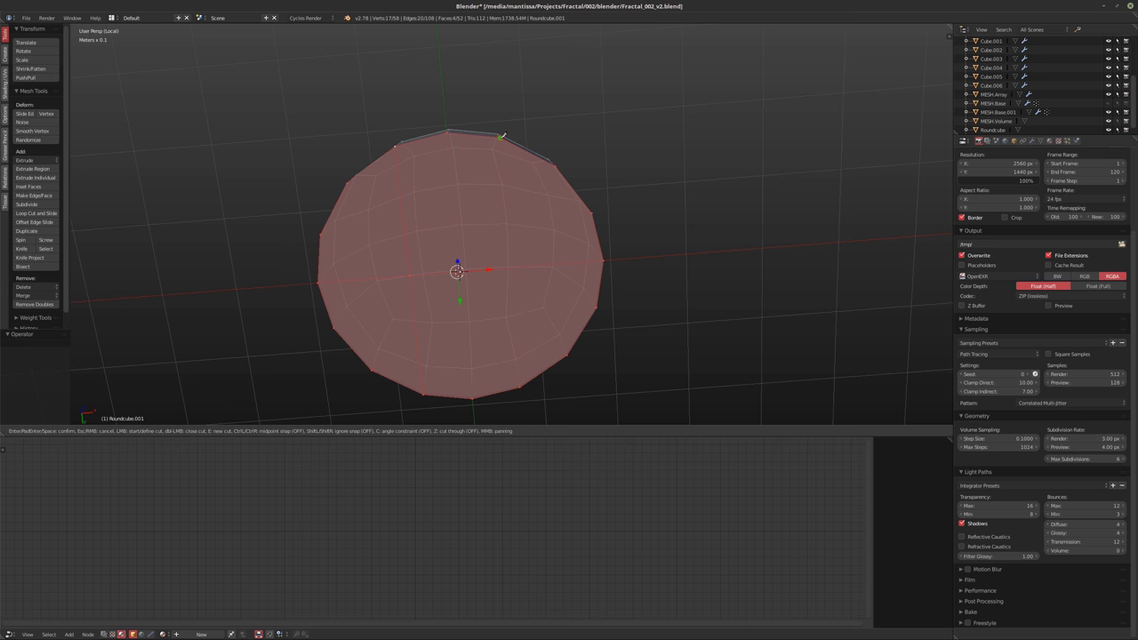
left_click(502, 136)
left_click(520, 386)
left_click(451, 136)
left_click(475, 392)
key("Return")
key("k")
left_click(596, 307)
middle_click_drag(684, 316, 463, 305)
key("Return")
key("Tab")
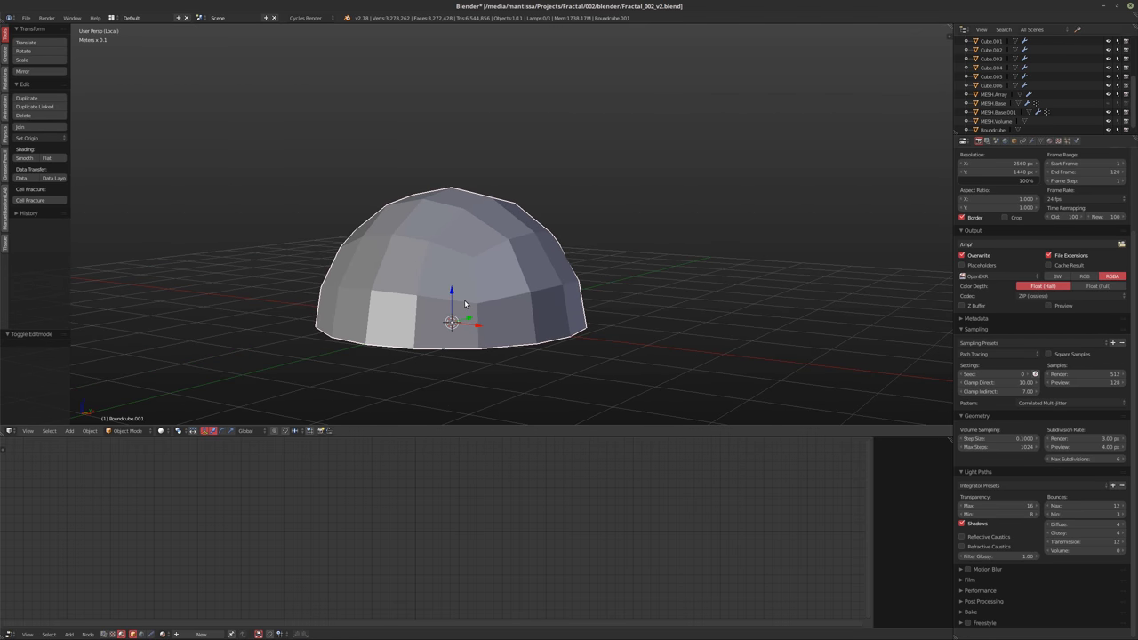
Add a Subdivision Surface modifier to the dome with a view level of 3
middle_click_drag(464, 304, 469, 277)
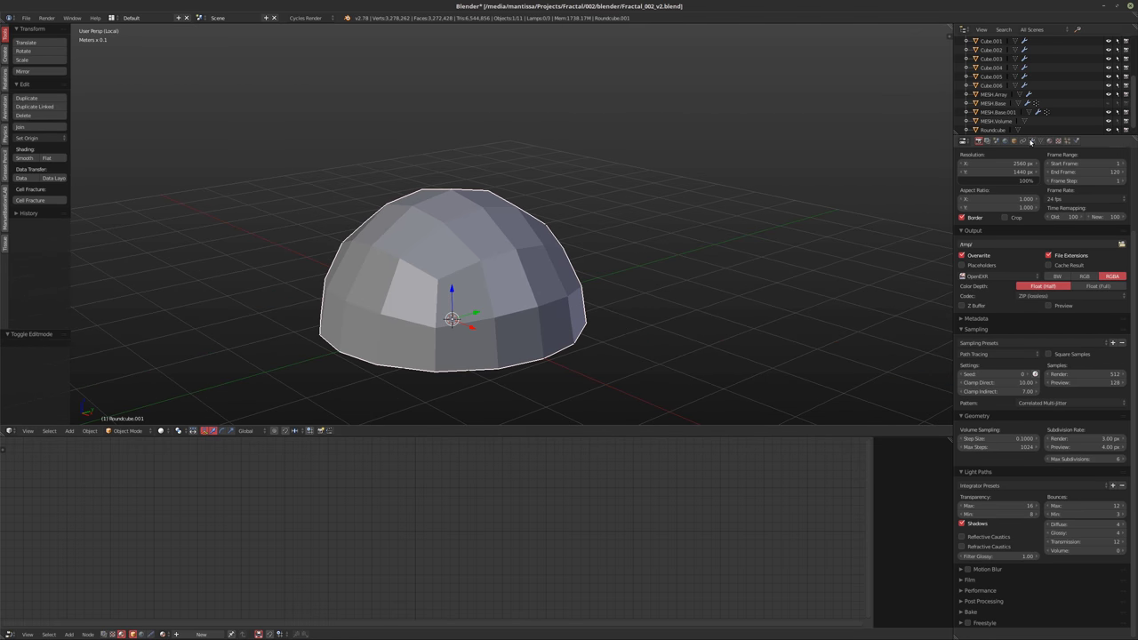
left_click(1032, 140)
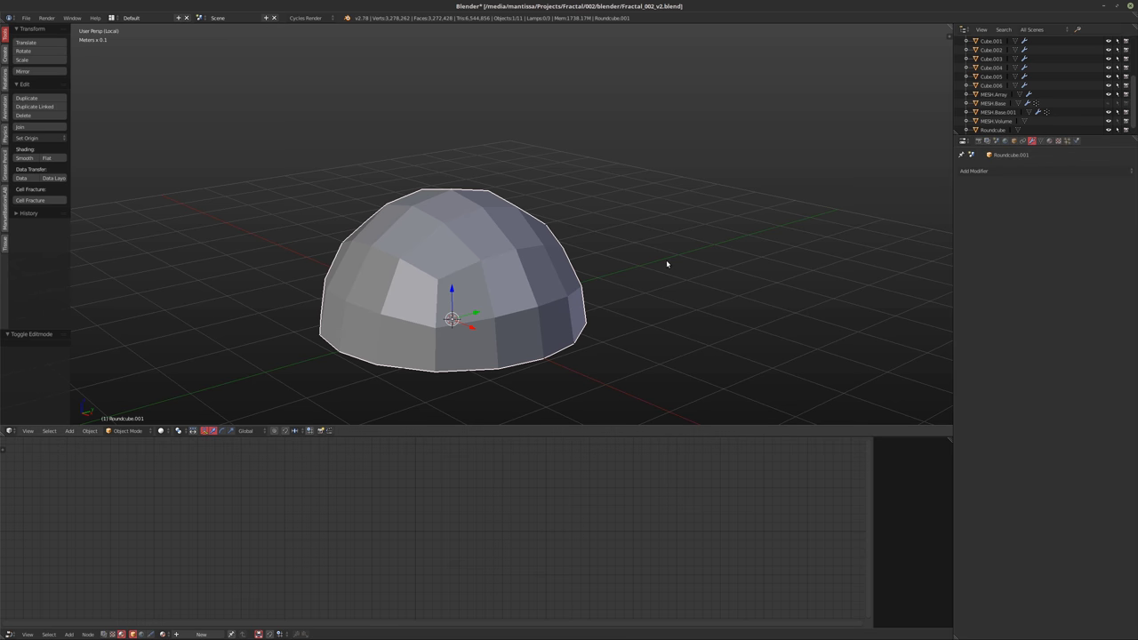
key("ctrl+3")
Lower the dome about 2.02 cm along the global Z axis
middle_click_drag(646, 237, 618, 222)
key("g")
key("z")
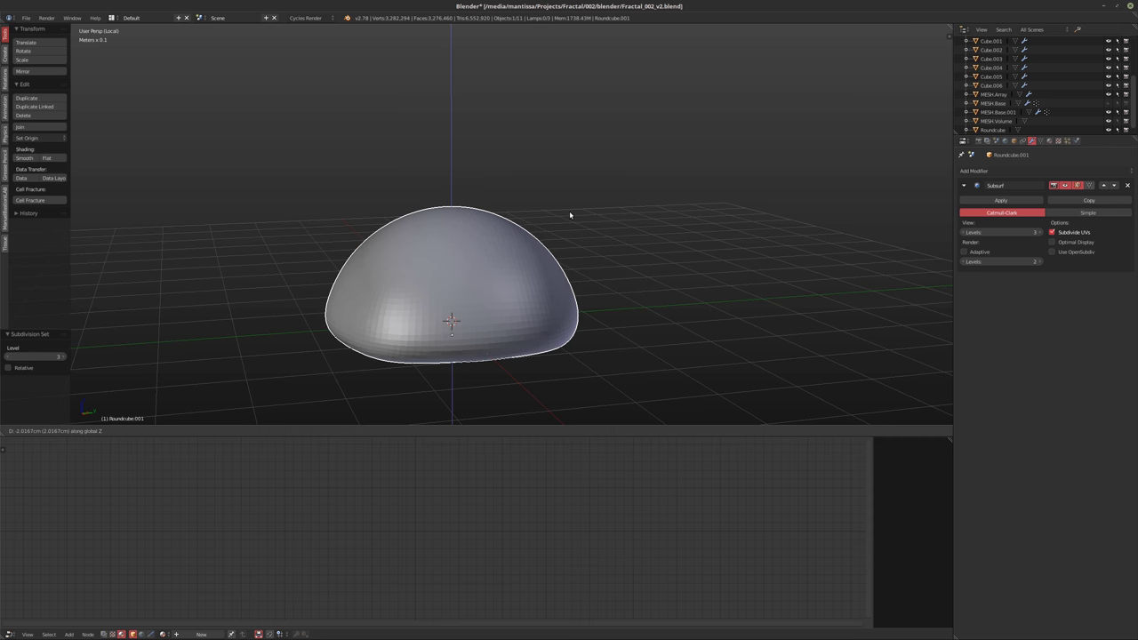
left_click(578, 215)
middle_click_drag(587, 216, 637, 240)
Set both the view and render levels of the dome's Subdivision Surface modifier to 5
left_click(1038, 232)
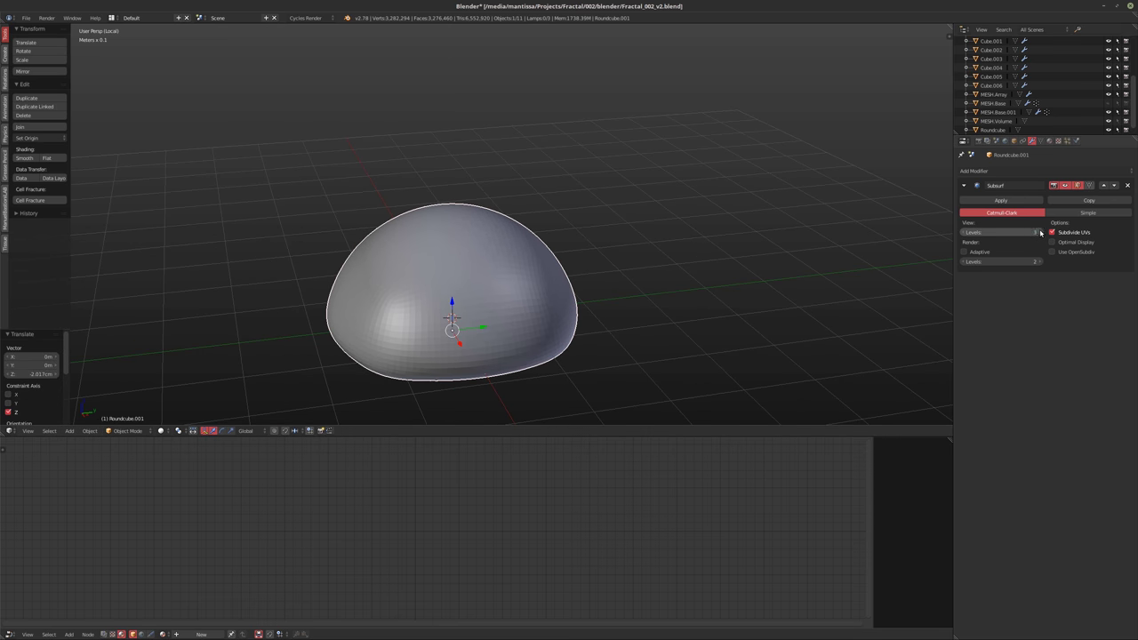
left_click(1038, 232)
left_click(1040, 261)
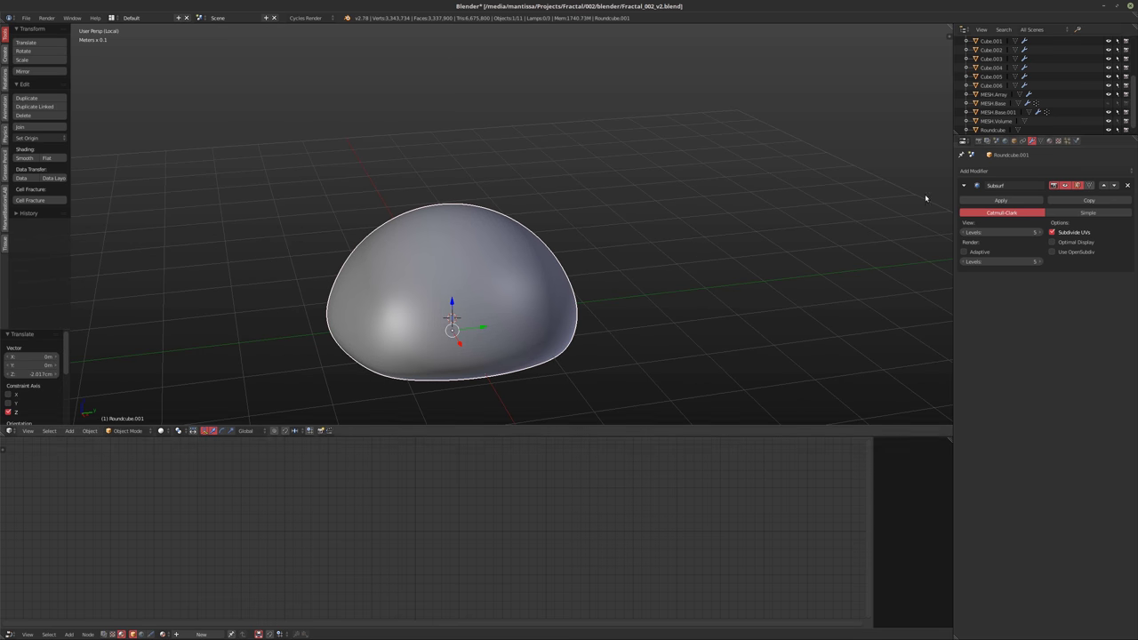
left_click(969, 170)
left_click(968, 318)
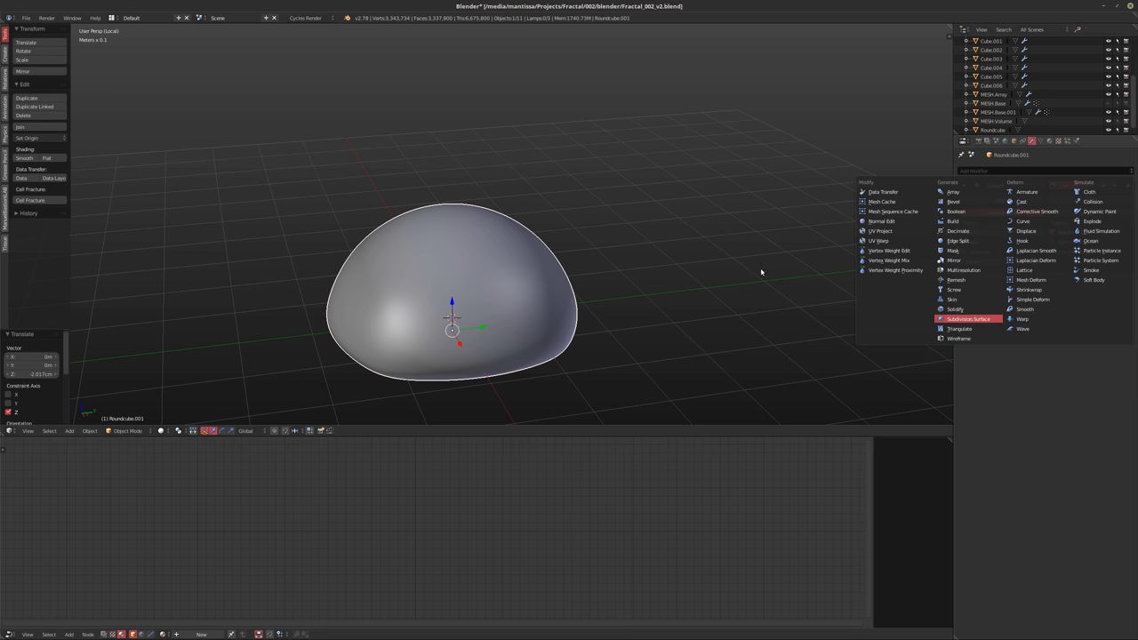
left_click(1127, 272)
Add a Displace modifier to the dome and create a new texture for it
left_click(1022, 171)
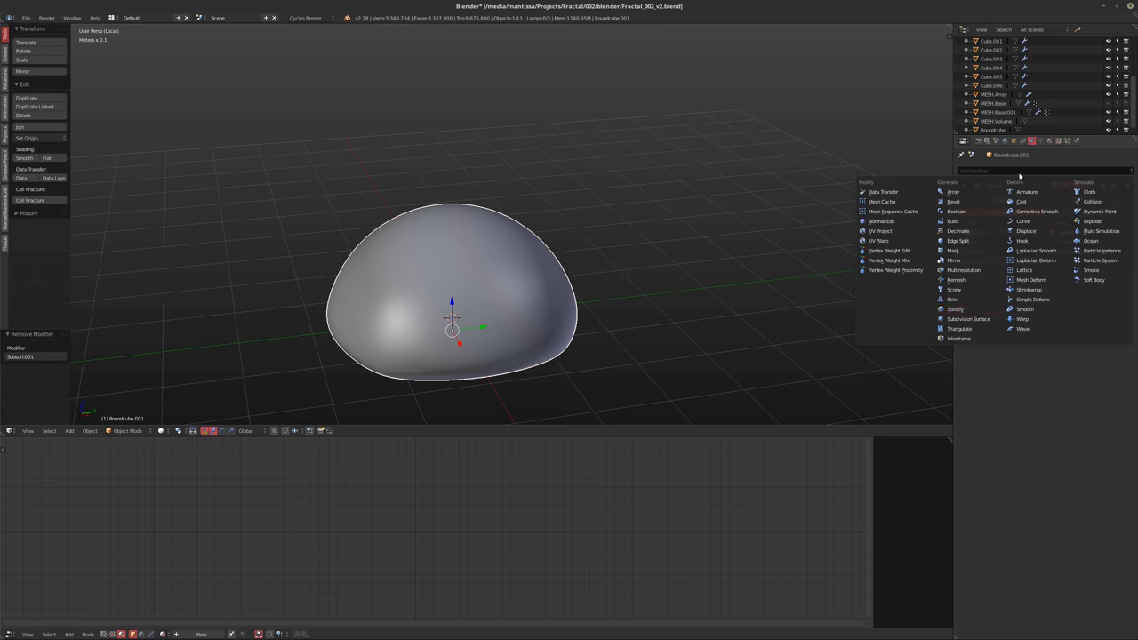
left_click(1026, 230)
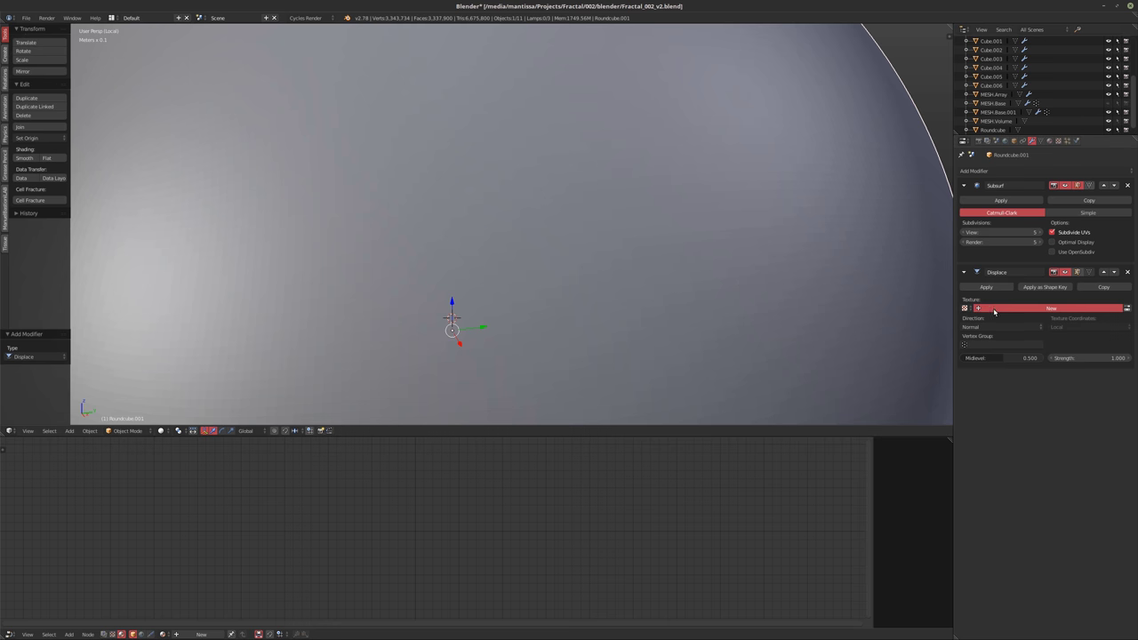
left_click(997, 308)
Try several texture types on the displacement texture, ending with Musgrave
left_click(1058, 141)
scroll(1022, 197, "down", 2, "ctrl")
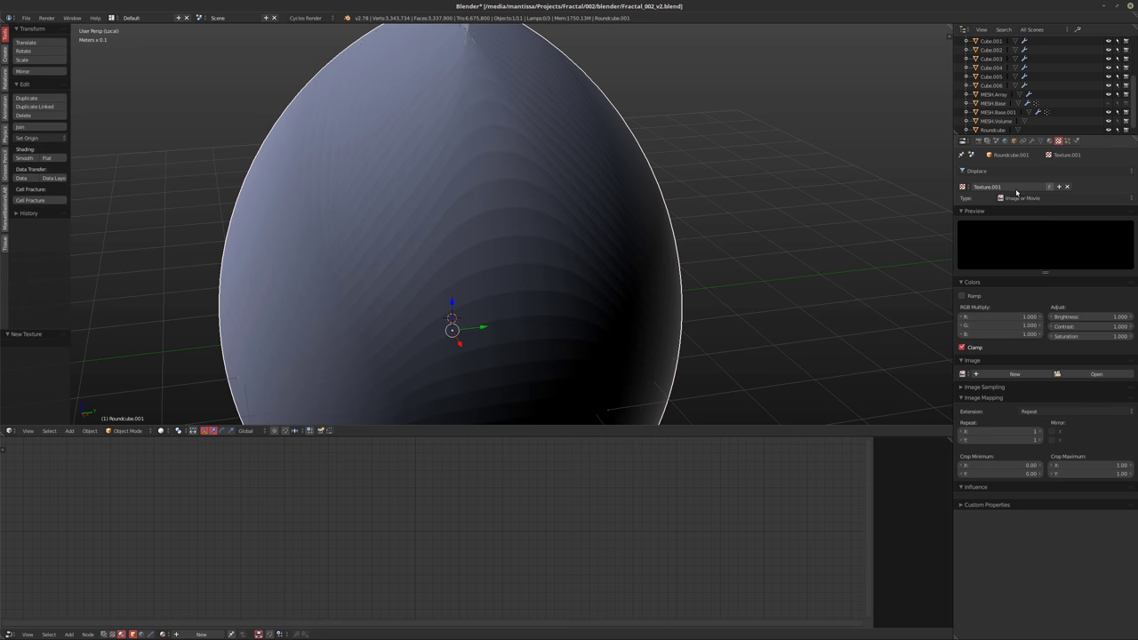
scroll(1024, 199, "up", 2, "ctrl")
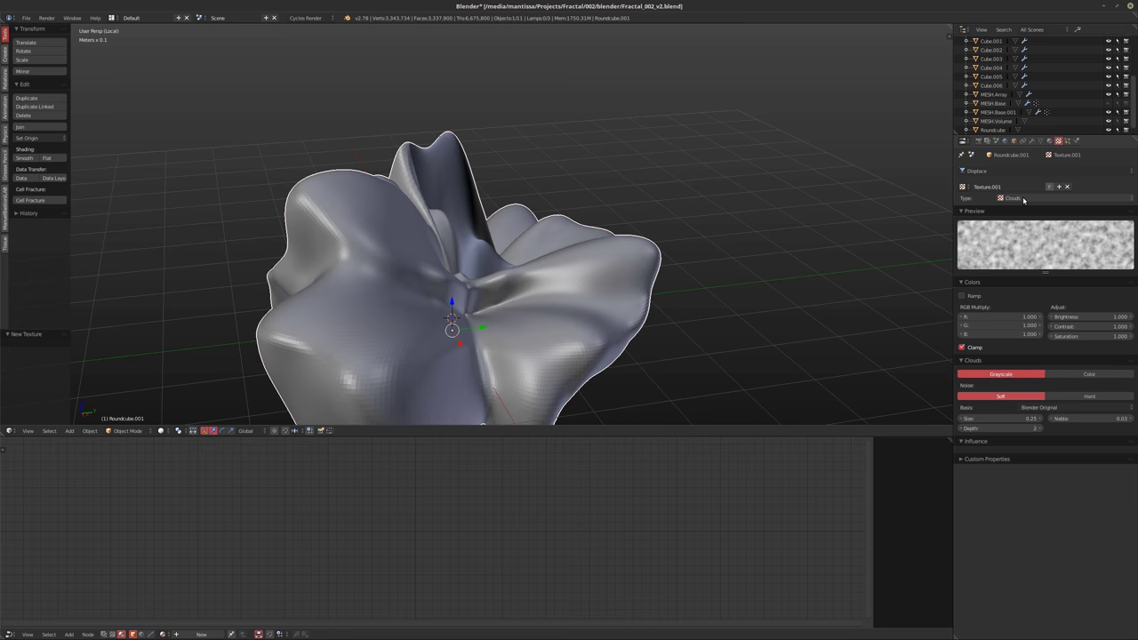
scroll(1024, 199, "up", 5, "ctrl")
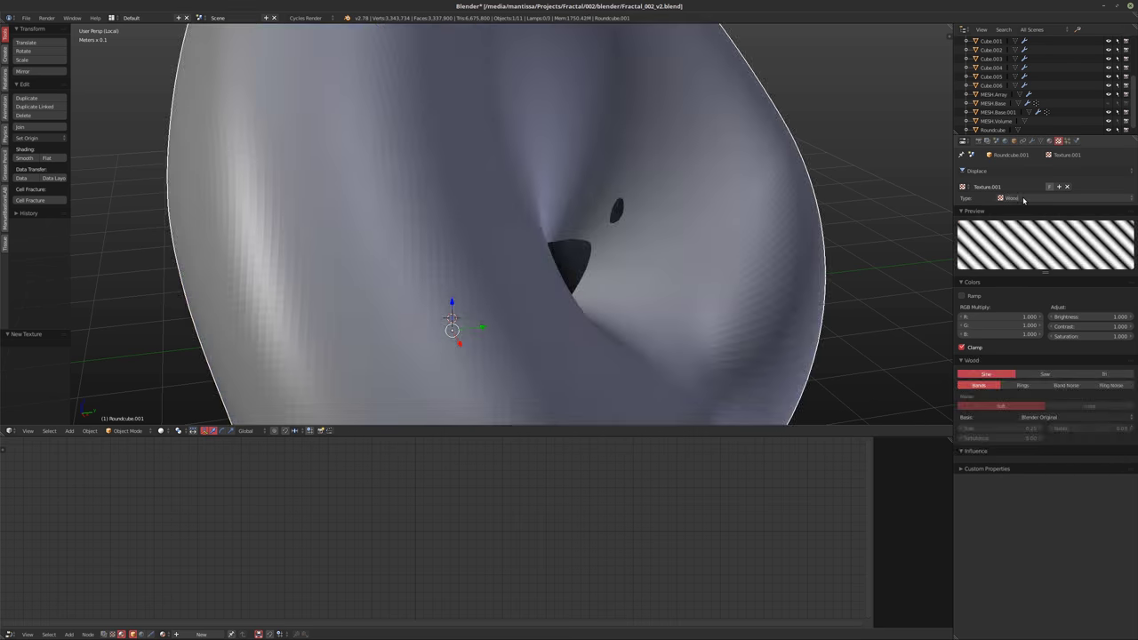
scroll(1023, 199, "up", 4, "ctrl")
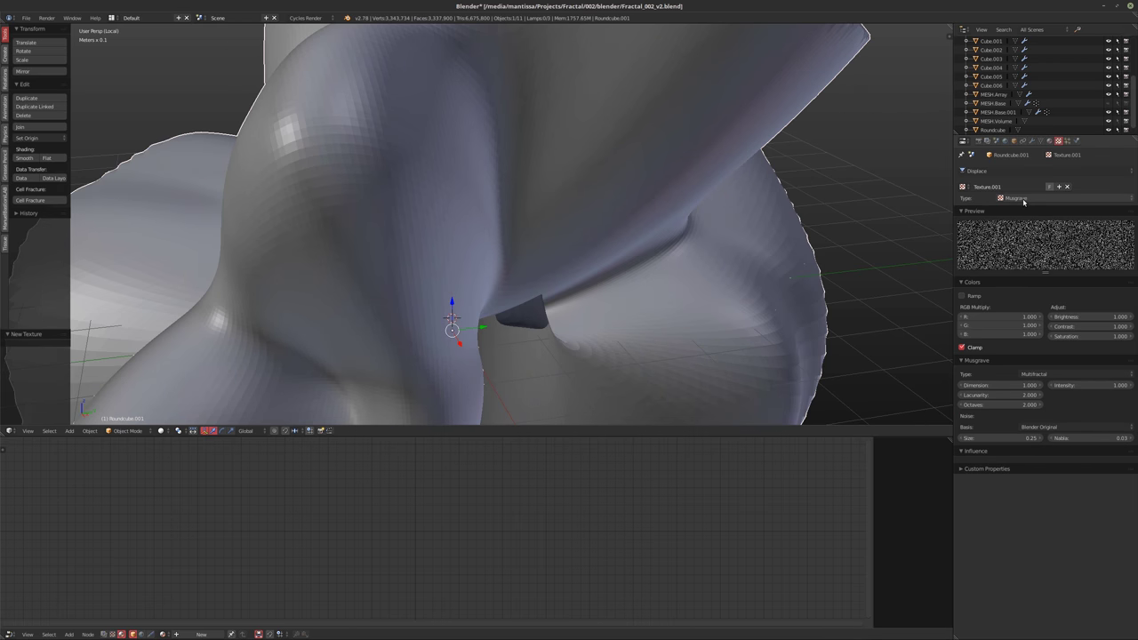
middle_click_drag(587, 240, 721, 279)
scroll(635, 254, "down", 5)
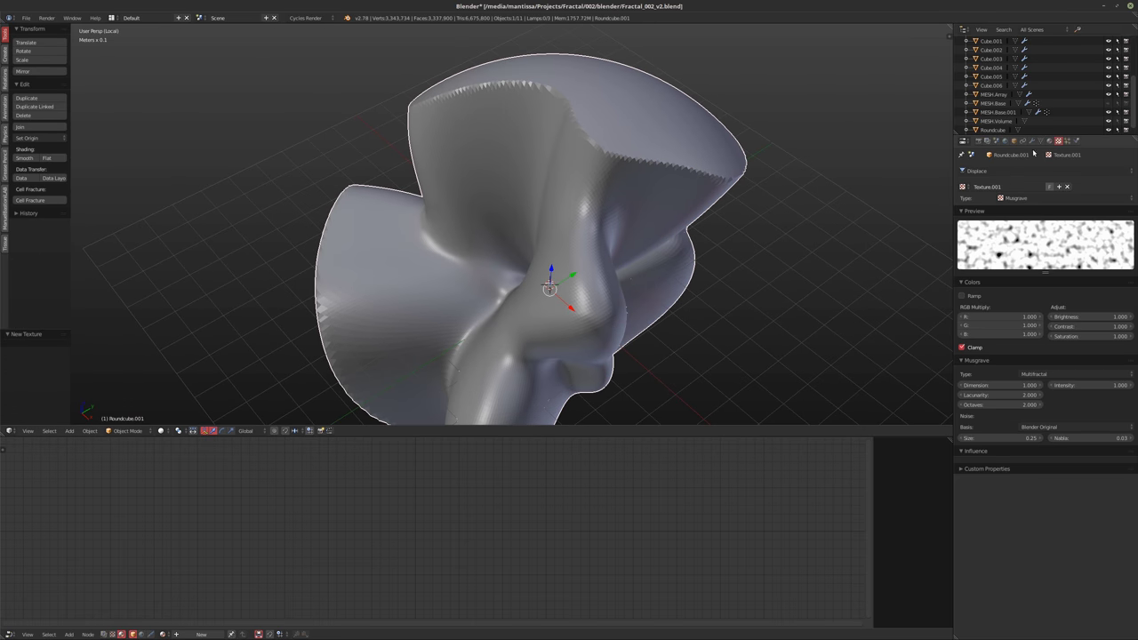
Set the Displace modifier's strength to 0.1 and its midlevel to 0
left_click(1032, 140)
left_click(1085, 356)
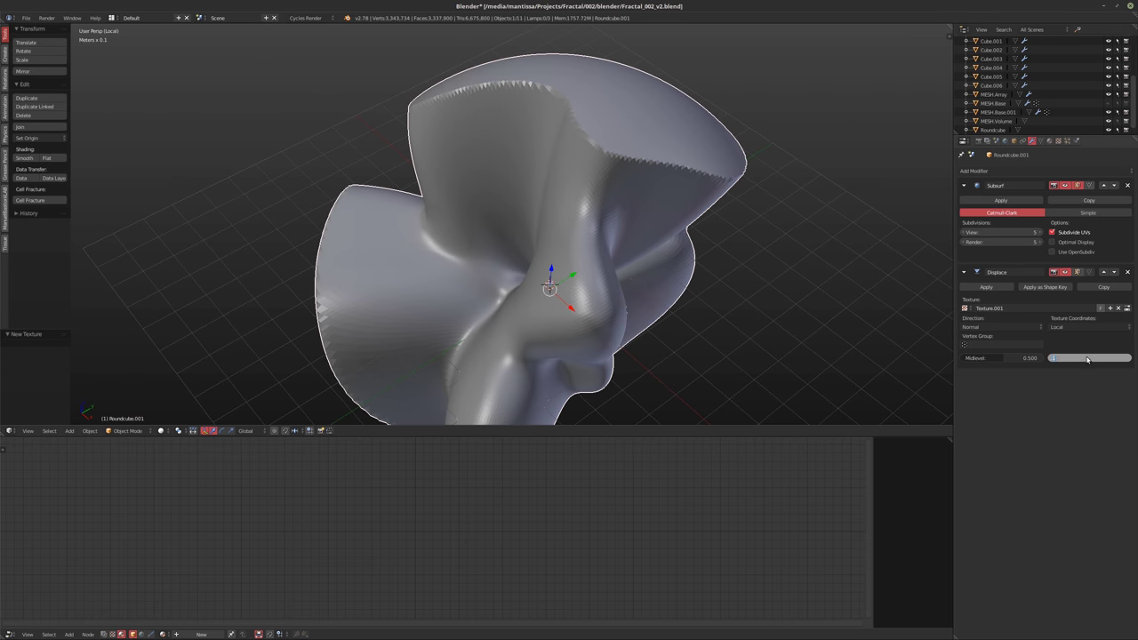
type("0.1")
key("Return")
left_click_drag(1016, 358, 977, 358)
middle_click_drag(666, 272, 764, 275)
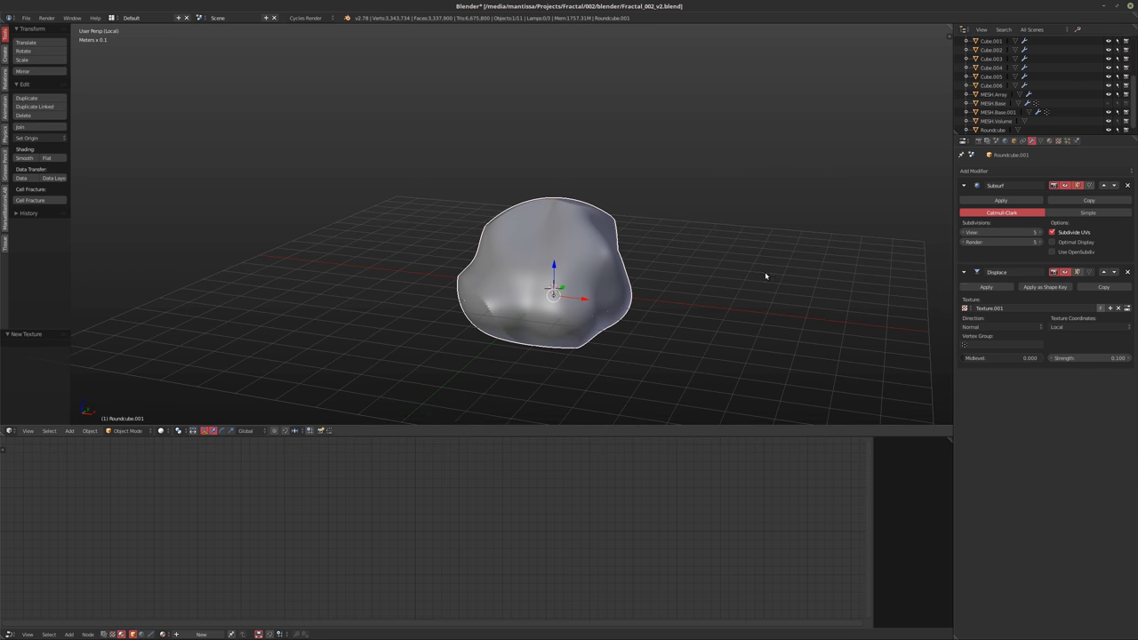
Change the displacement texture's type to Marble and set its size to 0.10
left_click(1058, 142)
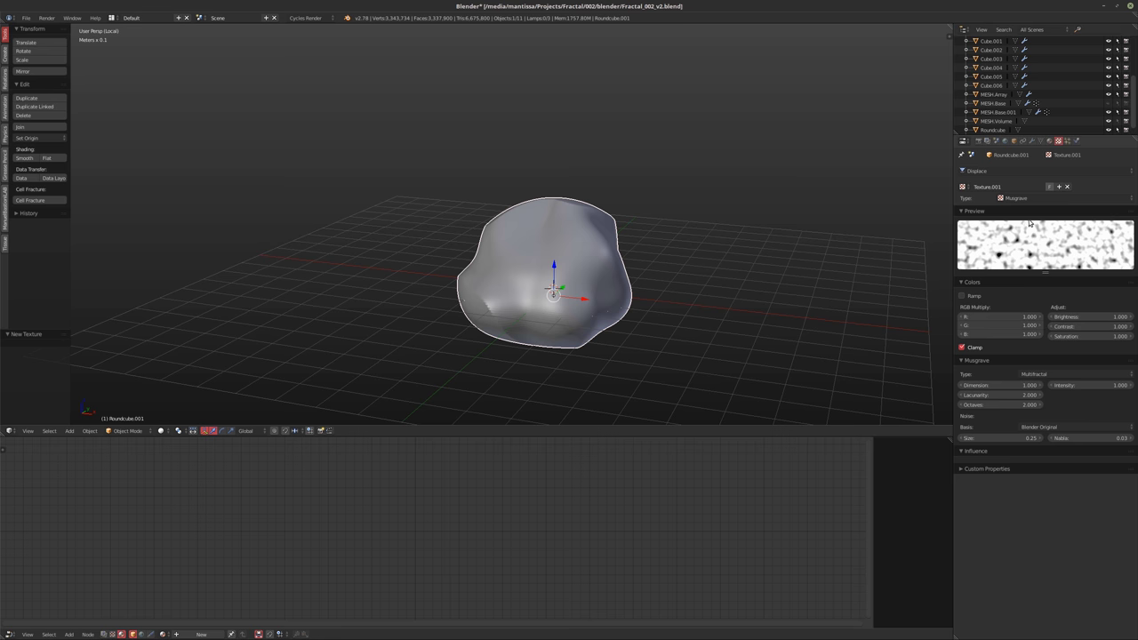
scroll(1018, 197, "up", 2, "ctrl")
scroll(1018, 197, "down", 1, "ctrl")
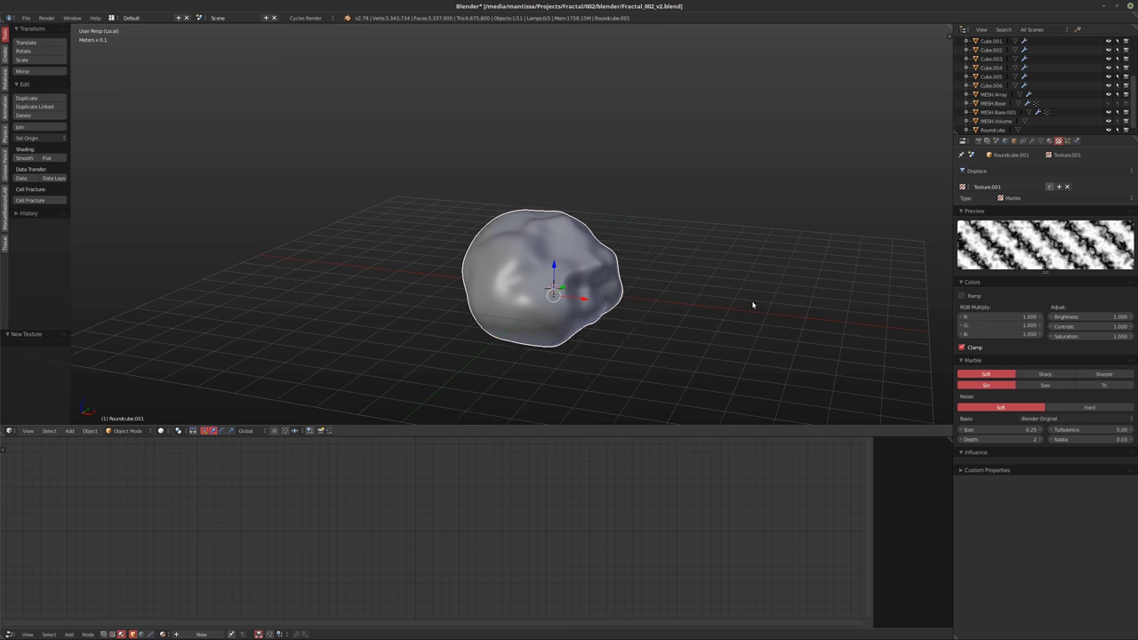
middle_click_drag(752, 305, 620, 297)
scroll(592, 308, "up", 2)
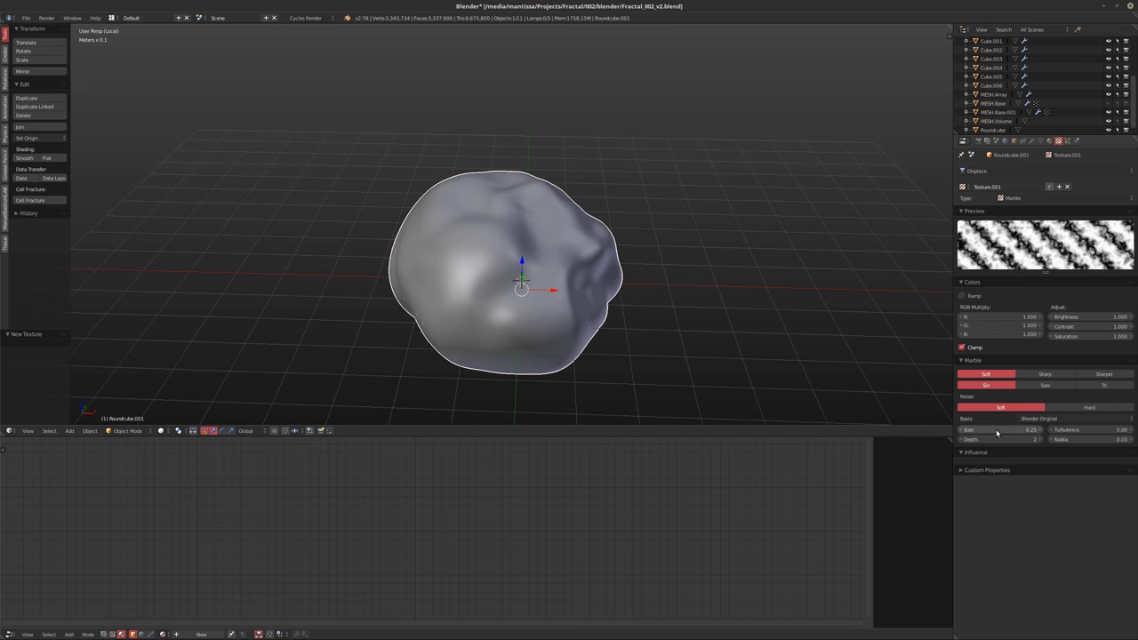
left_click_drag(997, 433, 965, 433)
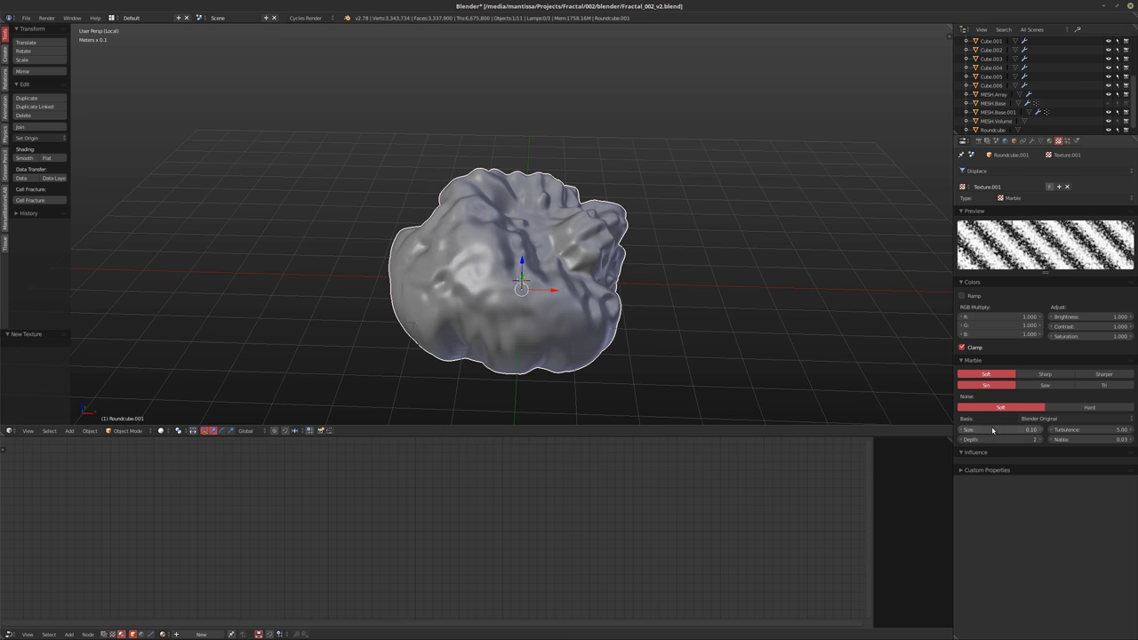
Exit local view and show the displaced dome within the full city scene through the camera
middle_click_drag(635, 283, 663, 286)
key("KP_0")
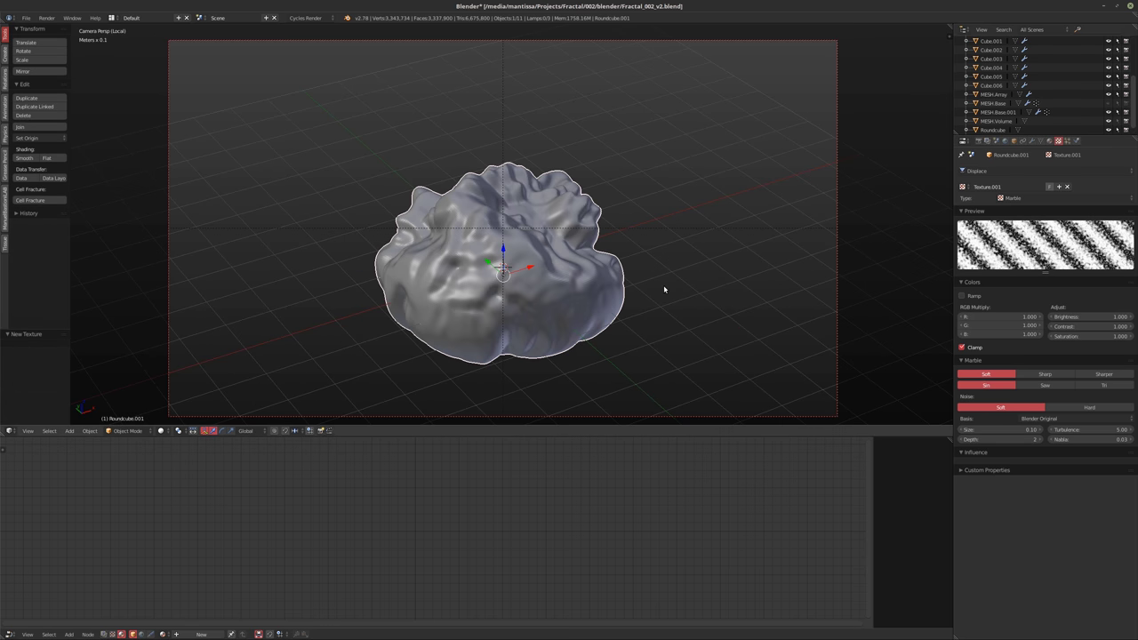
key("KP_0")
key("KP_0")
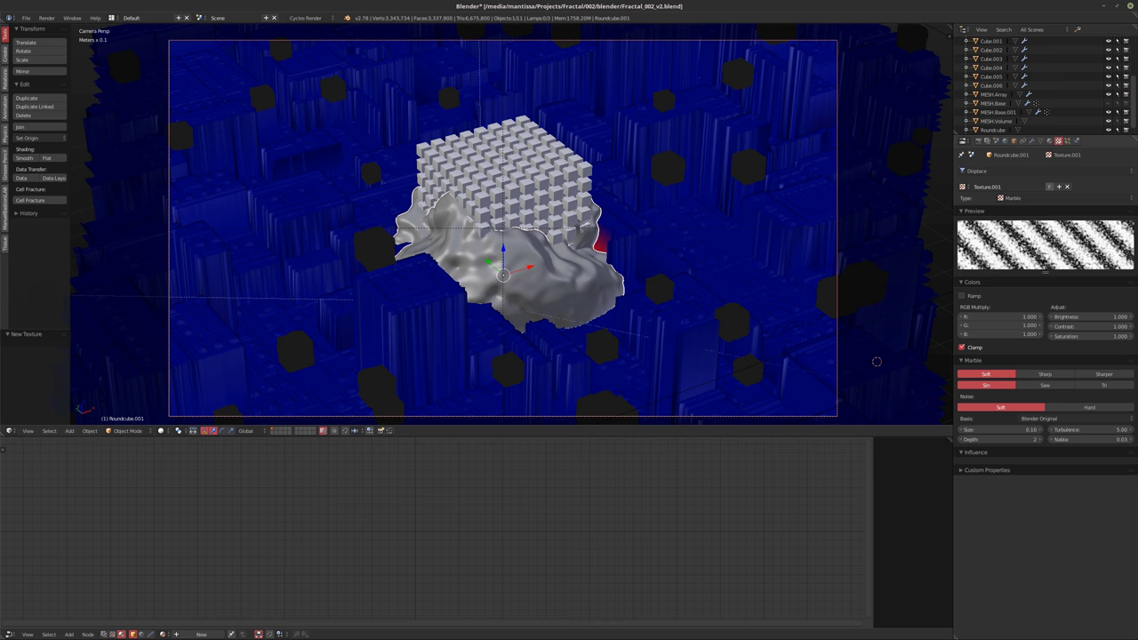
Set the Marble displacement texture's noise depth to 6 and apply smooth shading to the dome
left_click(1035, 442)
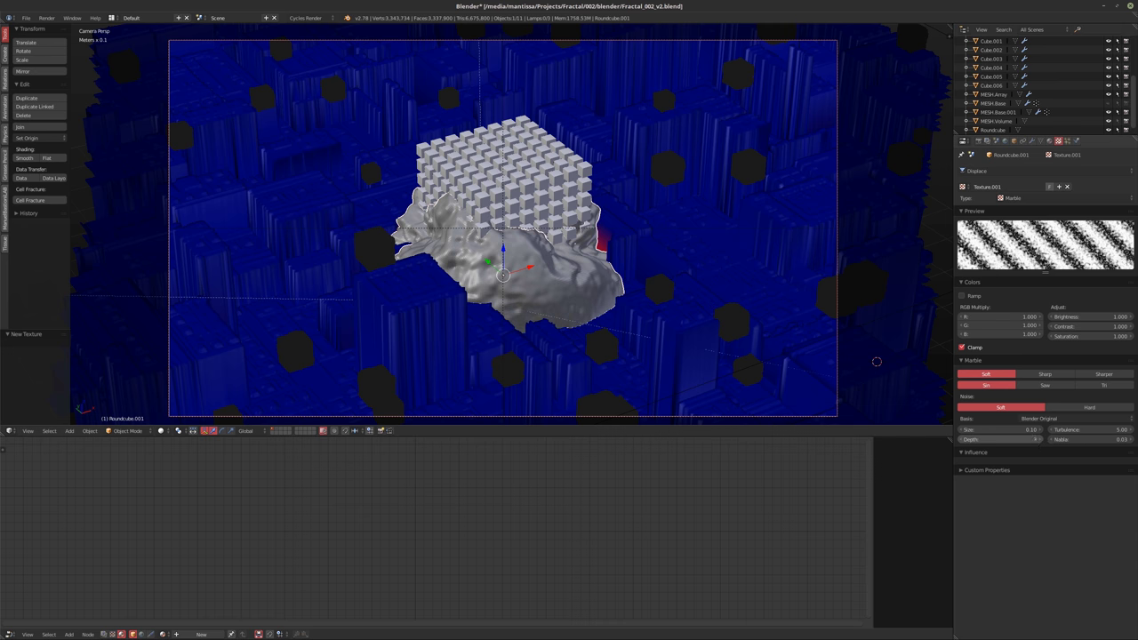
left_click(1036, 442)
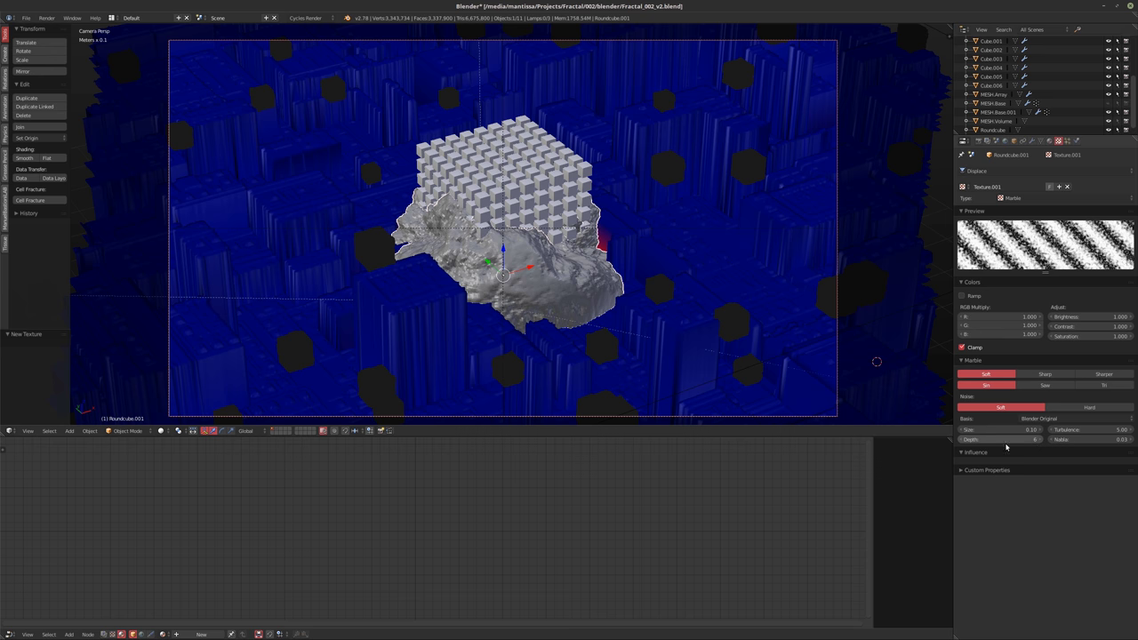
left_click(27, 157)
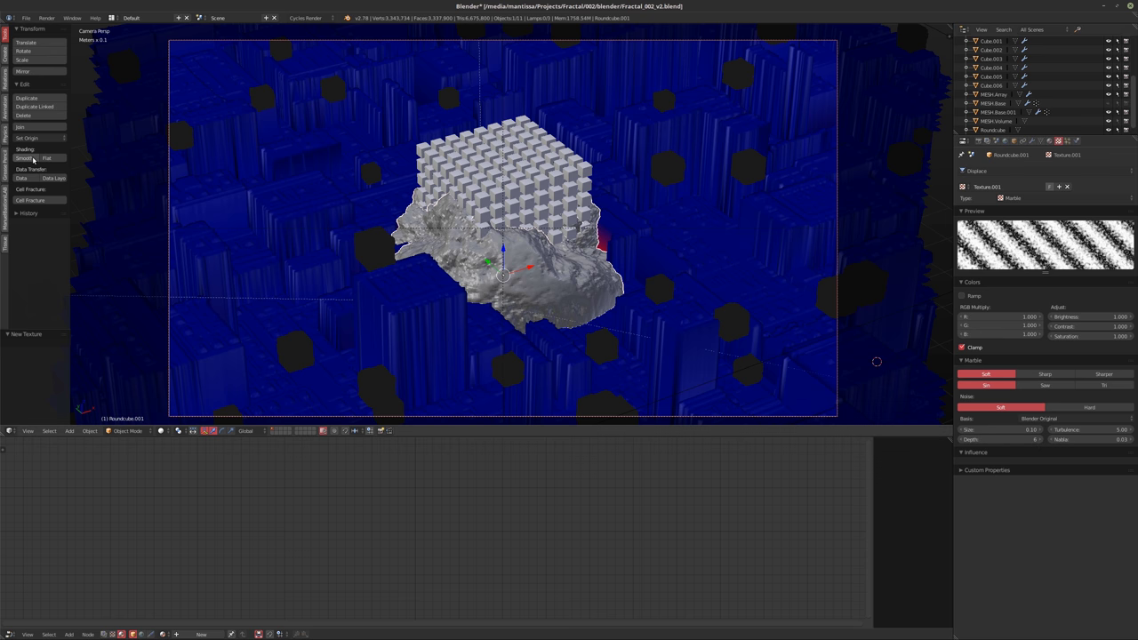
With rendered viewport shading on, create a new material for the dome and delete its default Diffuse BSDF node
left_click(1033, 140)
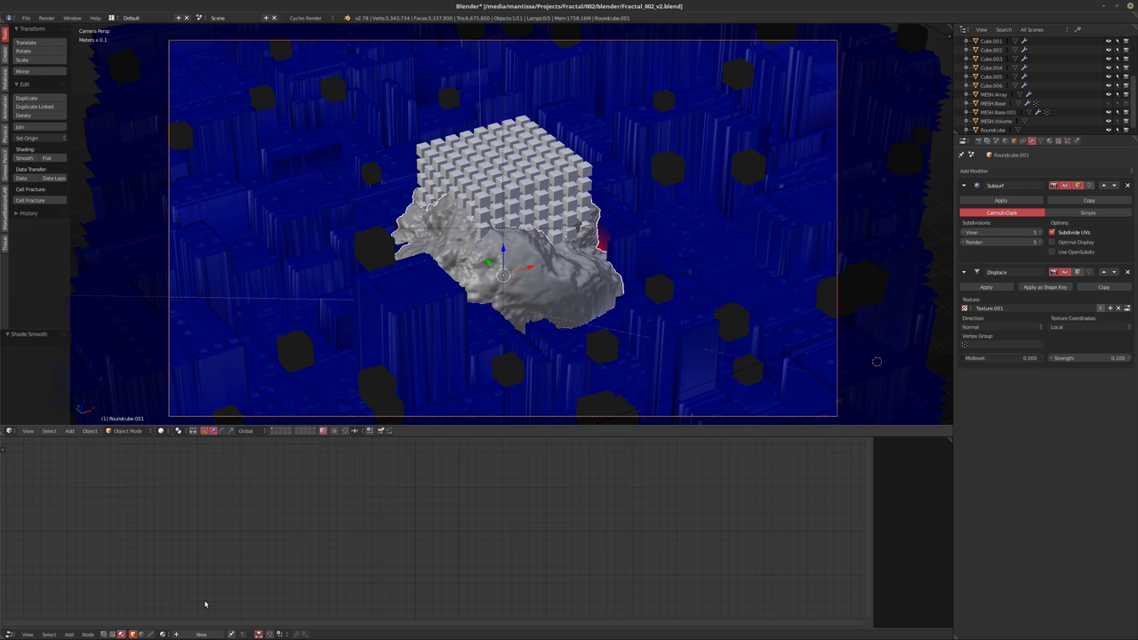
key("shift+z")
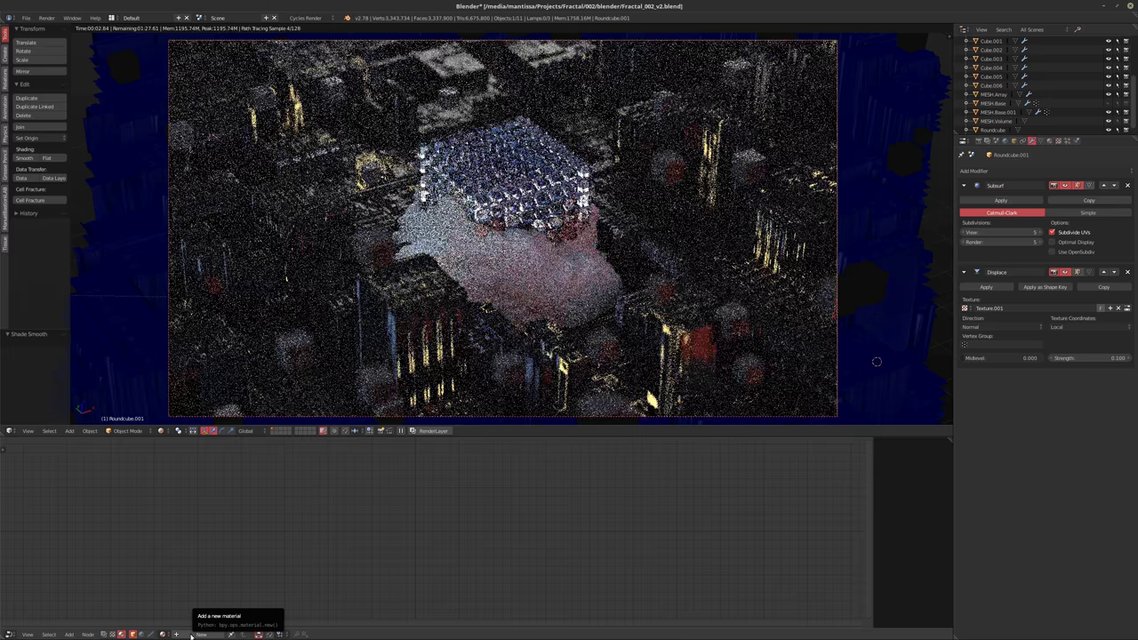
left_click(191, 635)
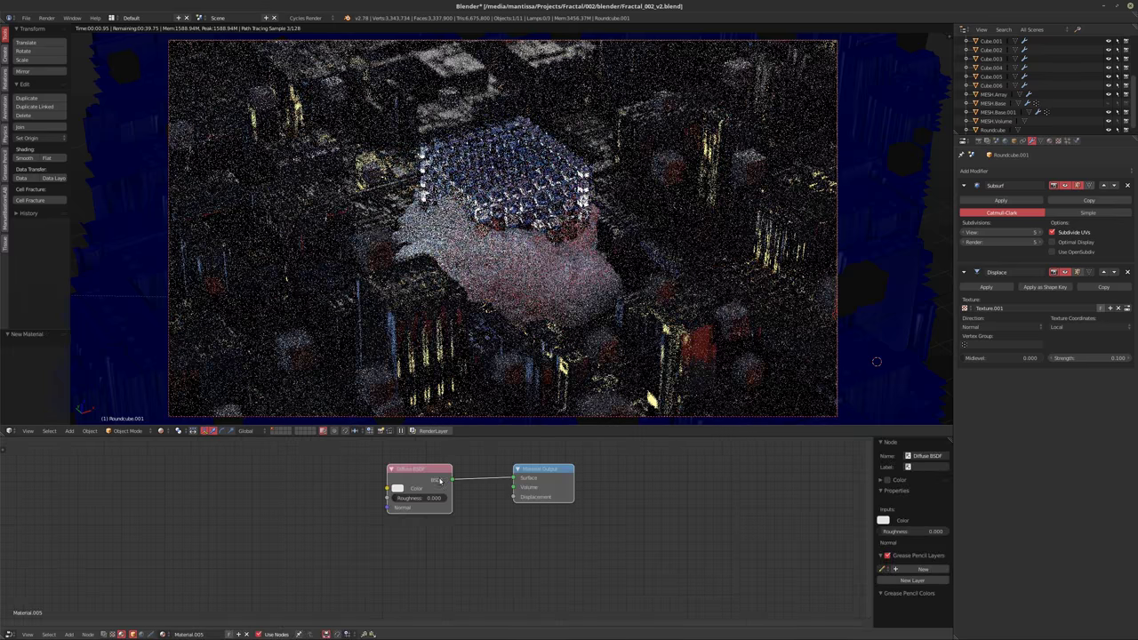
key("x")
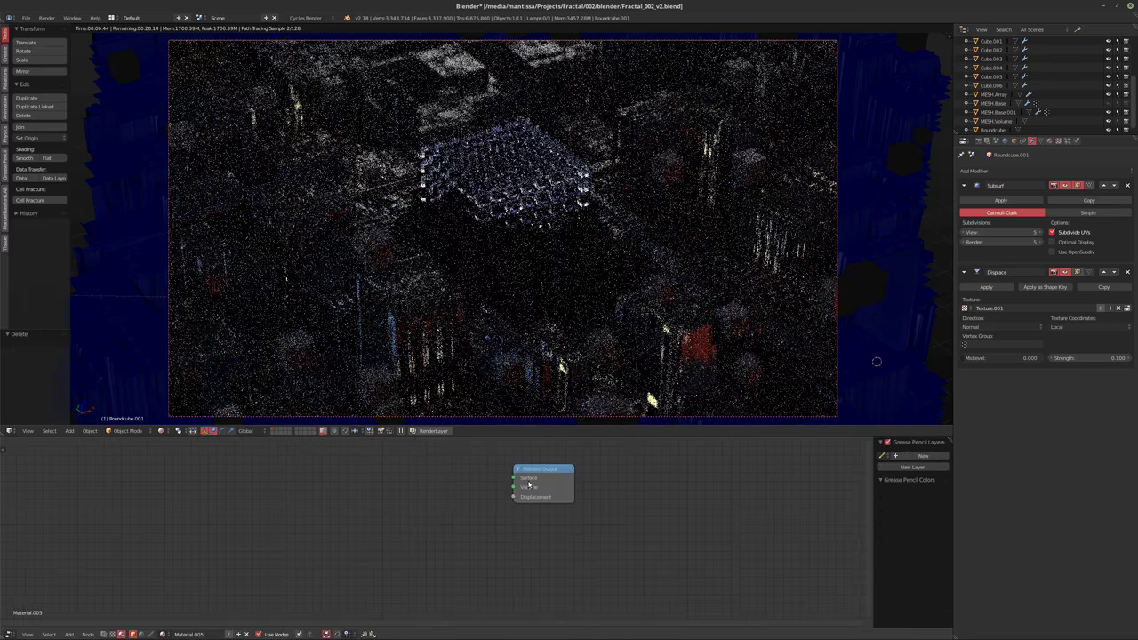
Add a Volume Scatter node to the material and connect its Volume output to the Material Output's Volume input
left_click_drag(531, 478, 484, 539)
key("shift+a")
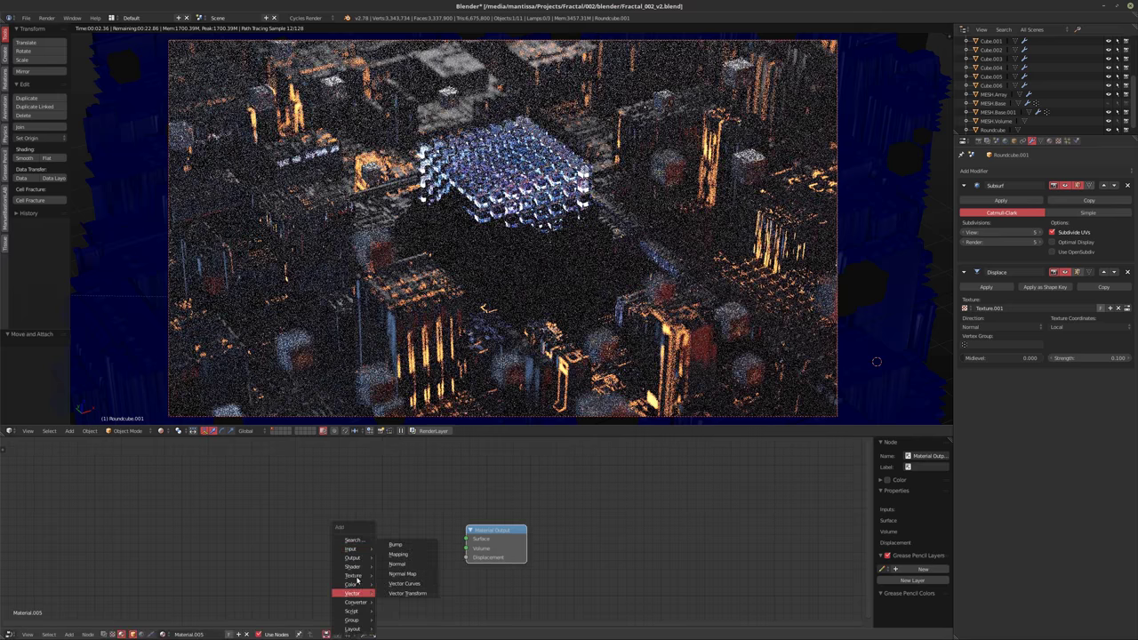
mouse_move(348, 567)
left_click(409, 557)
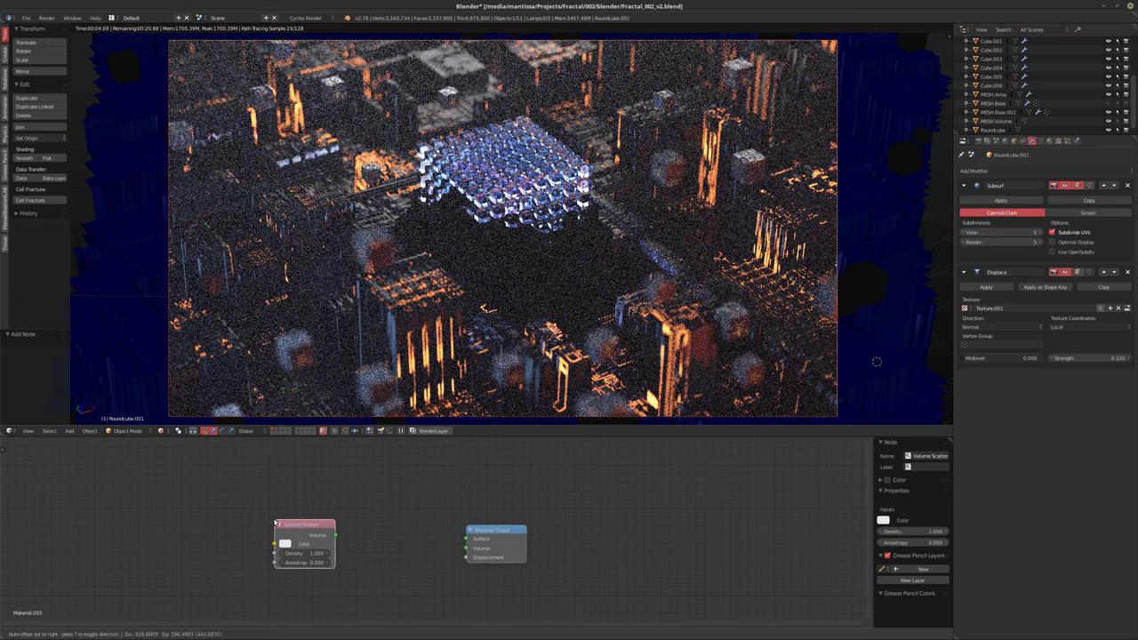
left_click(338, 534)
left_click_drag(339, 534, 467, 547)
left_click_drag(295, 530, 308, 540)
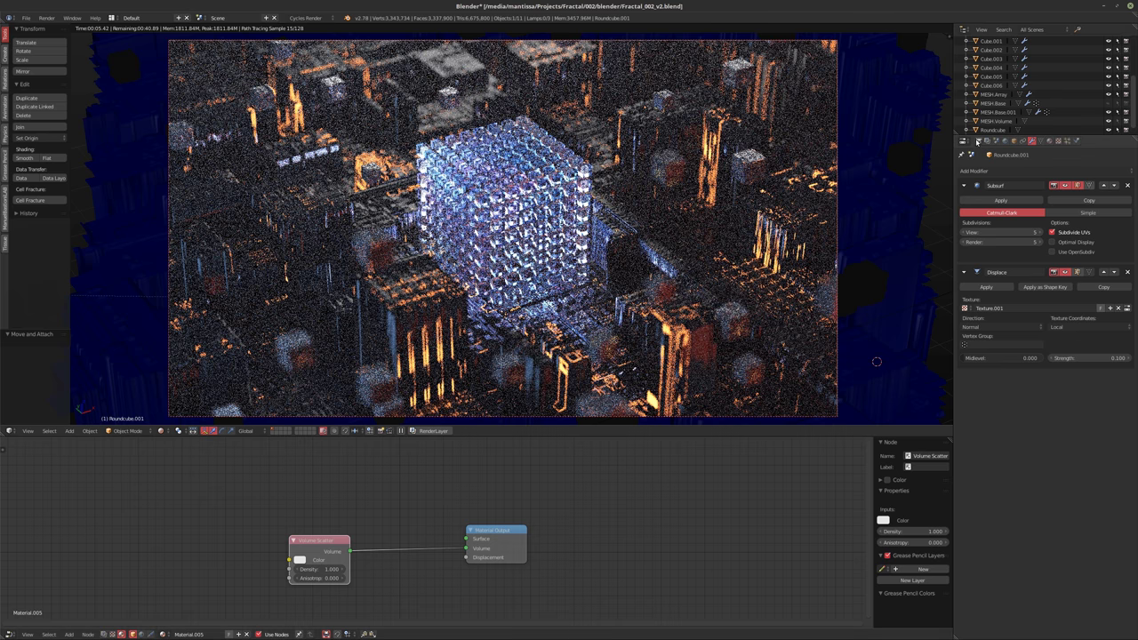
Set the render's volume bounces to 2 and the Volume Scatter density to 50
left_click(977, 141)
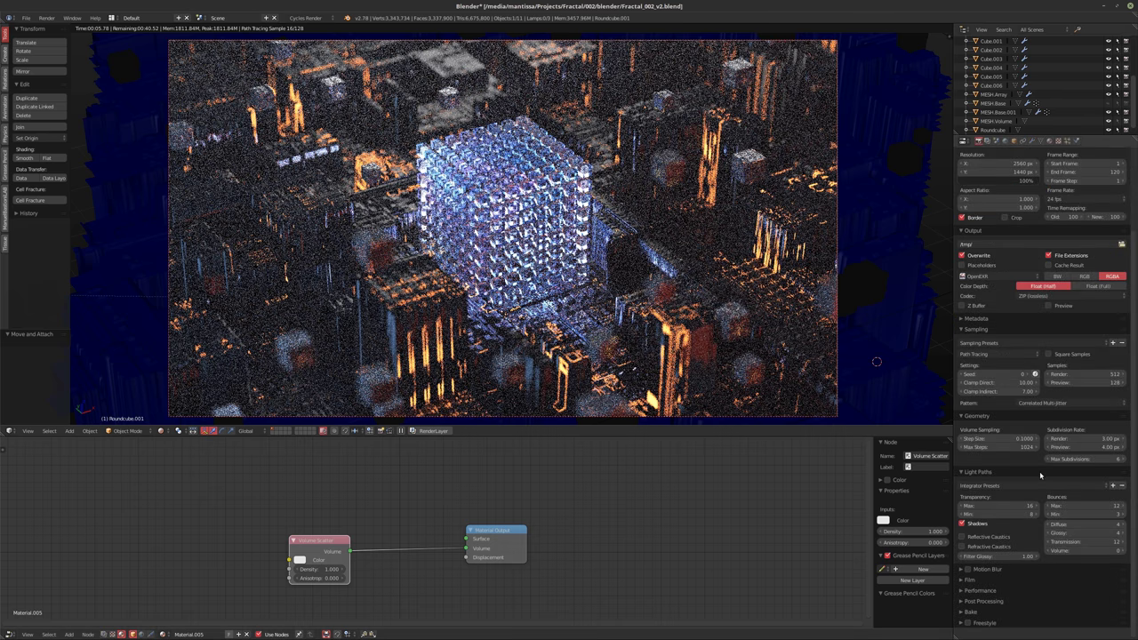
left_click(1122, 550)
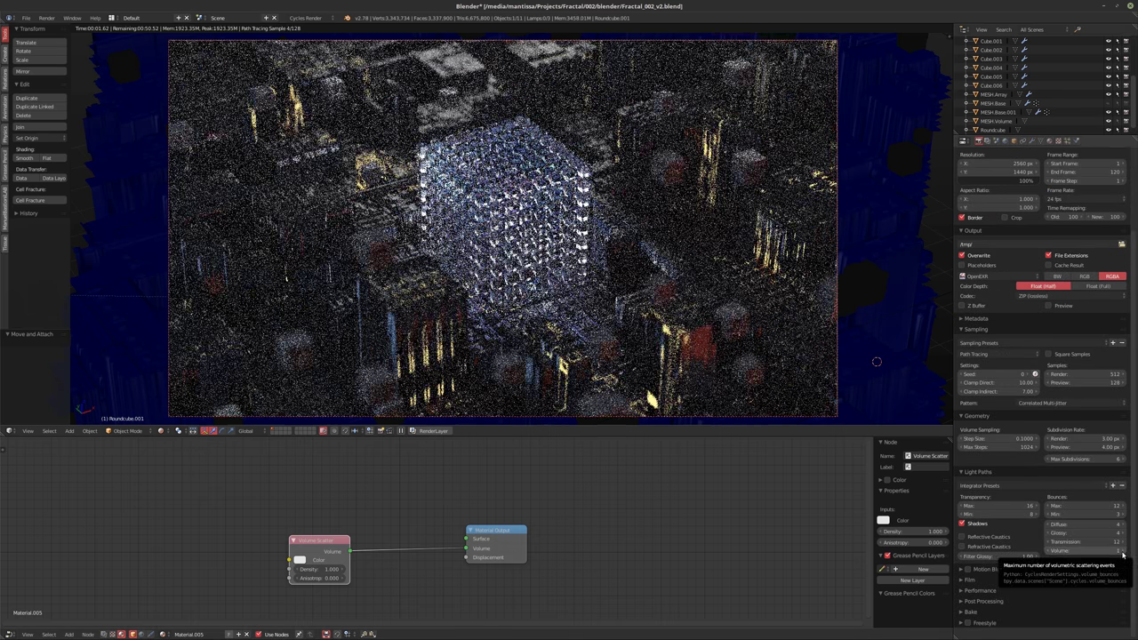
left_click(1122, 551)
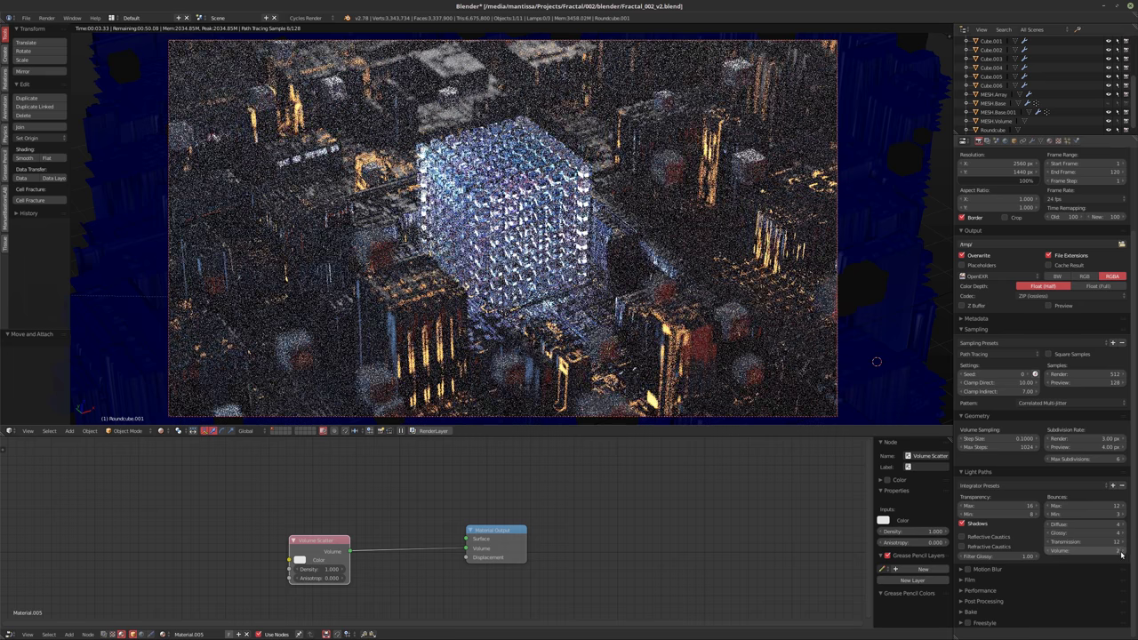
left_click(320, 569)
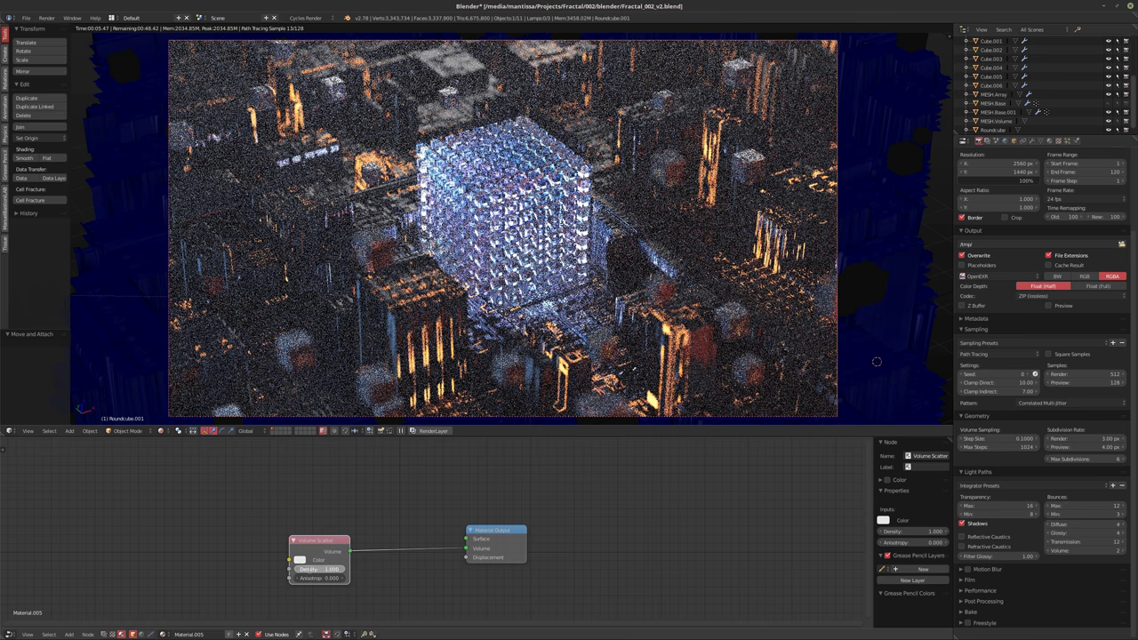
type("50")
key("Return")
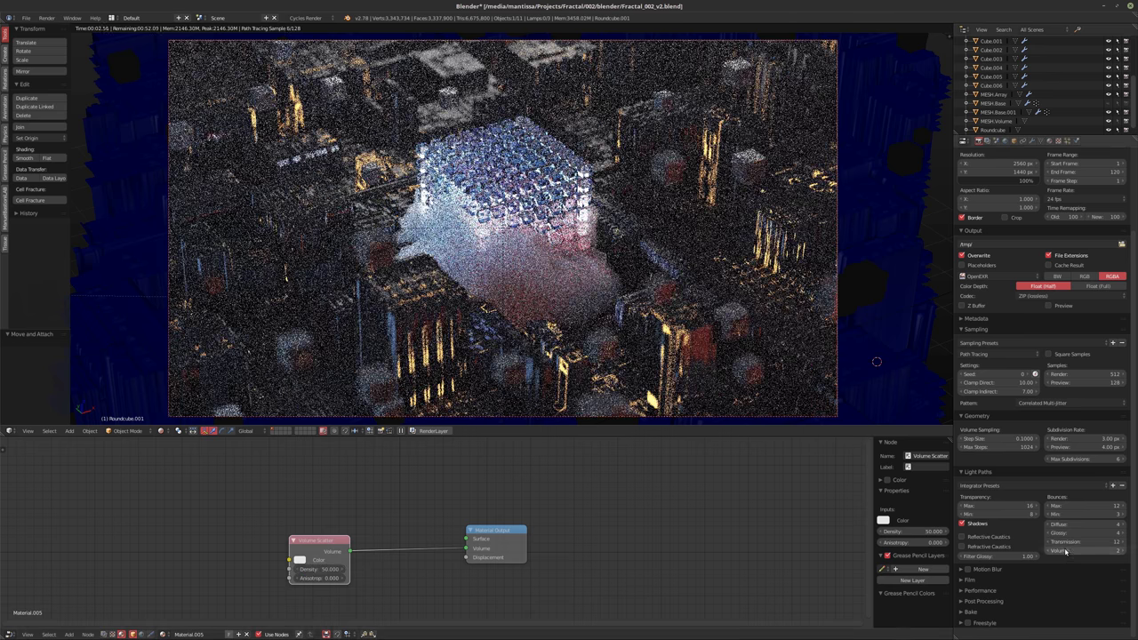
Set the render's volume bounces to 1 and the Volume Scatter density to 5
left_click(1066, 551)
key("Return")
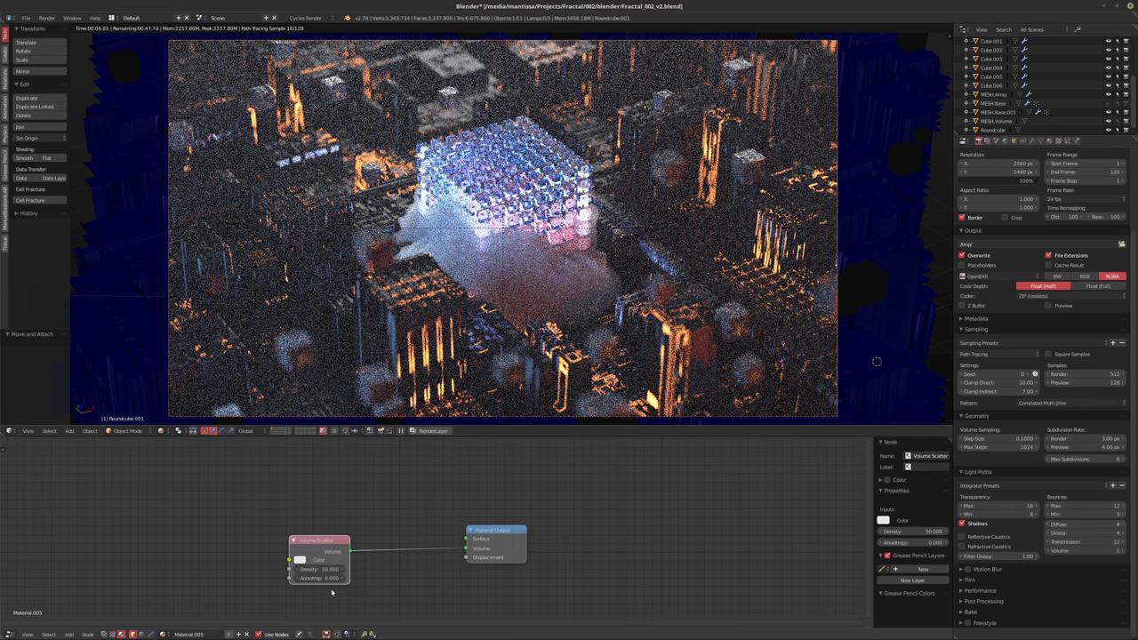
left_click(320, 569)
type("5")
key("Return")
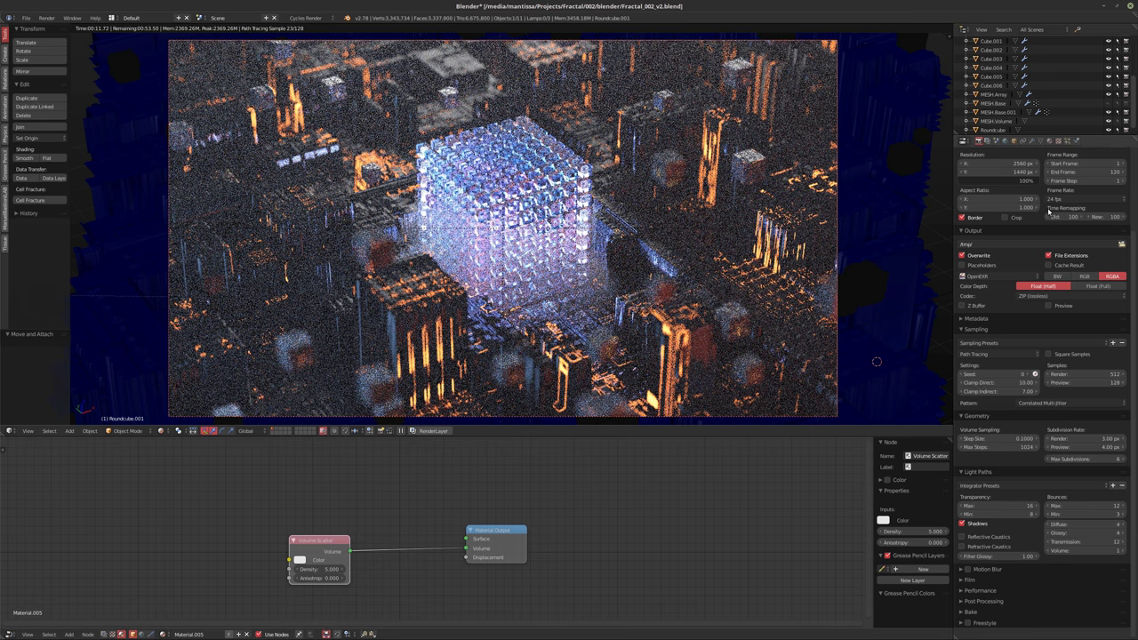
Set the strength of Roundcube.001's Displace modifier to 0.2
left_click(1031, 141)
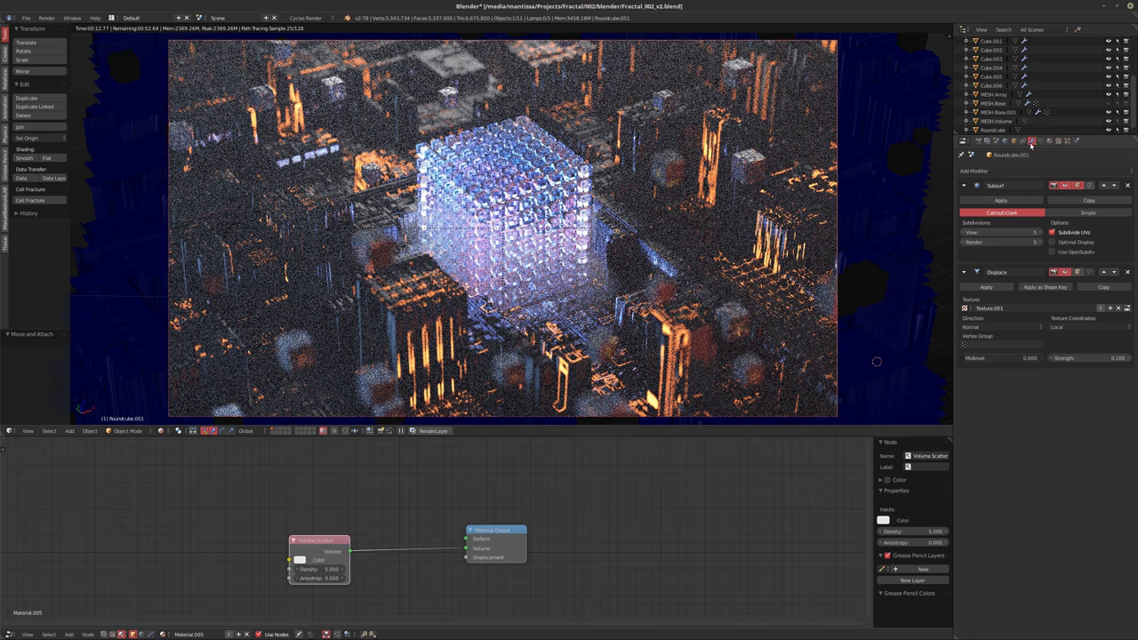
left_click(1076, 359)
type("0.2")
key("Return")
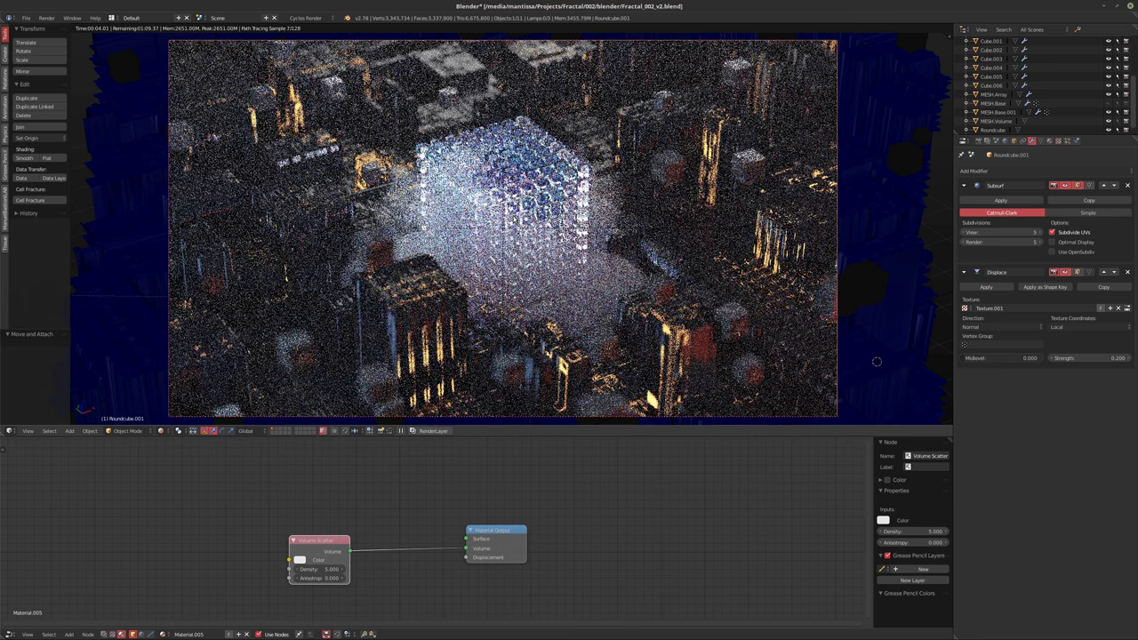
Switch the viewport to solid shading and move the displaced Roundcube.001 about 15.3 cm down along its local Z axis
key("shift+z")
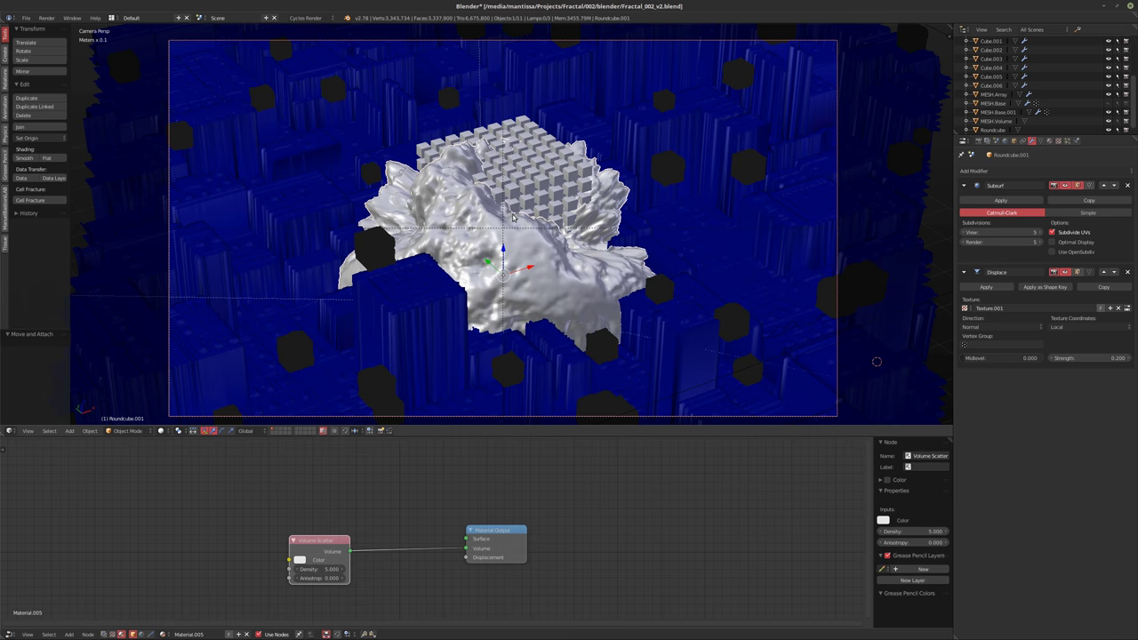
key("g")
key("z")
key("z")
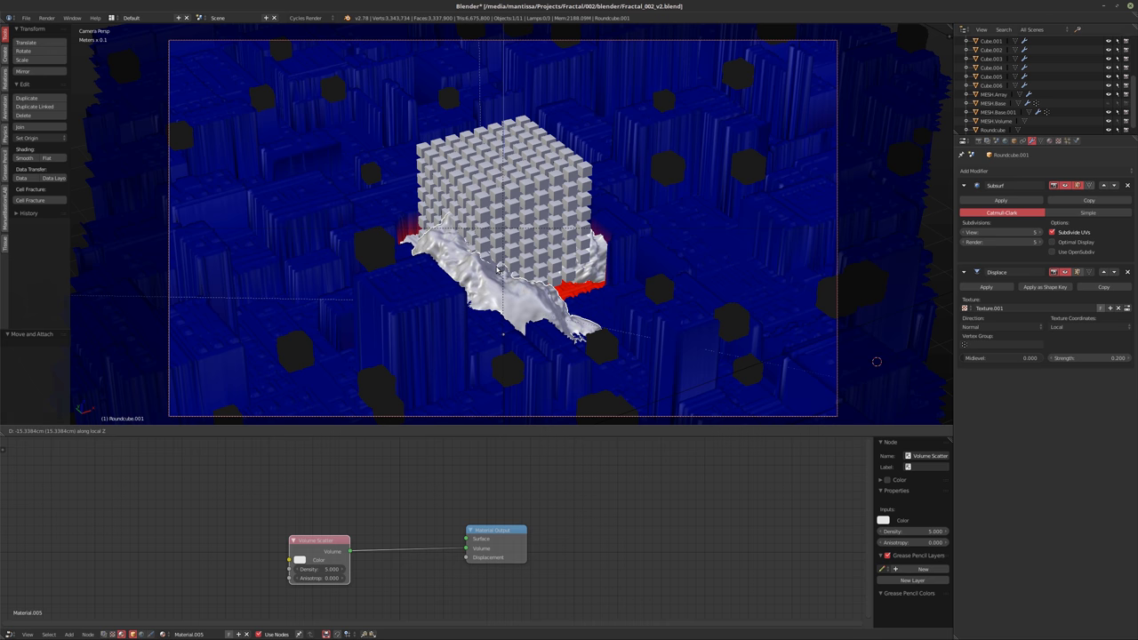
left_click(609, 258)
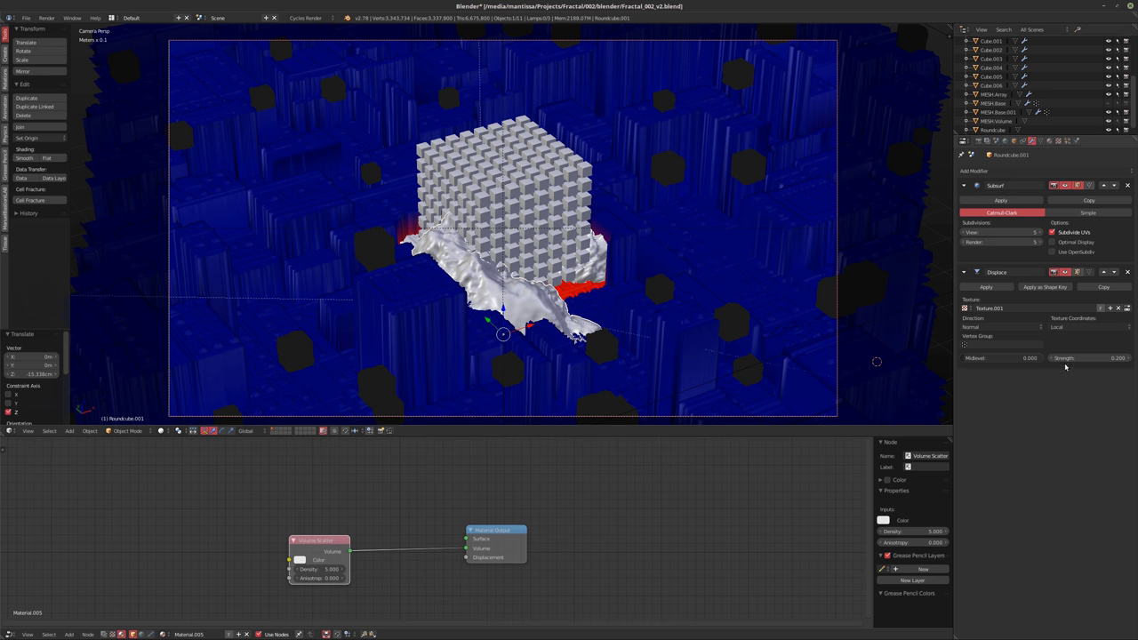
Set the marble displacement texture's noise size to 0.04 and its turbulence to 4, trying a turbulence of 3 first
left_click(1056, 142)
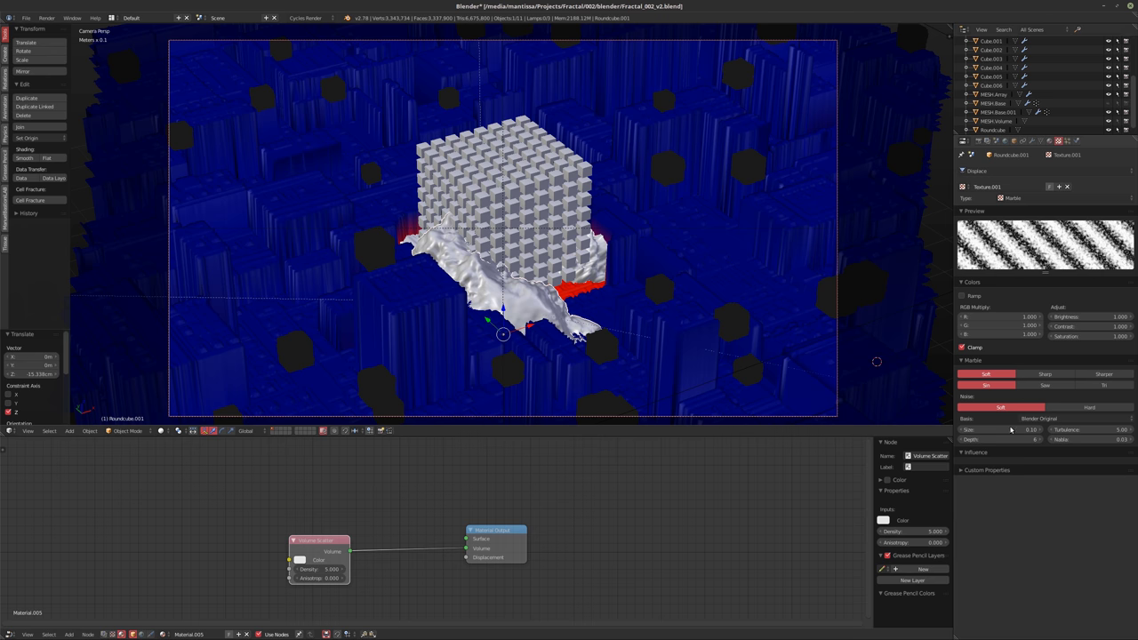
left_click_drag(1000, 429, 968, 429)
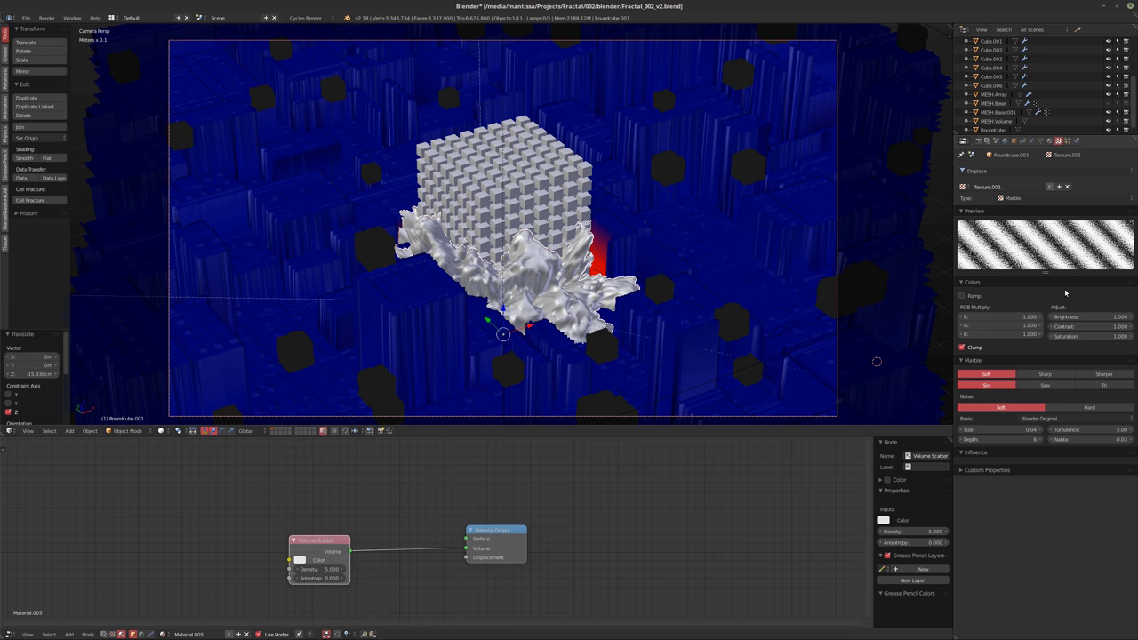
left_click(1091, 429)
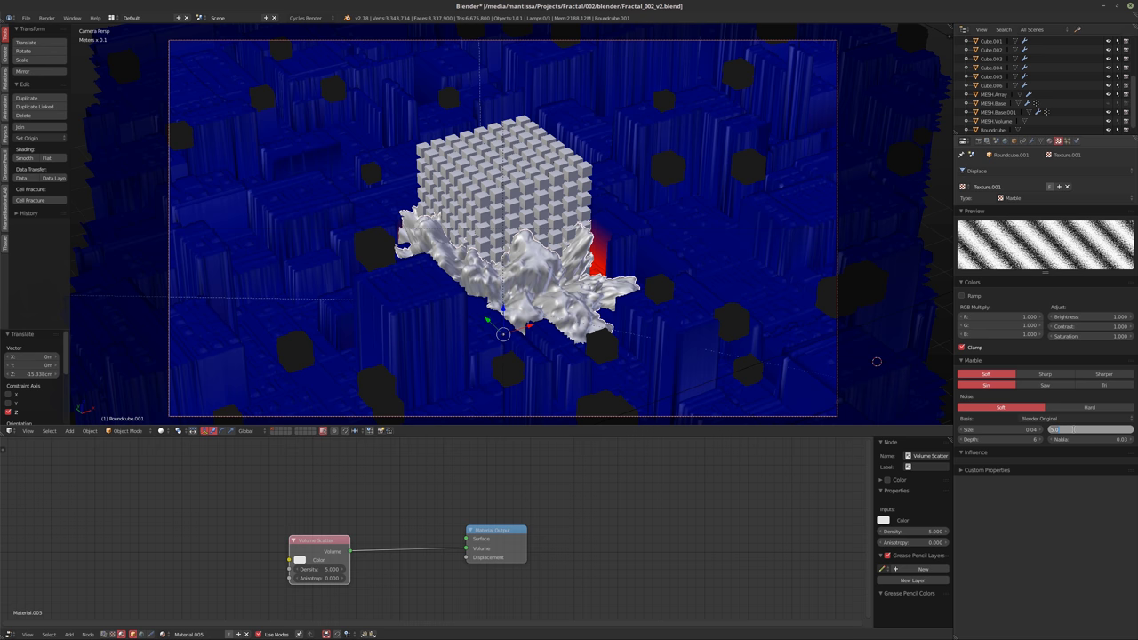
type("3")
key("Return")
left_click(1075, 431)
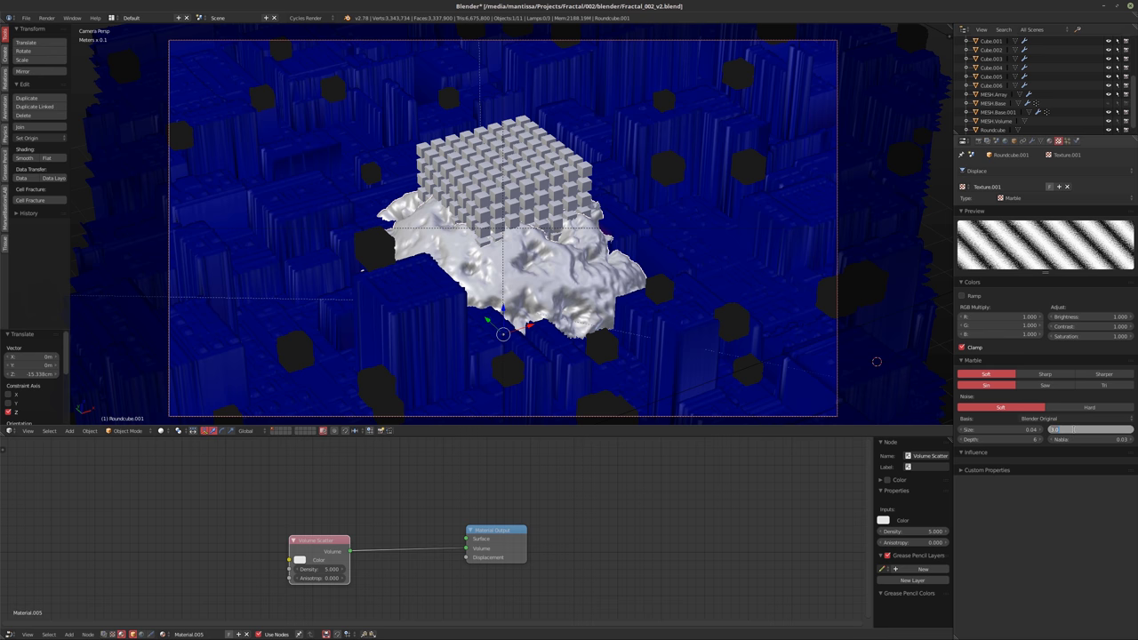
type("4")
key("Return")
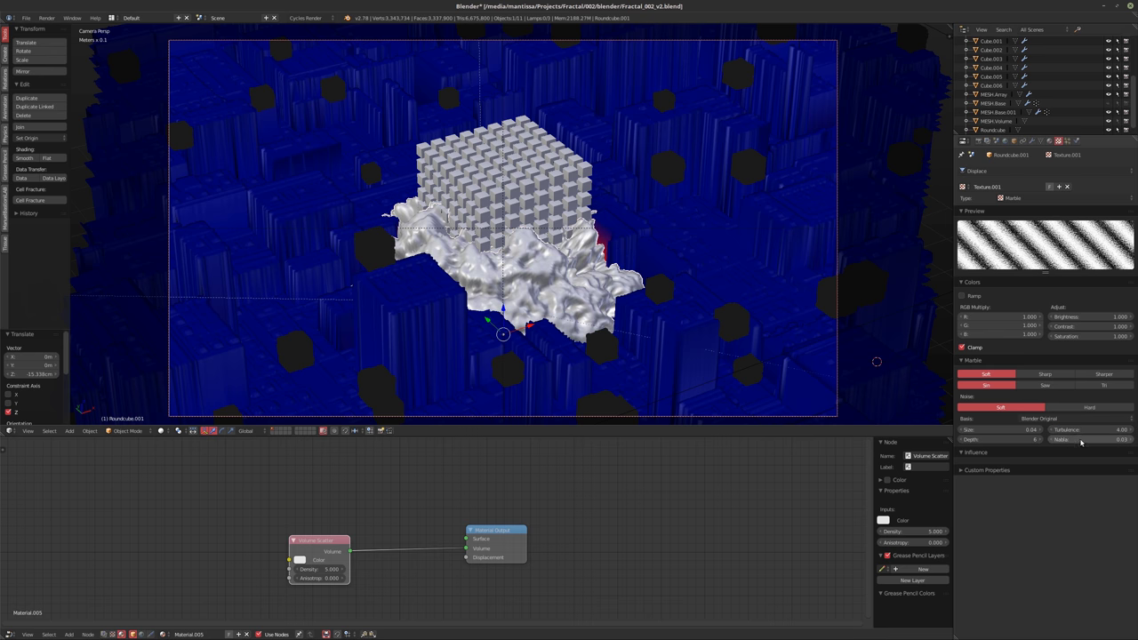
Cycle the marble texture through the other noise bases back to Blender Original, and set its noise depth to 7
scroll(1048, 418, "up", 1, "ctrl")
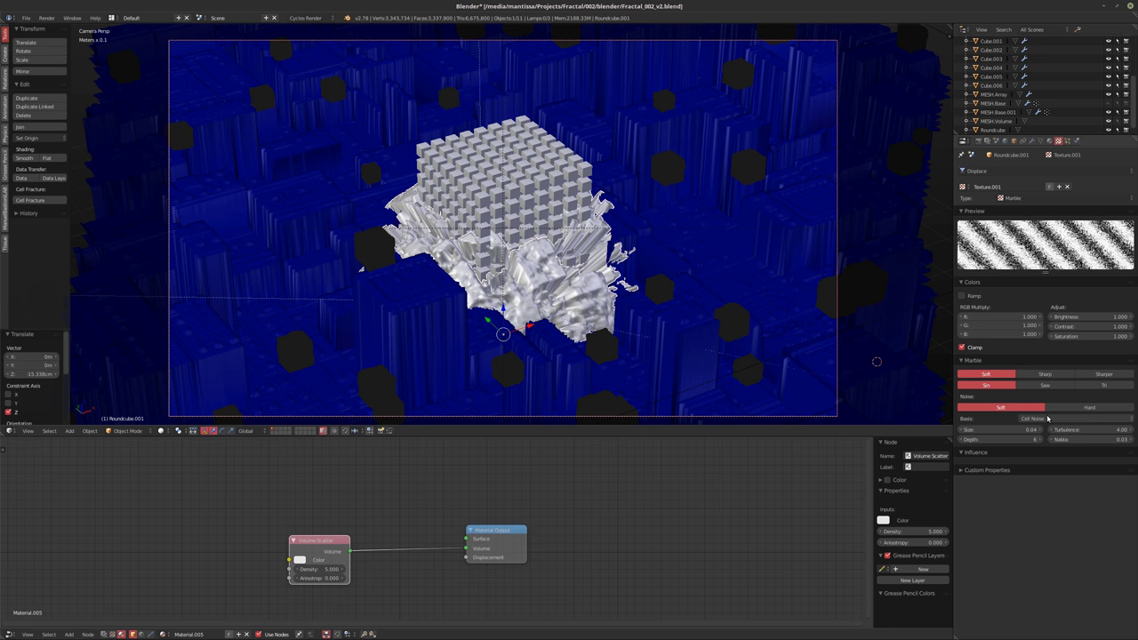
scroll(1047, 418, "up", 3, "ctrl")
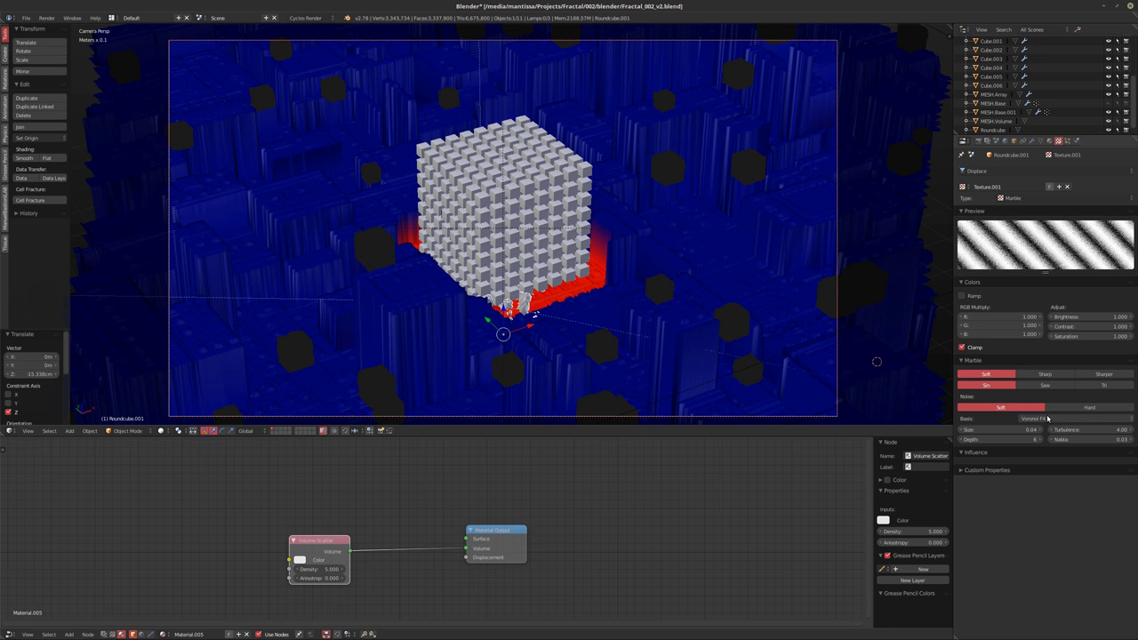
scroll(1048, 418, "up", 2, "ctrl")
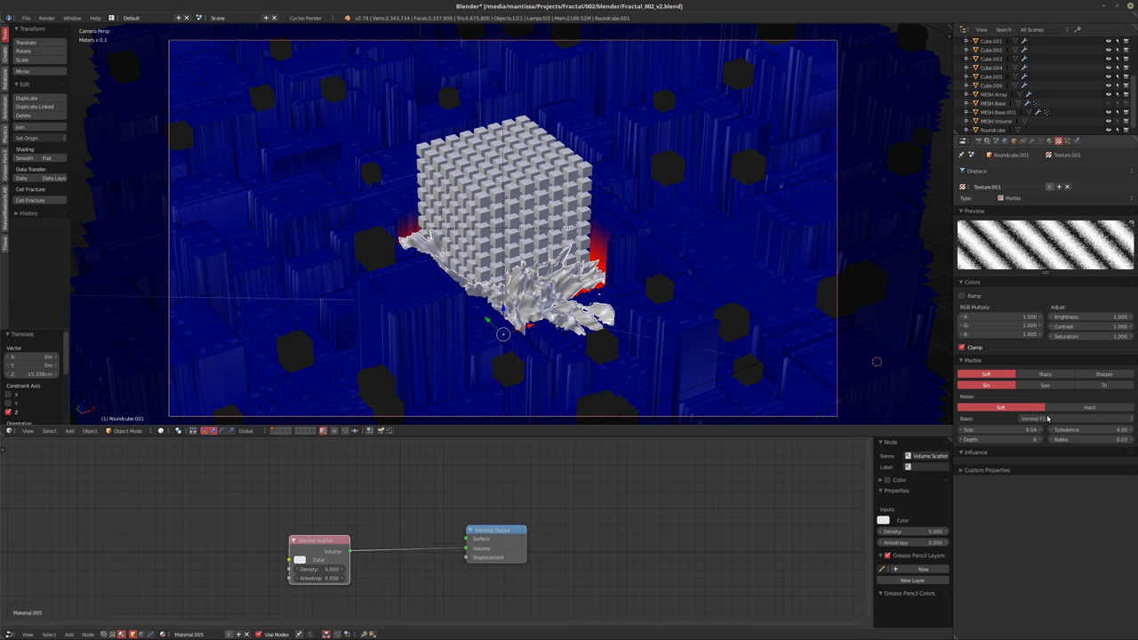
scroll(1048, 418, "up", 1, "ctrl")
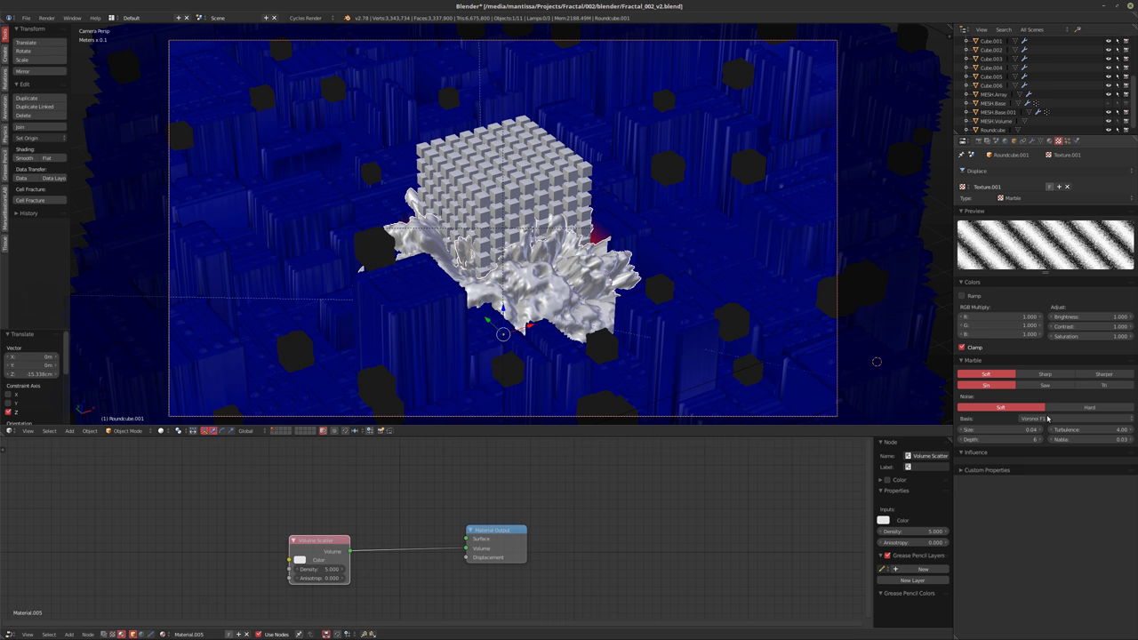
scroll(1048, 417, "up", 1, "ctrl")
scroll(1047, 418, "up", 1, "ctrl")
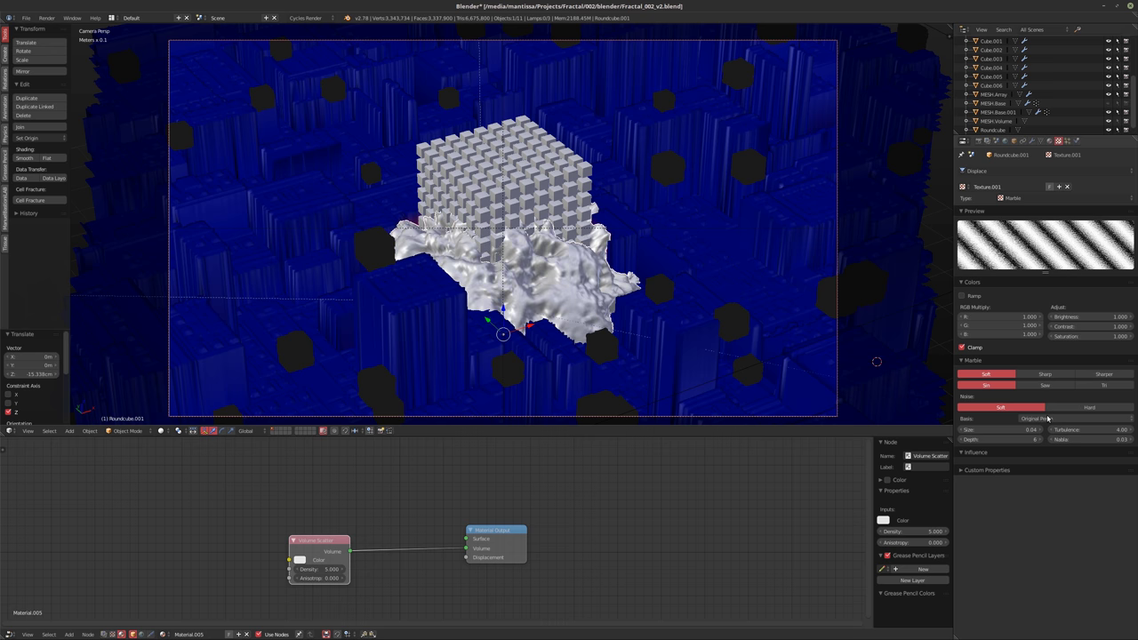
scroll(1047, 418, "up", 1, "ctrl")
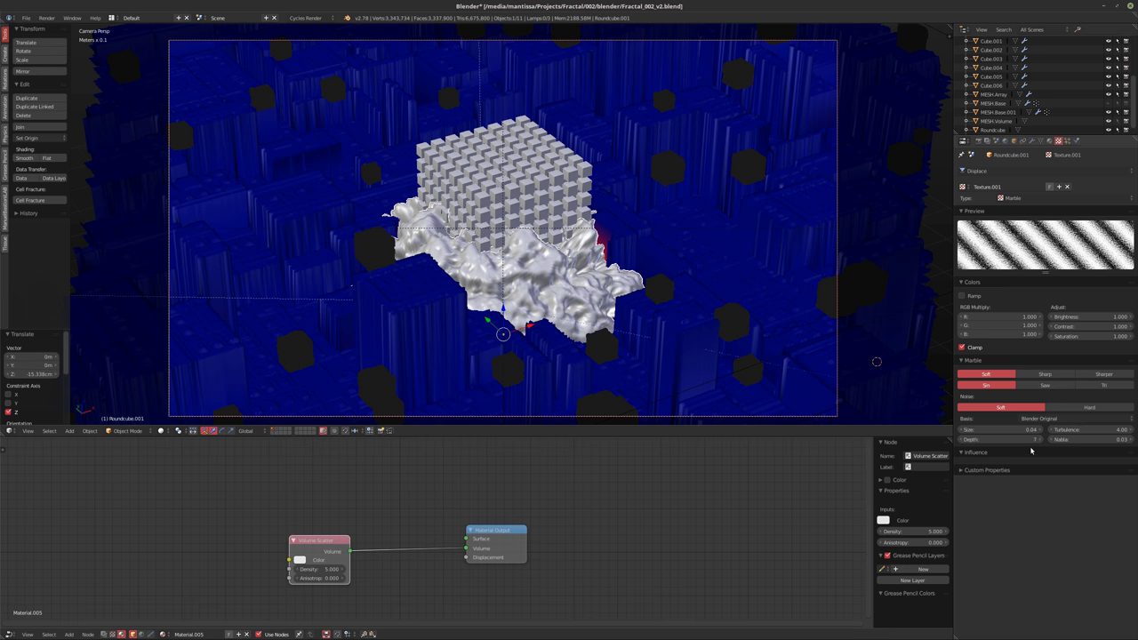
Raise the Subsurf modifier's view and render subdivisions to 6 and preview the scene with rendered shading
left_click(1033, 143)
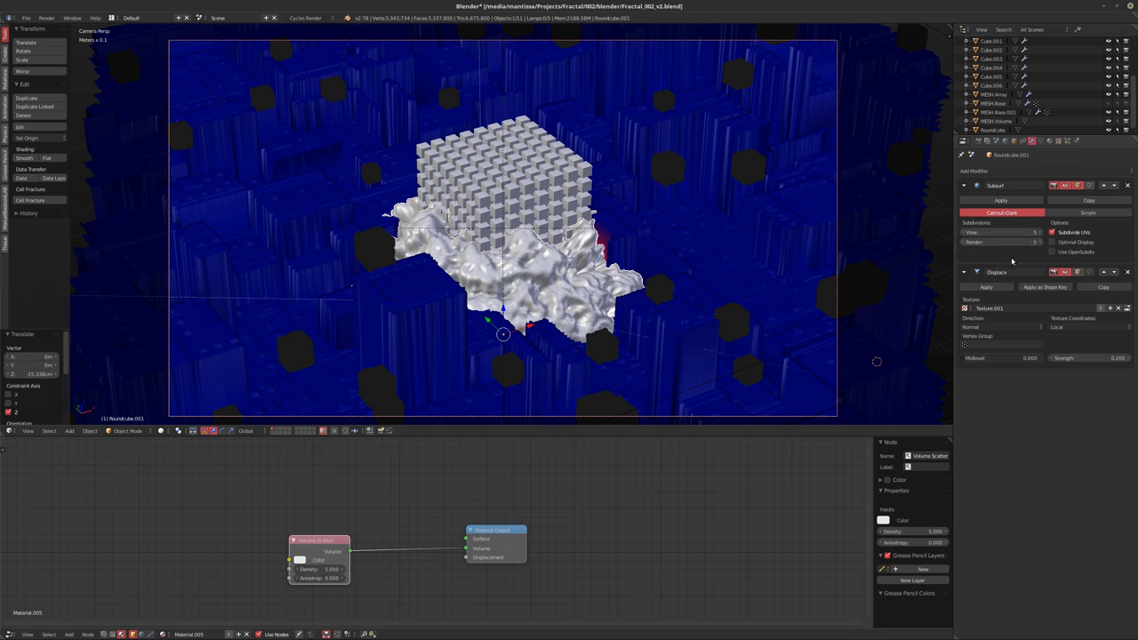
left_click(1039, 233)
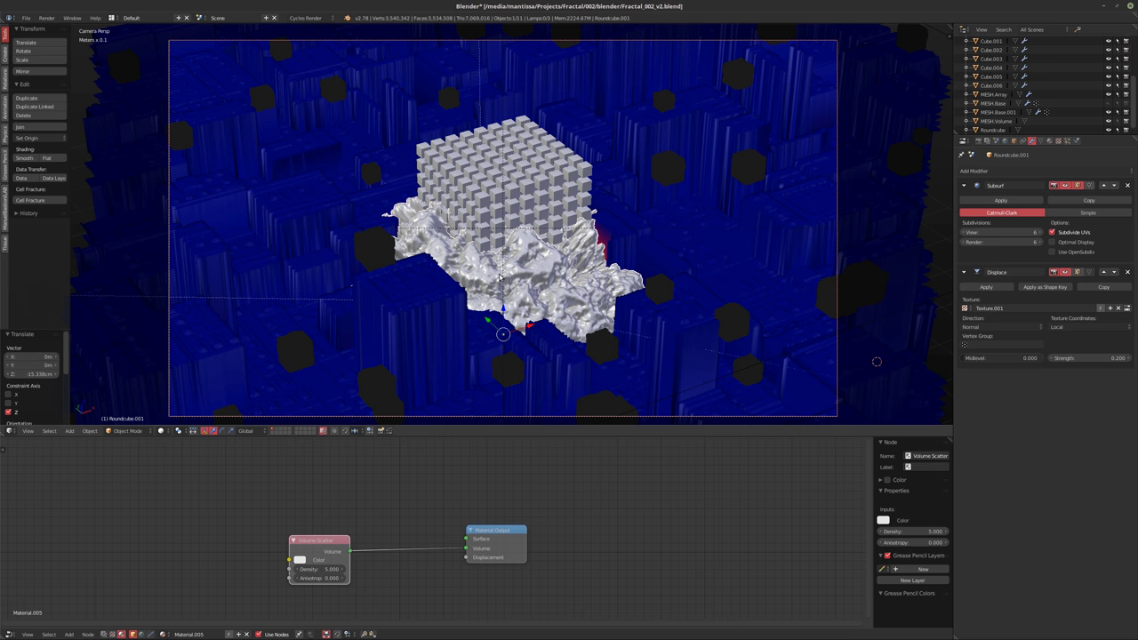
key("shift+z")
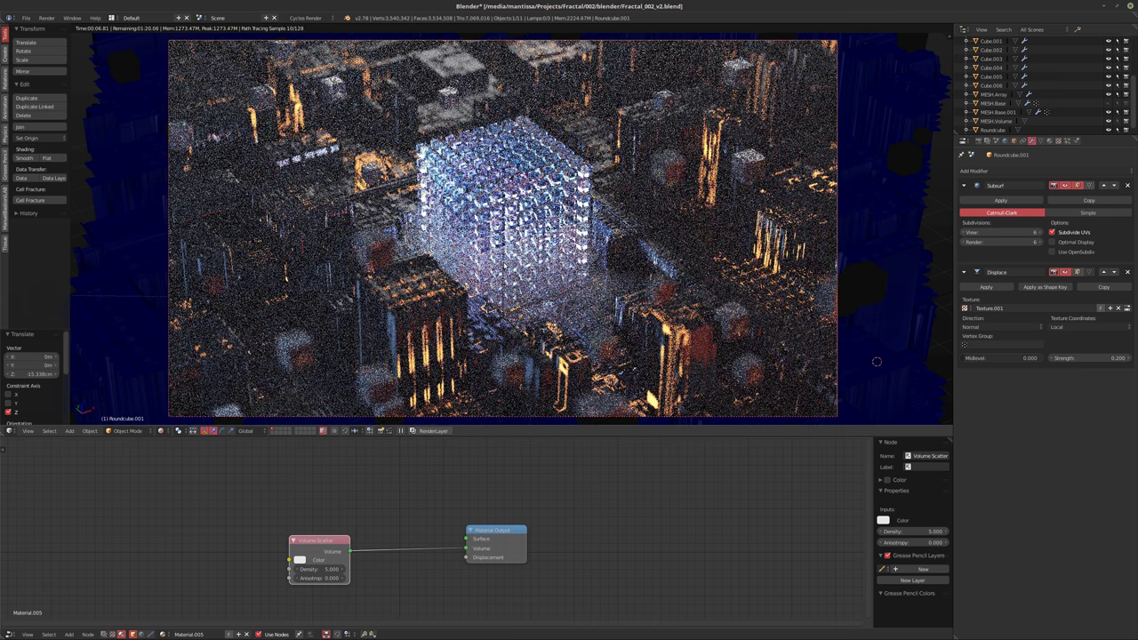
key("XF86AudioRaiseVolume")
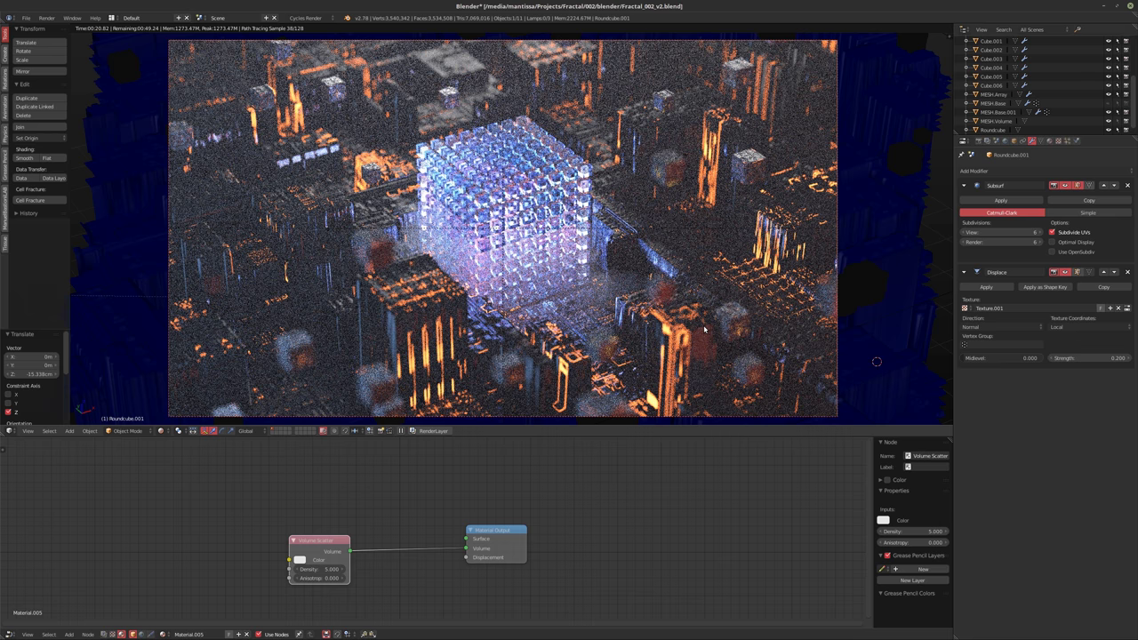
key("XF86AudioRaiseVolume")
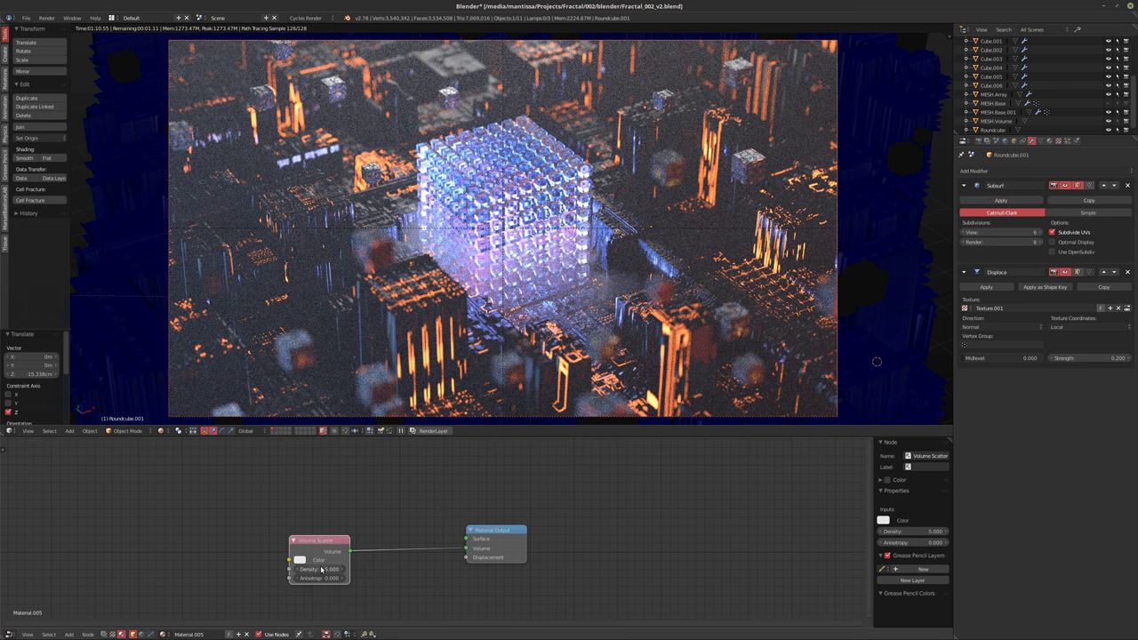
Set the Volume Scatter density to 15
left_click(320, 569)
type("15")
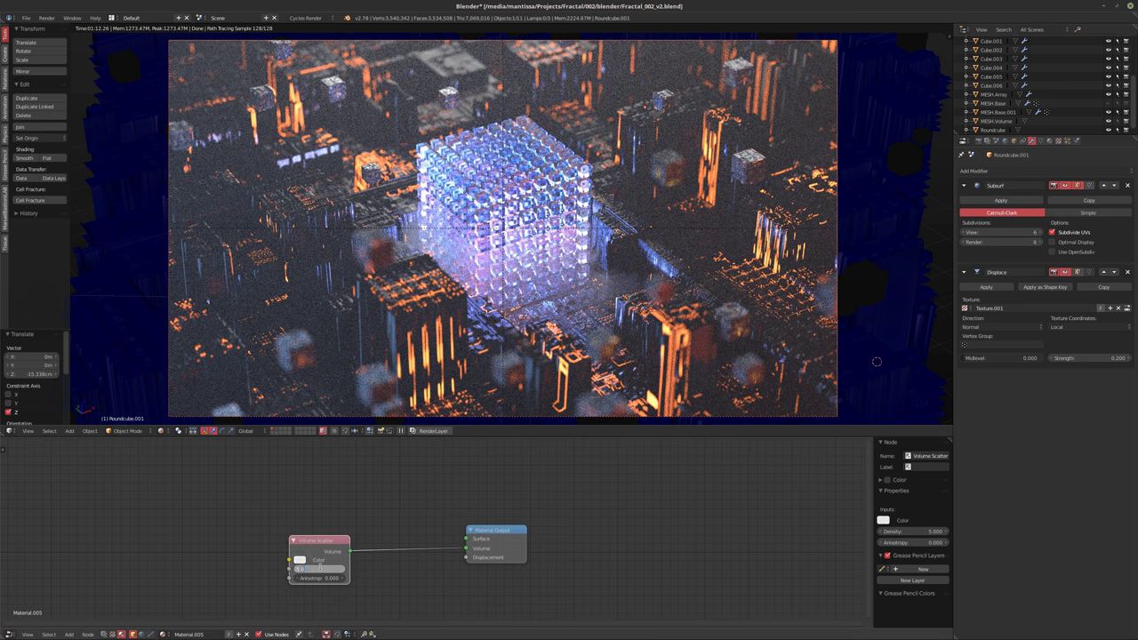
key("Return")
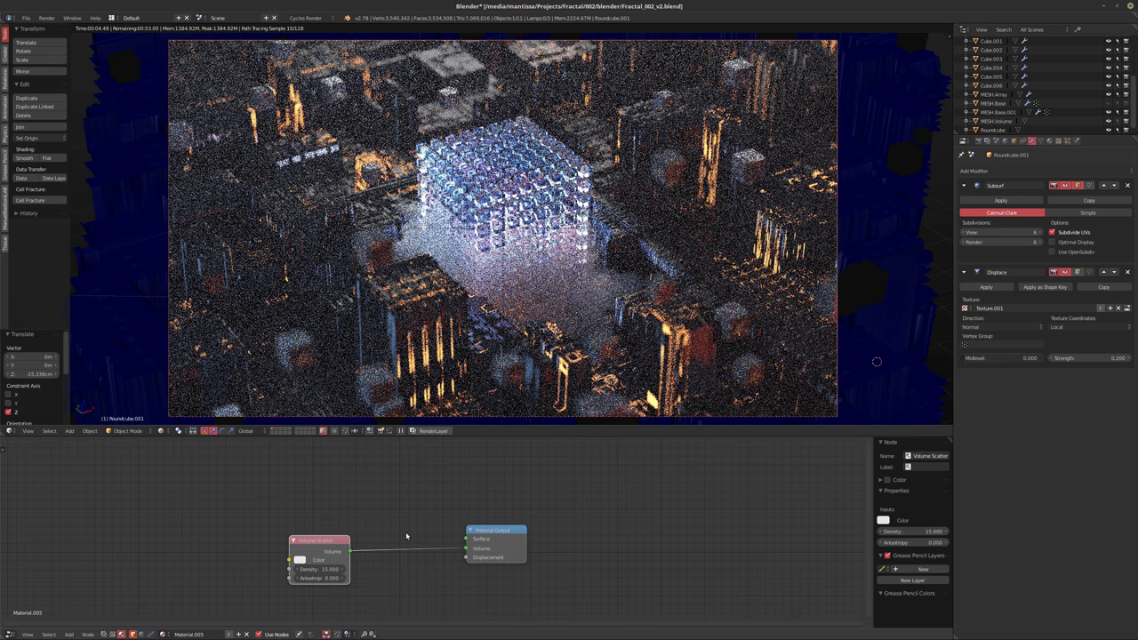
left_click(320, 569)
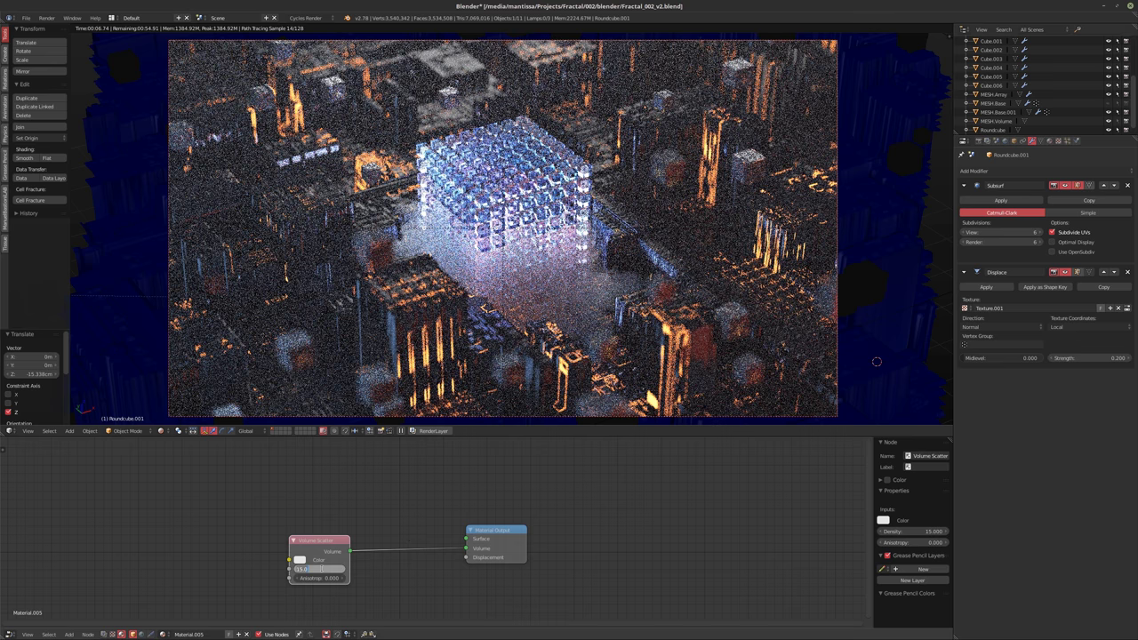
key("Return")
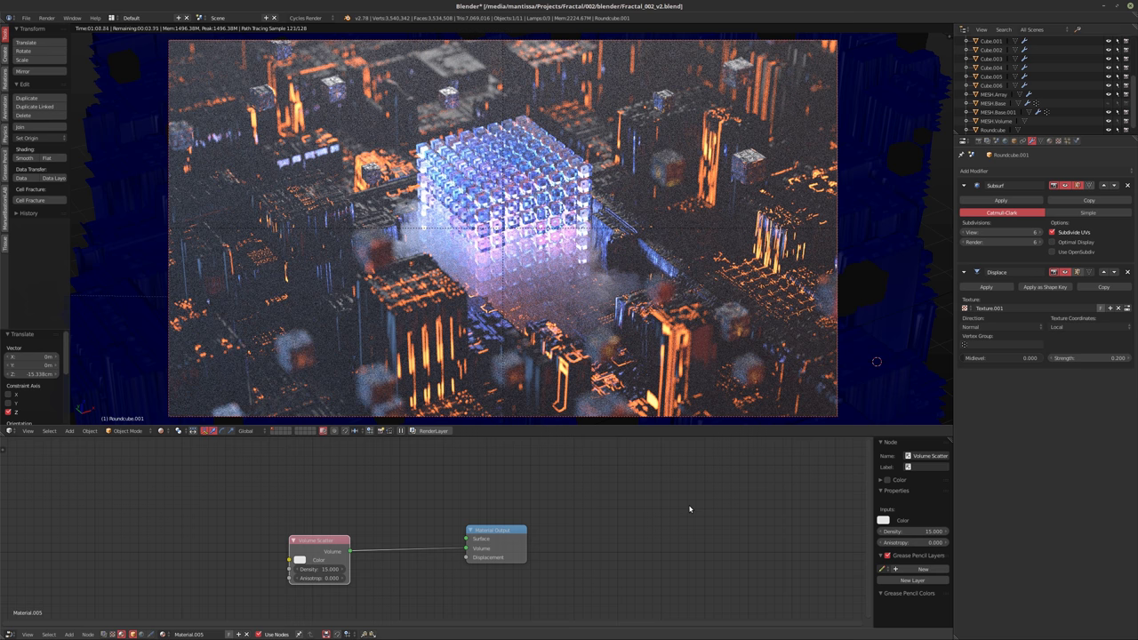
Insert an Add Shader node between the Volume Scatter and the Material Output's volume input
scroll(627, 526, "up", 3)
left_click_drag(411, 512, 299, 512)
key("shift+a")
mouse_move(462, 562)
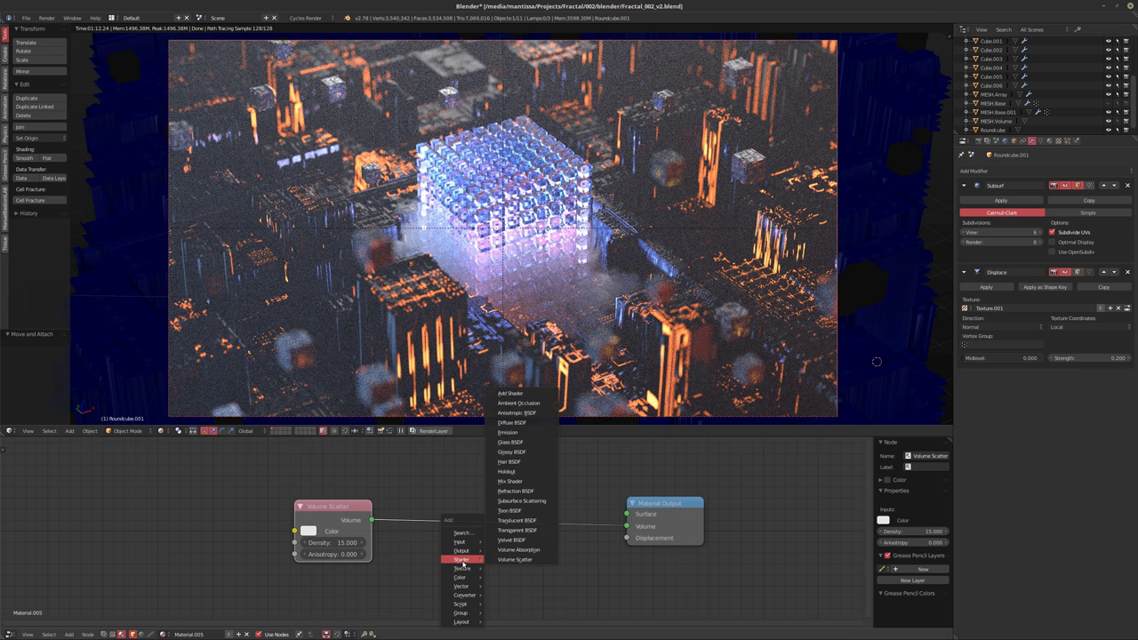
left_click(509, 392)
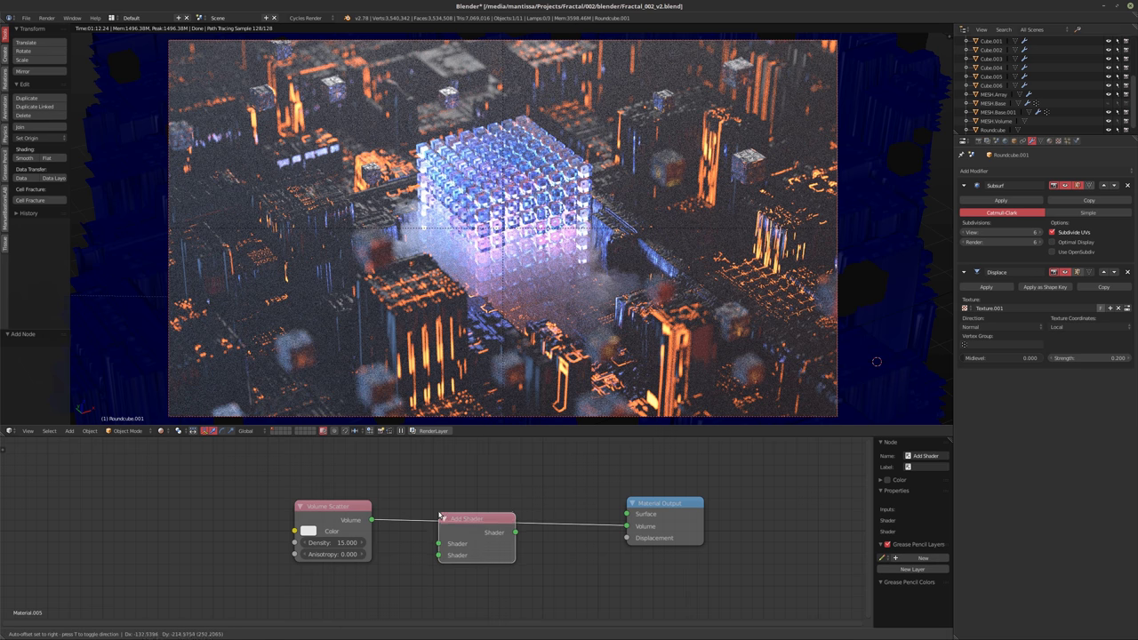
left_click(499, 582)
middle_click_drag(499, 582, 530, 555)
Add a Volume Absorption node below the Volume Scatter and connect it to the Add Shader's second shader input
key("shift+a")
mouse_move(440, 566)
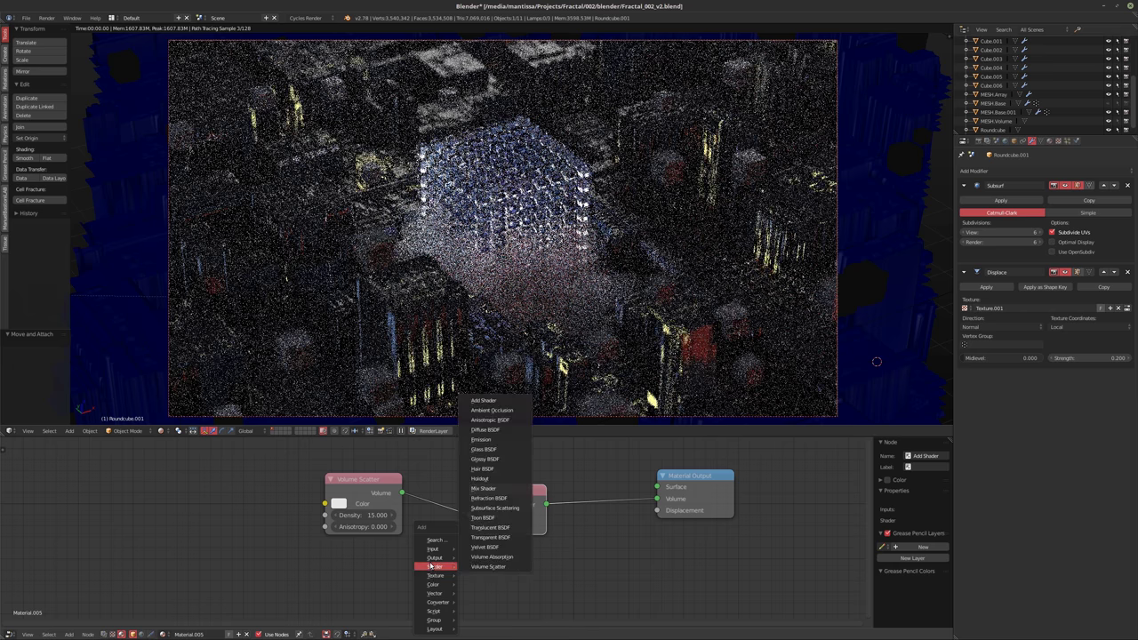
left_click(492, 557)
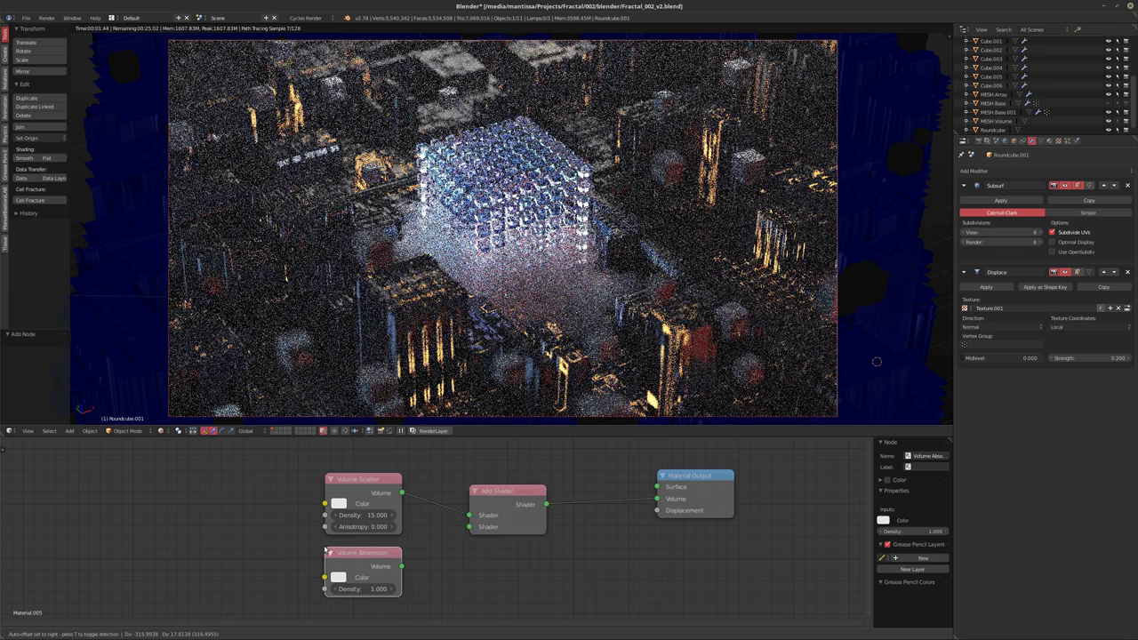
left_click(400, 565)
left_click_drag(402, 566, 468, 526)
middle_click_drag(559, 541, 621, 524)
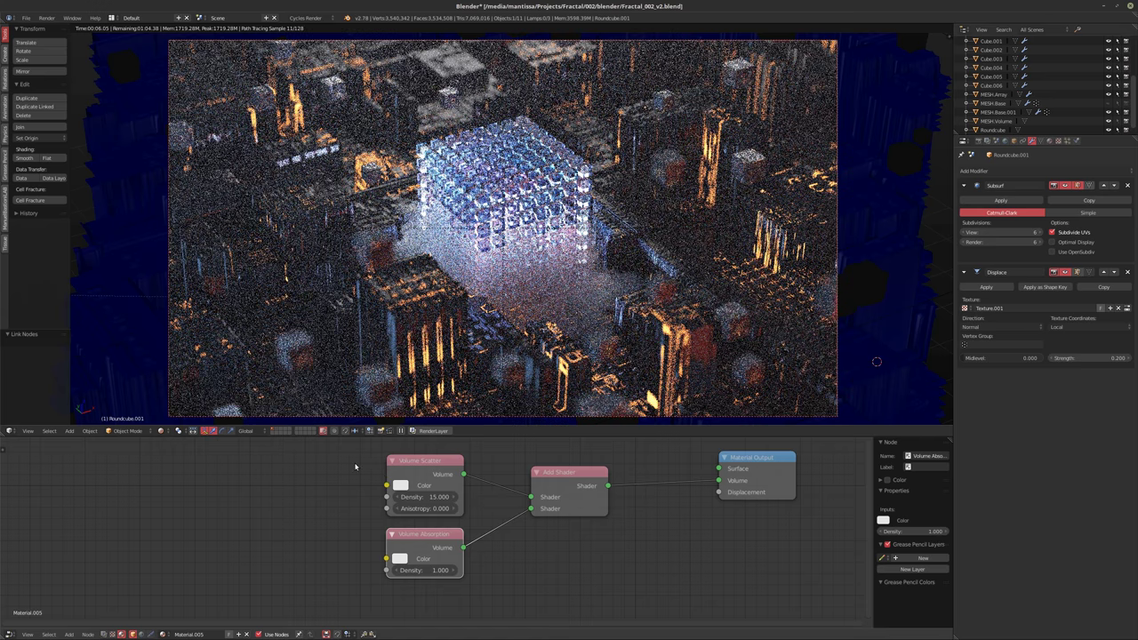
Darken the Volume Absorption color slightly to a light grey
left_click(400, 558)
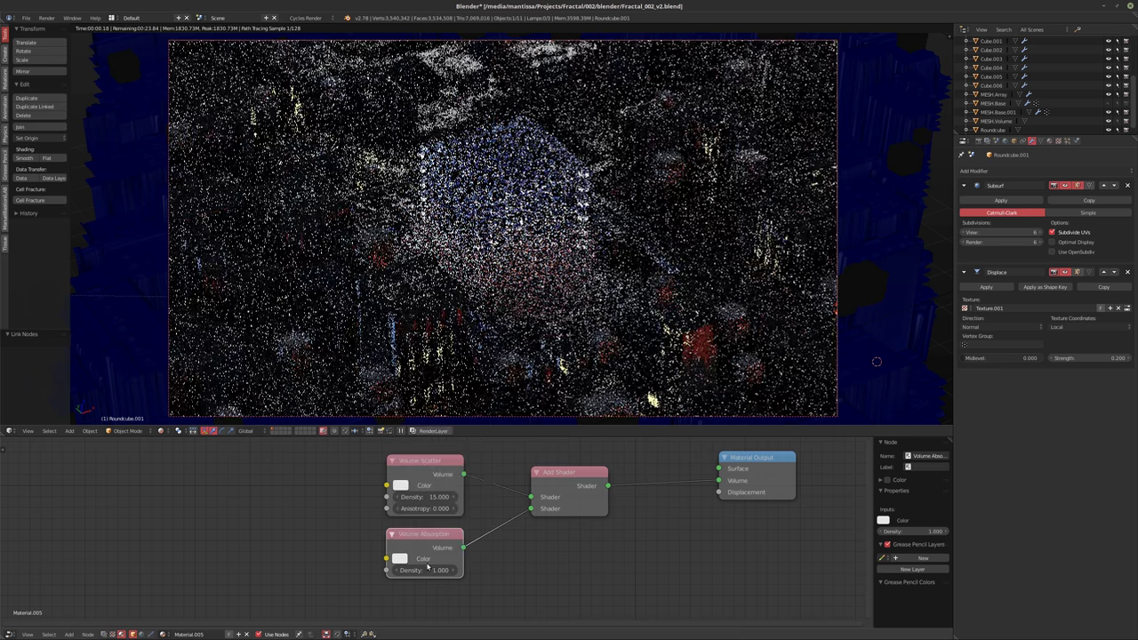
left_click(404, 558)
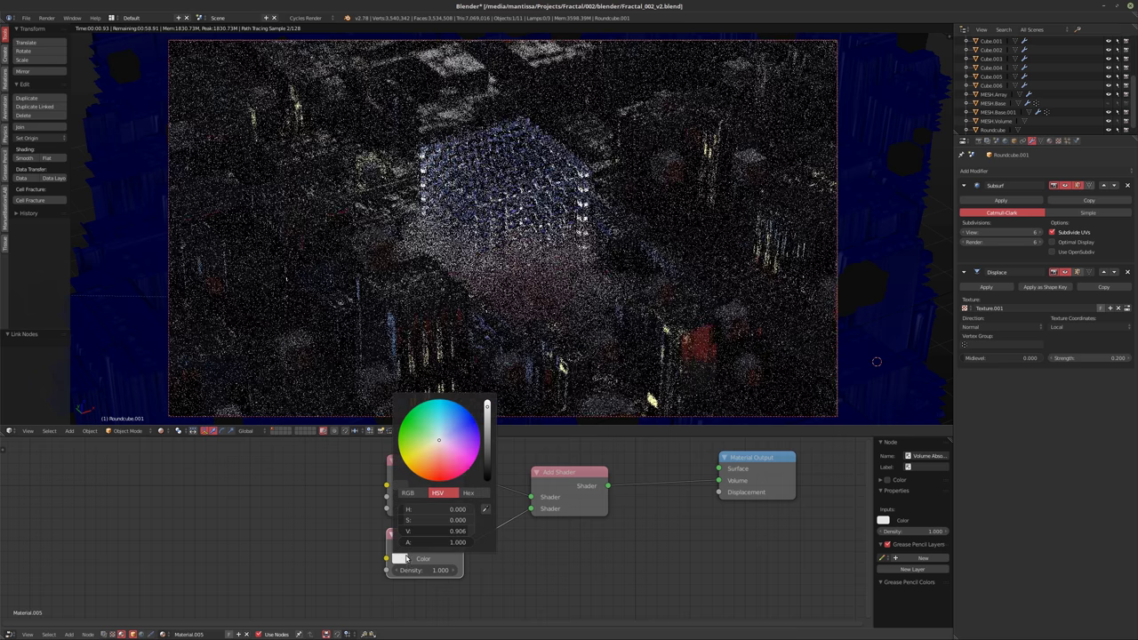
left_click_drag(486, 425, 487, 440)
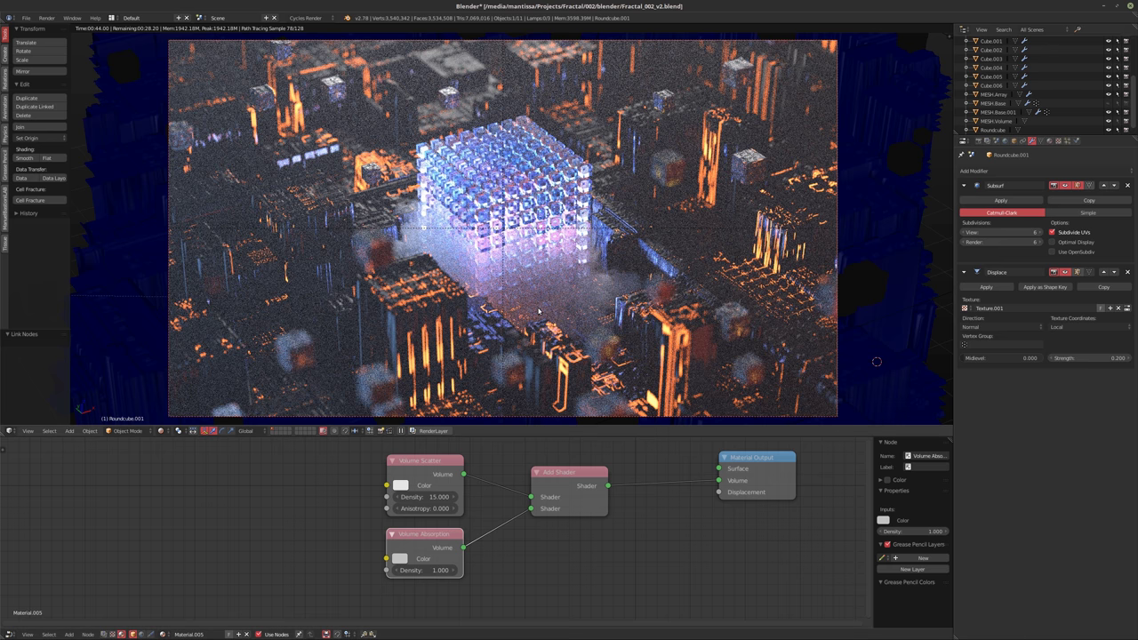
Leave rendered shading, render the full camera image to judge the fog, and return to the scene
key("shift+z")
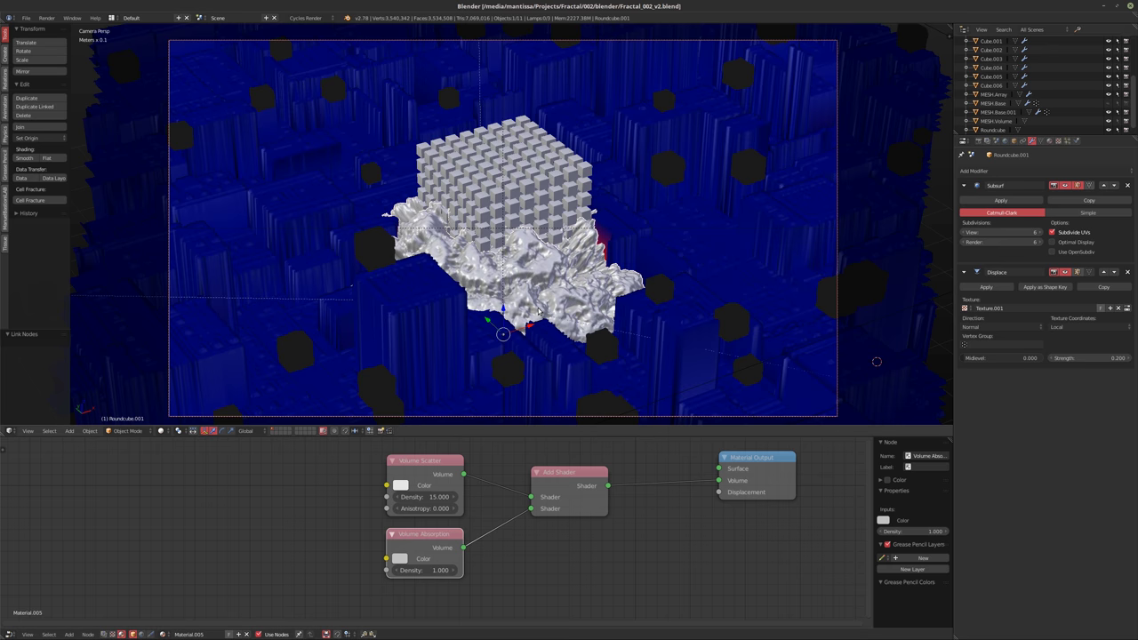
key("F12")
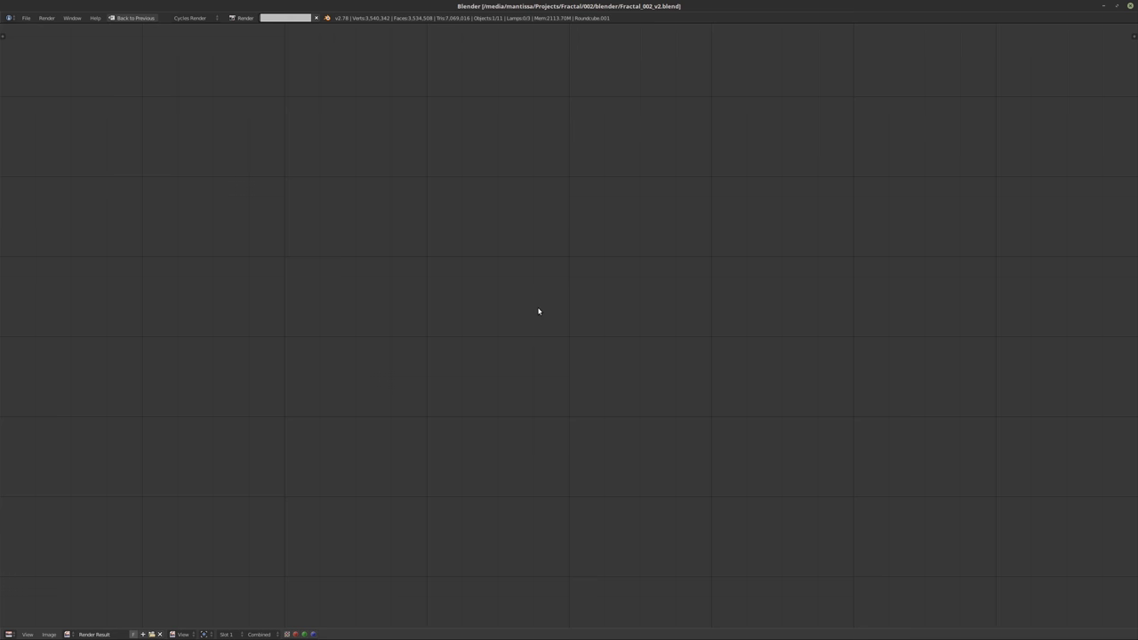
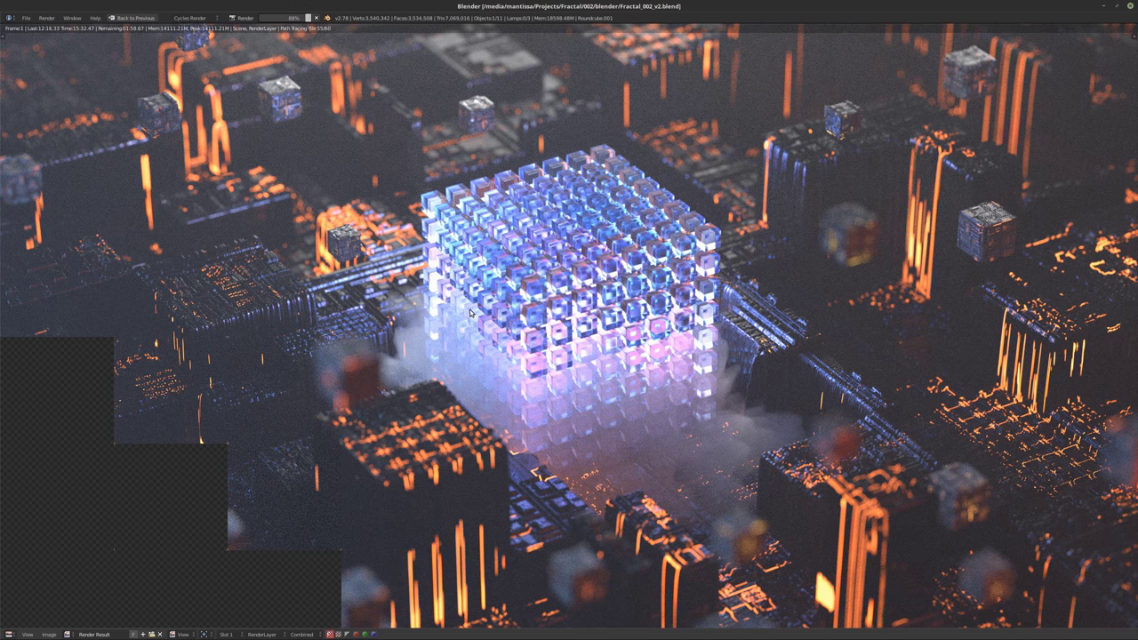
key("Escape")
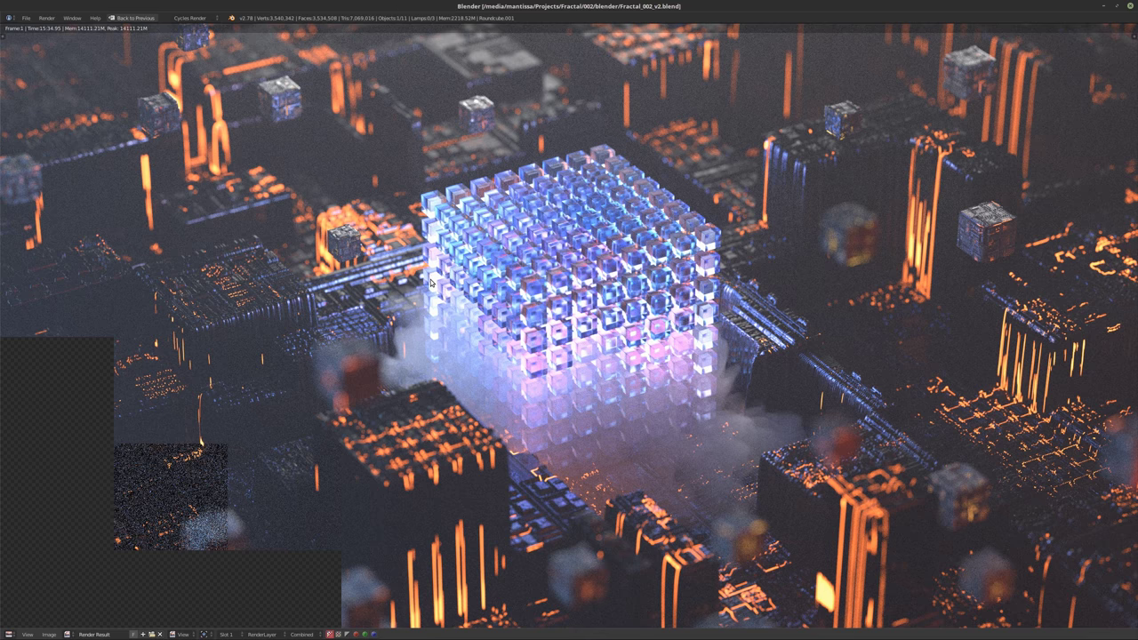
key("Escape")
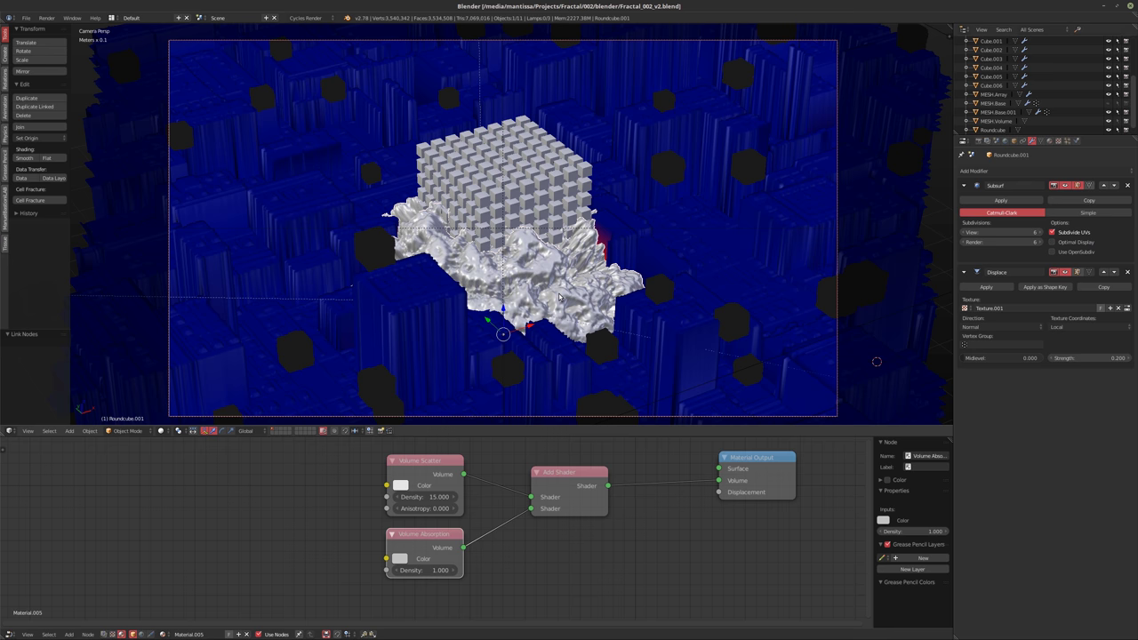
right_click(558, 297)
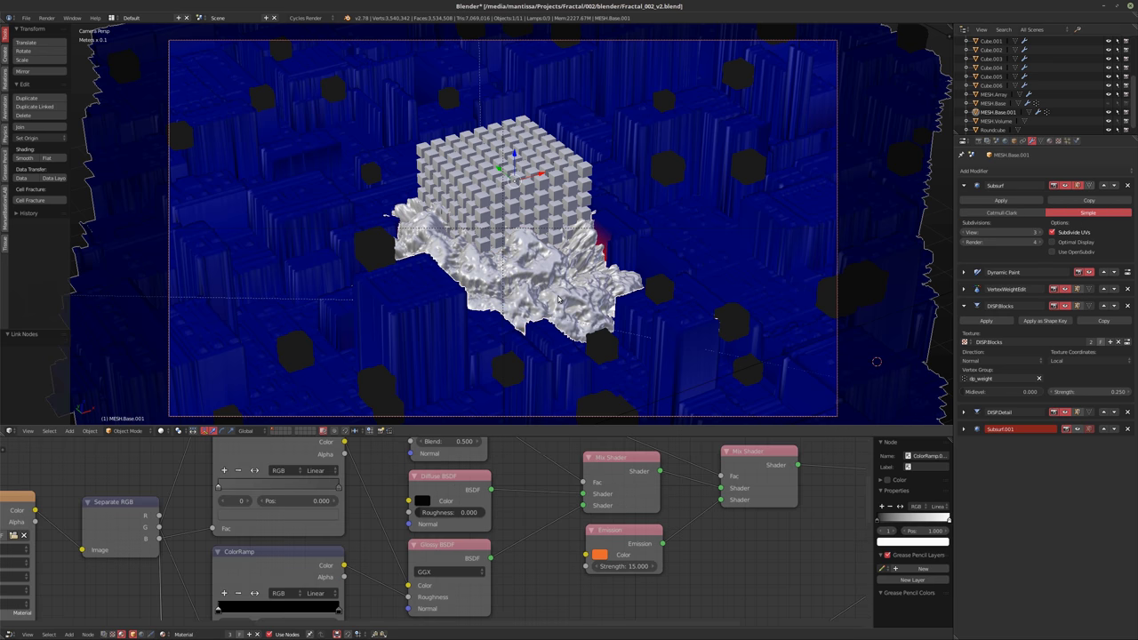
key("KP_Divide")
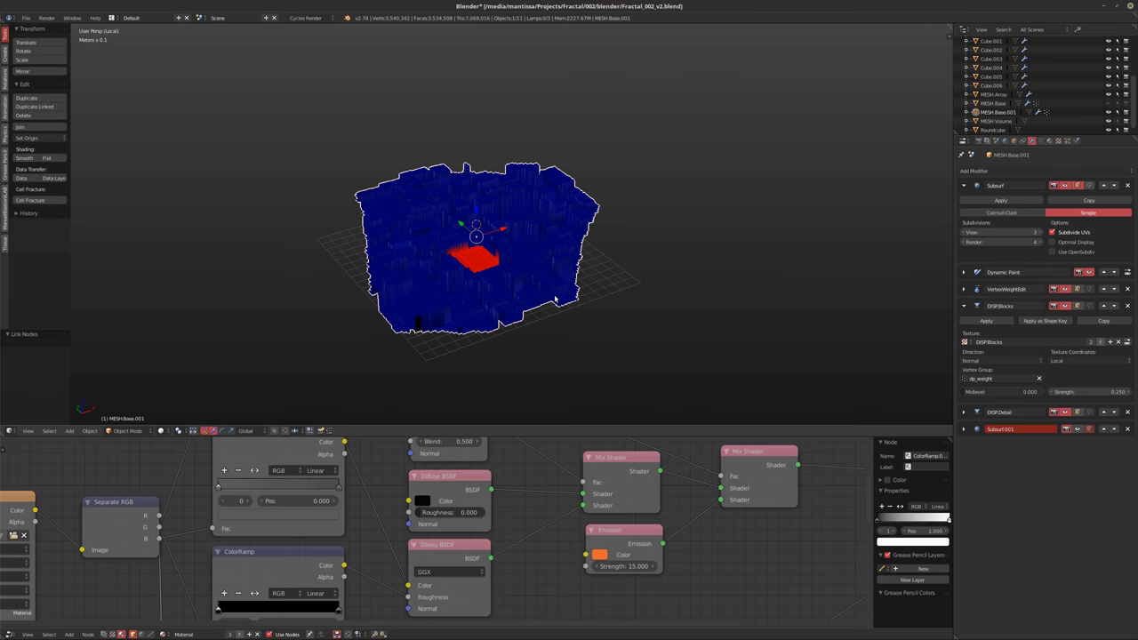
scroll(476, 228, "up", 4)
key("KP_Divide")
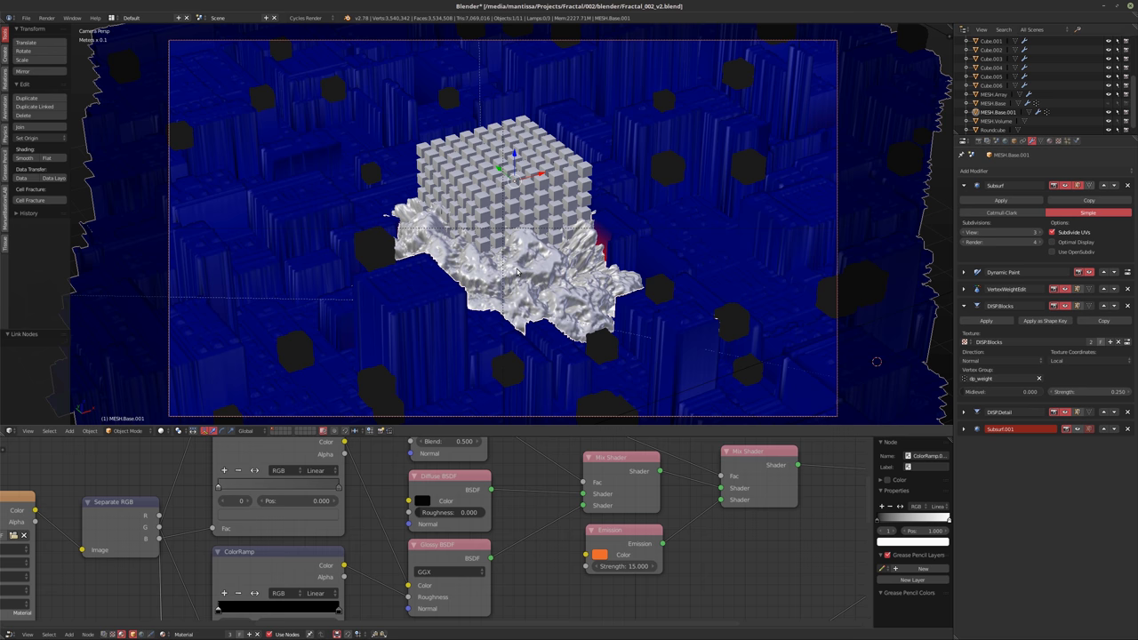
Isolate the displaced fog mesh, open its displacement texture settings, and examine its shape from several angles and through the camera
right_click(519, 272)
key("KP_Divide")
scroll(518, 272, "up", 3)
middle_click_drag(518, 272, 559, 300)
left_click(1057, 140)
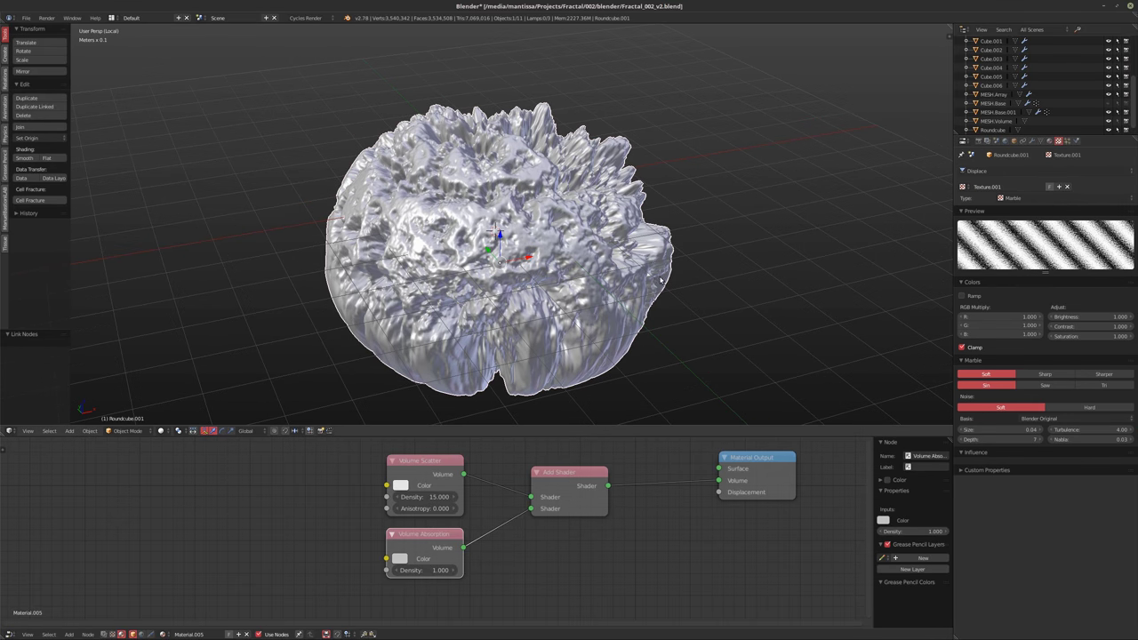
middle_click_drag(660, 280, 680, 268, "shift")
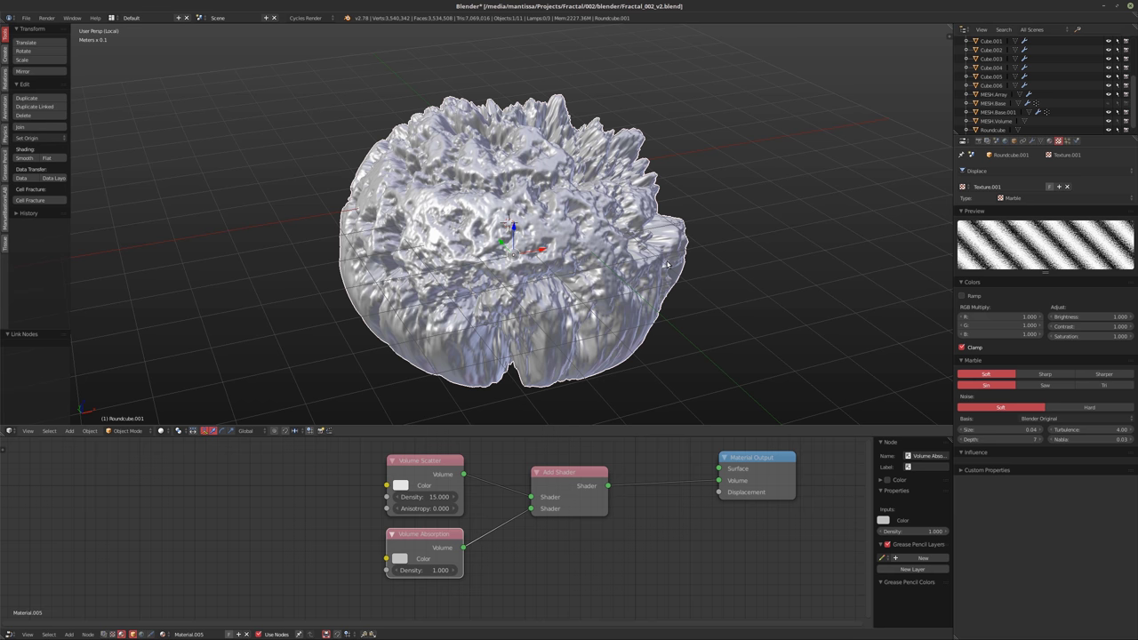
middle_click_drag(535, 235, 564, 230)
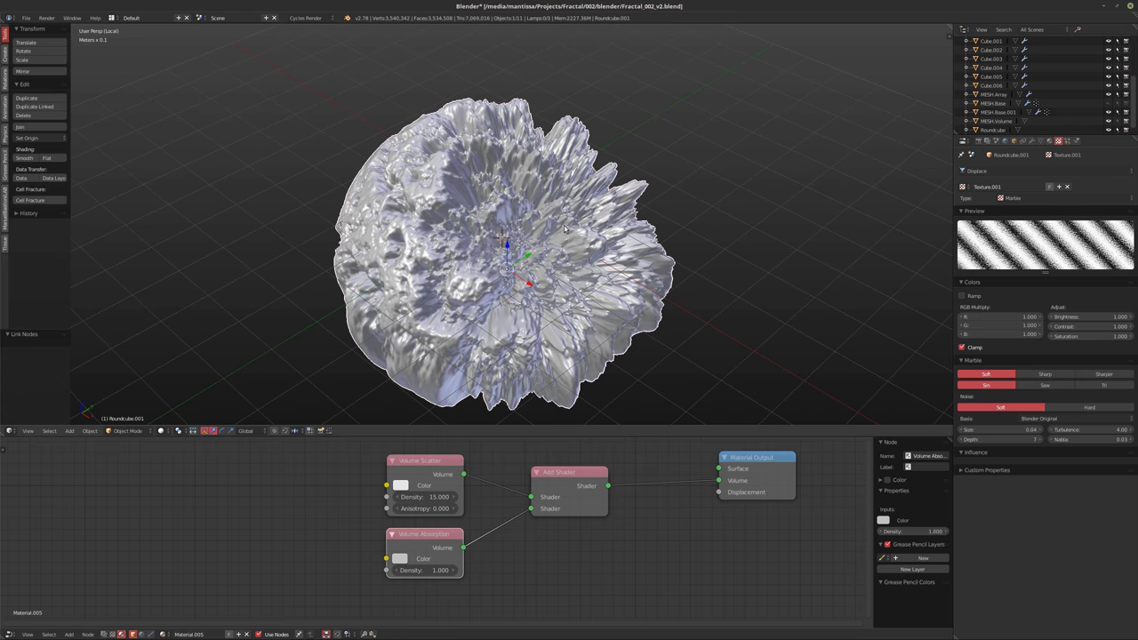
key("KP_0")
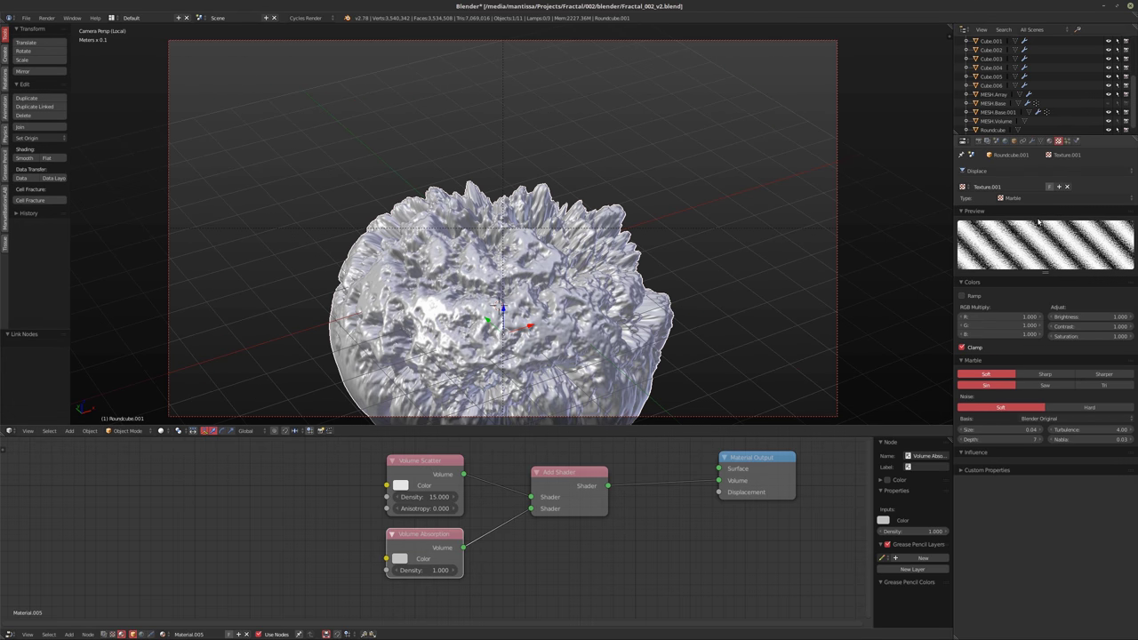
Set the displacement texture's noise size to 0.09, leave the isolated view, and change the texture type from Marble to Clouds
mouse_move(1029, 430)
left_mouse_down()
mouse_move(996, 430)
mouse_move(1022, 429)
mouse_move(1008, 430)
left_mouse_up()
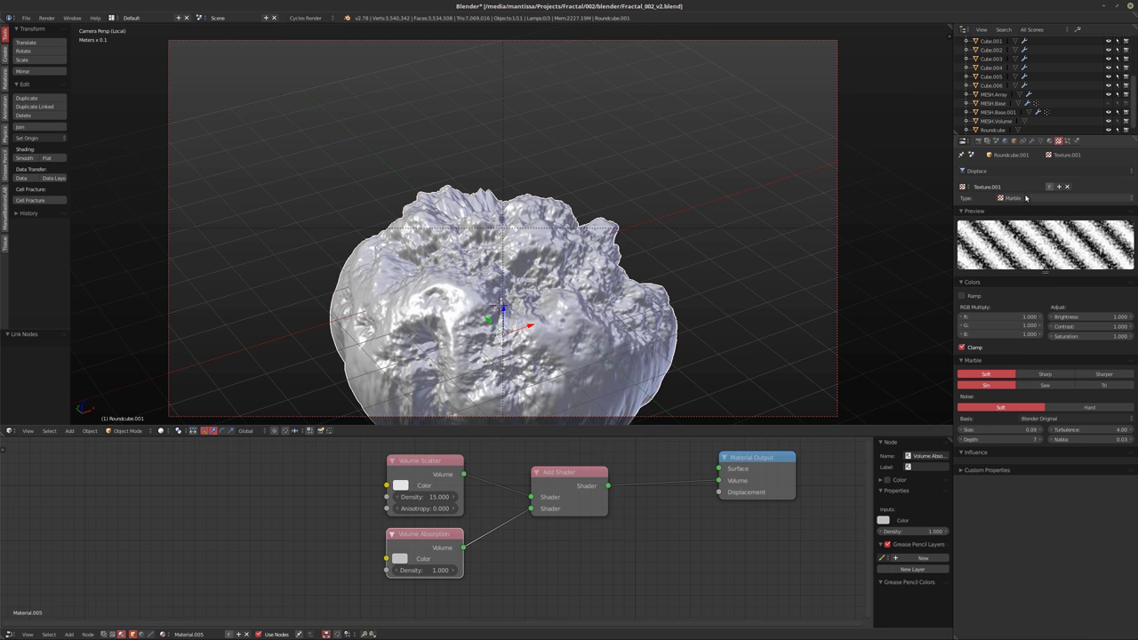
scroll(1026, 199, "up", 2, "ctrl")
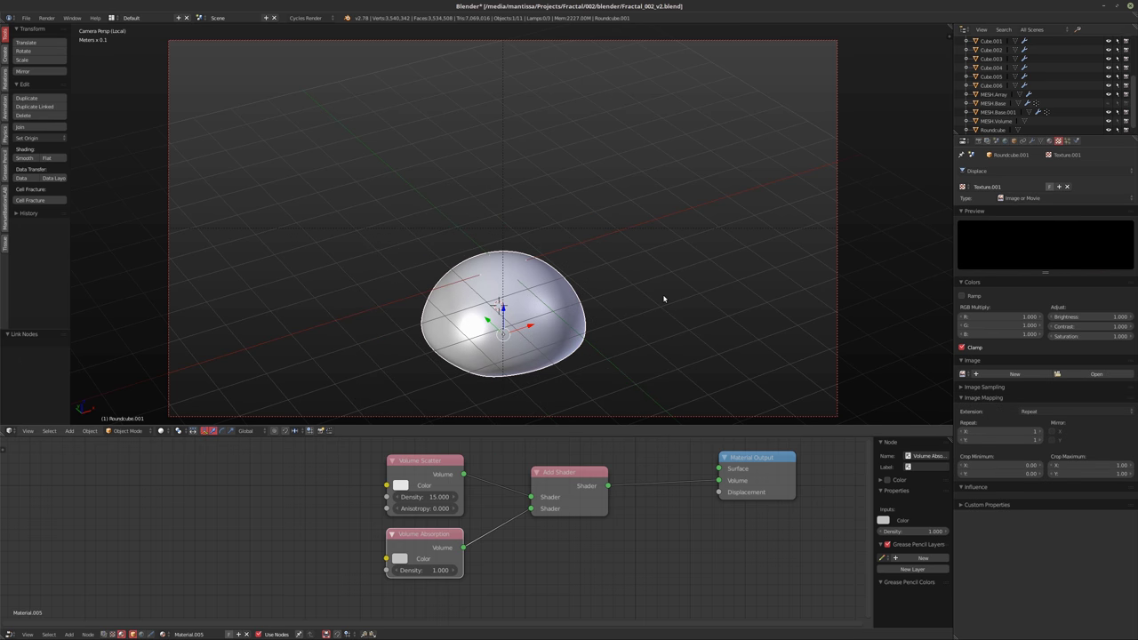
key("KP_Divide")
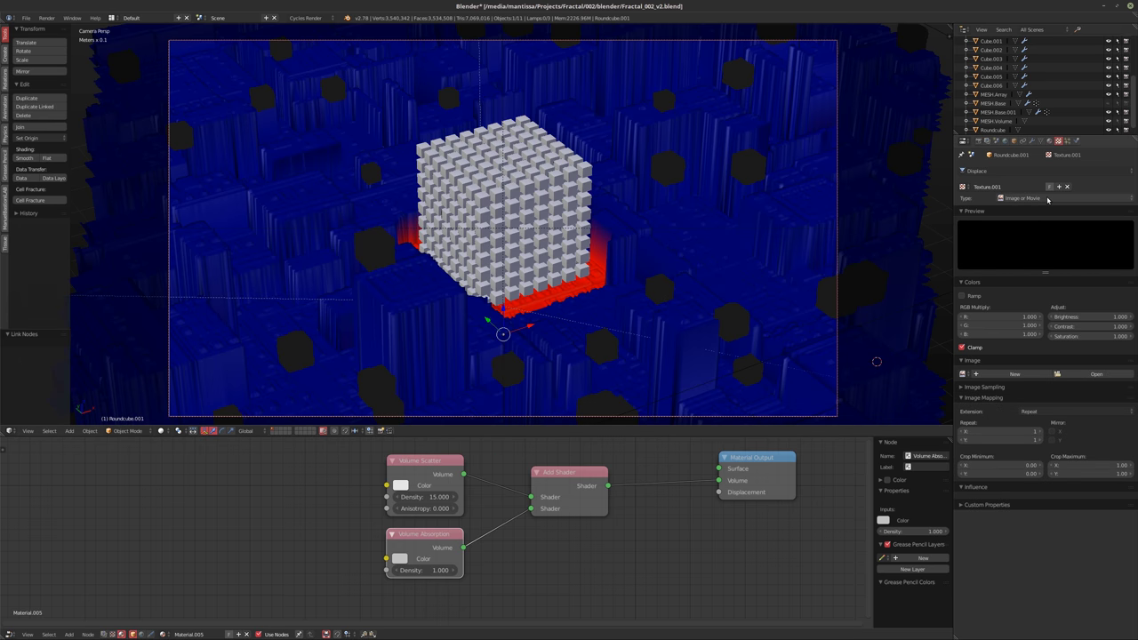
scroll(1041, 199, "up", 1, "ctrl")
scroll(1040, 199, "up", 1, "ctrl")
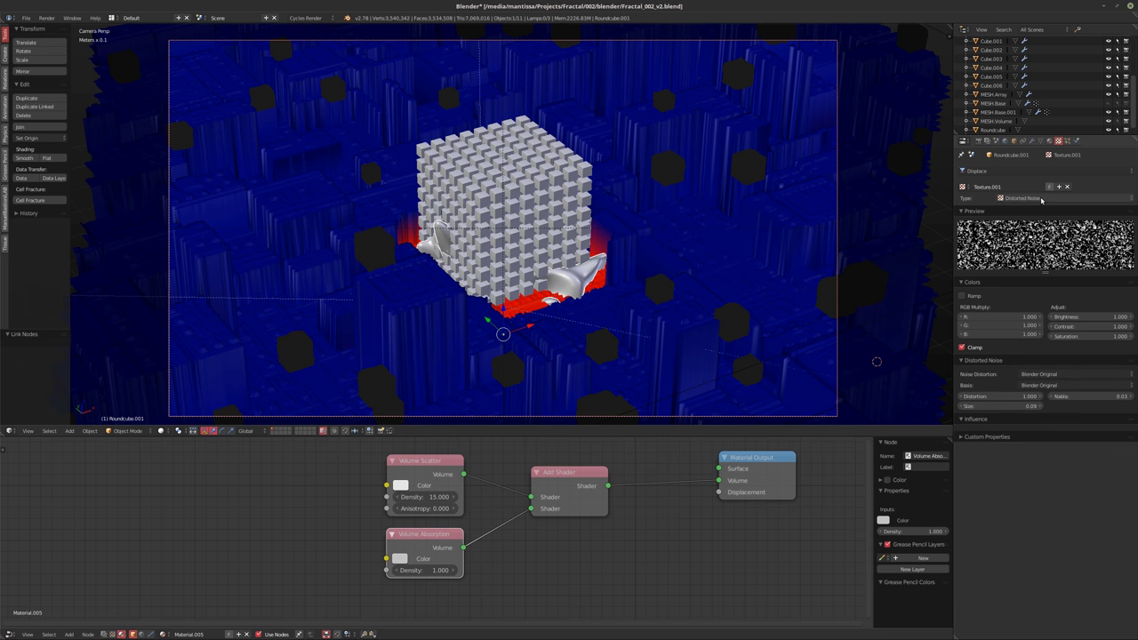
scroll(1041, 199, "up", 1, "ctrl")
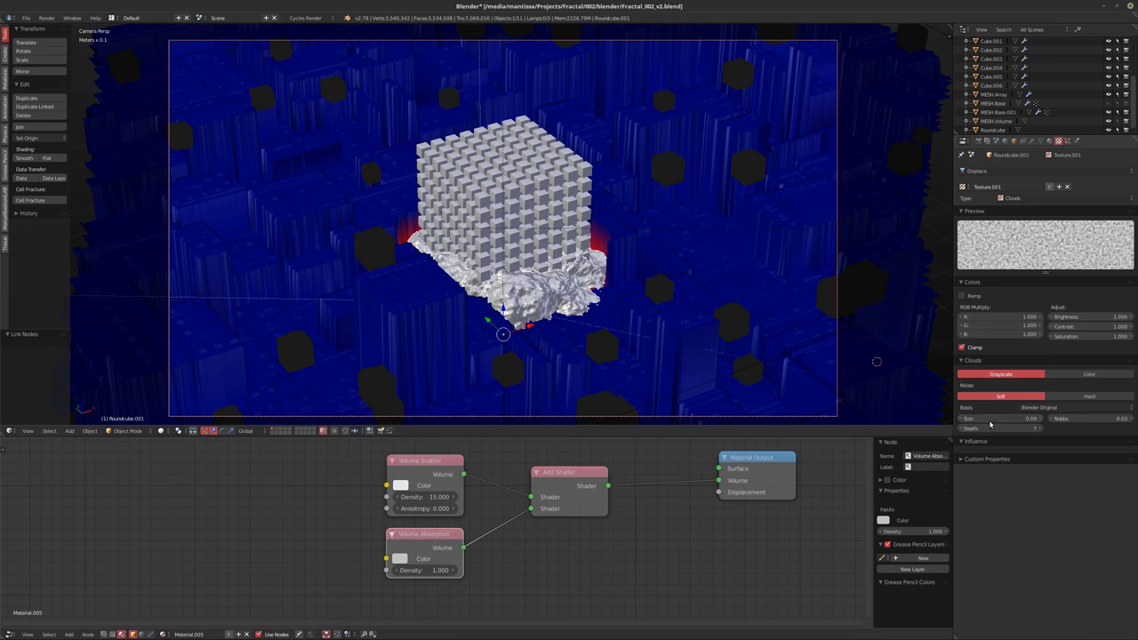
Try a Clouds noise size of 0.0001 and preview the scene with rendered shading
left_click_drag(990, 425, 934, 425)
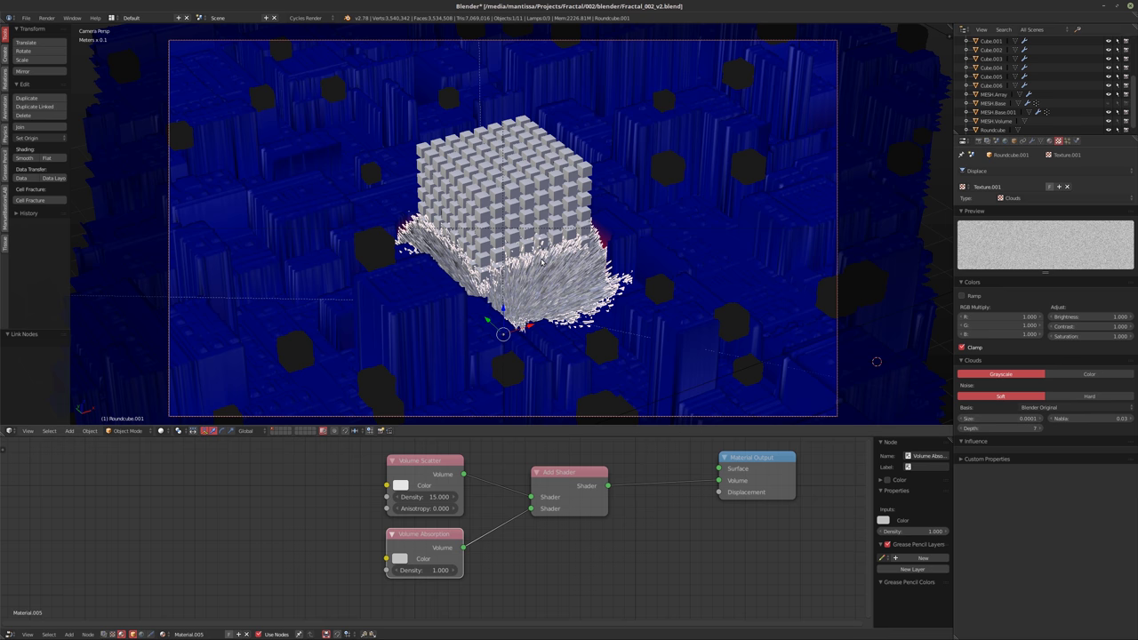
key("shift+z")
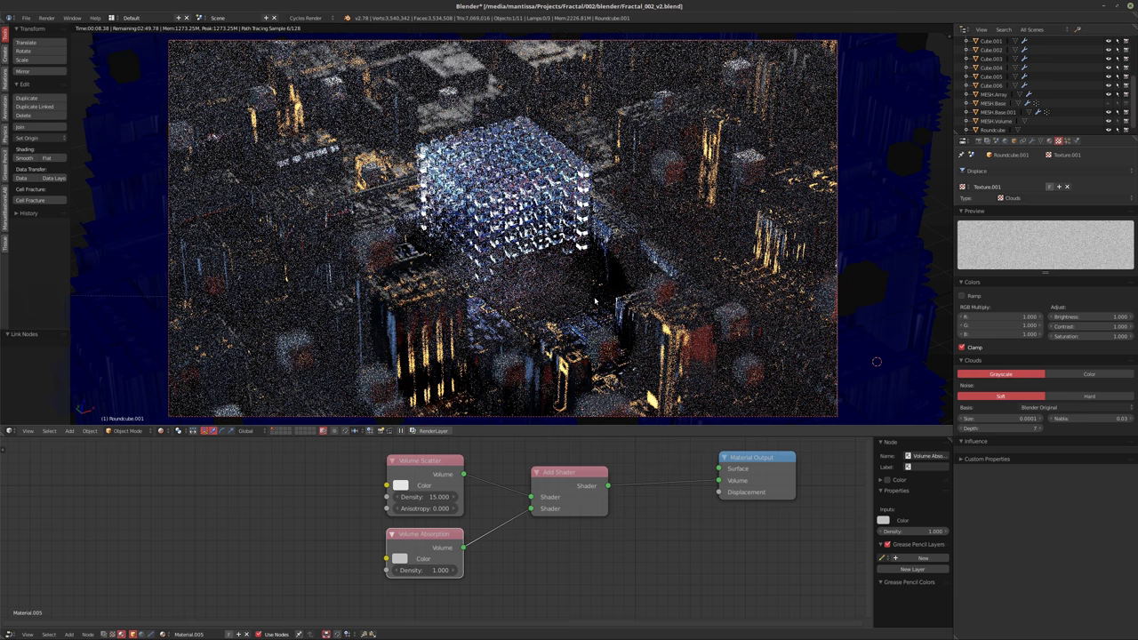
key("shift+z")
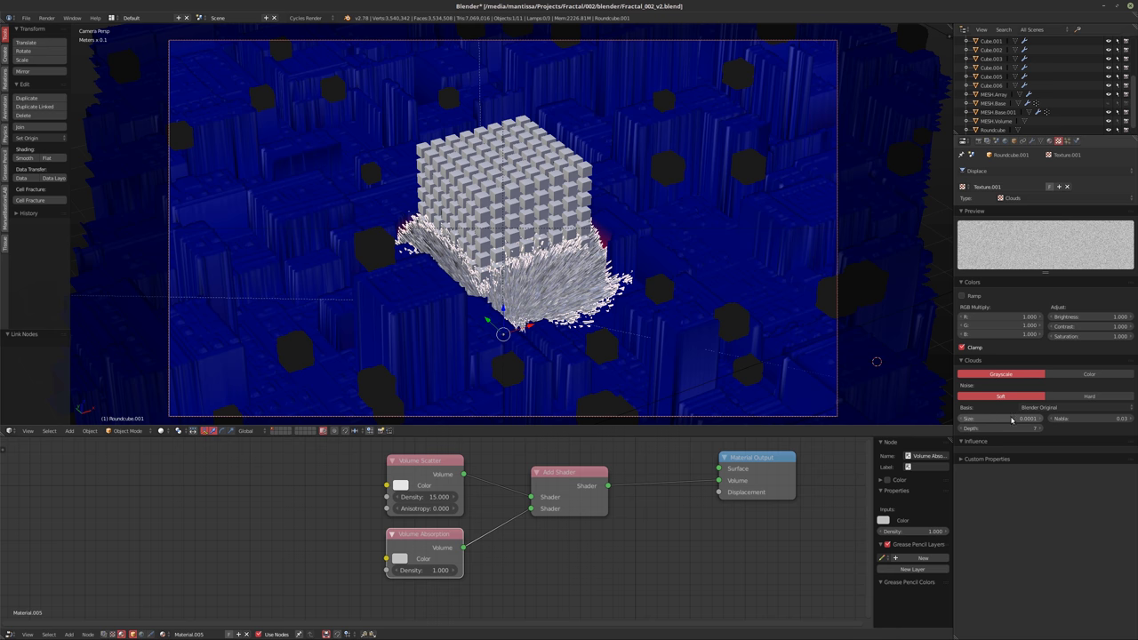
Set the Clouds texture's noise size to 0.05, trying 0.1 first
left_click(1011, 420)
type("0.1")
key("Return")
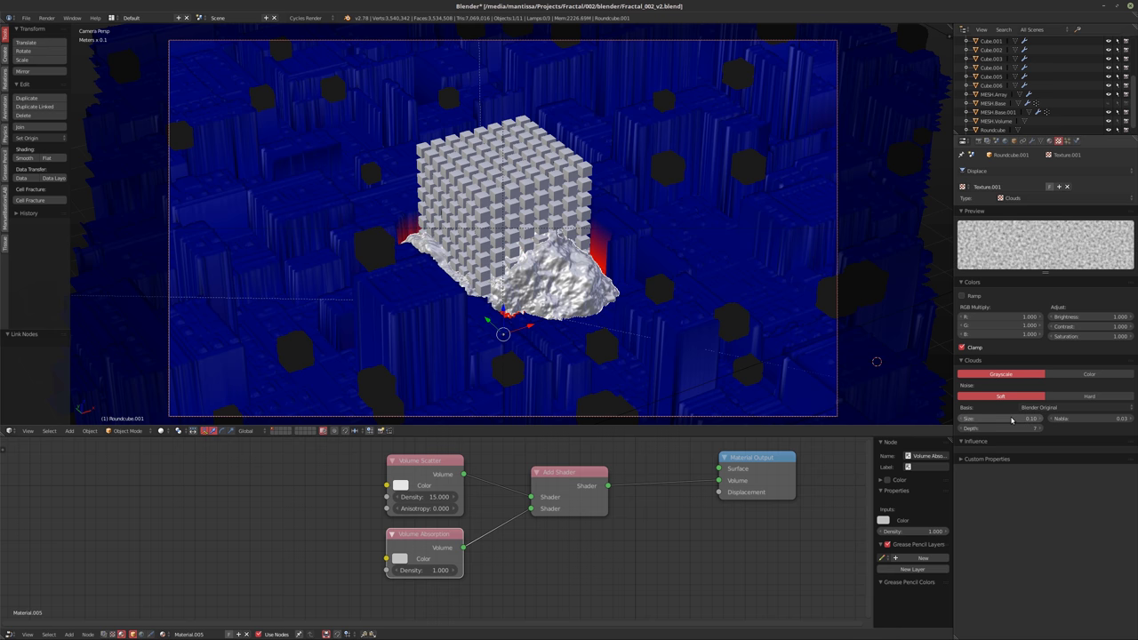
left_click(1004, 419)
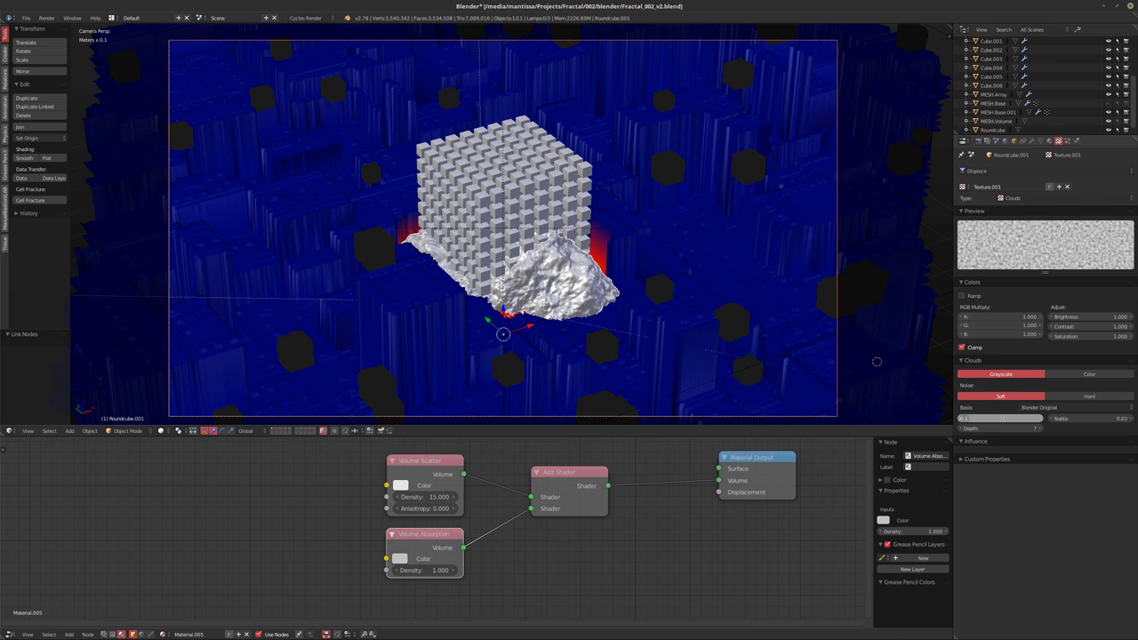
type("0.05")
key("Return")
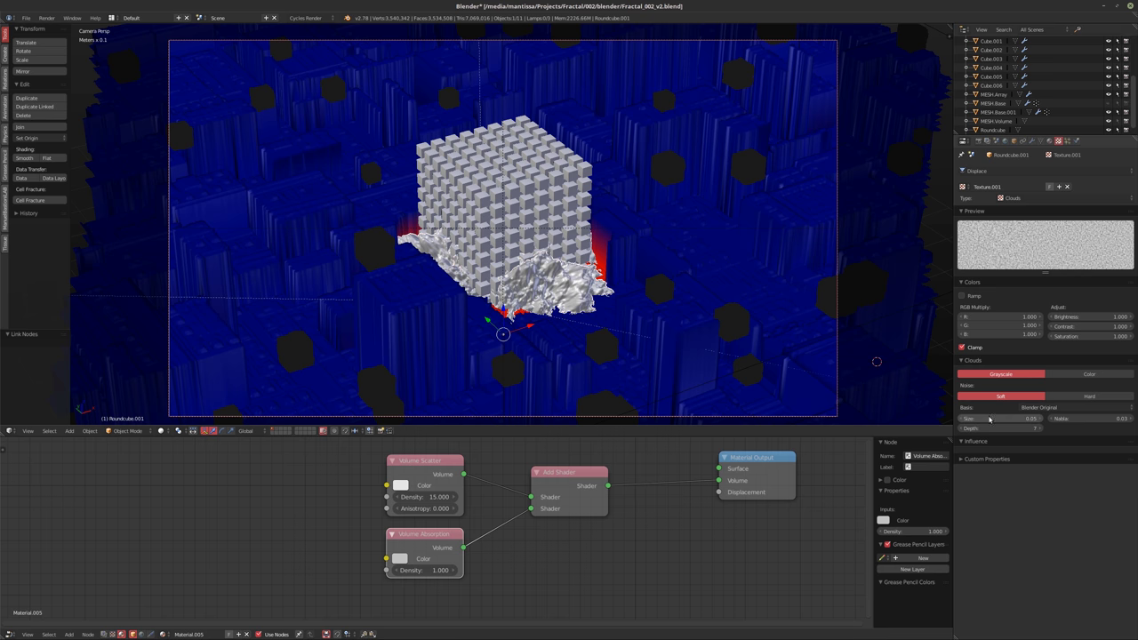
Move the fog mesh up about 6.53 cm along the global Z axis
key("g")
key("z")
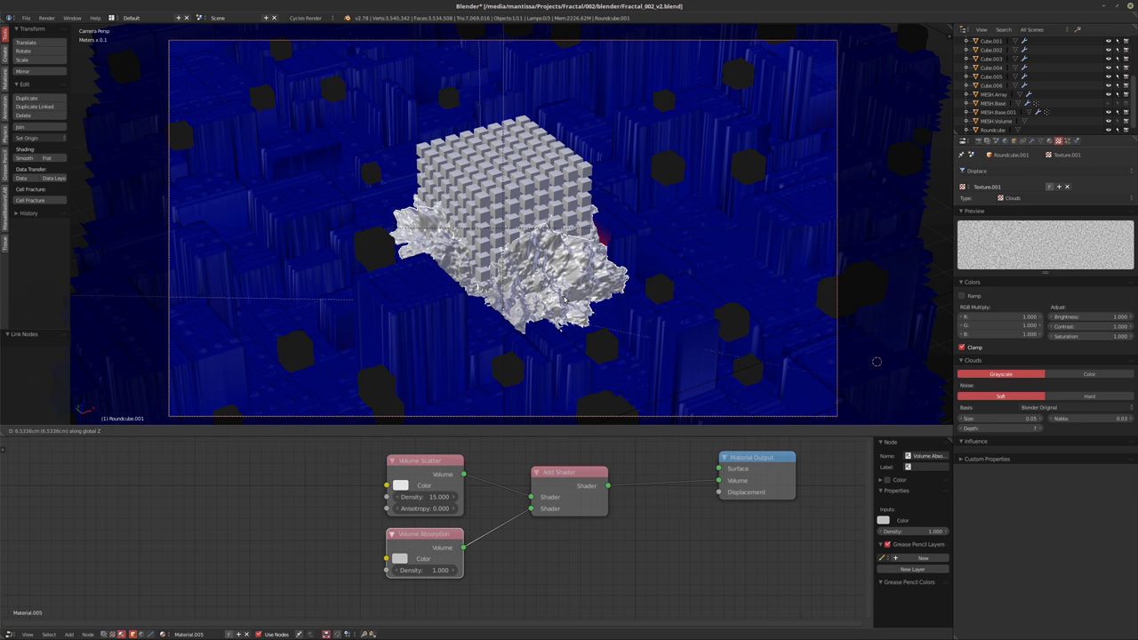
left_click(588, 331)
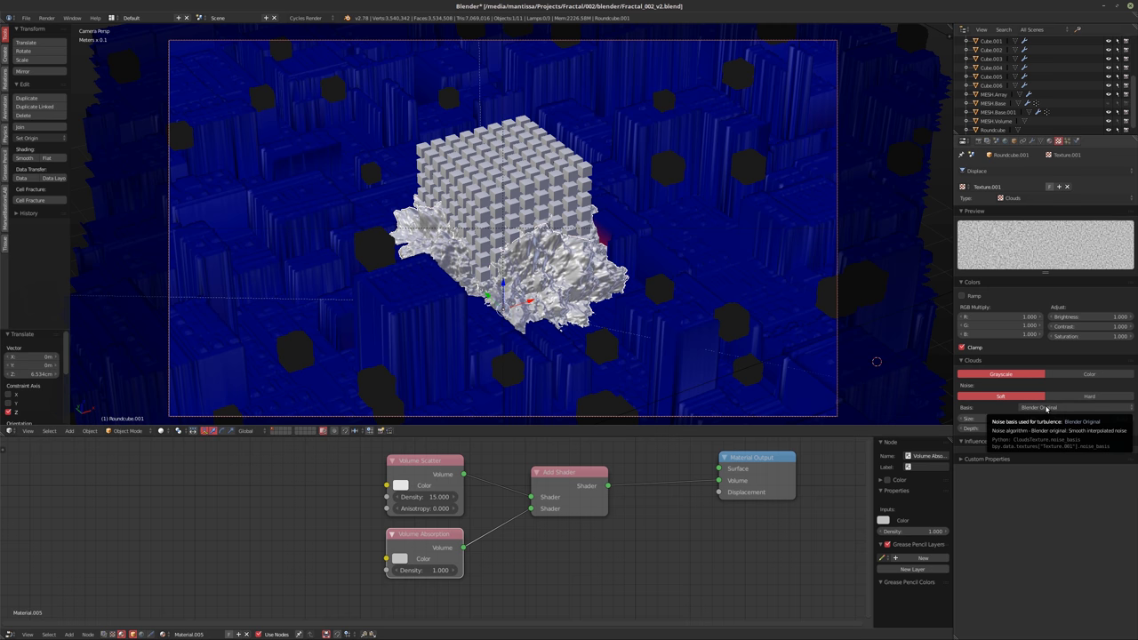
Try the Voronoi Crackle, F2-F1, F4, F3 and F1 noise bases on the Clouds texture, settling on Voronoi F2
scroll(1047, 408, "up", 1, "ctrl")
scroll(1046, 409, "up", 1, "ctrl")
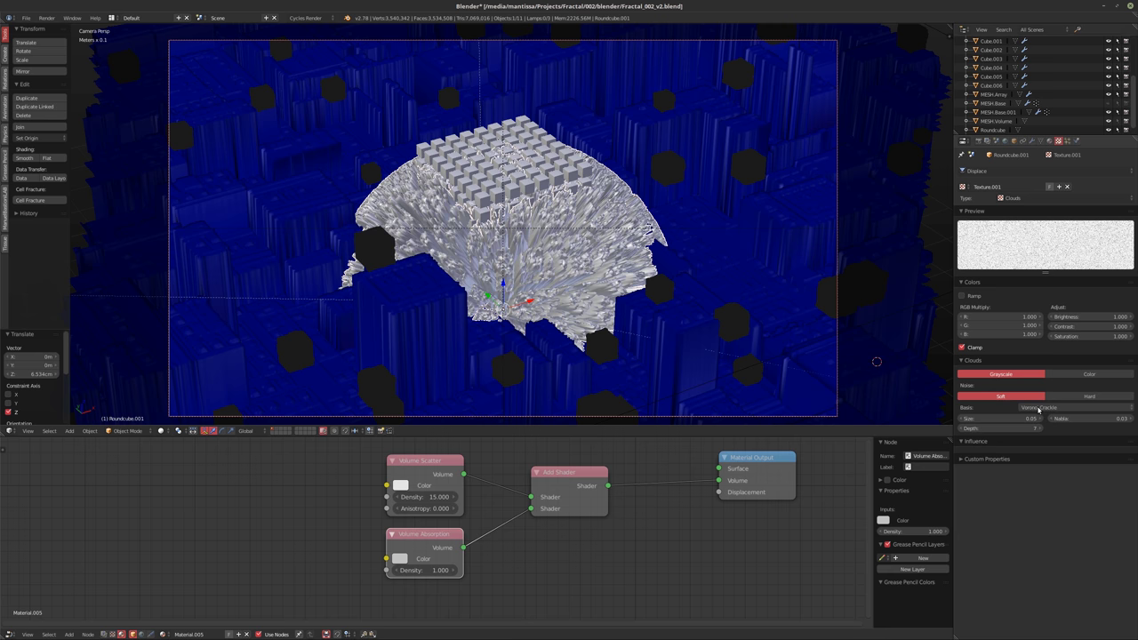
scroll(1040, 410, "up", 1, "ctrl")
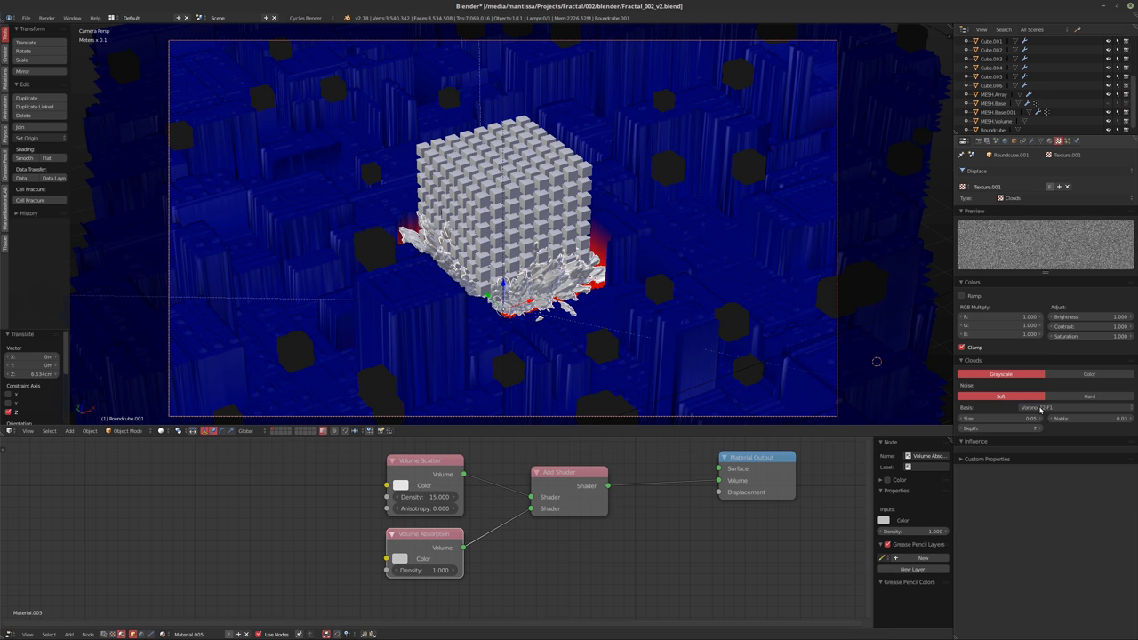
scroll(1040, 409, "up", 1, "ctrl")
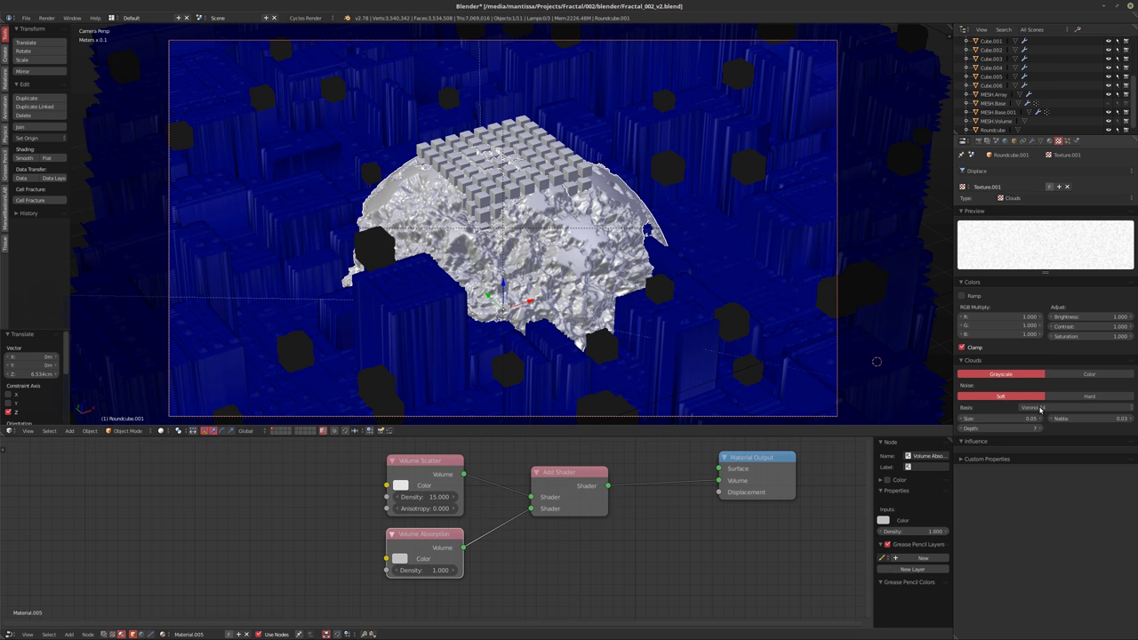
scroll(1041, 409, "up", 1, "ctrl")
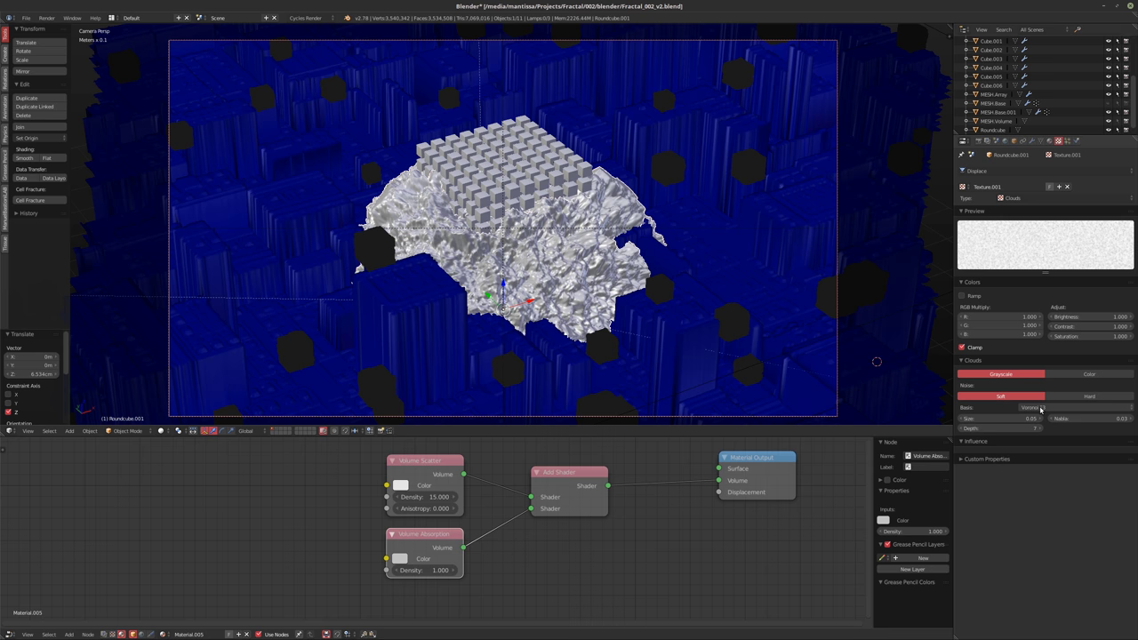
scroll(1041, 410, "up", 1, "ctrl")
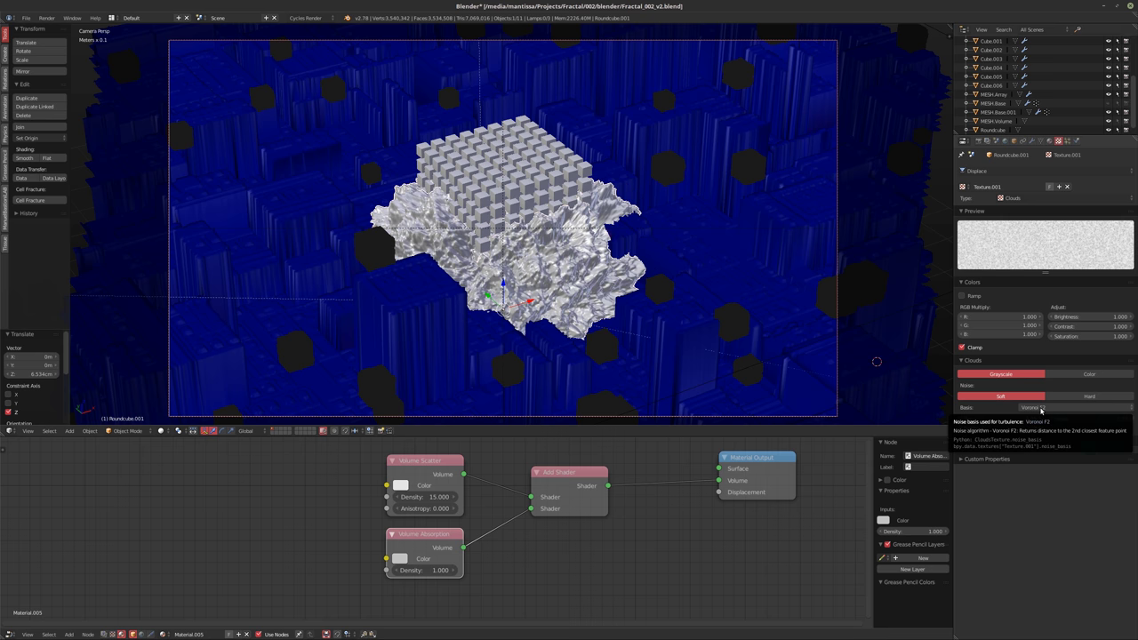
scroll(1041, 410, "up", 1, "ctrl")
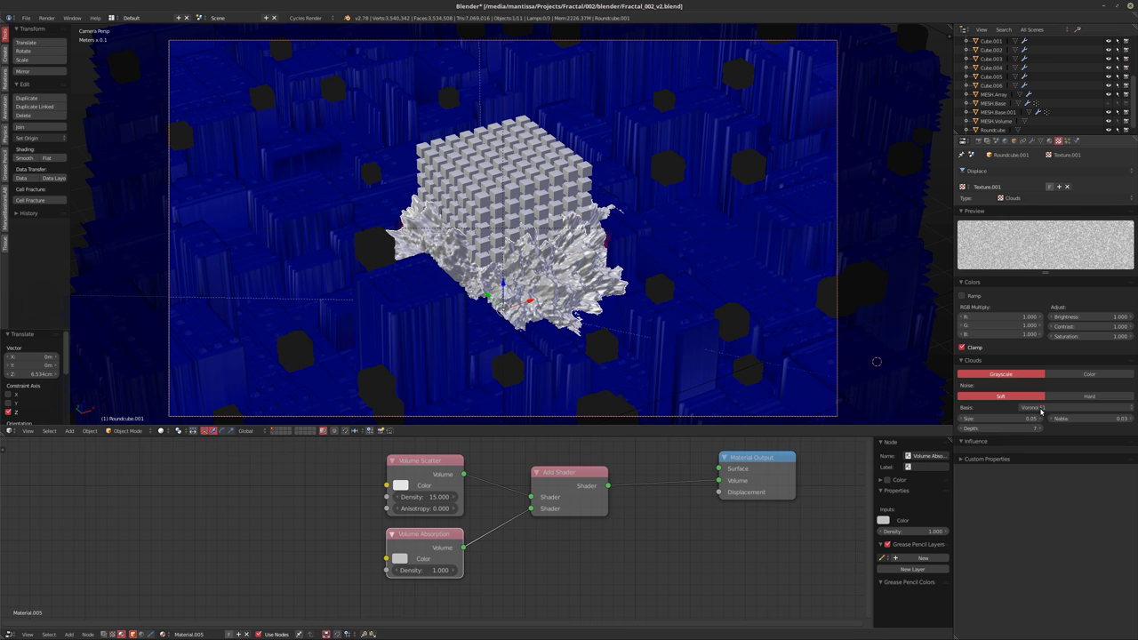
scroll(1032, 412, "down", 1, "ctrl")
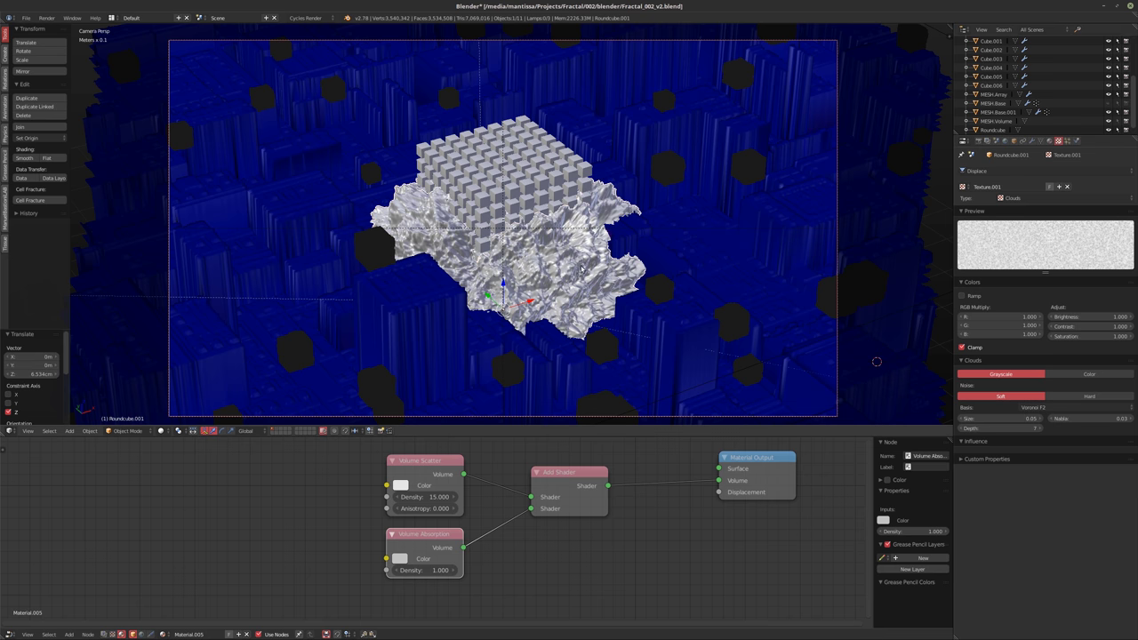
Set the Clouds texture's noise size to 0.1 and return its noise basis to Blender Original
left_click(984, 418)
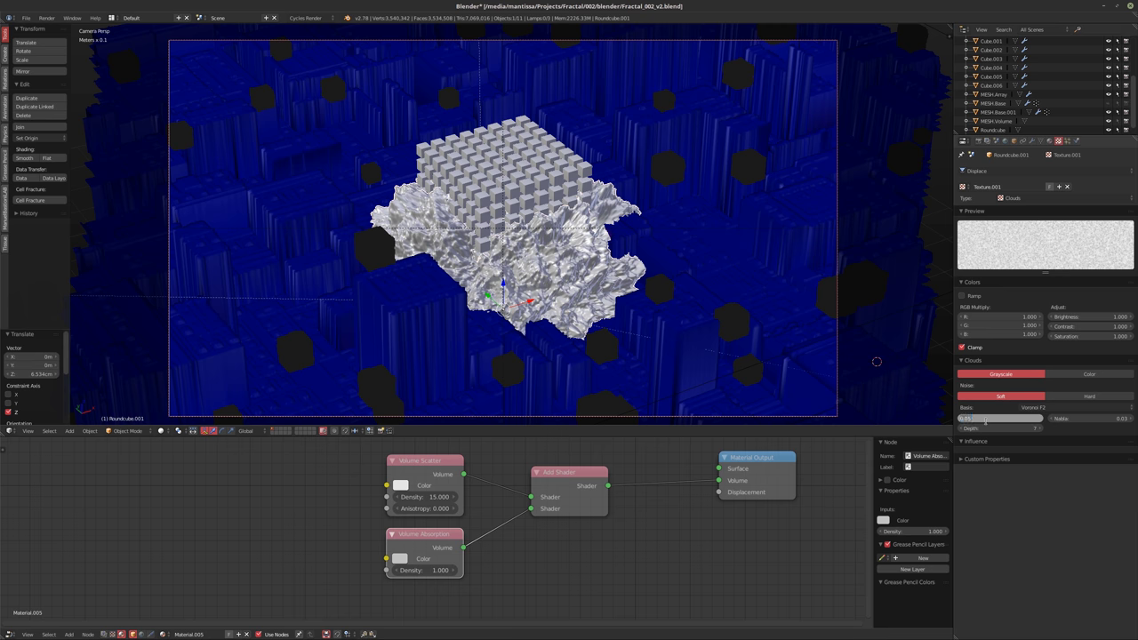
type(".1")
key("Return")
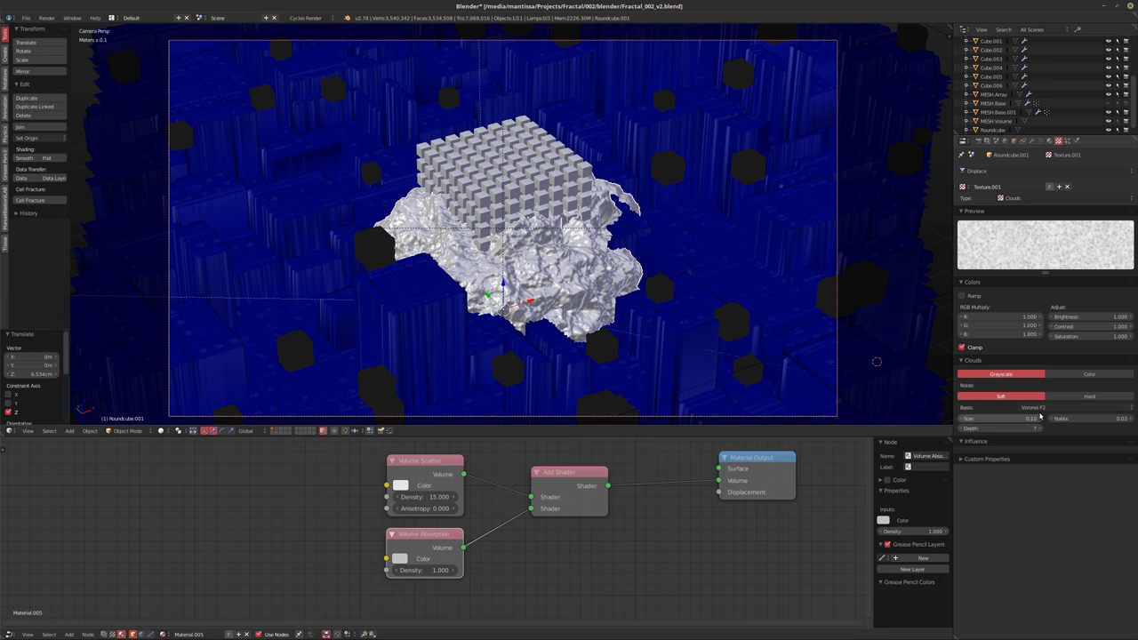
scroll(1045, 411, "up", 1, "ctrl")
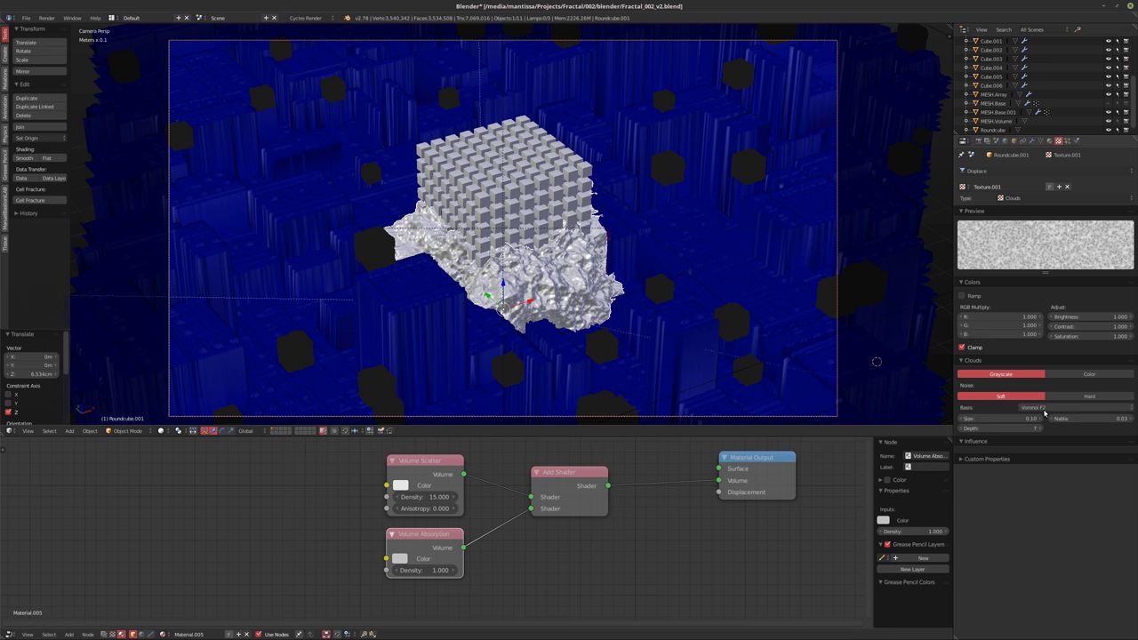
scroll(1045, 412, "up", 1, "ctrl")
scroll(1044, 411, "up", 1, "ctrl")
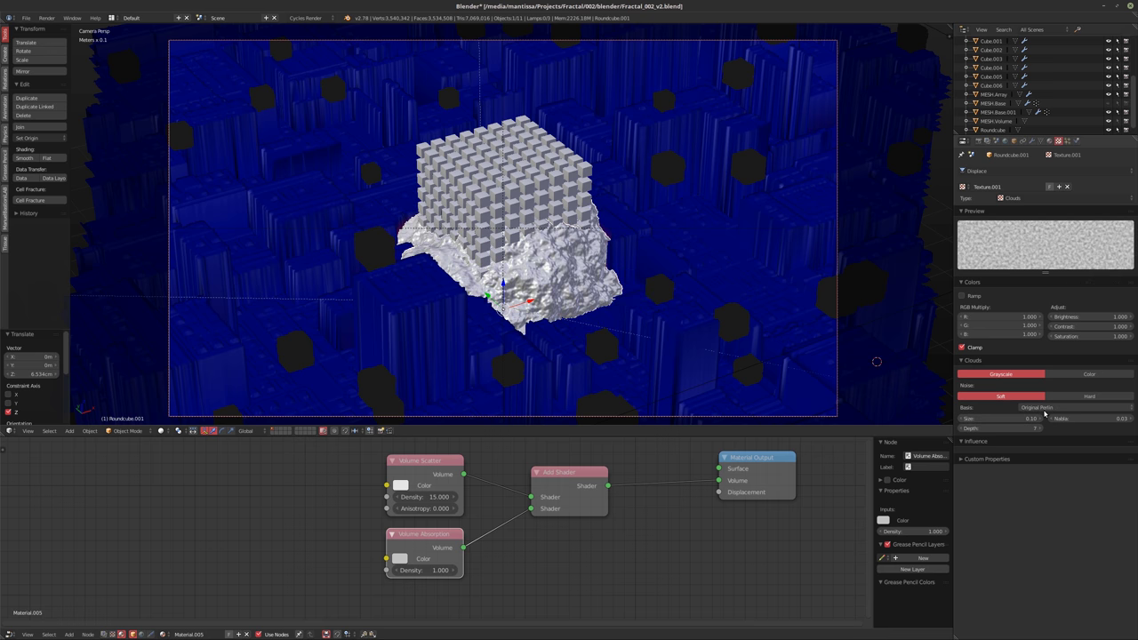
scroll(1045, 412, "up", 1, "ctrl")
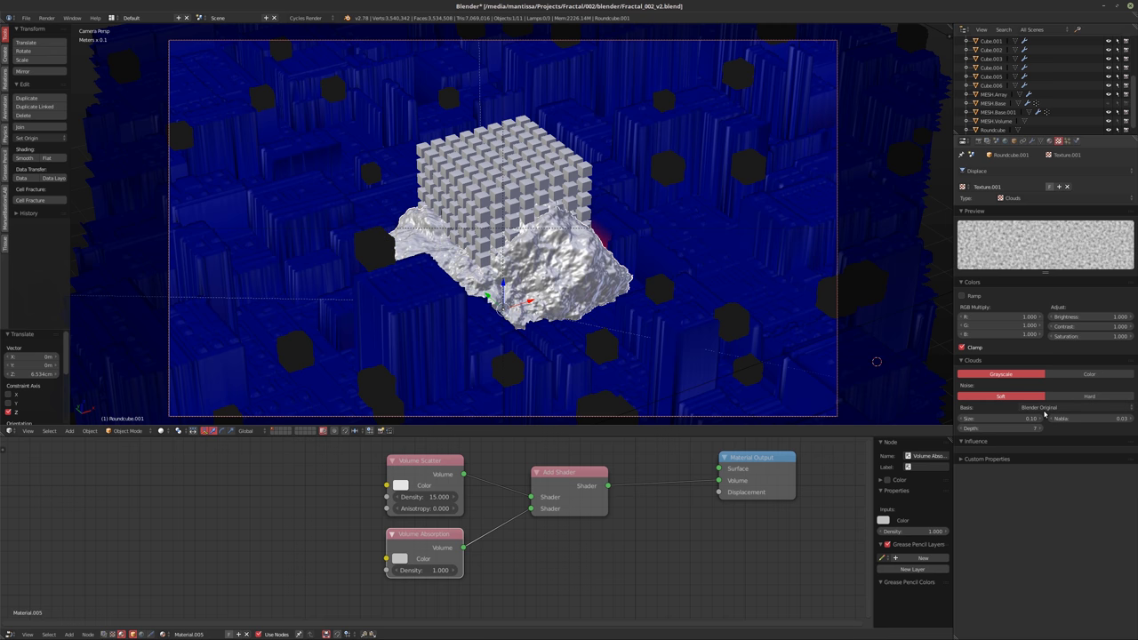
Try a Musgrave displacement texture with a dimension of 0.0001, changing its noise basis to Voronoi Crackle and on to Voronoi F4
left_click(1031, 198)
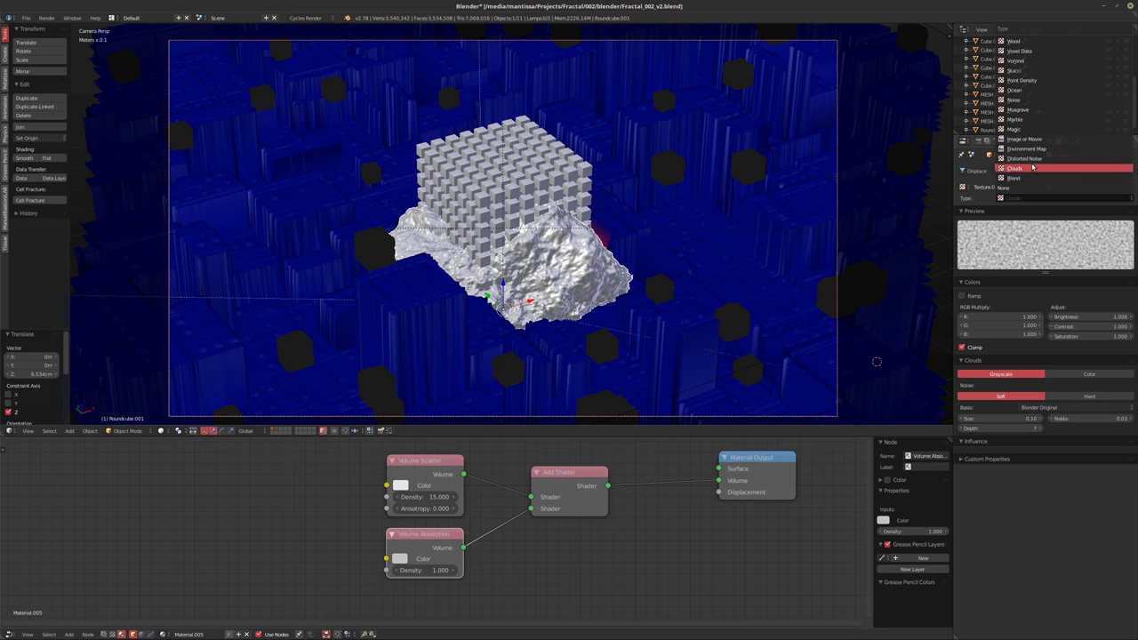
left_click(1029, 110)
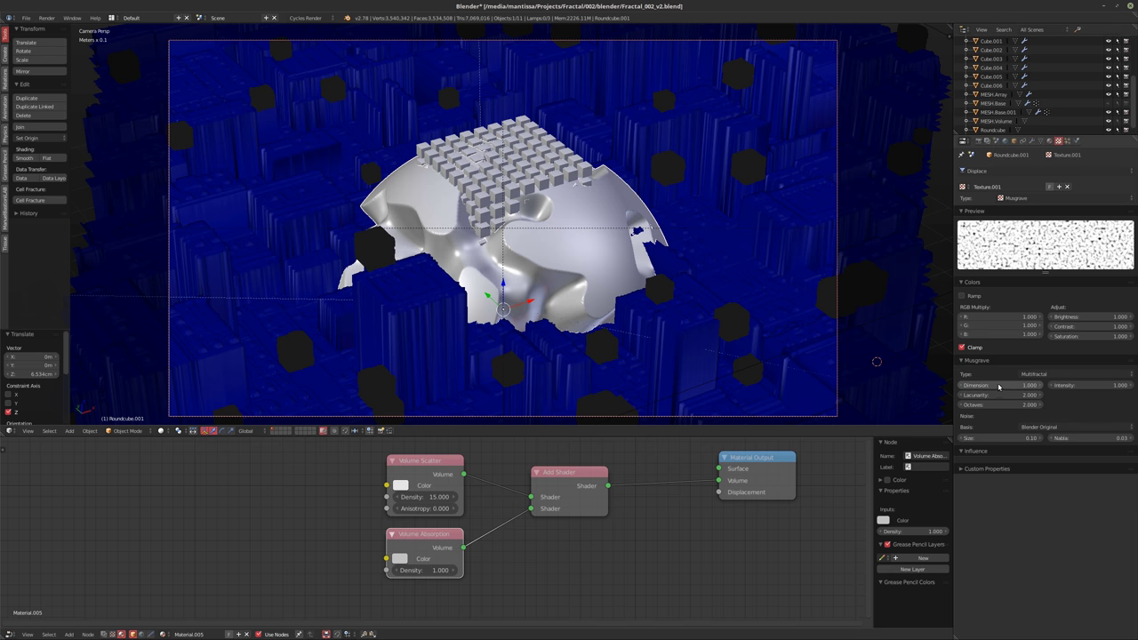
left_click_drag(998, 386, 976, 385)
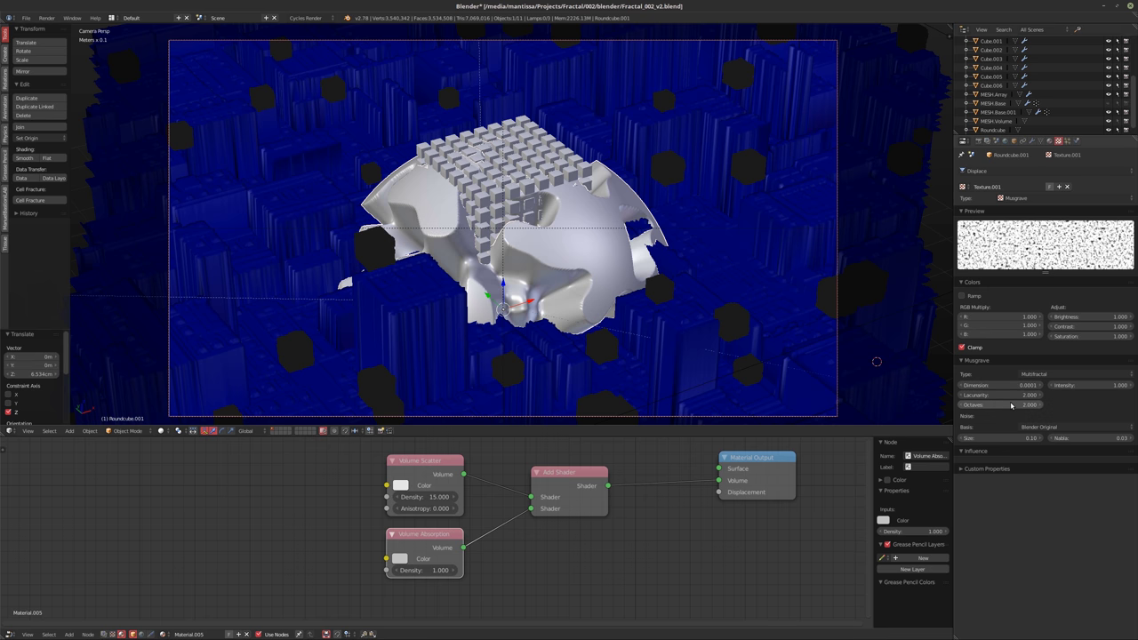
left_click(987, 394)
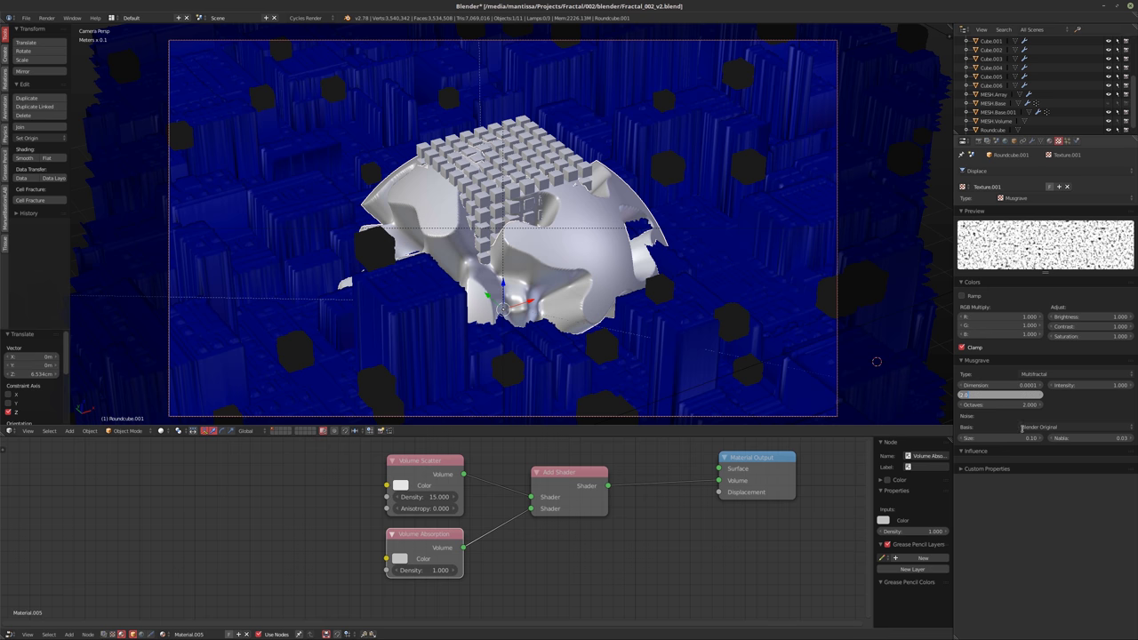
key("Return")
scroll(1043, 426, "up", 1, "ctrl")
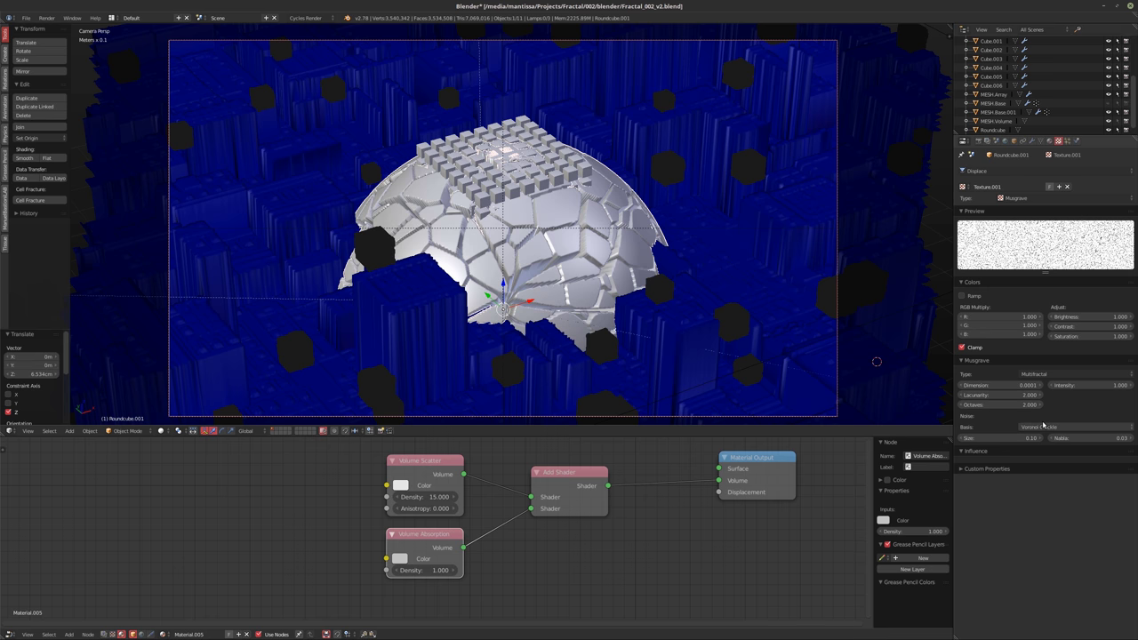
scroll(1042, 428, "up", 6, "ctrl")
scroll(1040, 430, "up", 1, "ctrl")
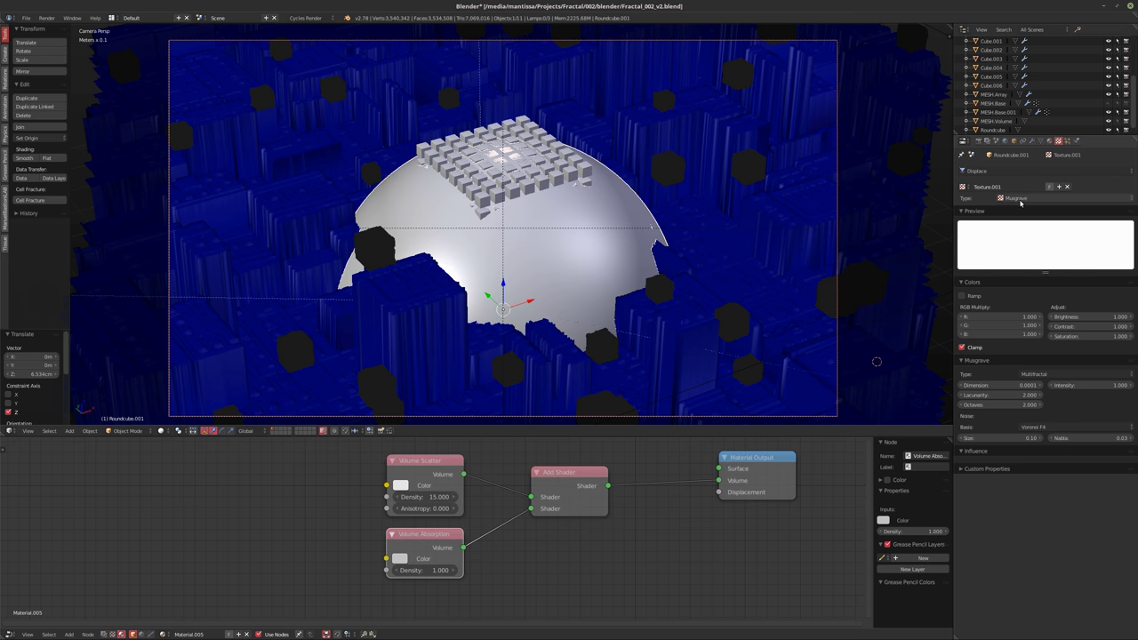
Return the displacement texture to Clouds with the Blender Original noise basis after trying Marble, Image or Movie, Distorted Noise and Blend
scroll(1020, 199, "up", 1, "ctrl")
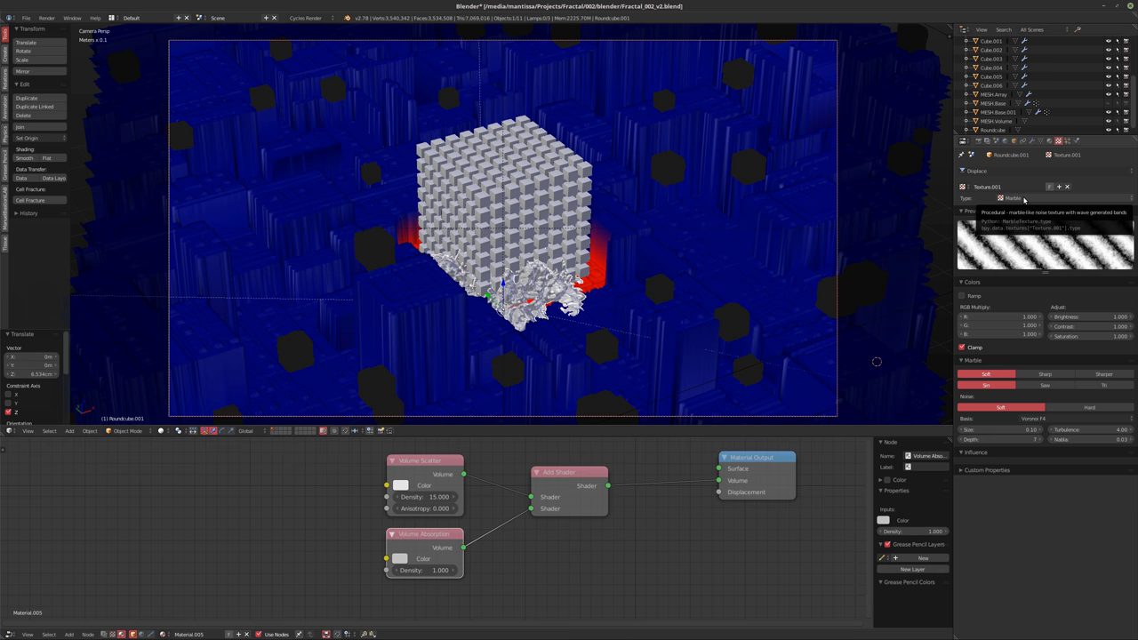
scroll(1023, 199, "up", 1, "ctrl")
scroll(1023, 199, "up", 1, "ctrl")
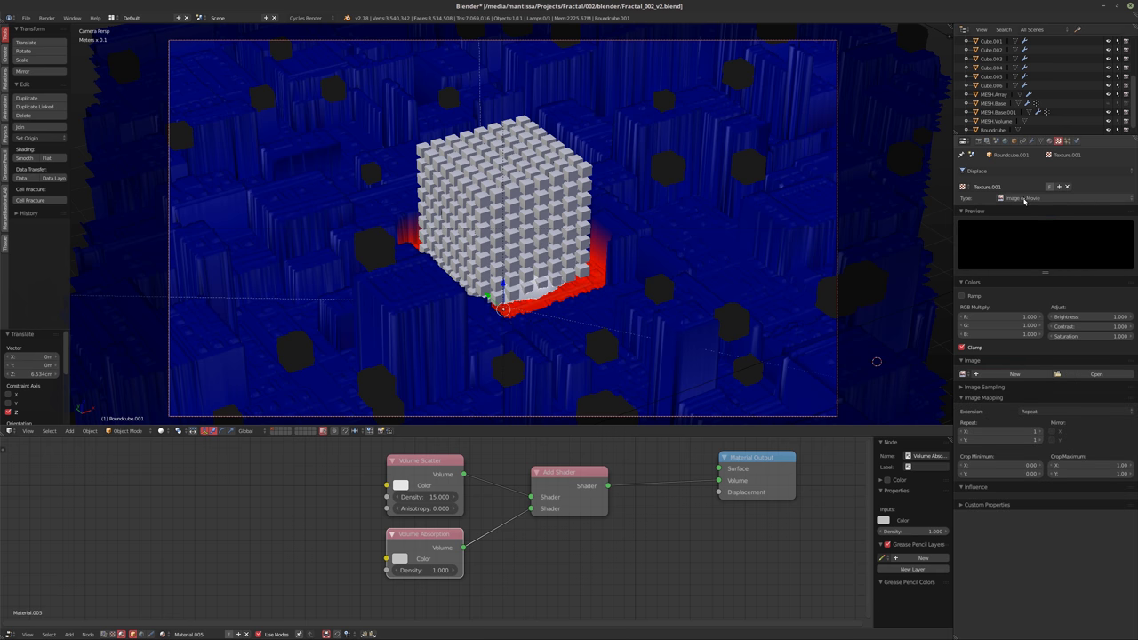
scroll(1023, 199, "up", 1, "ctrl")
scroll(1023, 199, "up", 1, "ctrl")
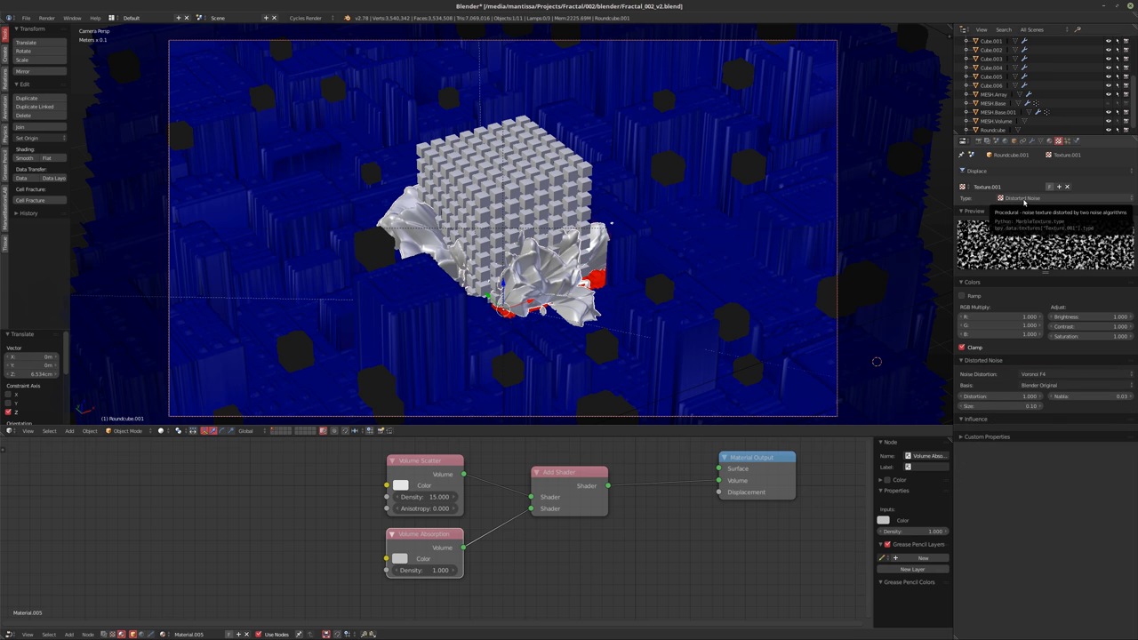
scroll(1023, 201, "up", 2, "ctrl")
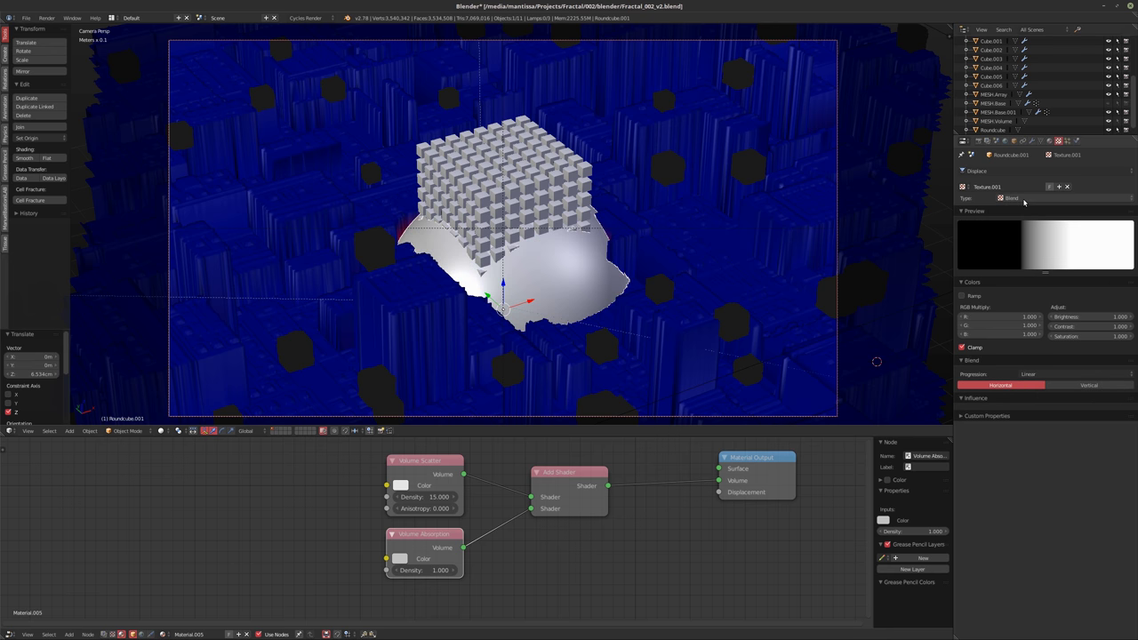
scroll(1023, 201, "down", 1, "ctrl")
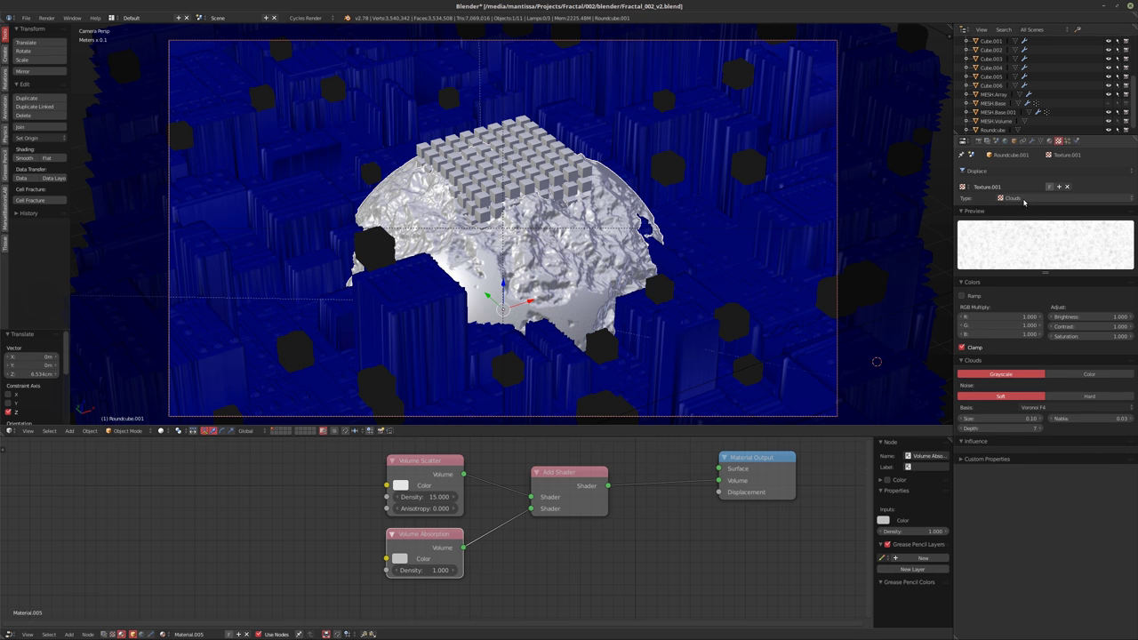
left_click(1042, 407)
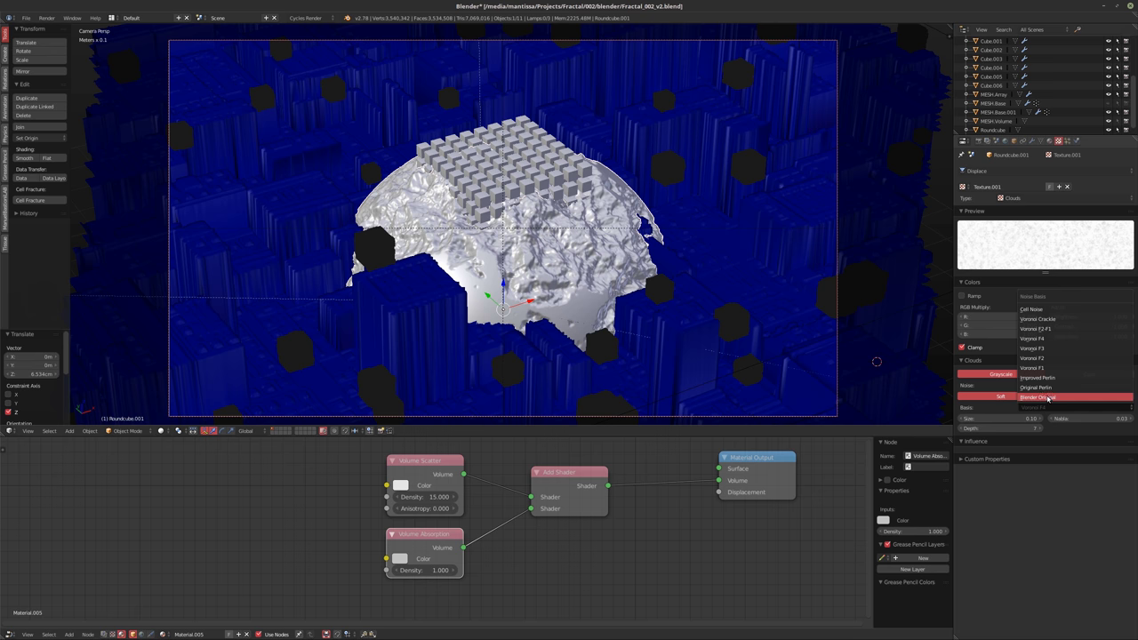
left_click(1043, 396)
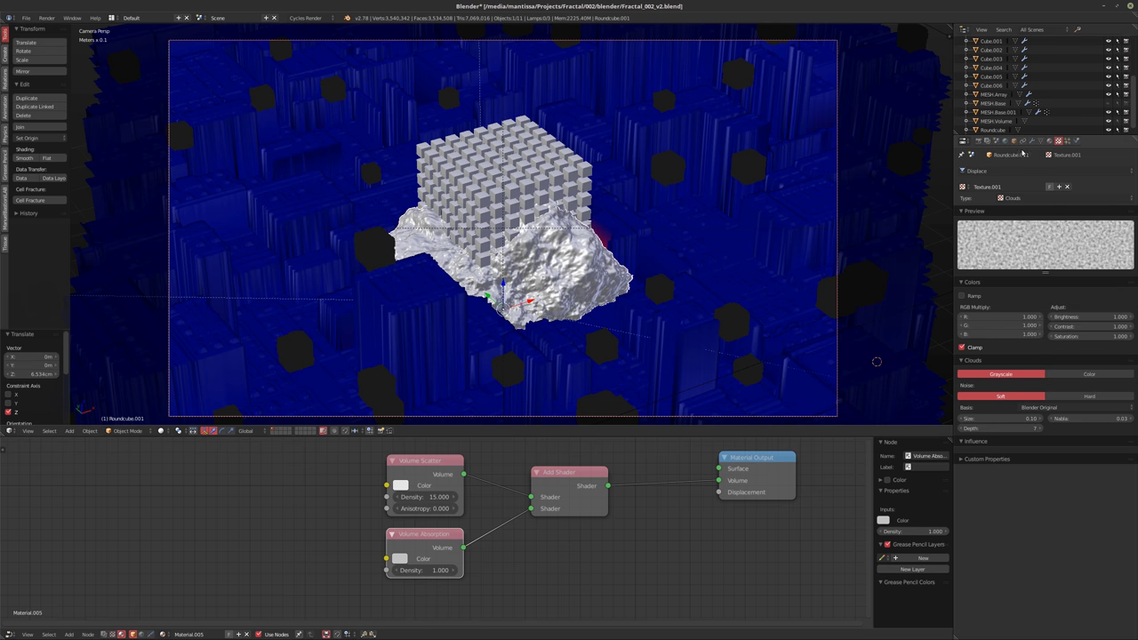
Set the fog mesh's Displace modifier to a midlevel of 0.967 and a strength of -0.180
left_click(1031, 141)
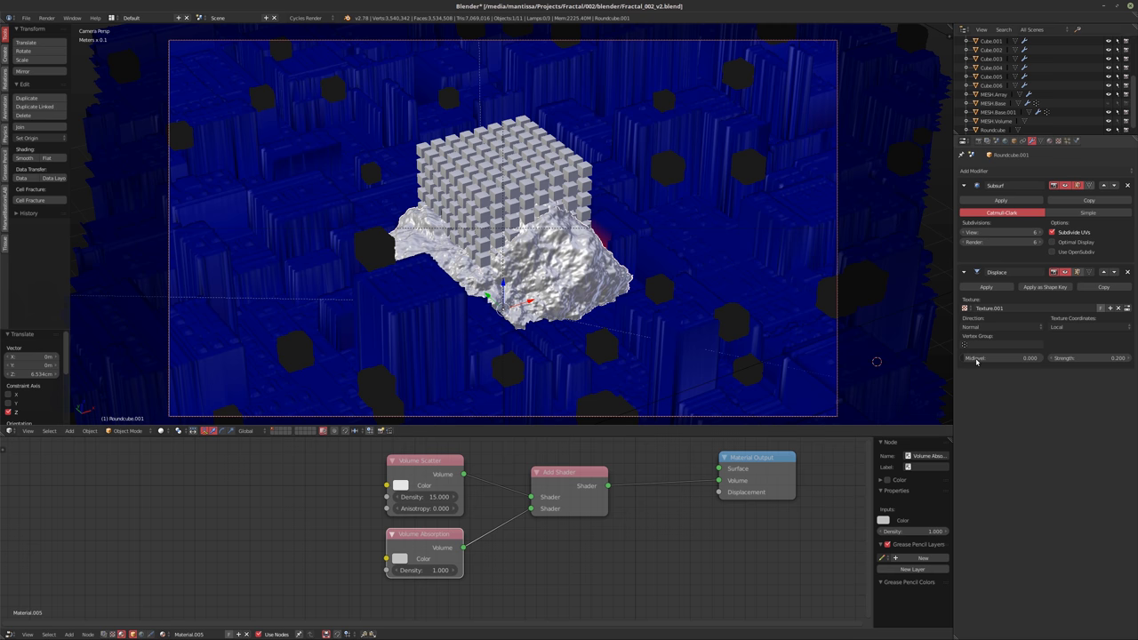
left_click_drag(976, 360, 1065, 359)
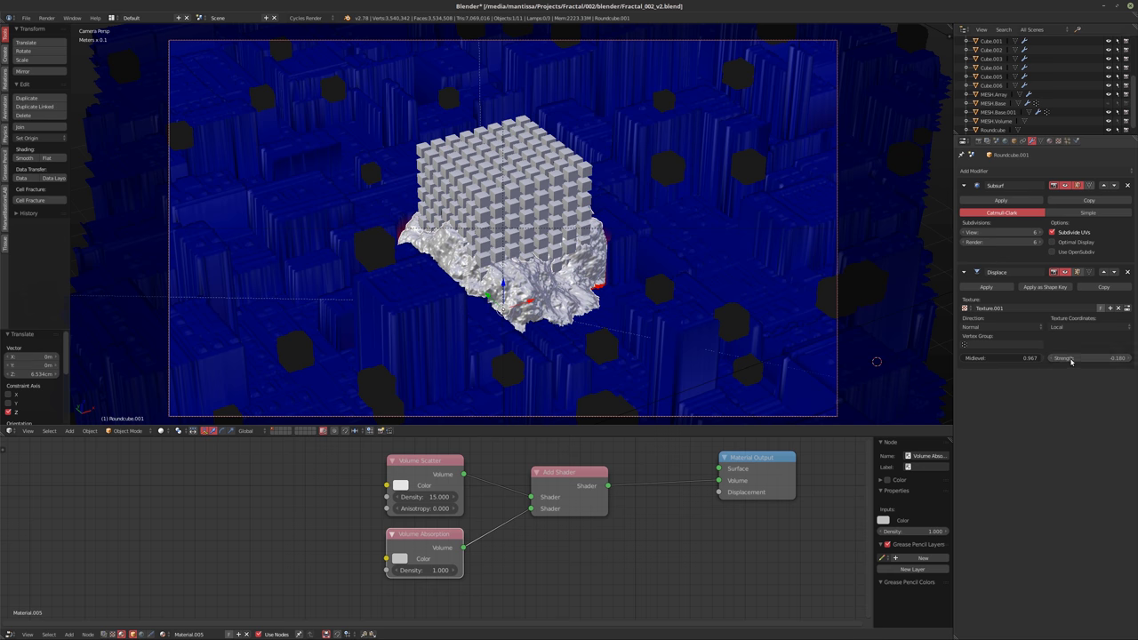
Rotate the fog mesh about 8.2° around the global X axis and move it about -3.73 cm in Y and -2.04 cm in Z
middle_click_drag(675, 267, 526, 284)
scroll(526, 284, "up", 5)
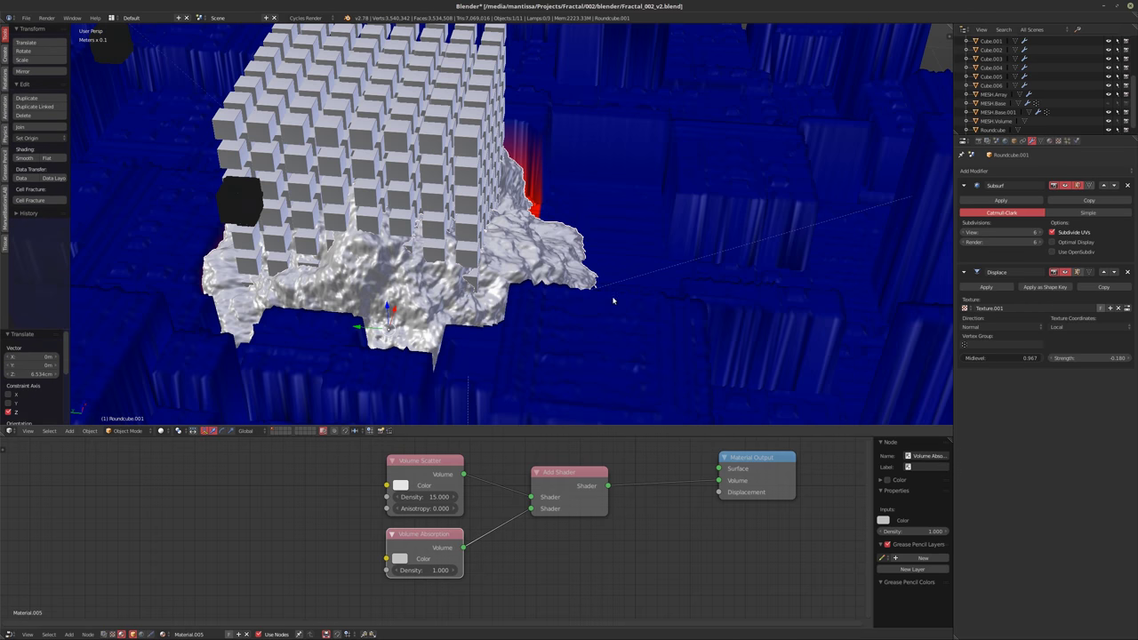
key("r")
key("x")
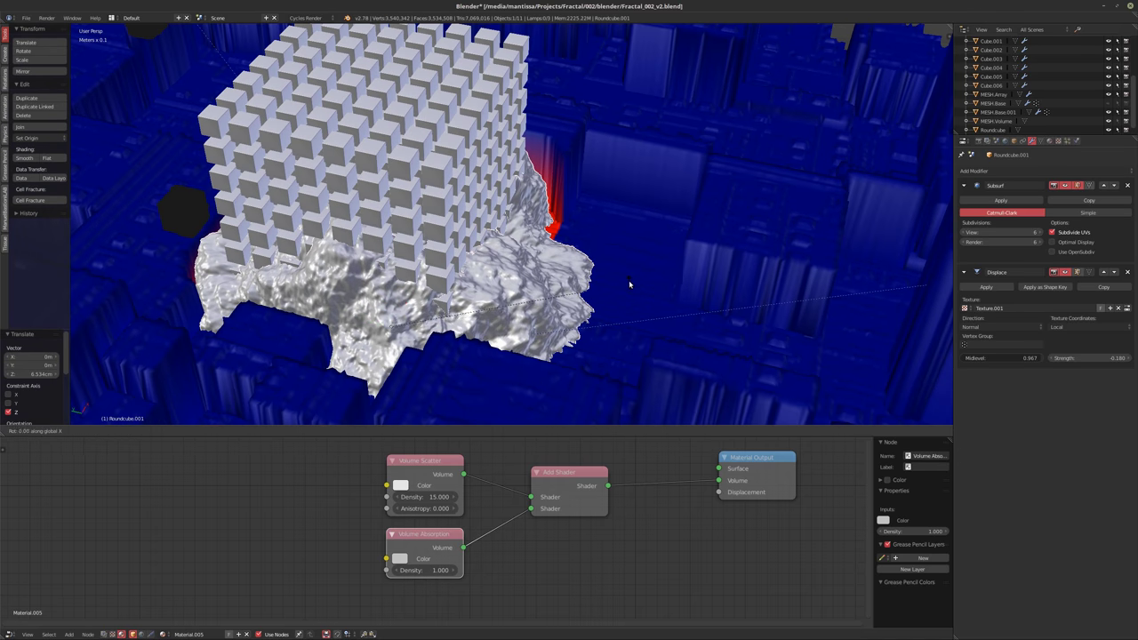
left_click(616, 260)
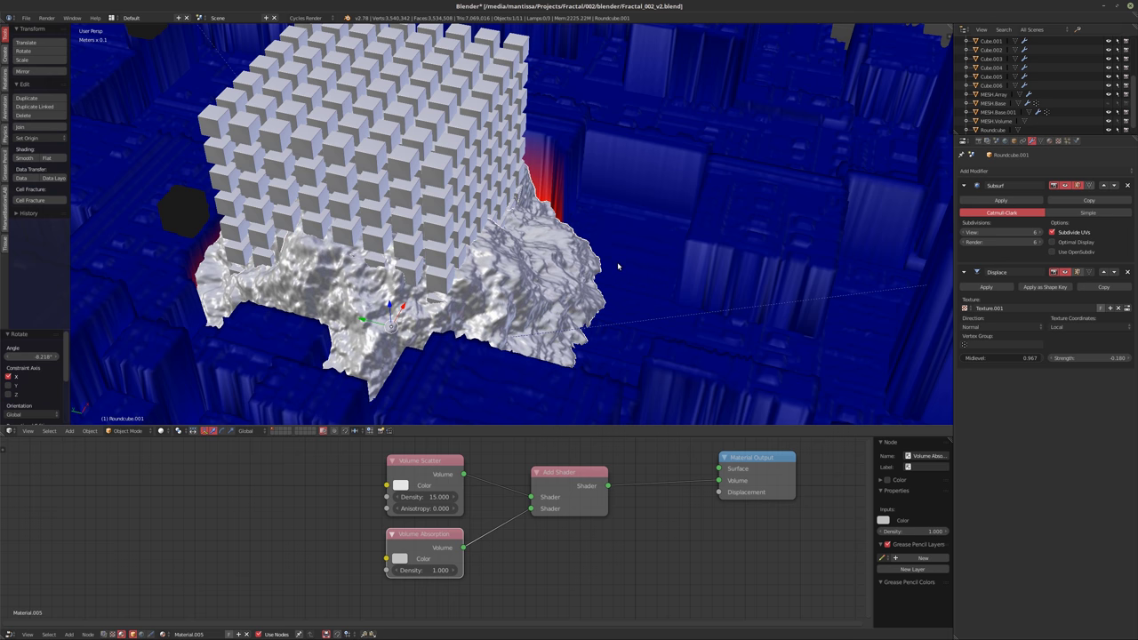
key("r")
key("x")
left_click(644, 287)
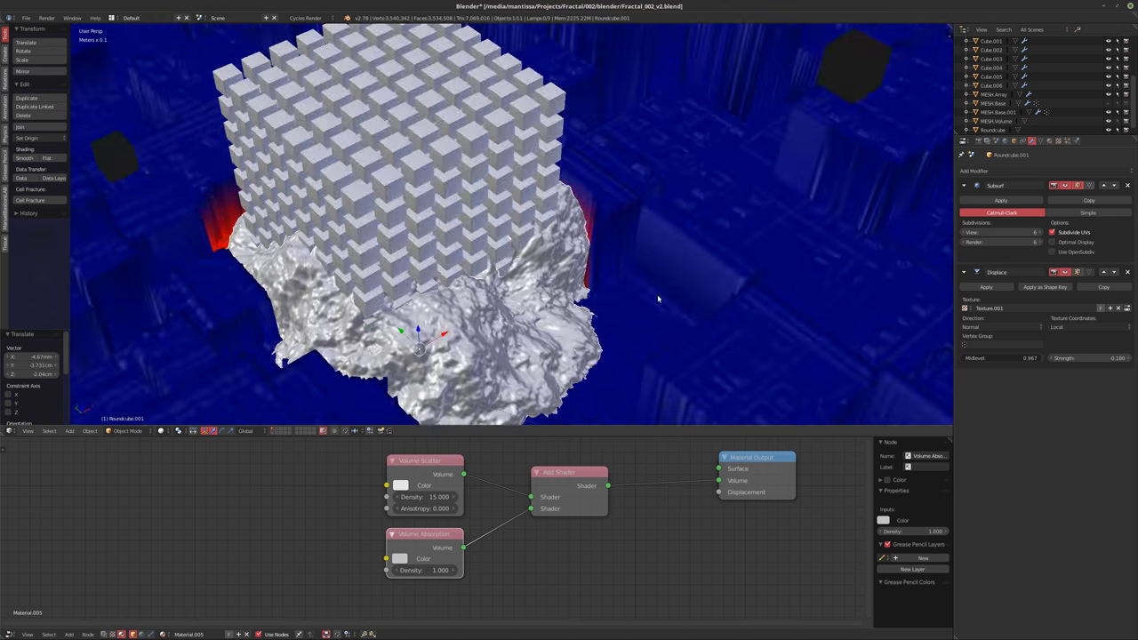
middle_click_drag(658, 299, 645, 264)
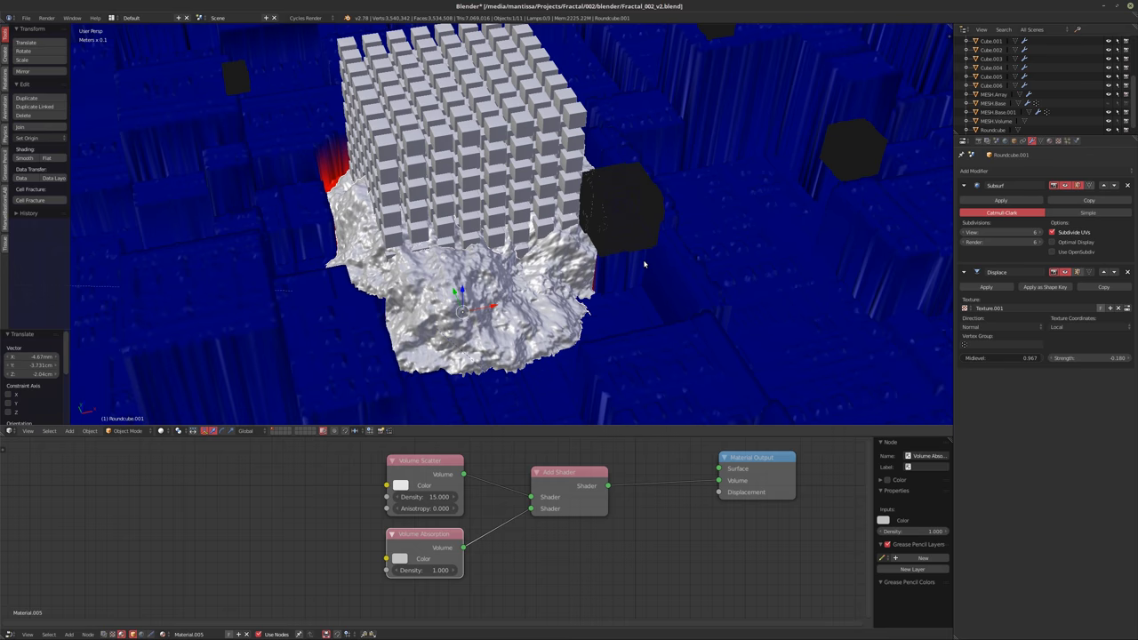
Set the Clouds texture's noise size to 0.20 and check the displaced mesh from the camera view
key("KP_0")
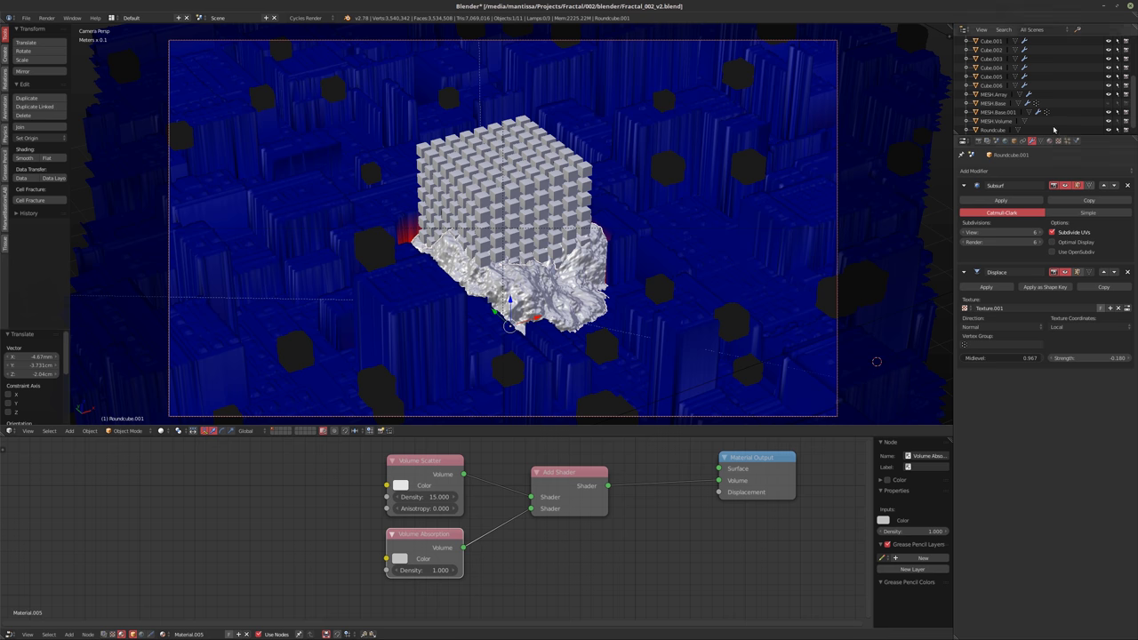
left_click(1058, 140)
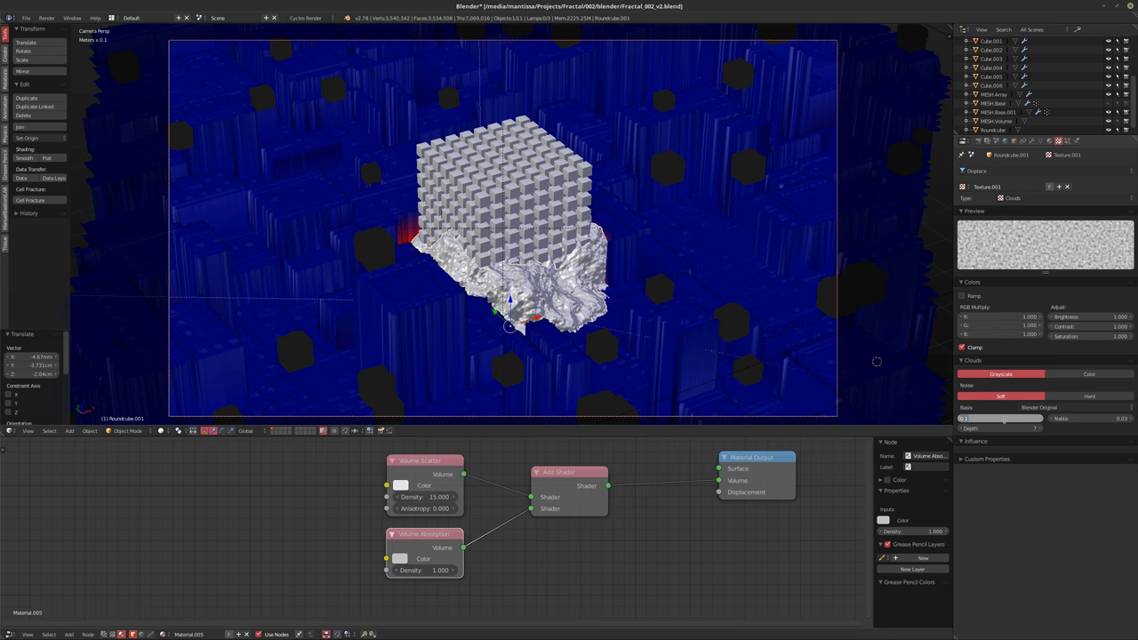
left_click_drag(1004, 419, 997, 417)
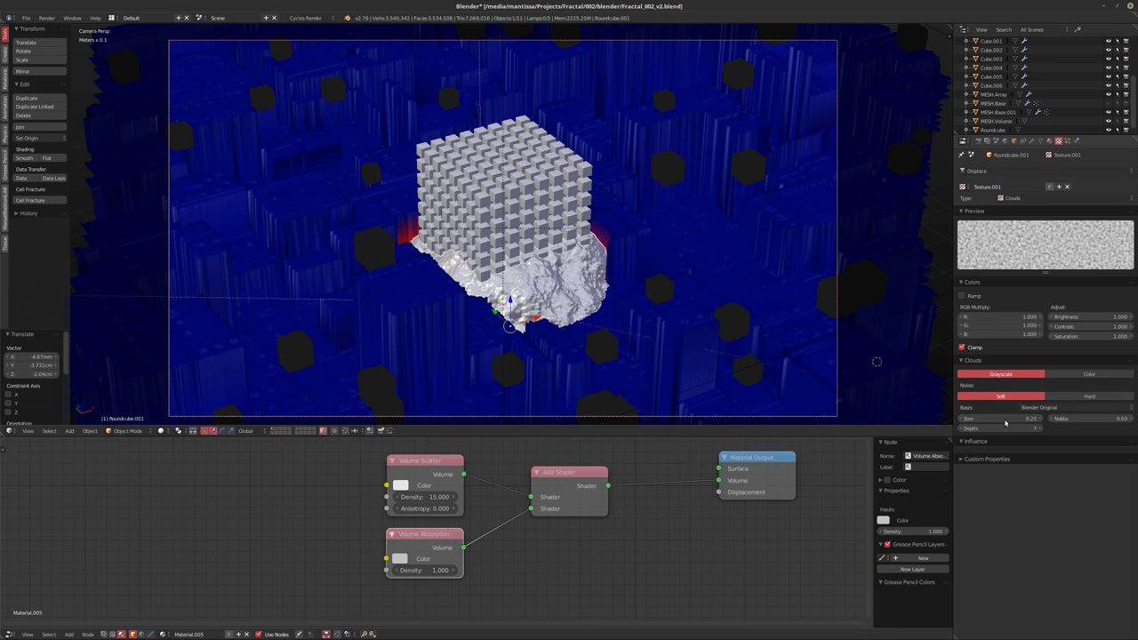
Set the Clouds texture's noise size to 0.05 and inspect the displaced fog mesh up close
left_click(996, 417)
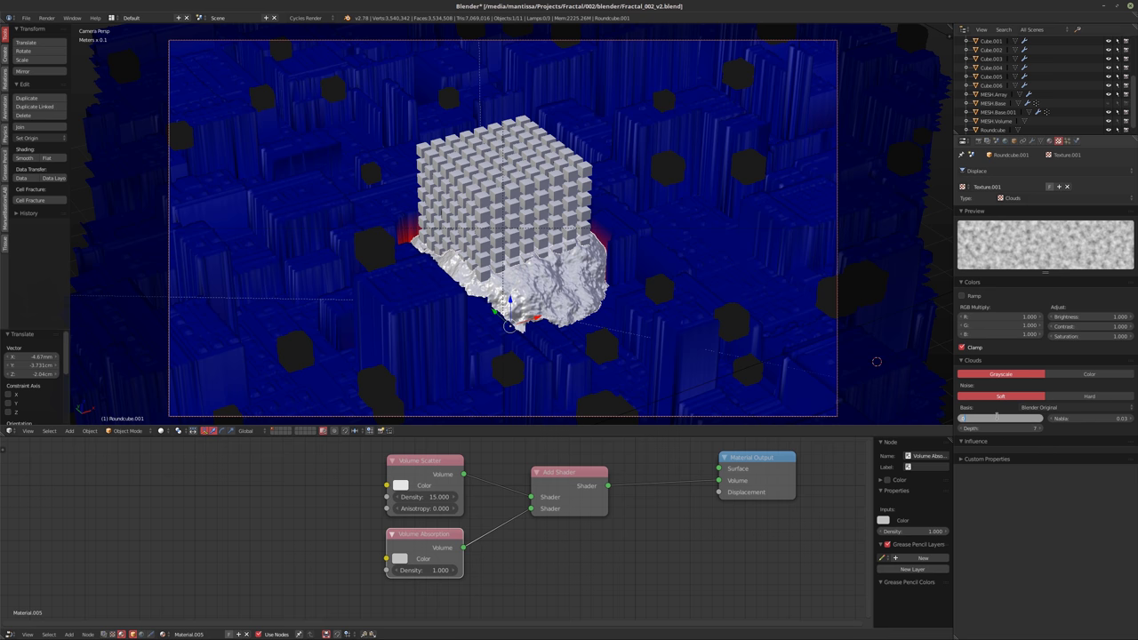
key("Return")
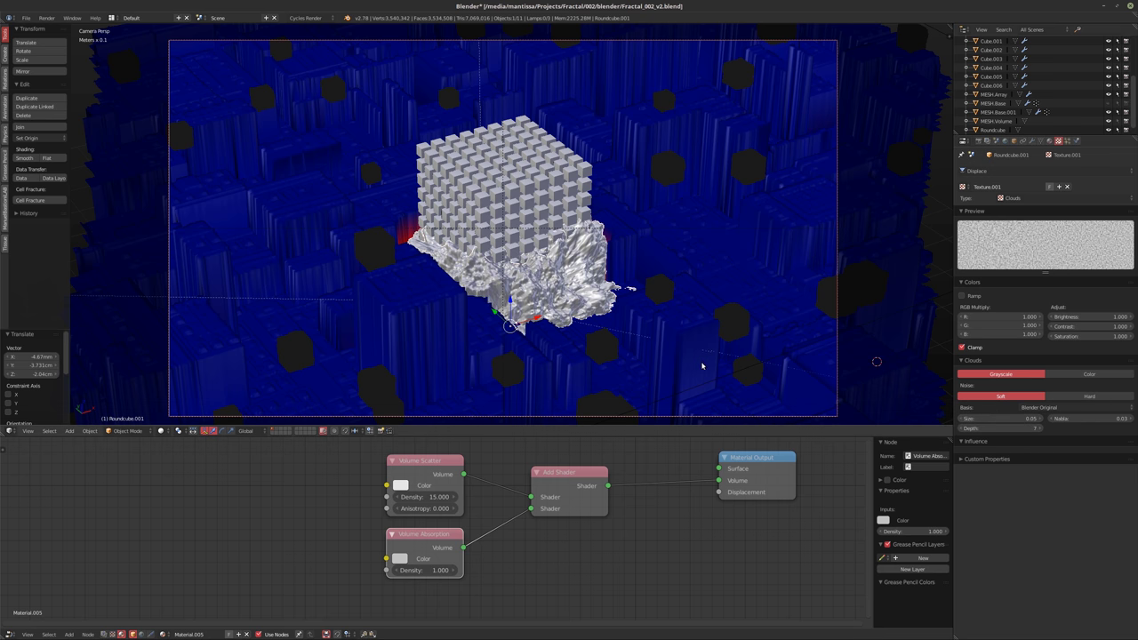
middle_click_drag(666, 361, 575, 292)
scroll(451, 279, "up", 5)
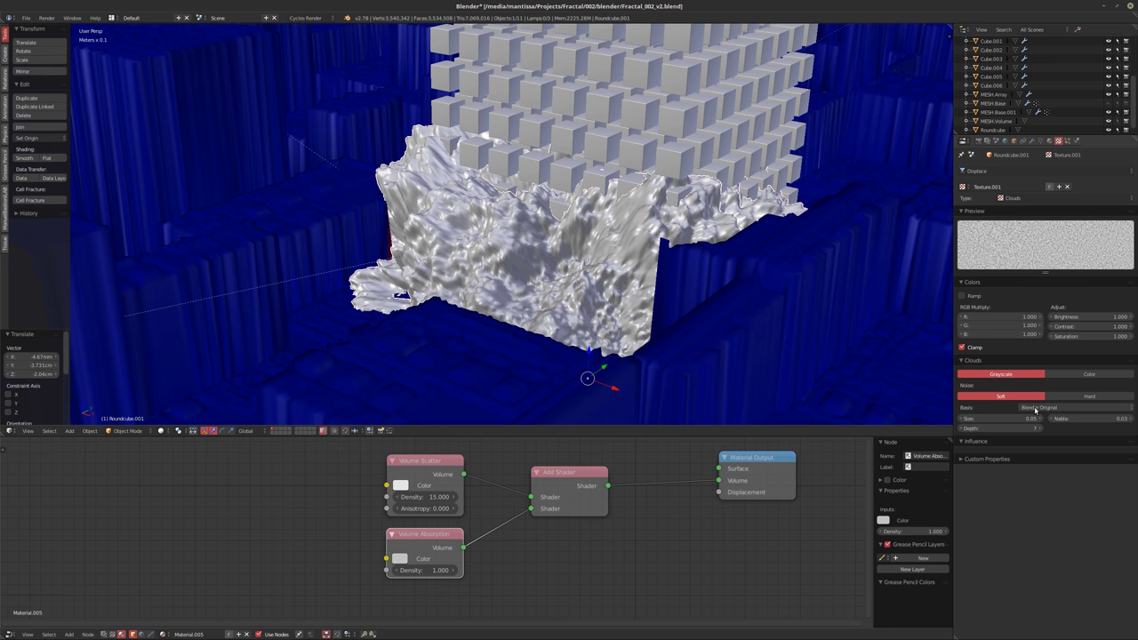
Try the Cell Noise, Voronoi F2-F1, Voronoi F4 and Voronoi F2 noise bases on the fog mesh's Clouds texture
scroll(1035, 408, "down", 1, "ctrl")
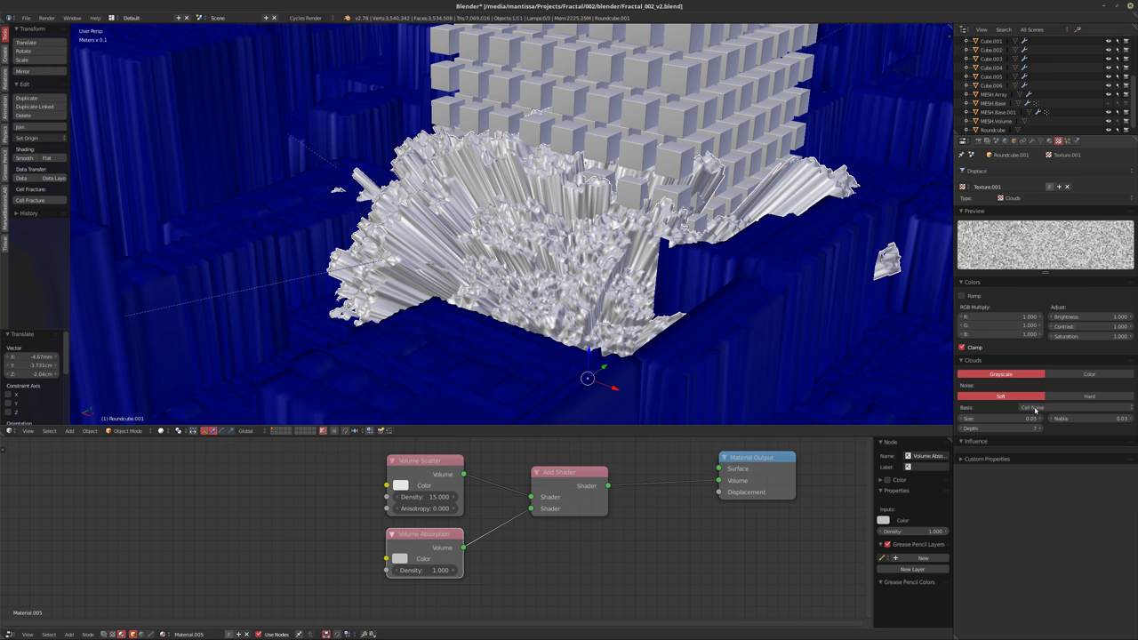
scroll(1034, 409, "down", 1, "ctrl")
scroll(1035, 409, "down", 1, "ctrl")
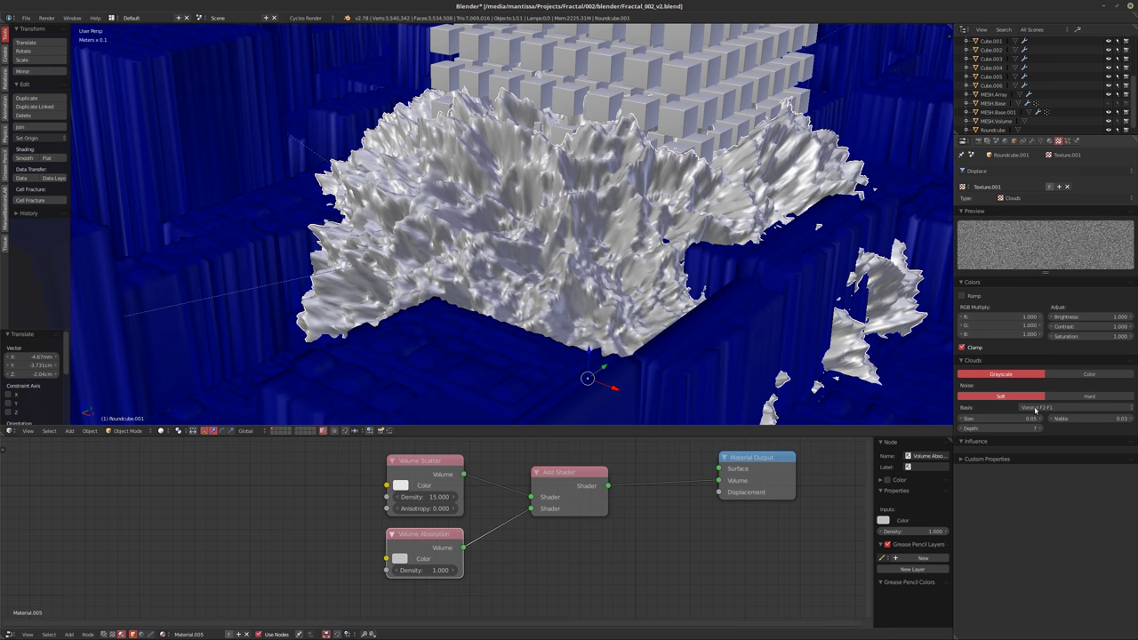
middle_click_drag(640, 365, 570, 333)
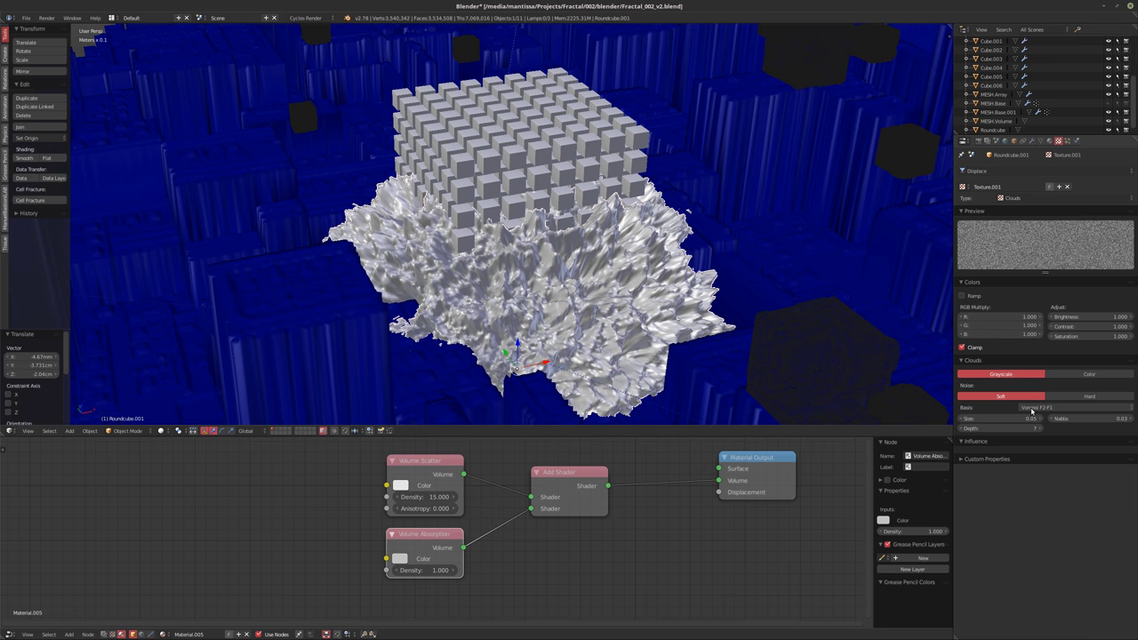
scroll(1031, 410, "up", 1, "ctrl")
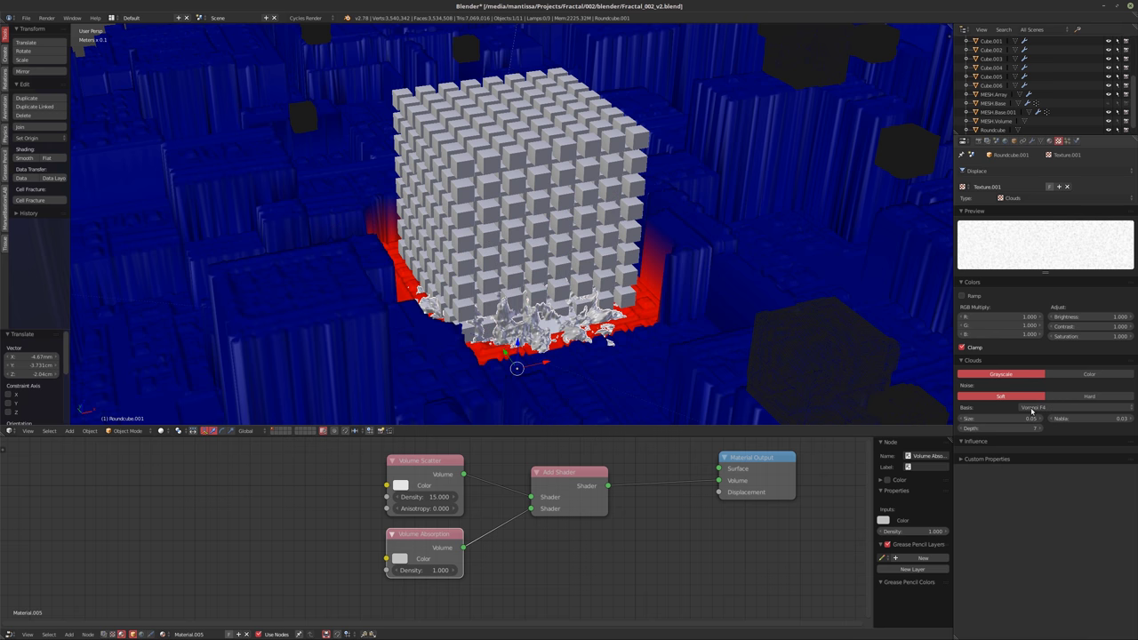
scroll(1031, 409, "up", 1, "ctrl")
scroll(1032, 410, "up", 1, "ctrl")
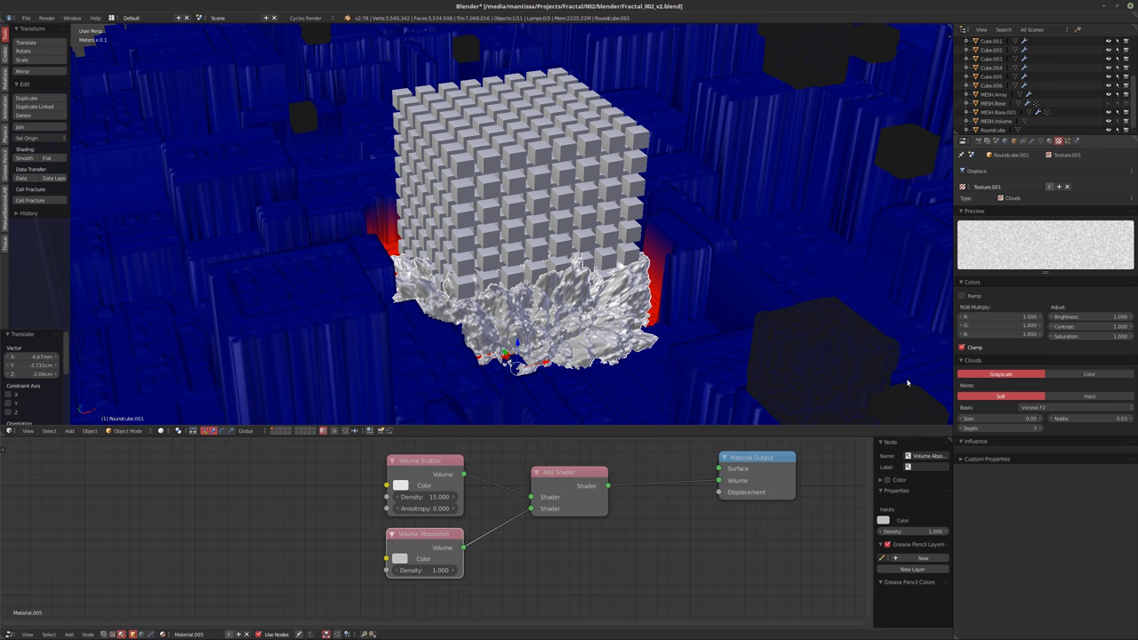
scroll(587, 298, "up", 6)
scroll(586, 328, "down", 3)
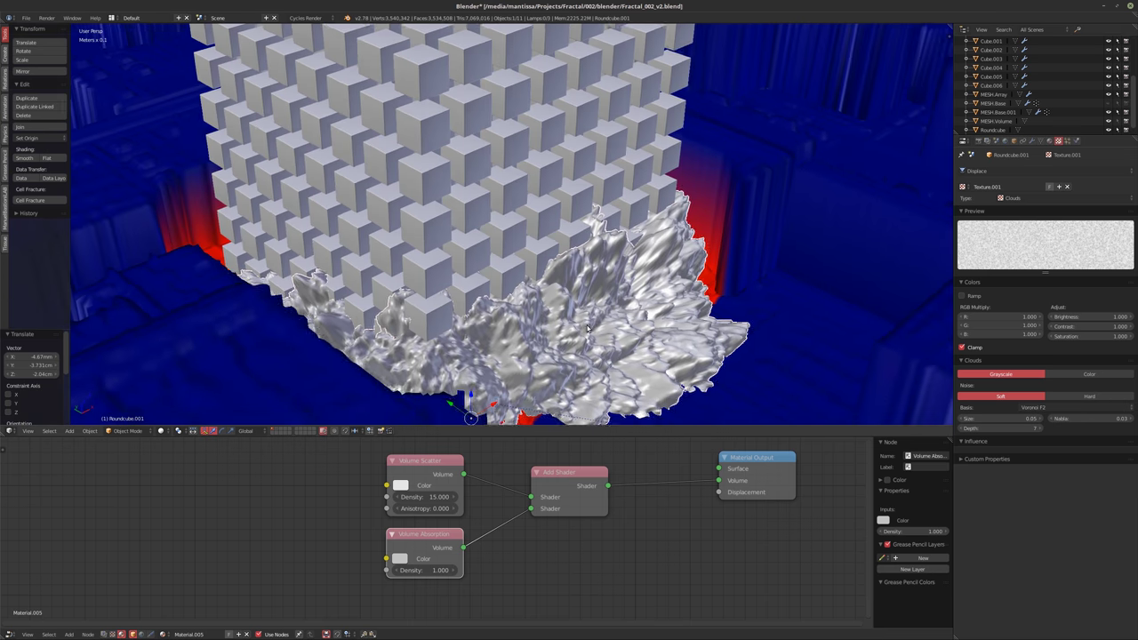
scroll(587, 329, "down", 2)
Set the Clouds texture's noise size to 0.10 and lower its noise depth to 2
left_click(1014, 422)
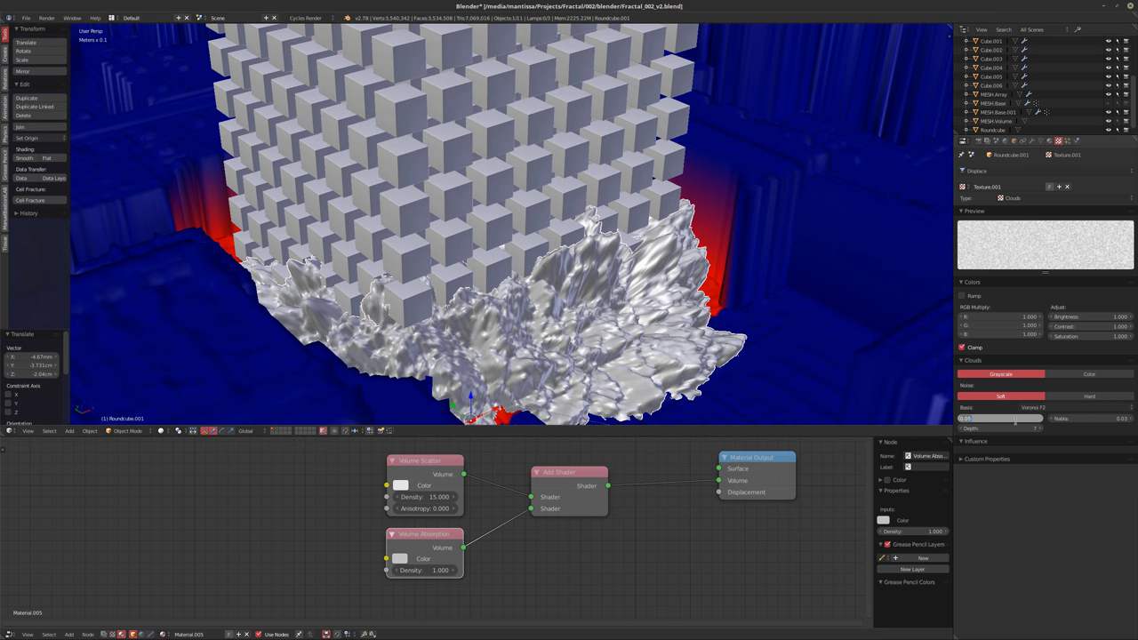
type("1")
key("Return")
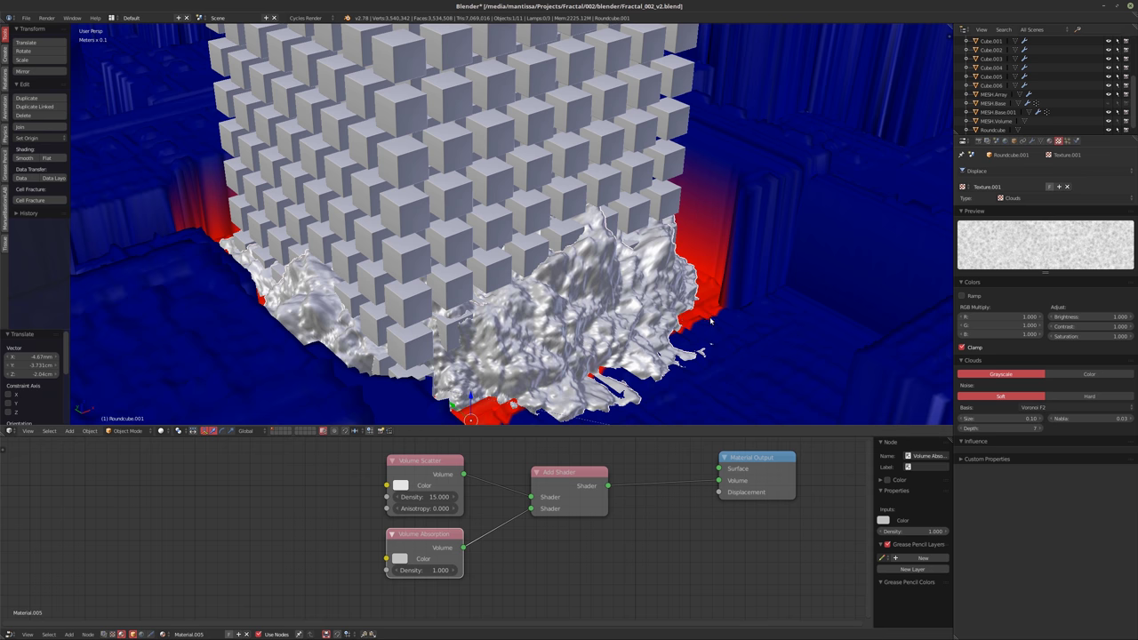
scroll(680, 318, "down", 4)
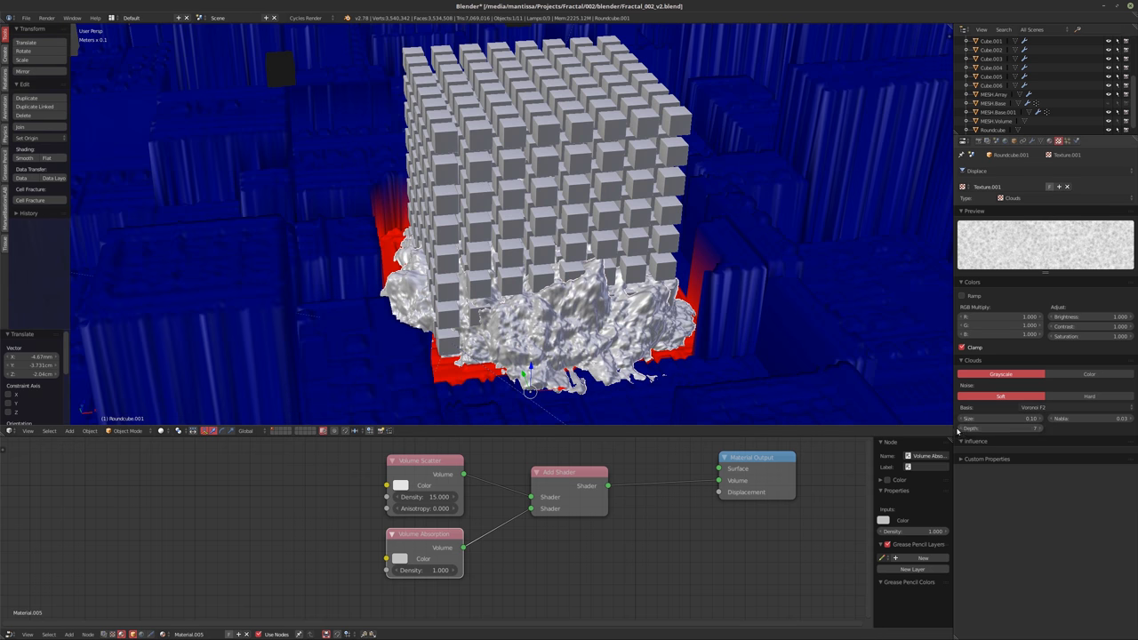
left_click(962, 432)
left_click(962, 428)
left_click(962, 428)
left_click(962, 429)
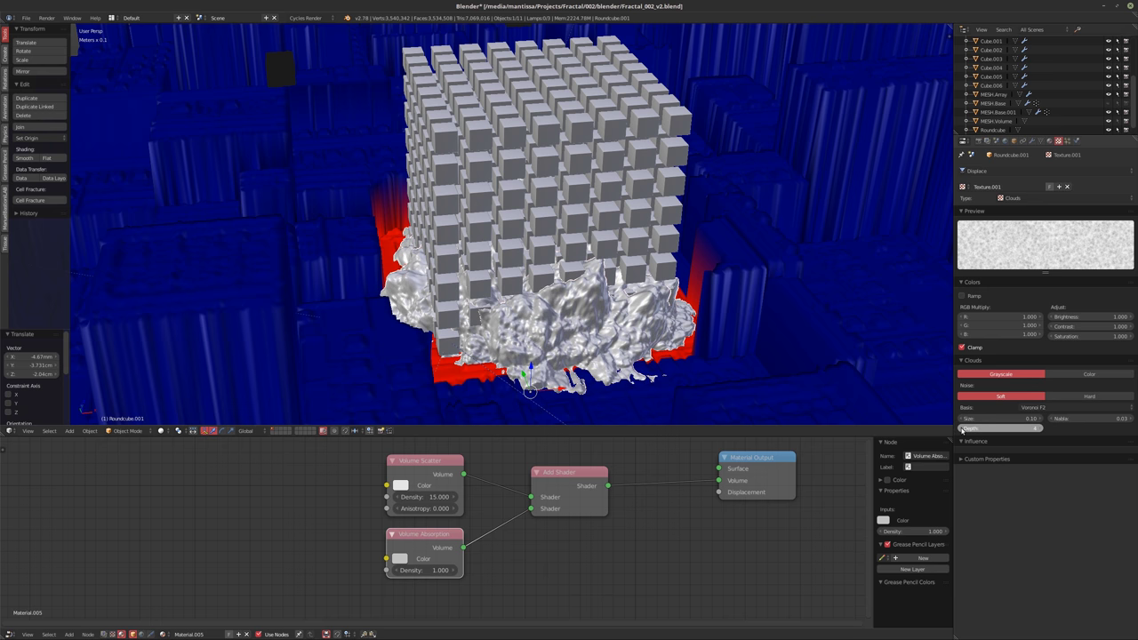
left_click(962, 428)
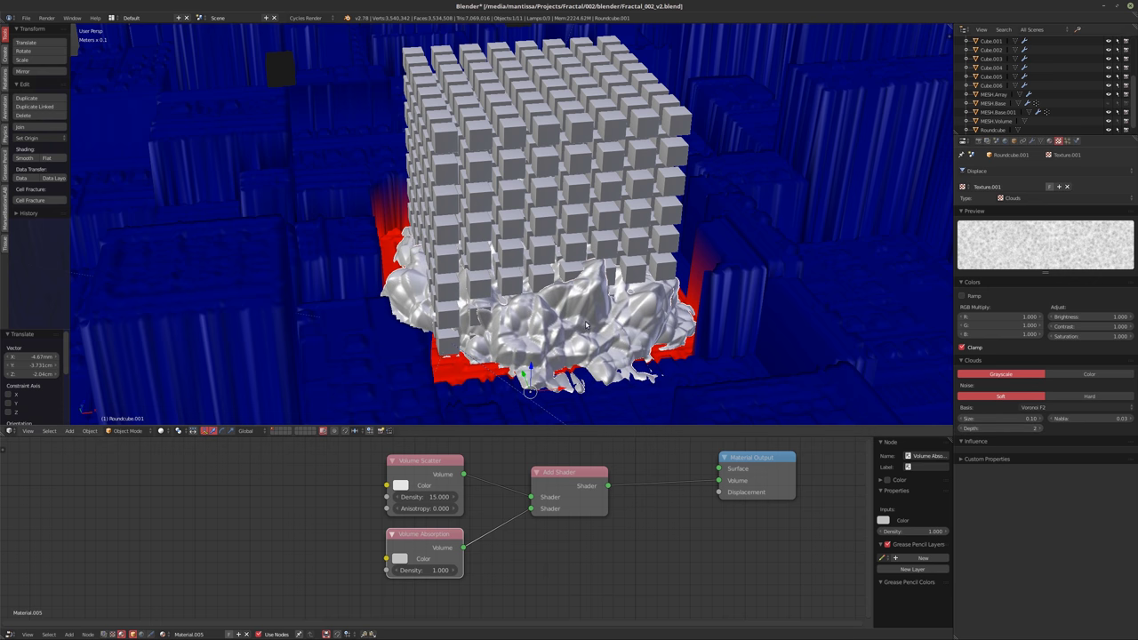
Switch the Clouds texture's noise basis to Blender Original and set its noise depth to 3
left_click(1062, 410)
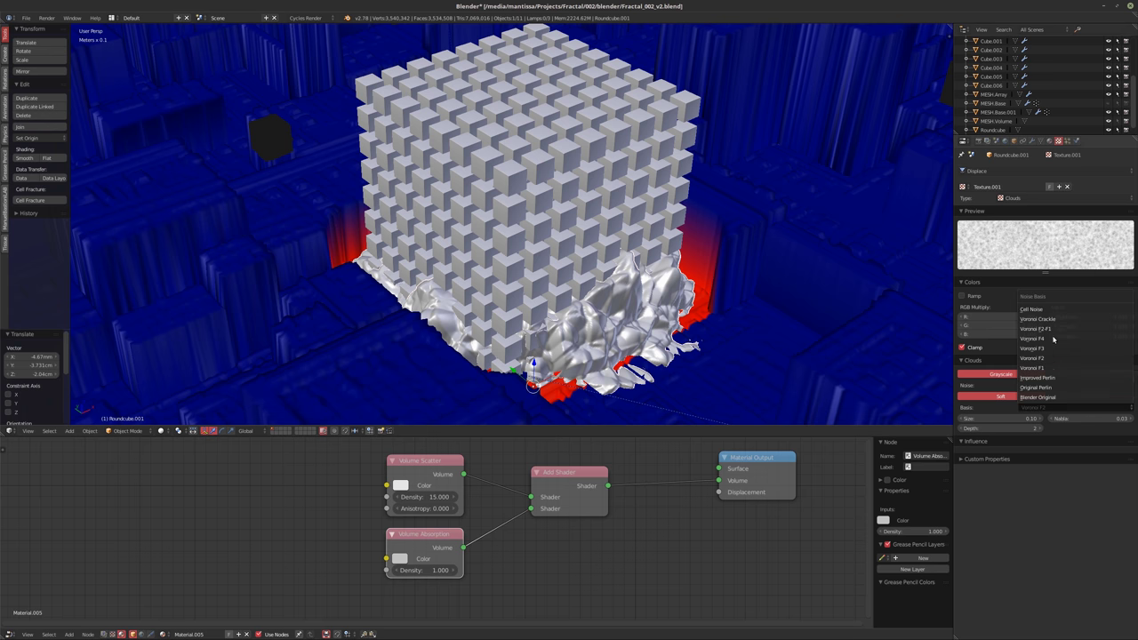
left_click(1049, 400)
middle_click_drag(671, 317, 593, 282)
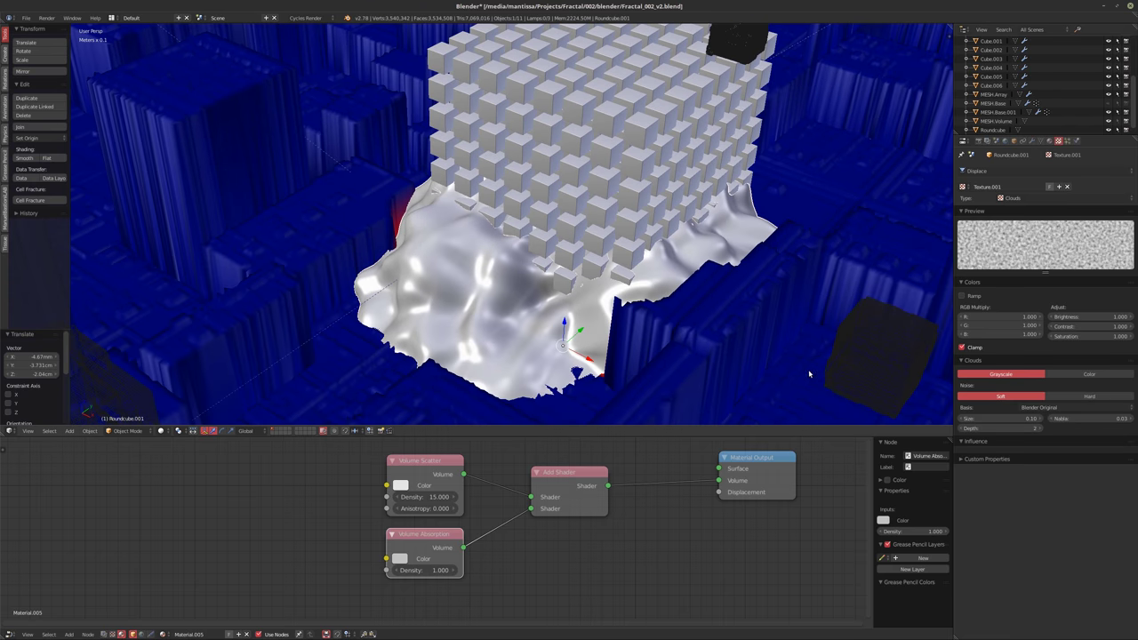
middle_click_drag(809, 374, 578, 308)
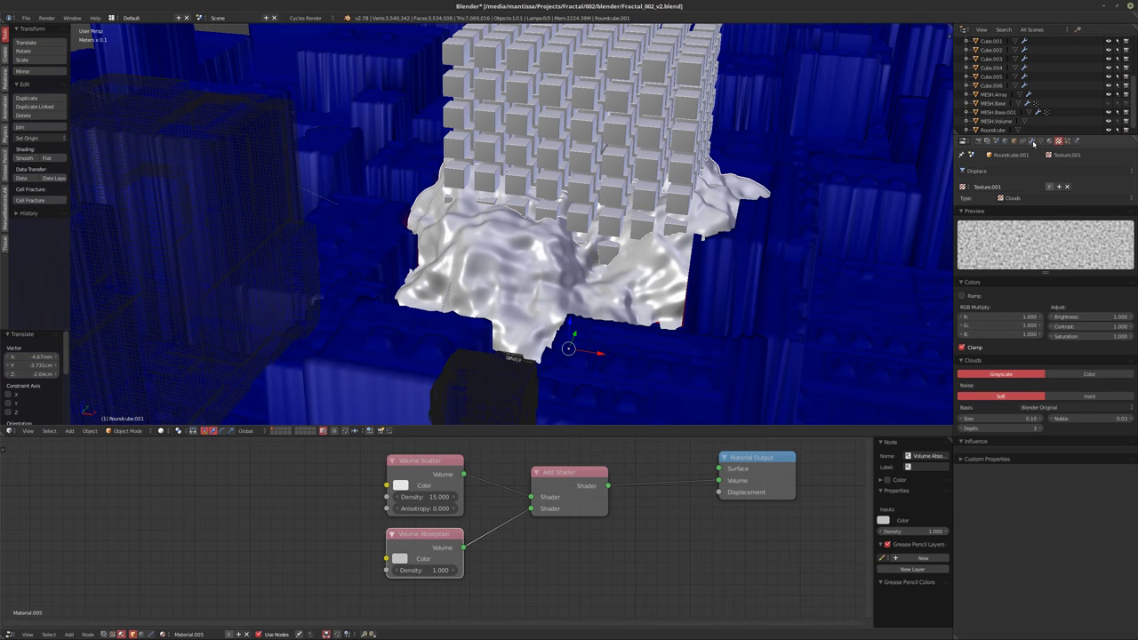
Add a second Displace modifier to the fog mesh with a strength of 0.01 and a midlevel of 1.000
left_click(1032, 141)
left_click(993, 169)
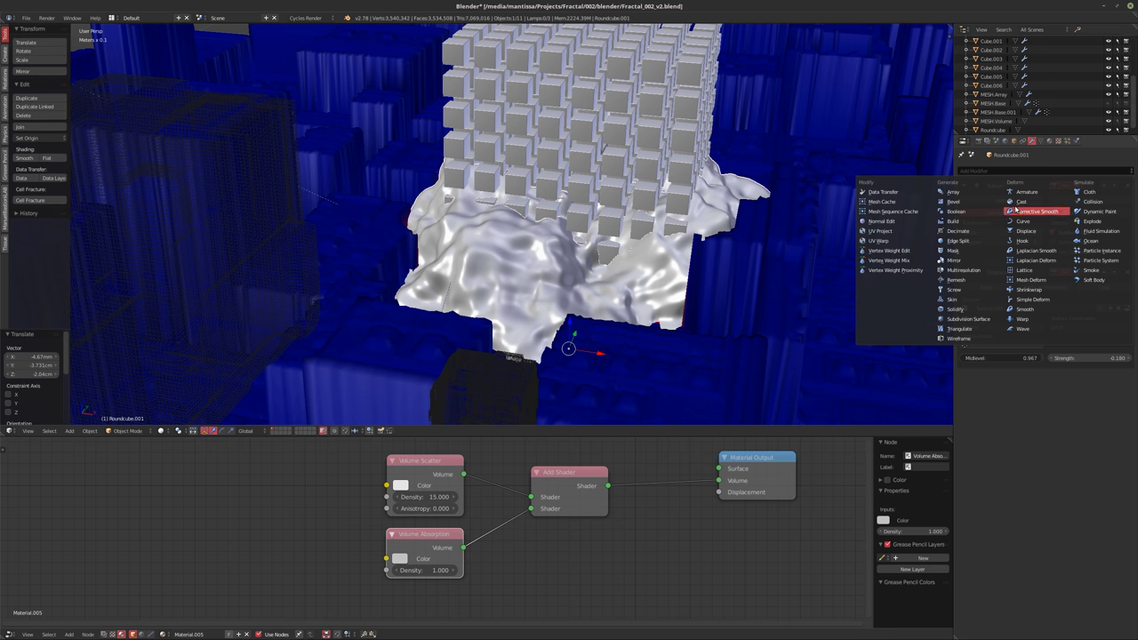
left_click(1028, 231)
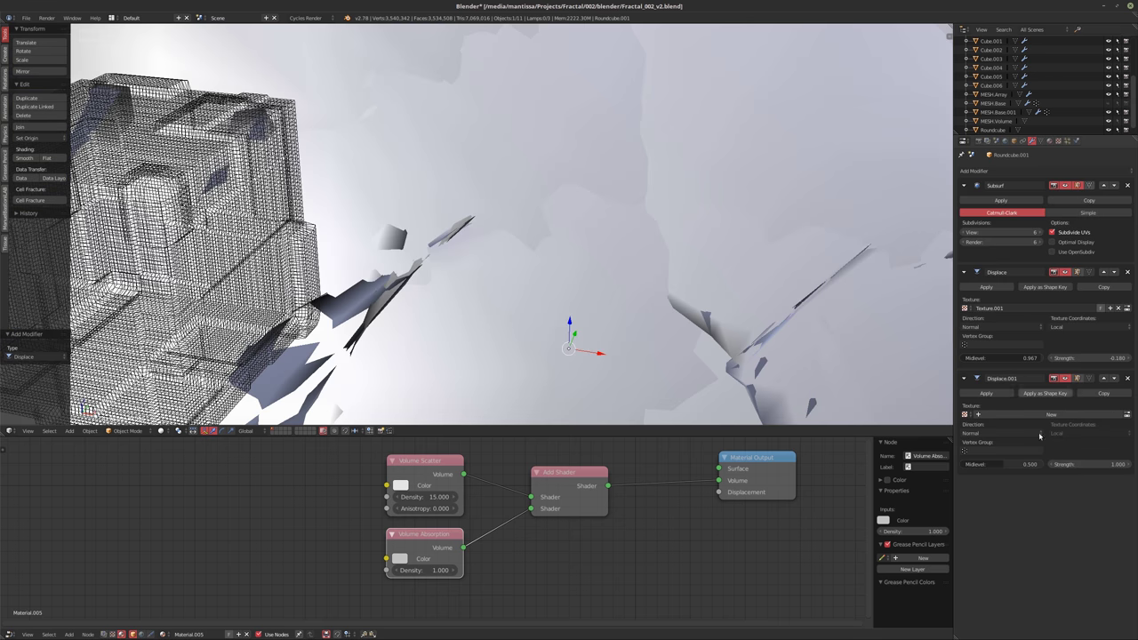
left_click(1089, 464)
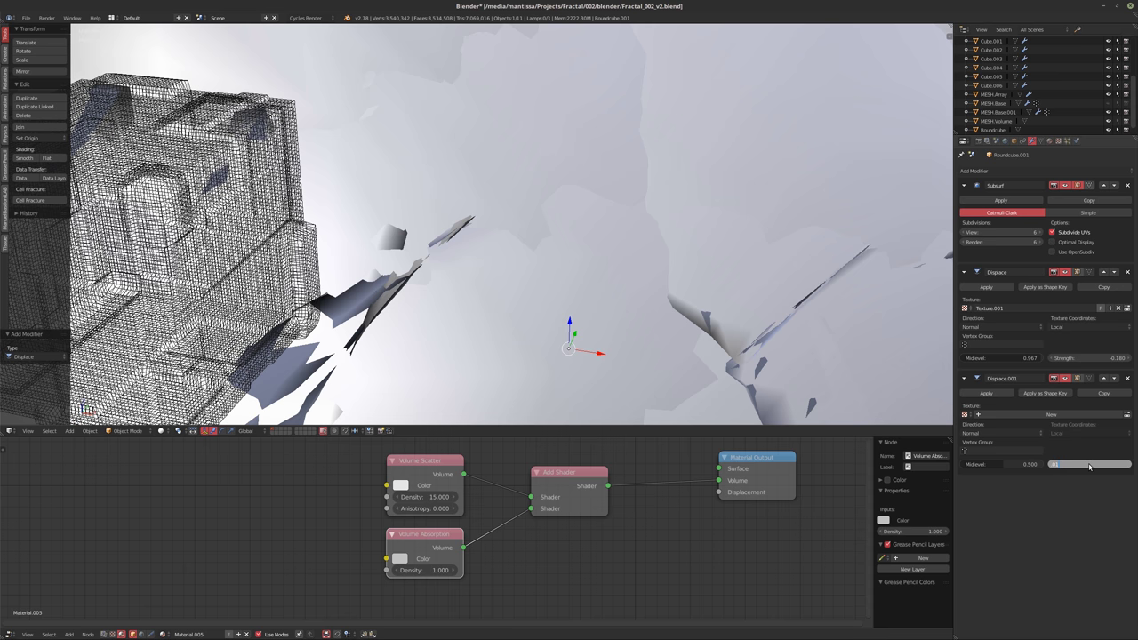
type("0.01")
key("Return")
scroll(764, 356, "up", 3)
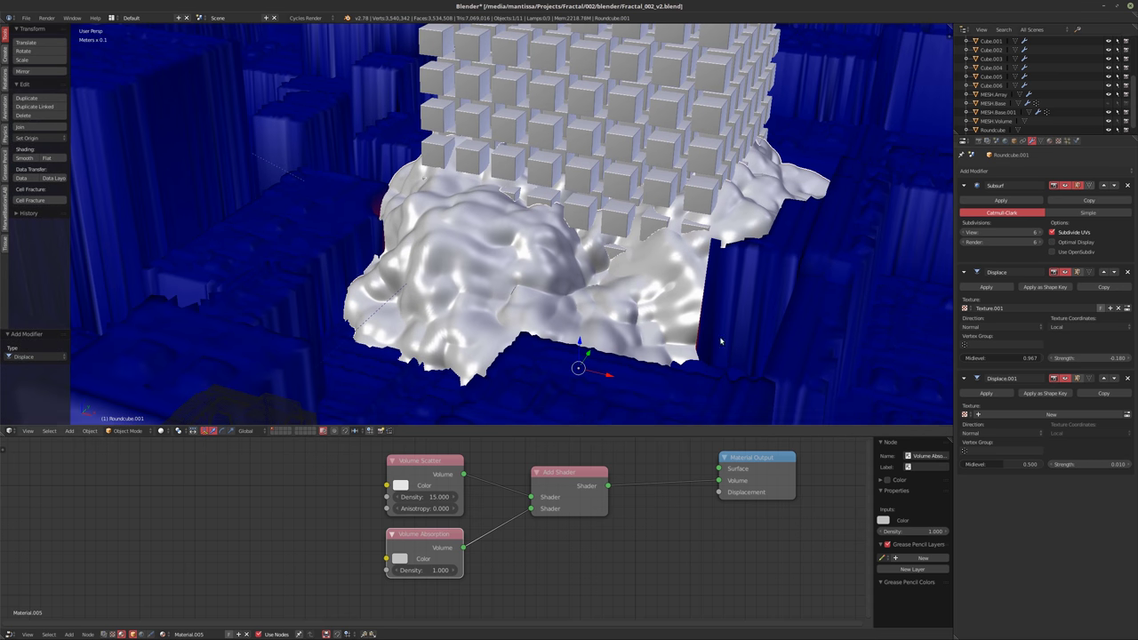
left_click(1022, 464)
left_click_drag(1022, 464, 1067, 464)
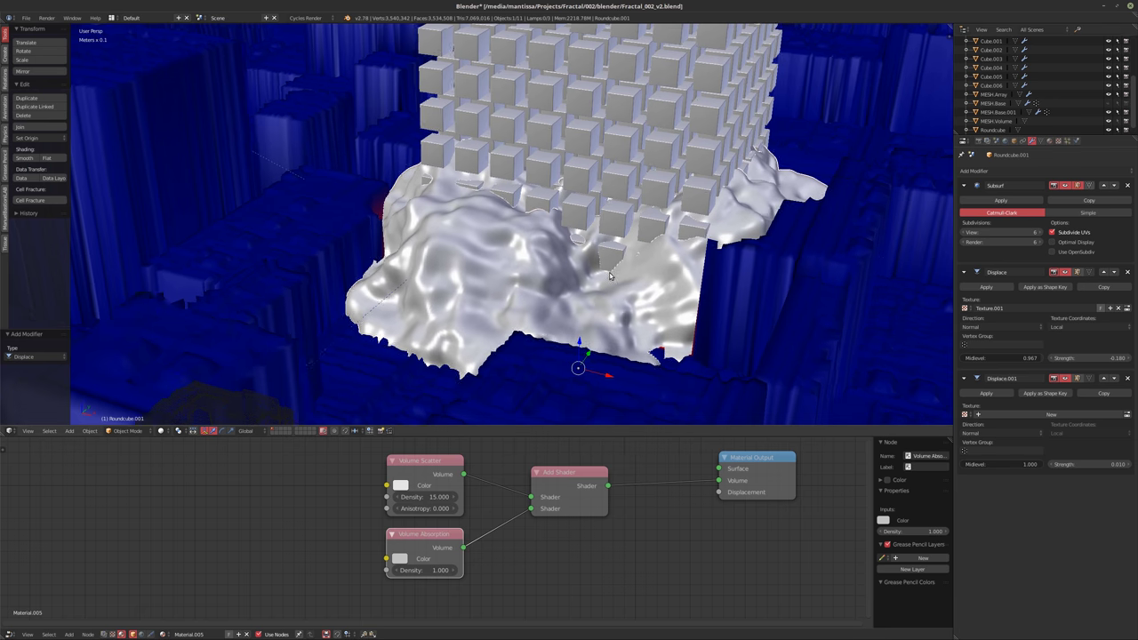
Create a new texture for the second Displace modifier and open that texture's settings
left_click(1036, 415)
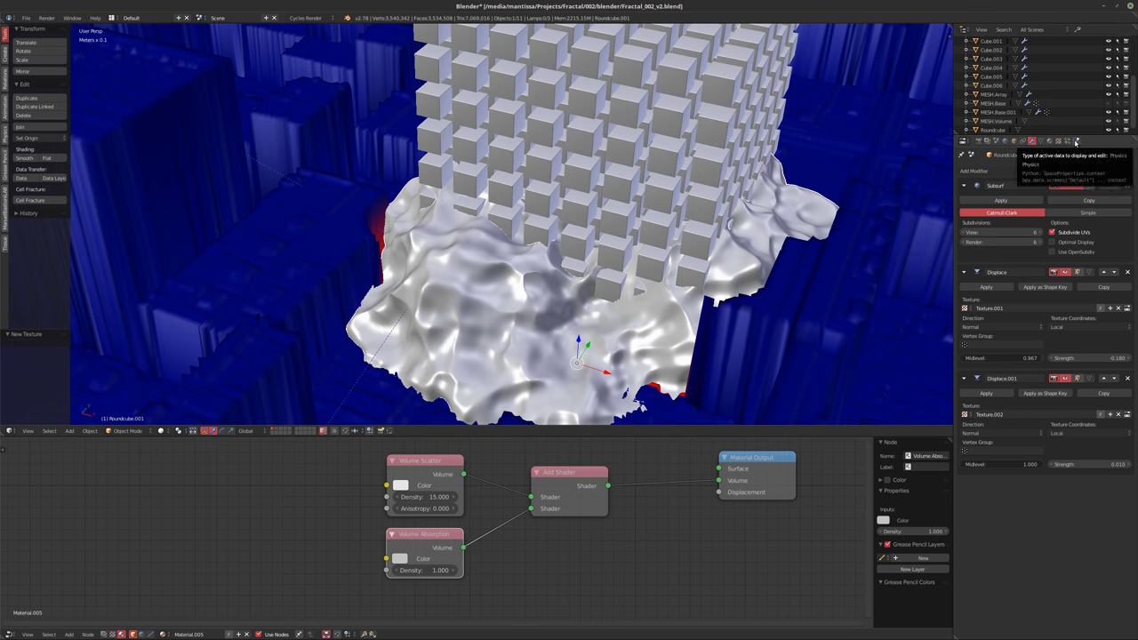
left_click(1048, 141)
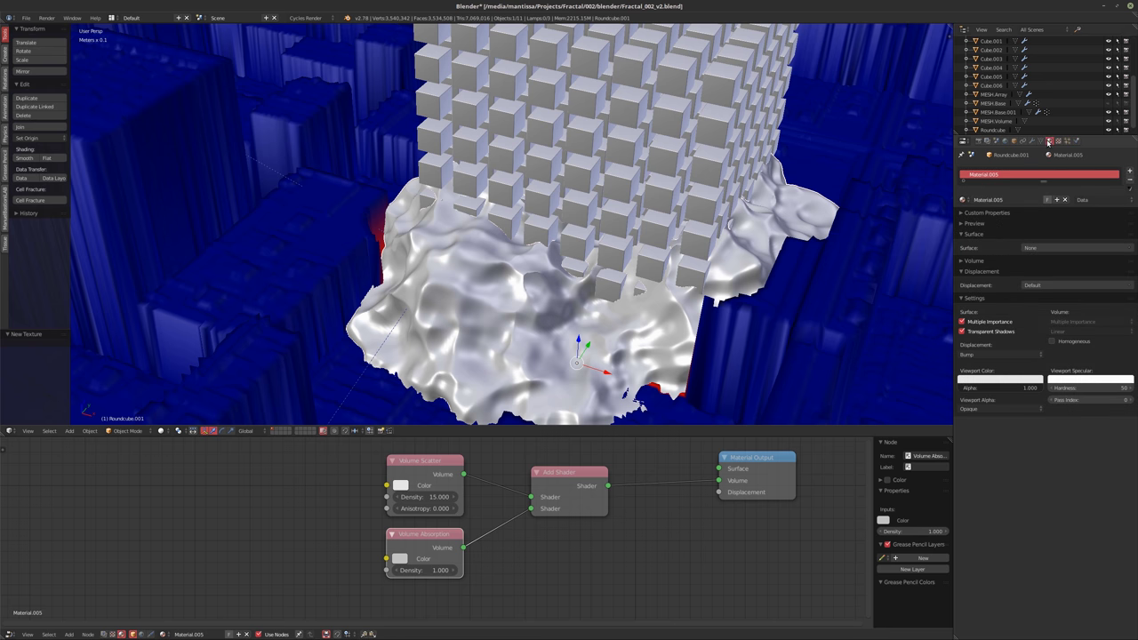
left_click(1035, 142)
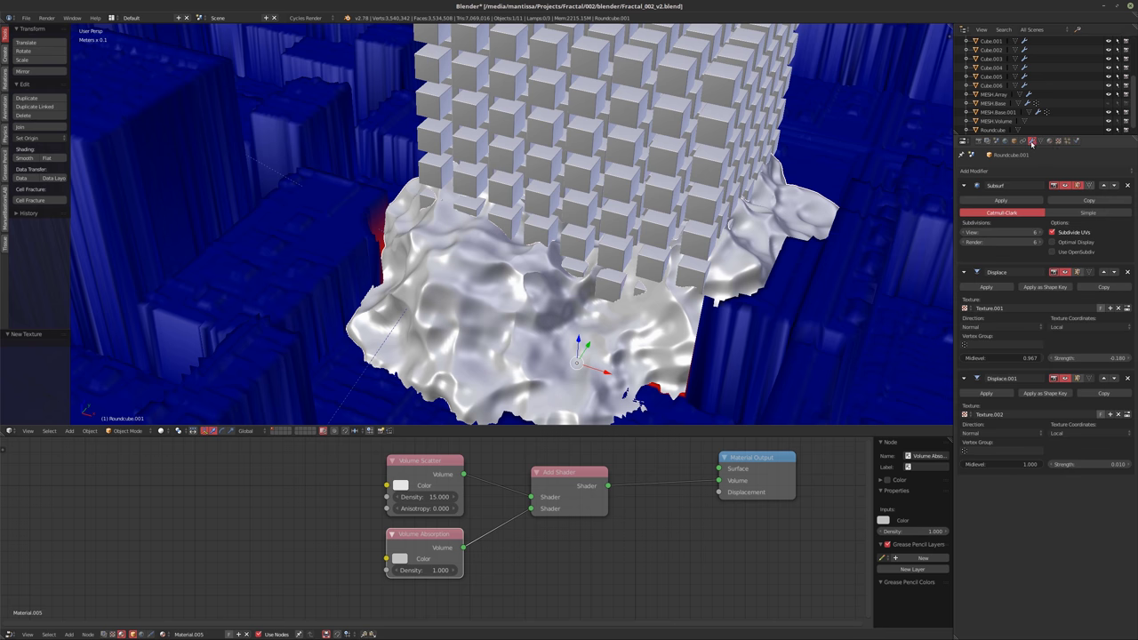
left_click(1057, 142)
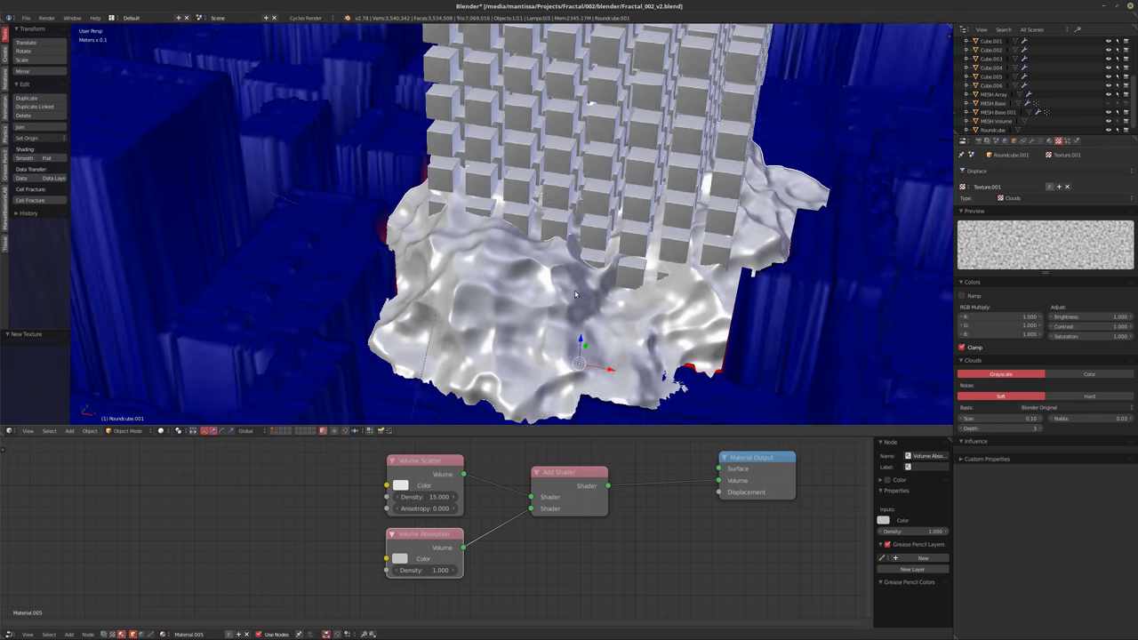
left_click(1031, 142)
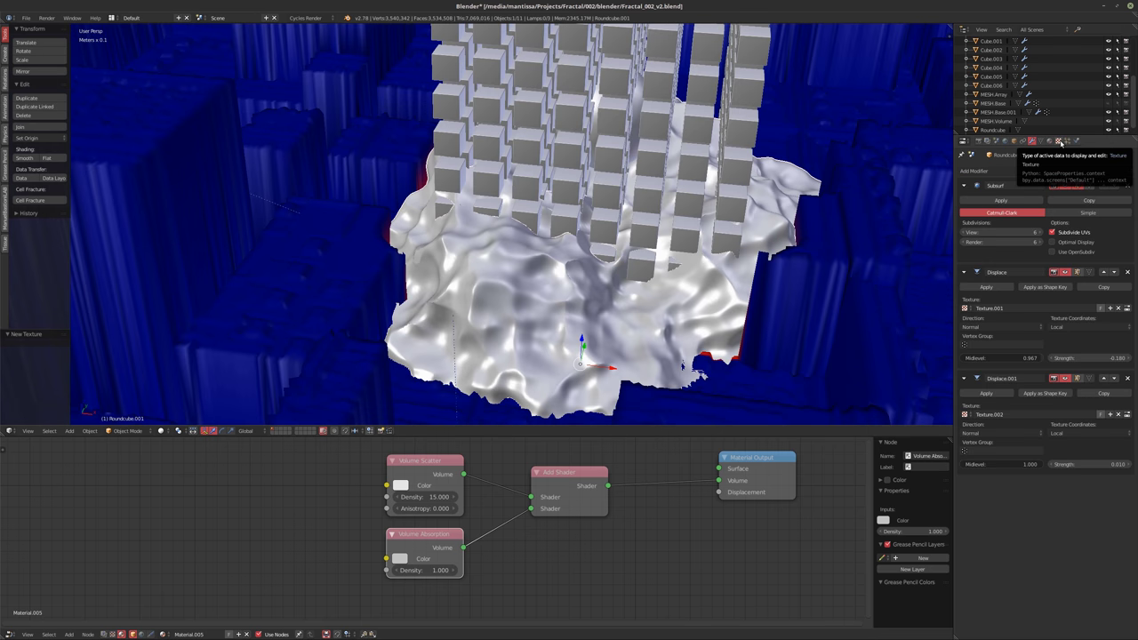
left_click(1059, 142)
left_click(1017, 168)
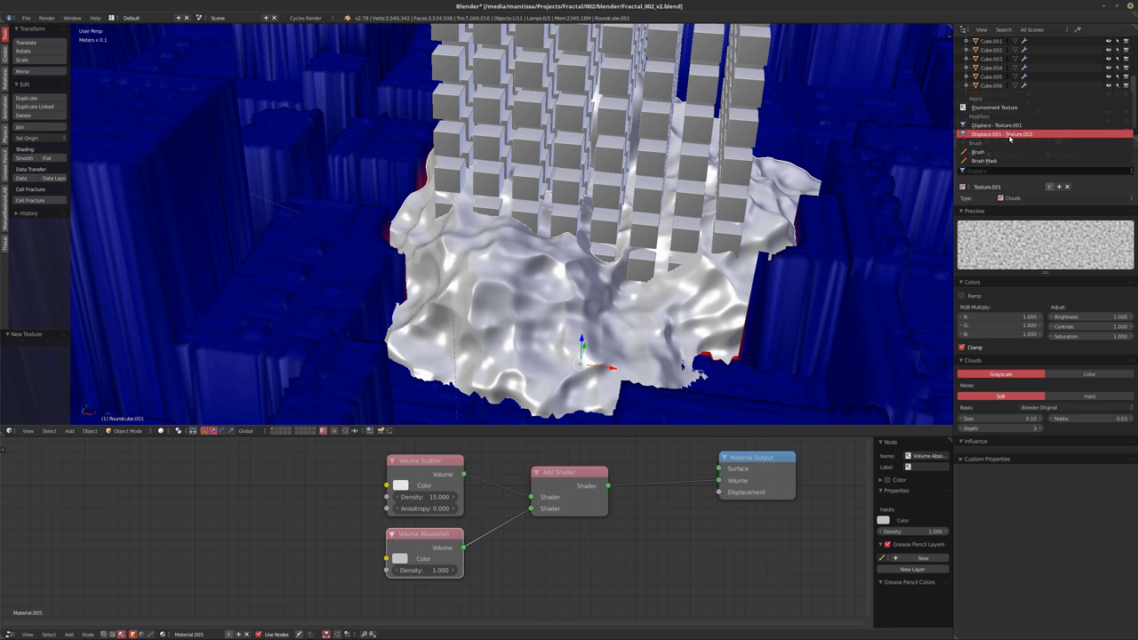
left_click(1005, 138)
Set the second displacement texture's noise basis to Voronoi F2 after trying Voronoi Crackle, F2-F1, F4 and F3, and return to the modifier settings
middle_click_drag(651, 322, 628, 318)
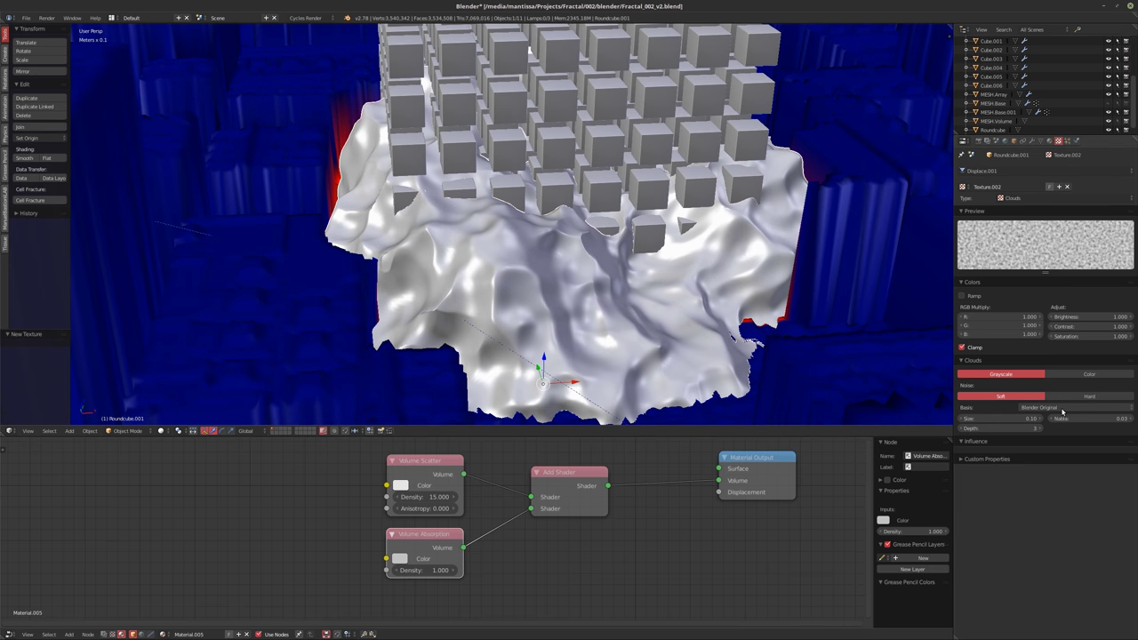
scroll(1062, 411, "up", 1, "ctrl")
scroll(1061, 411, "up", 1, "ctrl")
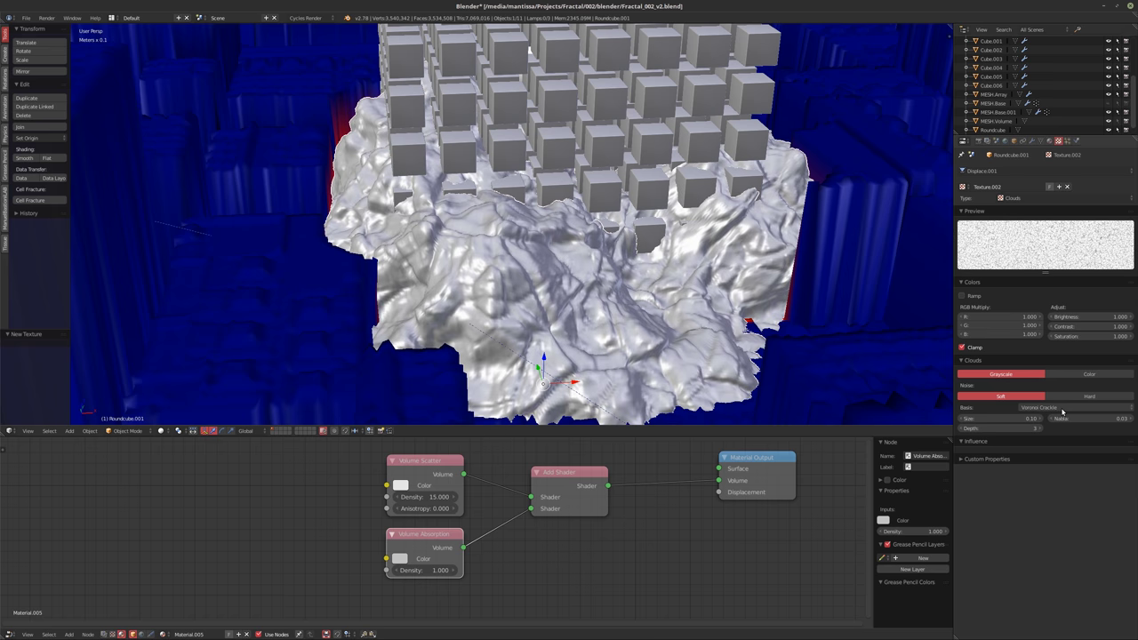
scroll(1062, 410, "up", 1, "ctrl")
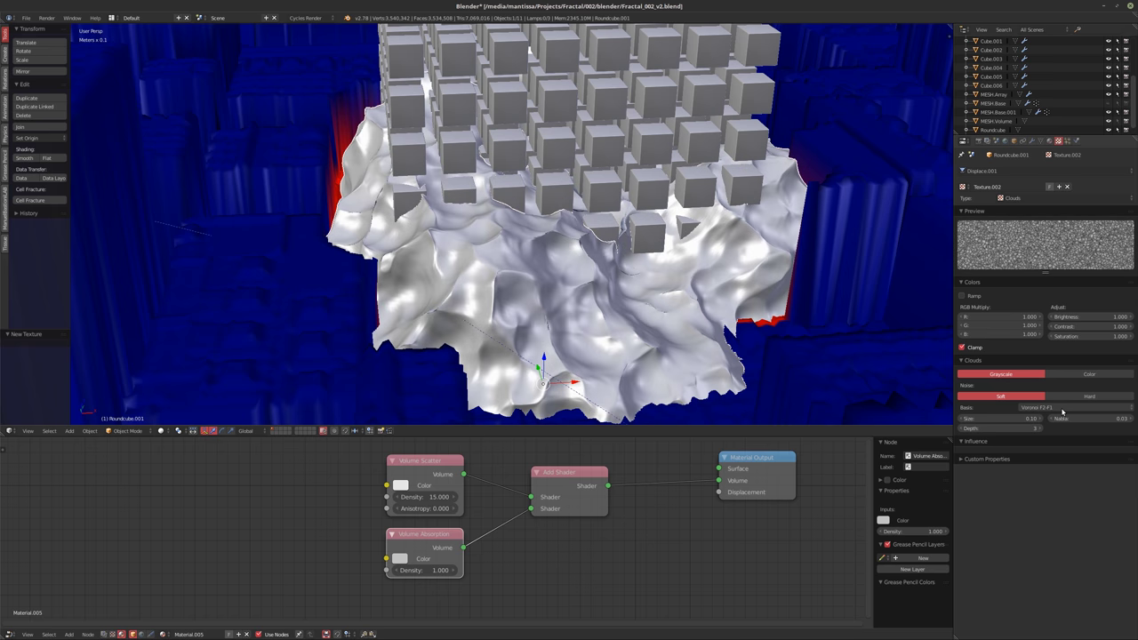
scroll(1061, 411, "up", 1, "ctrl")
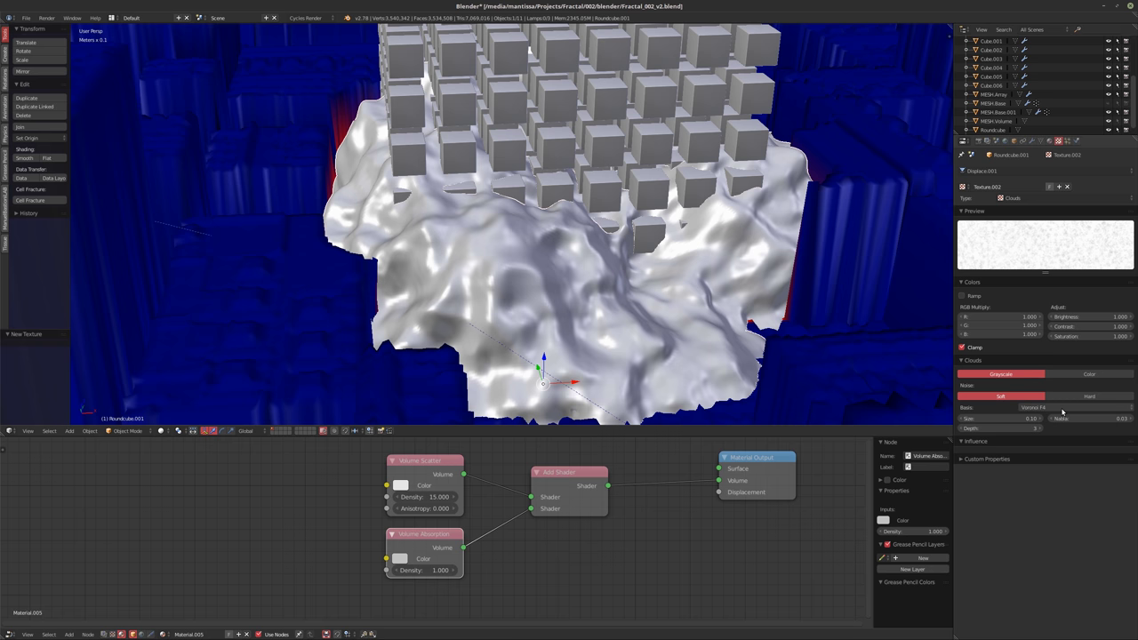
scroll(1061, 411, "up", 1, "ctrl")
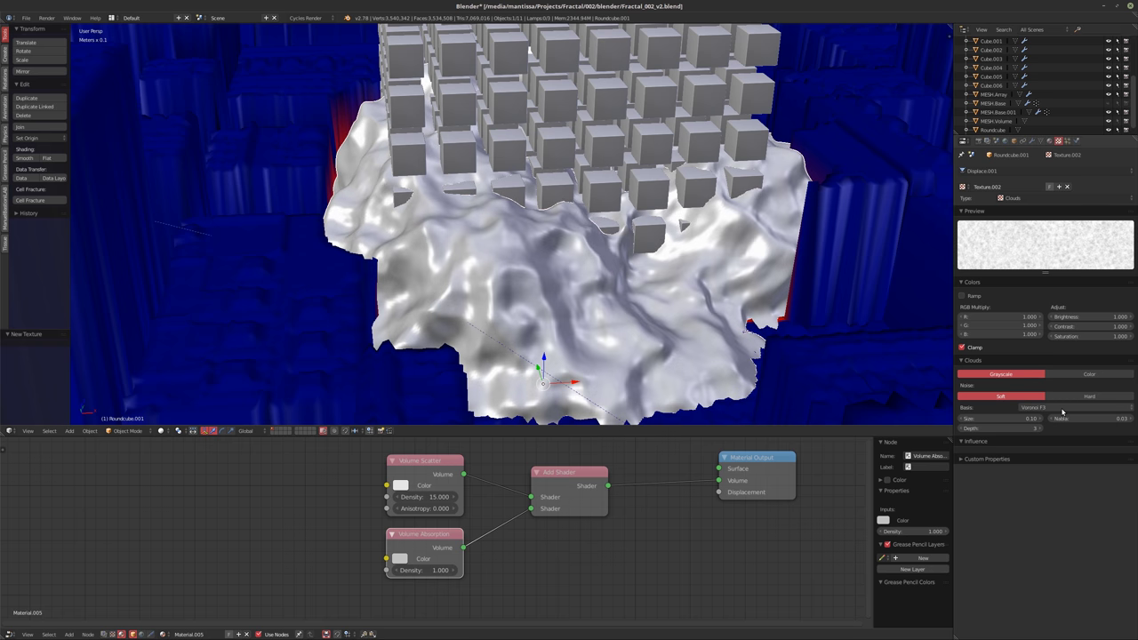
scroll(1061, 410, "up", 1, "ctrl")
scroll(635, 306, "up", 1)
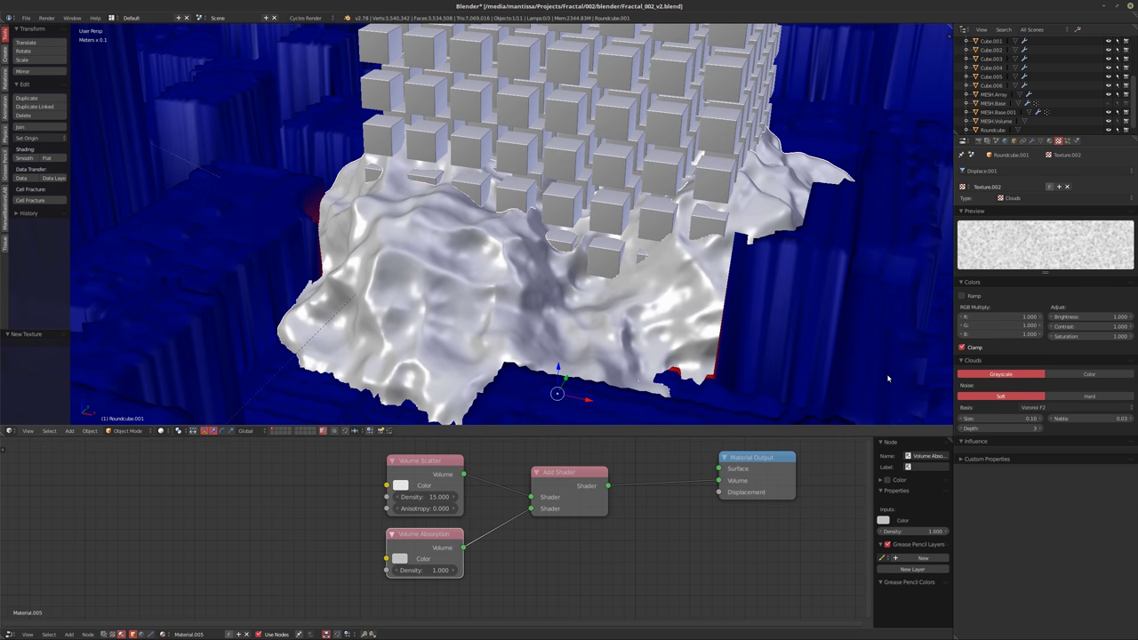
left_click(1032, 140)
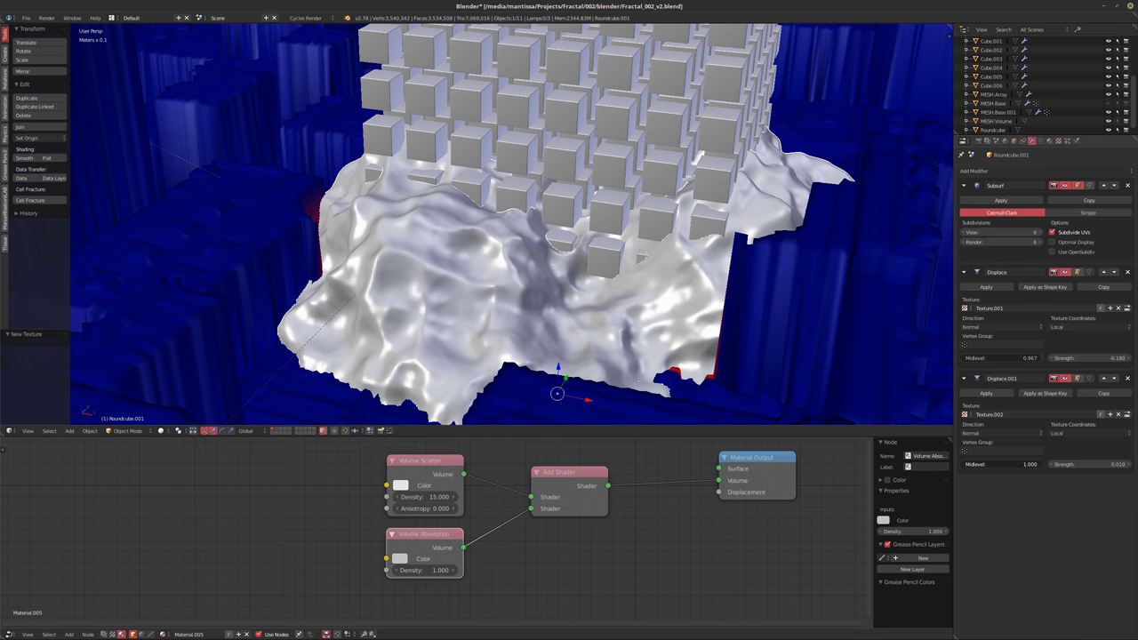
Set the second Displace modifier's midlevel to 0.333 and check the fog mesh from the scene camera
mouse_move(1000, 464)
left_mouse_down()
mouse_move(927, 464)
mouse_move(1006, 464)
left_mouse_up()
middle_click_drag(515, 267, 554, 258)
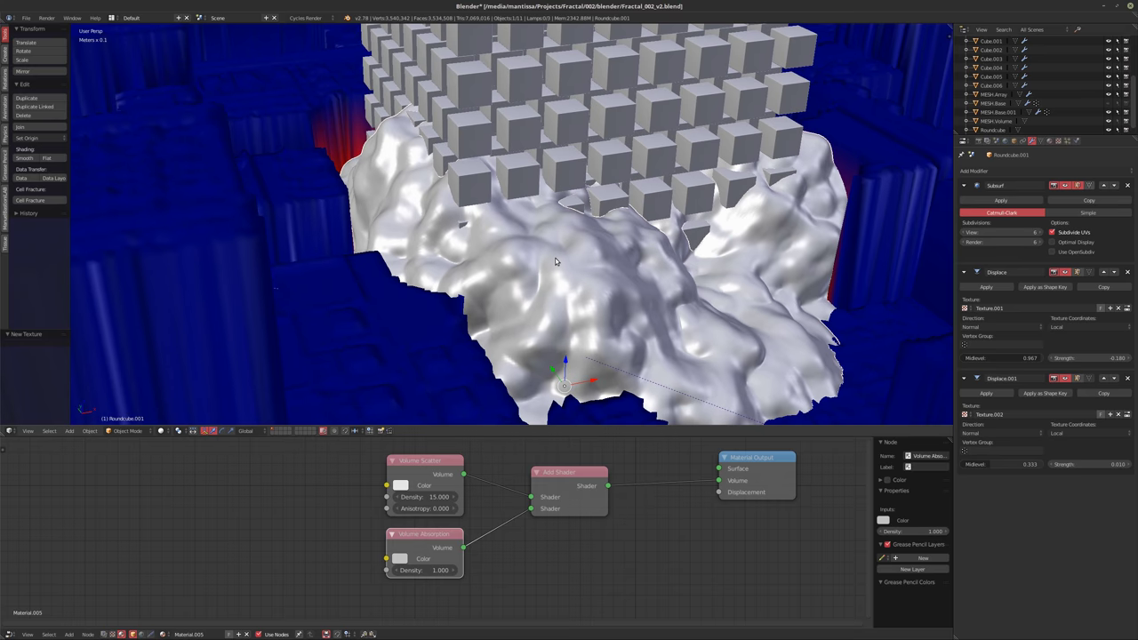
key("KP_0")
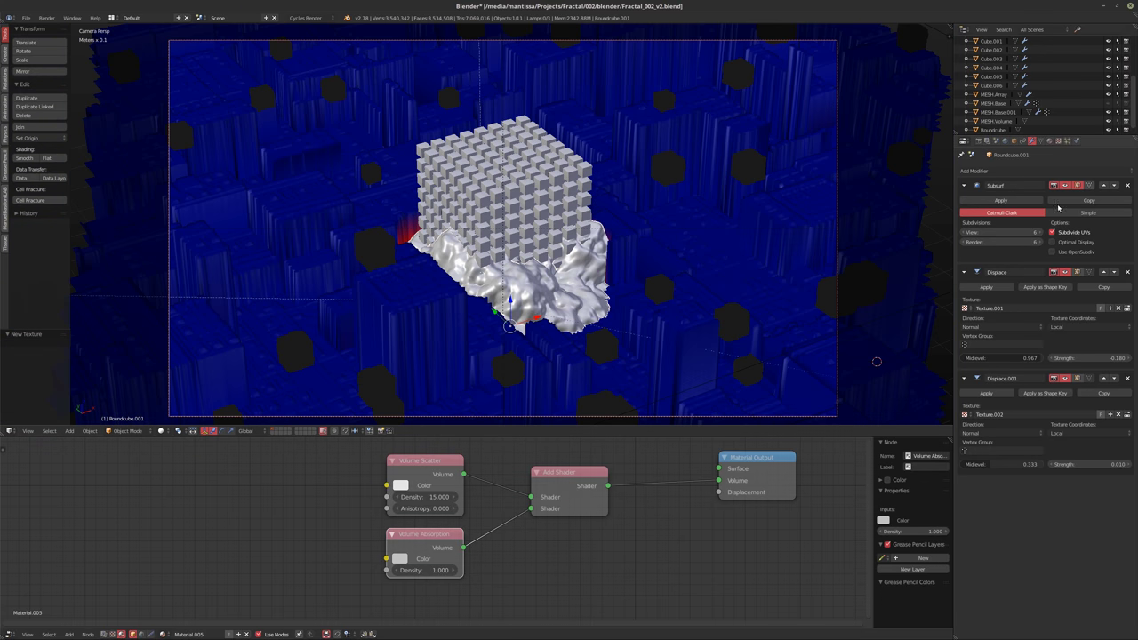
Set the second displacement texture's noise depth to 5 and return to the fog mesh's modifier settings
left_click(1058, 142)
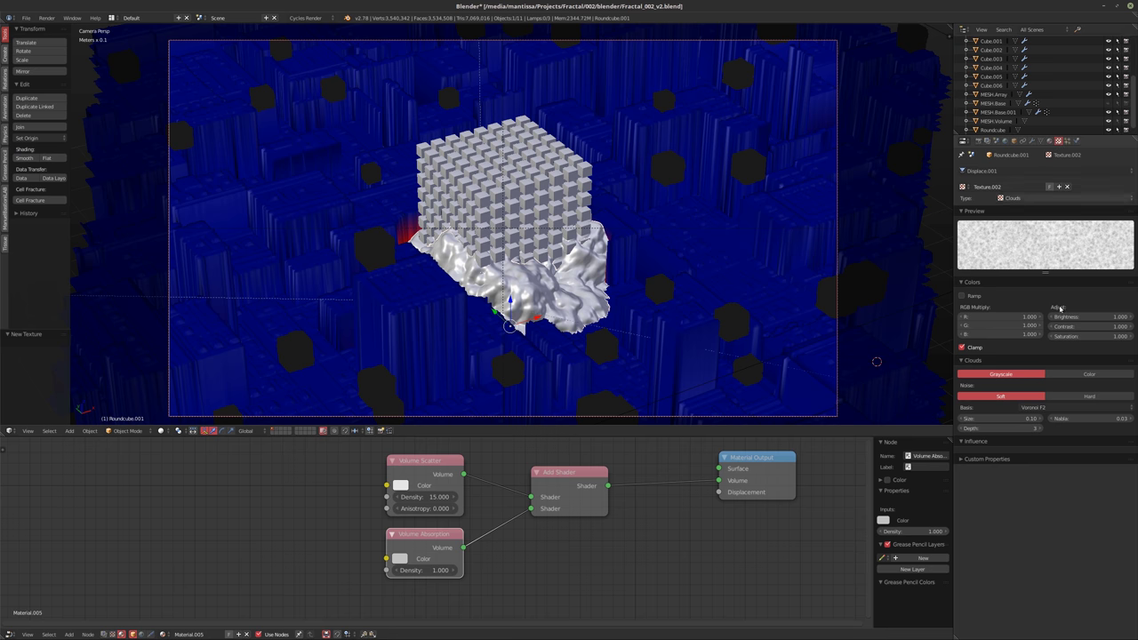
left_click(1039, 429)
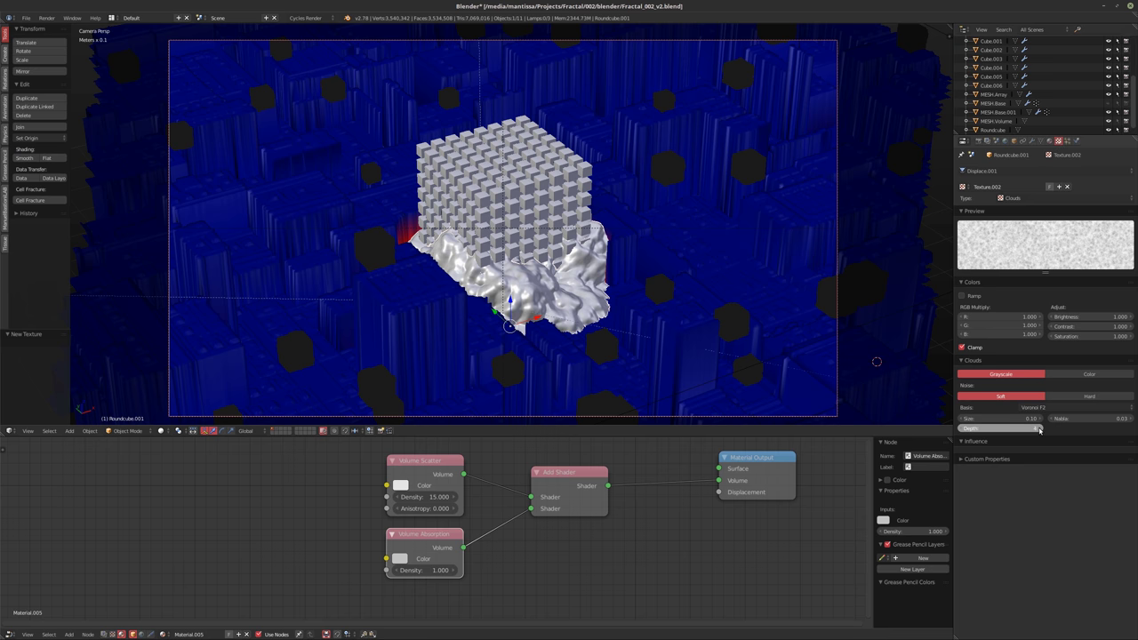
type("5")
key("Return")
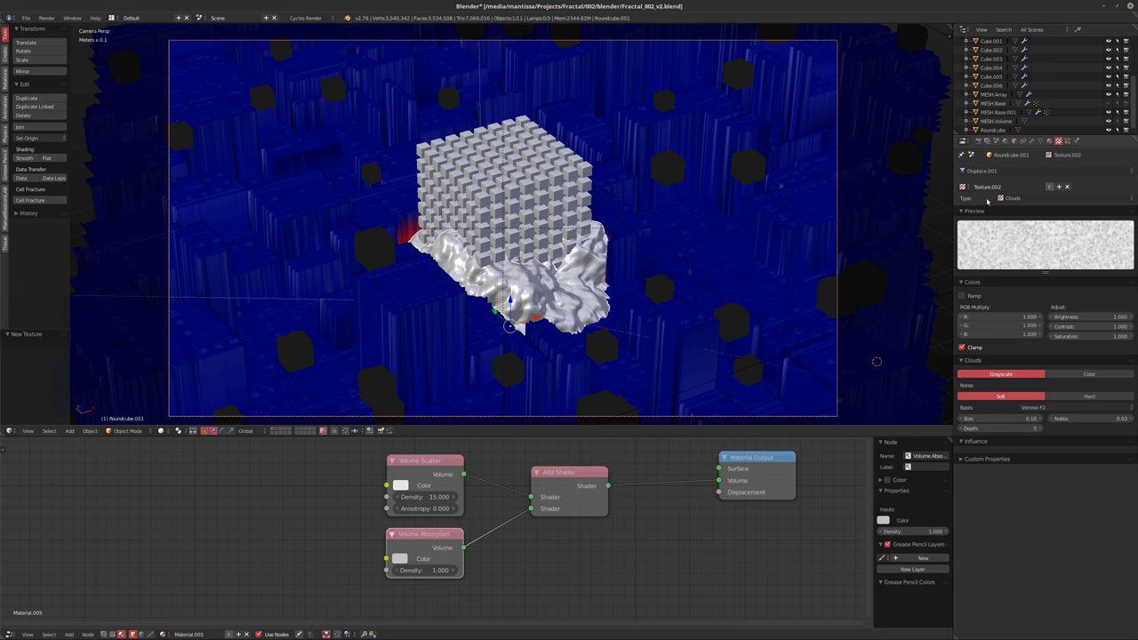
left_click(1032, 140)
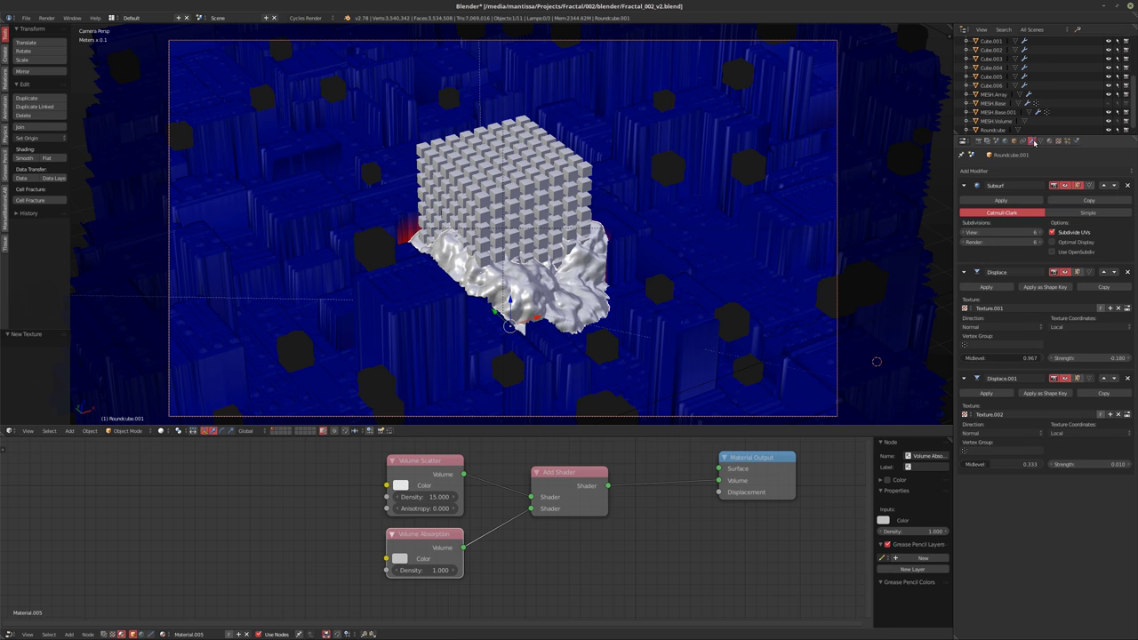
Try a strength of 0.025 on the second Displace modifier and inspect the fog mesh's surface up close
left_click(1072, 465)
key("BackSpace")
type("0")
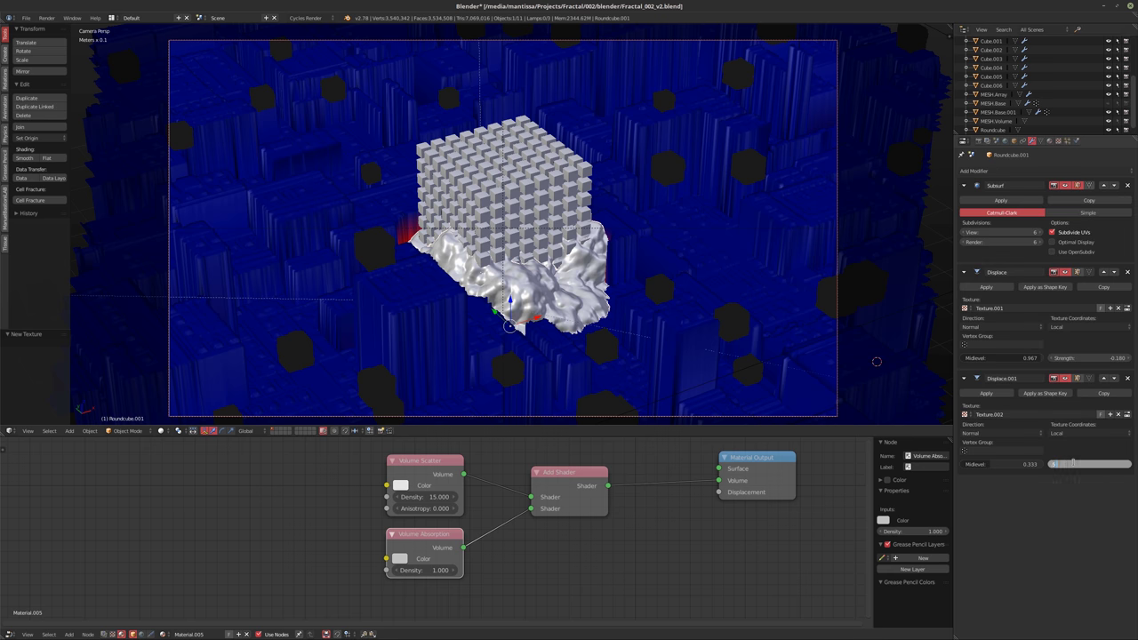
type(".05")
key("Return")
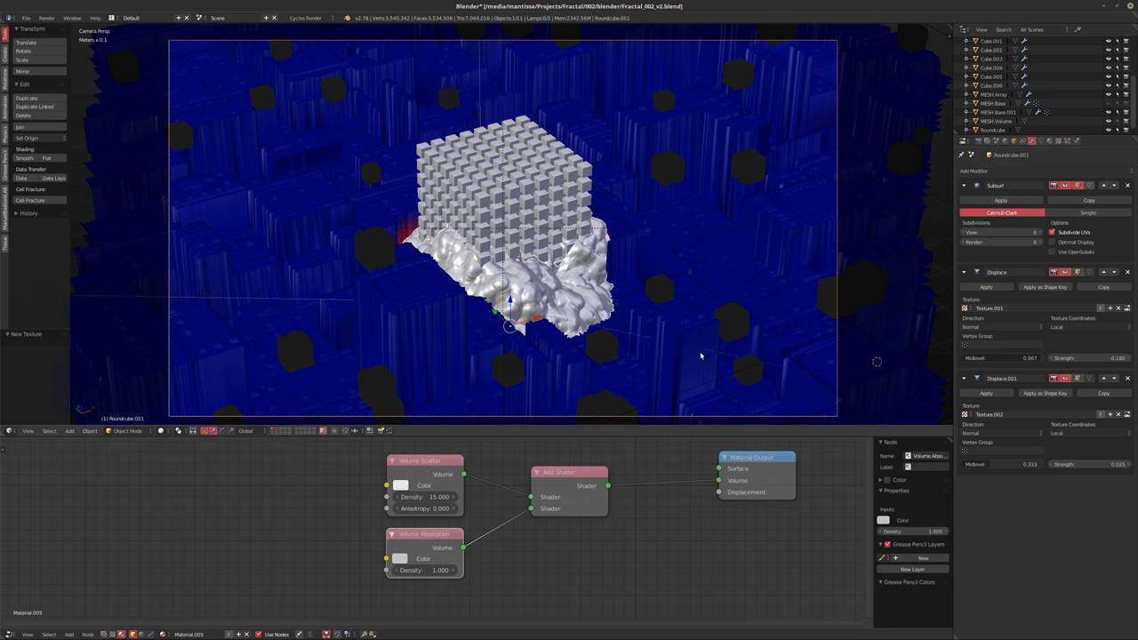
key("KP_Decimal")
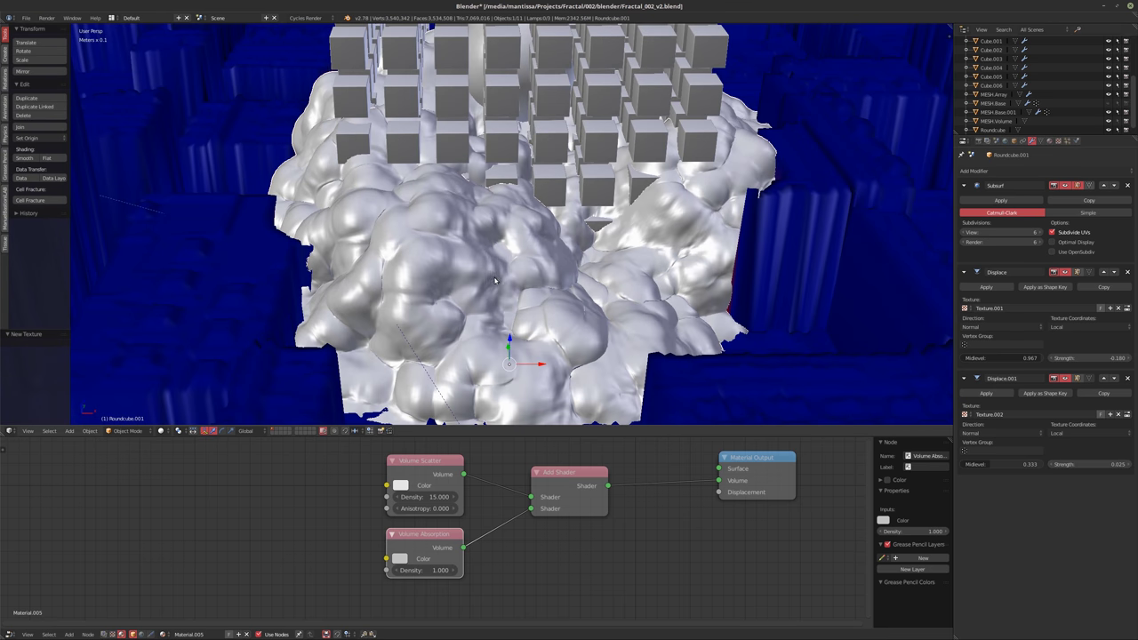
scroll(496, 281, "up", 4)
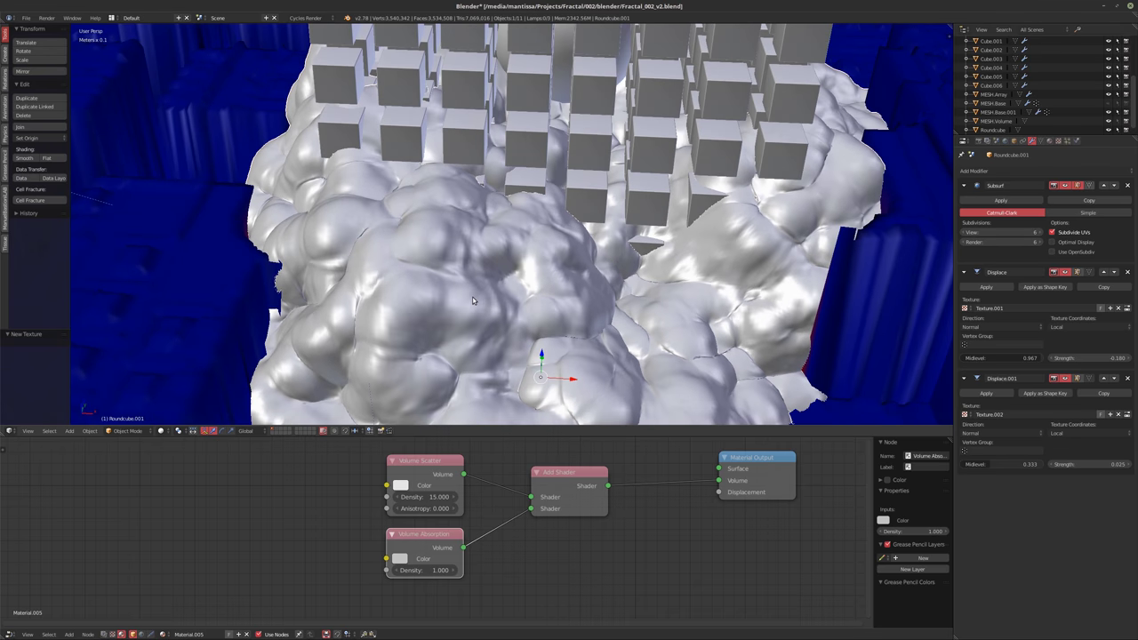
middle_click_drag(473, 300, 504, 307)
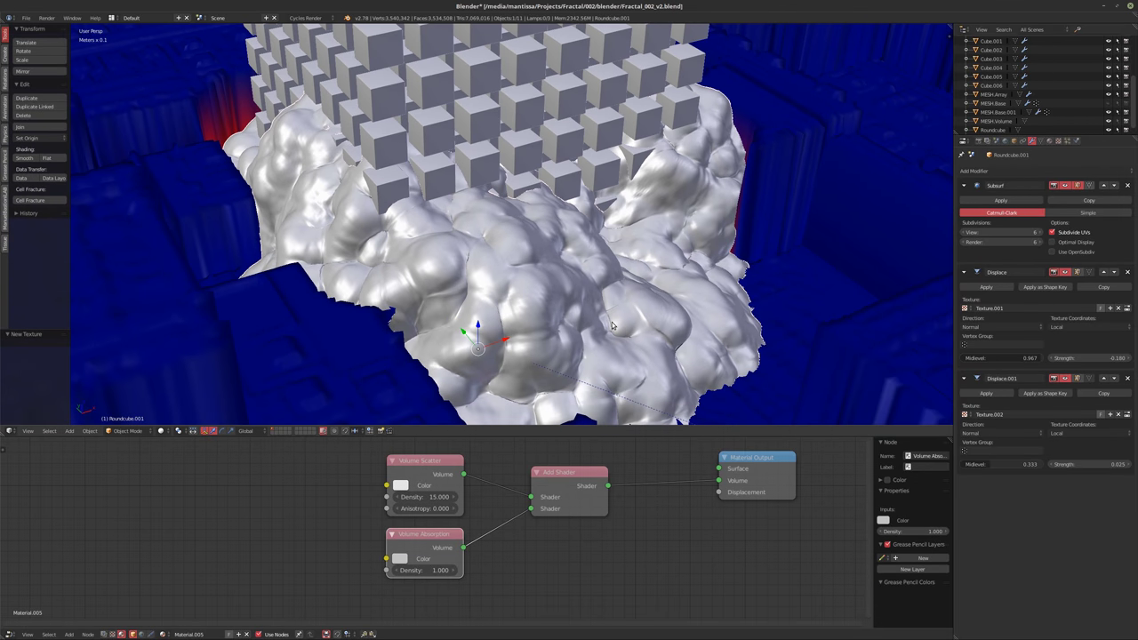
middle_click_drag(627, 323, 547, 319)
Set the second Displace modifier's strength to 0.015 after trying 0.010, and inspect the displaced fog surface
left_click(1089, 464)
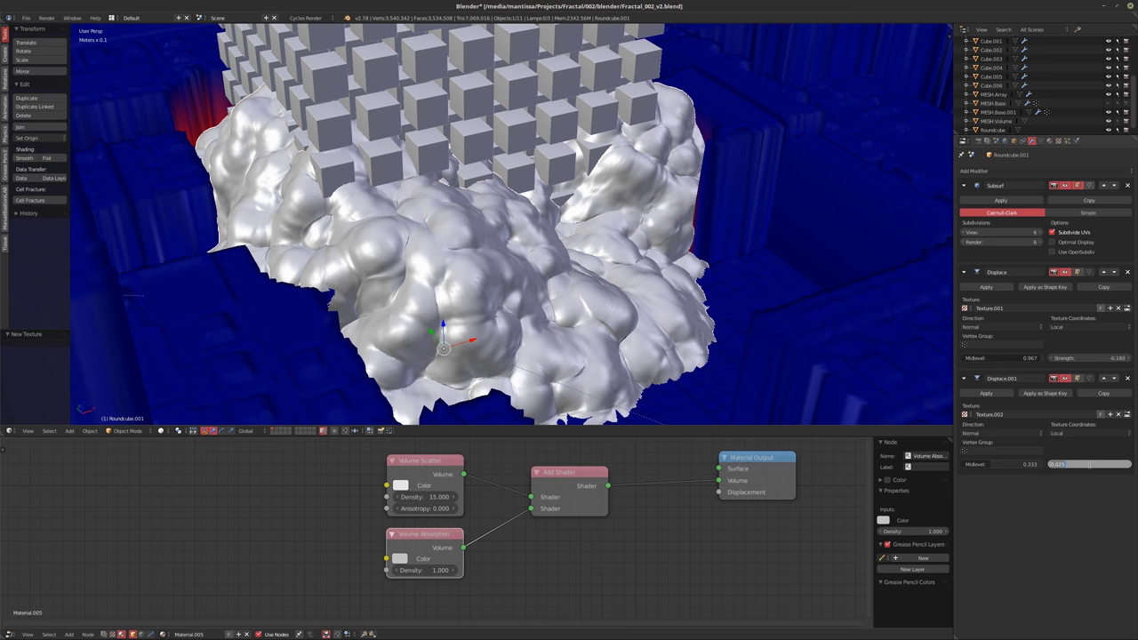
type("0.1")
key("Return")
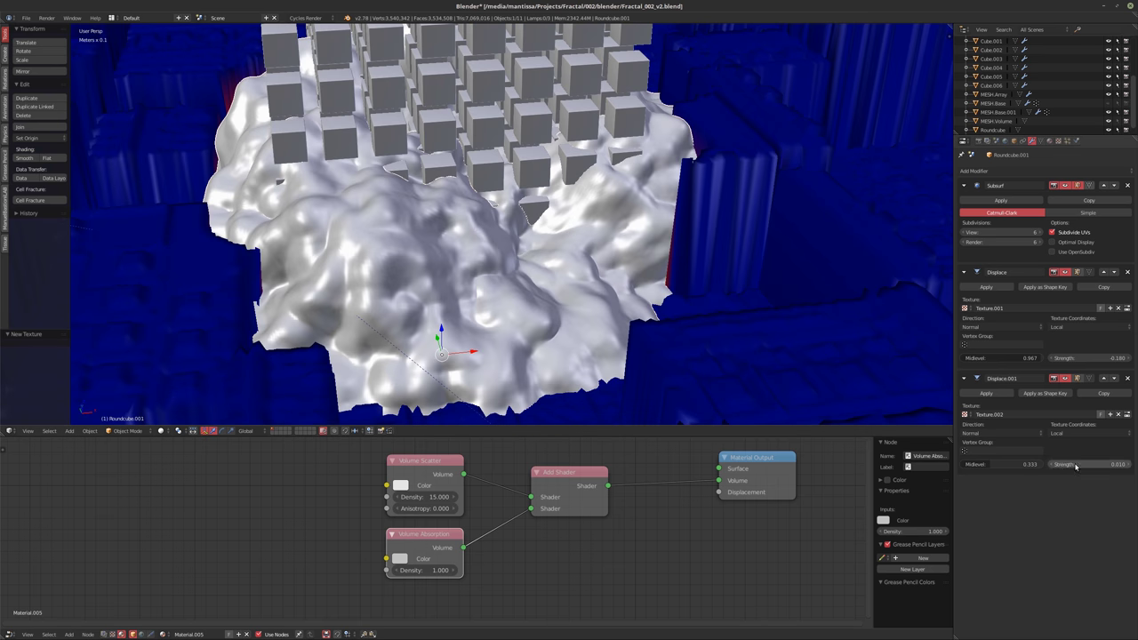
left_click(1075, 466)
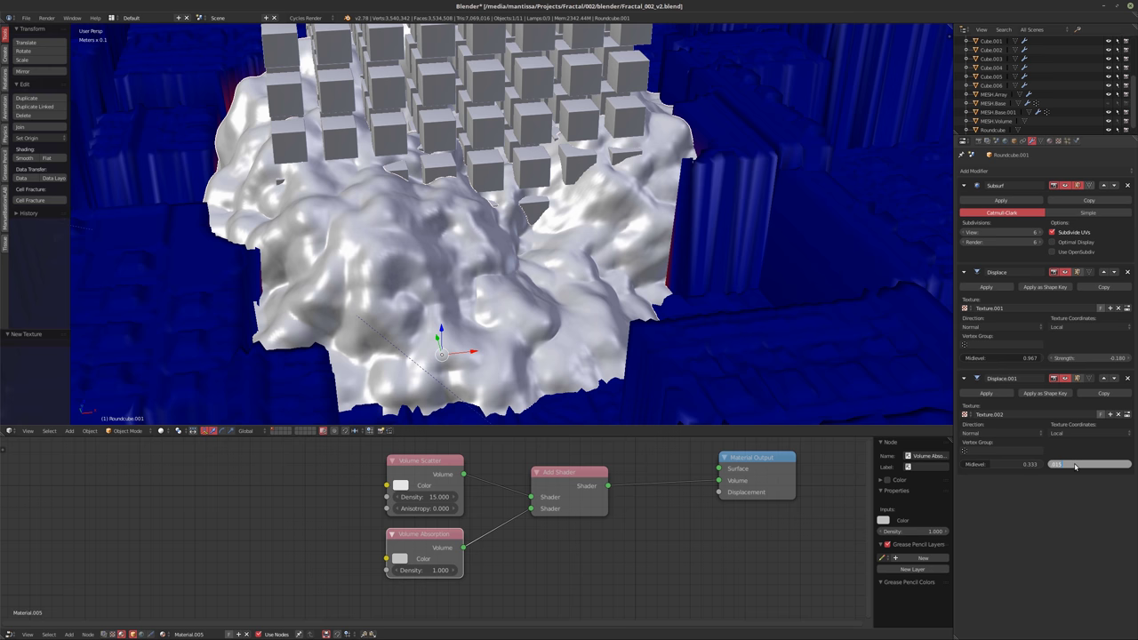
key("Return")
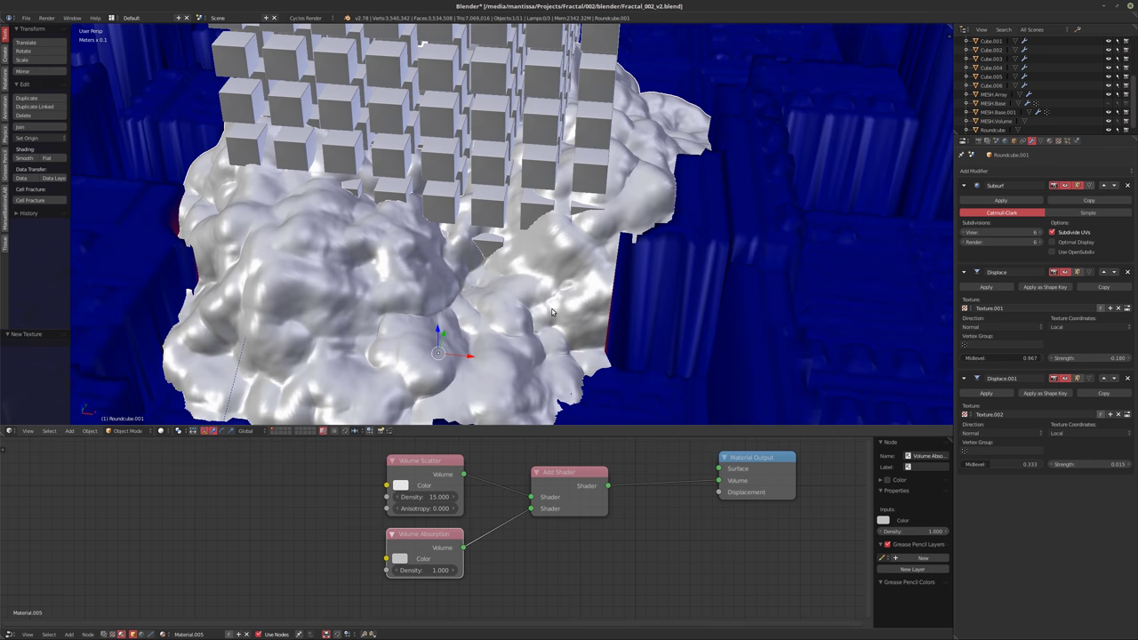
scroll(411, 312, "up", 5)
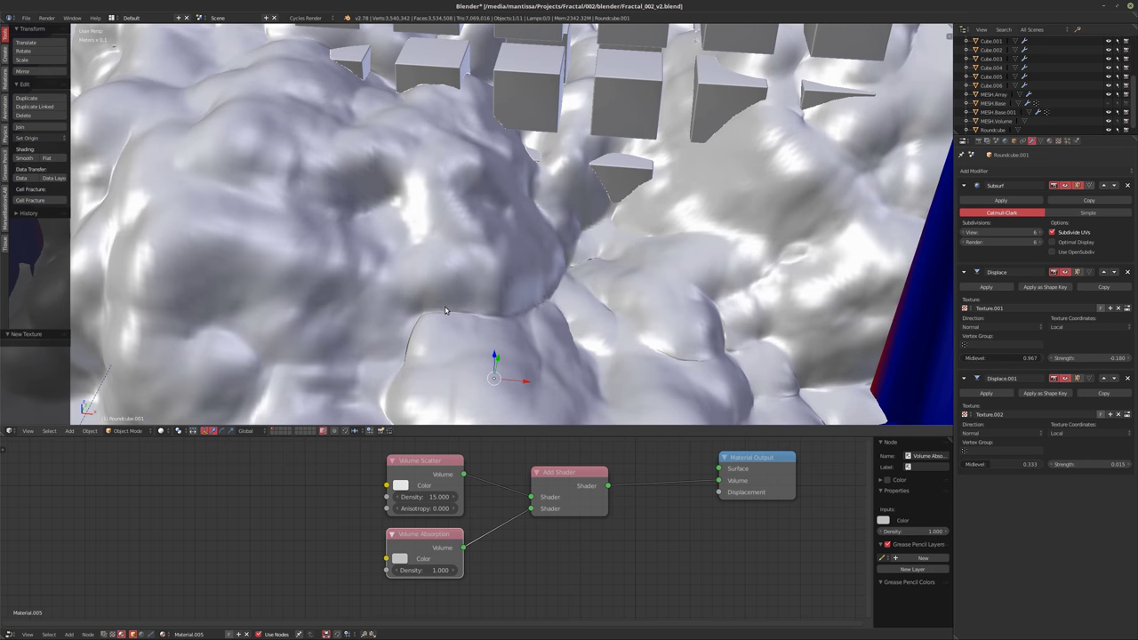
scroll(454, 307, "down", 7)
middle_click_drag(454, 307, 787, 320)
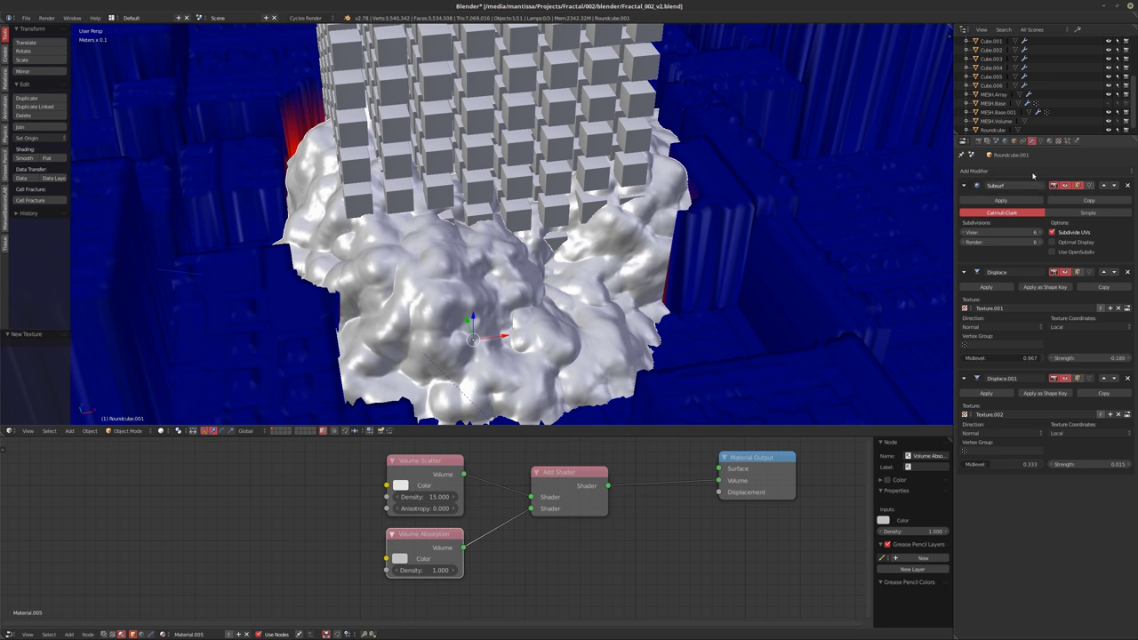
Set the second displacement texture's noise size to 0.05 and check the finer detail on the fog mesh
left_click(1058, 141)
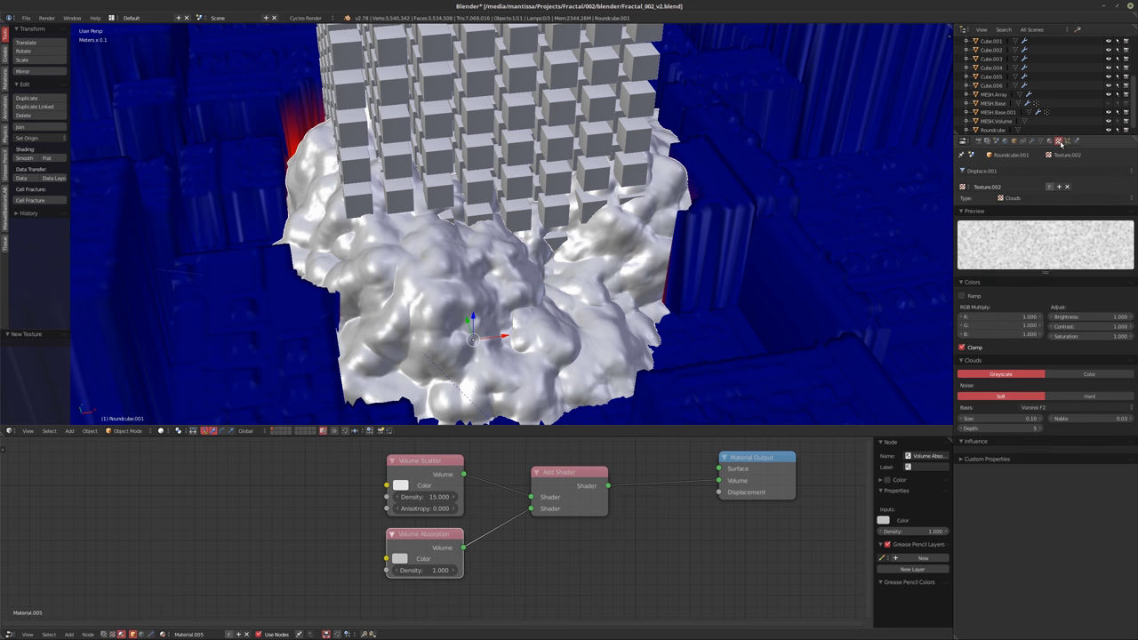
left_click(981, 422)
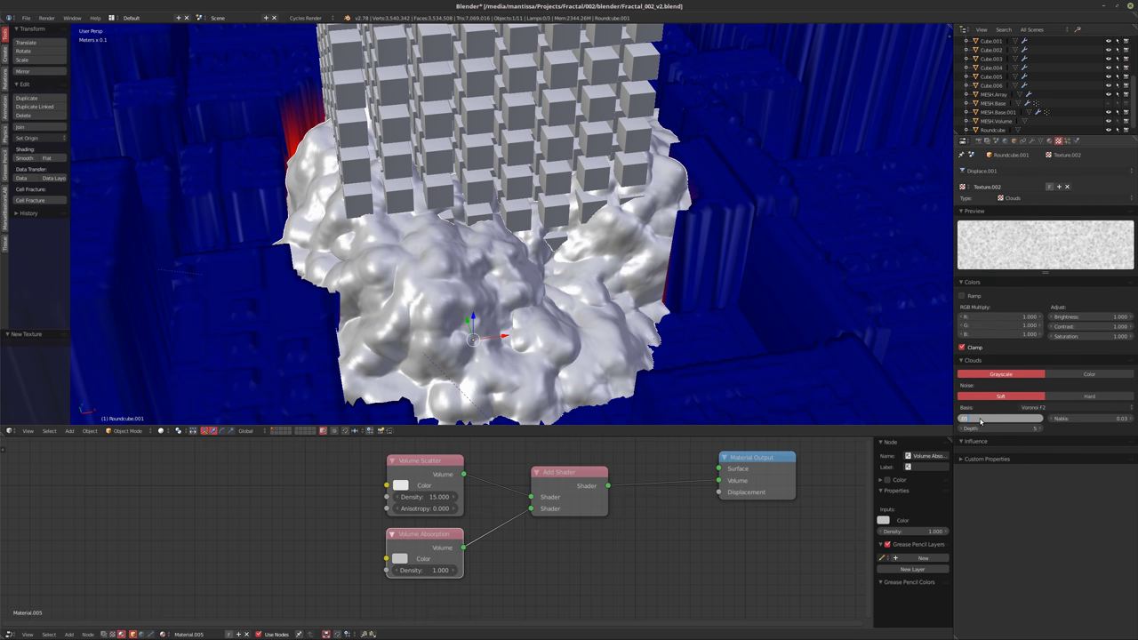
type("0.05")
key("Return")
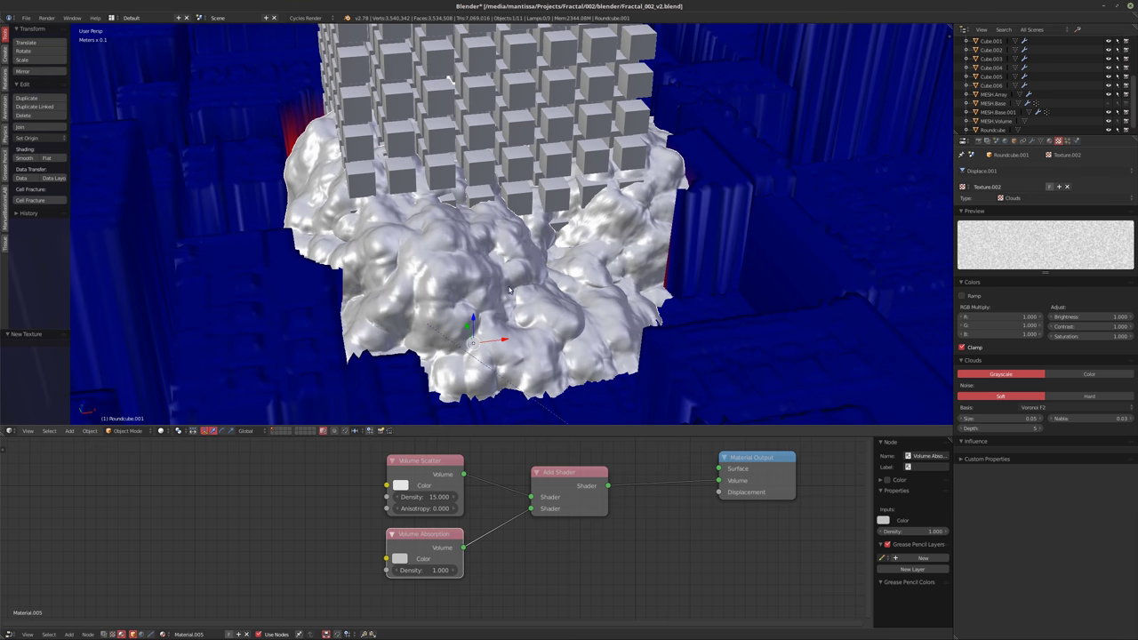
scroll(502, 296, "up", 3)
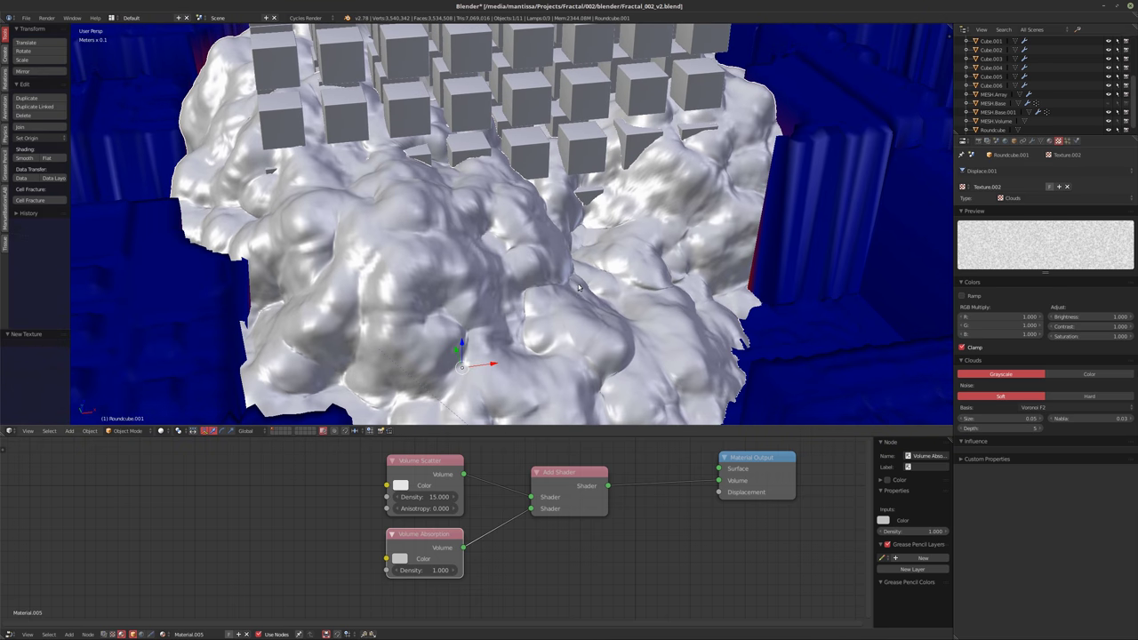
Apply smooth shading to the fog mesh and, back in the camera view, save over Fractal_002_v2.blend
left_click(25, 157)
scroll(579, 253, "down", 8)
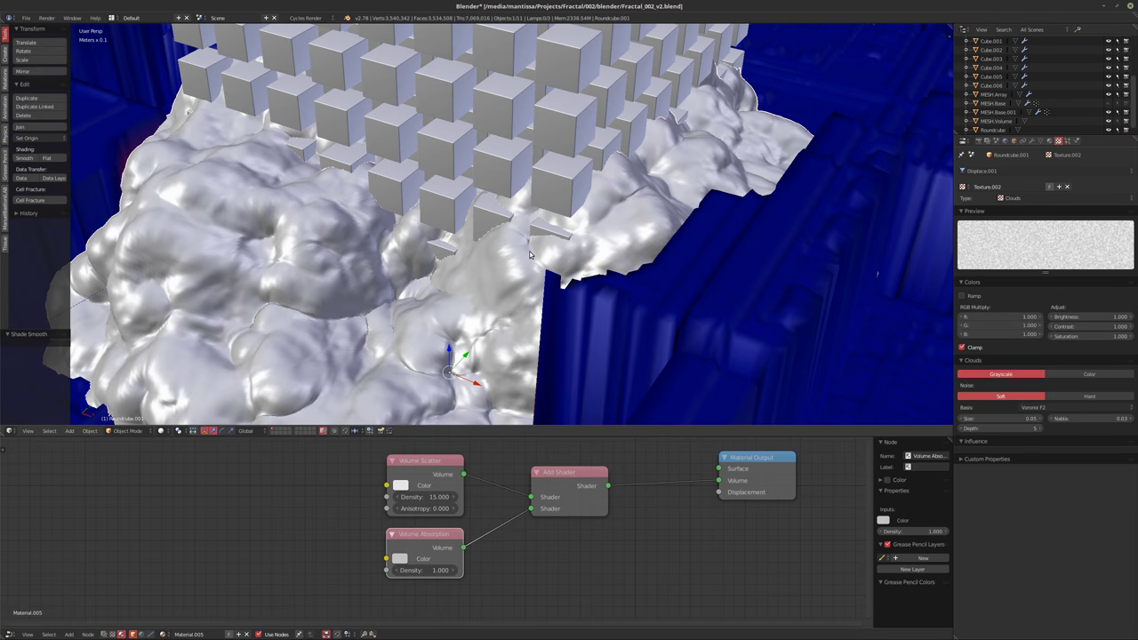
key("KP_0")
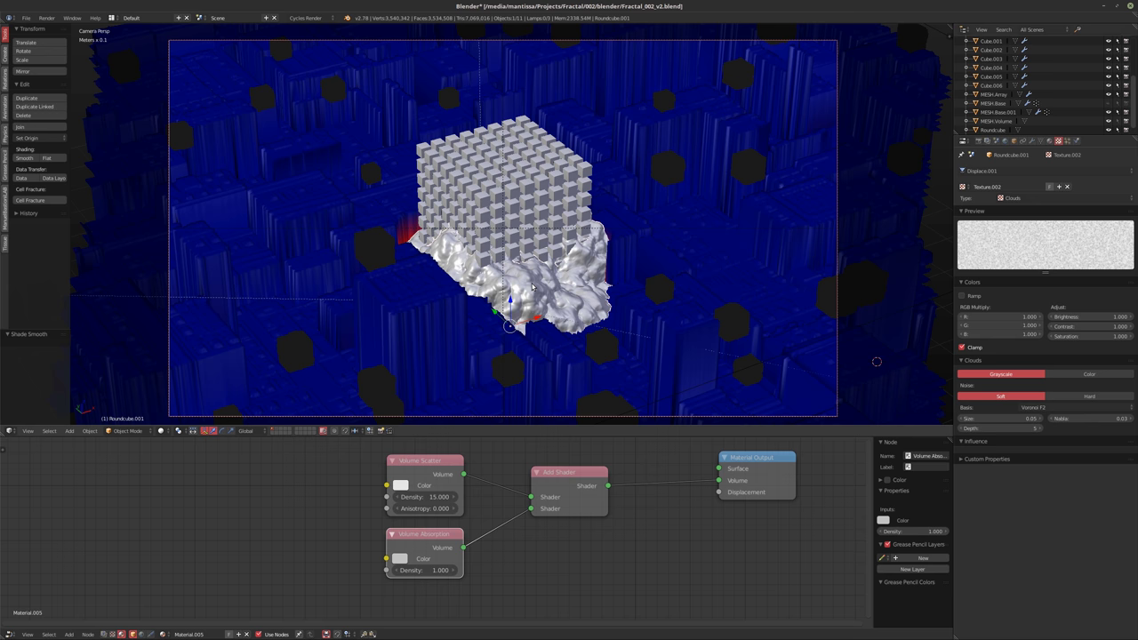
key("x")
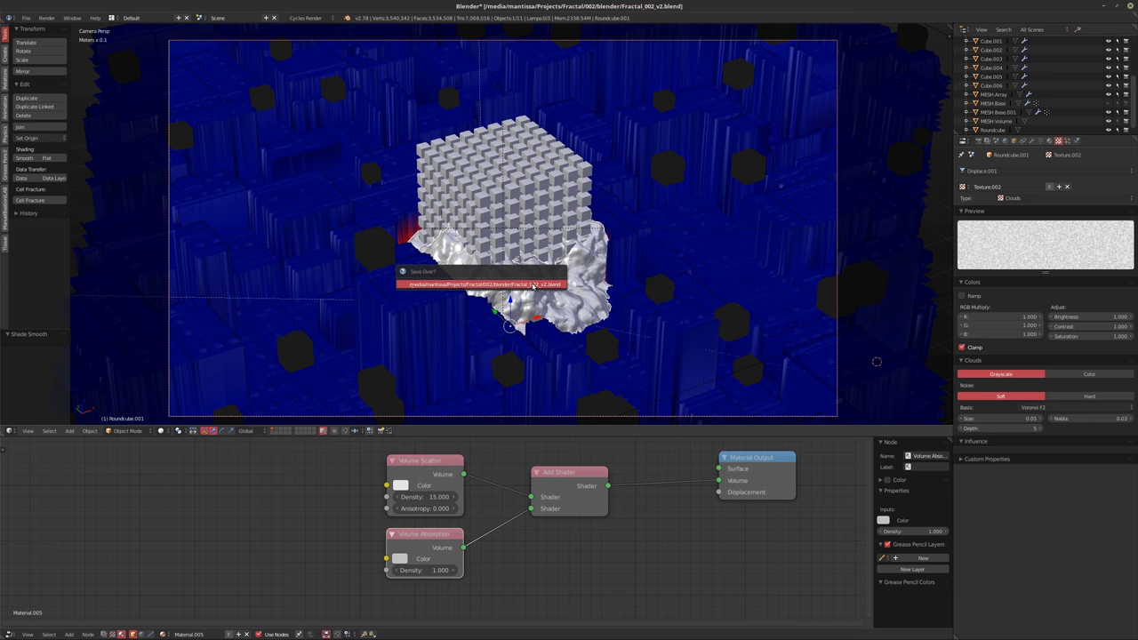
key("Escape")
Render the frame to check the fog around the cube array, and stop the render before it finishes
key("F12")
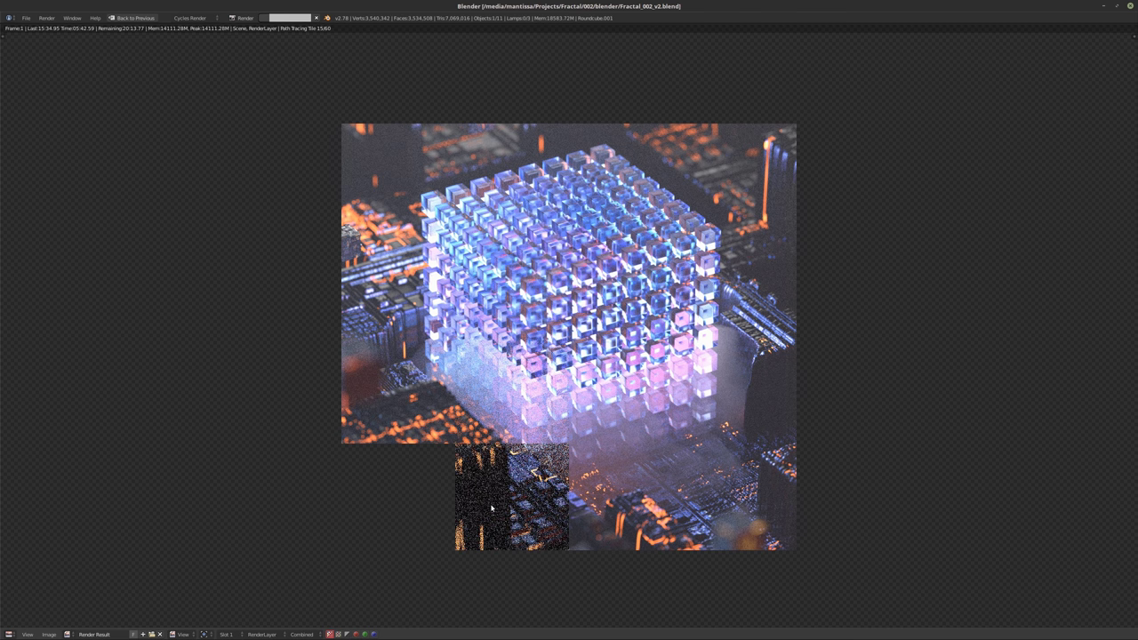
key("Escape")
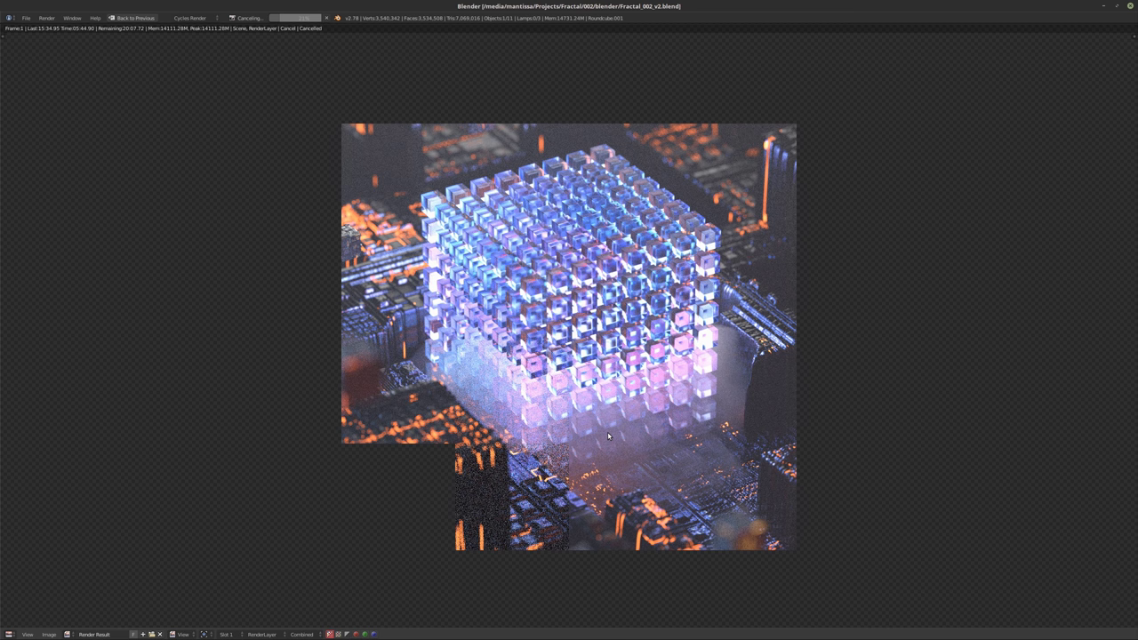
key("Escape")
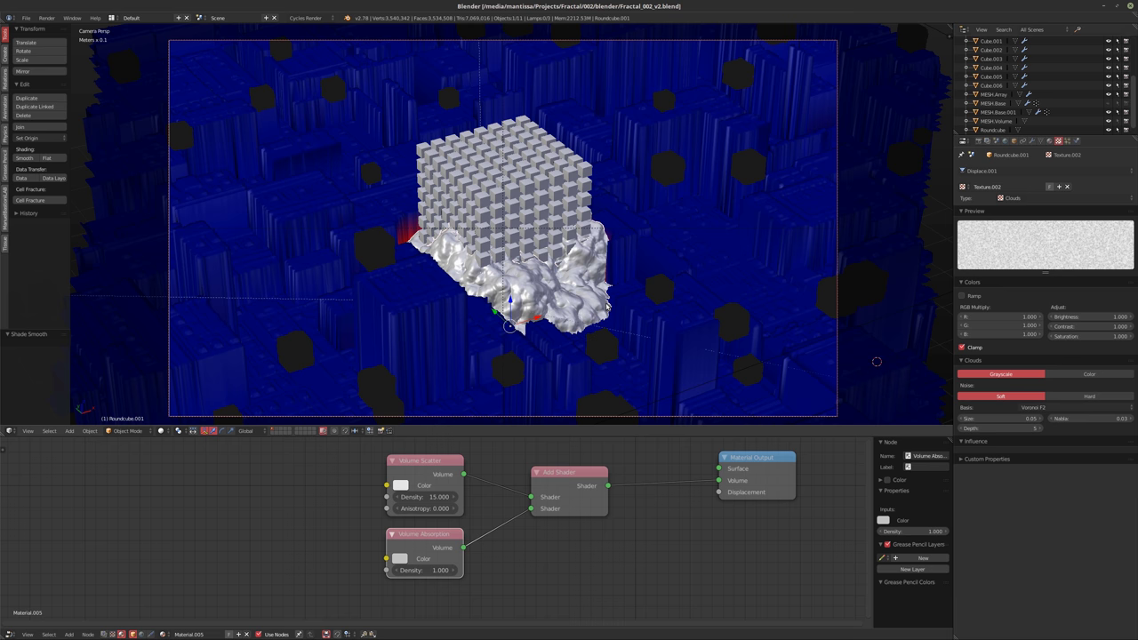
Scale the fog mesh along the global Y axis by a factor of about 1.2
key("s")
key("y")
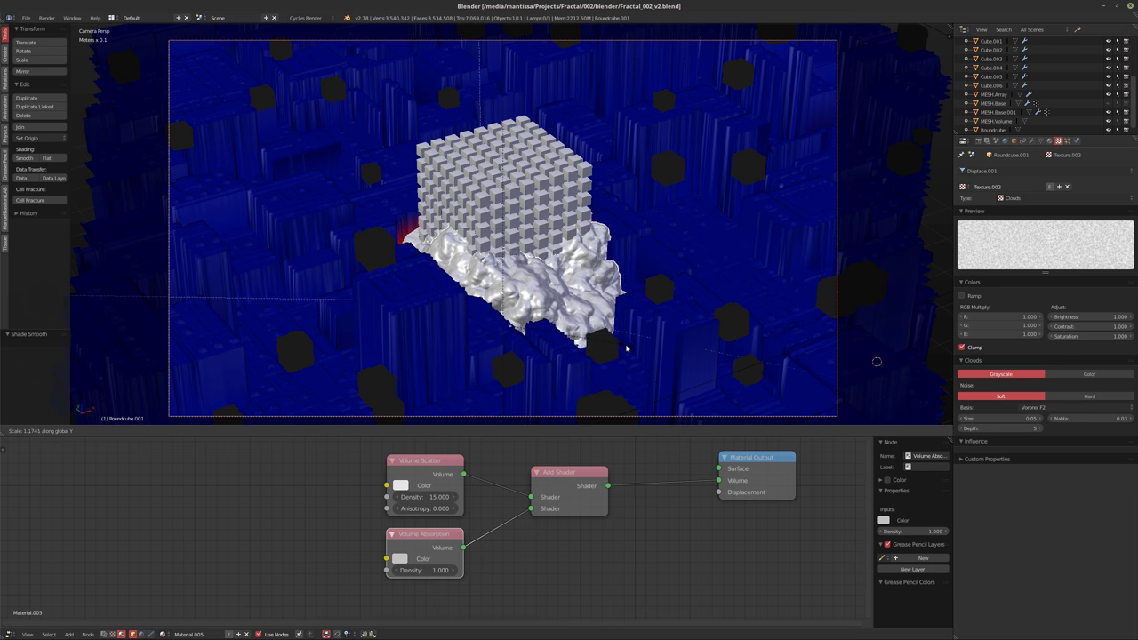
left_click(627, 348)
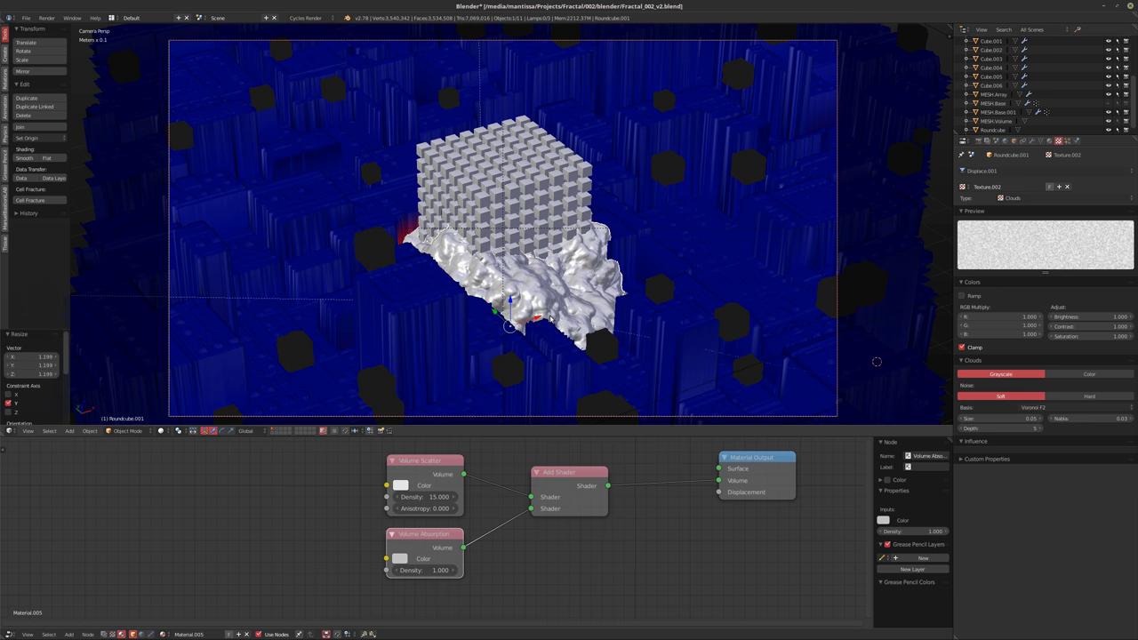
Raise the fog mesh about 2.4 cm along global Z and scale it by about 0.93 on the same axis
key("g")
key("z")
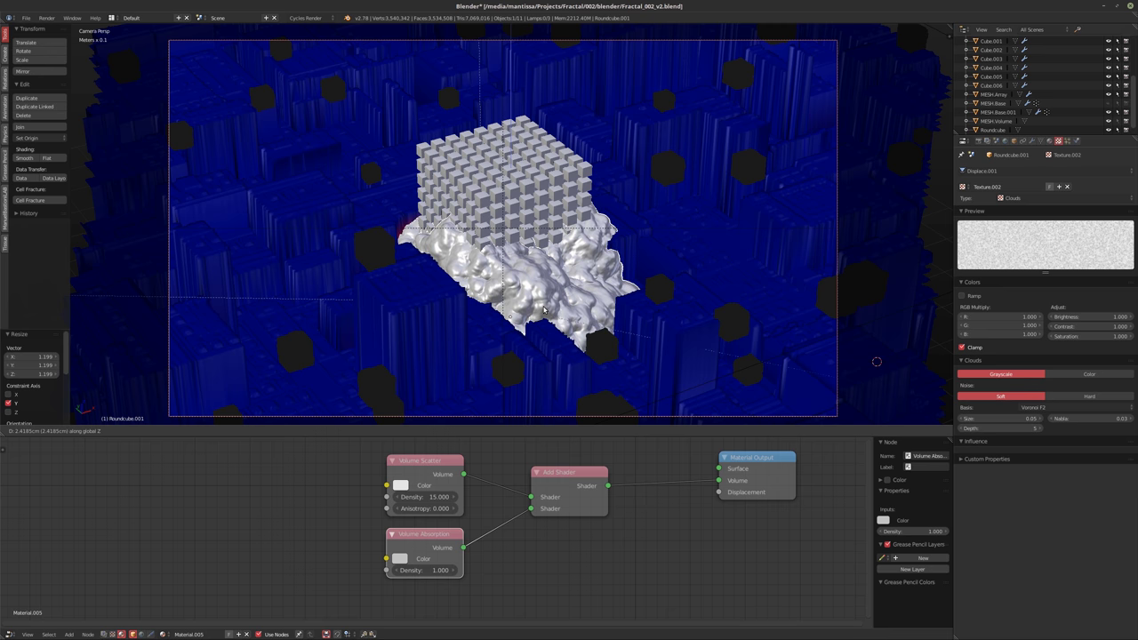
left_click(596, 322)
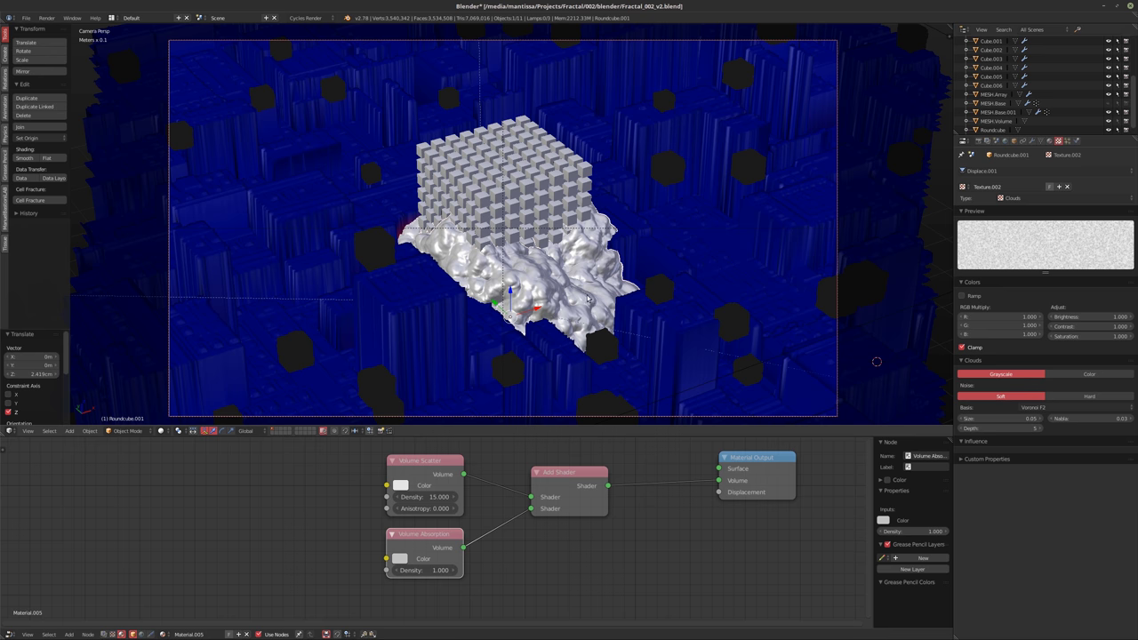
key("s")
key("z")
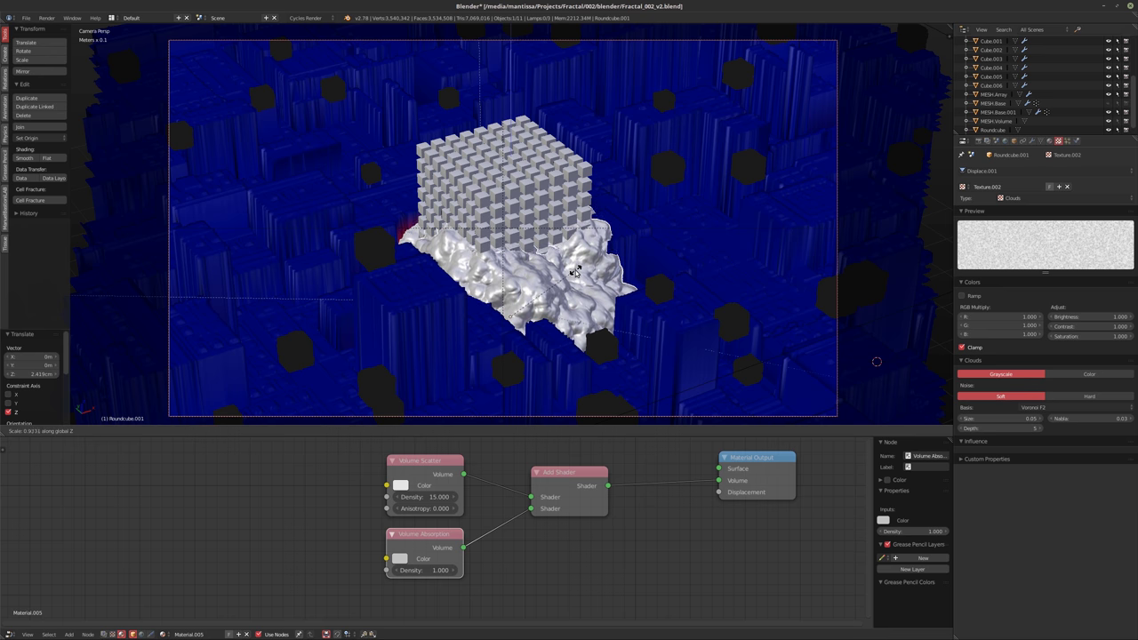
left_click(578, 271)
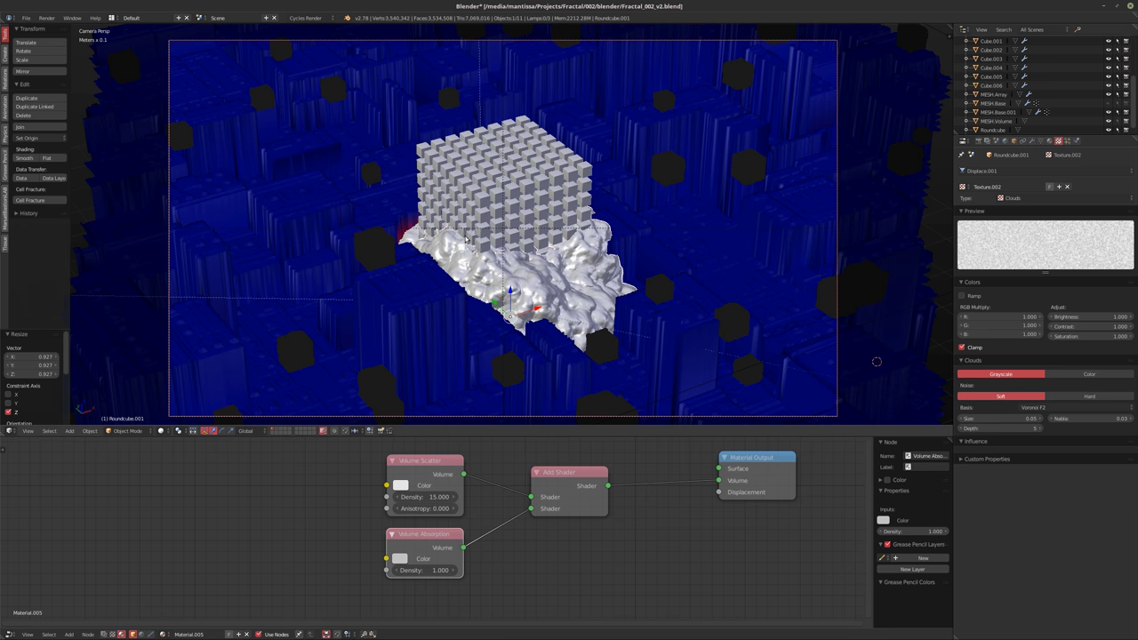
Preview the reshaped fog from the camera in rendered viewport shading, with its volume shader nodes at hand
key("shift+z")
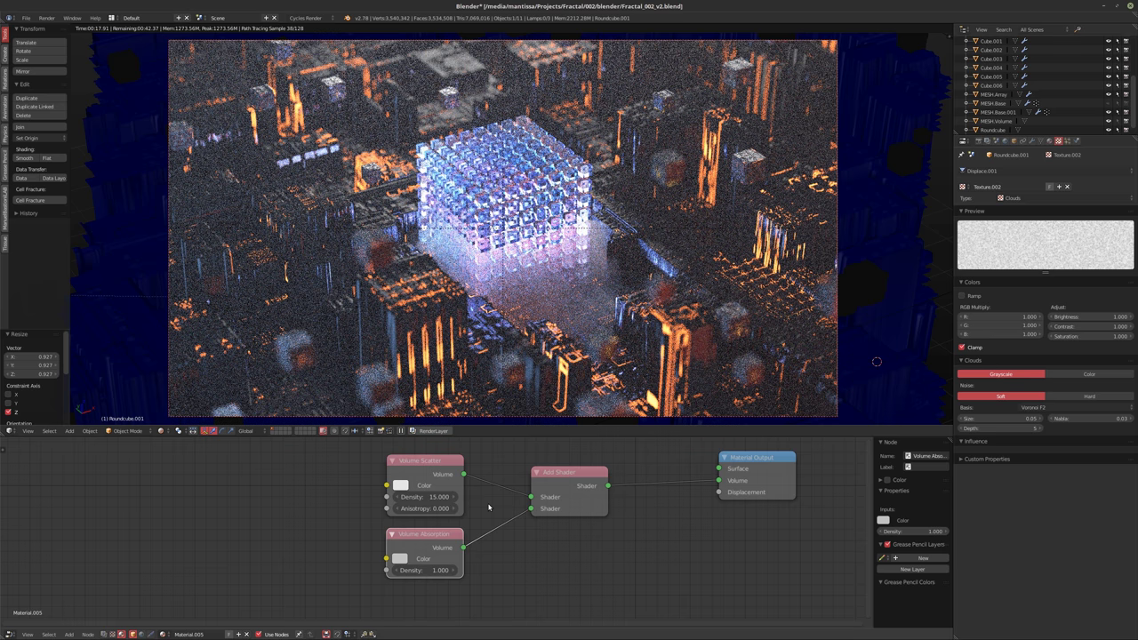
middle_click_drag(488, 506, 460, 510)
scroll(414, 503, "up", 2)
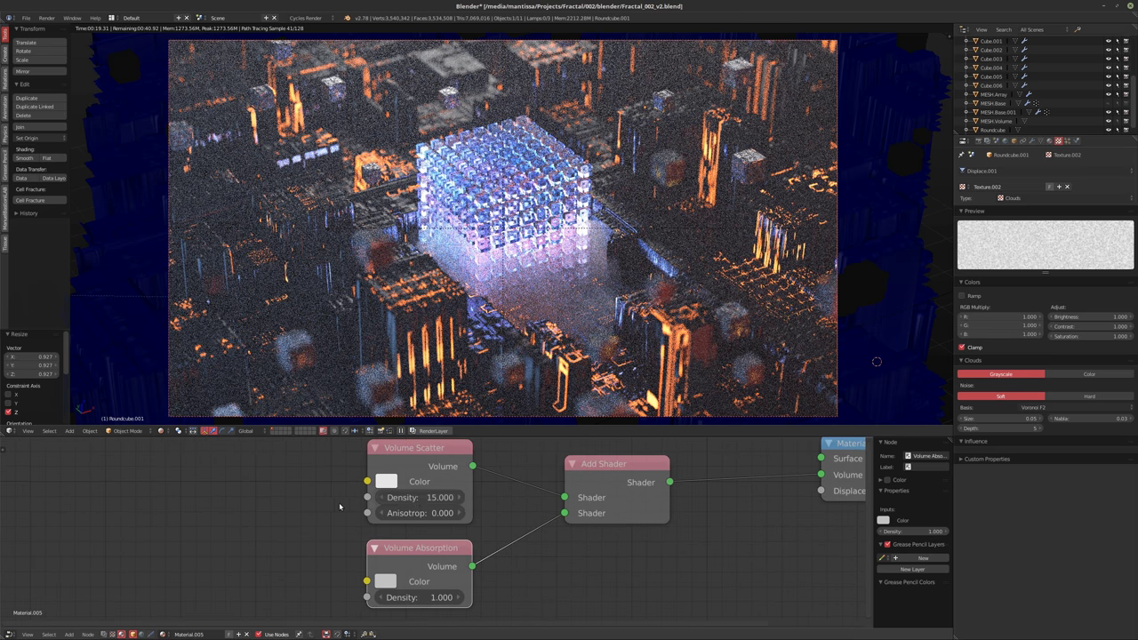
Set the Volume Scatter density of the fog material to 30
left_click(413, 503)
type("30")
key("Return")
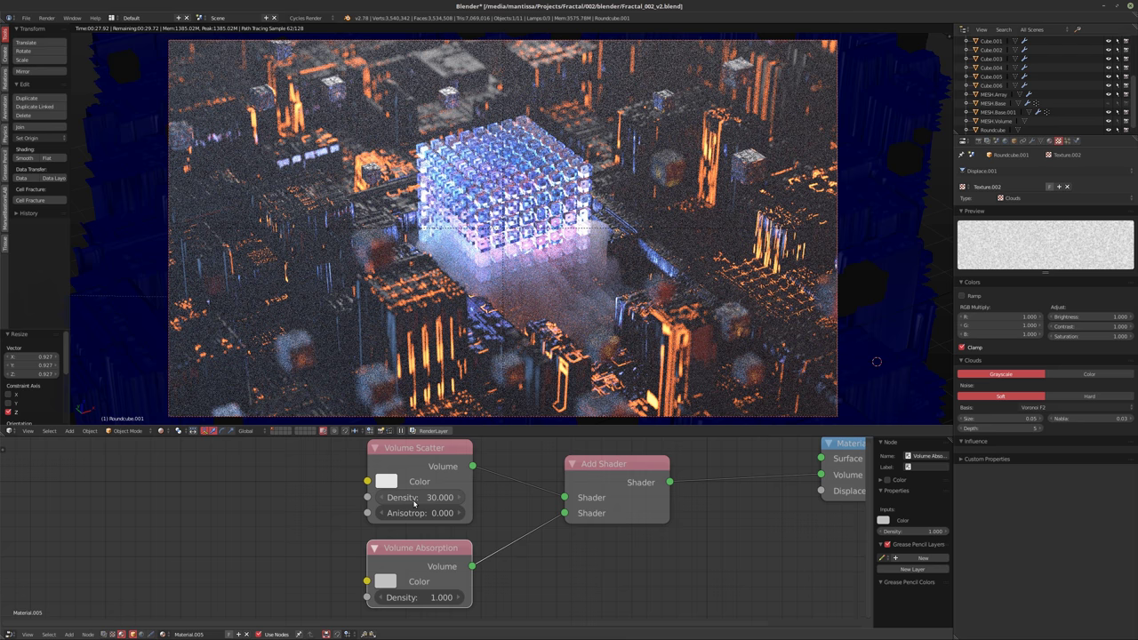
Select the camera and set its depth of field aperture radius to 1 cm
scroll(989, 97, "up", 5)
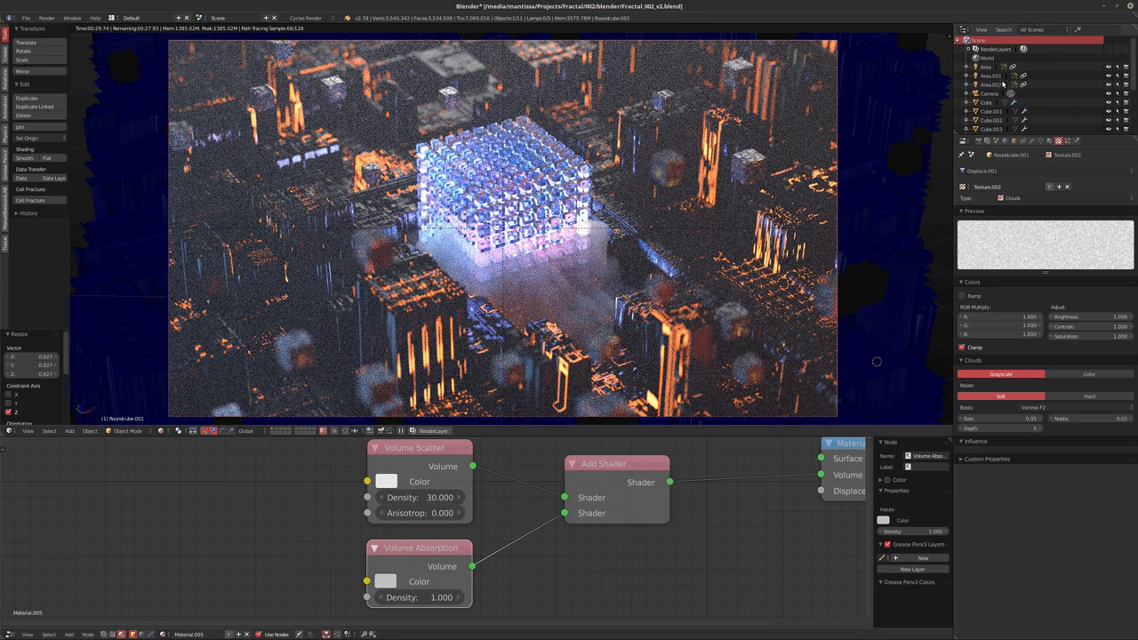
left_click(989, 94)
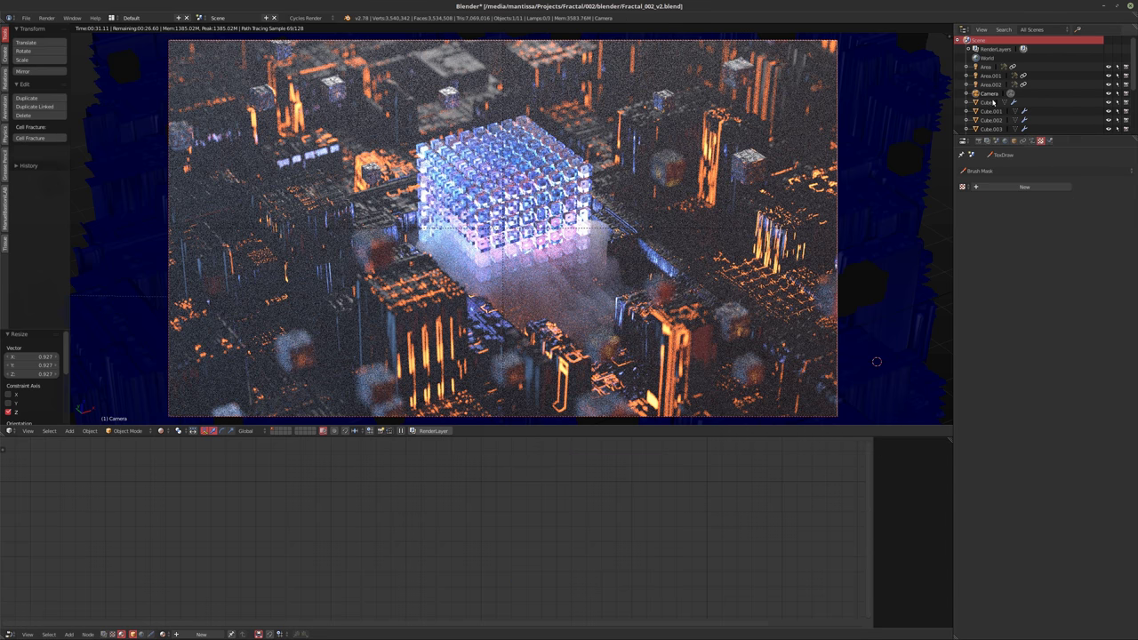
left_click(1032, 140)
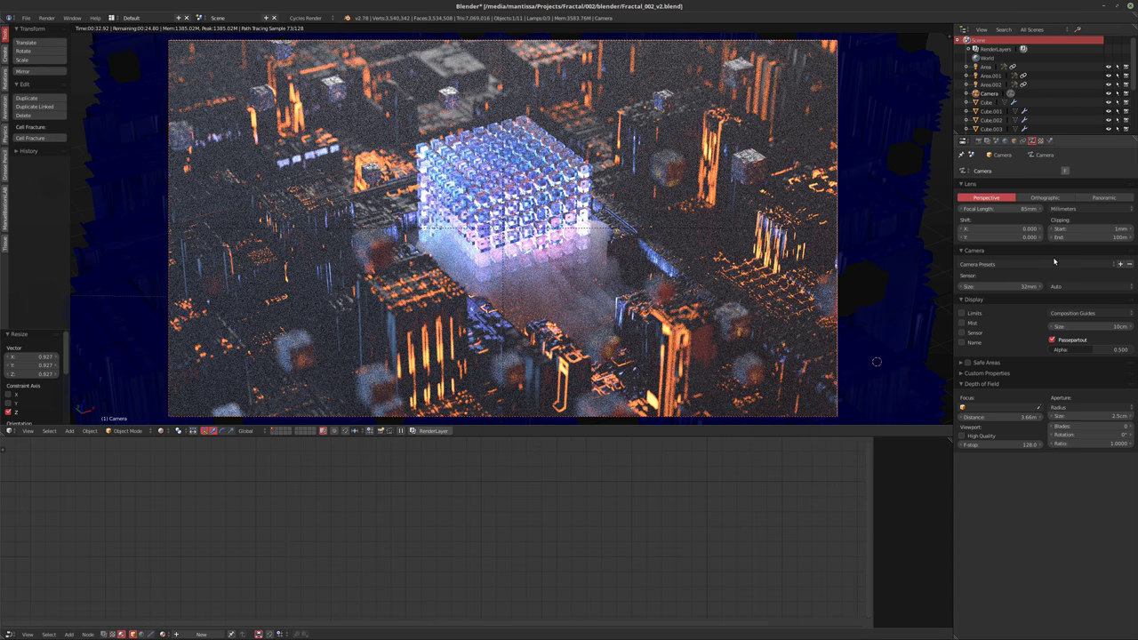
left_click(1086, 415)
key("BackSpace")
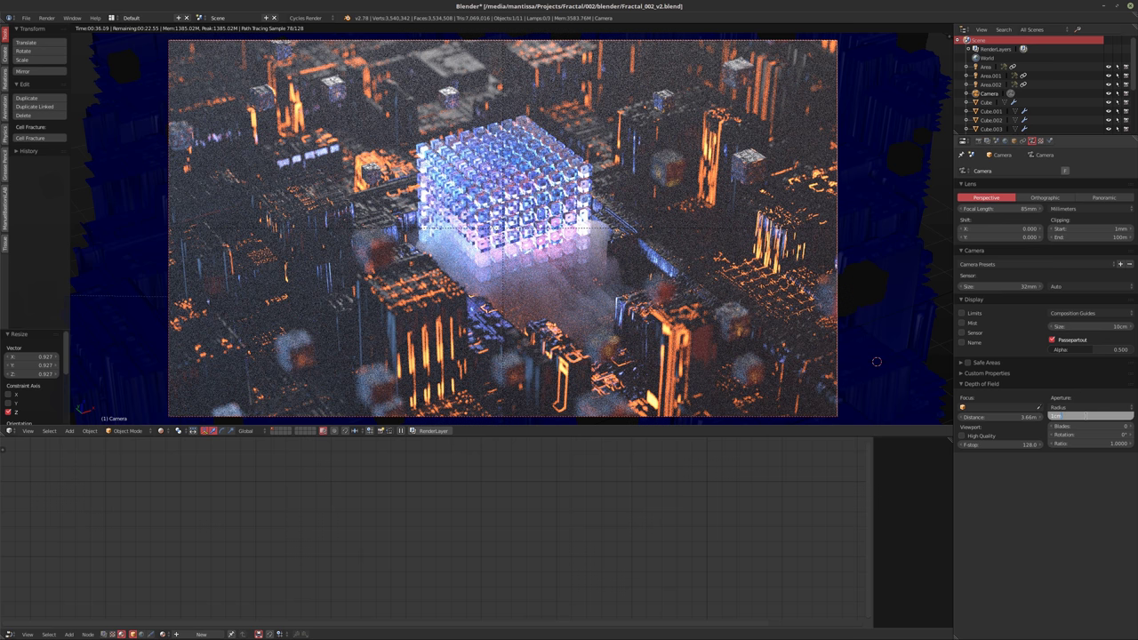
type("1cm")
key("Return")
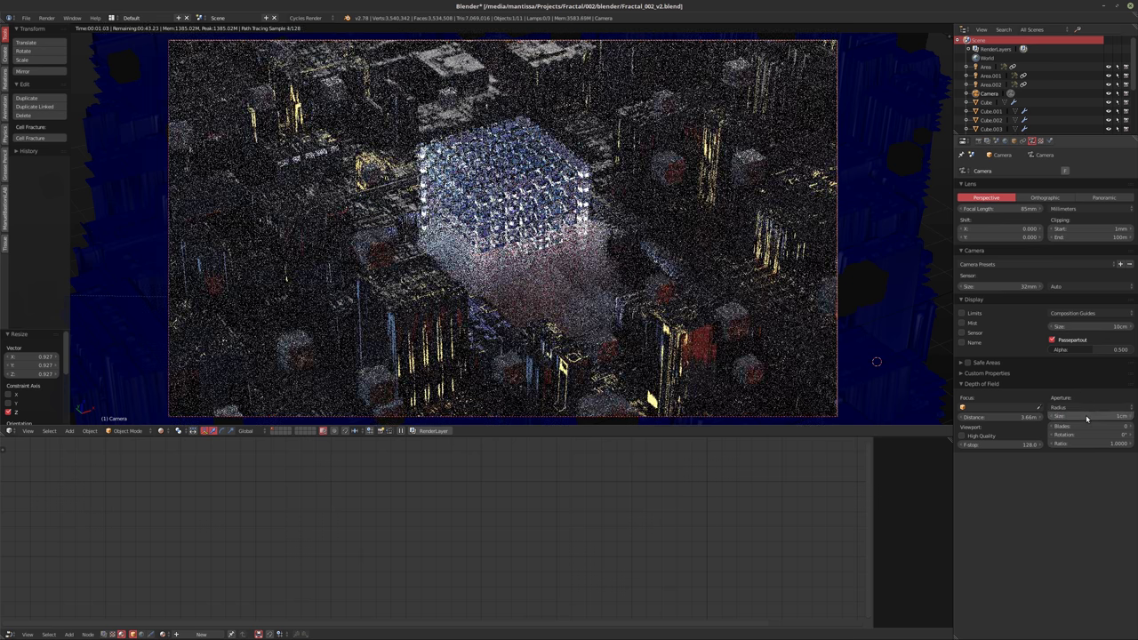
Switch the camera's aperture type to F-stop with a value of 1.2
left_click(1089, 407)
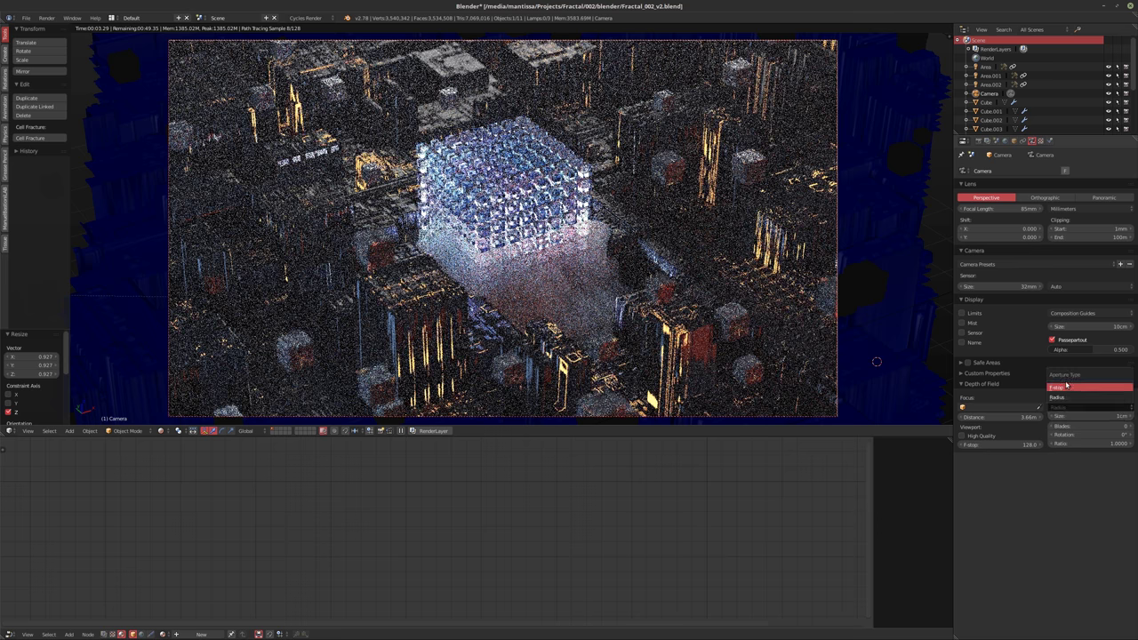
left_click(1067, 386)
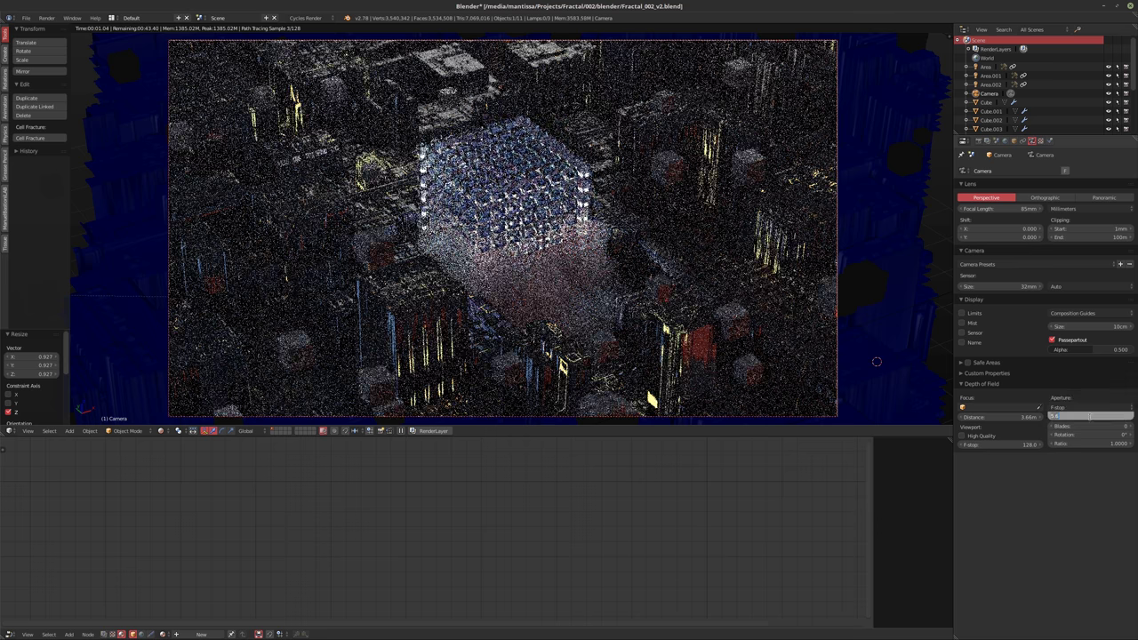
type("1.2")
key("Return")
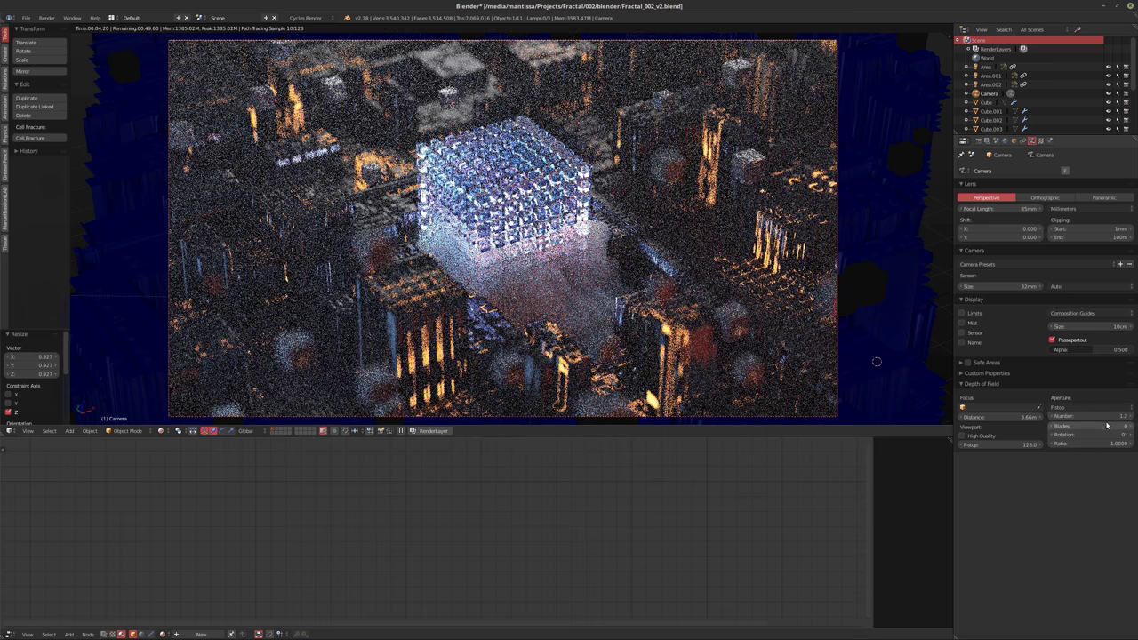
Set the camera's F-stop to 5.6 and its depth of field focus distance to about 3.63 m
left_click(1091, 415)
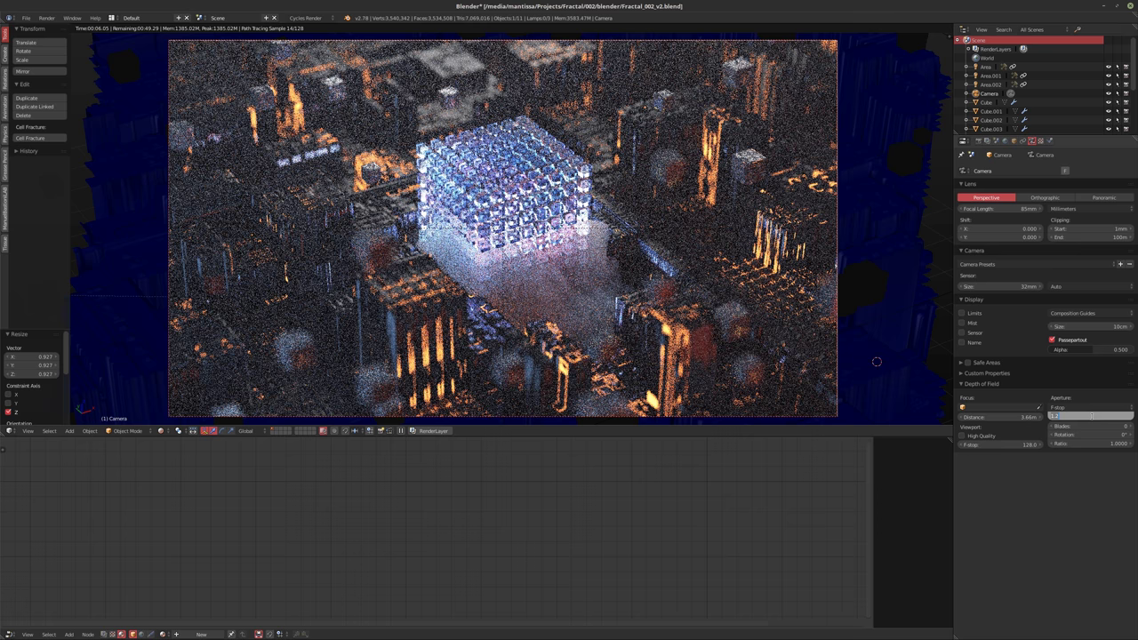
type("5.6")
key("Return")
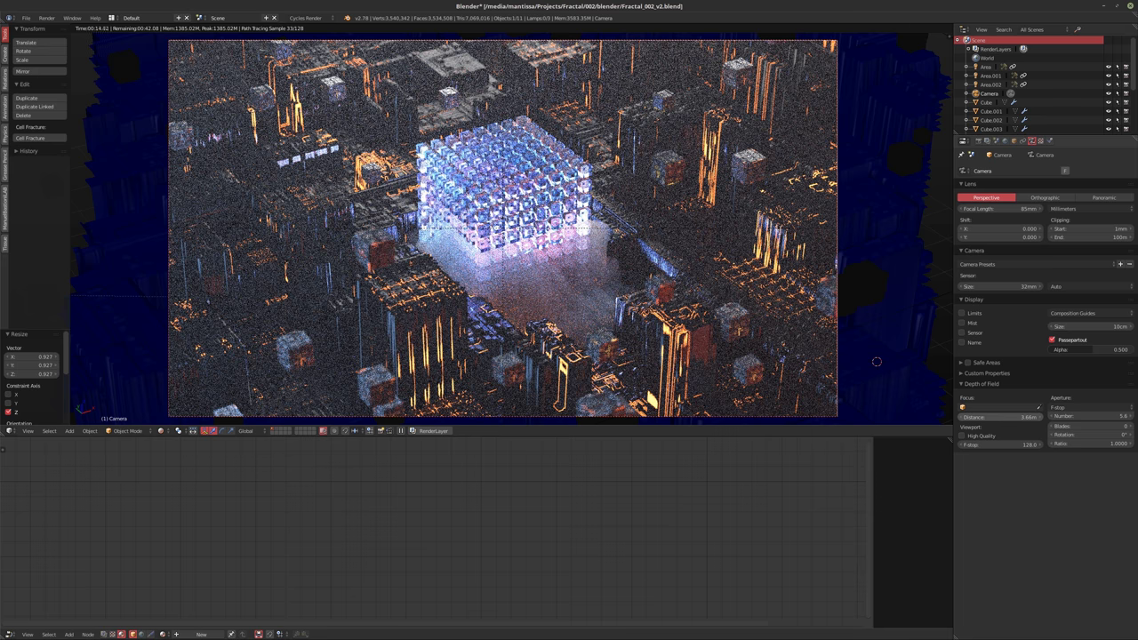
left_click_drag(1000, 417, 997, 417)
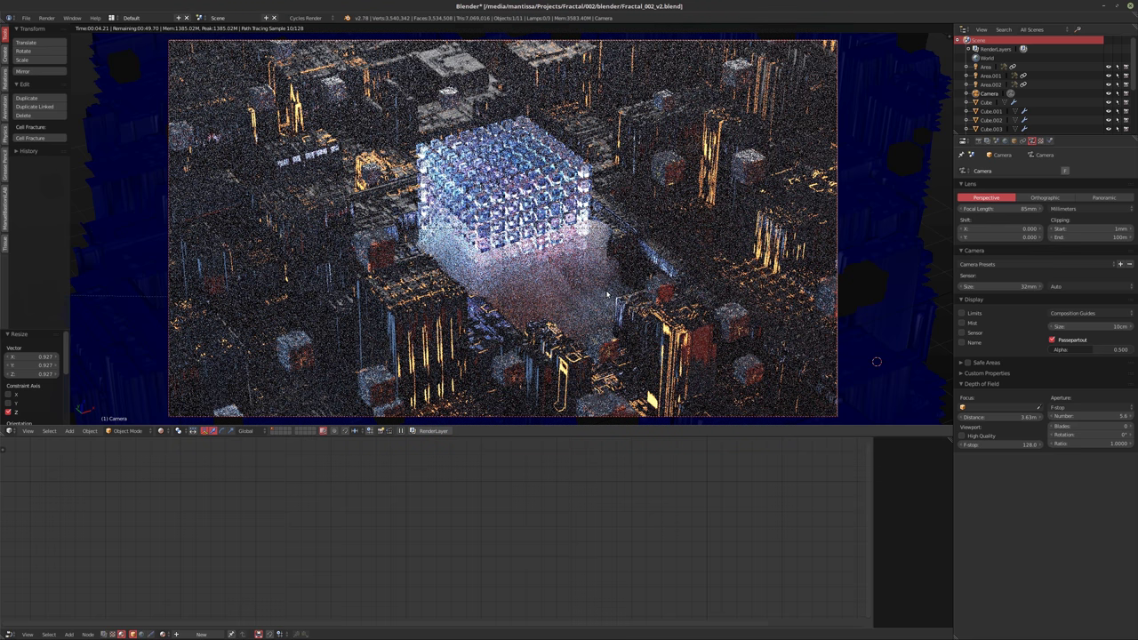
Leave the rendered viewport preview and save the file over the existing version
key("shift+z")
key("ctrl+s")
left_click(608, 293)
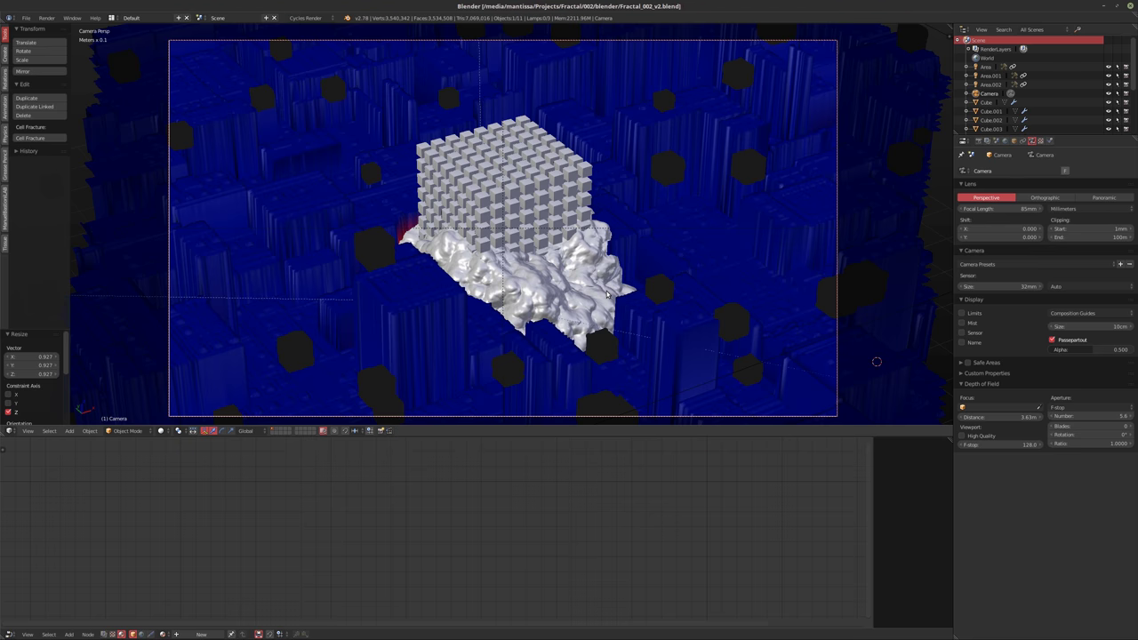
Try 2048 render samples in the scene's sampling settings and reduce them to 256
left_click(979, 141)
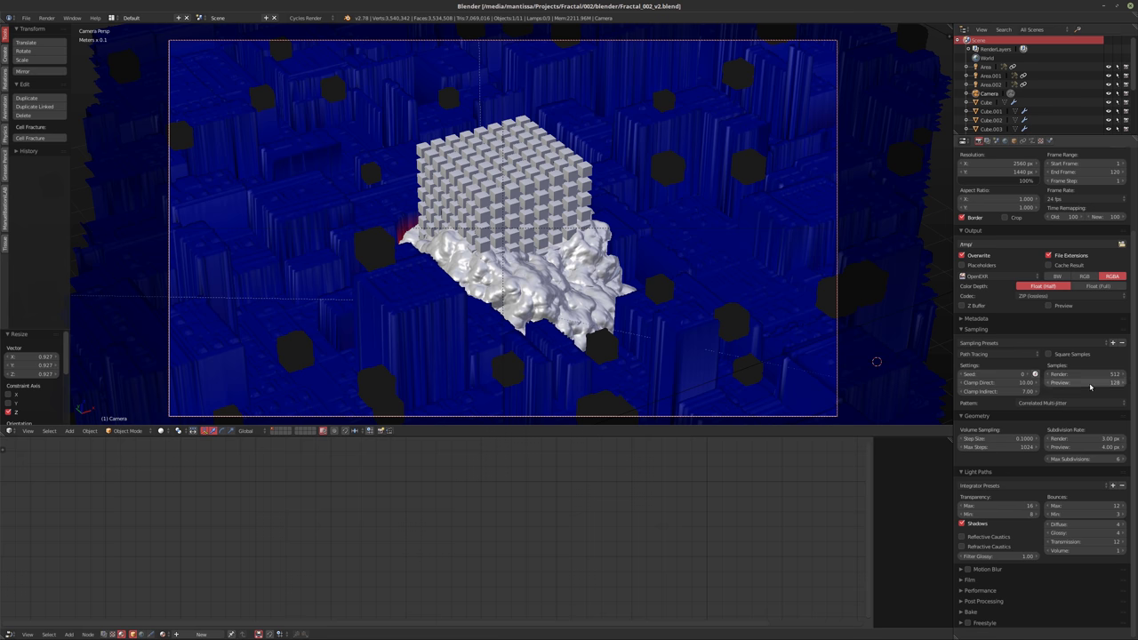
left_click(1076, 381)
left_click(1077, 375)
type("2048")
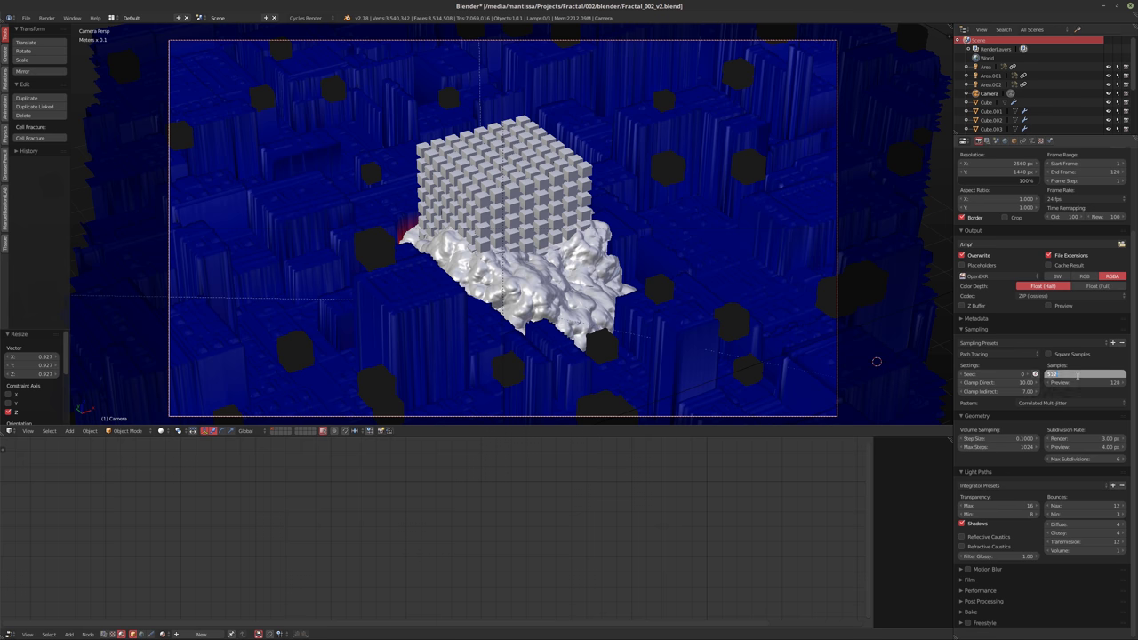
key("Return")
left_click(1078, 377)
type("256")
key("Return")
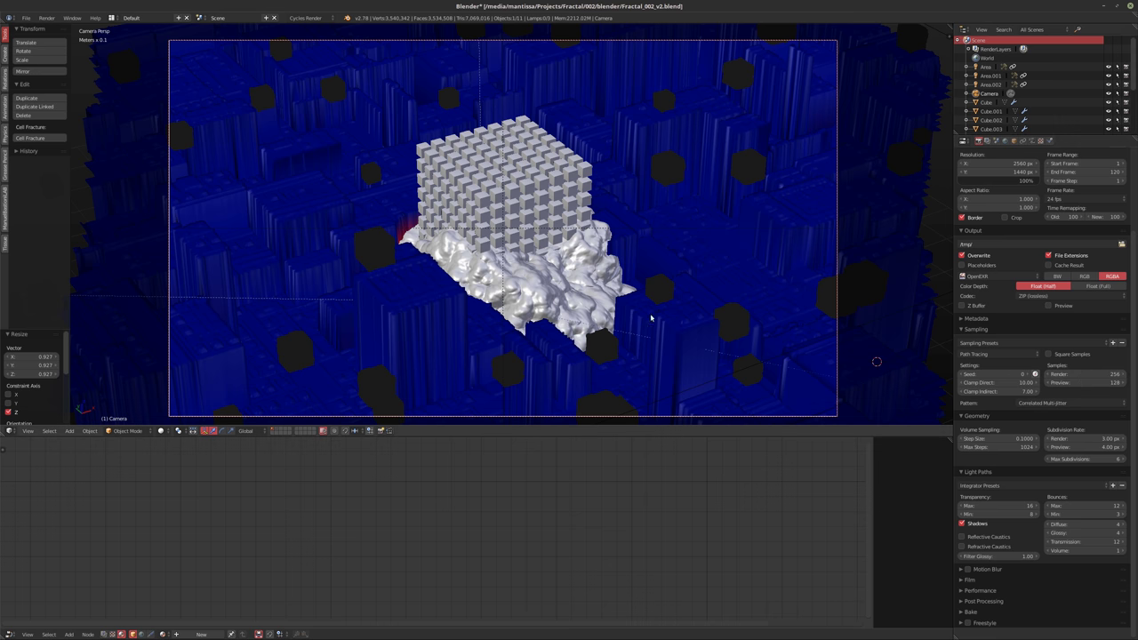
Set the render resolution scale to 50% and render a test frame
left_click(1010, 181)
type("50")
key("Return")
key("F12")
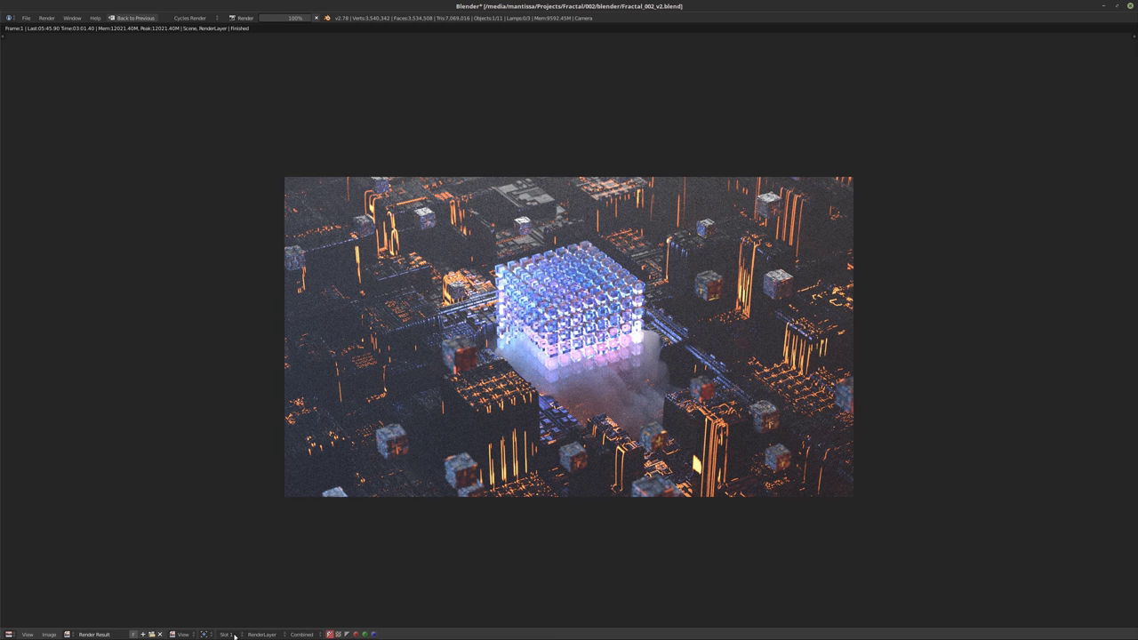
Choose Slot 2 for the next render result and return to the scene
left_click(225, 634)
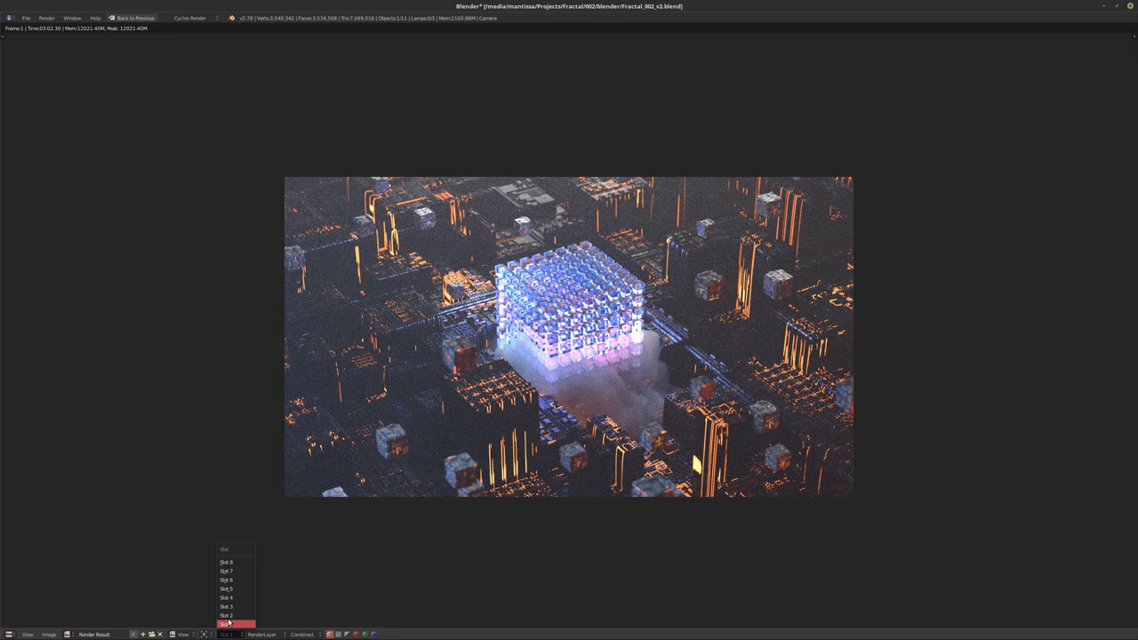
left_click(228, 615)
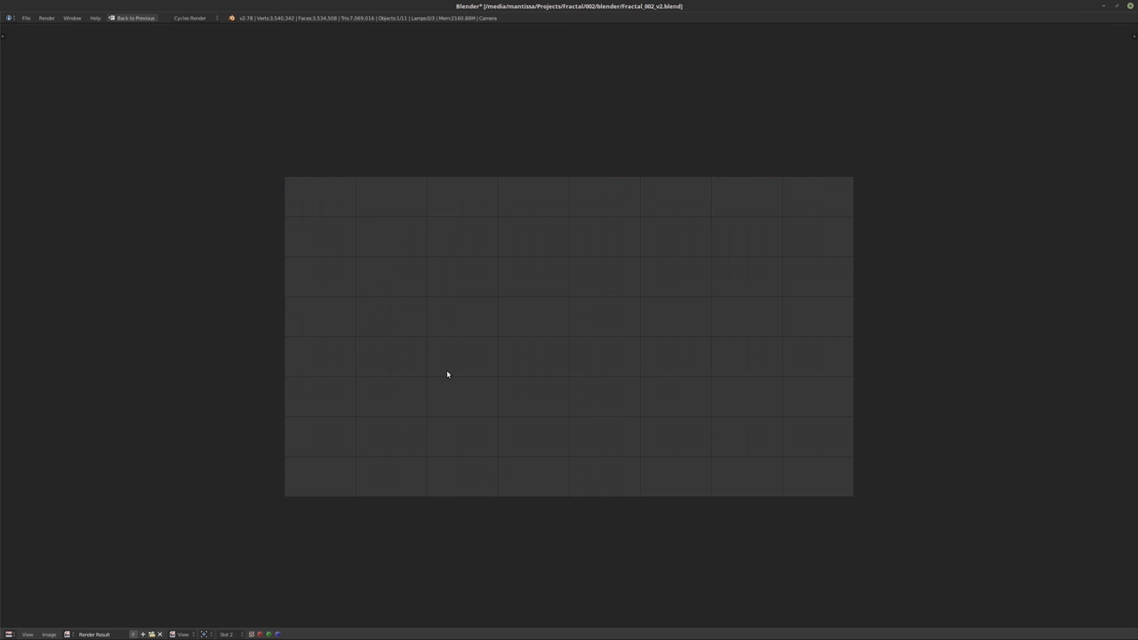
key("Escape")
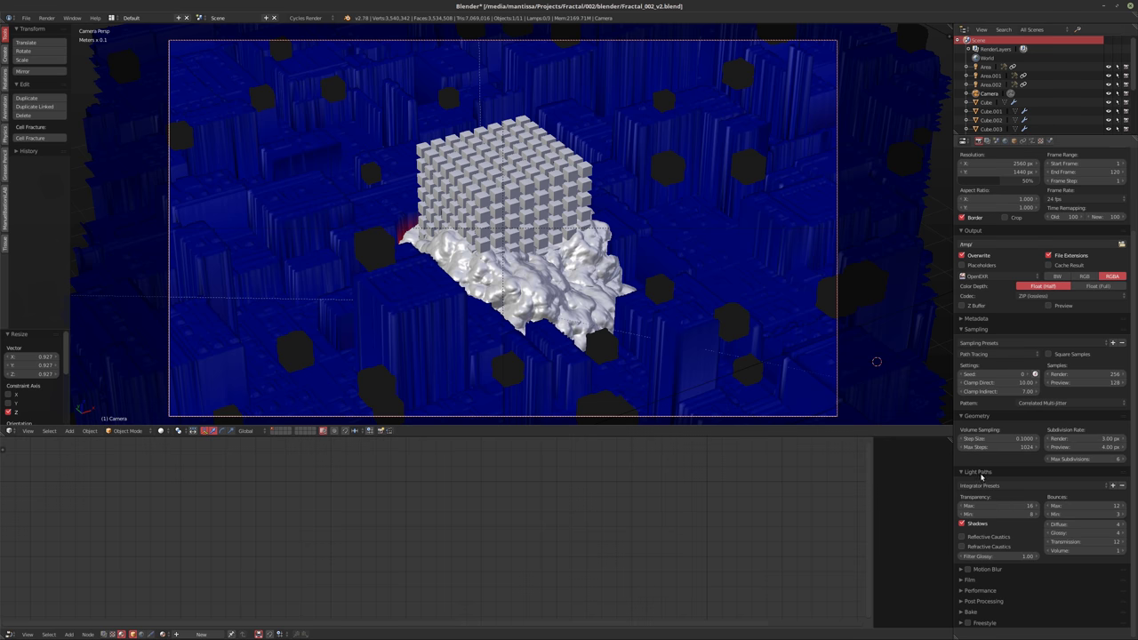
Set the volume sampling step size and max steps both to 5, and render a second test frame
left_click(972, 439)
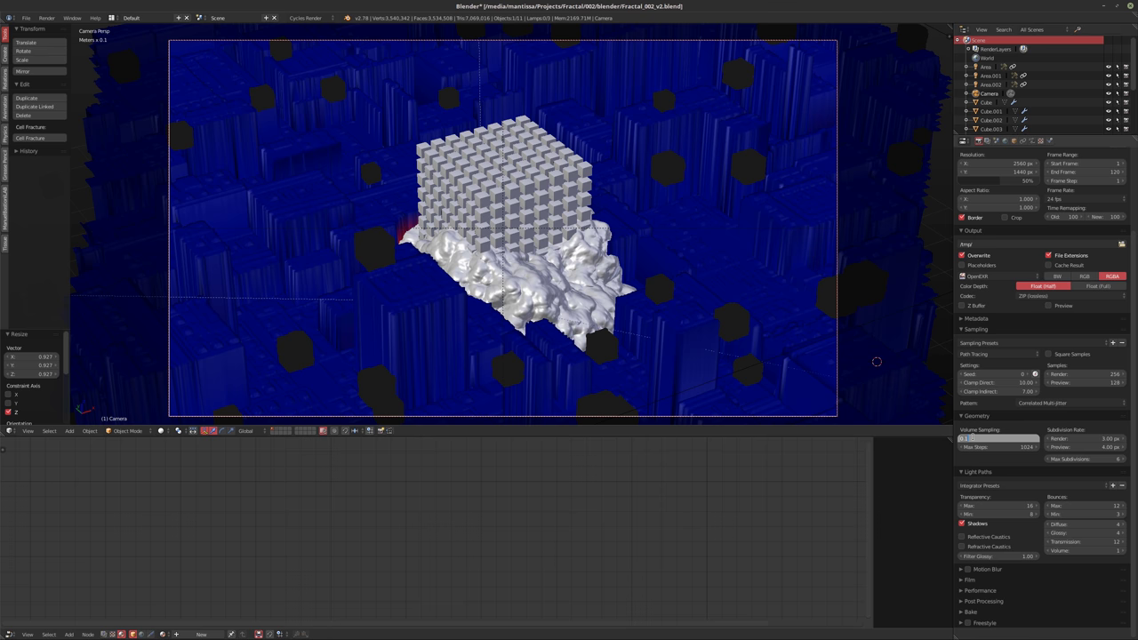
type("5")
key("Return")
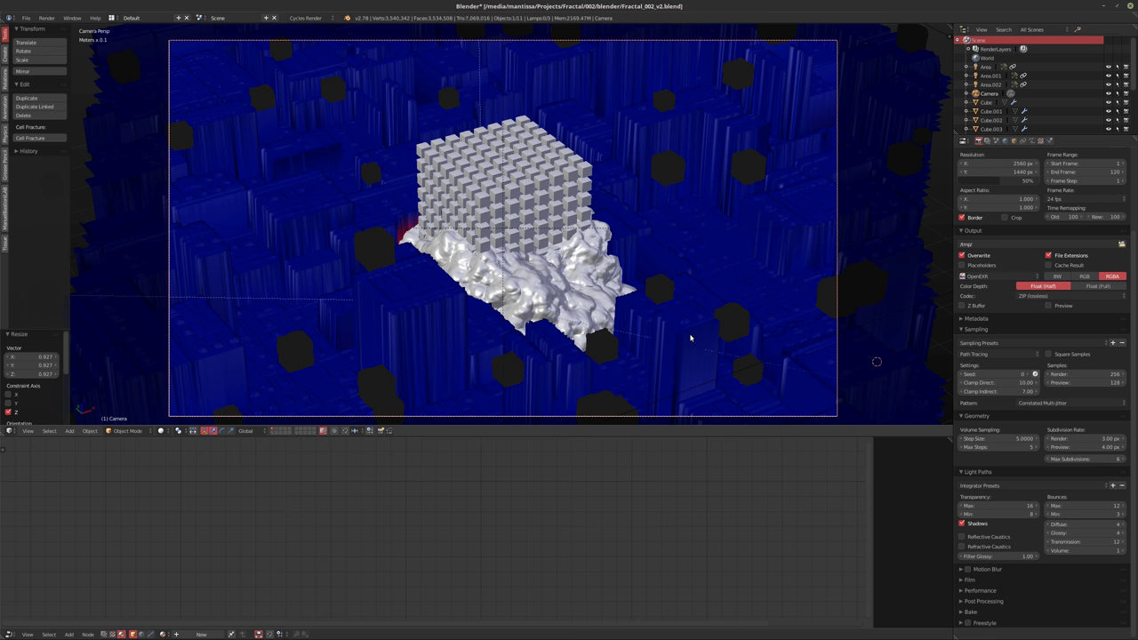
key("F12")
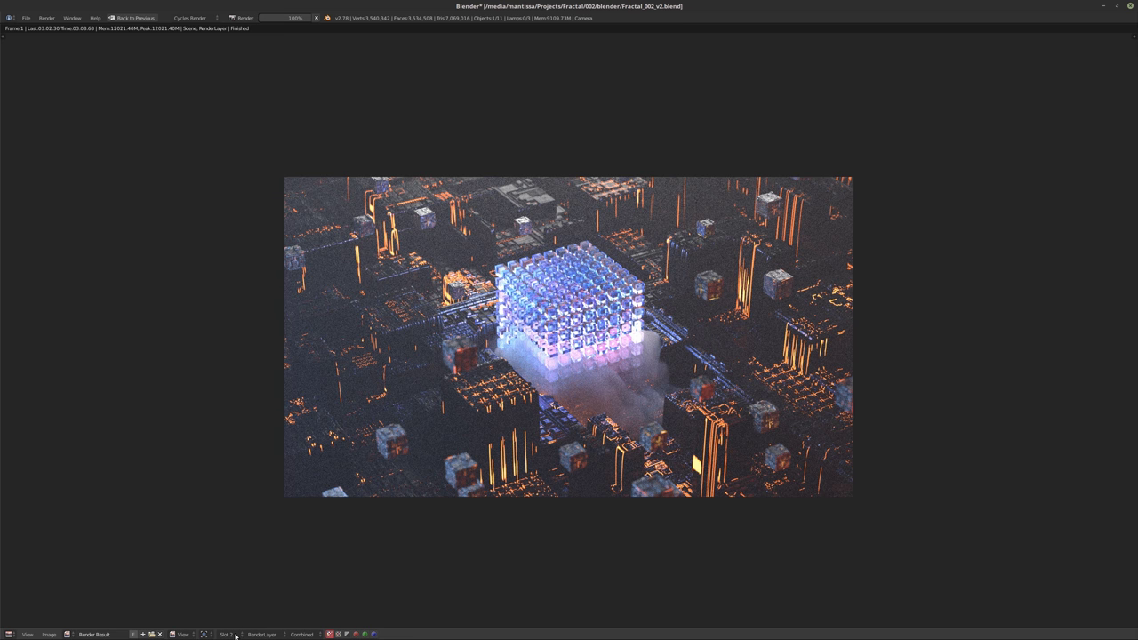
Compare the fog in the Slot 1 and Slot 2 renders at different zoom levels, and return to the scene
key("j")
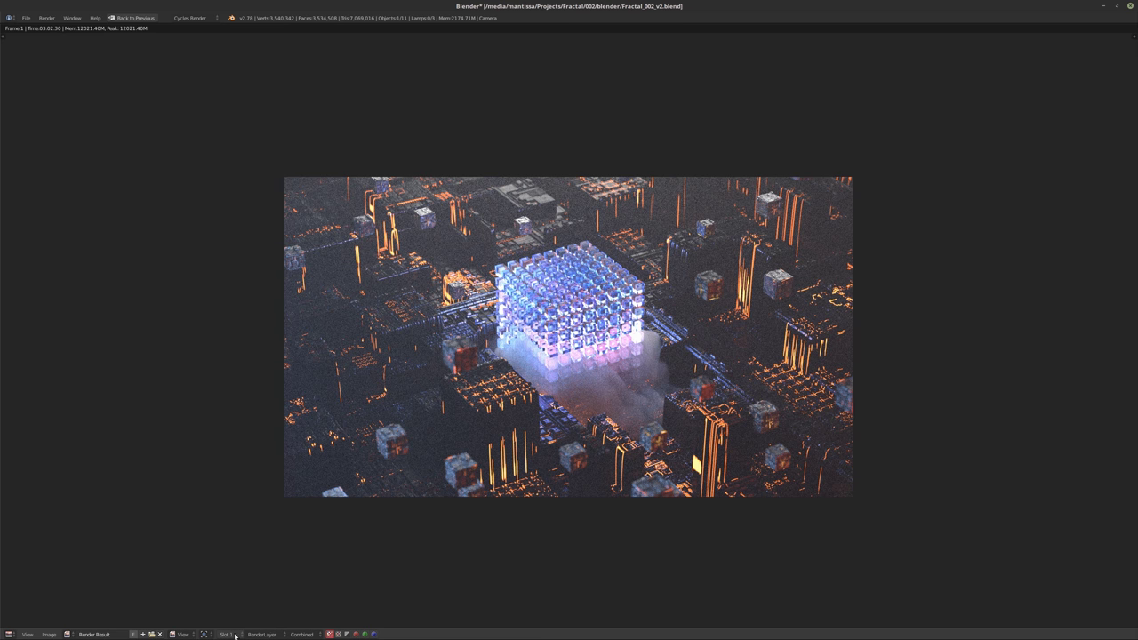
key("j")
key("j")
scroll(424, 394, "up", 3)
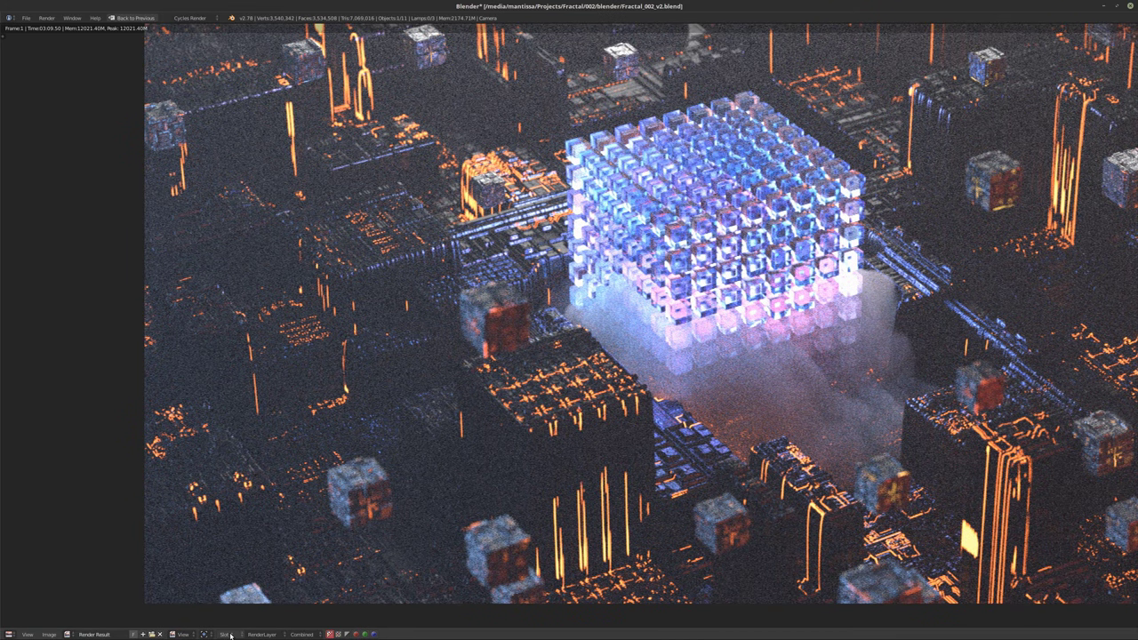
key("j")
scroll(526, 392, "down", 5)
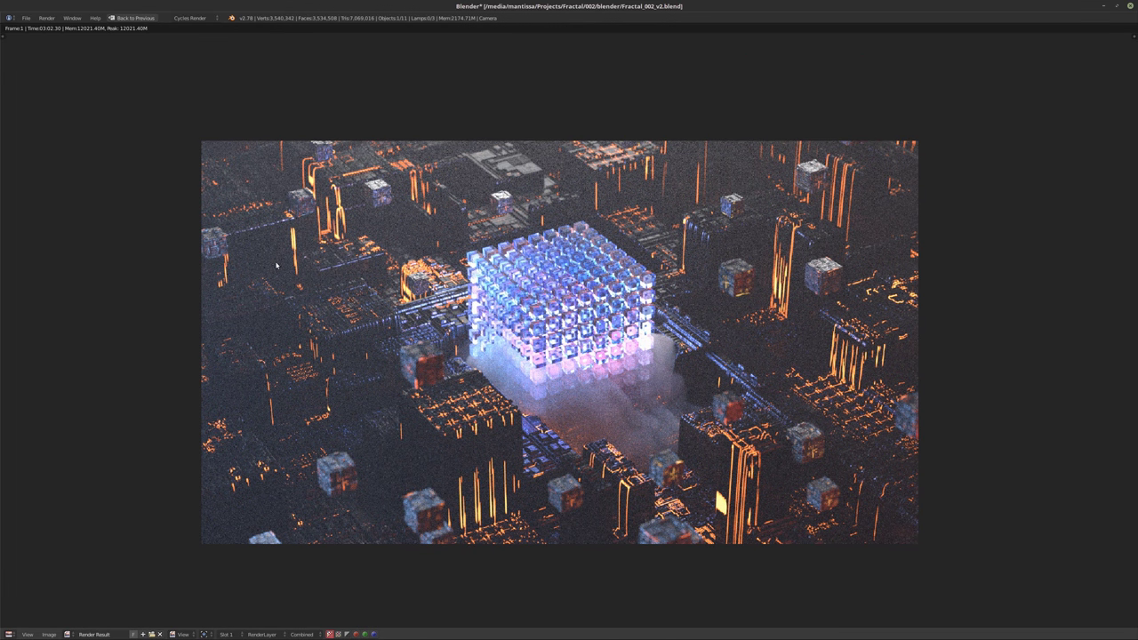
left_click(135, 18)
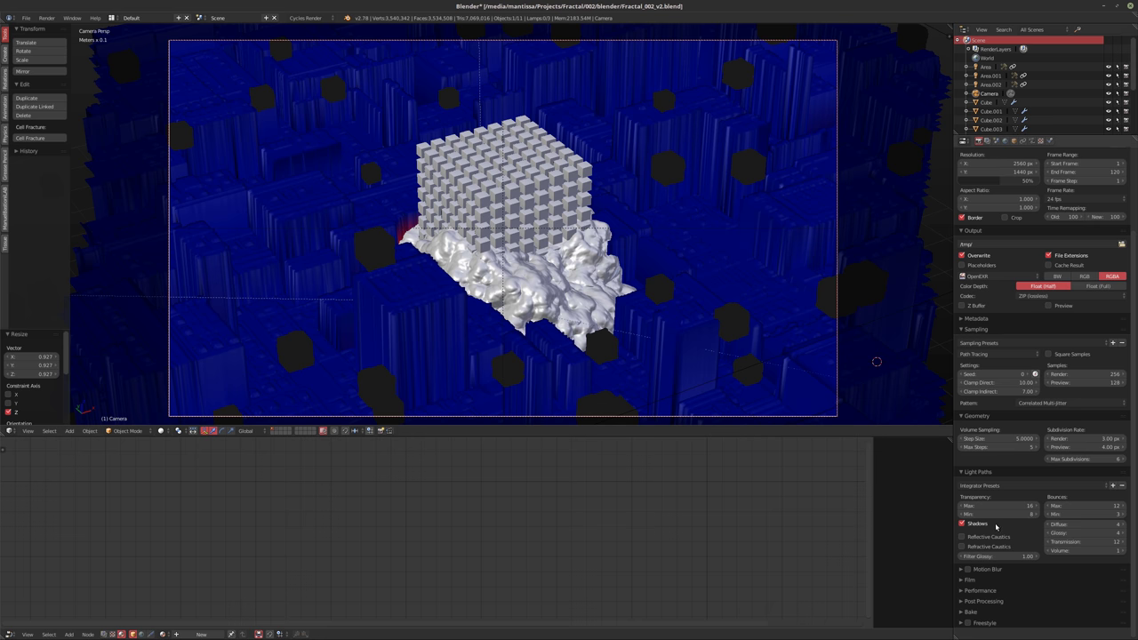
Restore the volume sampling step size to 0.1 and max steps to 1024
left_click(971, 438)
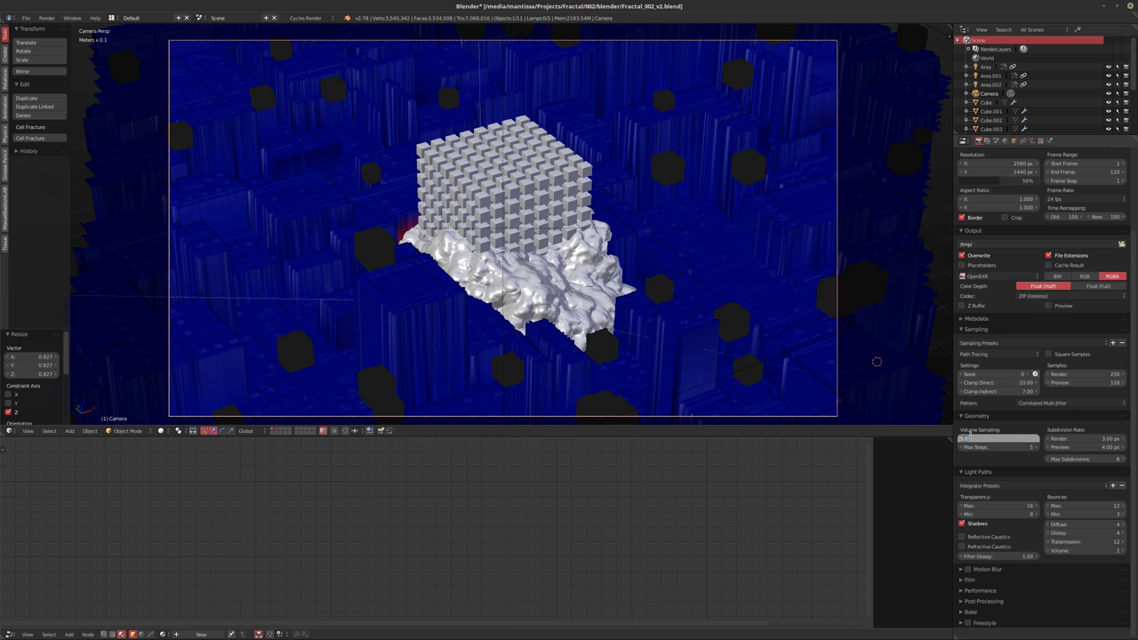
type("0.1")
key("Return")
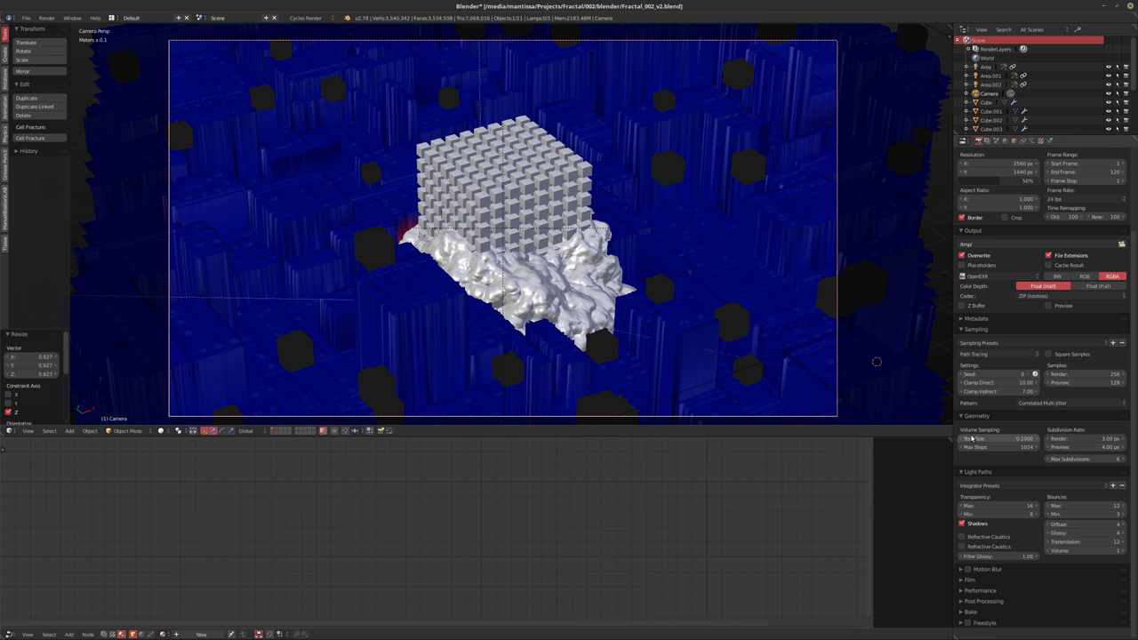
Set the render samples to 2048
left_click(1080, 375)
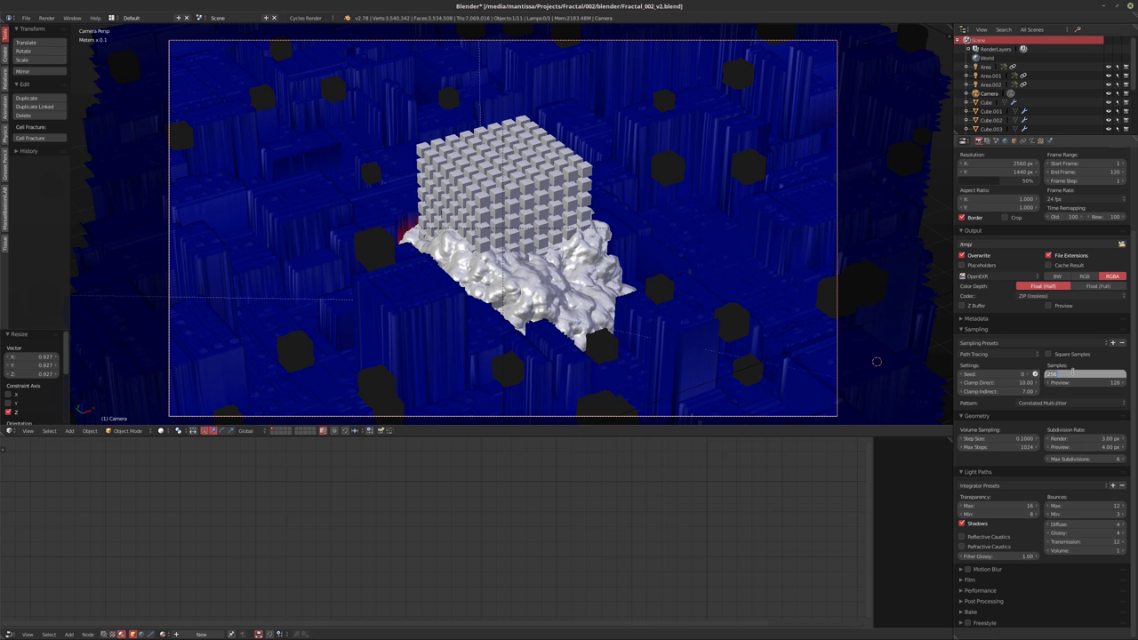
type("2048")
key("Return")
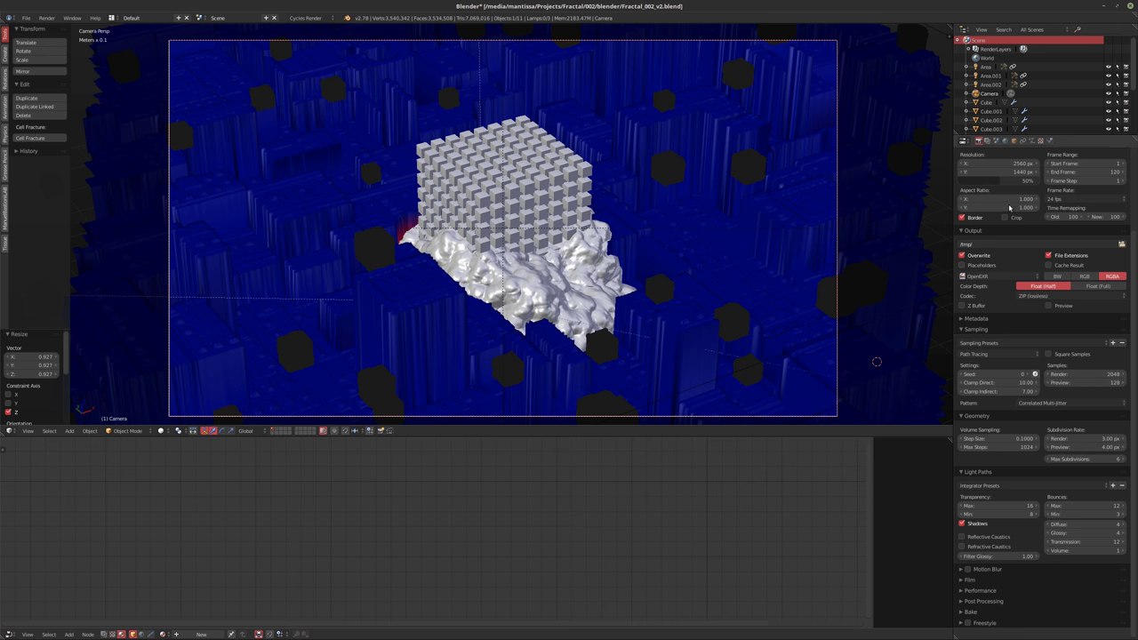
Set the render resolution scale to 100% and start rendering the full-size frame
left_click_drag(1014, 181, 1044, 180)
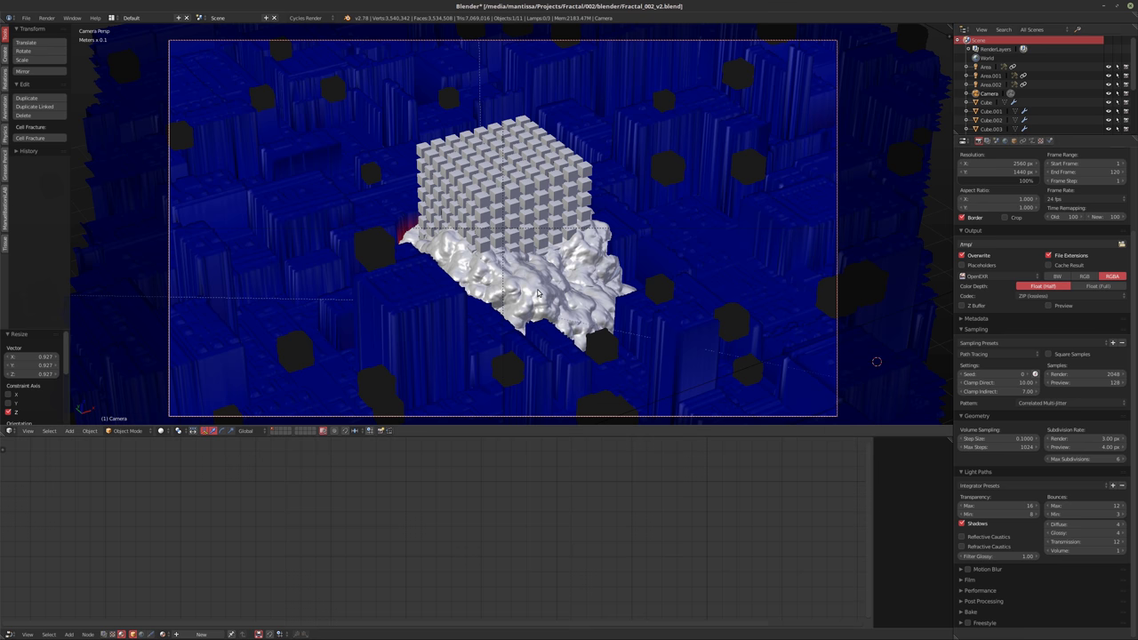
key("F12")
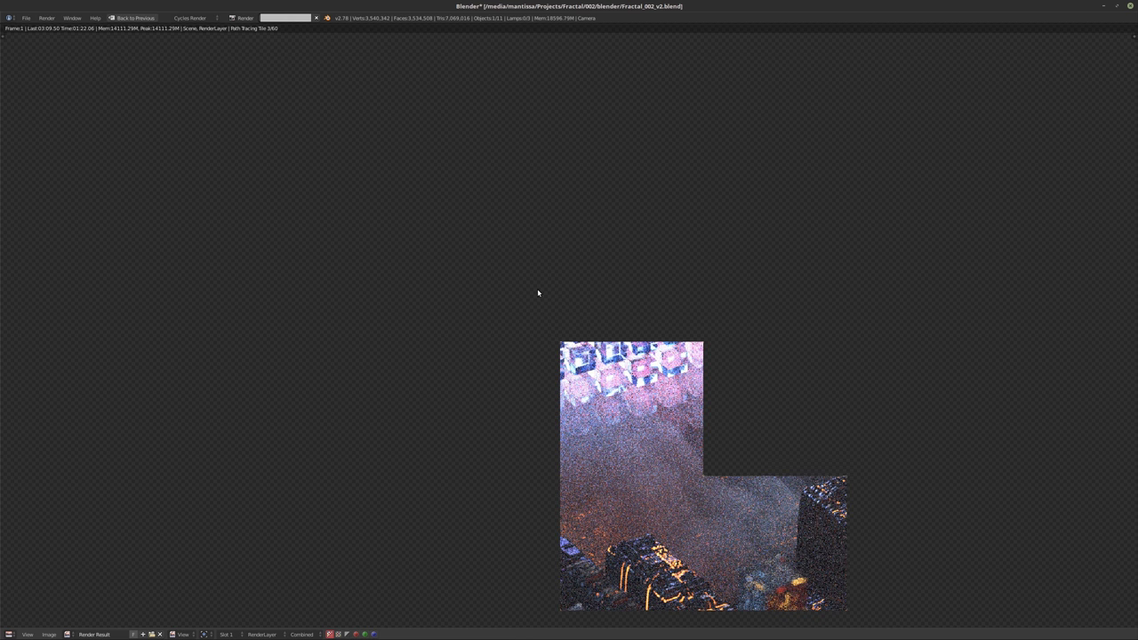
scroll(537, 293, "down", 1)
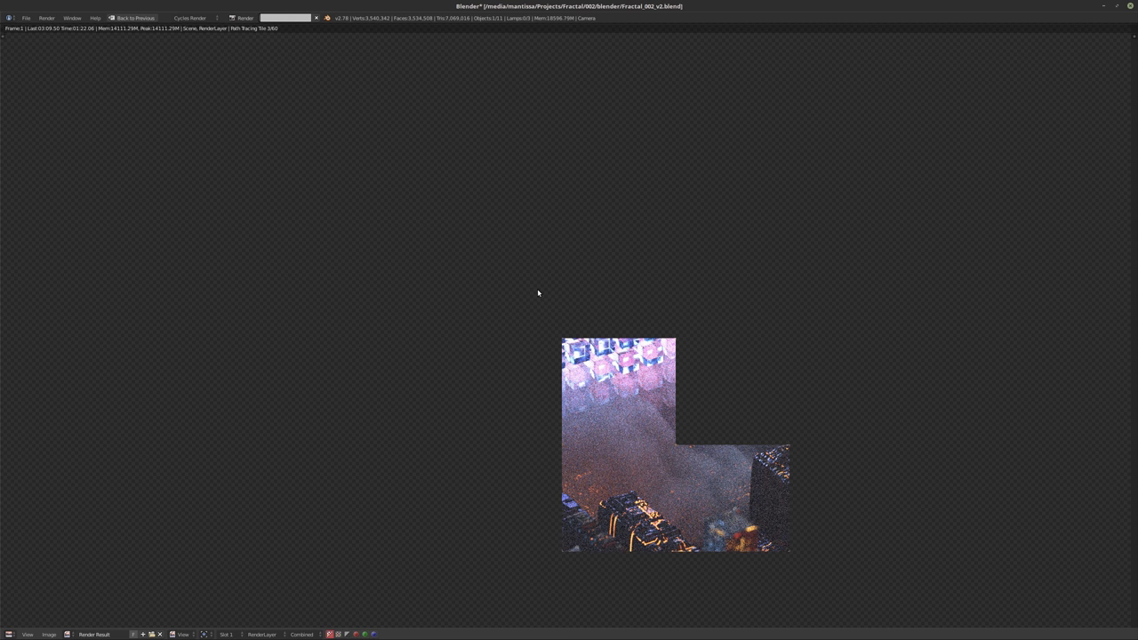
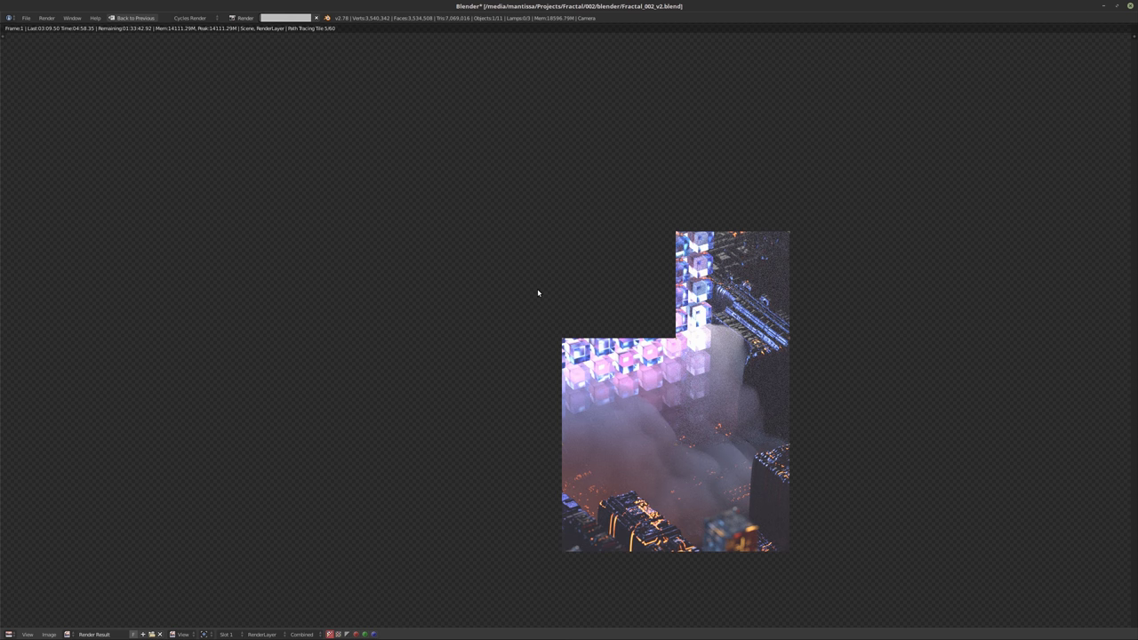
Cancel the full-size render and open the scene's color management settings
key("Escape")
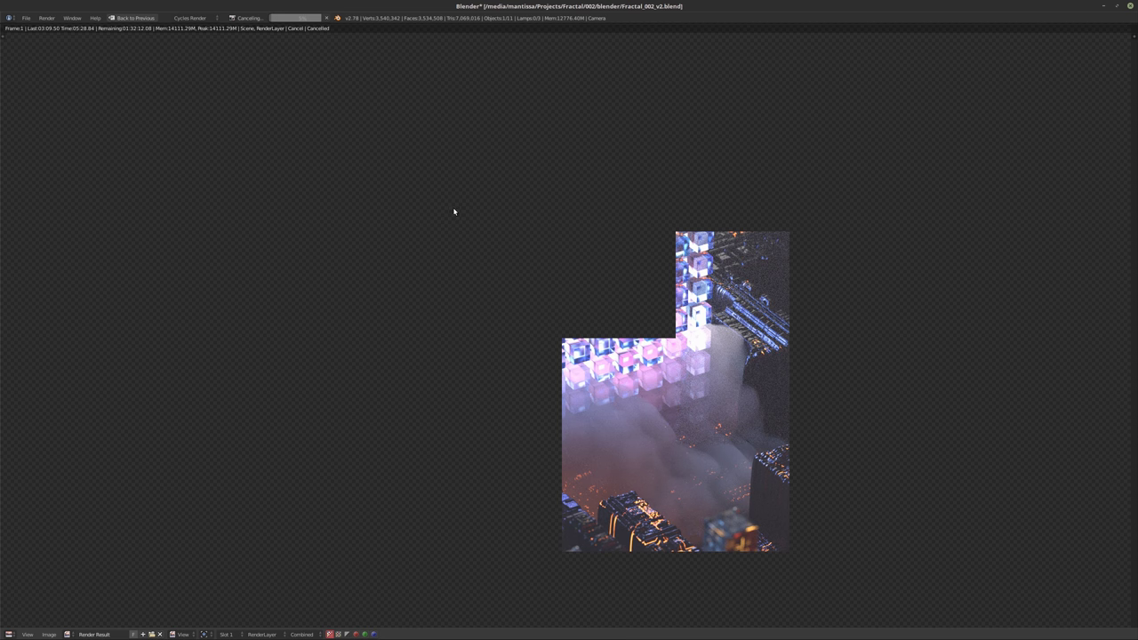
key("Escape")
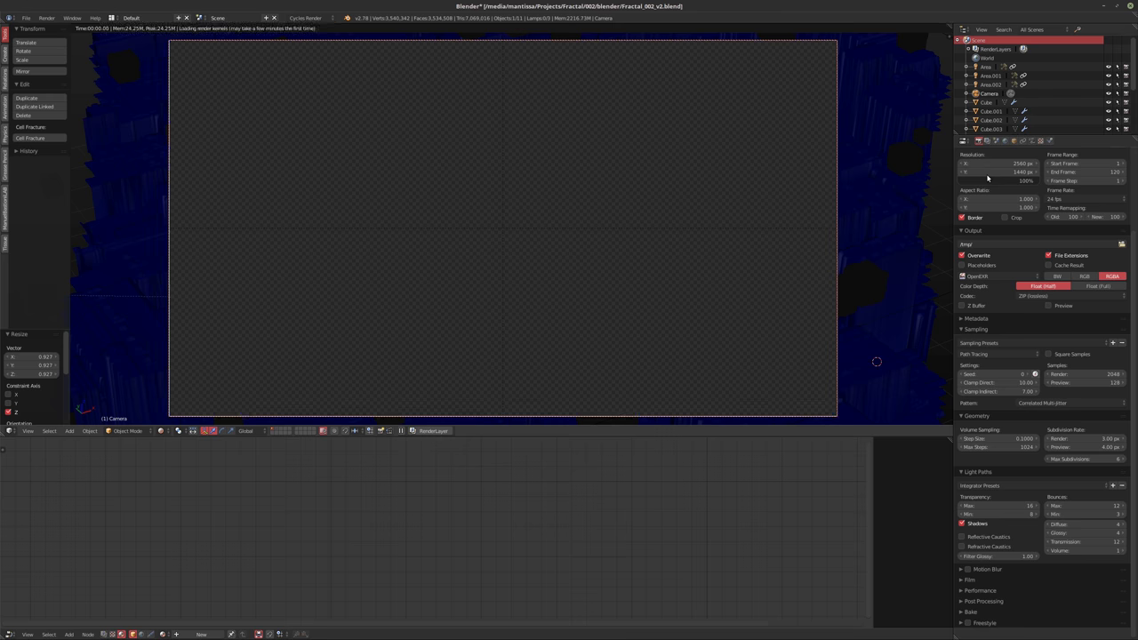
left_click(995, 140)
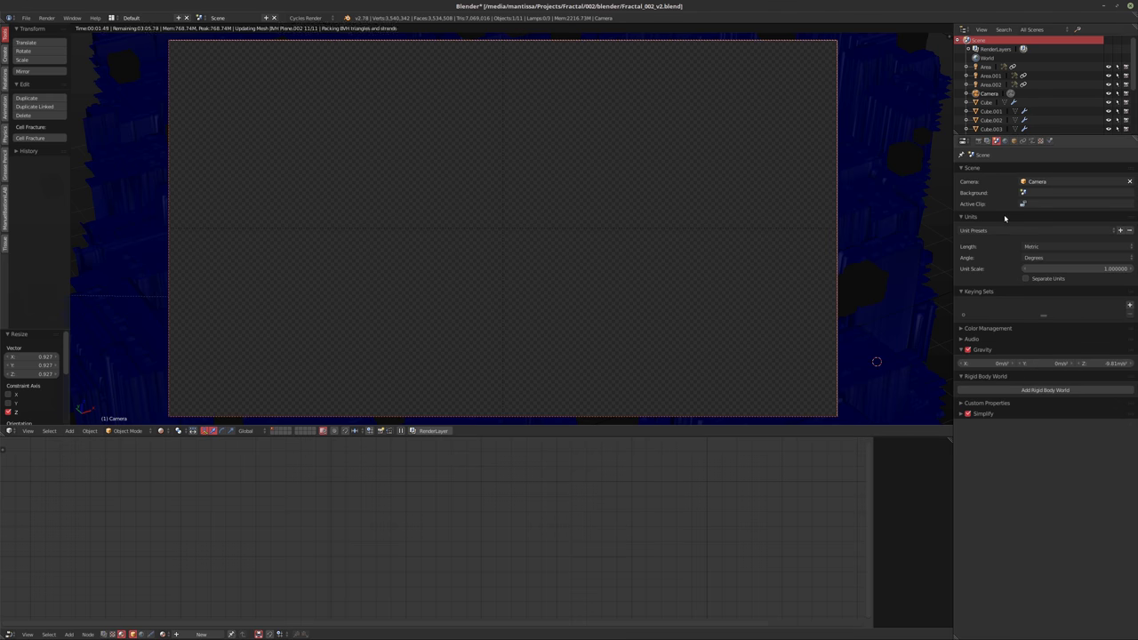
left_click(984, 328)
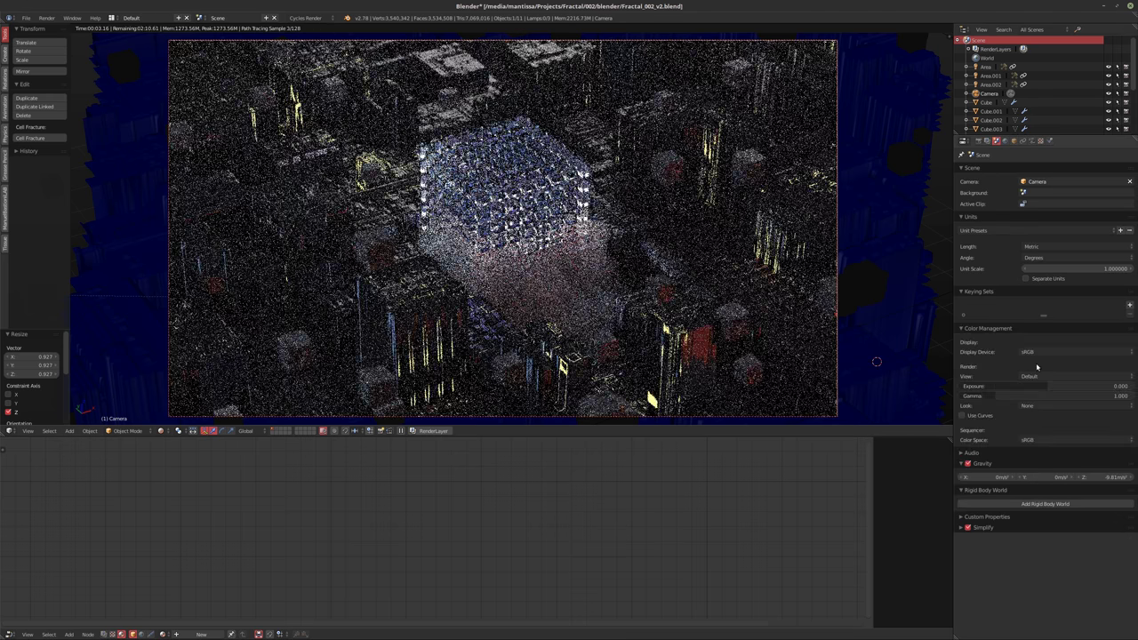
Try the Raw, Film and RRT view transforms on the rendered camera preview
scroll(1047, 376, "down", 3, "ctrl")
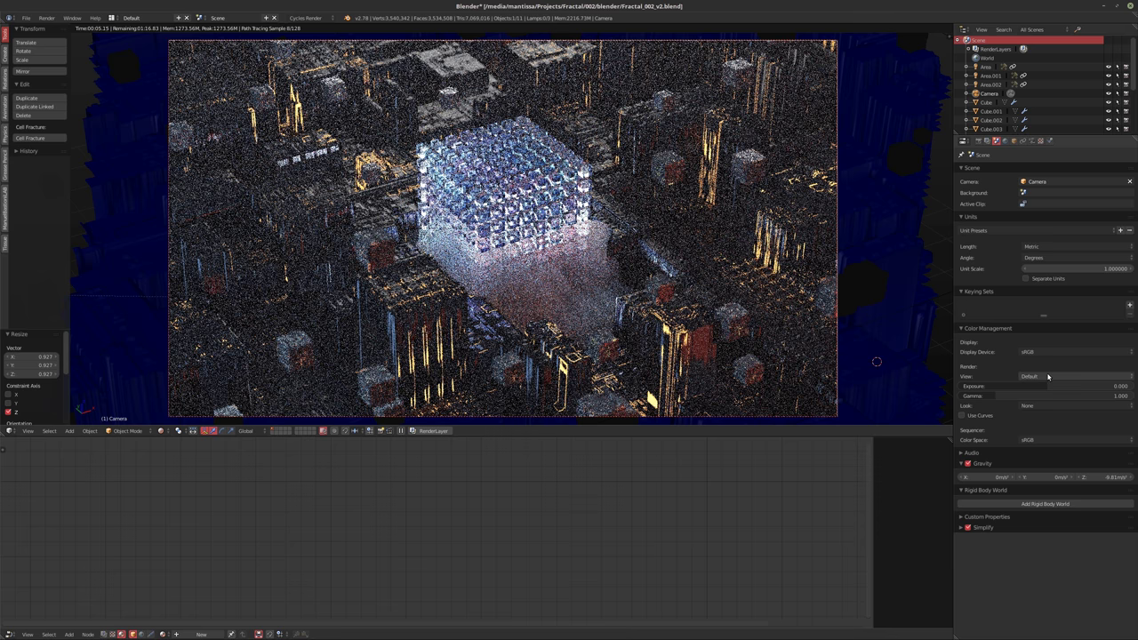
scroll(1054, 376, "down", 1, "ctrl")
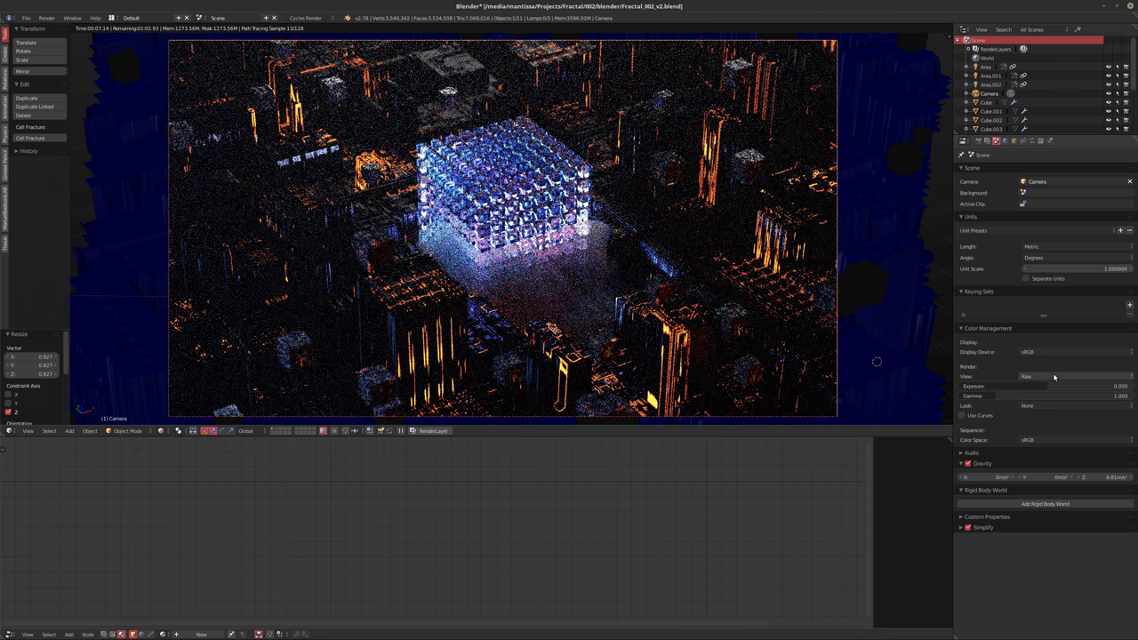
scroll(1054, 376, "up", 2, "ctrl")
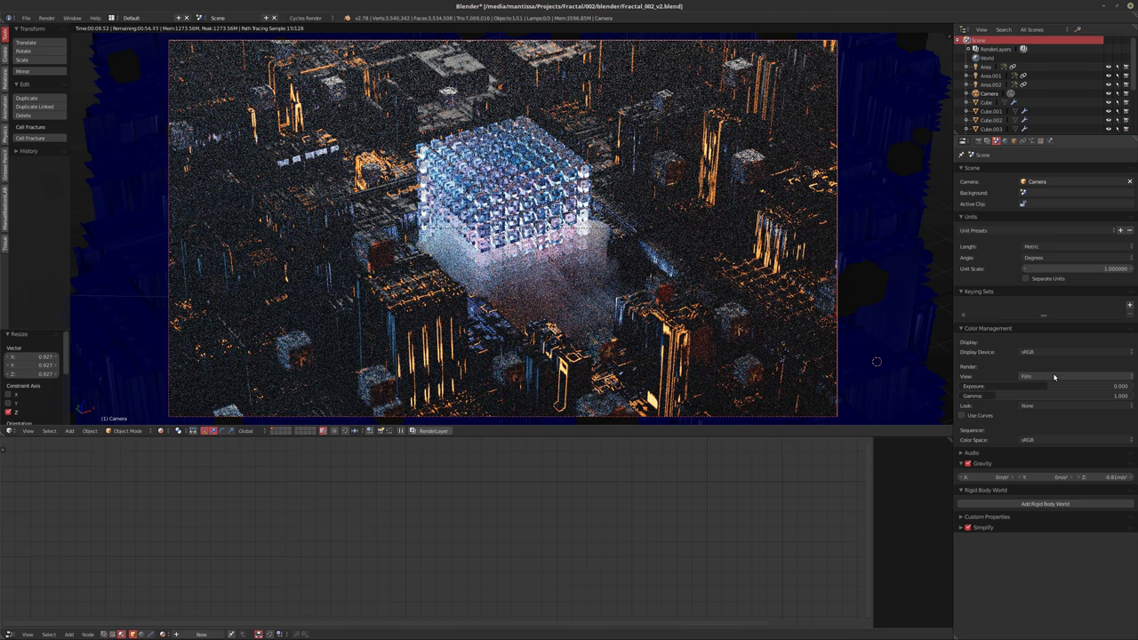
scroll(1054, 376, "up", 1, "ctrl")
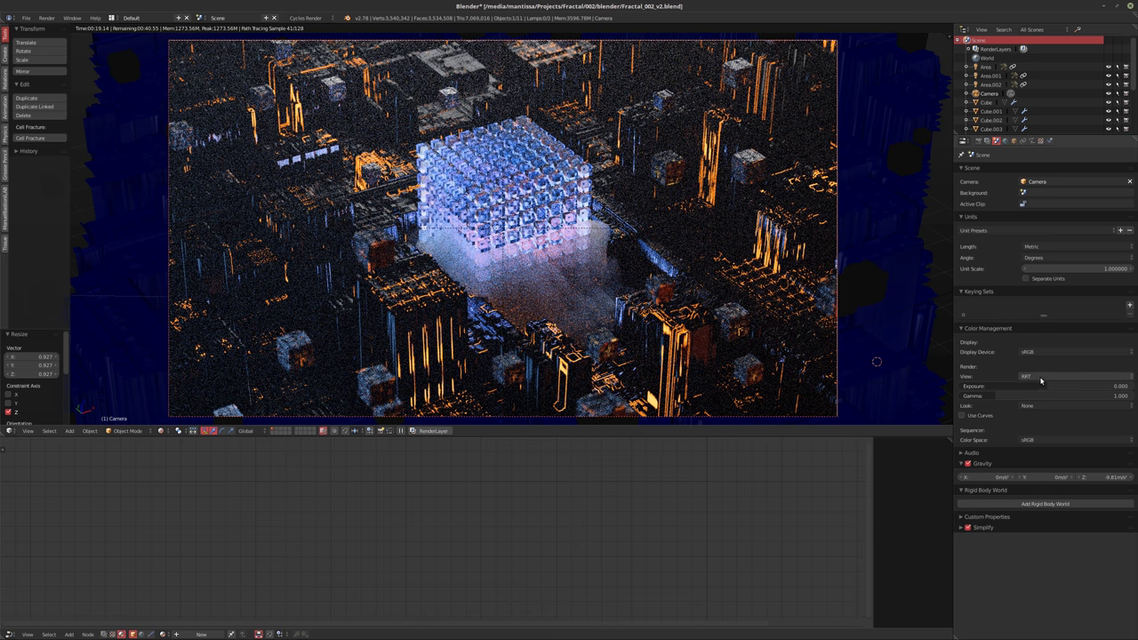
scroll(1040, 380, "down", 1, "ctrl")
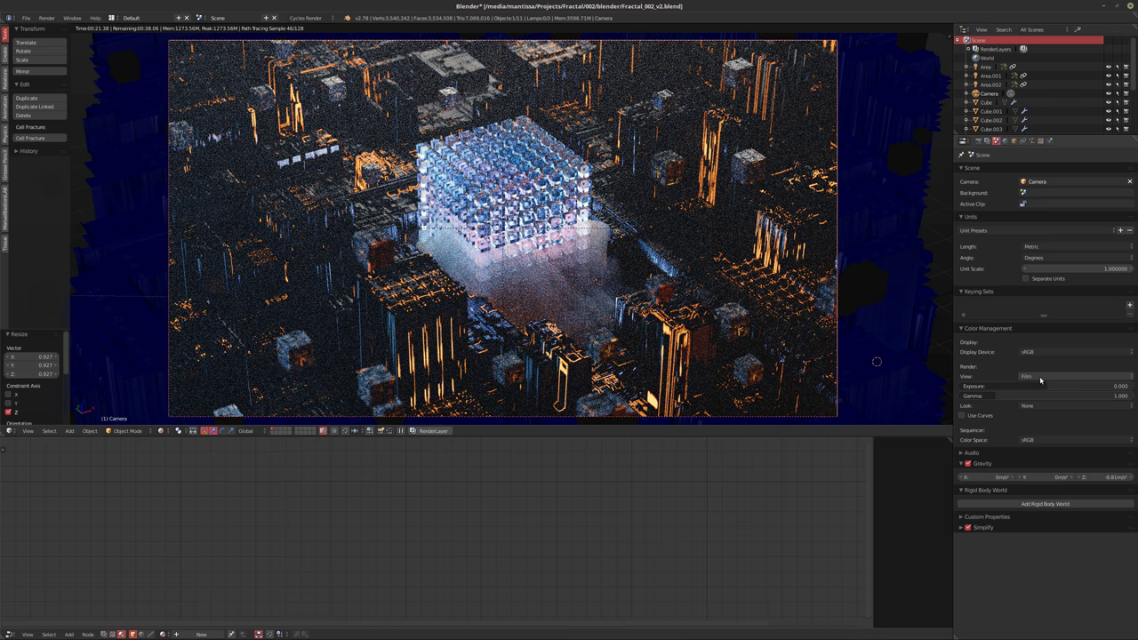
Compare the Default and Film view transforms, keep Film, and set exposure to 0.411 and gamma to 1.051
left_click(1040, 380)
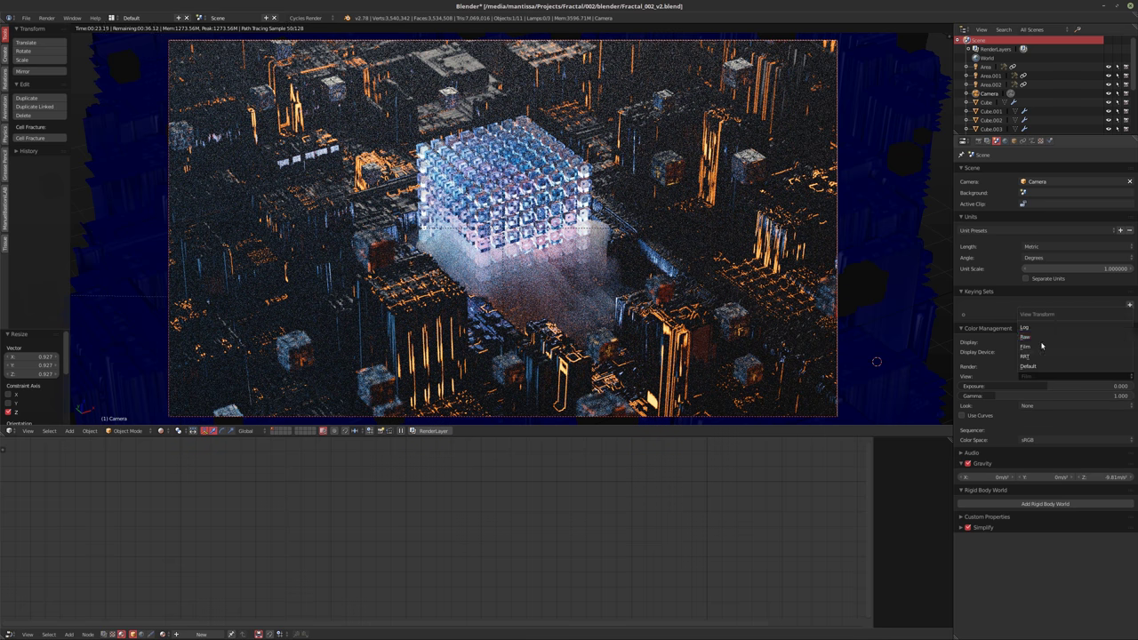
left_click(1038, 366)
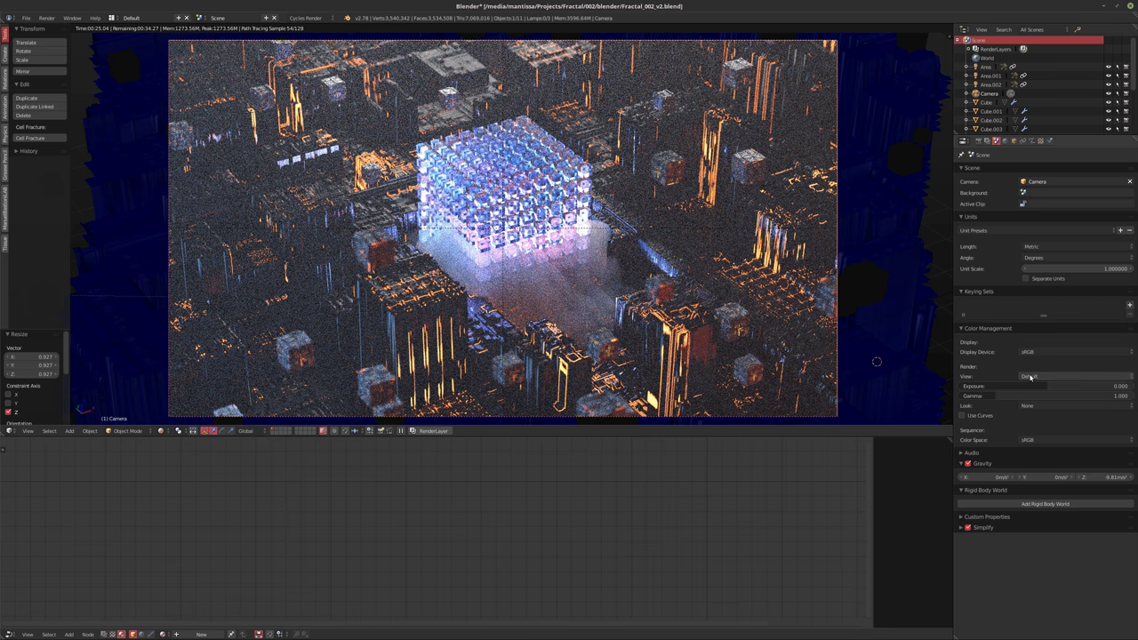
left_click(1030, 379)
left_click(1040, 347)
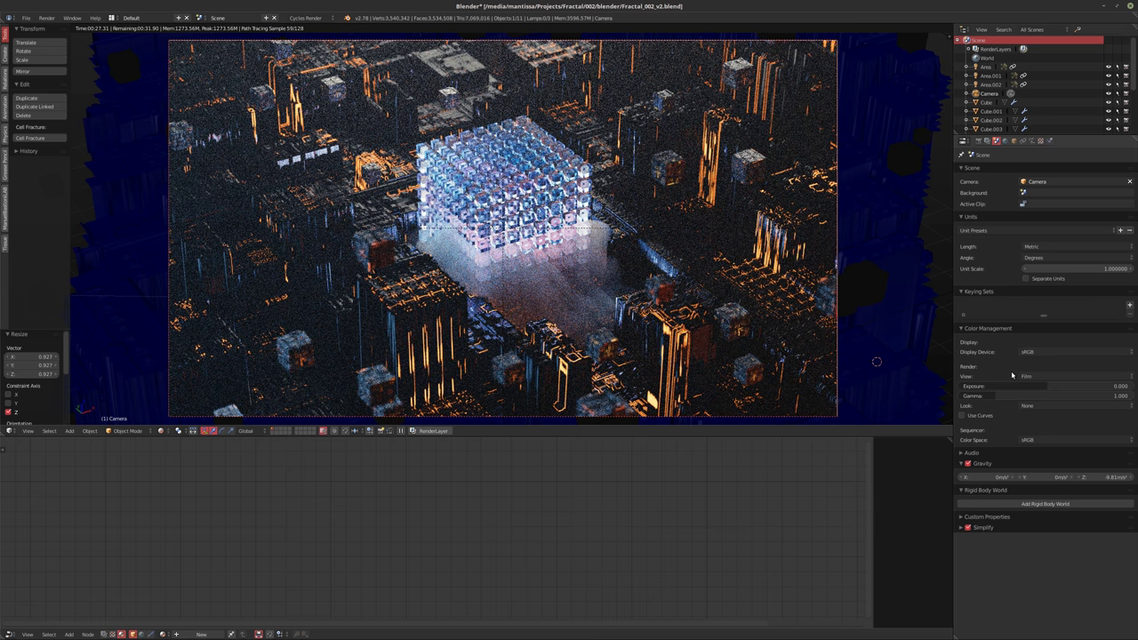
mouse_move(1041, 388)
left_mouse_down()
mouse_move(1066, 387)
mouse_move(997, 397)
mouse_move(1023, 397)
left_mouse_up()
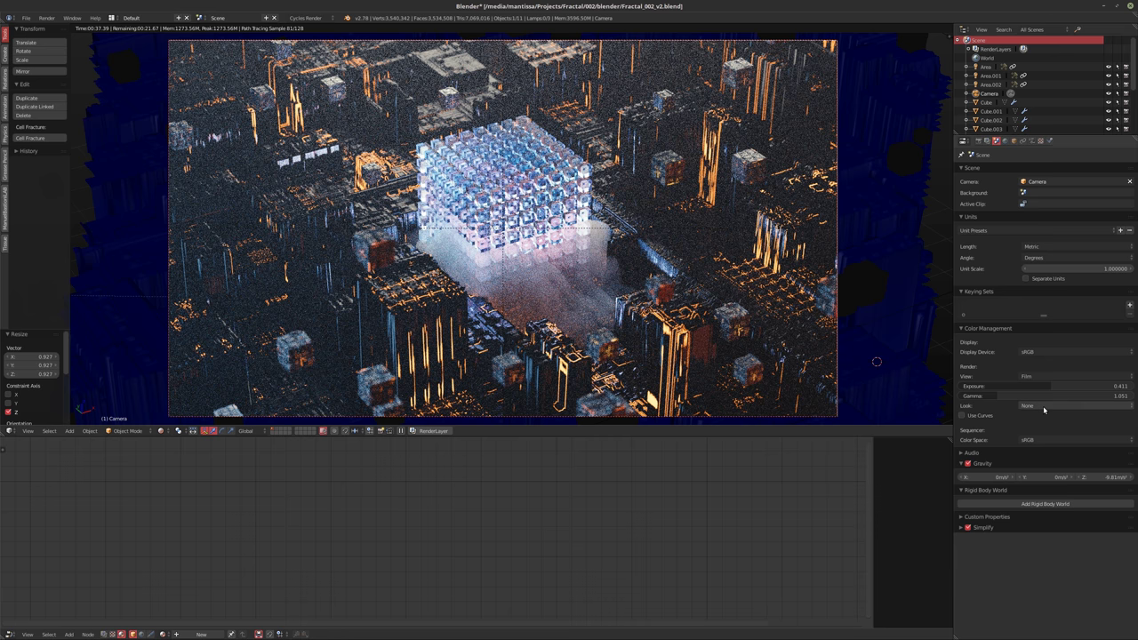
Try Canon, Fujifilm, Eastman and Kodak looks on the preview, including Kodak DSCS 3154, Kodachrome 64 and Portra 400NC
scroll(1044, 410, "down", 1, "ctrl")
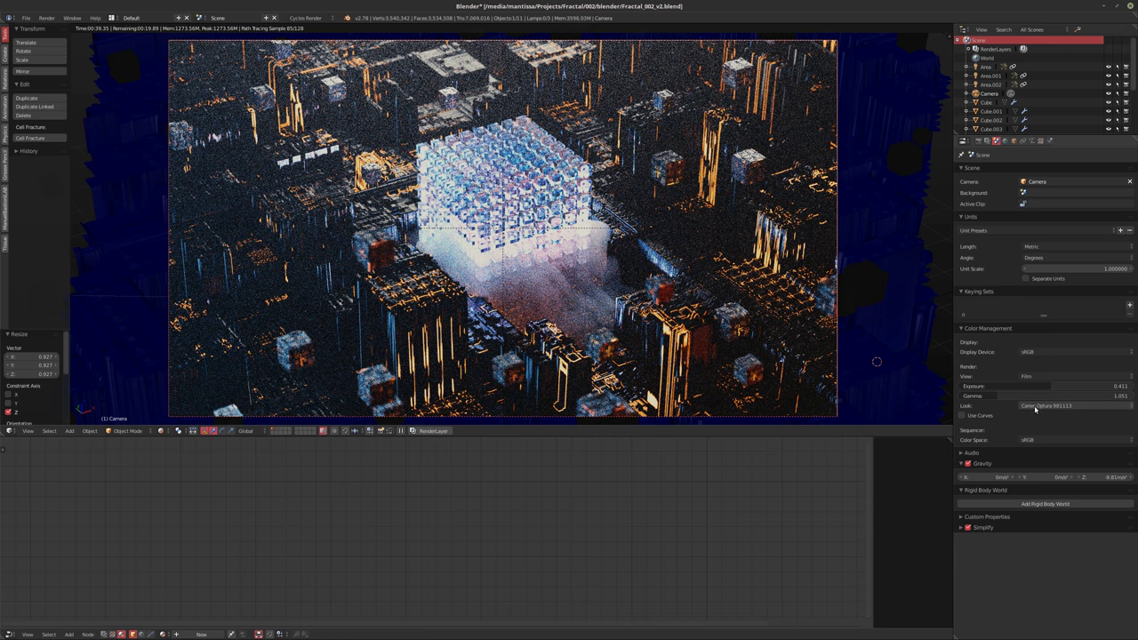
scroll(1035, 409, "down", 3, "ctrl")
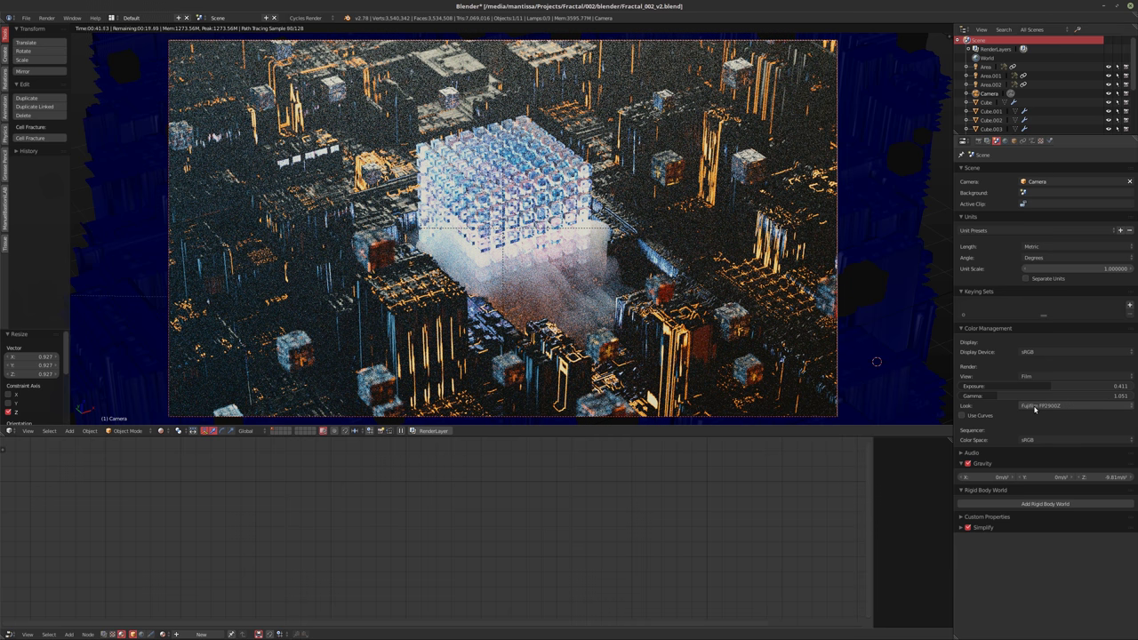
scroll(1035, 409, "up", 4, "ctrl")
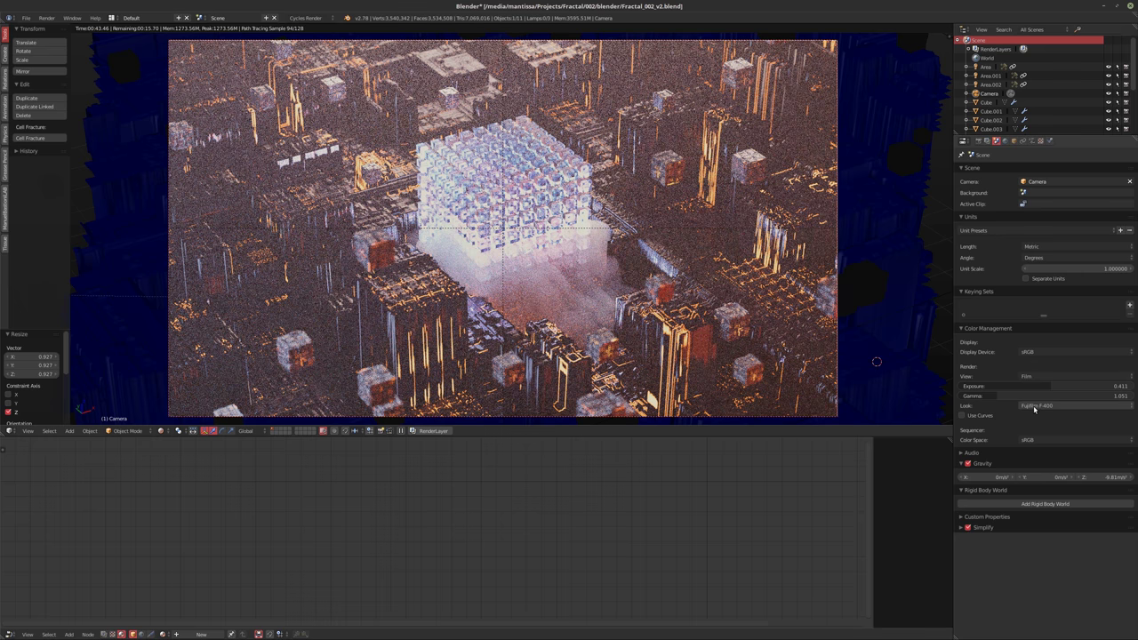
scroll(1033, 409, "up", 1, "ctrl")
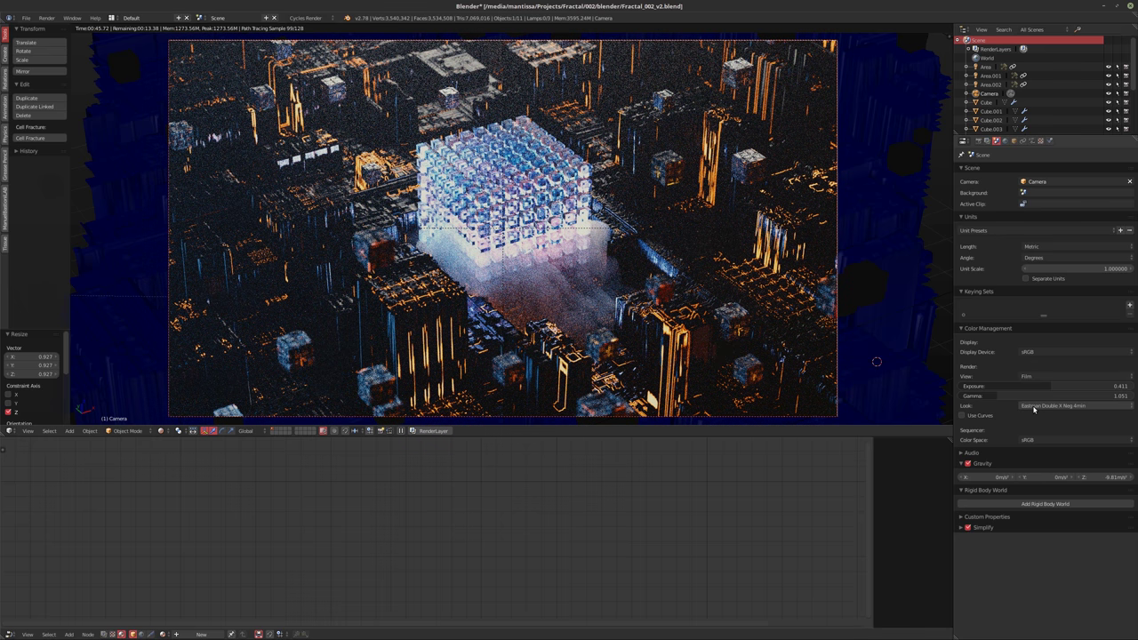
scroll(1034, 409, "up", 1, "ctrl")
scroll(1033, 409, "up", 1, "ctrl")
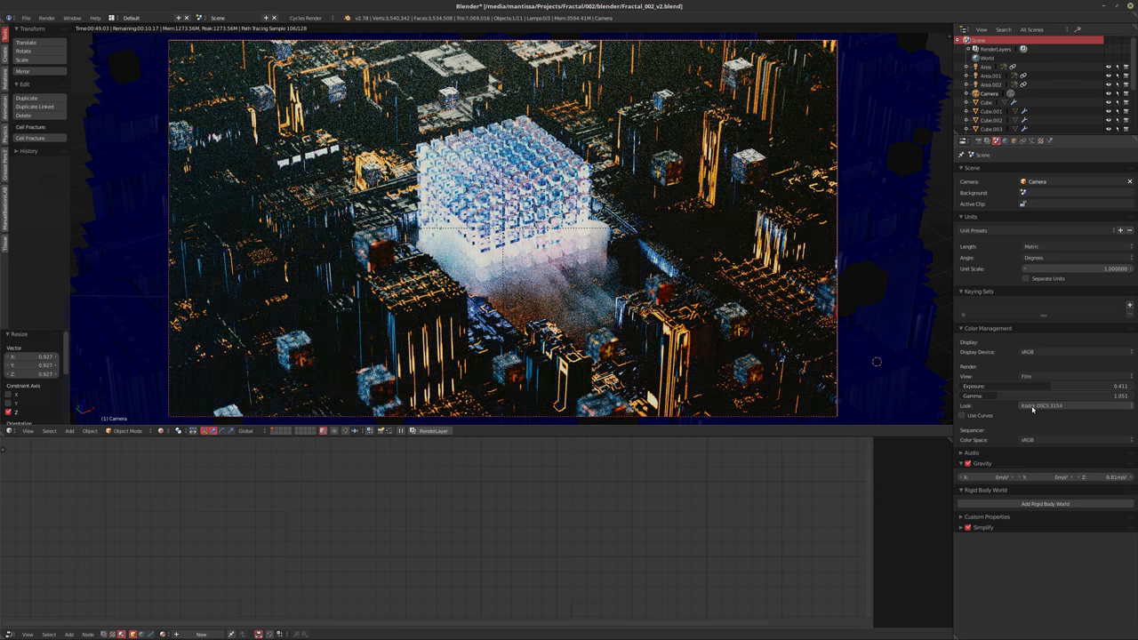
scroll(1032, 409, "up", 1, "ctrl")
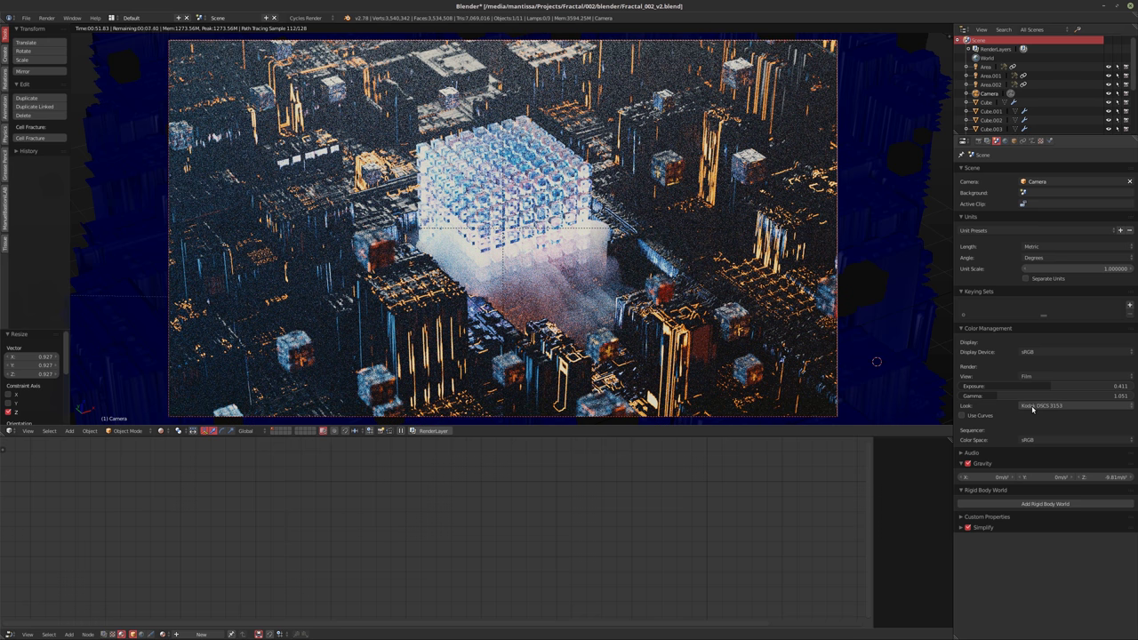
scroll(1032, 409, "down", 1, "ctrl")
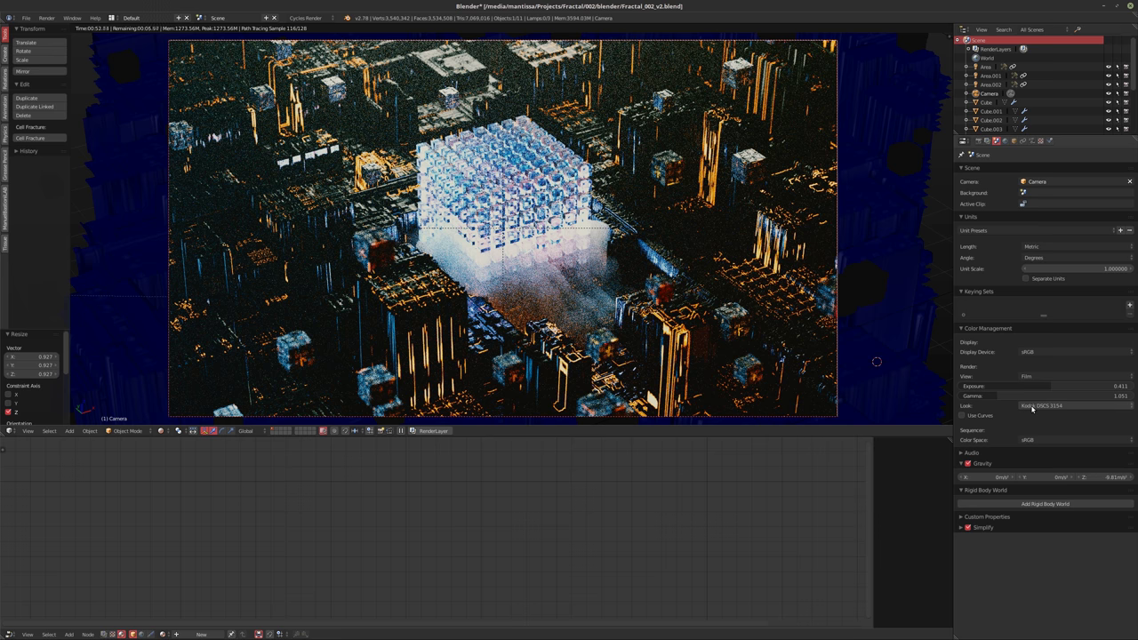
scroll(1033, 408, "up", 2, "ctrl")
scroll(1036, 408, "down", 3, "ctrl")
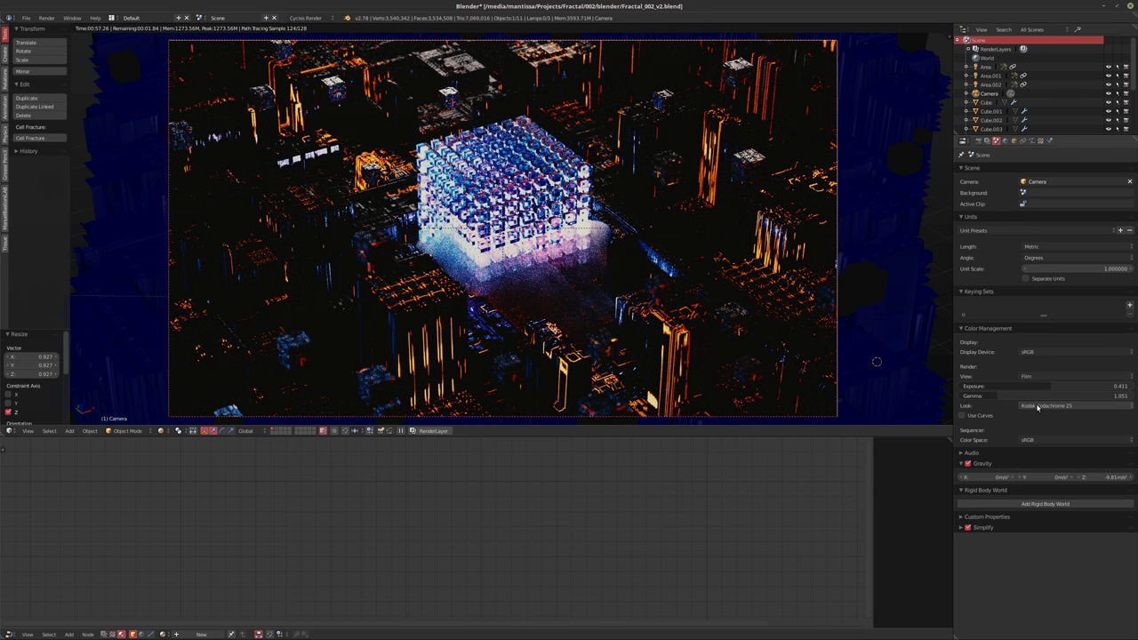
scroll(1037, 407, "down", 1, "ctrl")
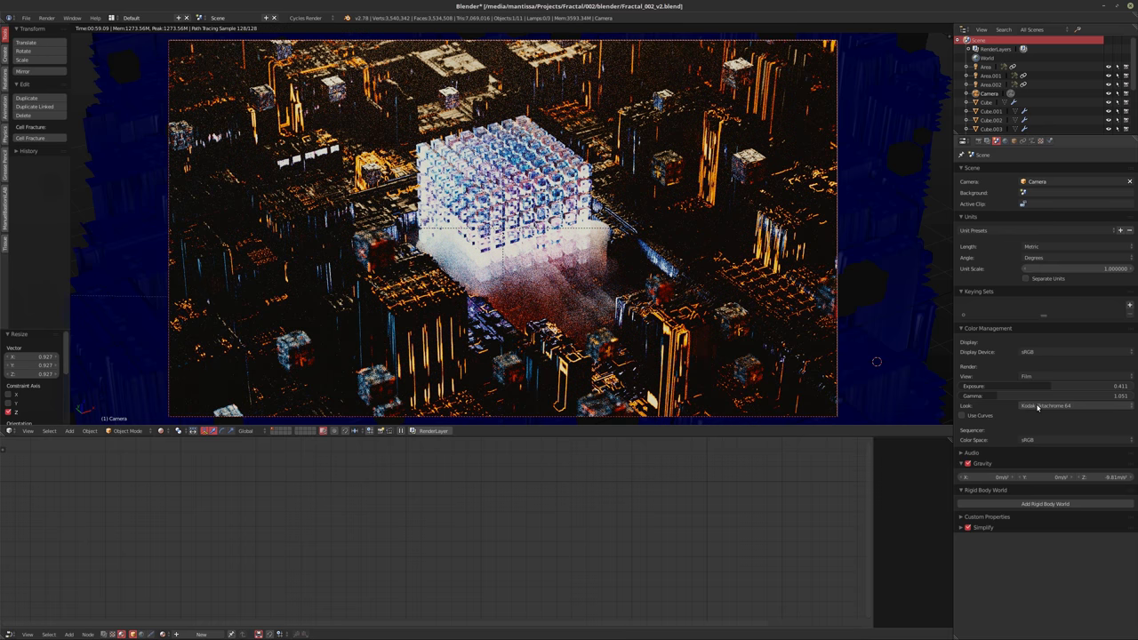
scroll(1036, 407, "down", 3, "ctrl")
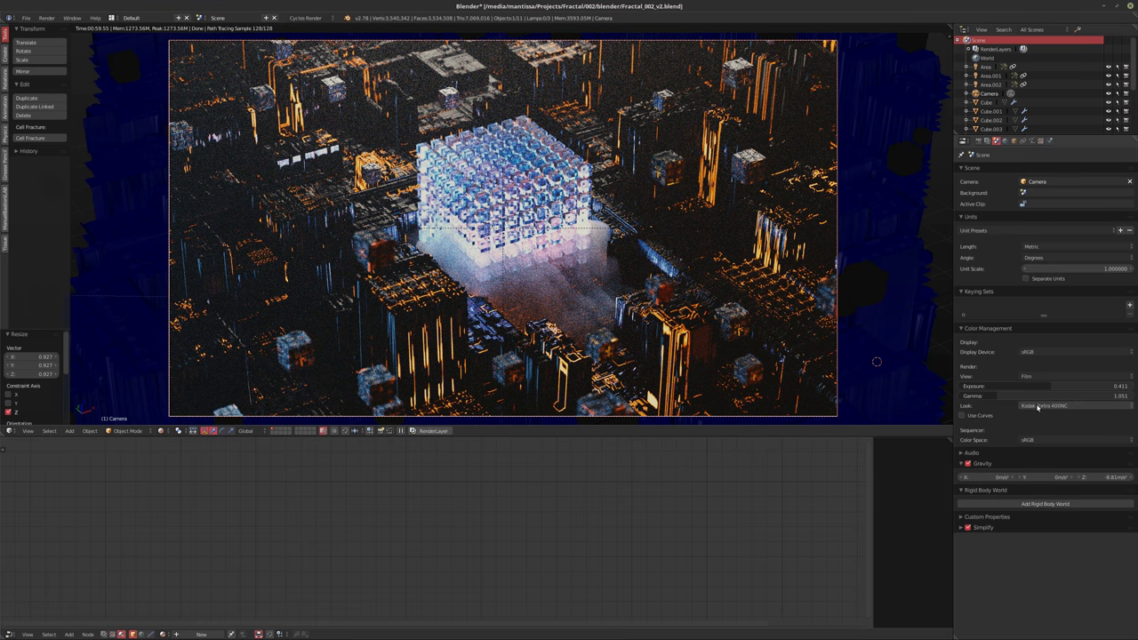
scroll(1036, 407, "up", 1, "ctrl")
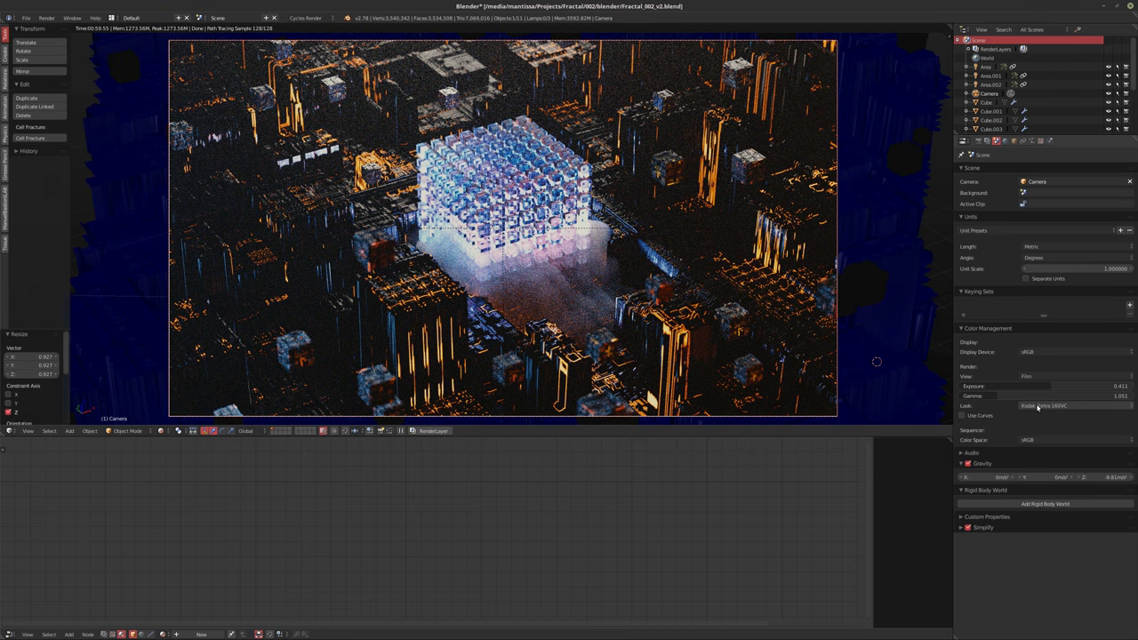
scroll(1036, 407, "up", 1, "ctrl")
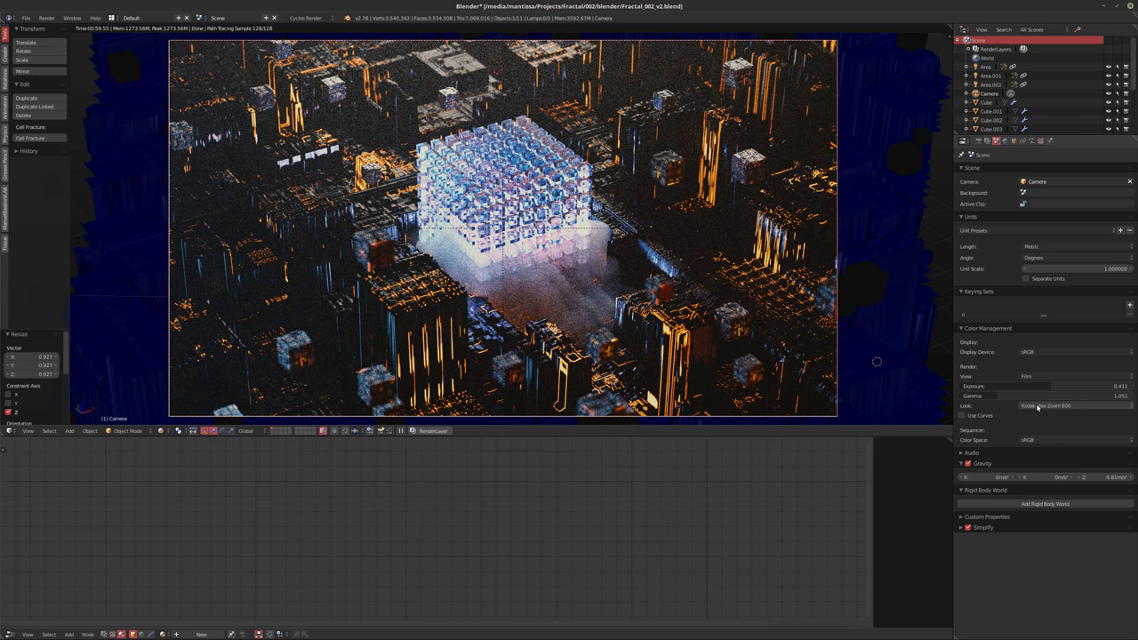
Try the Agfa looks on the preview, from Advantix 200 through Agfachrome RSX2 and CT Precisa 200 to Agfacolor HDC 400 plus
scroll(1036, 407, "up", 2, "ctrl")
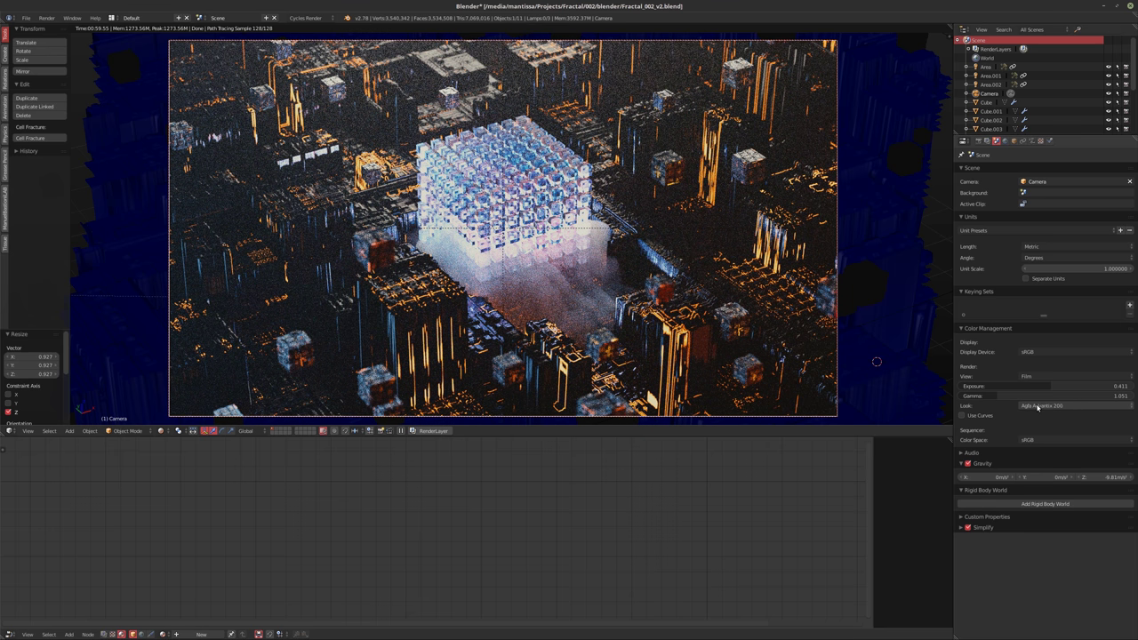
scroll(1037, 408, "up", 1, "ctrl")
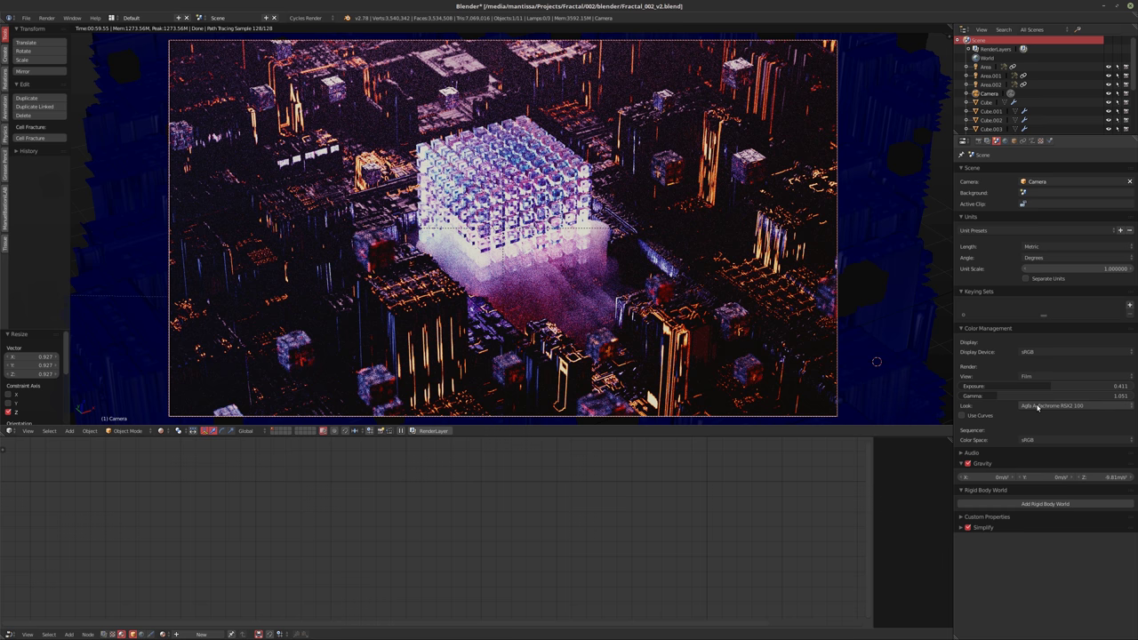
scroll(1036, 407, "up", 1, "ctrl")
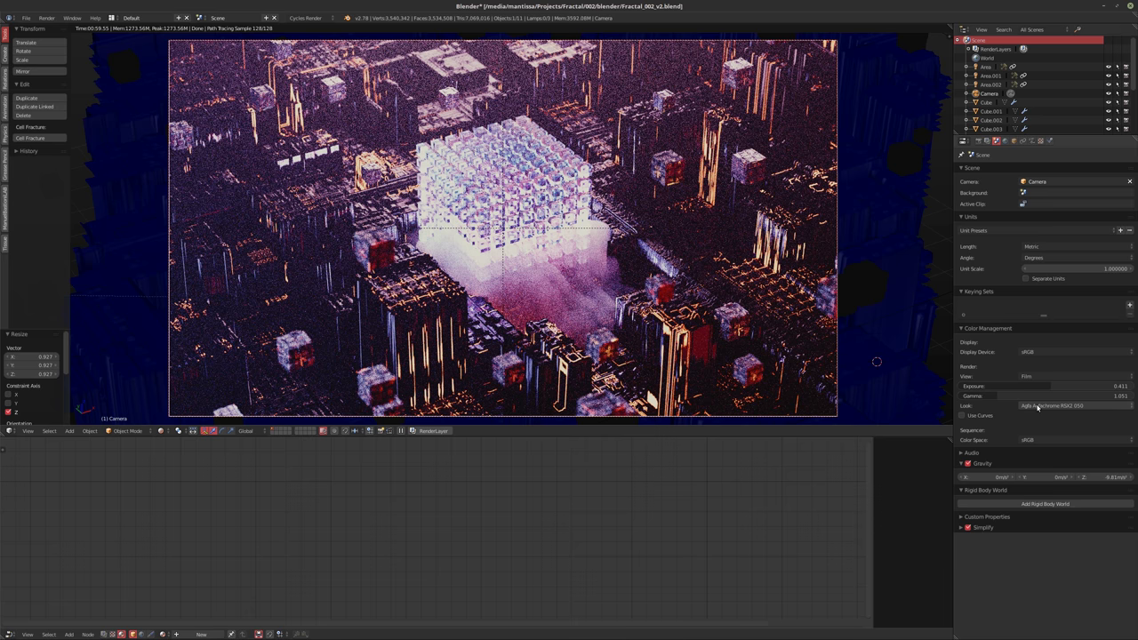
scroll(1037, 407, "up", 1, "ctrl")
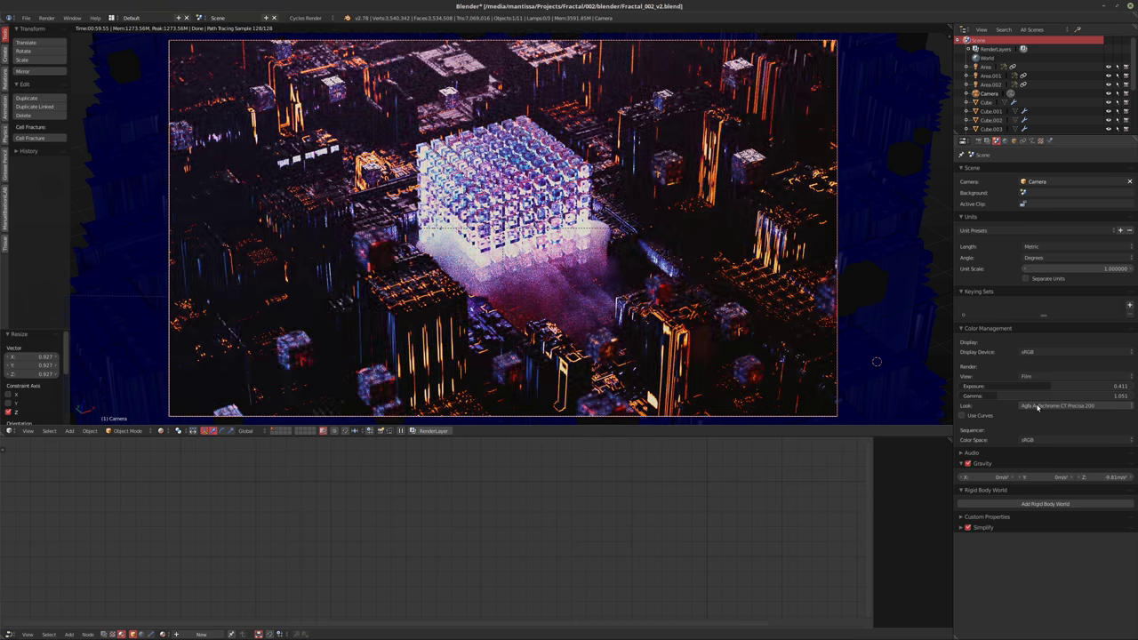
scroll(1036, 407, "up", 2, "ctrl")
scroll(1036, 407, "up", 3, "ctrl")
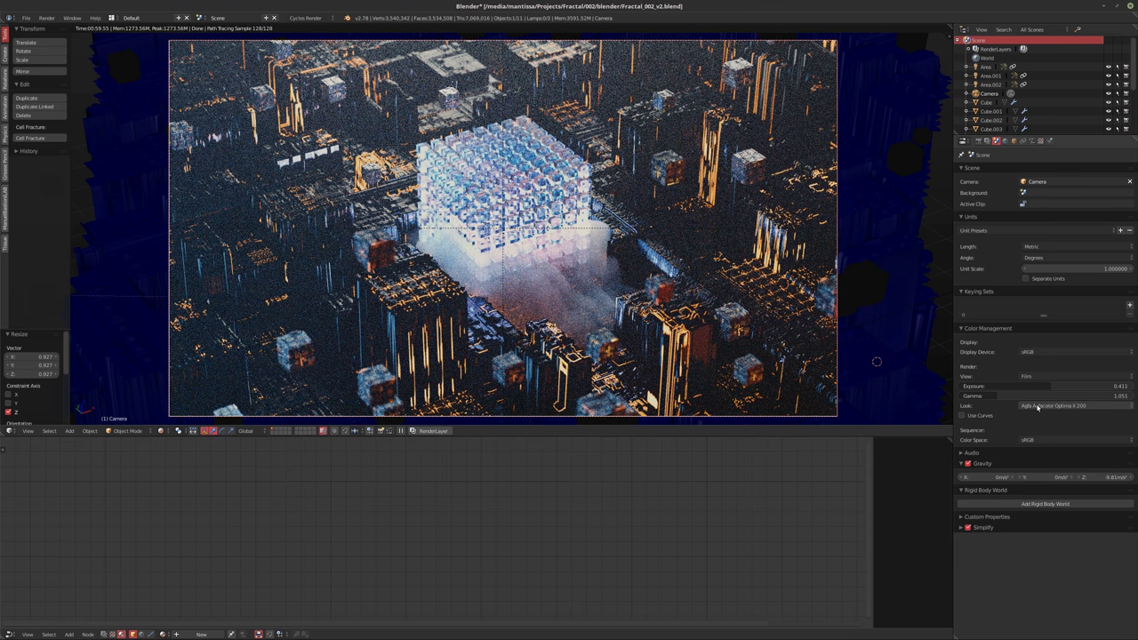
scroll(1036, 407, "up", 2, "ctrl")
scroll(1036, 407, "up", 1, "ctrl")
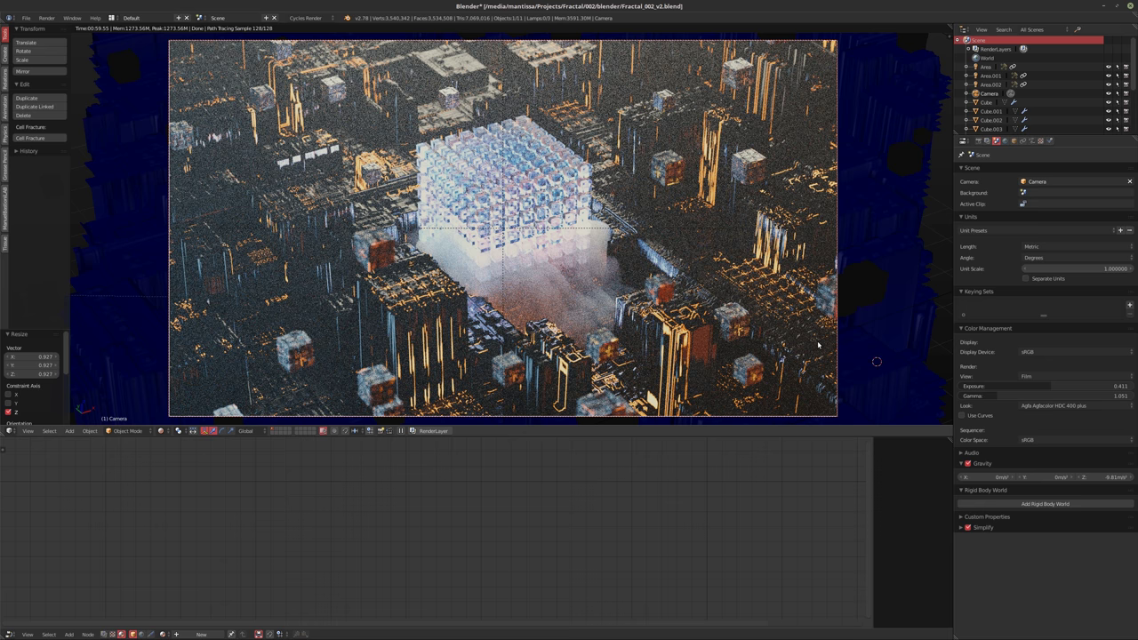
Compare the remaining Agfacolor and Canon Optura looks and set the look to Canon Optura 981111
scroll(1049, 409, "up", 2, "ctrl")
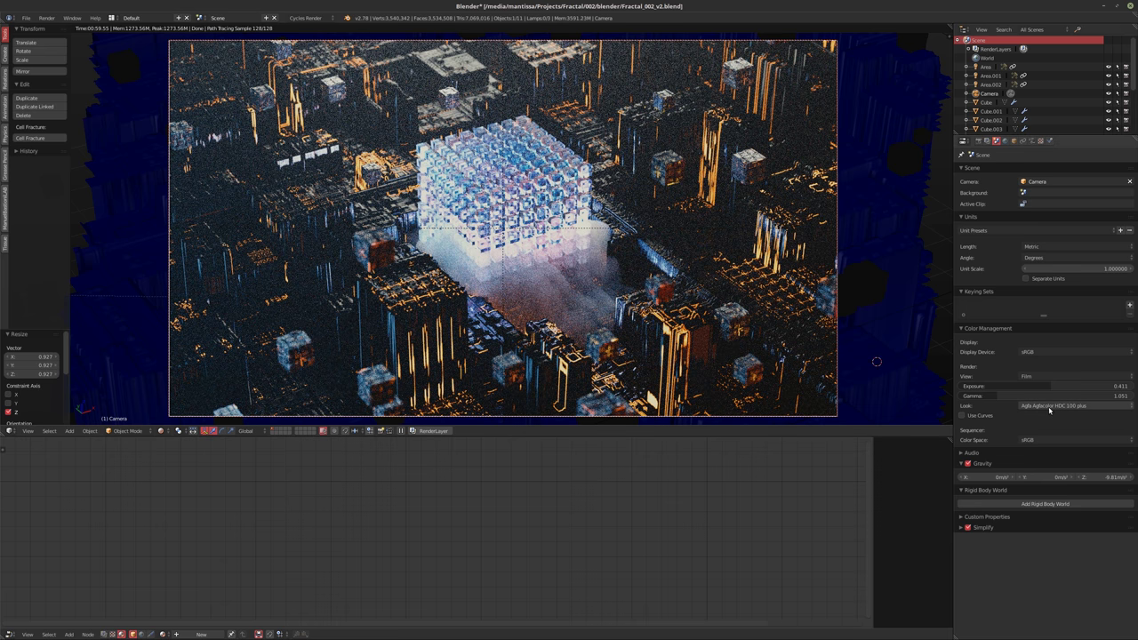
scroll(1049, 410, "up", 5, "ctrl")
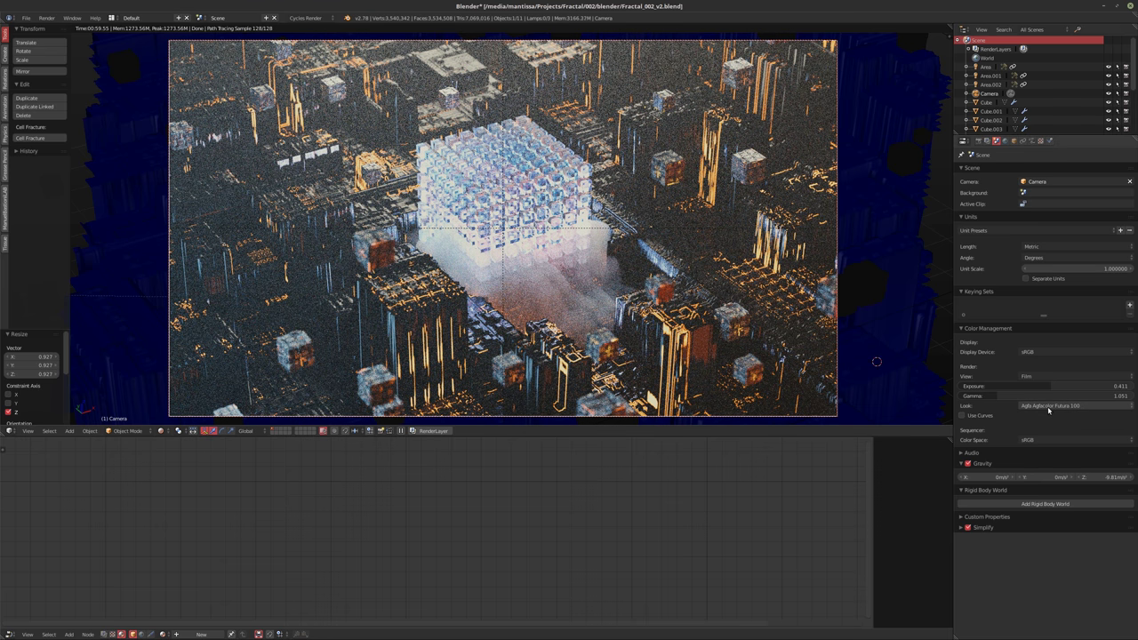
scroll(1049, 410, "up", 4, "ctrl")
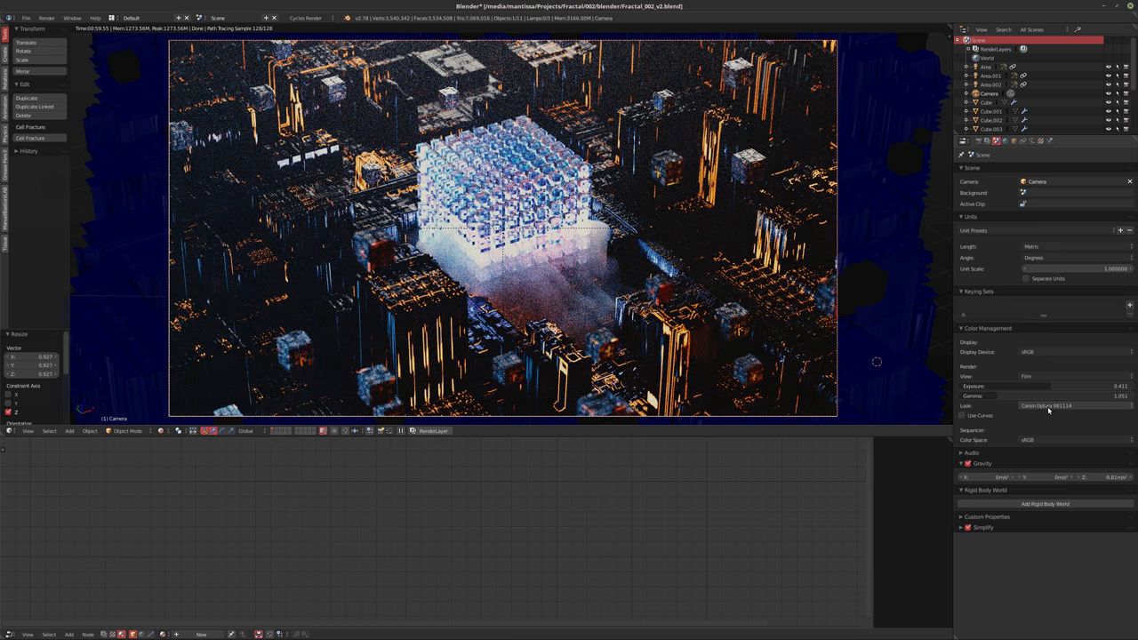
scroll(1049, 410, "up", 2, "ctrl")
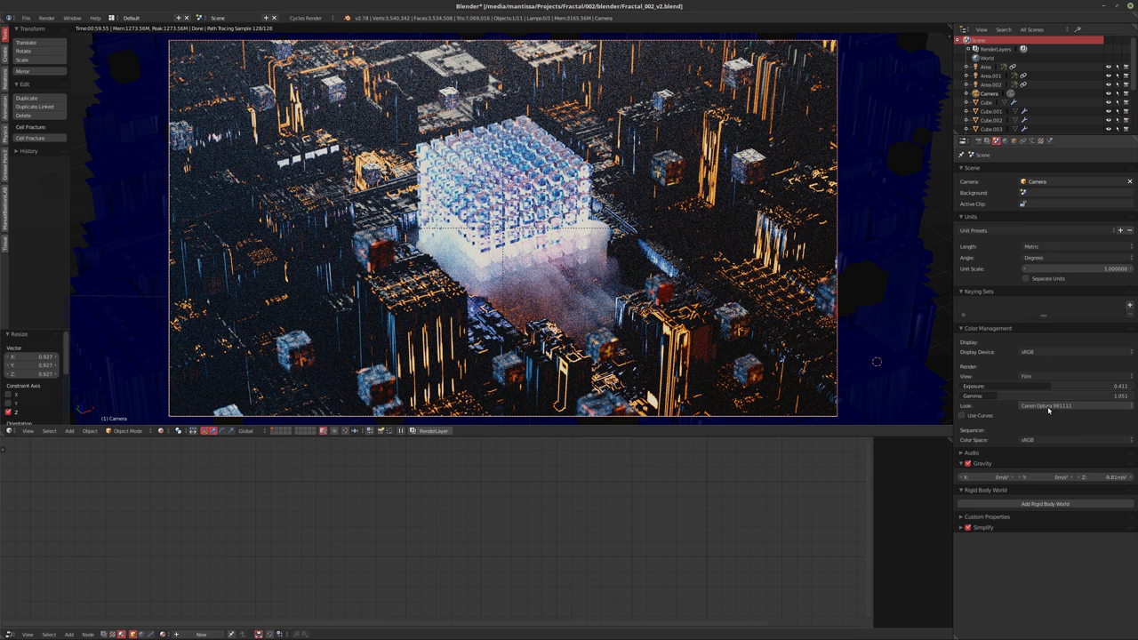
Try the Eastman Double X Neg looks up to 6min, and set exposure to 0.771 and gamma to 1.206
scroll(1048, 409, "down", 7, "ctrl")
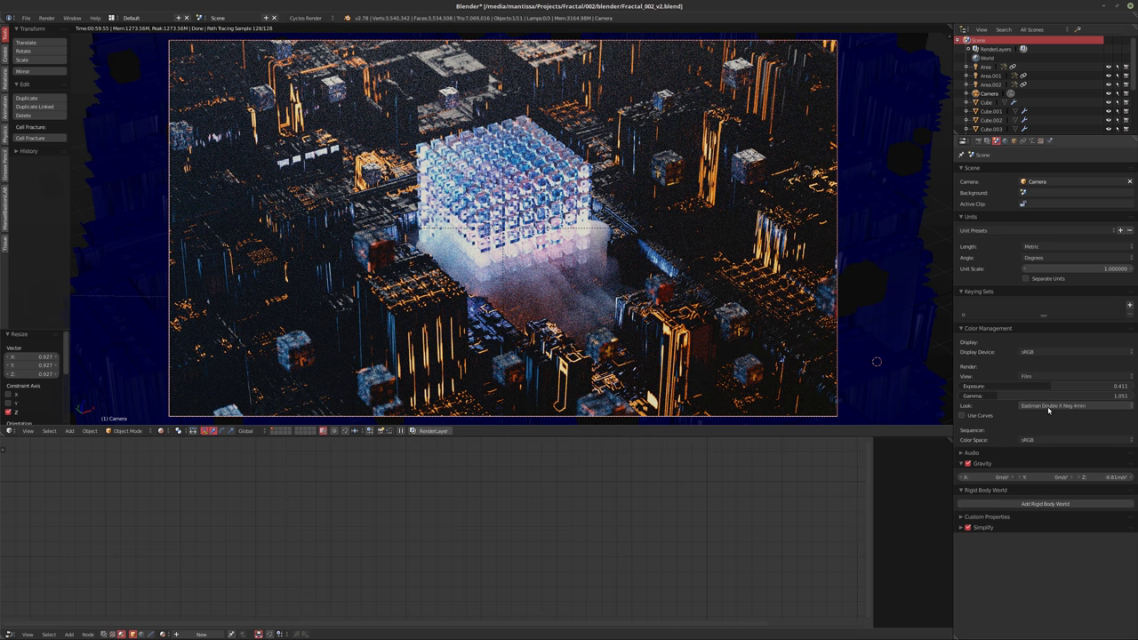
scroll(1048, 410, "down", 1, "ctrl")
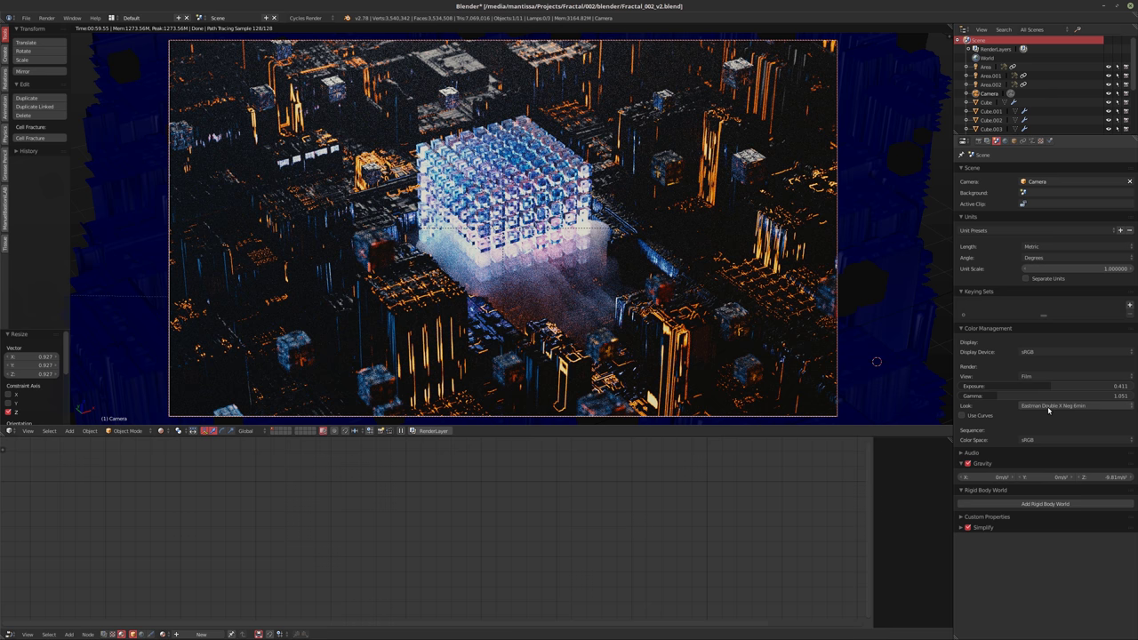
left_click_drag(994, 397, 1072, 385)
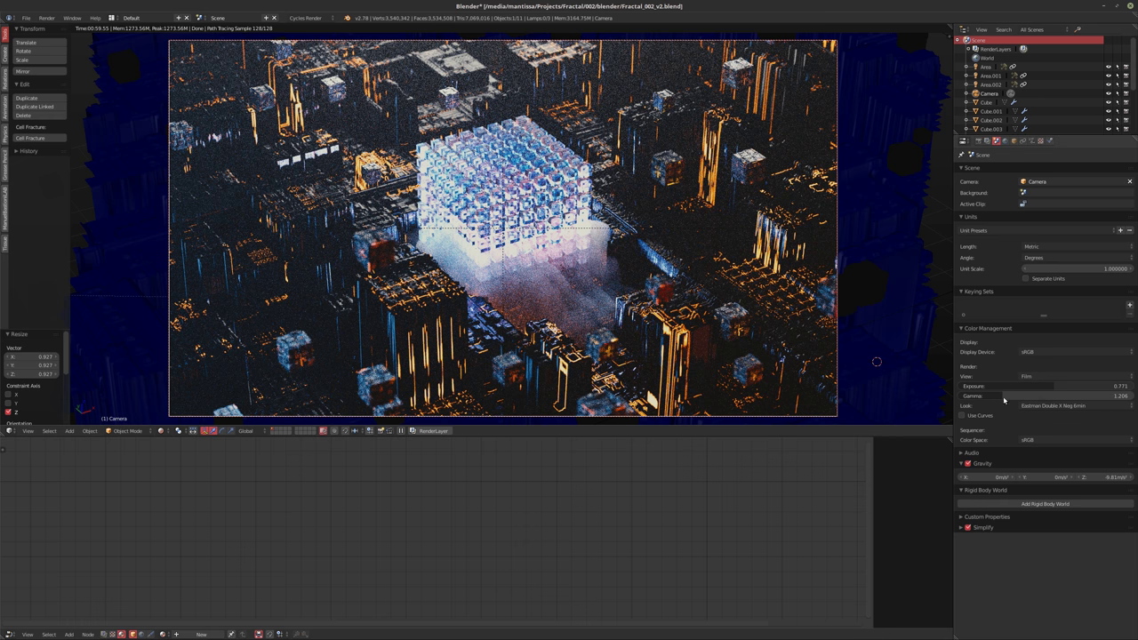
Try the Kodak looks on the preview, from KAI and DSCS through Kodachrome 25 to Ektachrome E100S and Ektachrome 100 plus
scroll(1056, 407, "down", 1, "ctrl")
scroll(1056, 407, "down", 2, "ctrl")
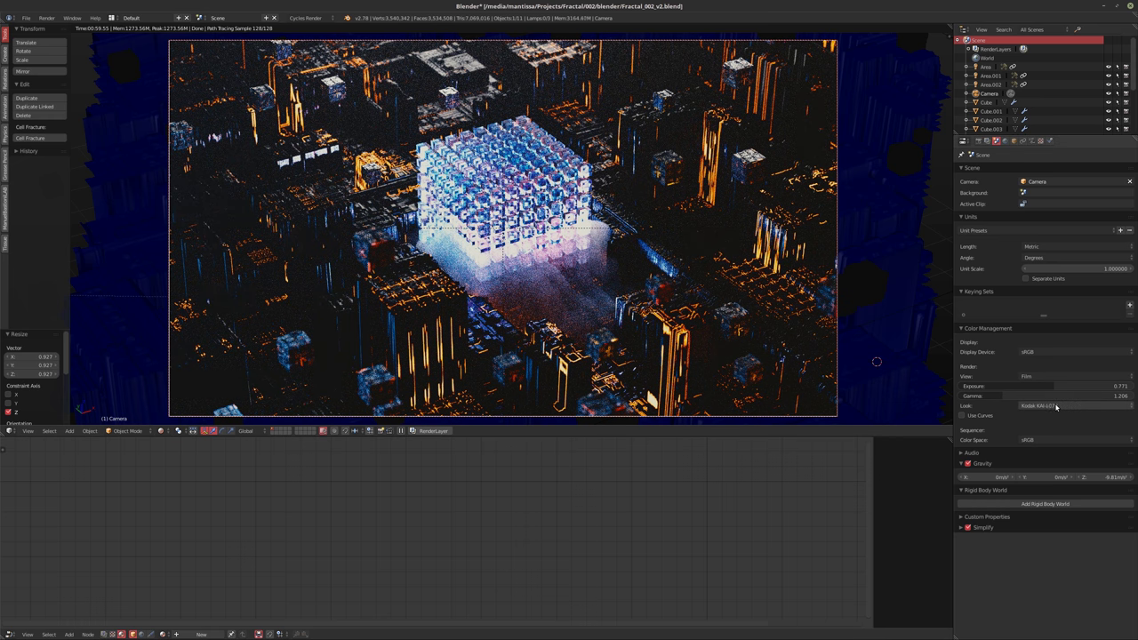
scroll(1056, 406, "down", 2, "ctrl")
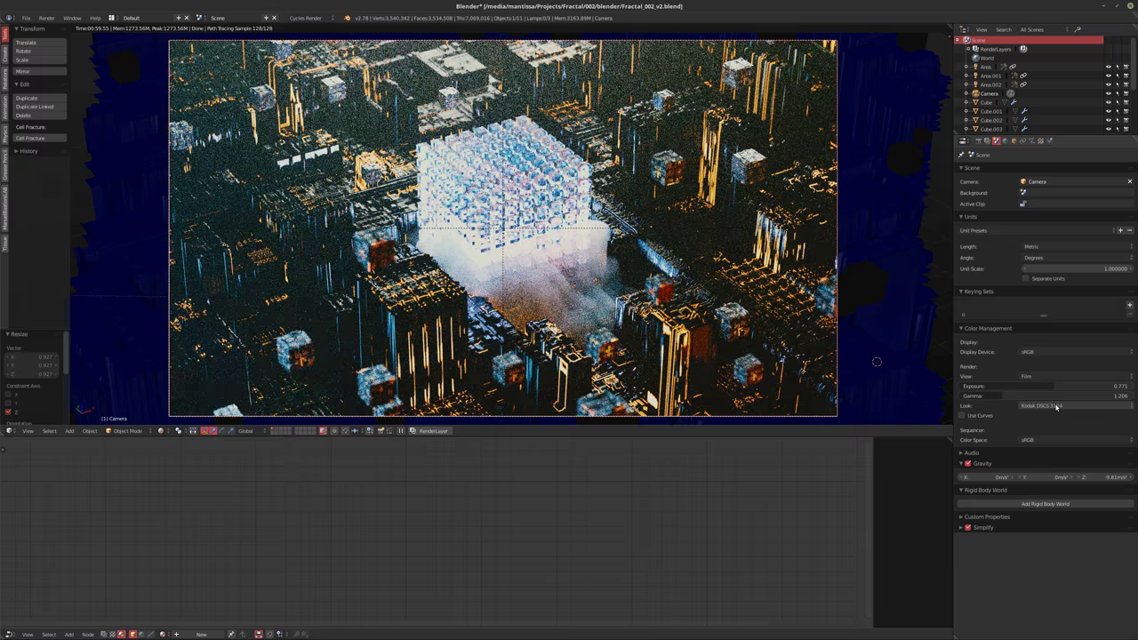
scroll(1056, 406, "down", 2, "ctrl")
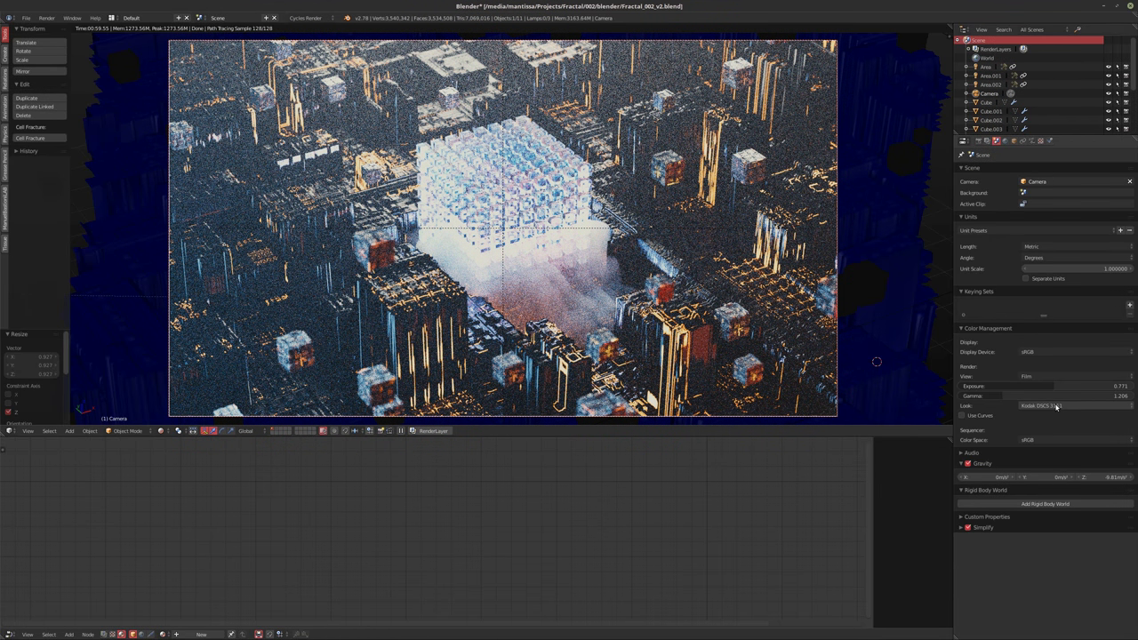
scroll(1056, 407, "down", 1, "ctrl")
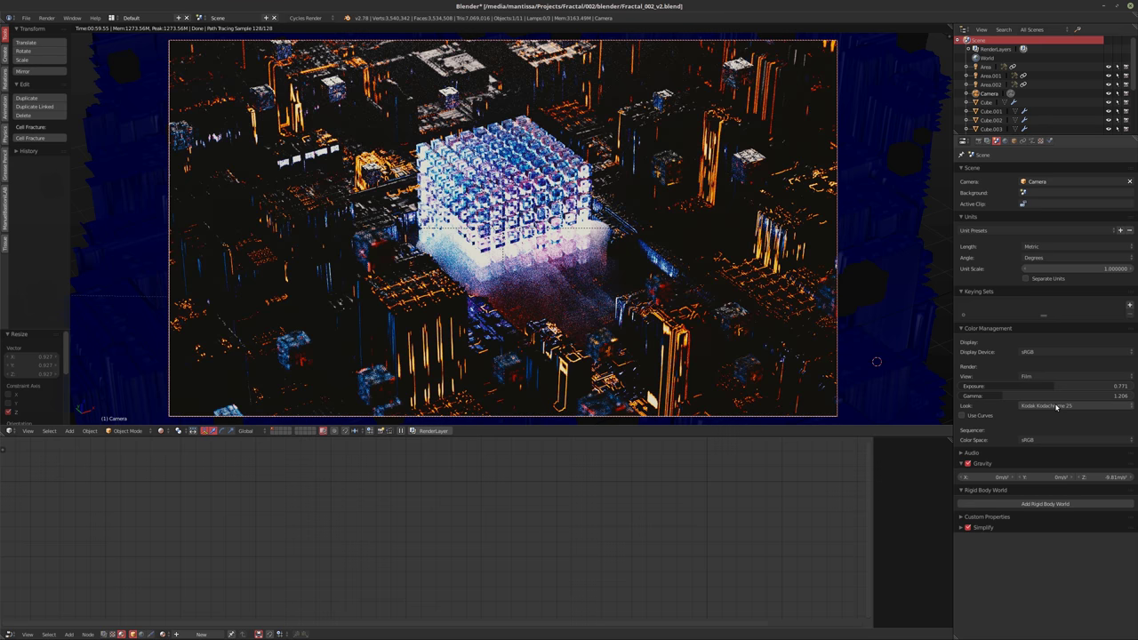
scroll(1056, 406, "down", 1, "ctrl")
scroll(1056, 406, "down", 2, "ctrl")
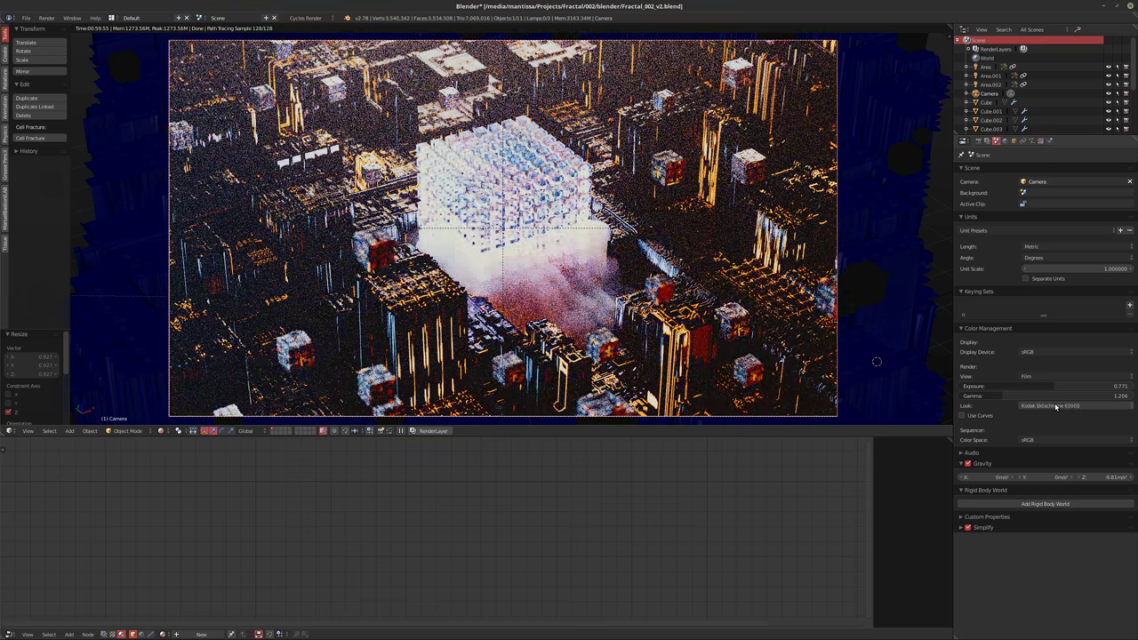
scroll(1056, 407, "down", 1, "ctrl")
scroll(1056, 406, "down", 2, "ctrl")
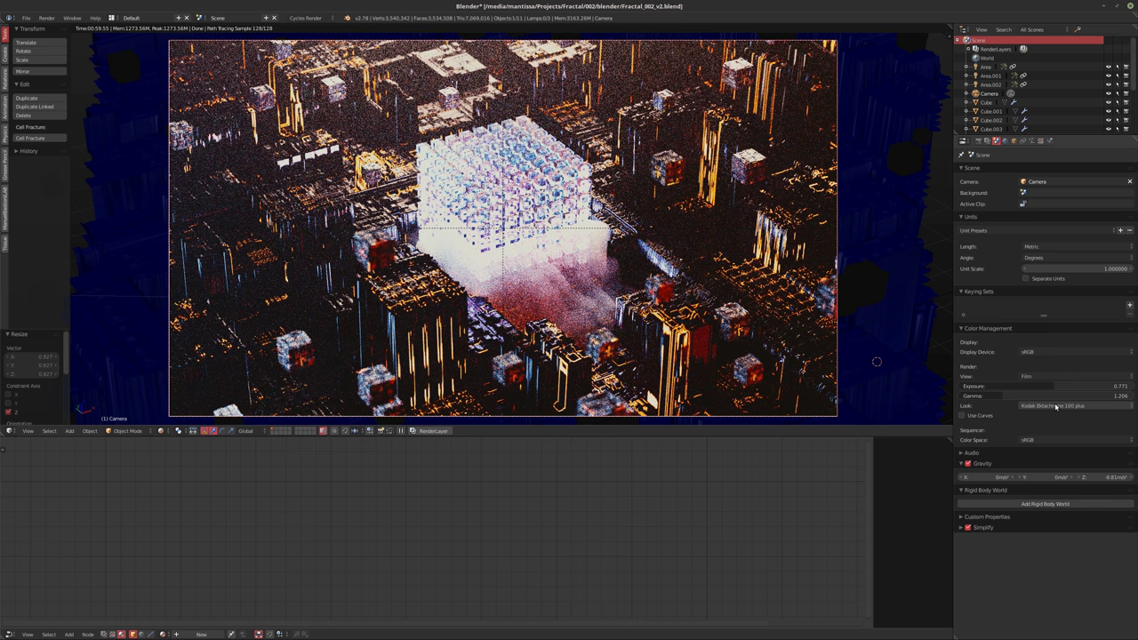
Try the Kodak Portra looks and continue through the Agfa looks to Agfachrome RSX2 100
scroll(1056, 406, "down", 1, "ctrl")
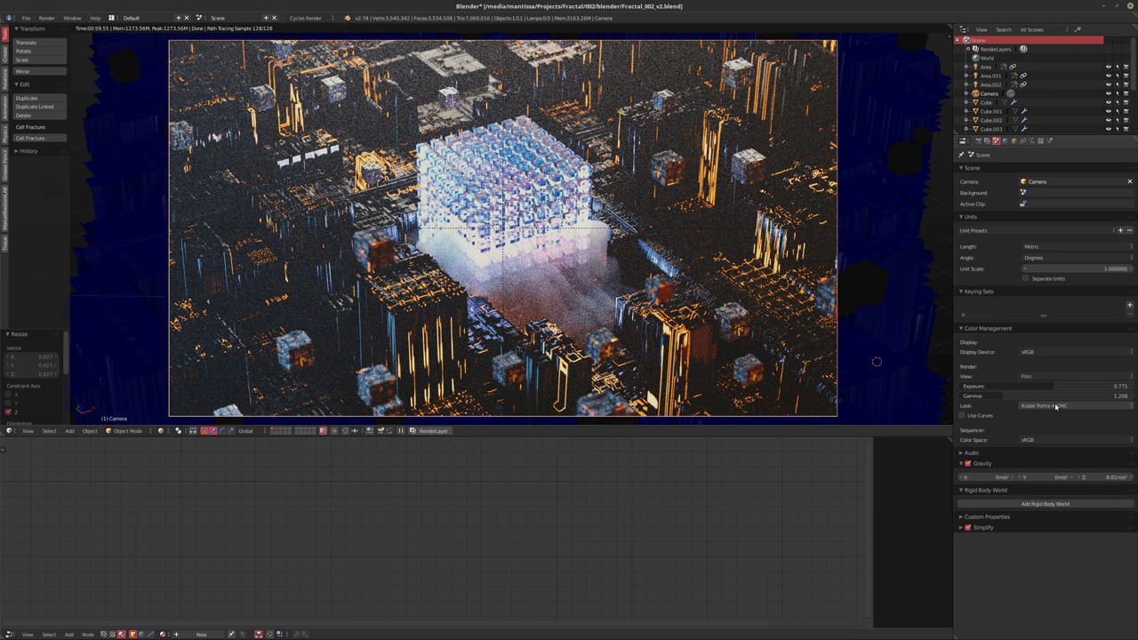
scroll(1056, 406, "down", 1, "ctrl")
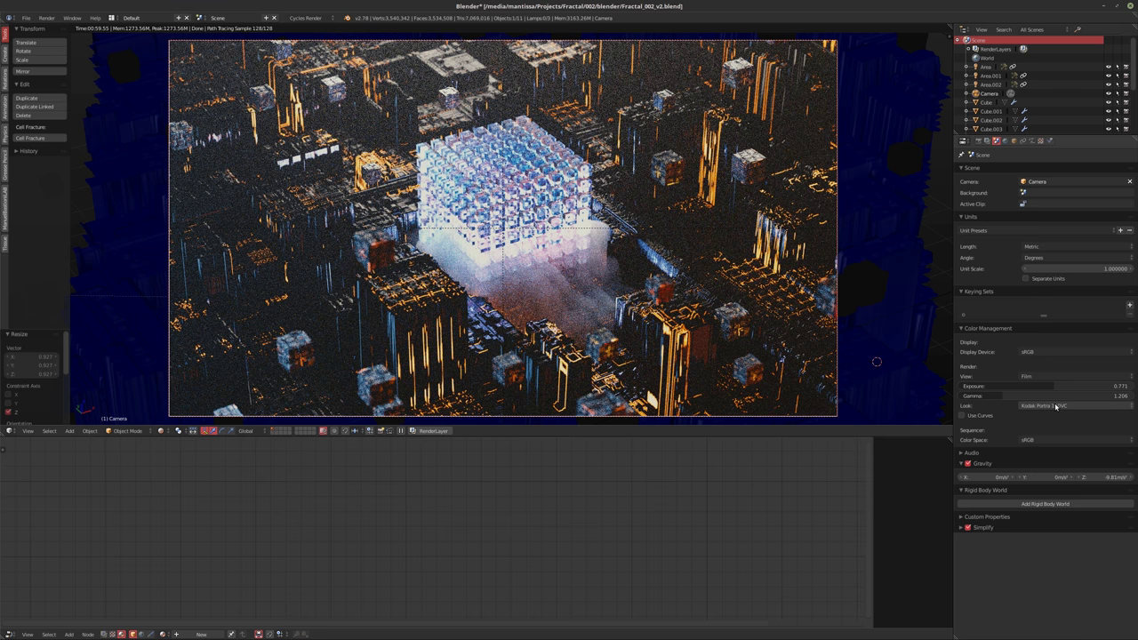
scroll(1056, 406, "down", 1, "ctrl")
scroll(1056, 406, "down", 1, "ctrl")
scroll(1056, 406, "down", 1, "ctrl")
scroll(1056, 406, "down", 1, "ctrl")
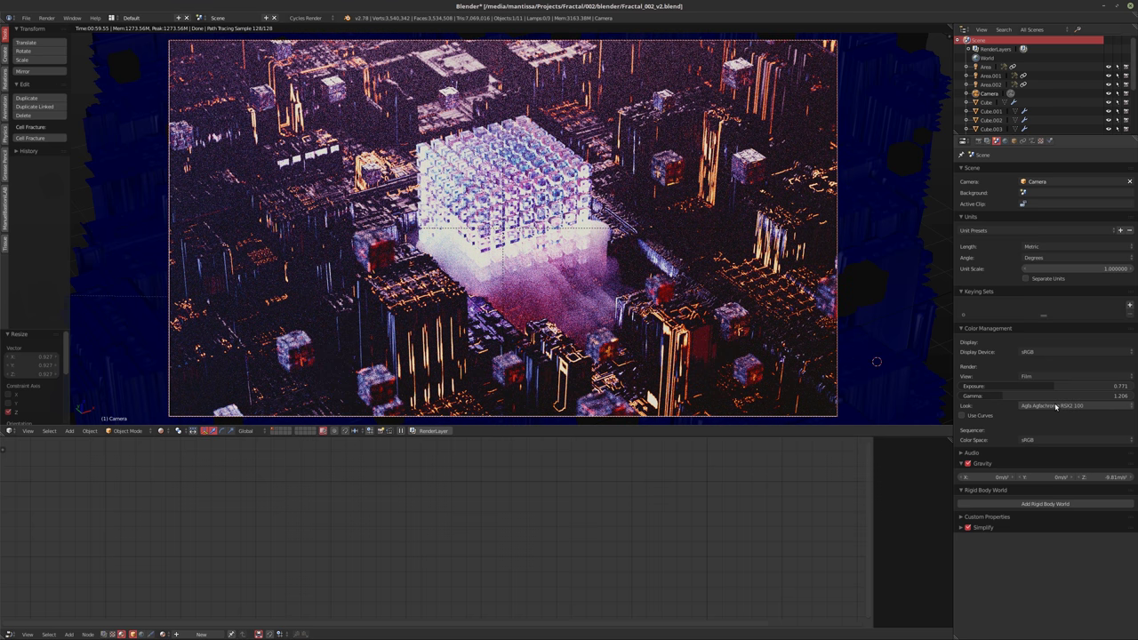
Set the look to None, with gamma at 1.051 and exposure at 0.668
left_click(1056, 407)
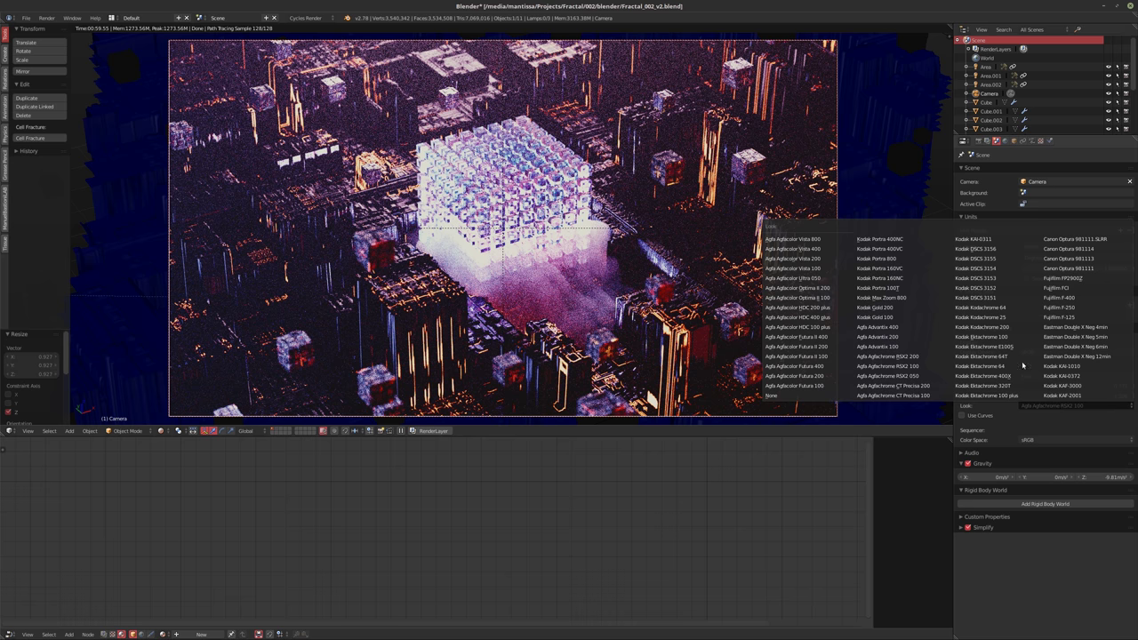
left_click(789, 396)
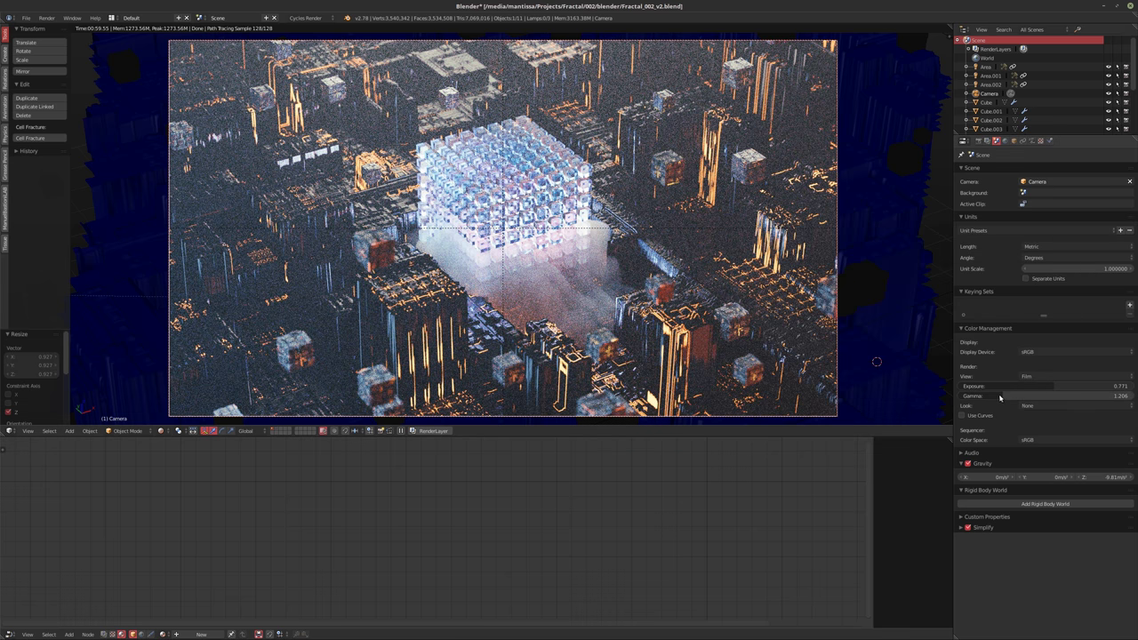
left_click_drag(999, 398, 971, 397)
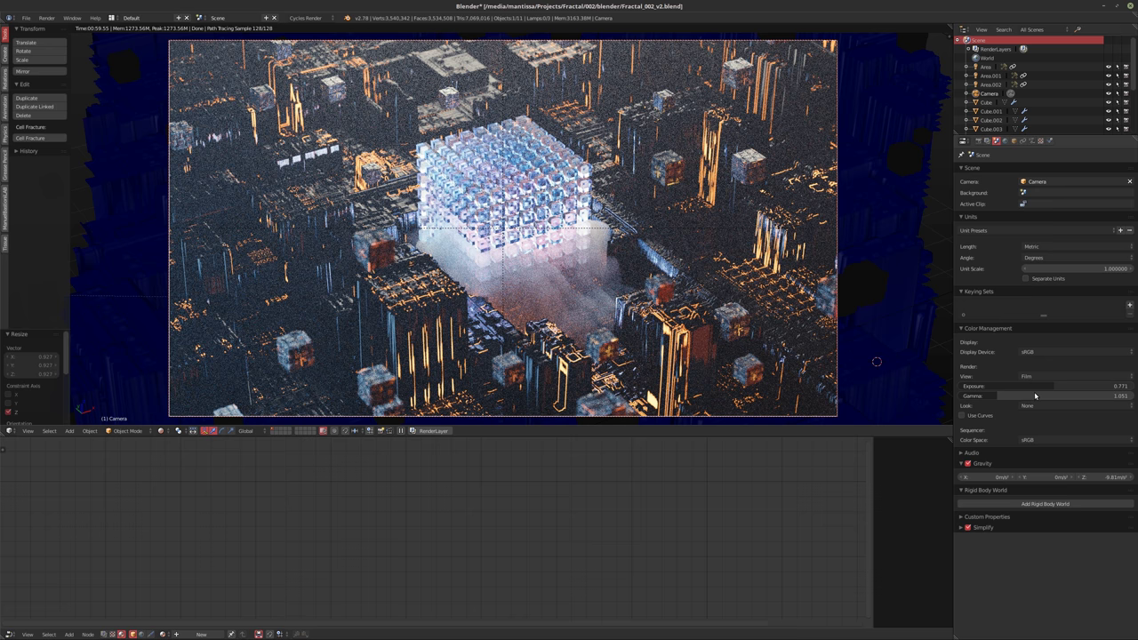
left_click_drag(1054, 386, 1029, 385)
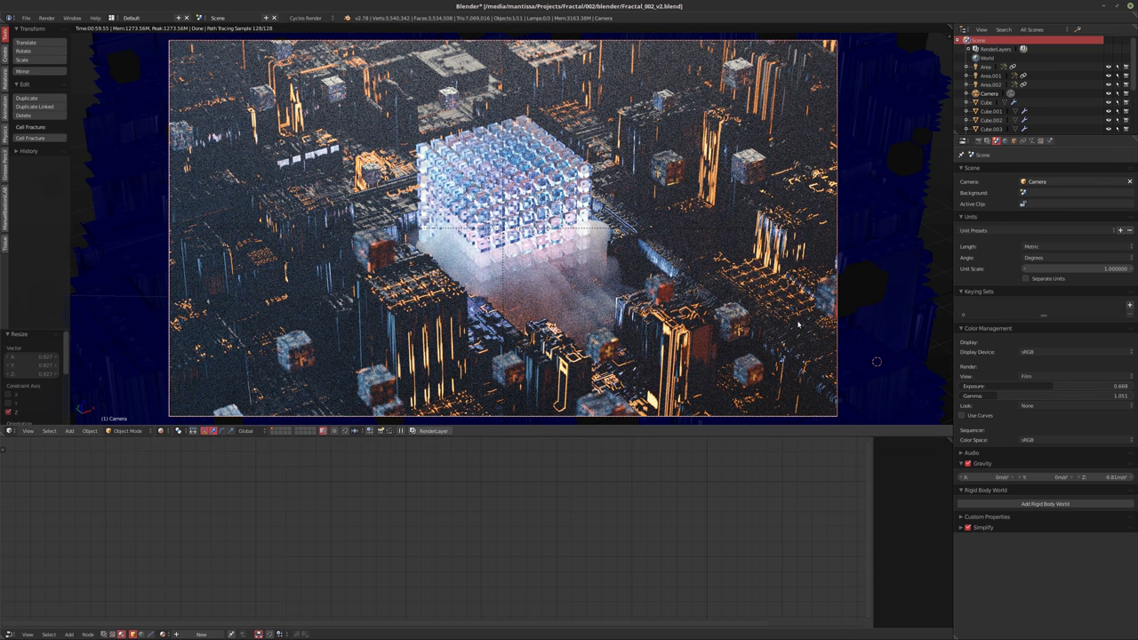
Enable color management curves and bend the red curve with a midpoint and a second point at about X 0.79, Y 0.66
left_click(989, 417)
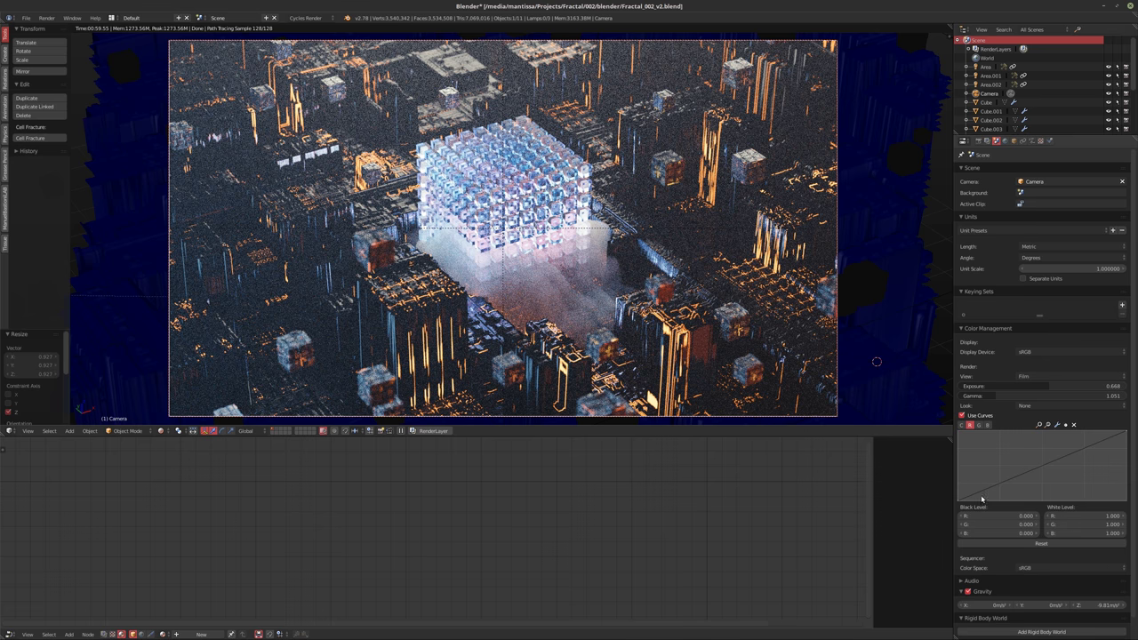
left_click(1038, 464)
left_click_drag(1039, 466, 1092, 455)
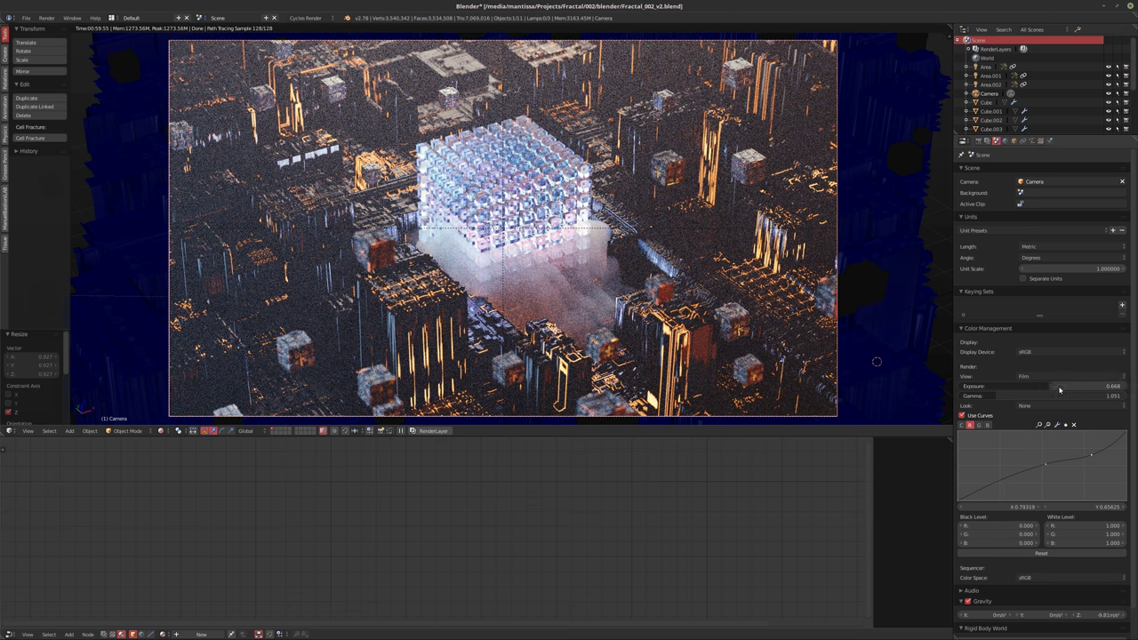
Lift the green curve's shadows at about X 0.25, Y 0.28 and lower the blue curve's midpoint to about X 0.55, Y 0.46
left_click(979, 424)
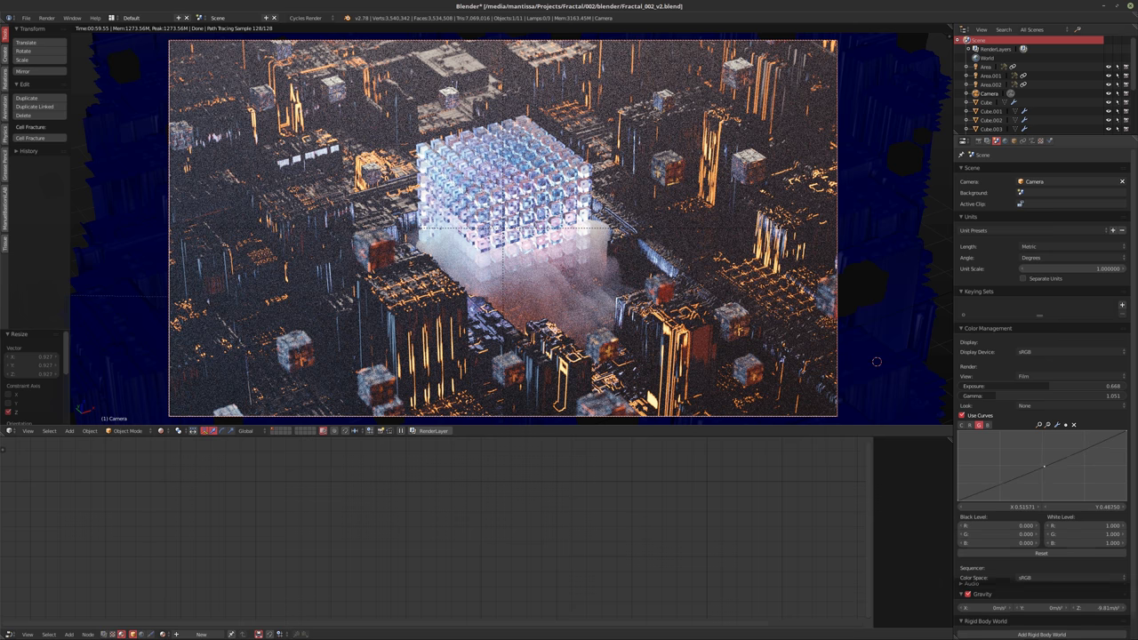
left_click_drag(1044, 469, 998, 482)
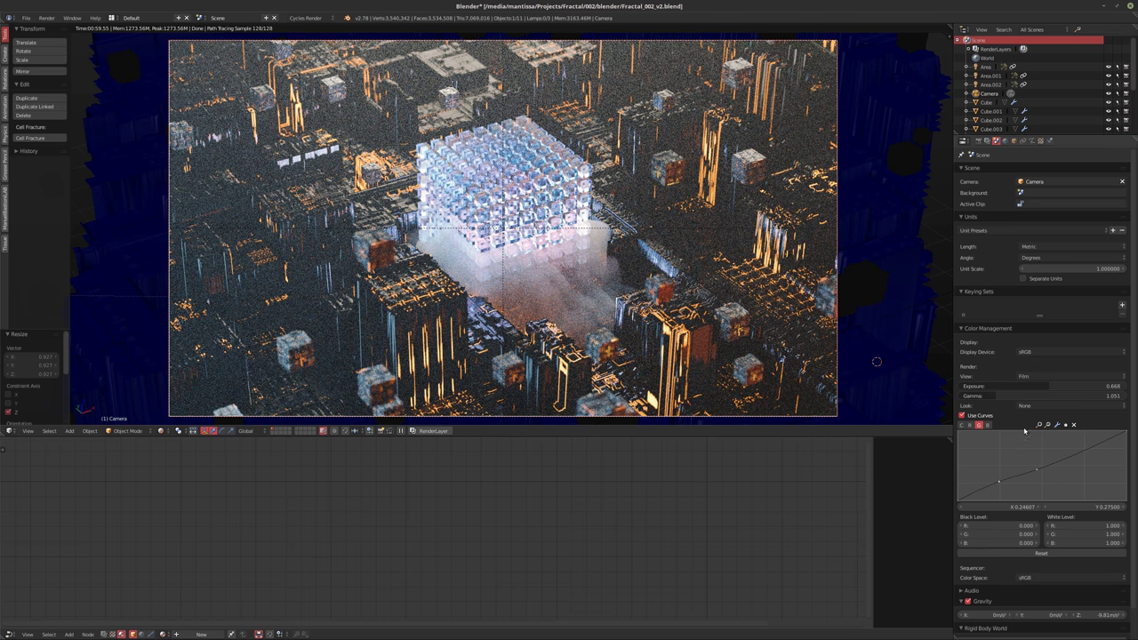
left_click(987, 424)
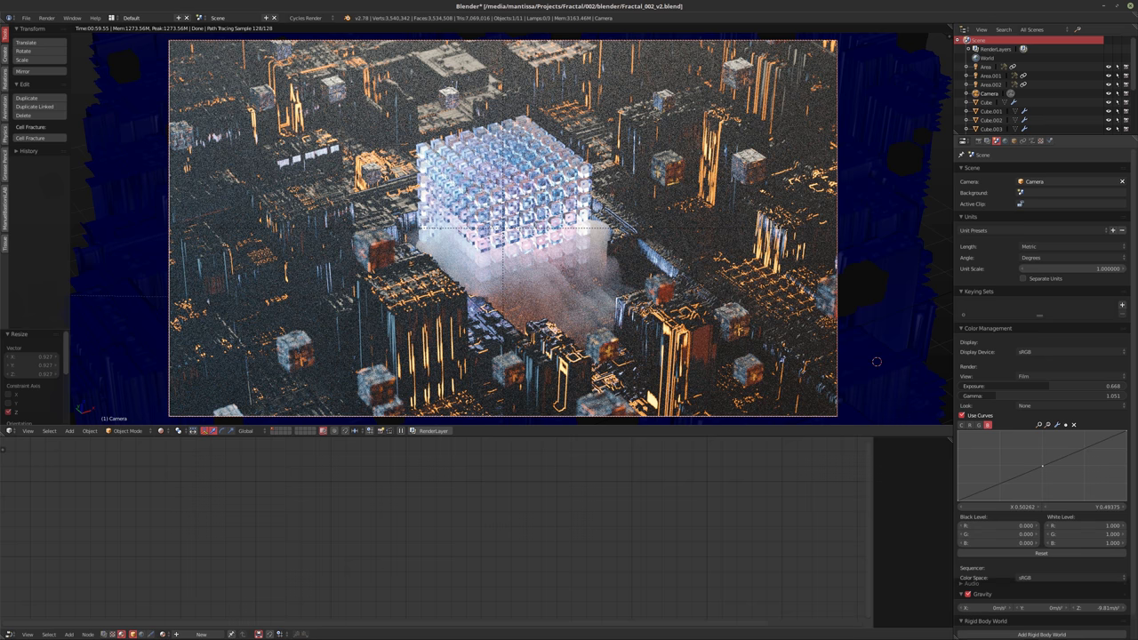
left_click(1038, 465)
left_click_drag(1038, 465, 1050, 471)
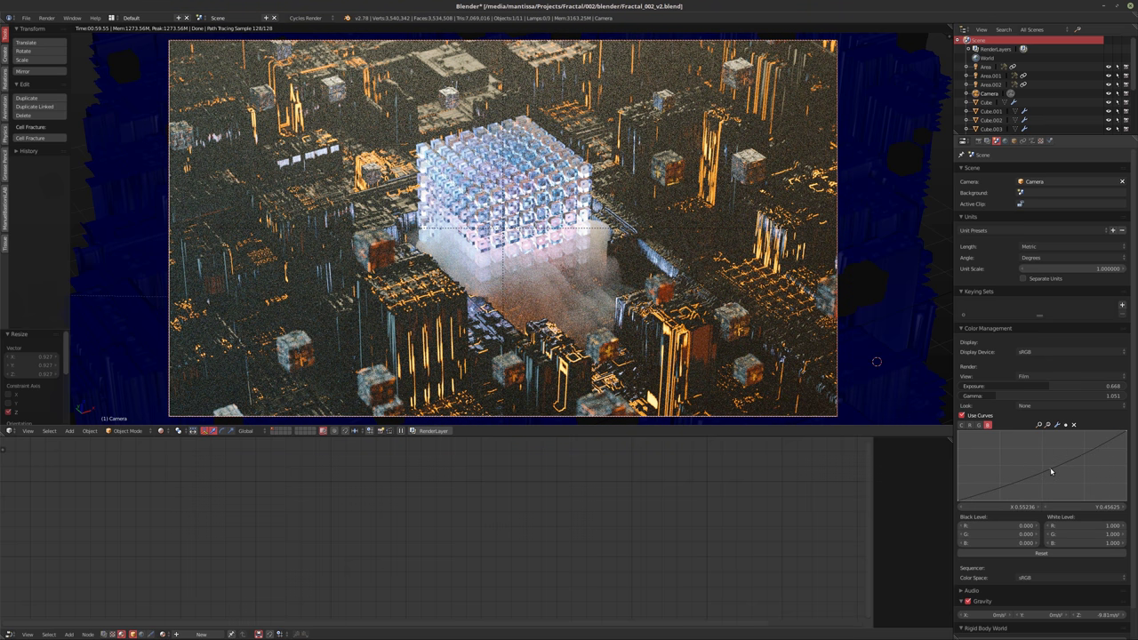
Delete the blue curve's midpoint and raise its black end point to Y 0.01300
left_click(1075, 424)
left_click(959, 501)
left_click(1076, 509)
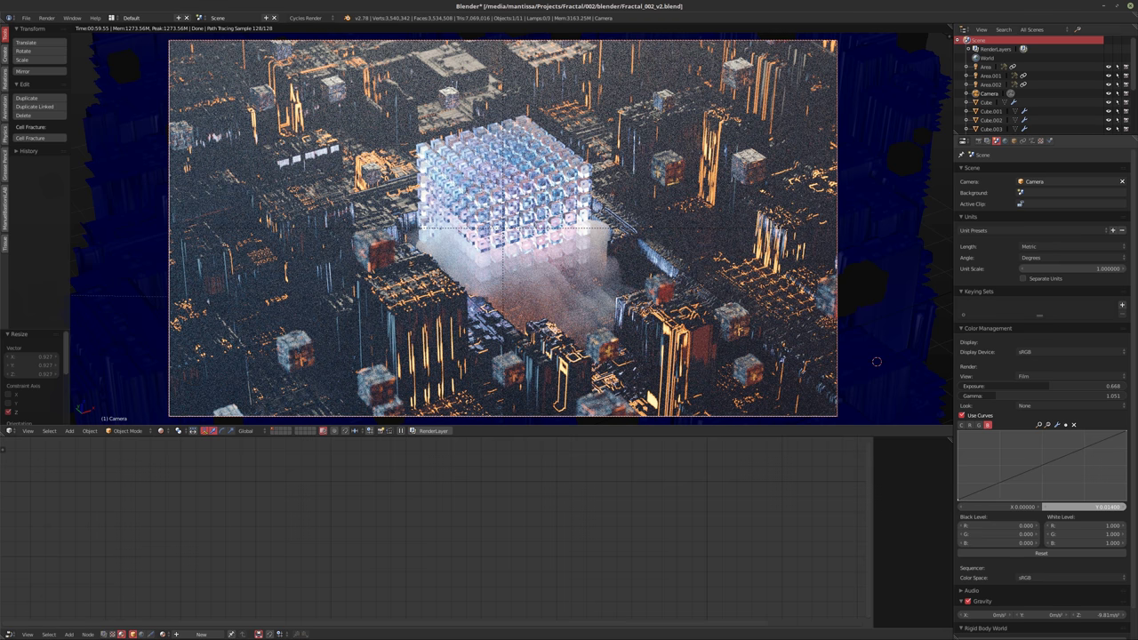
left_click_drag(1083, 507, 1029, 475)
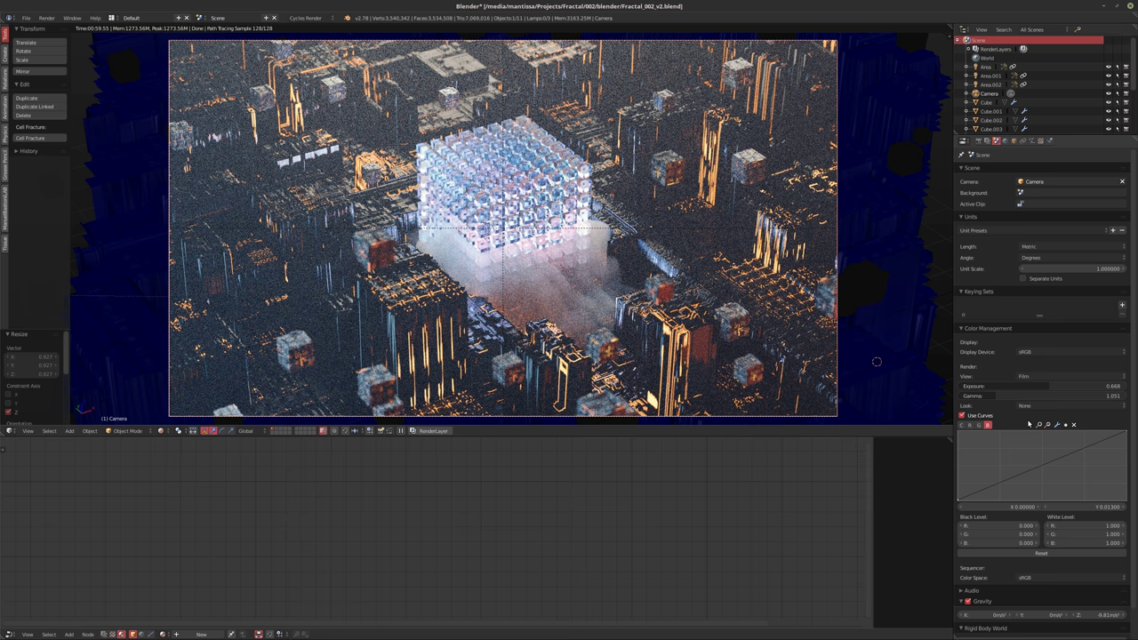
Rebalance the preview brightness with exposure at 1.098 and gamma at 0.930
left_click_drag(1067, 396, 1036, 395)
mouse_move(1067, 386)
left_mouse_down()
mouse_move(1102, 386)
mouse_move(1072, 386)
mouse_move(1082, 386)
left_mouse_up()
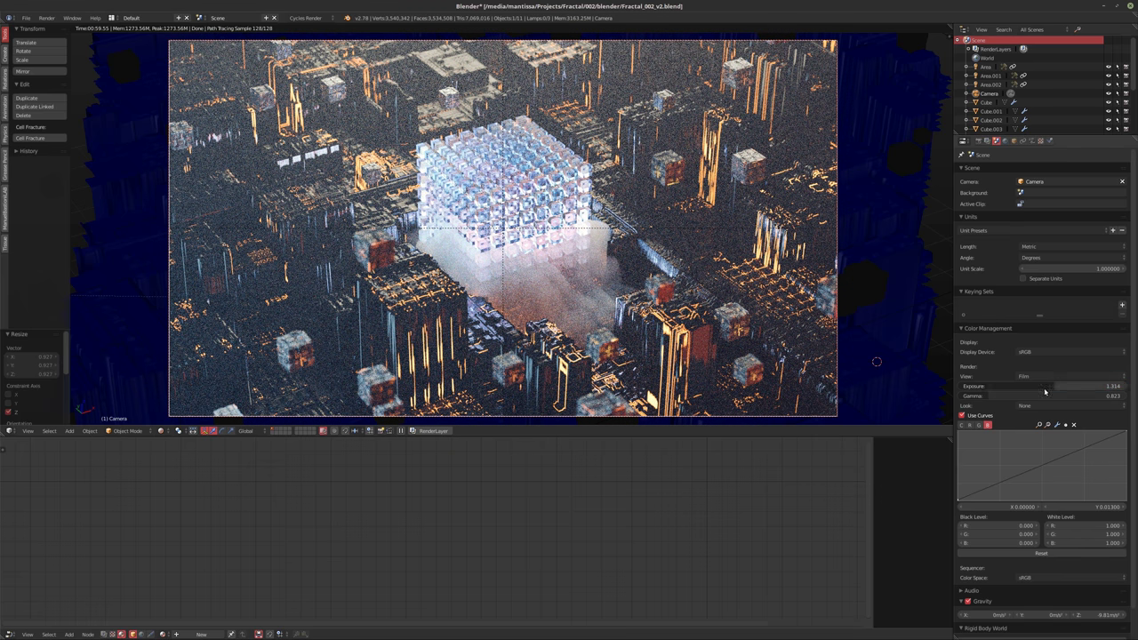
left_click_drag(996, 396, 1012, 395)
left_click_drag(1082, 386, 1072, 386)
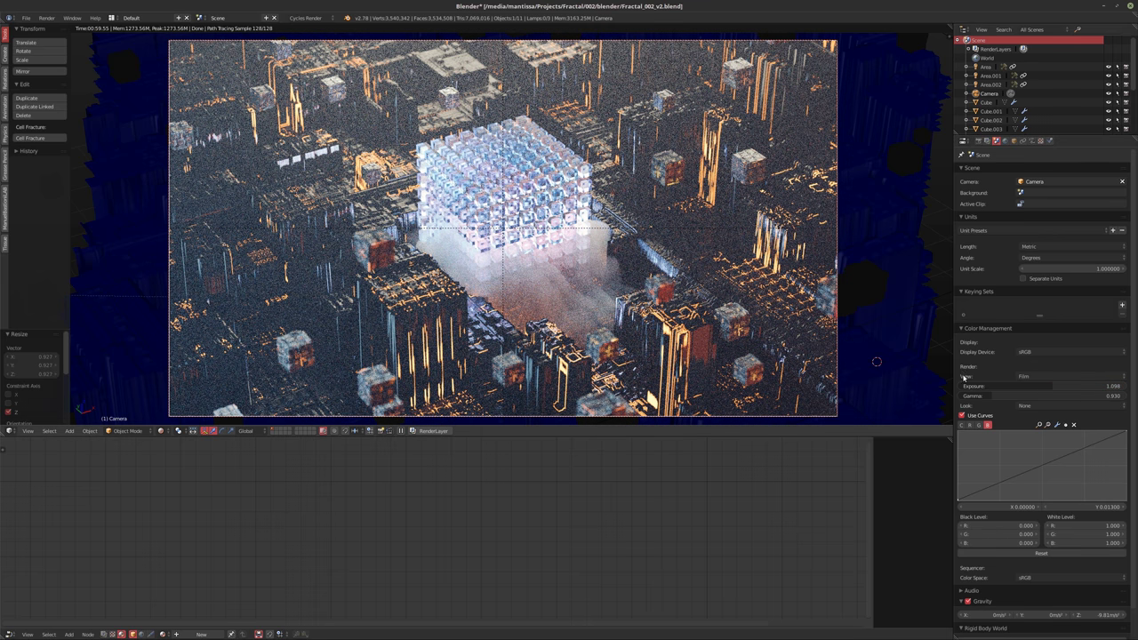
Compare the RRT and other view transforms on the preview, then return to Film
scroll(1028, 378, "up", 1, "ctrl")
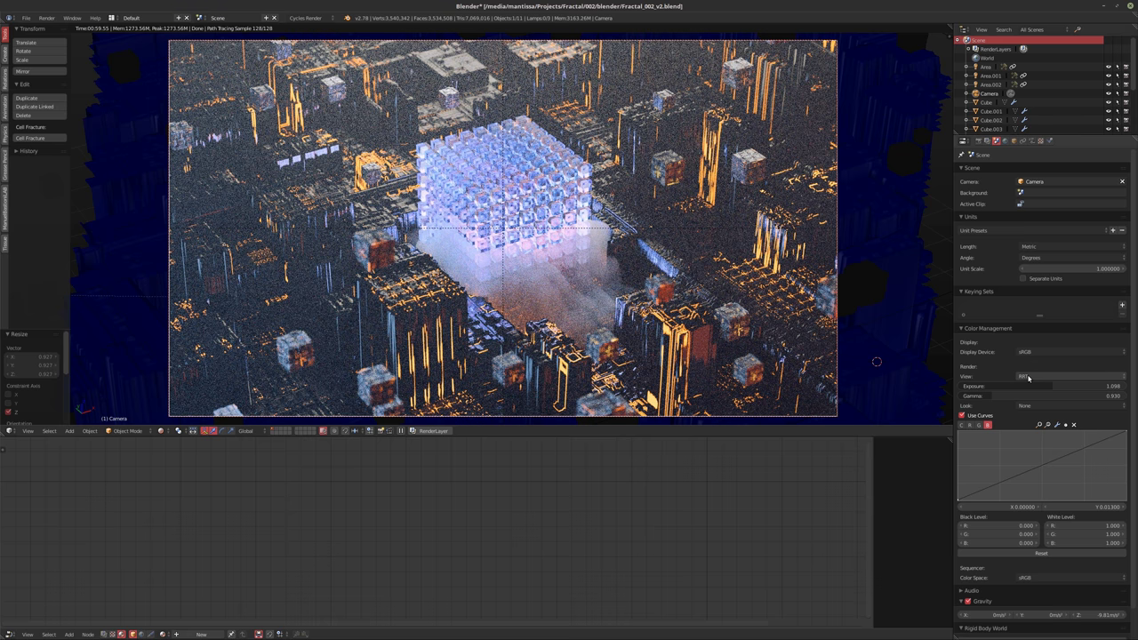
scroll(1028, 378, "up", 2, "ctrl")
scroll(1027, 377, "down", 3, "ctrl")
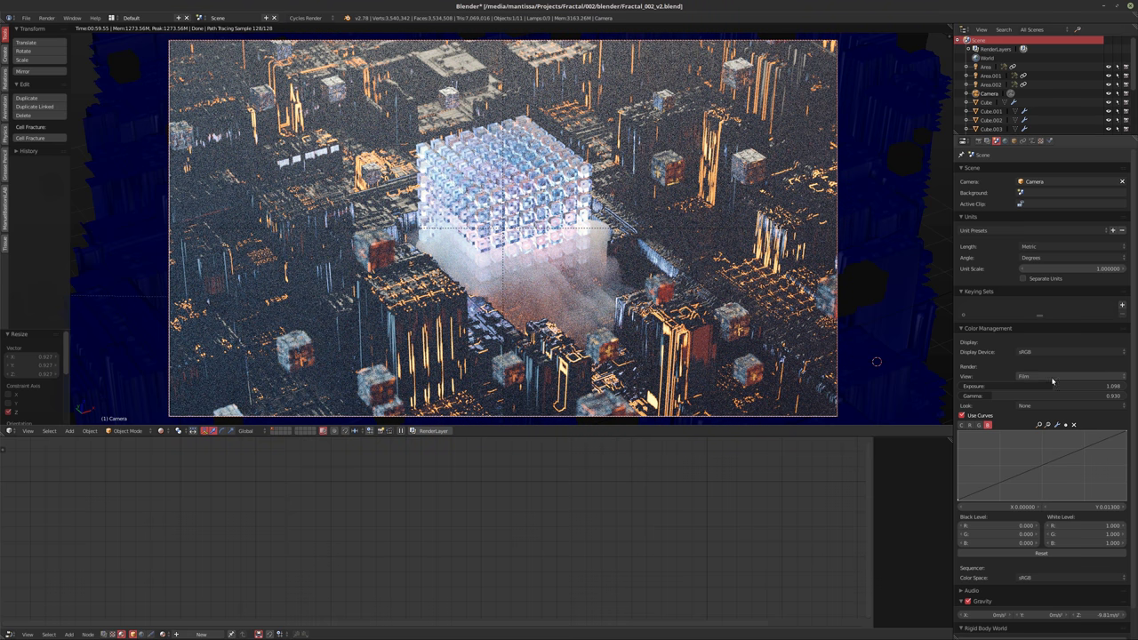
Compare the preview with and without curves, leave curves disabled, and set gamma to 0.995
left_click(963, 416)
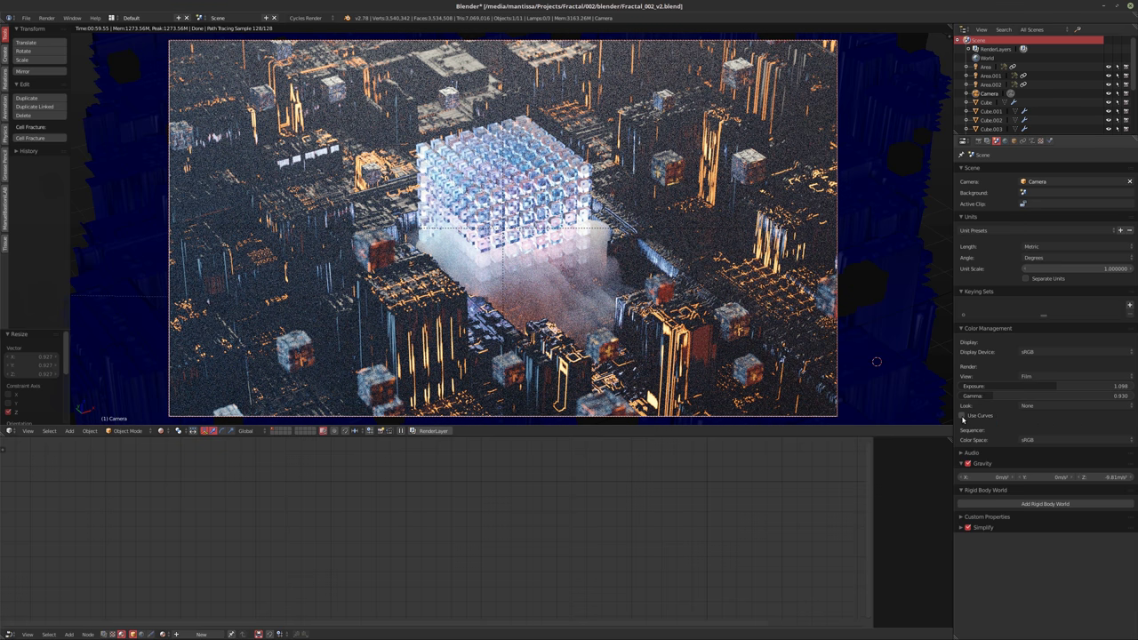
left_click(963, 417)
left_click(963, 417)
left_click(962, 416)
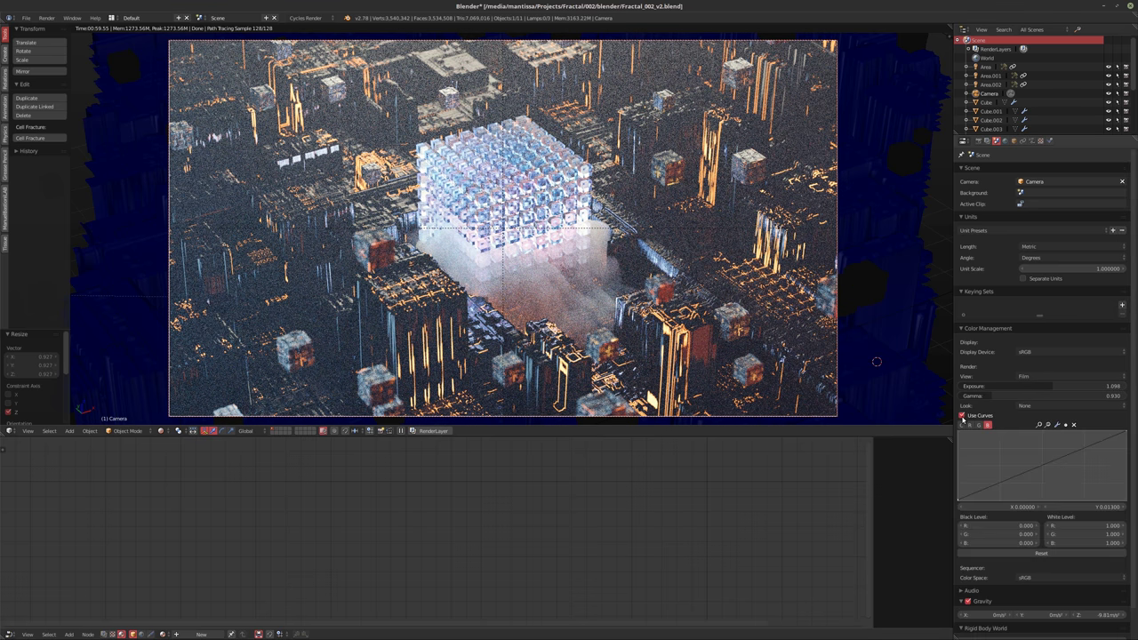
left_click(963, 416)
left_click(963, 416)
left_click(963, 416)
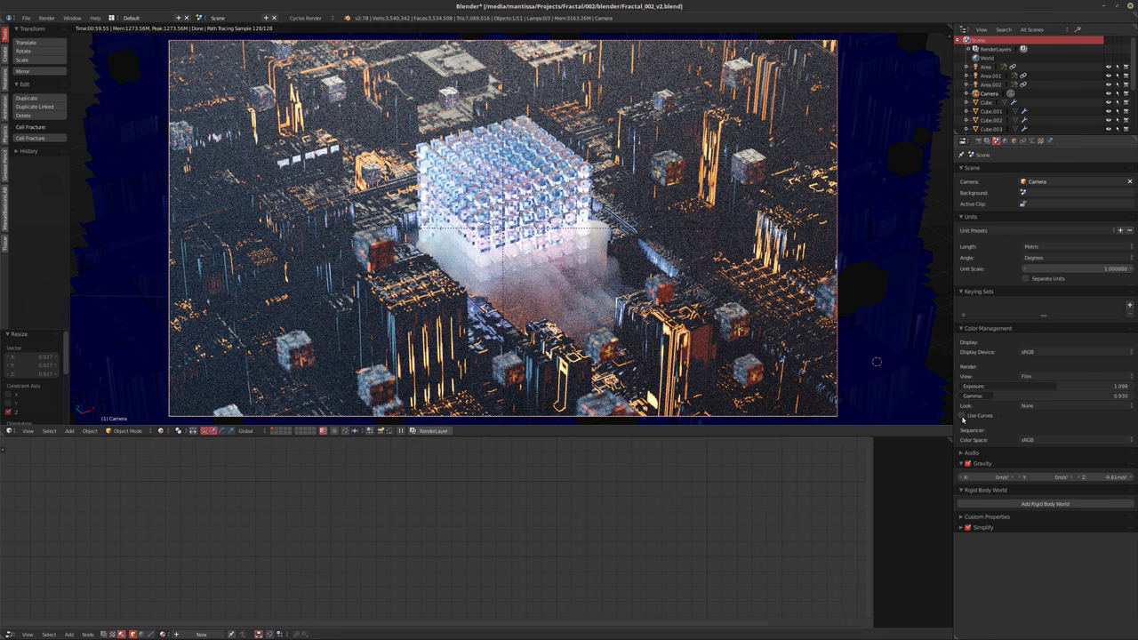
left_click(1002, 396)
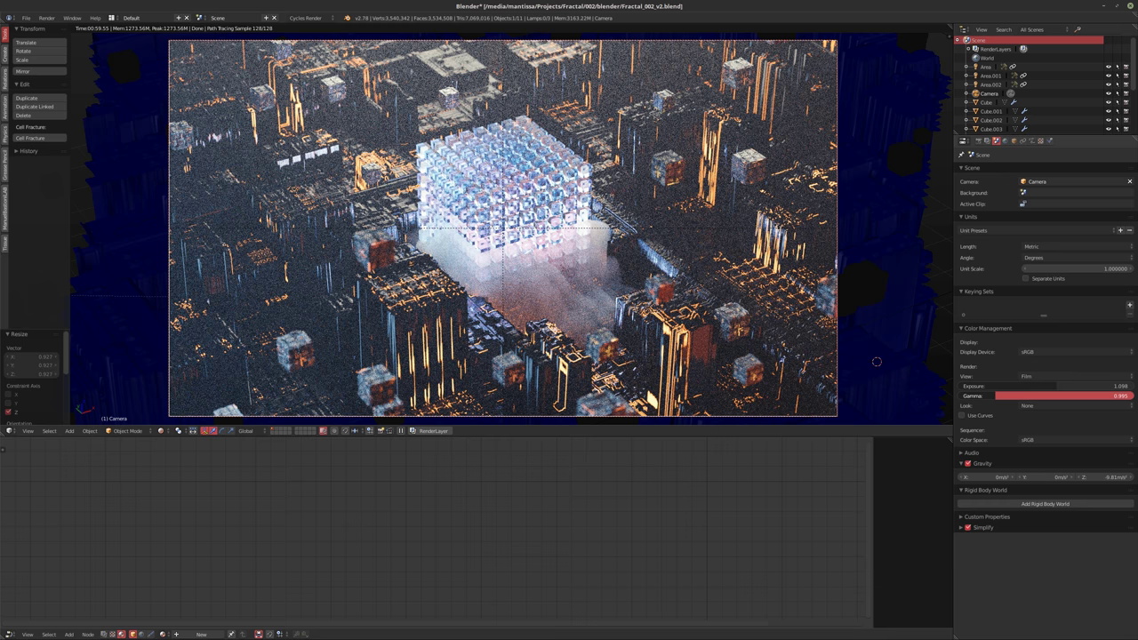
left_click_drag(1058, 396, 1056, 364)
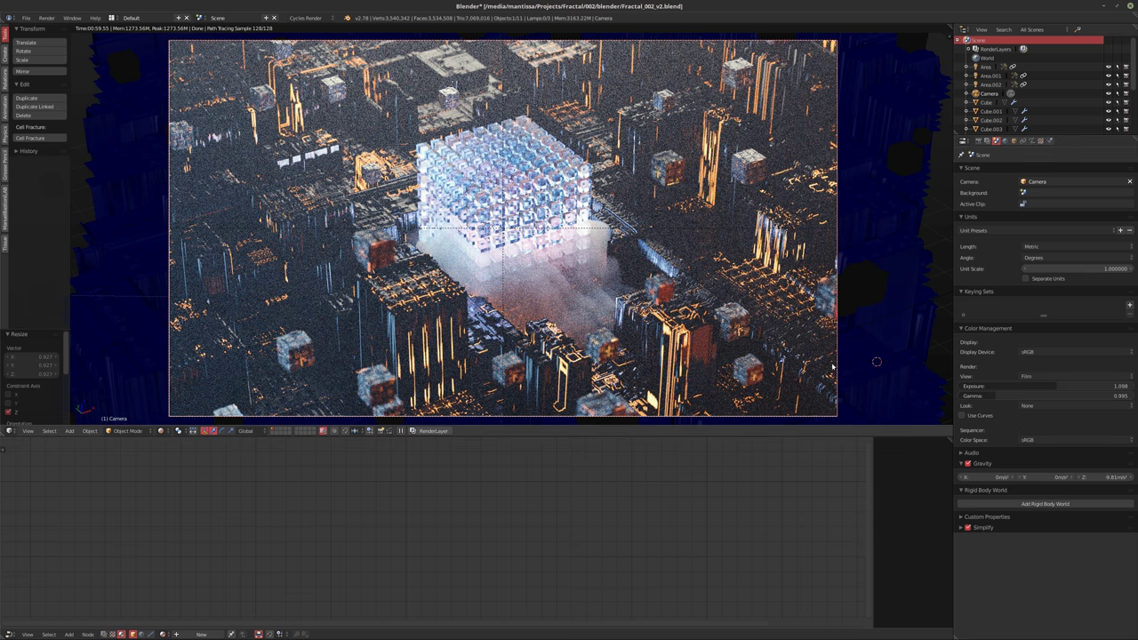
Set the Volume Scatter density of the MESH.Volume object's material to 0.025
scroll(986, 89, "down", 4)
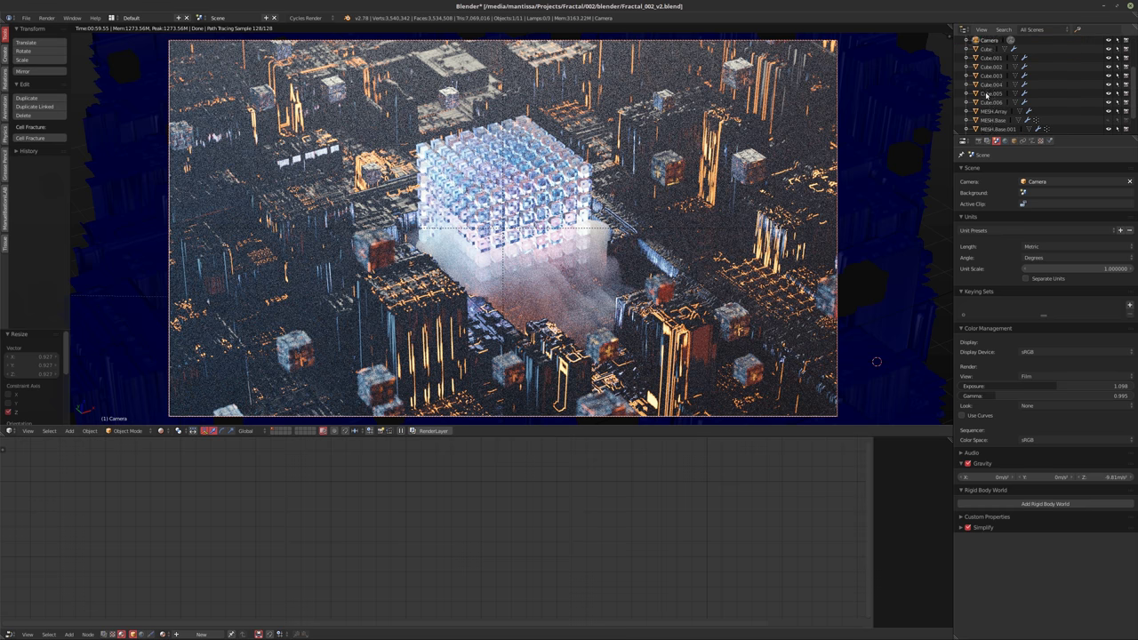
left_click(995, 120)
left_click(556, 505)
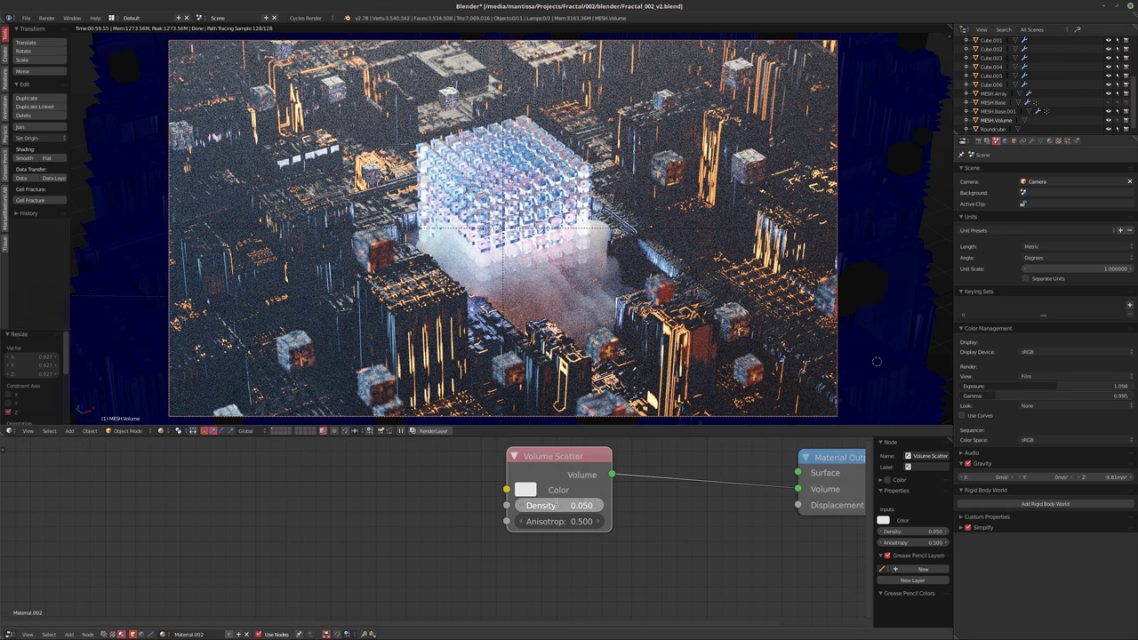
type(".025")
key("Return")
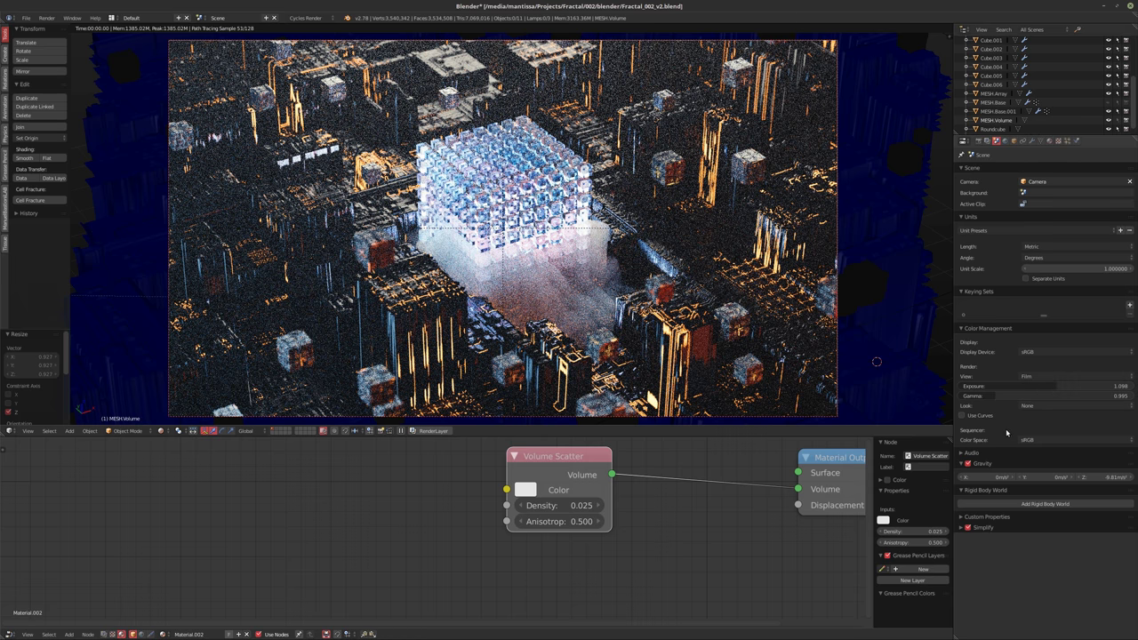
Raise the gamma to 1.123 and try the Default and RRT view transforms on the preview
left_click_drag(994, 395, 1028, 395)
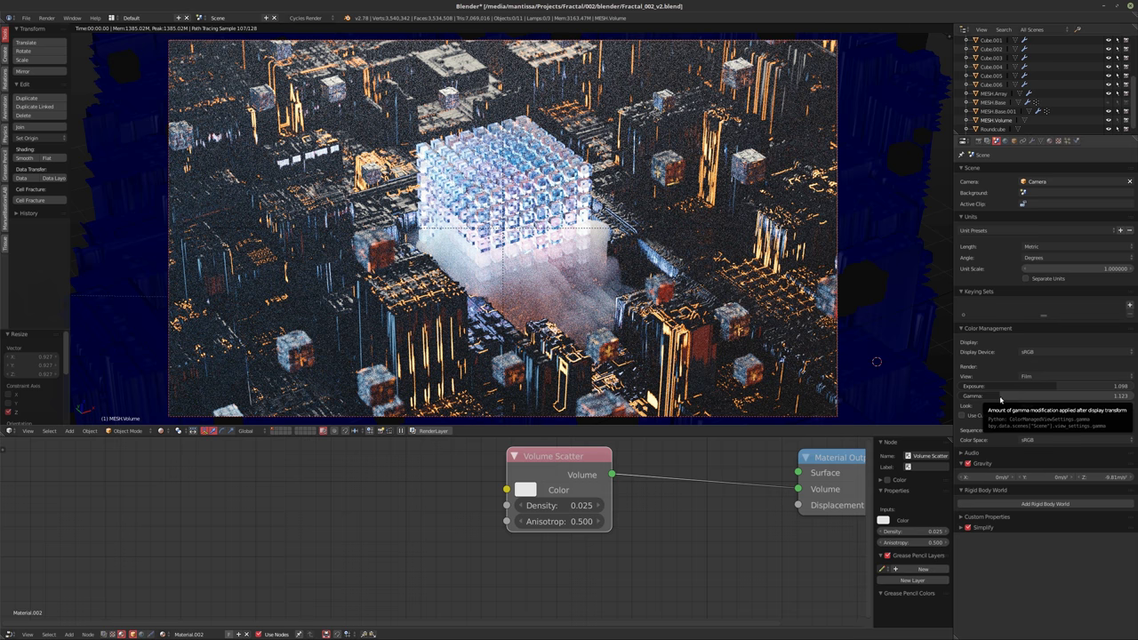
left_click(1031, 376)
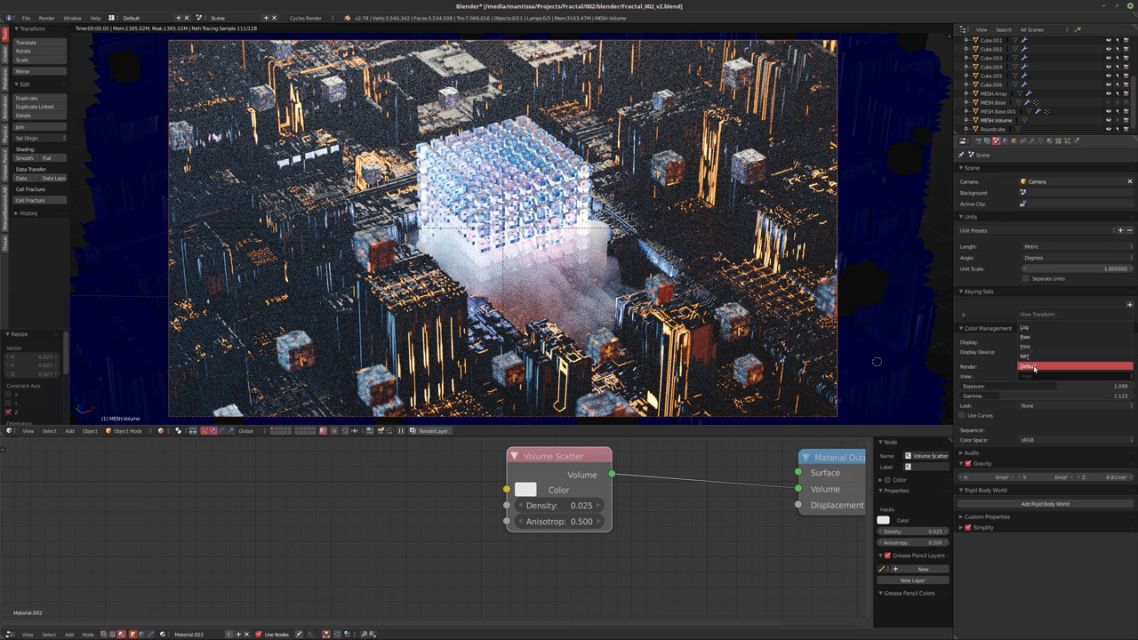
left_click(1033, 368)
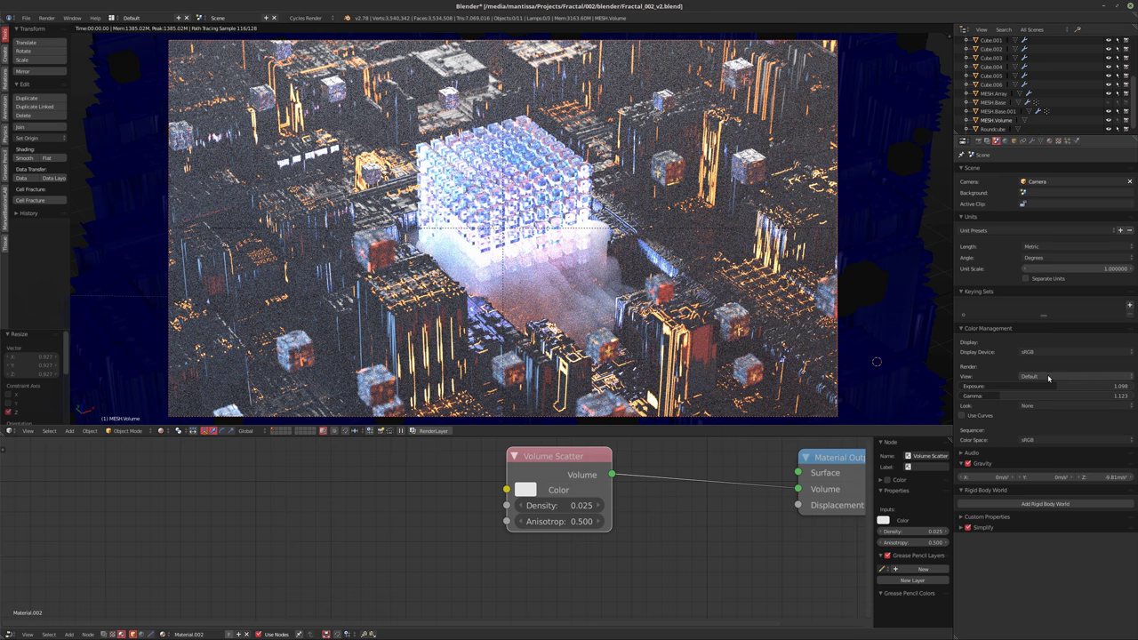
left_click(1048, 377)
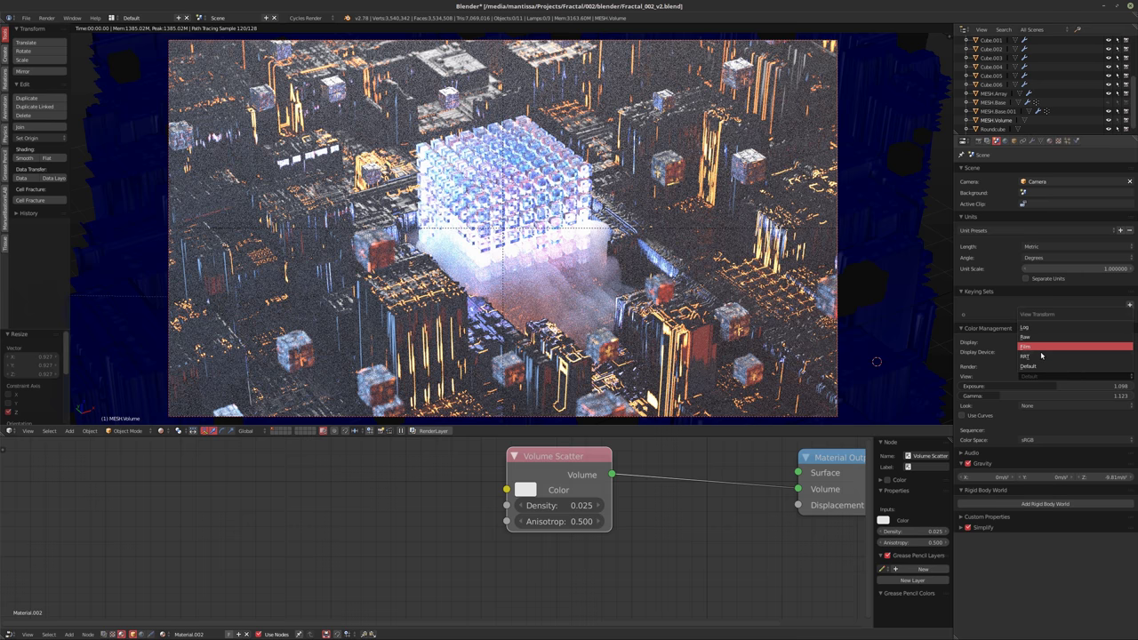
left_click(1040, 356)
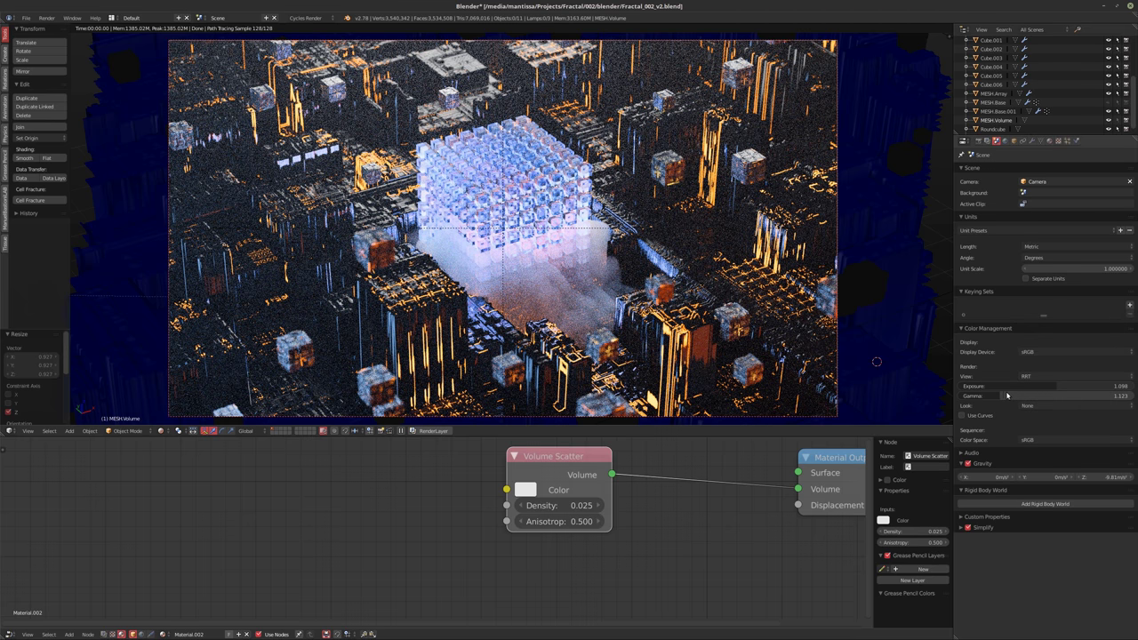
Try balancing the RRT preview with gamma at 1.419 and exposure lowered to about 1
mouse_move(1005, 396)
left_mouse_down()
mouse_move(1087, 386)
mouse_move(997, 397)
mouse_move(1009, 397)
left_mouse_up()
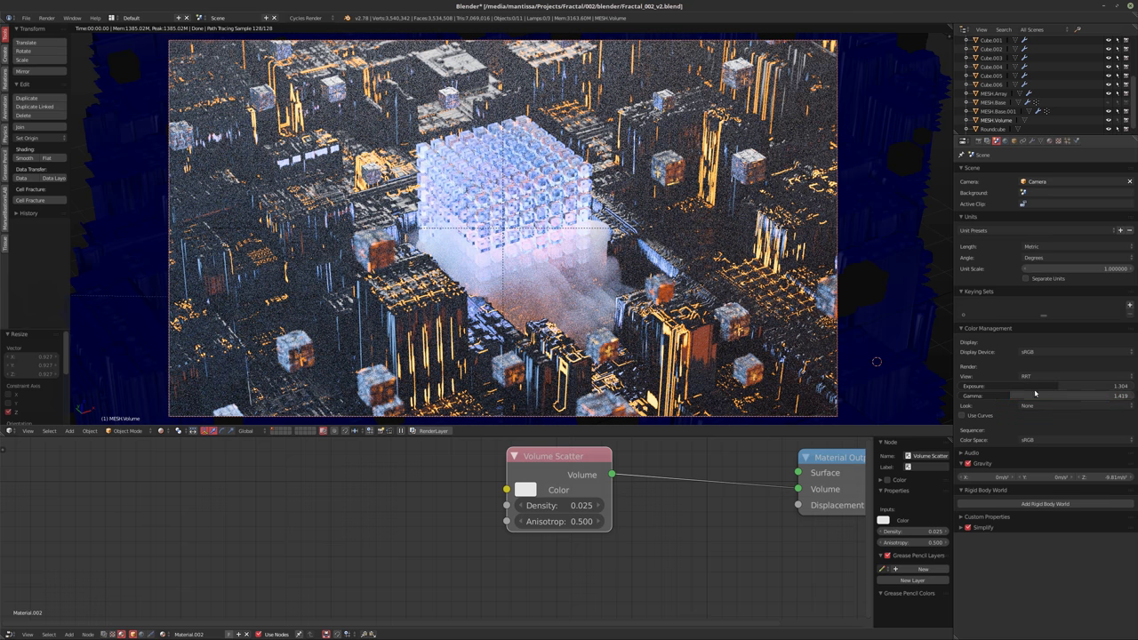
left_click_drag(1086, 387, 1027, 387)
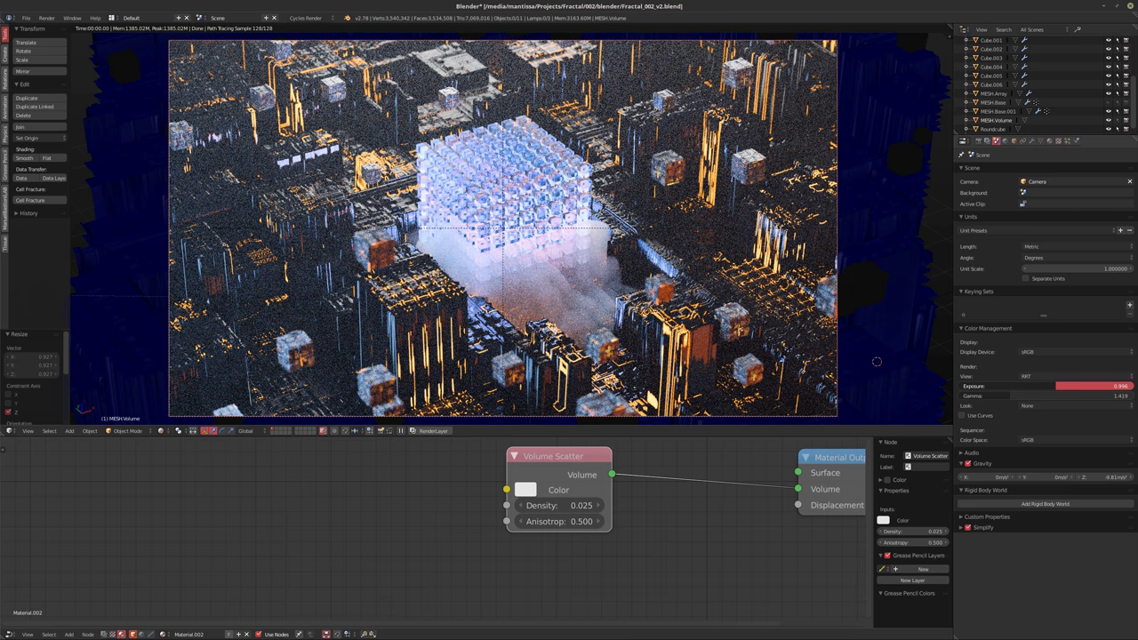
left_click_drag(1047, 387, 1048, 387)
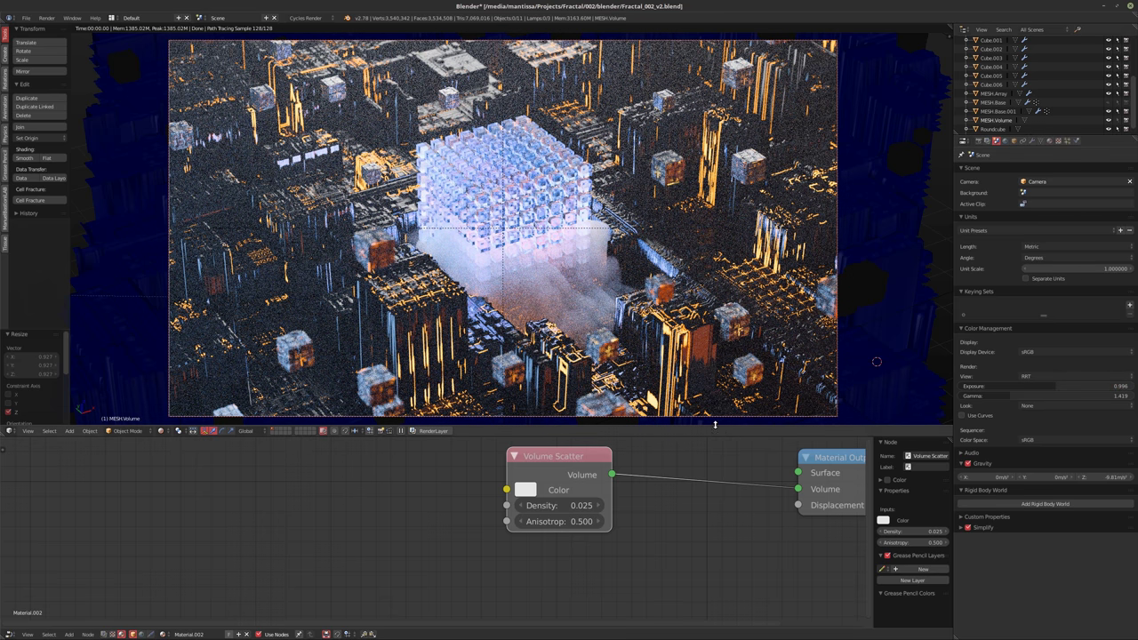
Set the Cycles preview samples to 2048
middle_click_drag(670, 495, 534, 511)
left_click(979, 142)
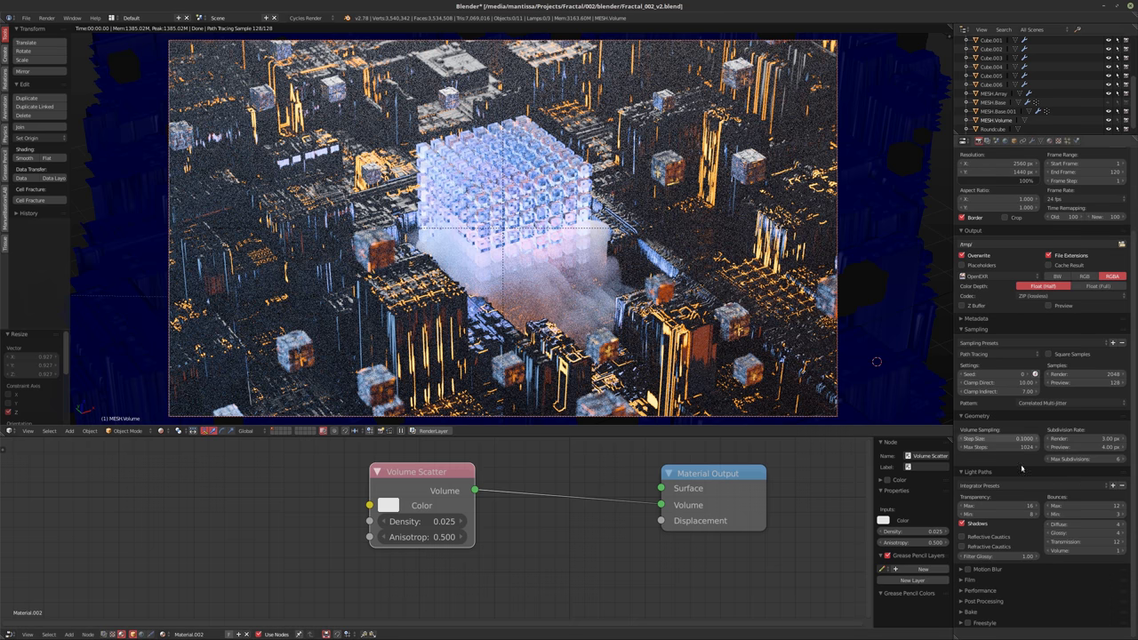
left_click(1079, 381)
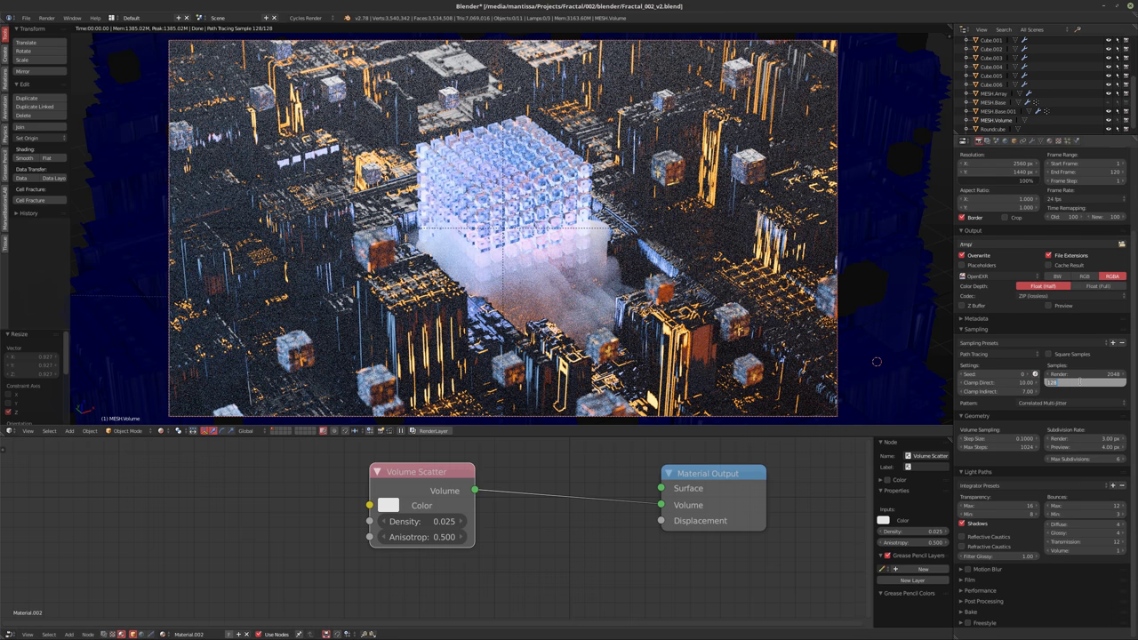
type("2048")
key("Return")
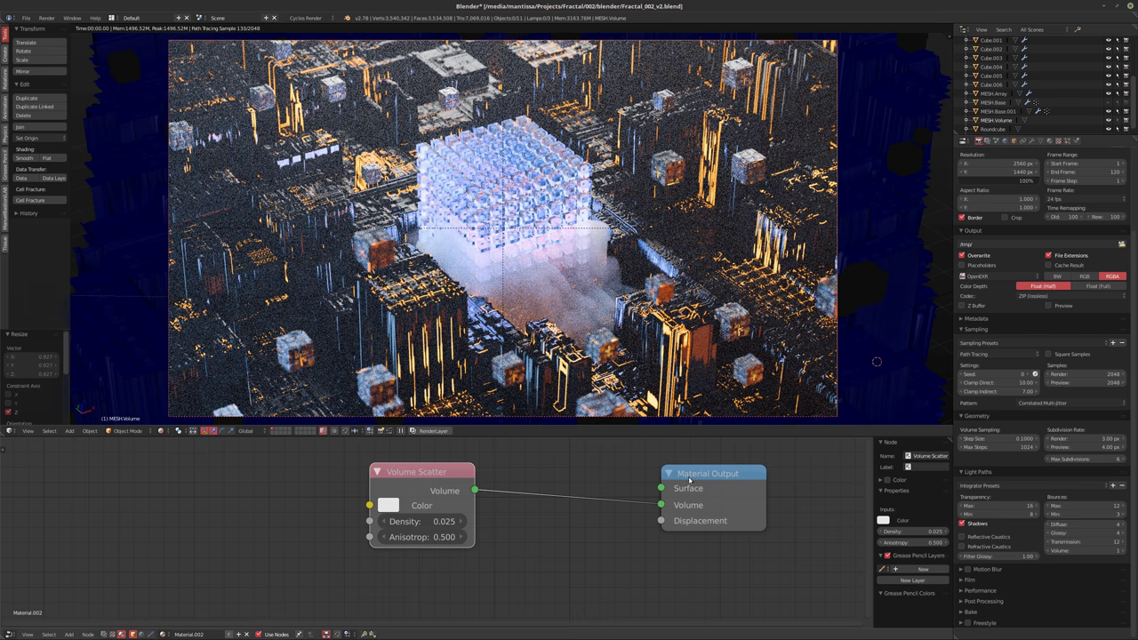
Switch the view transform back to Film and compare film looks on the preview, stopping at Kodak DSCS 3153
left_click(995, 140)
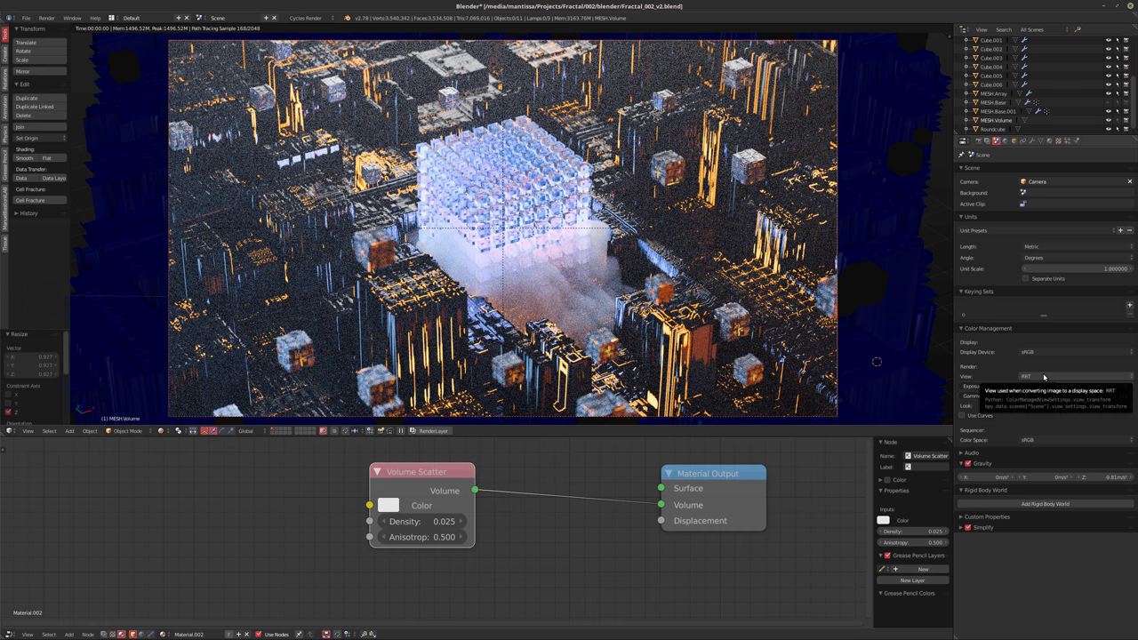
scroll(1044, 376, "down", 1, "ctrl")
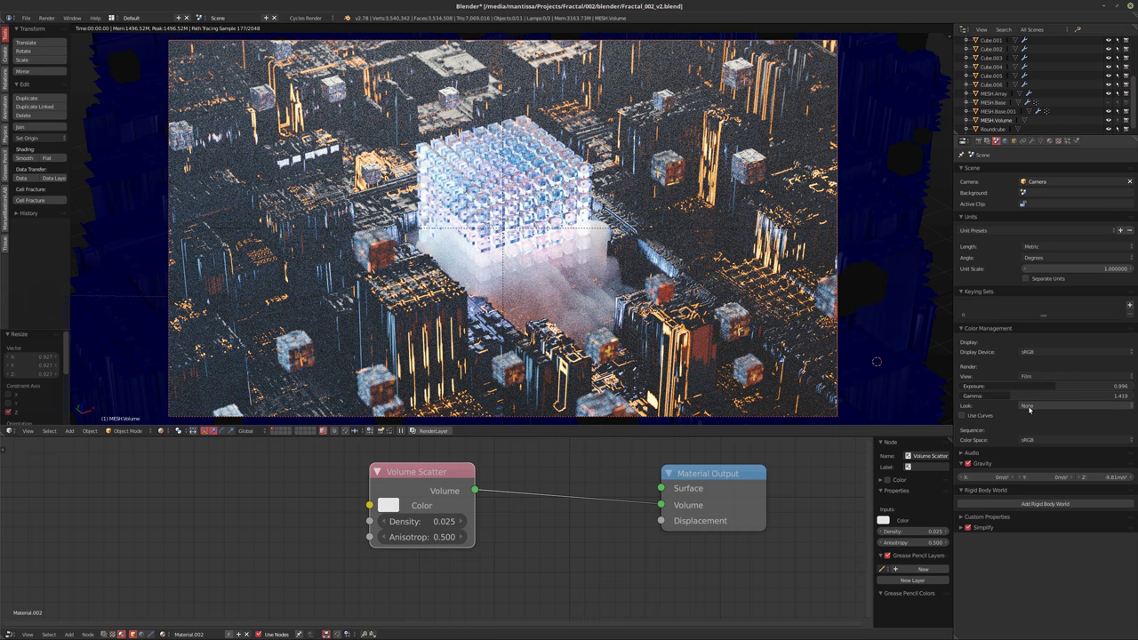
scroll(1030, 409, "down", 2, "ctrl")
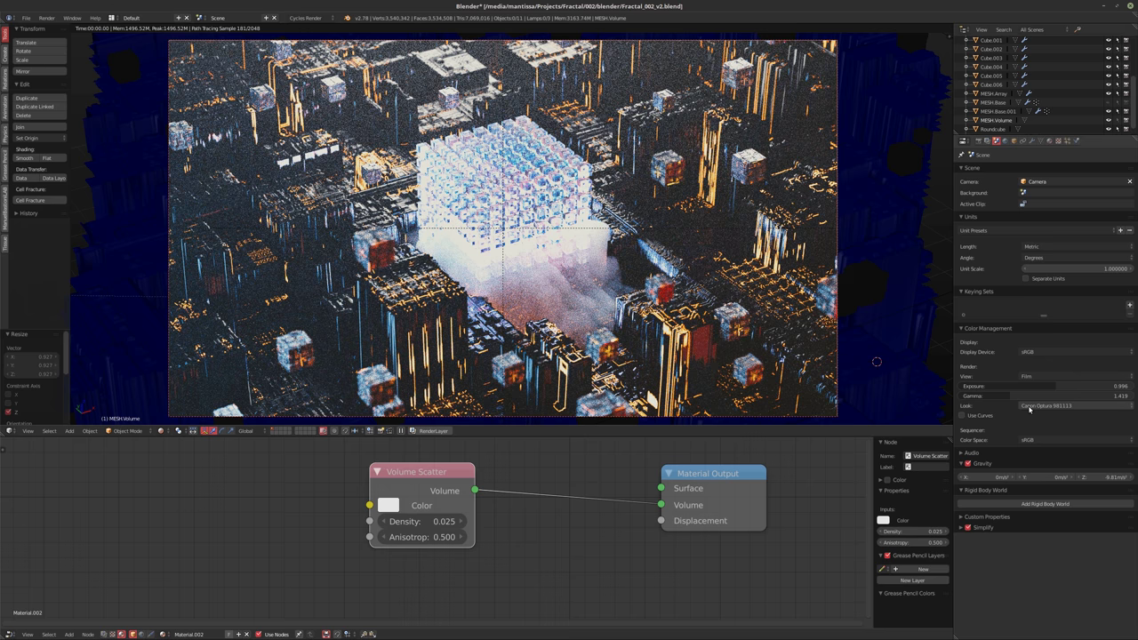
scroll(1029, 409, "down", 4, "ctrl")
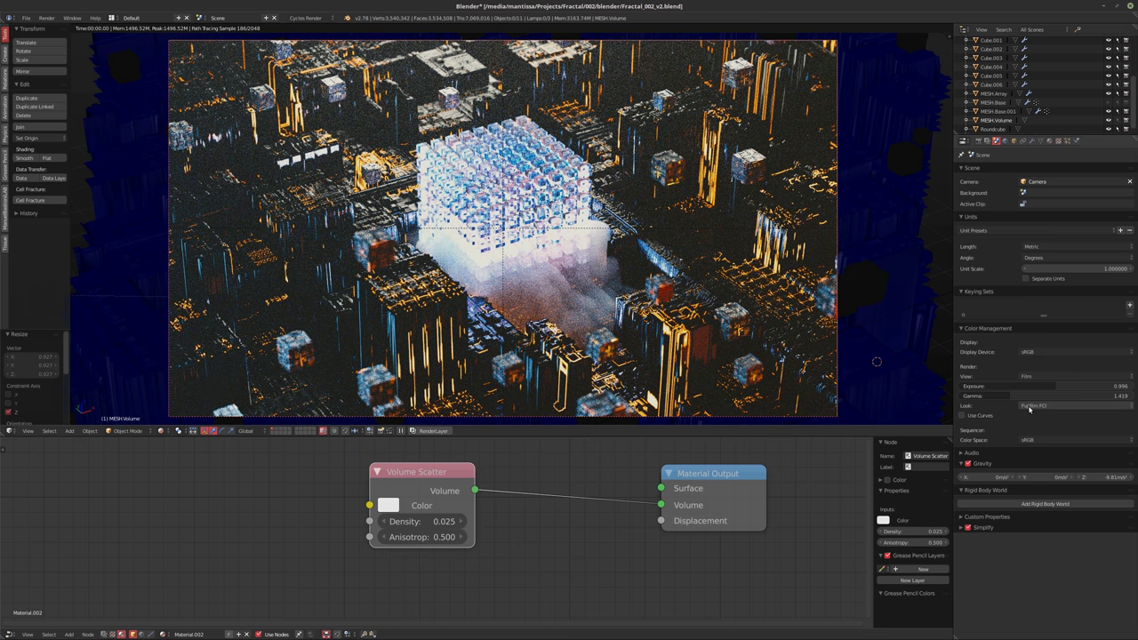
scroll(1028, 409, "down", 1, "ctrl")
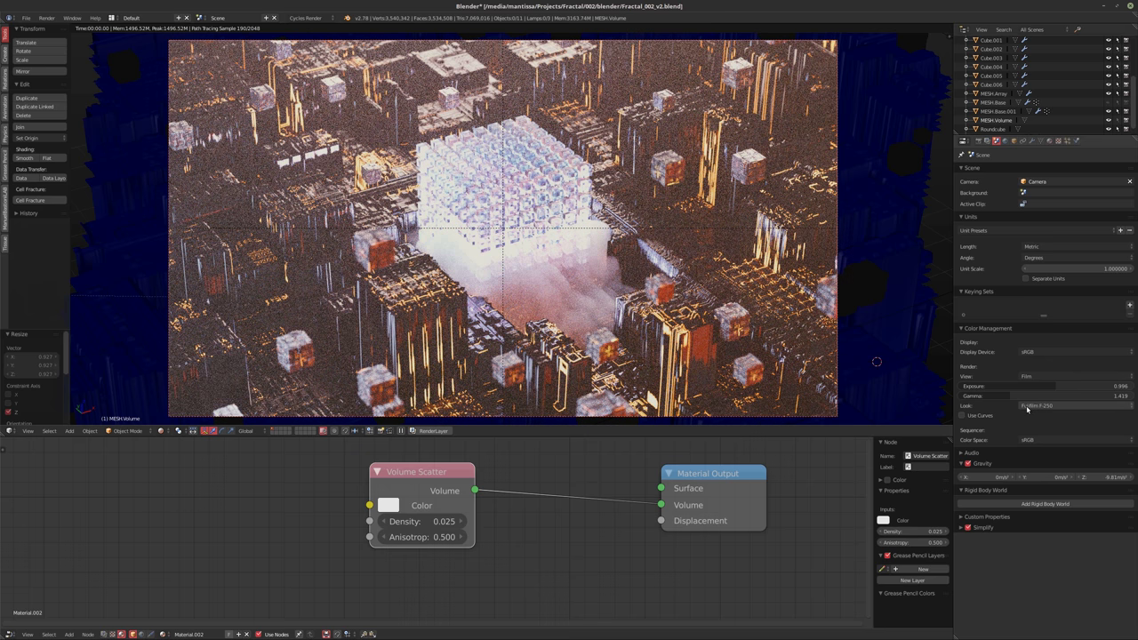
scroll(1027, 409, "down", 1, "ctrl")
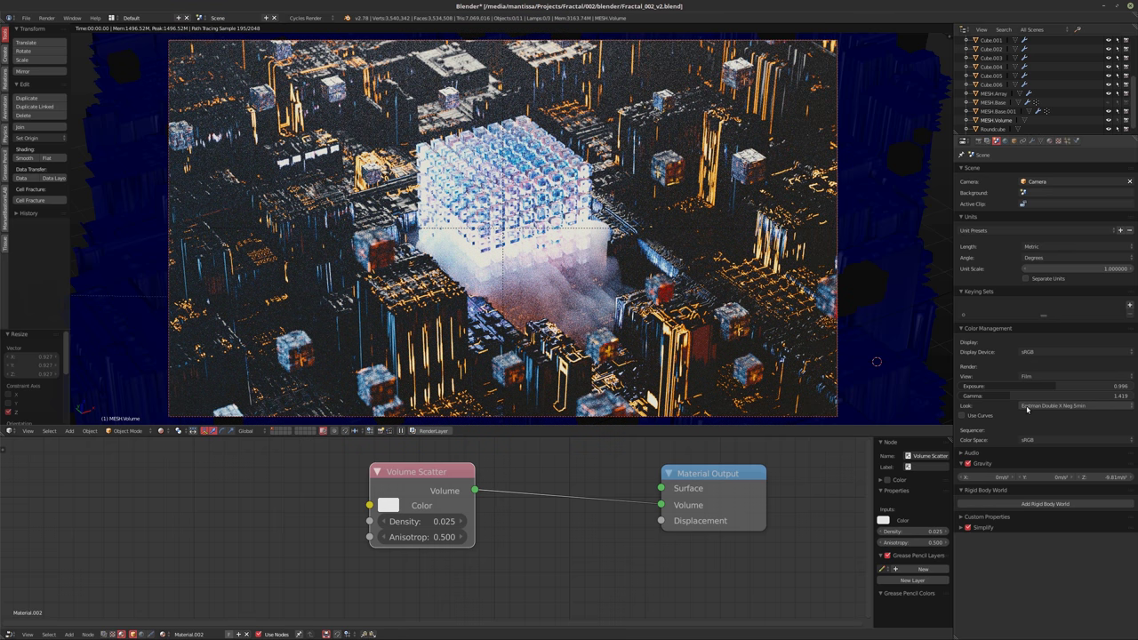
scroll(1027, 409, "down", 1, "ctrl")
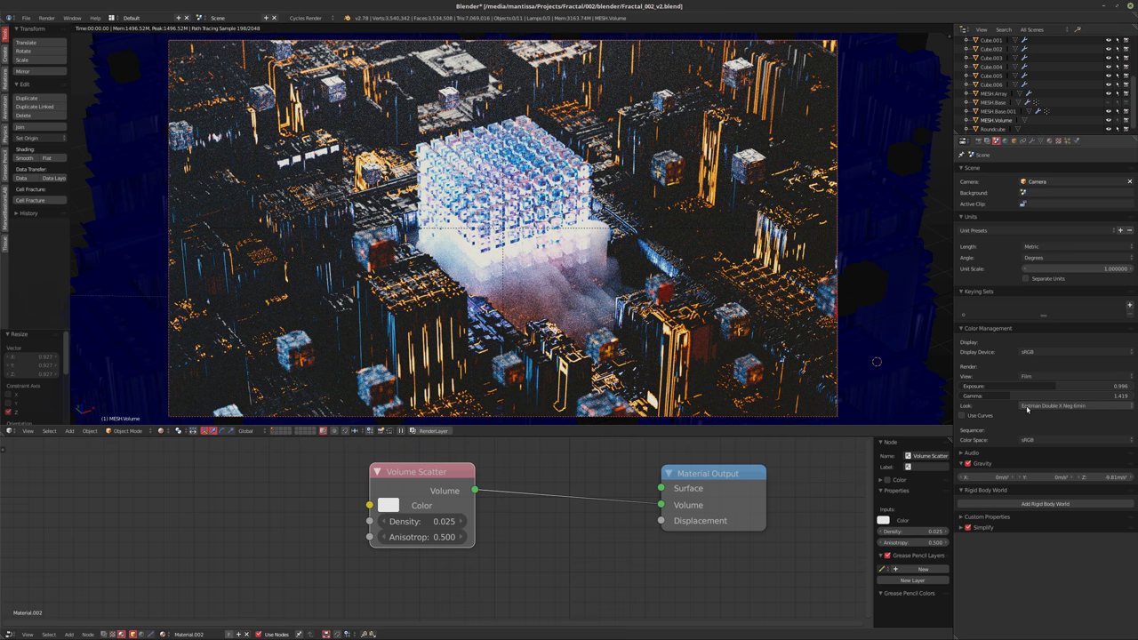
scroll(1028, 408, "down", 1, "ctrl")
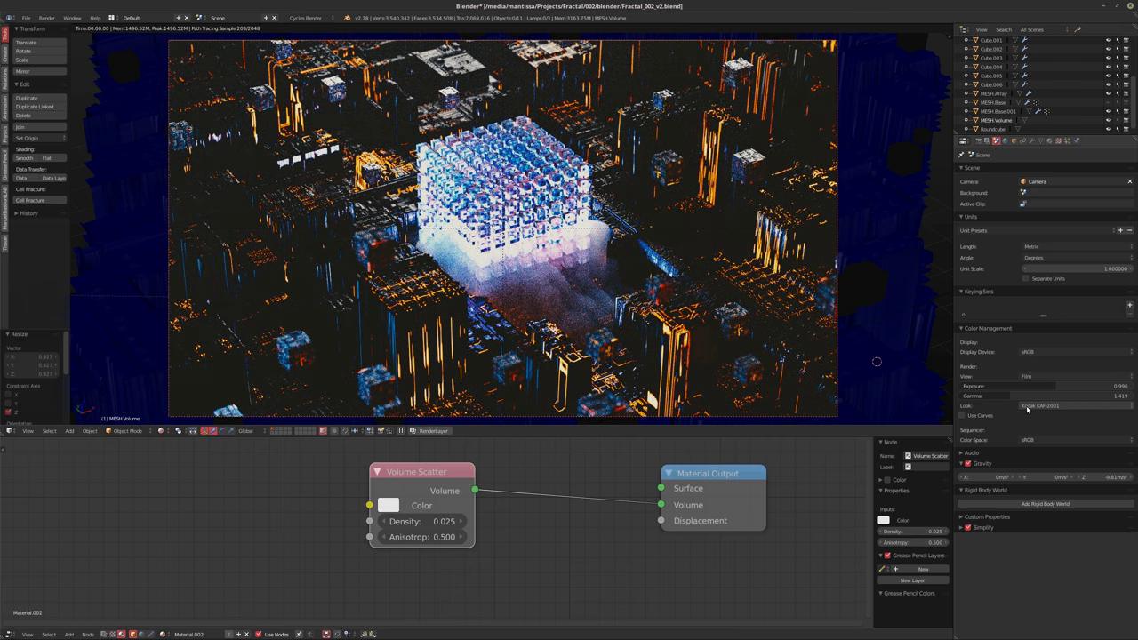
scroll(1028, 409, "down", 1, "ctrl")
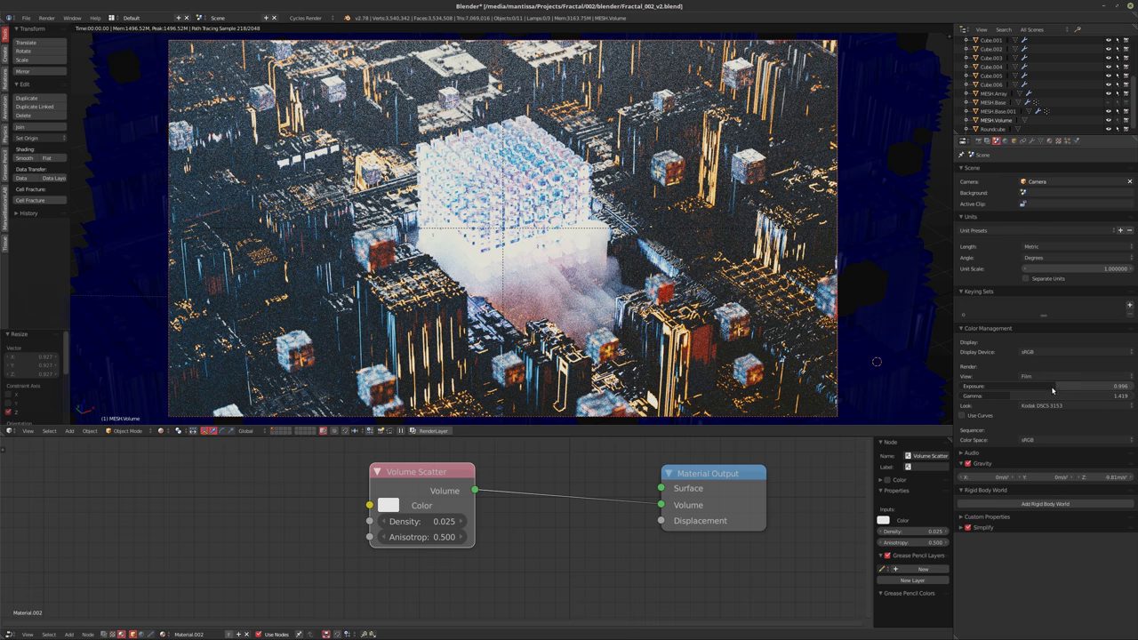
Set exposure to -0.187 and gamma to 1.406, and compare further film looks, choosing Agfa Agfacolor Vista 100
mouse_move(1050, 386)
left_mouse_down()
mouse_move(1005, 386)
mouse_move(1031, 396)
mouse_move(1007, 398)
mouse_move(1056, 385)
left_mouse_up()
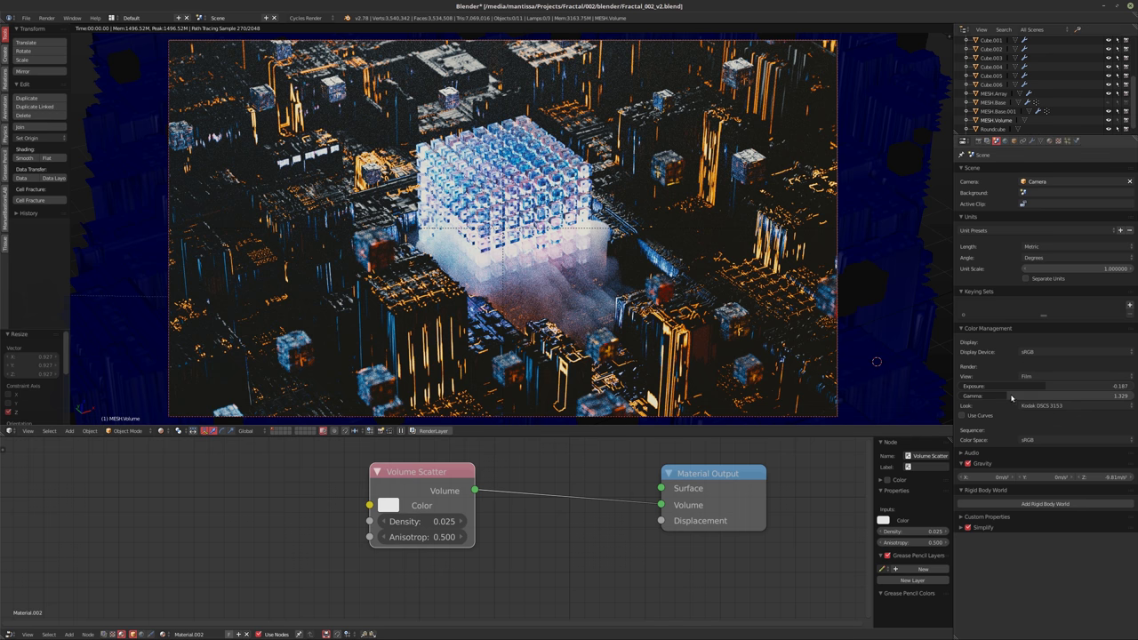
left_click_drag(1004, 395, 1026, 395)
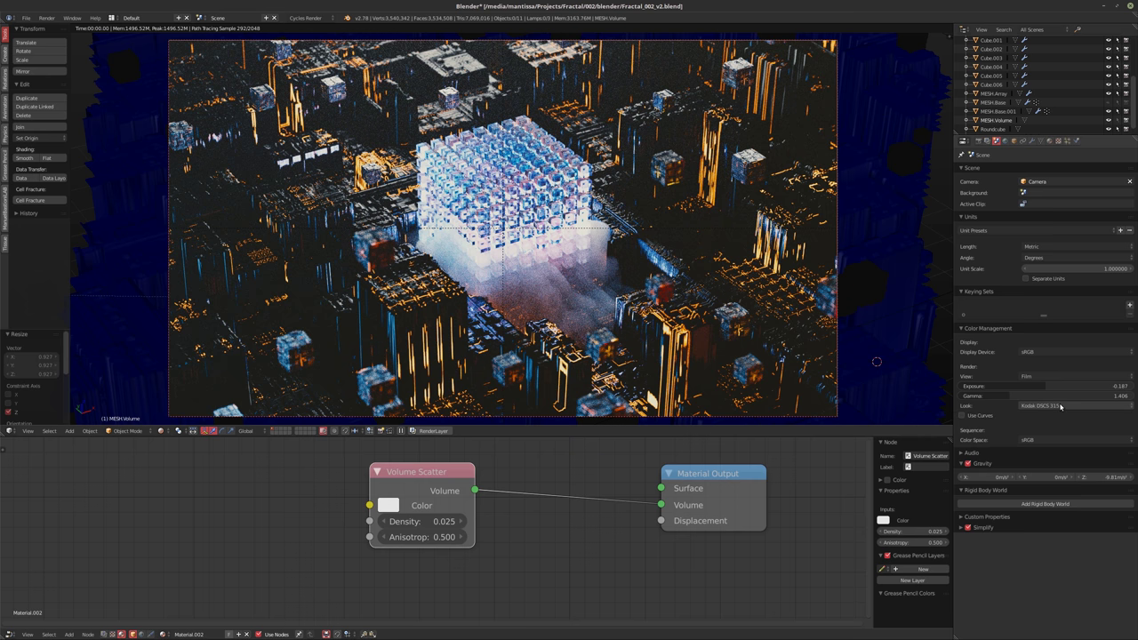
scroll(1059, 407, "down", 5, "ctrl")
scroll(1060, 406, "down", 4, "ctrl")
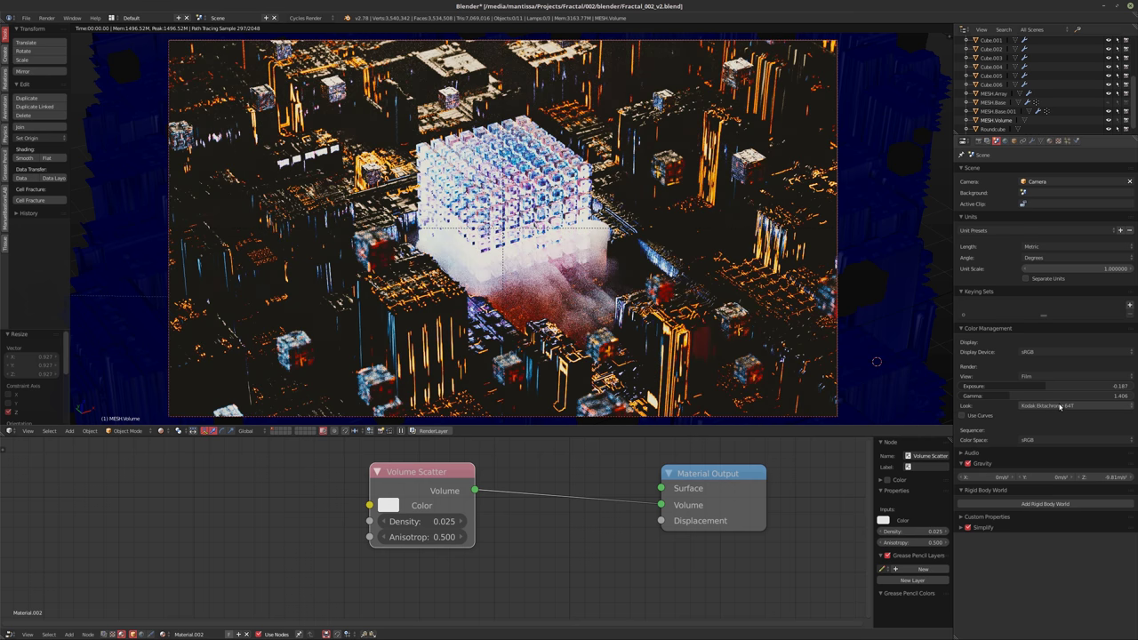
scroll(1060, 406, "down", 3, "ctrl")
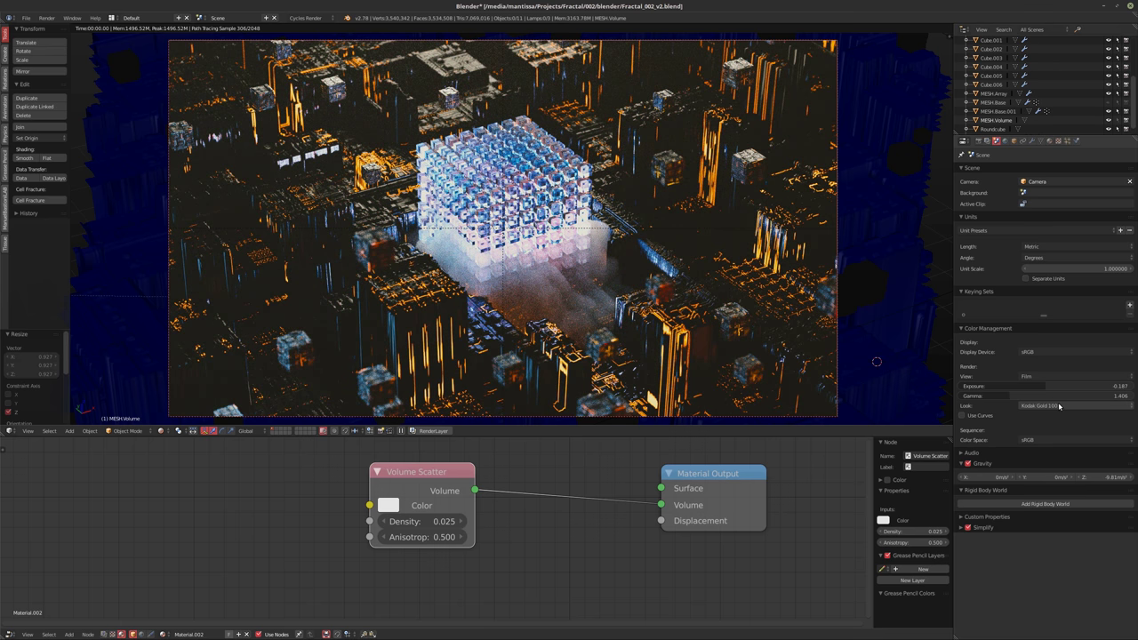
scroll(1059, 406, "down", 3, "ctrl")
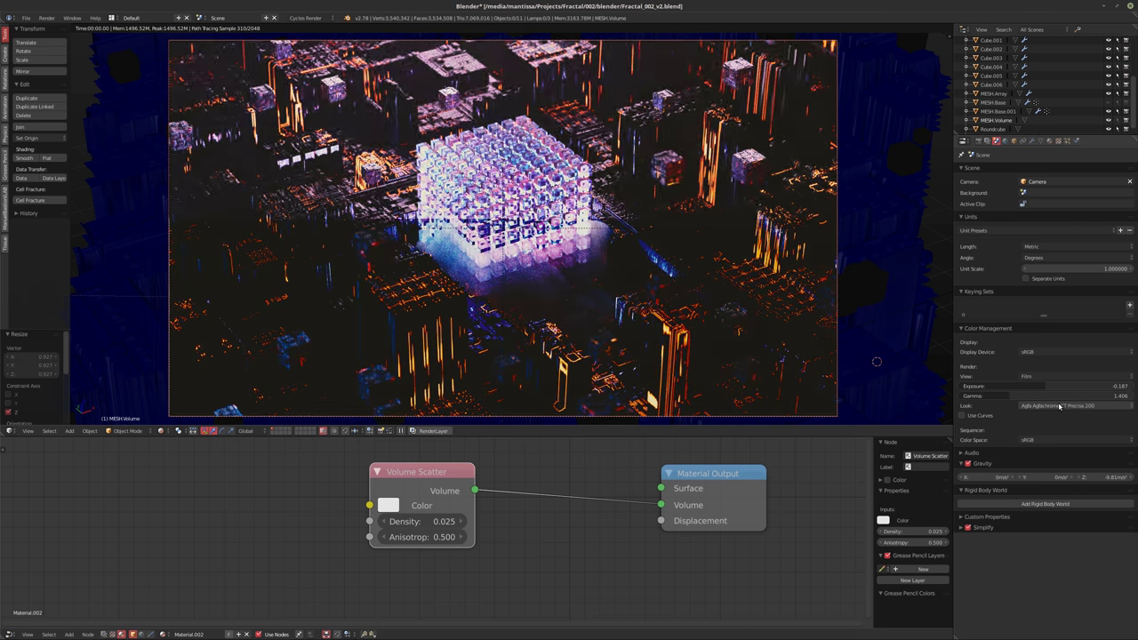
scroll(1060, 406, "down", 3, "ctrl")
scroll(1059, 406, "down", 4, "ctrl")
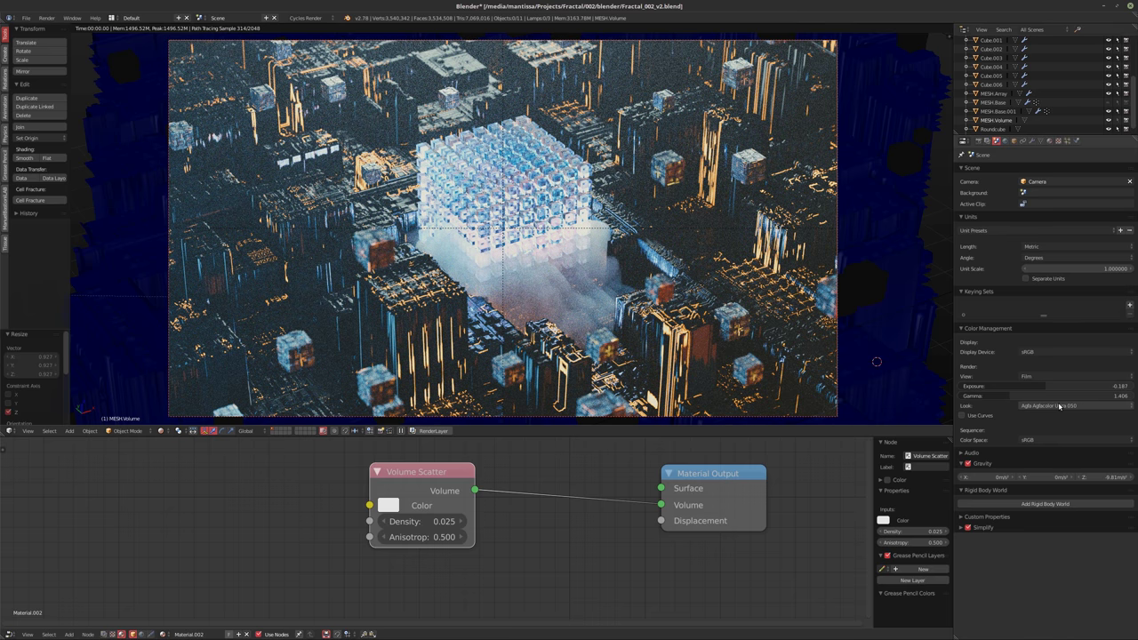
scroll(1059, 406, "down", 1, "ctrl")
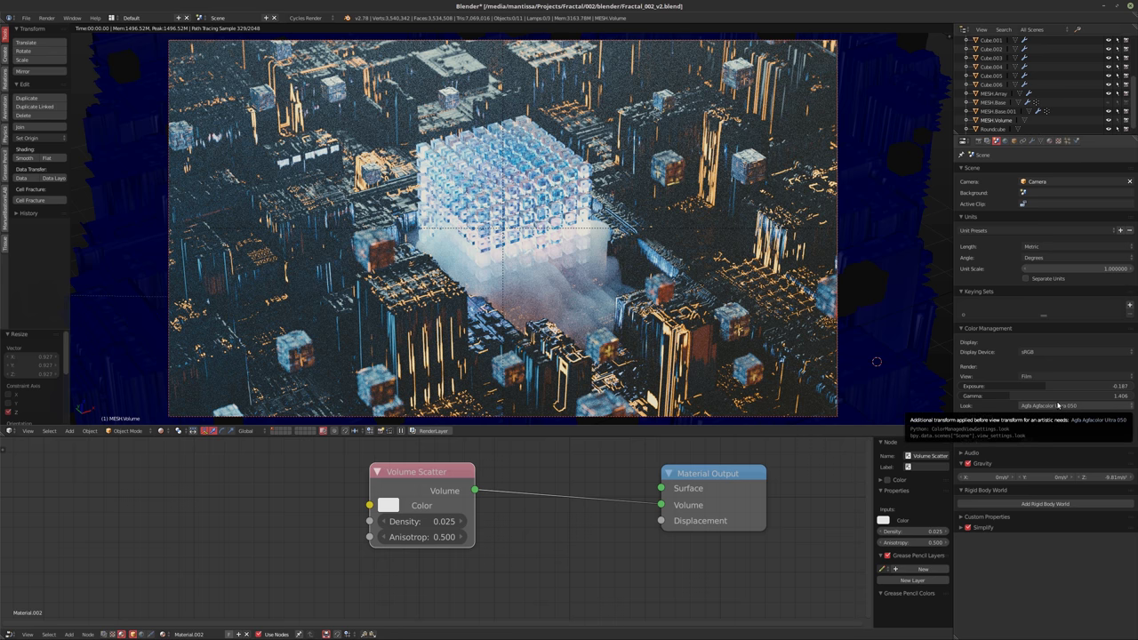
scroll(1058, 405, "down", 1, "ctrl")
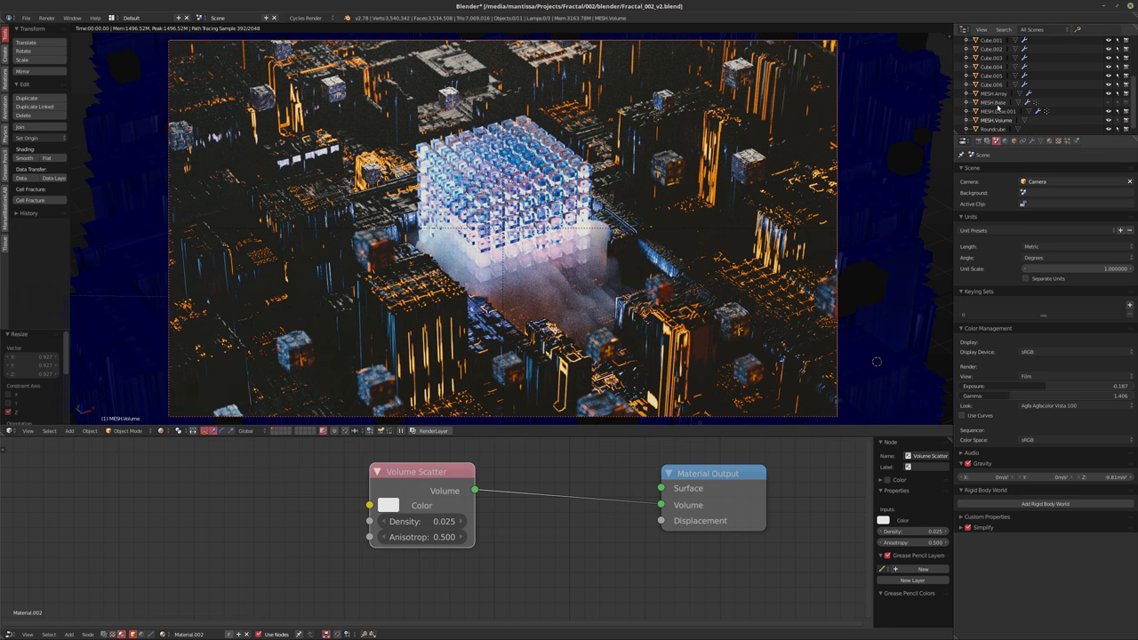
Lighten the Diffuse BSDF color in MESH.Base.001's material from black to a very dark grey-green
left_click(998, 112)
middle_click_drag(392, 481, 437, 483)
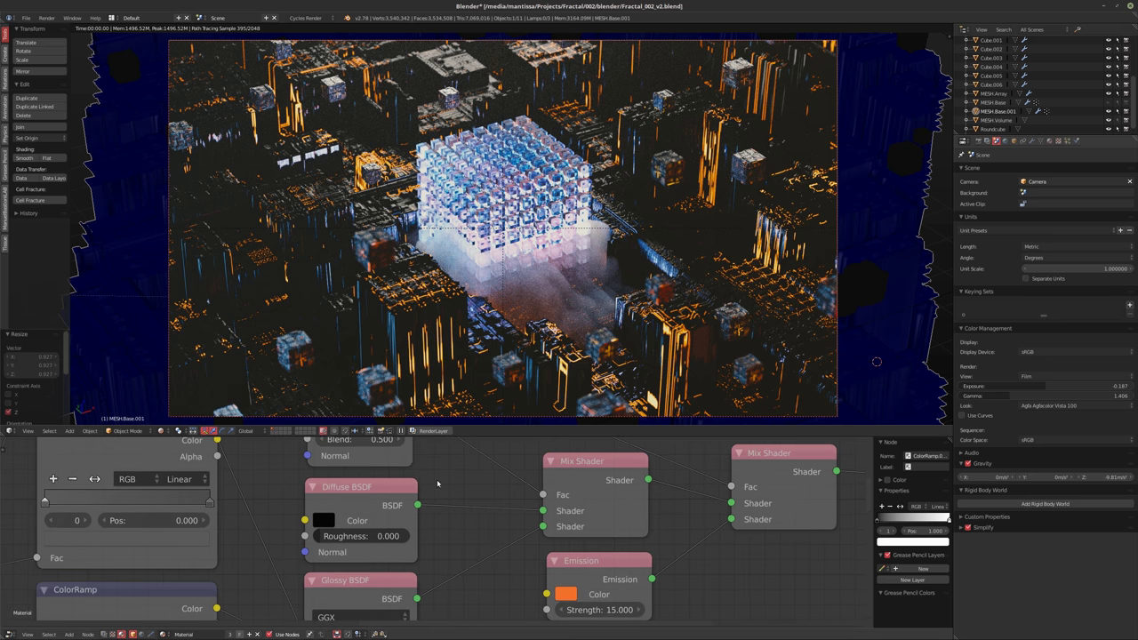
scroll(361, 476, "up", 1)
left_click(317, 527)
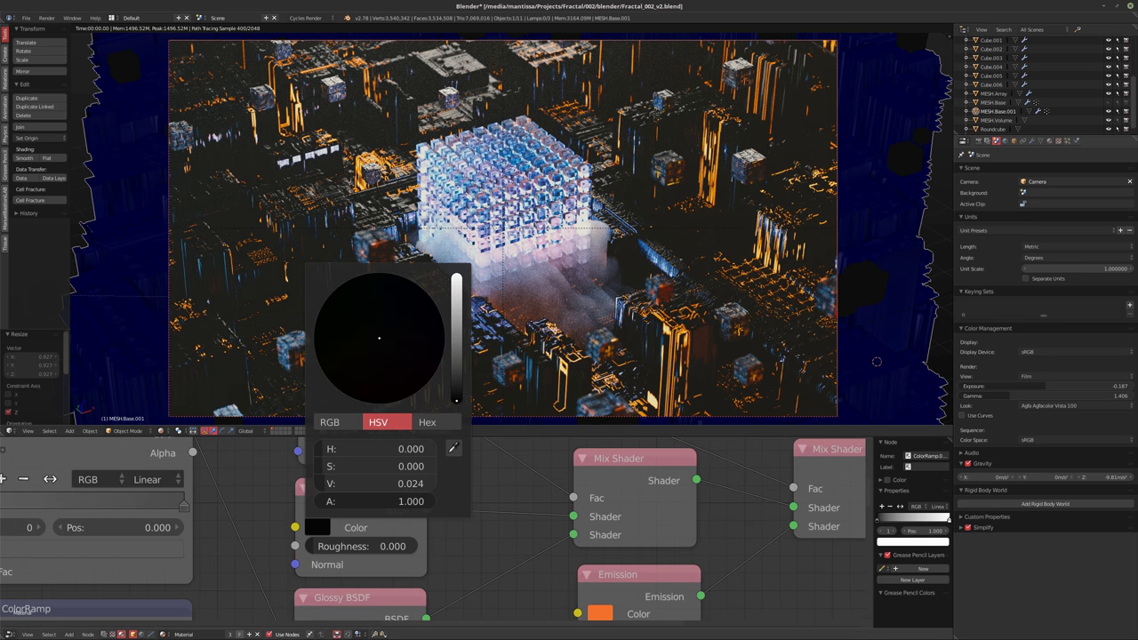
left_click_drag(379, 337, 369, 332)
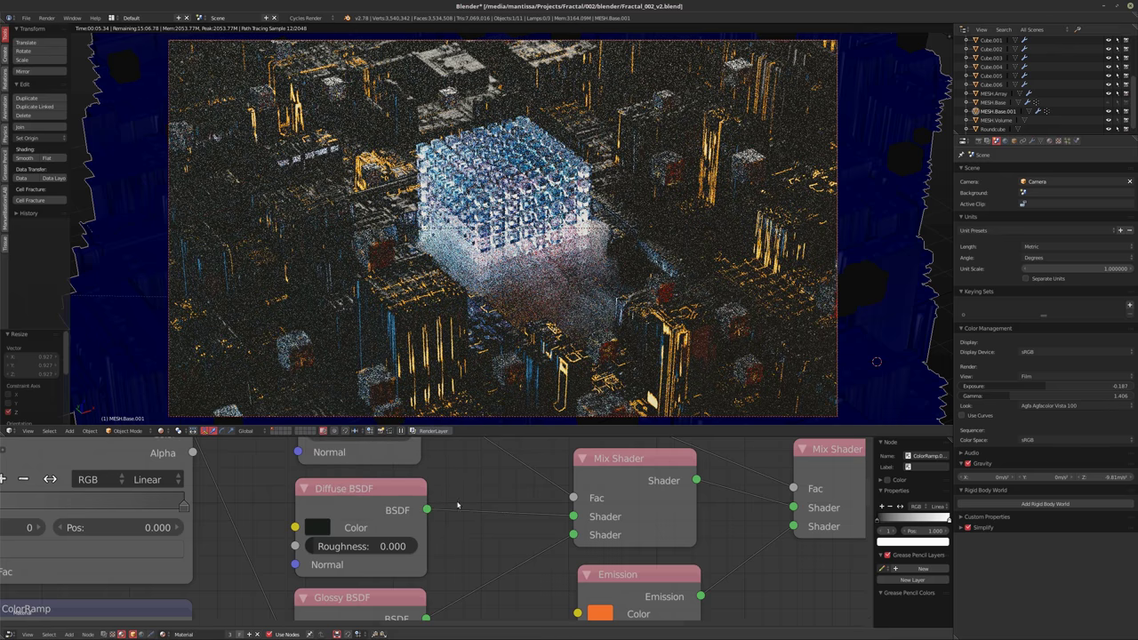
scroll(470, 488, "down", 3)
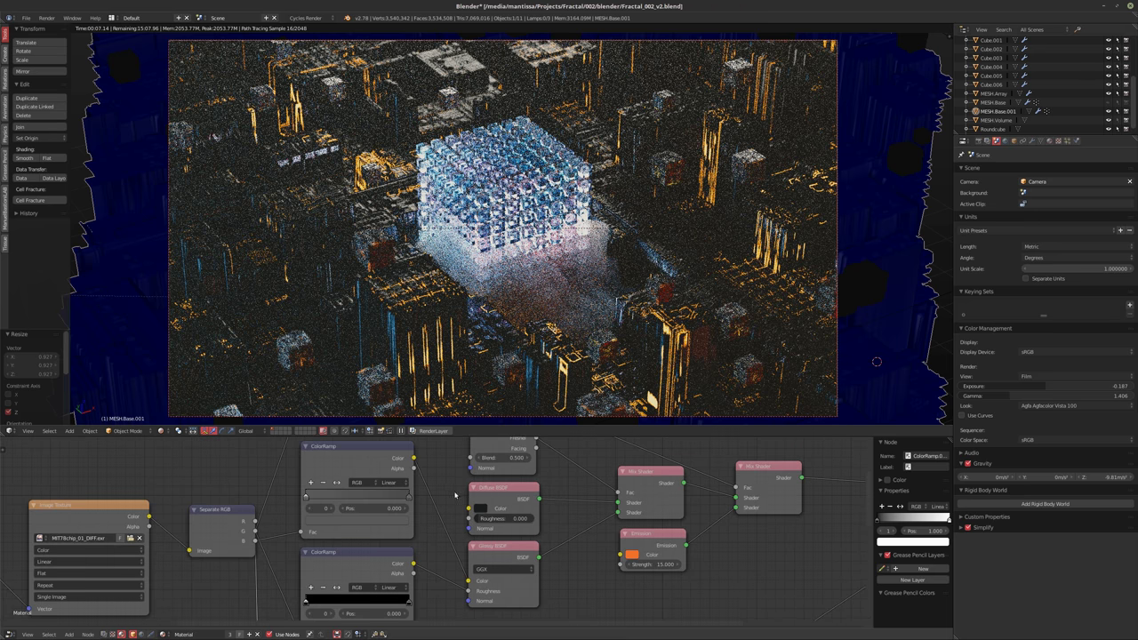
Add a Translucent BSDF to MESH.Base.001's material and connect it to the Mix Shader fed by the Diffuse and Glossy shaders
scroll(540, 528, "down", 2)
middle_click_drag(539, 528, 540, 511)
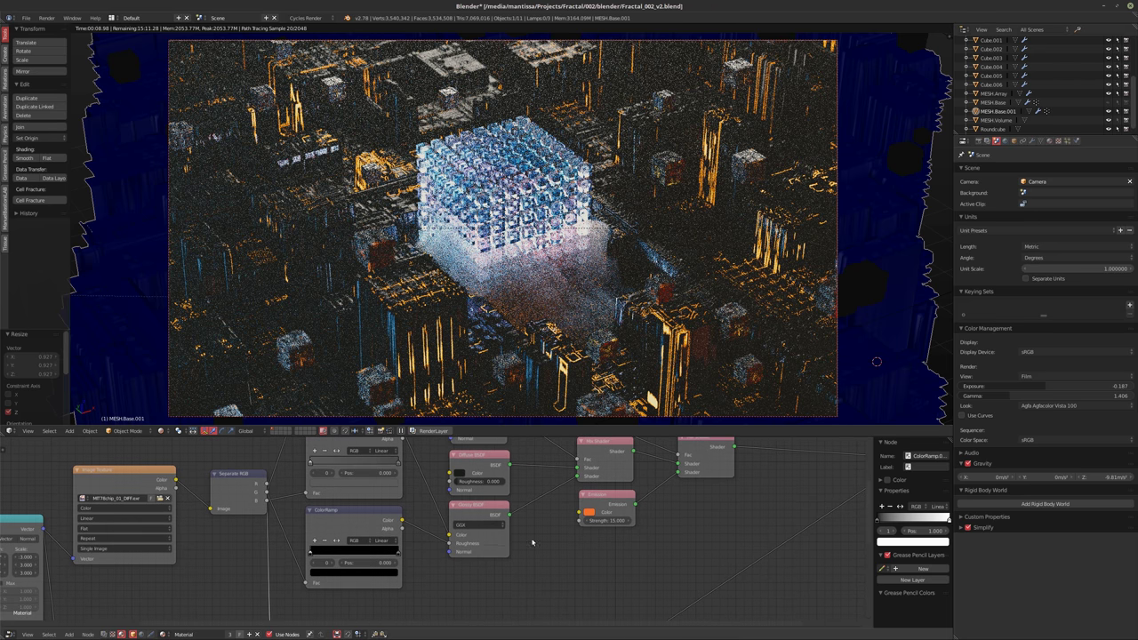
key("shift+a")
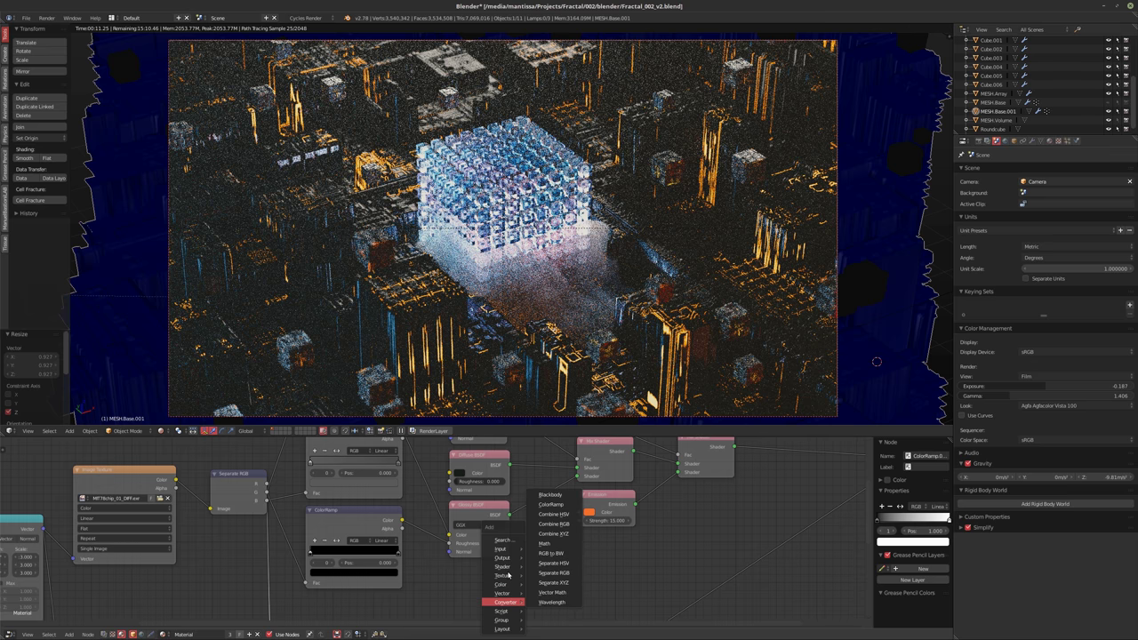
mouse_move(506, 568)
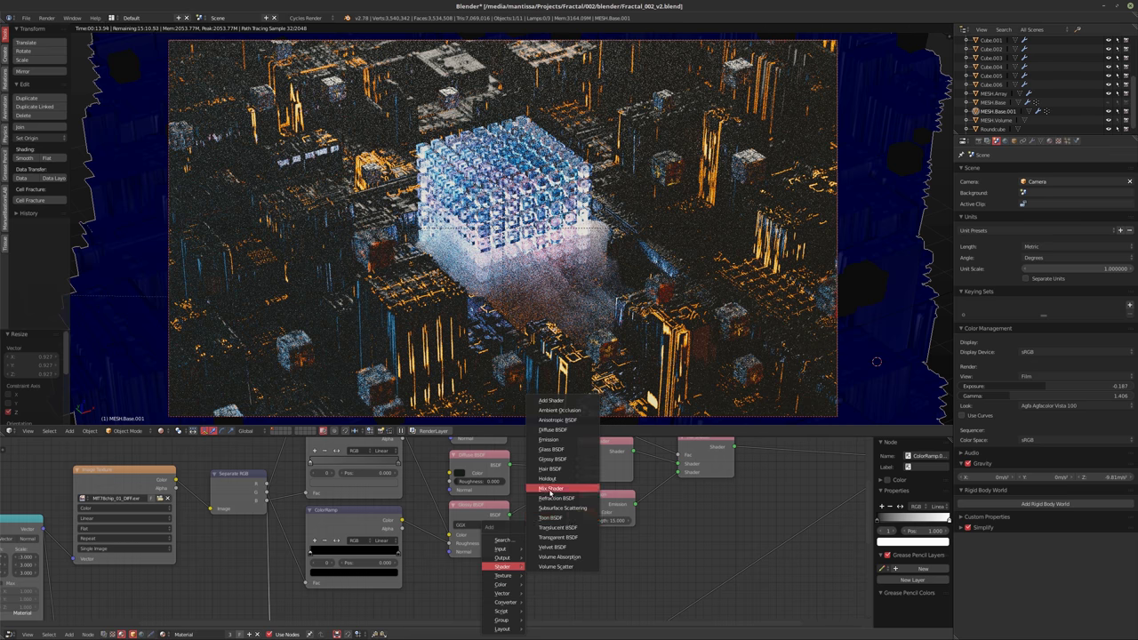
left_click(557, 528)
left_click(501, 594)
left_click_drag(504, 594, 574, 469)
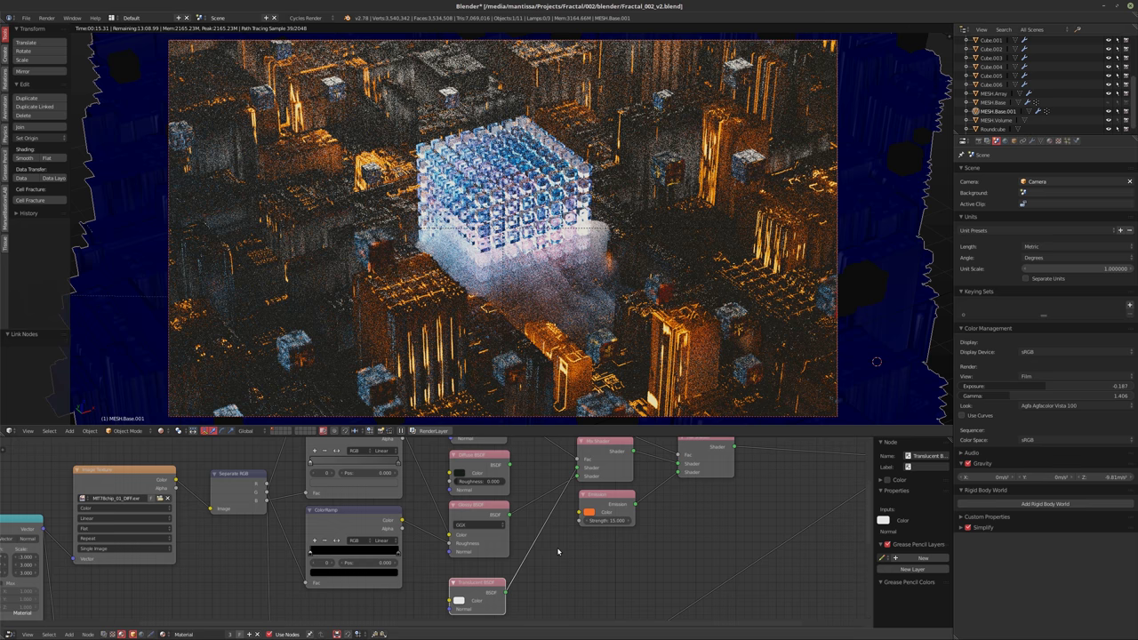
Darken the Translucent BSDF color to a very dark grey-green
scroll(558, 552, "up", 2)
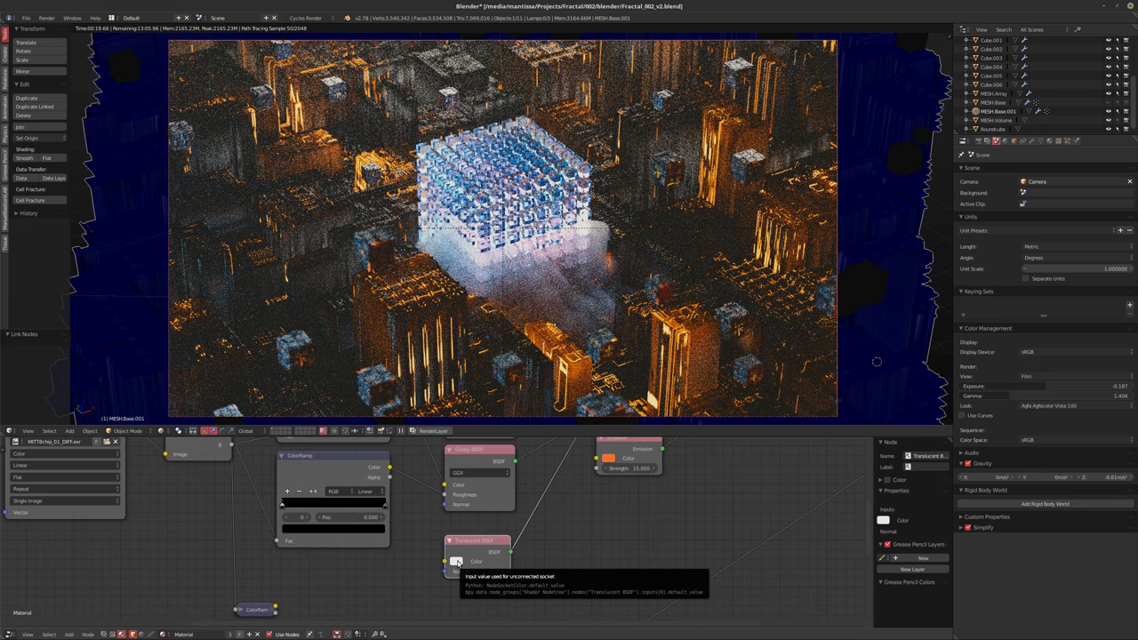
left_click(457, 562)
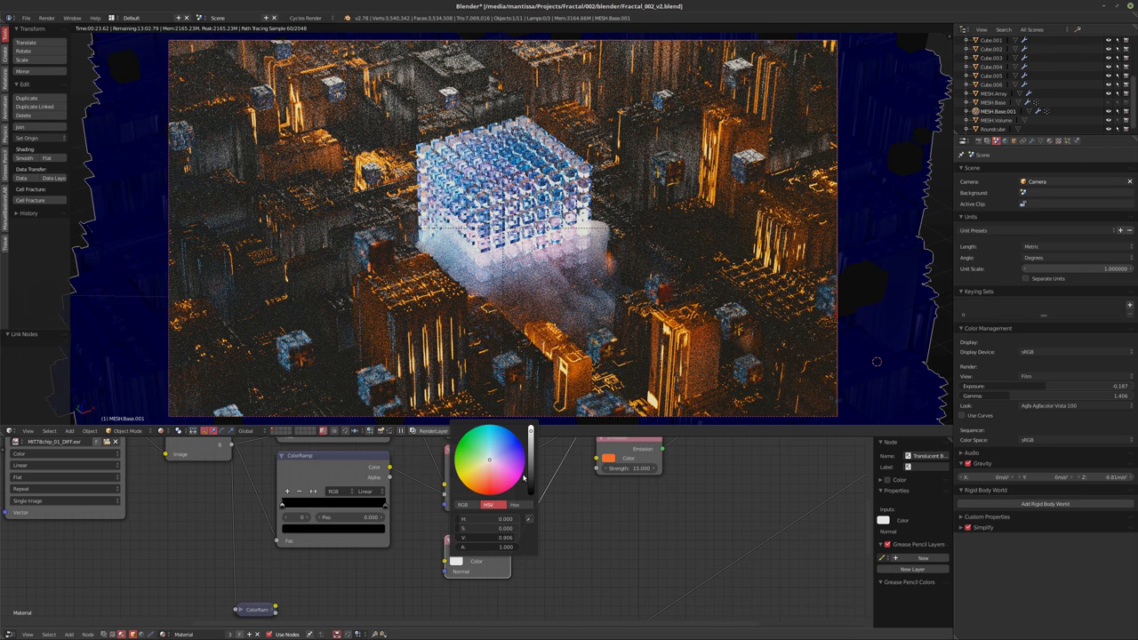
left_click_drag(530, 436, 529, 482)
left_click(479, 457)
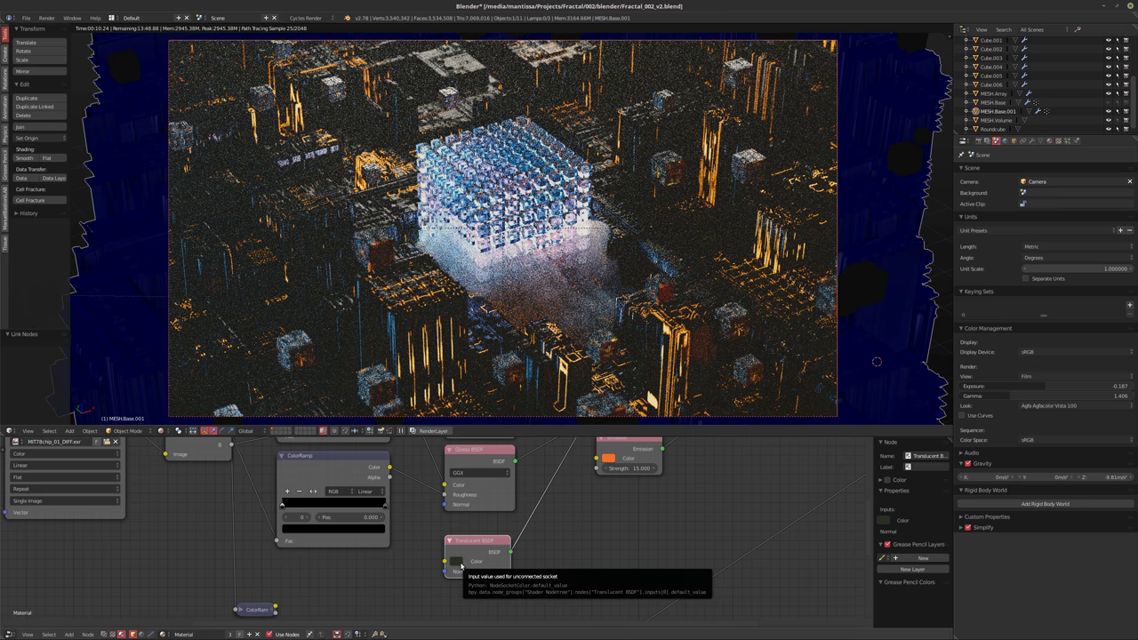
Brighten the Translucent BSDF color and shift it to a saturated medium green with a hue of about 0.252
left_click(456, 561)
left_click_drag(525, 494, 528, 473)
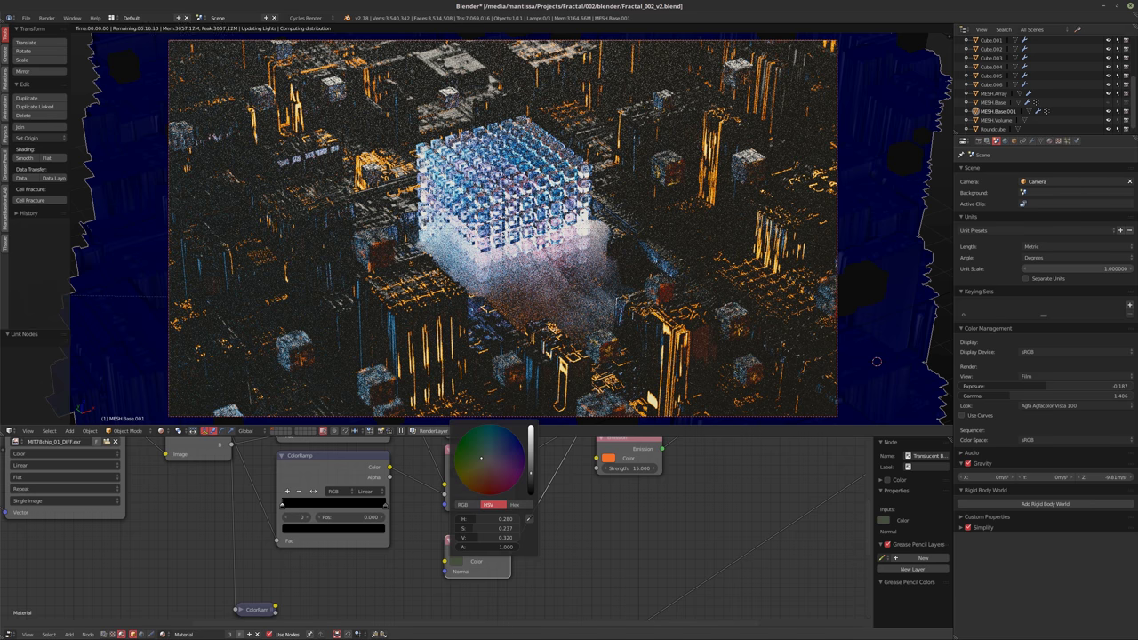
left_click(470, 454)
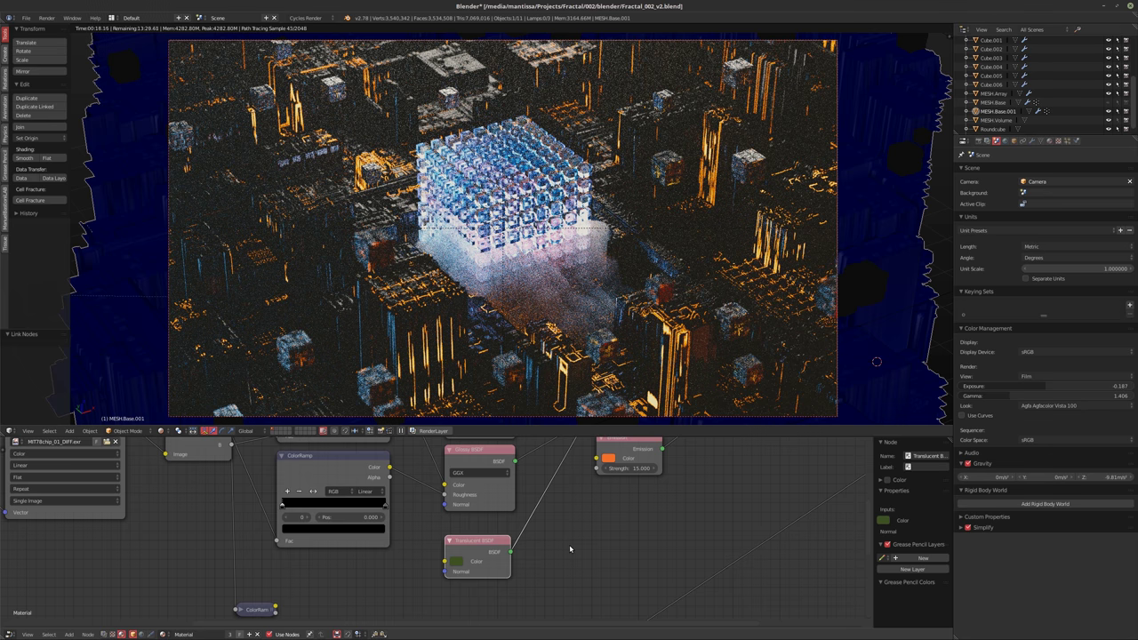
left_click(462, 569)
left_click(457, 562)
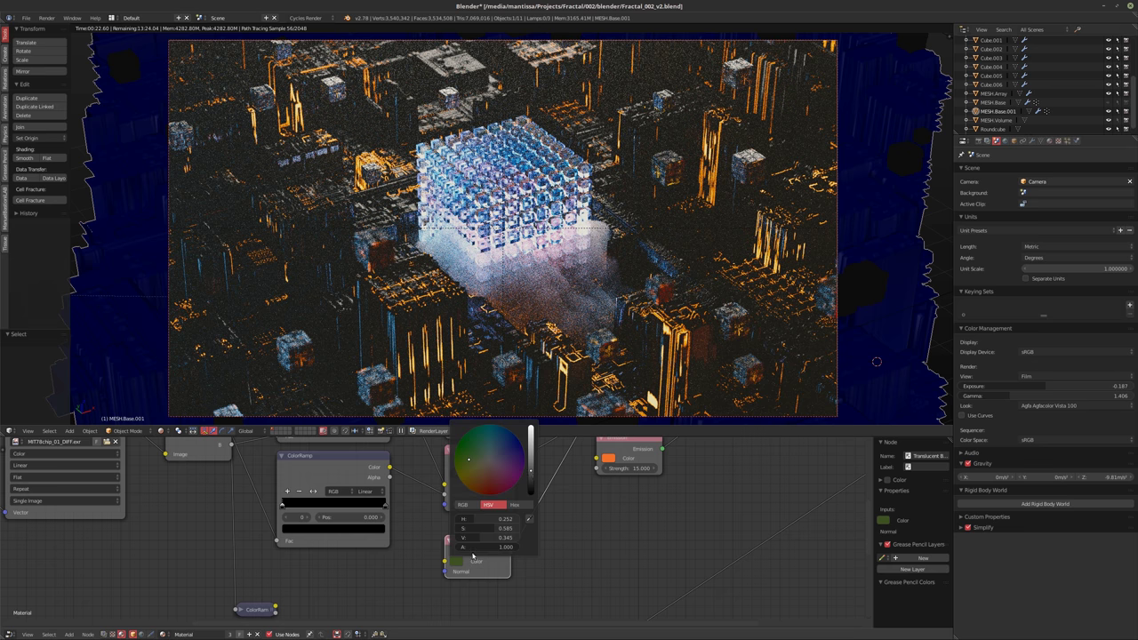
left_click(532, 454)
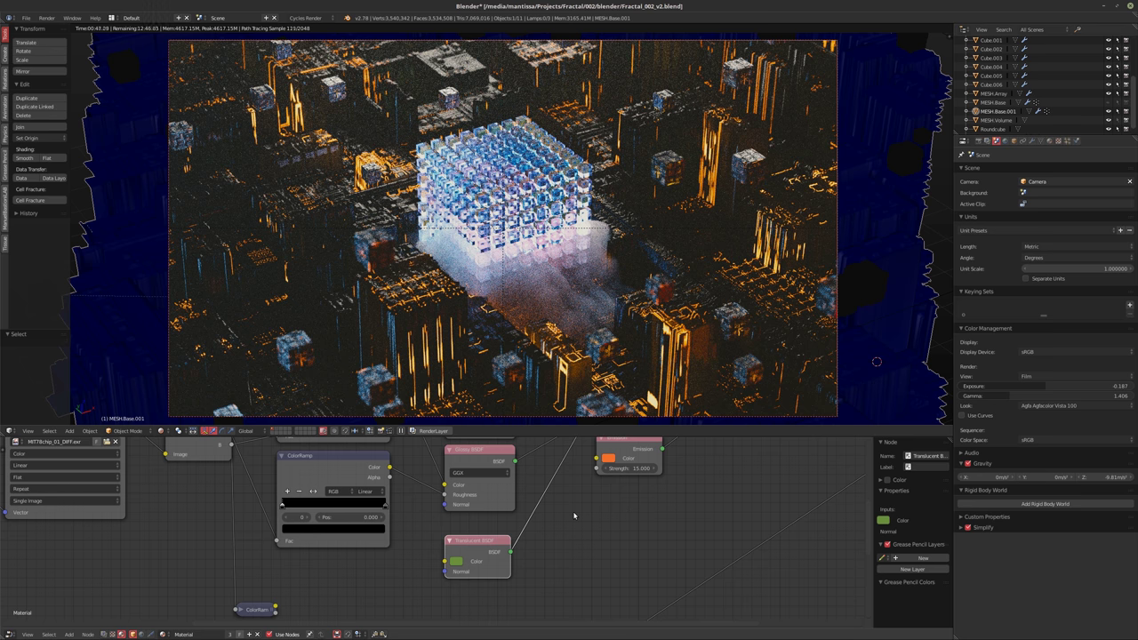
Select MESH.Volume and set its Volume Scatter density to 0.1
scroll(565, 524, "down", 4)
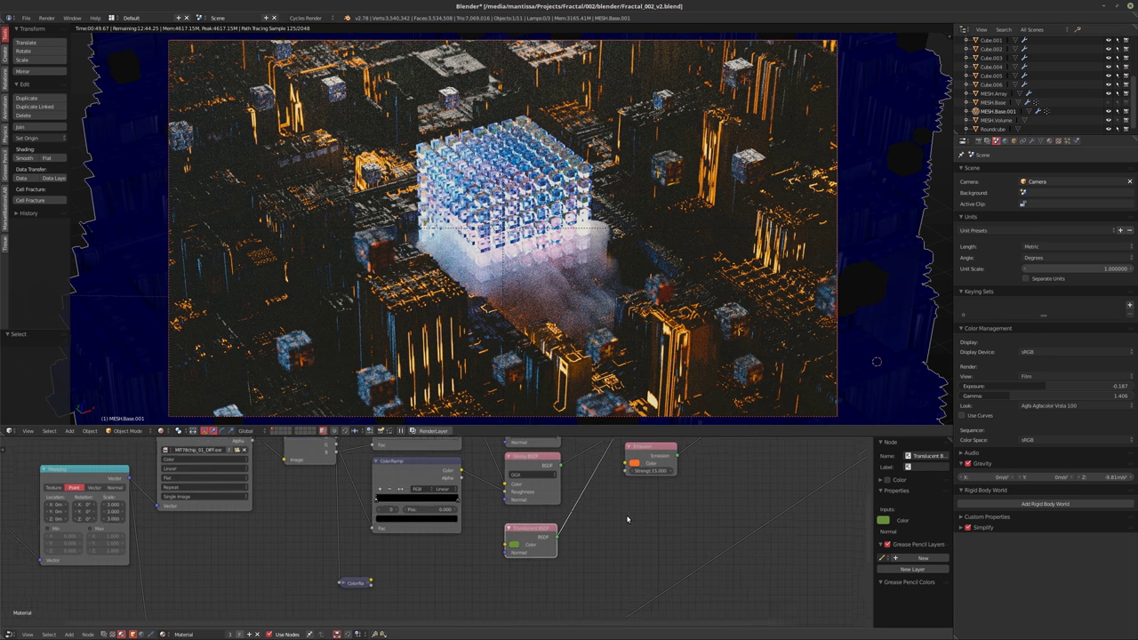
left_click(995, 120)
middle_click_drag(541, 474, 444, 553)
scroll(435, 542, "up", 2)
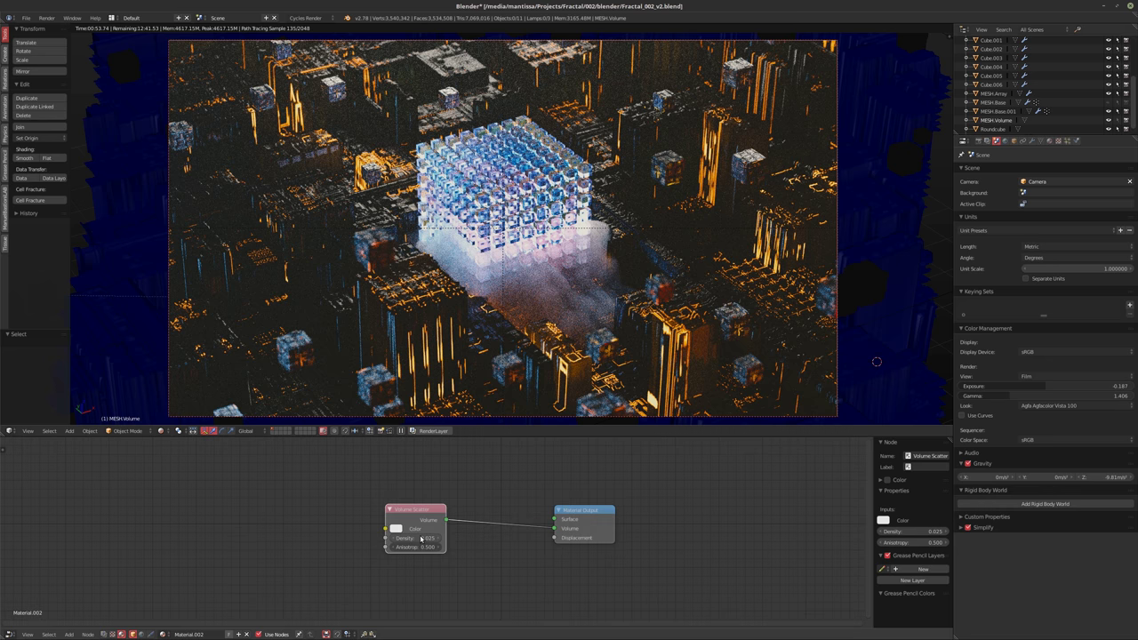
type("0.1")
key("Return")
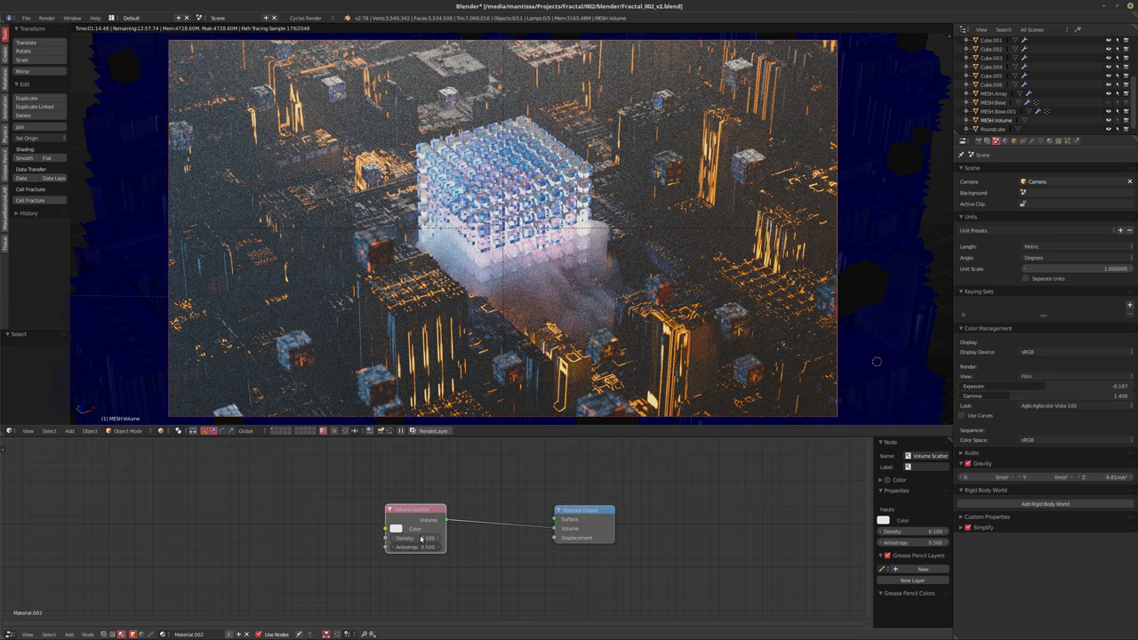
Set the fog's Volume Scatter density to 0.05
left_click(421, 538)
key("ctrl+a")
type("0.05")
key("Return")
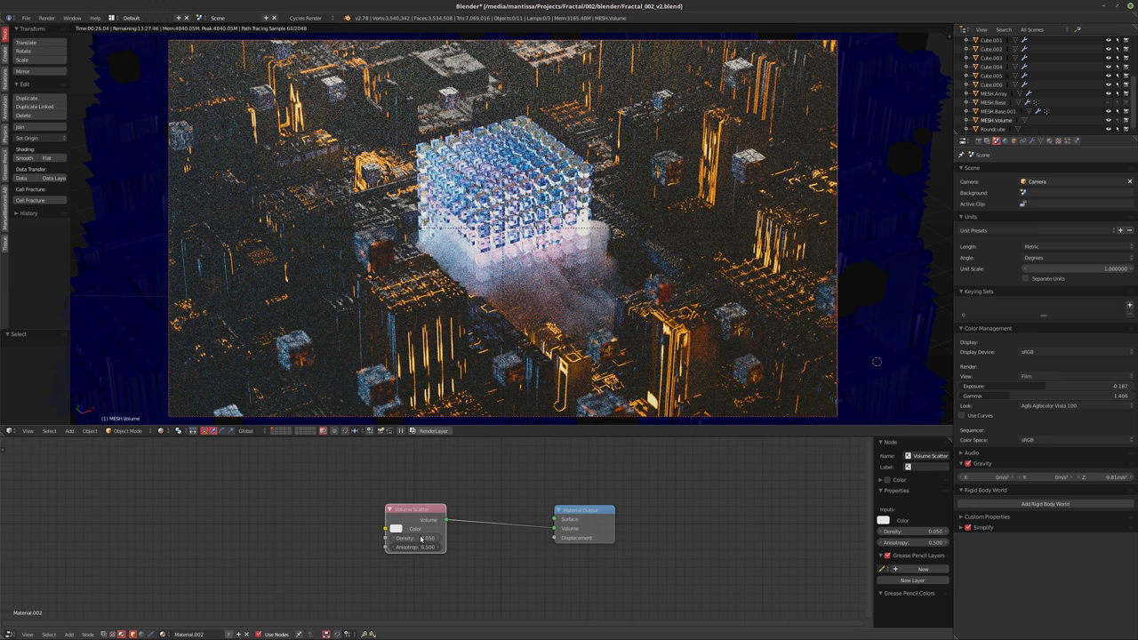
left_click(421, 539)
key("Return")
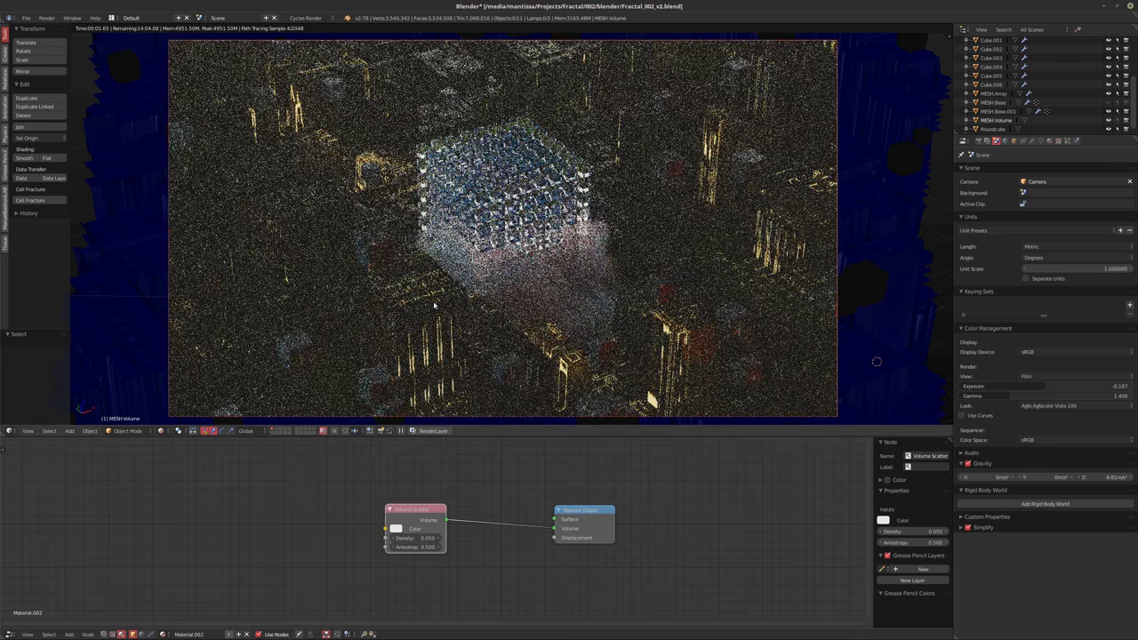
Leave the rendered viewport preview and set the render resolution to 7680 by 4320 px
key("shift+z")
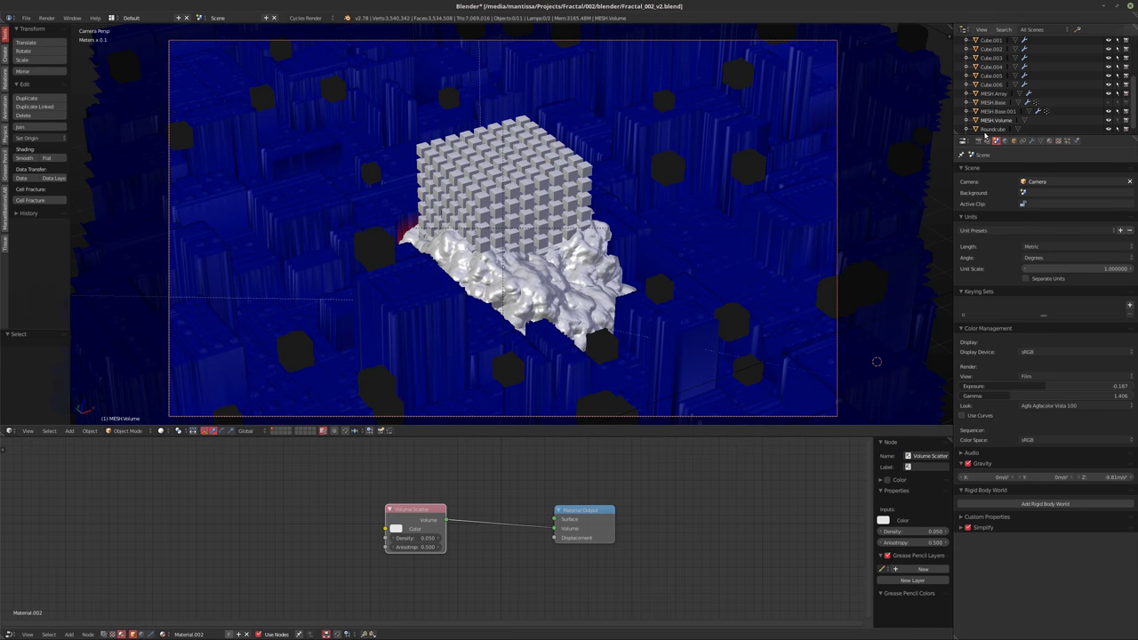
left_click(978, 140)
left_click(981, 165)
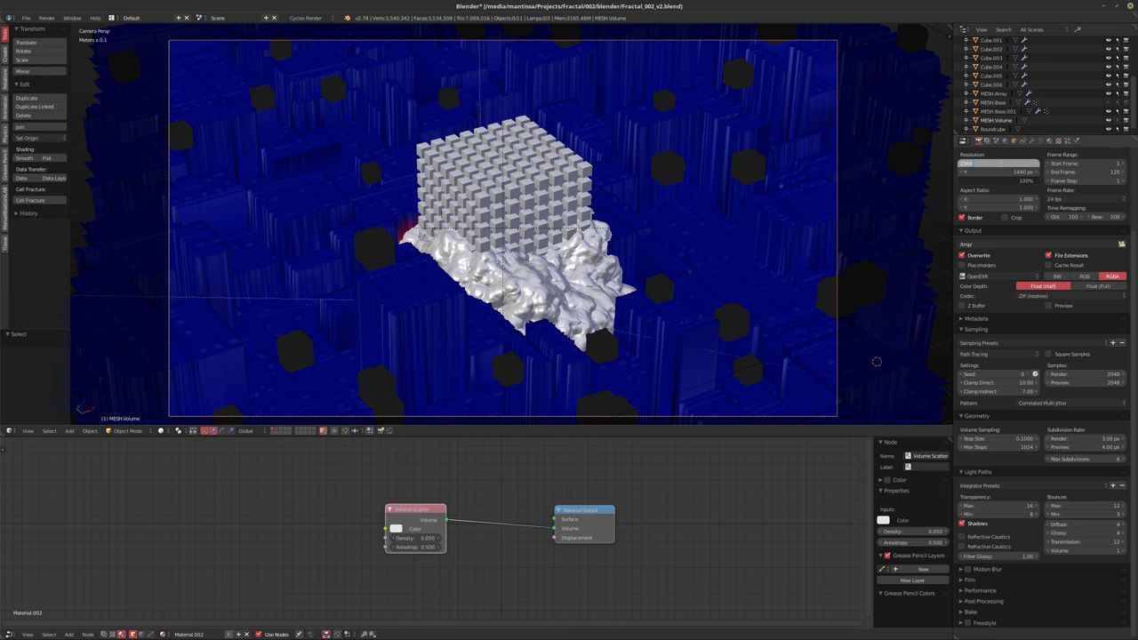
type("7680")
key("Tab")
type("4320")
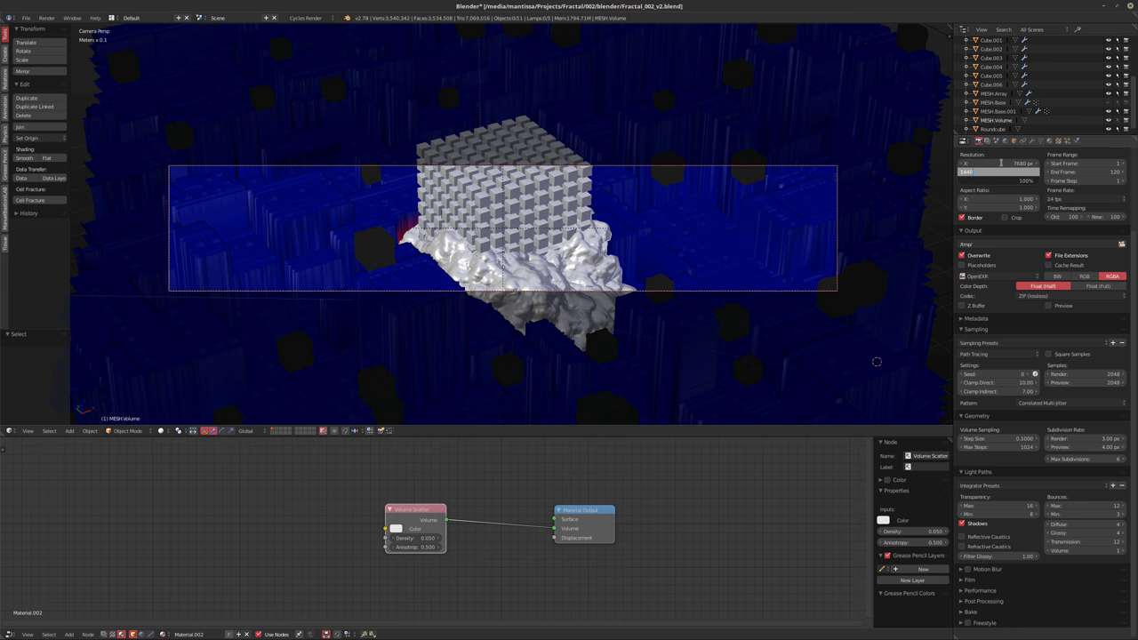
key("Return")
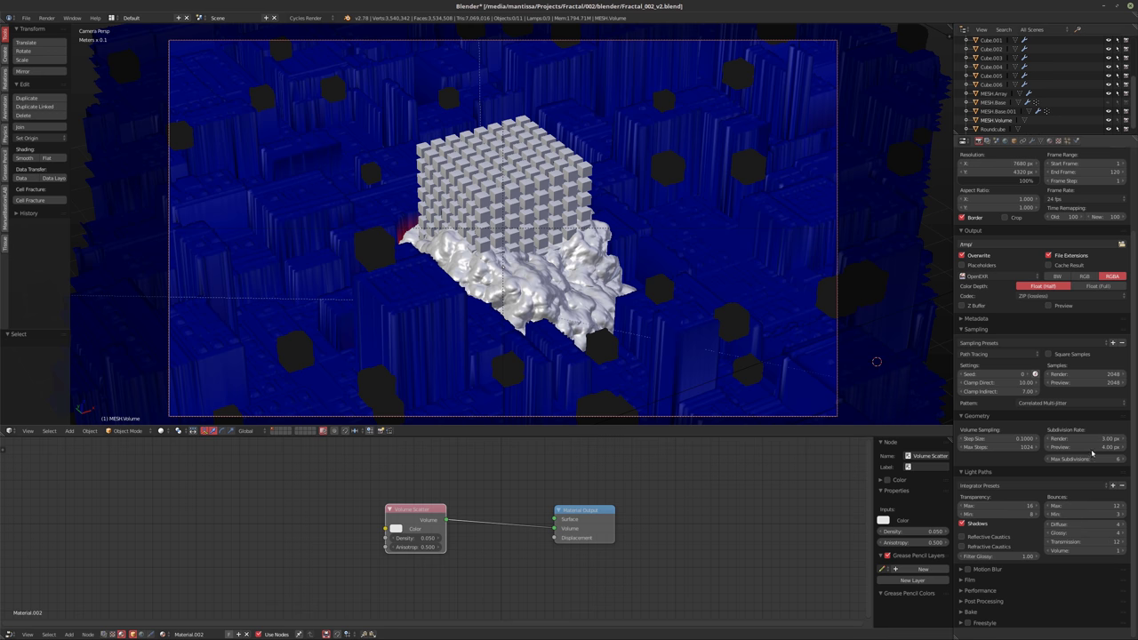
Set the render subdivision rate to 9 px and save the file
left_click(1083, 438)
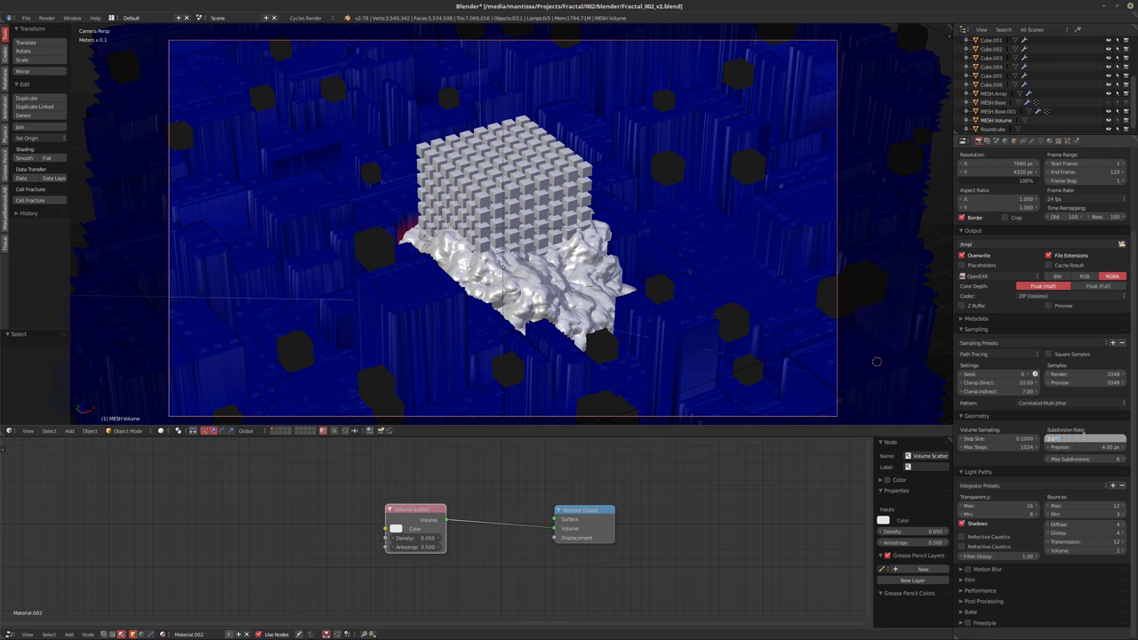
type("9")
key("Return")
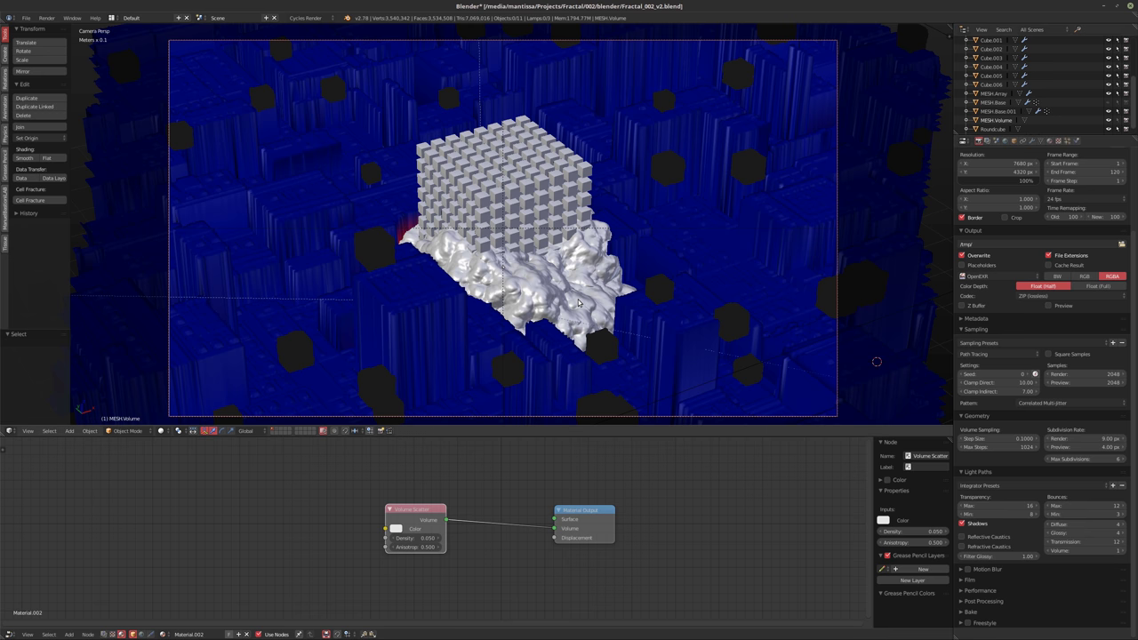
key("ctrl+s")
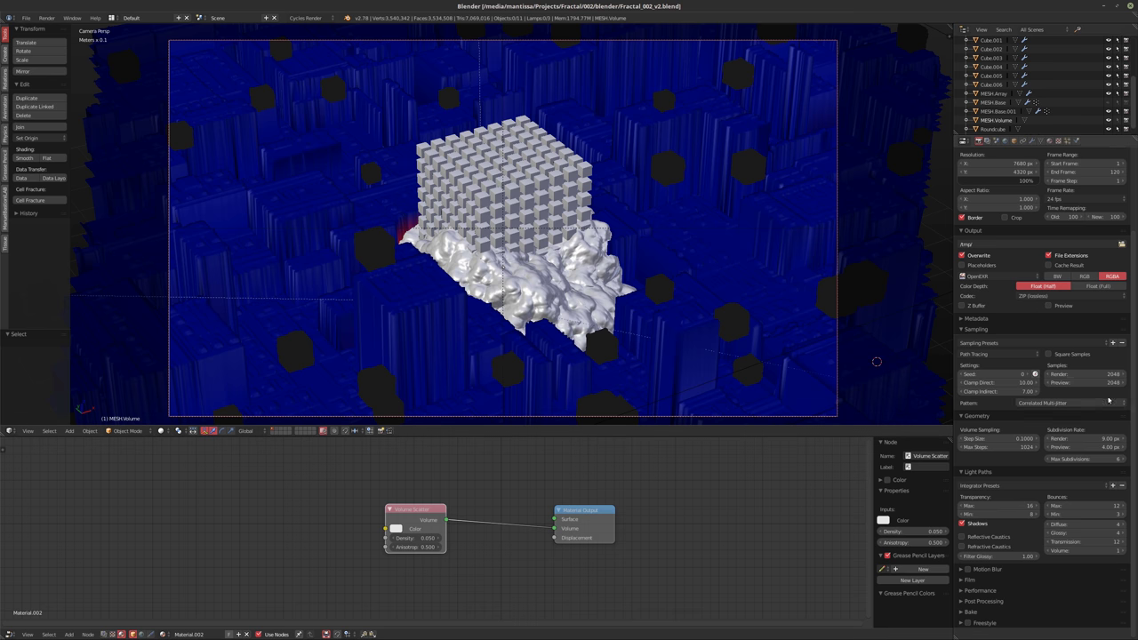
Set the render samples to 4096 and save the file
left_click(1084, 375)
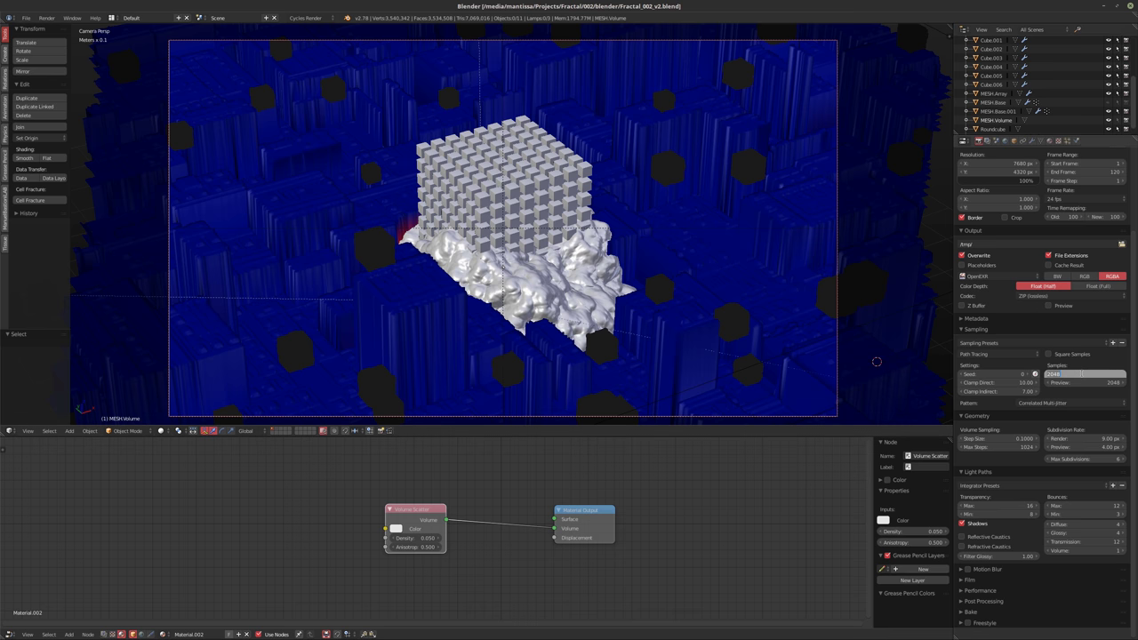
type("4096")
key("Return")
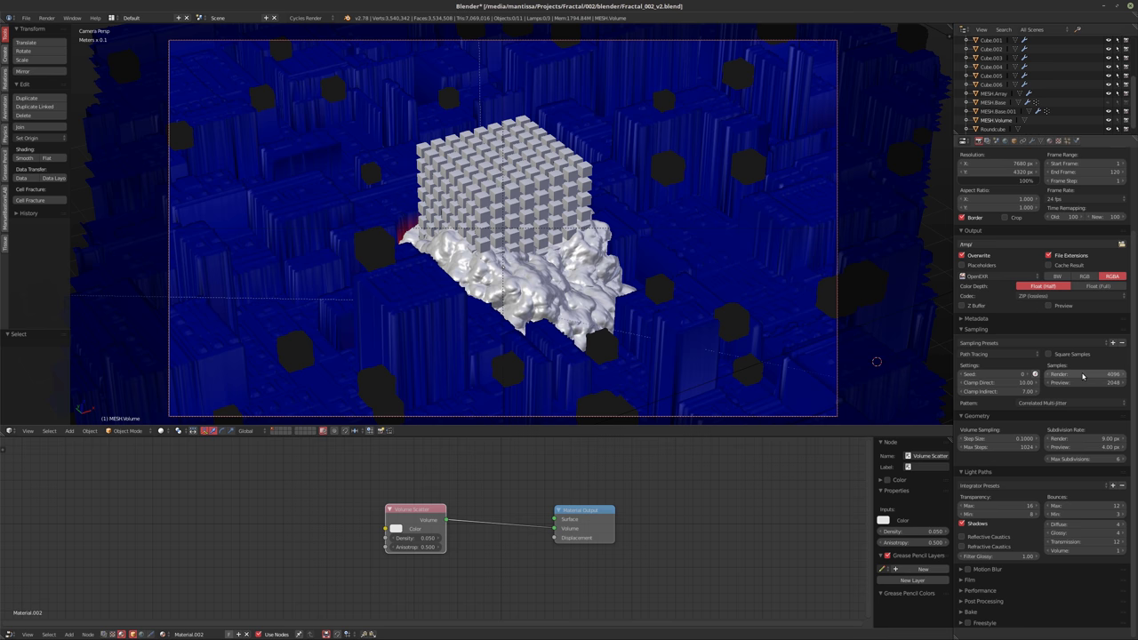
key("ctrl+s")
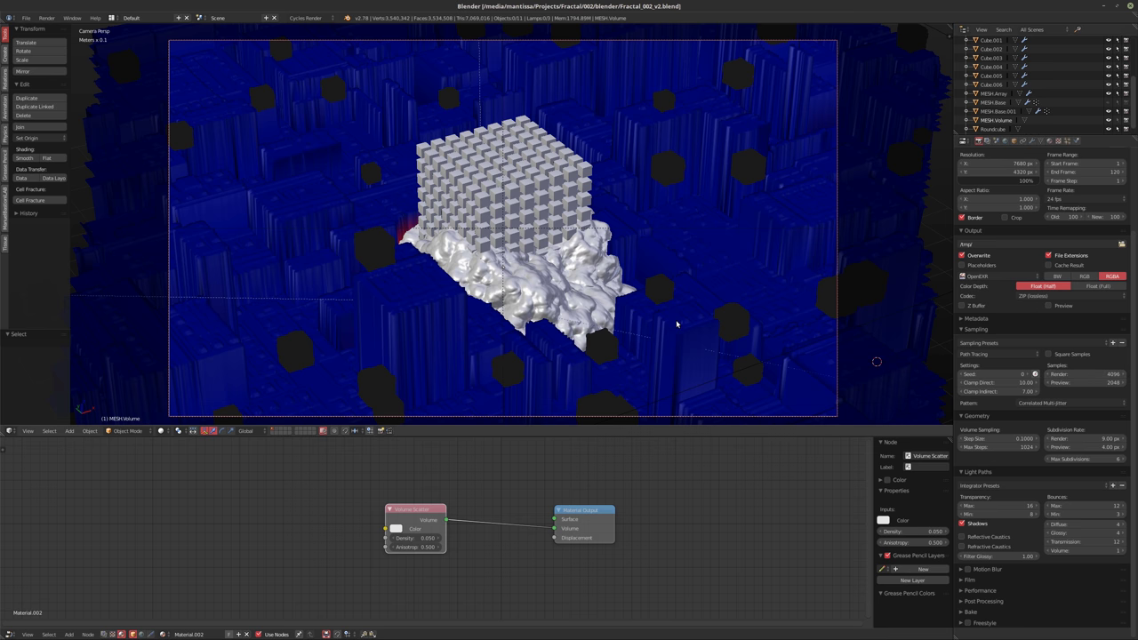
Start a full-resolution render of the frame, cancel it after the first tiles, and return to the scene layout
key("F12")
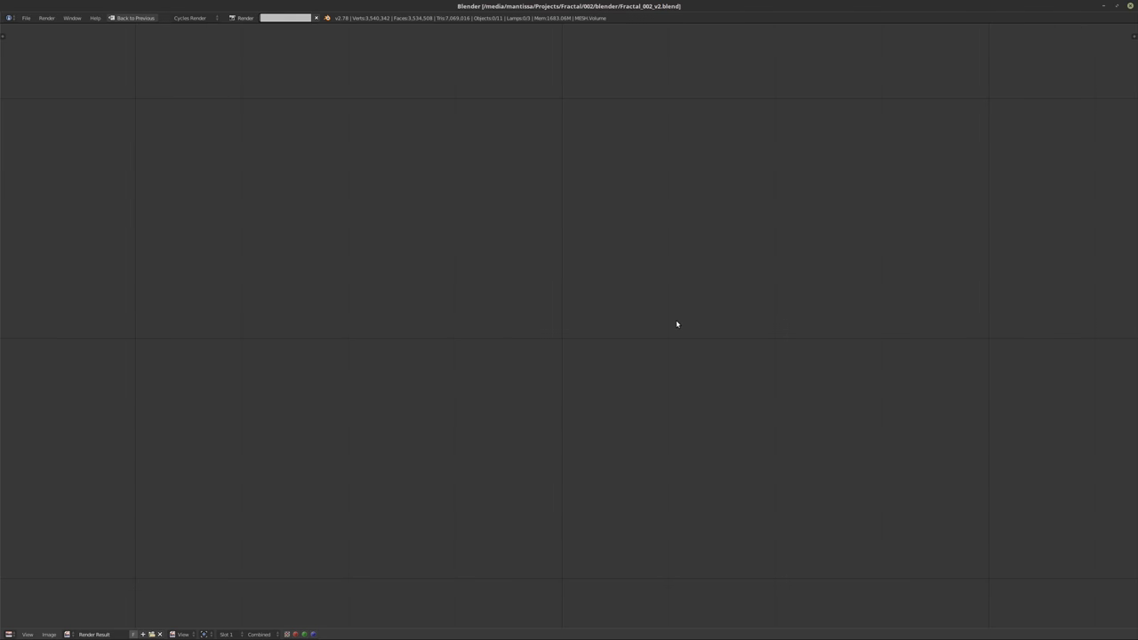
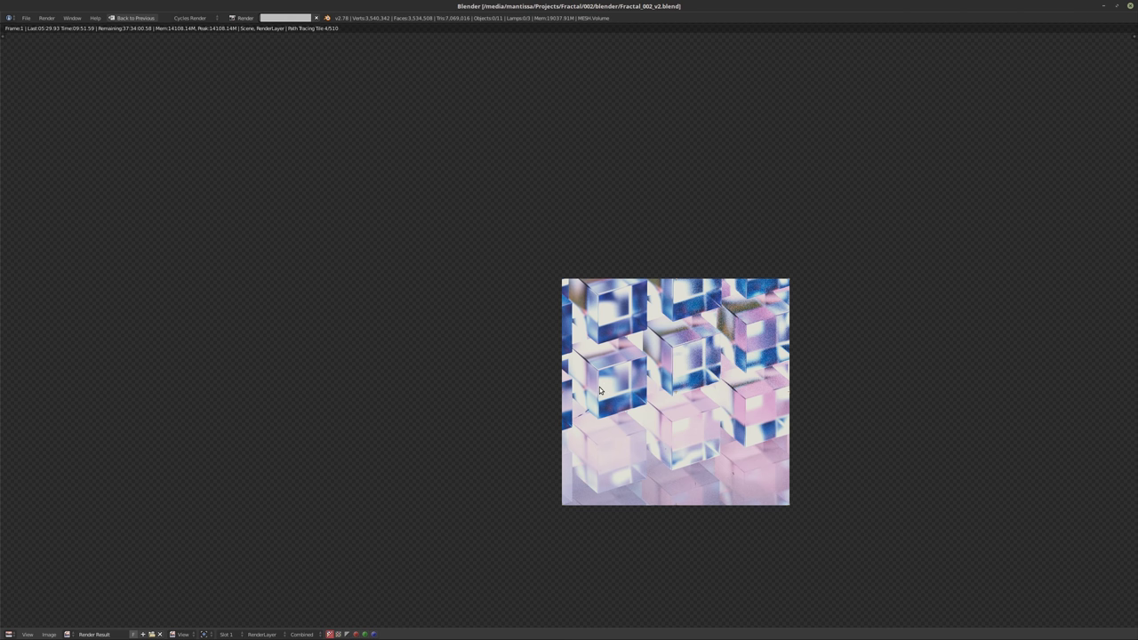
key("Escape")
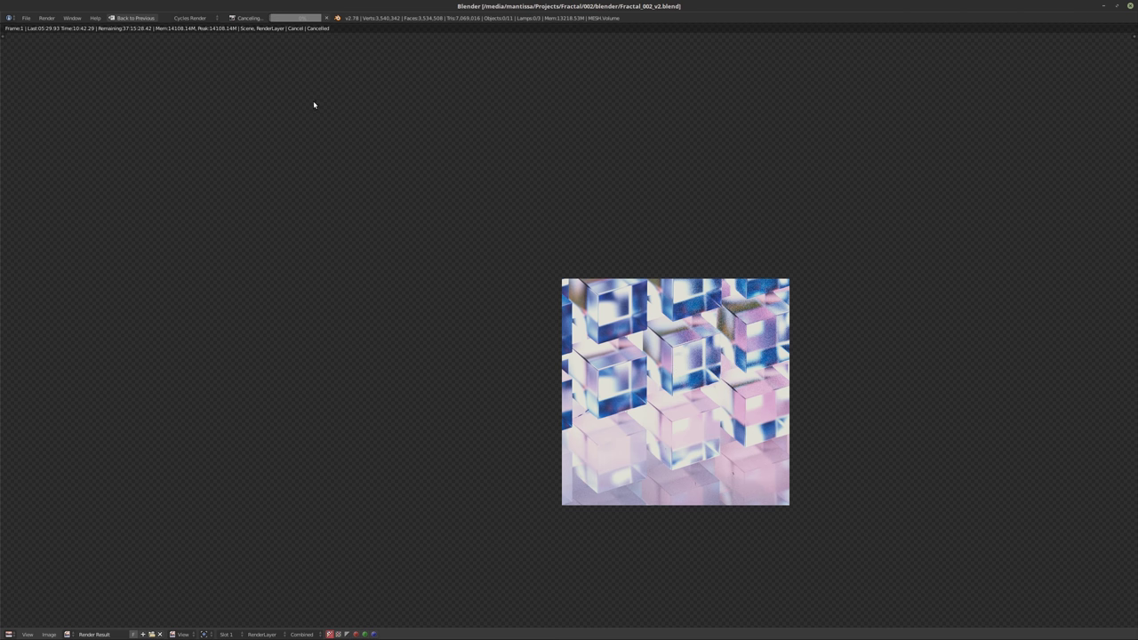
key("Escape")
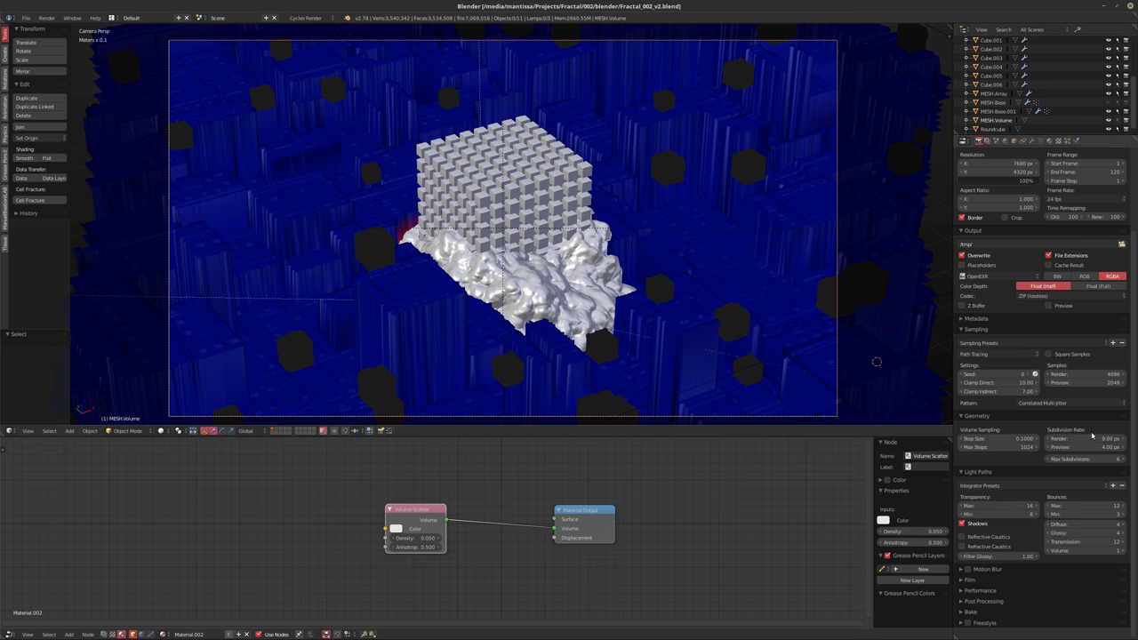
Set the render subdivision rate to 8 px and the render samples to 2048
left_click(1086, 439)
type("8")
key("Return")
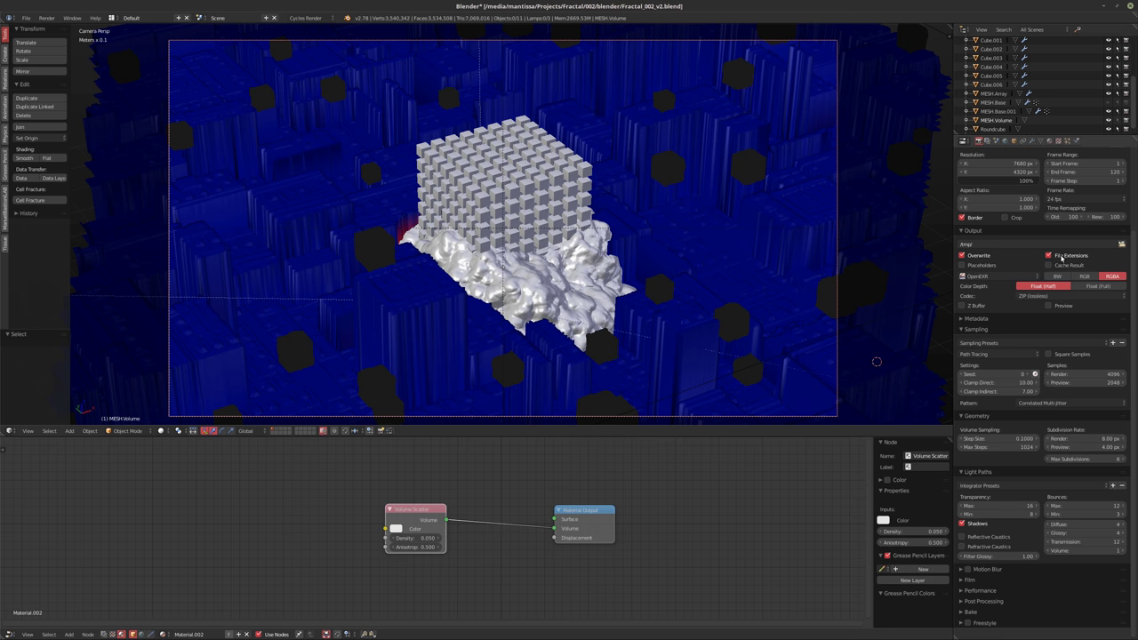
left_click(1066, 374)
type("2048")
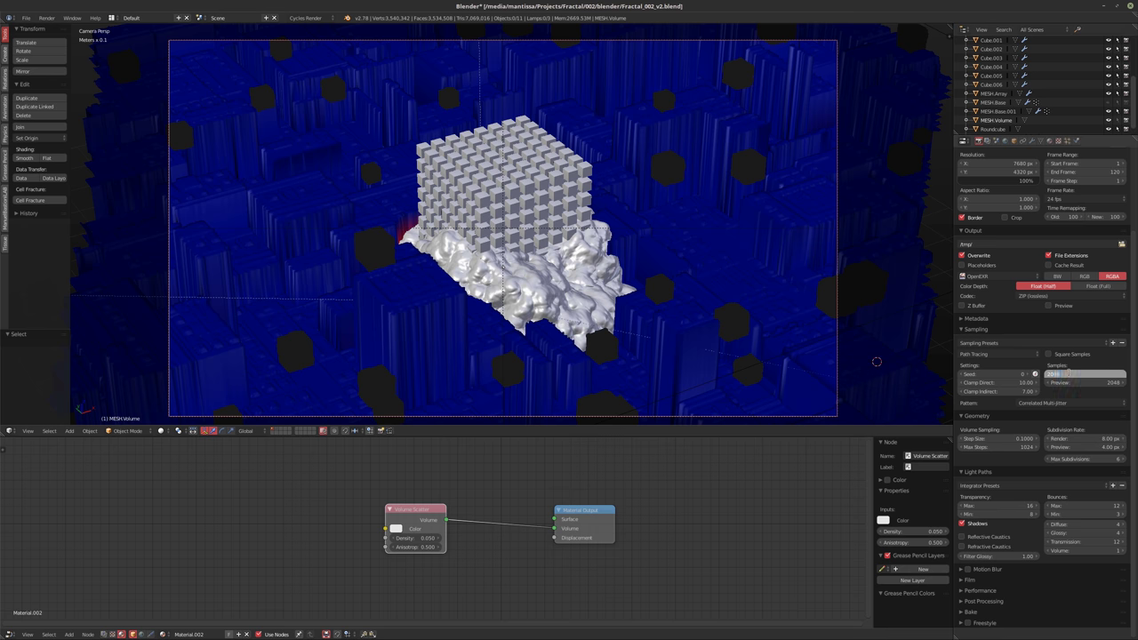
key("Return")
Save over Fractal_002_v2.blend and start the final render of the frame
key("ctrl+s")
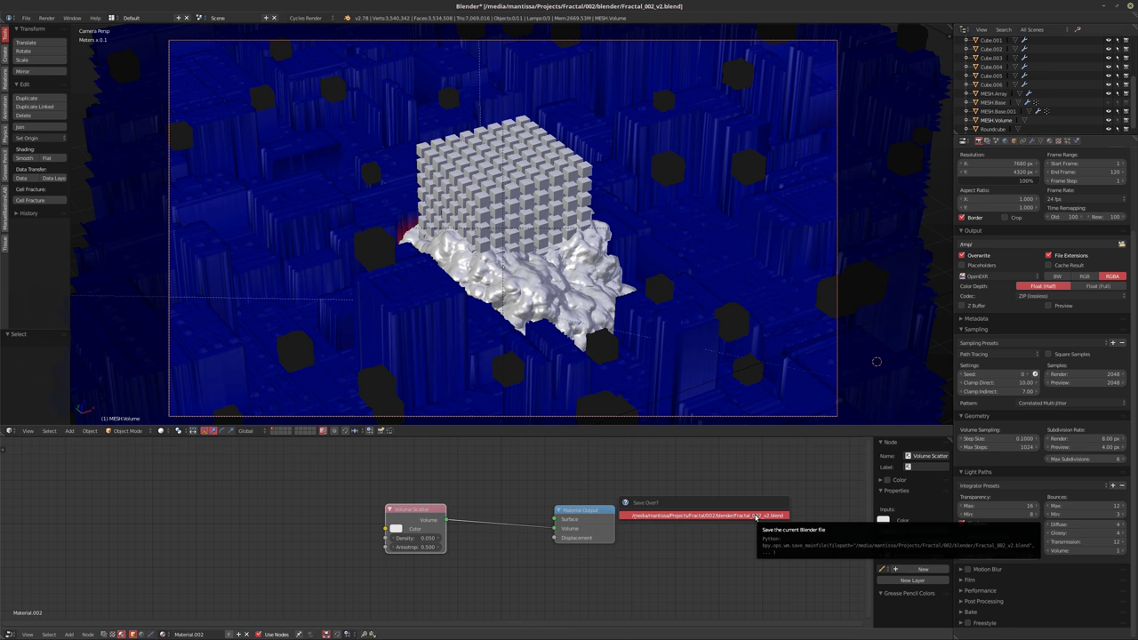
left_click(755, 516)
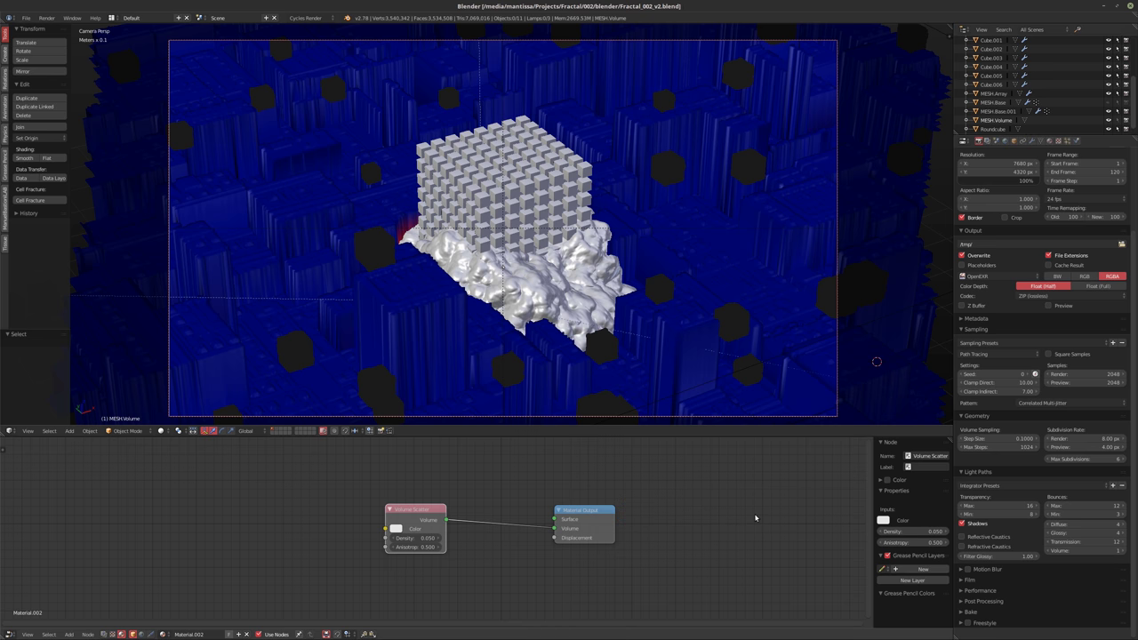
key("F12")
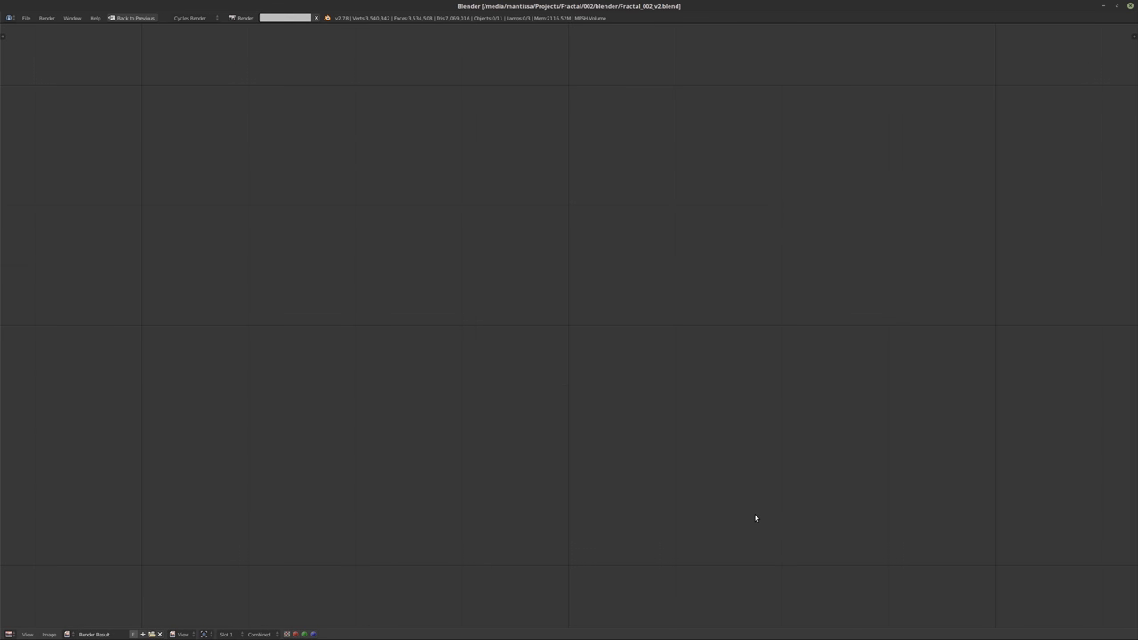